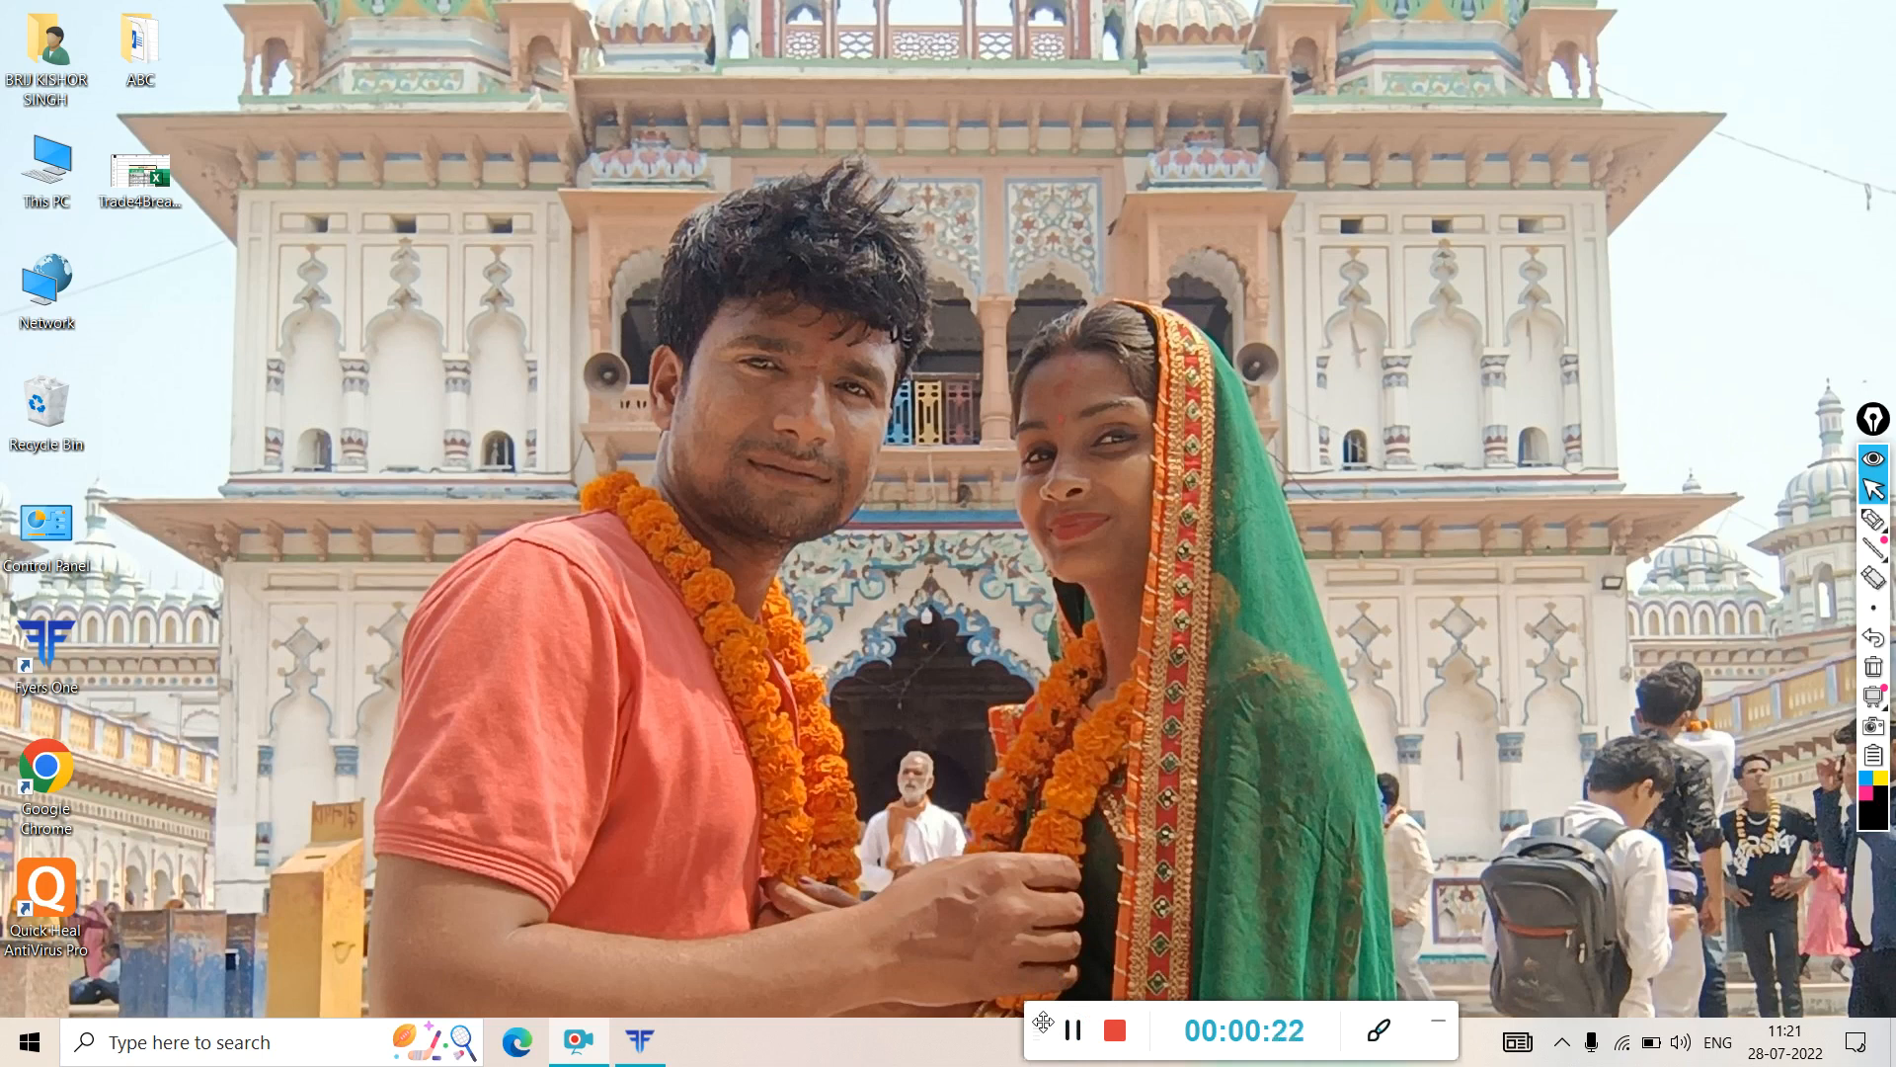
- Circle the Fyers One shortcut with the pen, draw an arrow to the Trade4Bread workbook, and clear the marks
left_click(1873, 519)
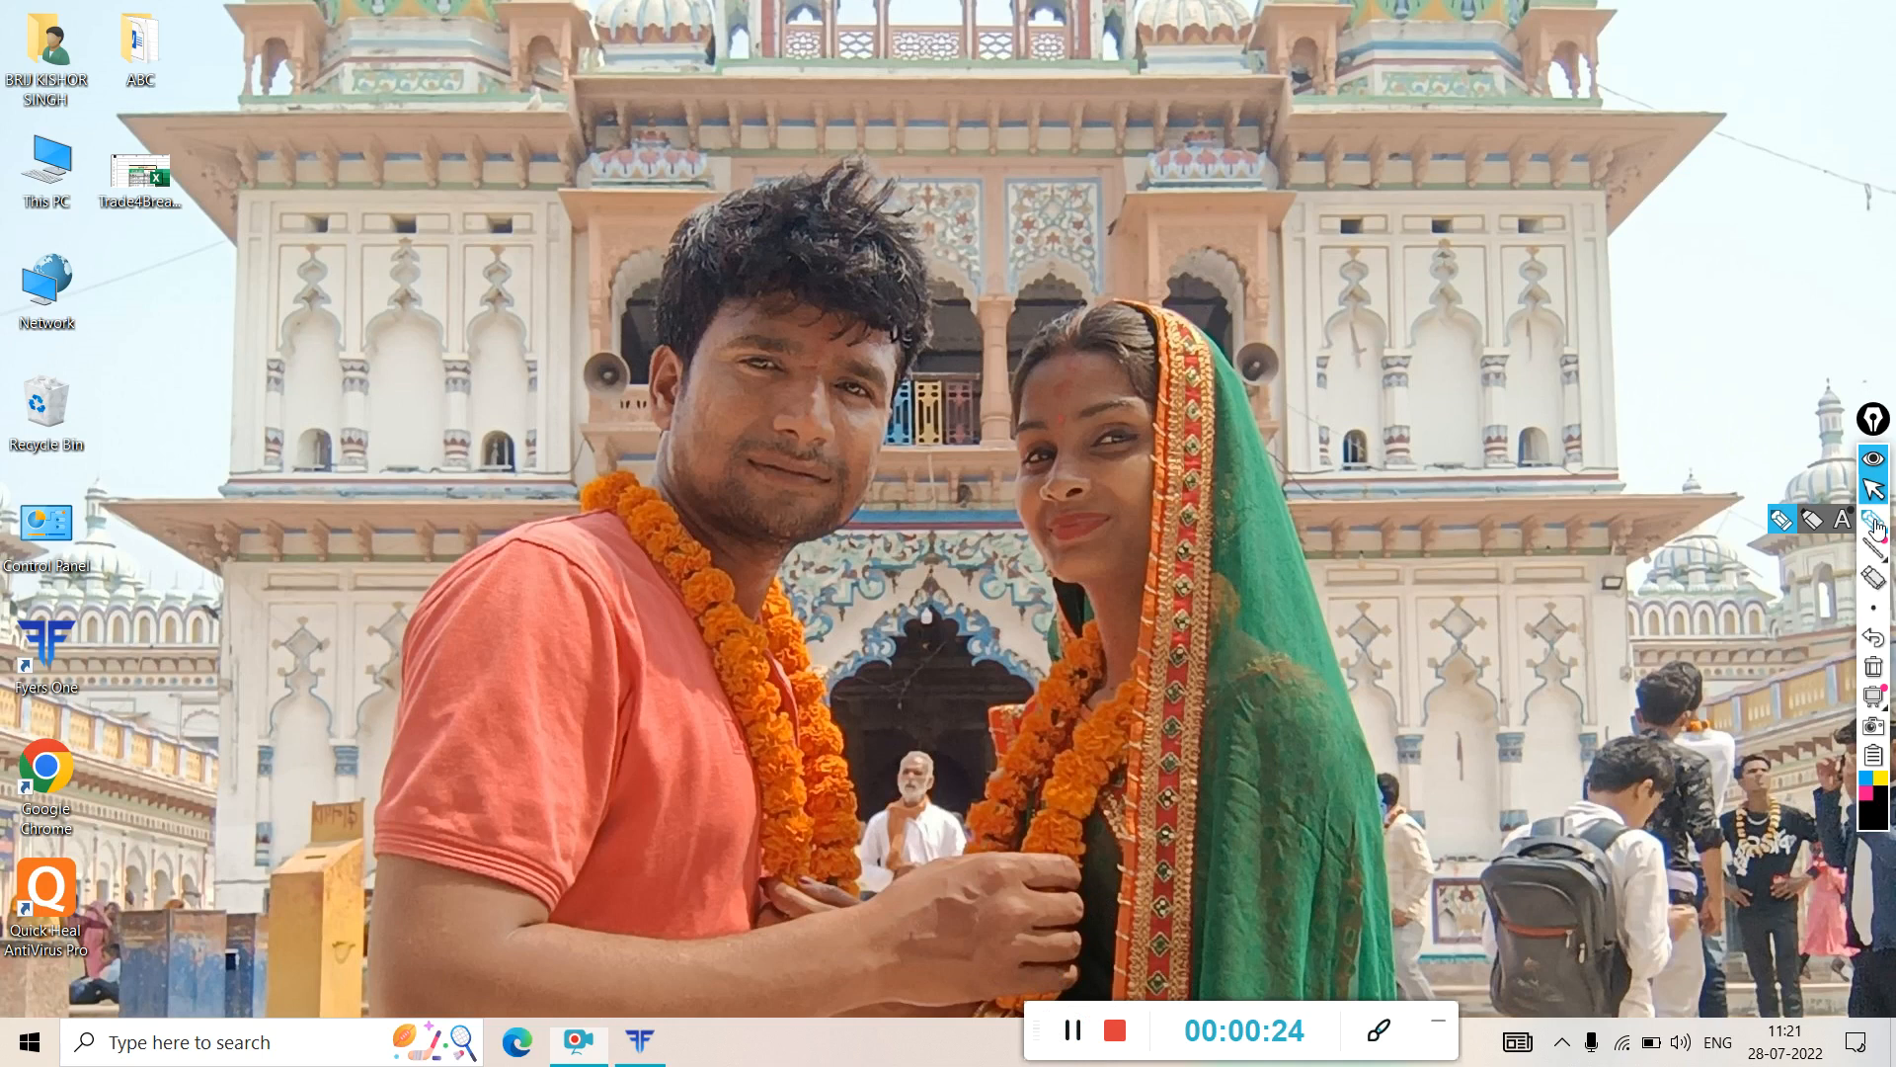
mouse_move(39, 733)
left_mouse_down()
mouse_move(114, 660)
mouse_move(49, 581)
mouse_move(5, 682)
mouse_move(22, 729)
left_mouse_up()
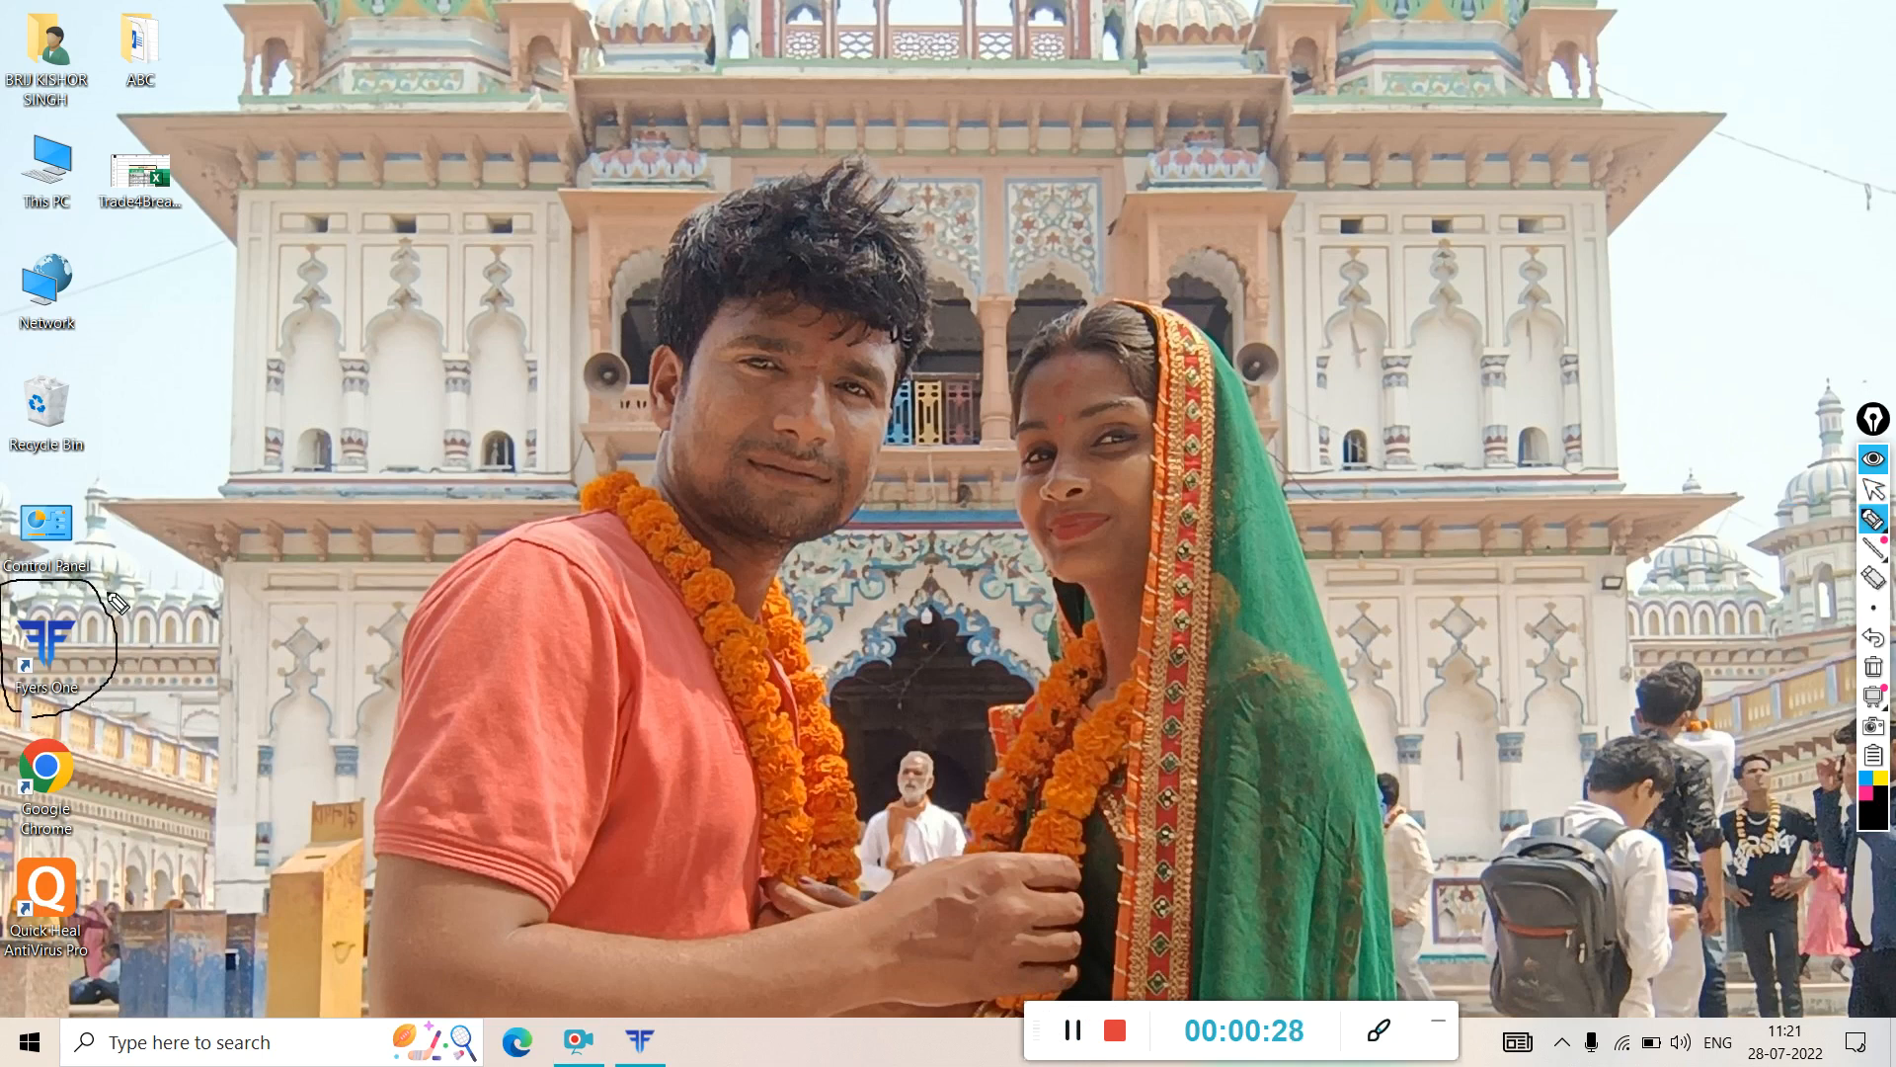
left_click_drag(112, 622, 181, 222)
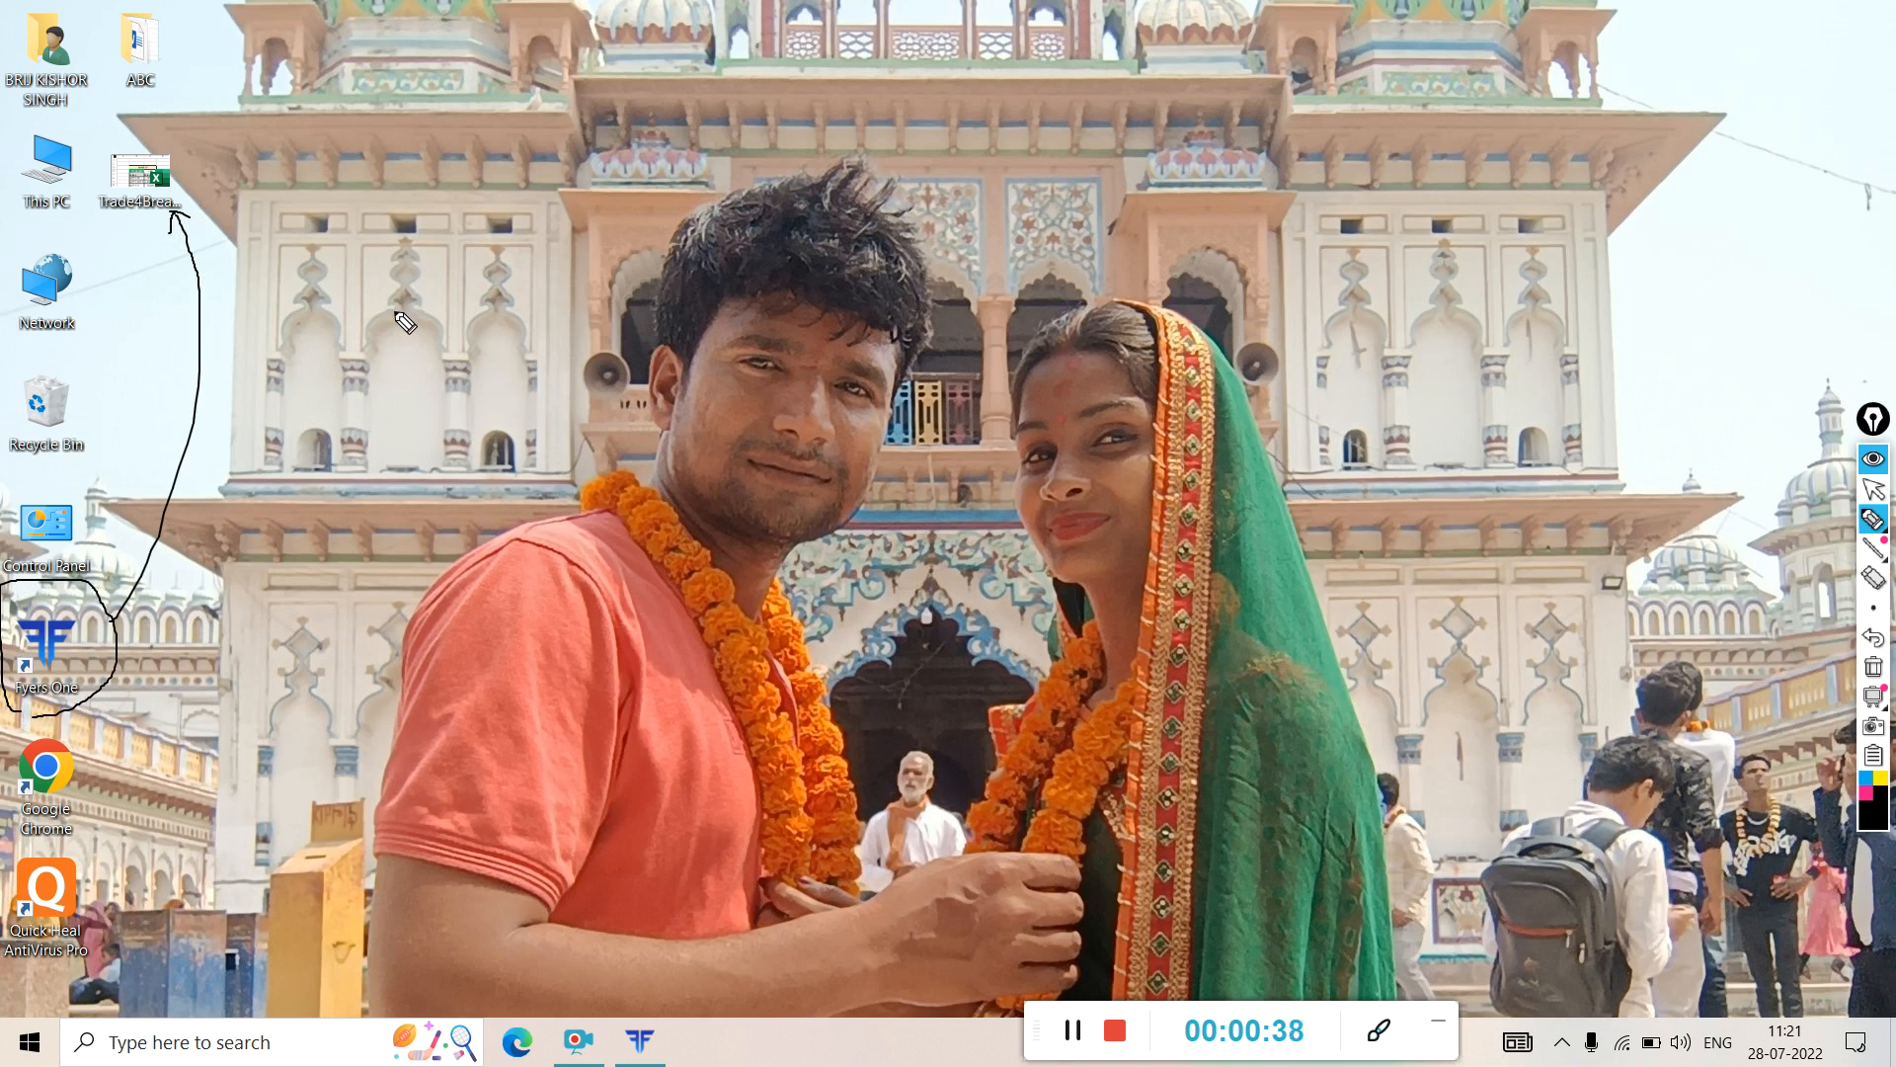
left_click(1873, 519)
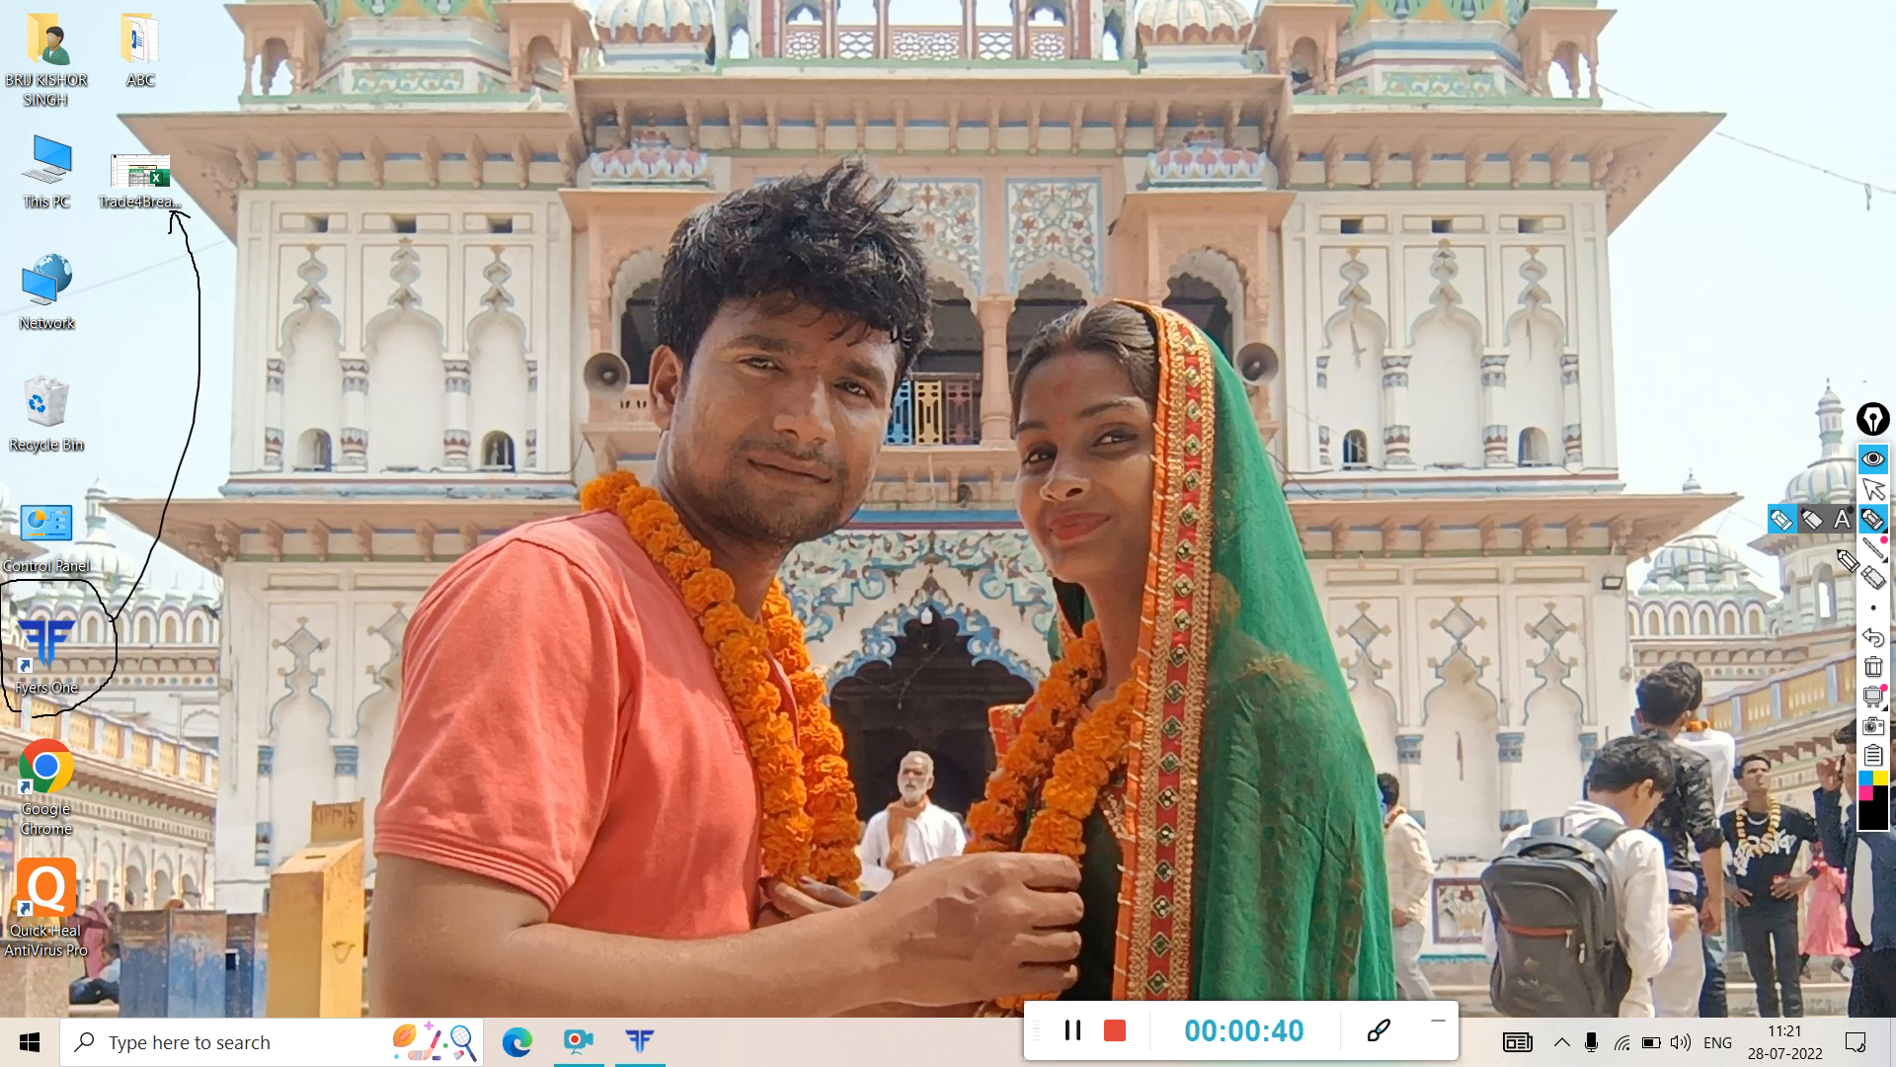
left_click(1874, 666)
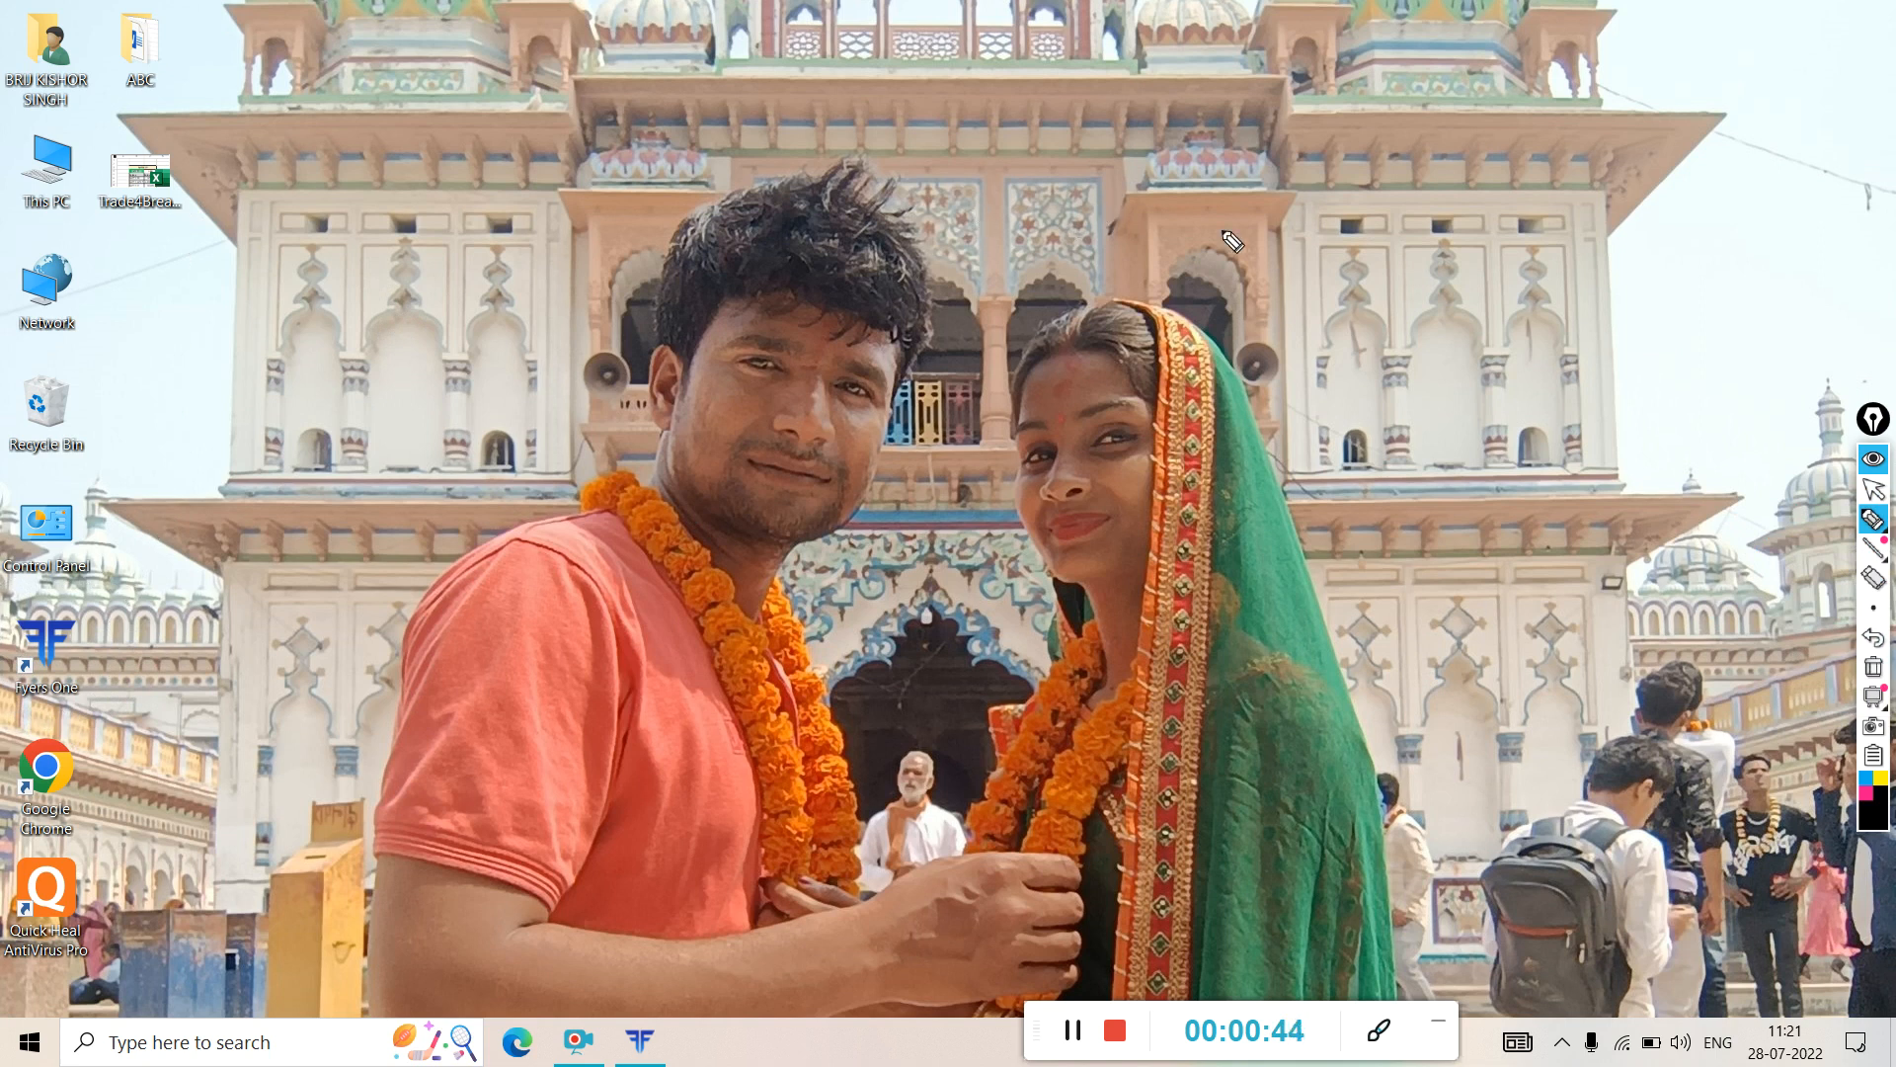
- Draw freehand loops across the middle of the desktop, clear them and return to the normal pointer
mouse_move(945, 681)
left_mouse_down()
mouse_move(857, 719)
mouse_move(894, 763)
mouse_move(998, 676)
left_mouse_up()
mouse_move(1491, 118)
left_mouse_down()
mouse_move(493, 189)
mouse_move(795, 808)
mouse_move(1565, 309)
mouse_move(1149, 229)
left_mouse_up()
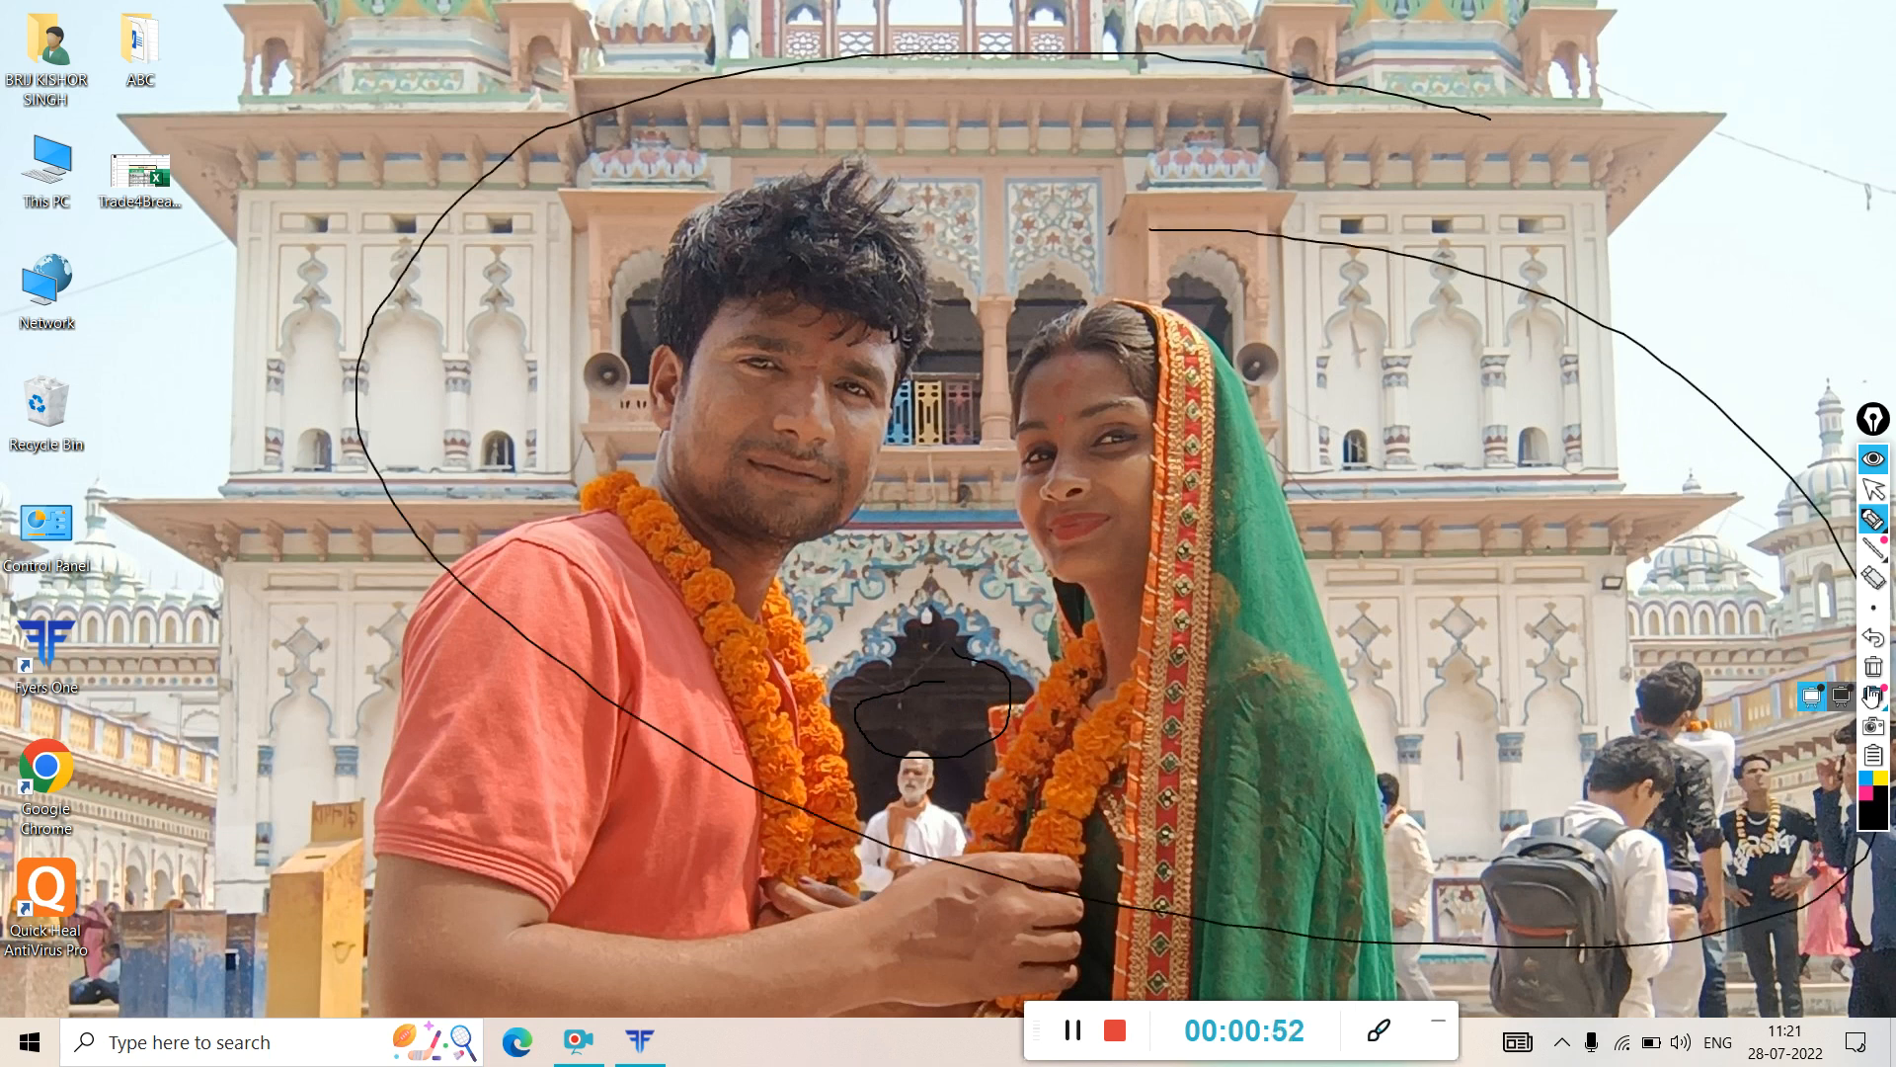
left_click(1872, 669)
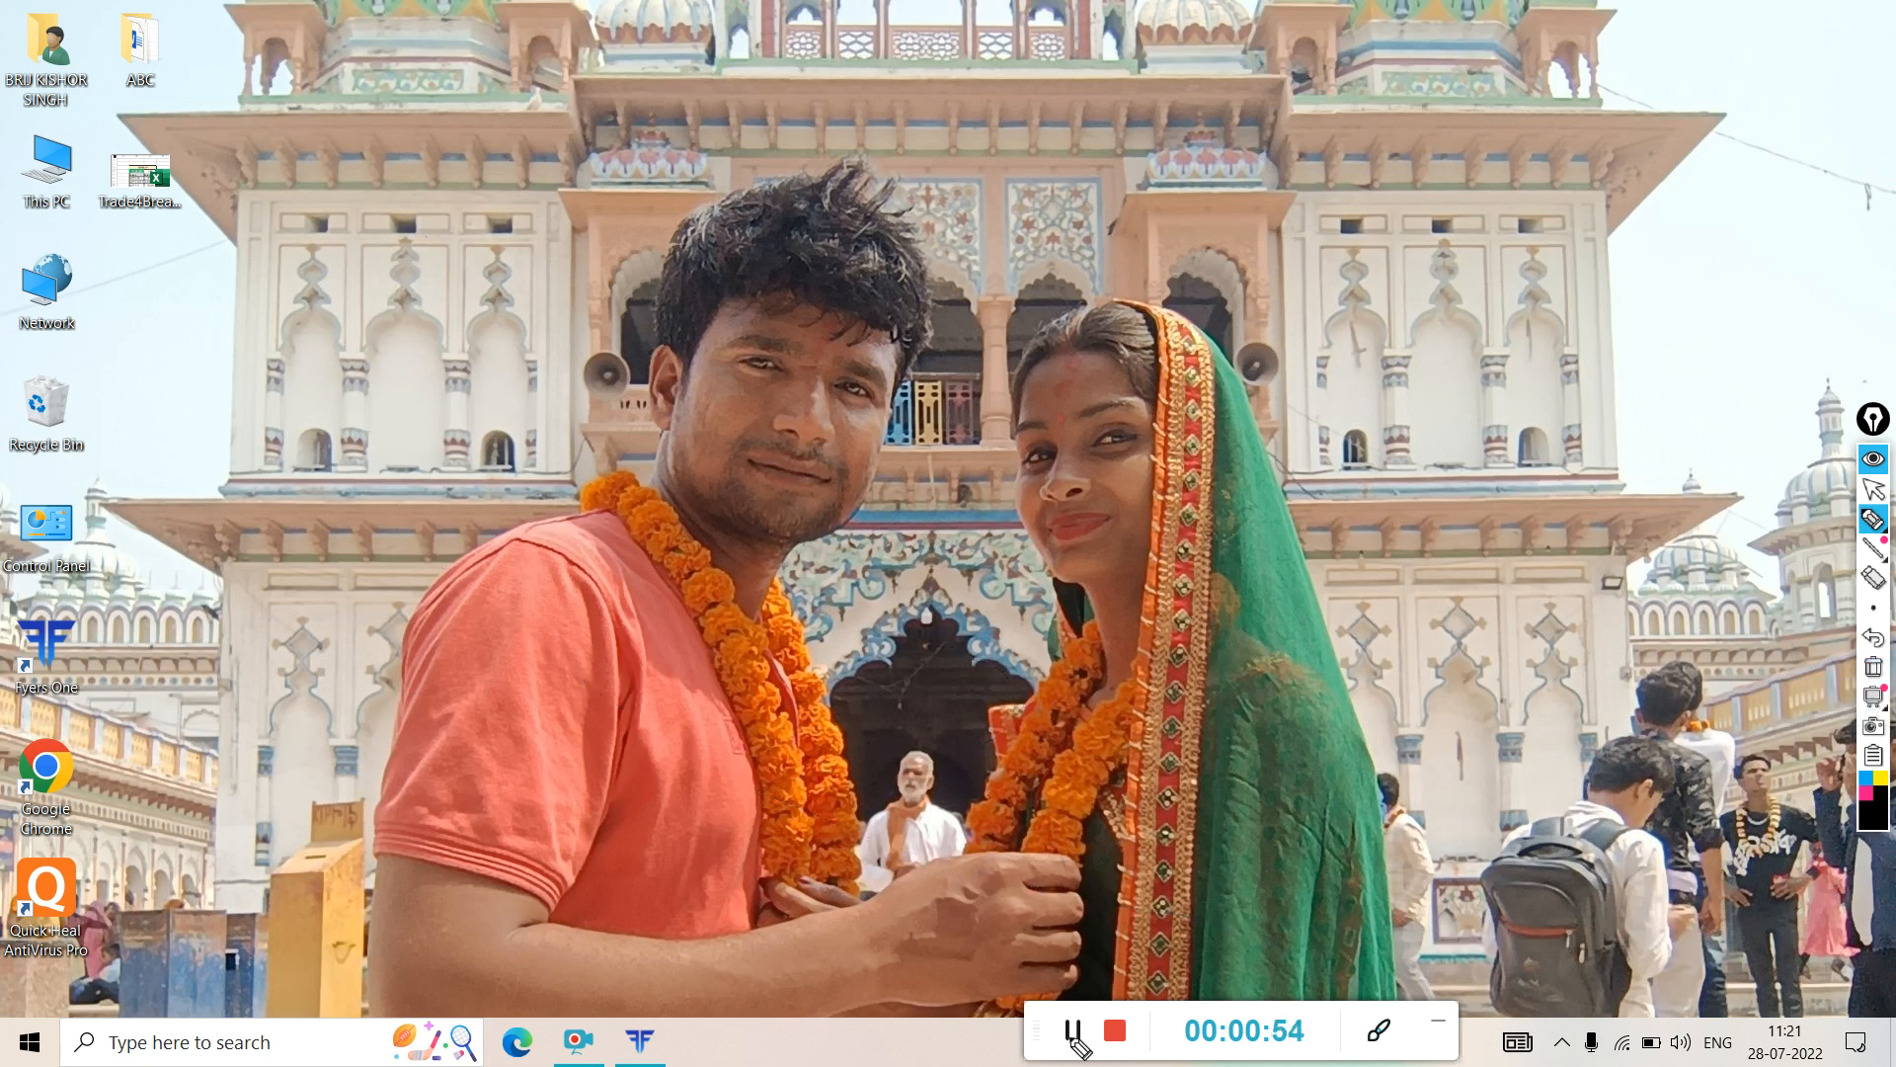
left_click(1872, 488)
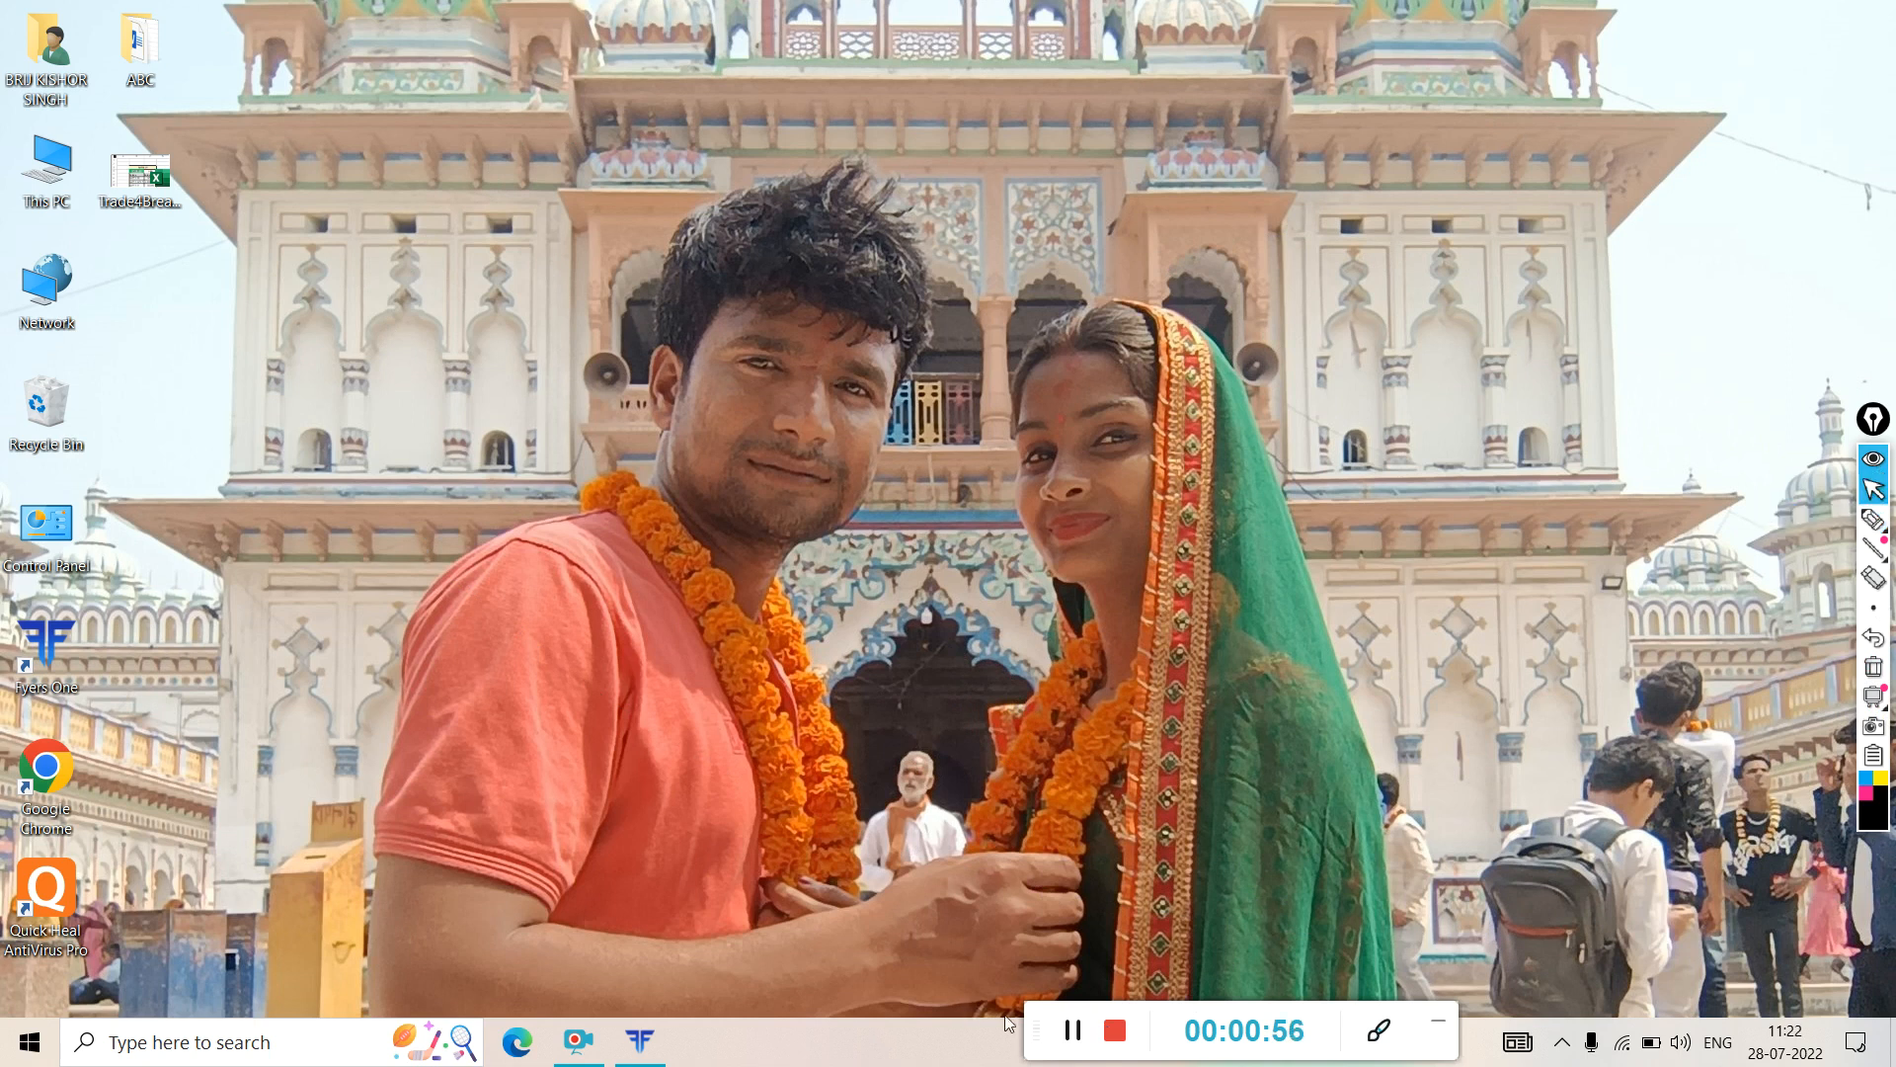
- Create a new Excel worksheet file on the desktop named NIFTY50.xlsx and open it
right_click(385, 408)
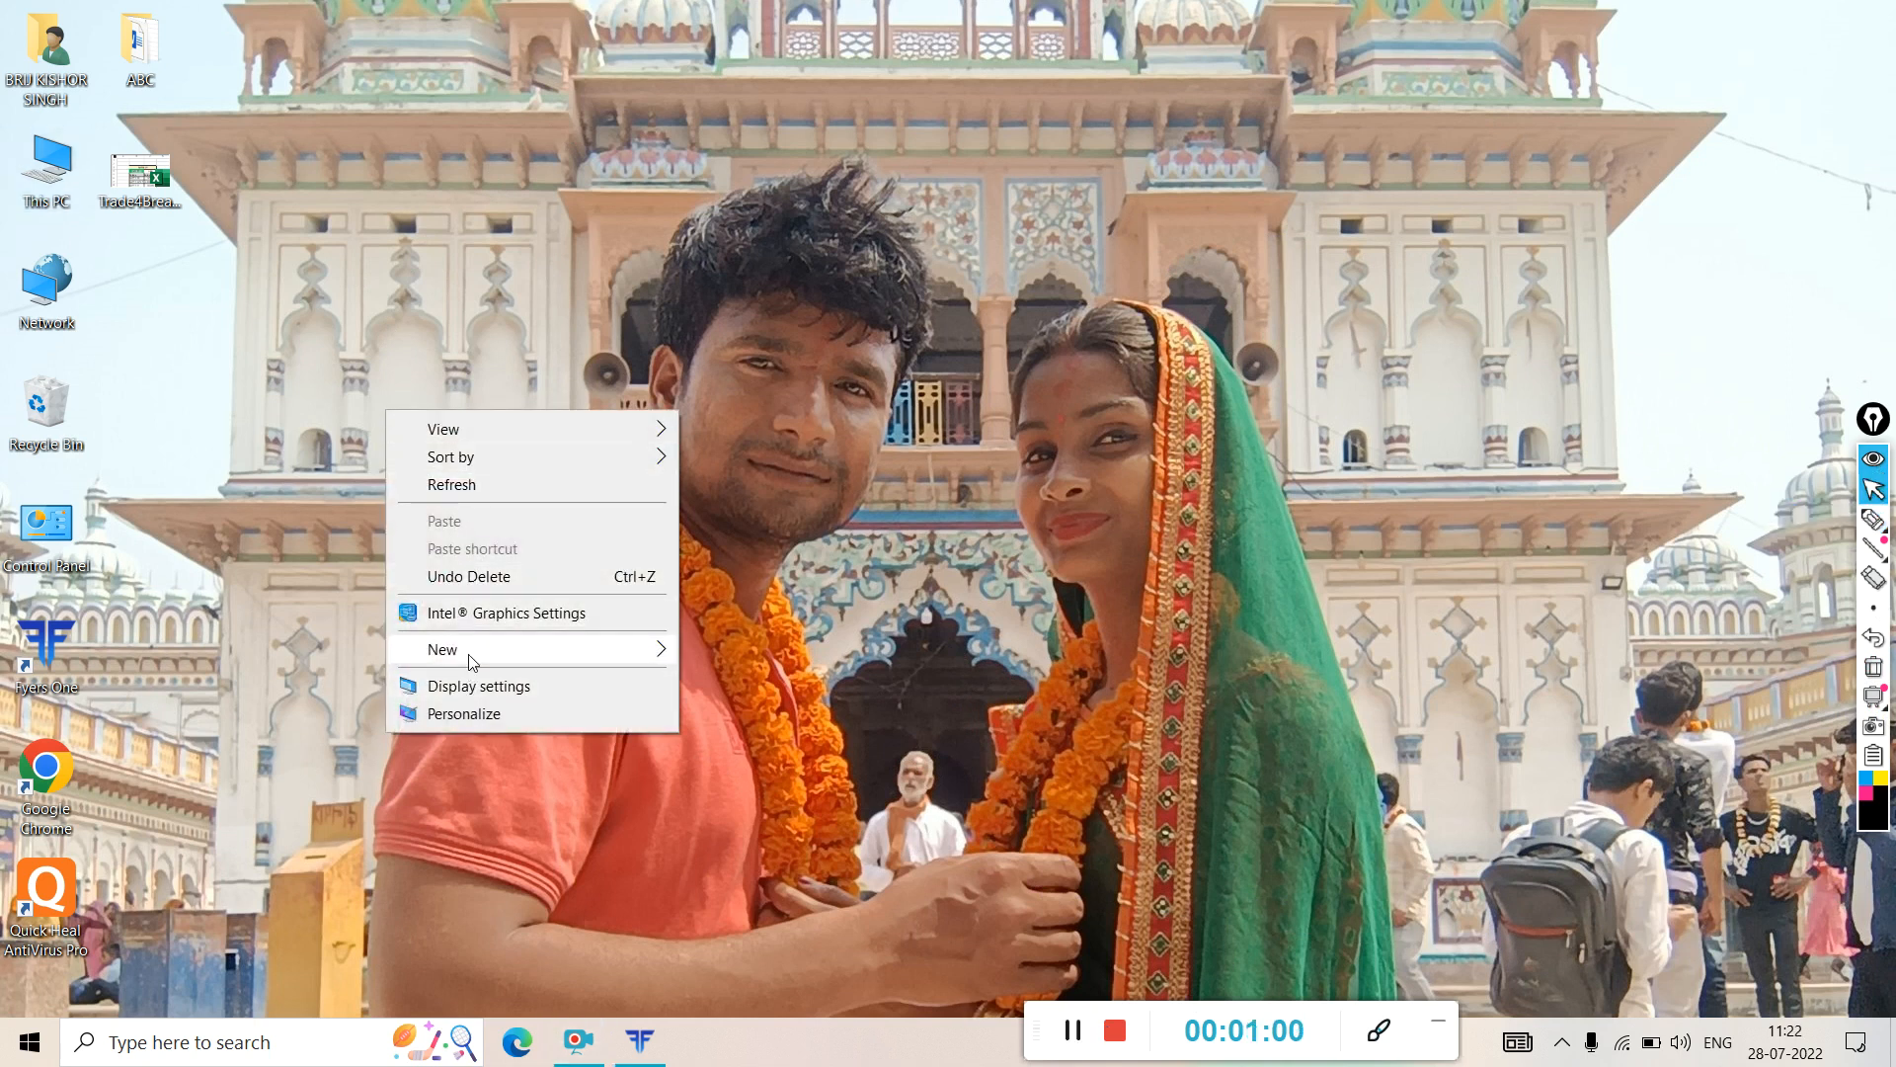
mouse_move(508, 661)
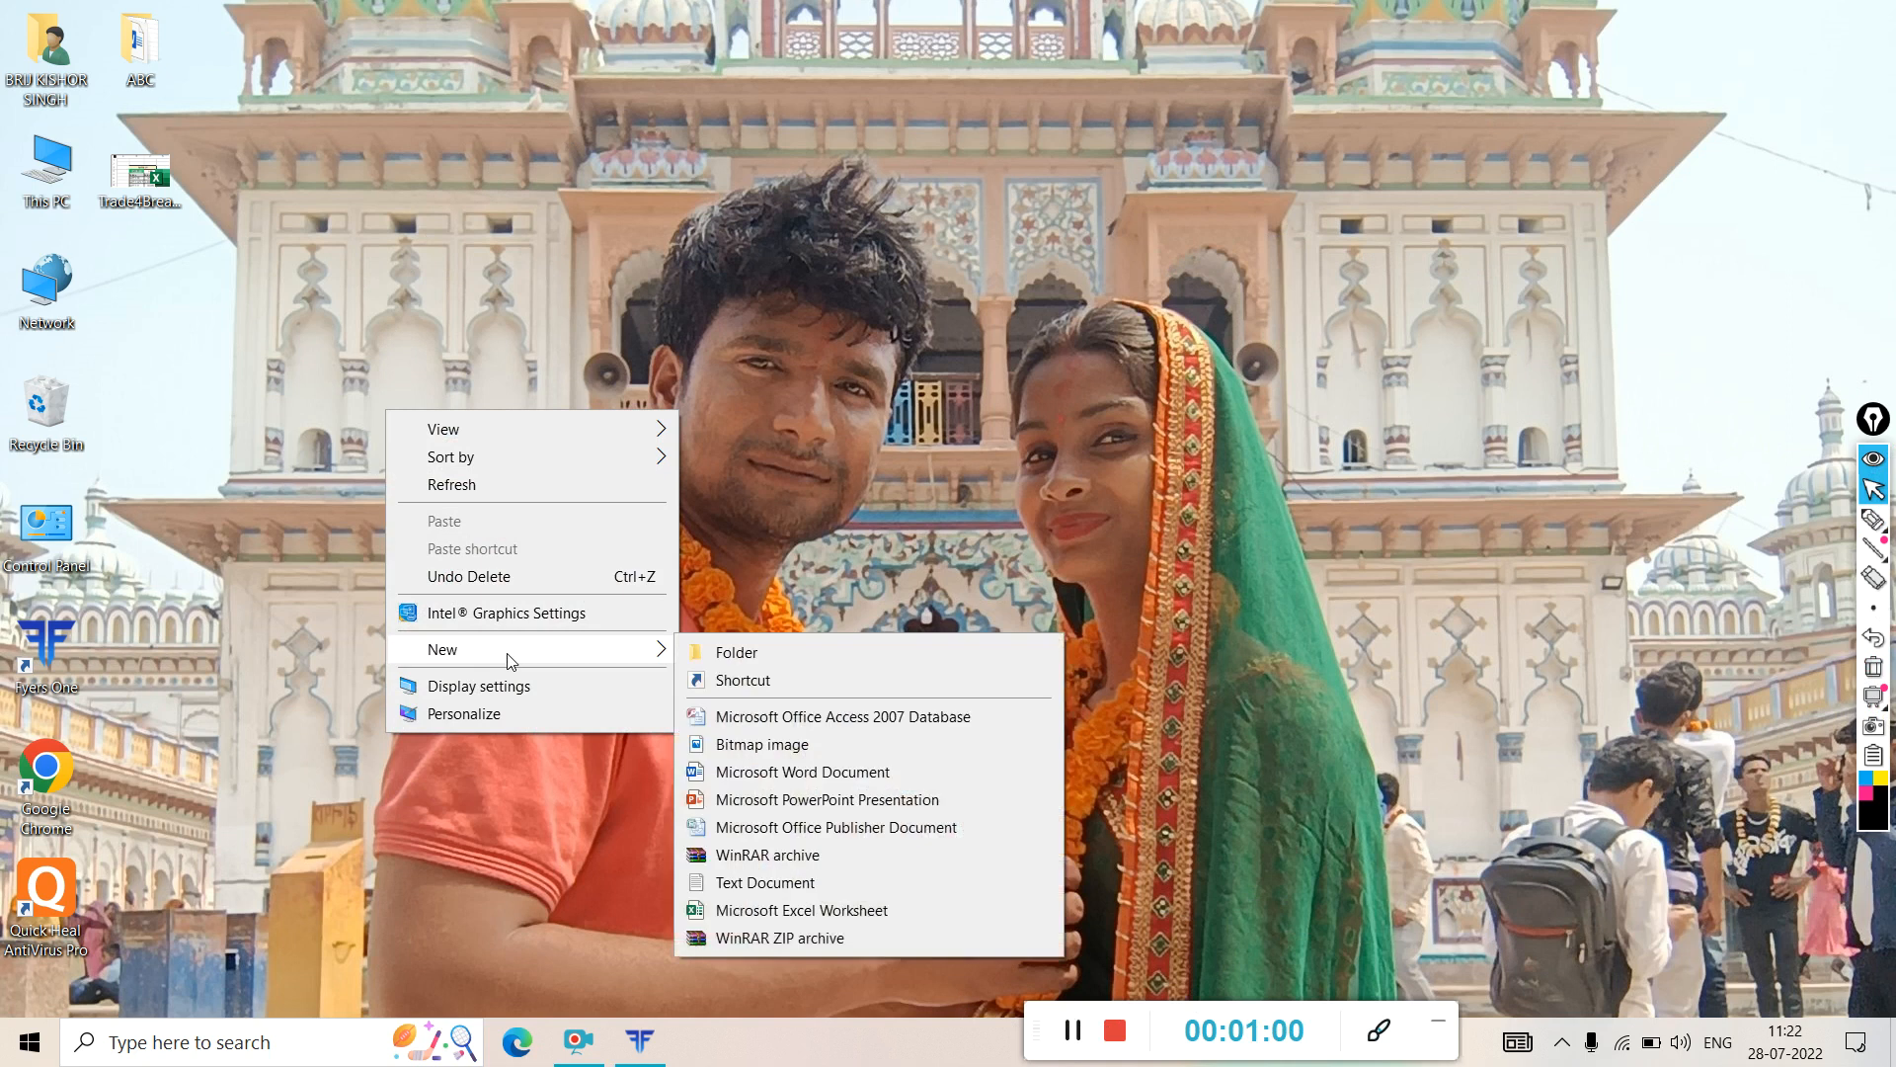
left_click(768, 913)
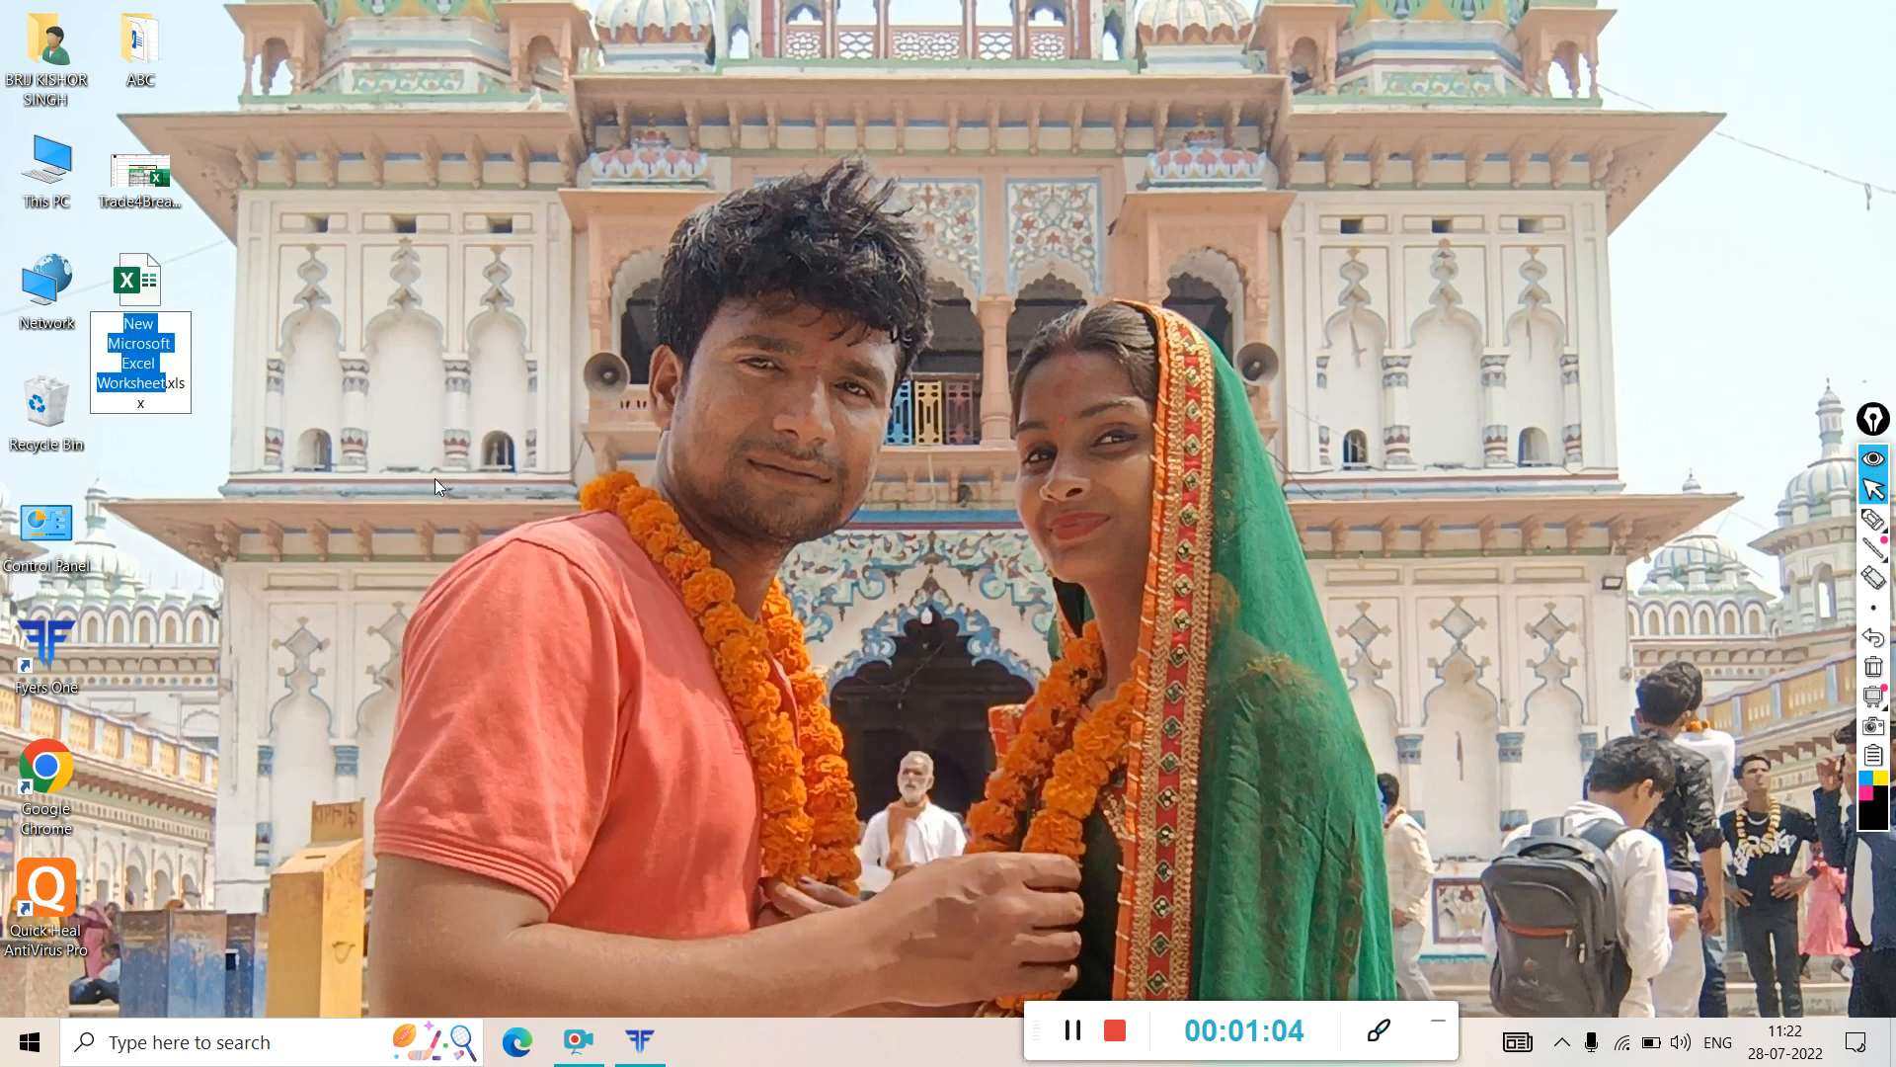
type("NIFTY")
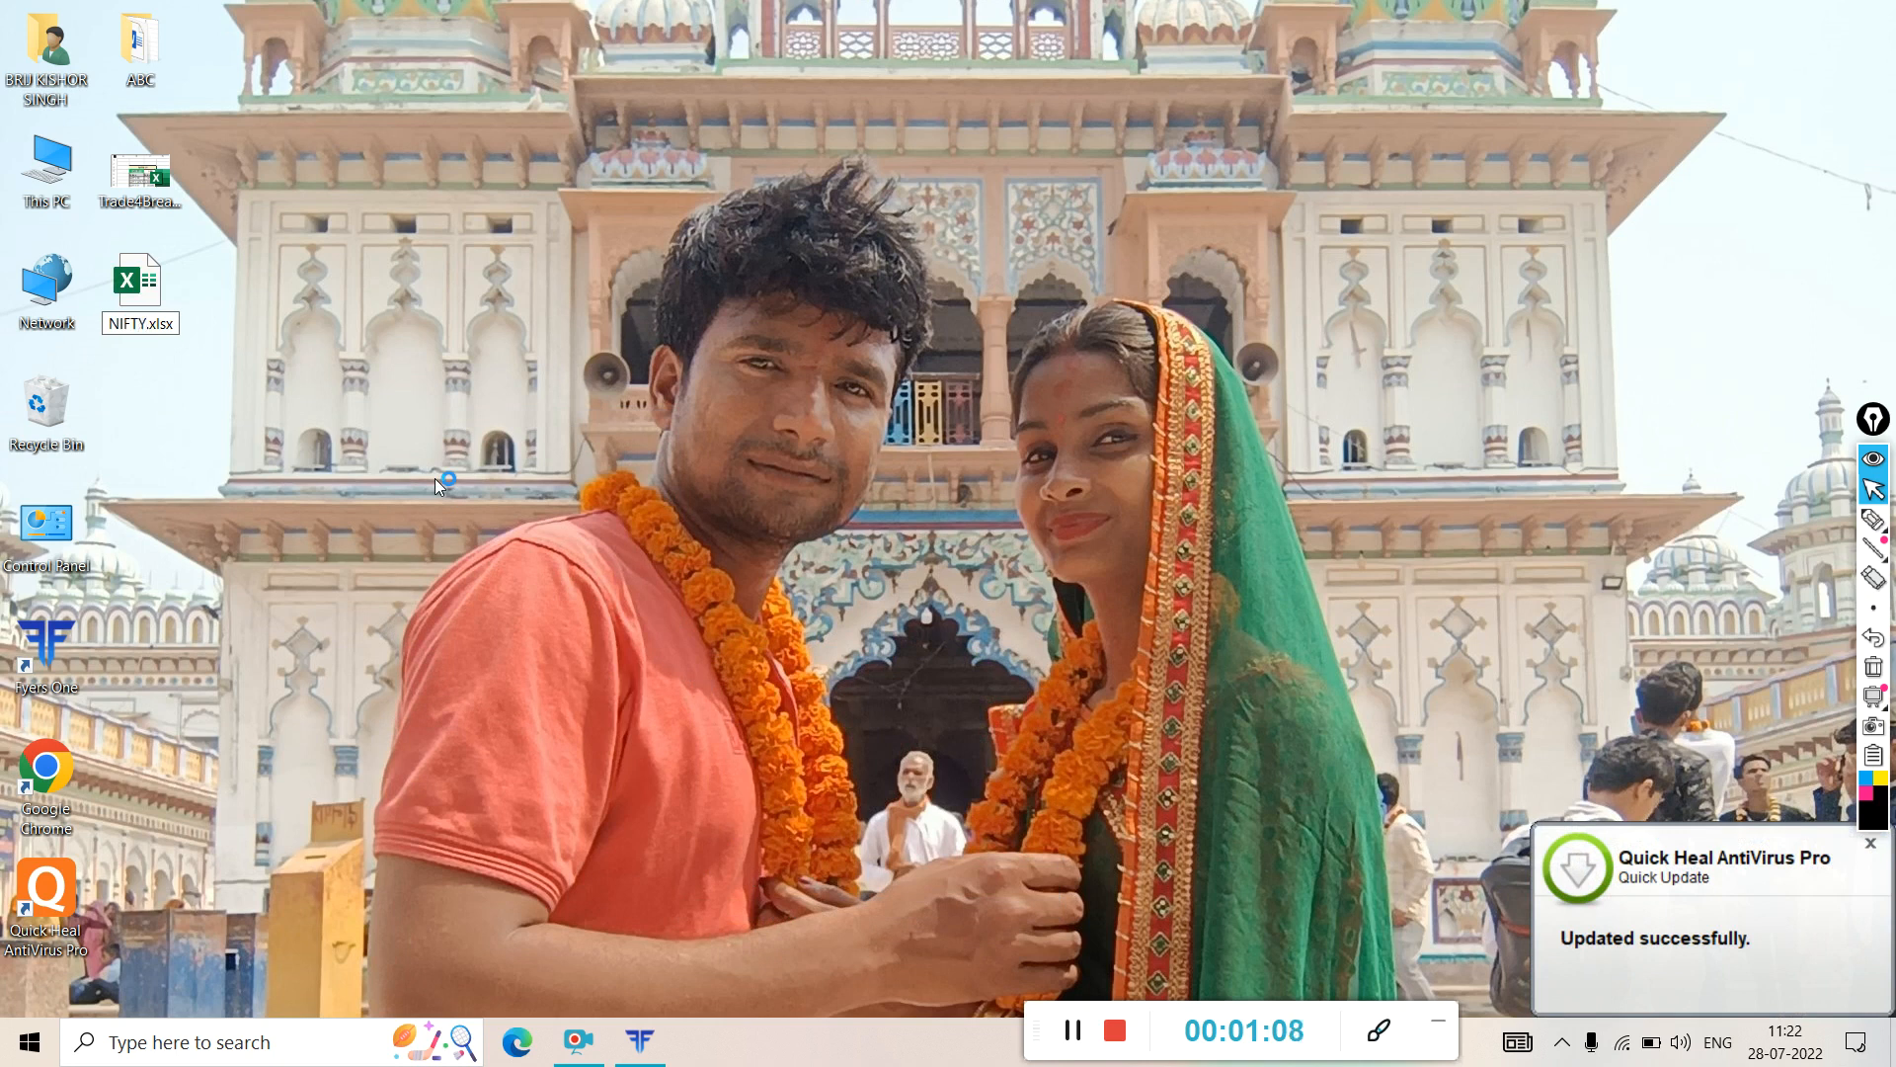
type("50")
key("Return")
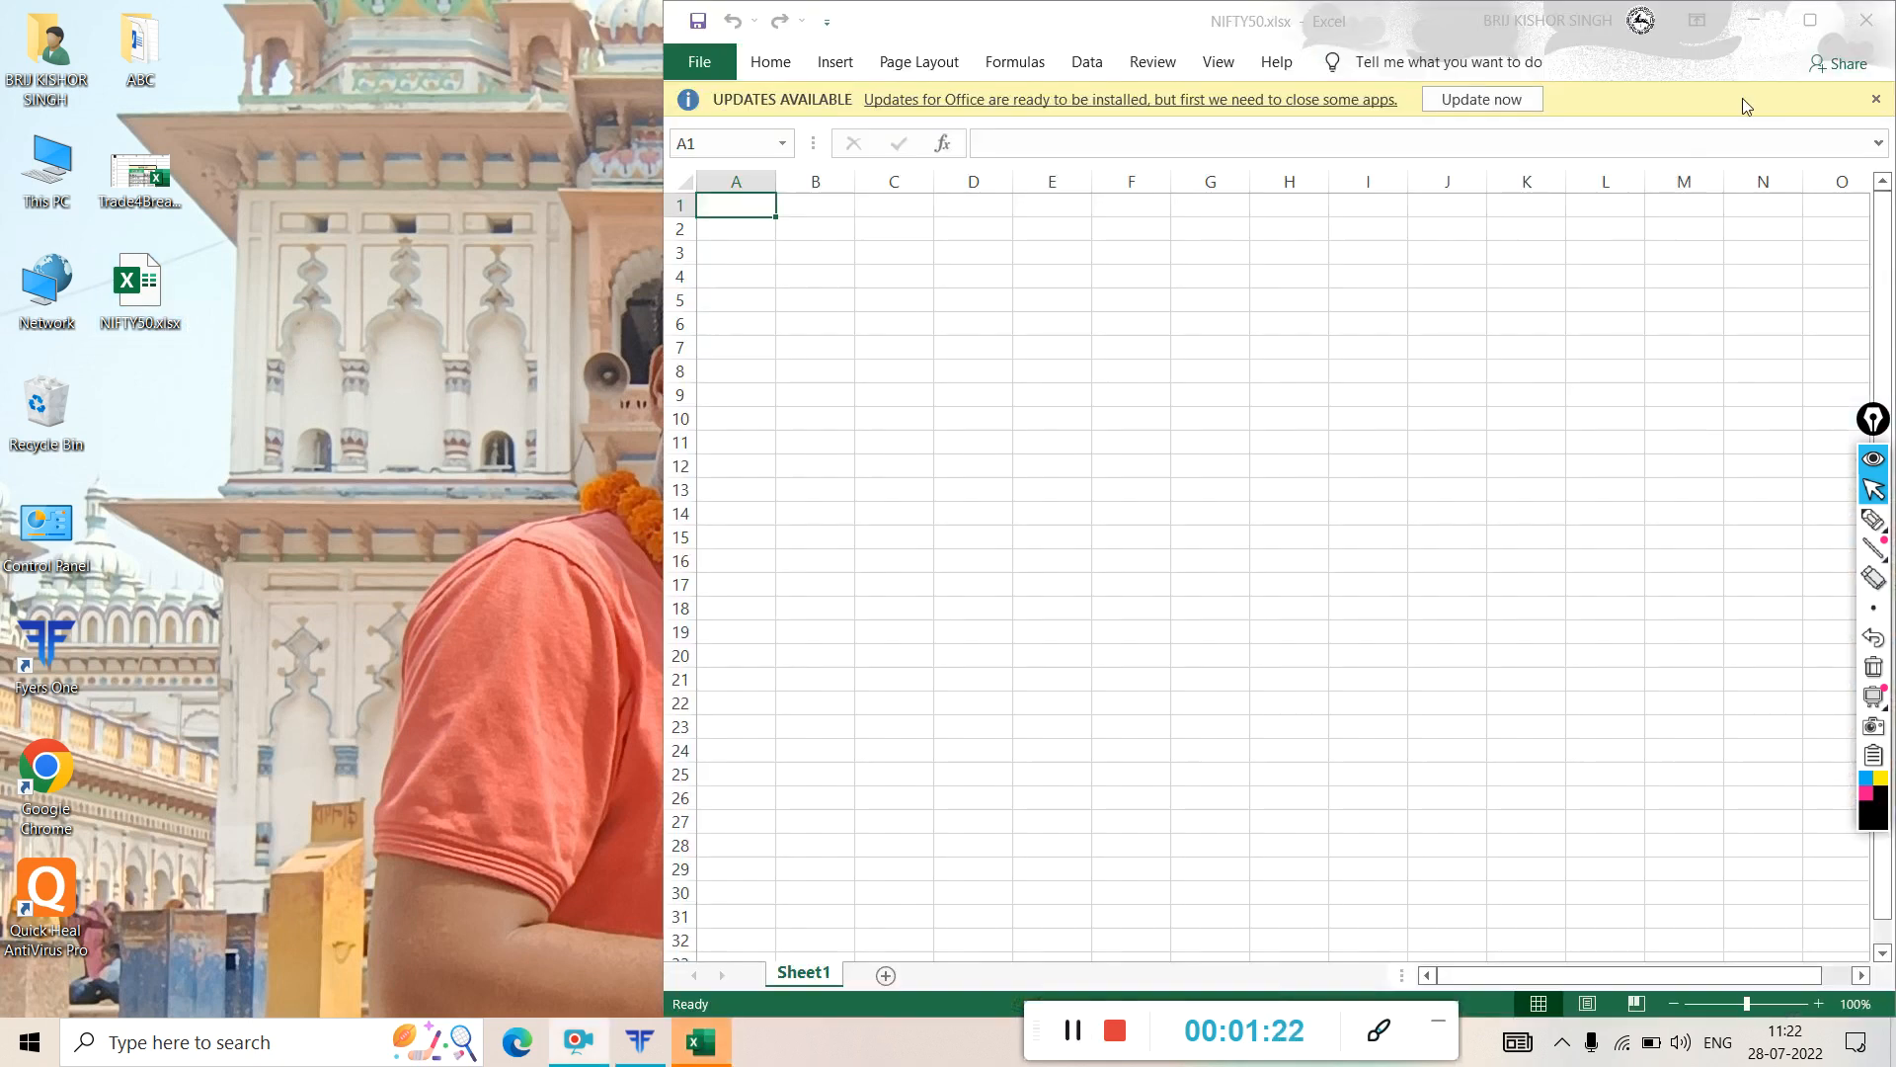
- Maximize the workbook window, dismiss the Office update notice, and rename Sheet1 as Born4Trade
left_click(1814, 24)
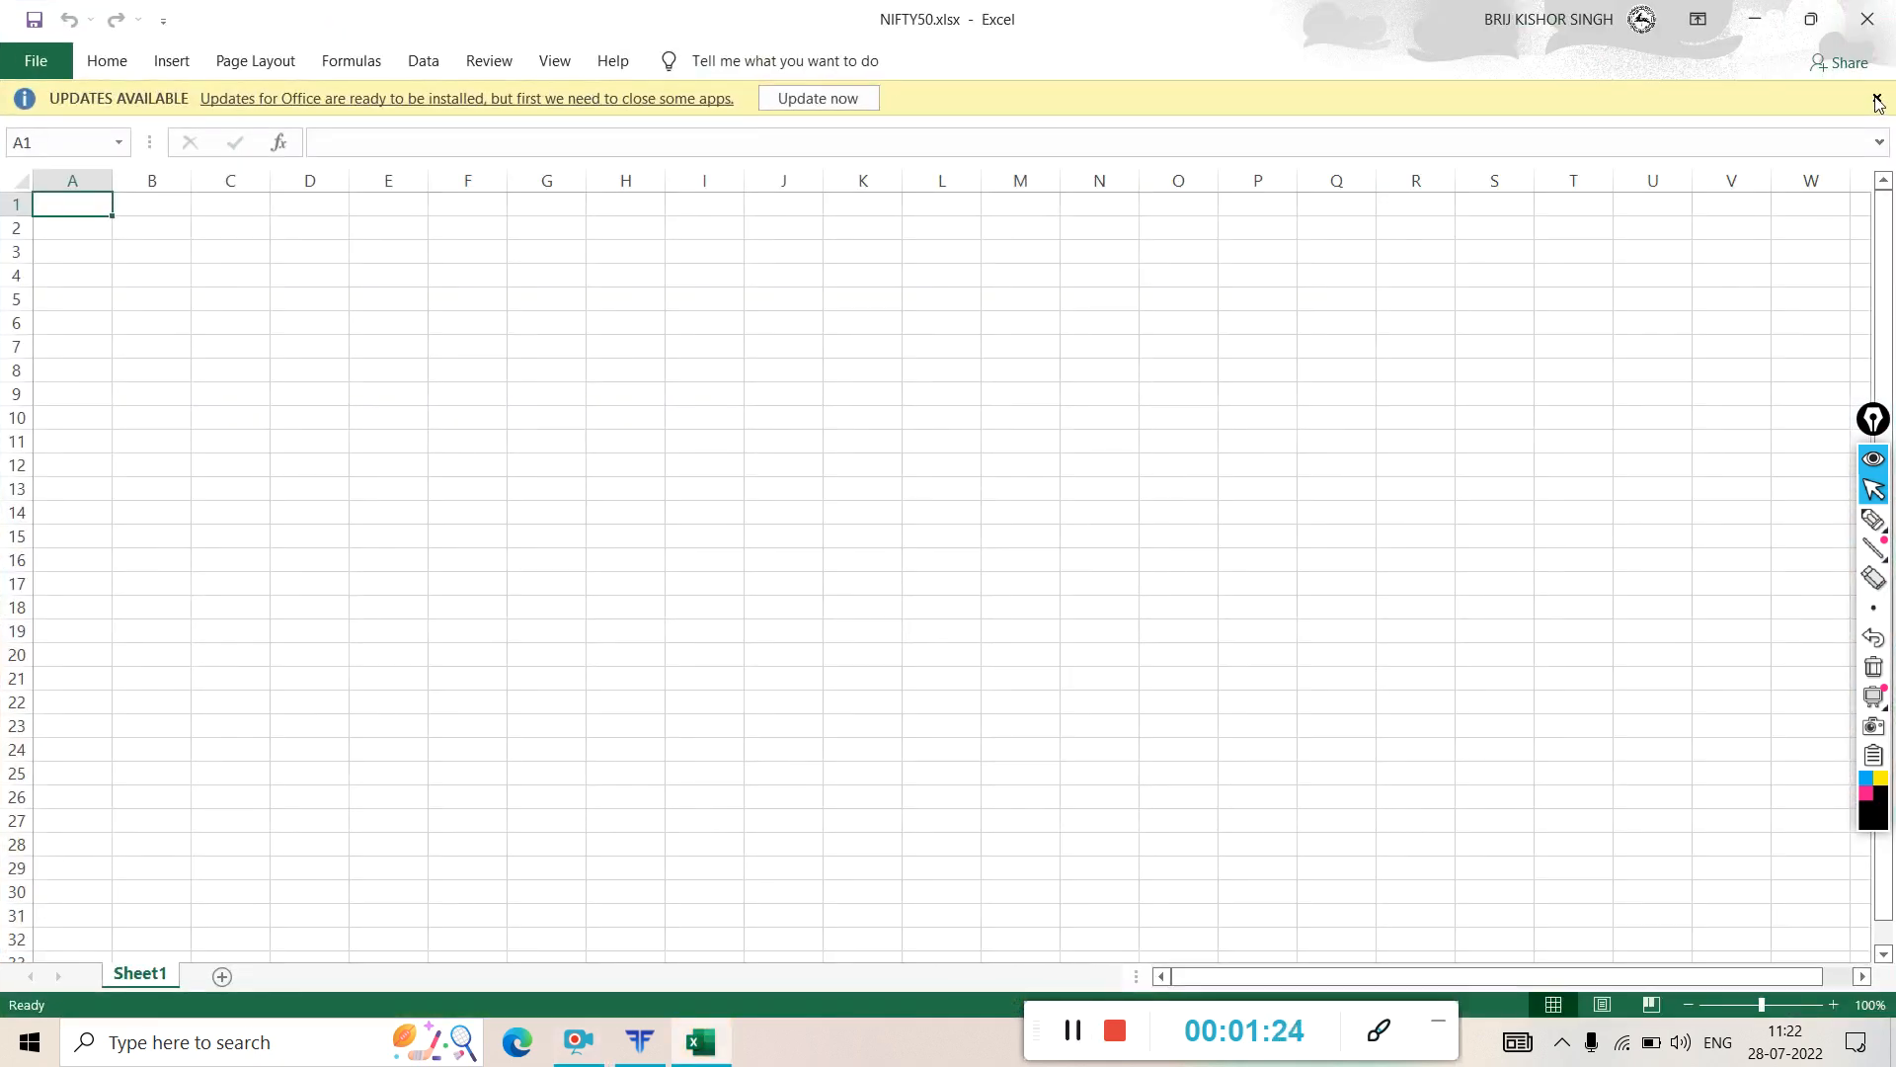
left_click(1877, 98)
double_click(146, 977)
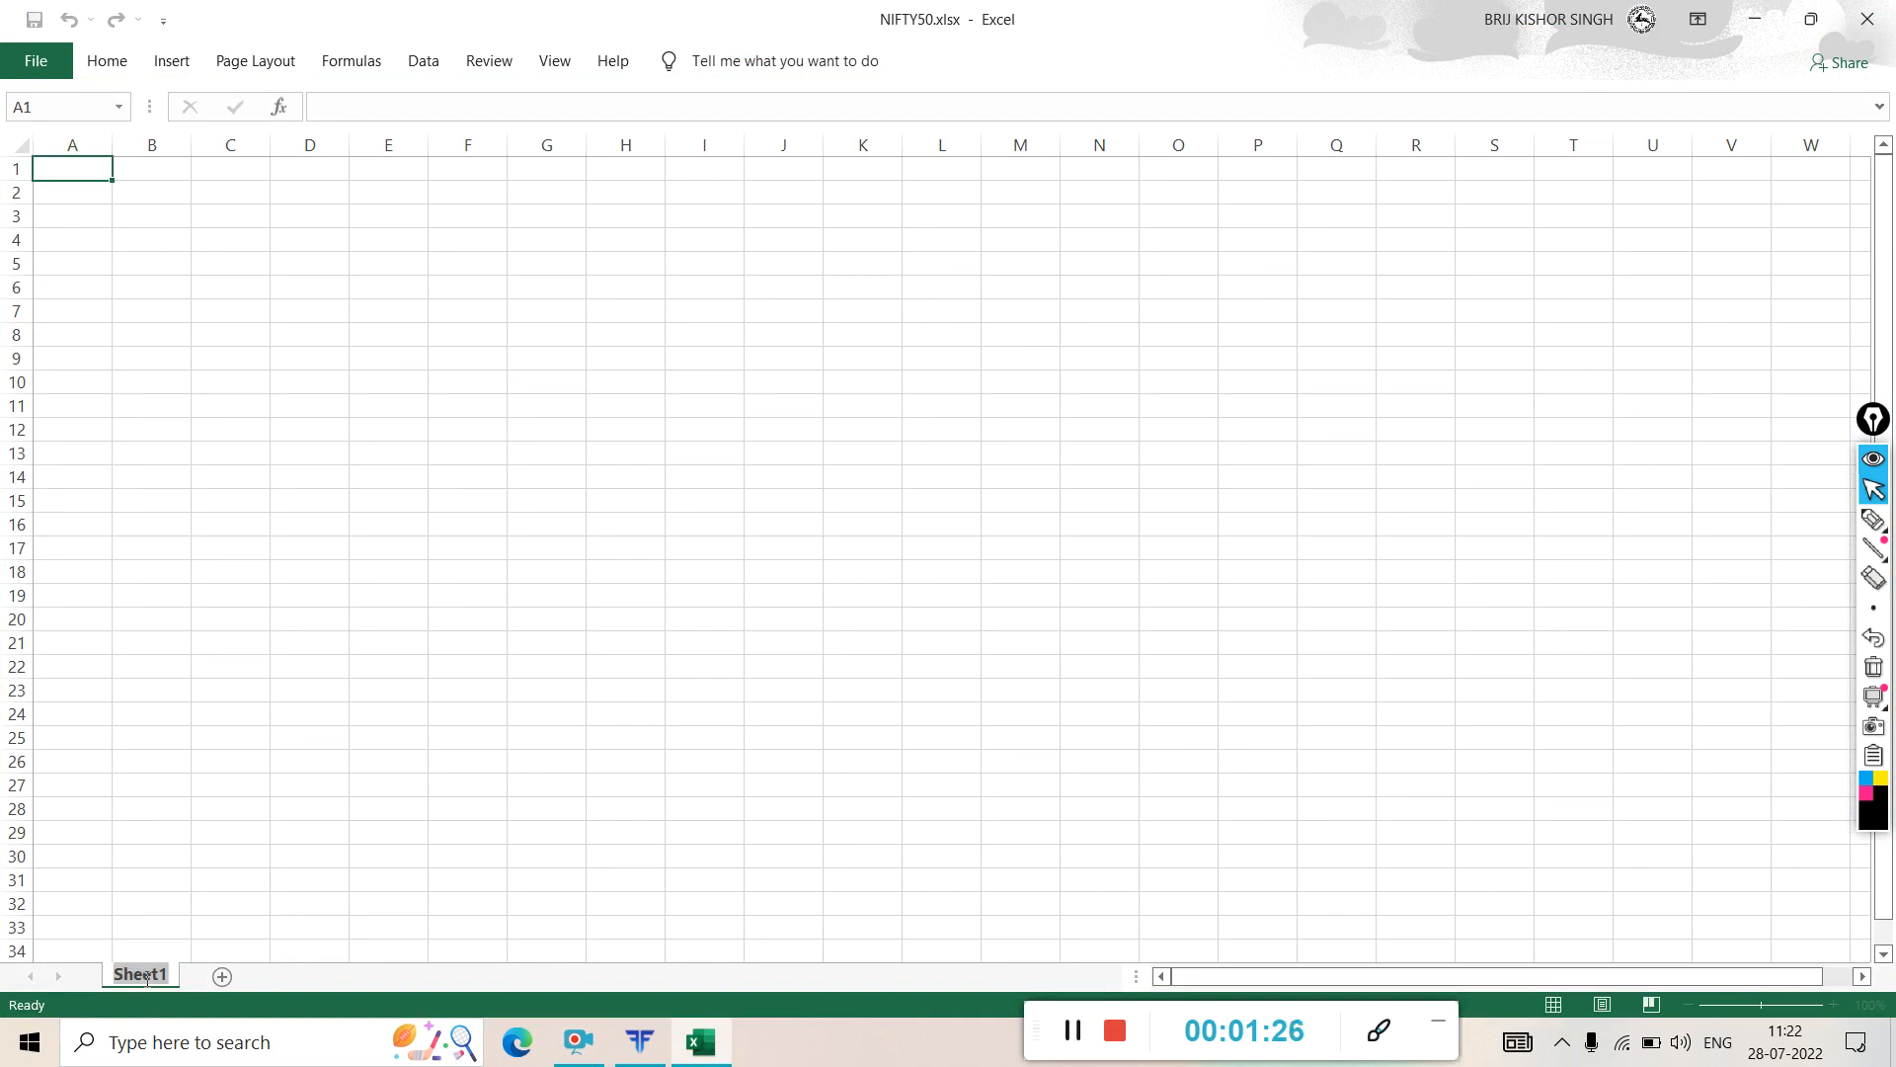
type("born4Trade")
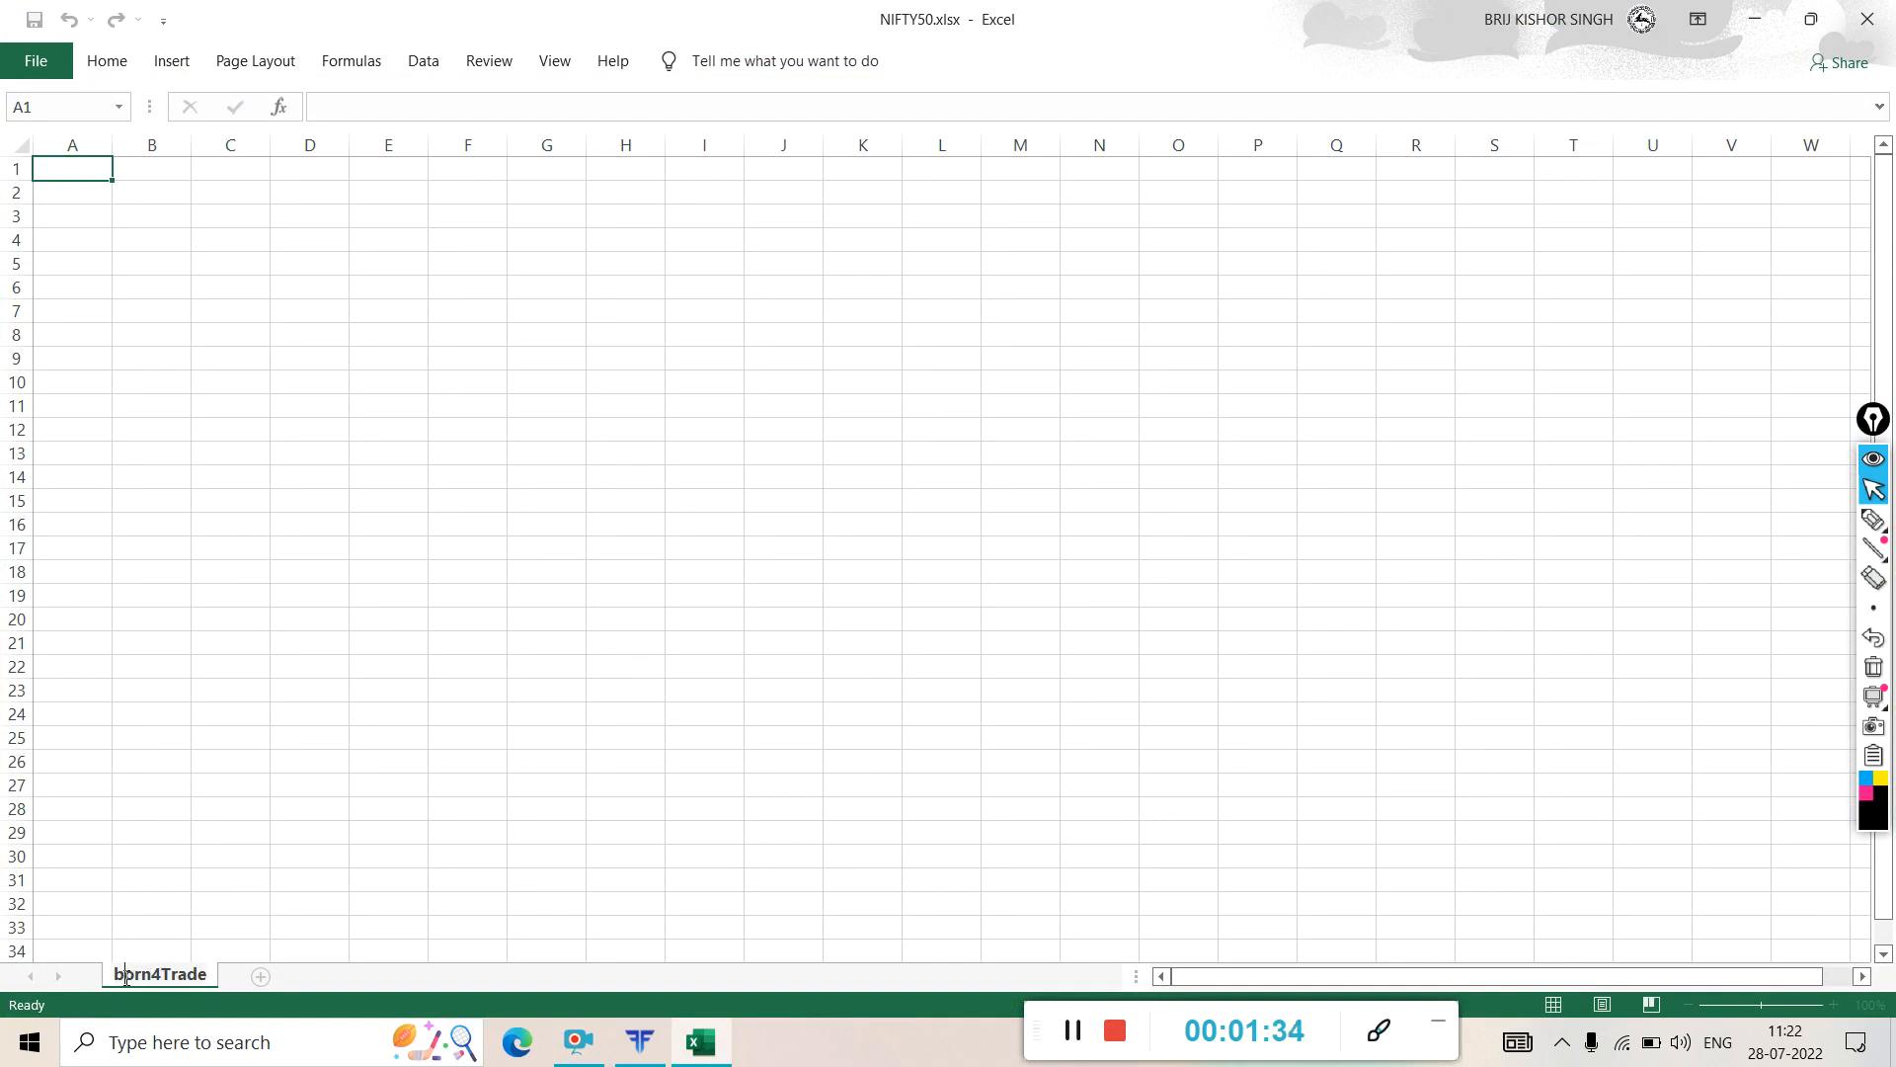
left_click(126, 976)
key("BackSpace")
type("B")
left_click(639, 555)
- Close NIFTY50.xlsx with its changes saved and refresh the desktop
left_click(1867, 19)
left_click(851, 553)
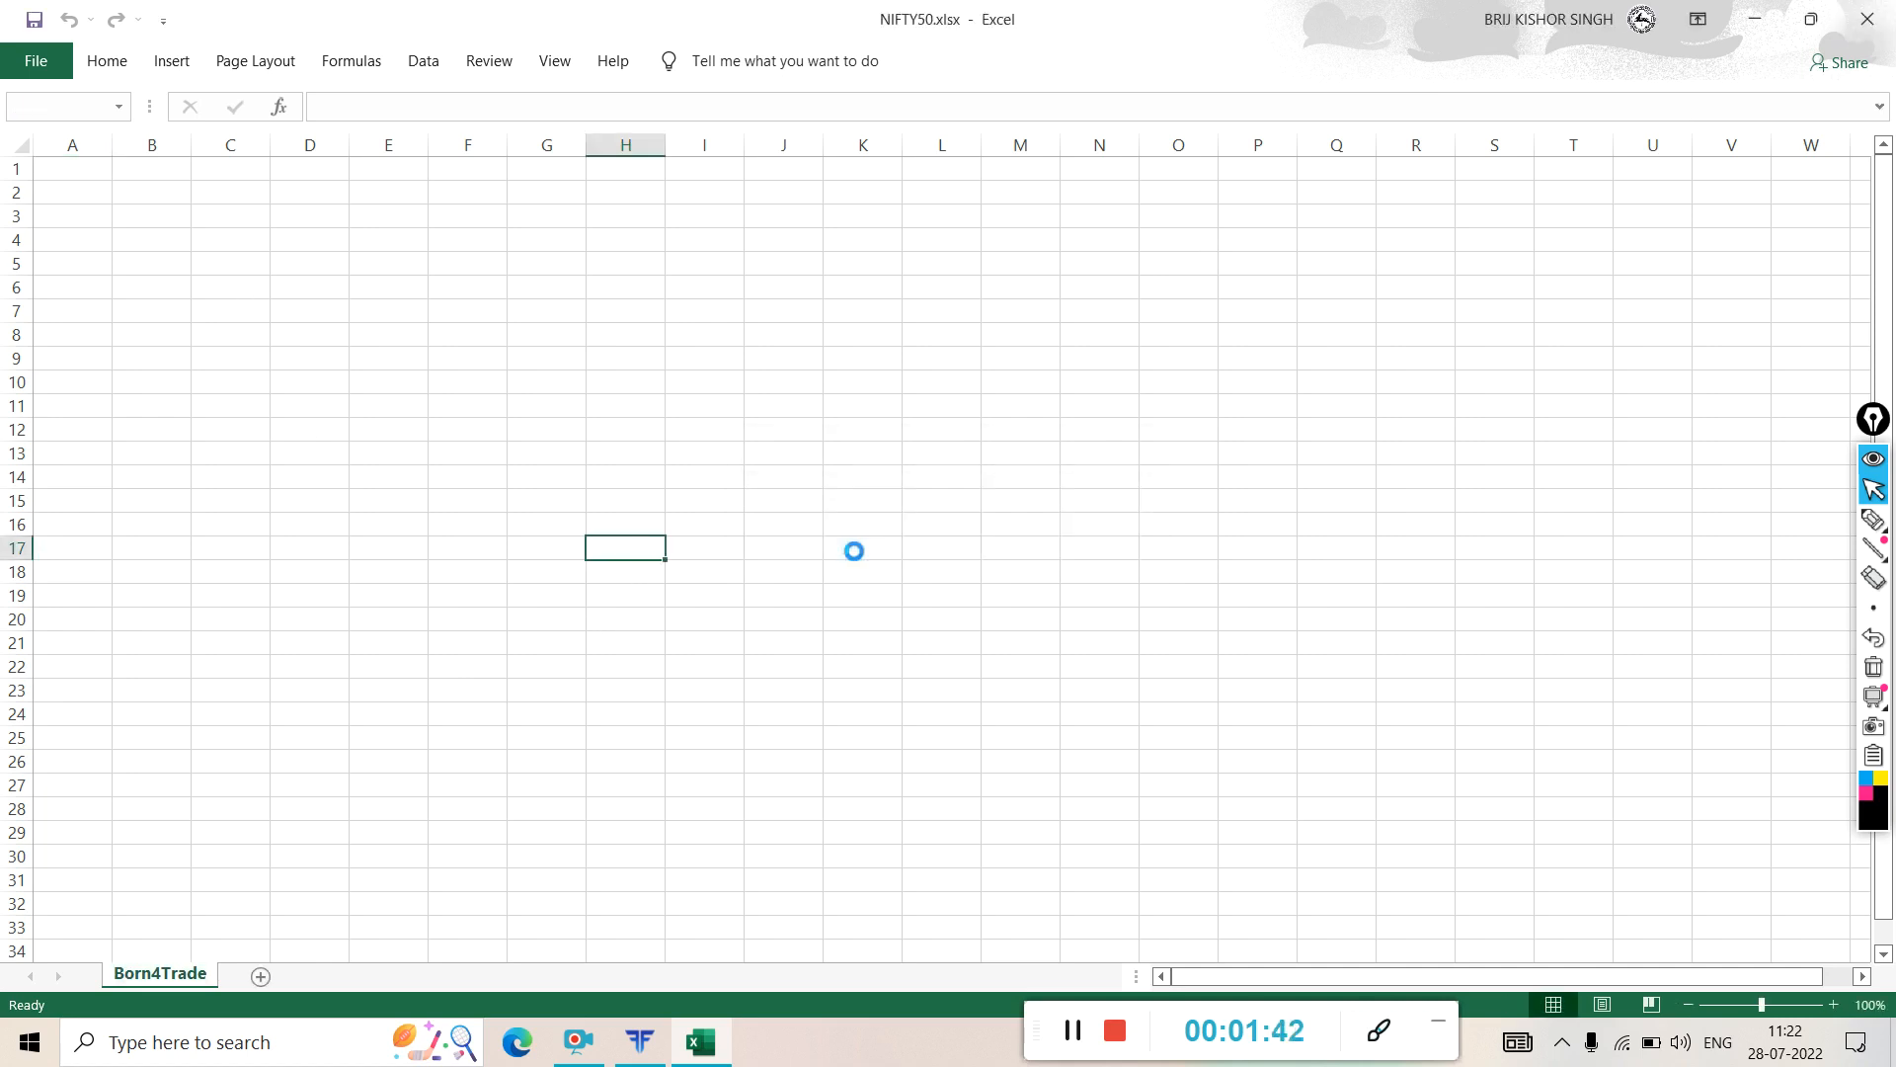
right_click(1192, 209)
left_click(1250, 284)
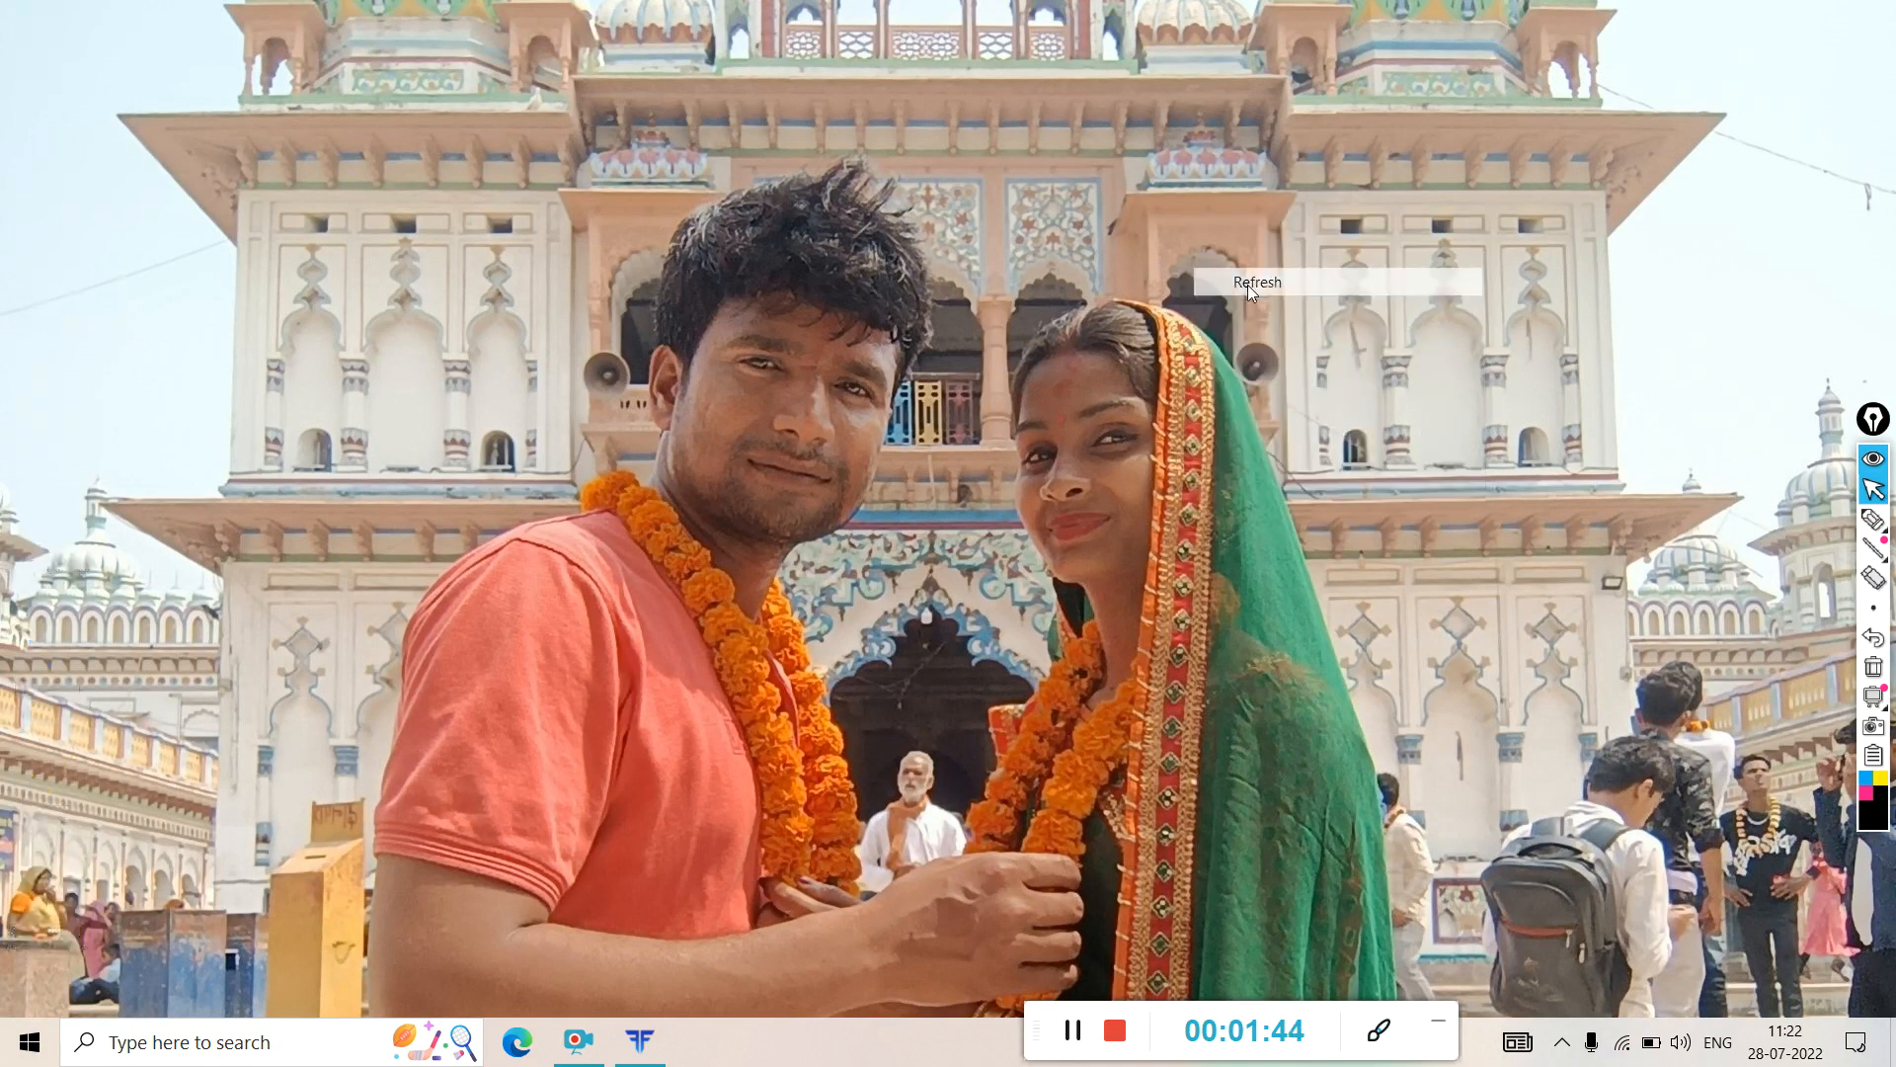
- Launch Excel through its additional start options and open the recent workbook NIFTY50.xlsx
left_click(30, 1042)
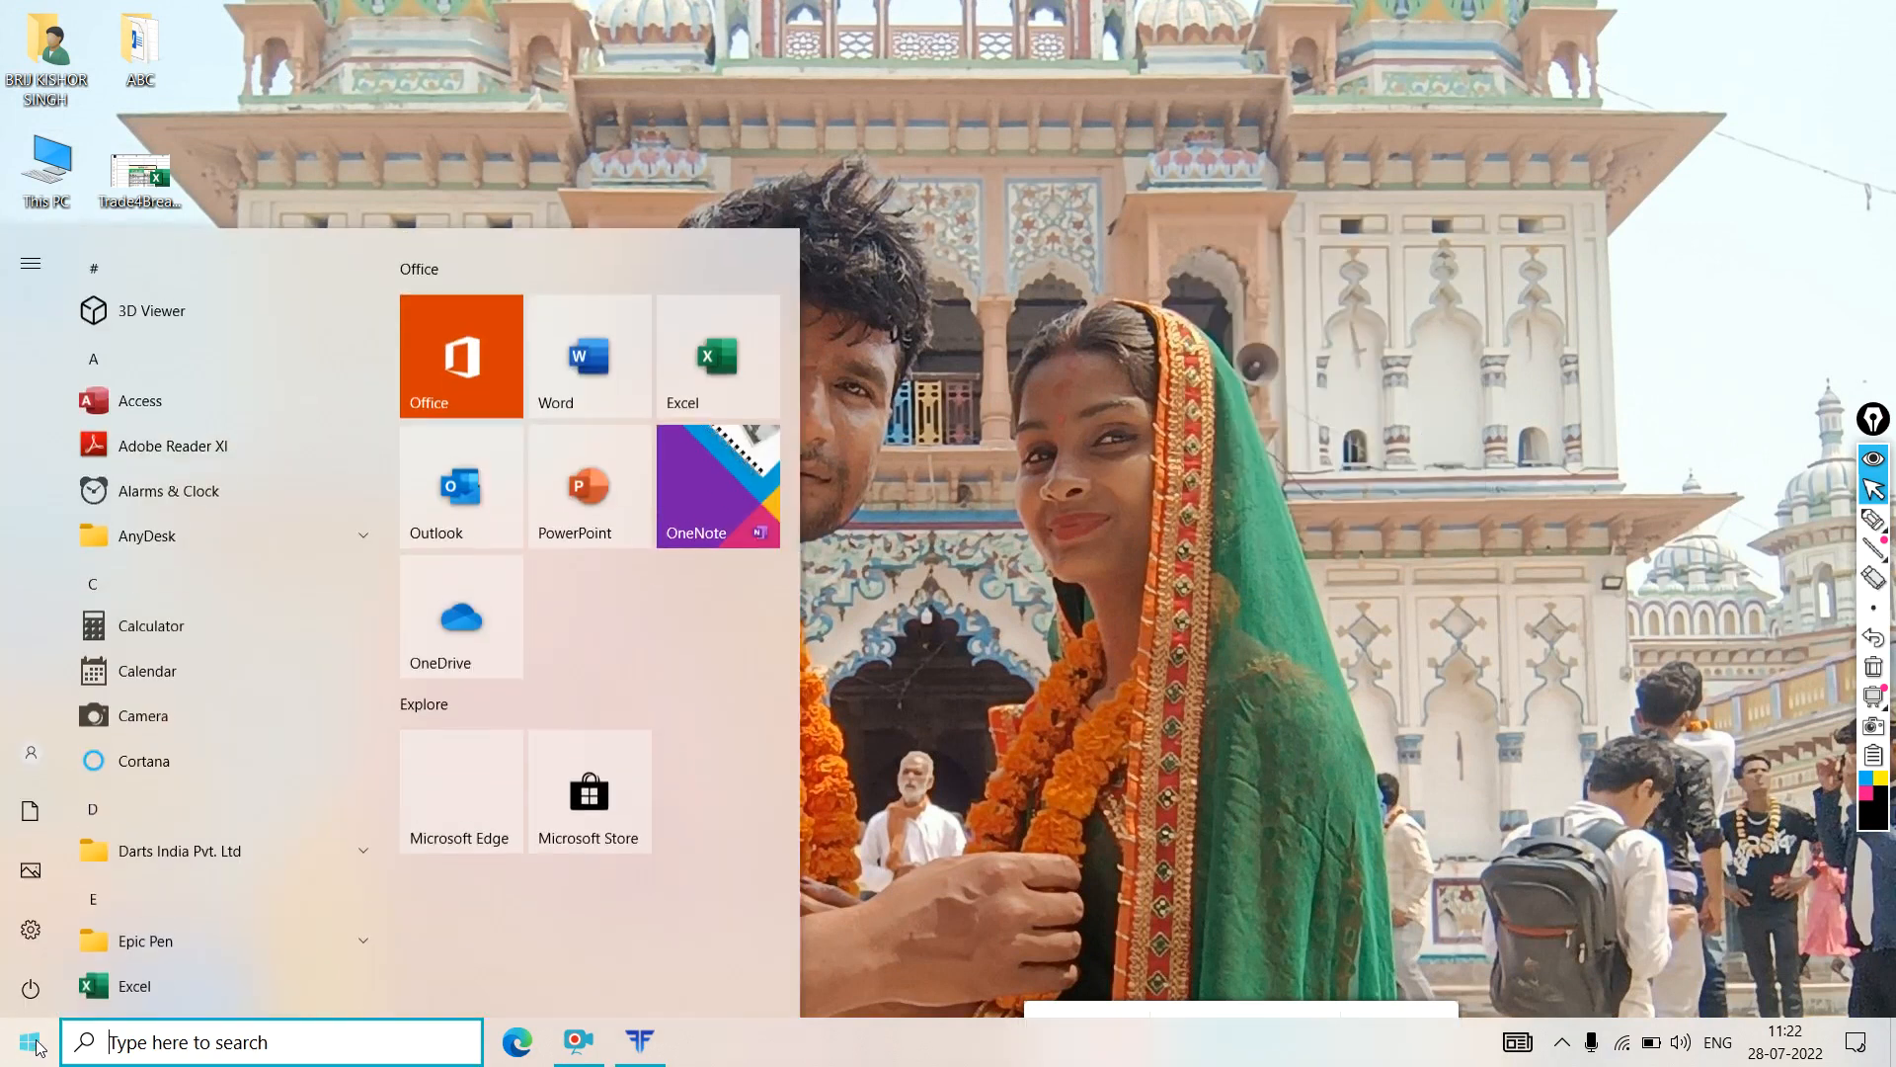
right_click(128, 976)
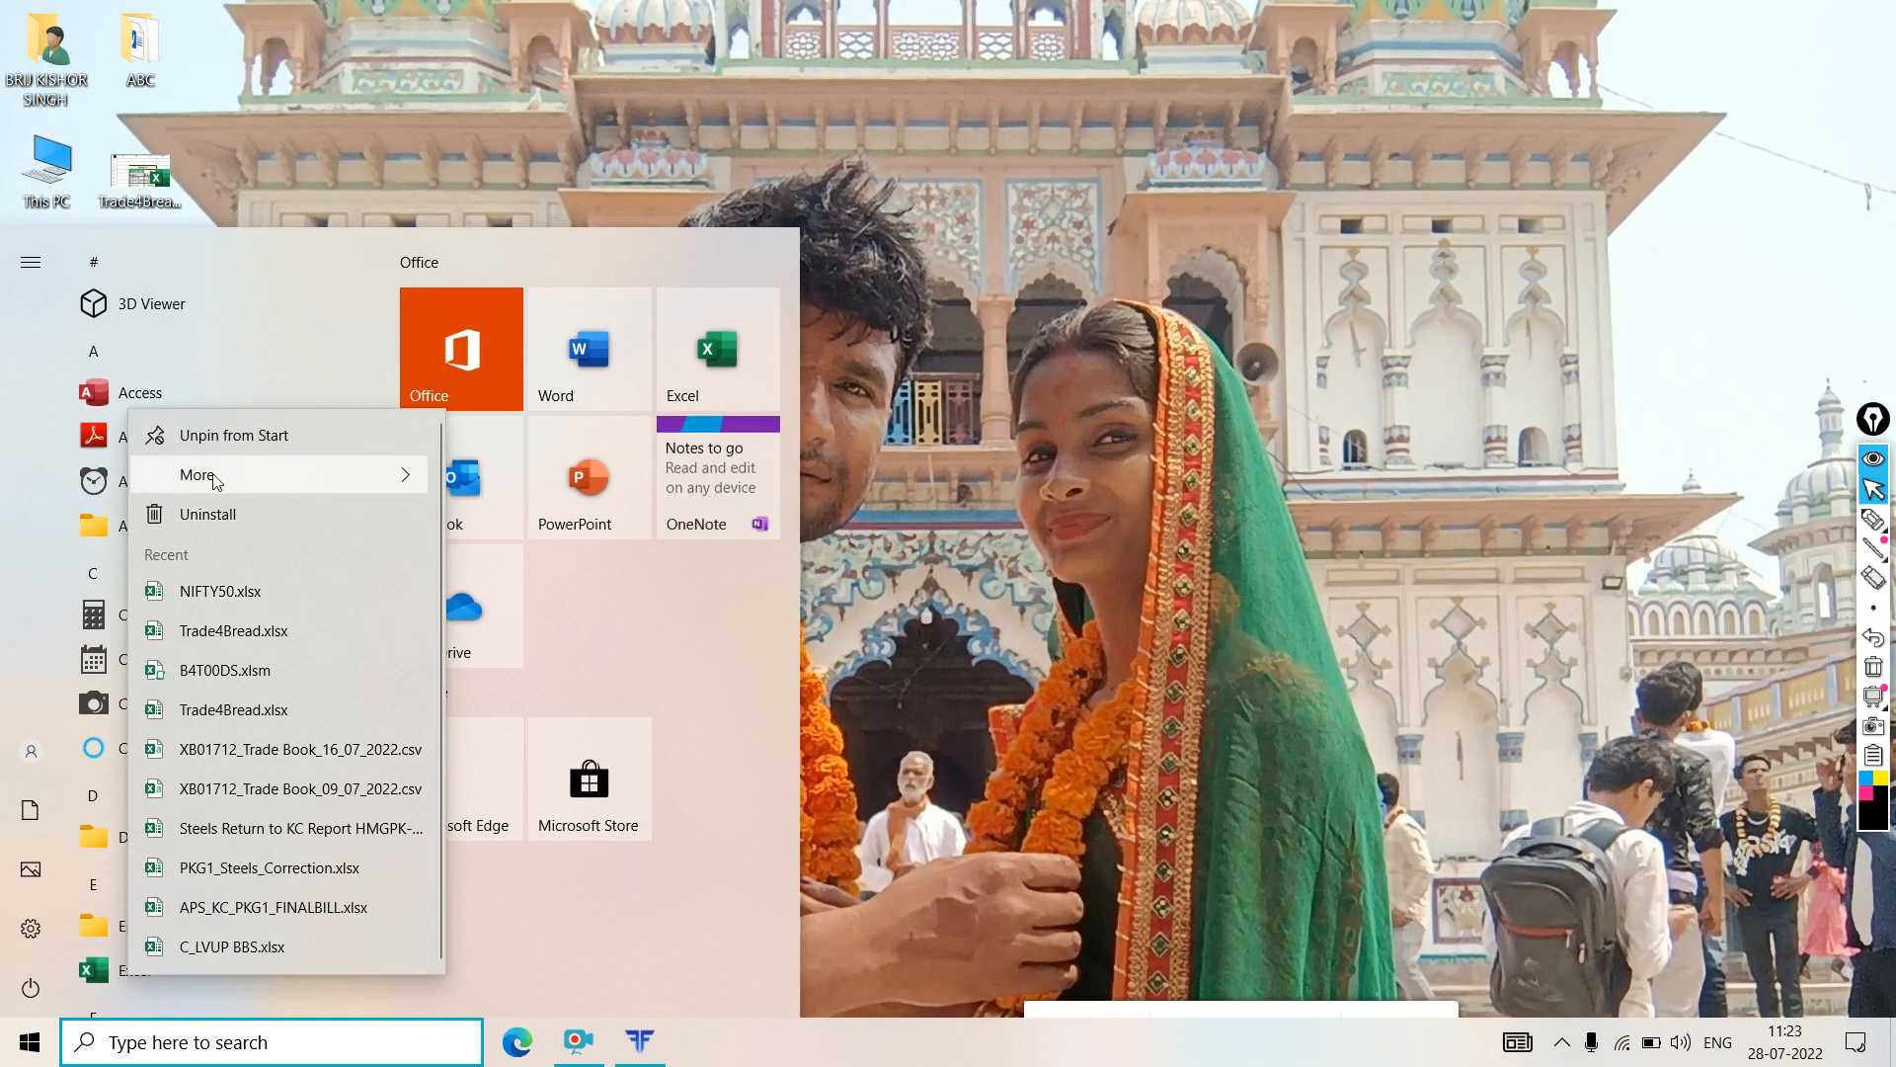
mouse_move(198, 475)
left_click(495, 539)
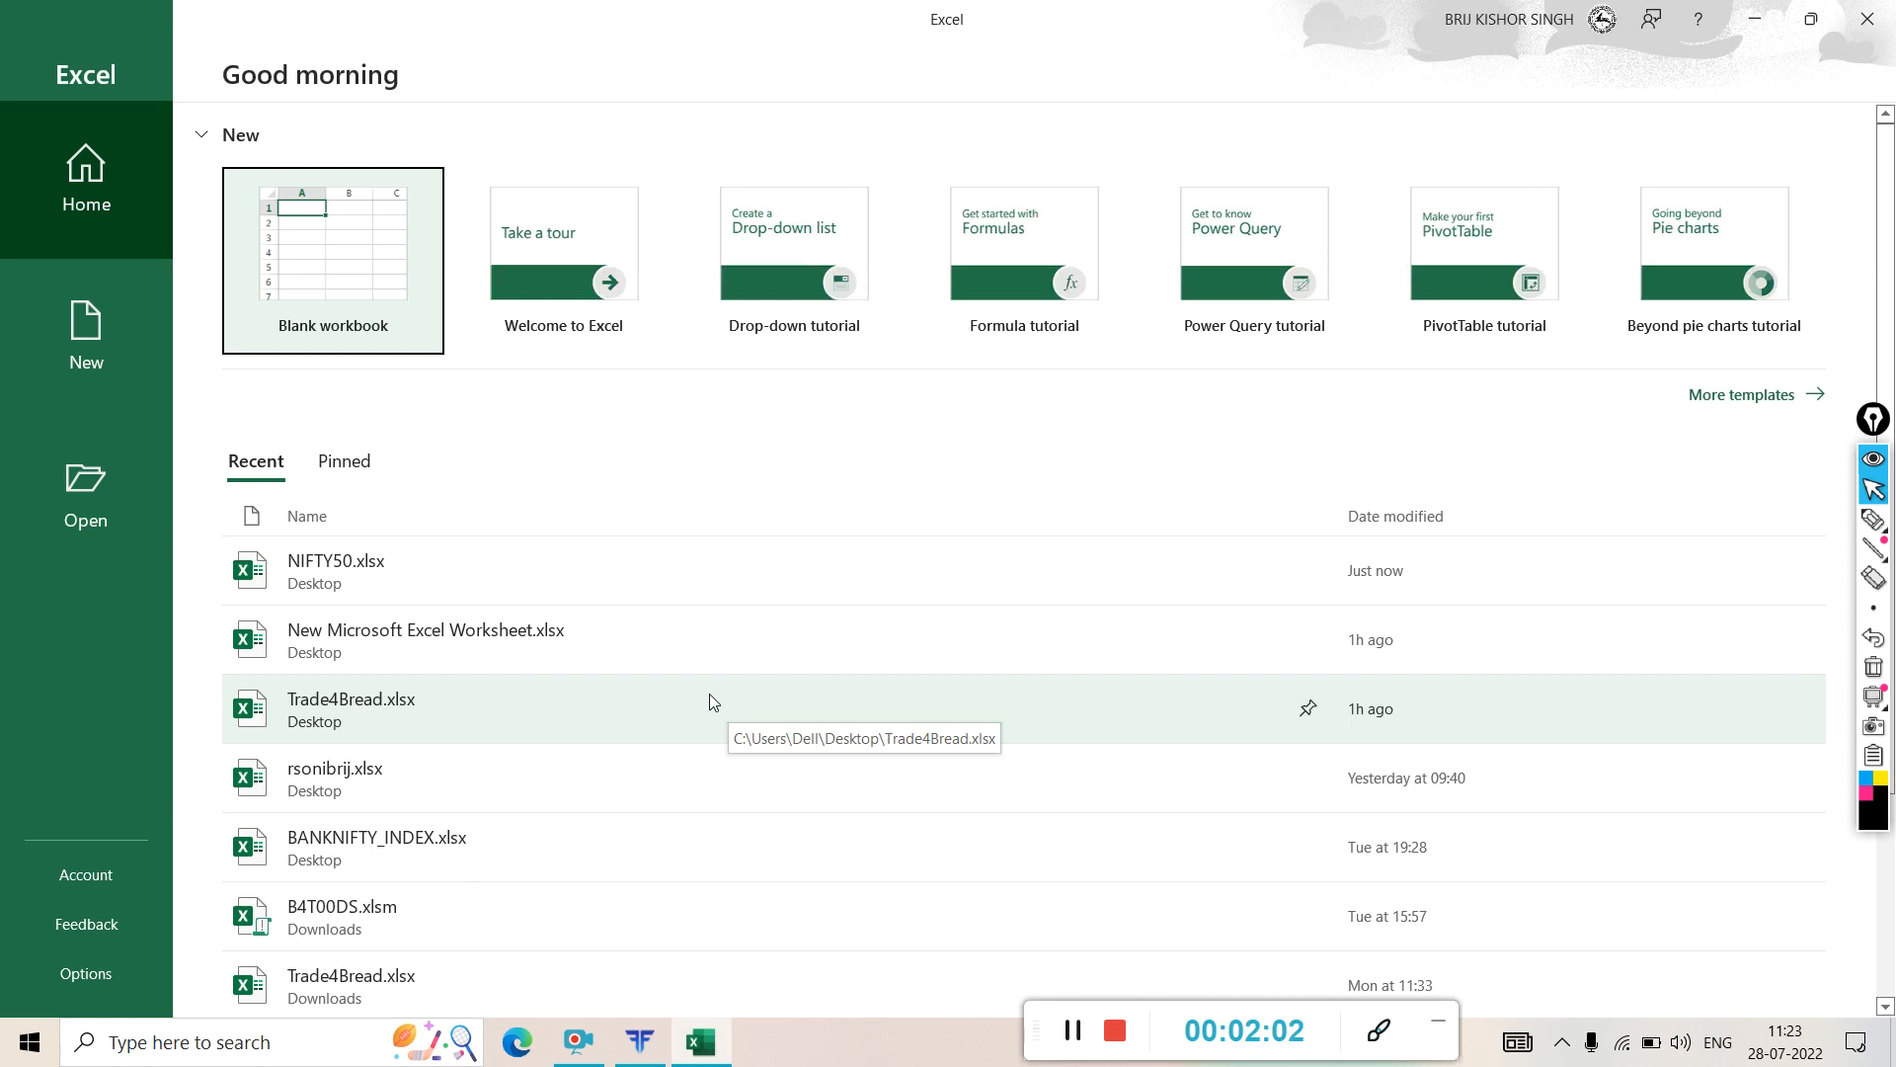
left_click(458, 561)
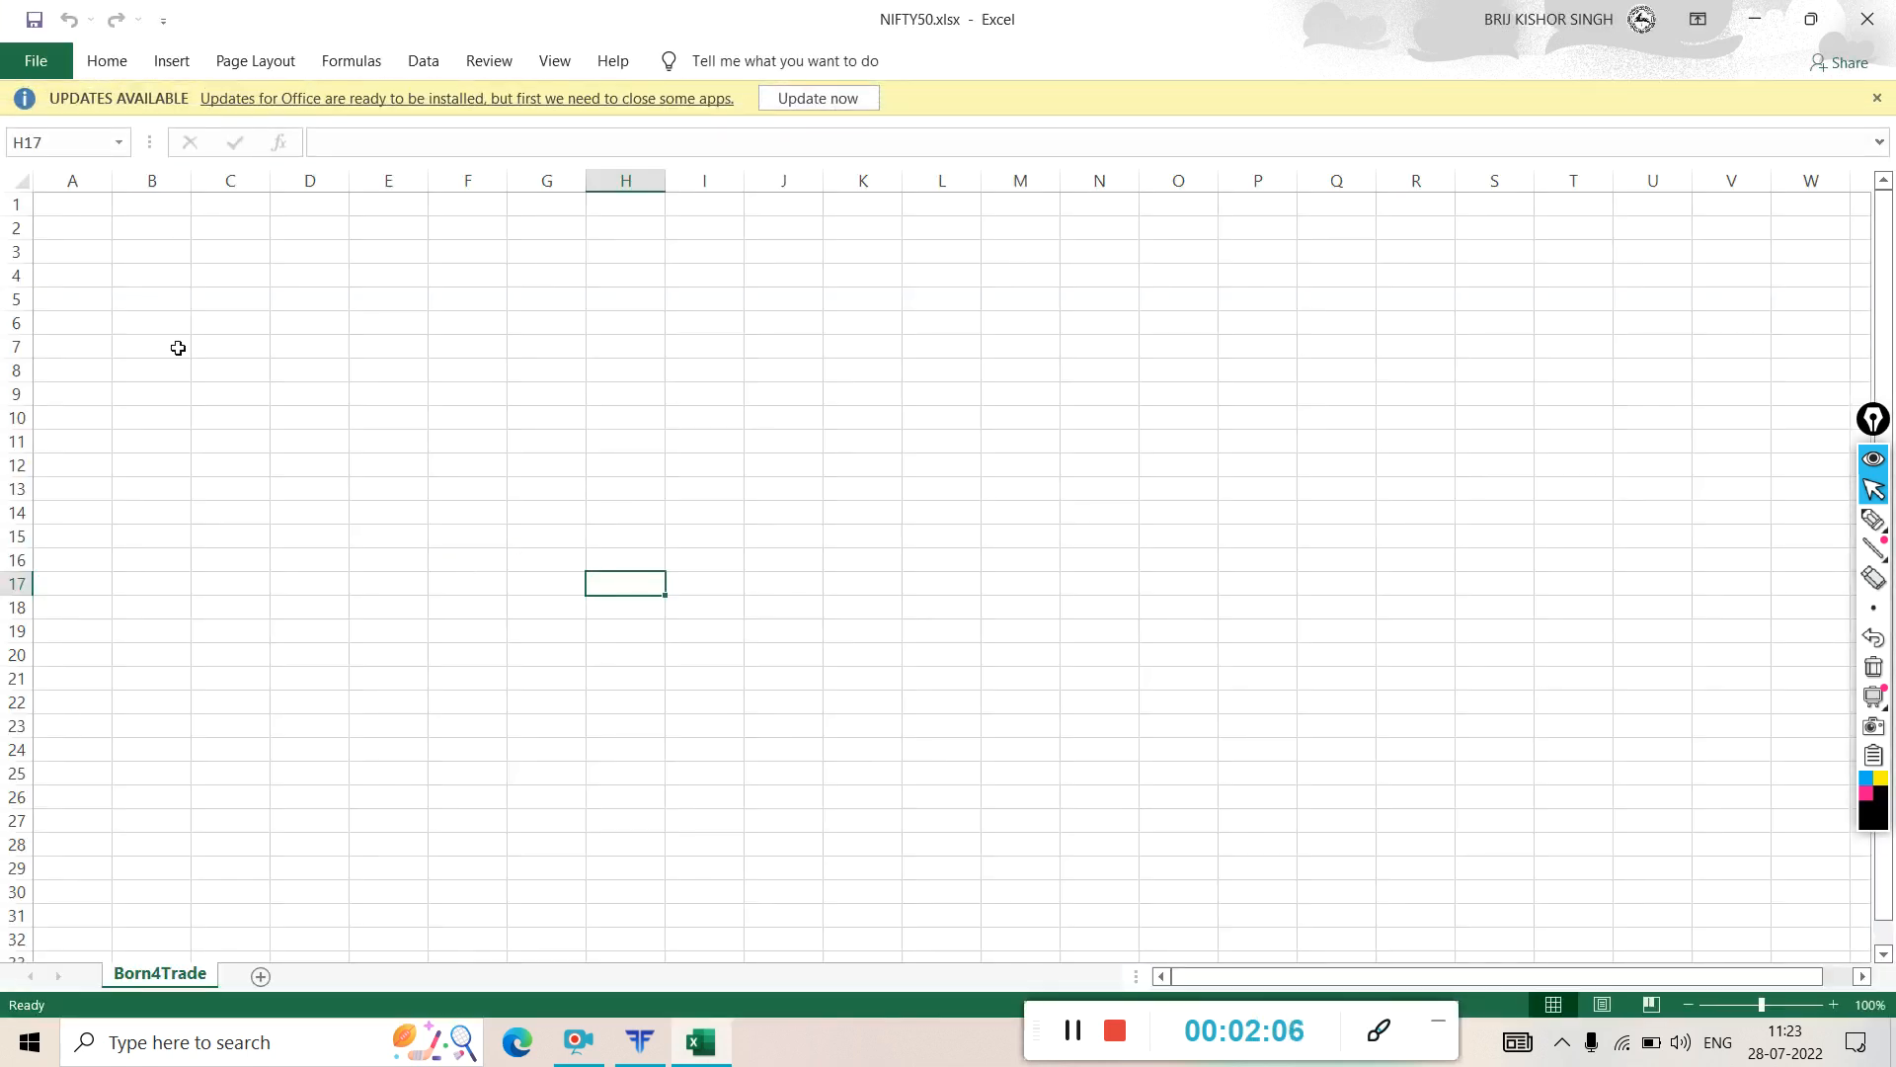
- Select cell B3, dismiss the update notice, minimize the workbook and switch to FYERS ONE
left_click(147, 253)
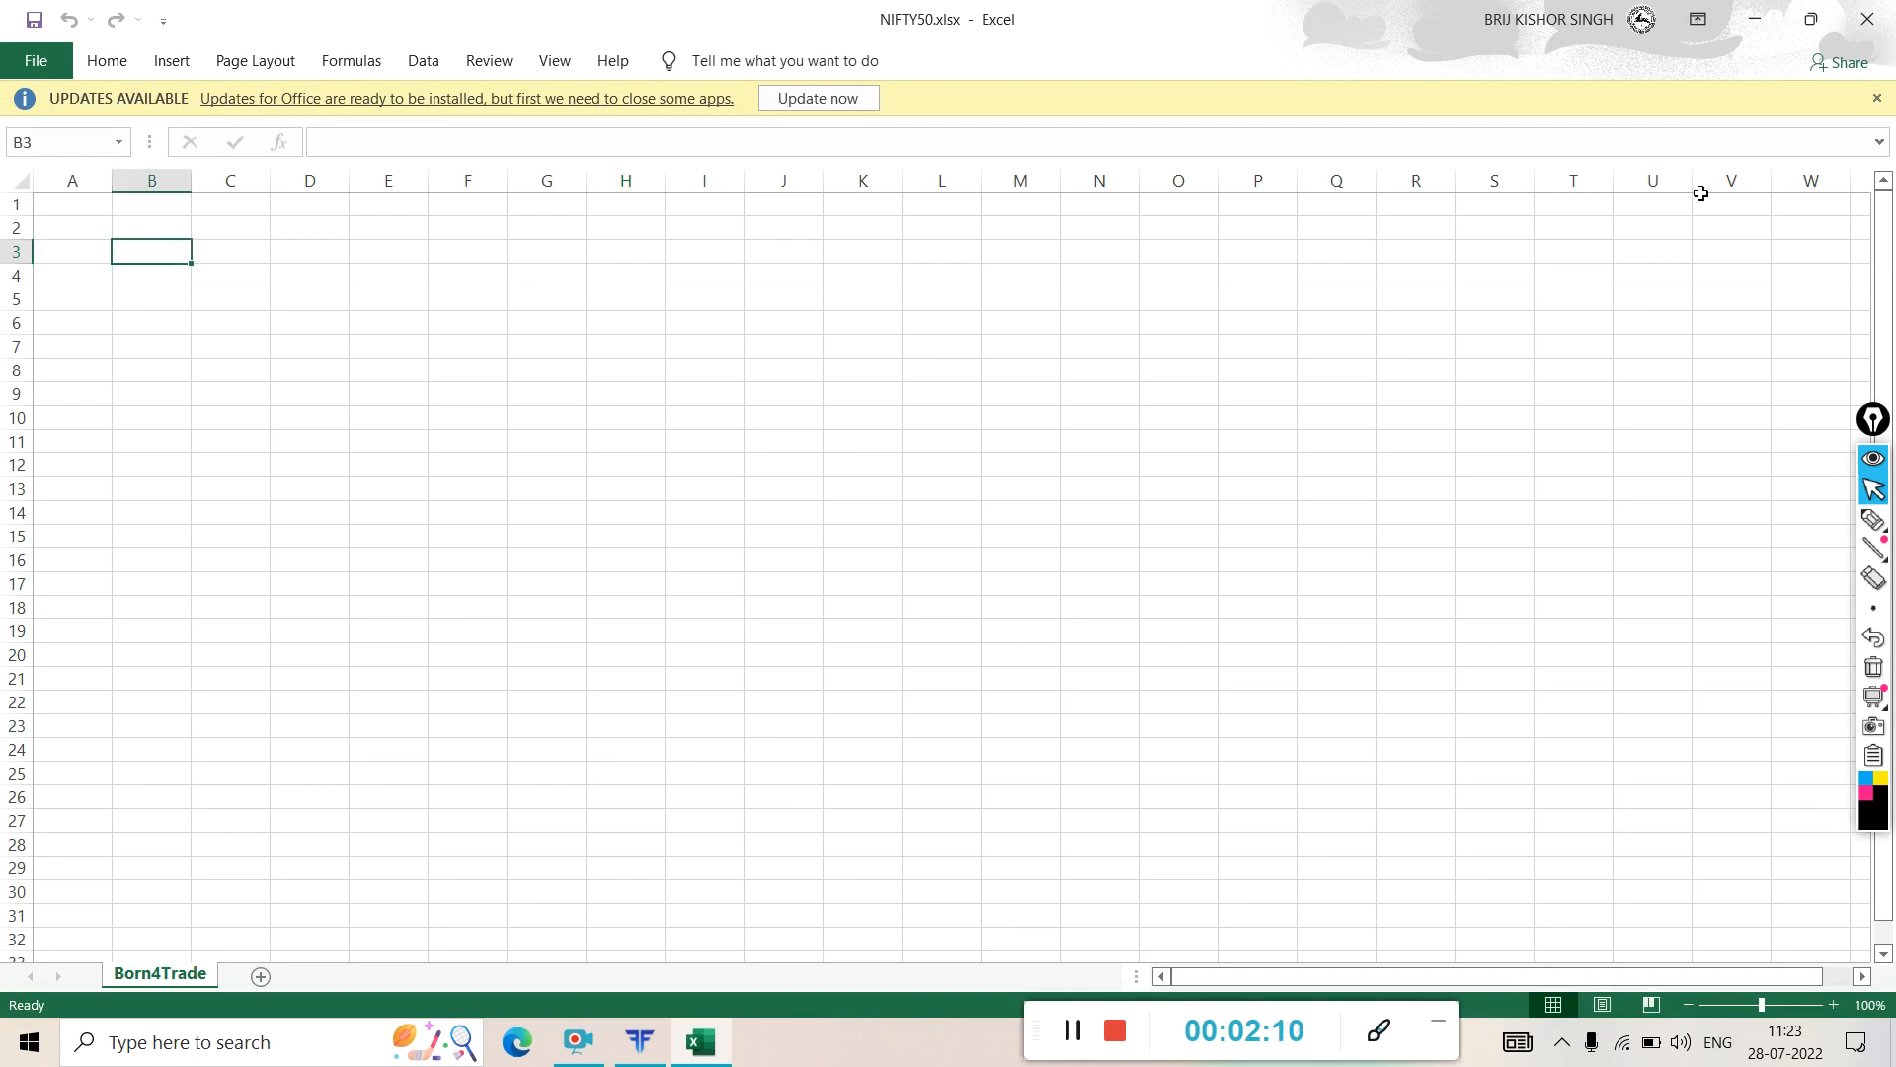
left_click(1877, 98)
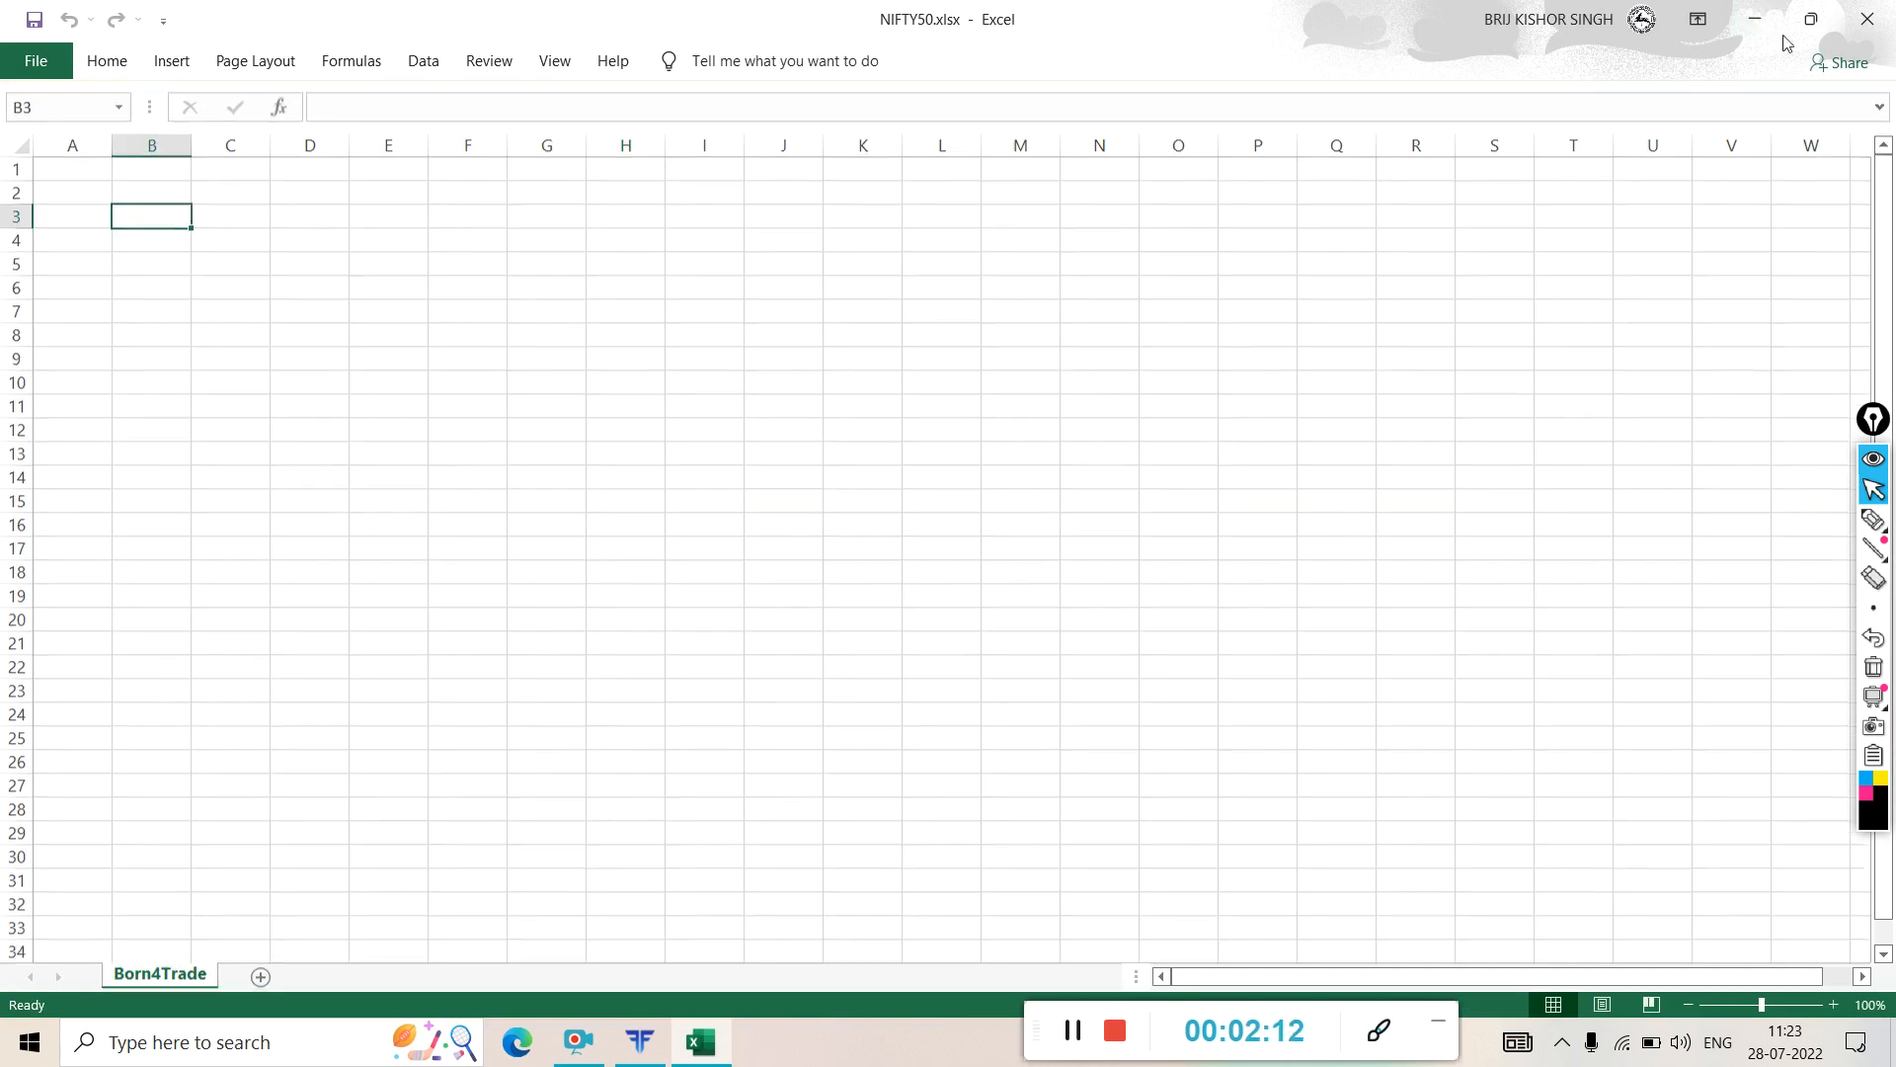
left_click(1755, 18)
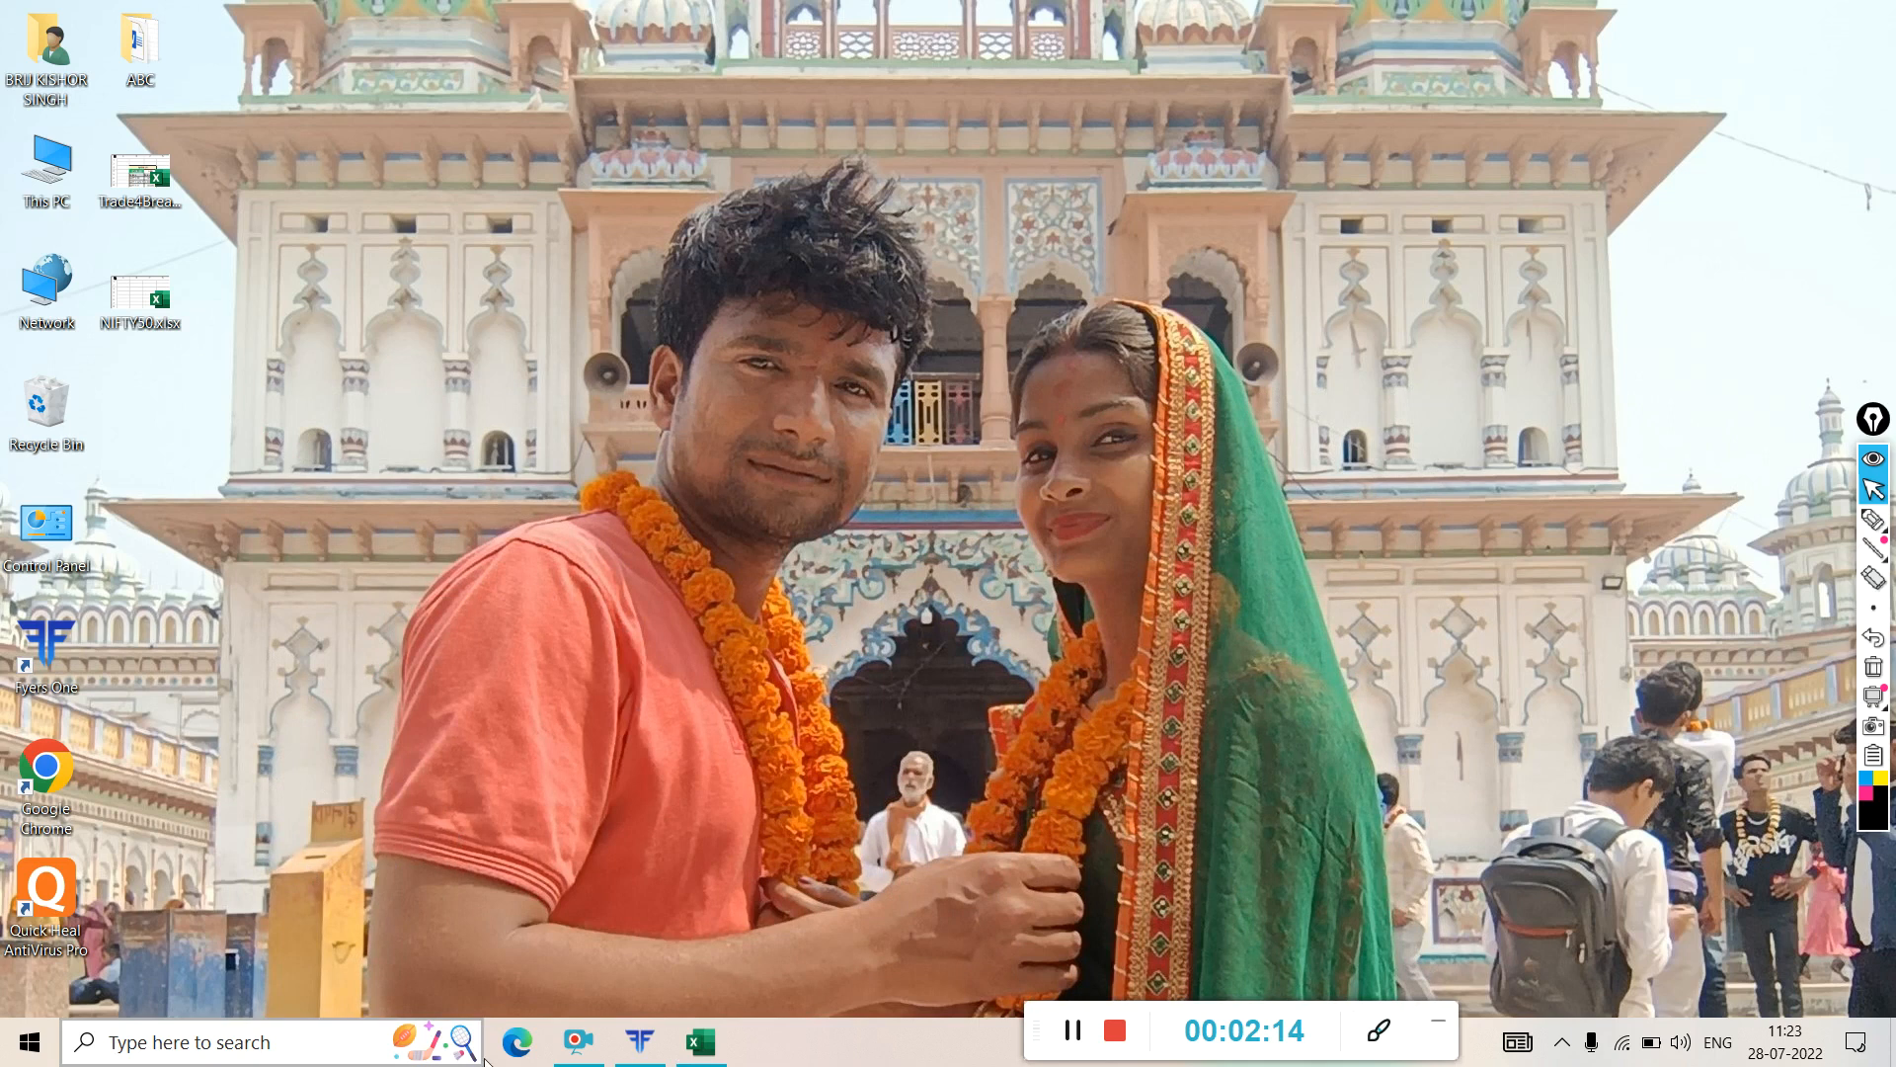
left_click(652, 1042)
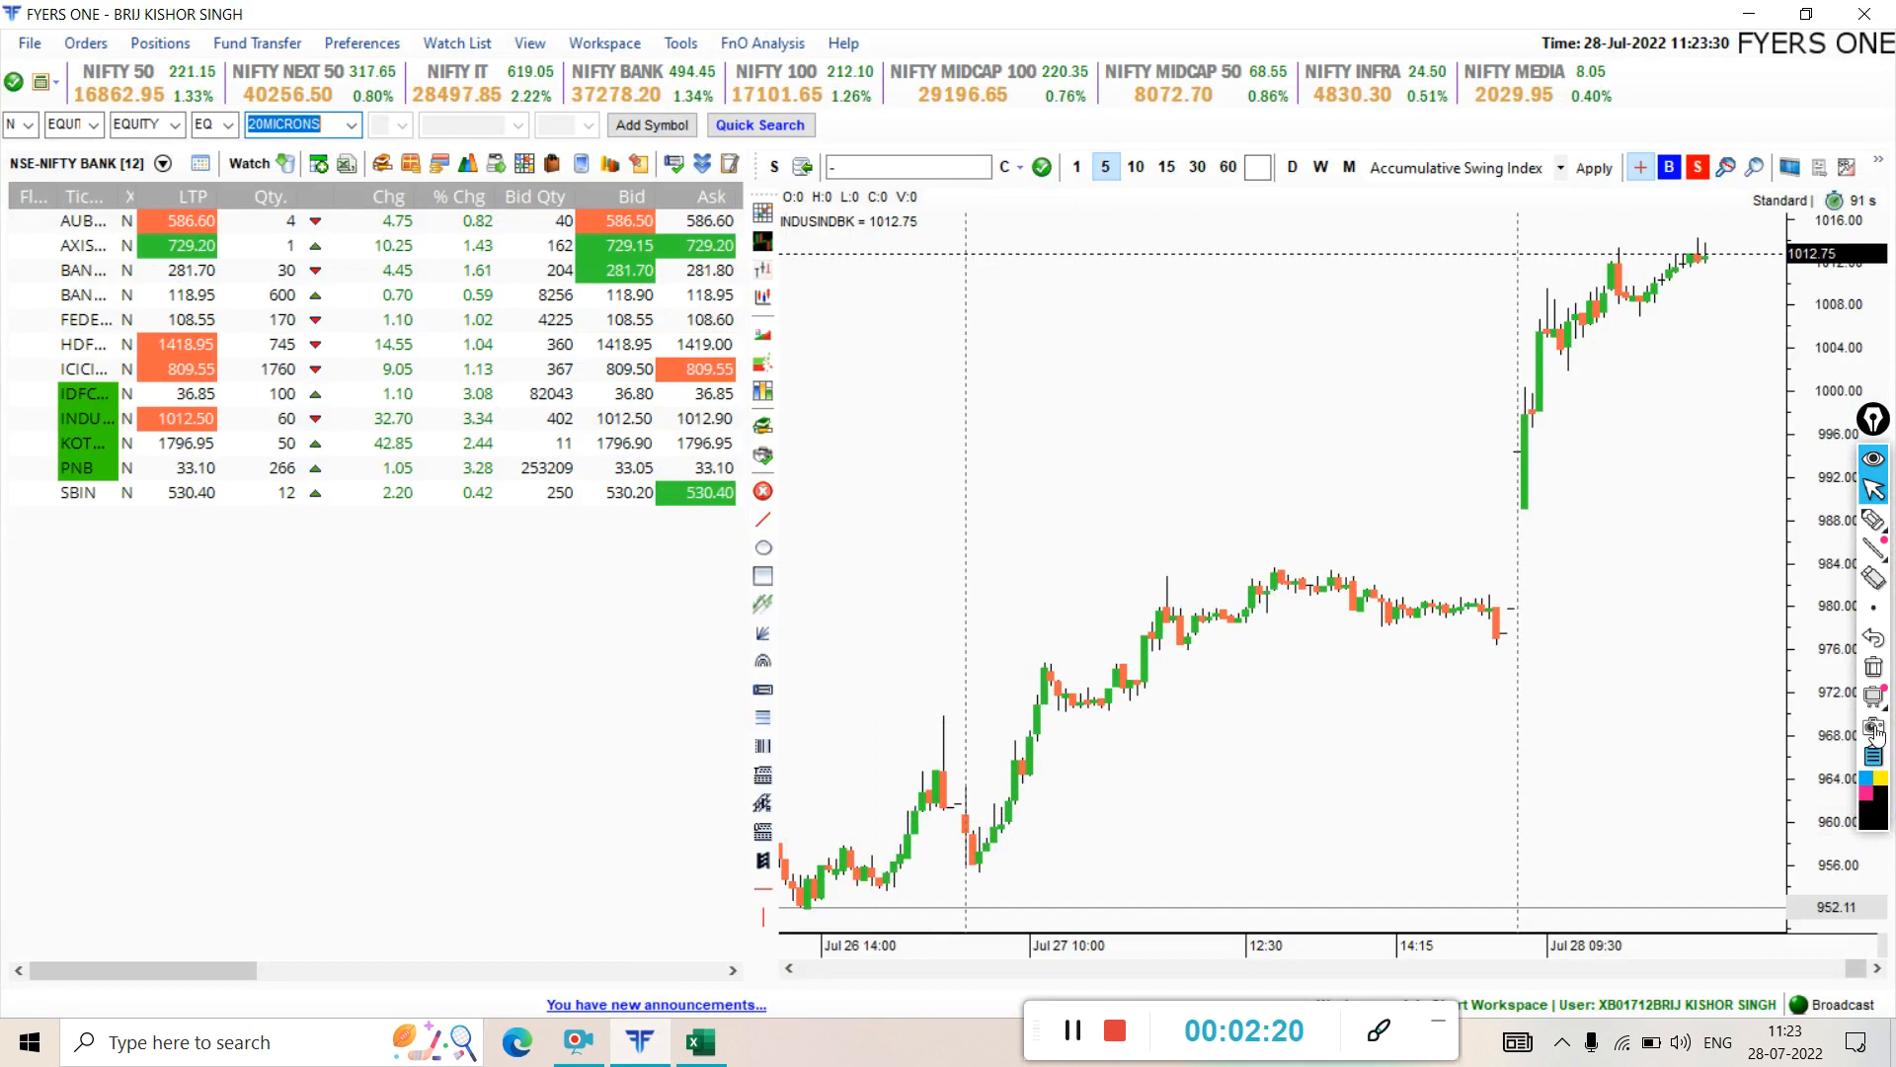
- Circle the NSE-NIFTY BANK watch list and its ticker column with the pen, and clear the marks
left_click(1874, 522)
mouse_move(486, 223)
left_mouse_down()
mouse_move(94, 334)
mouse_move(555, 665)
mouse_move(726, 326)
mouse_move(553, 219)
mouse_move(459, 230)
left_mouse_up()
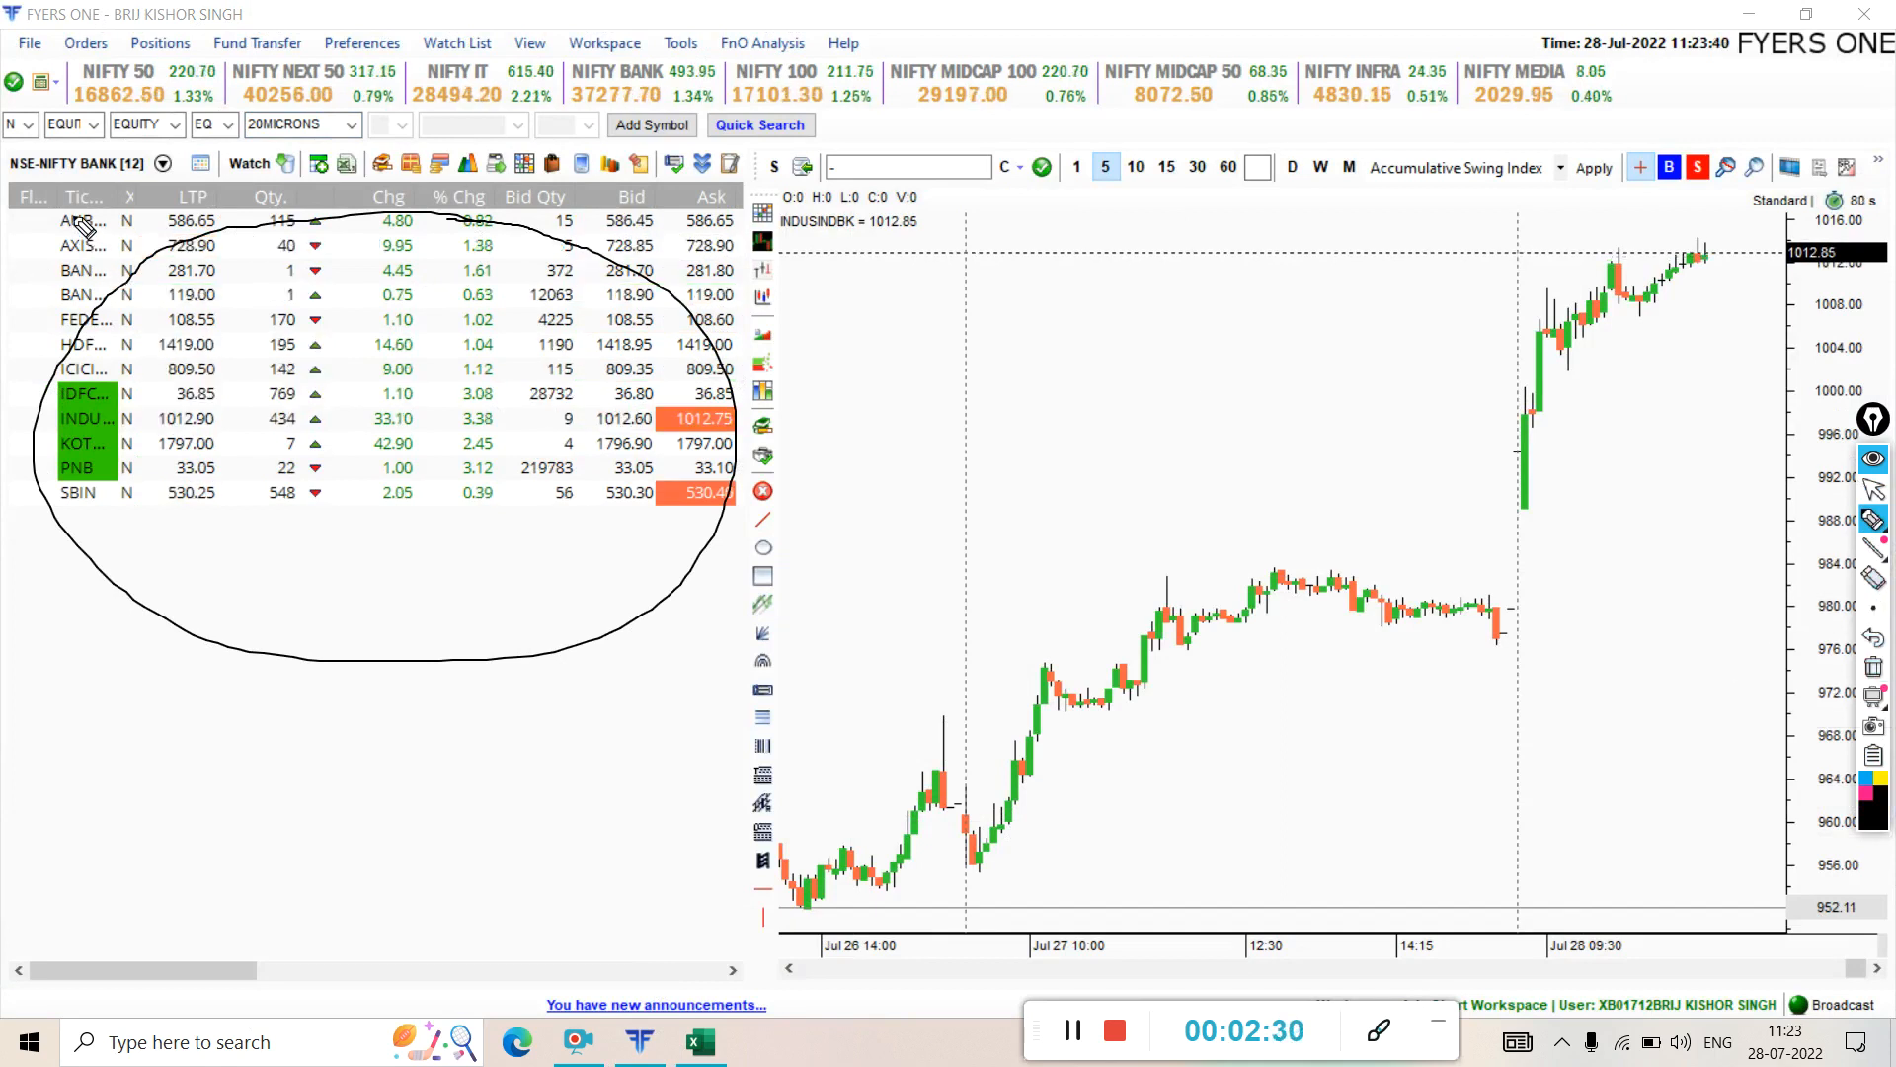
mouse_move(61, 217)
left_mouse_down()
mouse_move(57, 474)
mouse_move(77, 509)
mouse_move(116, 405)
mouse_move(99, 229)
left_mouse_up()
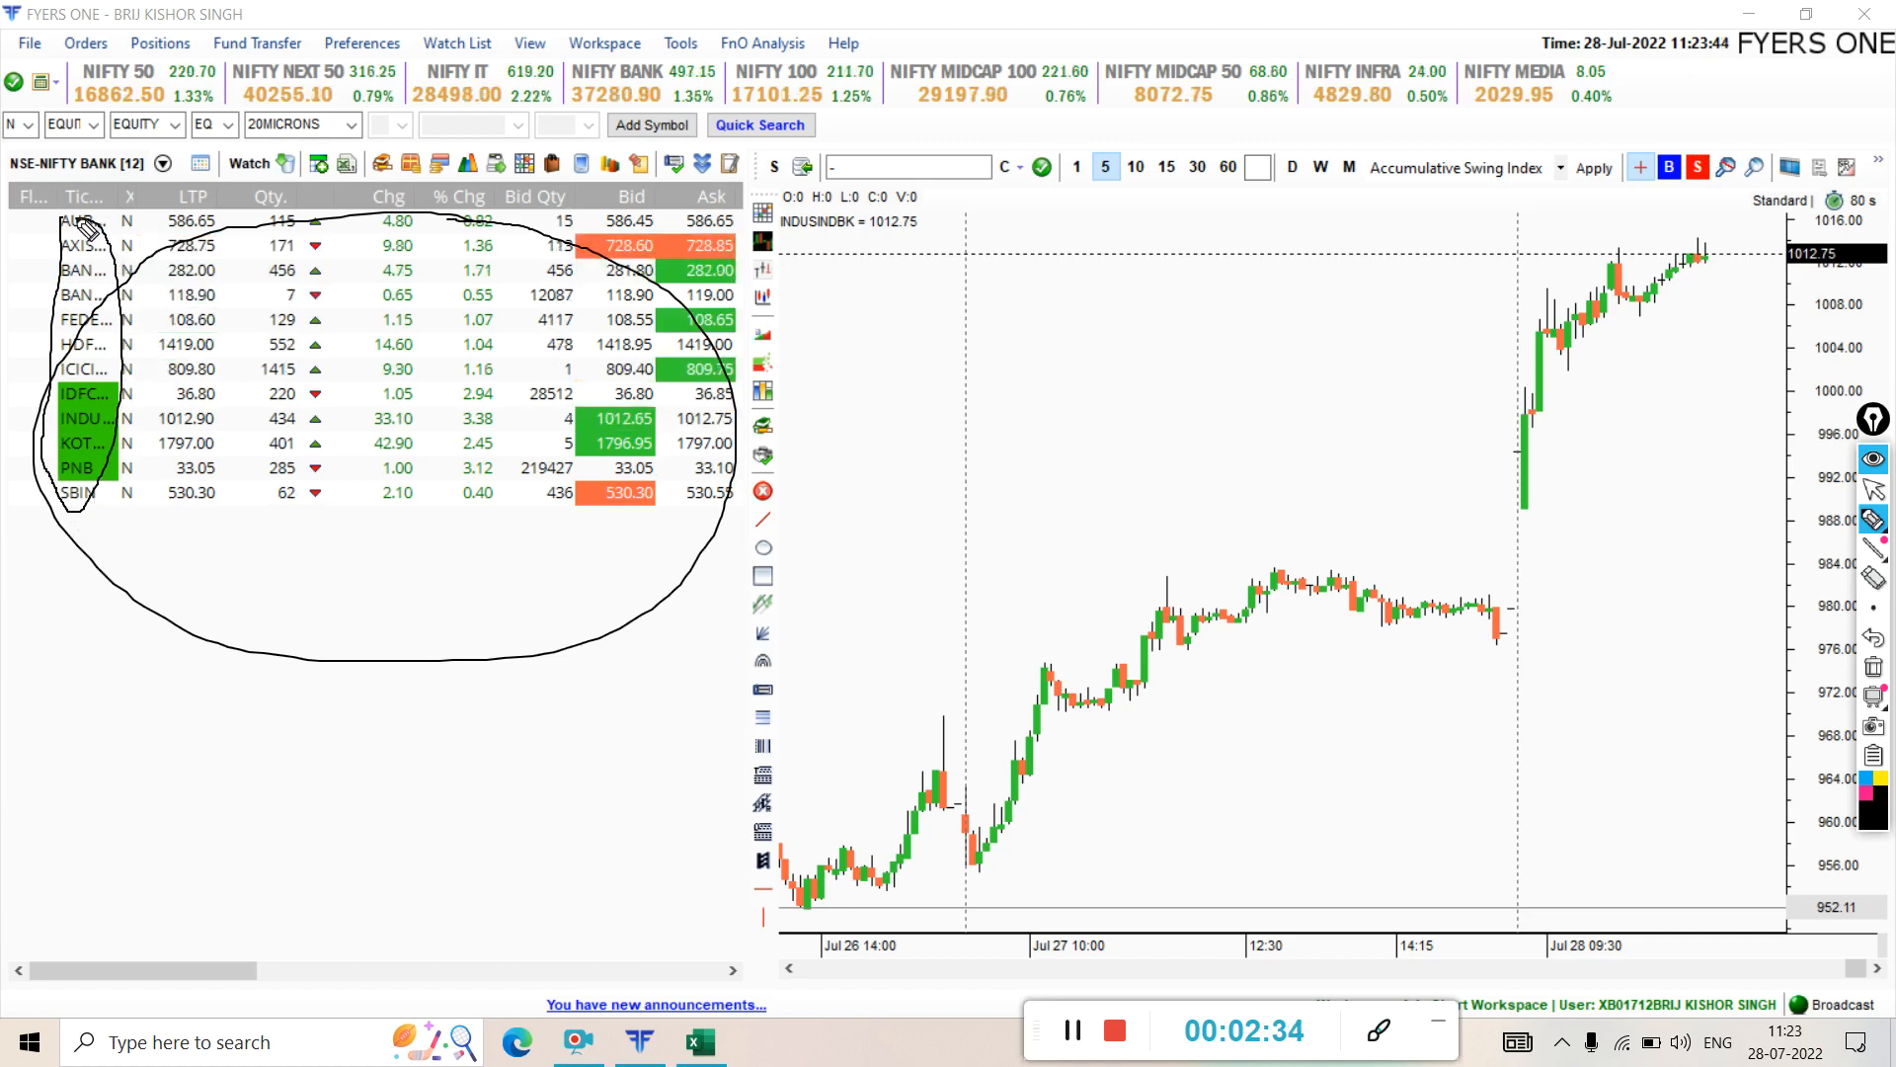
left_click(1873, 669)
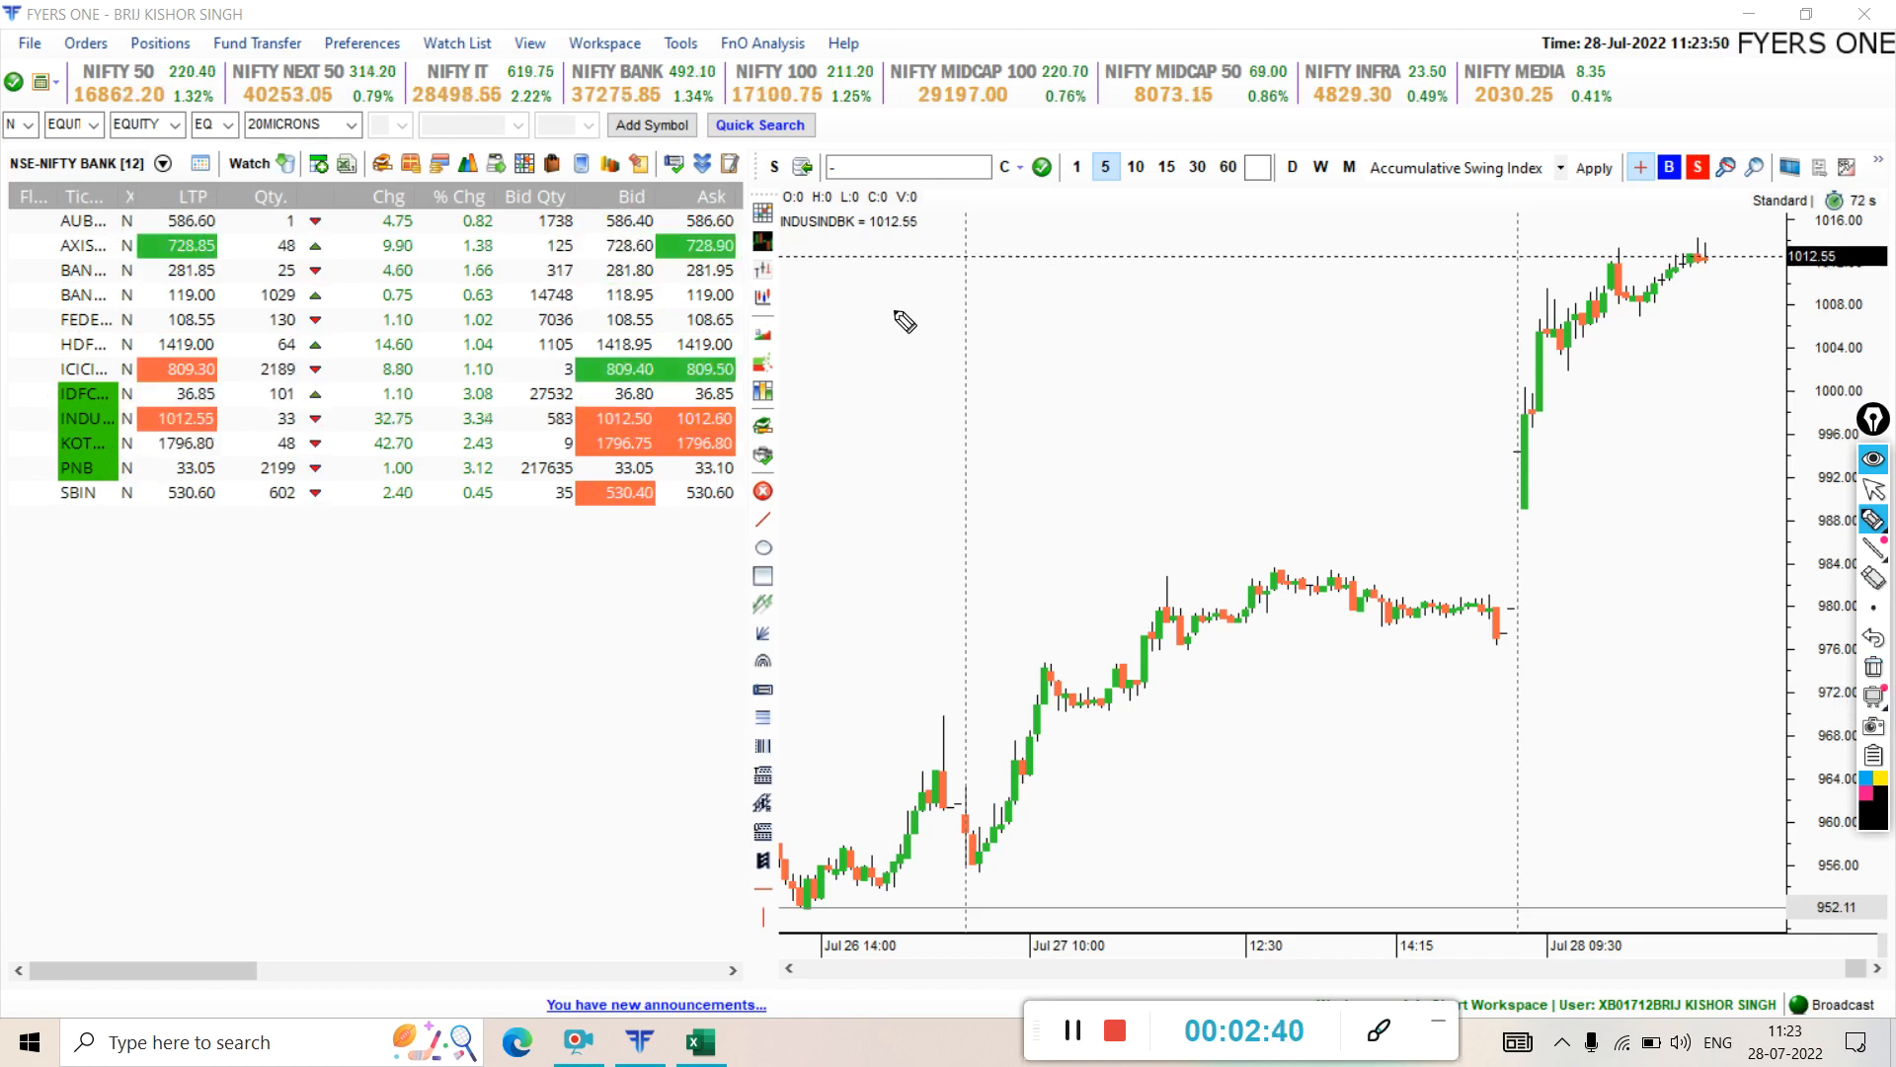
left_click(1873, 489)
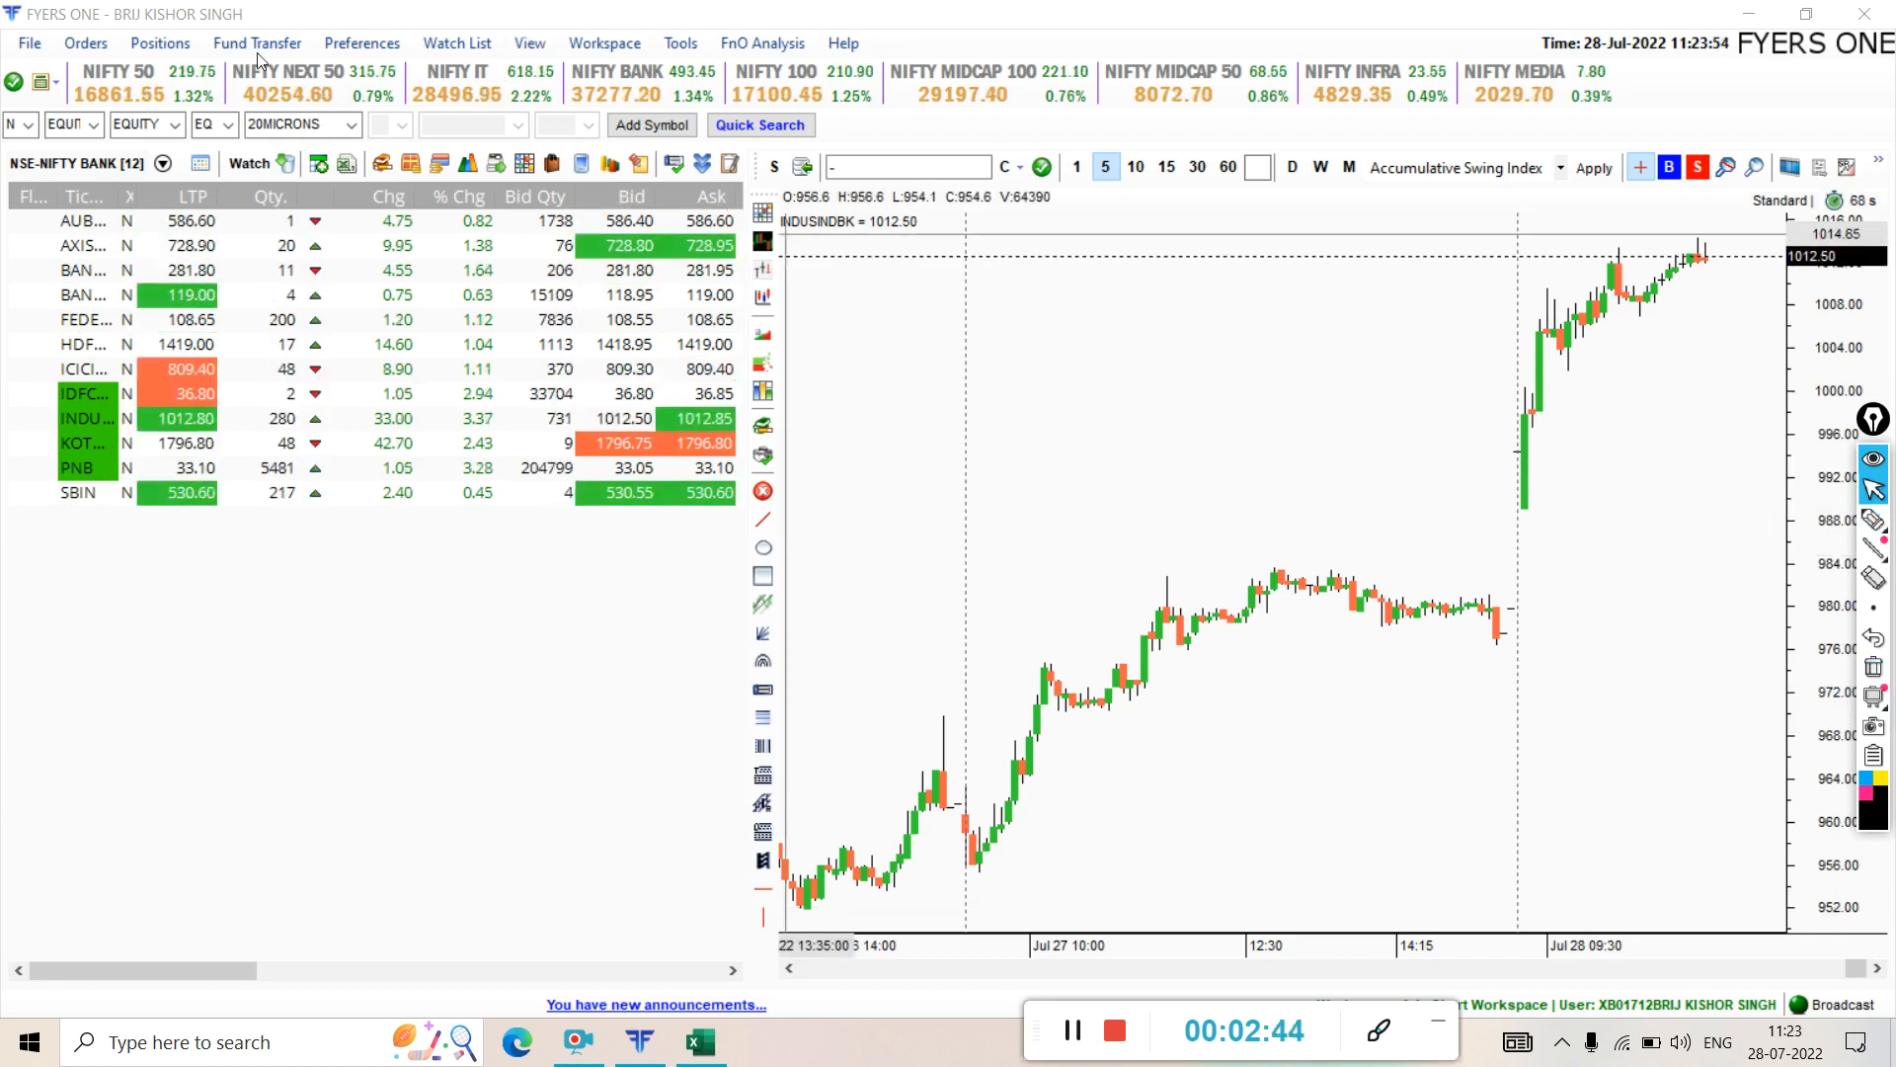
- Underline the row of main menu names with the pen, circle View and return to the normal pointer
left_click(1873, 518)
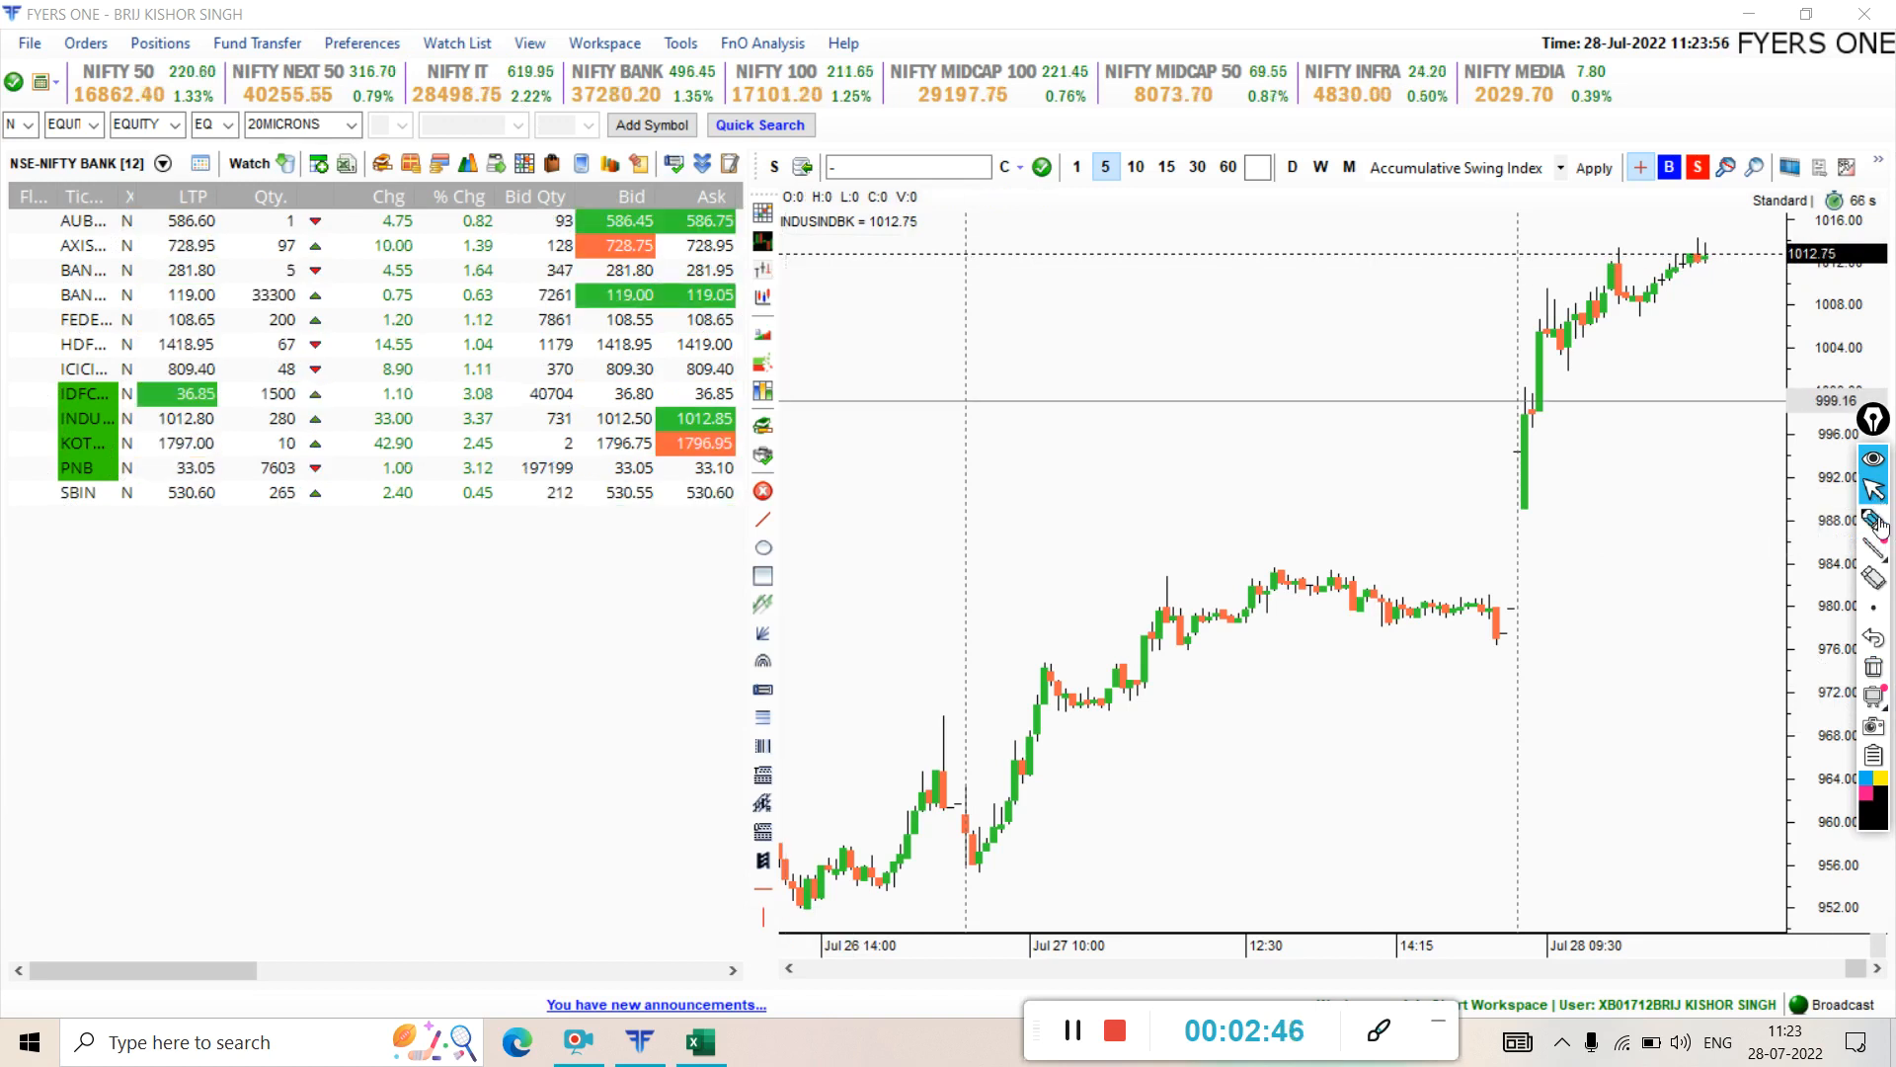
mouse_move(54, 59)
left_mouse_down()
mouse_move(640, 77)
mouse_move(924, 57)
left_mouse_up()
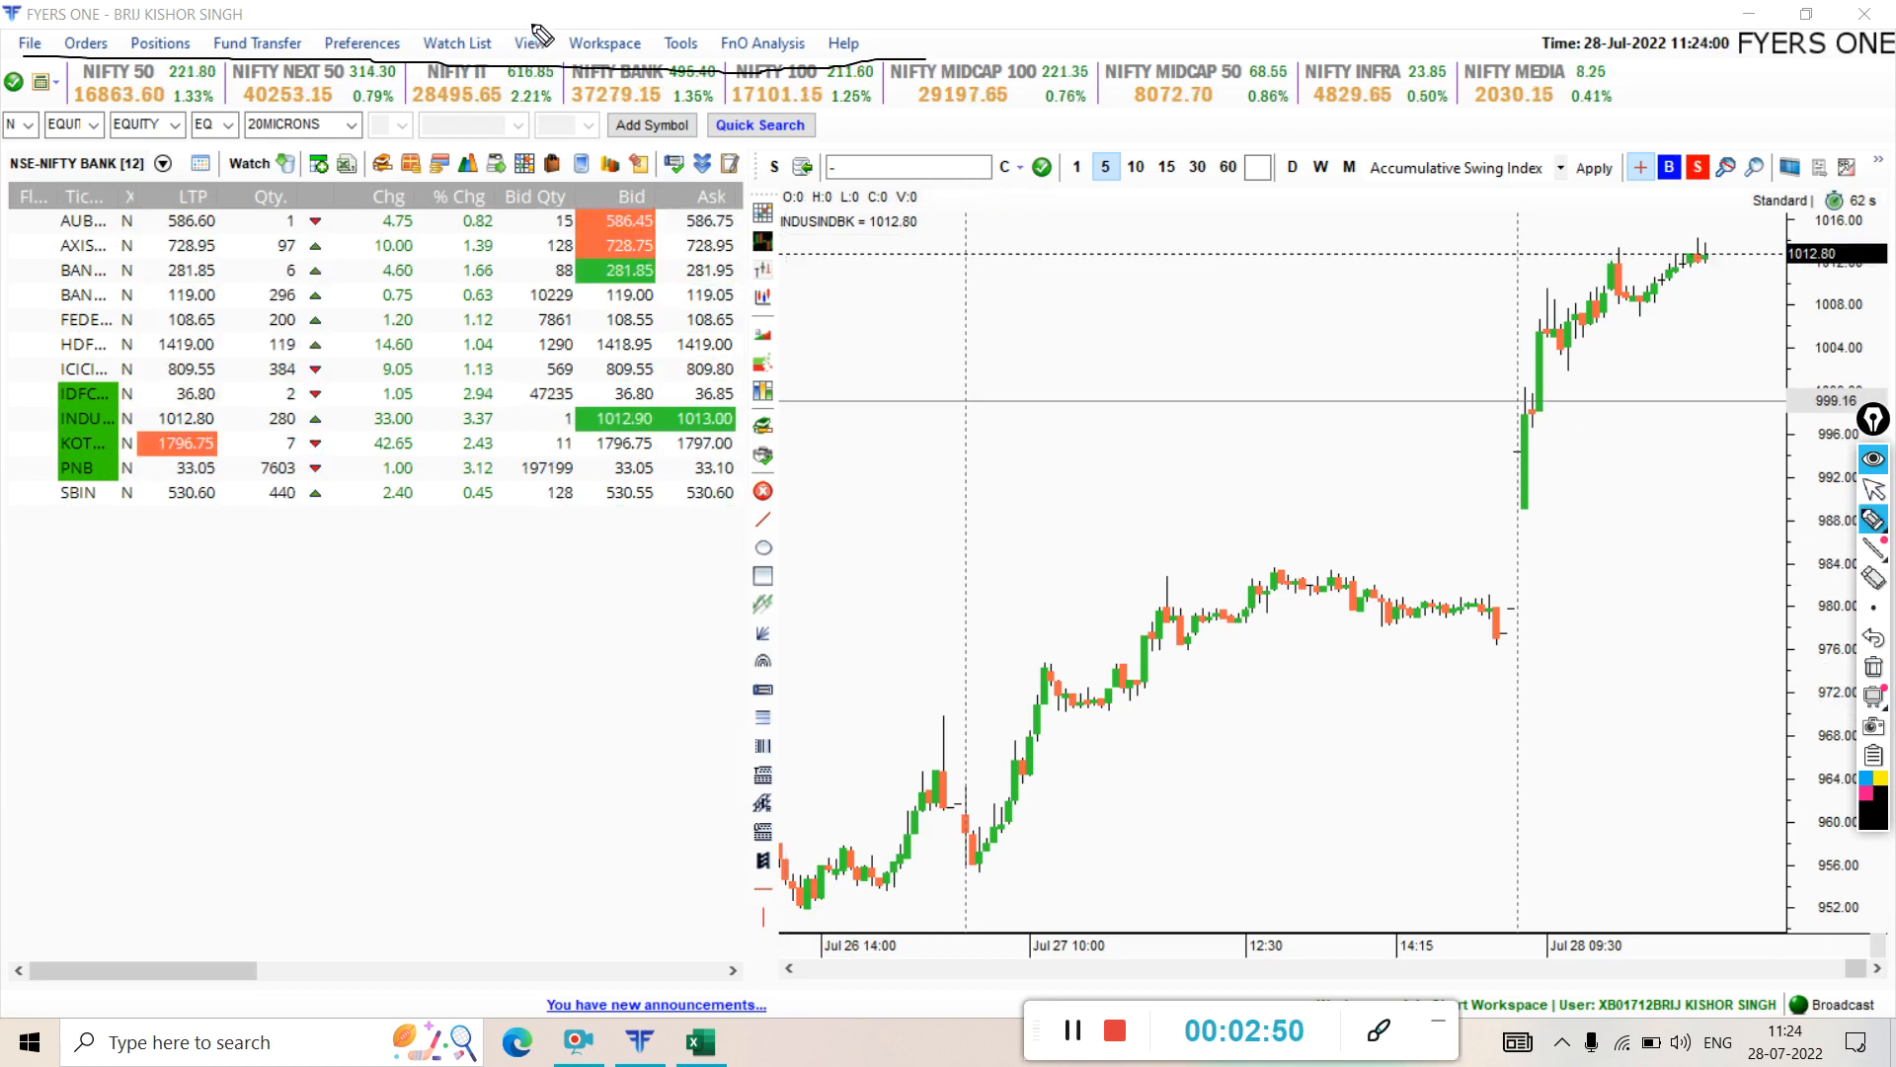
mouse_move(512, 26)
left_mouse_down()
mouse_move(502, 45)
mouse_move(553, 63)
mouse_move(561, 22)
mouse_move(516, 27)
left_mouse_up()
left_click(1873, 491)
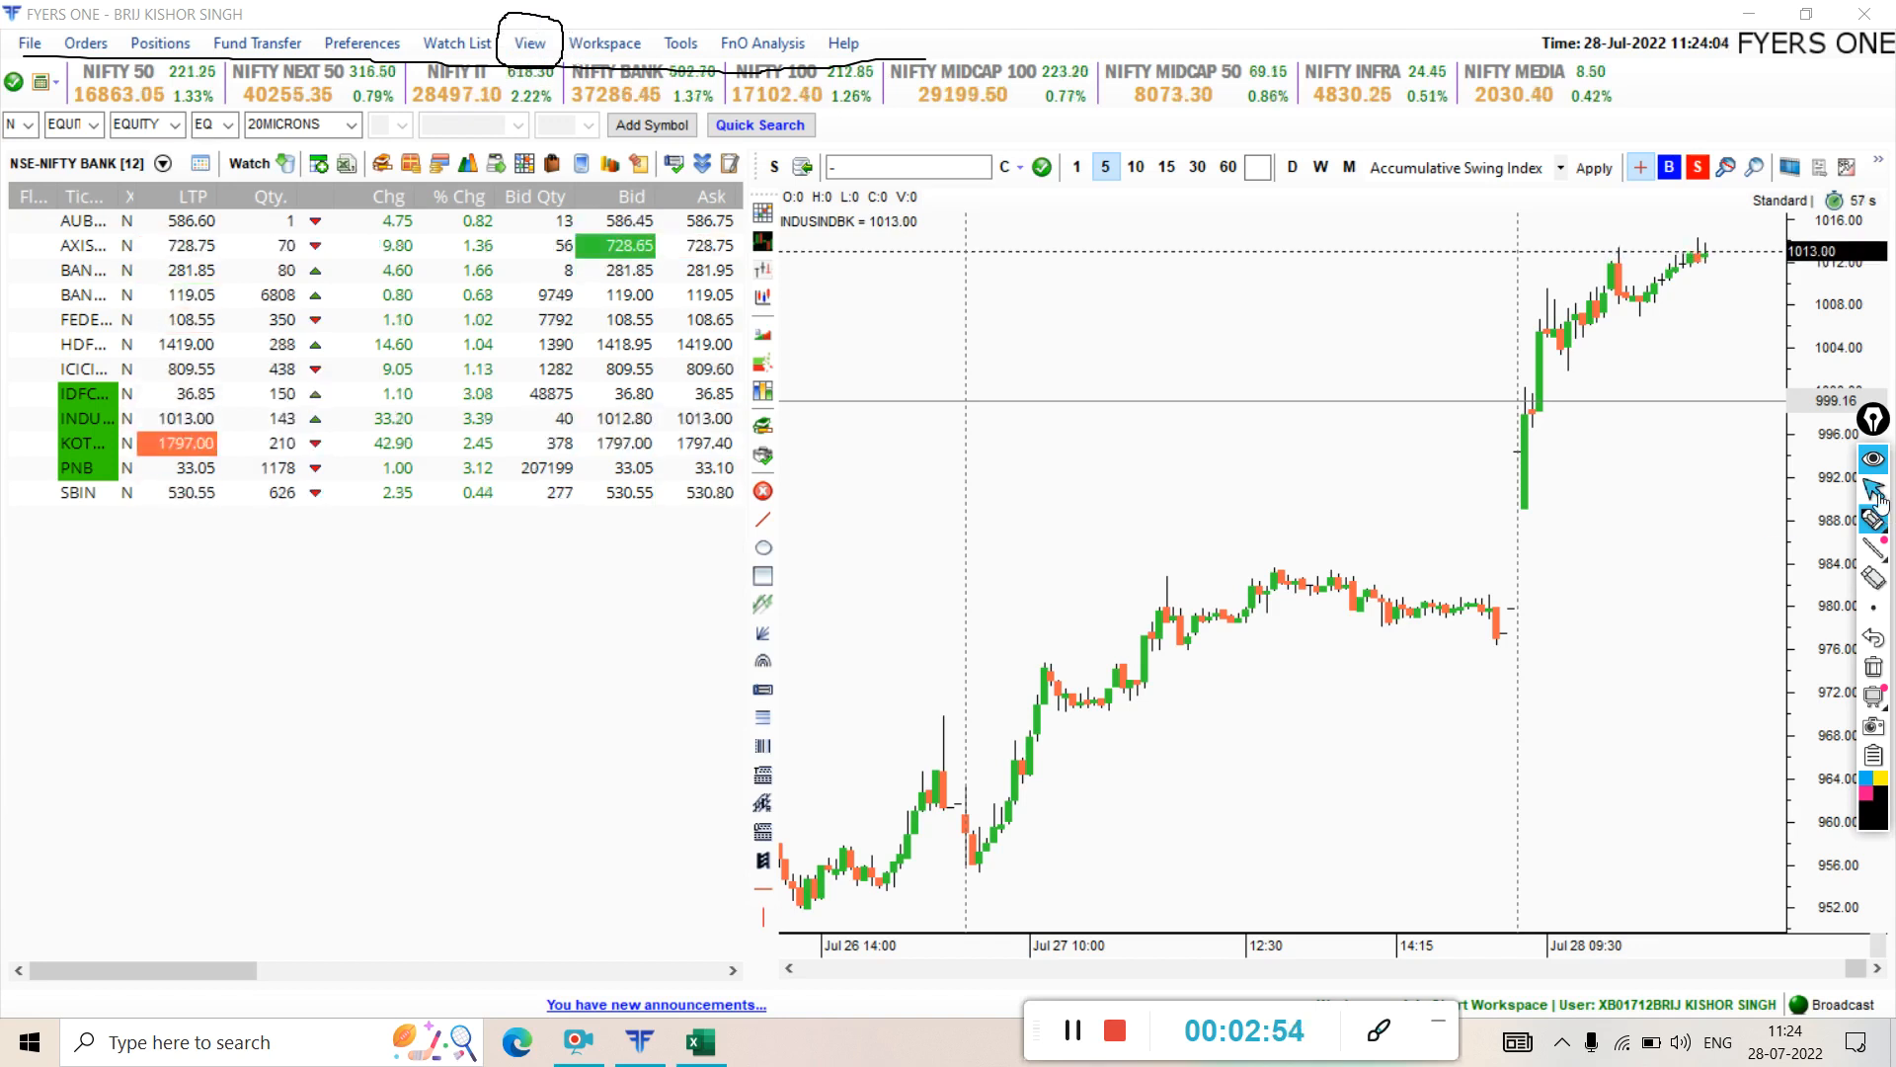
- Open the Indices View listing in FYERS ONE and maximize its window
left_click(528, 49)
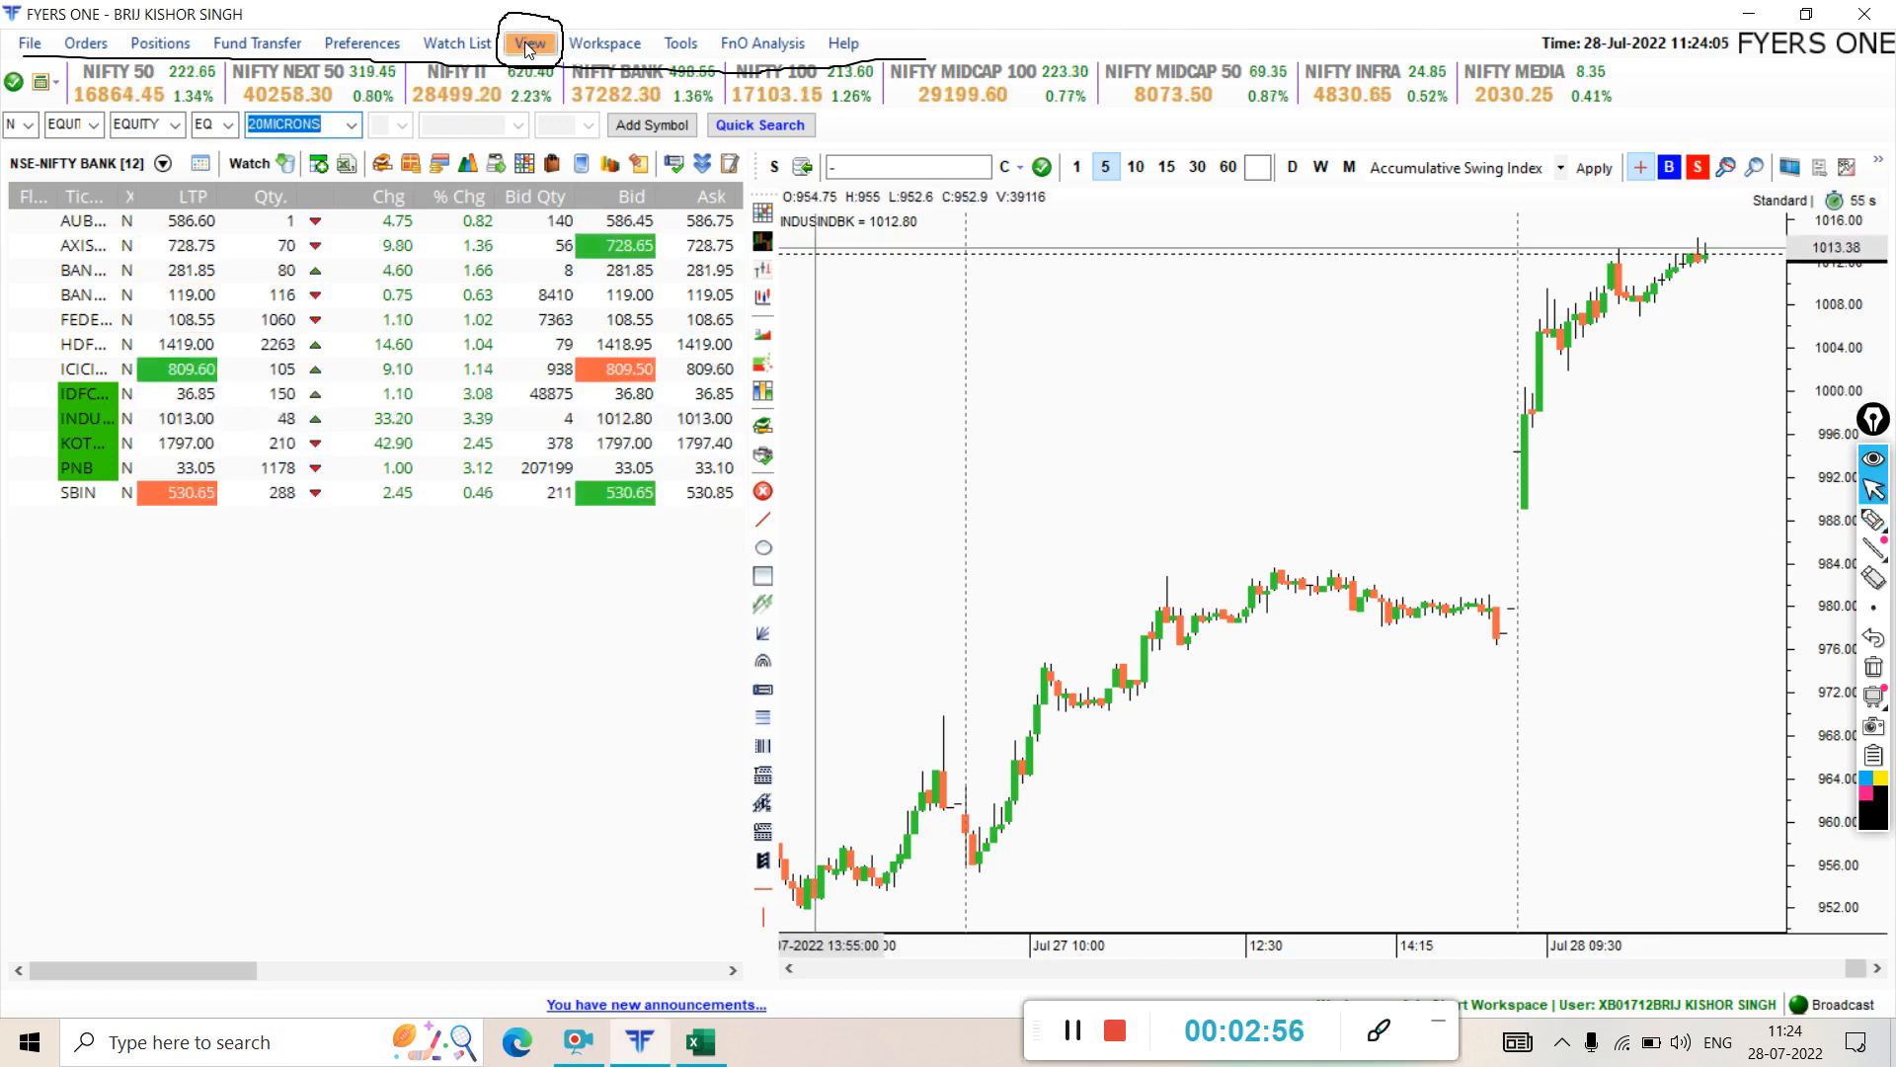
left_click(529, 47)
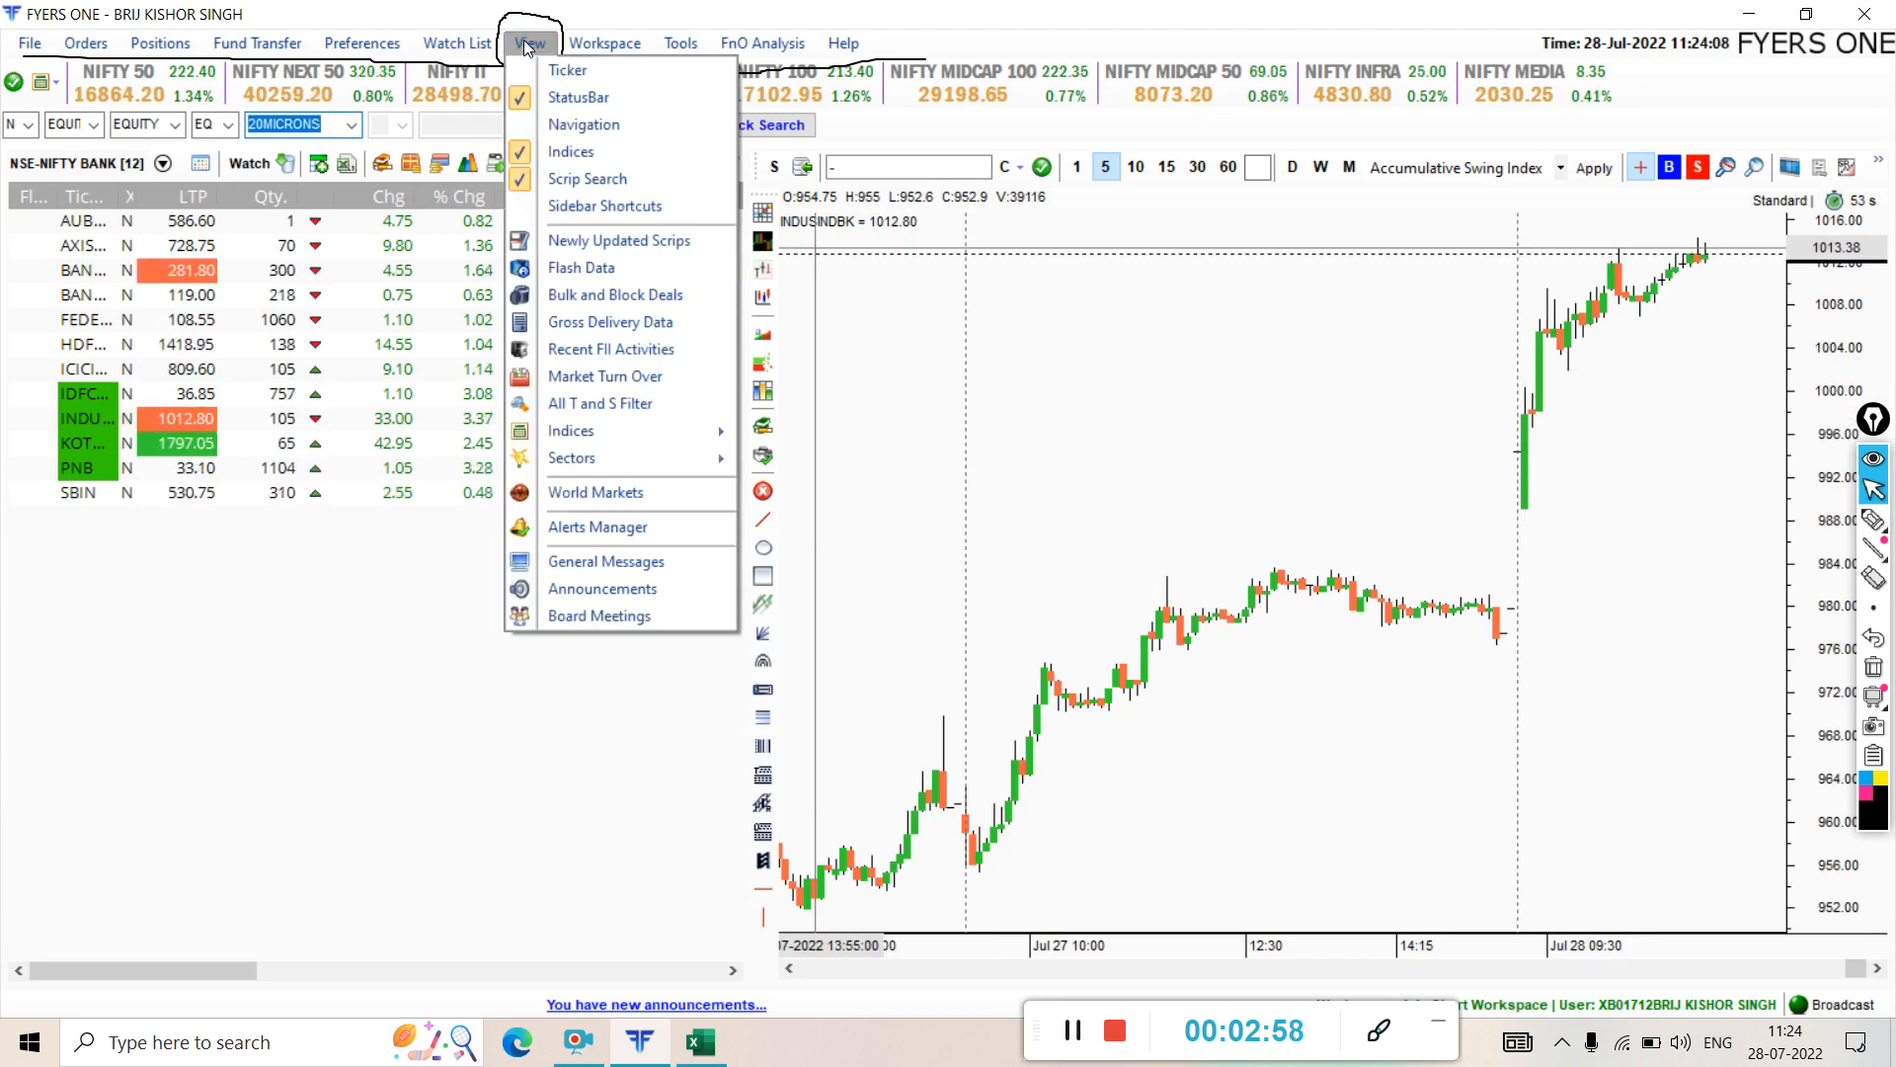
mouse_move(590, 427)
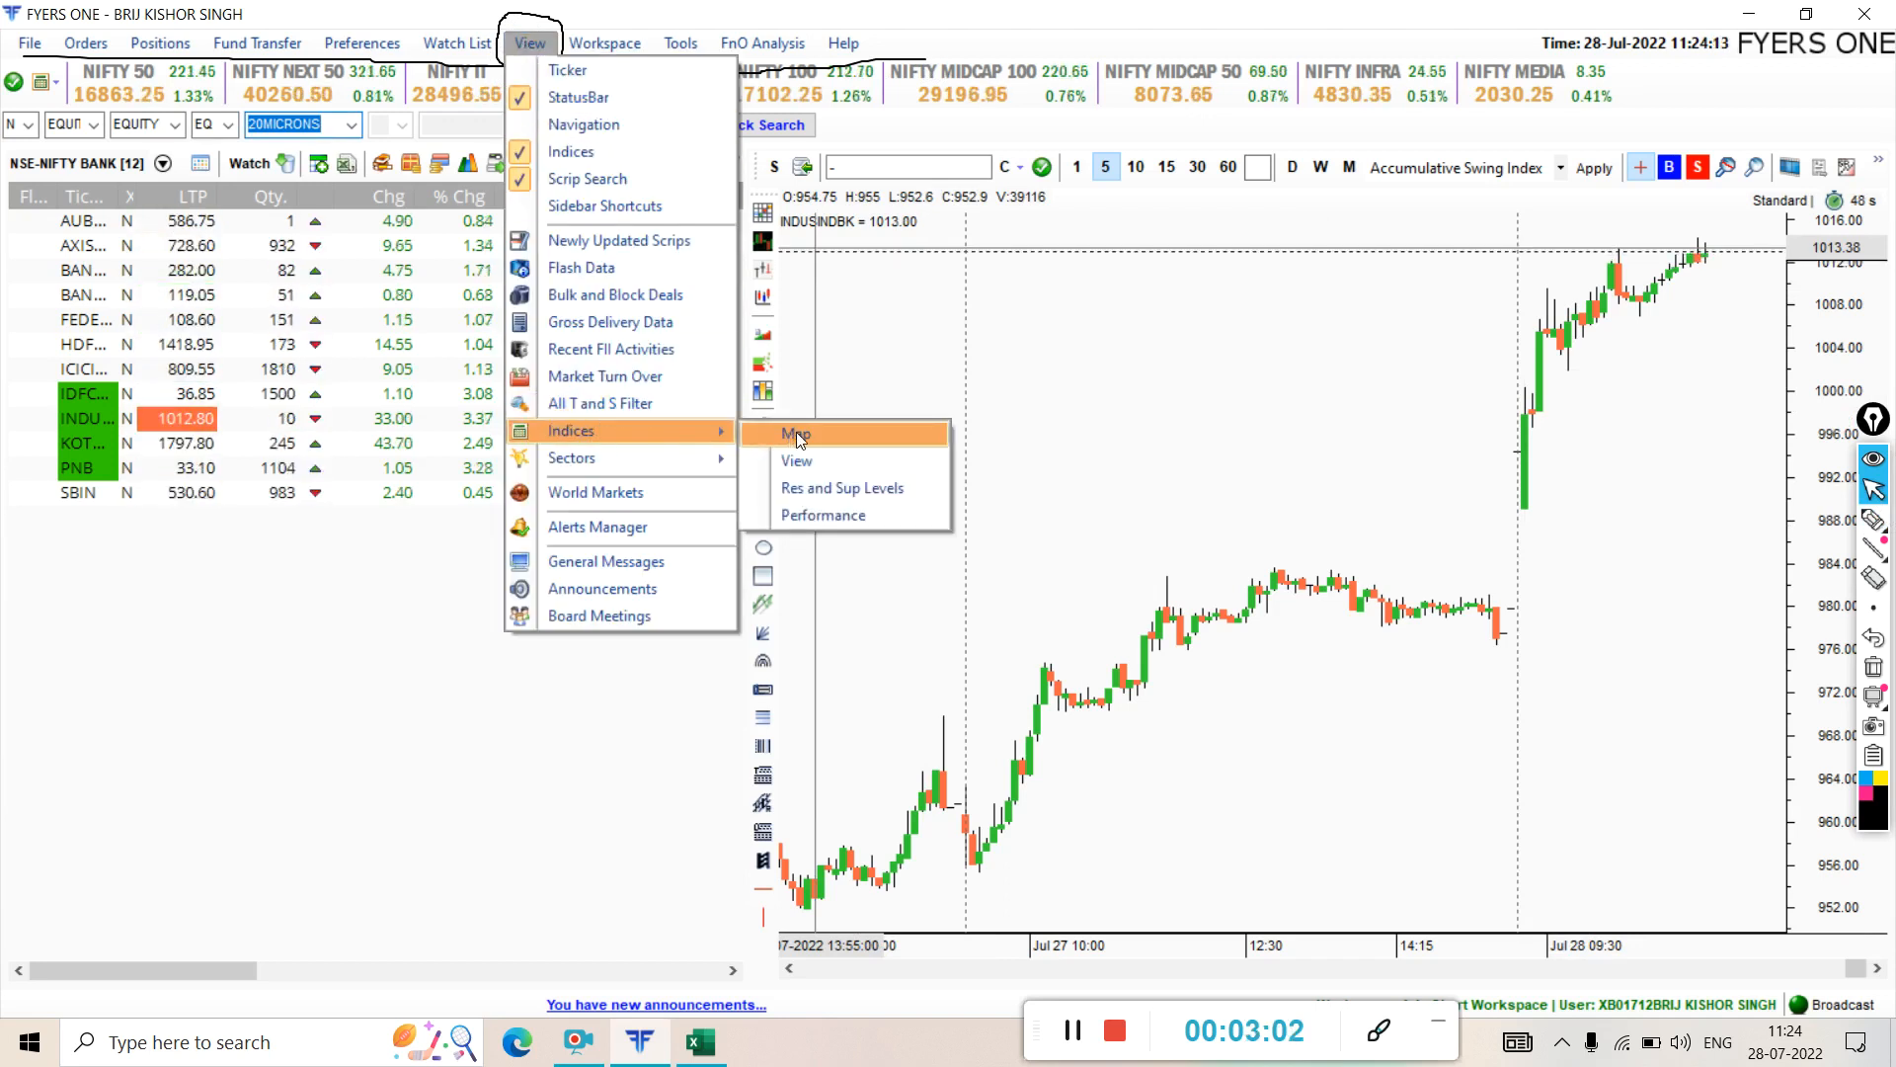
left_click(798, 464)
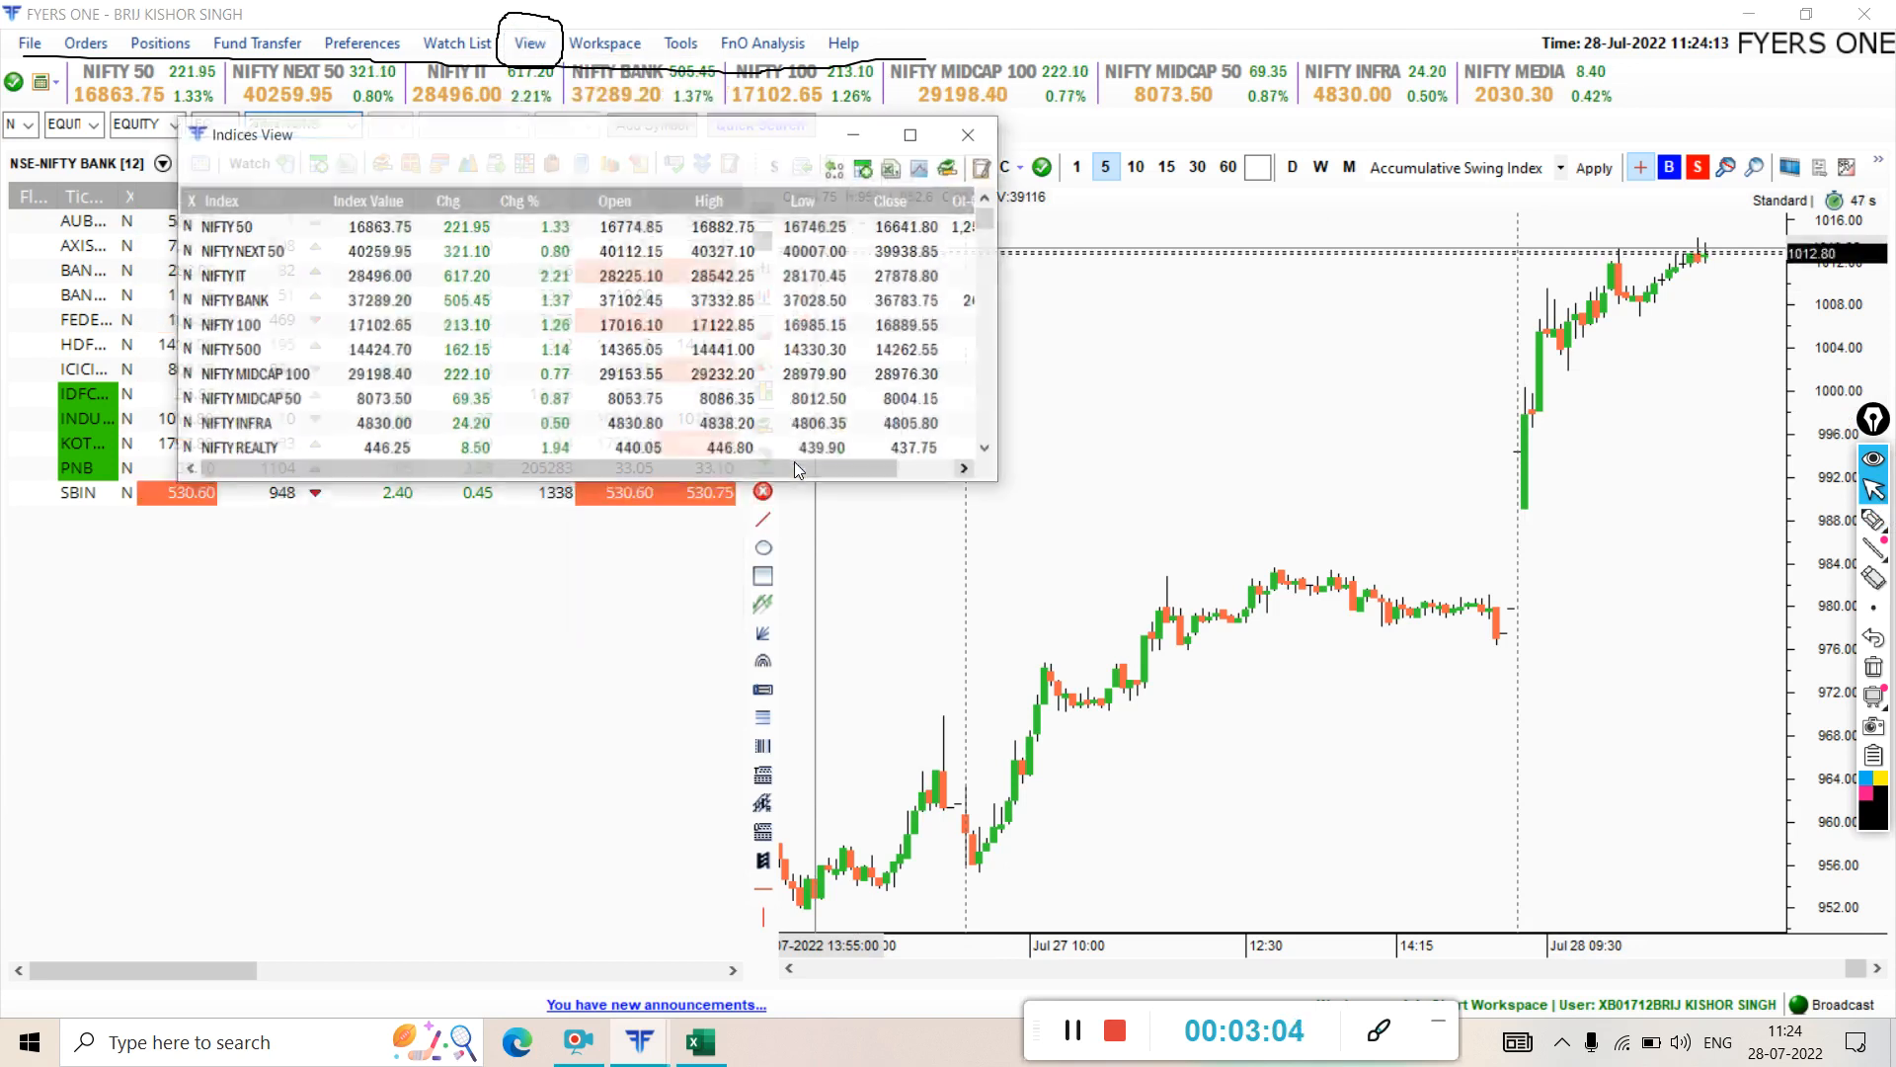
left_click(914, 134)
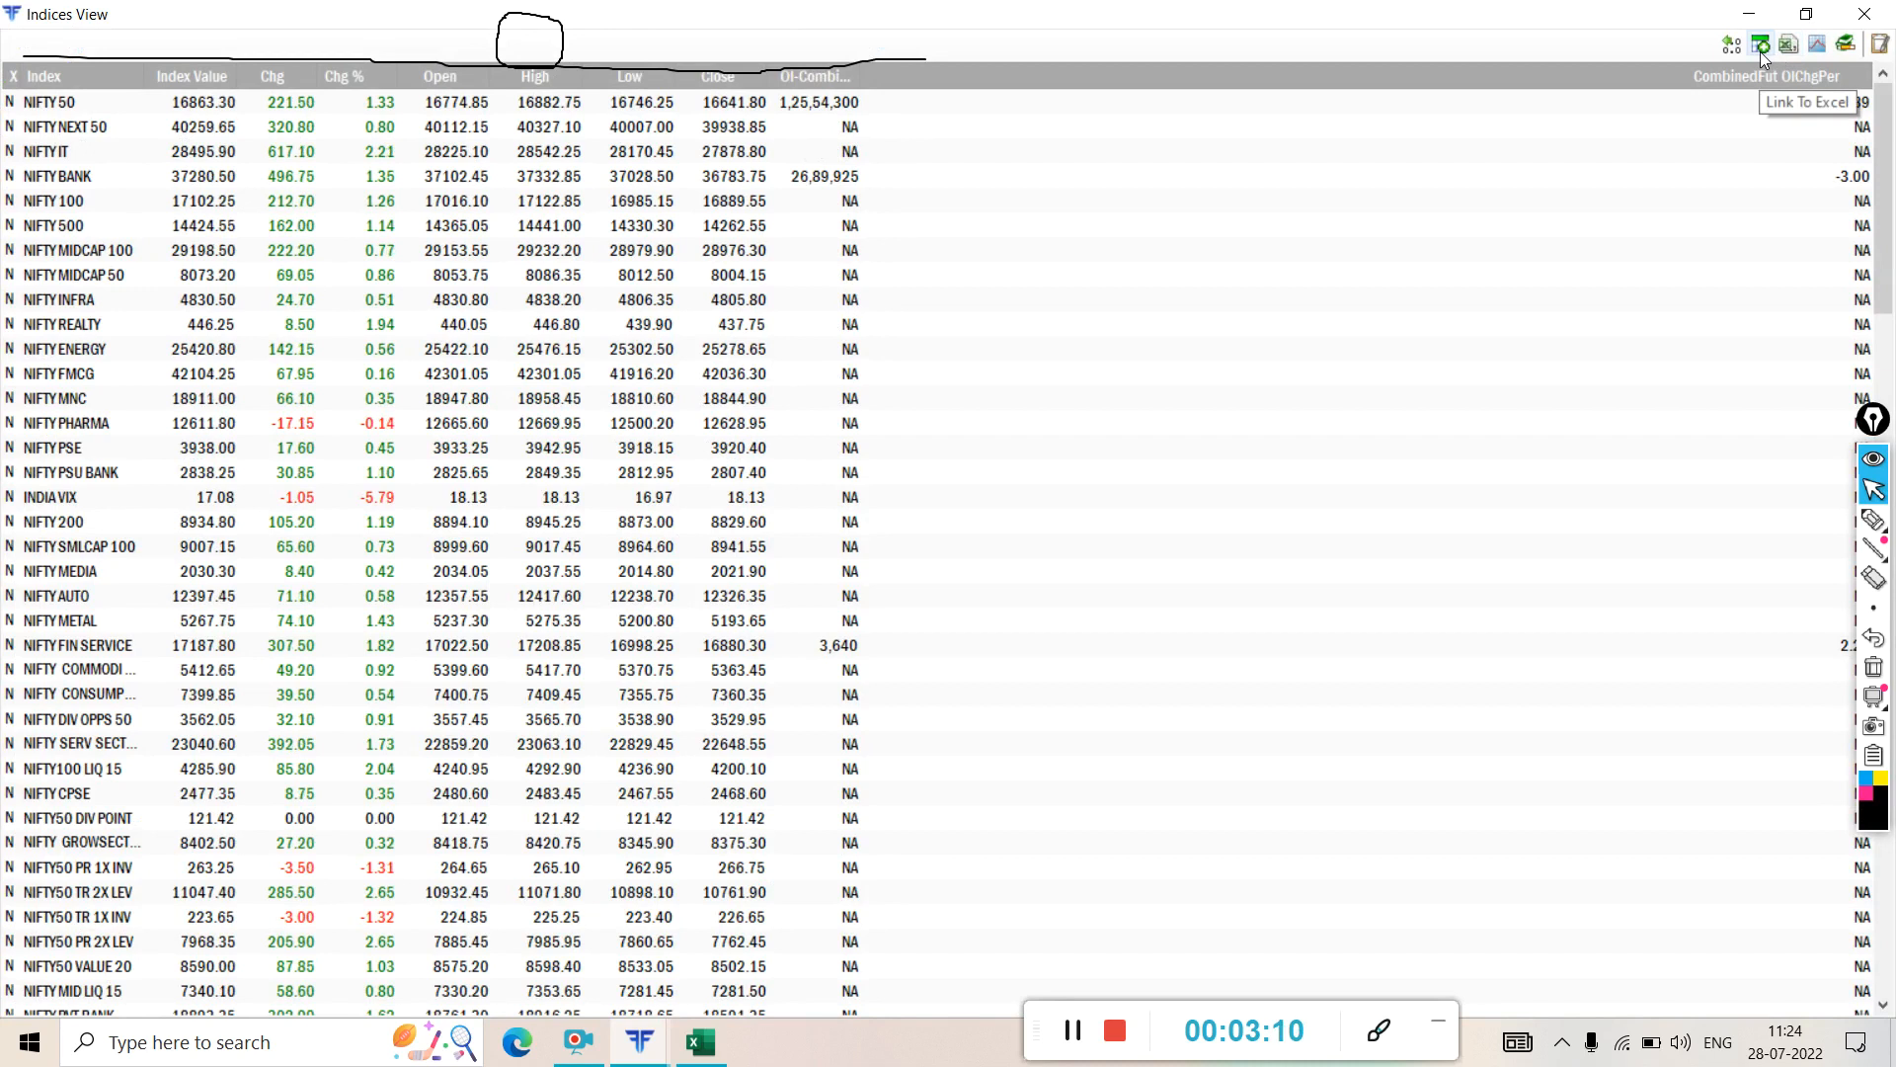
- Start Link To Excel for the indices, deselect all symbols and tick only NIFTY 50
left_click(1759, 49)
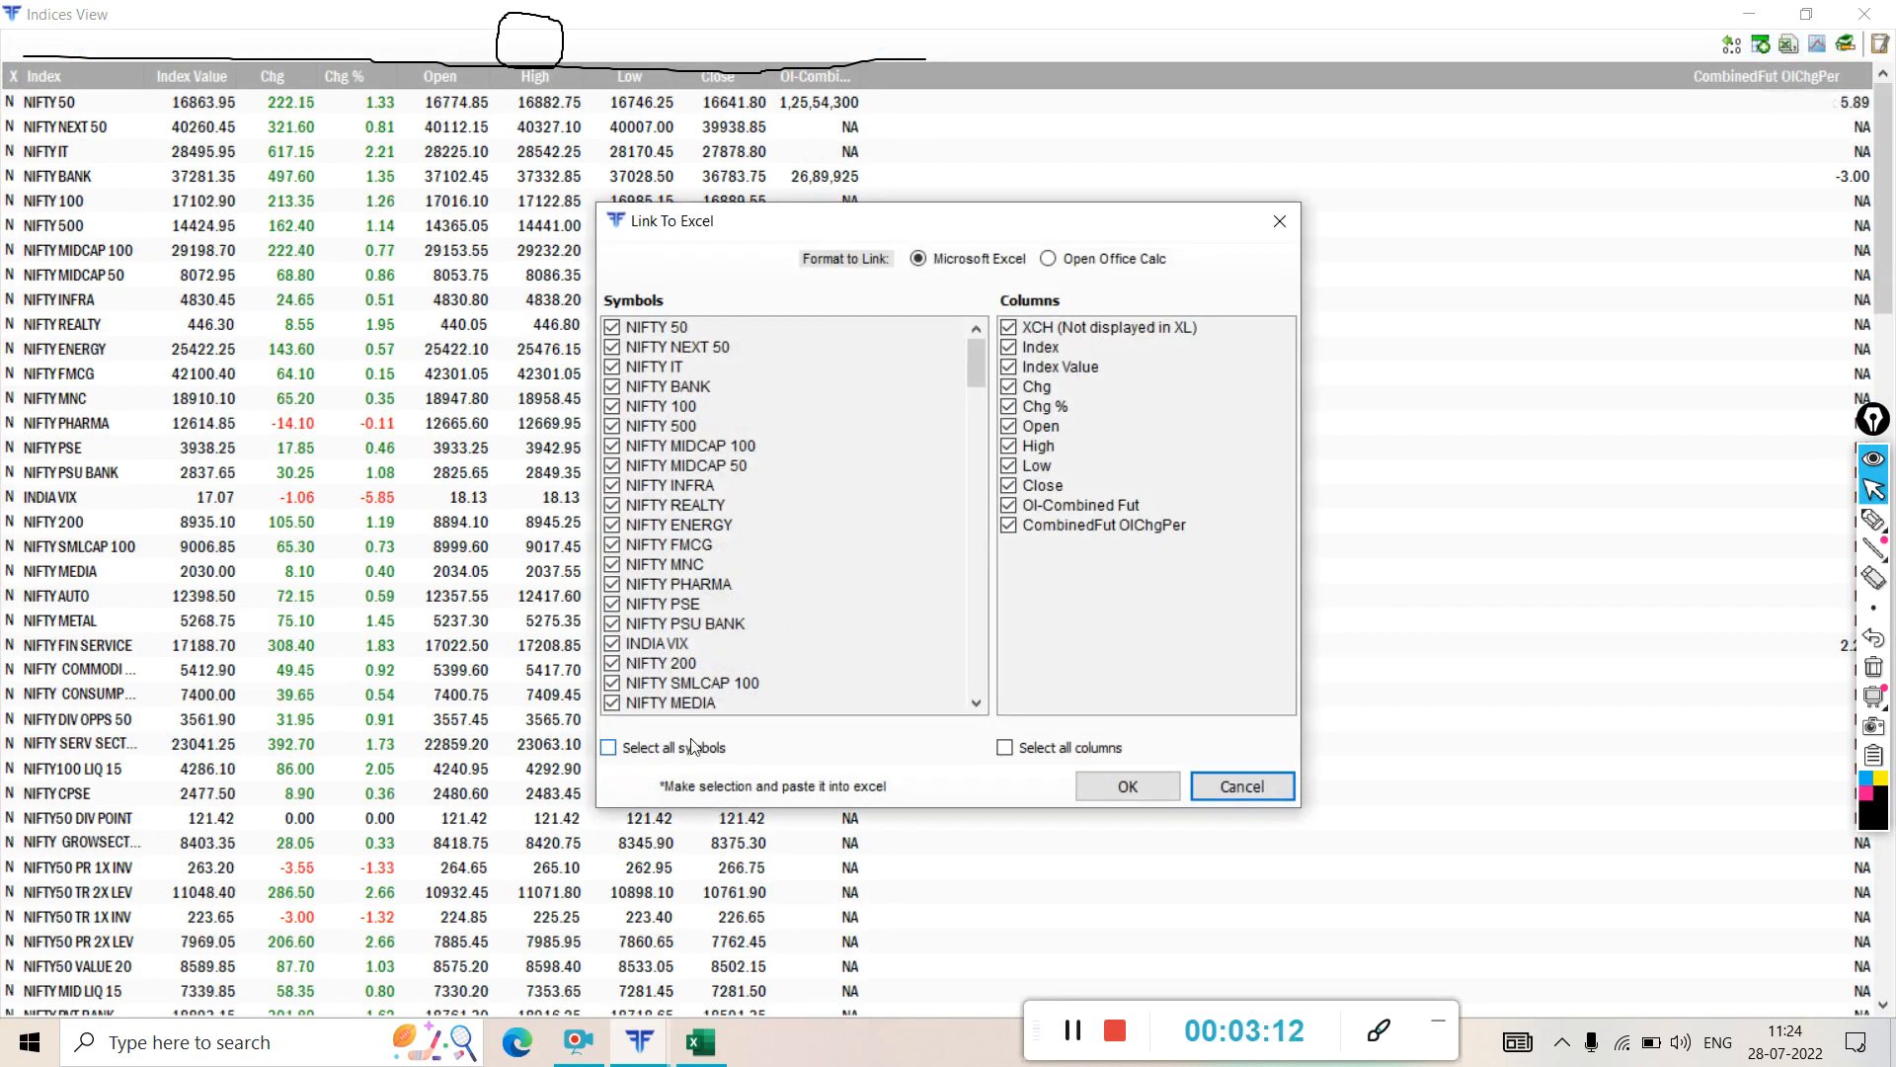
left_click(609, 749)
left_click(608, 749)
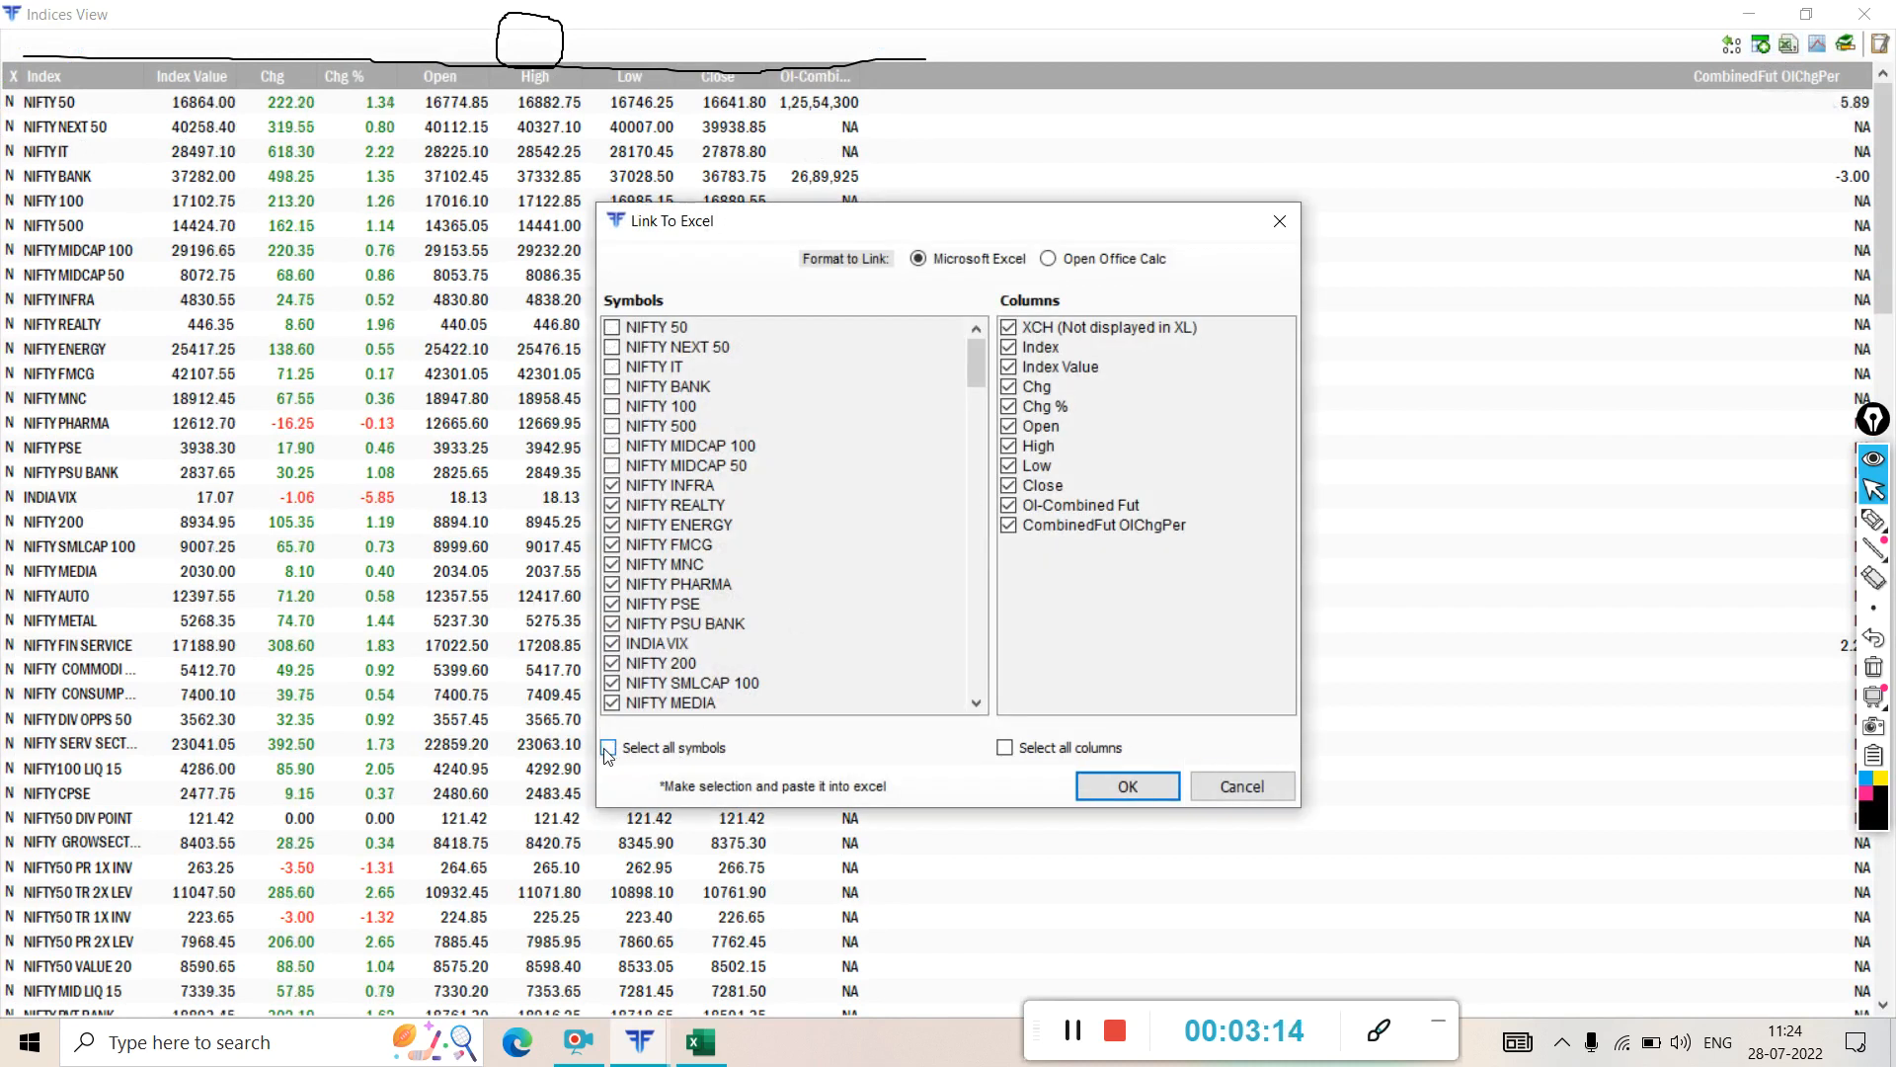
left_click(612, 329)
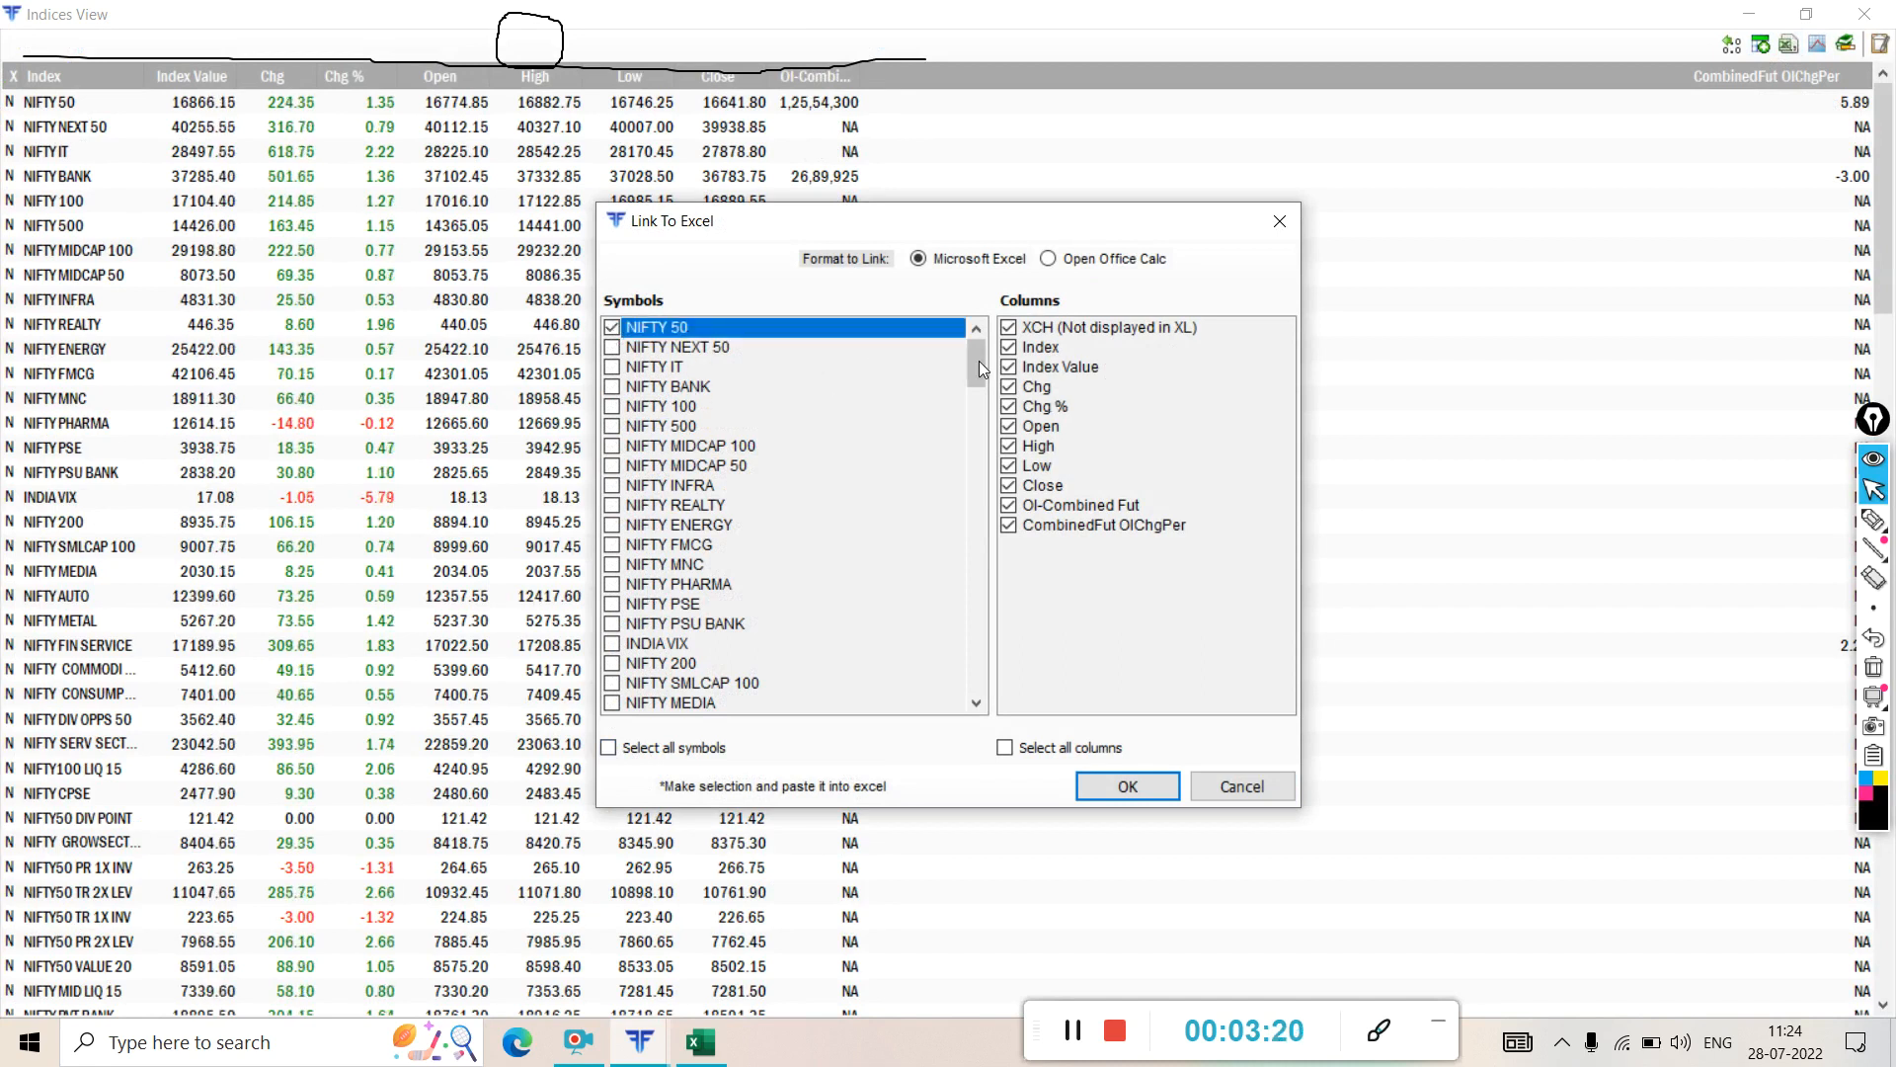
- Clear all link columns and tick only Index, Index Value, Open, High, Low and Close
left_click(1006, 747)
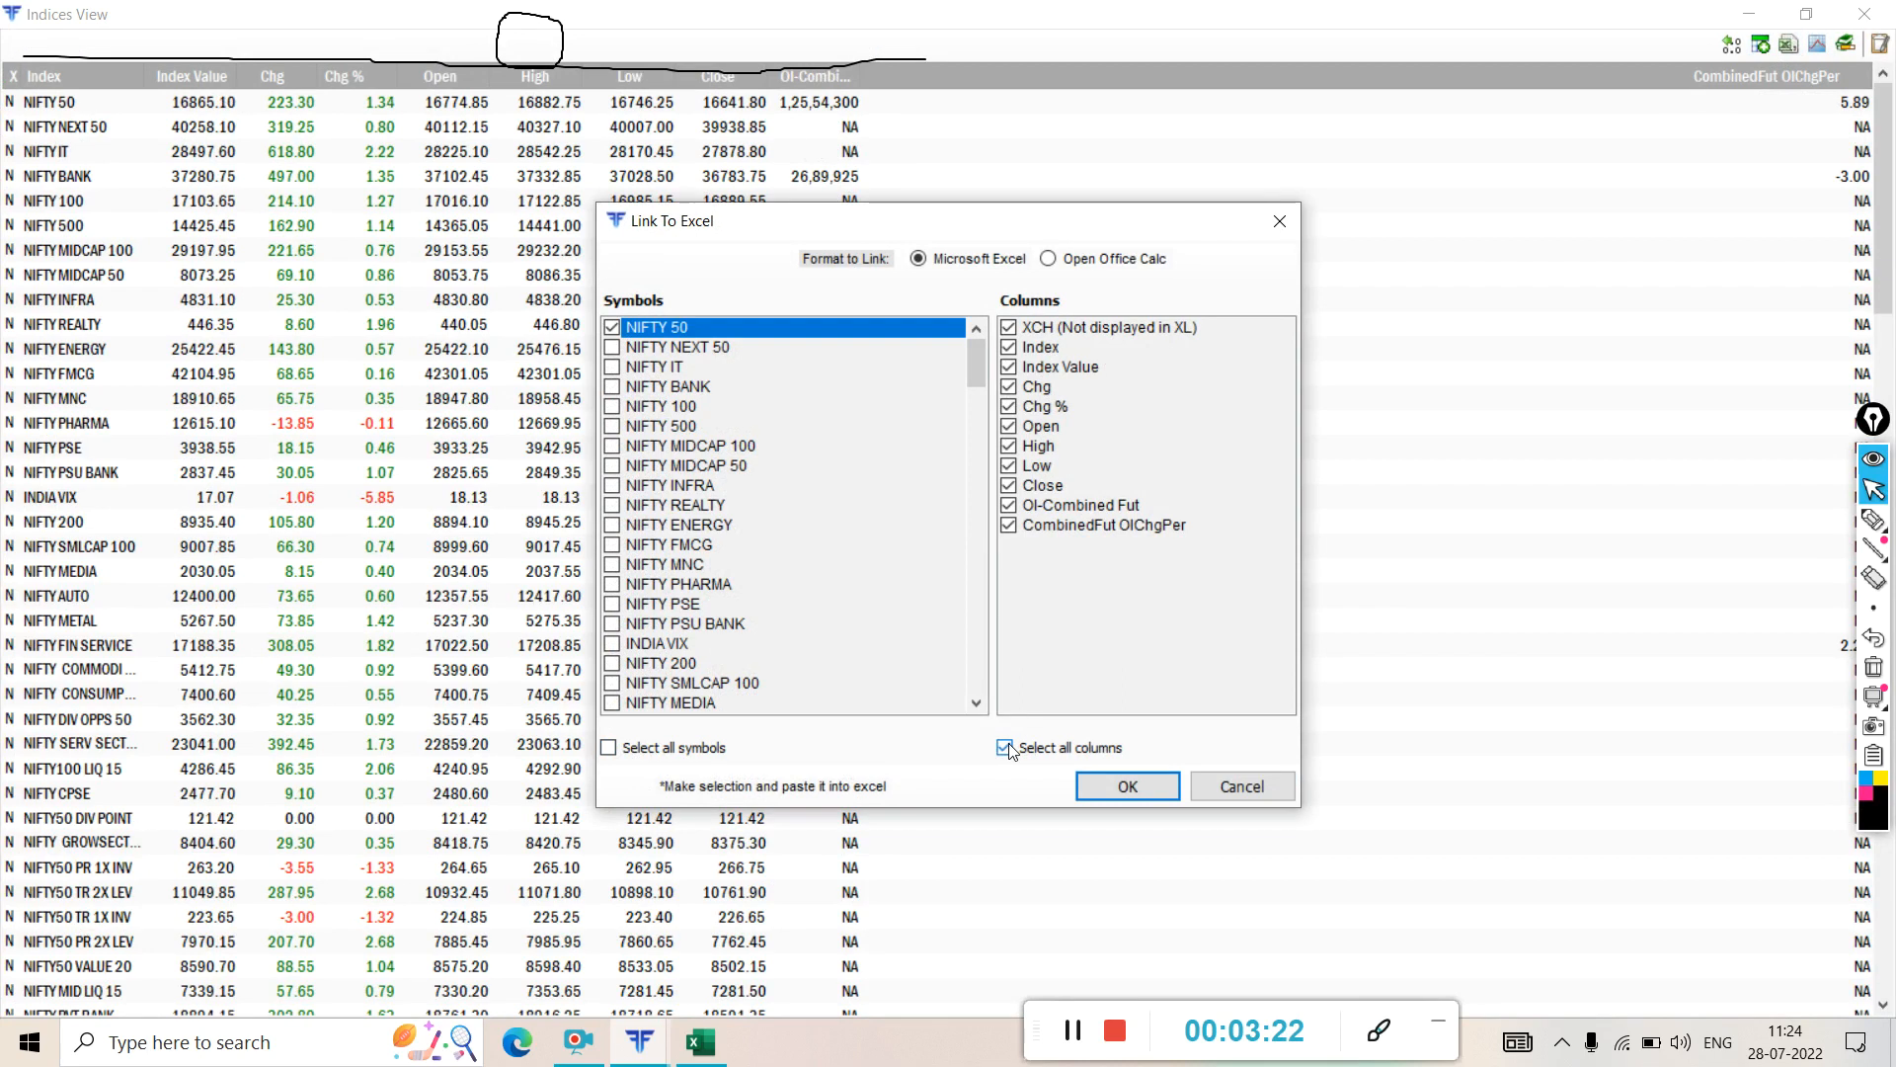
left_click(1011, 347)
left_click(1011, 367)
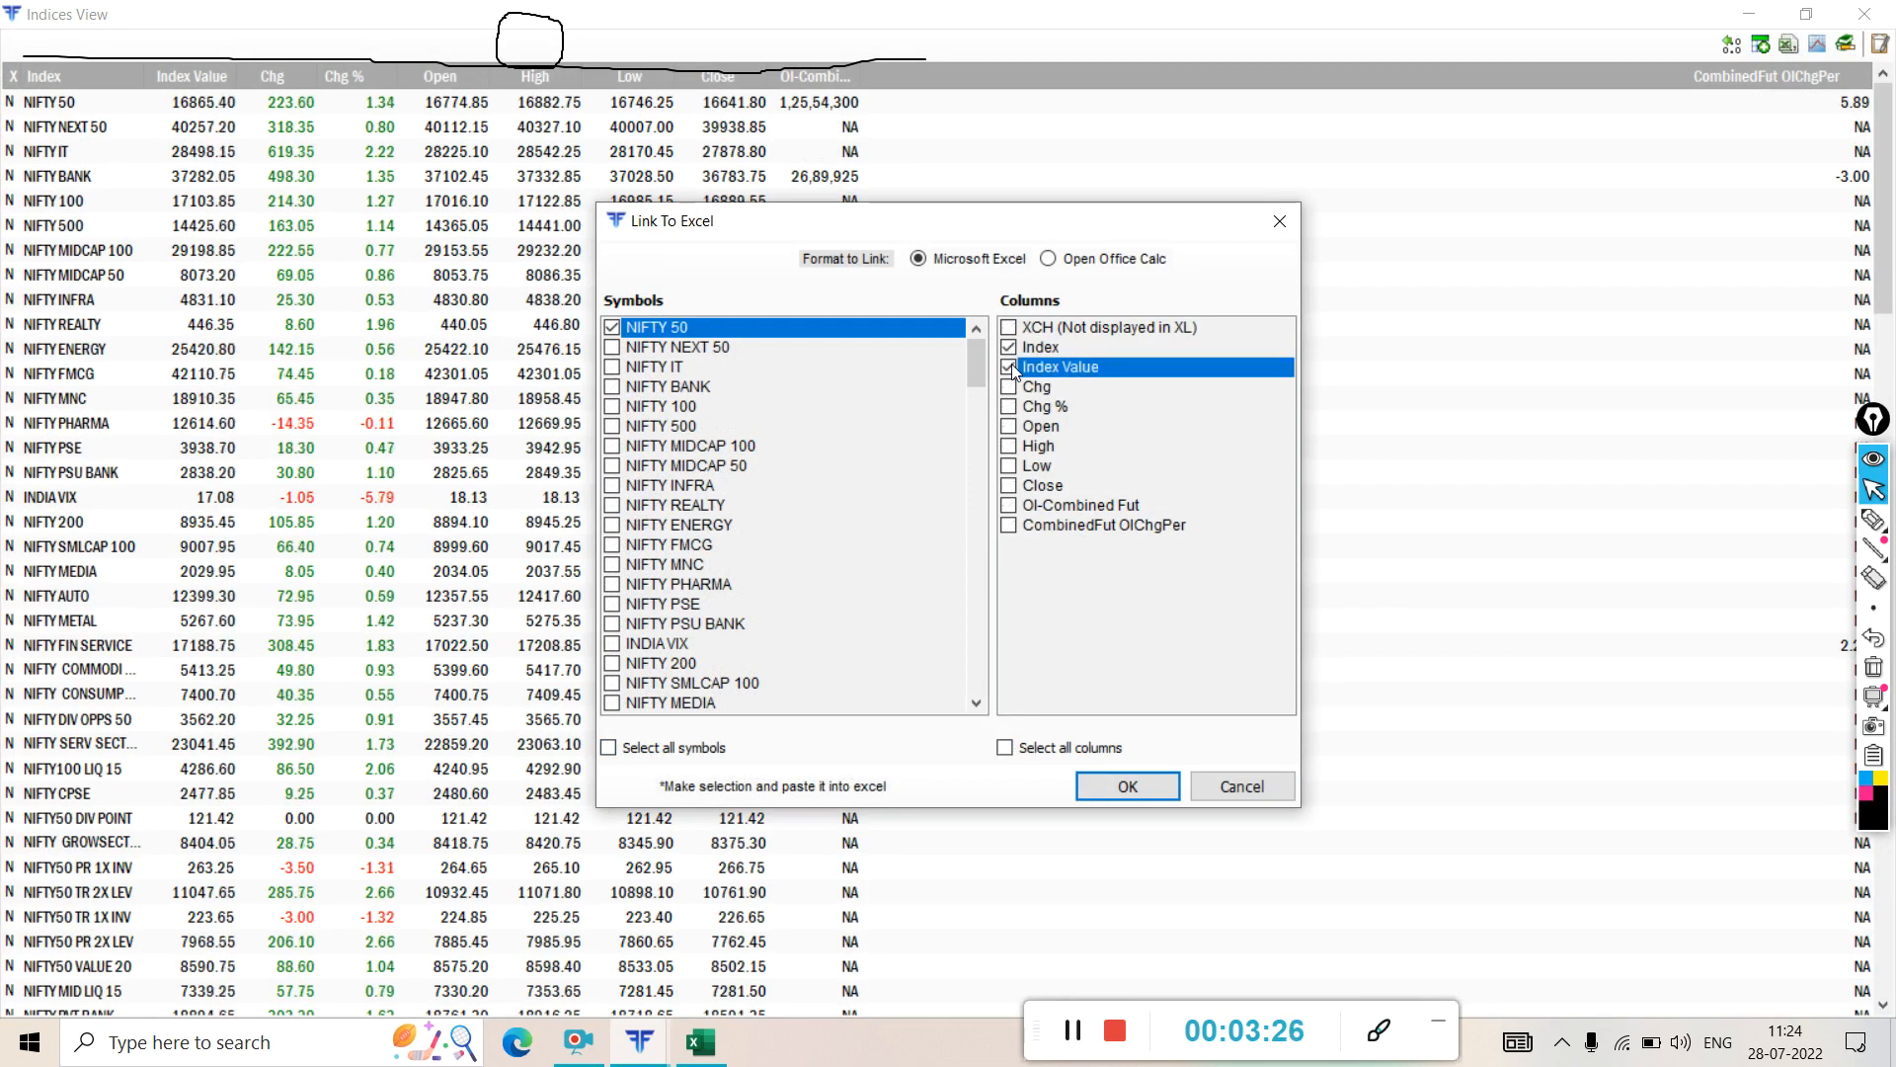
left_click(1009, 426)
left_click(1008, 427)
double_click(1010, 447)
left_click(1014, 466)
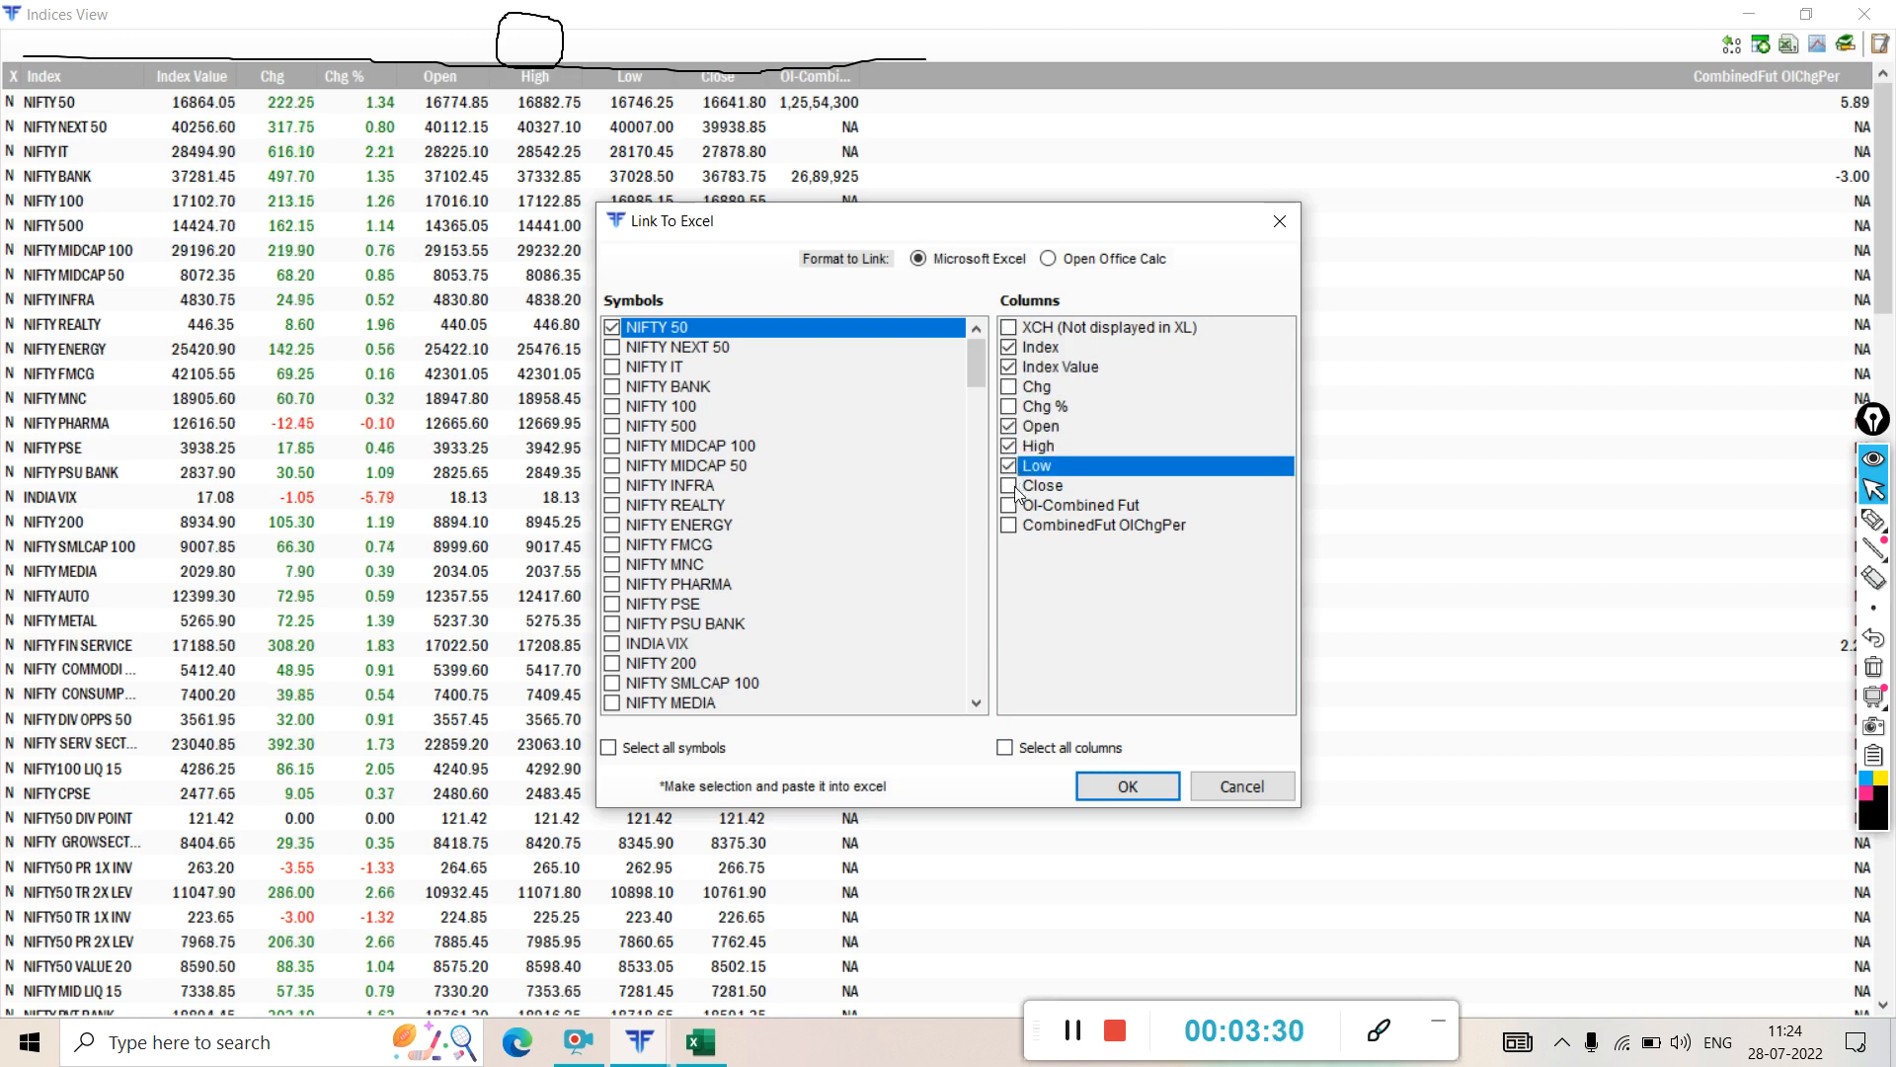
left_click(1018, 493)
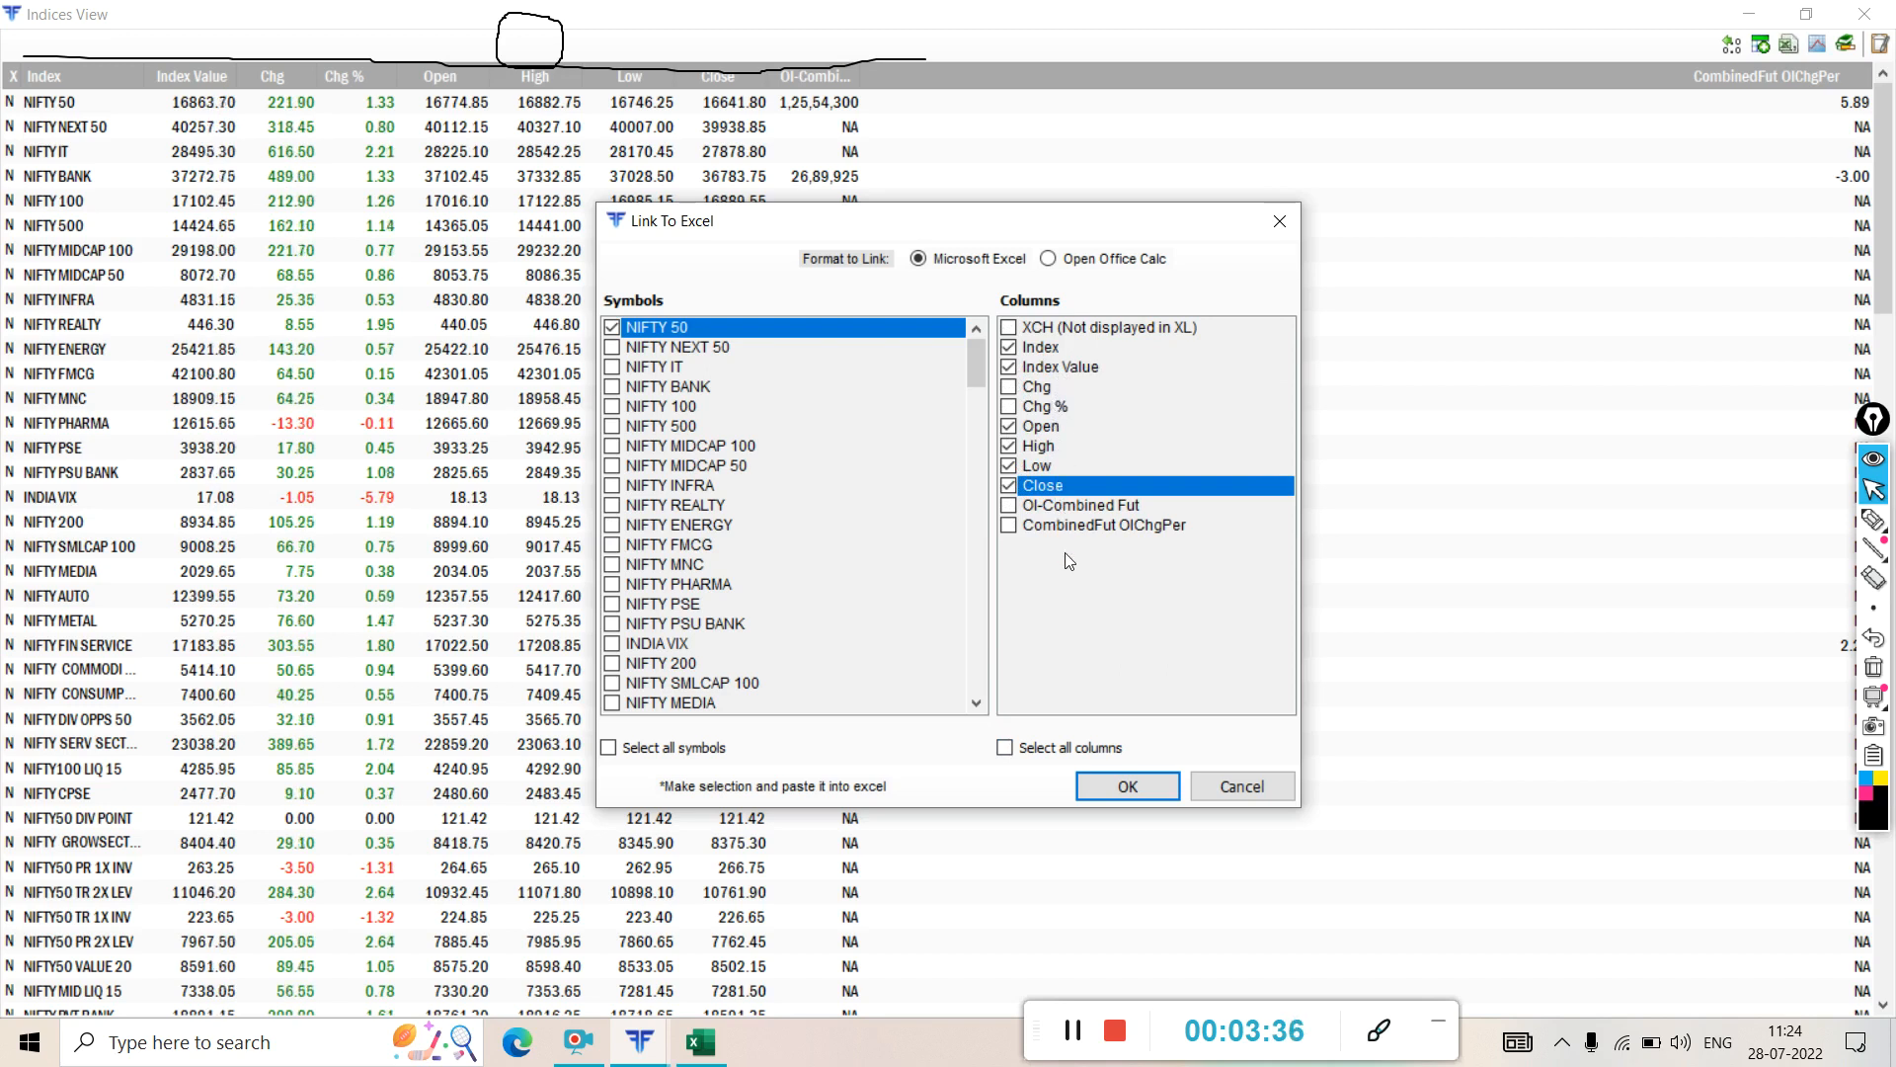
- Confirm the link selection, switch to the NIFTY50.xlsx workbook in Excel and paste the linked data at B3
left_click(1128, 786)
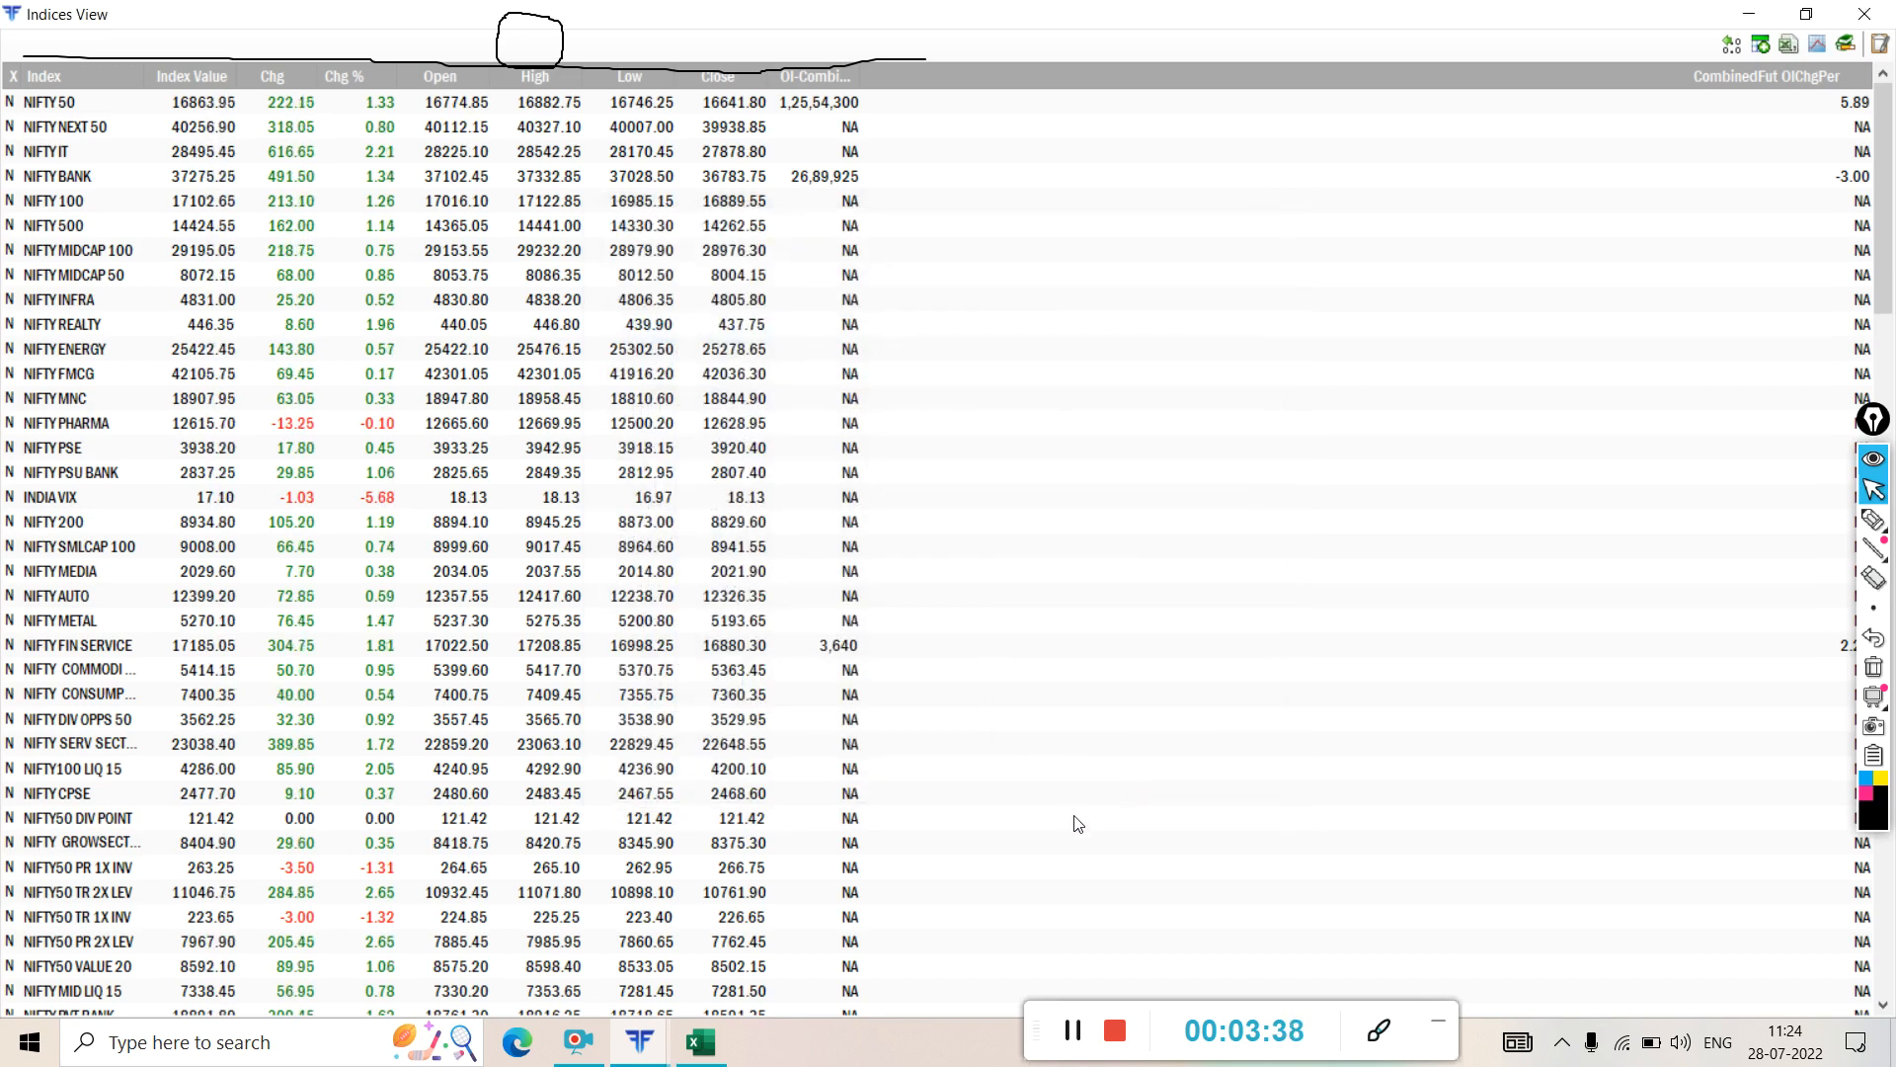
left_click(701, 1041)
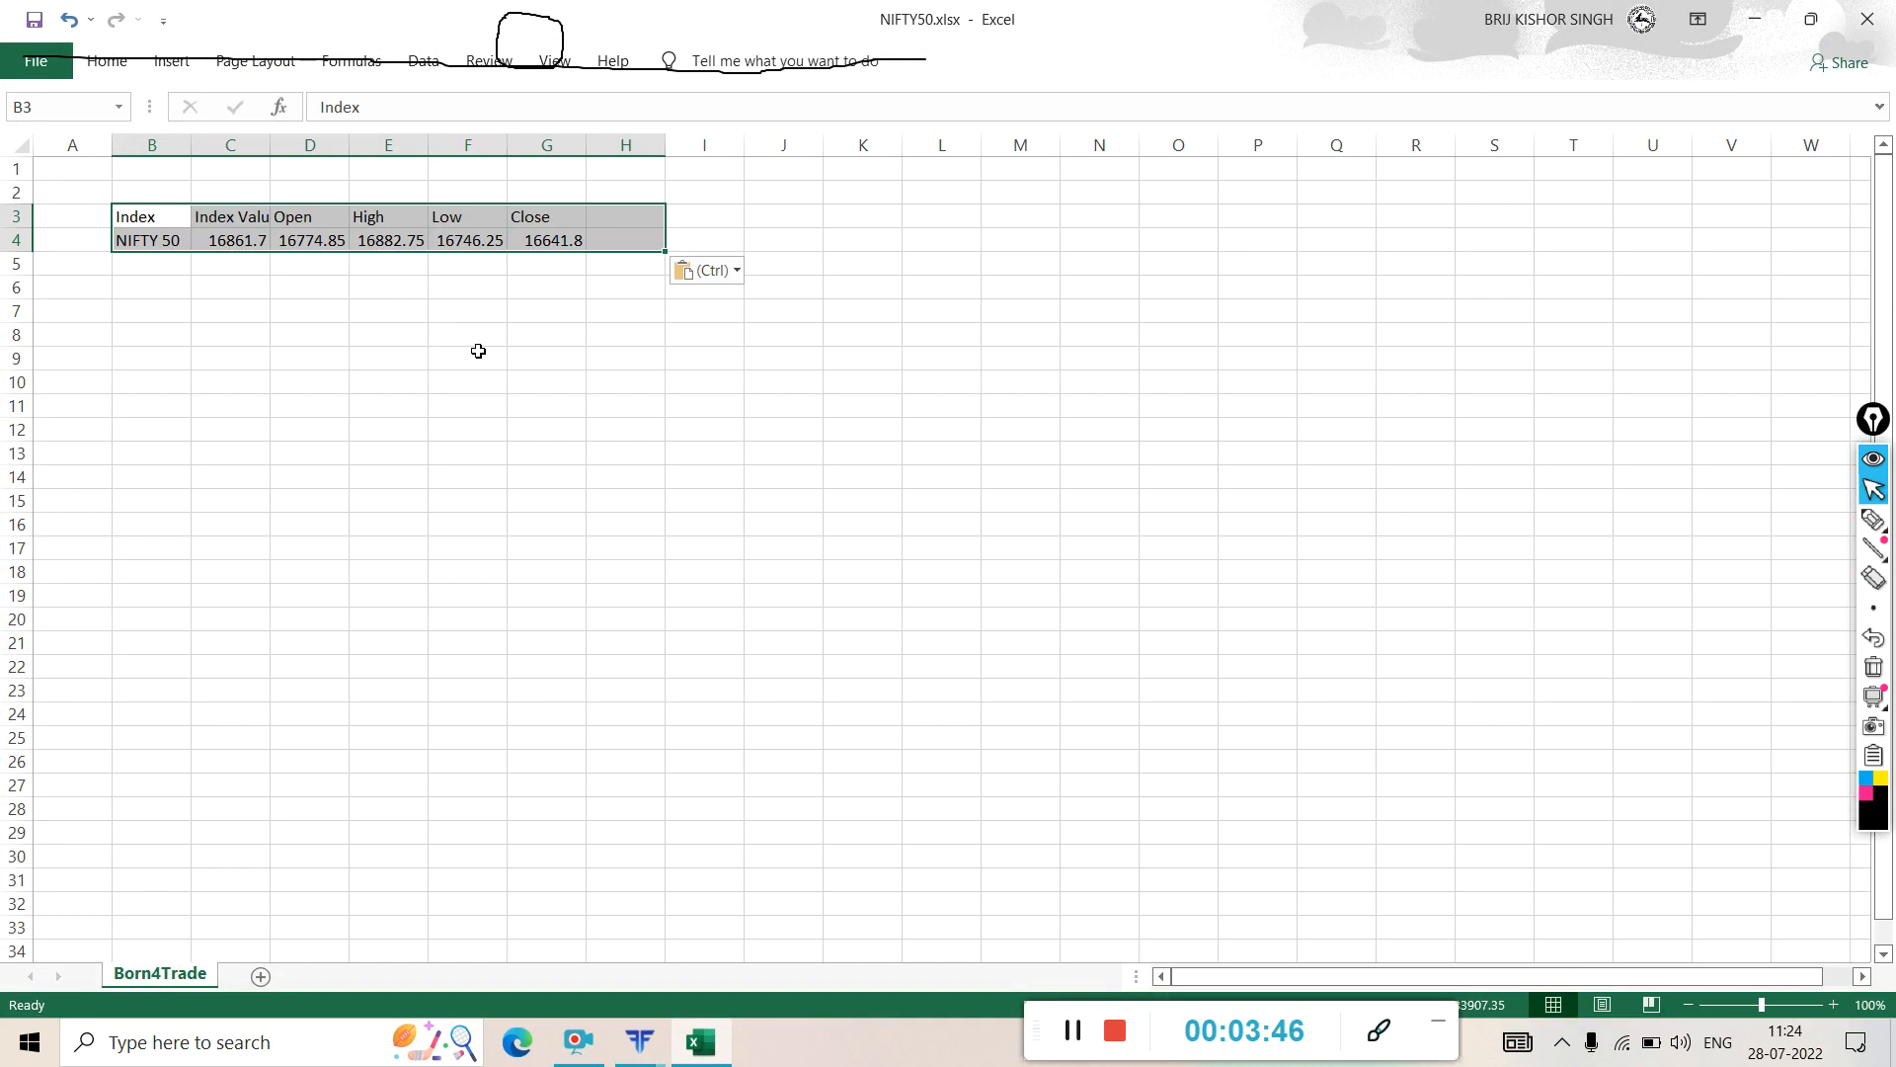
- Try applying all borders to B3:H4, including the empty column H, and undo the borders
left_click(117, 63)
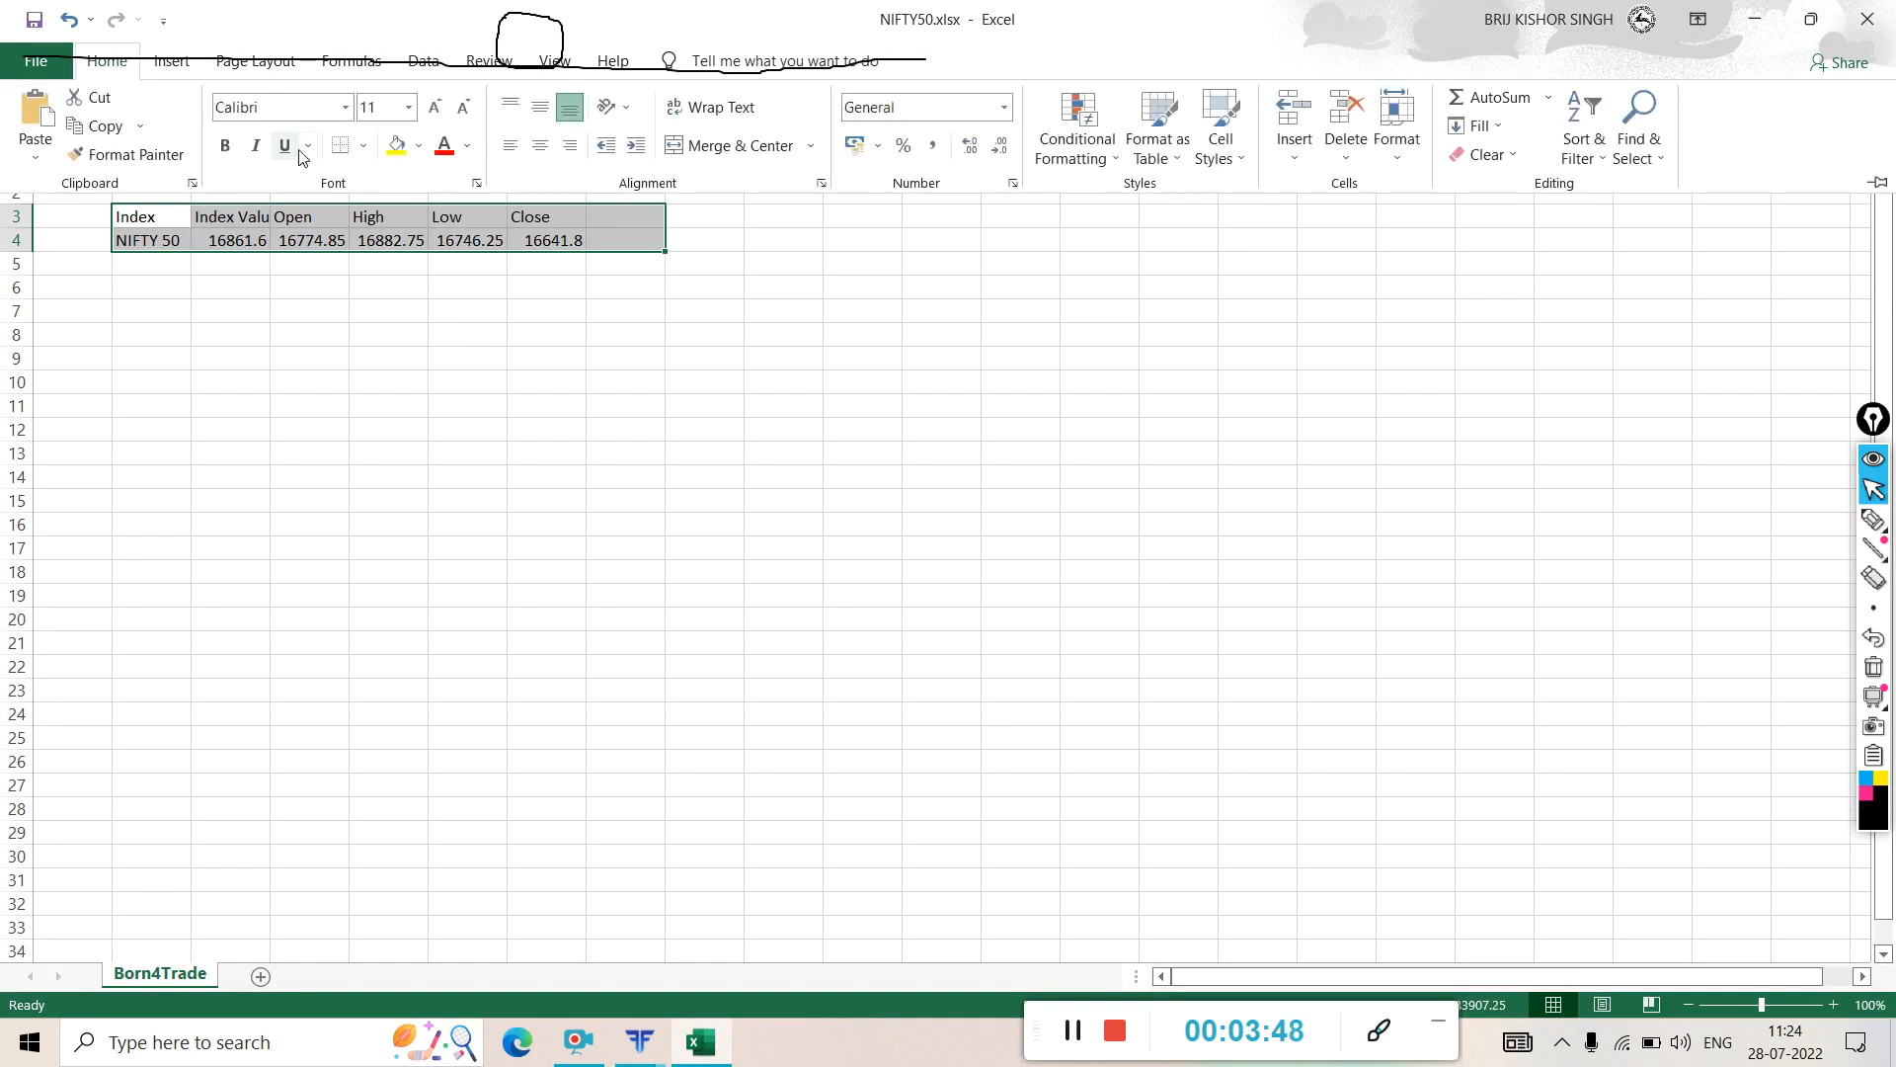
left_click(363, 146)
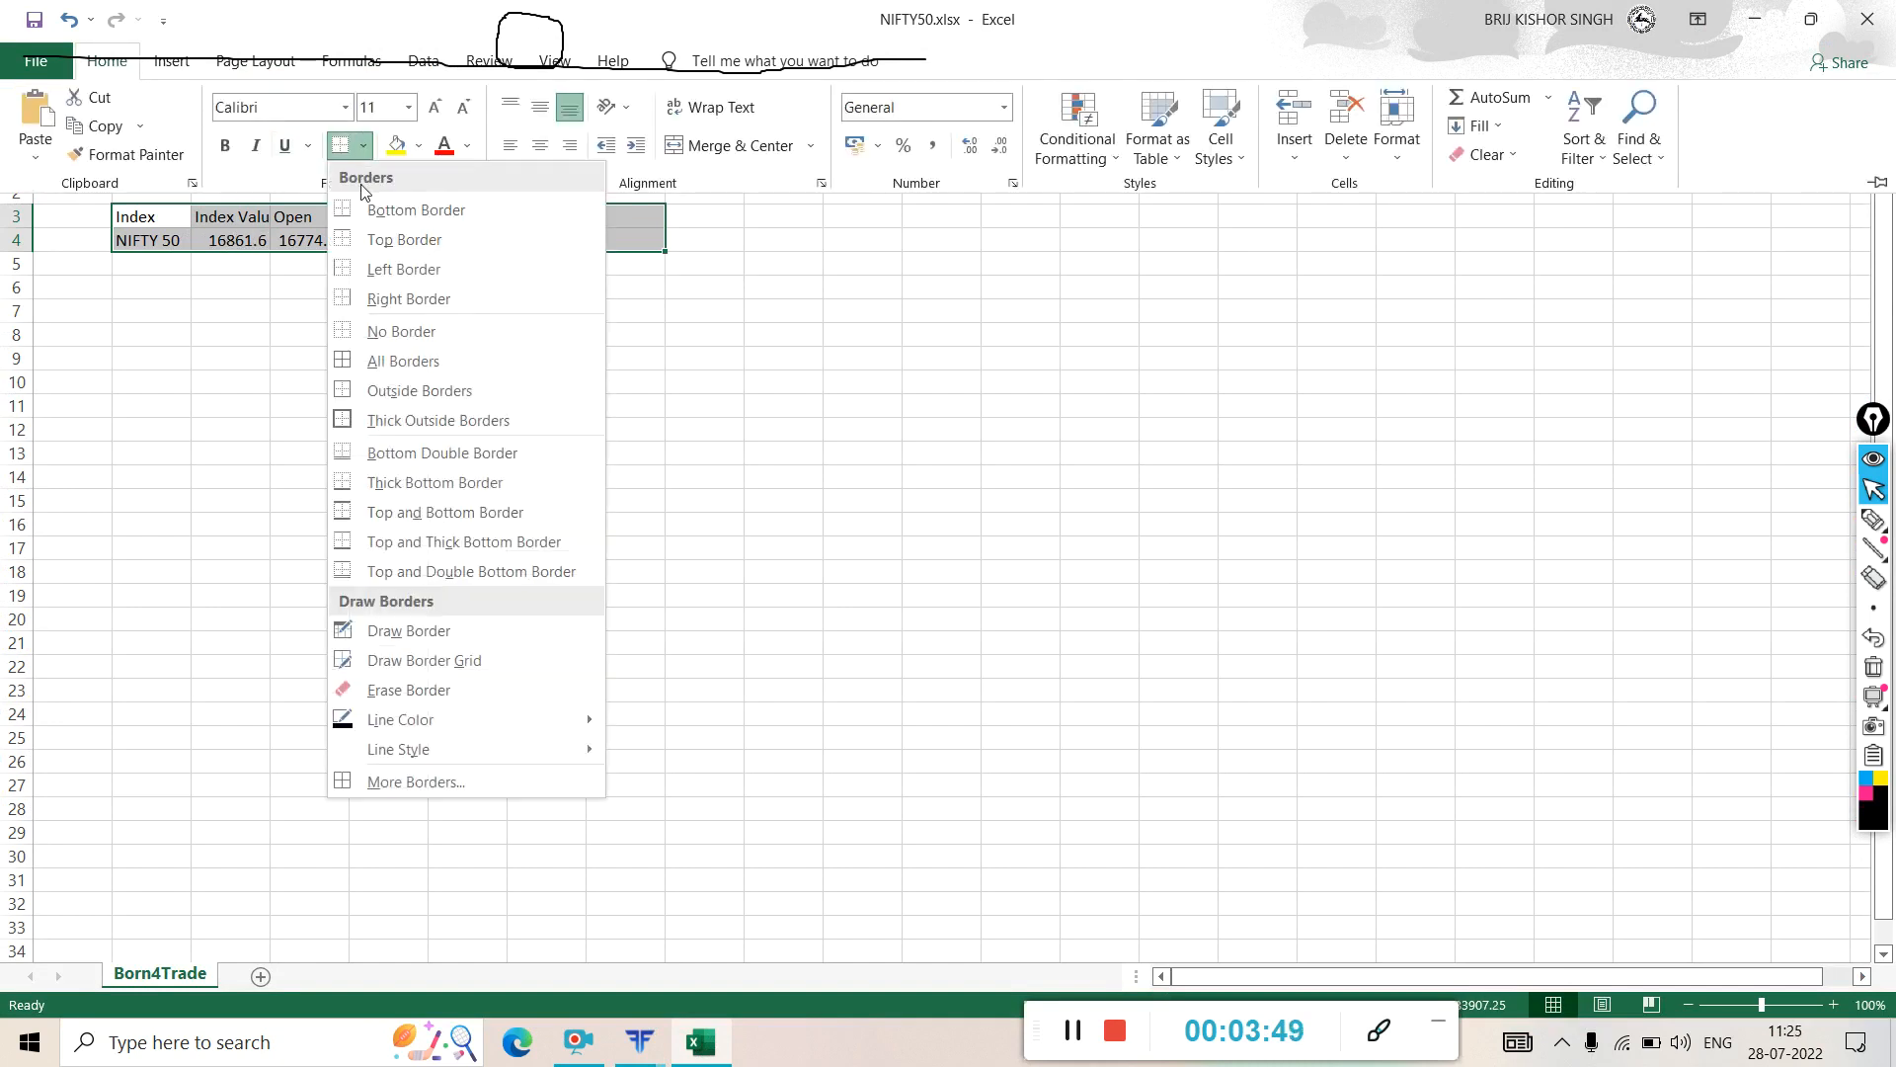
left_click(379, 359)
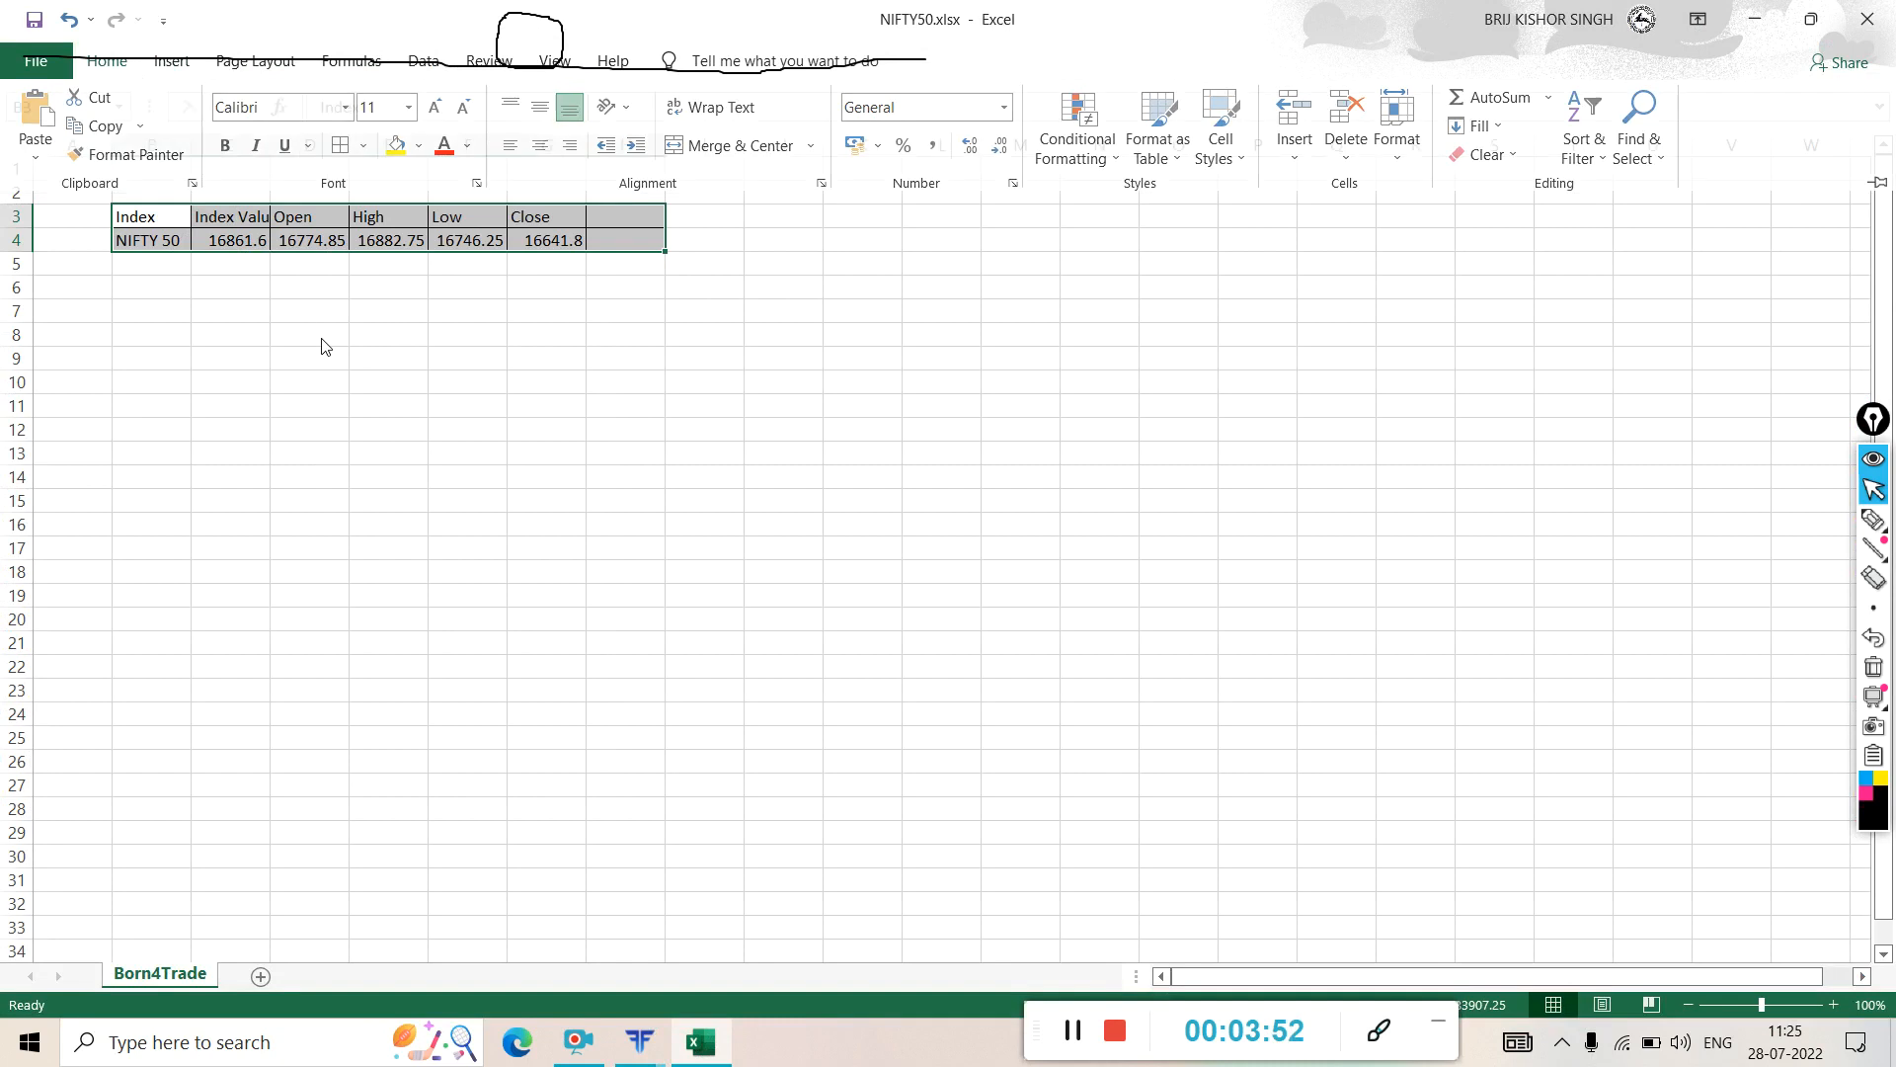
left_click(250, 314)
left_click_drag(138, 215, 607, 219)
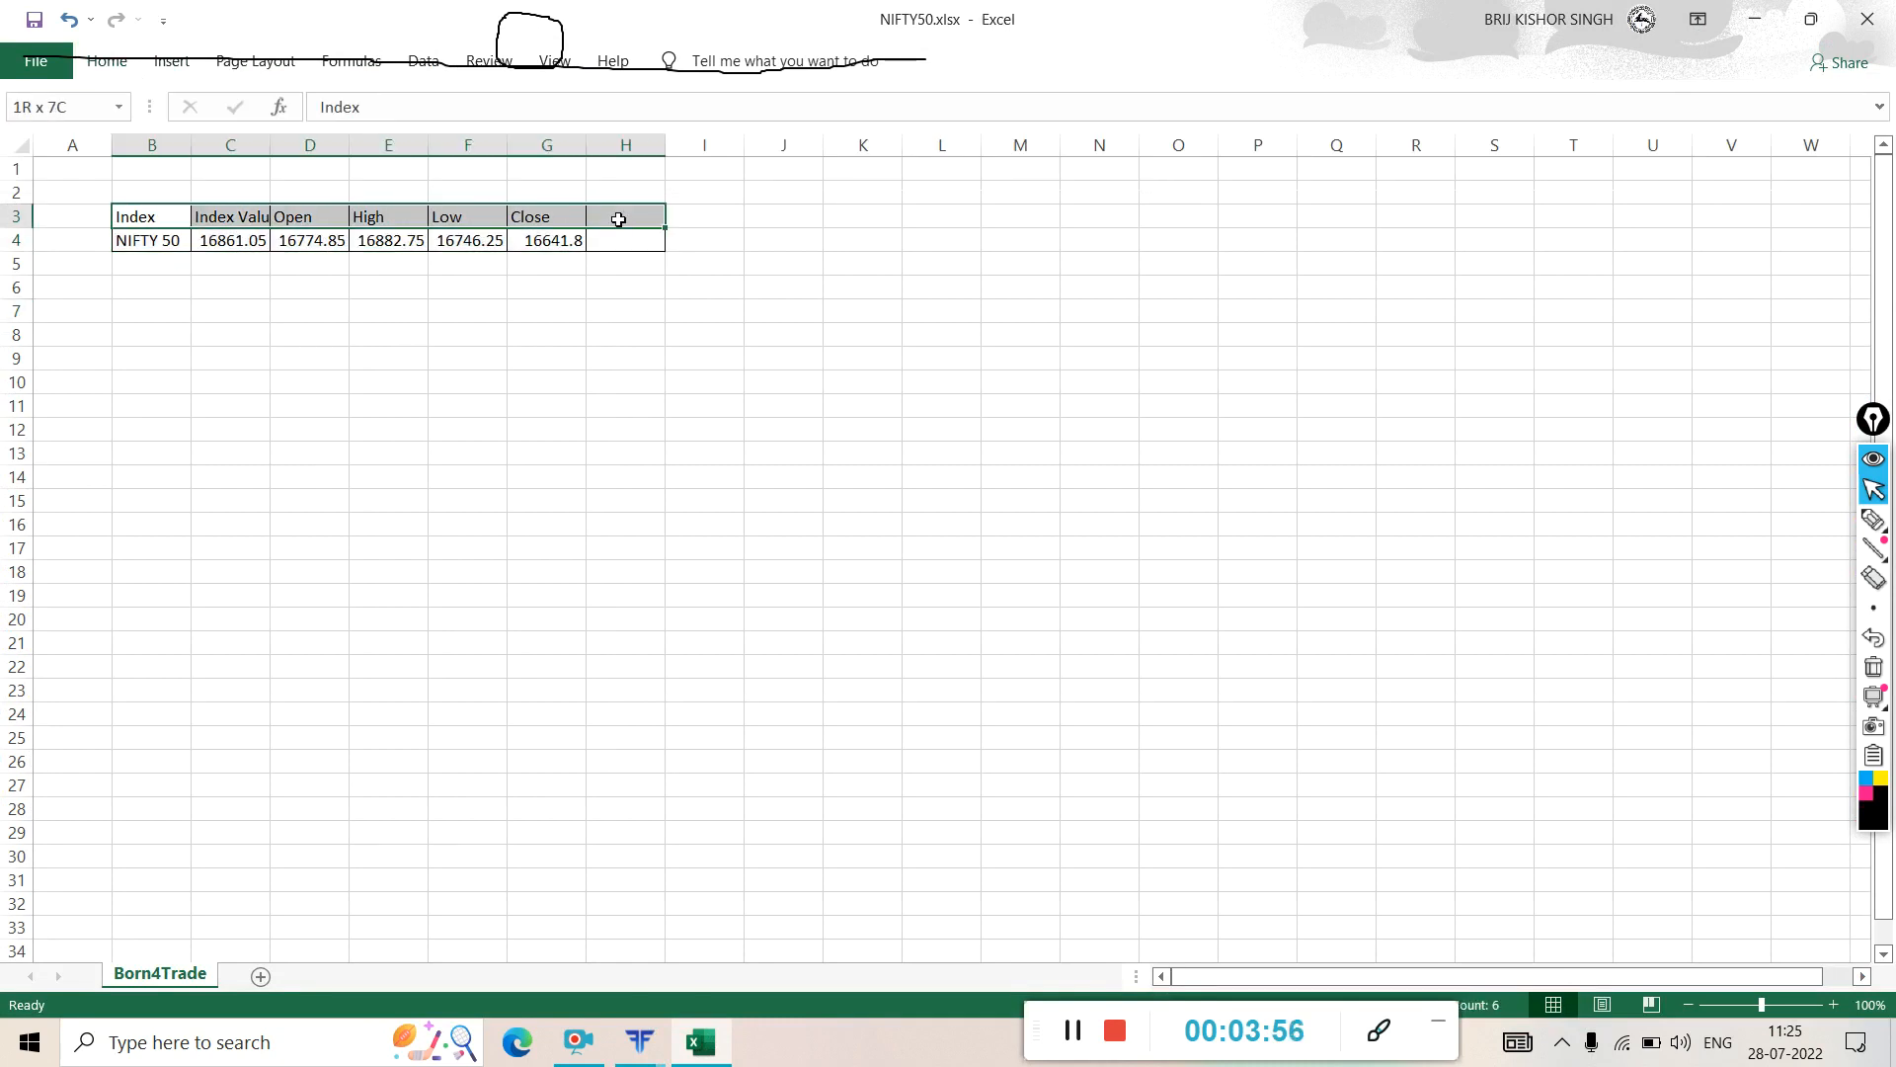
left_click(67, 25)
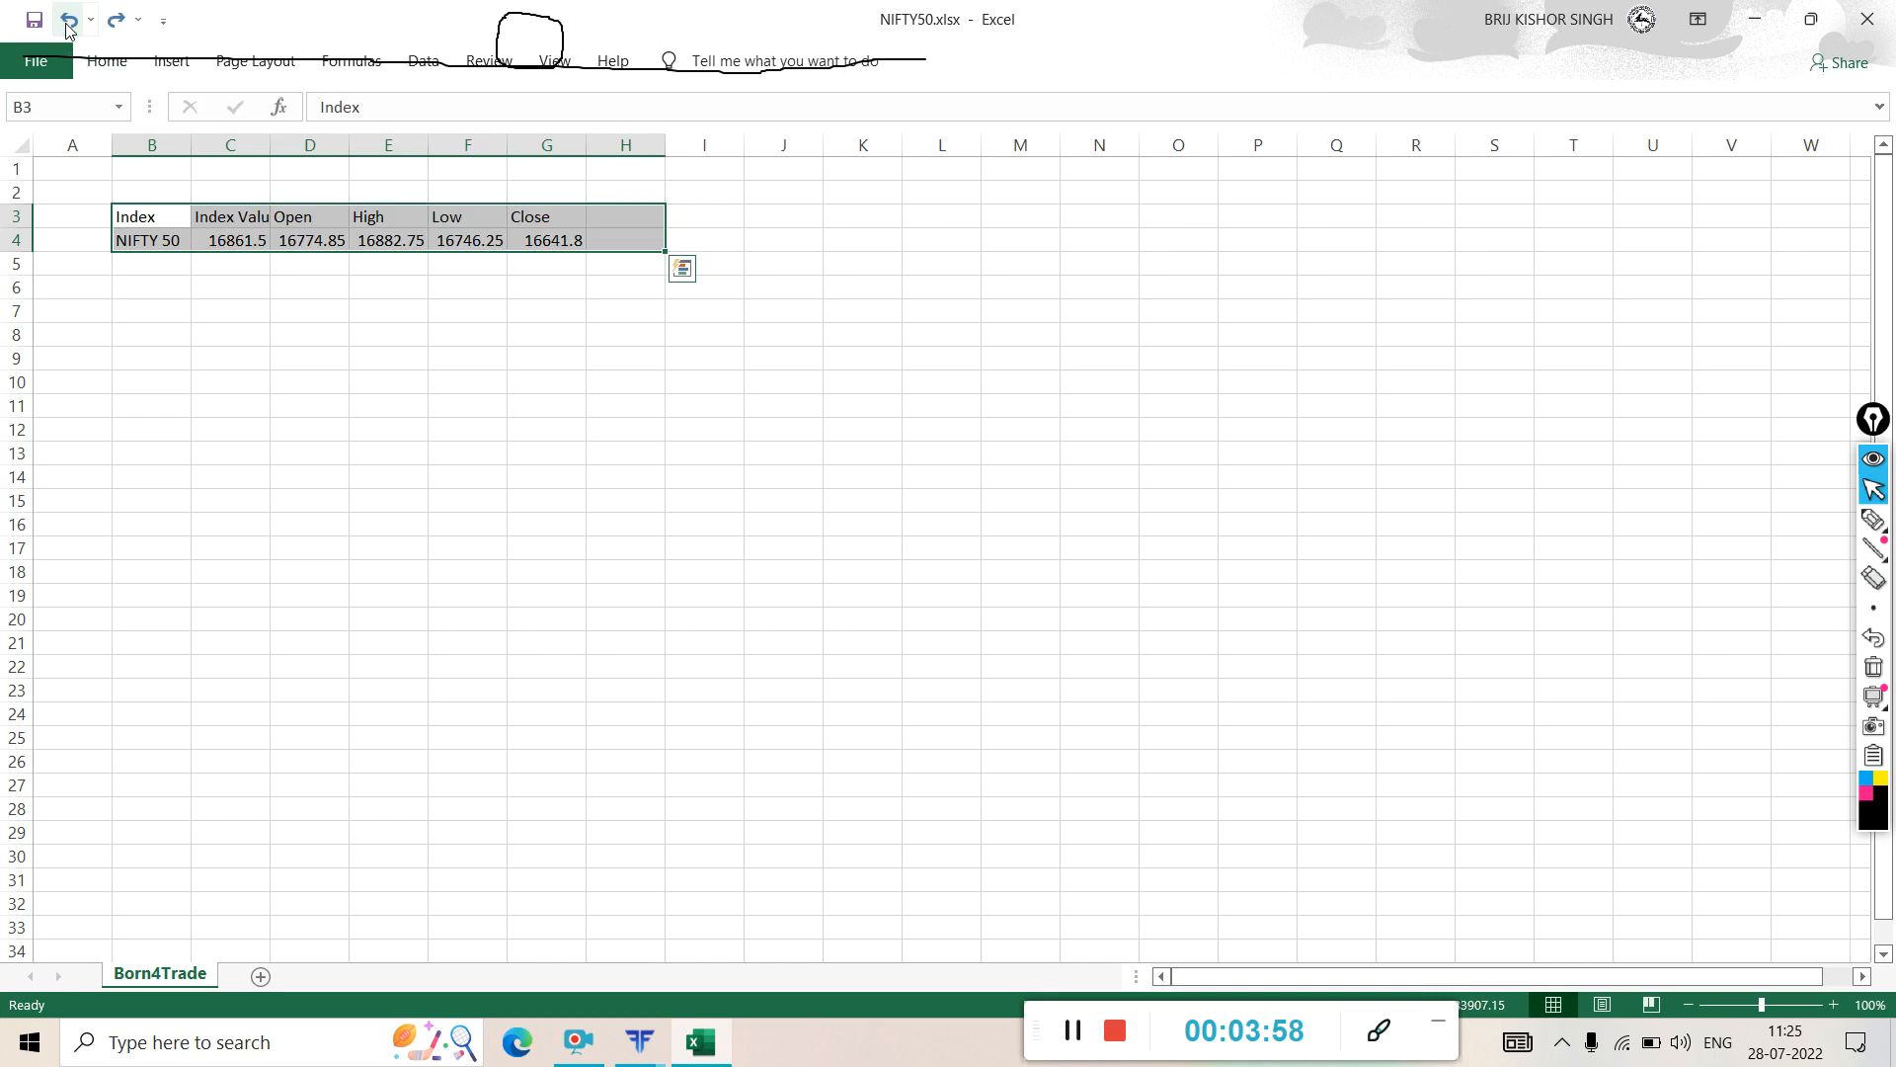
- Apply all borders to the linked data range B3:G4
left_click(442, 388)
left_click_drag(148, 215, 562, 244)
left_click(127, 65)
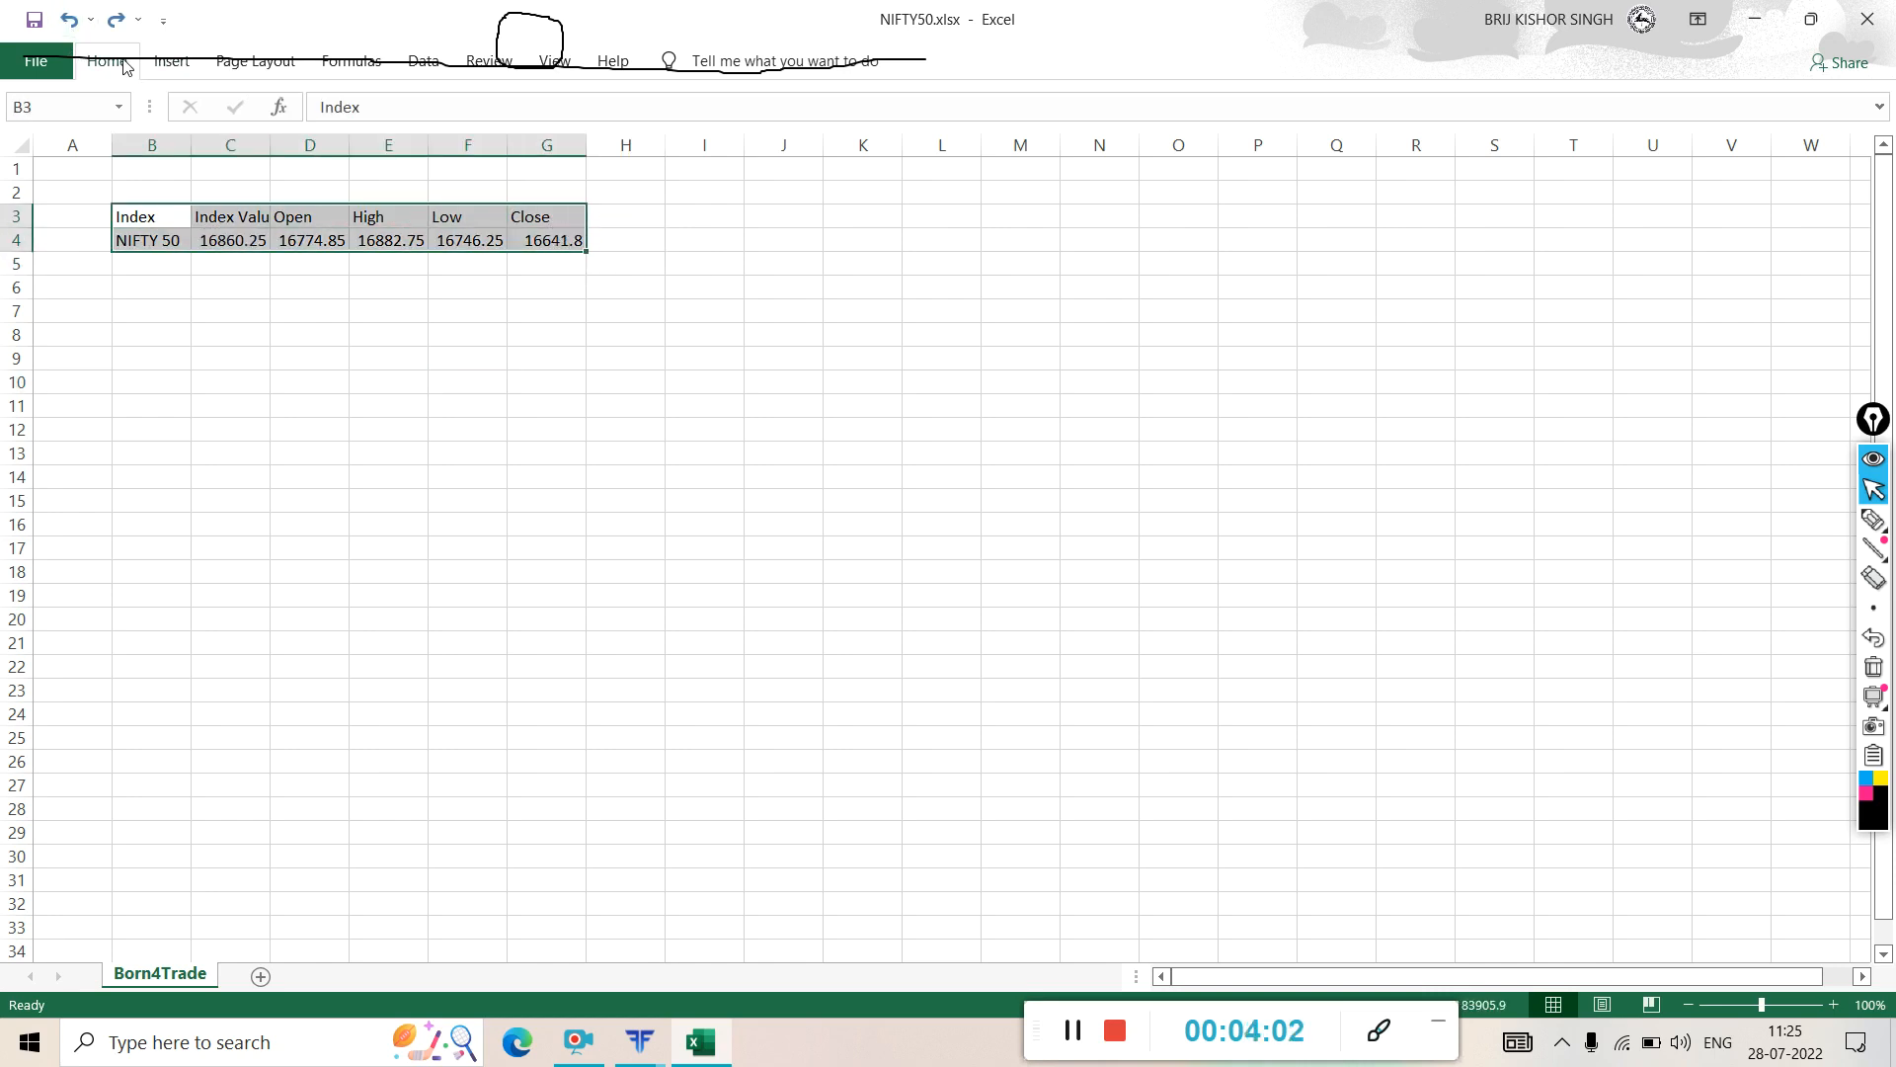
left_click(348, 316)
- Make the header row B3:G3 bold
left_click_drag(148, 215, 541, 212)
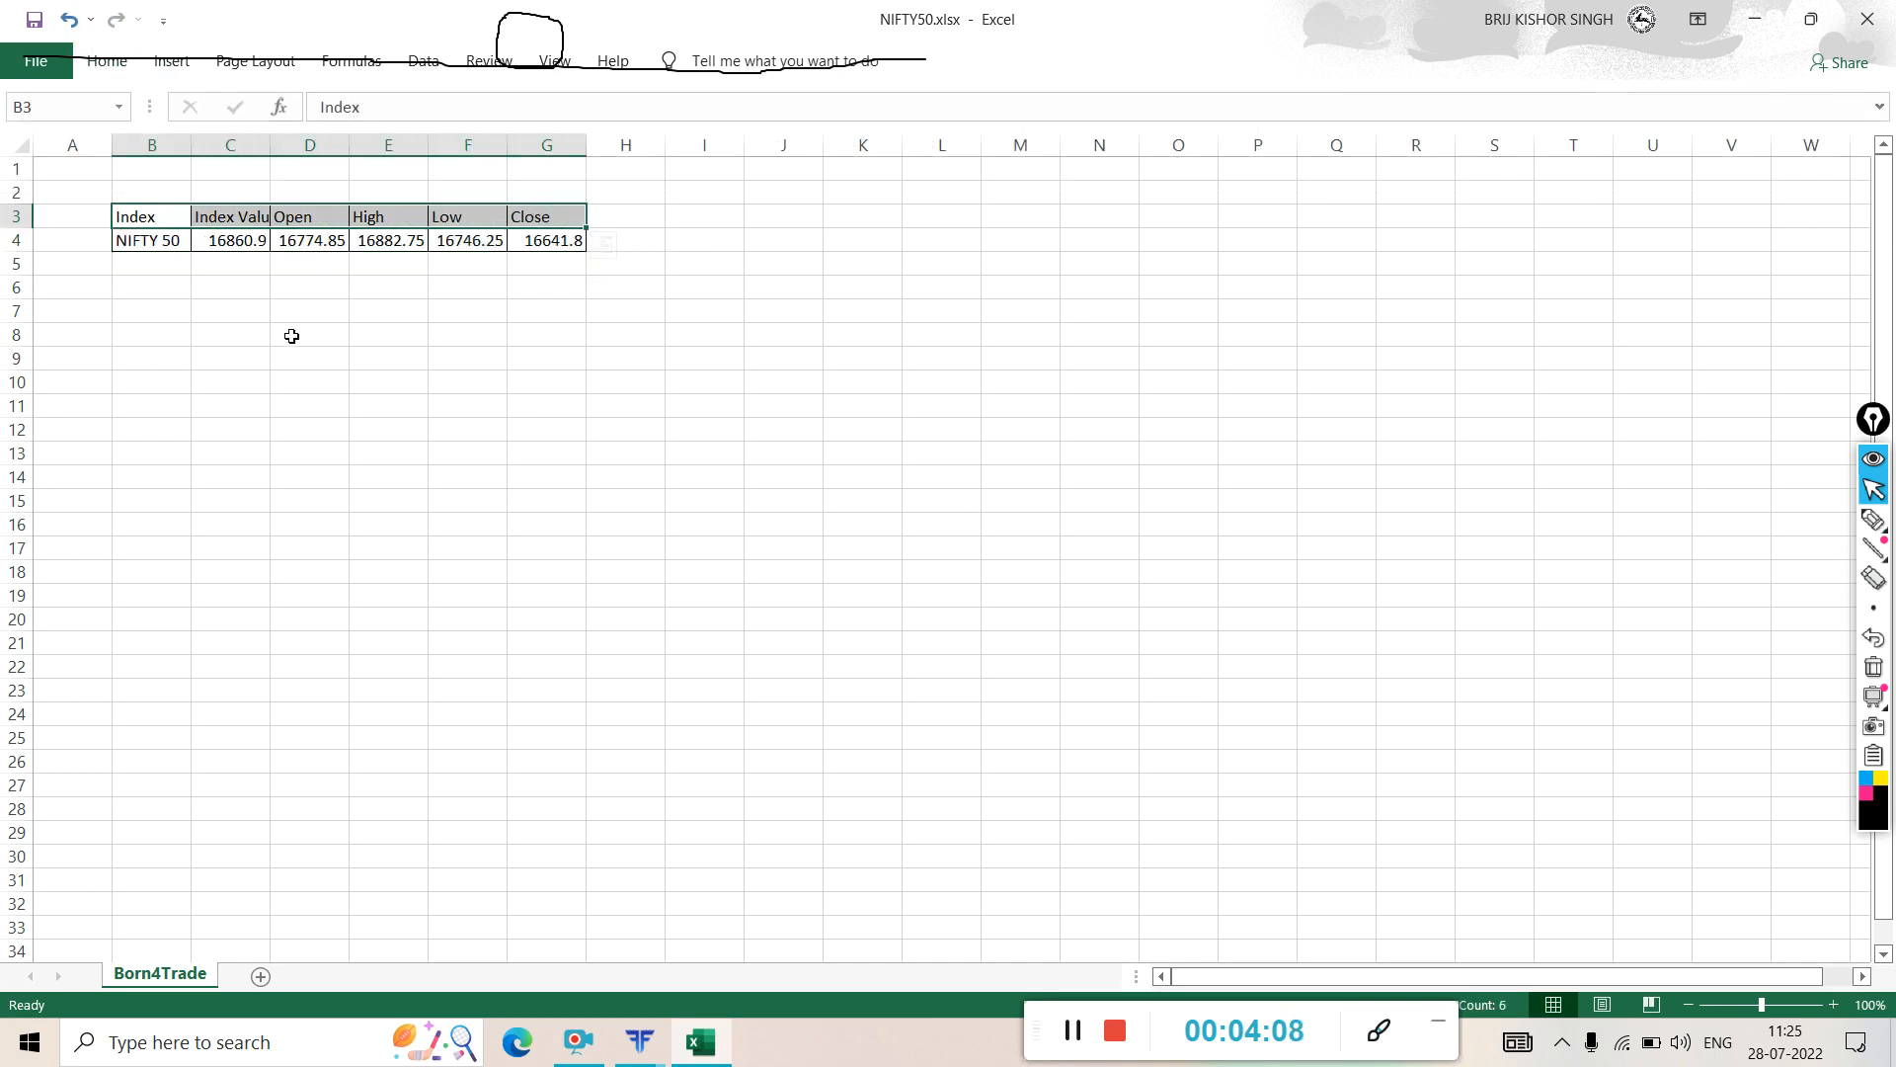
key("ctrl+b")
left_click(355, 329)
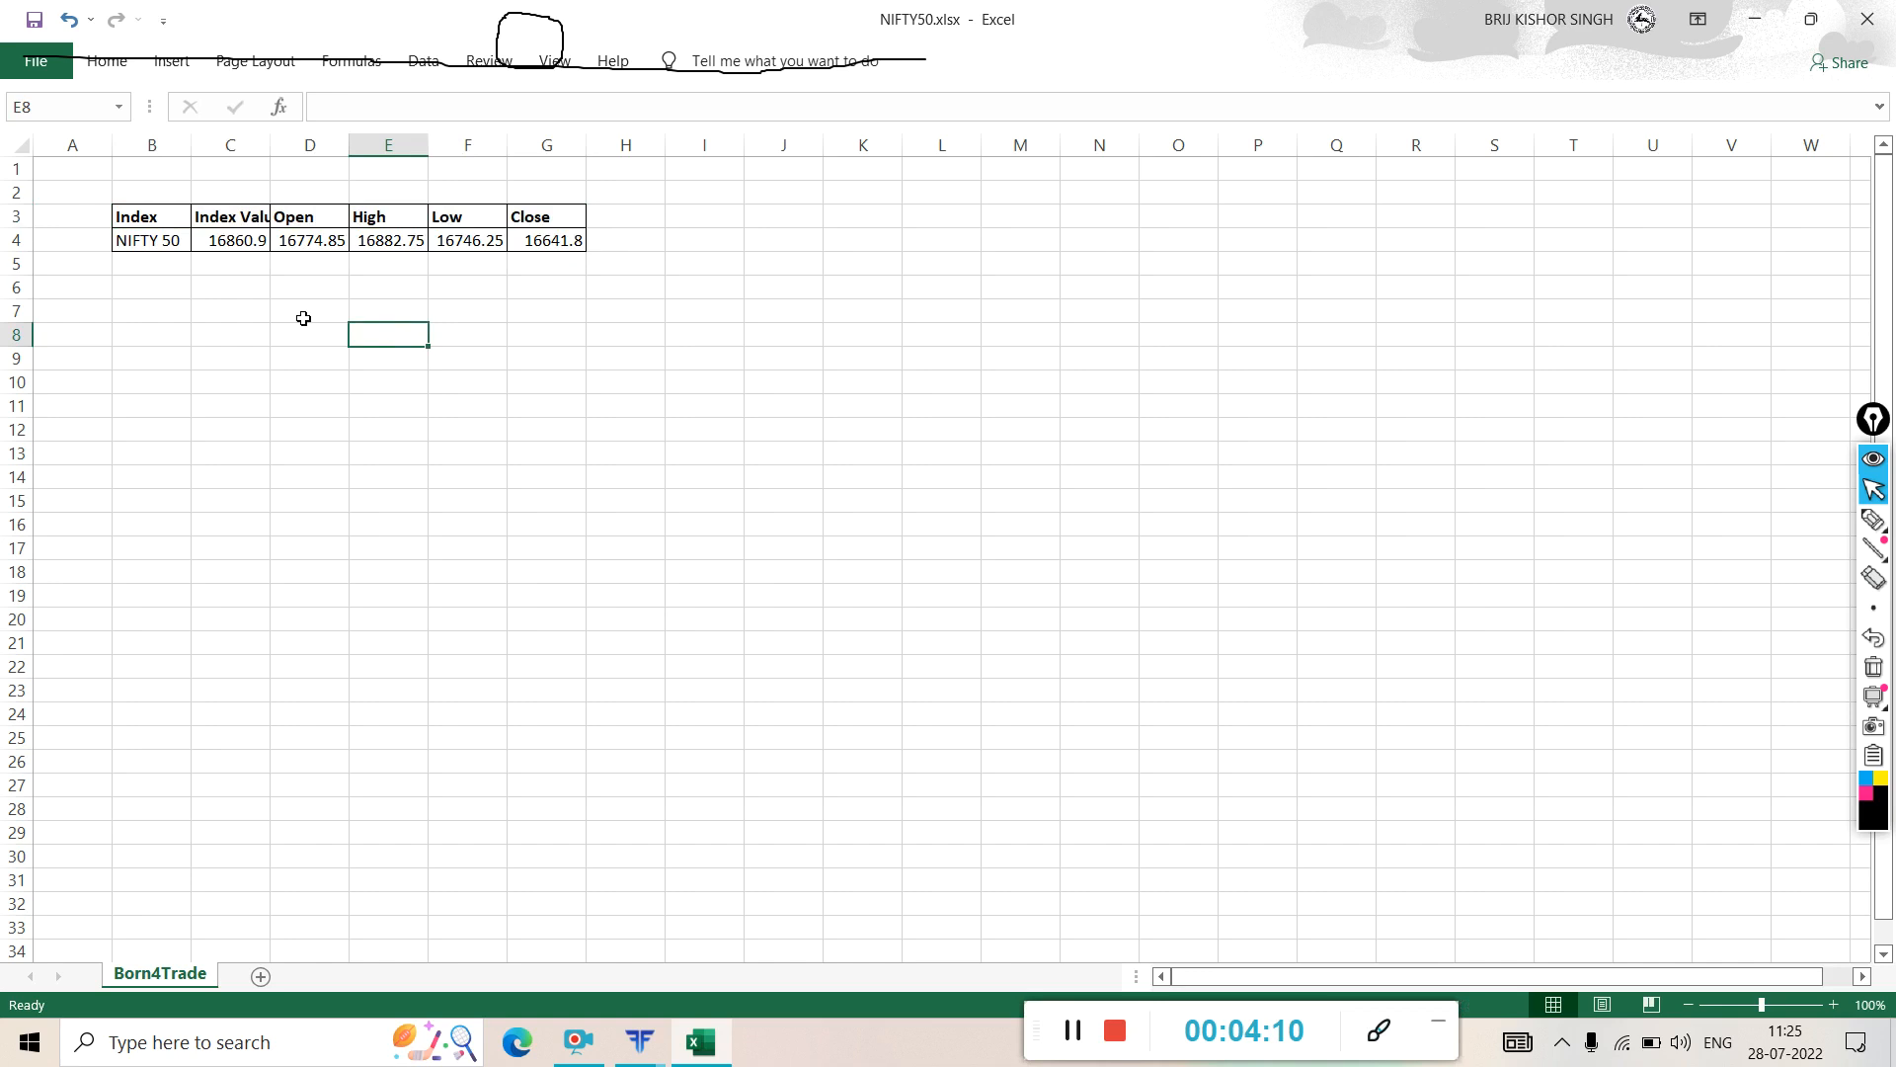
- Fill the header cells B3:G3 with a light gray theme color
left_click_drag(139, 215, 529, 216)
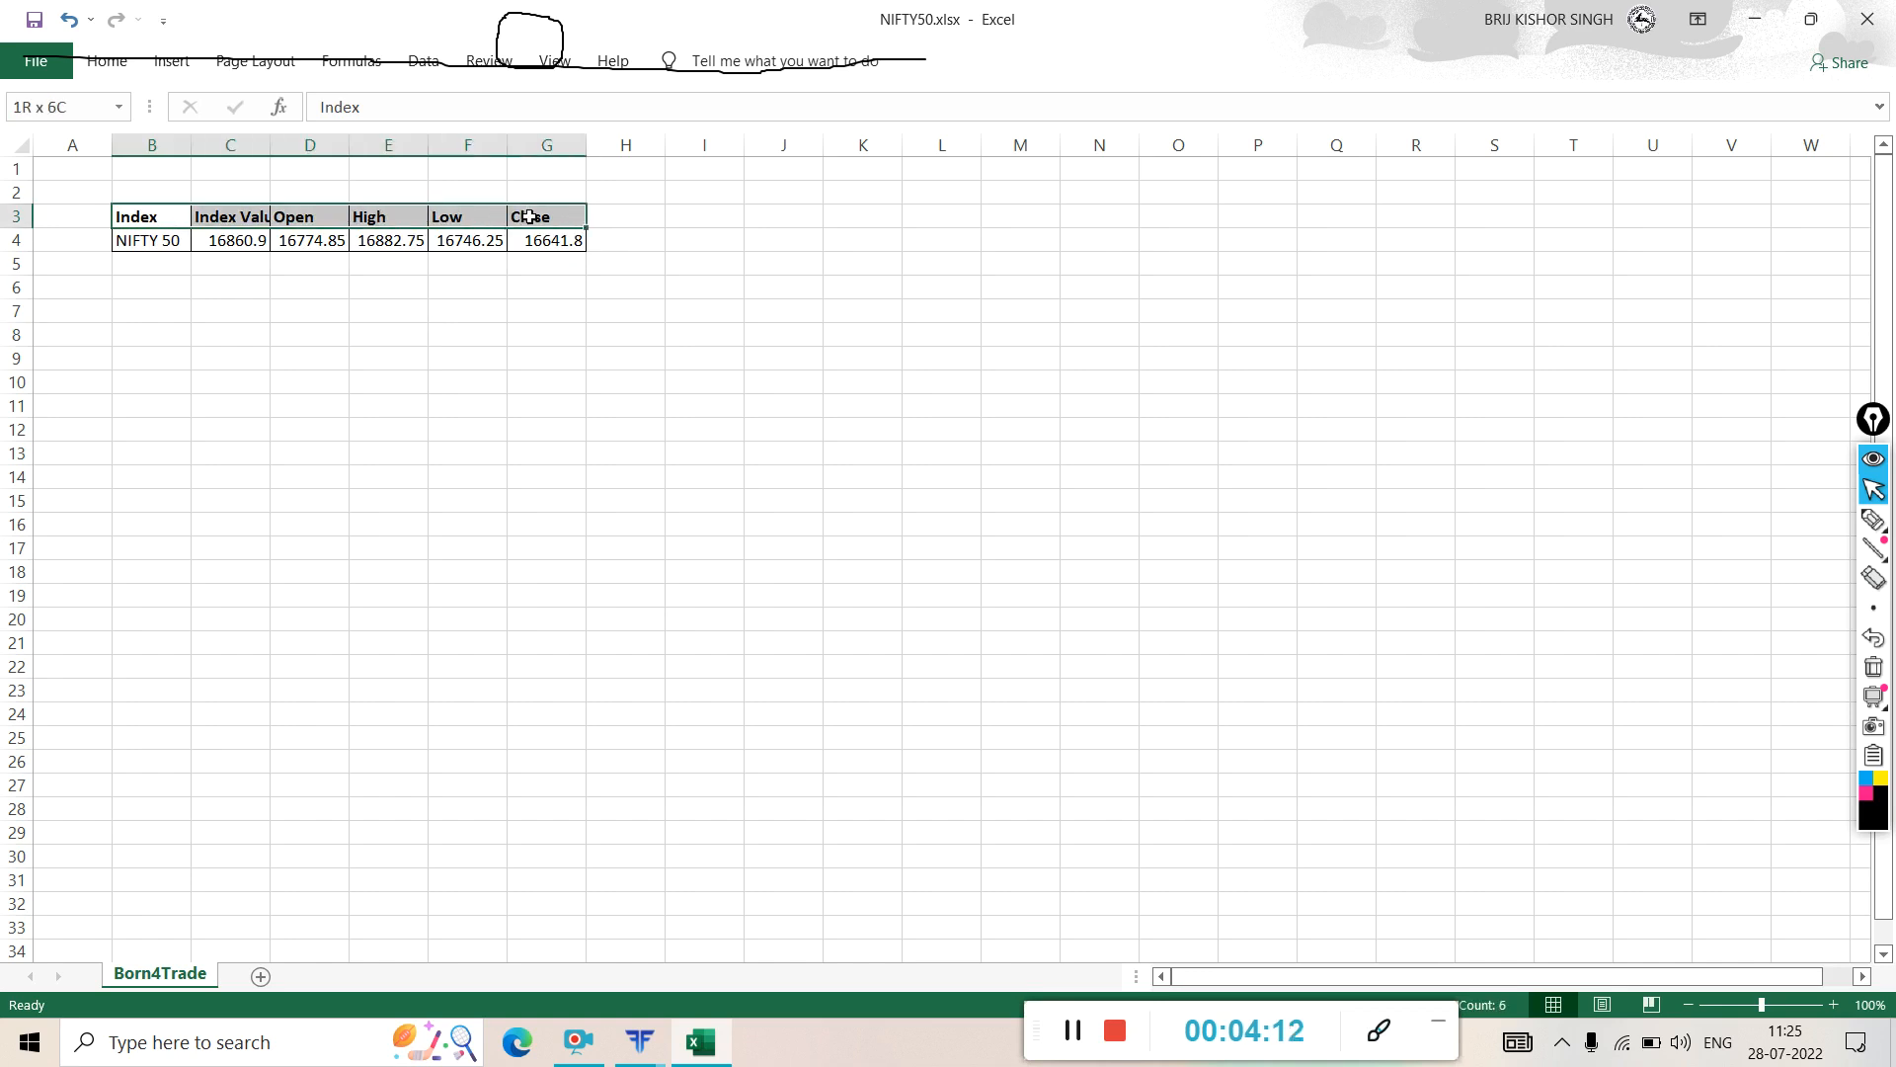
left_click(114, 62)
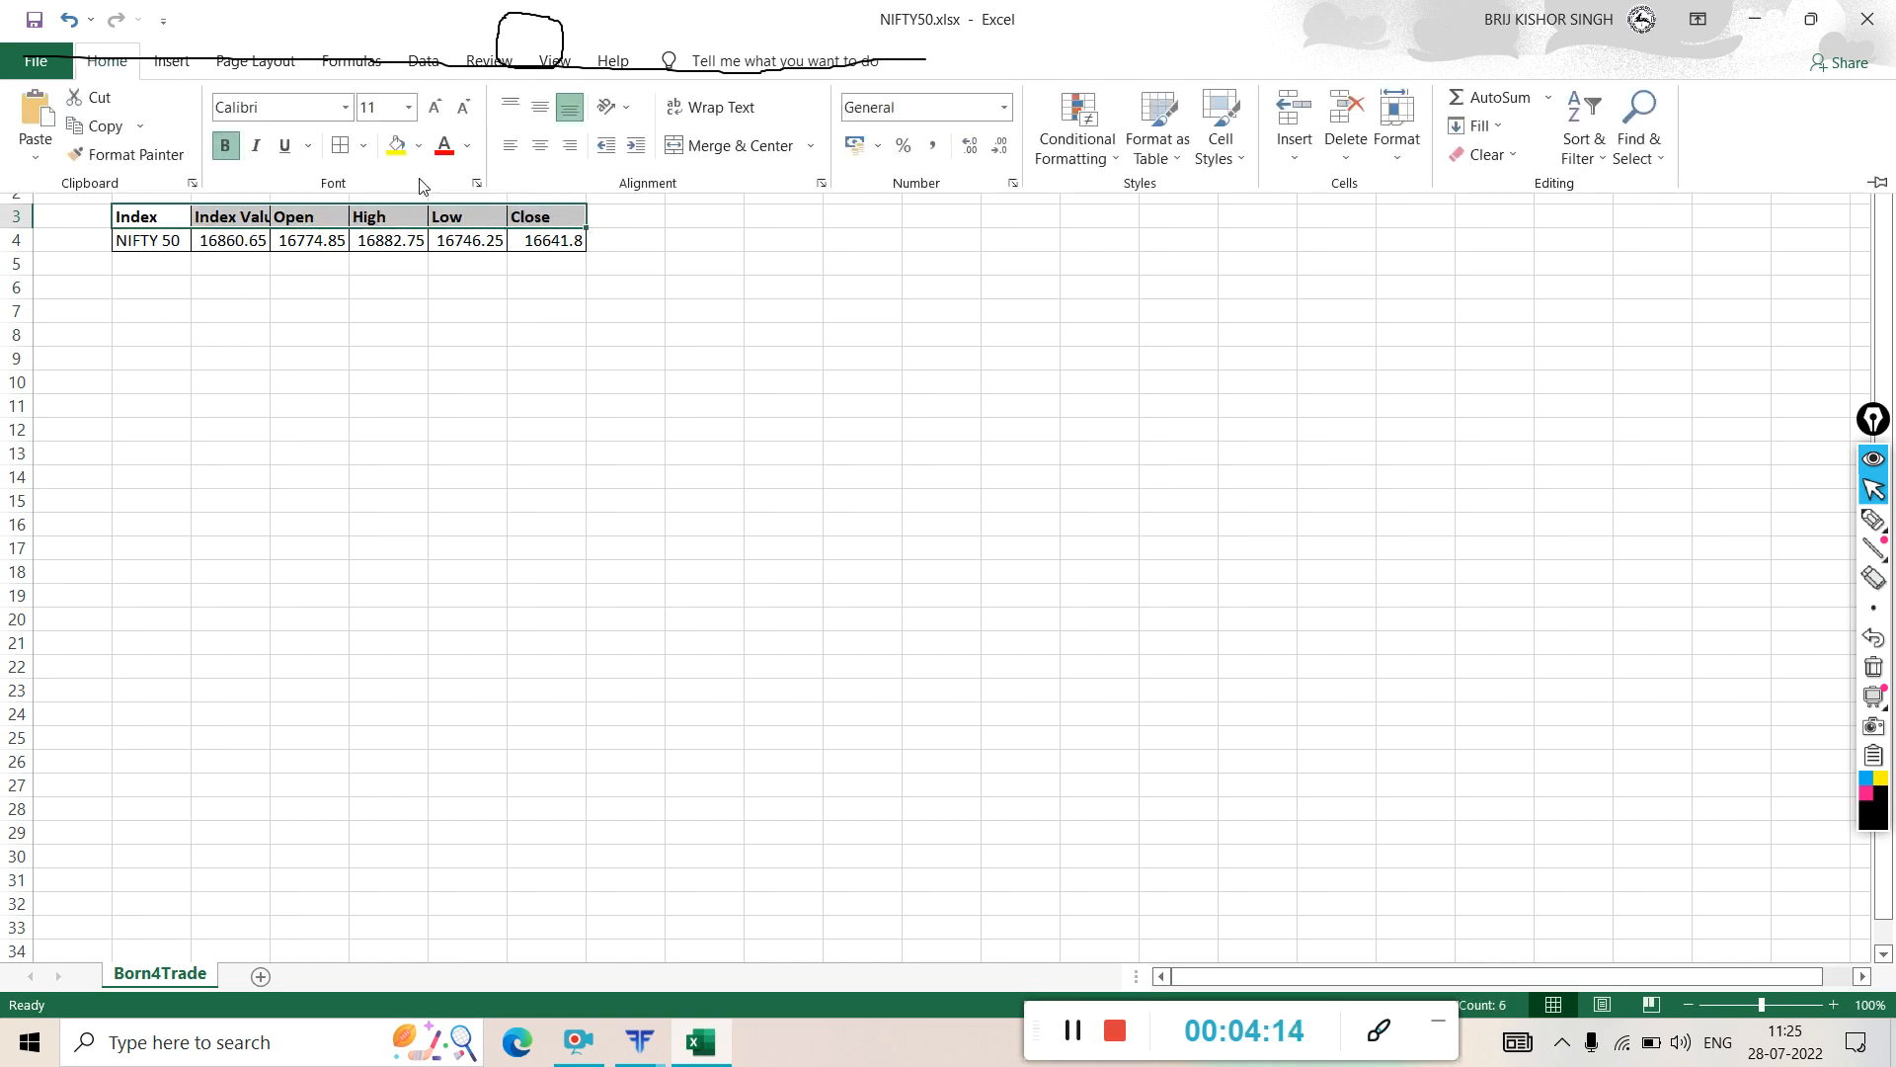
left_click(416, 148)
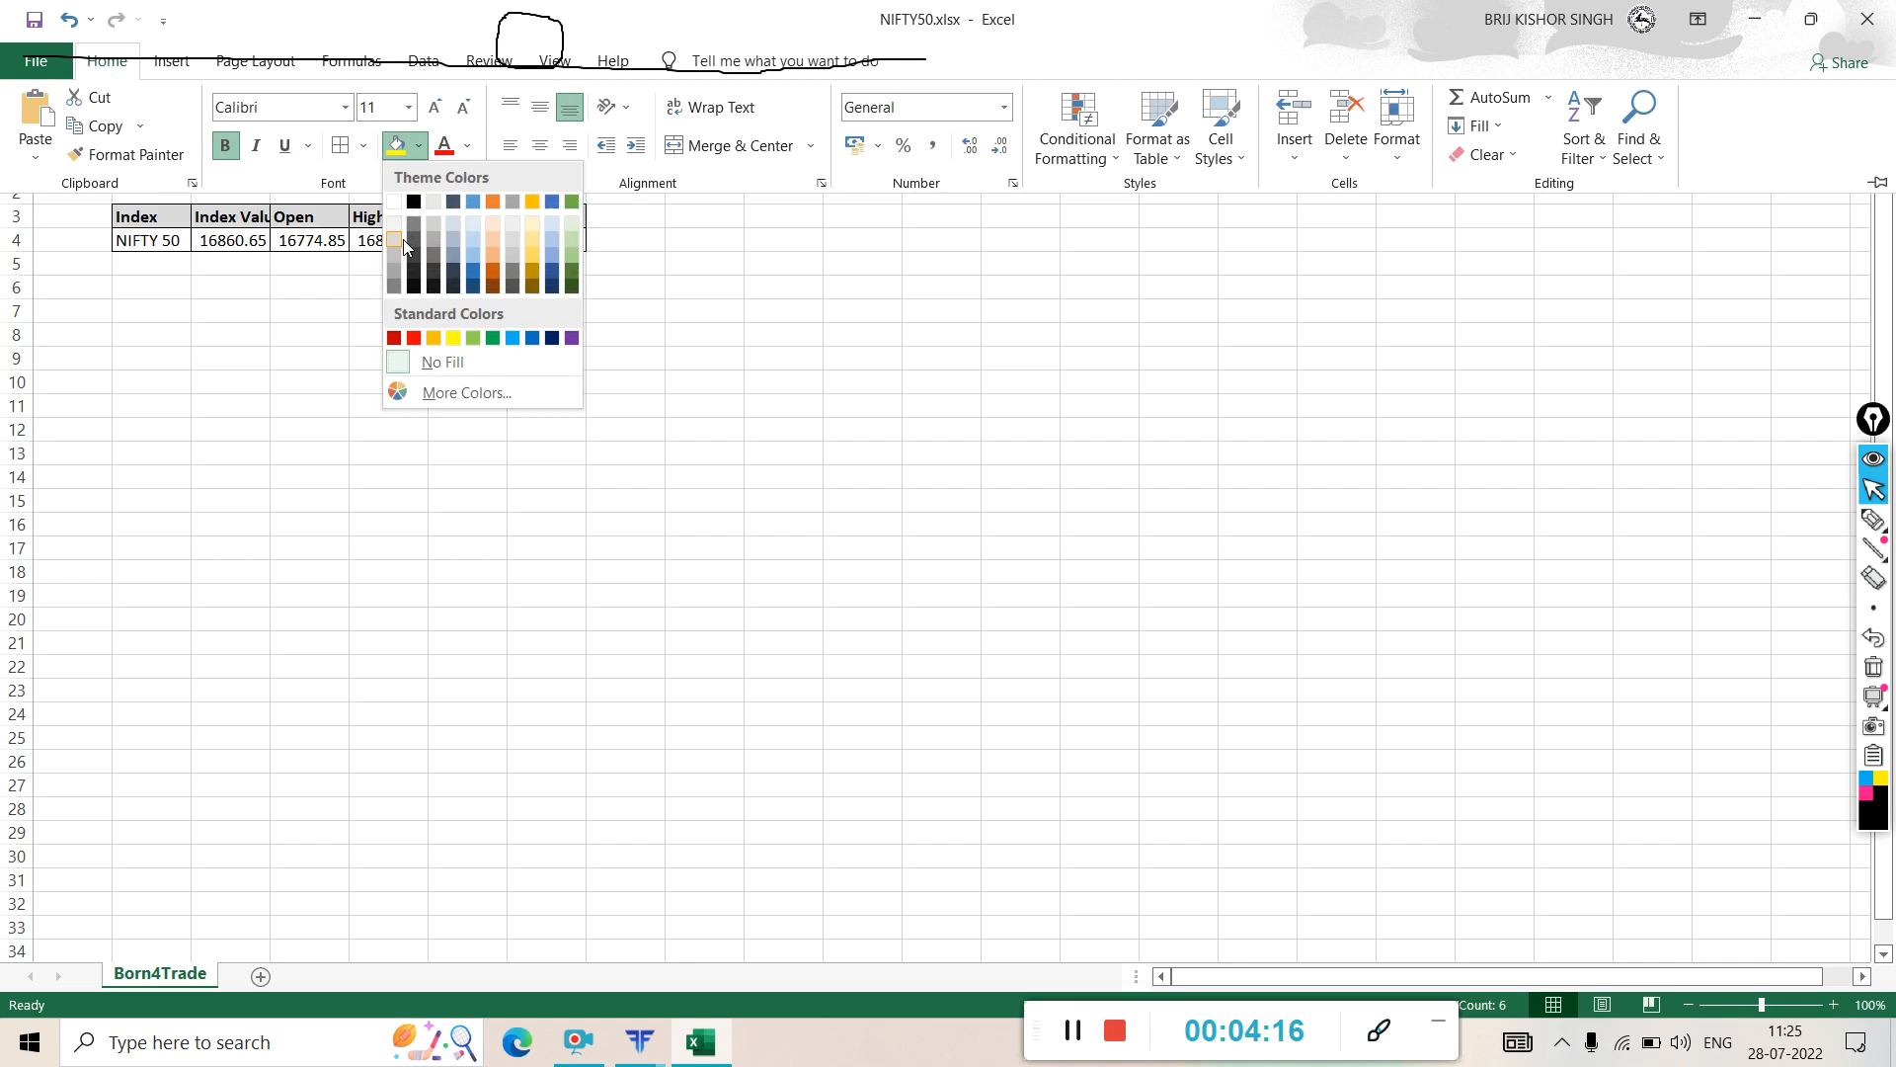
left_click(404, 242)
left_click(282, 400)
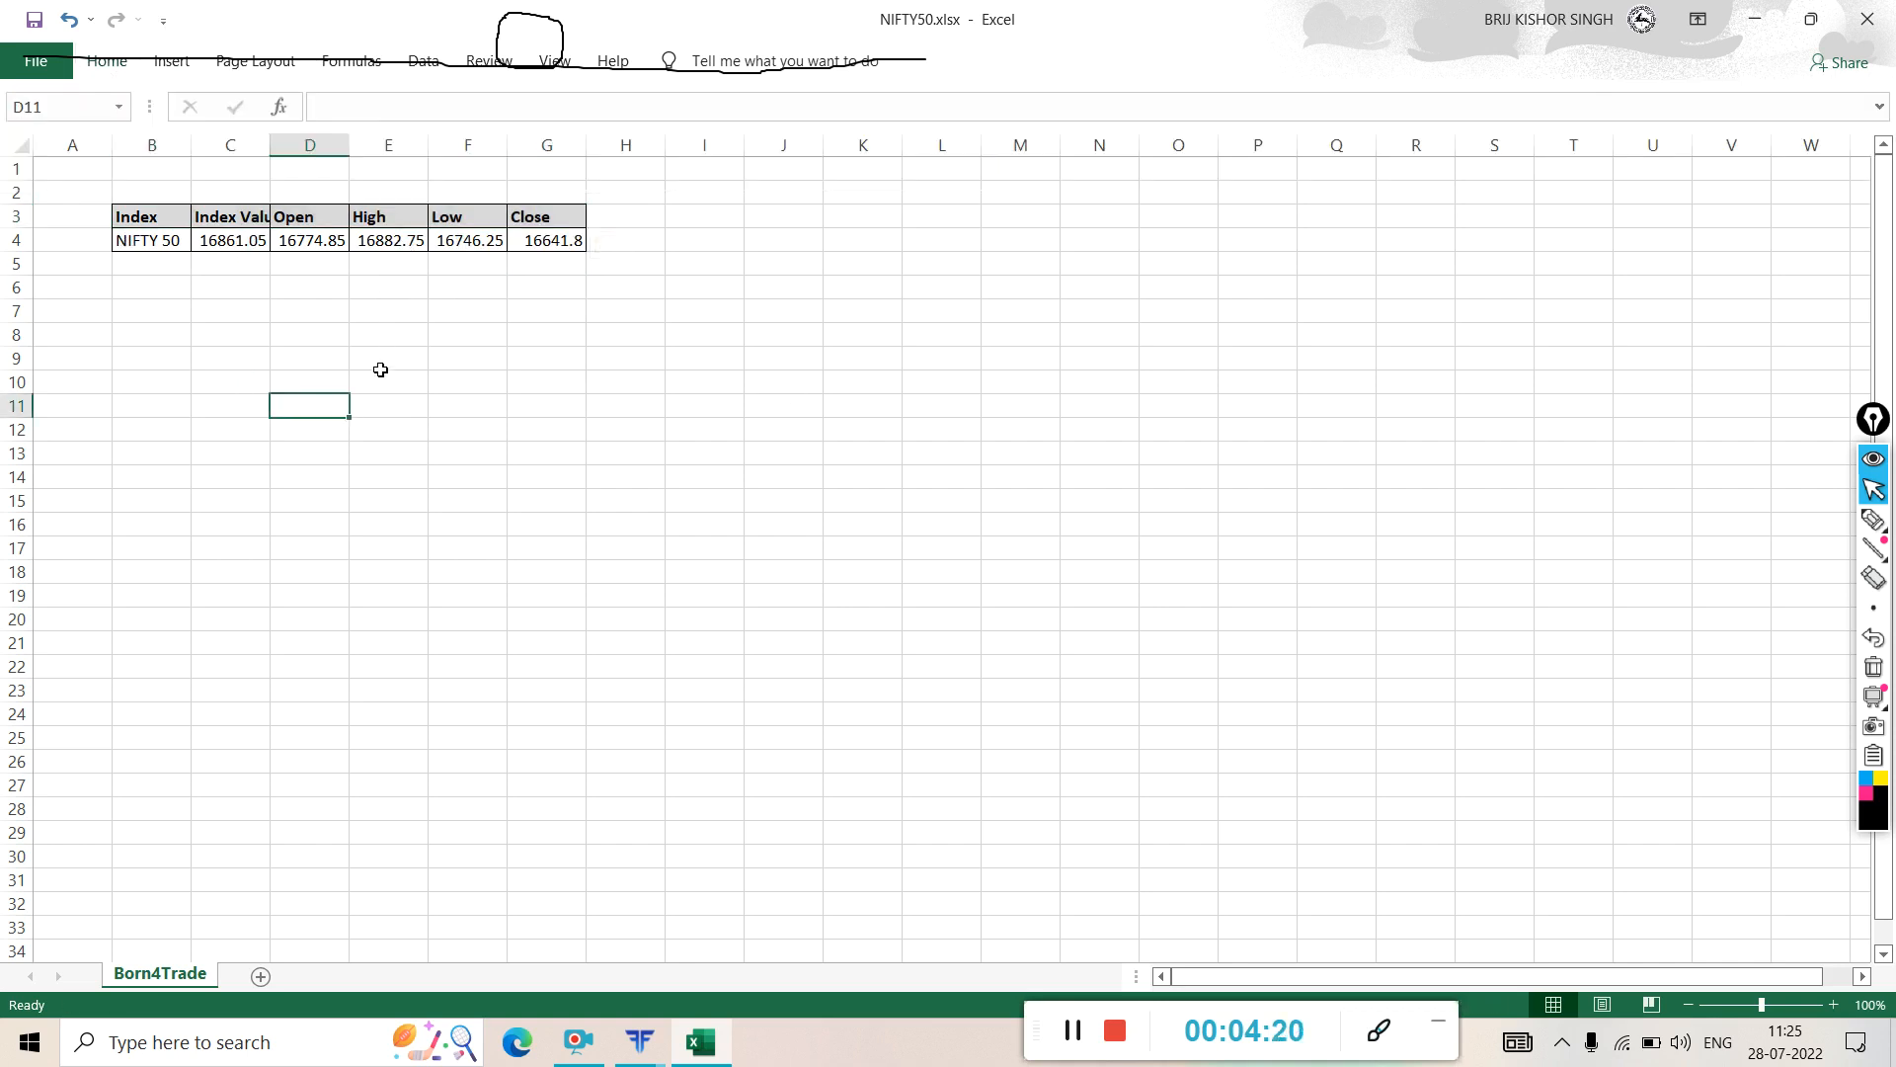
- Select cell B6 for the next data block, switch back to FYERS ONE and close the Indices View
left_click(131, 293)
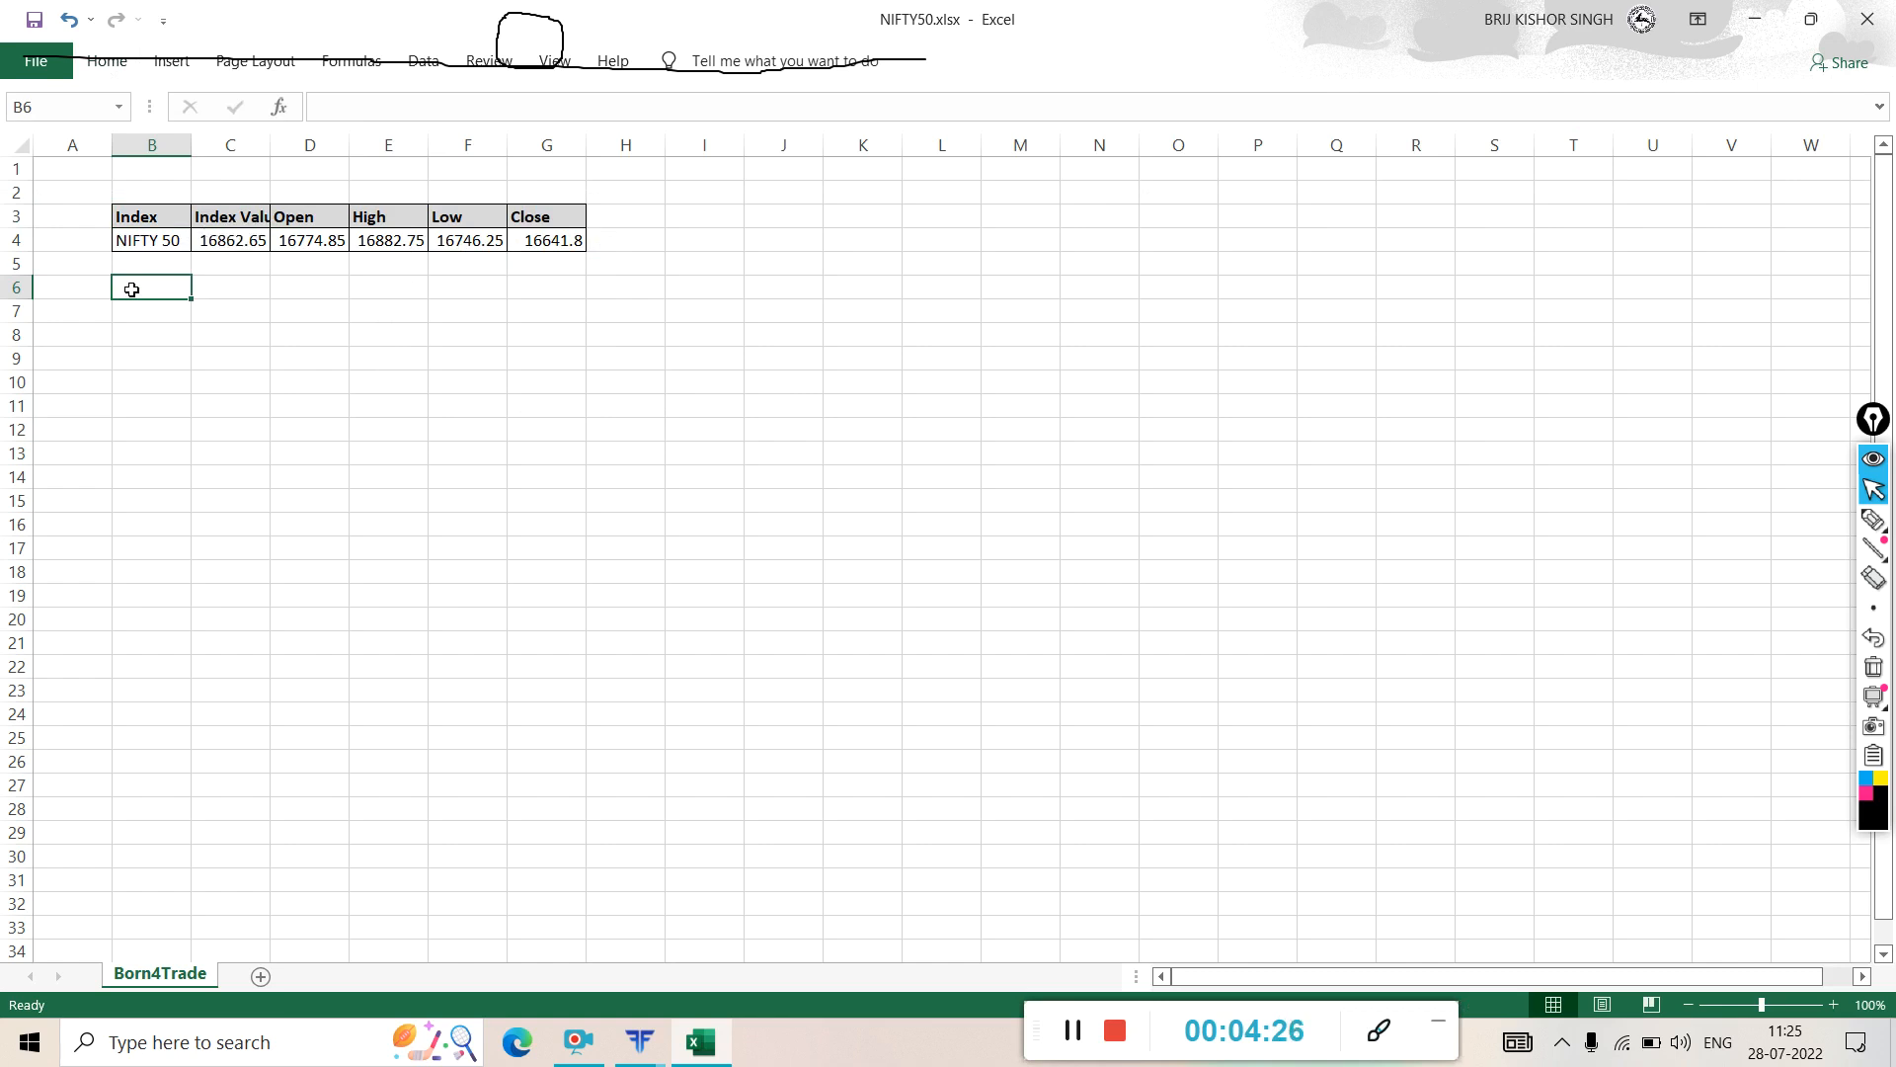
left_click(664, 1045)
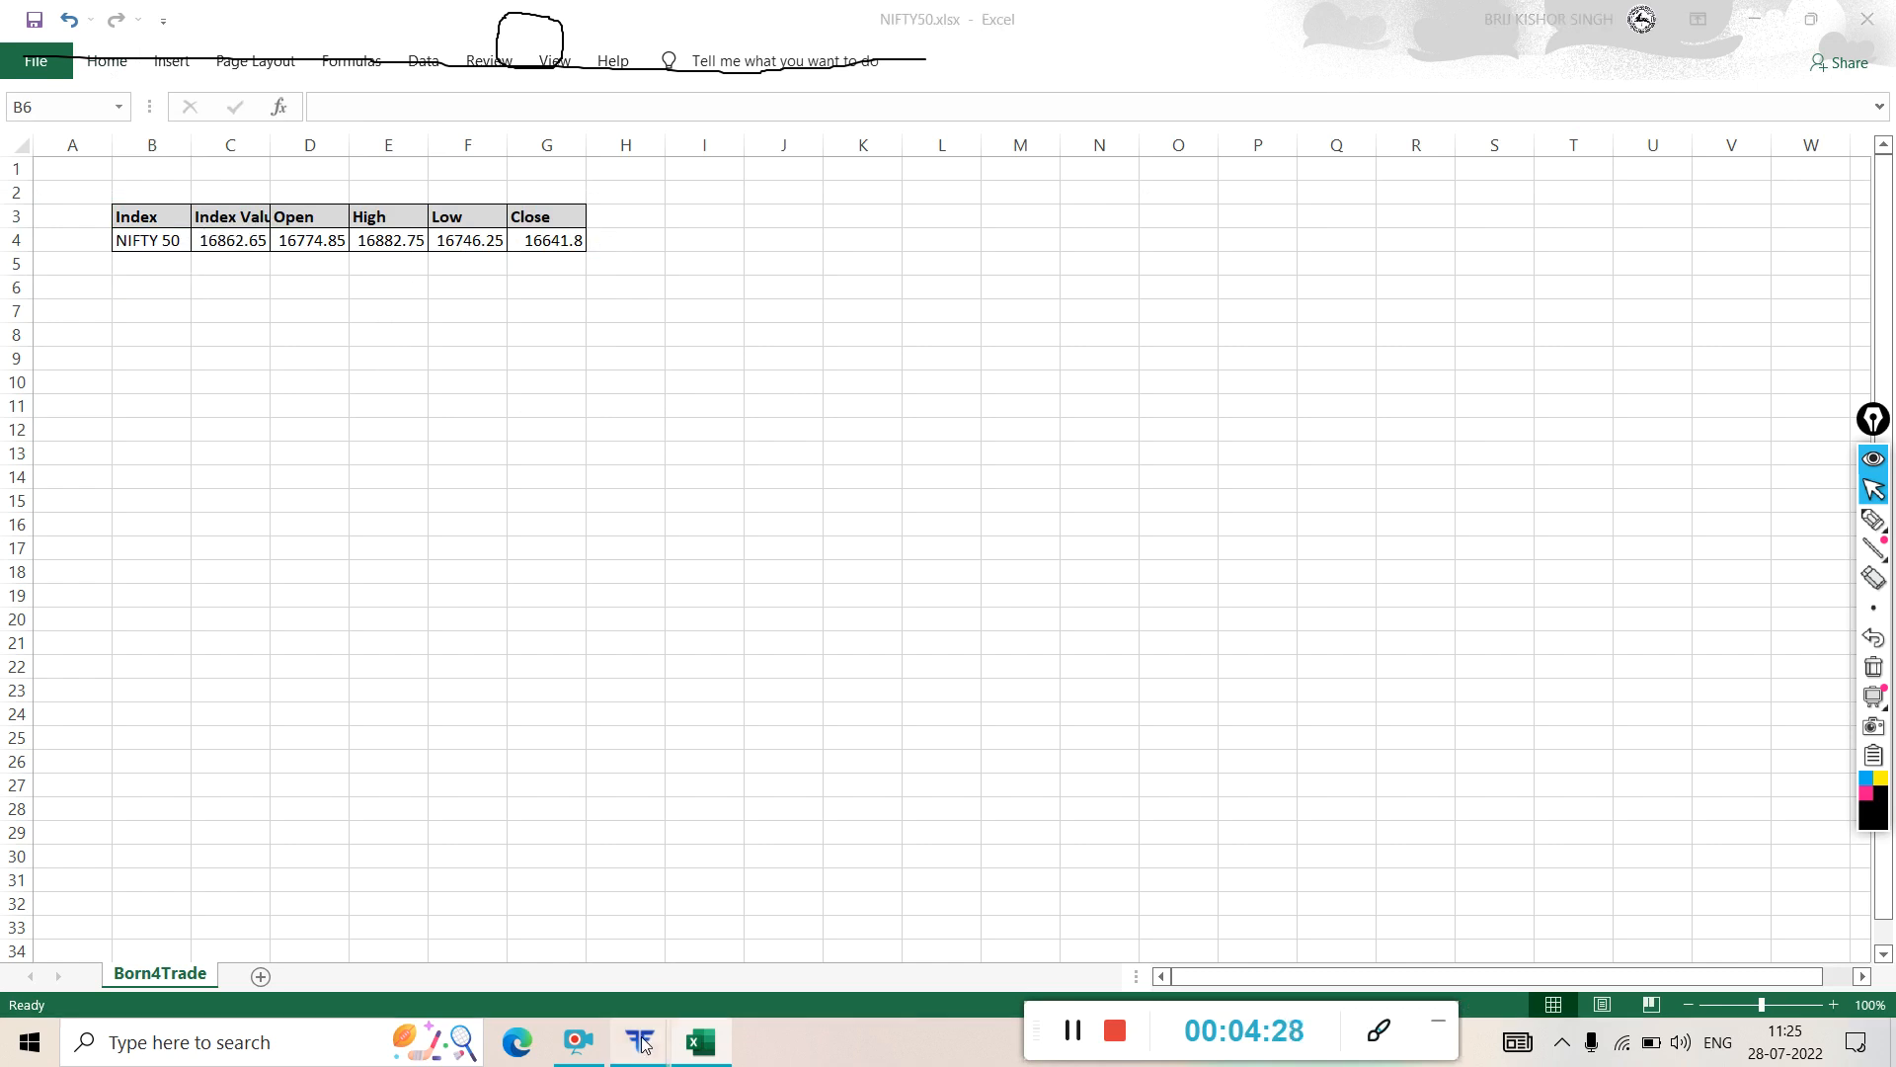
left_click(770, 938)
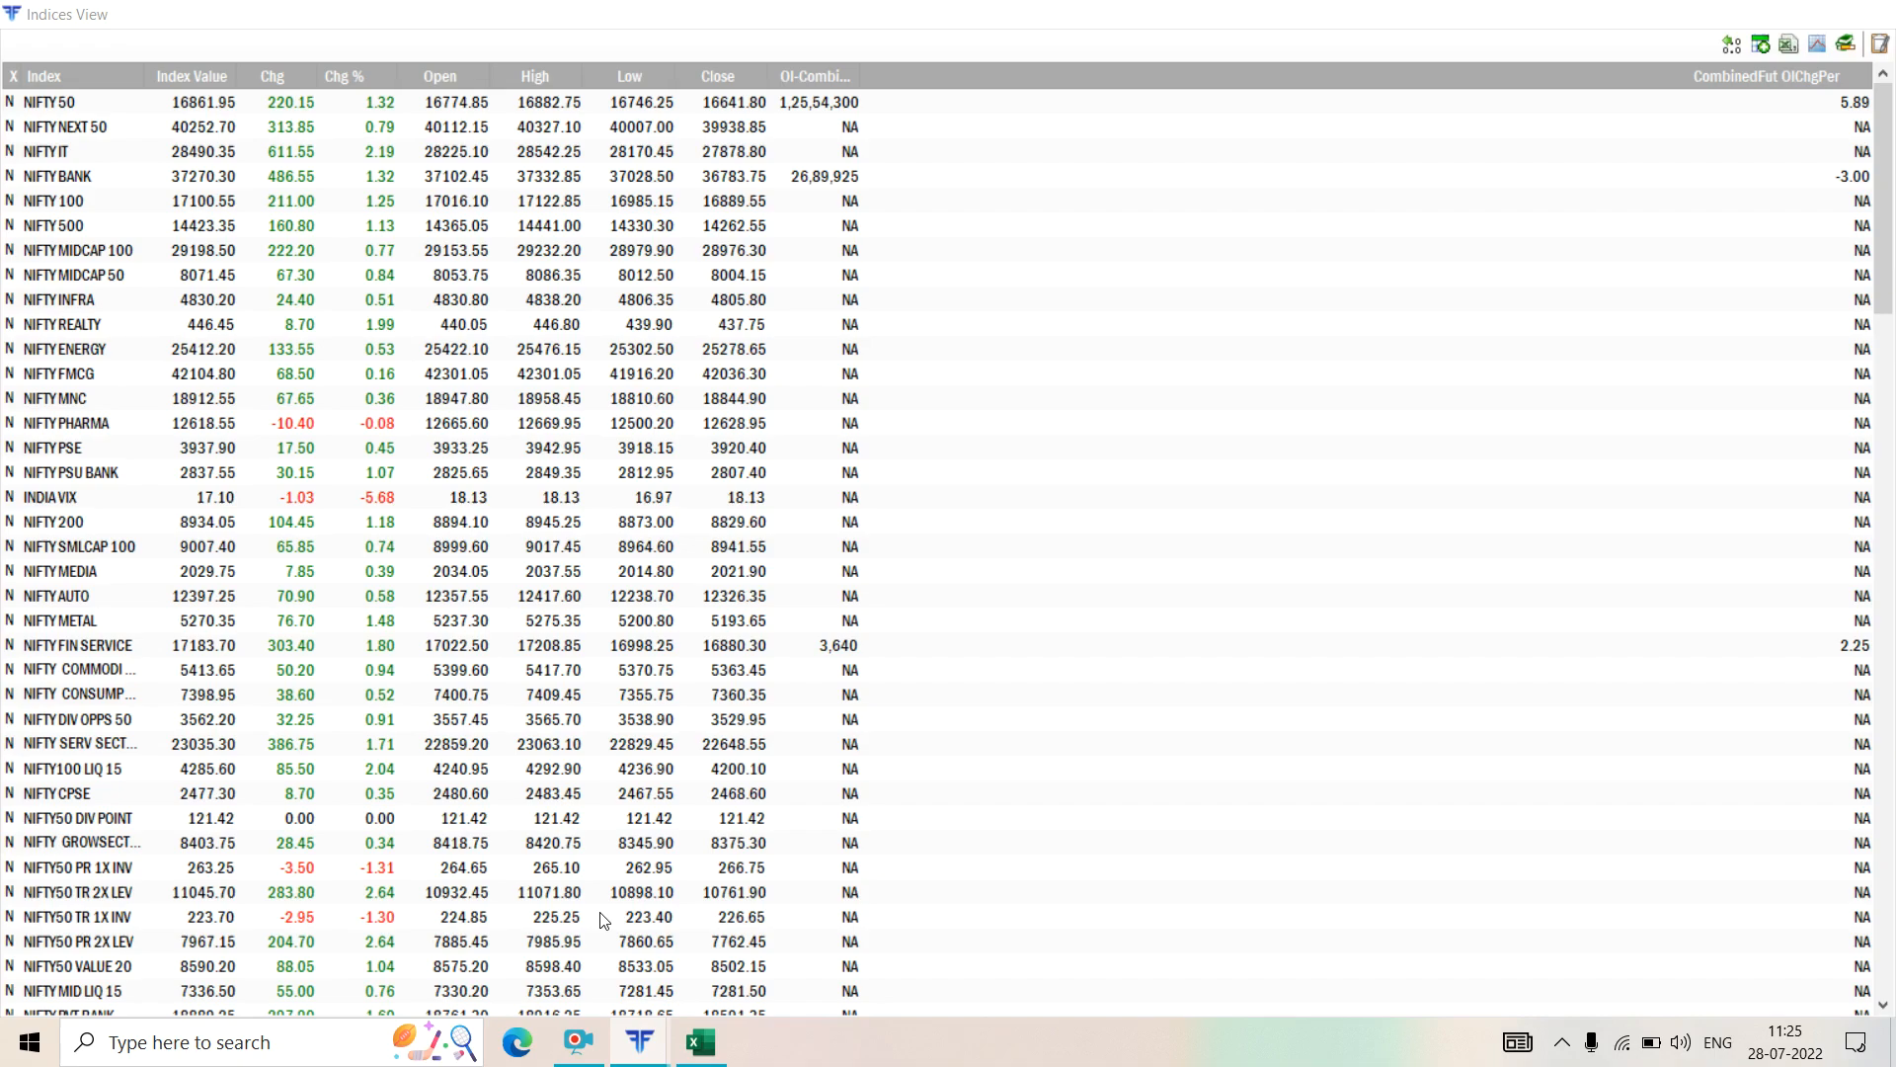
left_click(1864, 13)
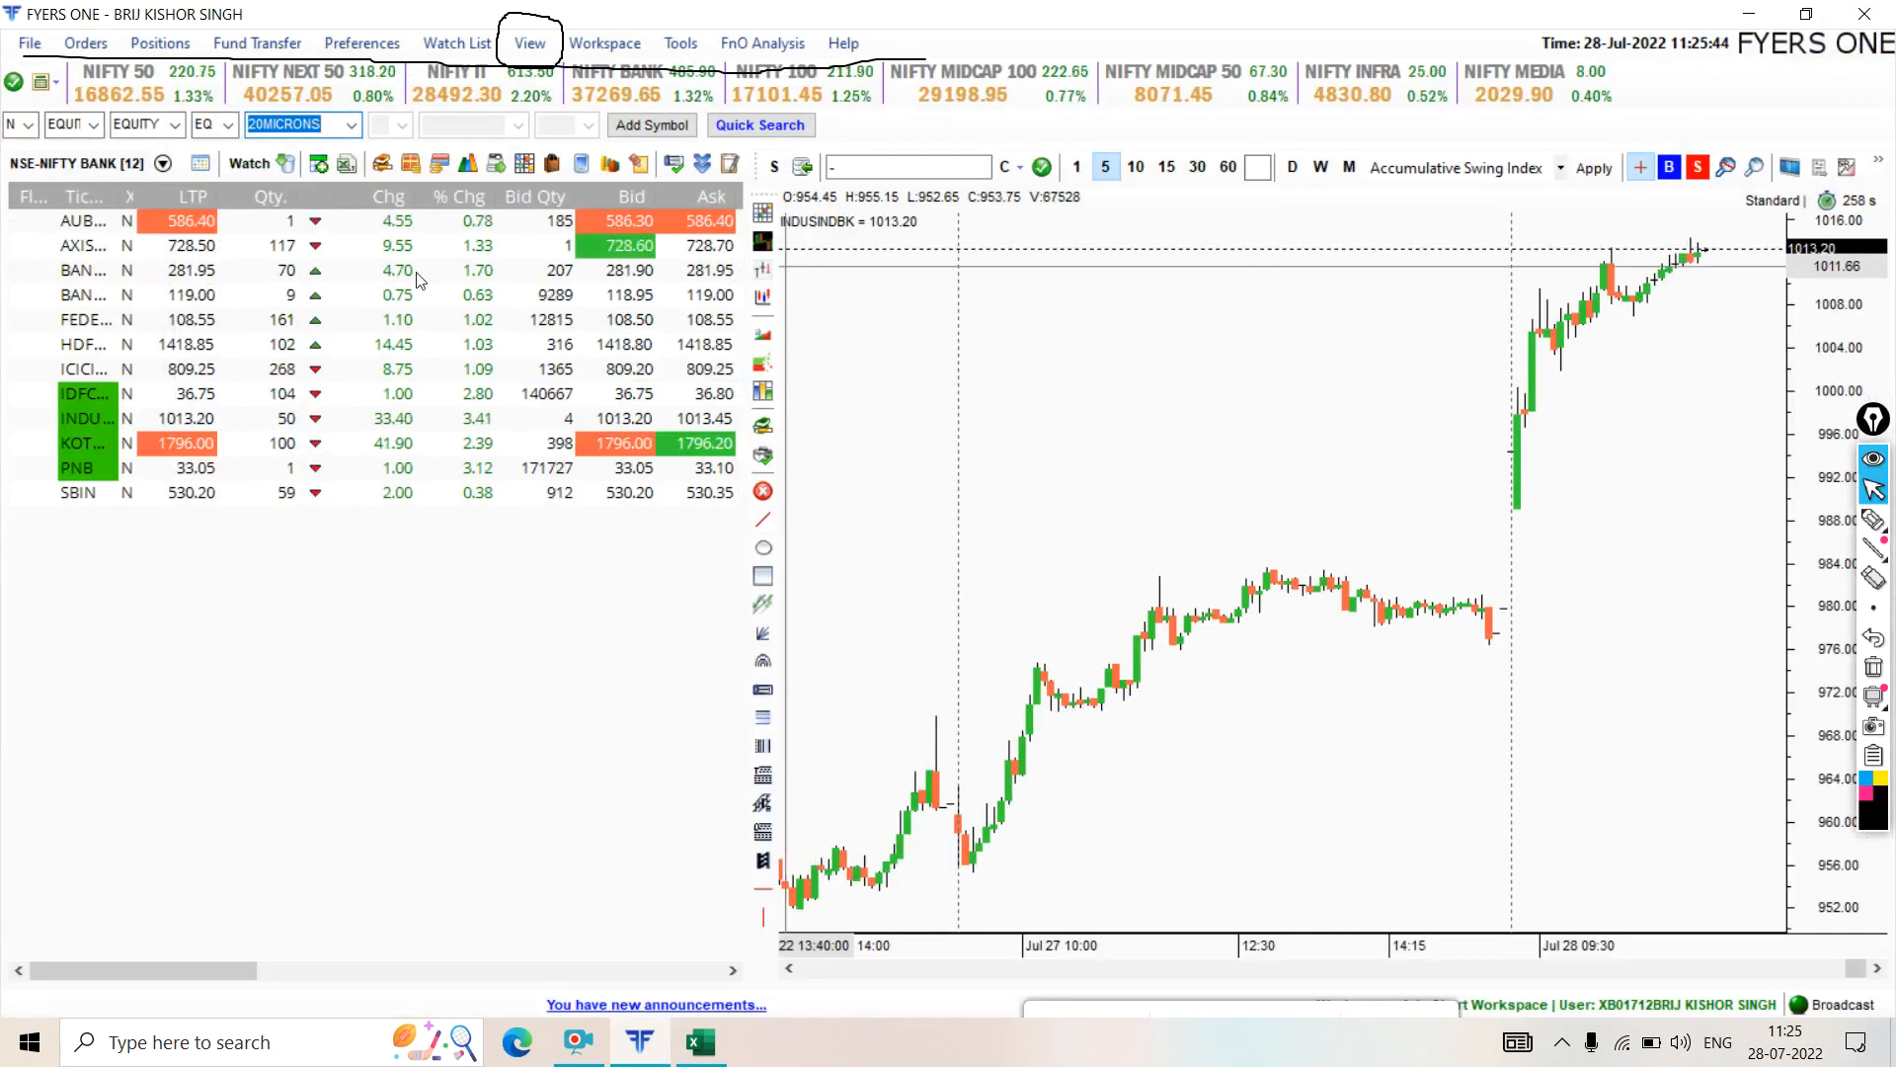
- Circle the NSE-NIFTY BANK watch list data with the pen and return to the normal pointer
left_click(1874, 519)
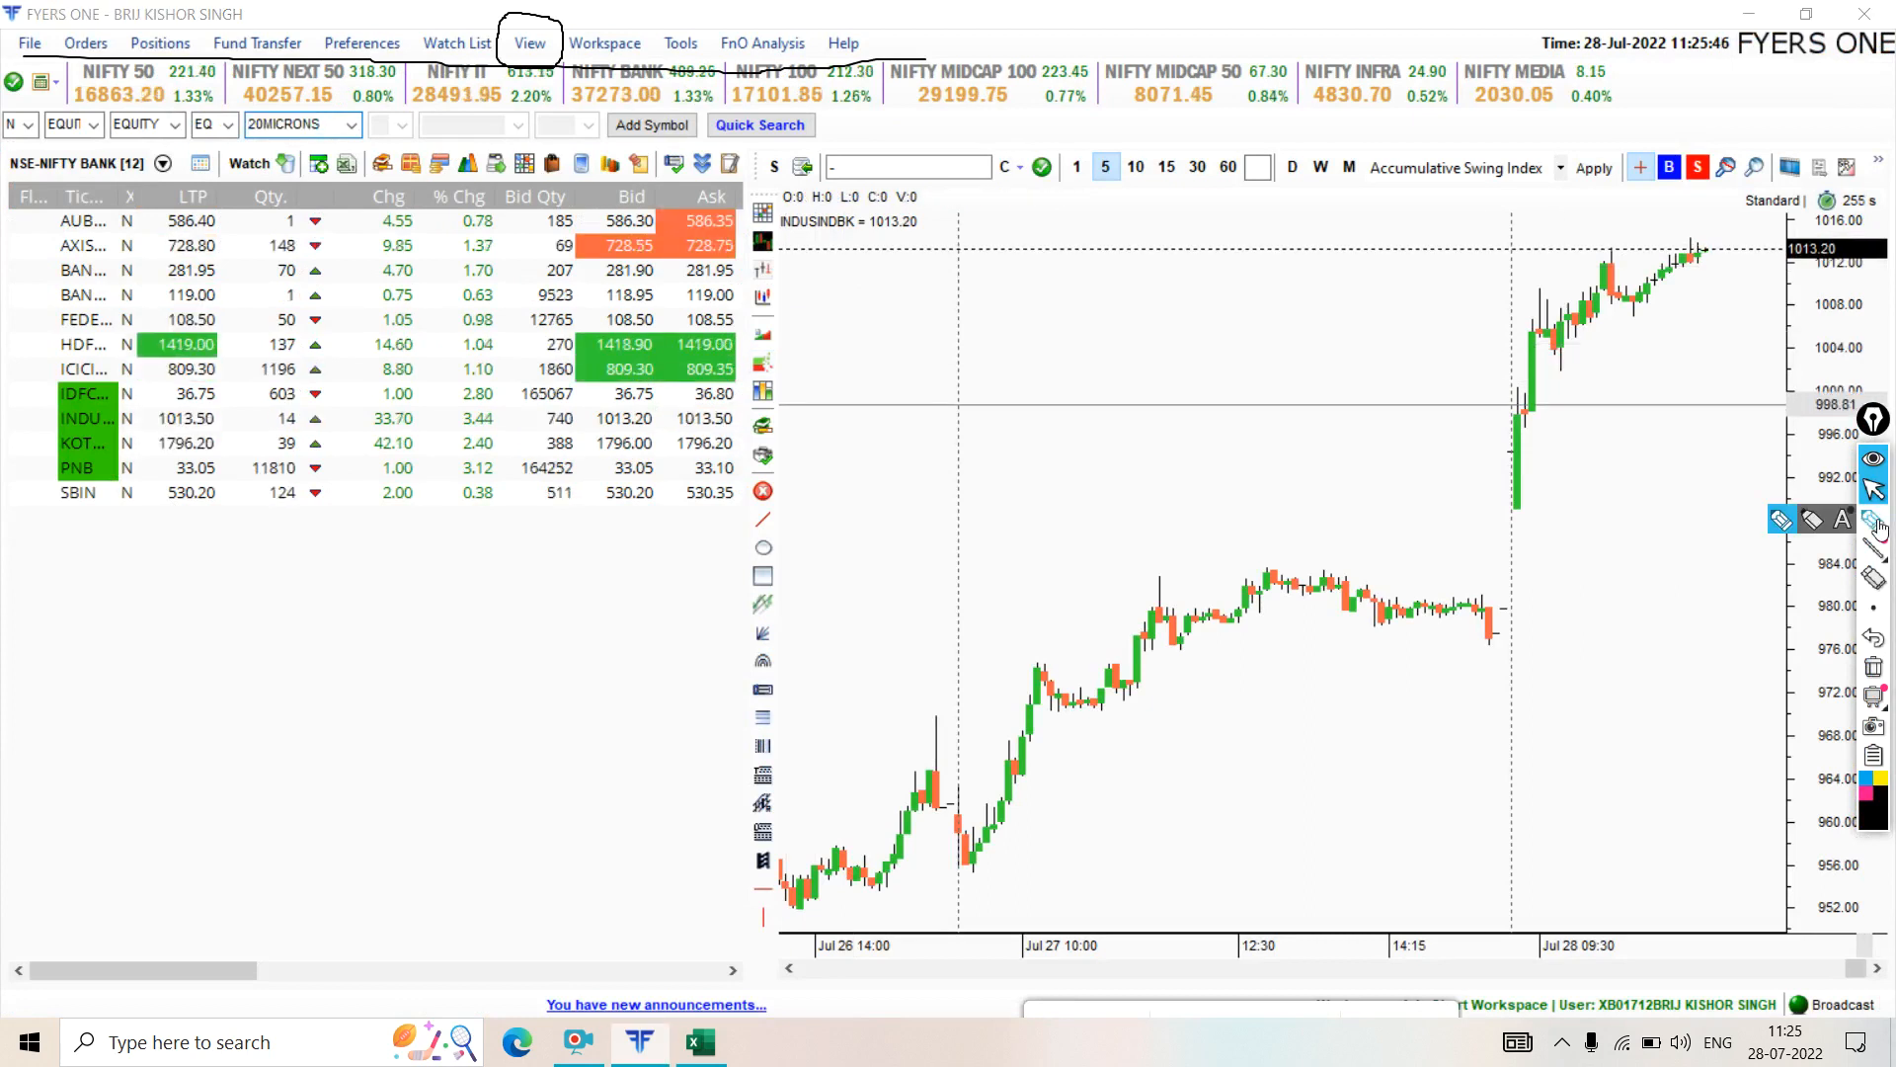
mouse_move(455, 197)
left_mouse_down()
mouse_move(20, 351)
mouse_move(790, 472)
mouse_move(335, 245)
left_mouse_up()
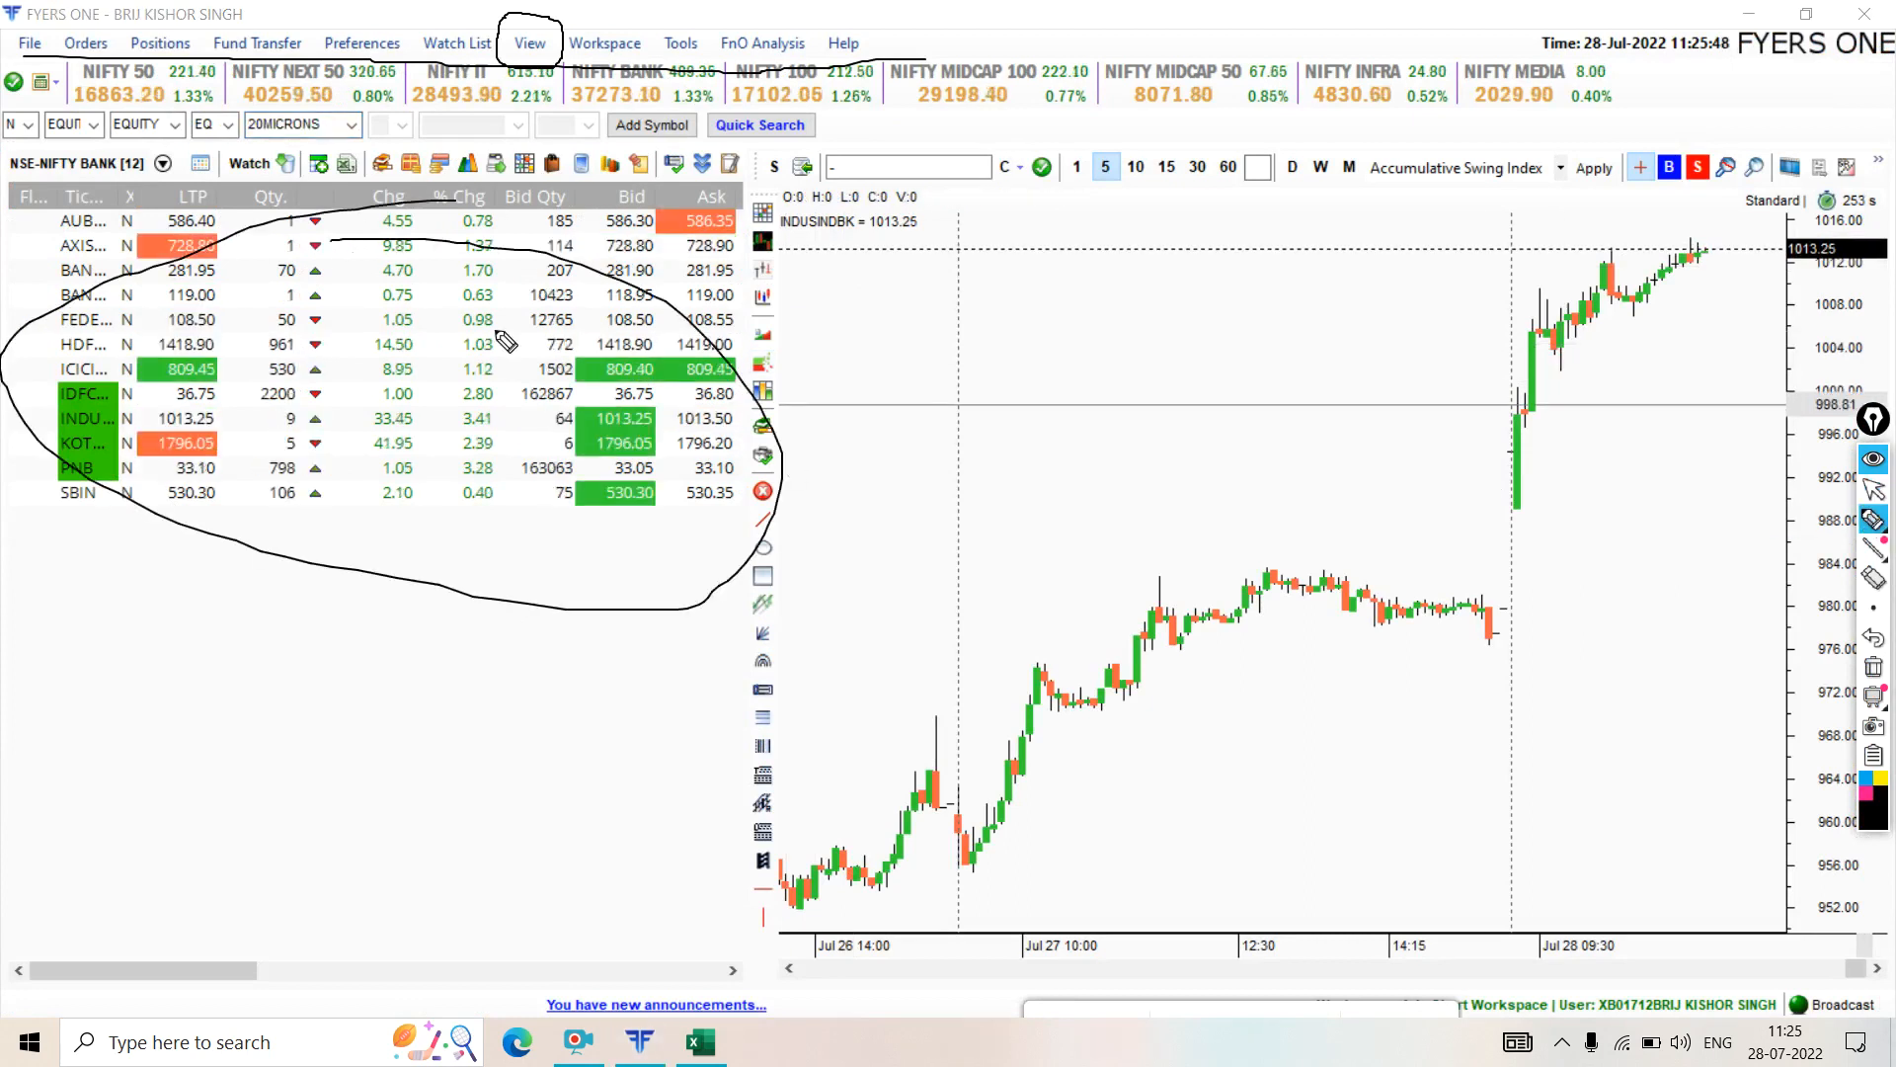
mouse_move(1874, 605)
mouse_move(1876, 530)
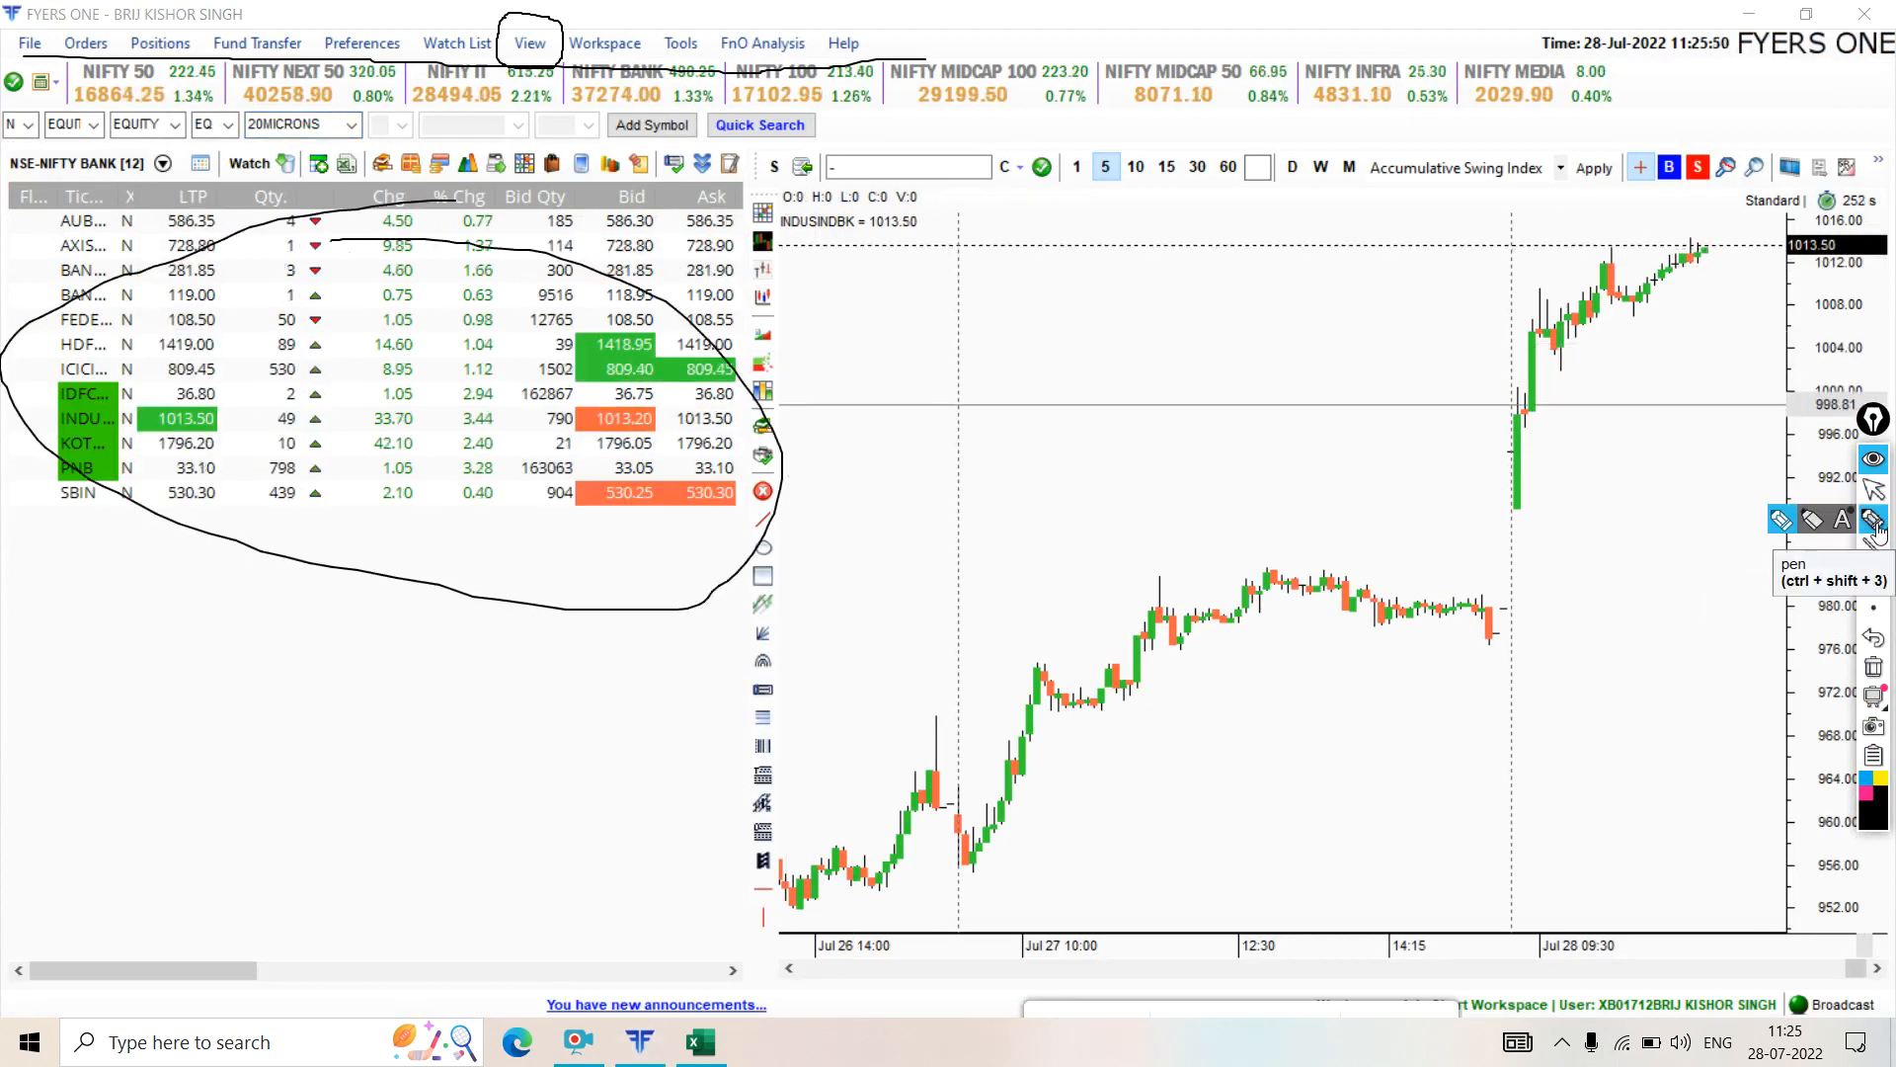
left_click(1873, 488)
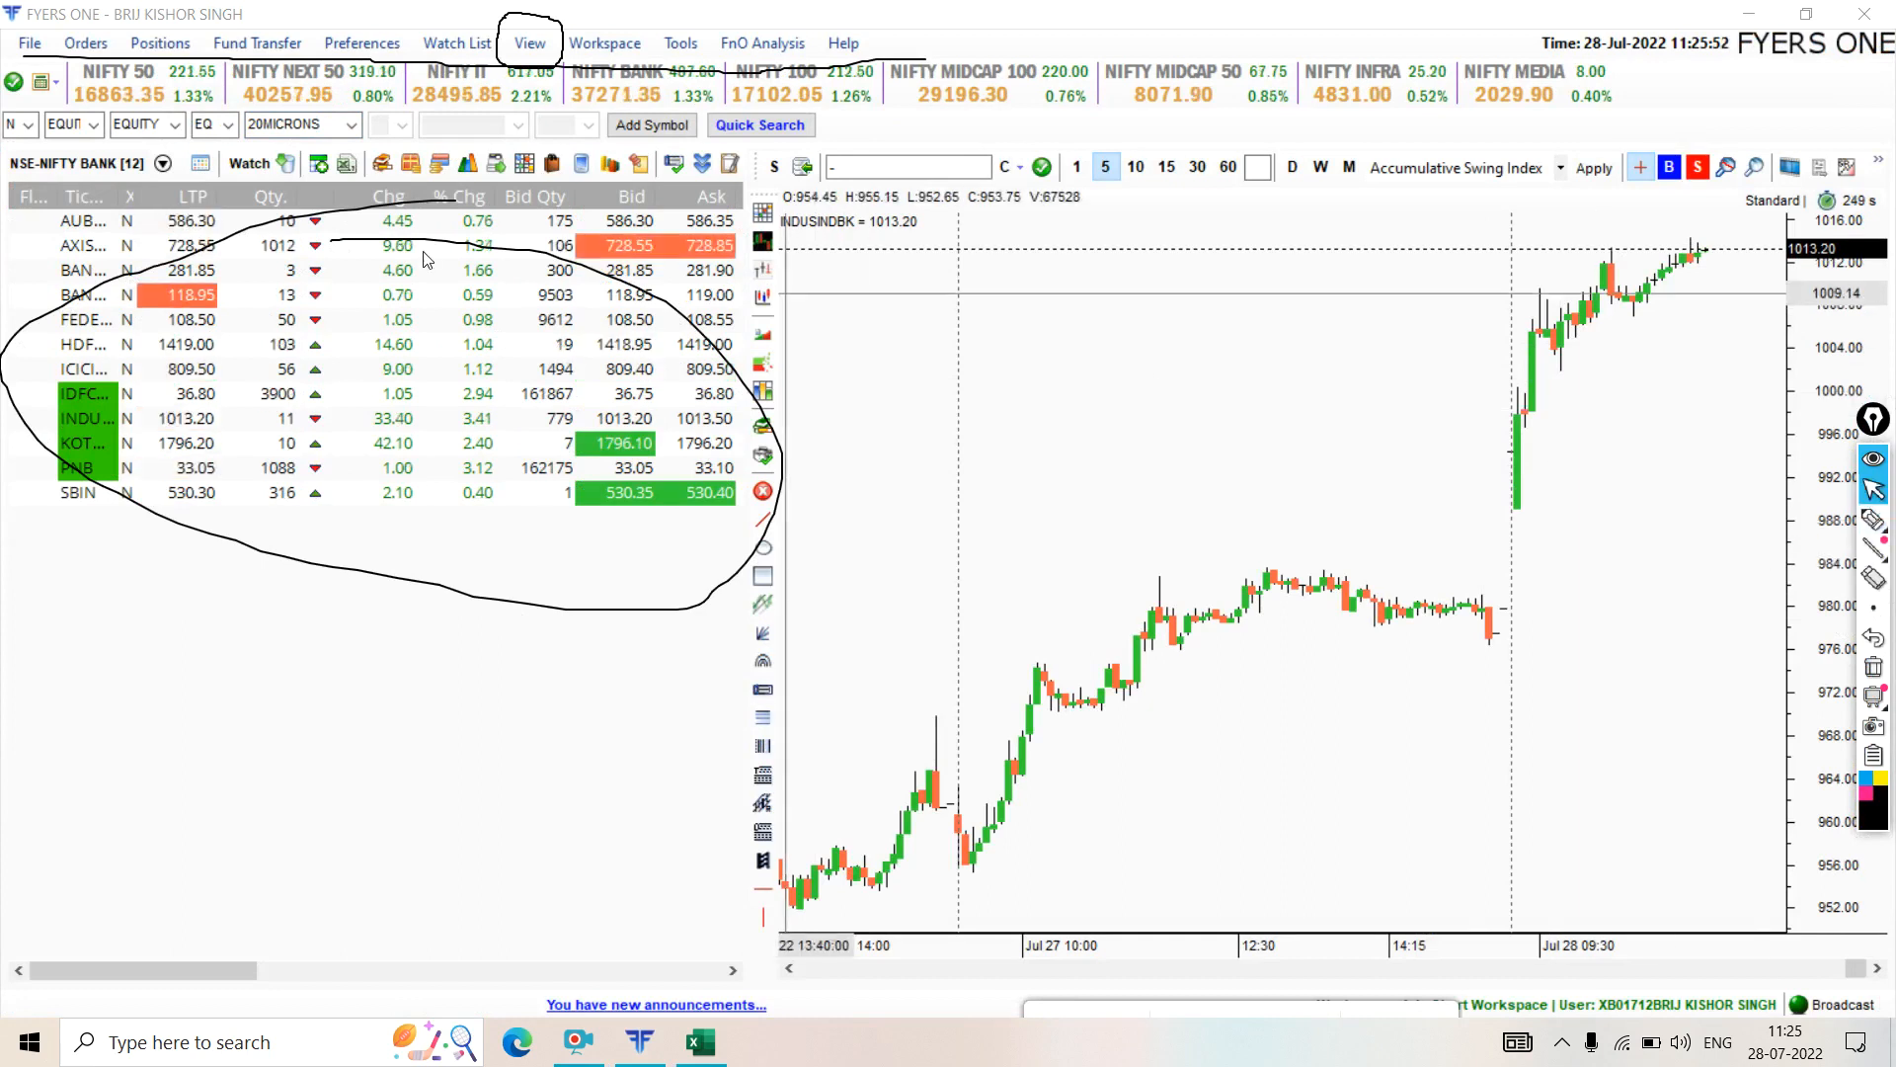
left_click(257, 168)
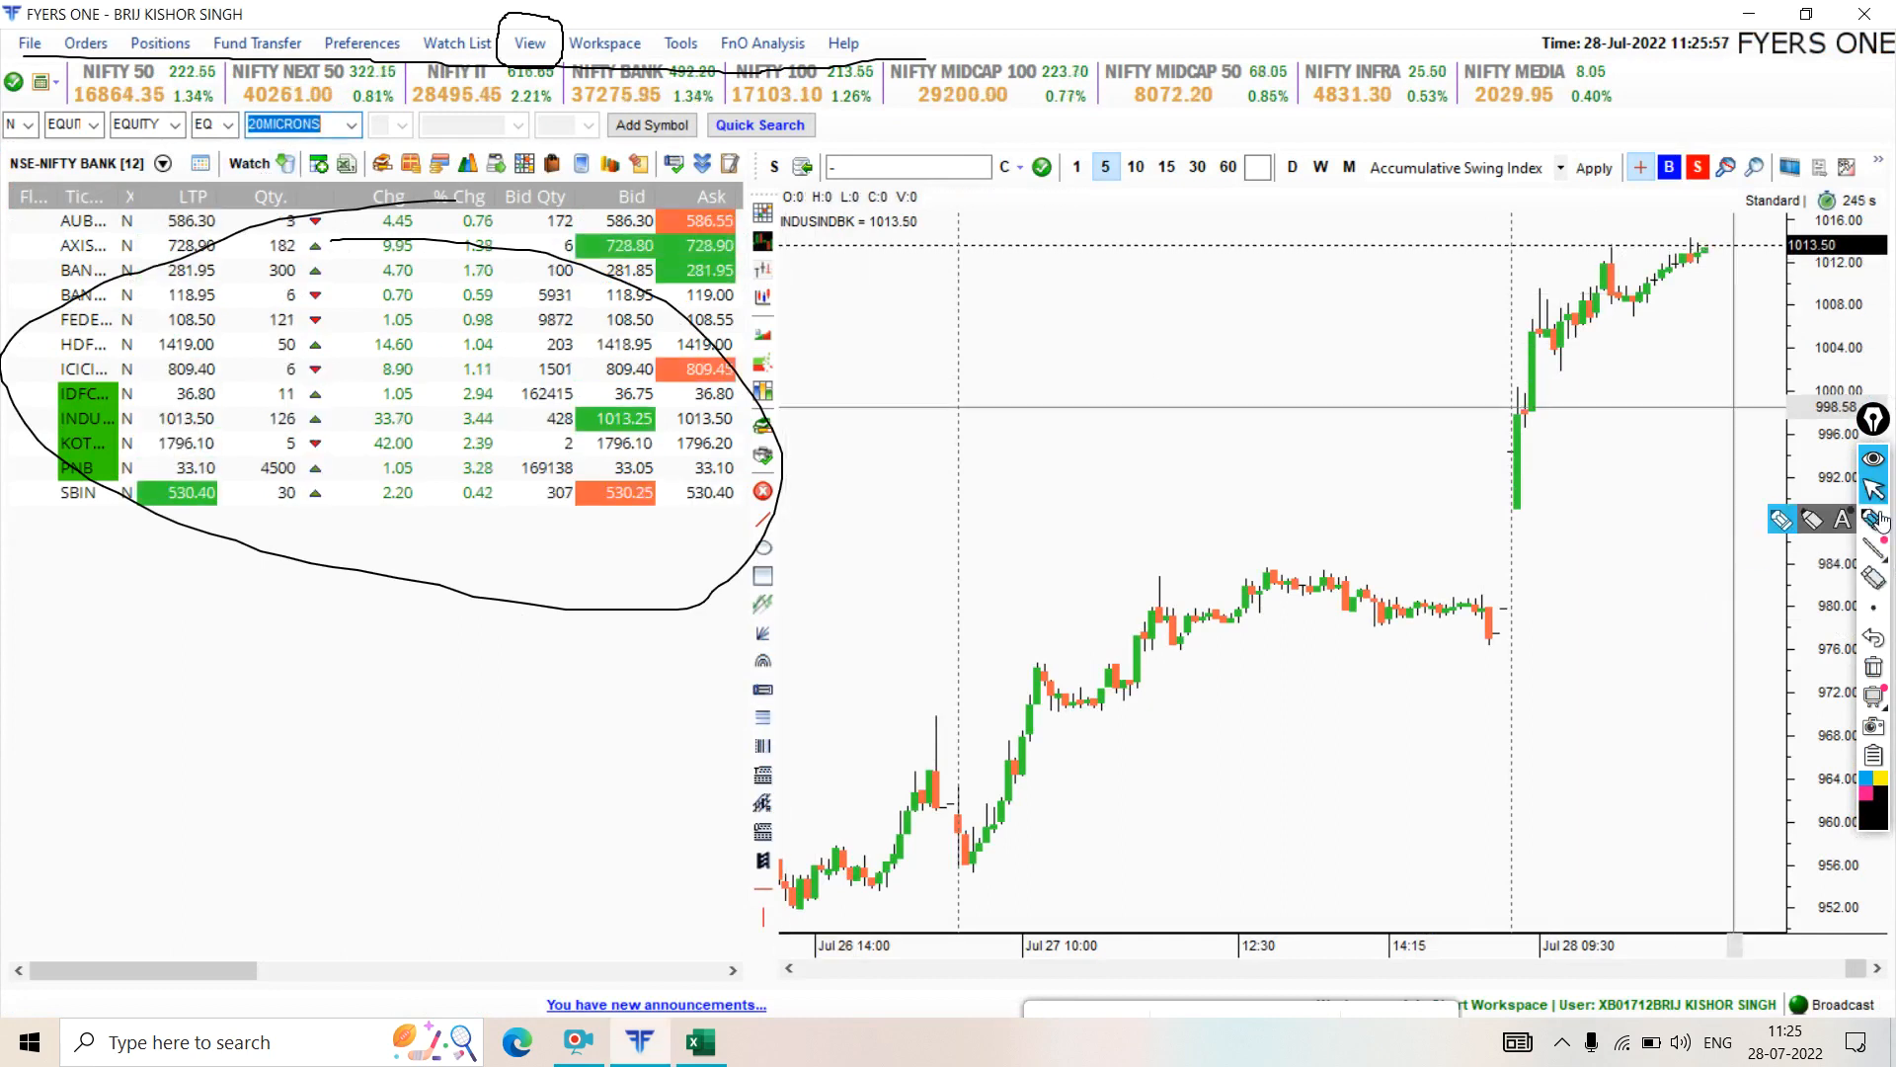
- Circle the Watch control above the NSE-NIFTY BANK list with the pen and return to the normal pointer
left_click(1843, 520)
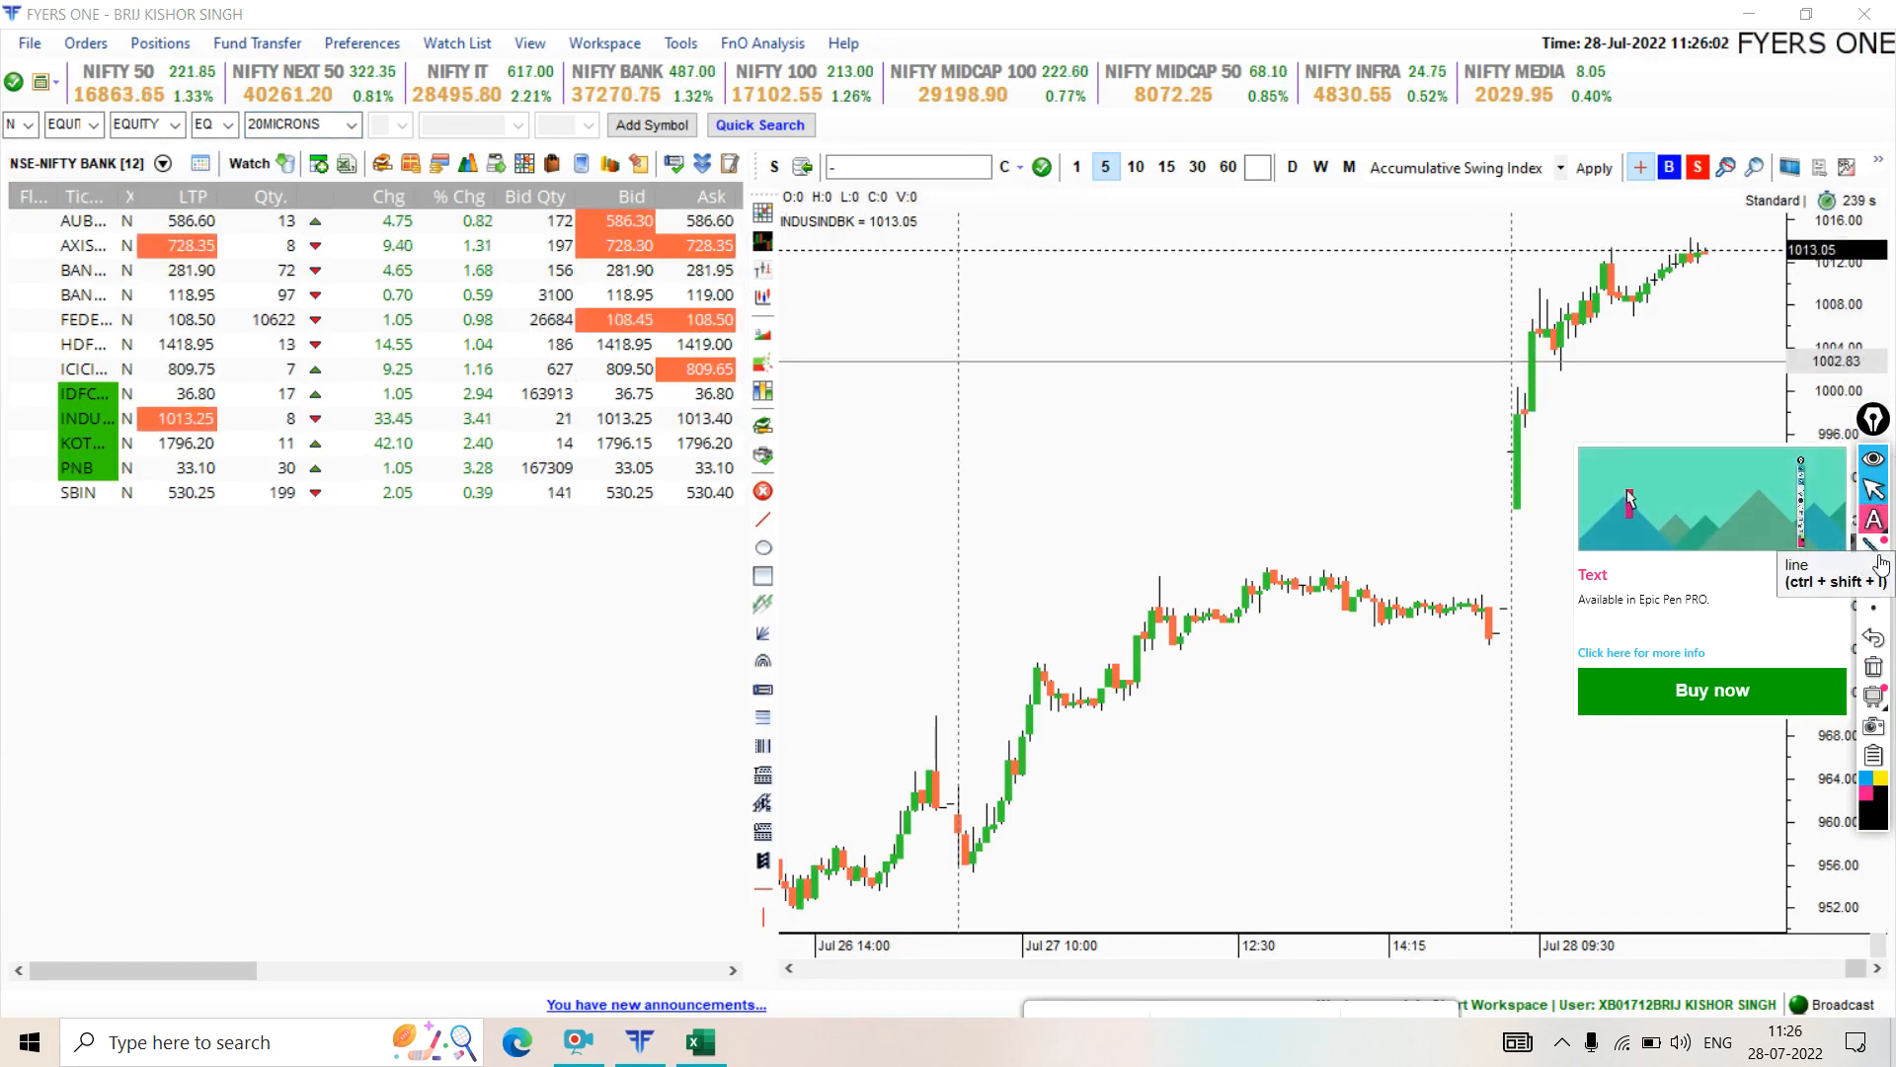
left_click(1781, 519)
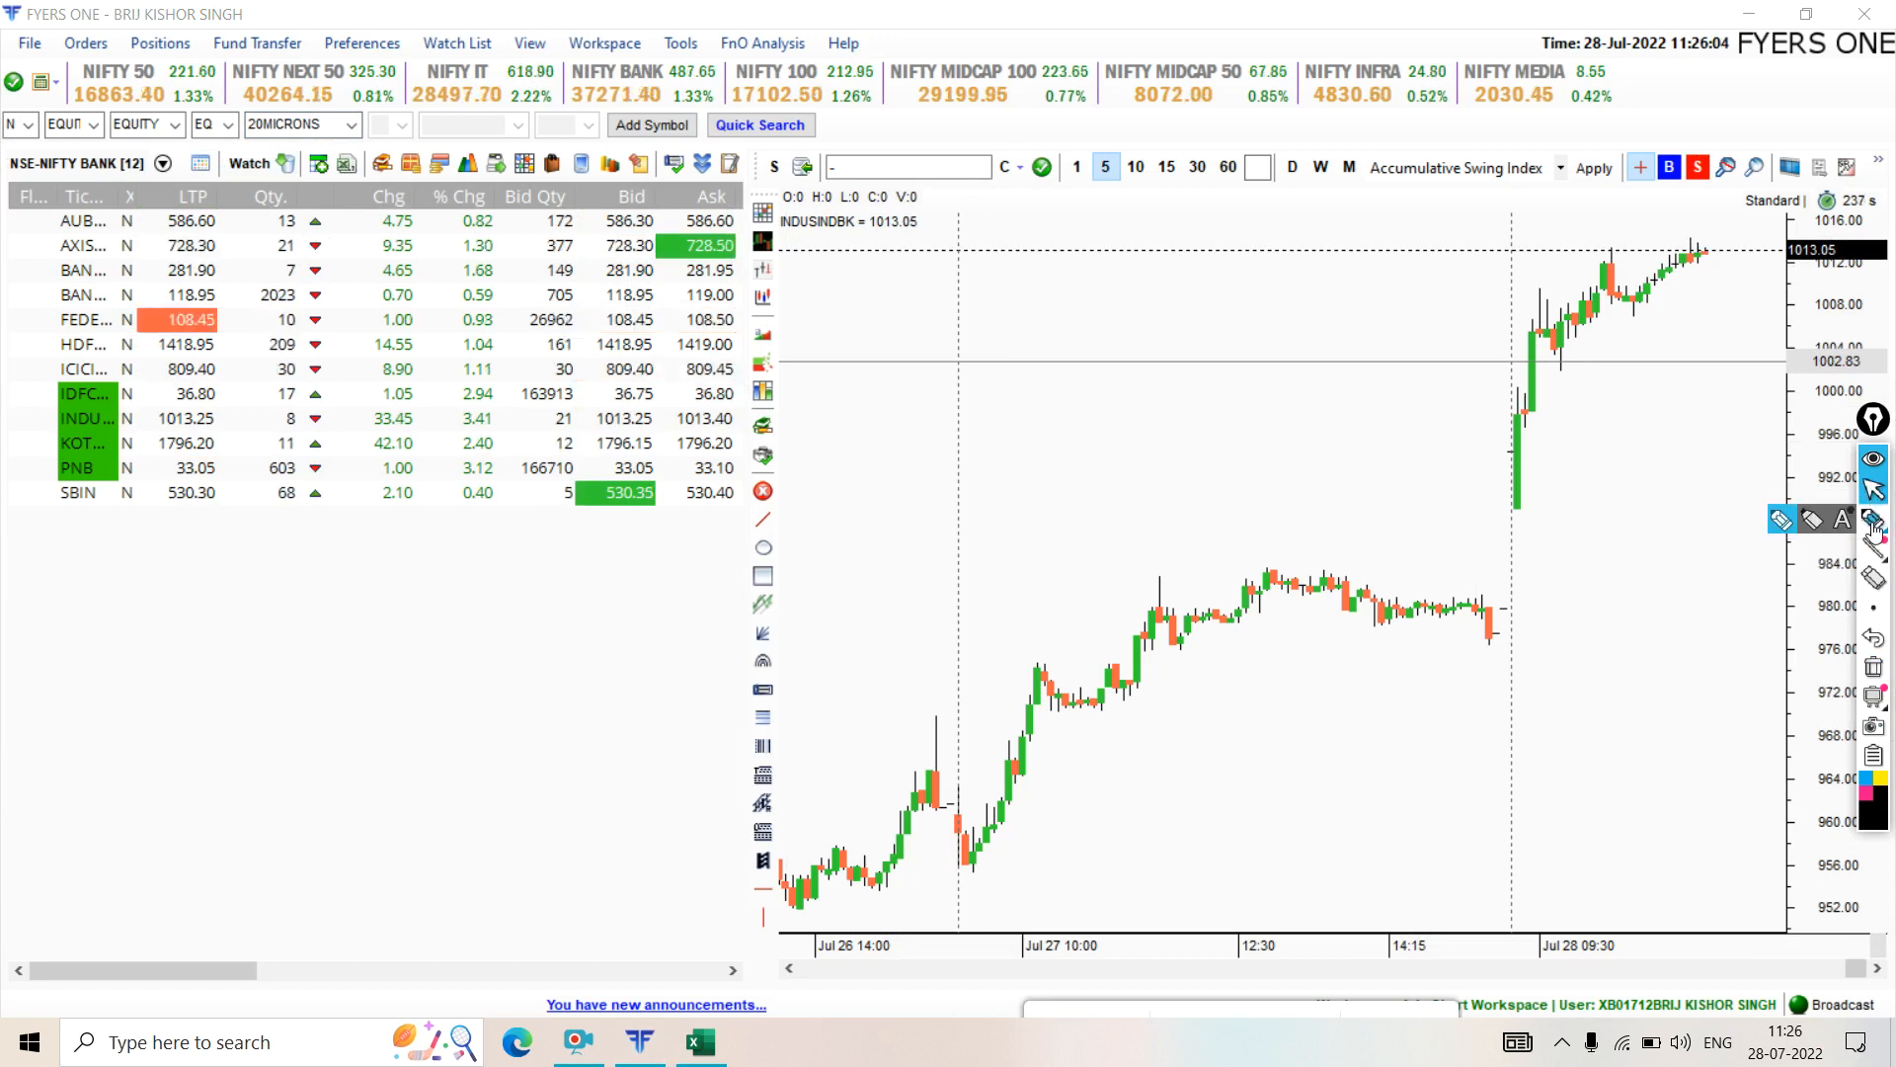
mouse_move(220, 153)
left_mouse_down()
mouse_move(227, 195)
mouse_move(308, 153)
mouse_move(231, 161)
left_mouse_up()
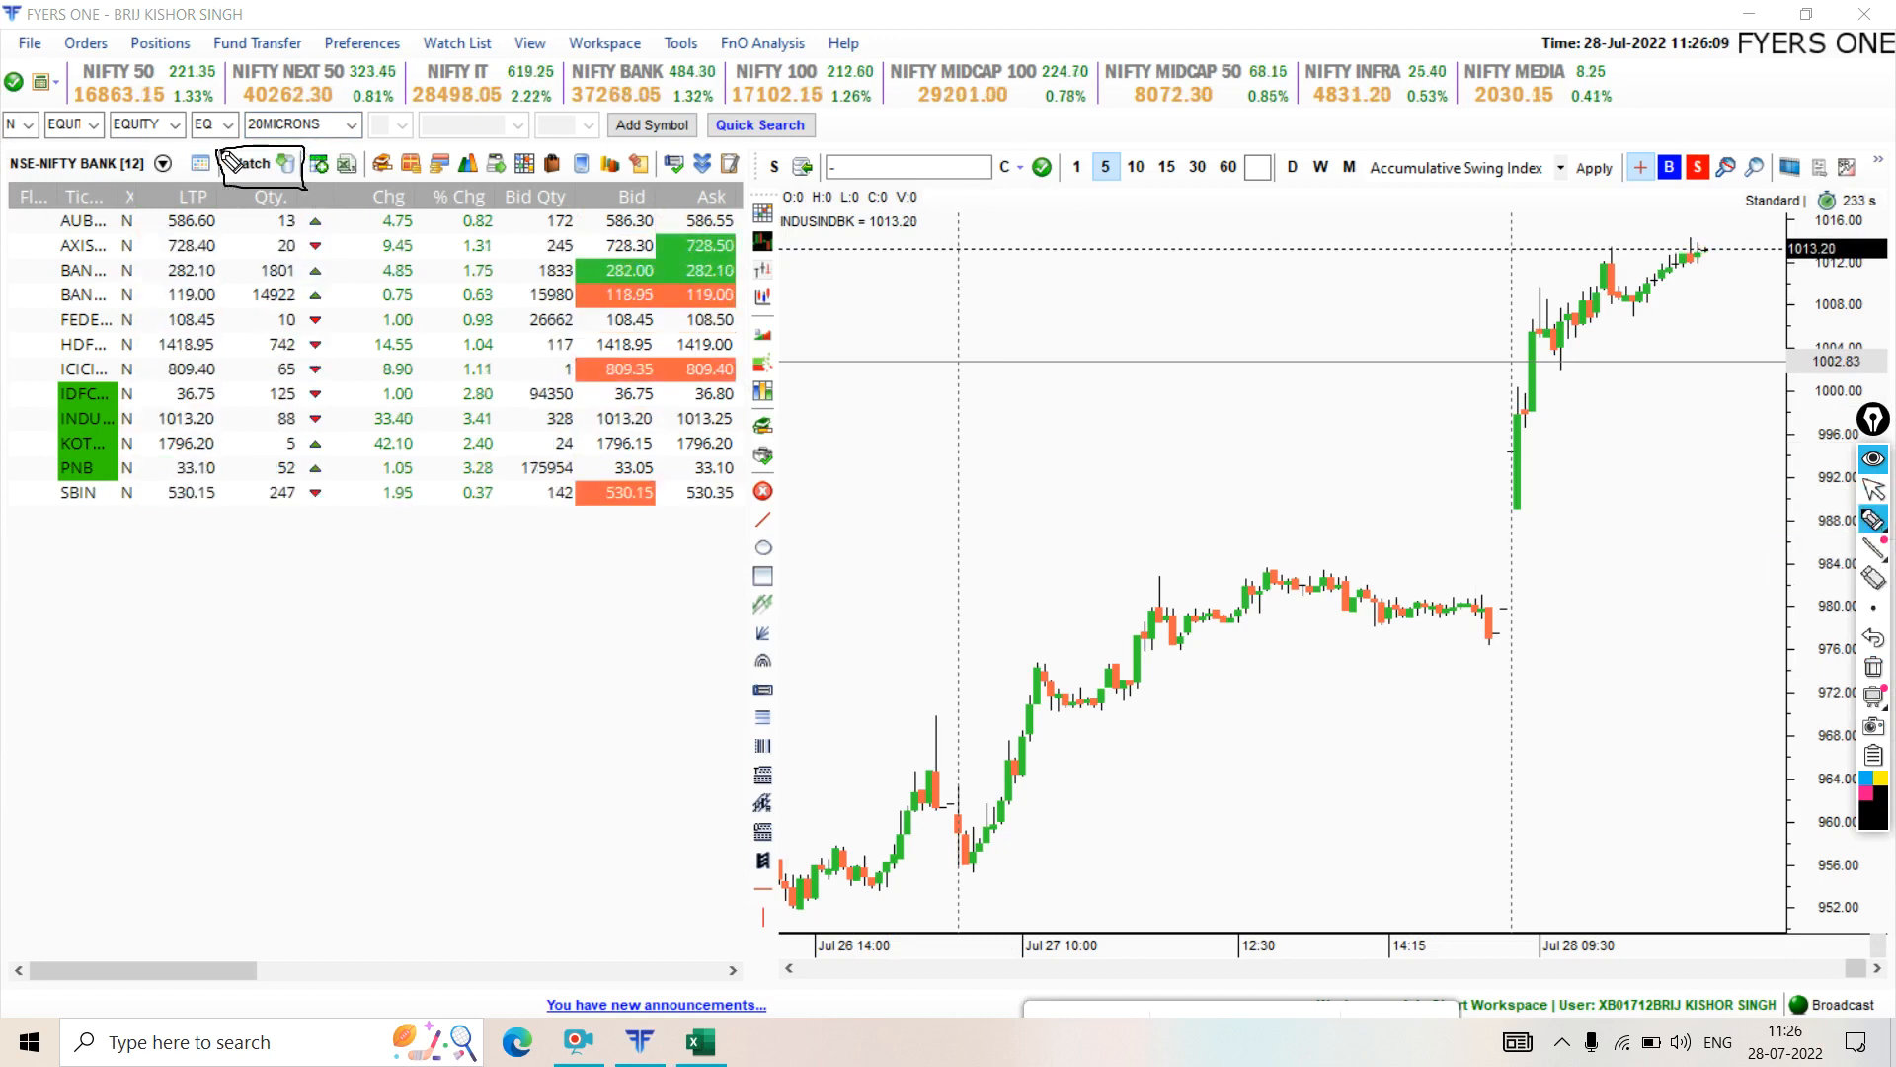
left_click(1873, 488)
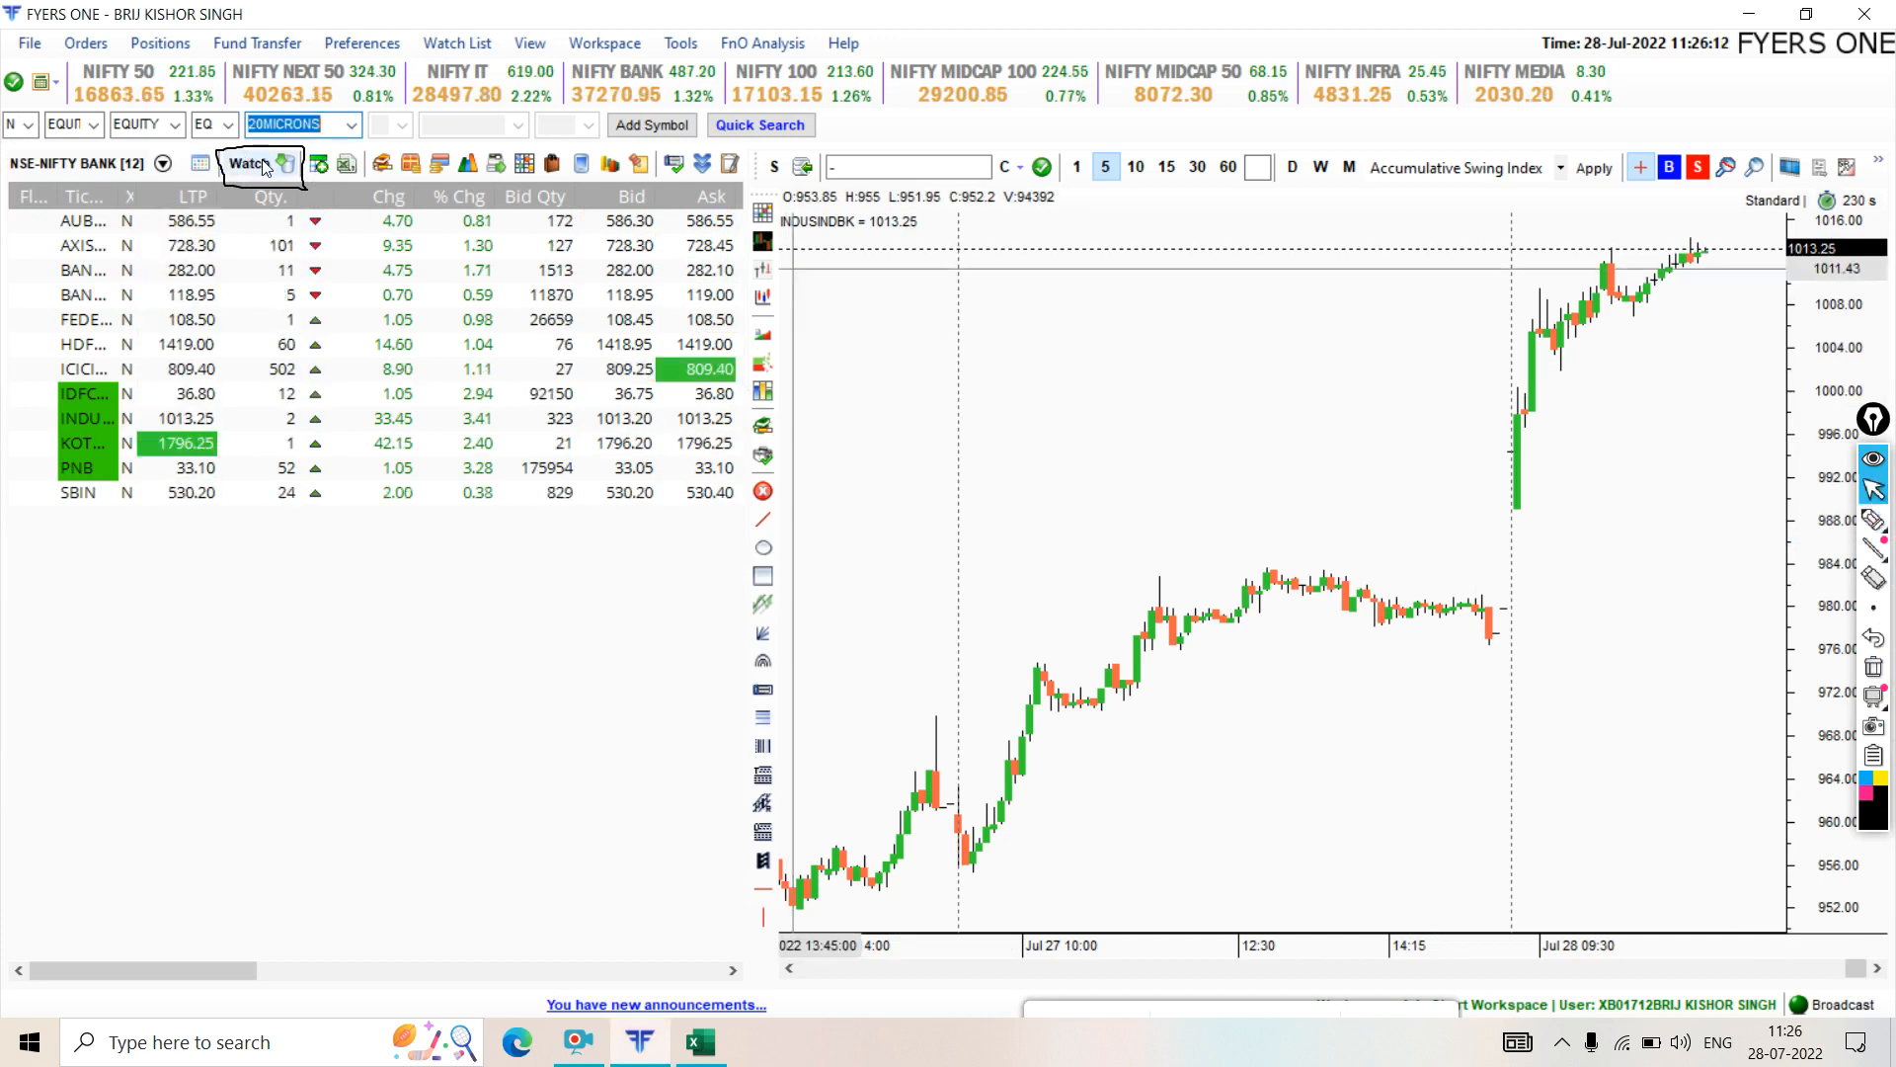
- Open the NIFTY 50 watch list from the NSE indices, look through its stocks and erase the pen marks
left_click(263, 163)
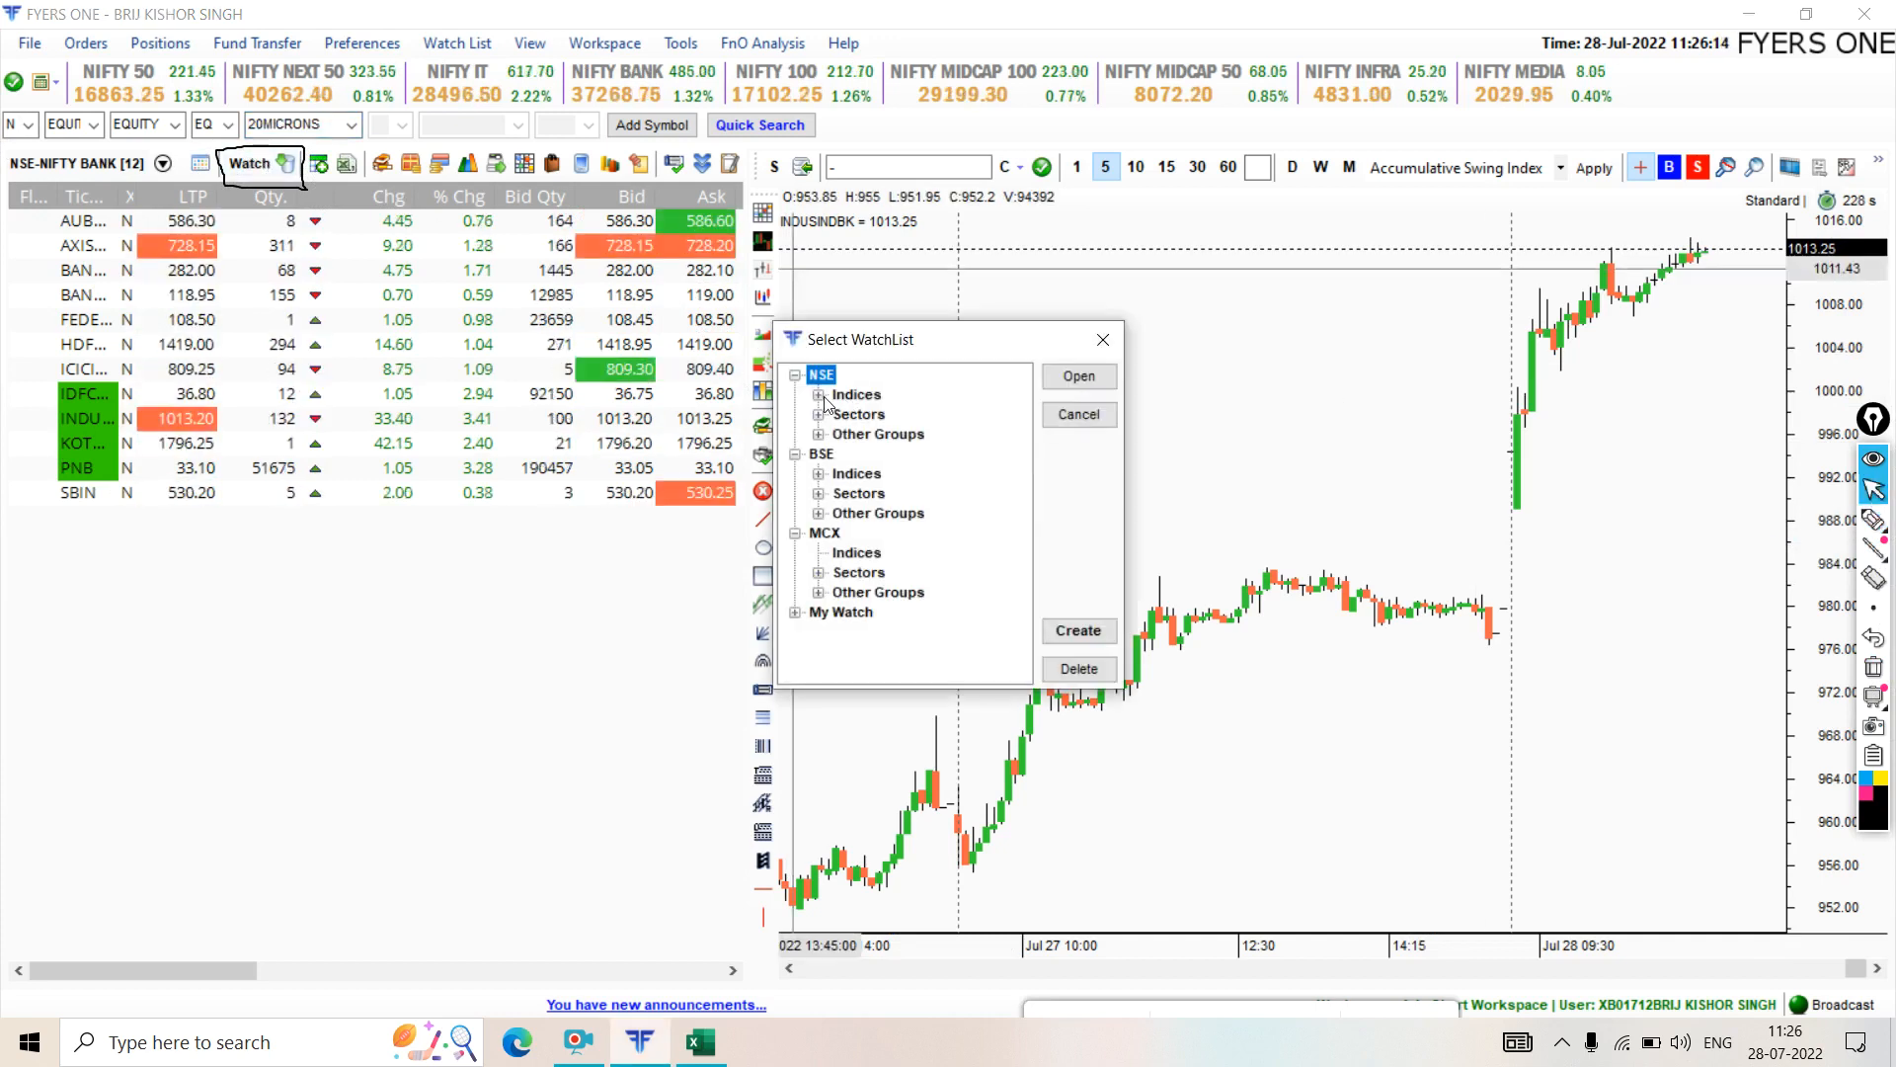
left_click(820, 396)
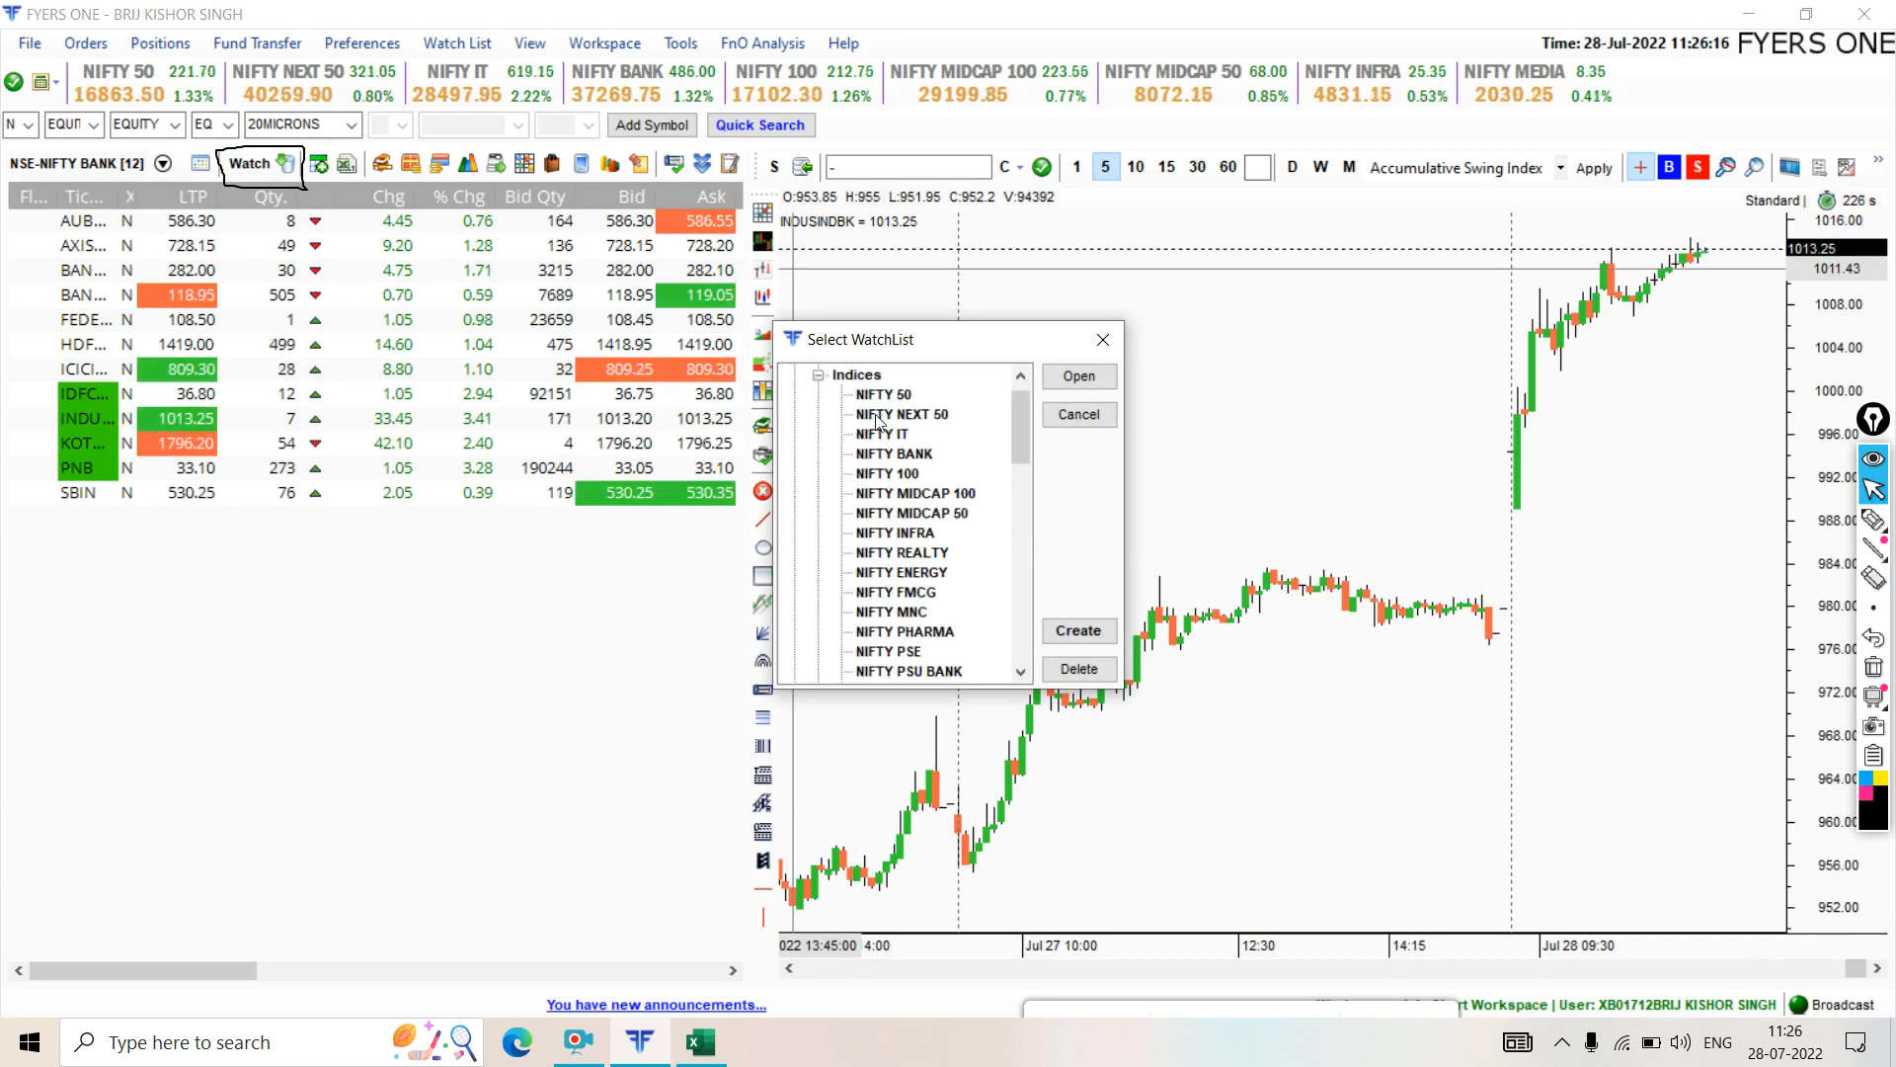
left_click(866, 396)
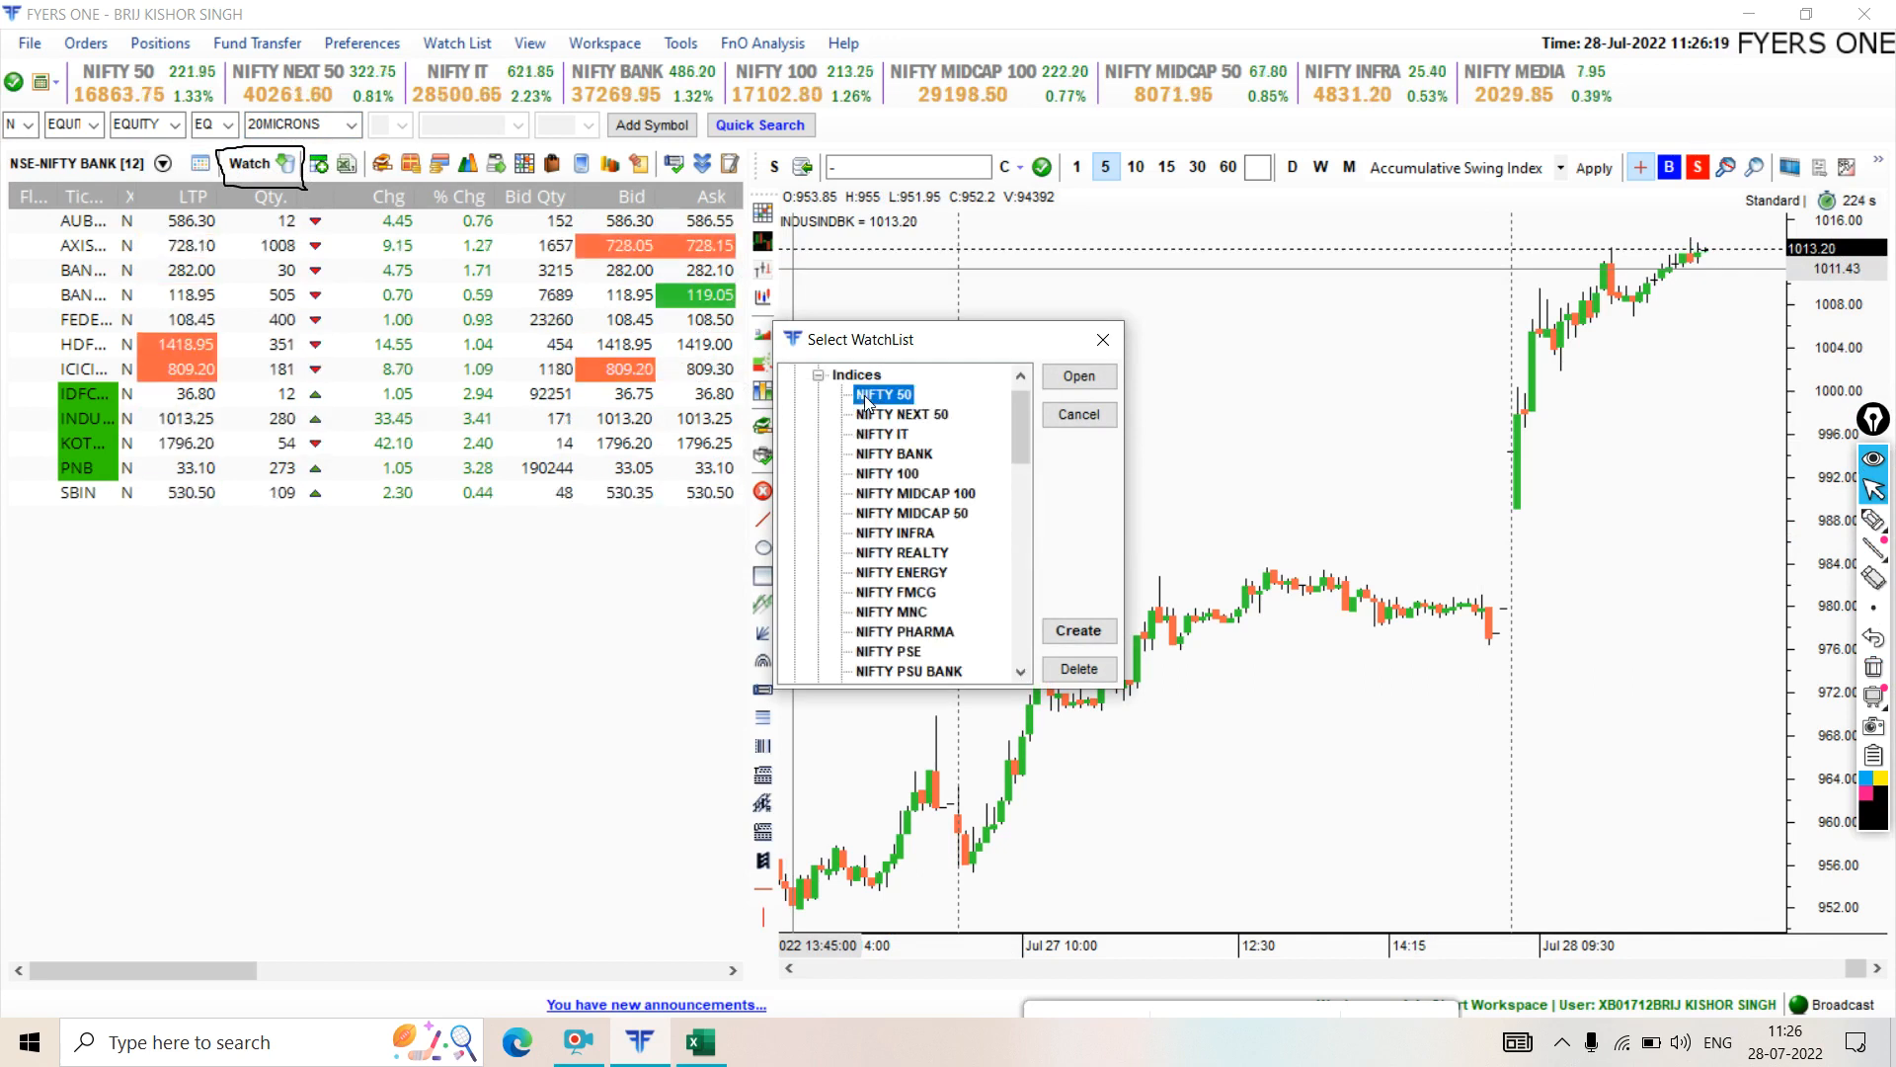
left_click(1076, 379)
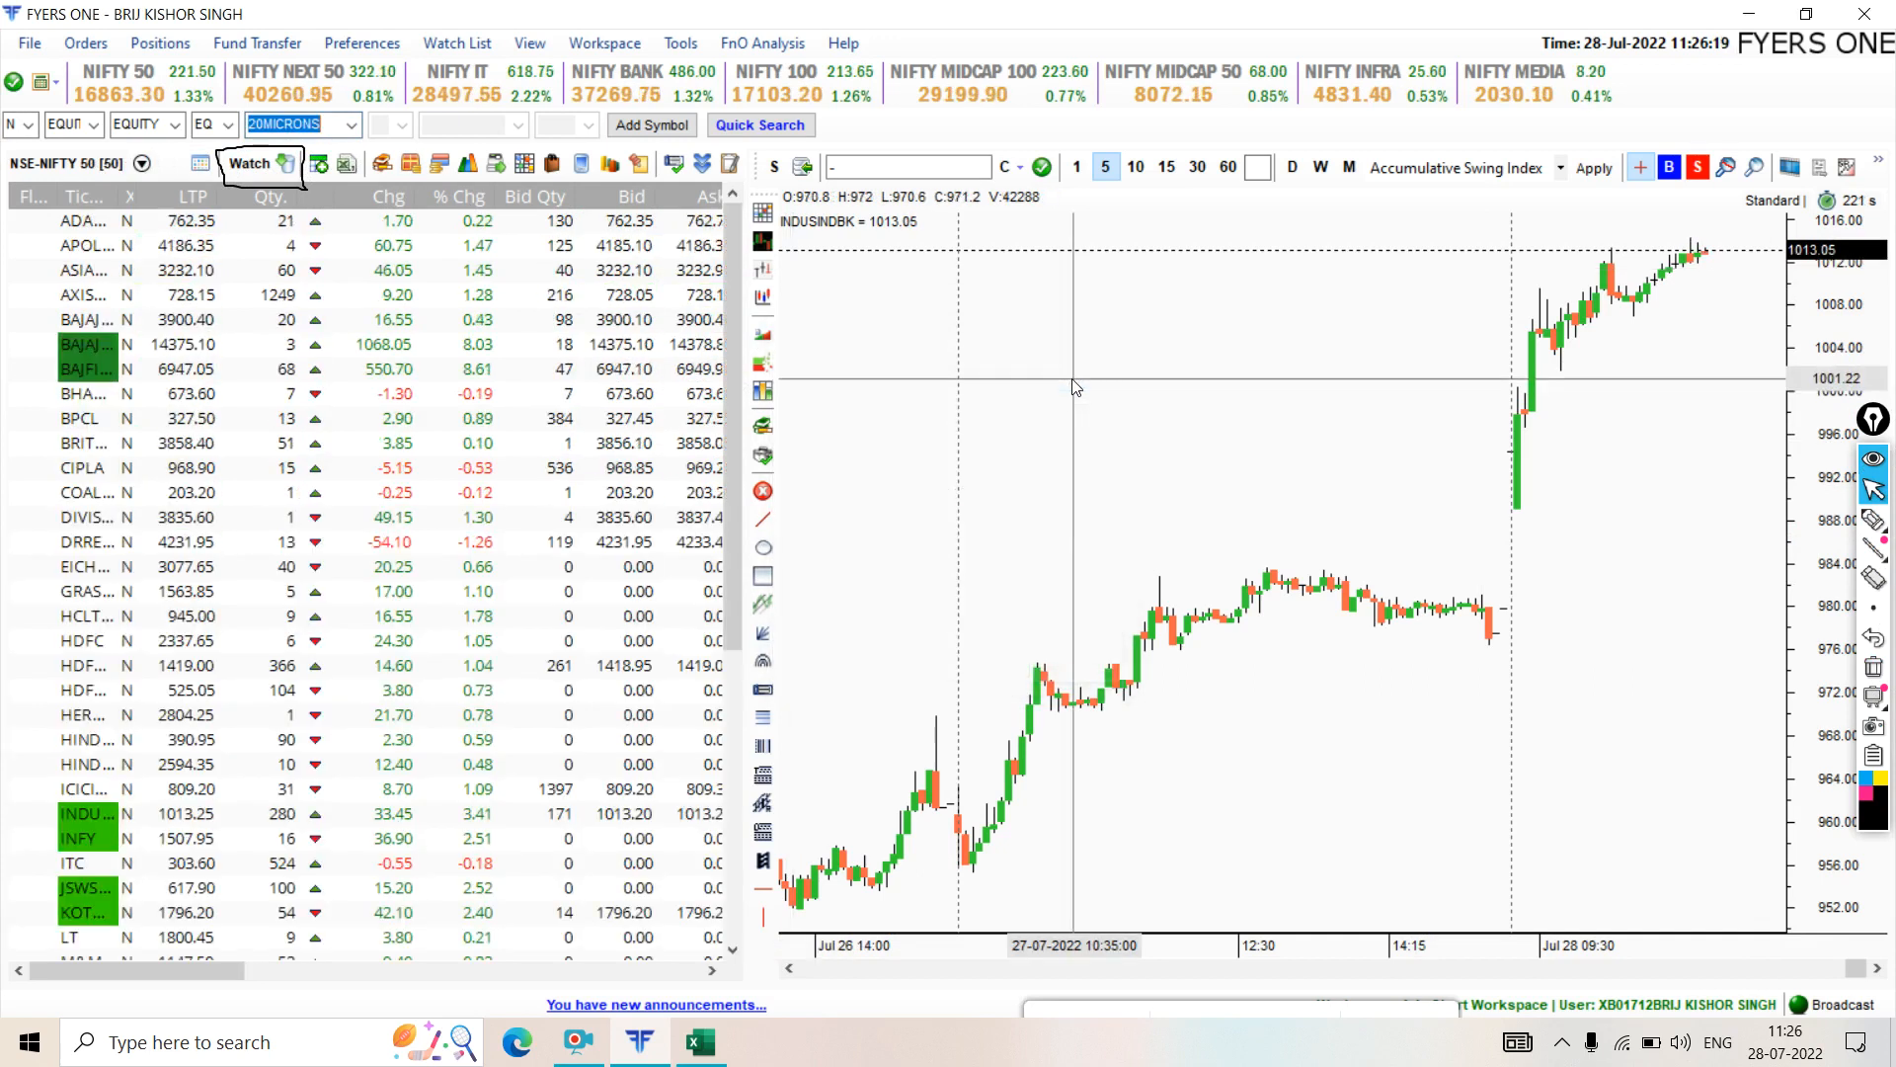
scroll(424, 454, "down", 7)
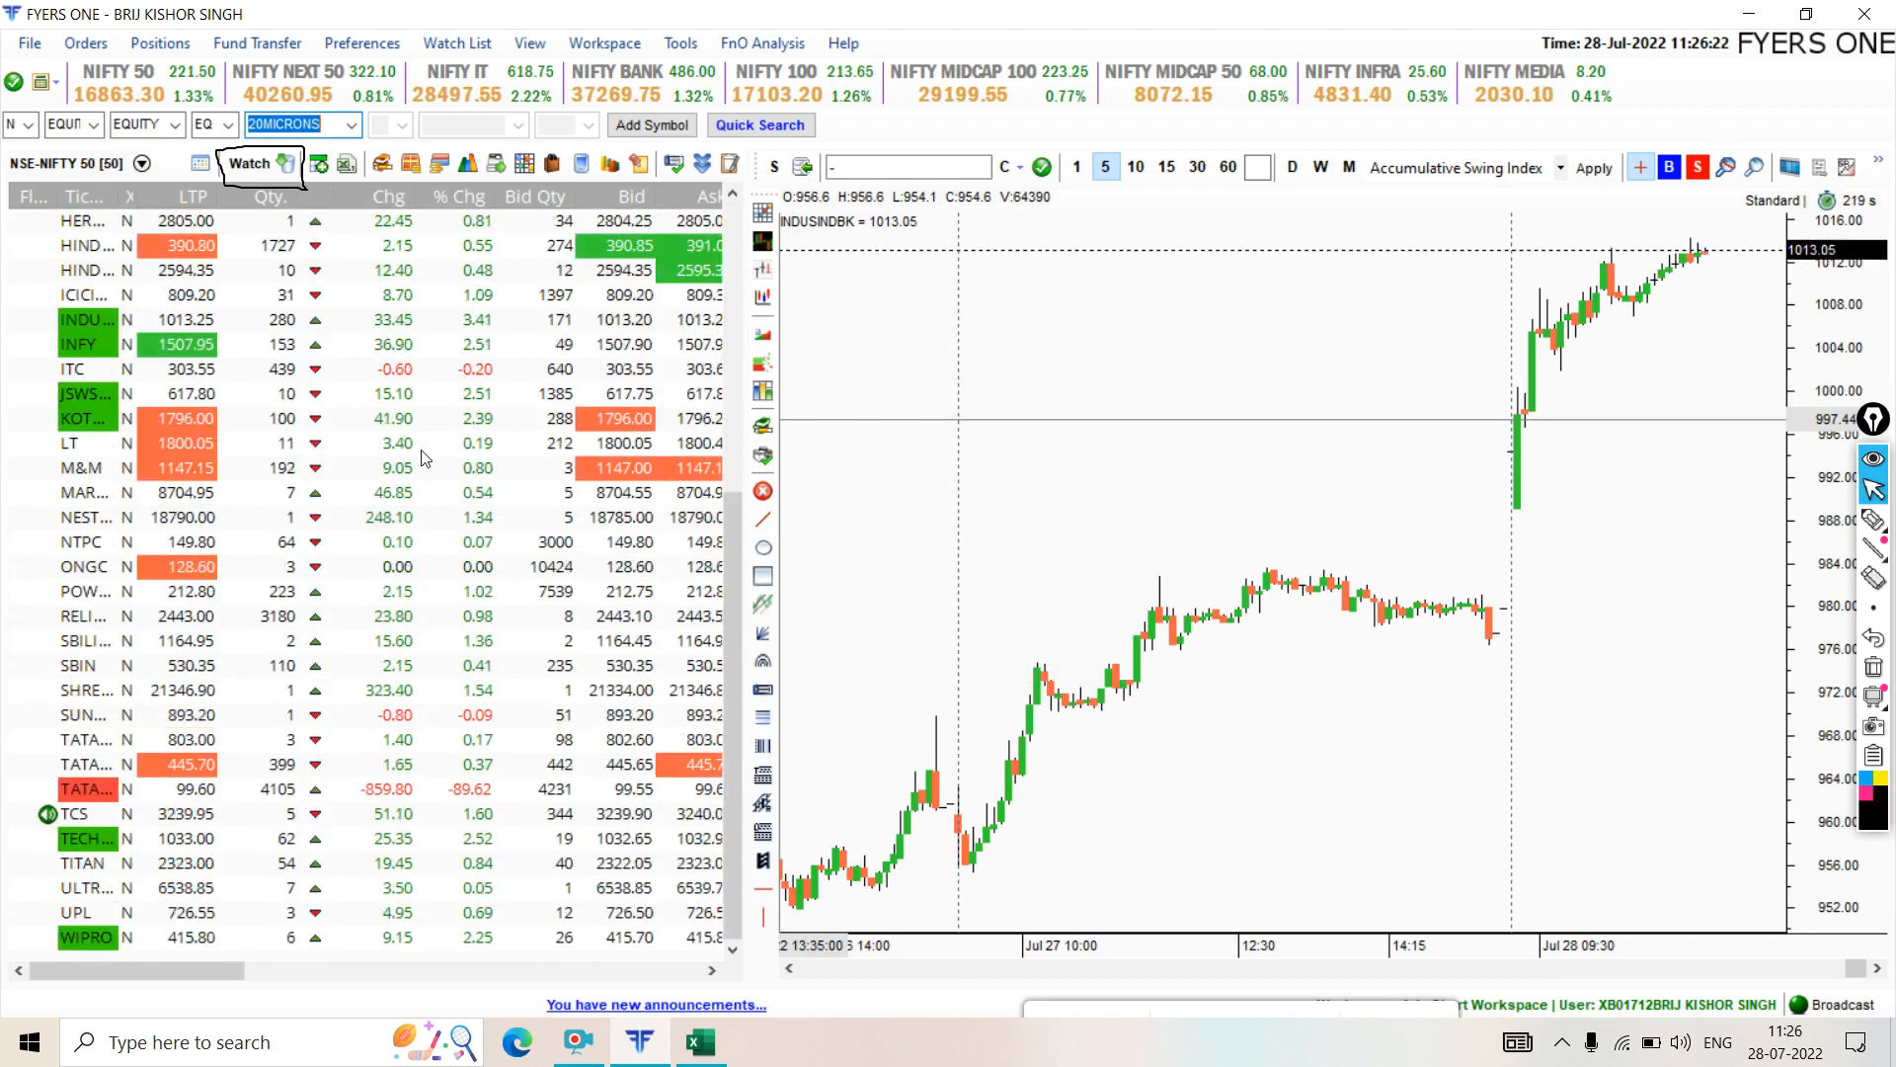
scroll(424, 456, "up", 7)
scroll(409, 472, "down", 7)
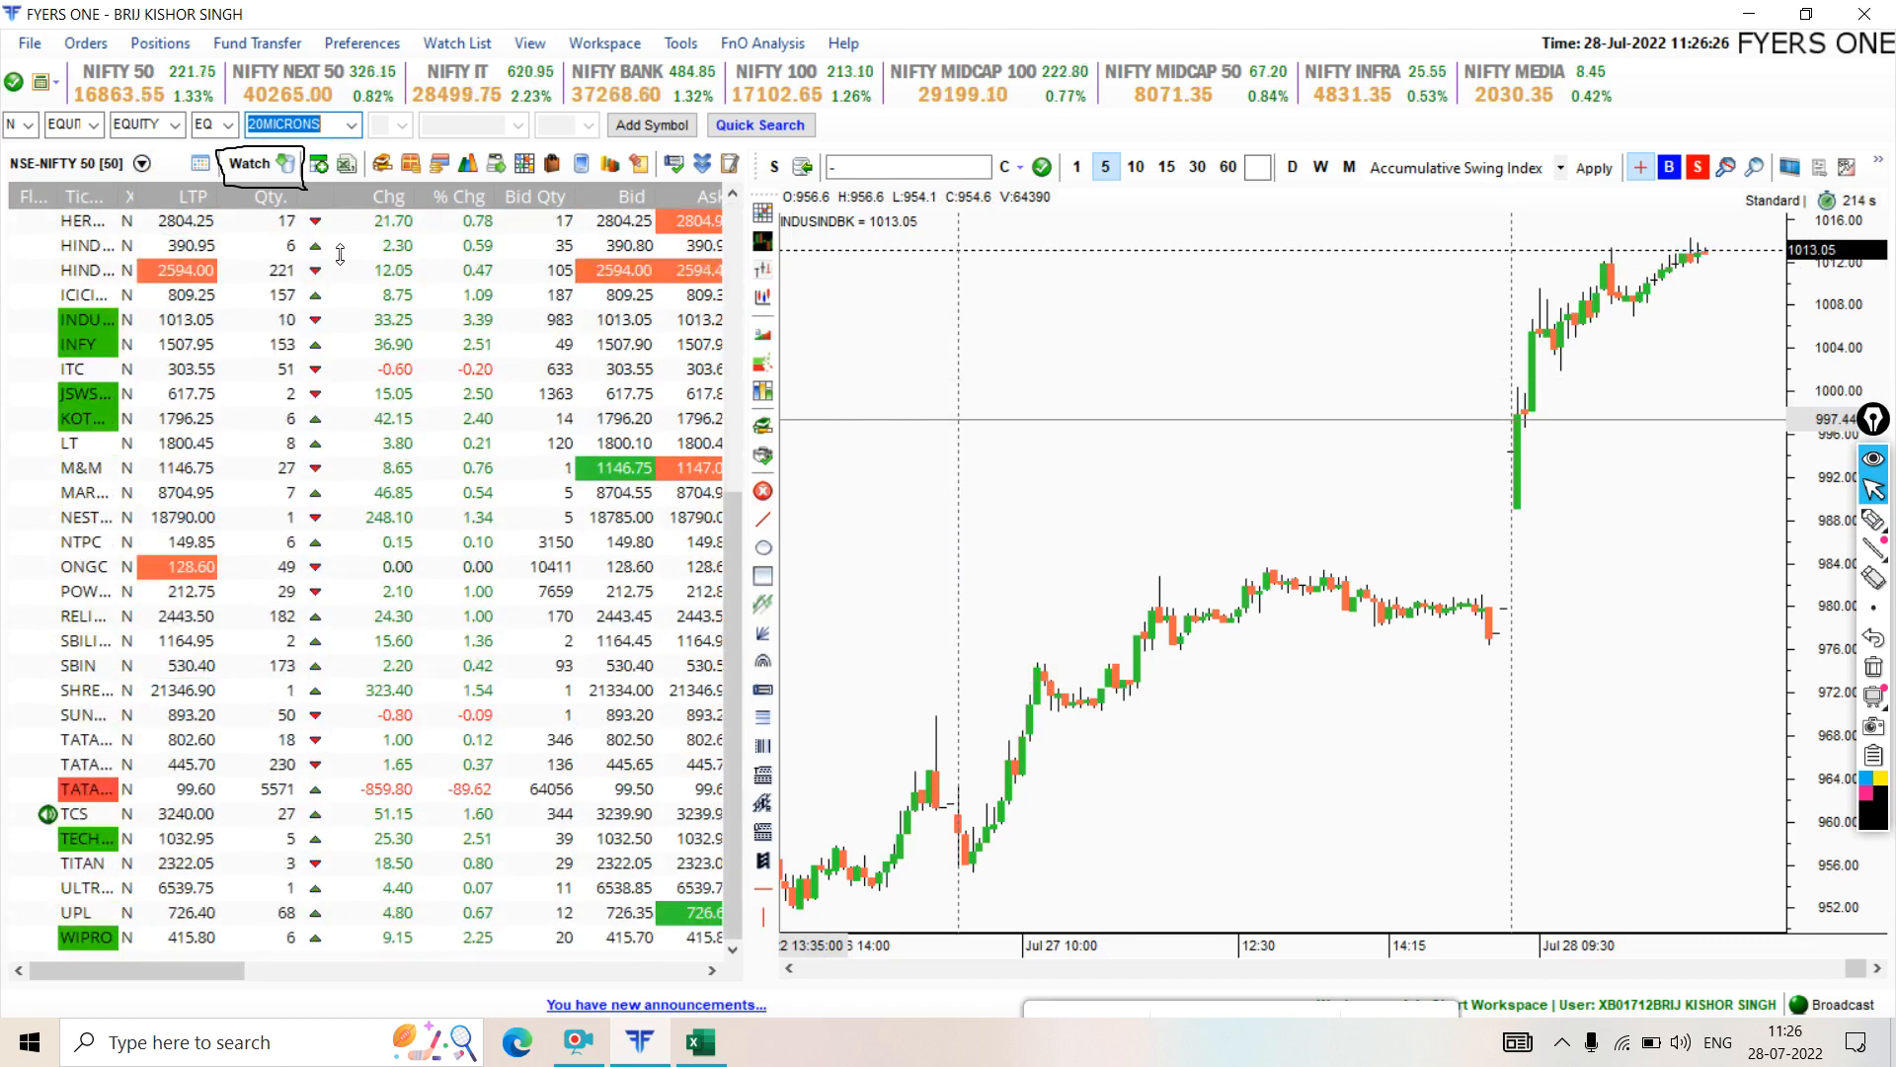
left_click(1874, 666)
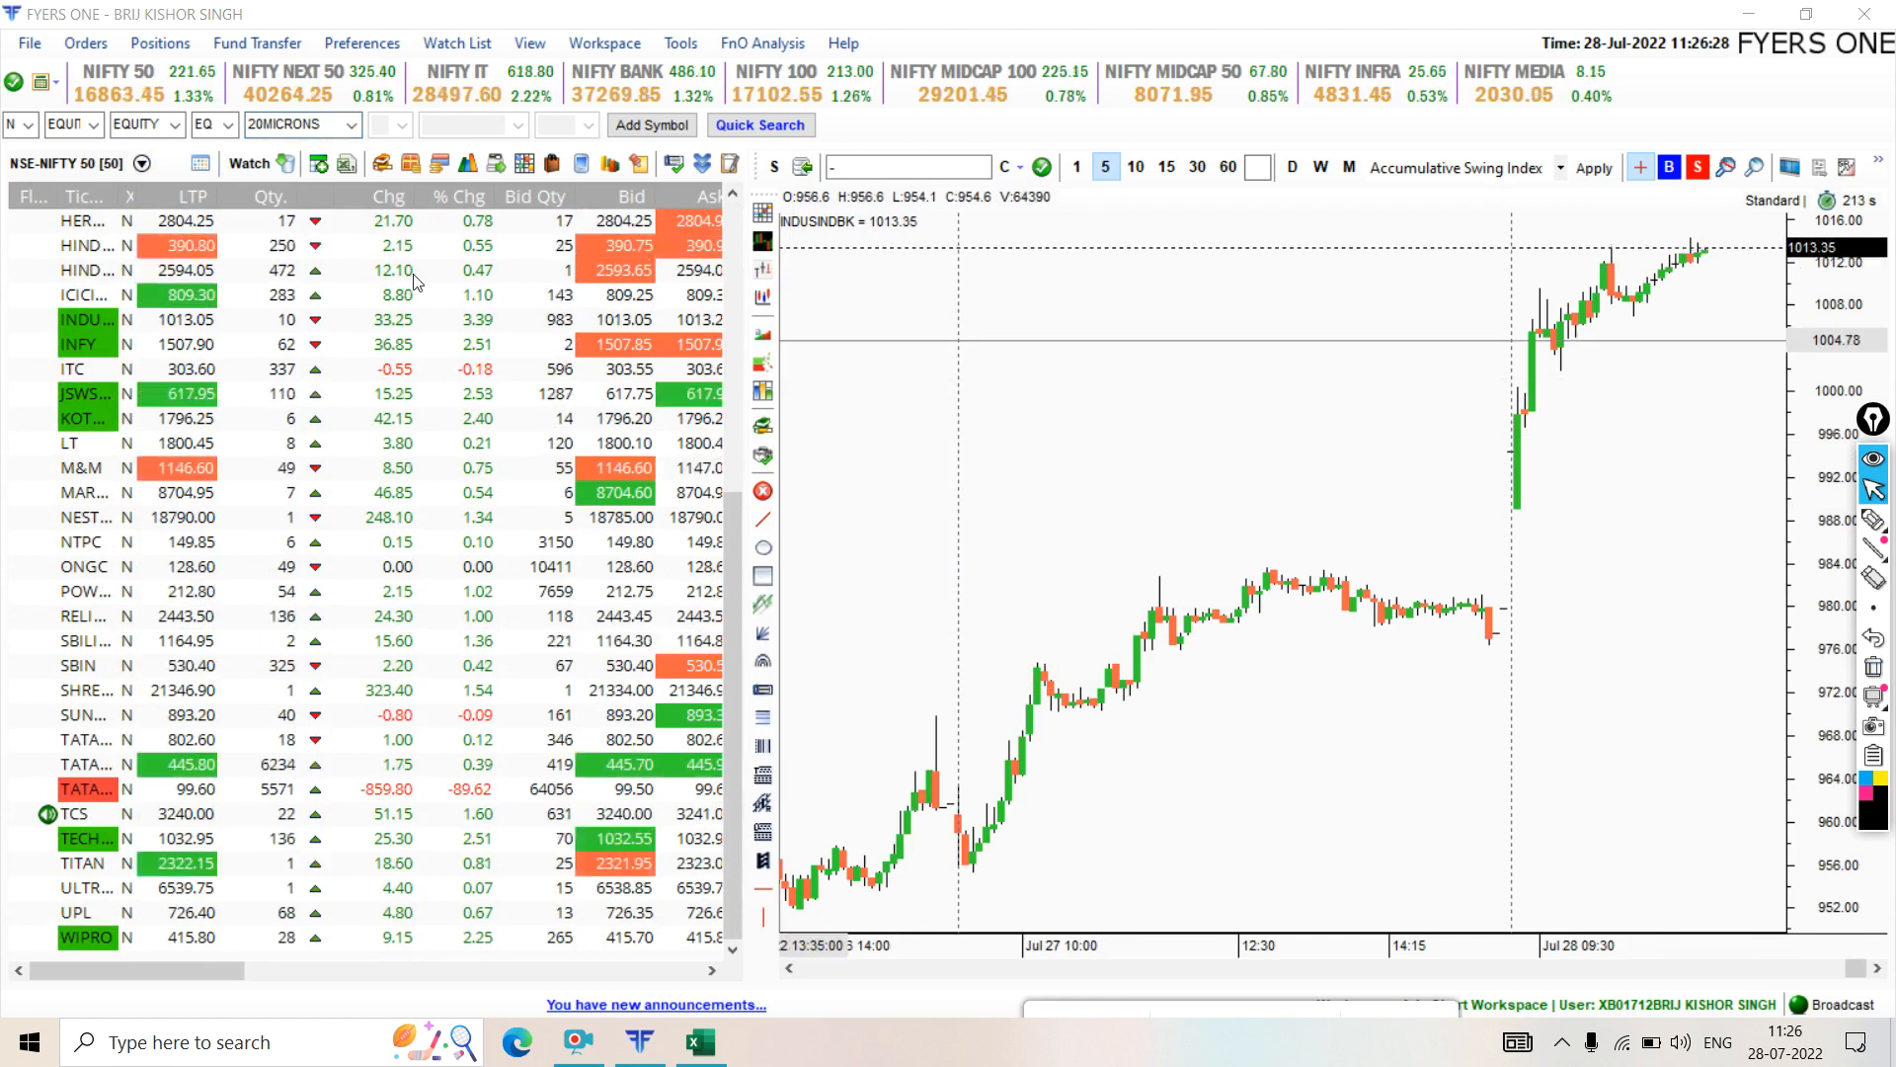
- Mark the watch list's Excel link tools with the pen, erase the marks and return to the normal pointer
left_click(1874, 518)
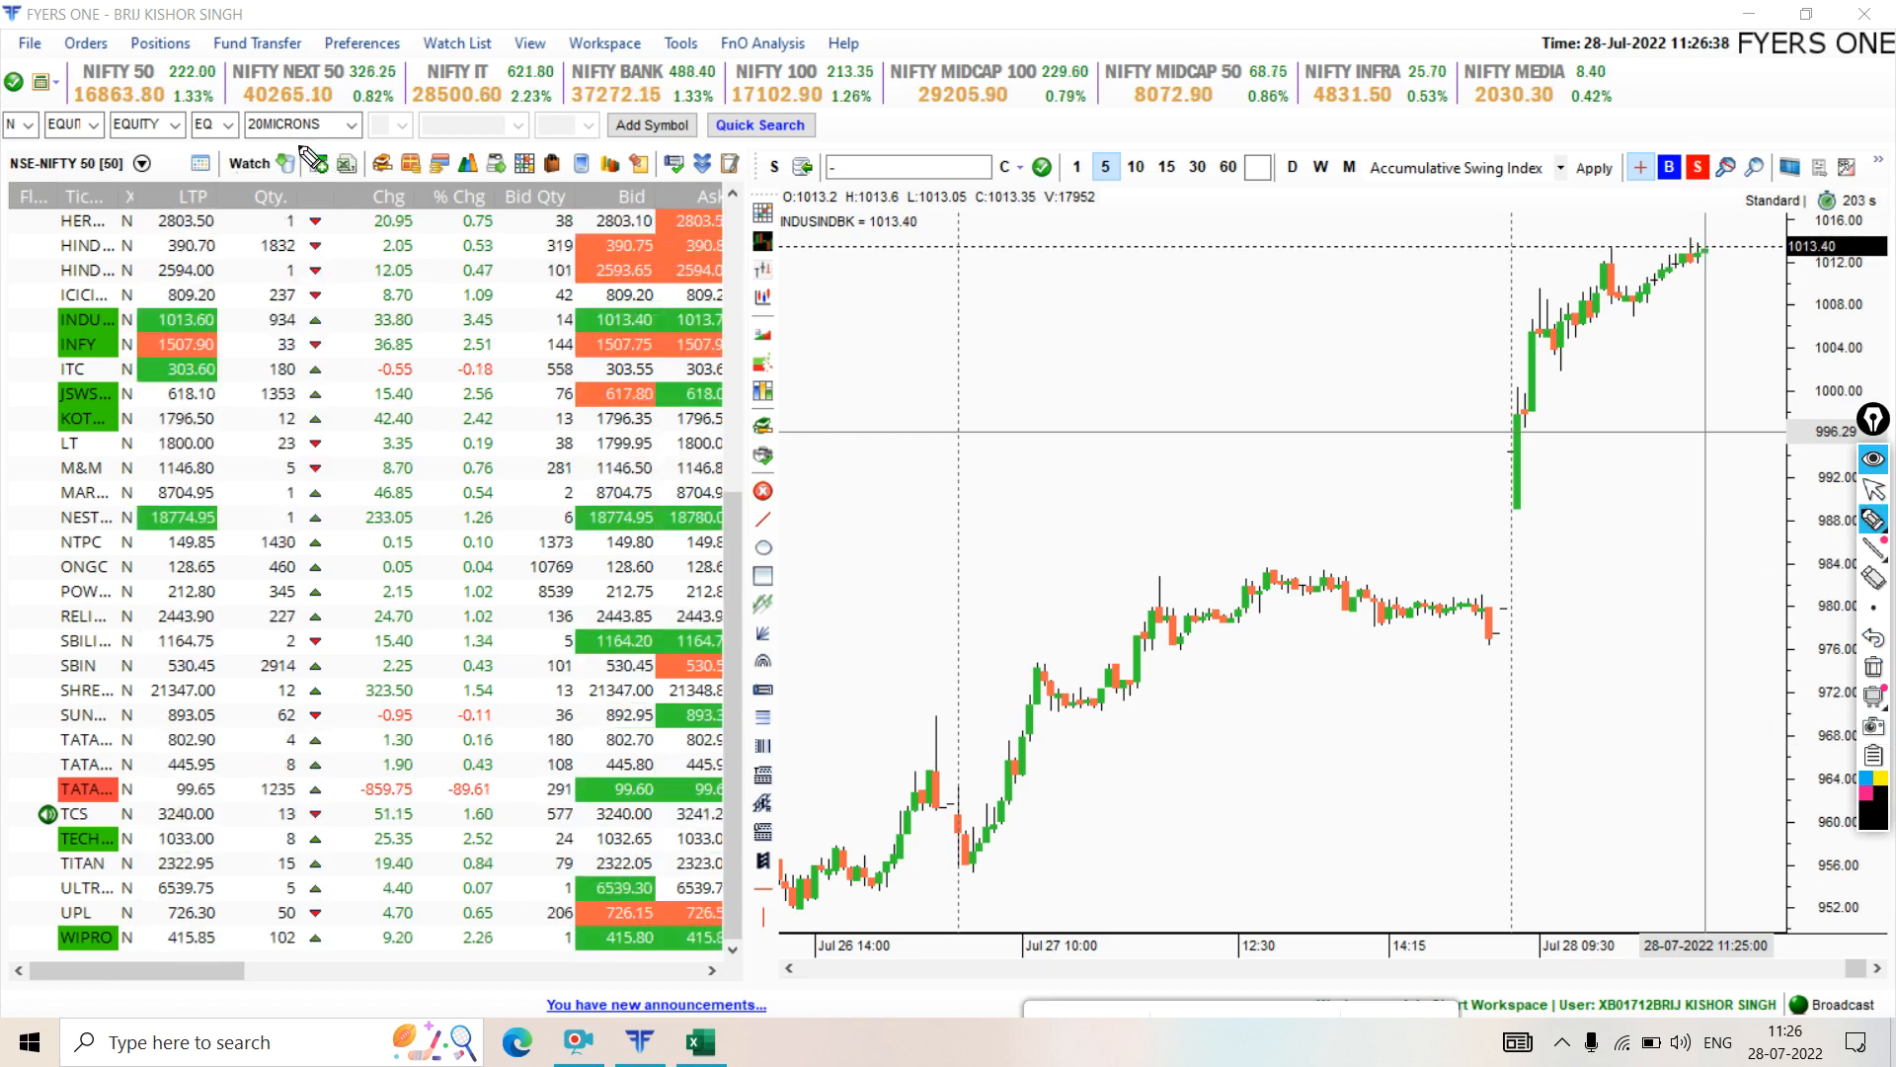
mouse_move(326, 202)
left_mouse_down()
mouse_move(365, 153)
mouse_move(312, 146)
mouse_move(317, 194)
left_mouse_up()
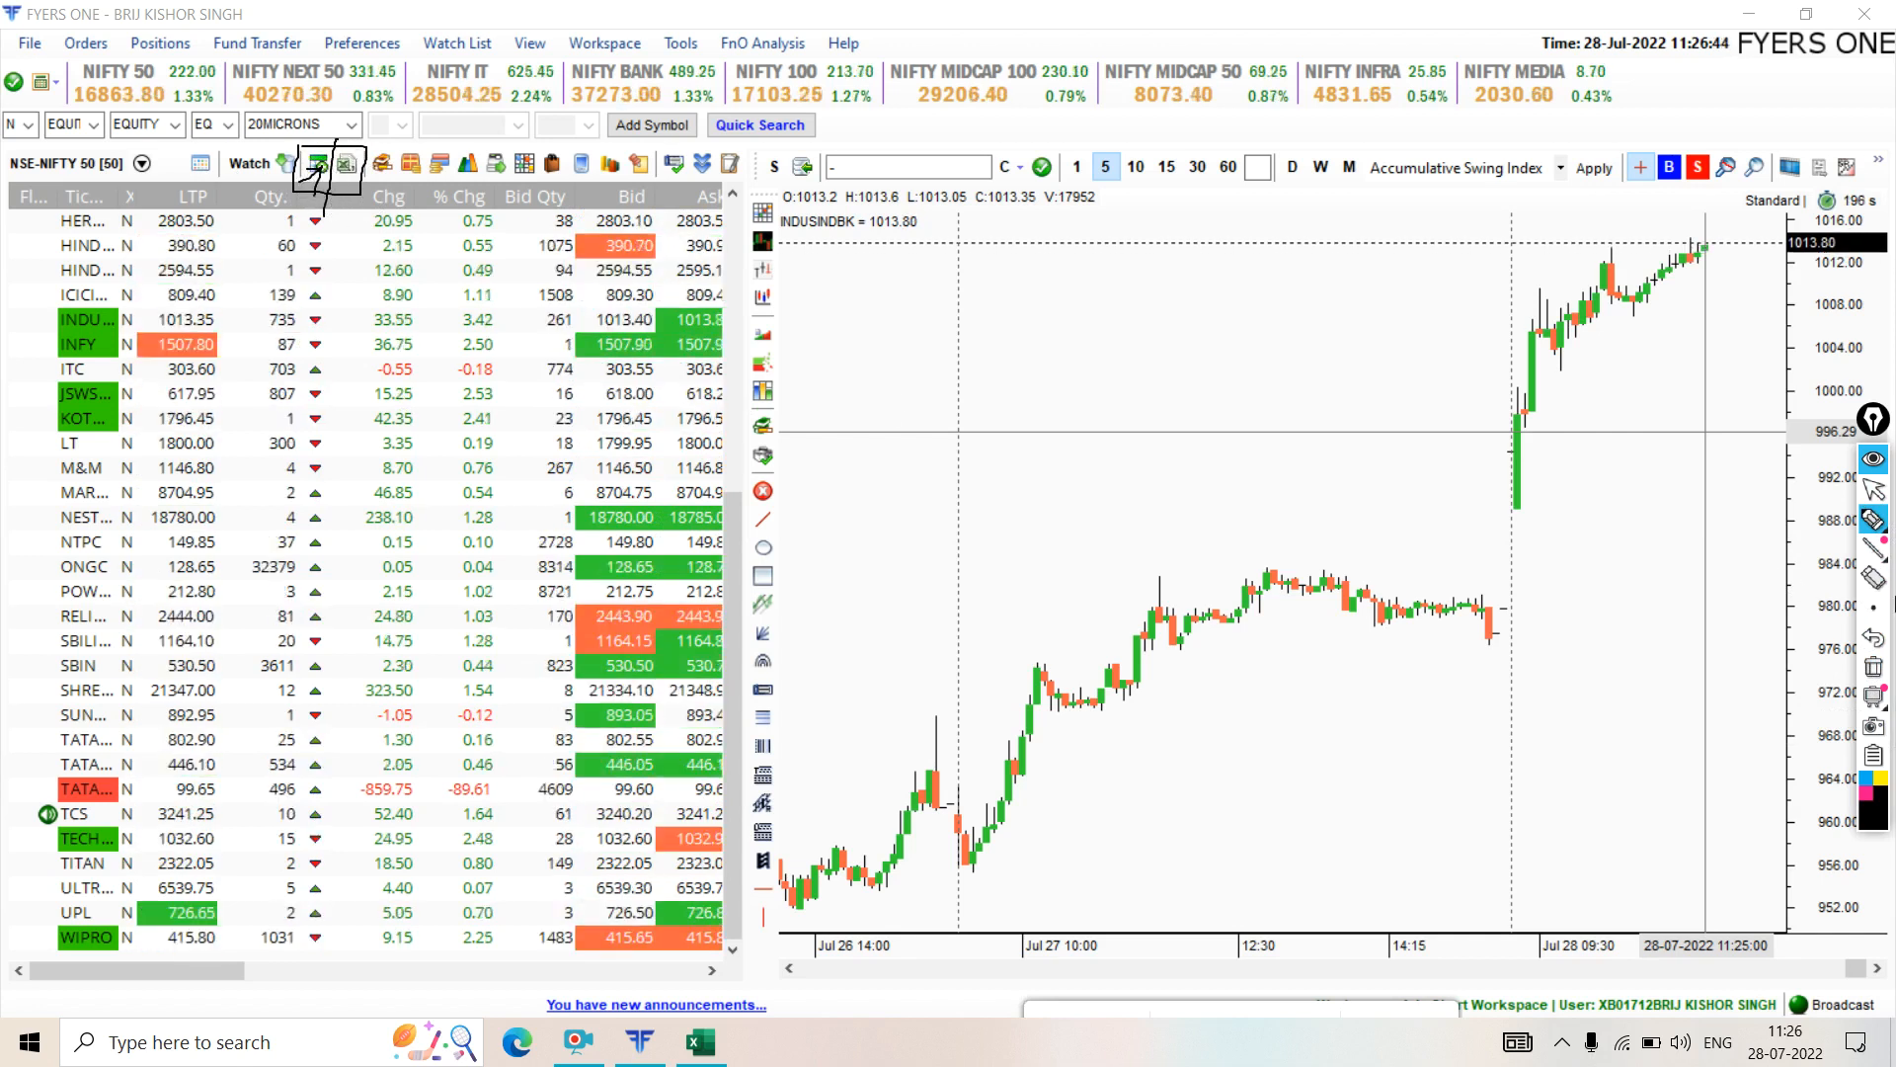
mouse_move(1879, 598)
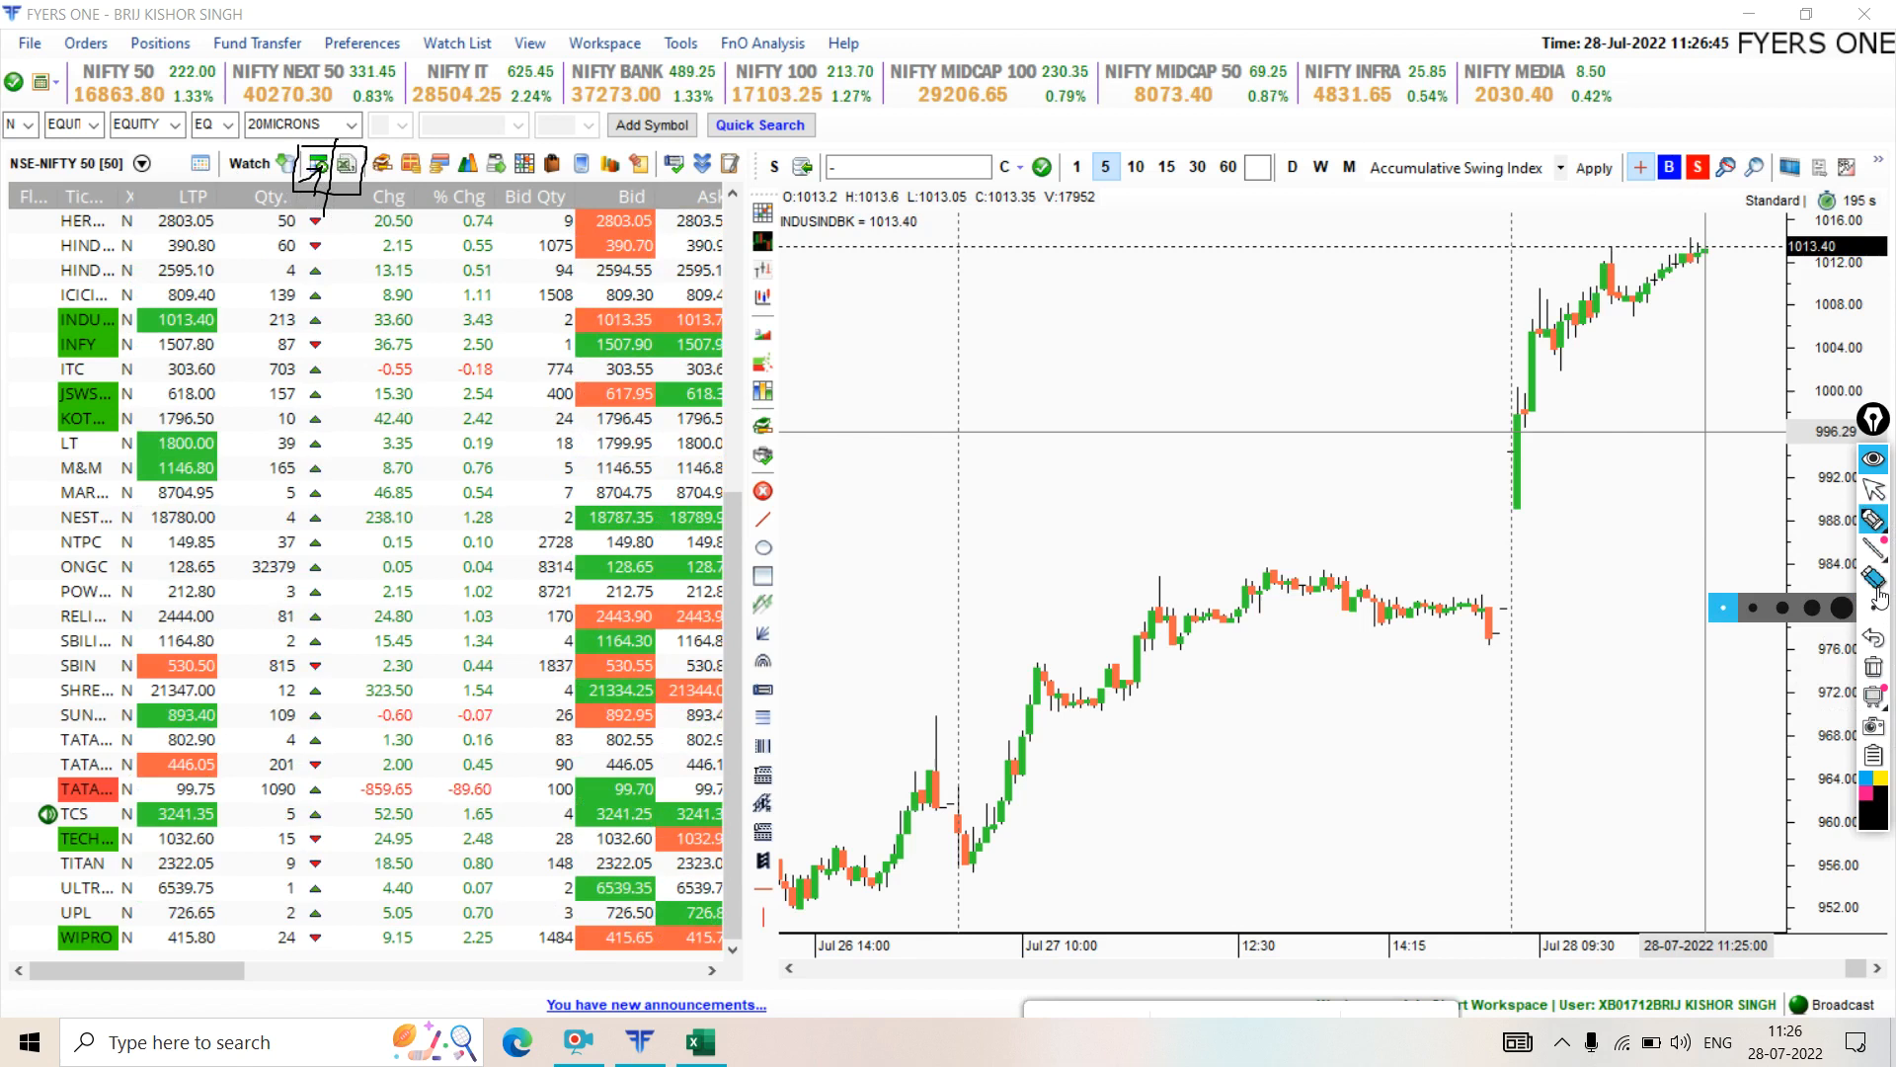
left_click(1875, 667)
left_click(1873, 488)
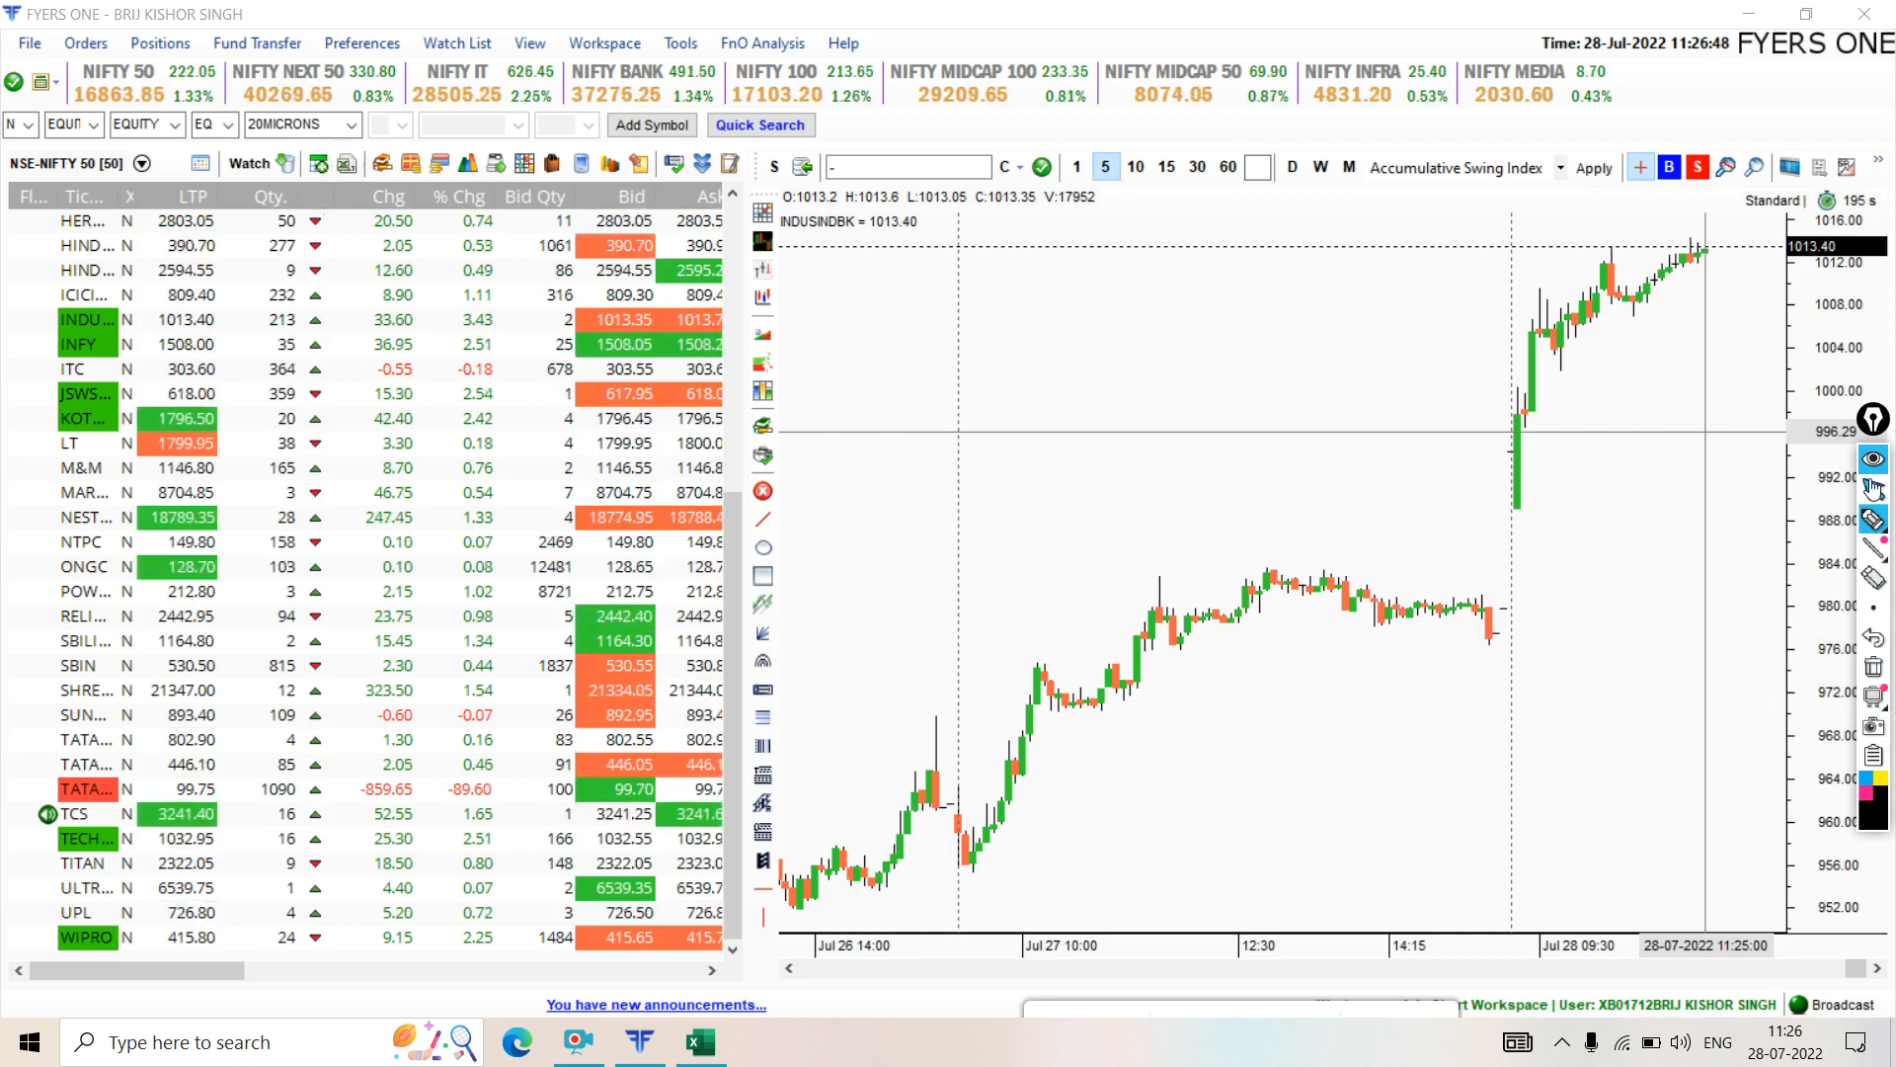
- Open Link To Excel for the NIFTY 50 watch list and deselect all columns, keeping every symbol selected
left_click(322, 166)
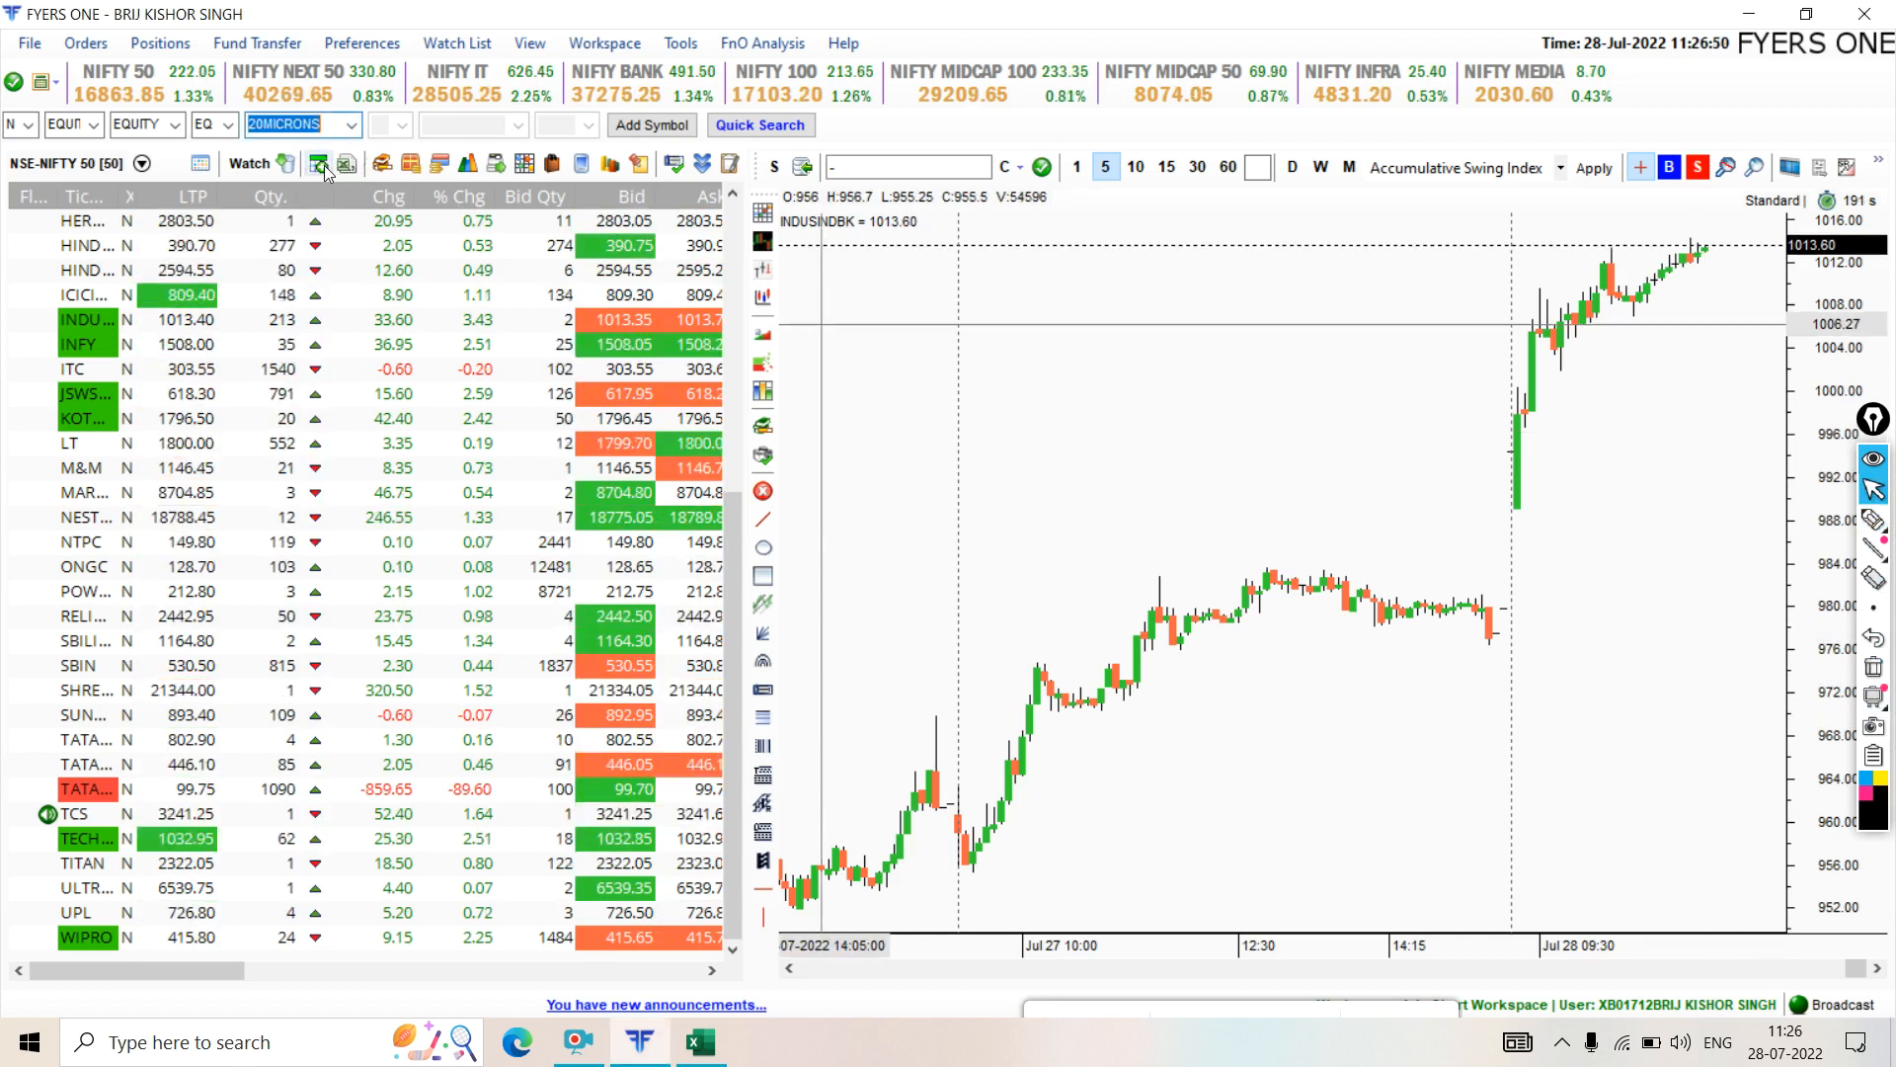
left_click(320, 165)
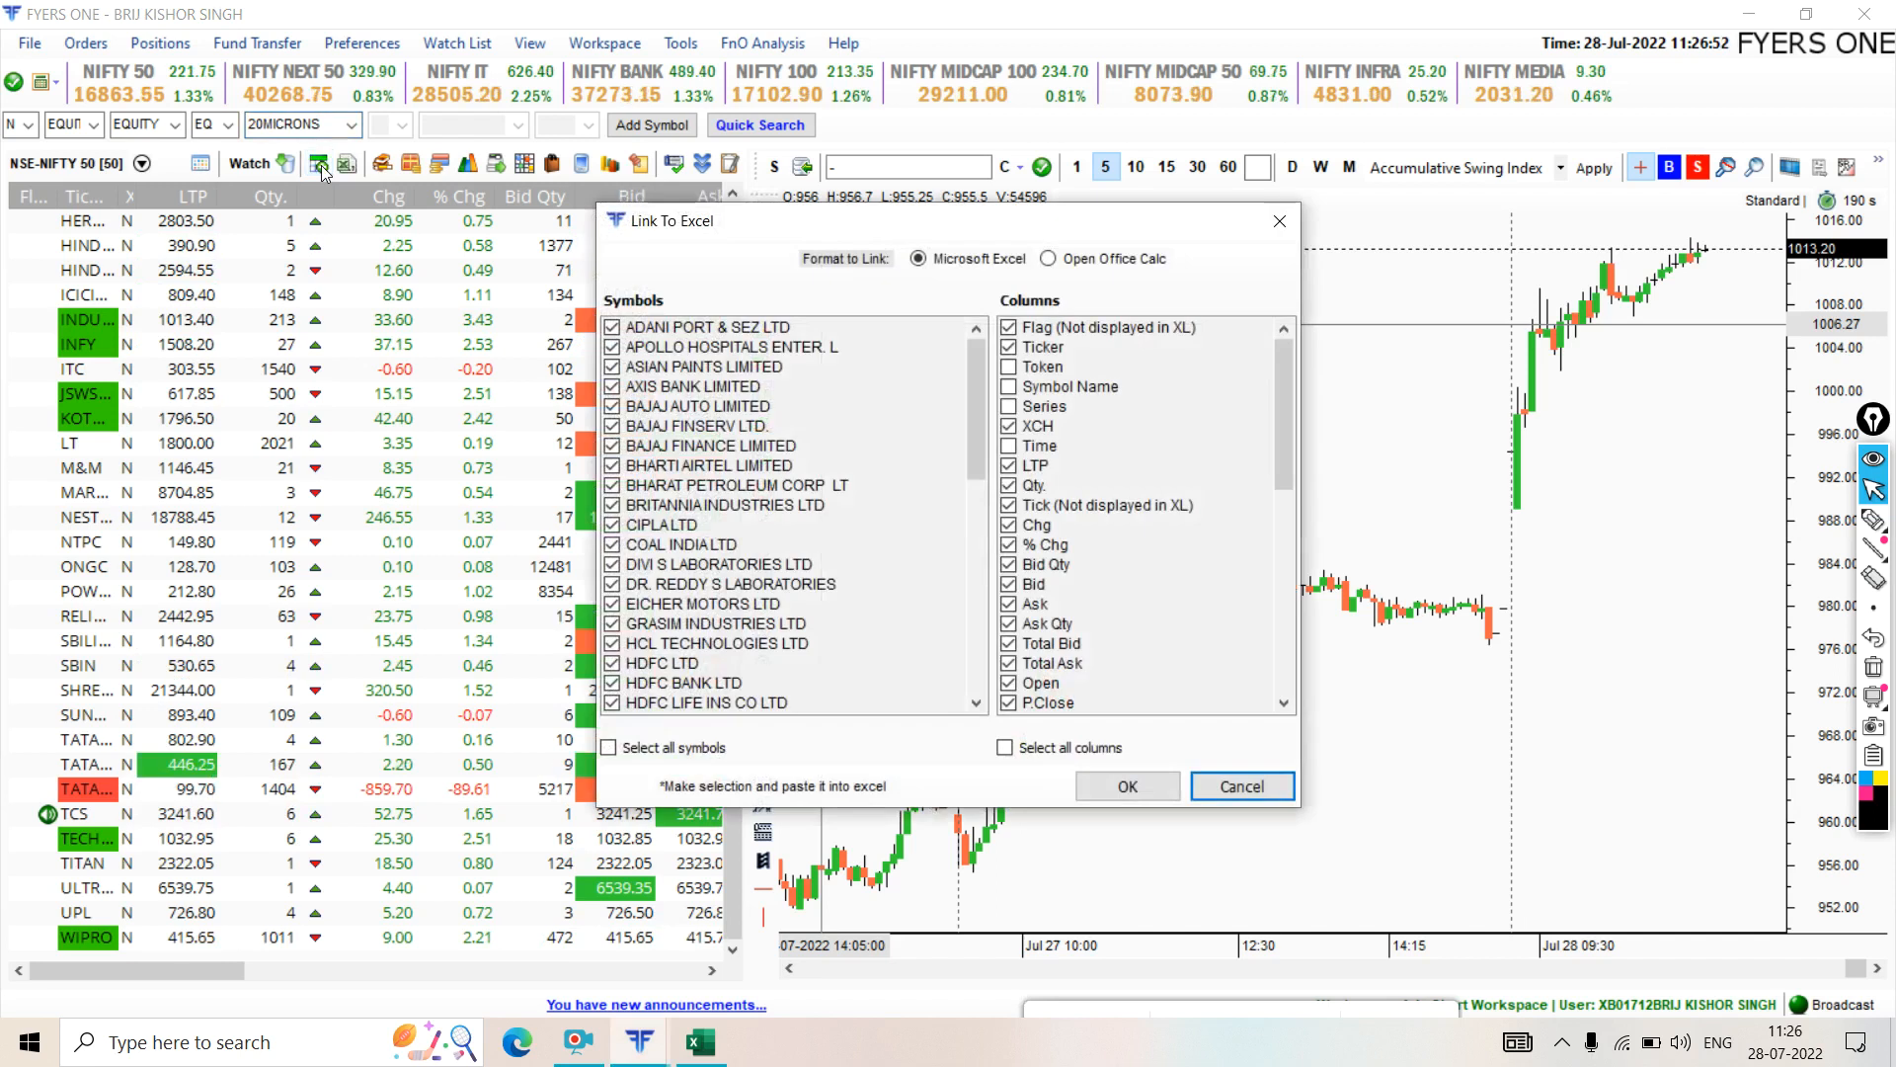
scroll(819, 560, "down", 10)
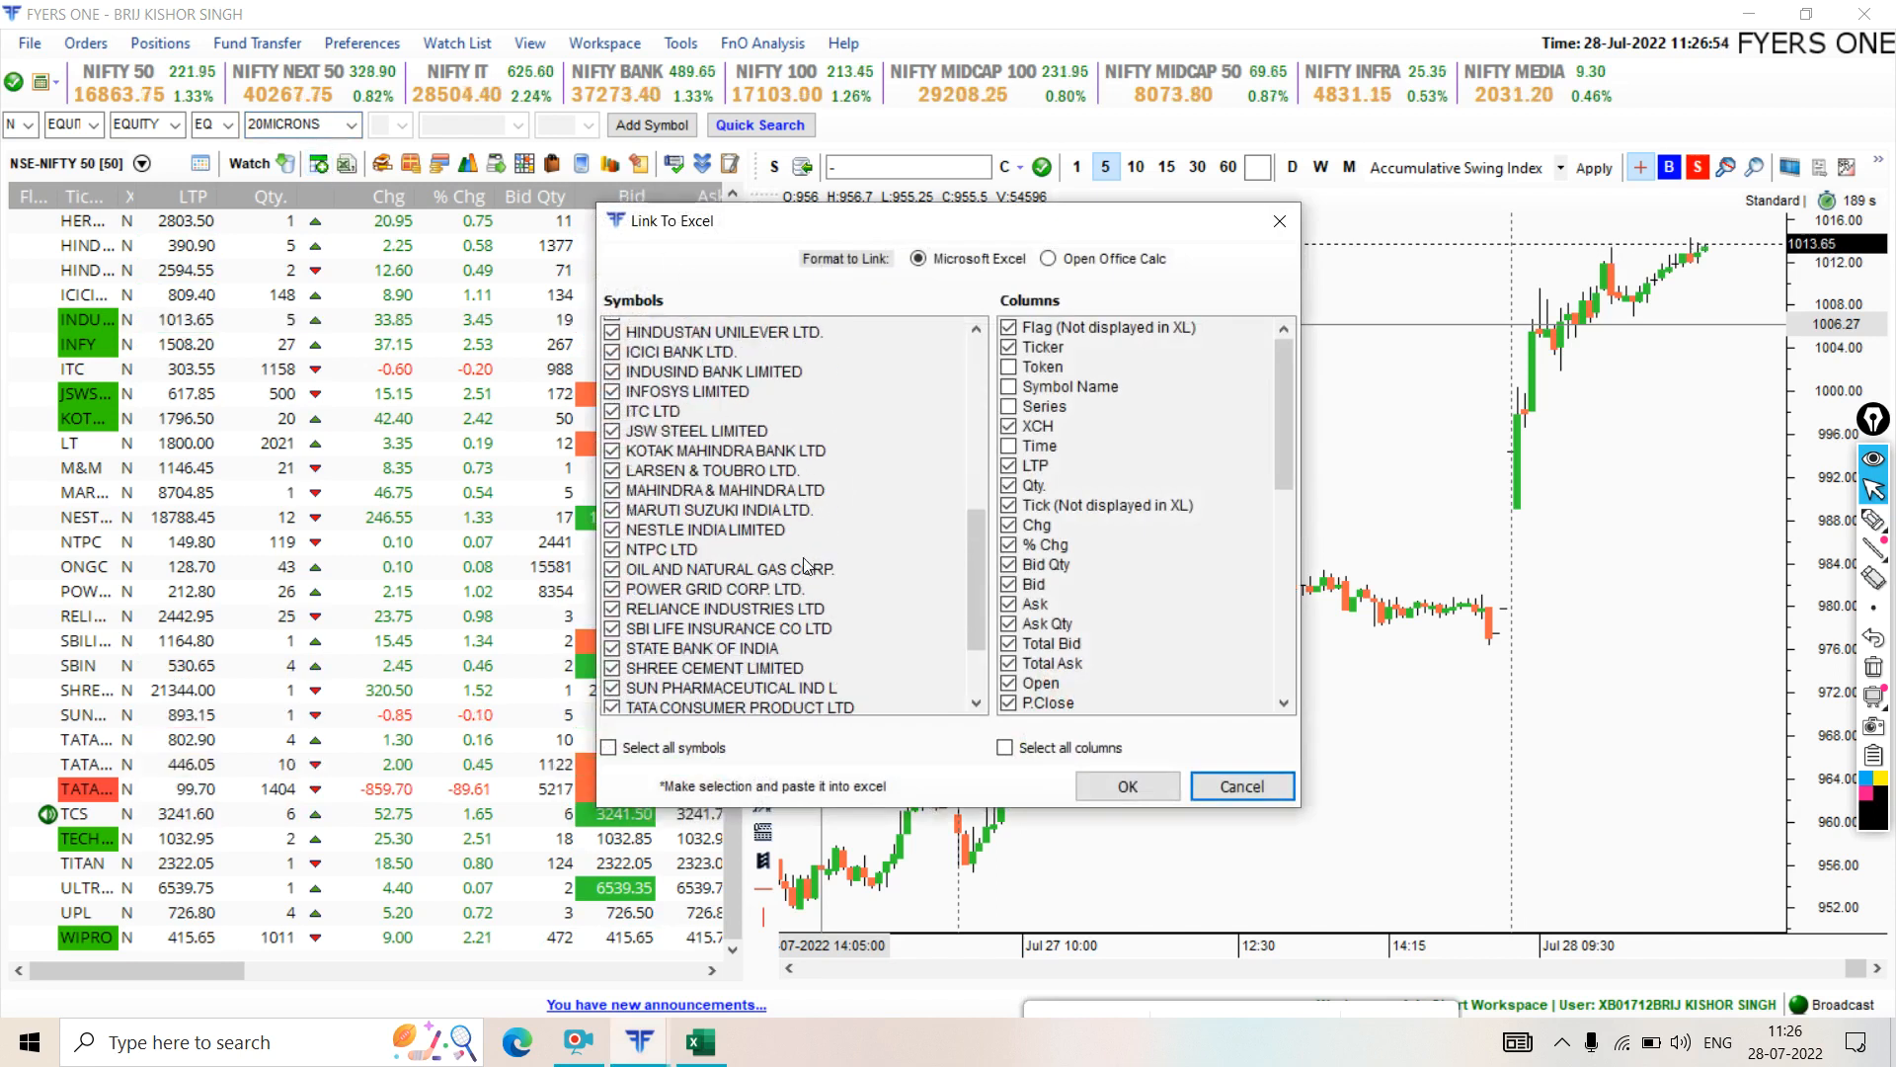
scroll(806, 567, "up", 10)
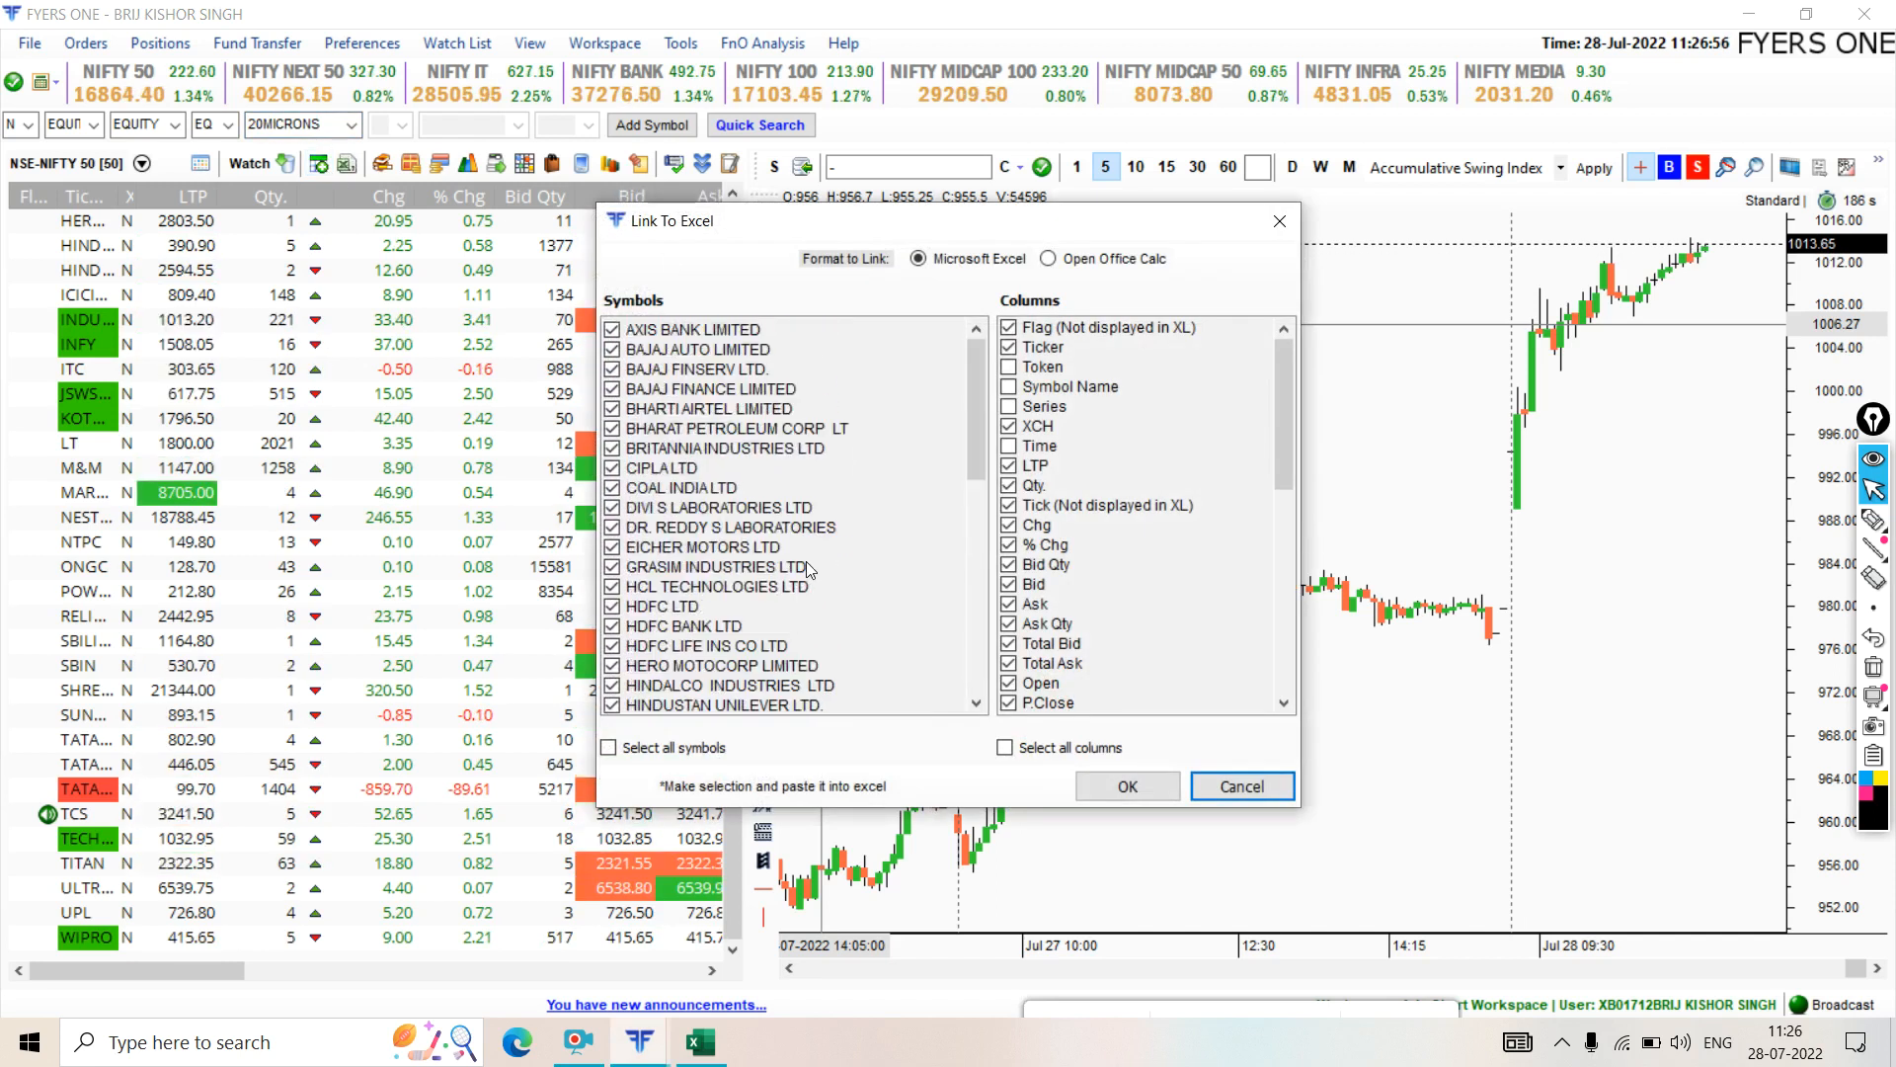
left_click(1005, 748)
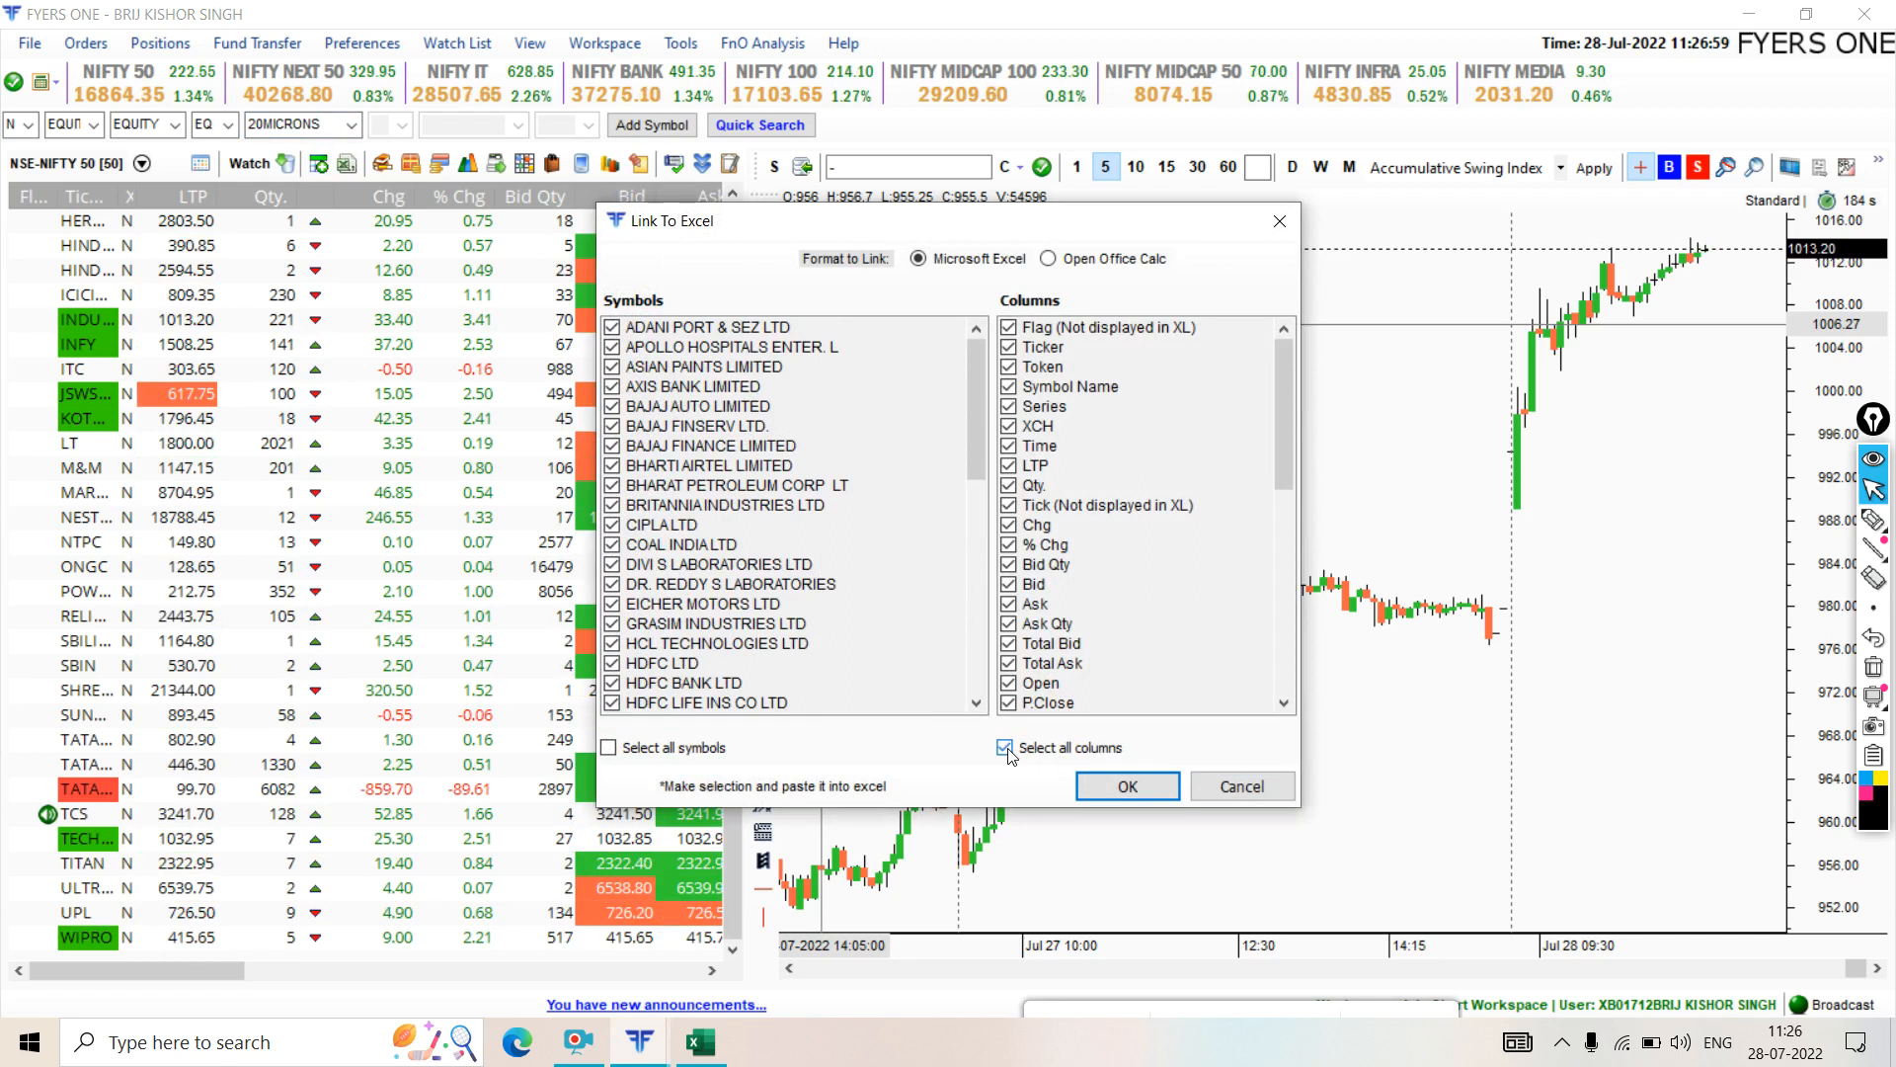
left_click(1005, 748)
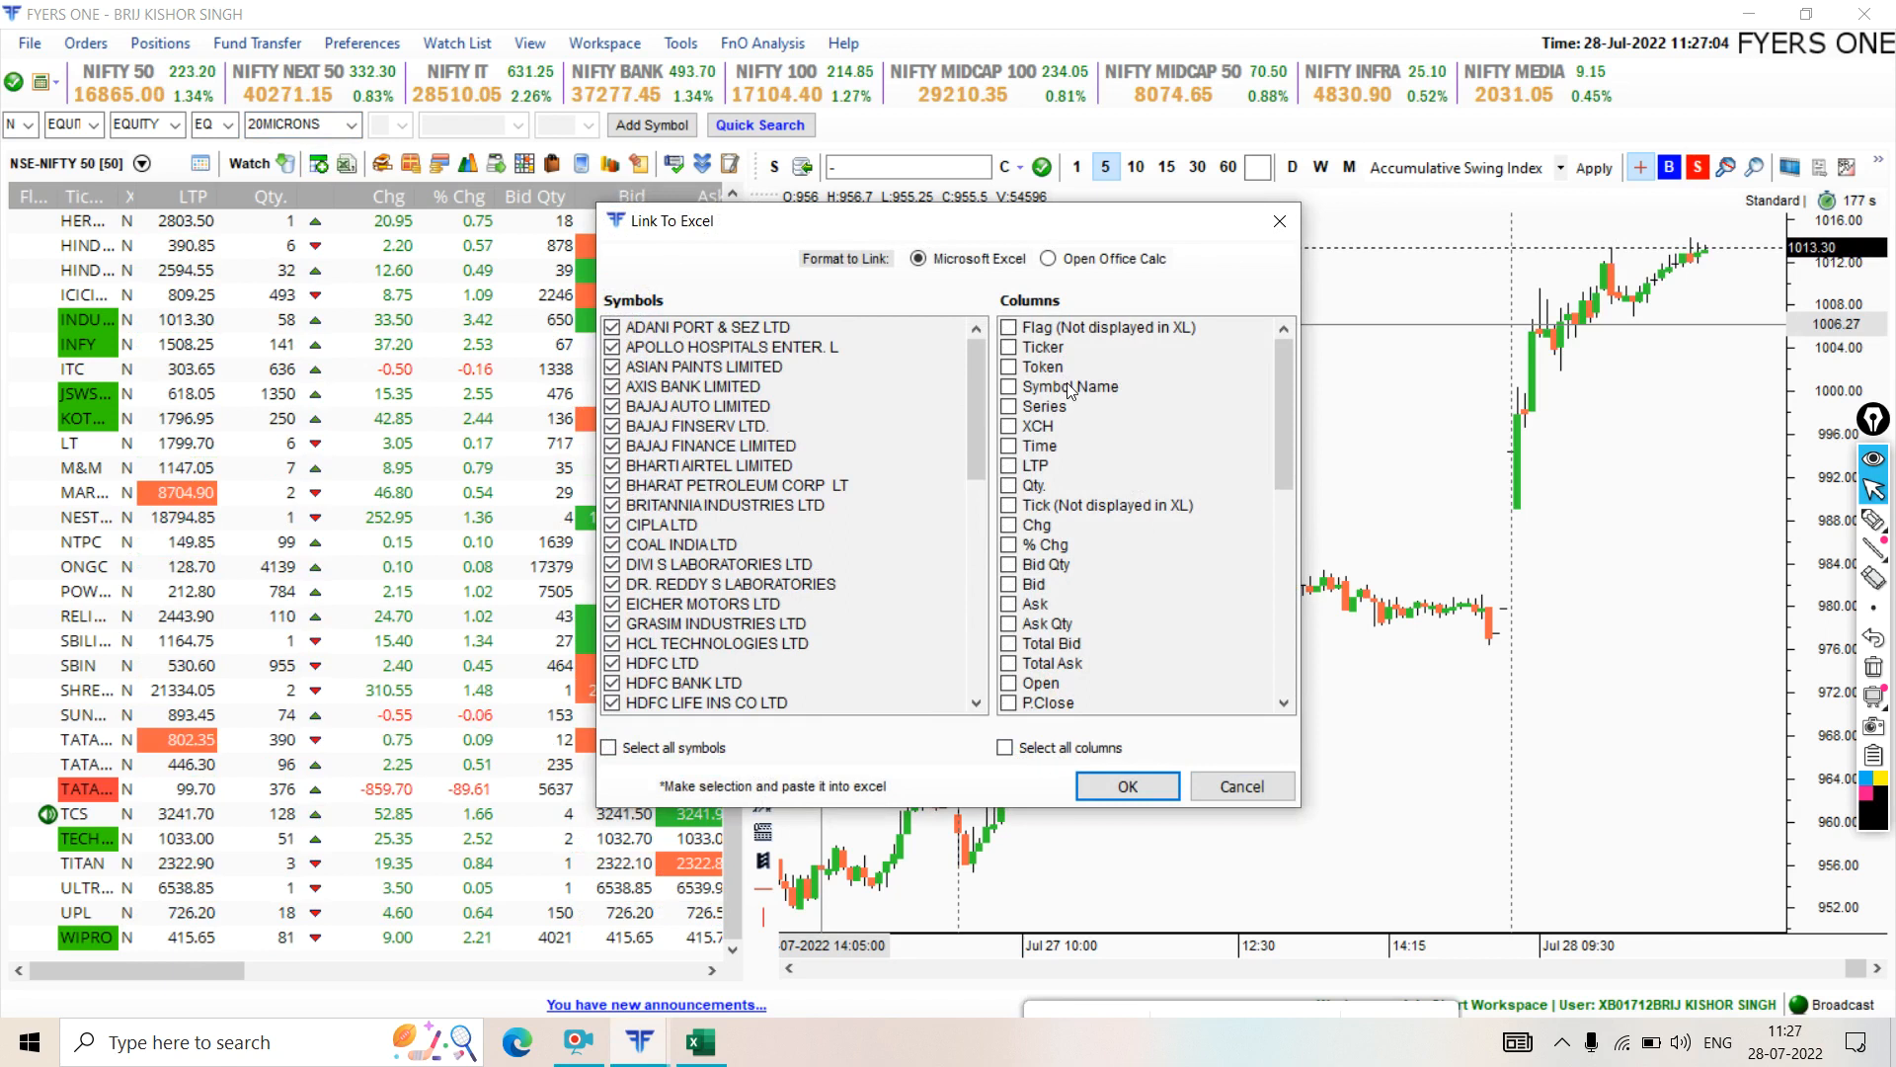
- Include the Symbol Name, LTP, Open, Low, High, T.Volume and P.Close columns in the Excel link
left_click(1016, 391)
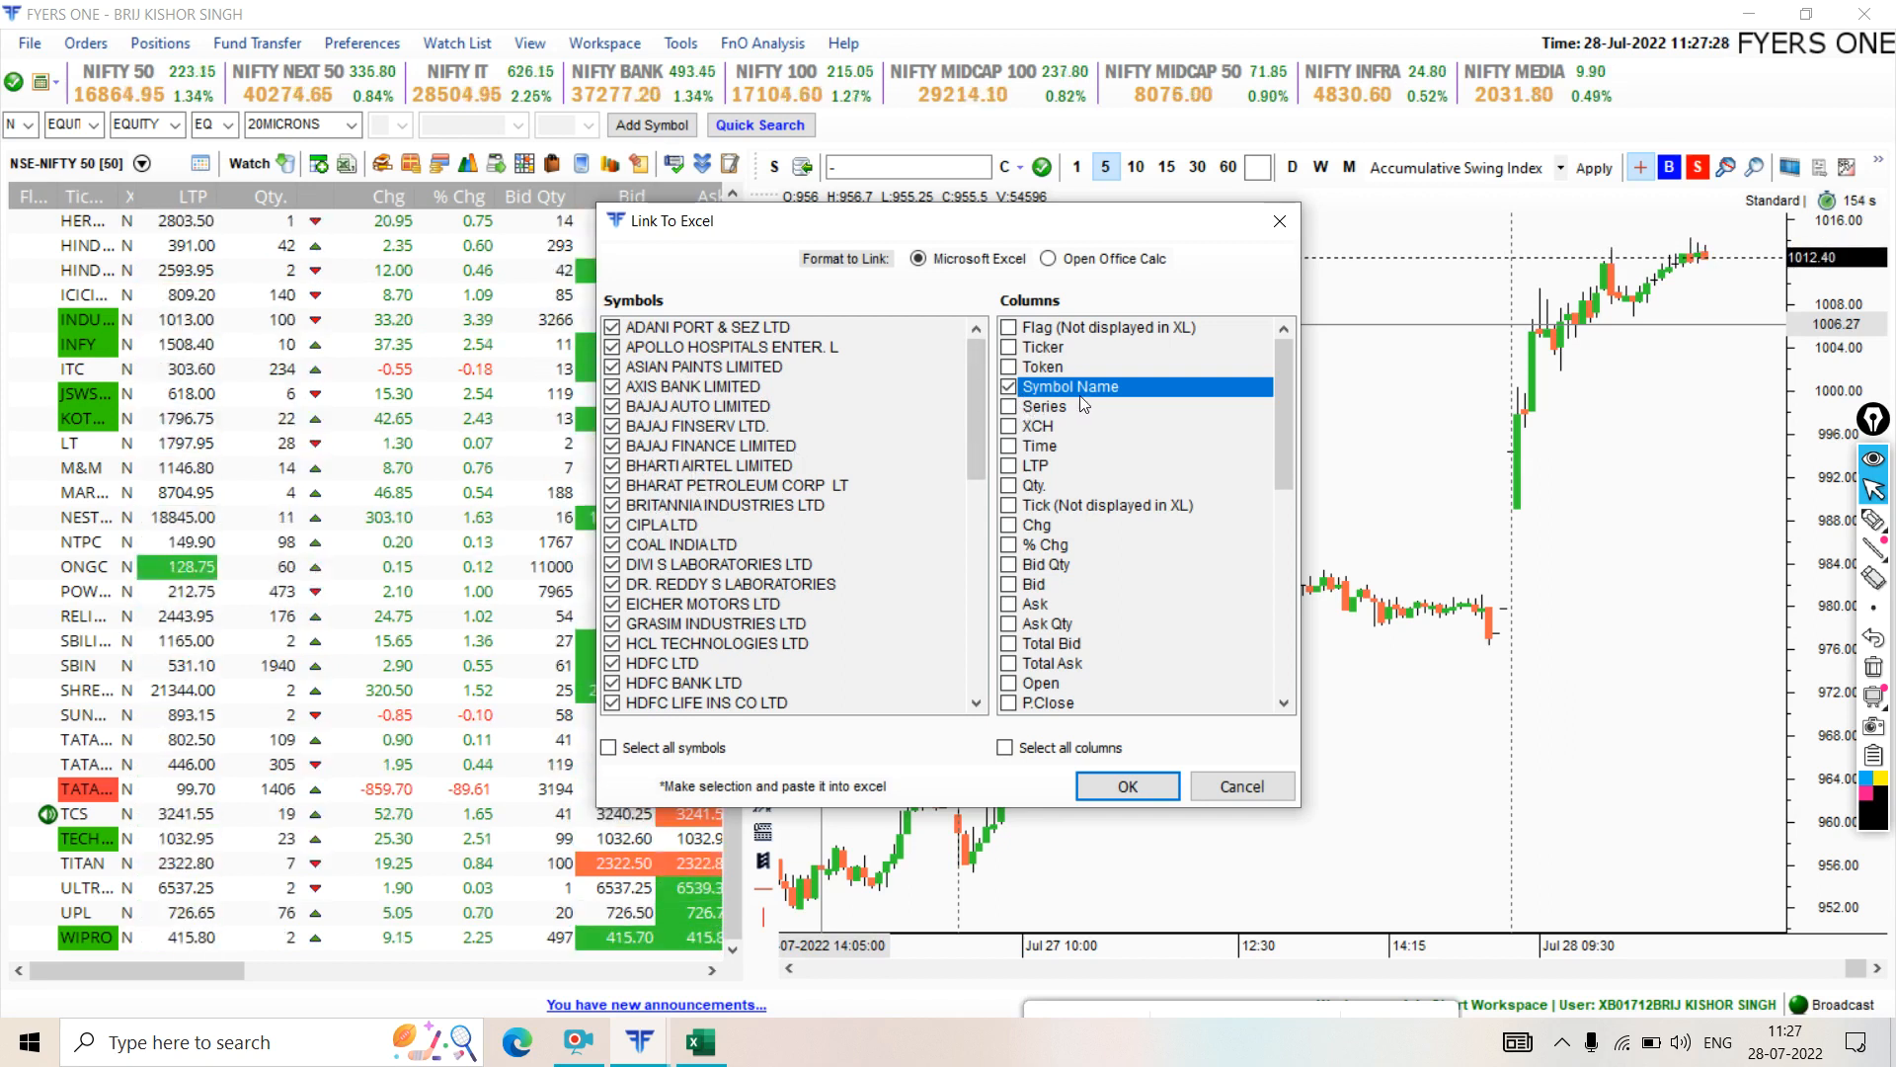
left_click(1013, 470)
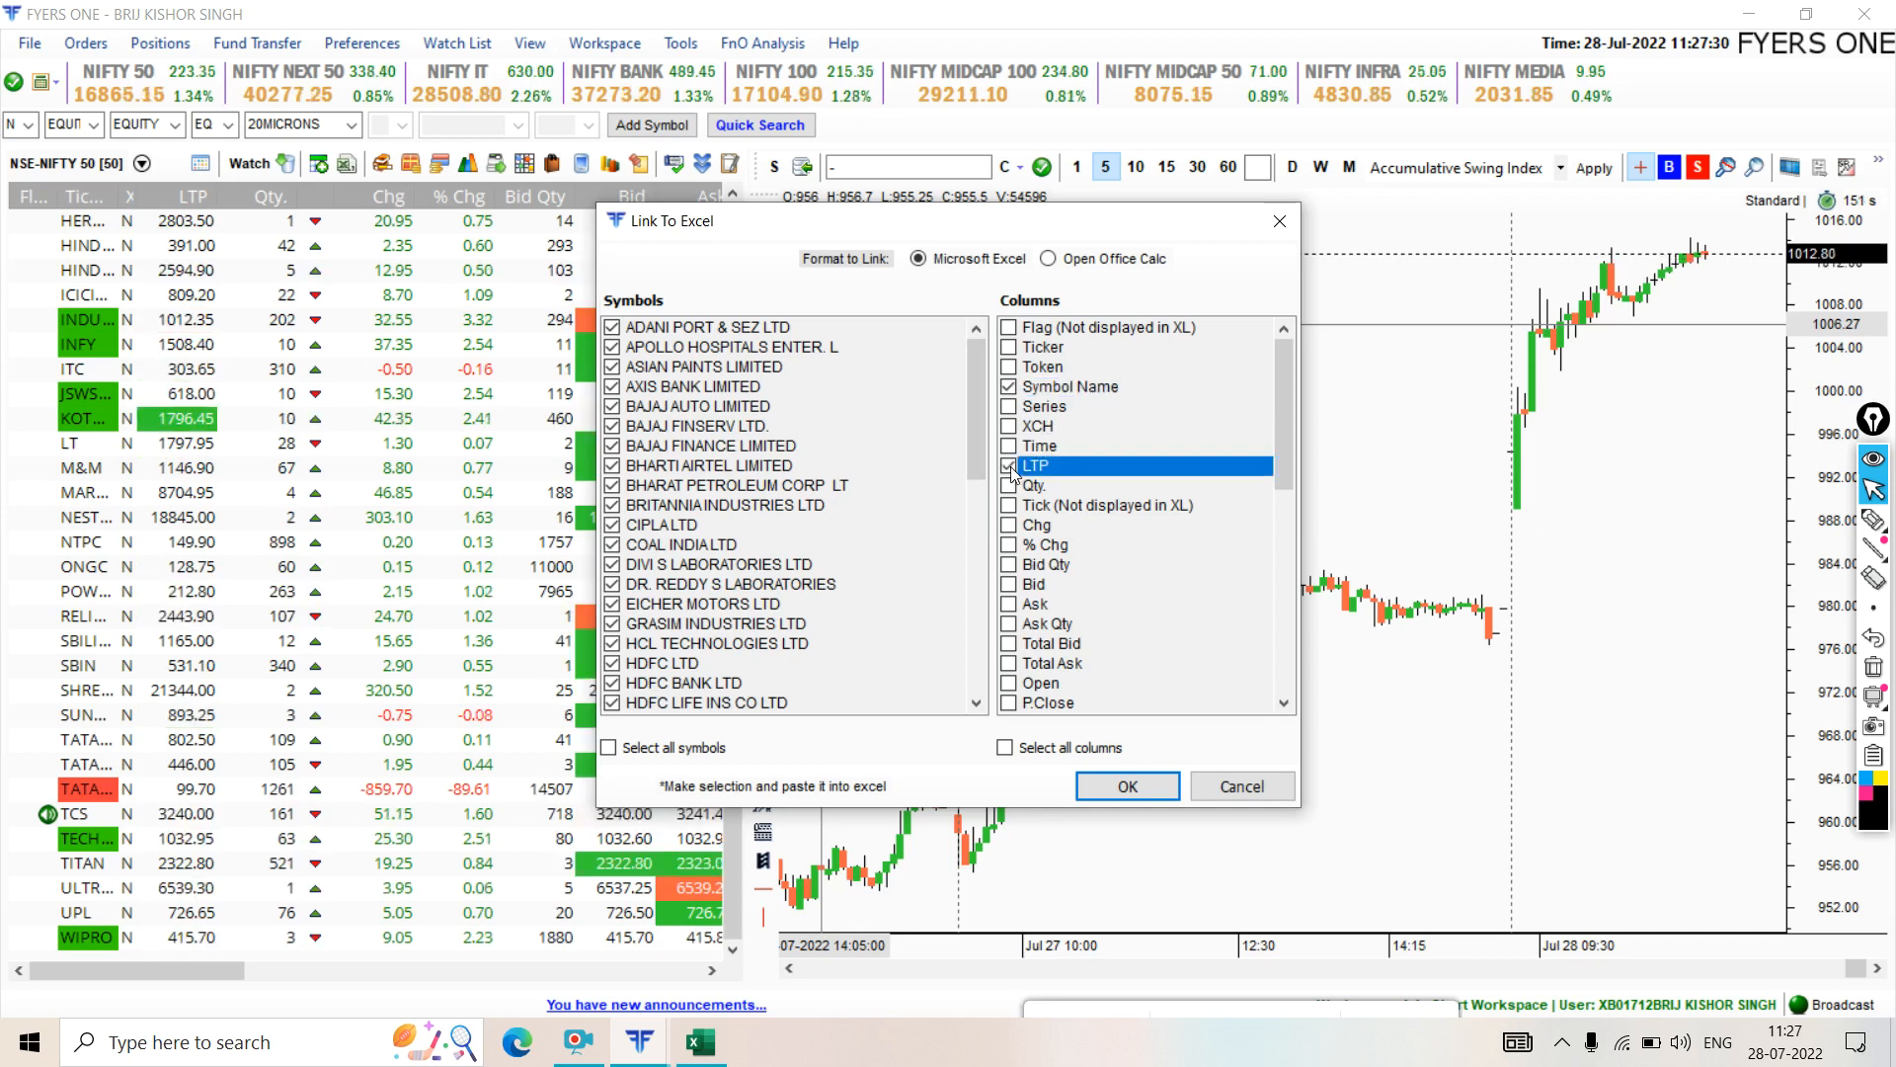
left_click(1009, 467)
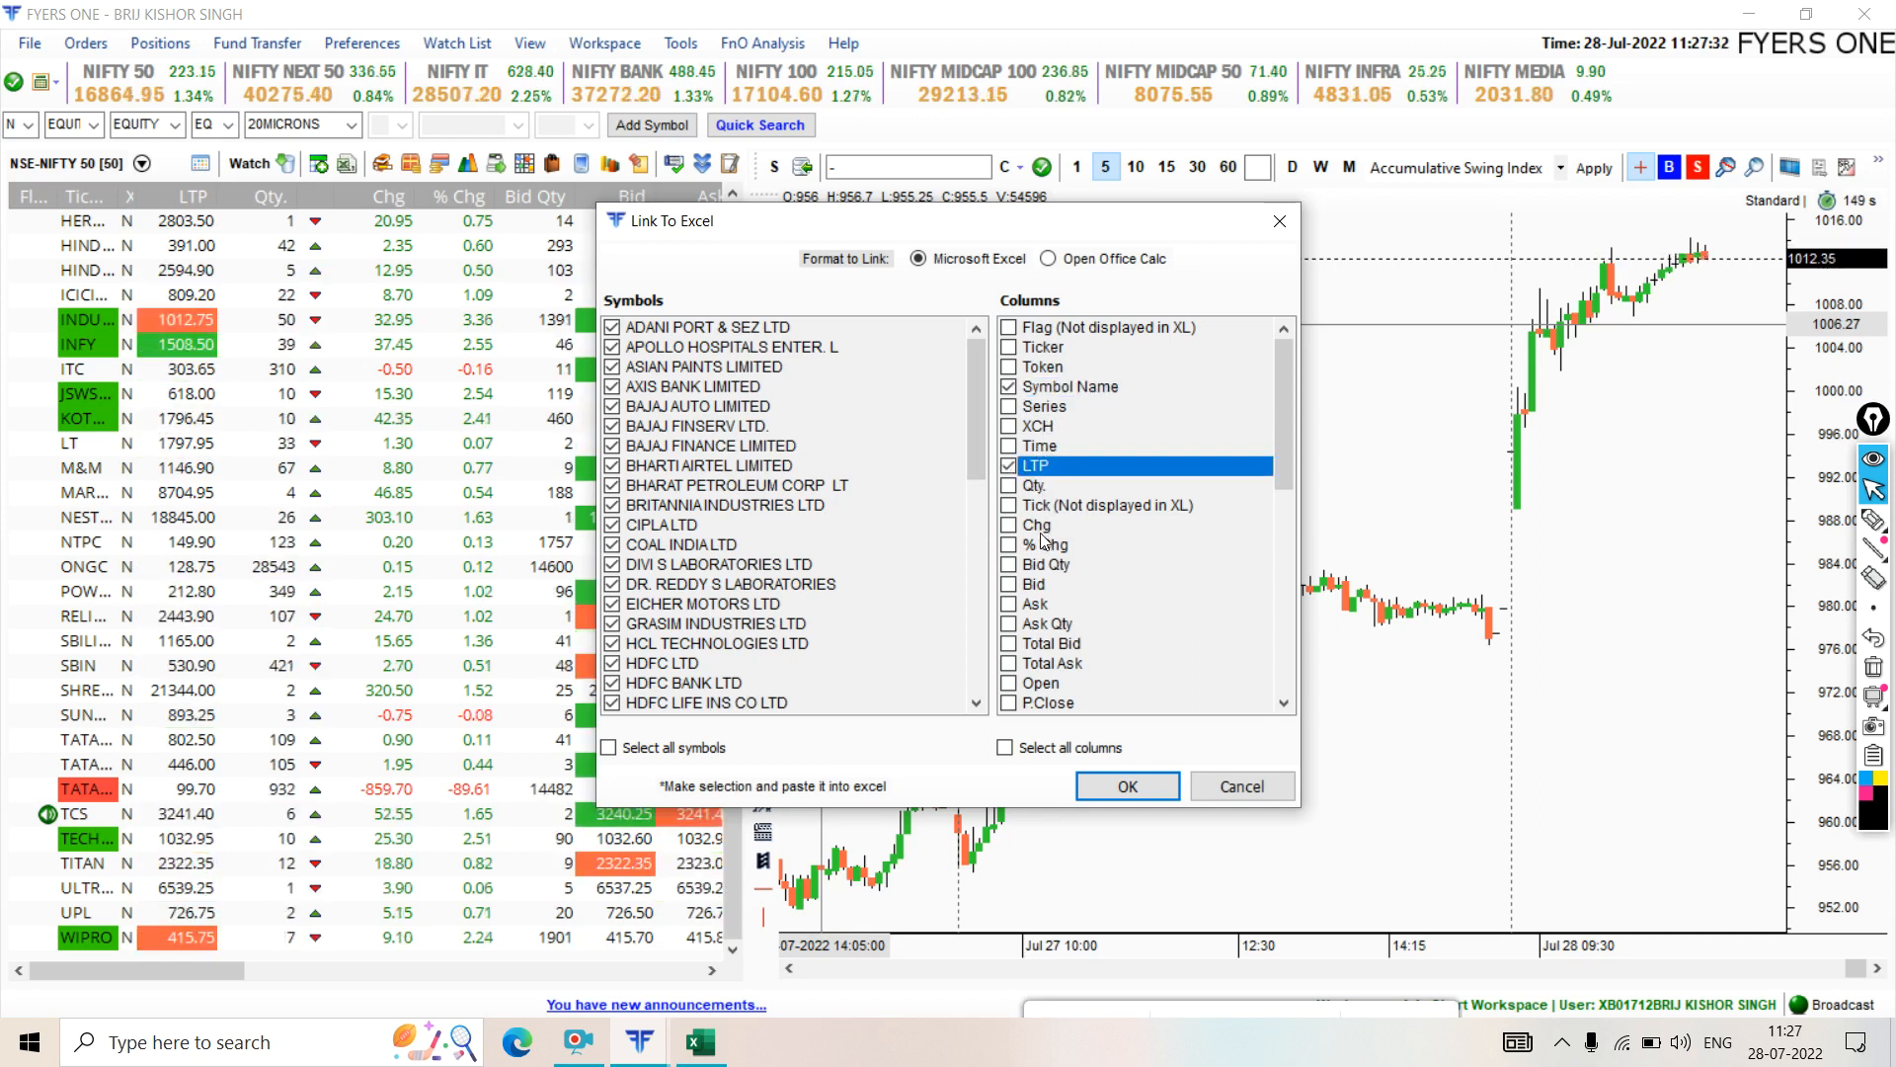
scroll(1043, 585, "down", 1)
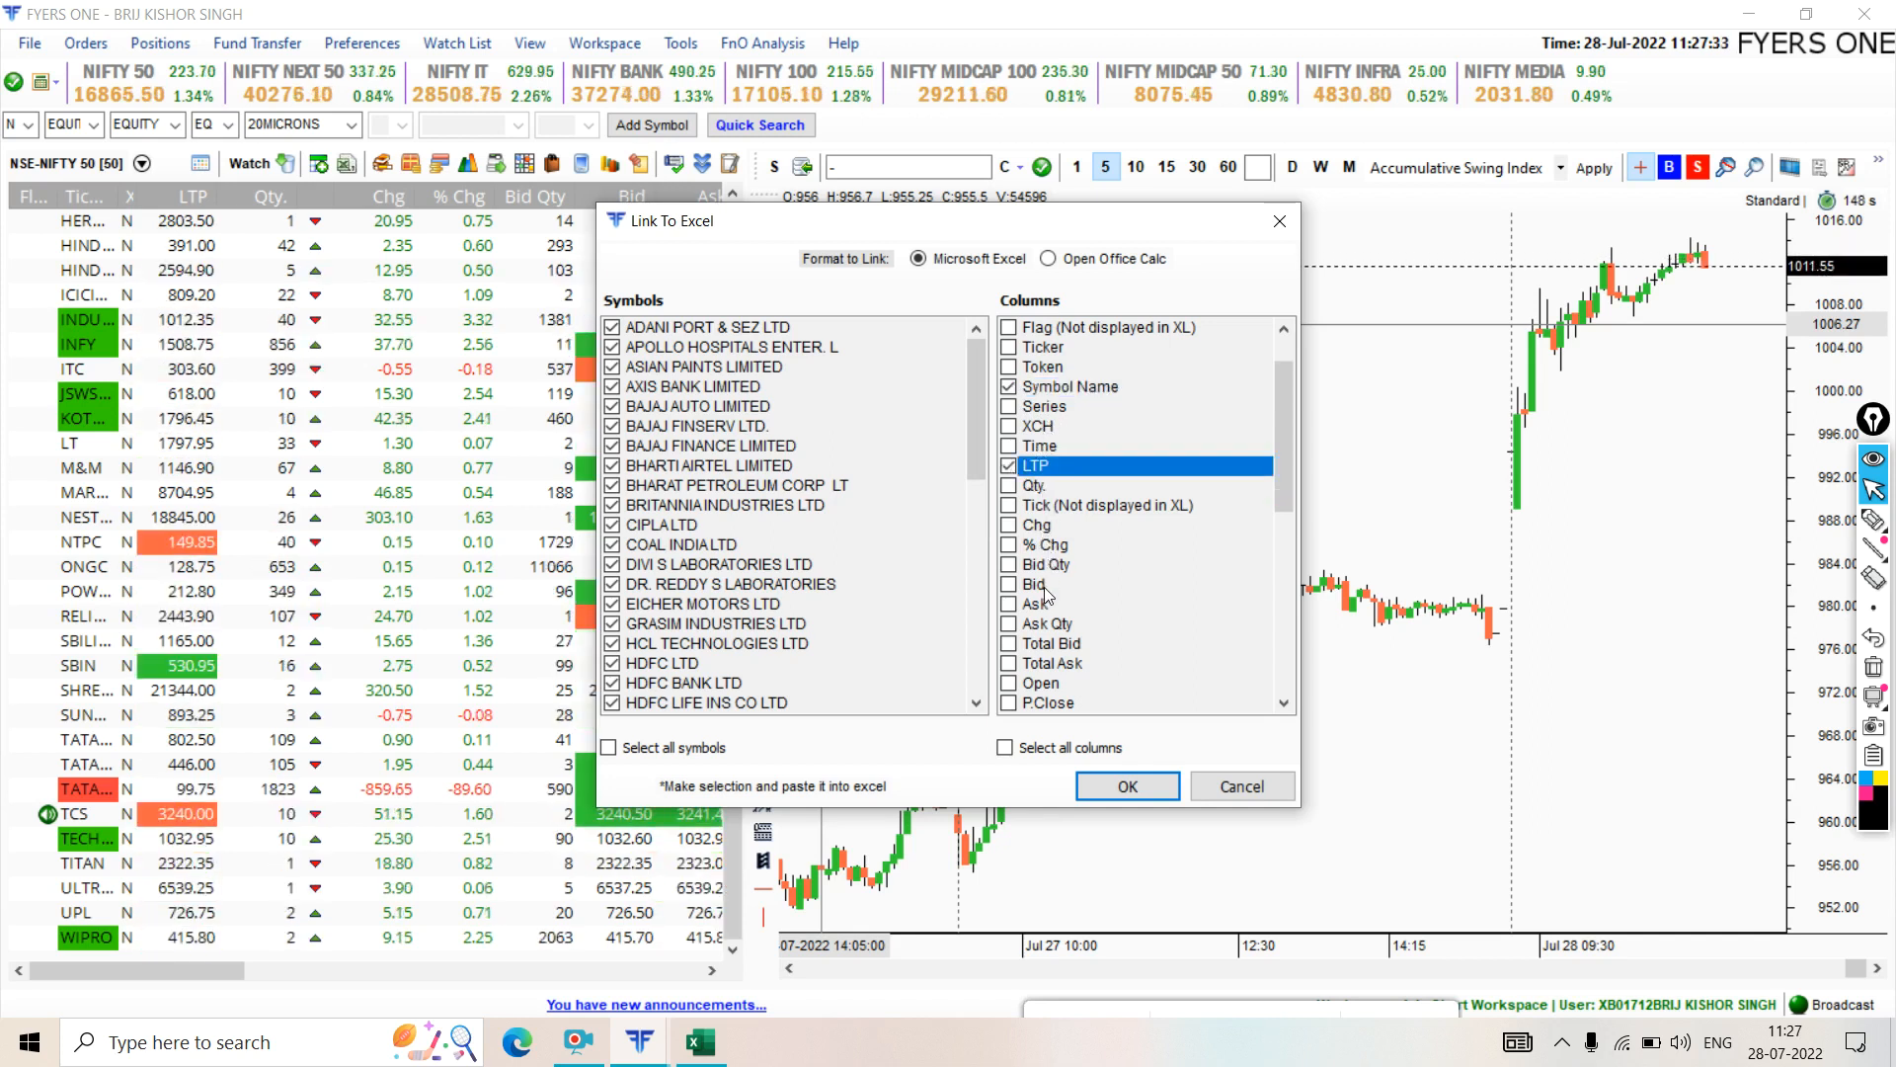
scroll(1044, 586, "down", 1)
left_click_drag(1292, 494, 1294, 543)
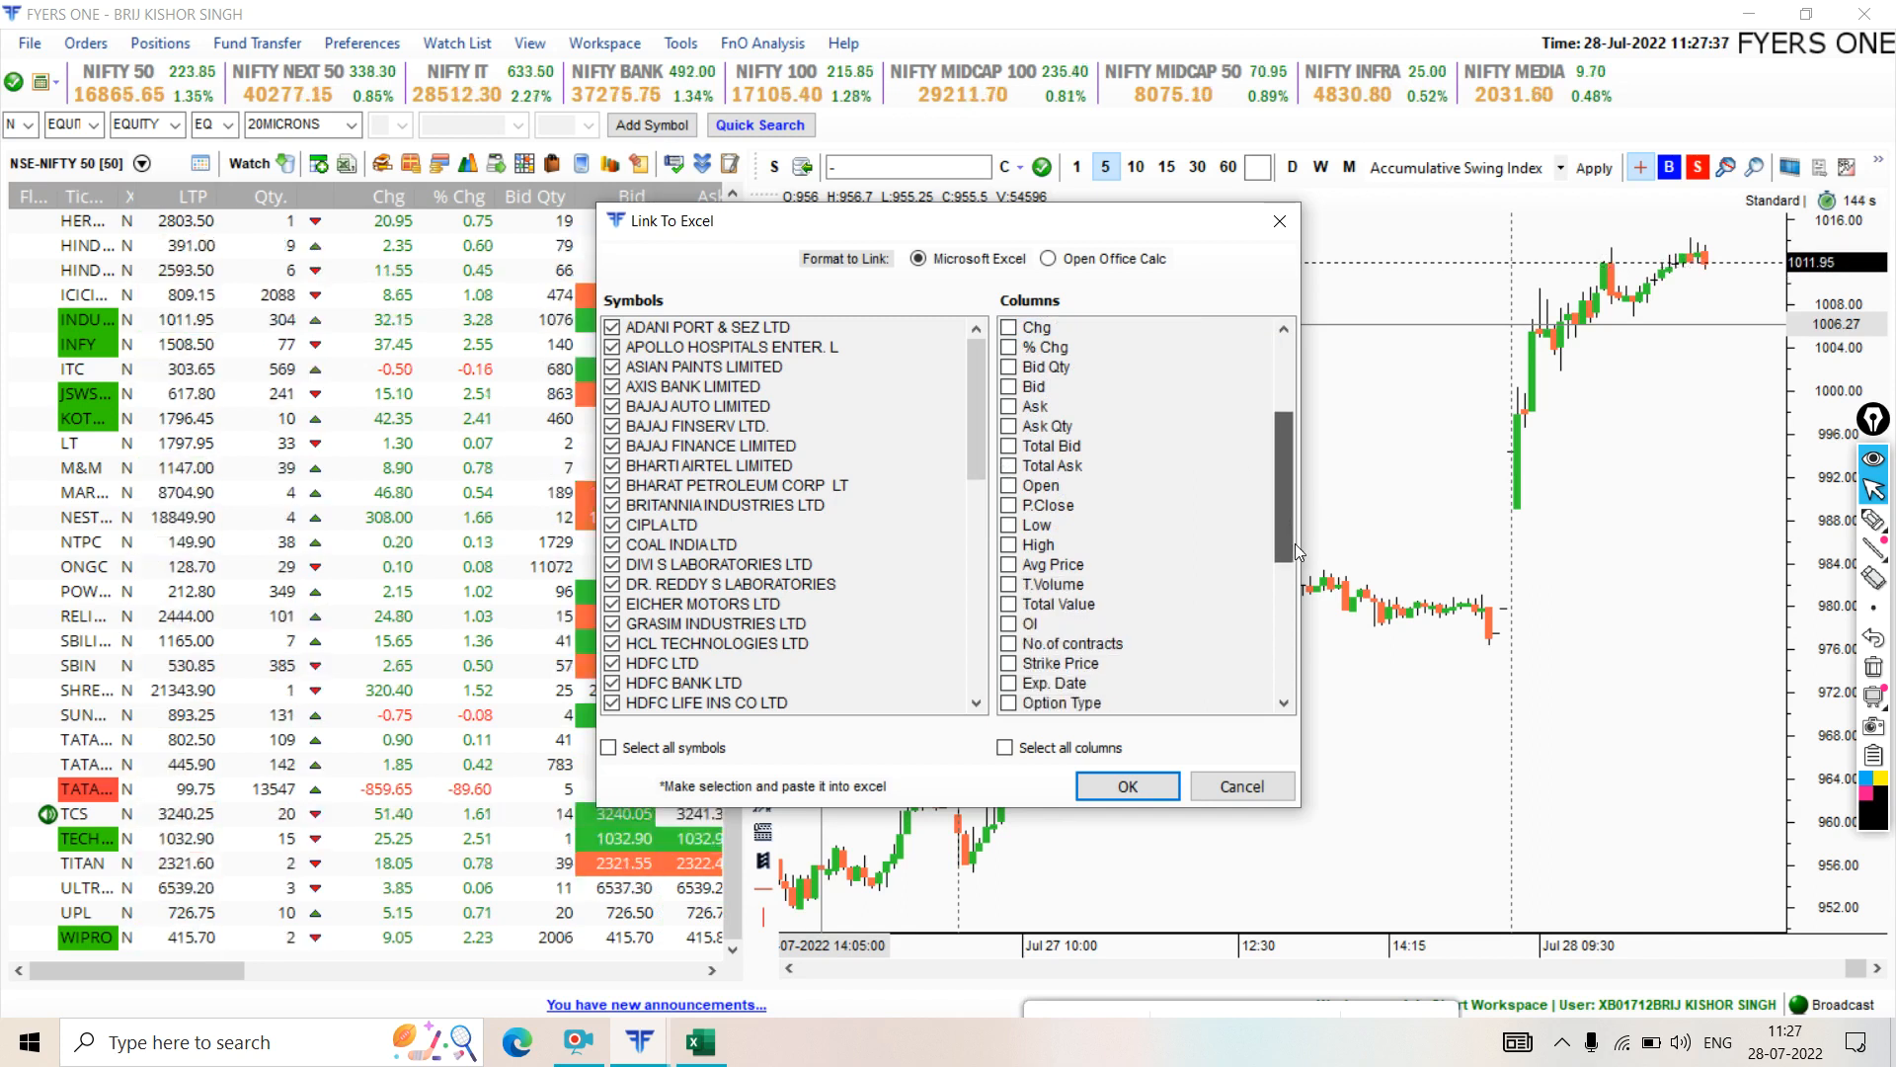
left_click(1023, 491)
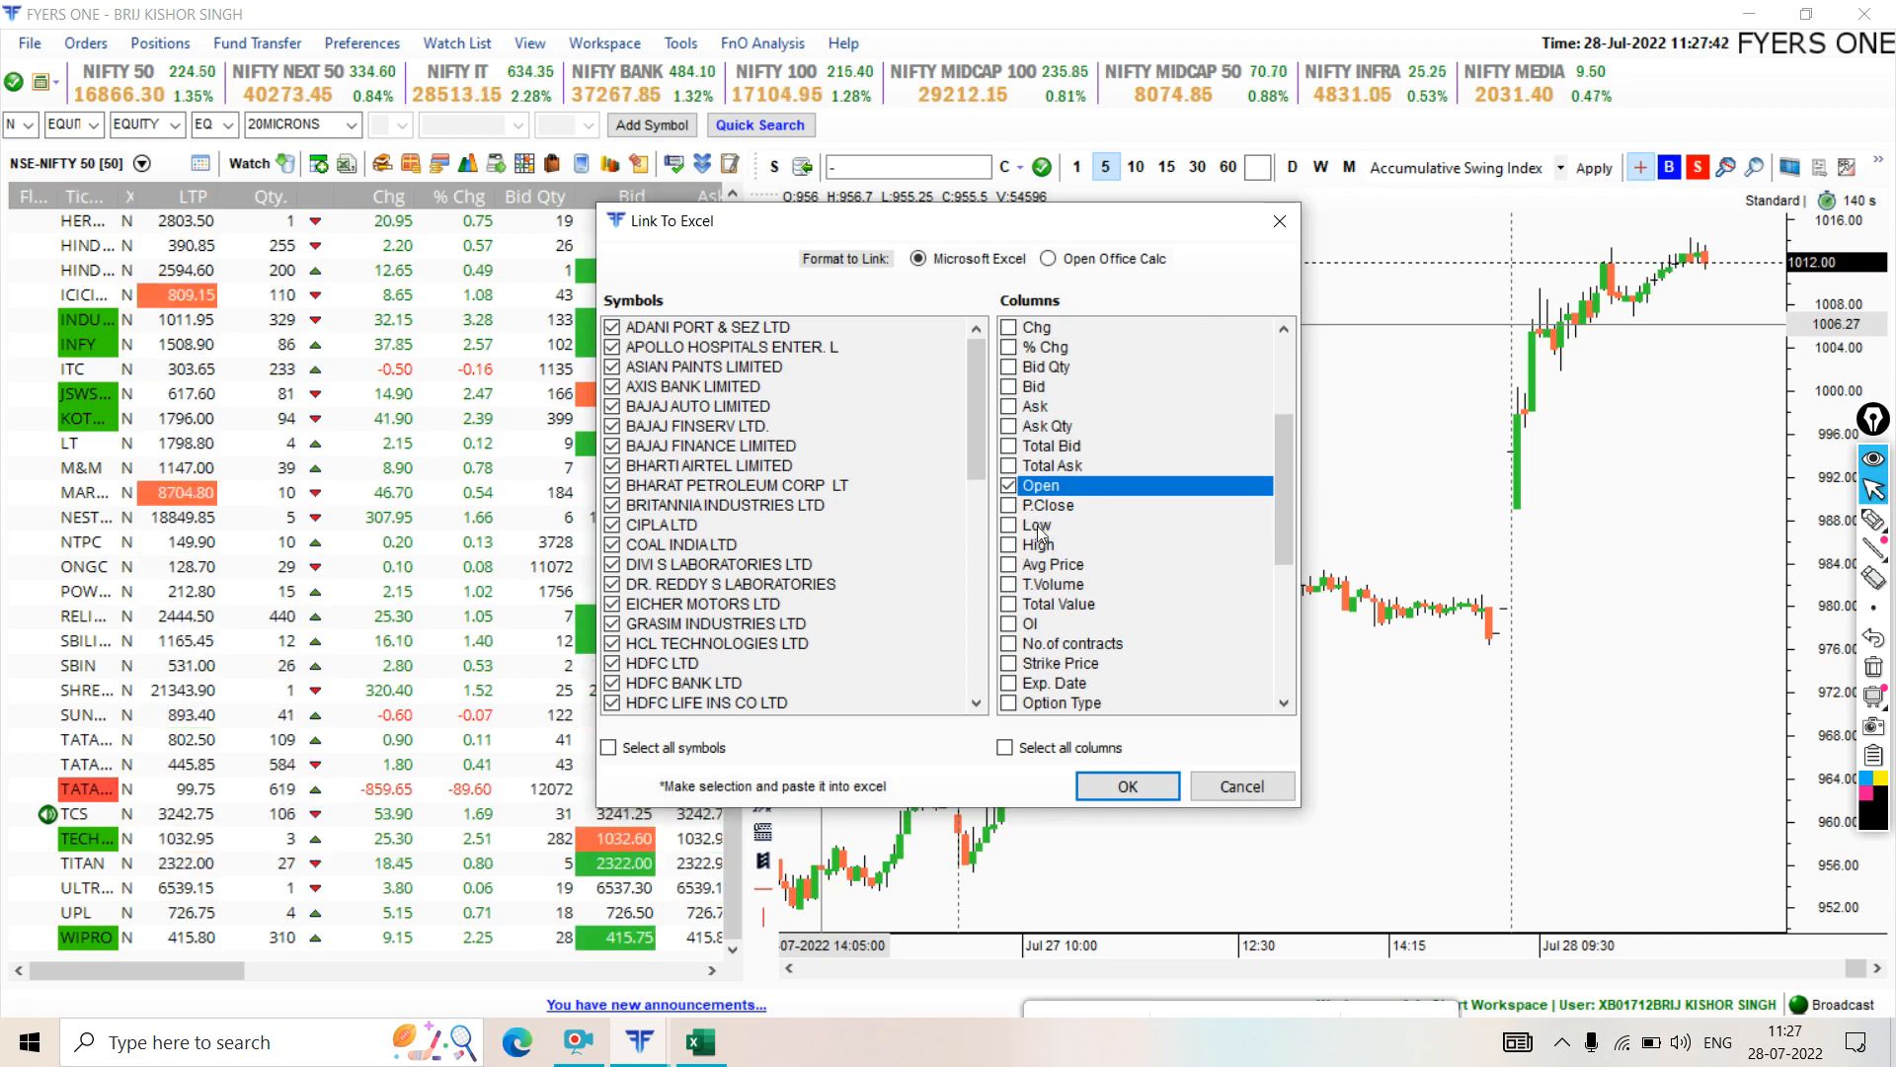
left_click(1023, 526)
left_click(1024, 545)
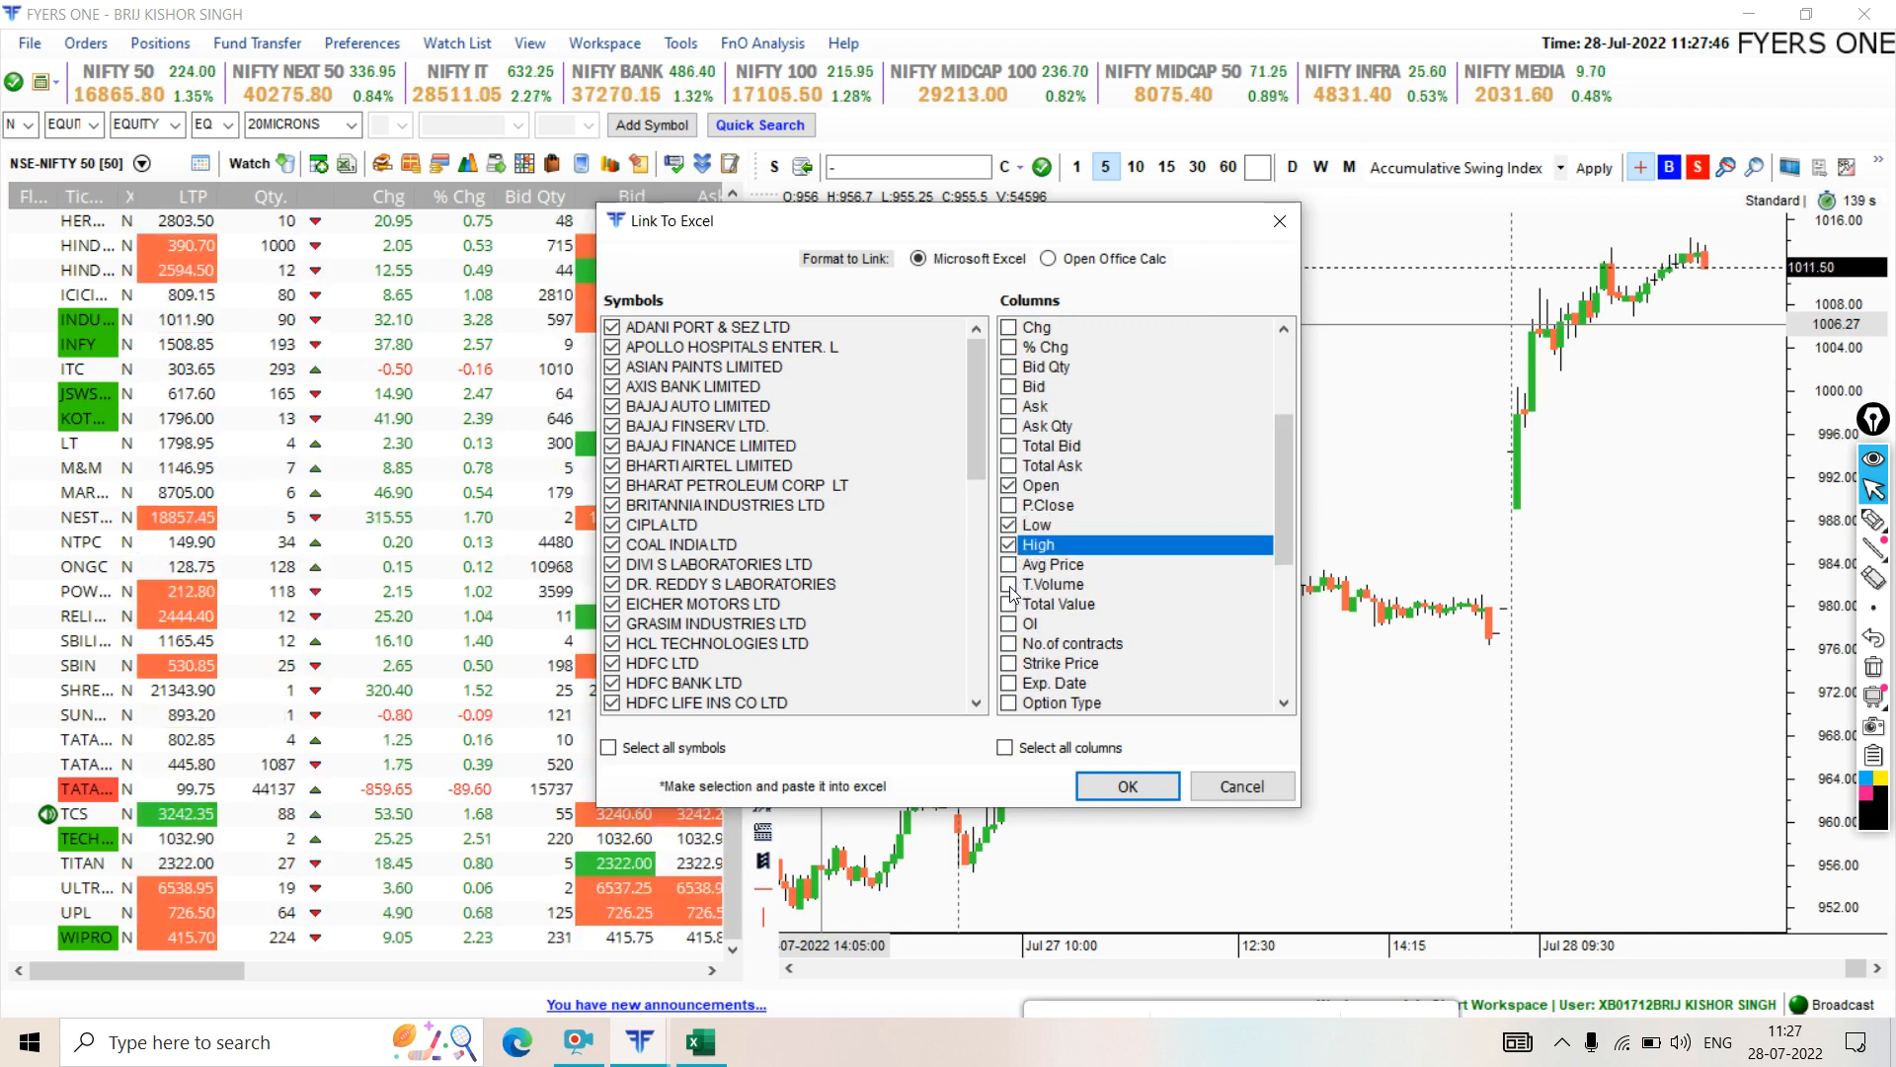
left_click(1009, 586)
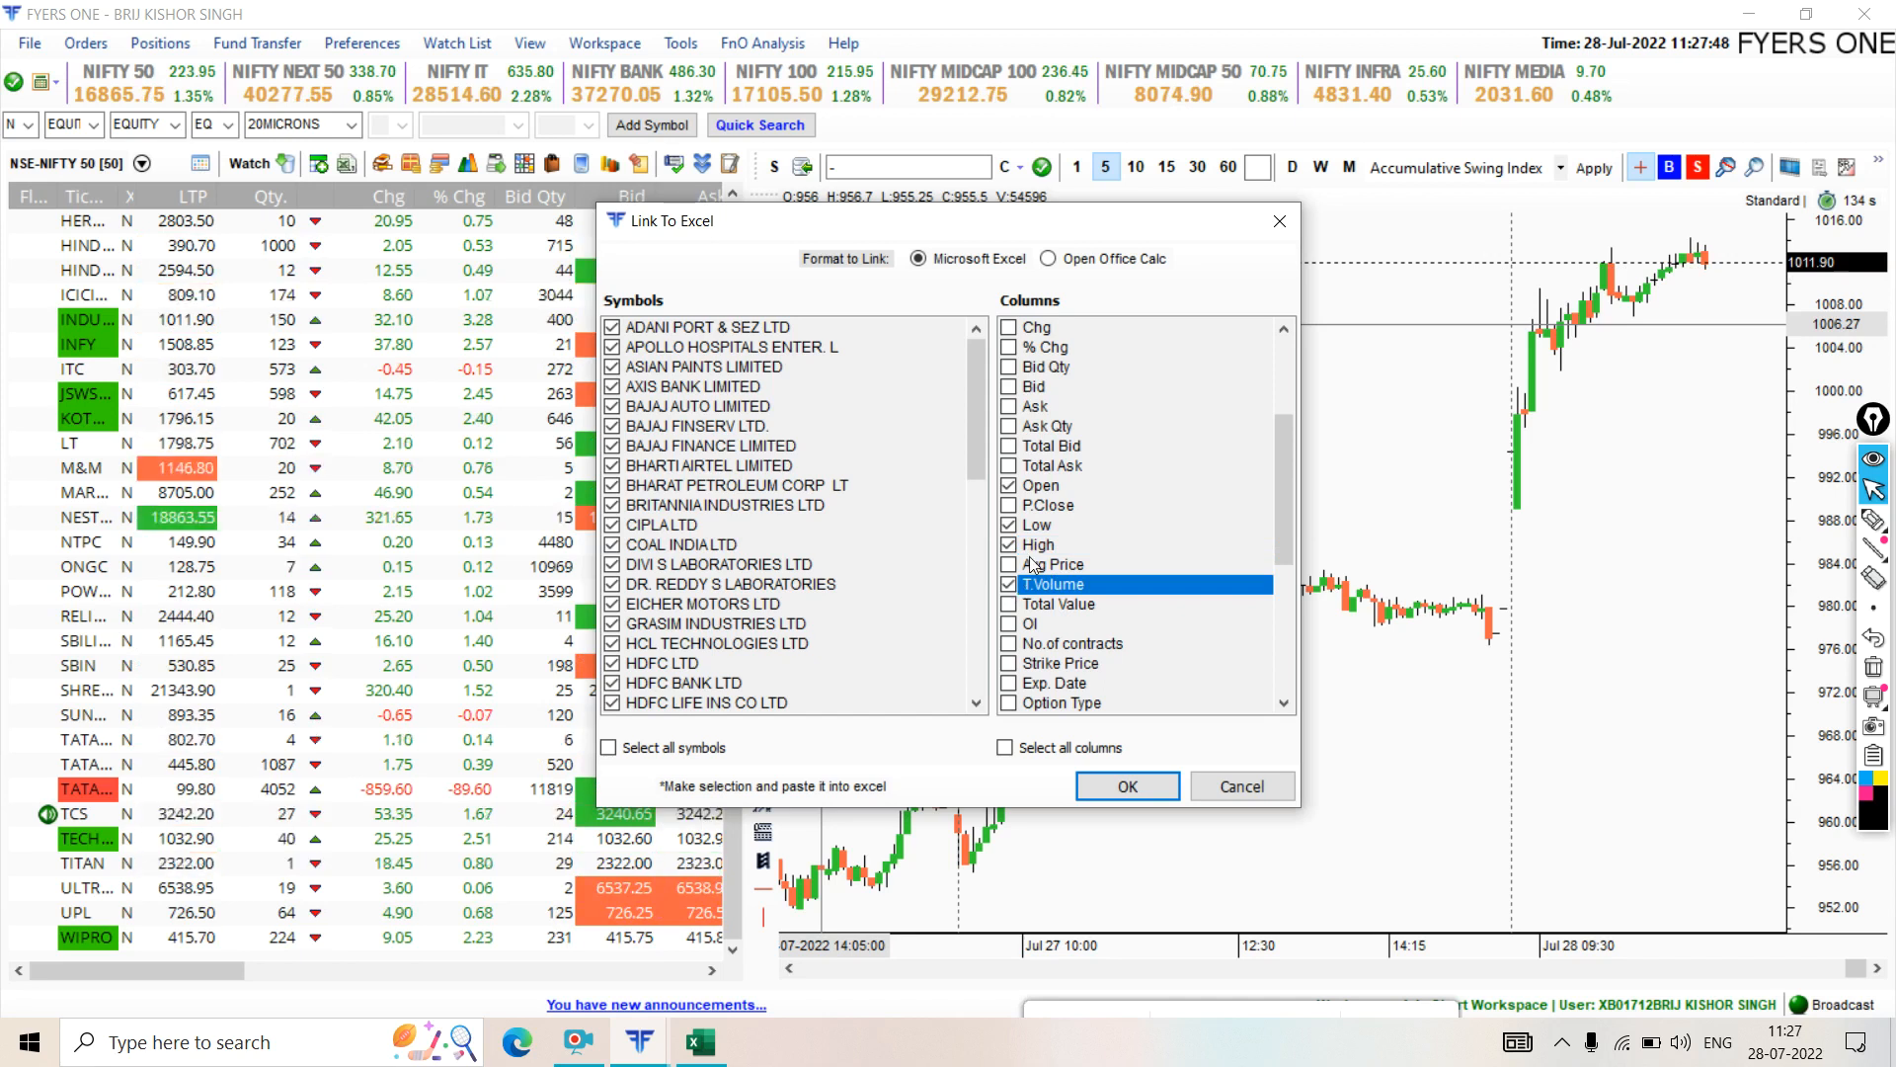
left_click(1012, 507)
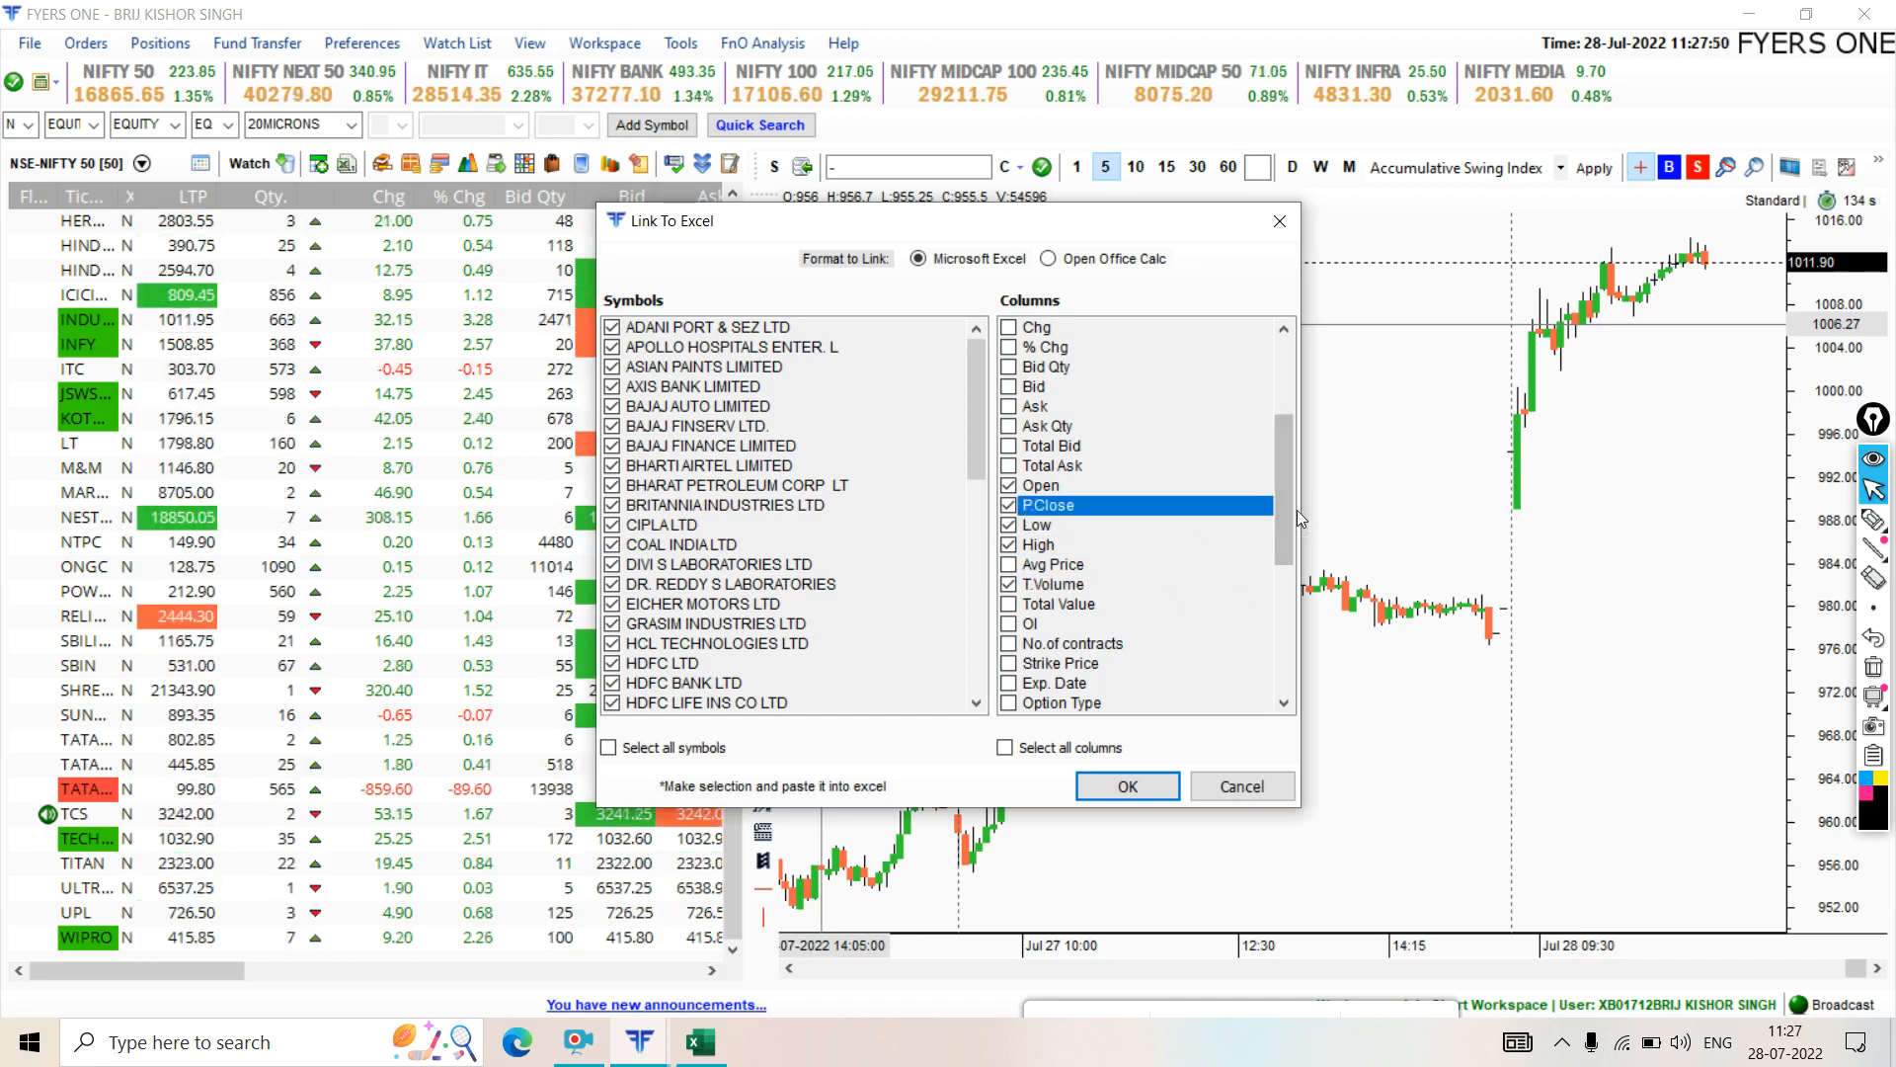
- Check the whole column list and confirm the Link To Excel selection
scroll(1288, 523, "up", 4)
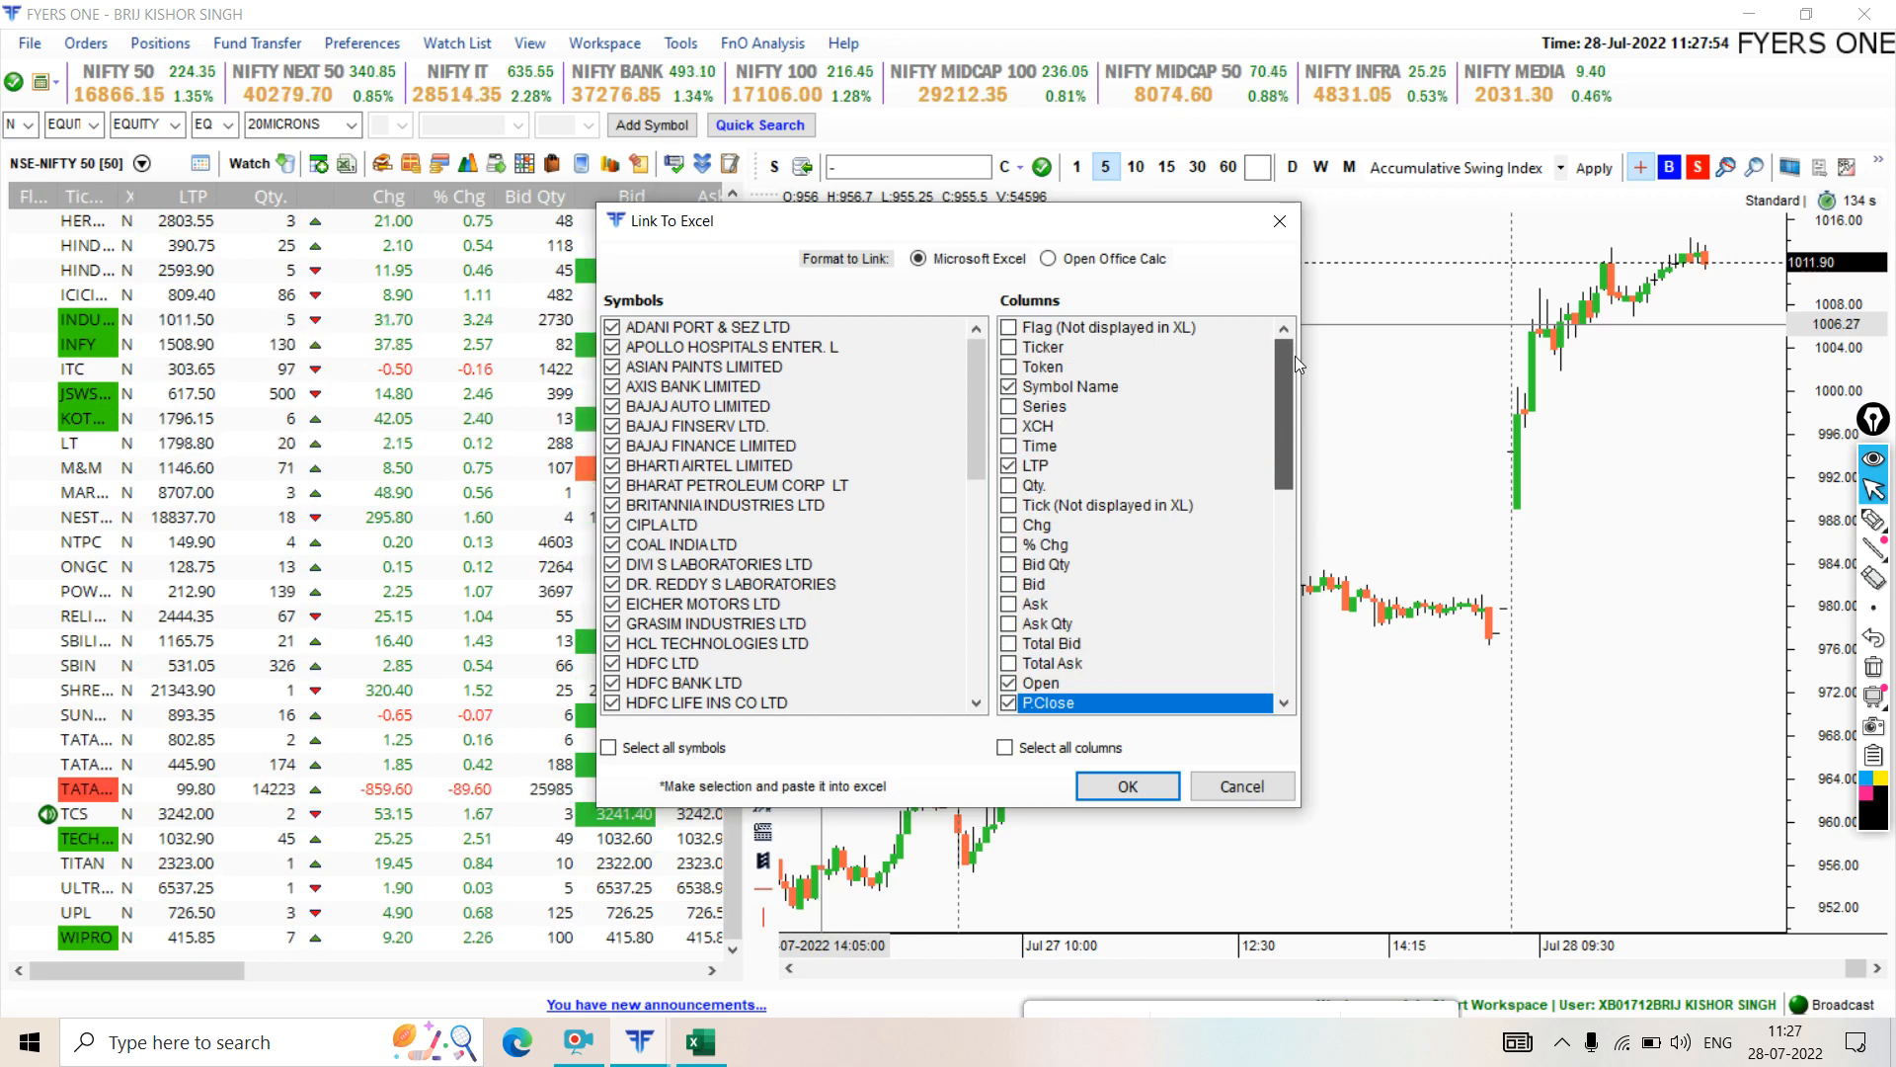
scroll(1296, 395, "down", 2)
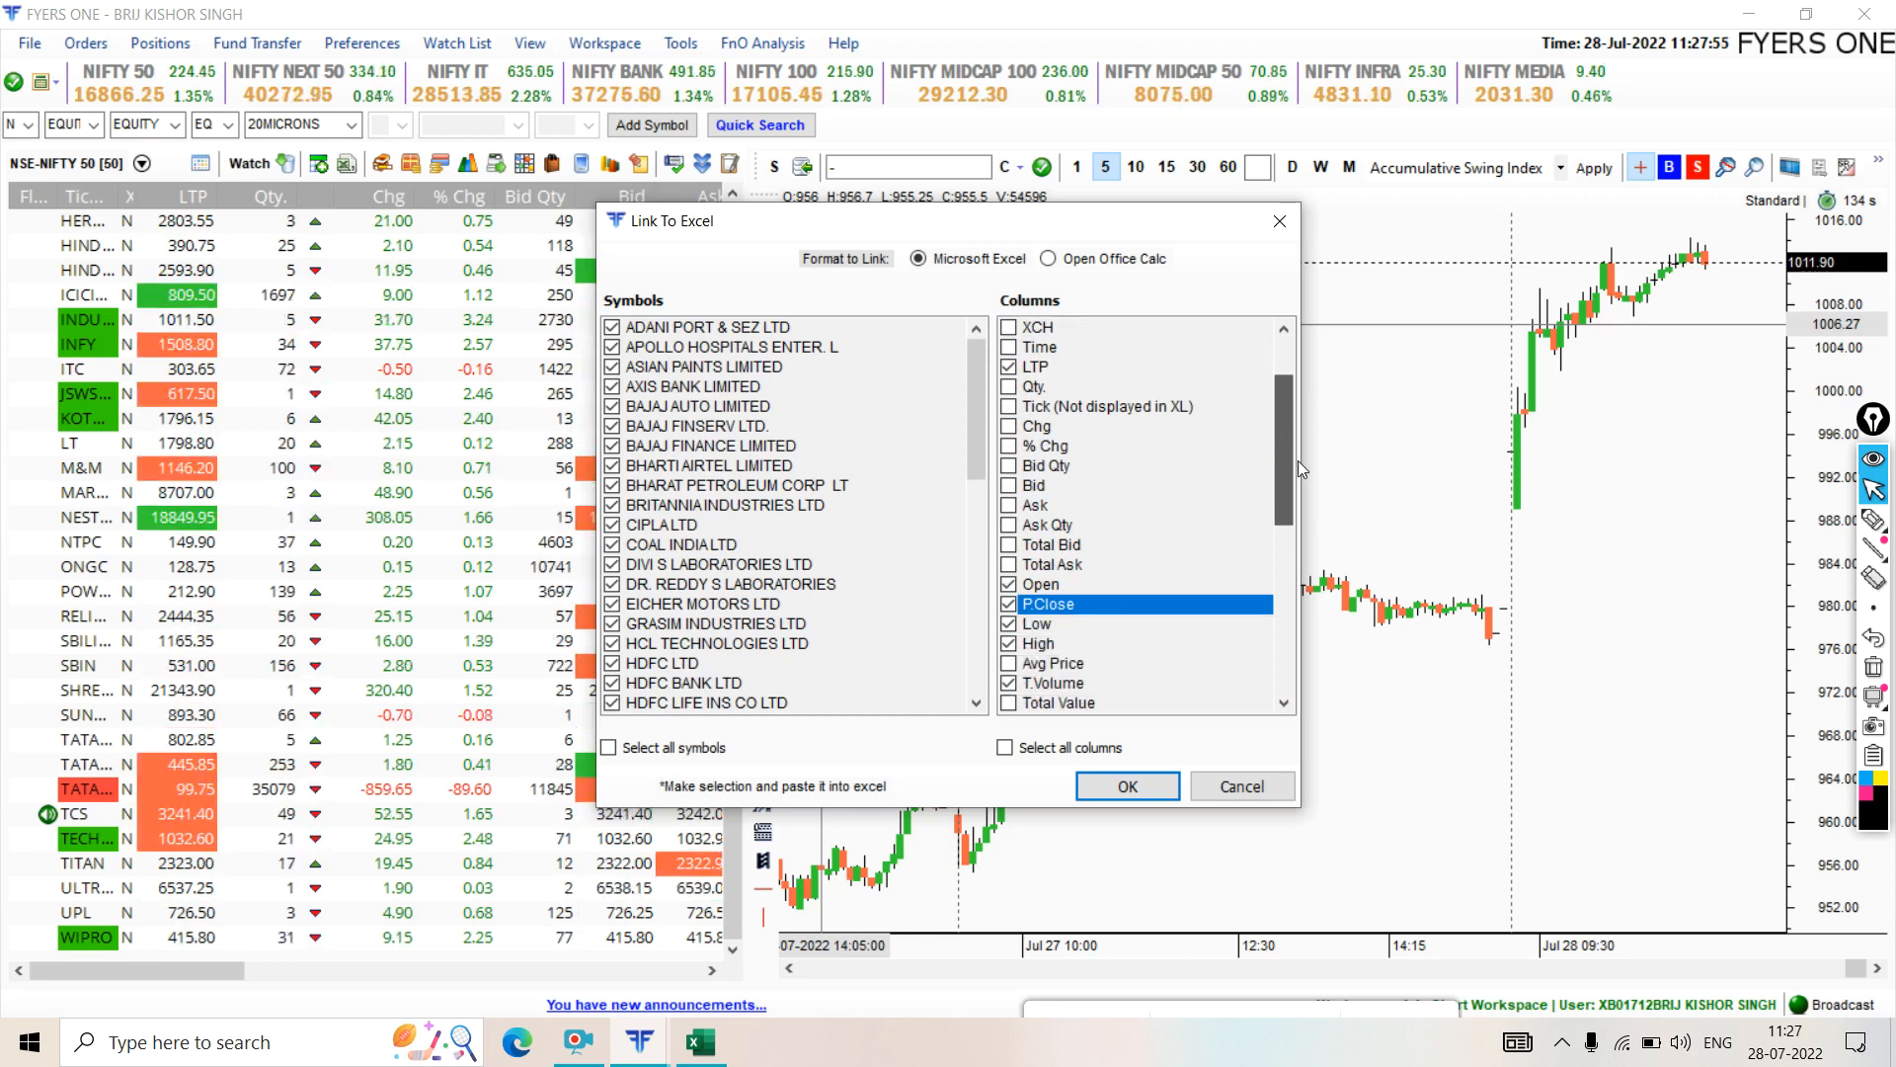
scroll(1059, 499, "down", 2)
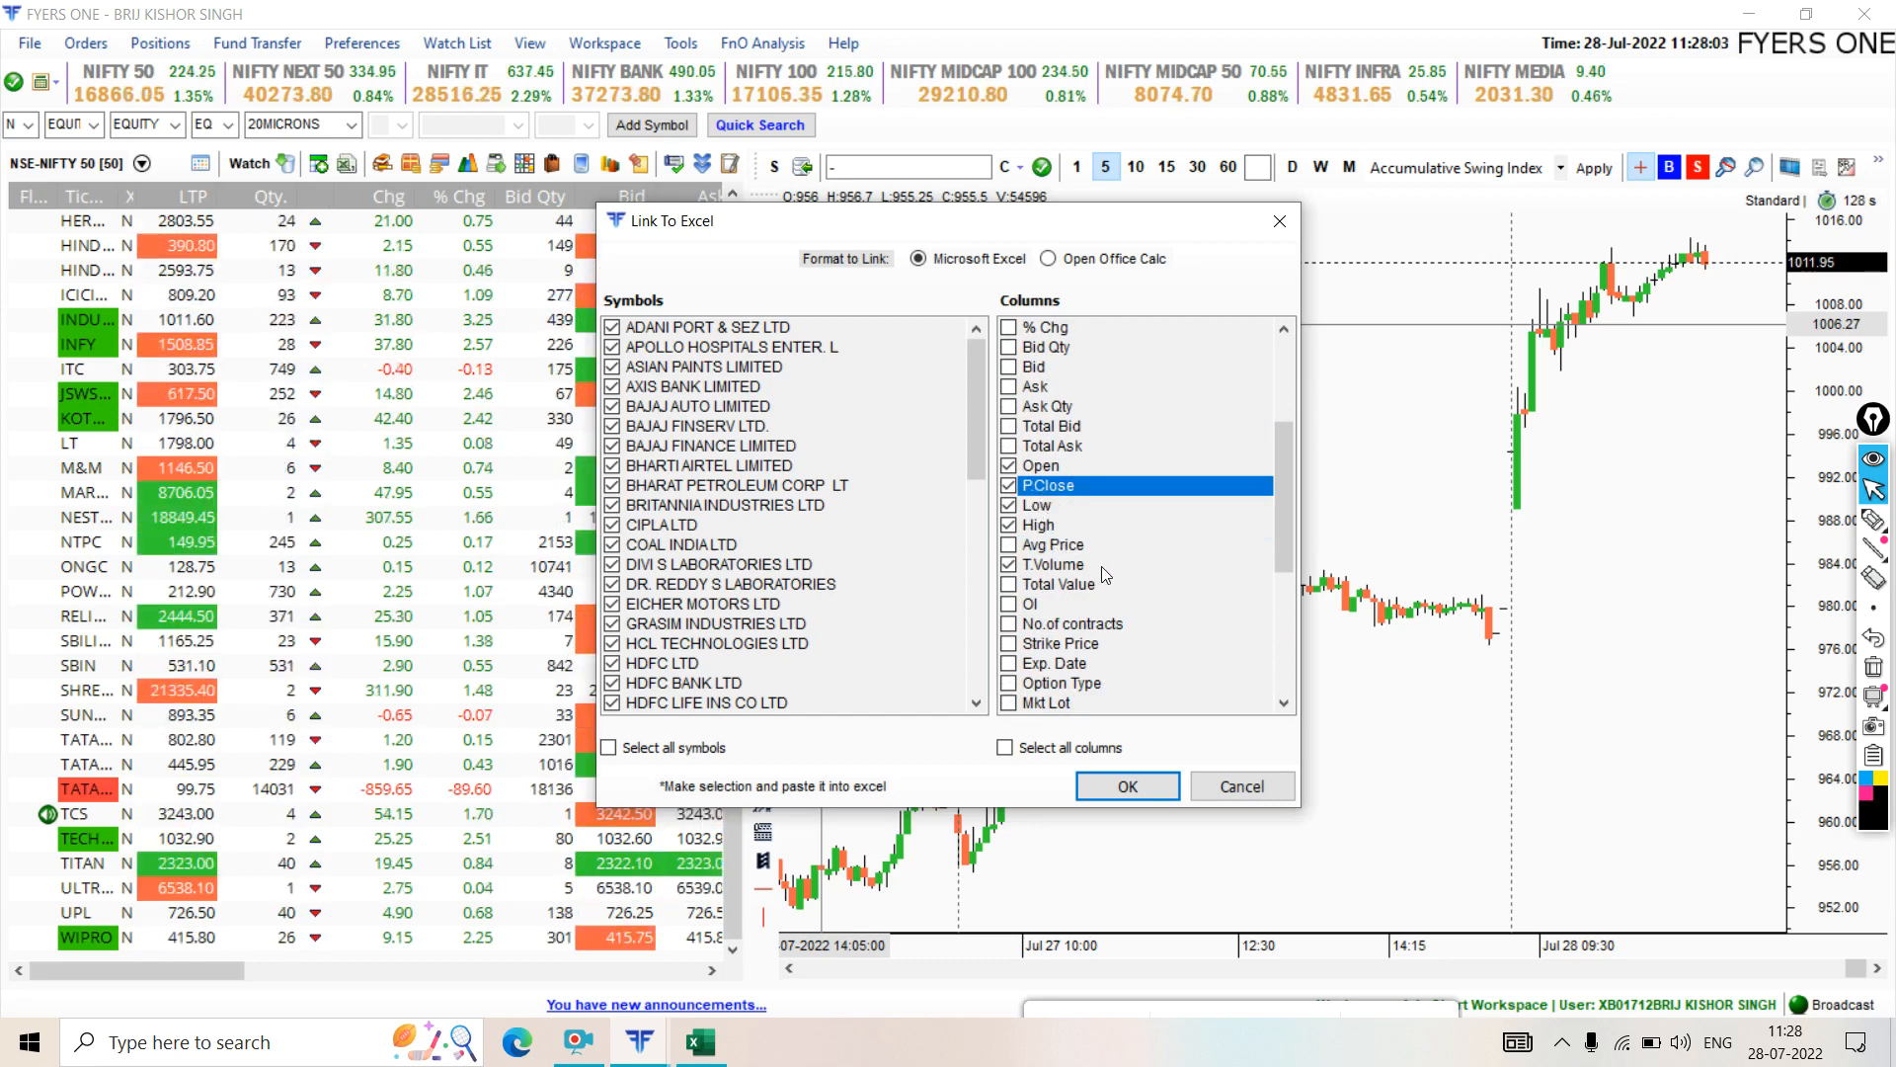
scroll(1102, 571, "down", 5)
scroll(1102, 564, "down", 1)
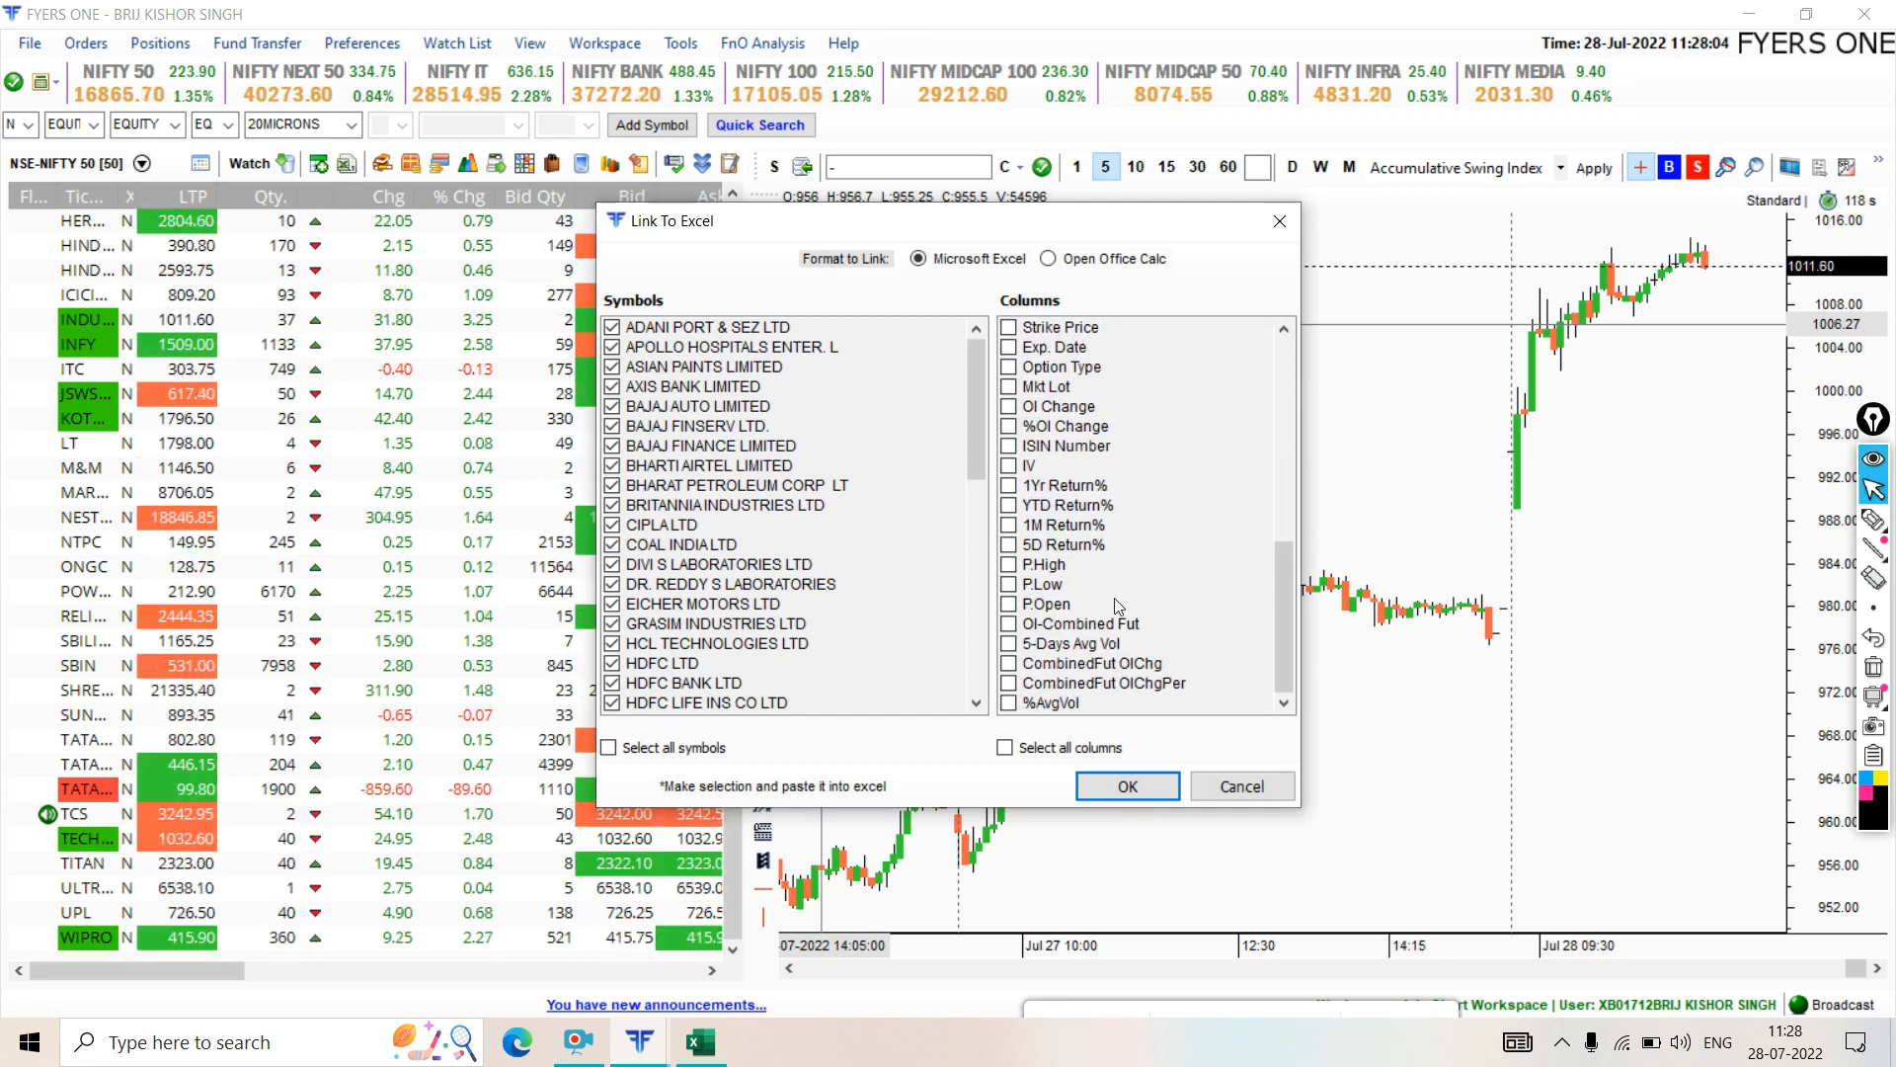
left_click(1132, 791)
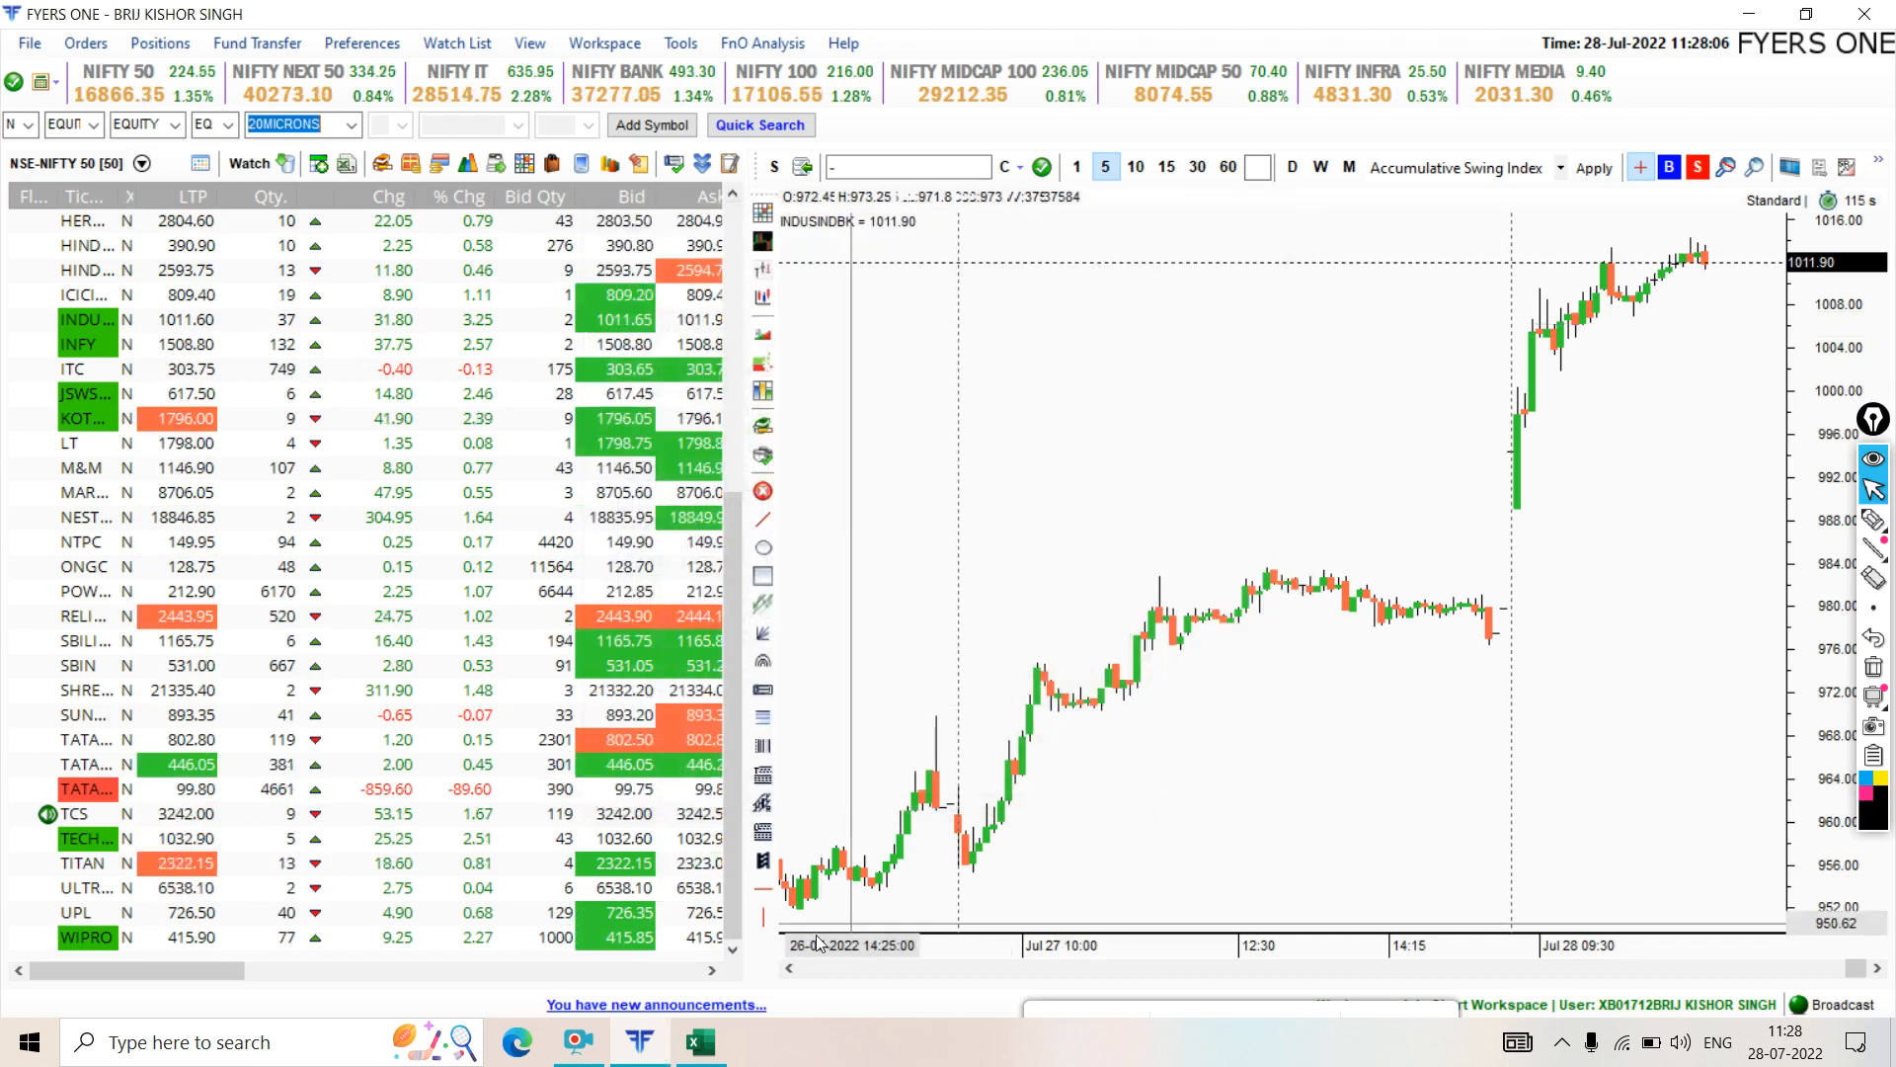
- Switch to Excel, paste the linked watch list at cell B6 of the Born4Trade sheet and check its rows through to the end
left_click(701, 1042)
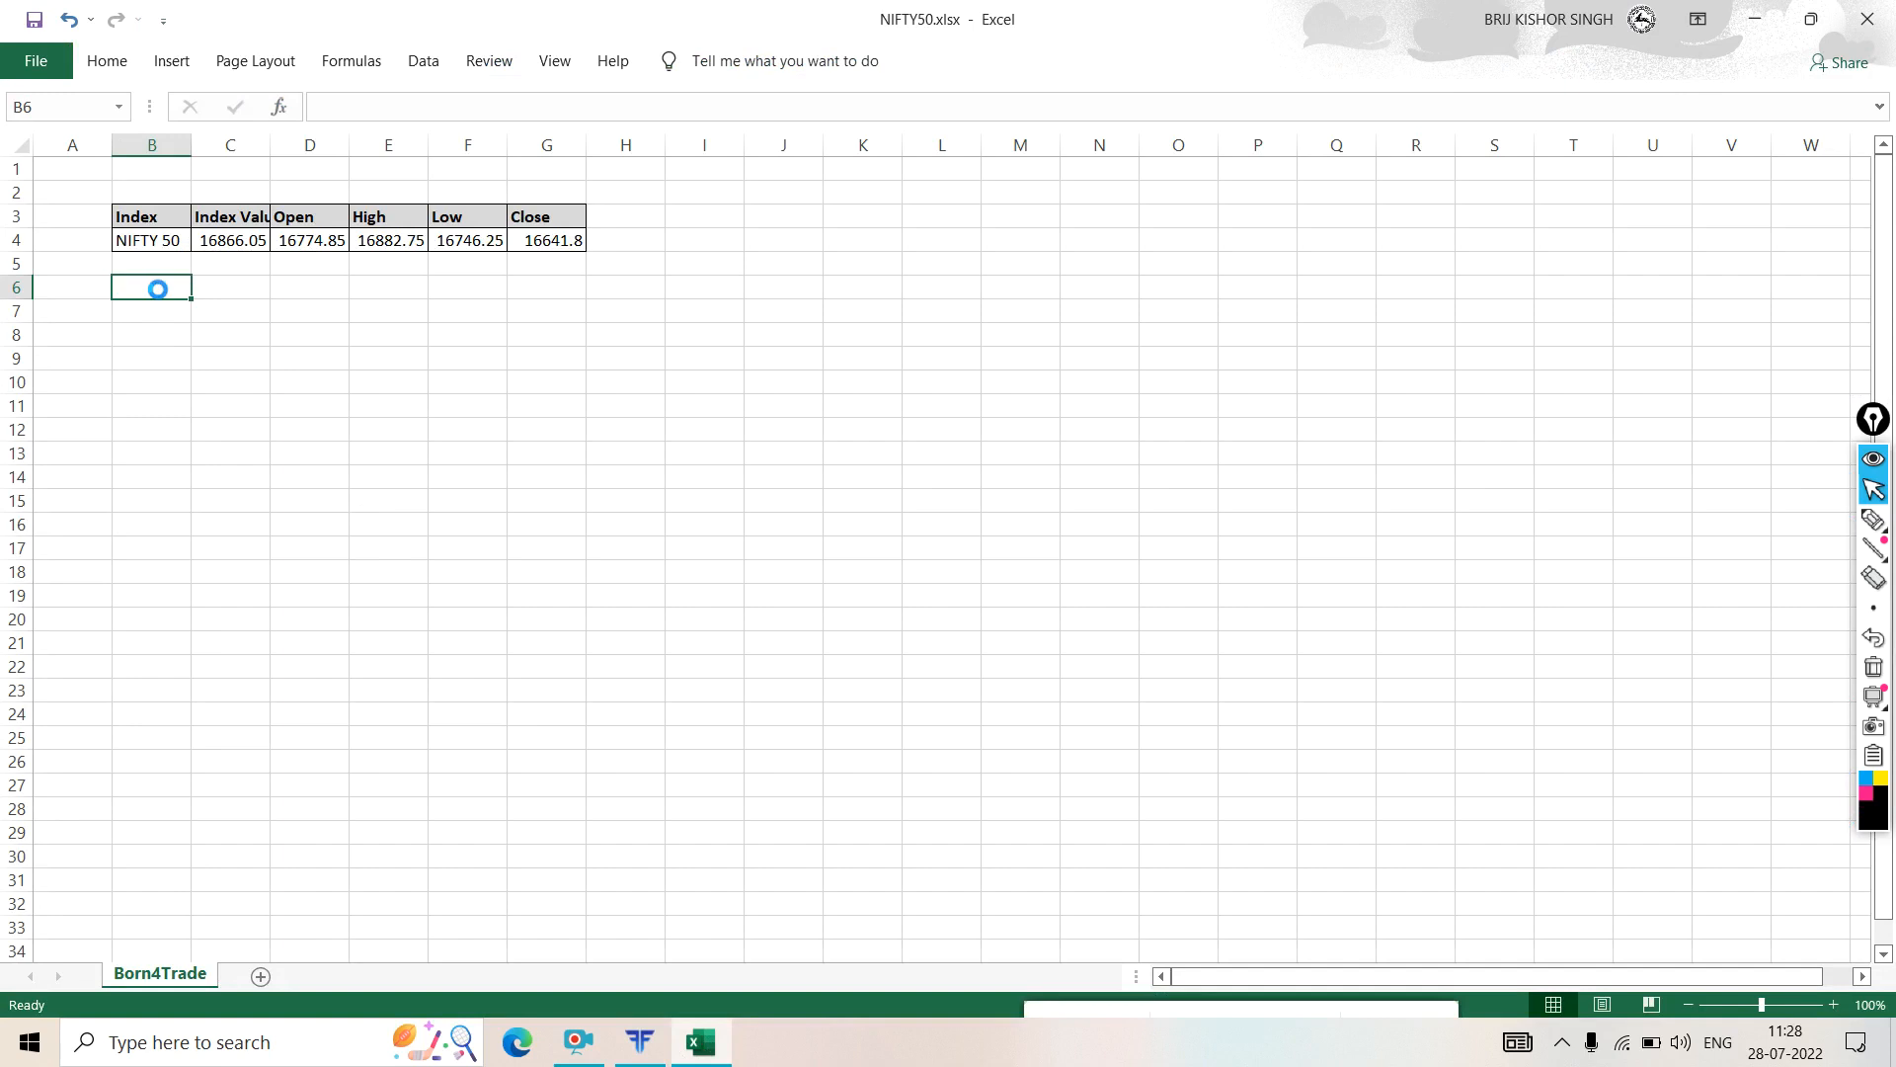
key("ctrl+v")
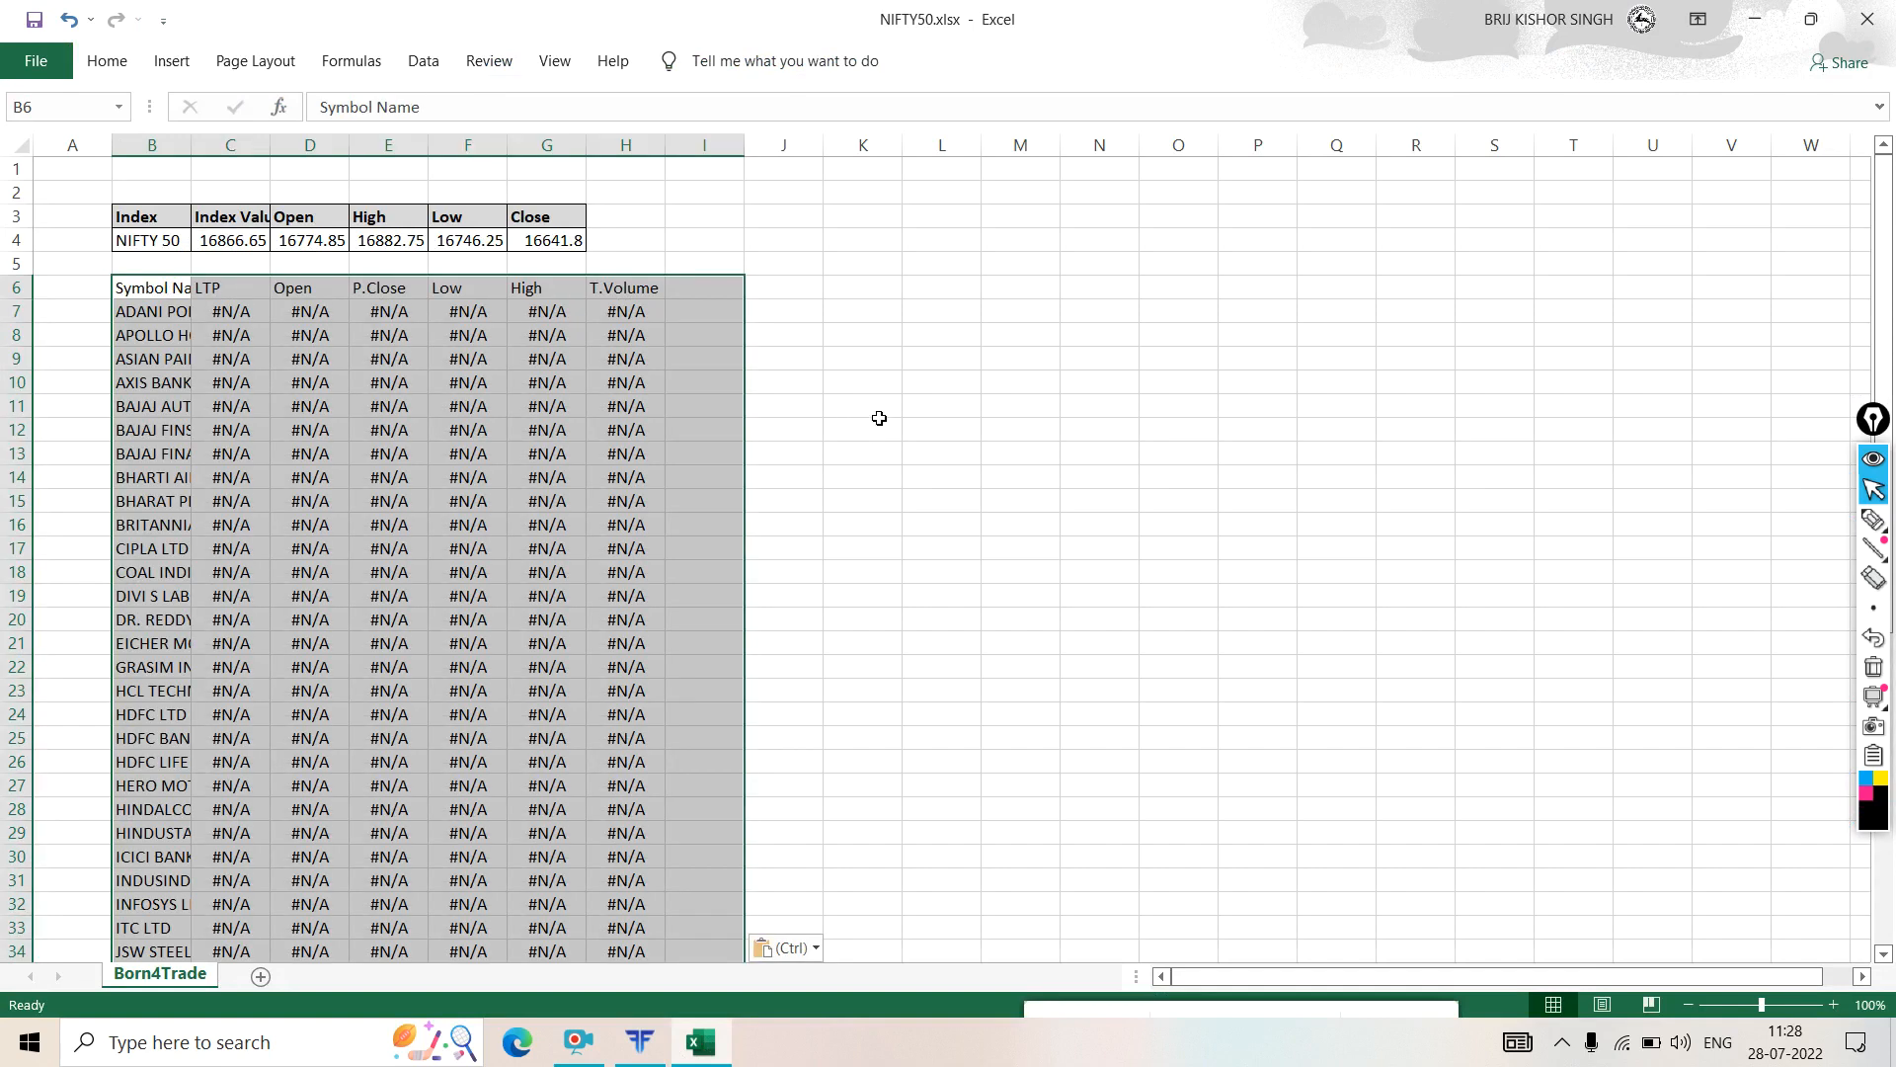
left_click(870, 406)
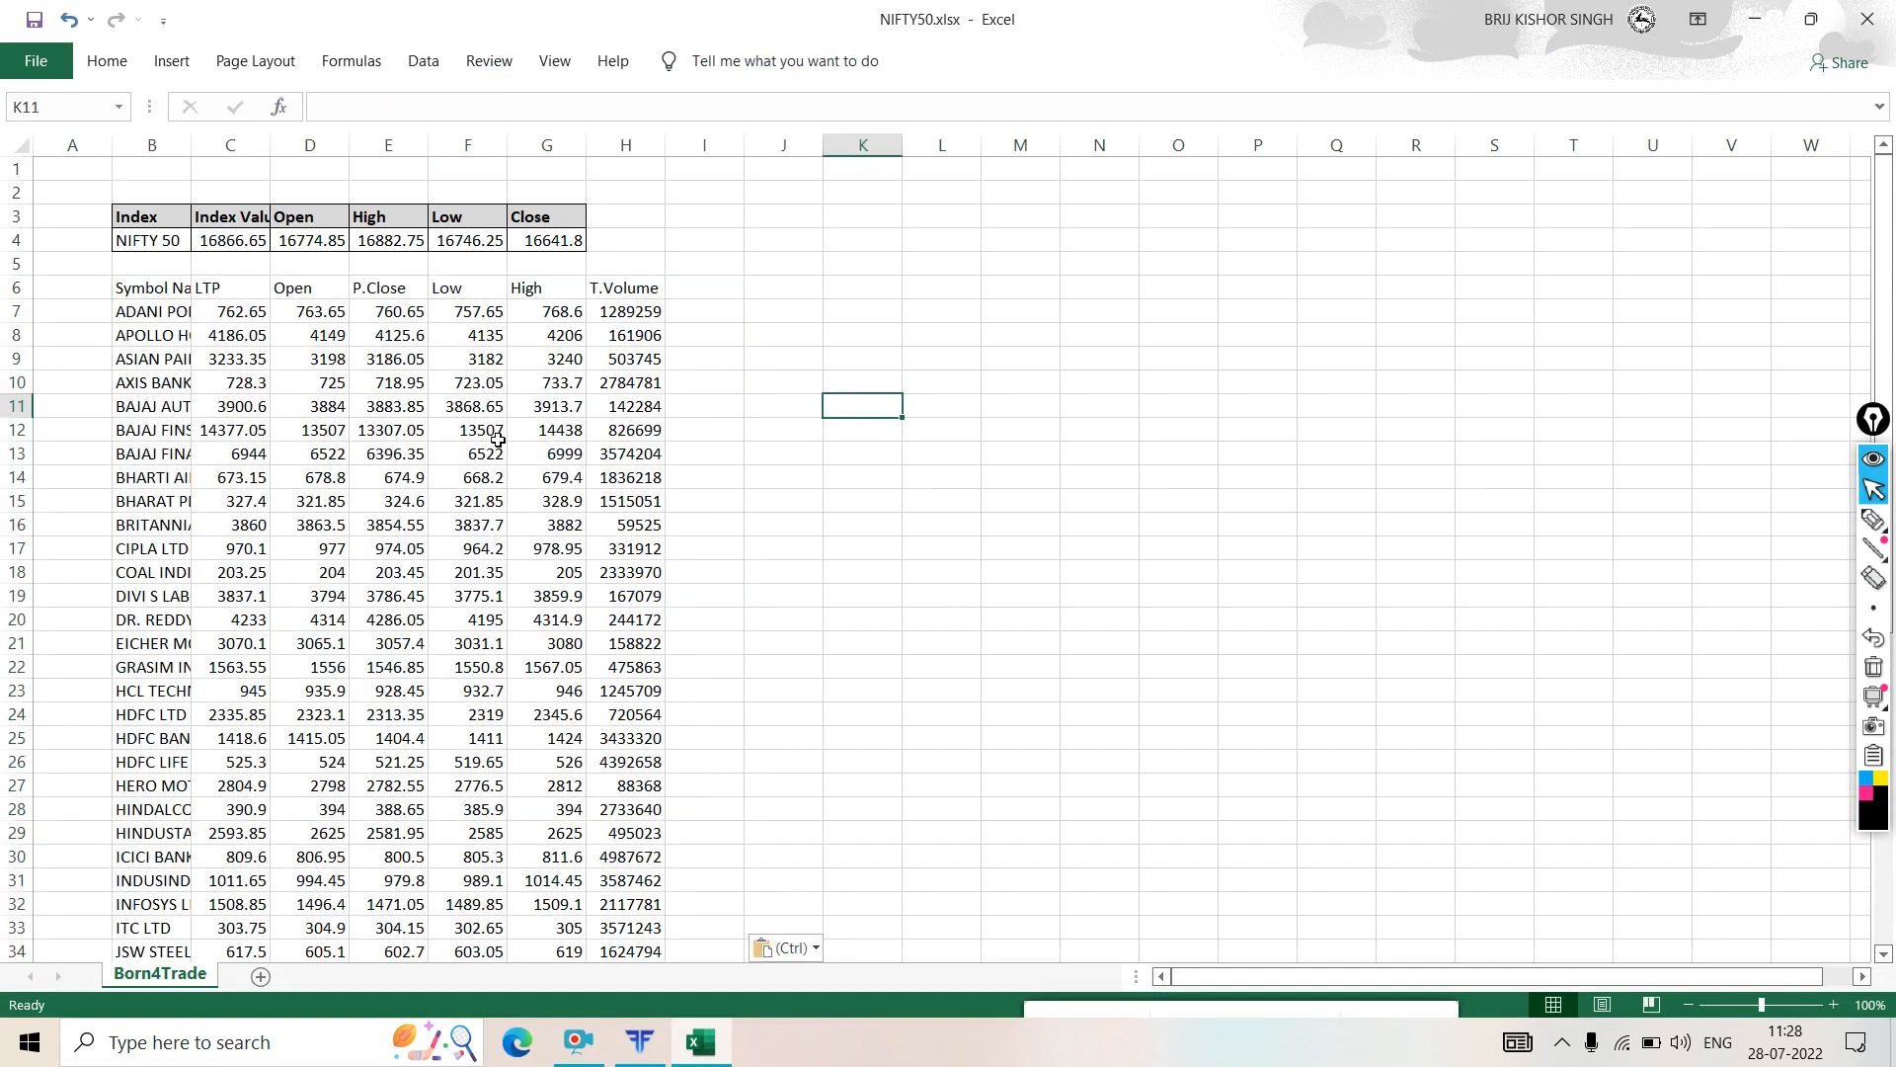
scroll(459, 443, "down", 17)
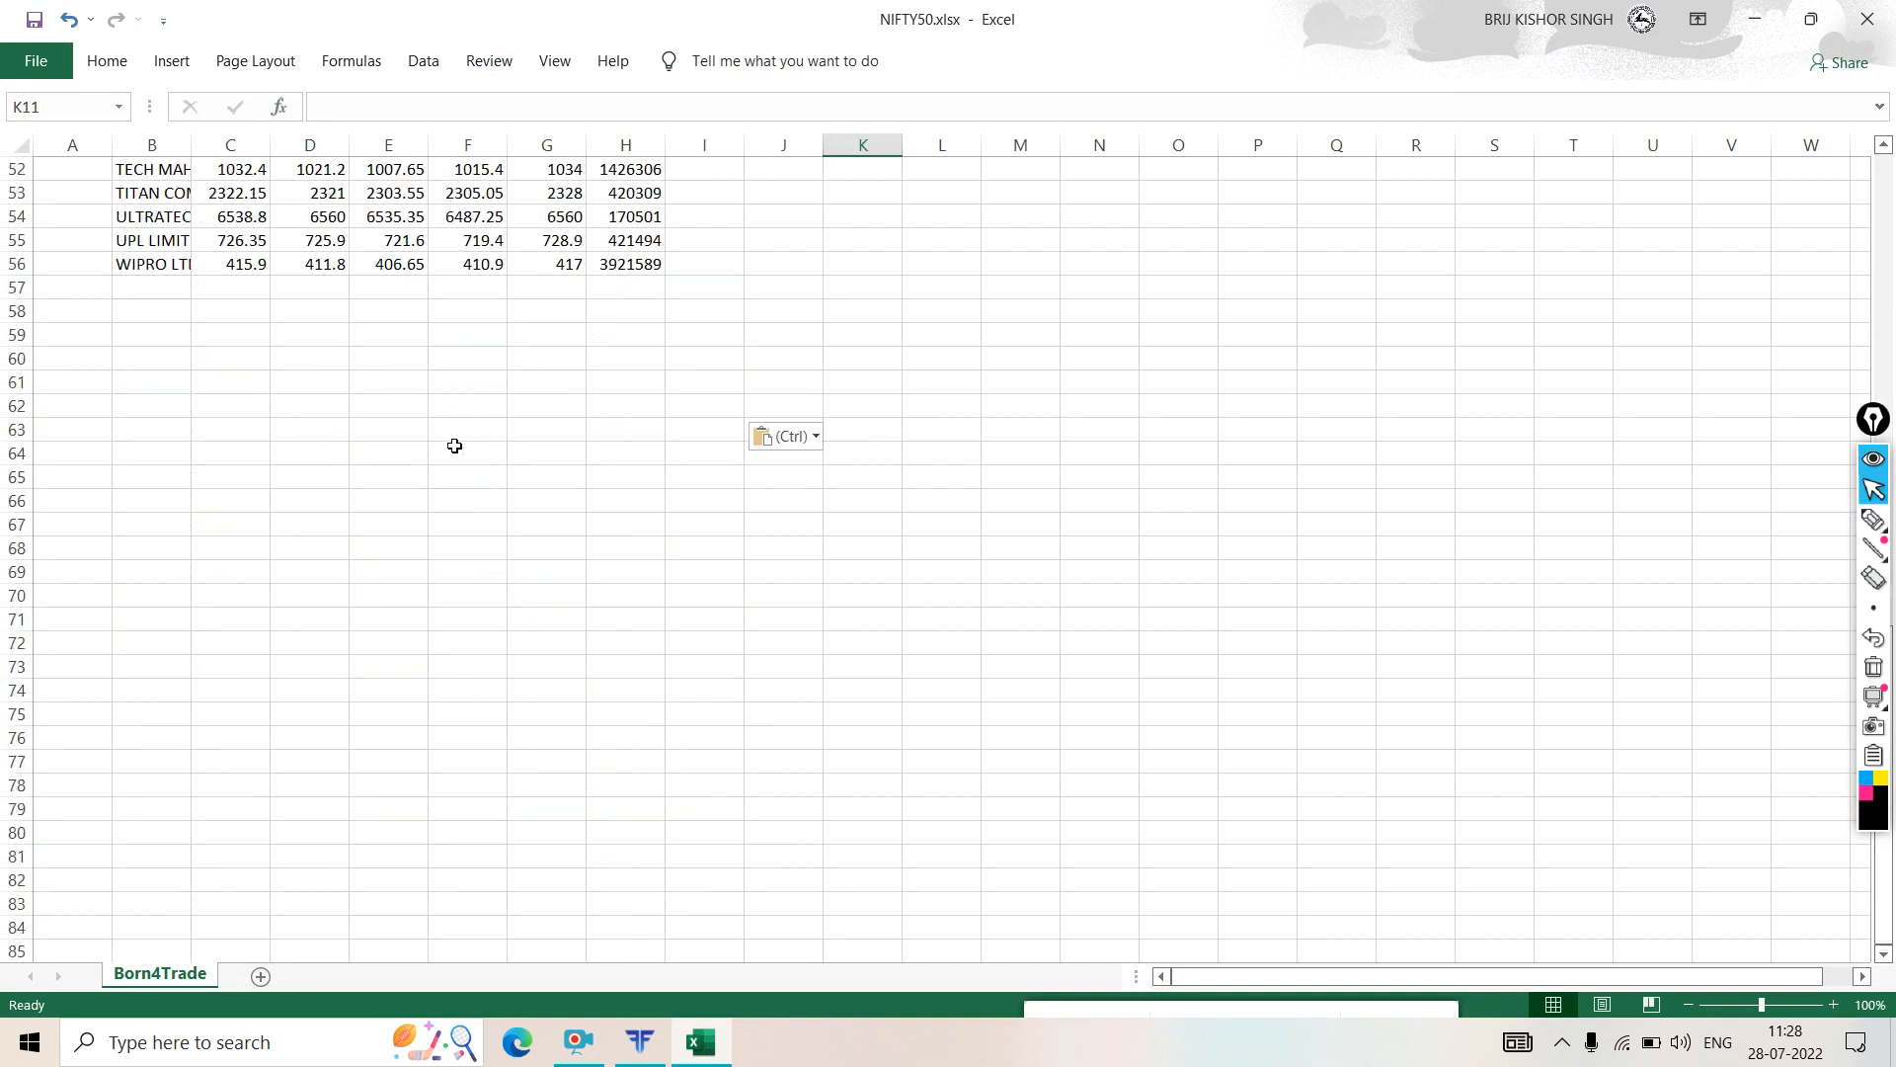
scroll(455, 441, "up", 7)
scroll(455, 441, "up", 10)
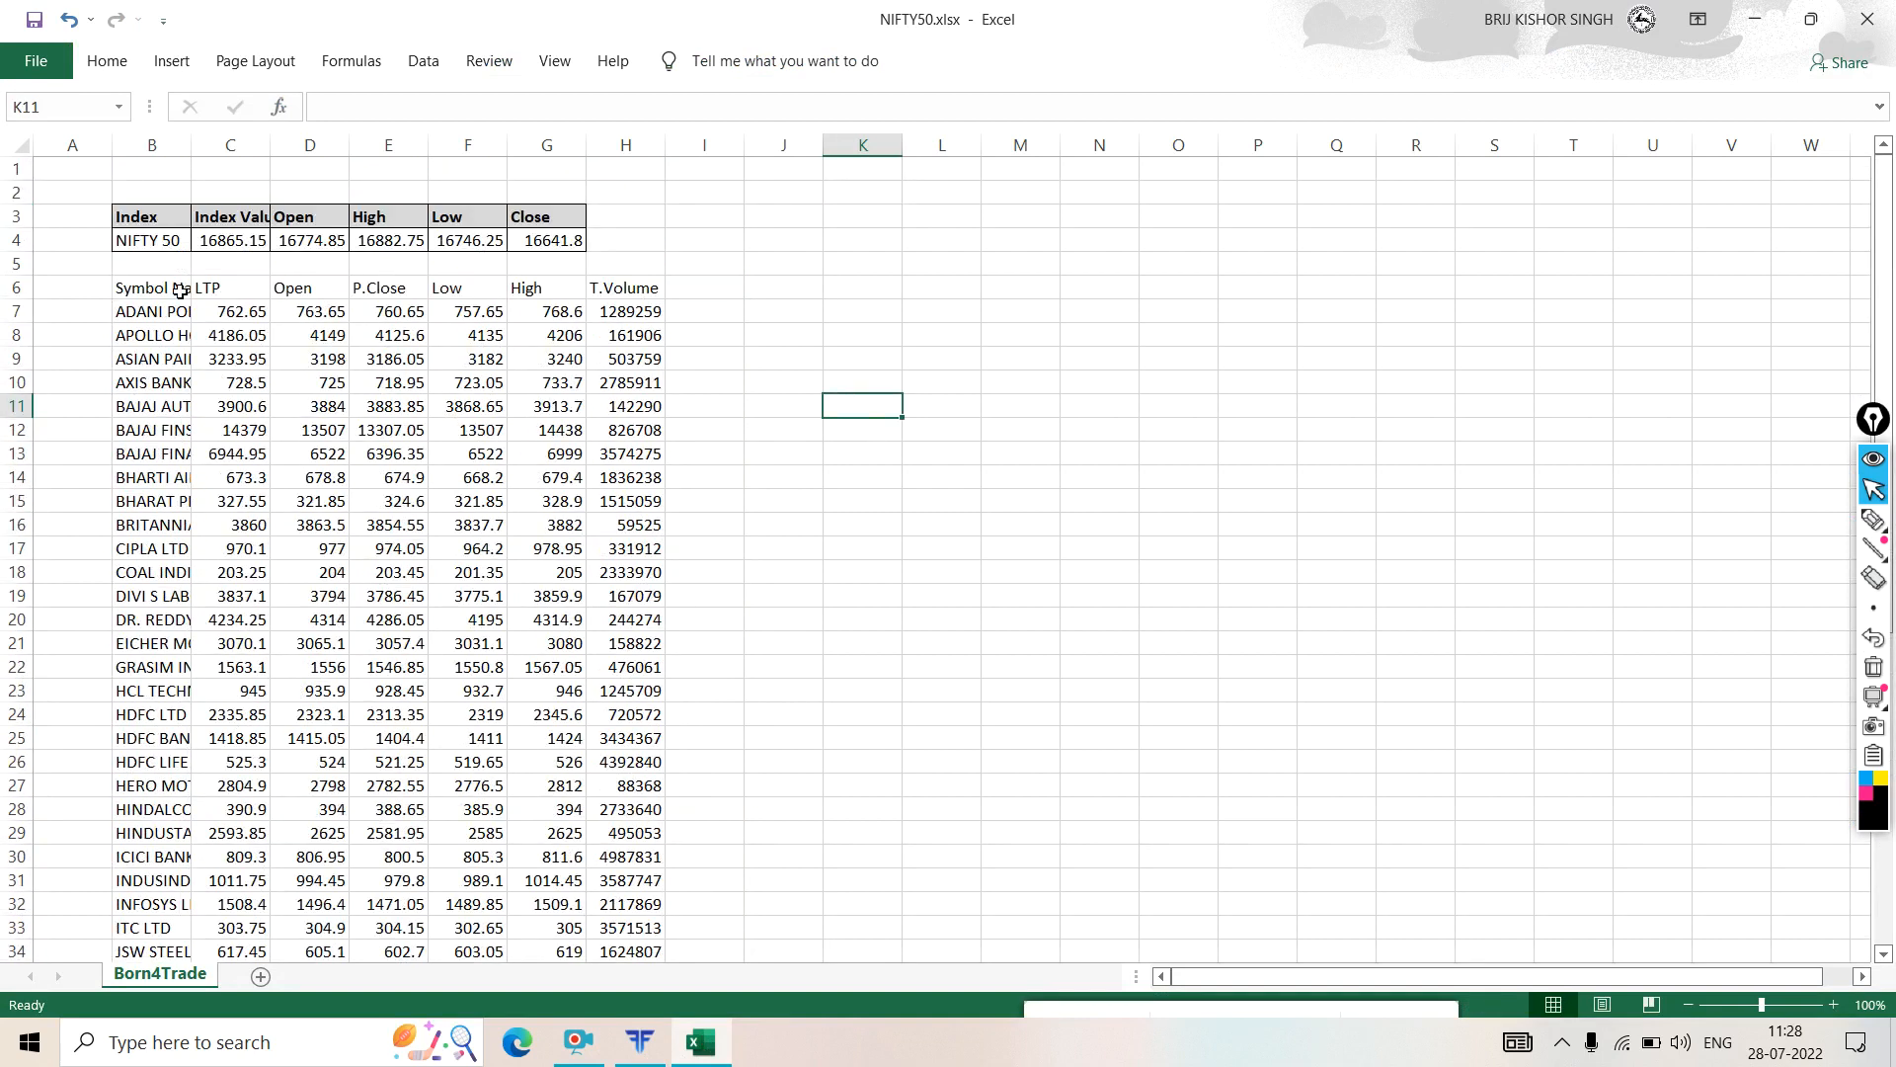
- Apply borders to the whole pasted watch list table, B6:H56
left_click_drag(148, 286, 632, 901)
left_click(108, 61)
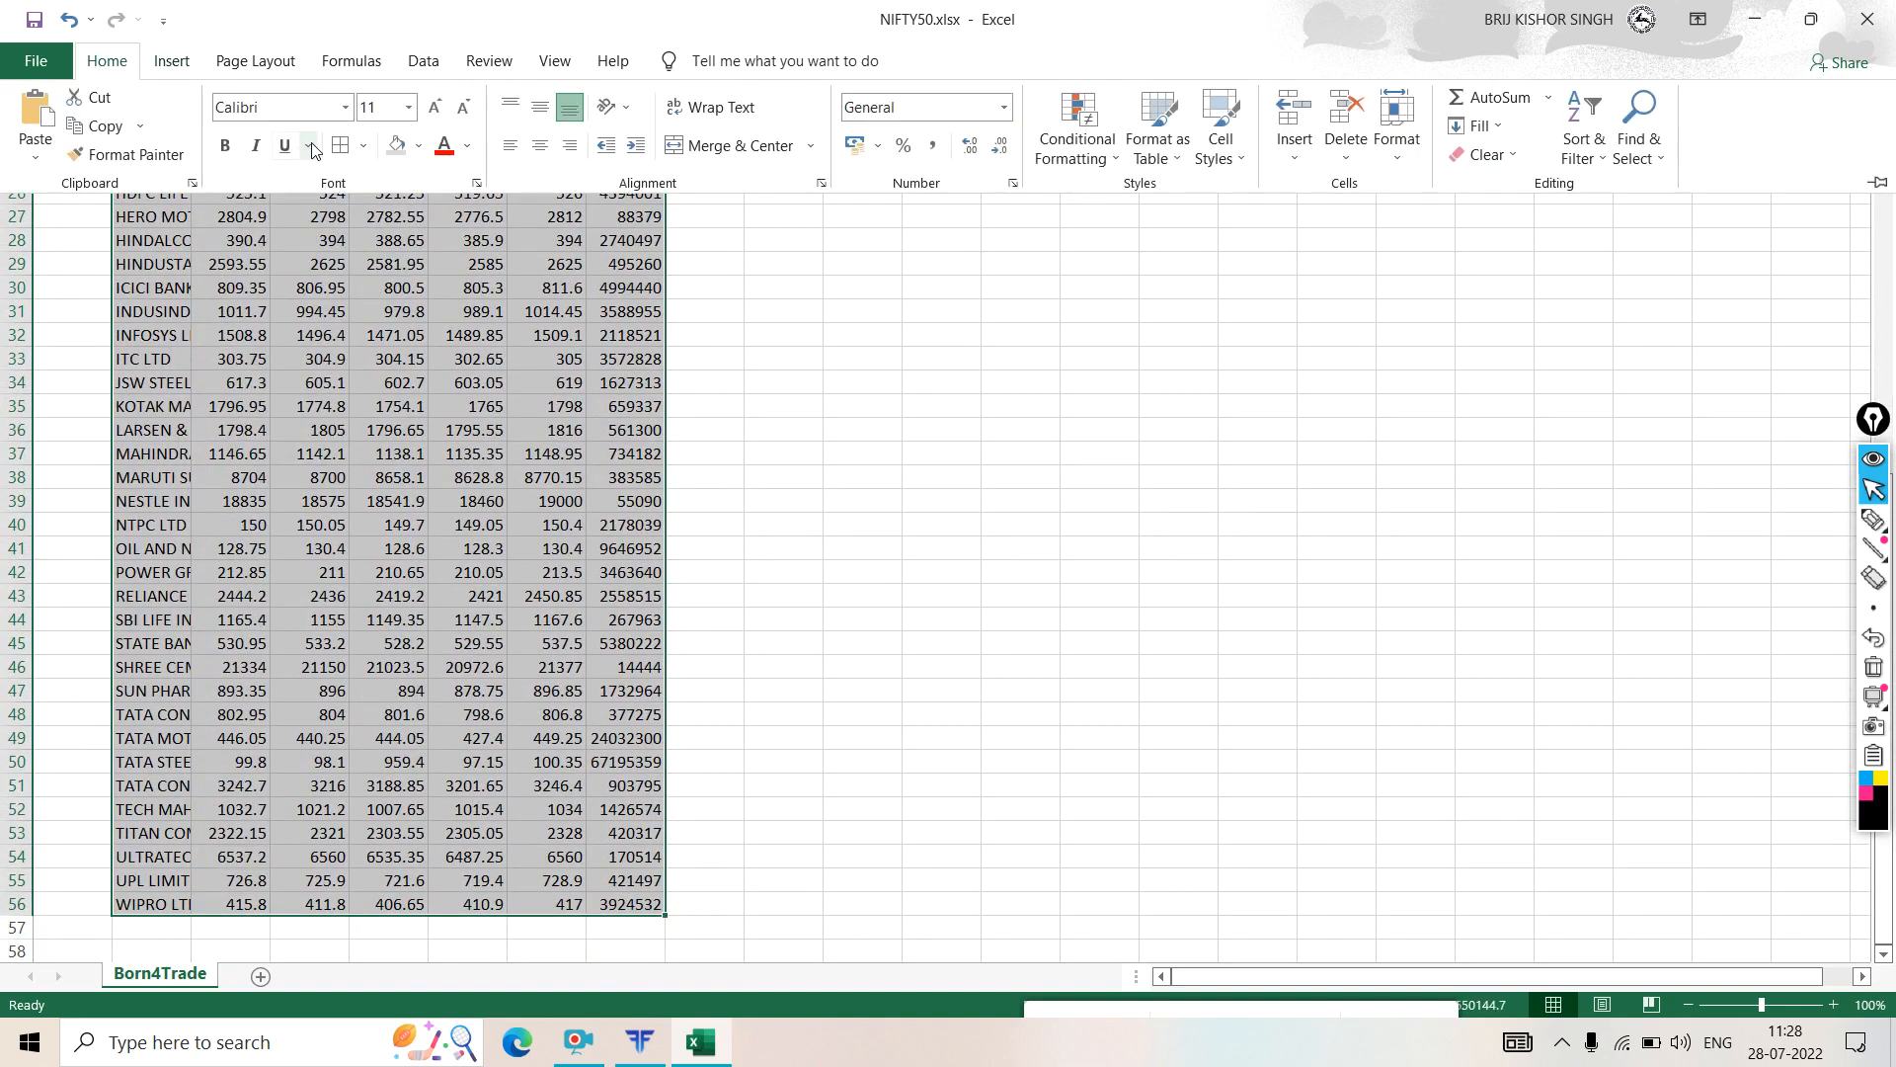
left_click(340, 145)
scroll(484, 234, "up", 8)
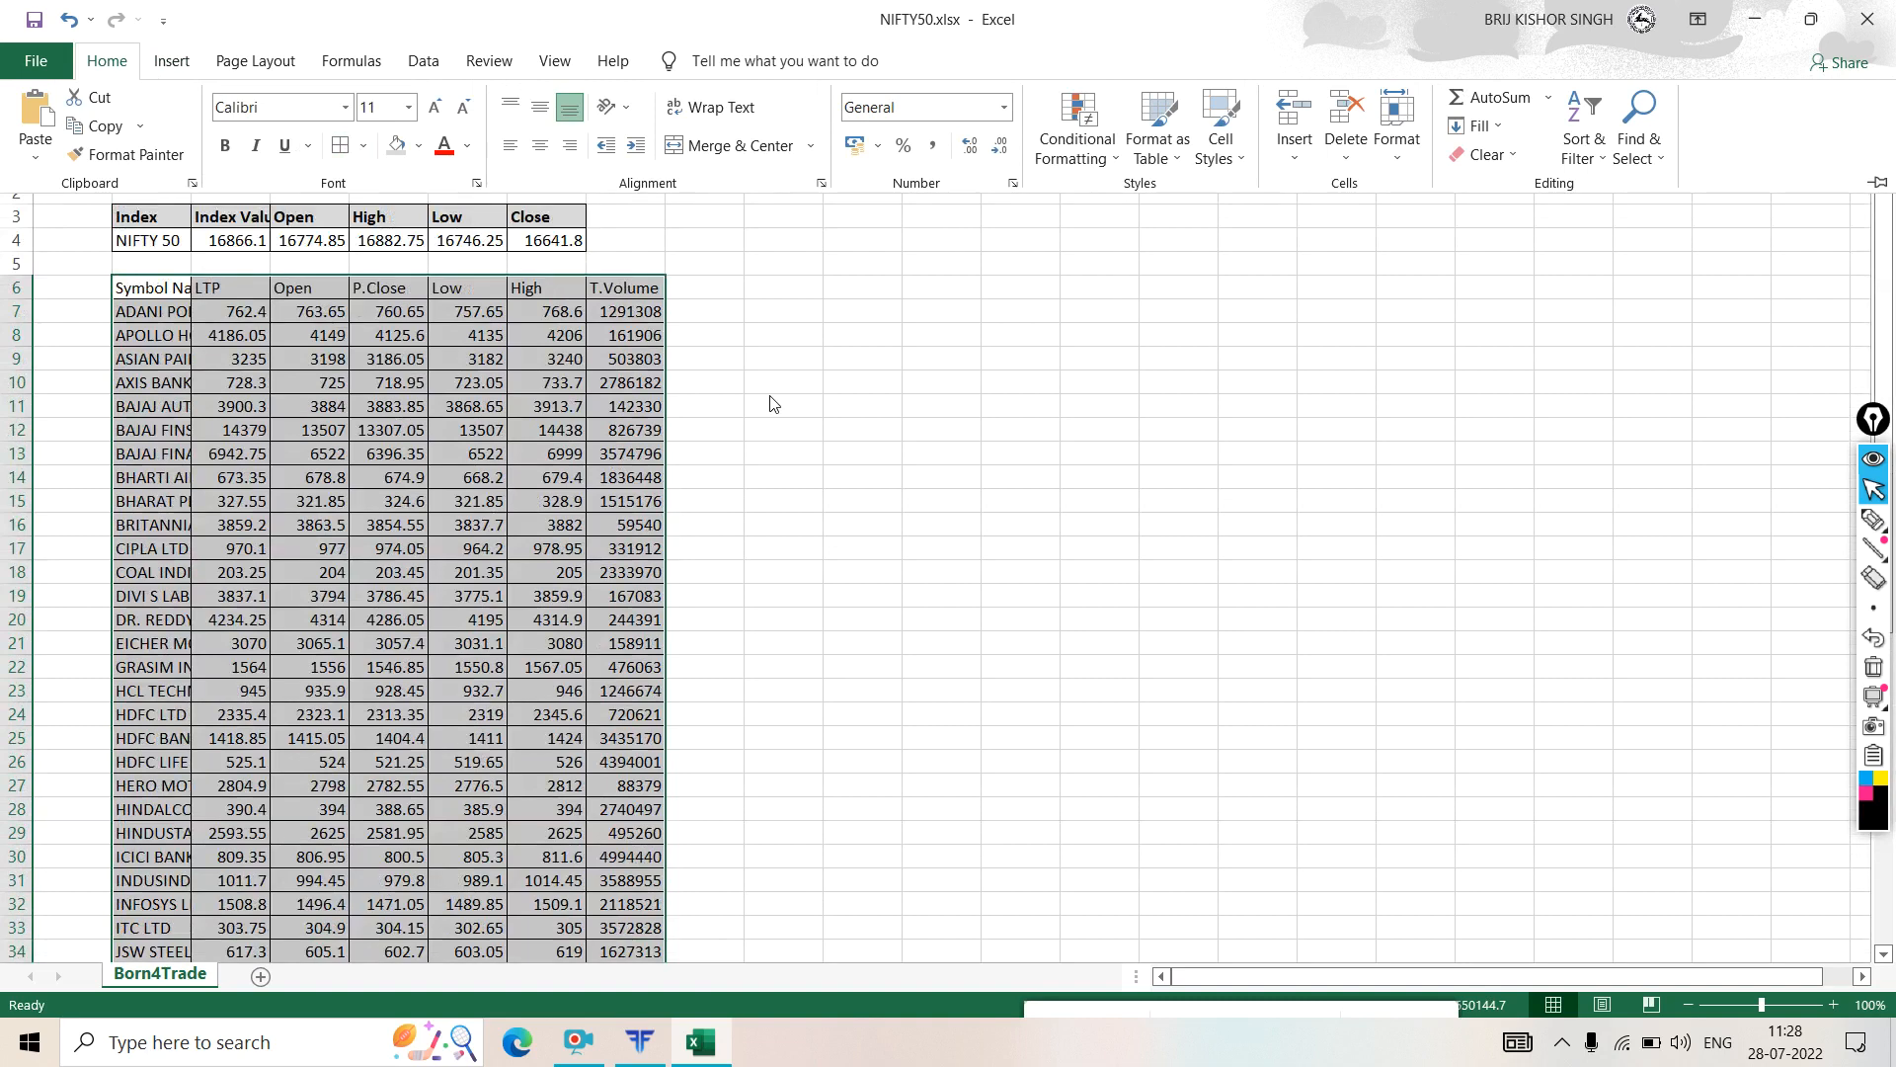
left_click(816, 370)
- Make the watch list header row B6:H6 bold and give it a grey fill
left_click_drag(127, 286, 612, 285)
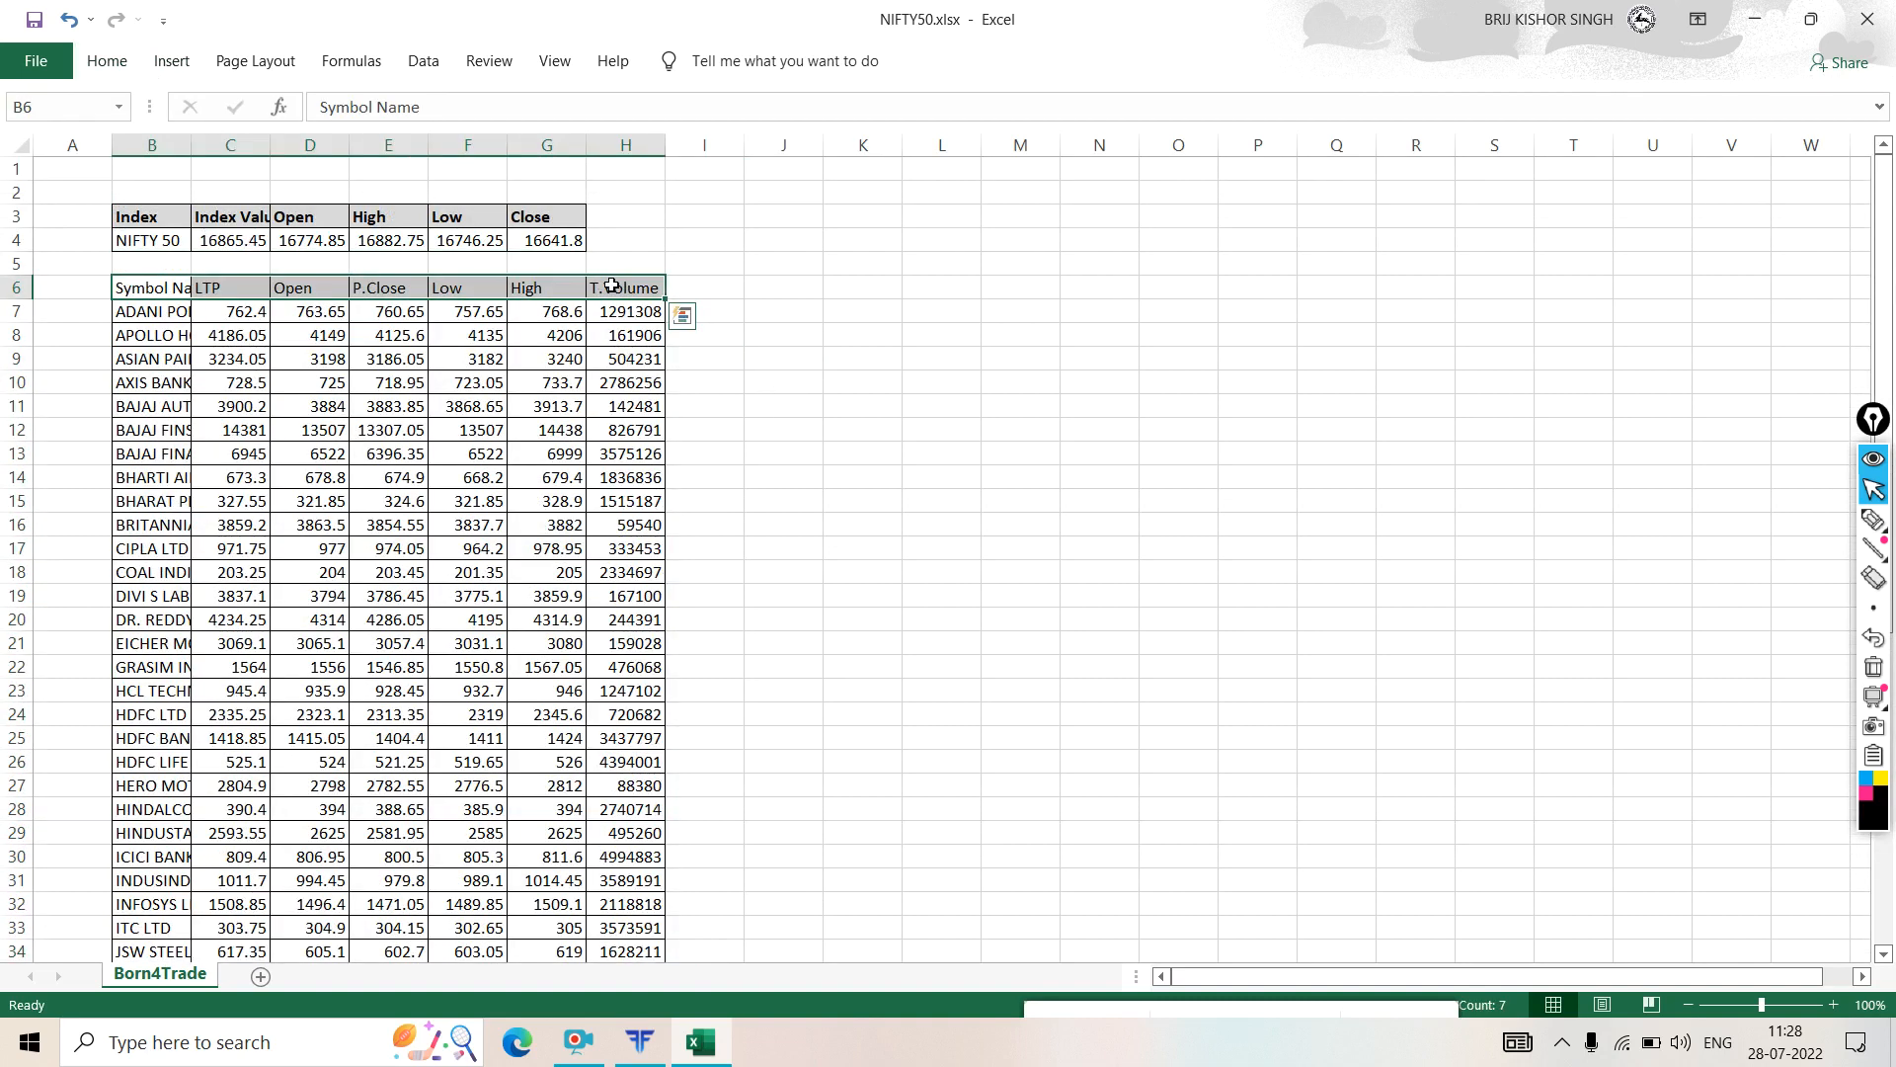
key("ctrl+b")
left_click(784, 358)
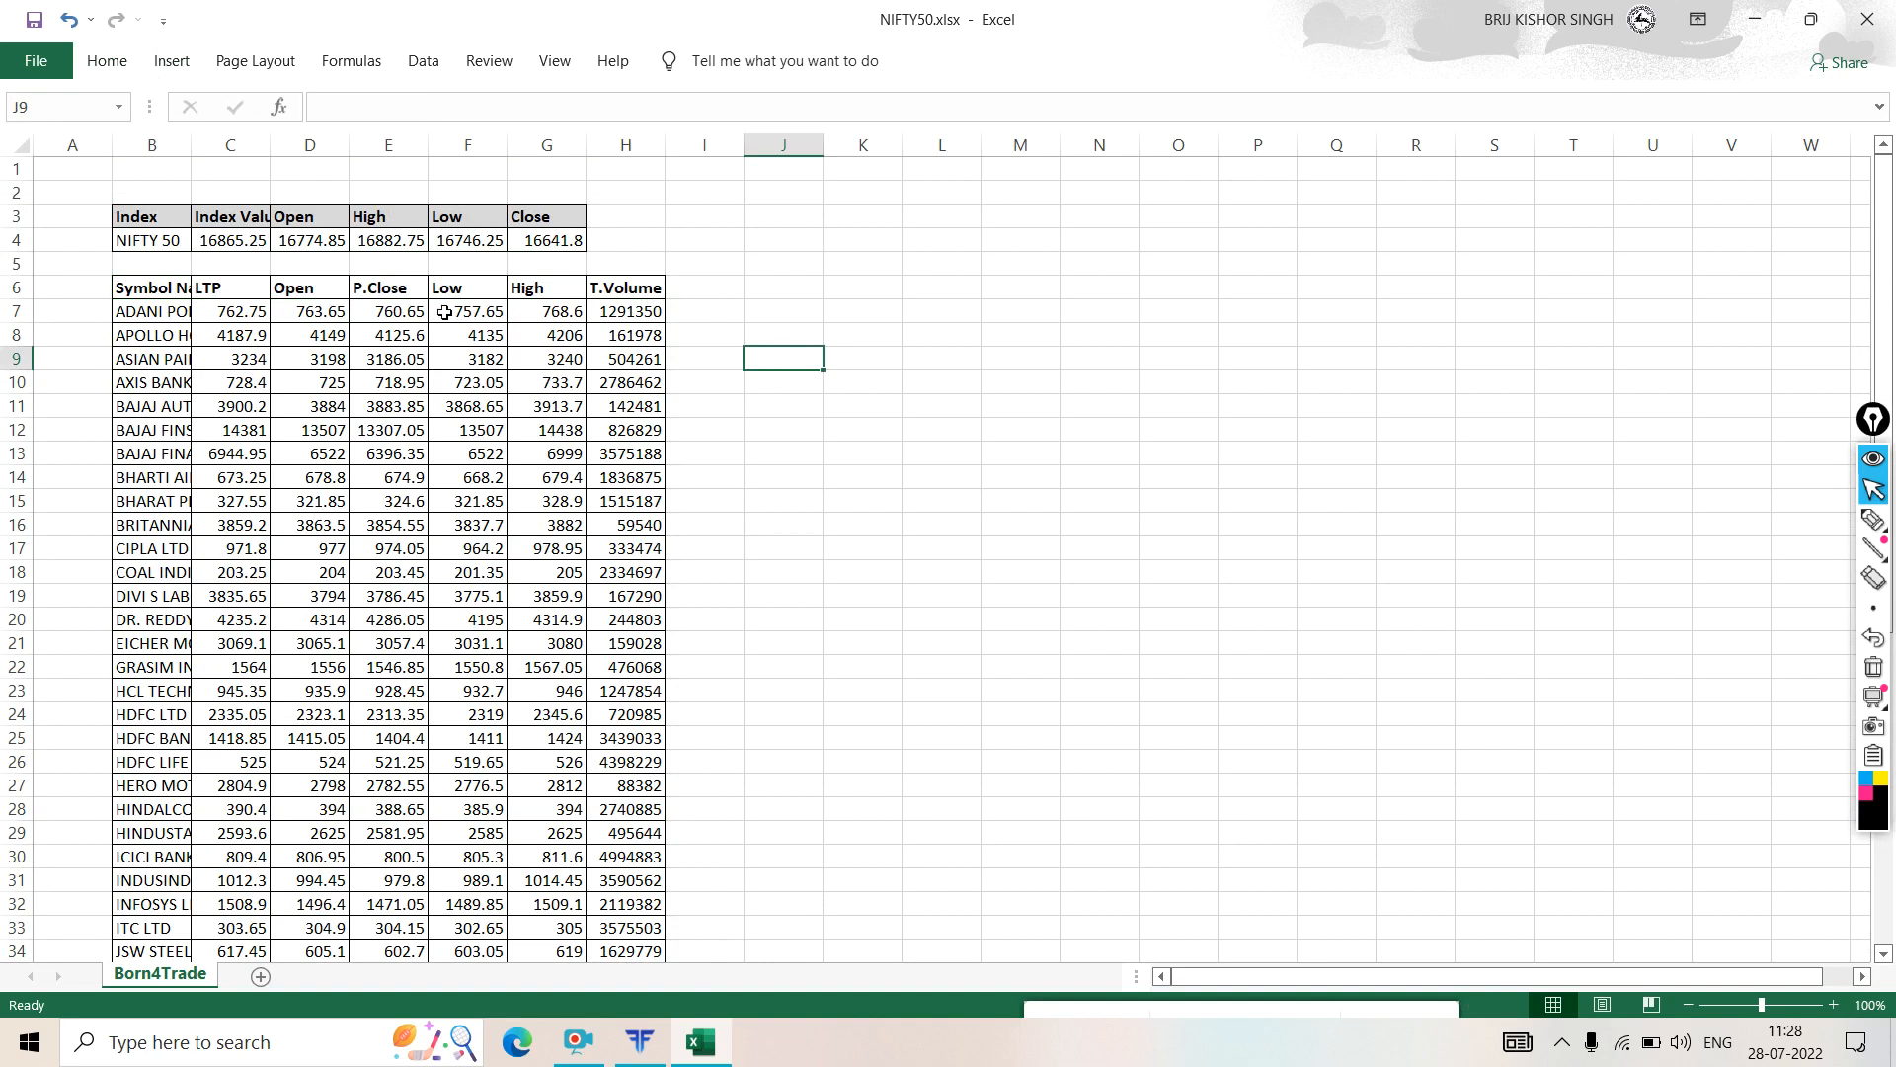
left_click_drag(127, 288, 624, 293)
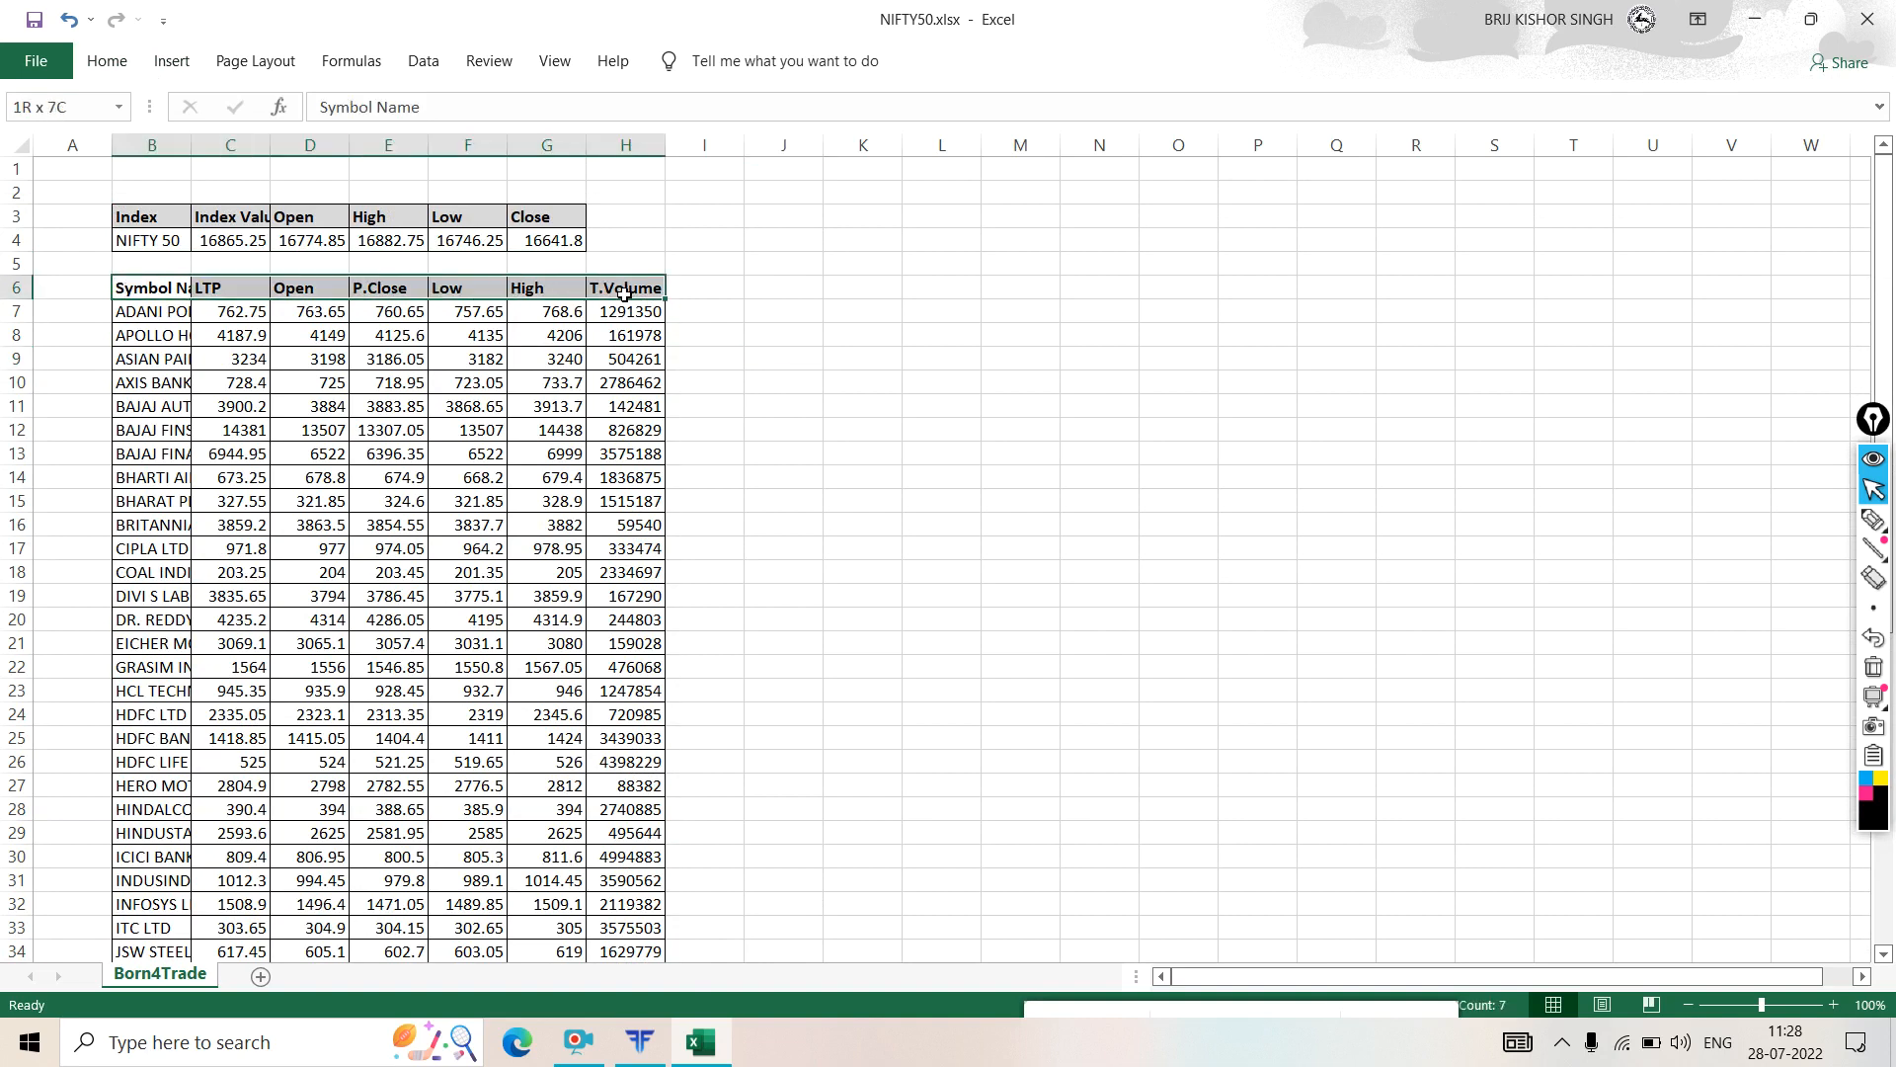
left_click(106, 62)
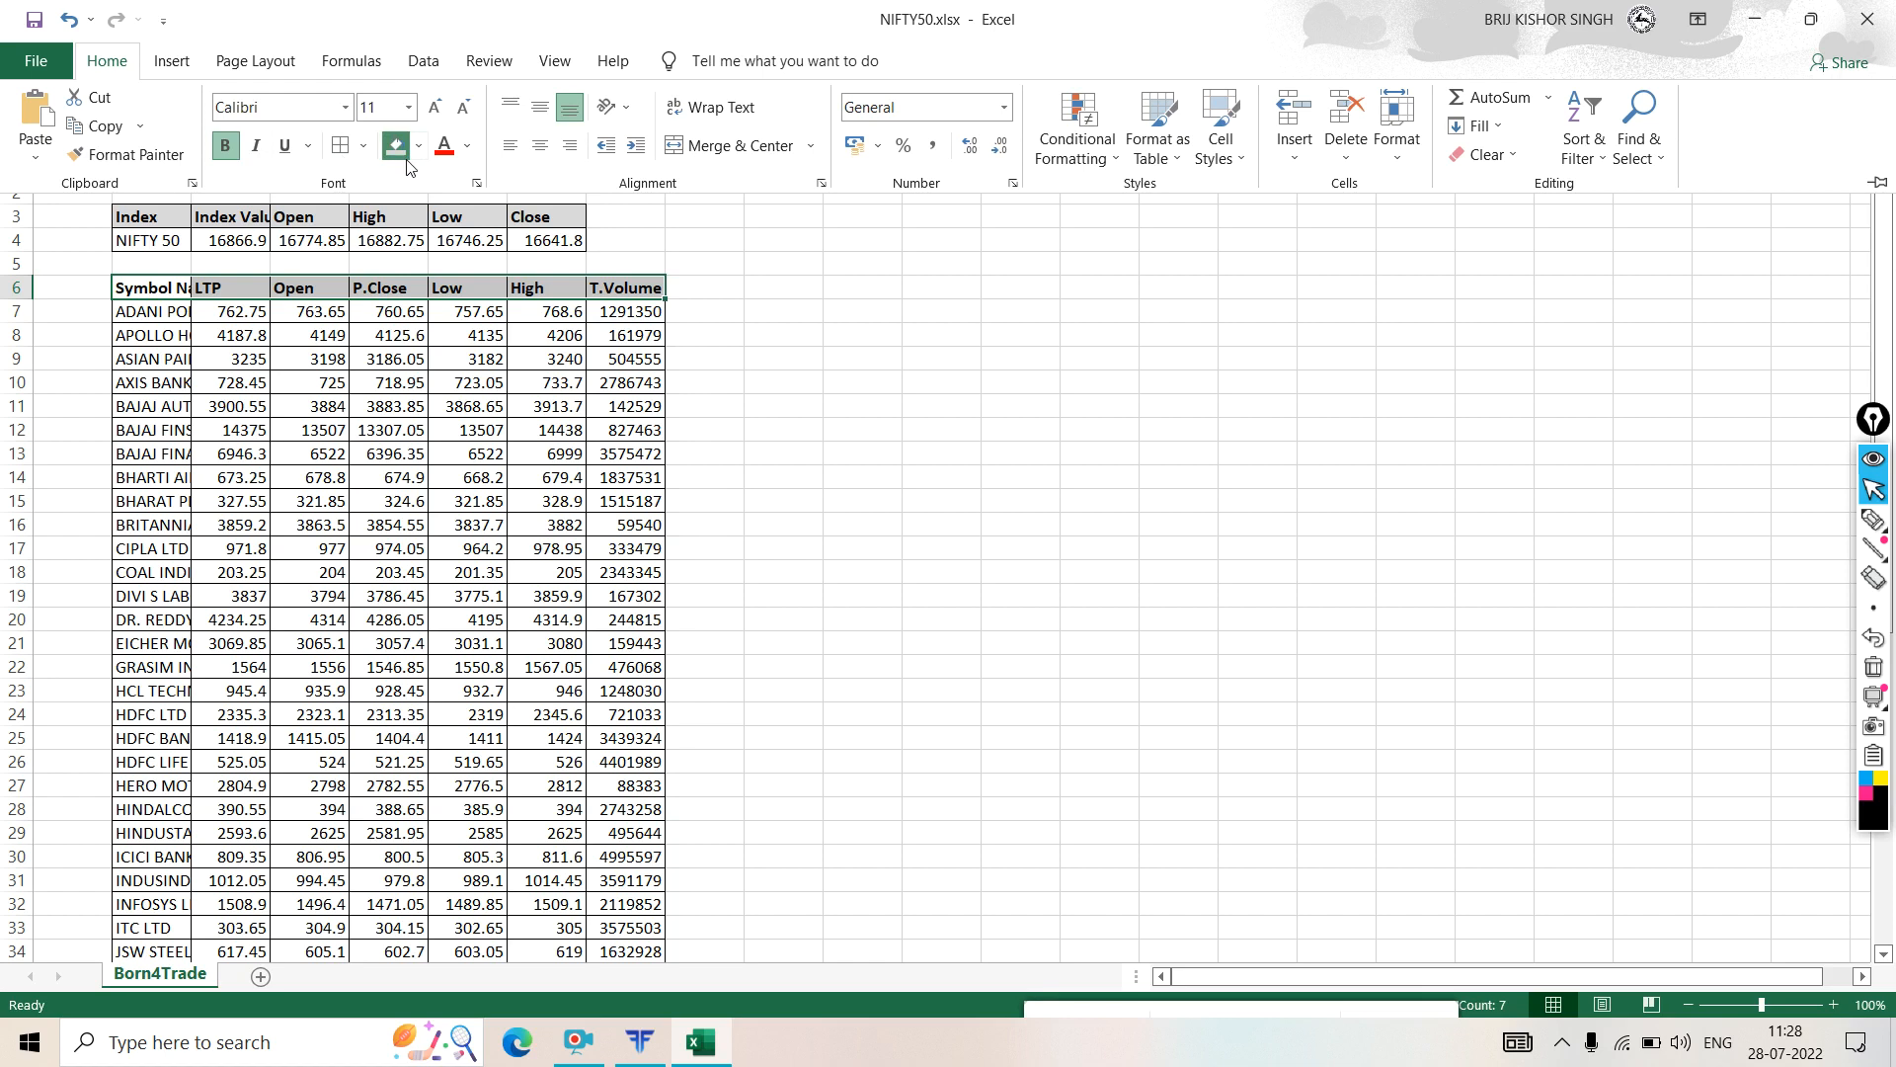
left_click(399, 148)
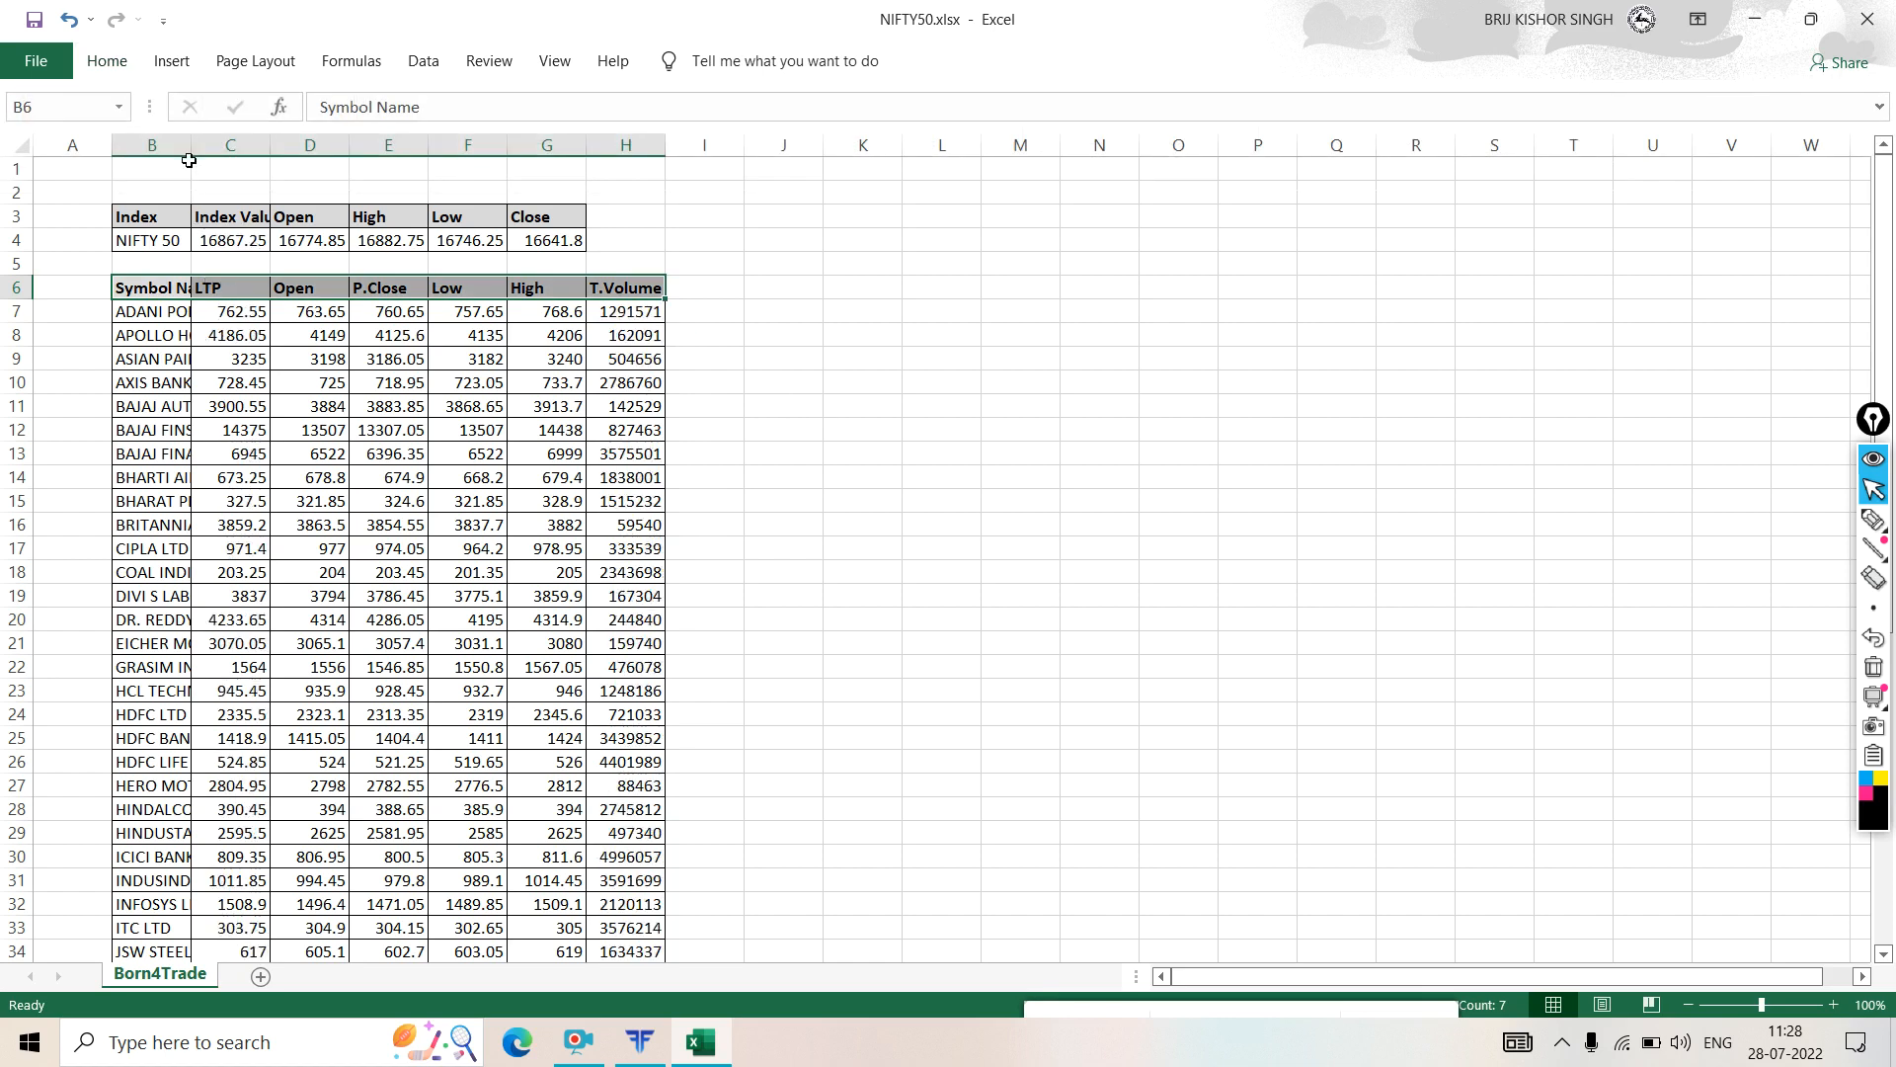
- Widen column B to fit the full symbol names, then undo the width change
left_click_drag(187, 148, 328, 176)
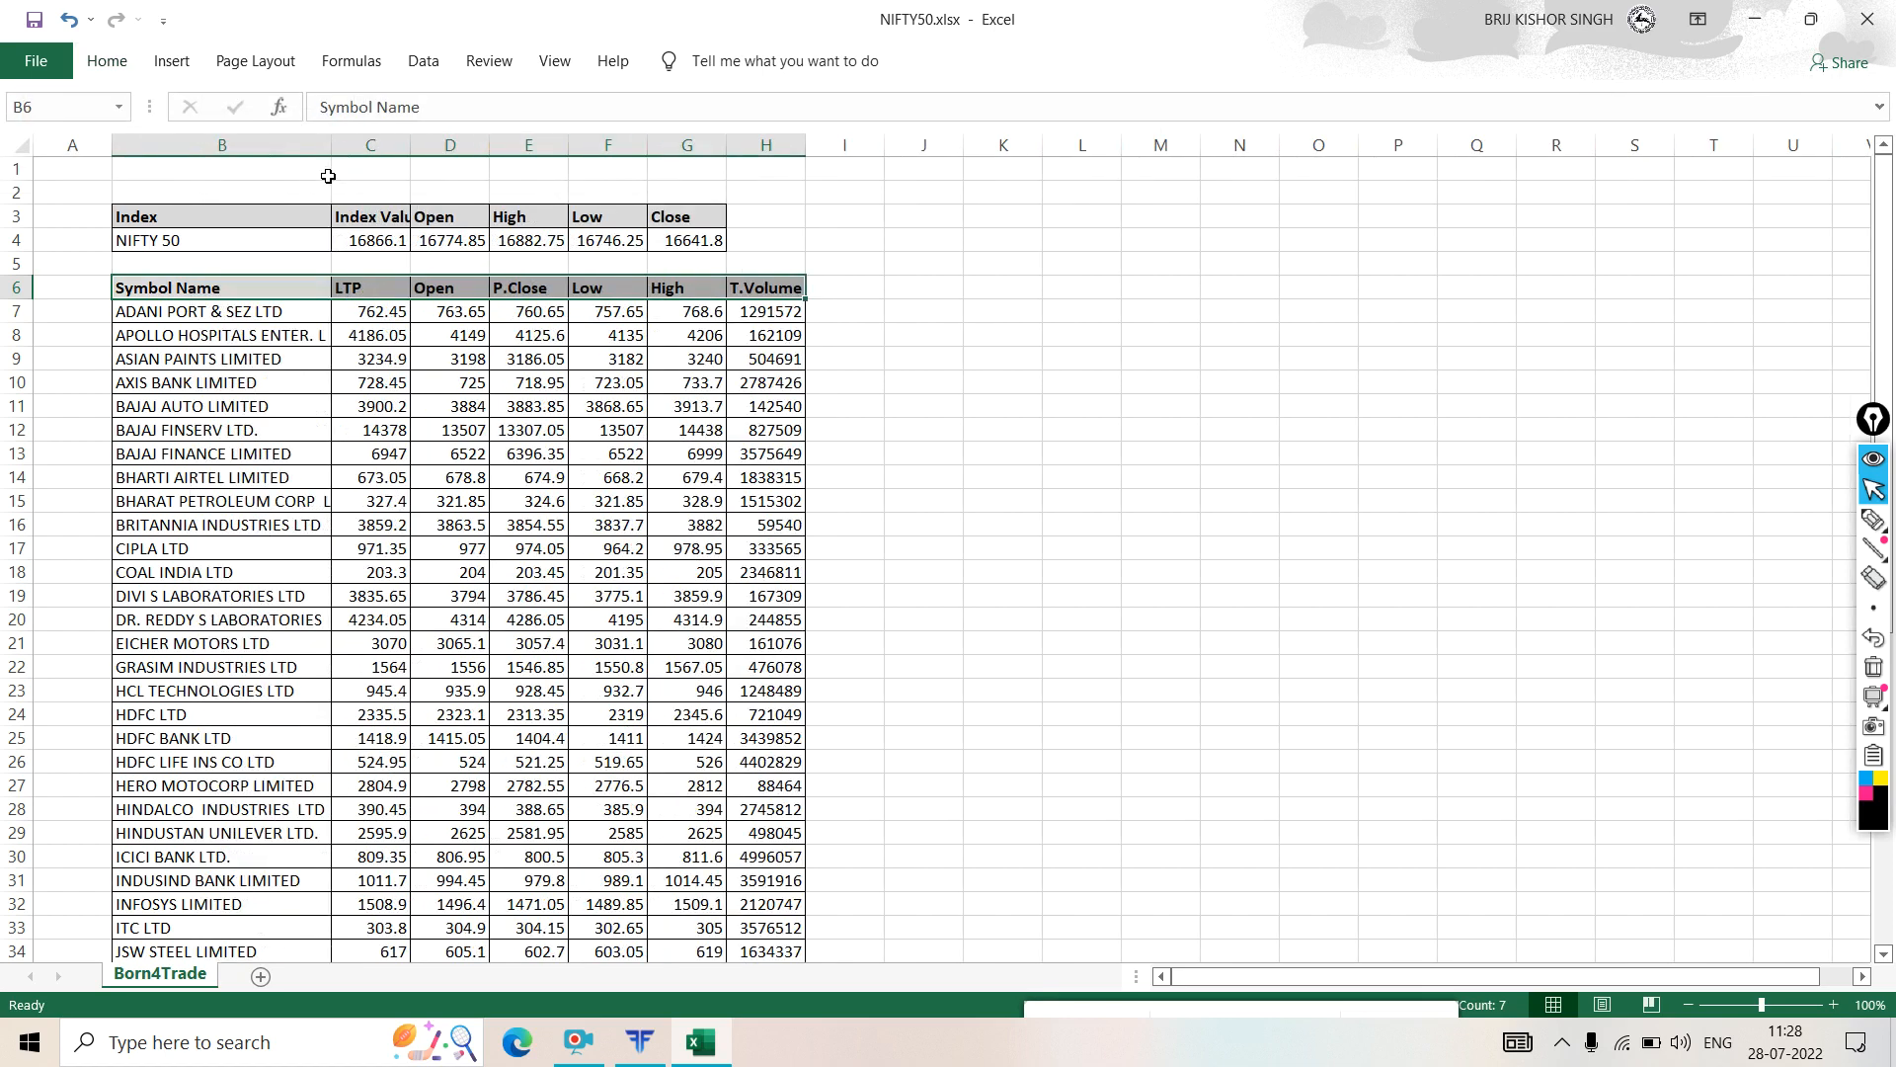
left_click(201, 313)
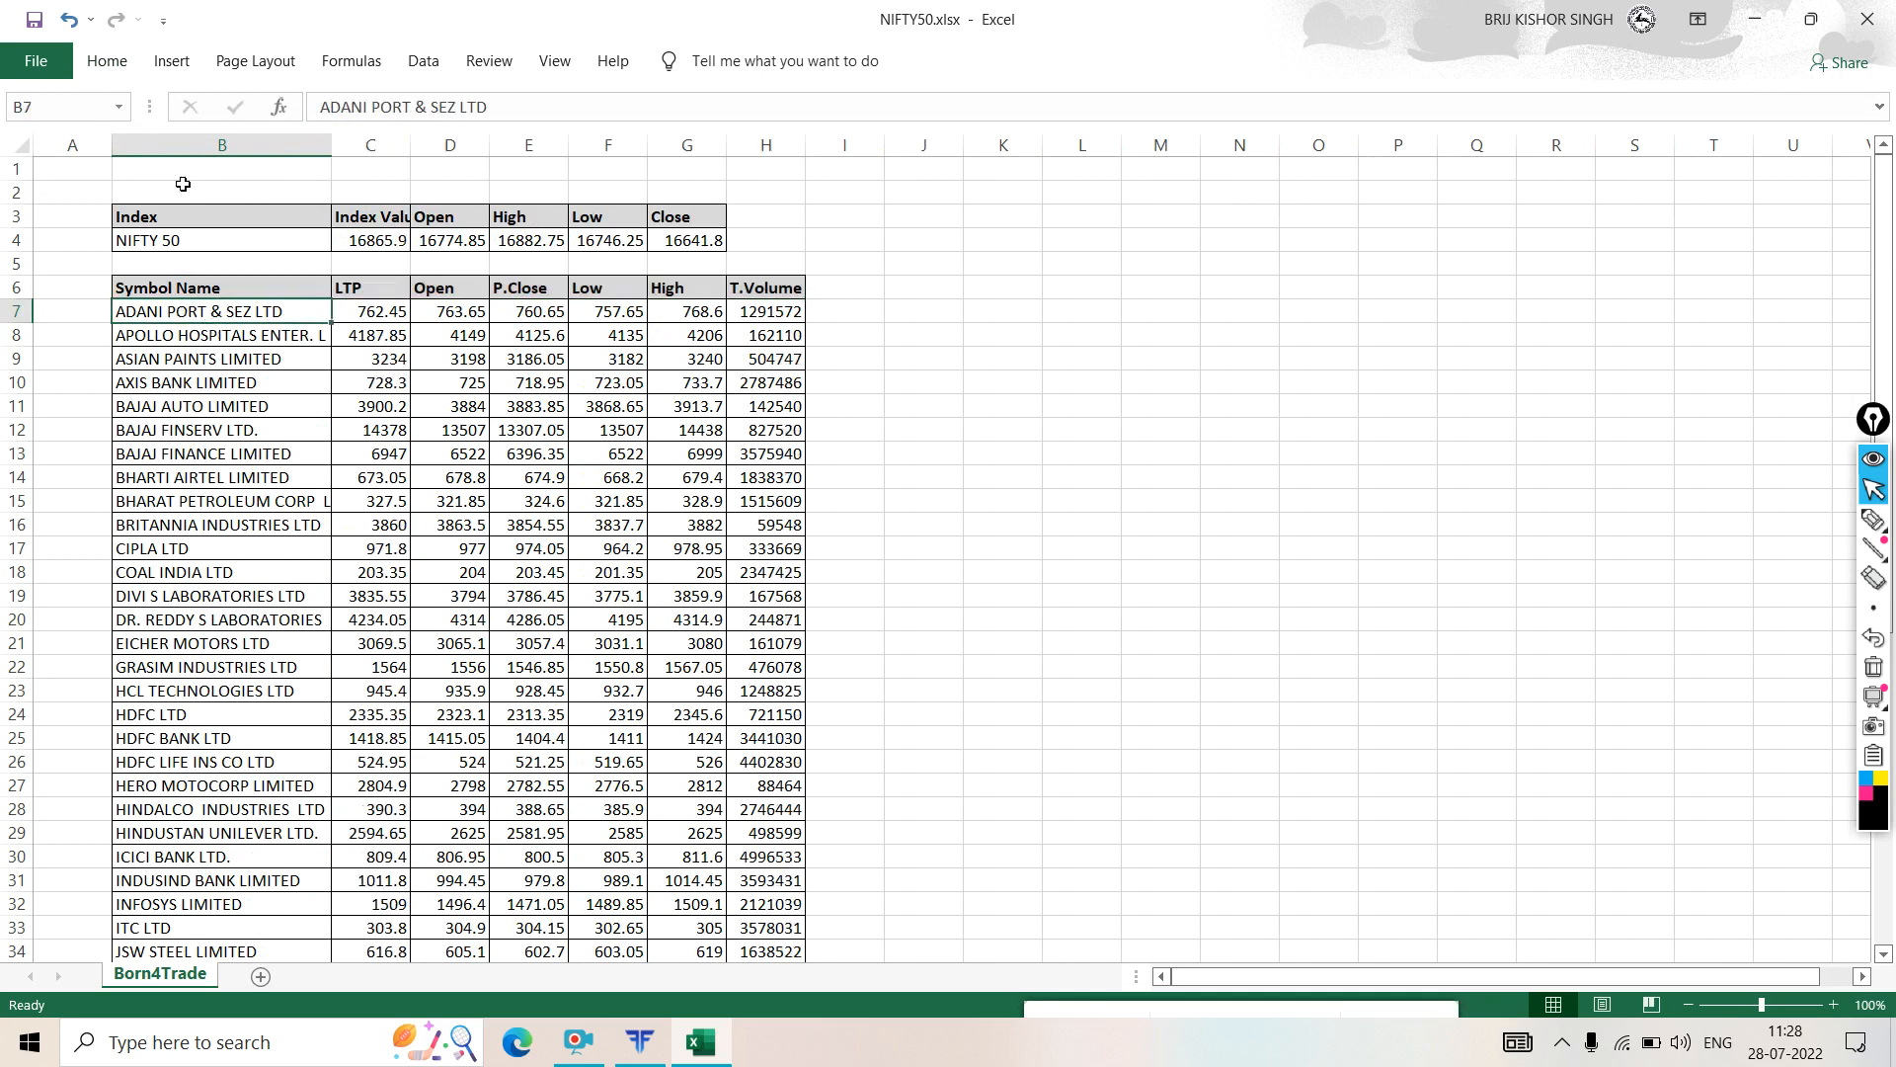
left_click(67, 19)
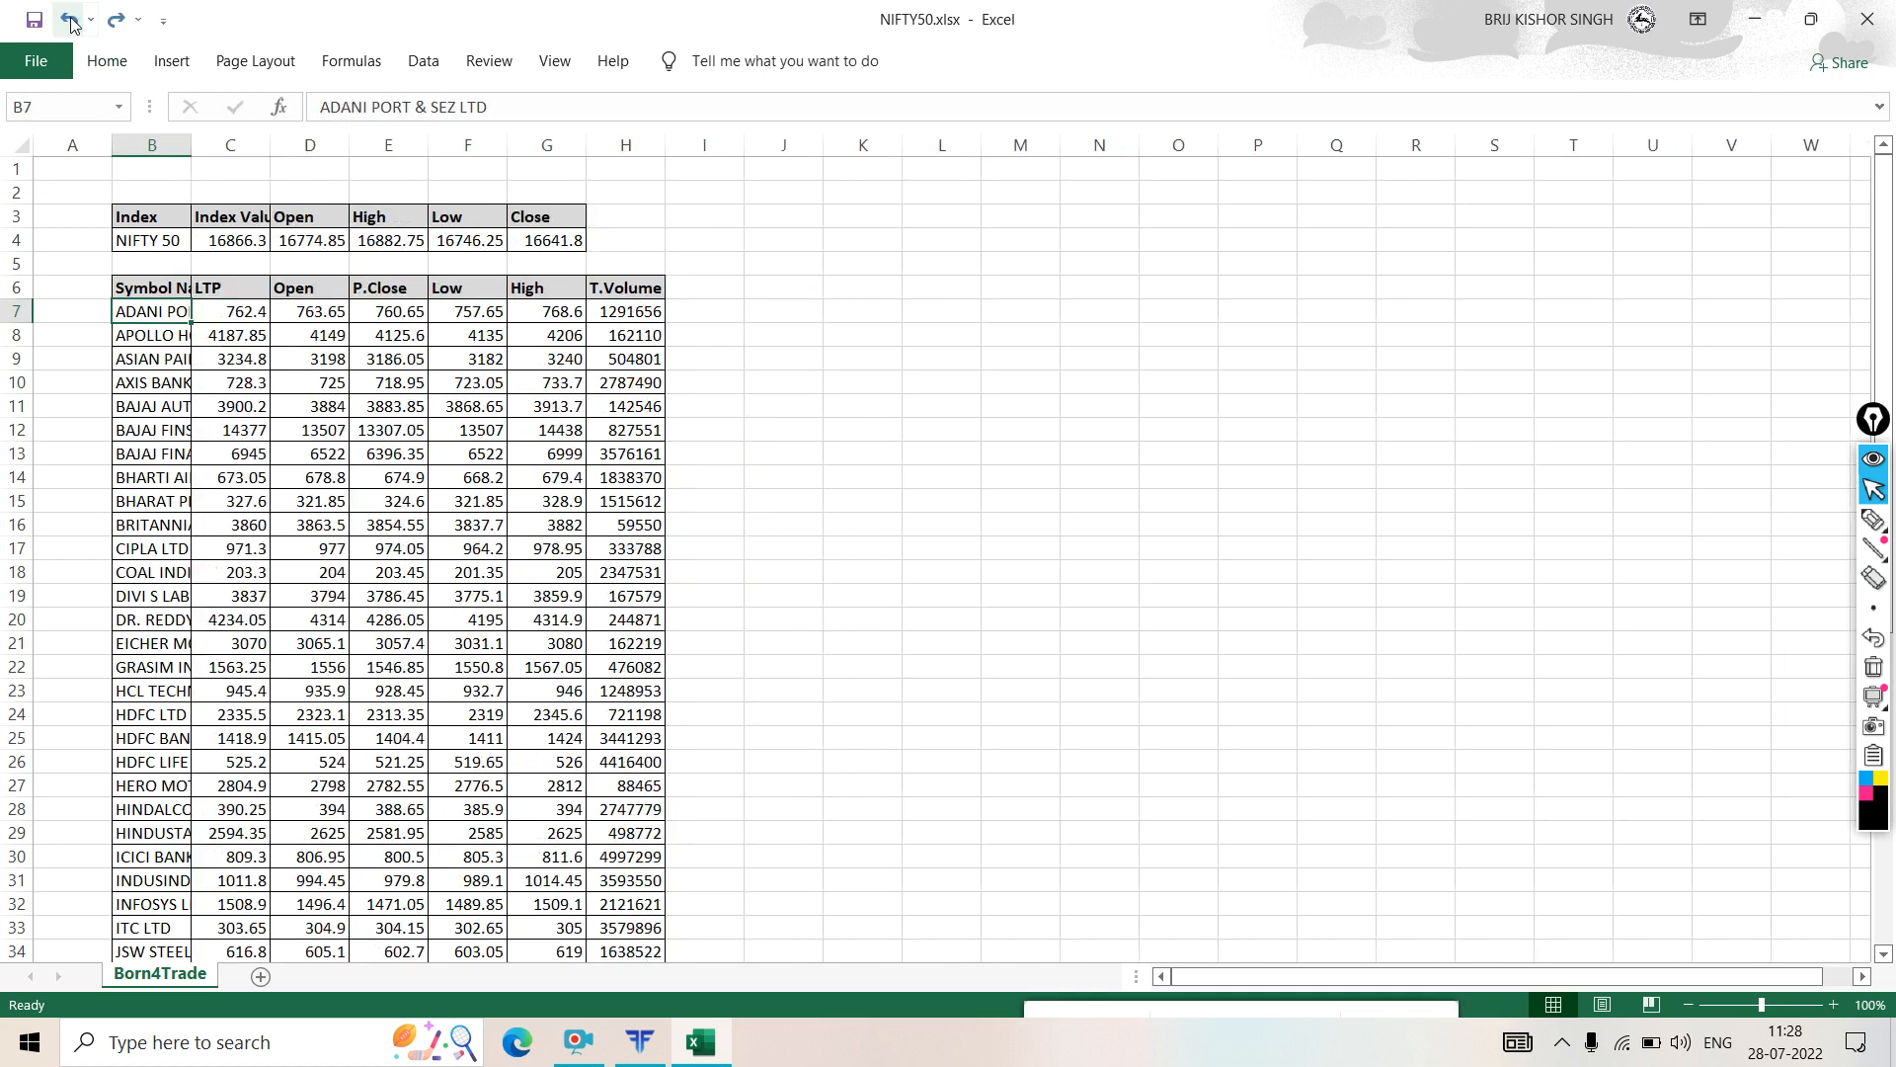
- Switch to FYERS ONE, reopen Link To Excel for the NIFTY 50 watch list, deselect all columns and include only Ticker
left_click(686, 1045)
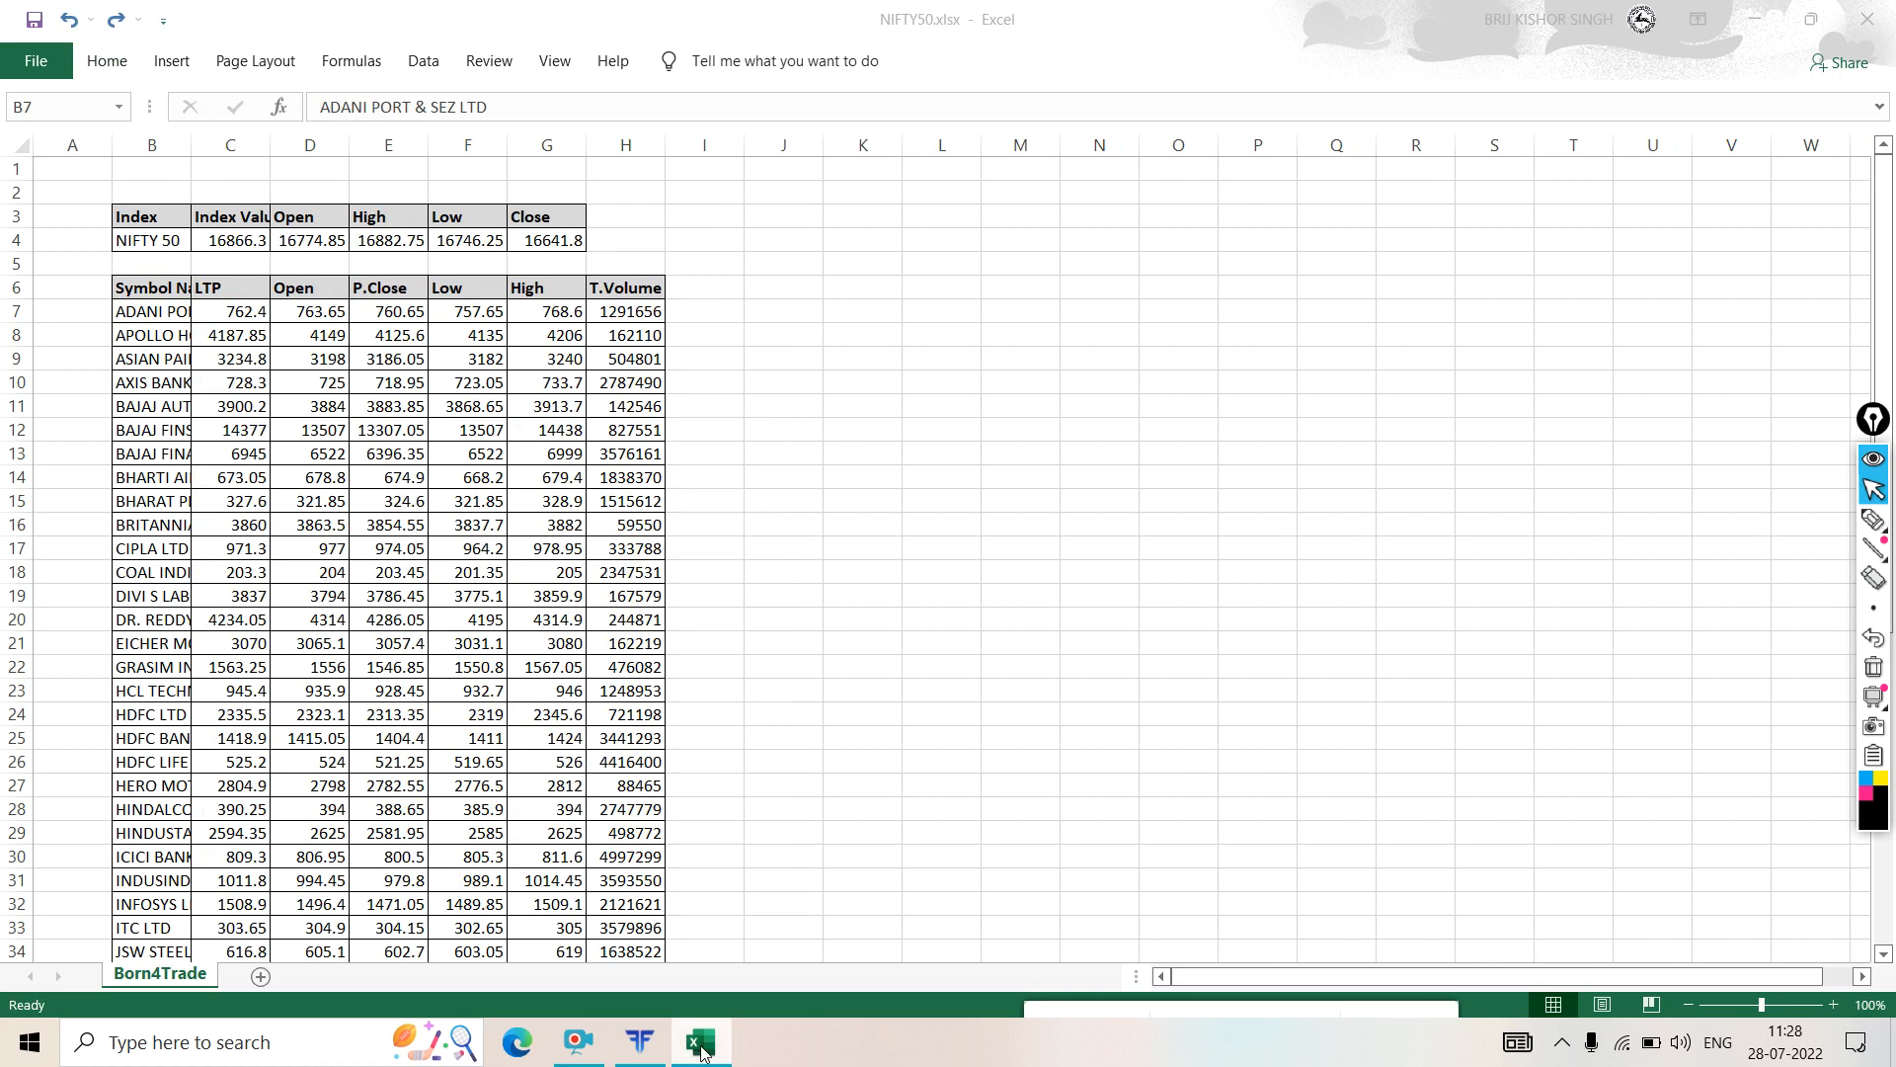
left_click(639, 1042)
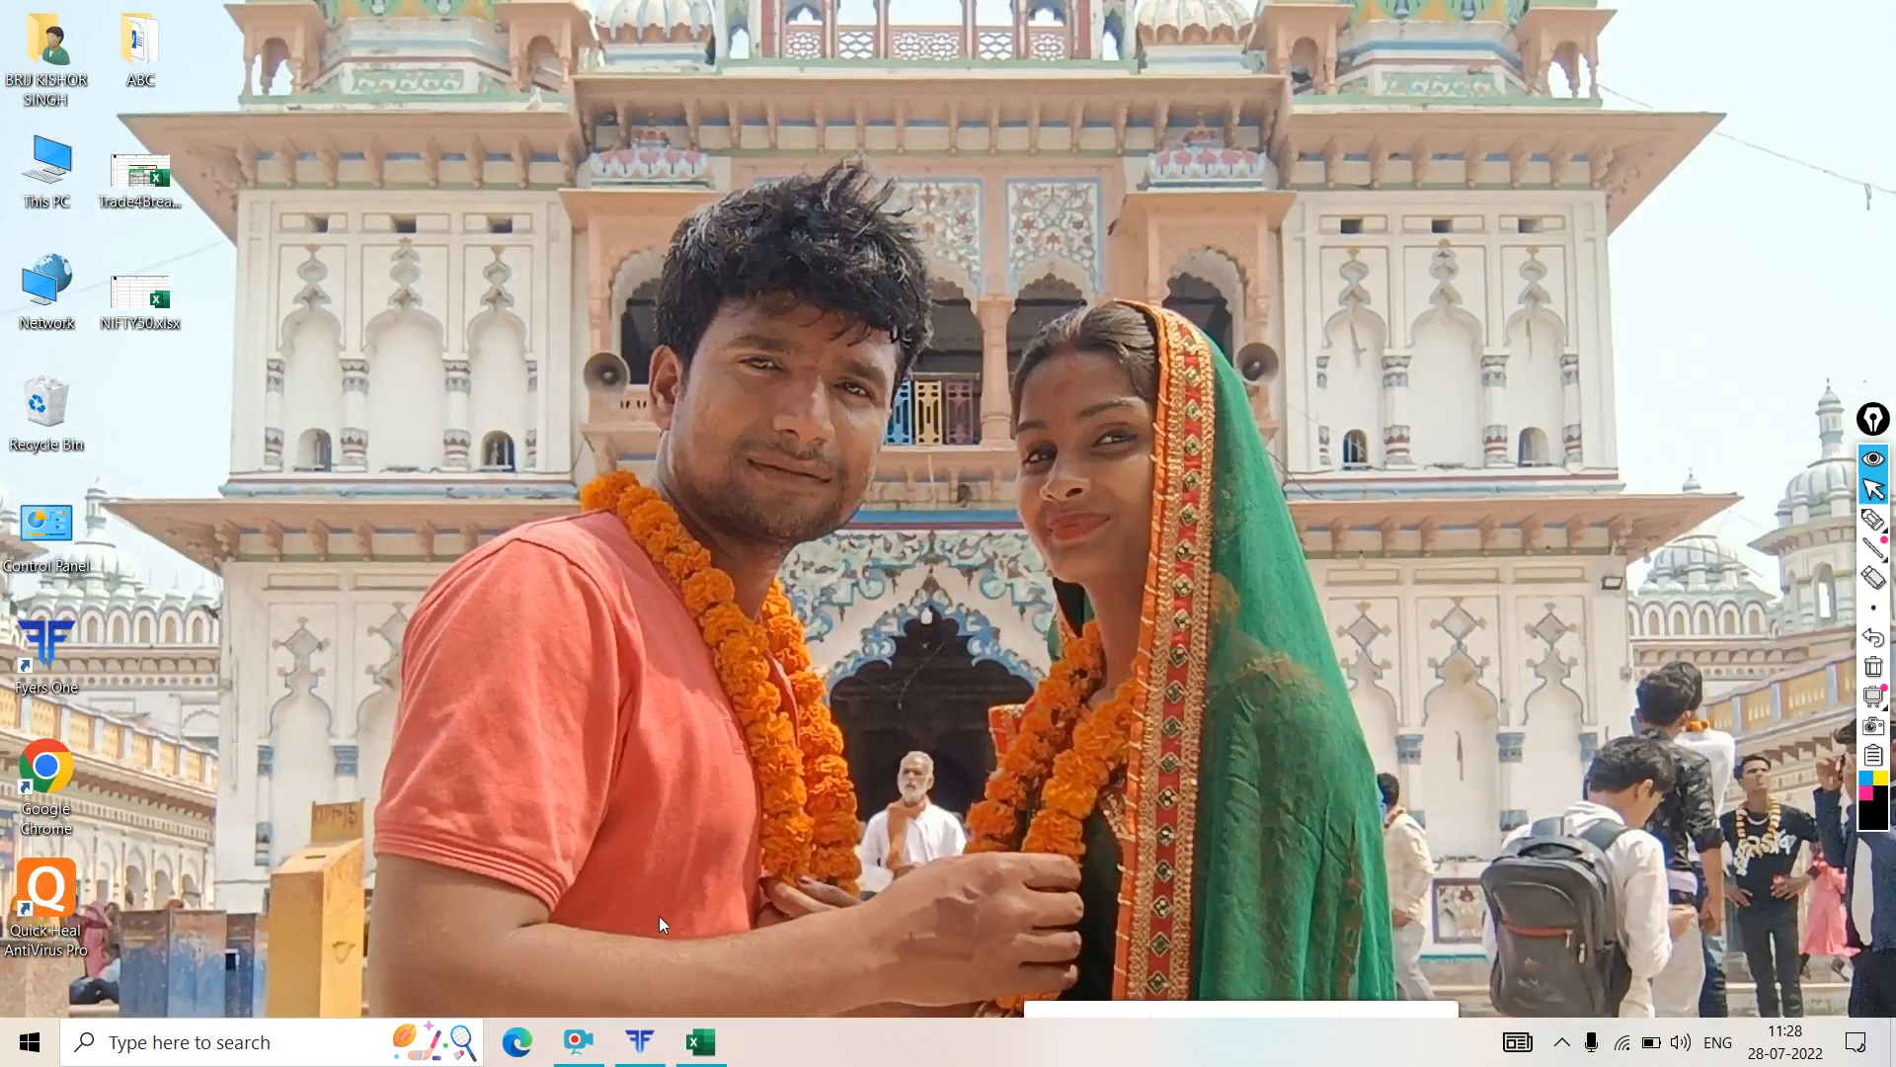
left_click(642, 1044)
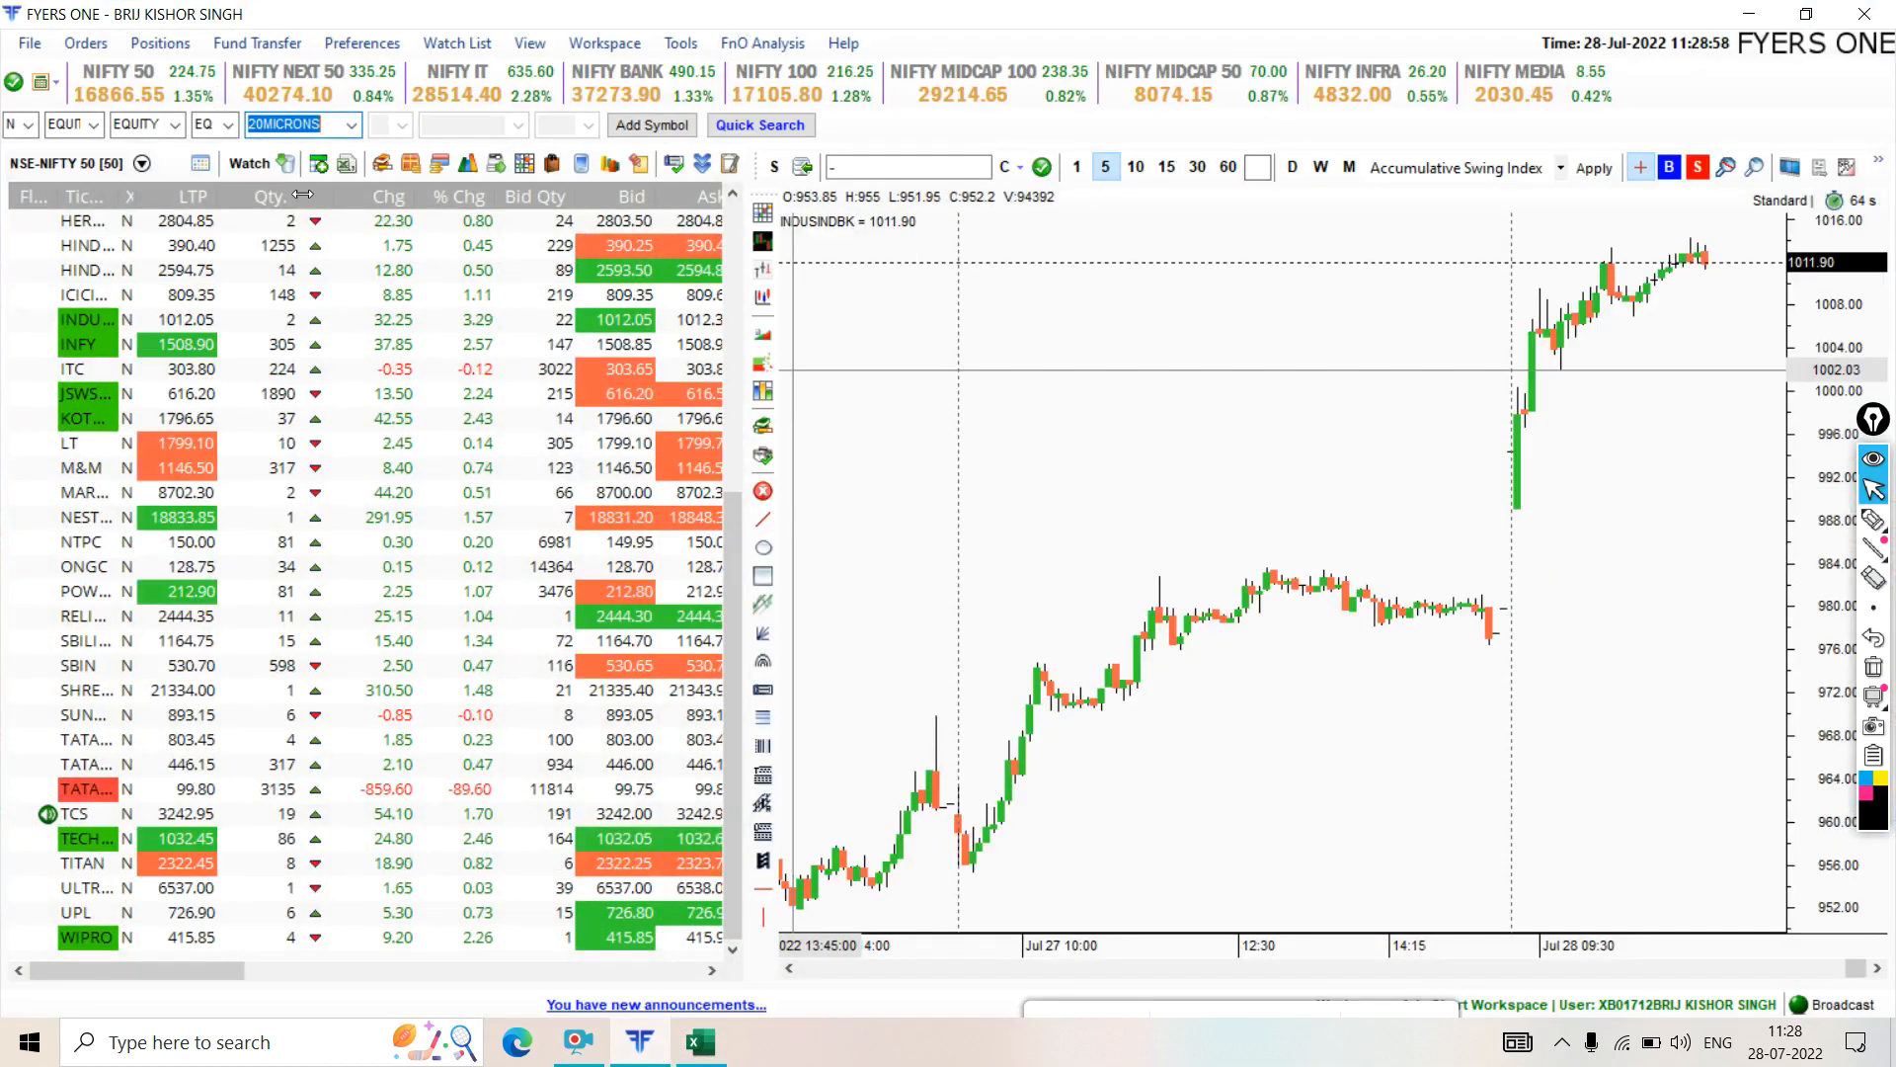
left_click(345, 164)
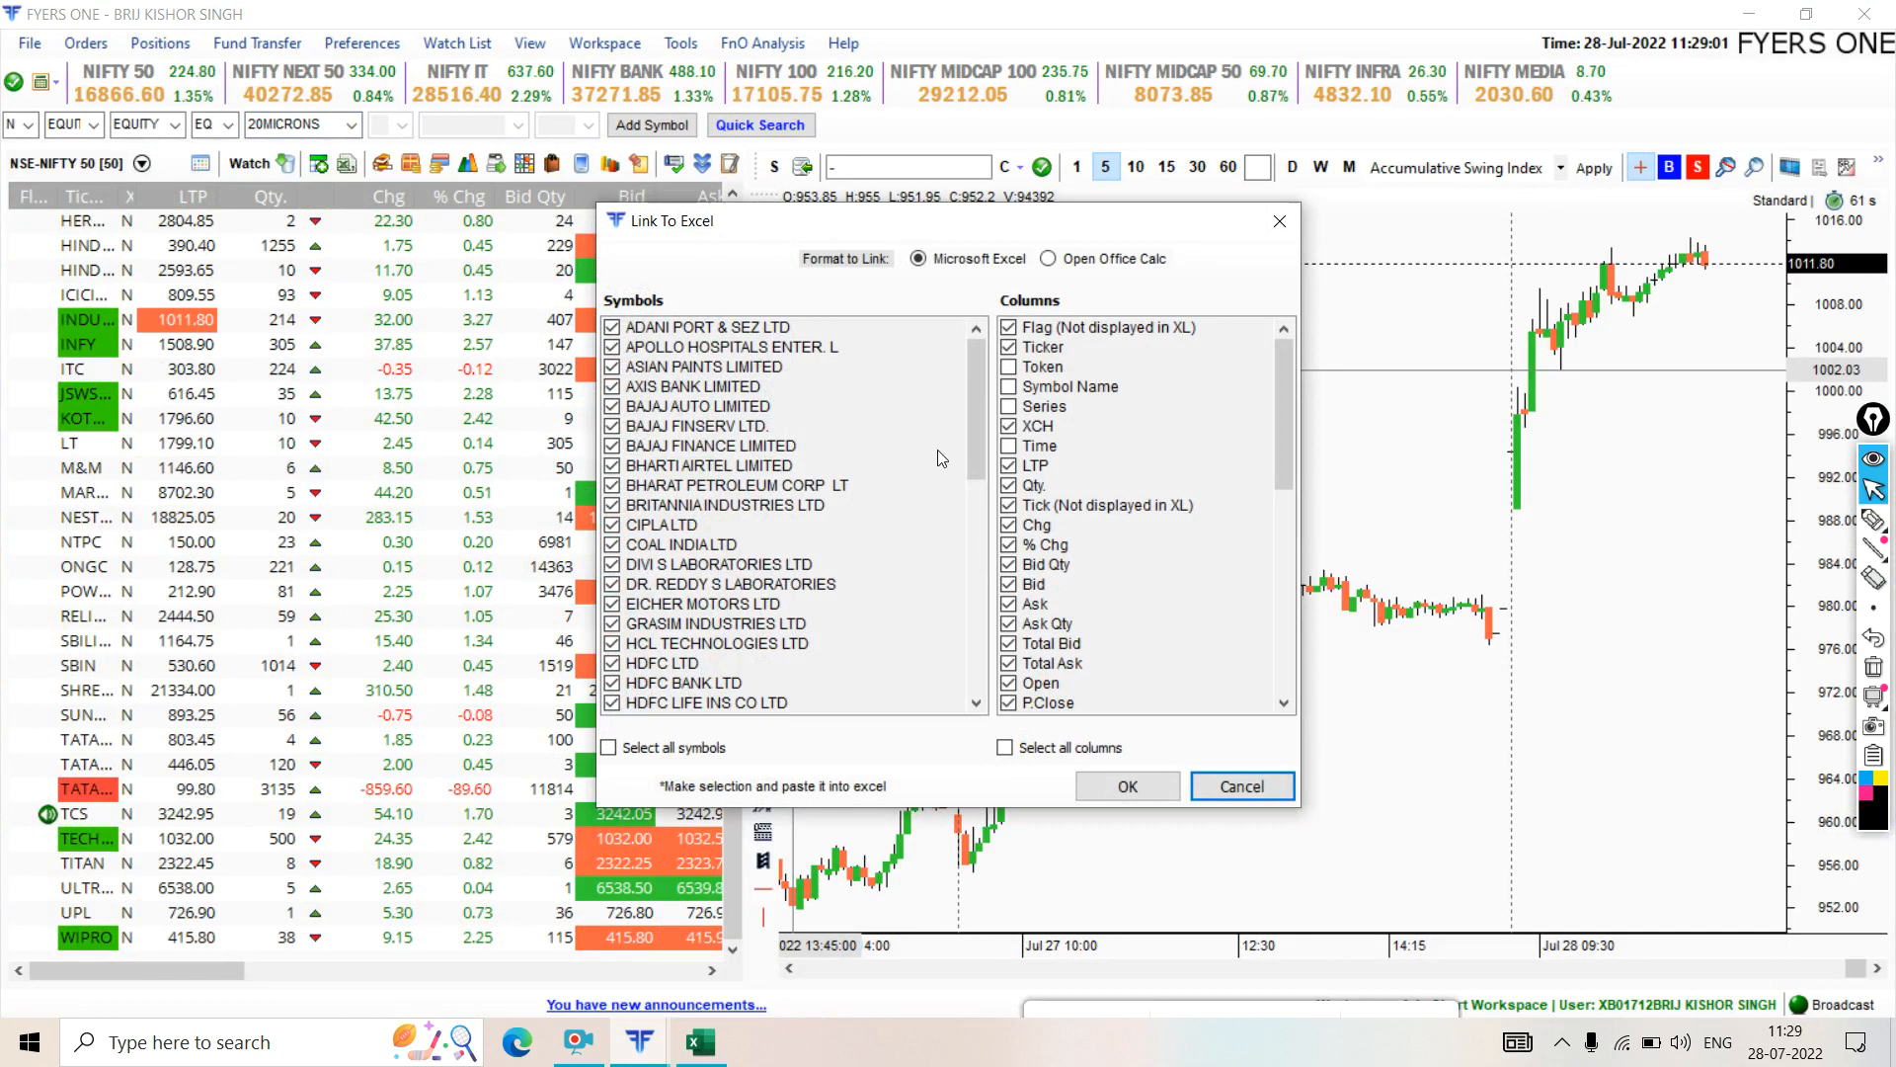
left_click(1004, 748)
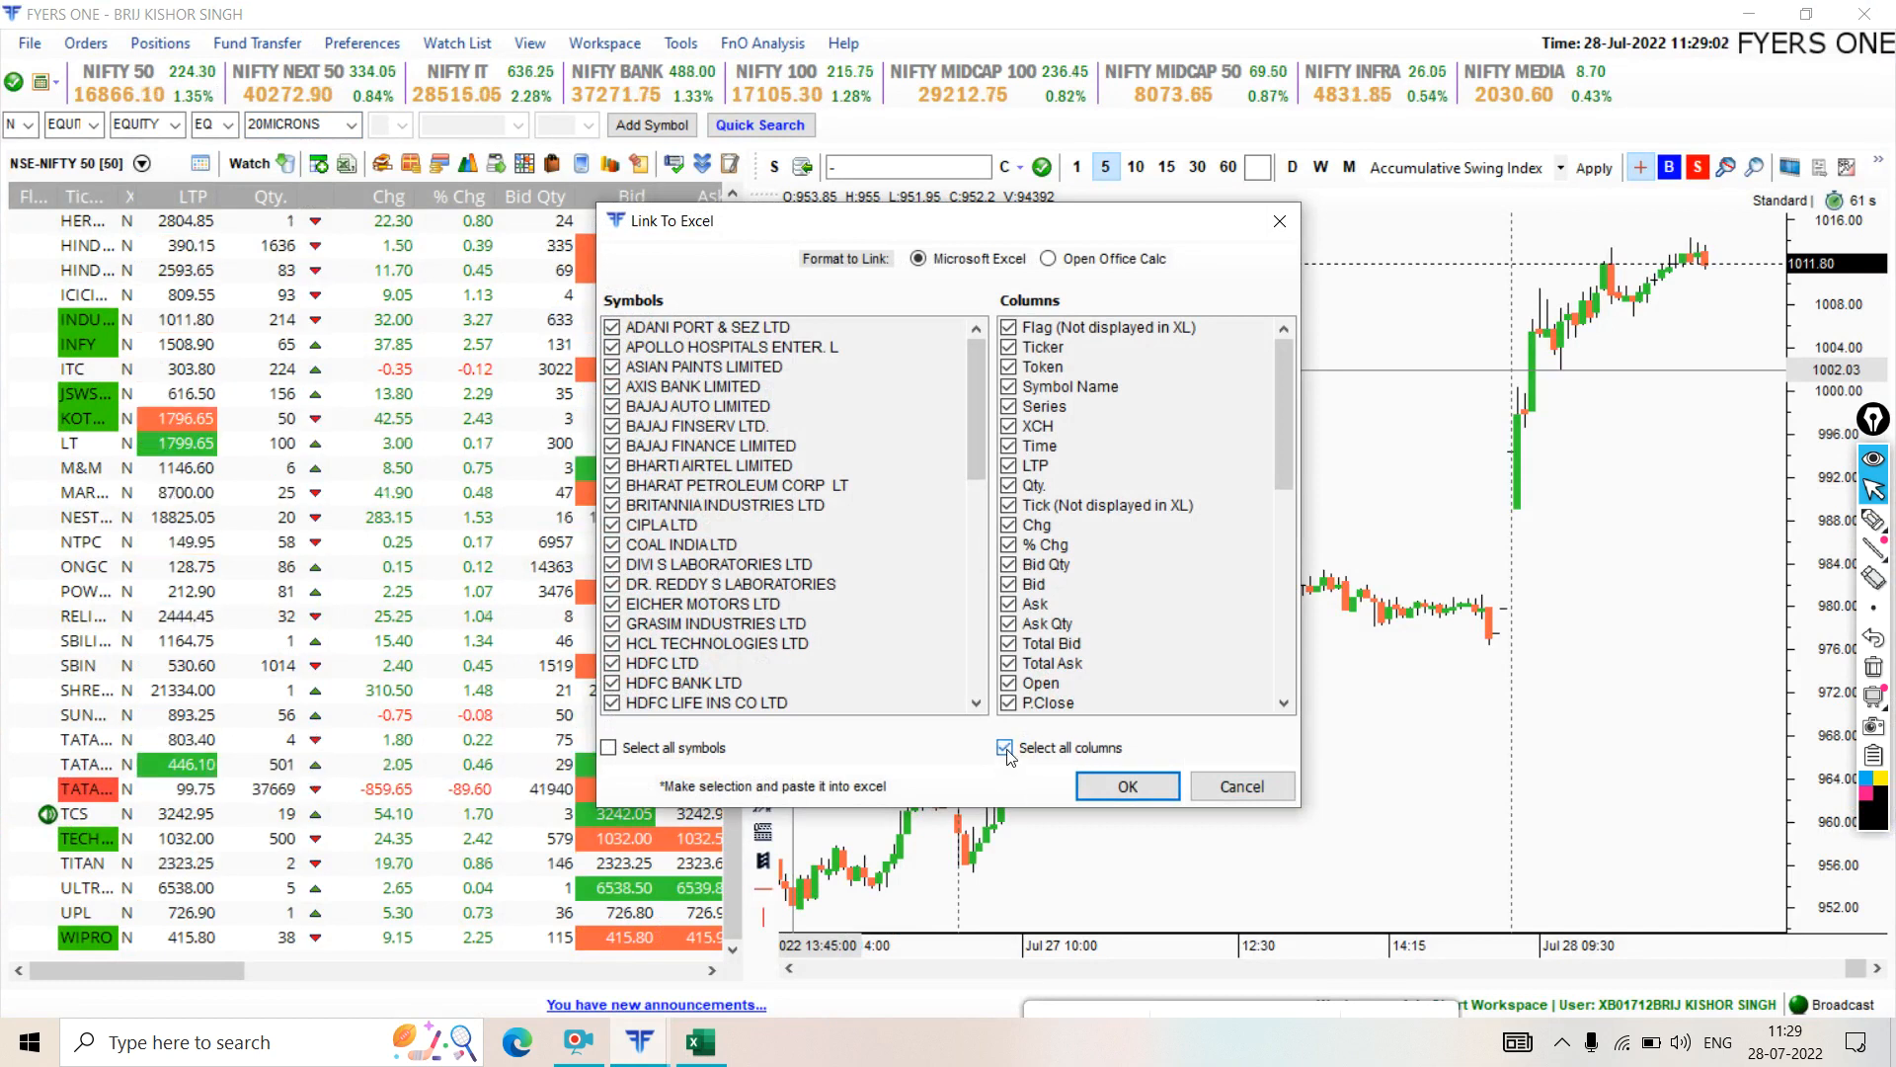
left_click(1006, 749)
left_click(1012, 348)
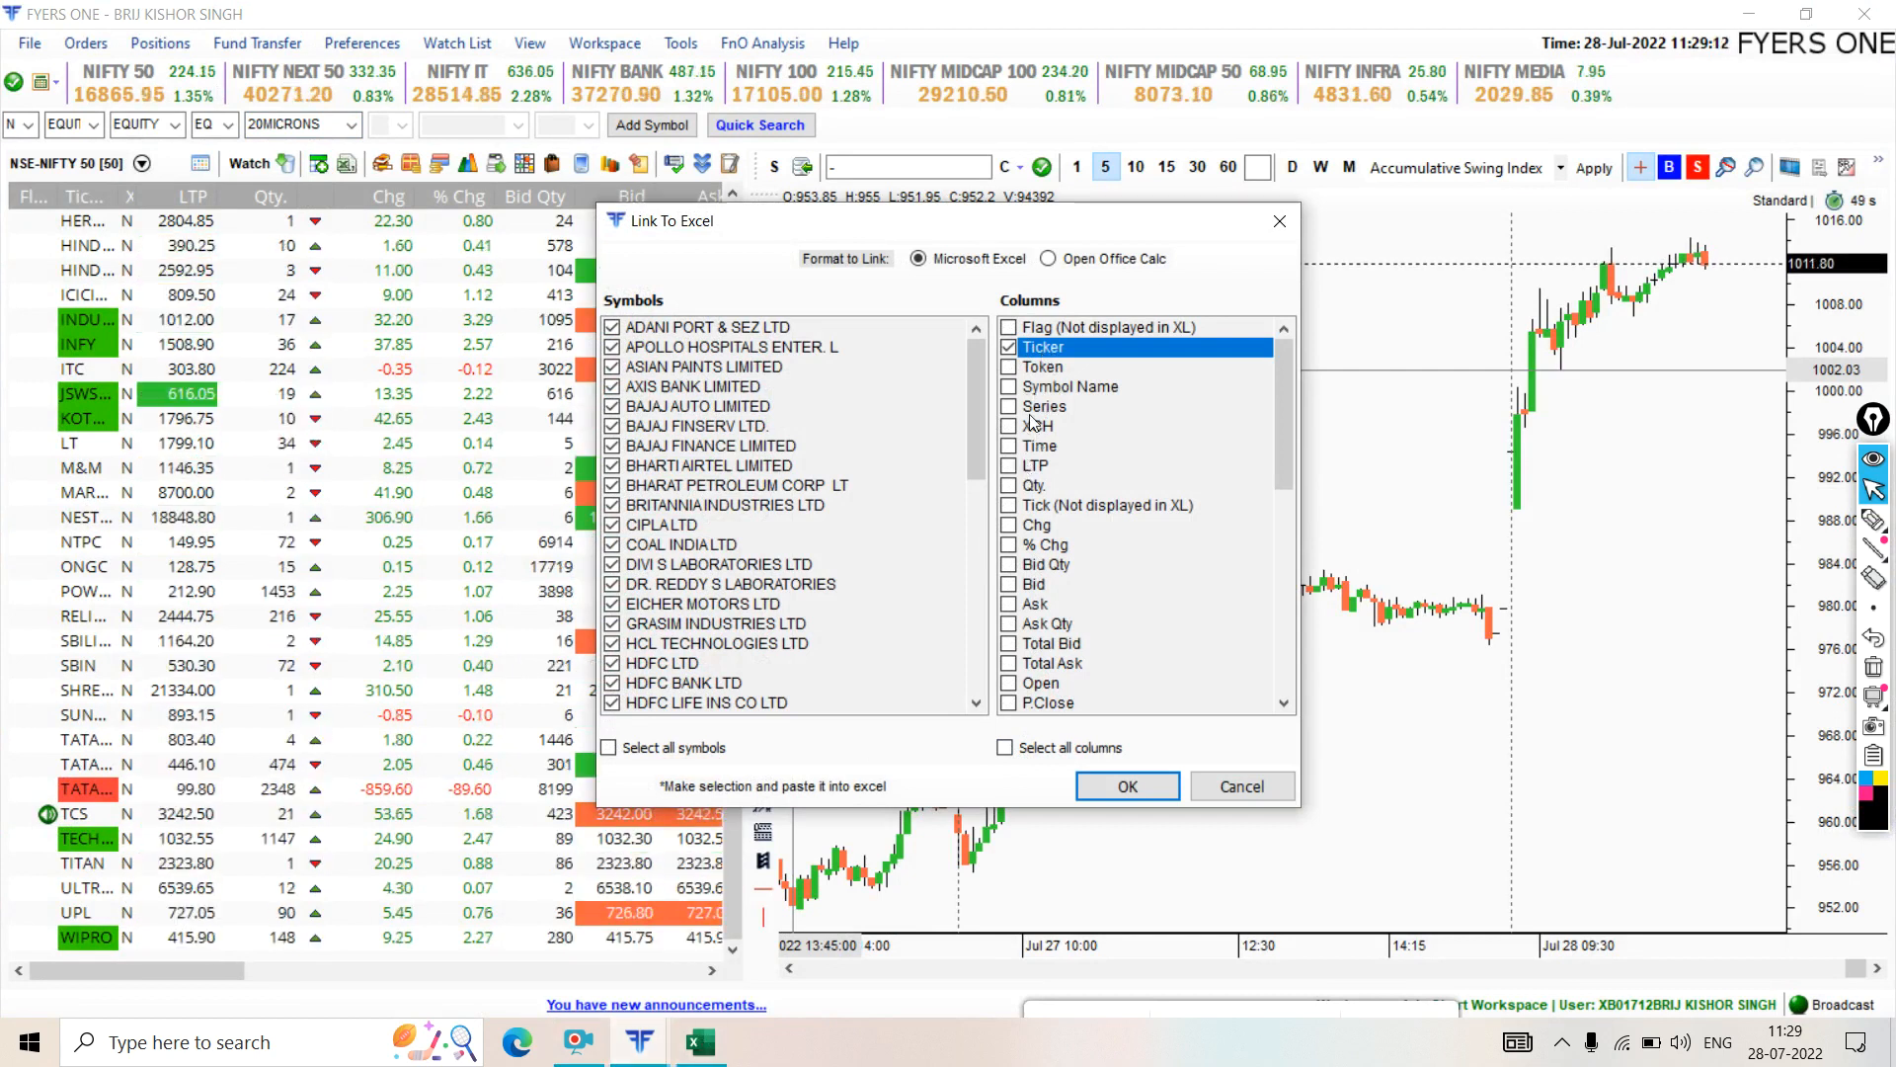
- Switch to Excel and remove the pasted watch list table from row 6 down, keeping the index table
left_click(702, 1042)
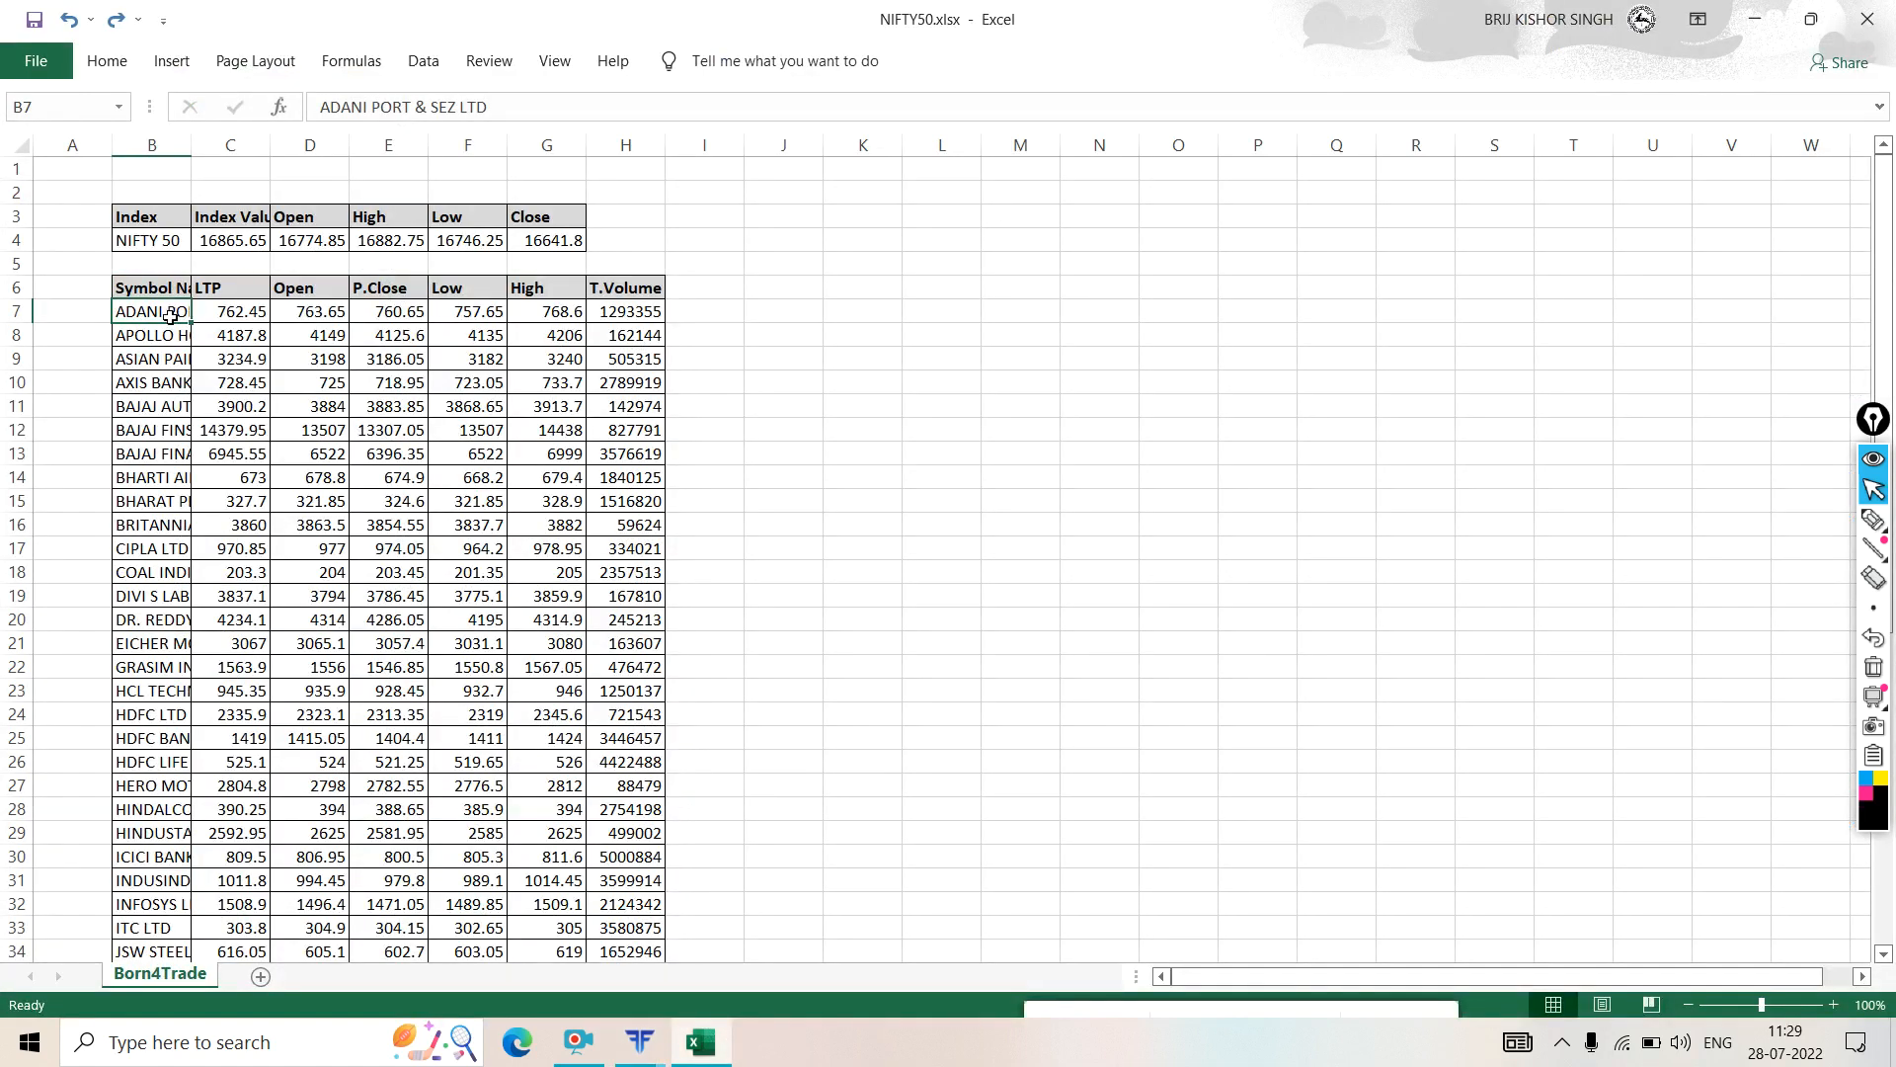
key("Up")
key("ctrl+shift+Right")
key("ctrl+b")
key("ctrl+shift+Down")
key("Delete")
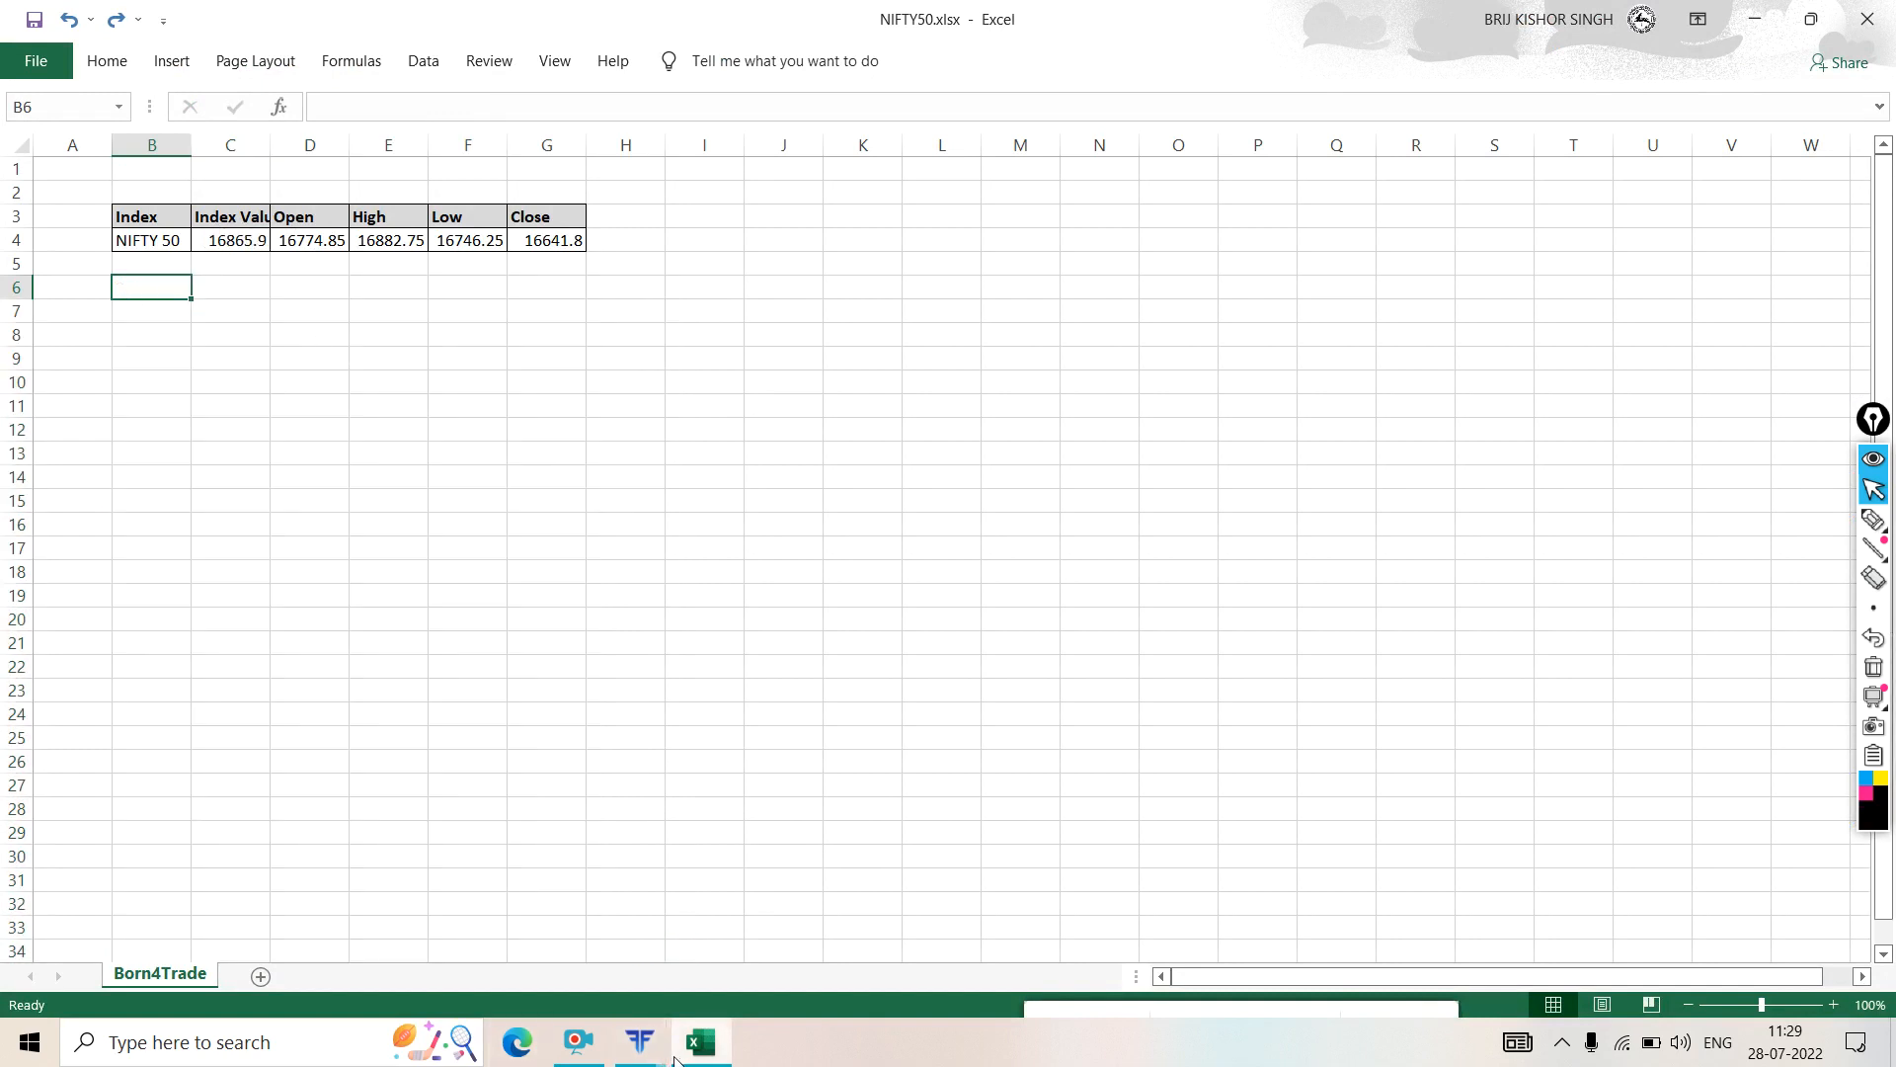
- Back in FYERS ONE, add the LTP, Open, P.Close, Low, High and T.Volume columns to the Excel link and confirm the selection
left_click(640, 1041)
left_click(773, 954)
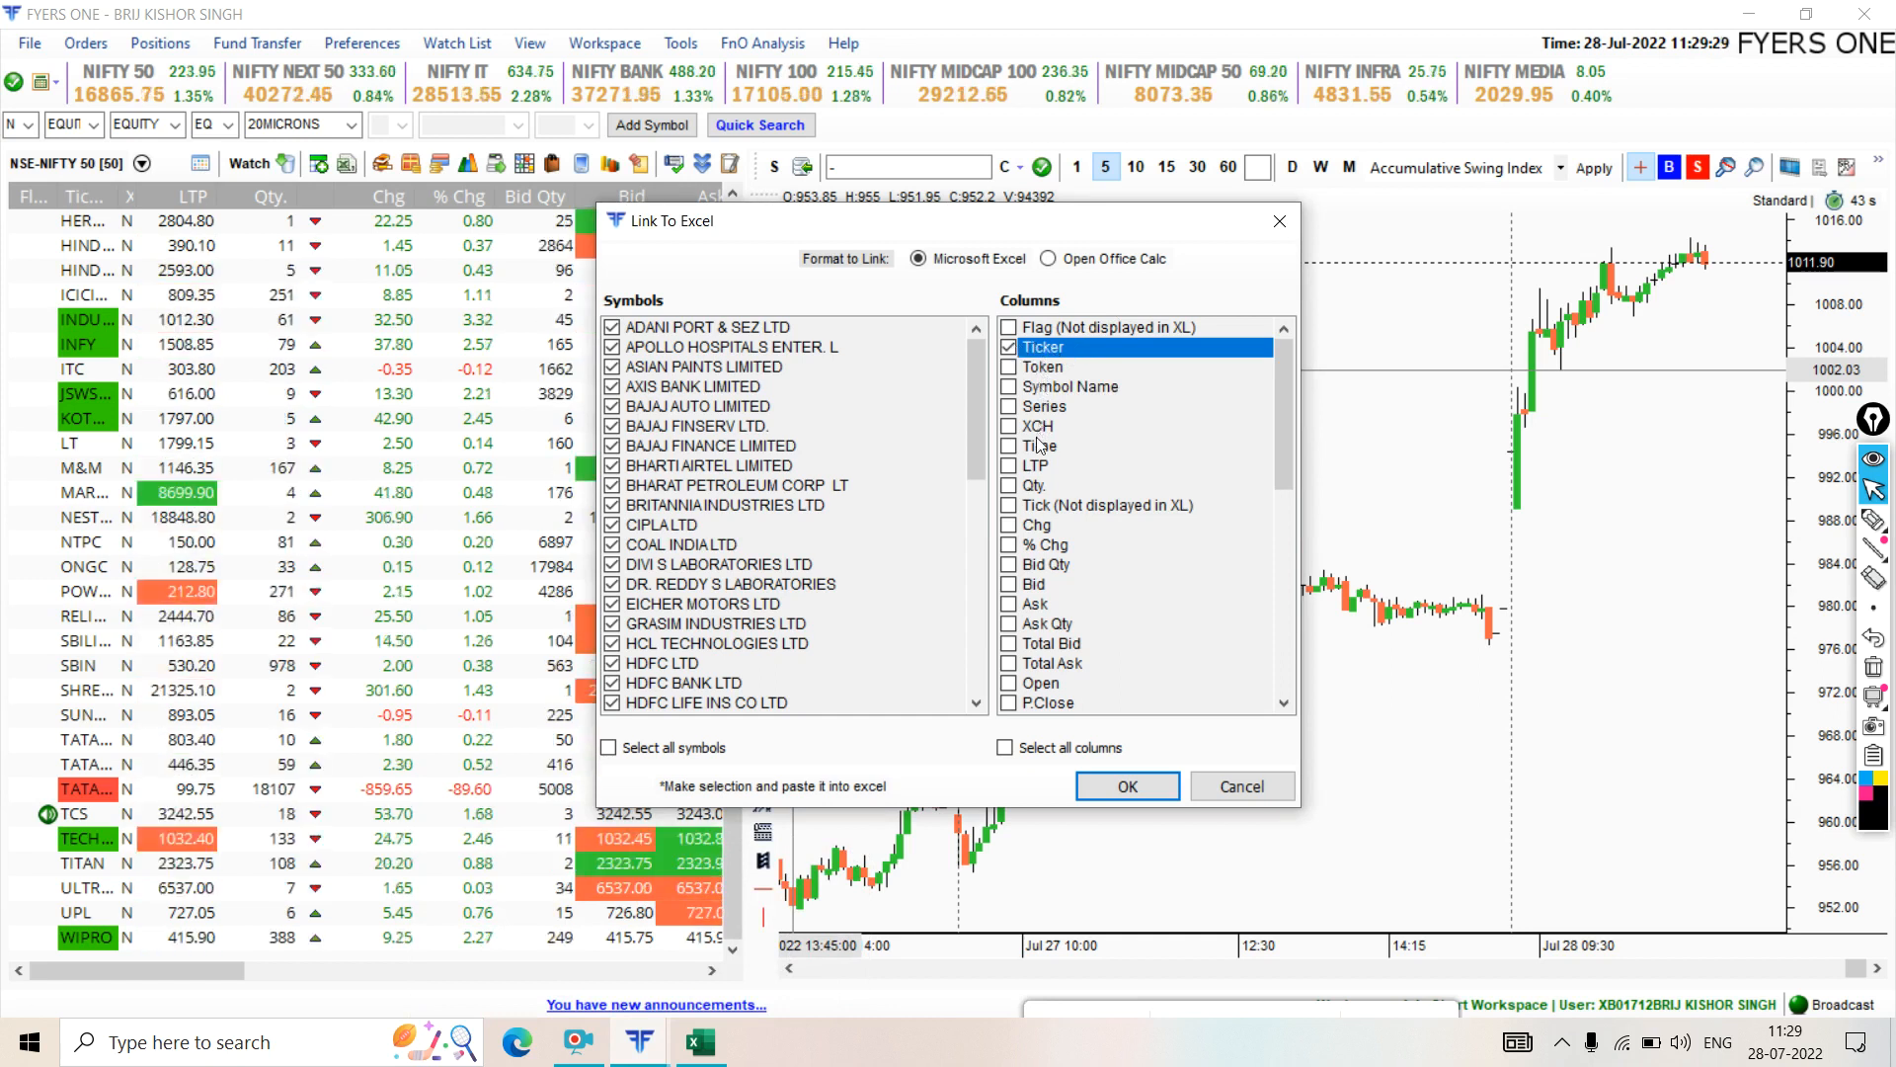
left_click(1023, 466)
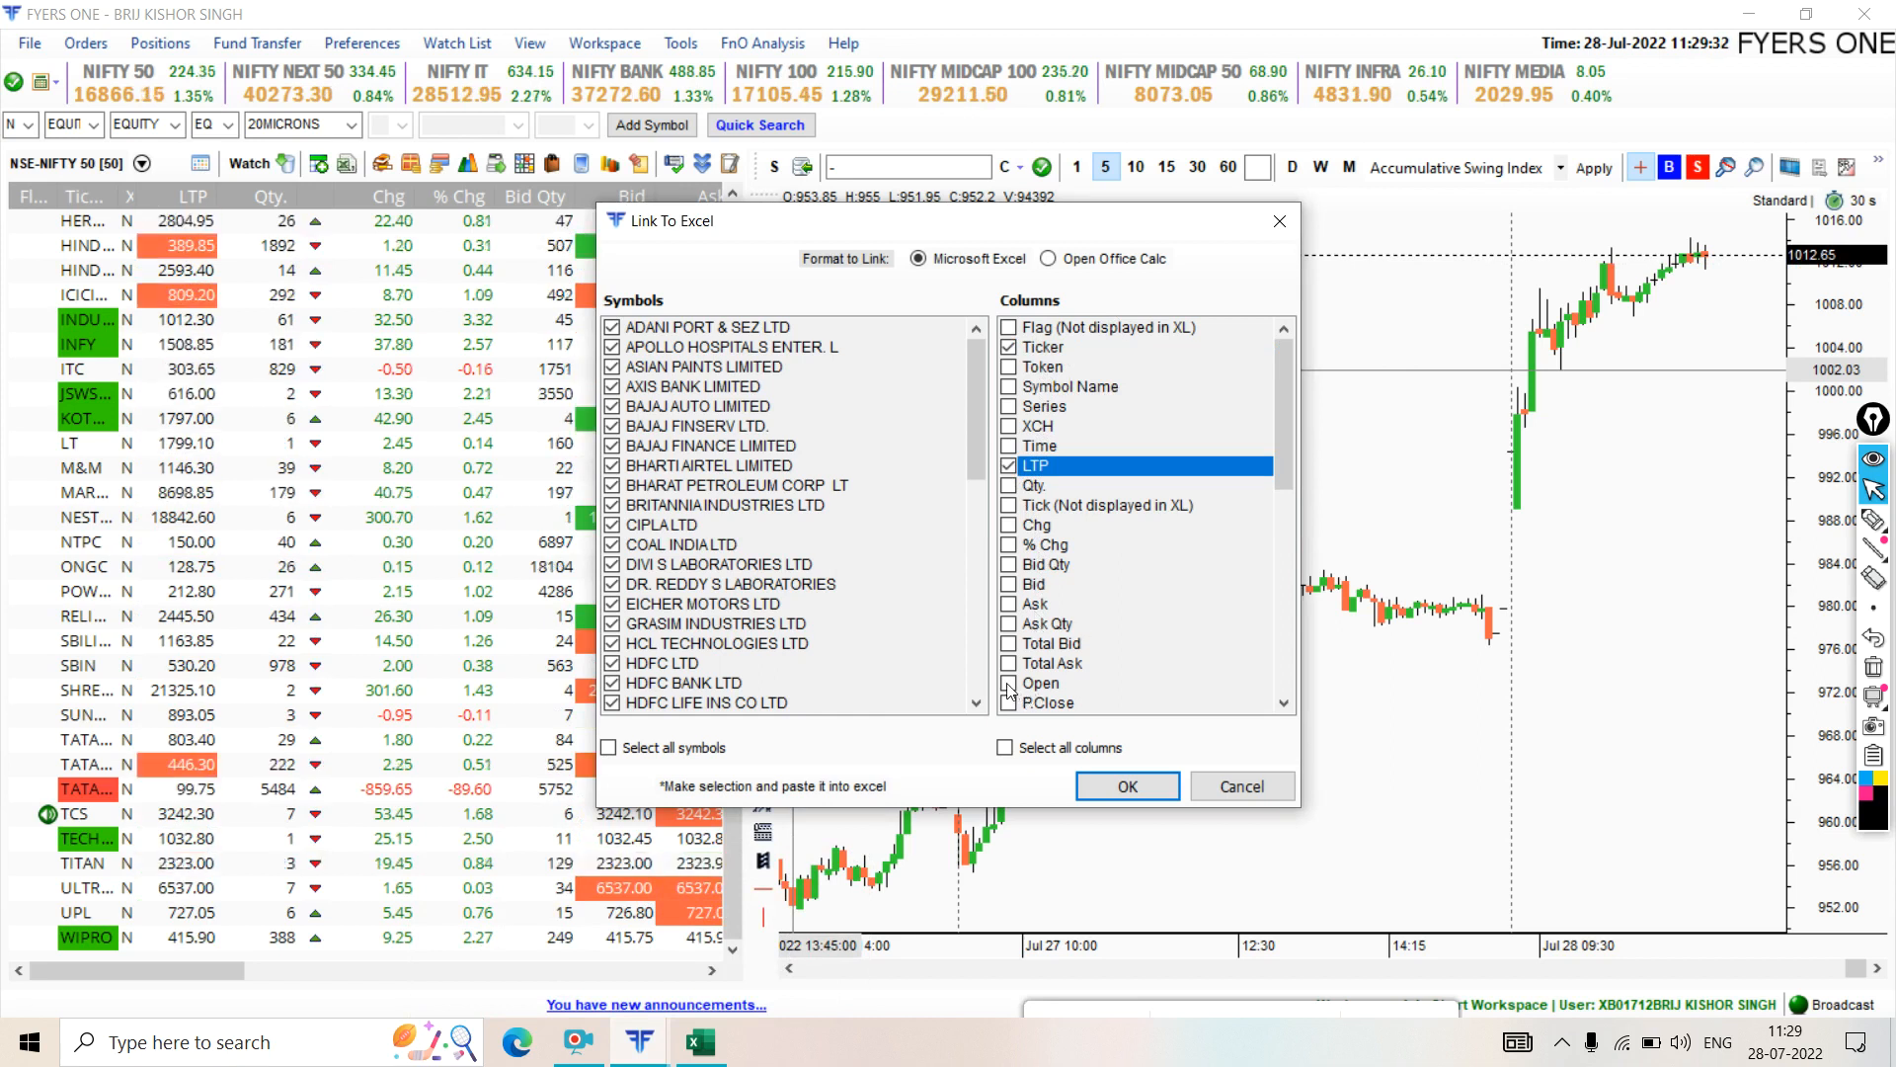
left_click(1086, 683)
scroll(1087, 553, "down", 4)
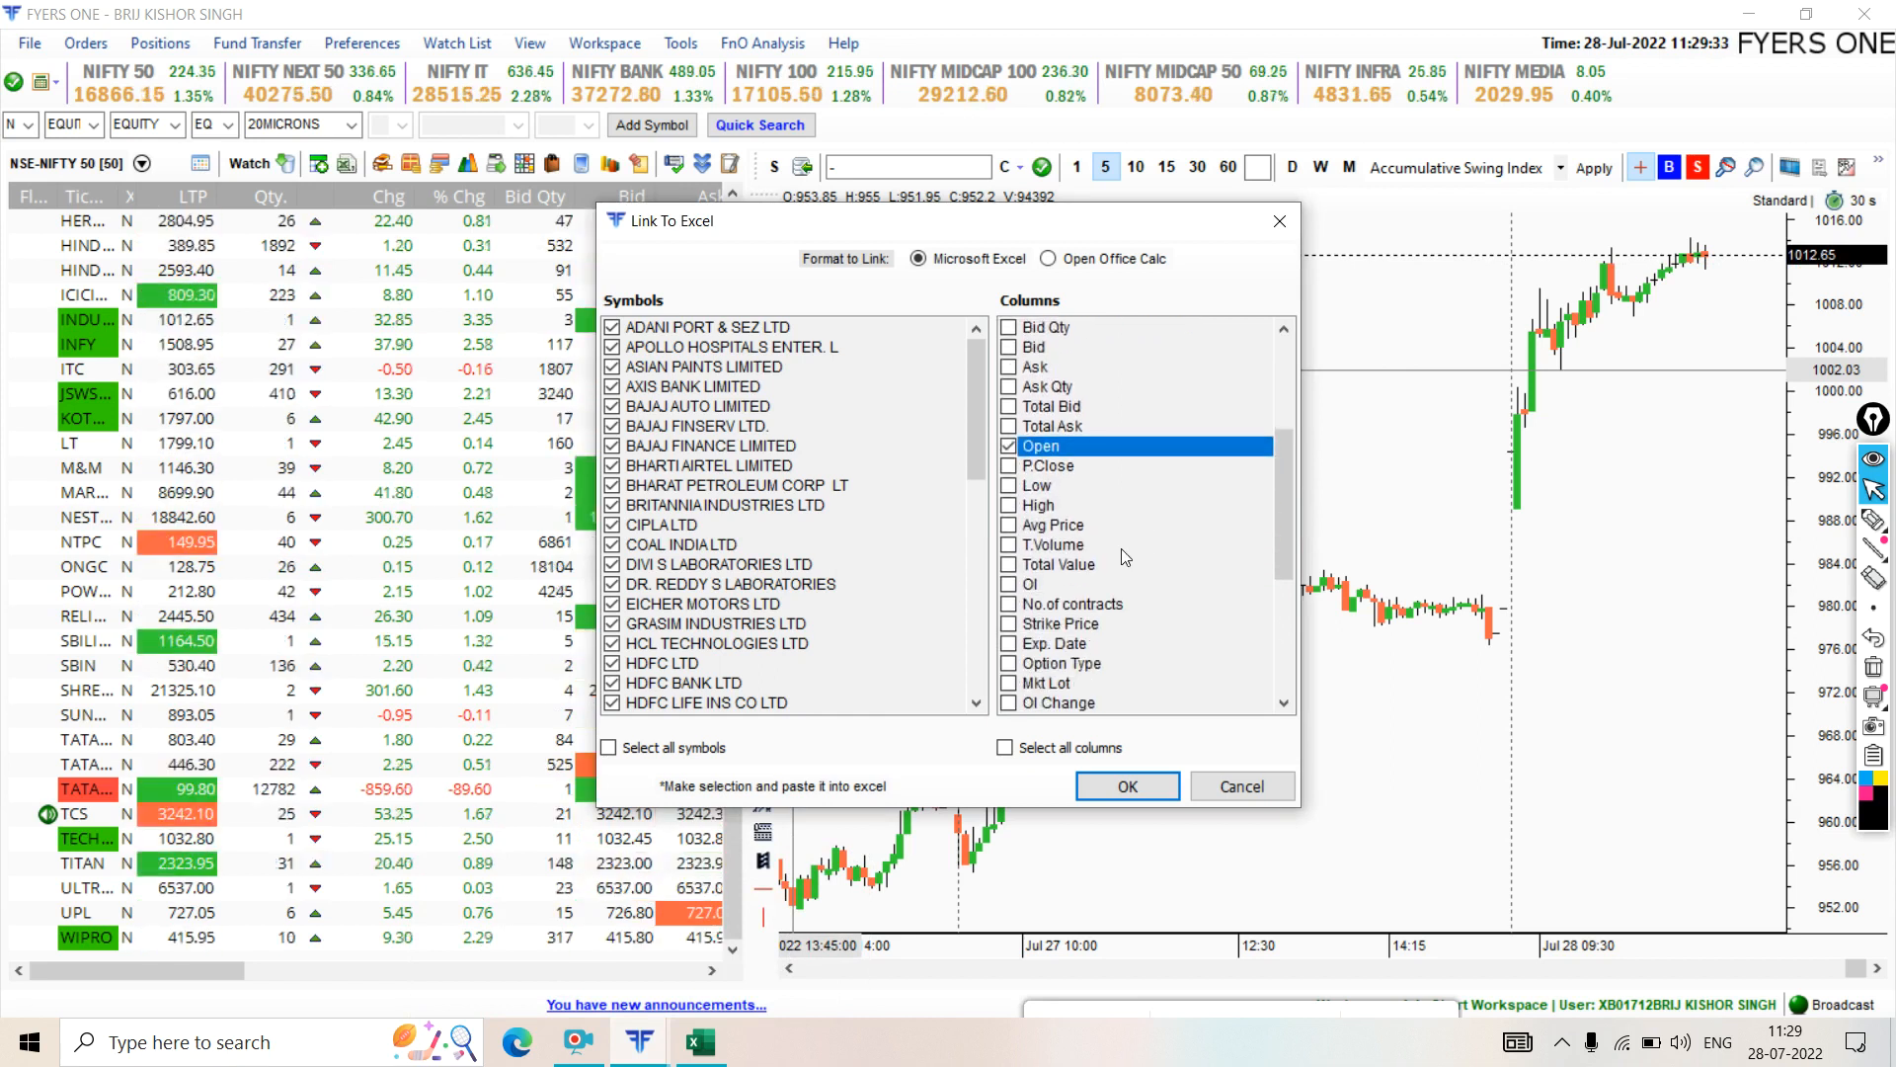
left_click(1017, 470)
left_click(1011, 468)
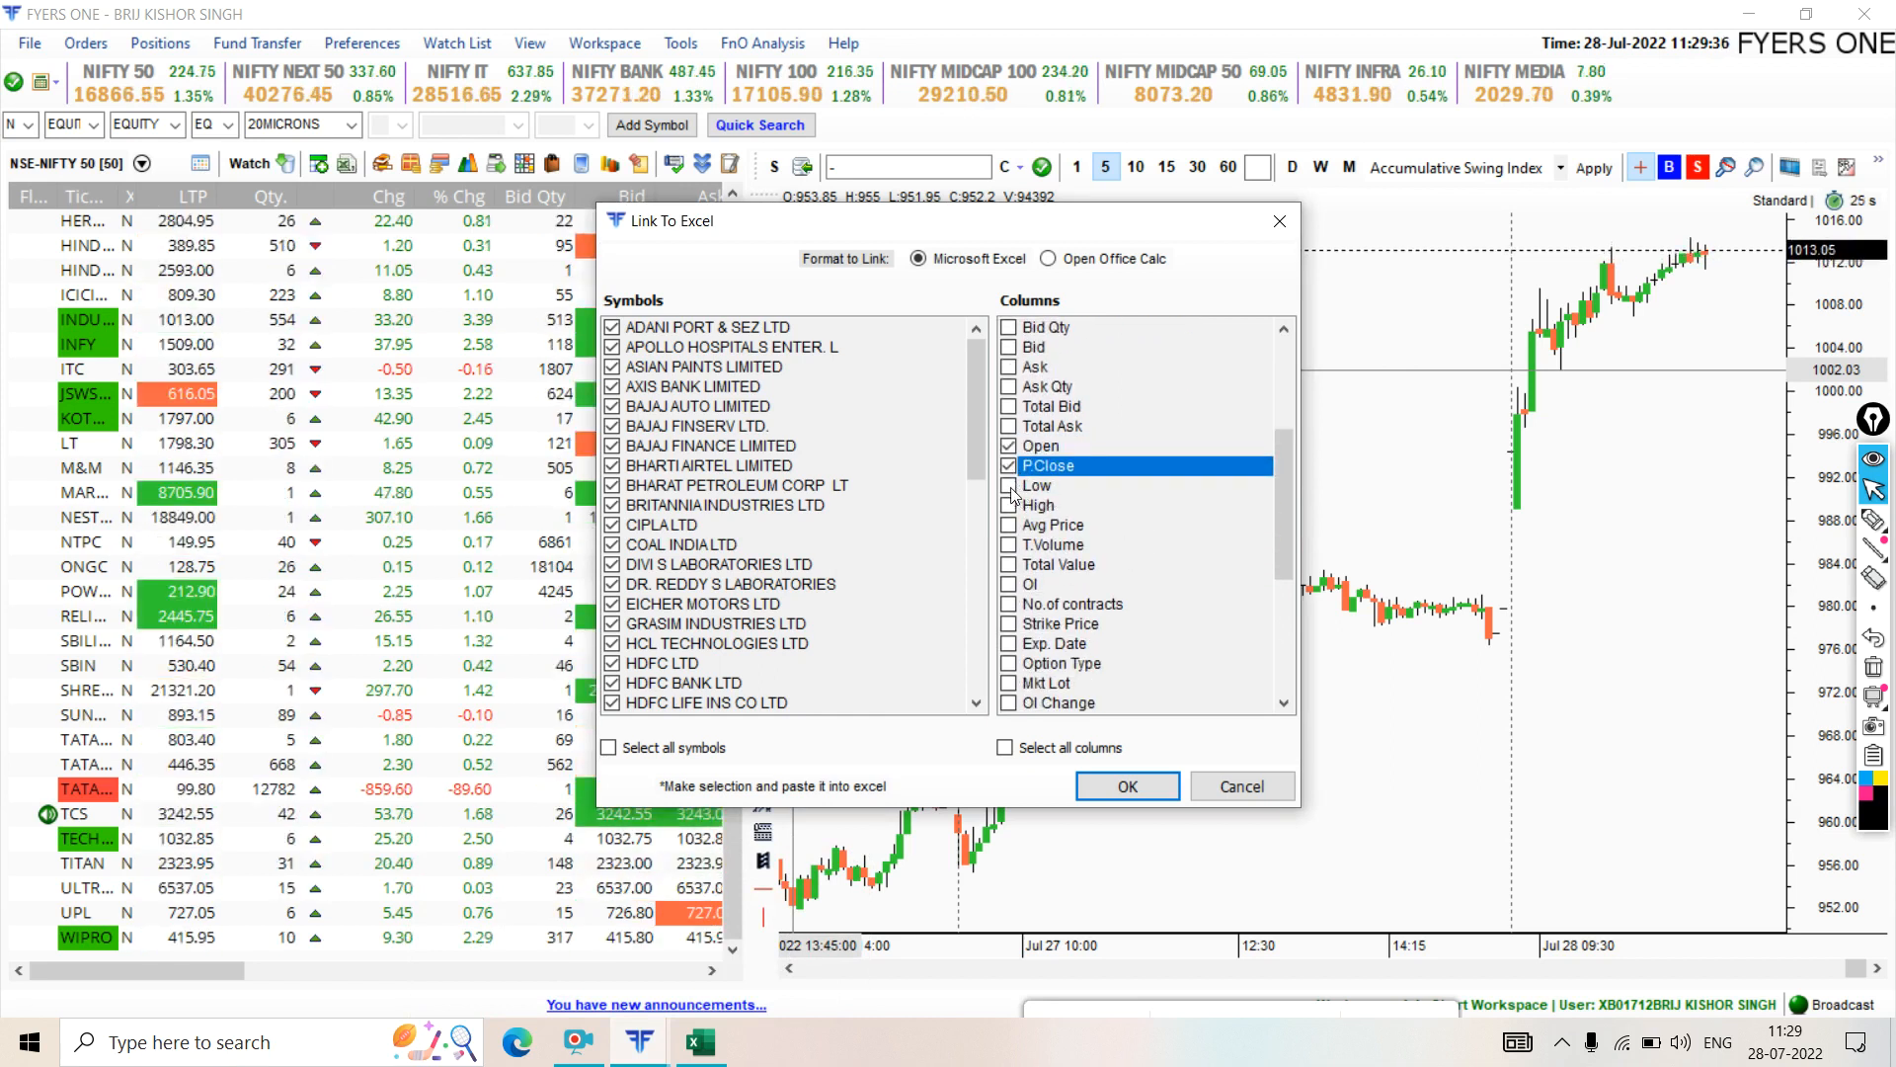
left_click(1011, 486)
left_click(1010, 505)
left_click(1009, 545)
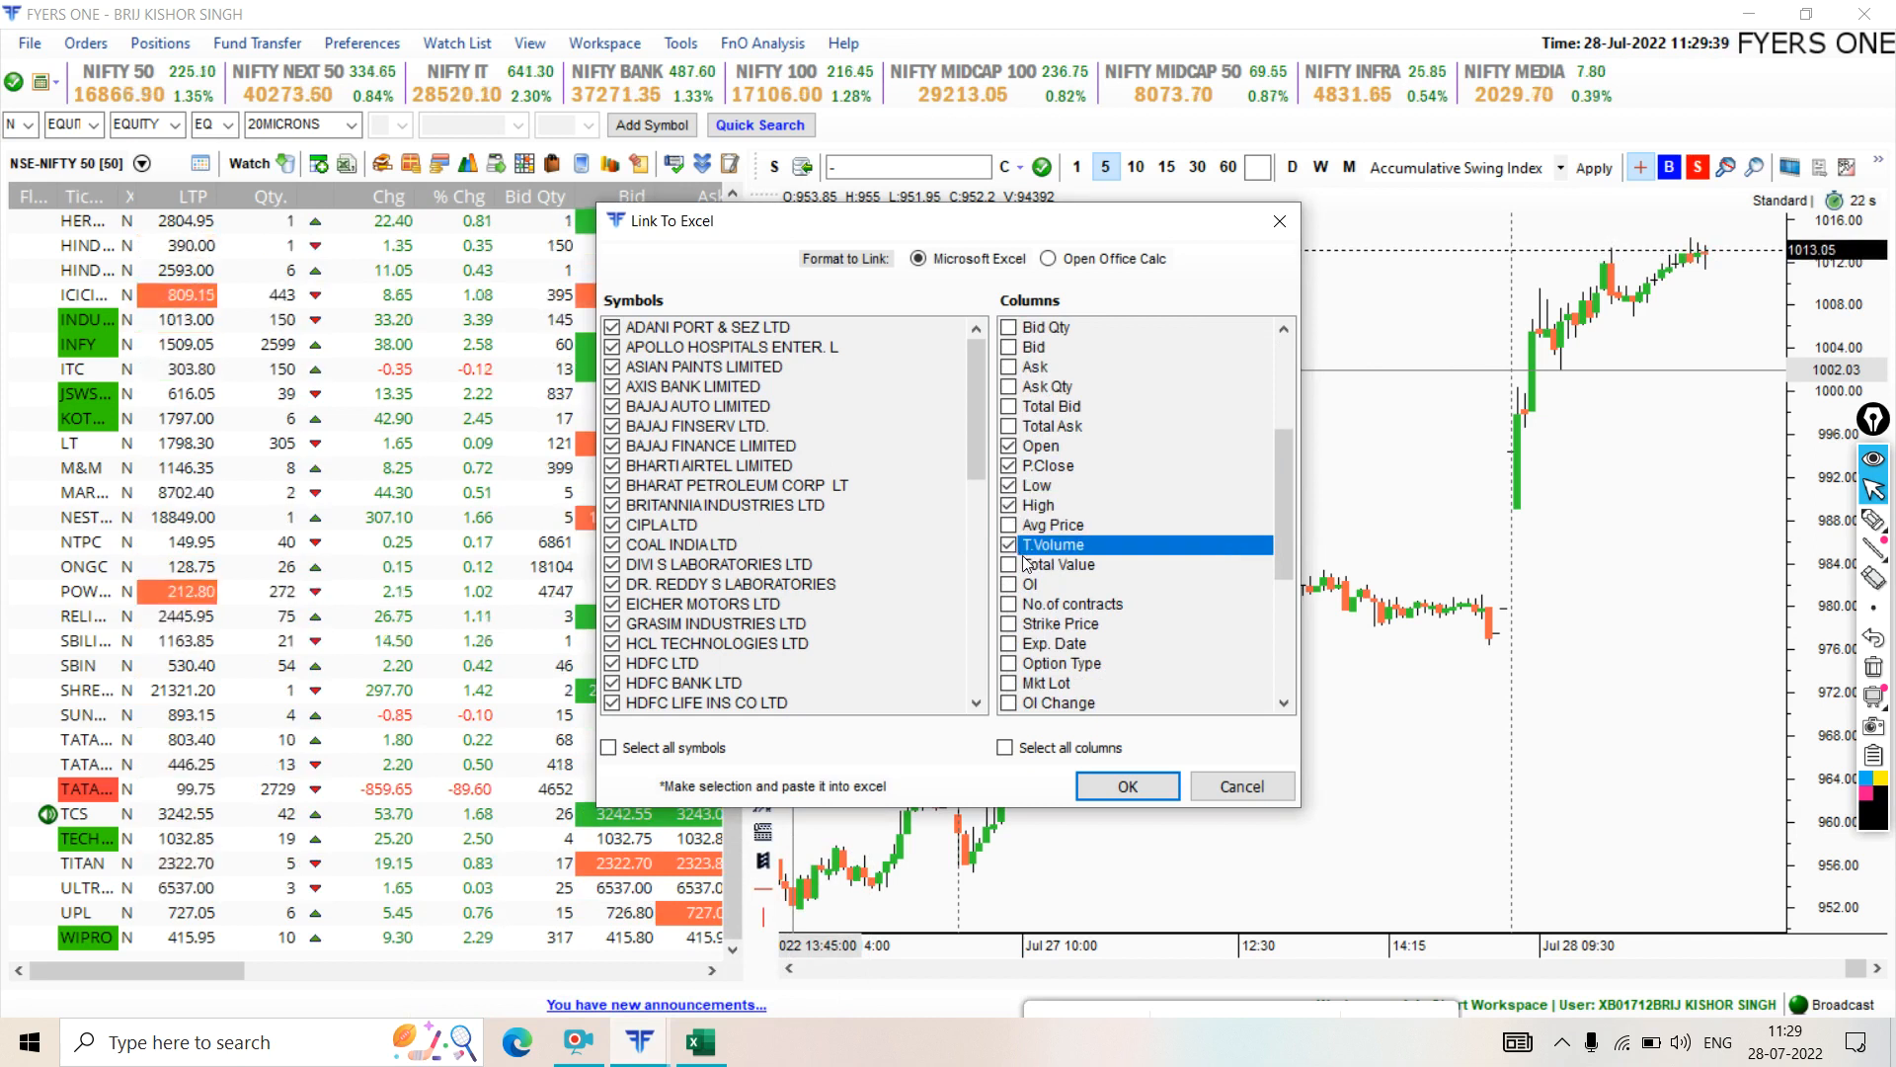
left_click(1124, 787)
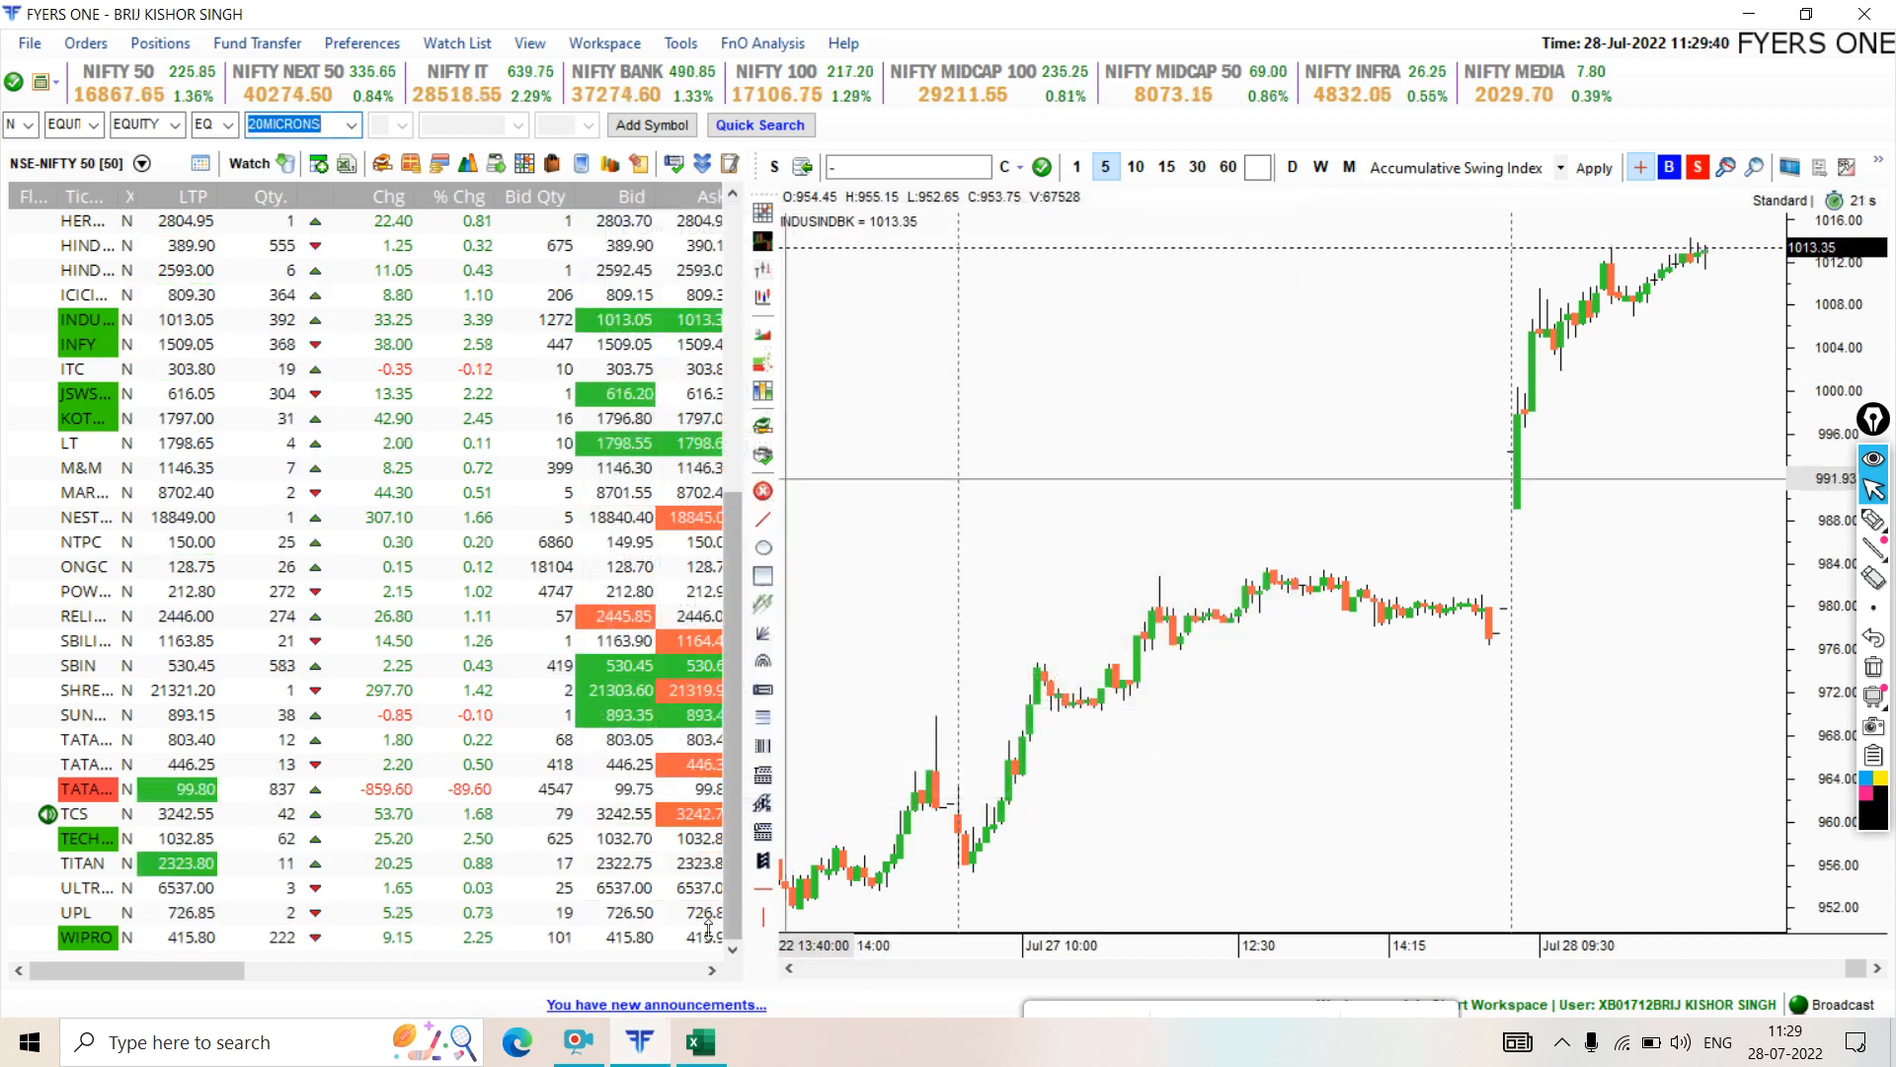
- Switch to Excel and paste the Ticker-based watch list link at cell B6
left_click(701, 1042)
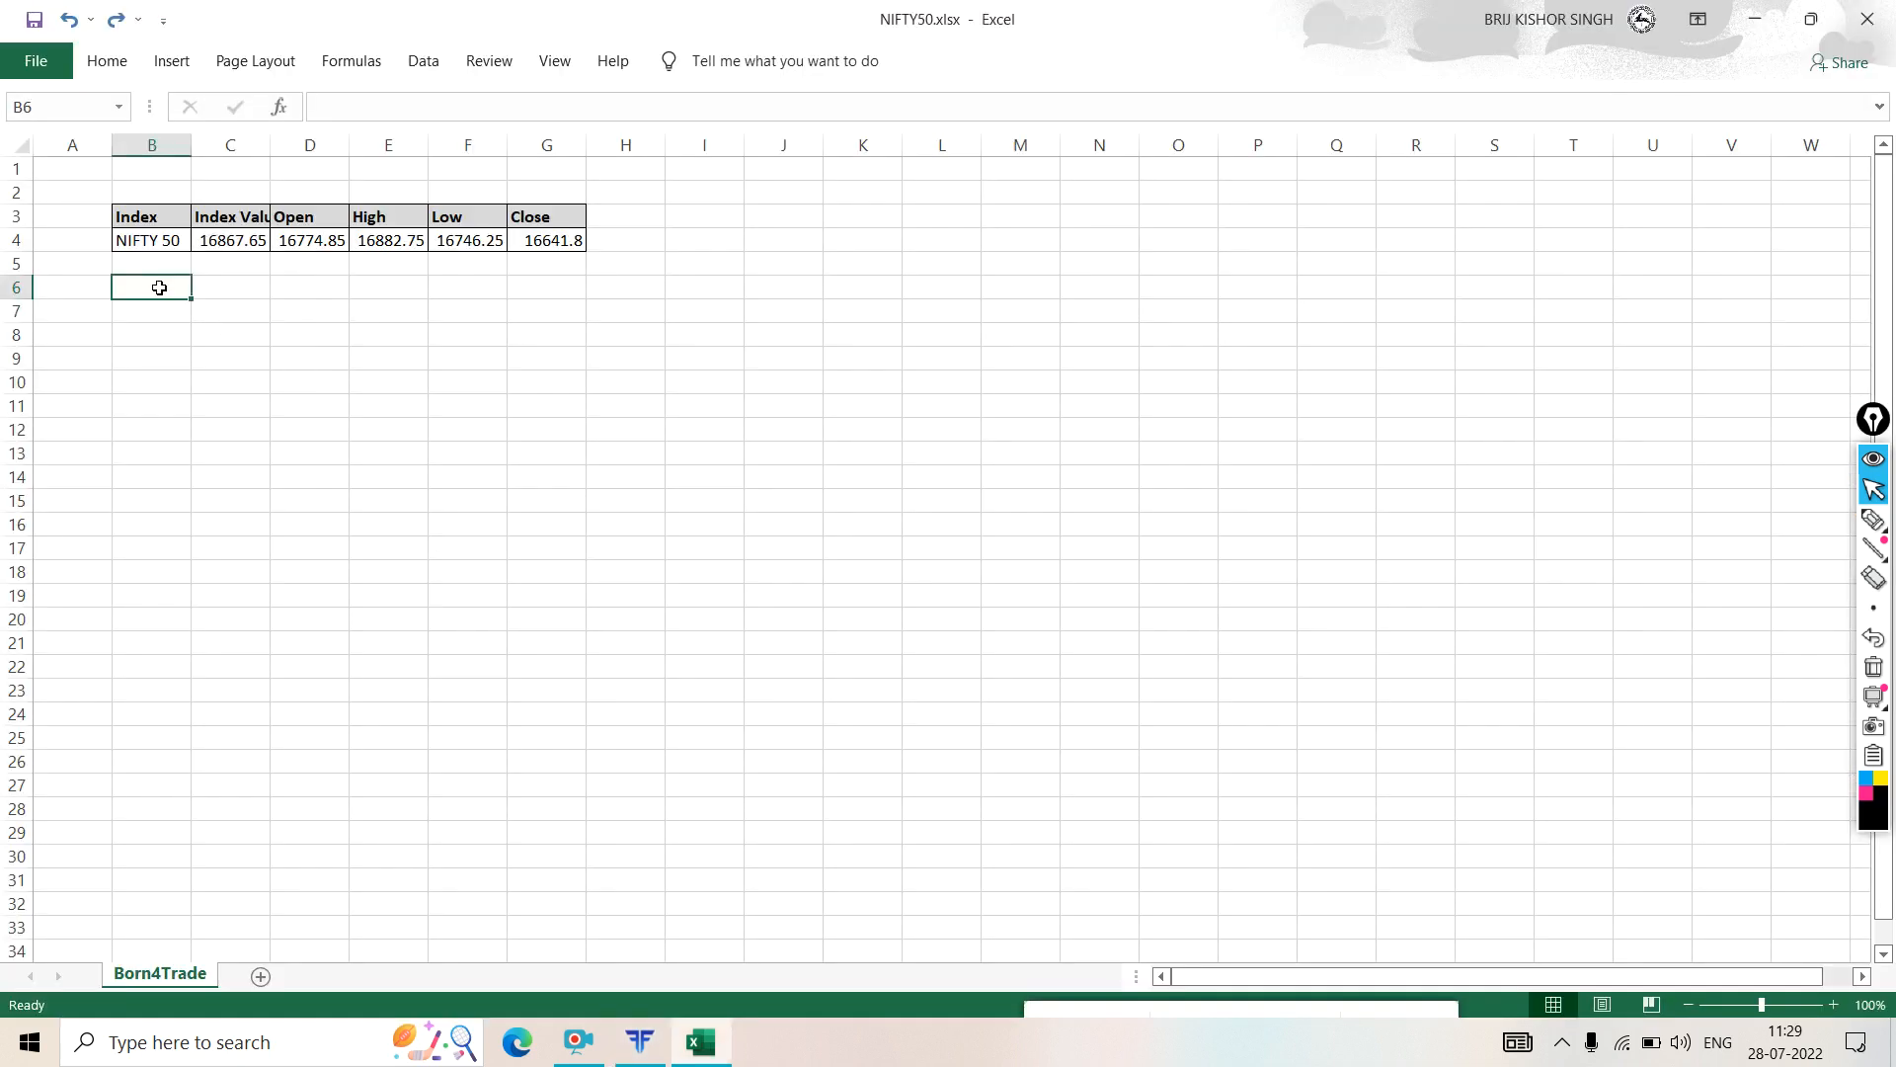
key("ctrl+v")
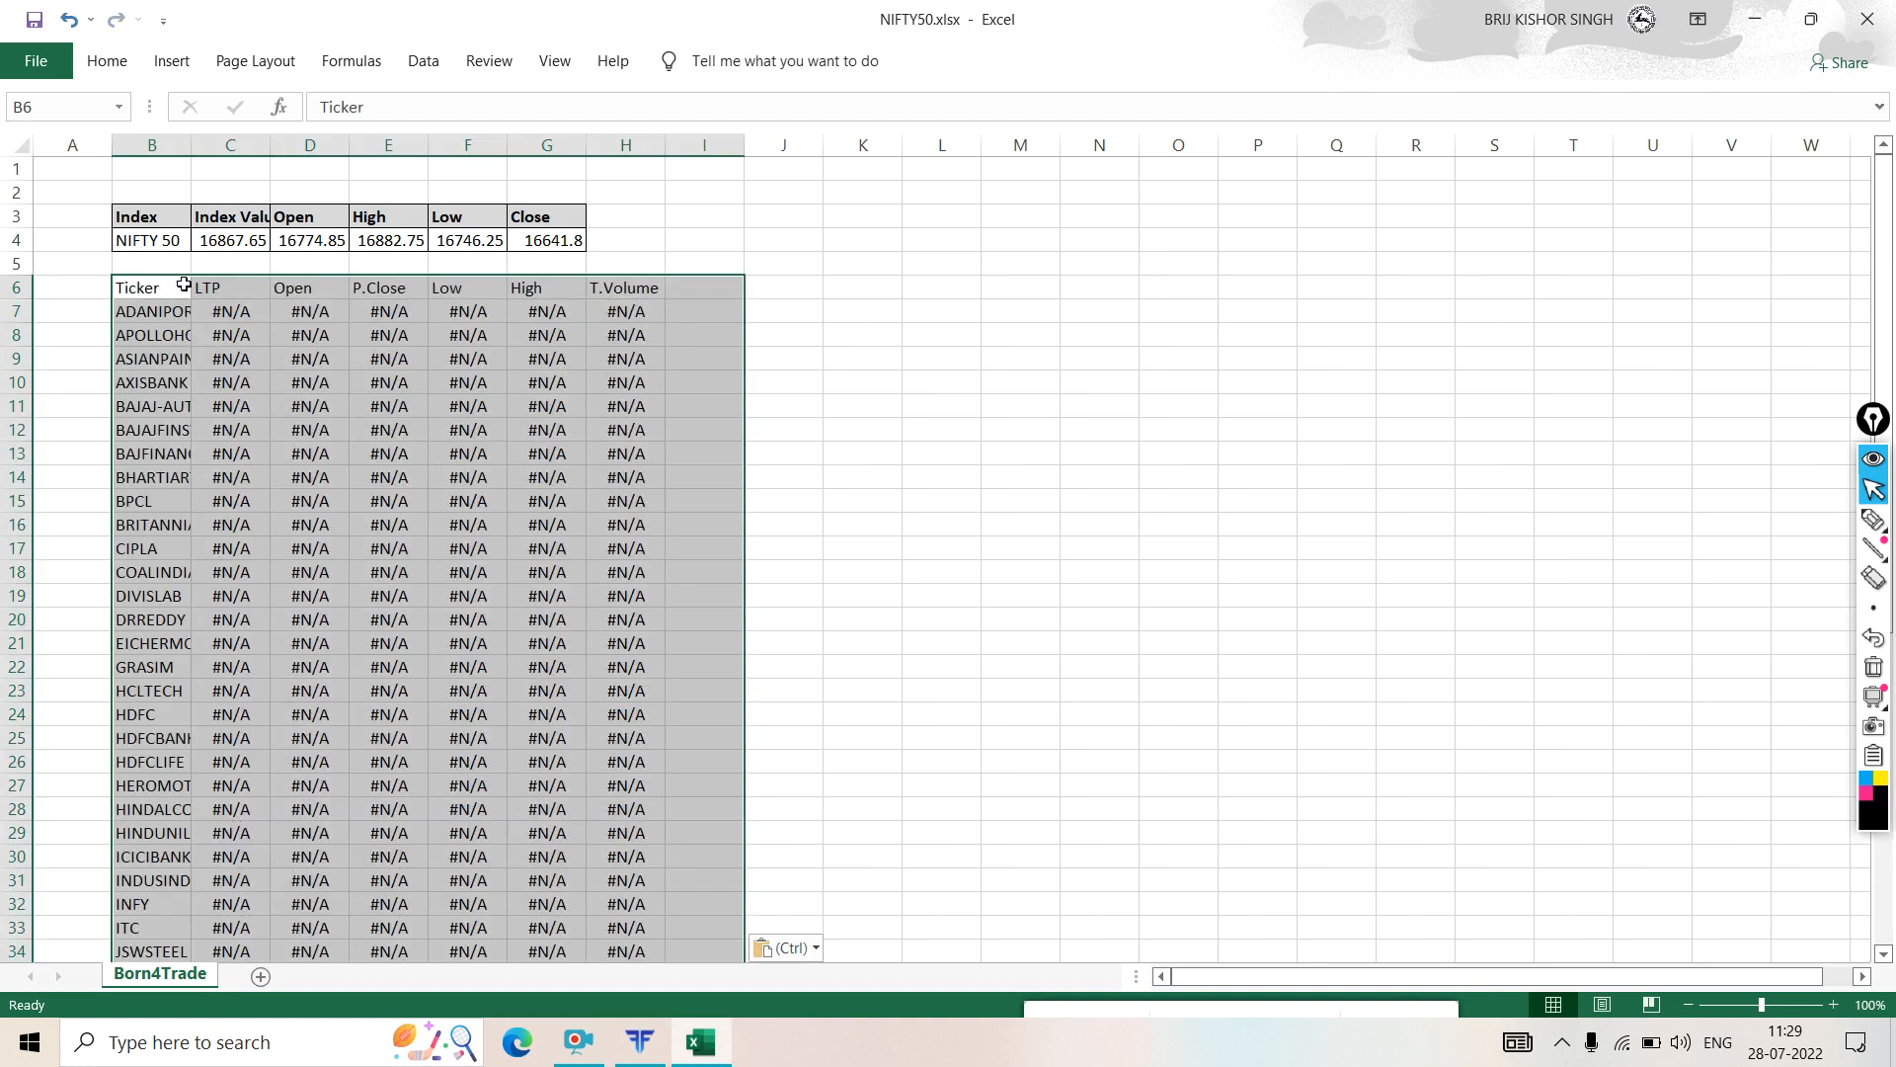
left_click(1023, 410)
- Look through the pasted tickers and resize column B to fit the ticker names without excess width
left_click_drag(193, 144, 322, 187)
left_click(221, 306)
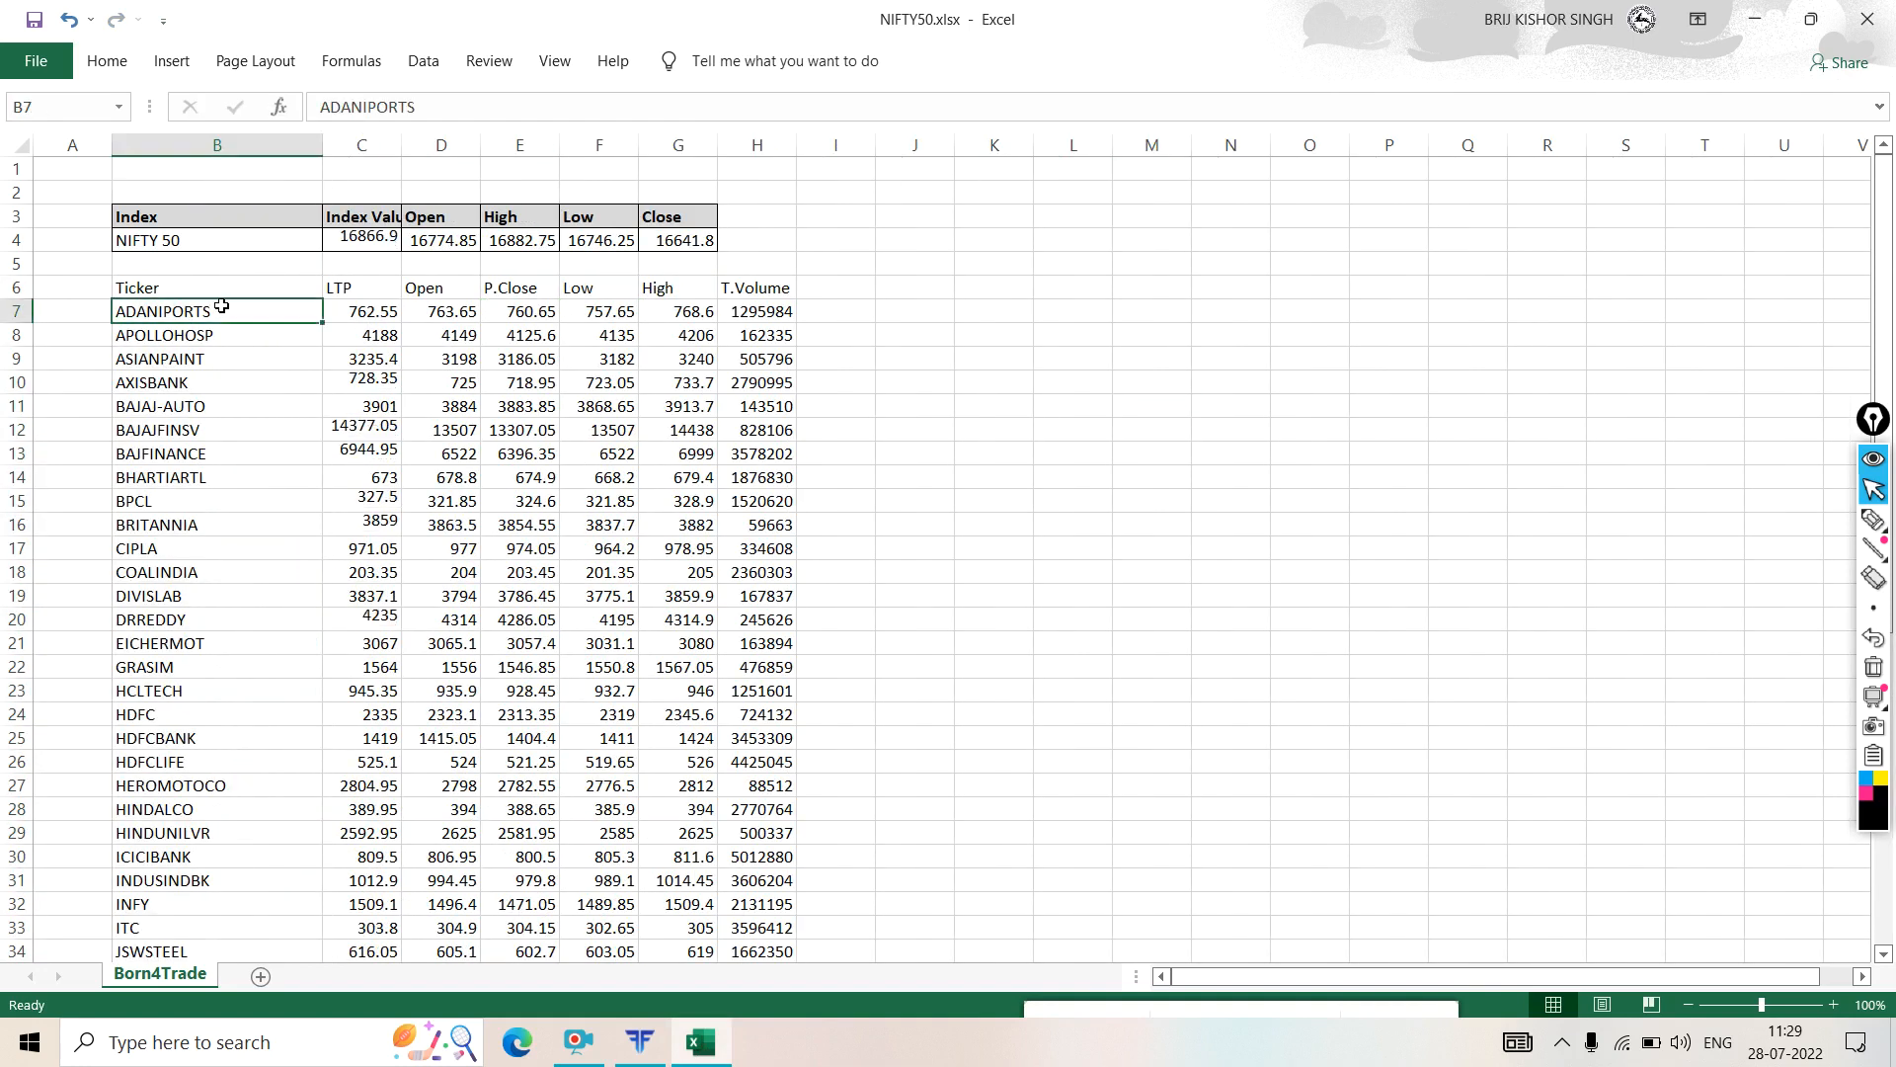
scroll(241, 361, "down", 10)
scroll(239, 364, "up", 6)
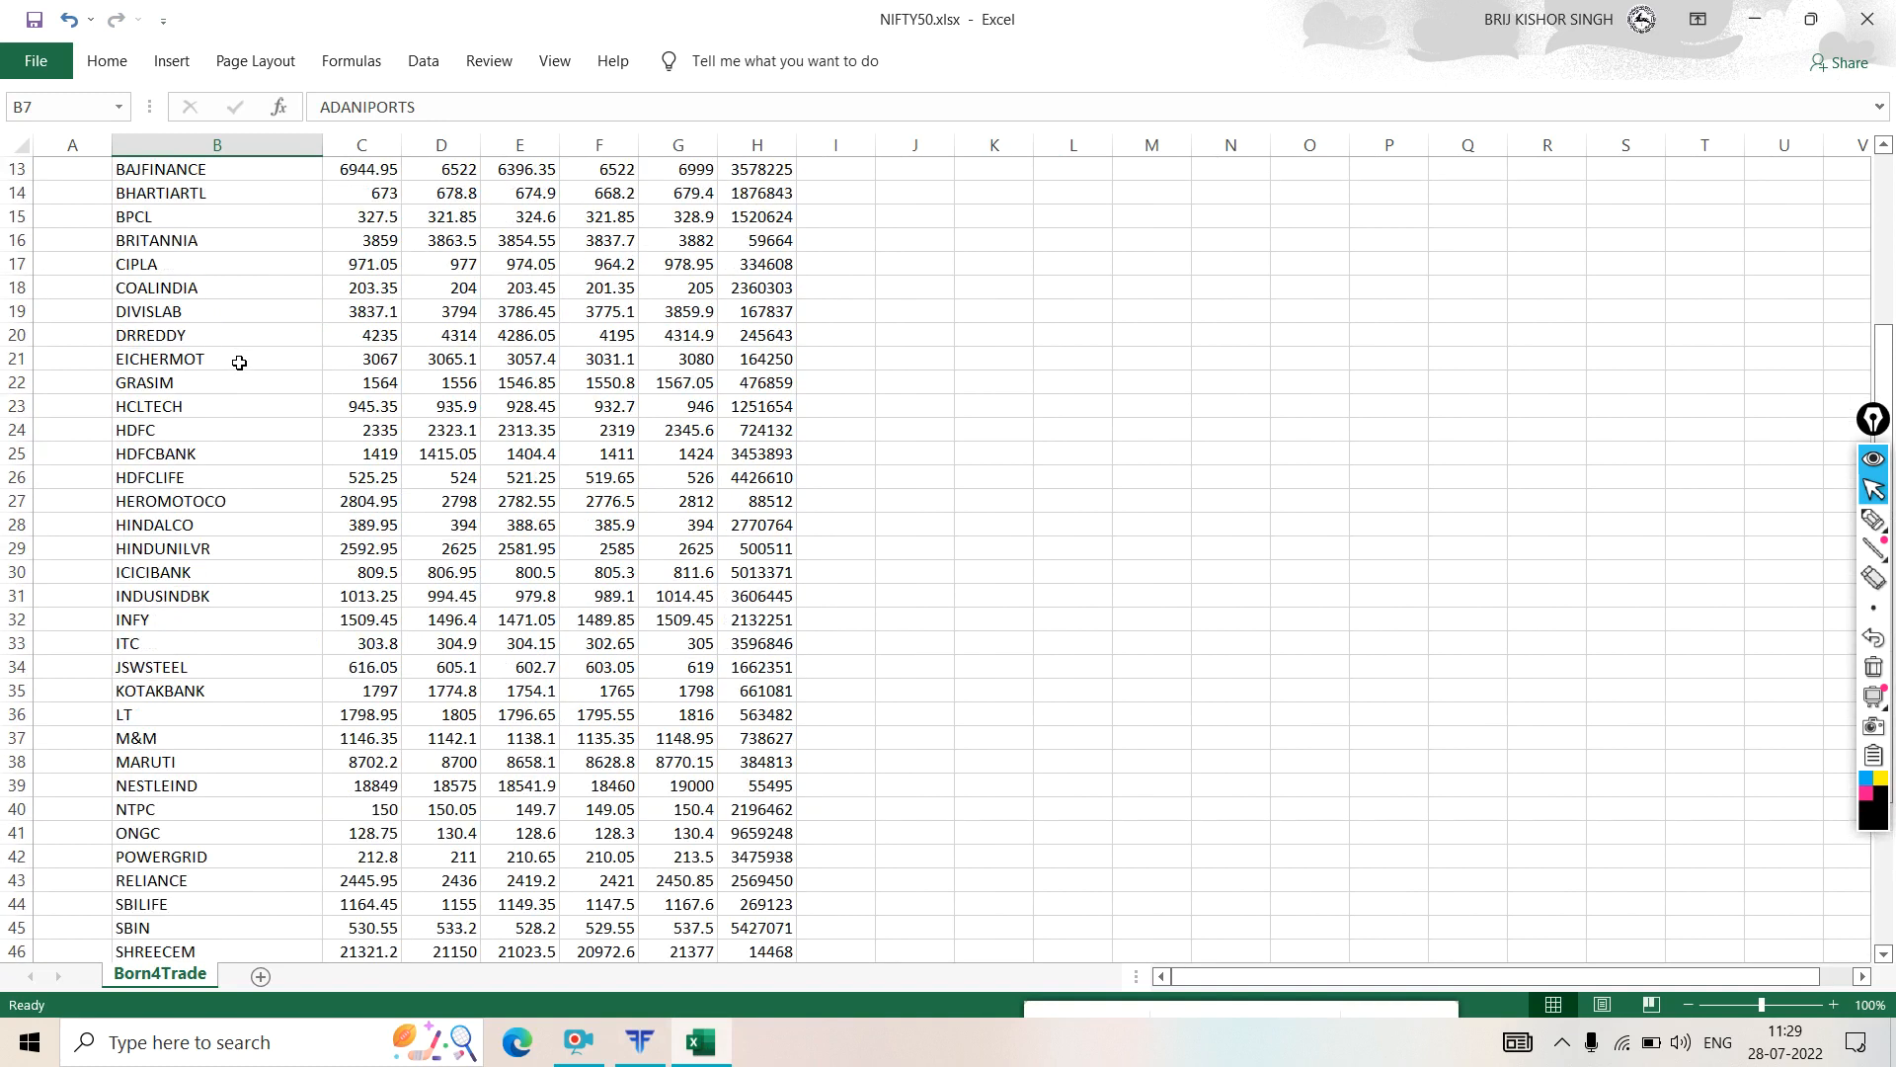
scroll(239, 363, "up", 4)
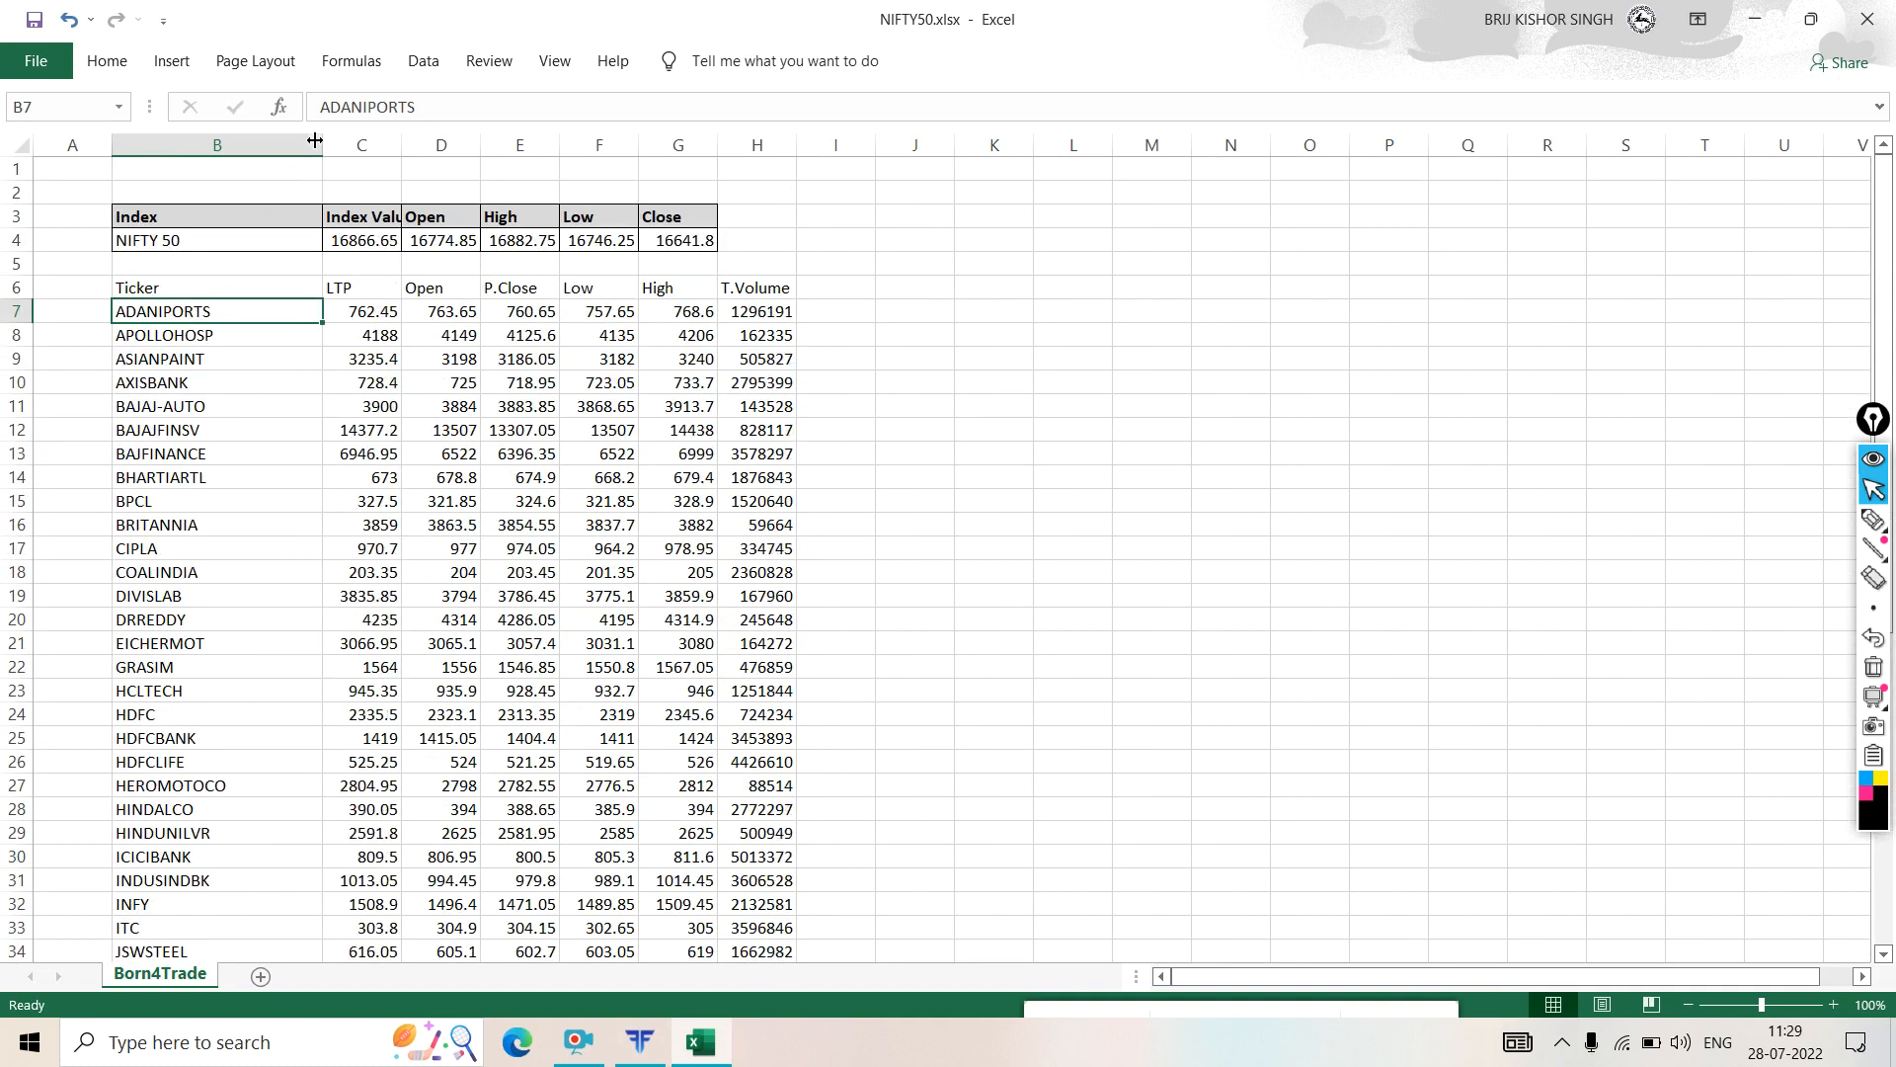
left_click_drag(322, 145, 248, 151)
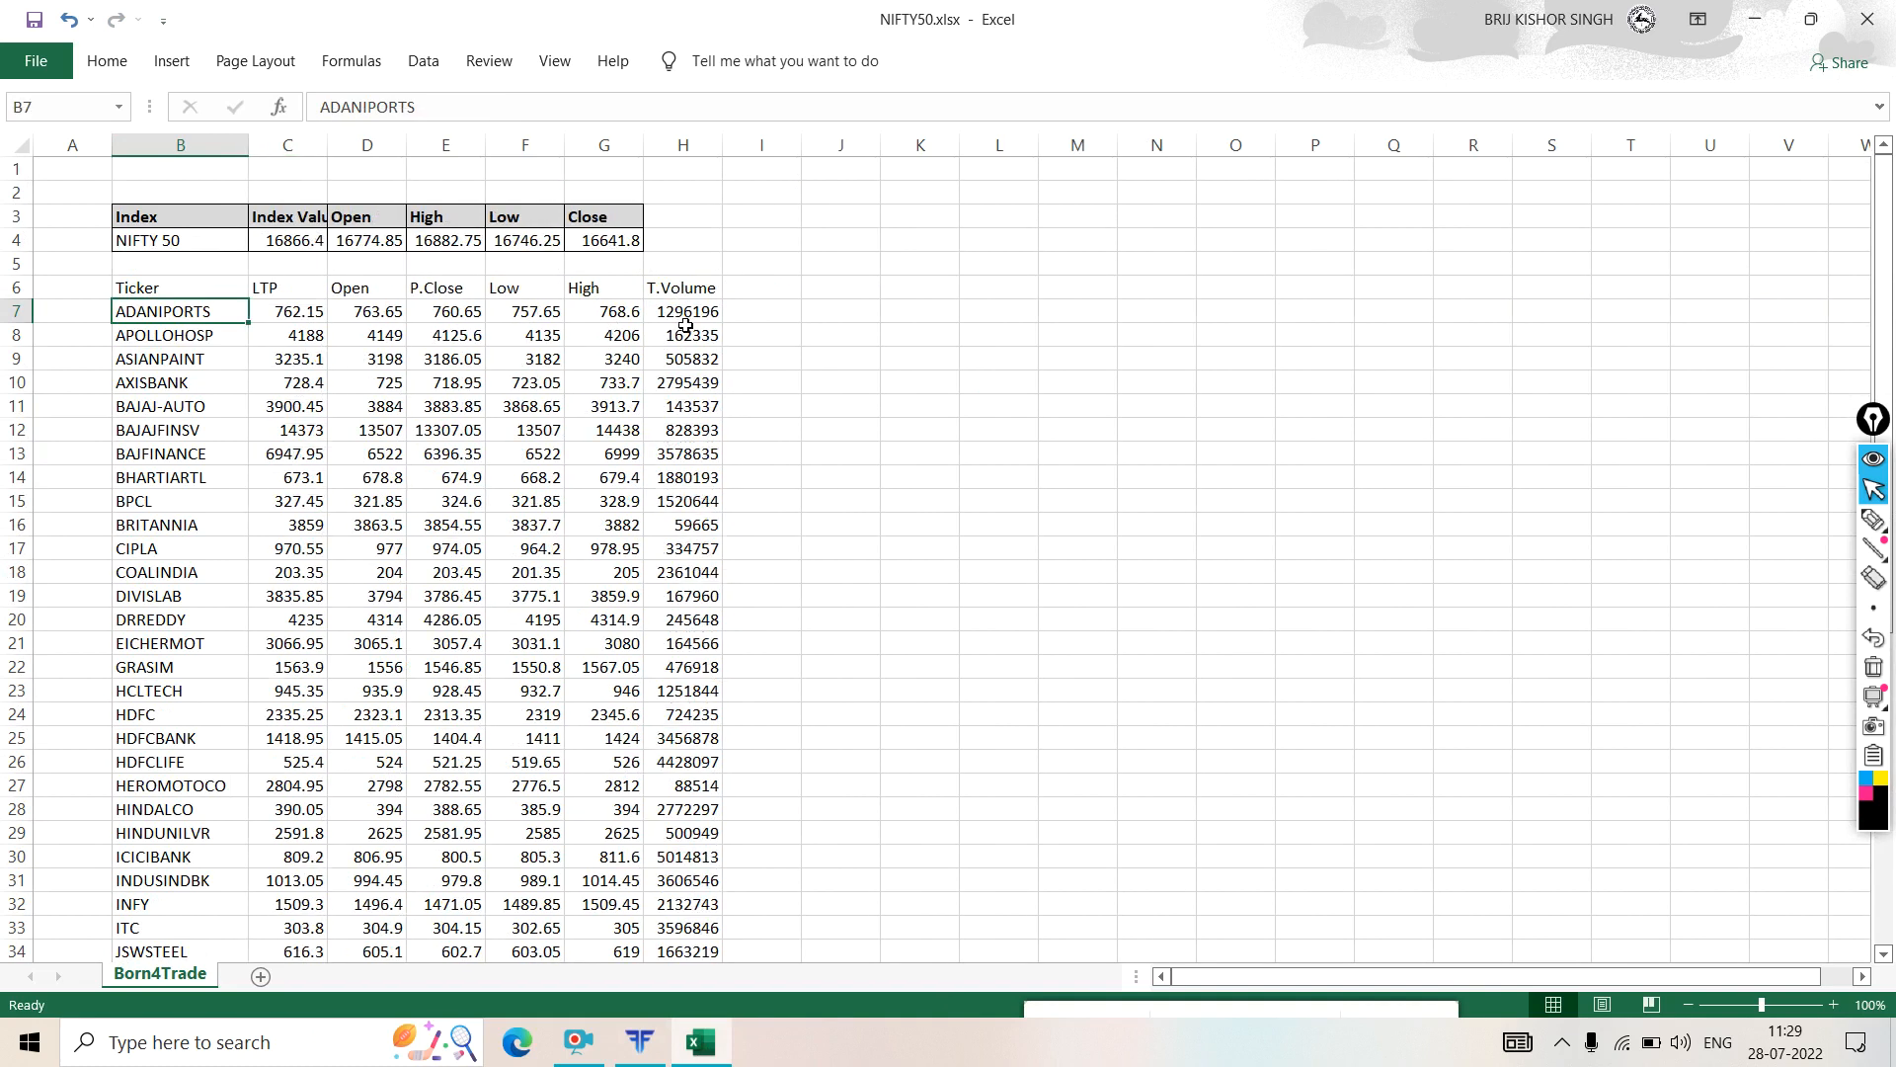
- Paste the watch list link again at cell B6 and check the table down to its last ticker row
left_click_drag(840, 426, 839, 410)
left_click_drag(125, 286, 666, 280)
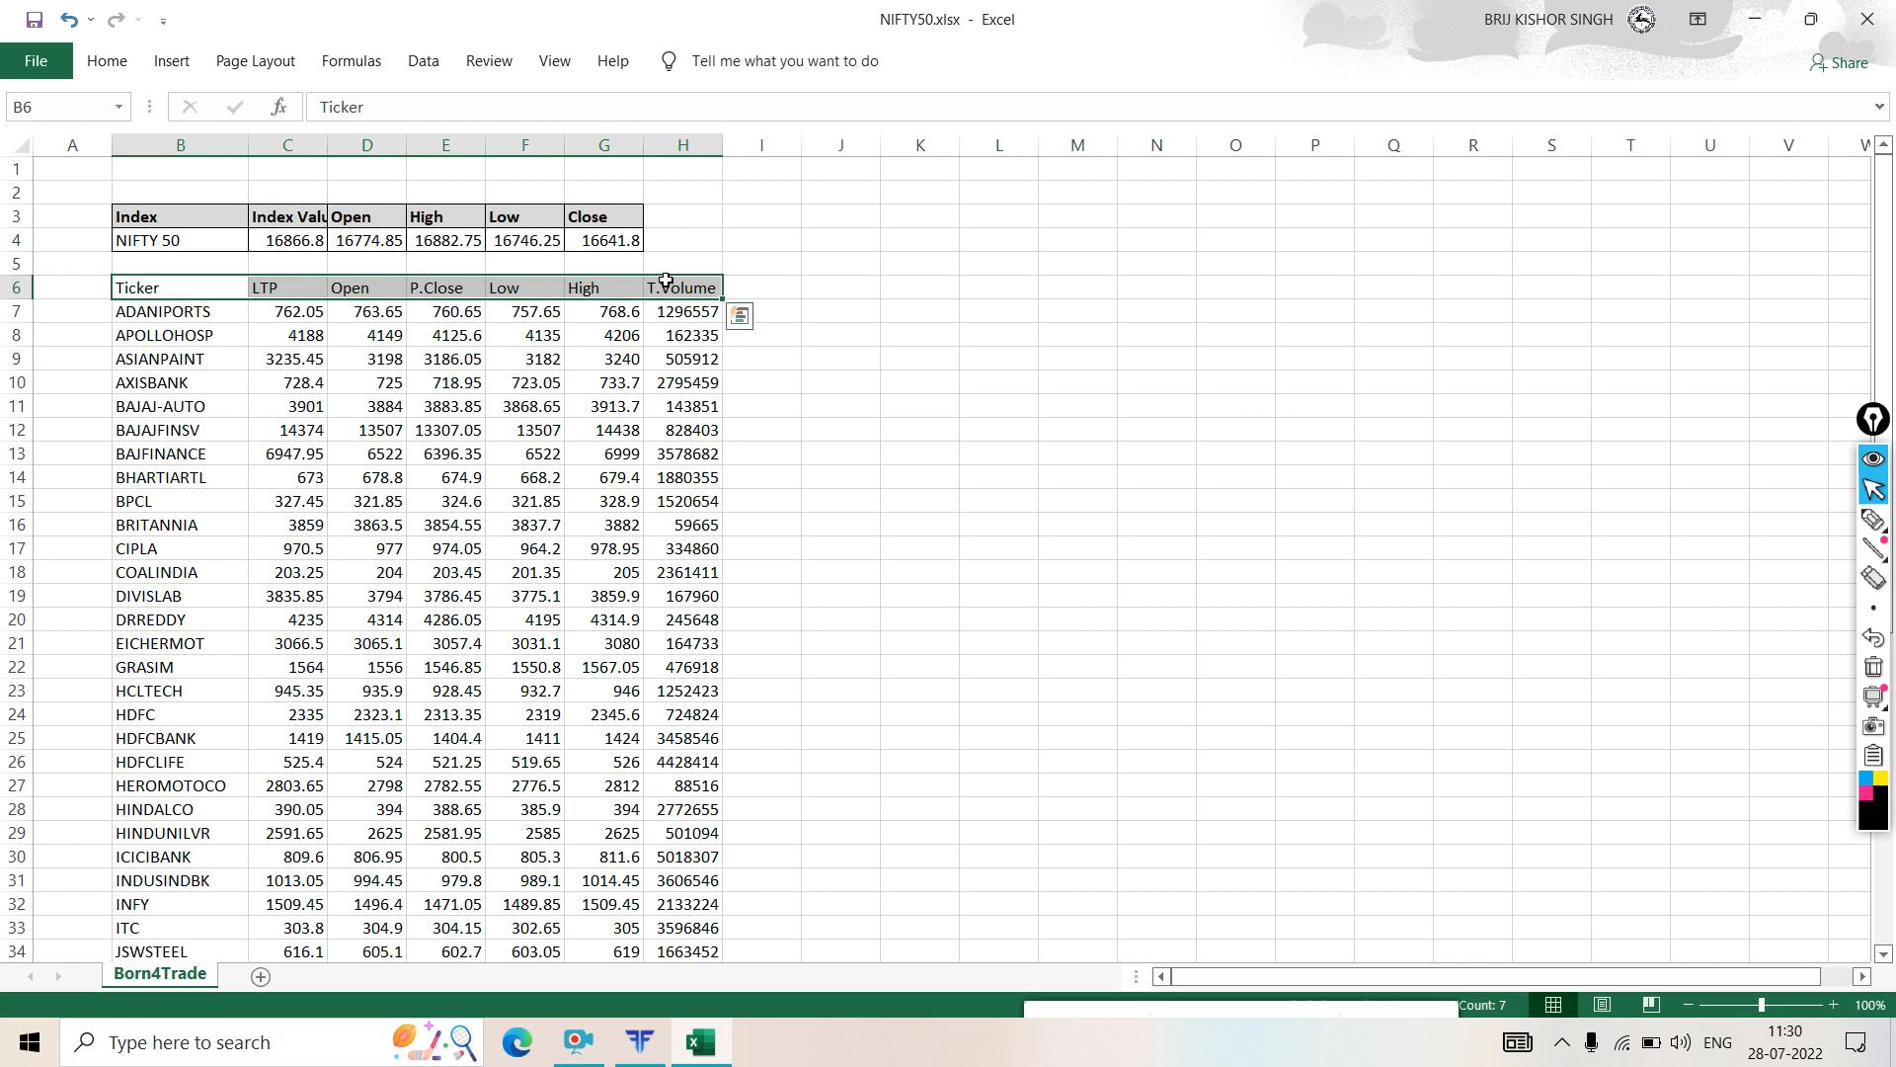
key("ctrl+v")
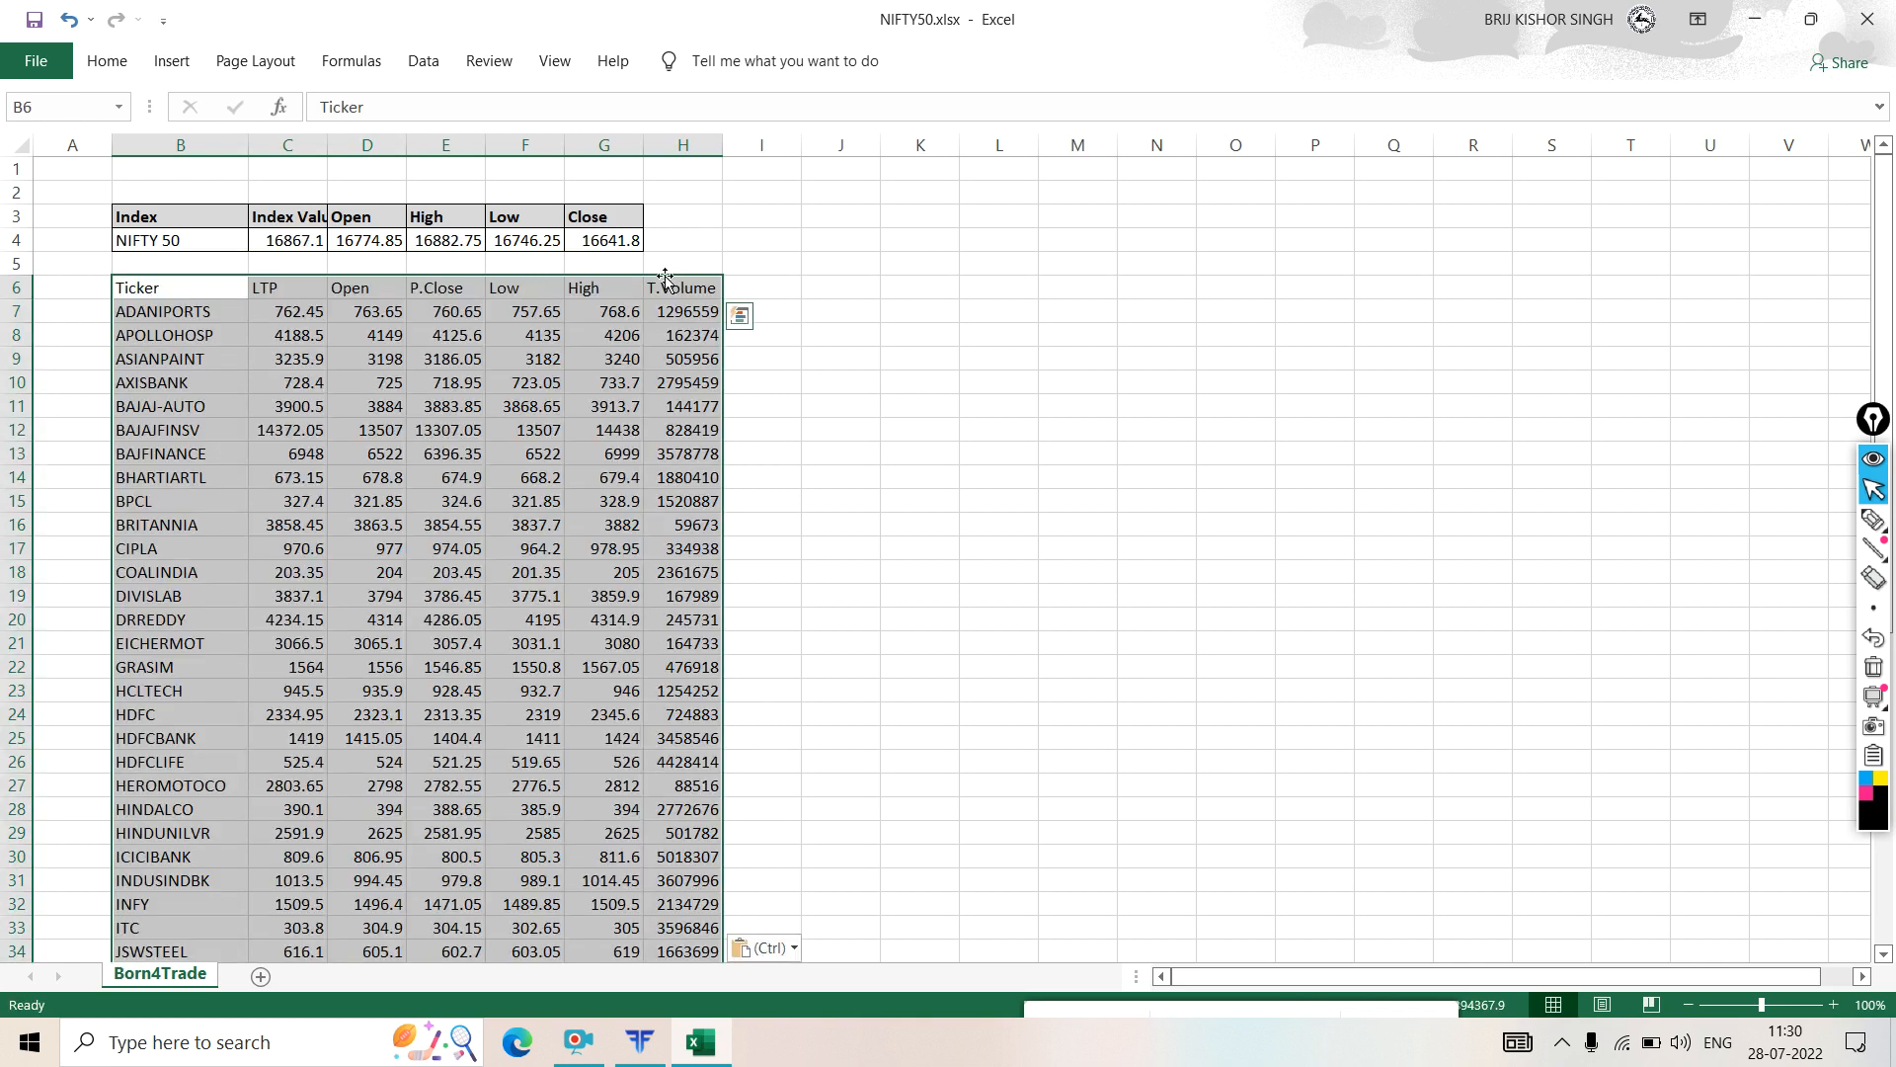
scroll(372, 405, "down", 12)
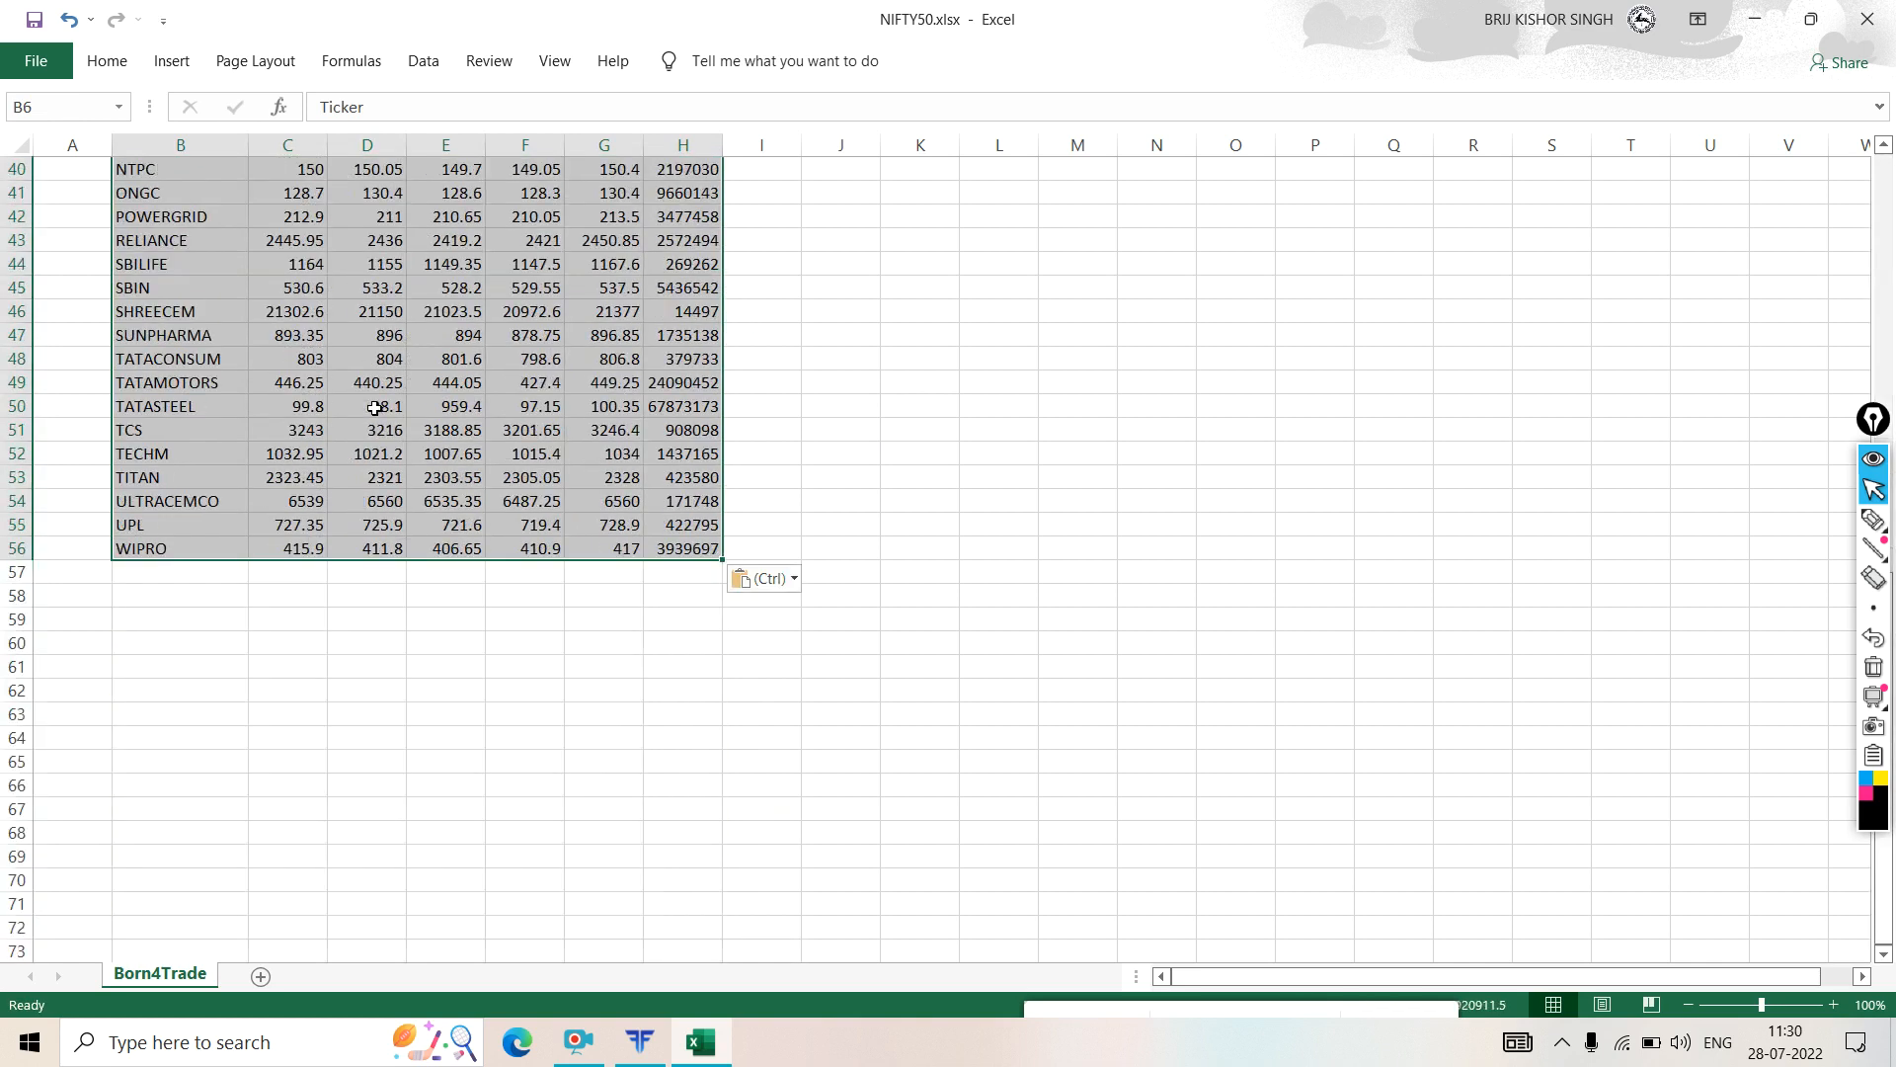
scroll(372, 404, "up", 12)
left_click(928, 410)
- Make the watch list header row B6:H6 bold
left_click_drag(151, 288, 680, 302)
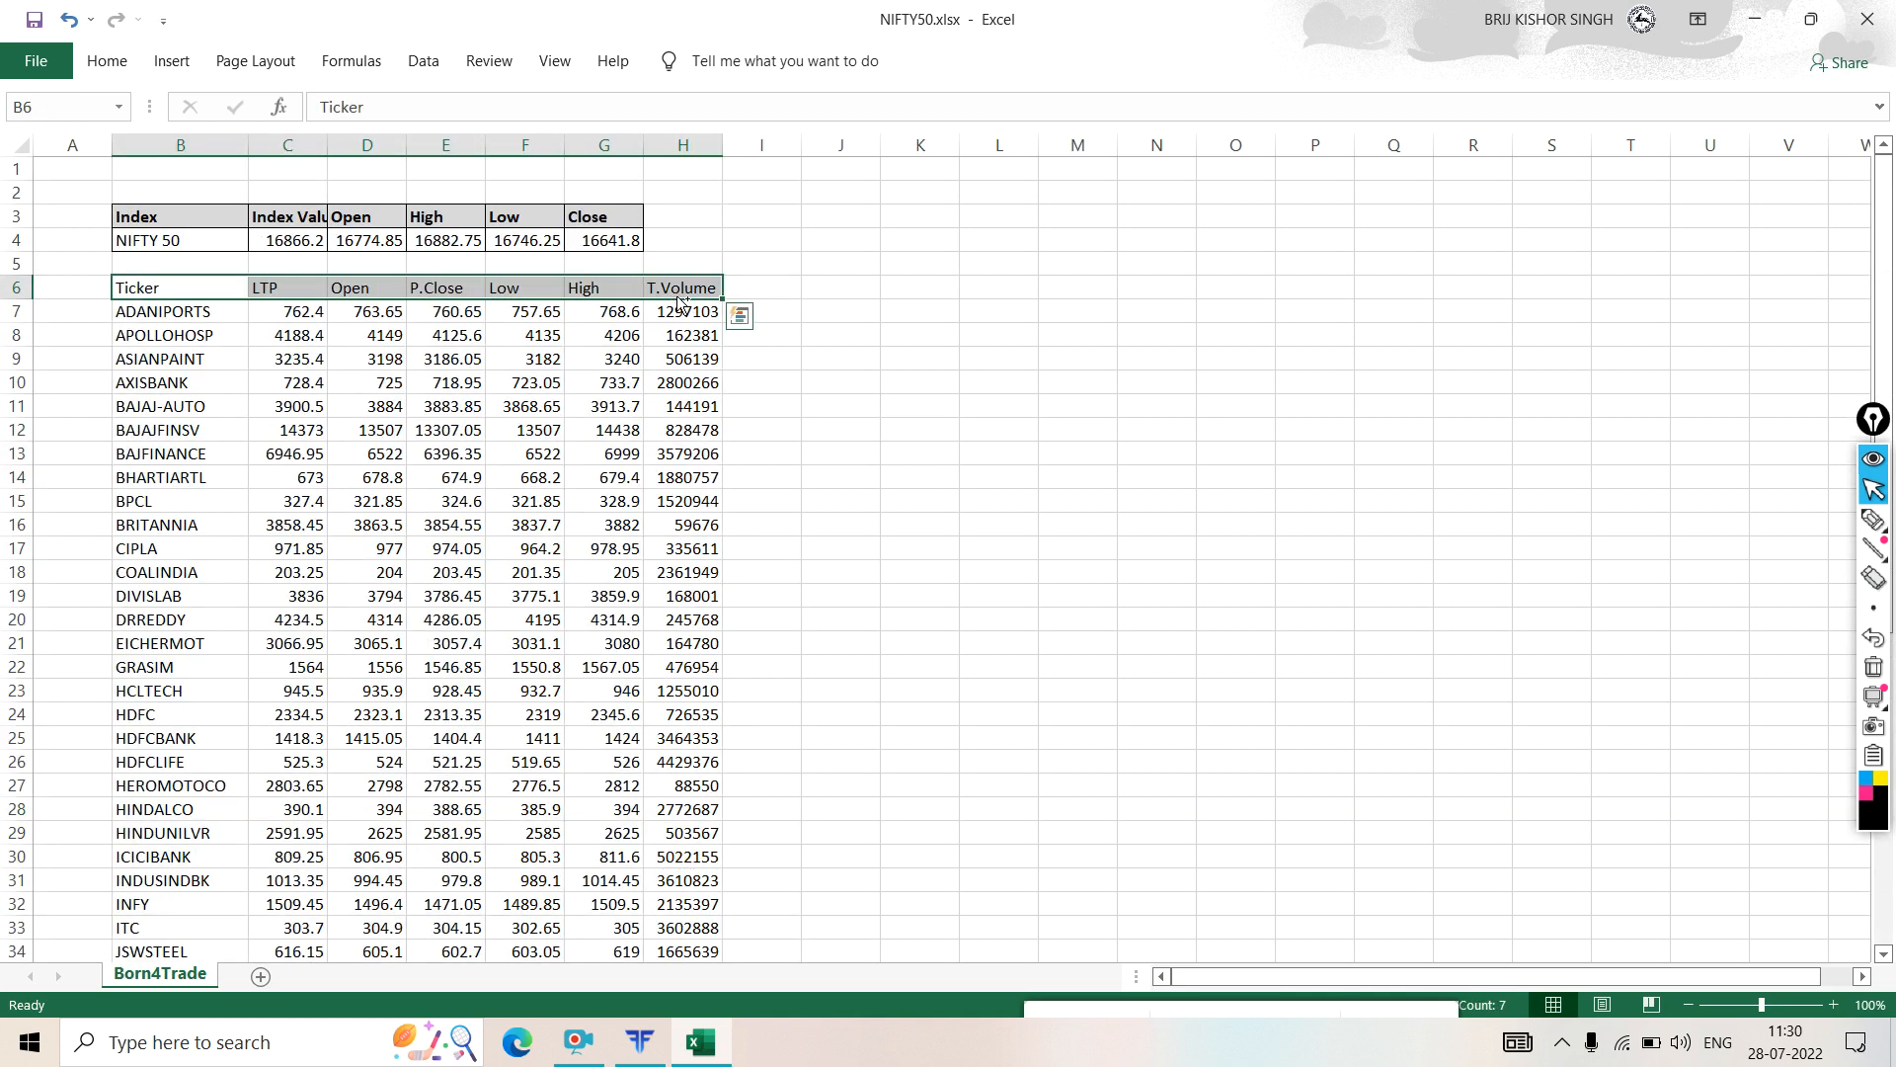
key("ctrl+b")
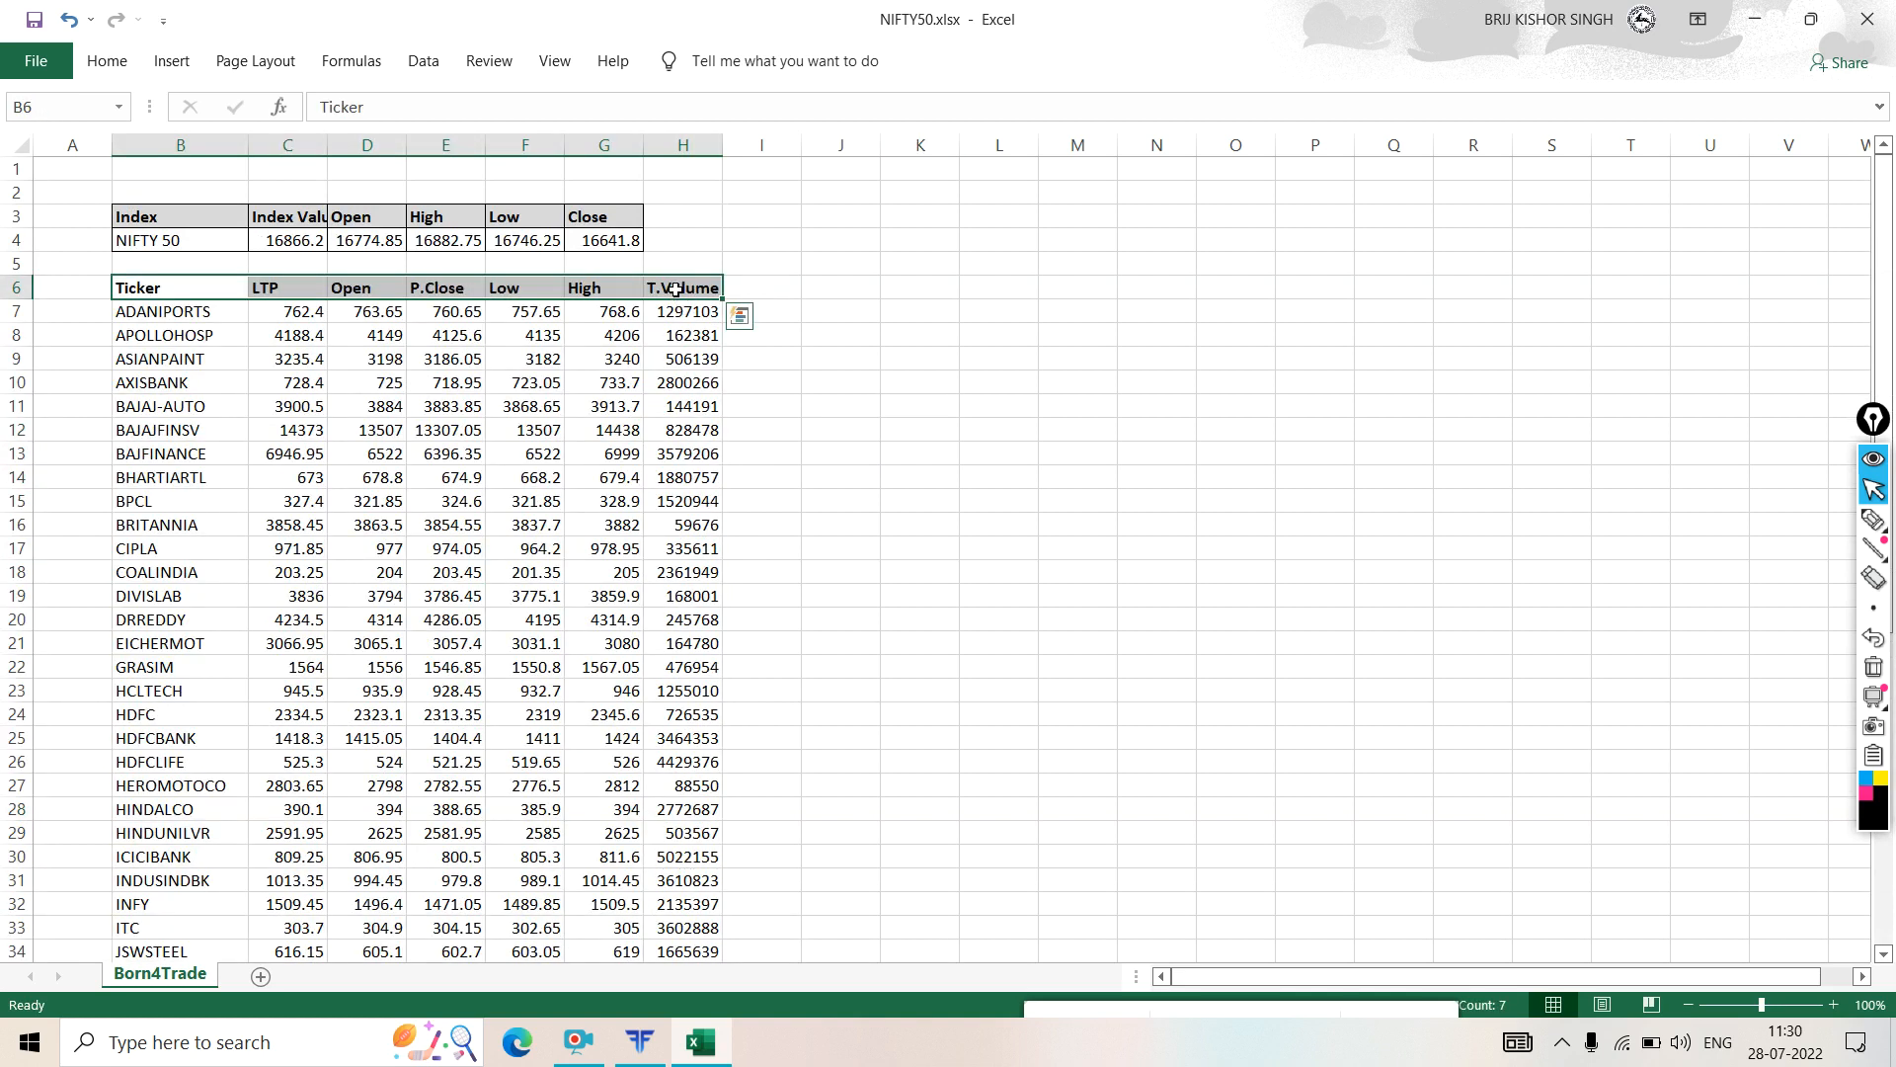
left_click(924, 336)
- Apply borders around all cells of the watch list table, B6:H56
left_click(134, 289)
left_click_drag(135, 290, 692, 924)
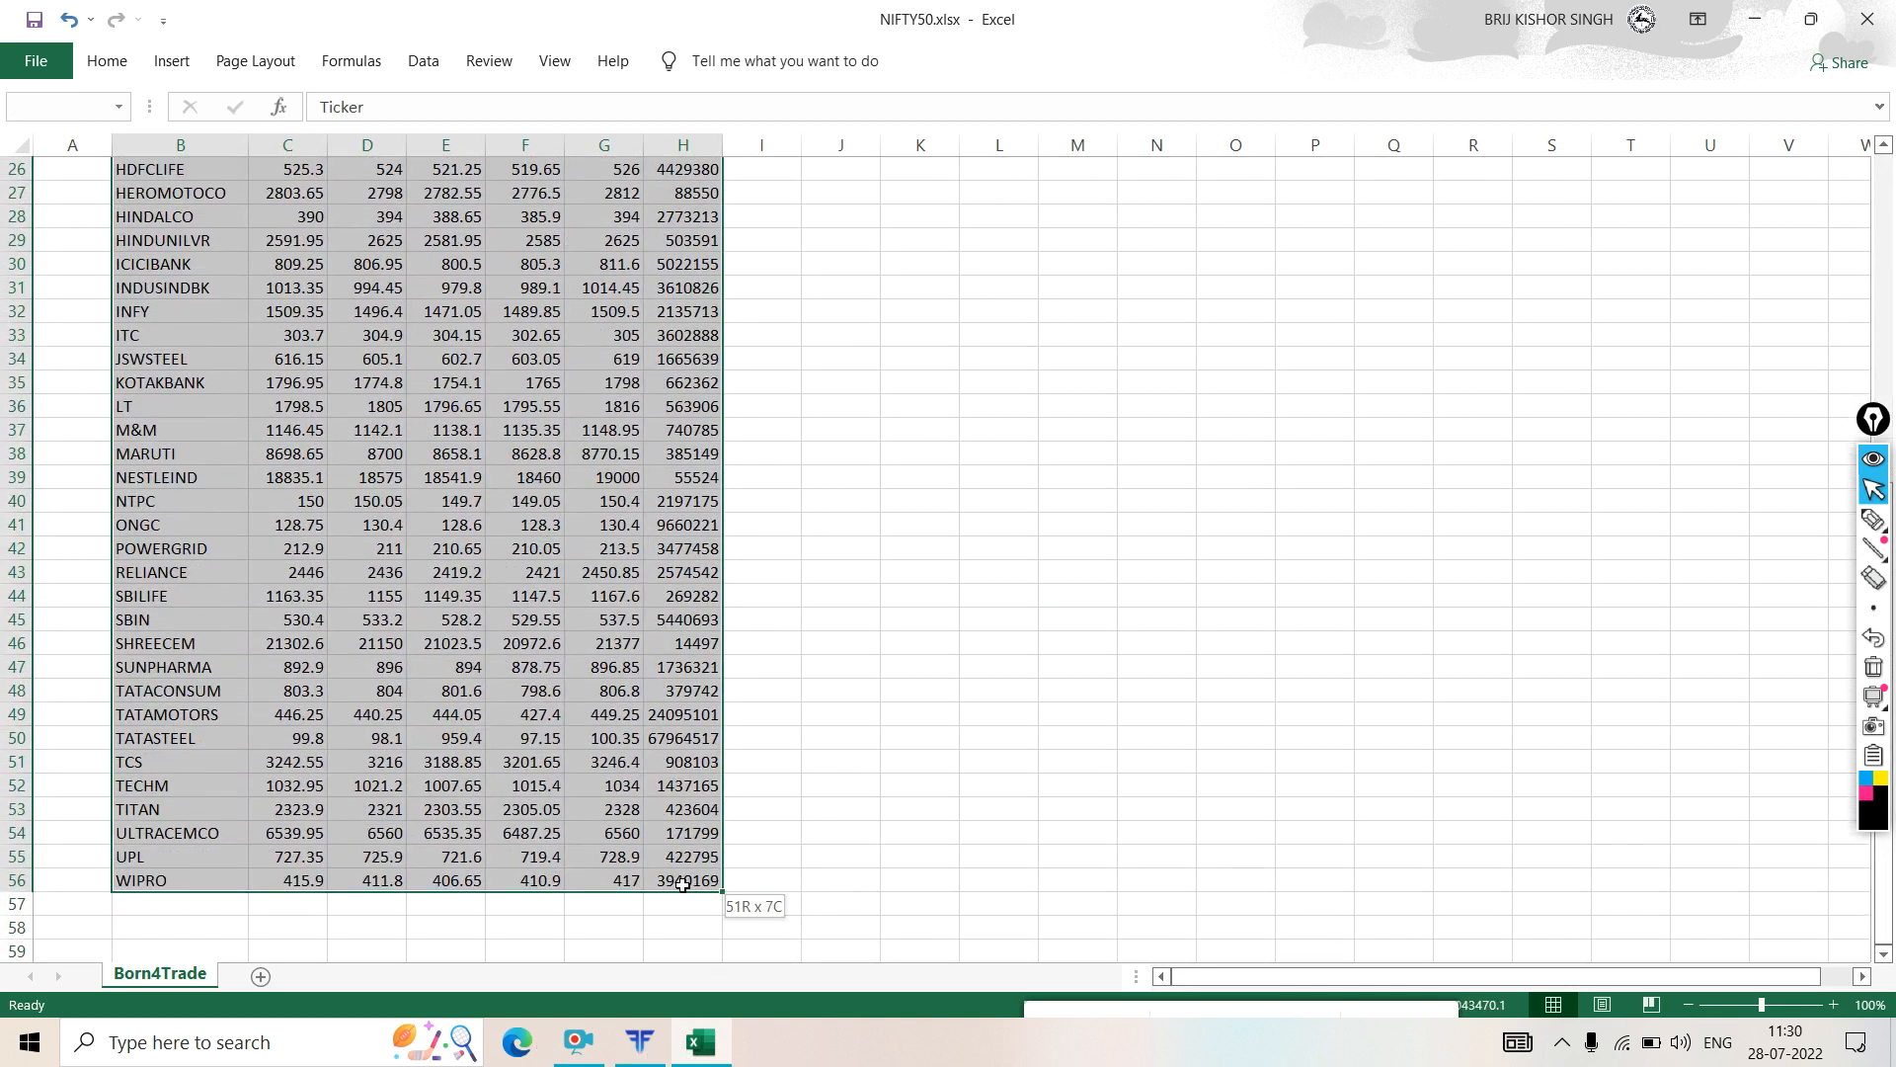
left_click(125, 64)
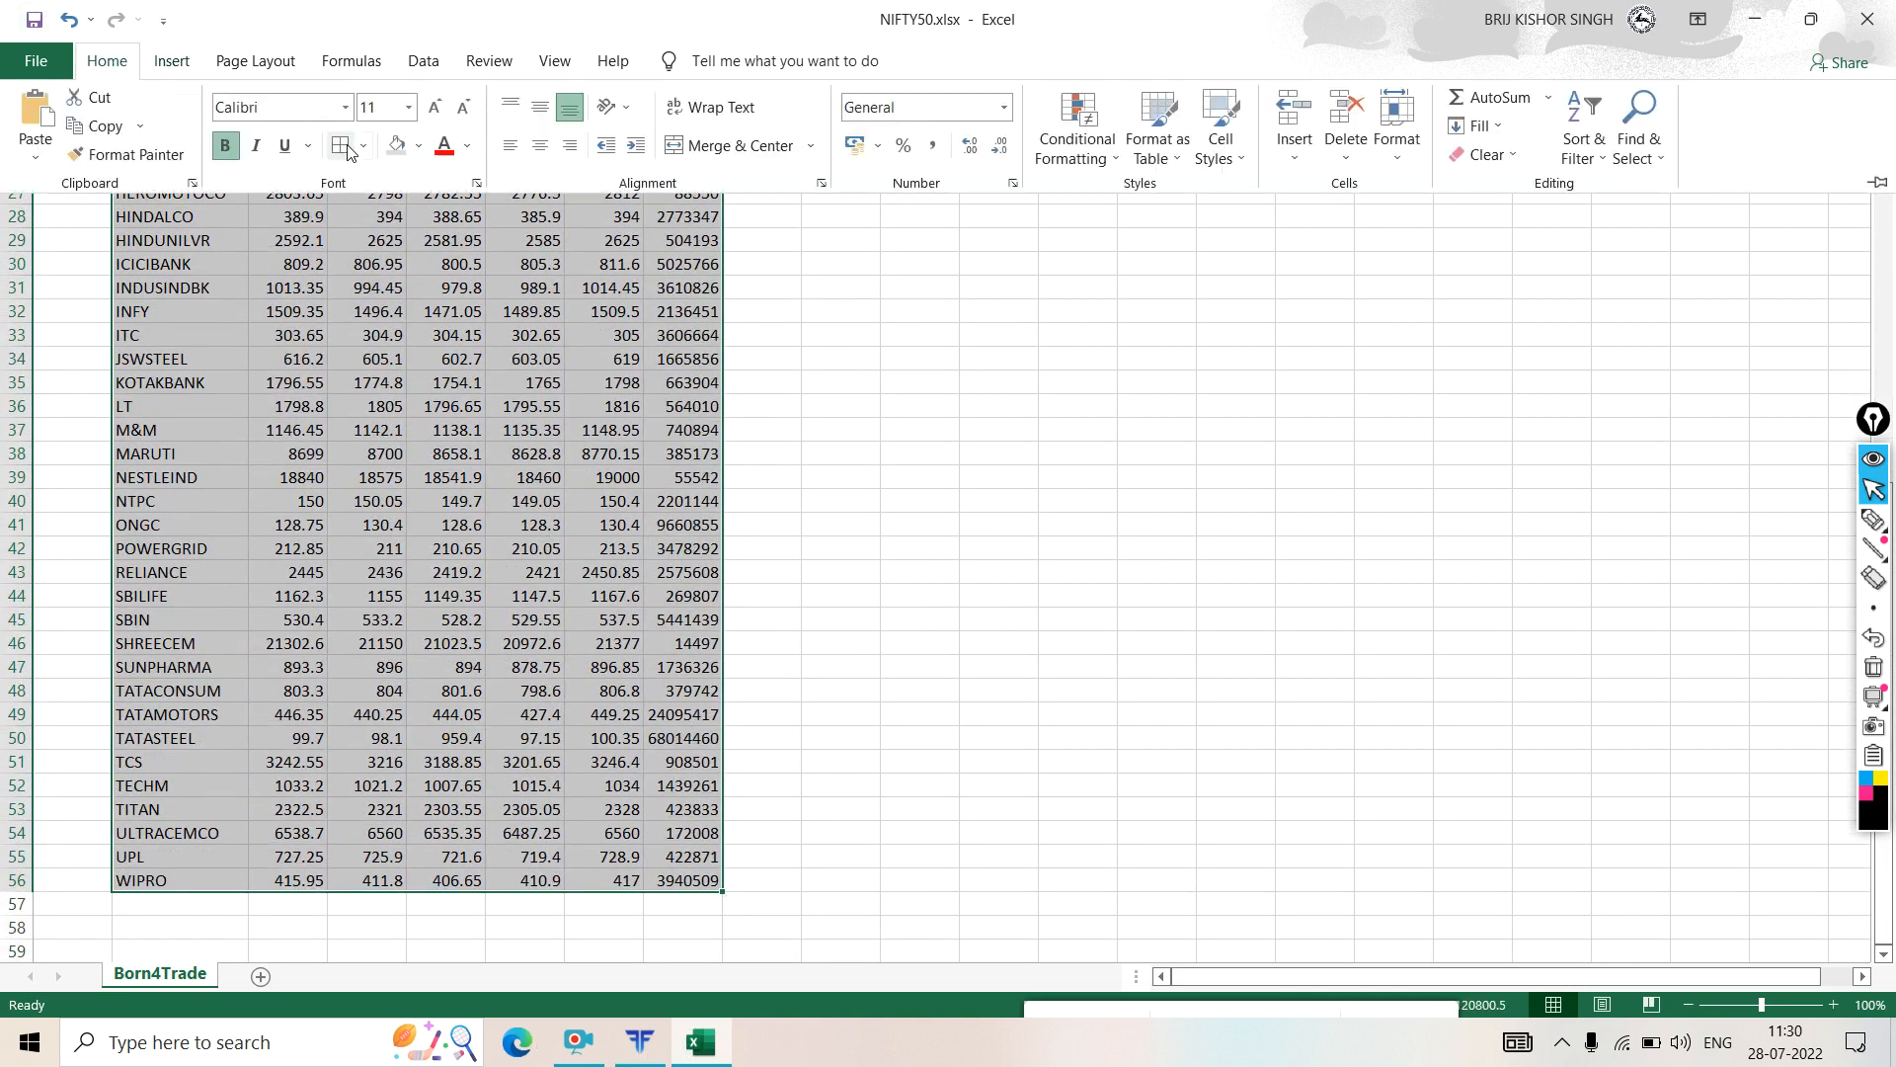
left_click(341, 146)
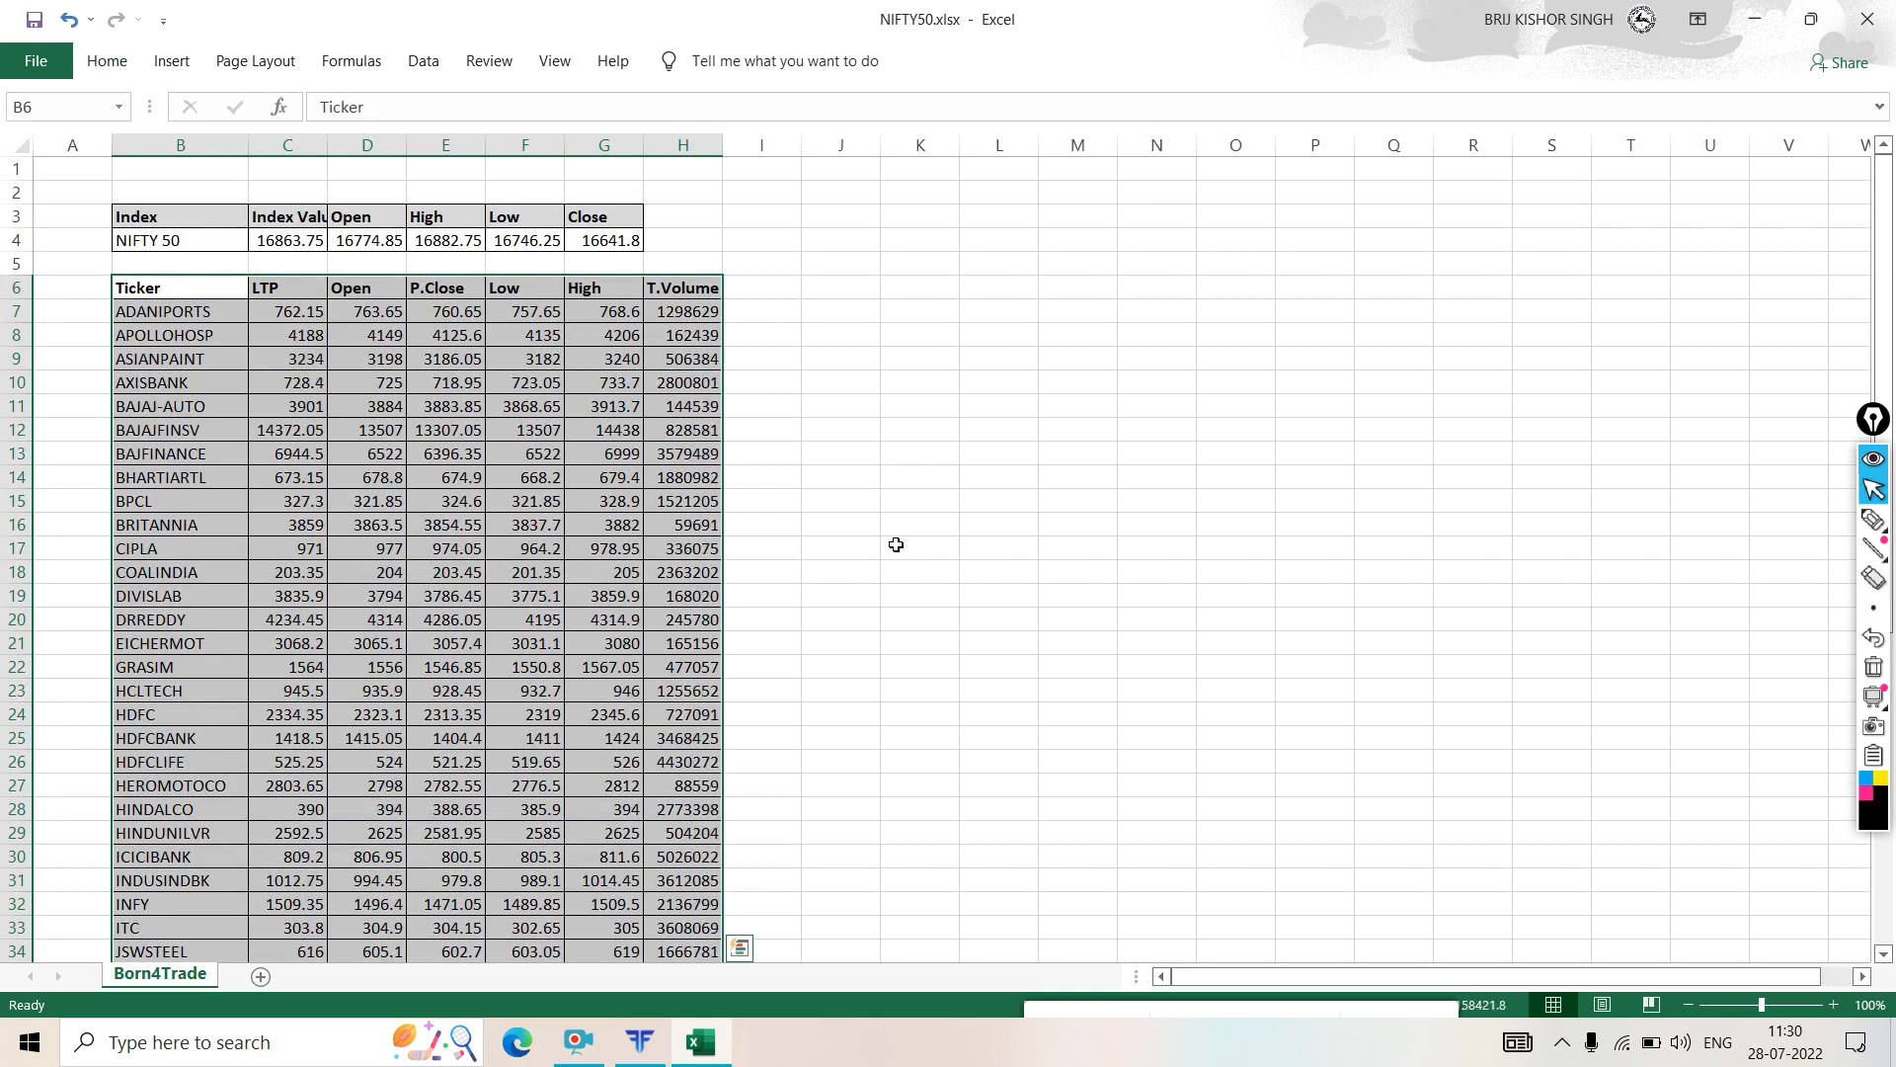
left_click(893, 542)
- Fill the watch list header row B6:H6 with light grey, matching the index table's header
left_click_drag(139, 286, 690, 288)
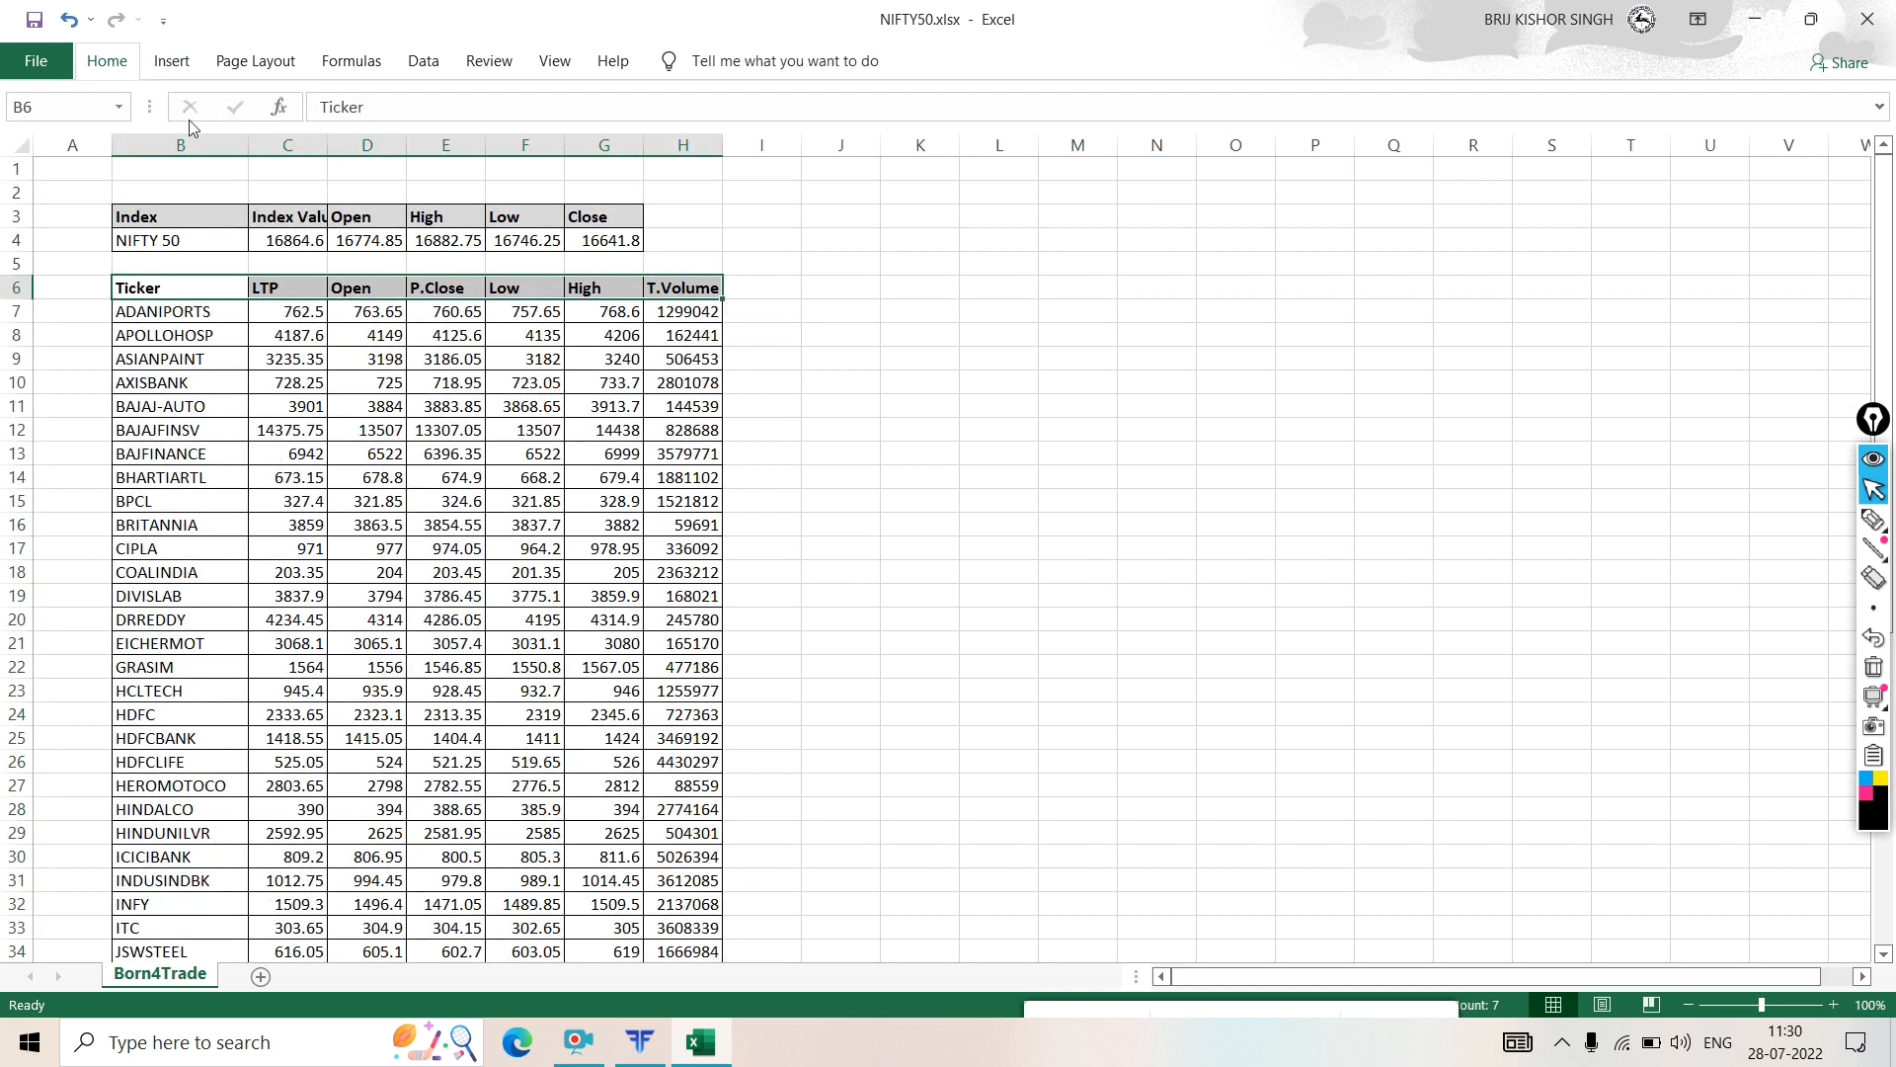
left_click(107, 61)
left_click(396, 148)
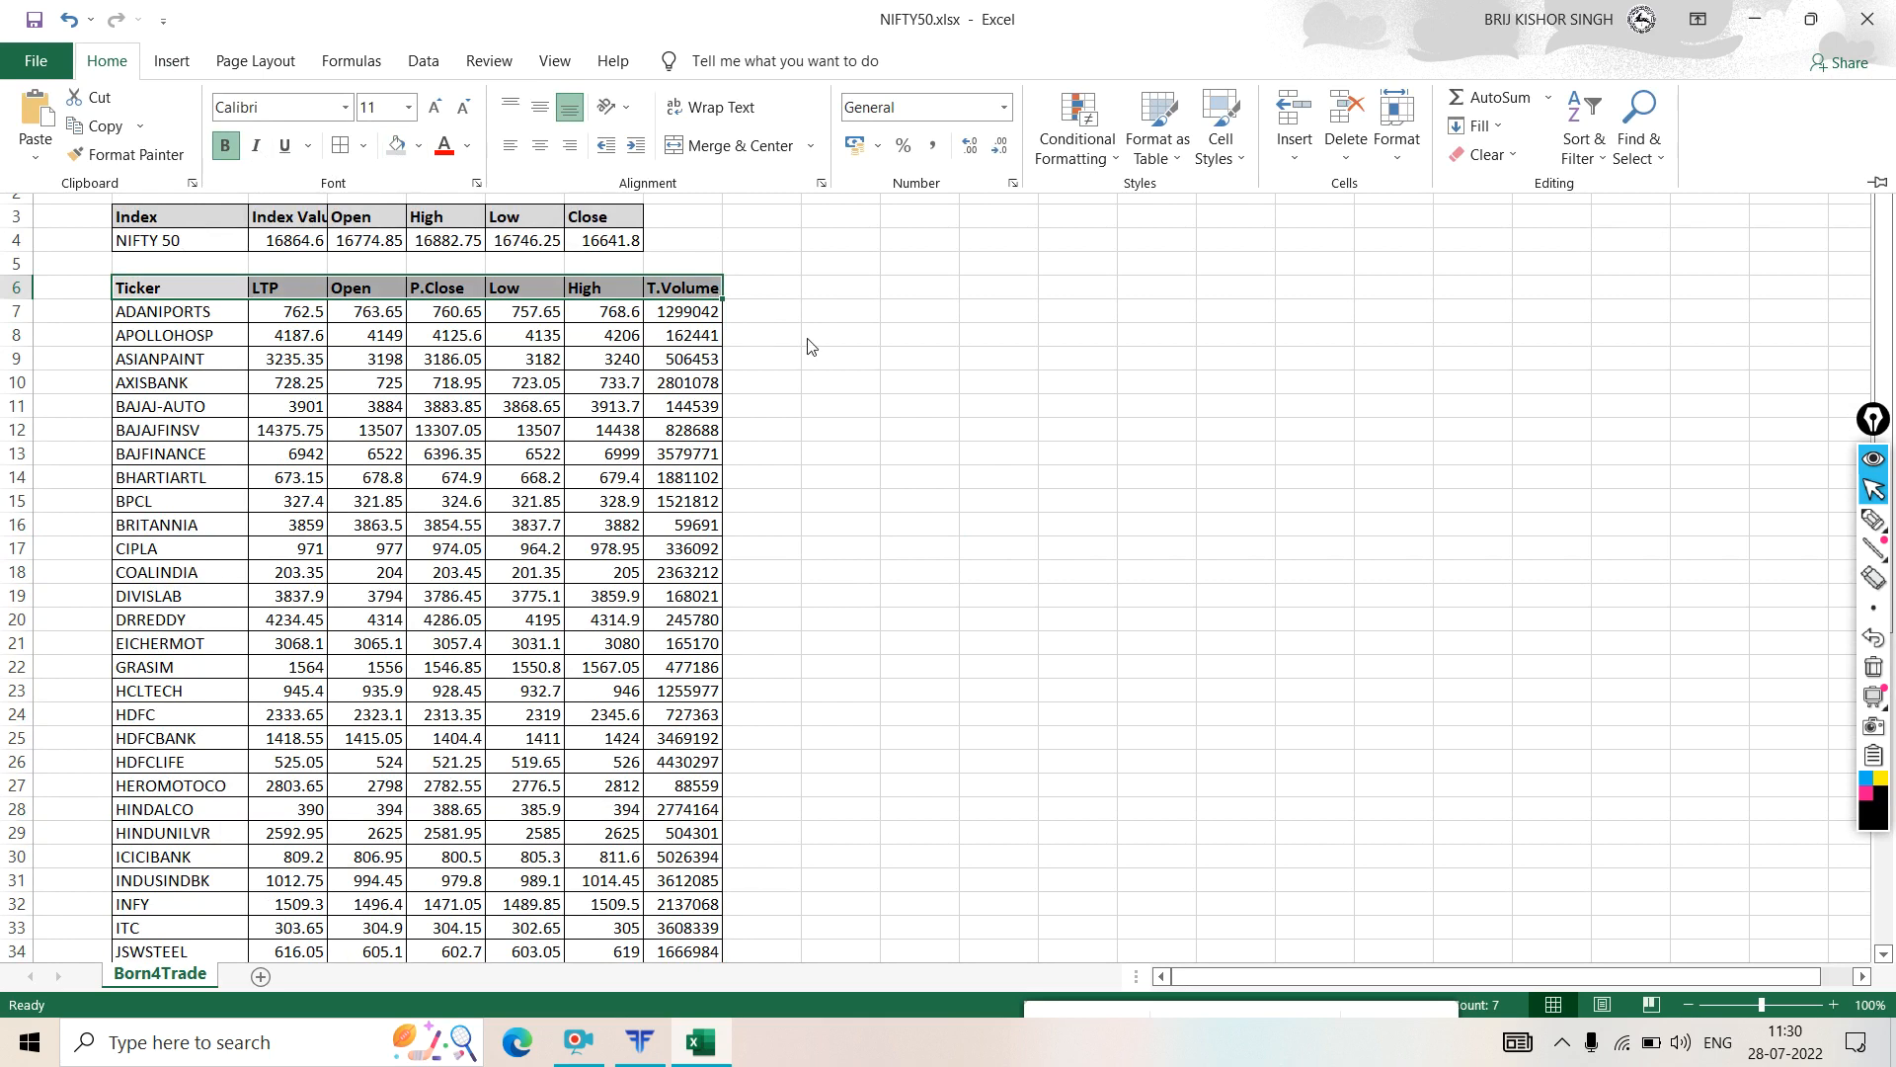
left_click(858, 449)
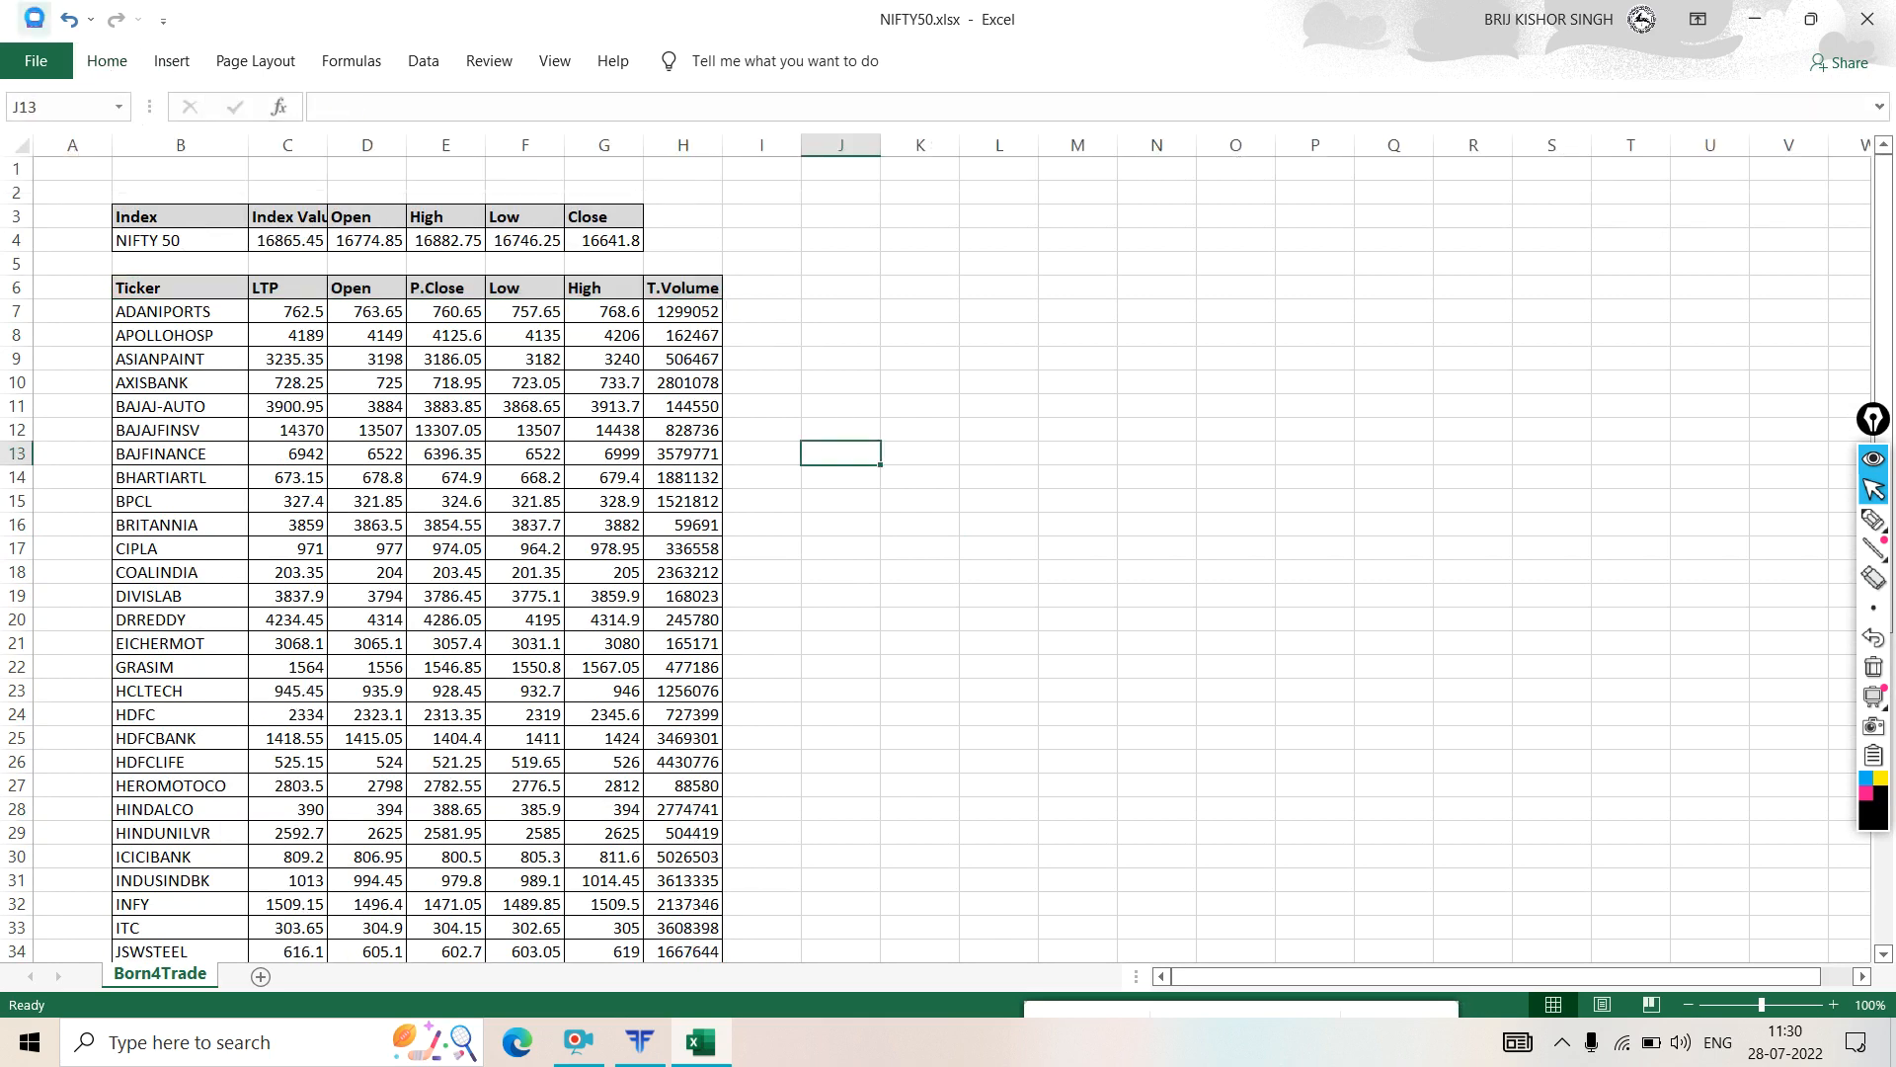
left_click(954, 567)
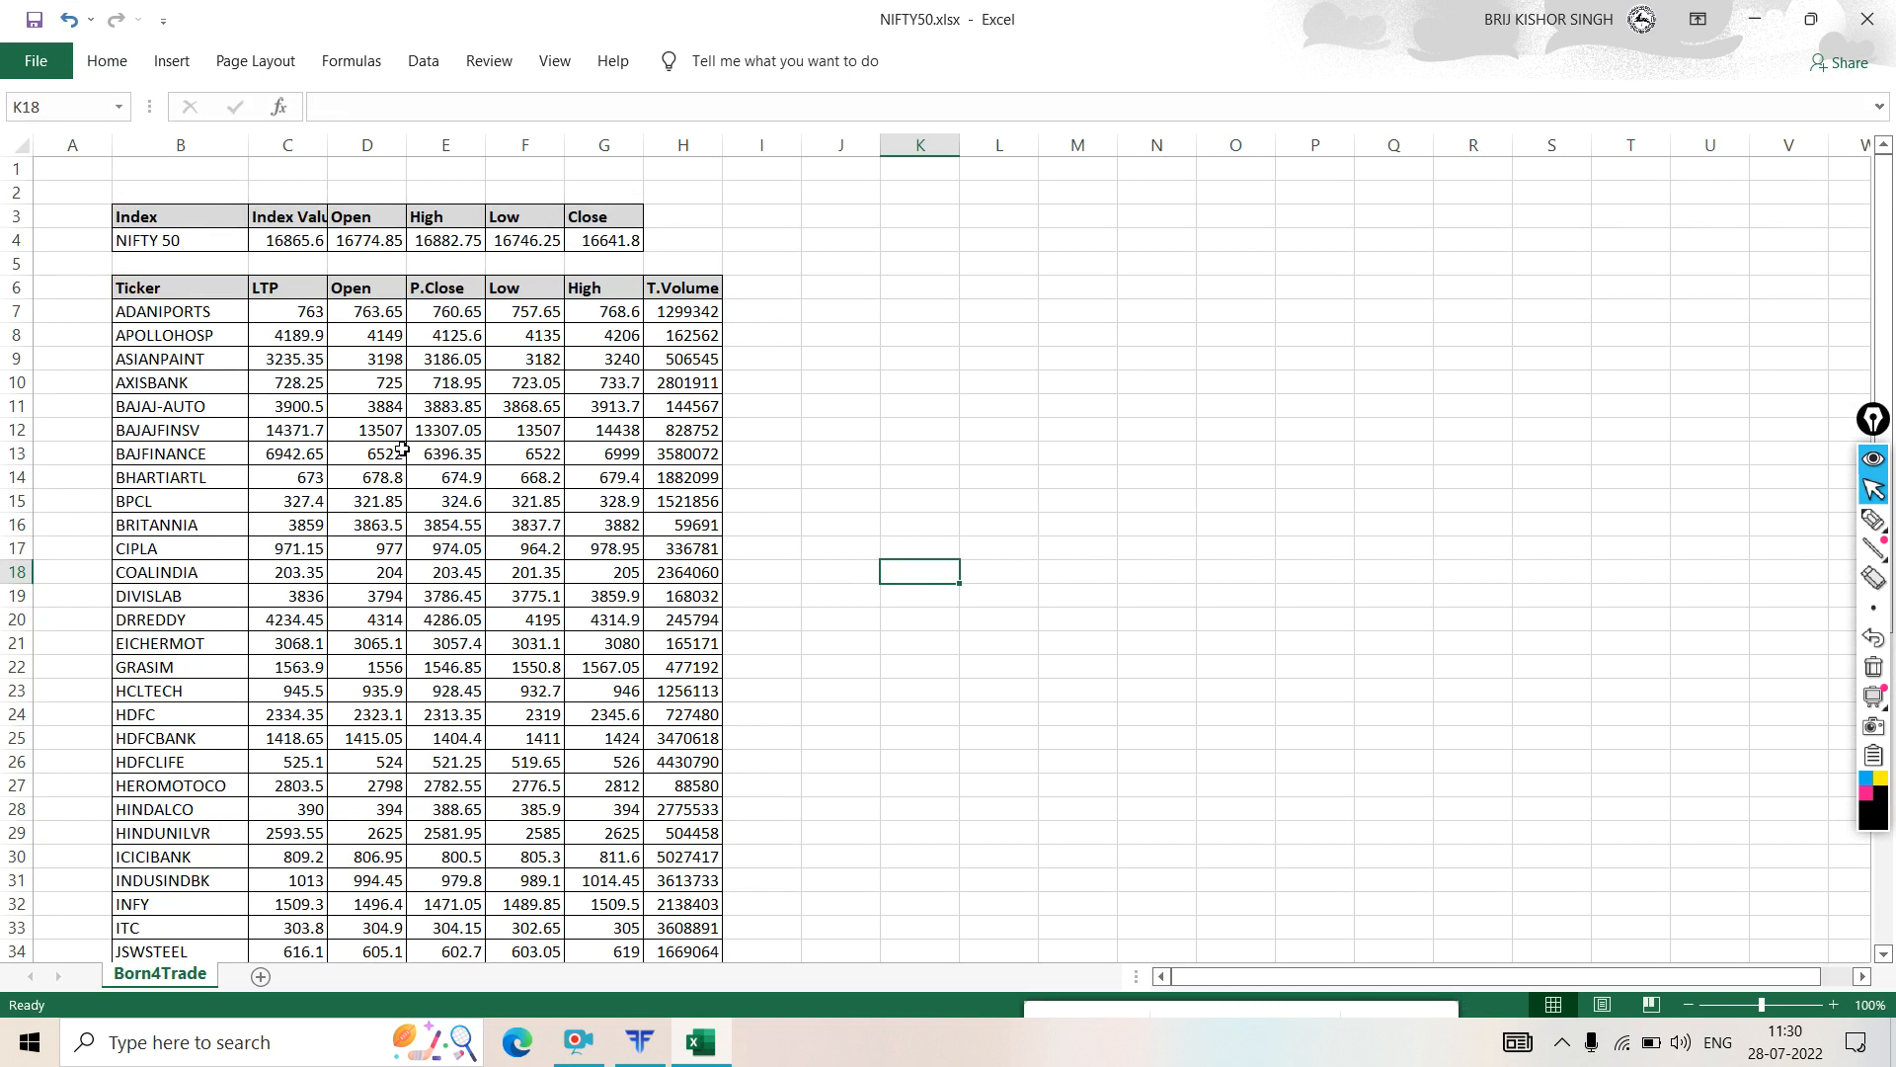
- Minimise the Excel and FYERS ONE windows to show the desktop
left_click(297, 314)
left_click(1105, 427)
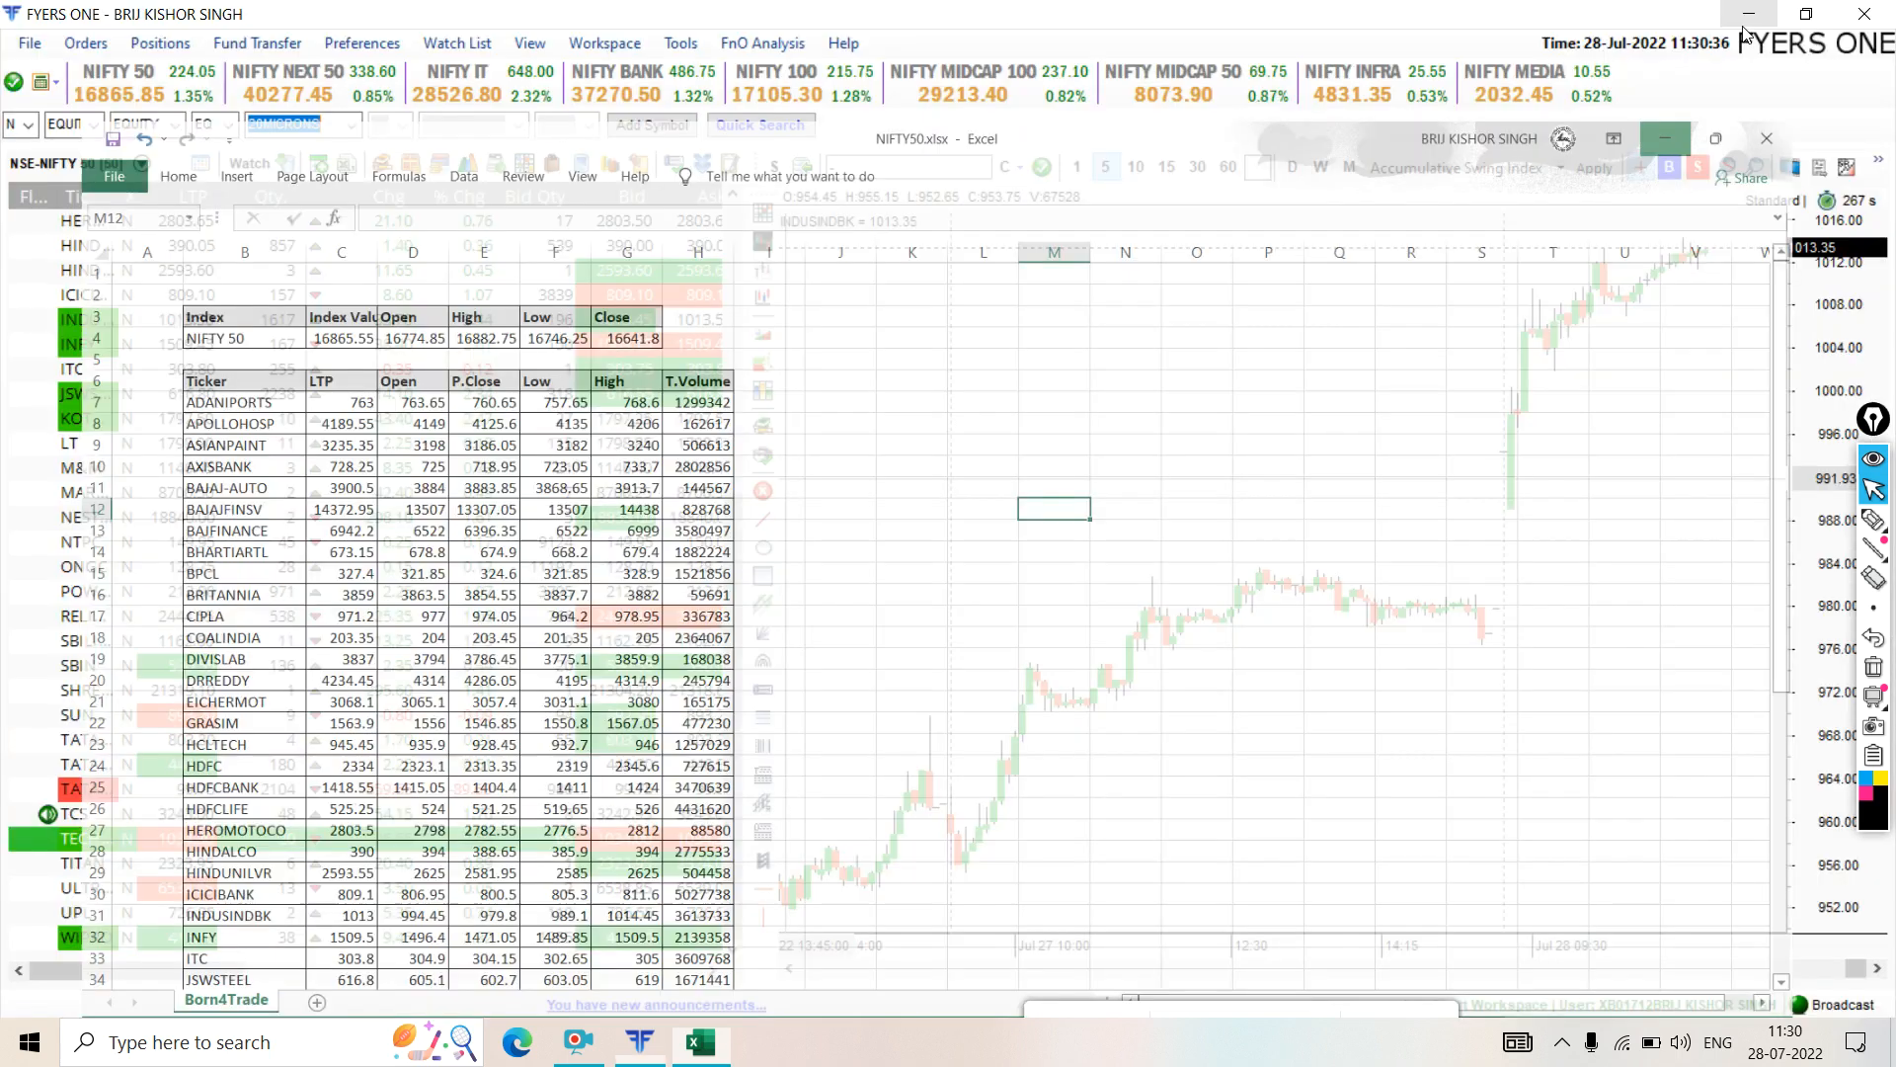
left_click(1735, 16)
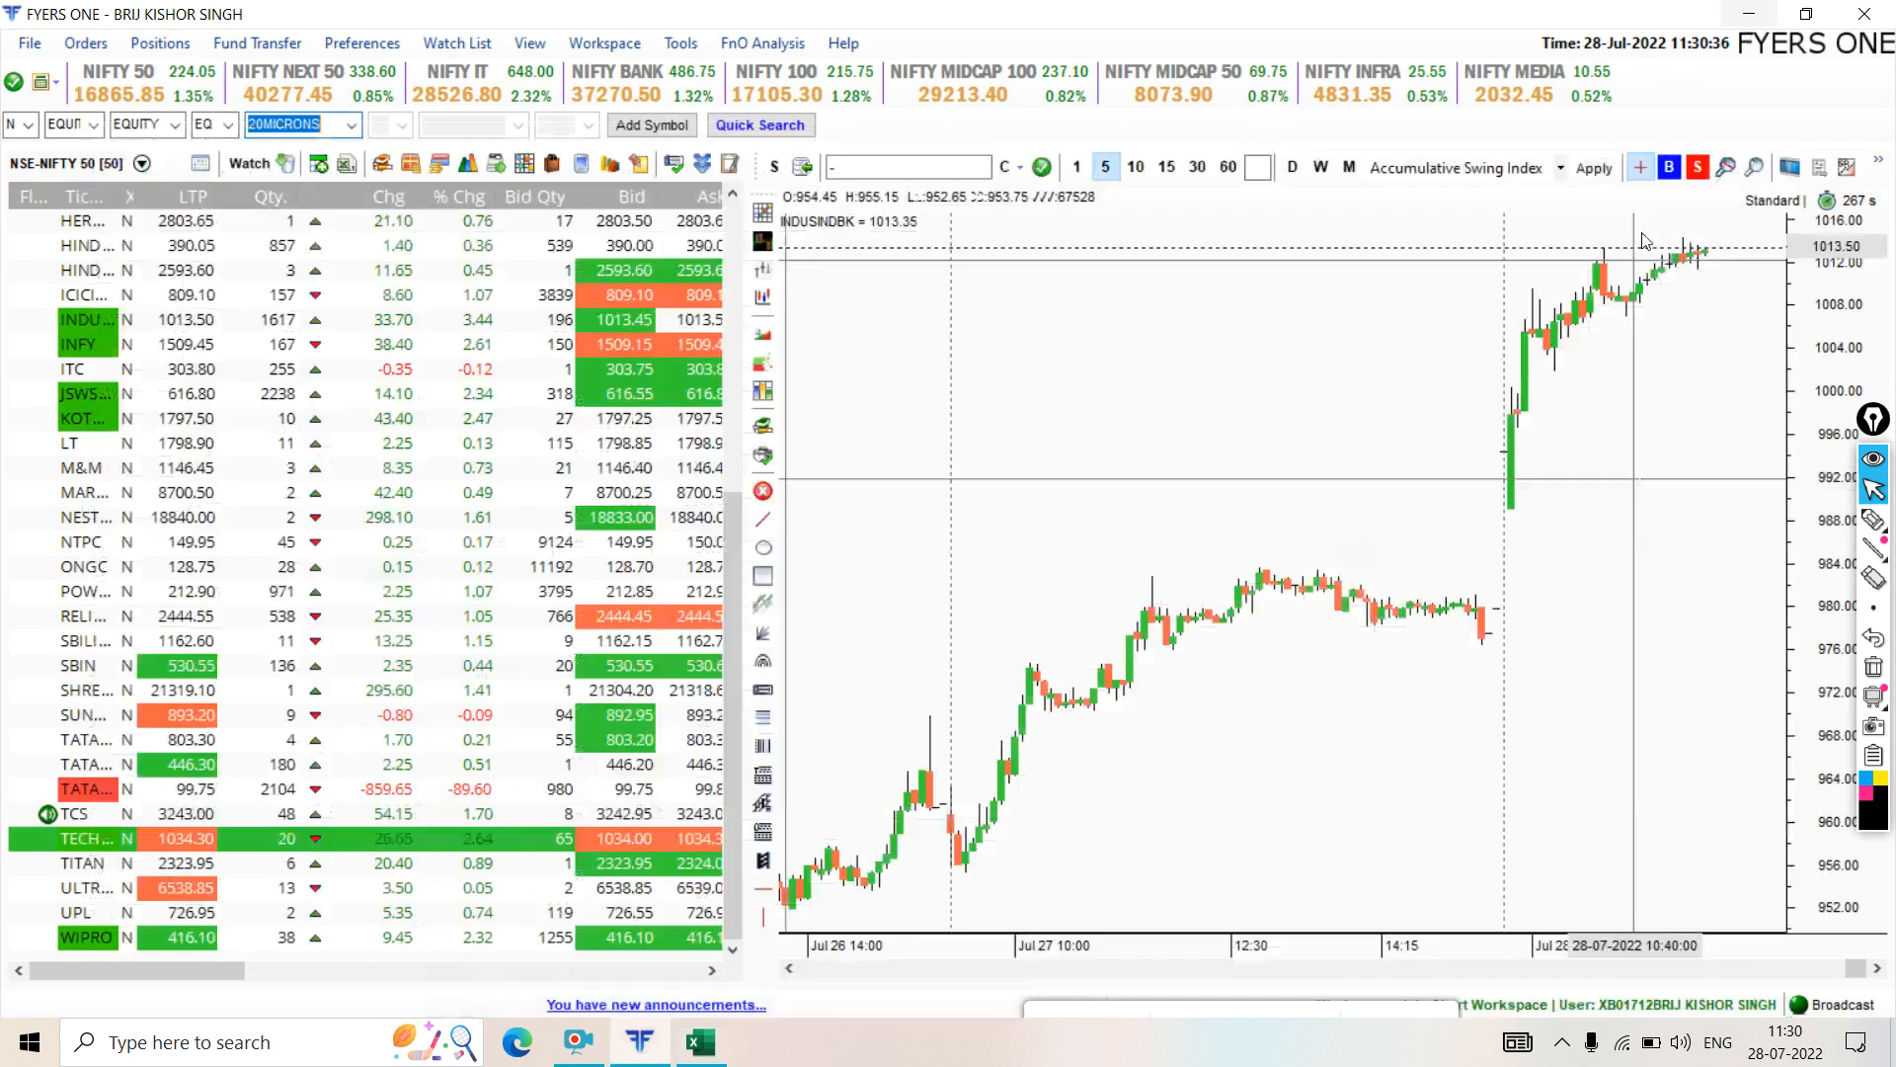
left_click(1740, 15)
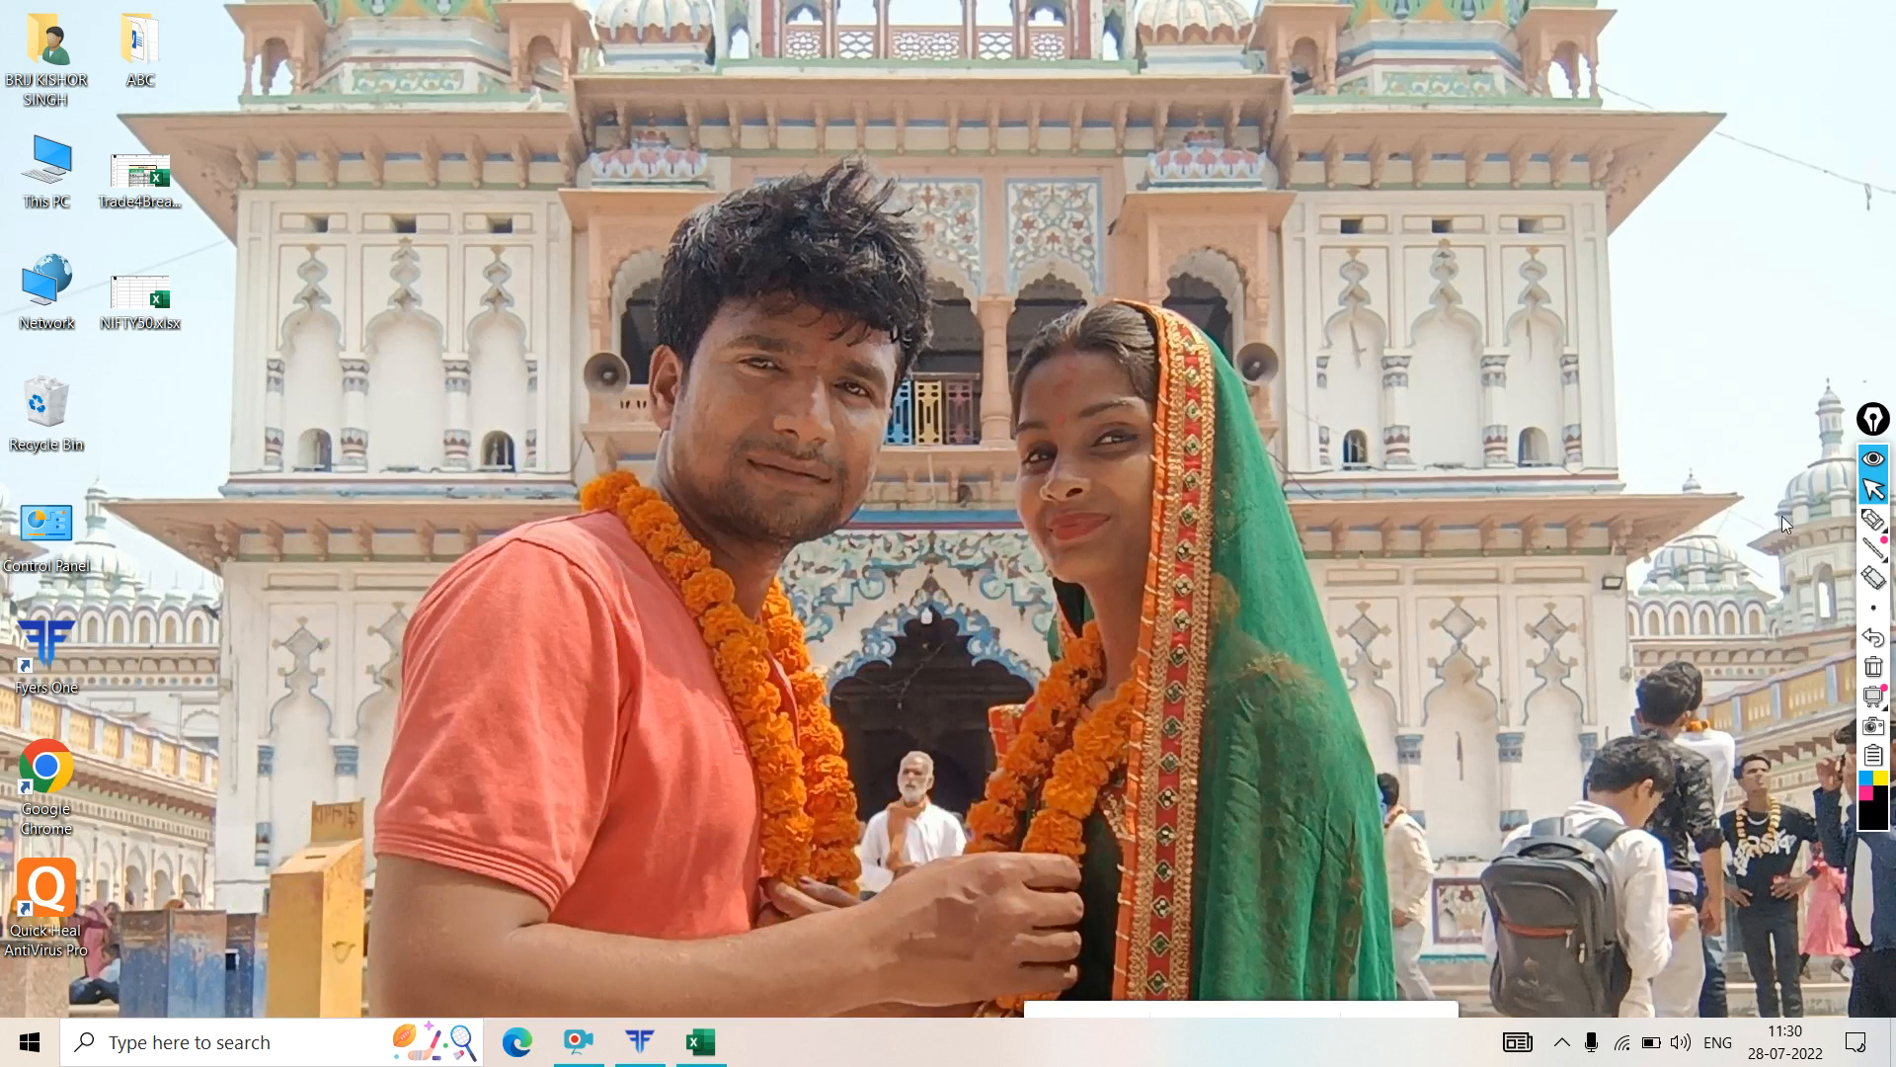
- Use the annotation pen to handwrite NSE on the desktop, with a second label beneath it and downward arrows below both
left_click(1873, 517)
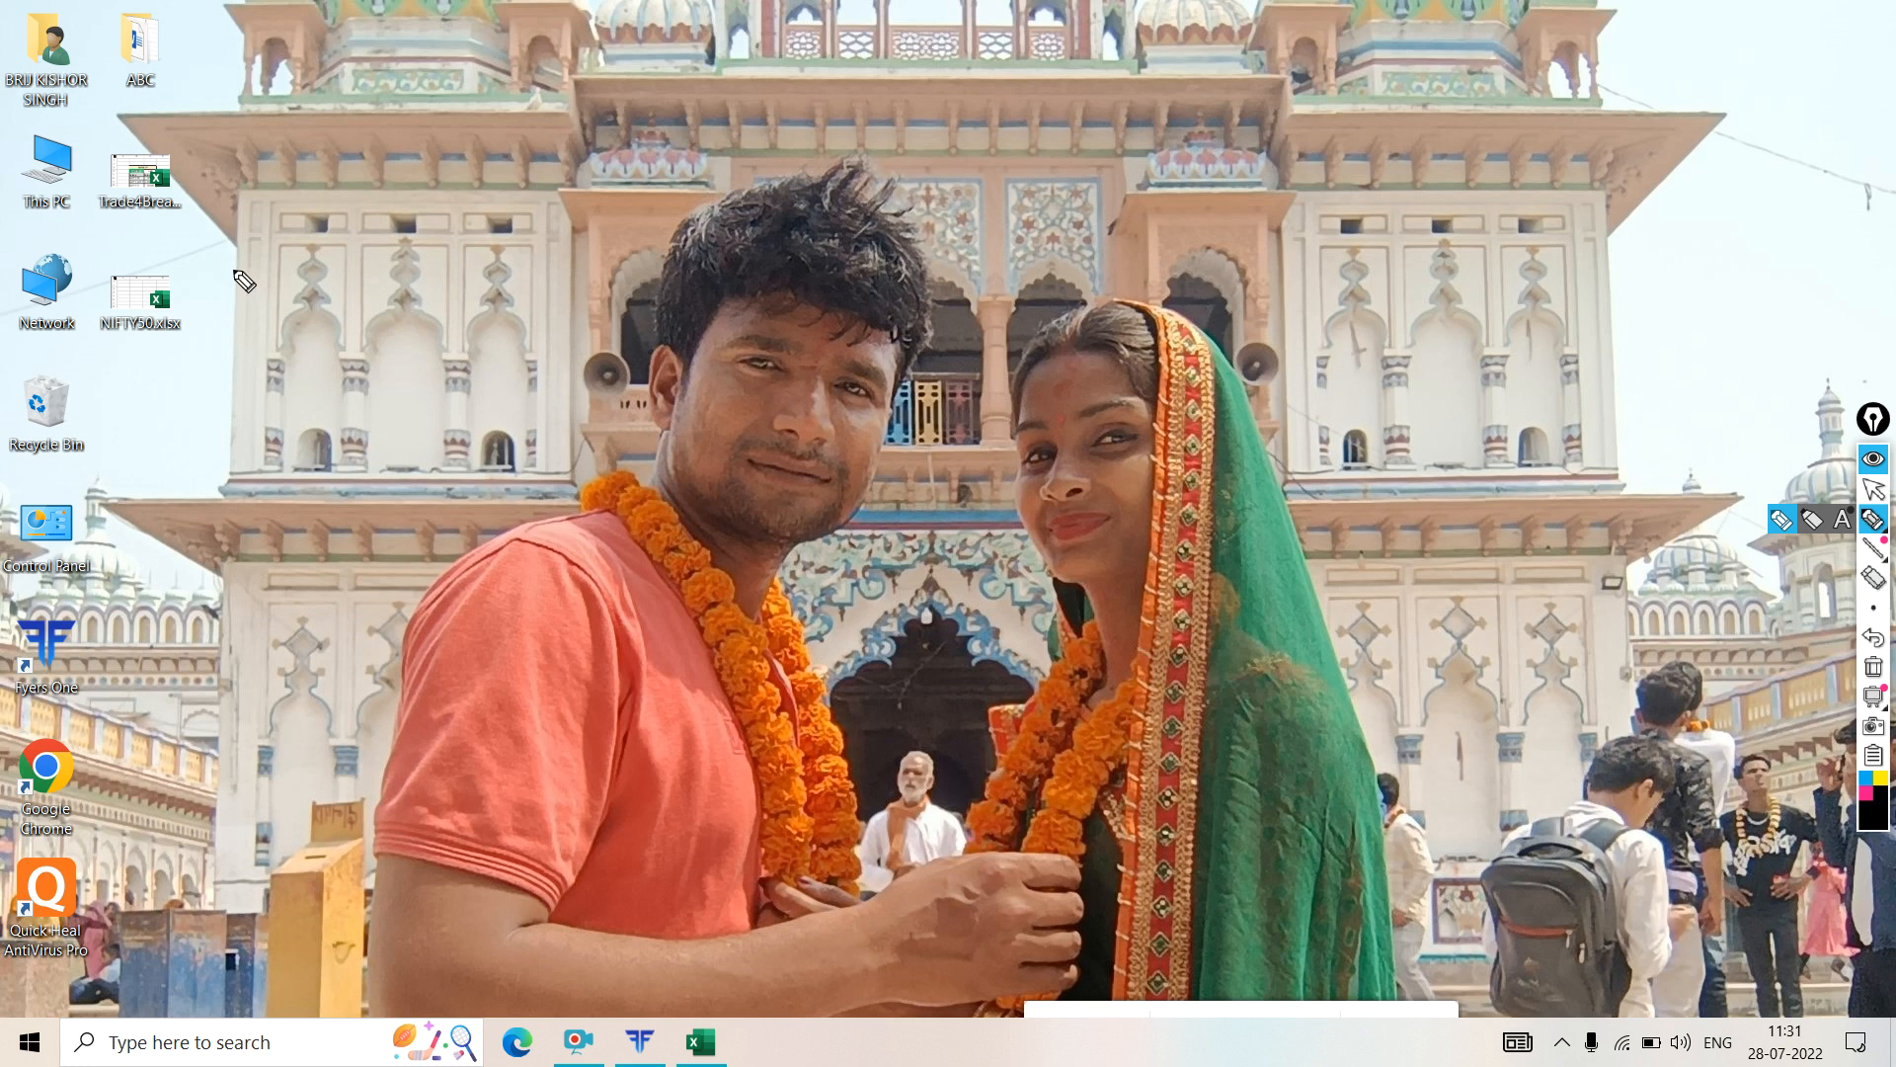
mouse_move(226, 267)
left_mouse_down()
mouse_move(238, 310)
mouse_move(274, 295)
left_mouse_up()
mouse_move(323, 225)
left_mouse_down()
mouse_move(345, 272)
mouse_move(412, 241)
mouse_move(377, 198)
mouse_move(389, 228)
left_mouse_up()
mouse_move(314, 292)
left_mouse_down()
mouse_move(344, 394)
mouse_move(386, 352)
left_mouse_up()
mouse_move(288, 446)
left_mouse_down()
mouse_move(314, 511)
mouse_move(331, 438)
mouse_move(340, 465)
mouse_move(374, 469)
left_mouse_up()
left_click_drag(413, 365, 424, 440)
mouse_move(447, 355)
left_mouse_down()
mouse_move(457, 434)
mouse_move(450, 356)
left_mouse_up()
mouse_move(403, 494)
left_mouse_down()
mouse_move(449, 561)
mouse_move(397, 571)
left_mouse_up()
left_click_drag(494, 479, 449, 563)
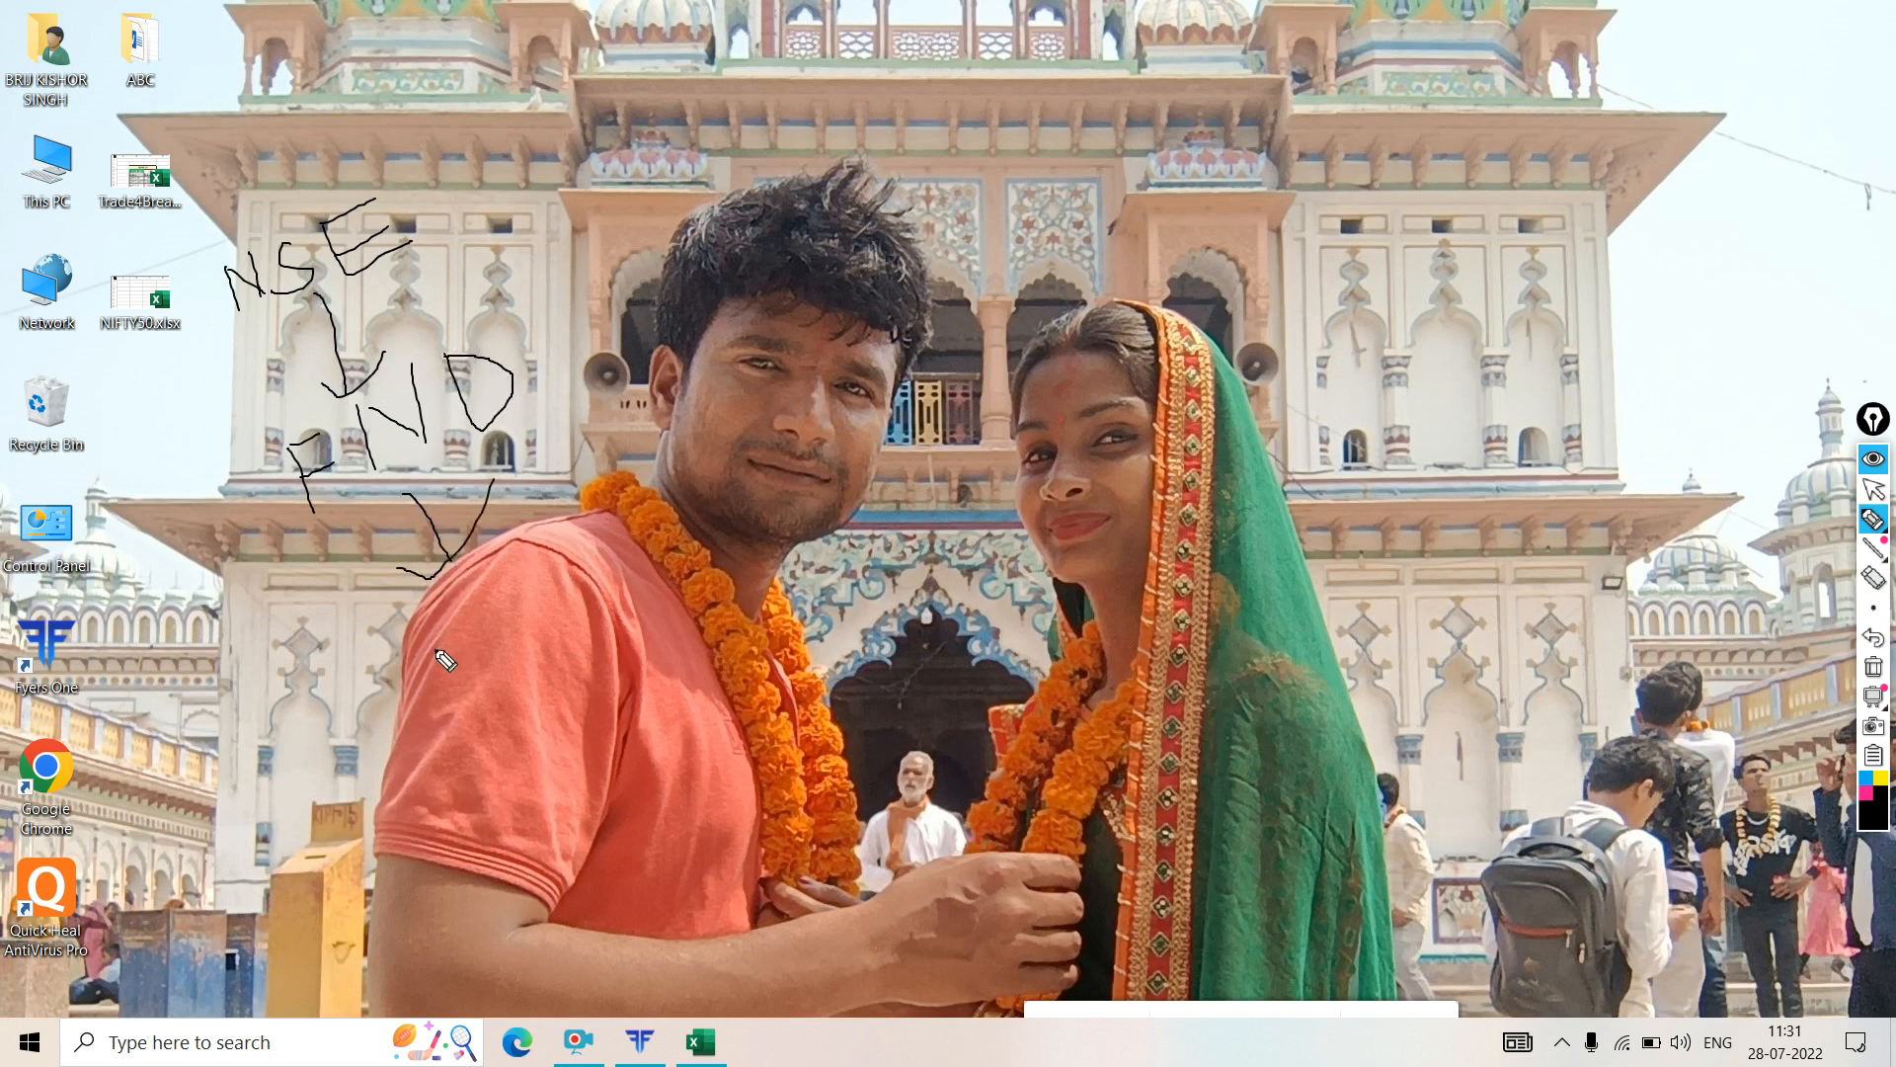
- Handwrite NIFTY 50 beneath the lower arrow of the desktop diagram
left_click_drag(369, 675, 399, 719)
left_click_drag(406, 642, 434, 691)
mouse_move(382, 684)
left_mouse_down()
mouse_move(407, 654)
mouse_move(447, 657)
mouse_move(460, 681)
mouse_move(483, 611)
mouse_move(481, 665)
mouse_move(540, 573)
mouse_move(546, 629)
left_mouse_up()
mouse_move(559, 549)
left_mouse_down()
mouse_move(607, 591)
mouse_move(601, 632)
left_mouse_up()
mouse_move(614, 546)
left_mouse_down()
mouse_move(647, 565)
mouse_move(655, 630)
left_mouse_up()
mouse_move(681, 497)
left_mouse_down()
mouse_move(692, 575)
mouse_move(755, 542)
left_mouse_up()
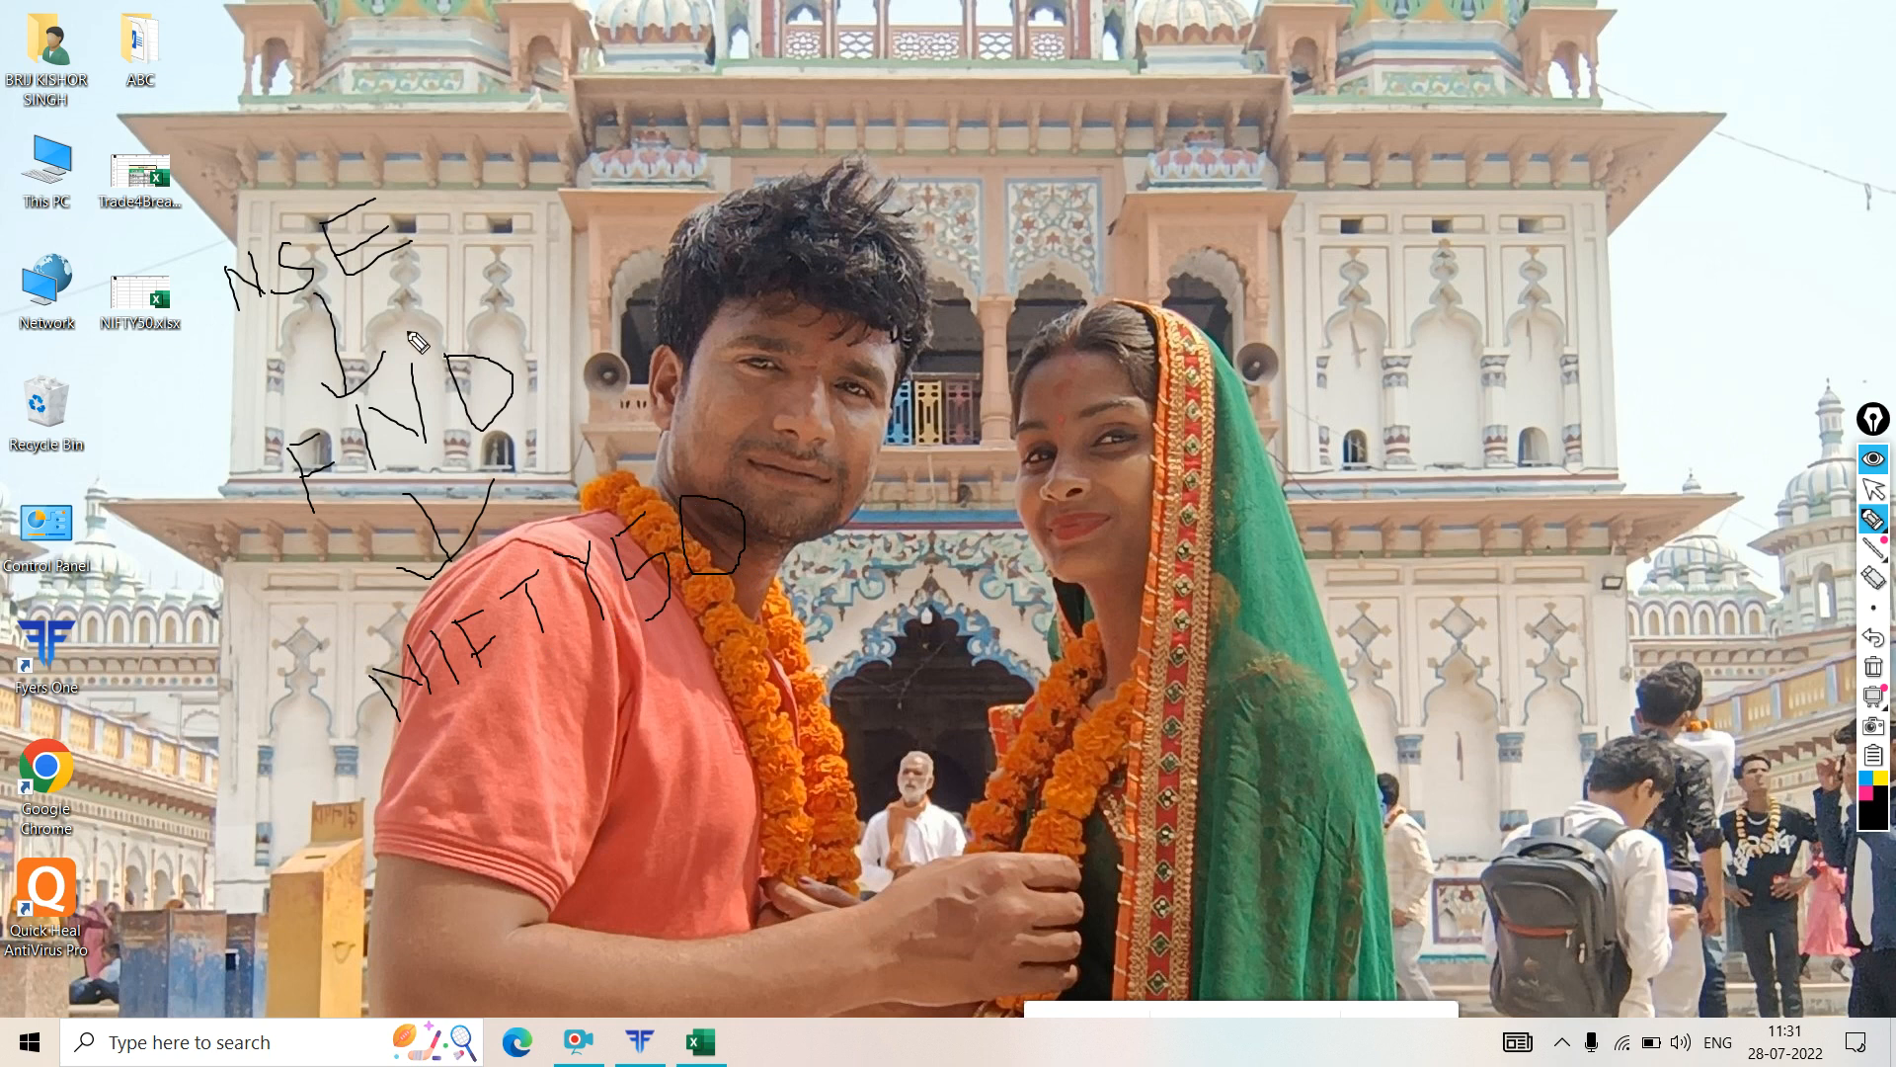
- Circle the whole handwritten diagram, underline NSE, and circle the middle label and NIFTY 50 separately
mouse_move(389, 173)
left_mouse_down()
mouse_move(218, 278)
mouse_move(365, 723)
mouse_move(712, 754)
mouse_move(818, 356)
mouse_move(472, 204)
mouse_move(385, 193)
left_mouse_up()
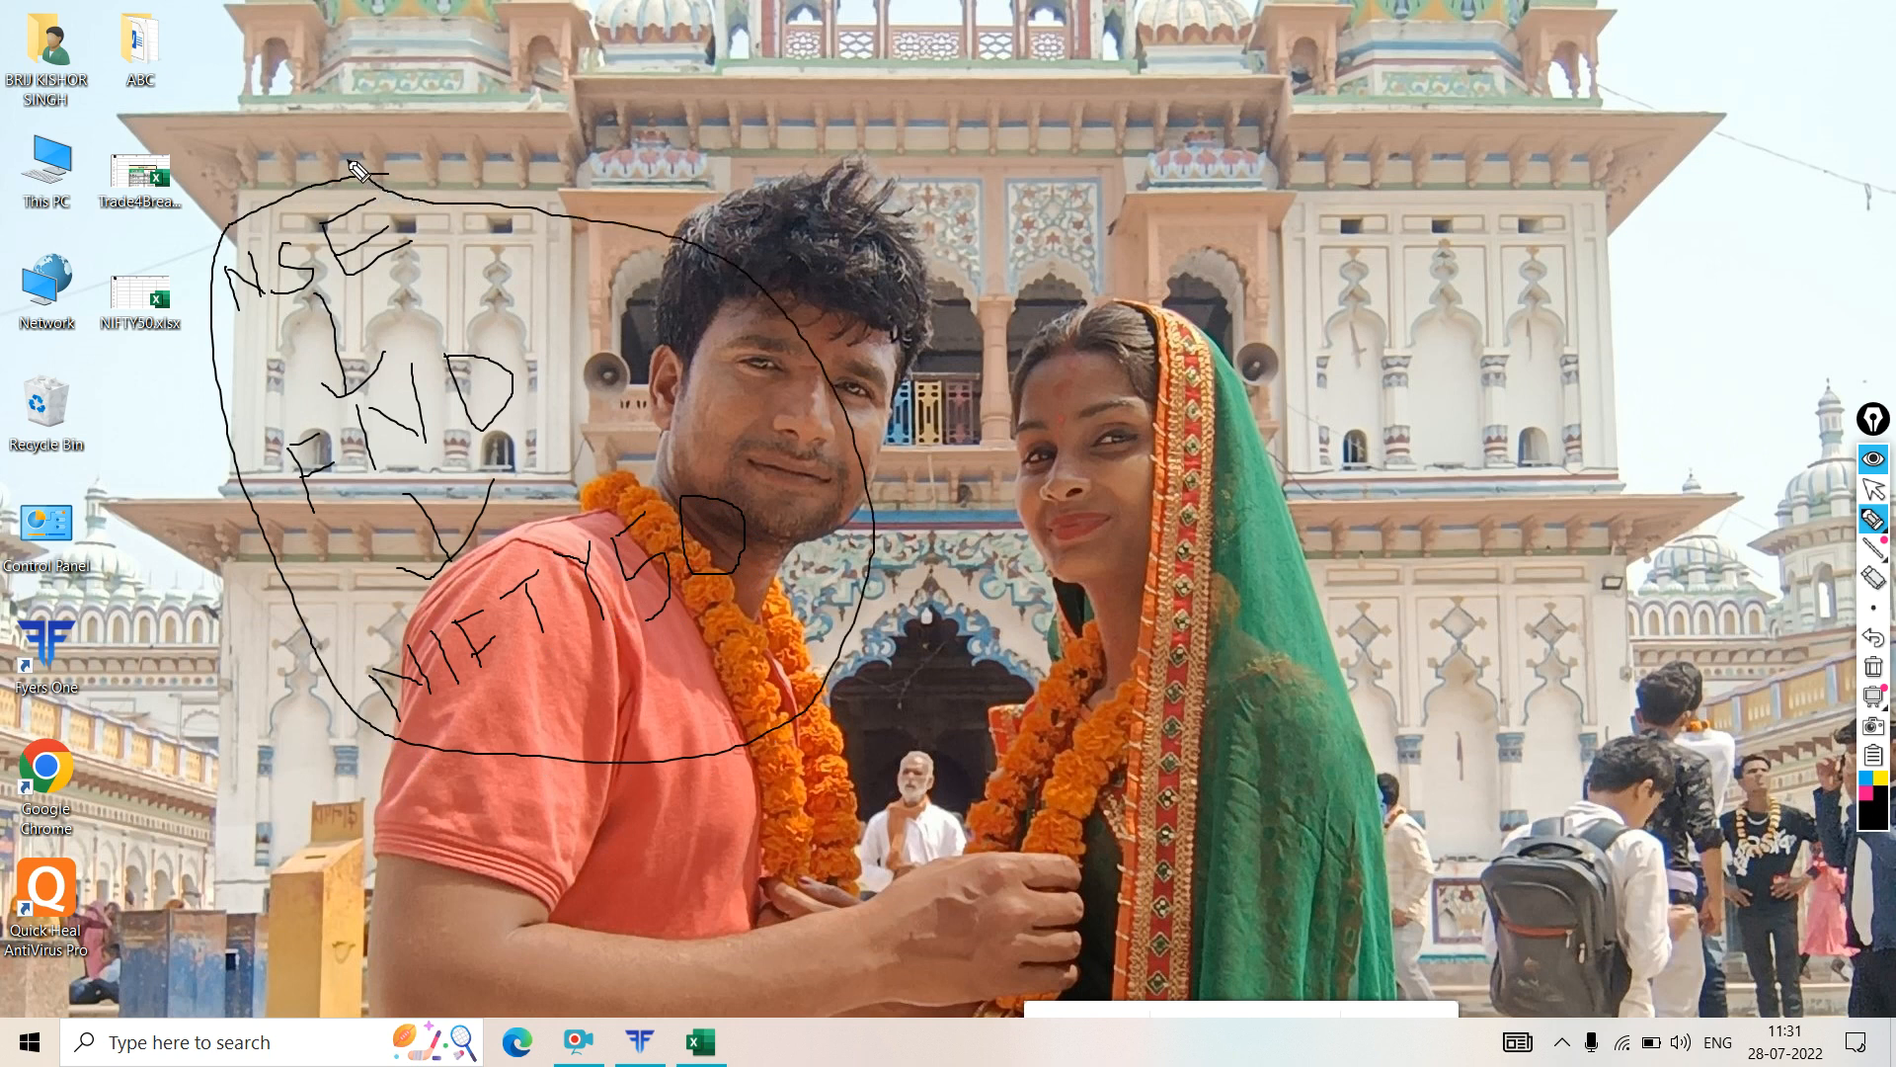
left_click_drag(251, 324, 594, 237)
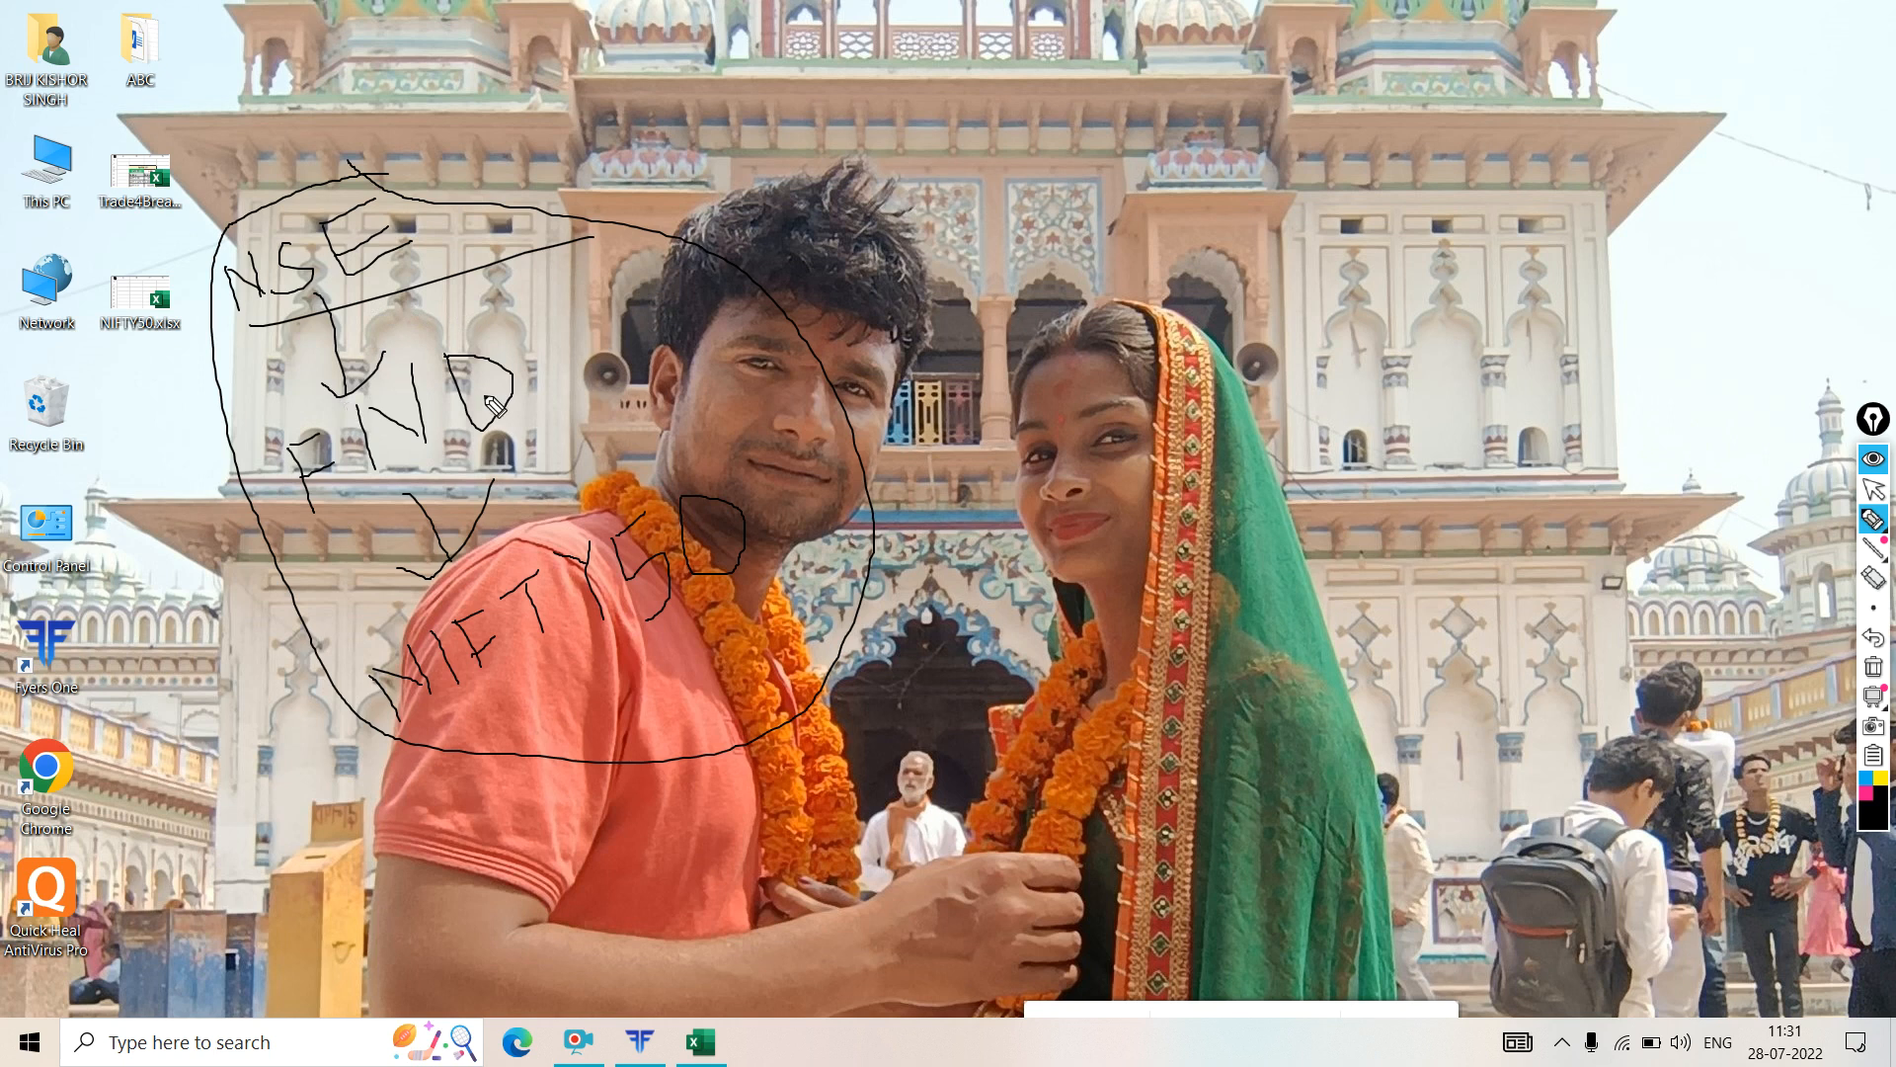
mouse_move(502, 342)
left_mouse_down()
mouse_move(272, 425)
mouse_move(435, 538)
mouse_move(559, 316)
mouse_move(446, 329)
left_mouse_up()
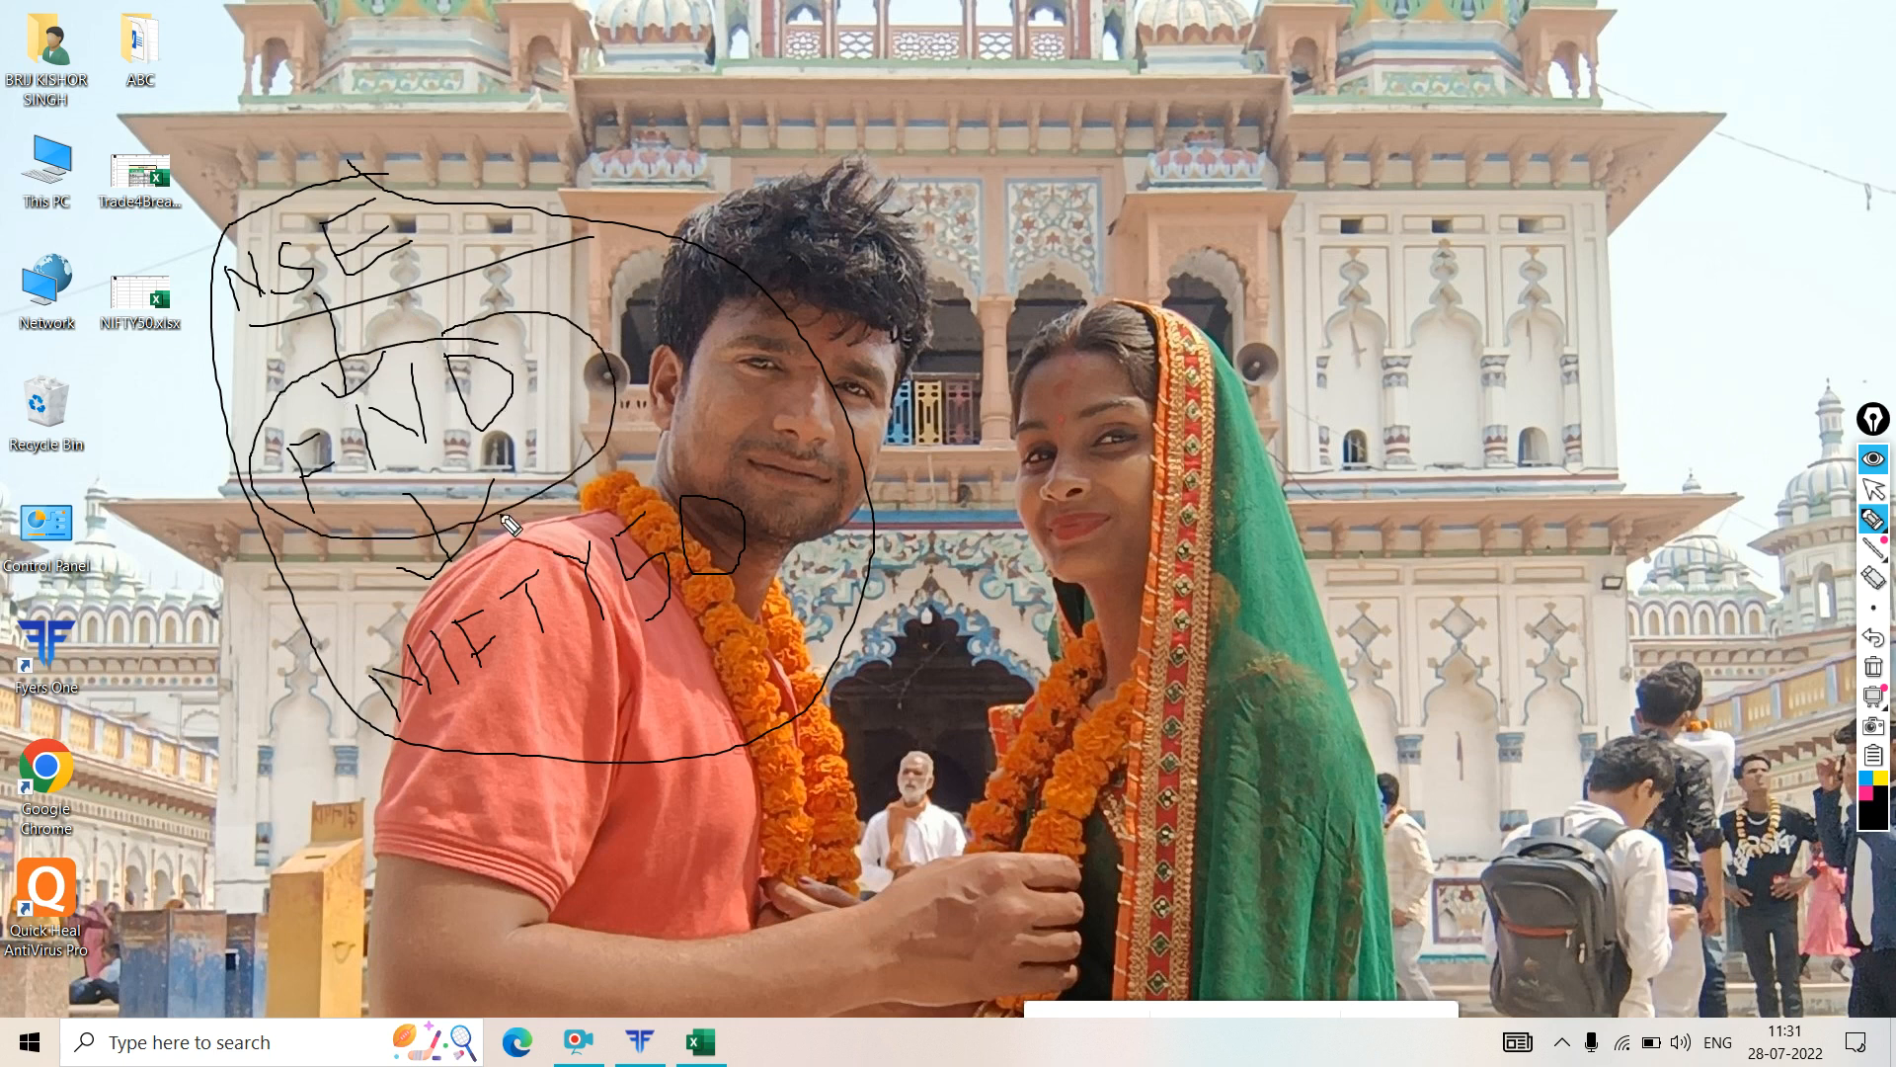
mouse_move(765, 474)
left_mouse_down()
mouse_move(691, 476)
mouse_move(336, 587)
mouse_move(360, 736)
mouse_move(871, 571)
mouse_move(805, 475)
mouse_move(721, 468)
left_mouse_up()
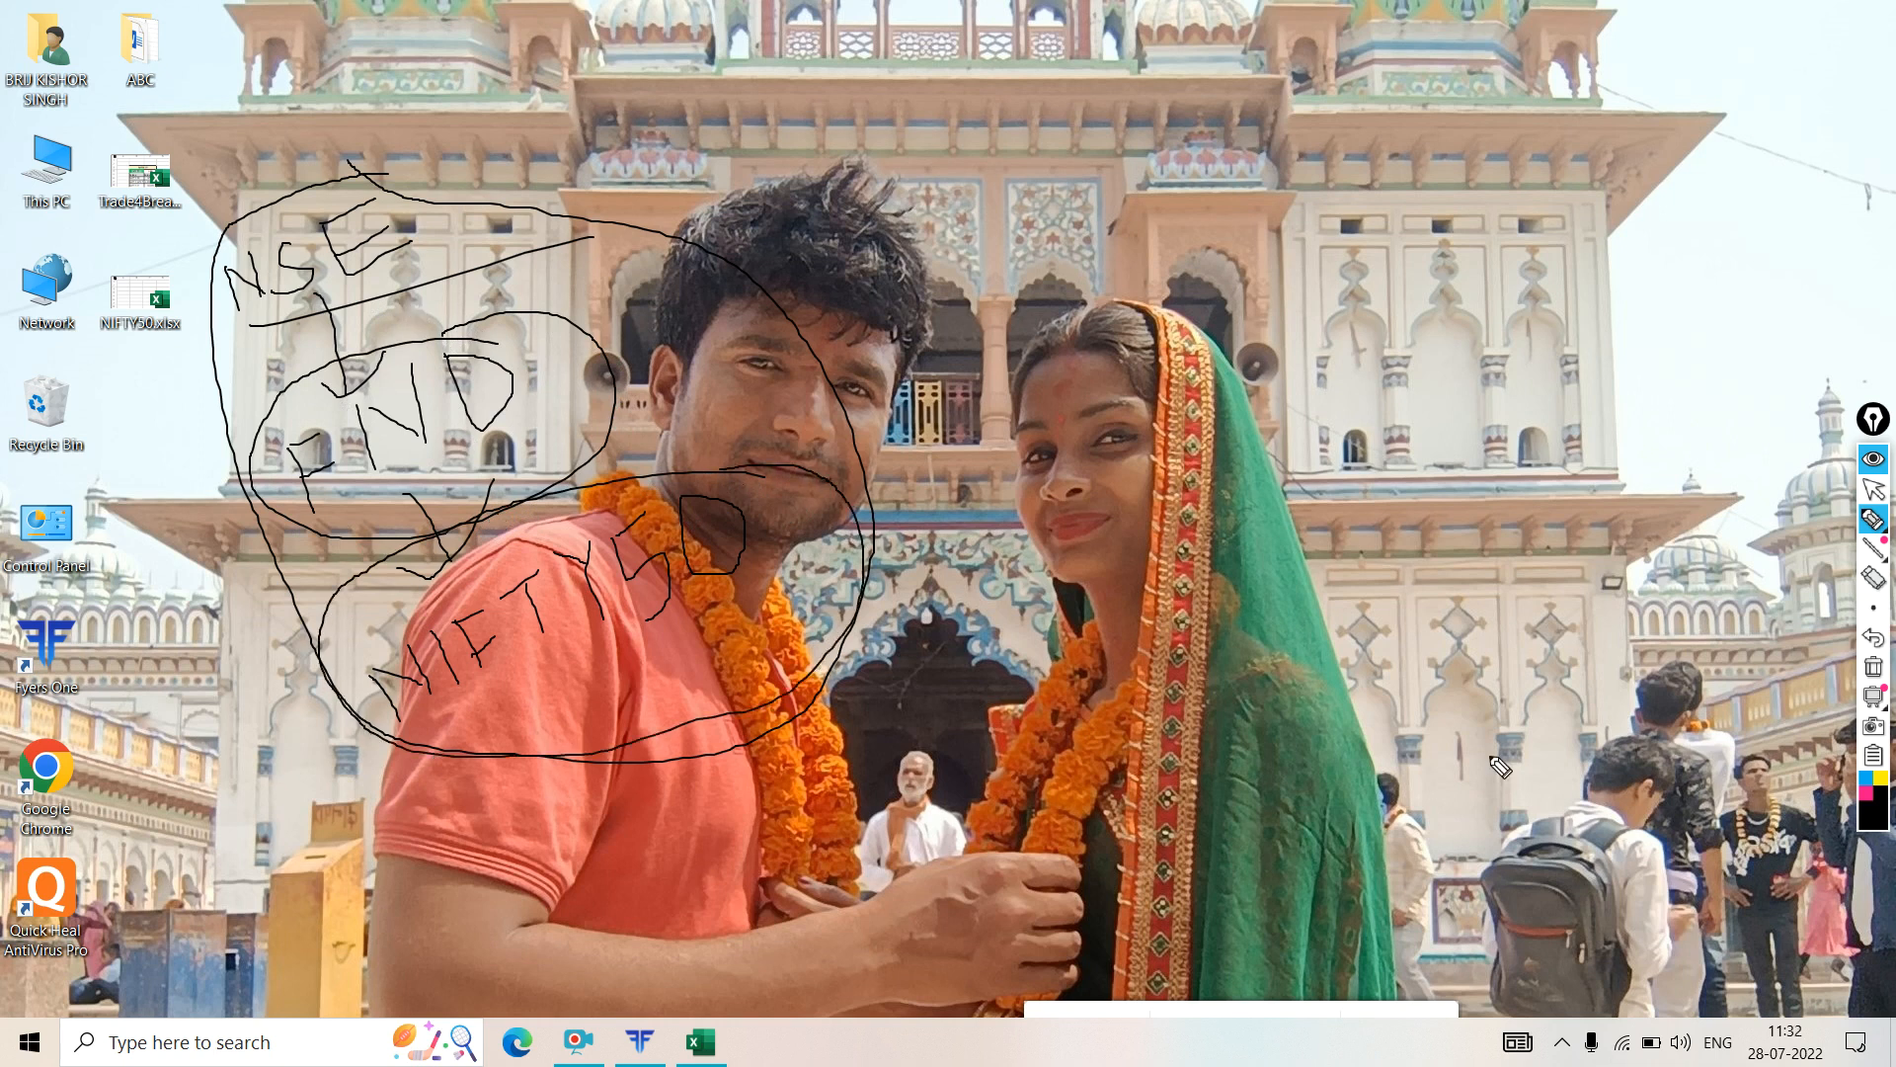
- Clear all pen drawings, return to the normal pointer and switch back to the Excel workbook
left_click(1874, 669)
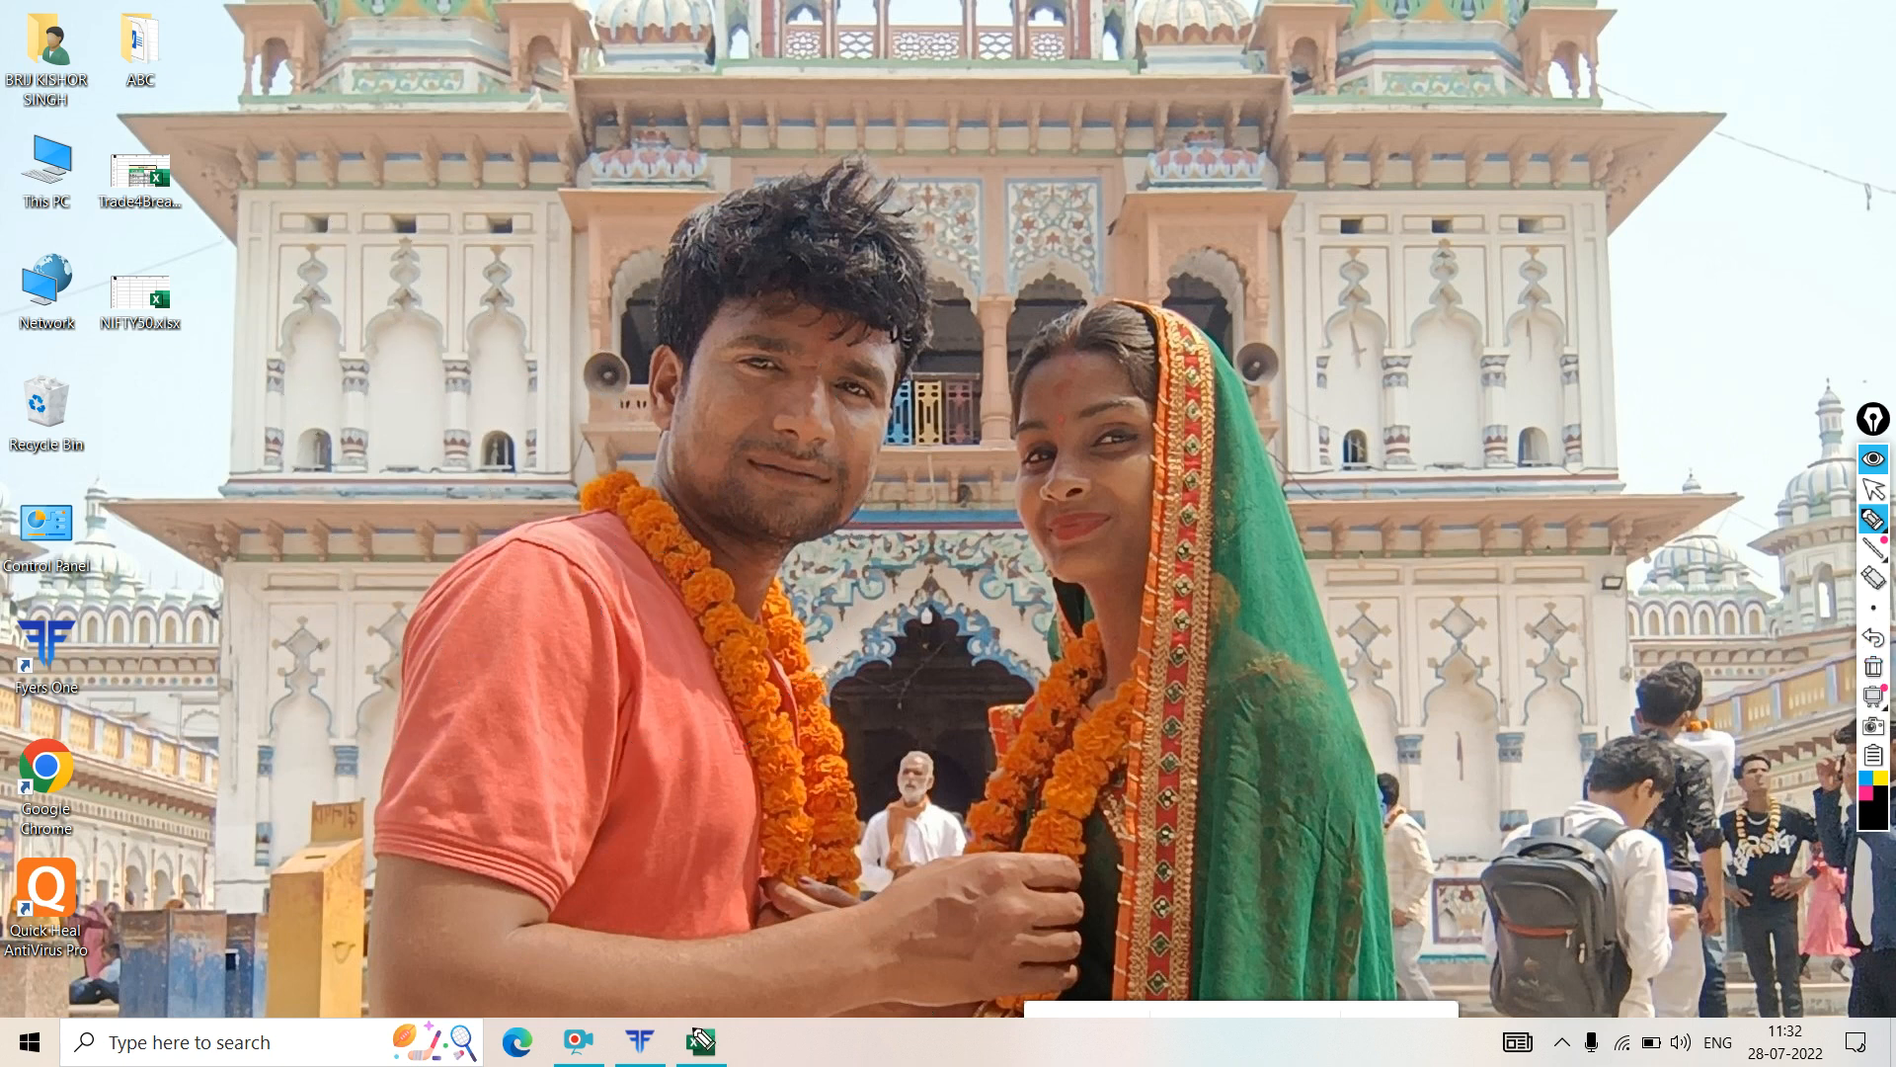
left_click(1873, 488)
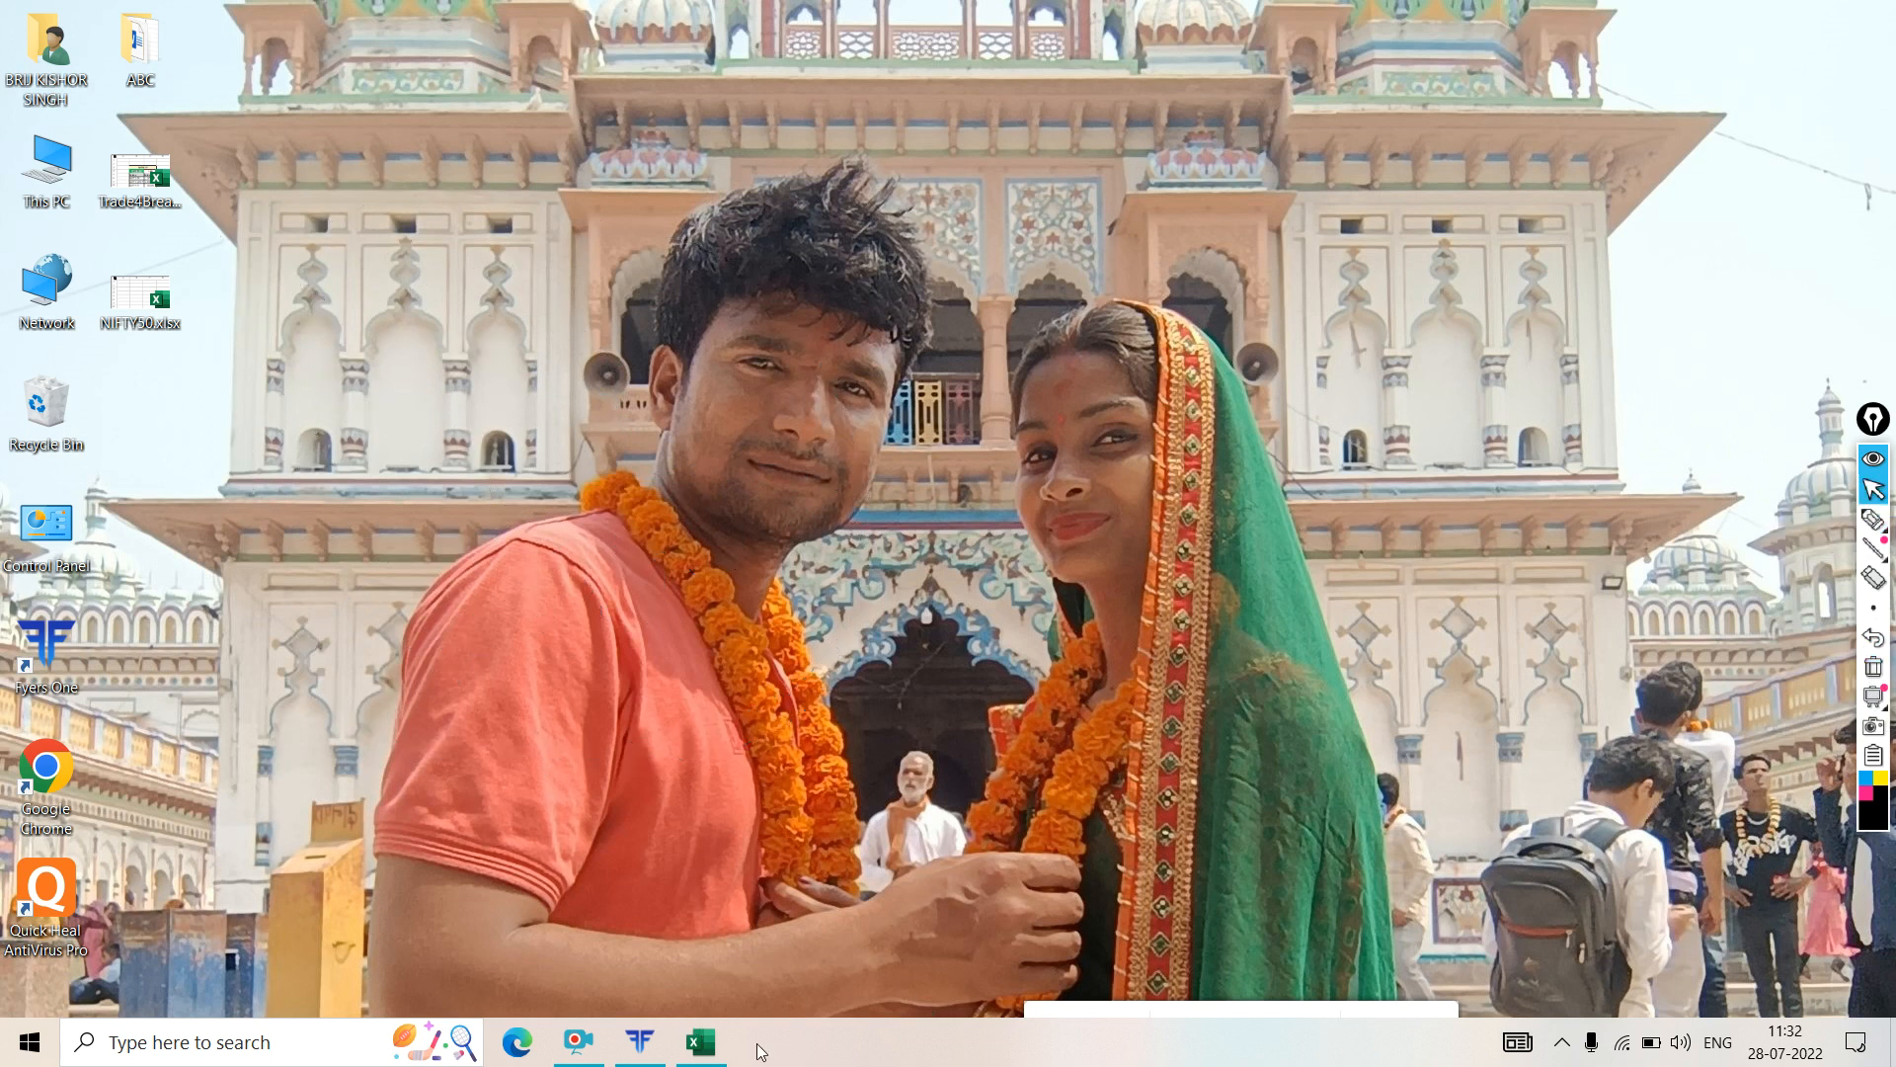
left_click(703, 1045)
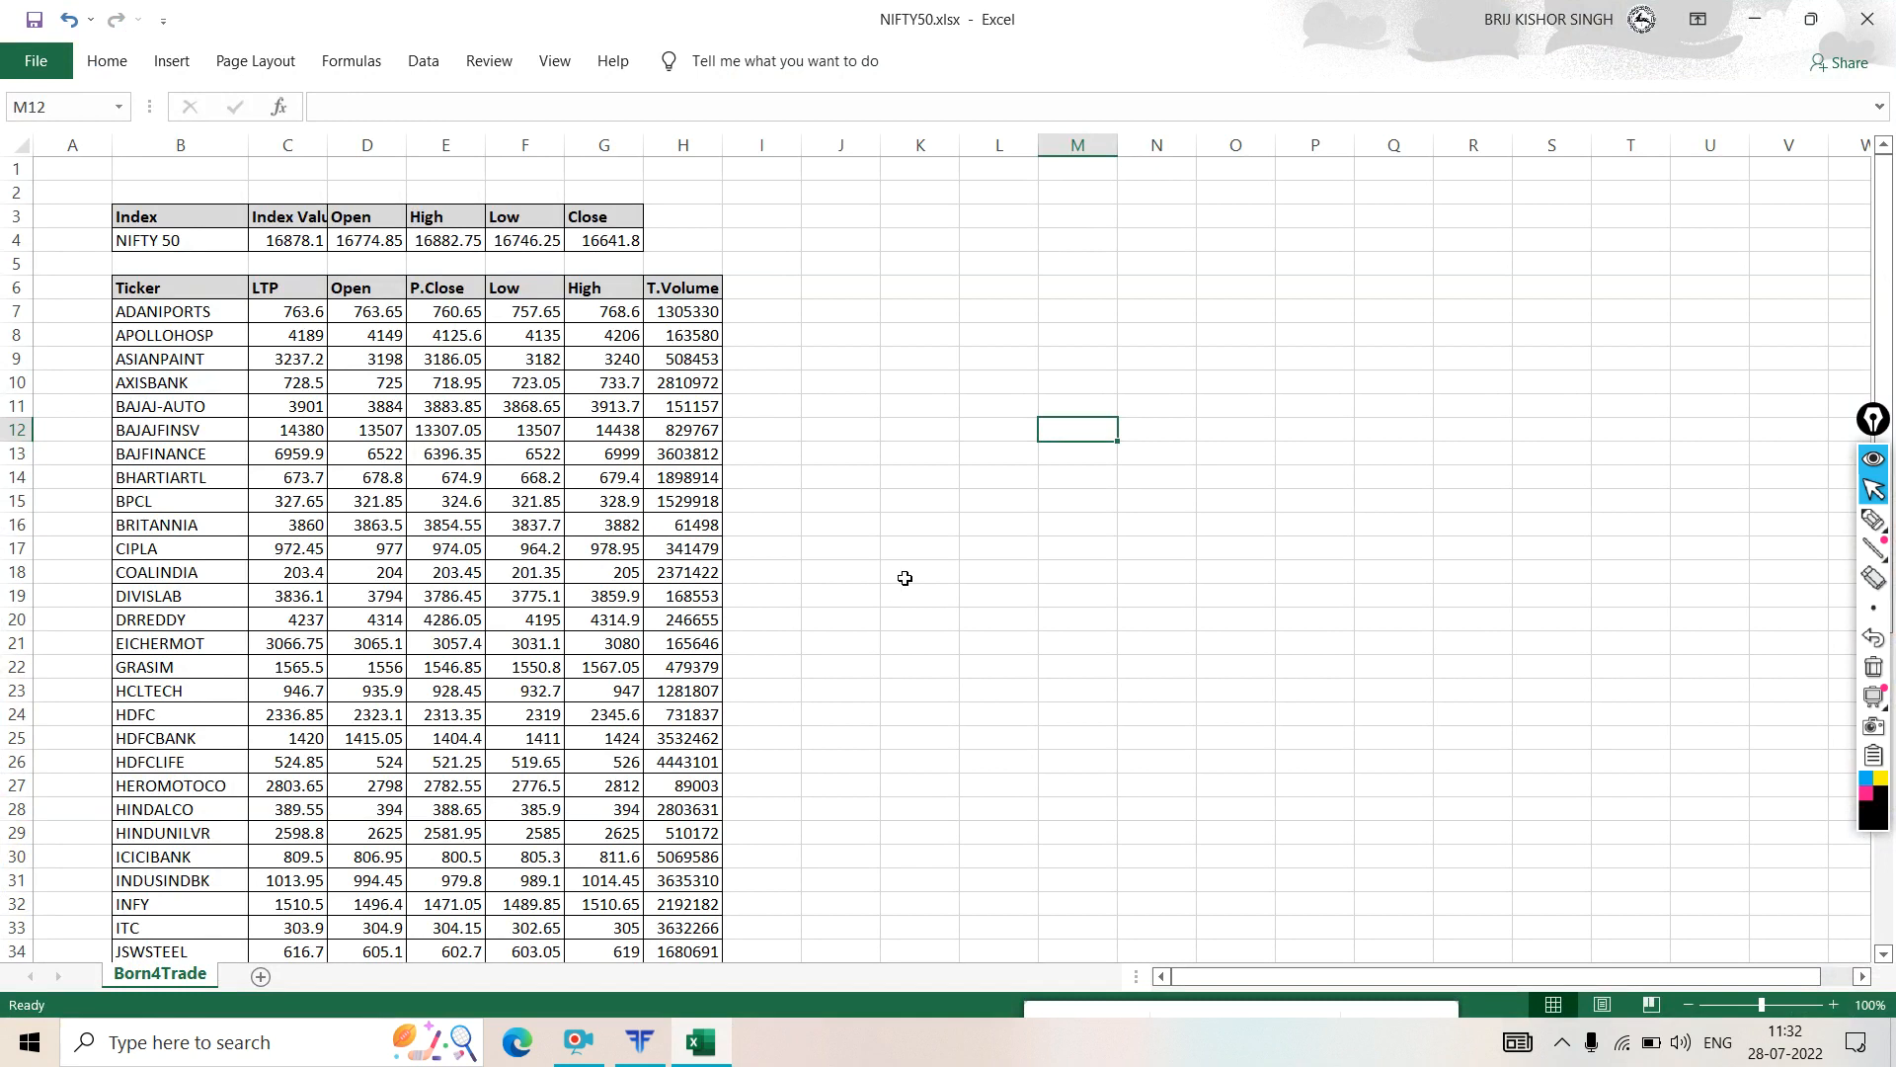
- Look through the formatted live watch list from the first ticker to the last and back to the header
left_click(902, 578)
scroll(917, 561, "down", 7)
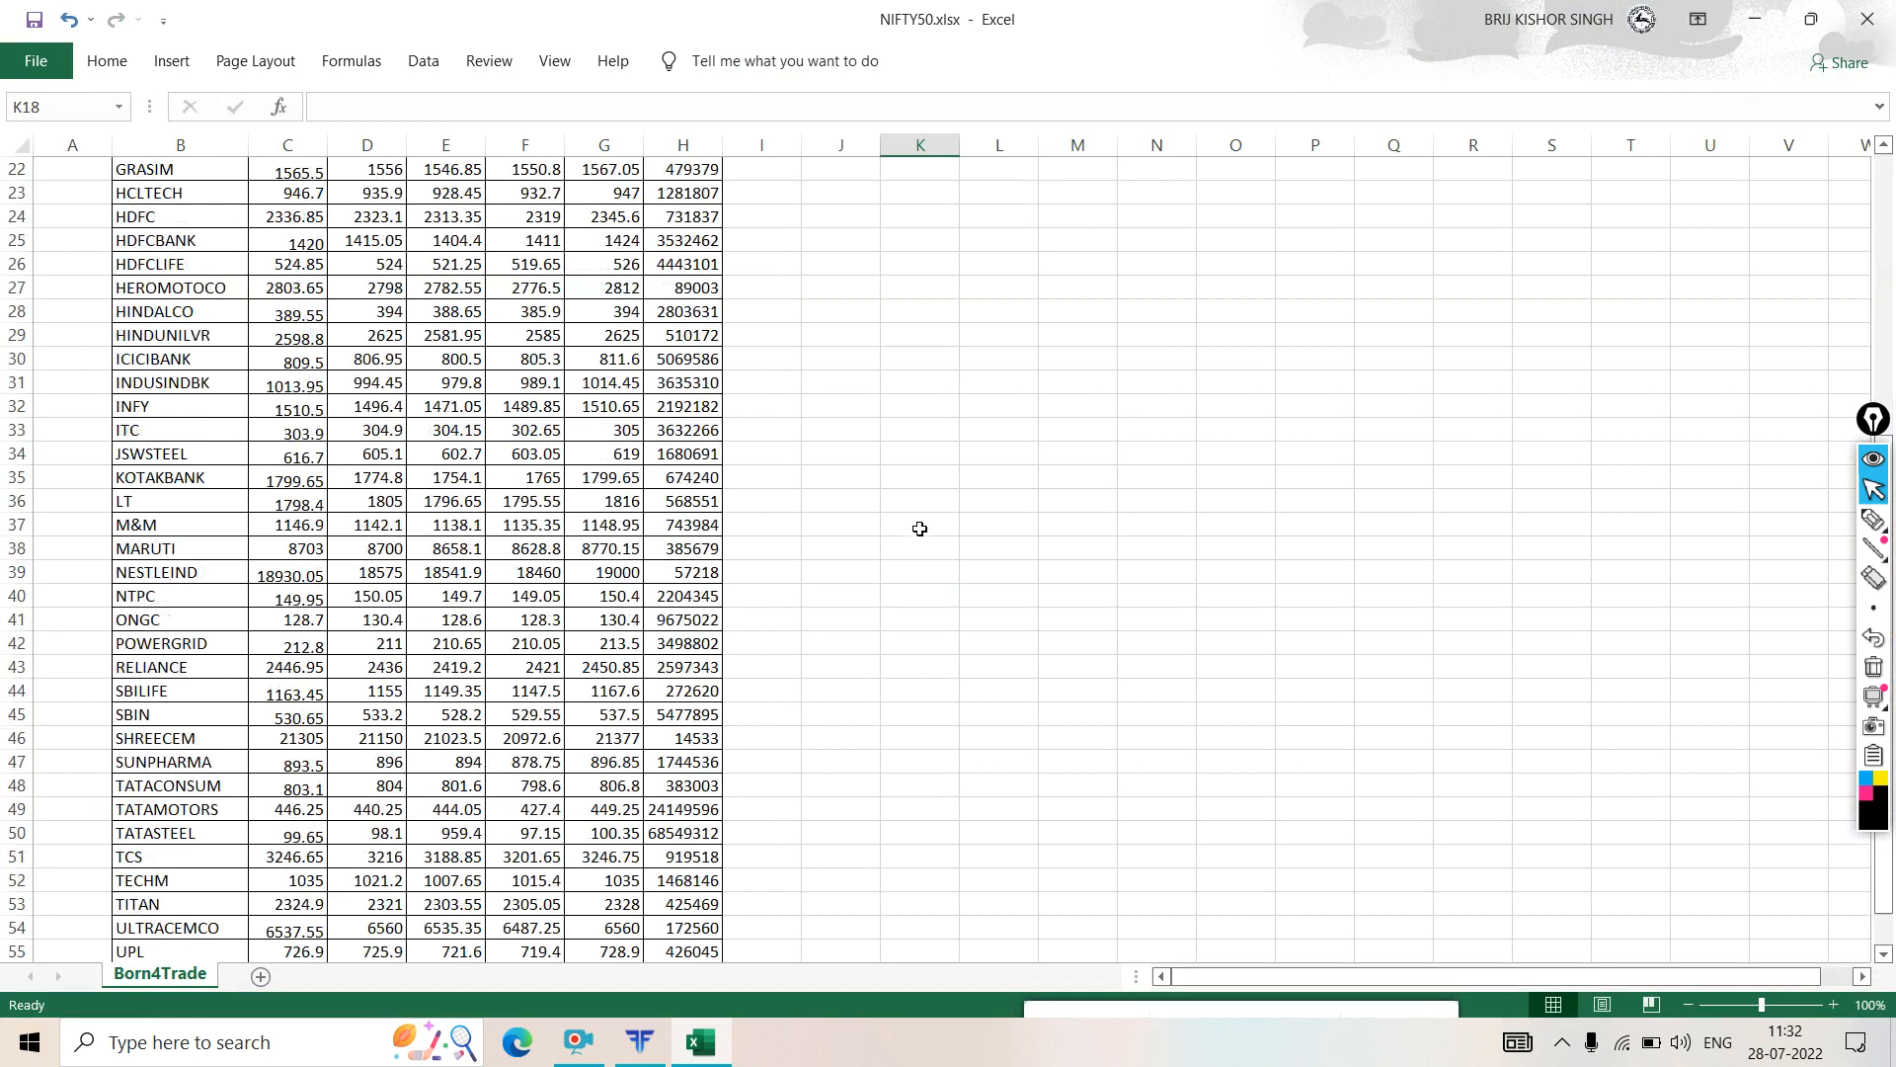
scroll(919, 529, "down", 7)
scroll(919, 529, "up", 8)
scroll(918, 525, "up", 6)
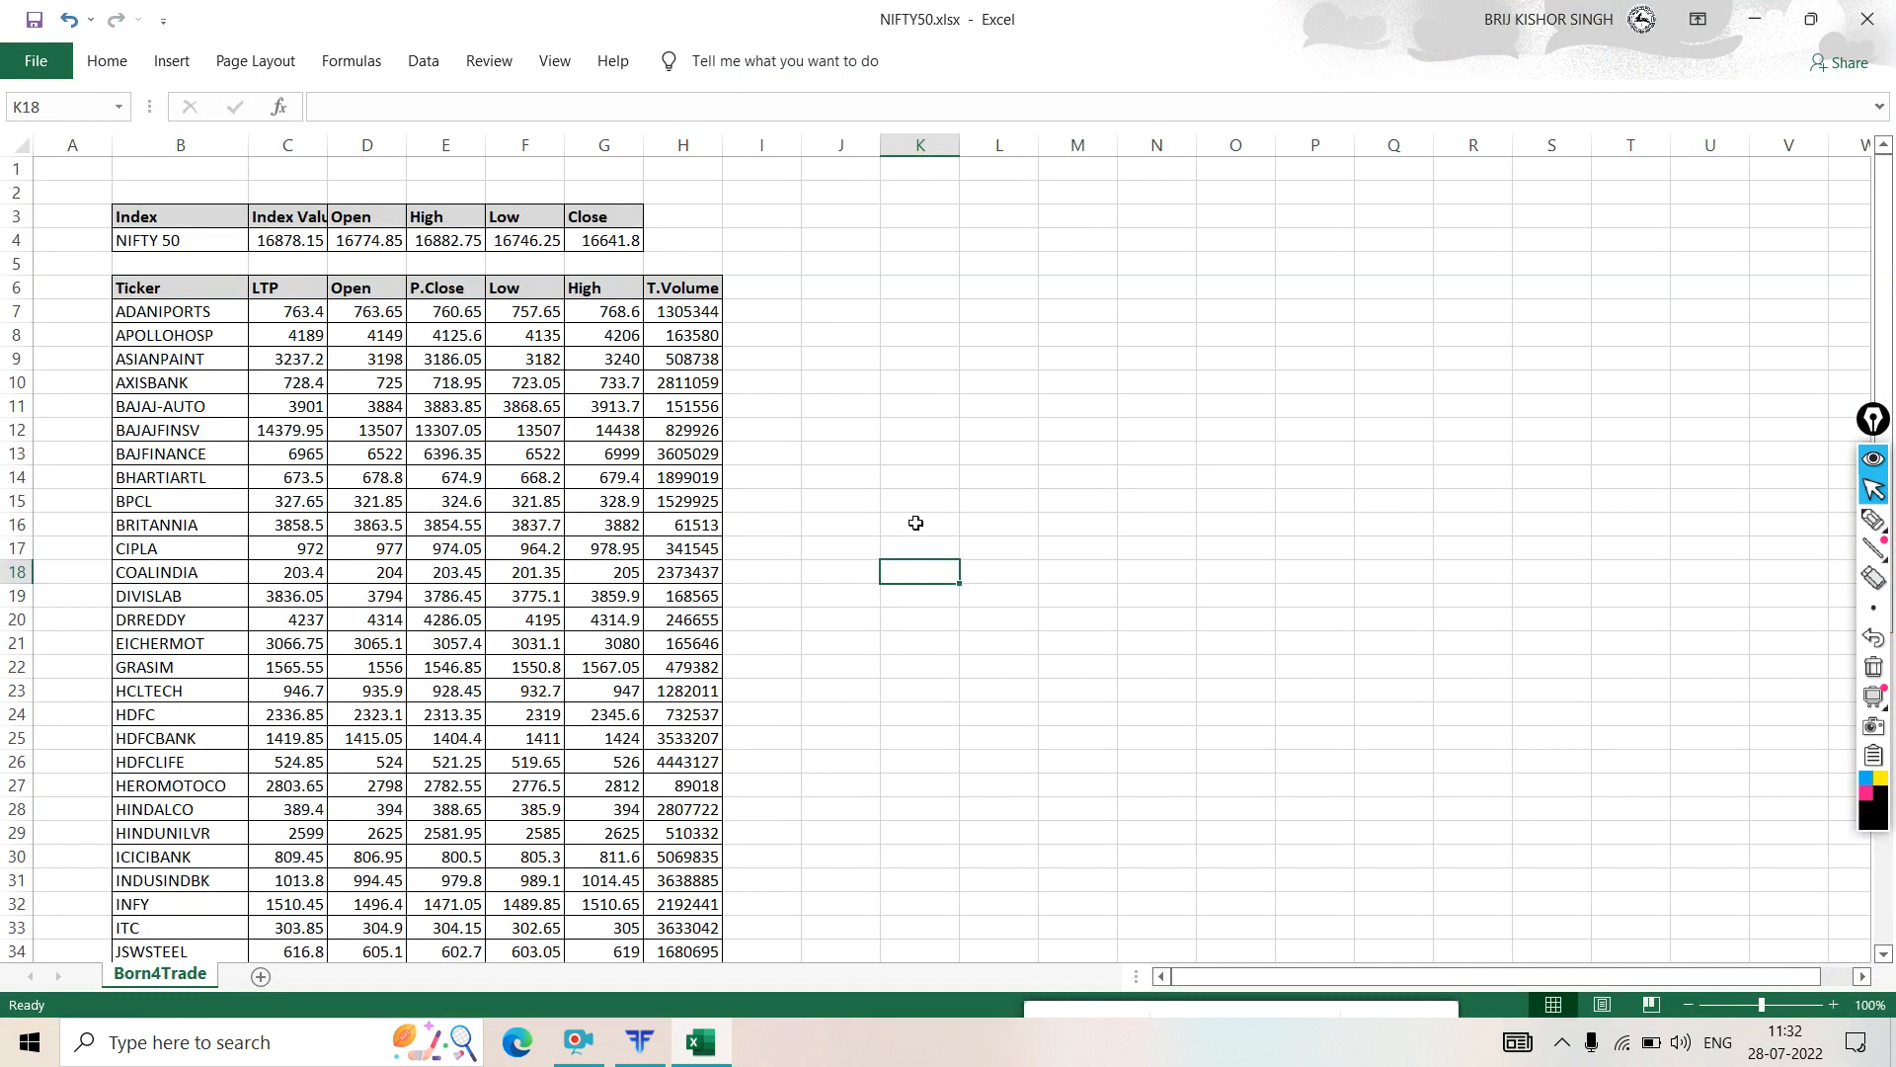
left_click(907, 382)
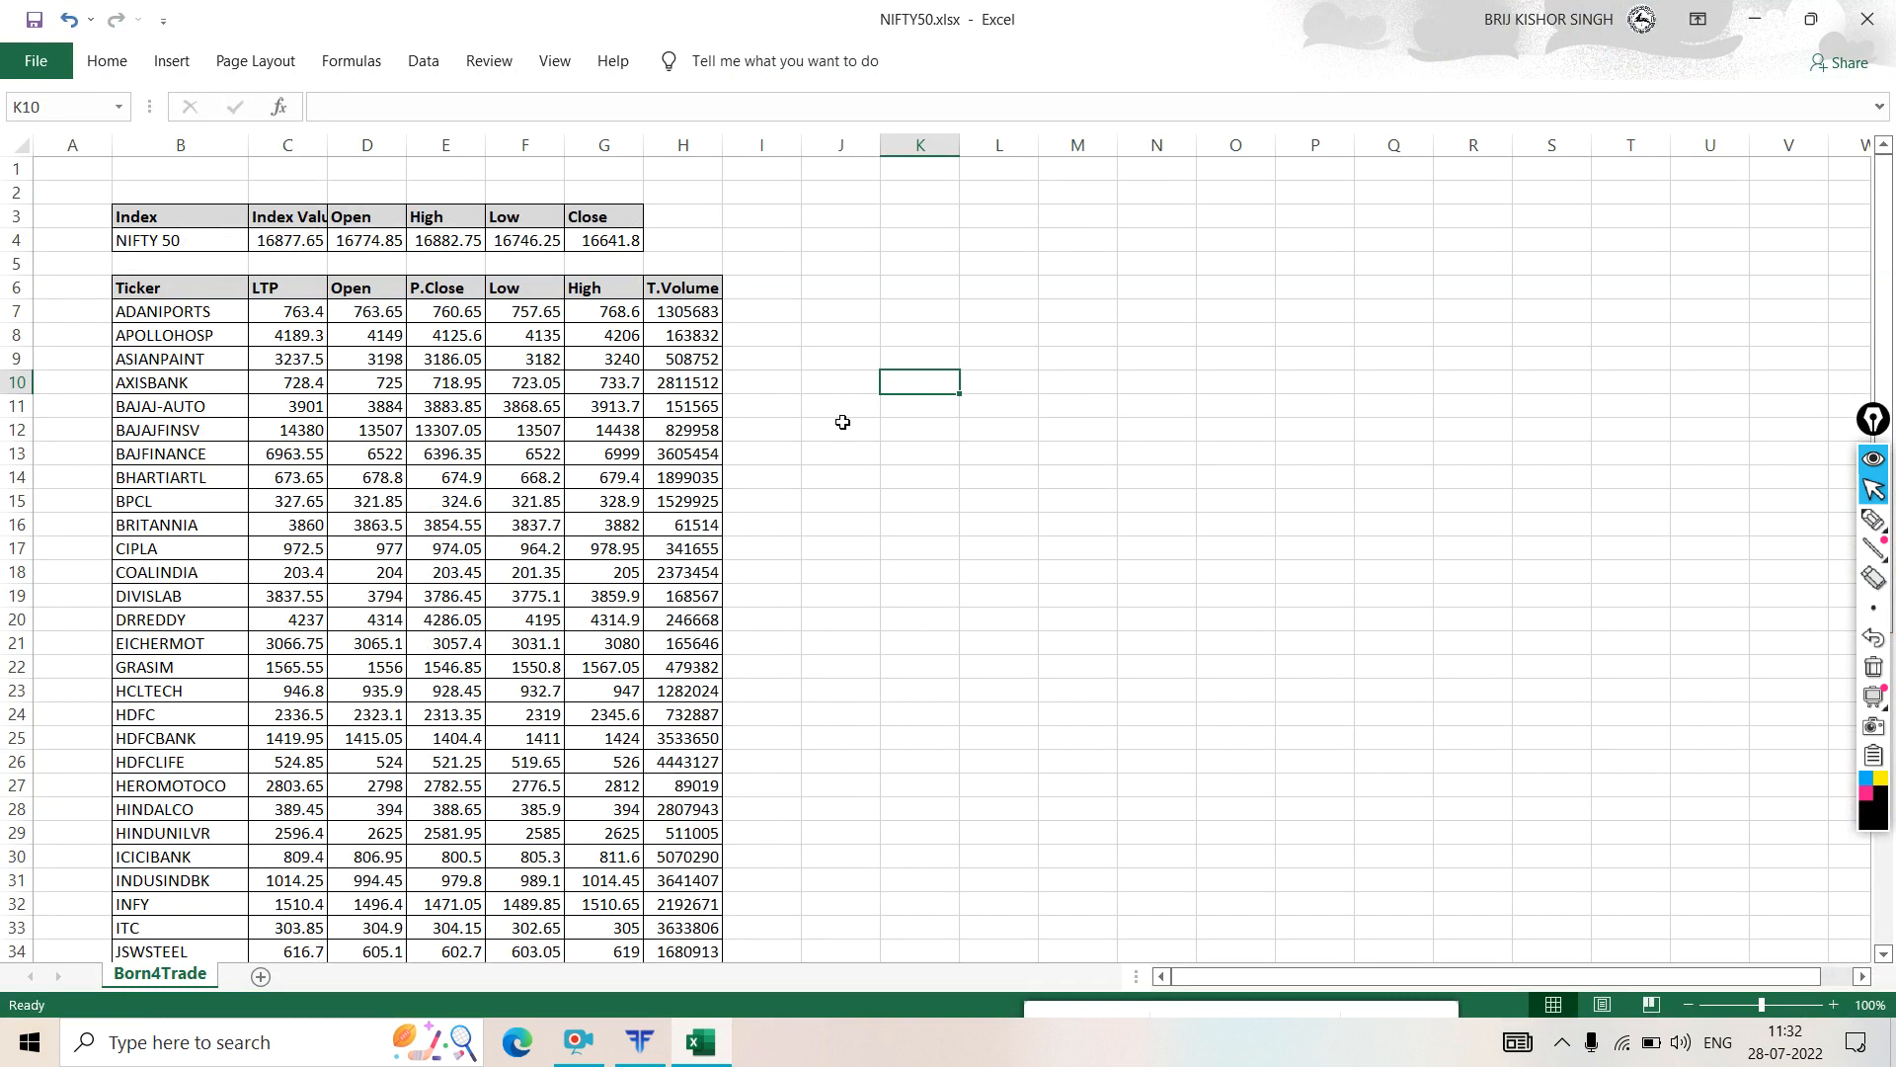
scroll(844, 417, "down", 5)
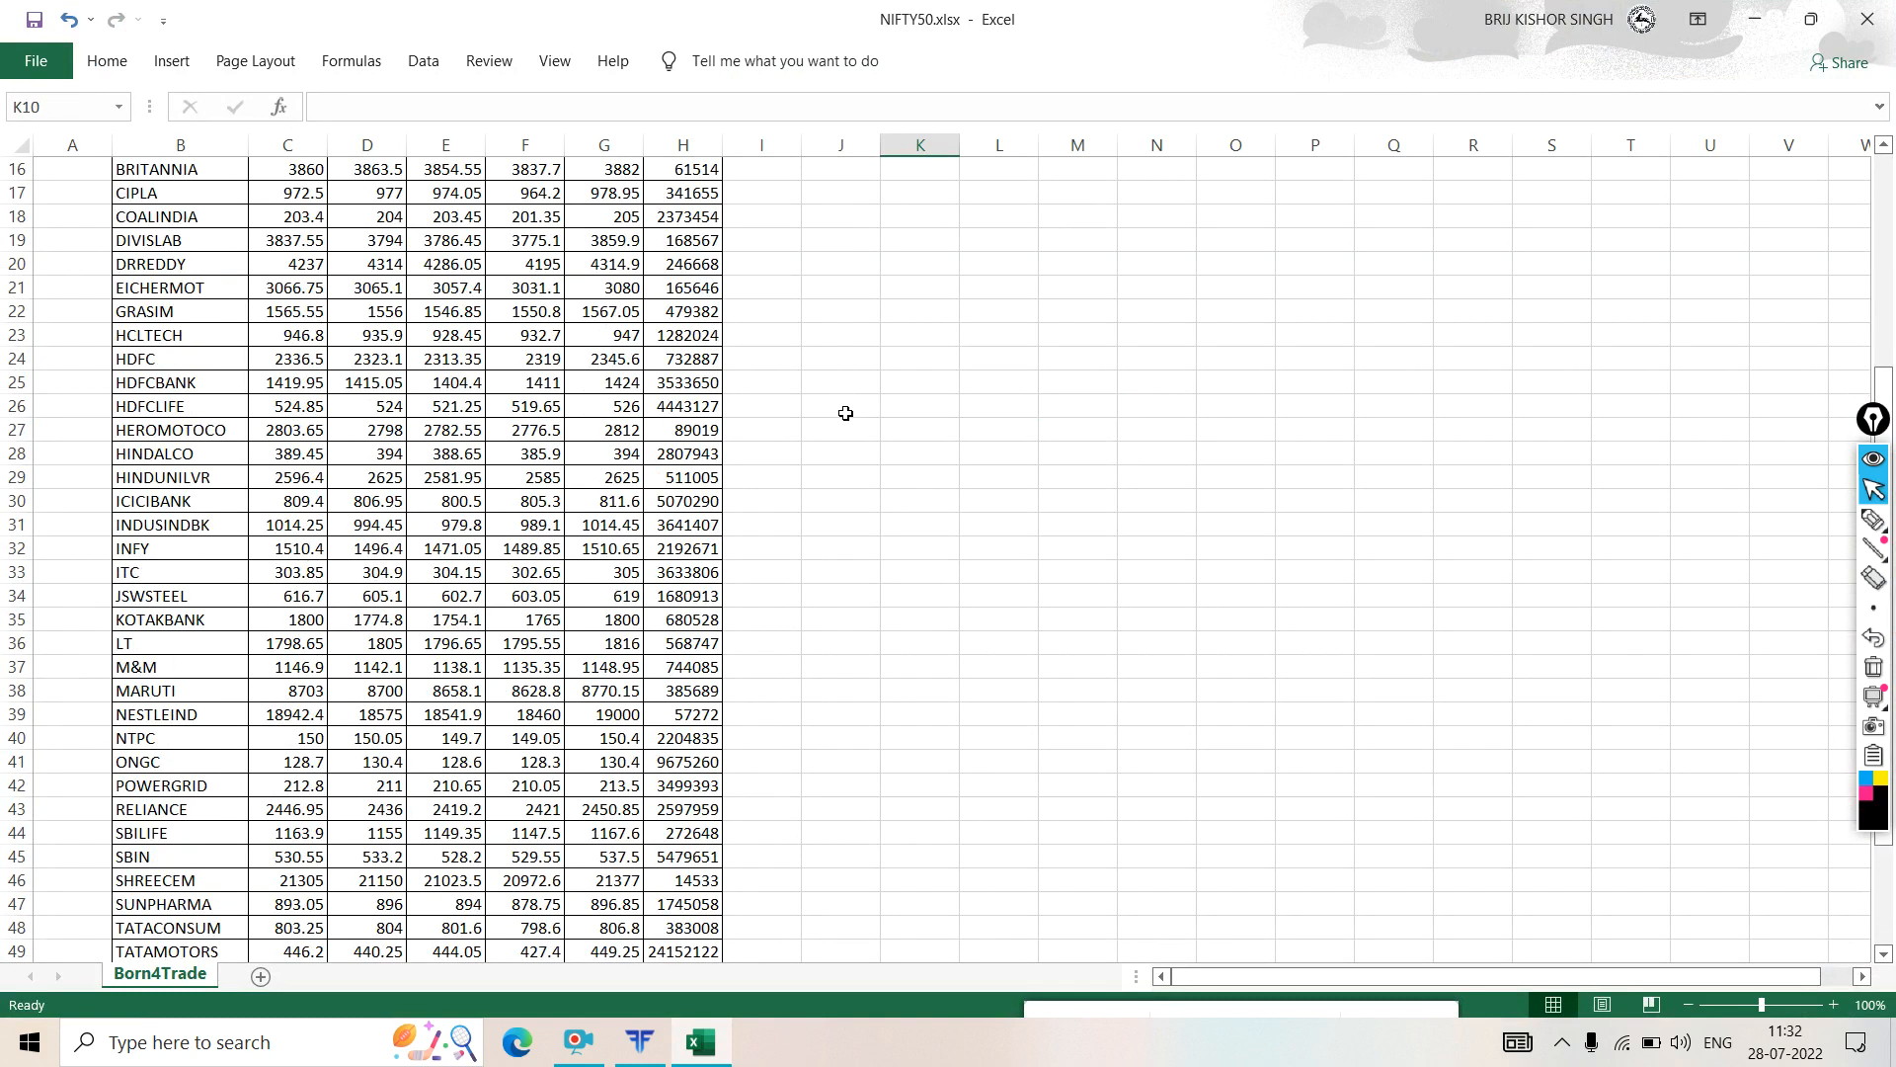
scroll(824, 561, "down", 5)
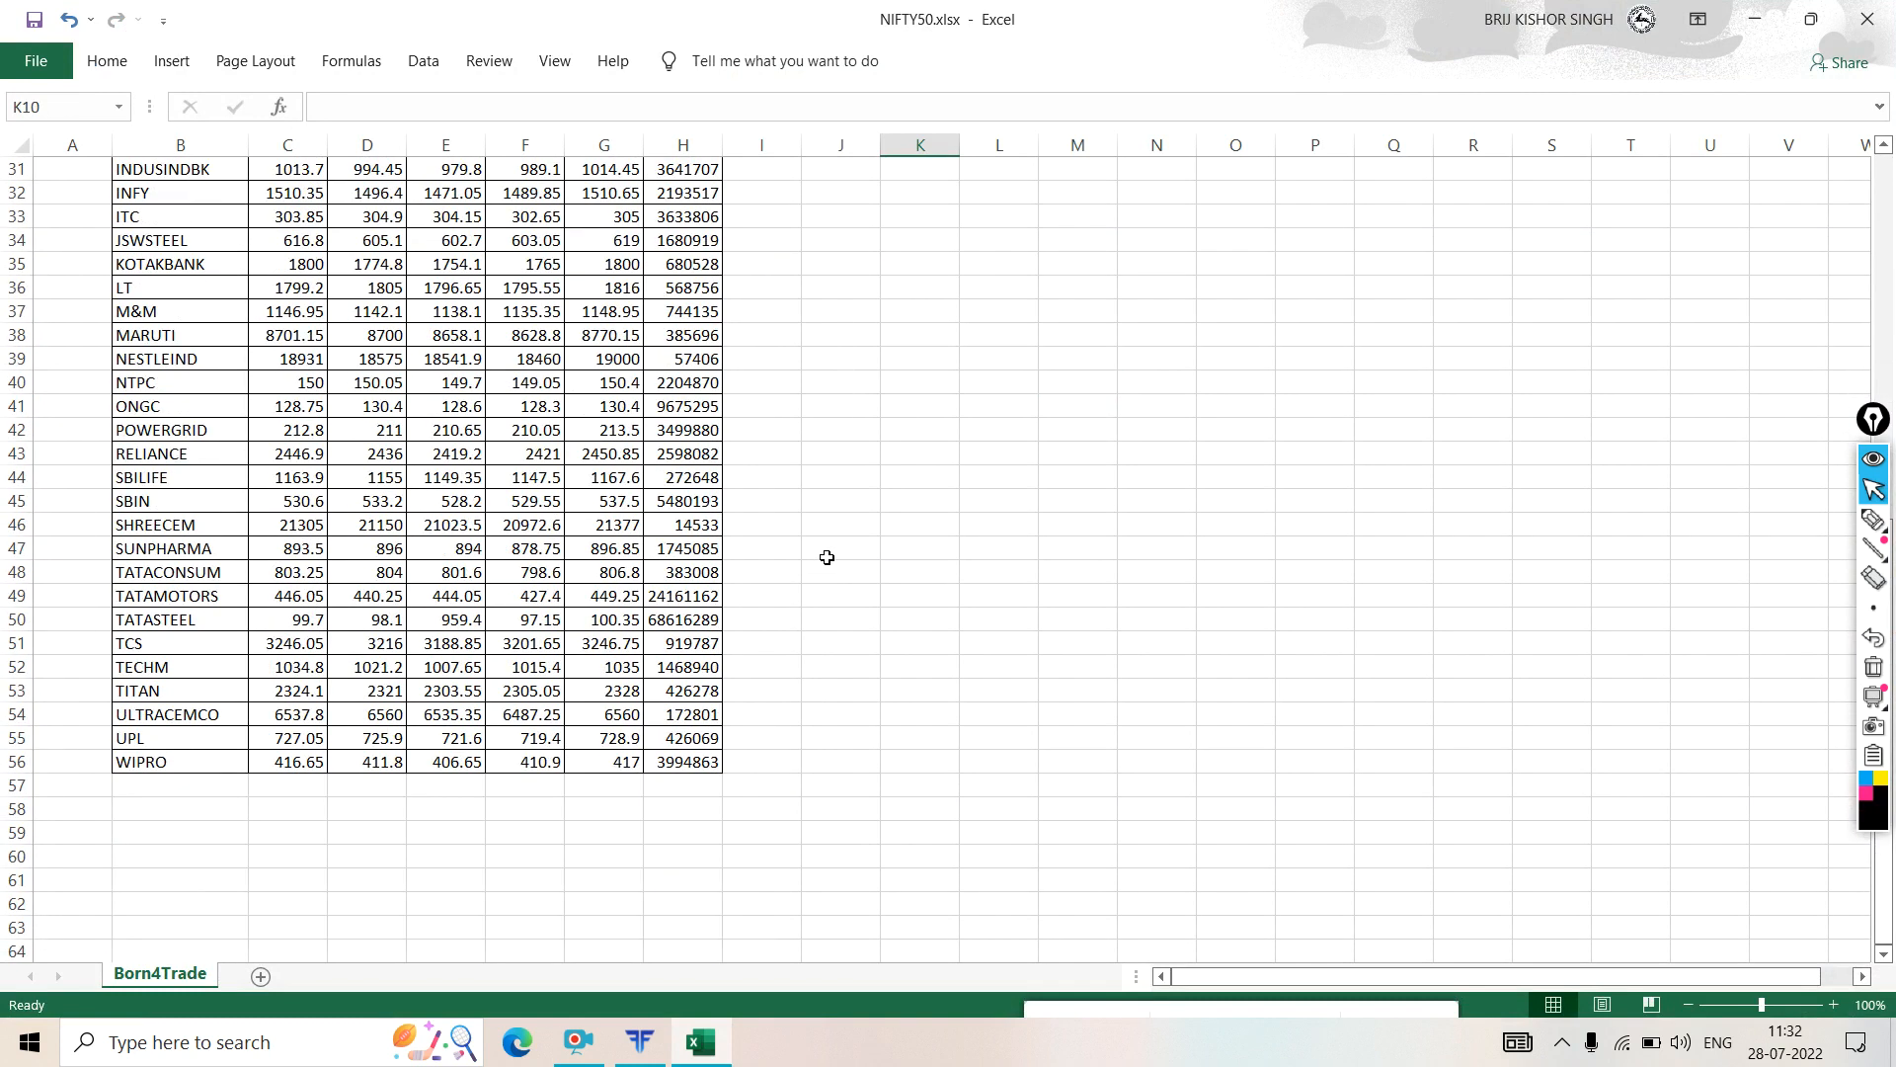
scroll(834, 558, "up", 10)
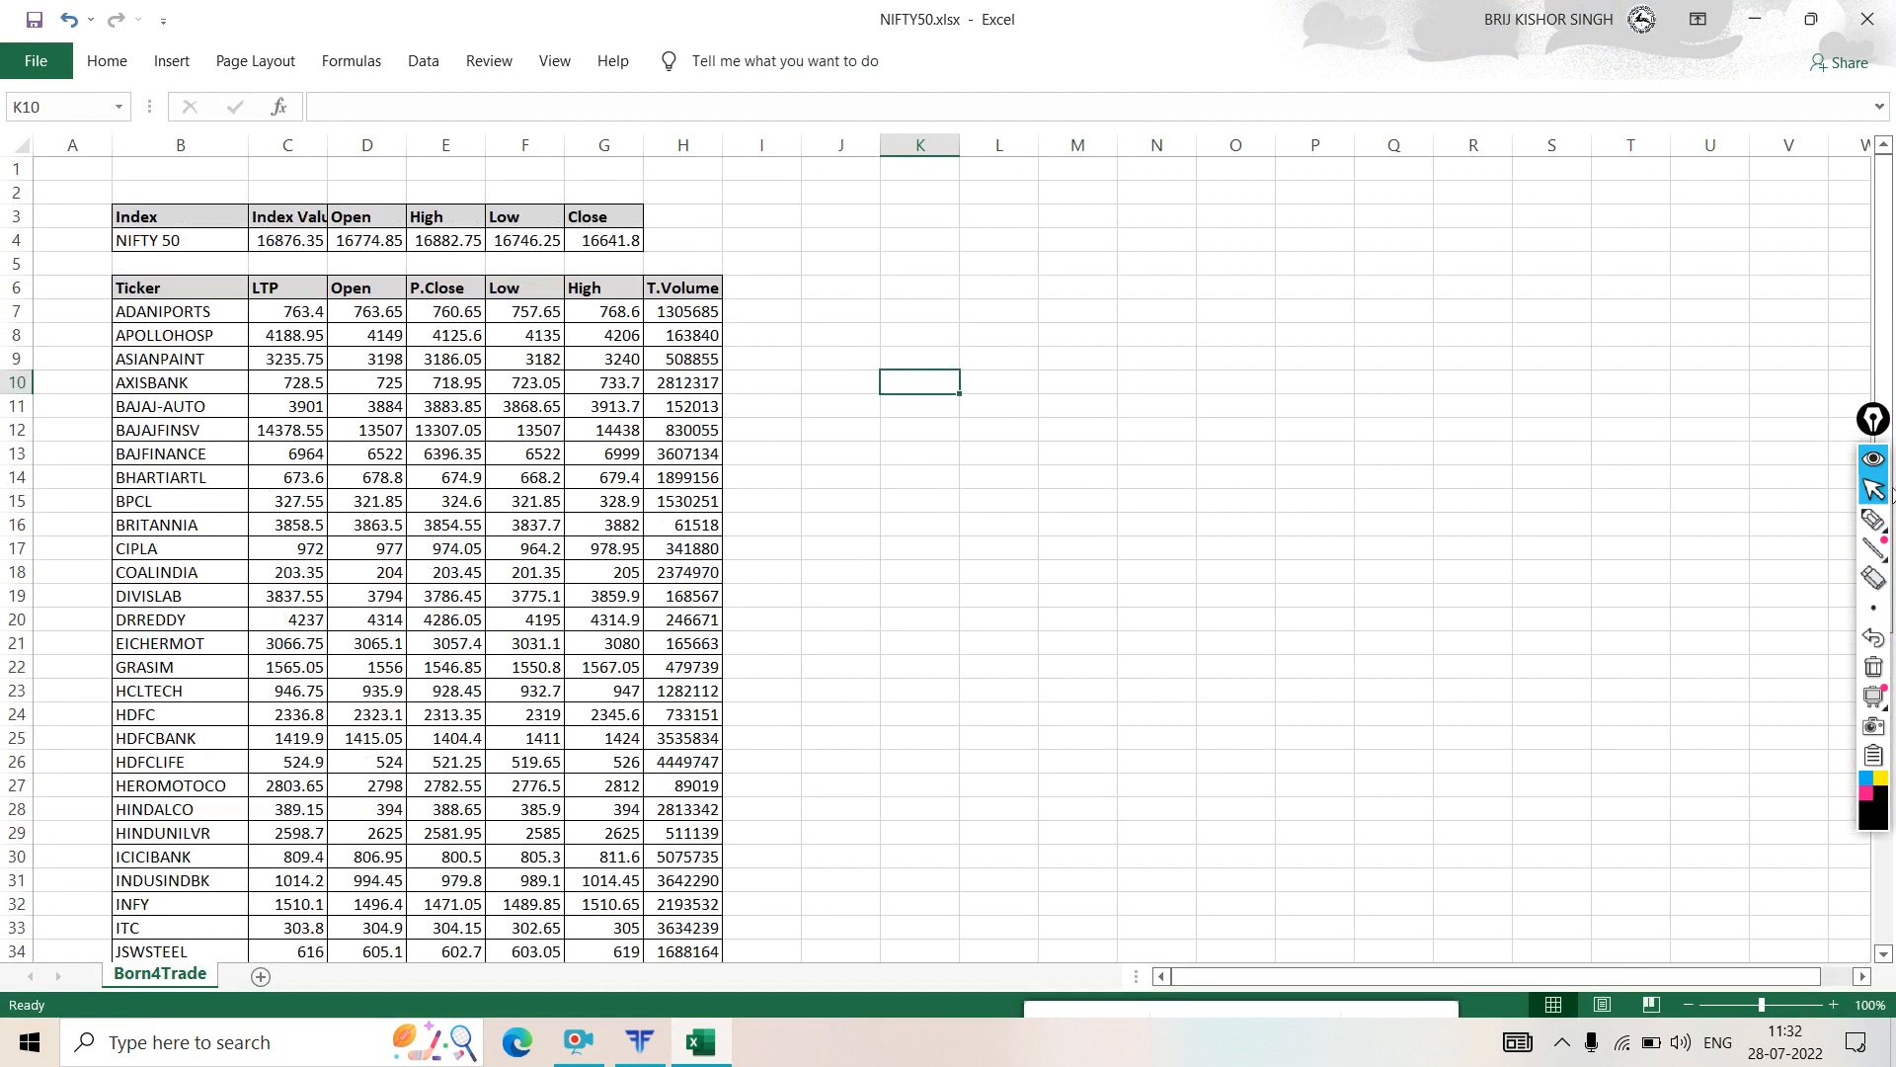
- Draw a pen arrow pointing to a freehand ellipse beside the tables, with a second arrow leading down from the ellipse
left_click(1873, 521)
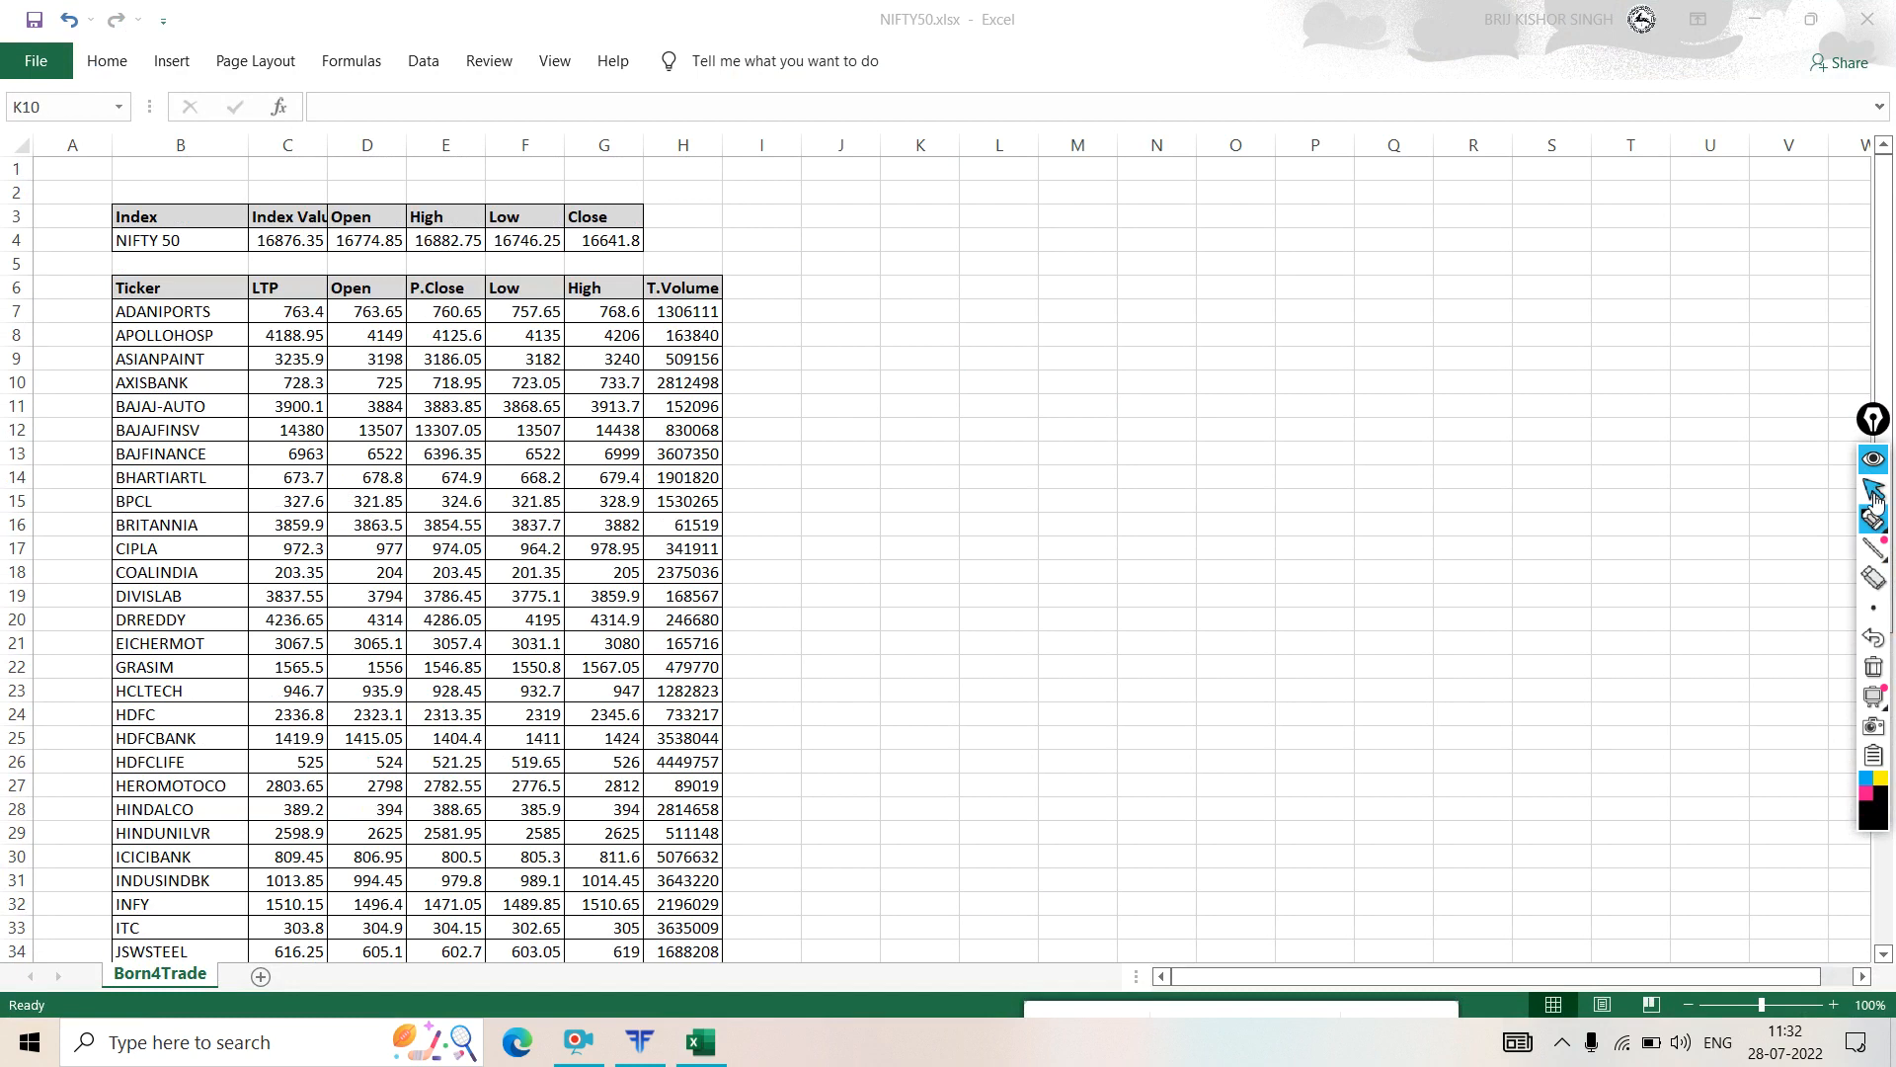
mouse_move(883, 222)
left_mouse_down()
mouse_move(1086, 235)
mouse_move(1033, 247)
left_mouse_up()
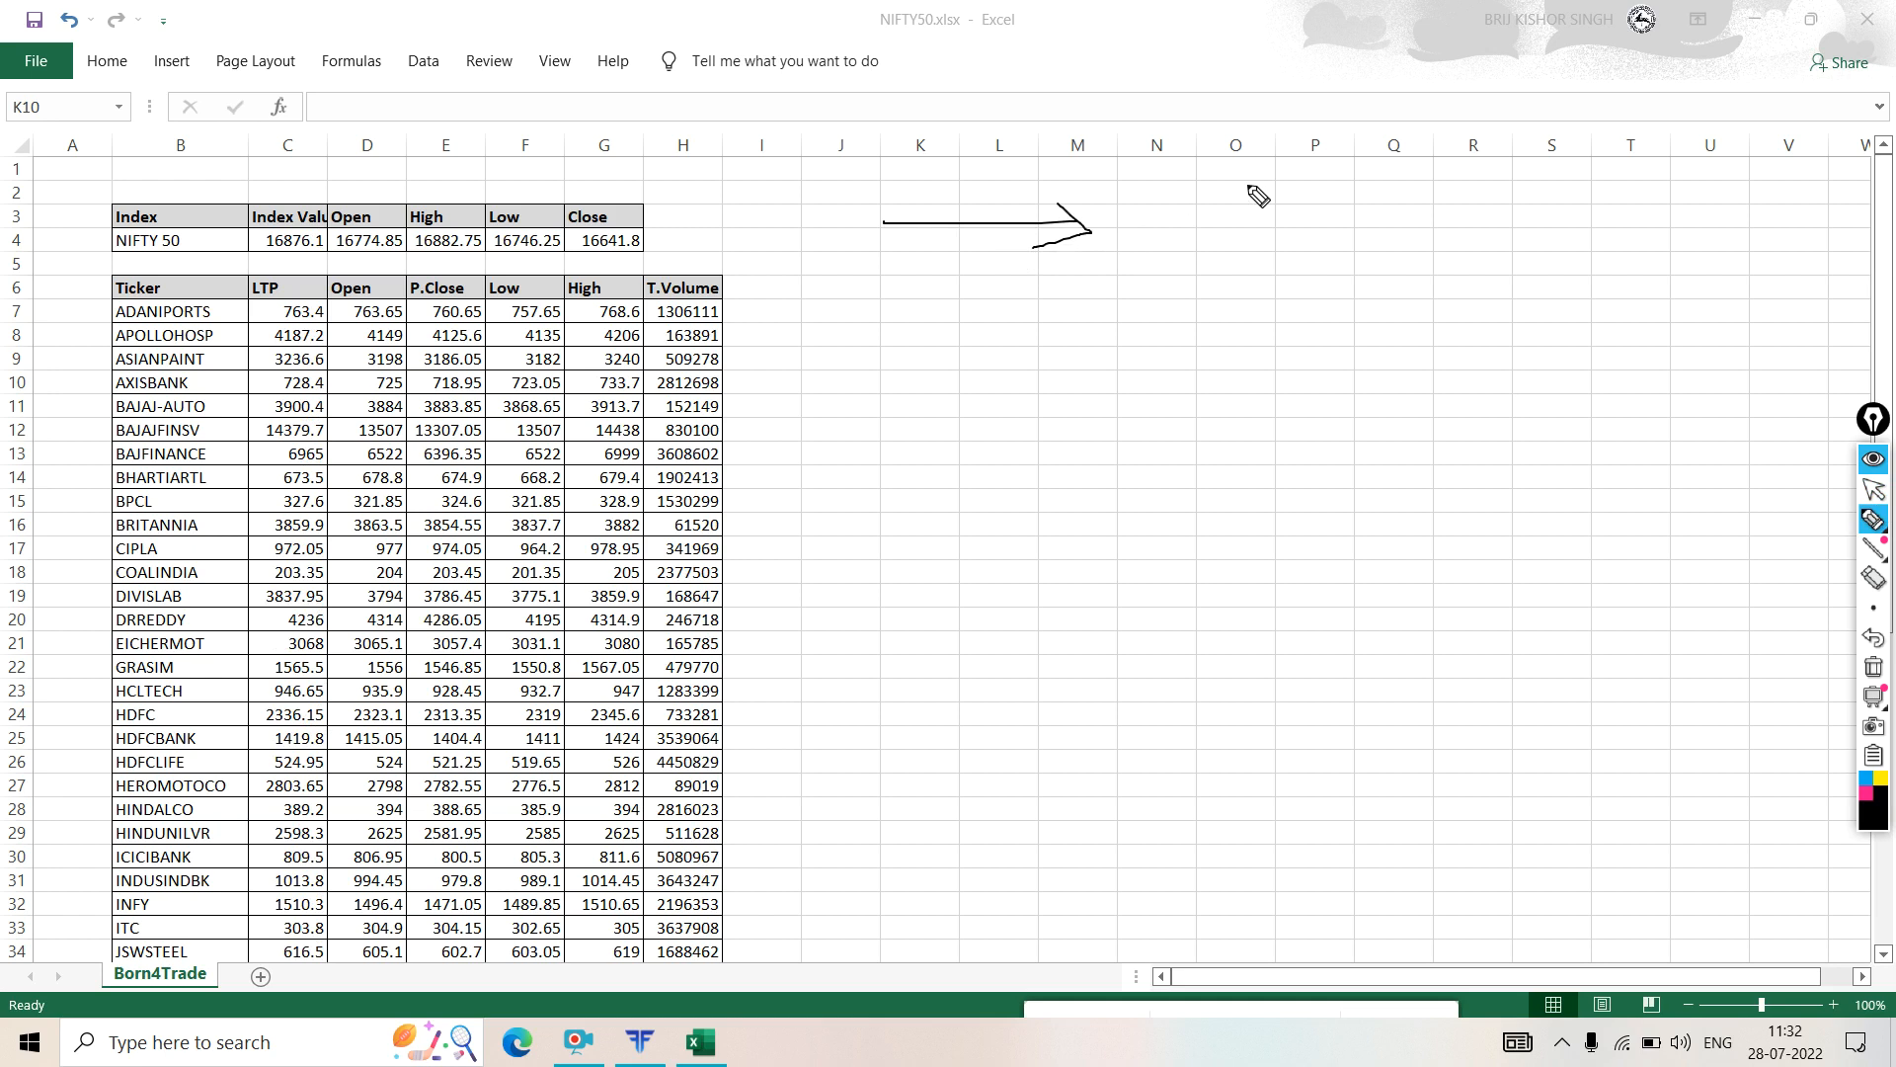
mouse_move(1247, 183)
left_mouse_down()
mouse_move(1146, 212)
mouse_move(1180, 255)
mouse_move(1301, 245)
mouse_move(1316, 200)
mouse_move(1246, 184)
left_mouse_up()
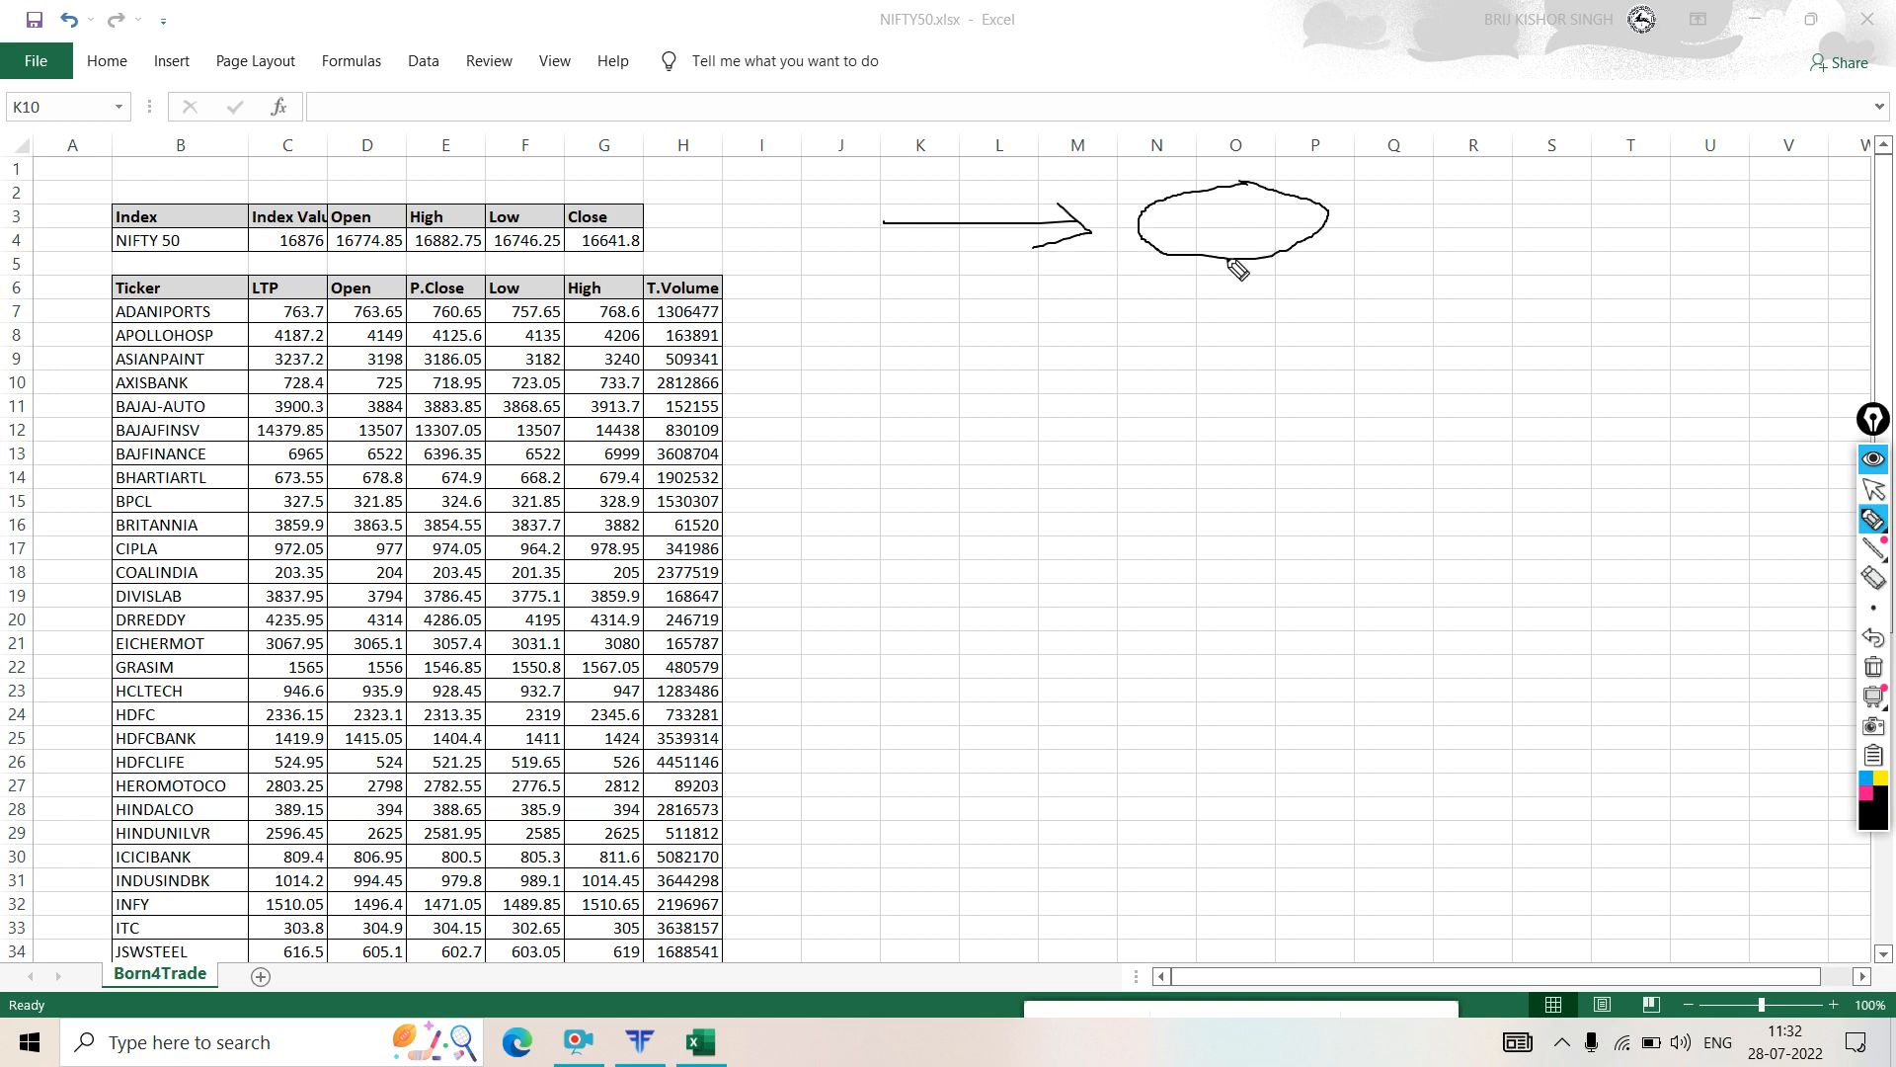
mouse_move(1230, 262)
left_mouse_down()
mouse_move(1232, 353)
mouse_move(1260, 316)
left_mouse_up()
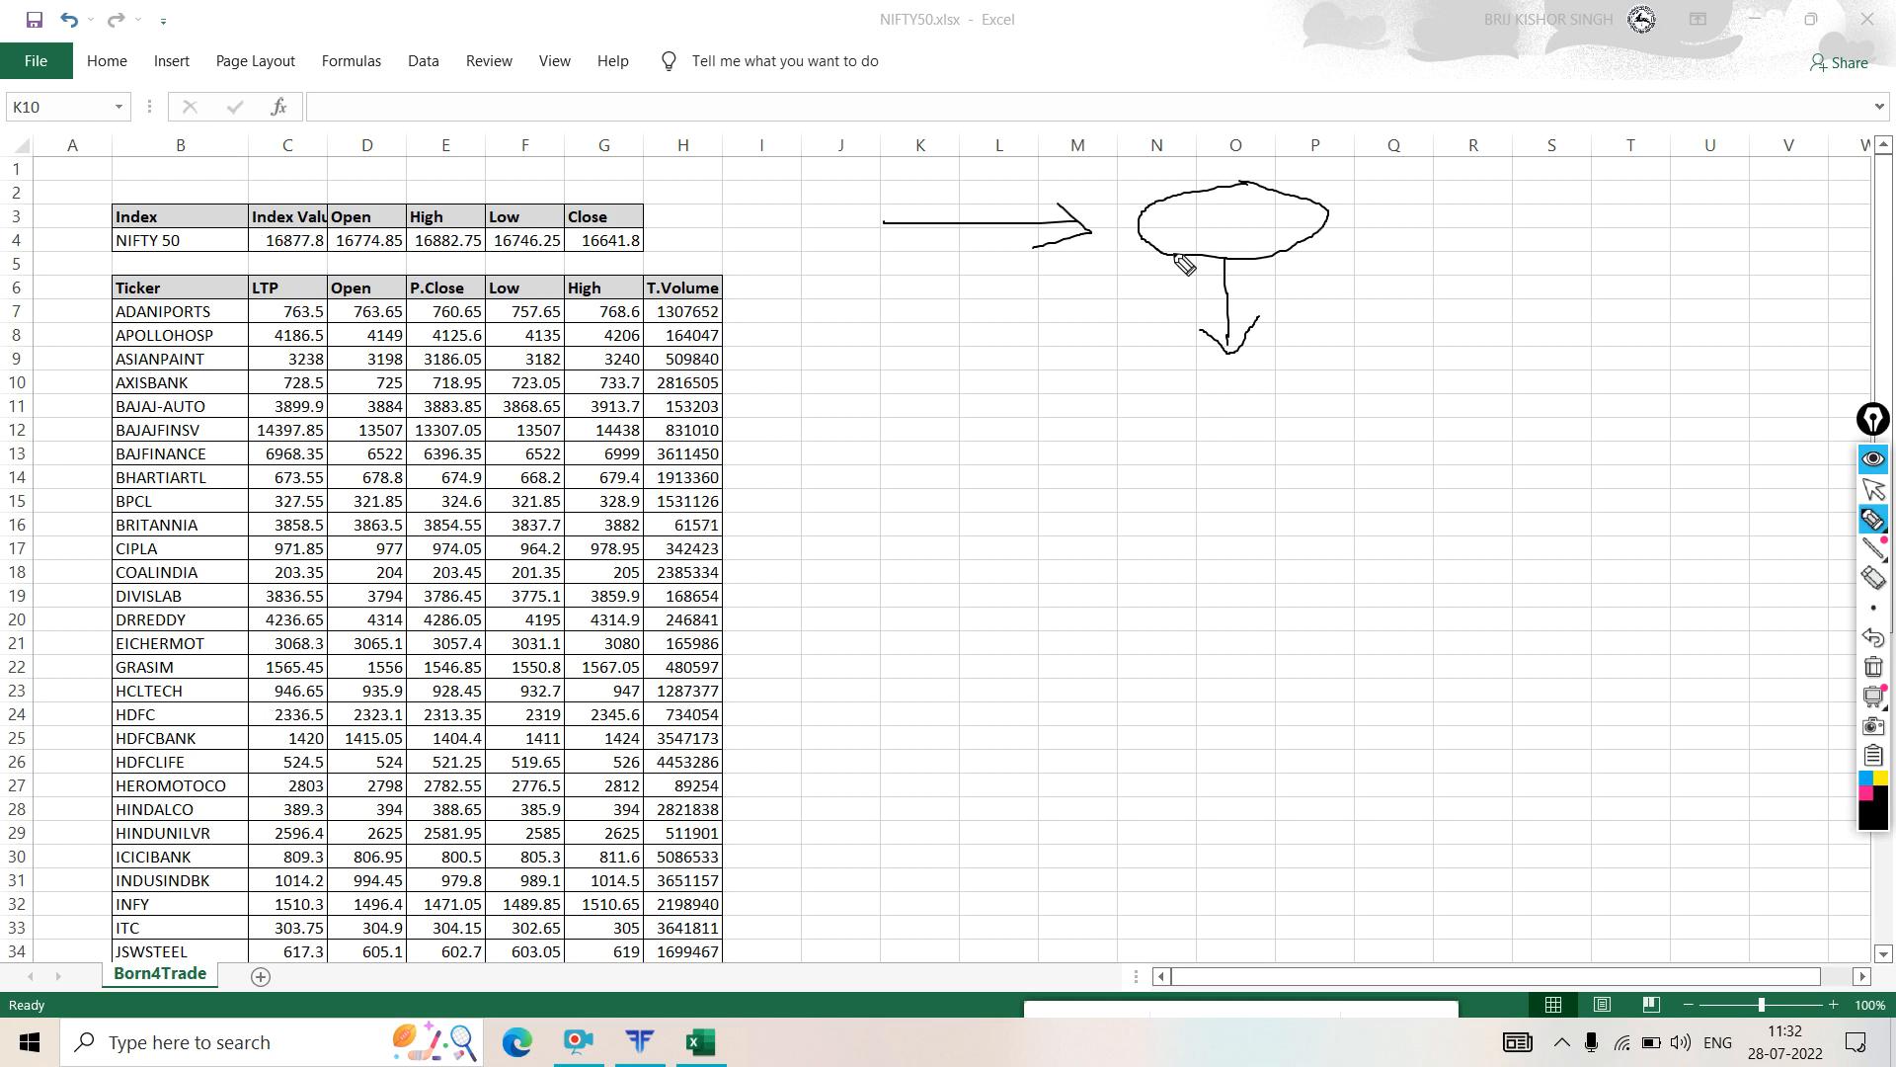
- Handwrite NSE in the ellipse and add circled FNO and NIFTY50 labels below it, linked by a downward arrow
left_click_drag(1181, 214, 1203, 237)
mouse_move(1224, 208)
left_mouse_down()
mouse_move(1213, 238)
mouse_move(1280, 235)
left_mouse_up()
mouse_move(1276, 373)
left_mouse_down()
mouse_move(1155, 405)
mouse_move(1298, 413)
mouse_move(1256, 397)
mouse_move(1199, 472)
mouse_move(1213, 419)
mouse_move(1213, 439)
mouse_move(1274, 447)
left_mouse_up()
mouse_move(1246, 534)
left_mouse_down()
mouse_move(1255, 604)
mouse_move(1294, 593)
mouse_move(1228, 691)
mouse_move(1274, 679)
mouse_move(1330, 625)
mouse_move(1320, 664)
mouse_move(1422, 624)
mouse_move(1418, 590)
mouse_move(1175, 691)
mouse_move(1461, 605)
mouse_move(1441, 578)
left_mouse_up()
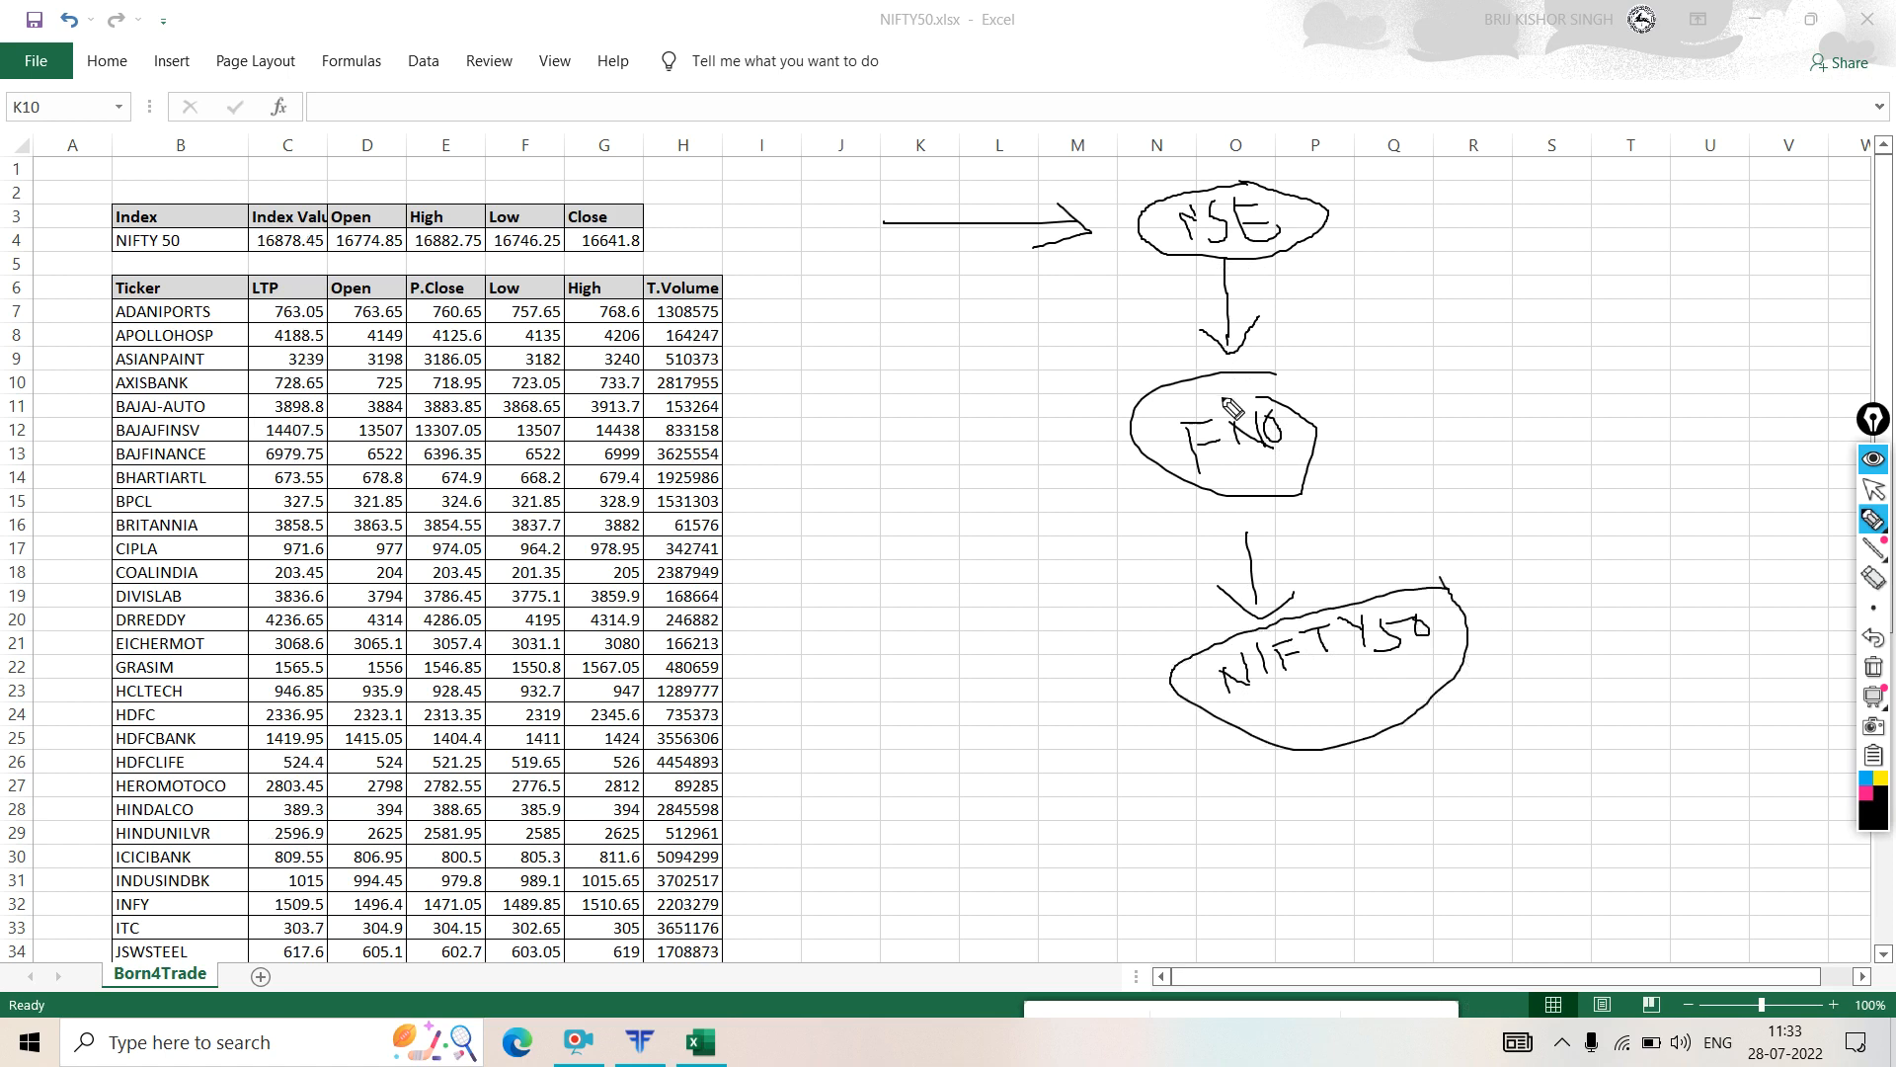
- Circle FNO and NIFTY50 again with arrows pointing at NIFTY50, and clear all pen drawings to return to the normal pointer
mouse_move(1247, 373)
left_mouse_down()
mouse_move(1288, 399)
mouse_move(1315, 484)
mouse_move(1292, 511)
mouse_move(1179, 492)
mouse_move(1138, 424)
mouse_move(1294, 395)
mouse_move(1324, 474)
mouse_move(1210, 504)
mouse_move(1146, 422)
mouse_move(1301, 400)
mouse_move(1325, 482)
mouse_move(1180, 494)
mouse_move(1254, 380)
mouse_move(1343, 454)
mouse_move(1254, 505)
mouse_move(1208, 506)
left_mouse_up()
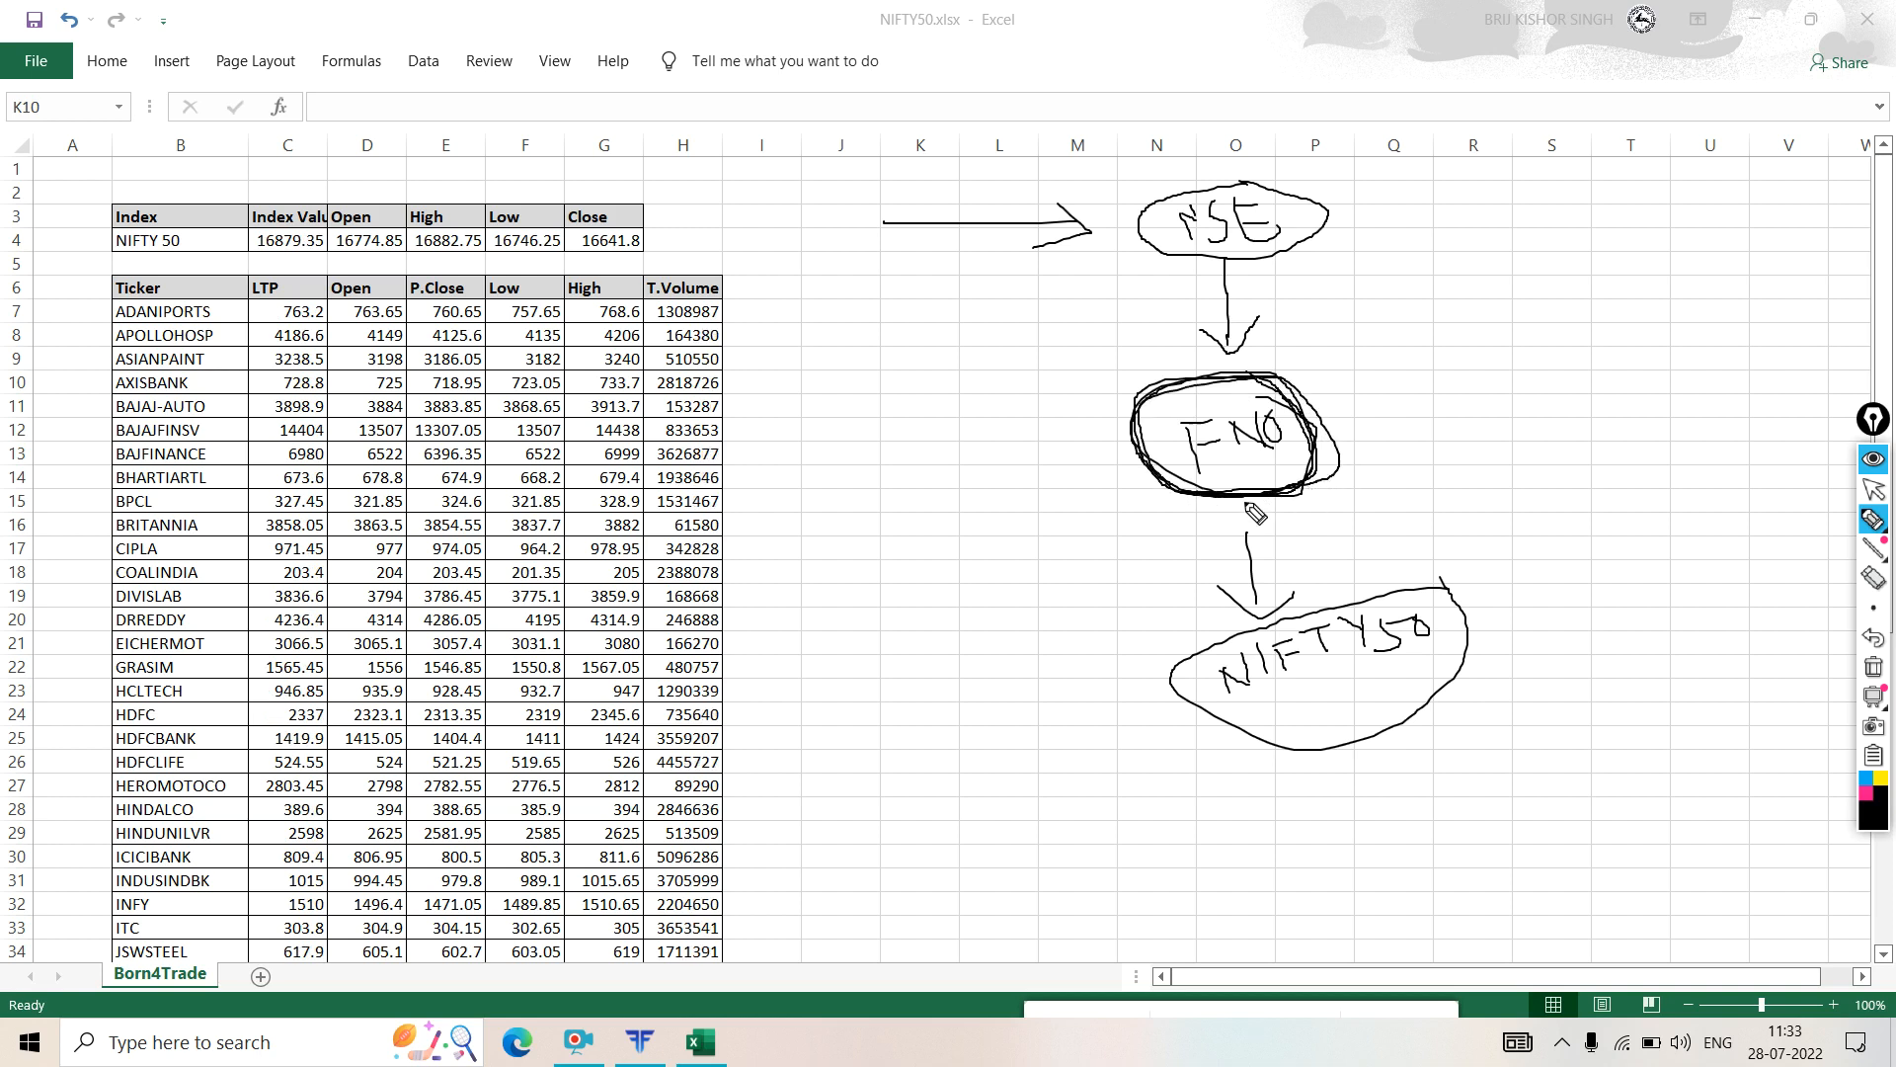
mouse_move(1450, 589)
left_mouse_down()
mouse_move(1229, 657)
mouse_move(1192, 709)
mouse_move(1358, 755)
mouse_move(1464, 640)
mouse_move(1348, 597)
mouse_move(1204, 704)
mouse_move(1314, 754)
mouse_move(1473, 620)
mouse_move(1303, 596)
mouse_move(1211, 689)
left_mouse_up()
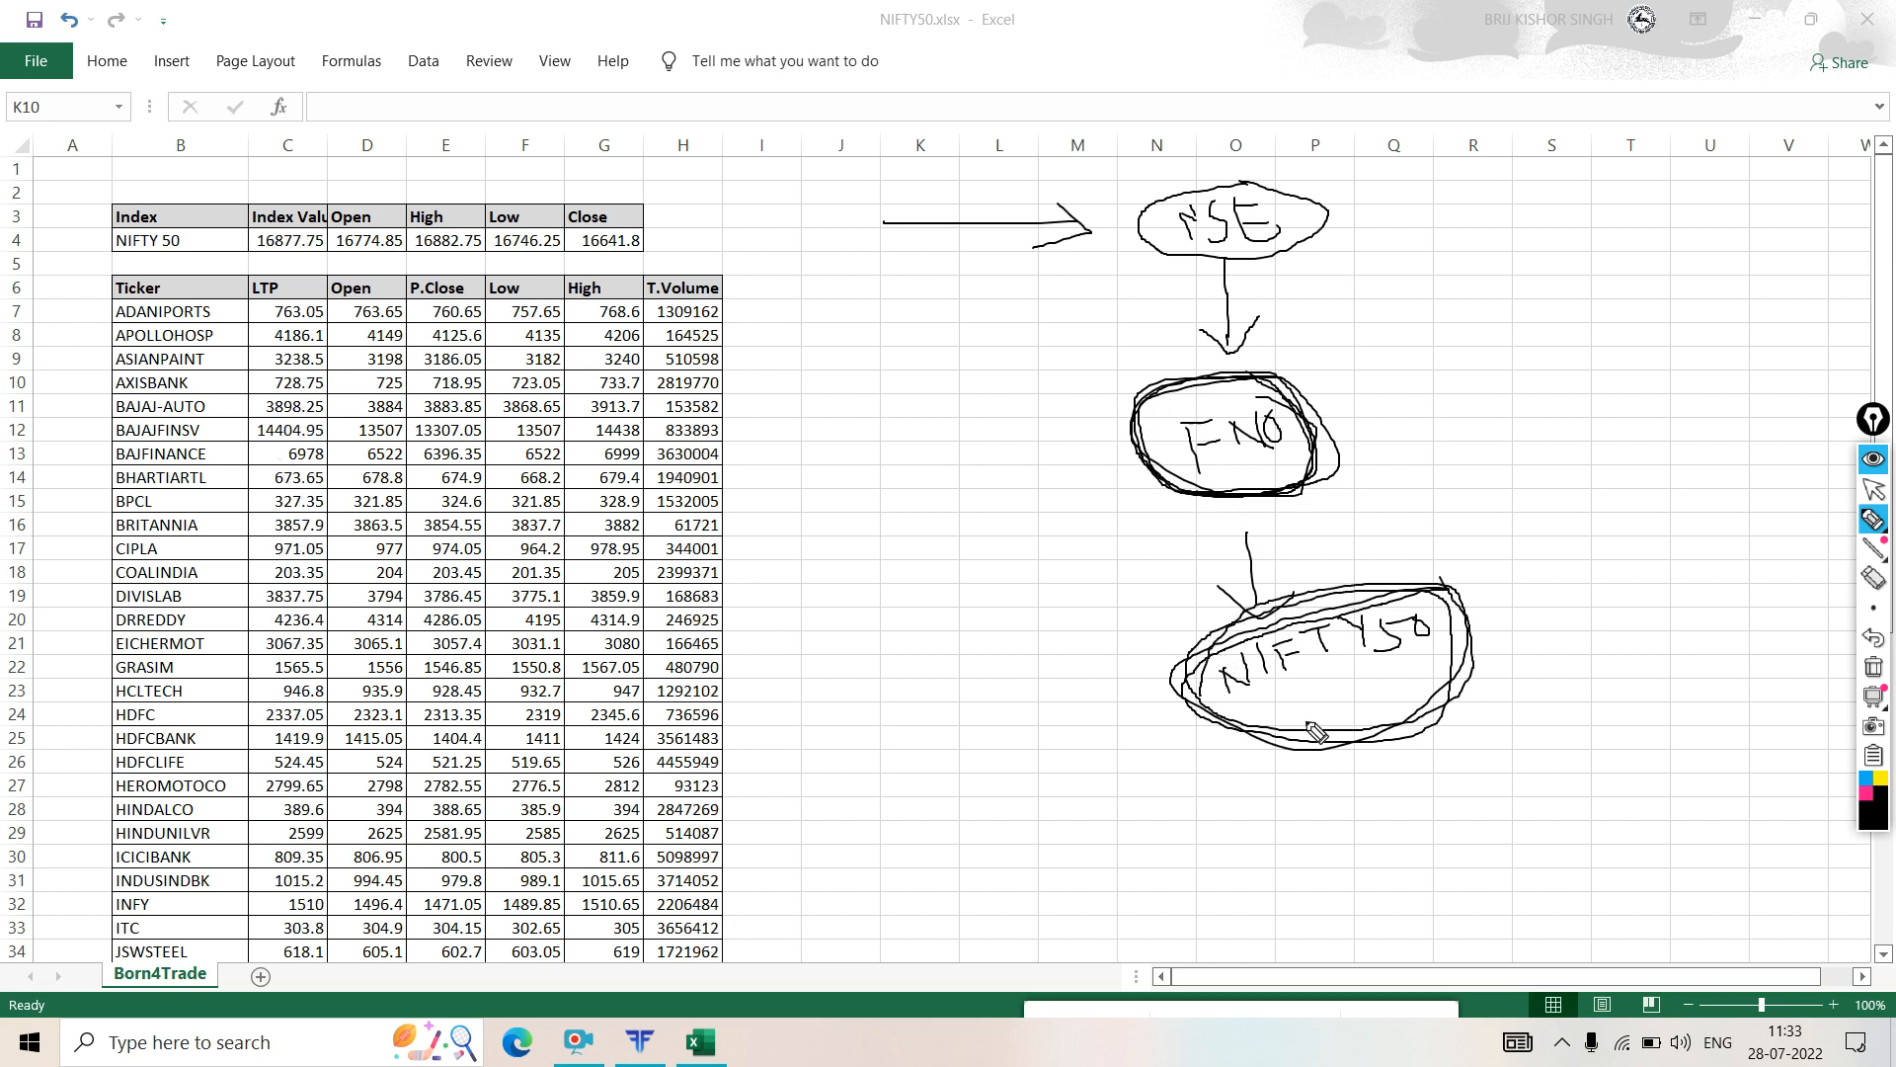
mouse_move(1354, 748)
left_mouse_down()
mouse_move(1362, 787)
mouse_move(1339, 775)
mouse_move(1374, 752)
left_mouse_up()
mouse_move(1465, 662)
left_mouse_down()
mouse_move(1549, 649)
mouse_move(1465, 686)
mouse_move(1521, 695)
left_mouse_up()
left_click_drag(1064, 760, 1226, 725)
left_click_drag(1229, 728, 1199, 770)
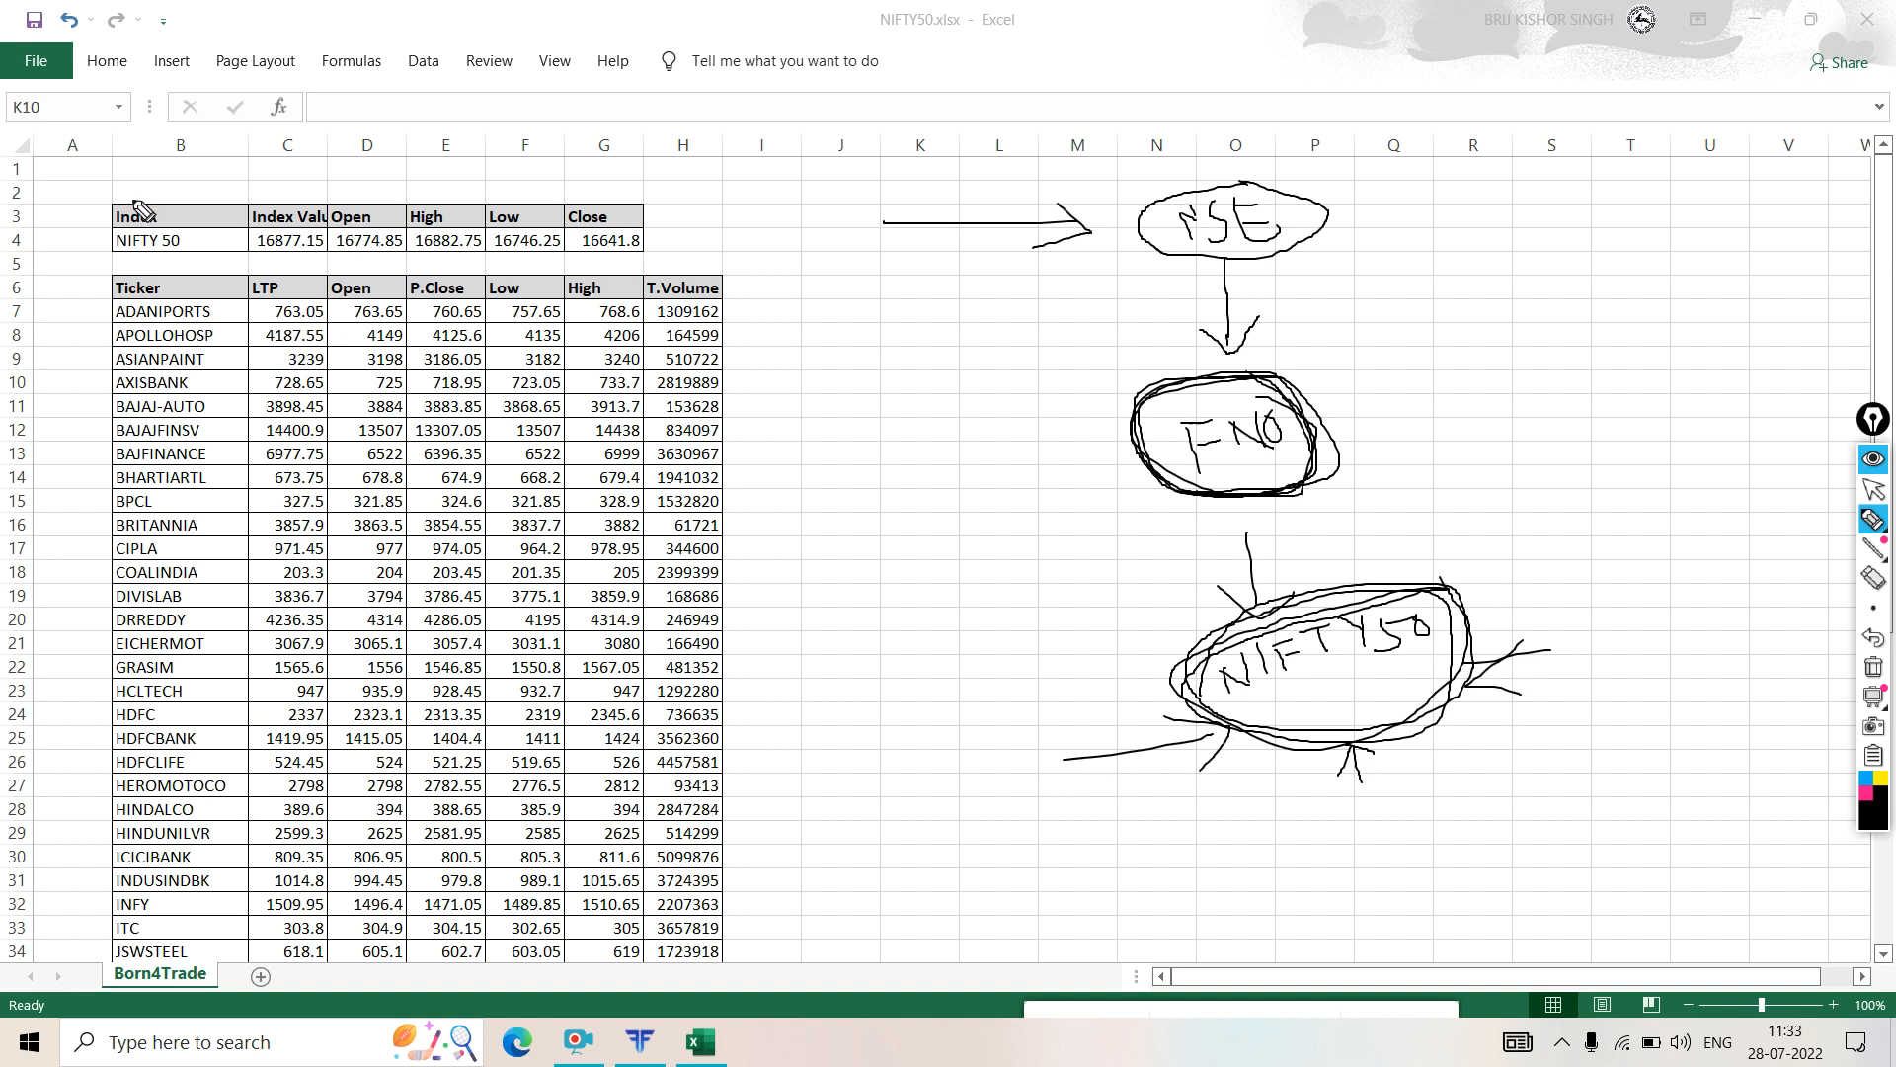
left_click(1871, 668)
left_click(1873, 489)
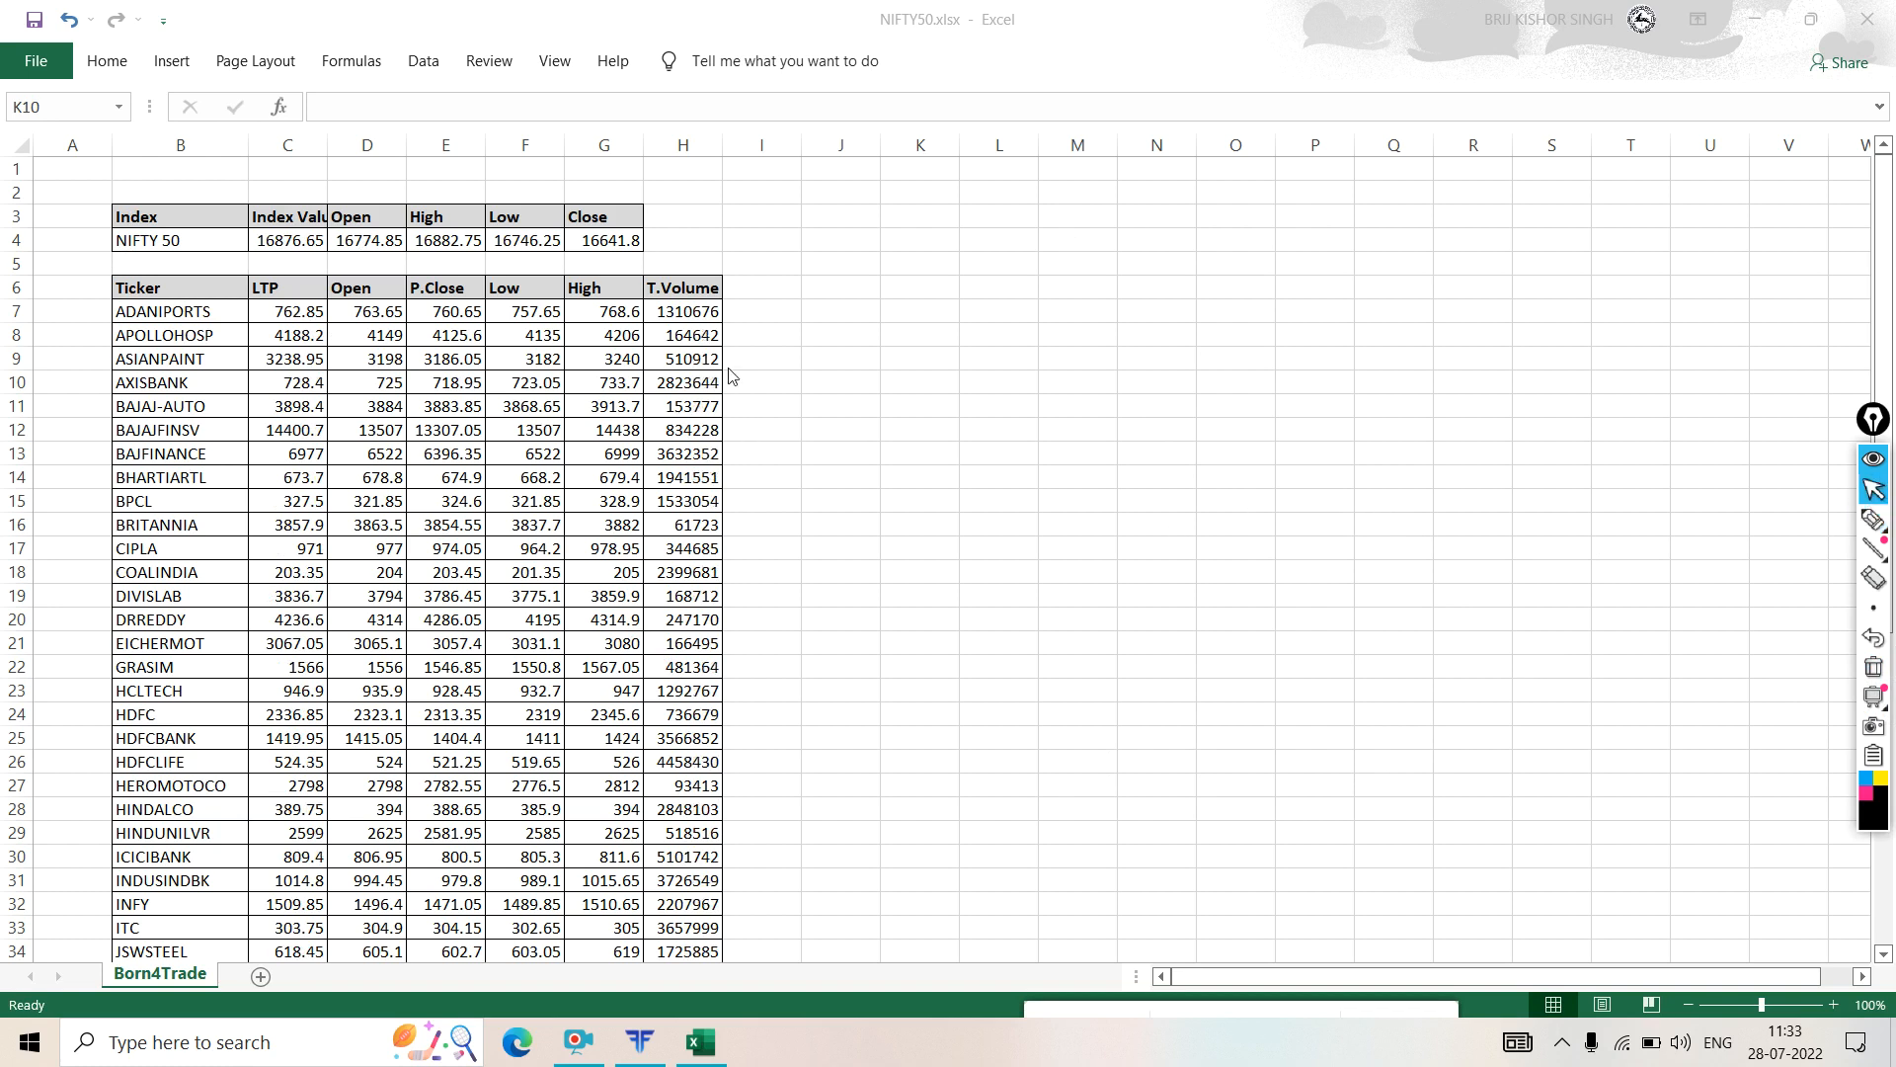
- Look through the live ticker list down to its last row and return to the top of the sheet
scroll(808, 372, "down", 11)
scroll(808, 376, "up", 4)
scroll(807, 376, "up", 7)
scroll(808, 376, "down", 17)
scroll(810, 378, "up", 1)
scroll(809, 377, "up", 16)
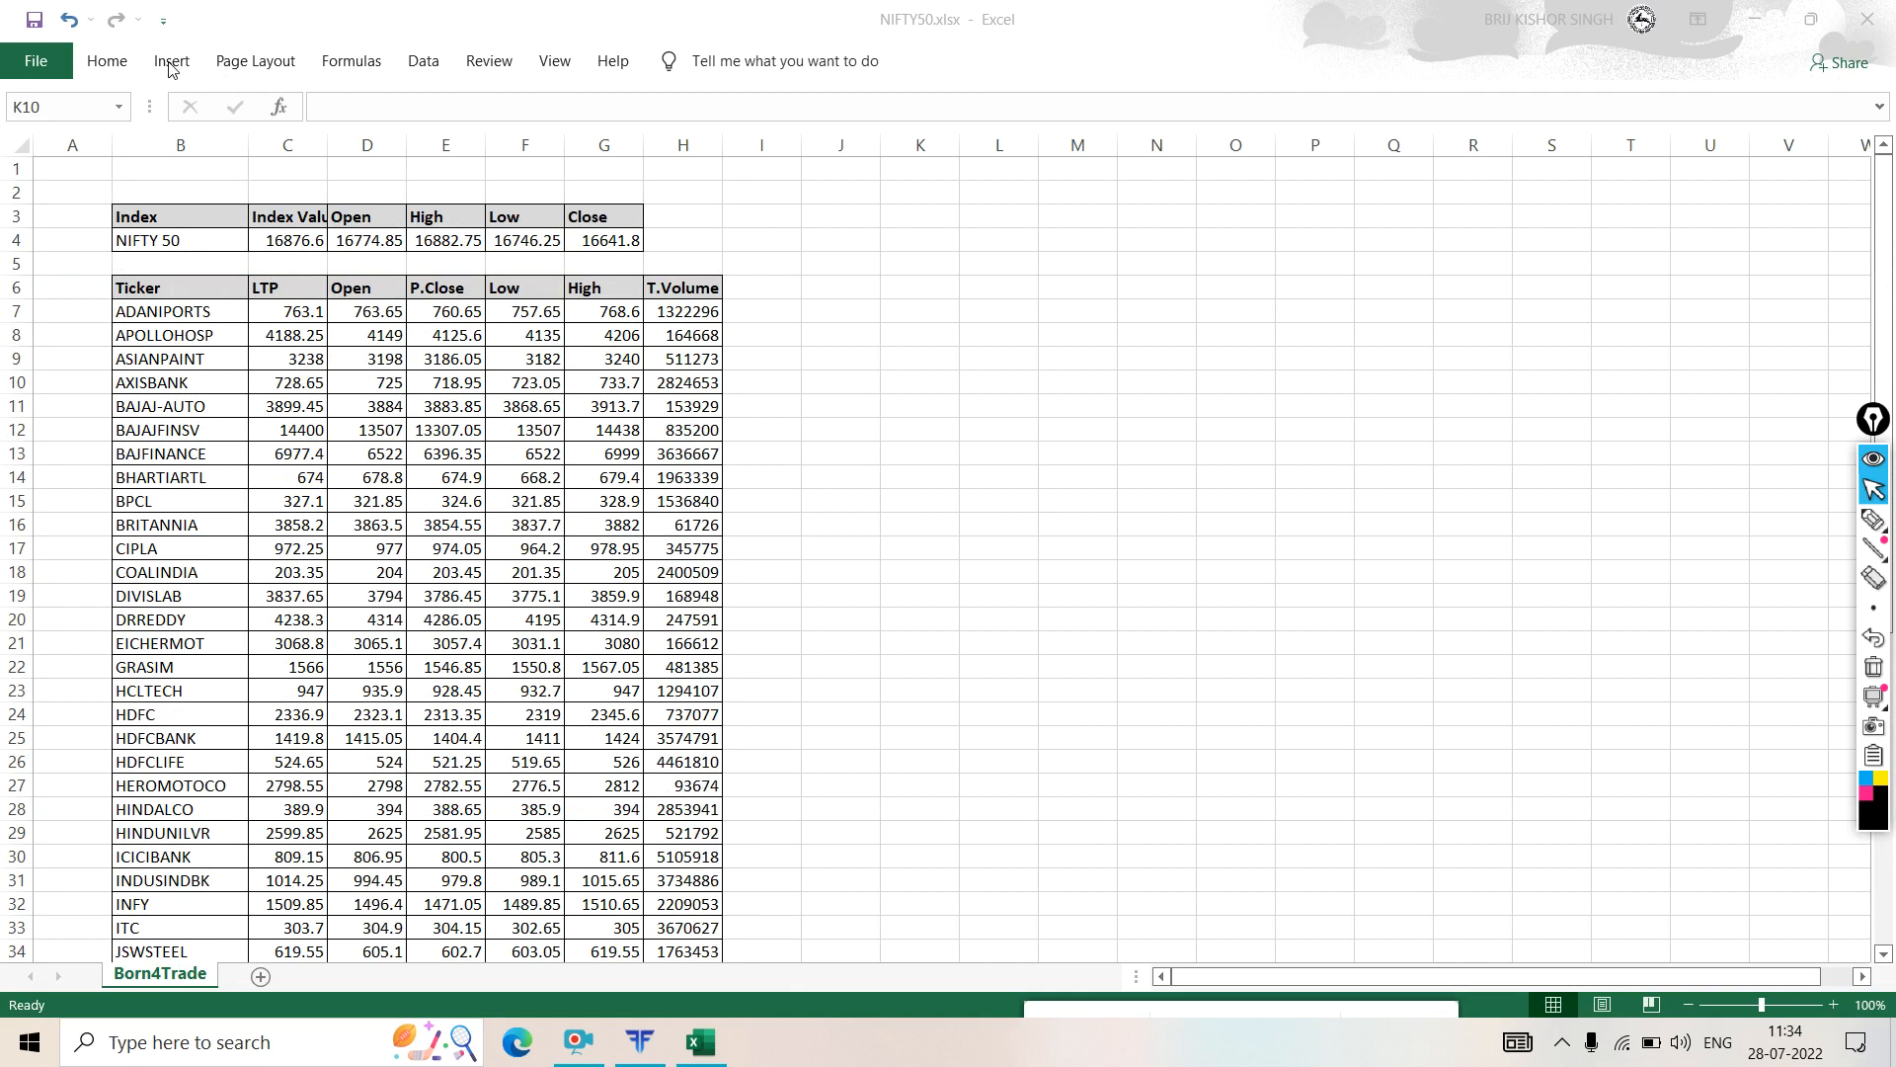
- Enter the headers STOCK, OPEN, HIGH, LOW and LTP in cells B59 to F59, below the watch list
scroll(241, 563, "down", 17)
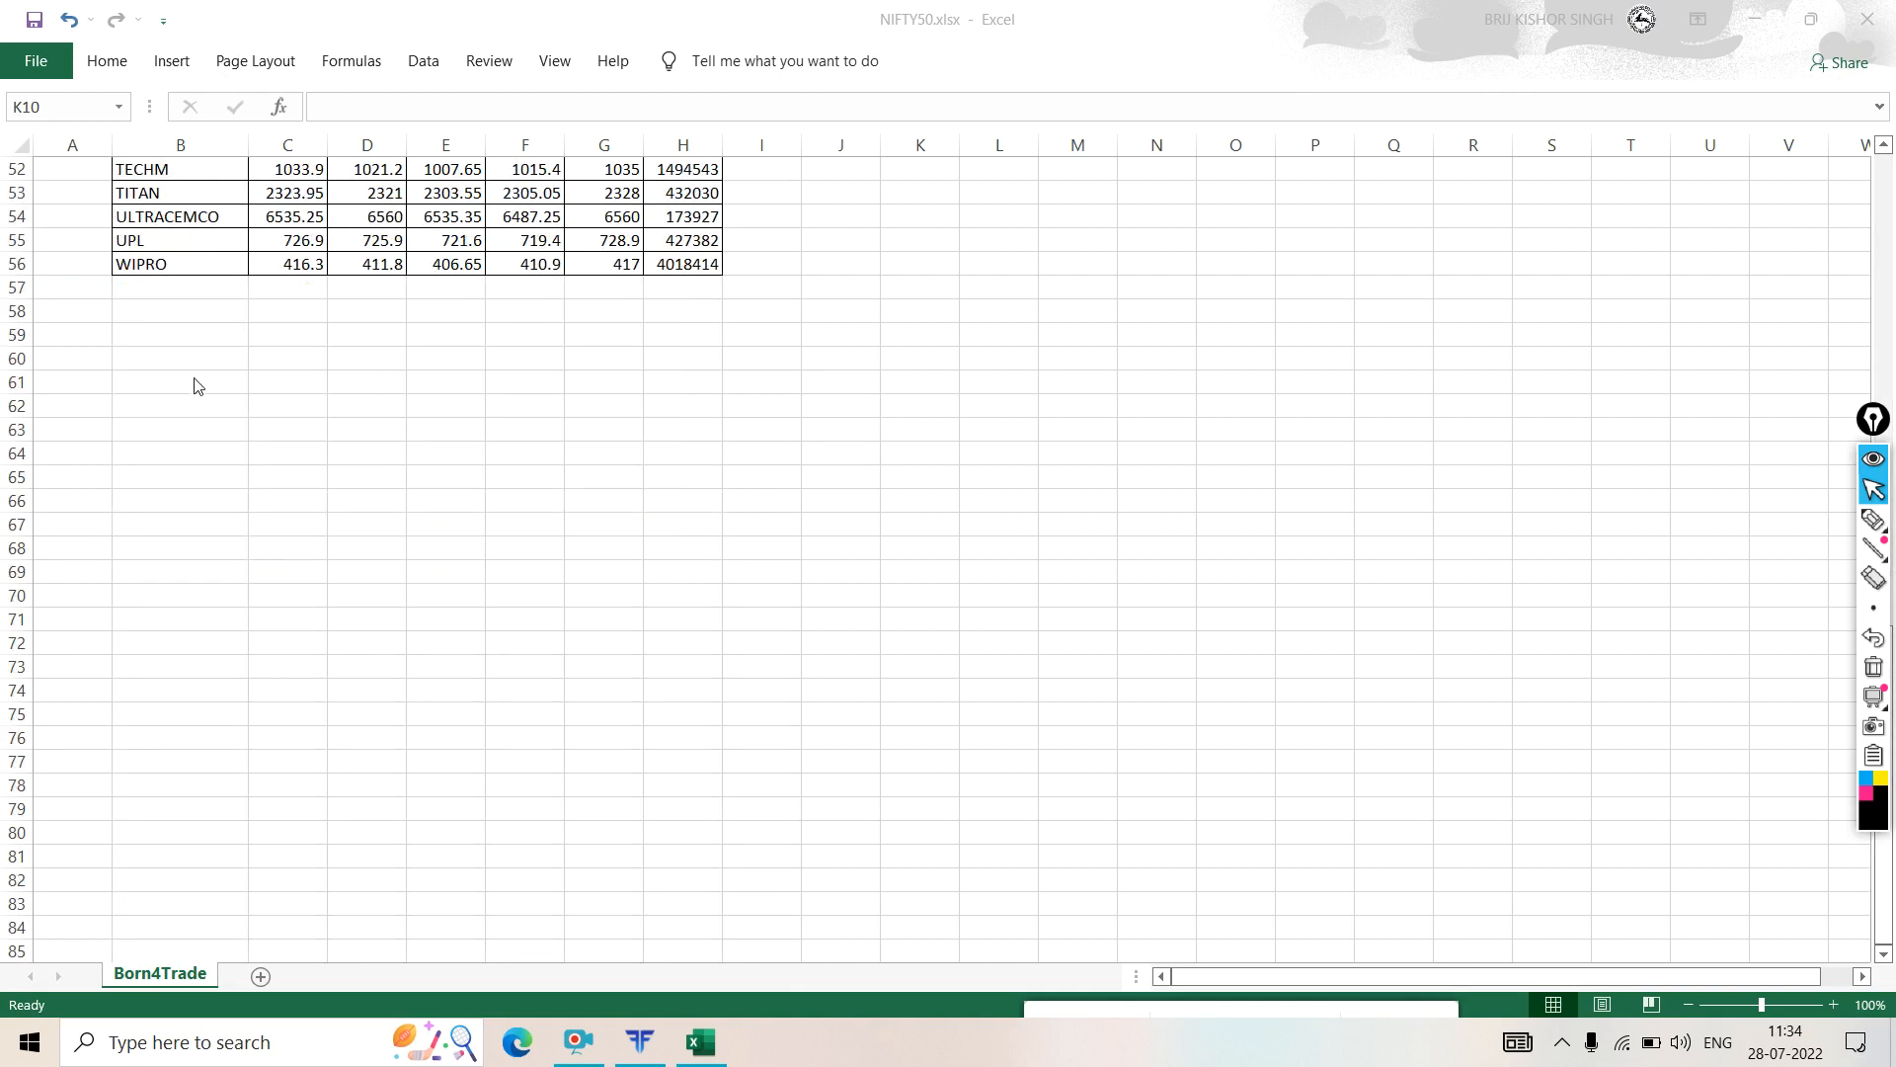
left_click(170, 336)
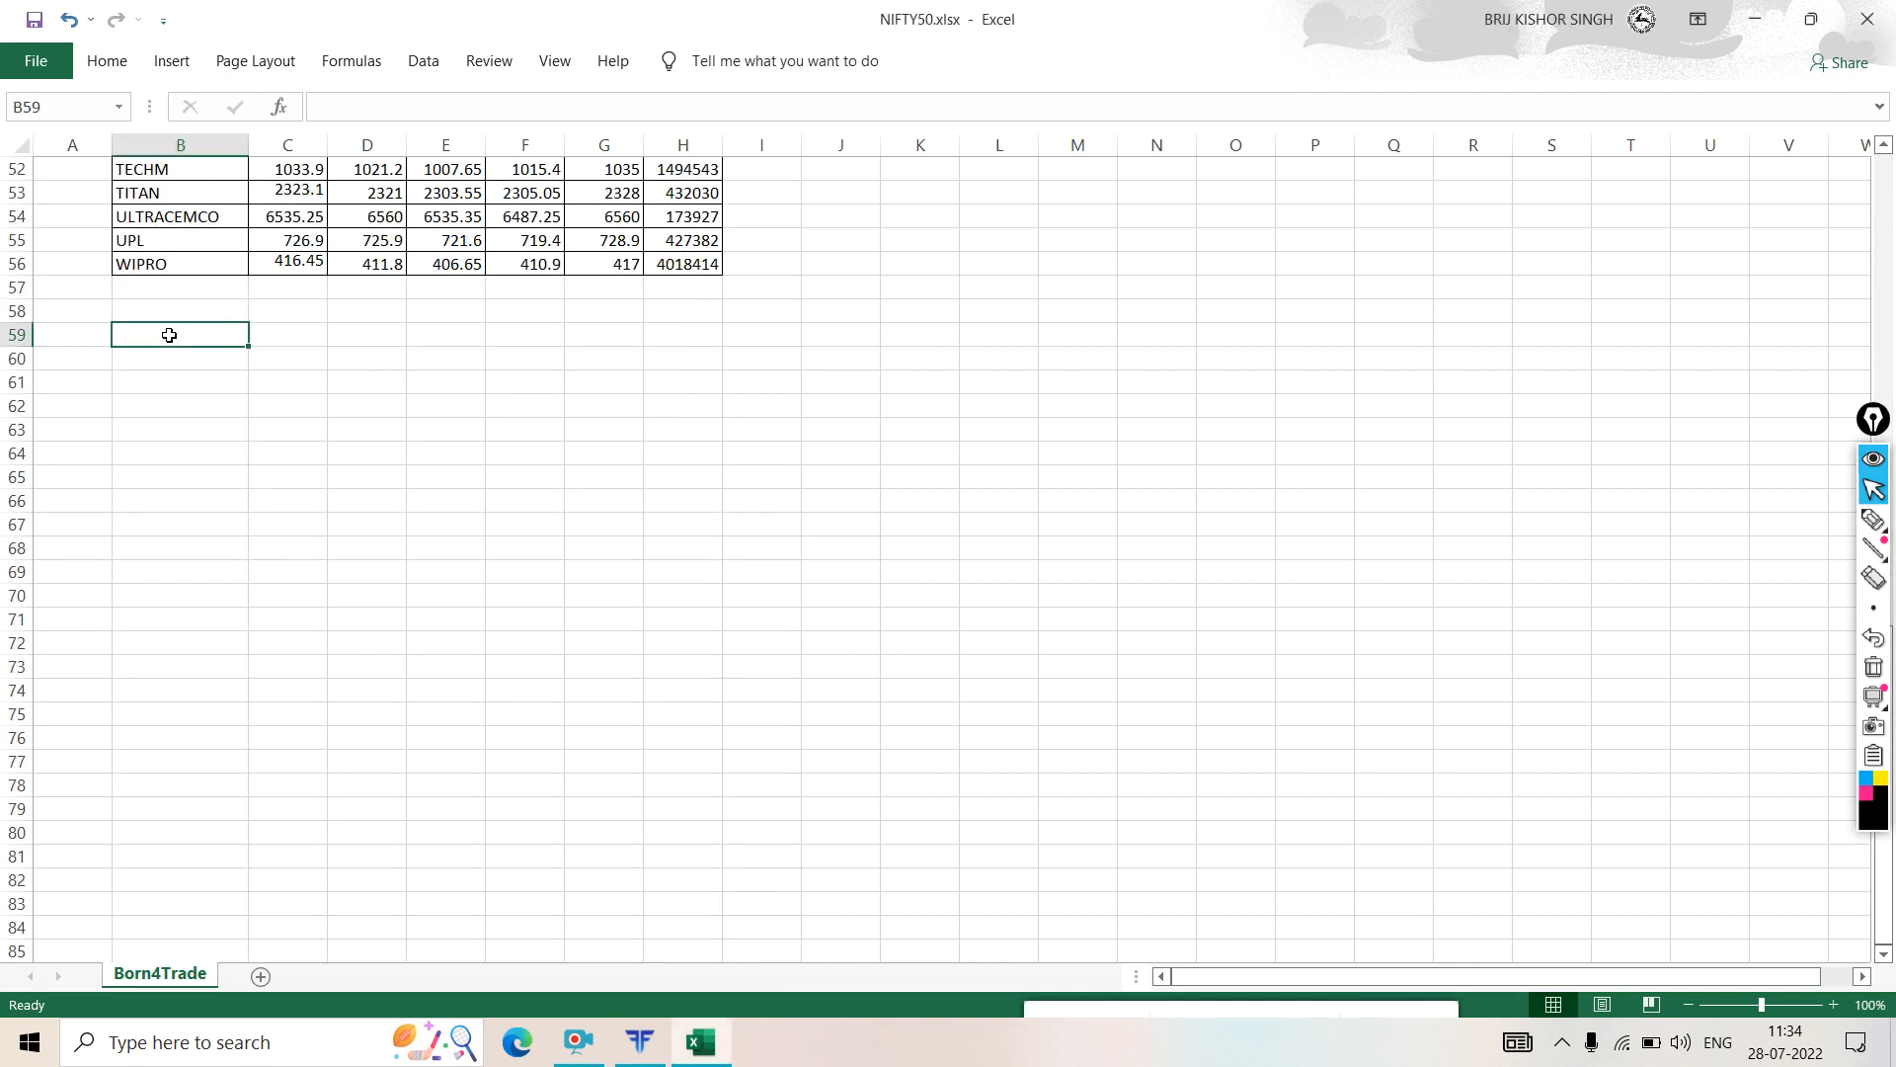
type("STOCK")
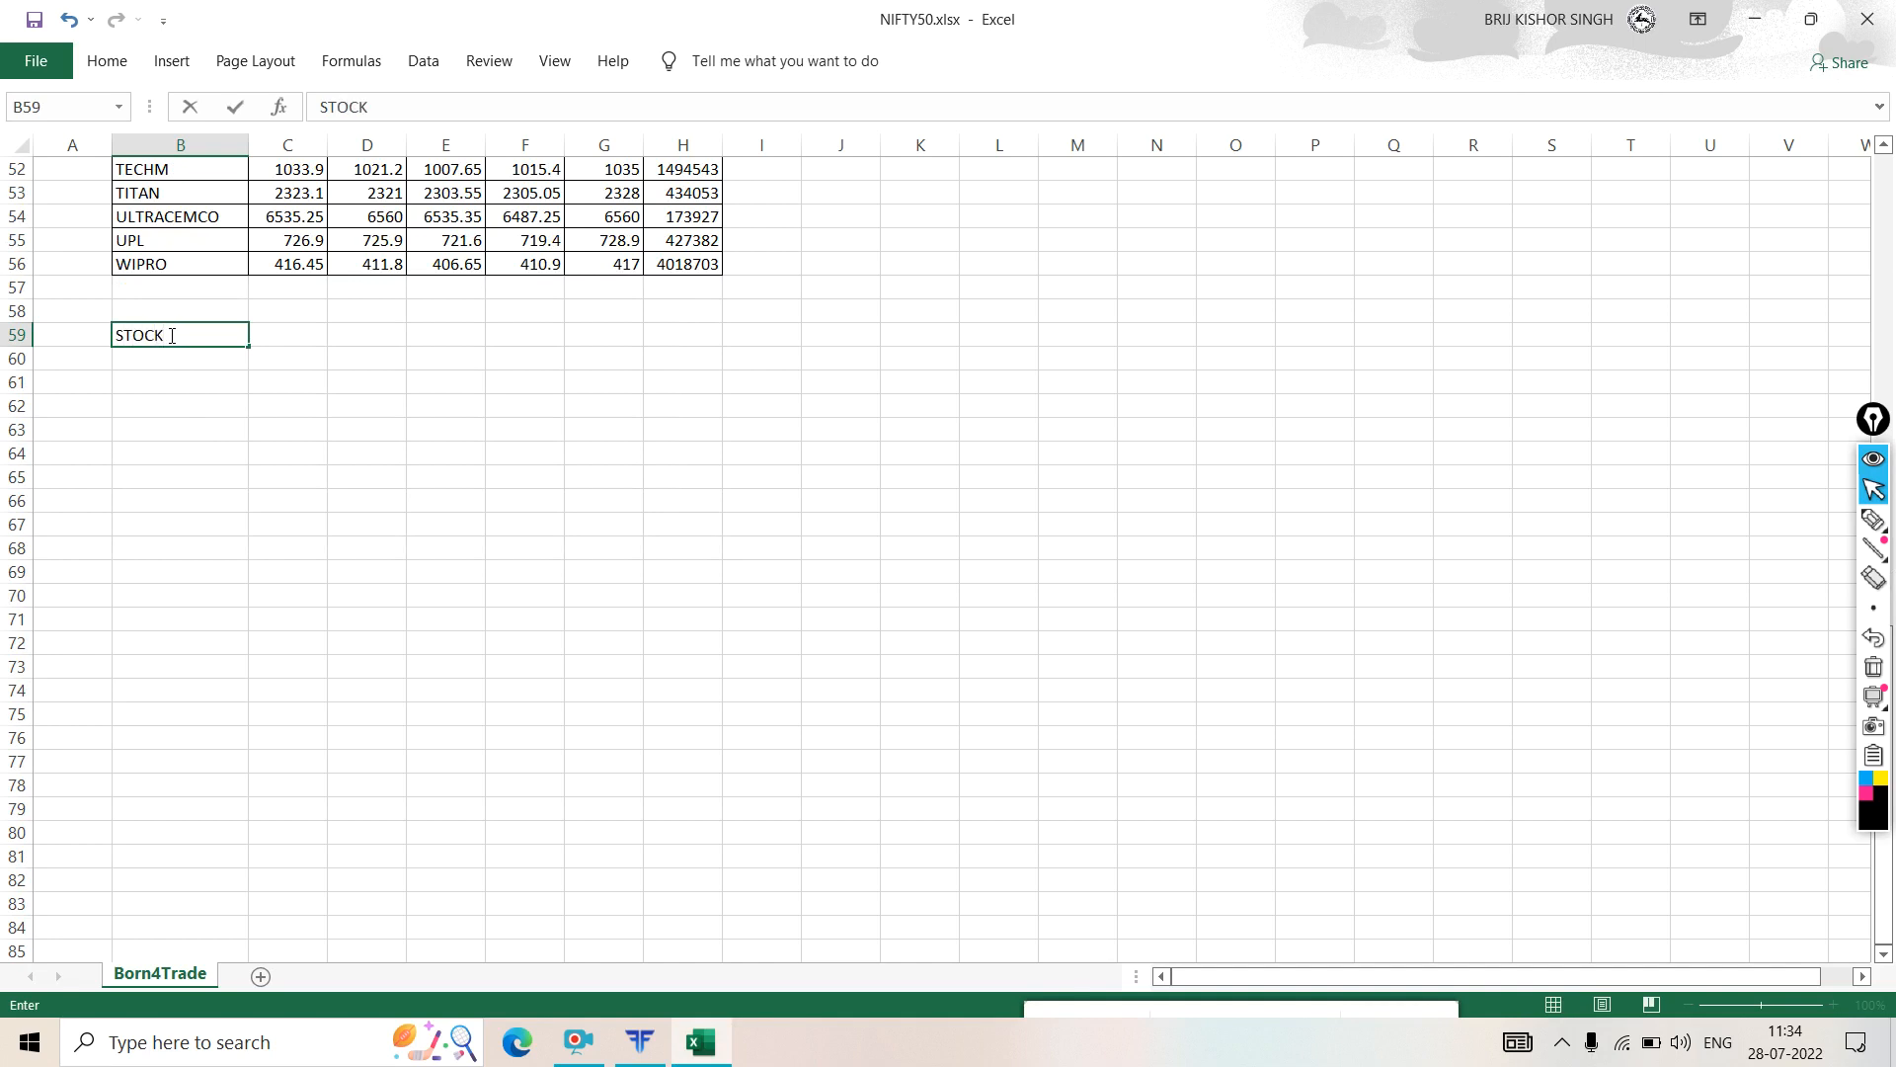
left_click(270, 334)
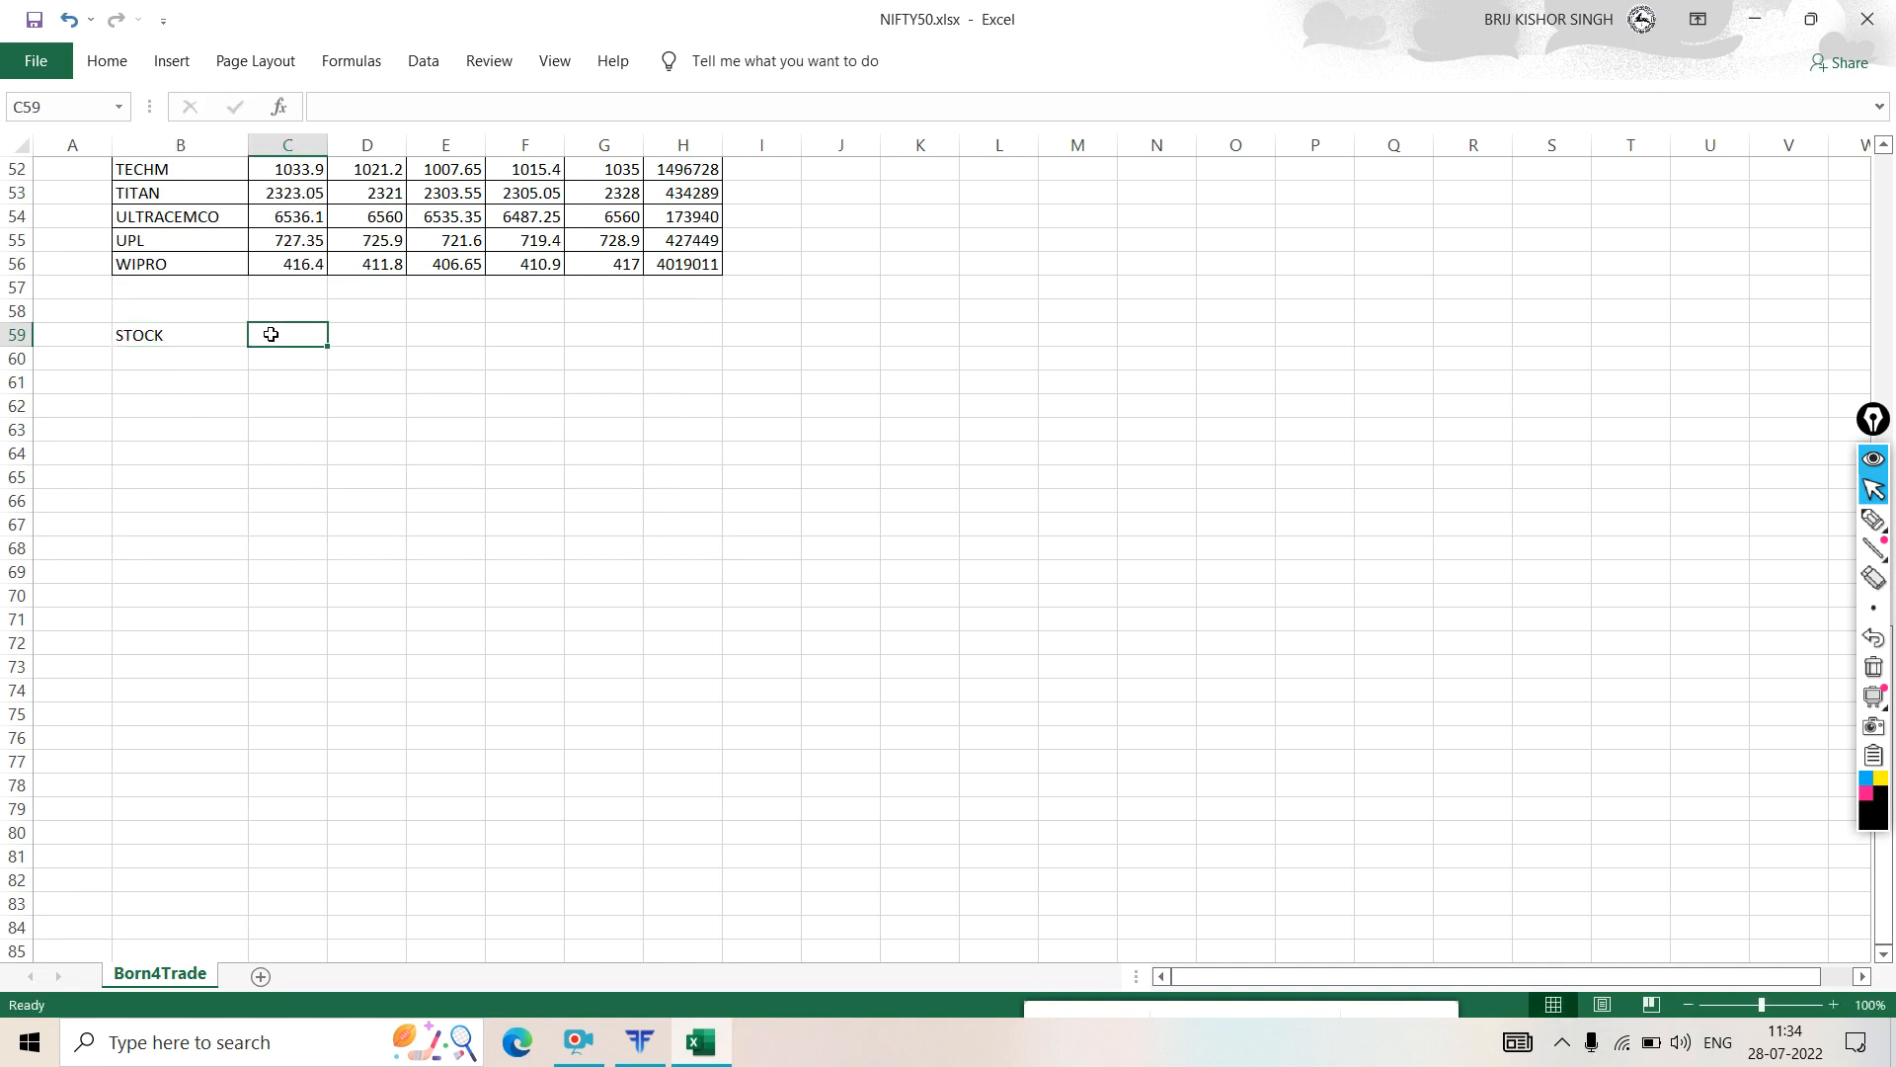
type("OPEN")
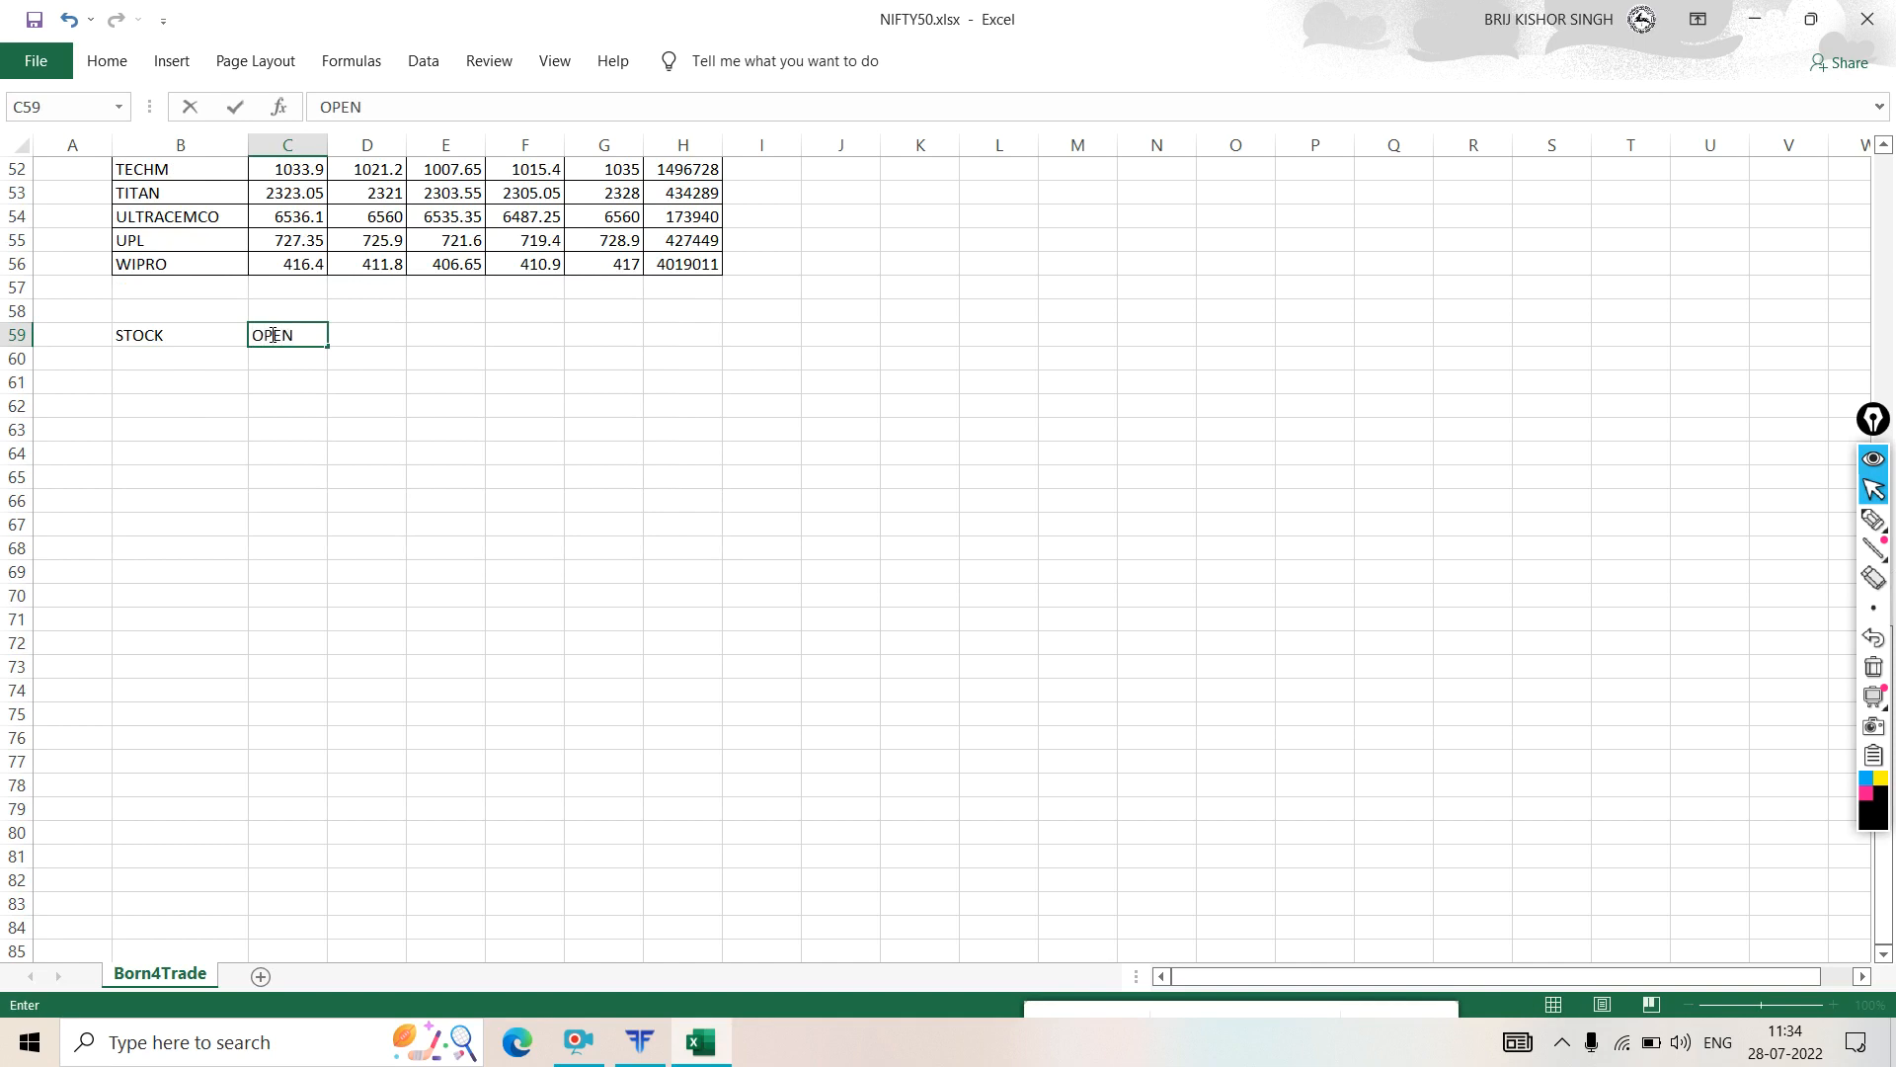
left_click(368, 328)
type("HIGH")
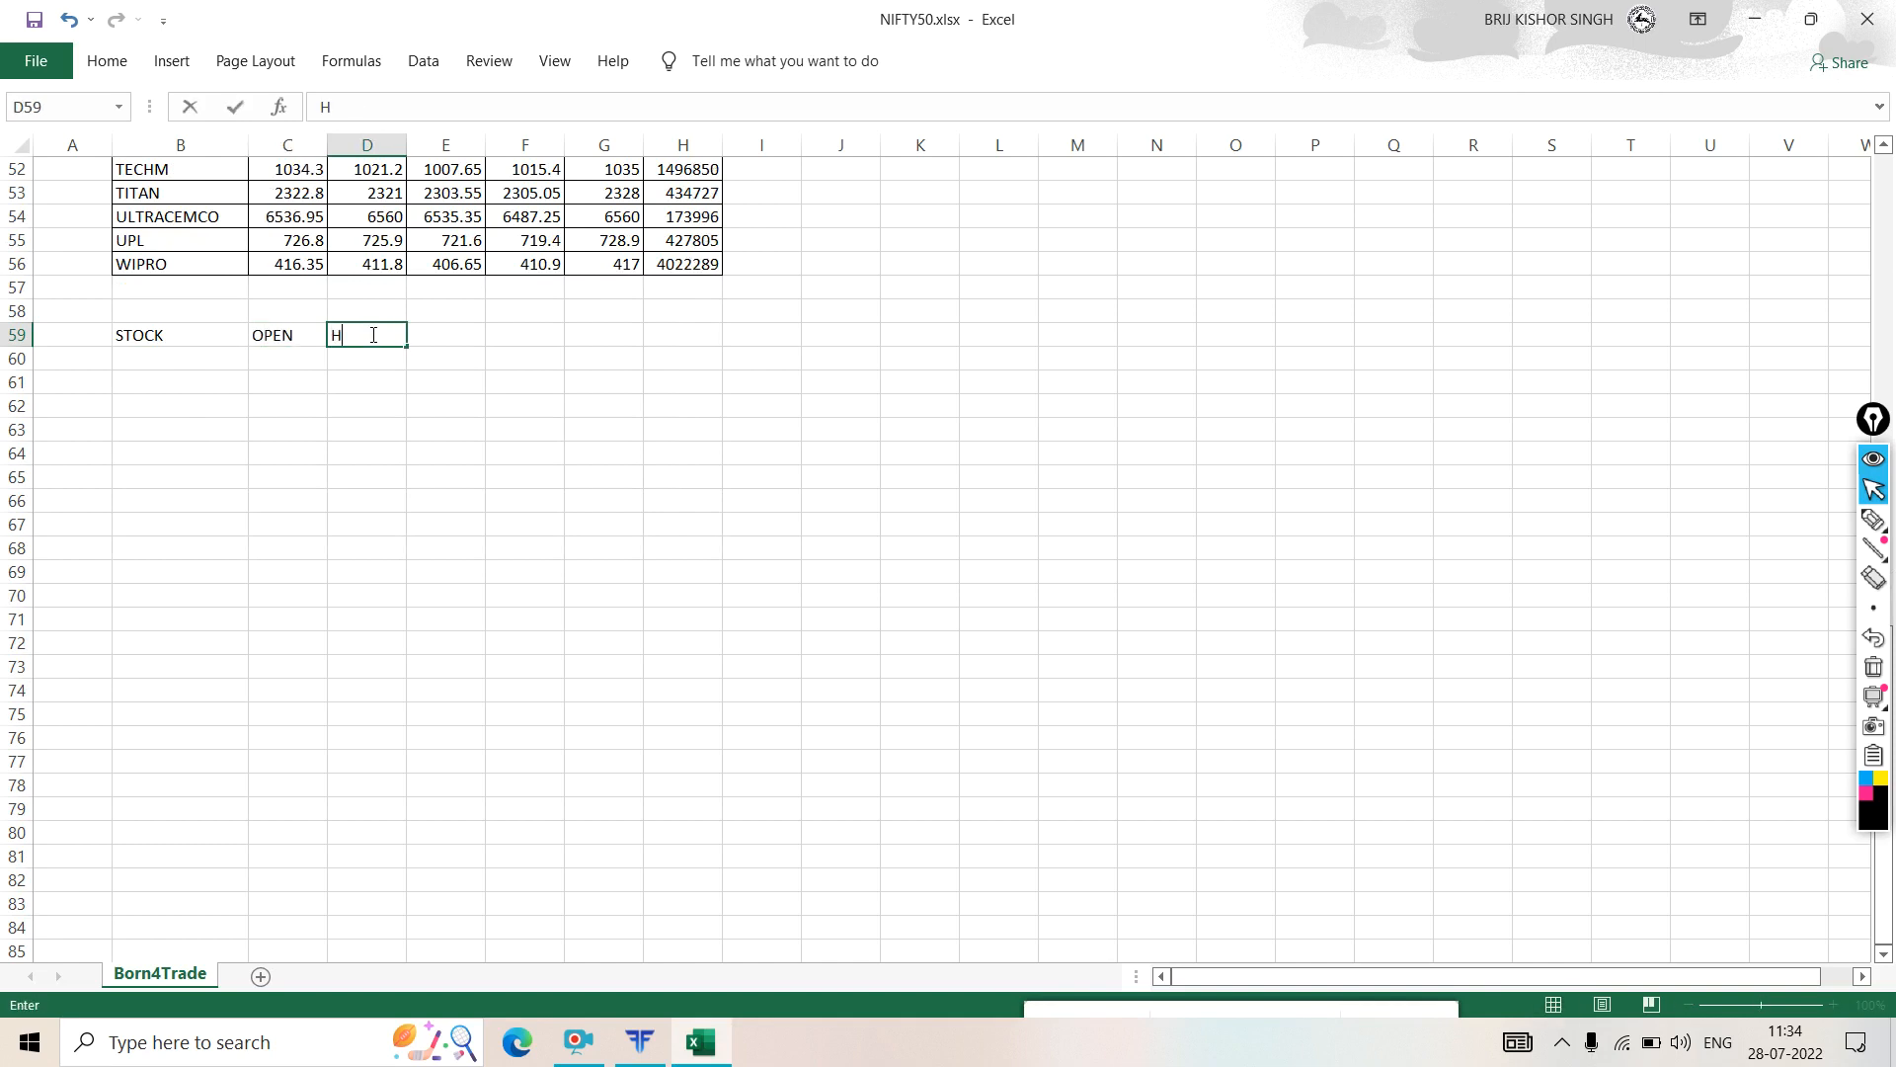
left_click(426, 335)
type("L")
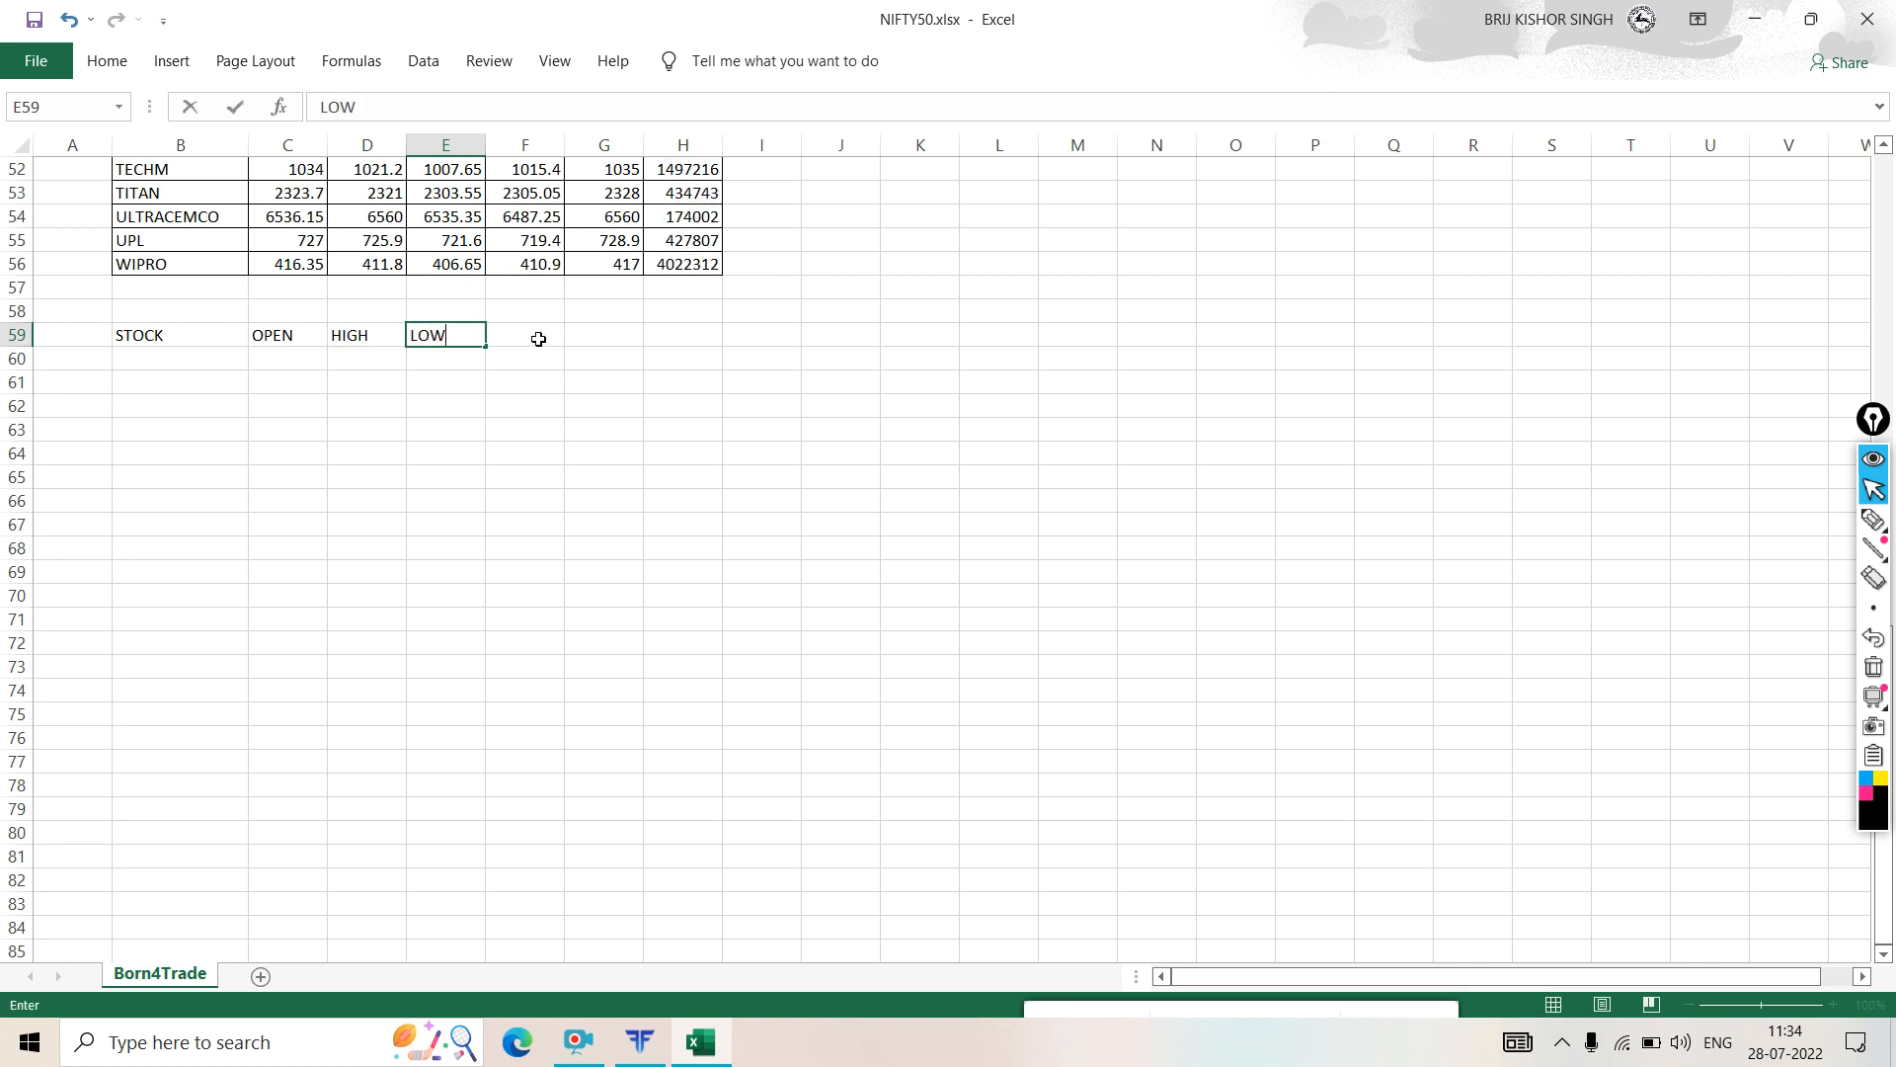
type("OW")
left_click(539, 338)
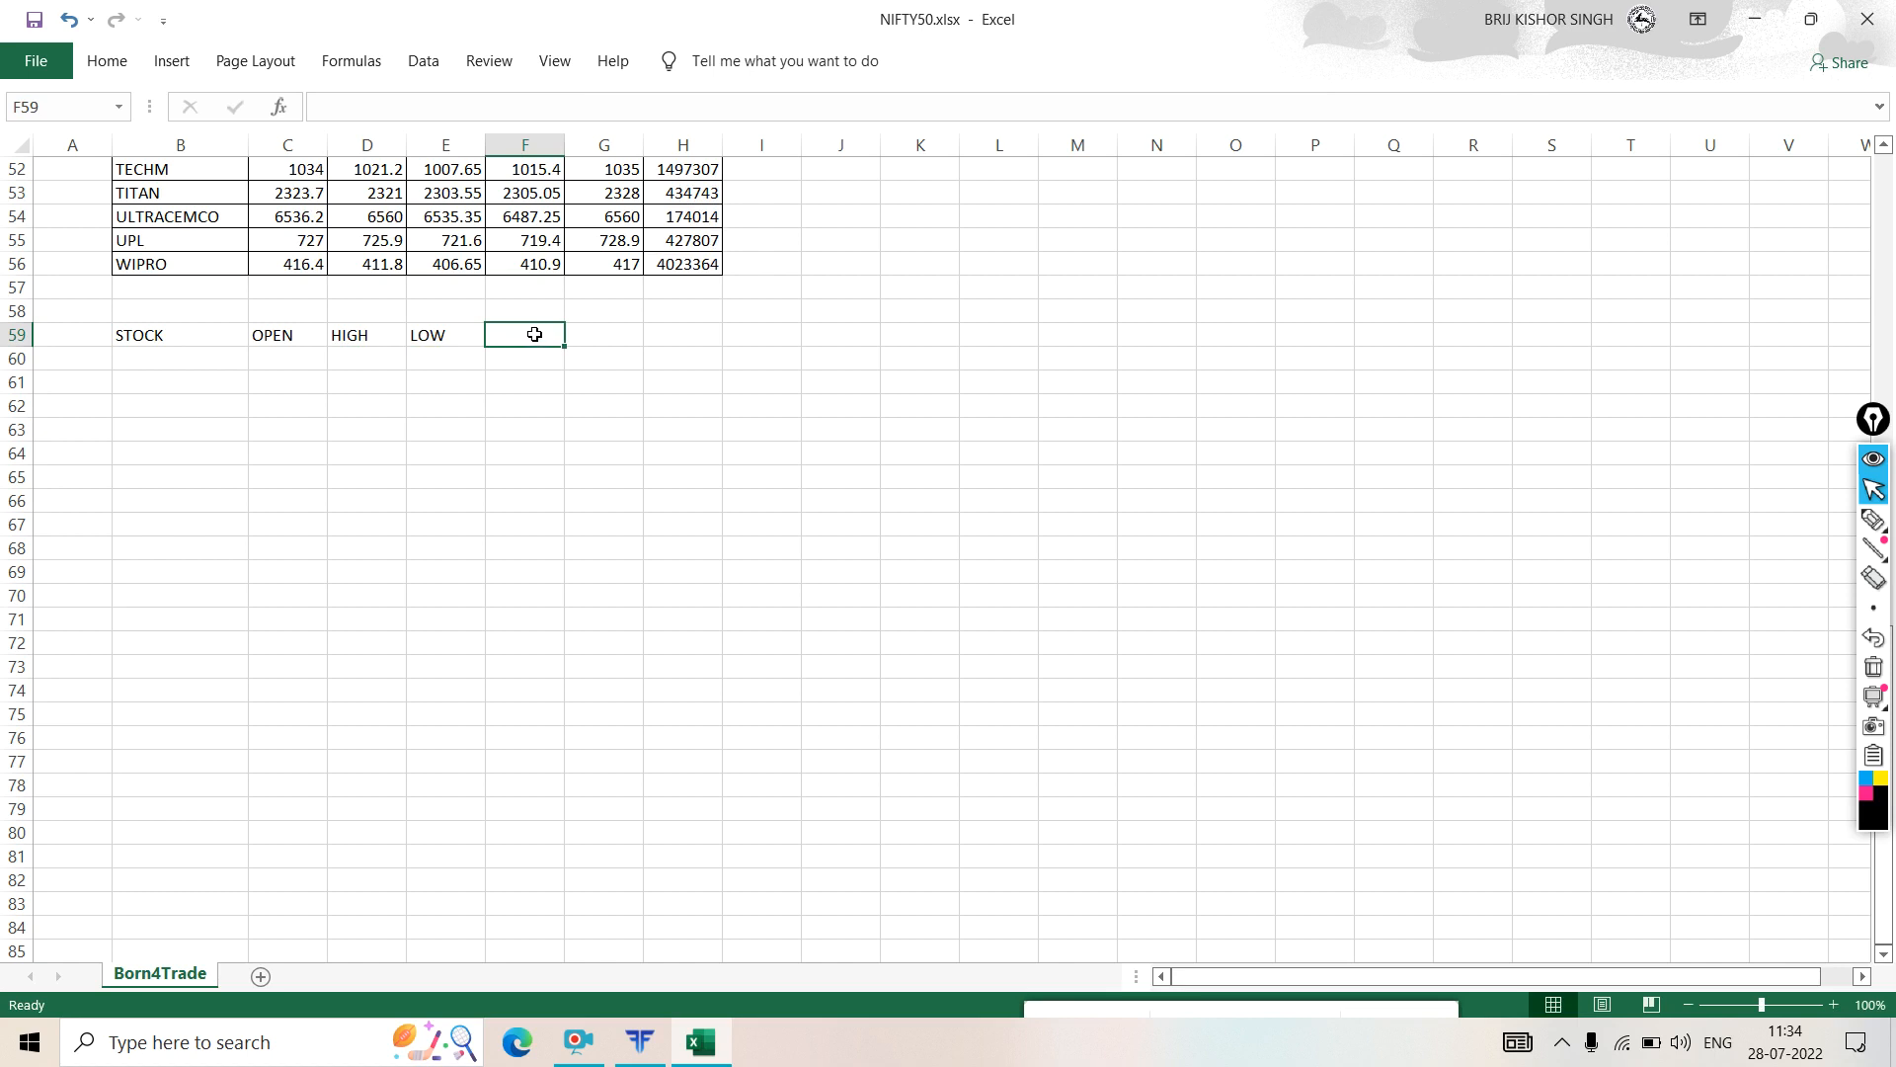
type("L")
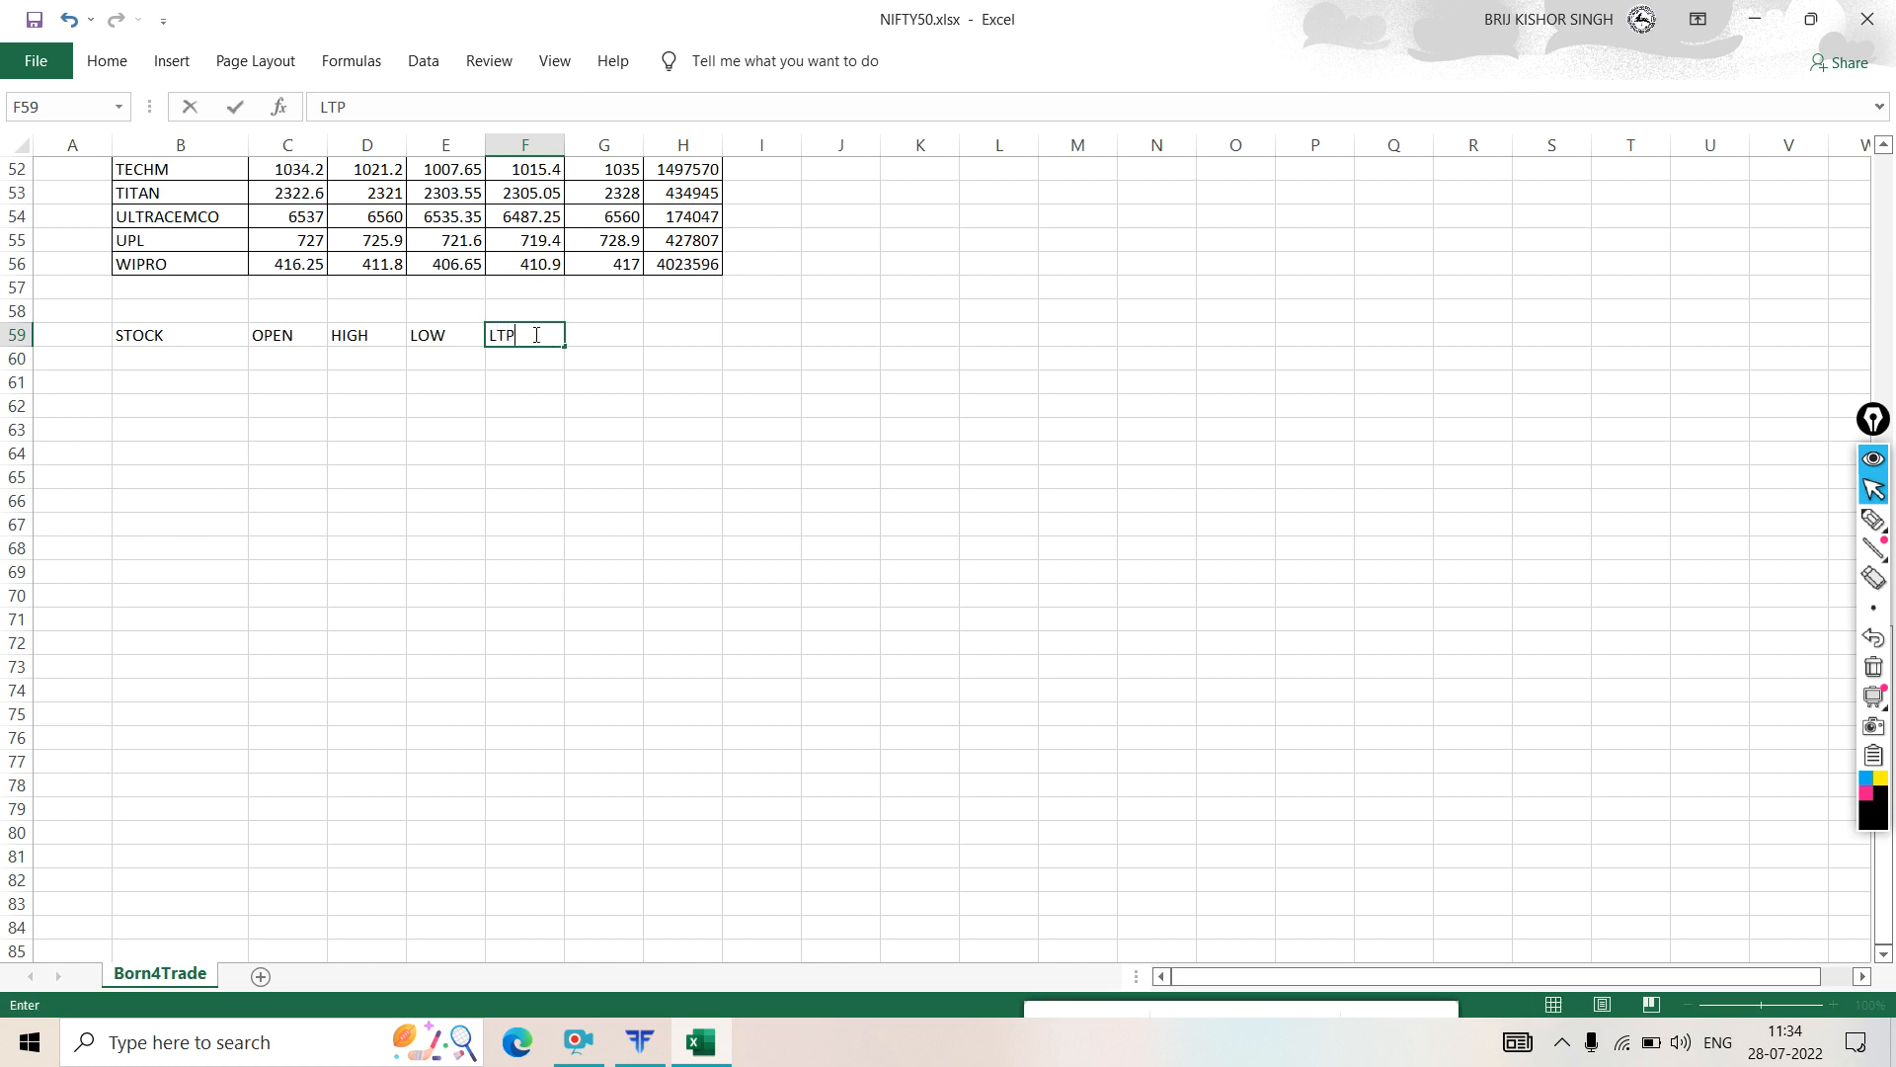
type("TP")
left_click(681, 407)
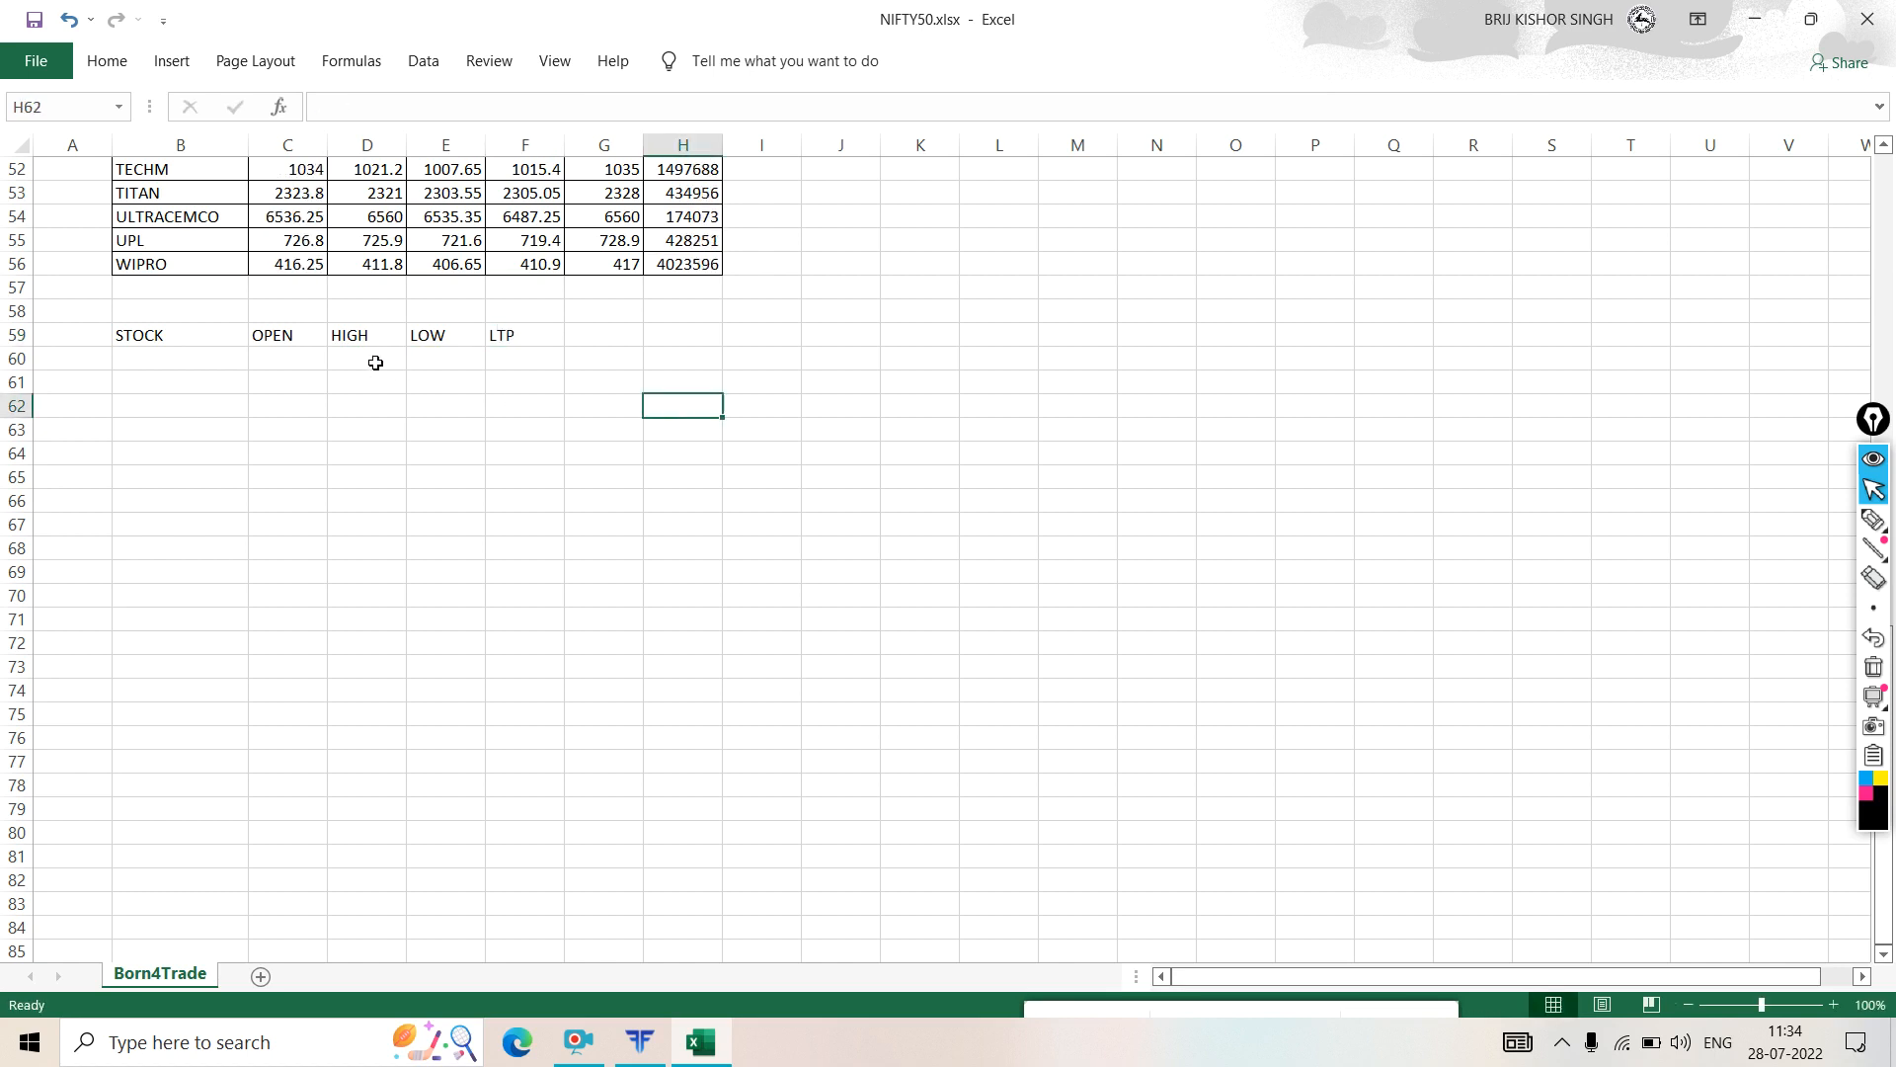
- Select ticker data B7:H22 and choose the Open-High-Low-Close stock chart type for a new chart
scroll(411, 347, "up", 17)
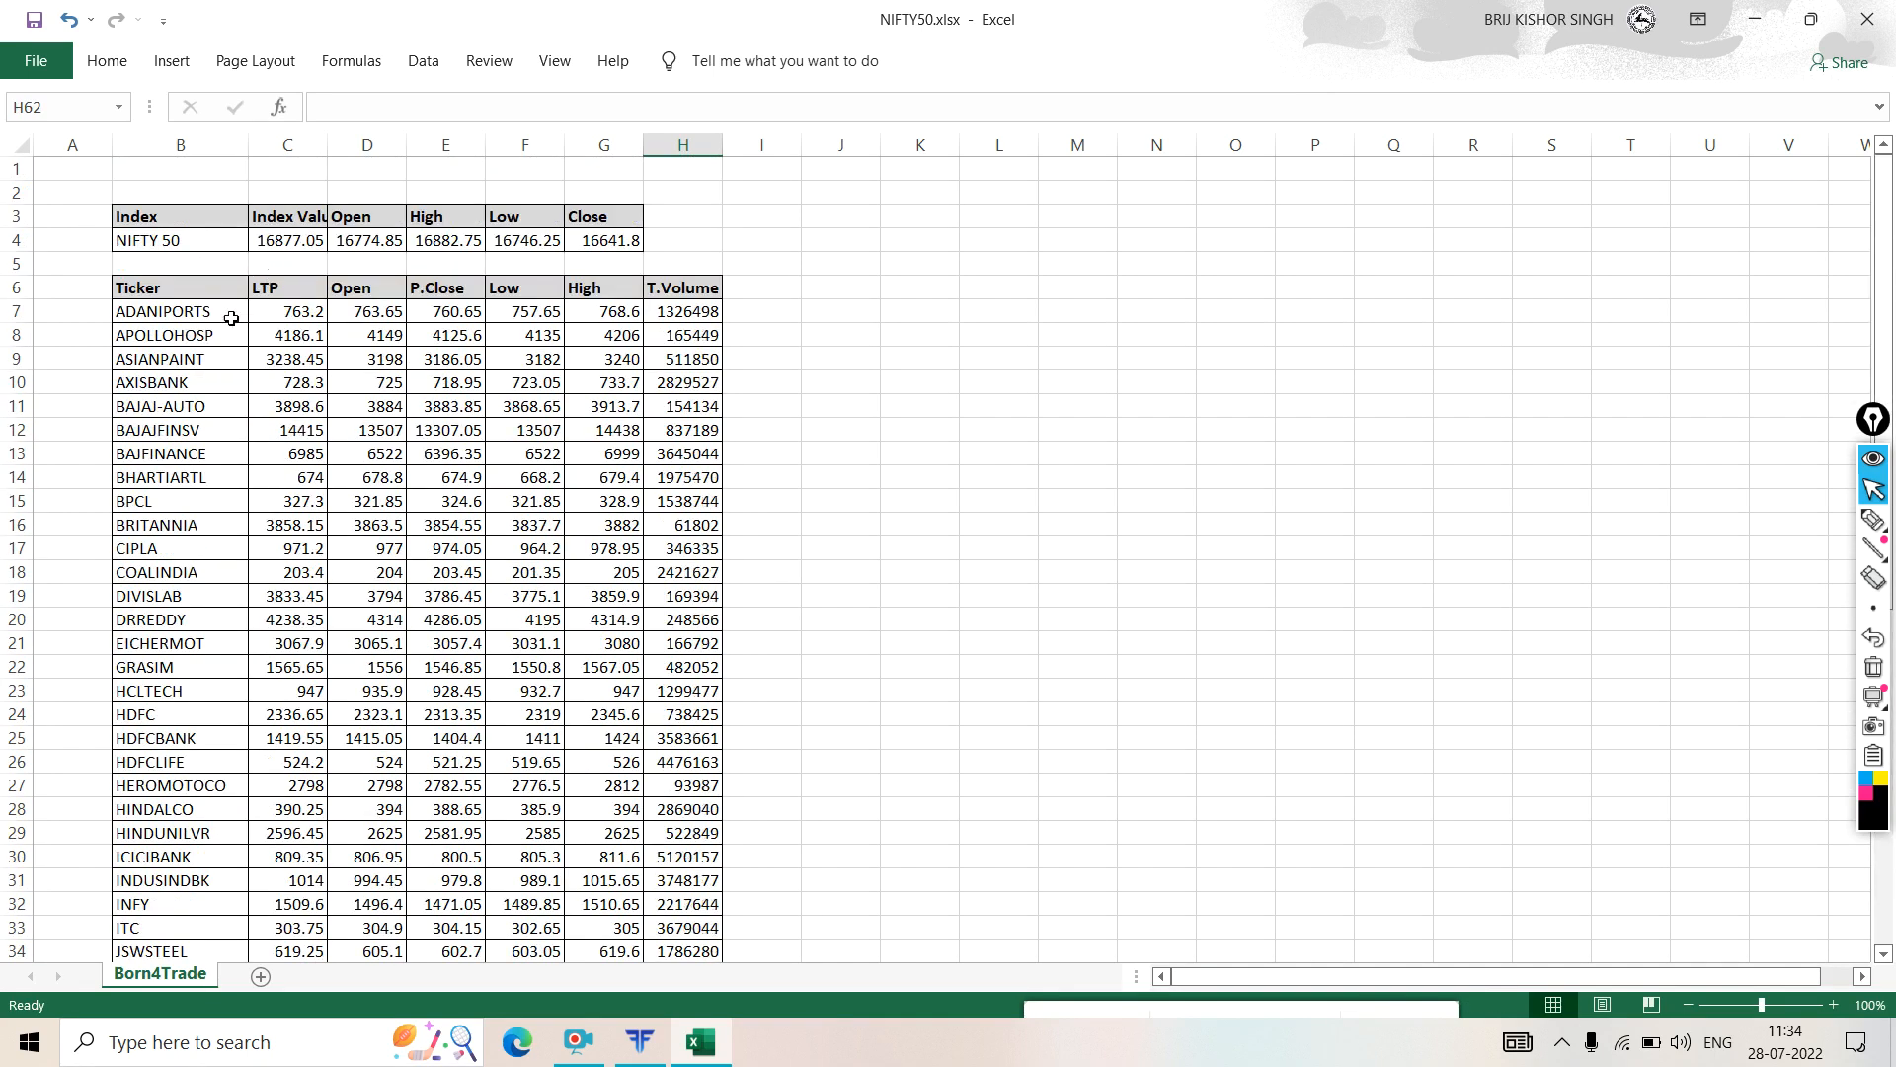
left_click_drag(150, 316, 689, 647)
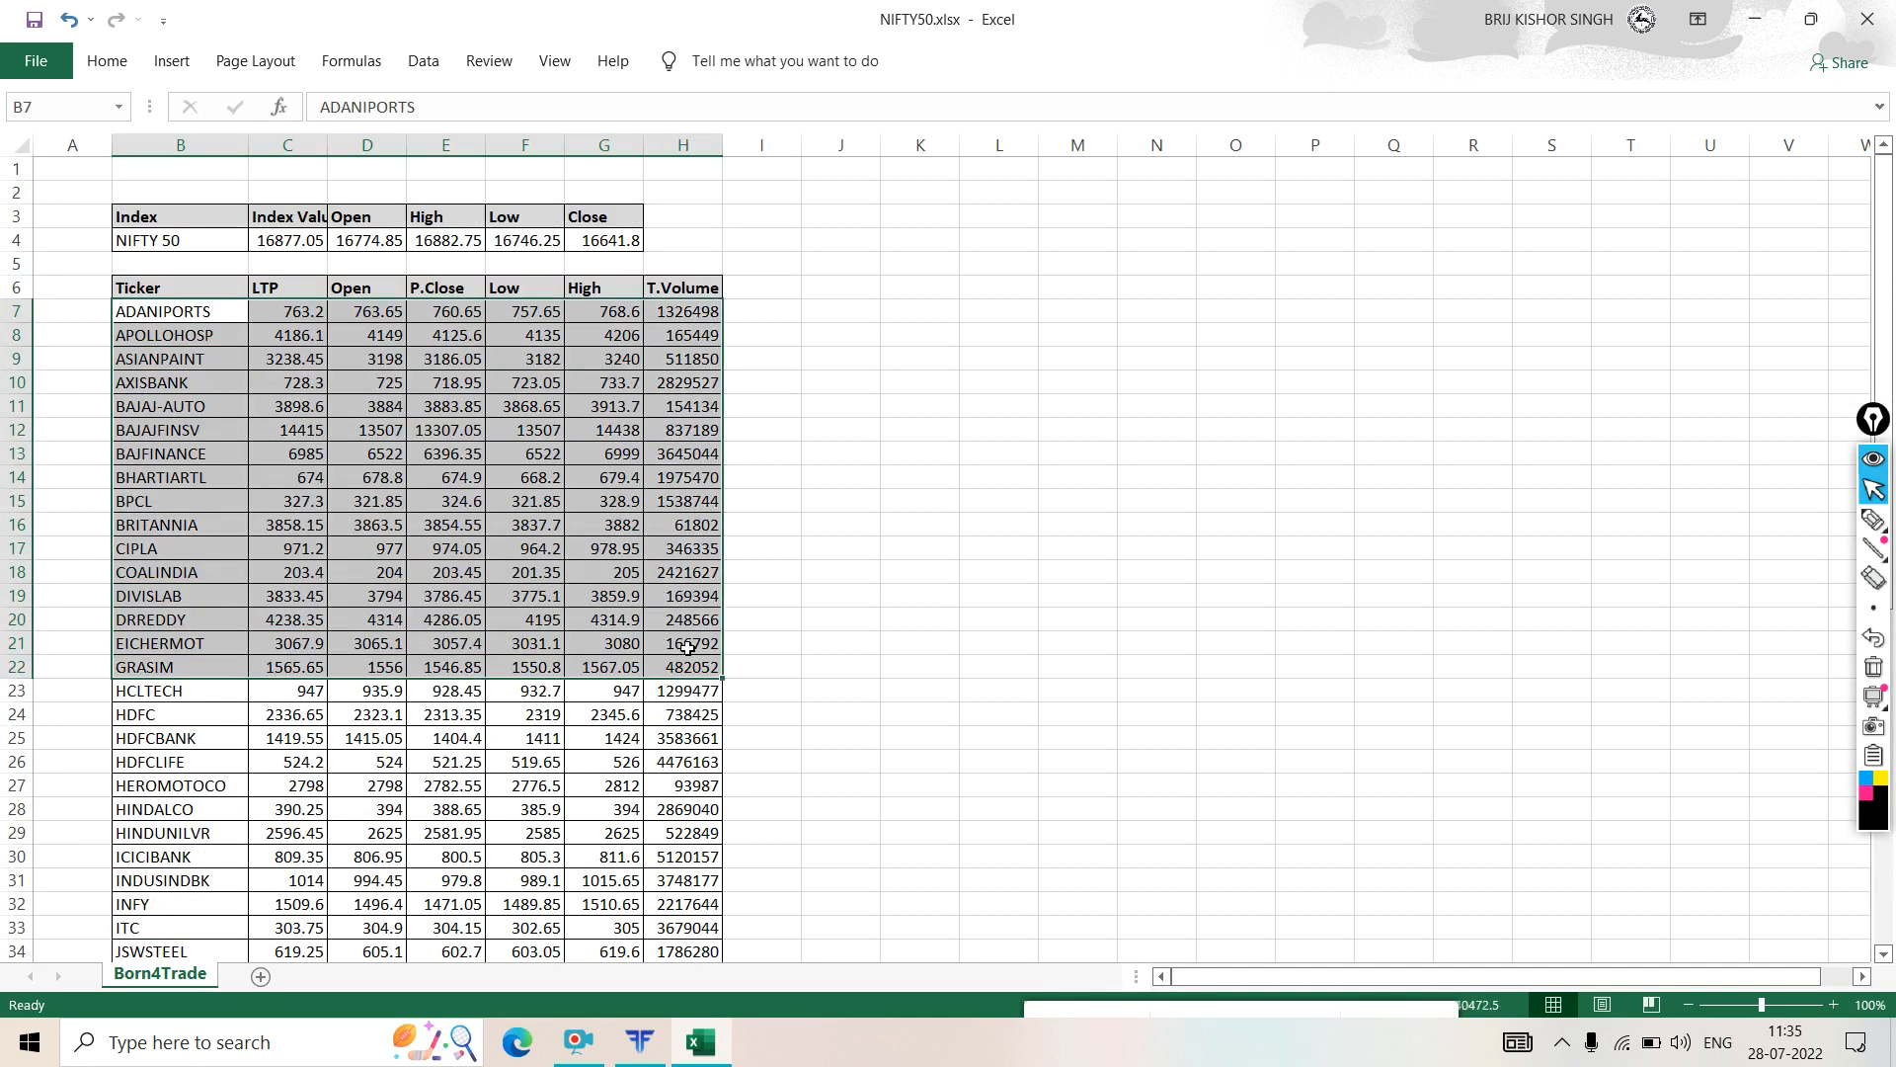
left_click(170, 65)
left_click(867, 142)
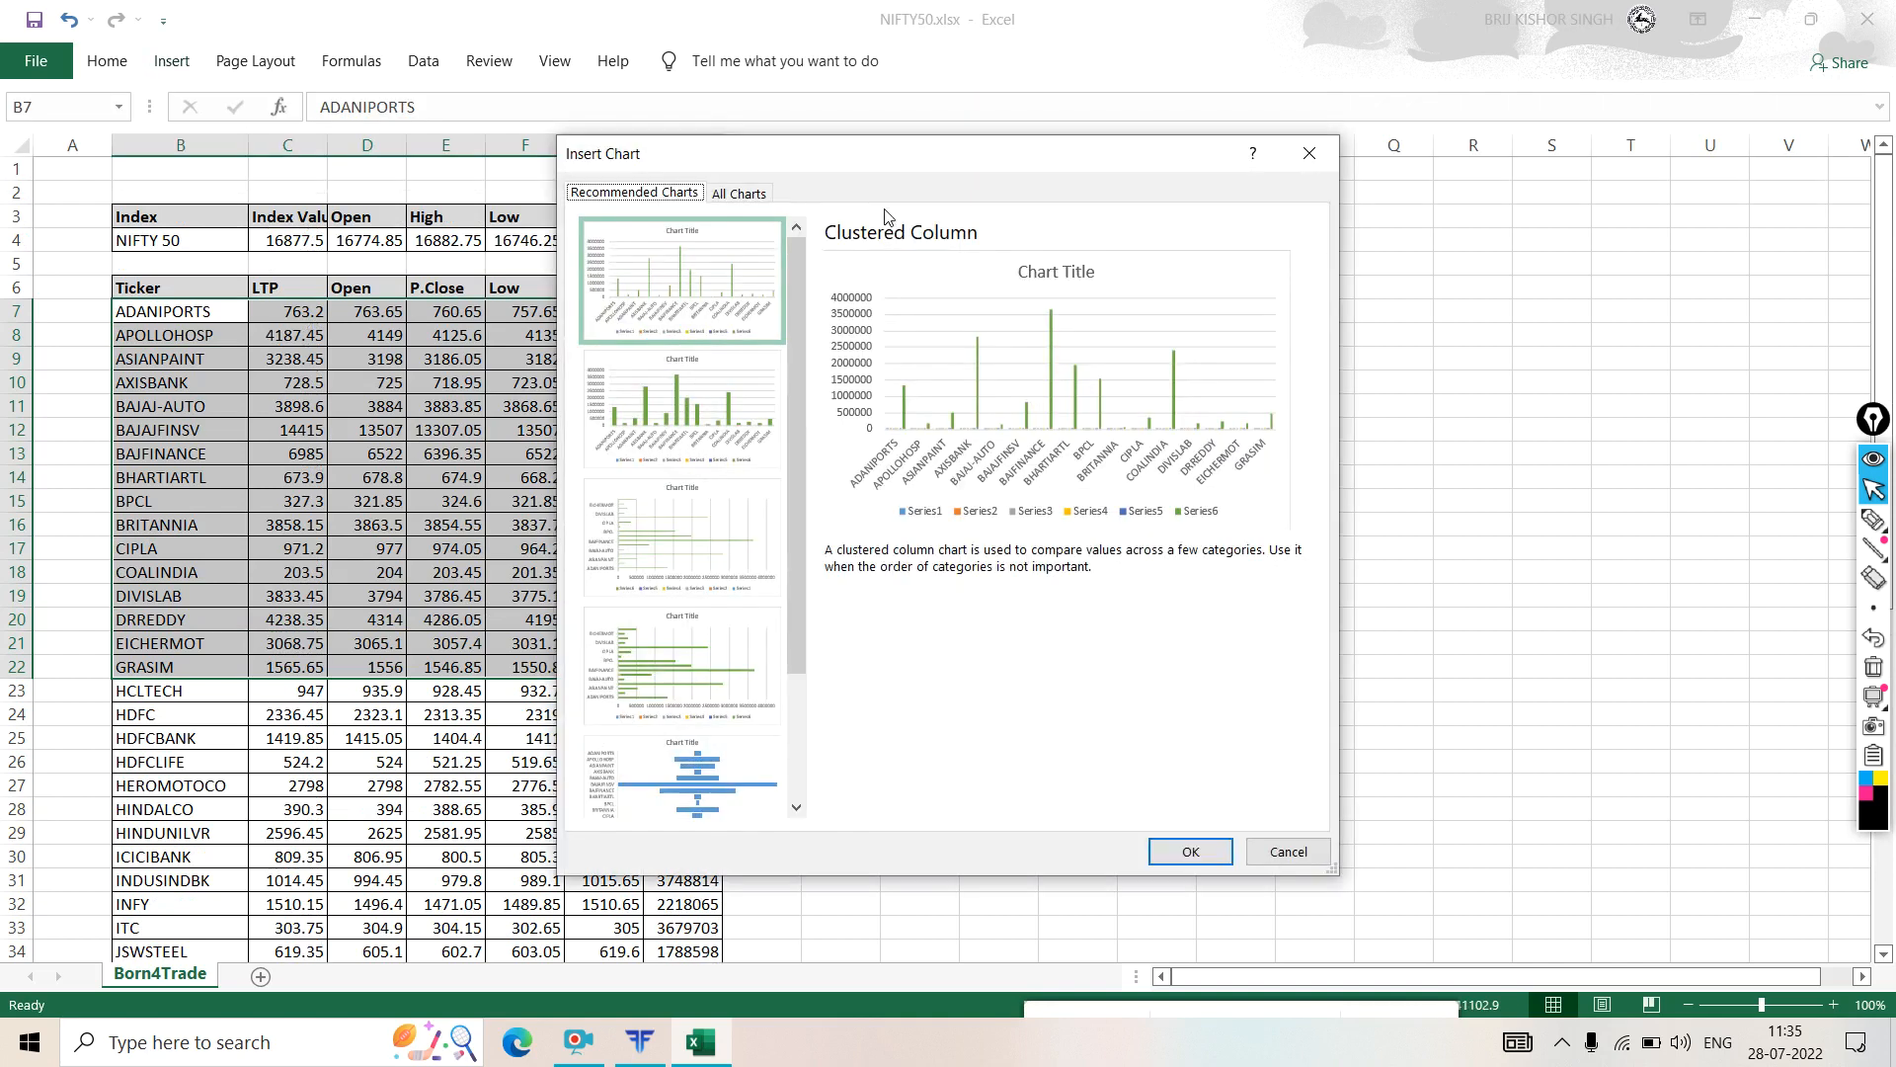
left_click(740, 195)
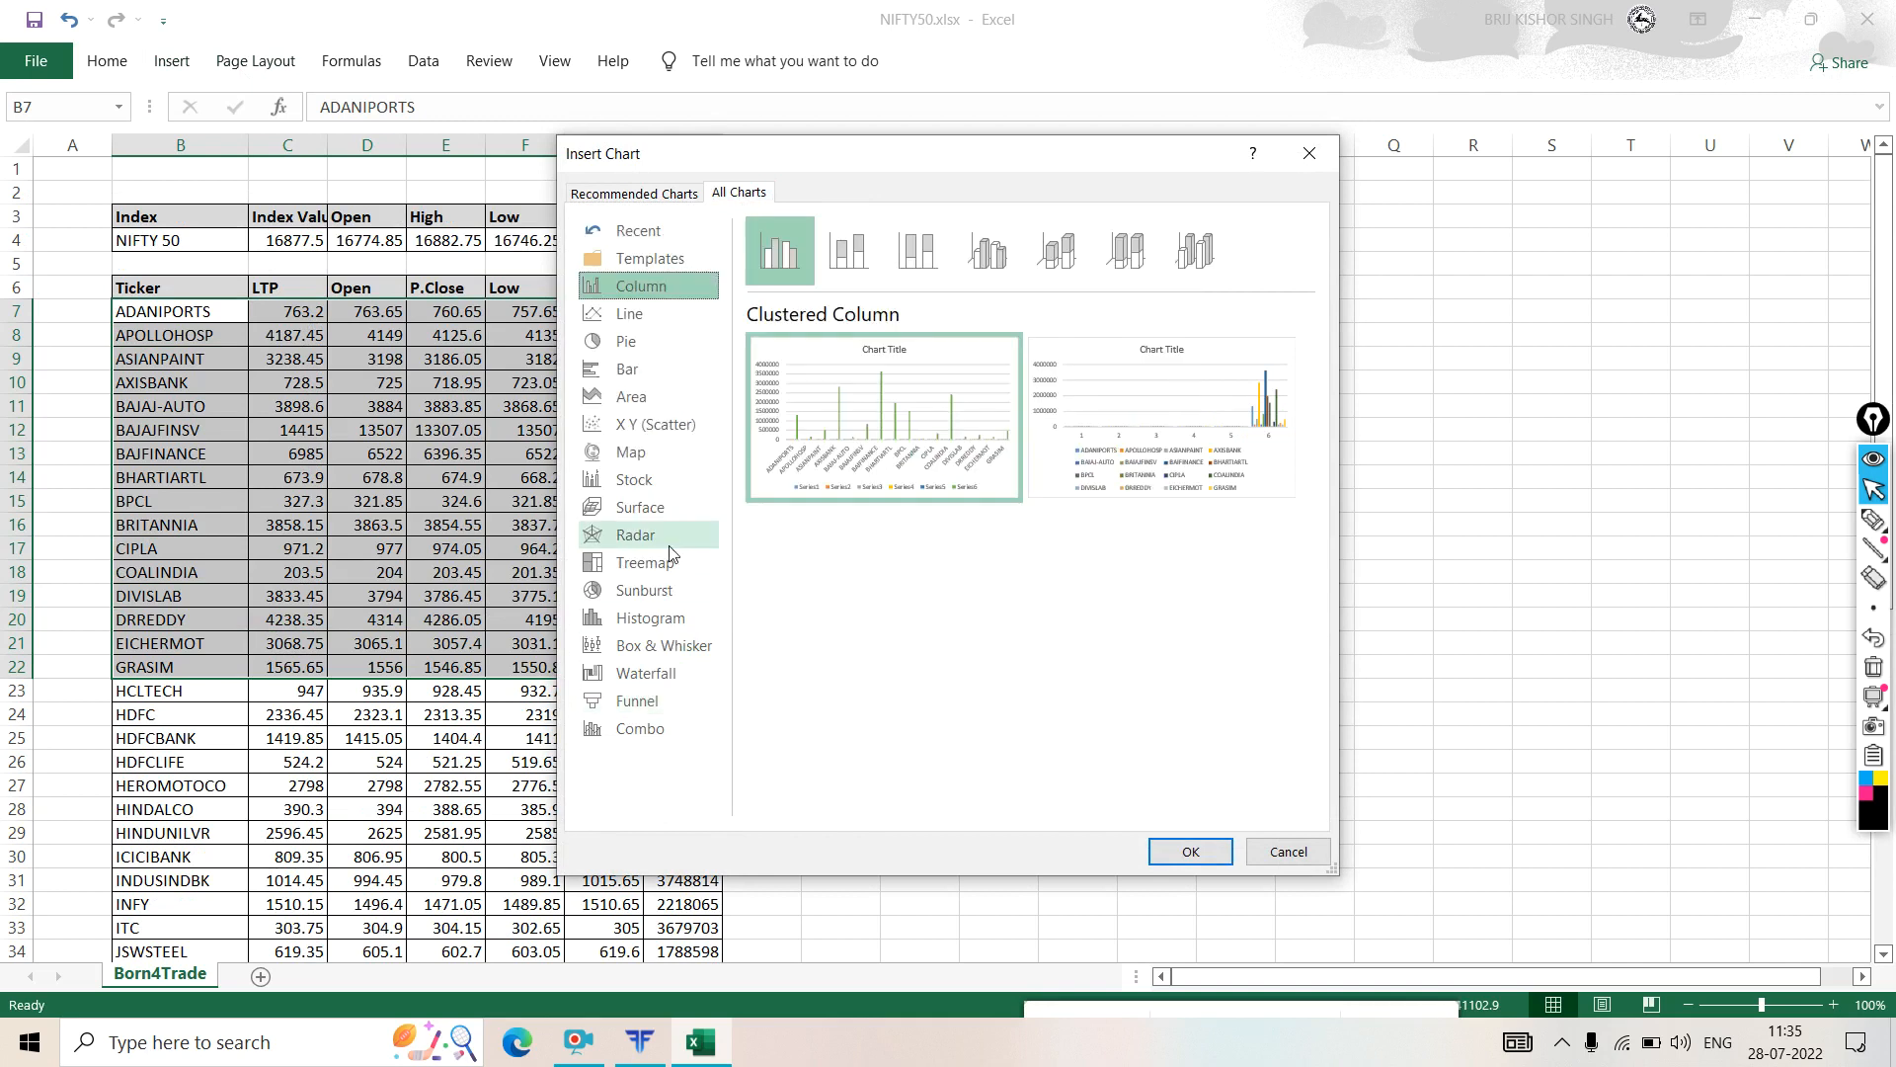
left_click(637, 483)
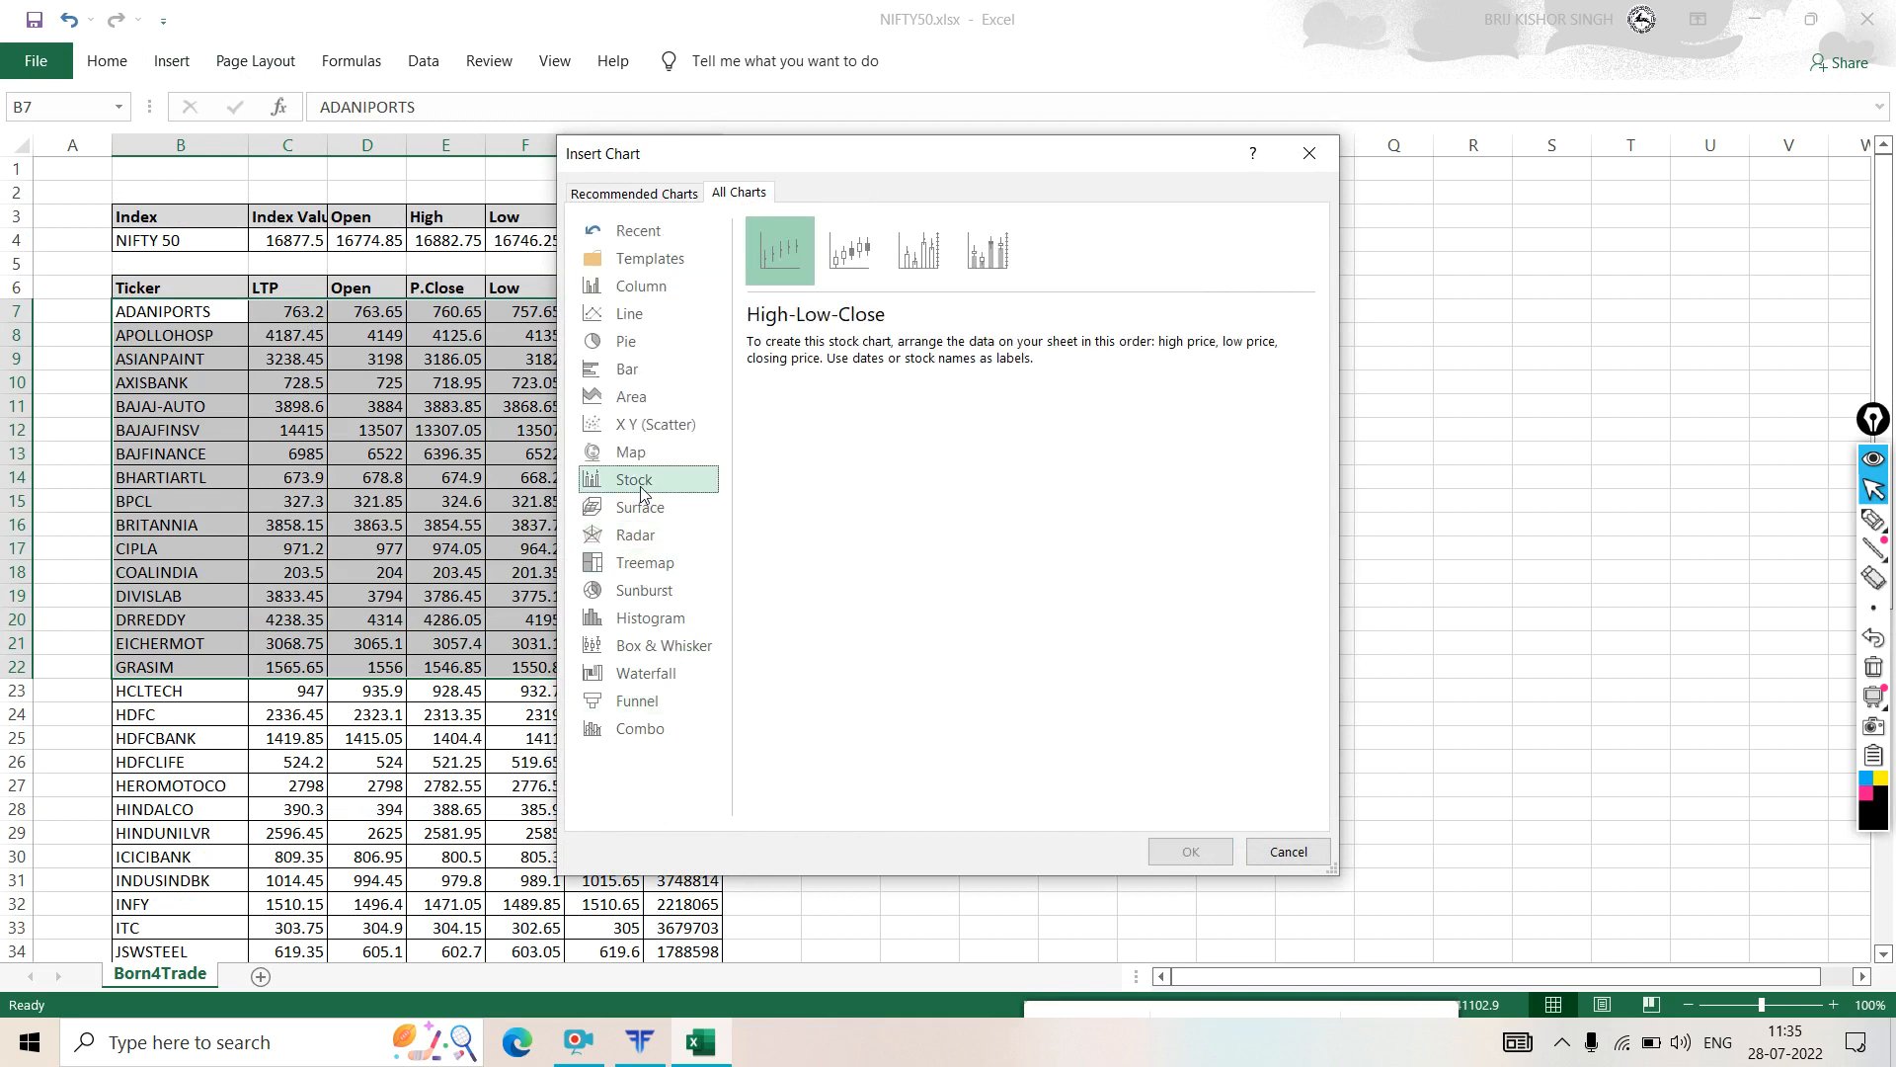
left_click(847, 264)
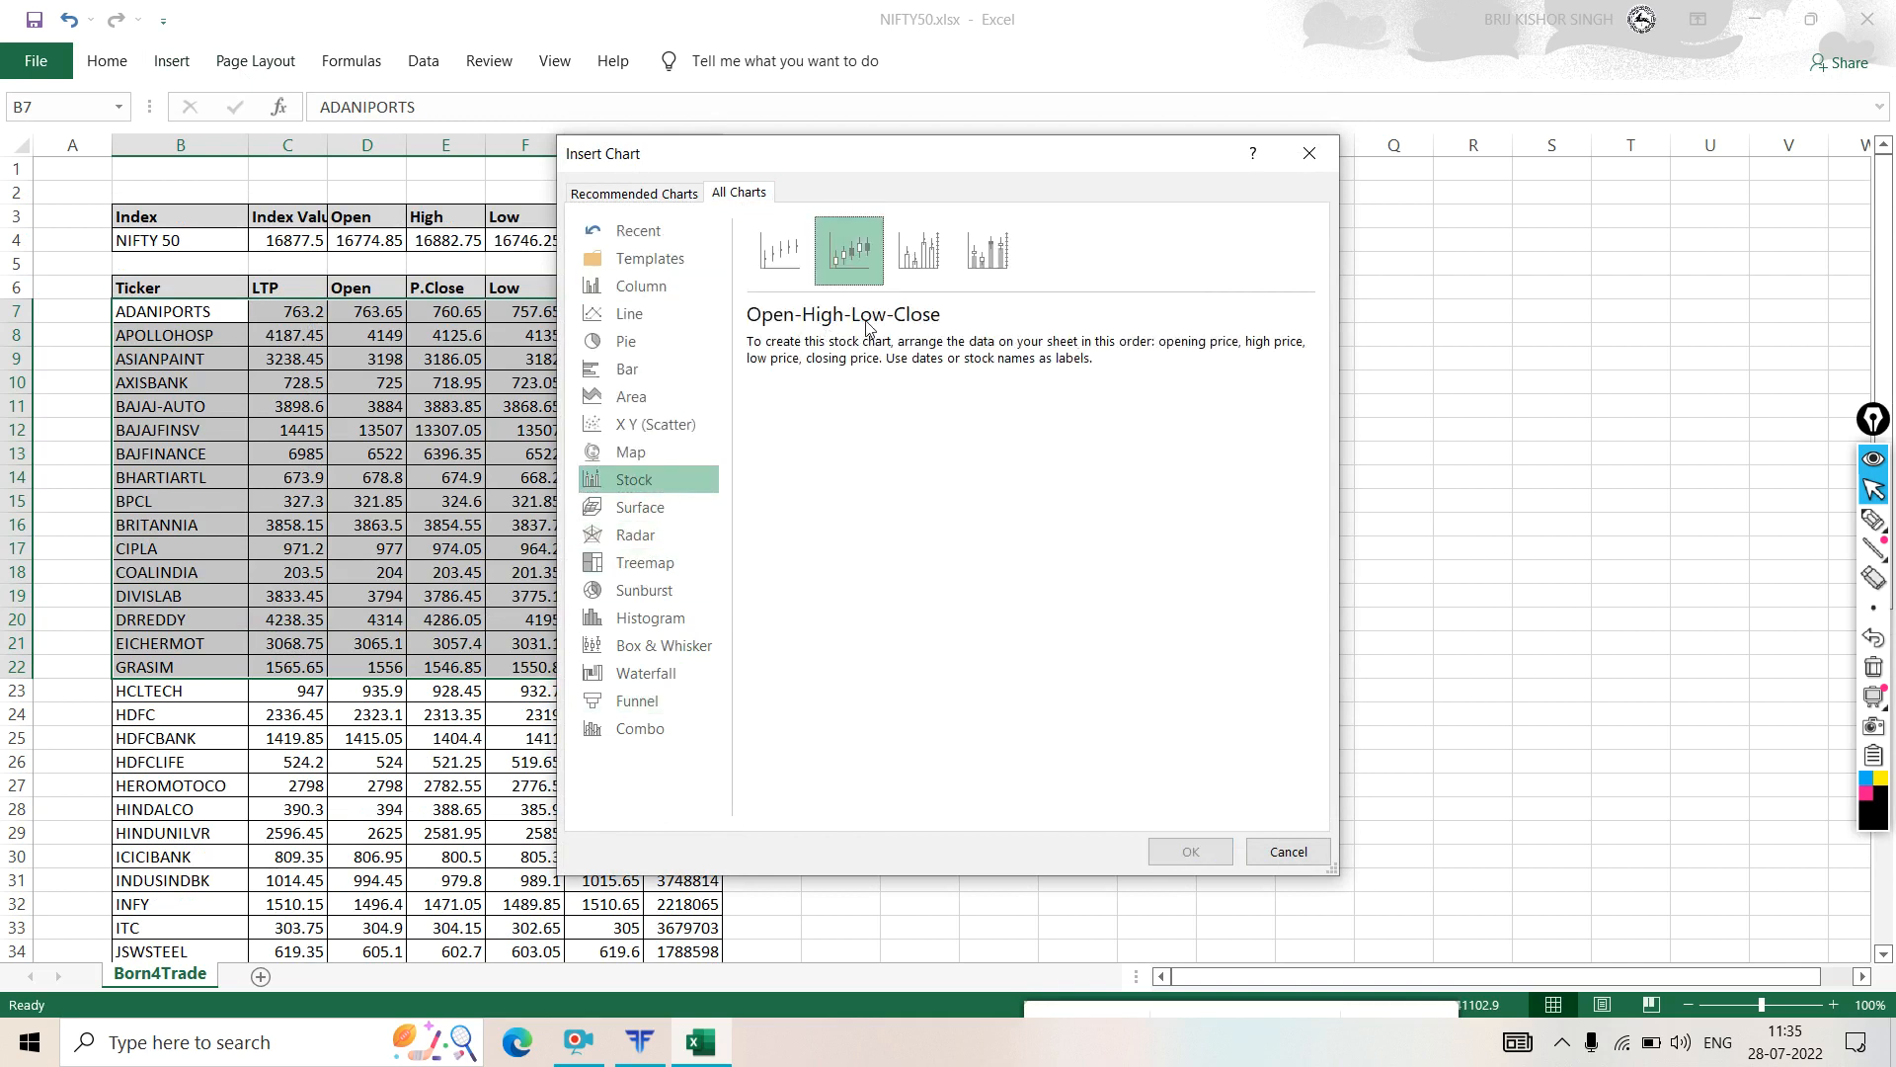
- Mark the Open-High-Low-Close name and icon with the pen, clear the marks and cancel inserting the chart
left_click(1873, 518)
mouse_move(746, 336)
left_mouse_down()
mouse_move(892, 333)
mouse_move(943, 301)
mouse_move(749, 308)
mouse_move(755, 331)
left_mouse_up()
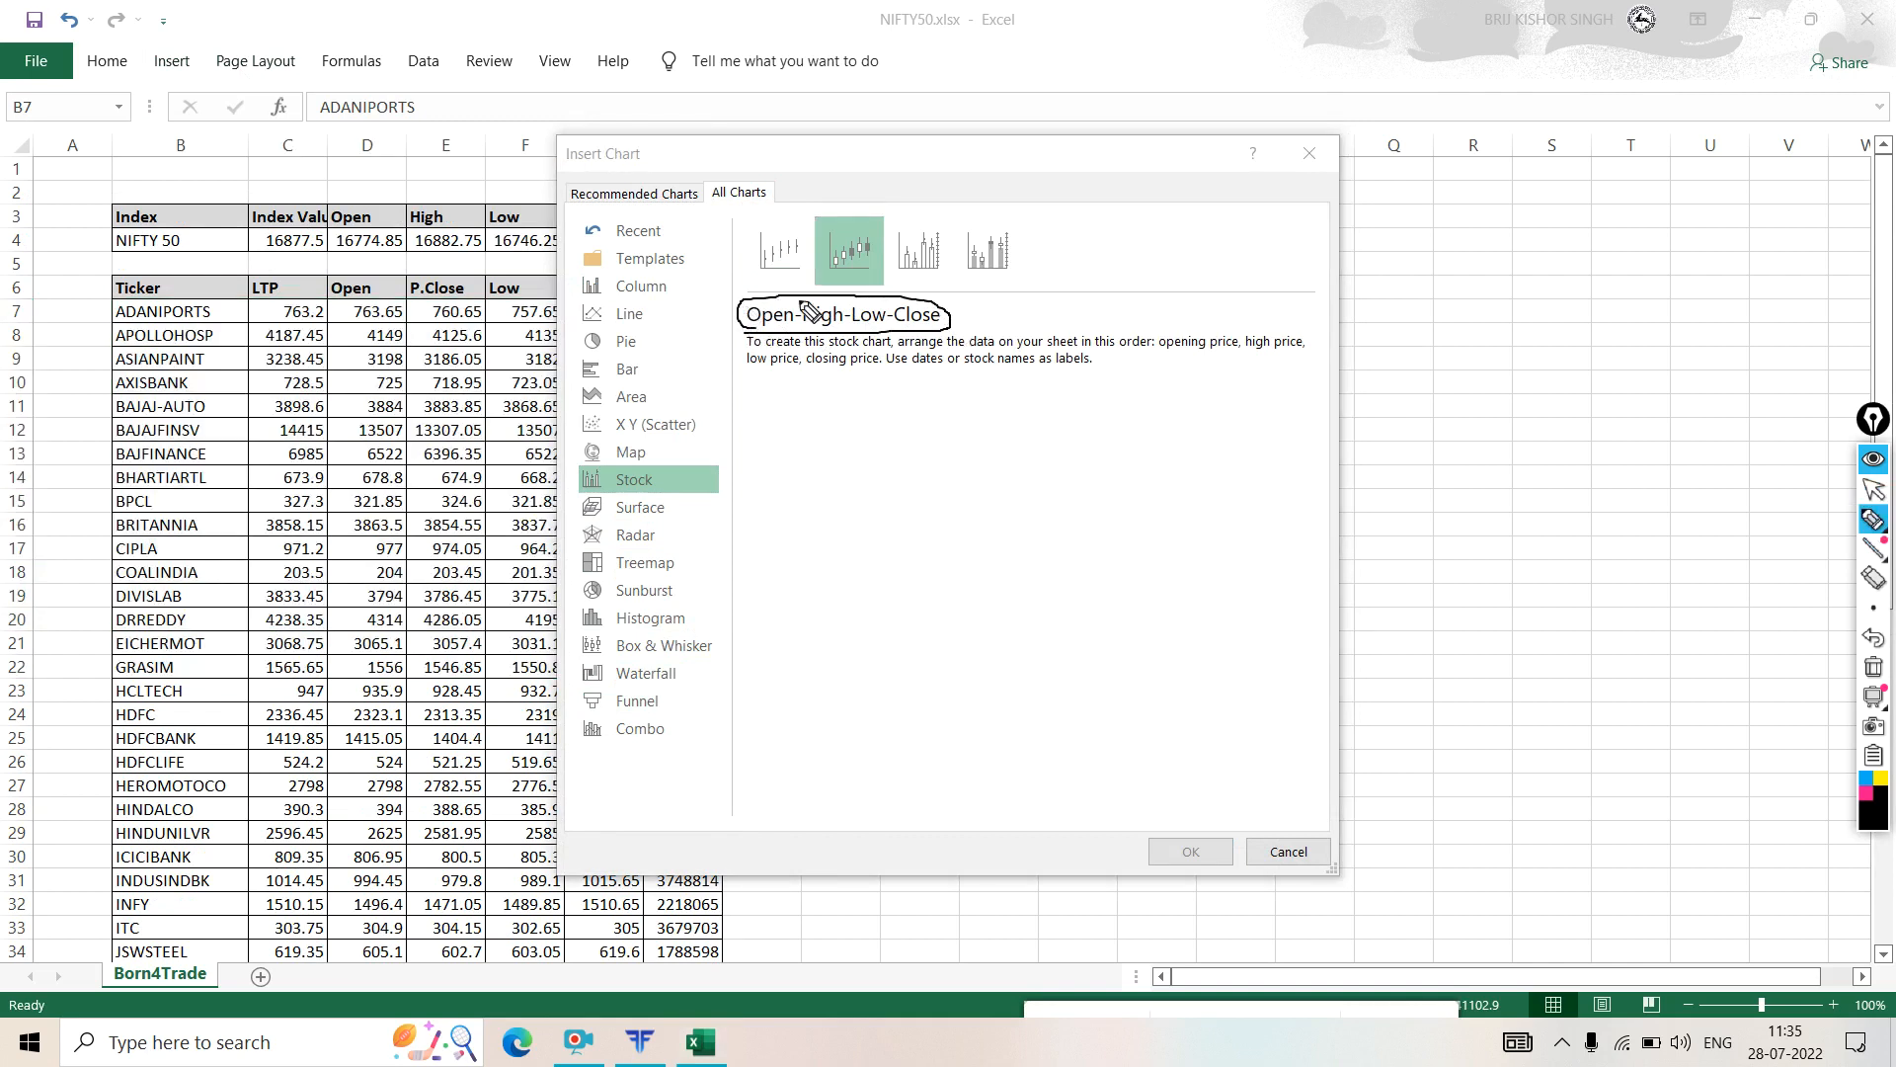
mouse_move(869, 237)
left_mouse_down()
mouse_move(834, 282)
mouse_move(884, 258)
mouse_move(871, 223)
left_mouse_up()
left_click_drag(765, 337, 882, 324)
left_click(1876, 668)
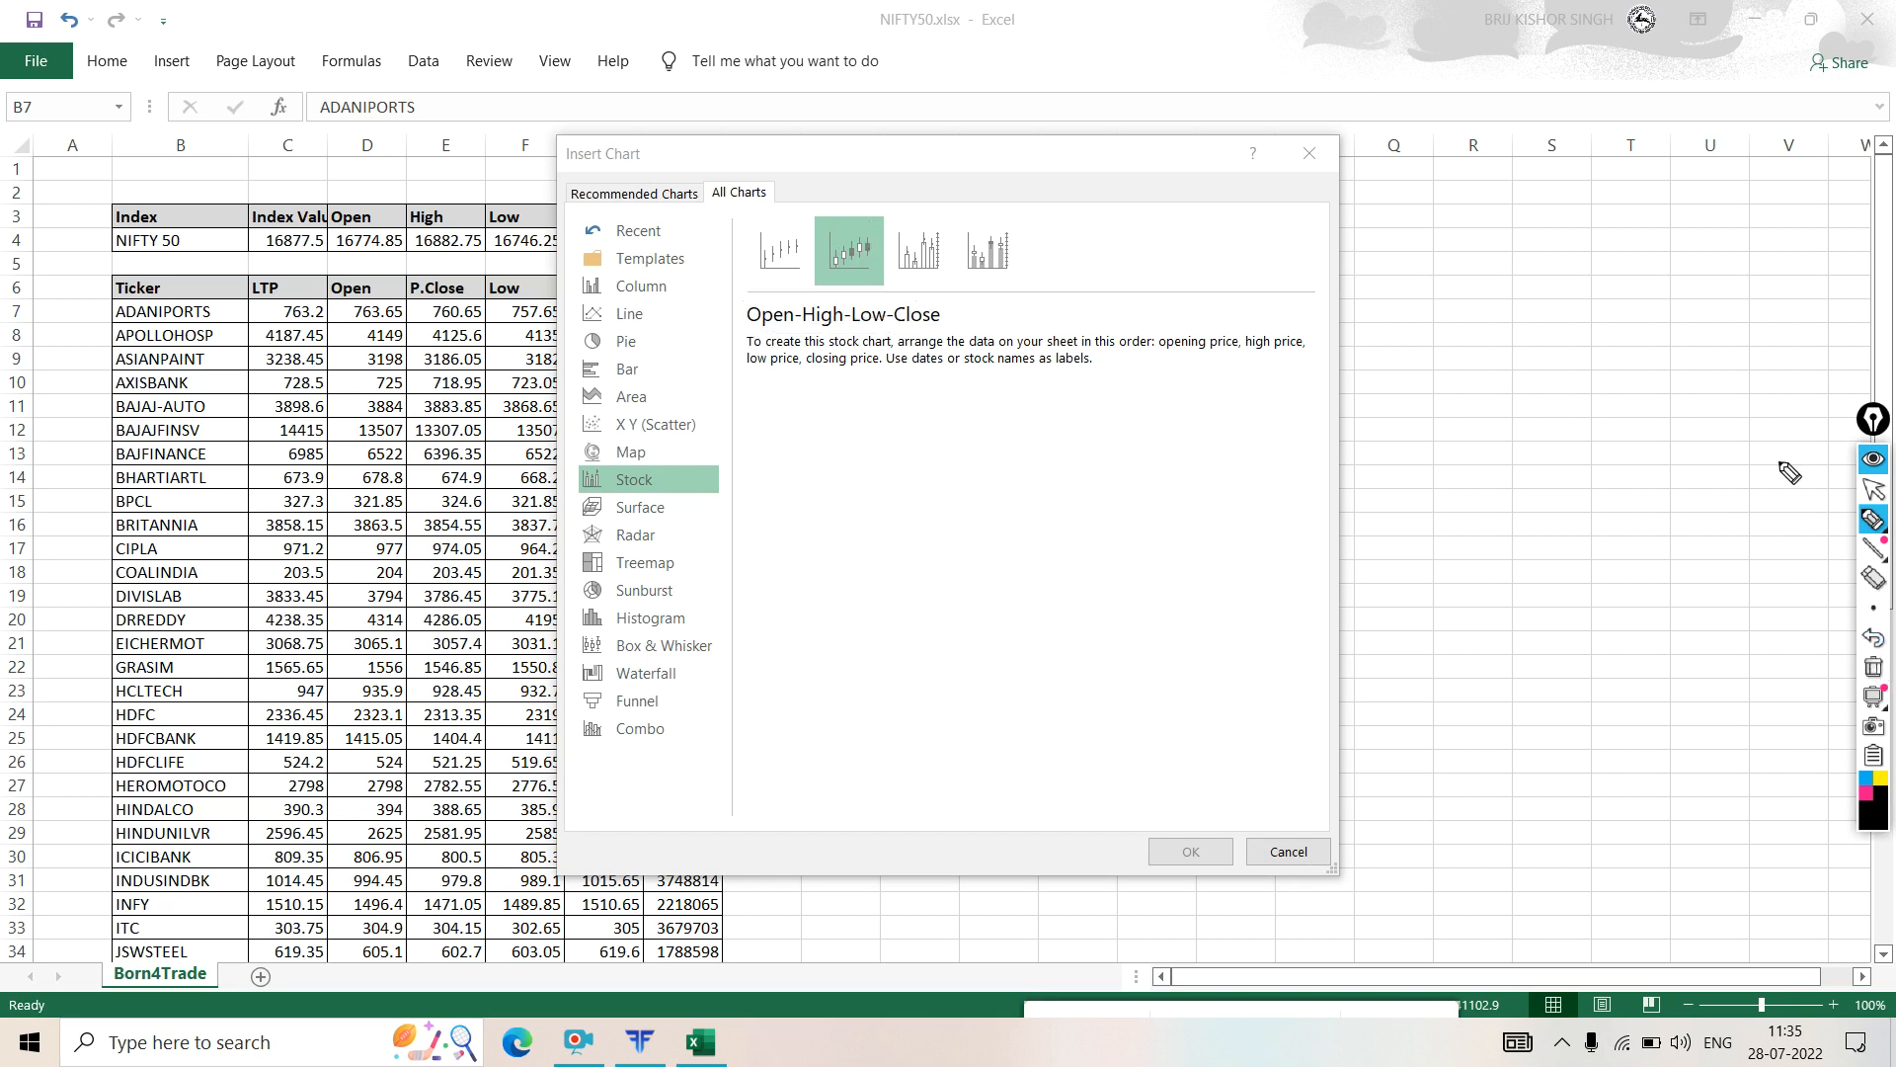
left_click(1874, 489)
left_click(1287, 851)
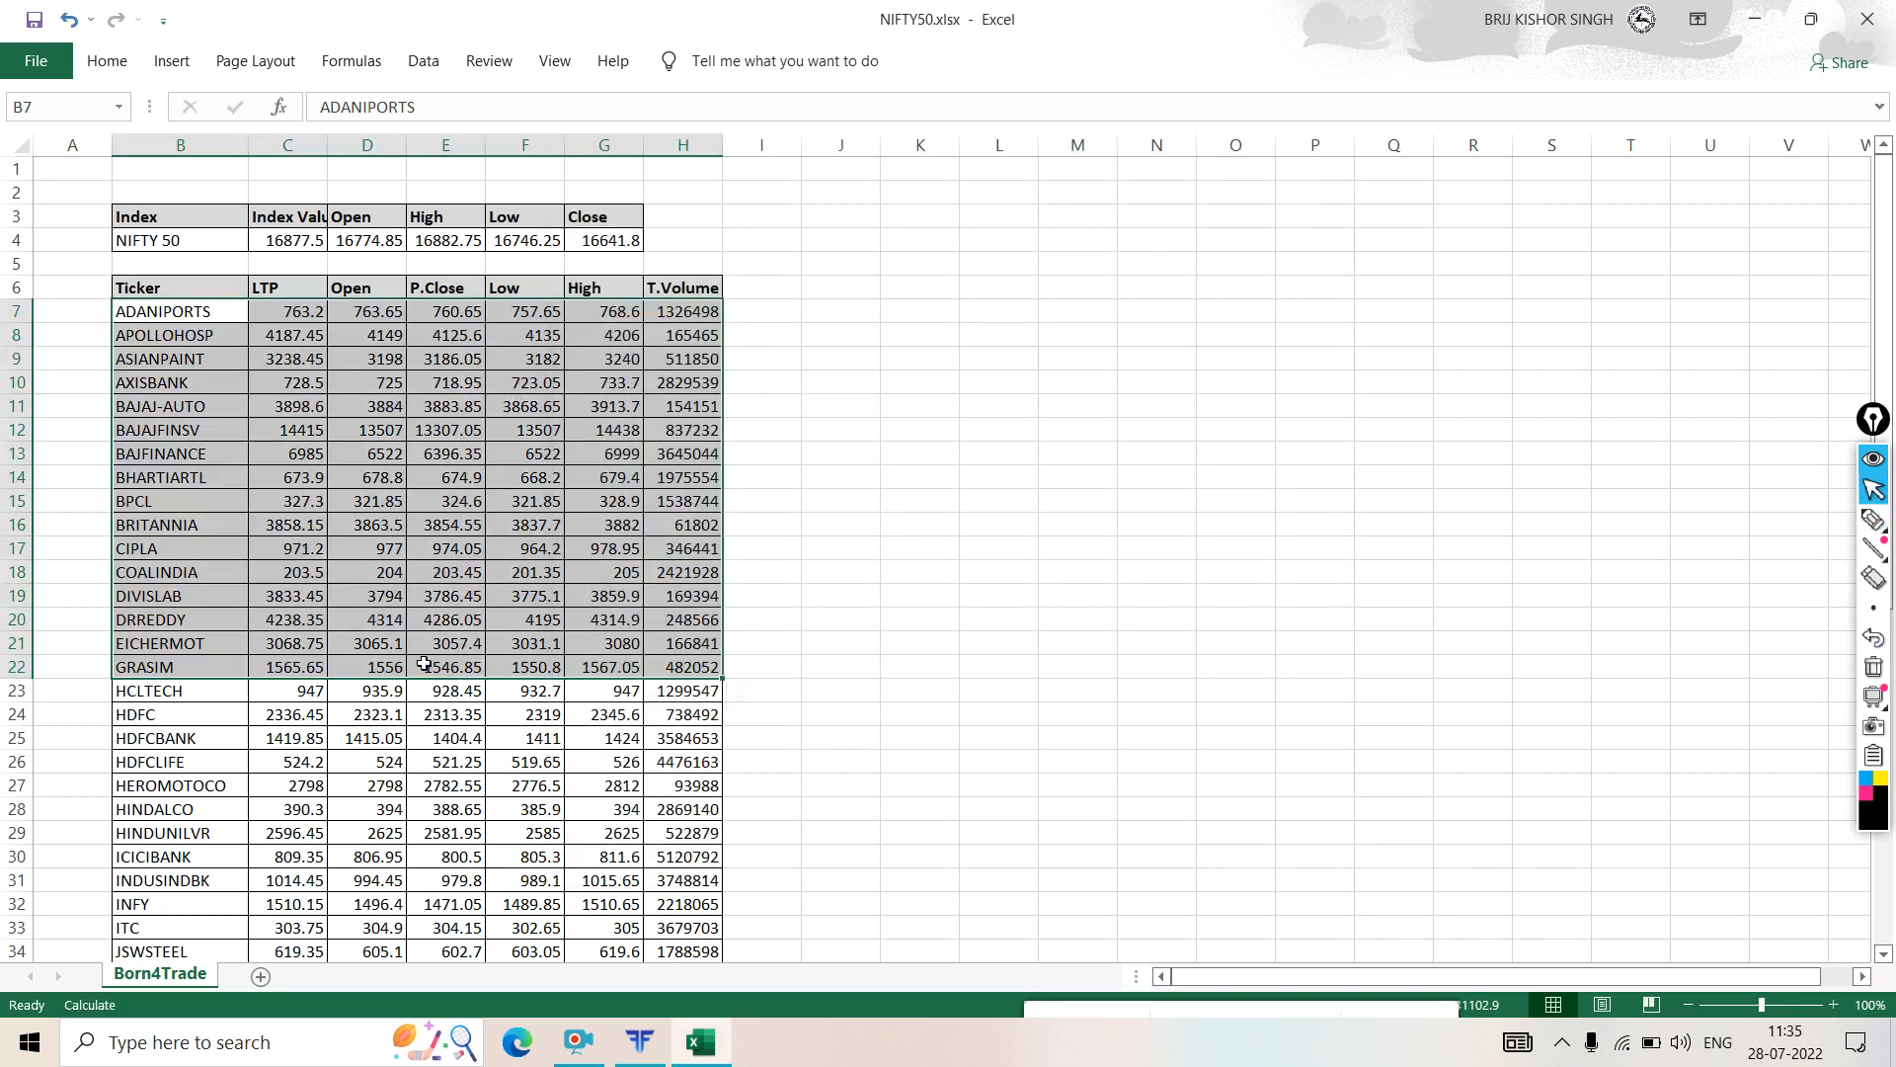
- Make the new header row in B59:F59 bold
scroll(422, 672, "down", 7)
scroll(422, 671, "down", 10)
left_click_drag(572, 545, 592, 524)
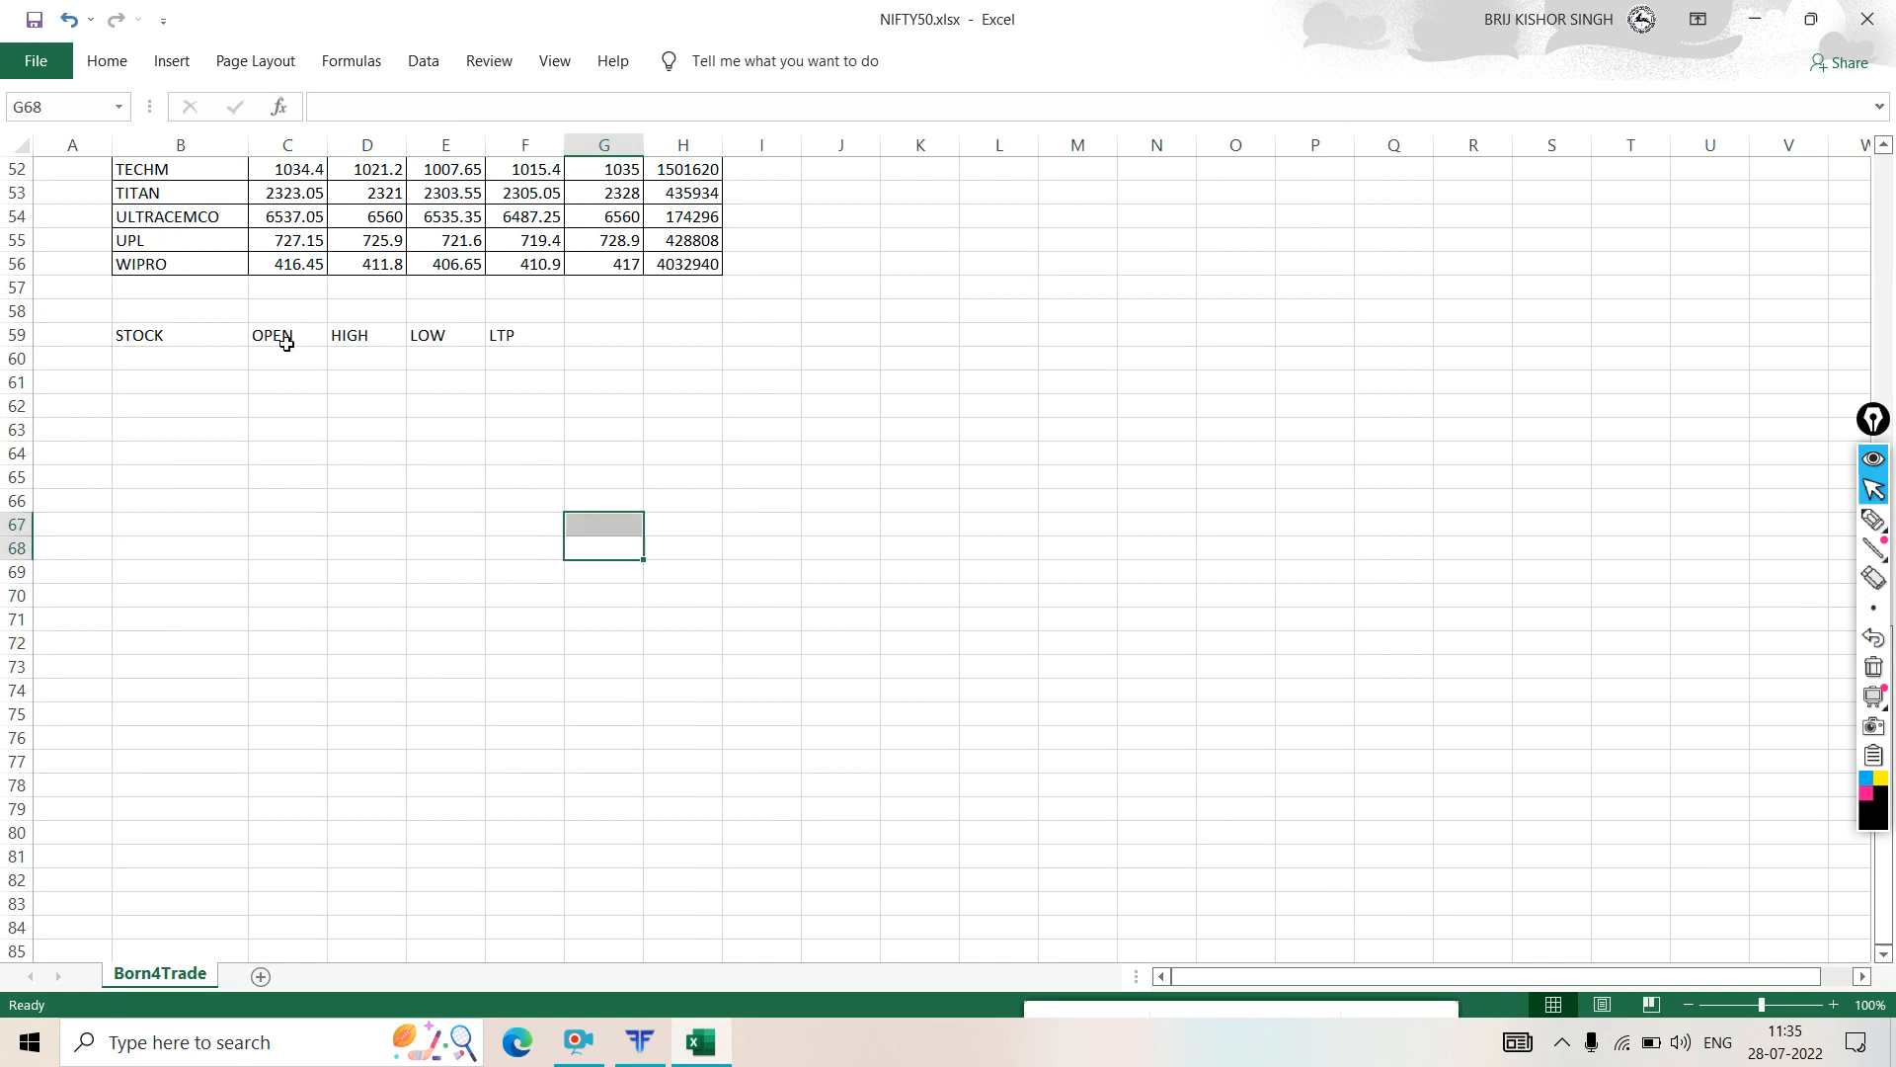
left_click(914, 406)
left_click_drag(156, 341, 499, 338)
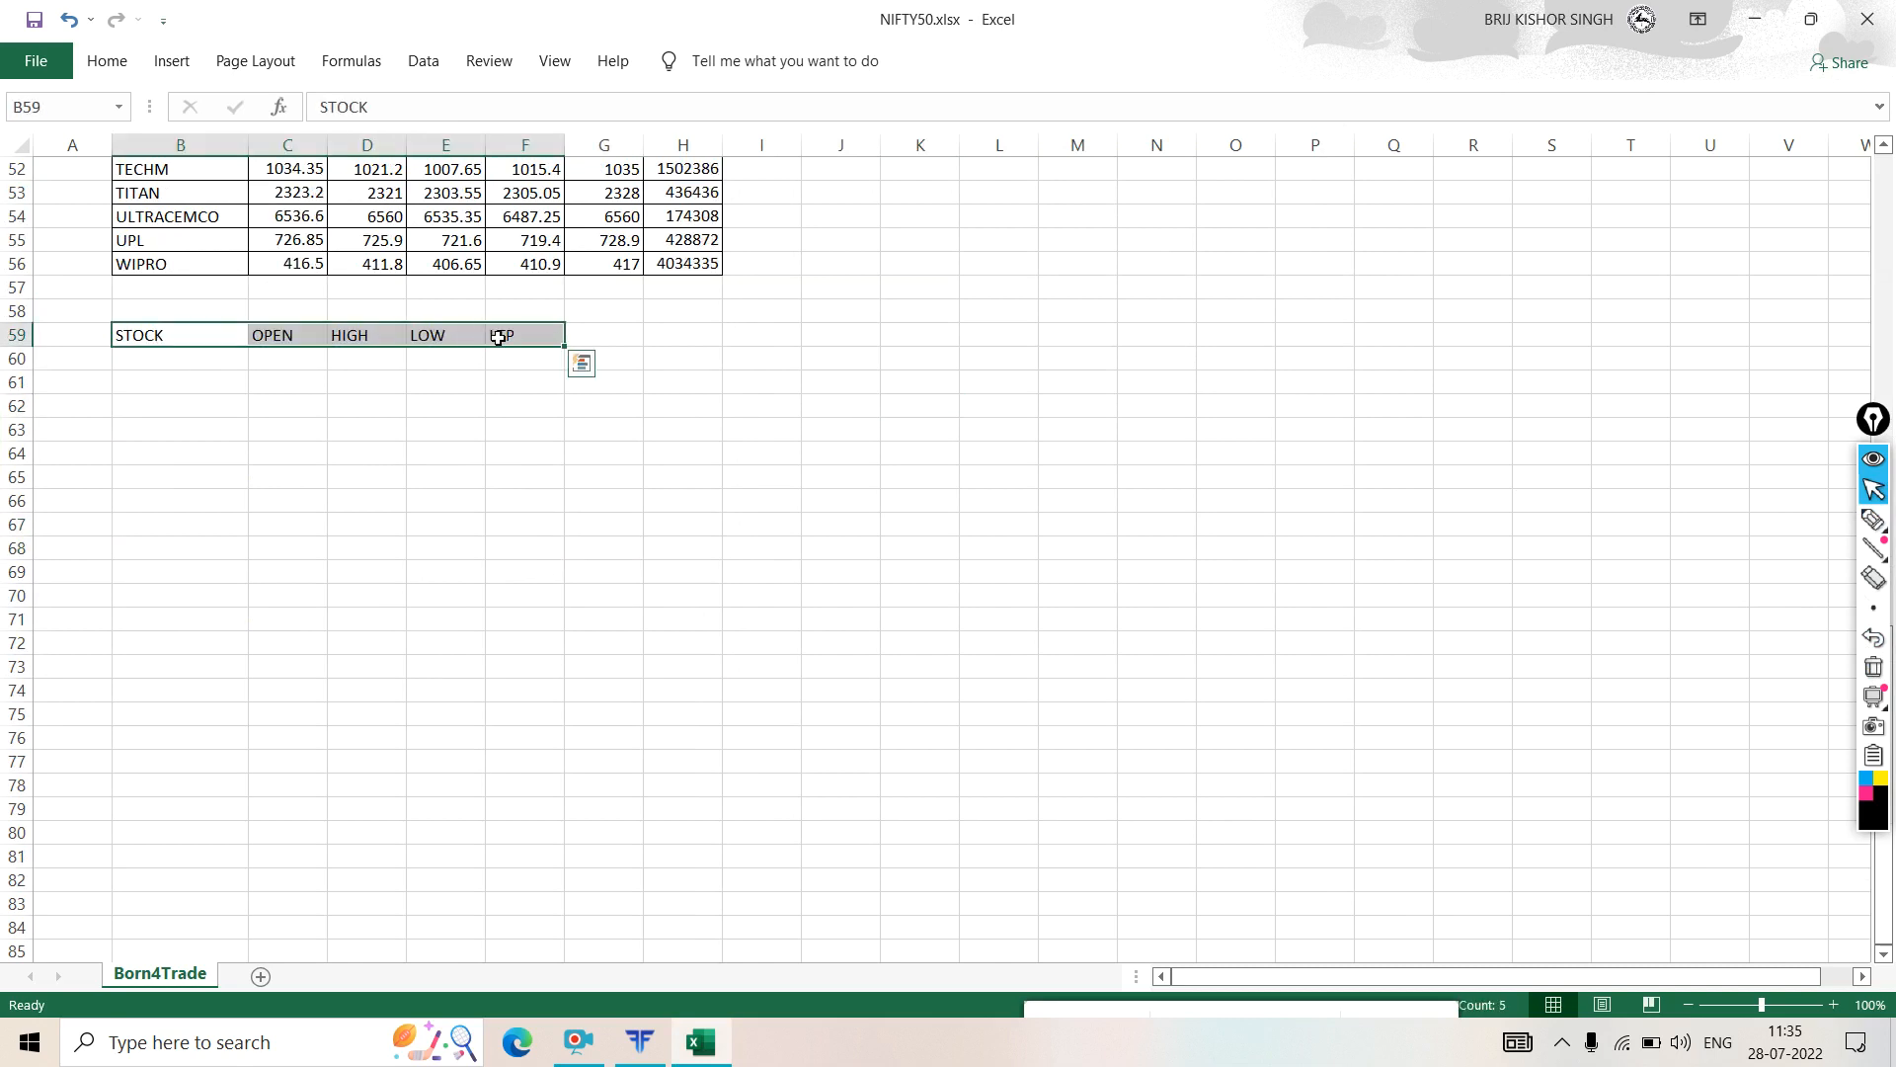
key("ctrl+b")
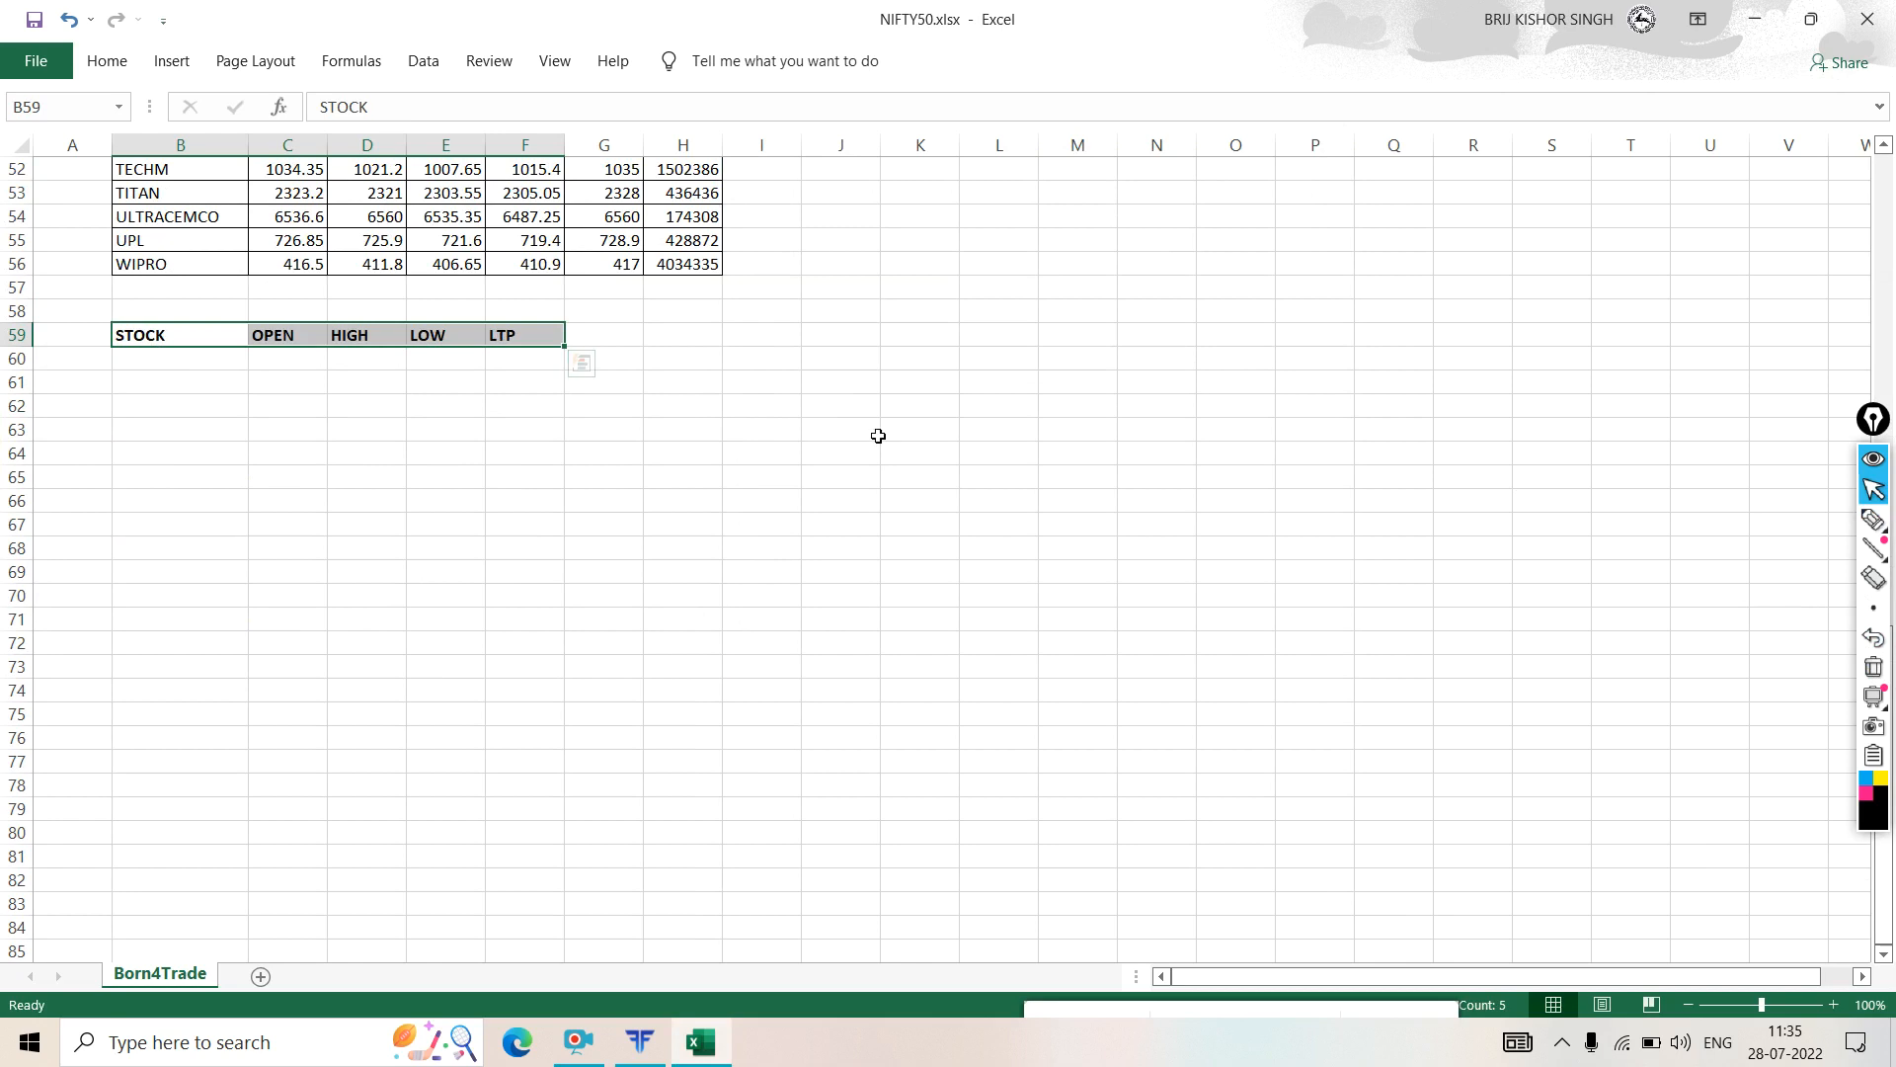
left_click(894, 451)
- Enter NIFTY in cell B60 as the first entry under the STOCK header
left_click(136, 364)
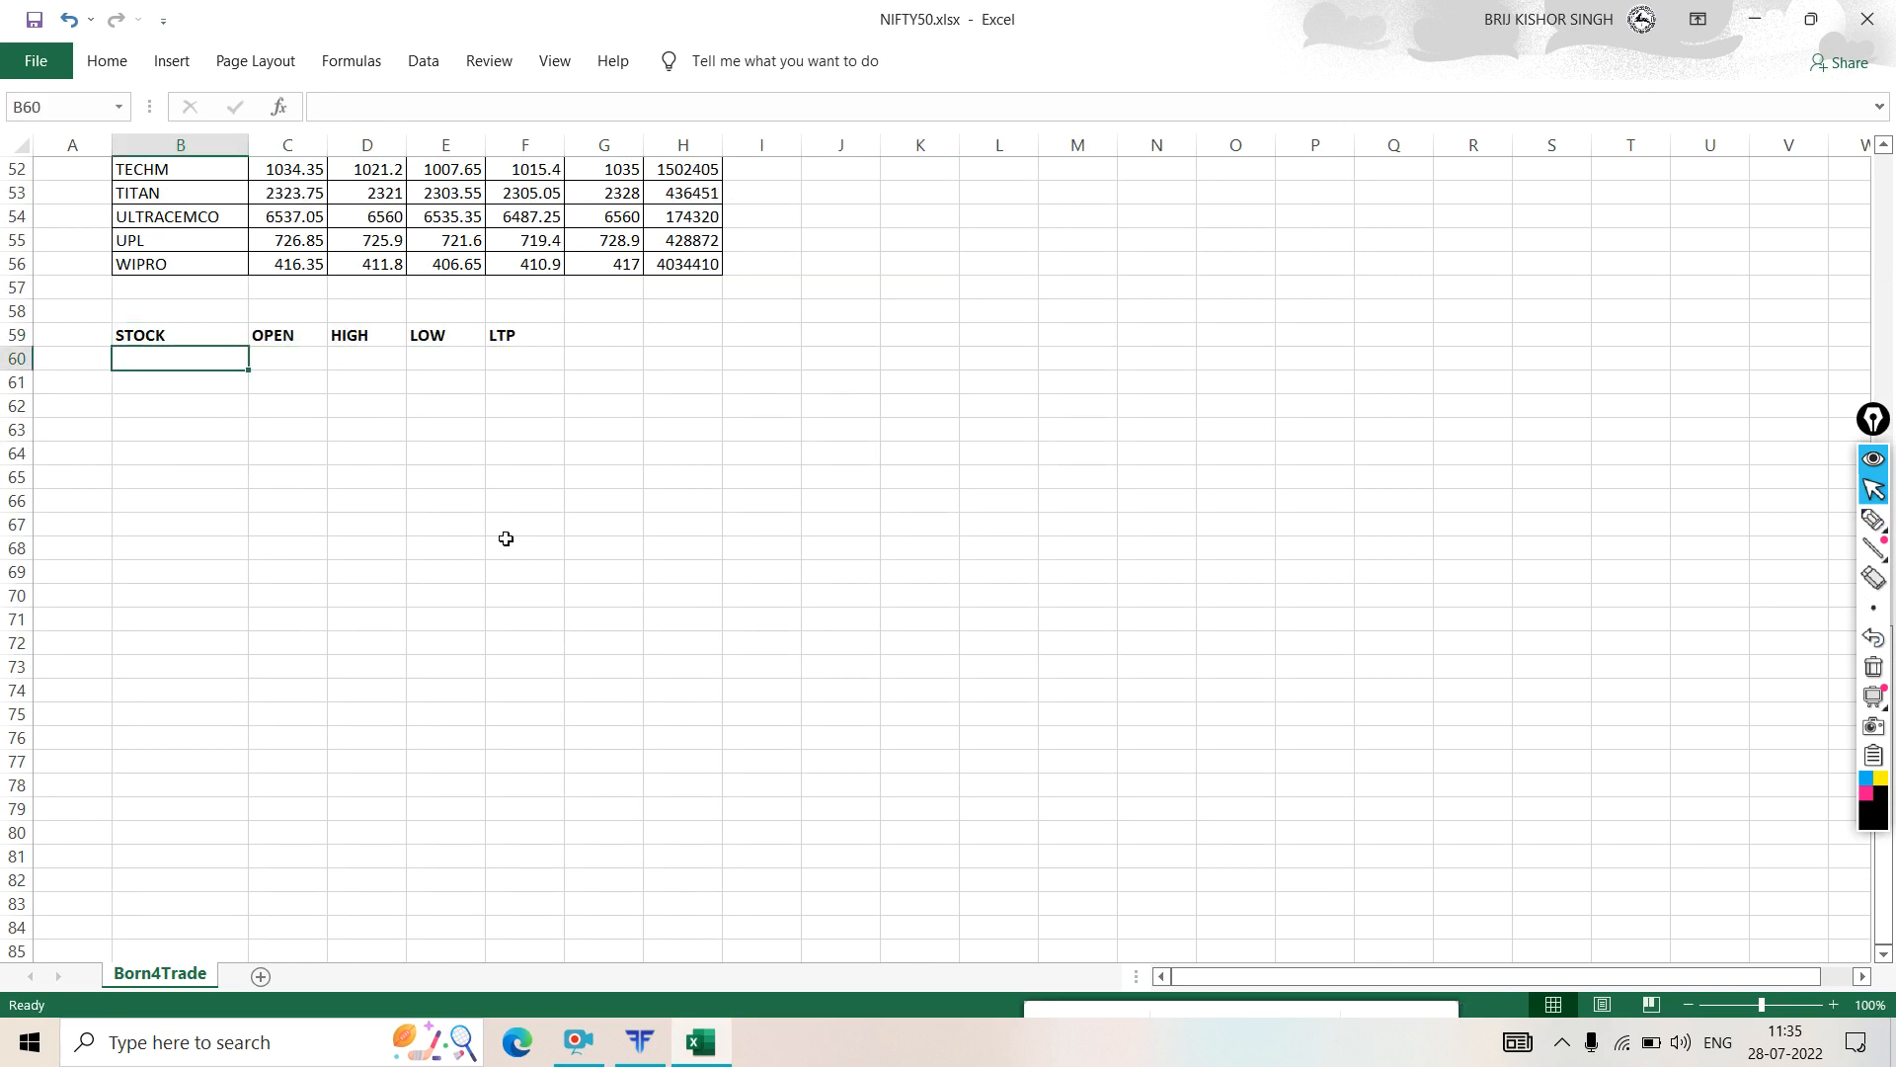
type("NI")
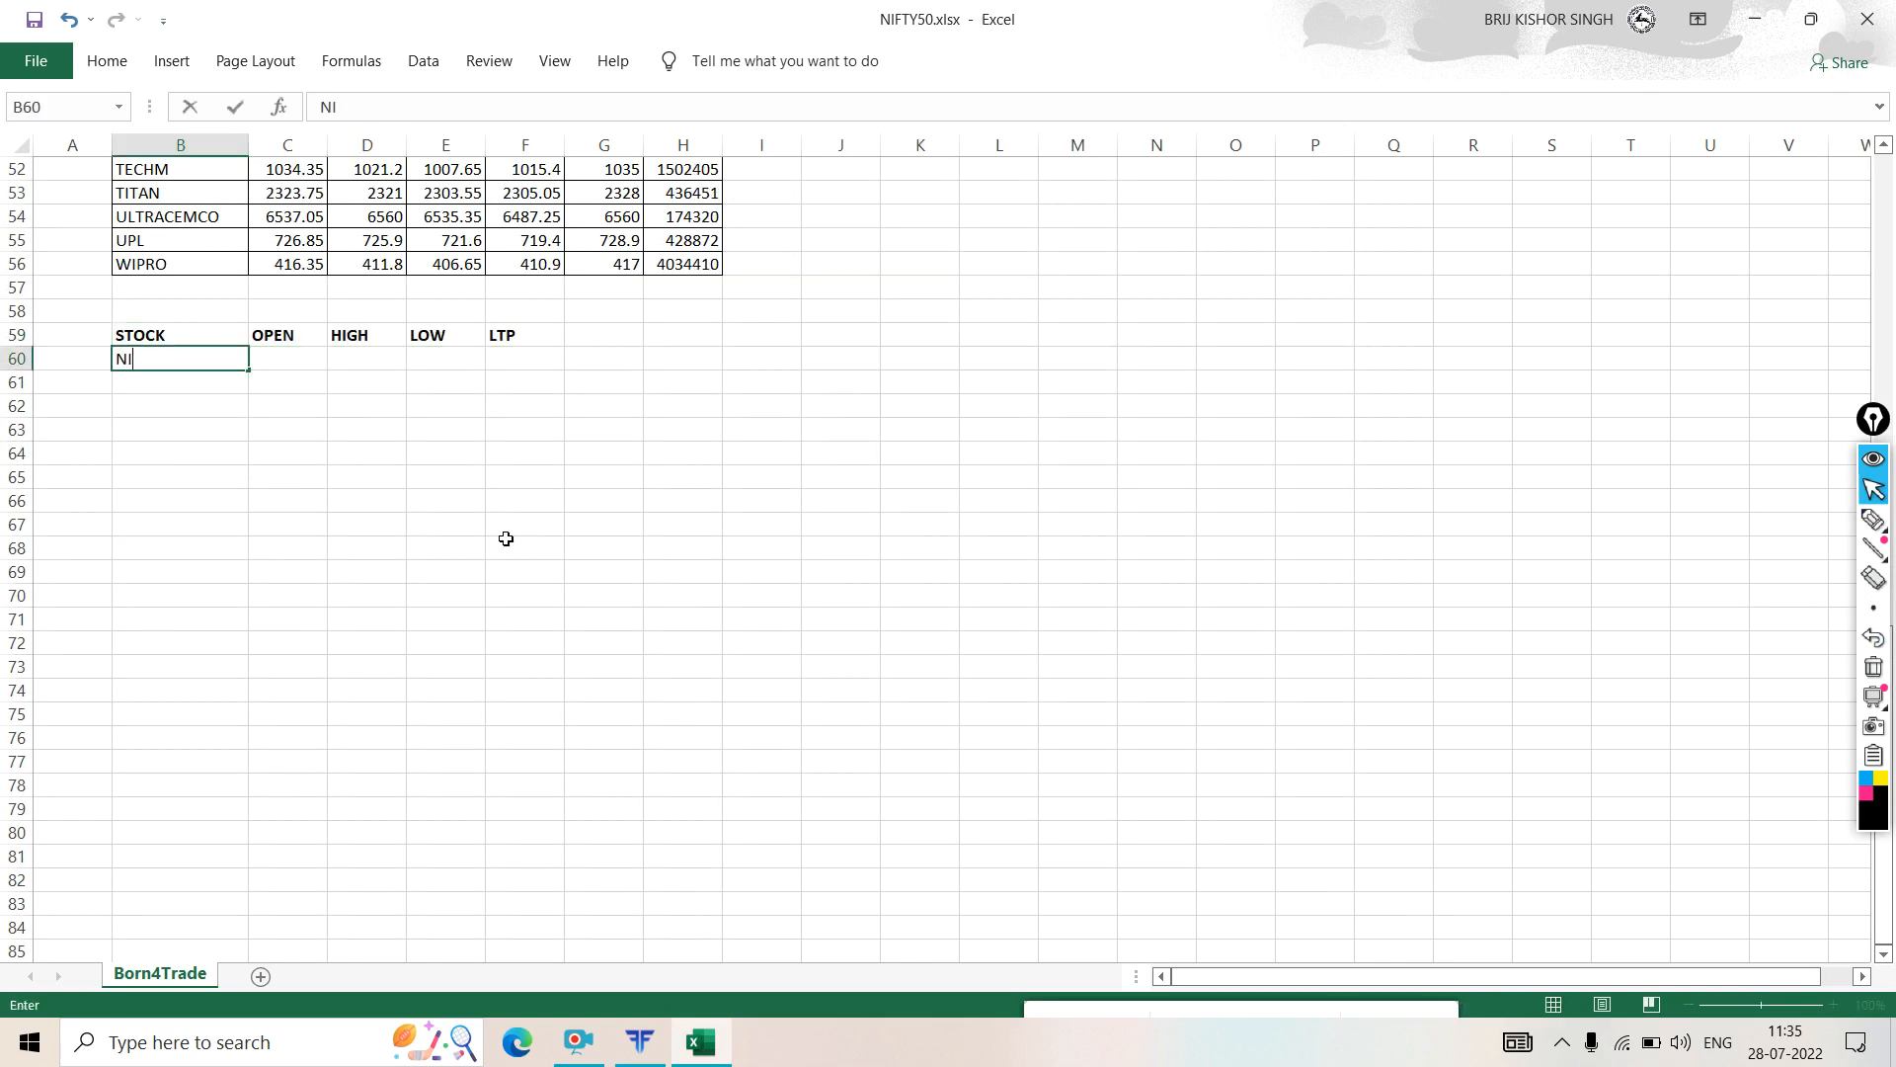
type("FTY")
left_click_drag(506, 539, 504, 526)
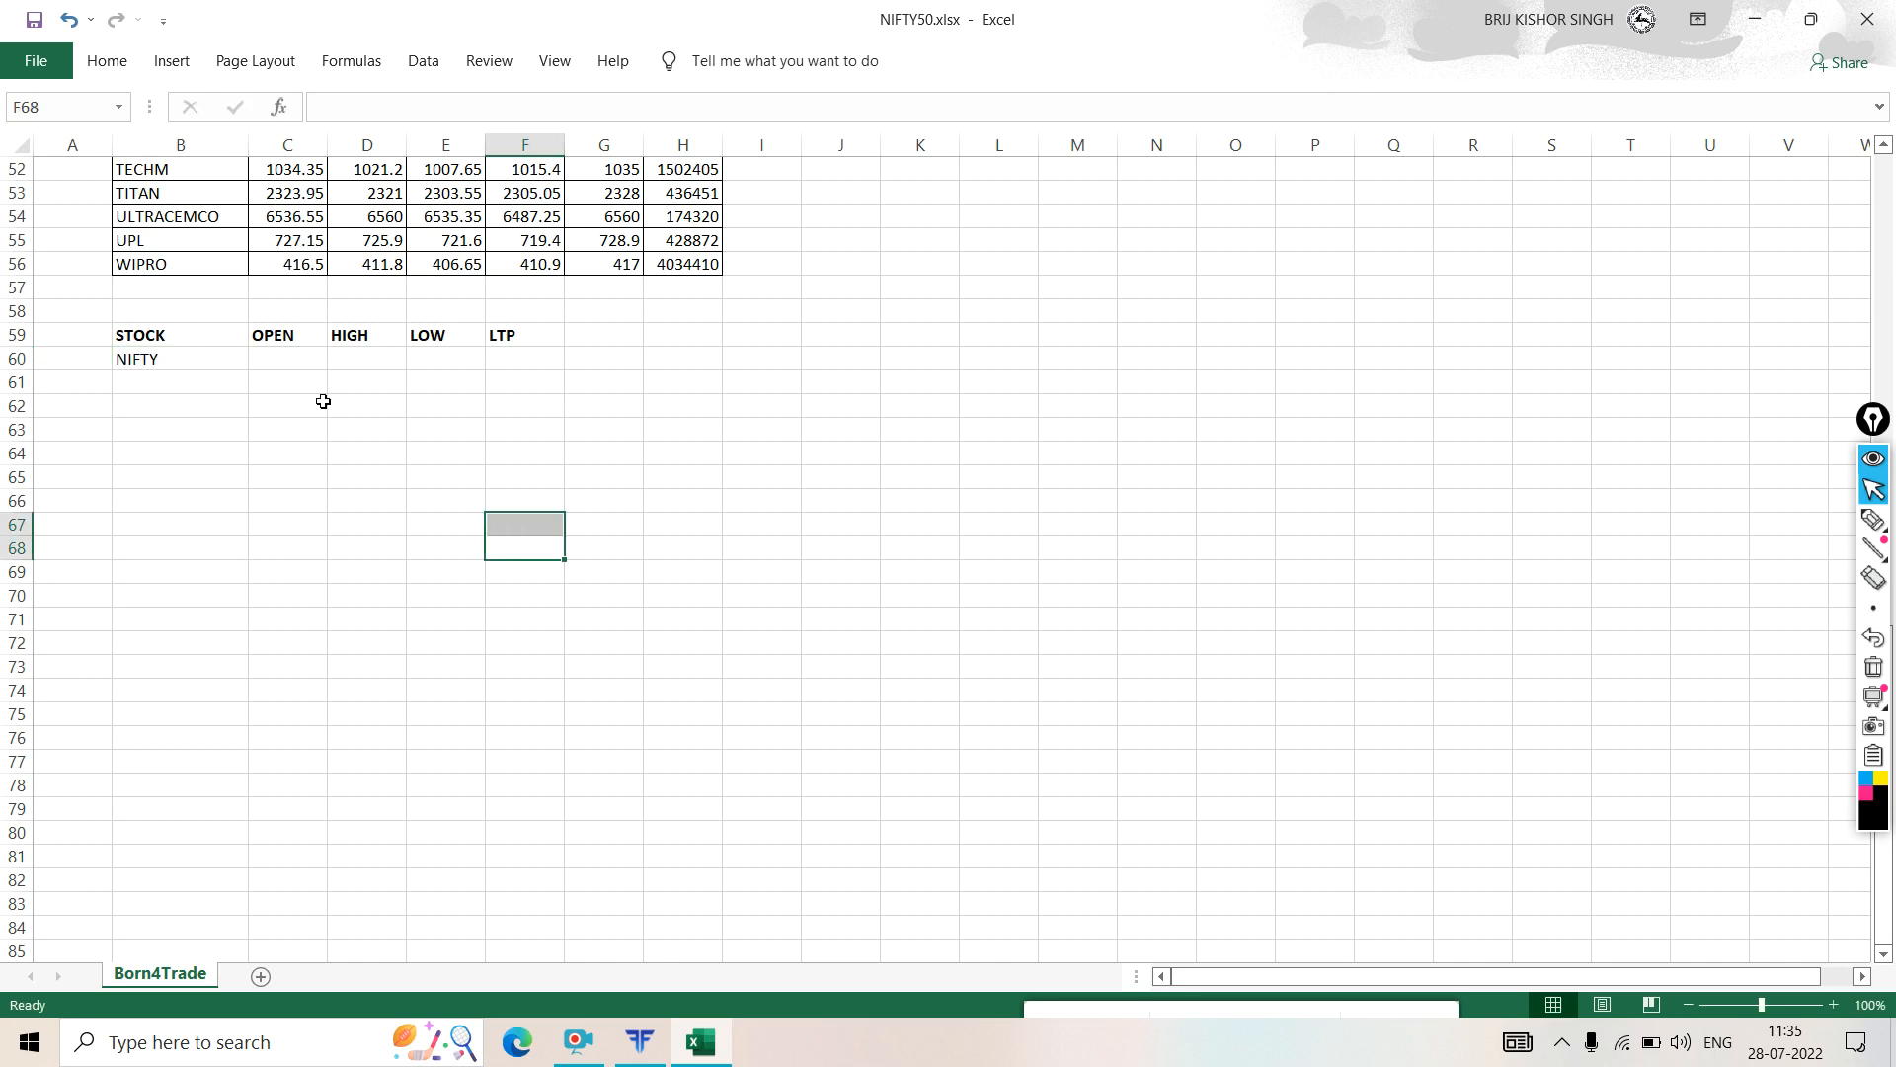
- Link NIFTY's OPEN cell C60 to the index Open value in D4 with the formula +D4
left_click(288, 356)
type("+")
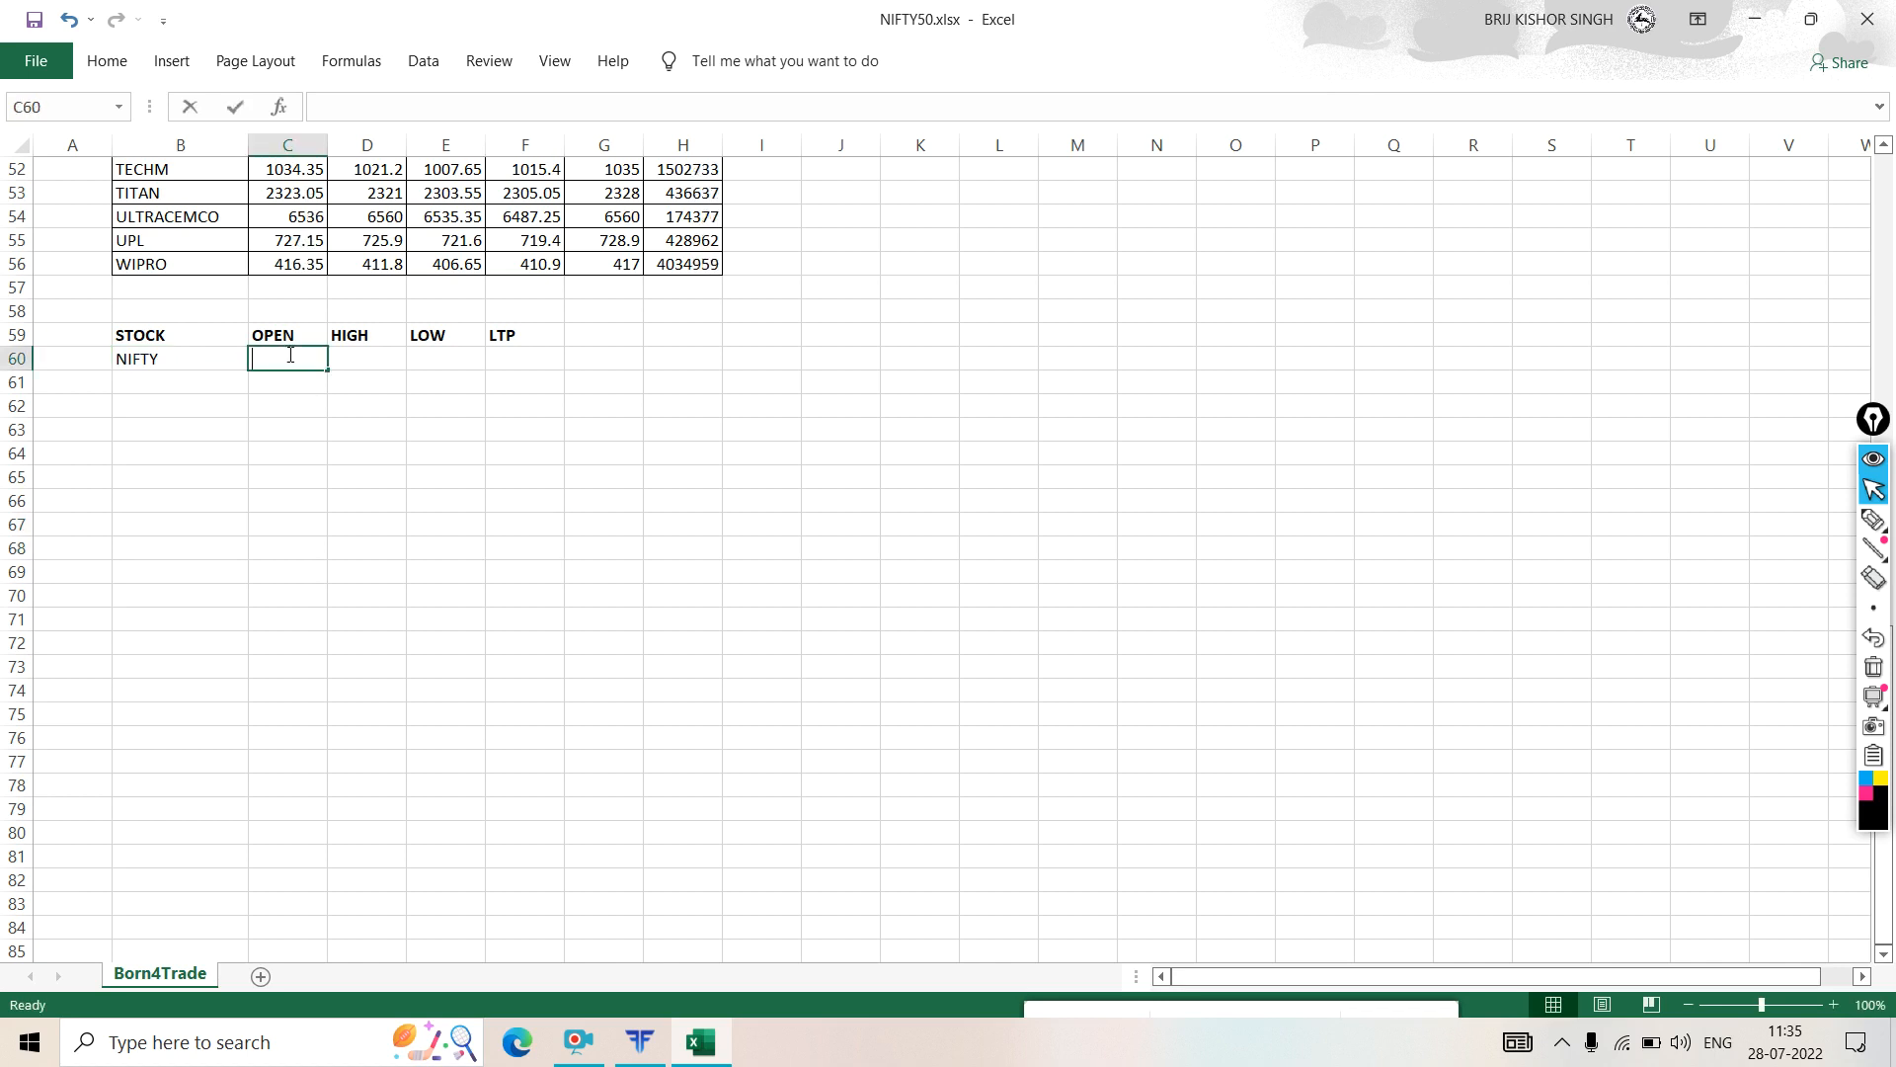
scroll(286, 326, "up", 17)
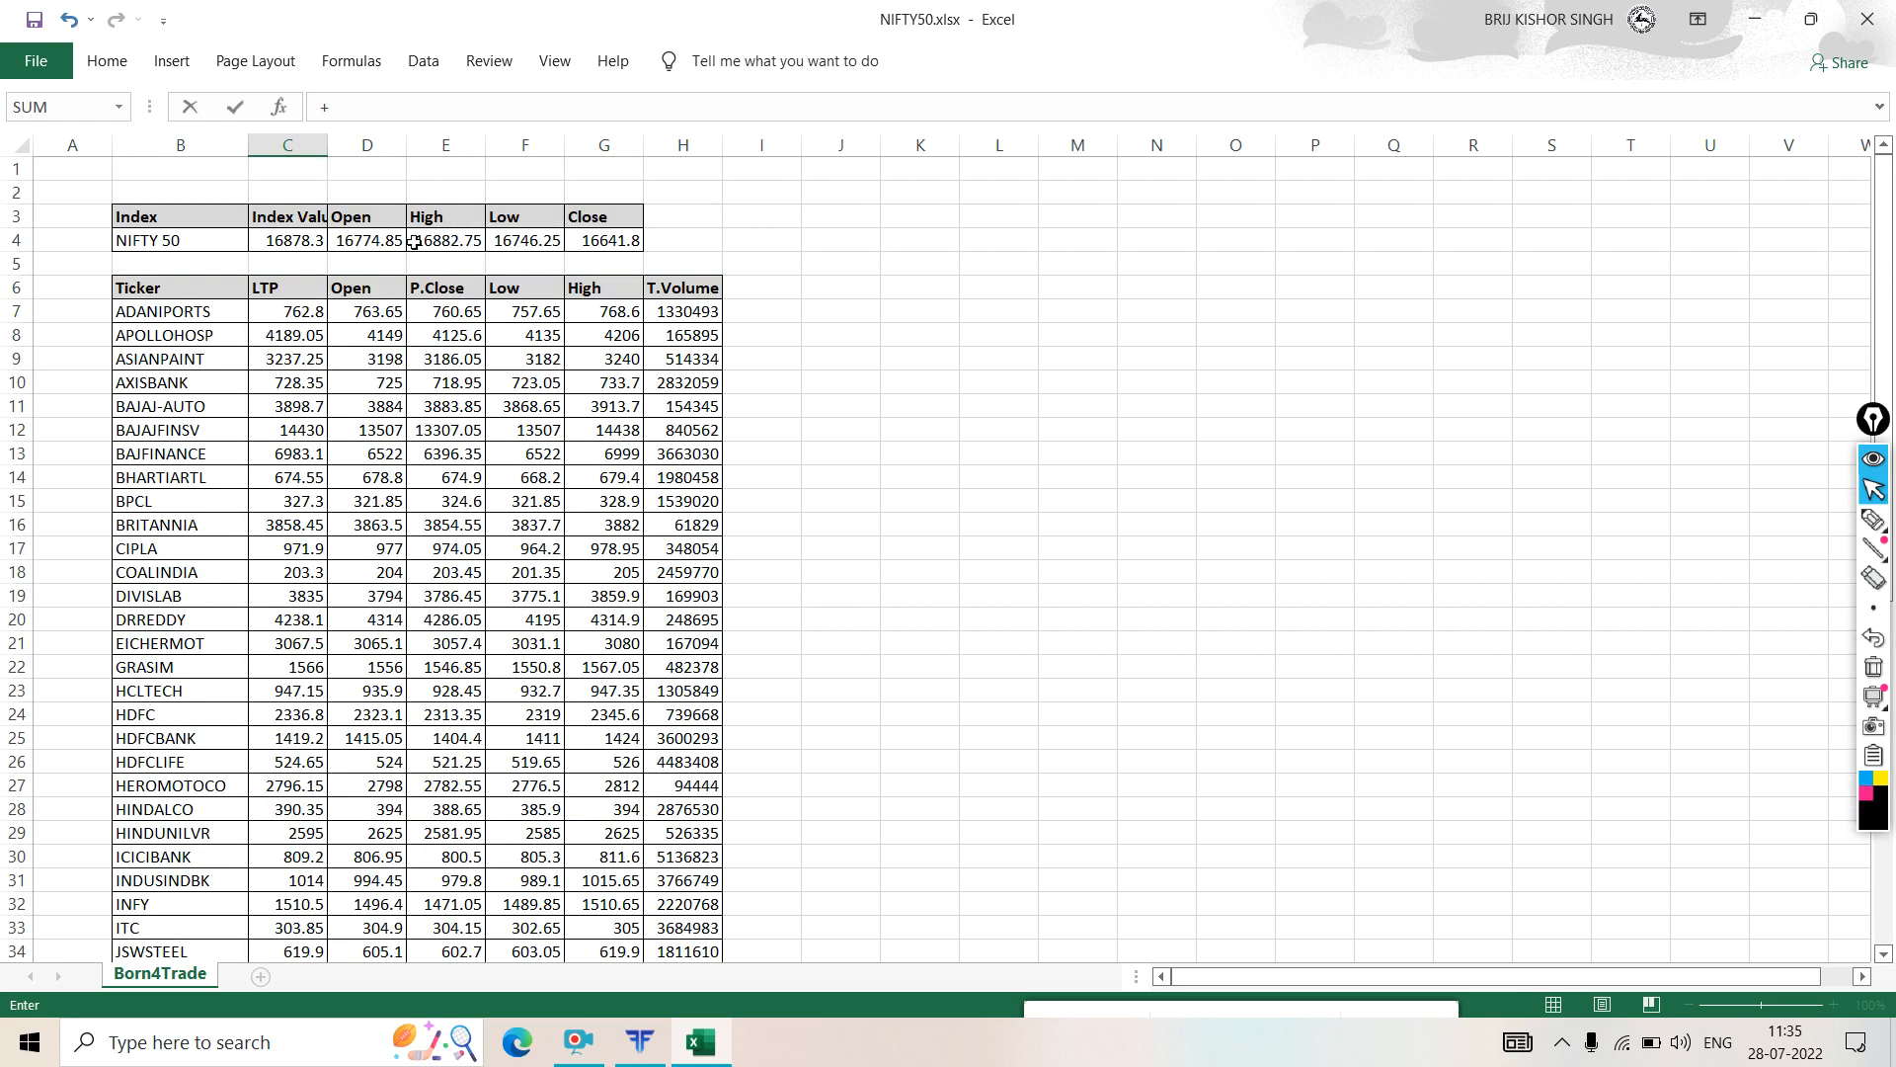
left_click(365, 244)
key("Return")
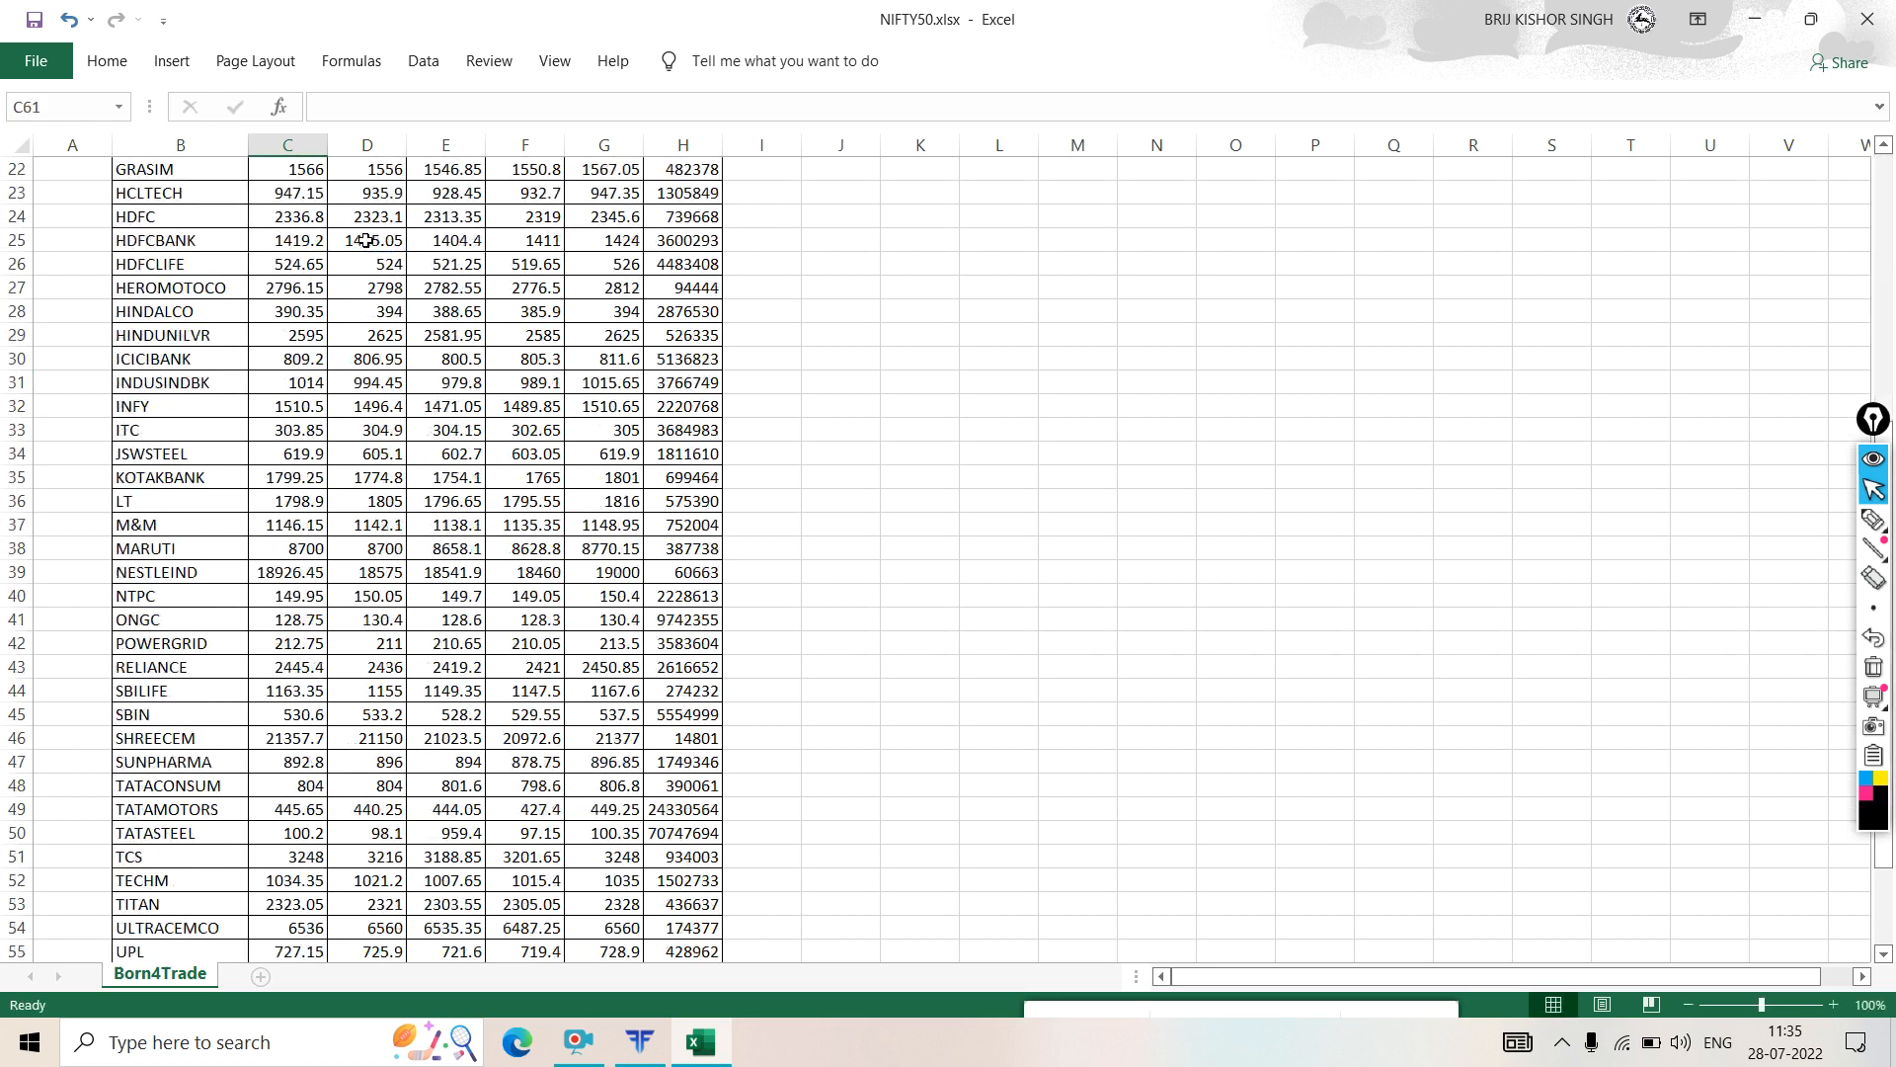
- Link NIFTY's HIGH cell D60 to the index High value in E4 with the formula +E4
left_click(358, 931)
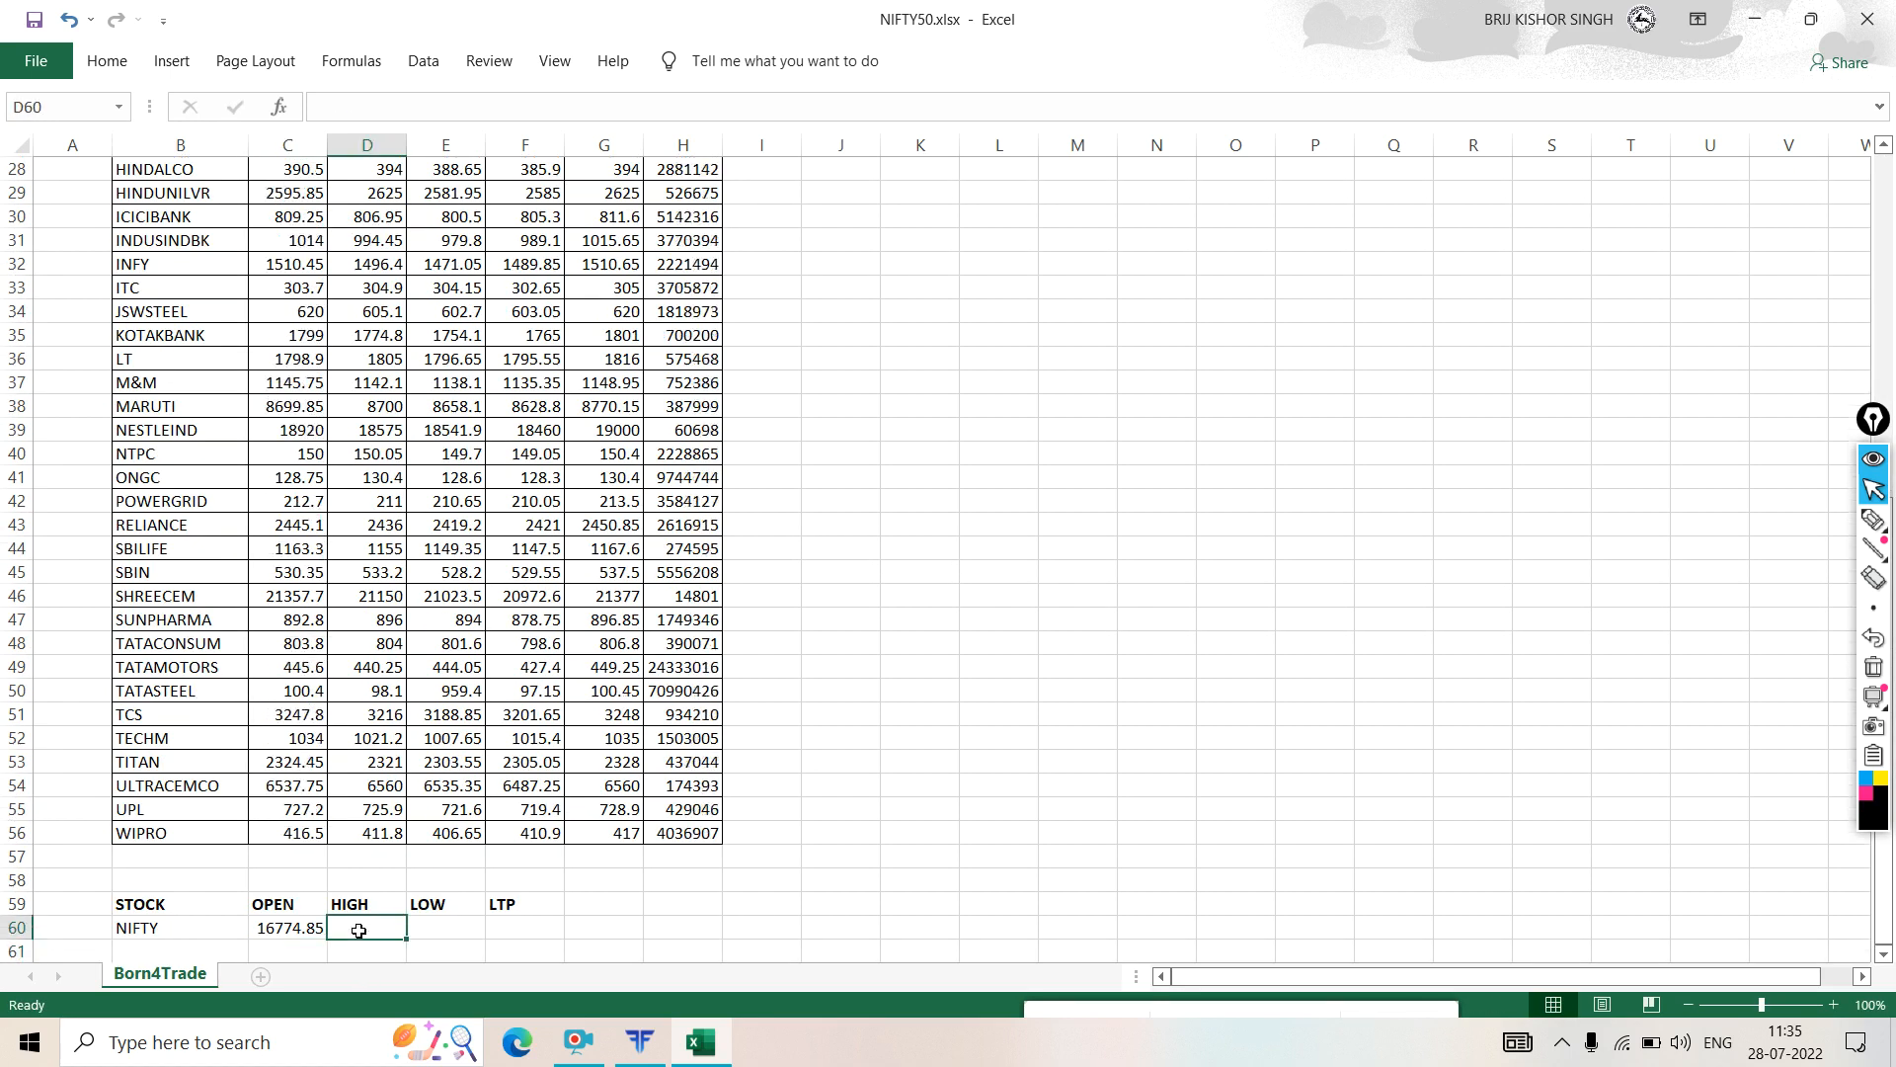
type("+")
scroll(360, 476, "up", 9)
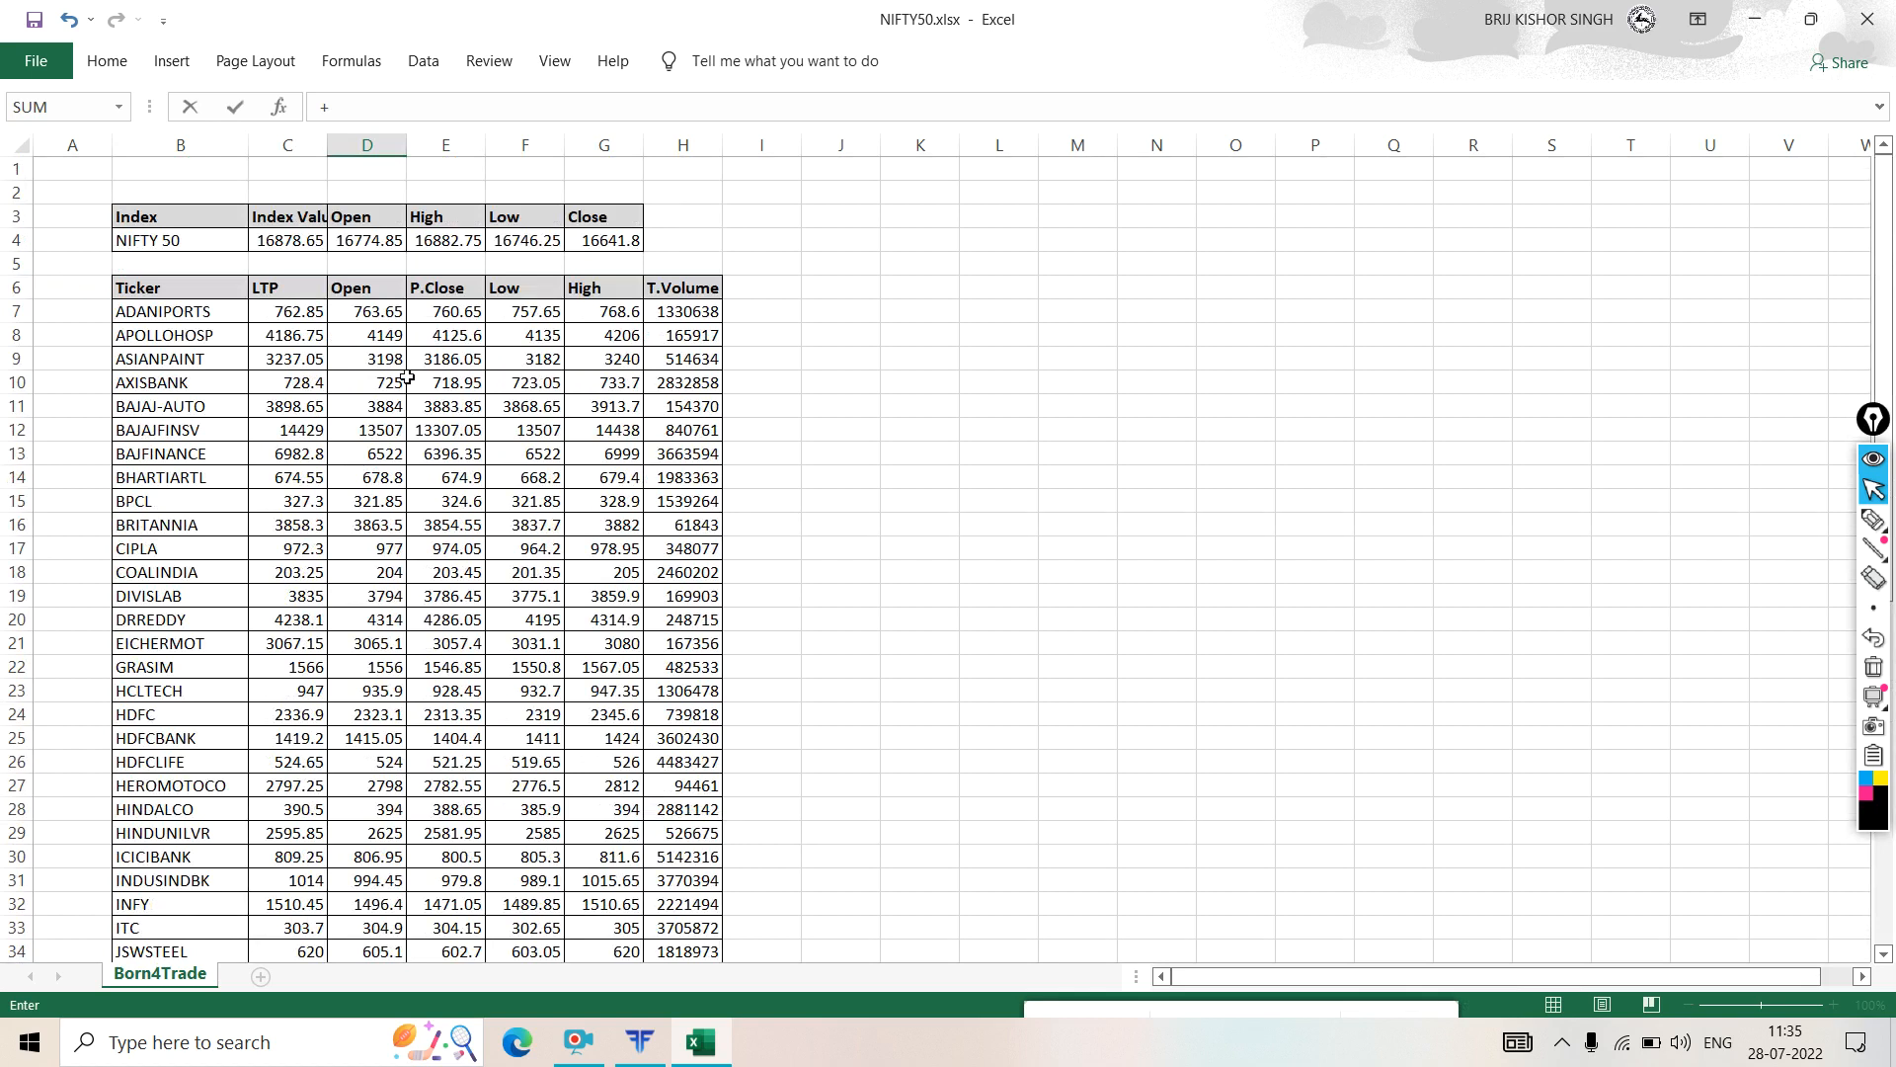
left_click(465, 242)
key("Return")
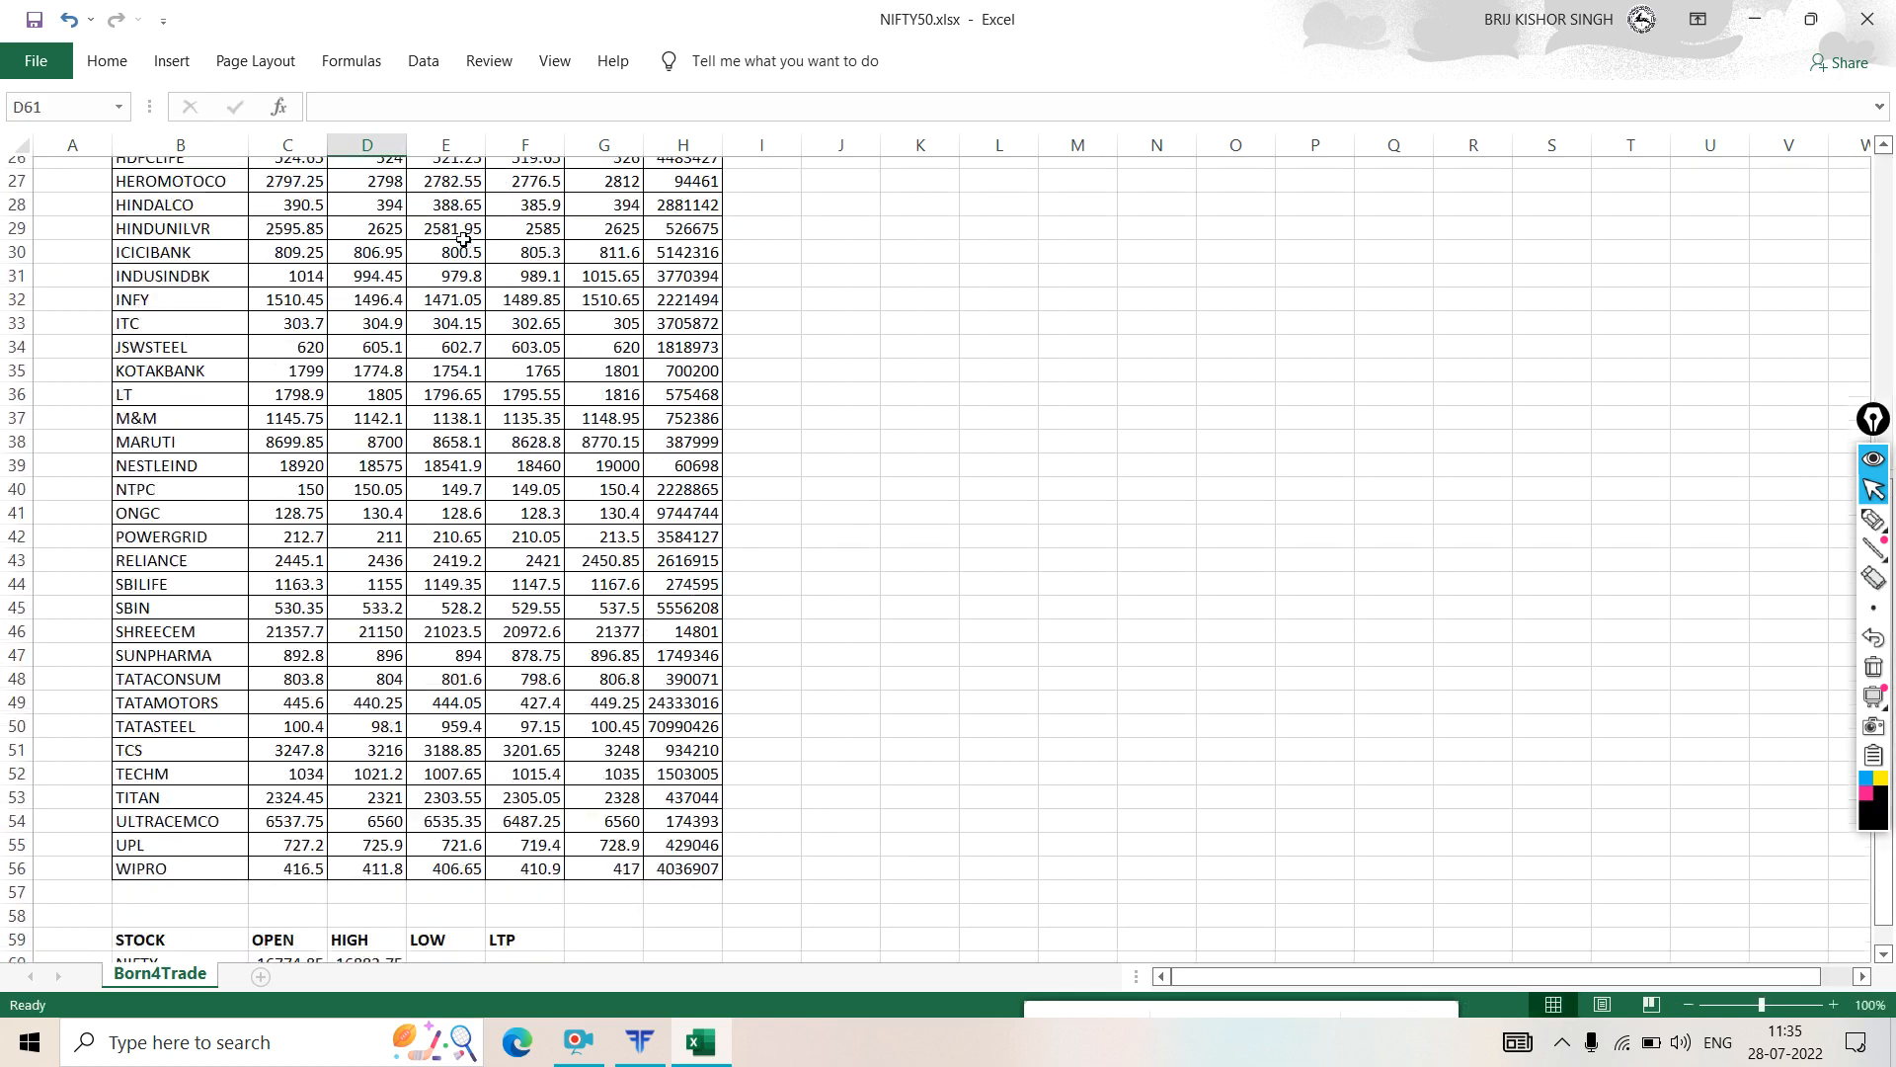
- Link NIFTY's LOW cell E60 to the index Low value in F4 with the formula +F4
left_click(452, 923)
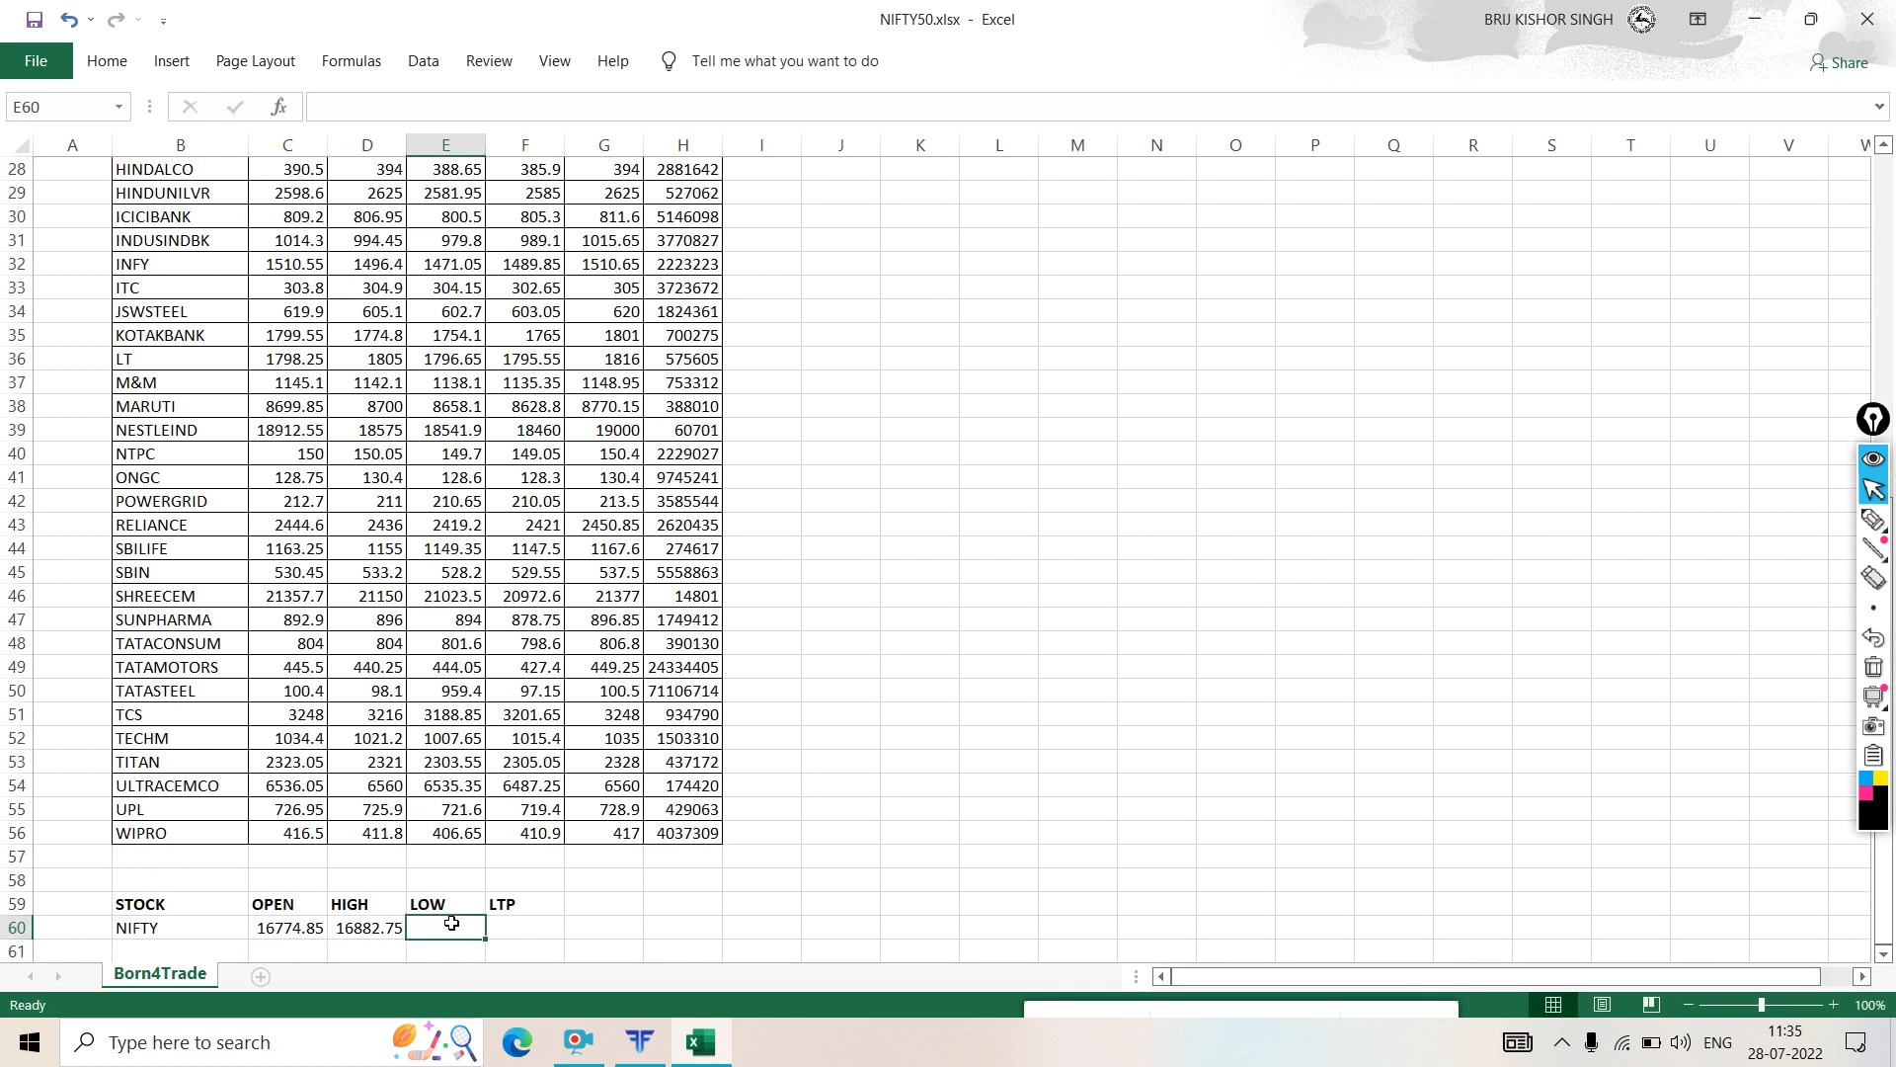
type("+")
scroll(484, 685, "up", 9)
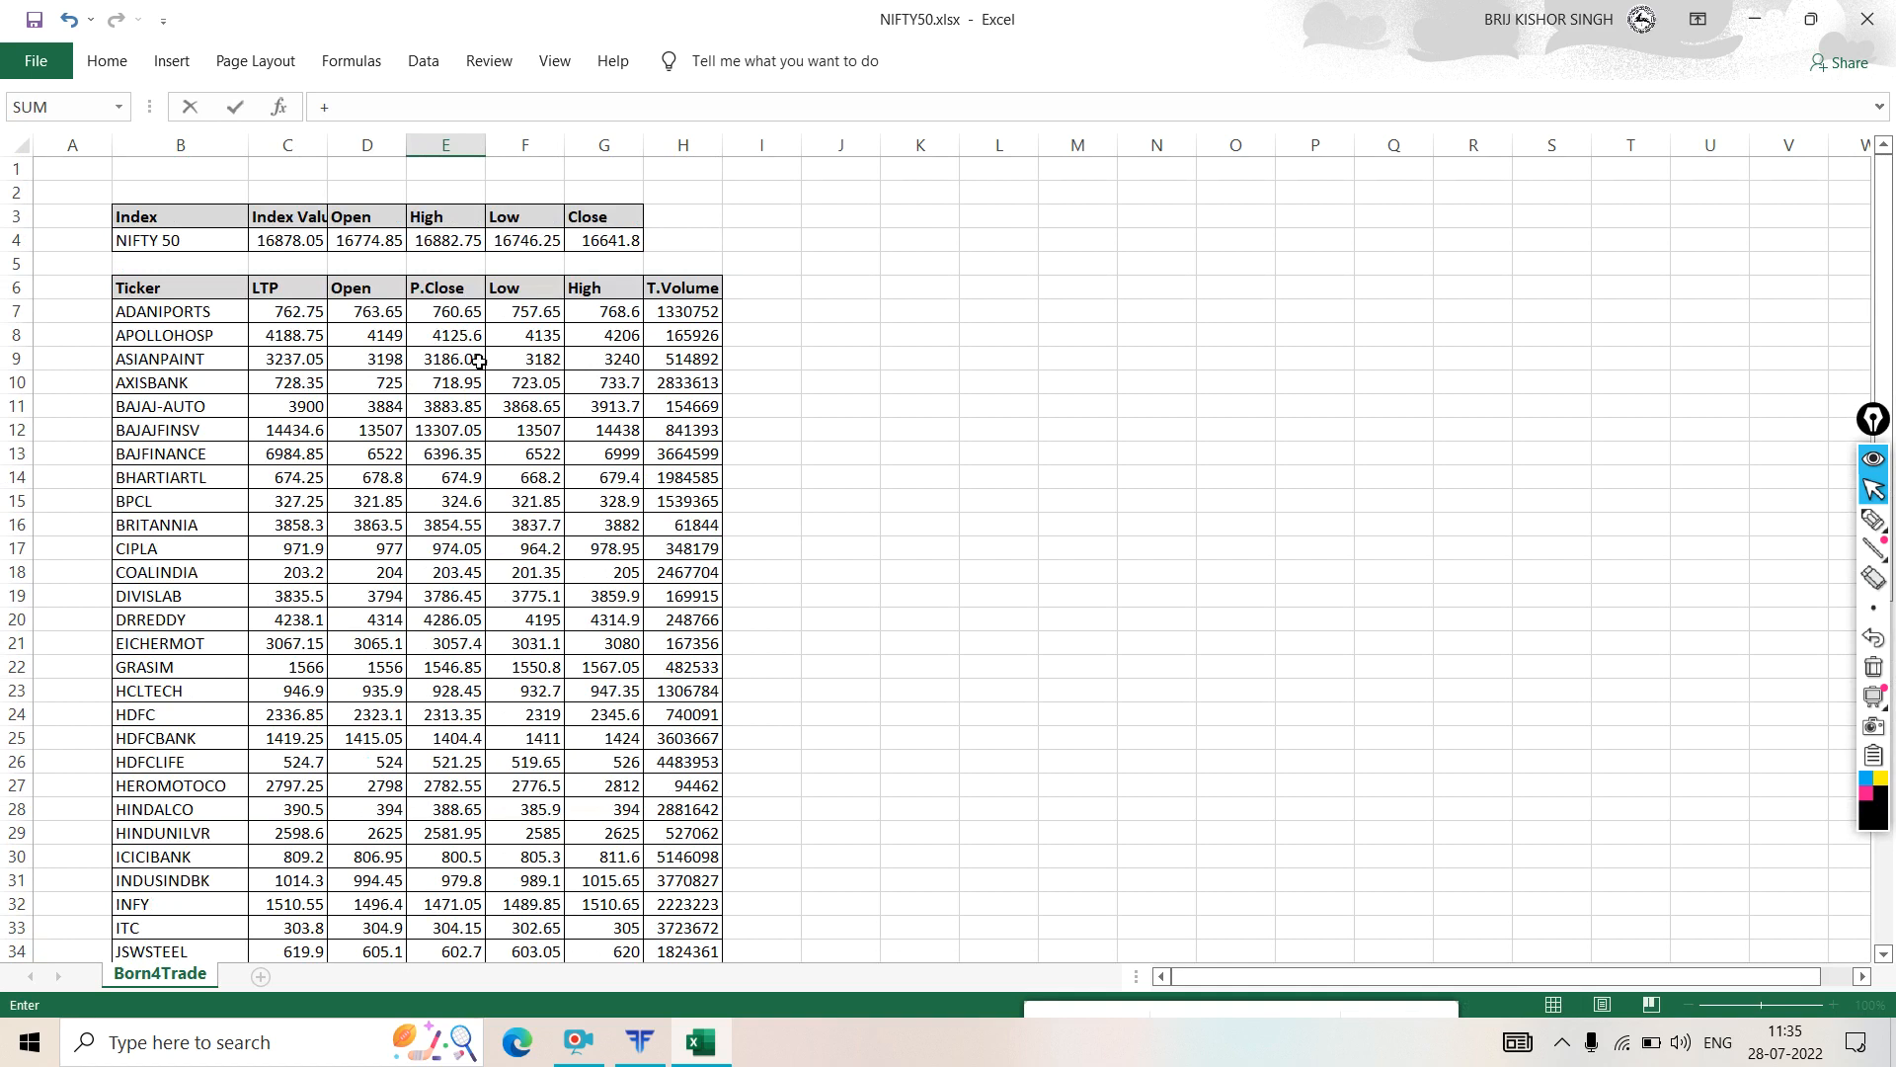
left_click(515, 243)
key("Return")
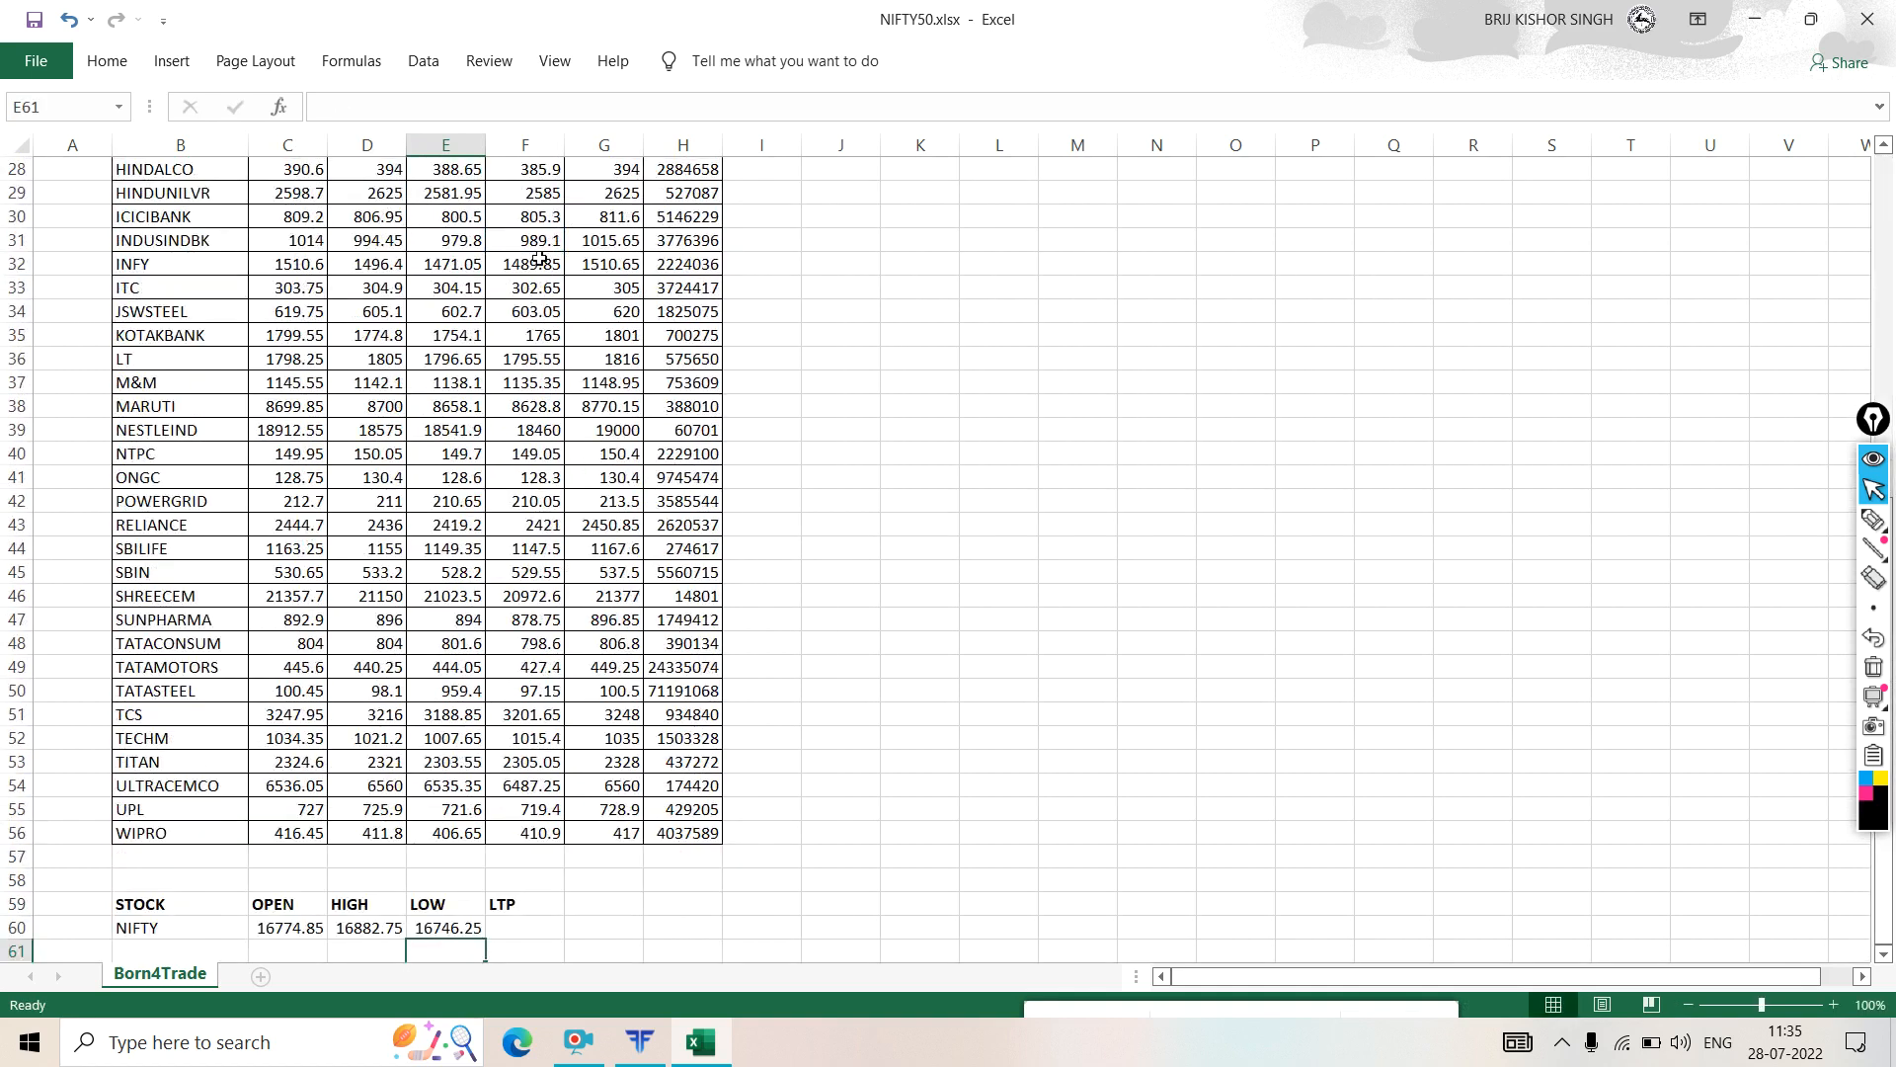
- Link NIFTY's LTP cell F60 to the live index value in C4 with the formula +C4
left_click(511, 929)
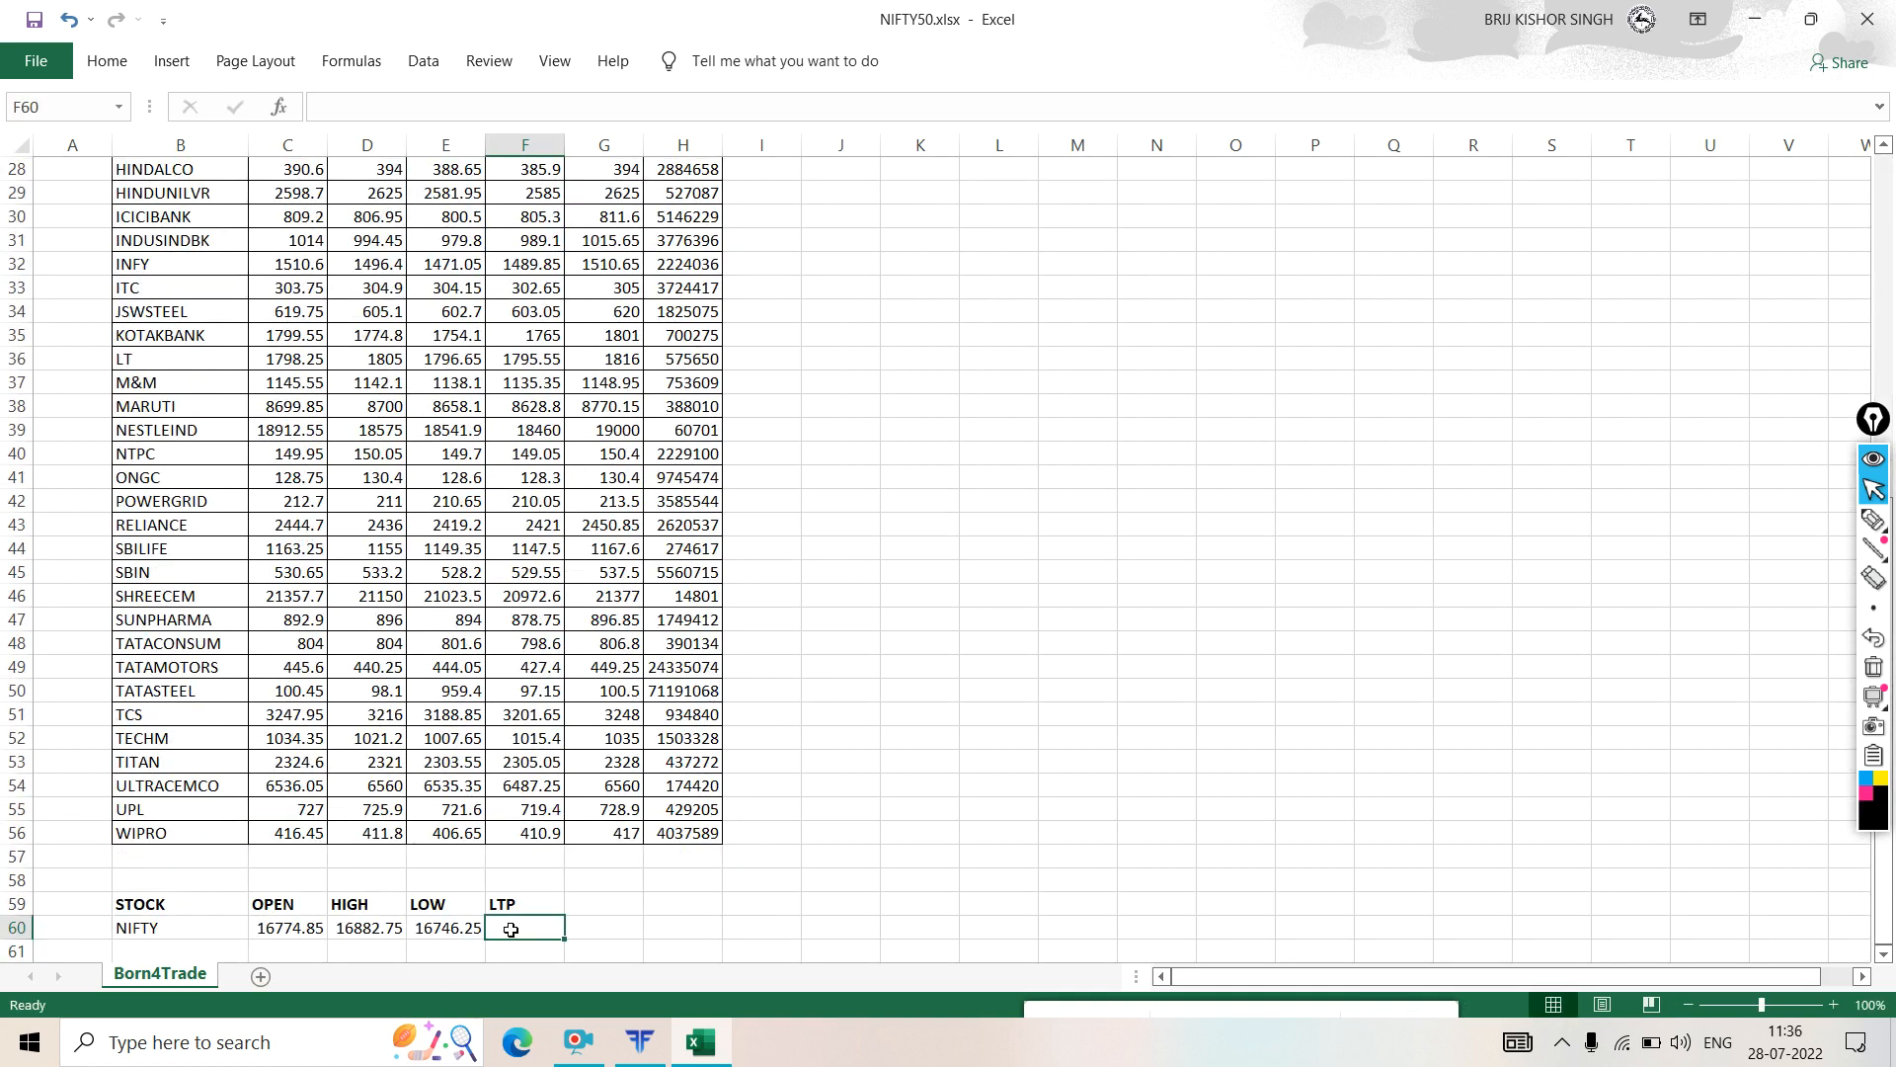
type("+")
scroll(459, 499, "up", 9)
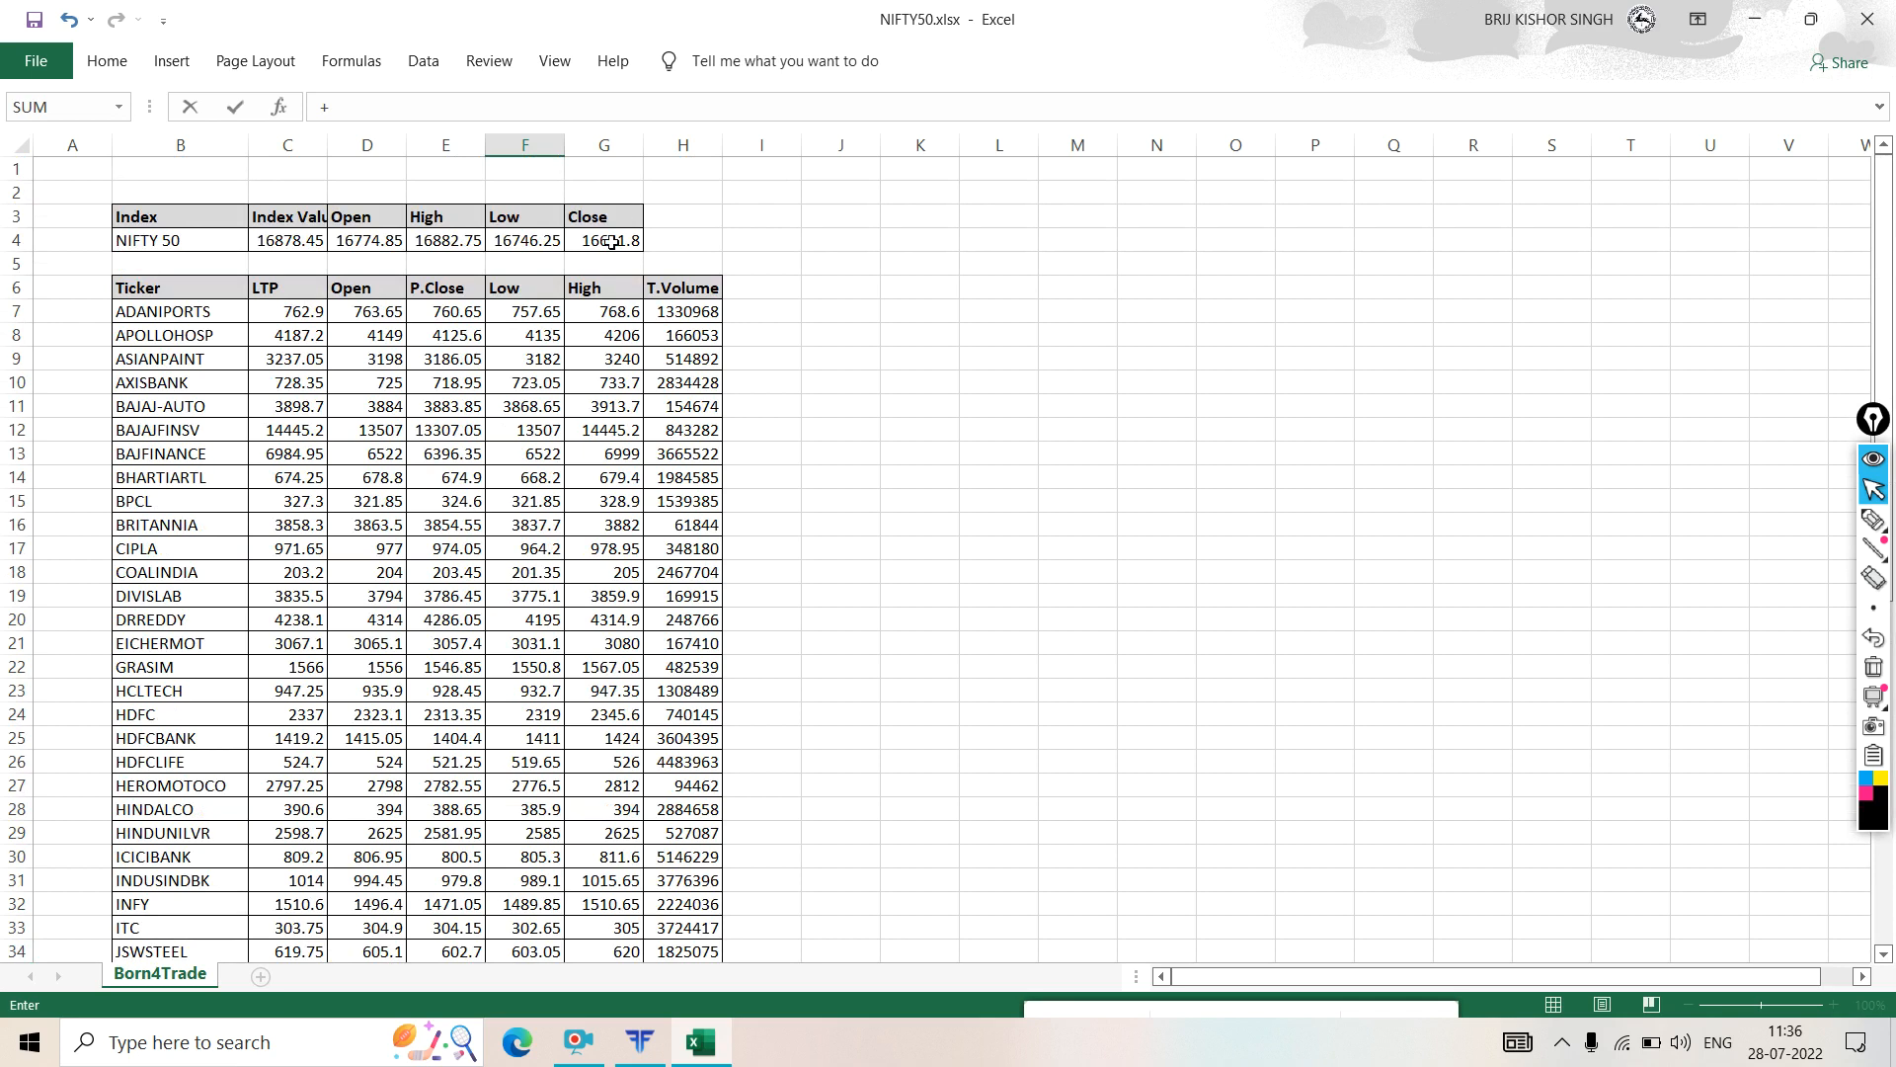
left_click(294, 240)
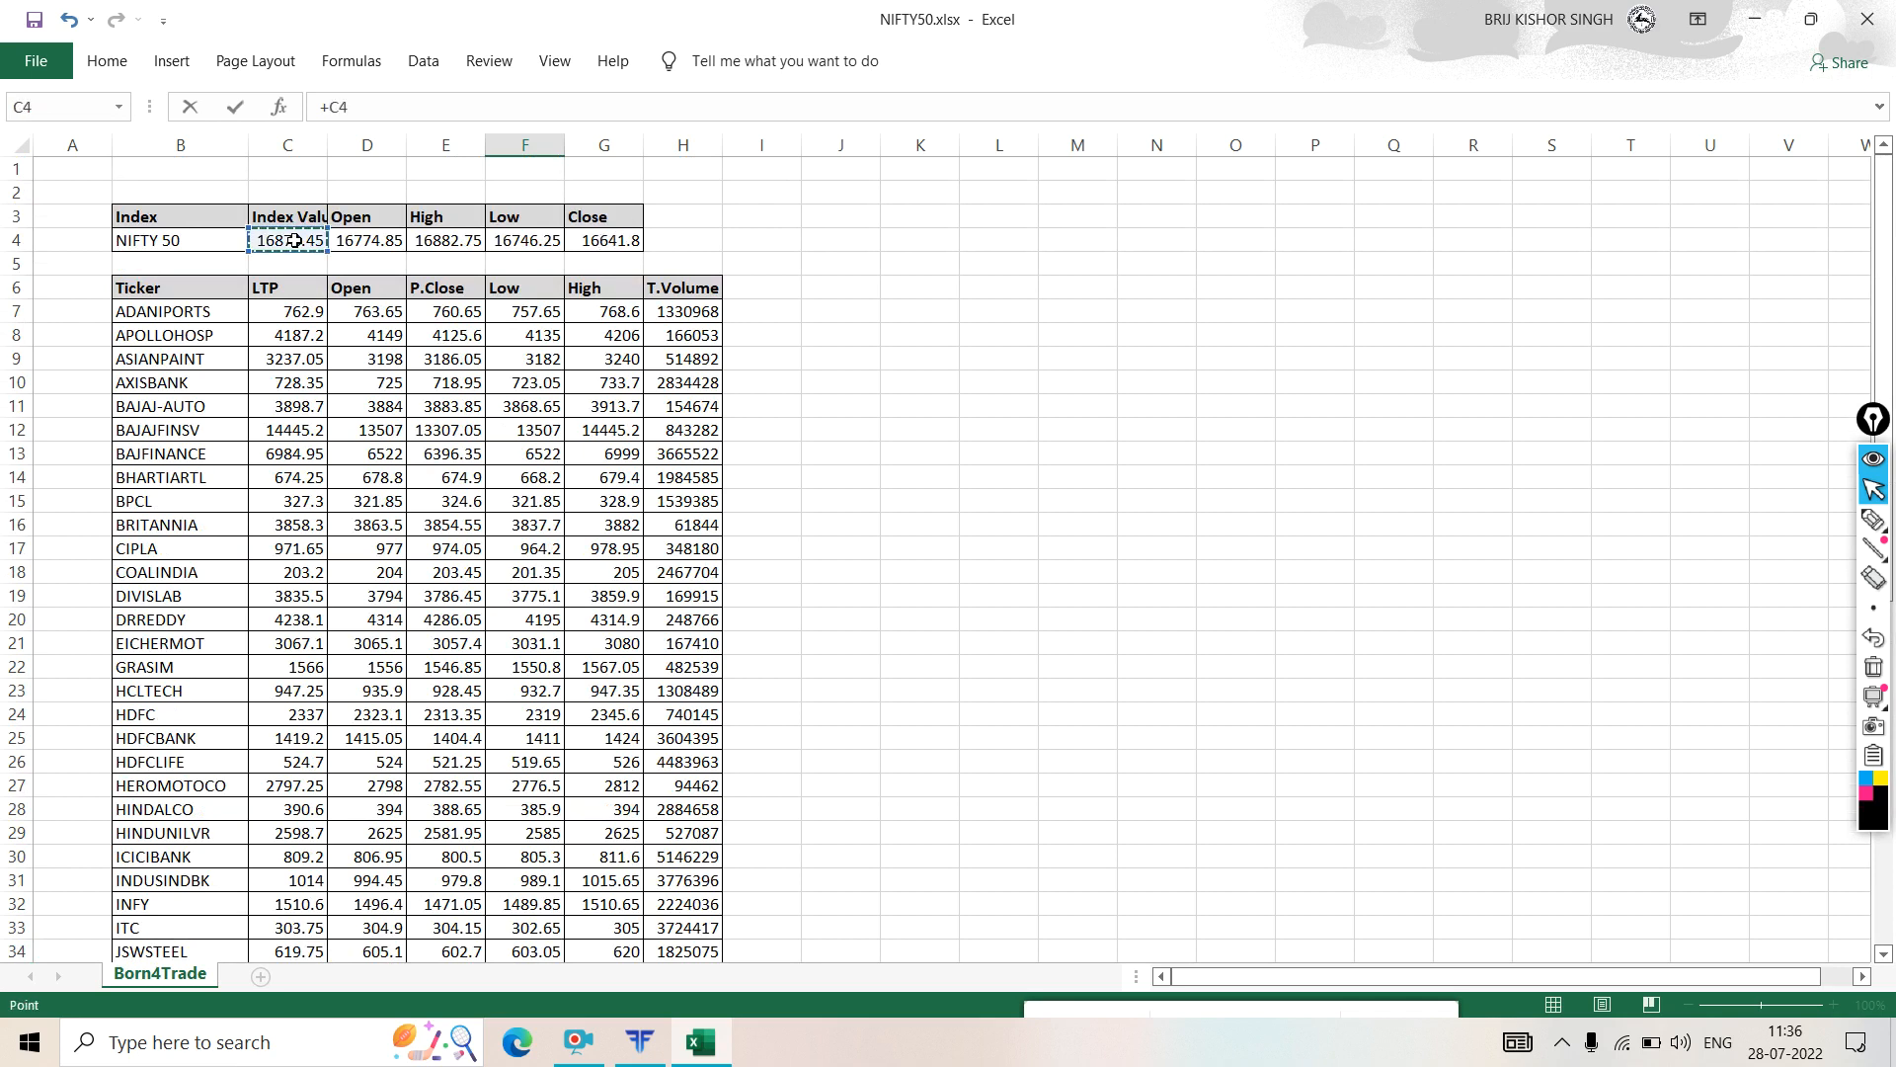
key("Return")
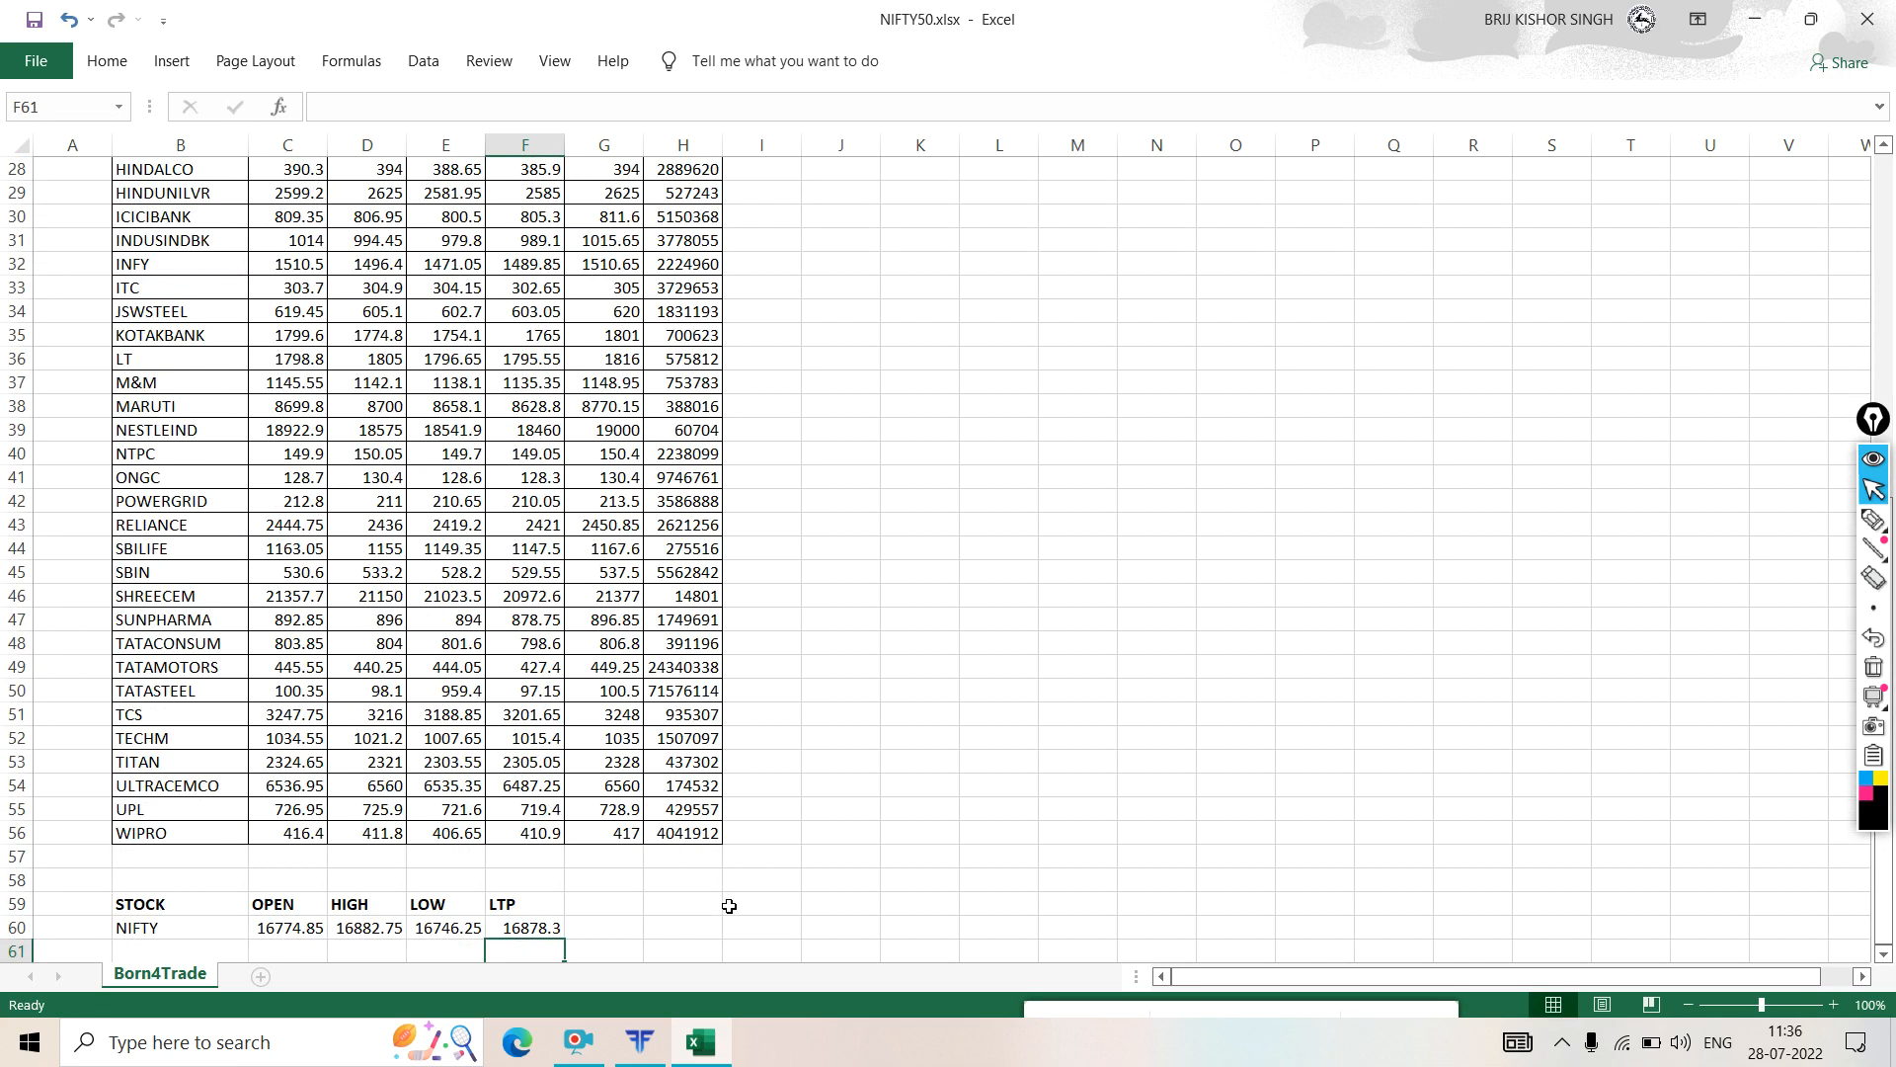
- Copy the ticker names in B7:B56 into the STOCK column below NIFTY, starting at B61, and clear the copy selection
scroll(731, 904, "down", 3)
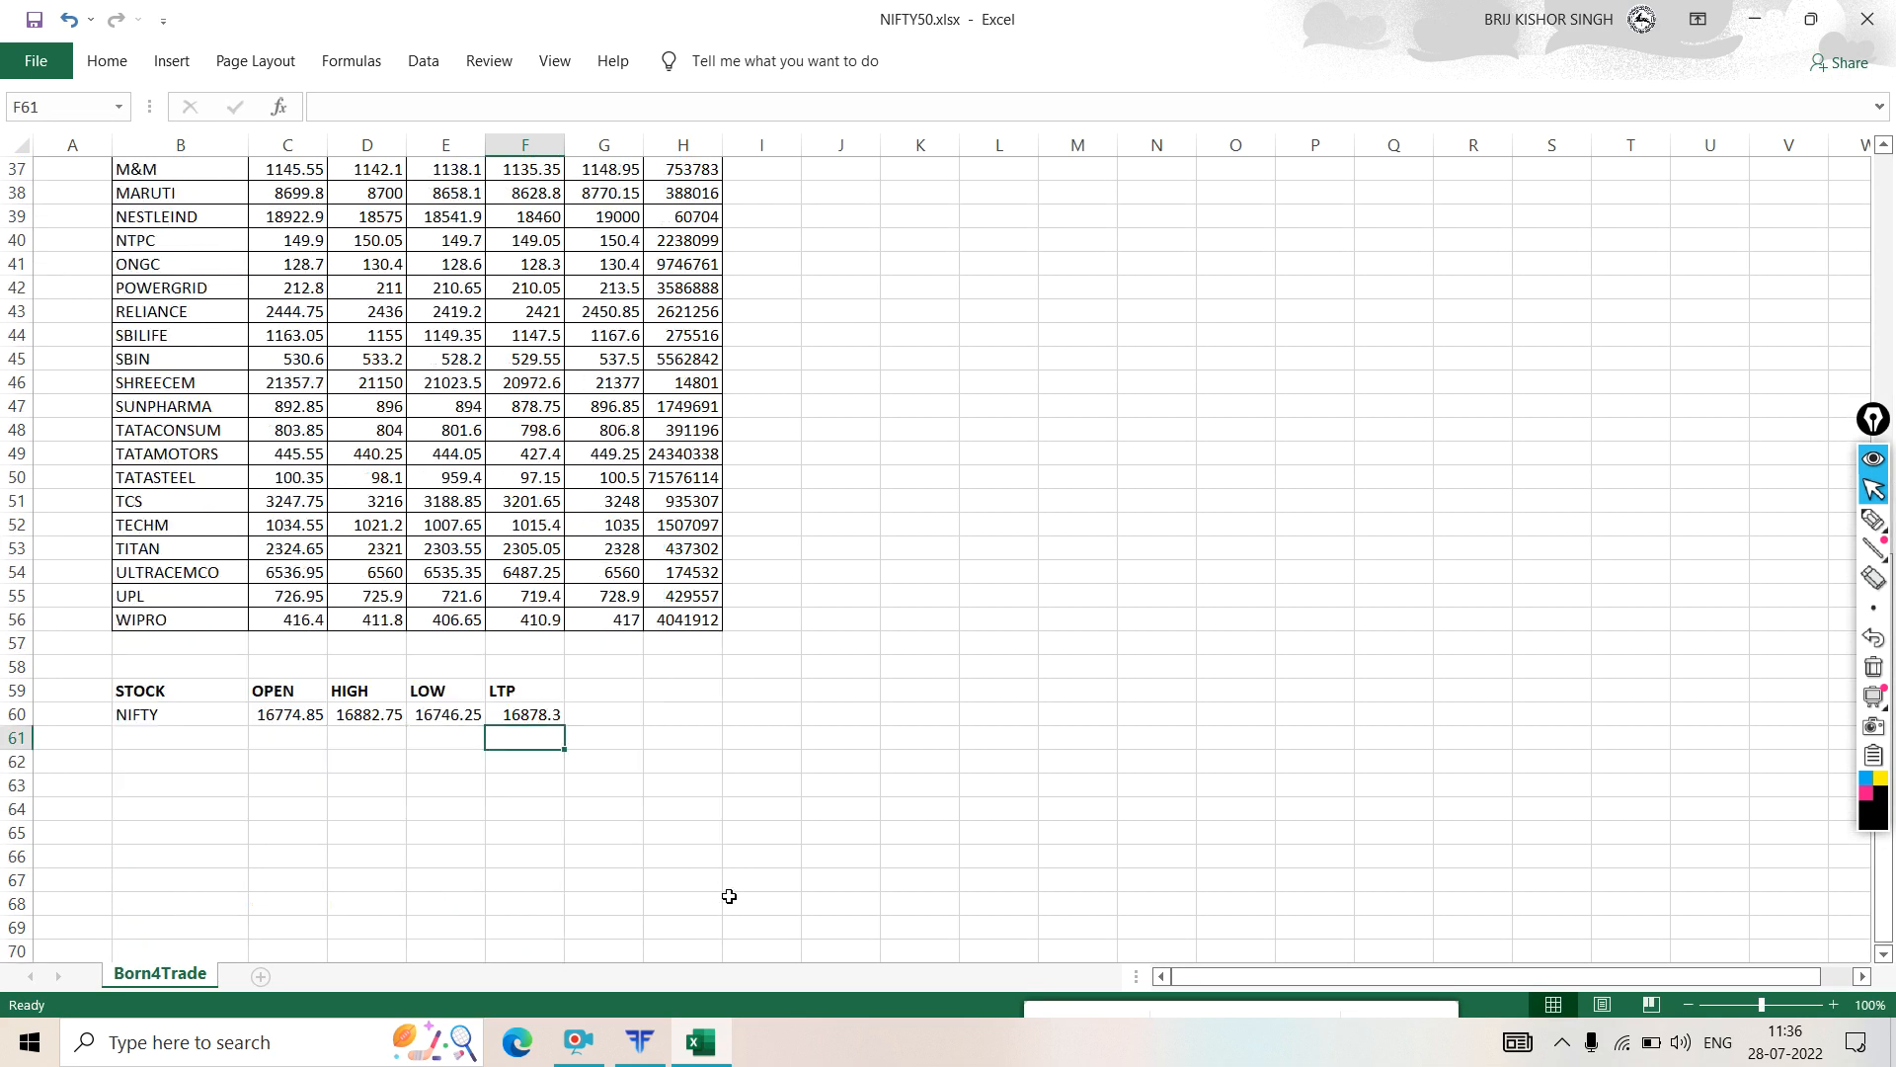
scroll(598, 756, "up", 12)
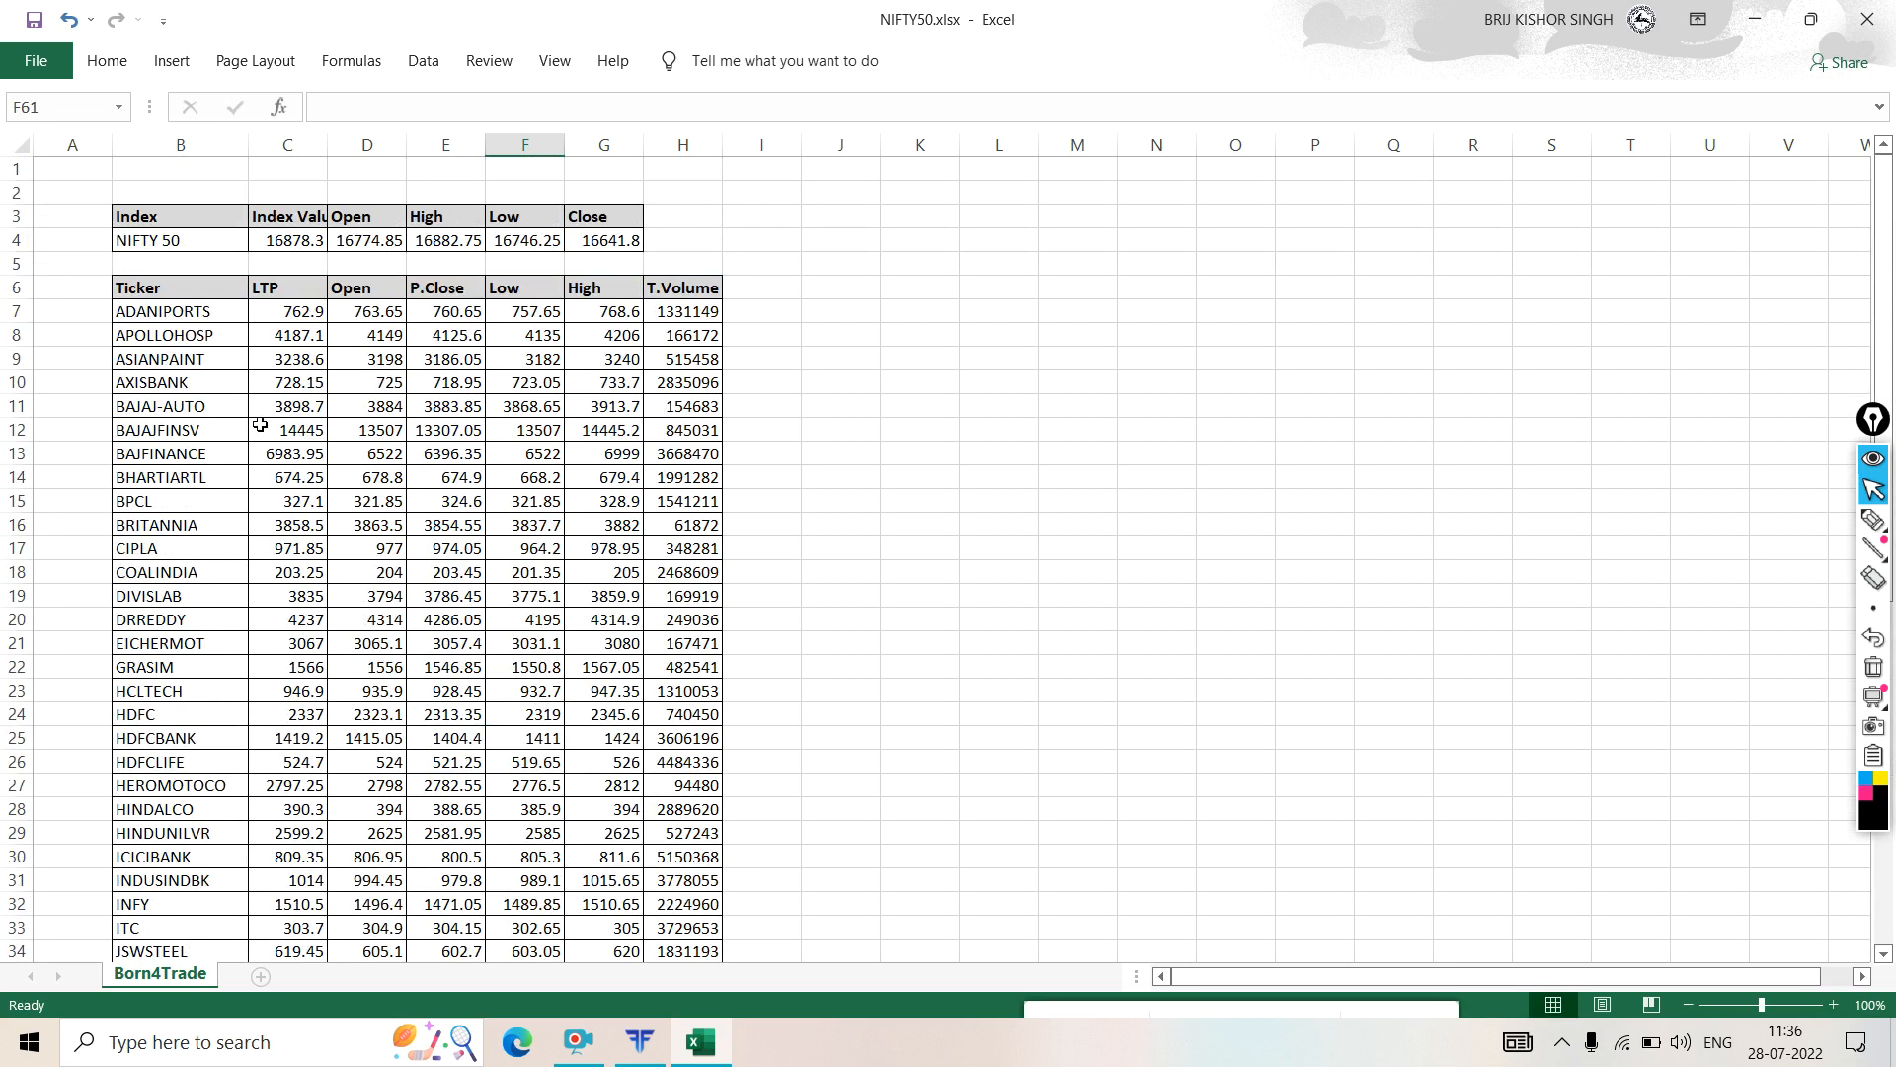
left_click_drag(189, 313, 182, 908)
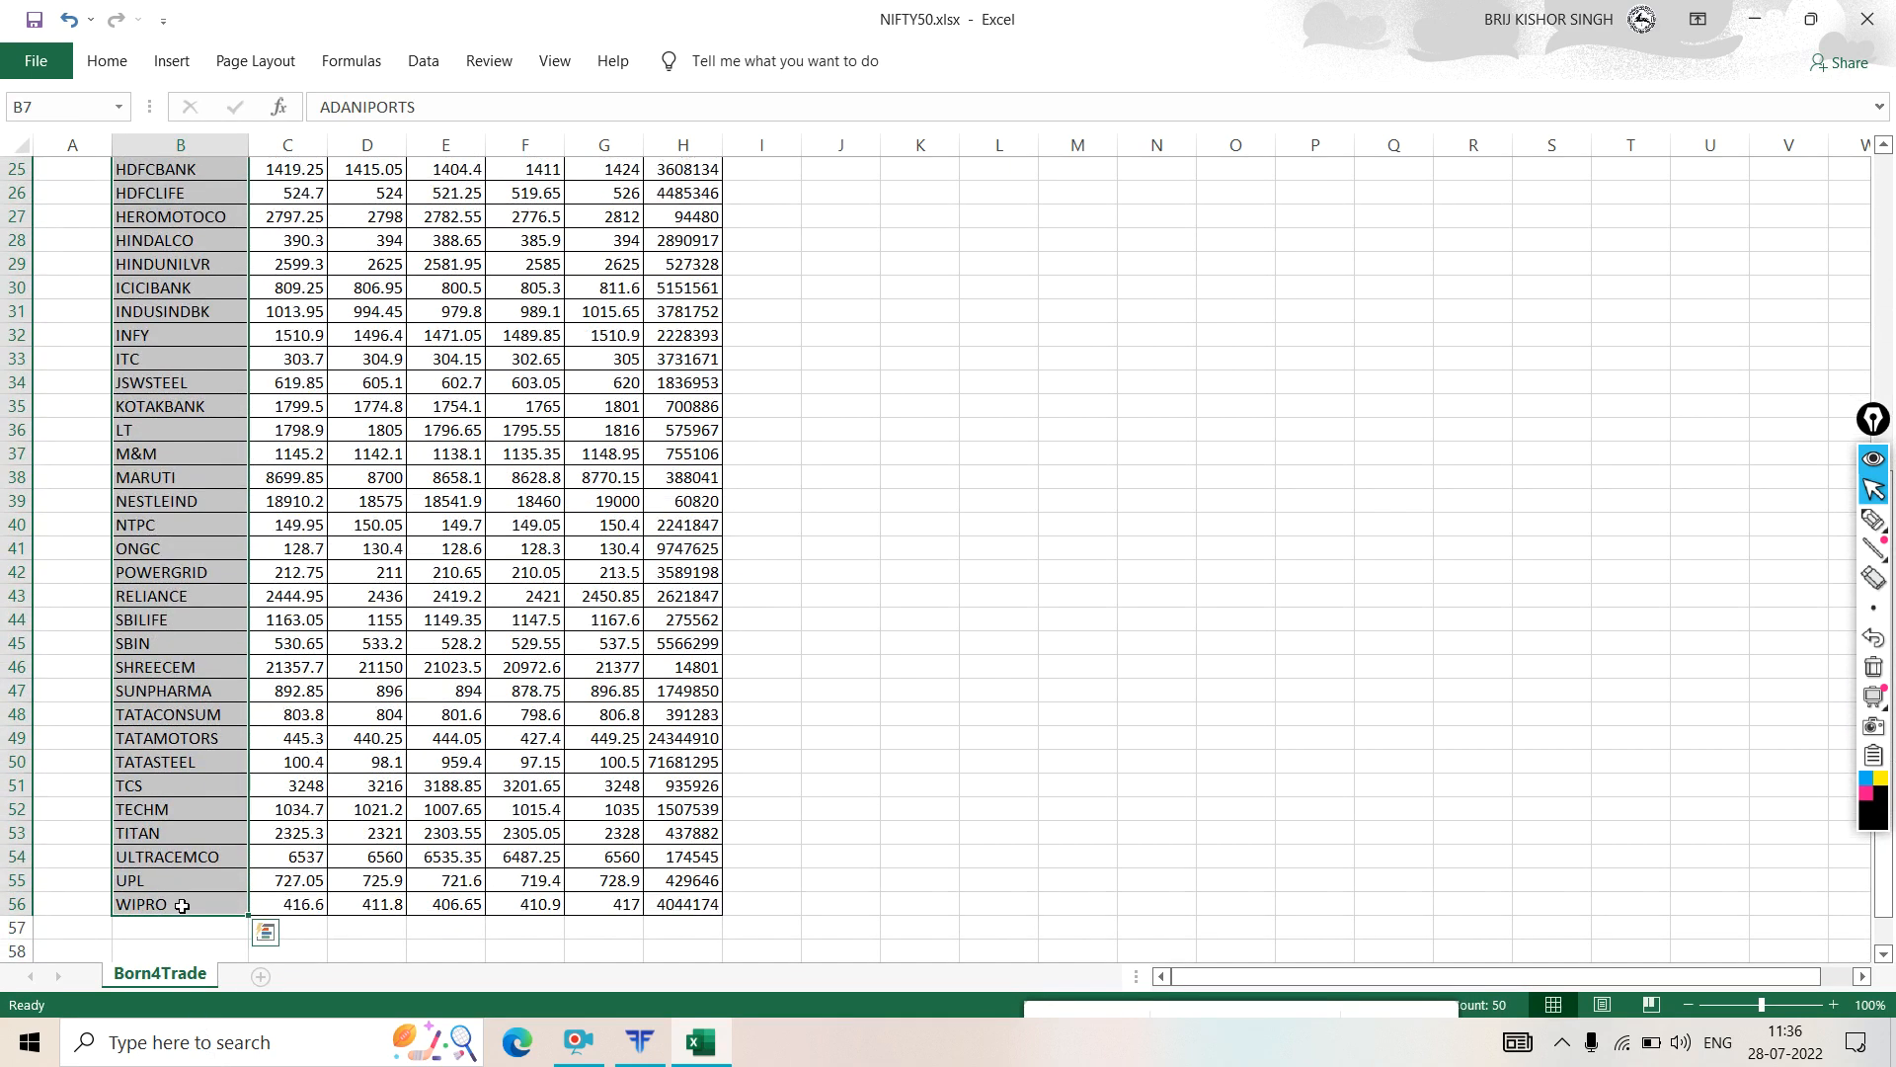
key("ctrl+c")
scroll(145, 731, "down", 8)
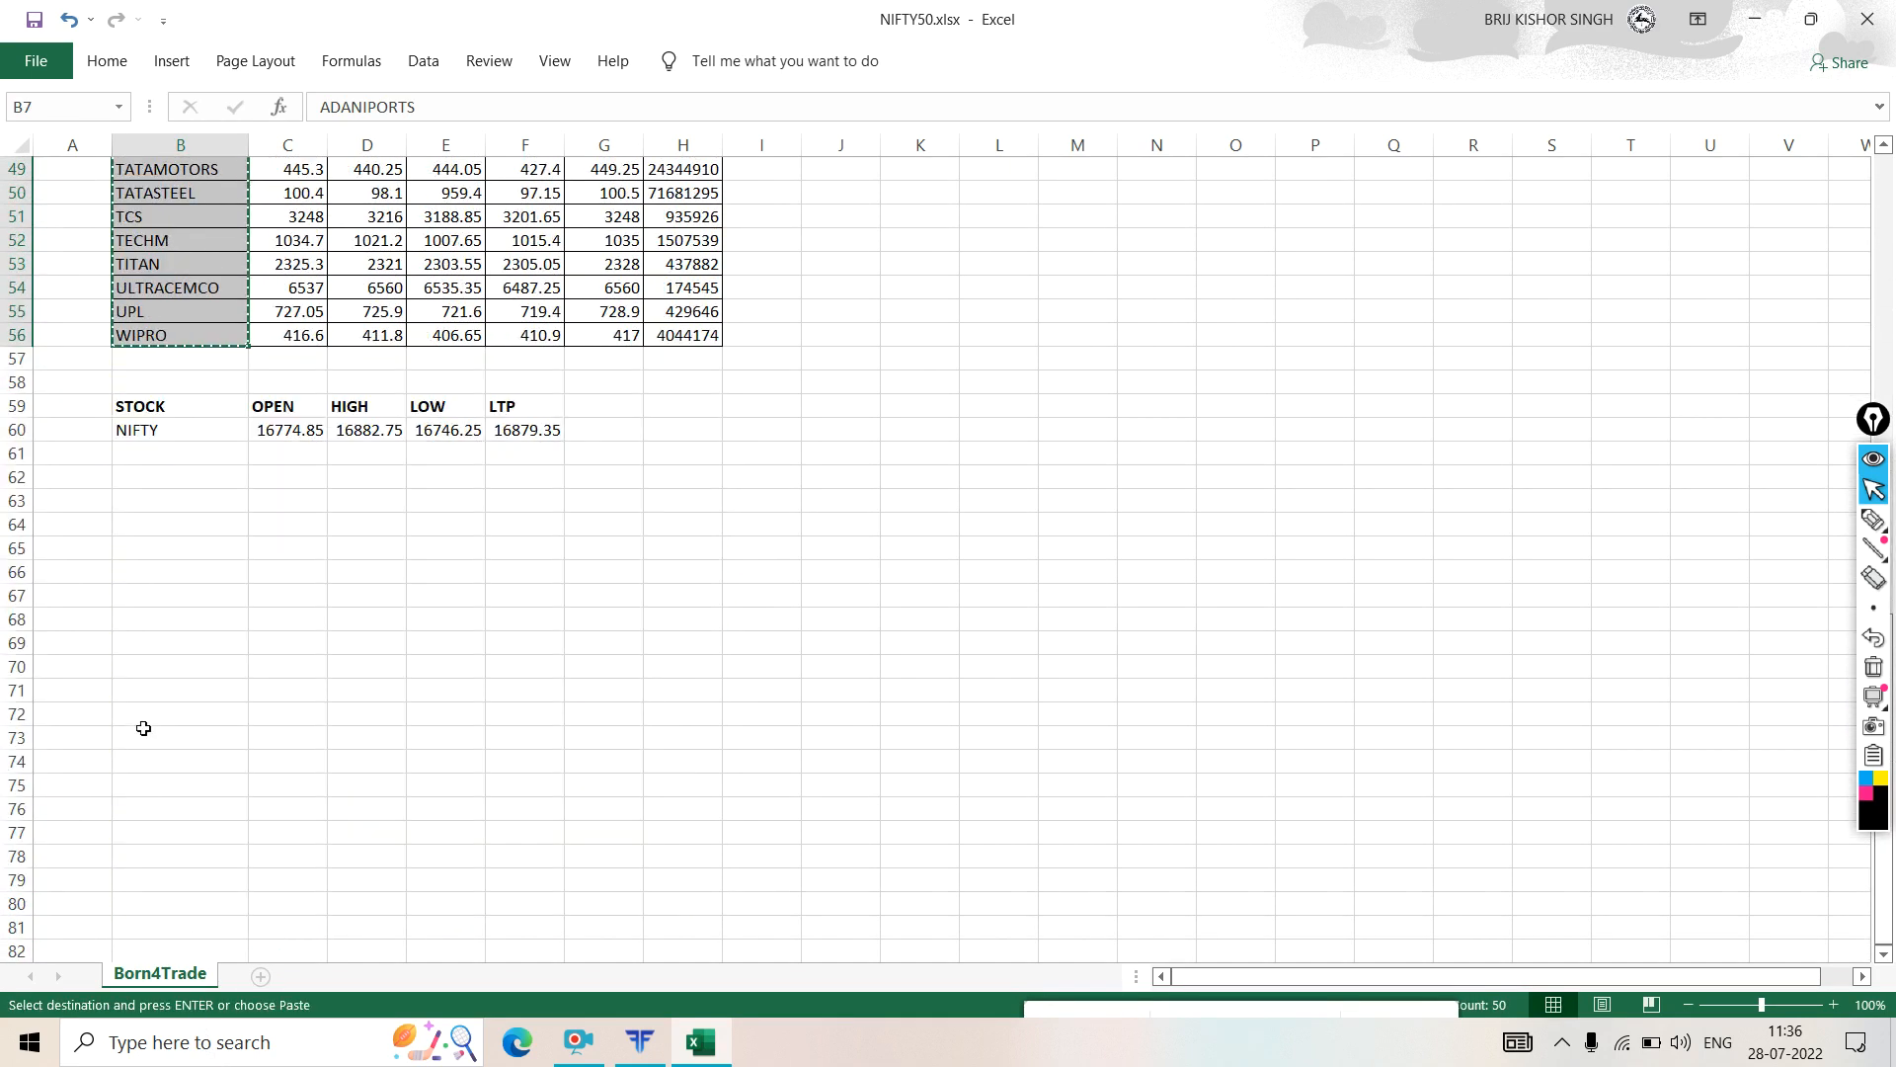
left_click(147, 456)
key("ctrl+v")
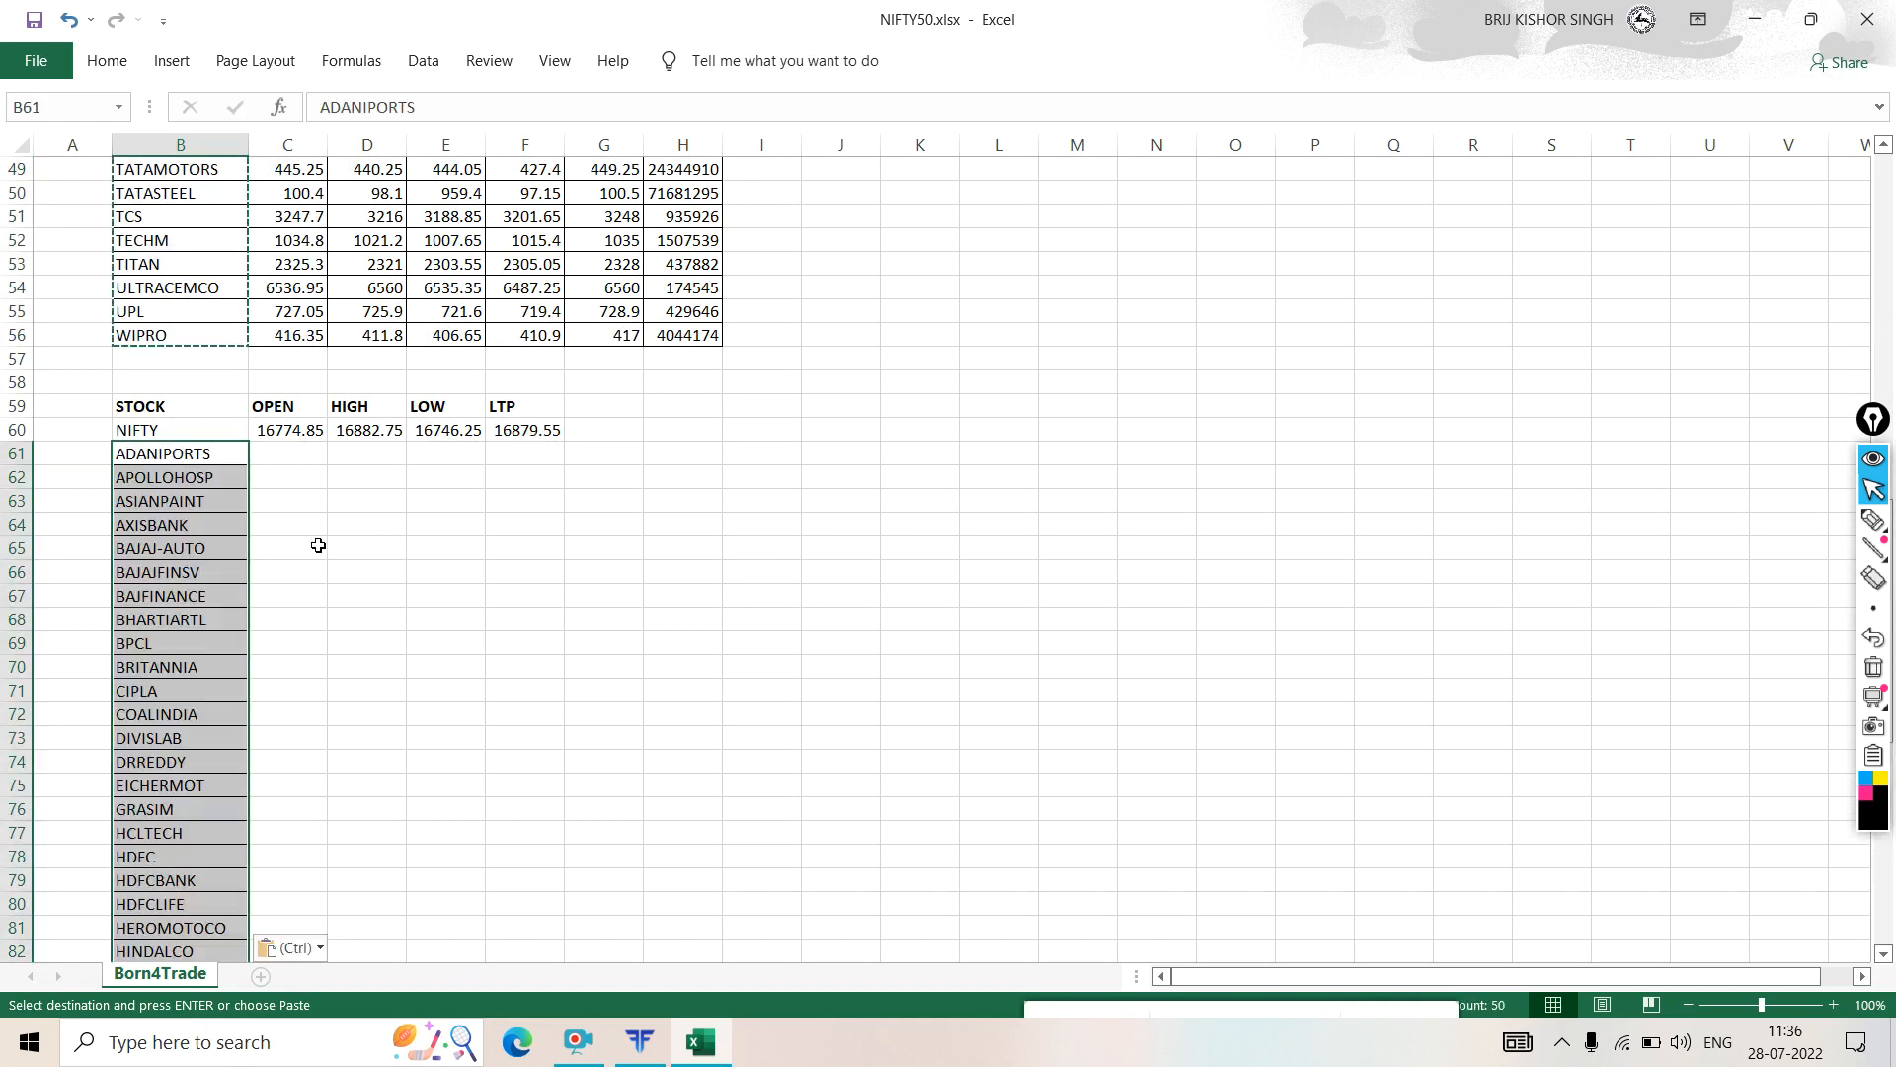
scroll(320, 540, "down", 11)
scroll(320, 540, "up", 16)
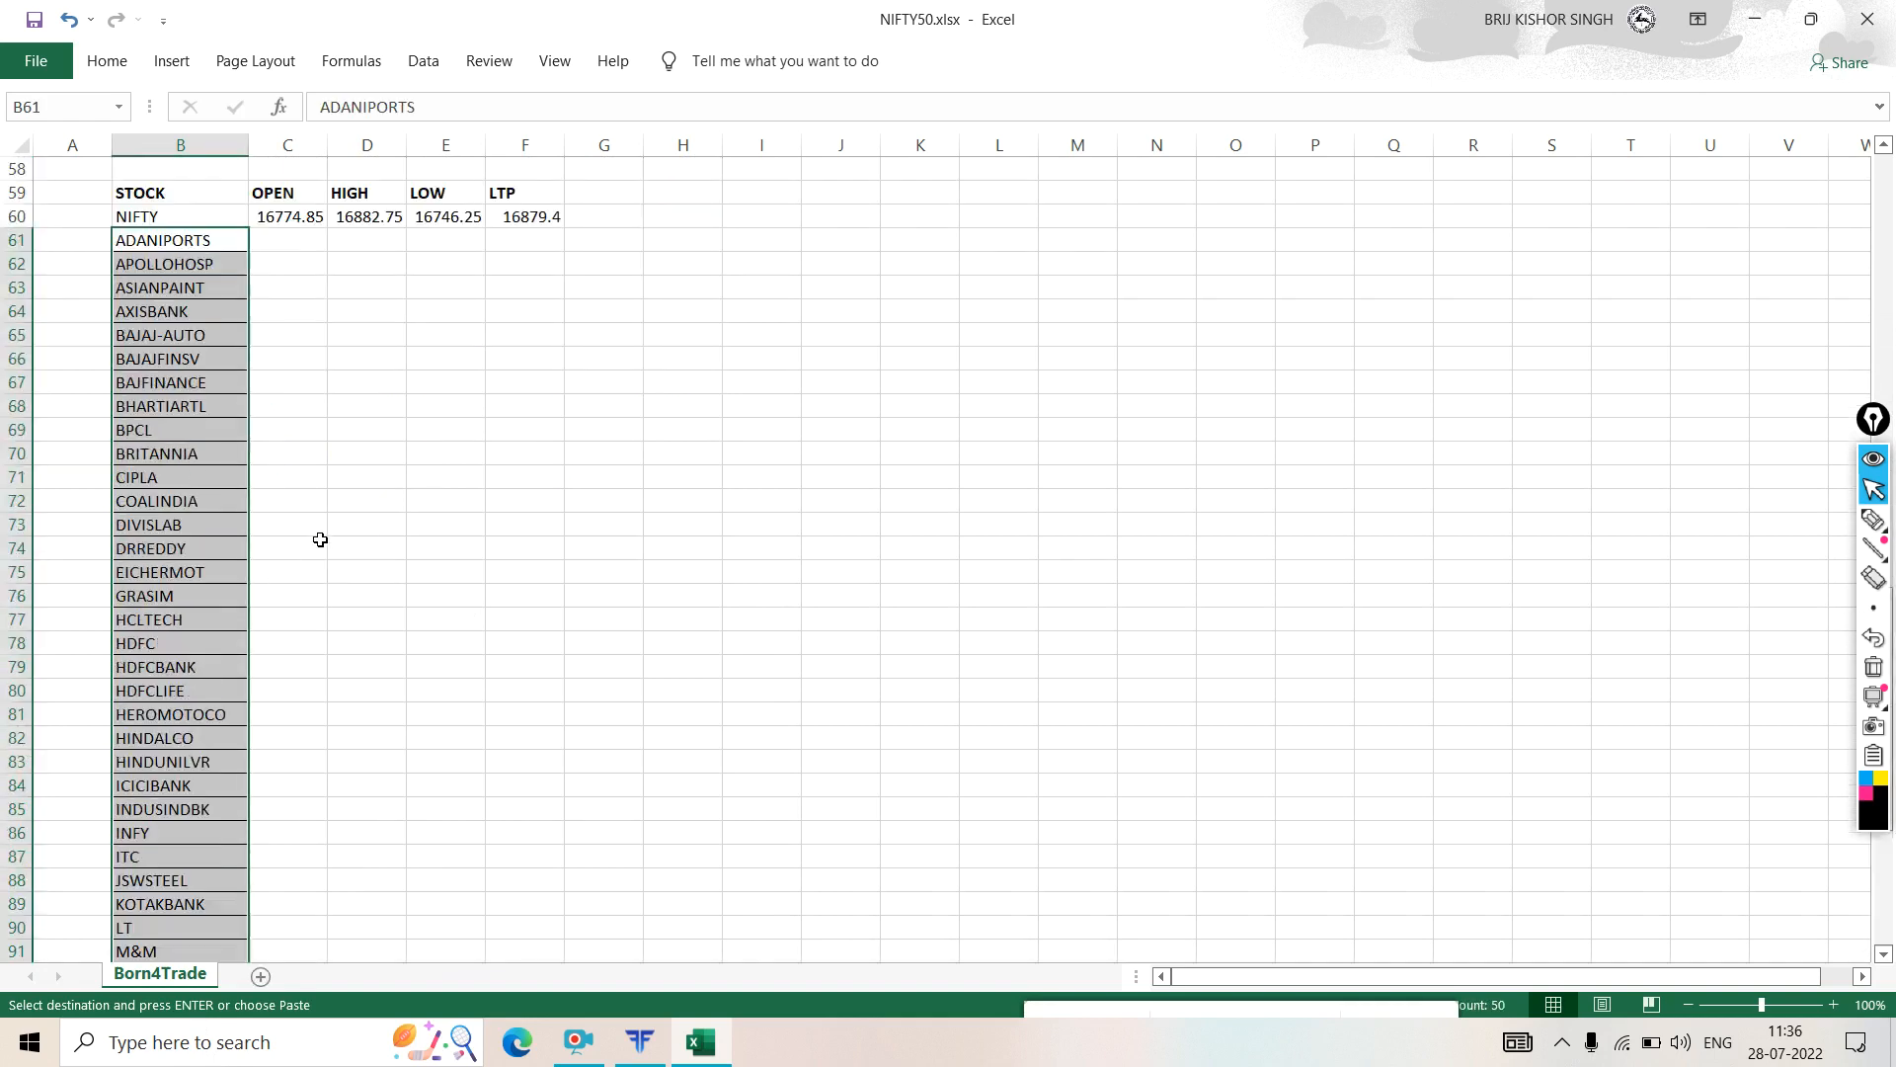
left_click(1017, 675)
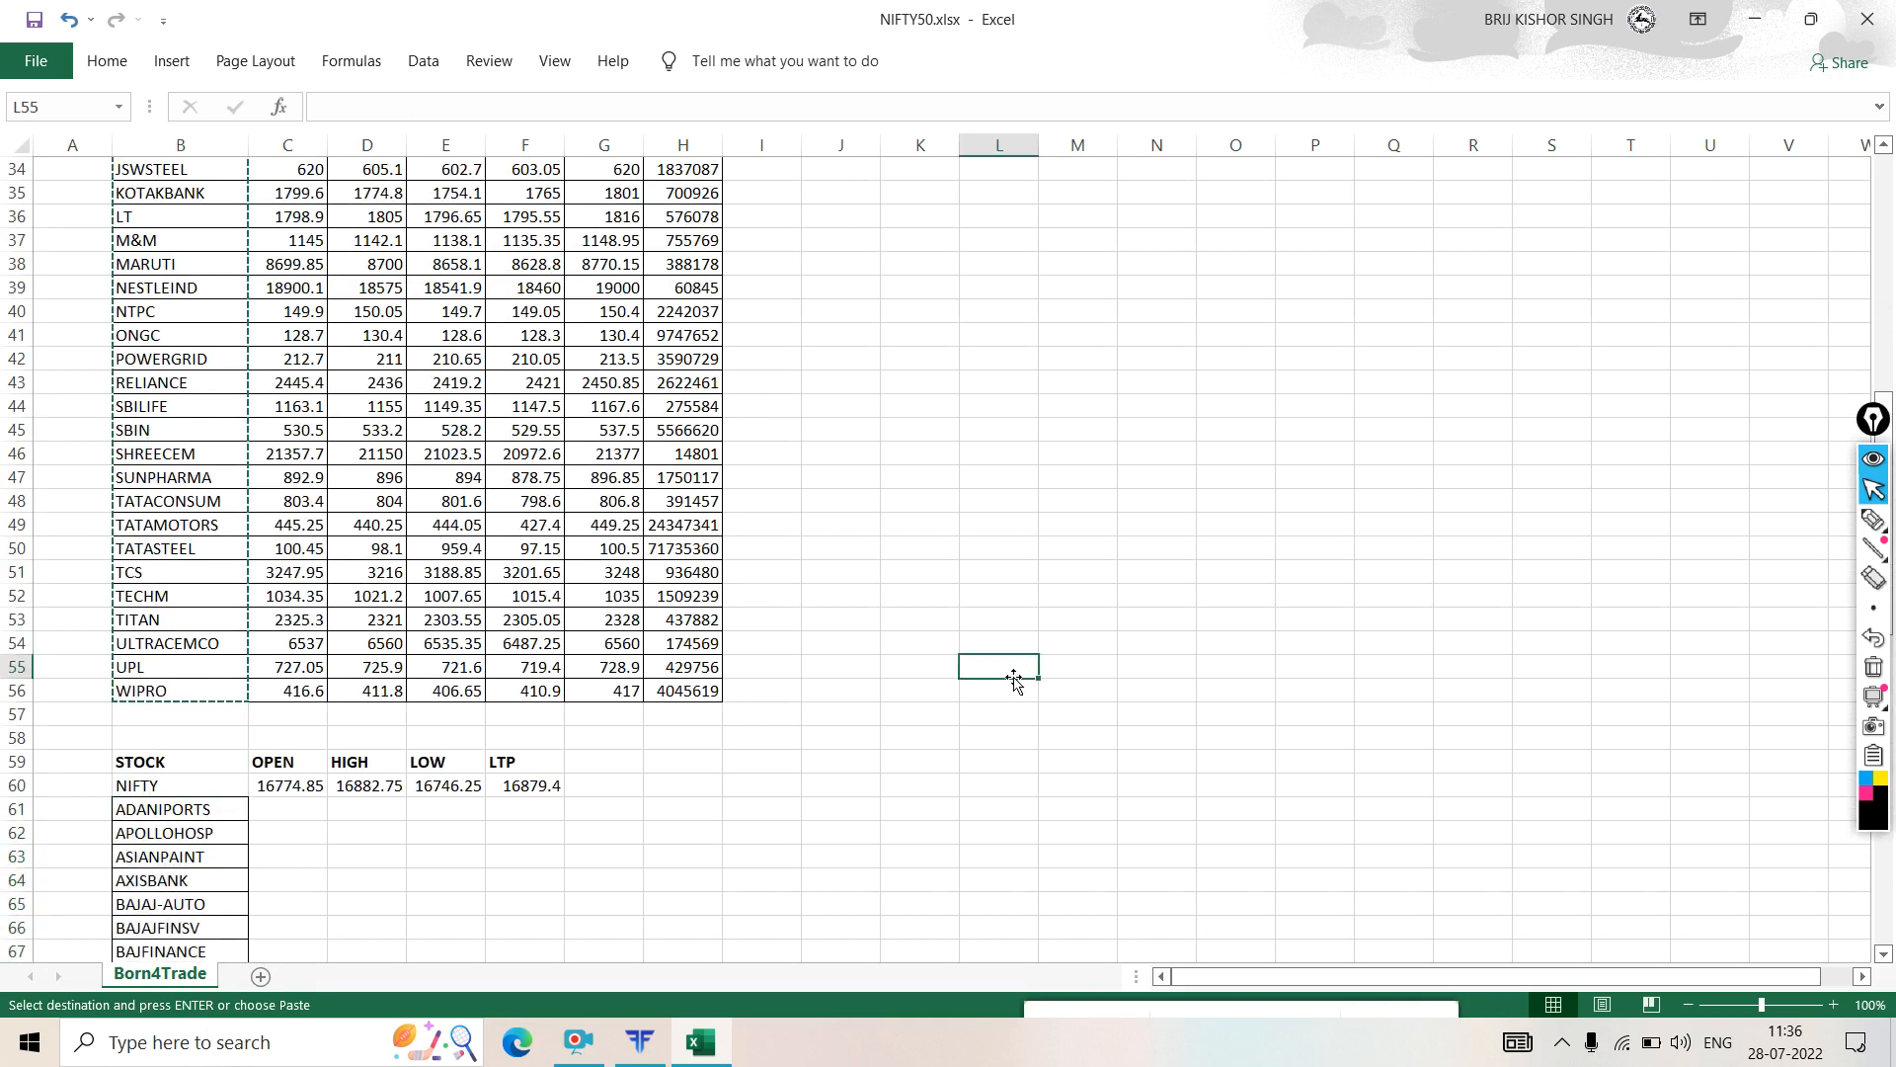
key("Escape")
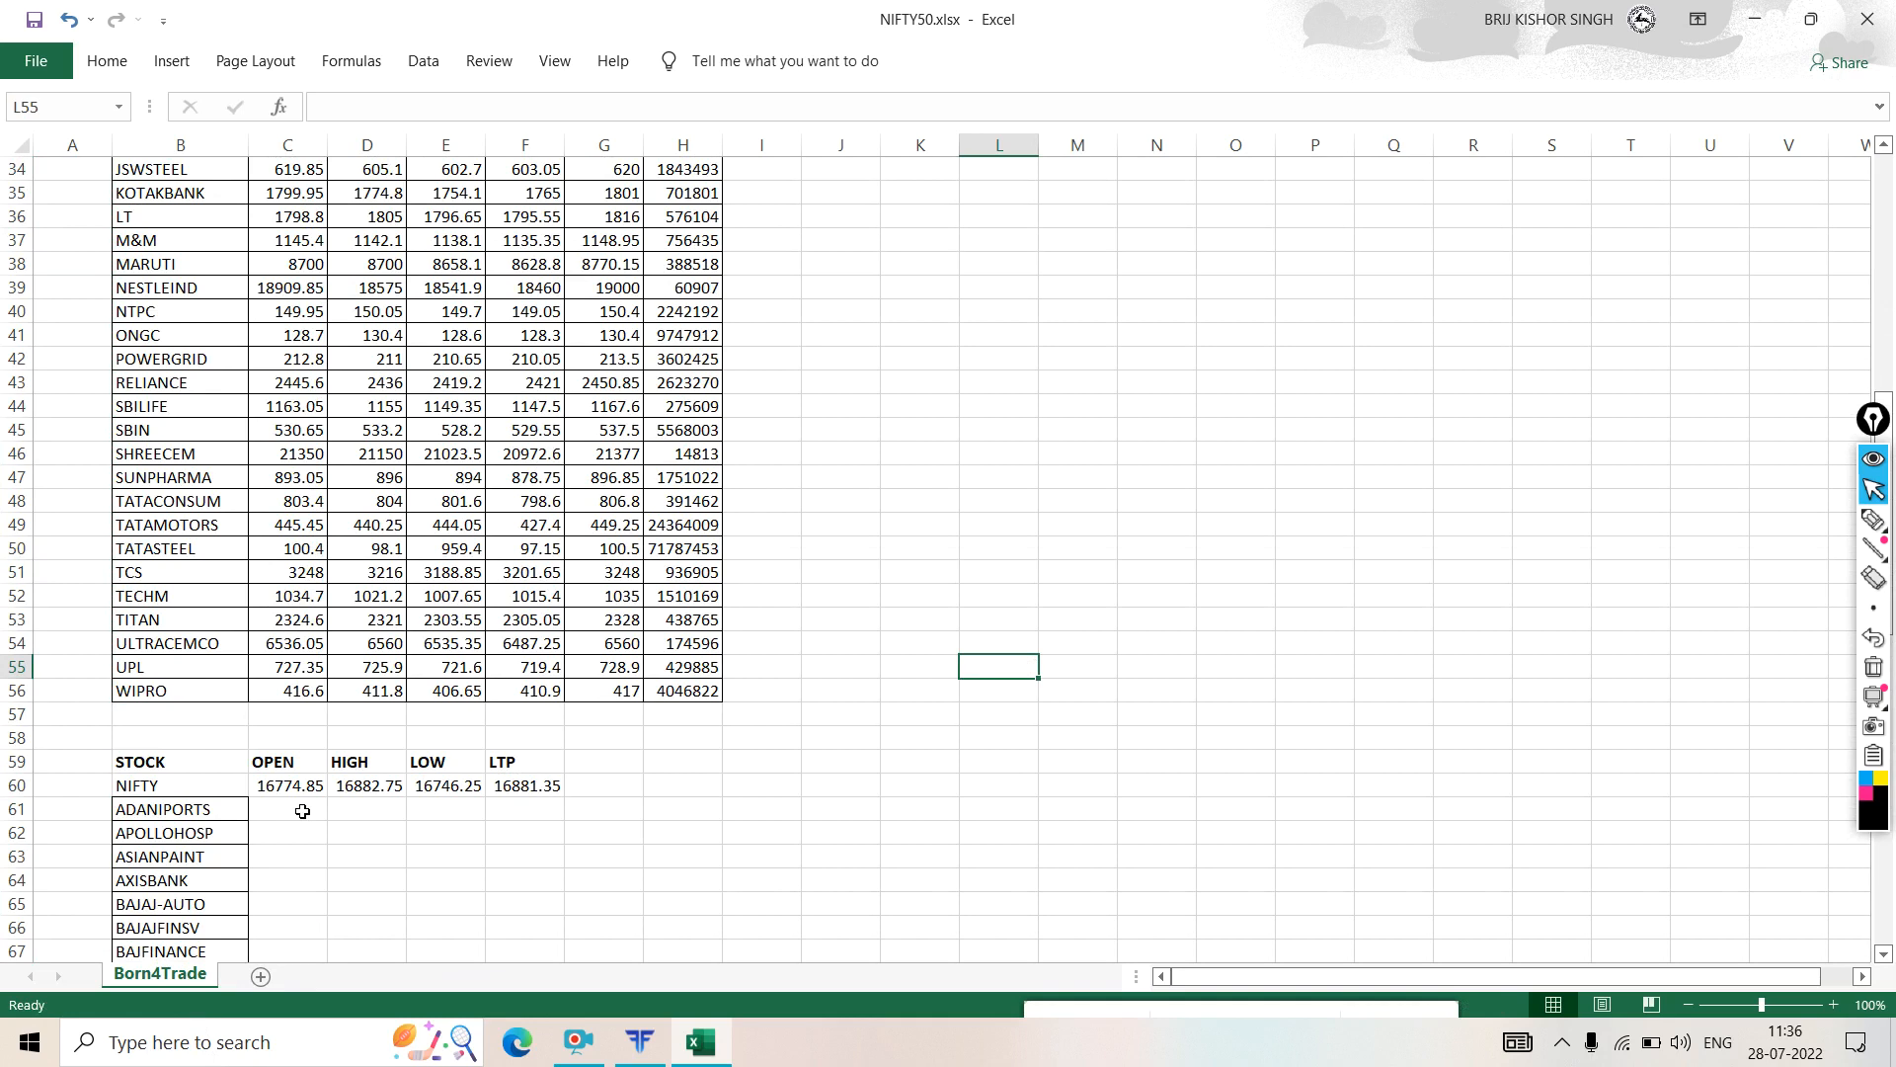
- Link the OPEN cell C61 for ADANIPORTS to its Open value in D7 with the formula +D7
left_click(302, 811)
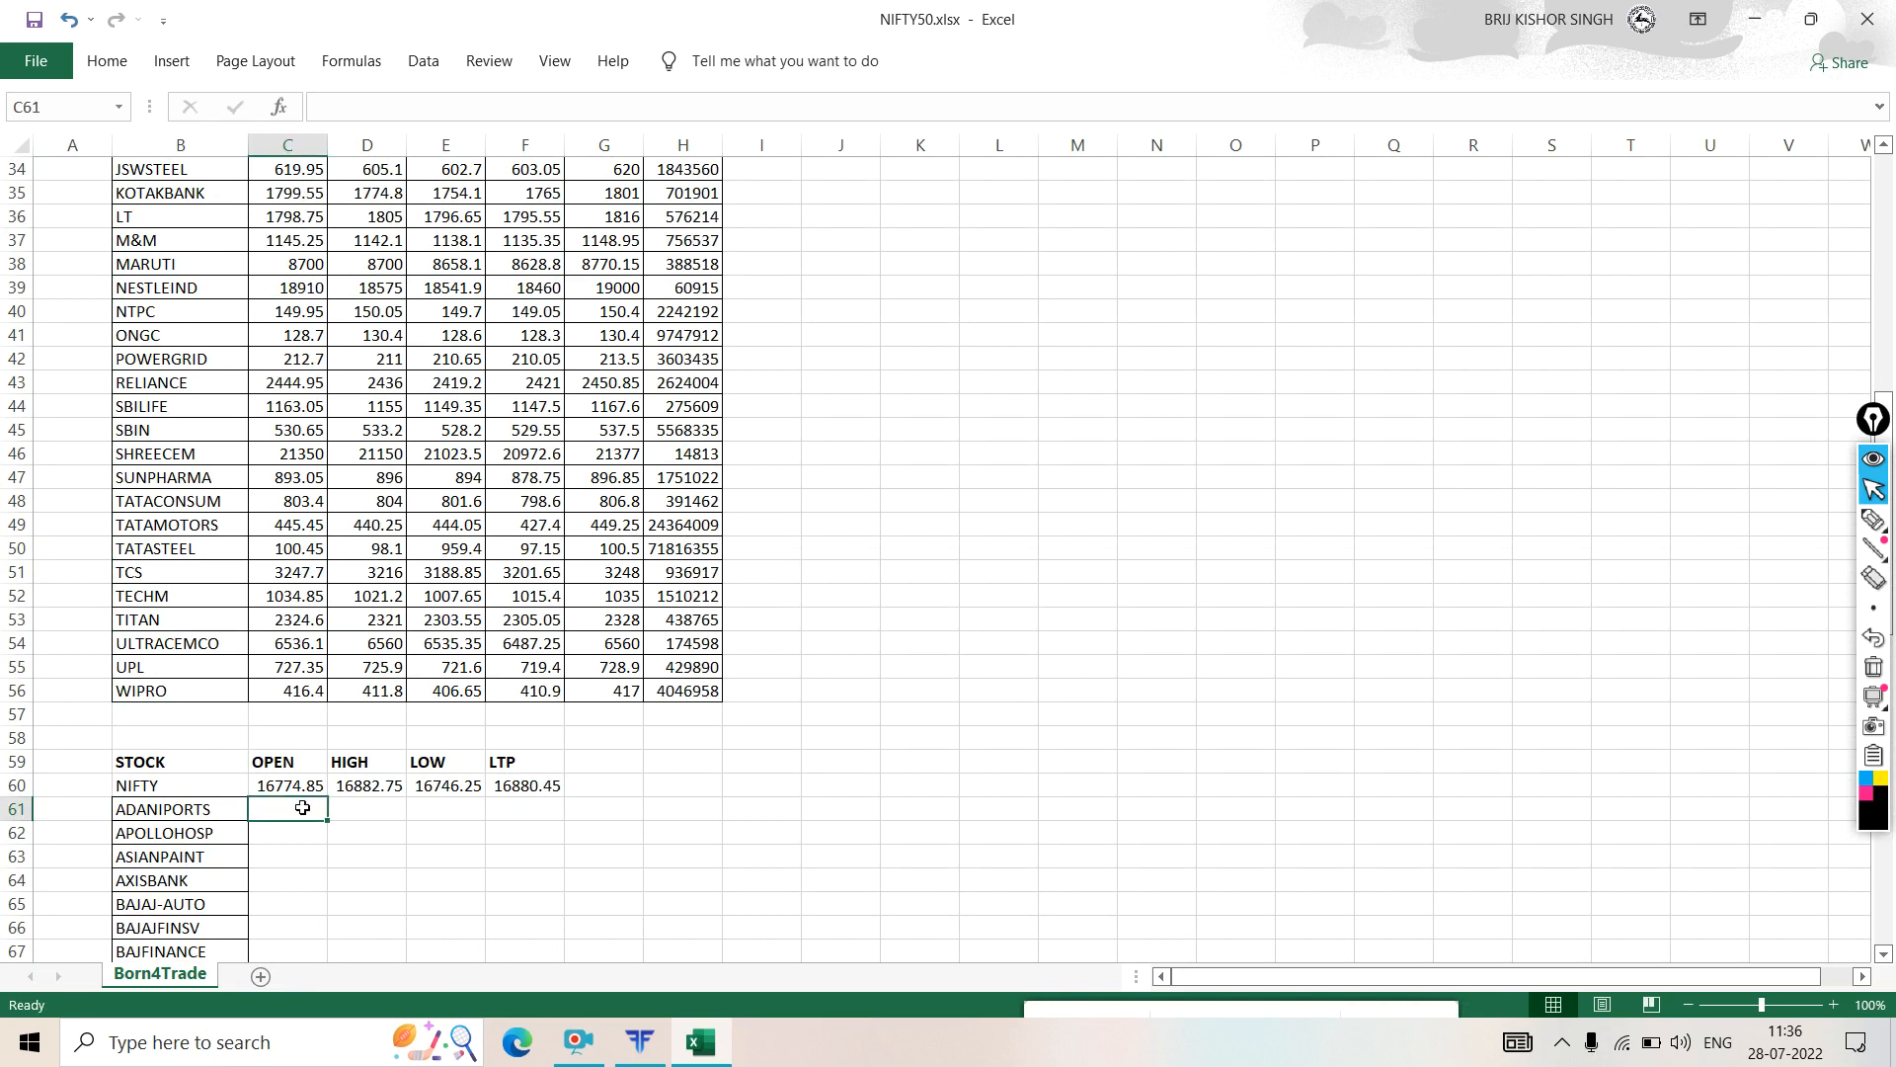
scroll(324, 350, "up", 6)
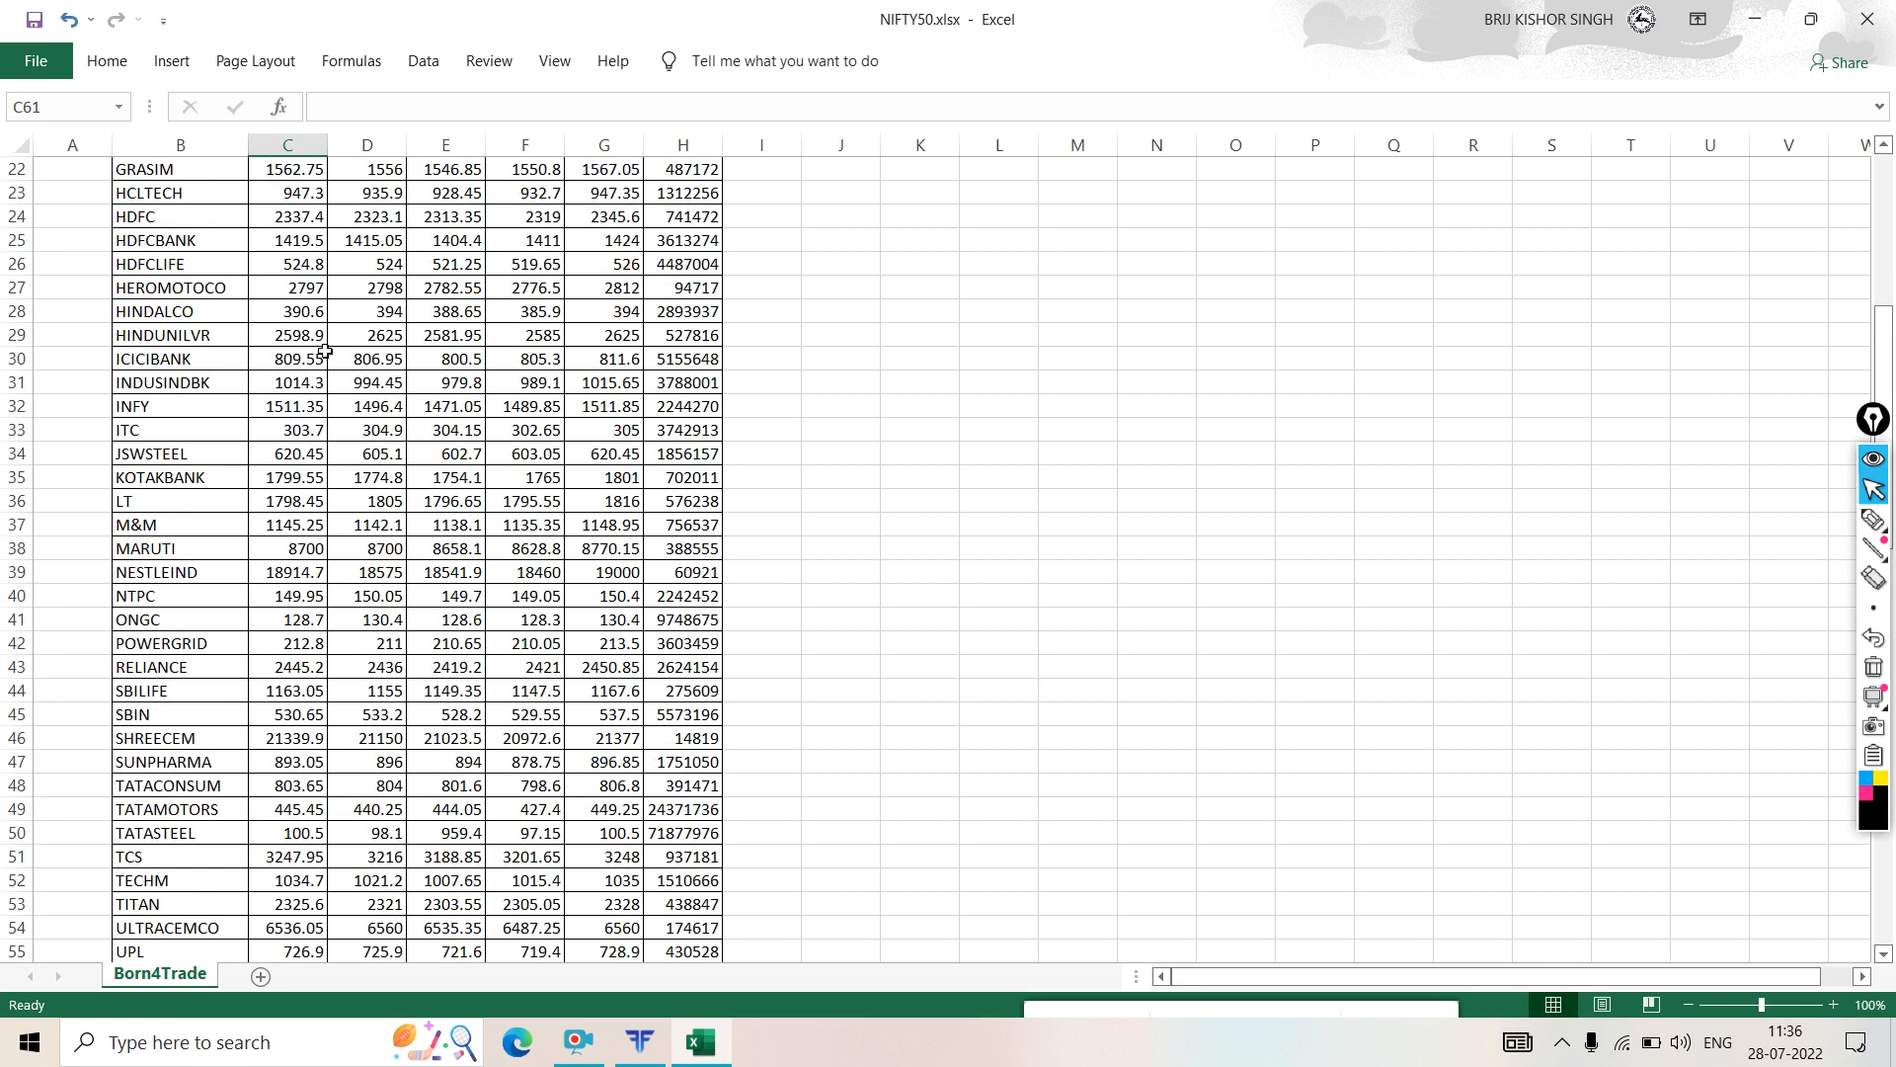
scroll(324, 351, "up", 5)
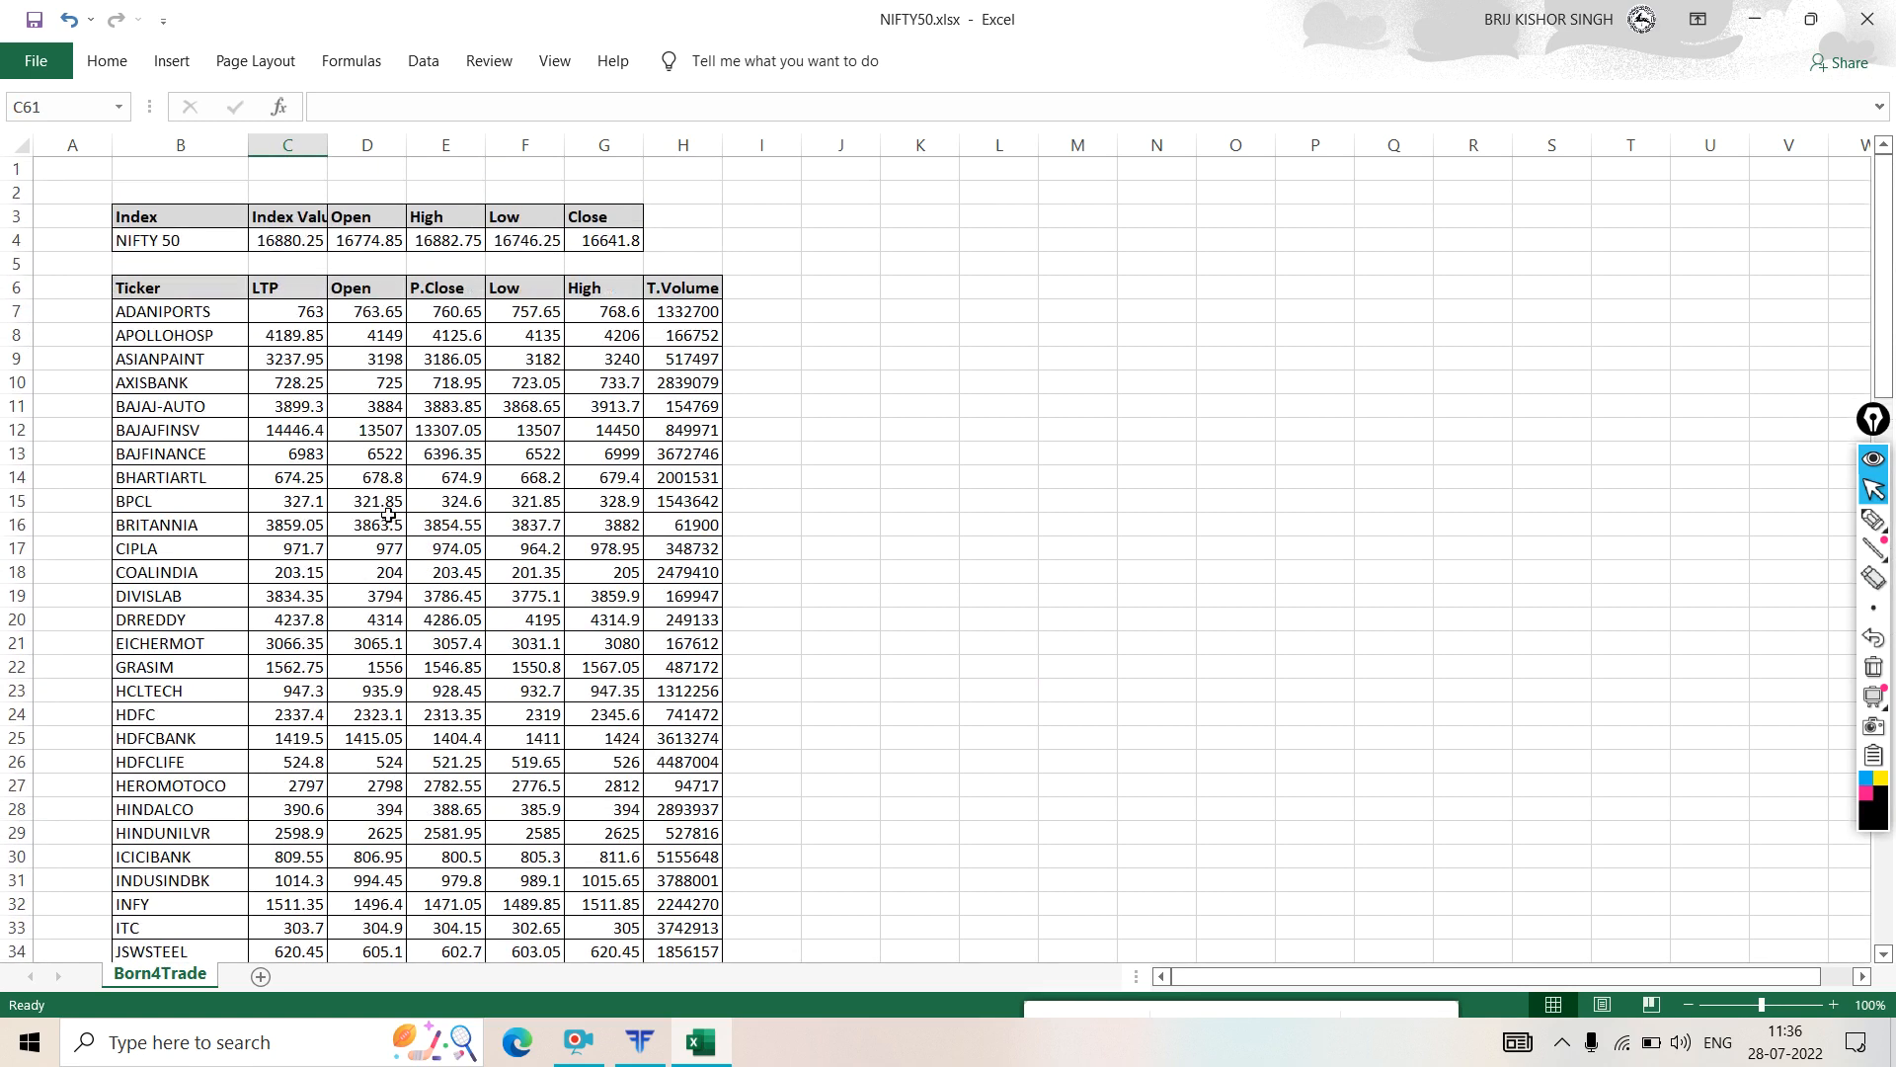
scroll(371, 531, "down", 6)
scroll(356, 568, "down", 6)
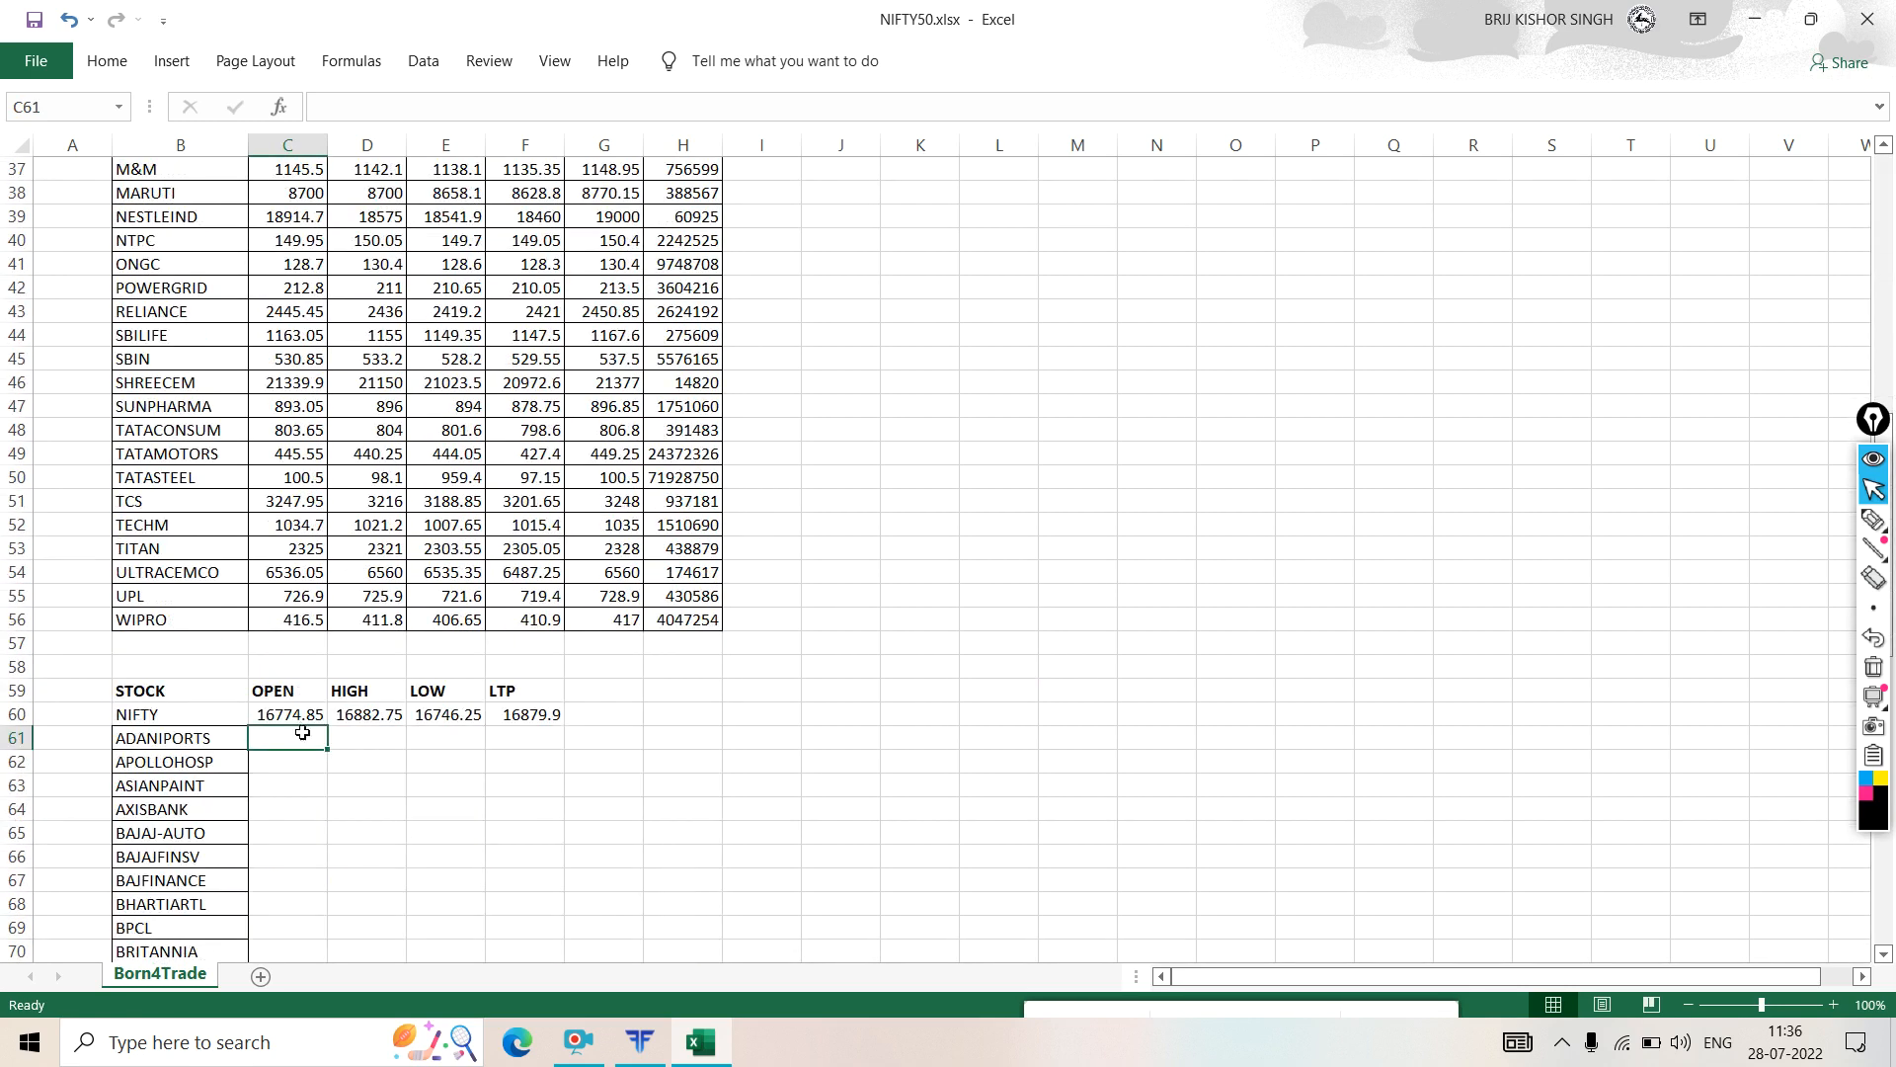
type("+")
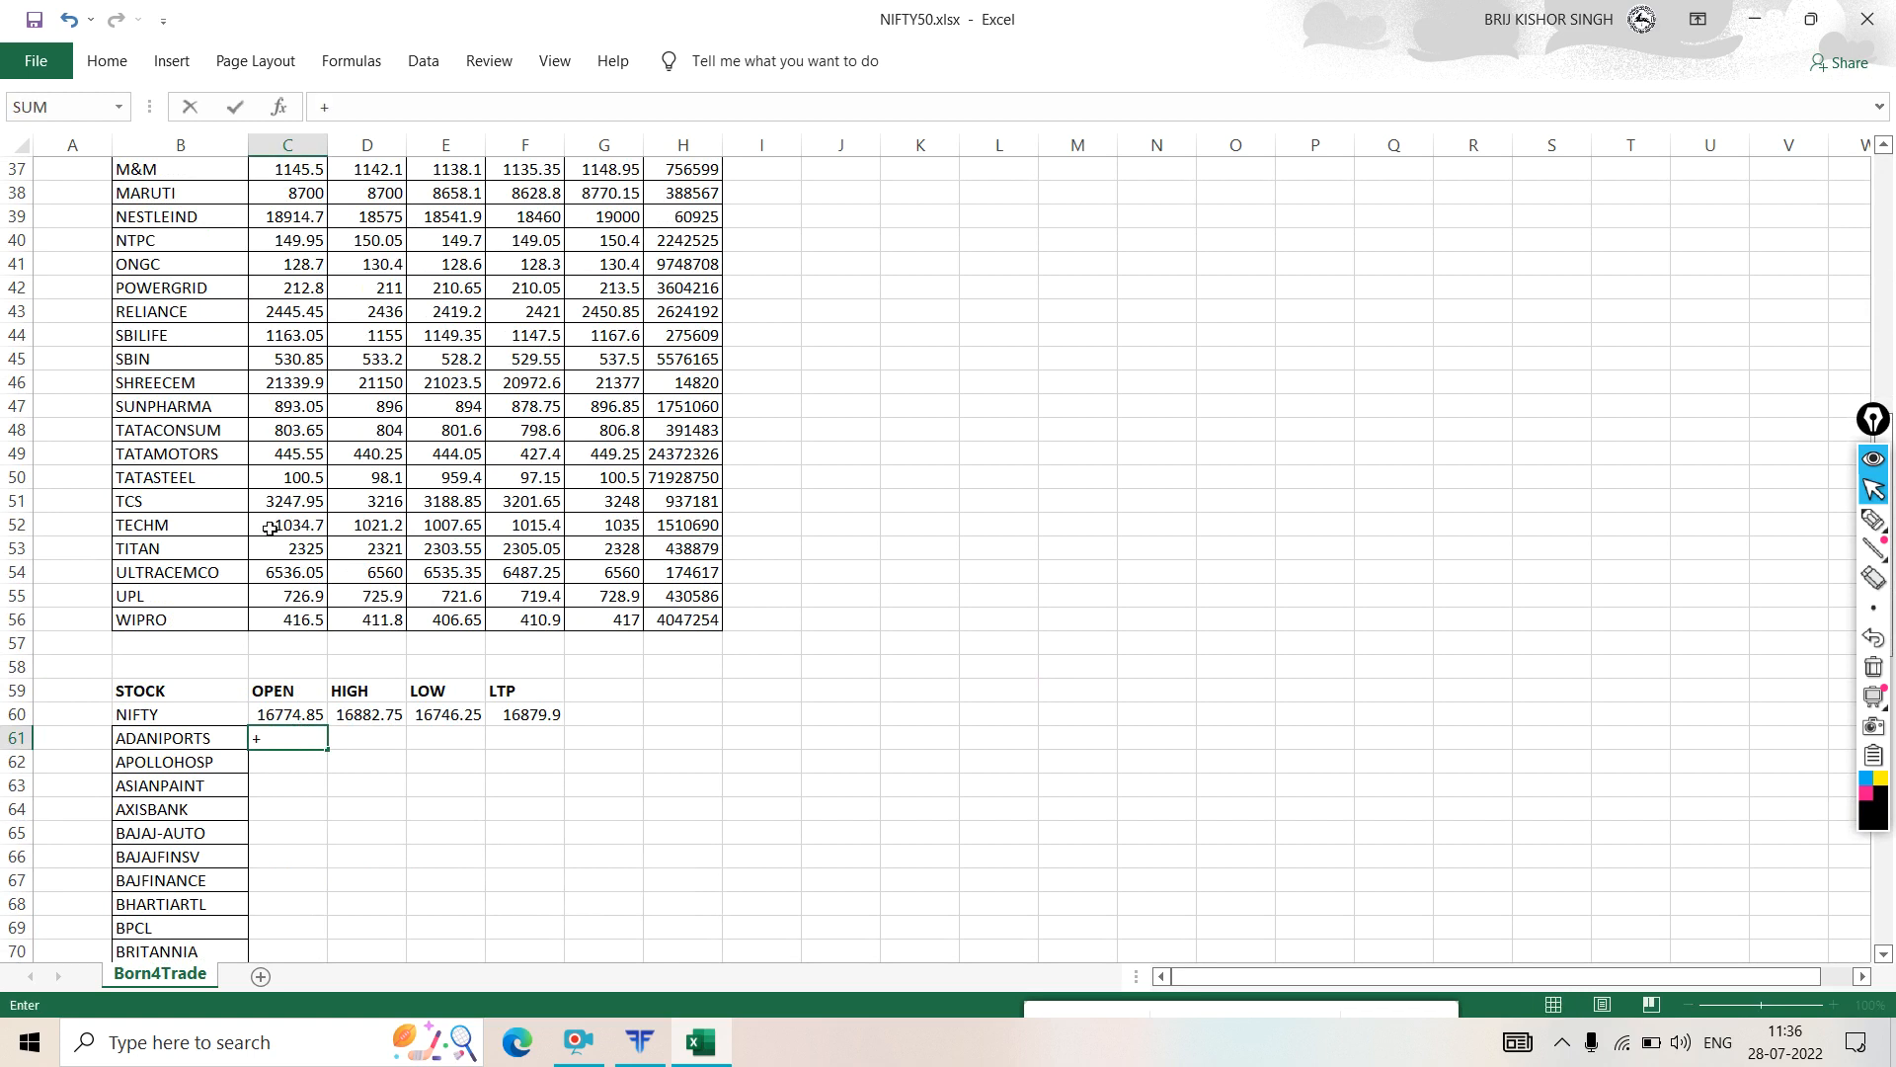
scroll(288, 313, "up", 12)
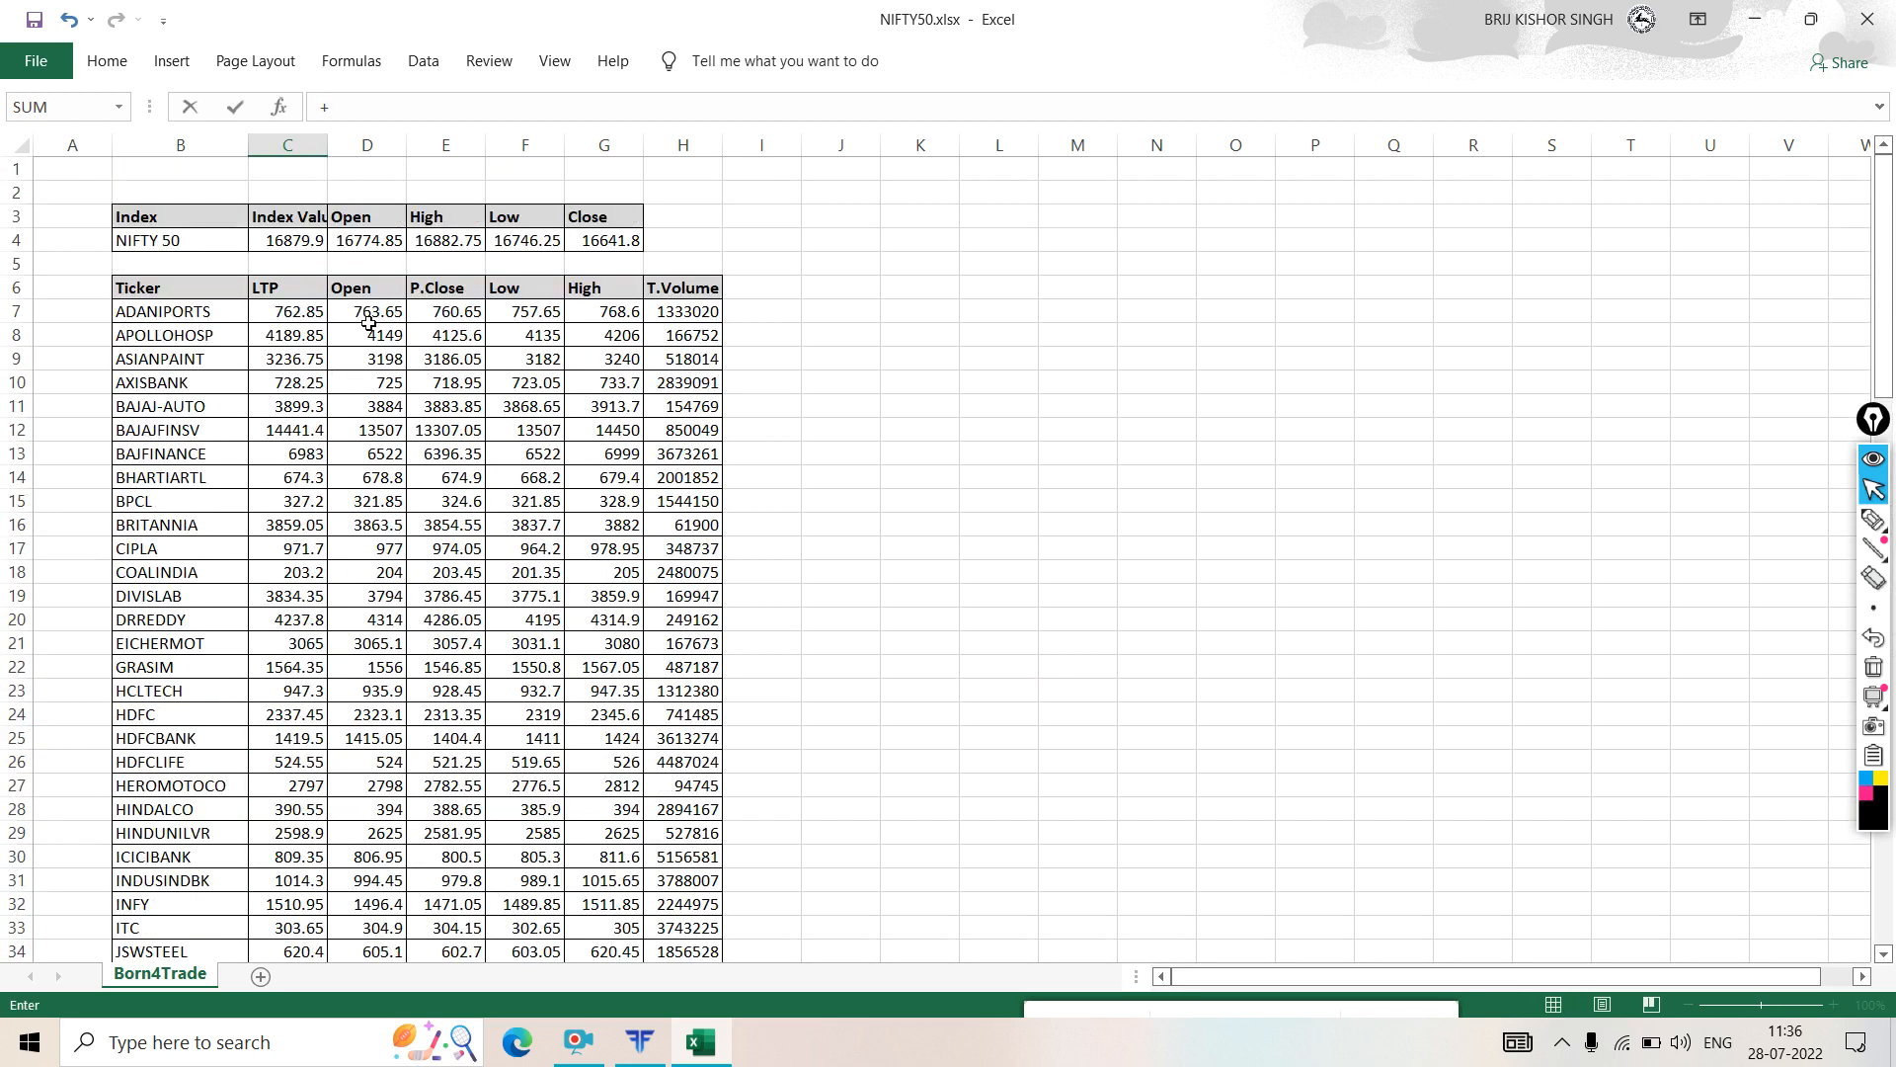
left_click(390, 321)
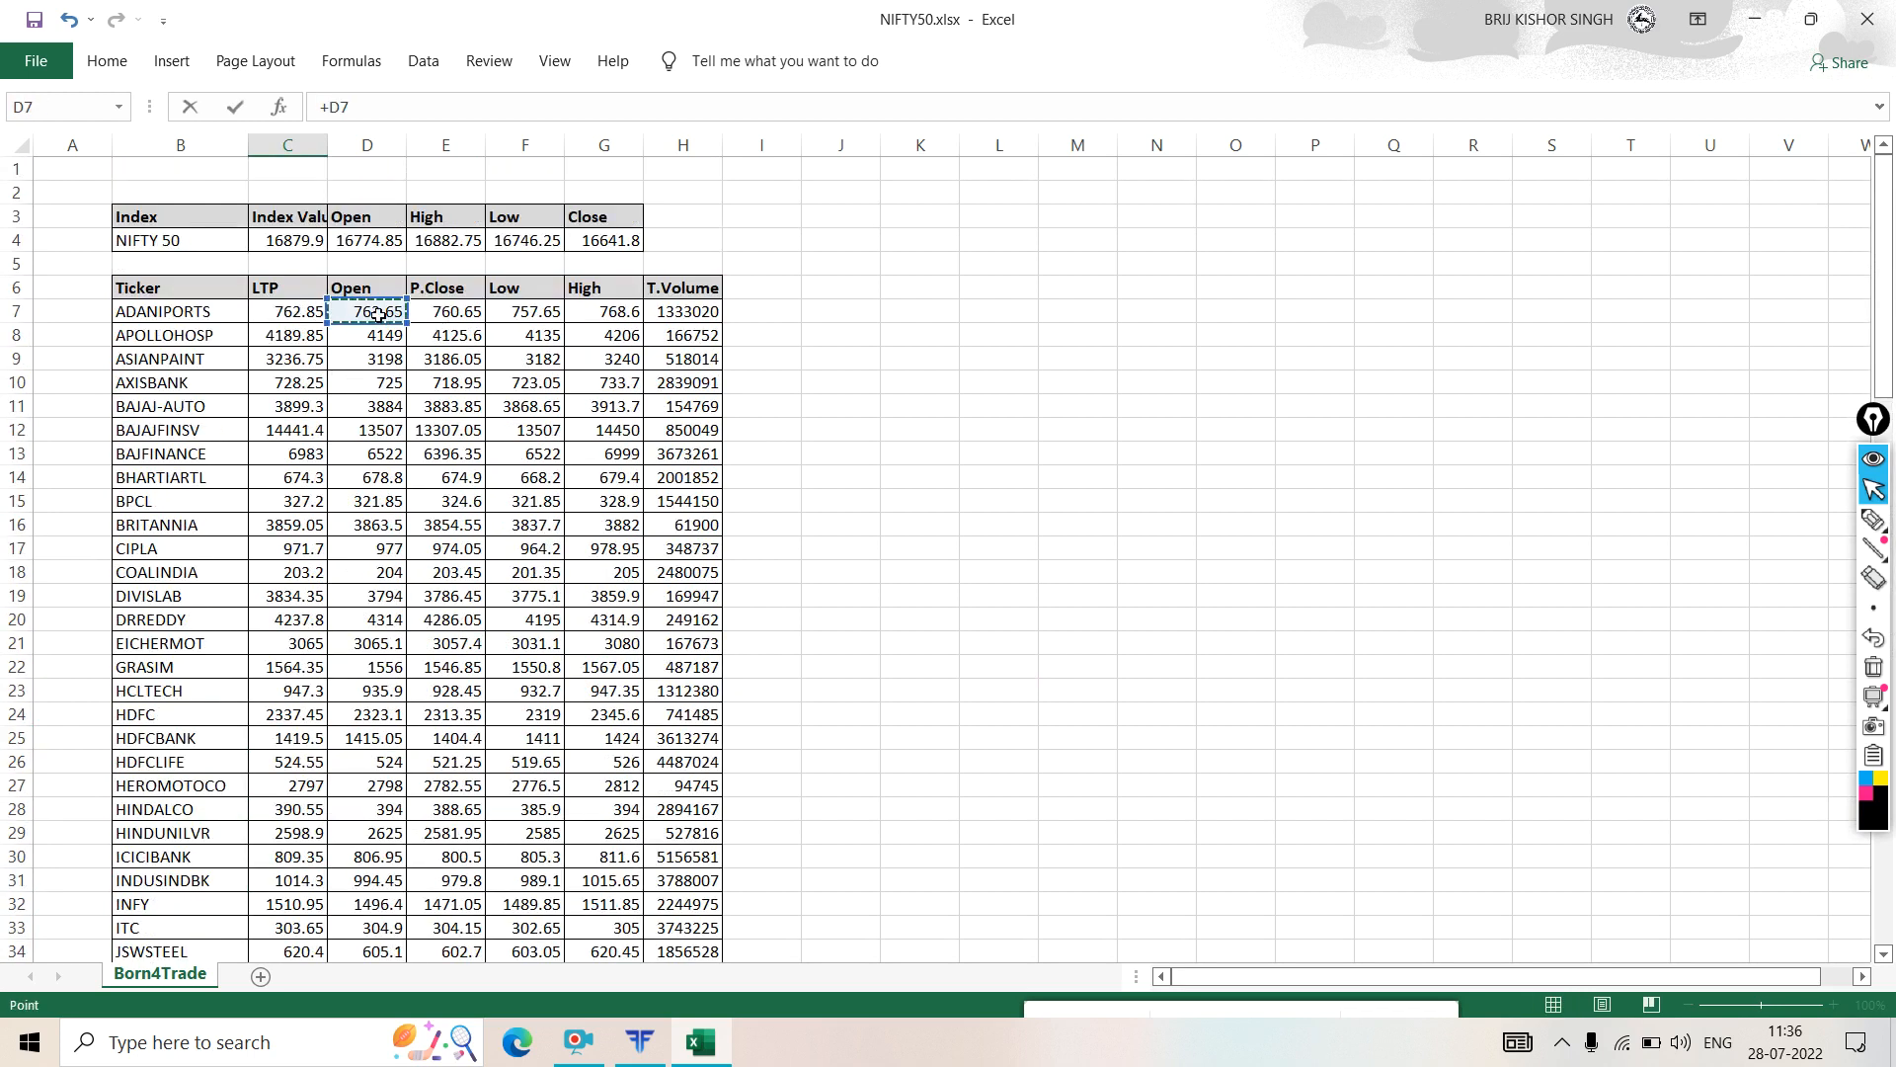
key("Return")
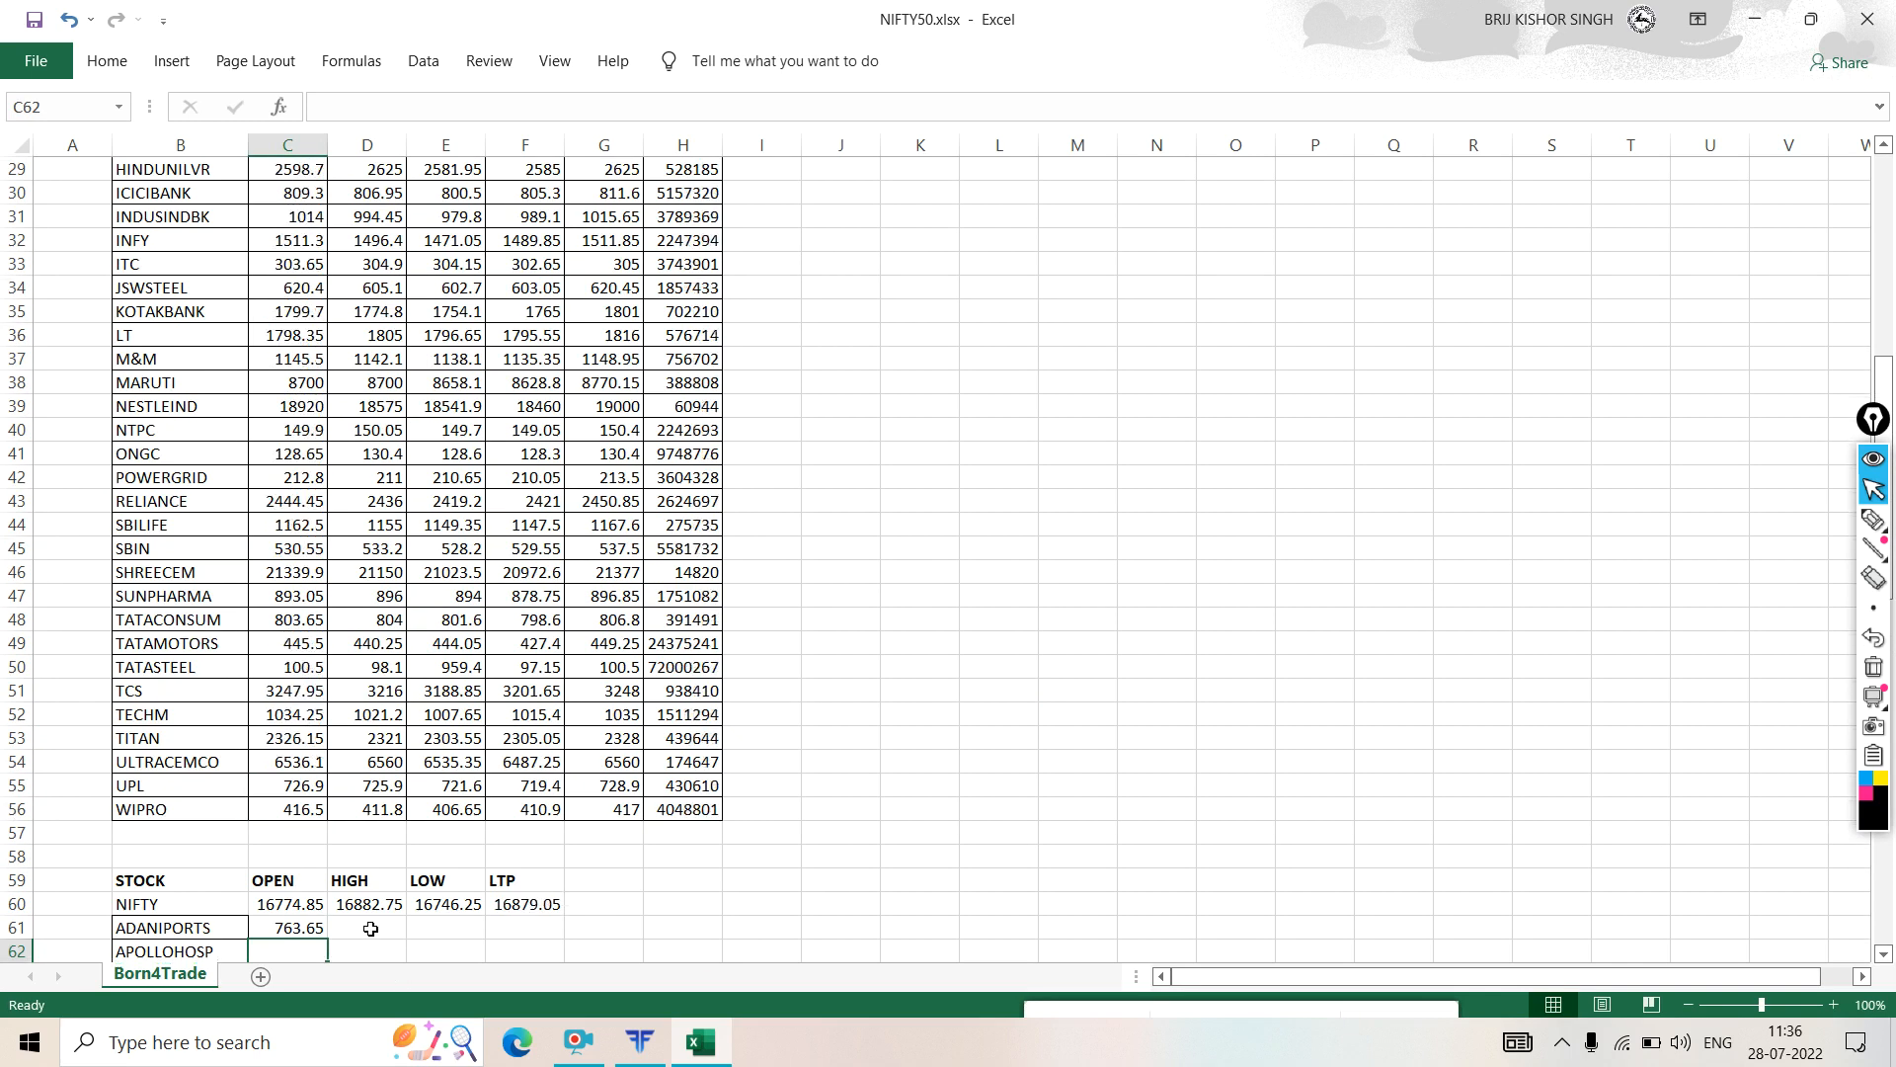
- Link the HIGH cell D61 for ADANIPORTS to its High value in G7 with the formula +G7
left_click(369, 927)
type("+")
scroll(441, 547, "up", 9)
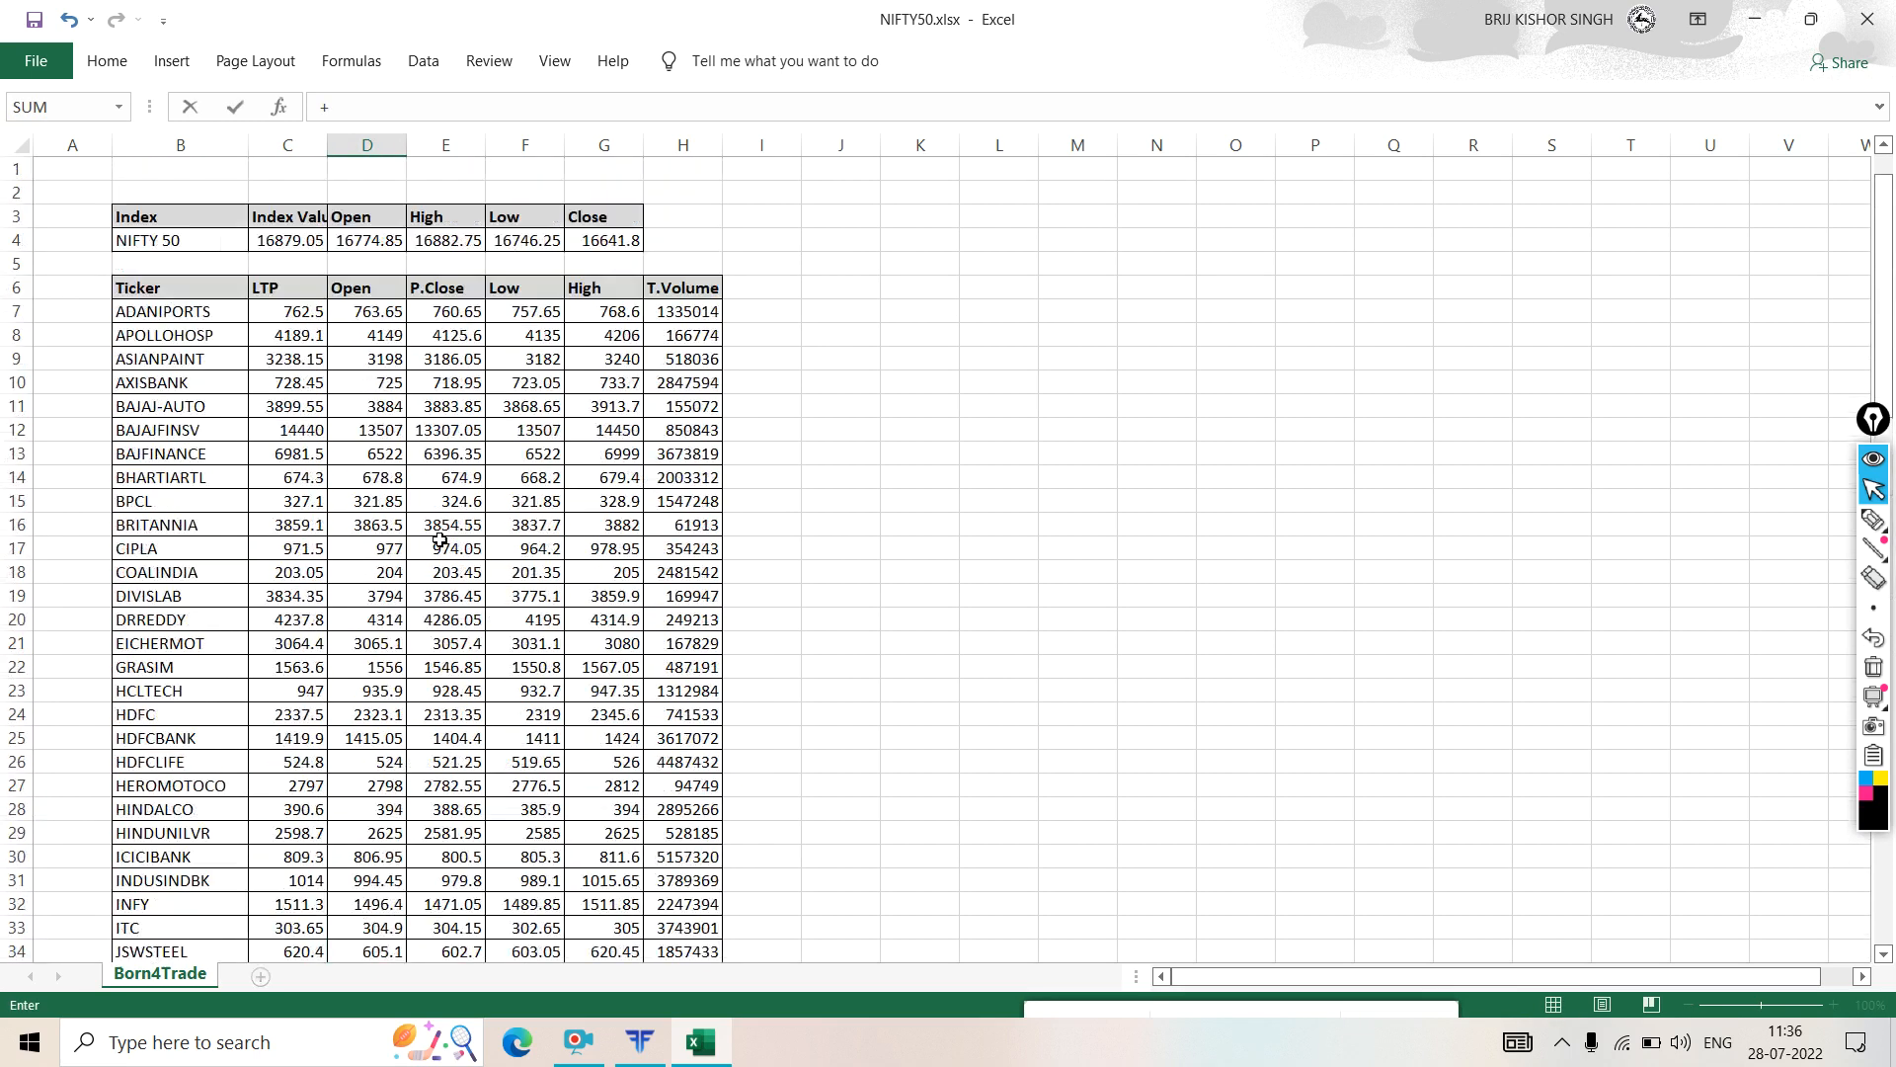
left_click(585, 311)
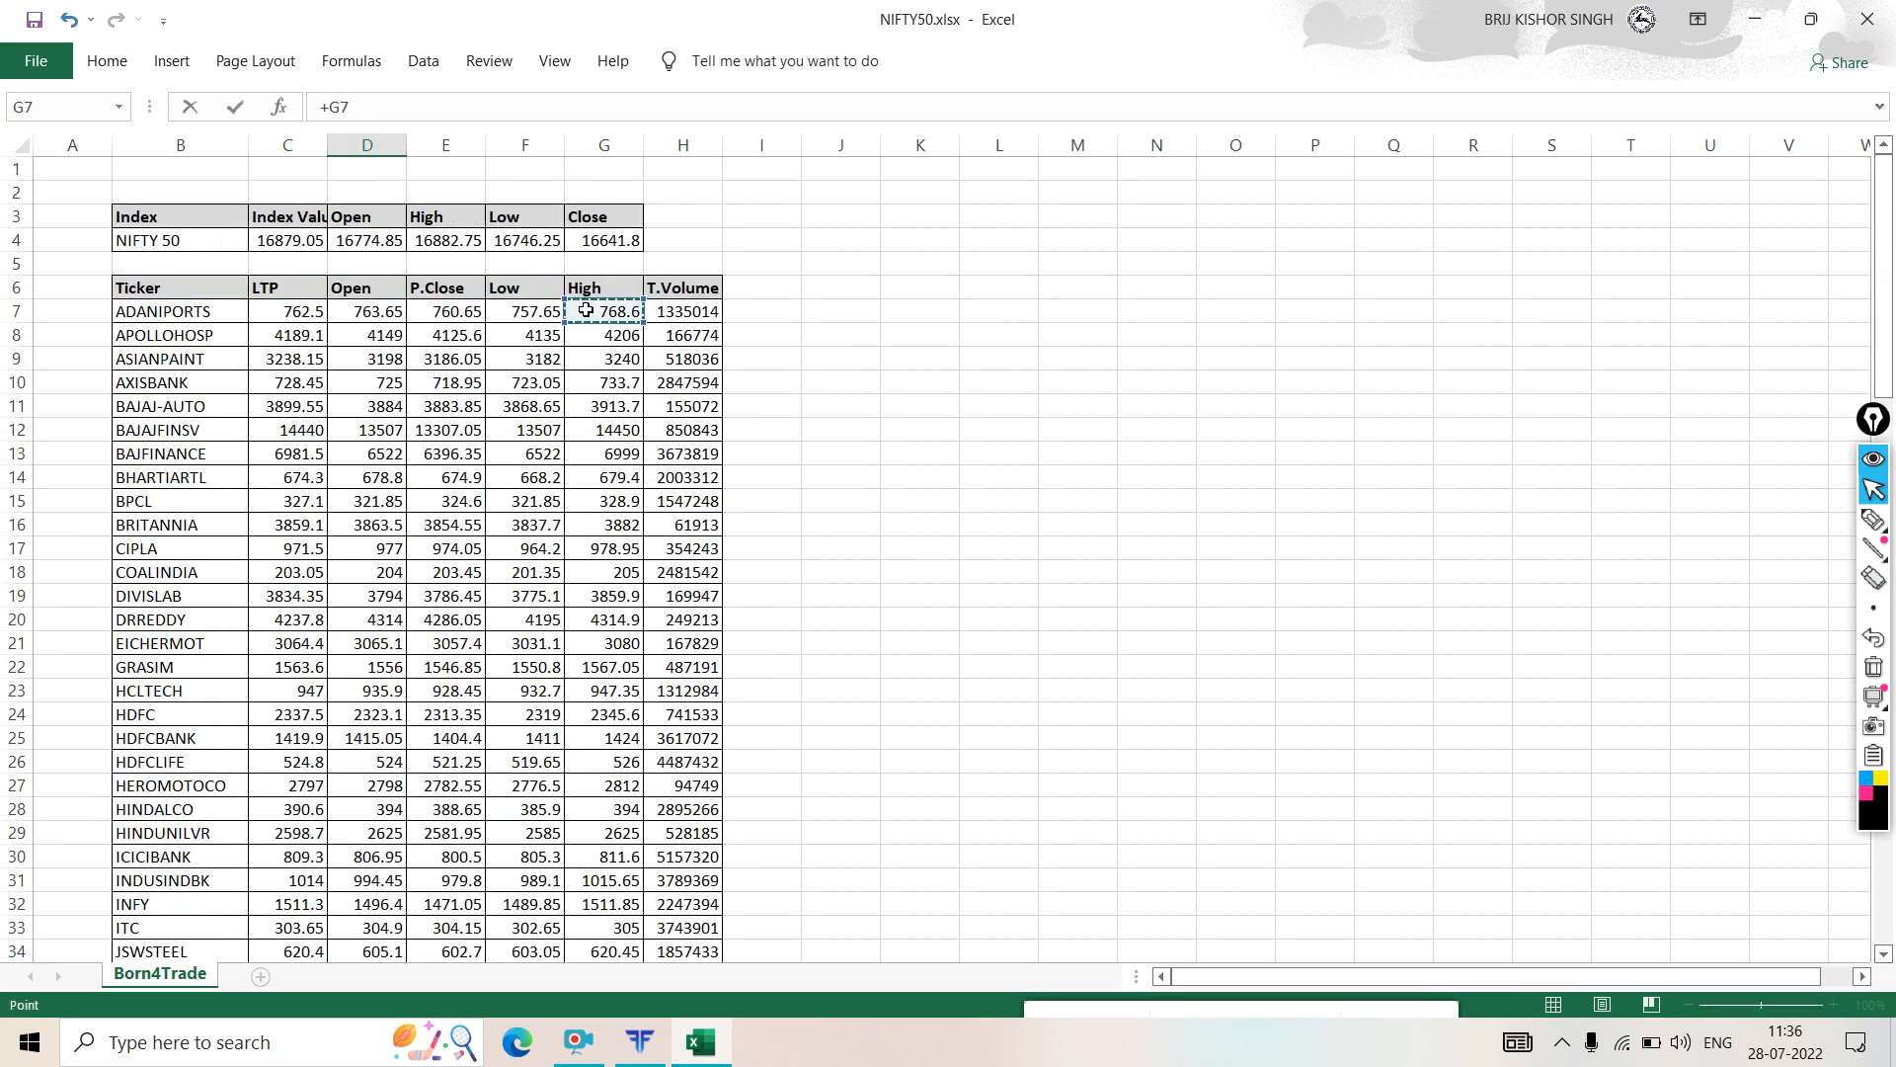
key("Return")
- Link the LOW cell E61 for ADANIPORTS to its Low value in F7 with the formula +F7
left_click(428, 928)
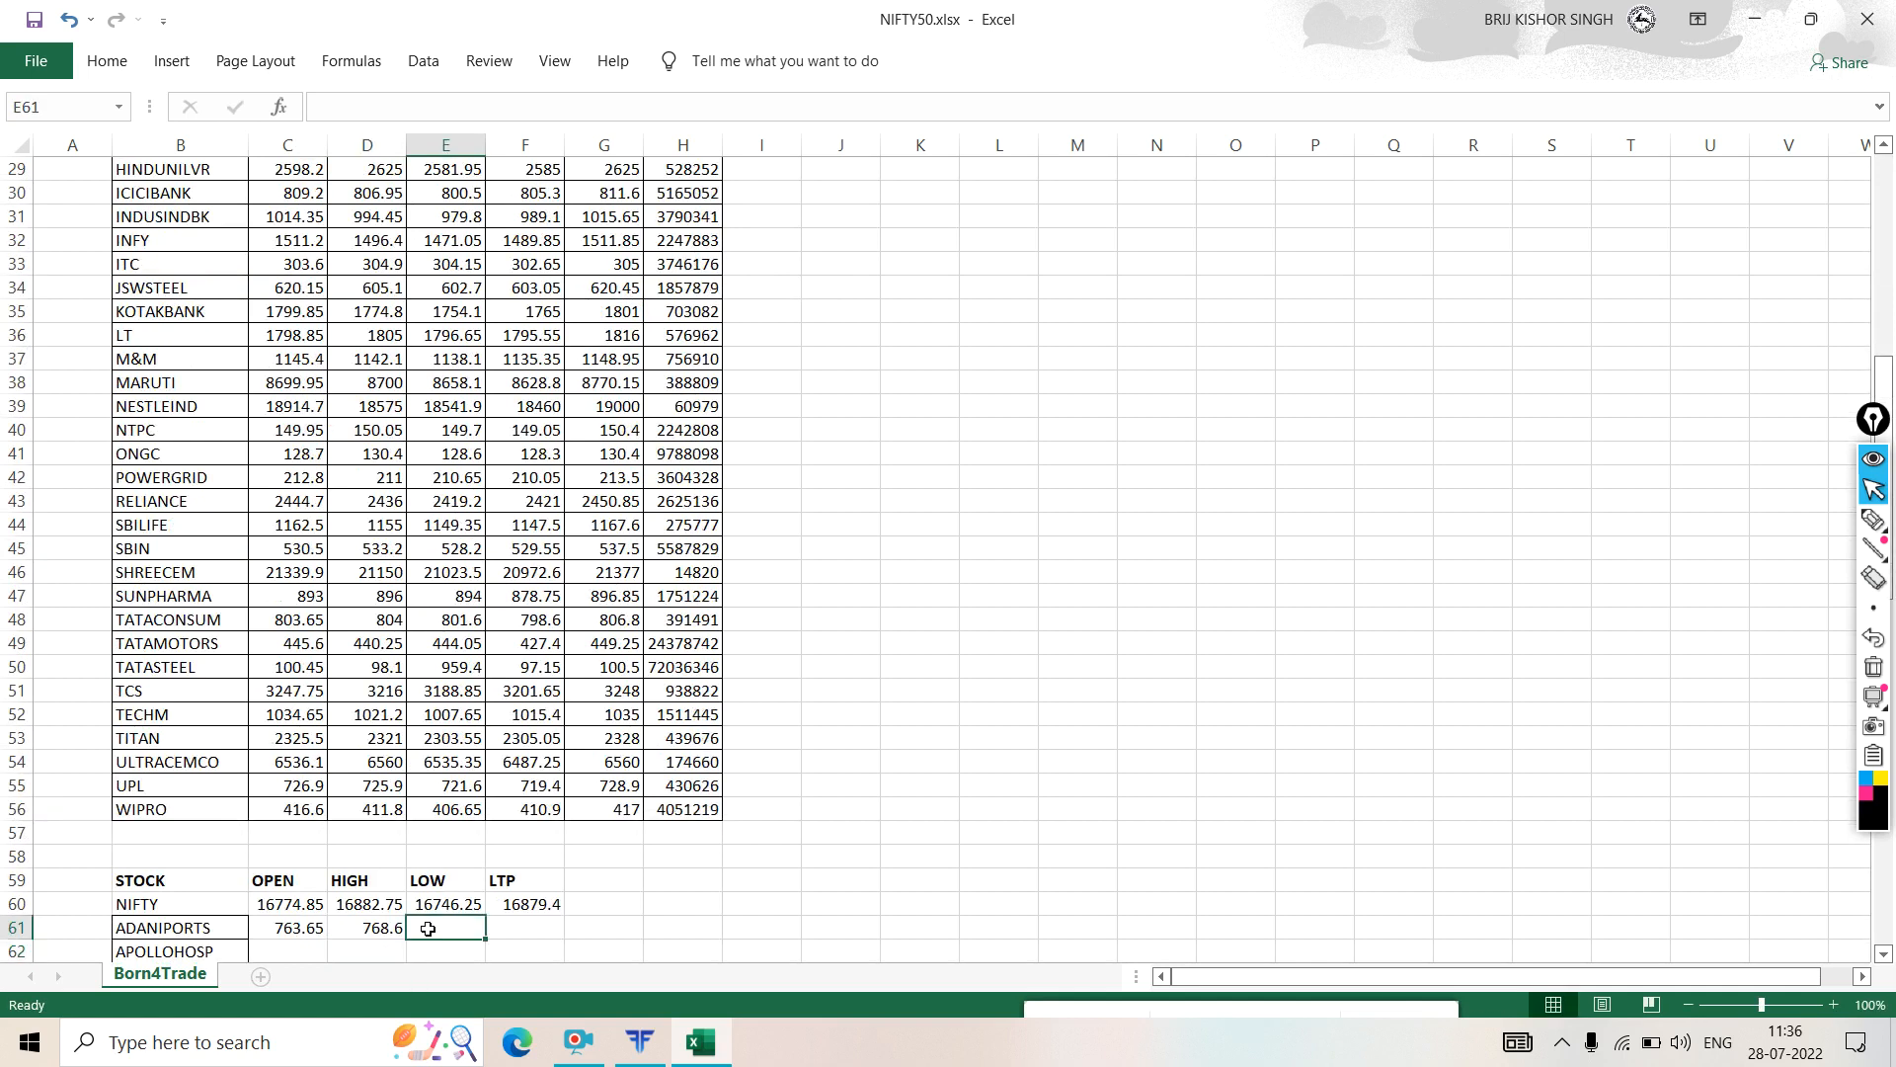
type("+")
scroll(334, 438, "up", 9)
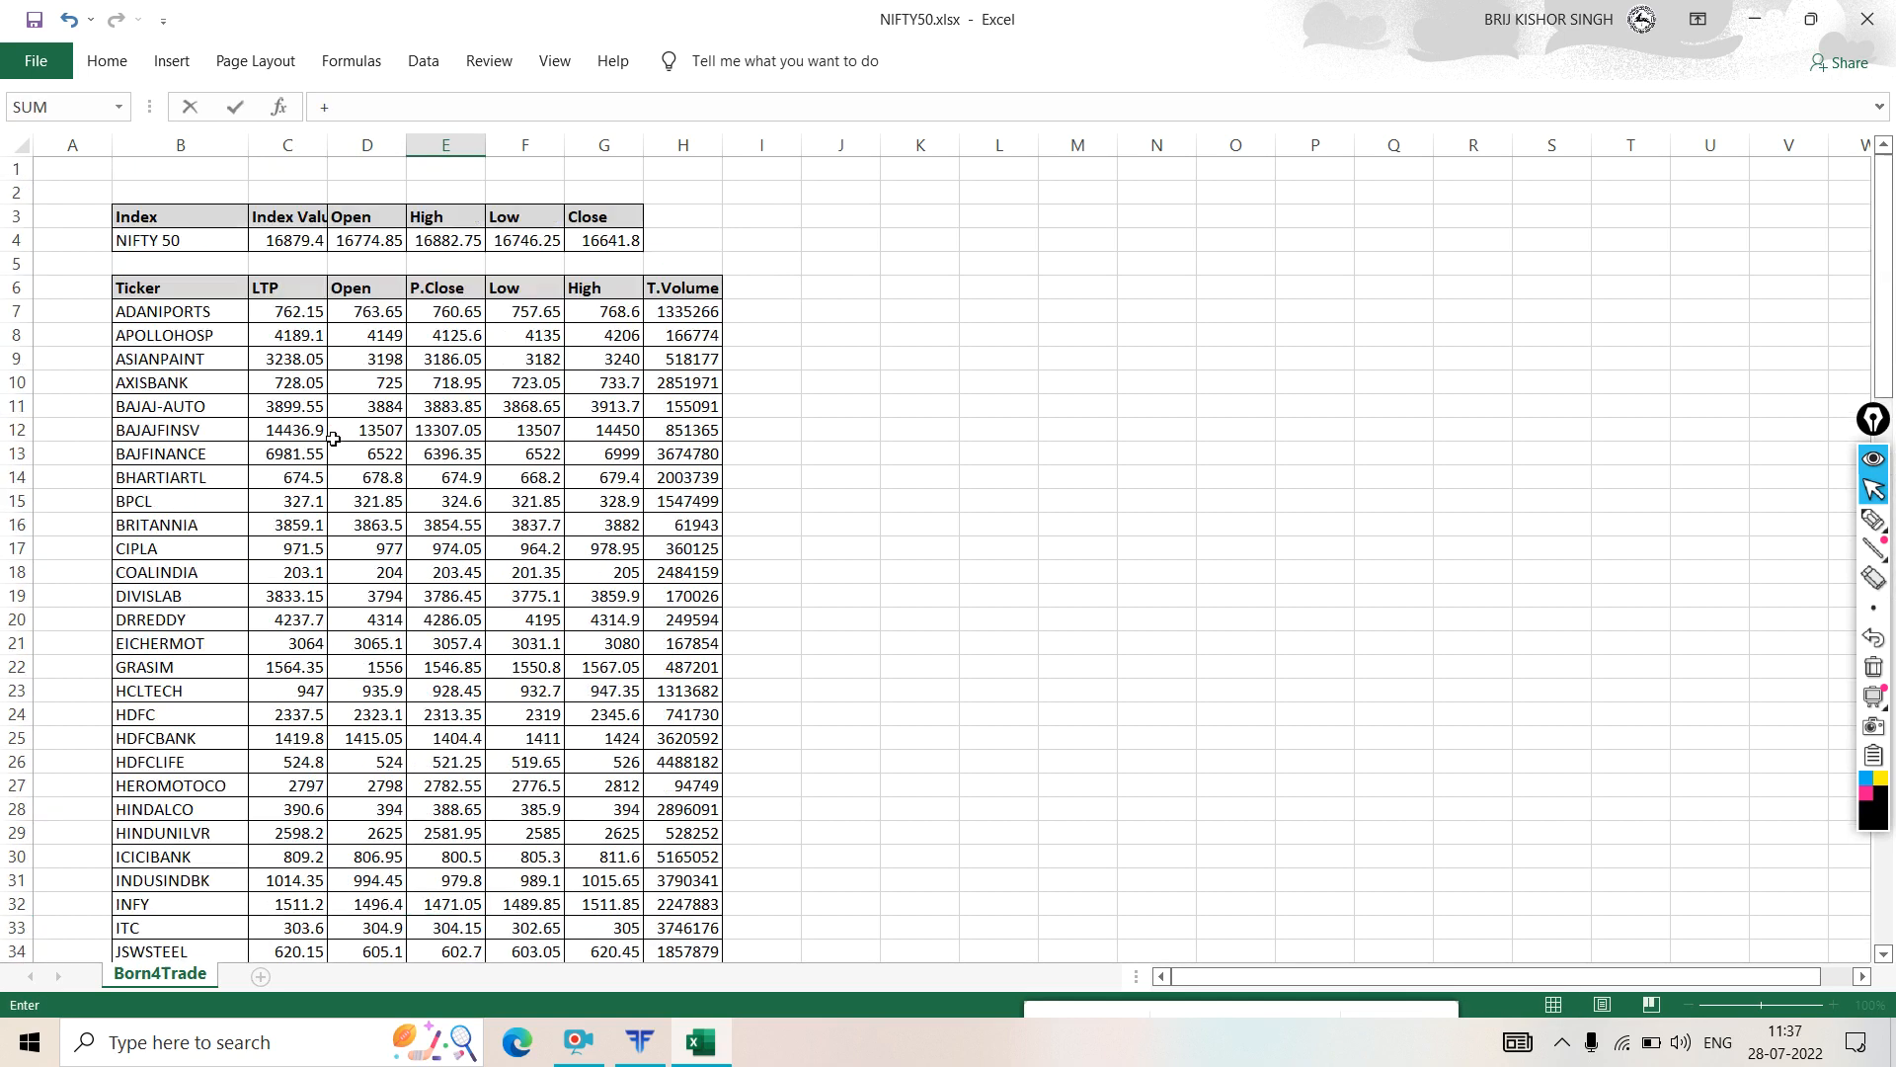
left_click(539, 314)
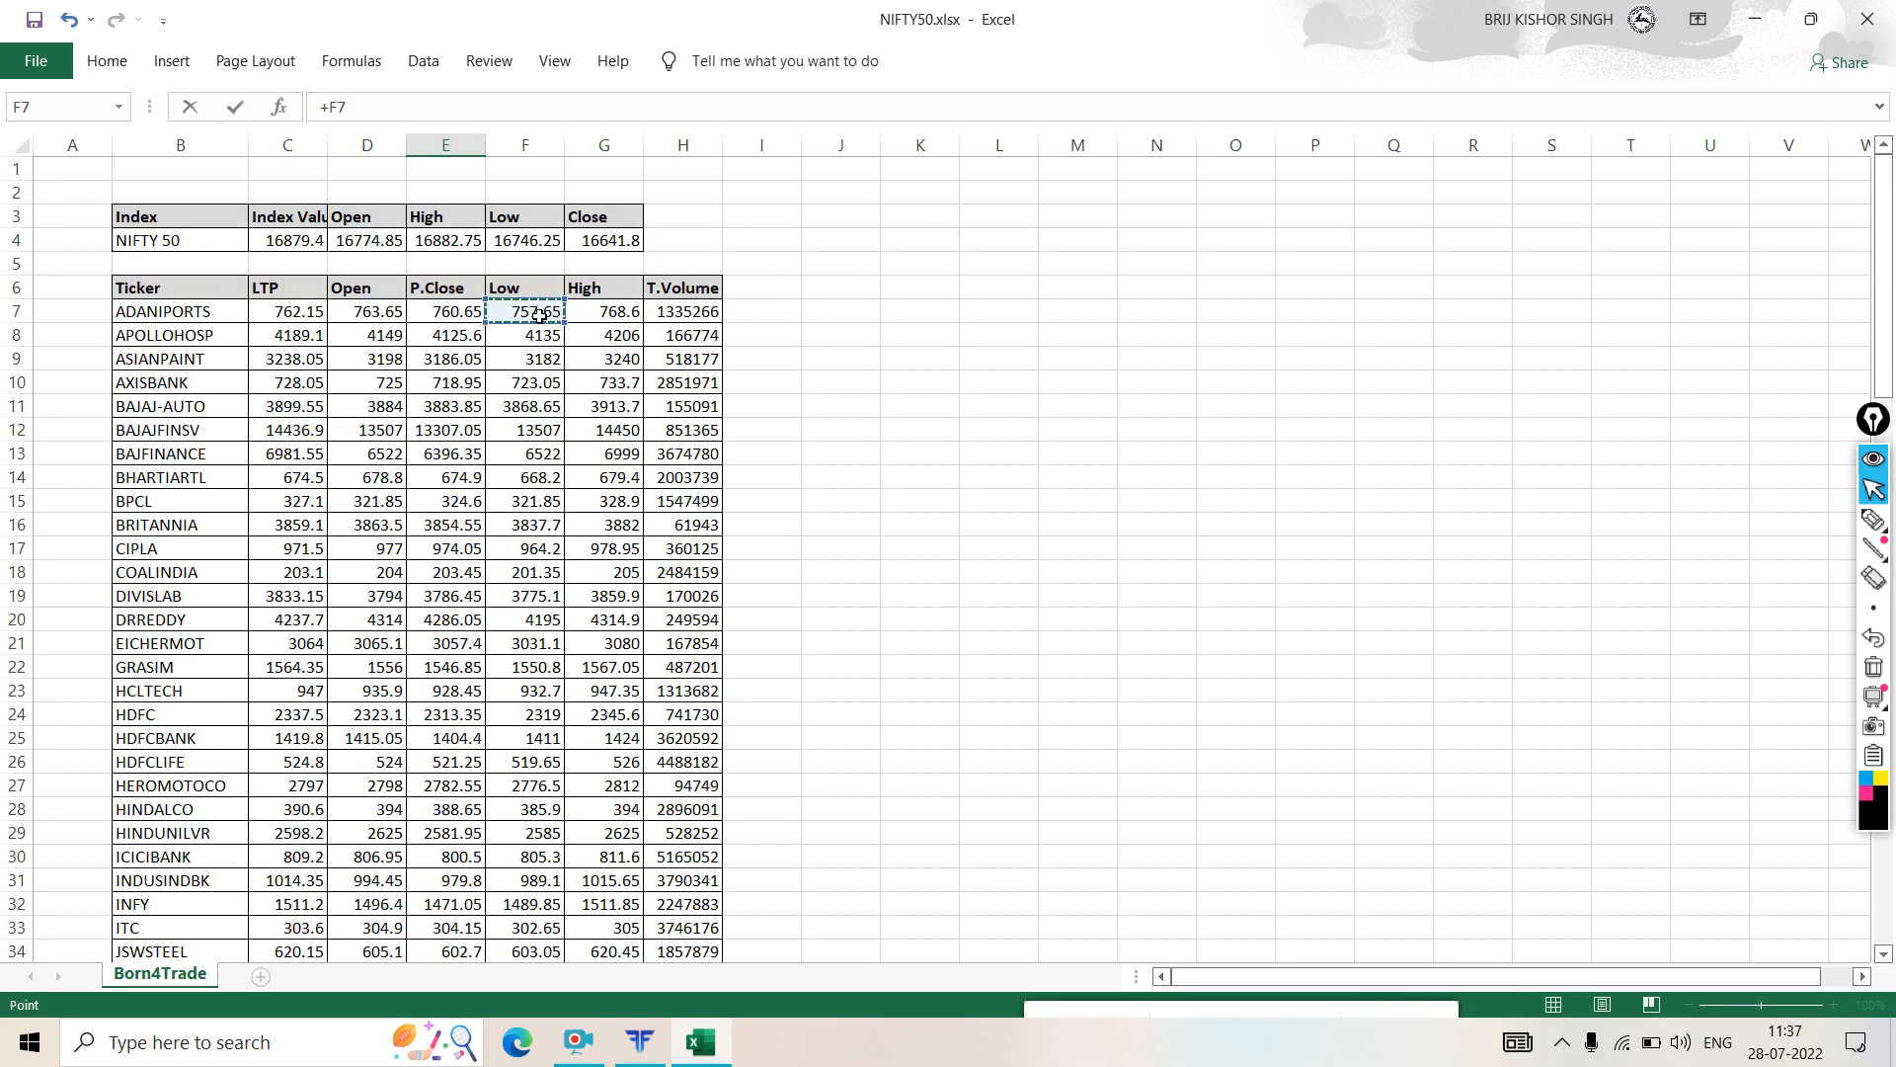
scroll(540, 450, "down", 9)
key("Return")
- Link the LTP cell F61 for ADANIPORTS to its LTP value in C7 with the formula +C7
left_click(498, 925)
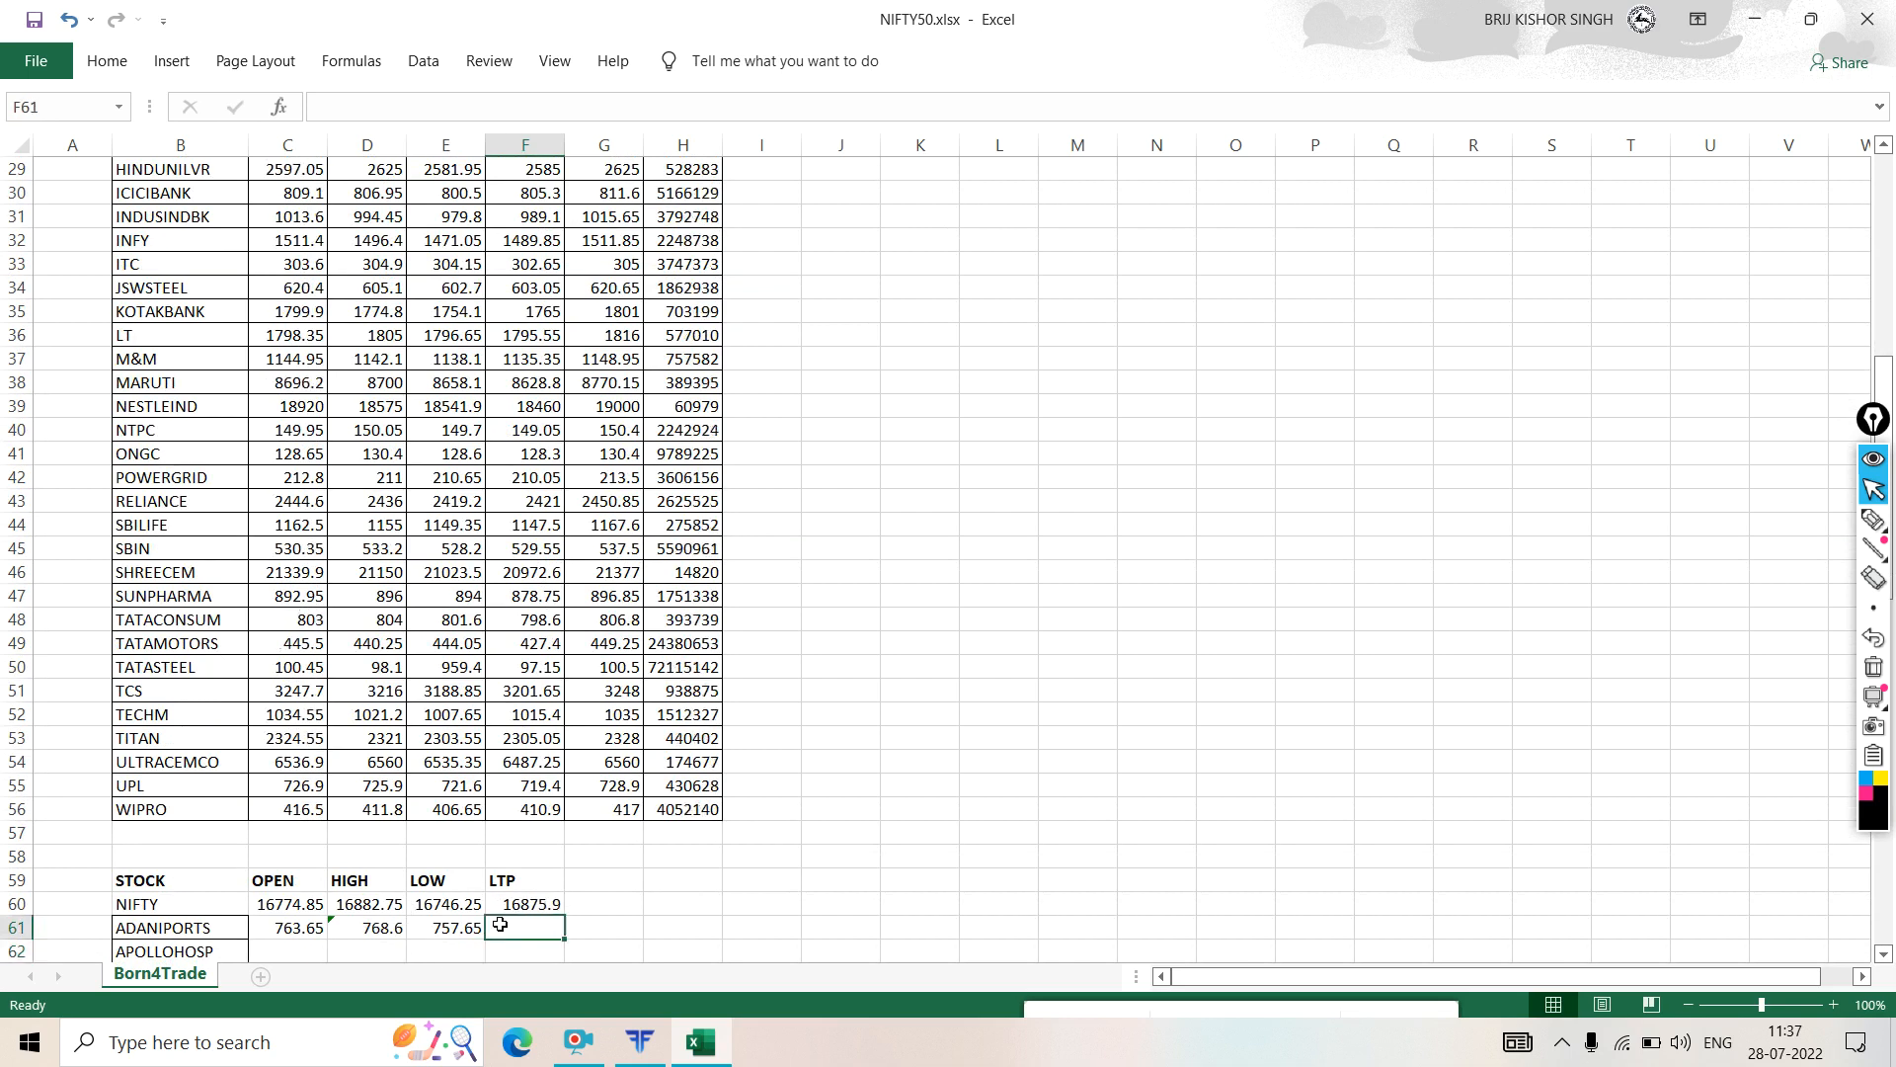
type("+")
scroll(306, 474, "up", 9)
left_click(298, 314)
scroll(356, 474, "down", 9)
key("Return")
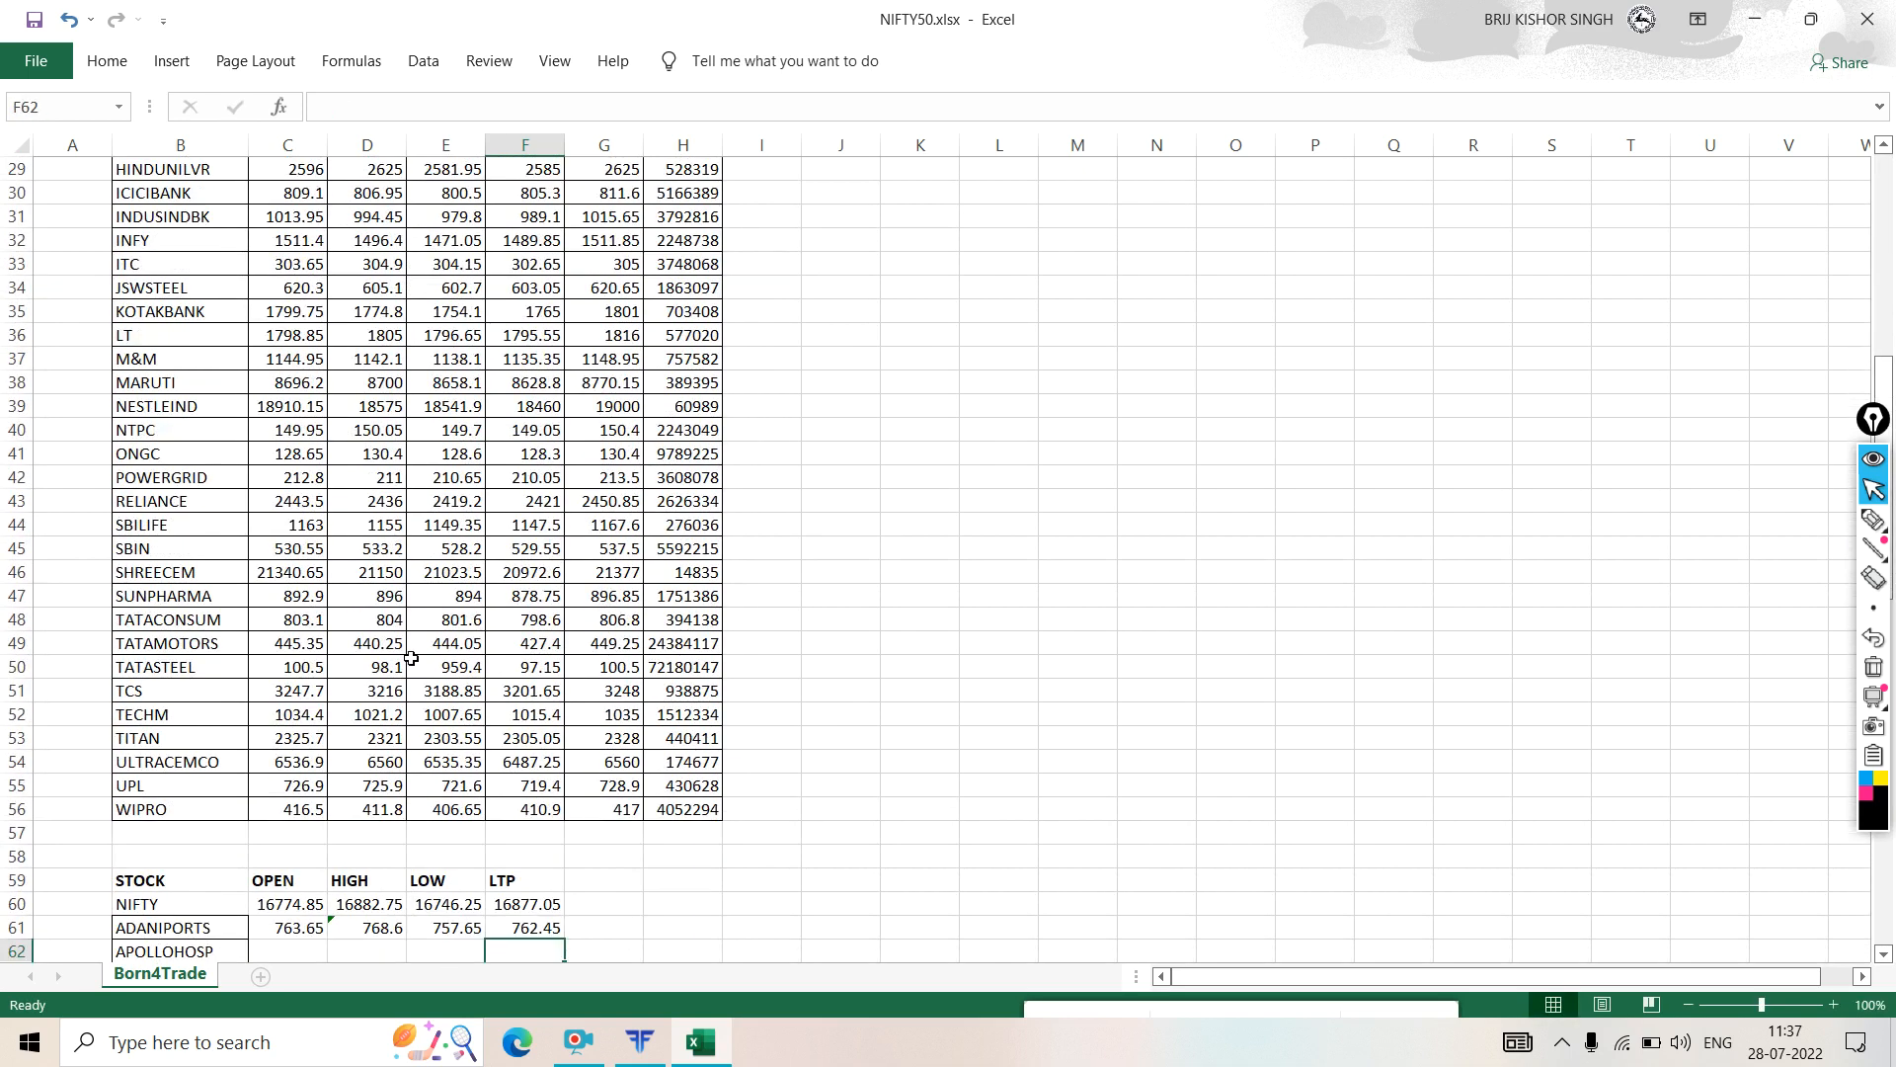
- Fill the ADANIPORTS link formulas in C61:F61 down to WIPRO in row 110 and clear the selection
scroll(333, 926, "down", 4)
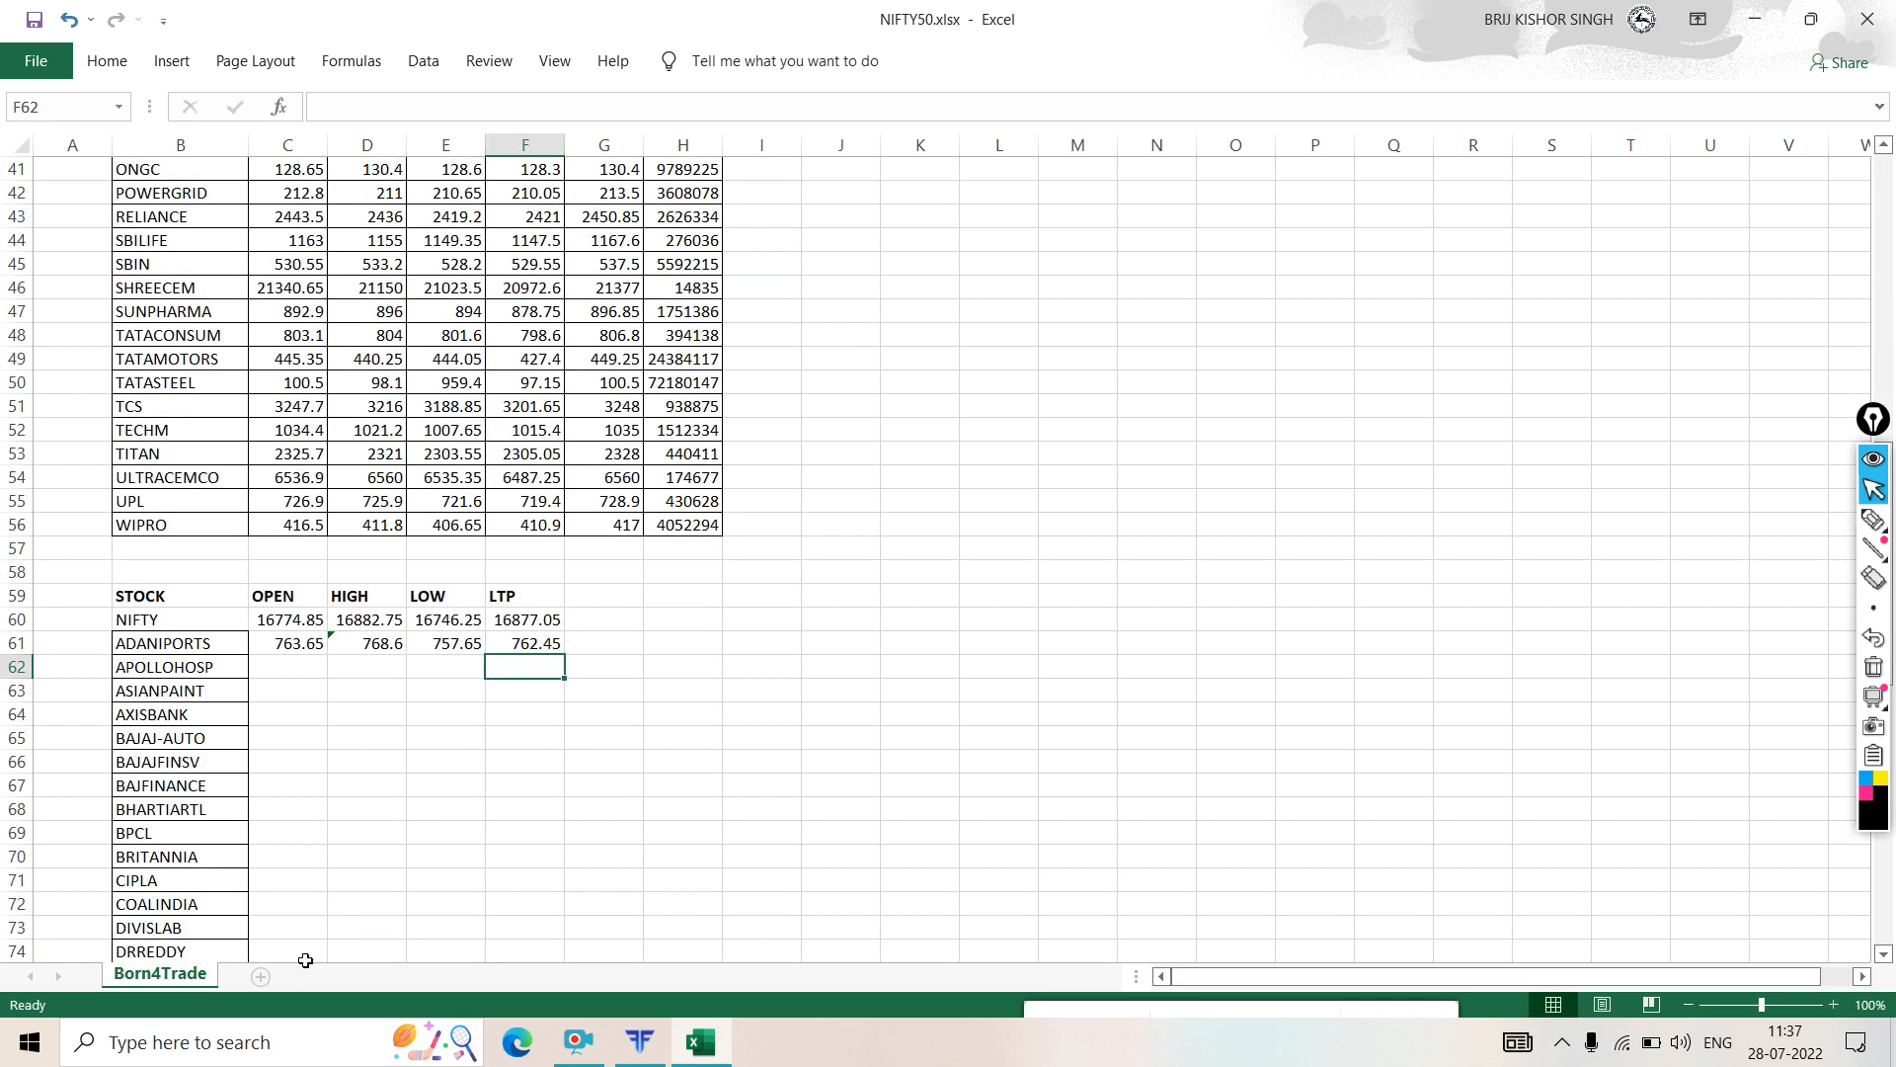
left_click(983, 740)
left_click_drag(272, 645, 576, 843)
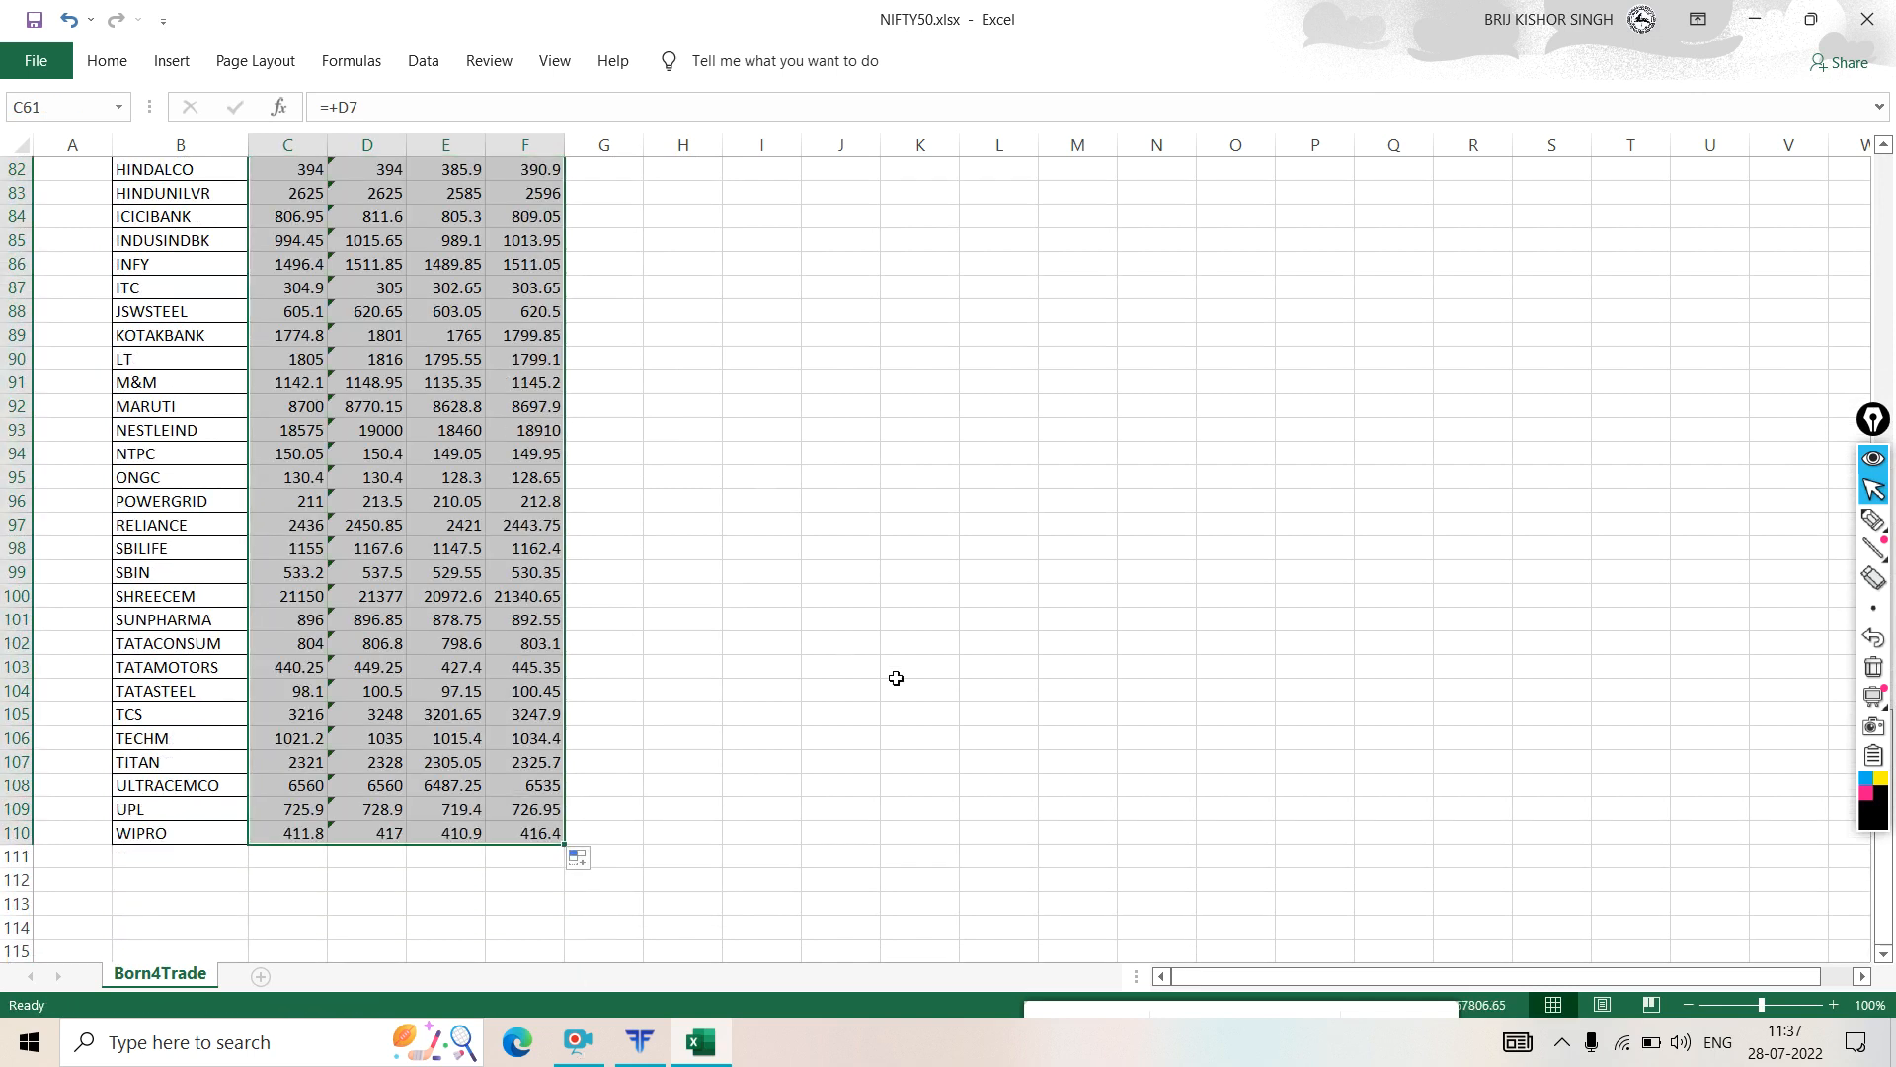
left_click(1018, 711)
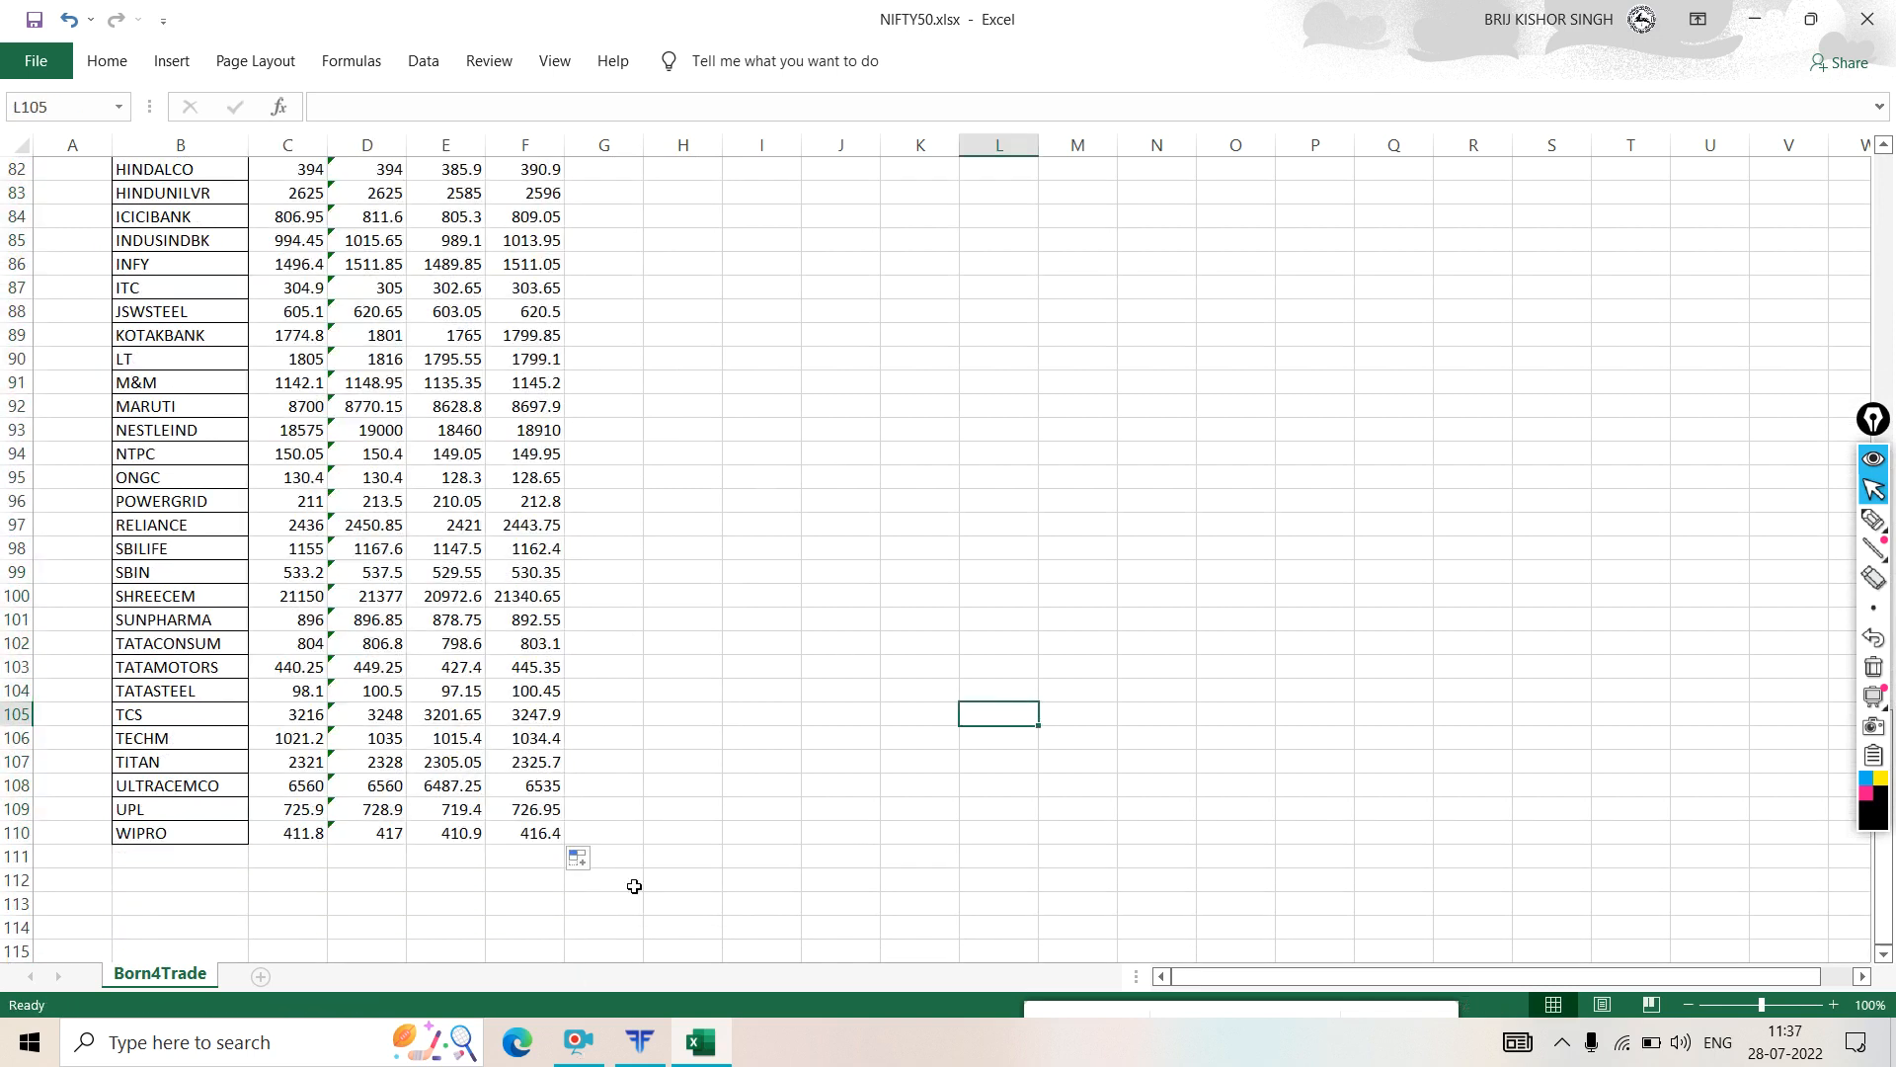
- Check WIPRO's OPEN and HIGH link formulas in row 110 against its source cells in row 56
left_click(292, 835)
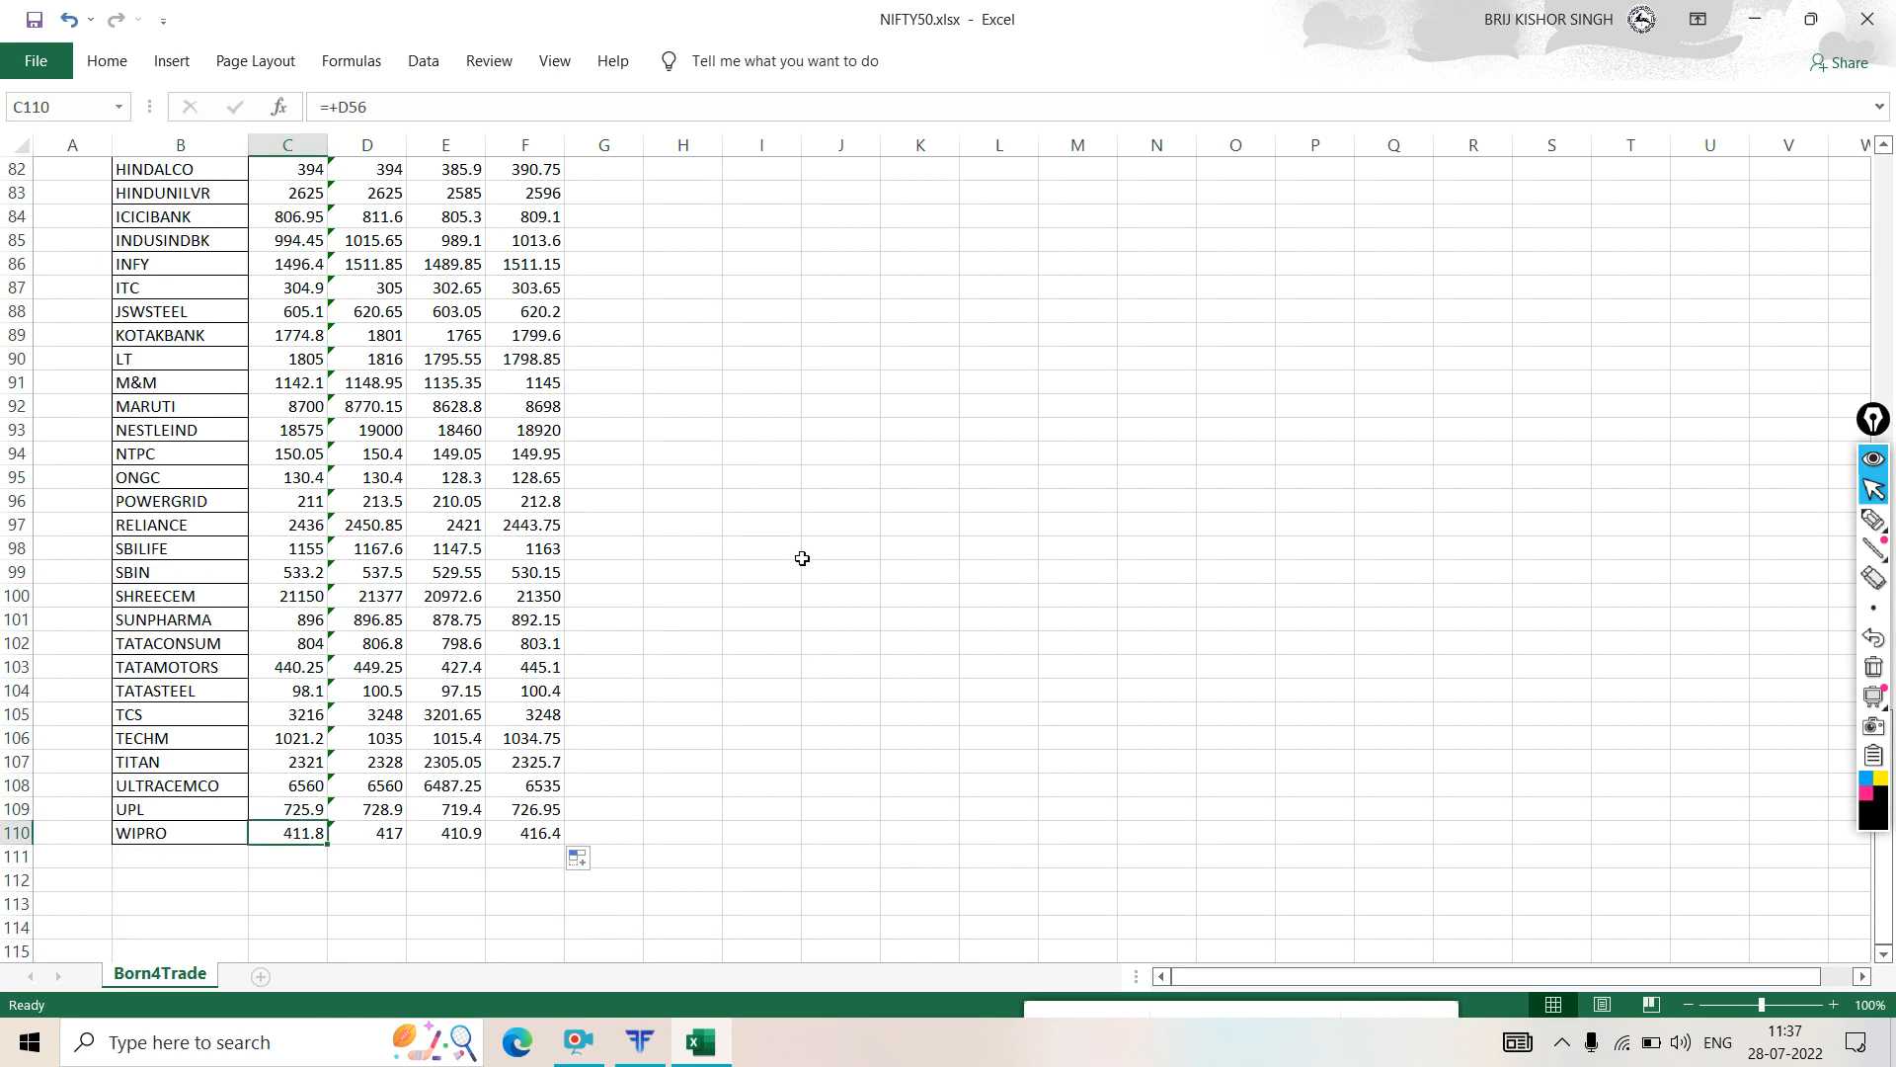
scroll(802, 558, "up", 18)
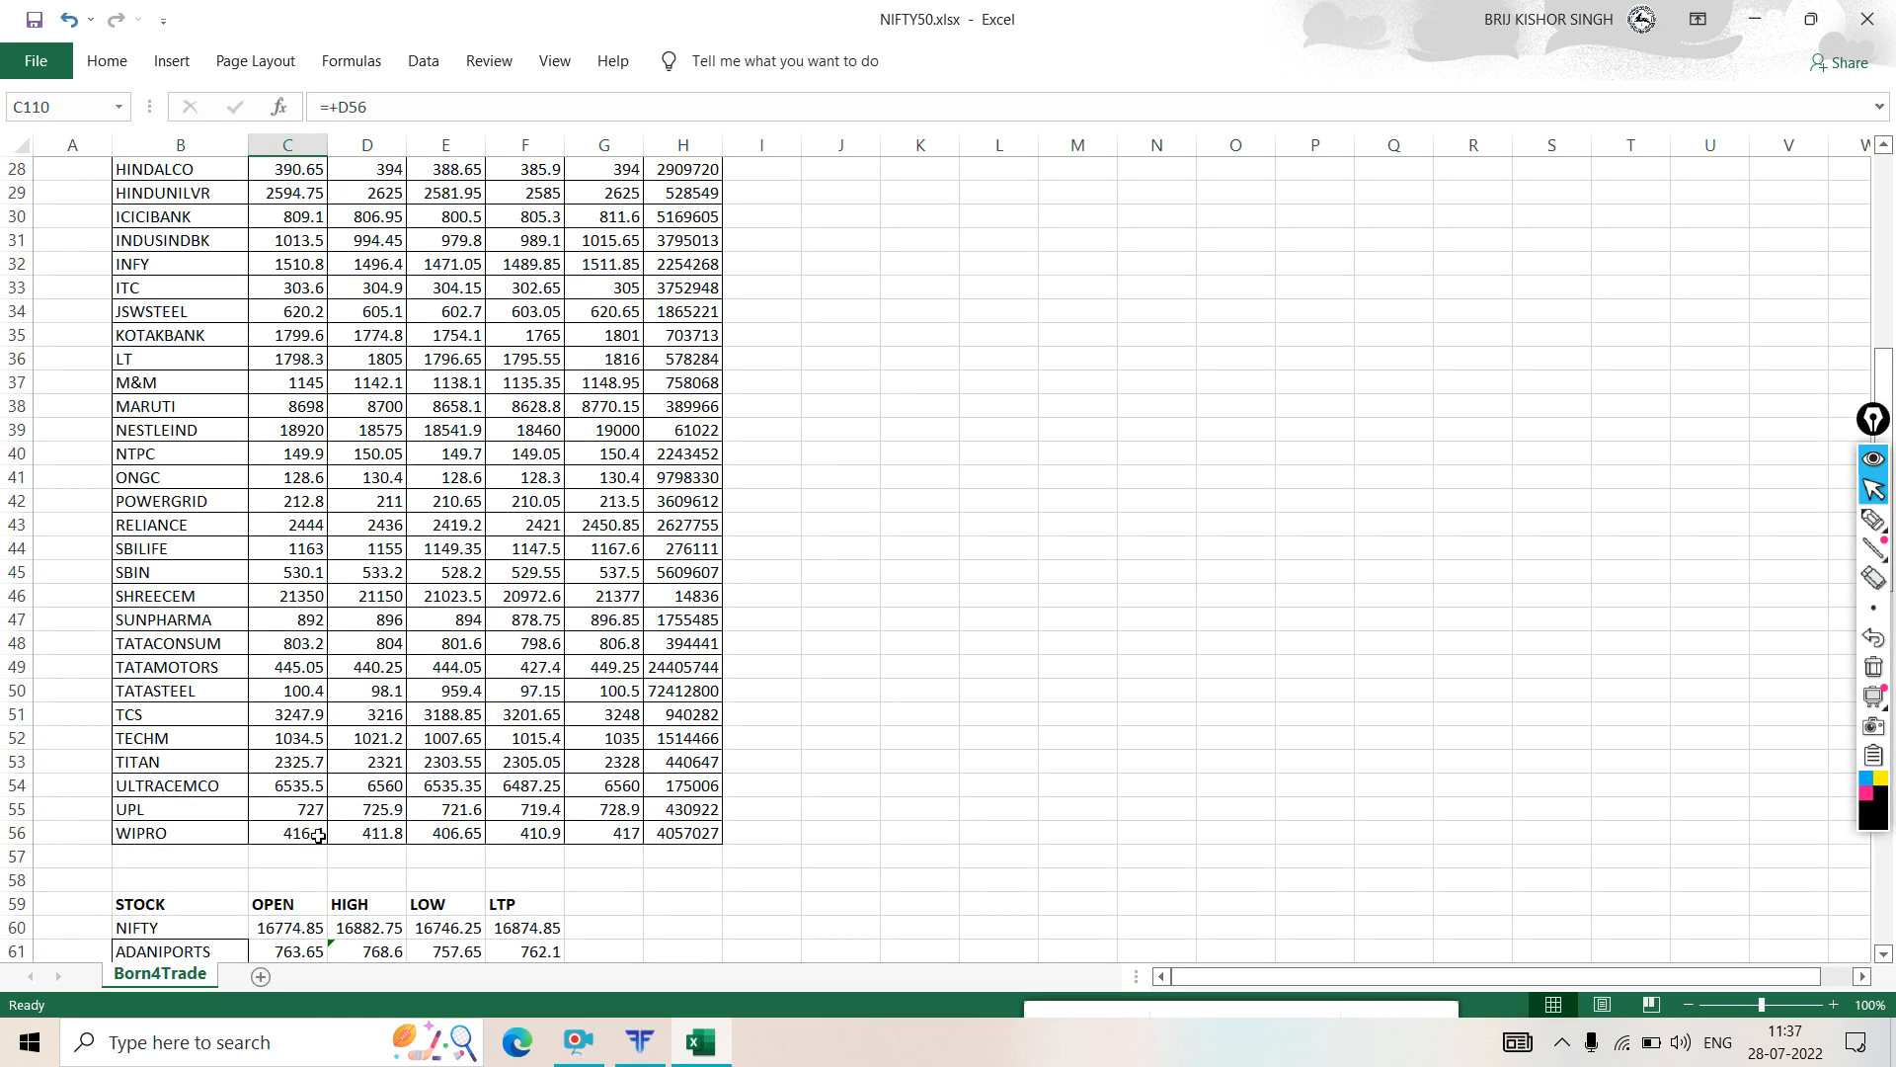
left_click(387, 837)
scroll(933, 859, "down", 17)
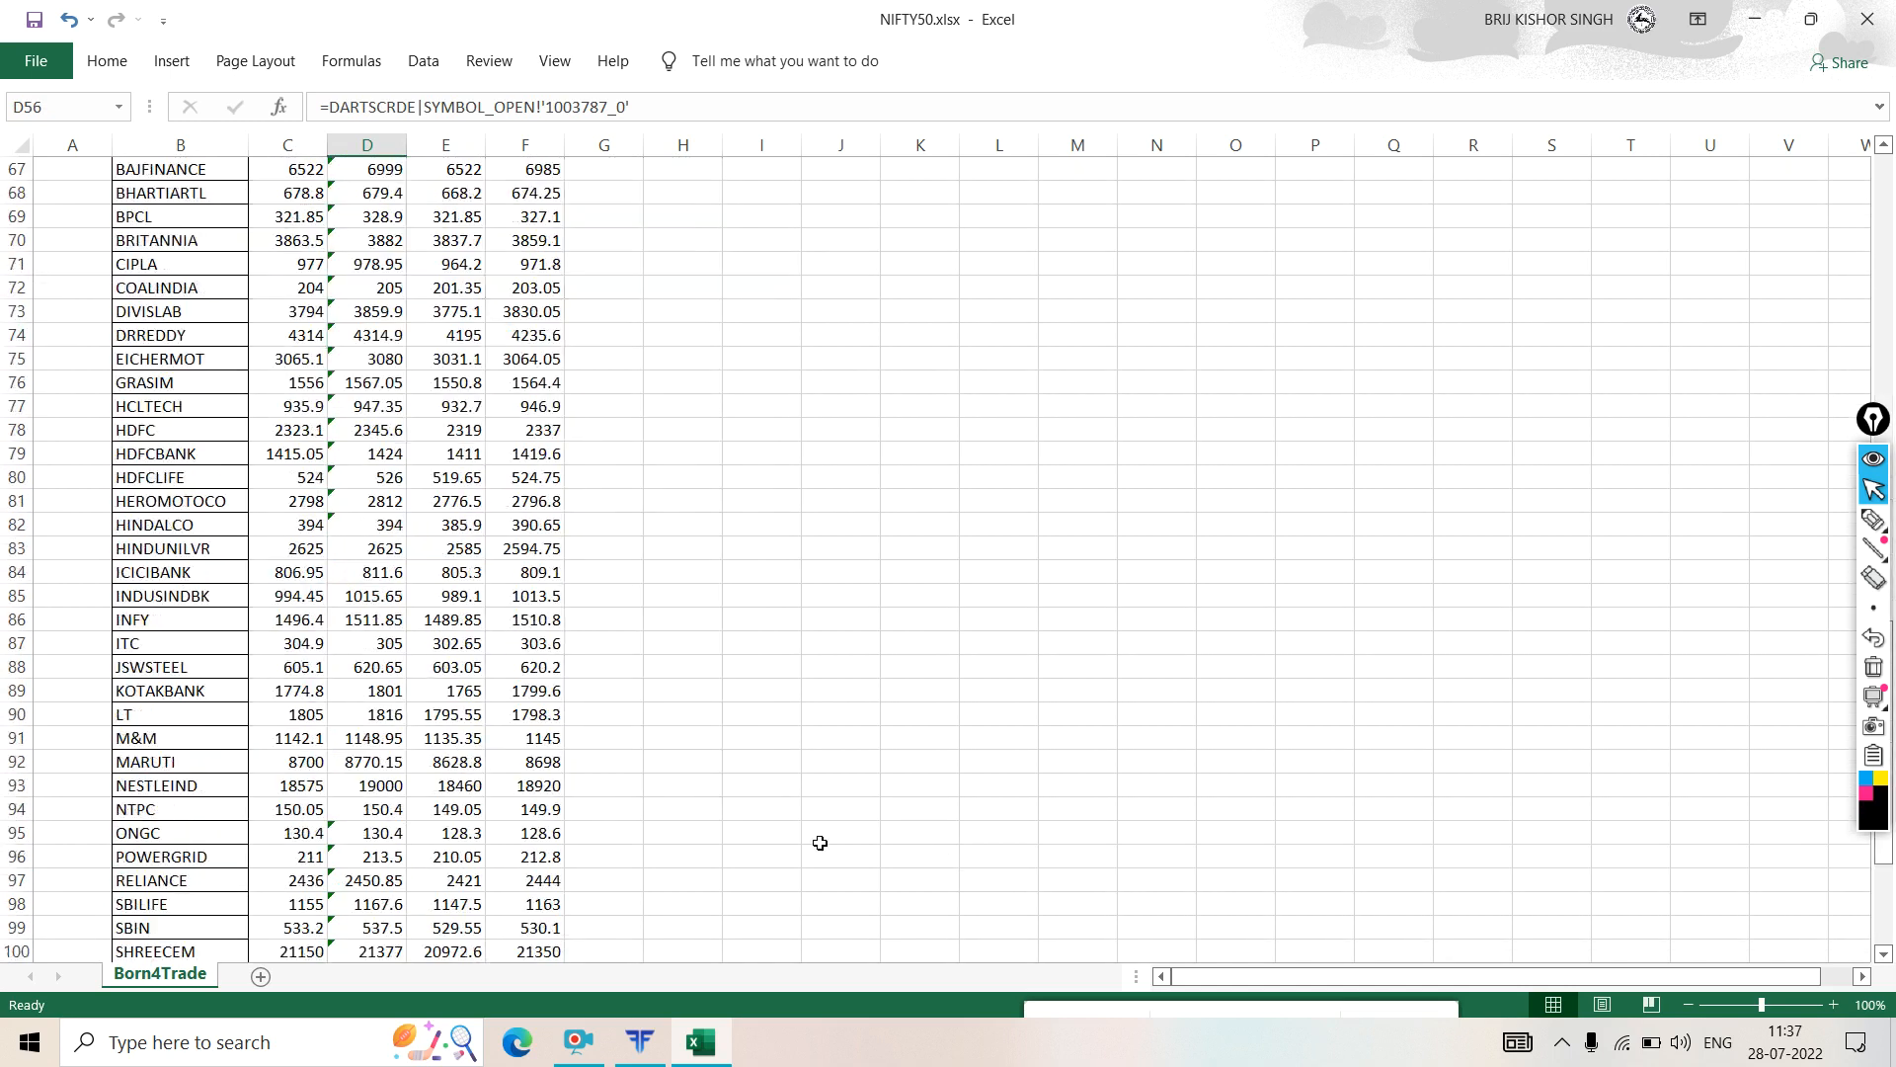
scroll(610, 817, "down", 2)
left_click(360, 766)
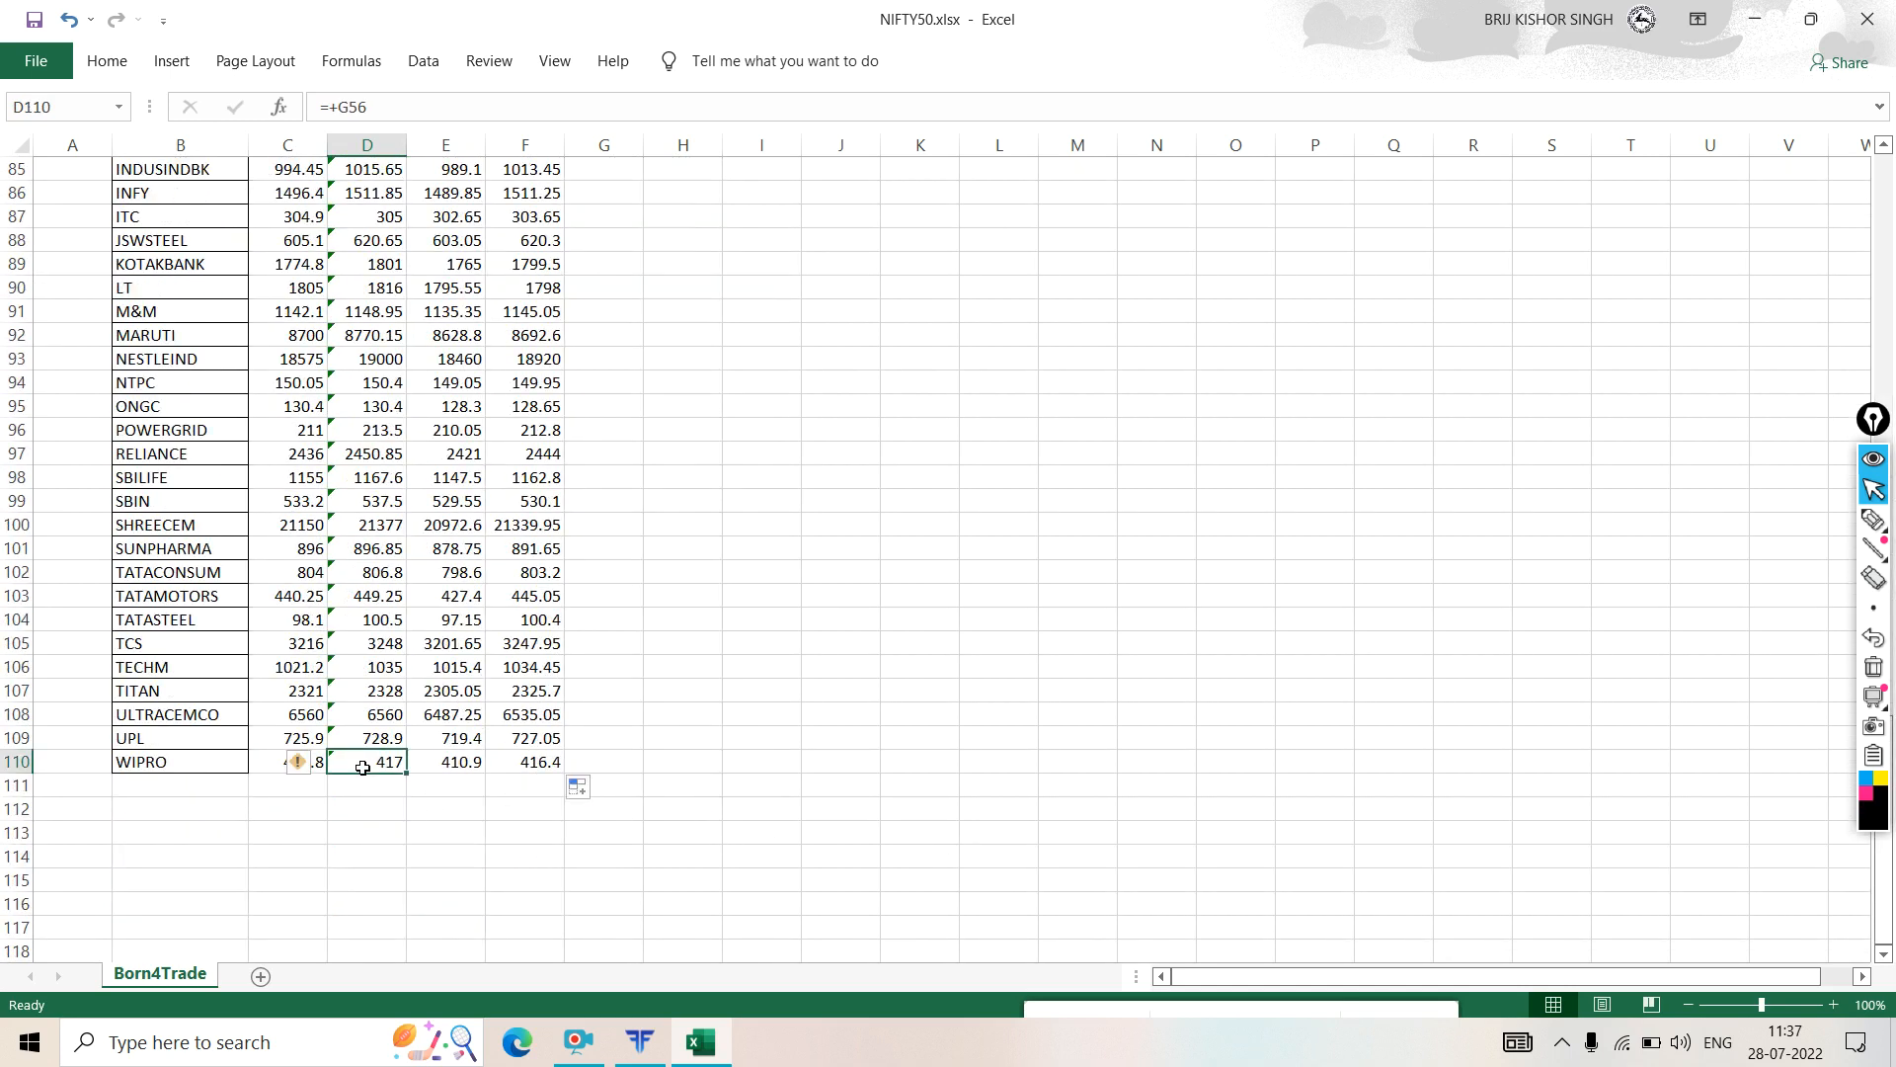
scroll(767, 574, "up", 16)
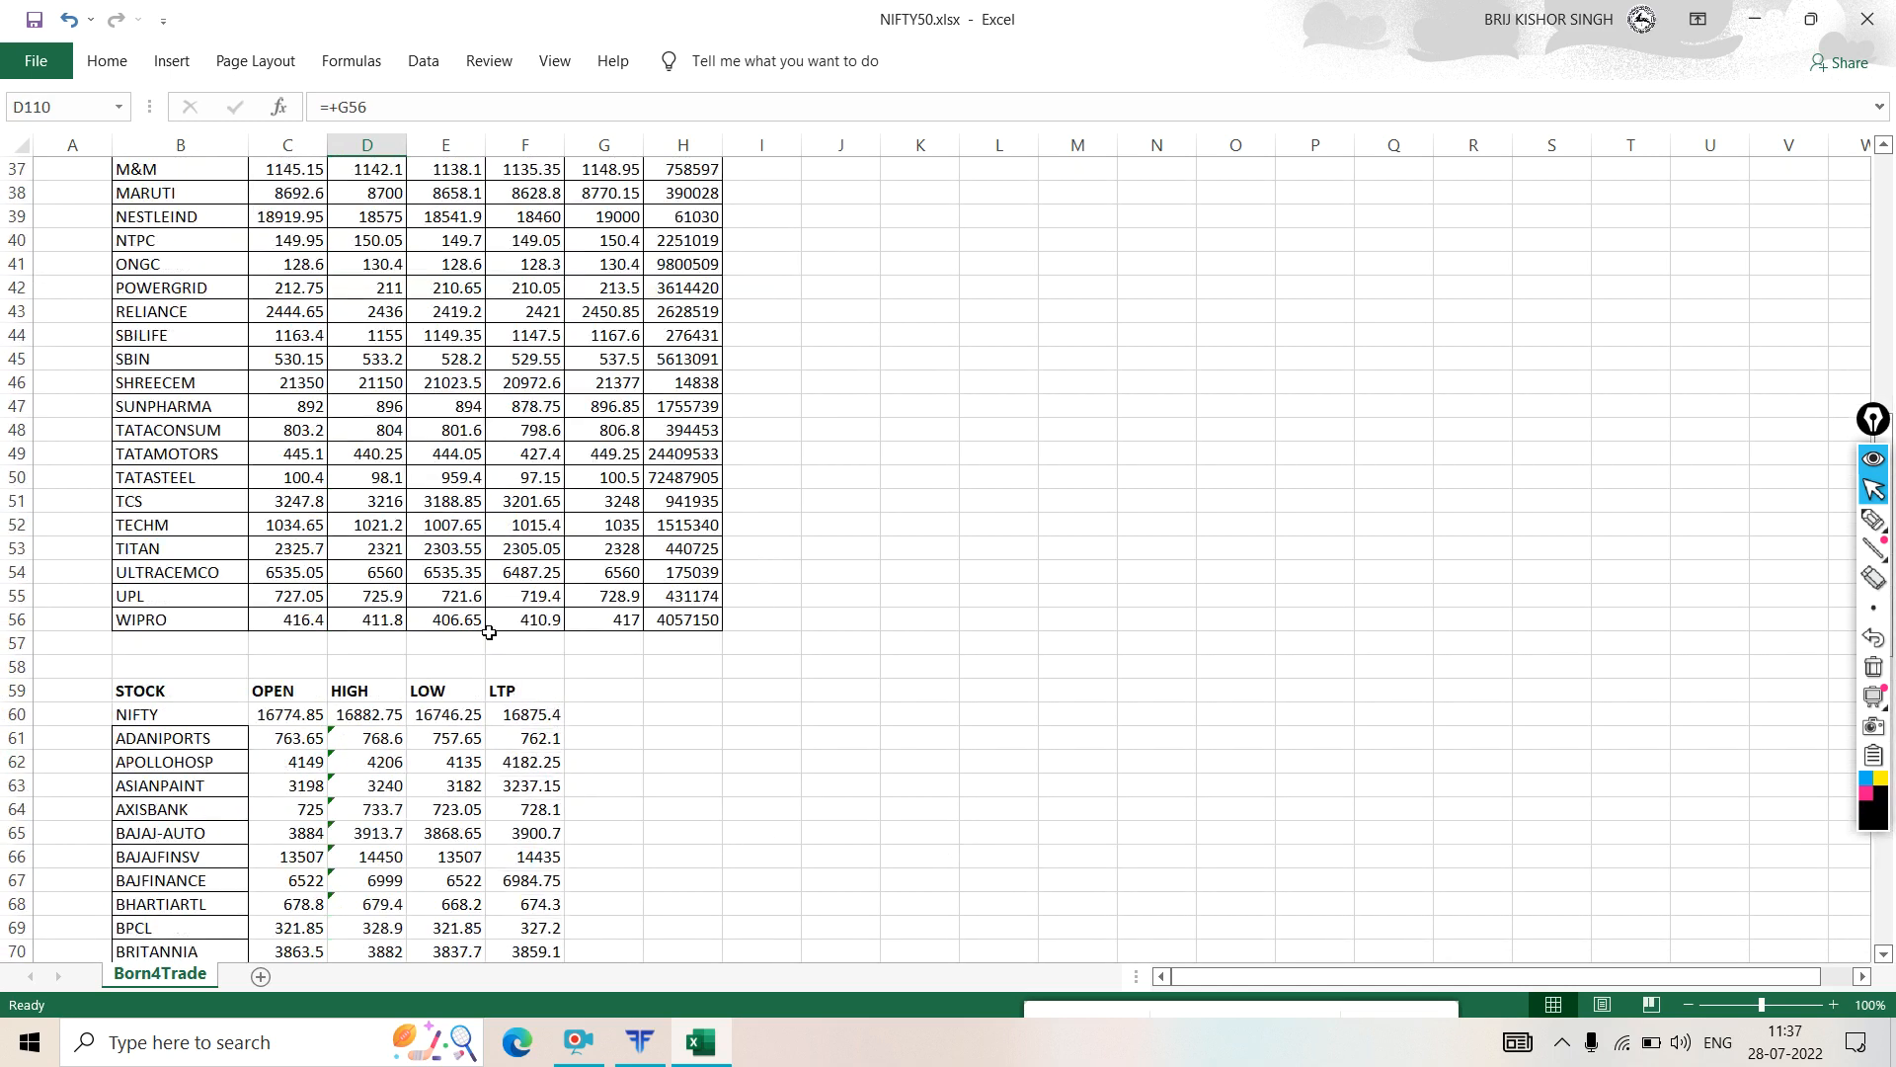
left_click(593, 620)
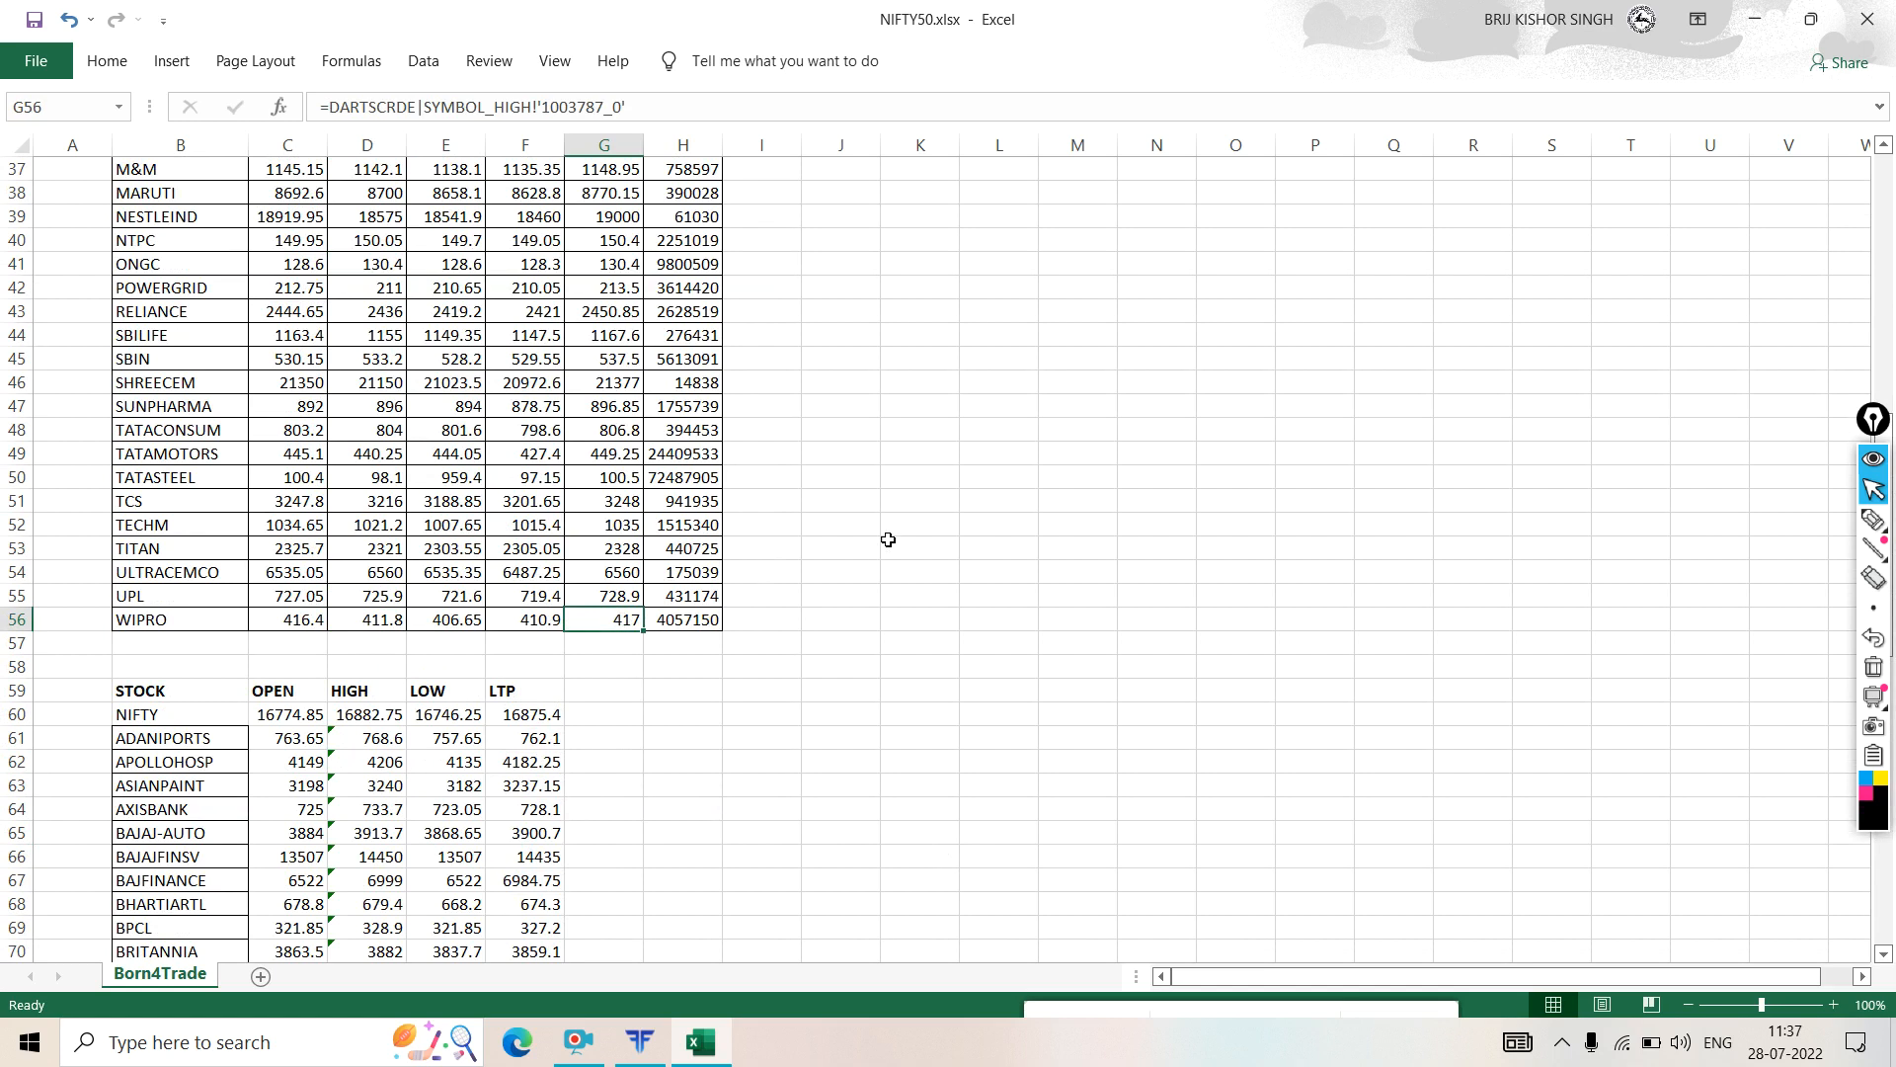
scroll(889, 538, "up", 12)
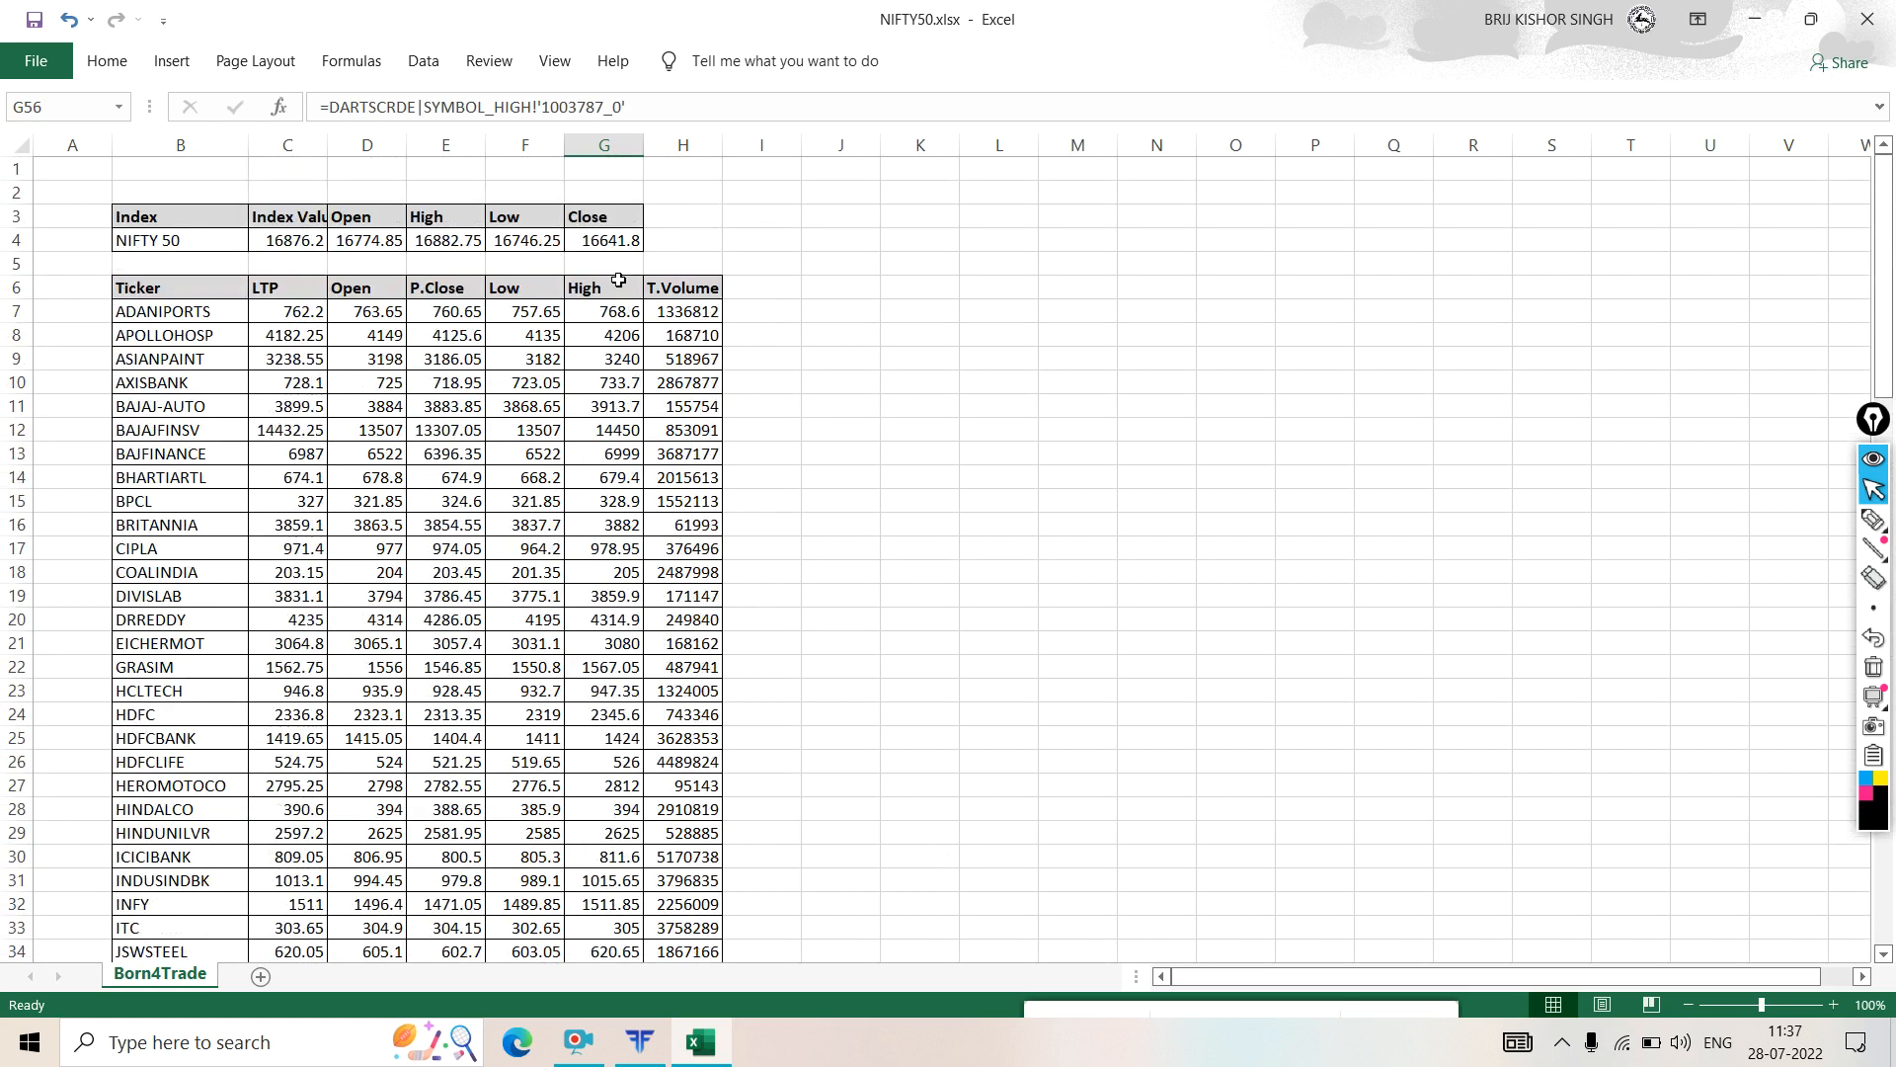
scroll(607, 612, "down", 20)
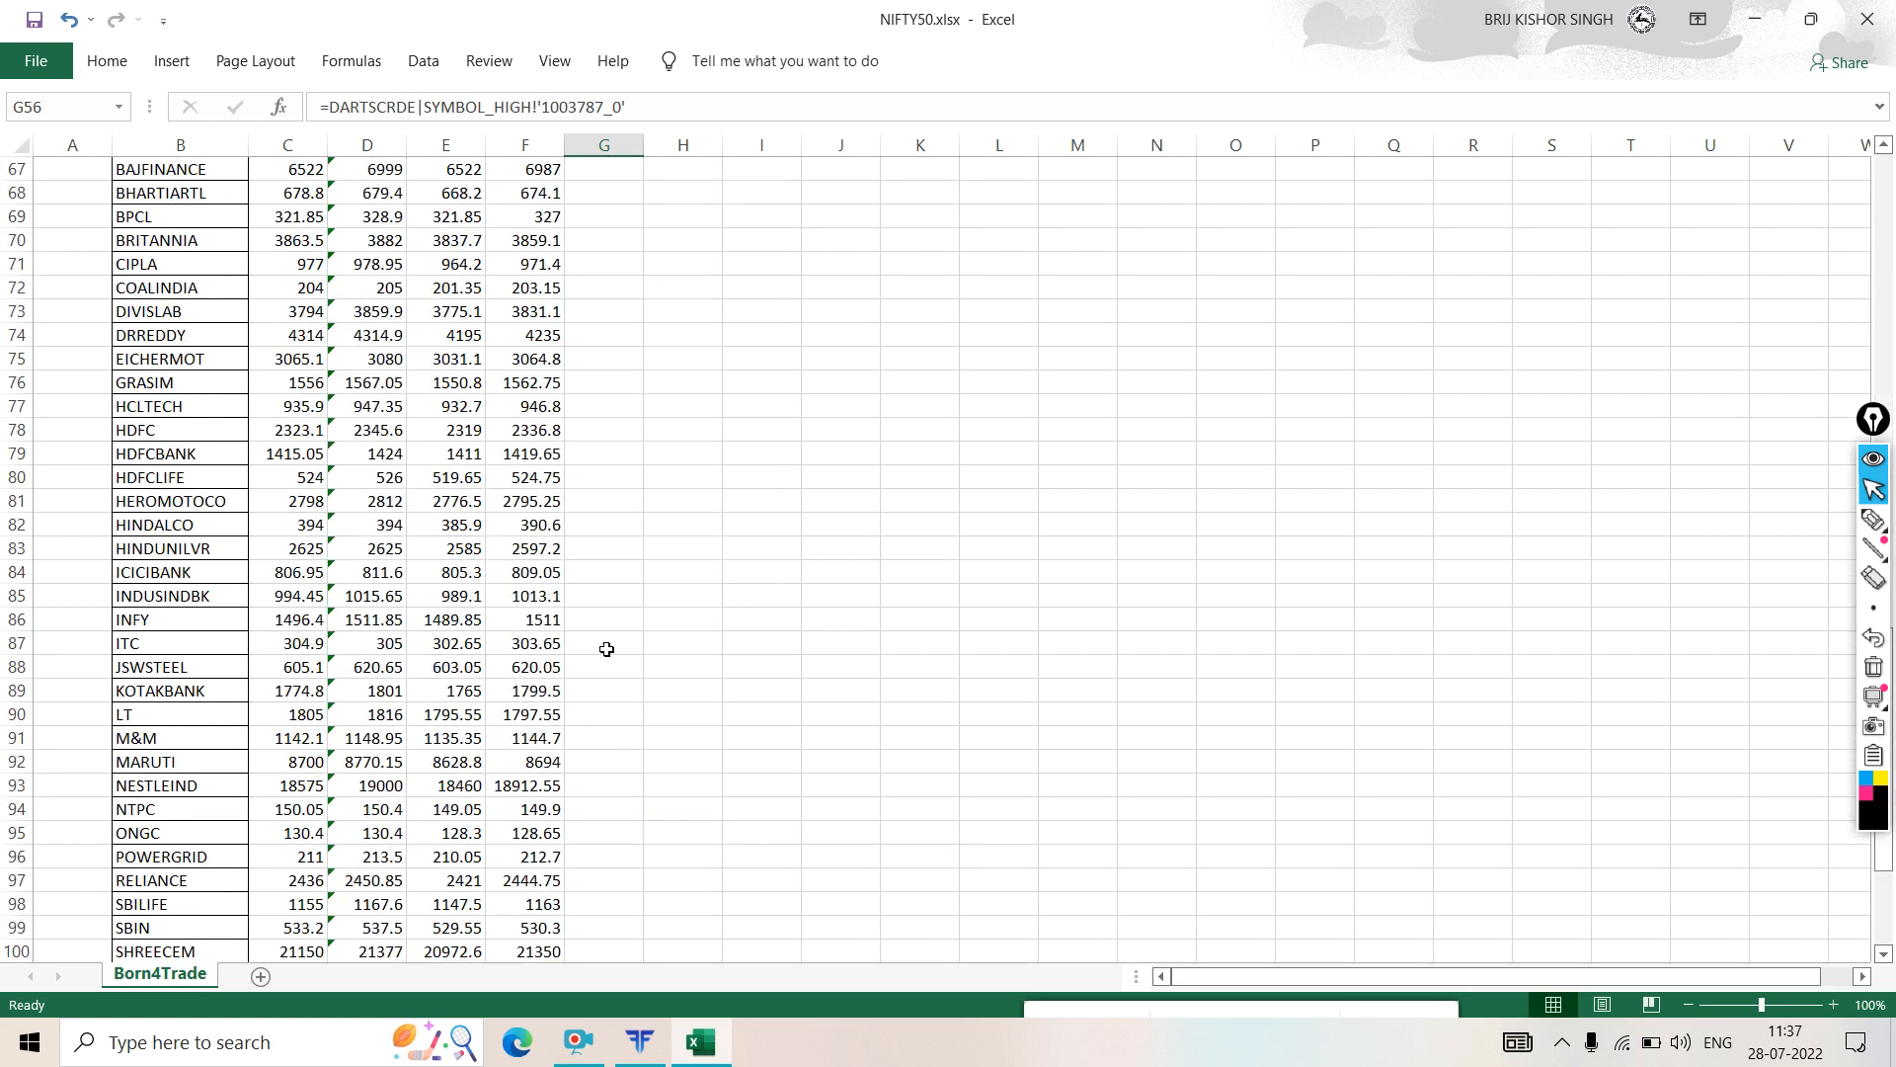
scroll(606, 649, "down", 11)
- Check WIPRO's LOW and LTP link formulas in row 110 against its source cells in row 56
left_click(461, 410)
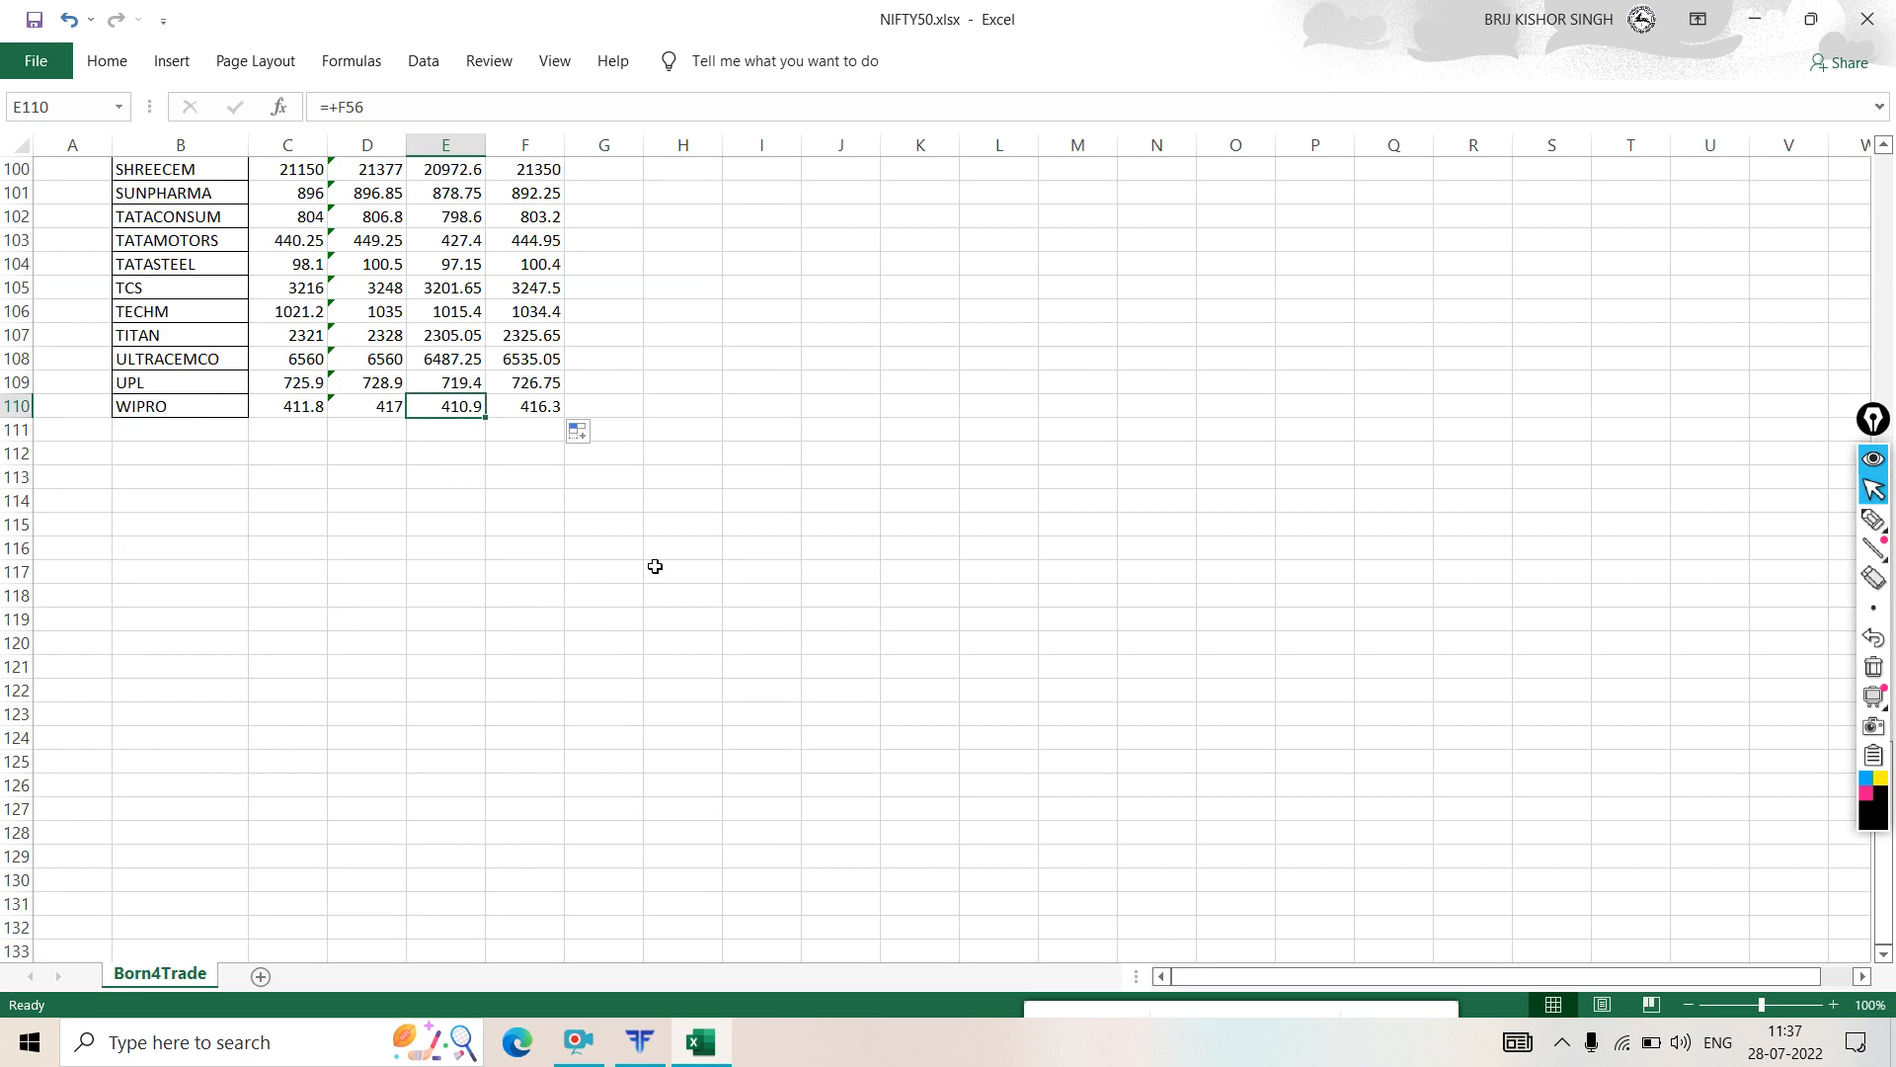
scroll(677, 585, "up", 18)
scroll(674, 578, "up", 10)
scroll(465, 699, "down", 6)
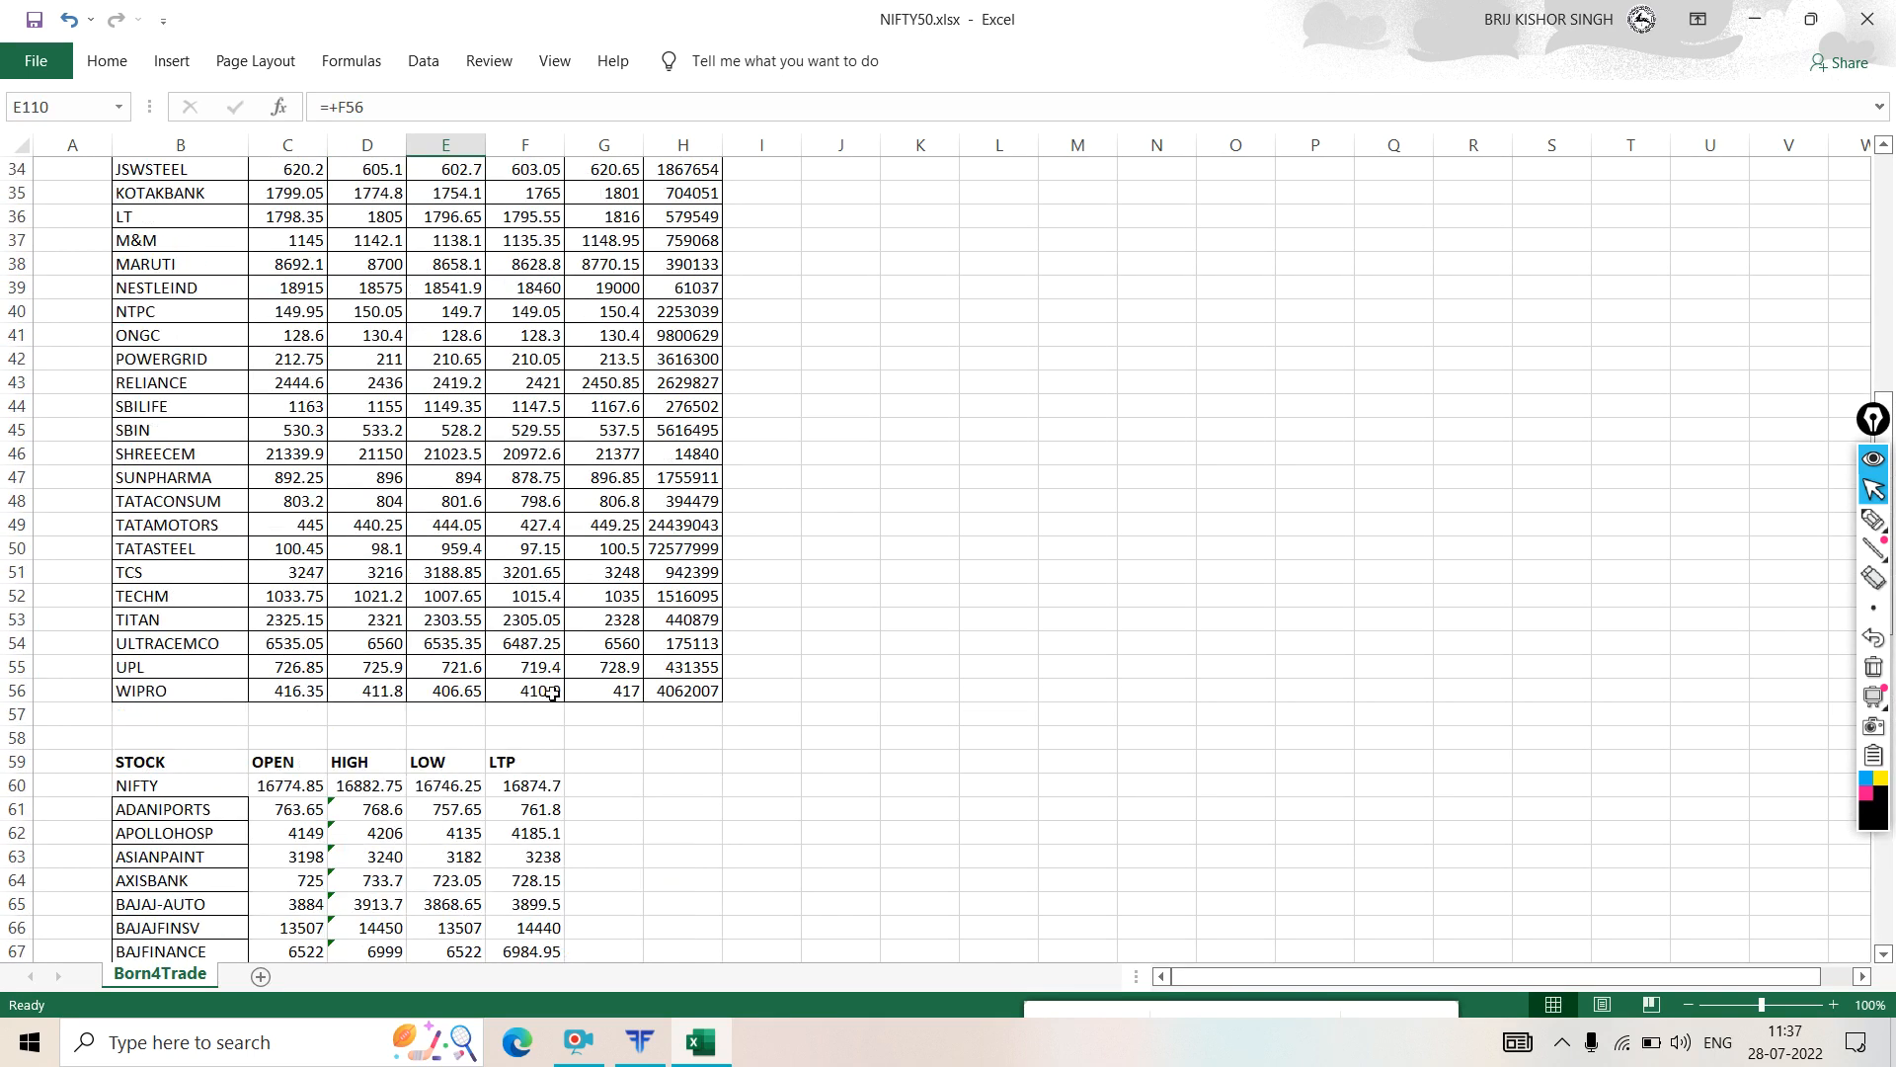
left_click(550, 694)
scroll(533, 612, "up", 11)
scroll(521, 530, "down", 8)
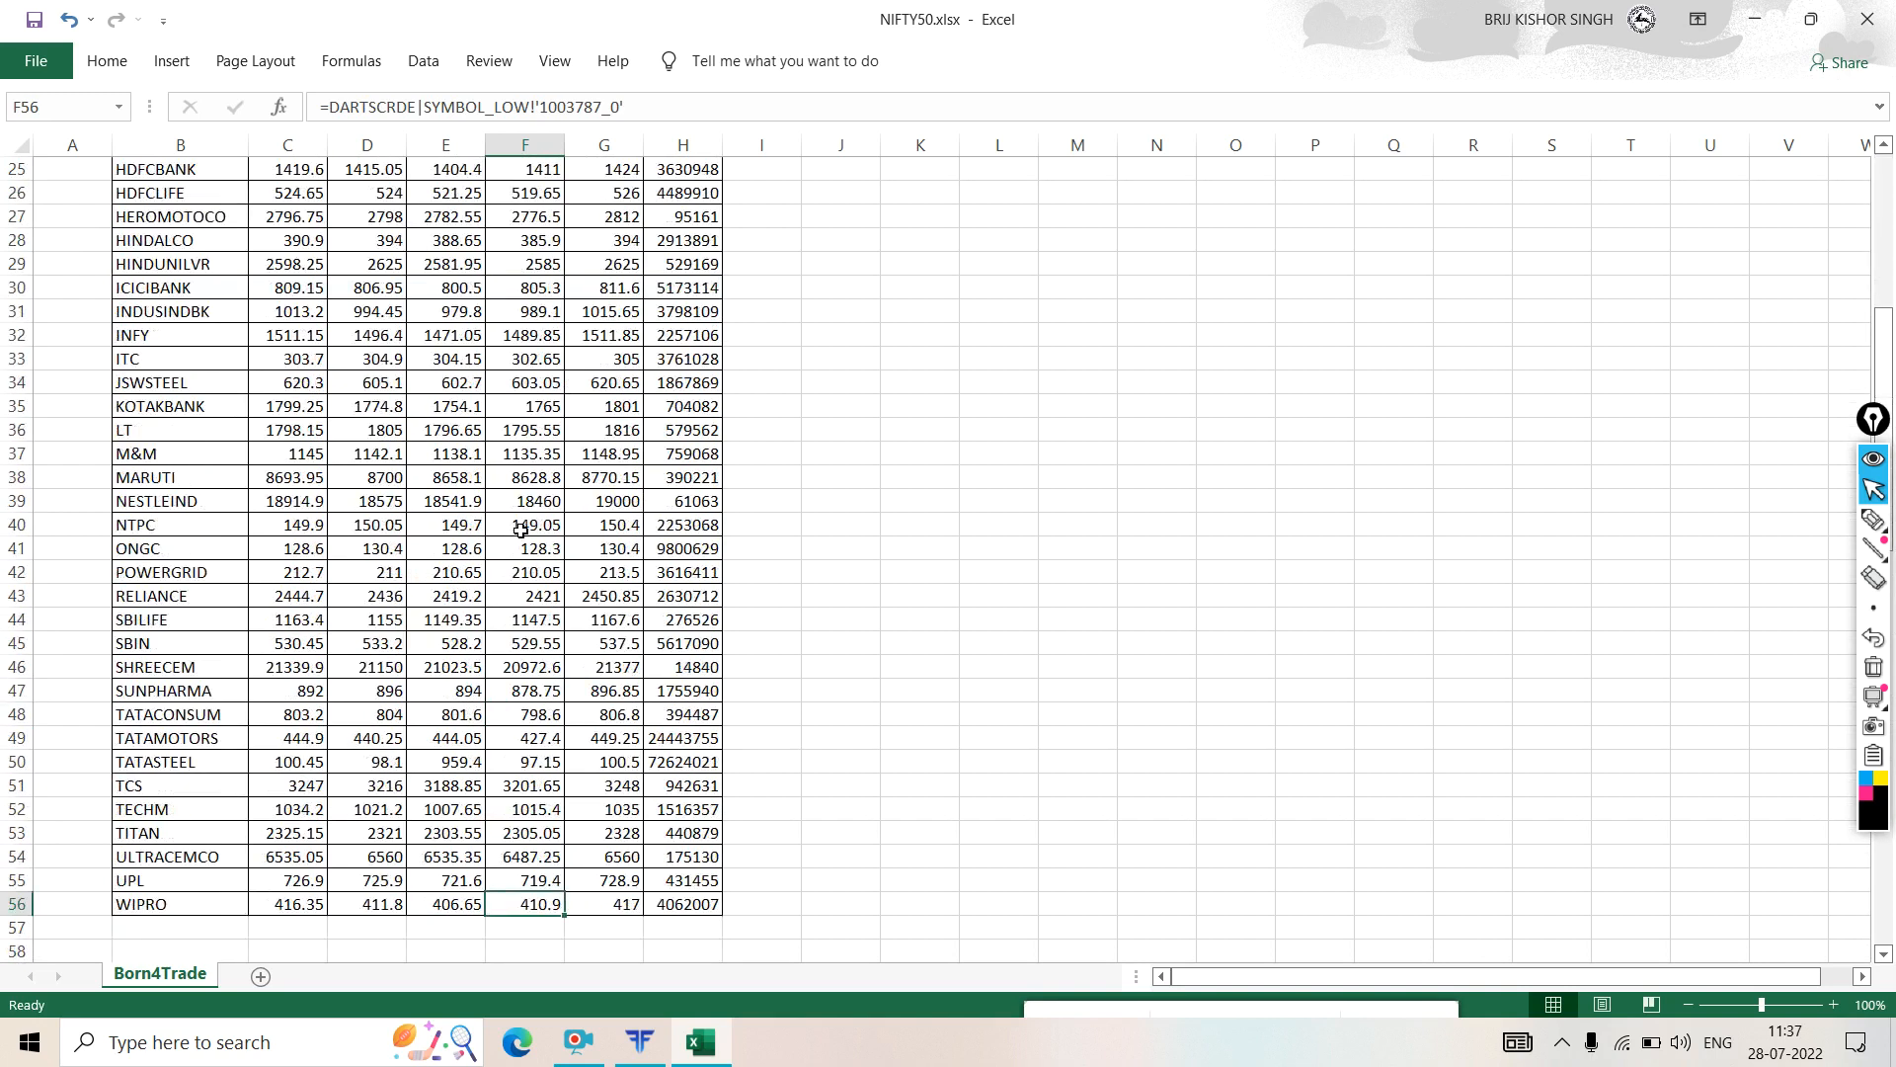
scroll(521, 530, "down", 18)
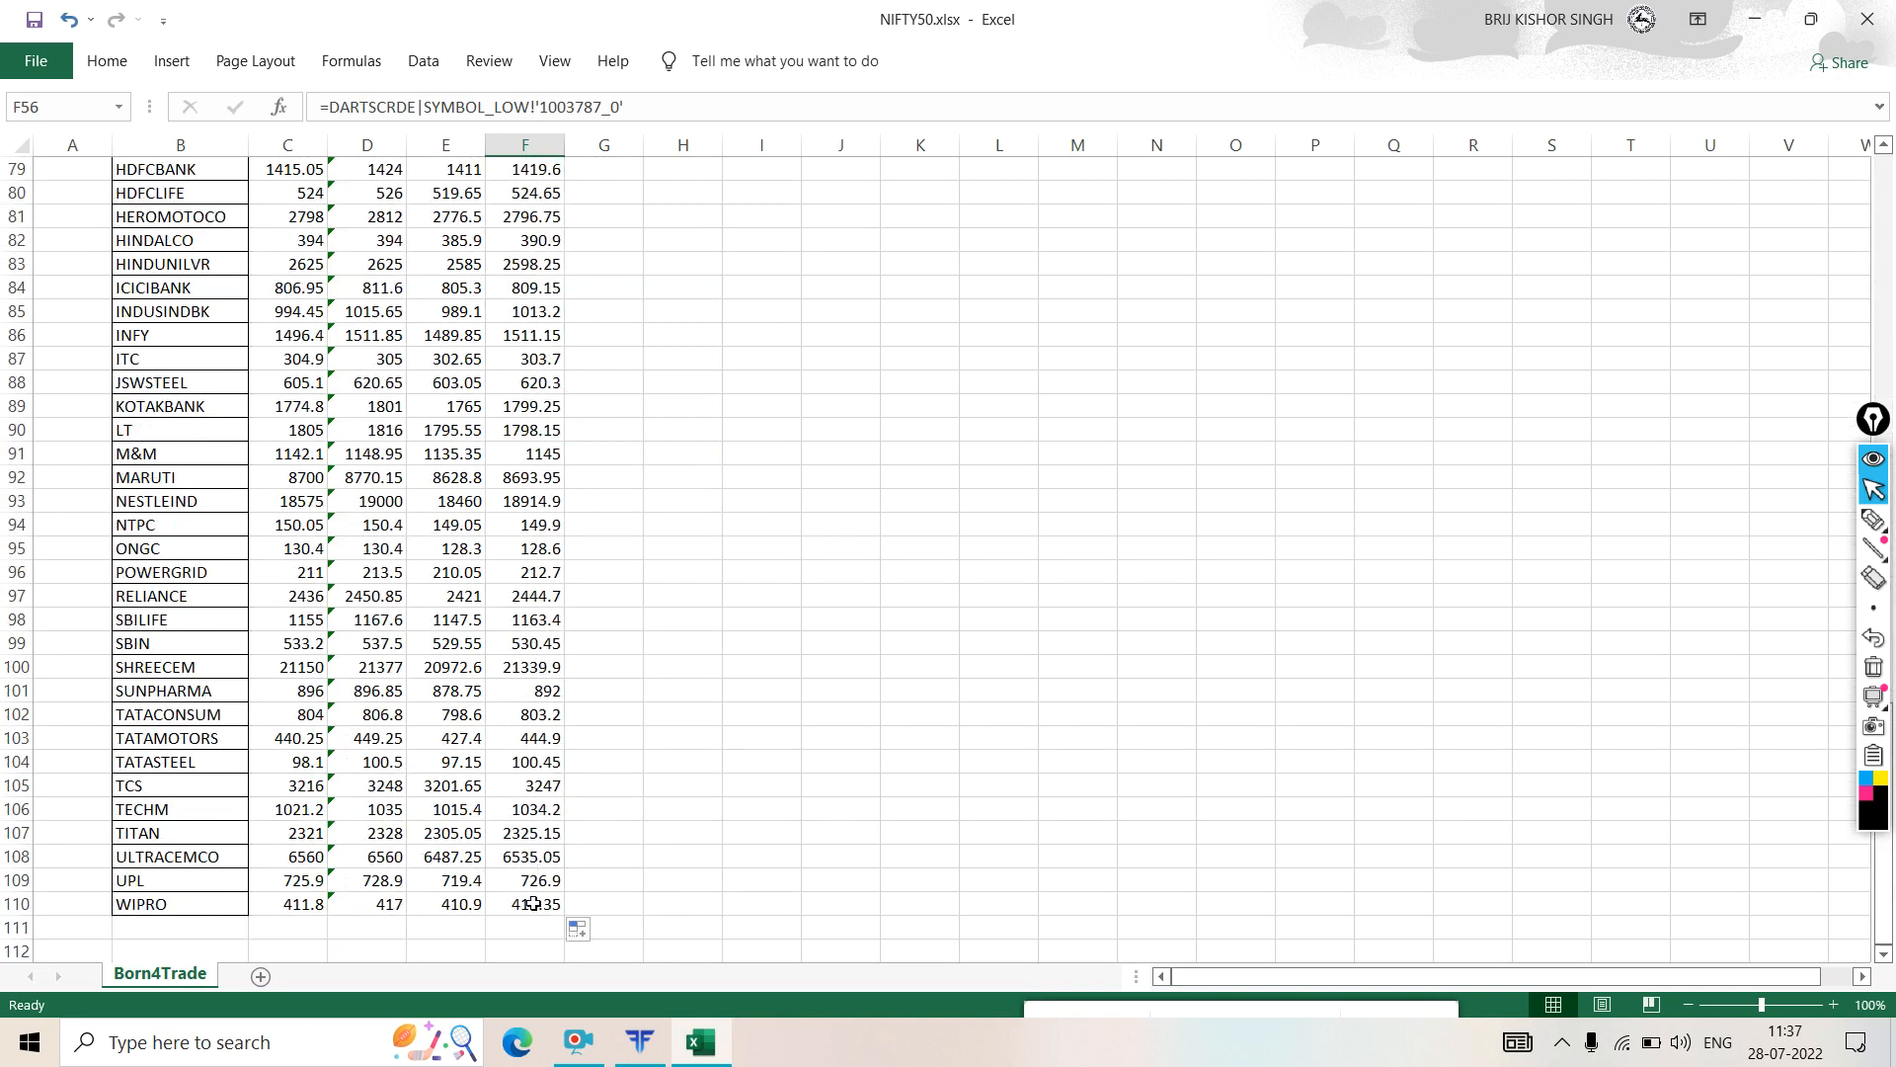
left_click(533, 904)
scroll(698, 593, "up", 9)
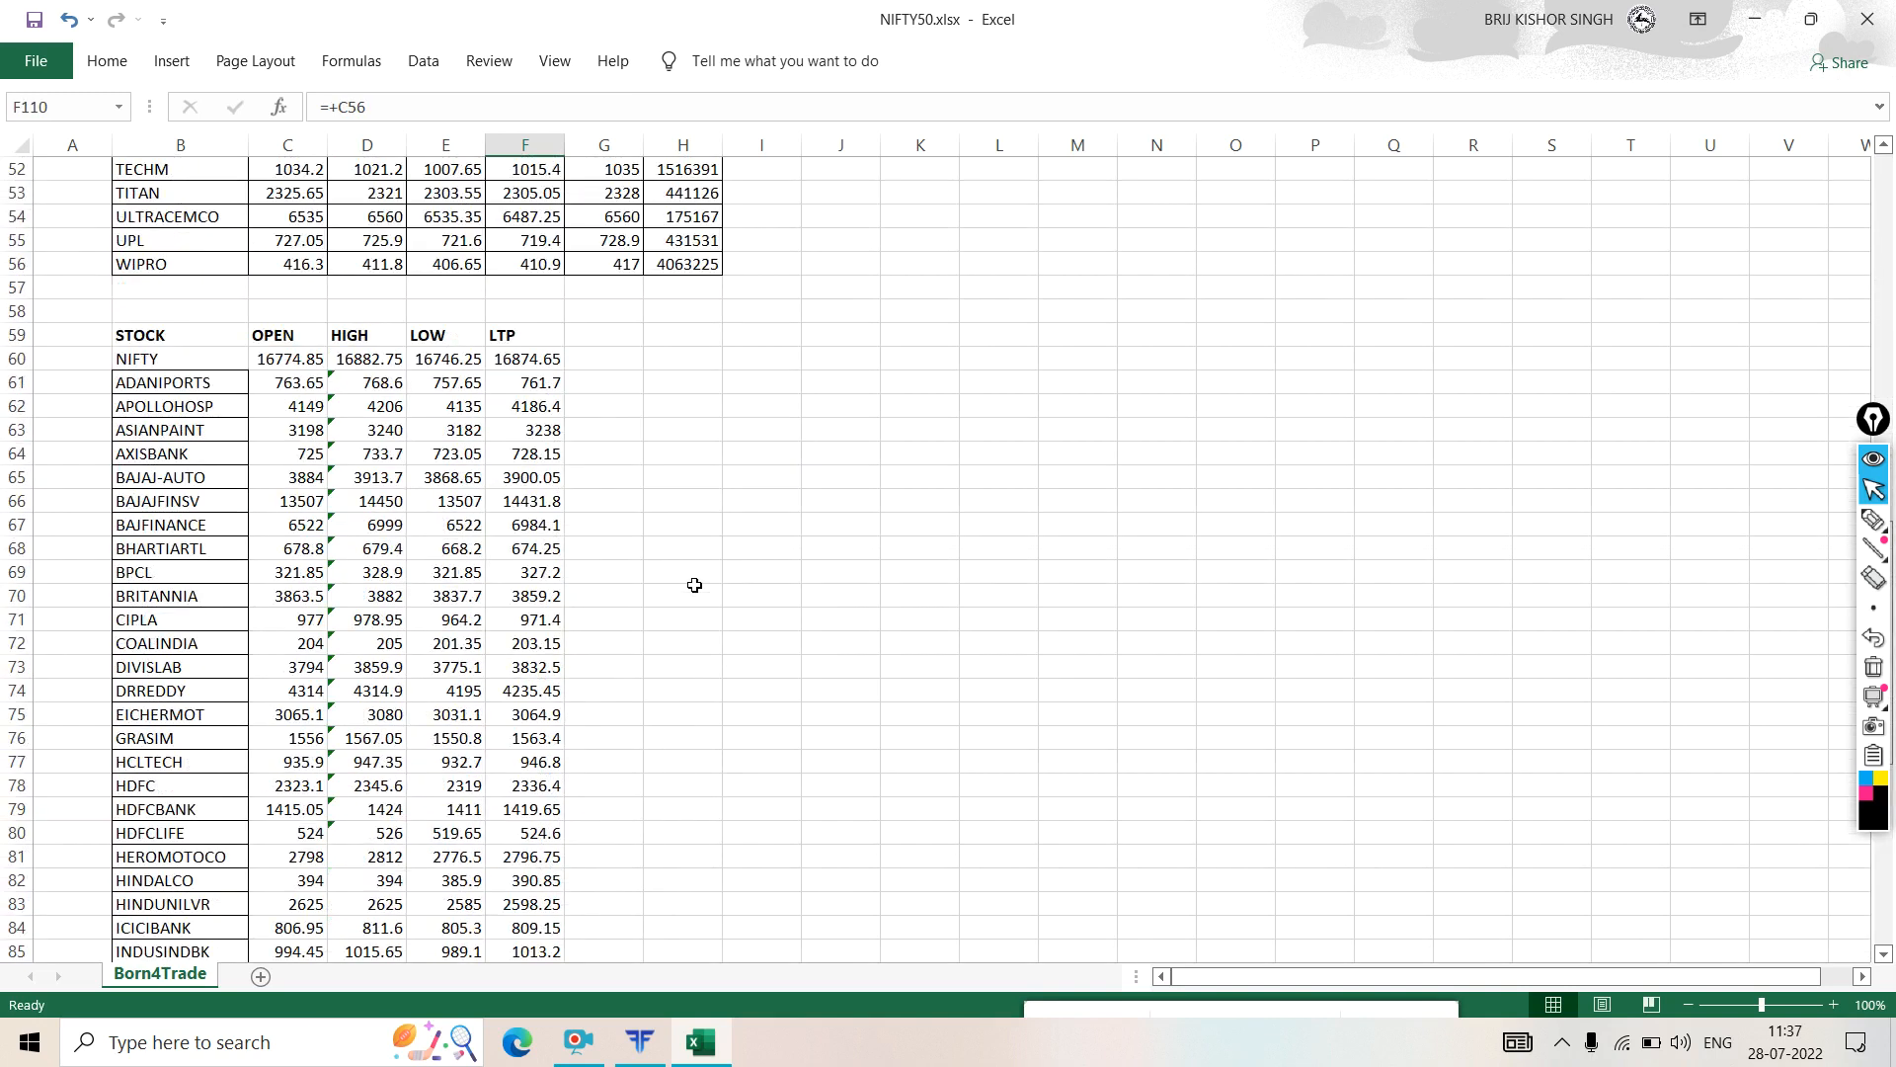
left_click(267, 273)
scroll(724, 526, "down", 14)
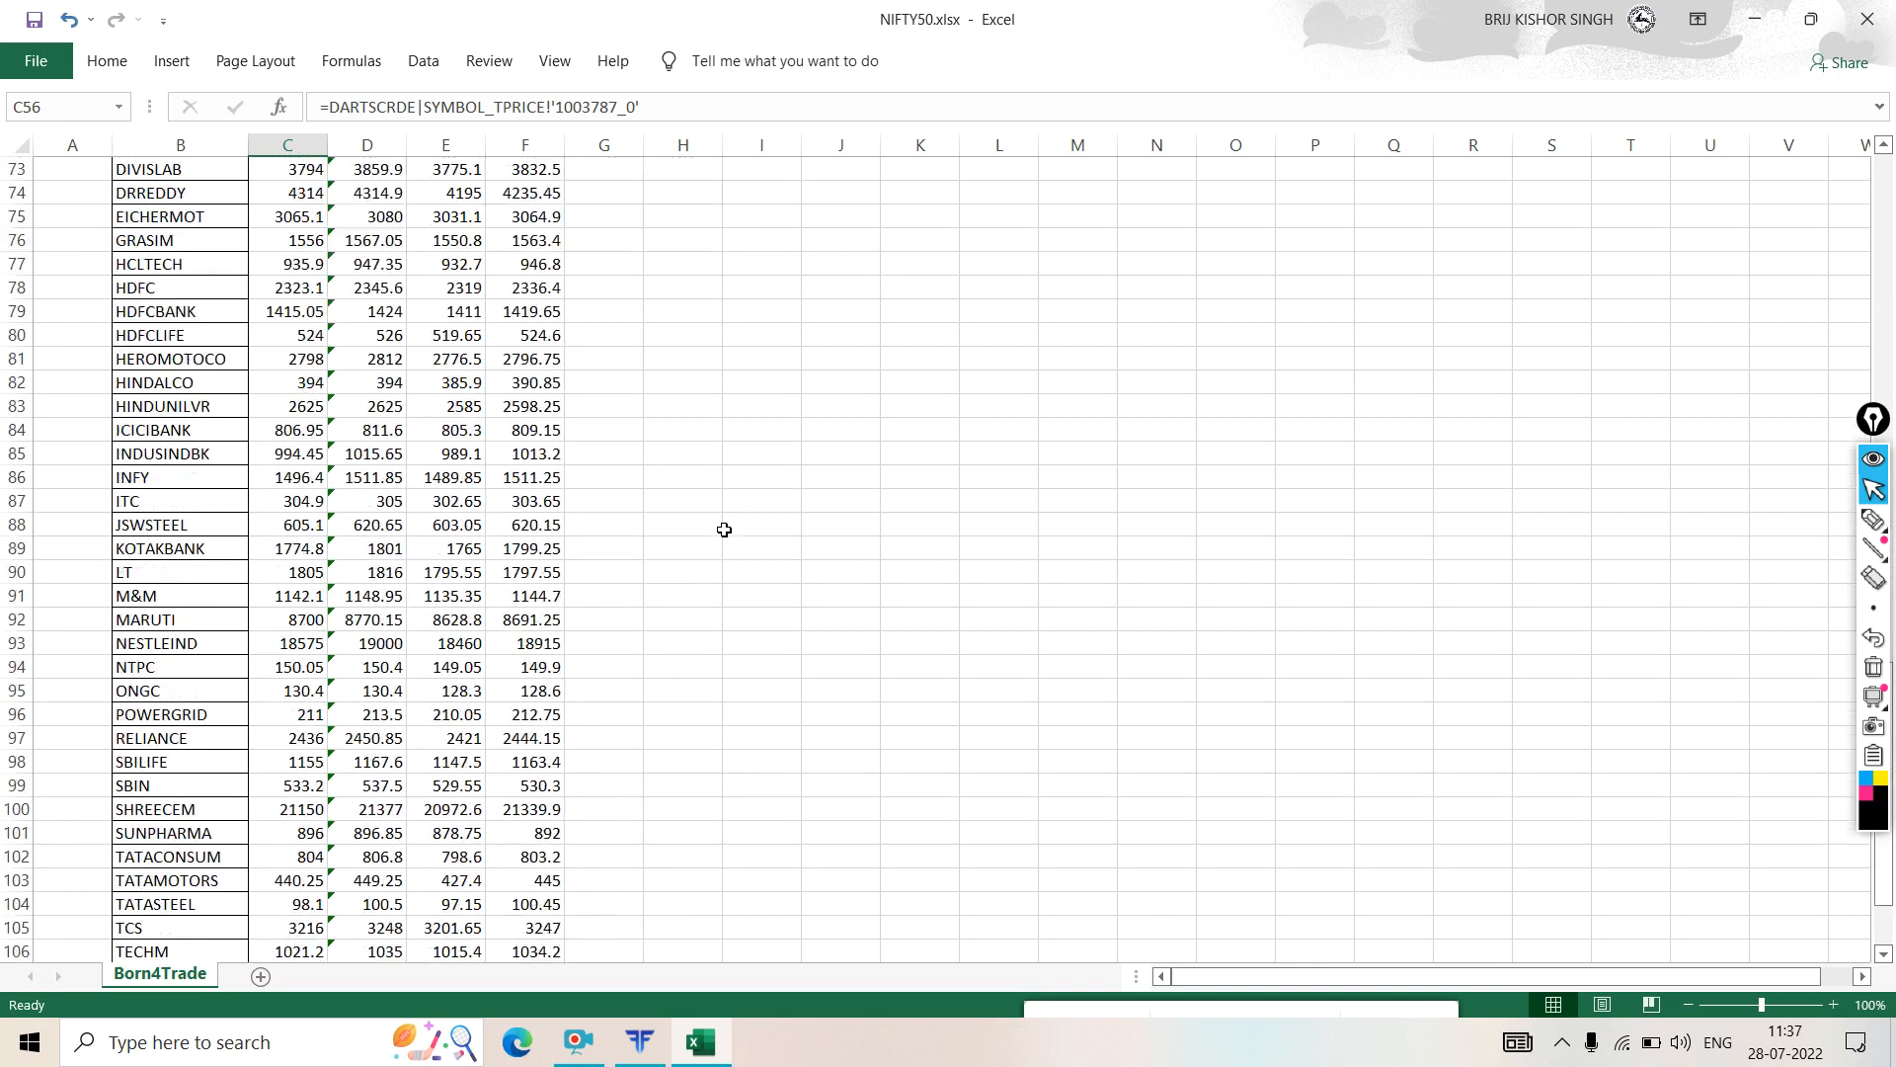
left_click(886, 543)
- Insert an Open-High-Low-Close stock chart from B60:F110, covering NIFTY and all tickers
scroll(798, 572, "up", 17)
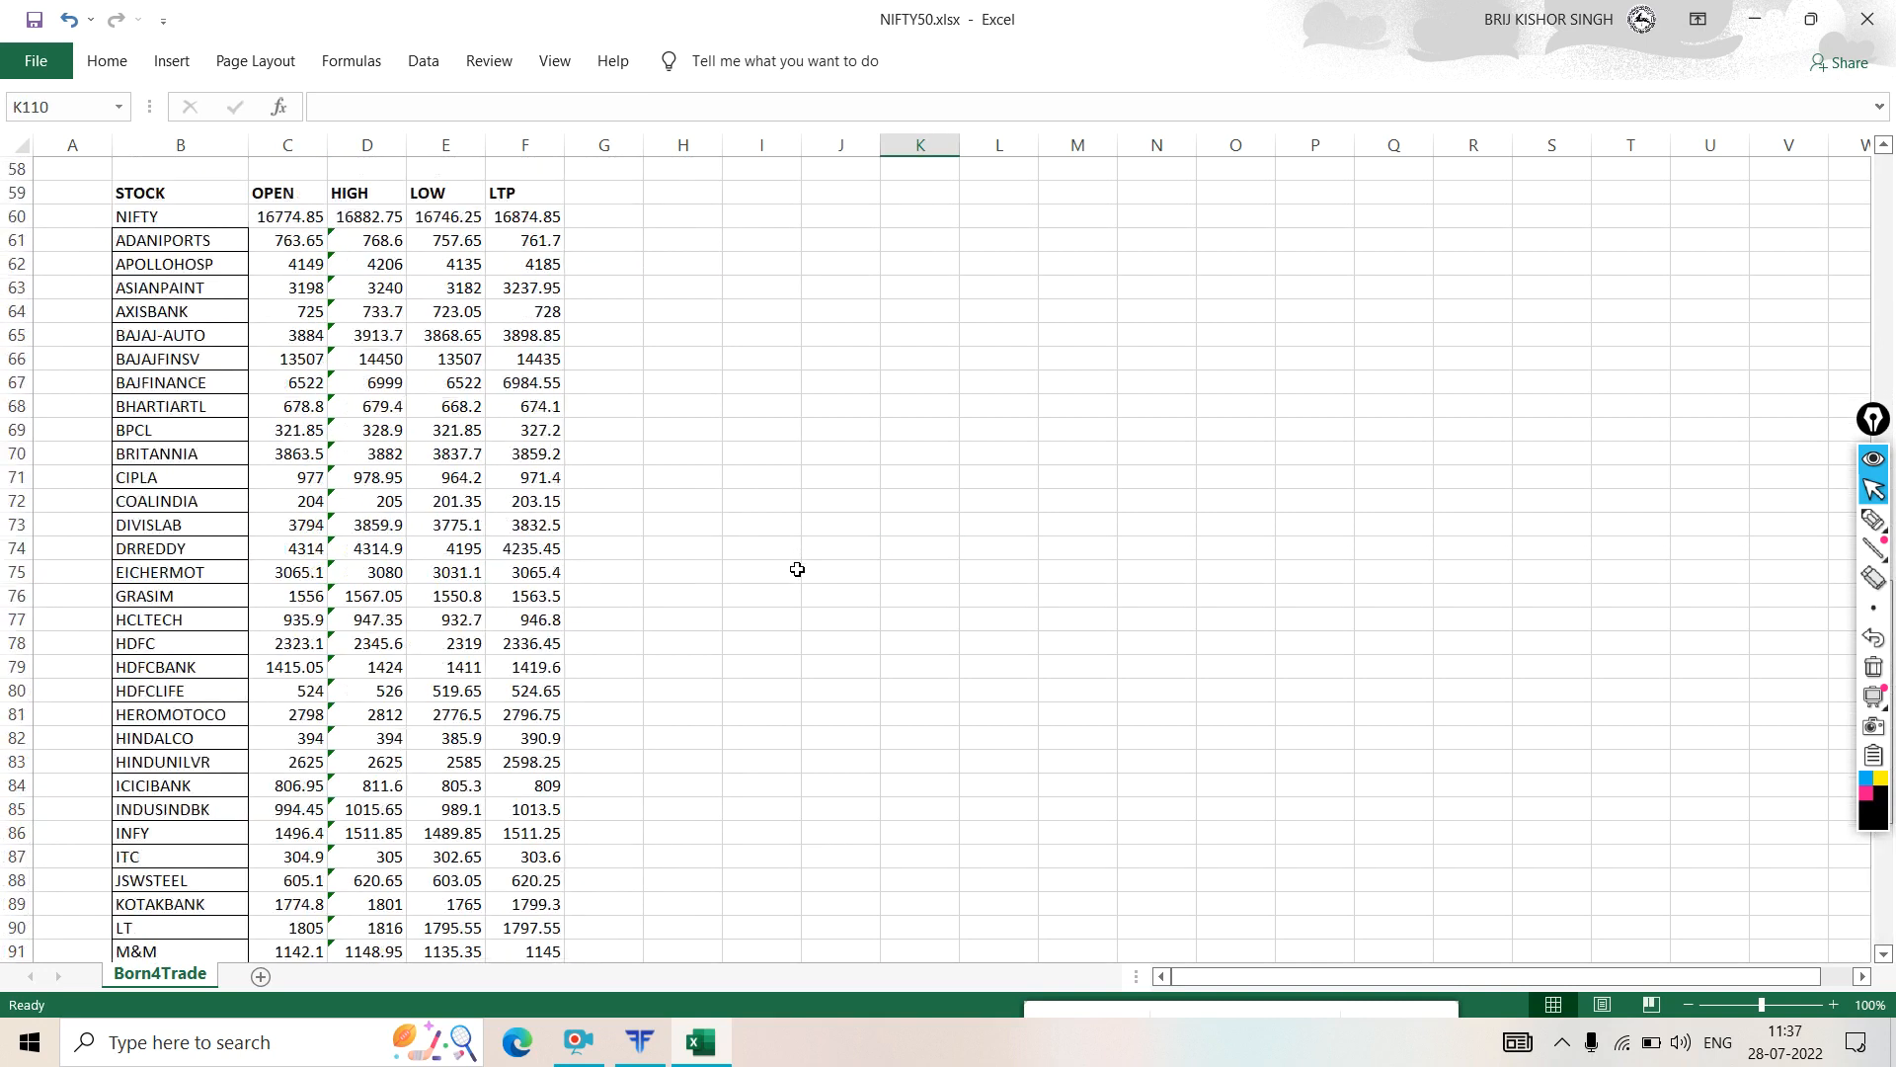
left_click_drag(231, 577, 523, 835)
left_click(104, 63)
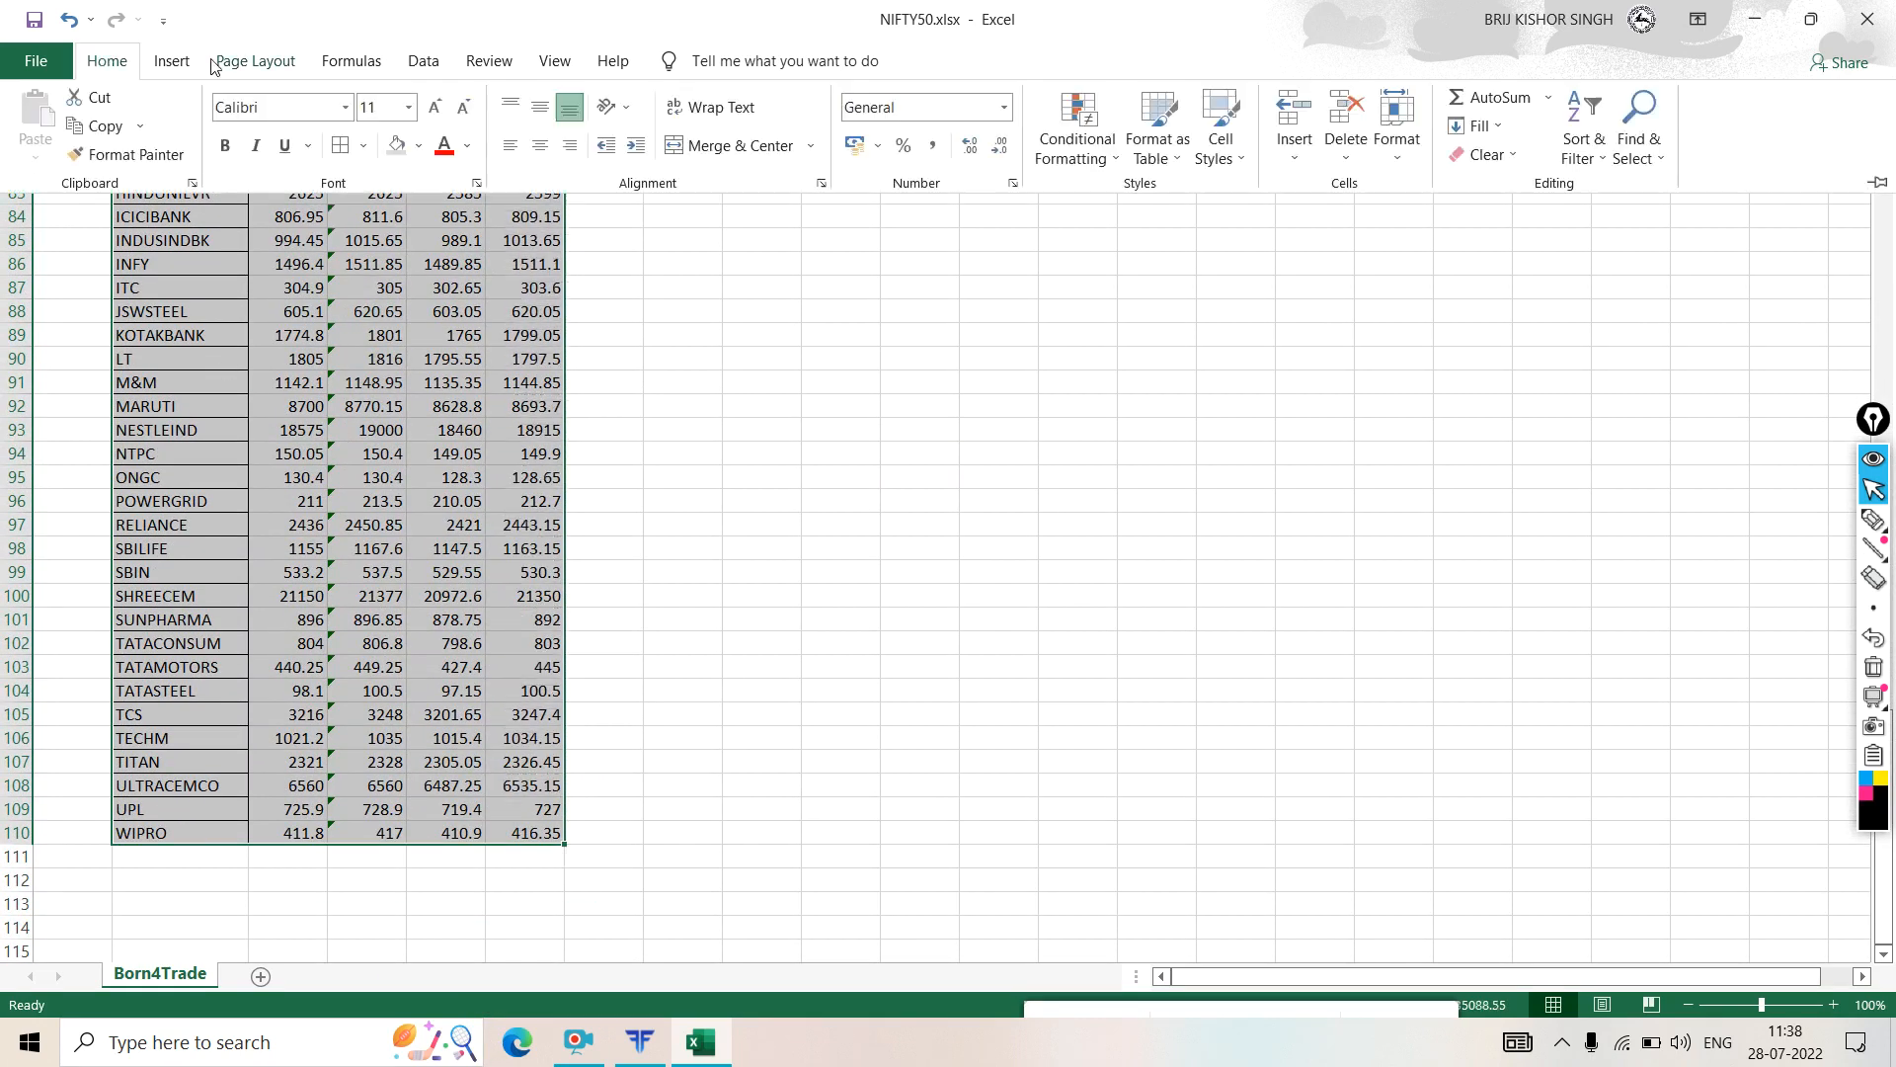
left_click(173, 66)
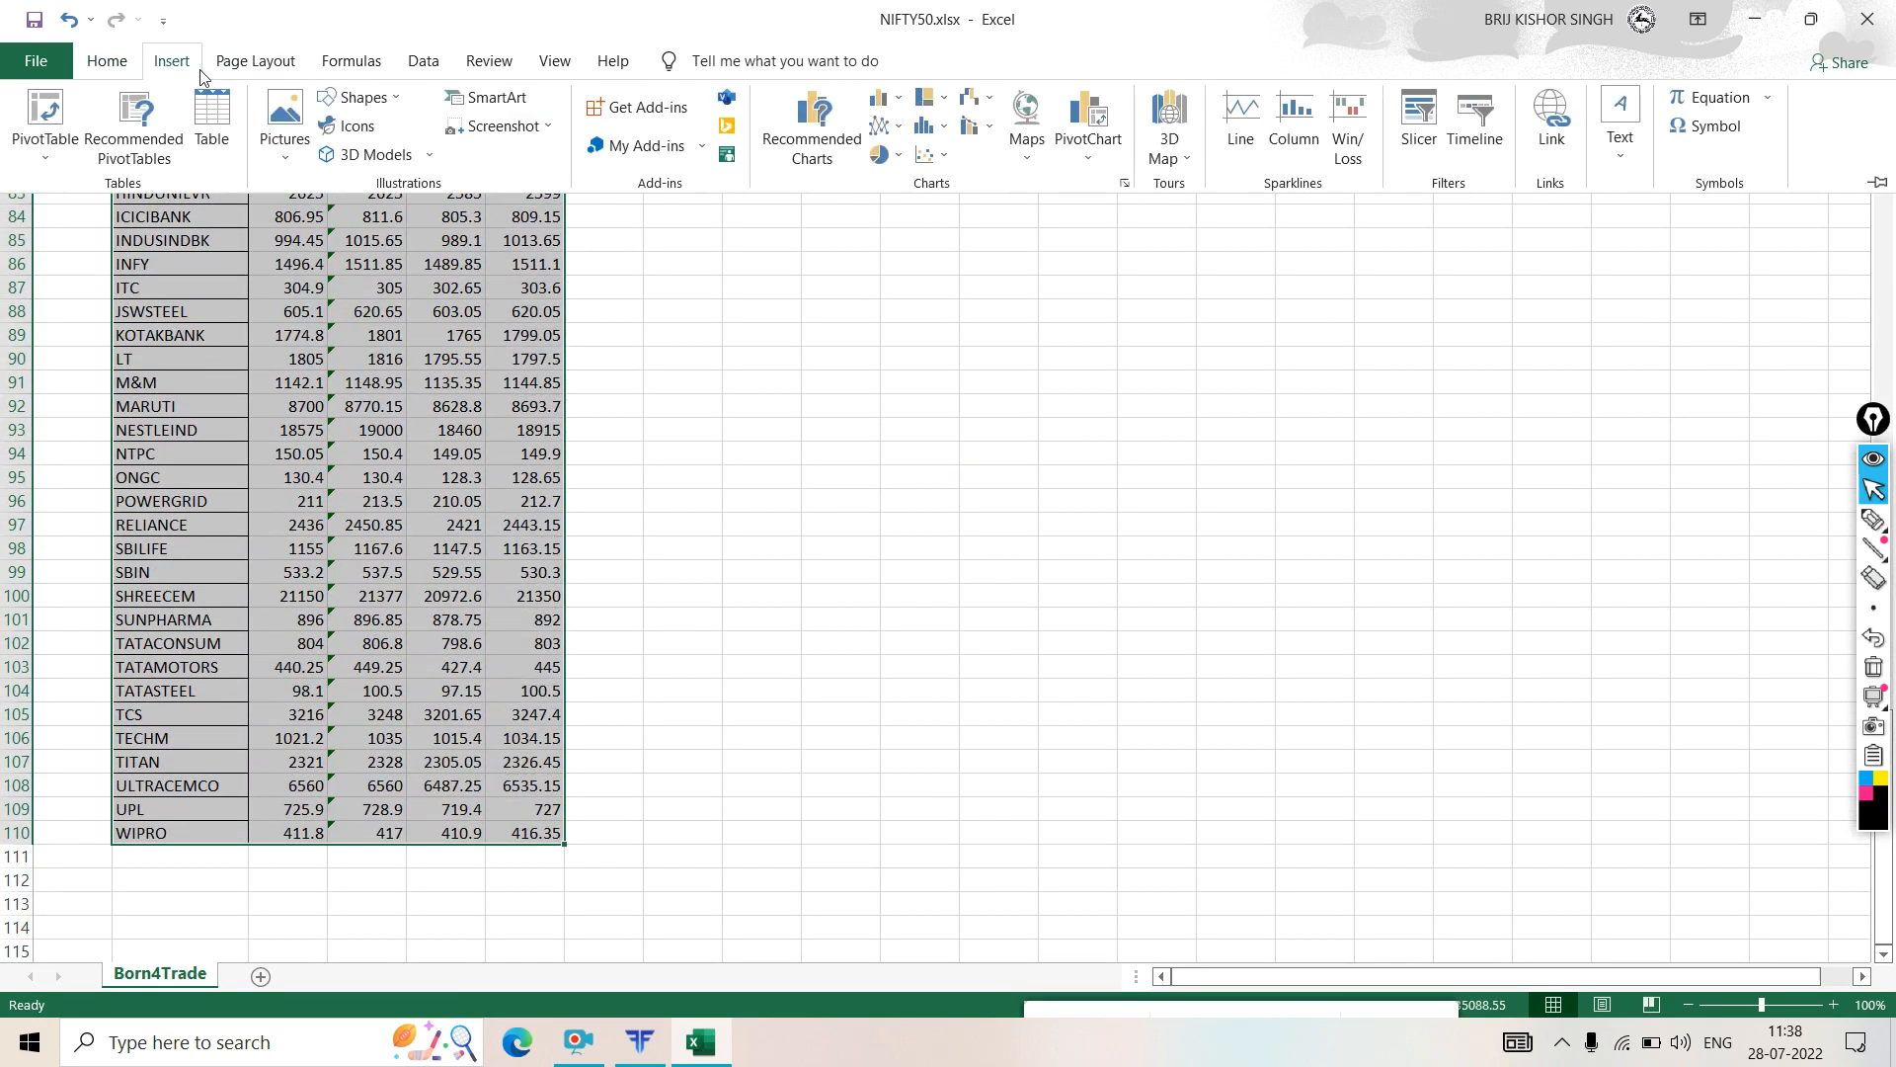
left_click(808, 137)
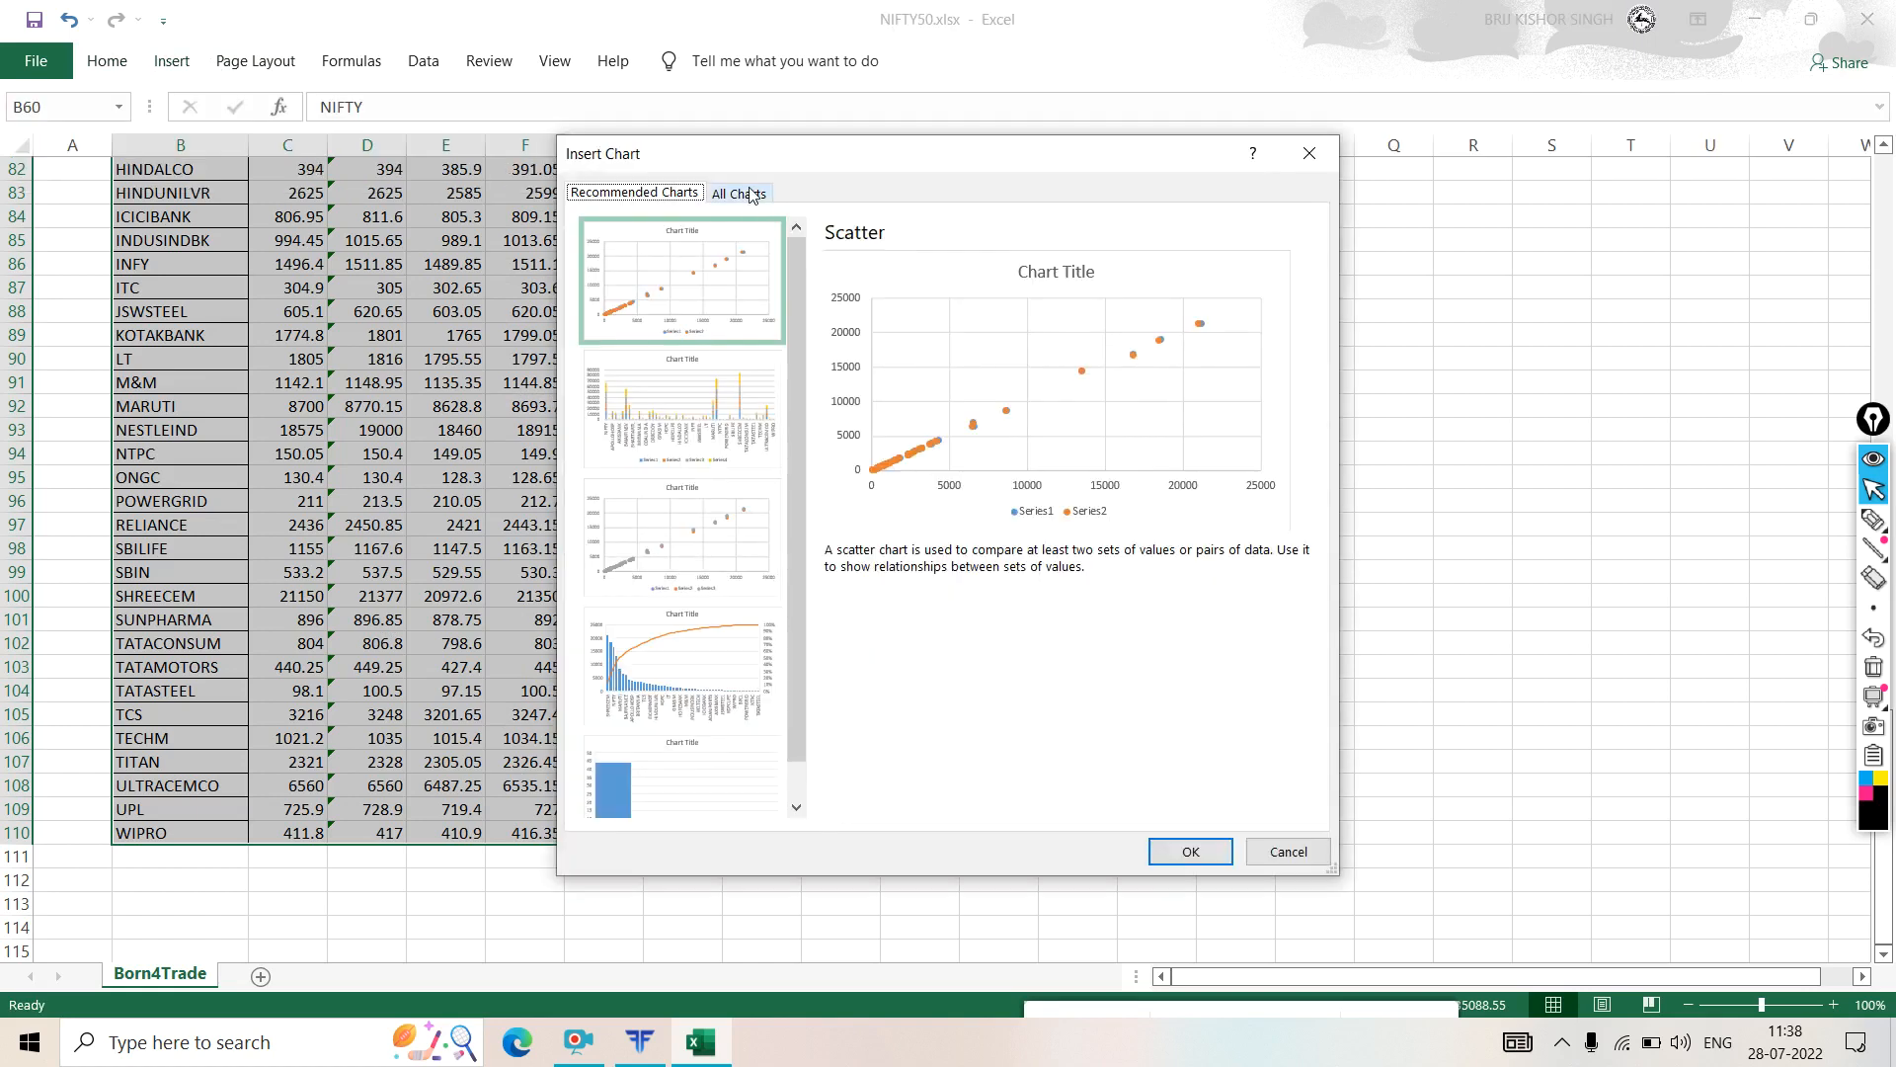
left_click(751, 194)
left_click(629, 487)
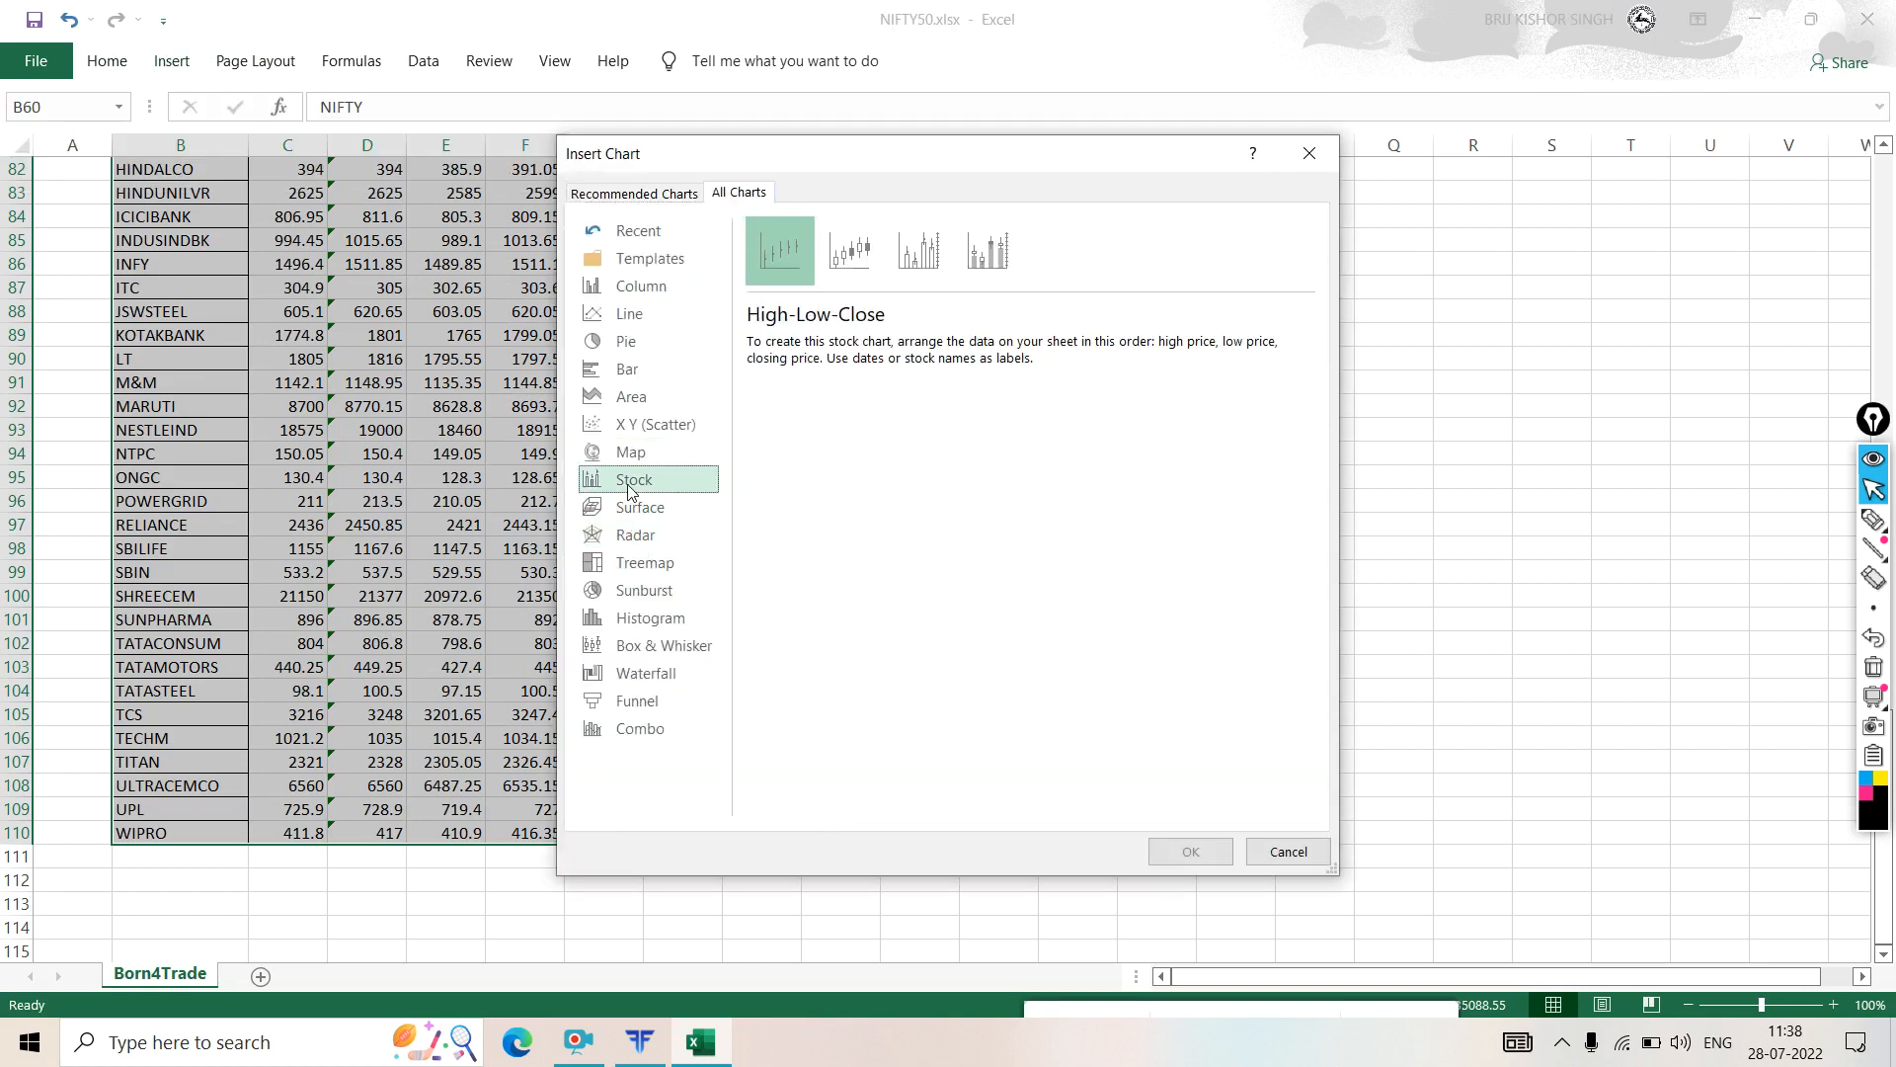
left_click(852, 252)
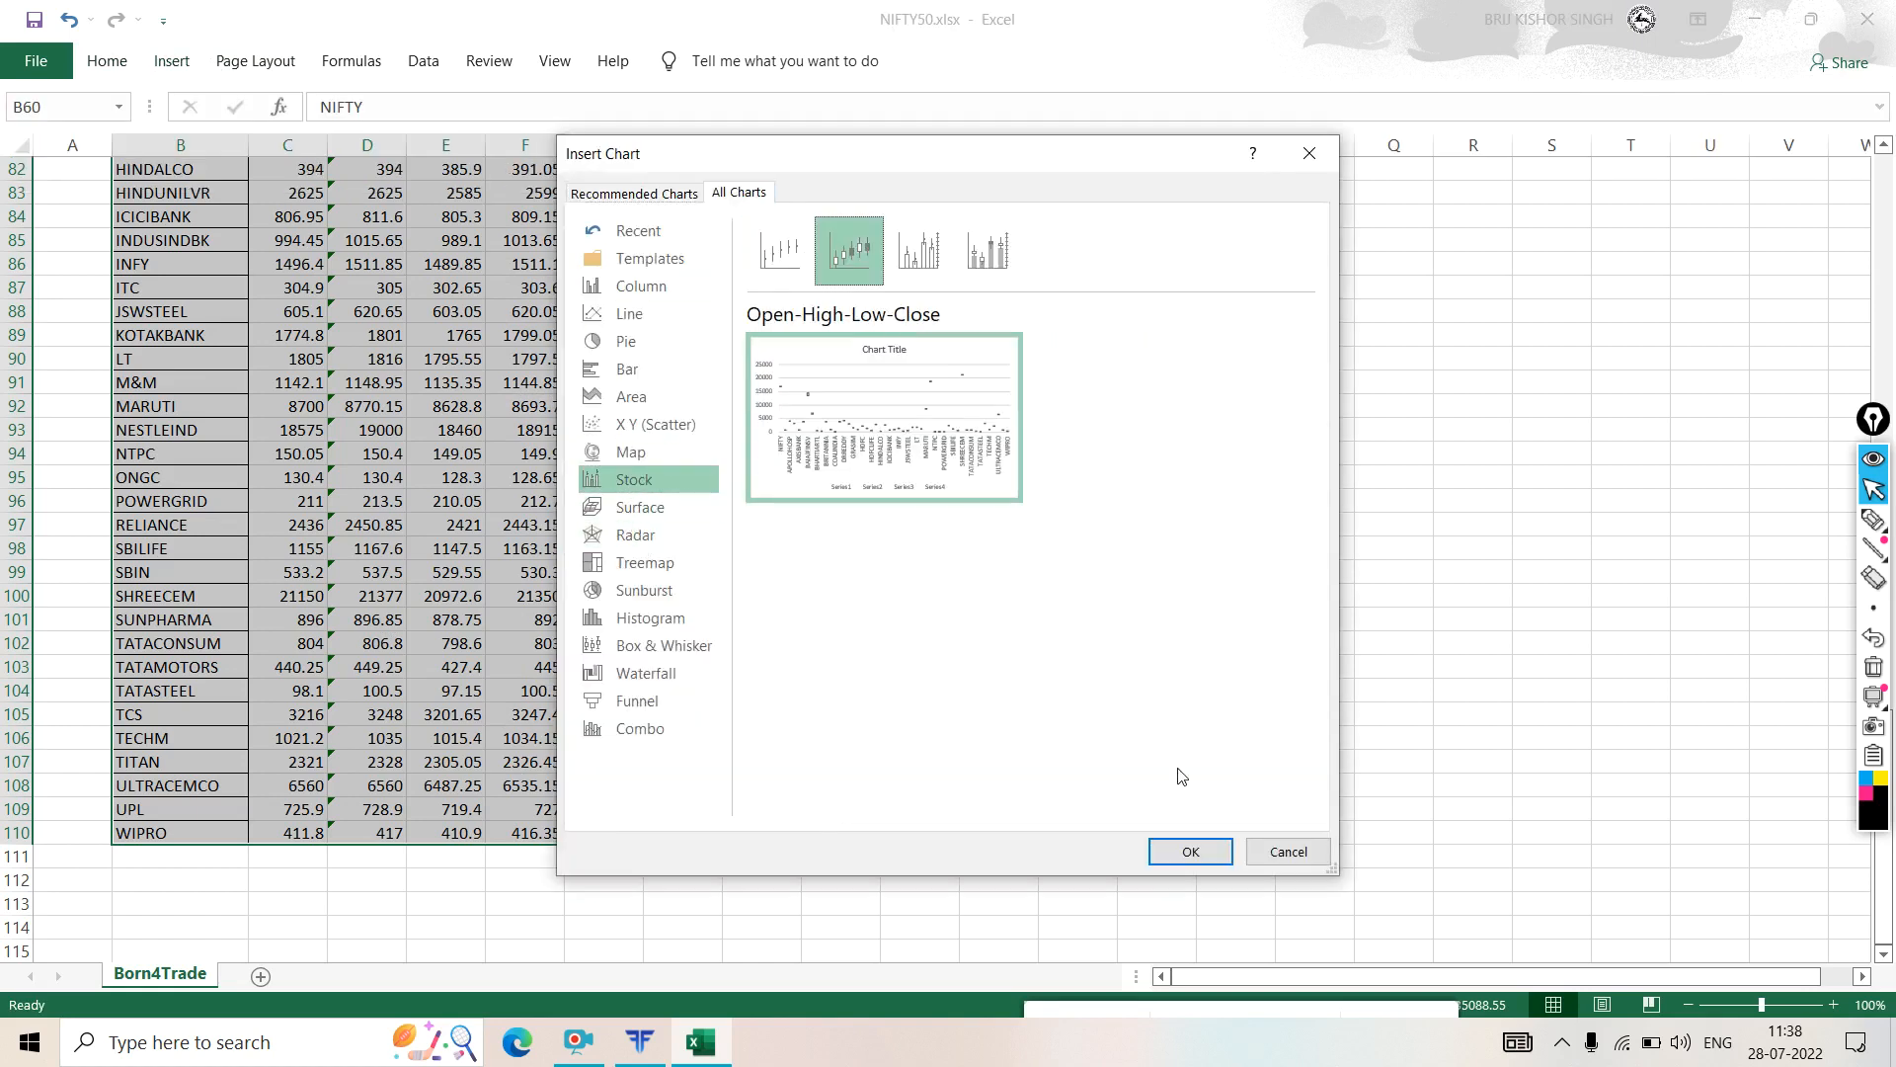
left_click(1193, 852)
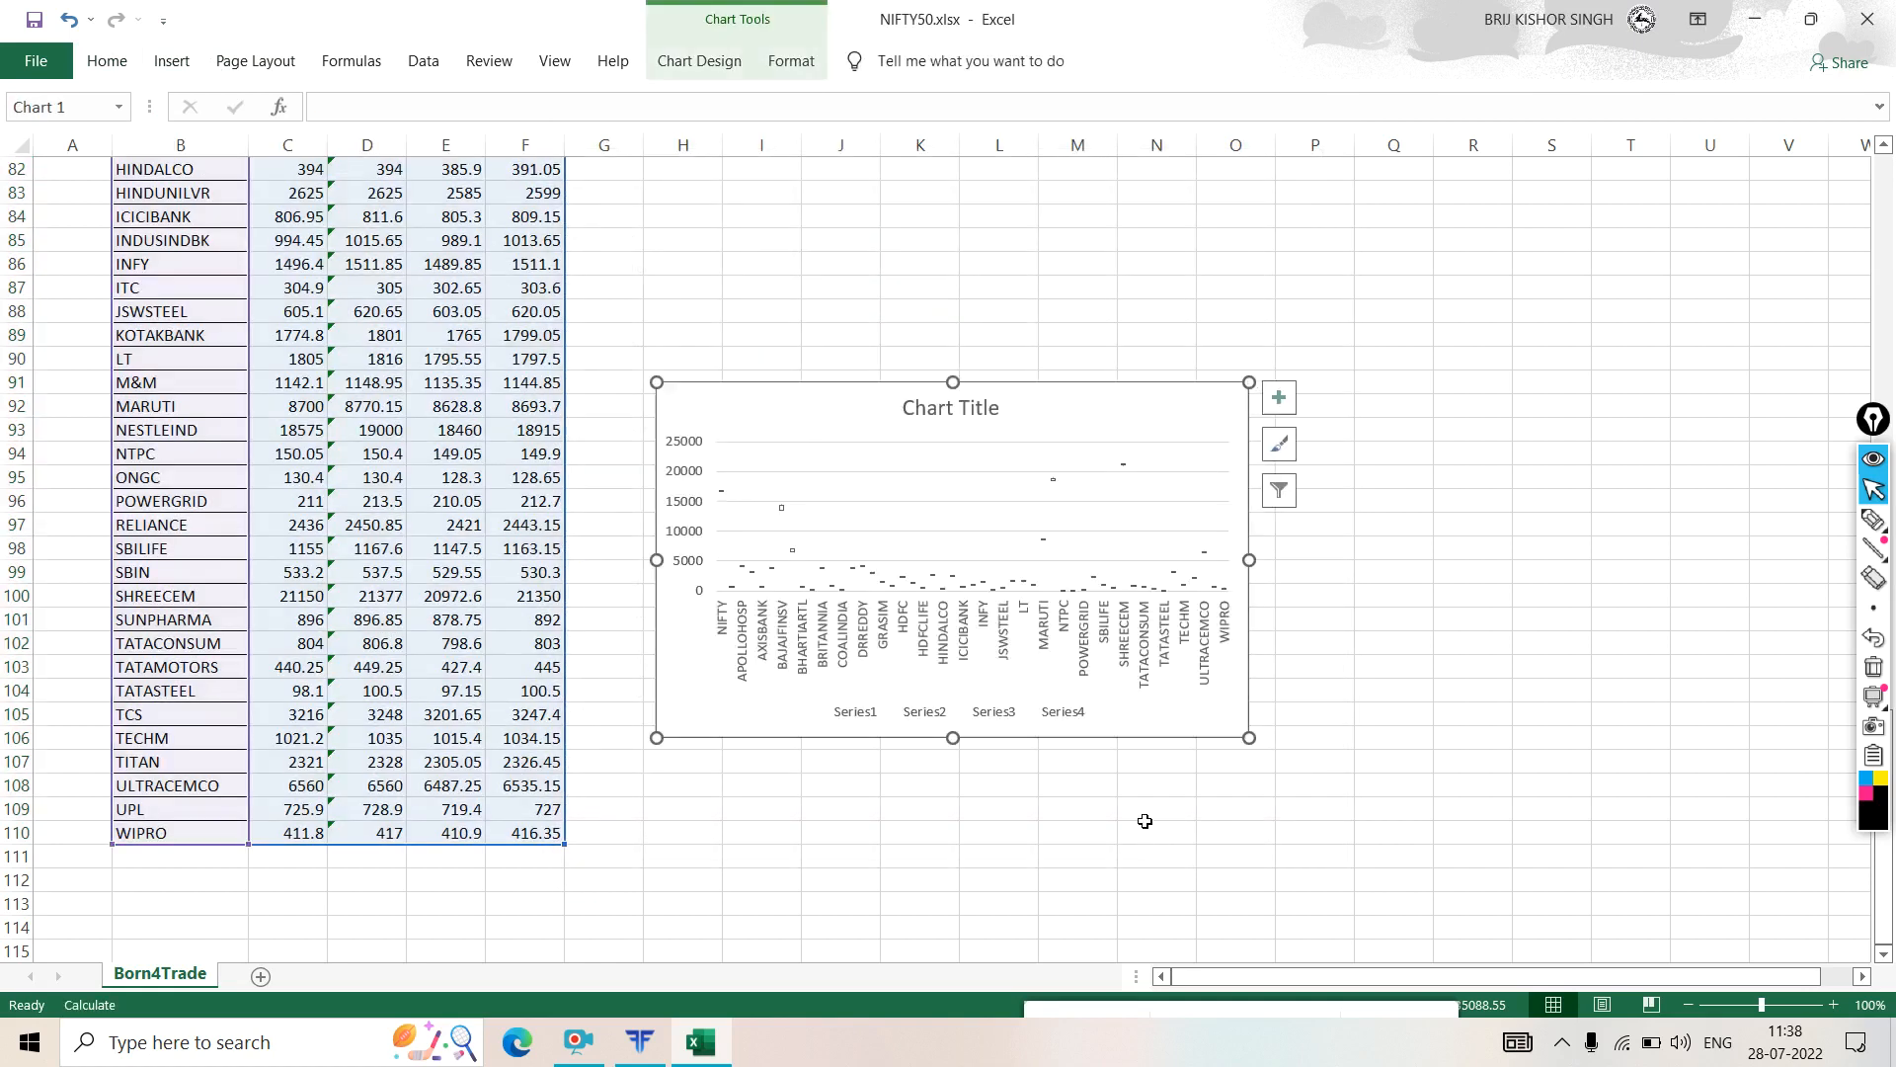
left_click(1406, 652)
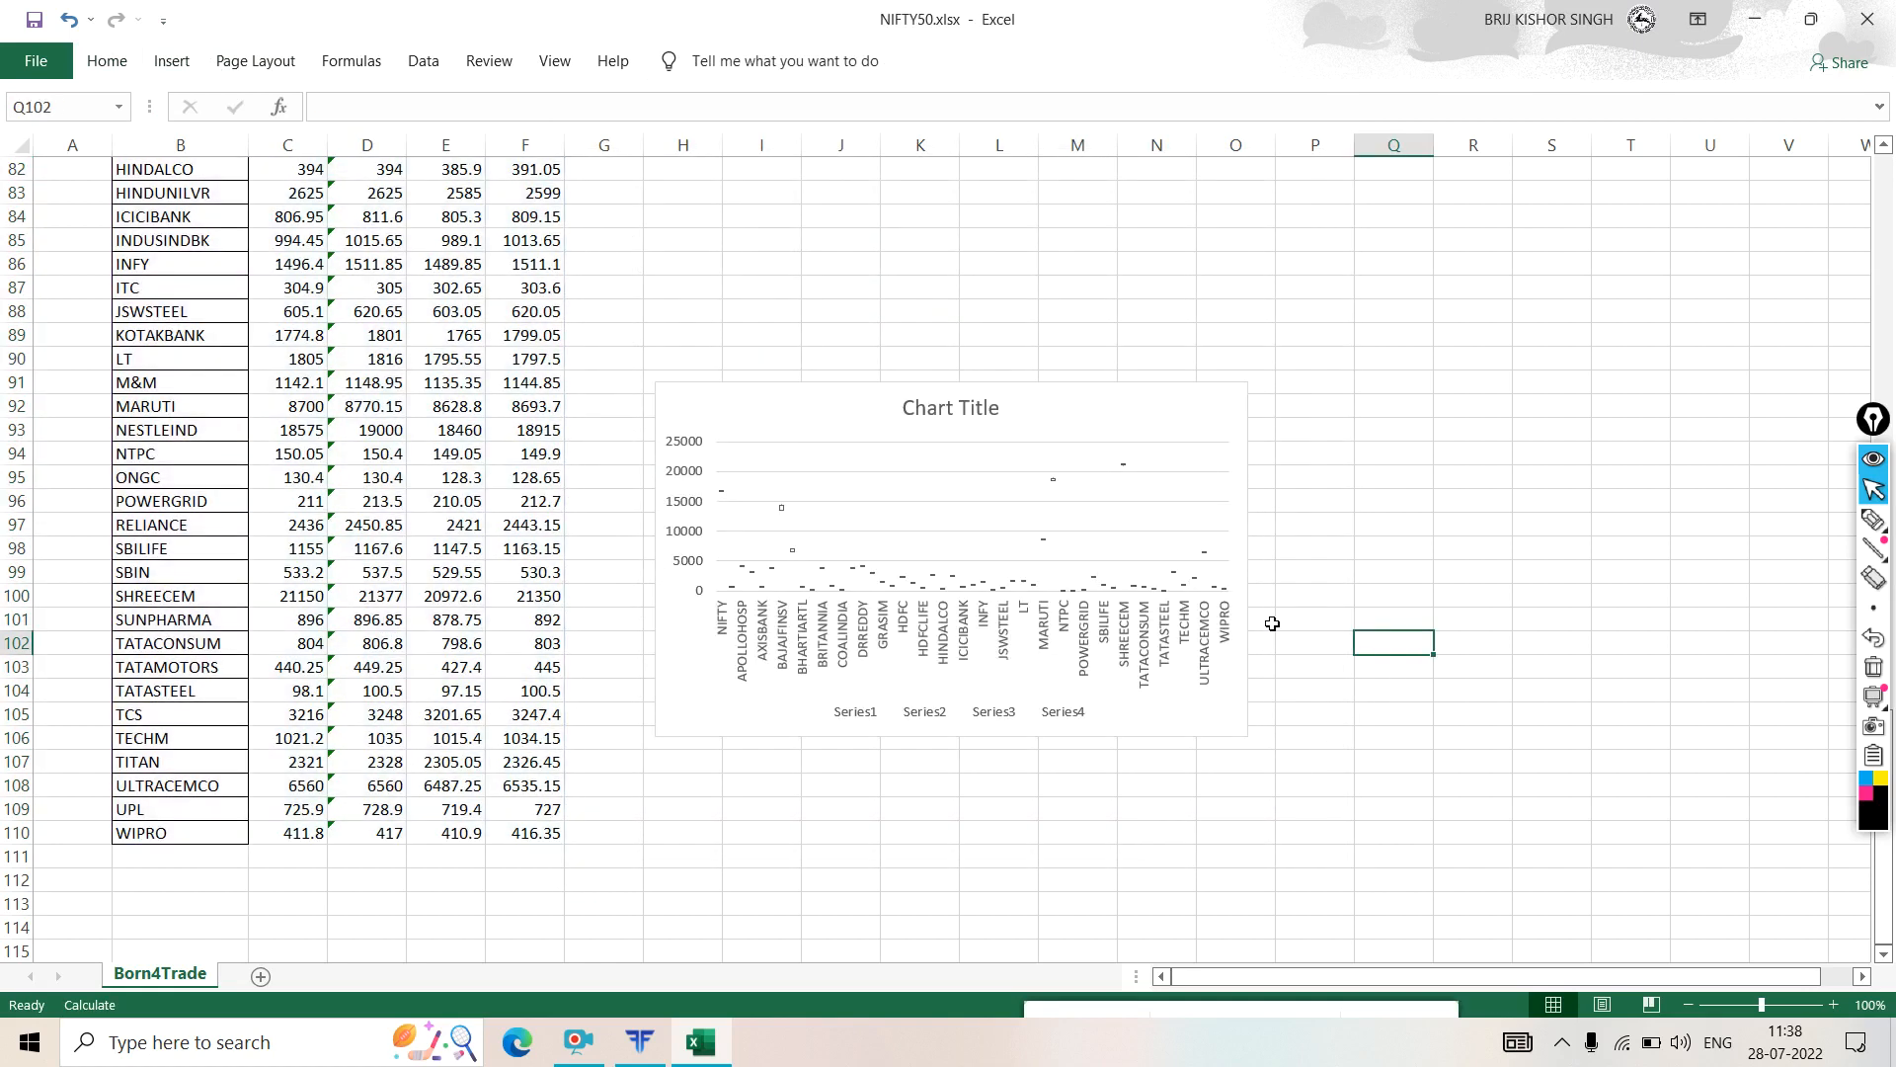
- Enlarge the stock chart on all four sides to cover about columns G to R and rows 83 to 112
left_click(1235, 553)
left_click_drag(1247, 557, 1521, 555)
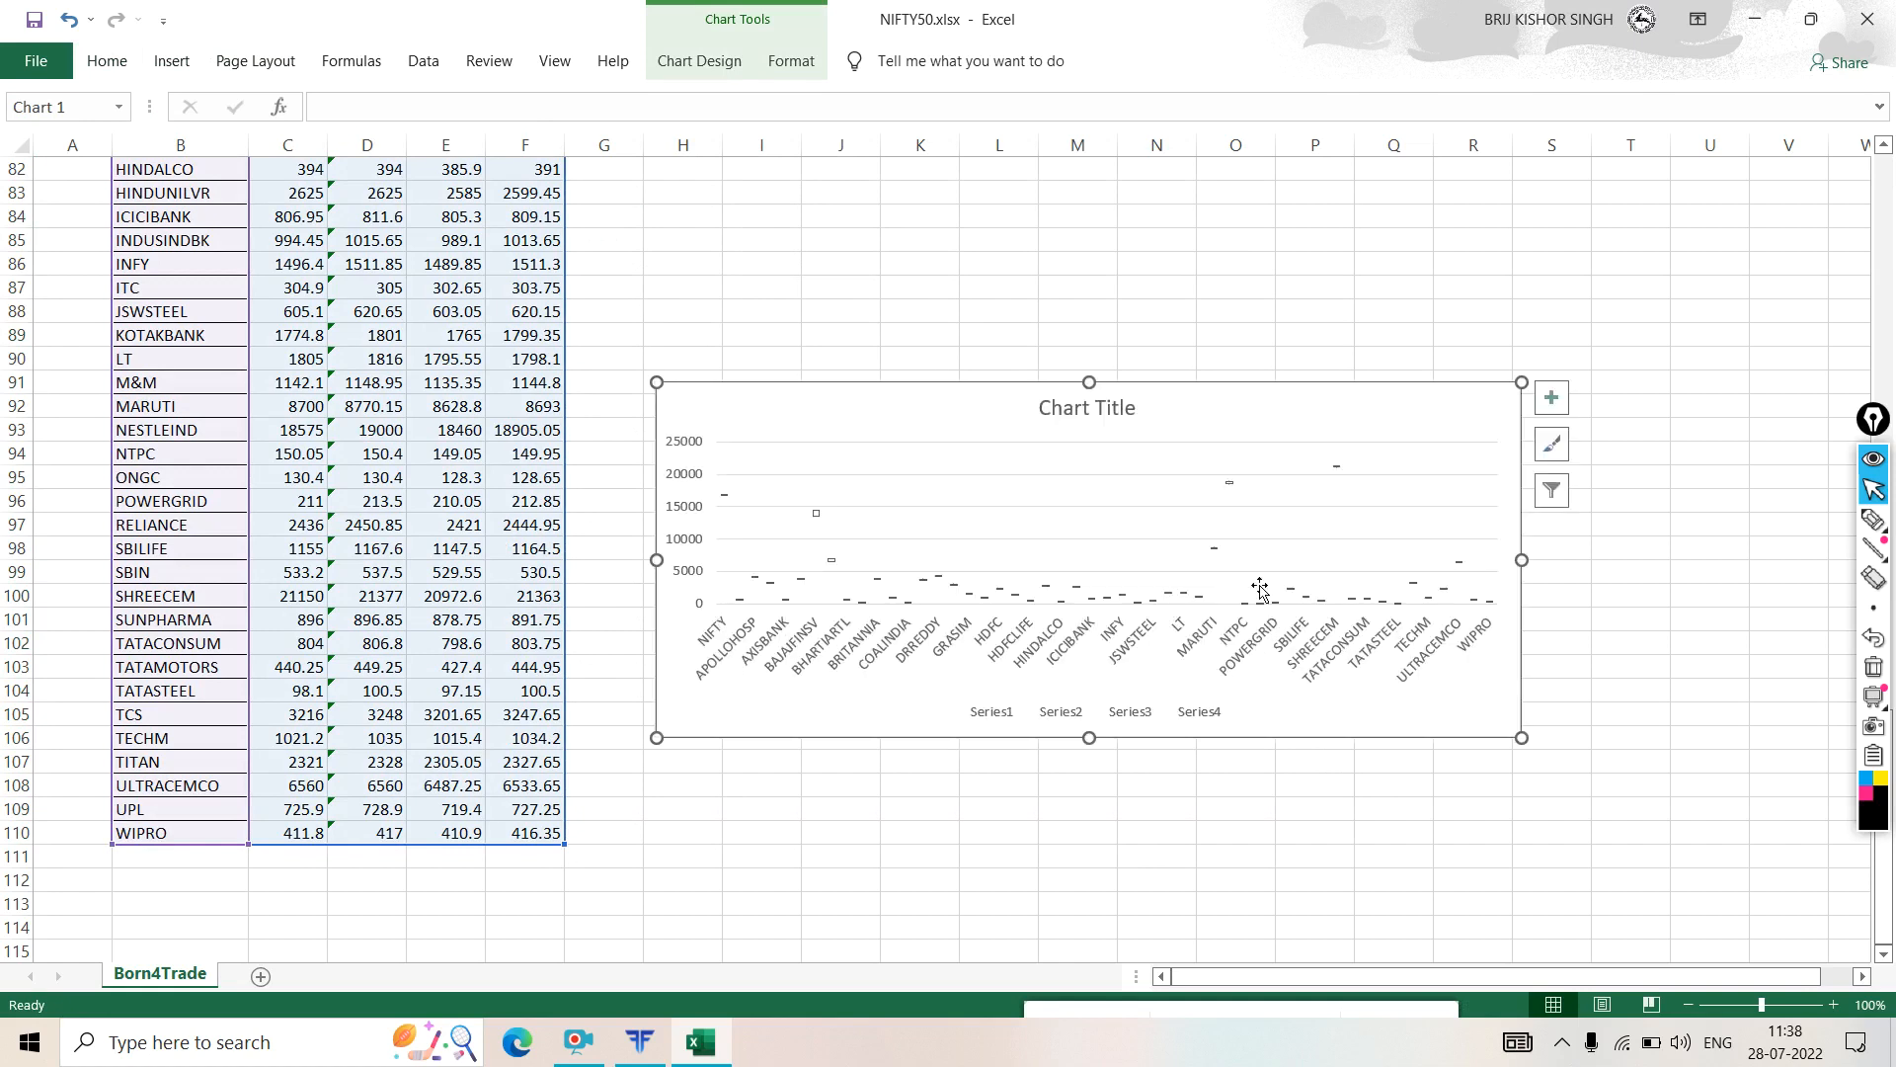
left_click_drag(659, 560, 619, 560)
left_click_drag(1088, 388, 1083, 181)
left_click_drag(1070, 738, 1086, 885)
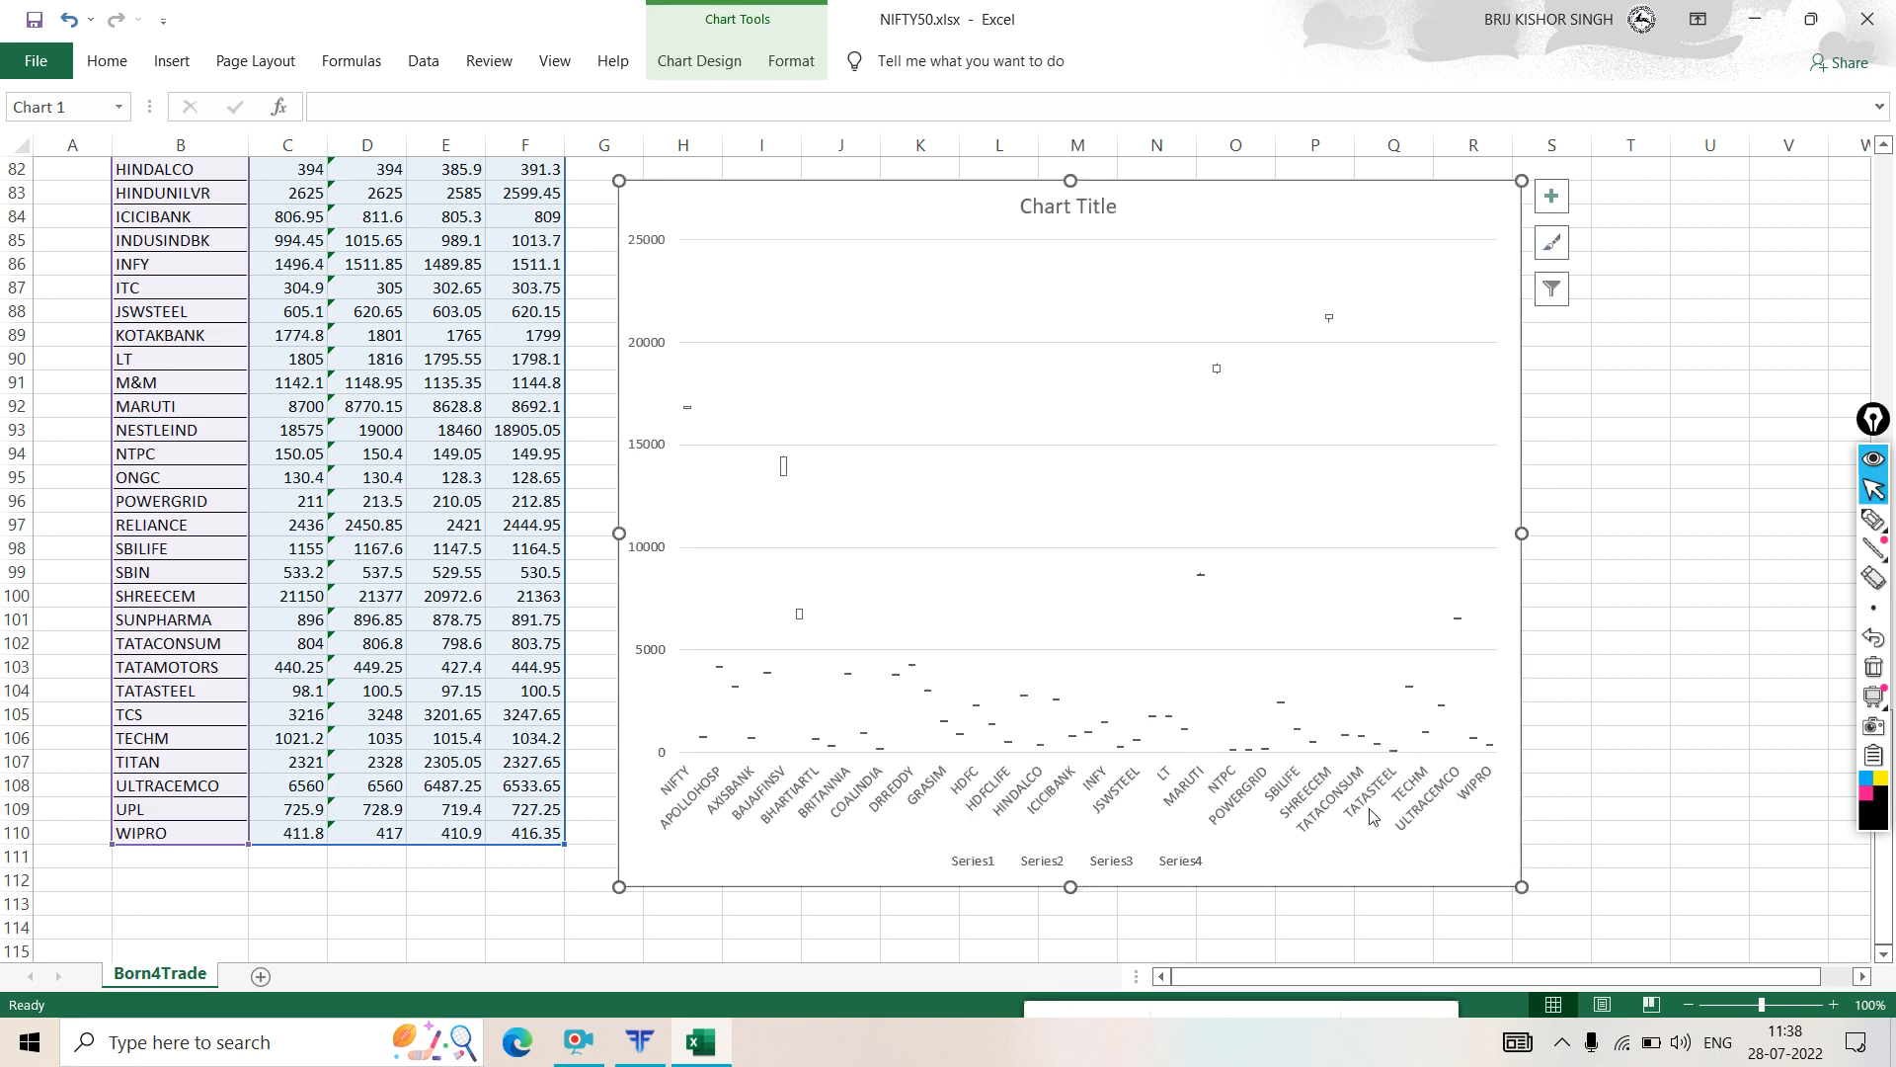
- Circle the isolated high-priced data points on the stock chart with the black screen pen
left_click(1874, 520)
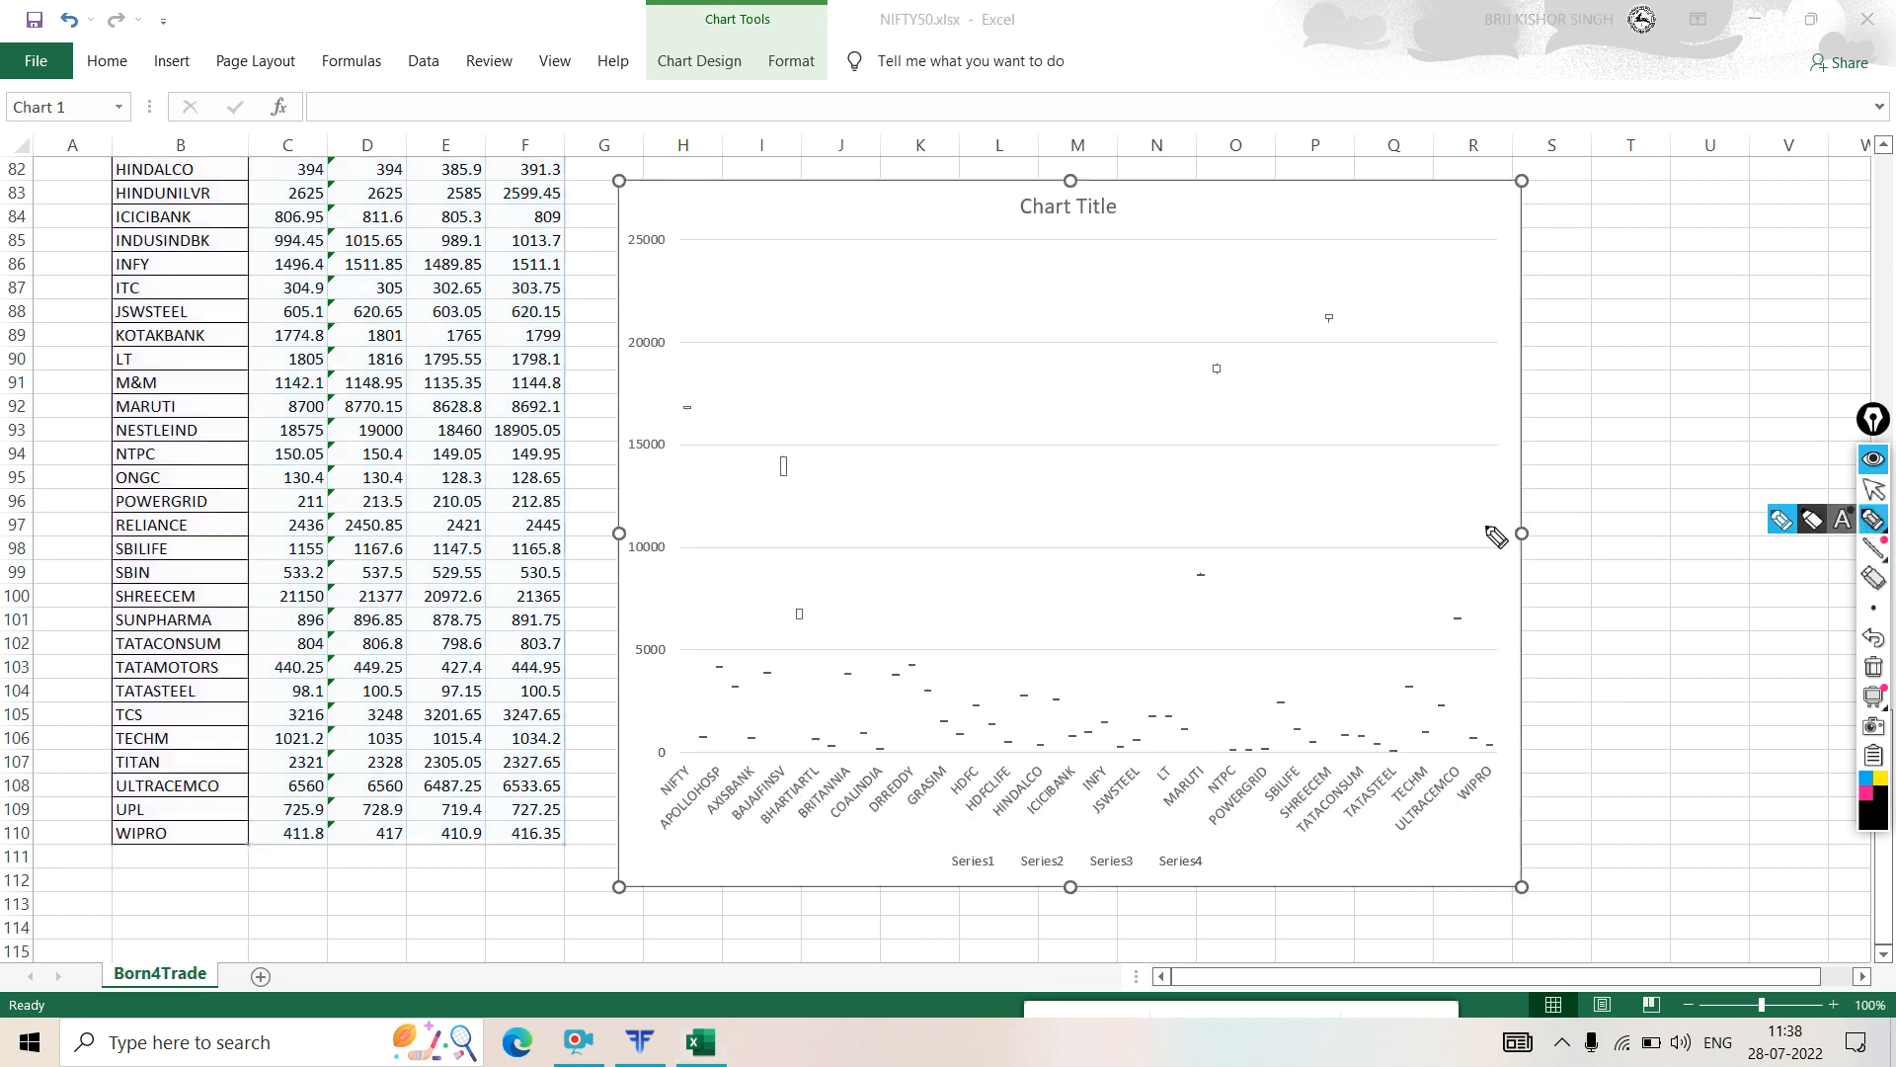
mouse_move(771, 439)
left_mouse_down()
mouse_move(842, 449)
mouse_move(780, 431)
left_mouse_up()
mouse_move(683, 380)
left_mouse_down()
mouse_move(665, 406)
mouse_move(694, 387)
left_mouse_up()
mouse_move(1225, 346)
left_mouse_down()
mouse_move(1180, 388)
mouse_move(1225, 345)
left_mouse_up()
mouse_move(1309, 292)
left_mouse_down()
mouse_move(1296, 314)
mouse_move(1389, 289)
mouse_move(1296, 290)
left_mouse_up()
mouse_move(1224, 546)
left_mouse_down()
mouse_move(1190, 561)
mouse_move(1234, 582)
mouse_move(1217, 546)
left_mouse_up()
mouse_move(1452, 593)
left_mouse_down()
mouse_move(1490, 635)
mouse_move(1444, 584)
left_mouse_up()
mouse_move(809, 596)
left_mouse_down()
mouse_move(768, 624)
mouse_move(832, 620)
mouse_move(804, 583)
left_mouse_up()
- Draw a frame, crossing diagonals, a curve and a vertical line over the chart, and clear all pen markings
mouse_move(711, 224)
left_mouse_down()
mouse_move(852, 224)
mouse_move(1468, 311)
mouse_move(1492, 840)
mouse_move(1041, 876)
mouse_move(665, 846)
mouse_move(671, 229)
mouse_move(1458, 842)
left_mouse_up()
mouse_move(1425, 261)
left_mouse_down()
mouse_move(880, 721)
mouse_move(749, 802)
left_mouse_up()
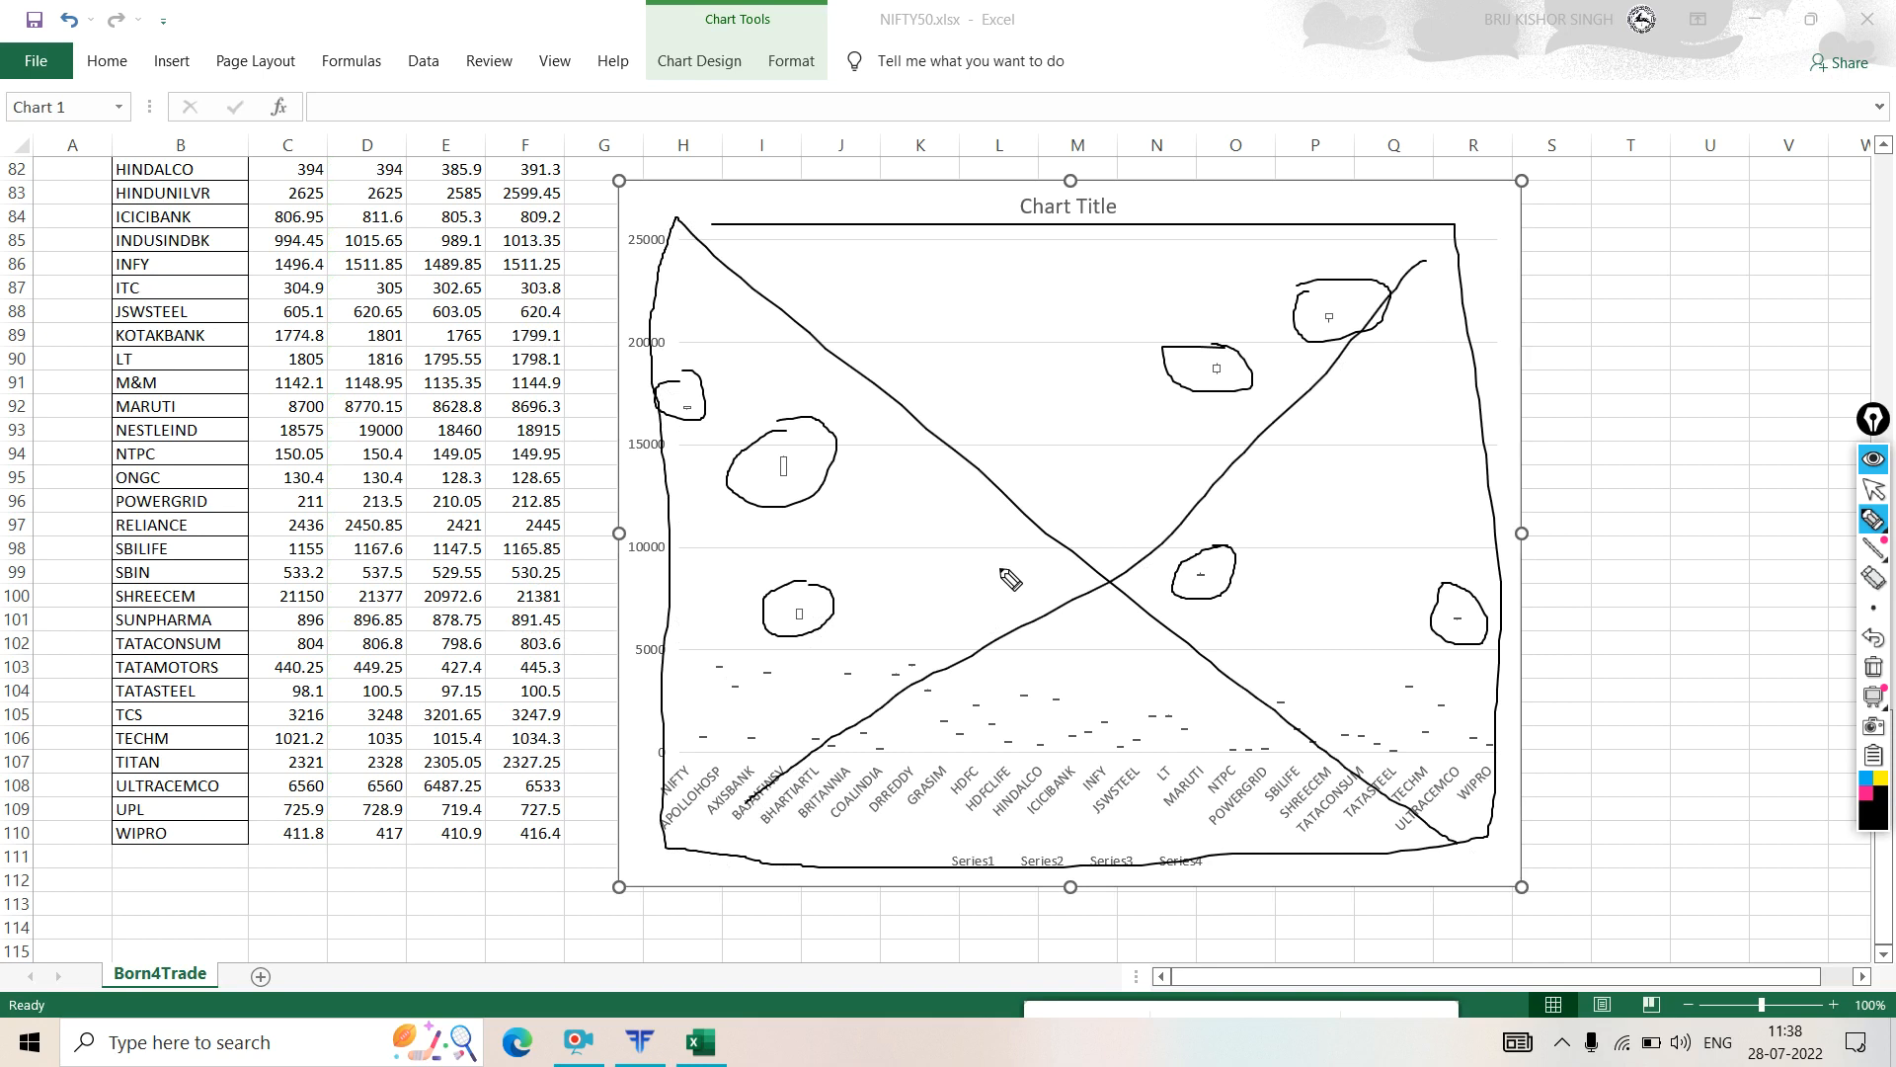
mouse_move(860, 594)
left_mouse_down()
mouse_move(968, 632)
mouse_move(1423, 599)
left_mouse_up()
left_click_drag(1123, 497, 1116, 696)
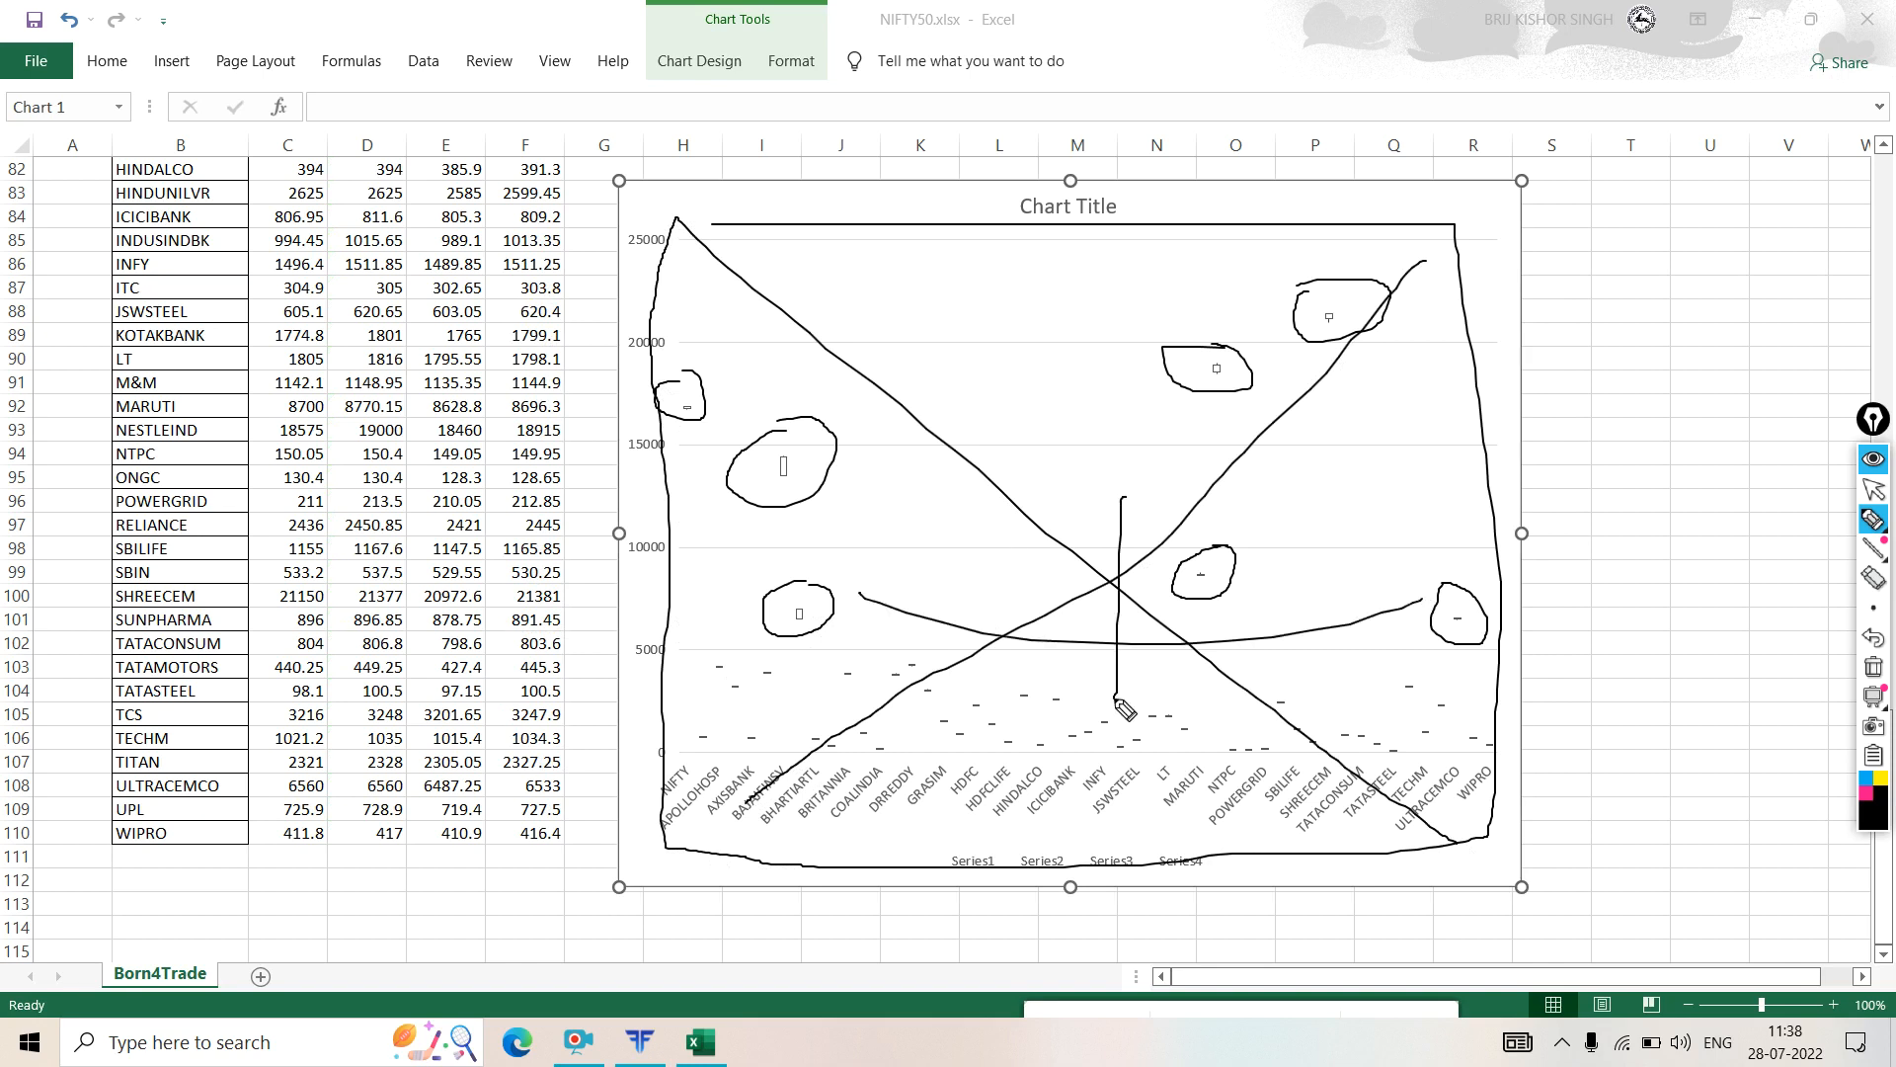
left_click(1874, 667)
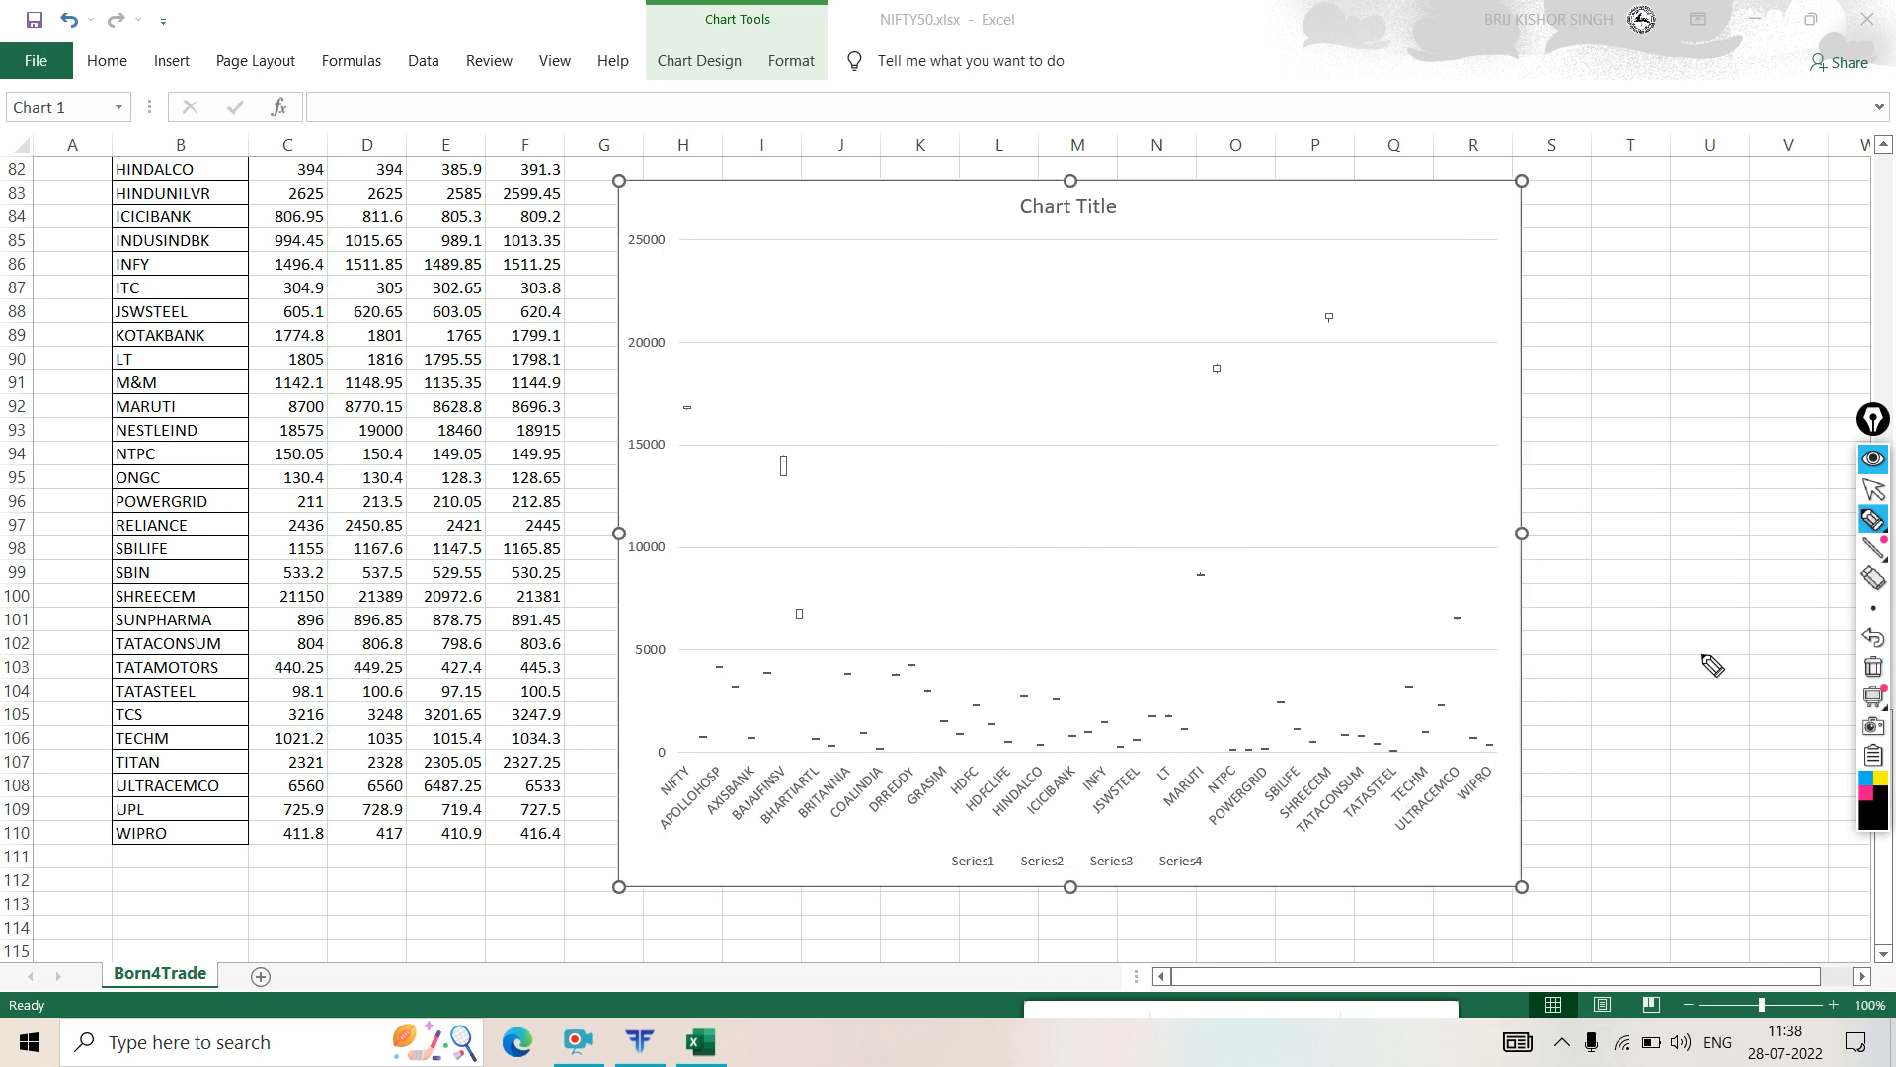
left_click(1873, 491)
- Delete the combined stock chart of NIFTY and all tickers from the sheet
left_click(1352, 210)
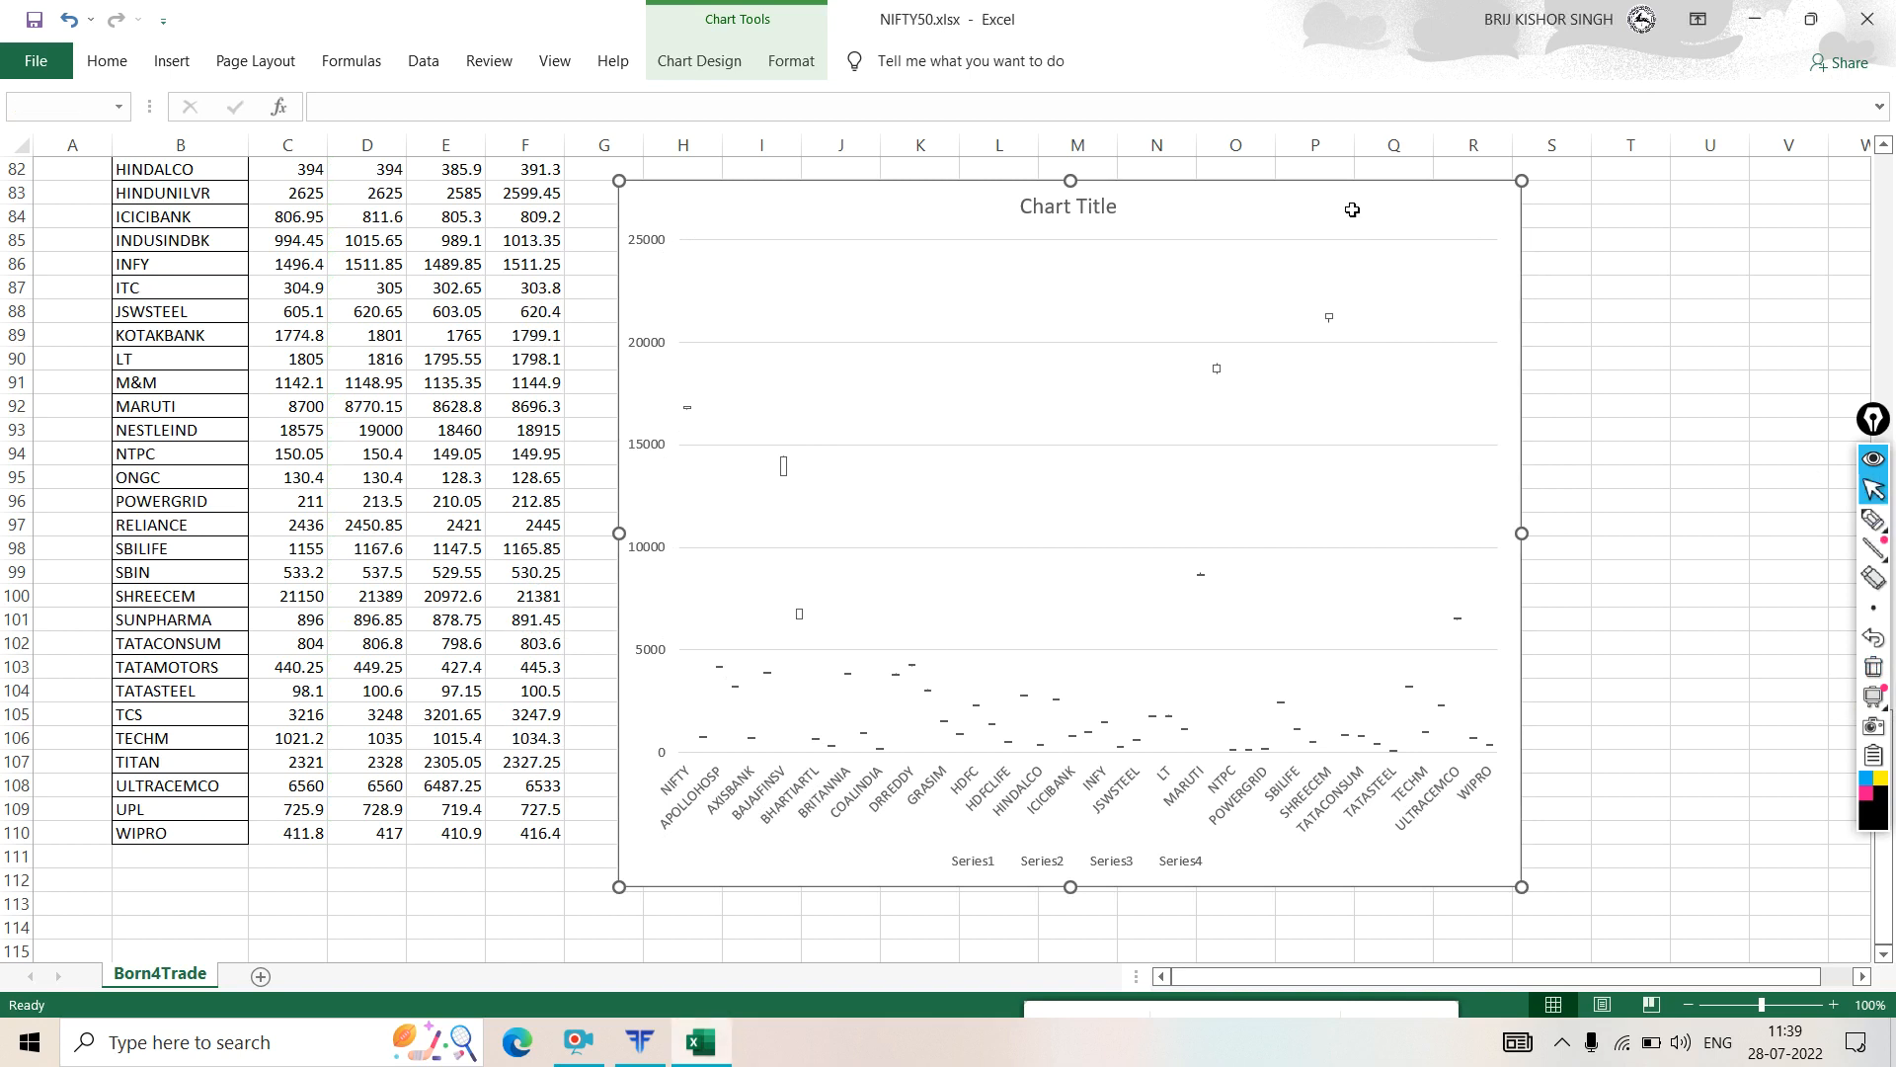
key("Delete")
left_click_drag(1630, 548, 1551, 548)
scroll(931, 623, "up", 8)
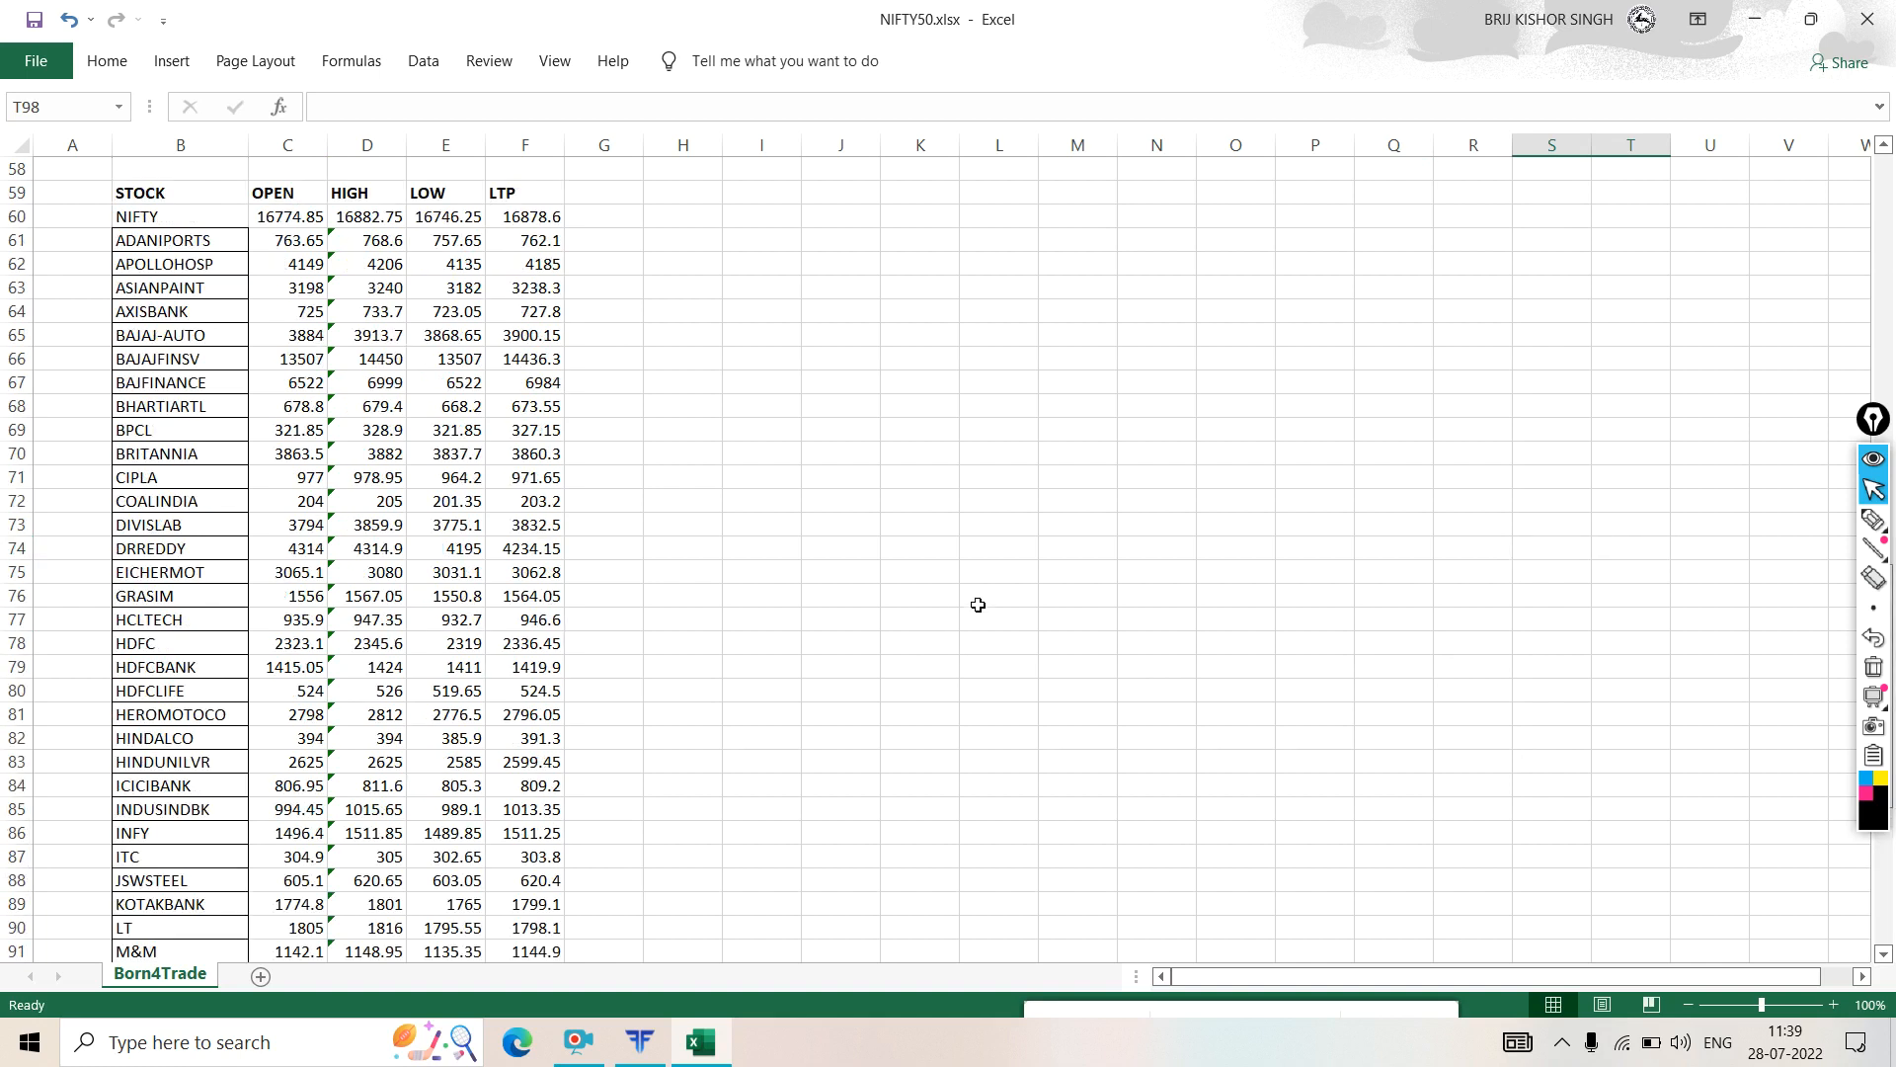
- Apply borders to every cell of the STOCK/OPEN/HIGH/LOW/LTP table in B59:F110
left_click_drag(154, 192, 520, 933)
left_click(107, 61)
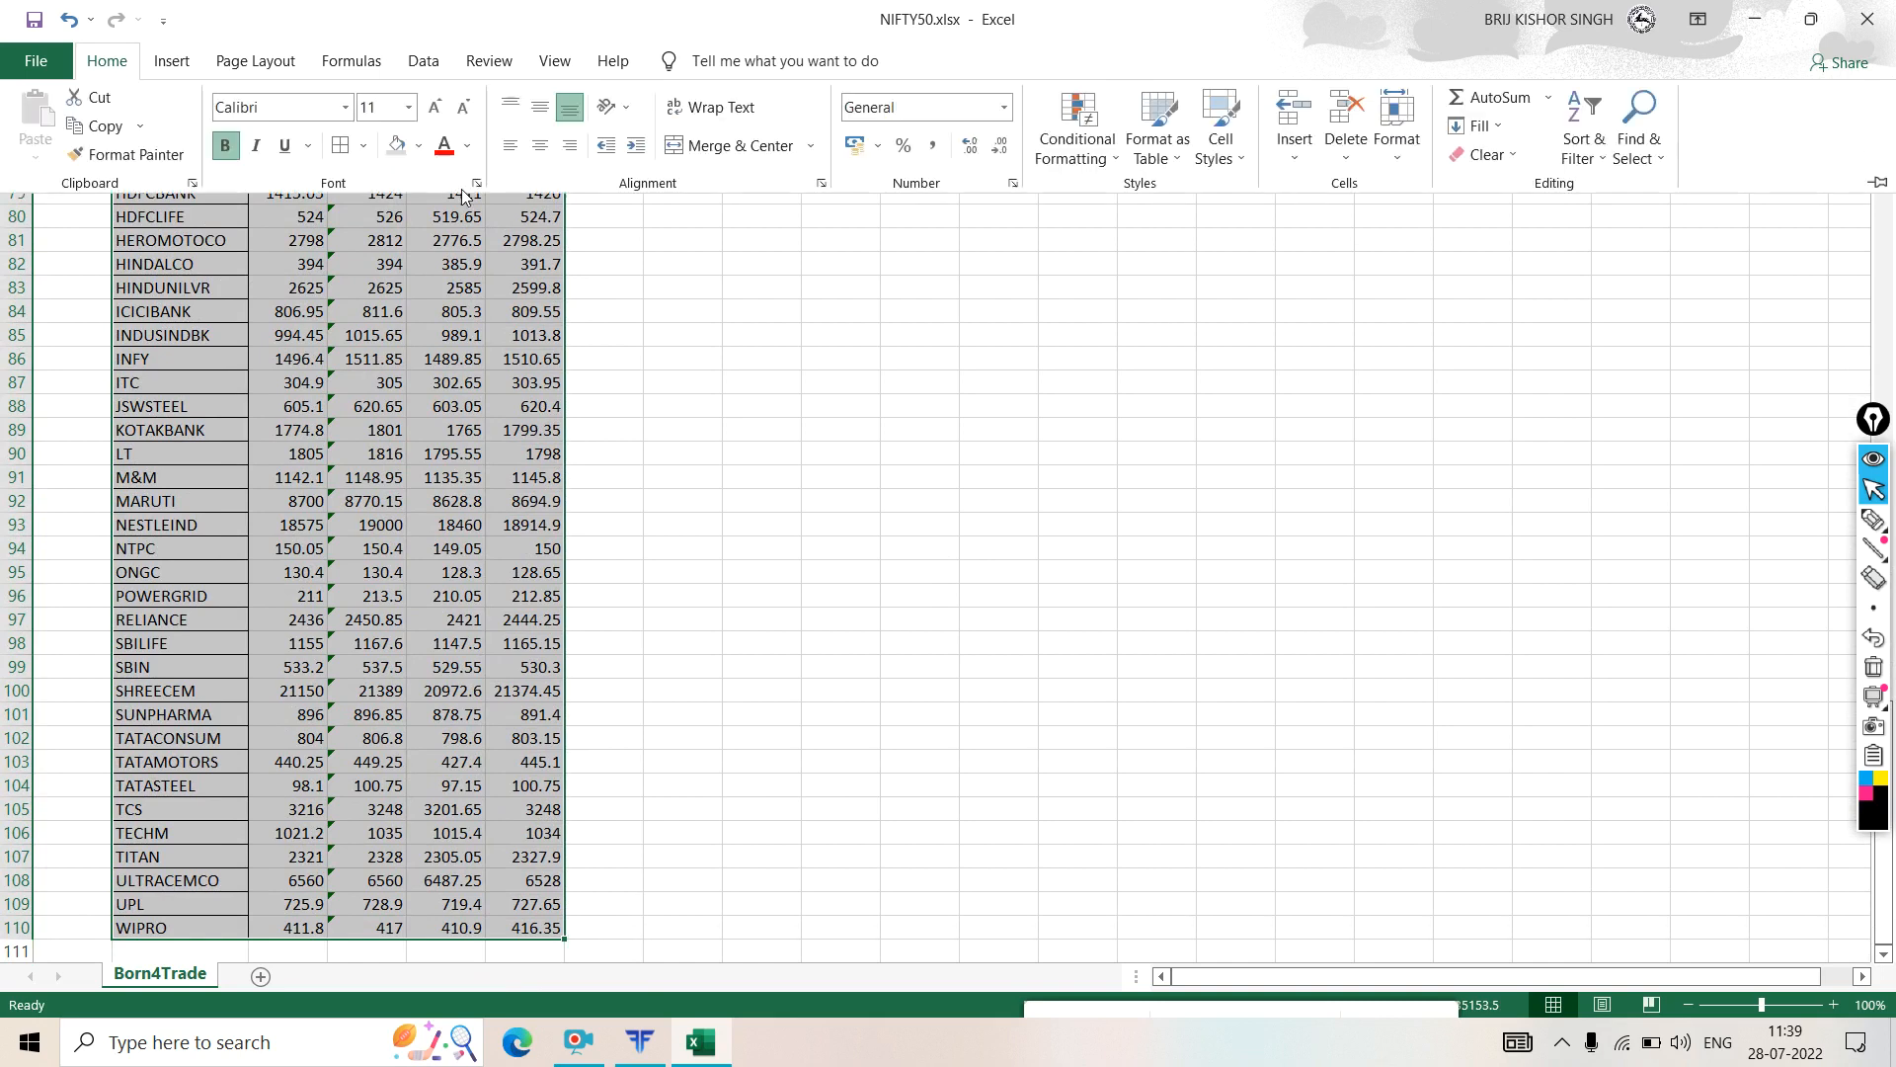
scroll(419, 337, "up", 12)
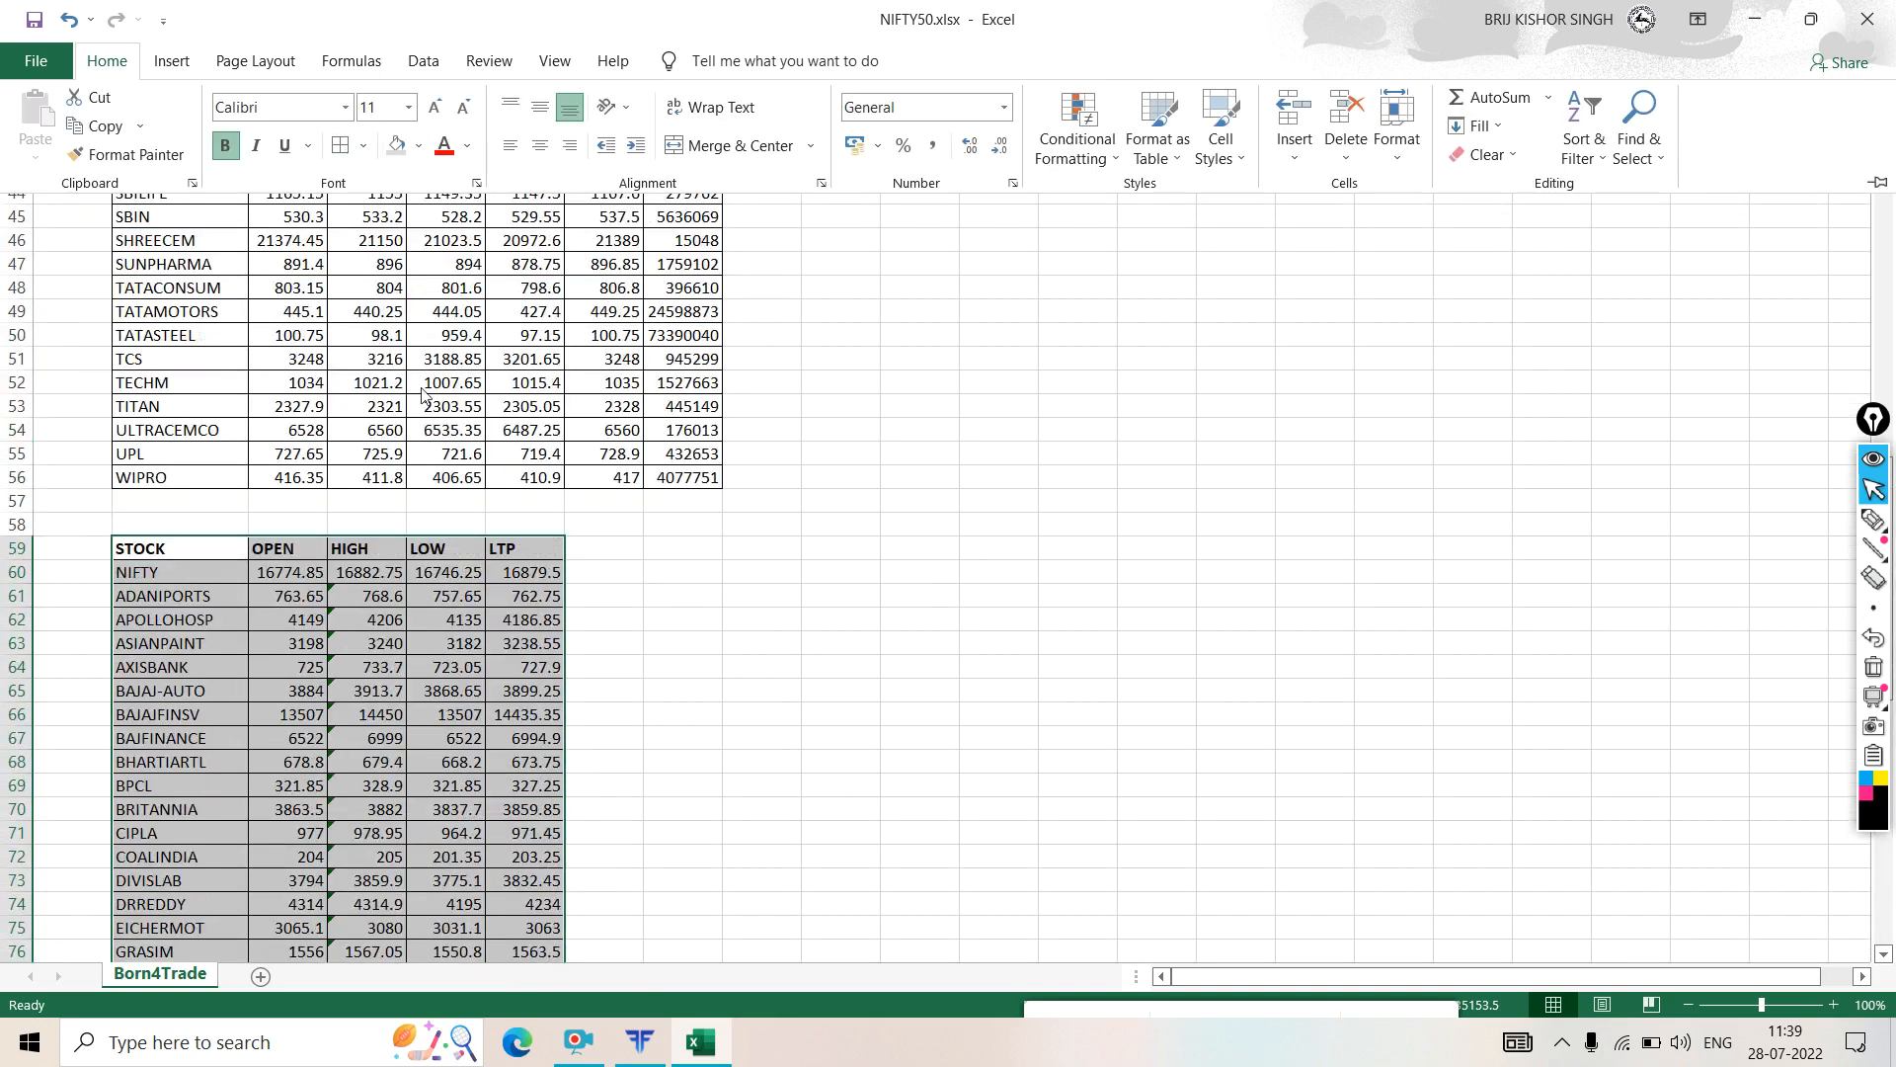
left_click(396, 544)
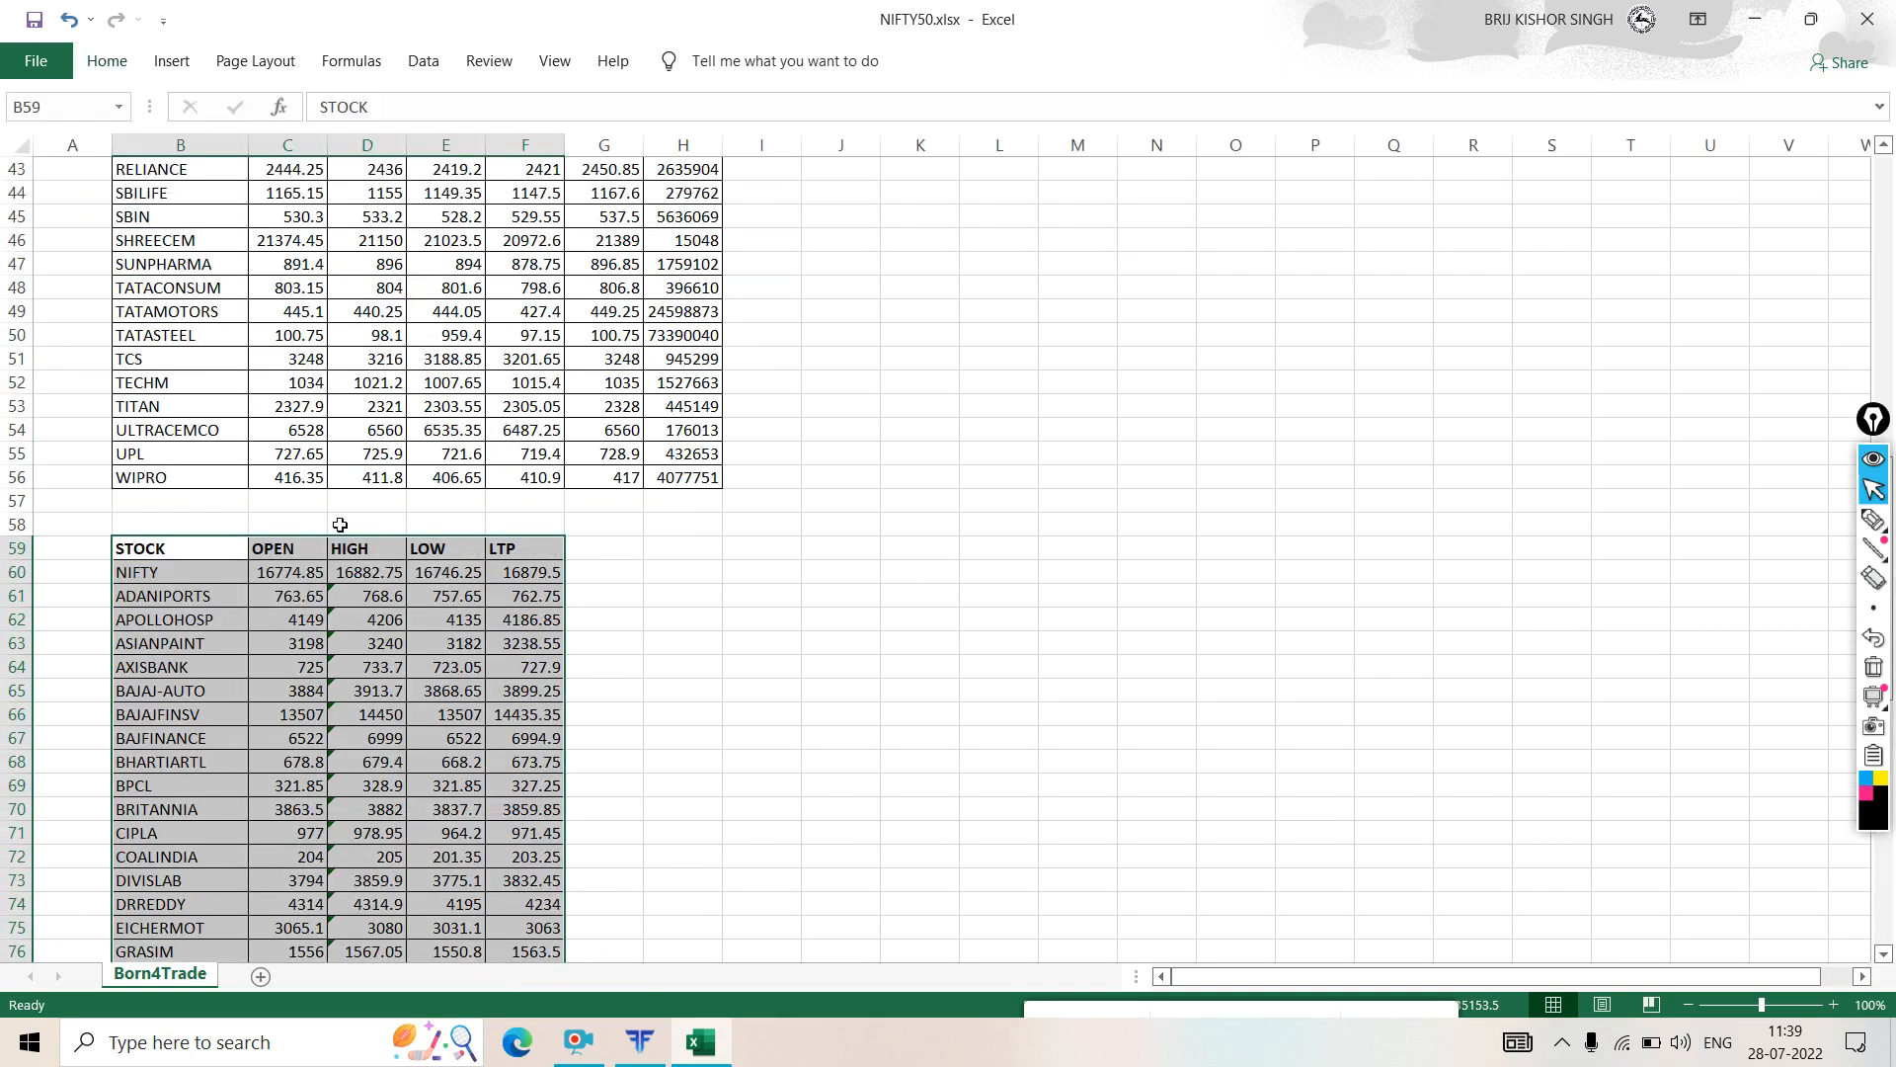
left_click(706, 600)
- Fill the header cells B59:F59 of the STOCK table with light grey
left_click_drag(148, 549, 507, 549)
left_click(117, 67)
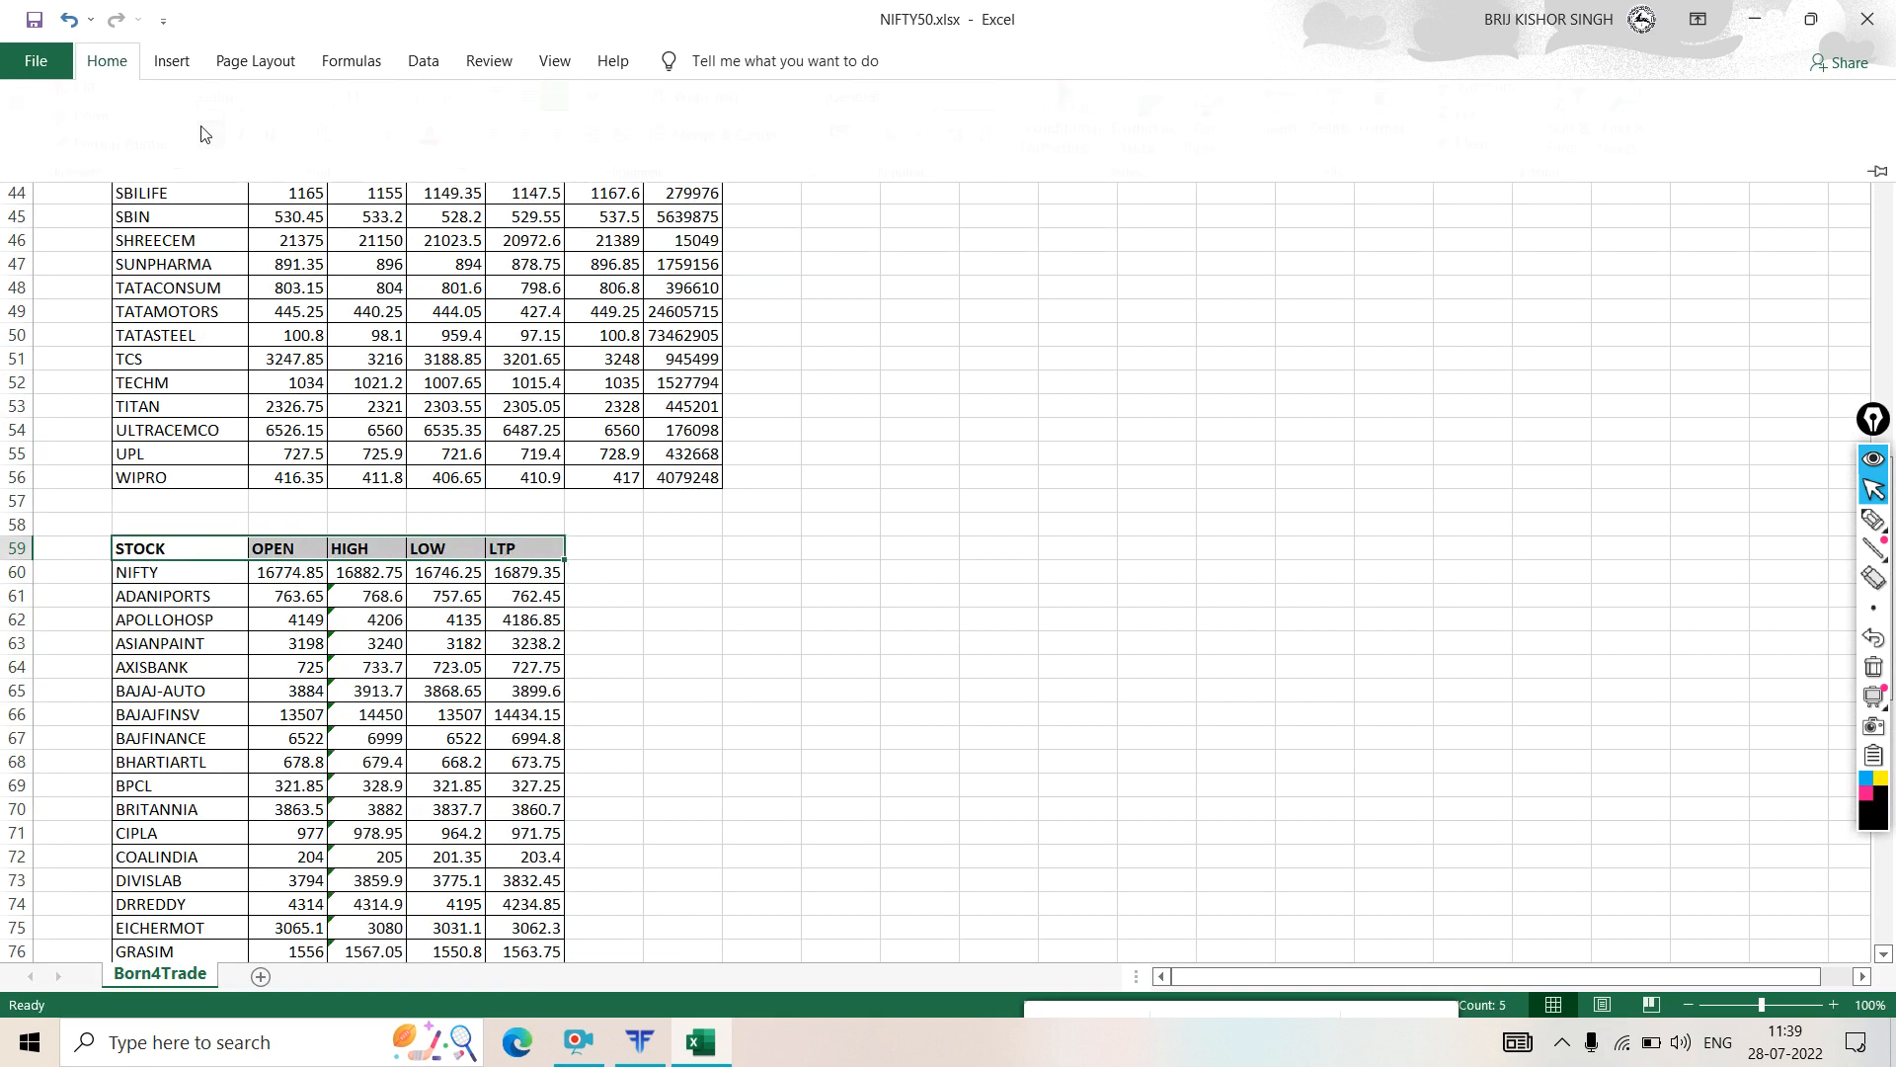
left_click(395, 148)
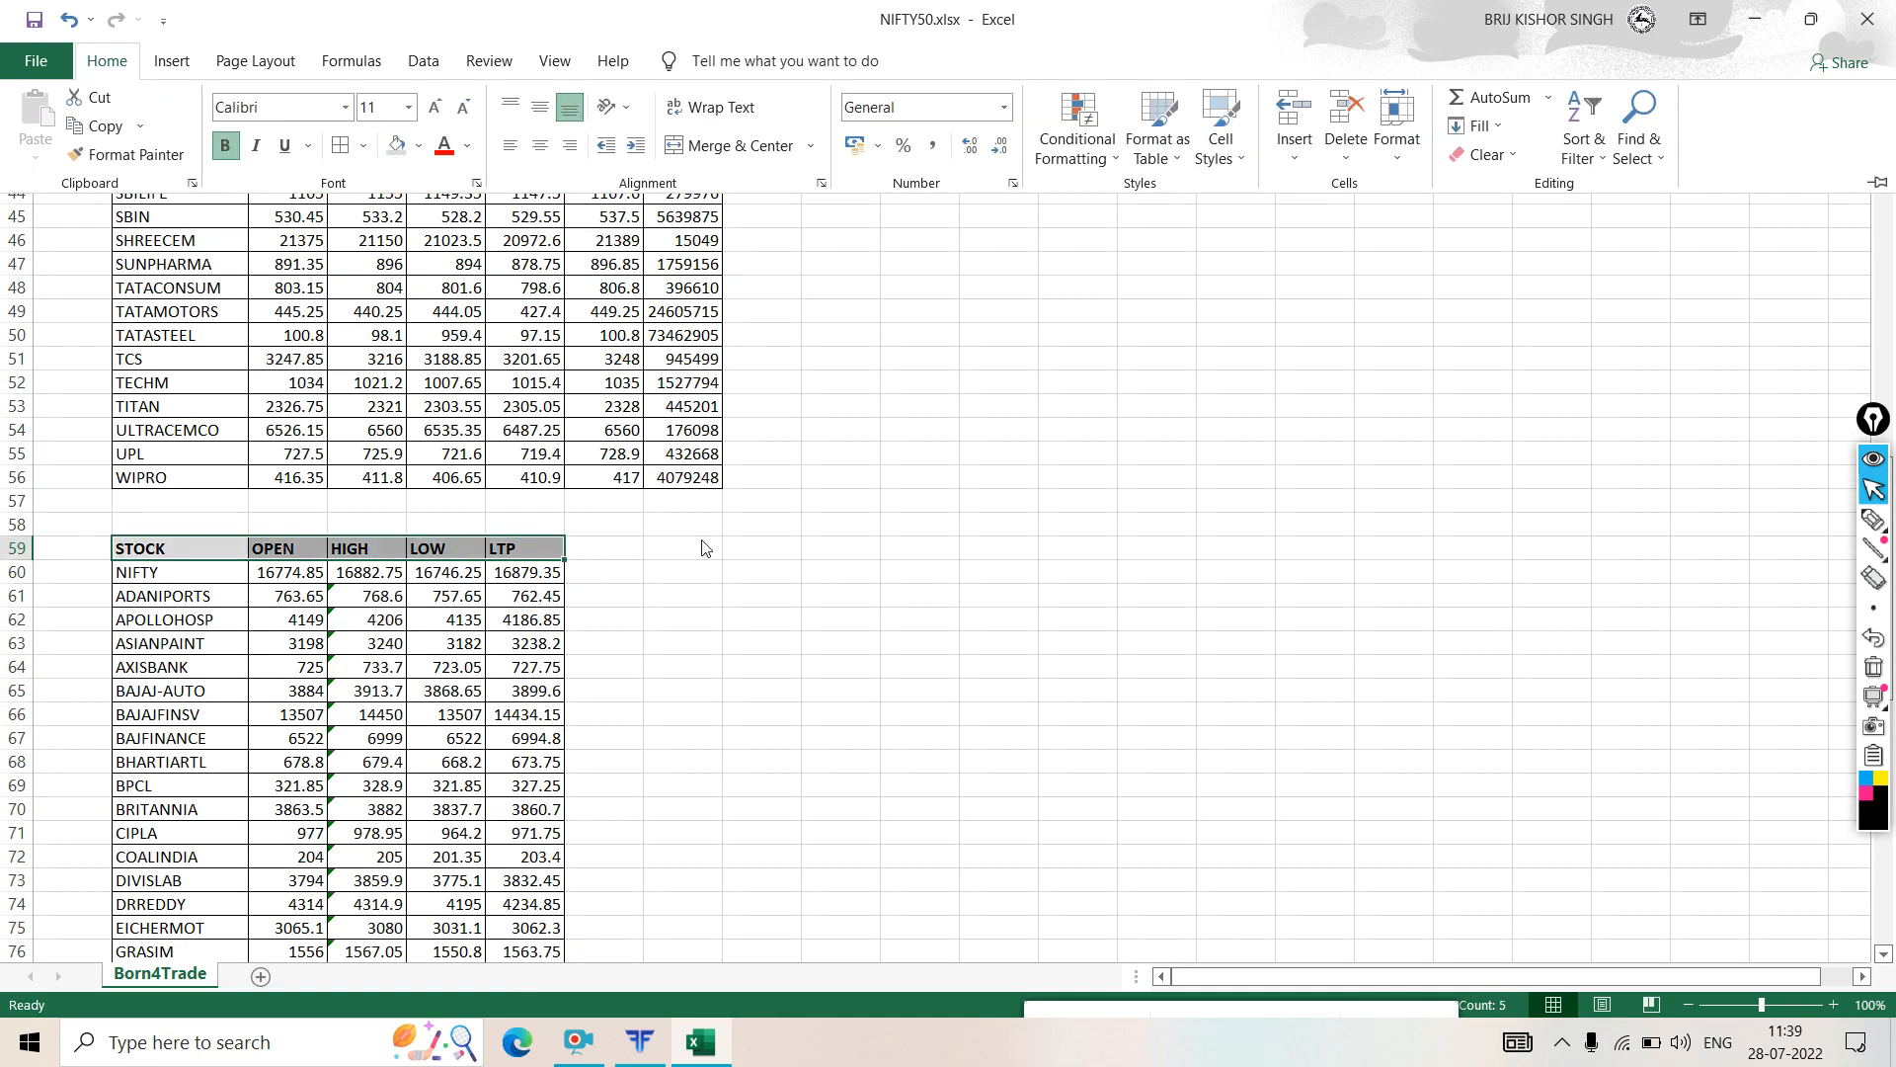
- Mark the NIFTY 50 row and the first ticker row with screen pen ticks
scroll(1046, 537, "up", 13)
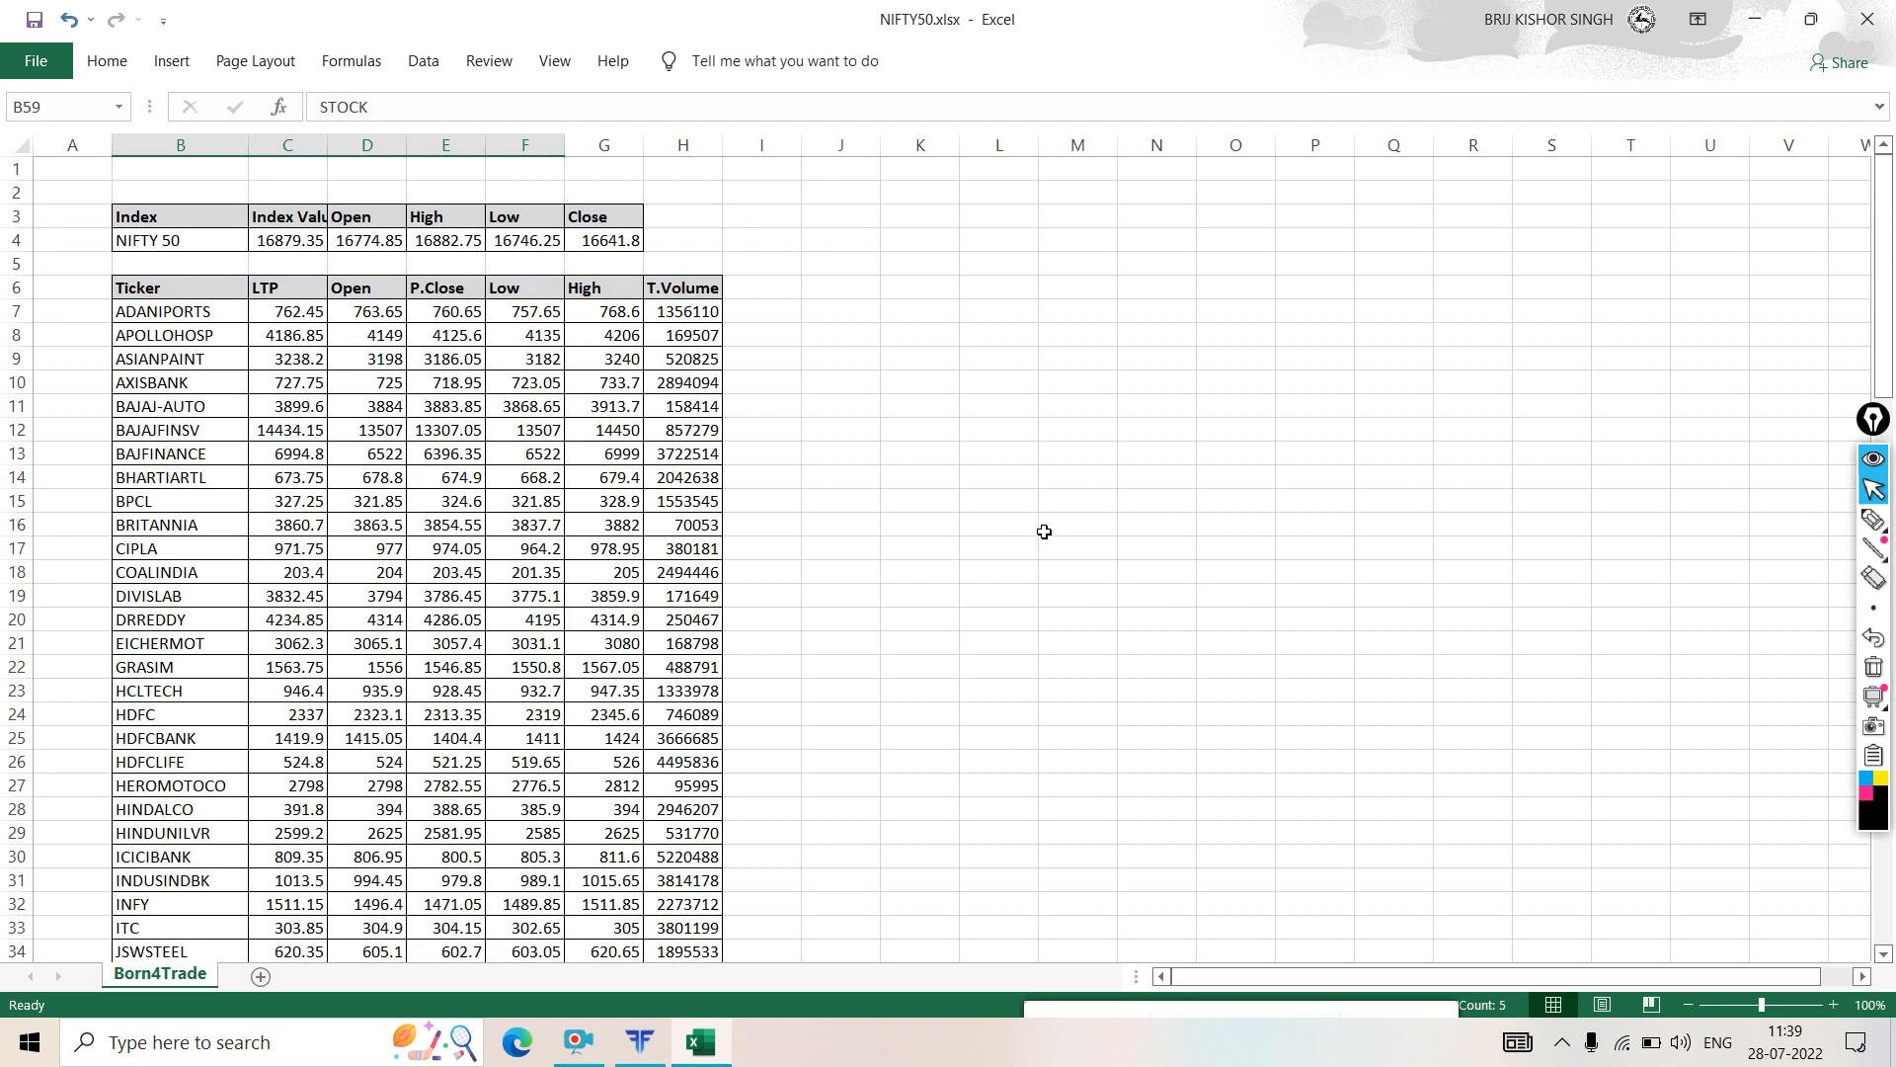
left_click(1874, 518)
left_click_drag(65, 237, 292, 188)
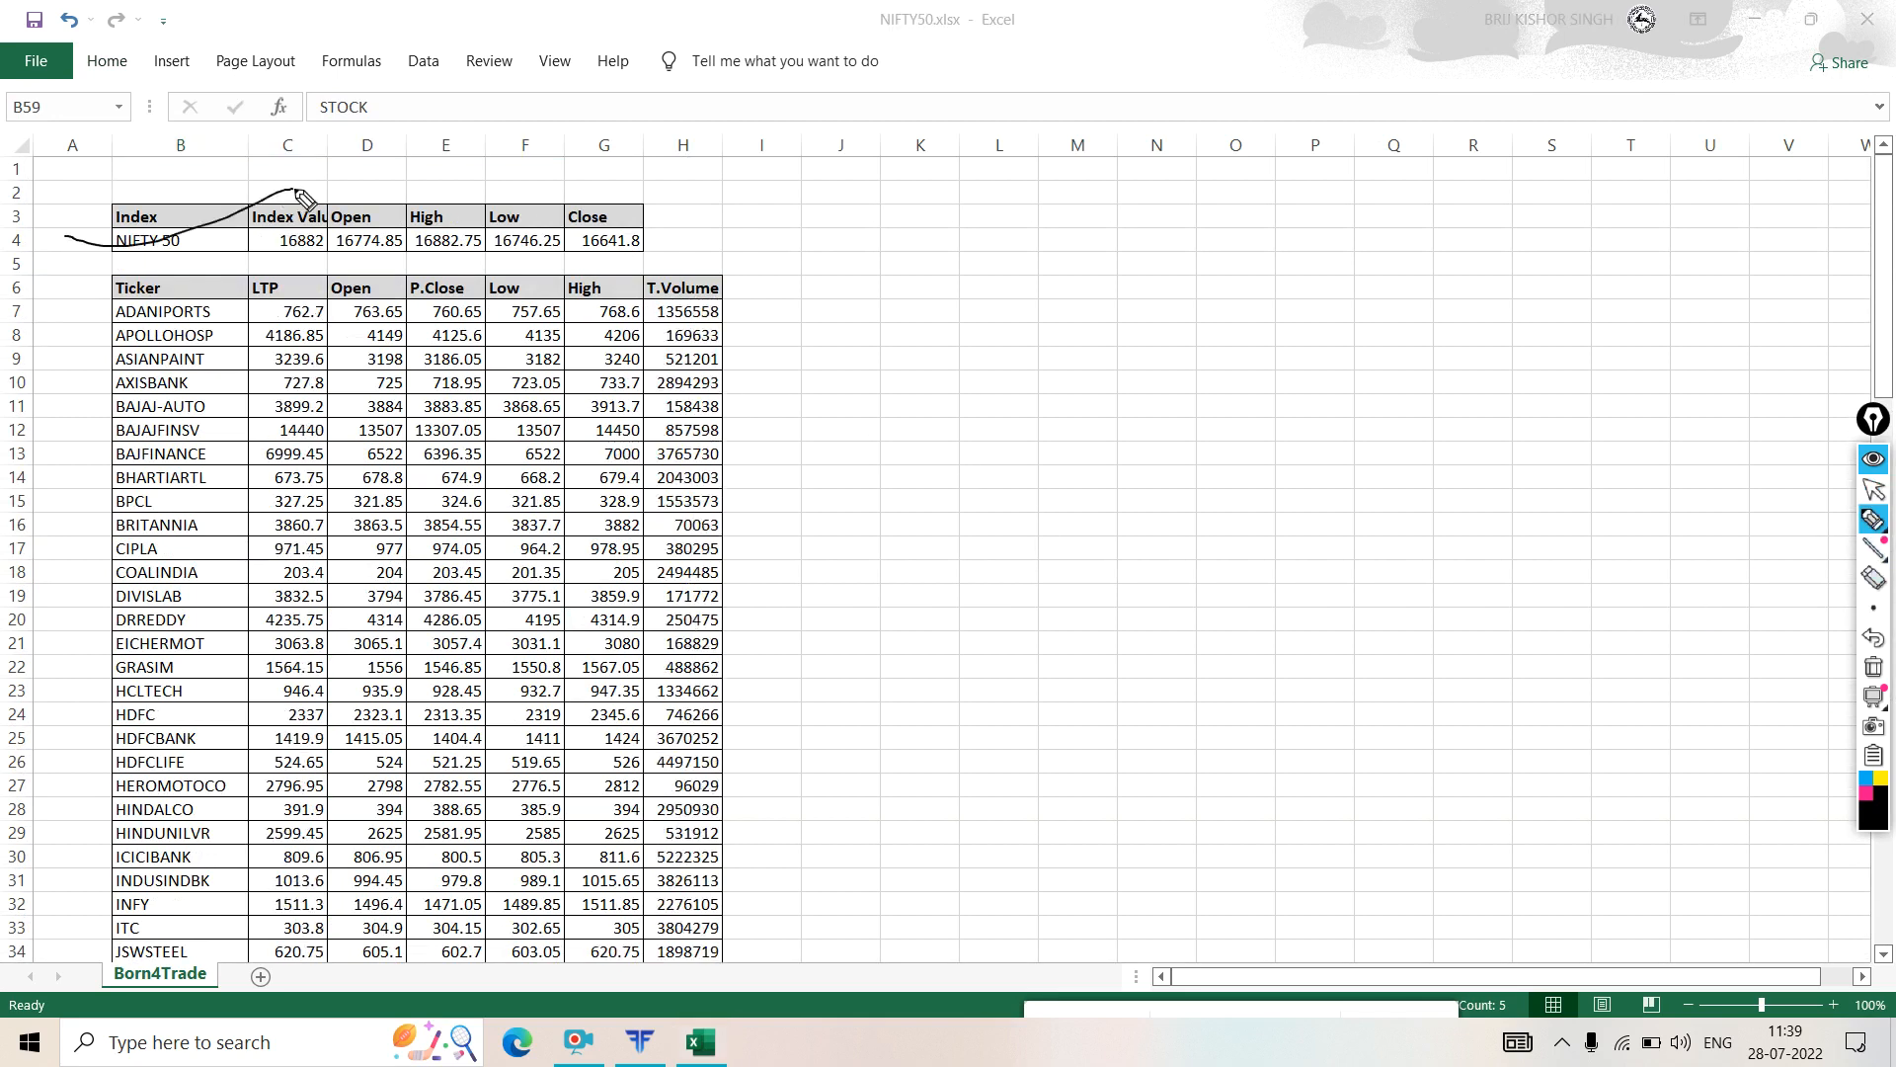
left_click_drag(39, 317, 228, 265)
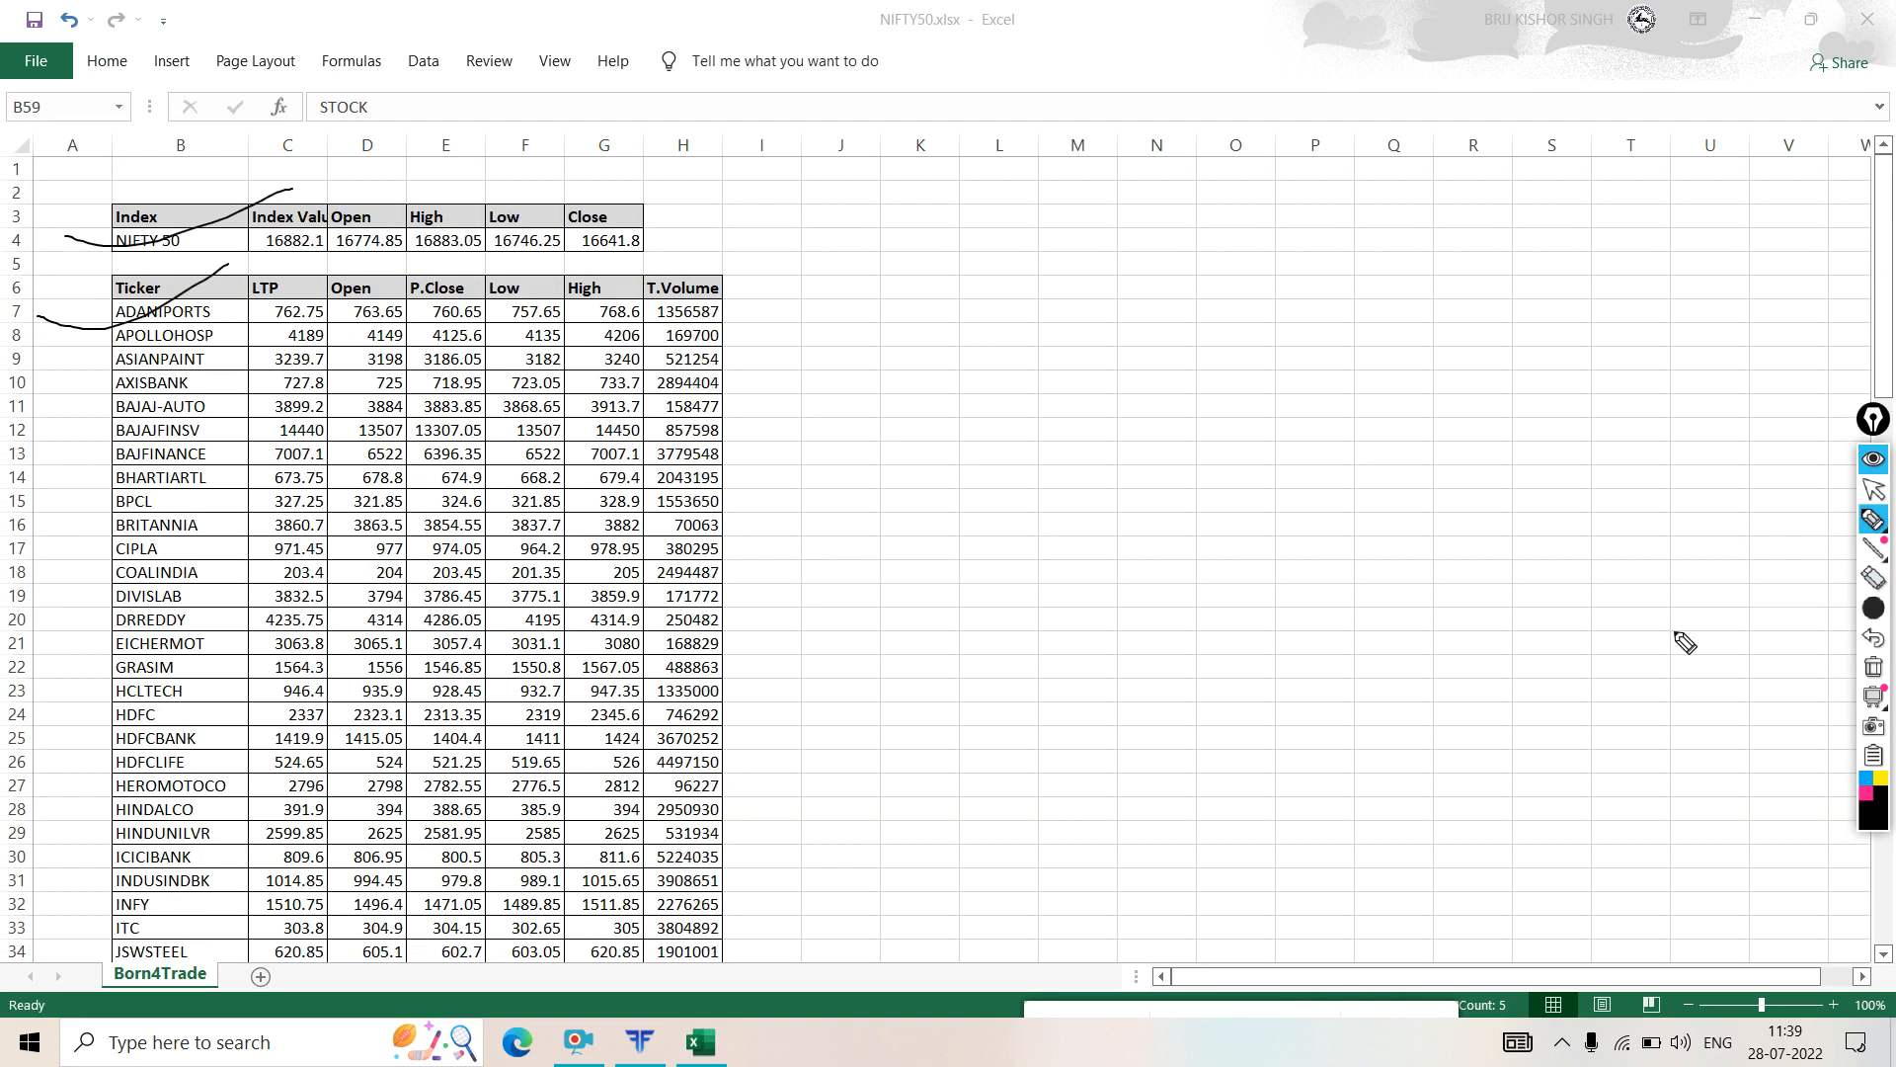
- Circle the Fyers One taskbar icon with the screen pen, draw an arrow to it, and clear all pen markings
left_click(1875, 605)
left_click(1730, 607)
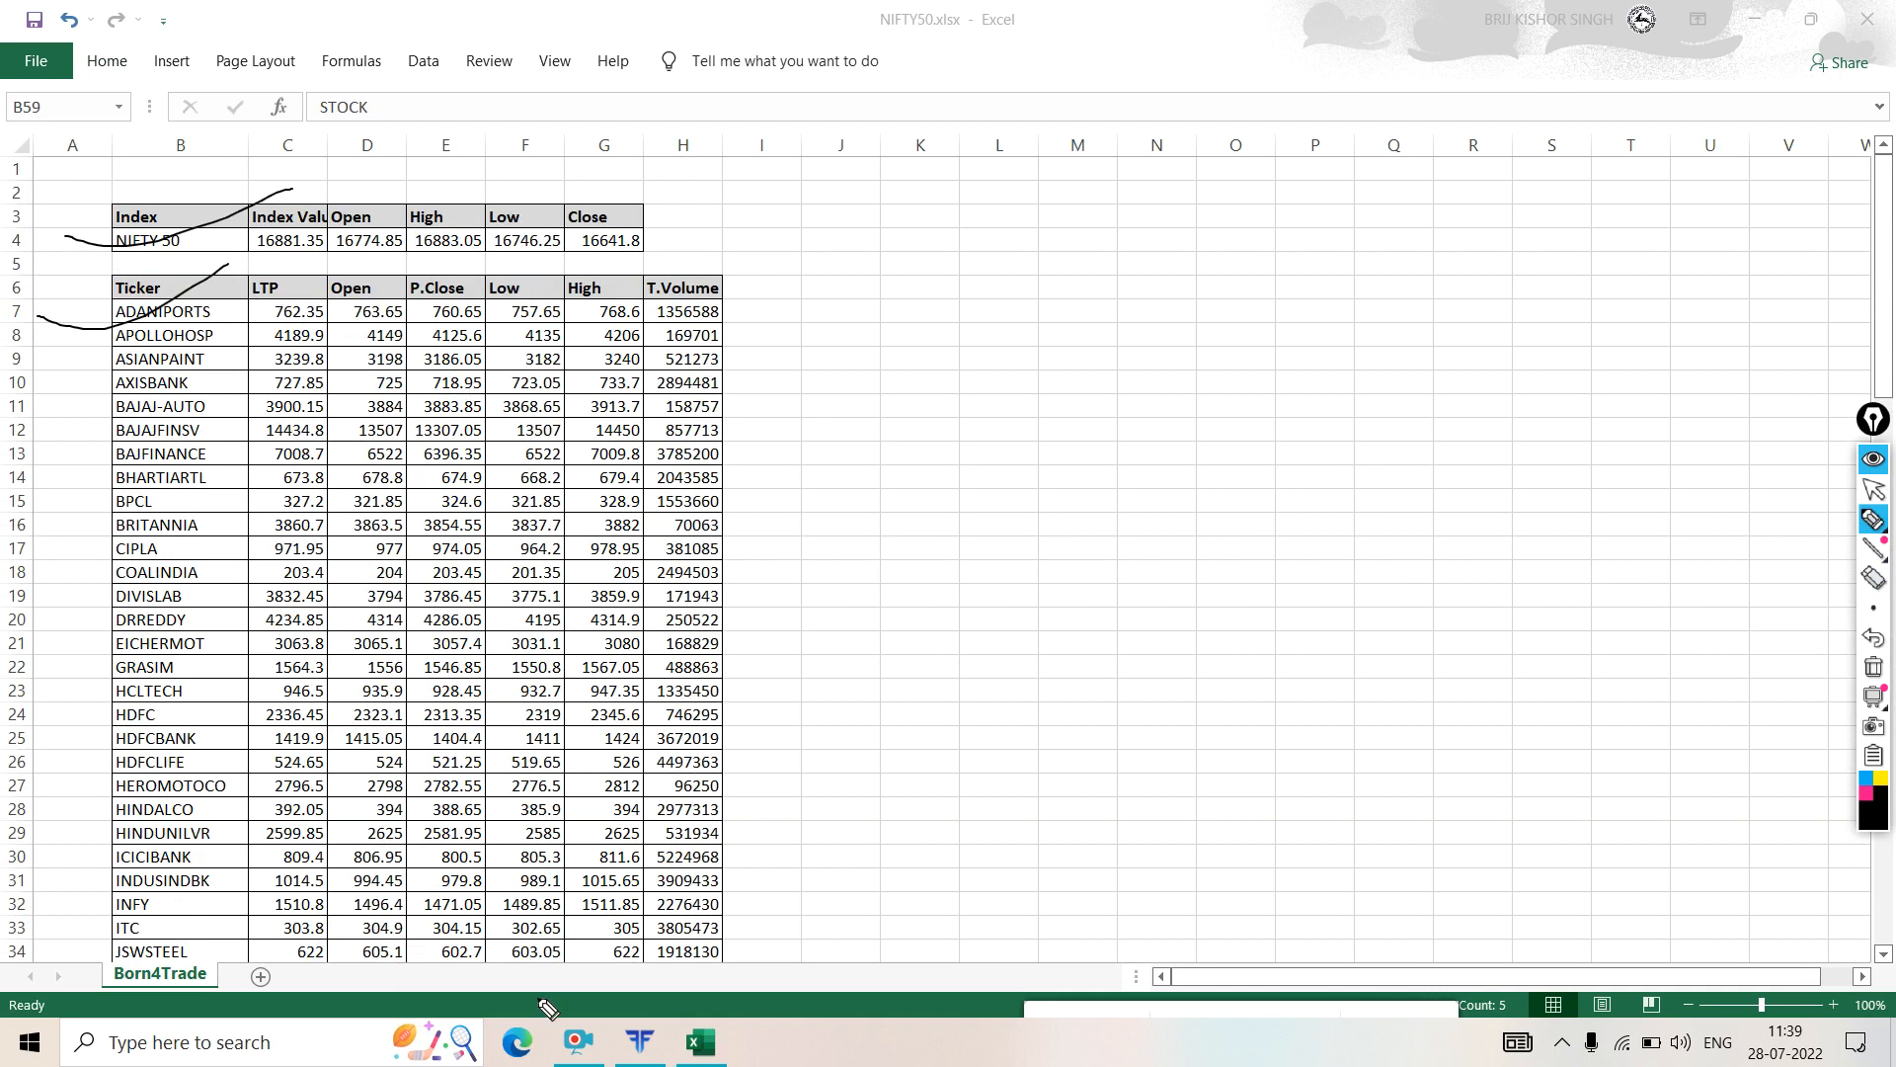
mouse_move(622, 1009)
left_mouse_down()
mouse_move(642, 1063)
mouse_move(652, 1007)
left_mouse_up()
mouse_move(835, 875)
left_mouse_down()
mouse_move(652, 999)
mouse_move(704, 981)
left_mouse_up()
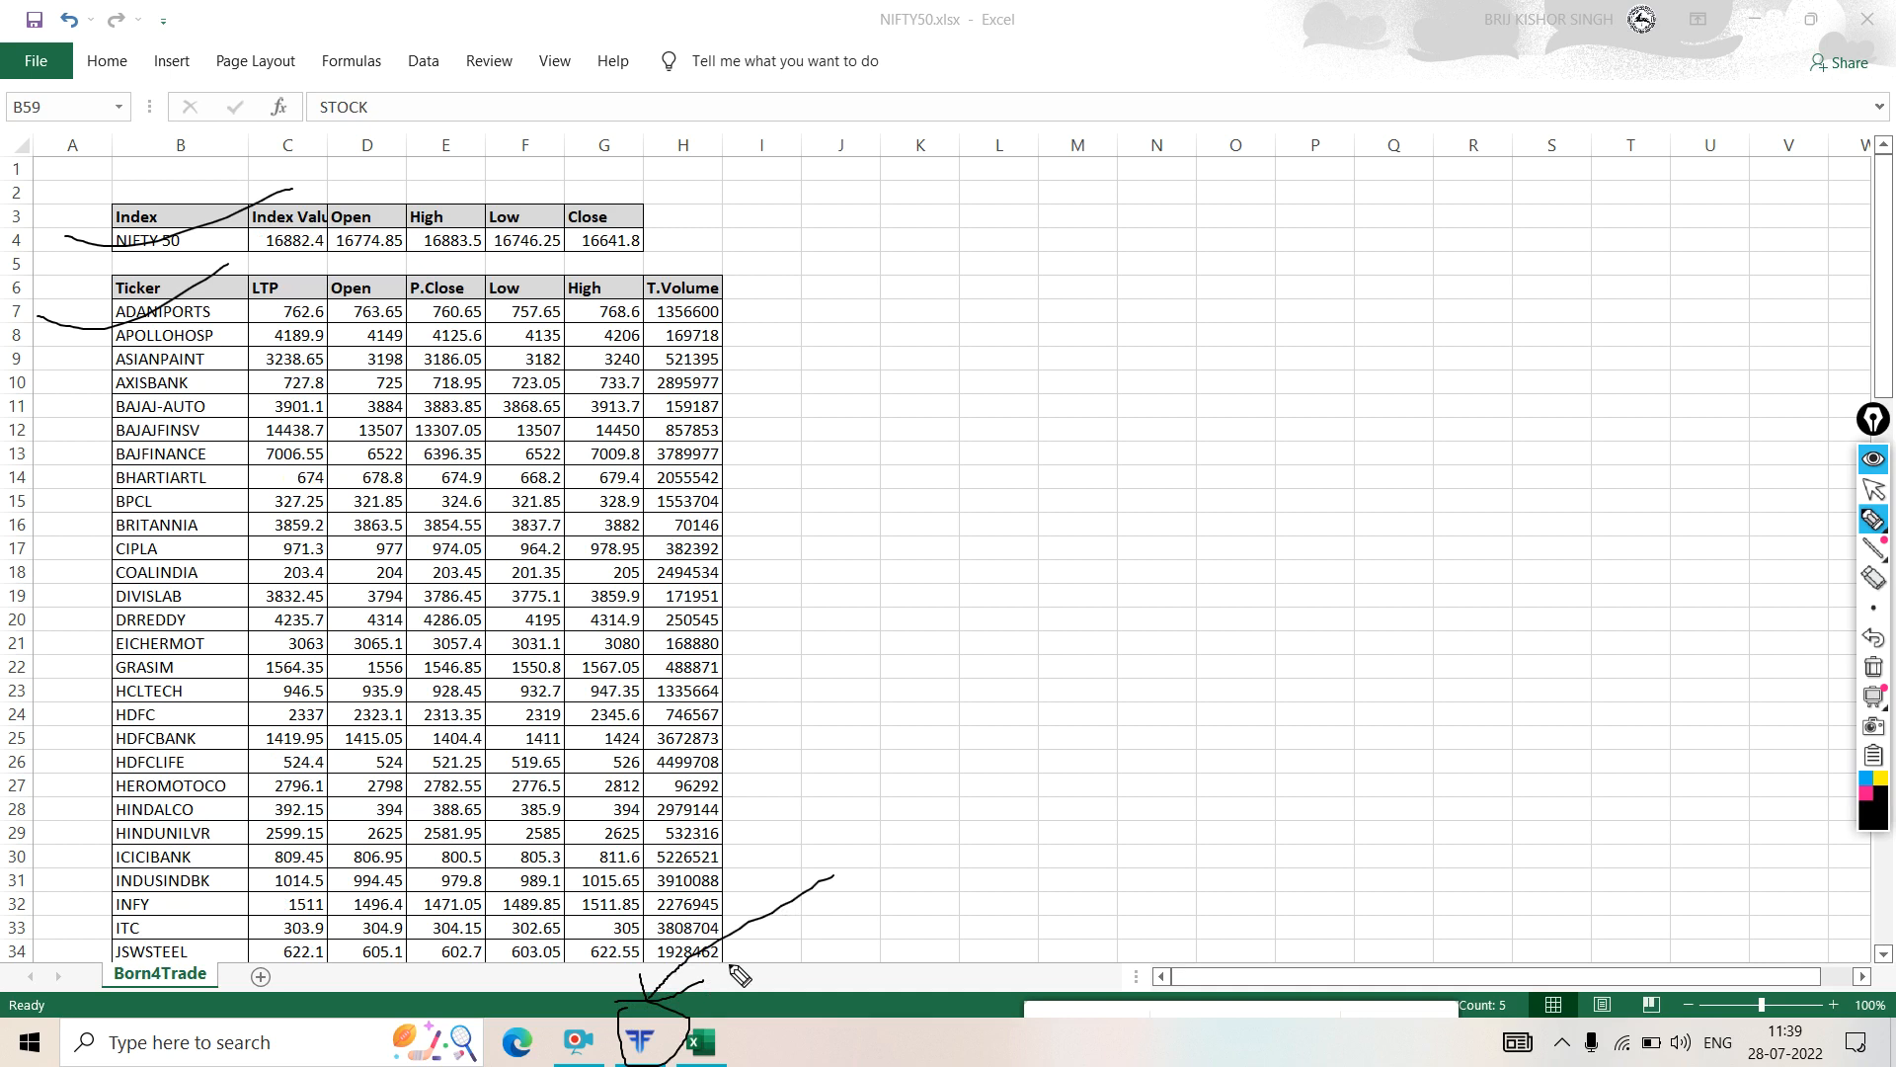
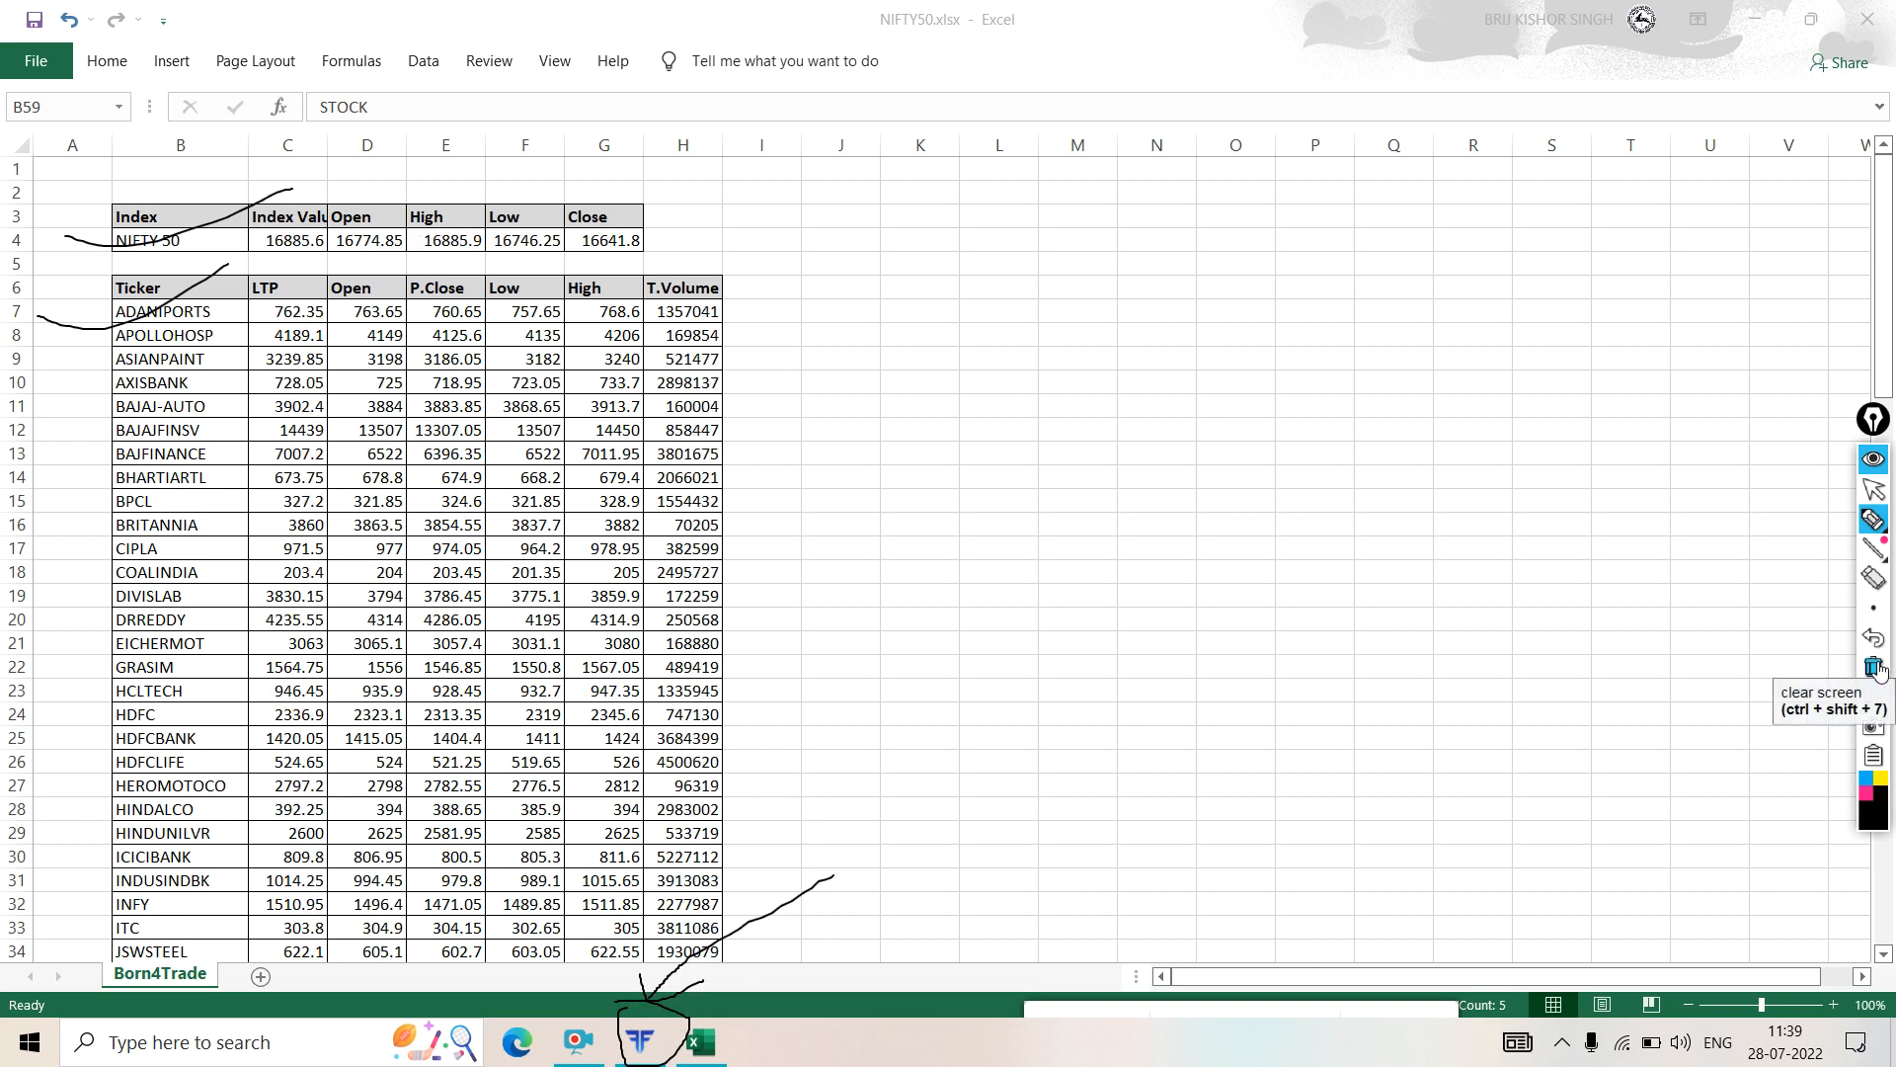
left_click(1876, 668)
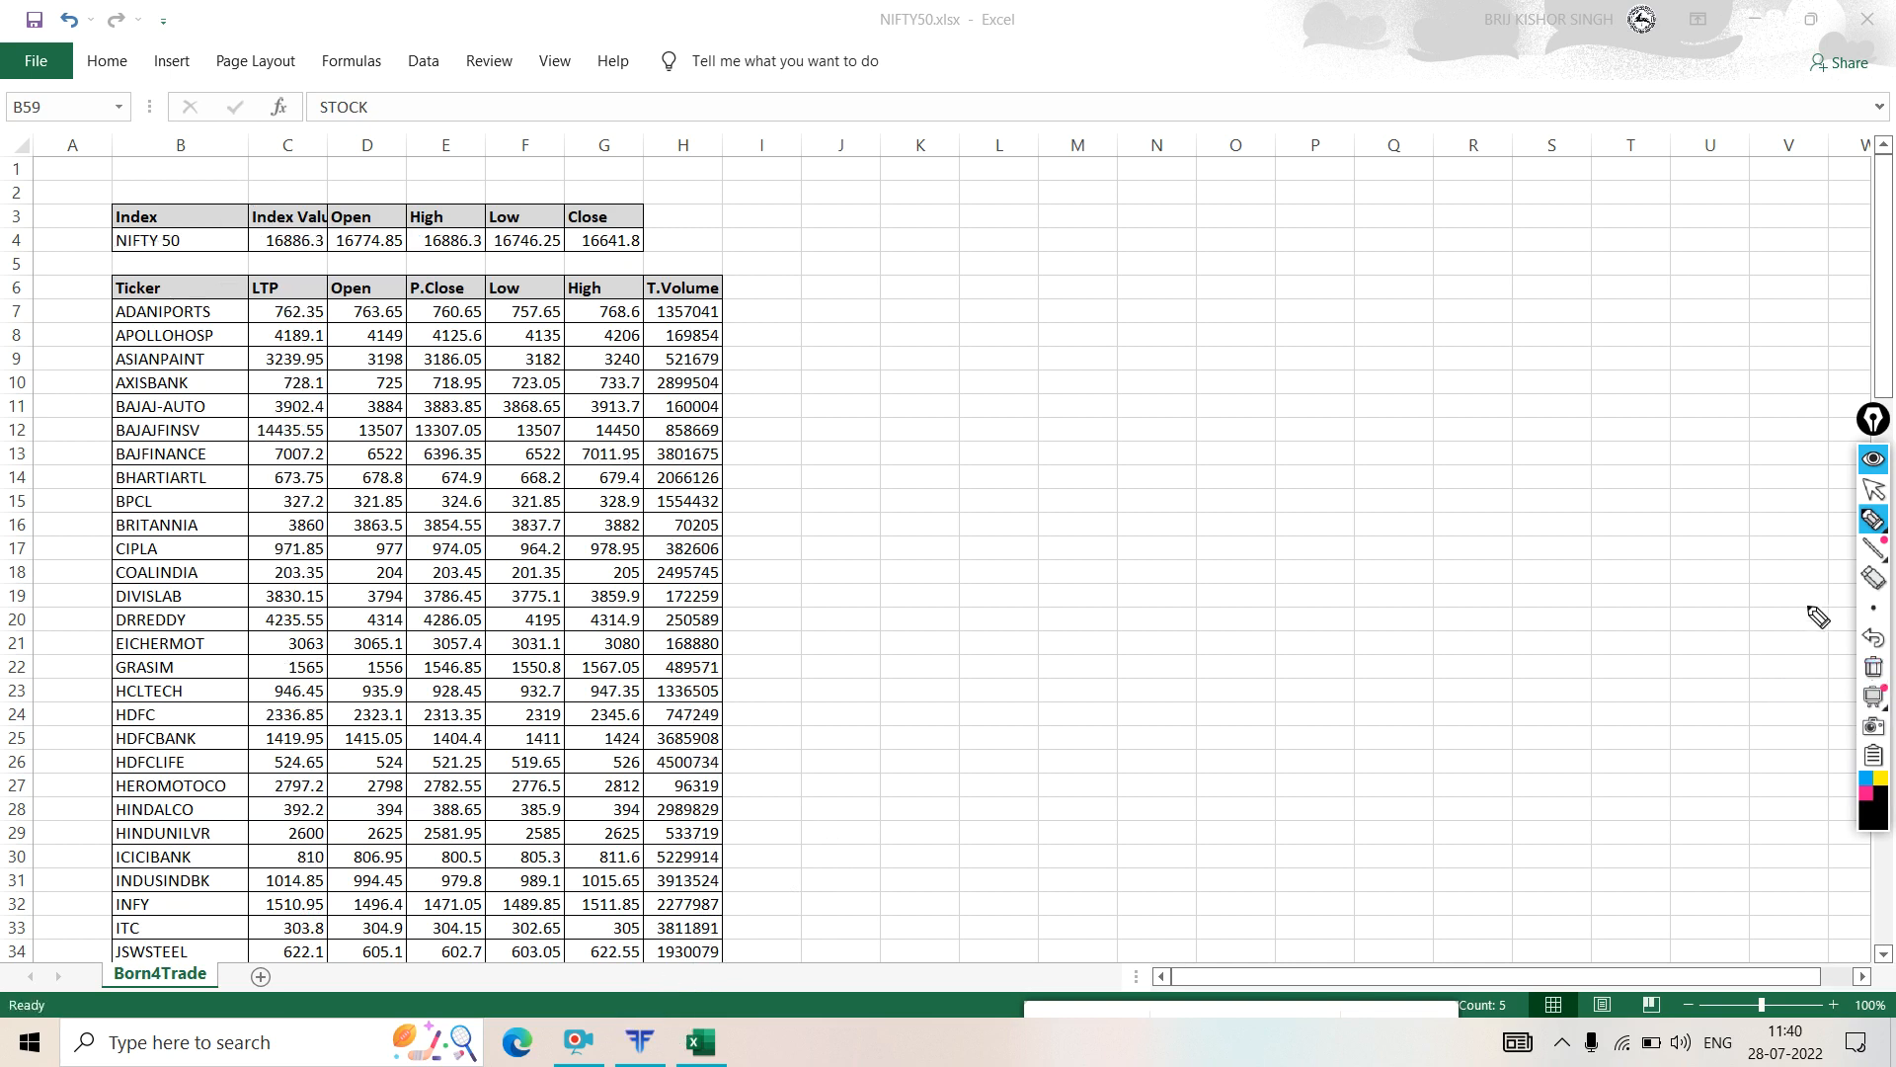
left_click(1873, 487)
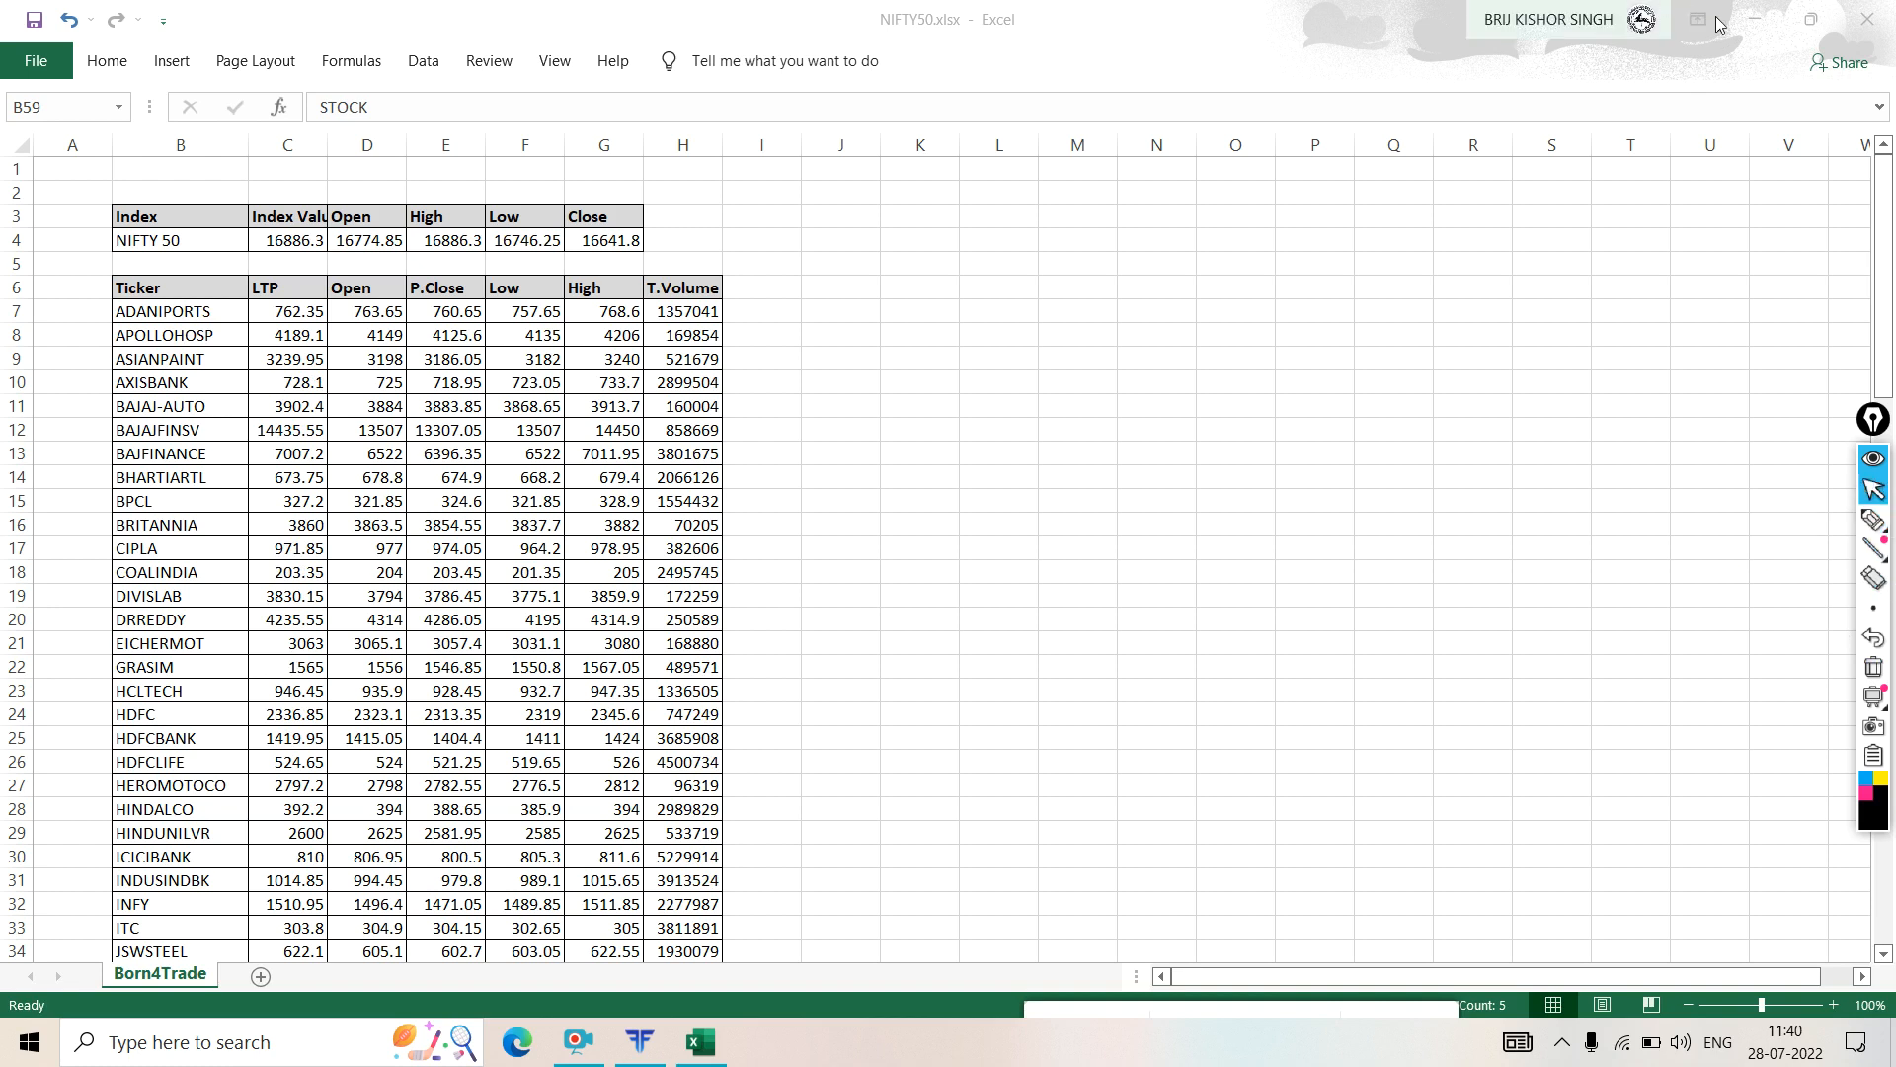
- On the desktop, circle the Fyers One shortcut, draw arrows to NIFTY50.xlsx, clear the markings, and return to the workbook
left_click(1755, 19)
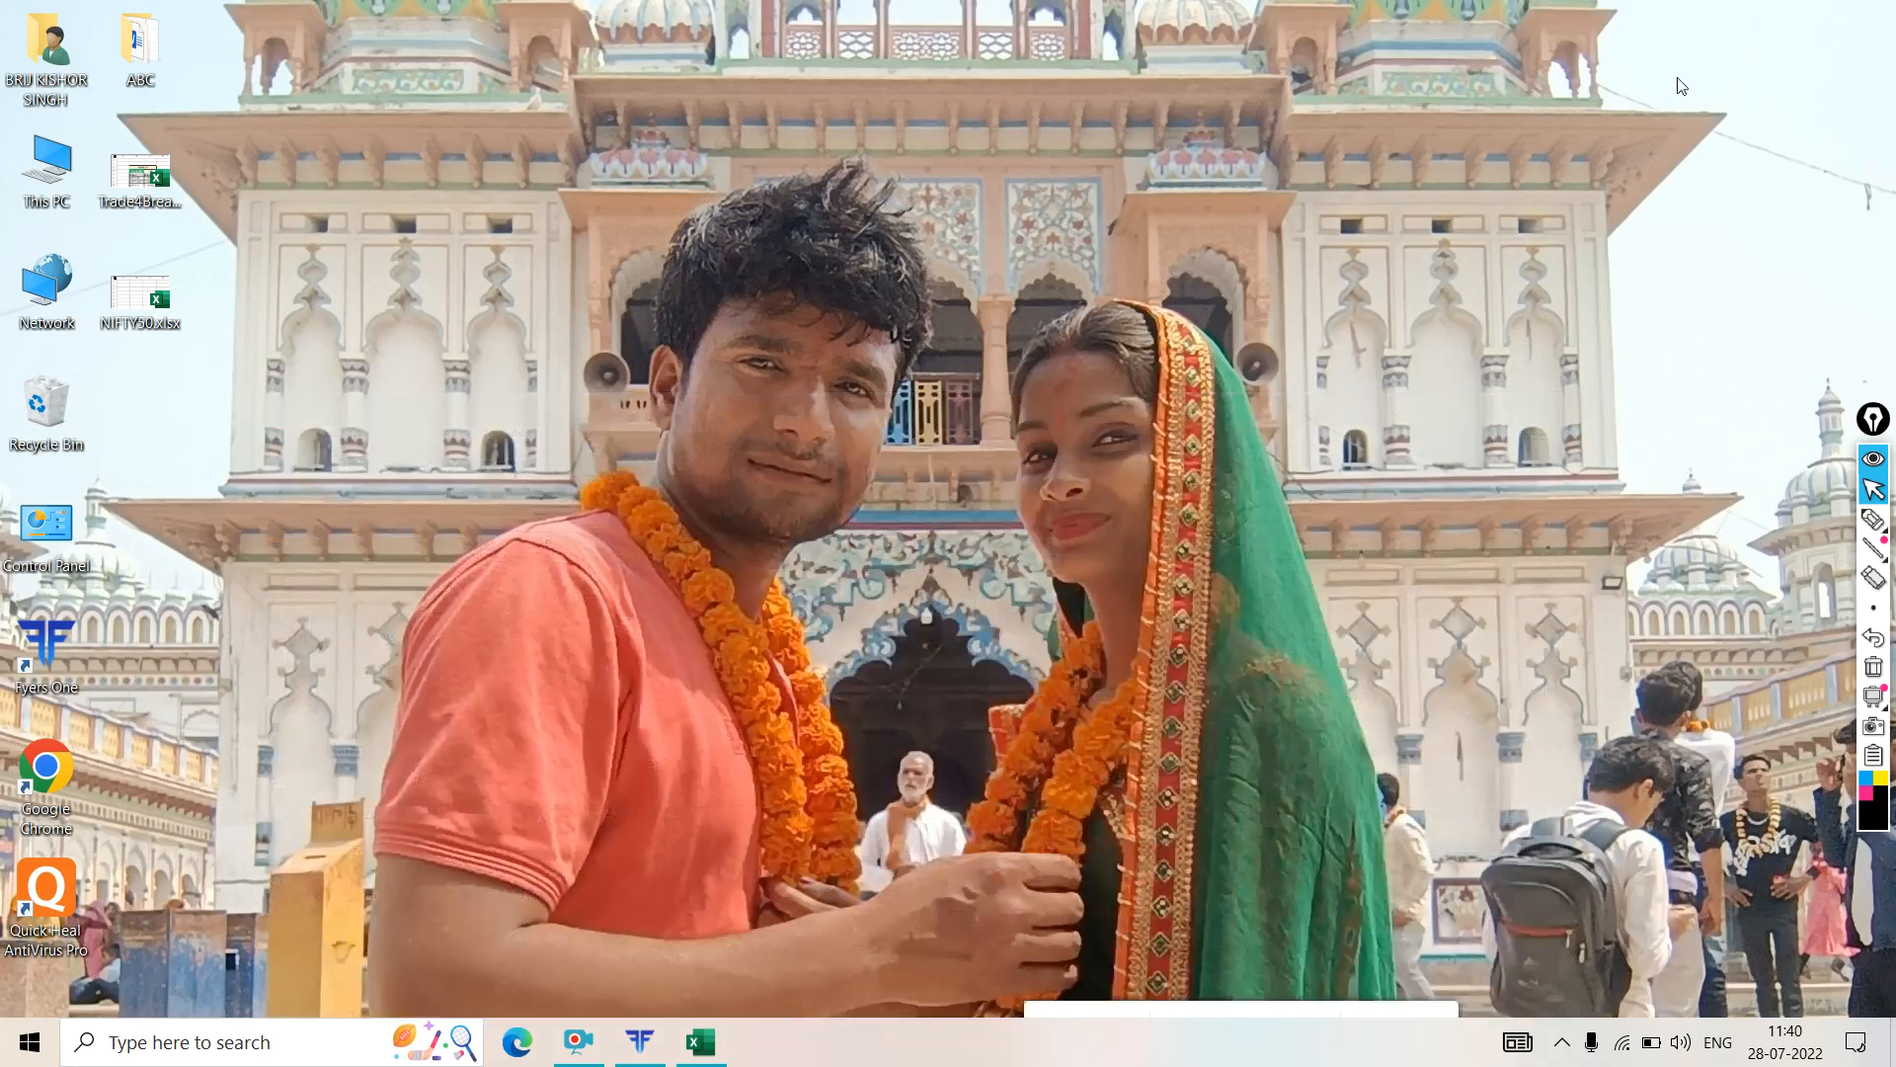
left_click(1866, 524)
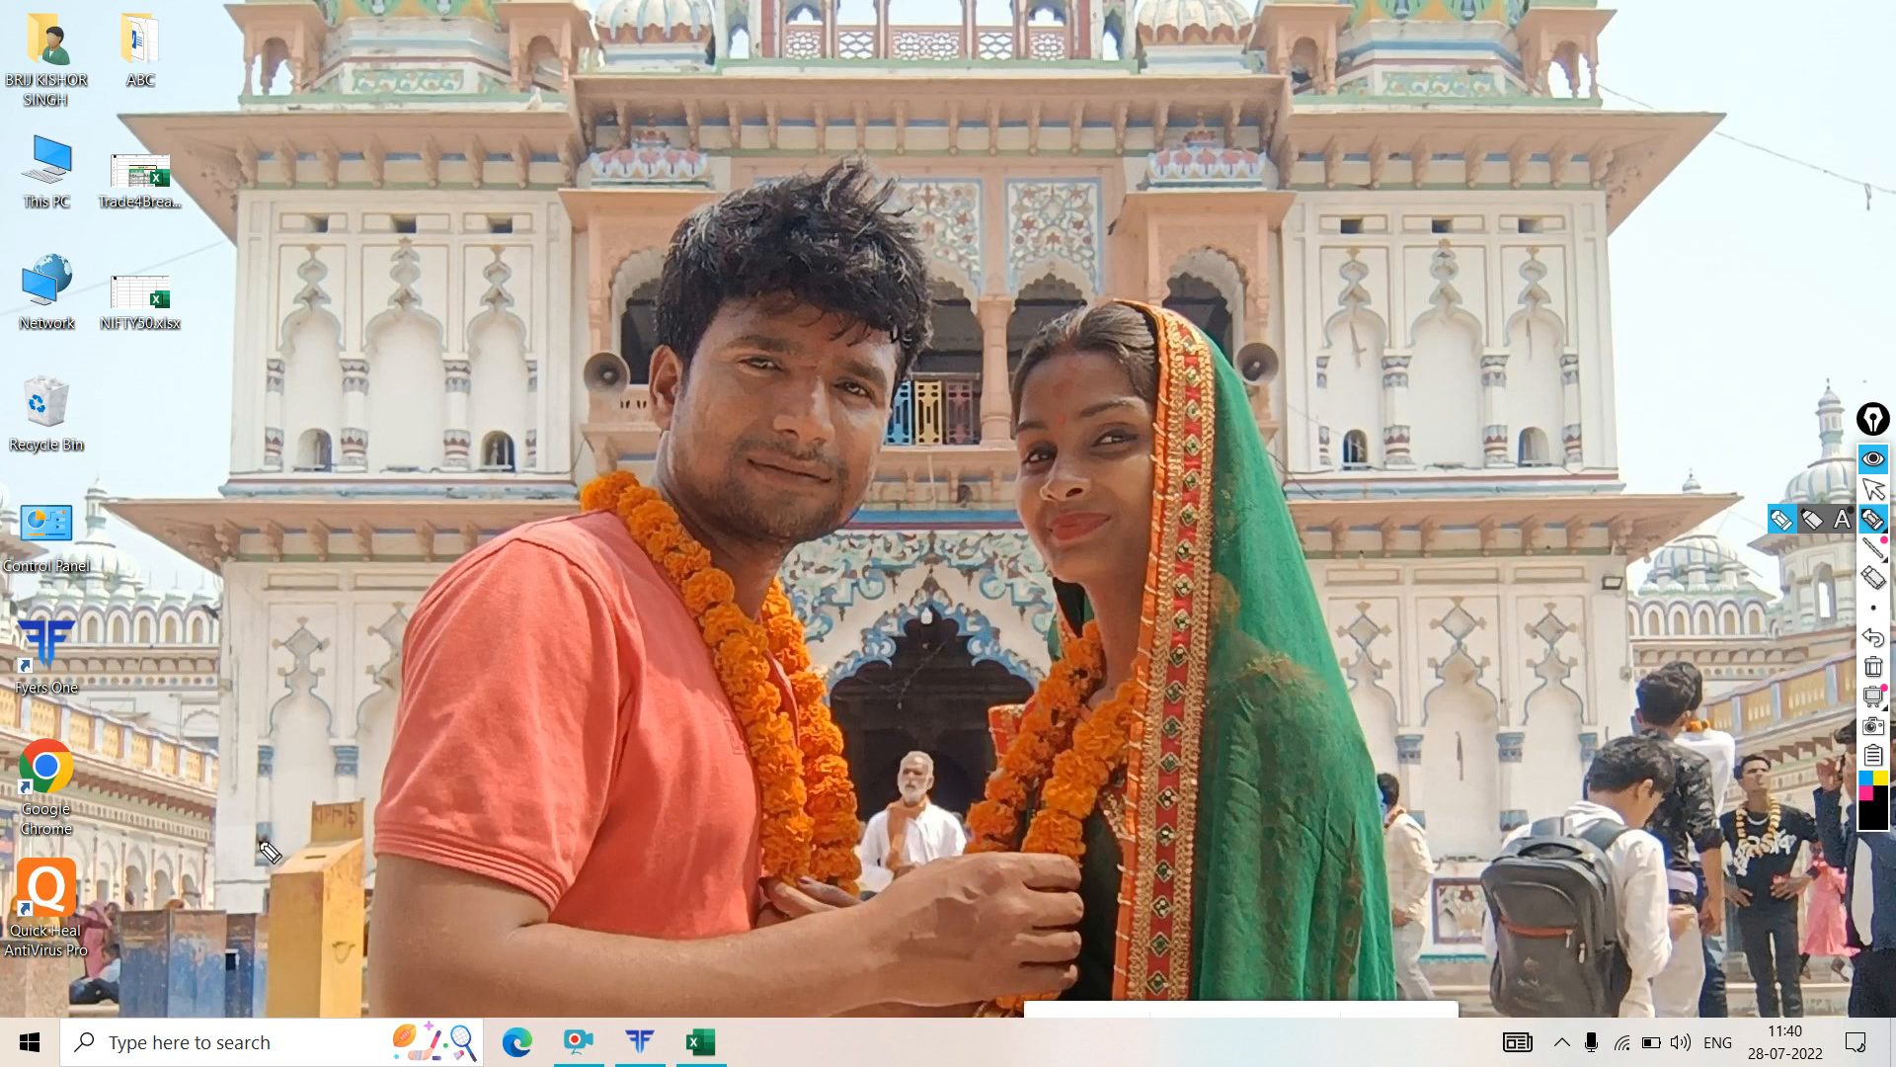
mouse_move(83, 596)
left_mouse_down()
mouse_move(8, 642)
mouse_move(149, 703)
mouse_move(108, 605)
mouse_move(124, 617)
mouse_move(163, 346)
mouse_move(148, 373)
mouse_move(162, 347)
mouse_move(186, 389)
left_mouse_up()
mouse_move(238, 302)
left_mouse_down()
mouse_move(291, 270)
mouse_move(224, 322)
mouse_move(262, 316)
left_mouse_up()
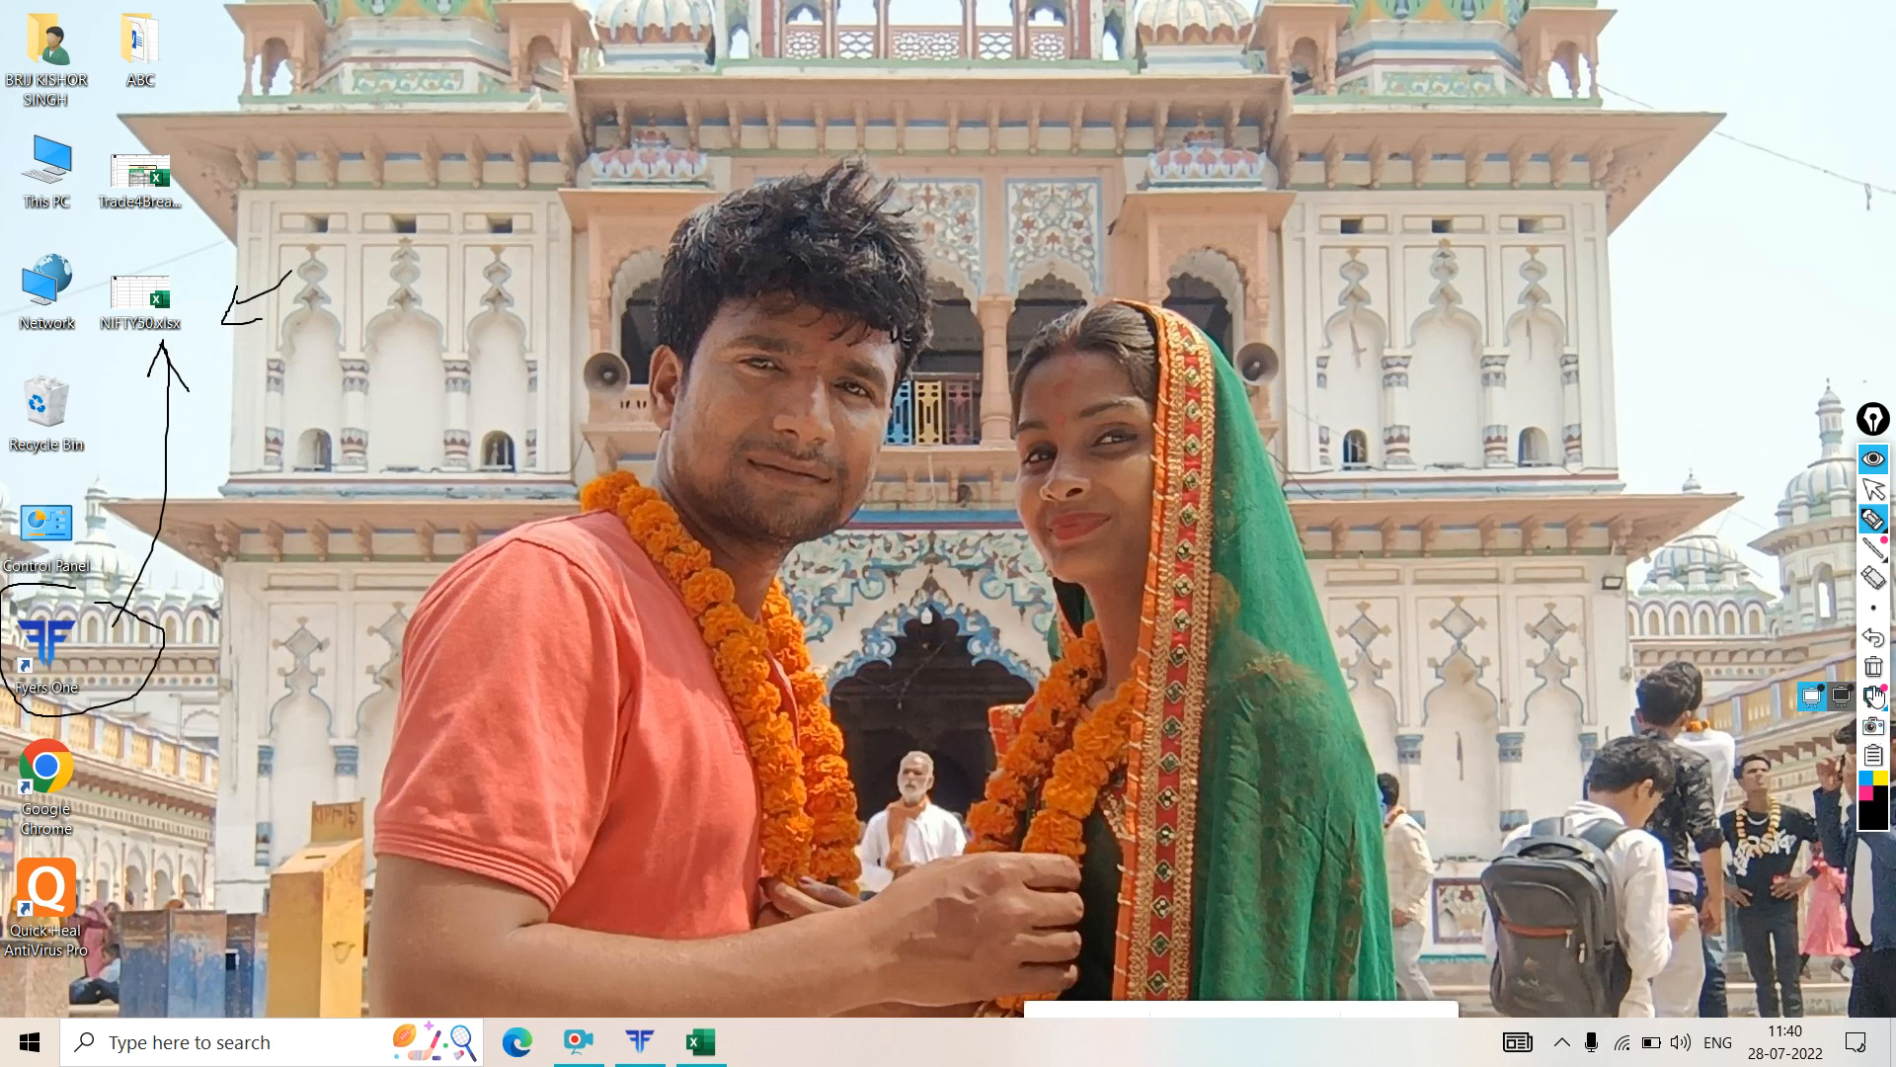
left_click(1872, 669)
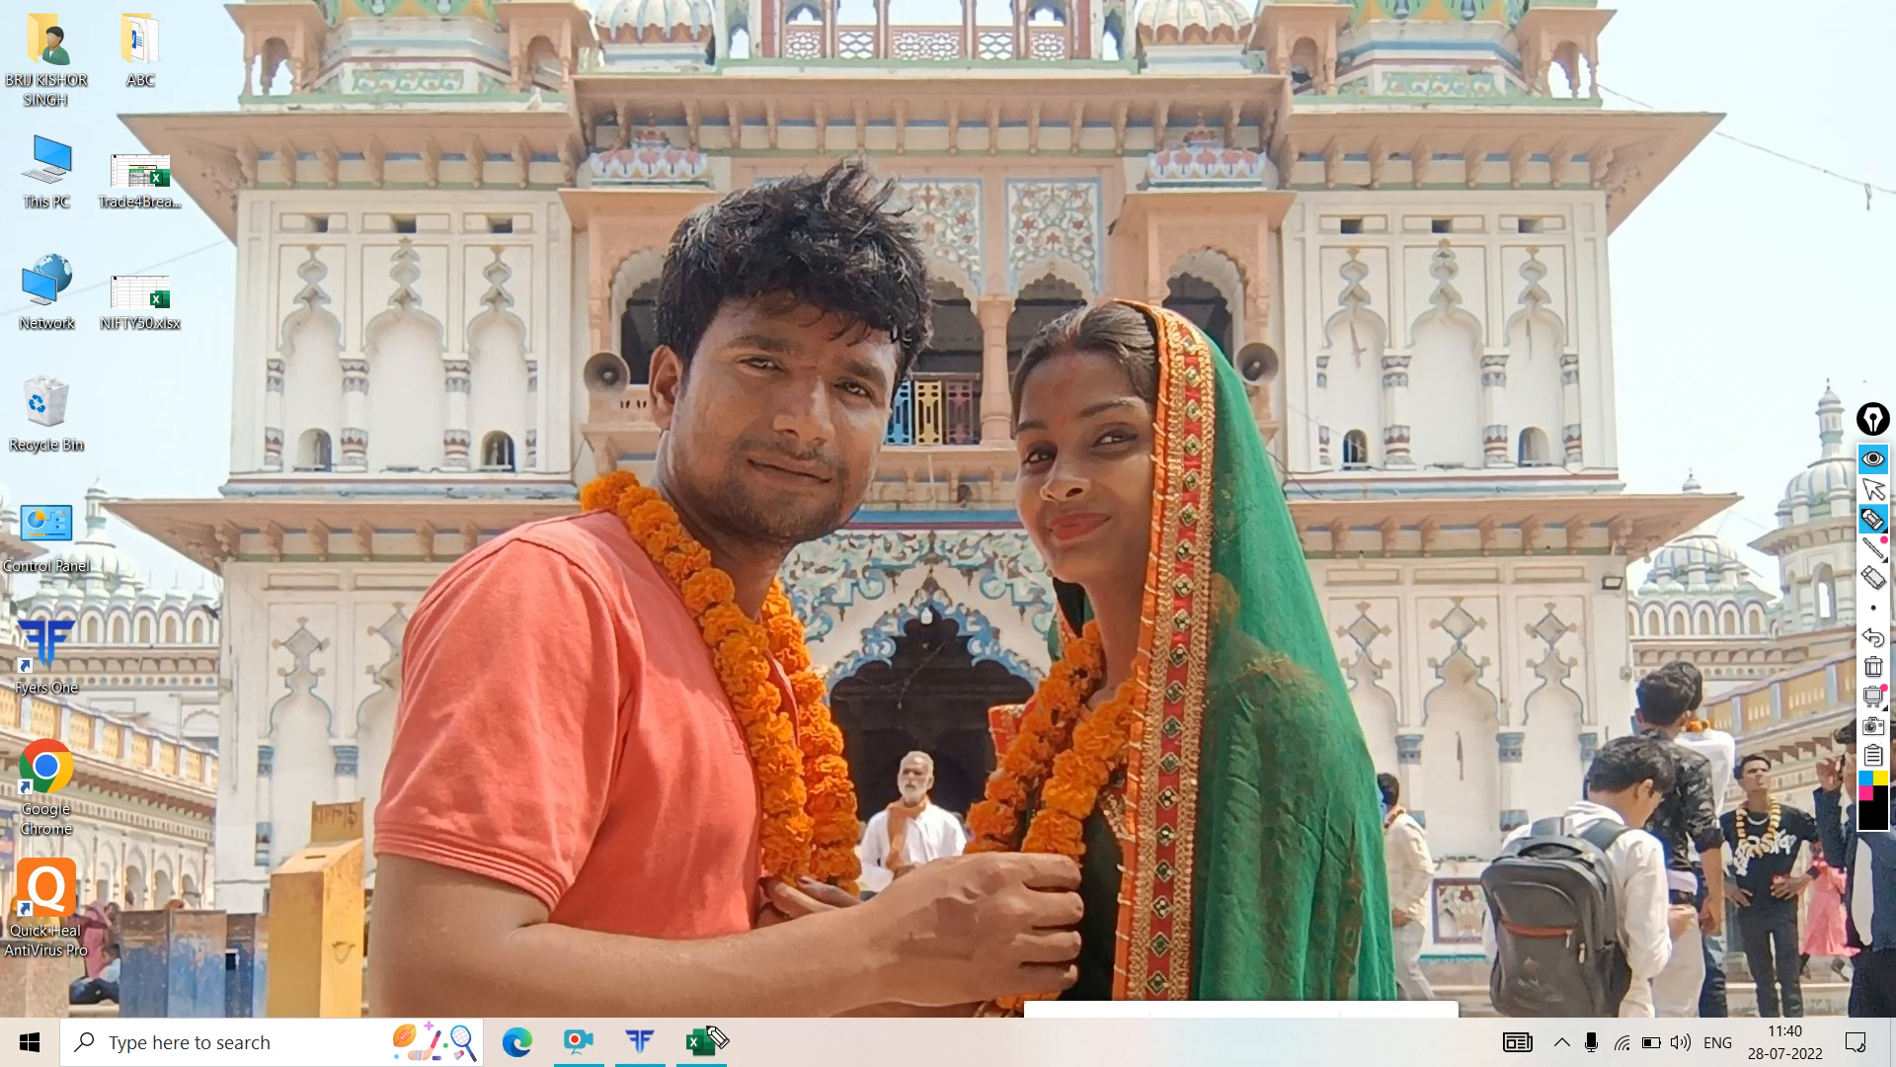
left_click(1873, 488)
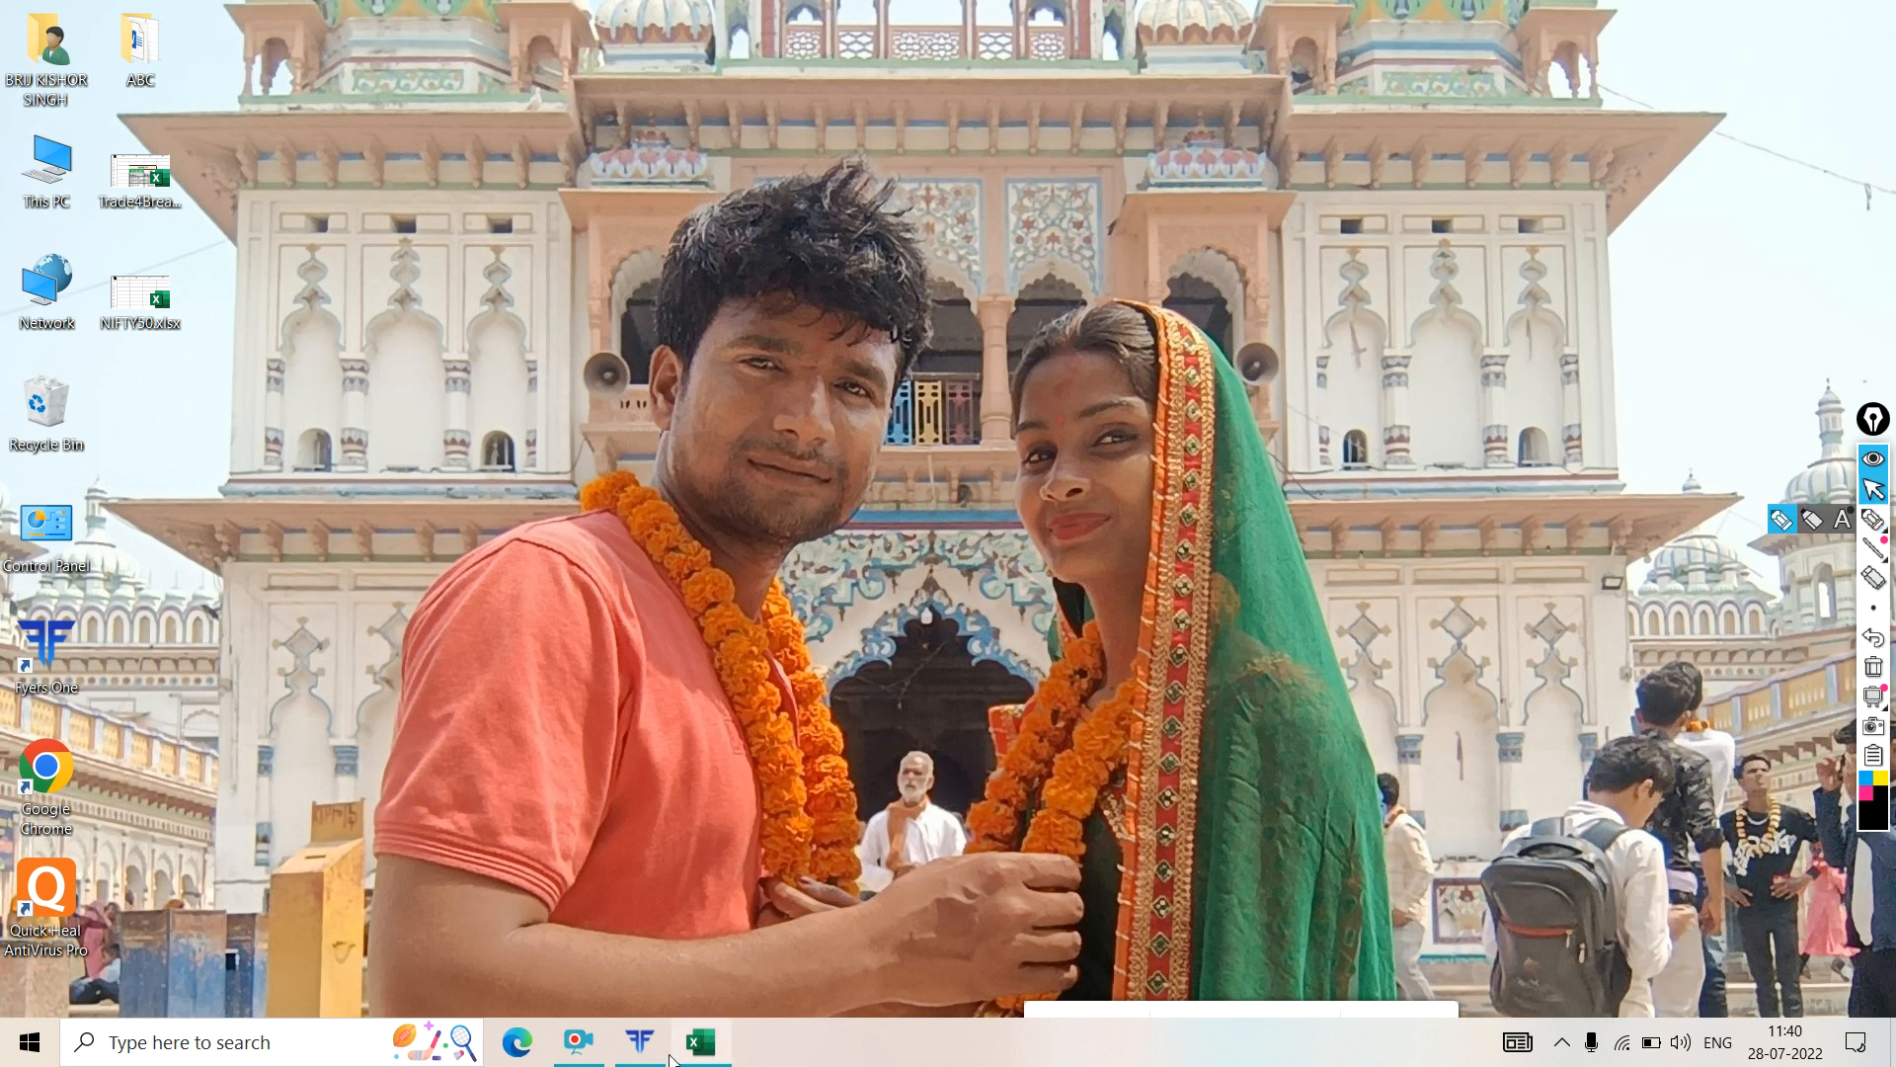
left_click(701, 1043)
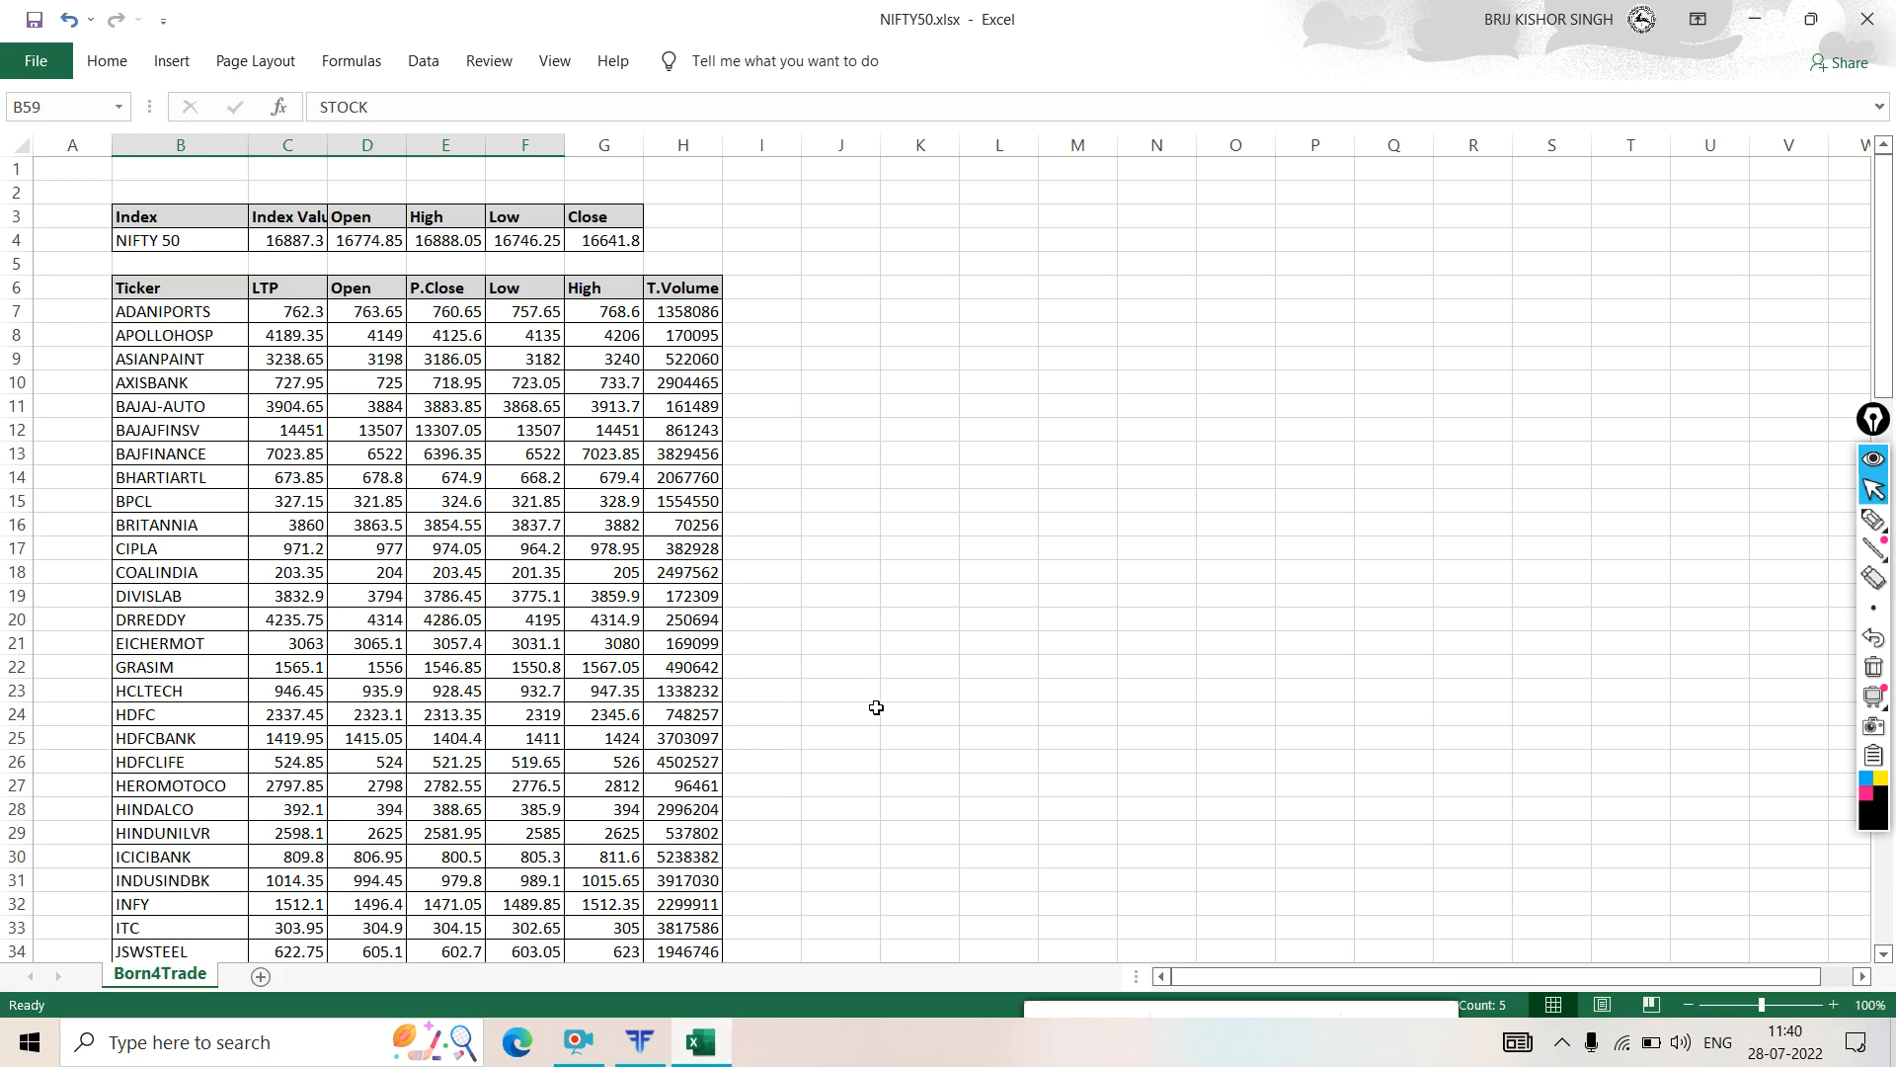
- Copy the STOCK/OPEN/HIGH/LOW/LTP header row from B59:F59 to H59:L59
scroll(743, 493, "down", 18)
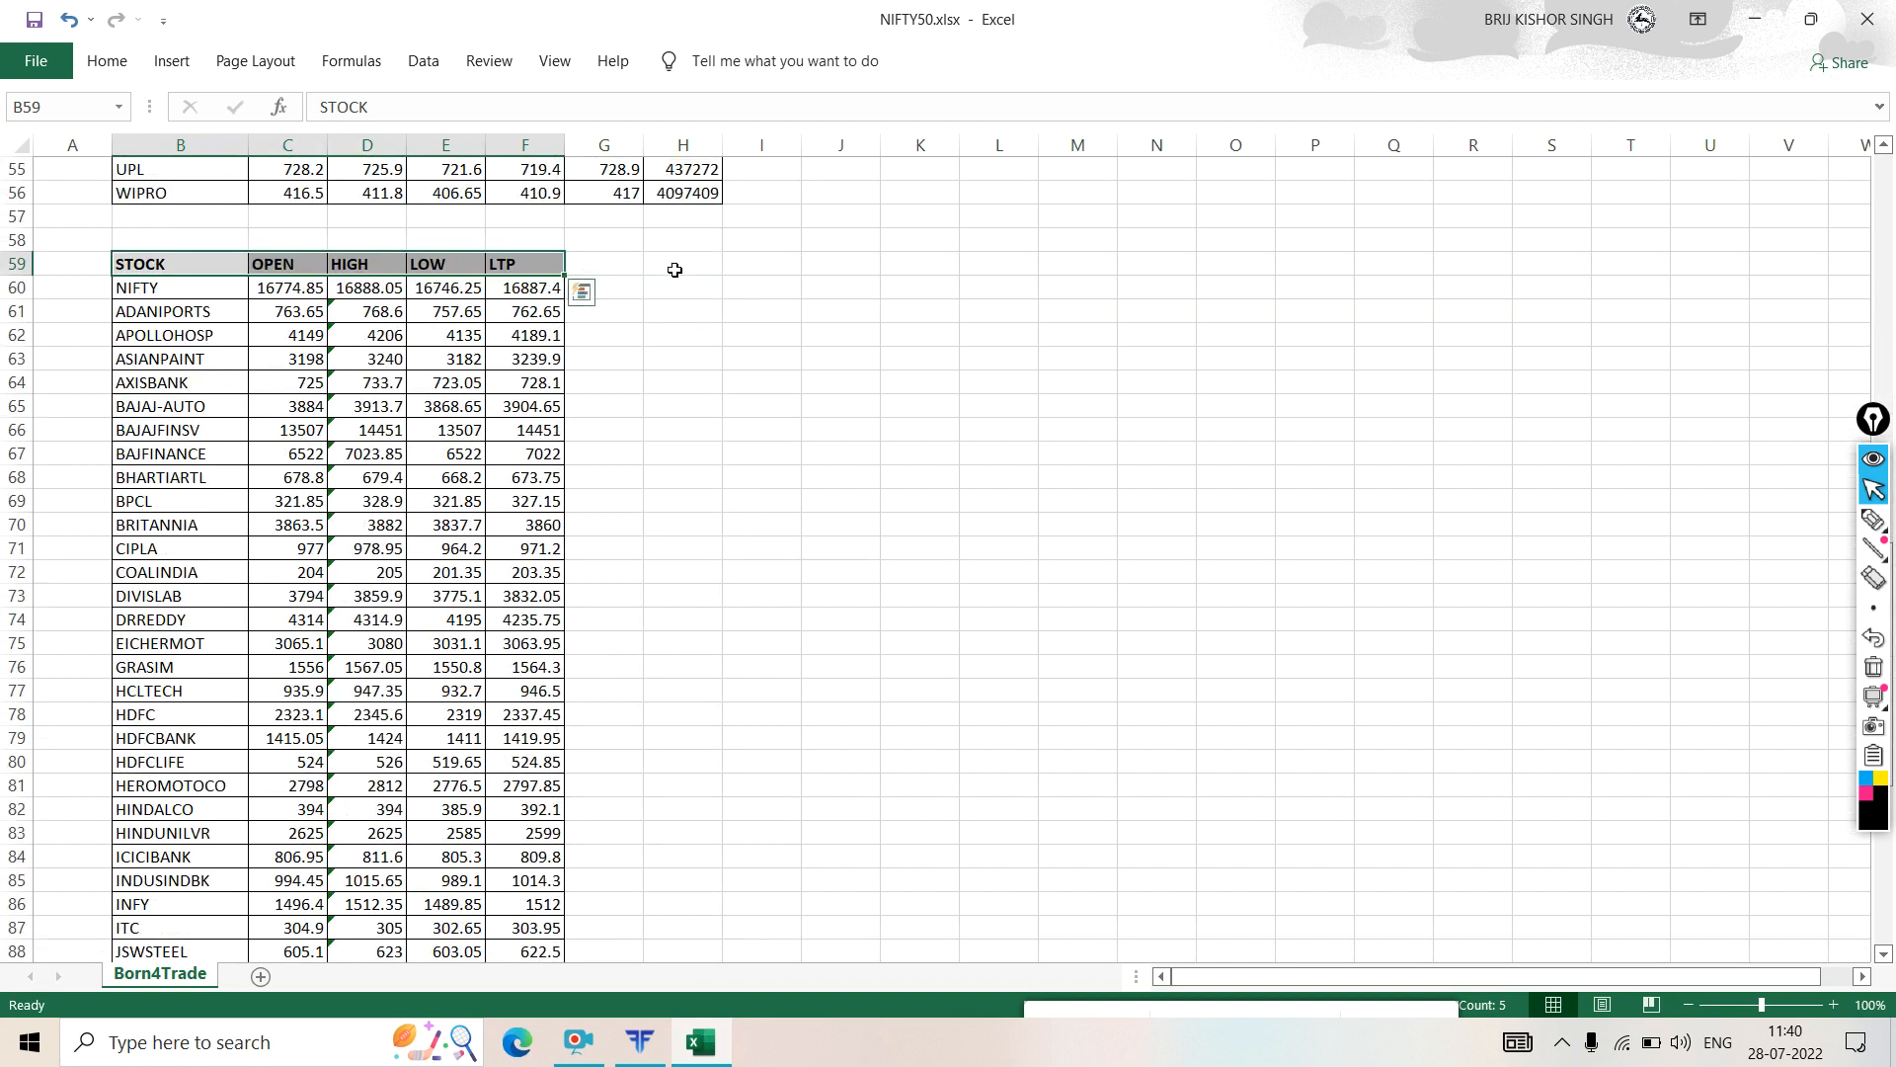
left_click(675, 269)
left_click_drag(136, 267, 515, 265)
key("ctrl+c")
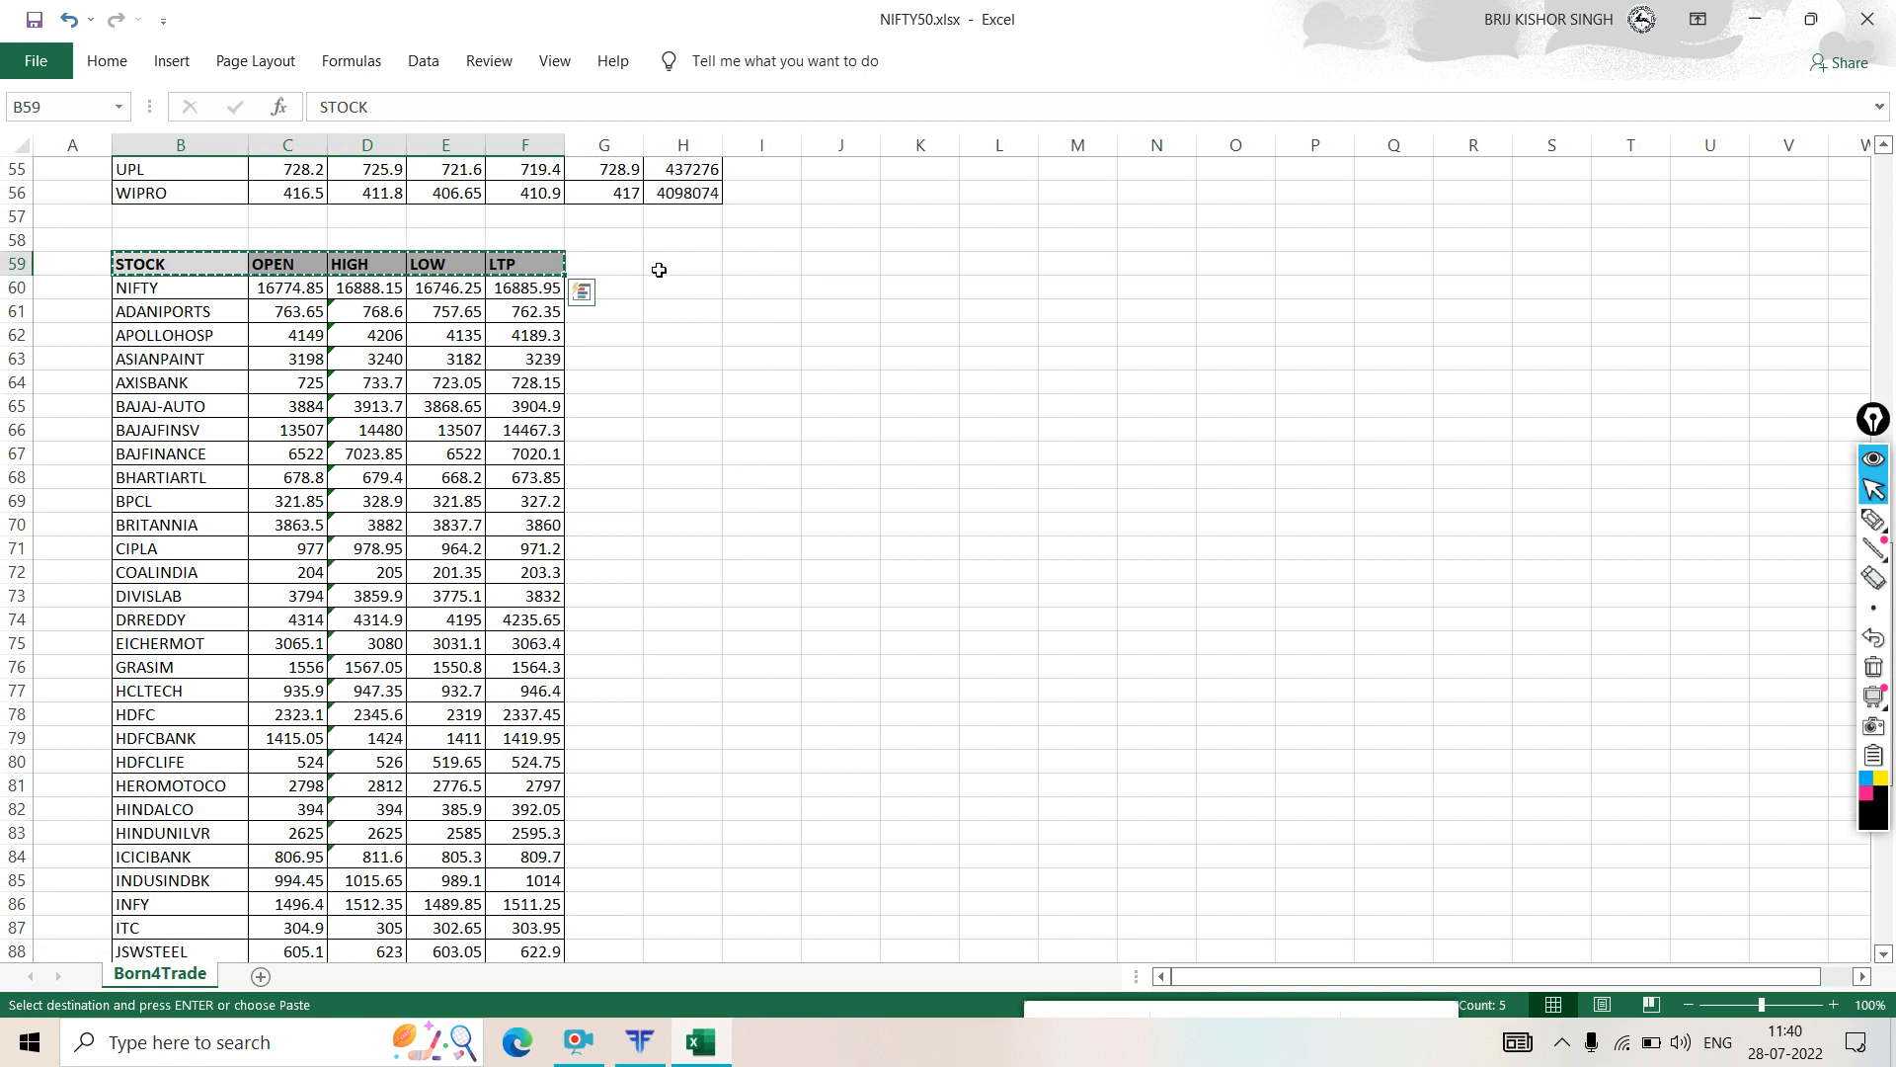
left_click(659, 270)
key("ctrl+v")
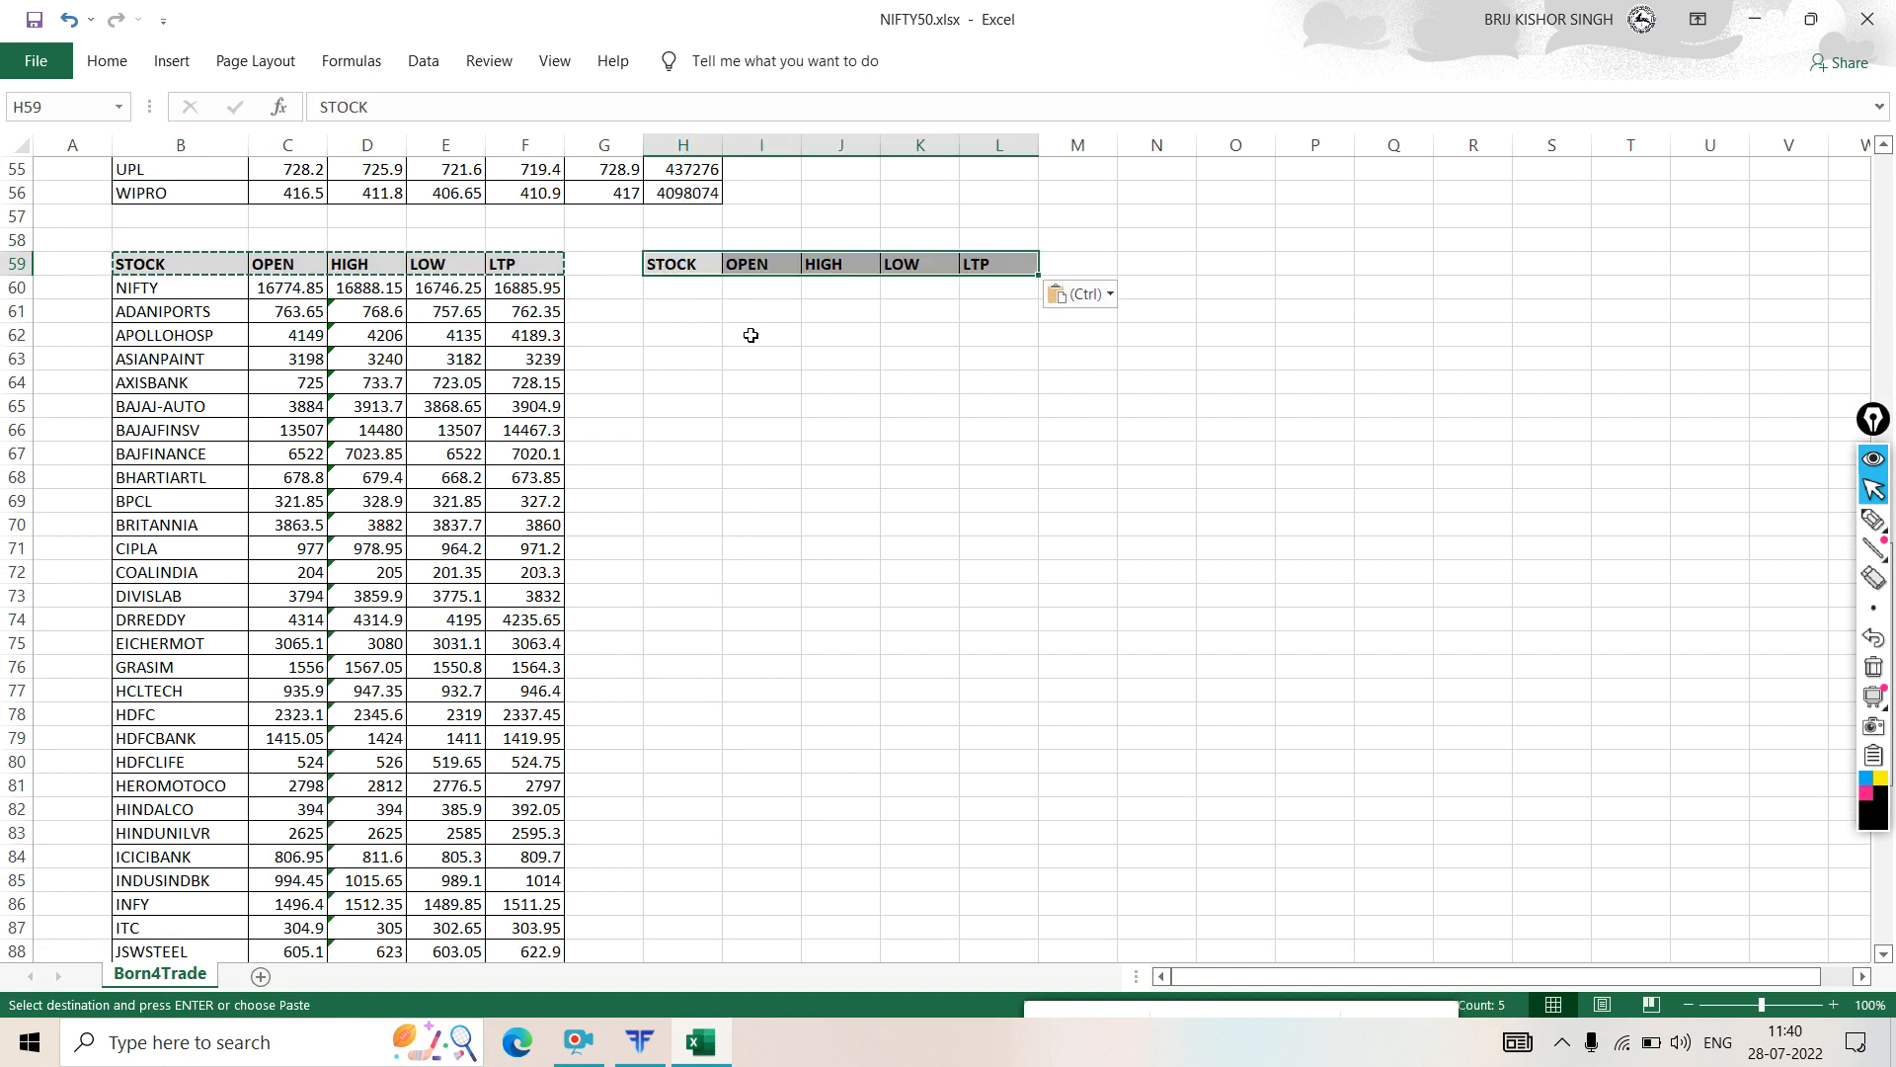
- Copy the stock names from B60:B110 into the second table starting at H60
left_click(762, 353)
left_click(148, 294)
left_click_drag(146, 326, 178, 916)
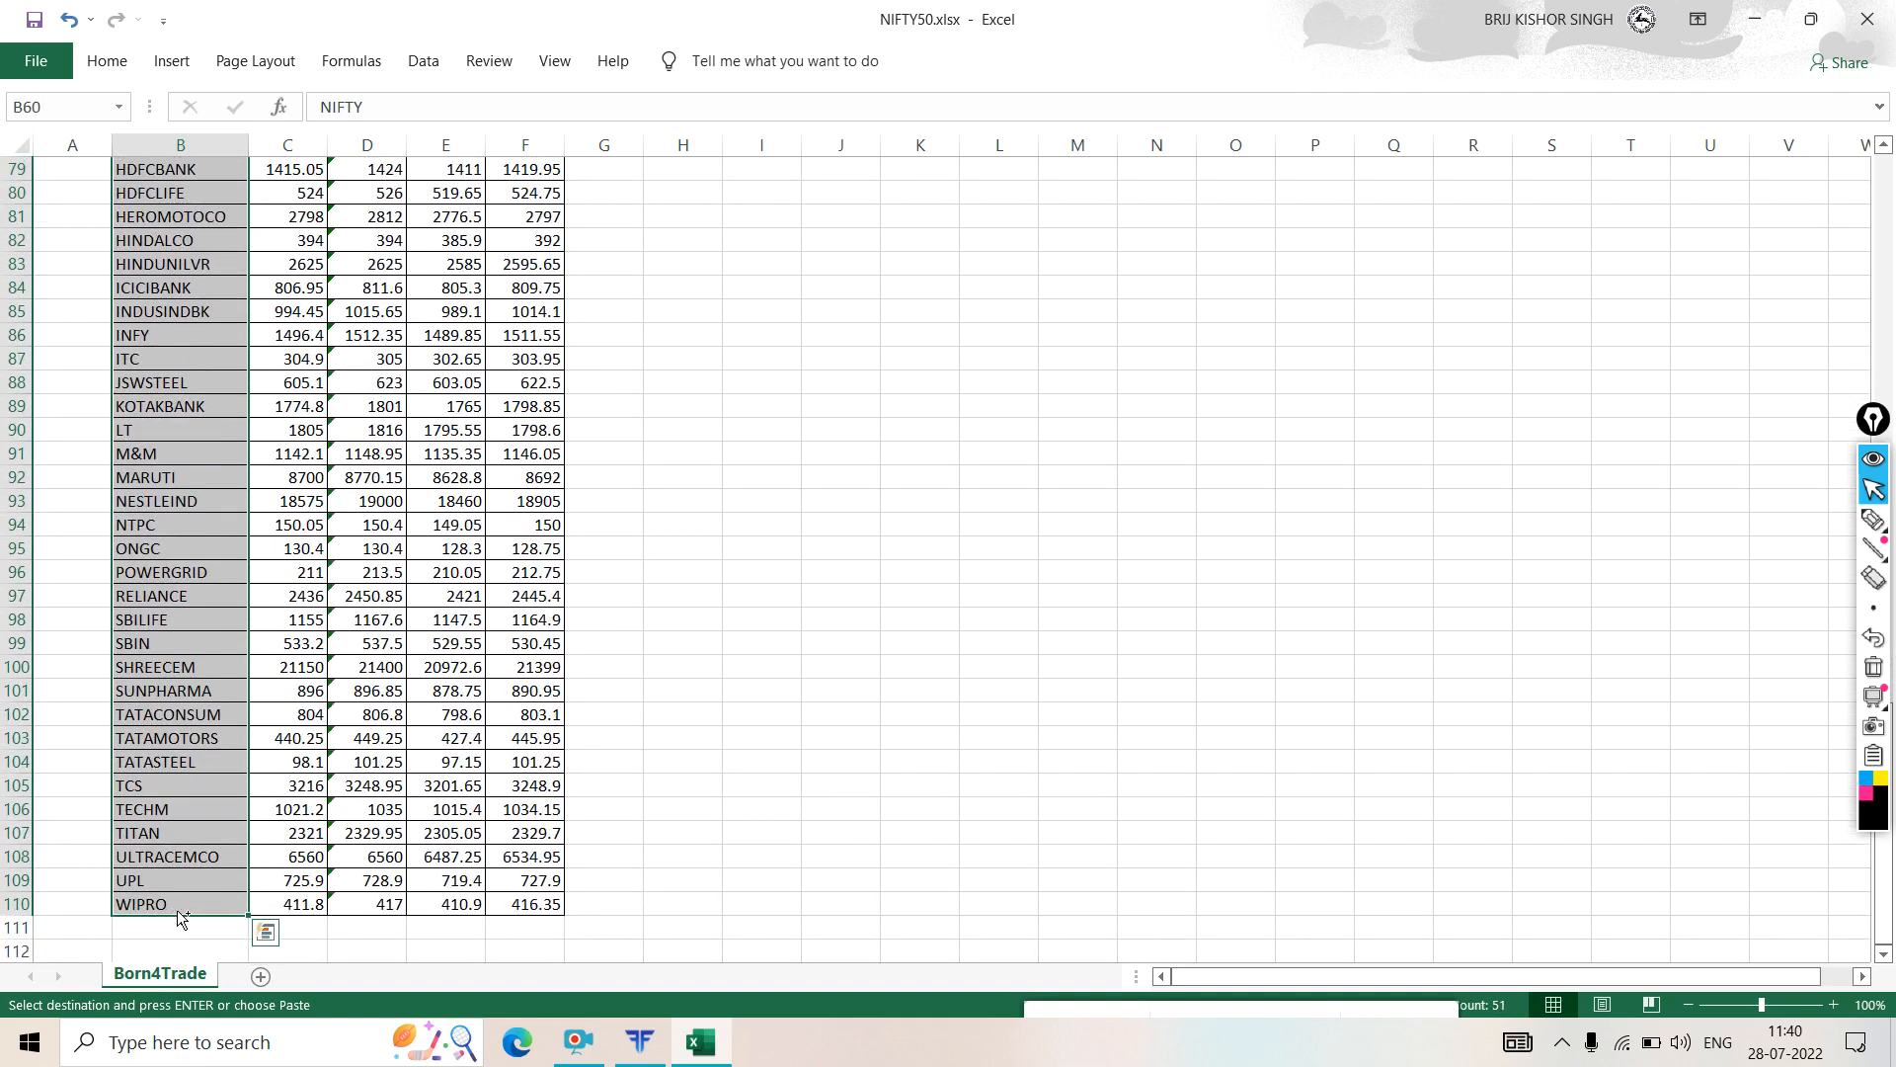
scroll(702, 478, "up", 11)
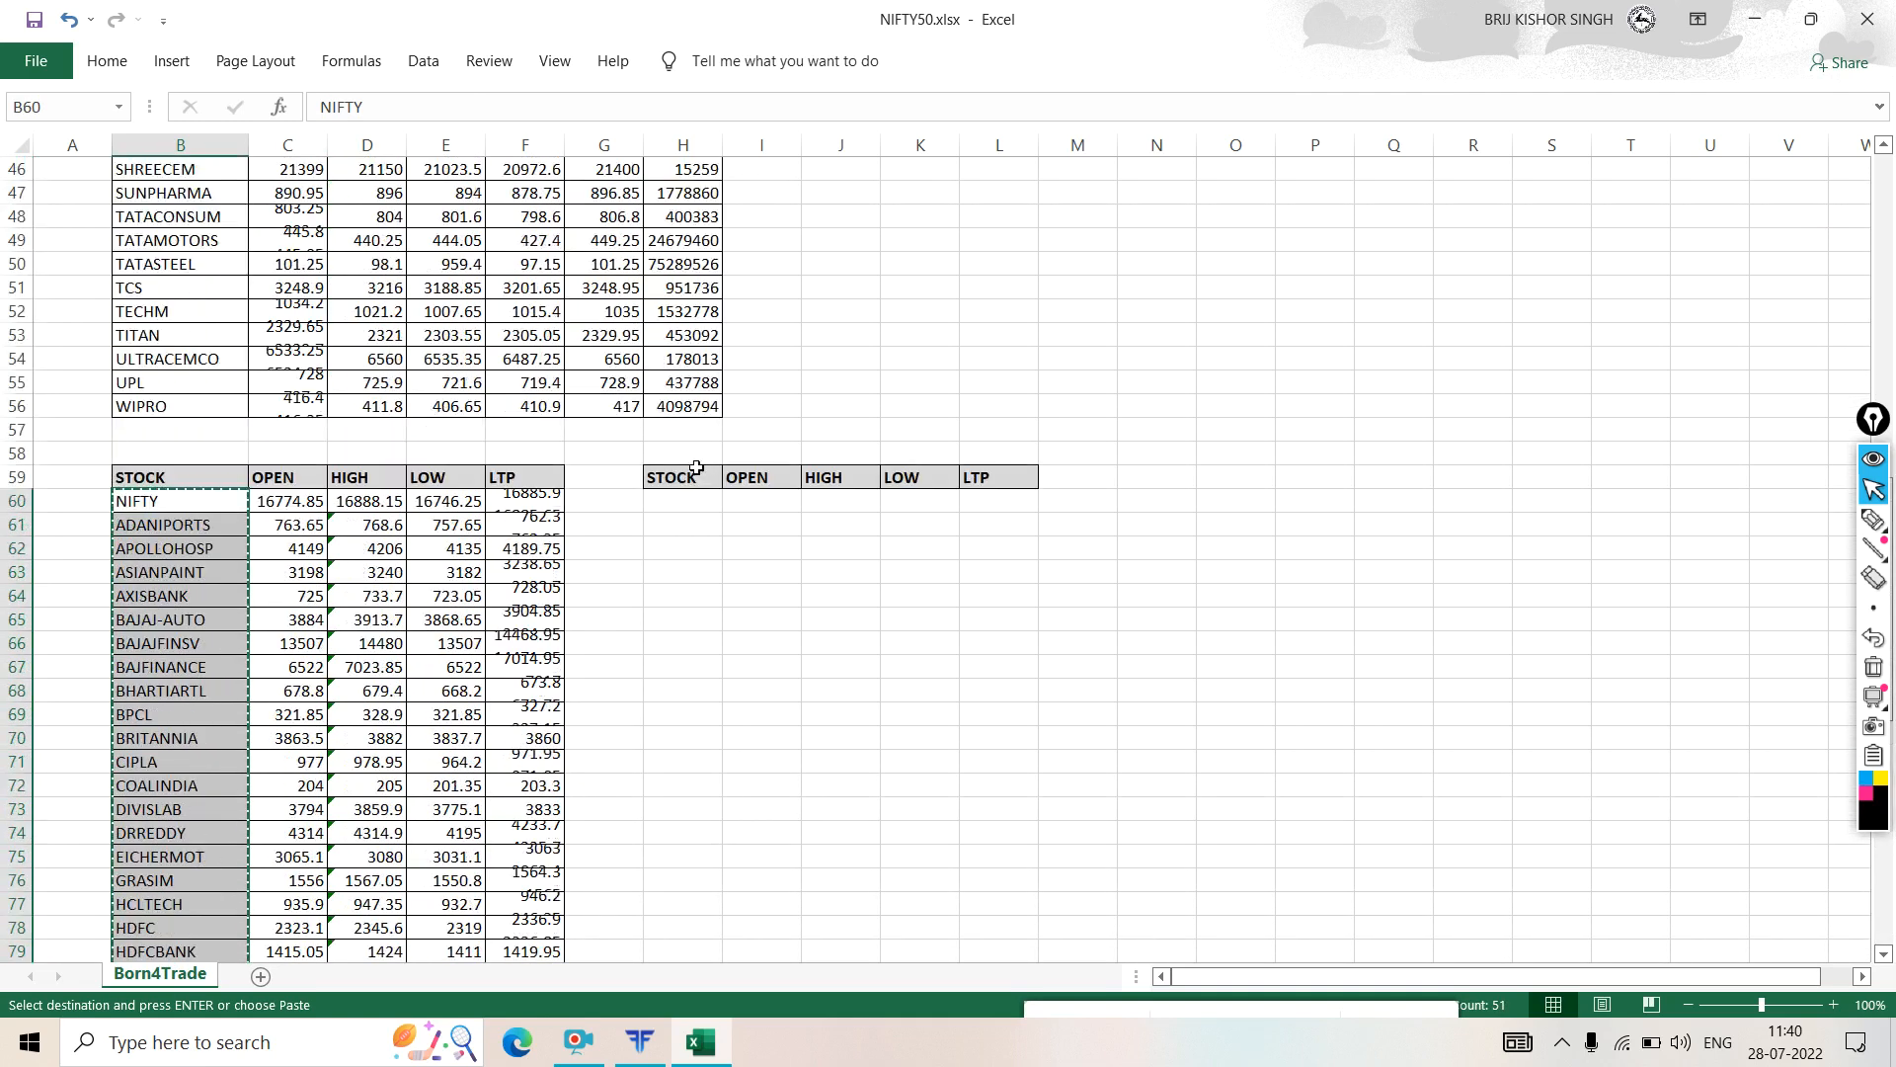
left_click(681, 504)
key("ctrl+v")
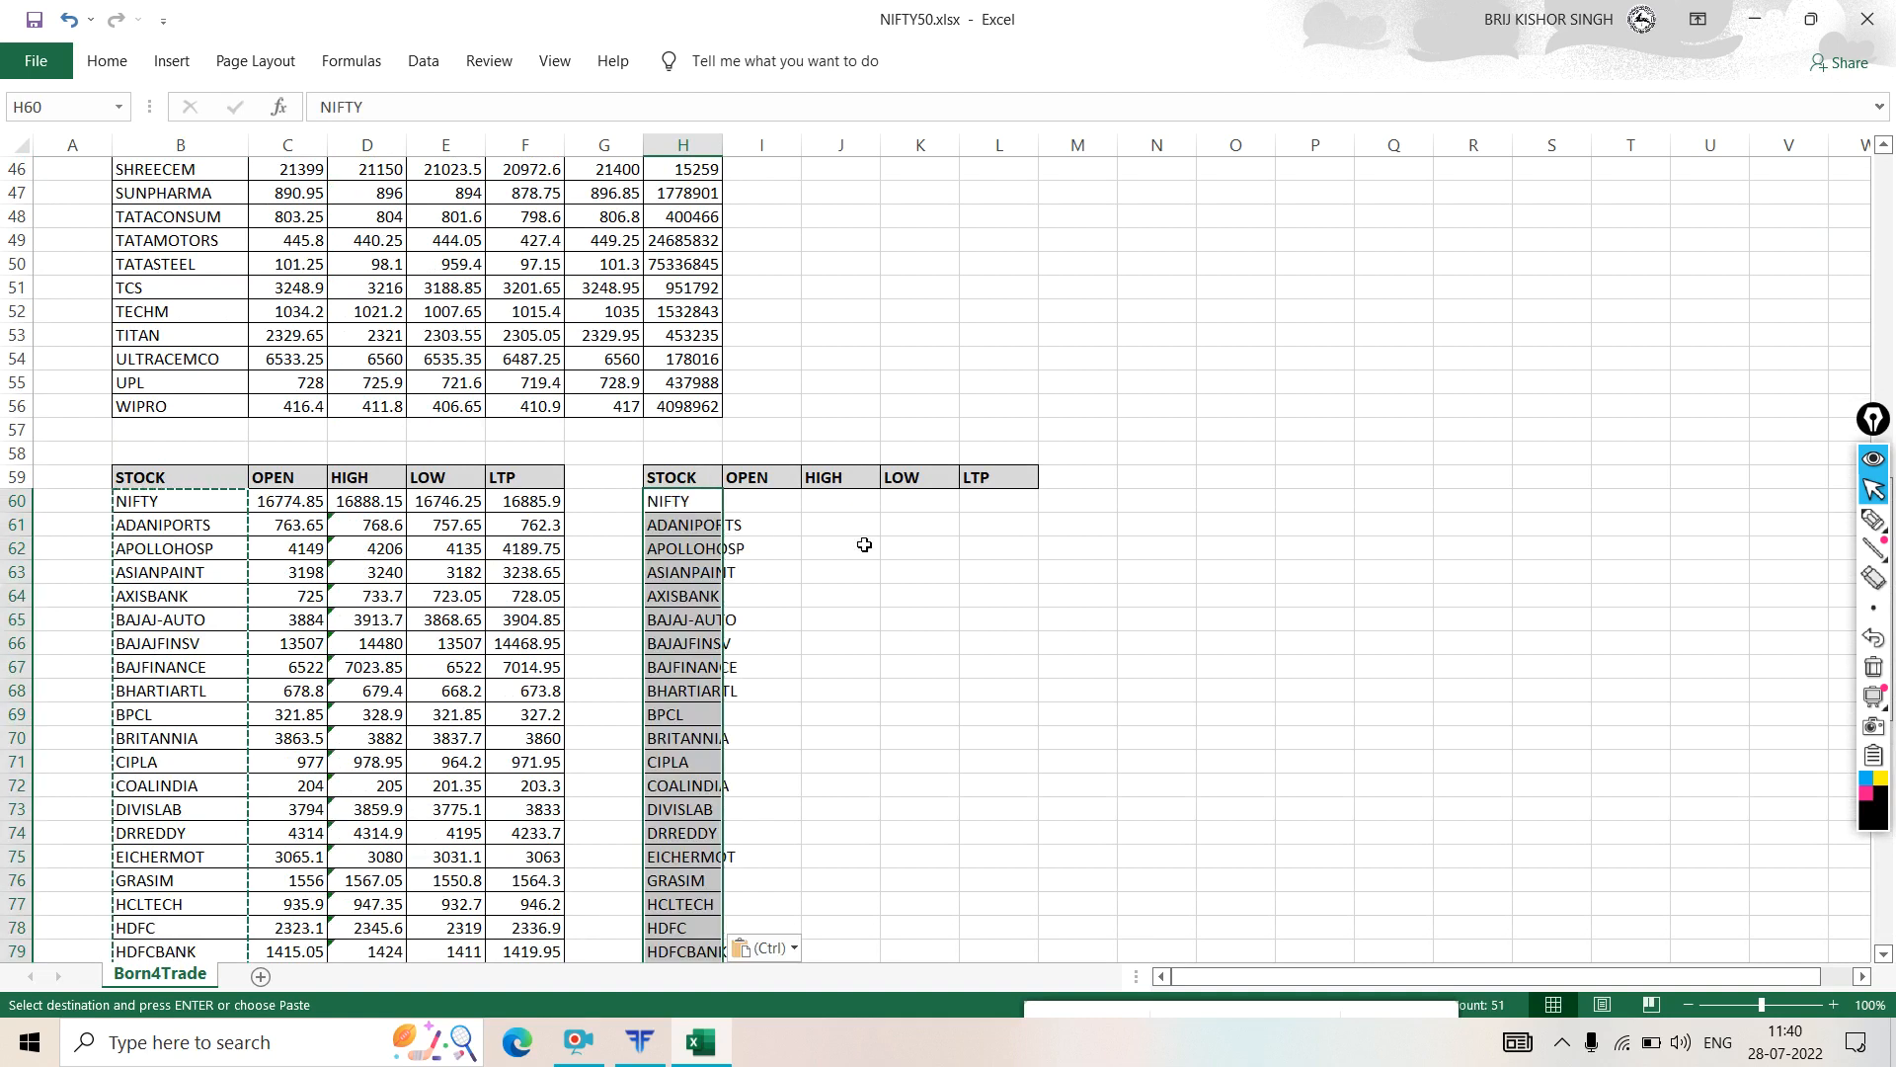
- Widen column H to fit the full stock names and check the copied list through WIPRO
left_click(993, 587)
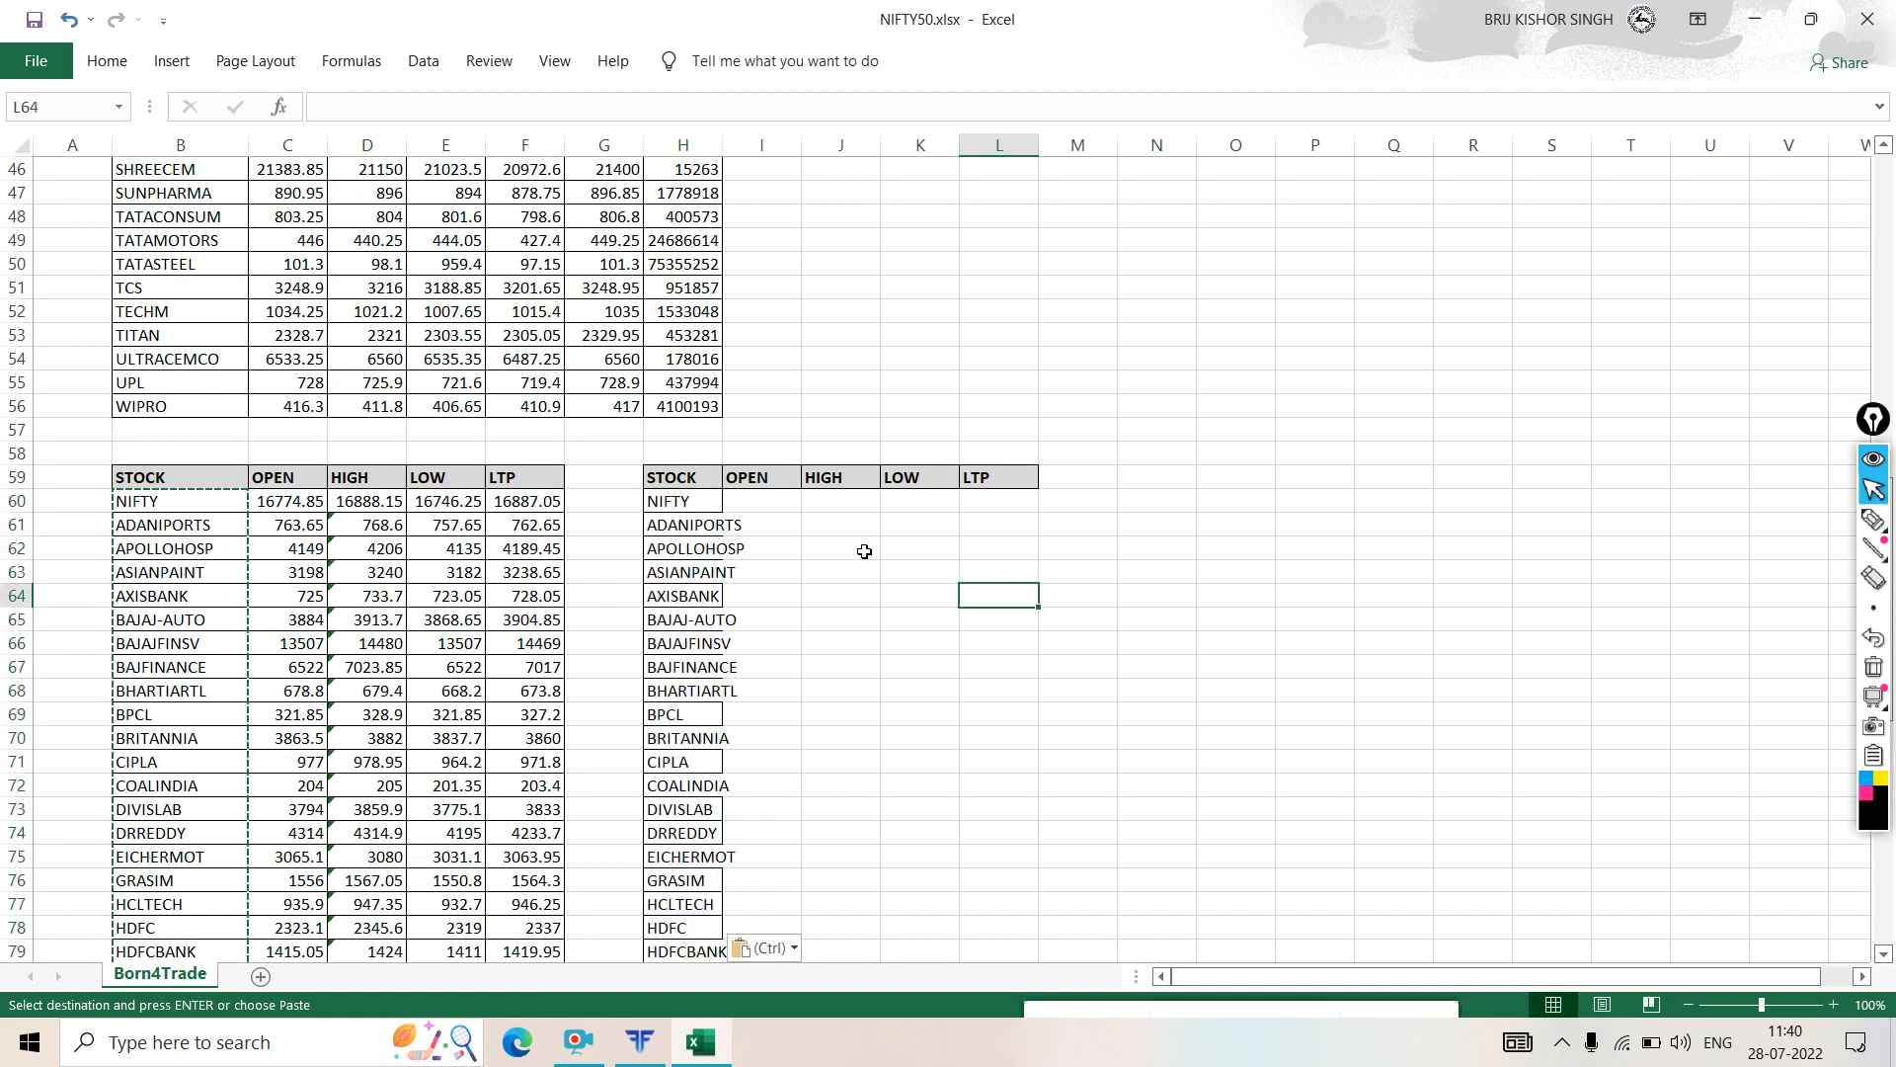
left_click_drag(722, 148, 759, 161)
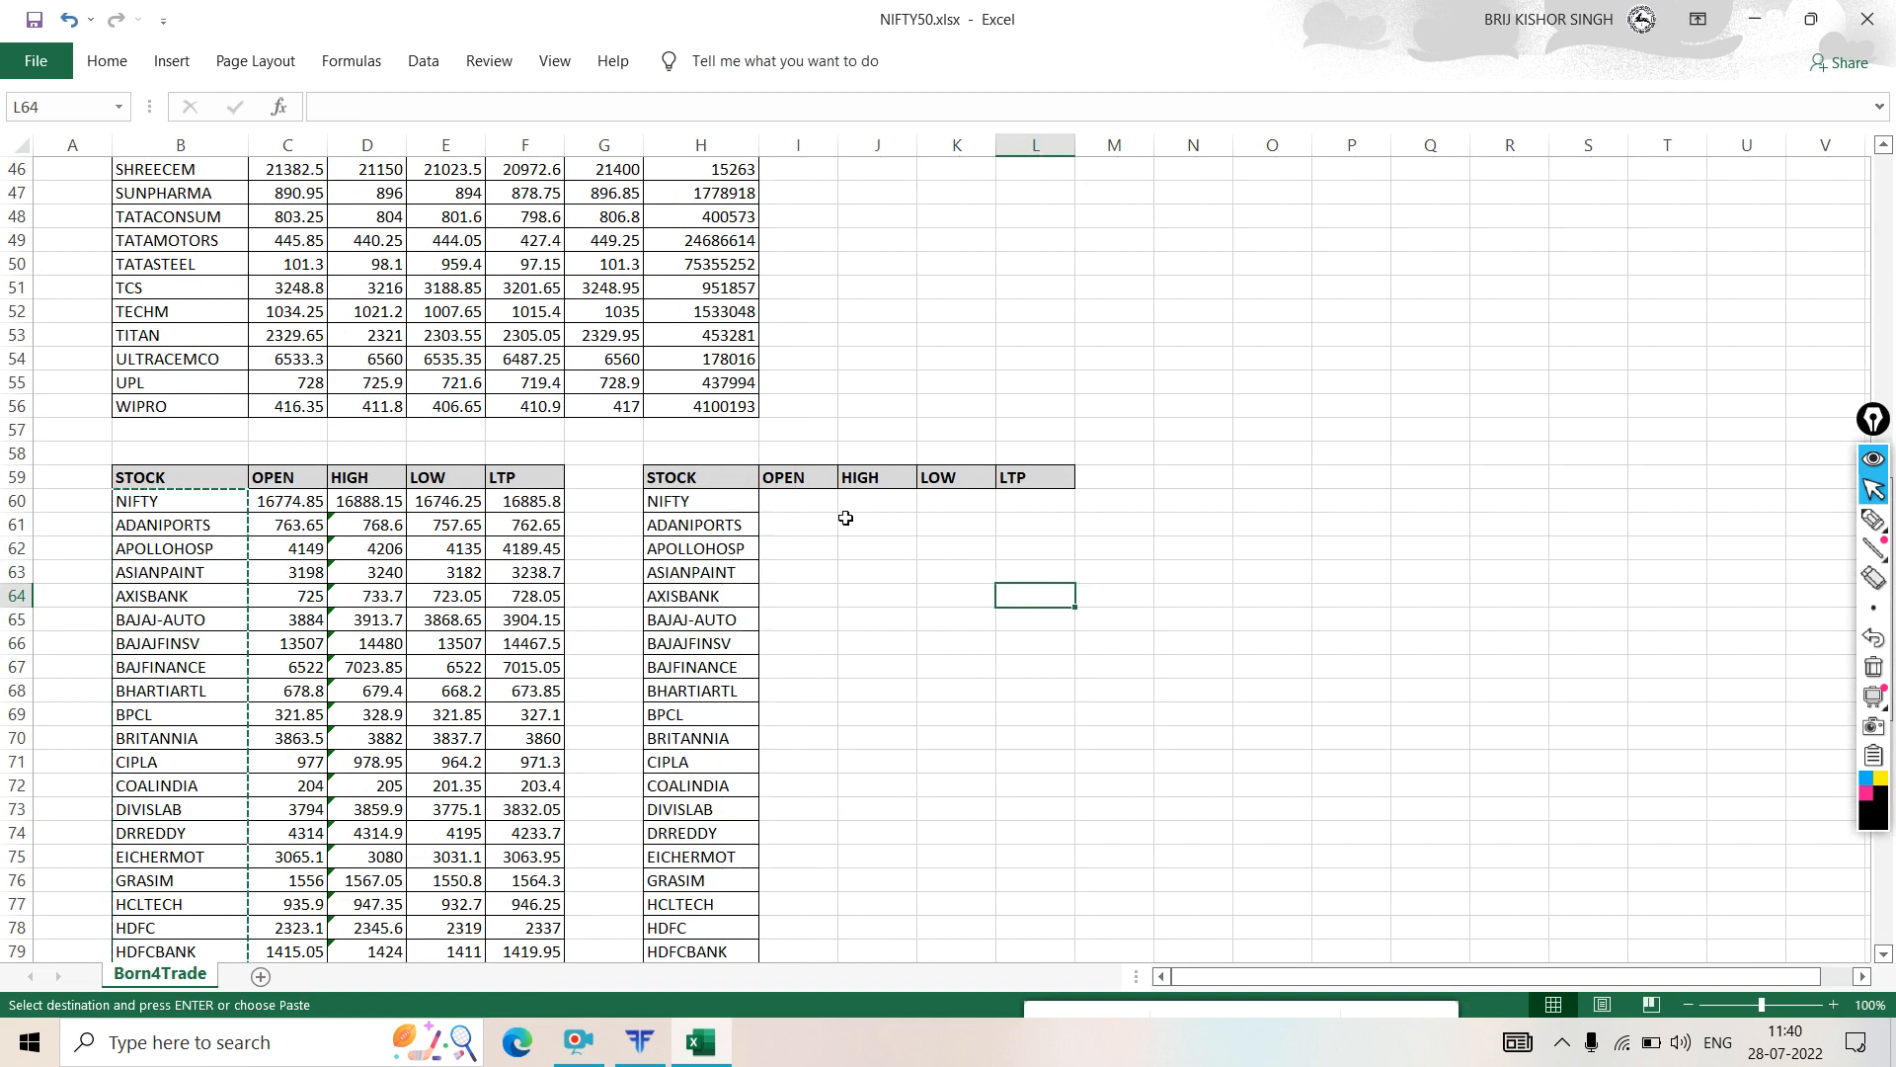
scroll(850, 580, "down", 15)
scroll(851, 575, "down", 6)
scroll(850, 568, "up", 20)
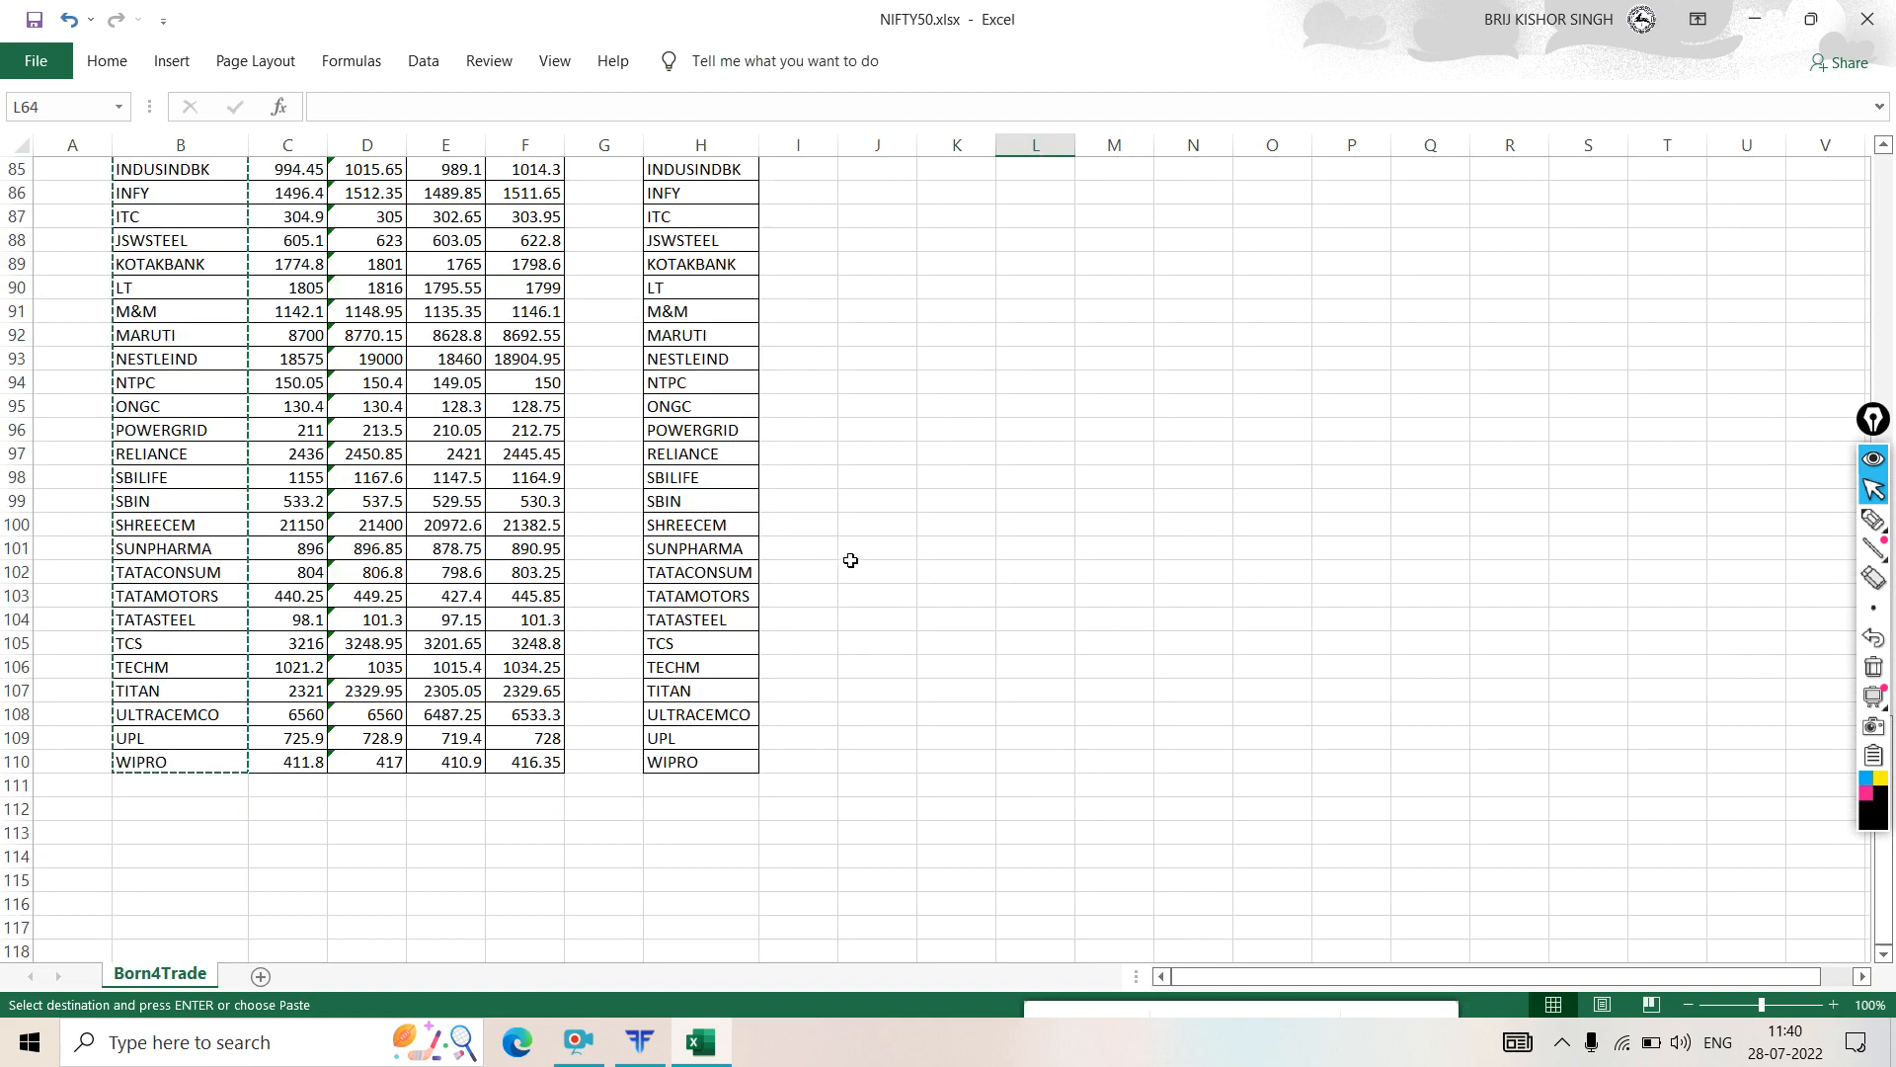
- Clear the copy selection and begin the NIFTY OPEN formula in I60 with +(
left_click(797, 571)
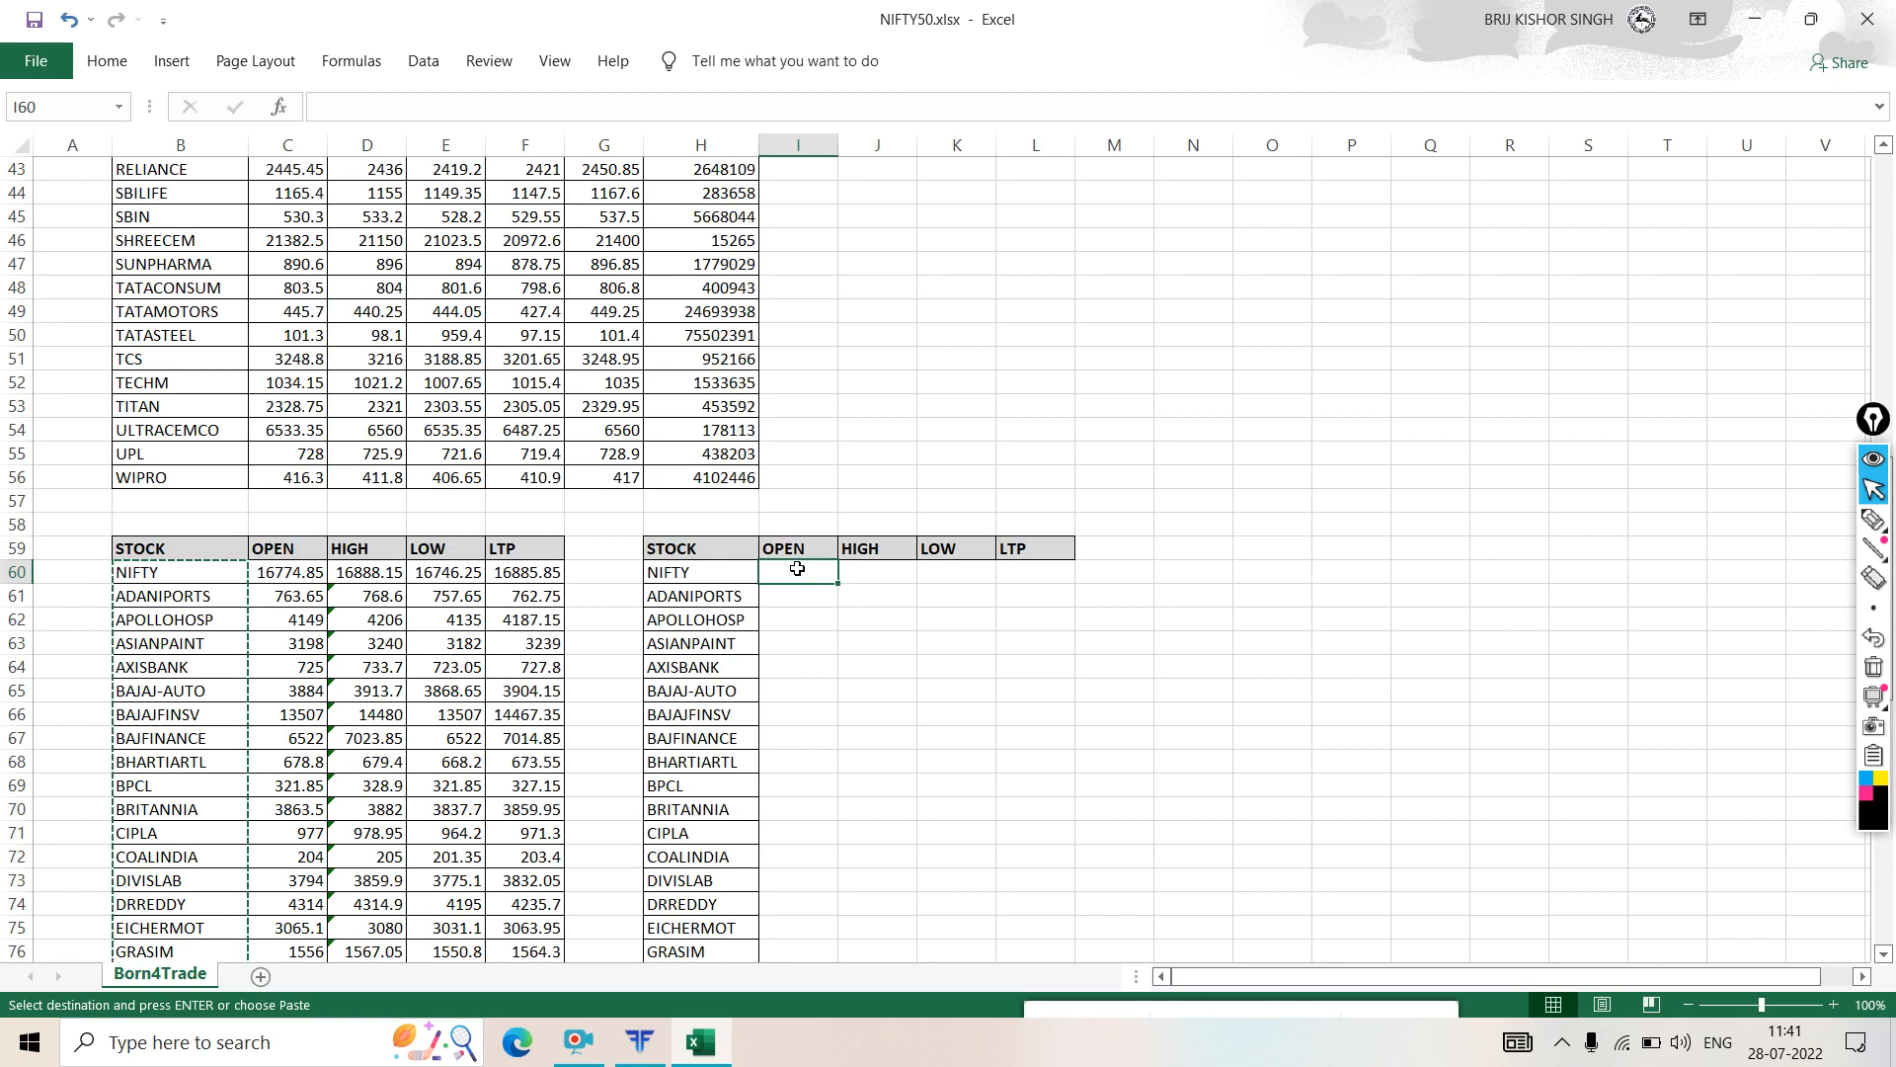
key("Escape")
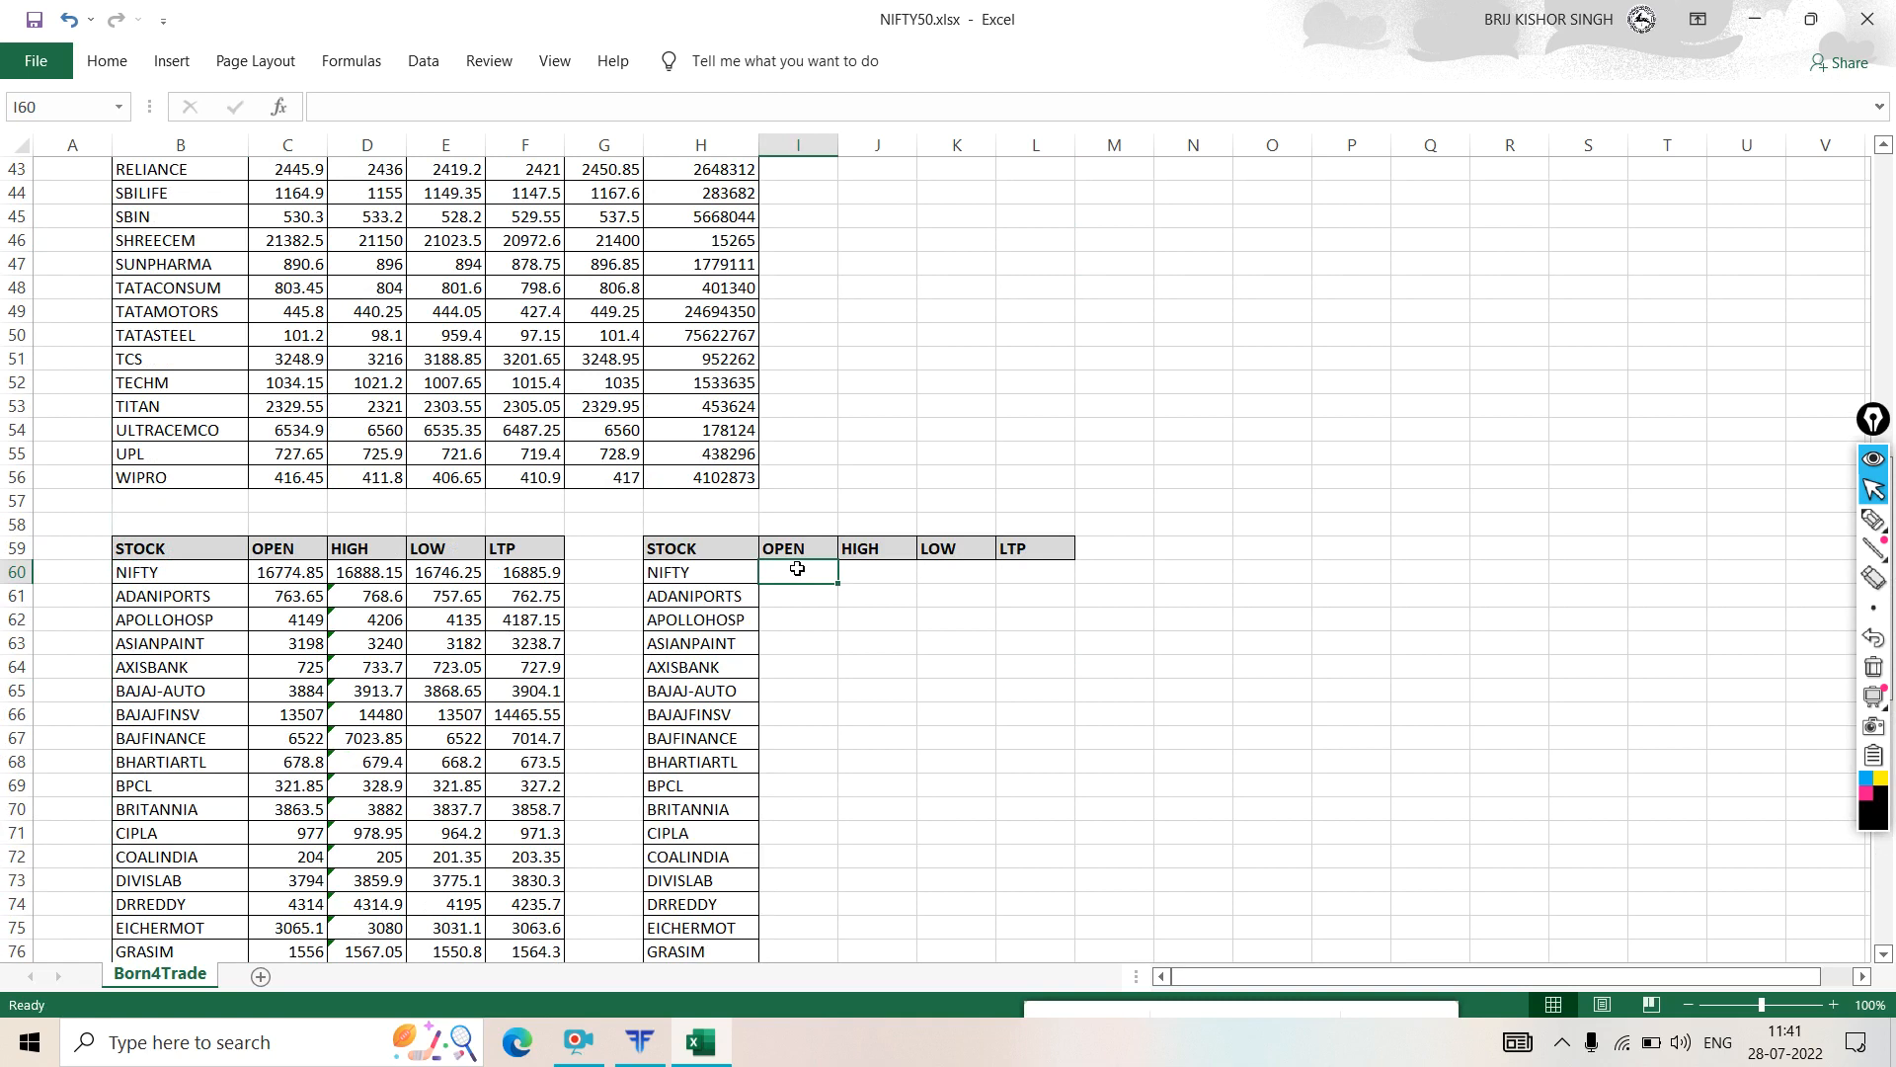
type("+(")
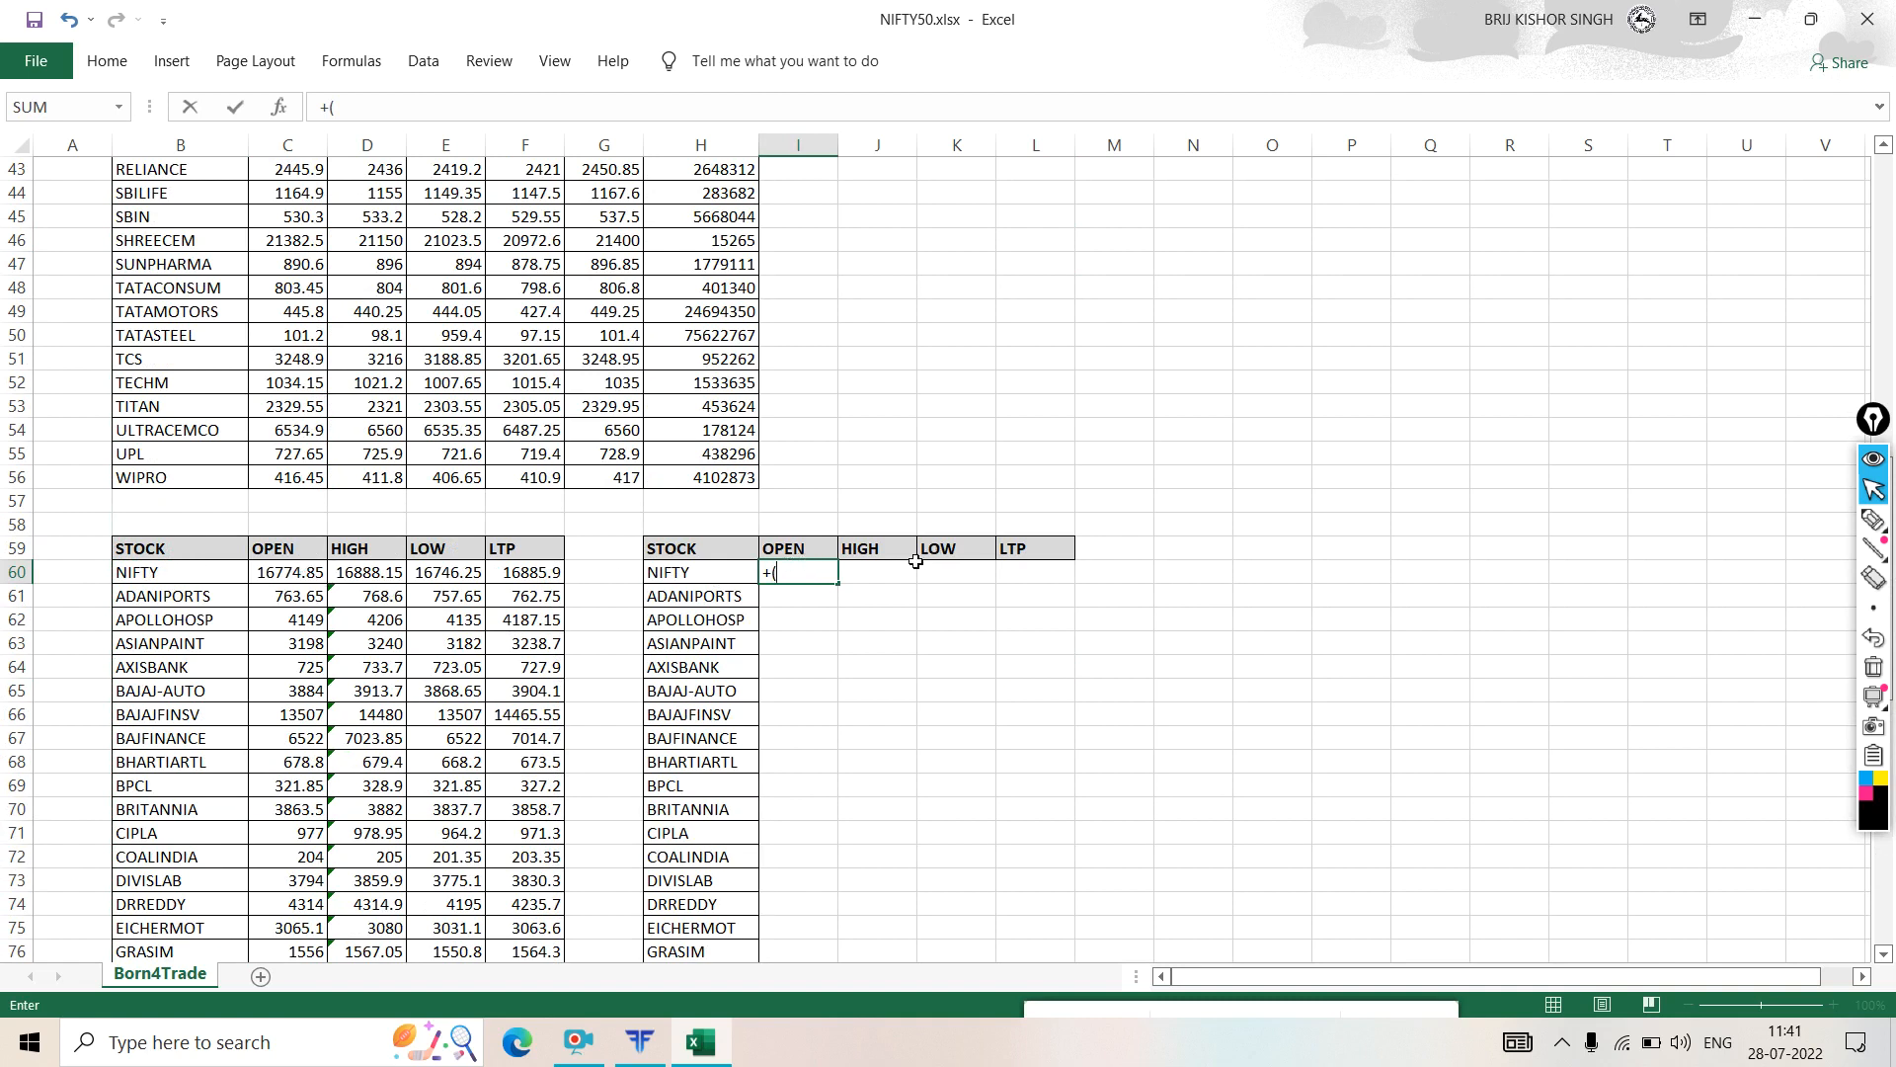
- Sketch a horizontal baseline with lines above and below it over columns J to U, and clear all pen markings
left_click(1873, 520)
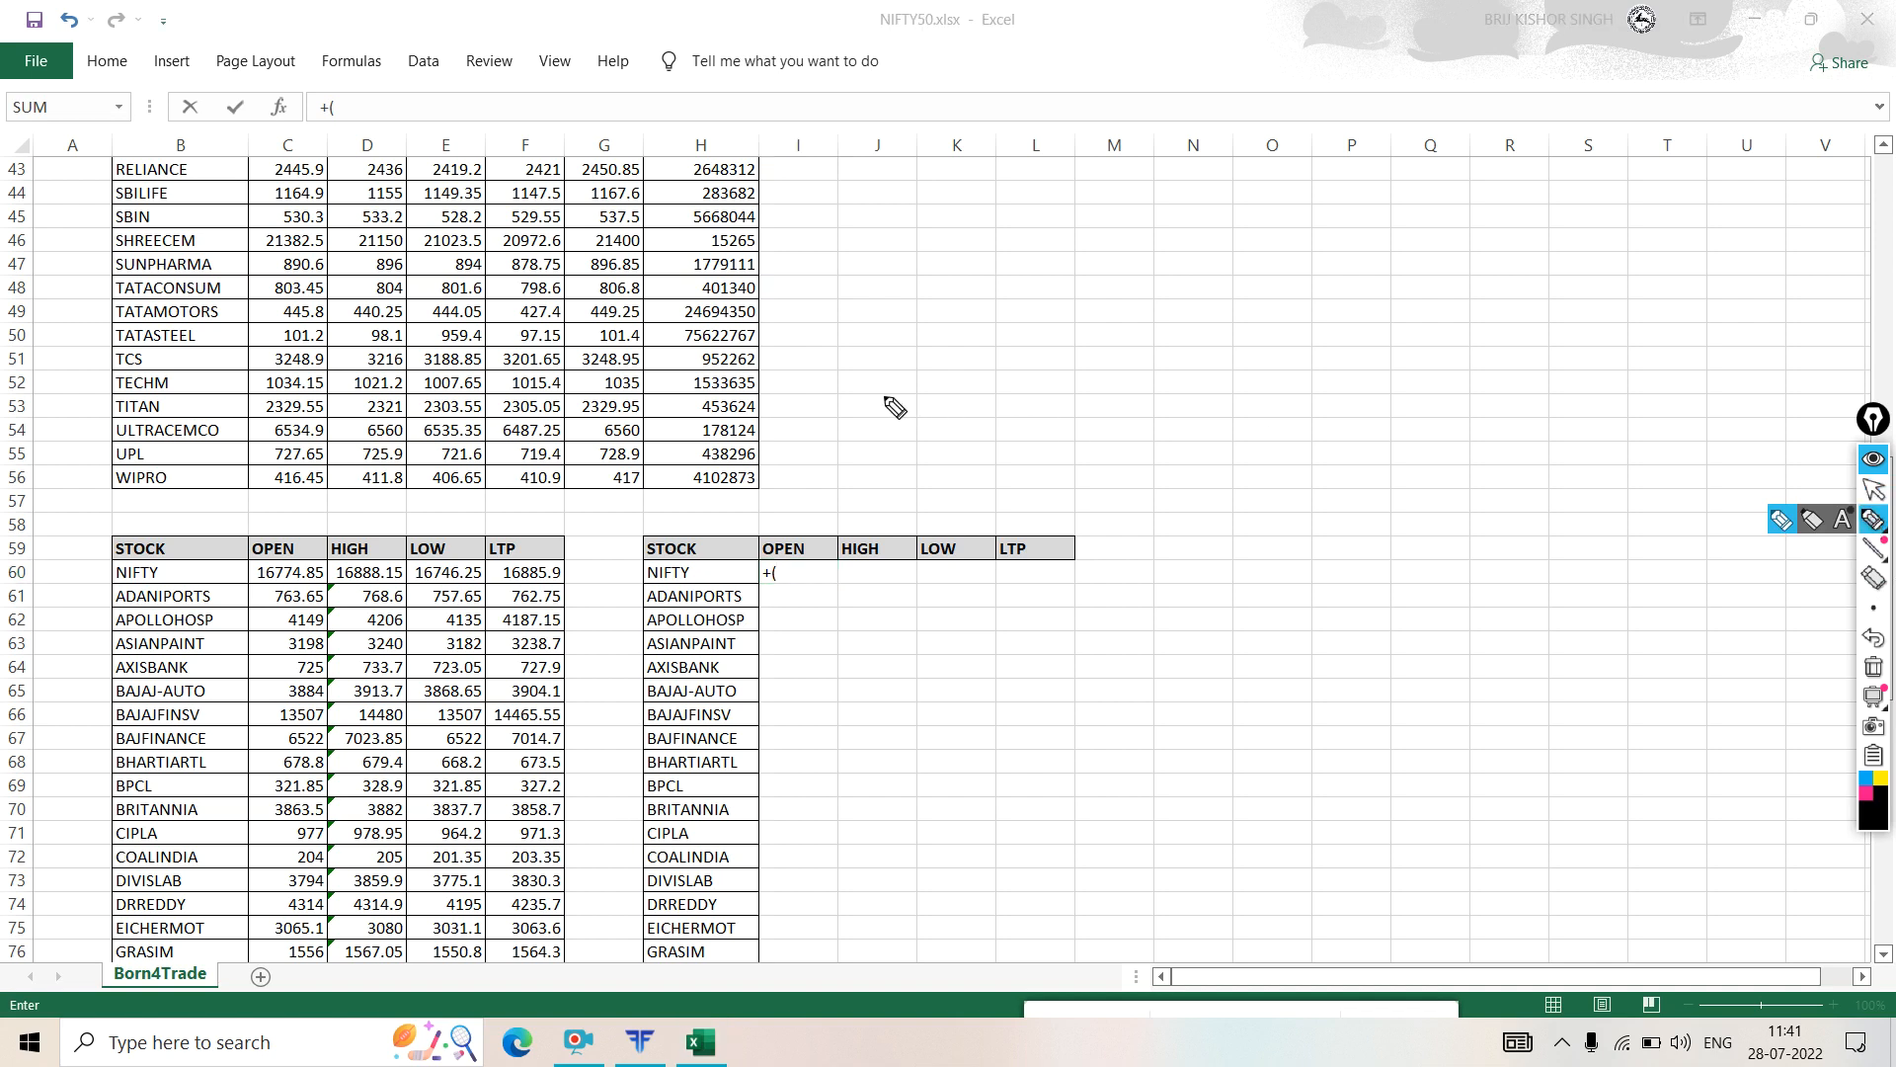
mouse_move(860, 396)
left_mouse_down()
mouse_move(1204, 402)
mouse_move(1757, 370)
left_mouse_up()
mouse_move(818, 382)
left_mouse_down()
mouse_move(828, 429)
mouse_move(834, 383)
mouse_move(929, 308)
left_mouse_up()
left_click_drag(976, 377, 1000, 267)
left_click_drag(1034, 347, 1046, 249)
left_click_drag(1117, 377, 1166, 197)
left_click_drag(1237, 356, 1256, 234)
left_click_drag(1316, 385, 1364, 213)
left_click_drag(1440, 360, 1488, 258)
left_click_drag(1368, 393, 1381, 565)
left_click_drag(1186, 401, 1191, 531)
left_click_drag(1053, 417, 1098, 523)
left_click_drag(1551, 393, 1588, 571)
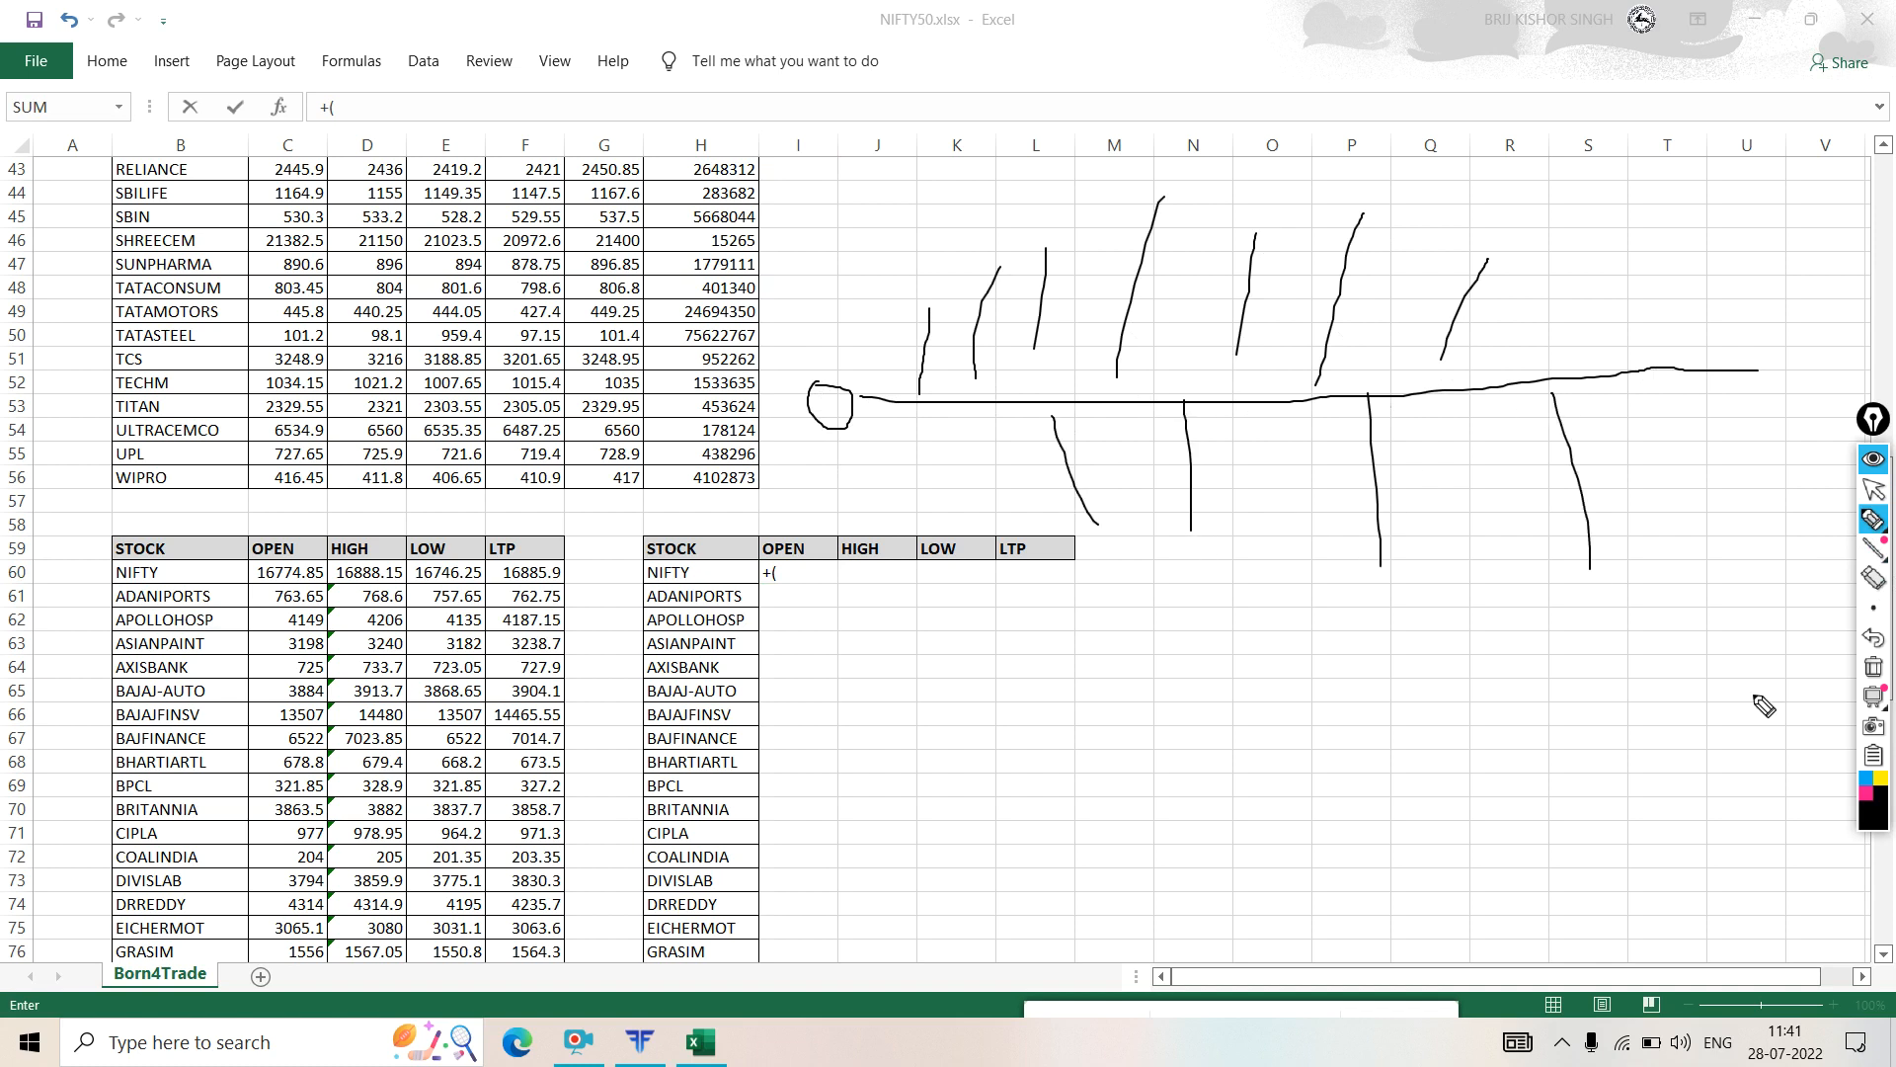
left_click(1874, 669)
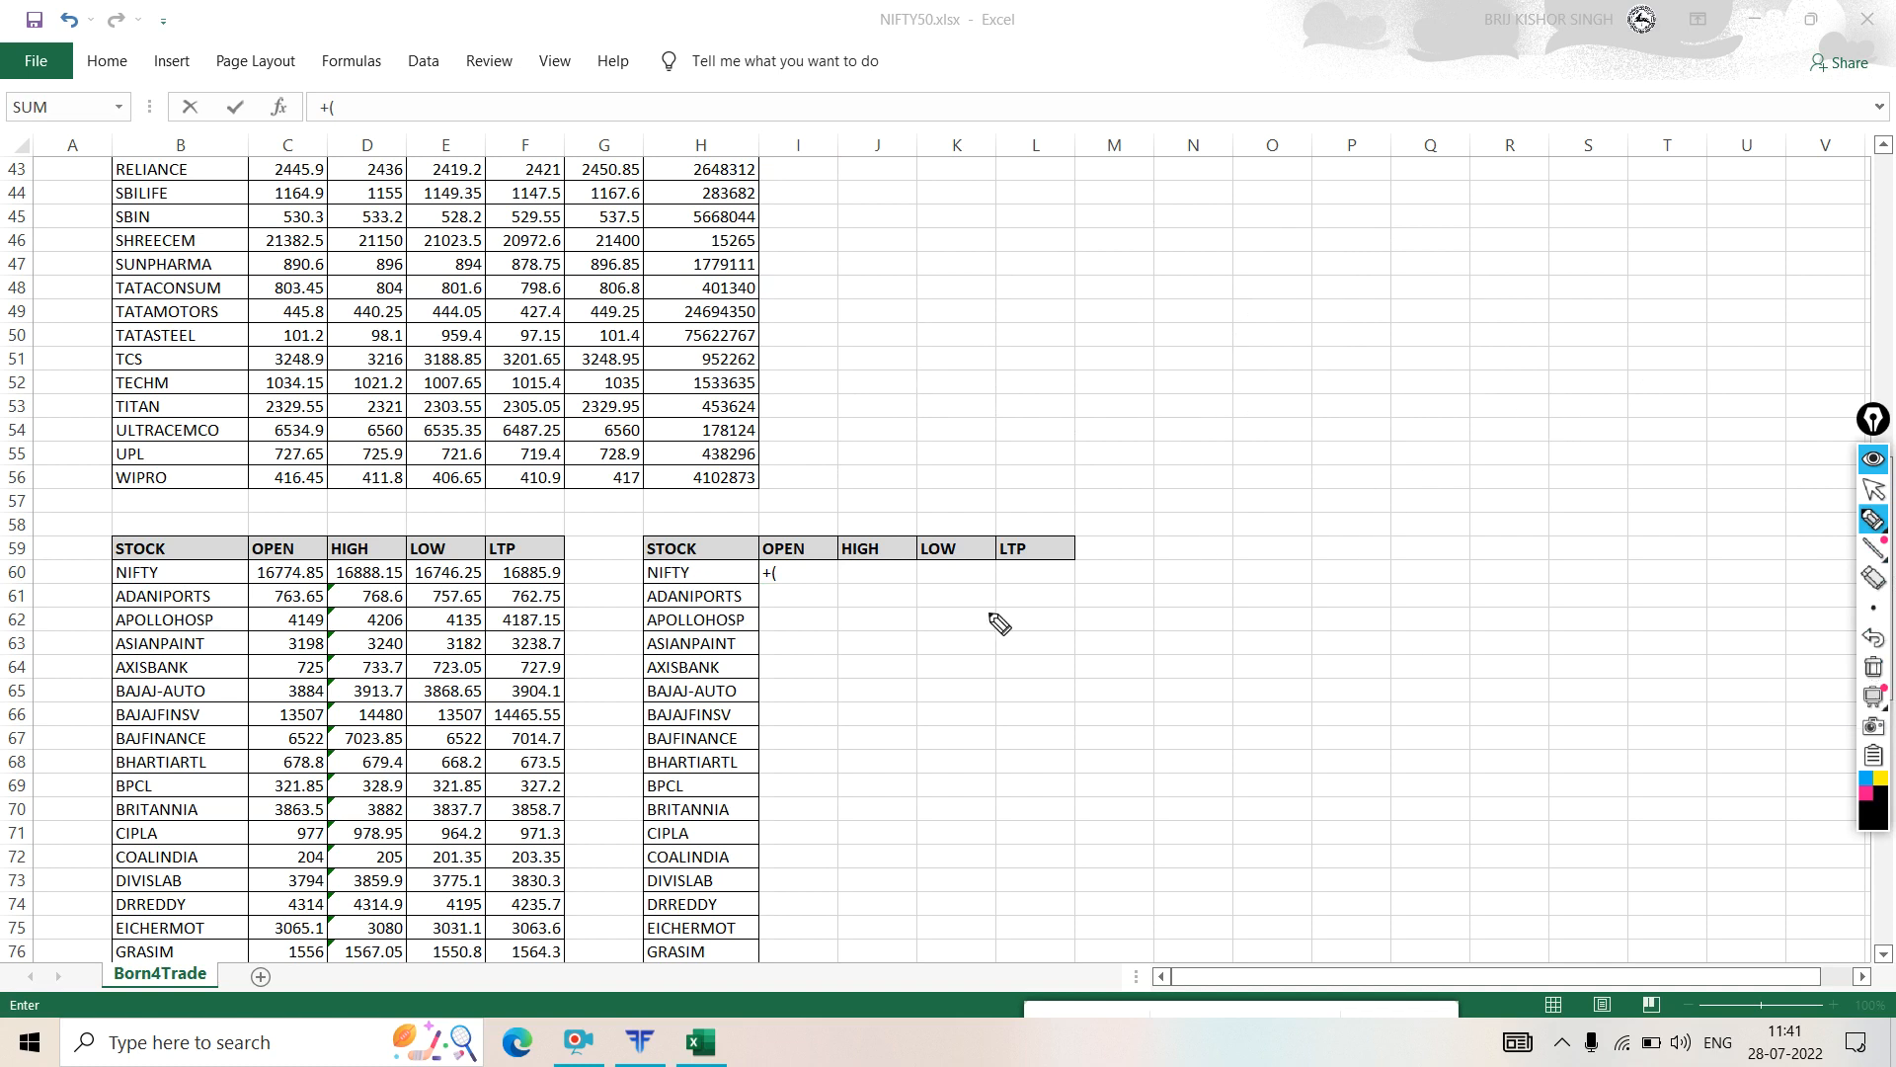
left_click(1874, 490)
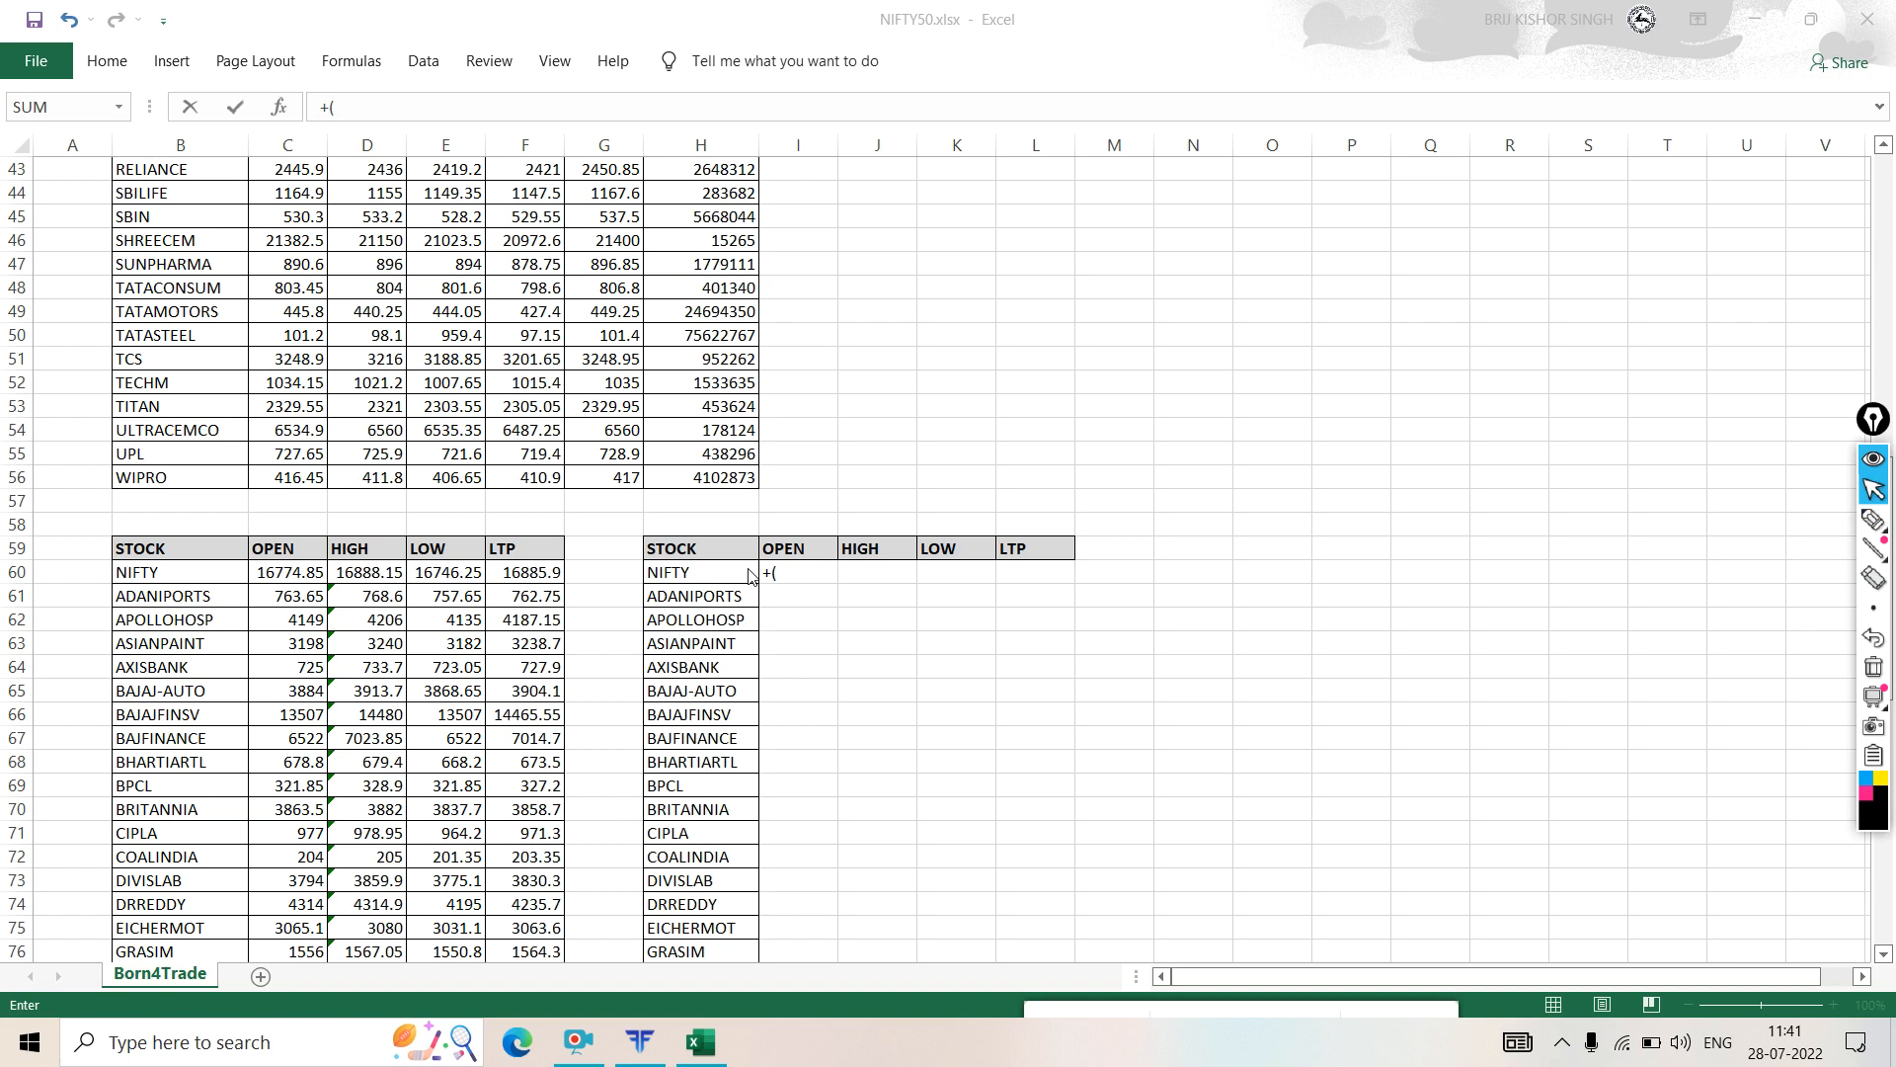
- Complete the NIFTY OPEN formula in I60 as +(C60-C60)/C60
left_click(790, 570)
type("+(")
left_click(281, 575)
type("-")
left_click(283, 575)
type(")/")
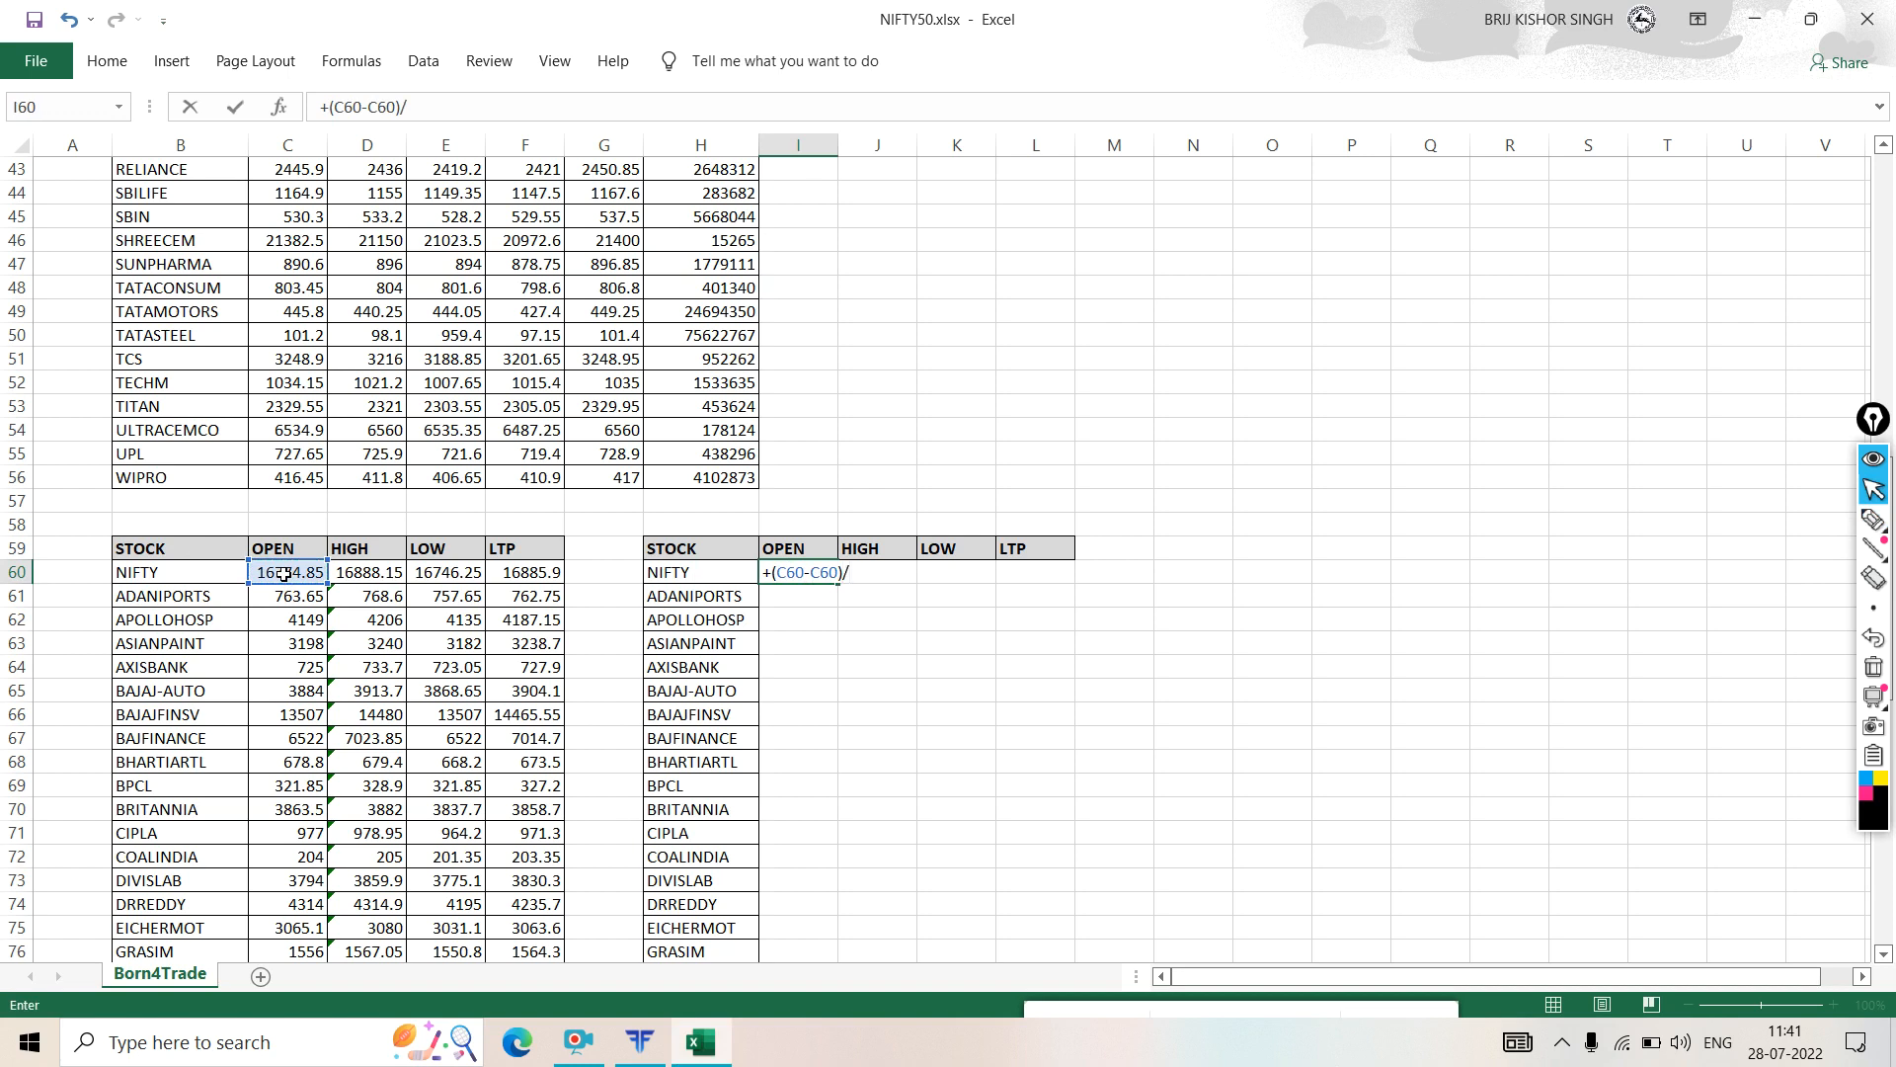
left_click(284, 575)
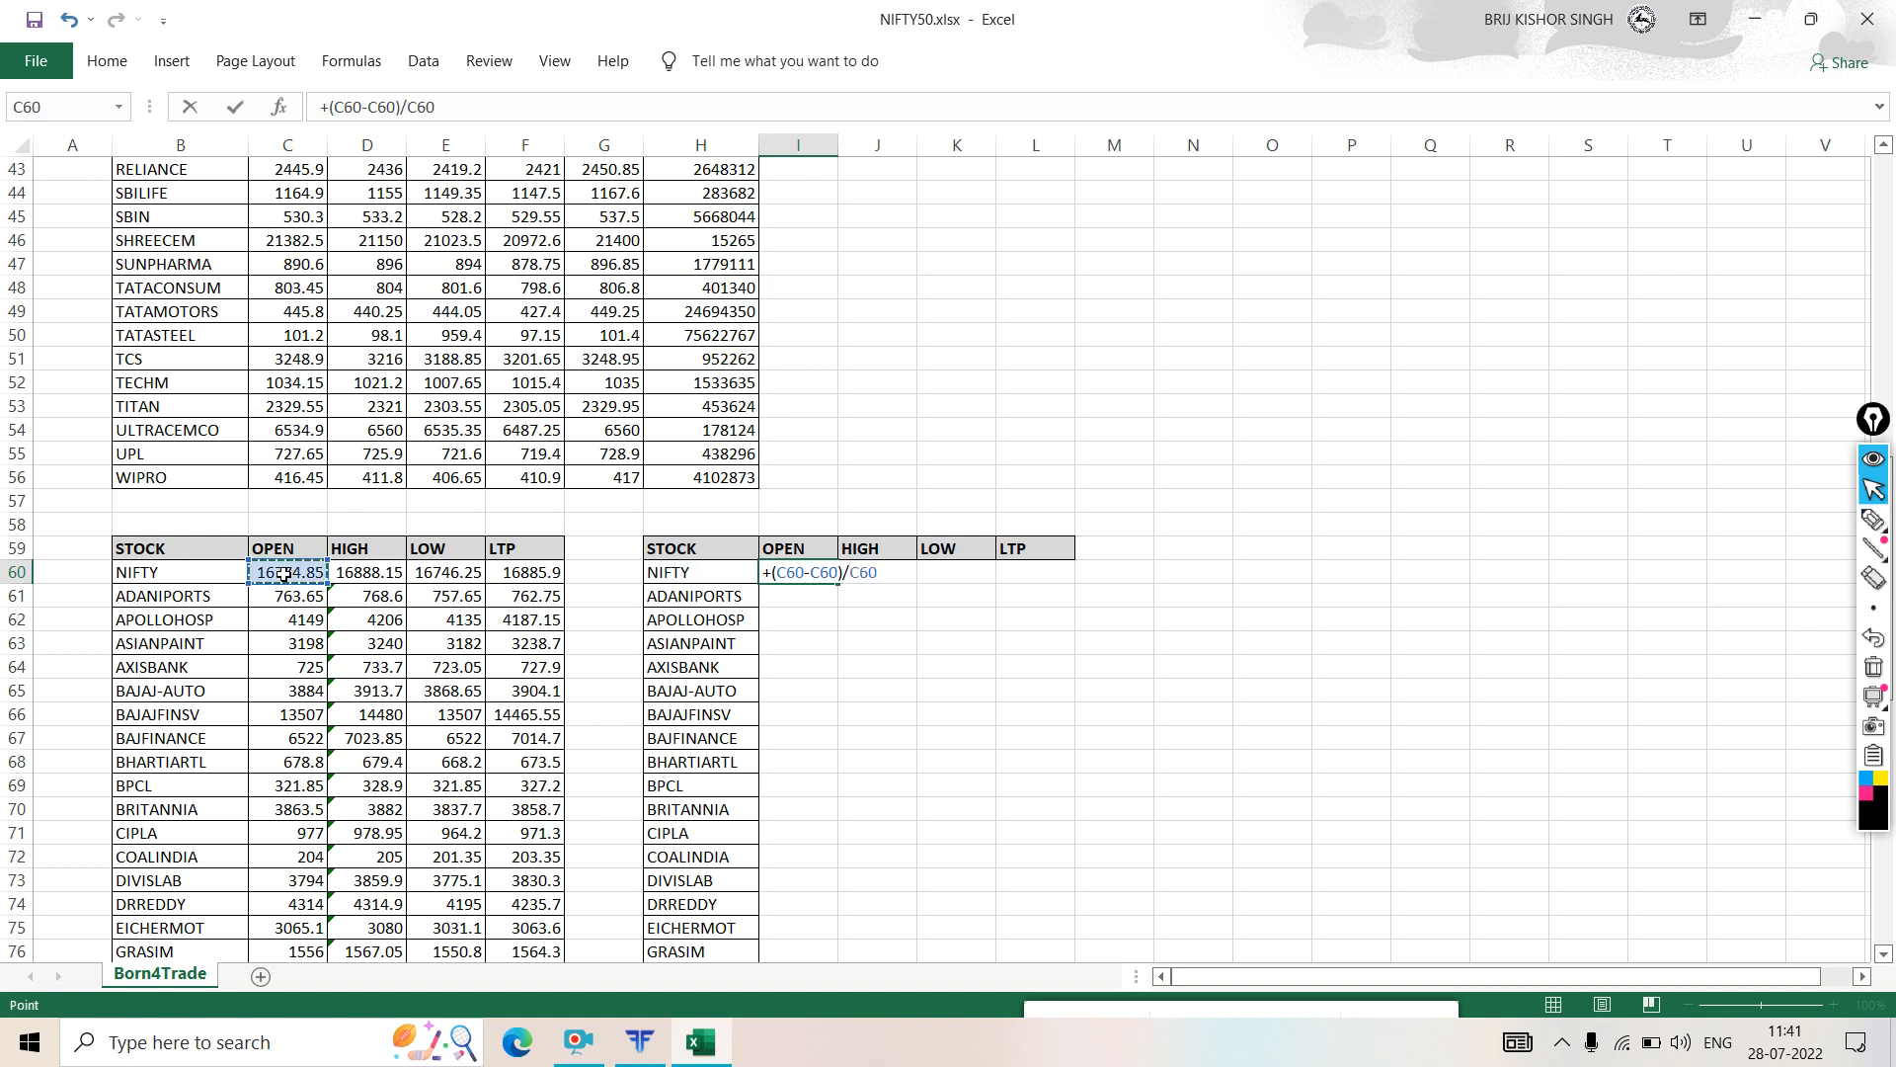
key("Return")
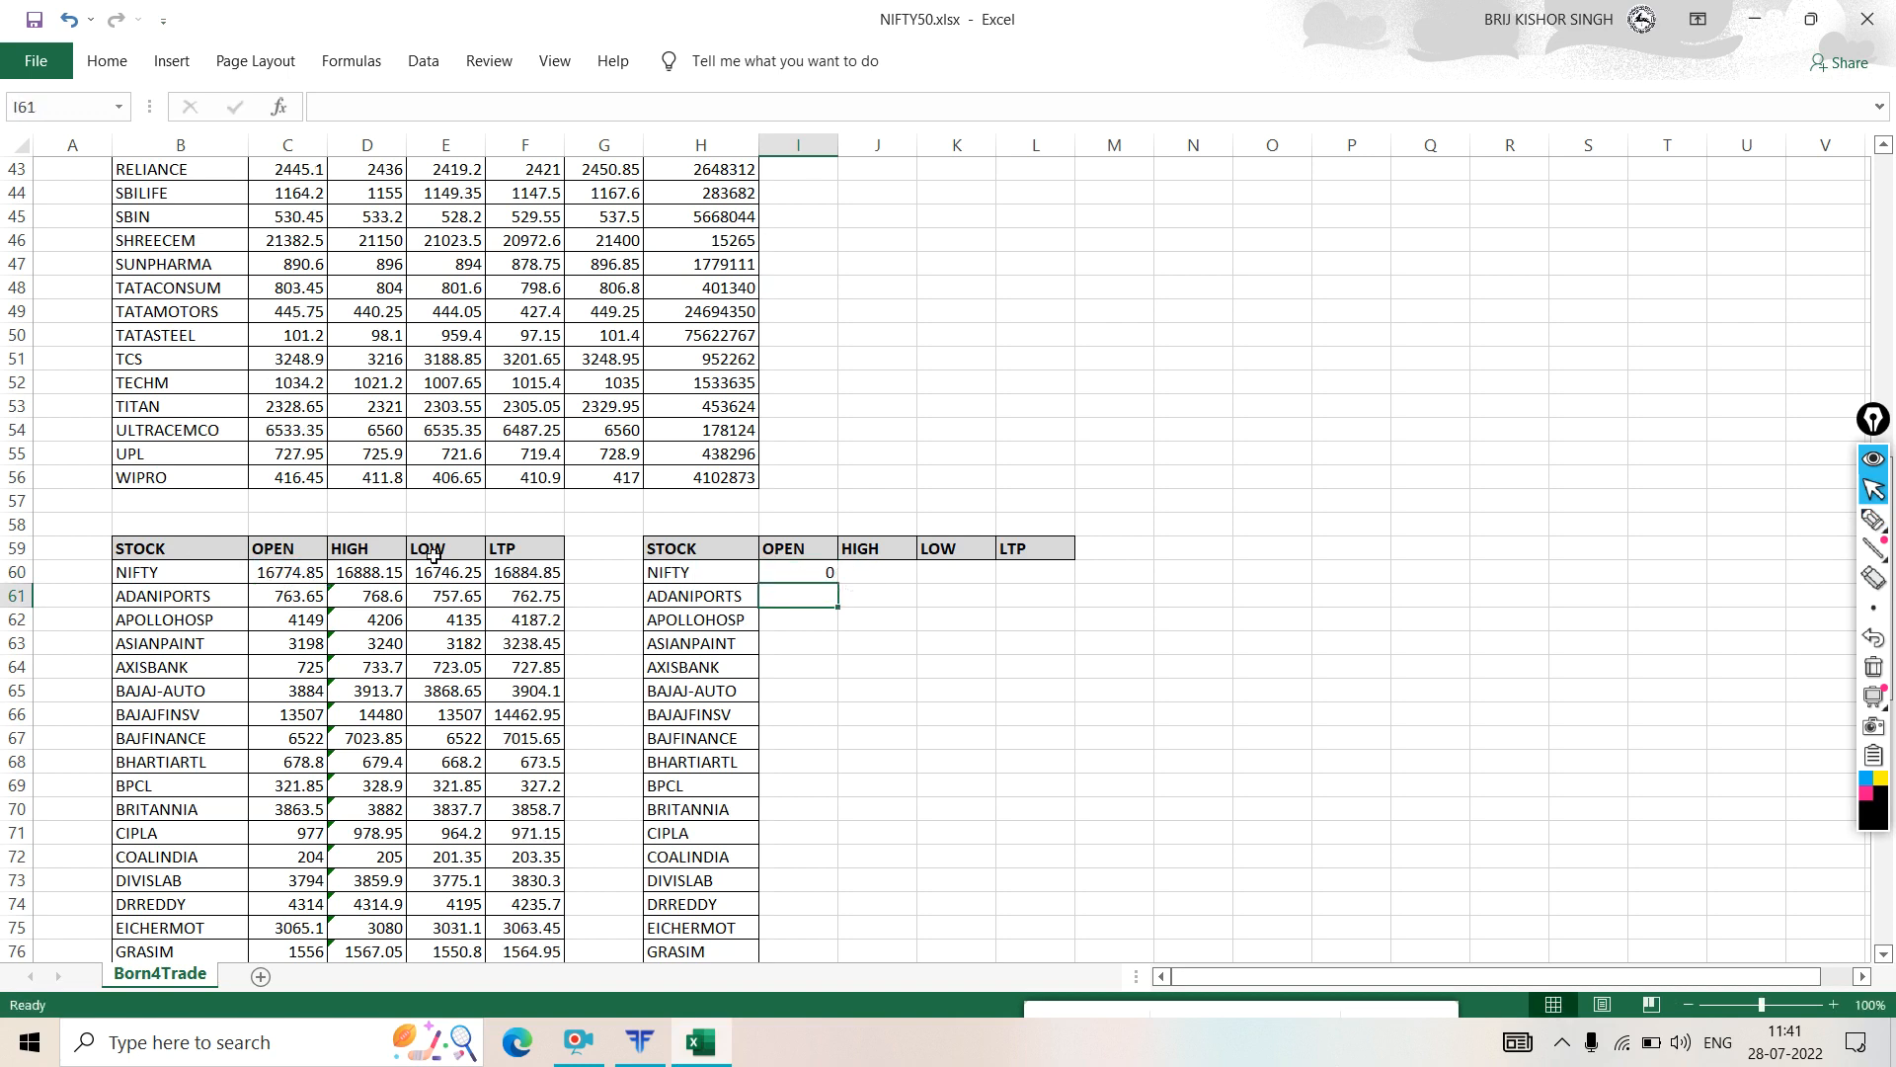
- Enter the NIFTY HIGH formula +(D60-C60) in J60 of the second table
left_click(882, 572)
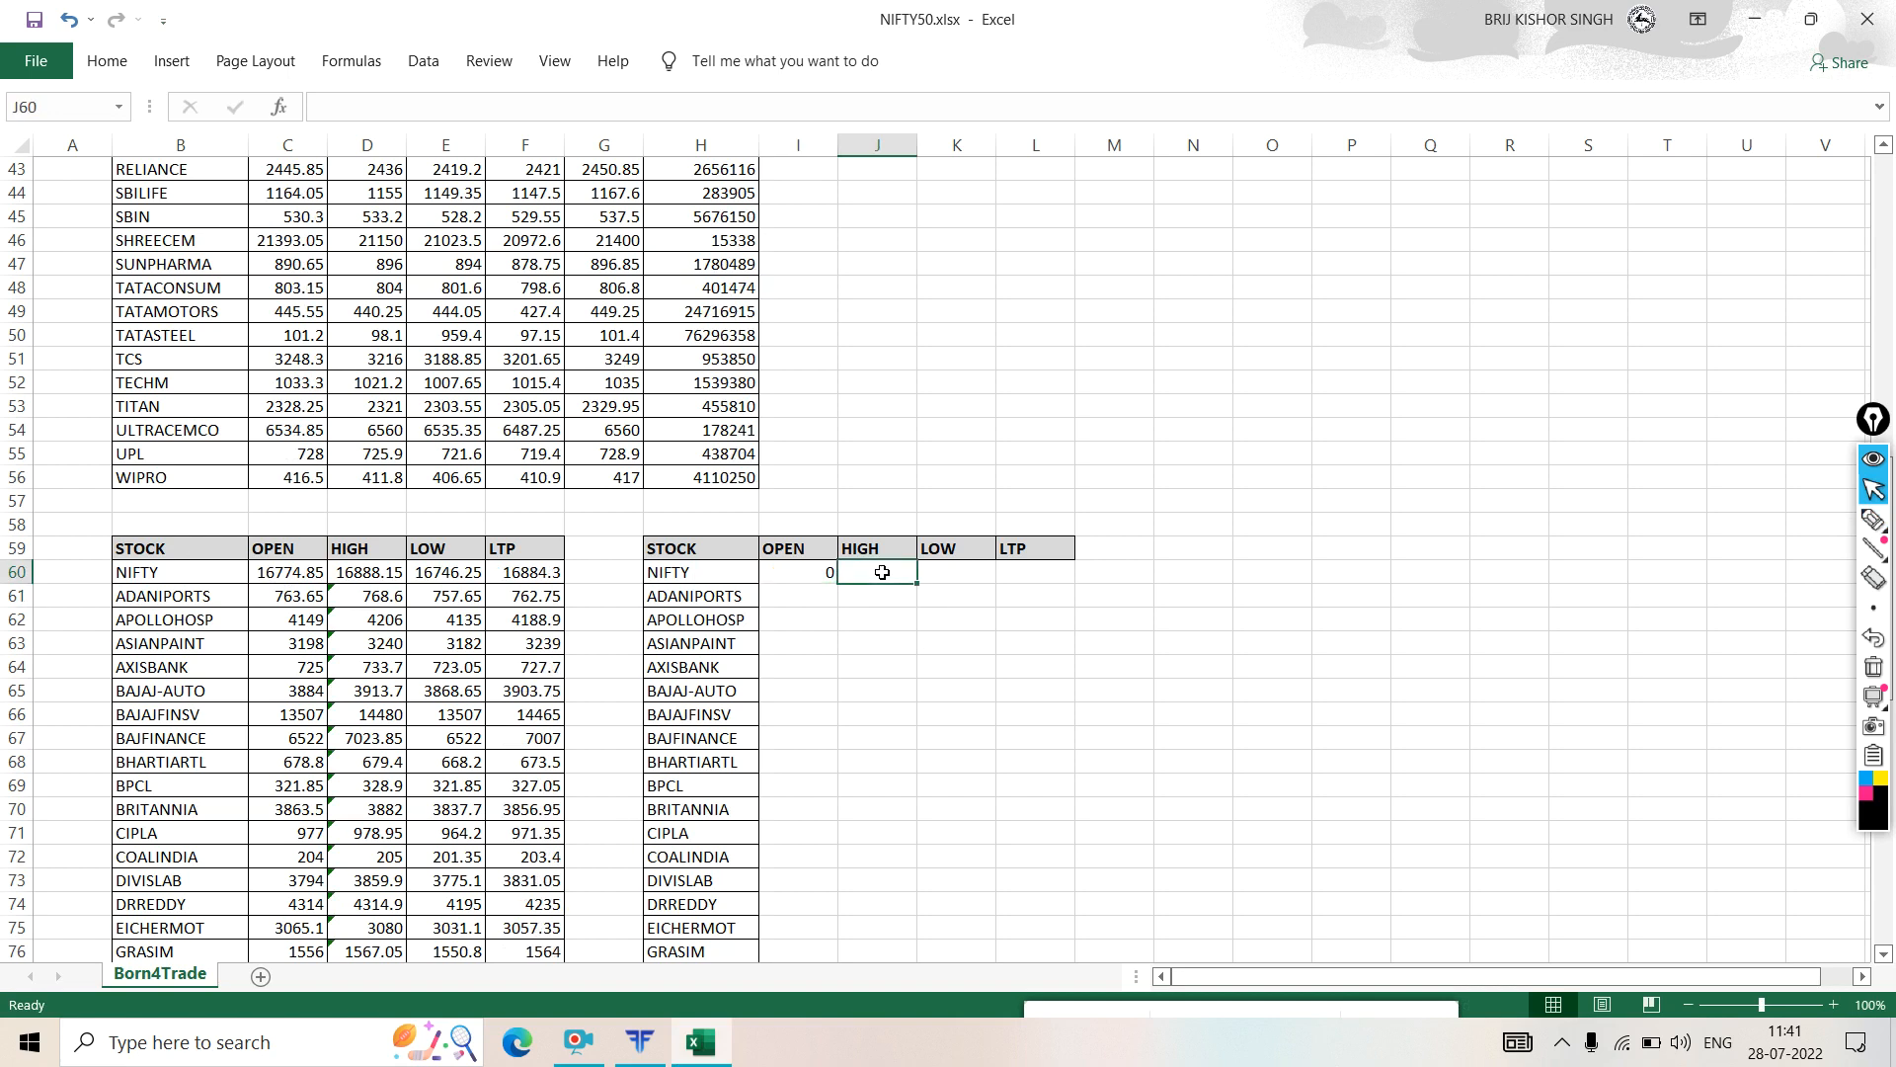
type("+(")
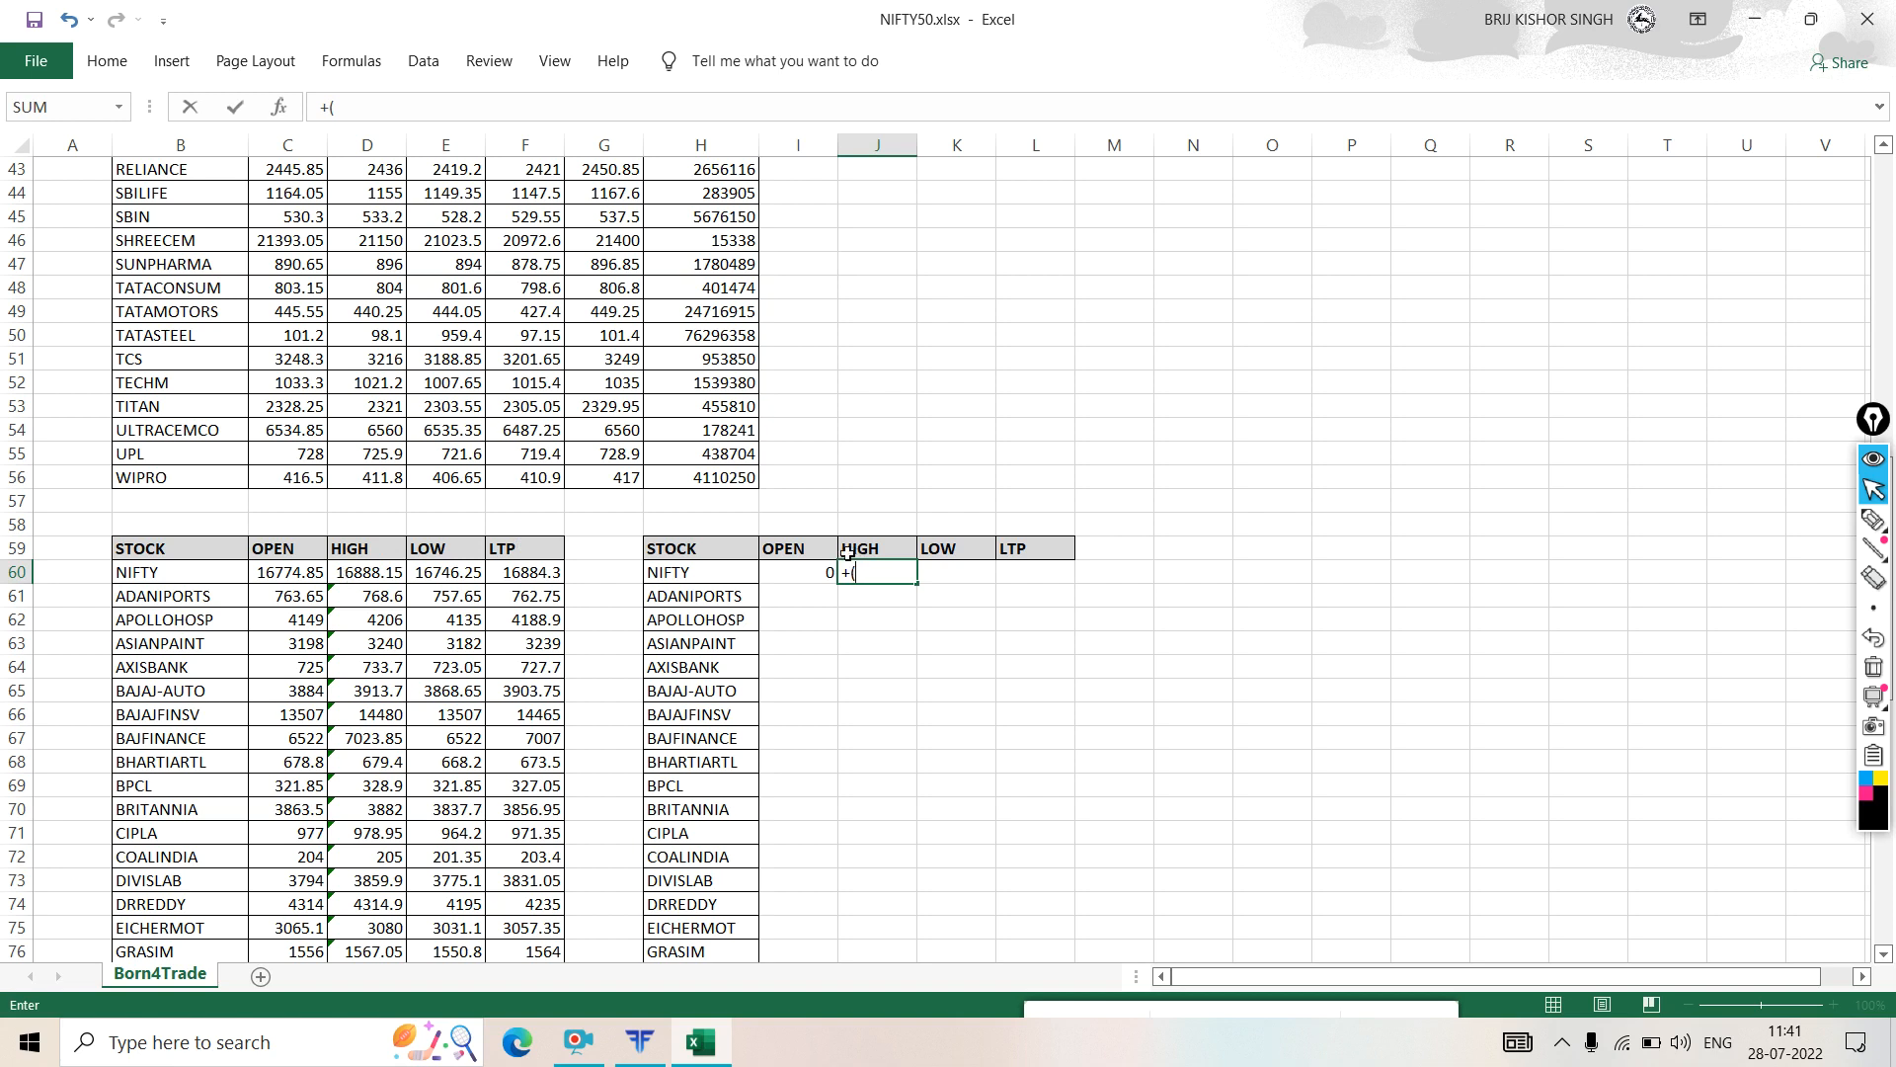
left_click(379, 575)
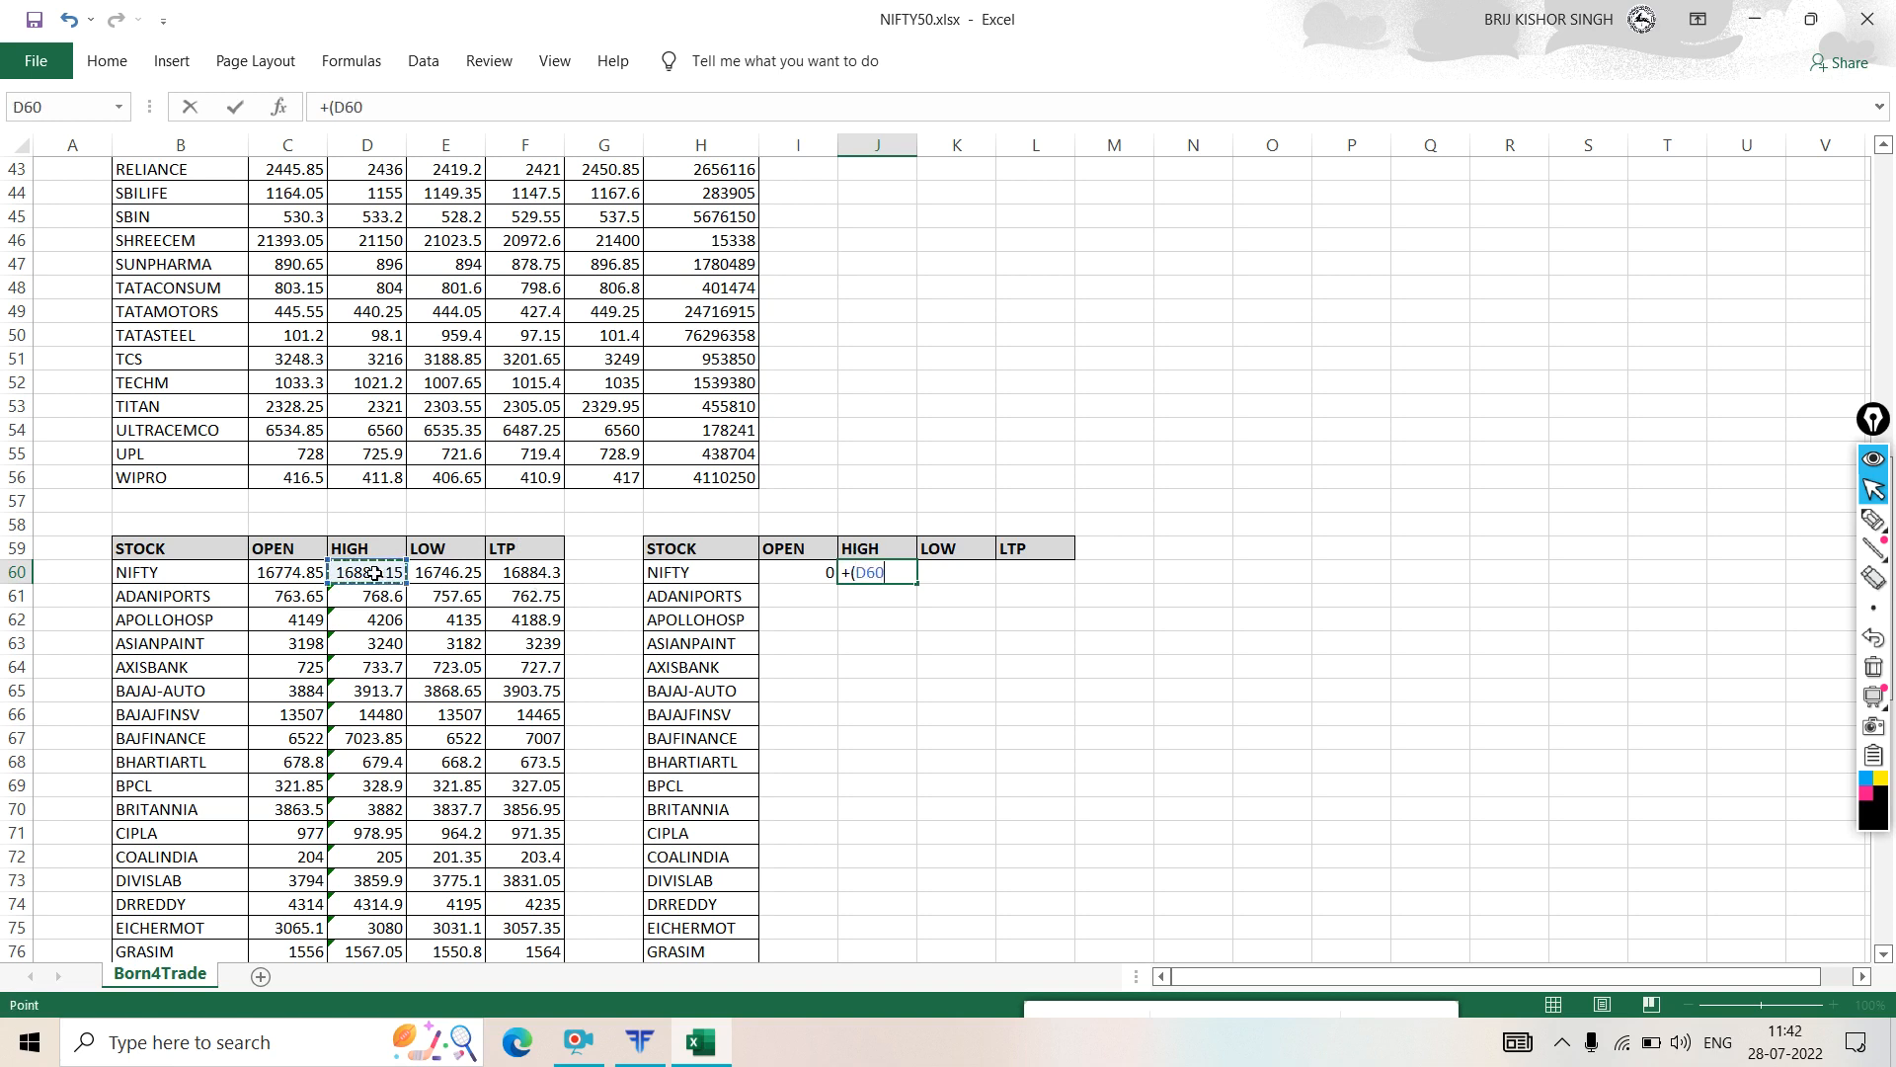
type("-")
left_click(265, 570)
type(")")
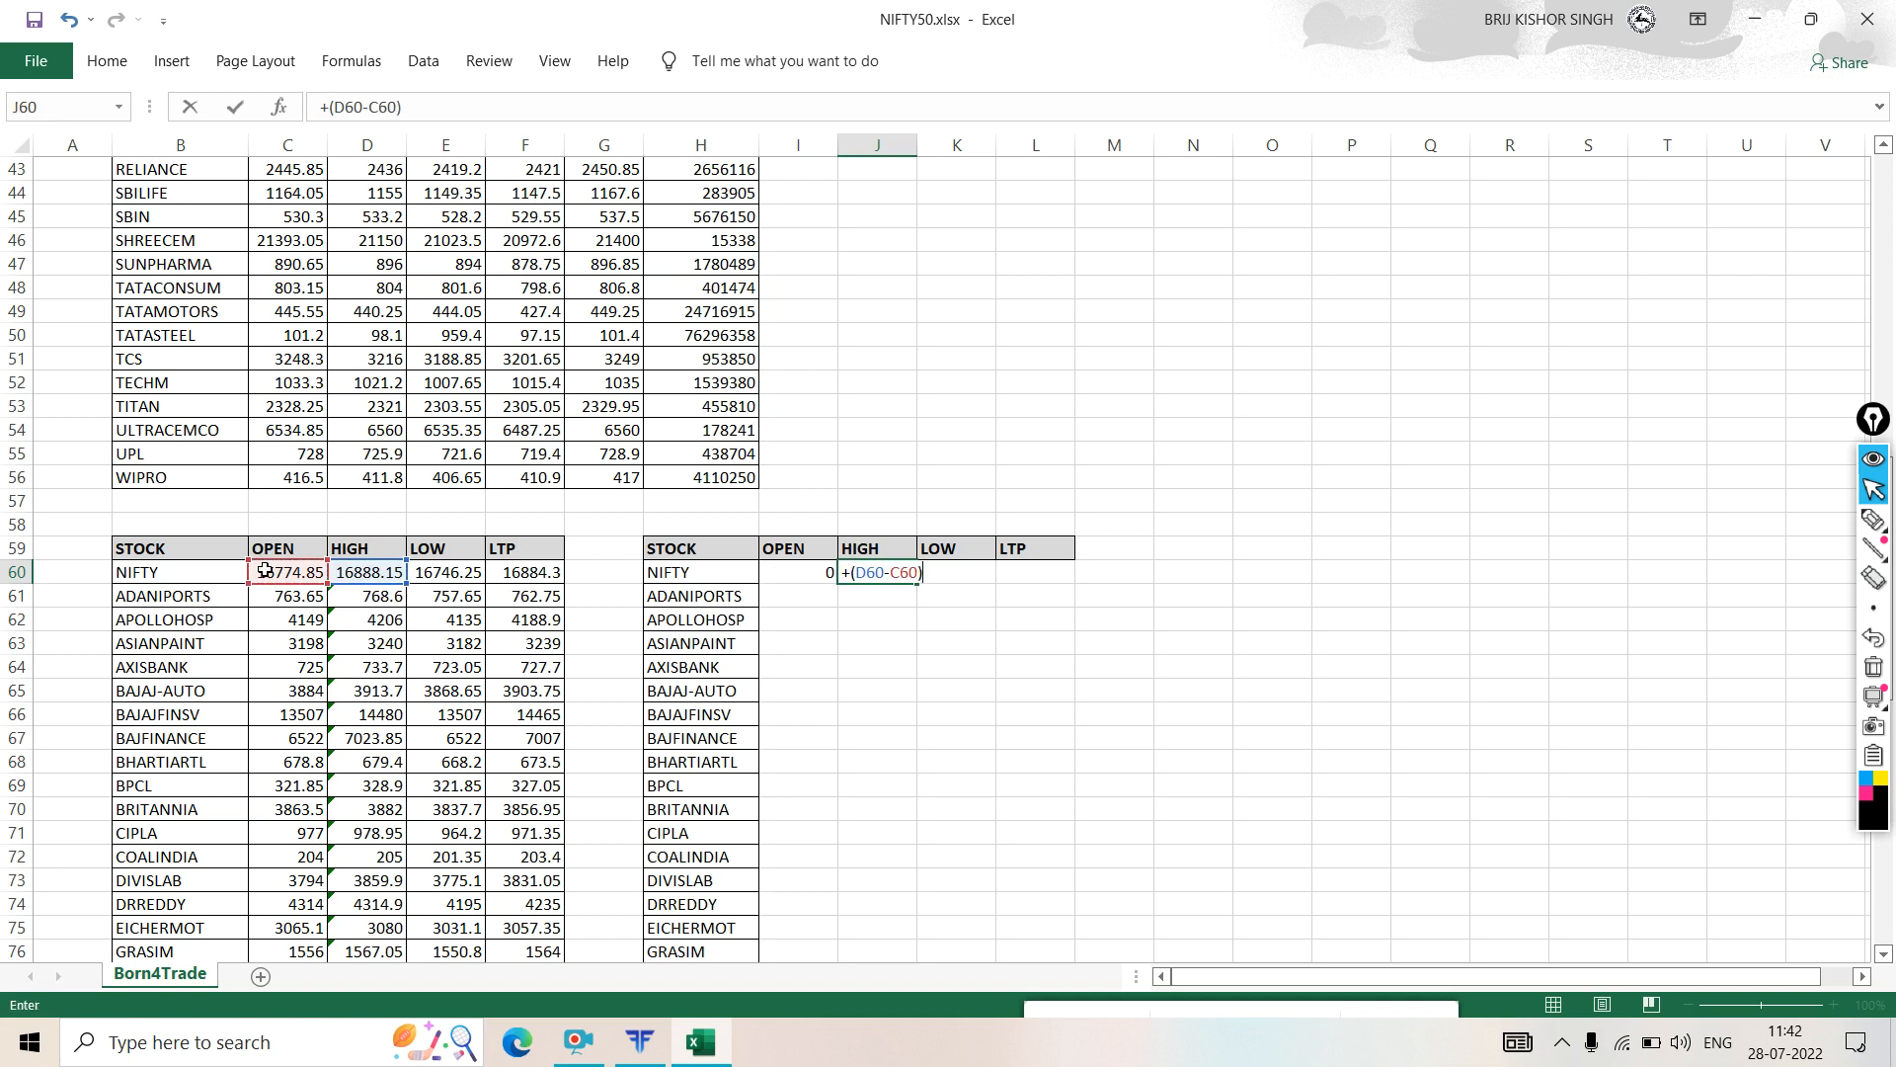
key("Return")
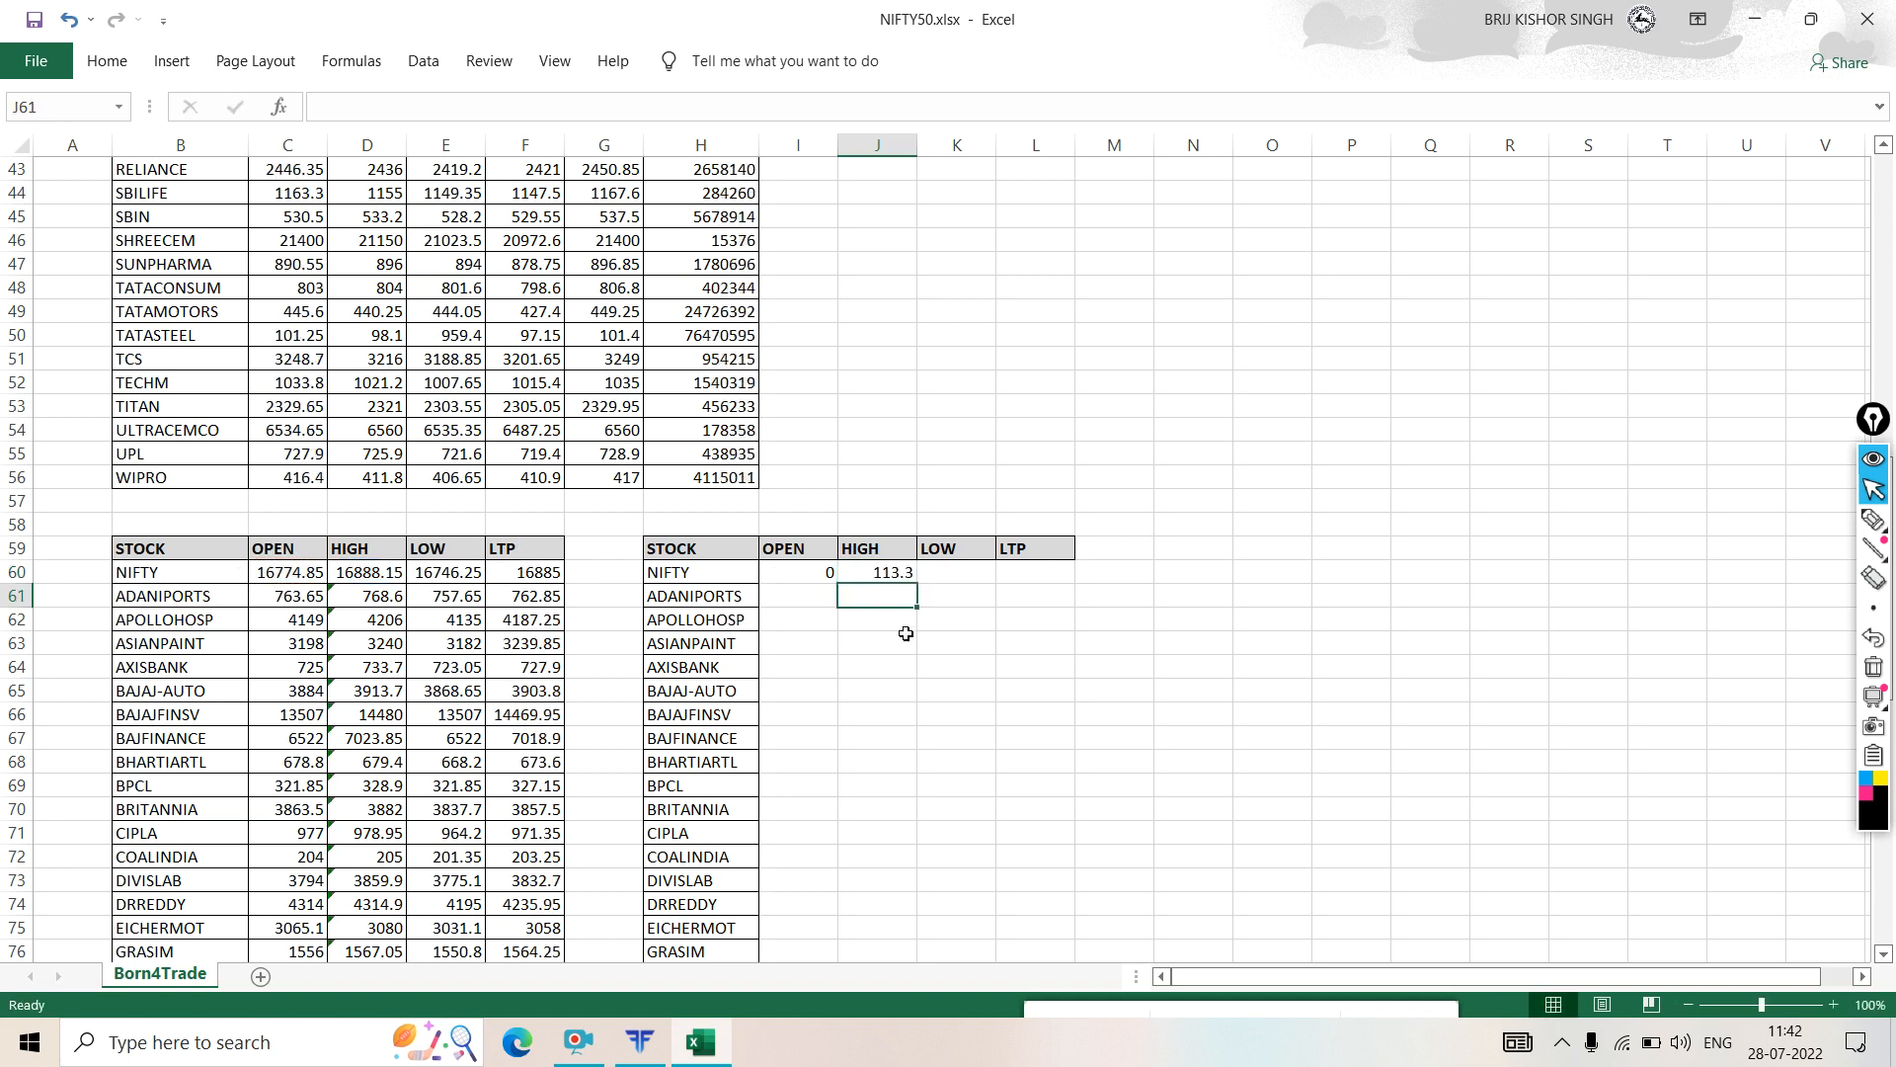
- Extend the NIFTY HIGH formula in J60 by dividing it by C60
left_click(900, 572)
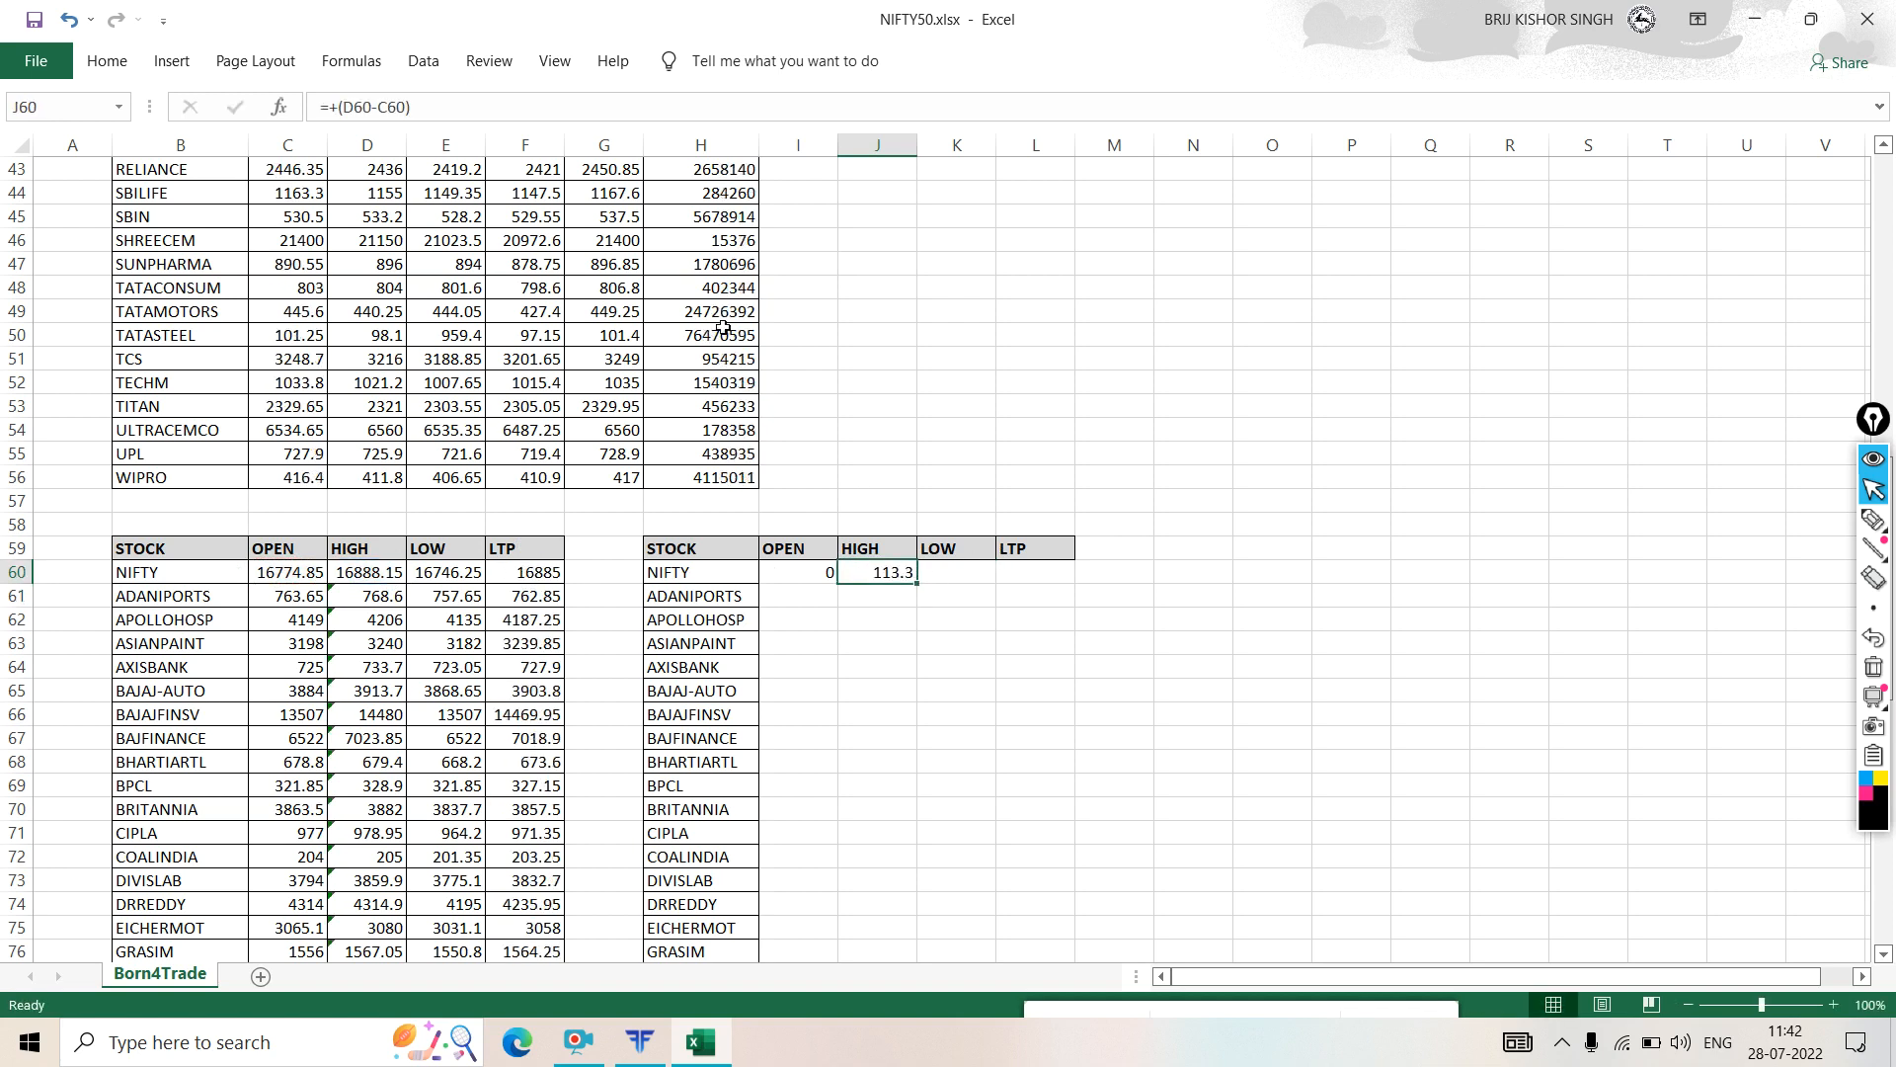
left_click(479, 107)
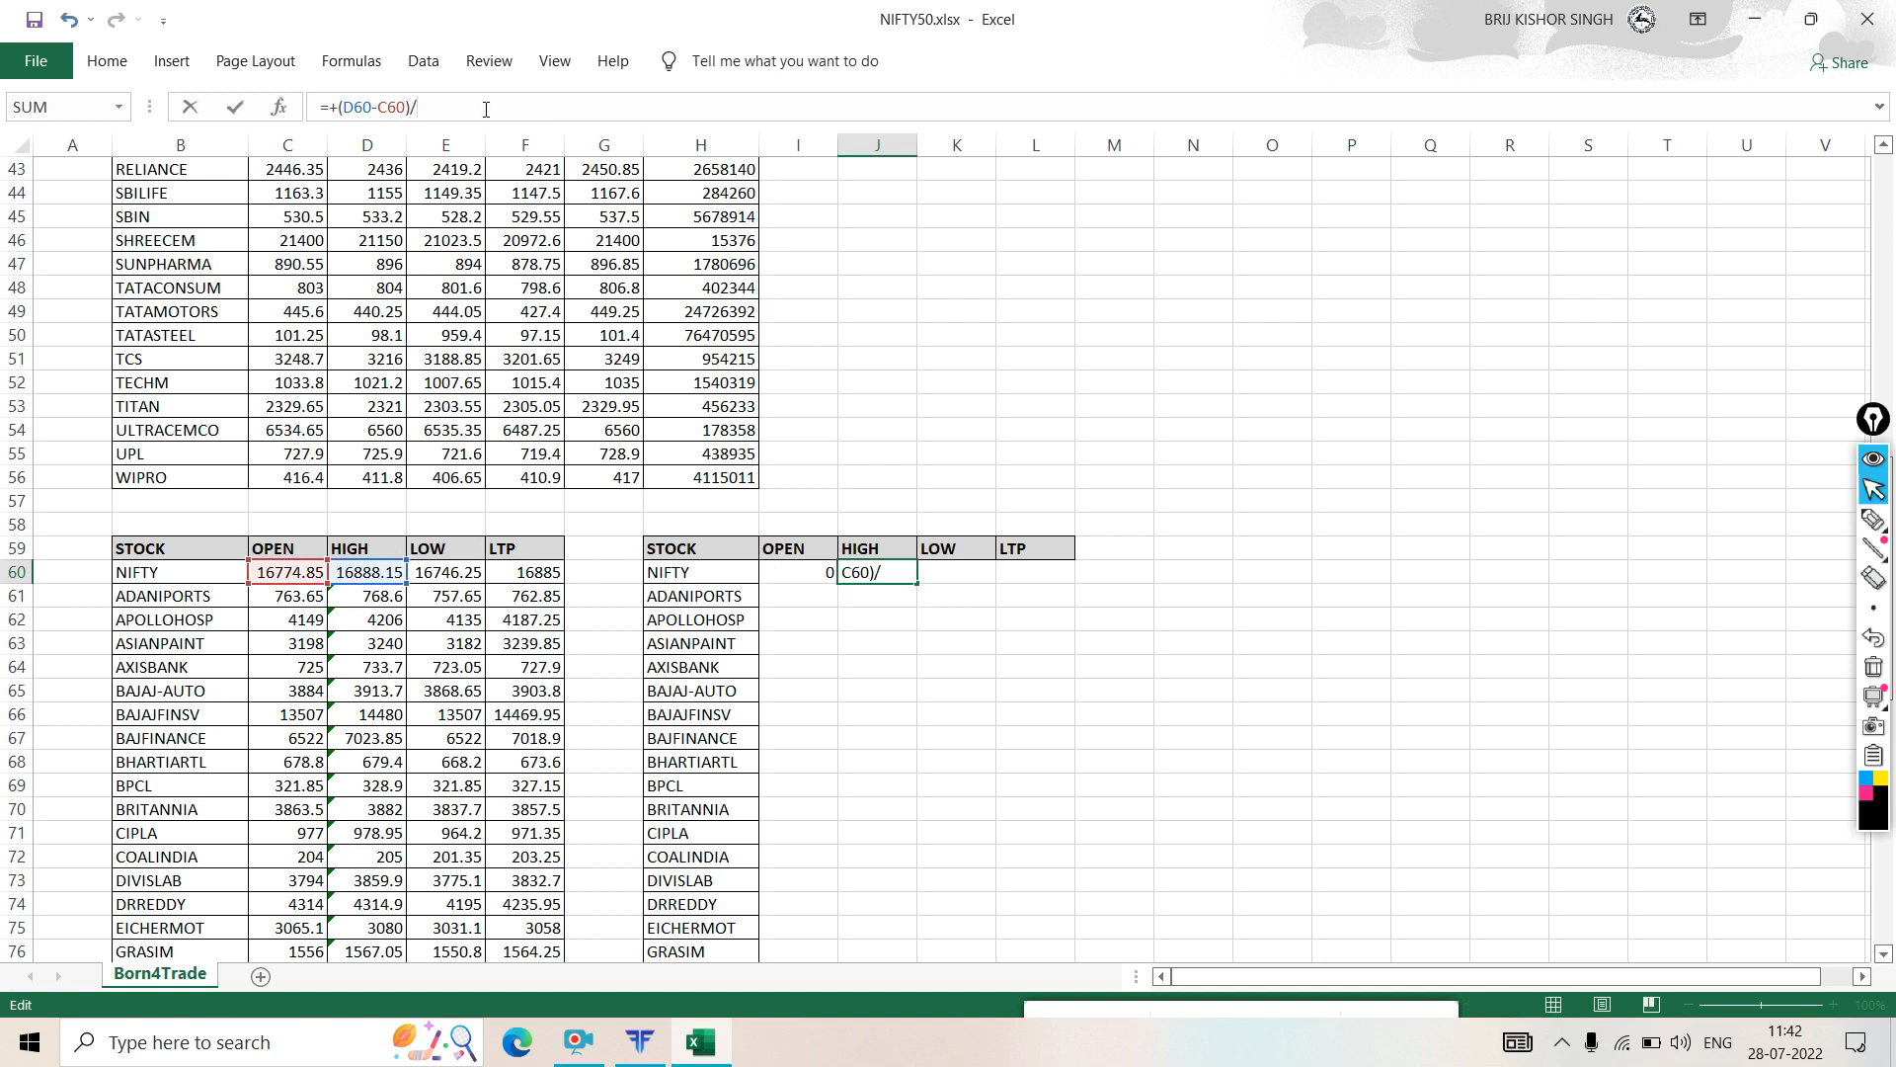
type("/")
left_click(309, 570)
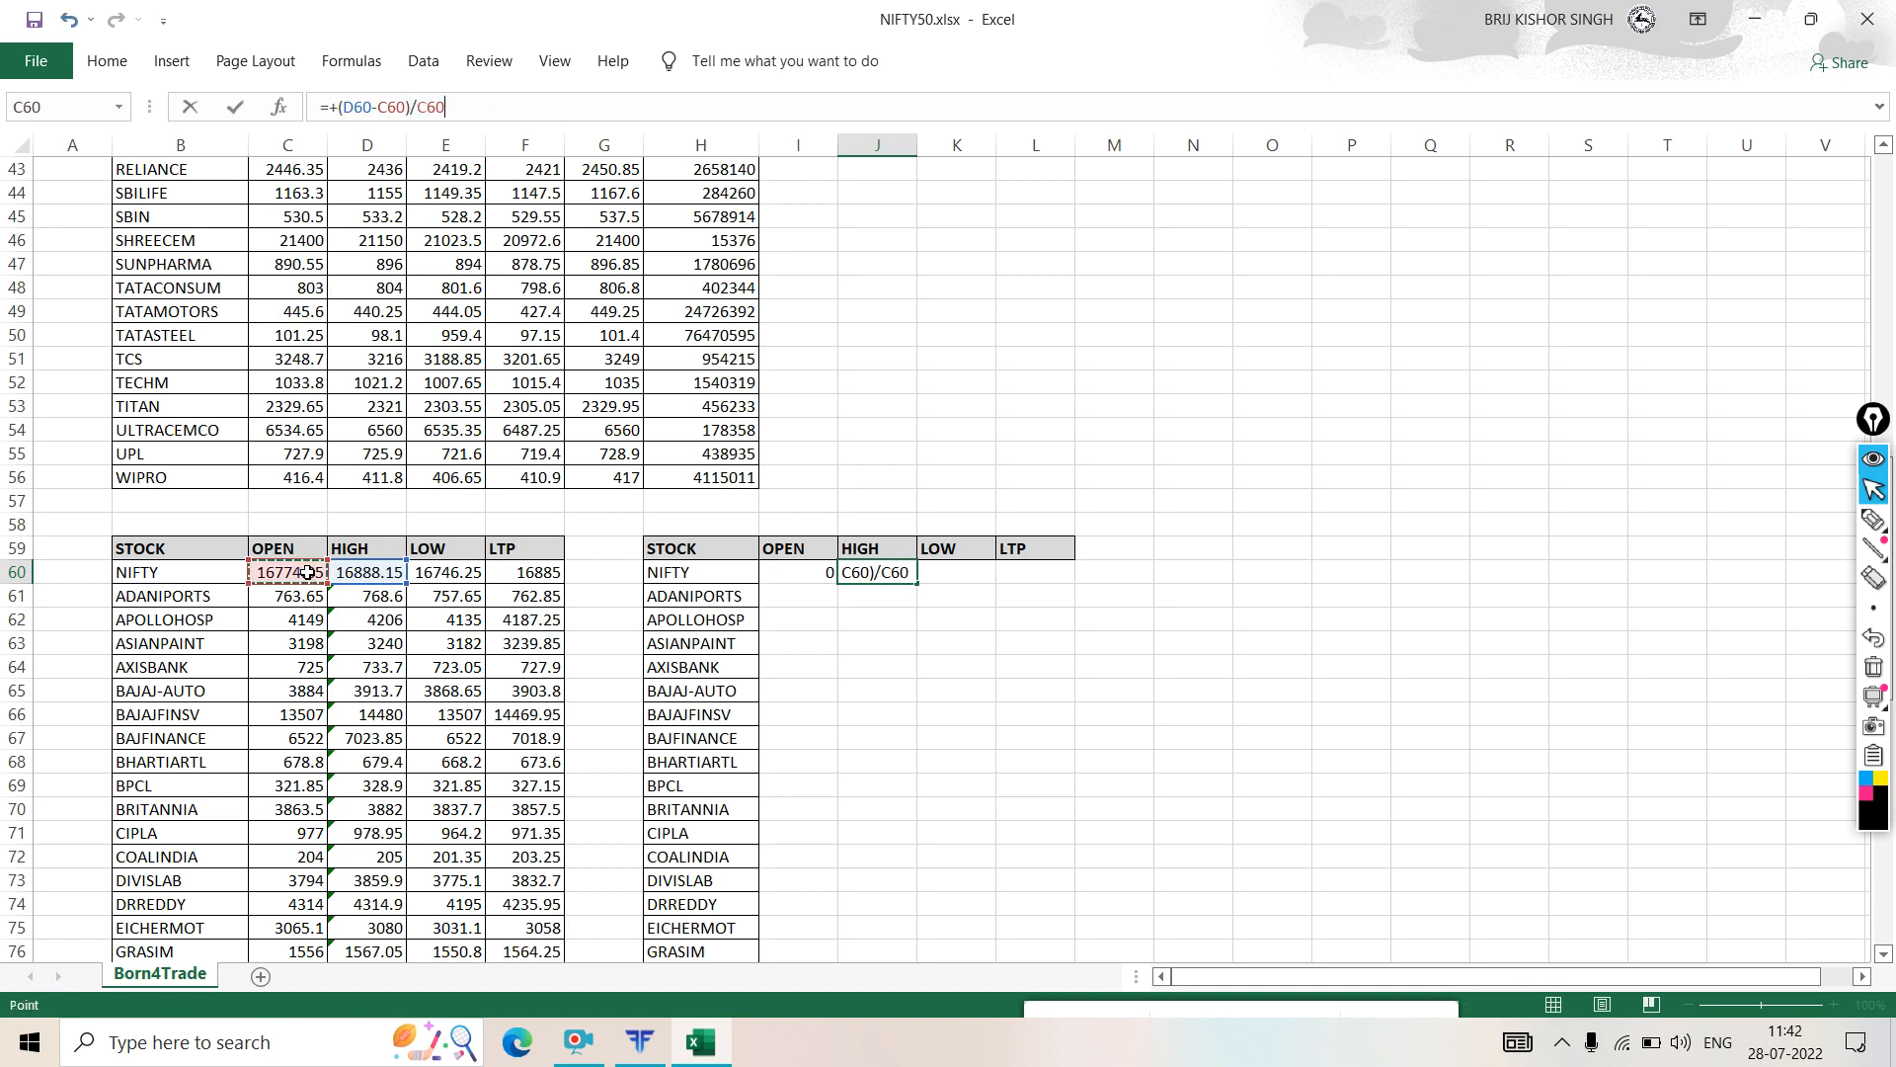
key("Return")
- Begin the NIFTY LOW formula in K60 with +(
left_click(960, 573)
type("+")
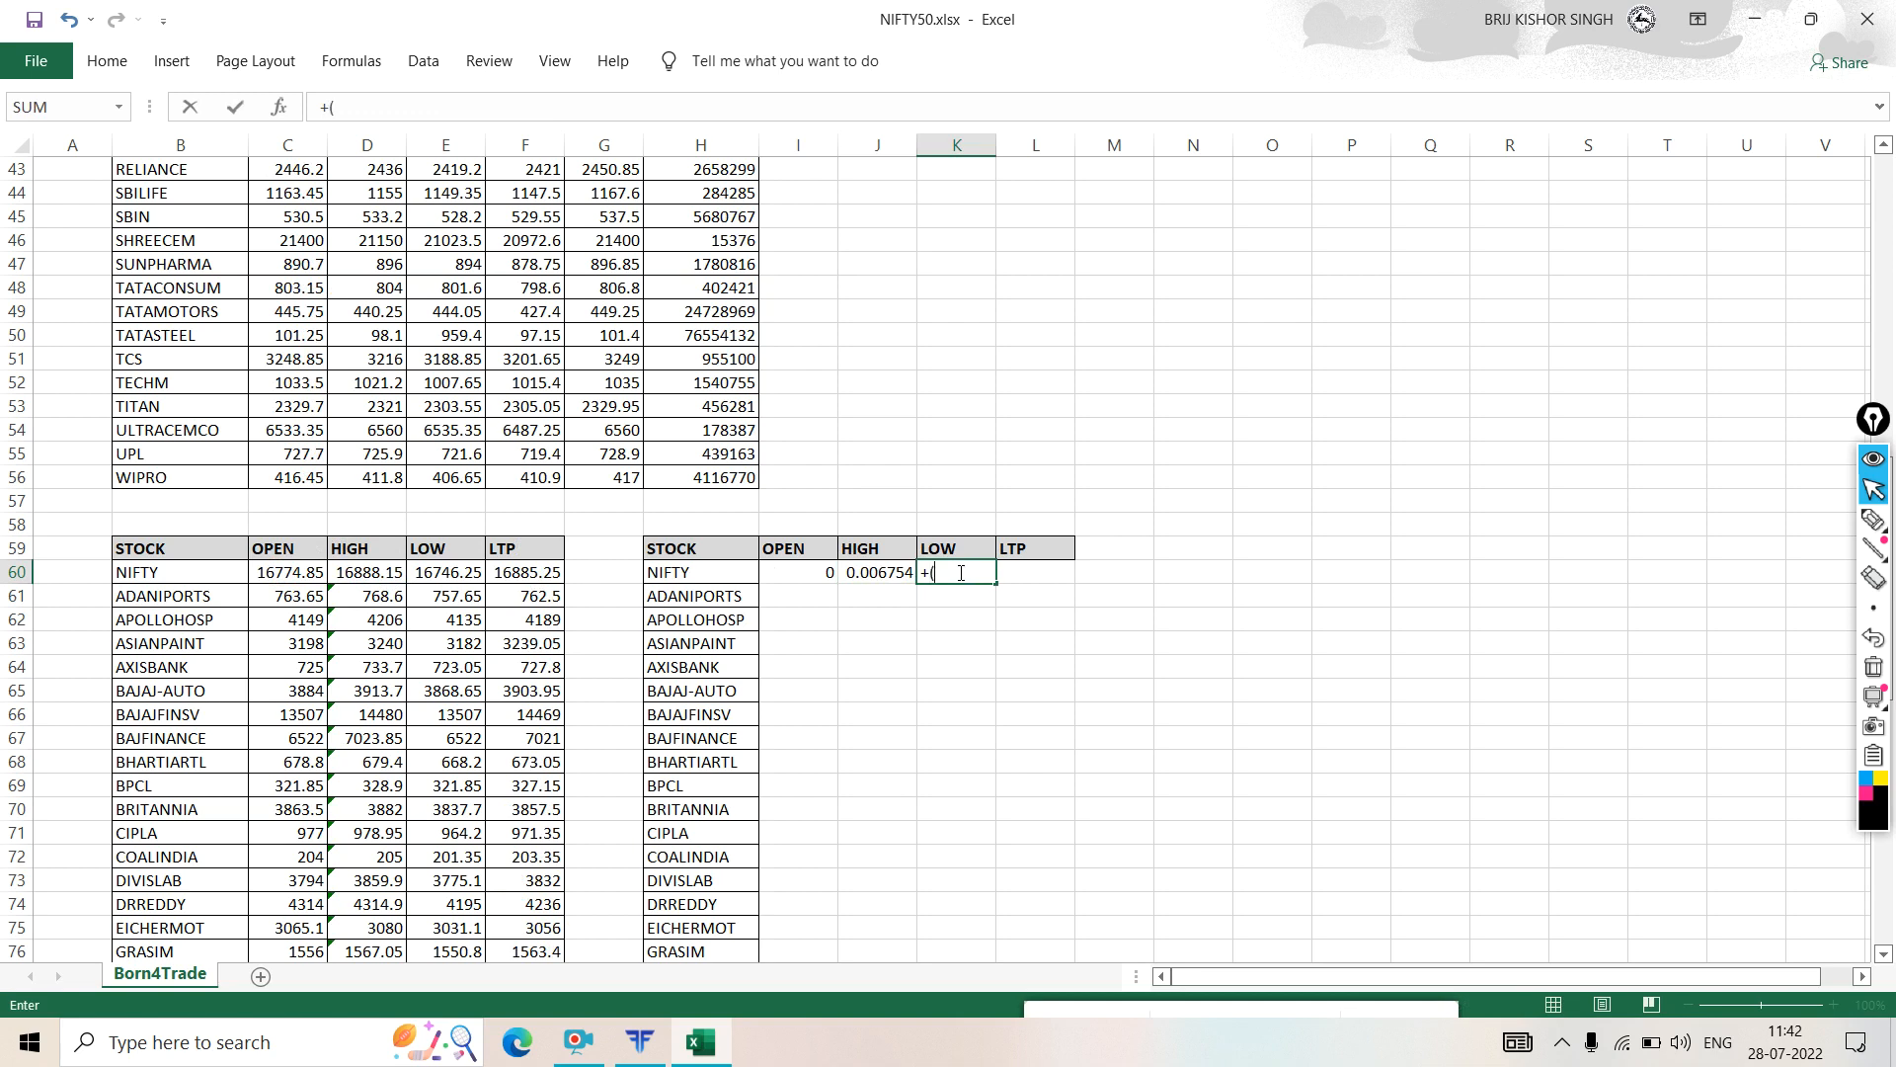
type("(")
- Circle the second table's LOW header, mark the first table's NIFTY LOW and OPEN cells with the pen, and clear all markings
left_click(1873, 518)
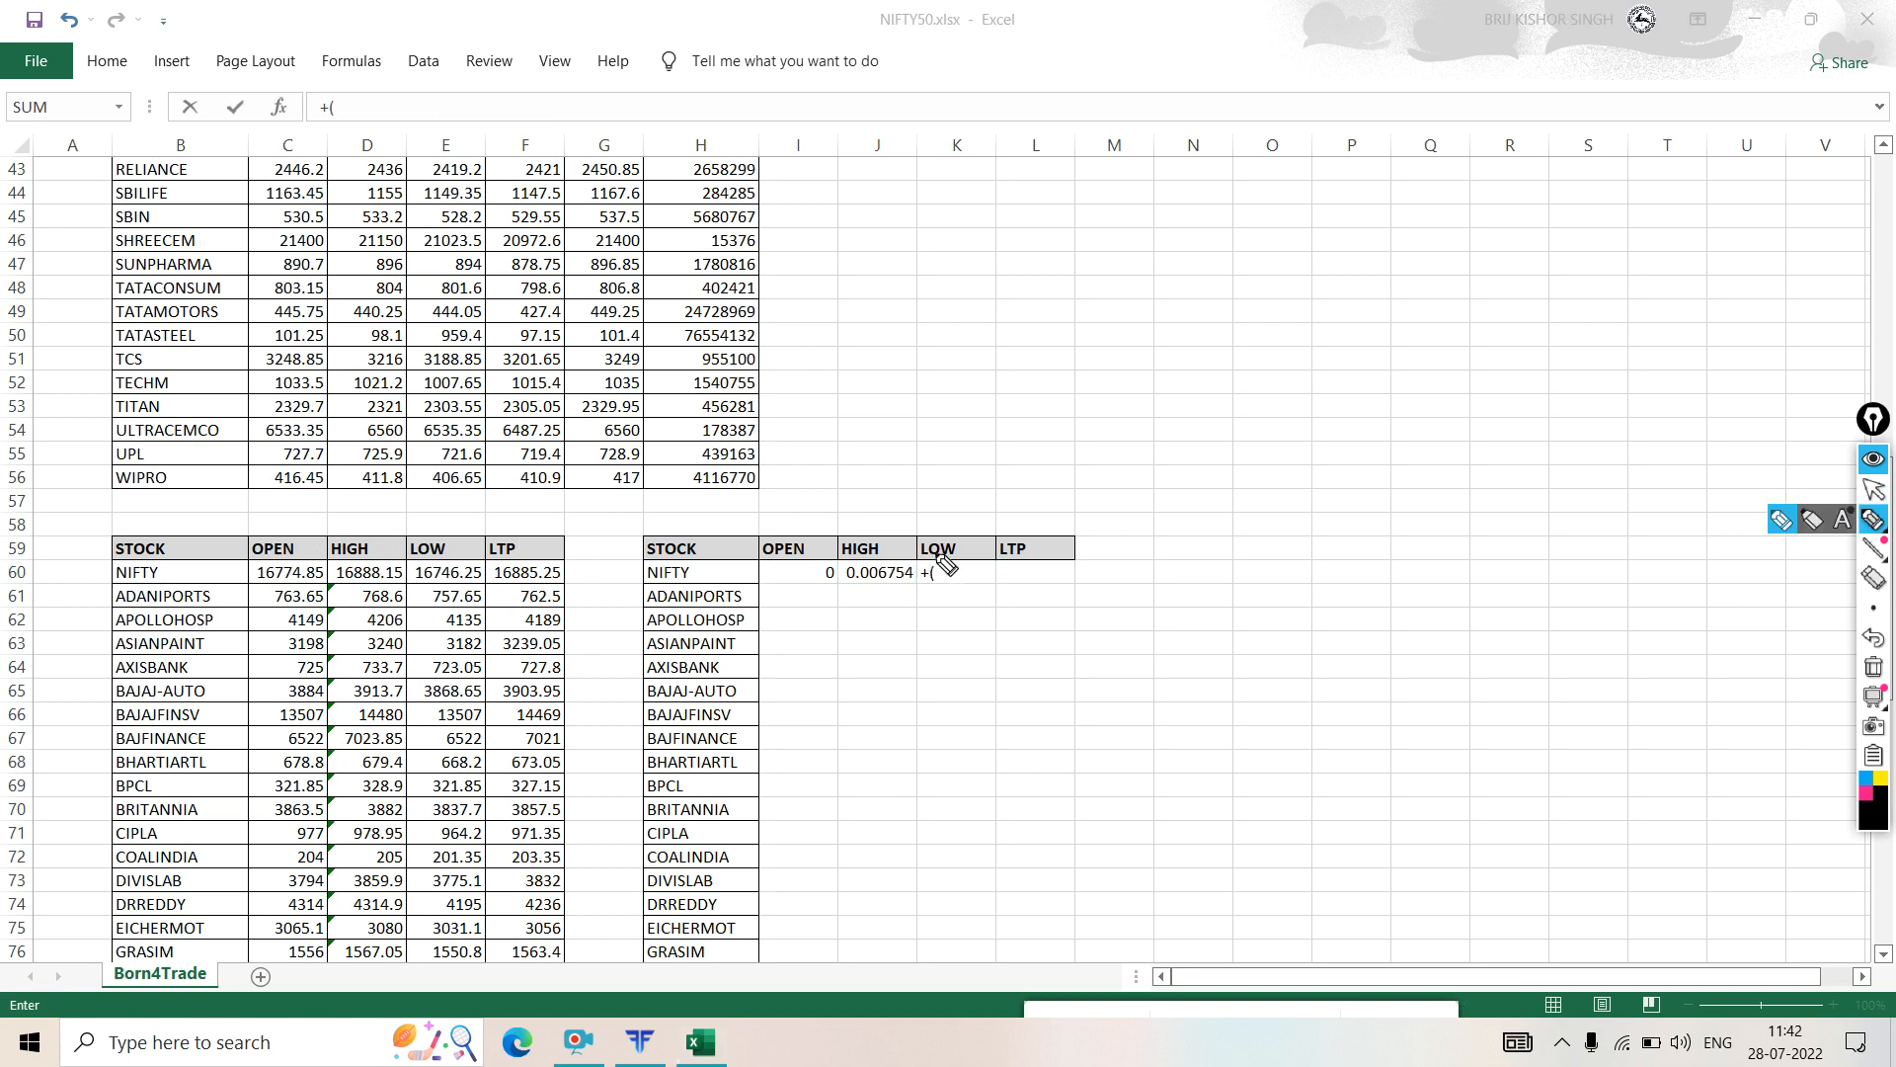
mouse_move(957, 522)
left_mouse_down()
mouse_move(939, 549)
mouse_move(962, 523)
left_mouse_up()
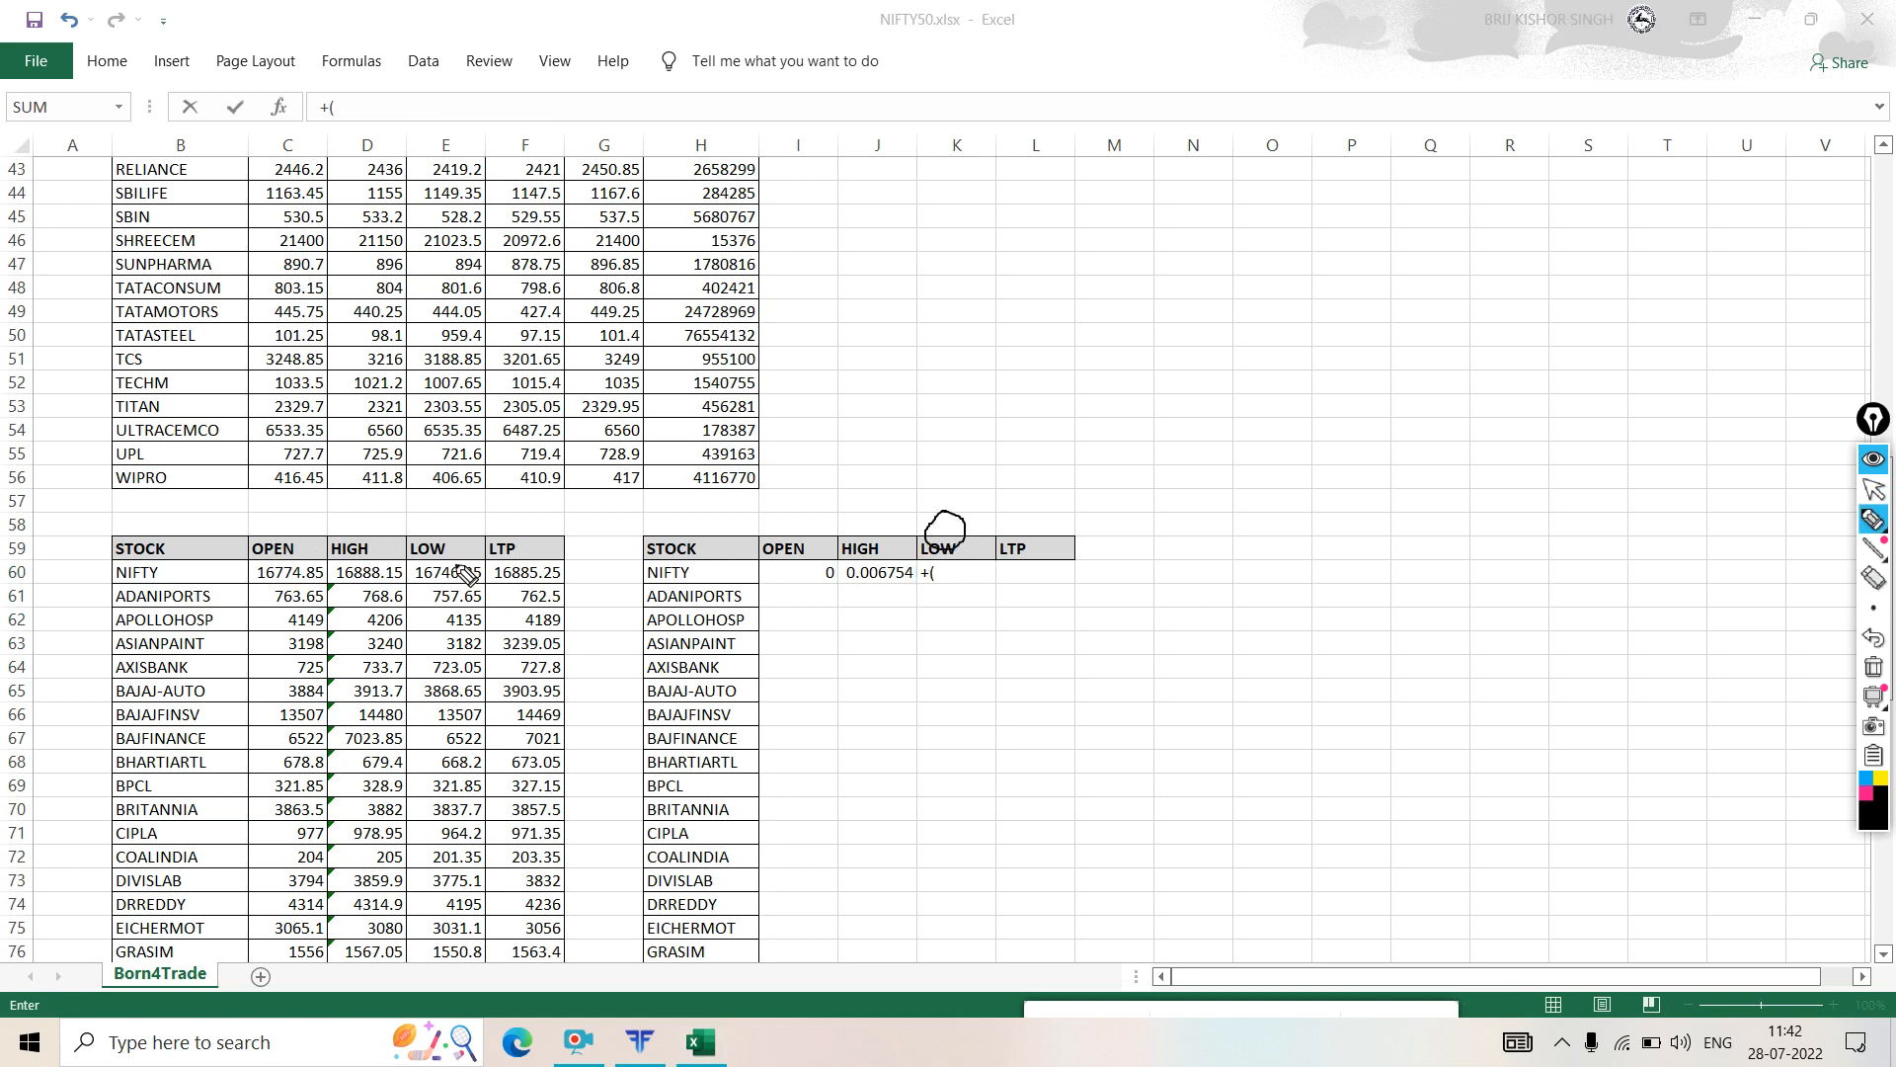
left_click_drag(453, 563, 456, 520)
left_click_drag(287, 573, 289, 526)
left_click_drag(261, 573, 285, 572)
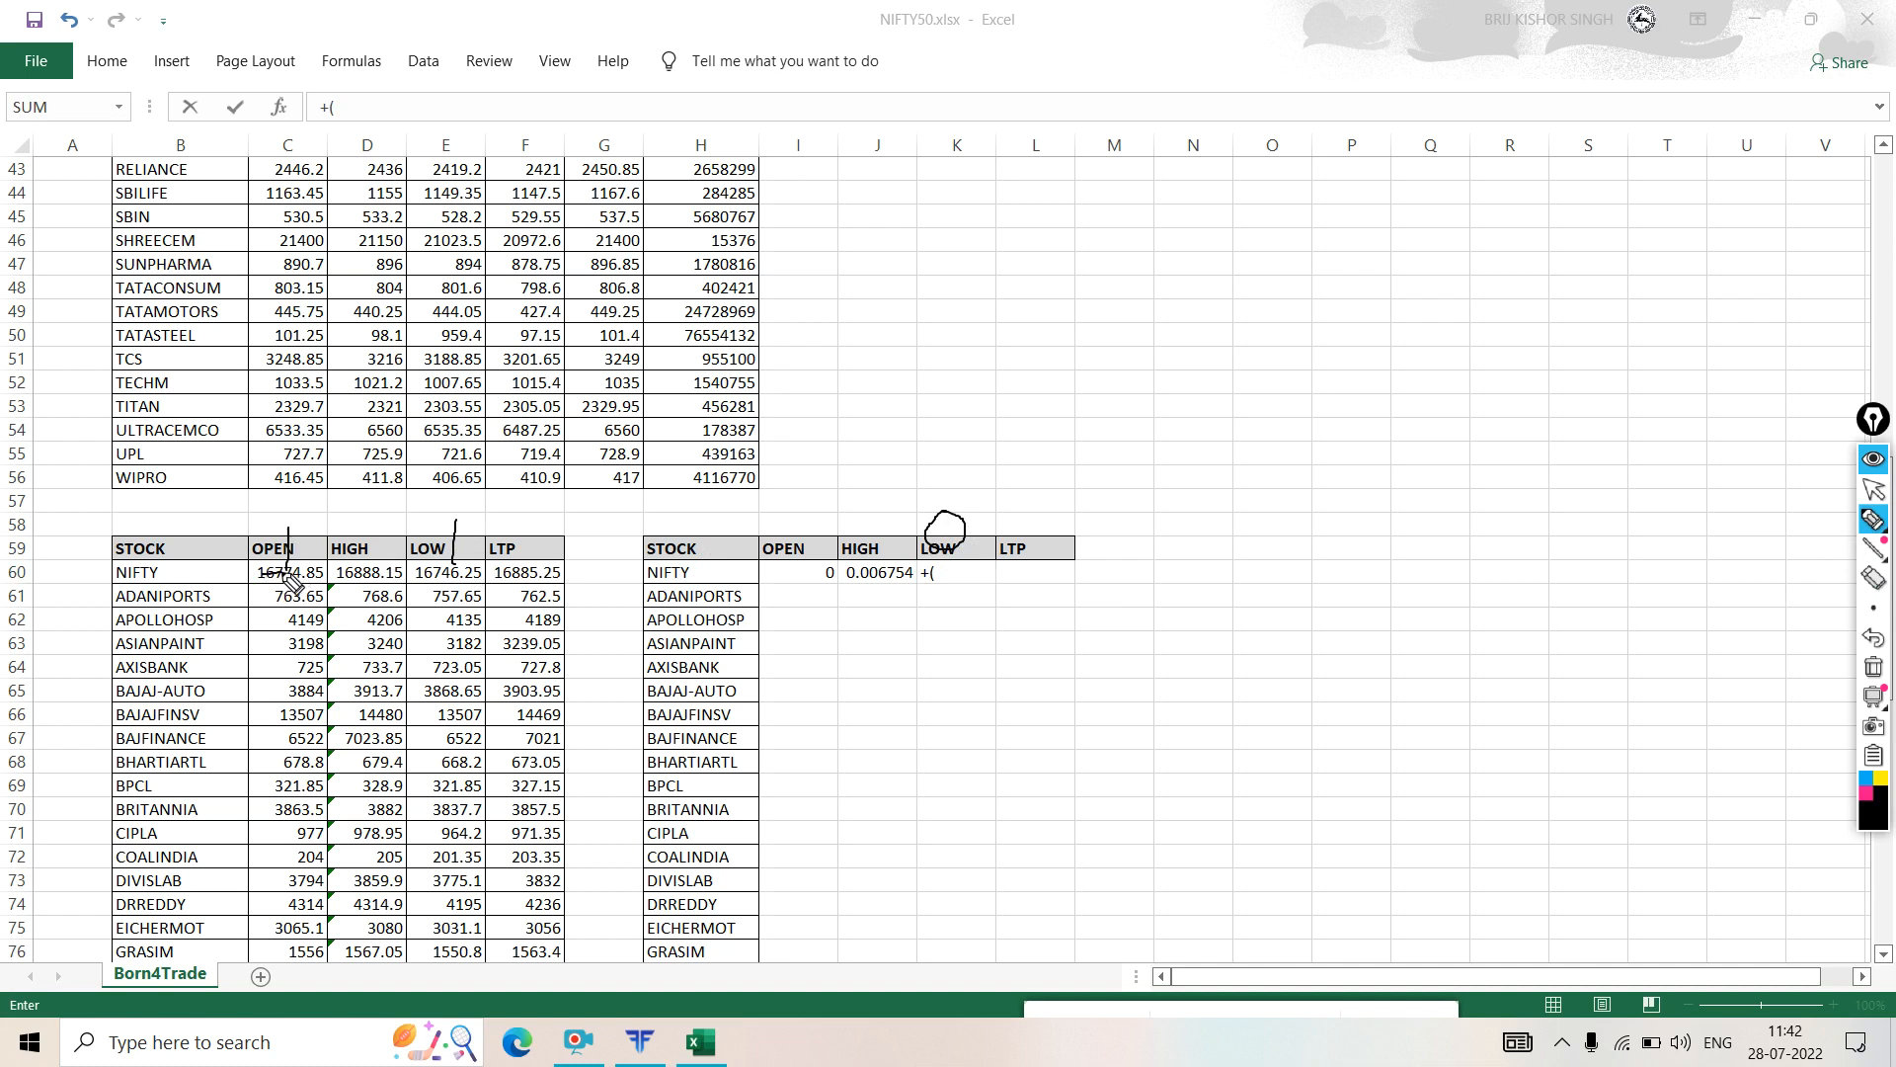
left_click(1872, 667)
left_click(1873, 488)
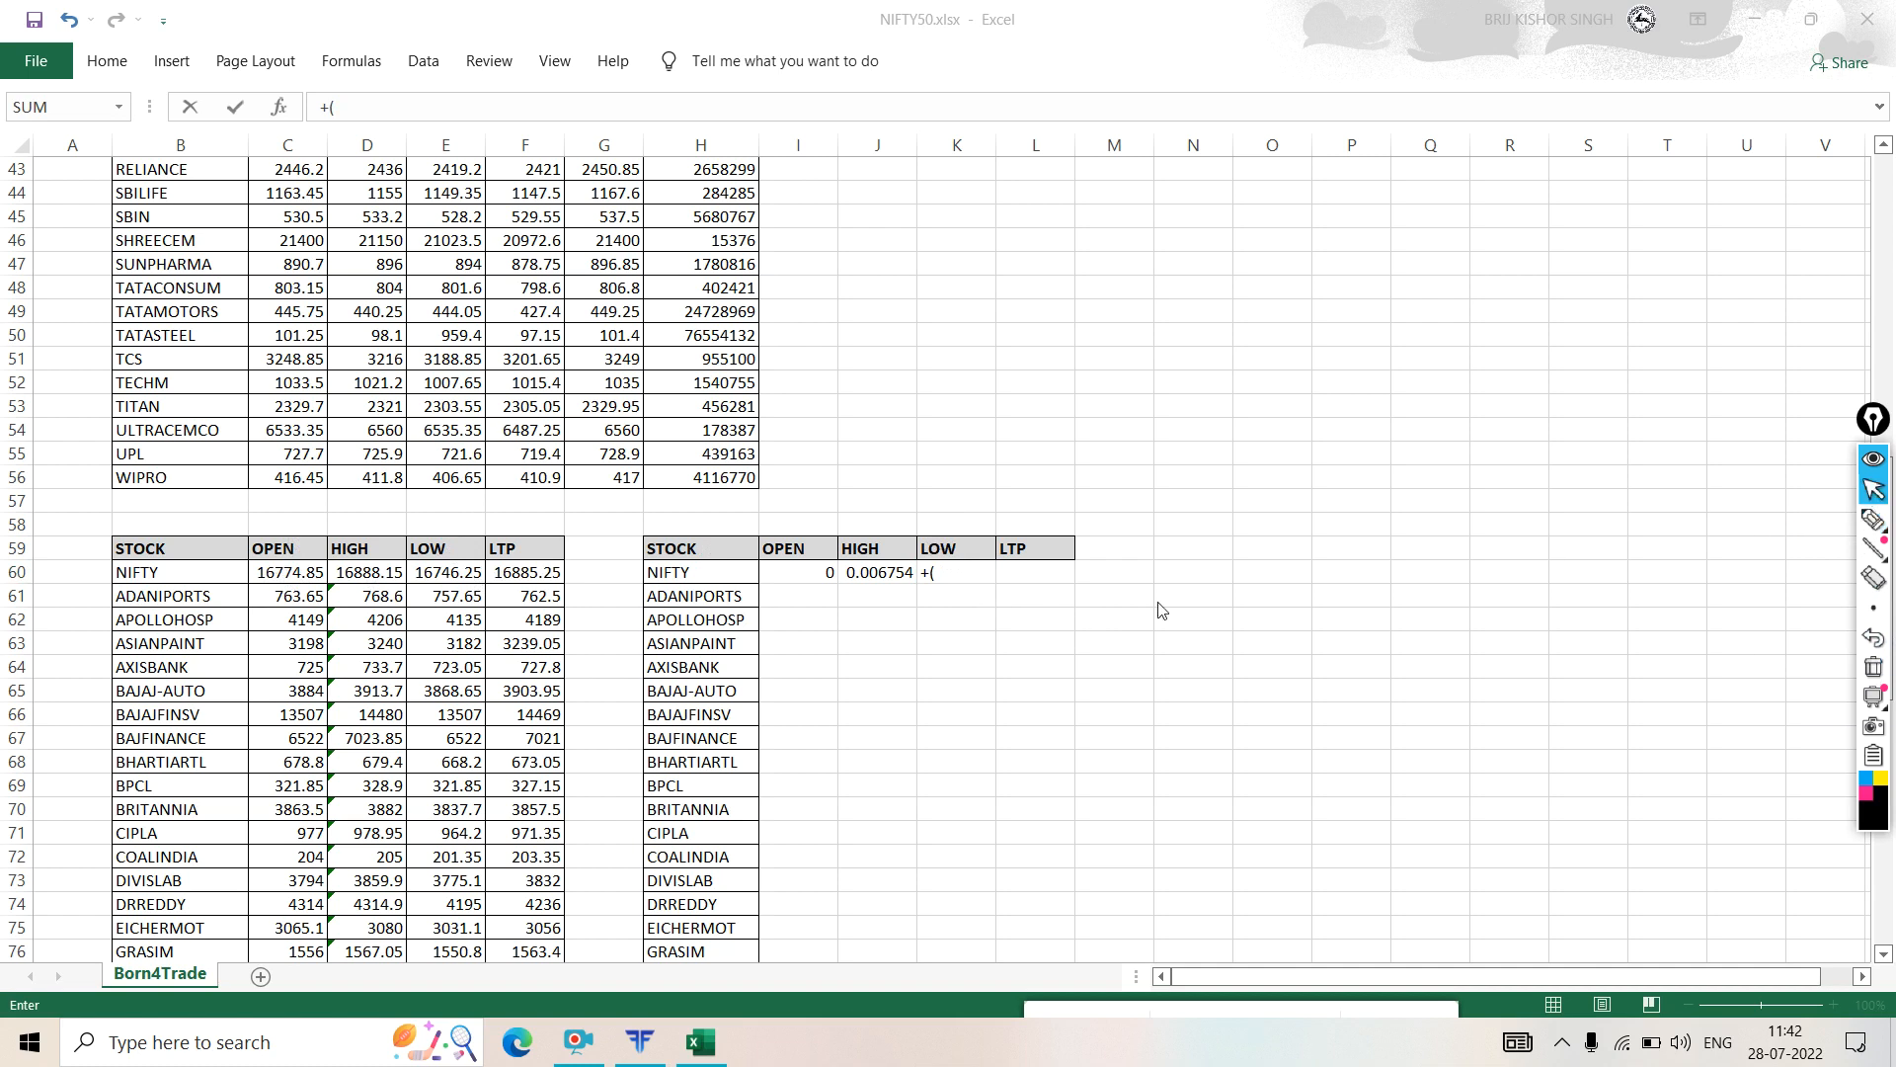
- Complete the NIFTY LOW formula in K60 as +(E60-C60)/C60
left_click(963, 568)
type("+(")
left_click(459, 572)
type("-")
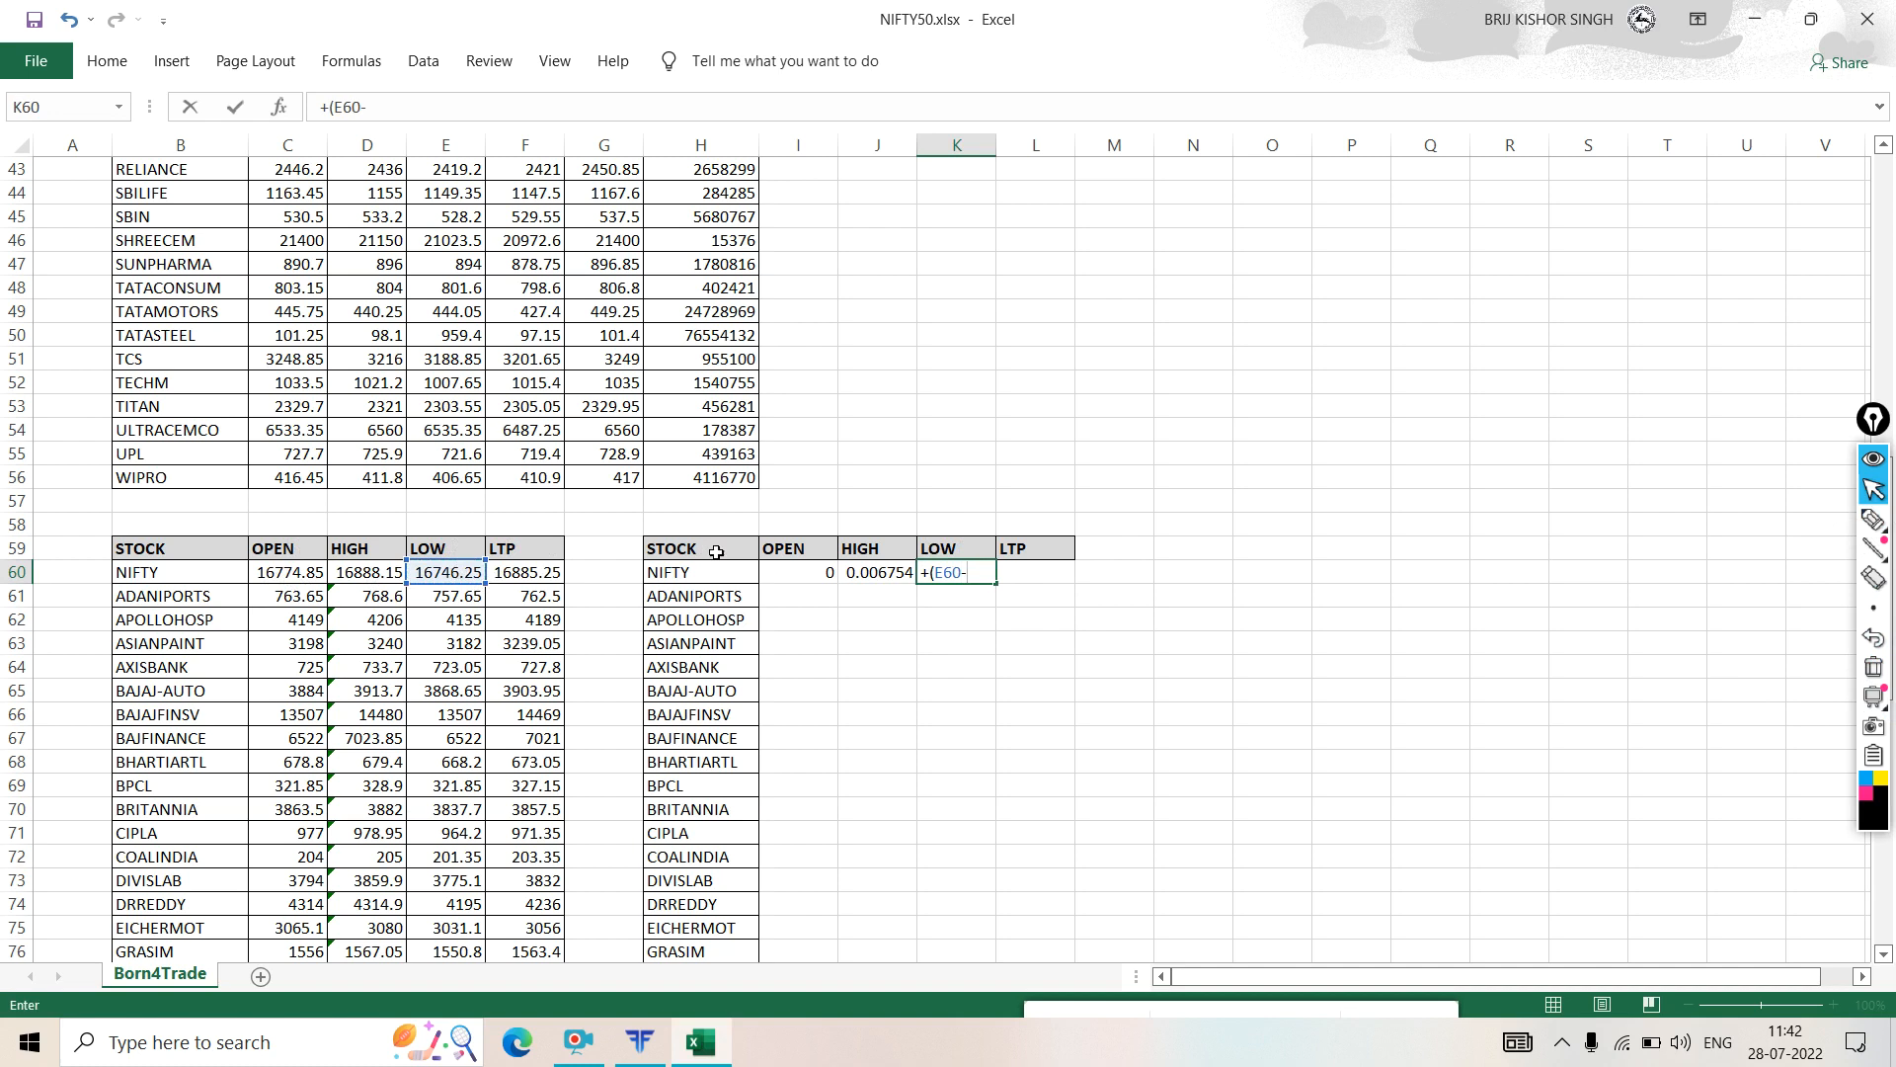
left_click(286, 570)
type(")/")
left_click(296, 572)
key("Return")
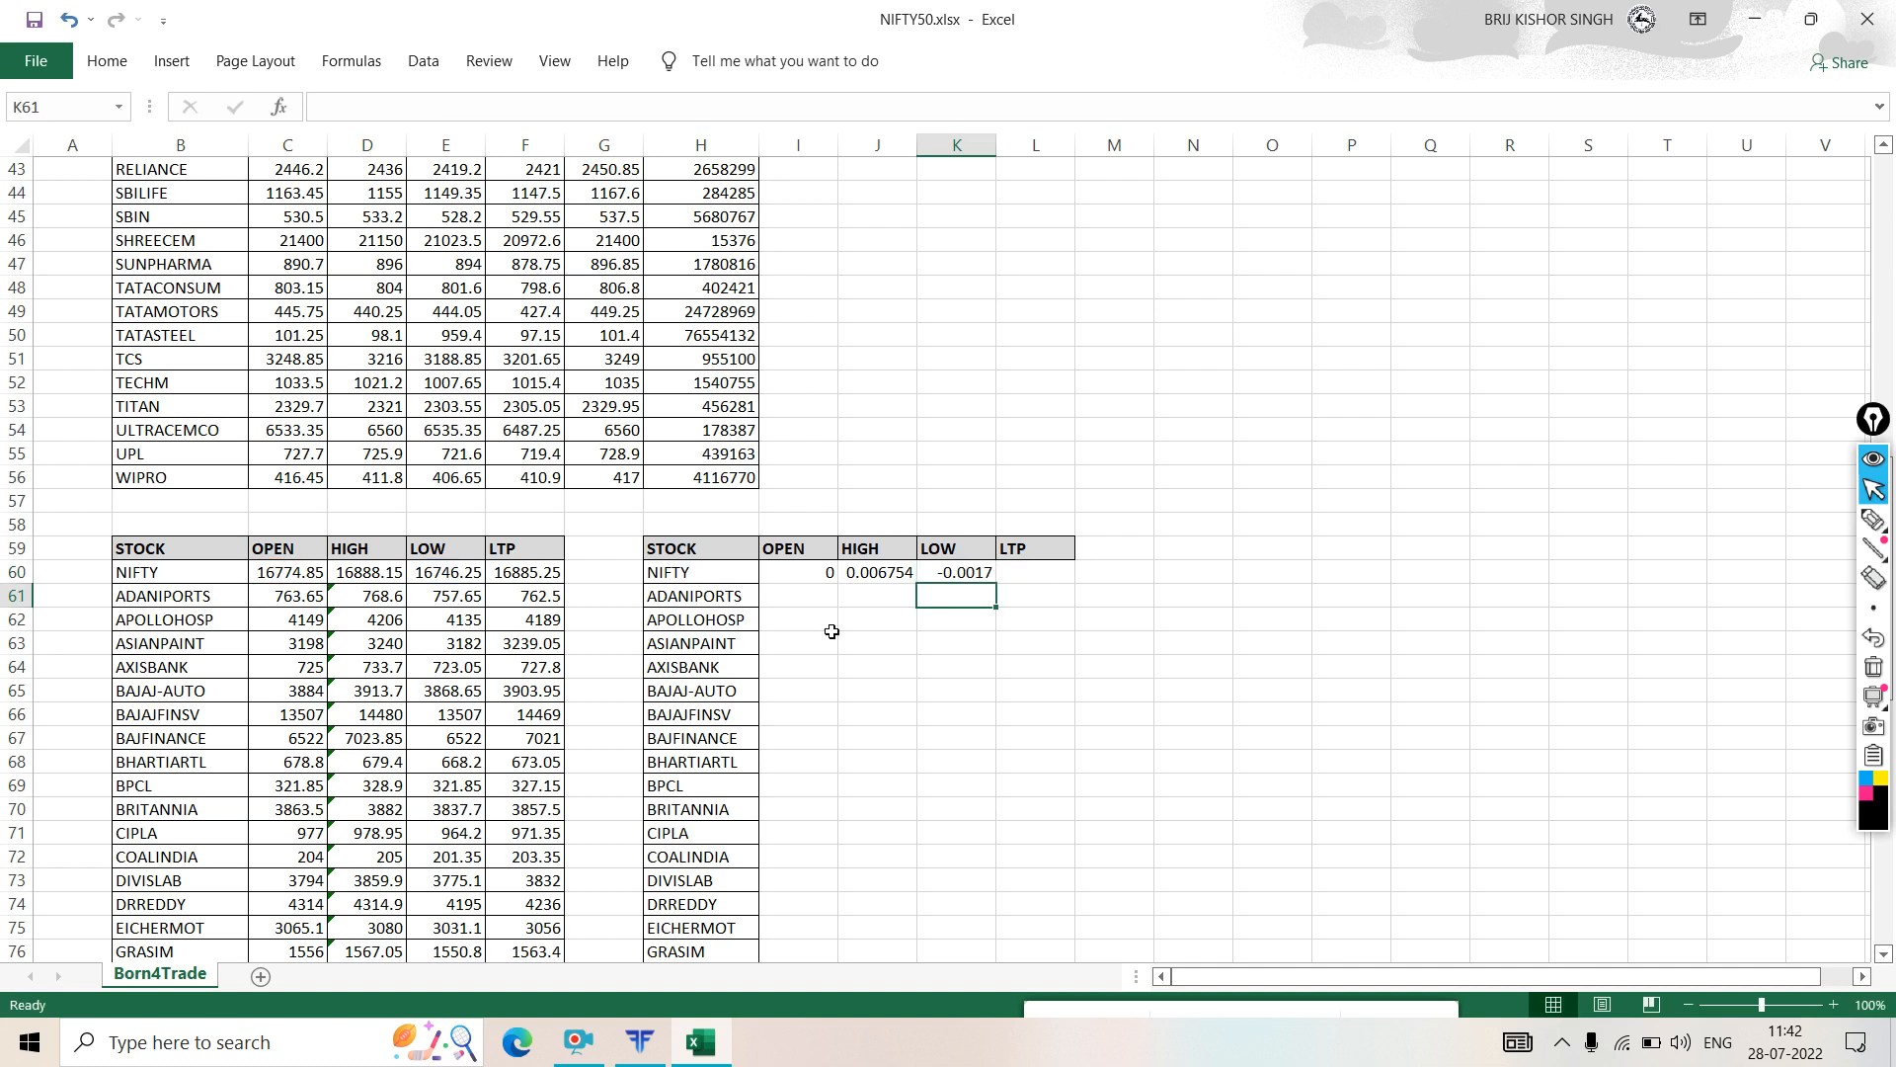
- Enter the NIFTY LTP formula +(F60-C60)/C60 in L60
left_click(1033, 574)
type("+(")
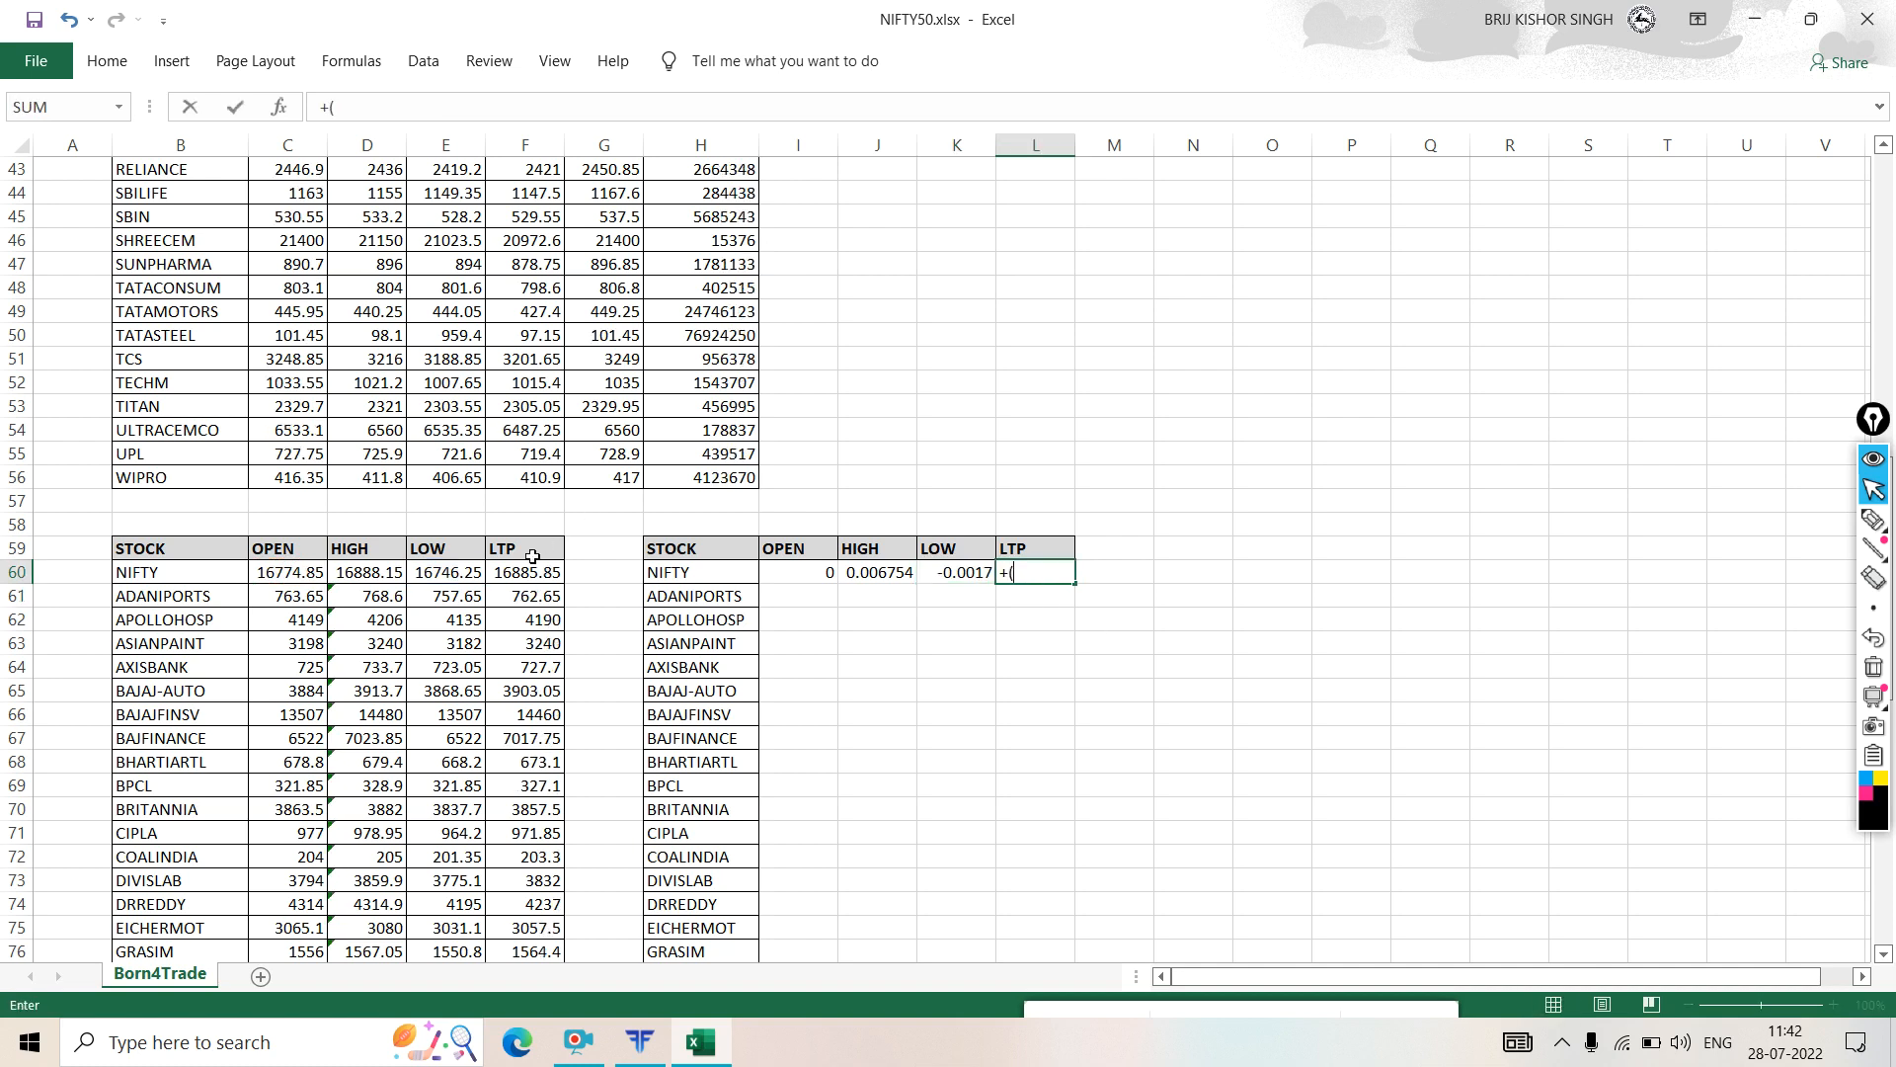
left_click(521, 573)
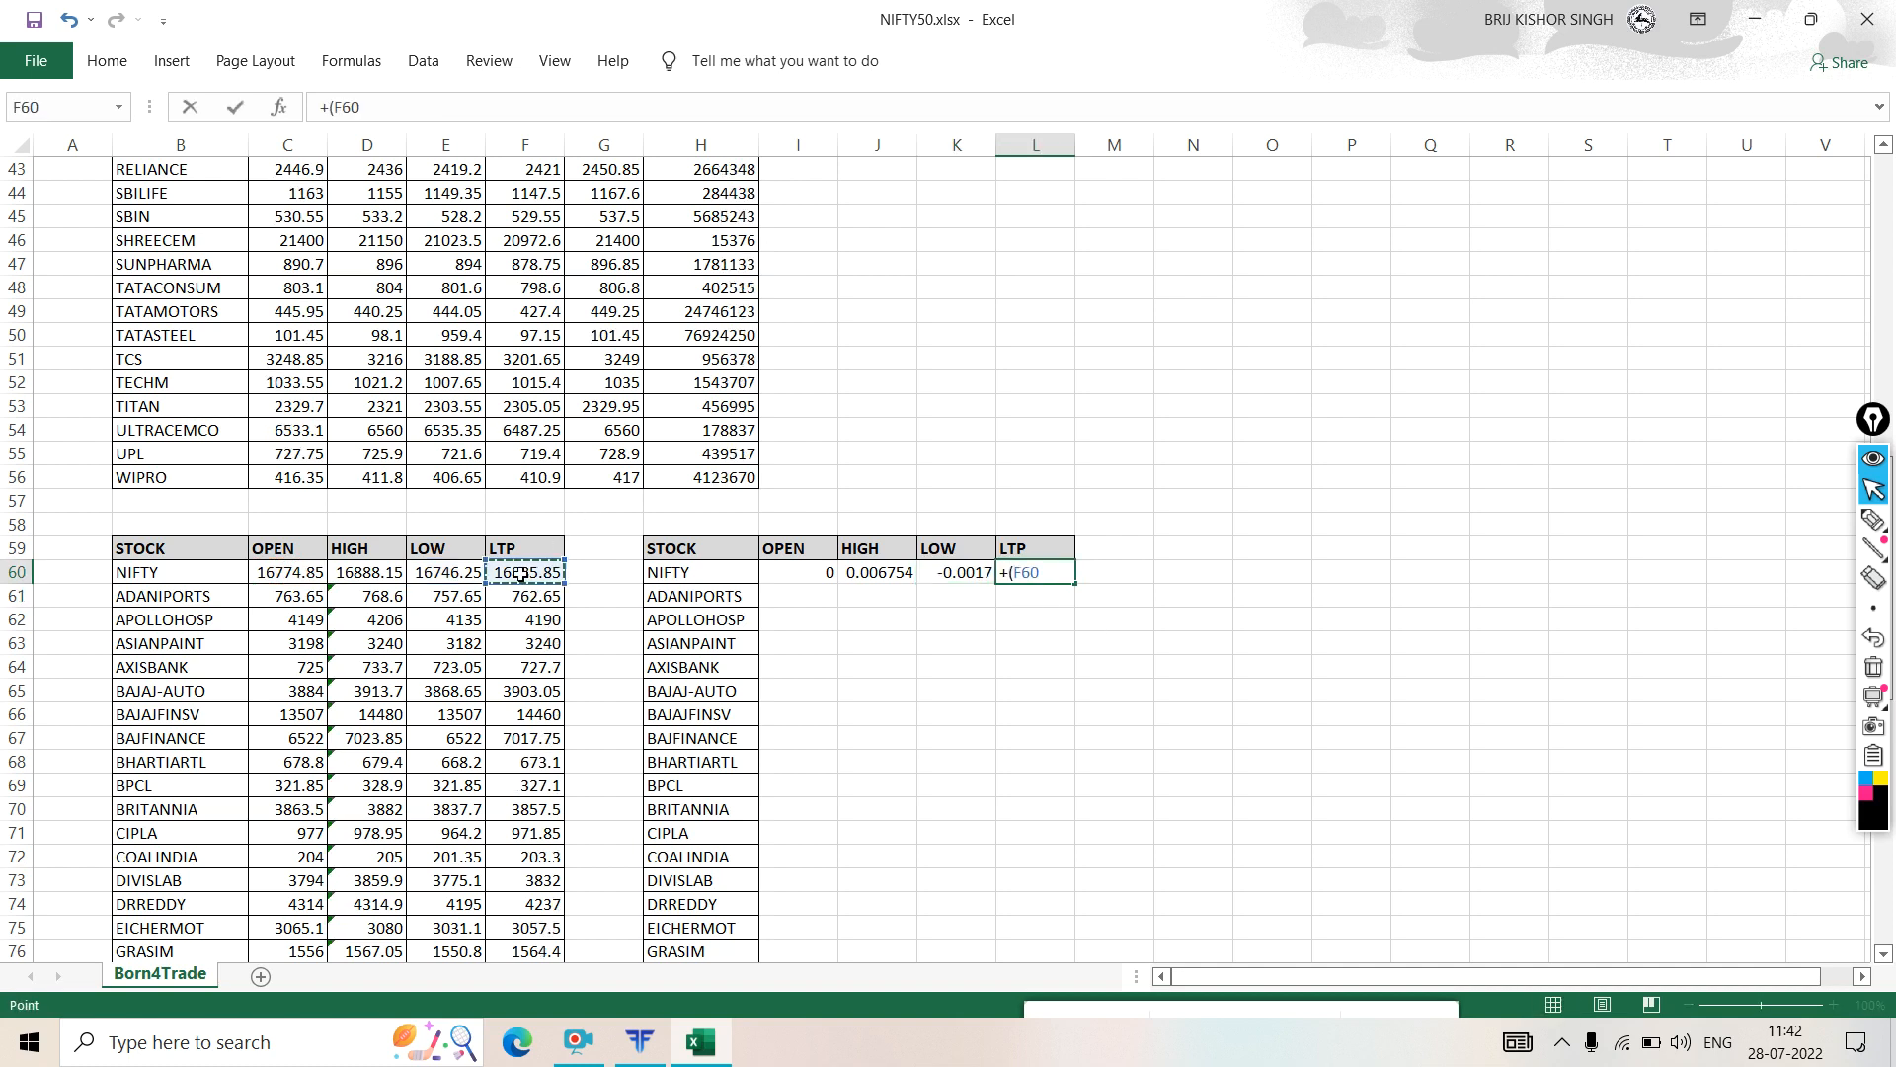
type("-")
left_click(283, 575)
type(")")
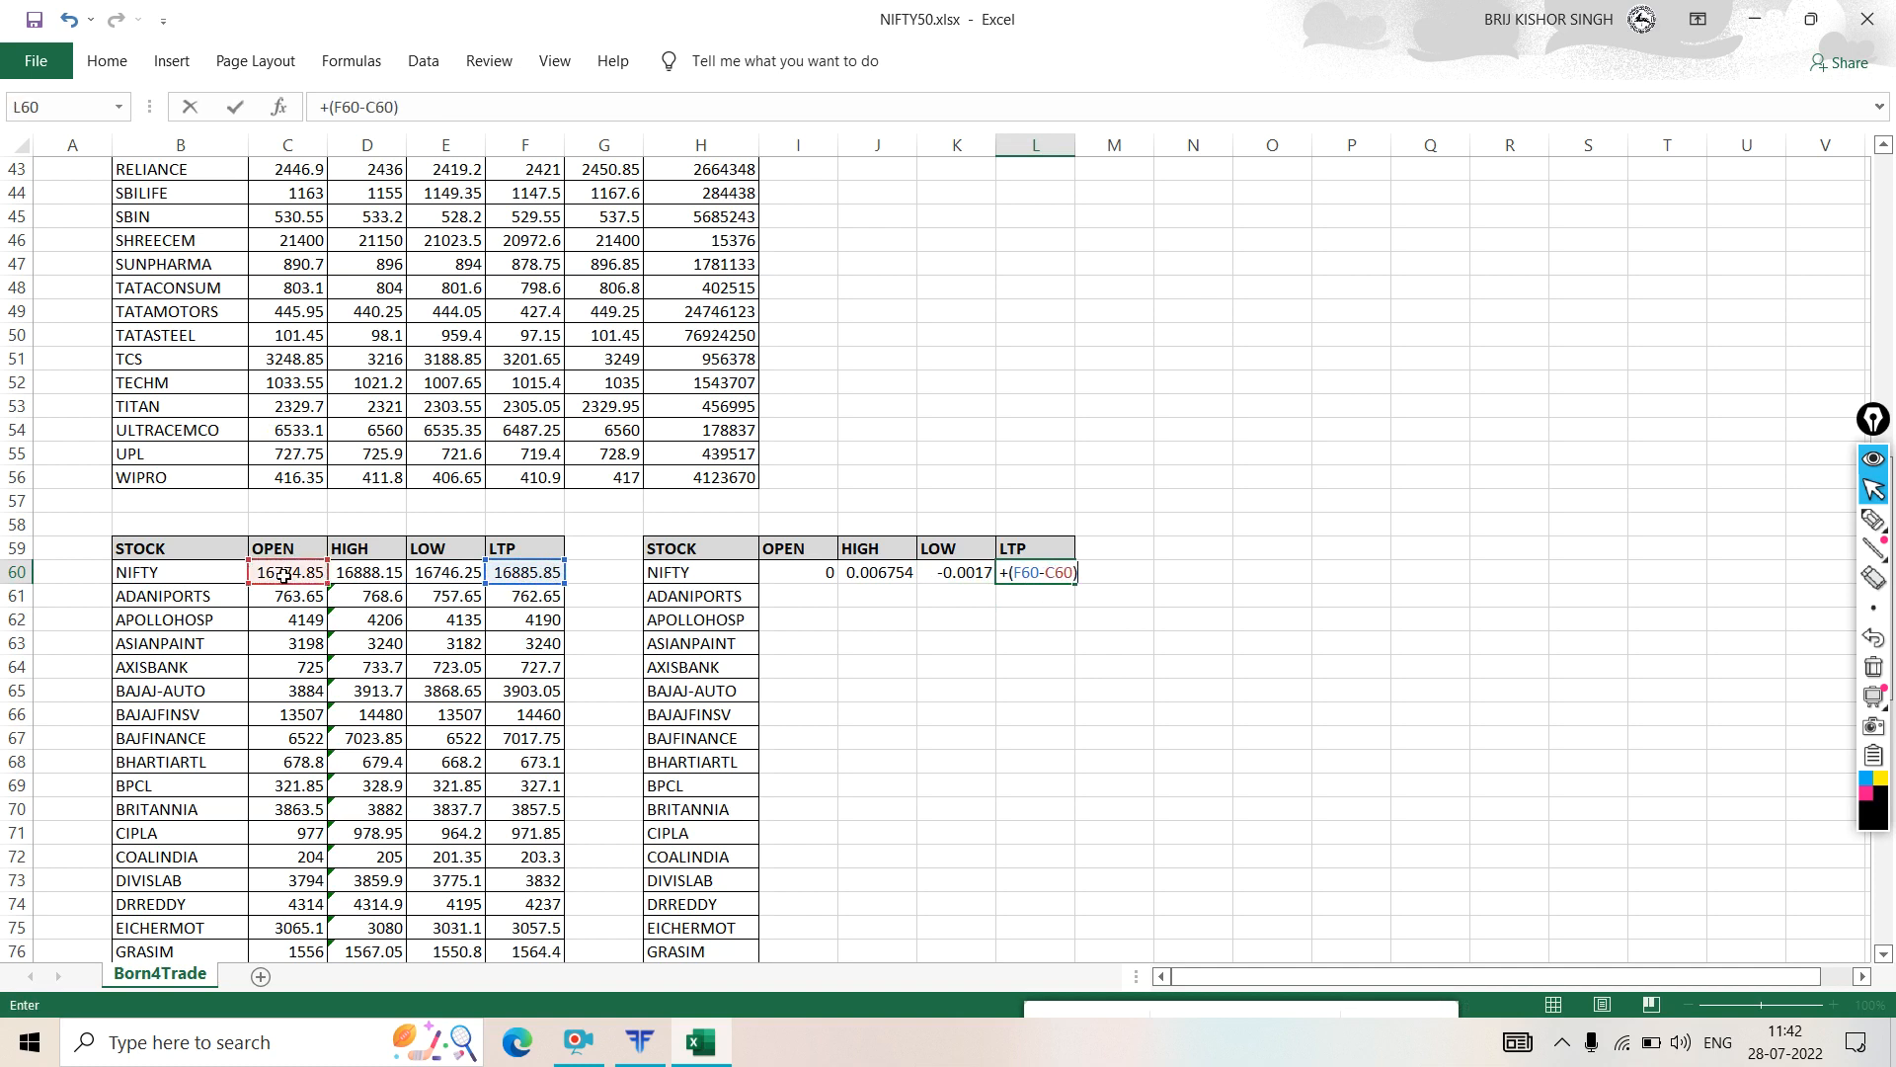
type("/")
left_click(289, 575)
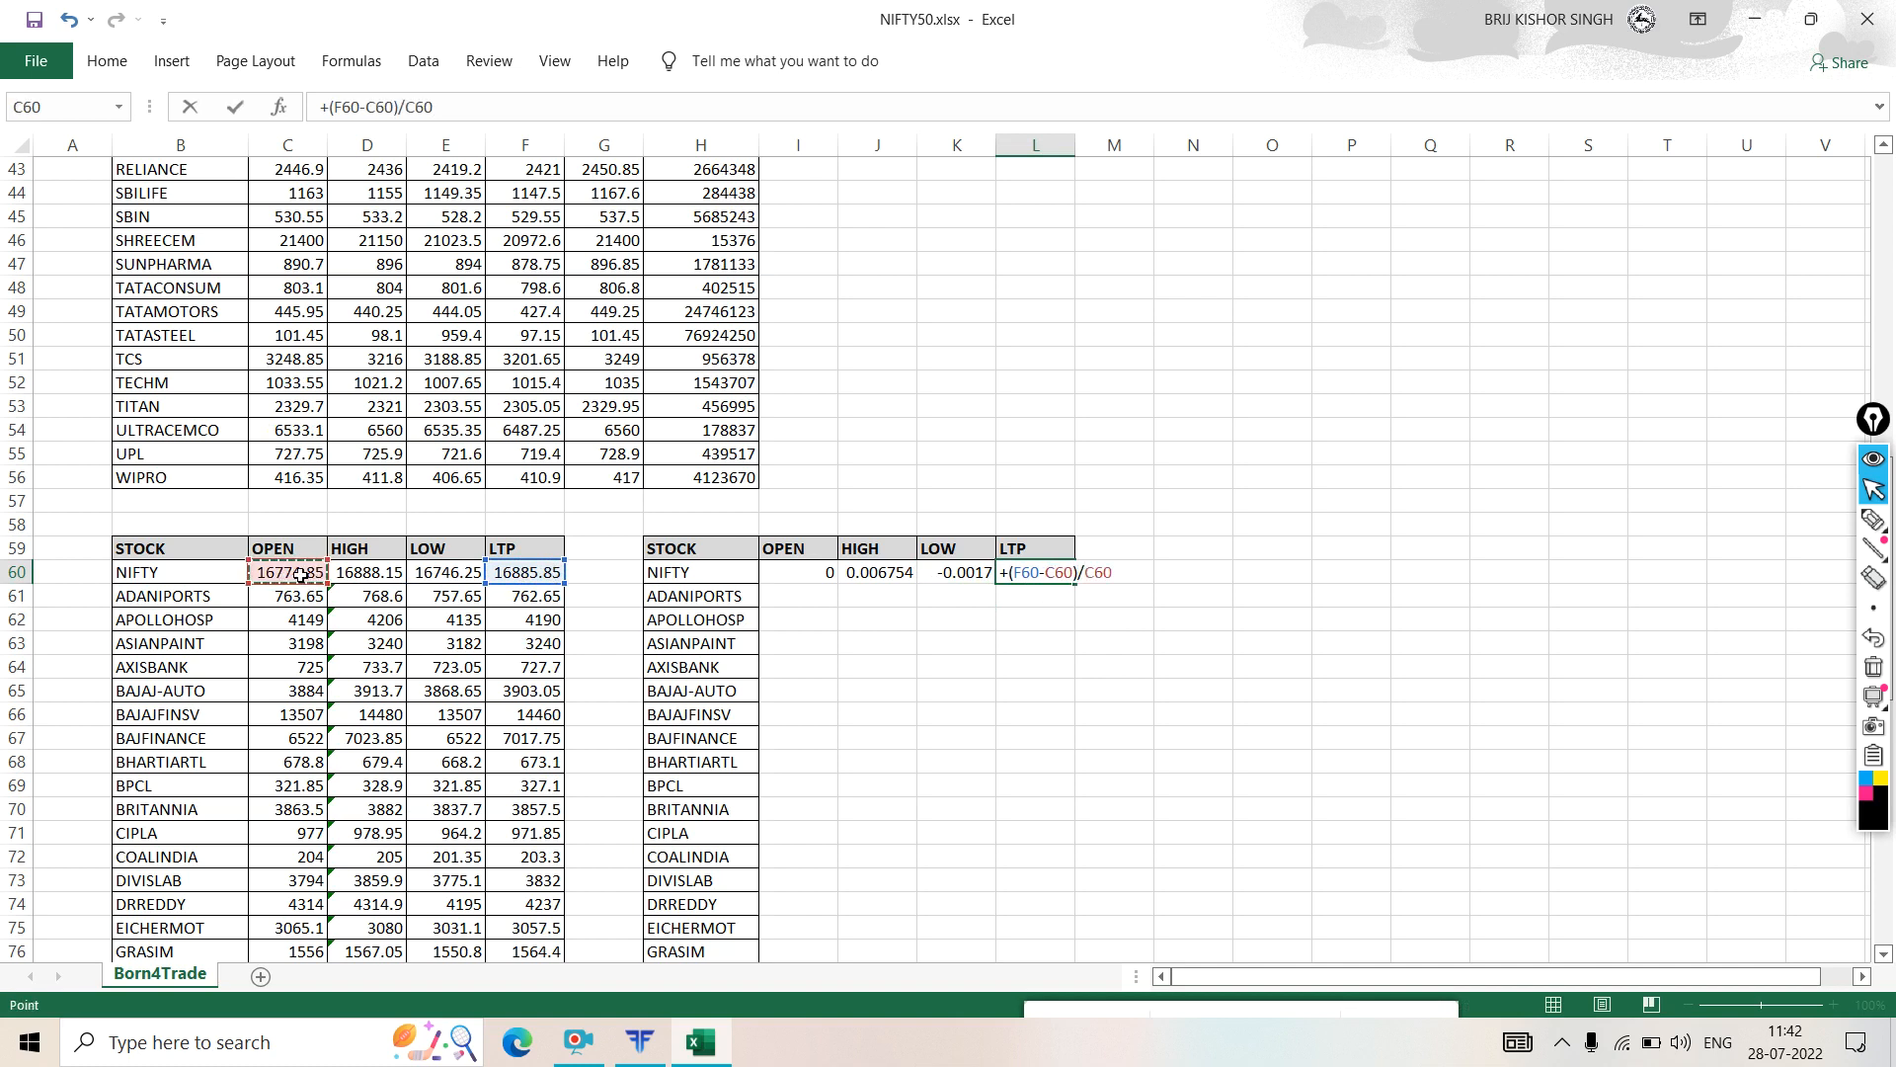
key("Return")
left_click(1370, 709)
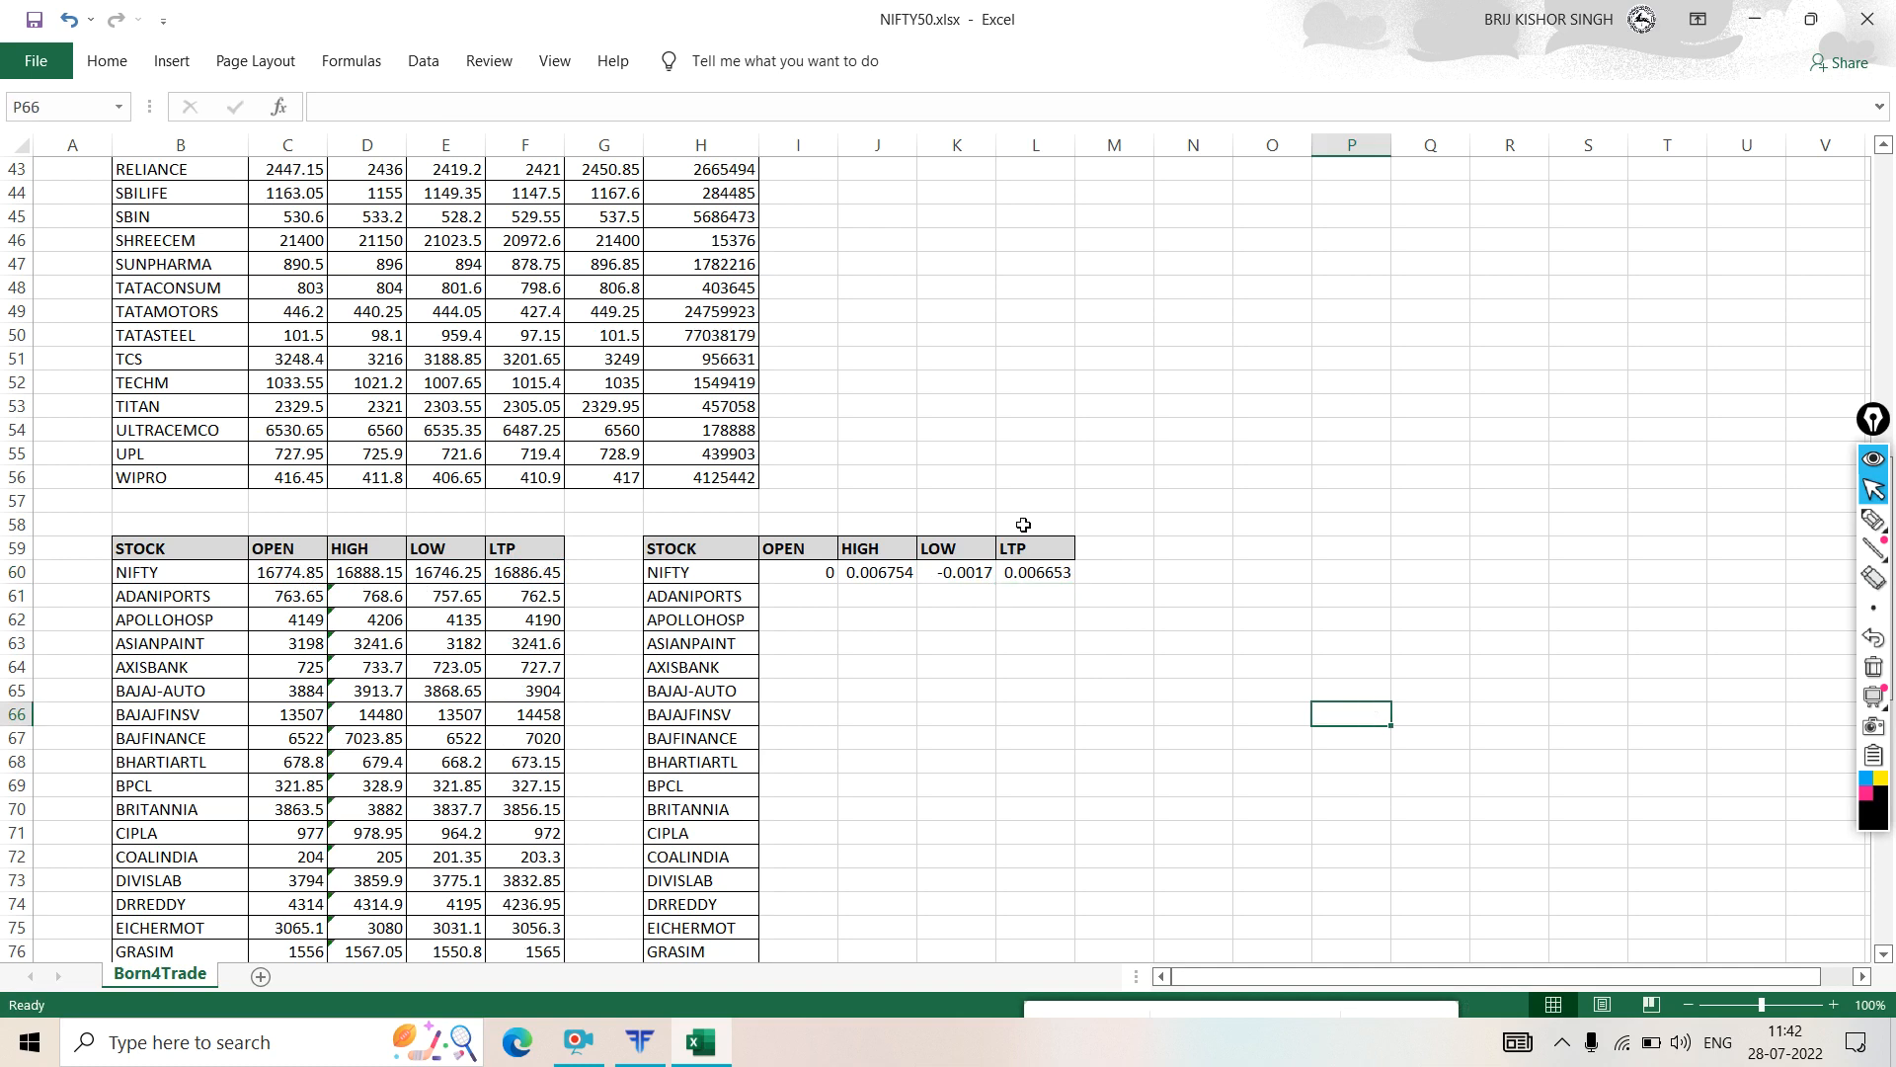
- Format the NIFTY formula cells I60:L60 as Number with two decimal places
mouse_move(1886, 515)
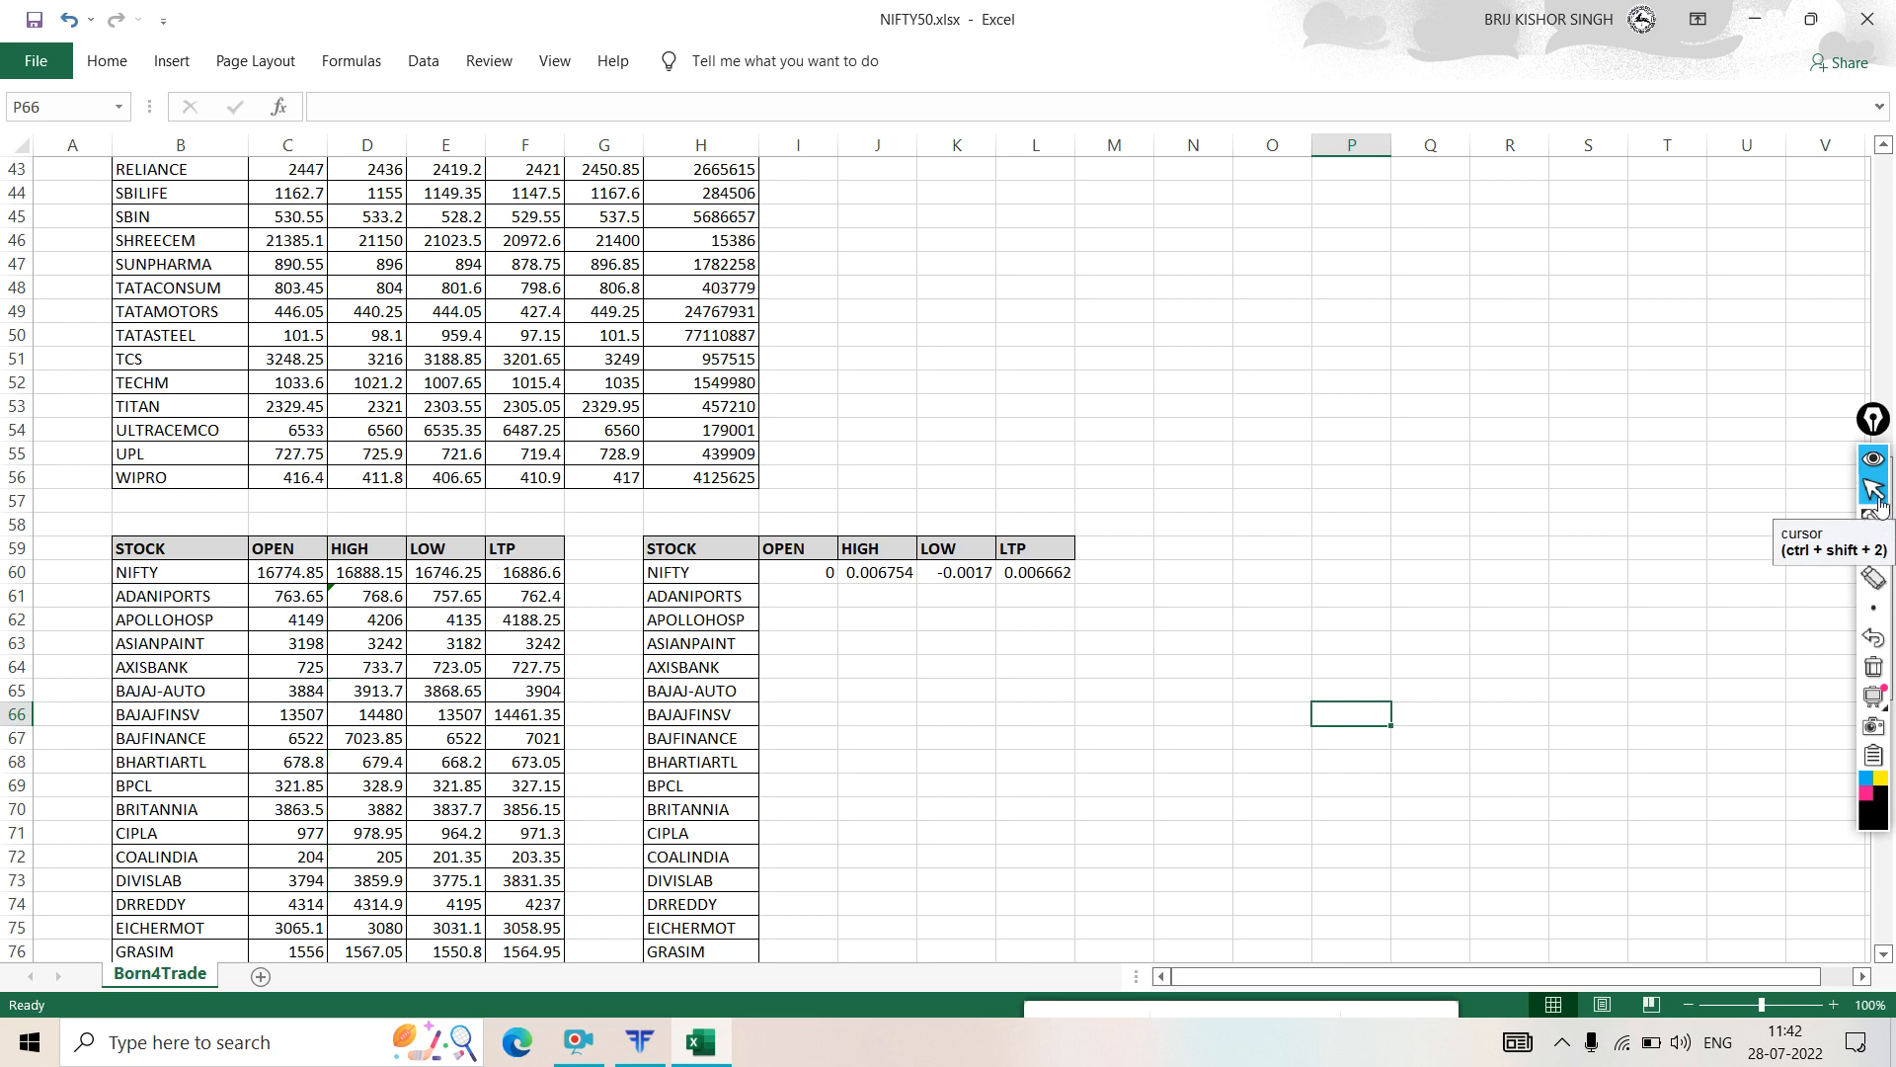
left_click(1051, 684)
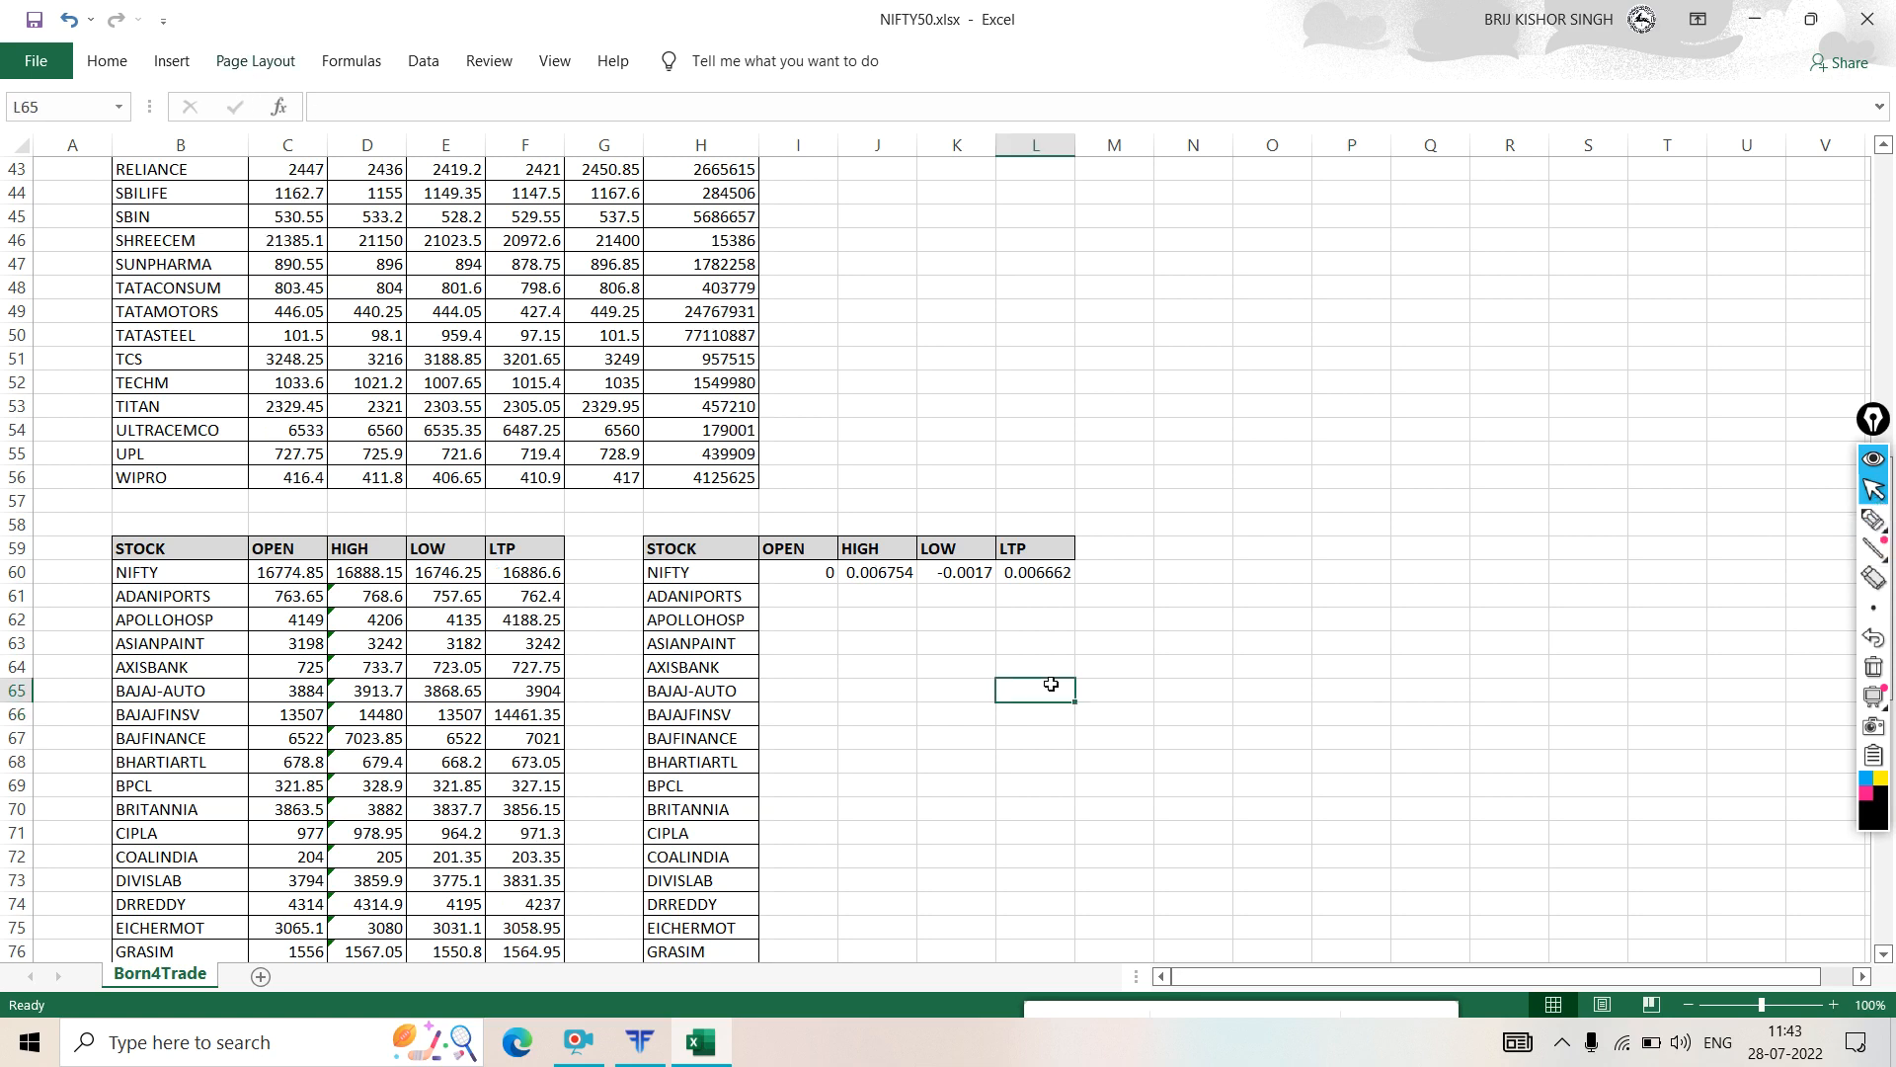
left_click_drag(764, 577, 1037, 572)
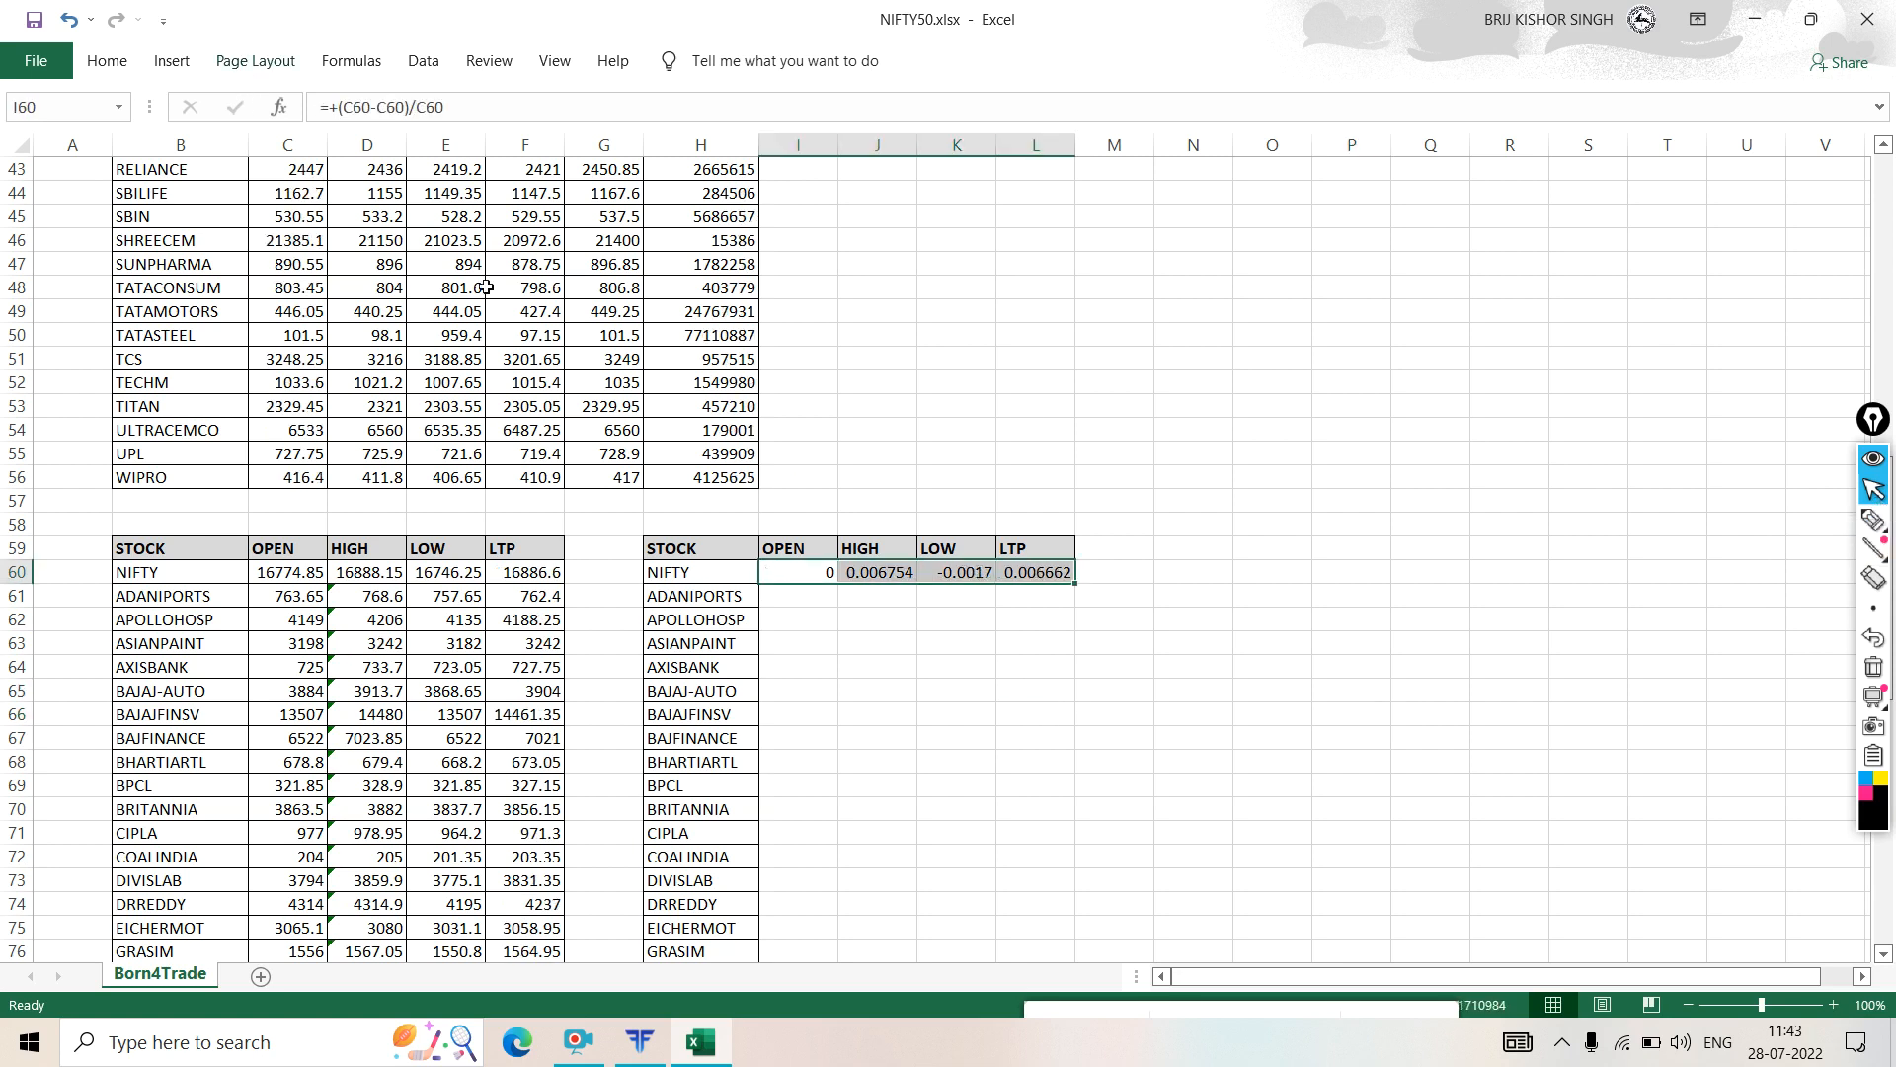
left_click(110, 61)
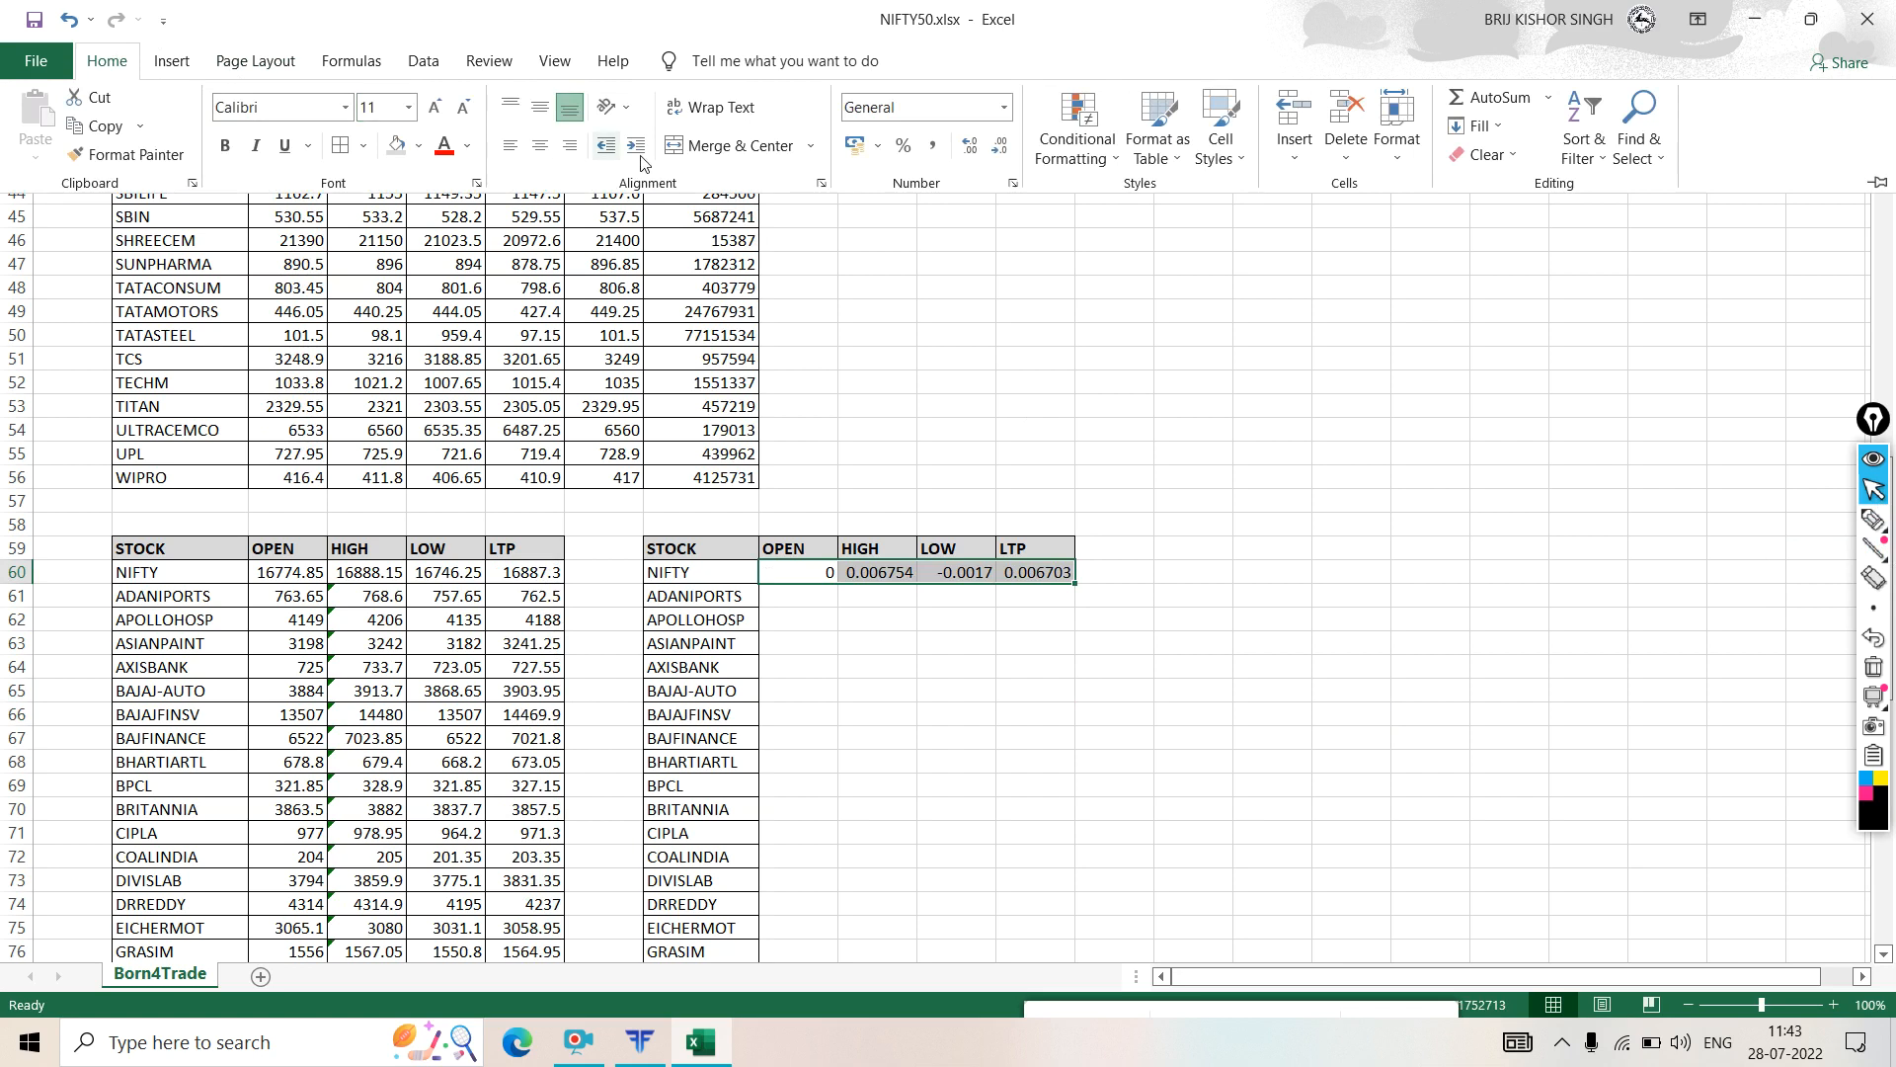
left_click(999, 158)
left_click(979, 154)
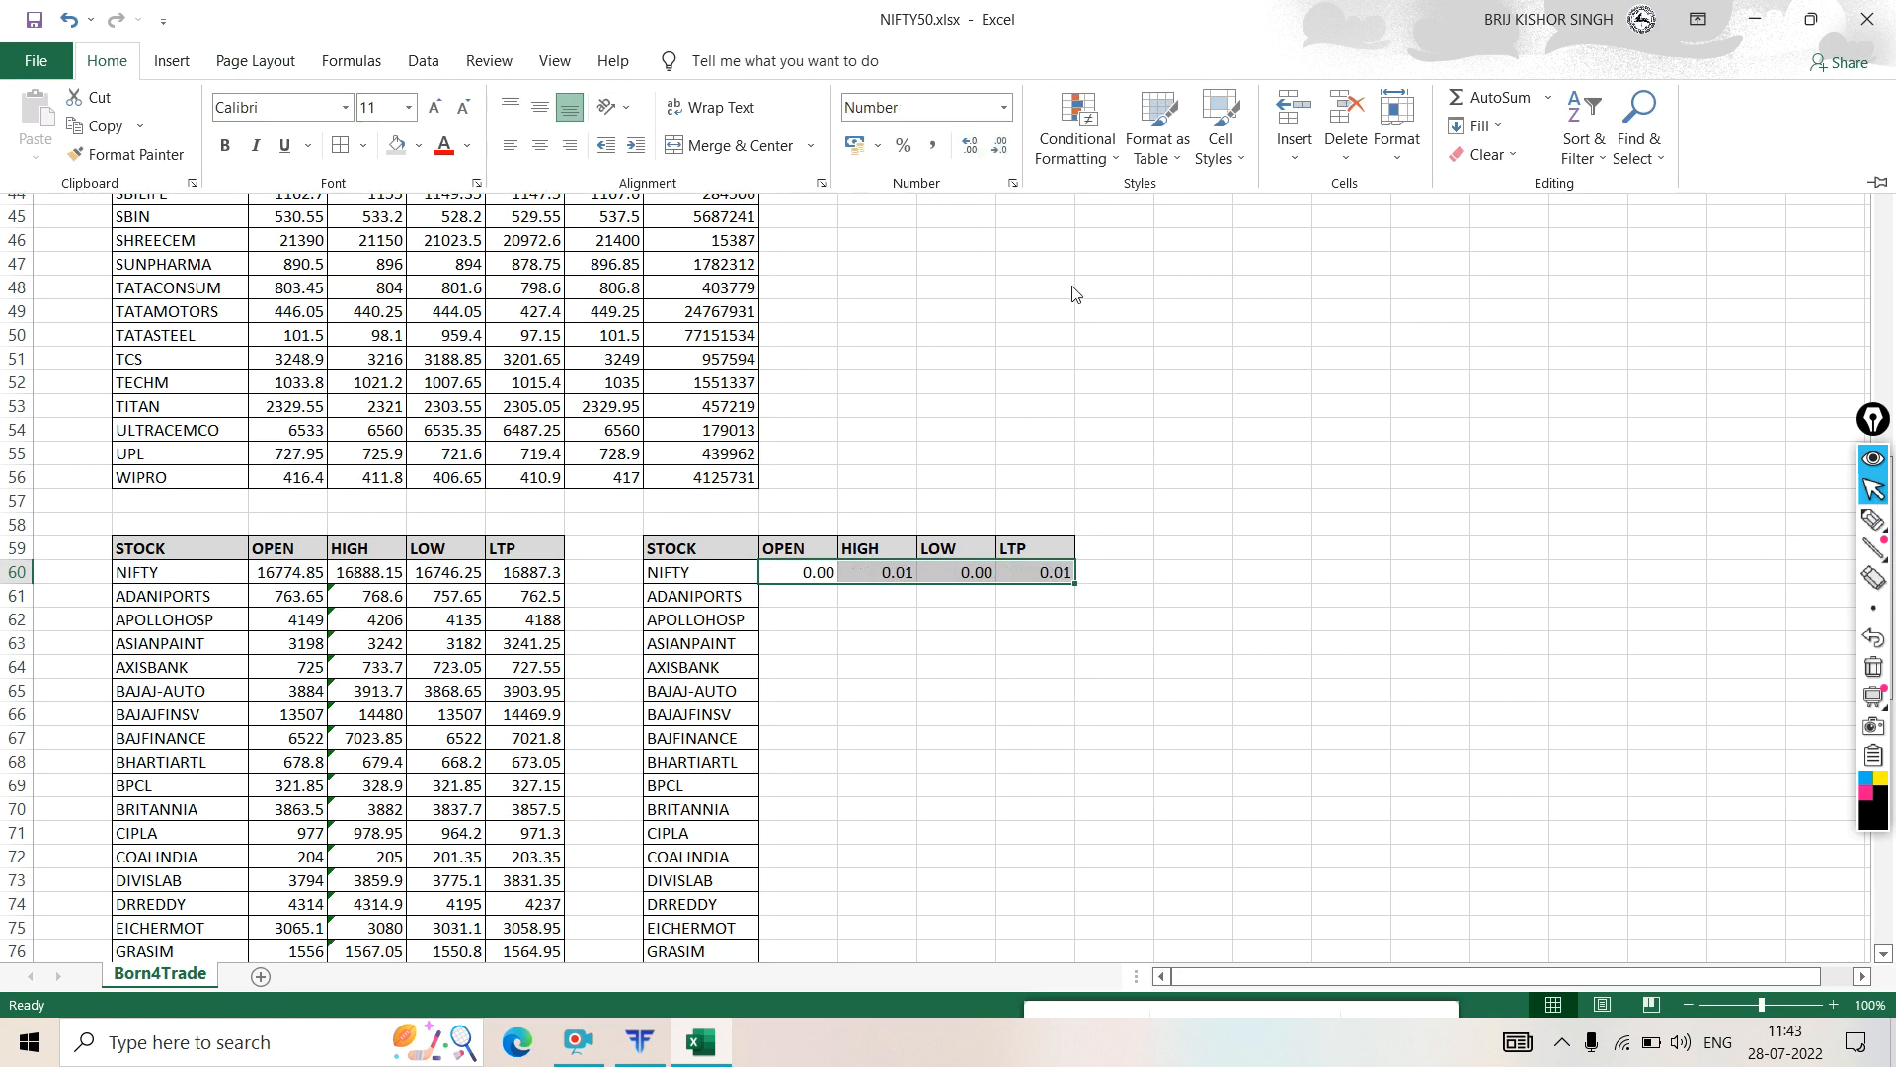
left_click(1319, 536)
left_click(1338, 682)
- Fill the I60:L60 formulas down through row 110 for every stock up to WIPRO
left_click_drag(800, 572, 1082, 871)
left_click(1327, 620)
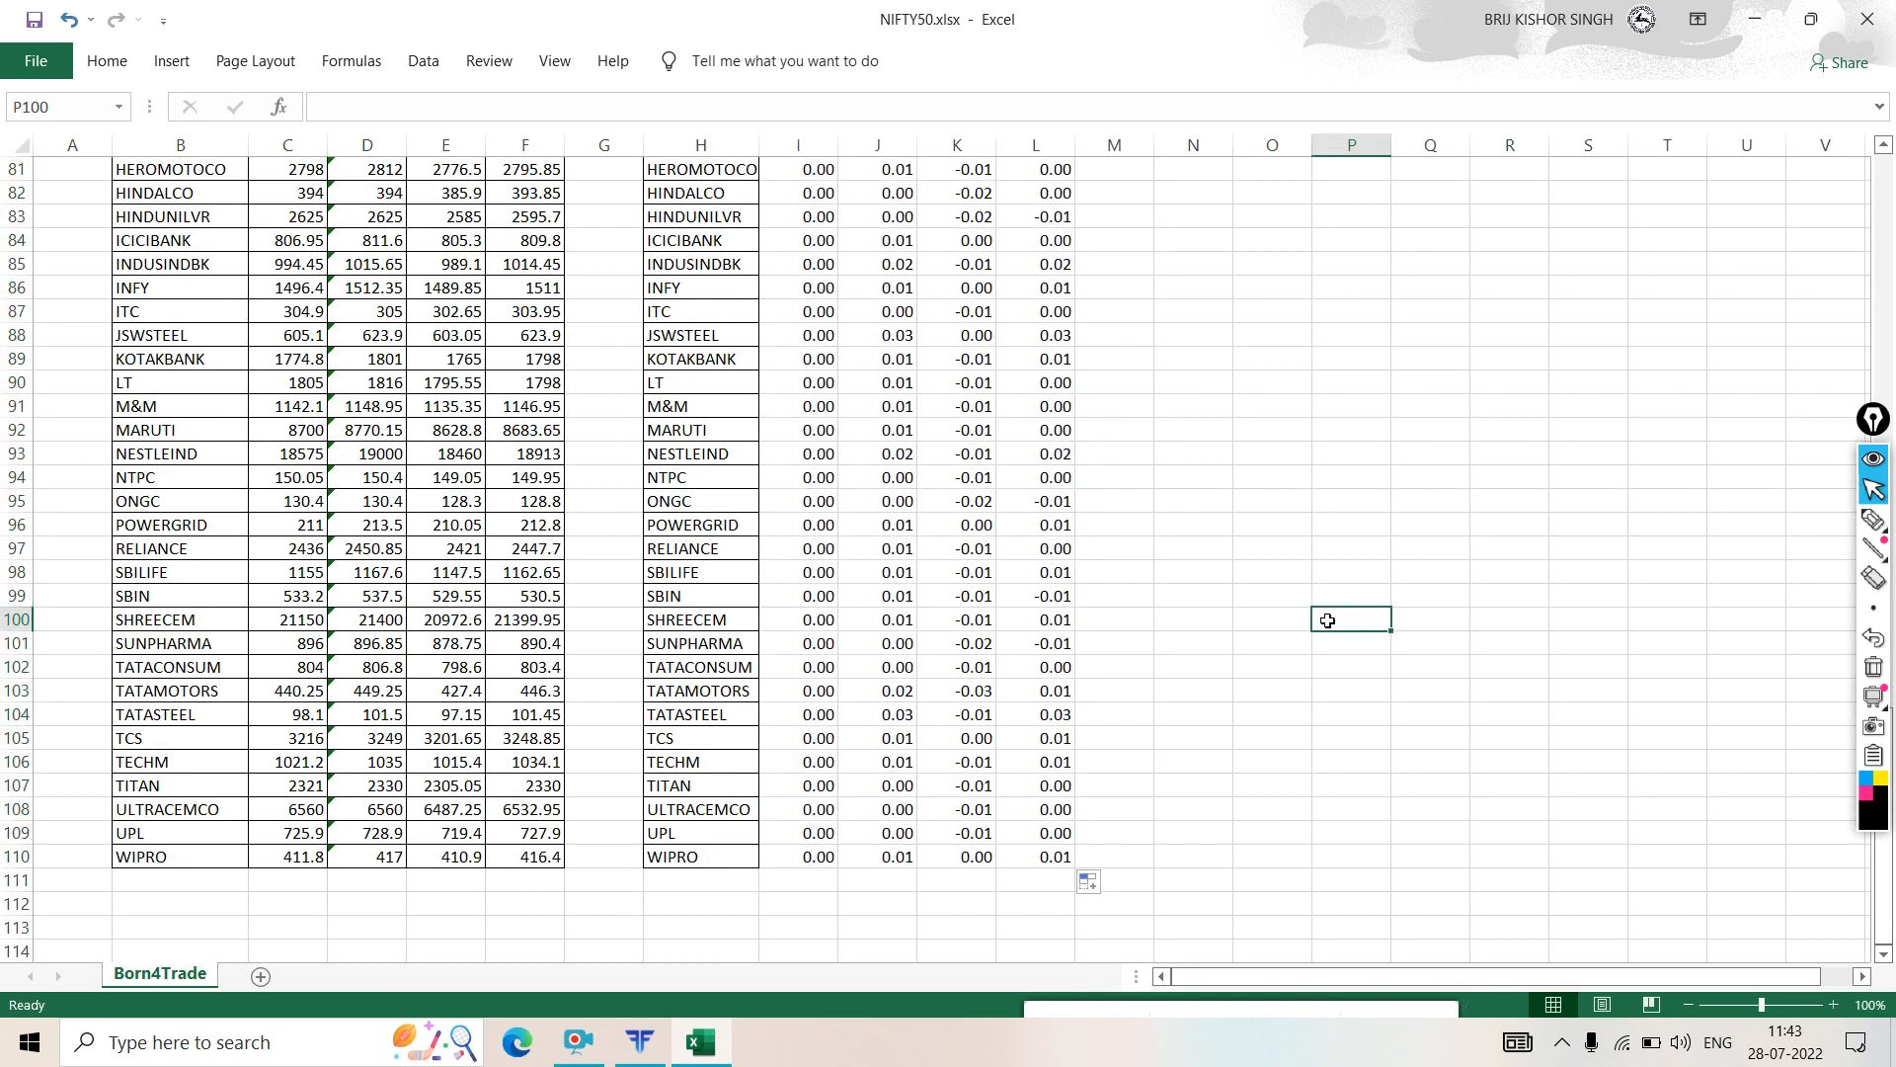
scroll(1222, 744, "up", 15)
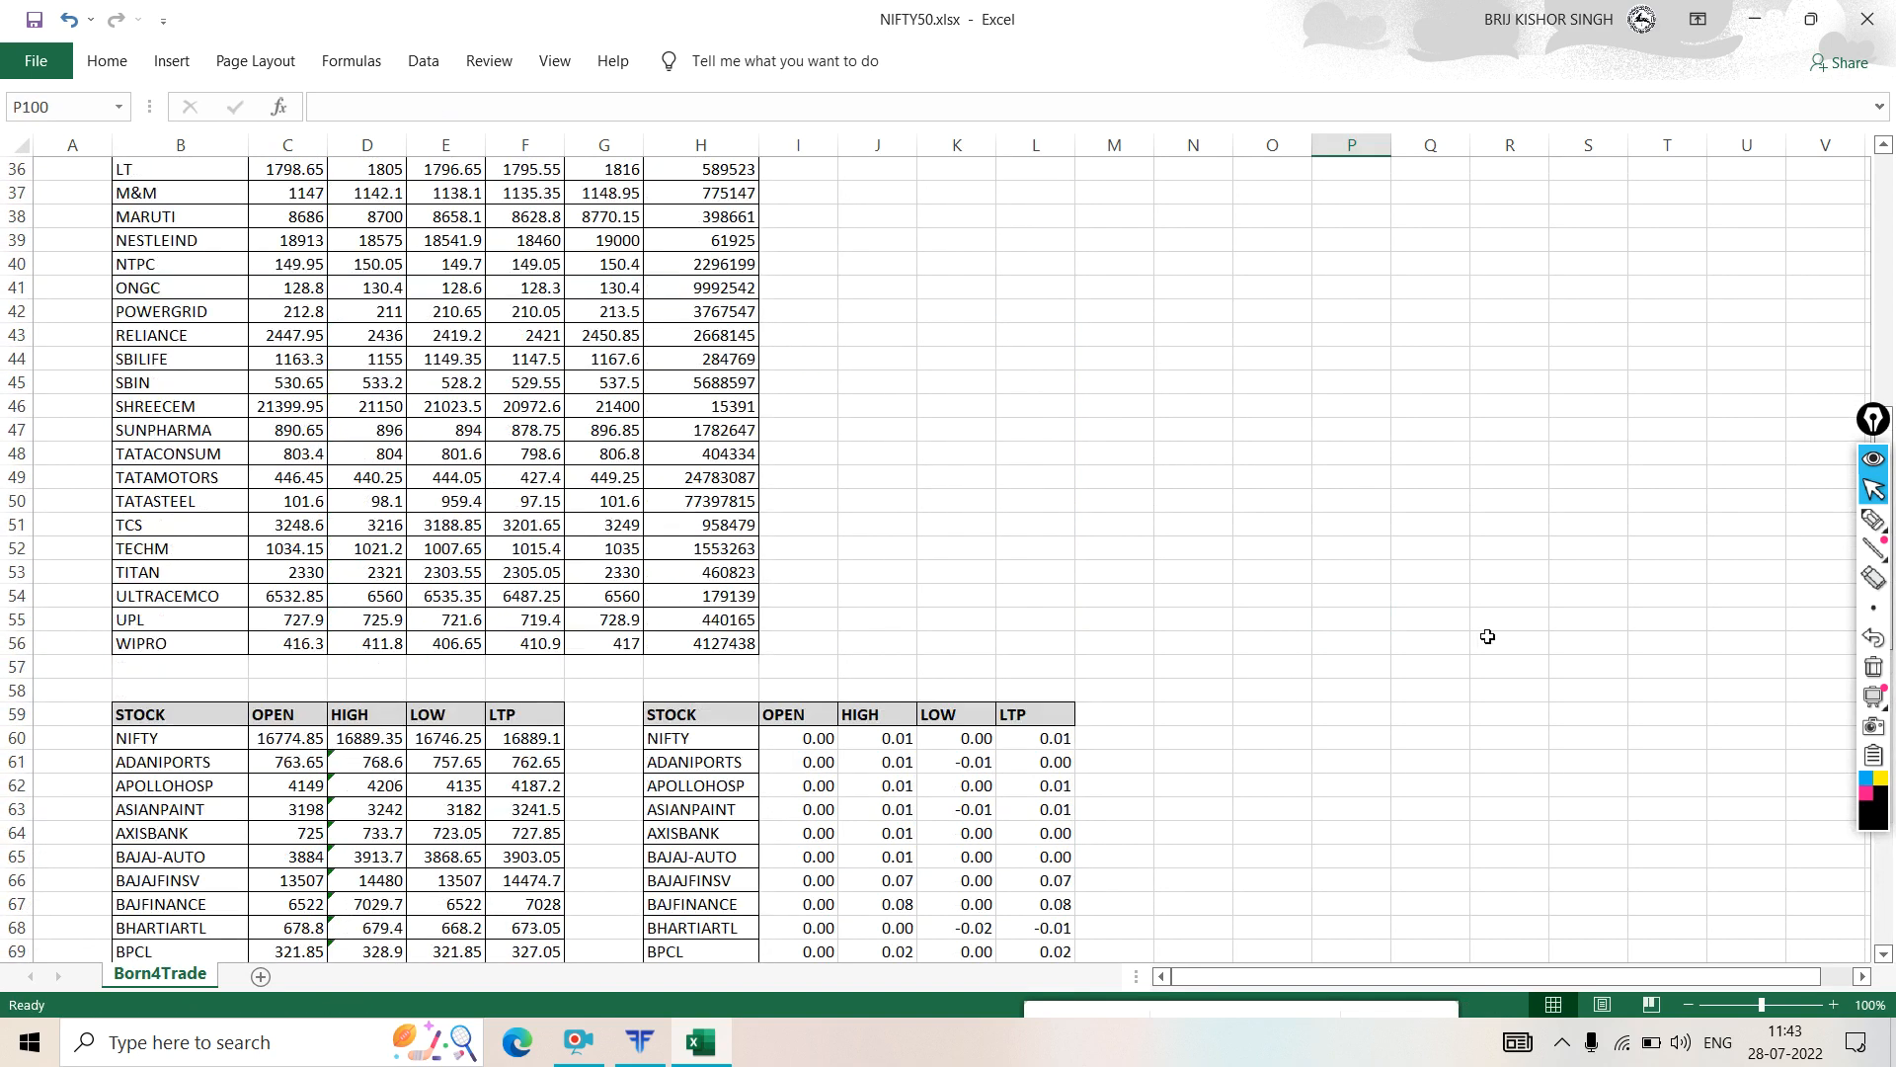
left_click(1487, 636)
- Apply borders to all cells of the second table H59:L110 and save the workbook
scroll(1488, 636, "down", 5)
left_click_drag(688, 365, 1014, 922)
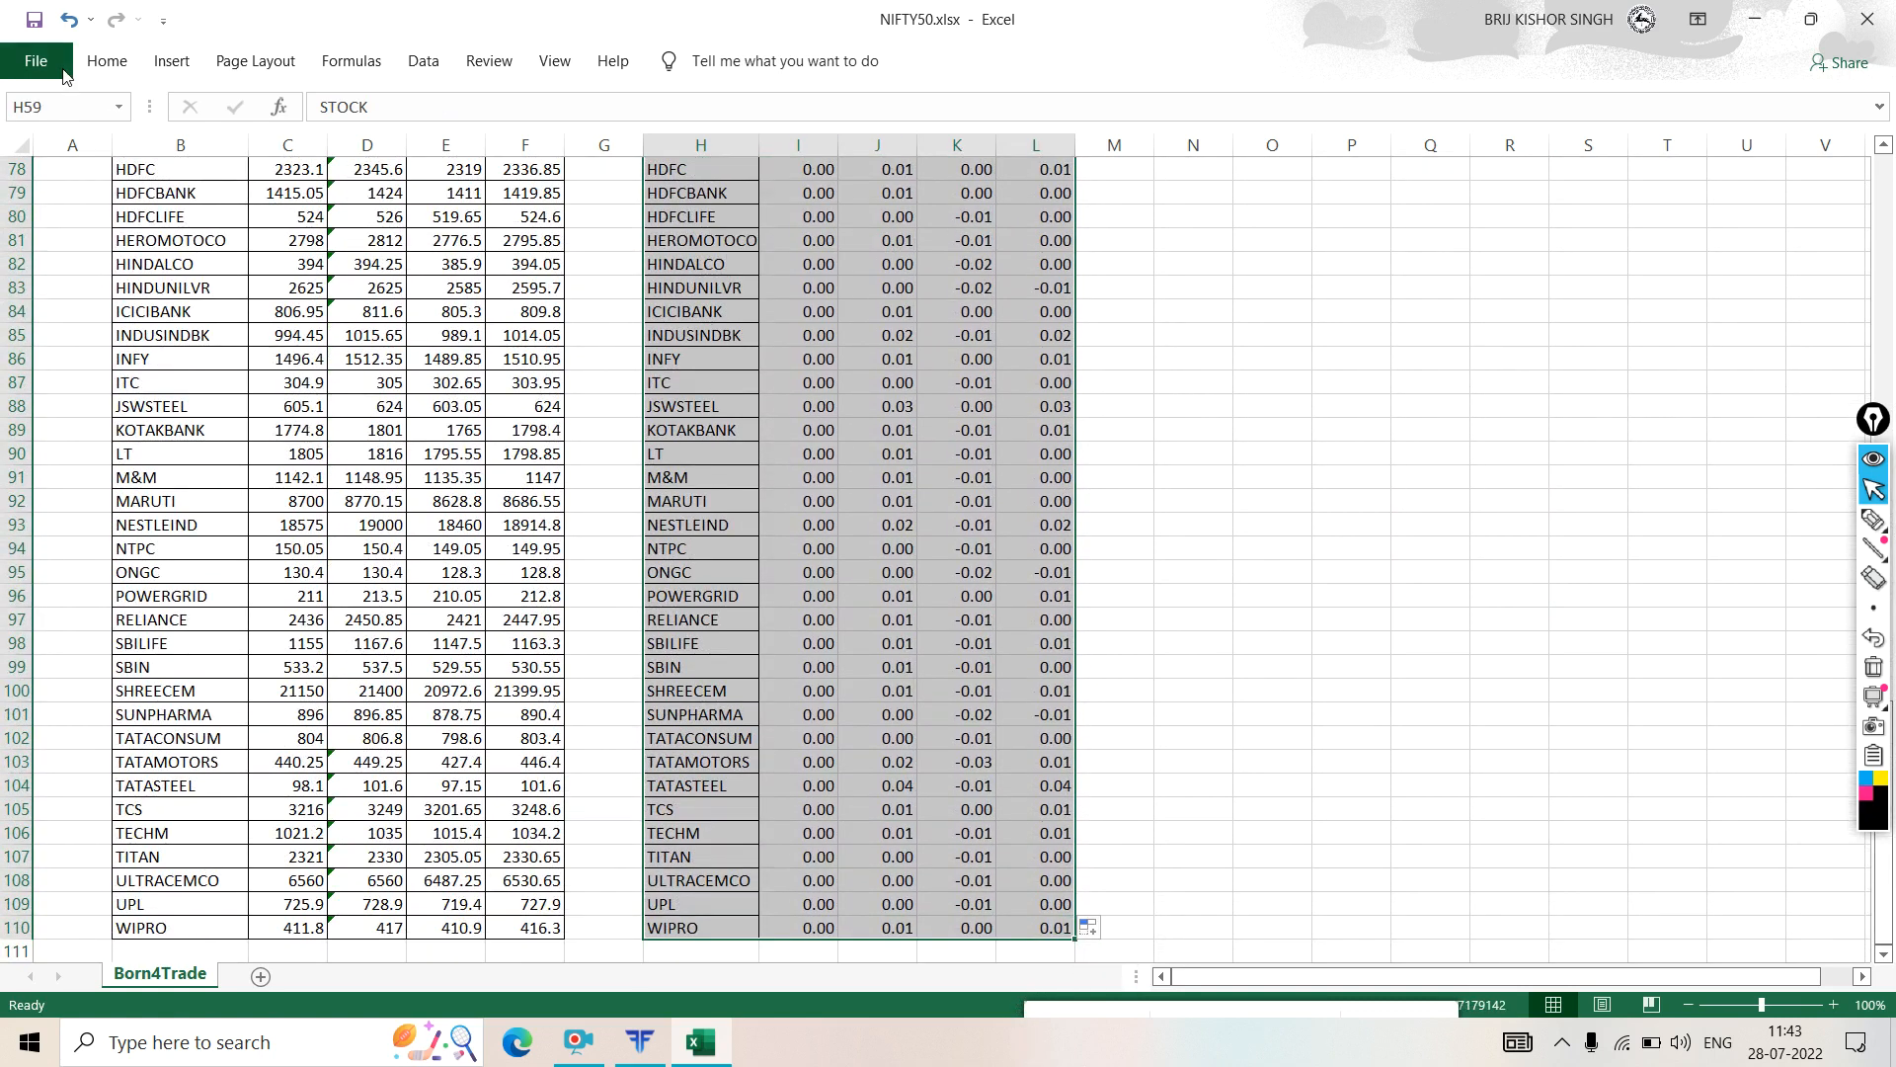
left_click(107, 61)
scroll(1136, 464, "up", 12)
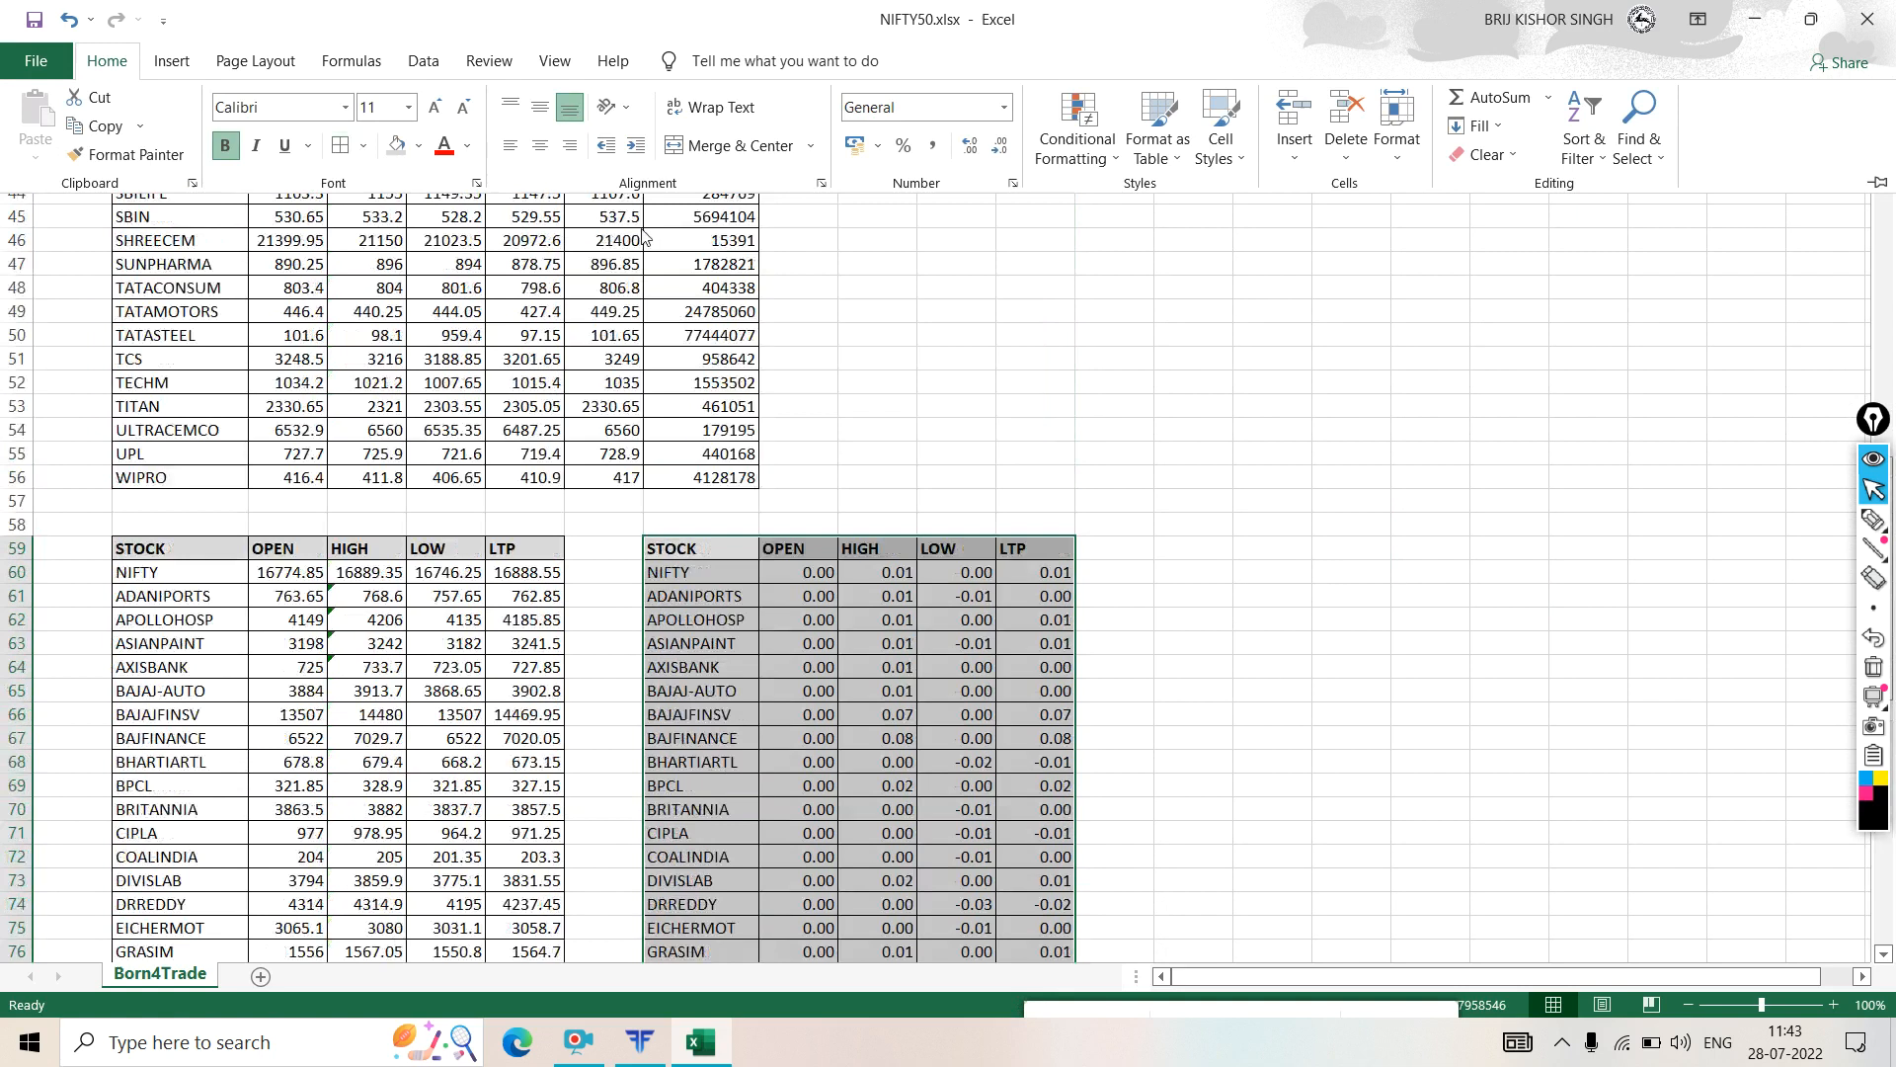
left_click(1254, 497)
left_click(1277, 622)
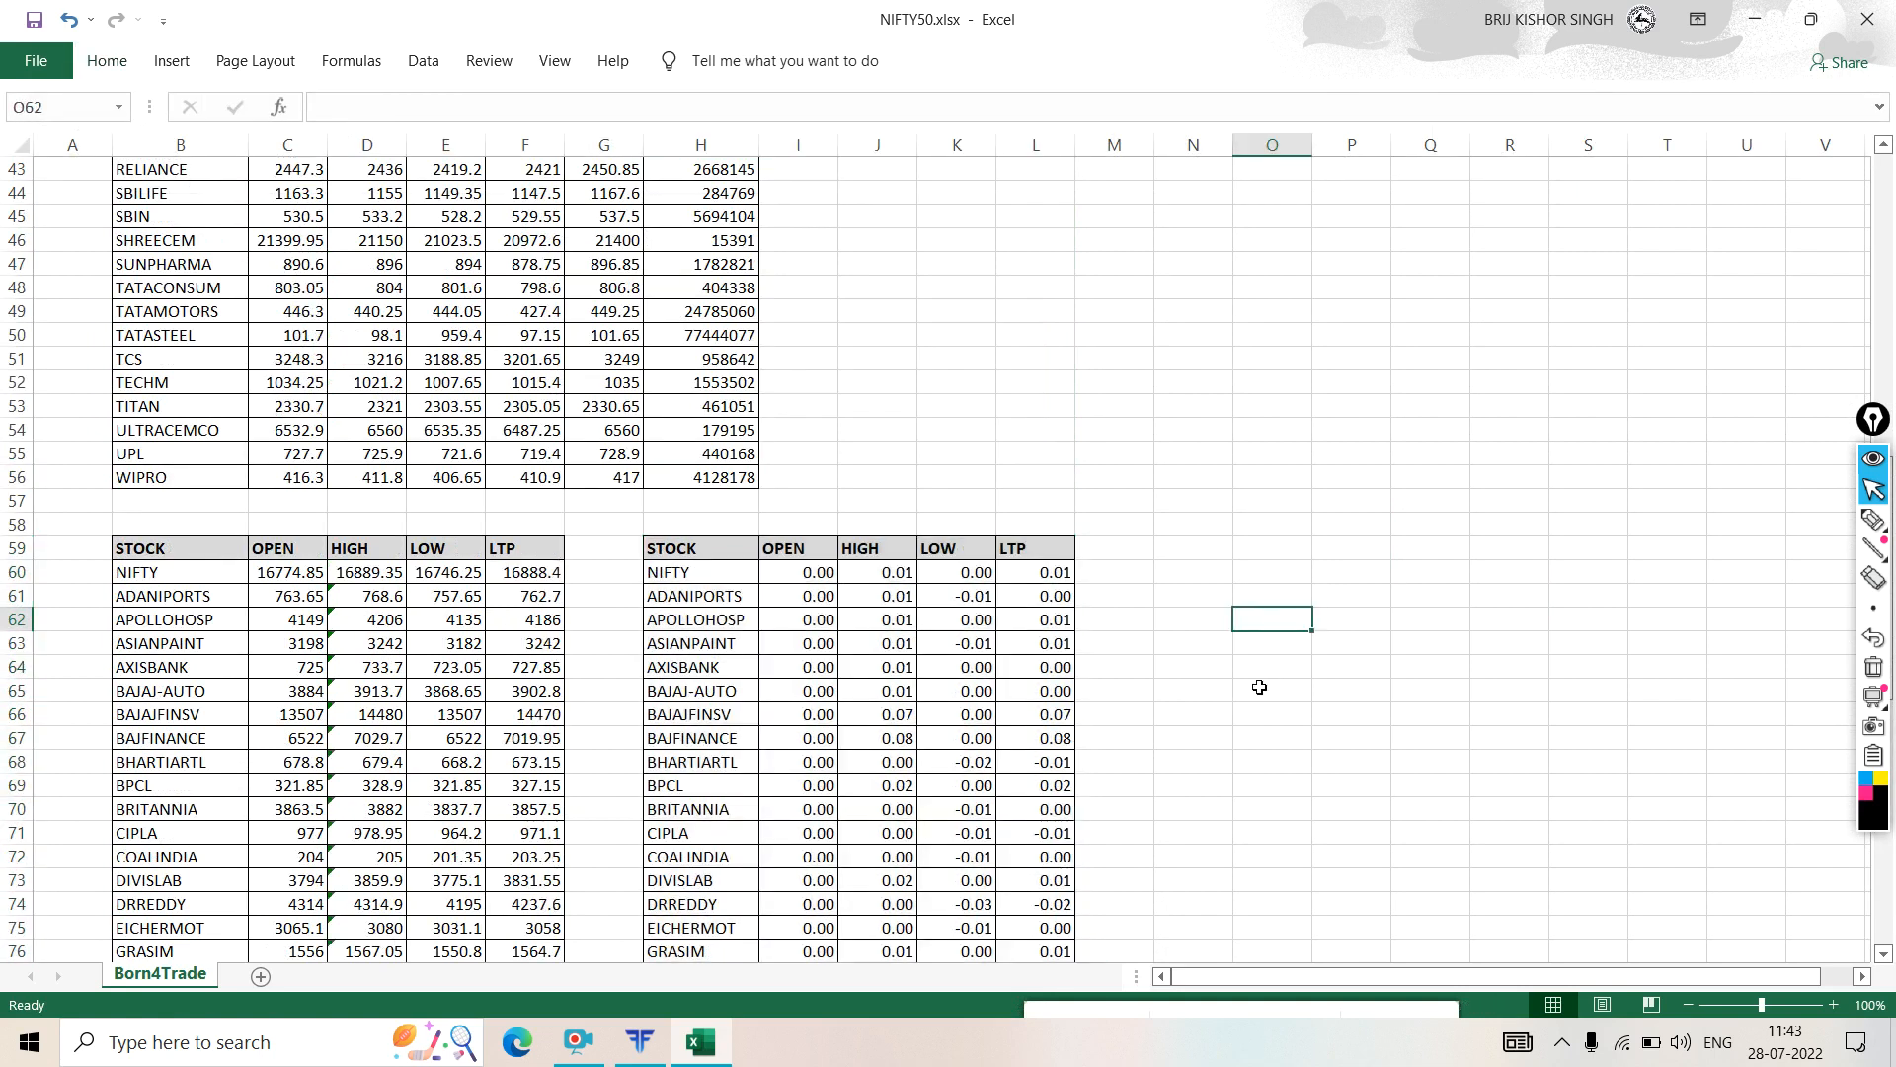
left_click(35, 18)
left_click(1380, 378)
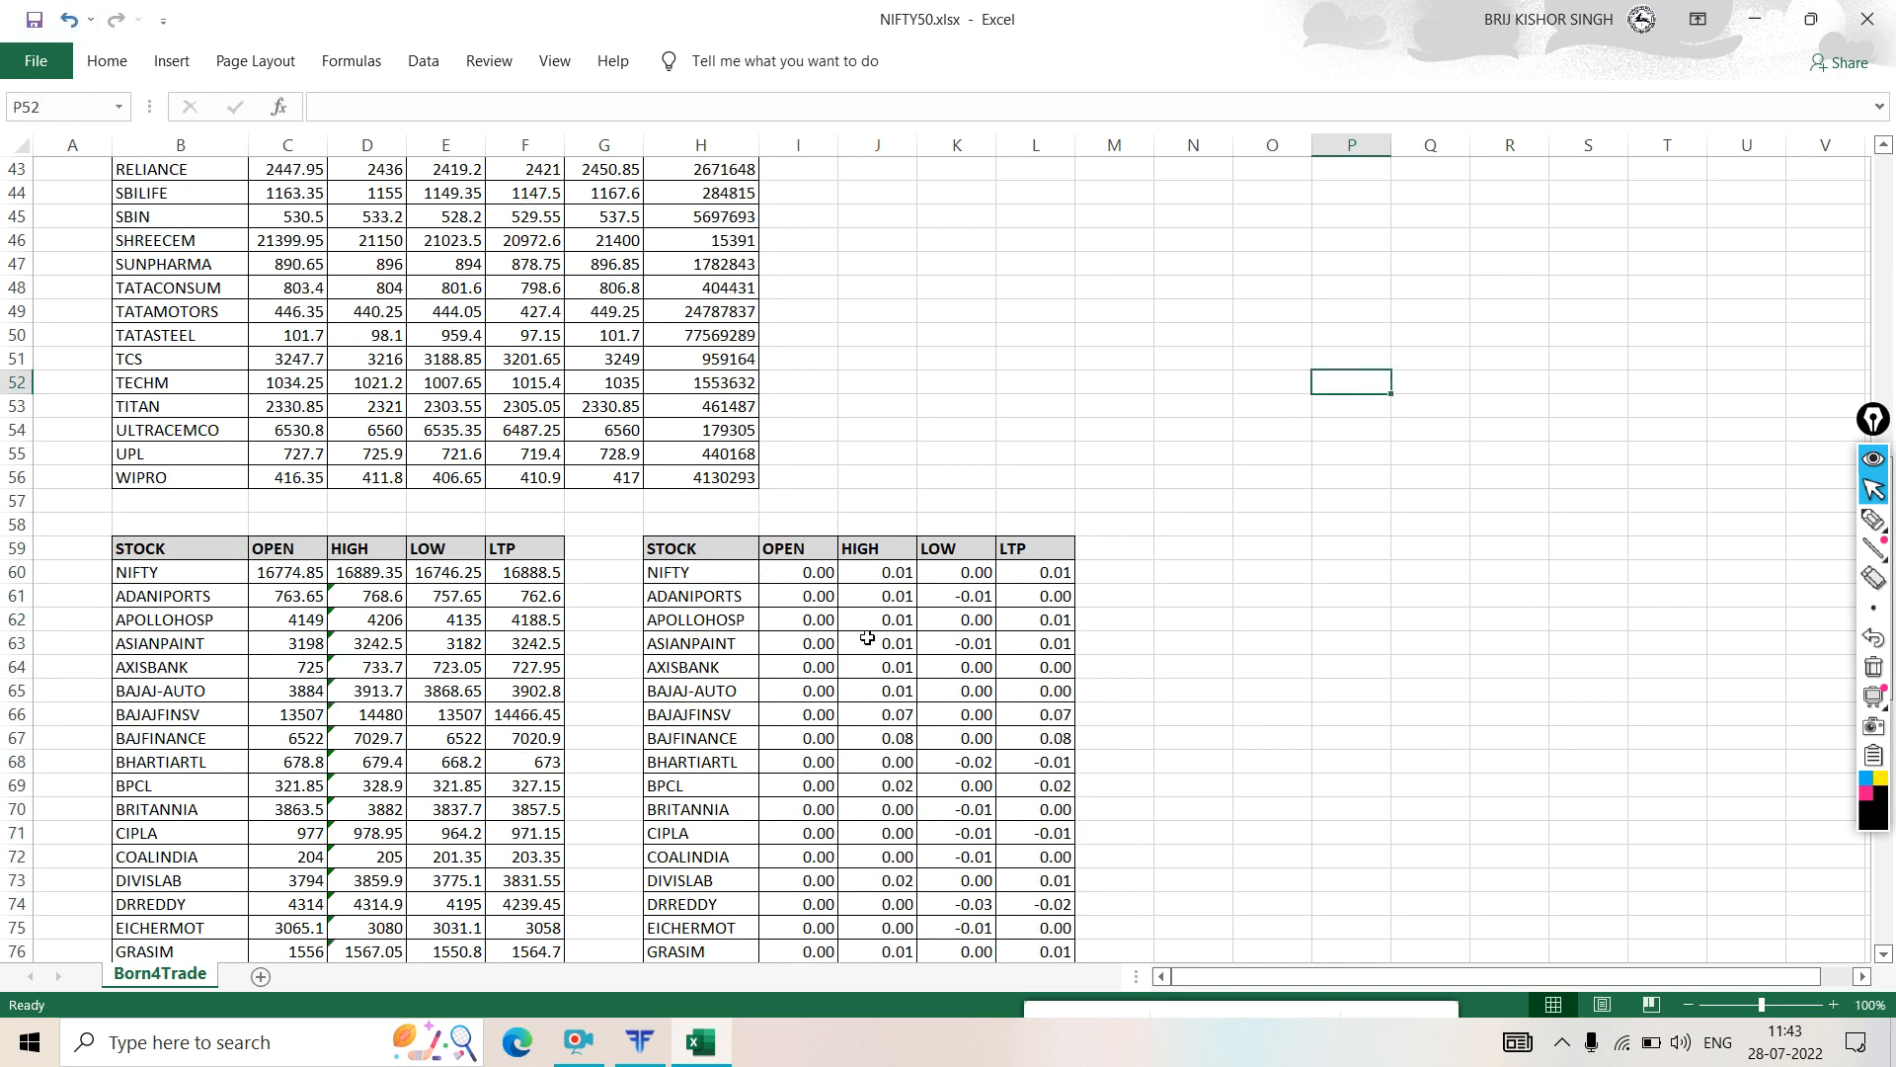
- Select the second table's data range H60:L110, from NIFTY through WIPRO
scroll(868, 637, "down", 4)
left_click_drag(733, 280, 1033, 857)
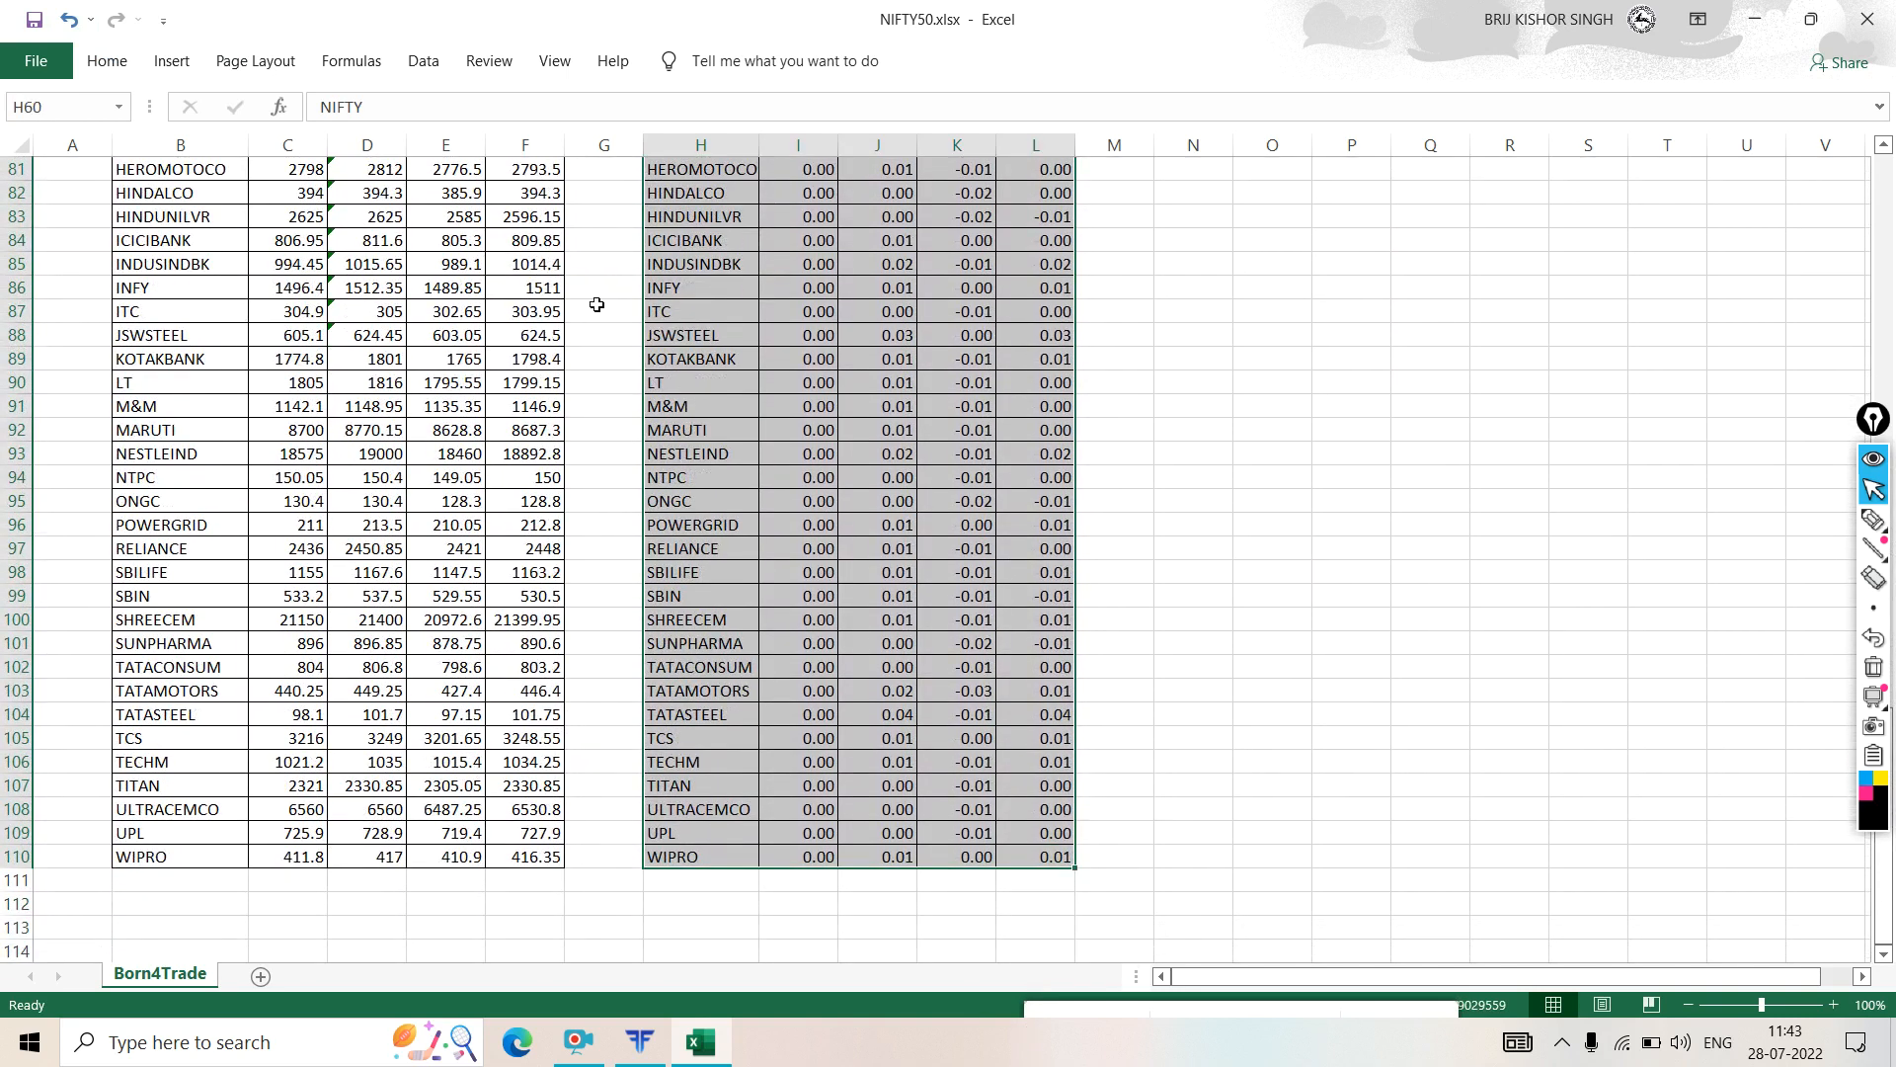
- Insert an Open-High-Low-Close stock chart from the selected range starting at H60 and move it beside the table
left_click(170, 65)
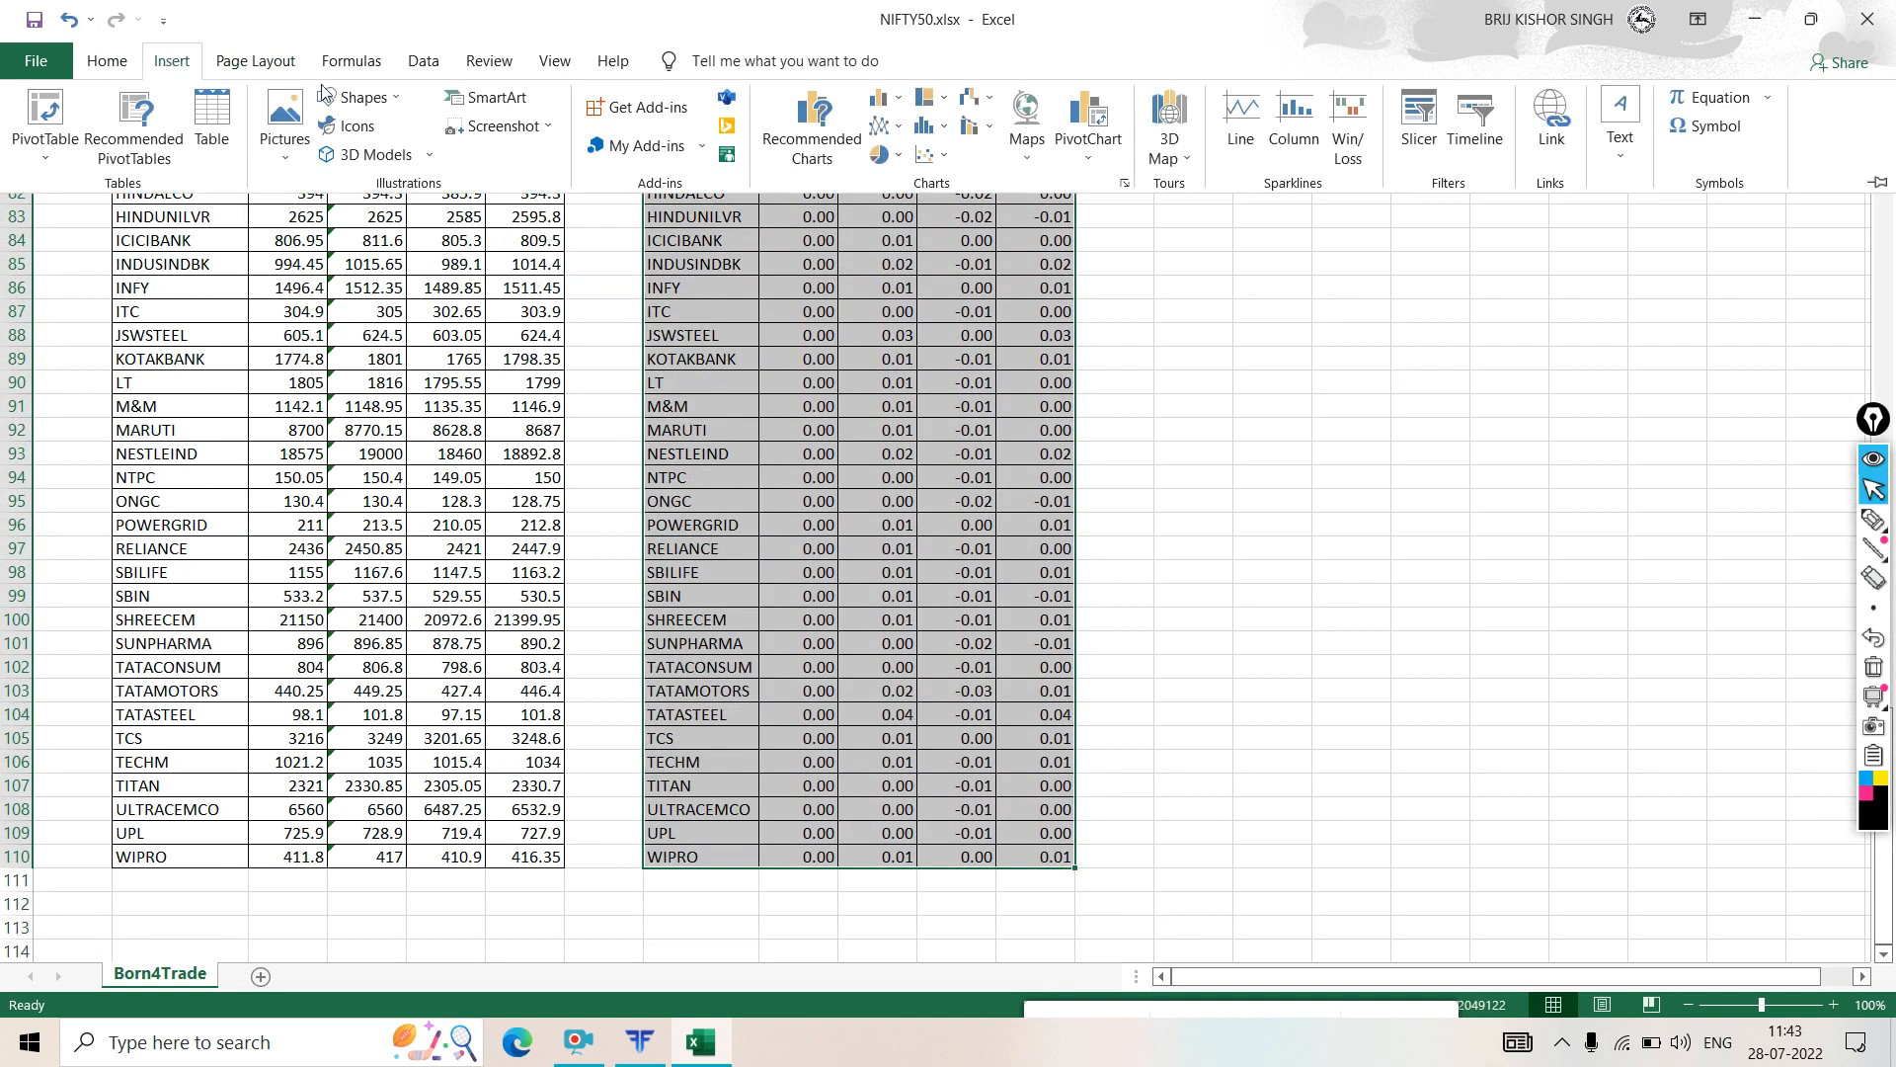
left_click(832, 131)
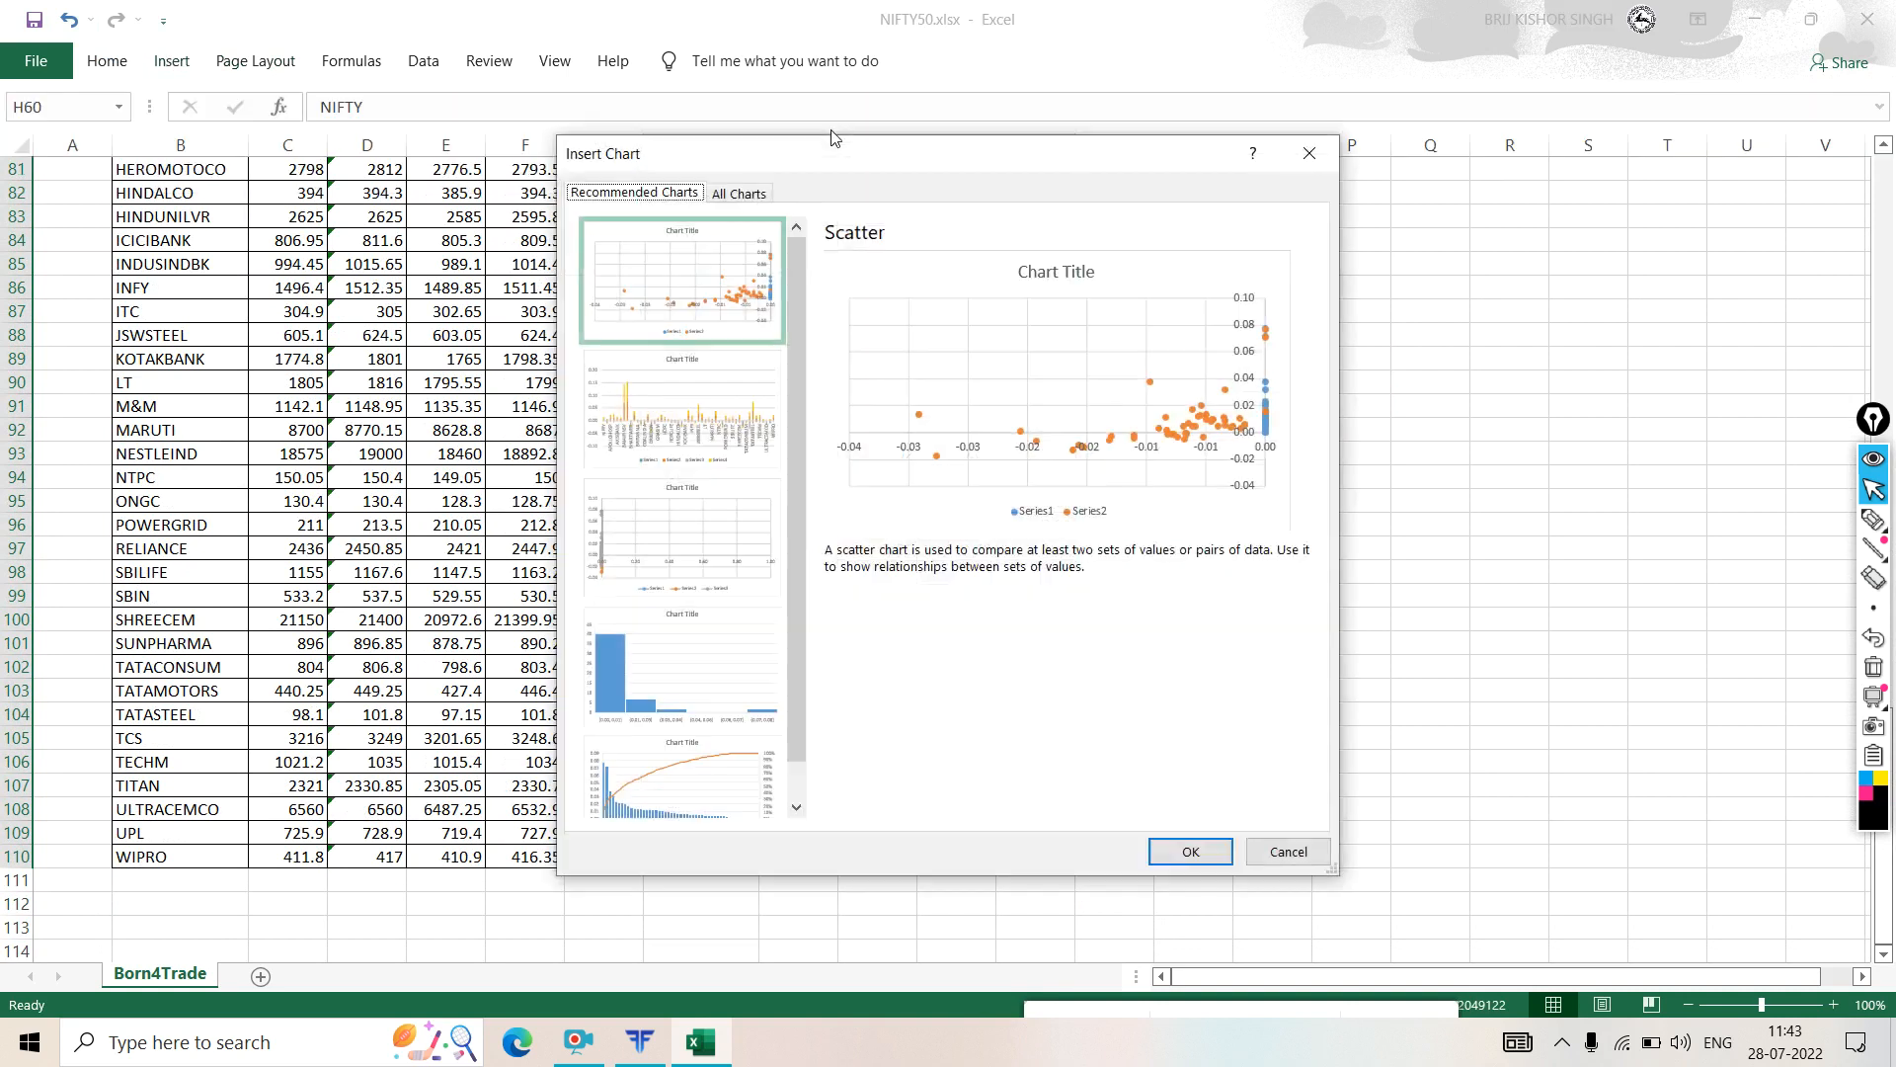
left_click(760, 194)
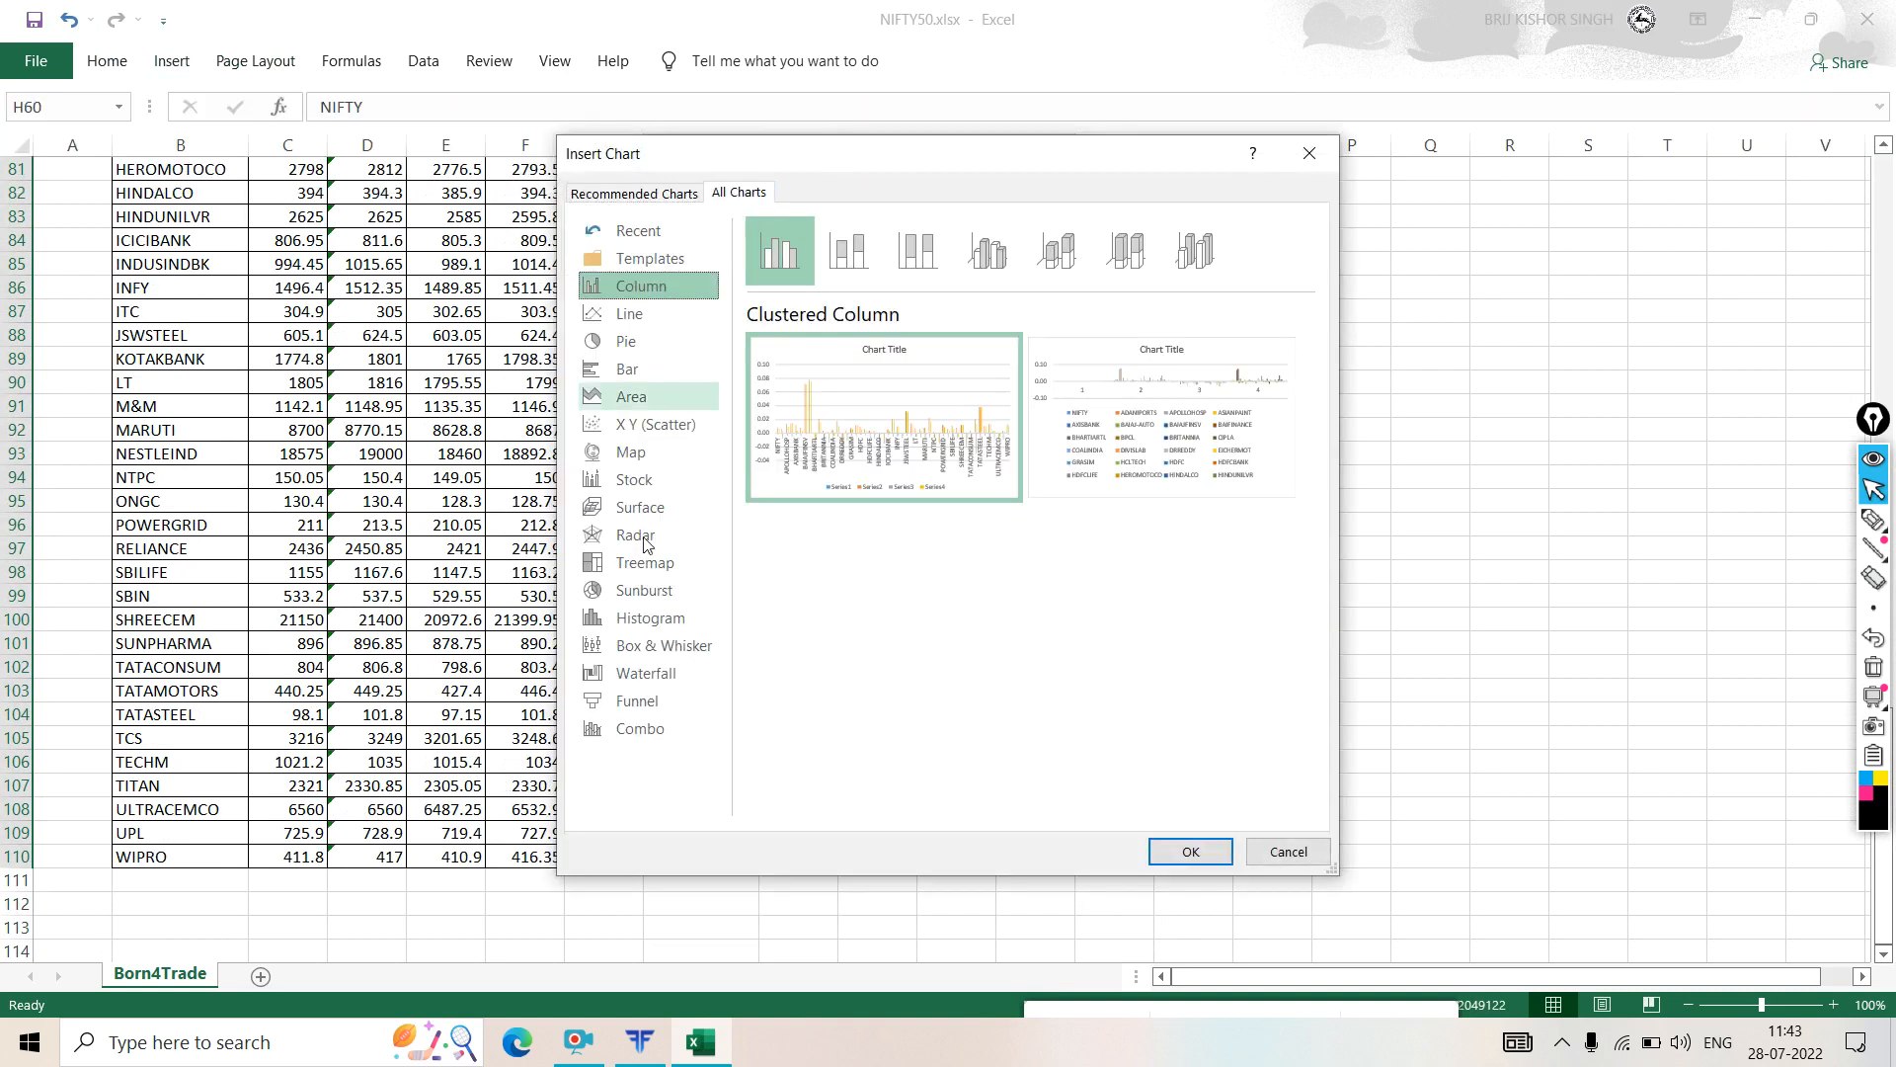
left_click(635, 483)
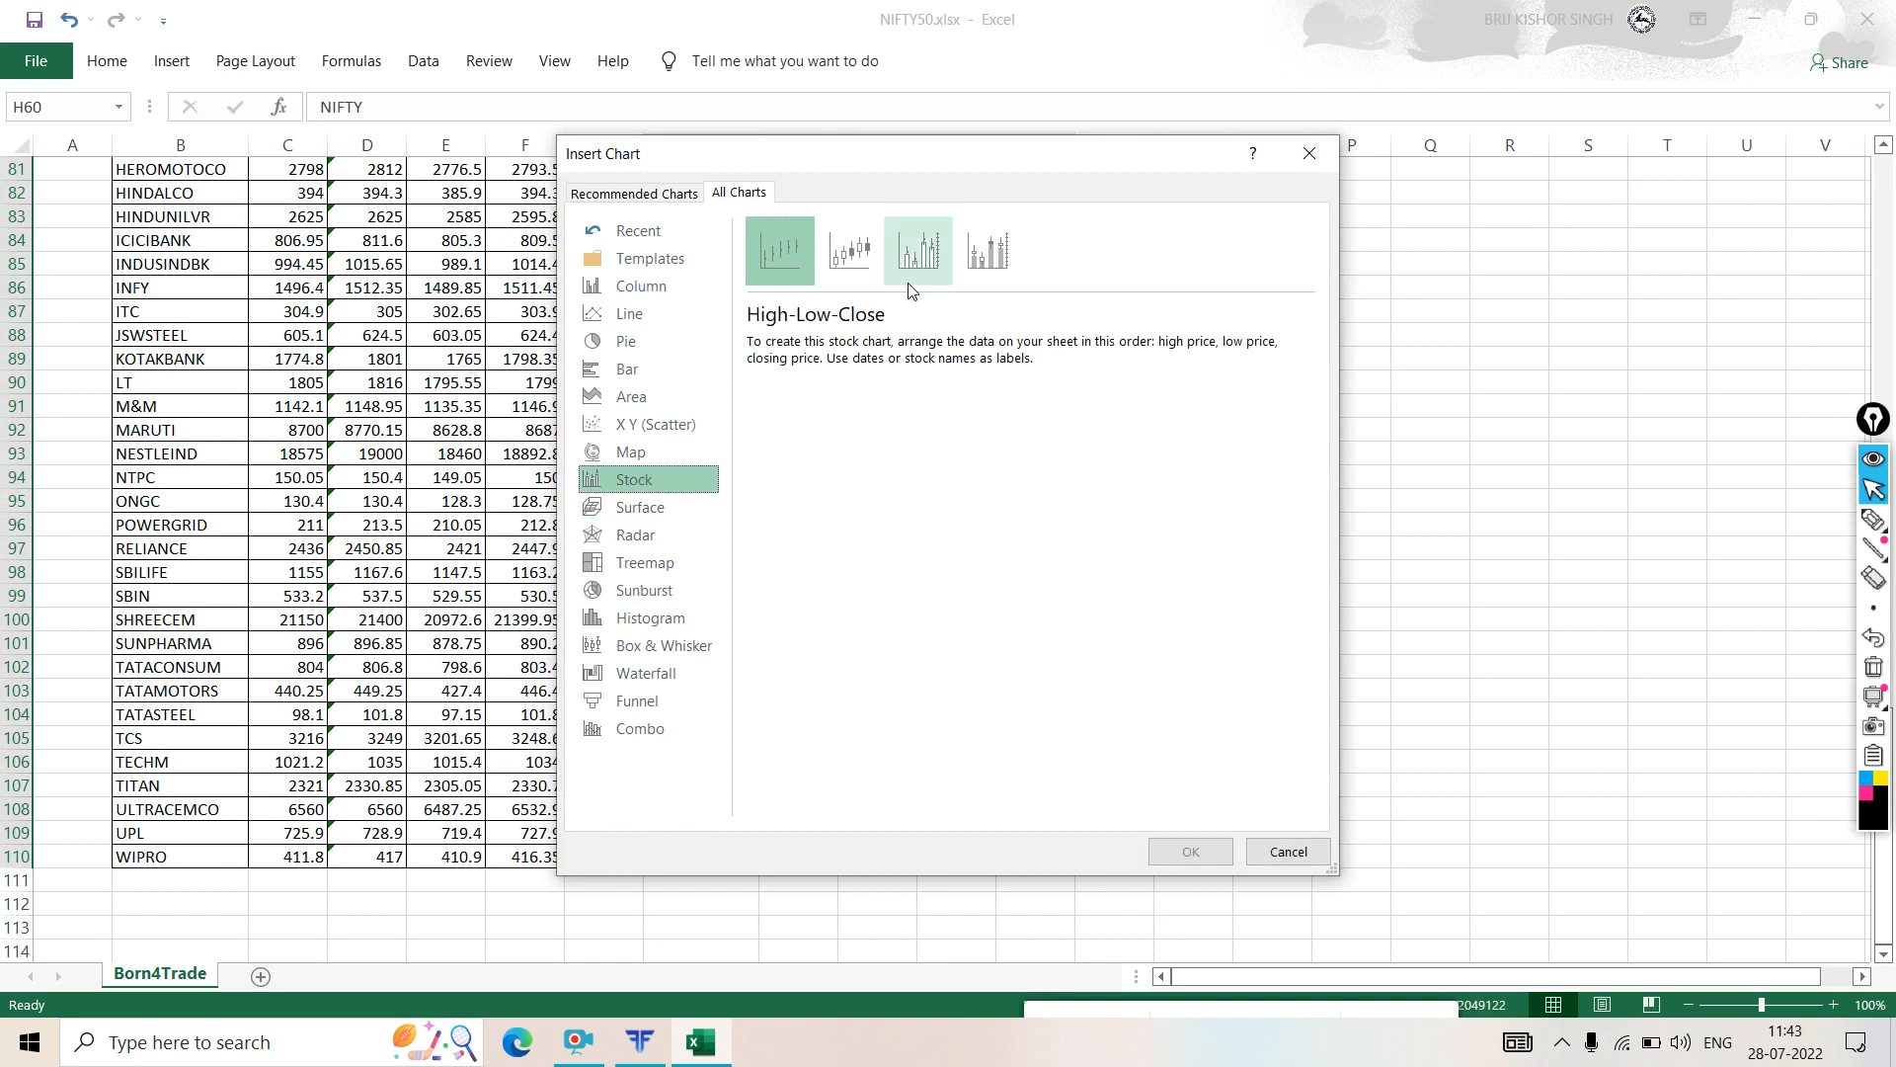
left_click(853, 264)
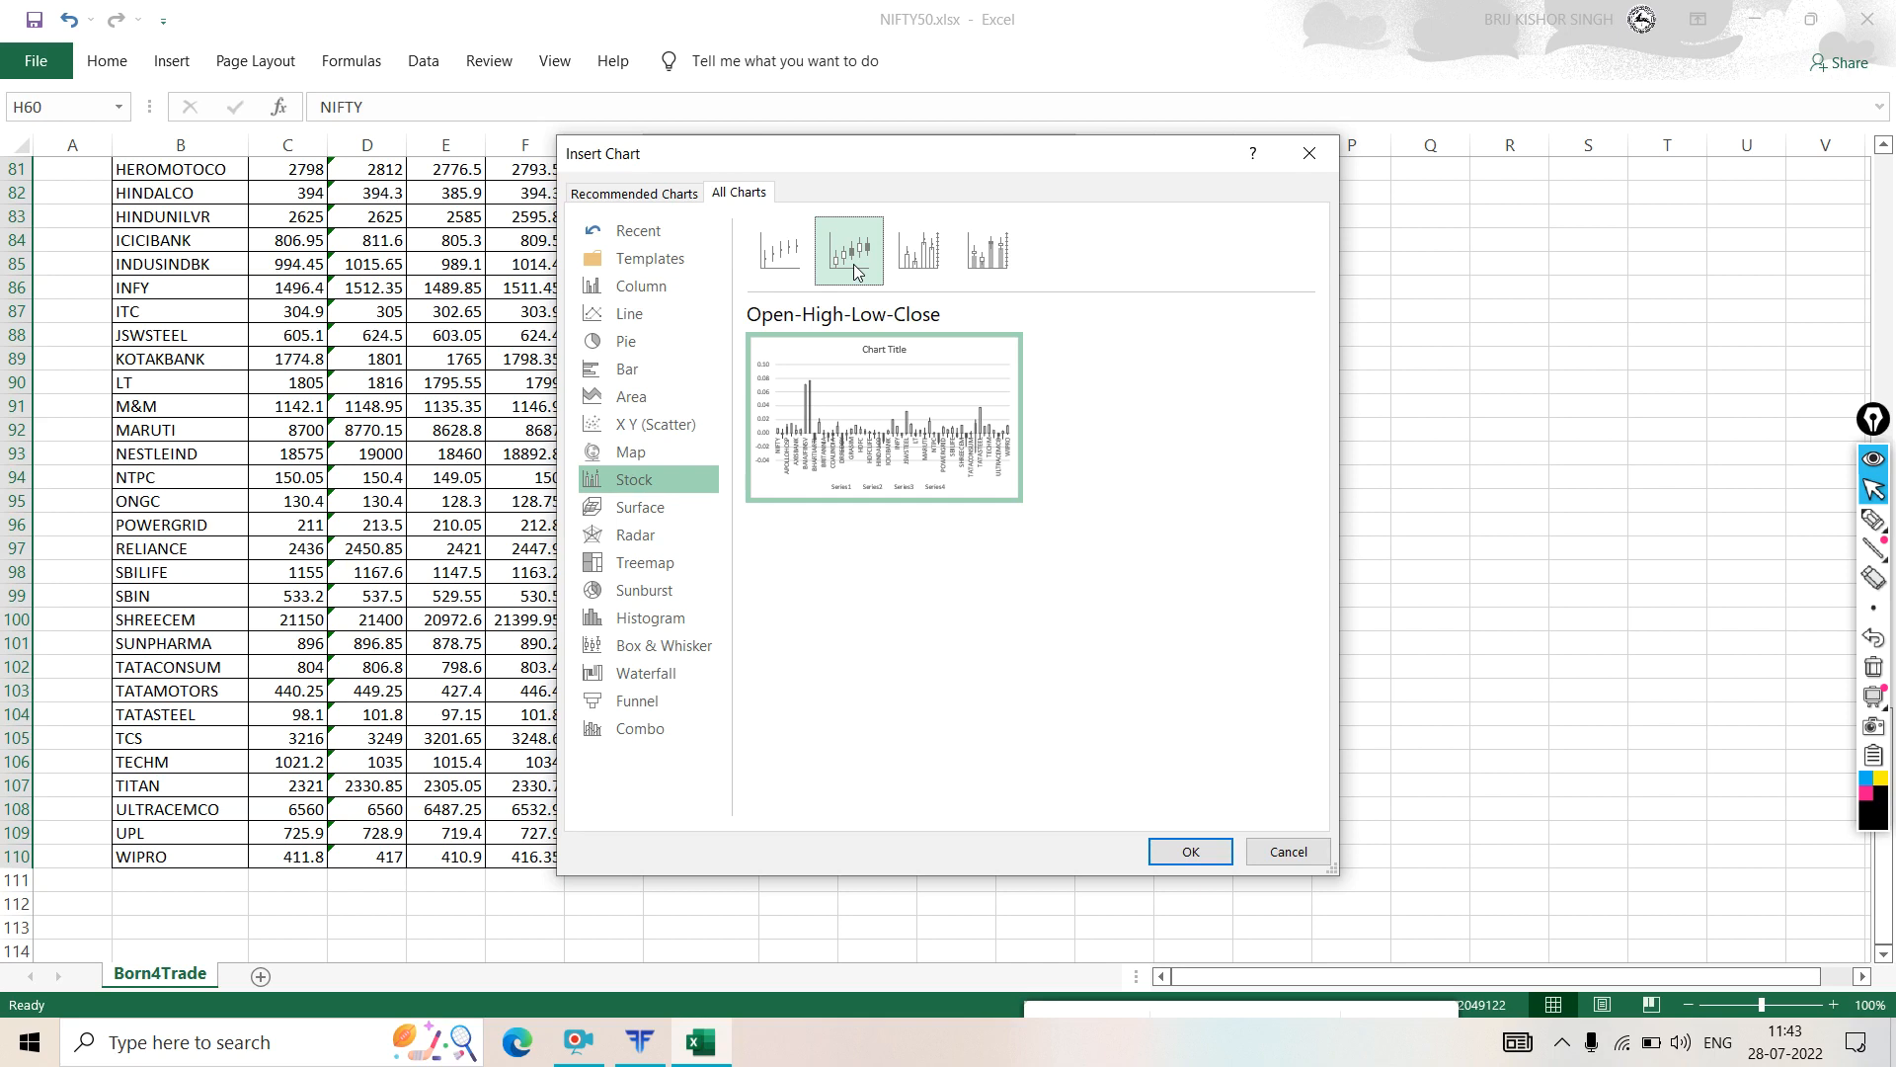
left_click(1188, 855)
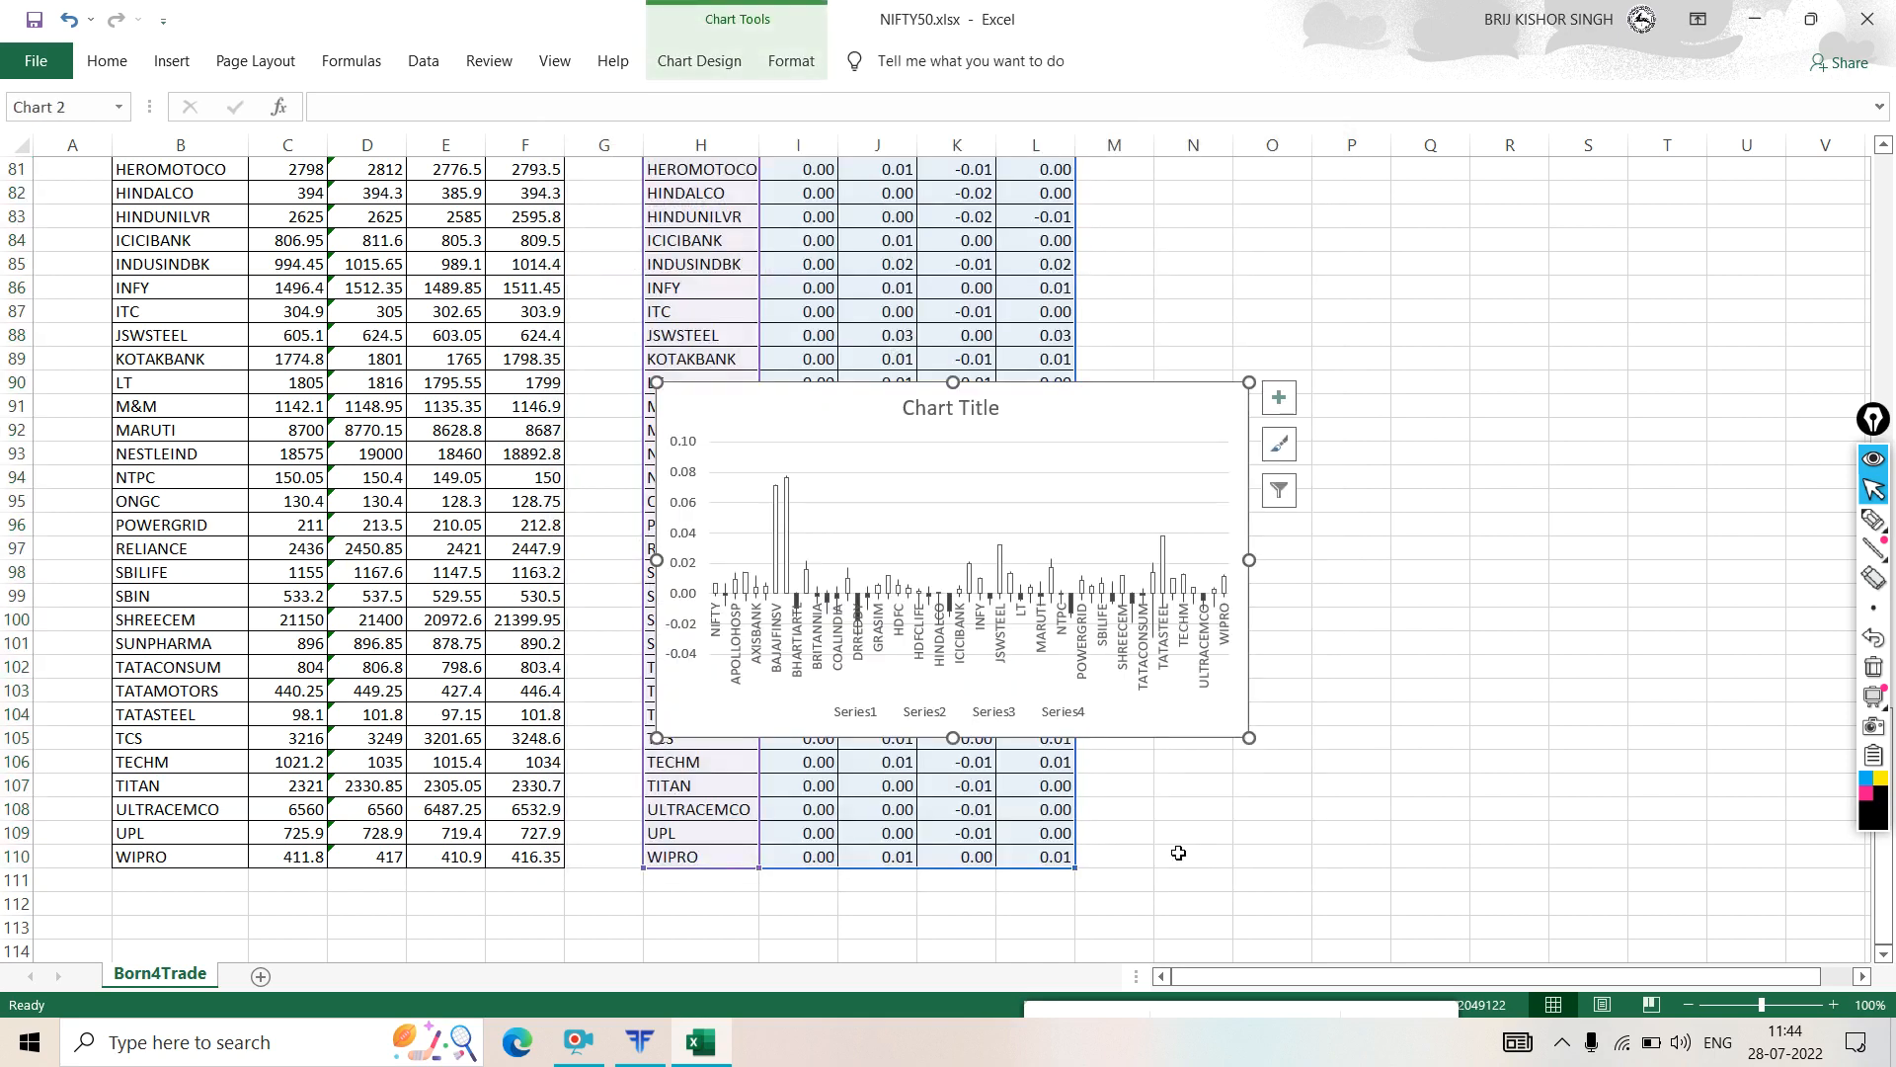
left_click_drag(1075, 410, 1575, 345)
left_click(1436, 443)
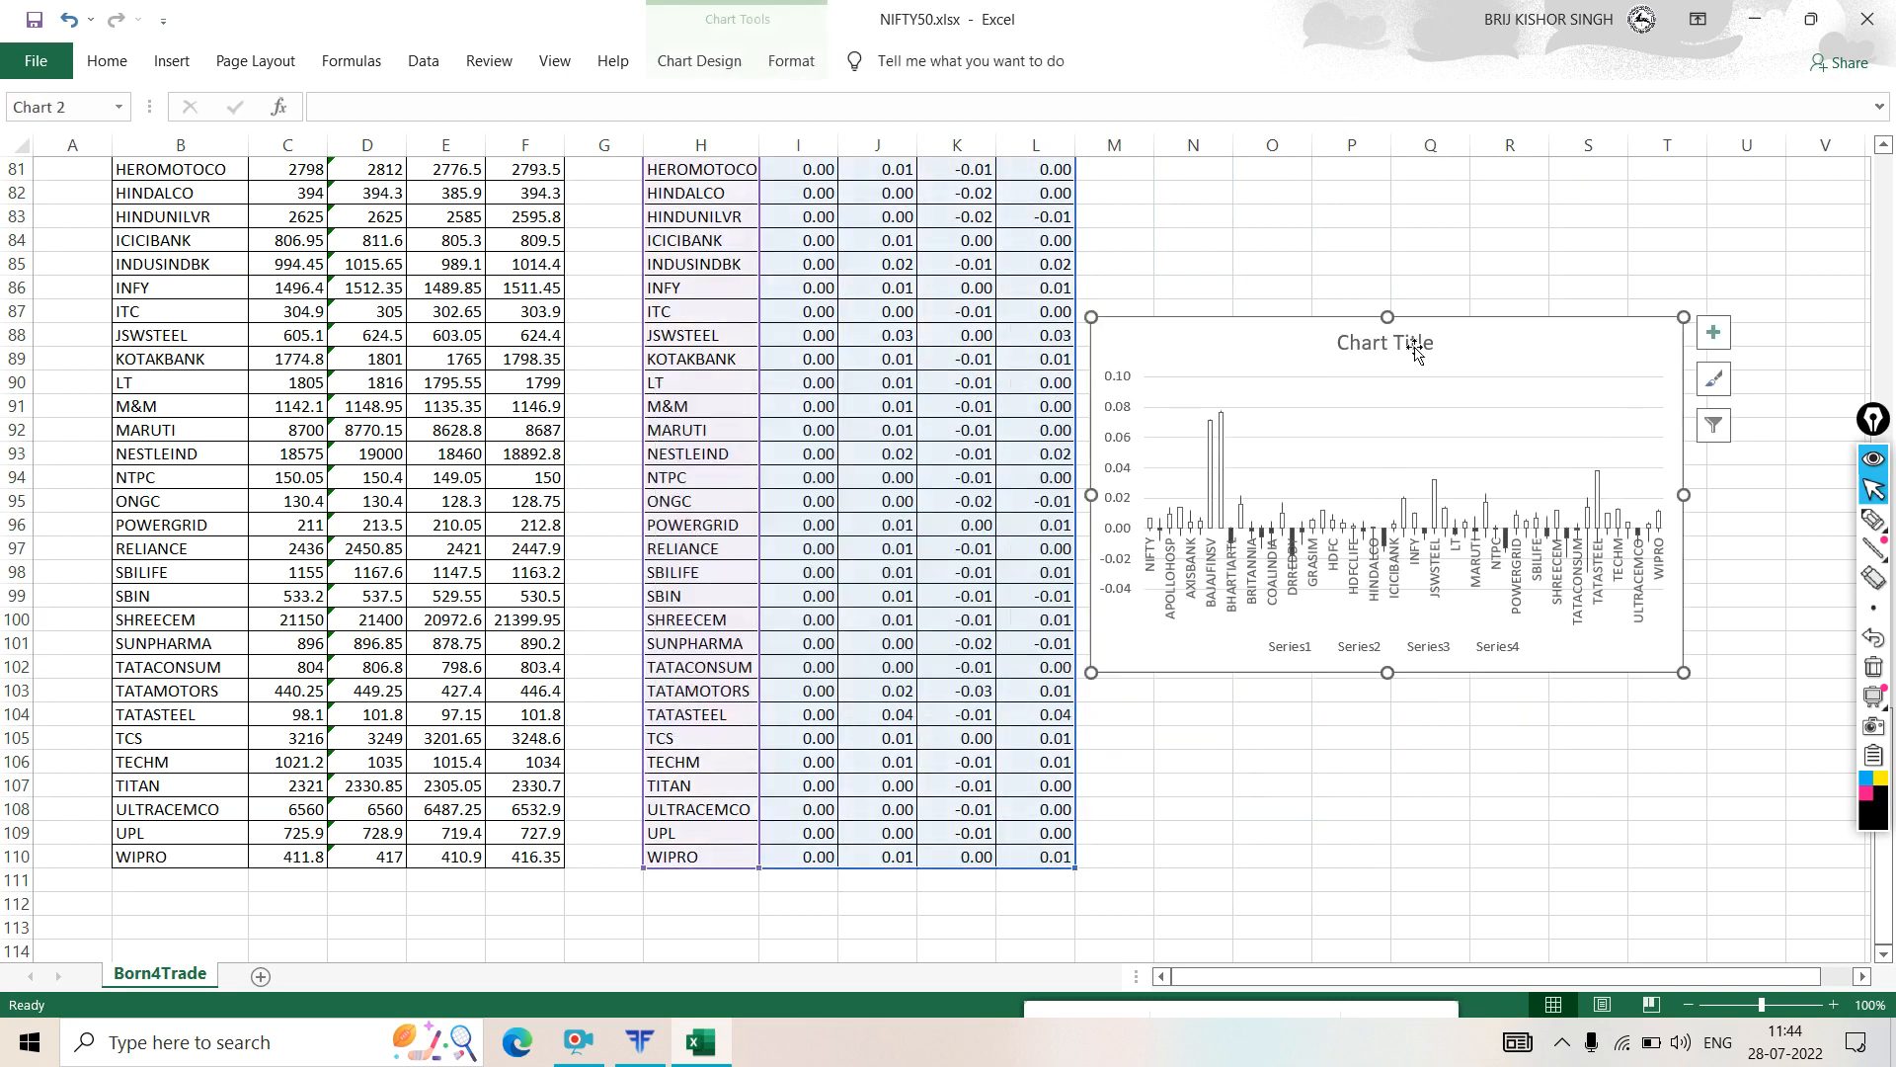
- Replace the stock chart's title text with "#Born4Trade"
left_click(1427, 346)
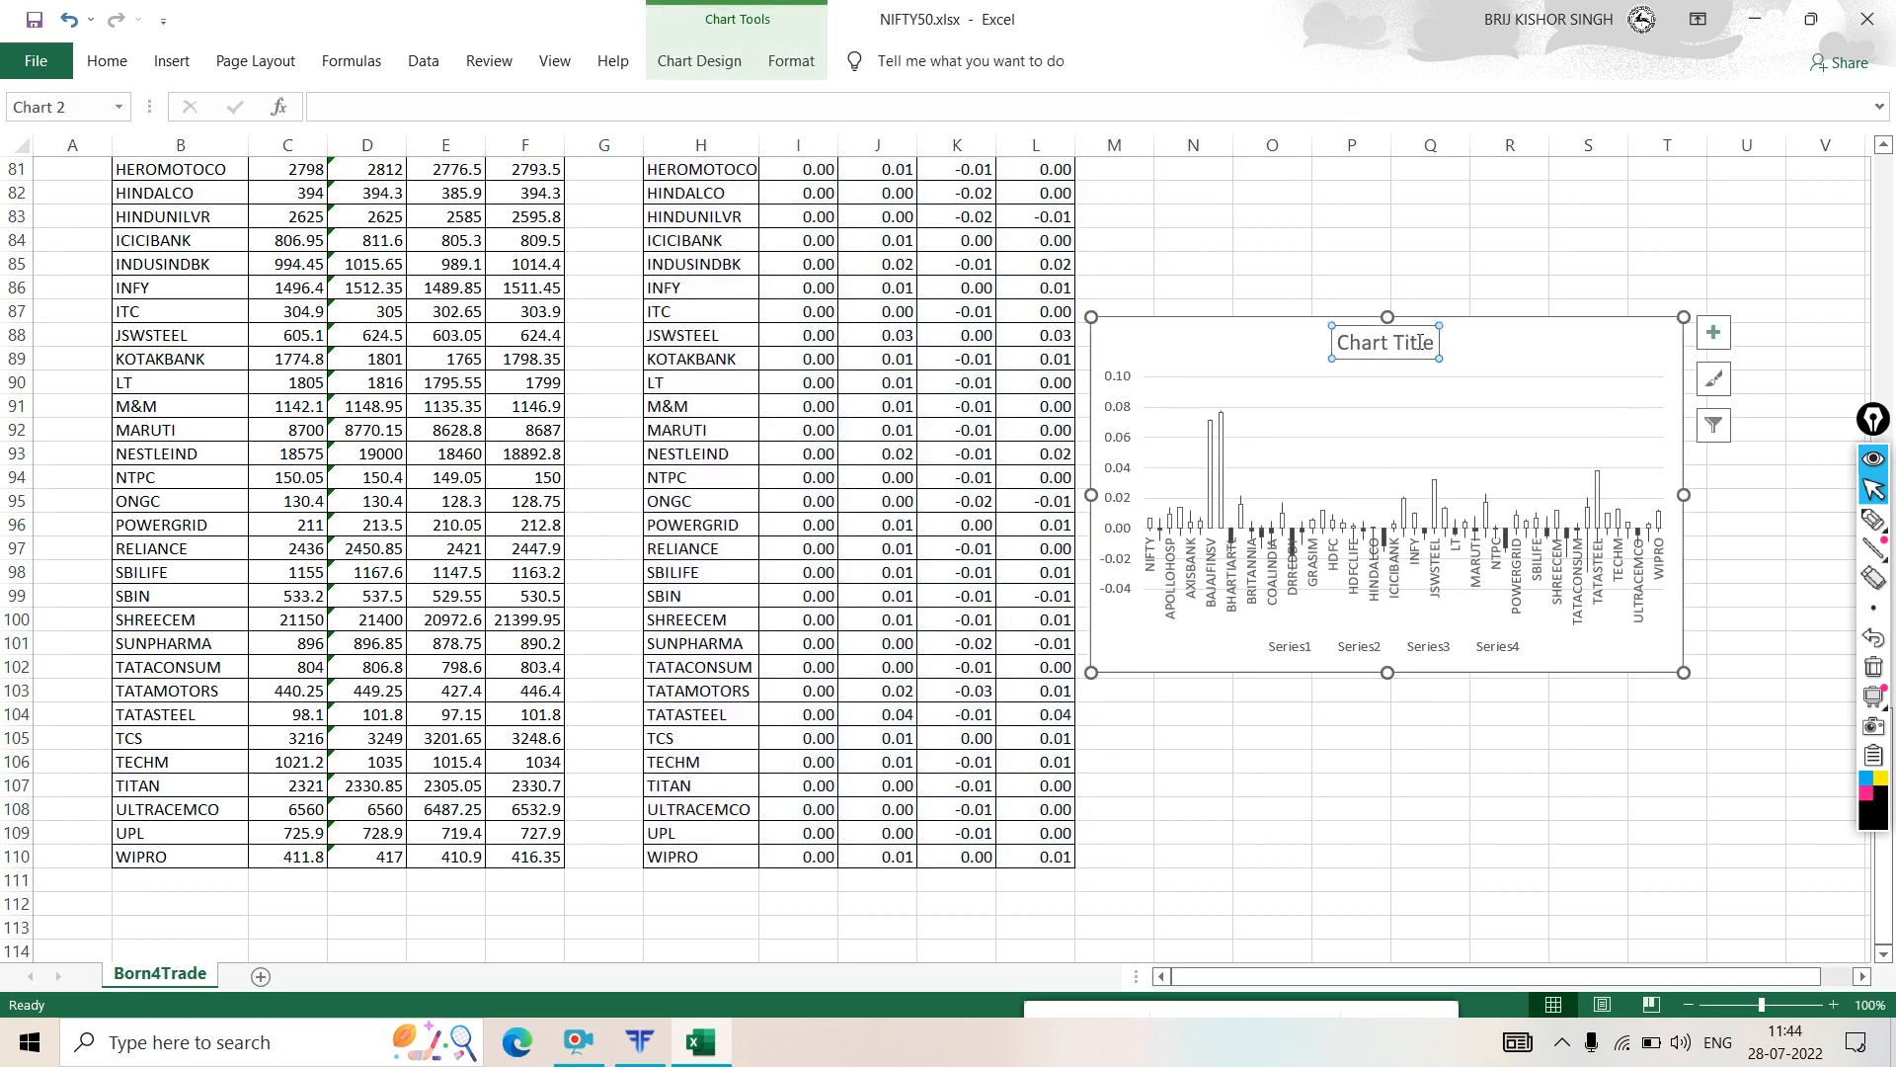
left_click(1434, 344)
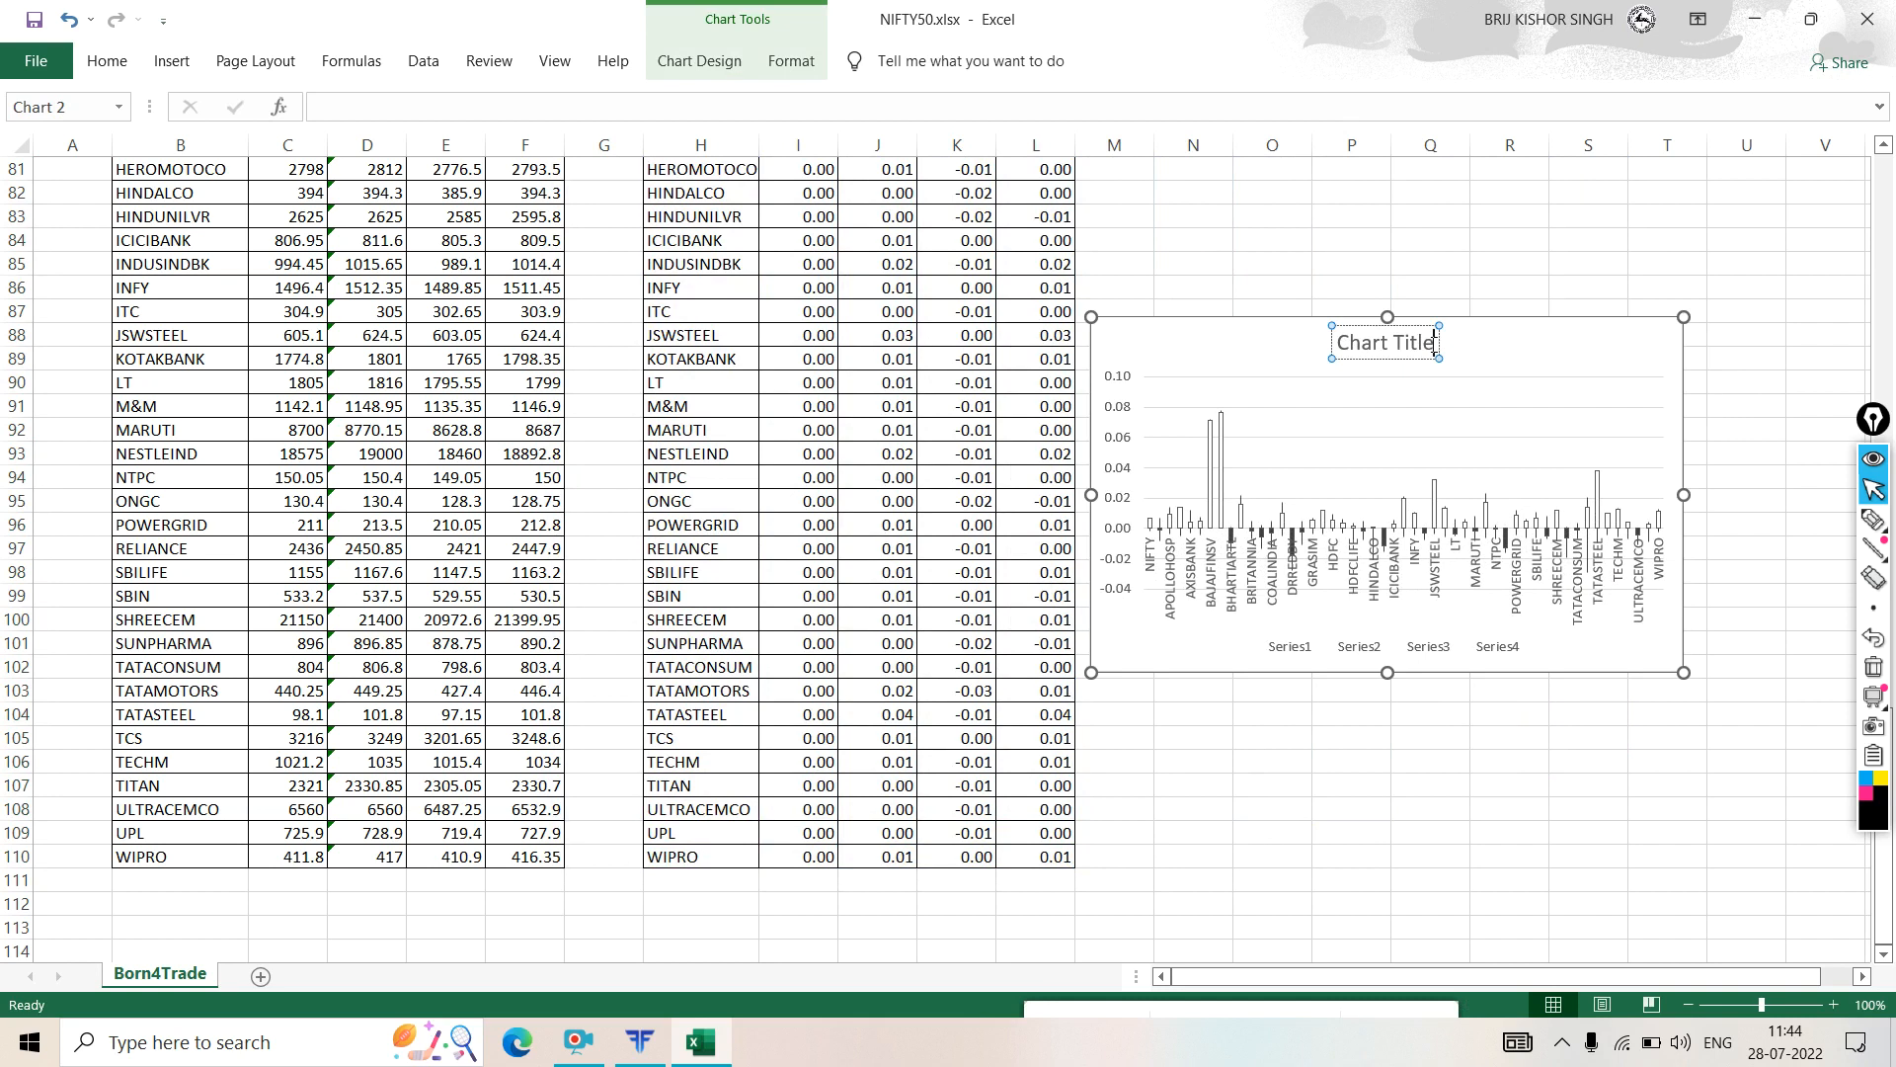
key("BackSpace")
key("BackSpace")
key("BackSpace")
key("BackSpace")
key("BackSpace")
key("BackSpace")
key("BackSpace")
key("BackSpace")
key("BackSpace")
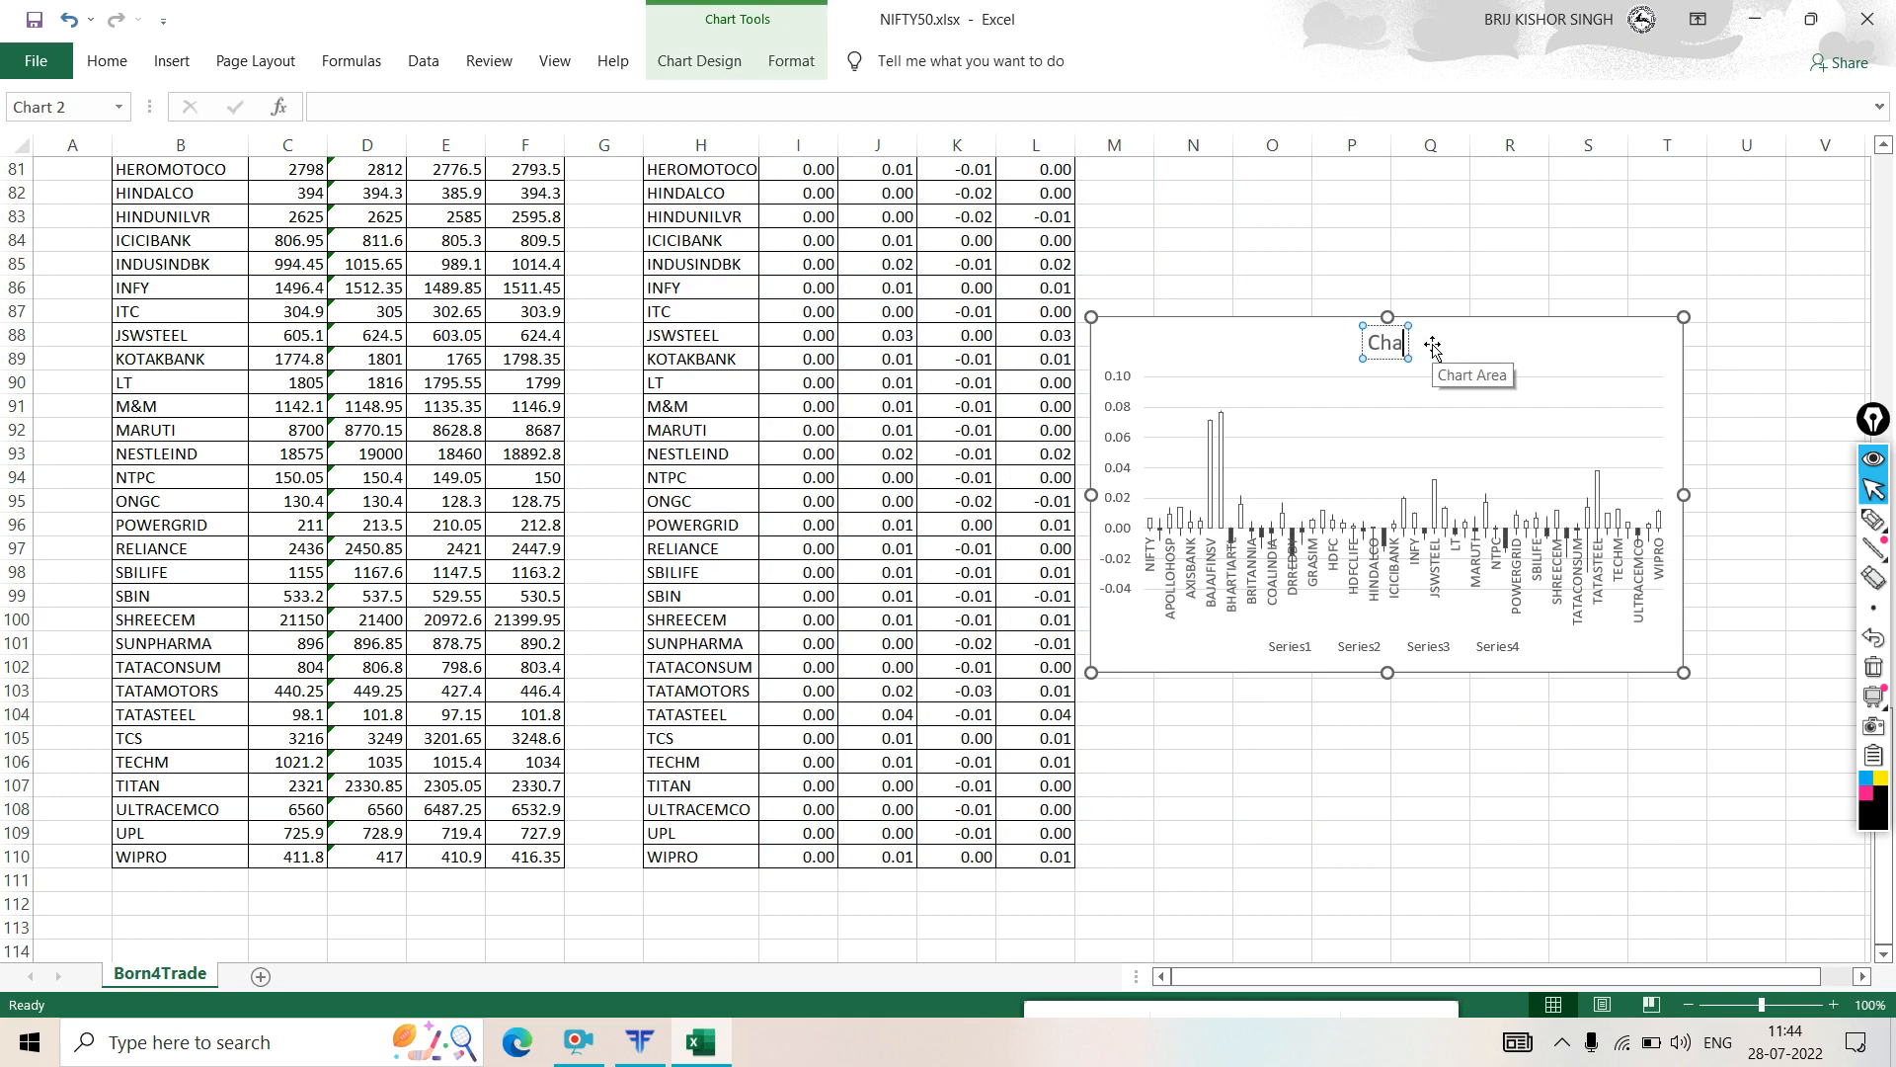
key("BackSpace")
key("BackSpace")
type("#bOR")
key("BackSpace")
key("BackSpace")
key("BackSpace")
type("Born4Trade")
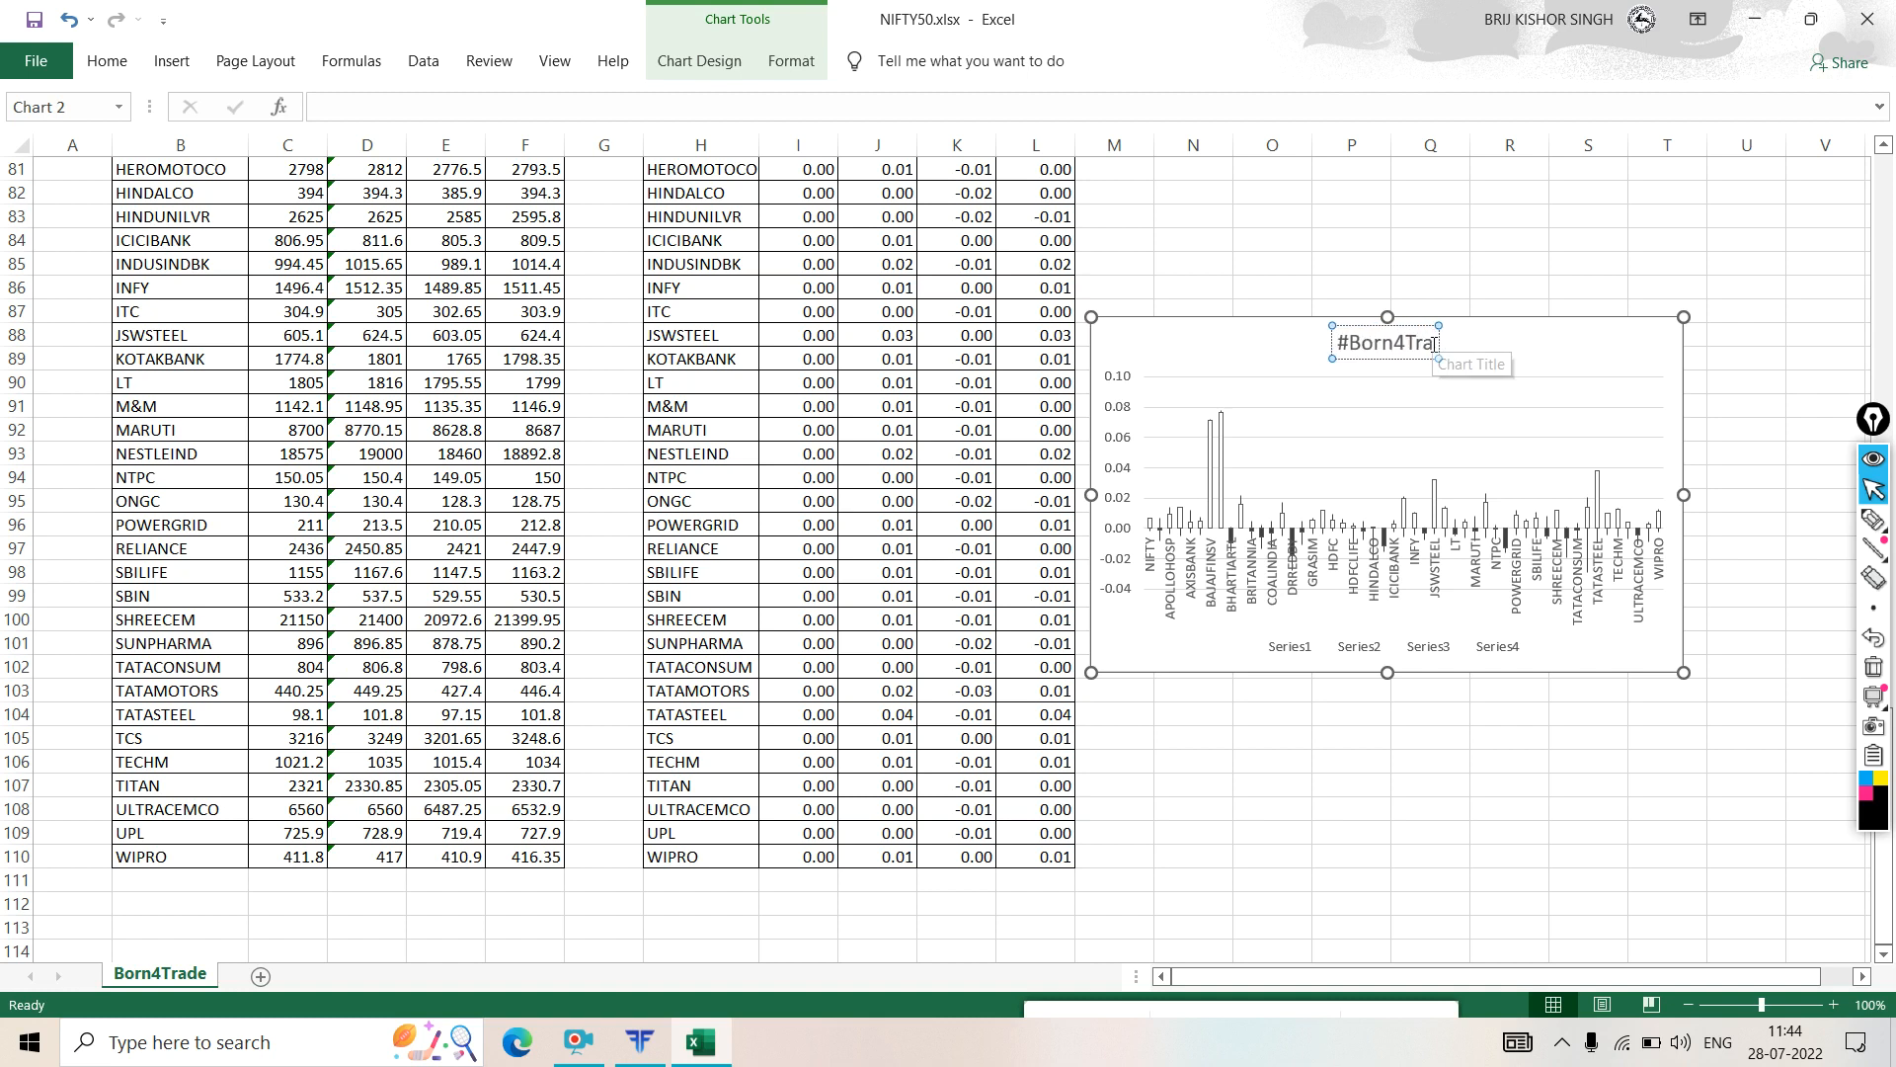
left_click(1386, 262)
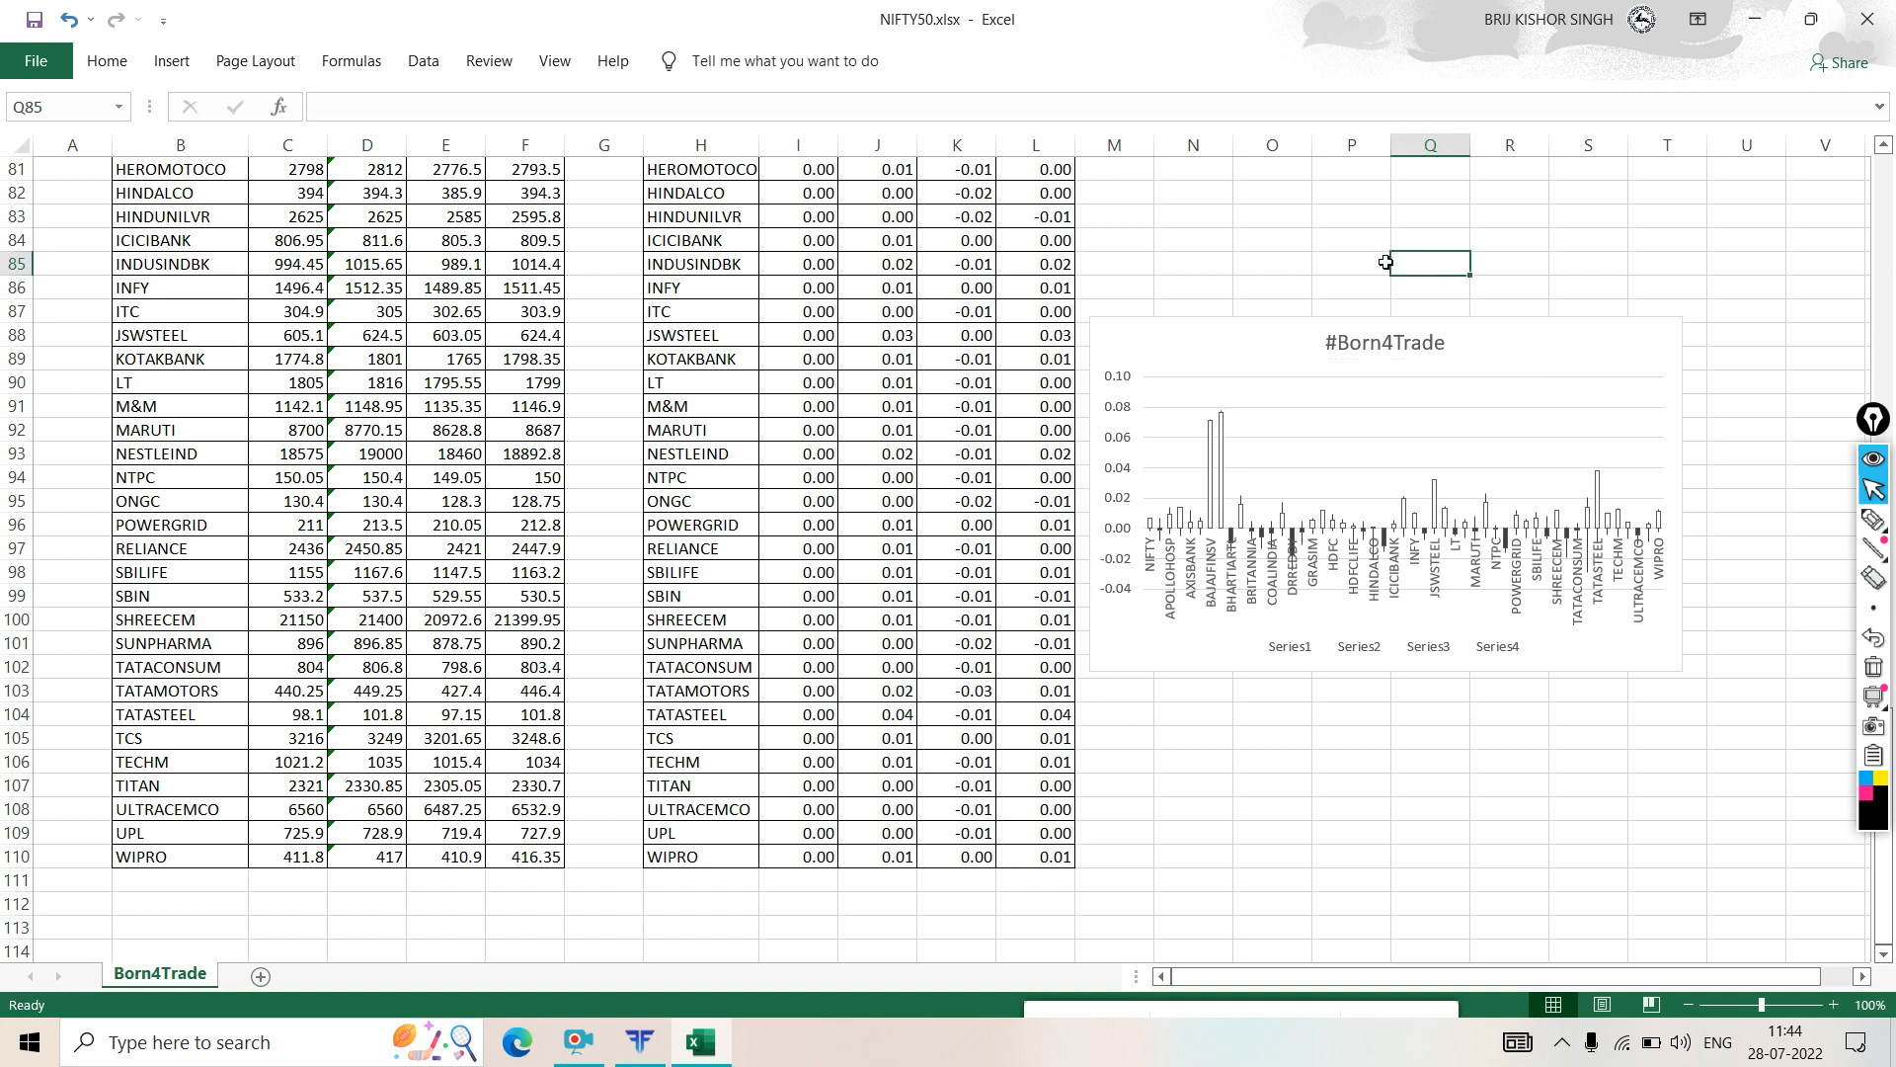
- Delete the series legend from the stock chart
left_click(1364, 653)
left_click_drag(1363, 652, 1355, 640)
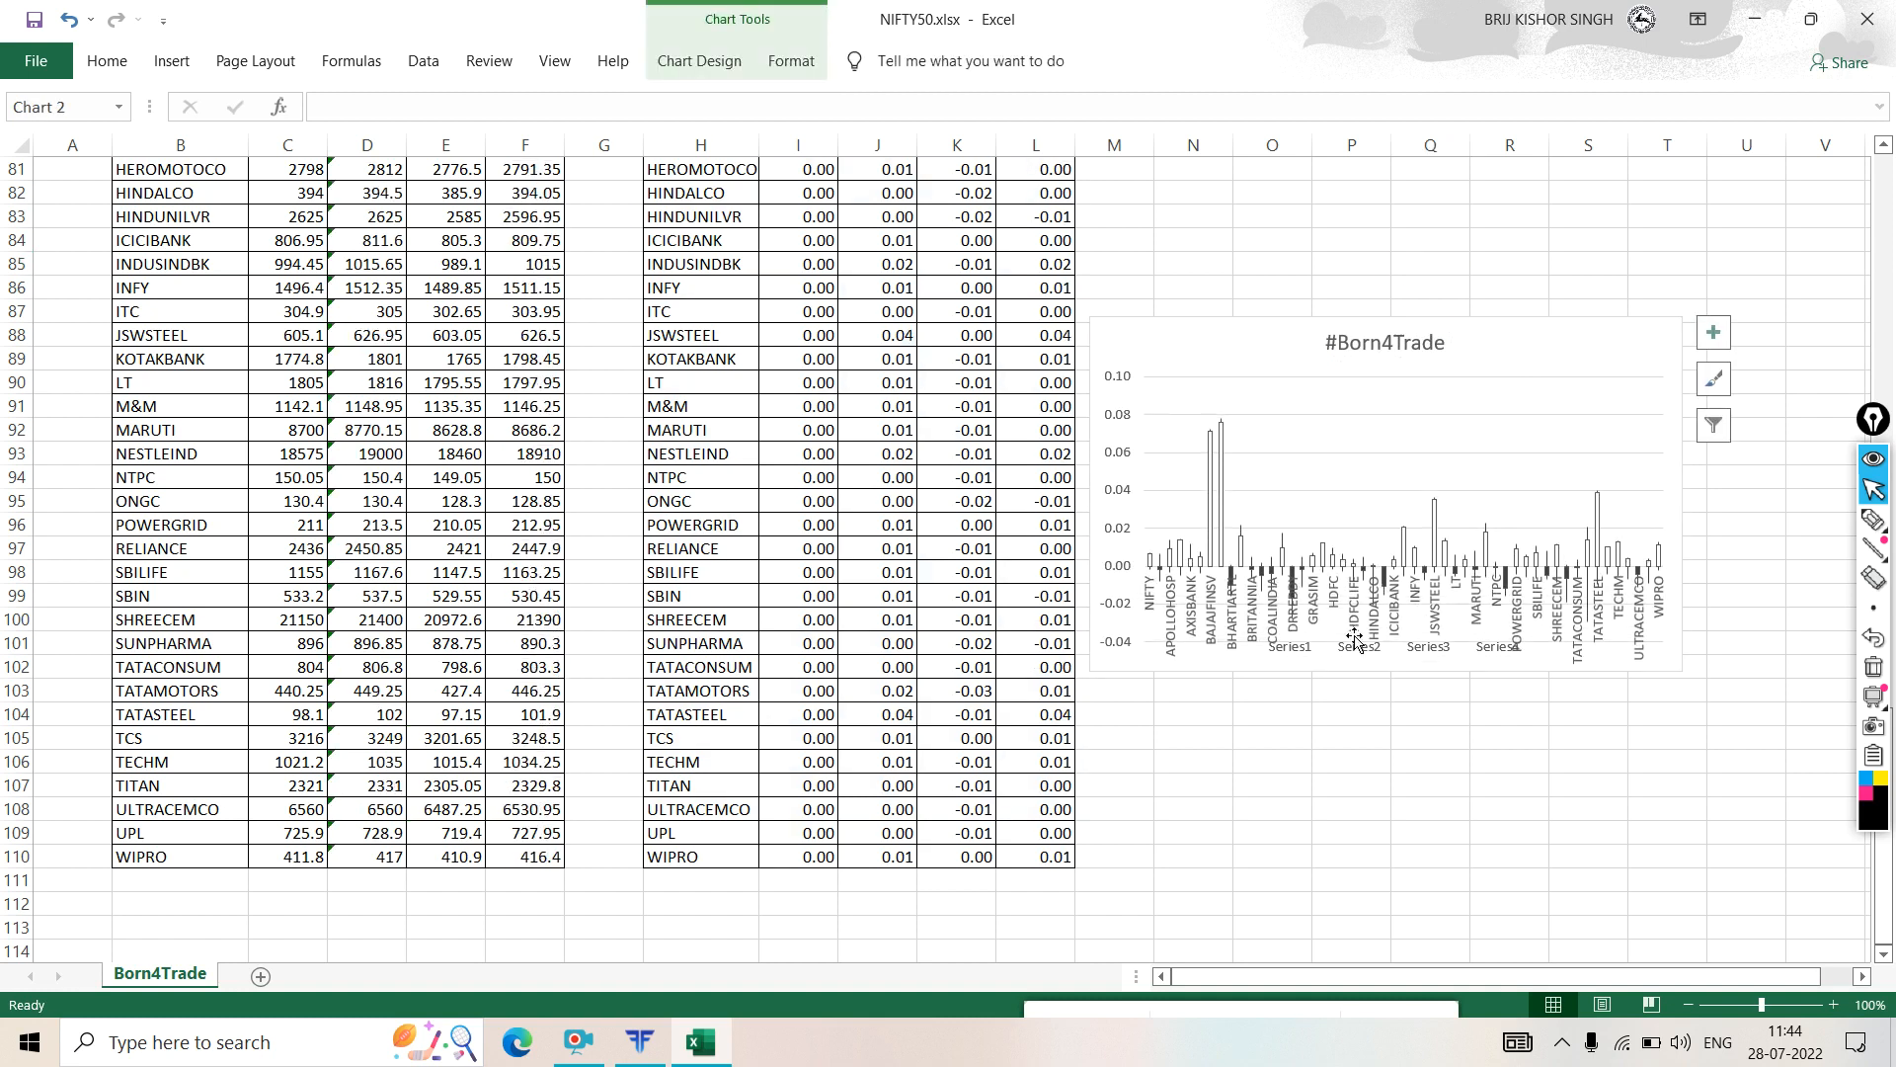
key("Delete")
- Set the label position of the chart's horizontal axis to Low and close the axis formatting
left_click(1120, 548)
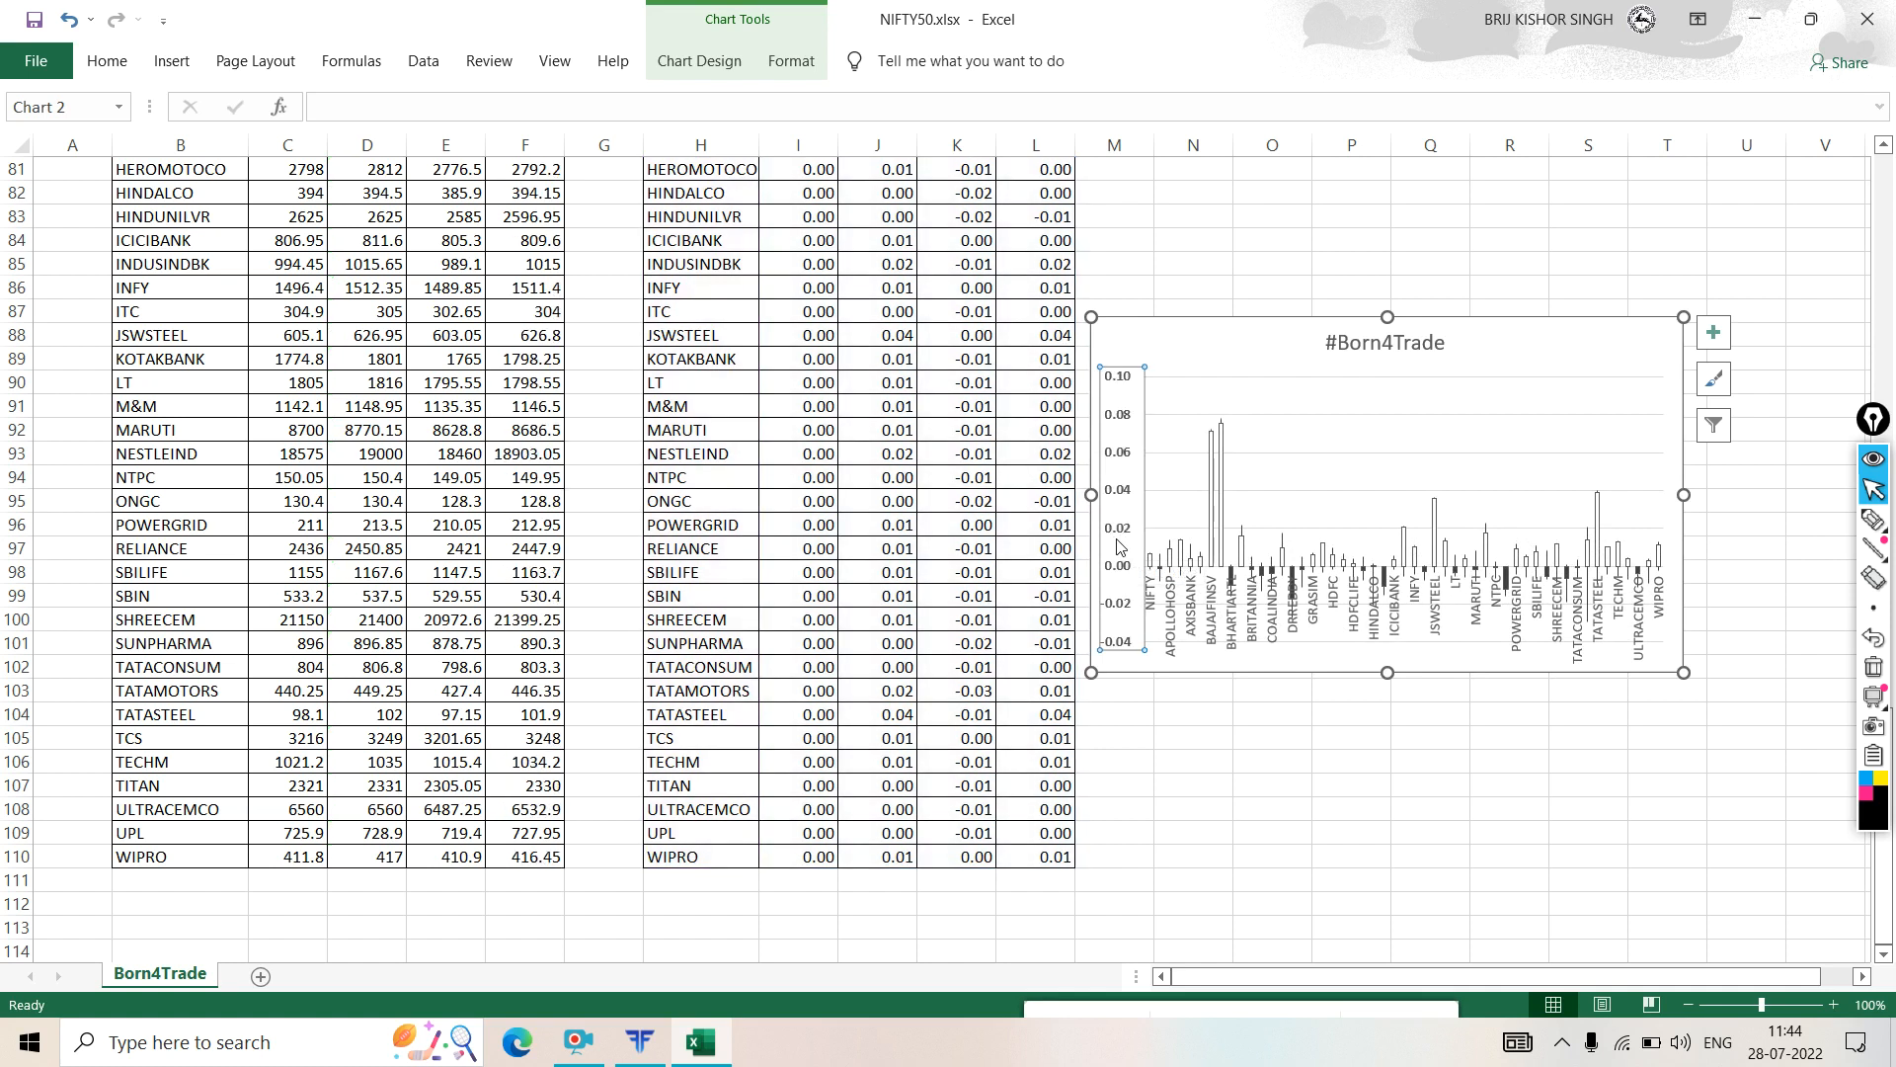
left_click(1302, 625)
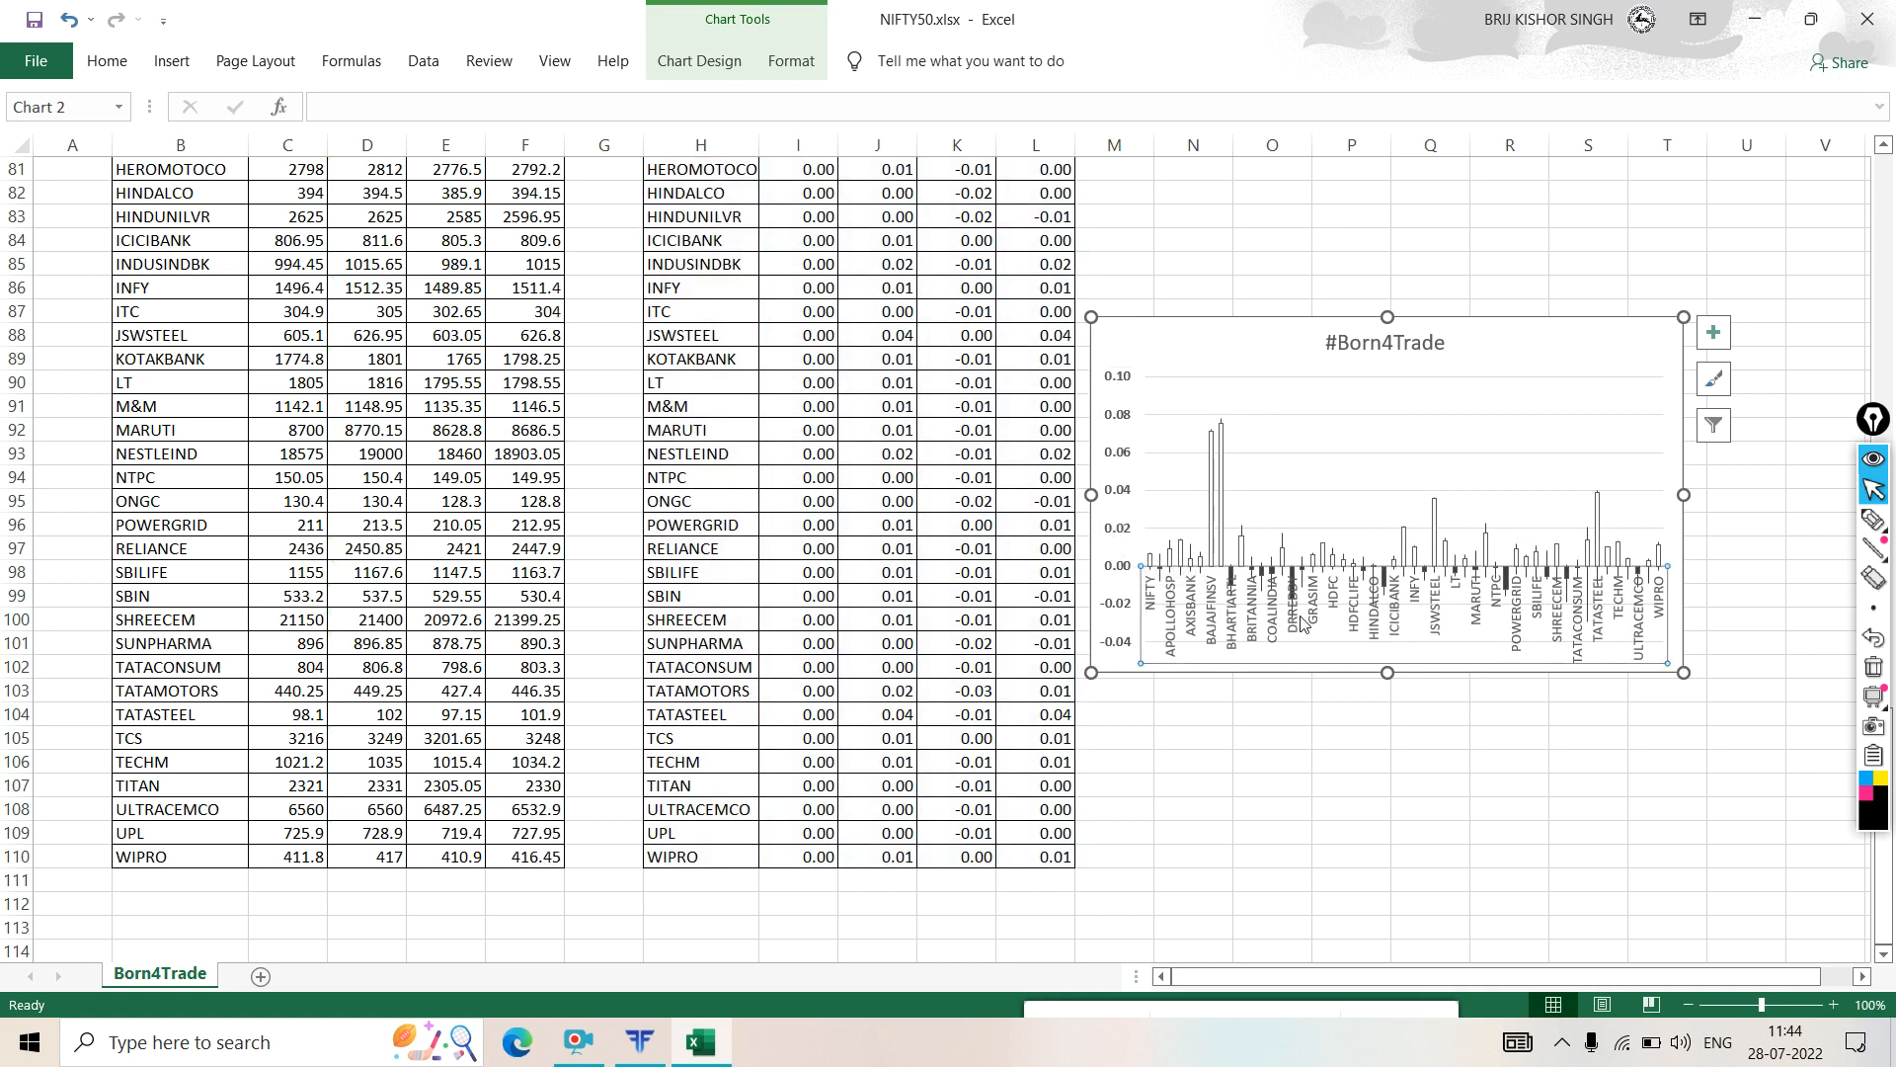
double_click(1437, 598)
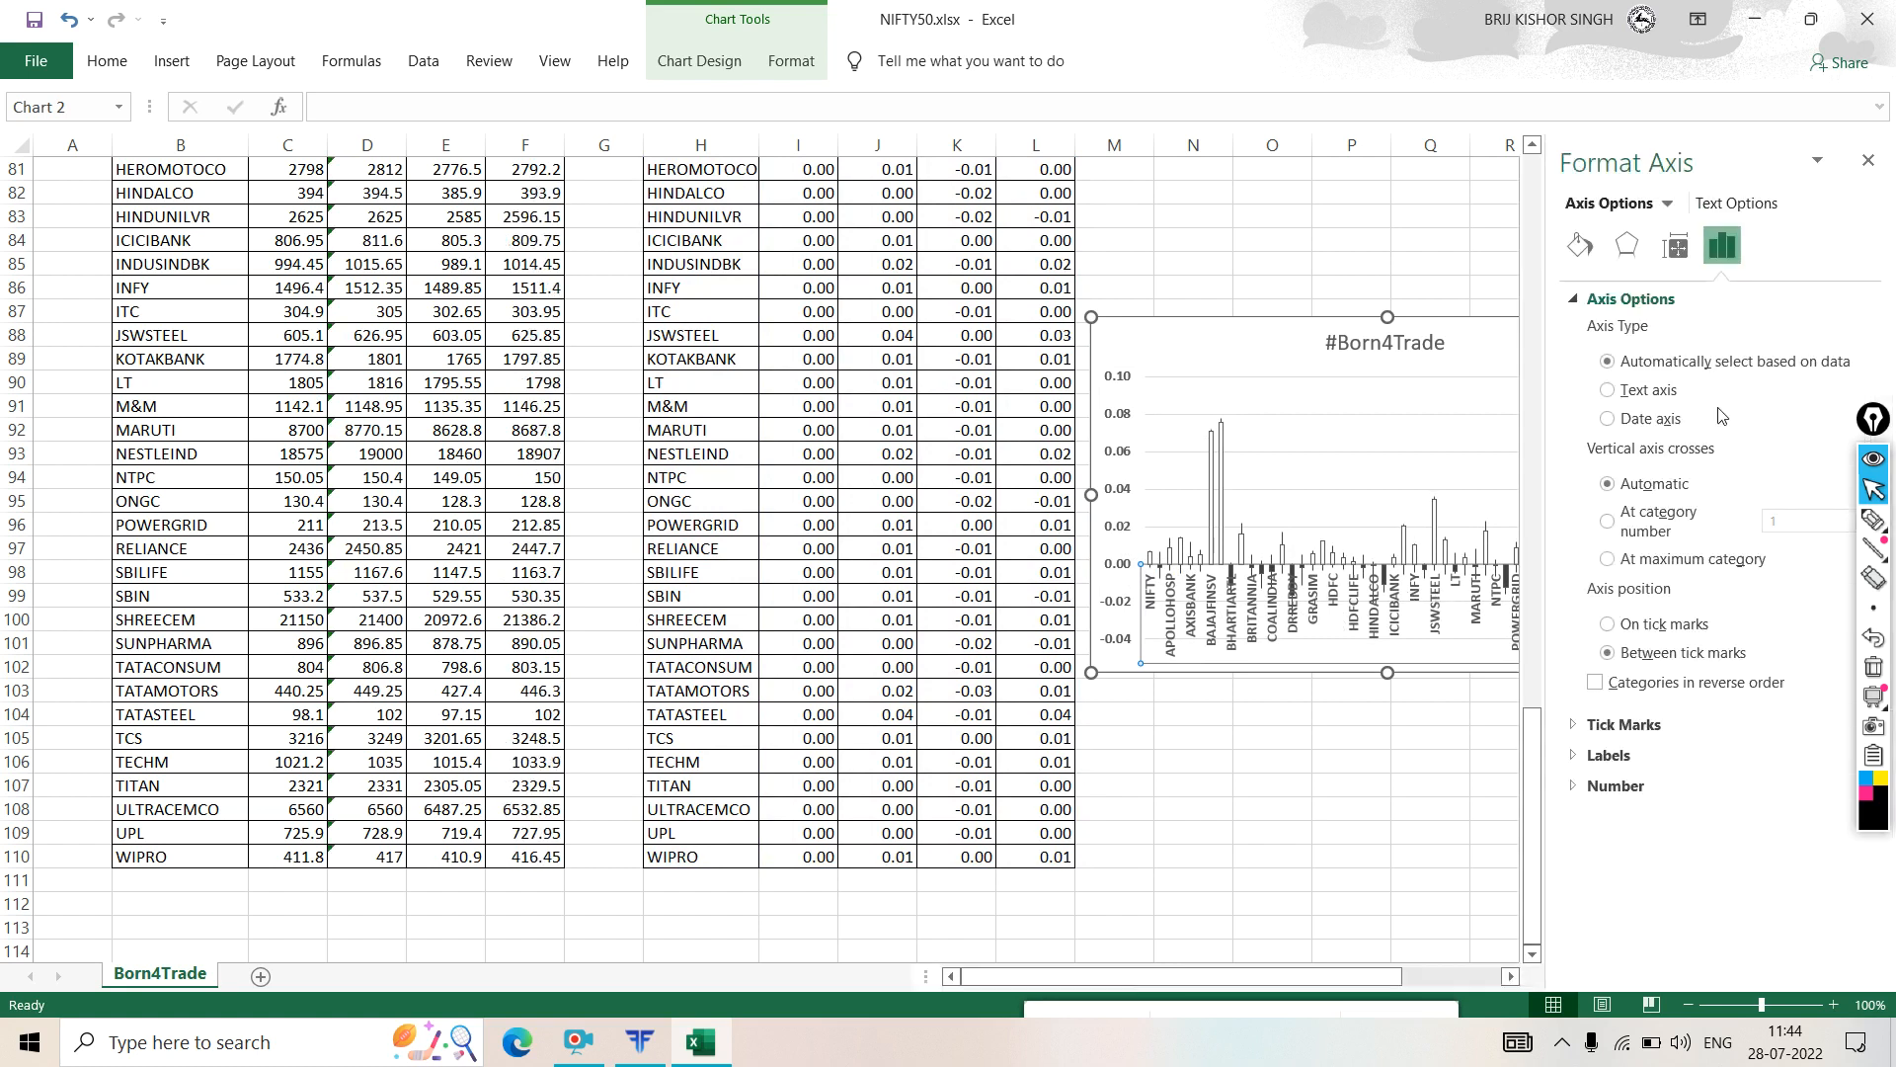
left_click(1605, 756)
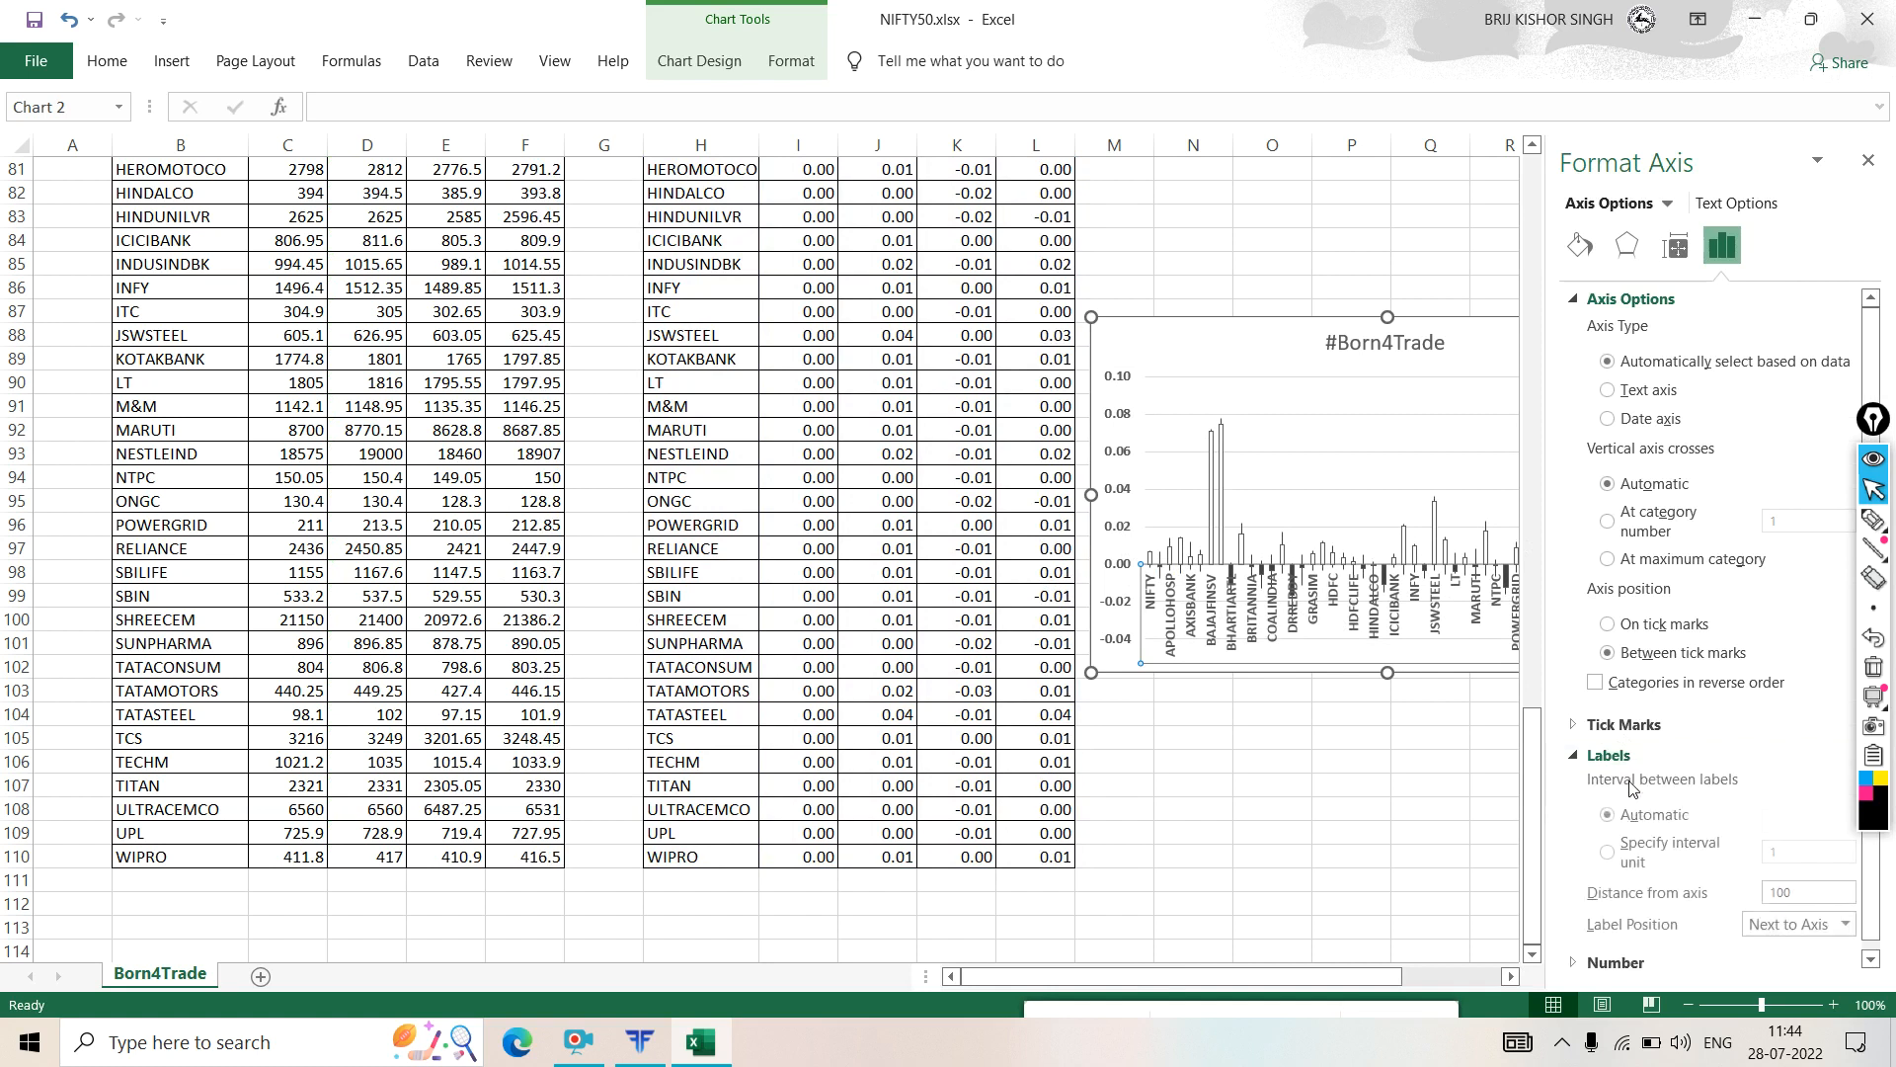
left_click(1845, 927)
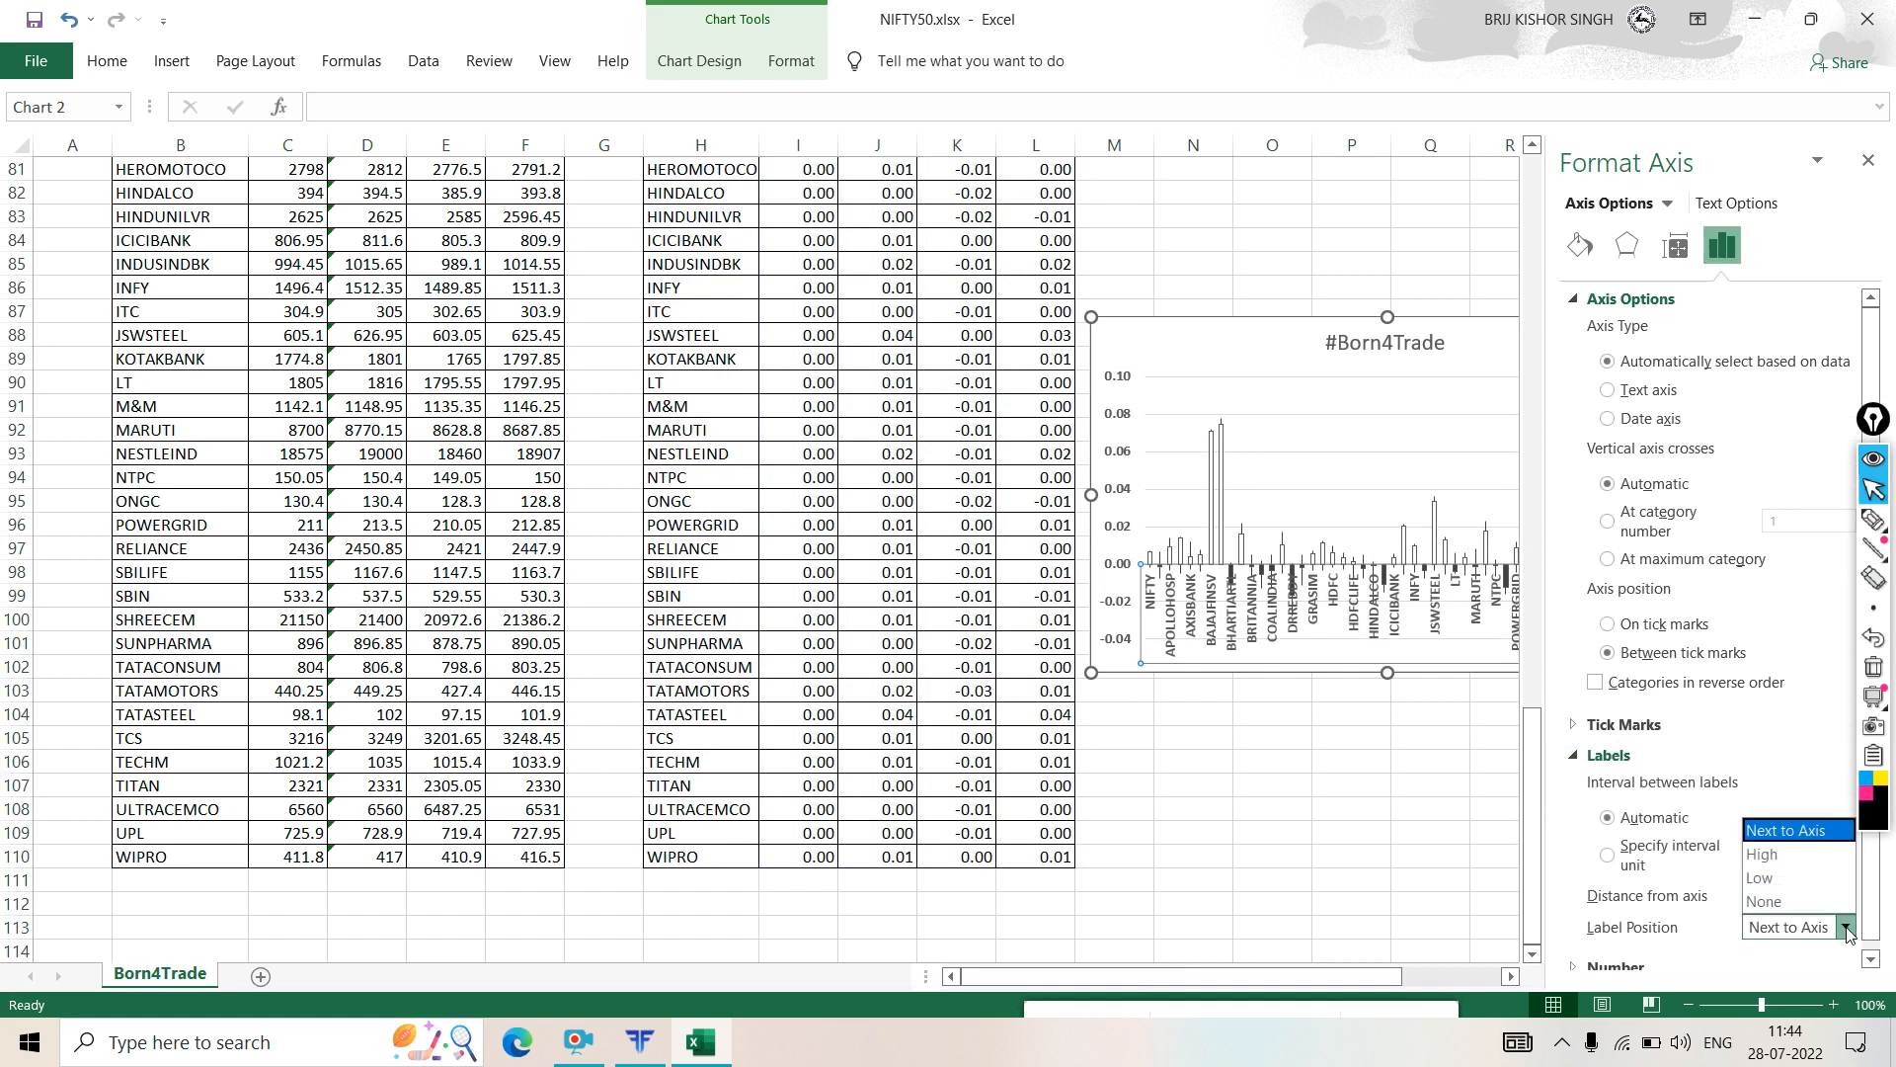
left_click(1785, 879)
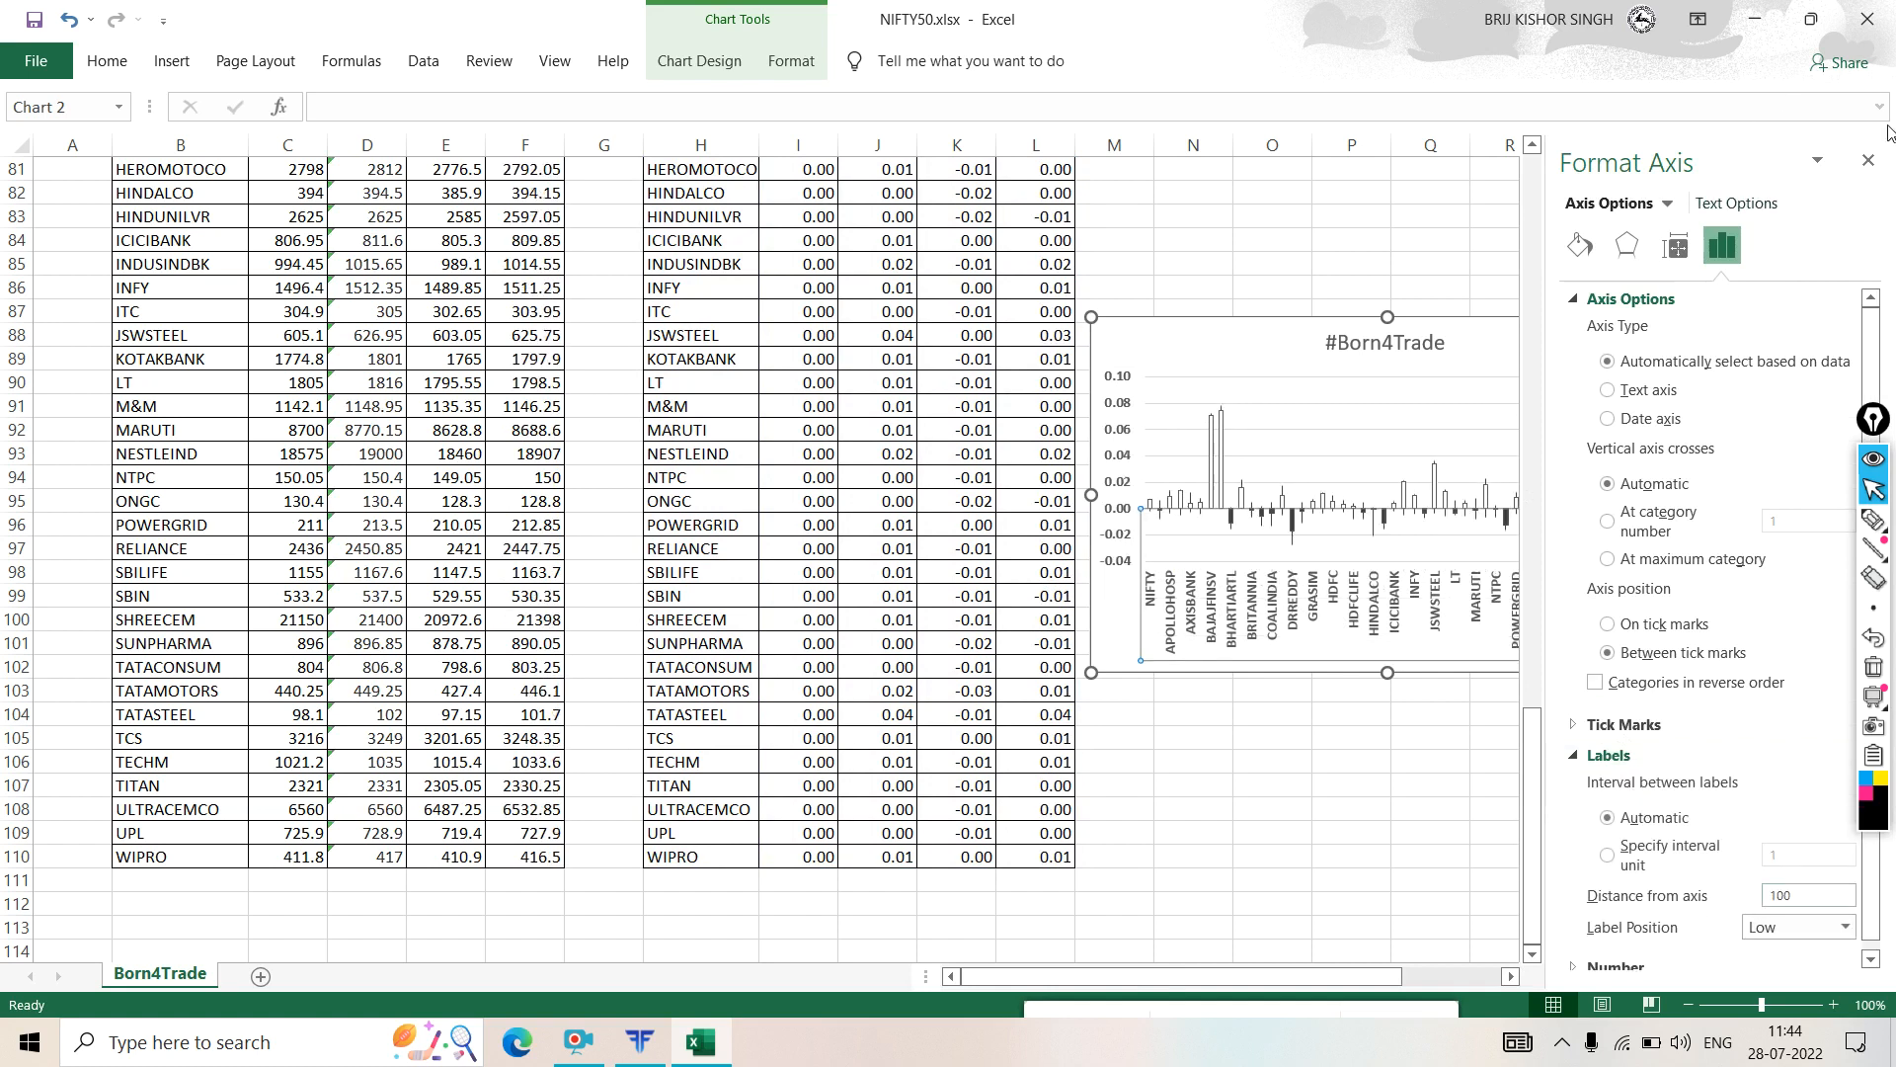
left_click(1867, 160)
left_click(1448, 747)
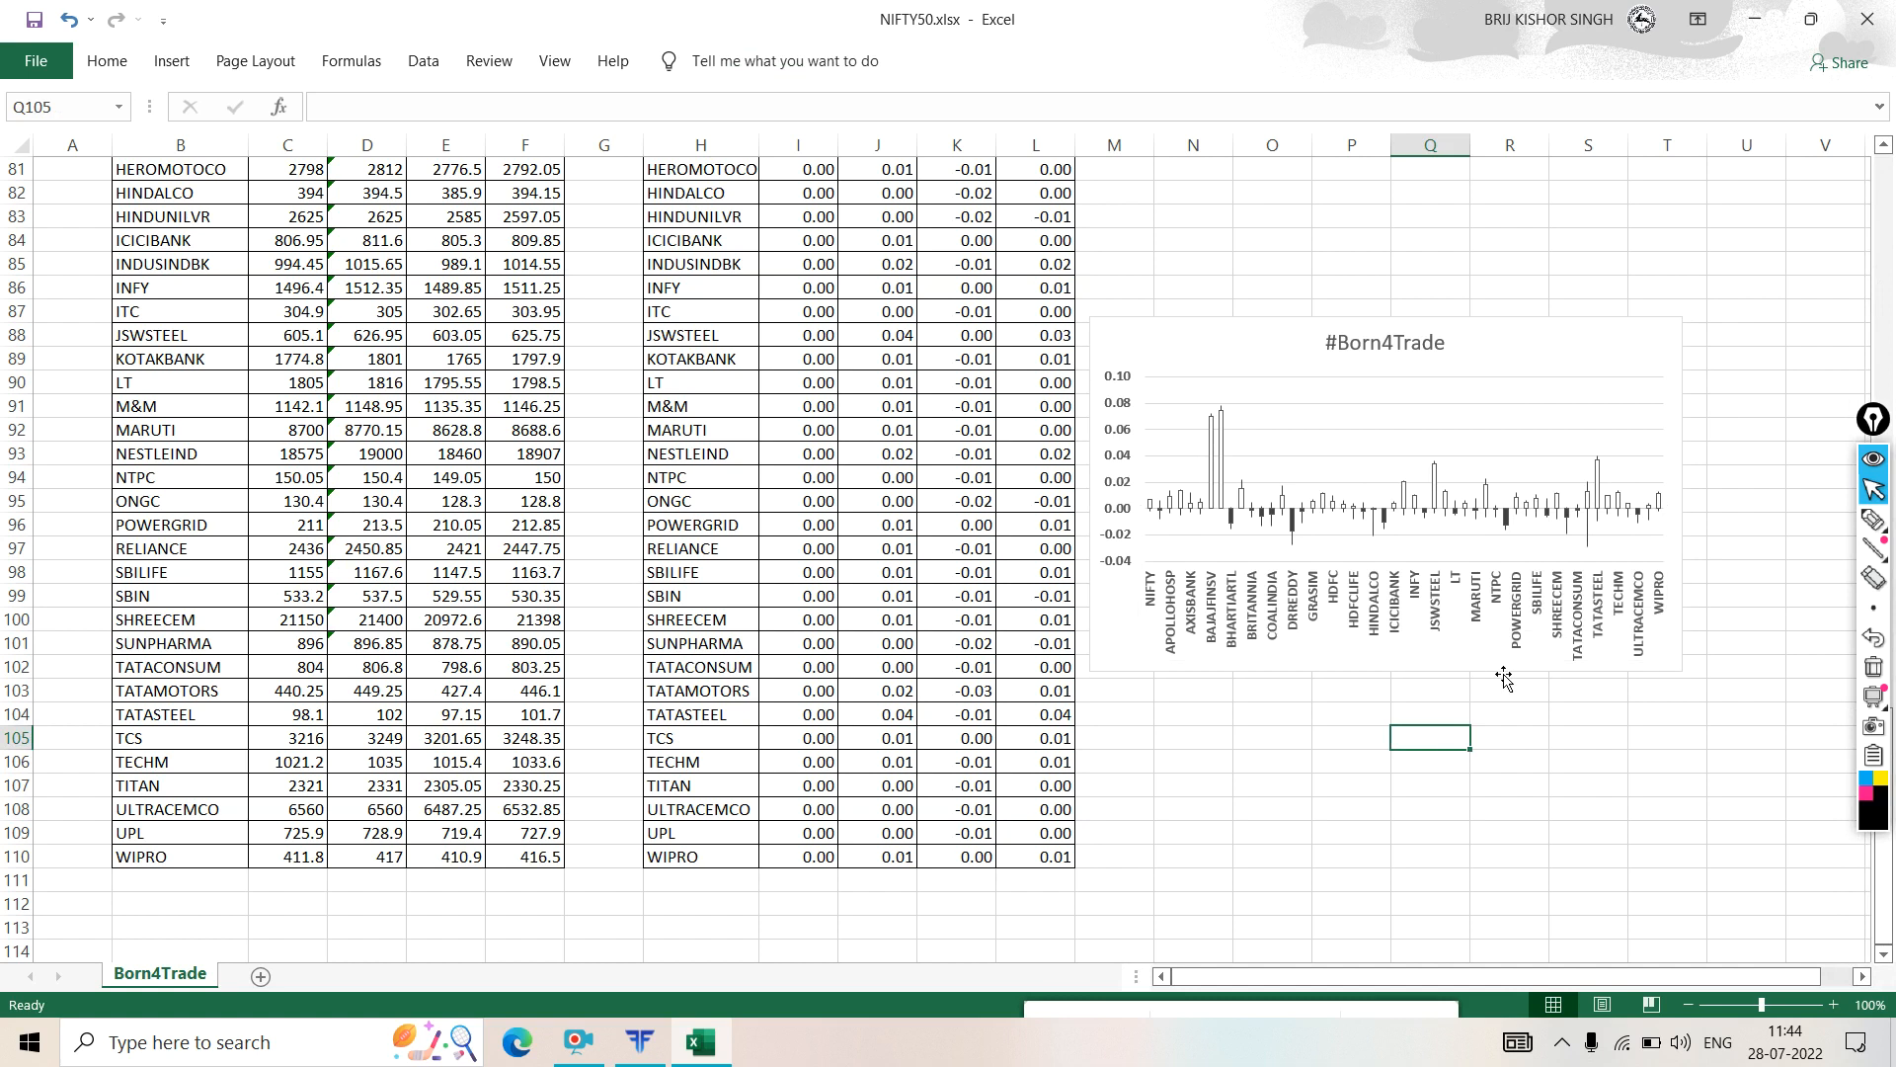
- Mark several candles on the chart with short freehand pen strokes, clear the ink and return to the normal pointer
mouse_move(1874, 519)
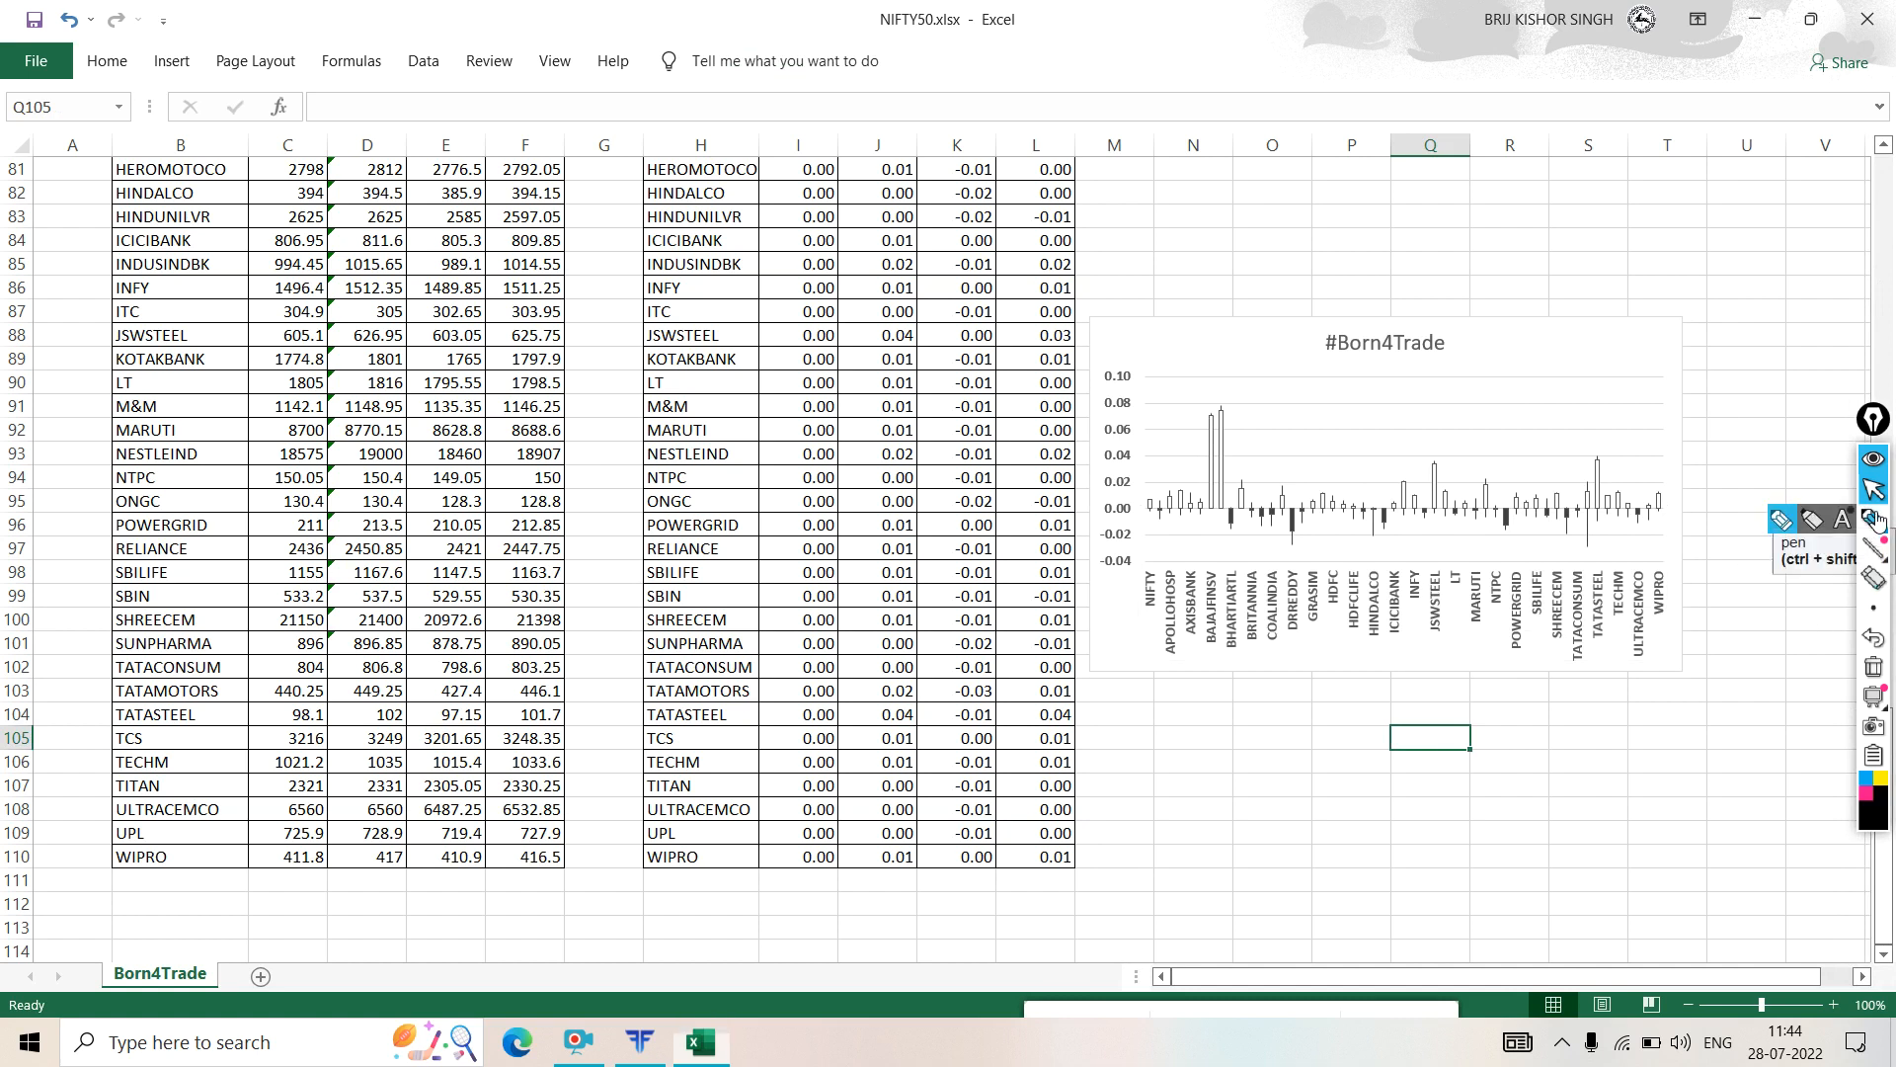
left_click(1781, 518)
left_click_drag(1191, 511, 1190, 540)
left_click_drag(1222, 531, 1447, 527)
left_click_drag(1527, 505, 1536, 534)
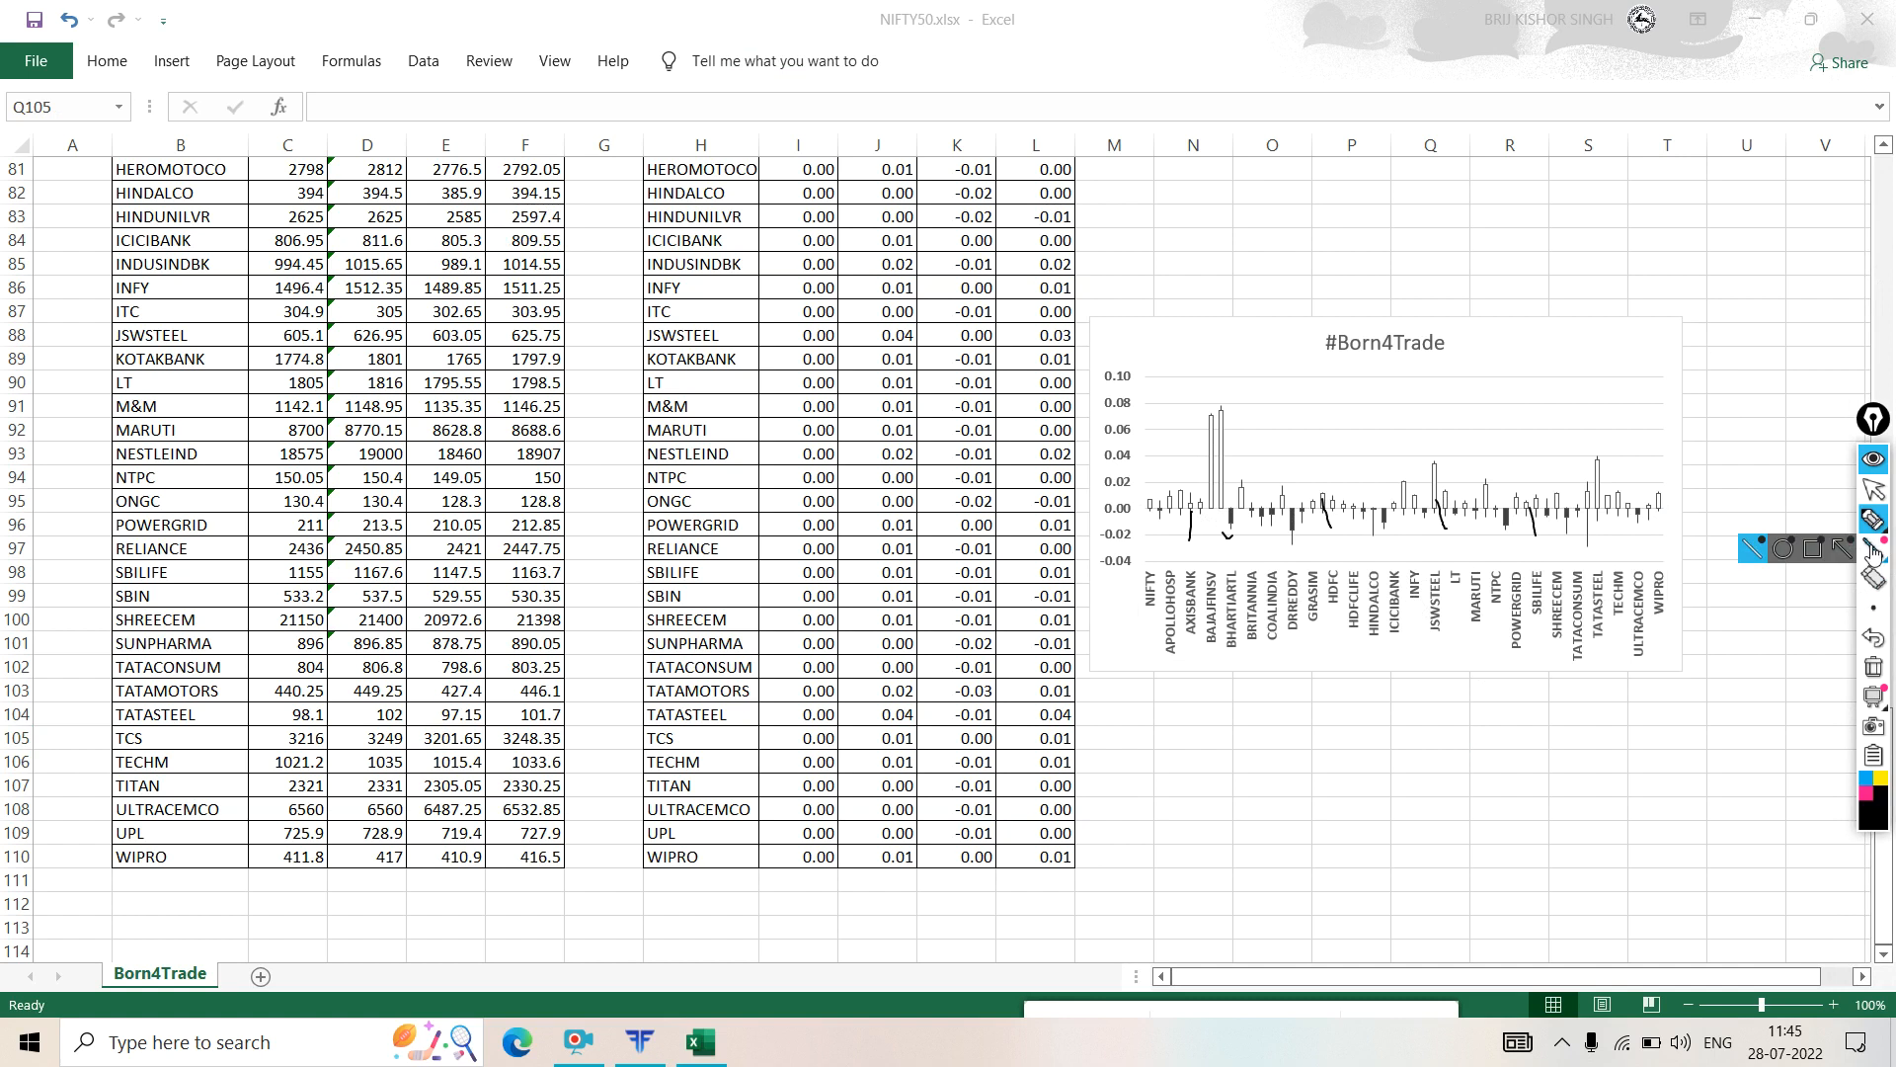
mouse_move(1876, 519)
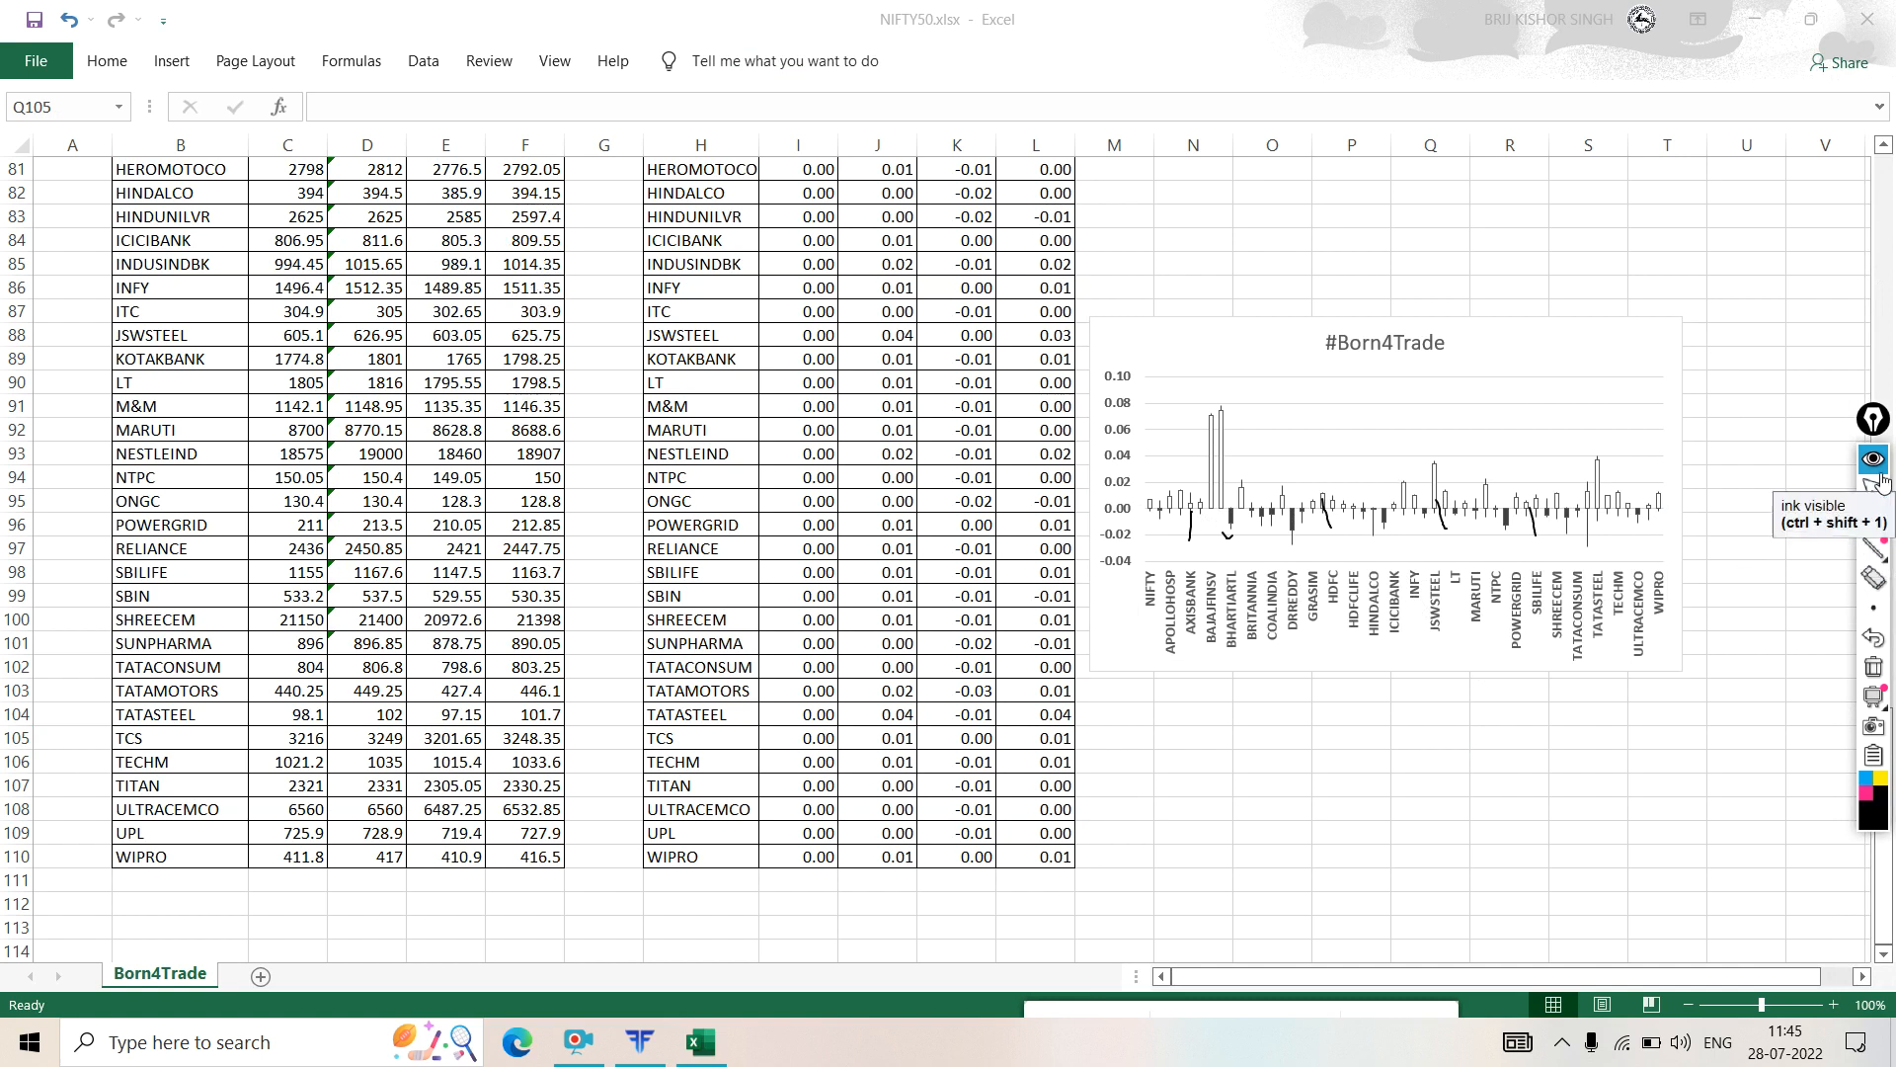
left_click(1877, 469)
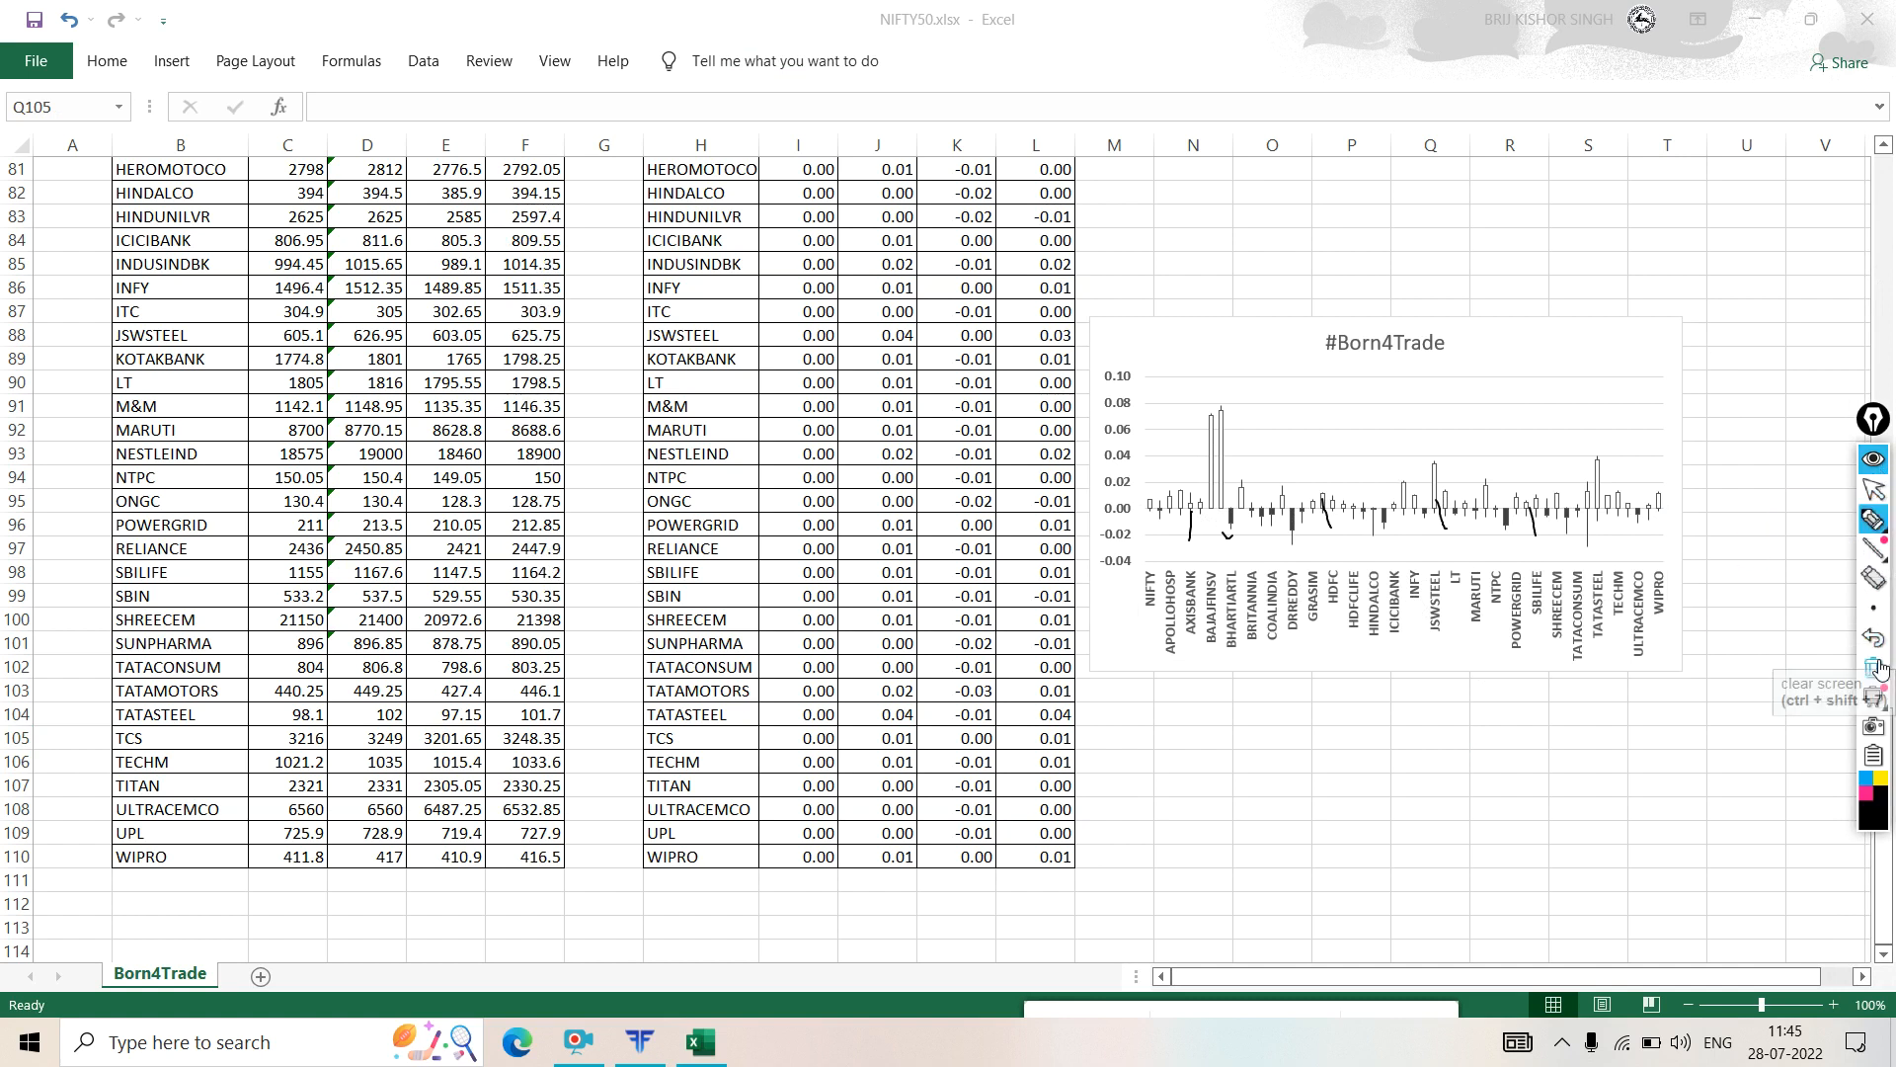
left_click(1873, 486)
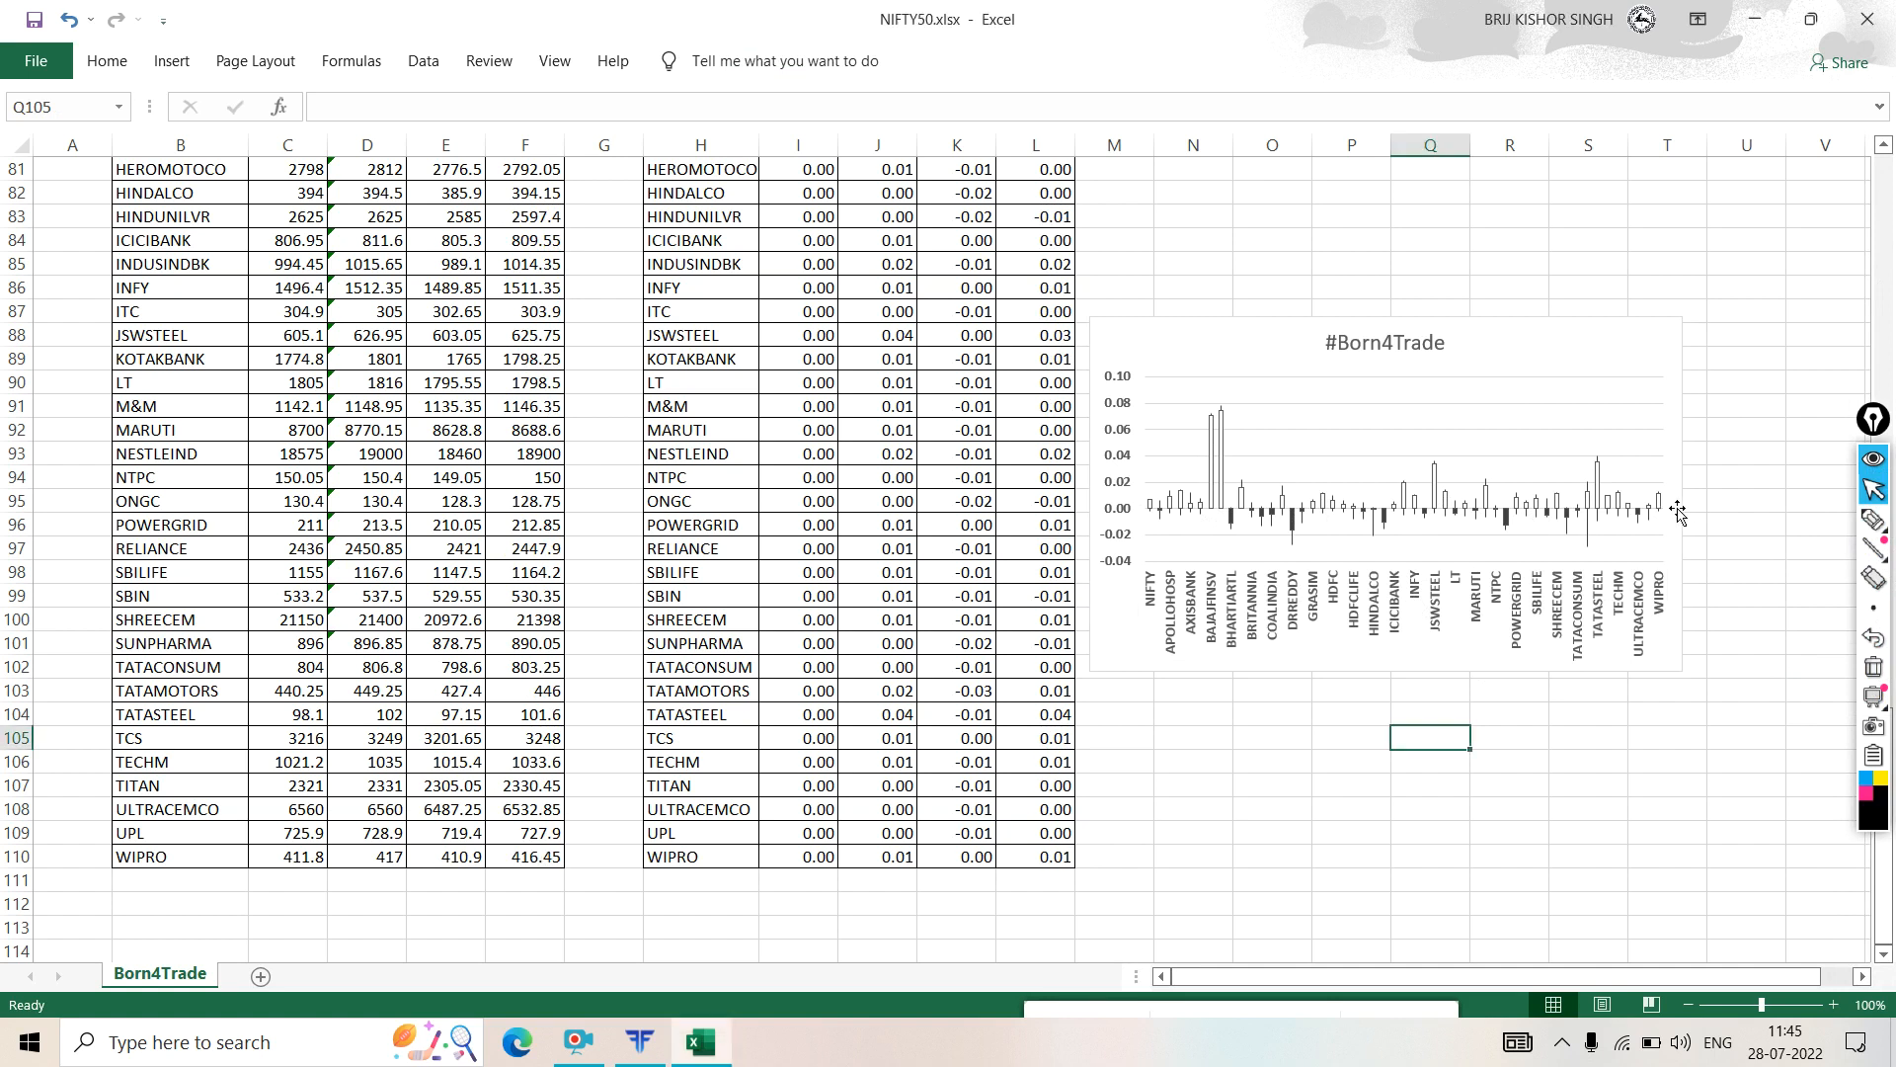
- Widen the chart on both sides so it spans from about column B to column U
left_click(1678, 510)
left_click_drag(1684, 496, 1793, 495)
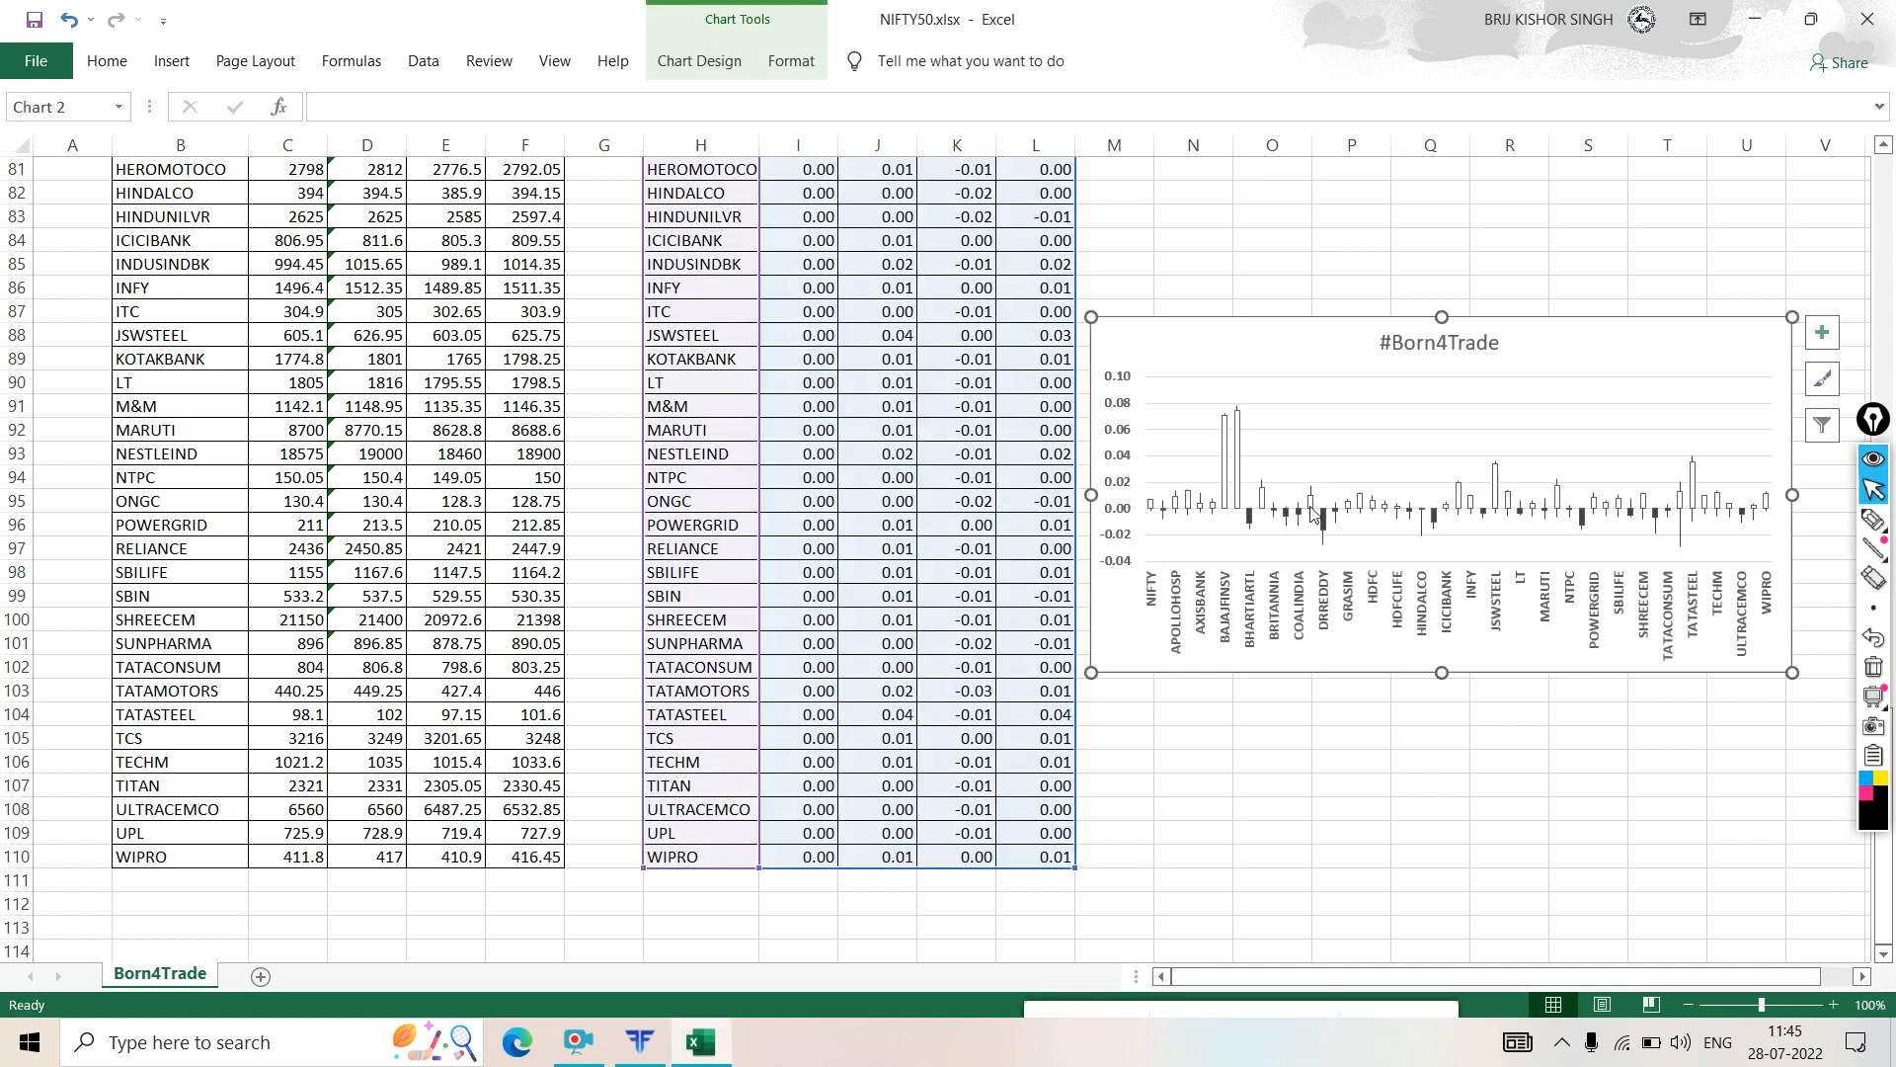
left_click_drag(1091, 495, 89, 496)
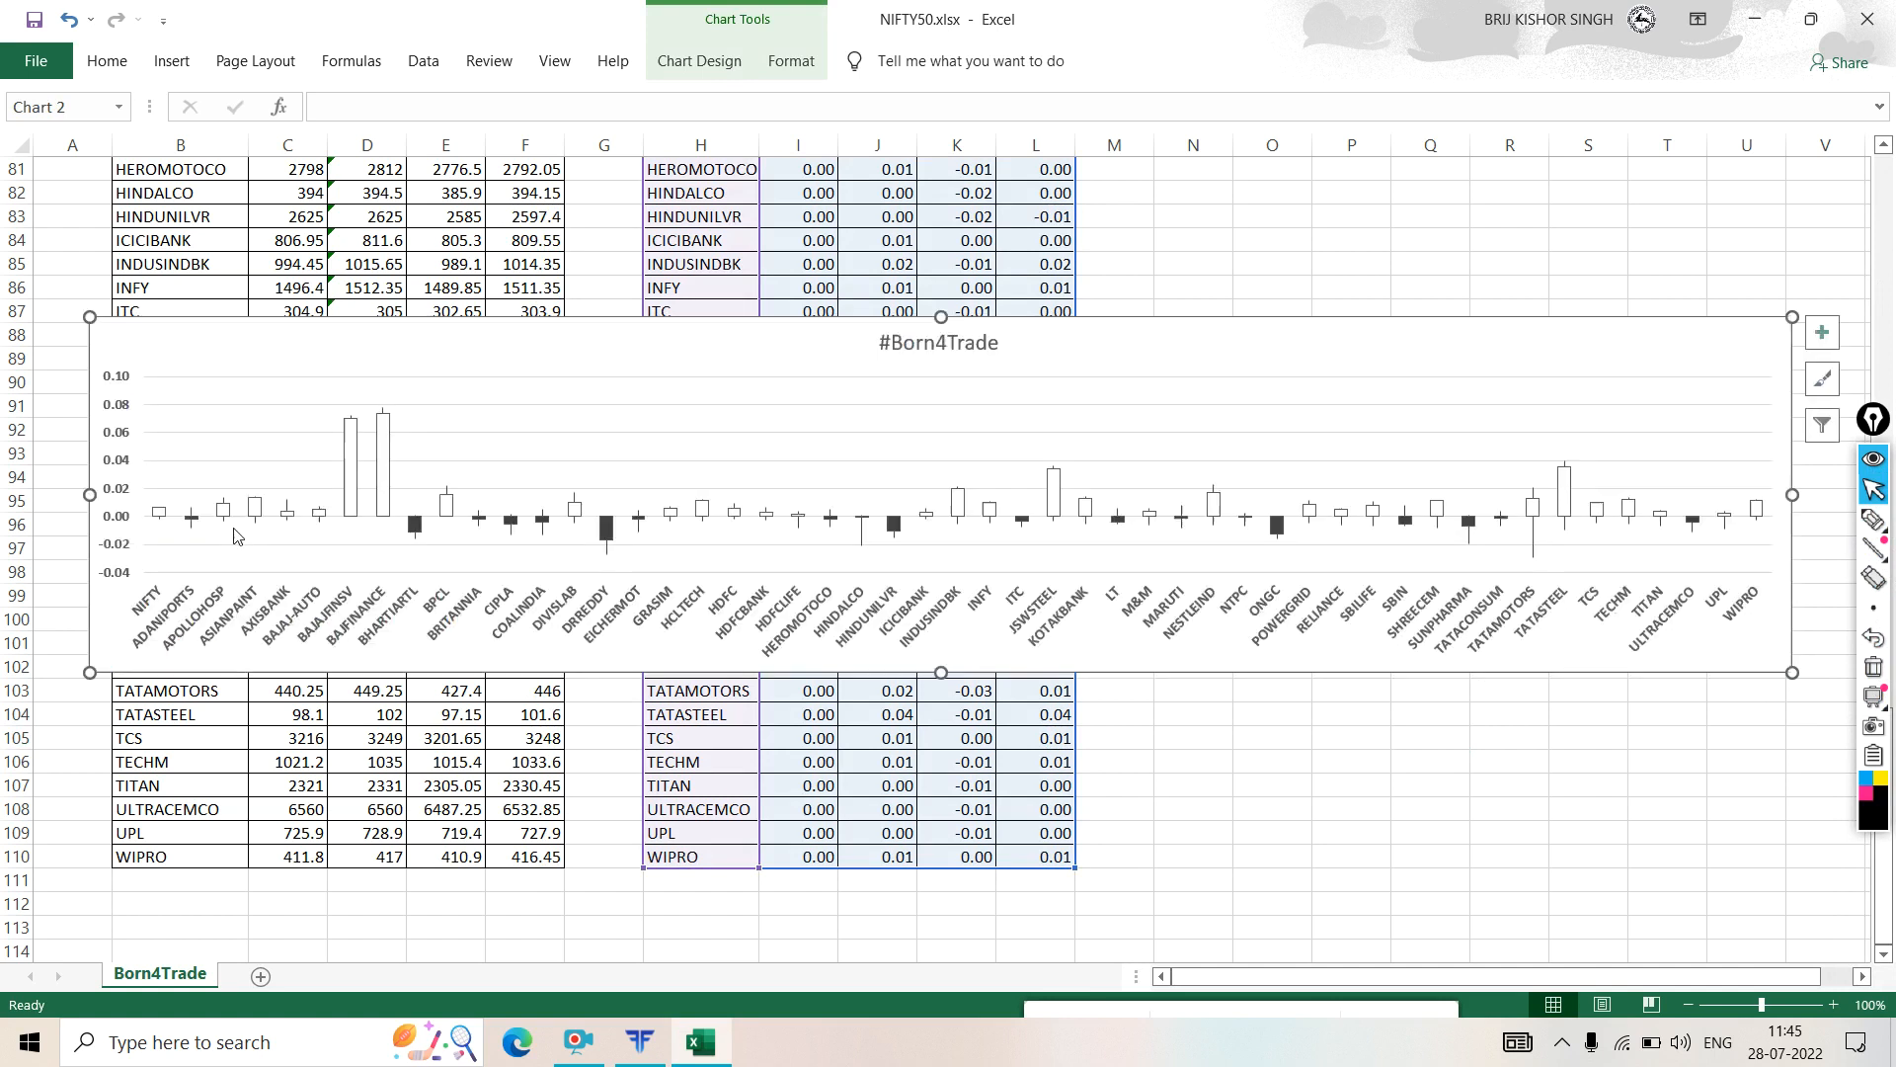
left_click(1353, 787)
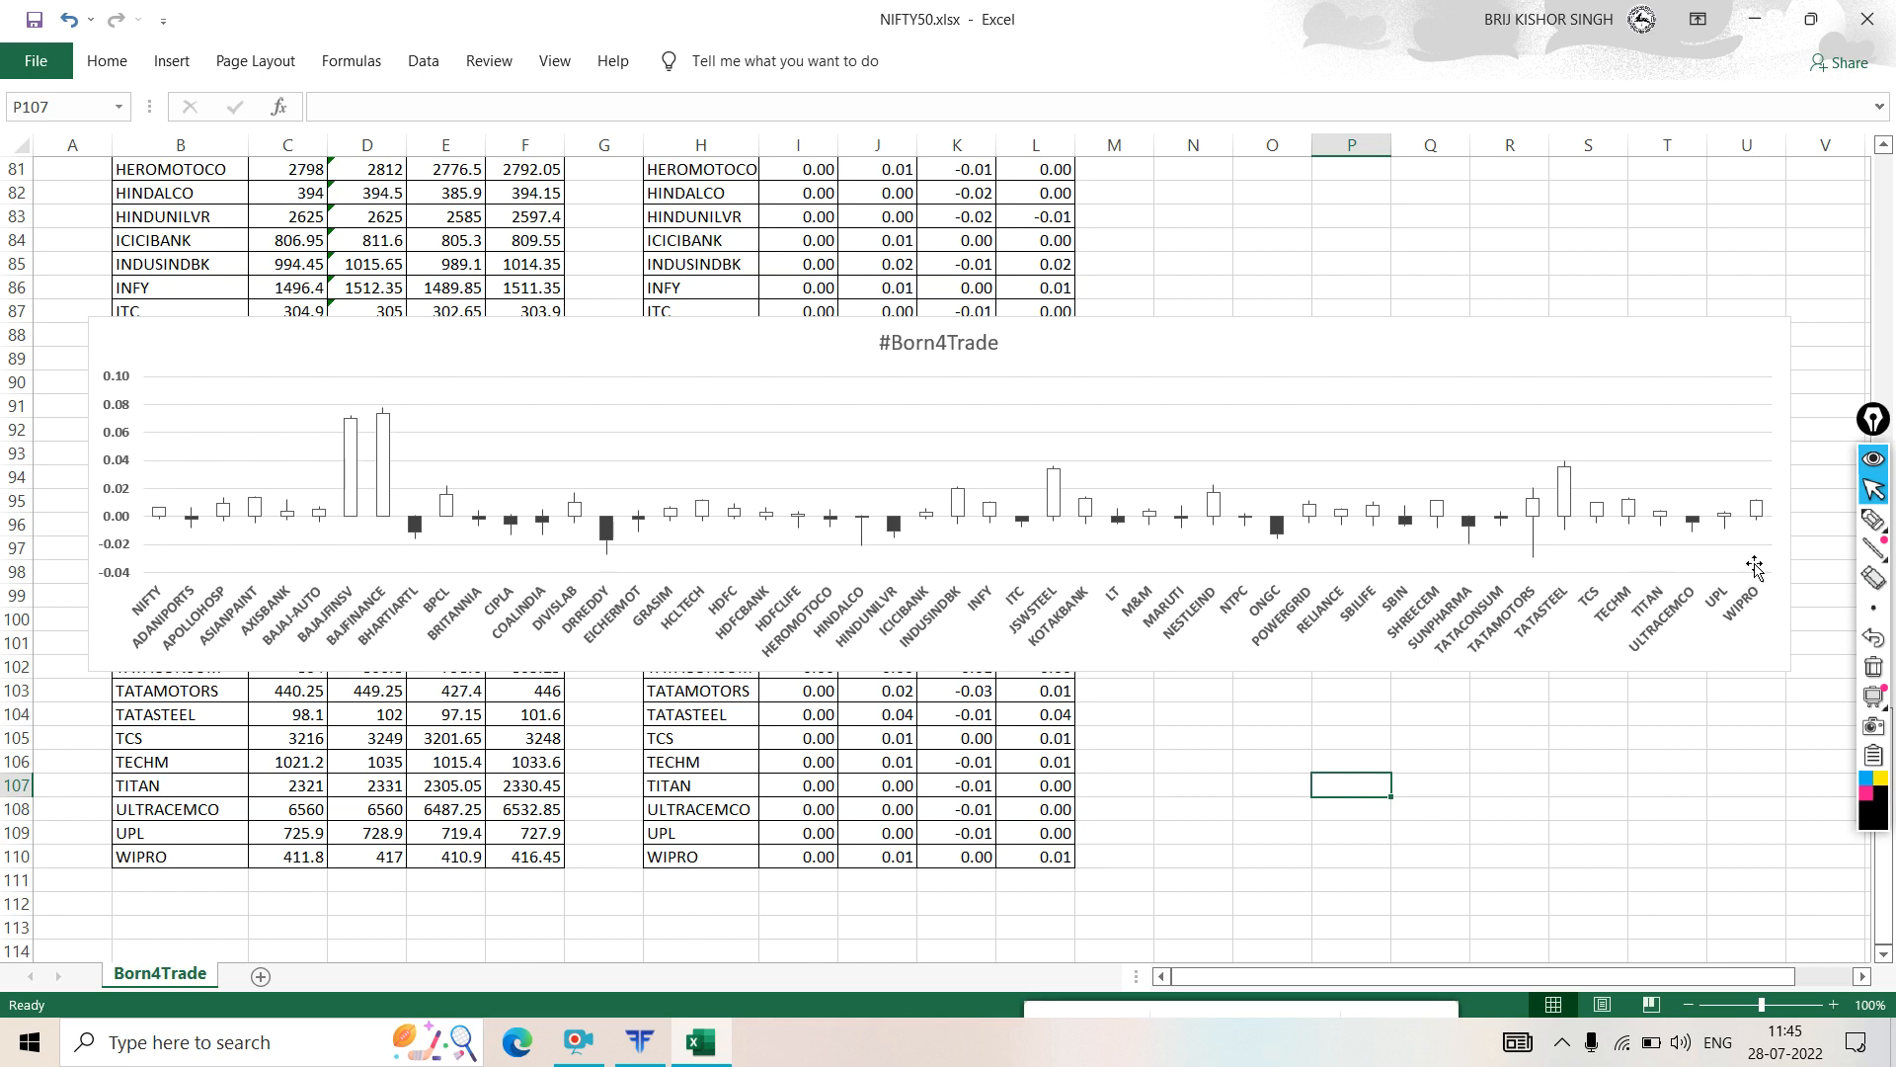
- Circle the chart's whole plot area in freehand ink, mark the BAJFINANCE candle, and clear all annotations
left_click(1873, 519)
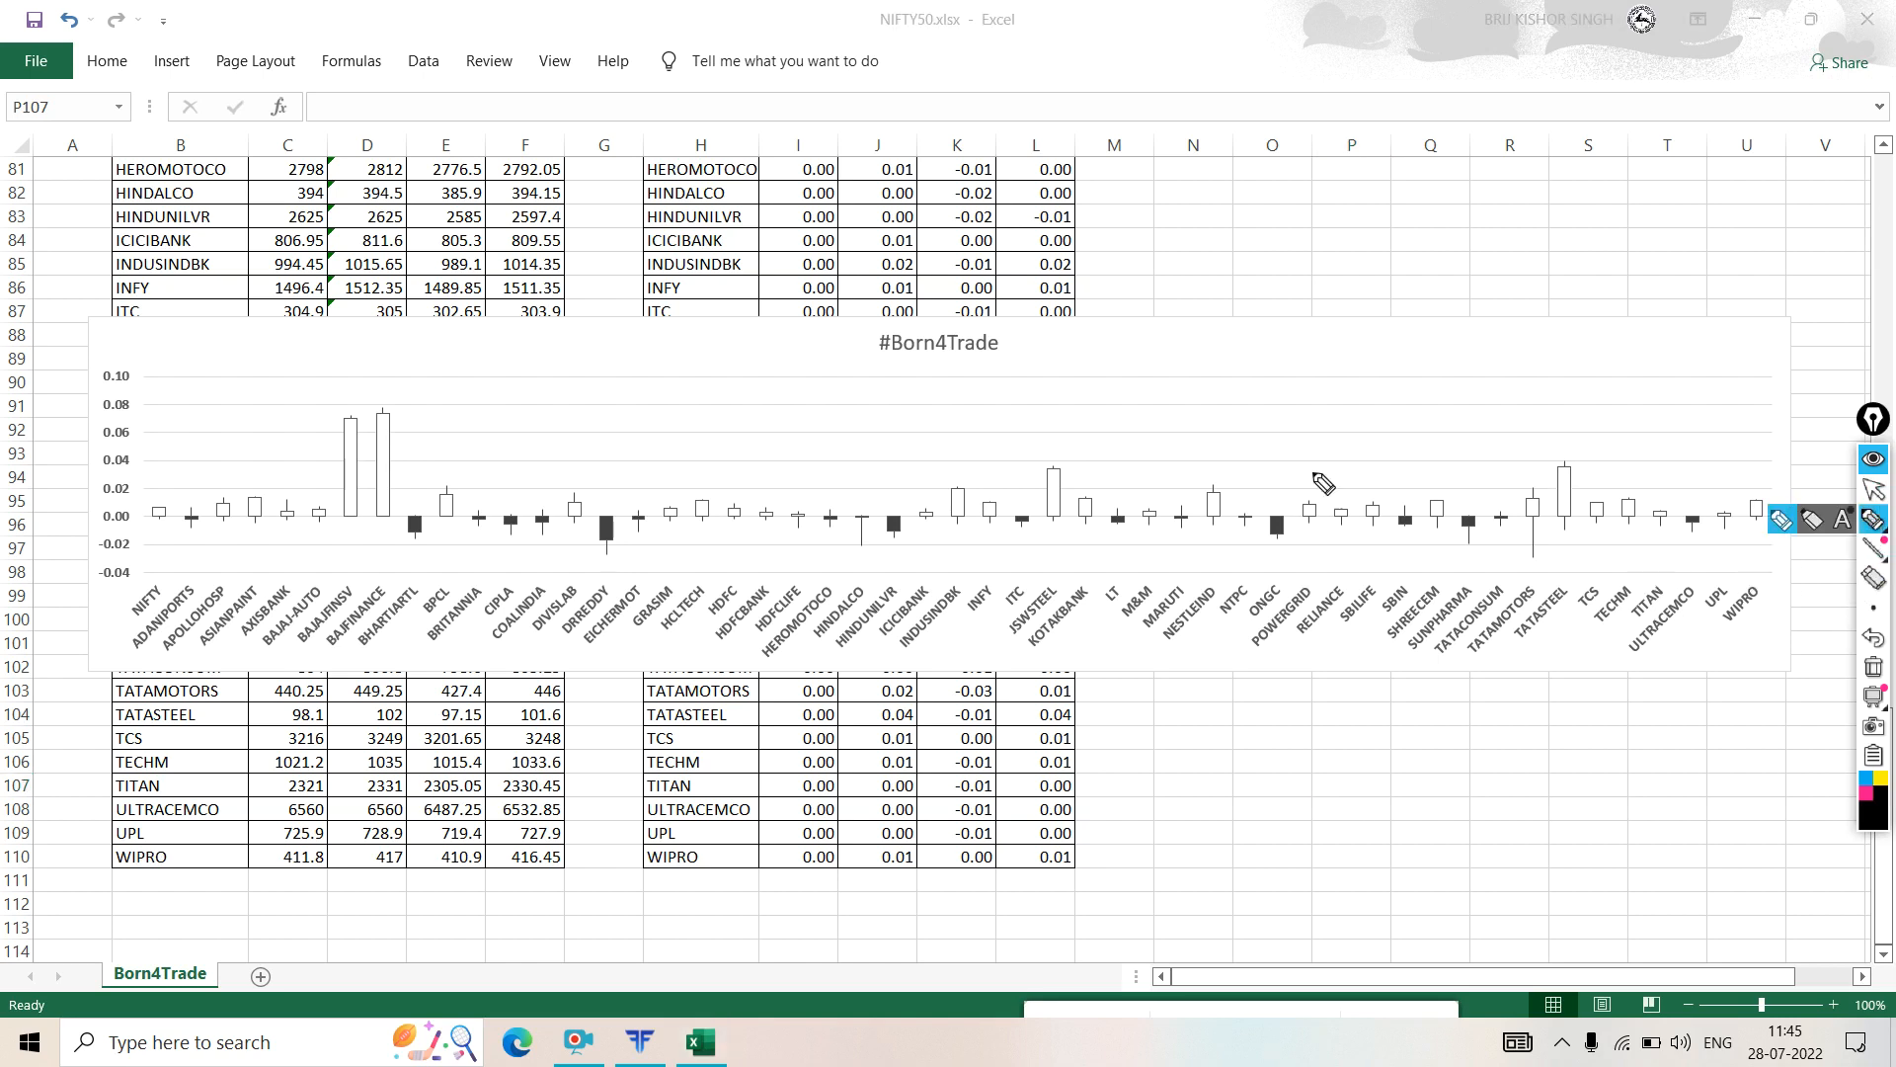
mouse_move(210, 376)
left_mouse_down()
mouse_move(133, 533)
mouse_move(1382, 599)
mouse_move(1786, 575)
mouse_move(1791, 454)
mouse_move(1746, 378)
mouse_move(657, 335)
mouse_move(216, 393)
mouse_move(199, 368)
mouse_move(197, 394)
mouse_move(229, 377)
left_mouse_up()
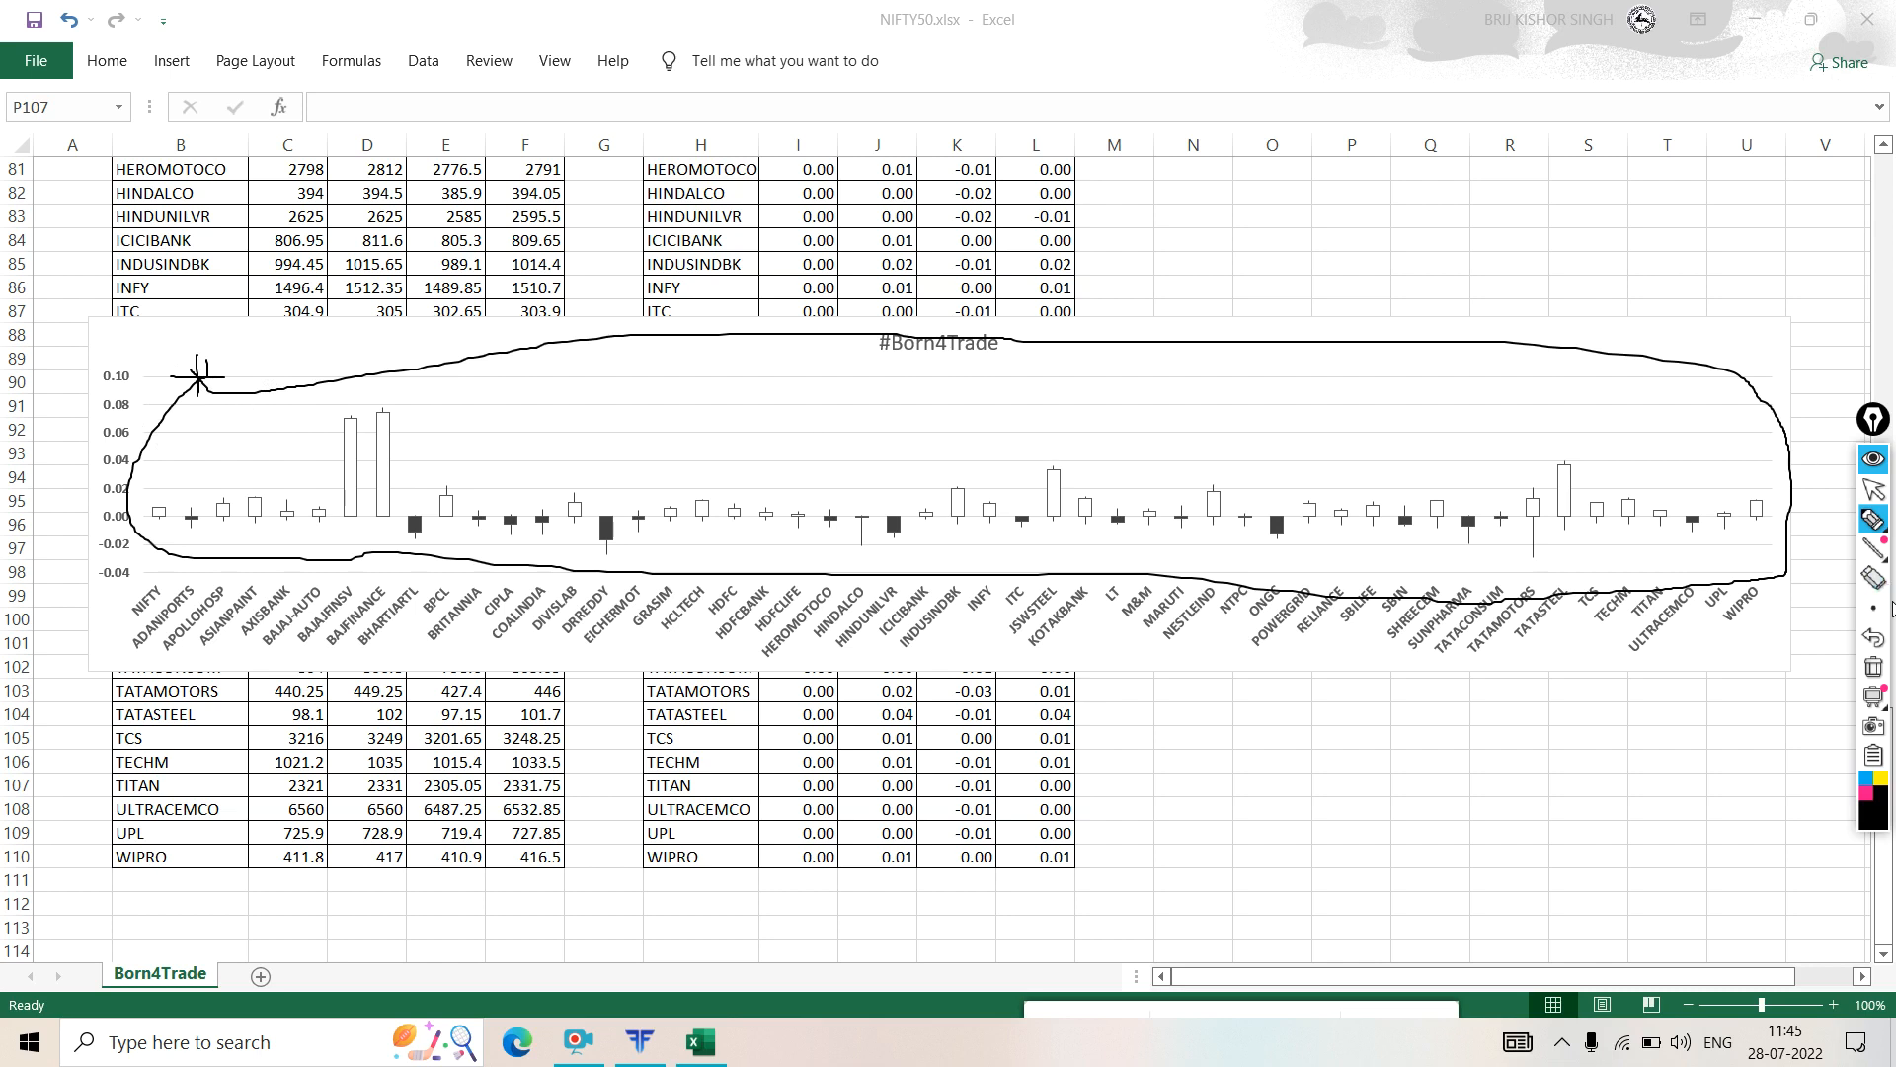
left_click(1874, 666)
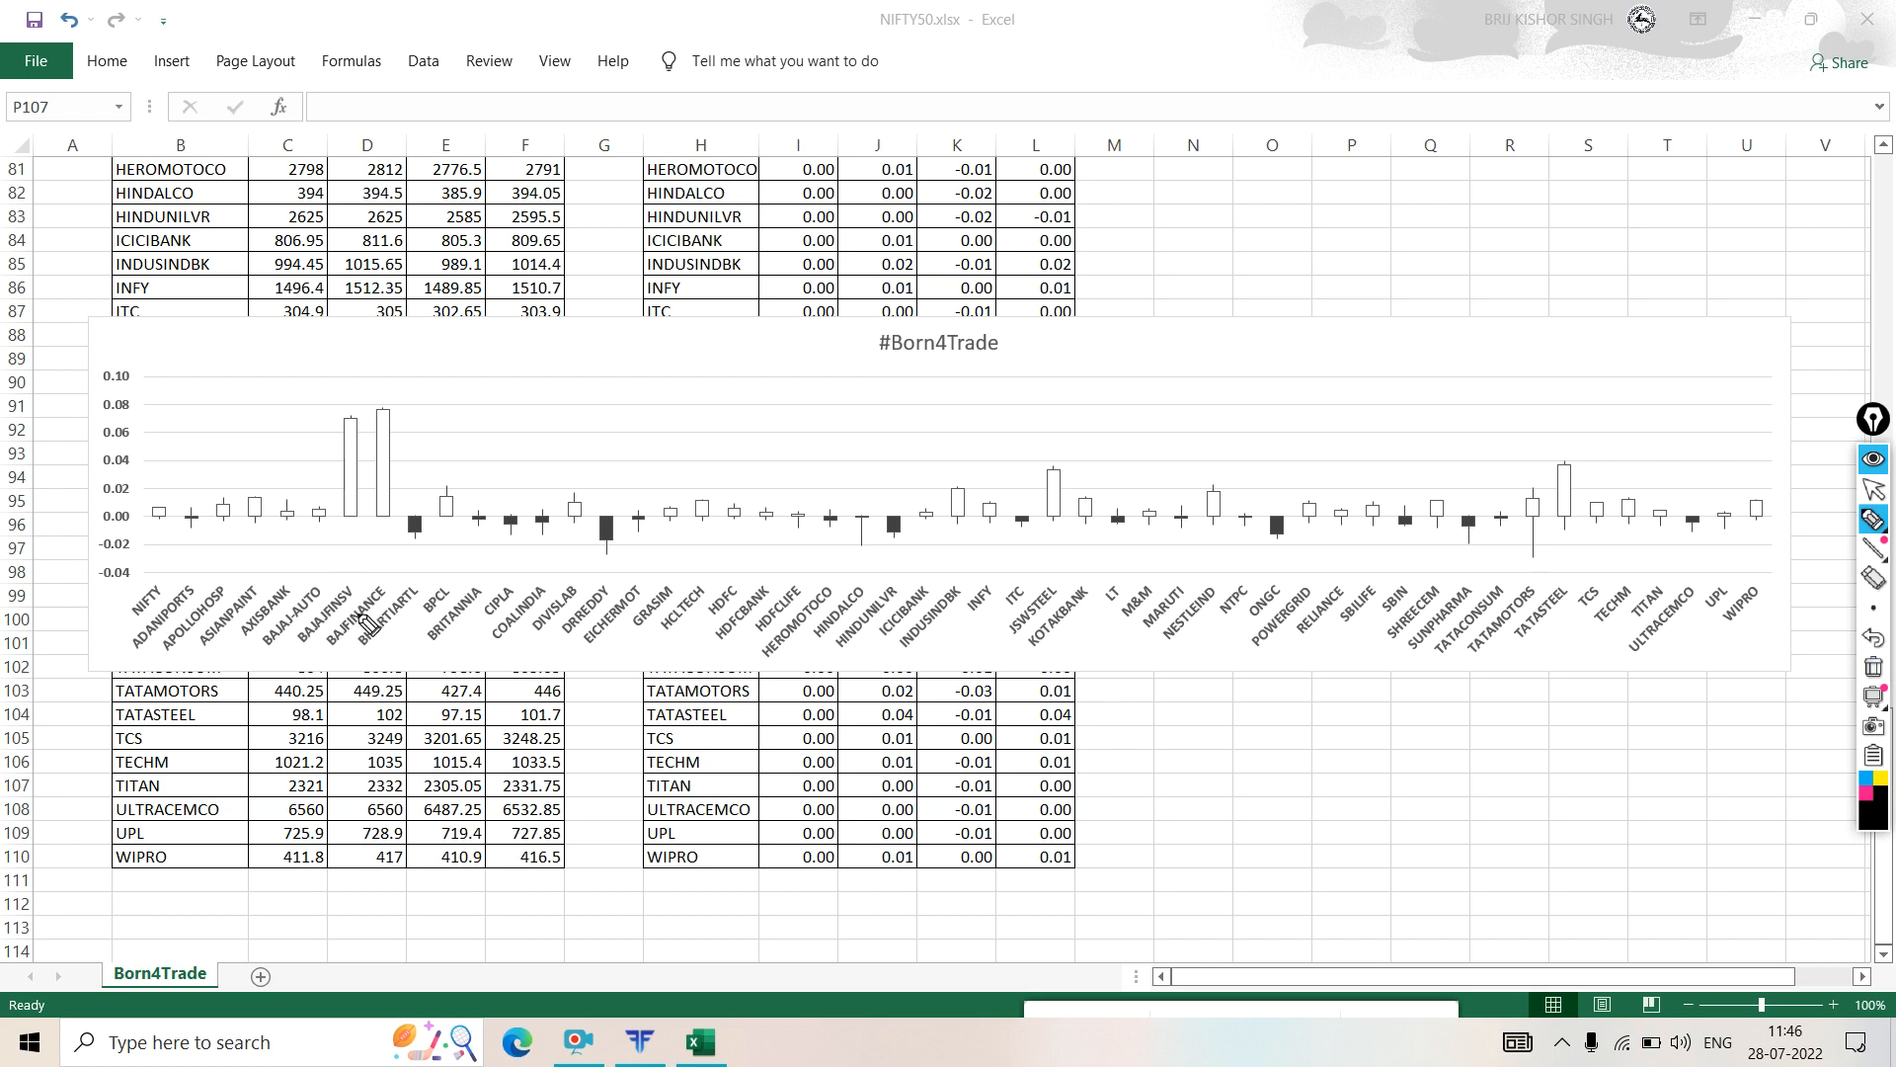
mouse_move(388, 511)
left_mouse_down()
mouse_move(390, 539)
mouse_move(383, 510)
mouse_move(374, 528)
mouse_move(397, 518)
left_mouse_up()
left_click(1873, 666)
left_click(1872, 522)
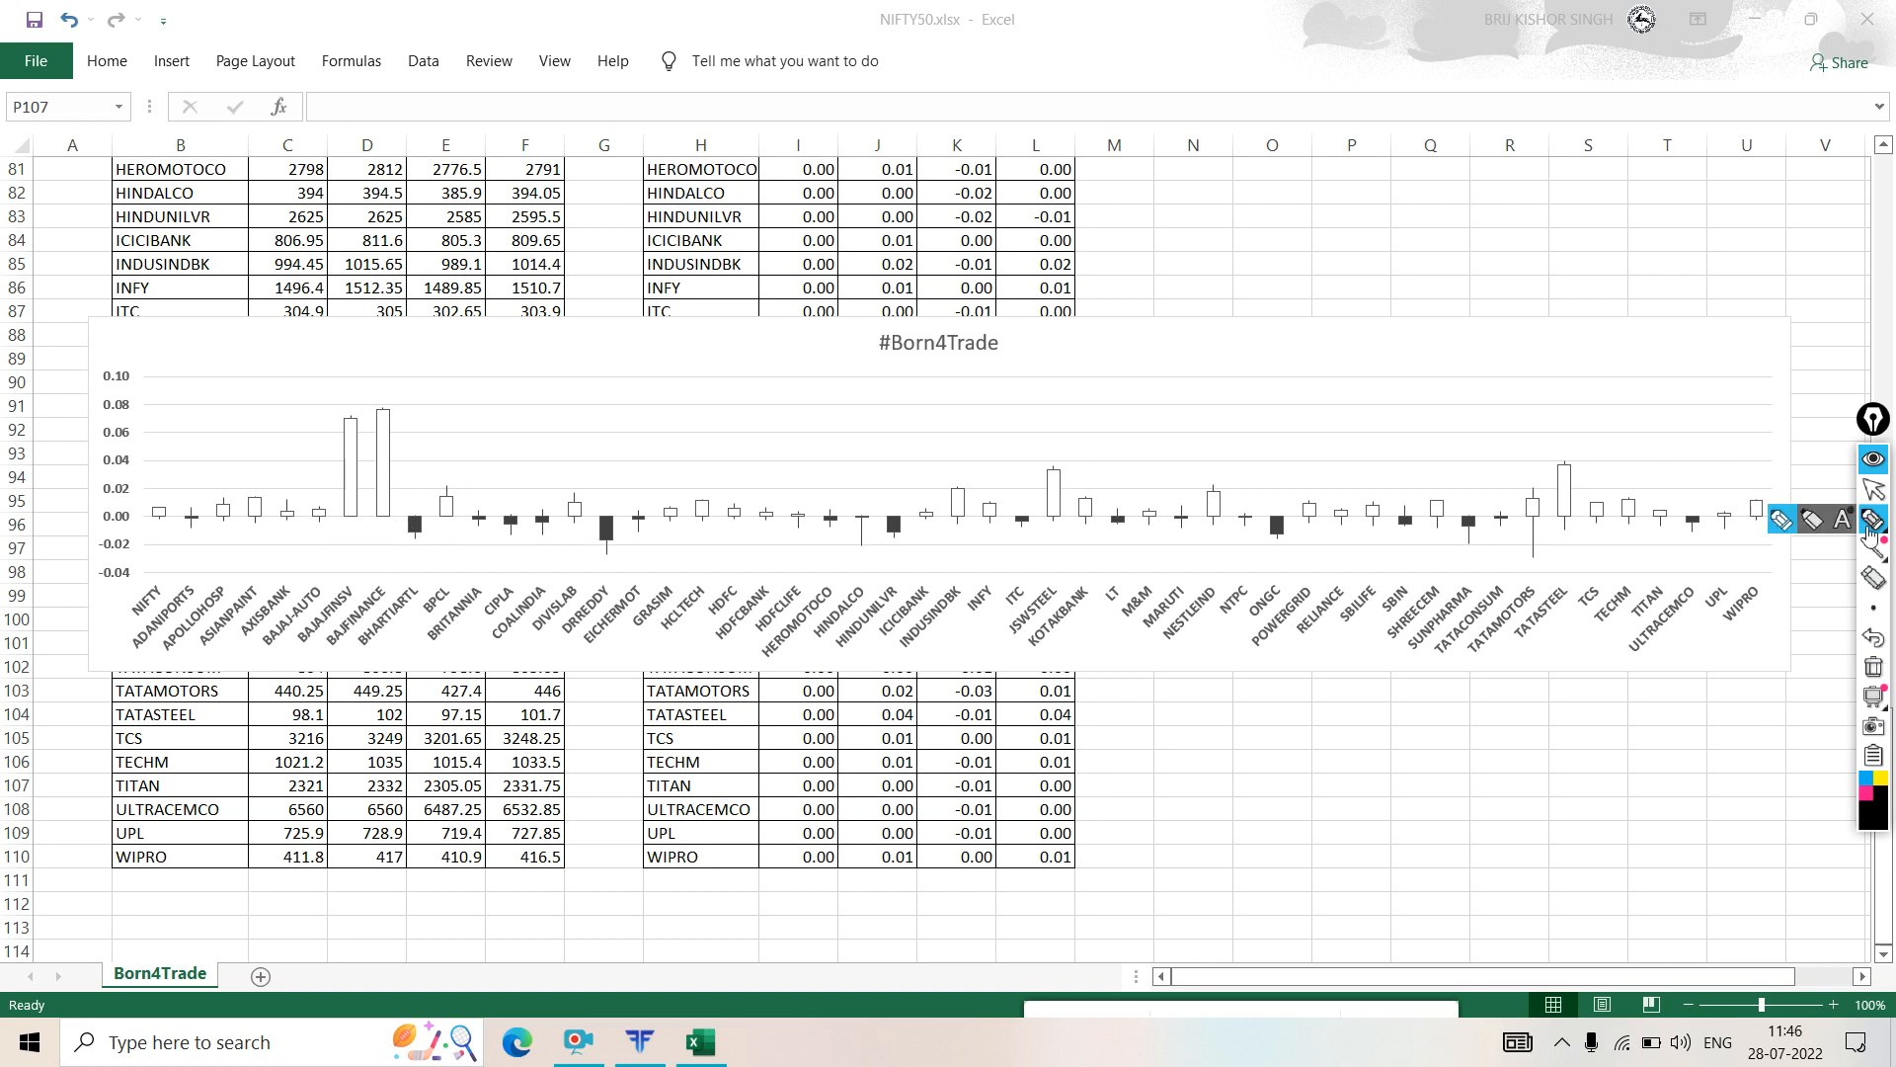
left_click(1874, 488)
- Switch to the FYERS ONE terminal and display the BAJFINANCE chart from the NIFTY 50 watch list
left_click(1740, 18)
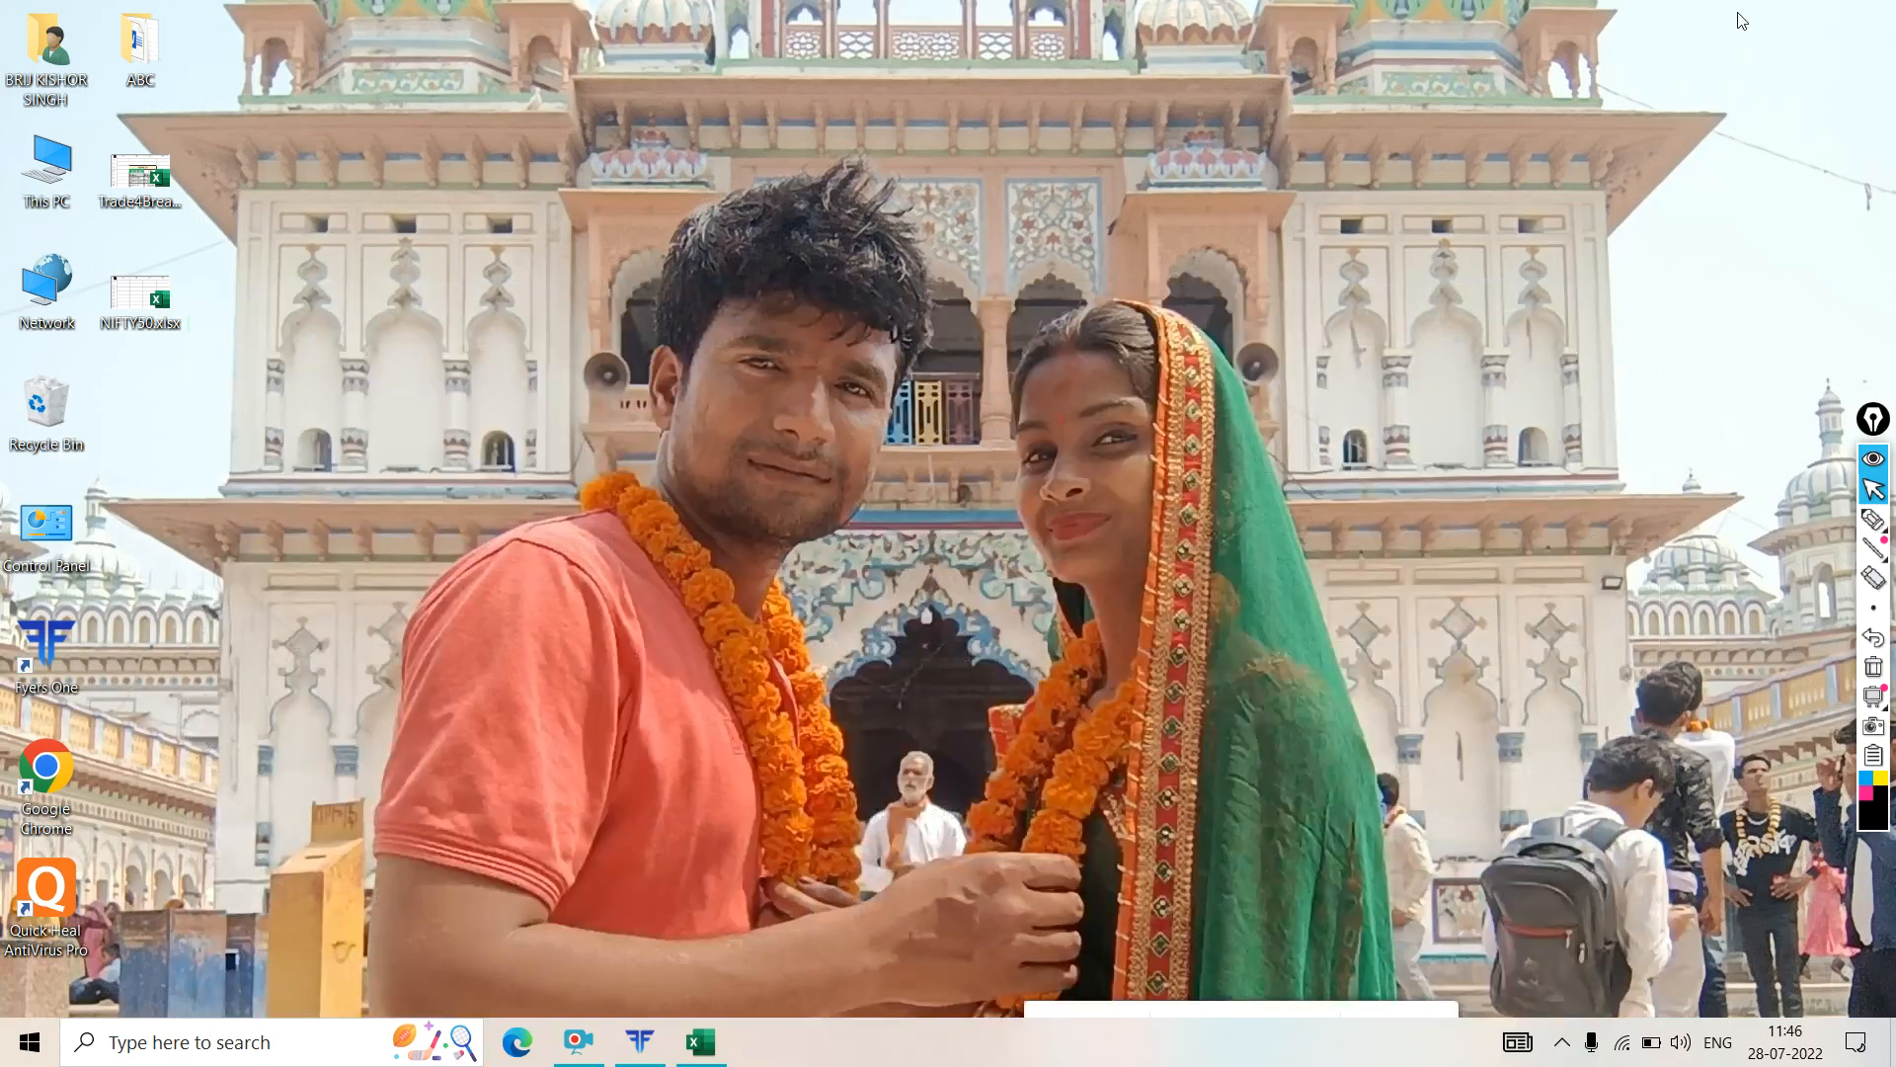
left_click(640, 1043)
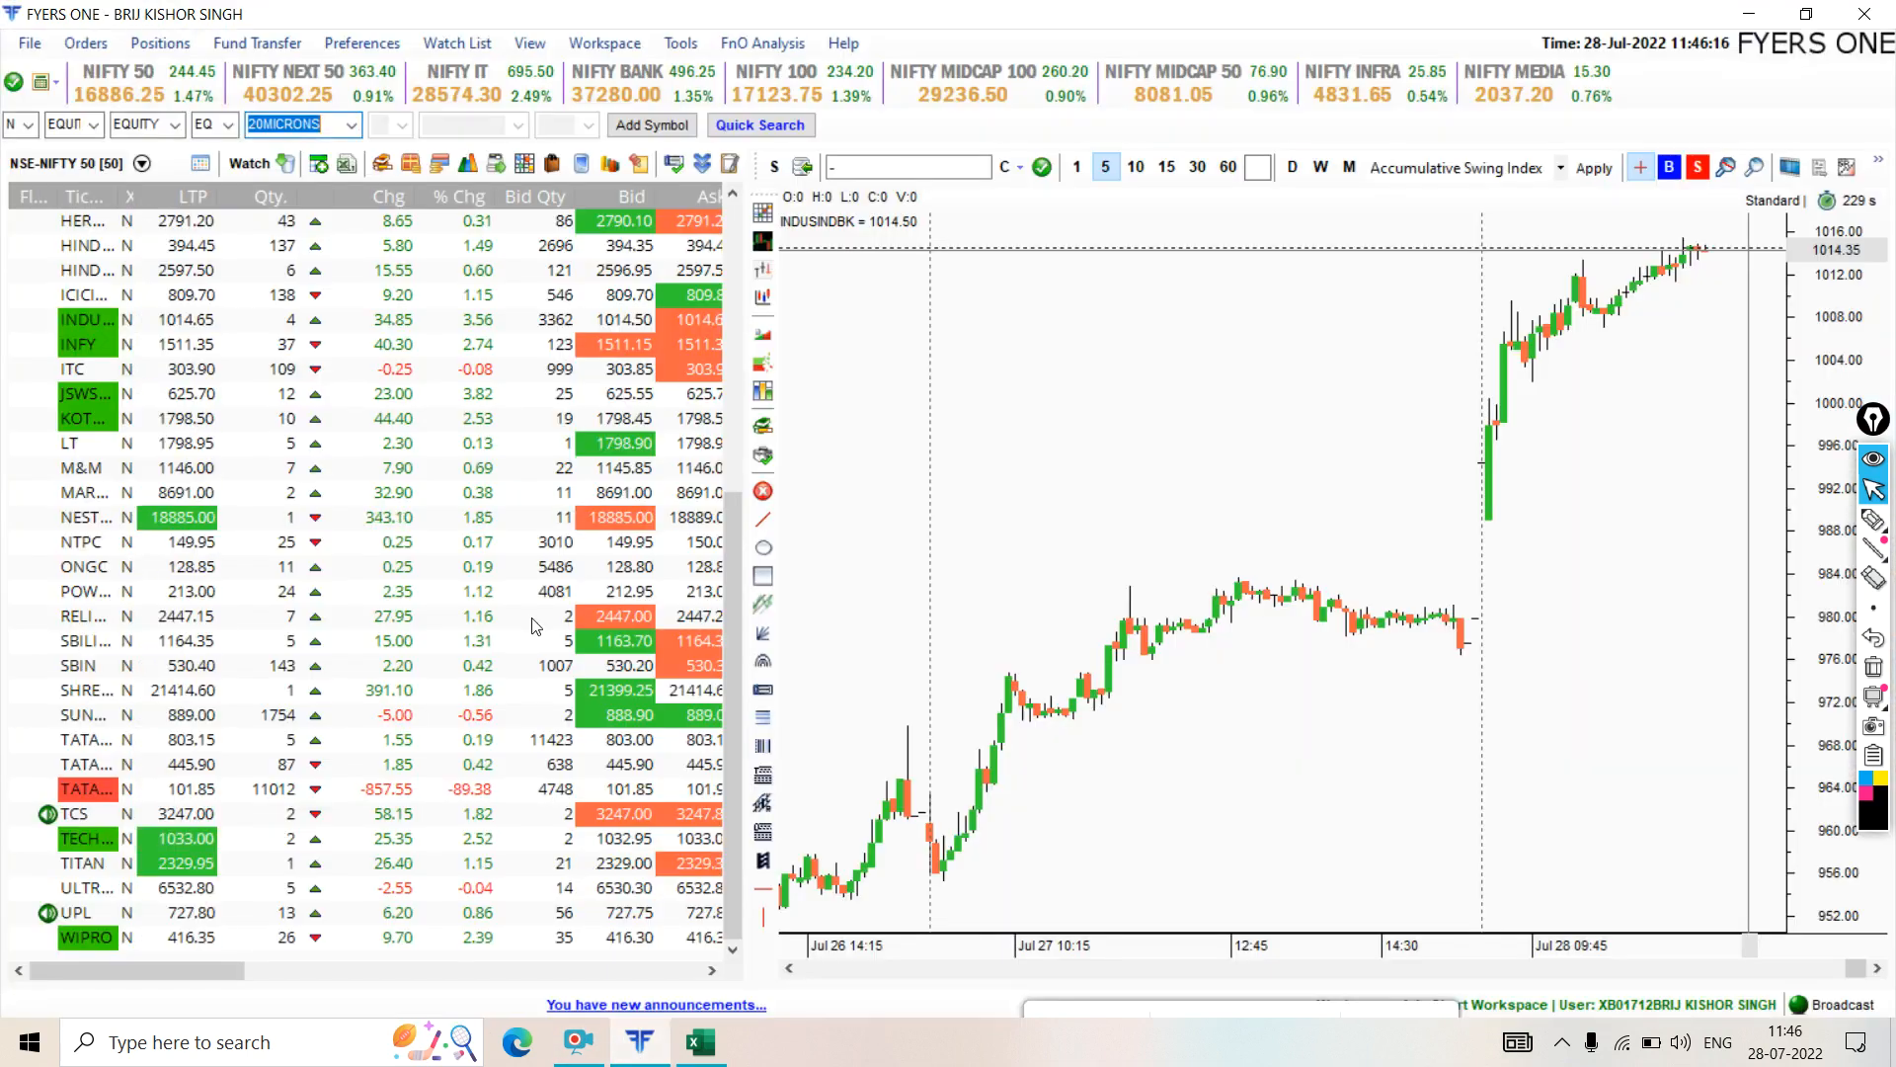
scroll(104, 353, "up", 7)
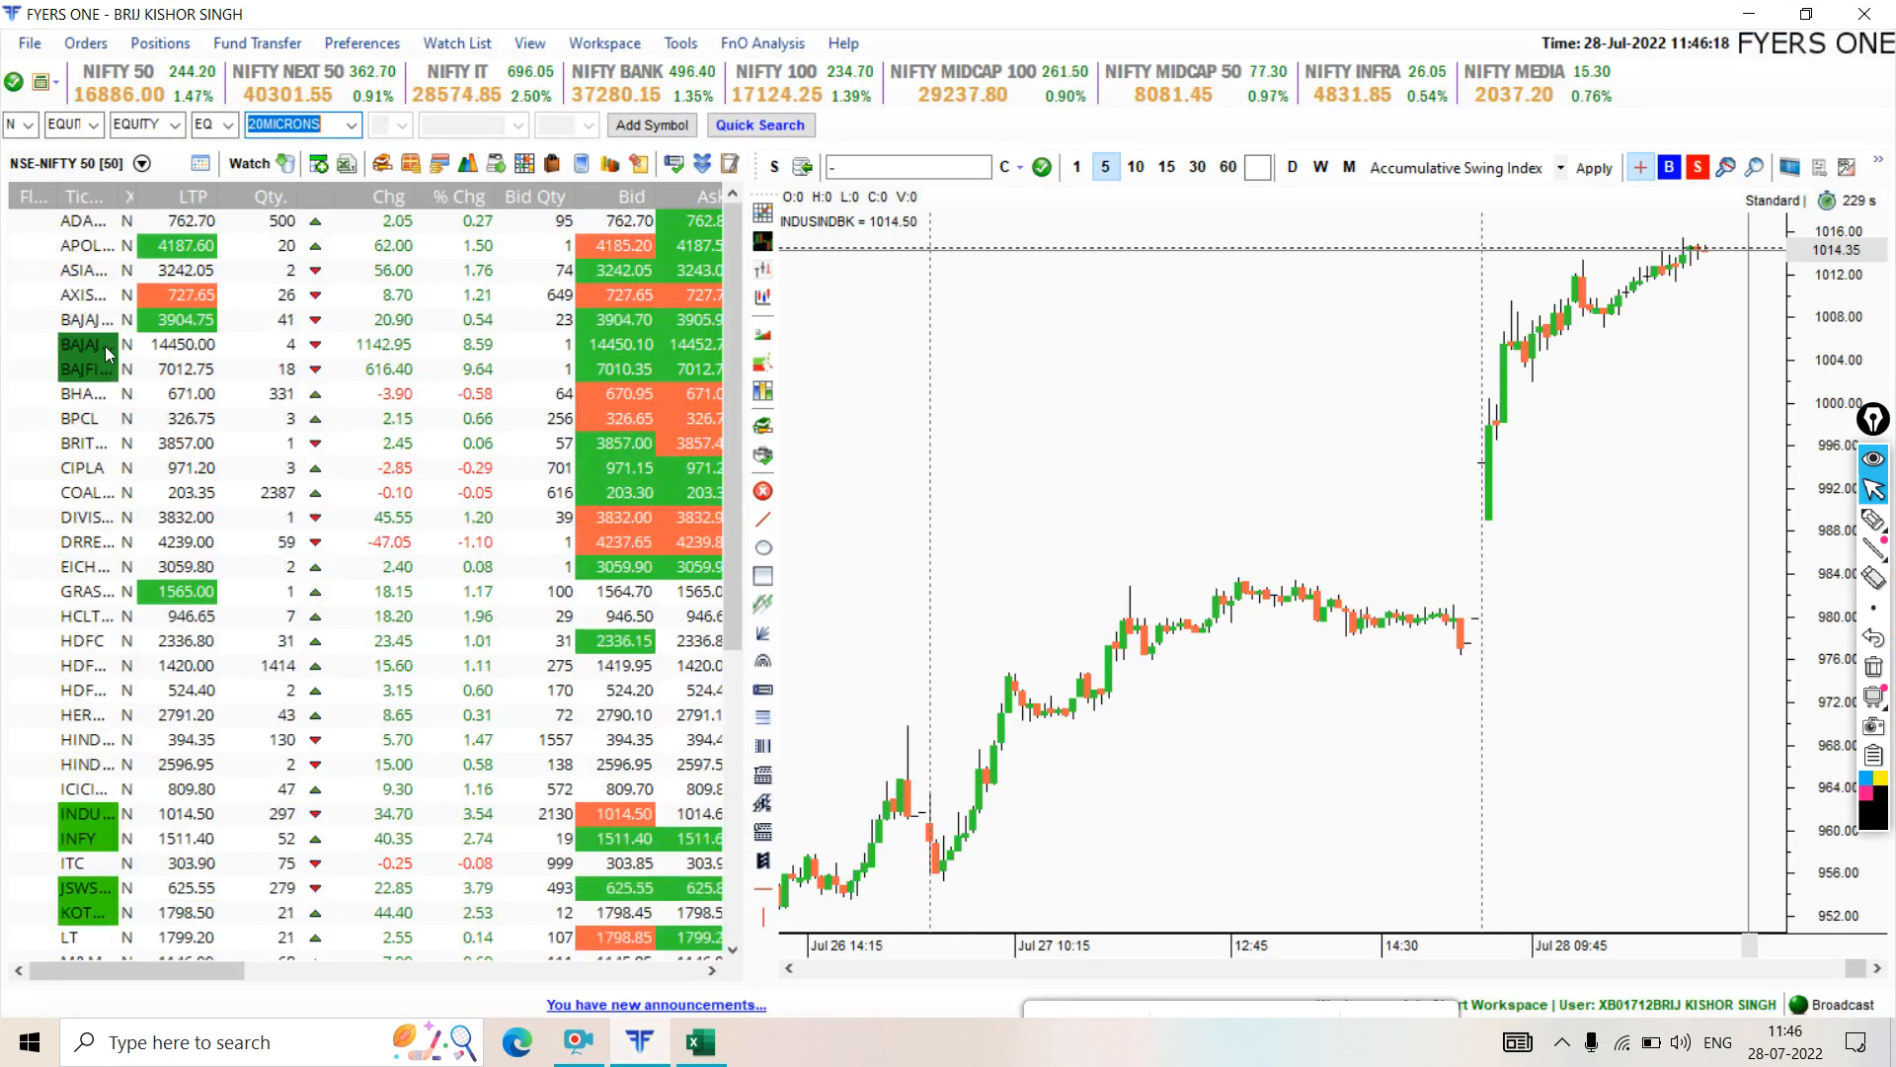
left_click(96, 374)
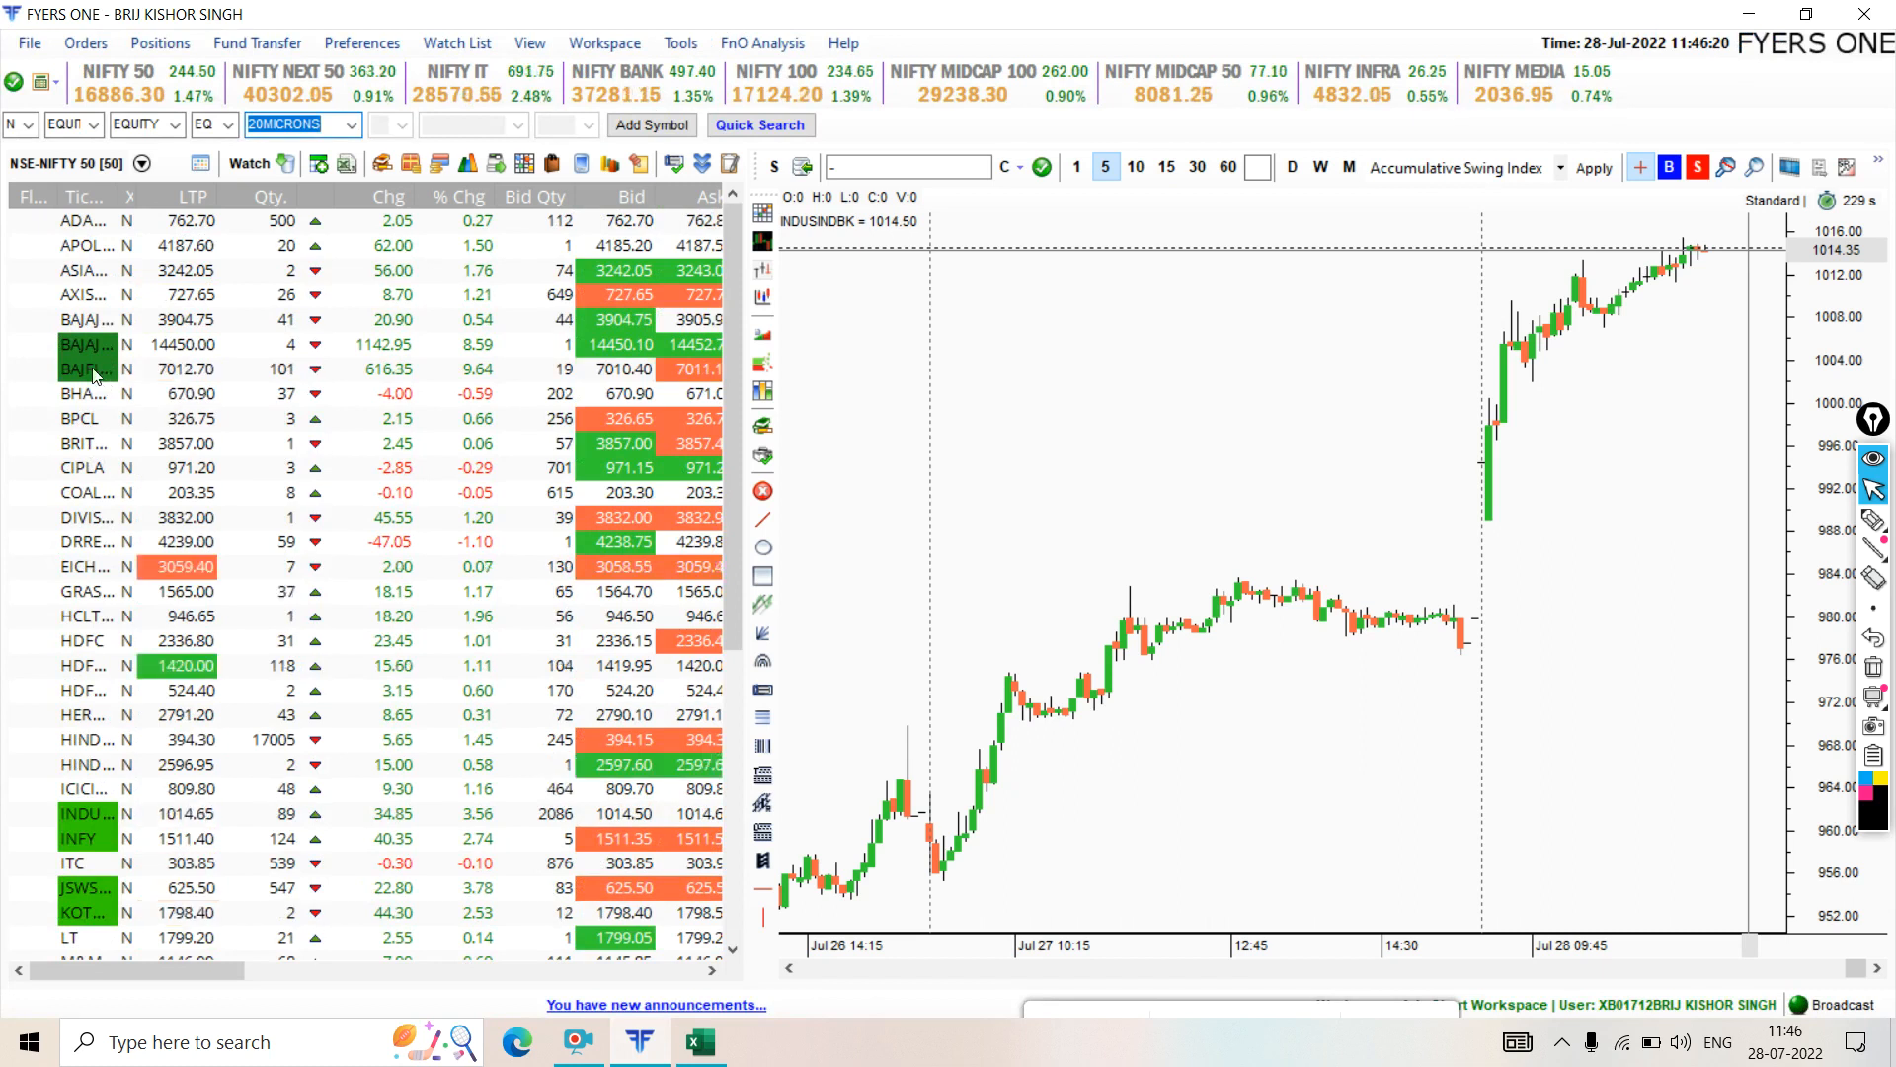
left_click(96, 370)
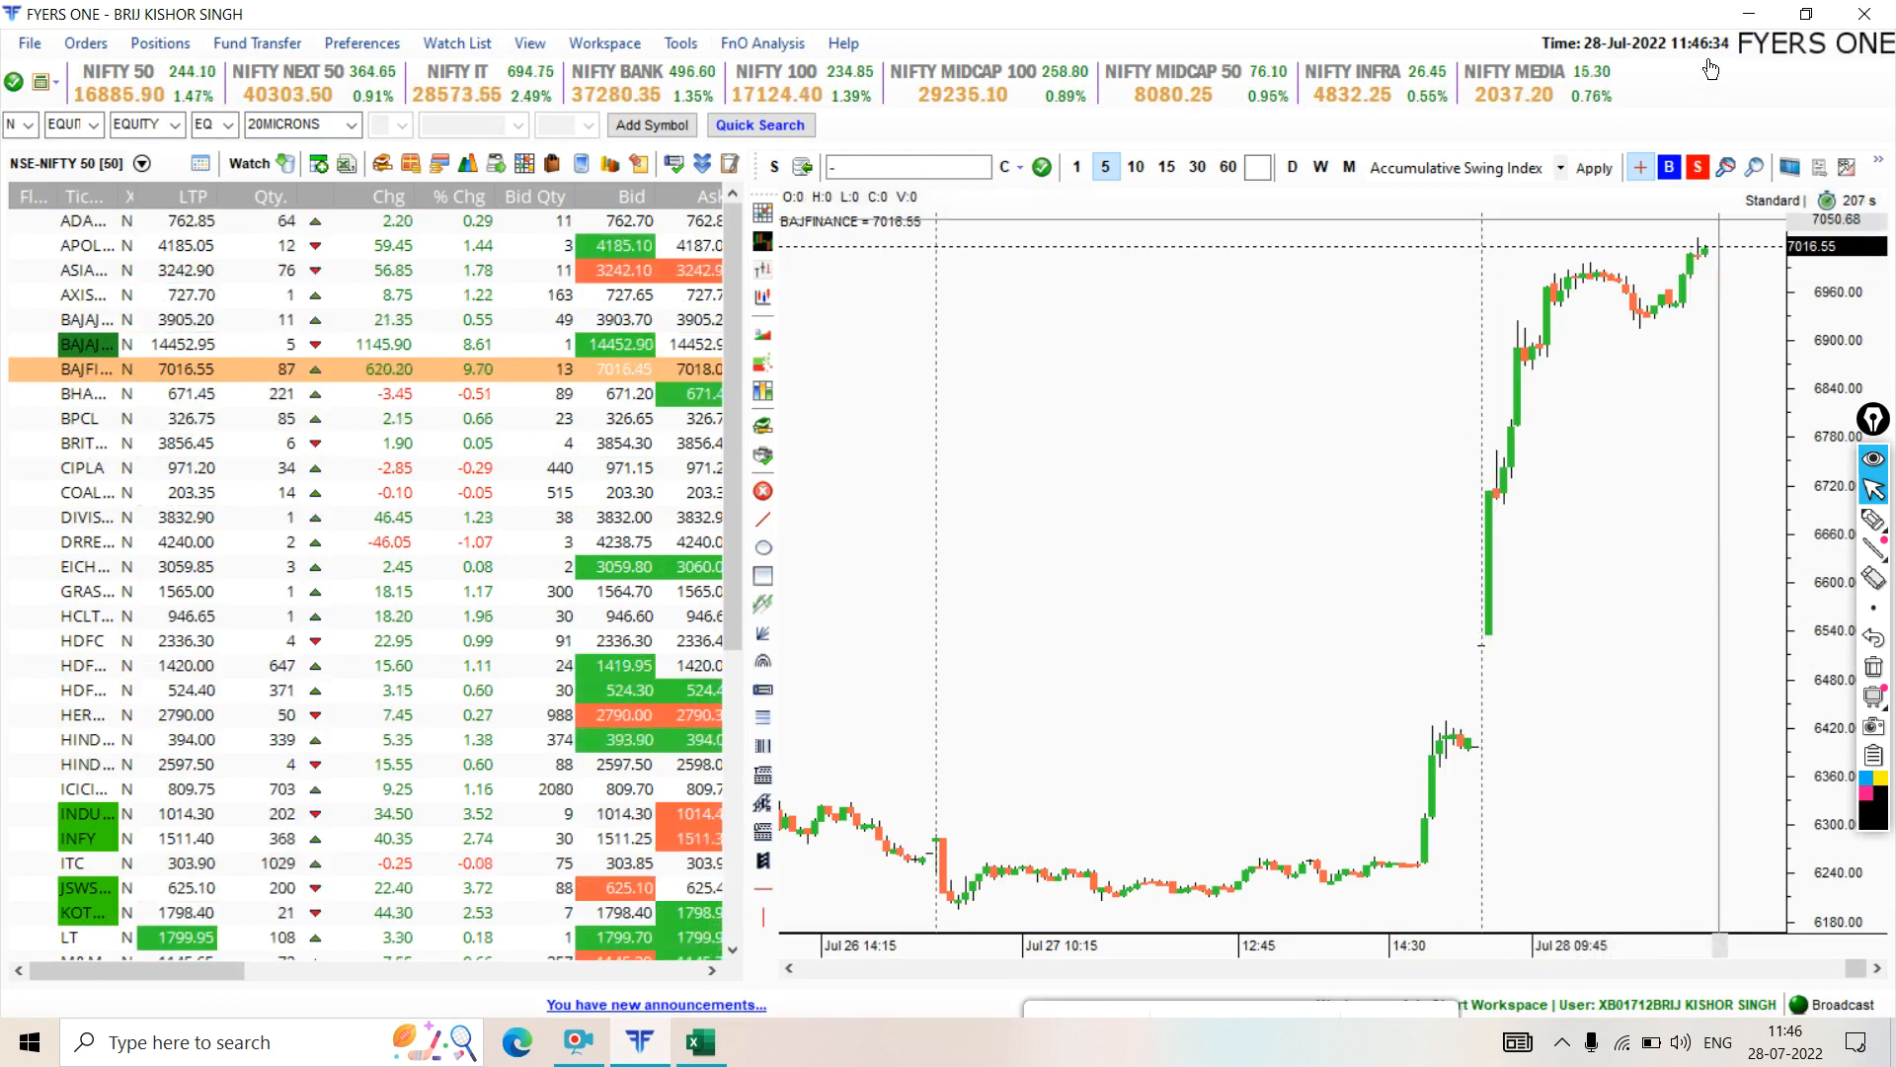
- Return to the Excel workbook and narrow the stock chart from its left side so it spans about column O to U
left_click(1749, 14)
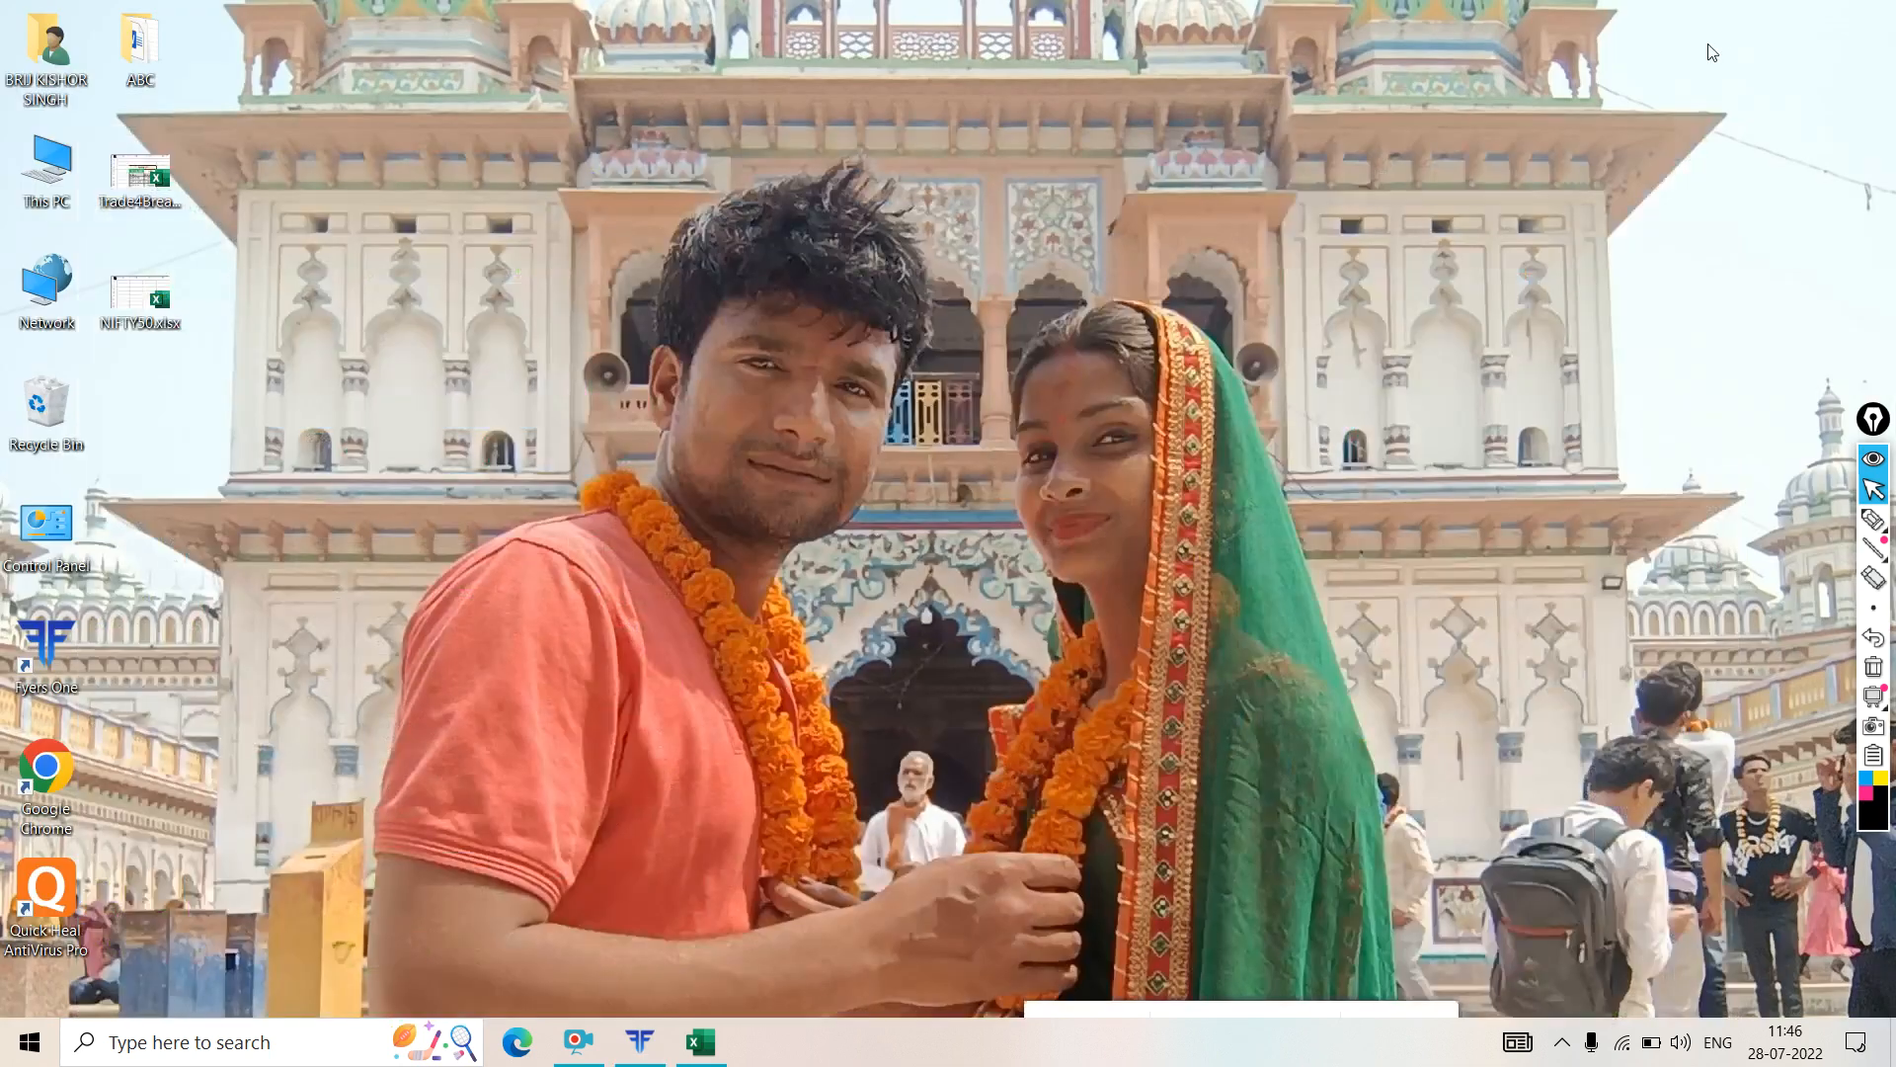
left_click(703, 1050)
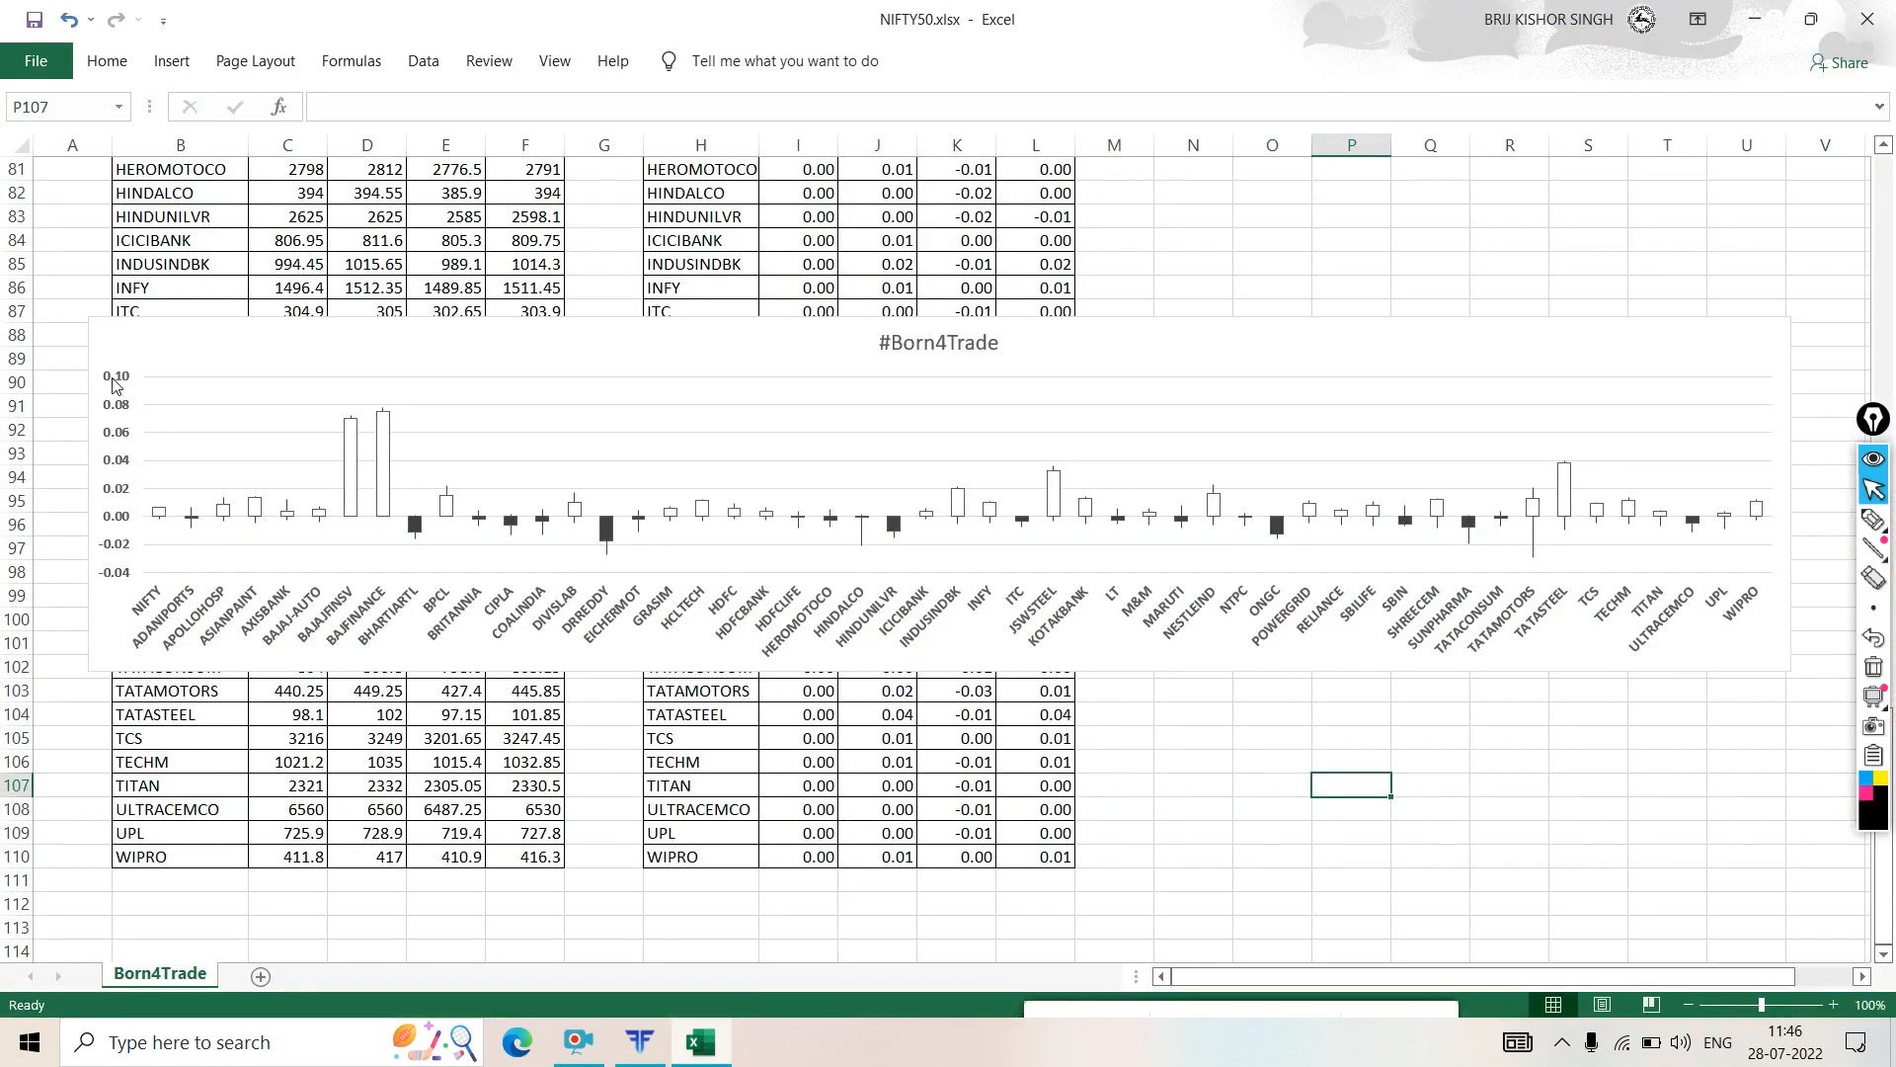
left_click(90, 494)
left_click_drag(89, 494, 1227, 523)
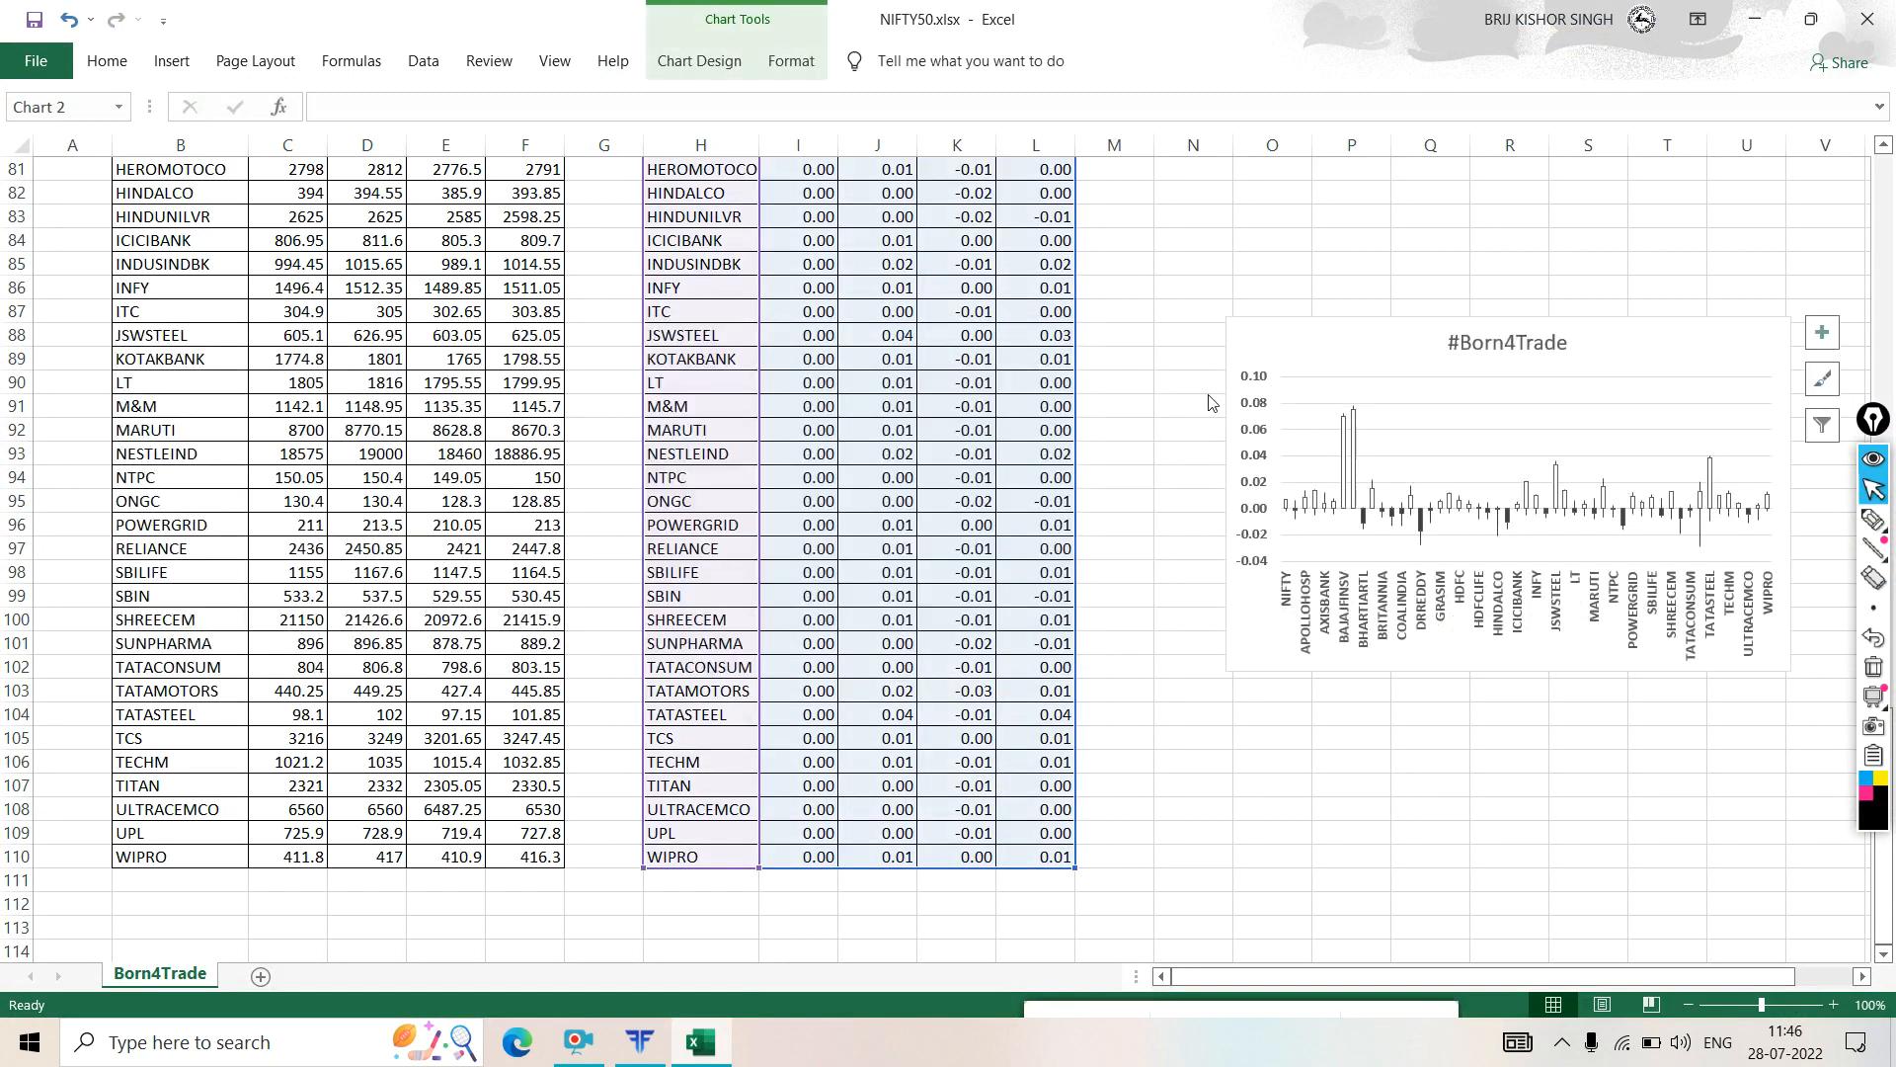
left_click(1171, 403)
- Multiply the NIFTY OPEN formula in I60 by 100, giving =+(C60-C60)/C60*100
scroll(1169, 402, "up", 11)
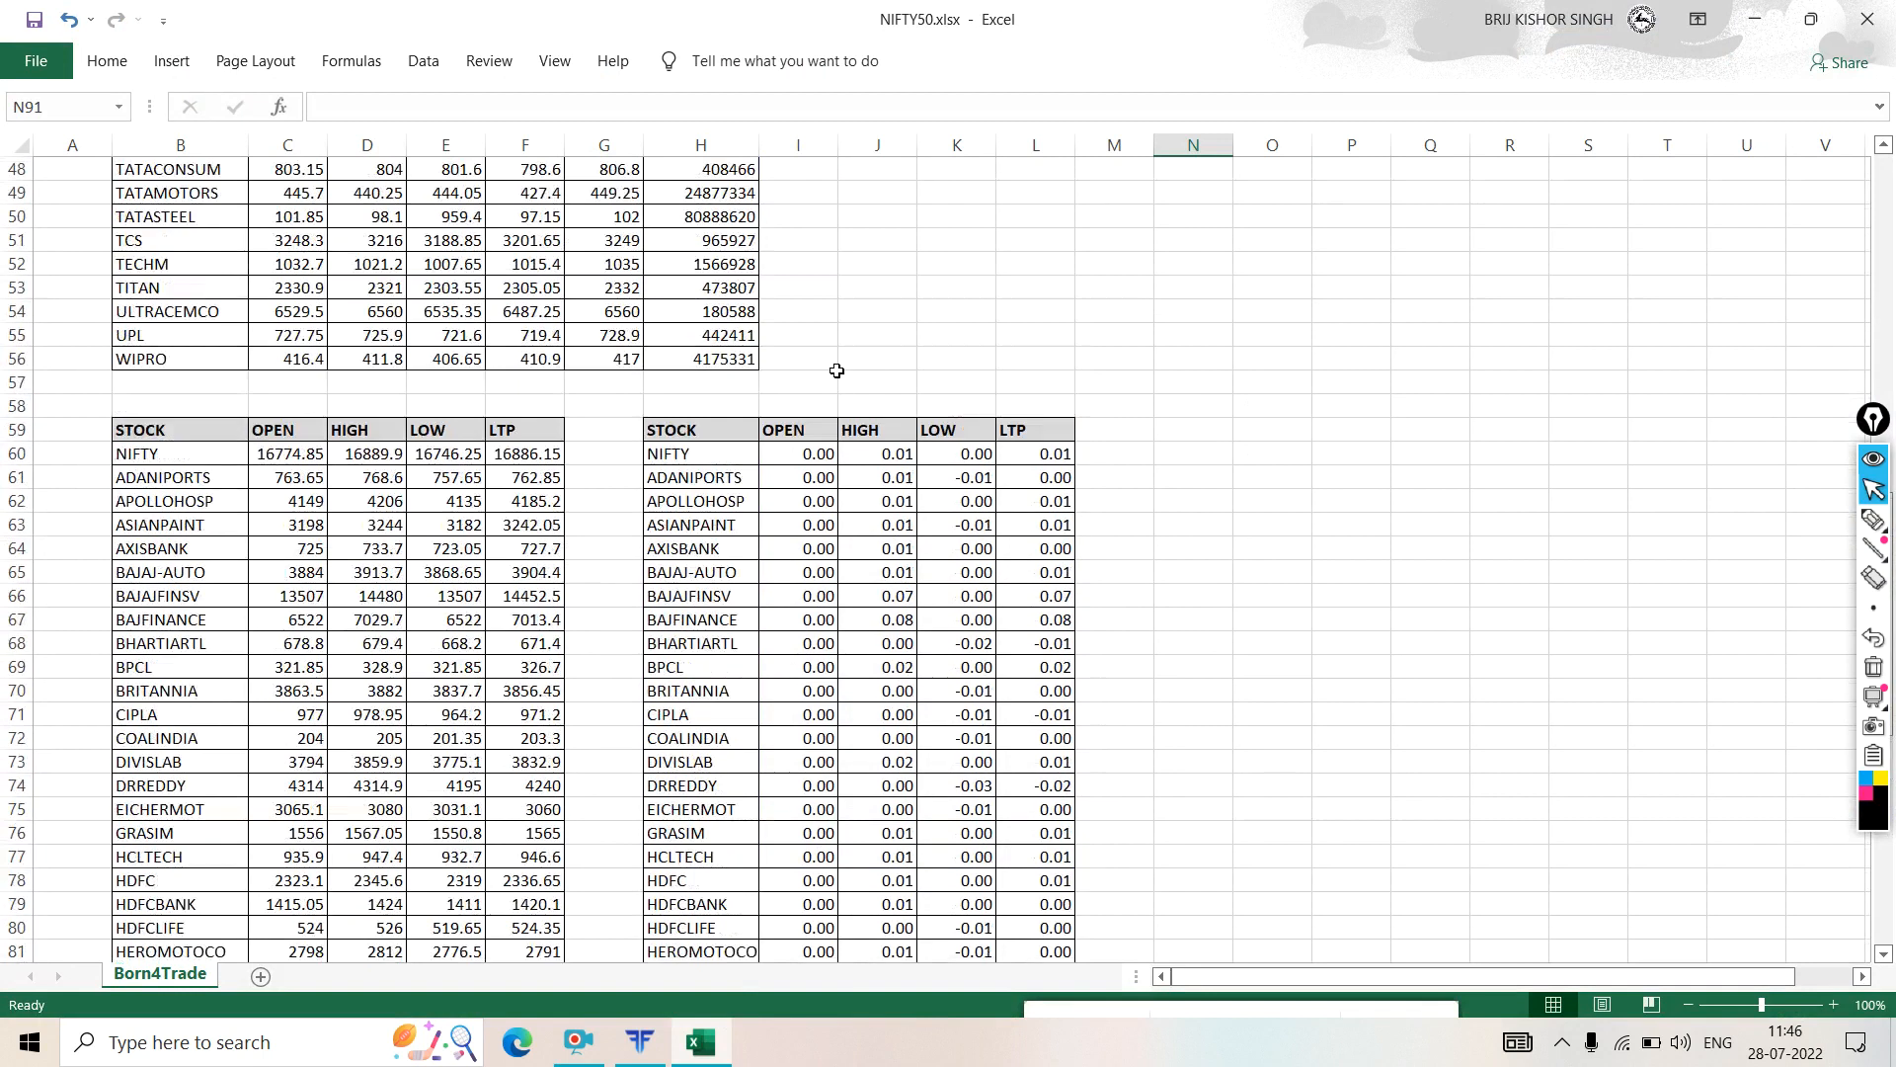
left_click(816, 453)
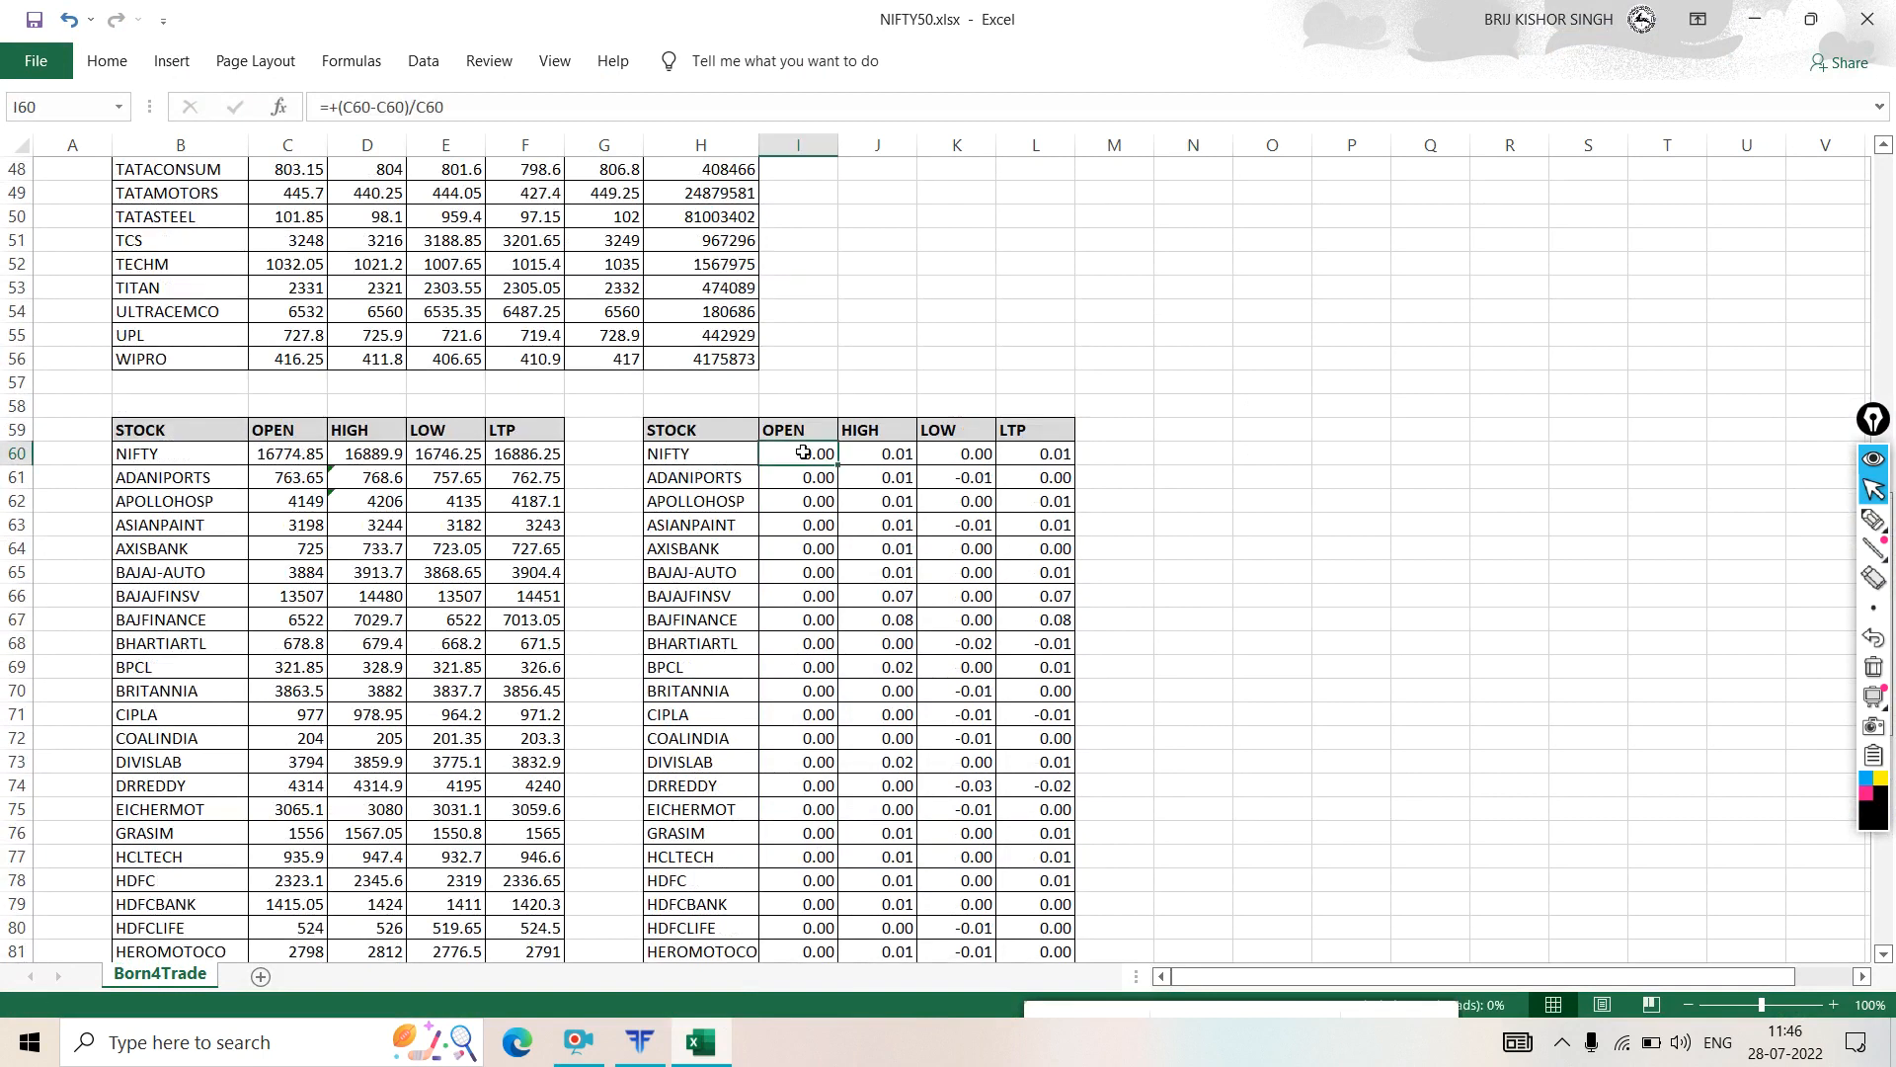
left_click(471, 109)
type("*")
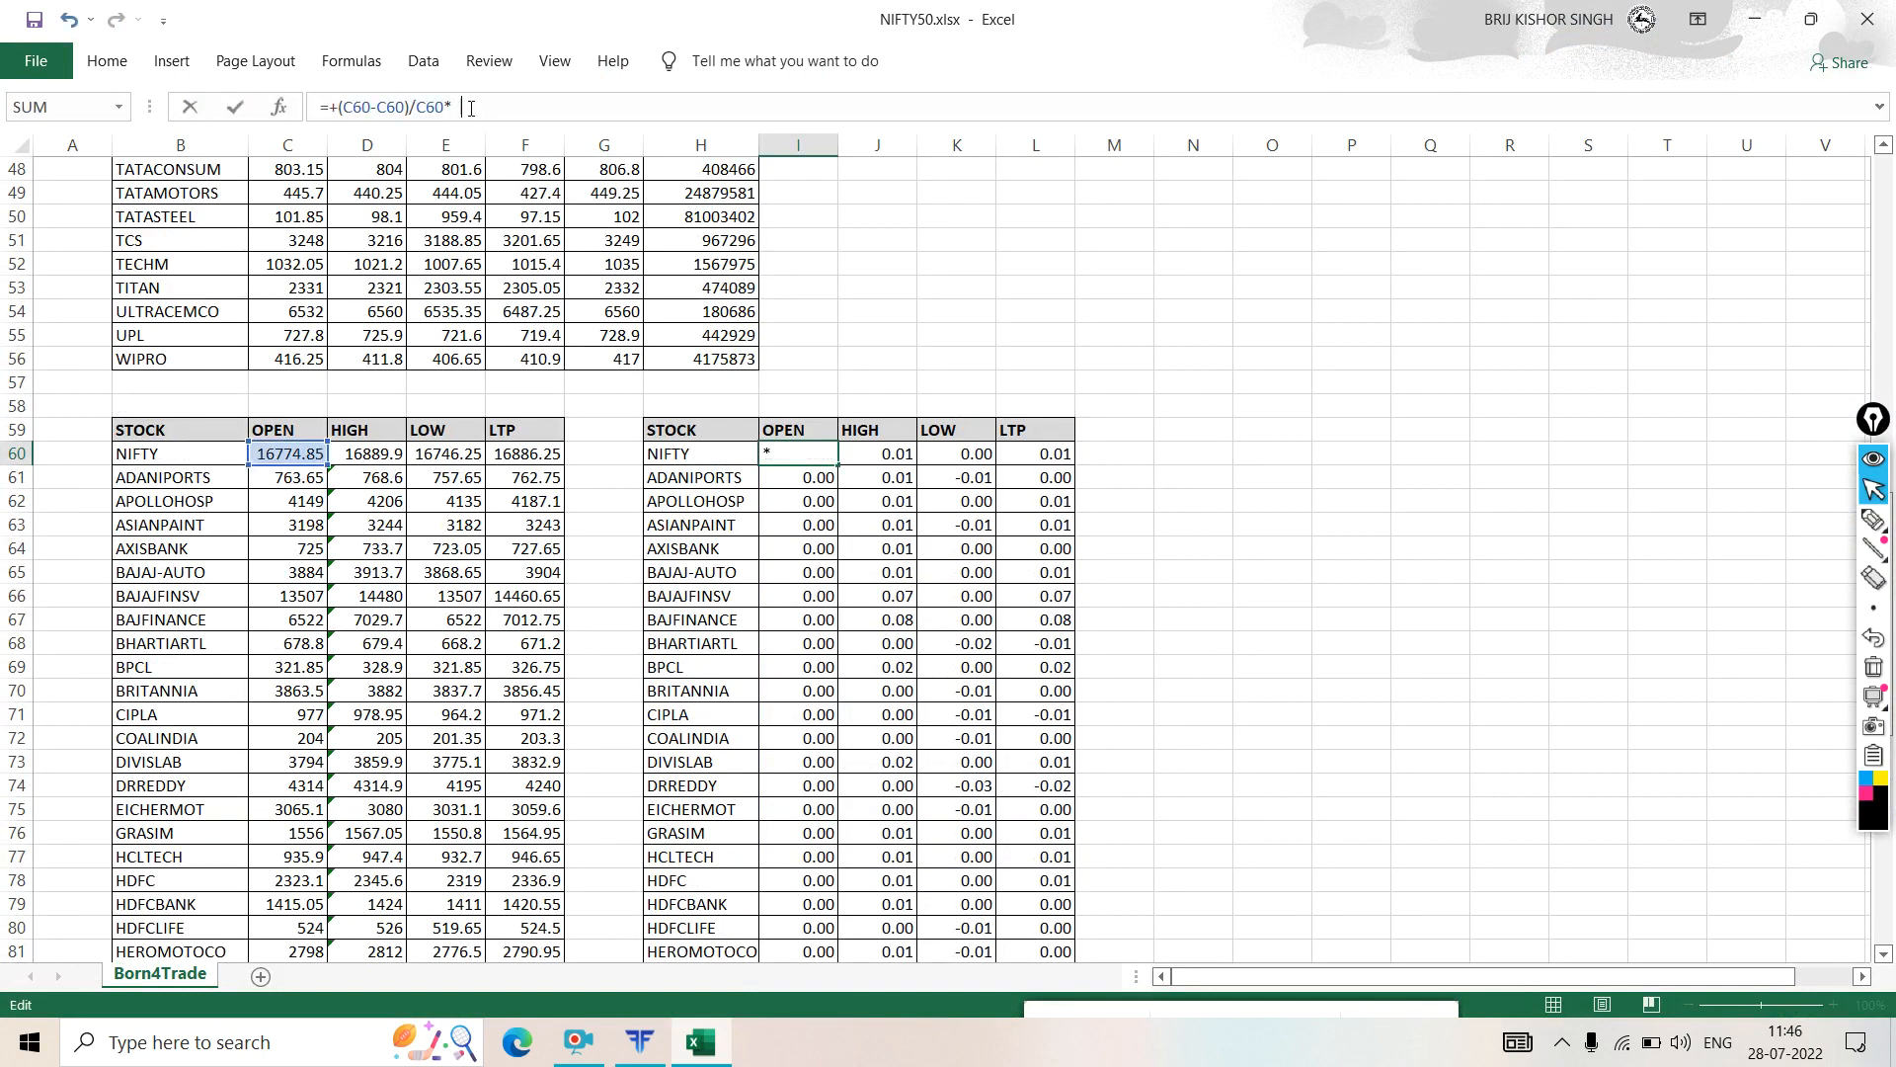
key("Return")
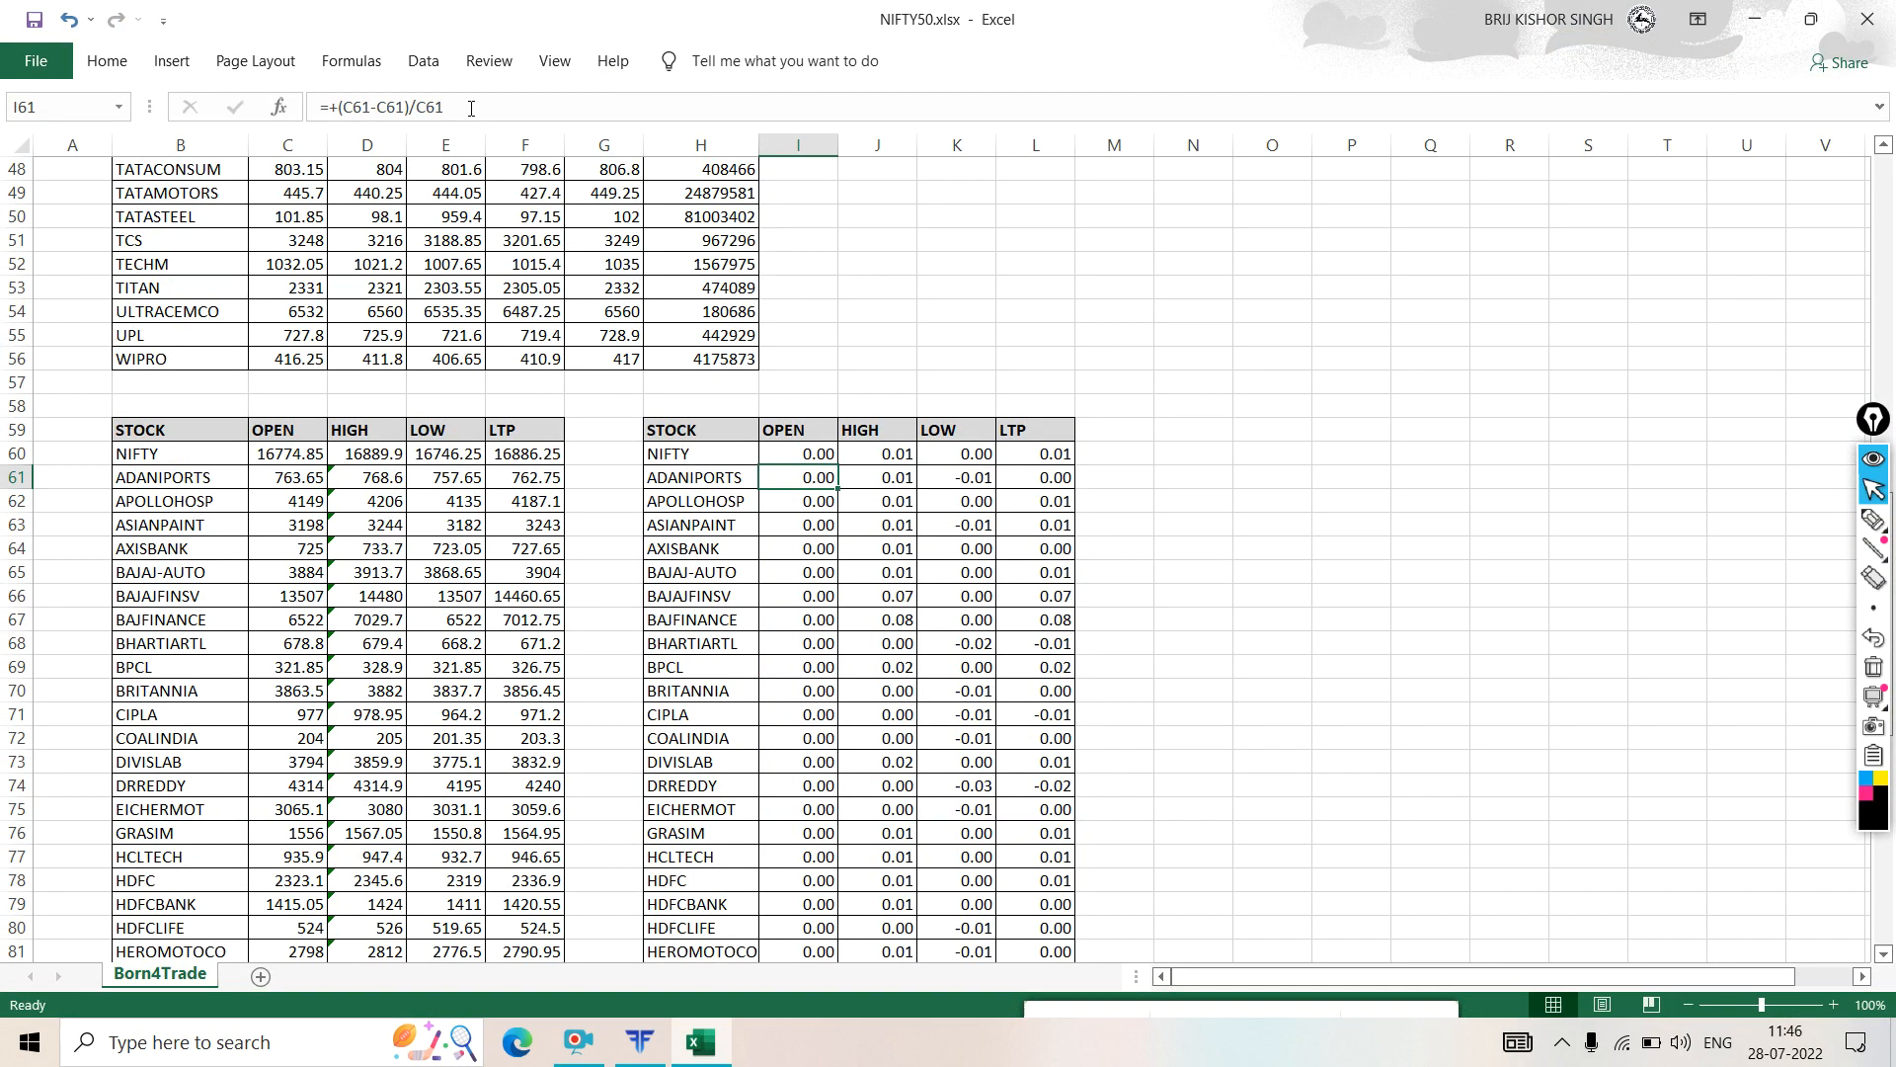
left_click(787, 453)
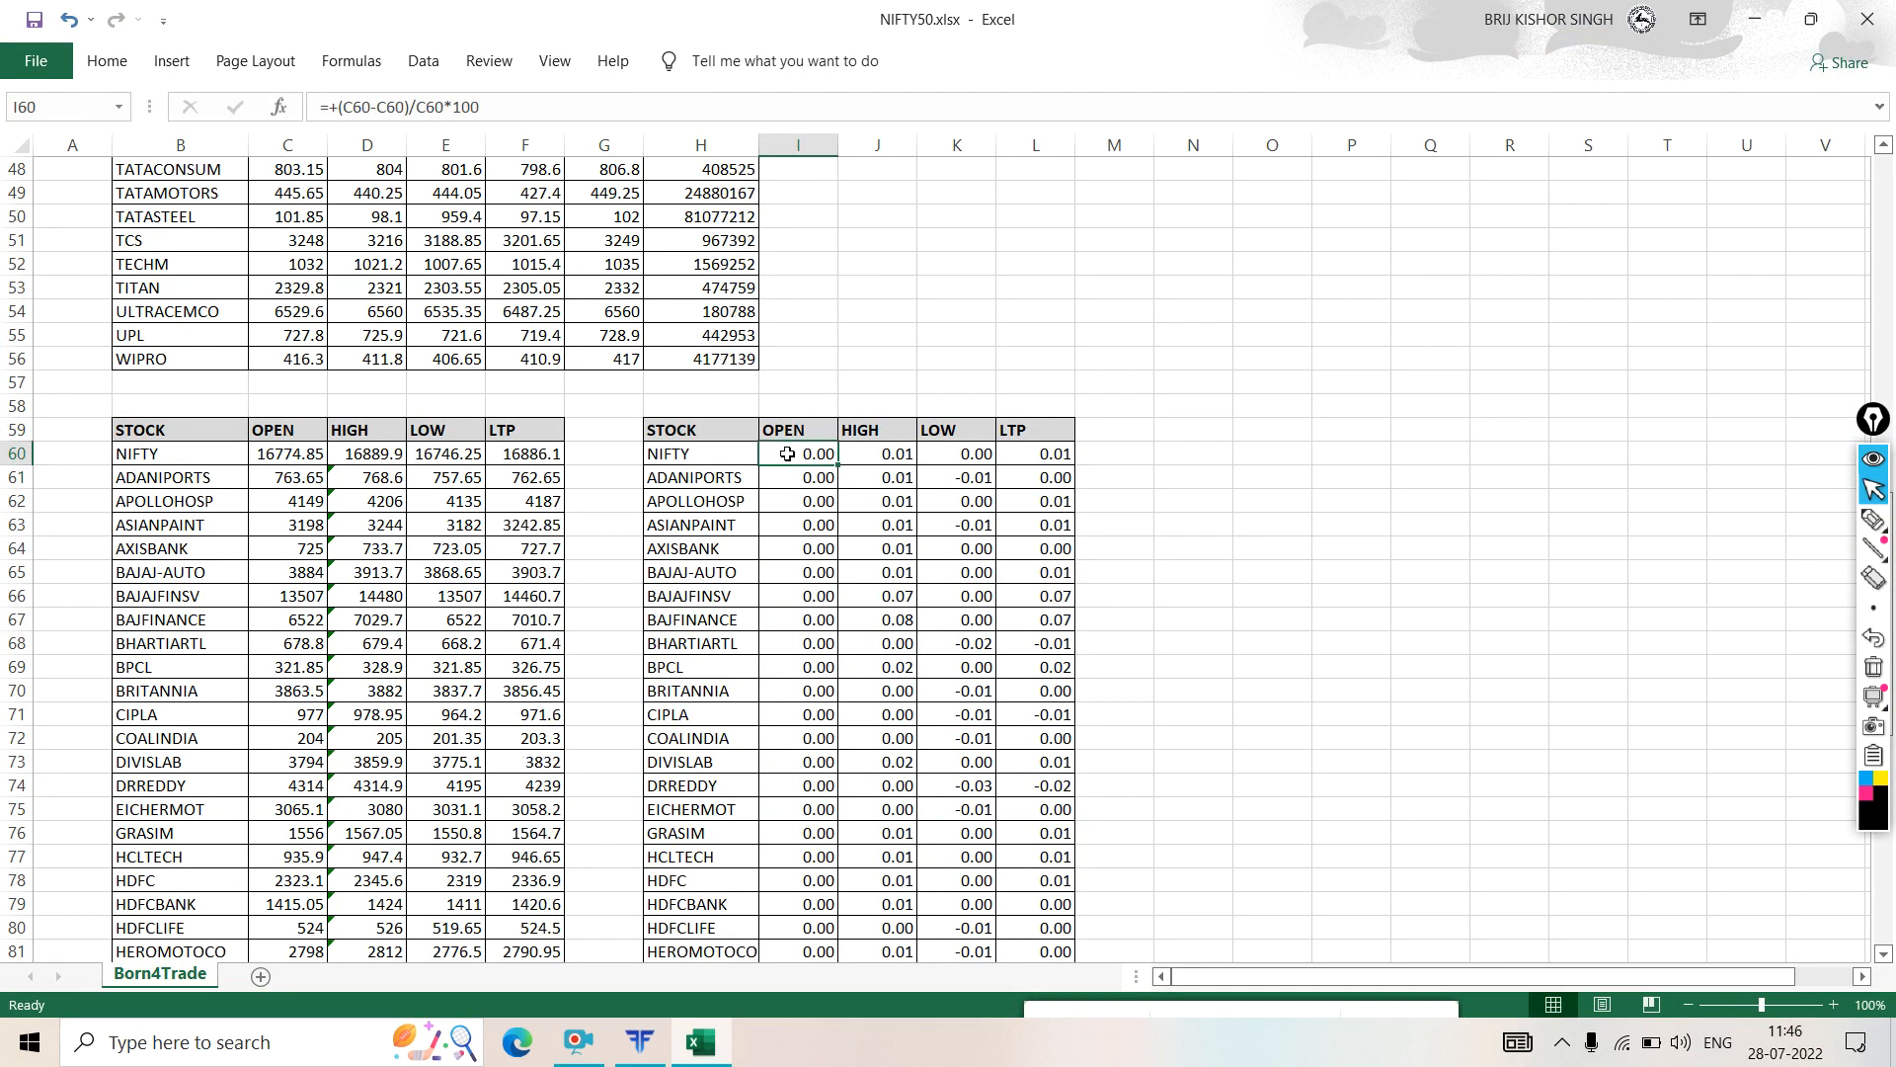
- Multiply the NIFTY HIGH formula in J60 by 100, giving =+(D60-C60)/C60*100
left_click(865, 453)
left_click(462, 103)
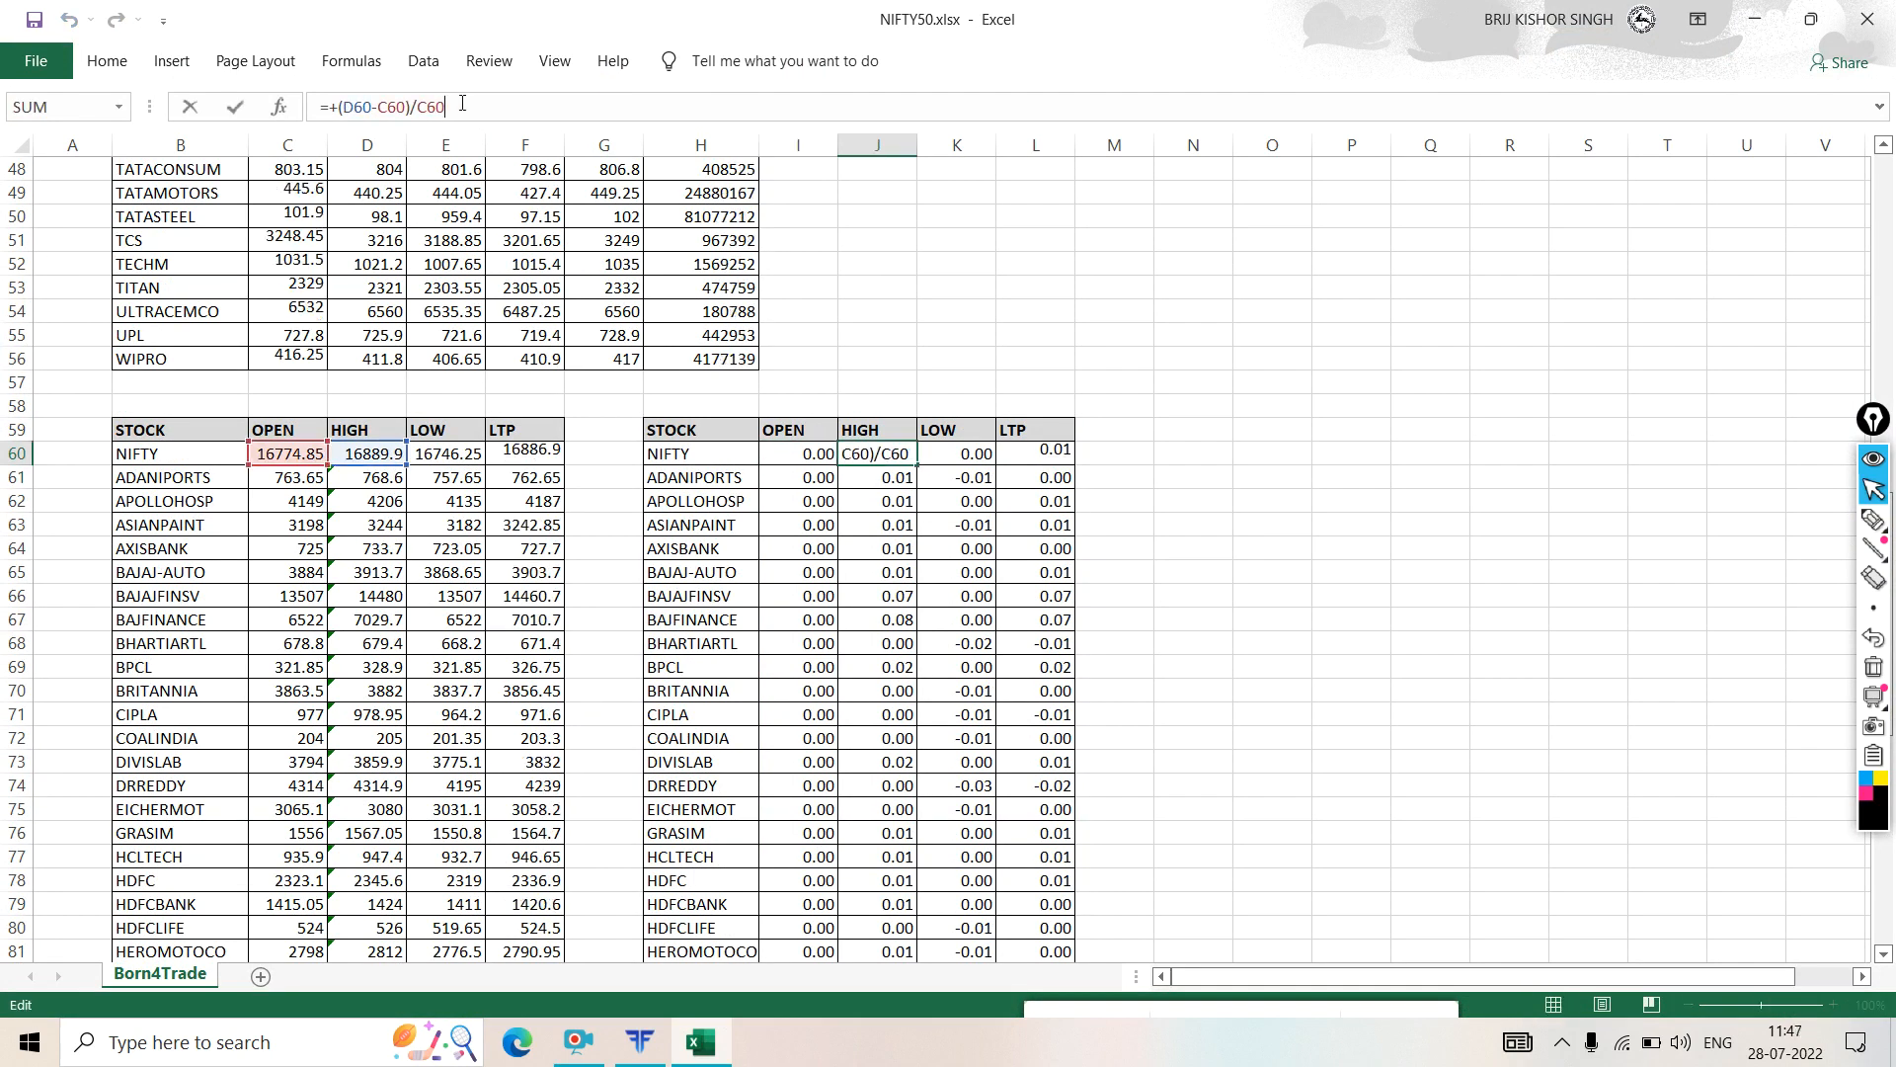
type("*")
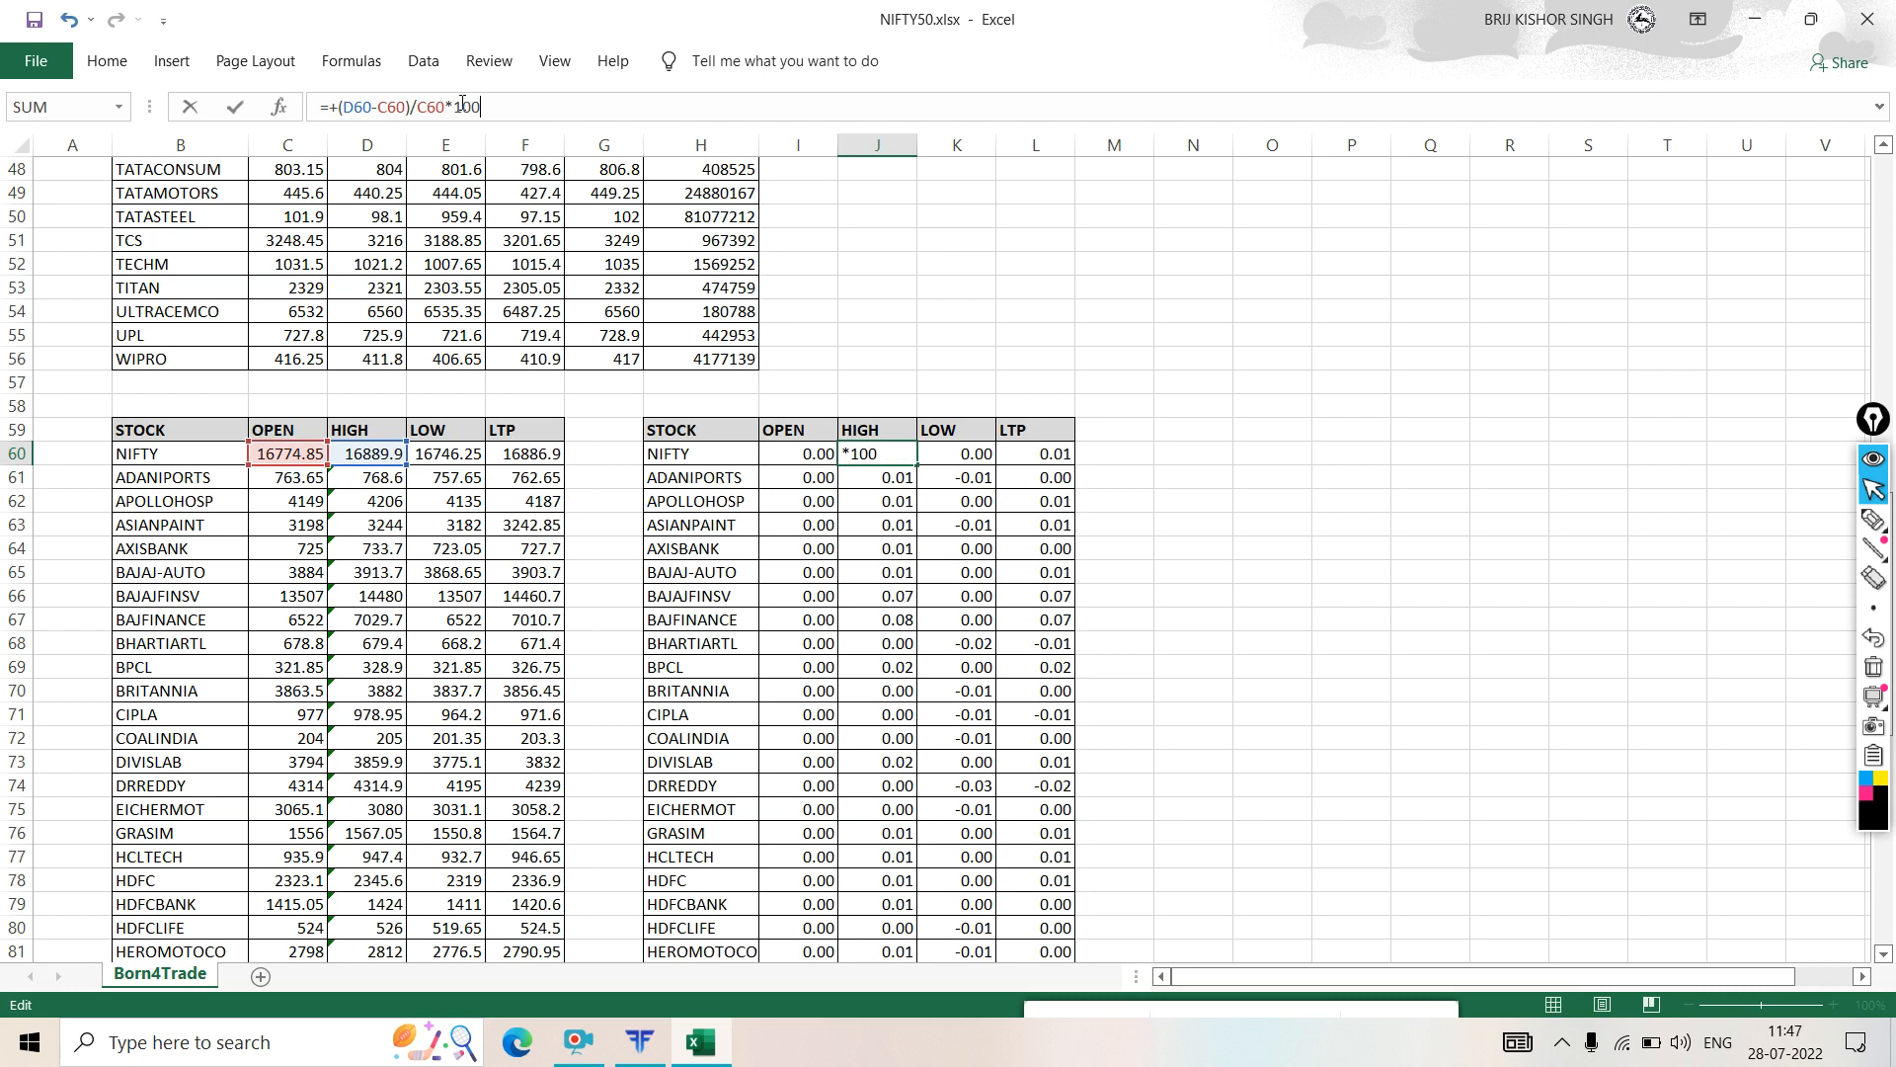
type("100")
key("Return")
- Multiply the NIFTY LOW formula in K60 by 100
left_click(974, 457)
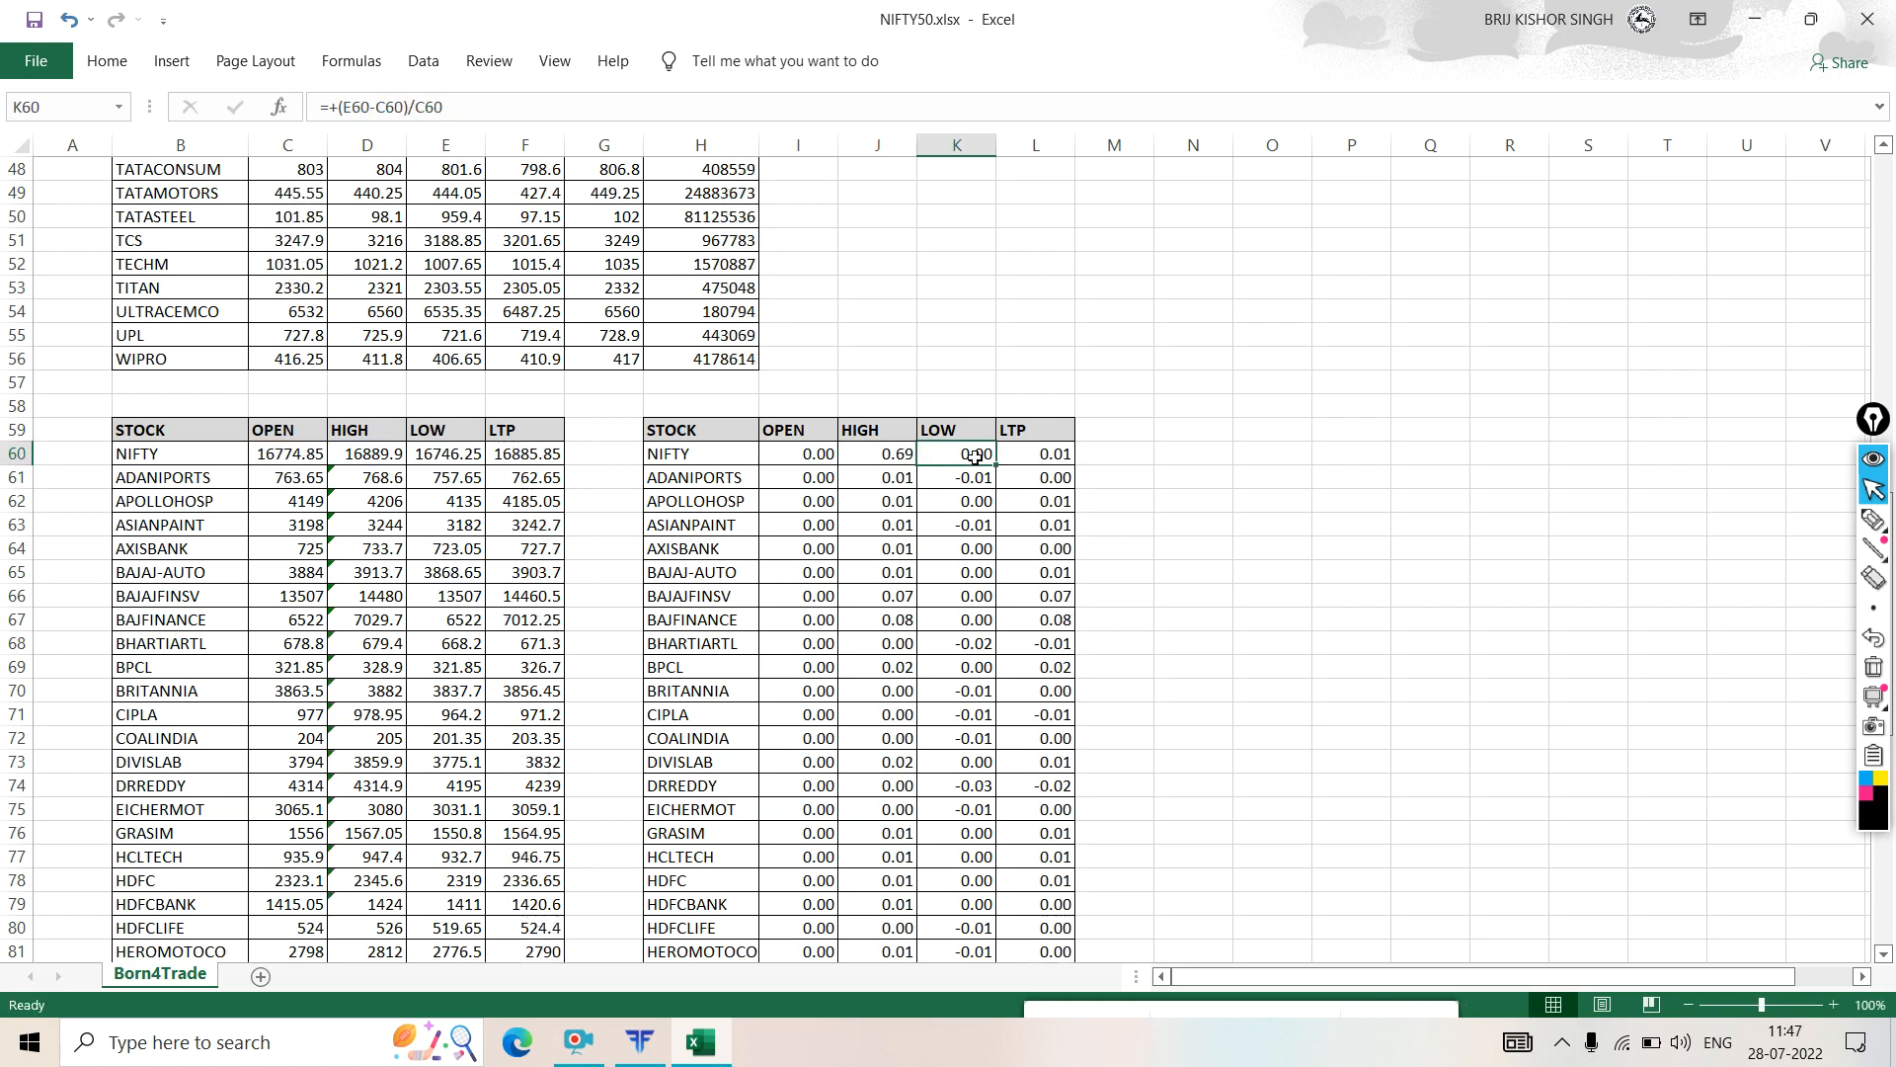
left_click(459, 107)
type("*")
key("Return")
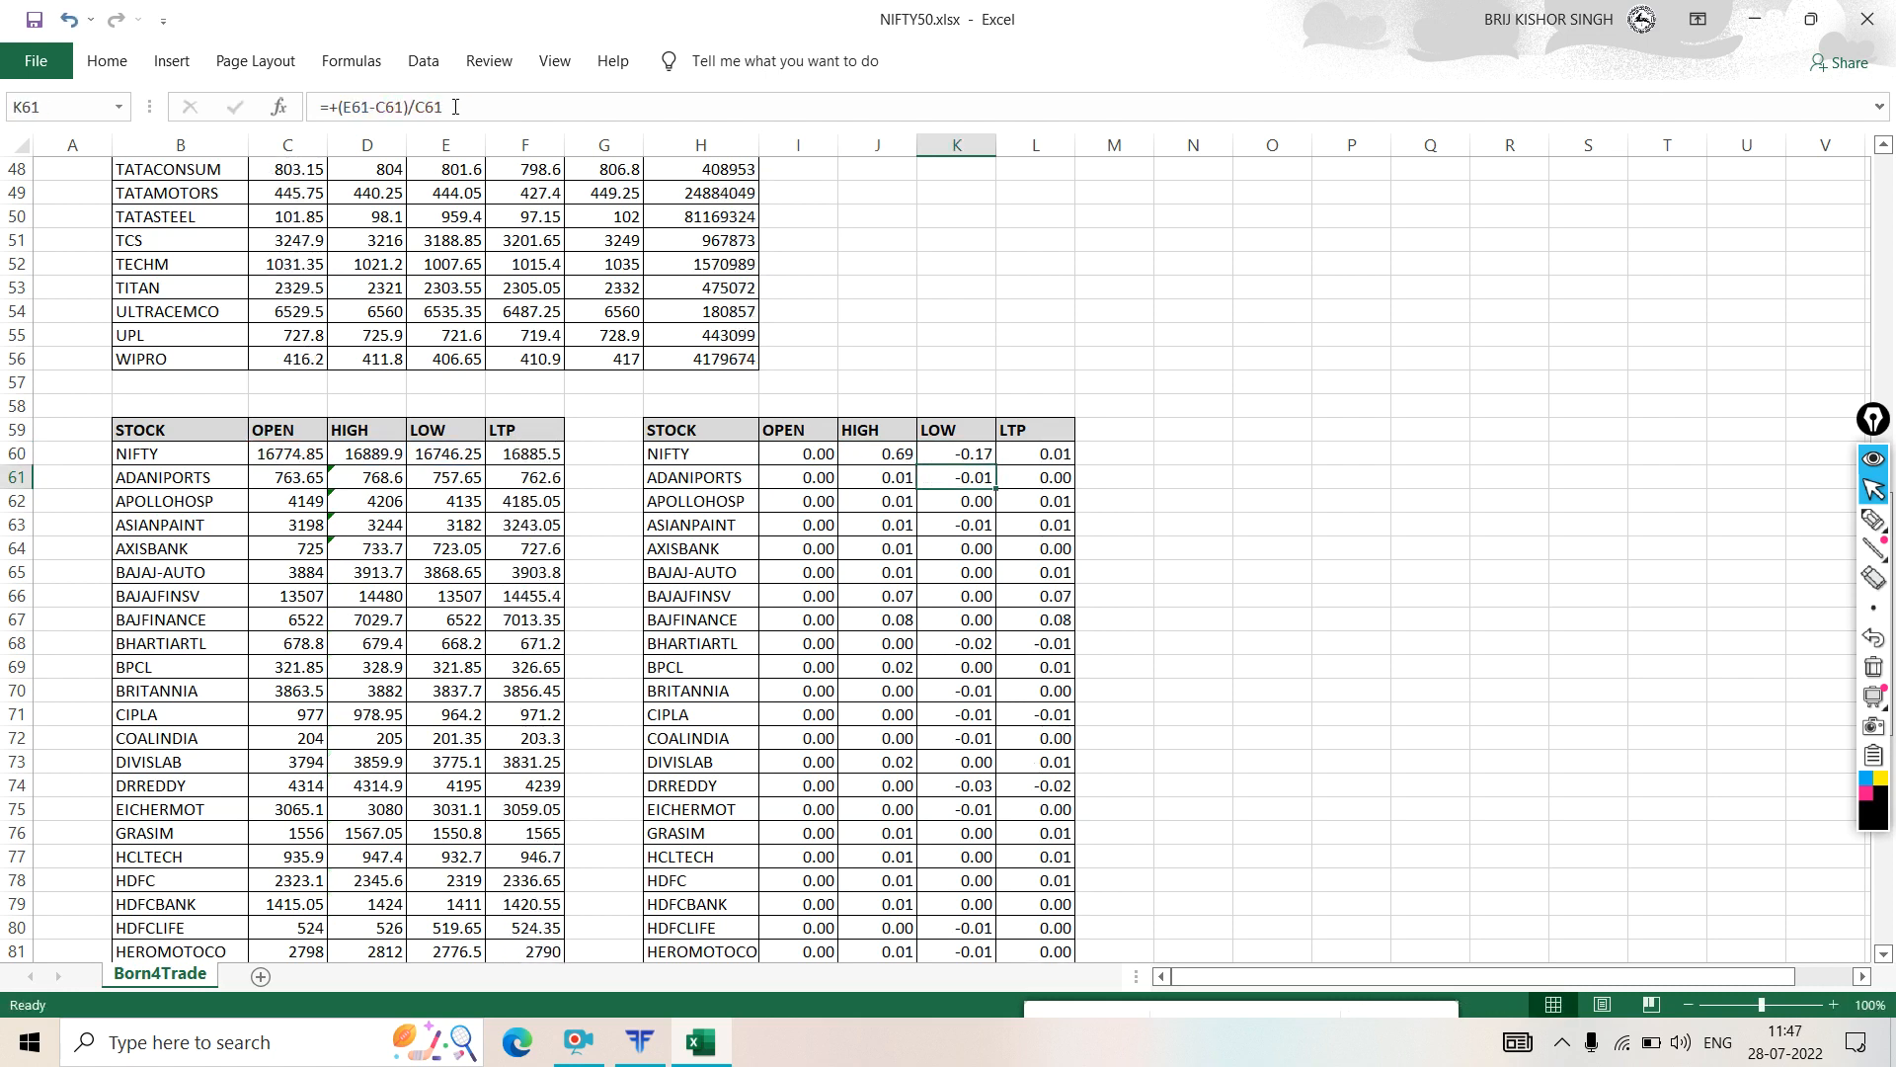
- Multiply the NIFTY LTP formula in L60 by 100, giving =+(F60-C60)/C60*100
left_click(1019, 457)
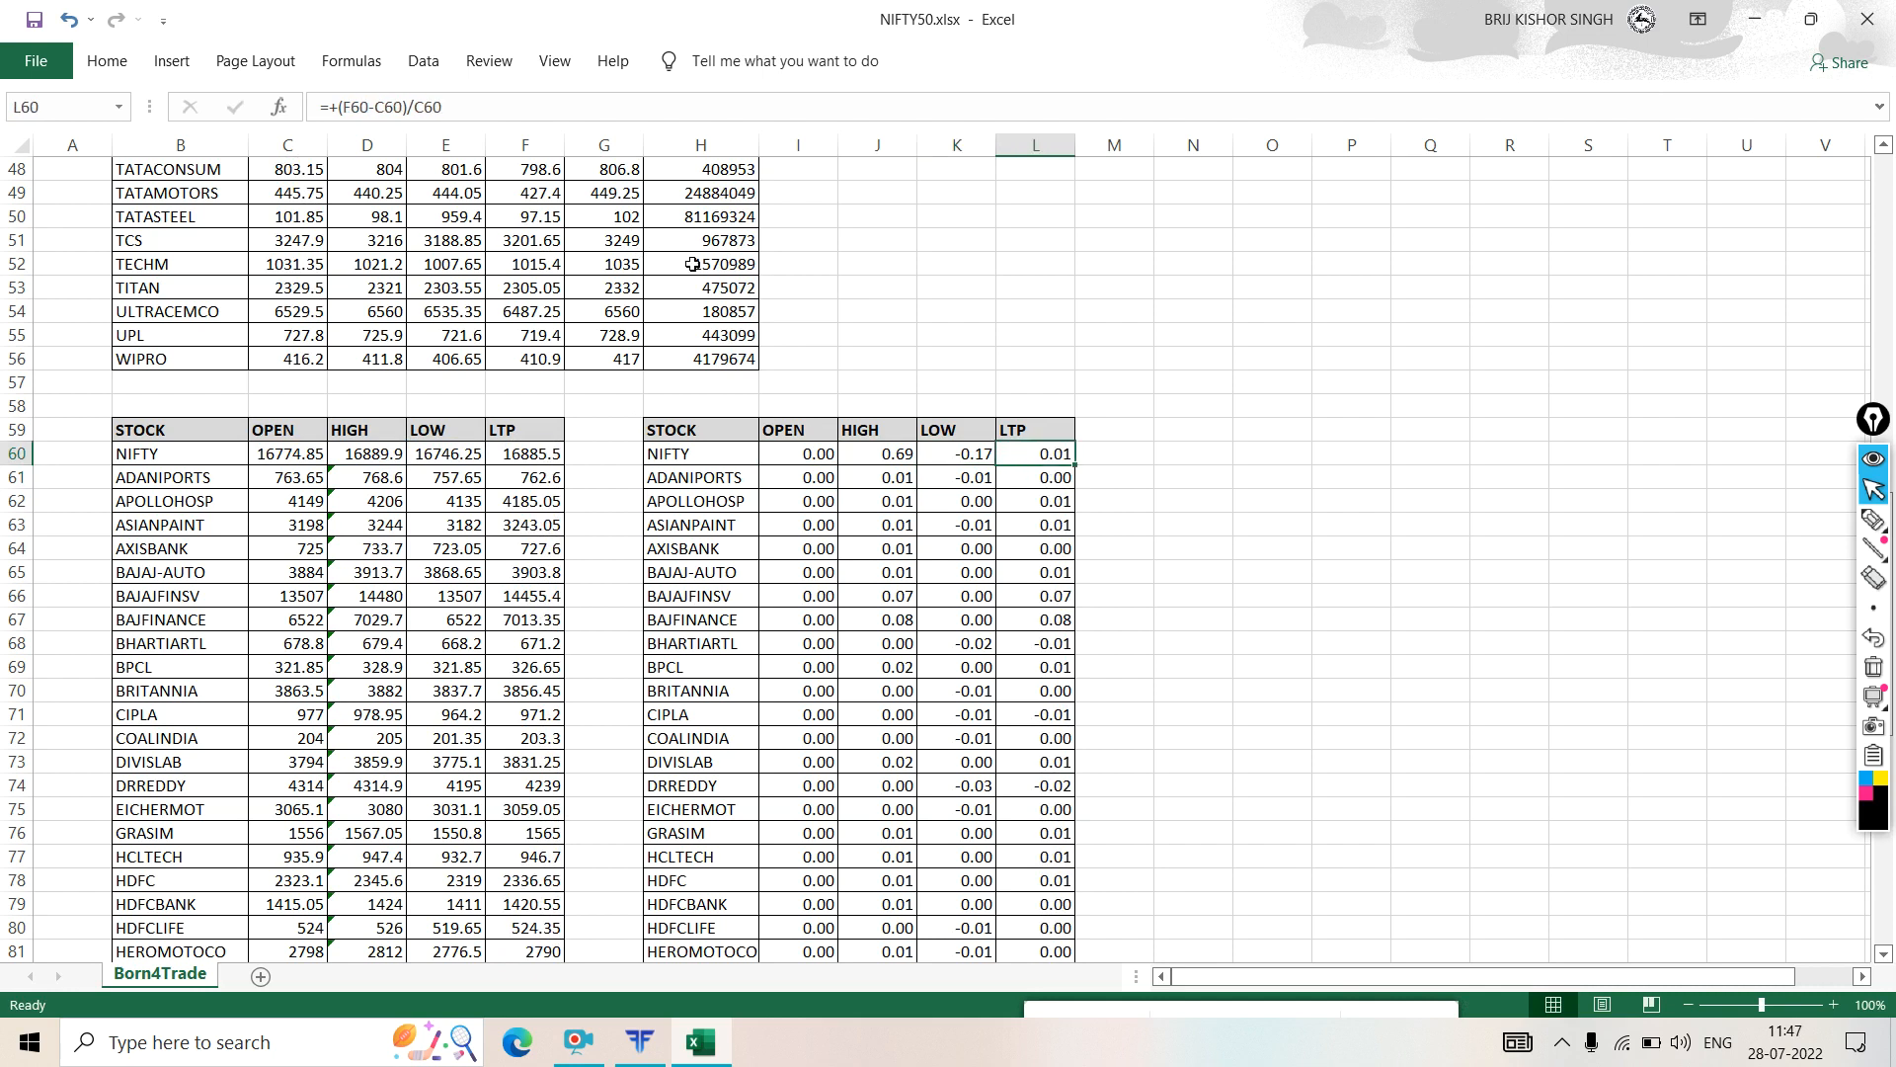
left_click(475, 111)
type("*")
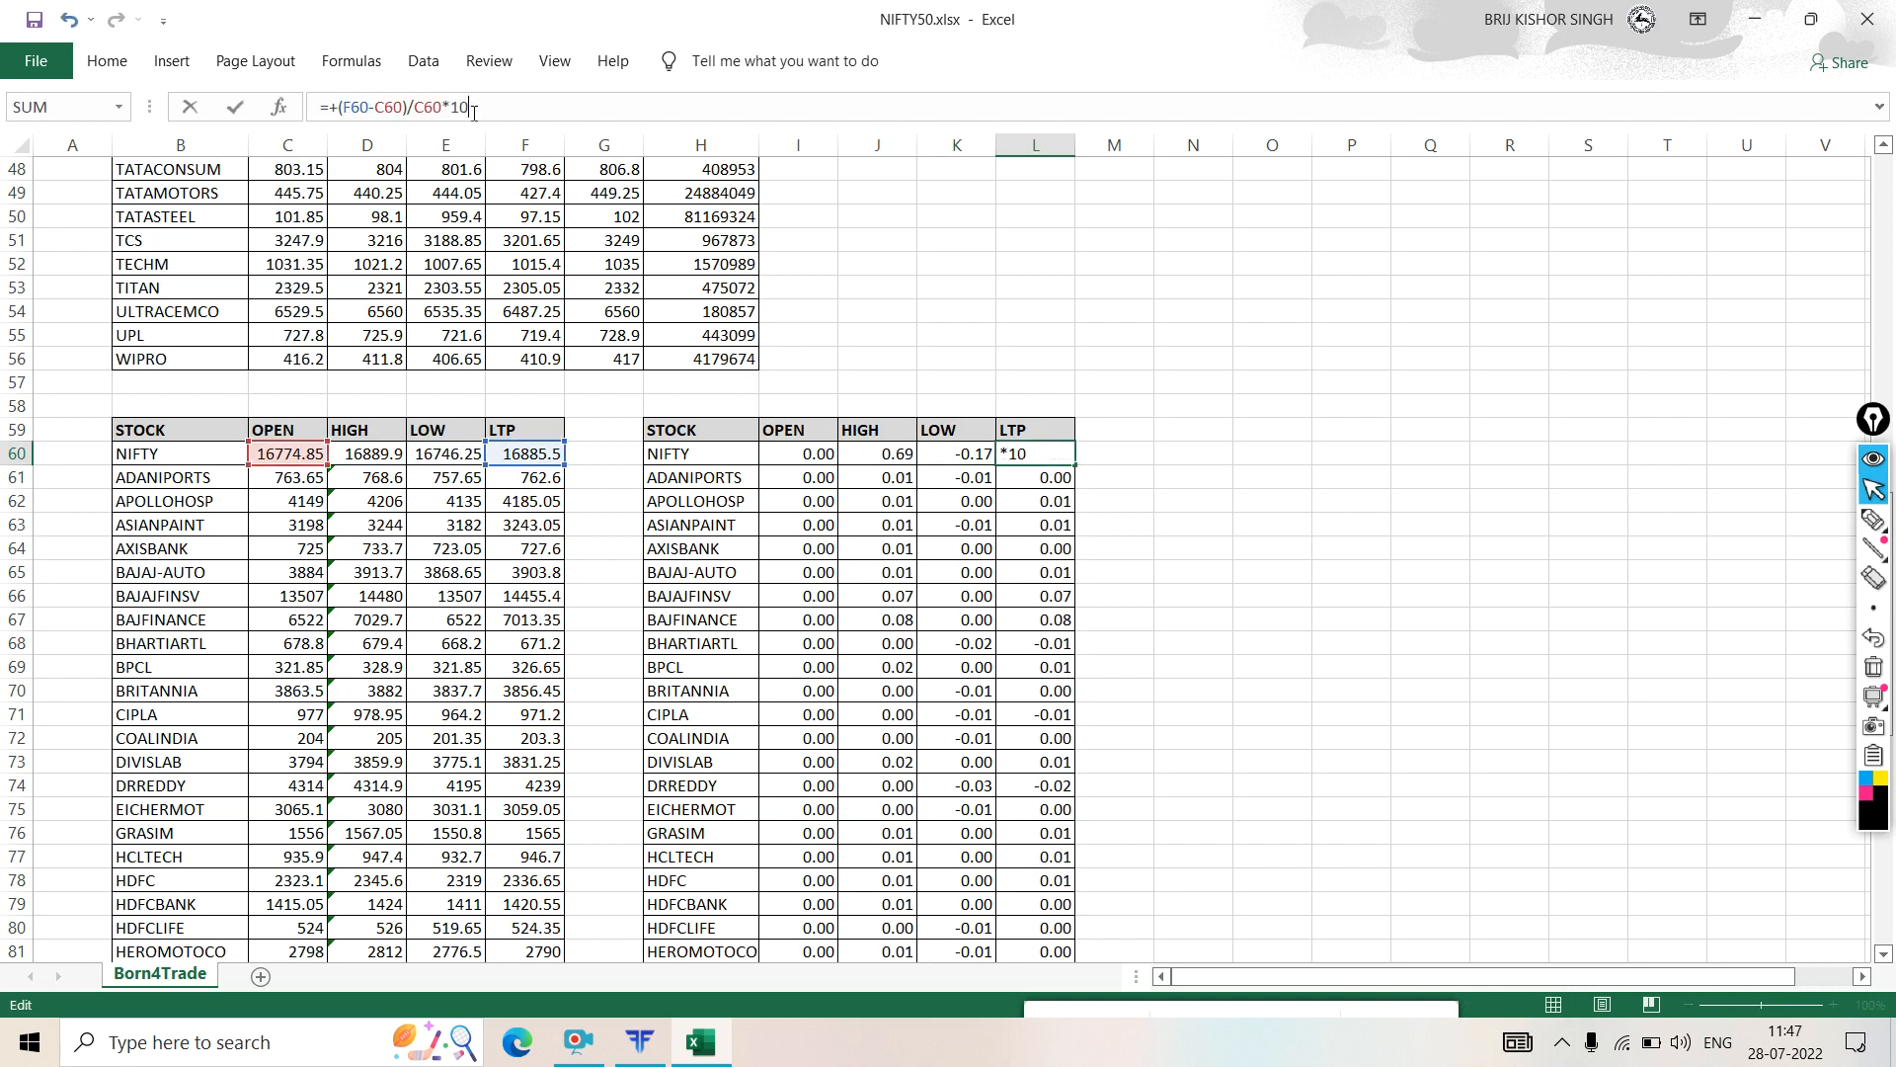
key("Return")
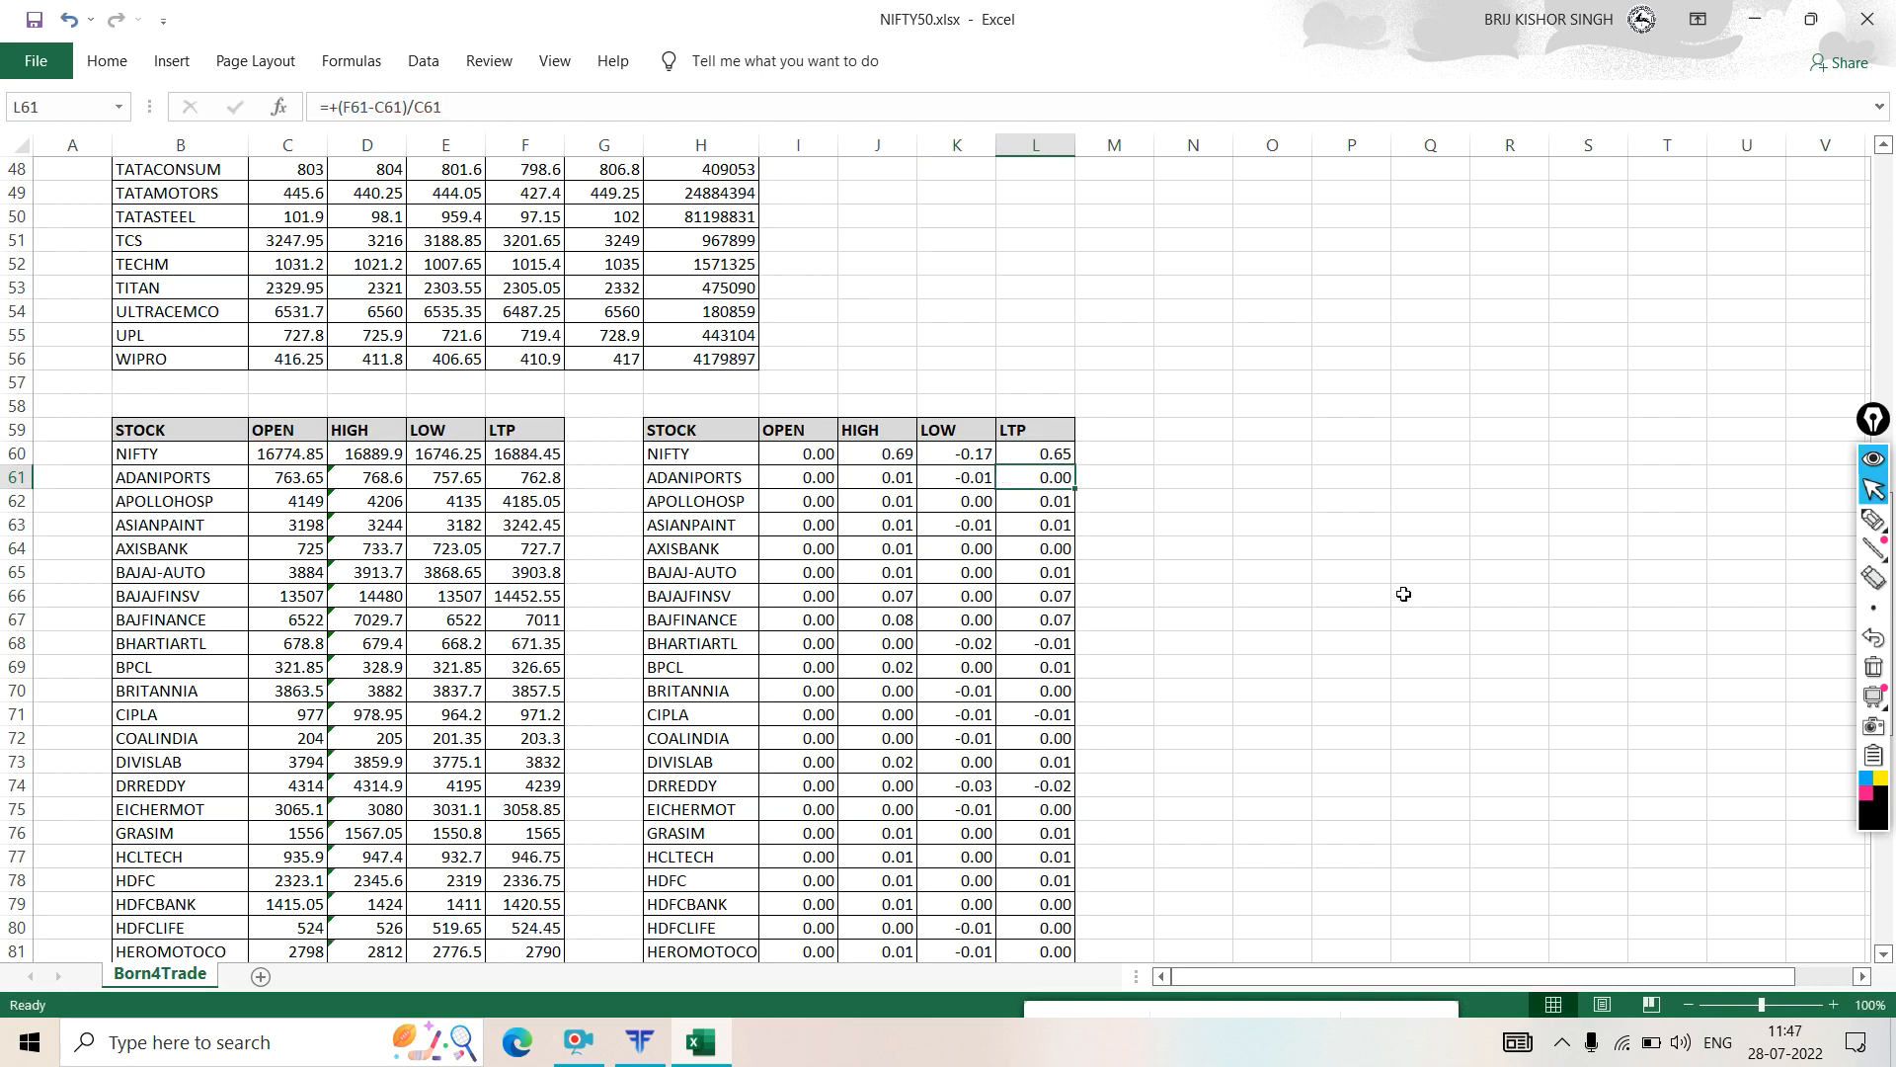
- Fill the four percentage formulas in I60:L60 down through the WIPRO row, row 110
left_click(1402, 594)
left_click_drag(793, 452, 1064, 882)
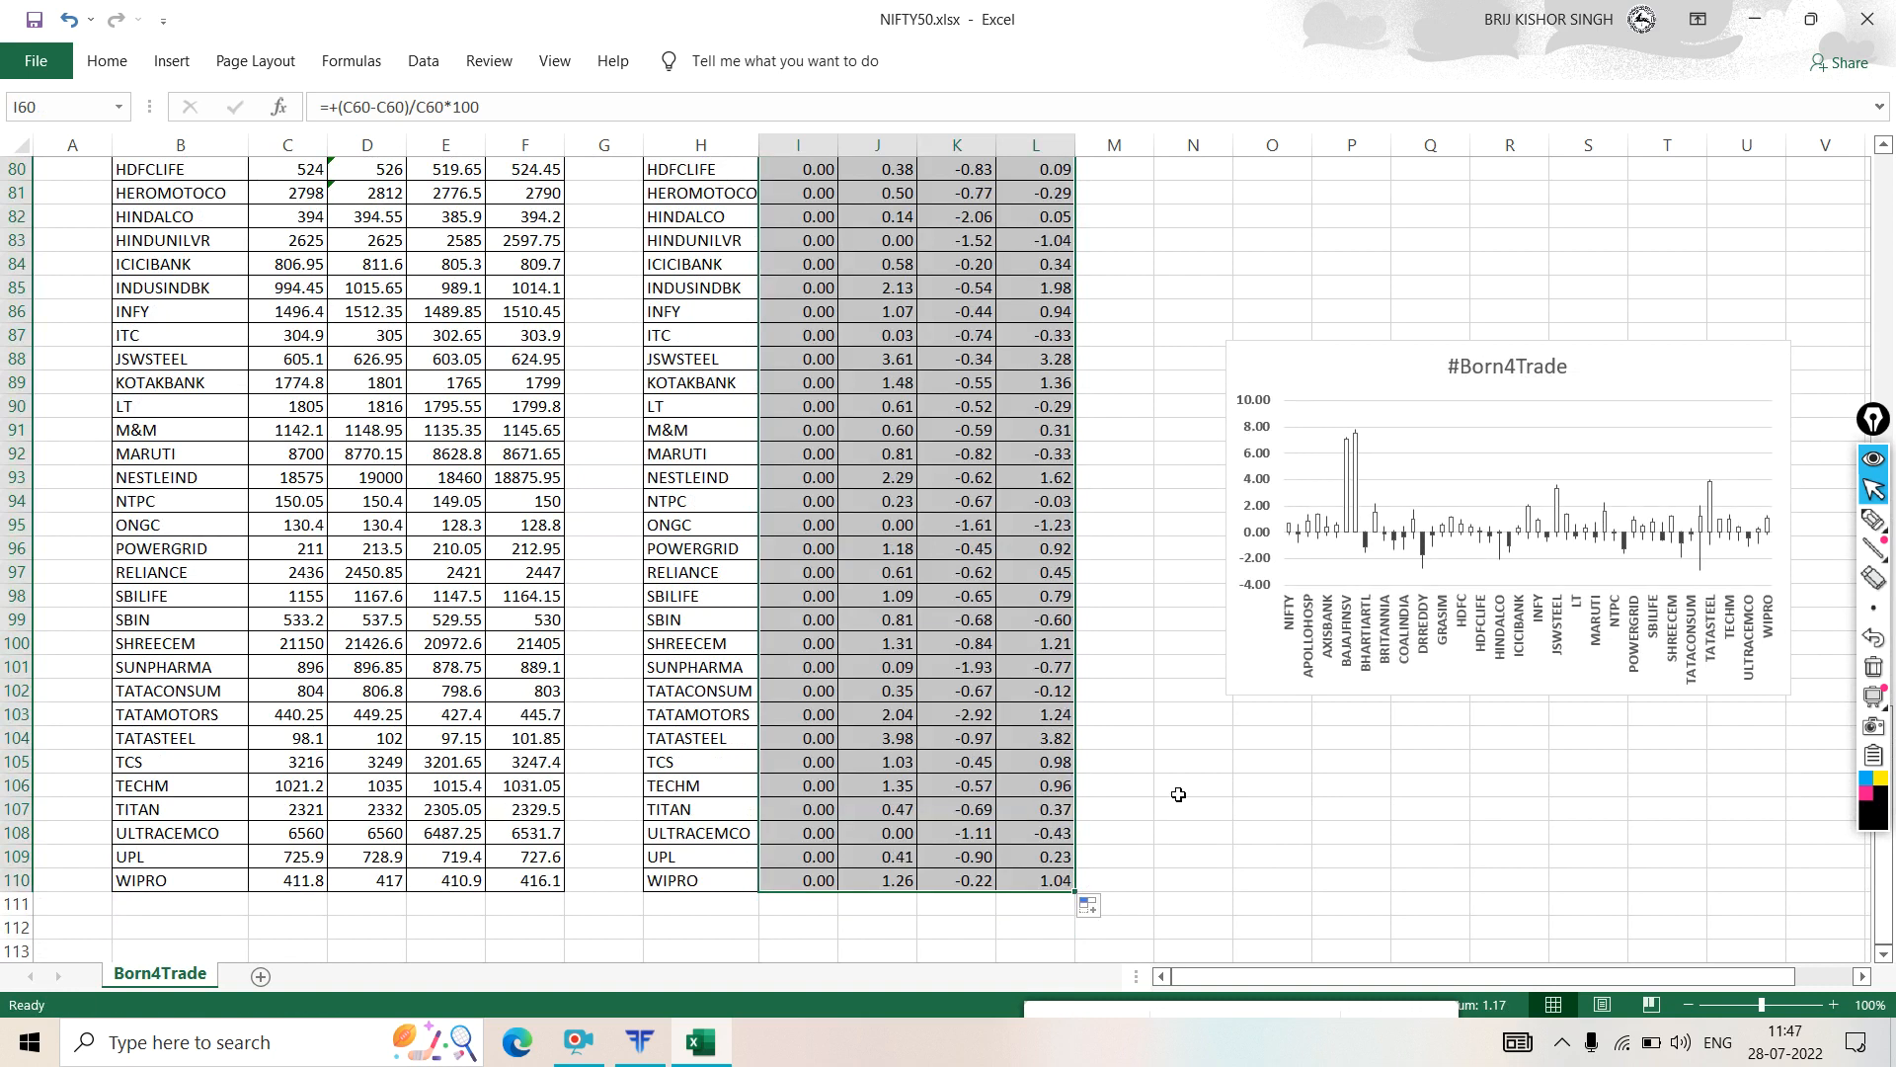
left_click(1178, 795)
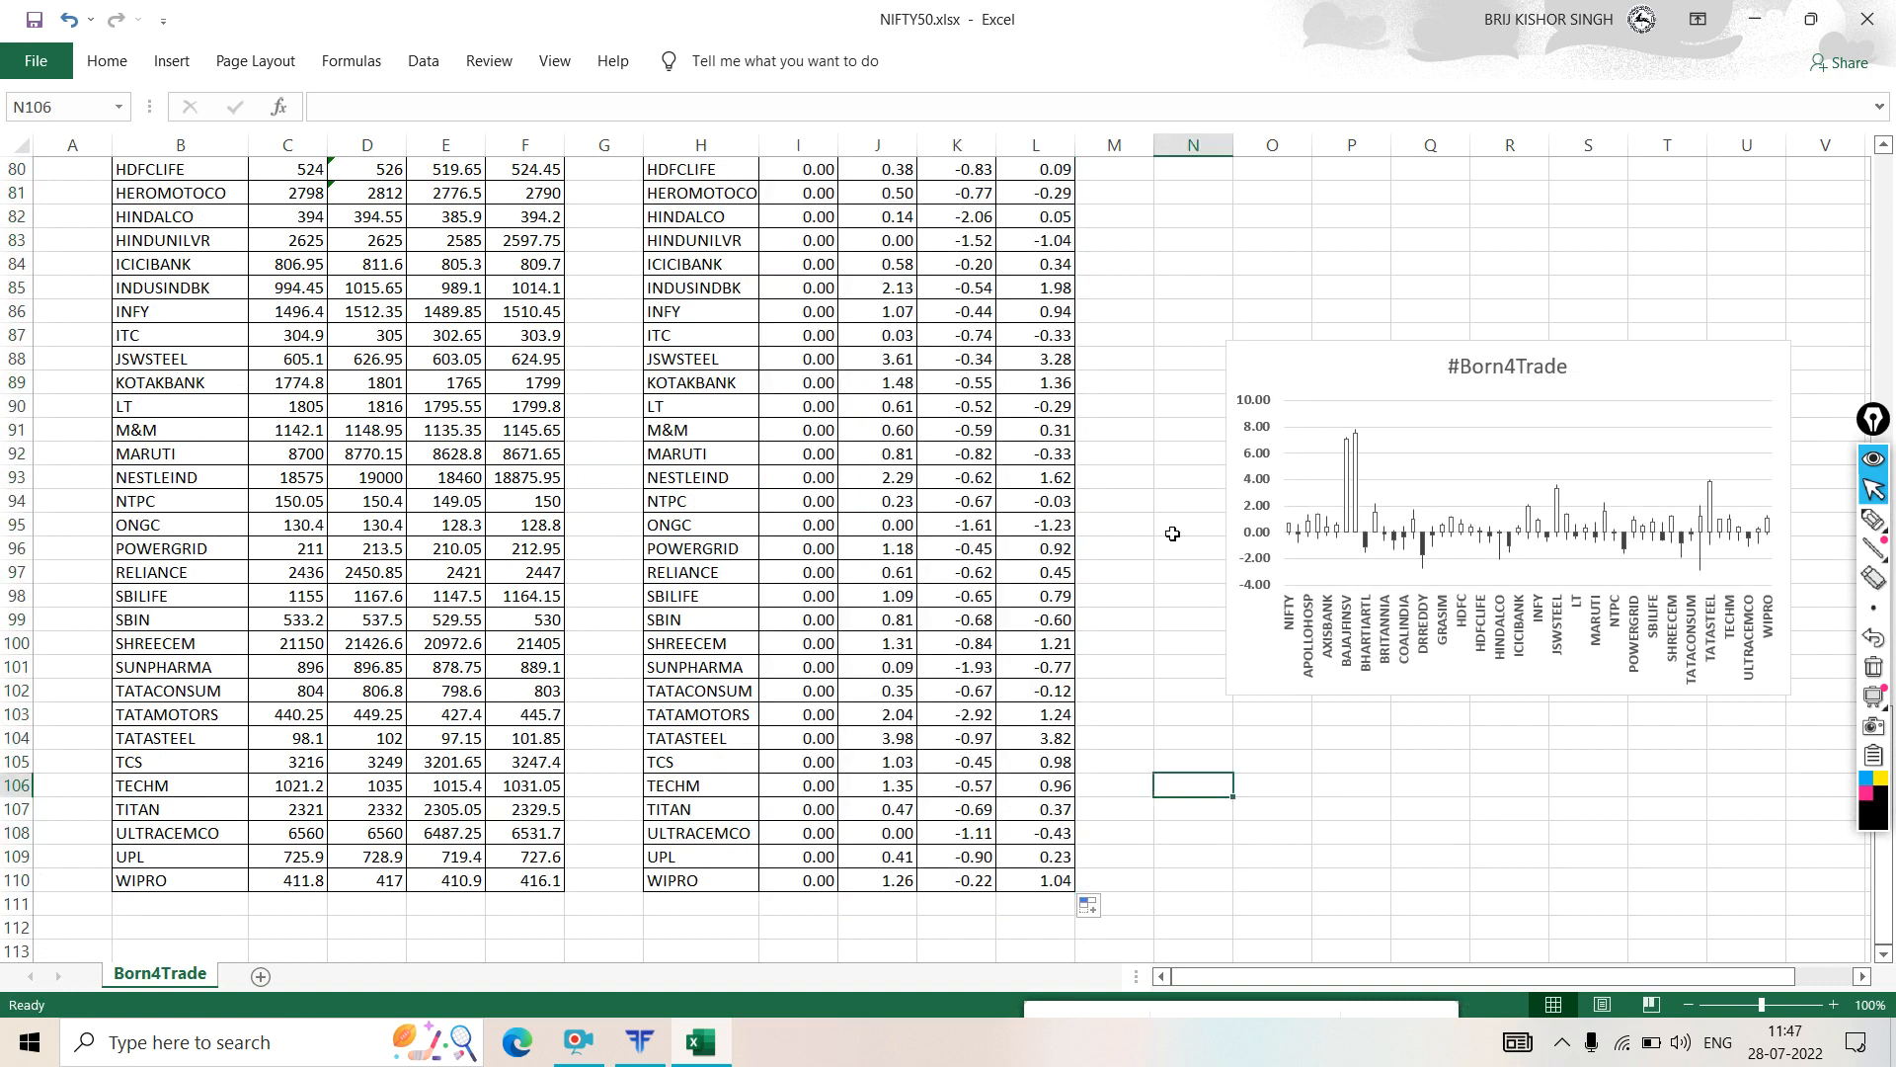
- Widen the stock chart leftward again so it spans from about column B to column U
scroll(1175, 533, "up", 3)
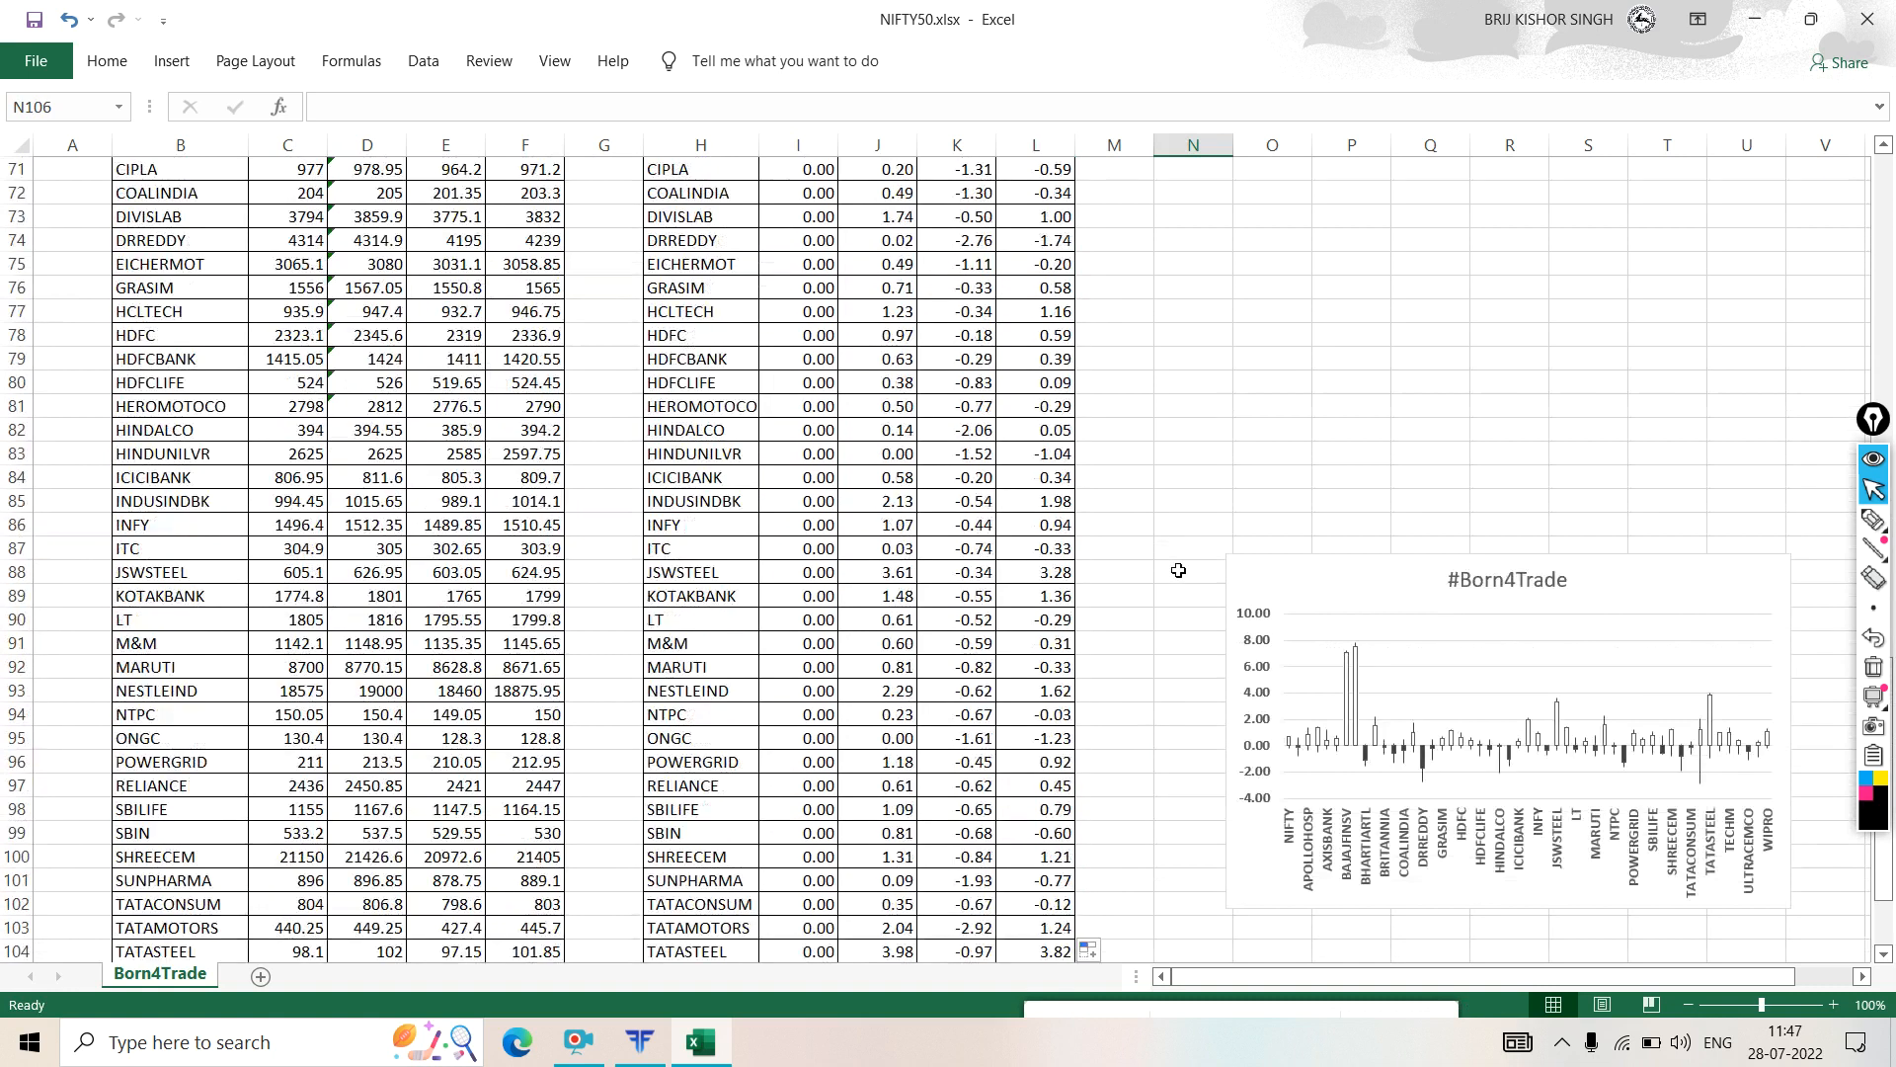
left_click(1230, 741)
left_click_drag(1228, 730, 117, 696)
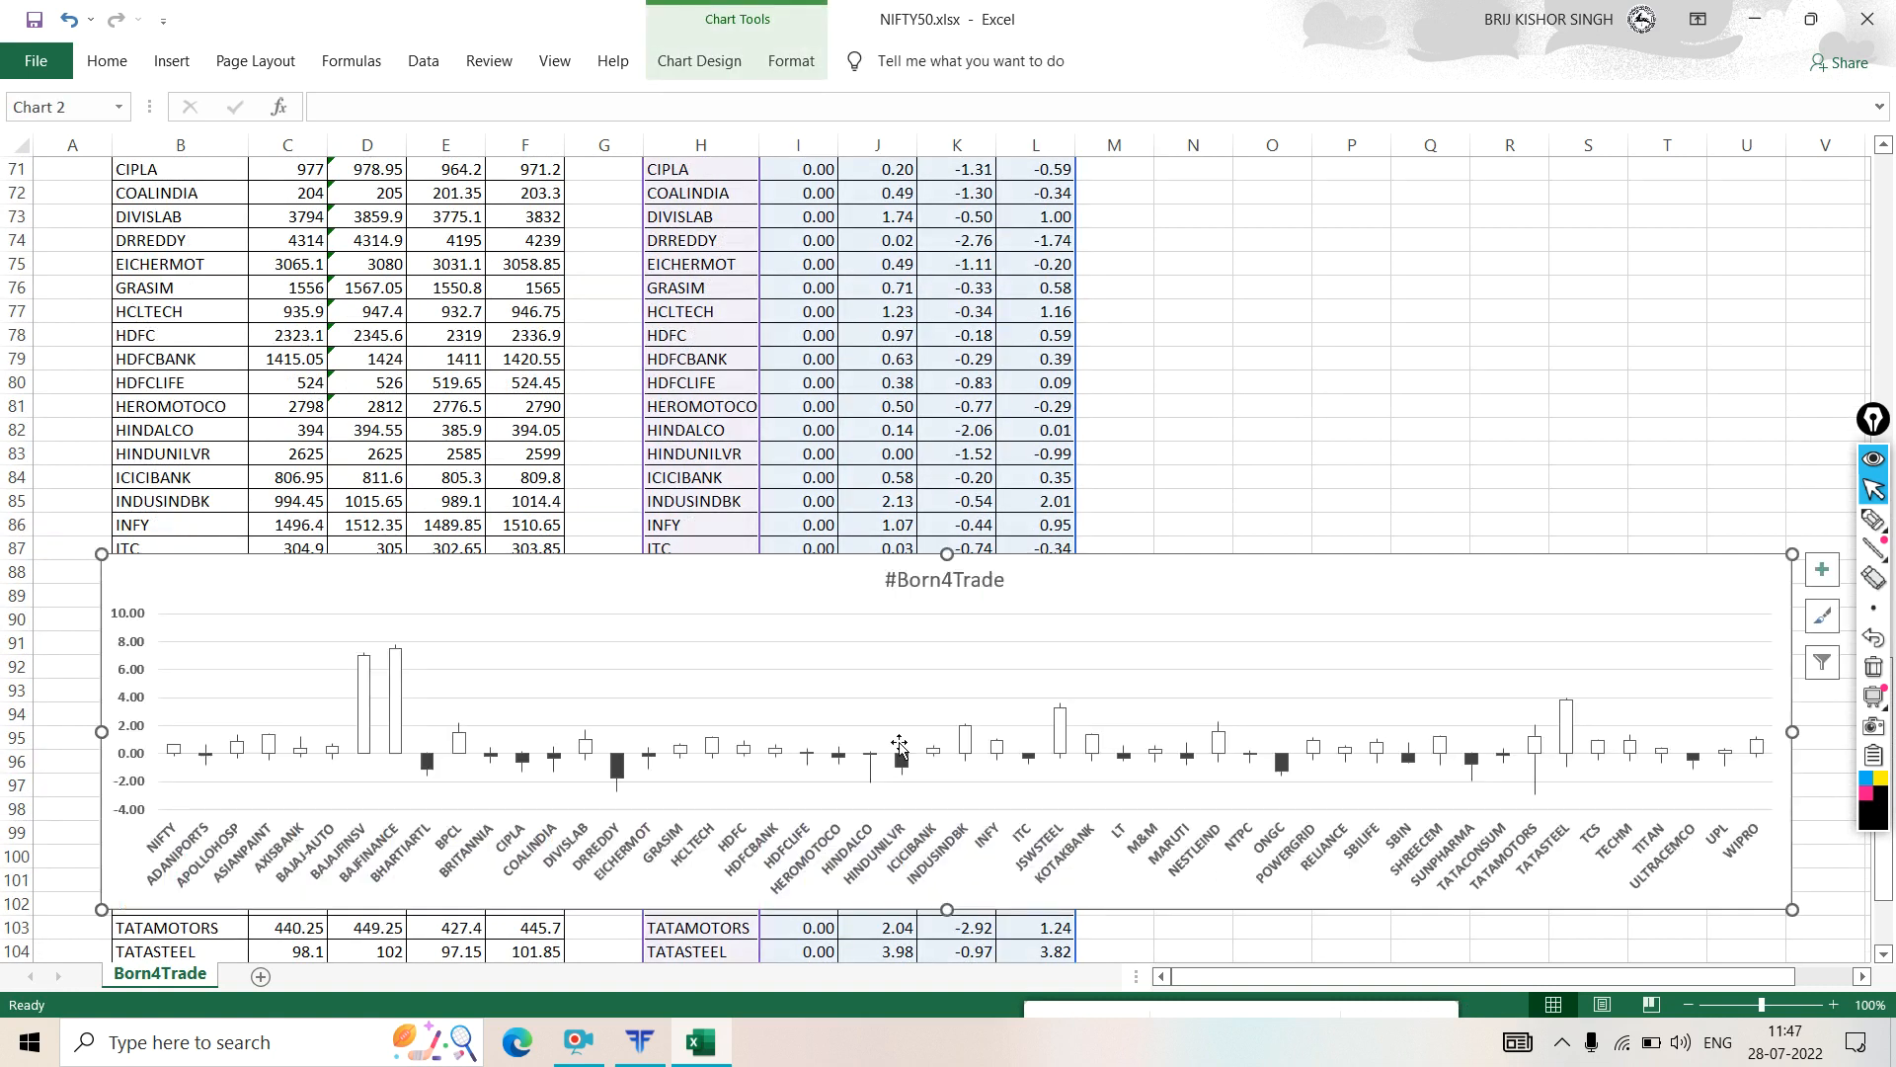
left_click(1195, 503)
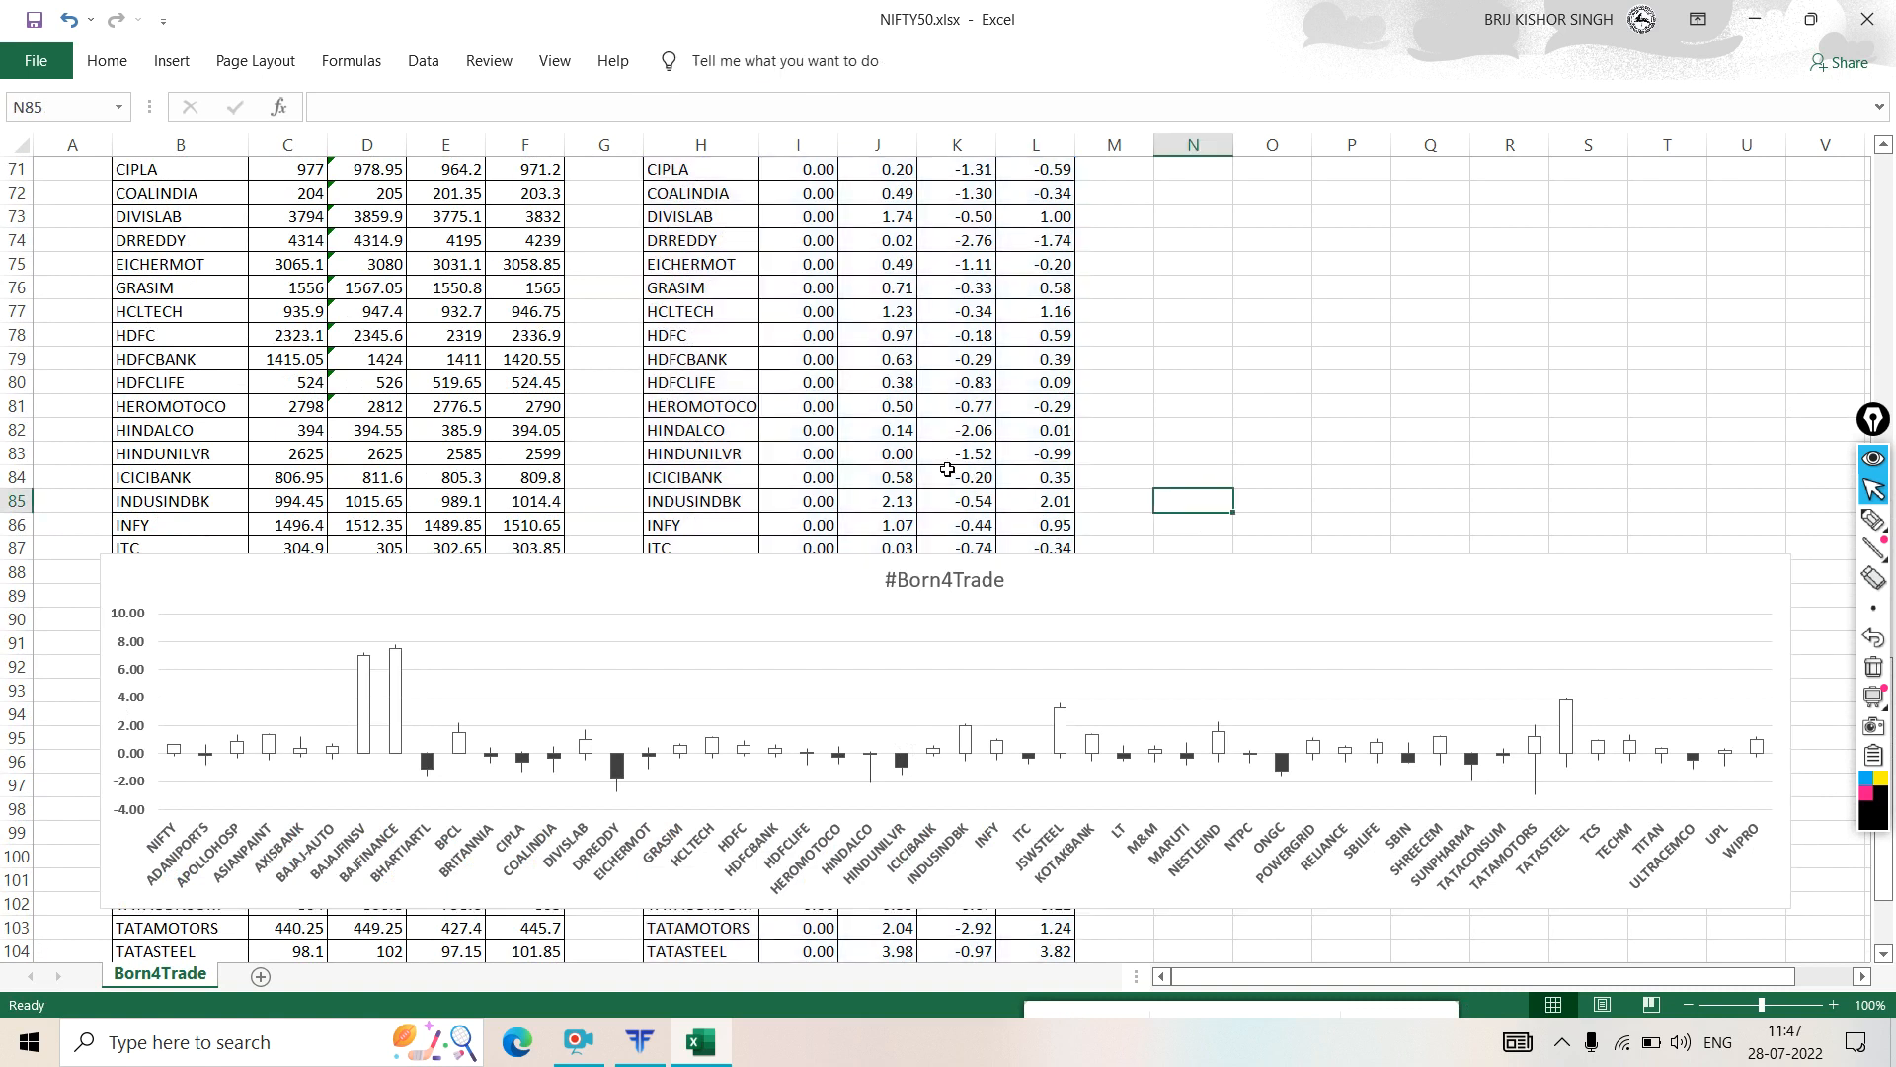
- Check the NIFTY OPEN formula in I60 and return to the chart
scroll(947, 429, "up", 12)
left_click(820, 760)
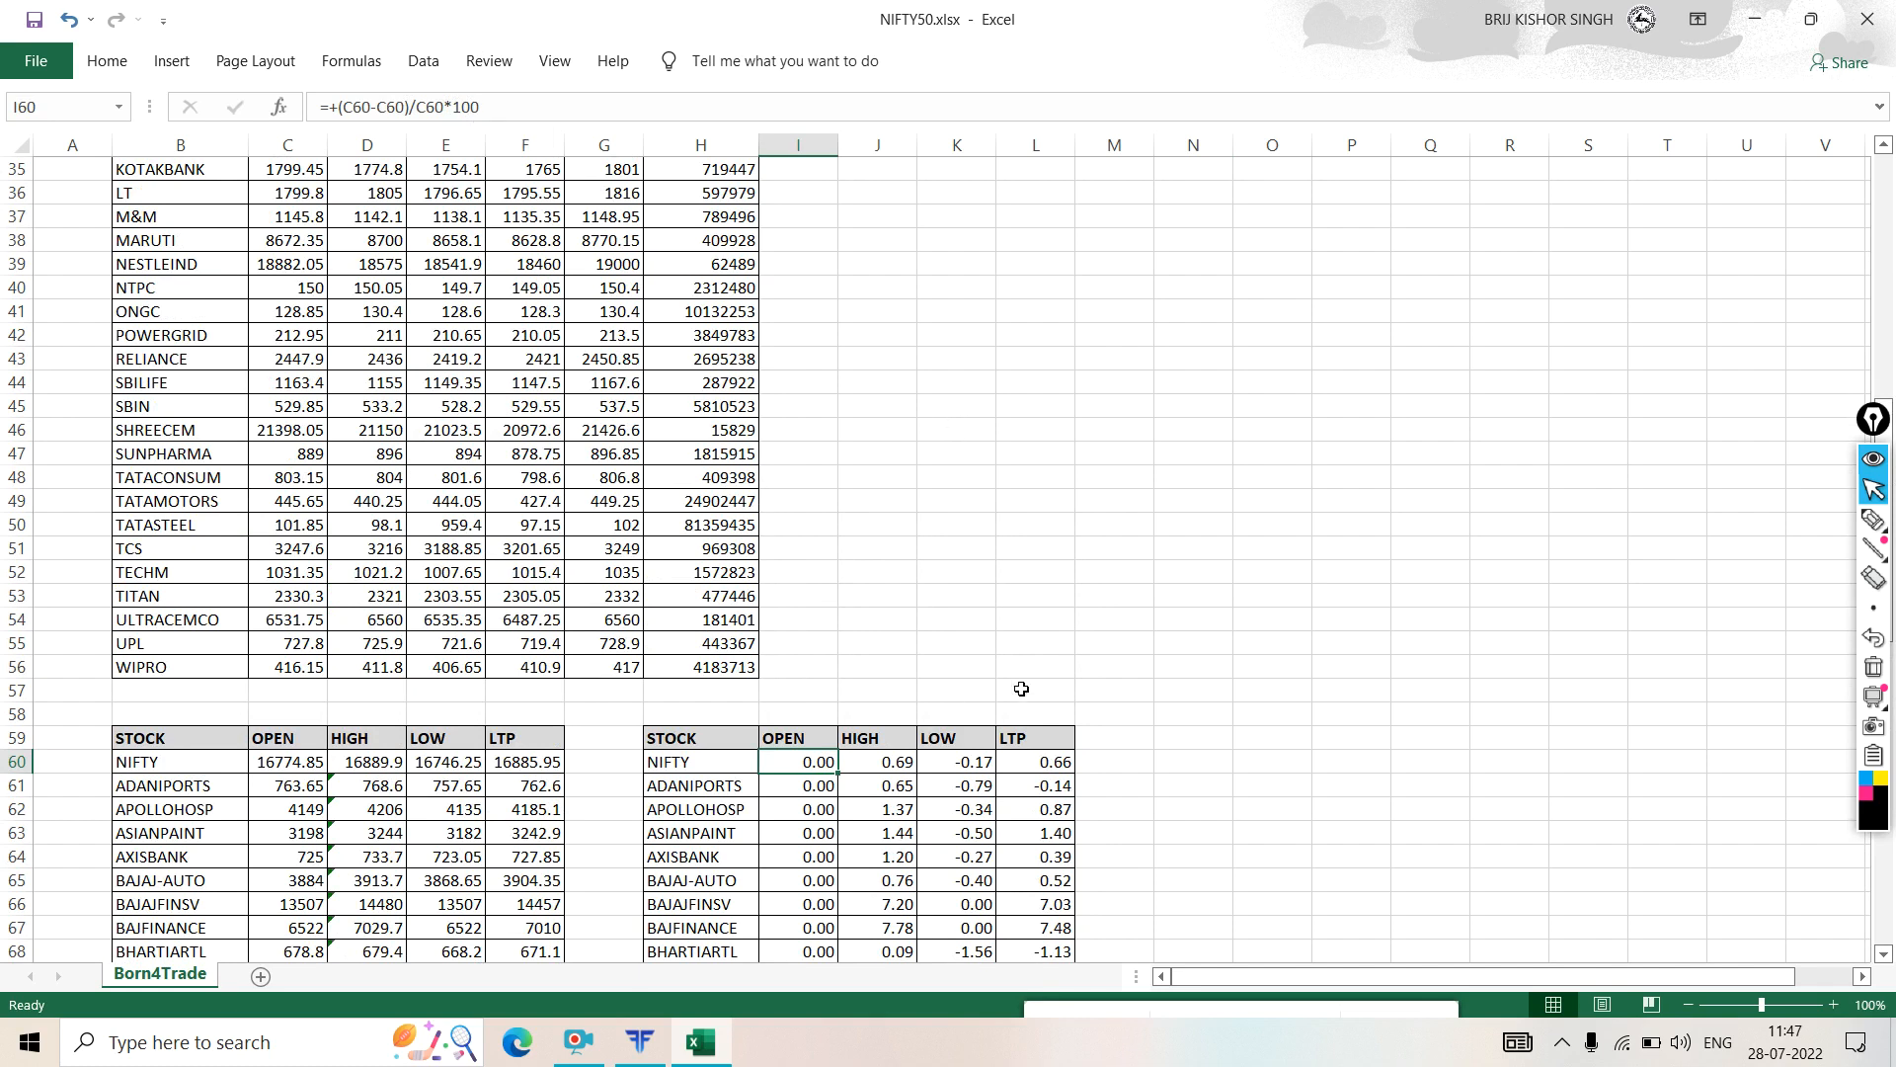
left_click(1225, 668)
scroll(1227, 664, "down", 11)
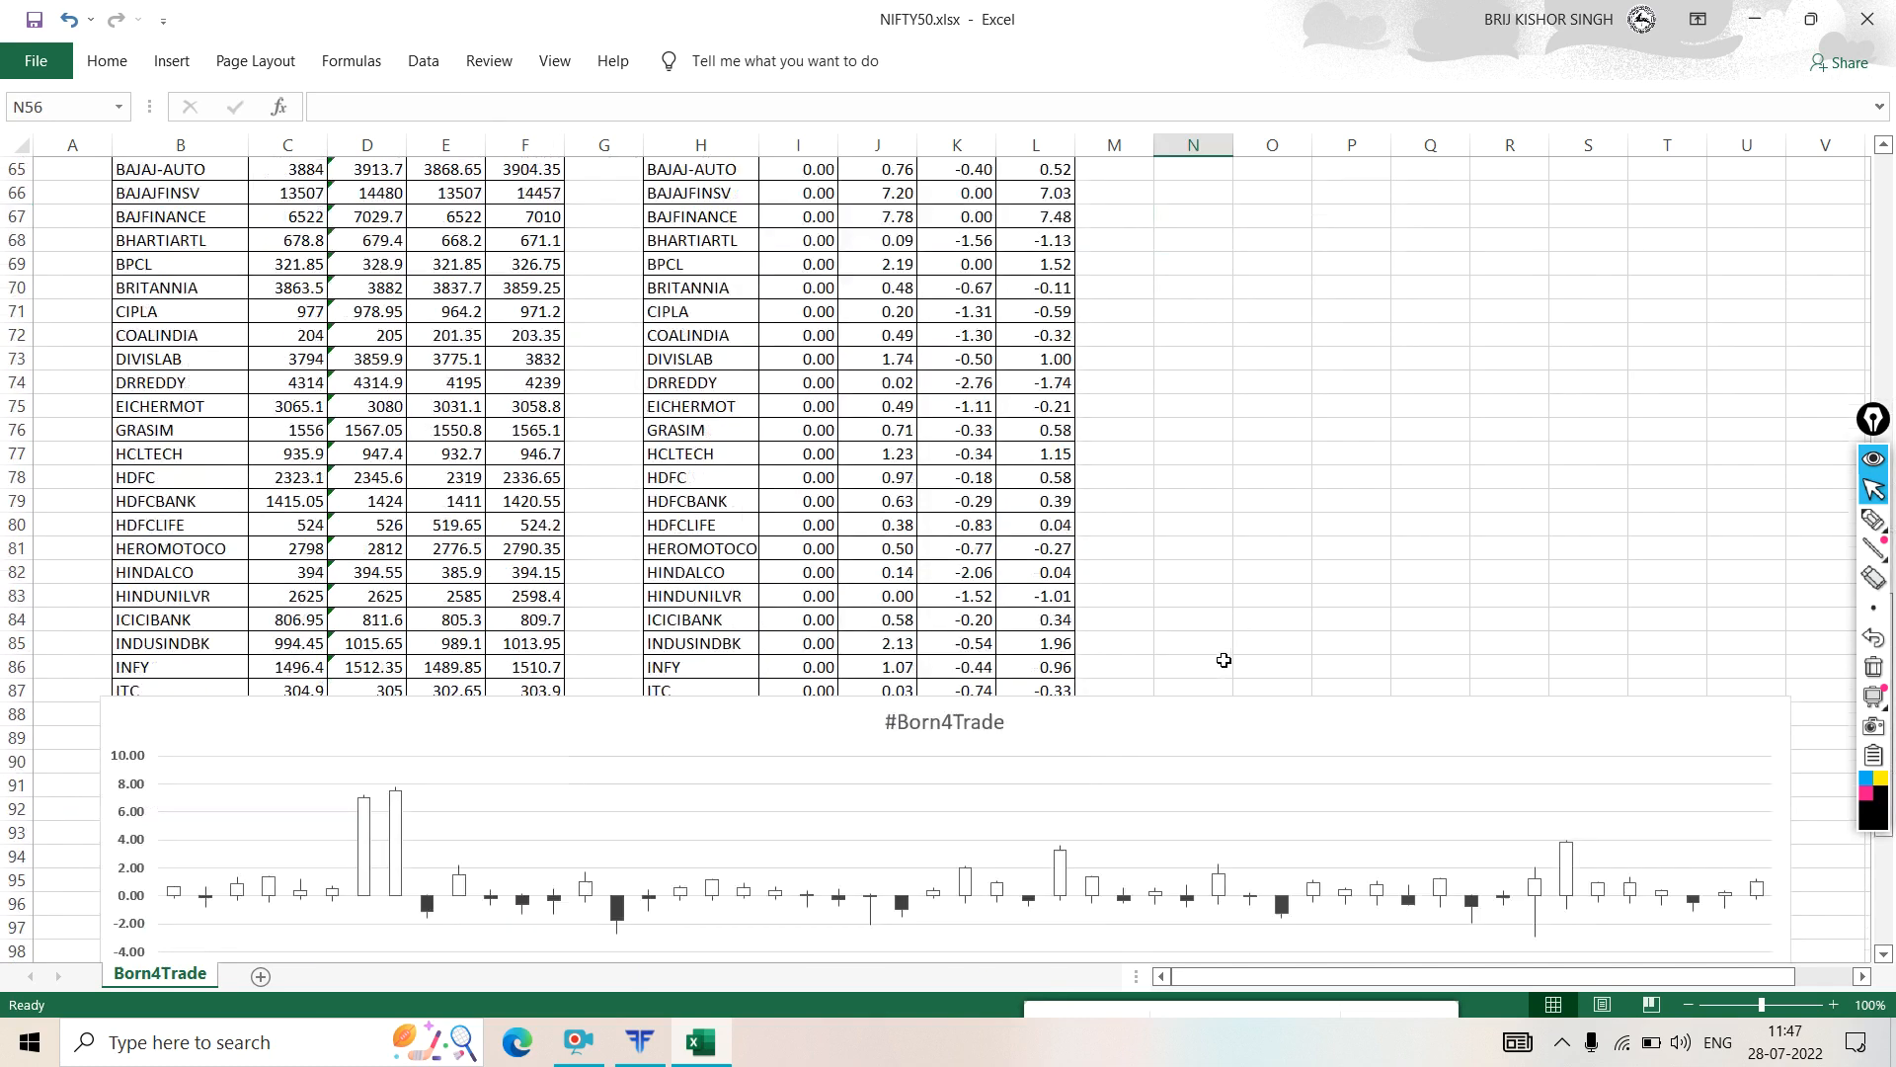
scroll(1228, 665, "down", 3)
- Underline the chart's -4.00 and 10.00 axis values and circle the tops of the BAJAJFINSV and BAJFINANCE candles in freehand ink
left_click(1874, 521)
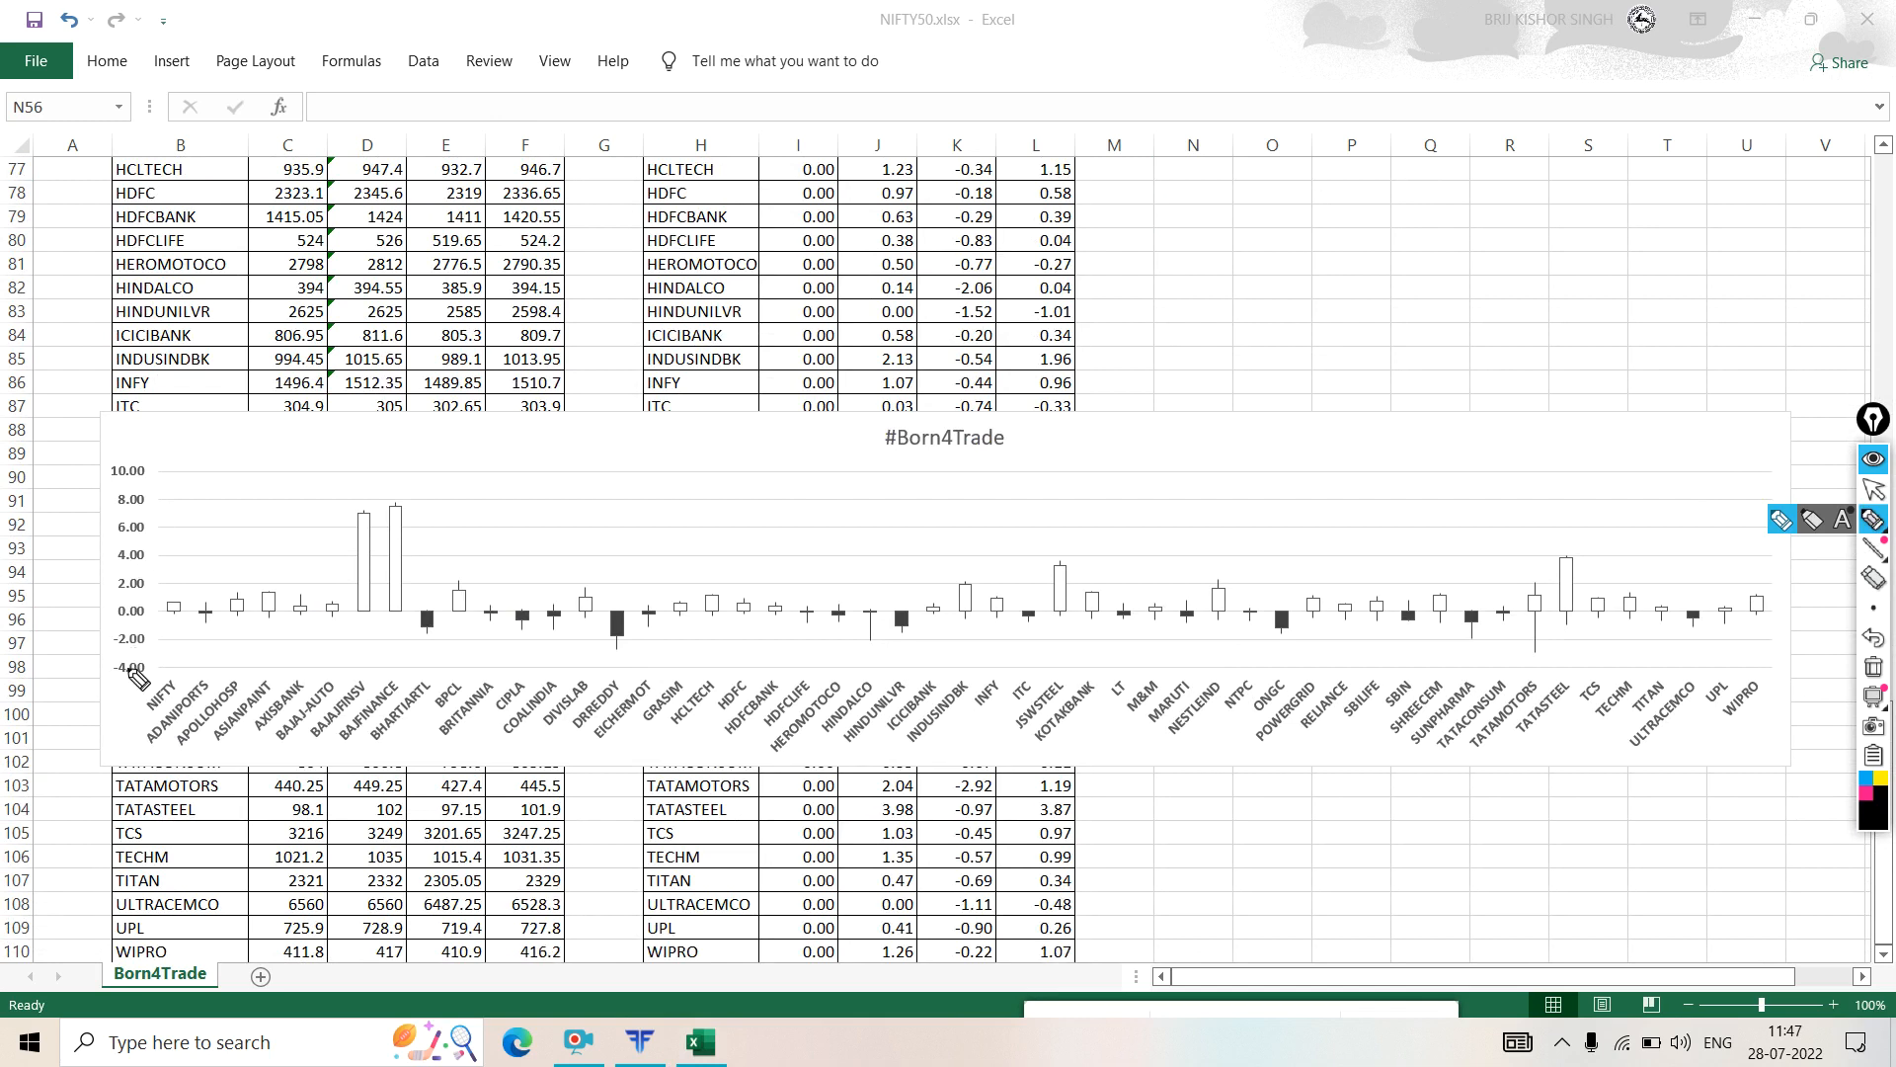
left_click_drag(122, 673, 166, 670)
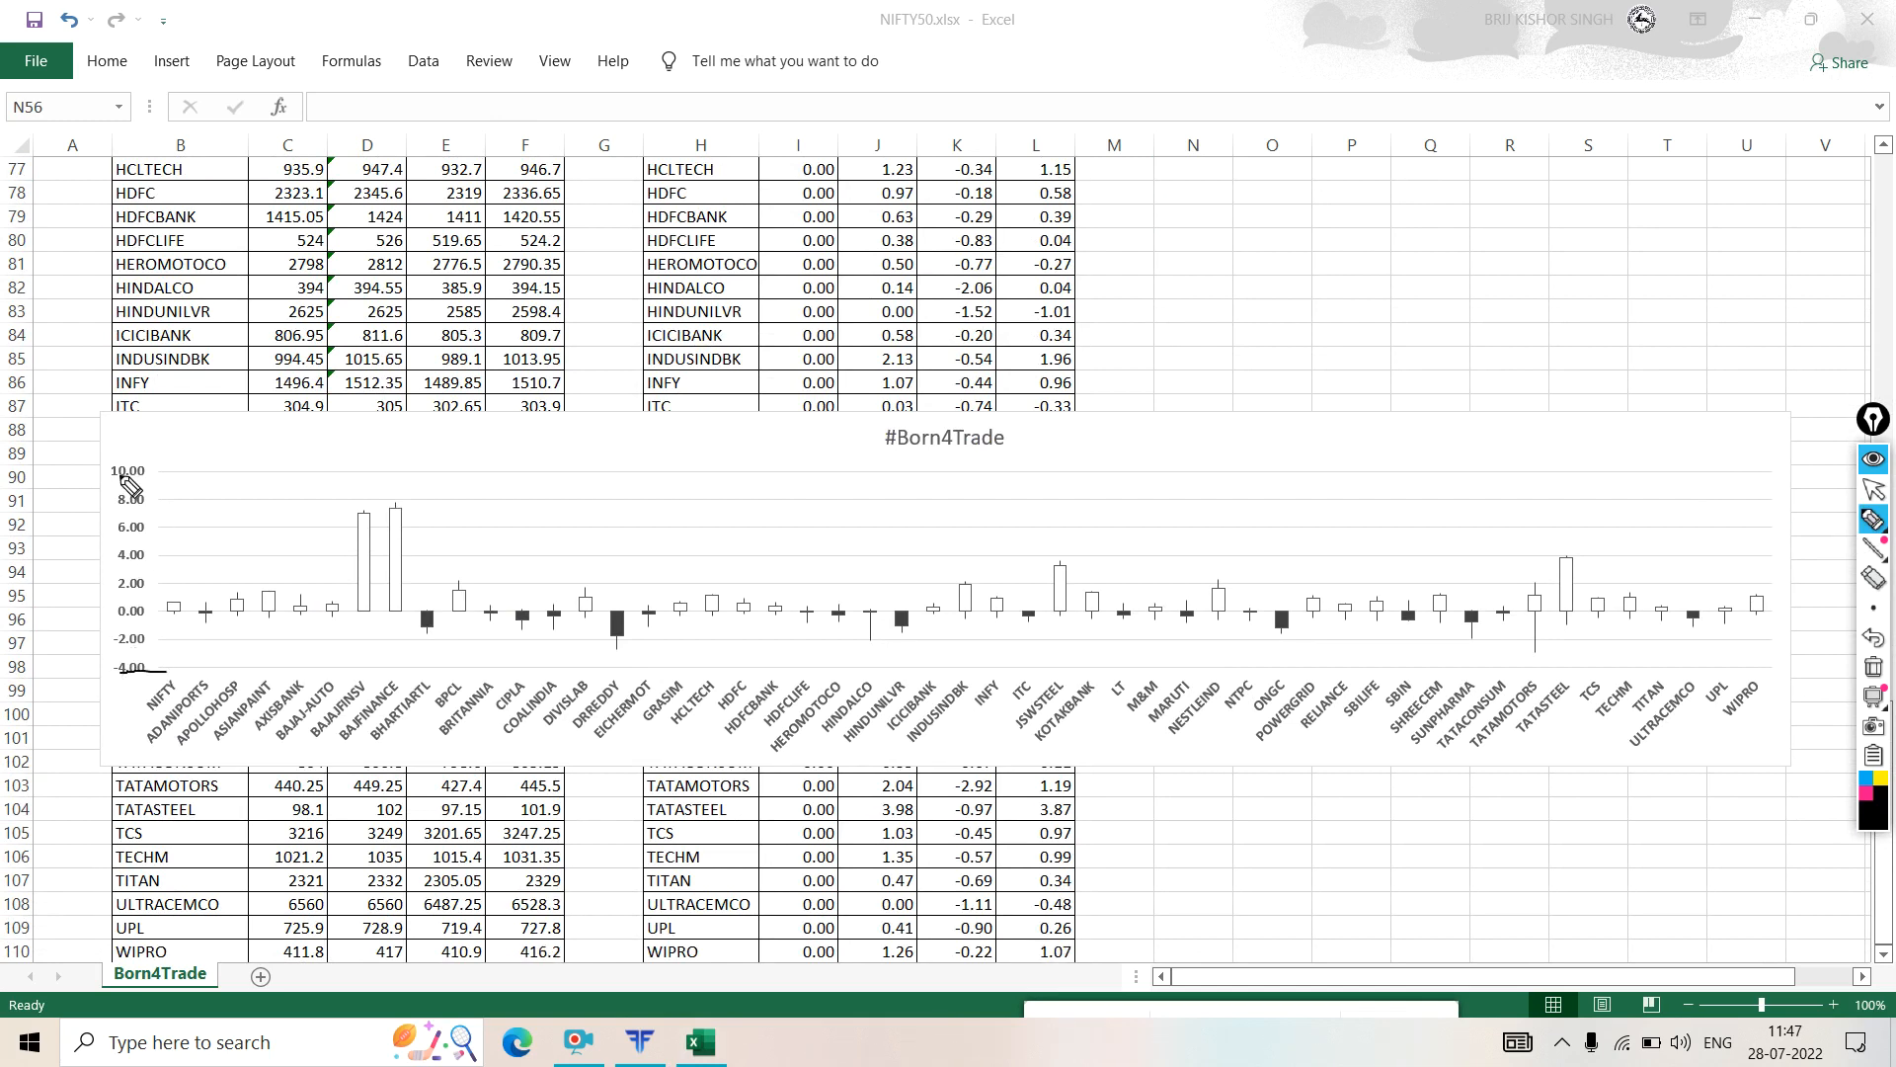
left_click_drag(114, 474, 165, 470)
mouse_move(387, 499)
left_mouse_down()
mouse_move(388, 521)
mouse_move(348, 495)
left_mouse_up()
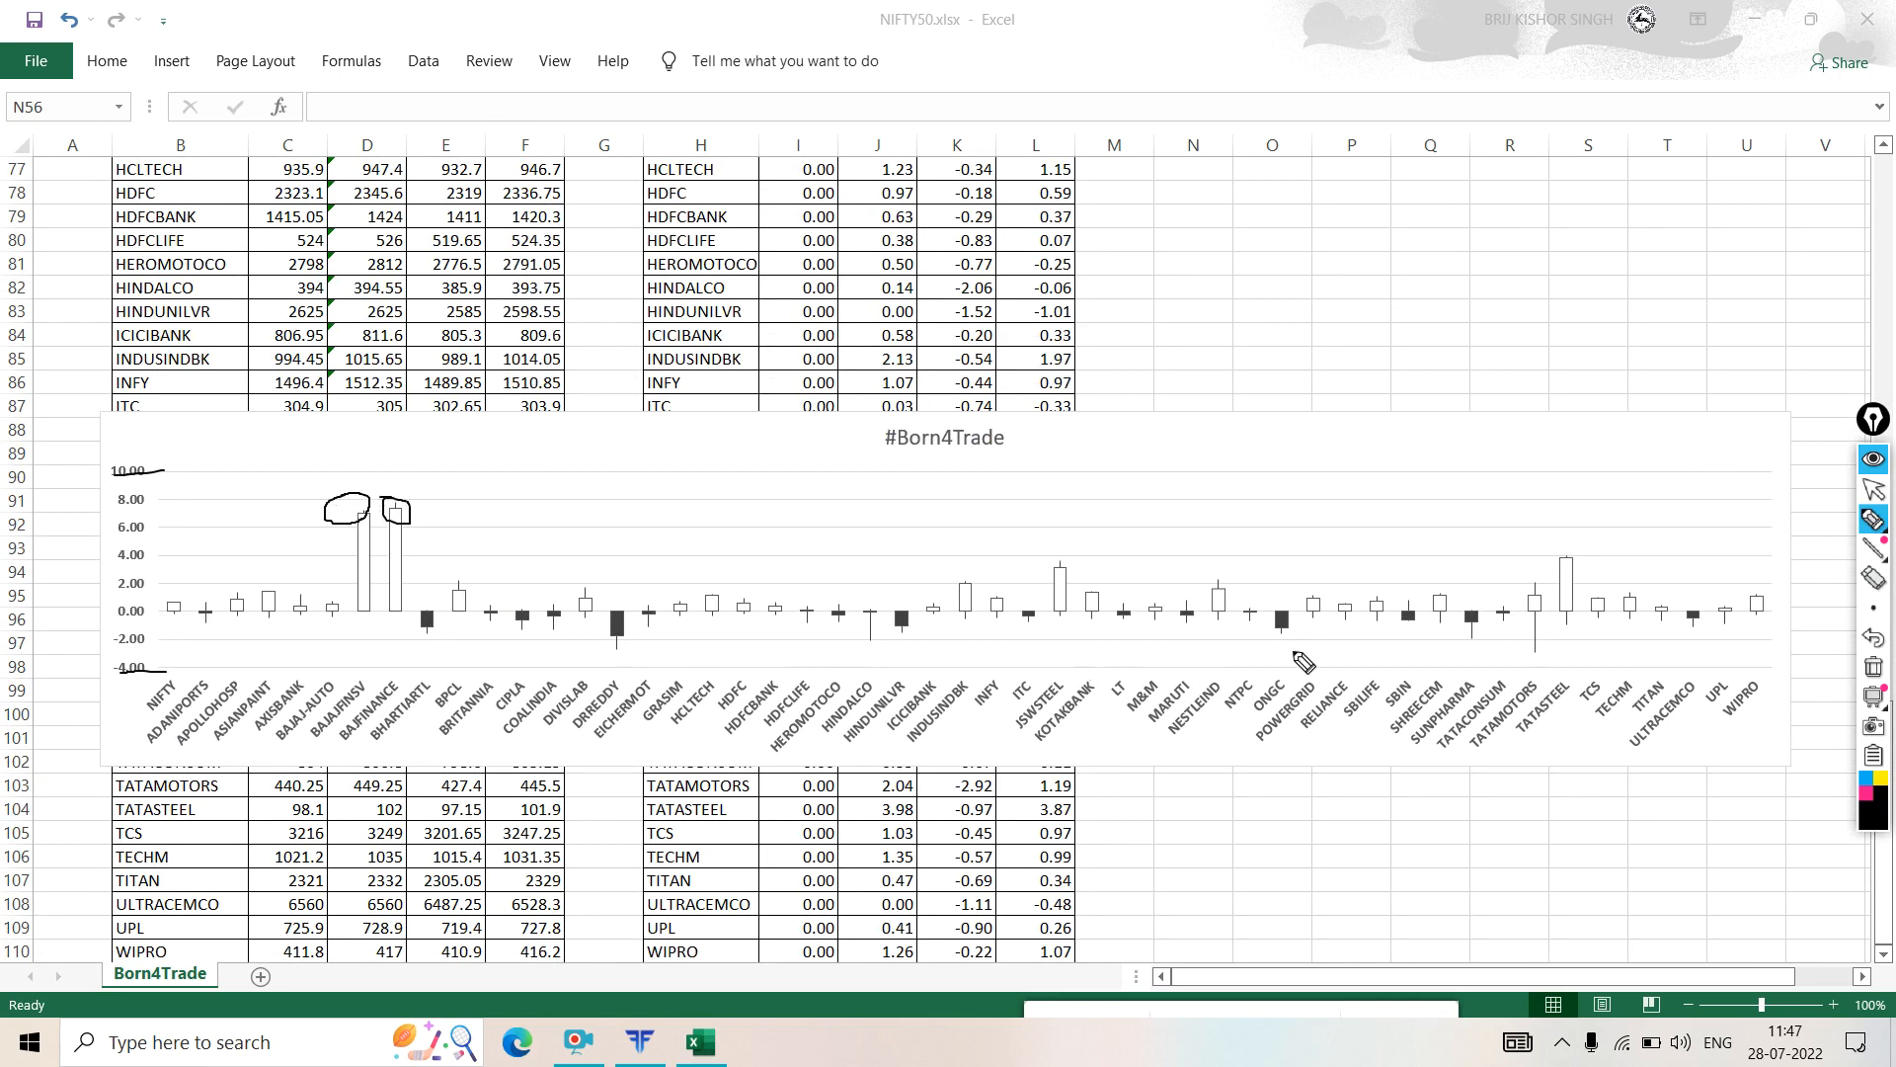
- Draw an arrow to the ICICIBANK LTP value, circle the chart's vertical axis in ink, and clear all annotations
left_click(1874, 609)
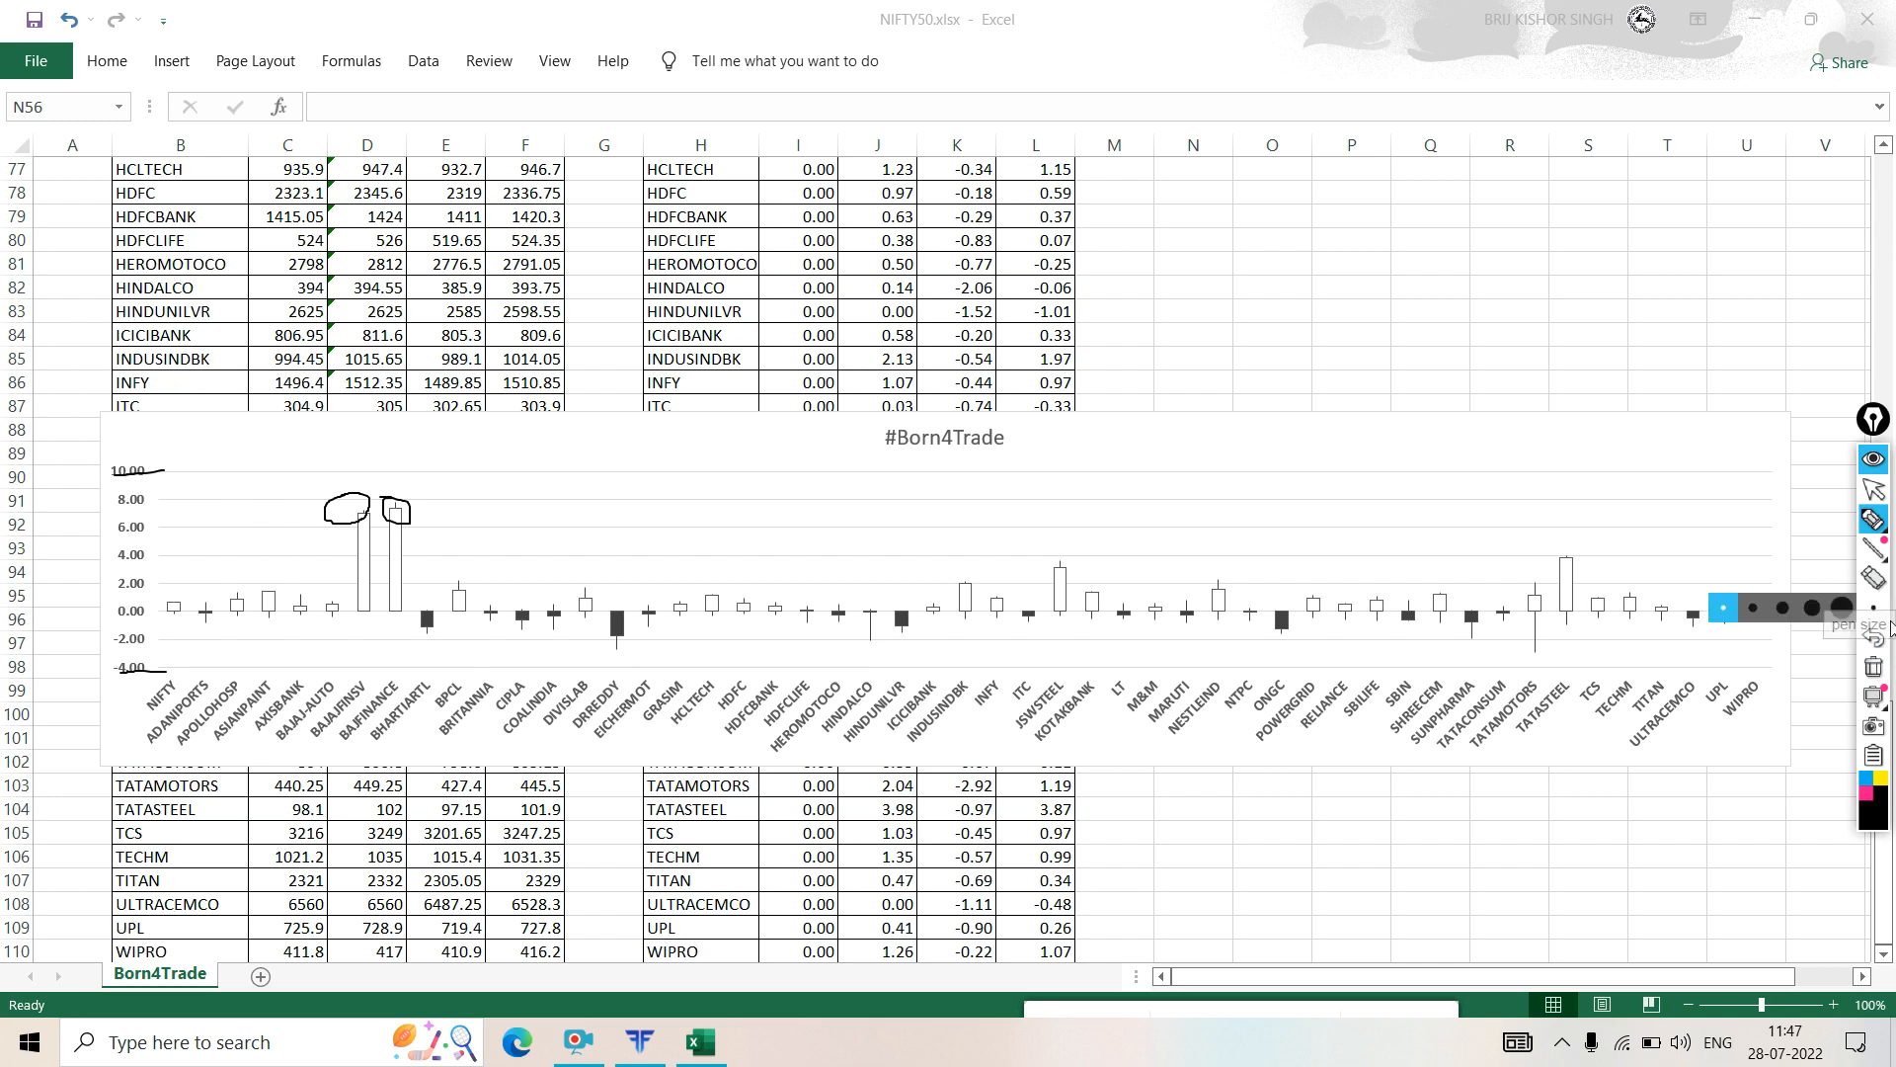
left_click(1874, 520)
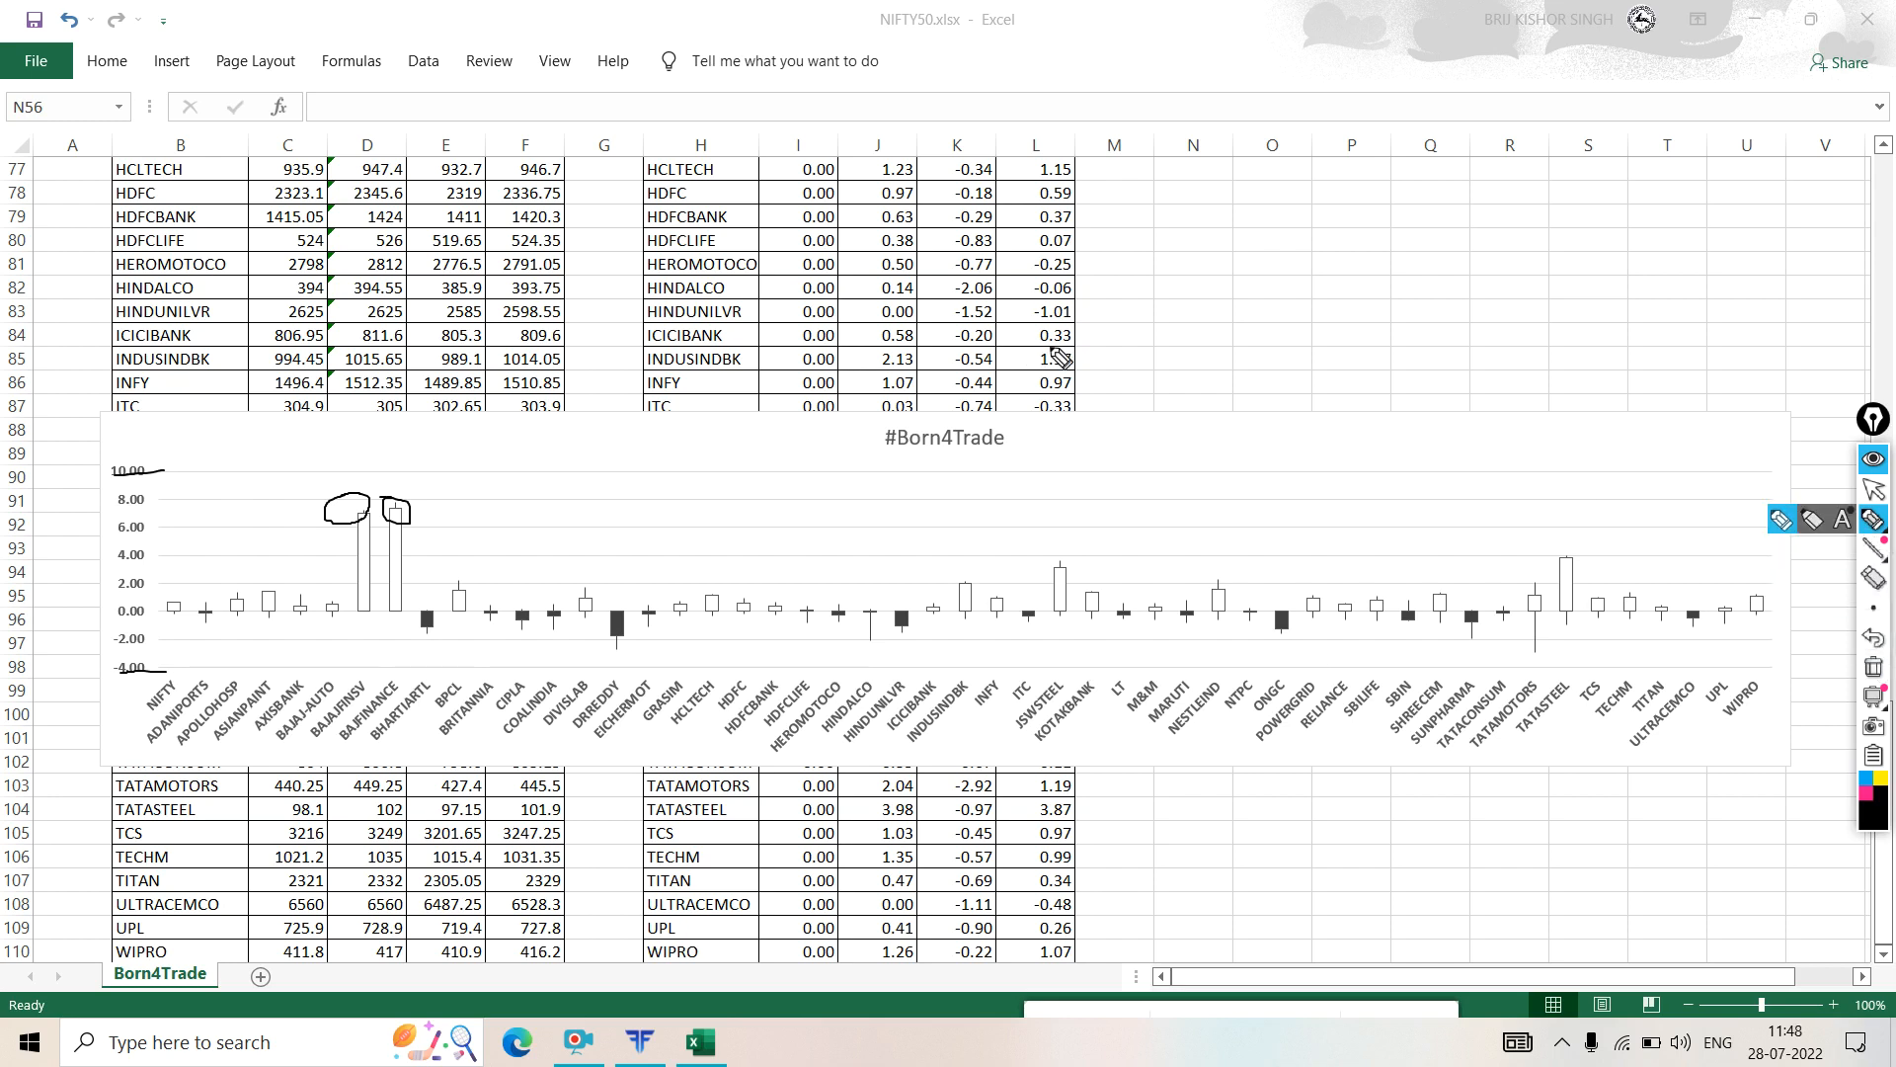
left_click_drag(1199, 317, 1079, 341)
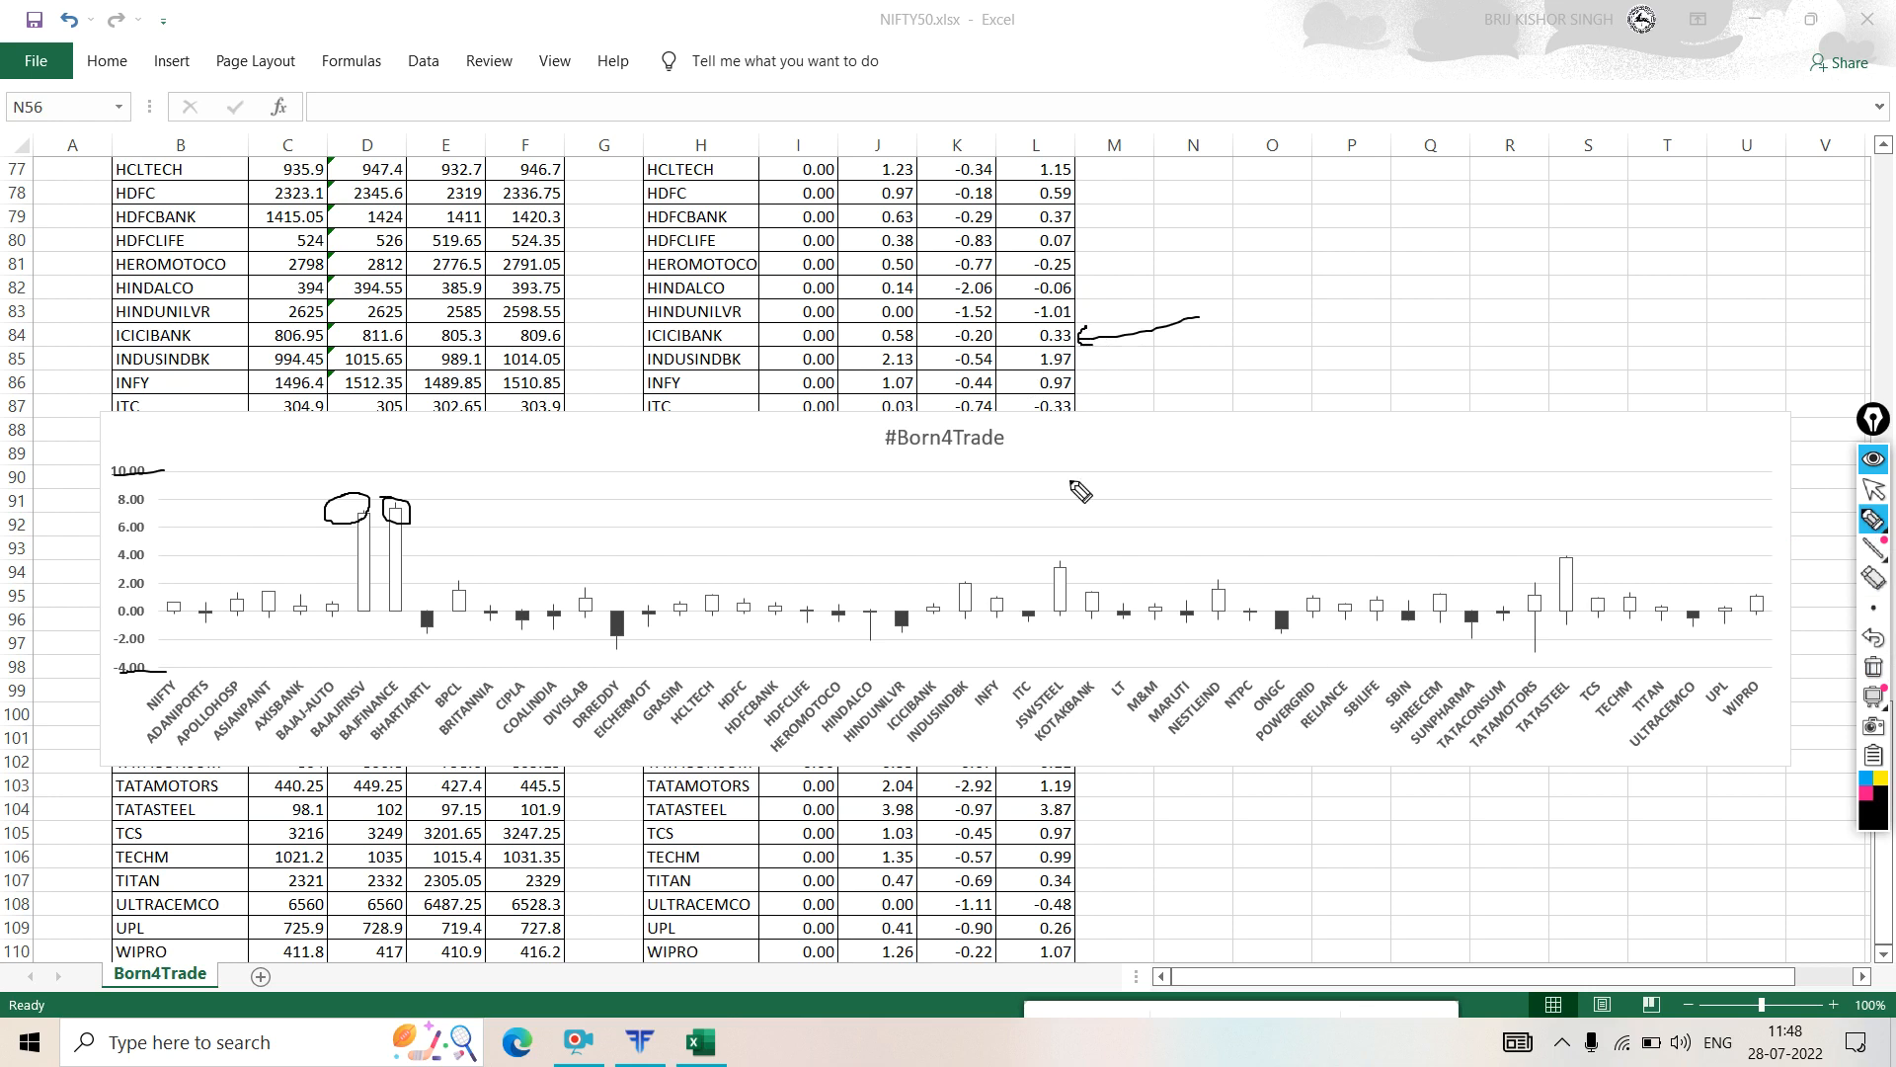
mouse_move(122, 446)
left_mouse_down()
mouse_move(111, 696)
mouse_move(183, 476)
mouse_move(146, 482)
mouse_move(177, 495)
left_mouse_up()
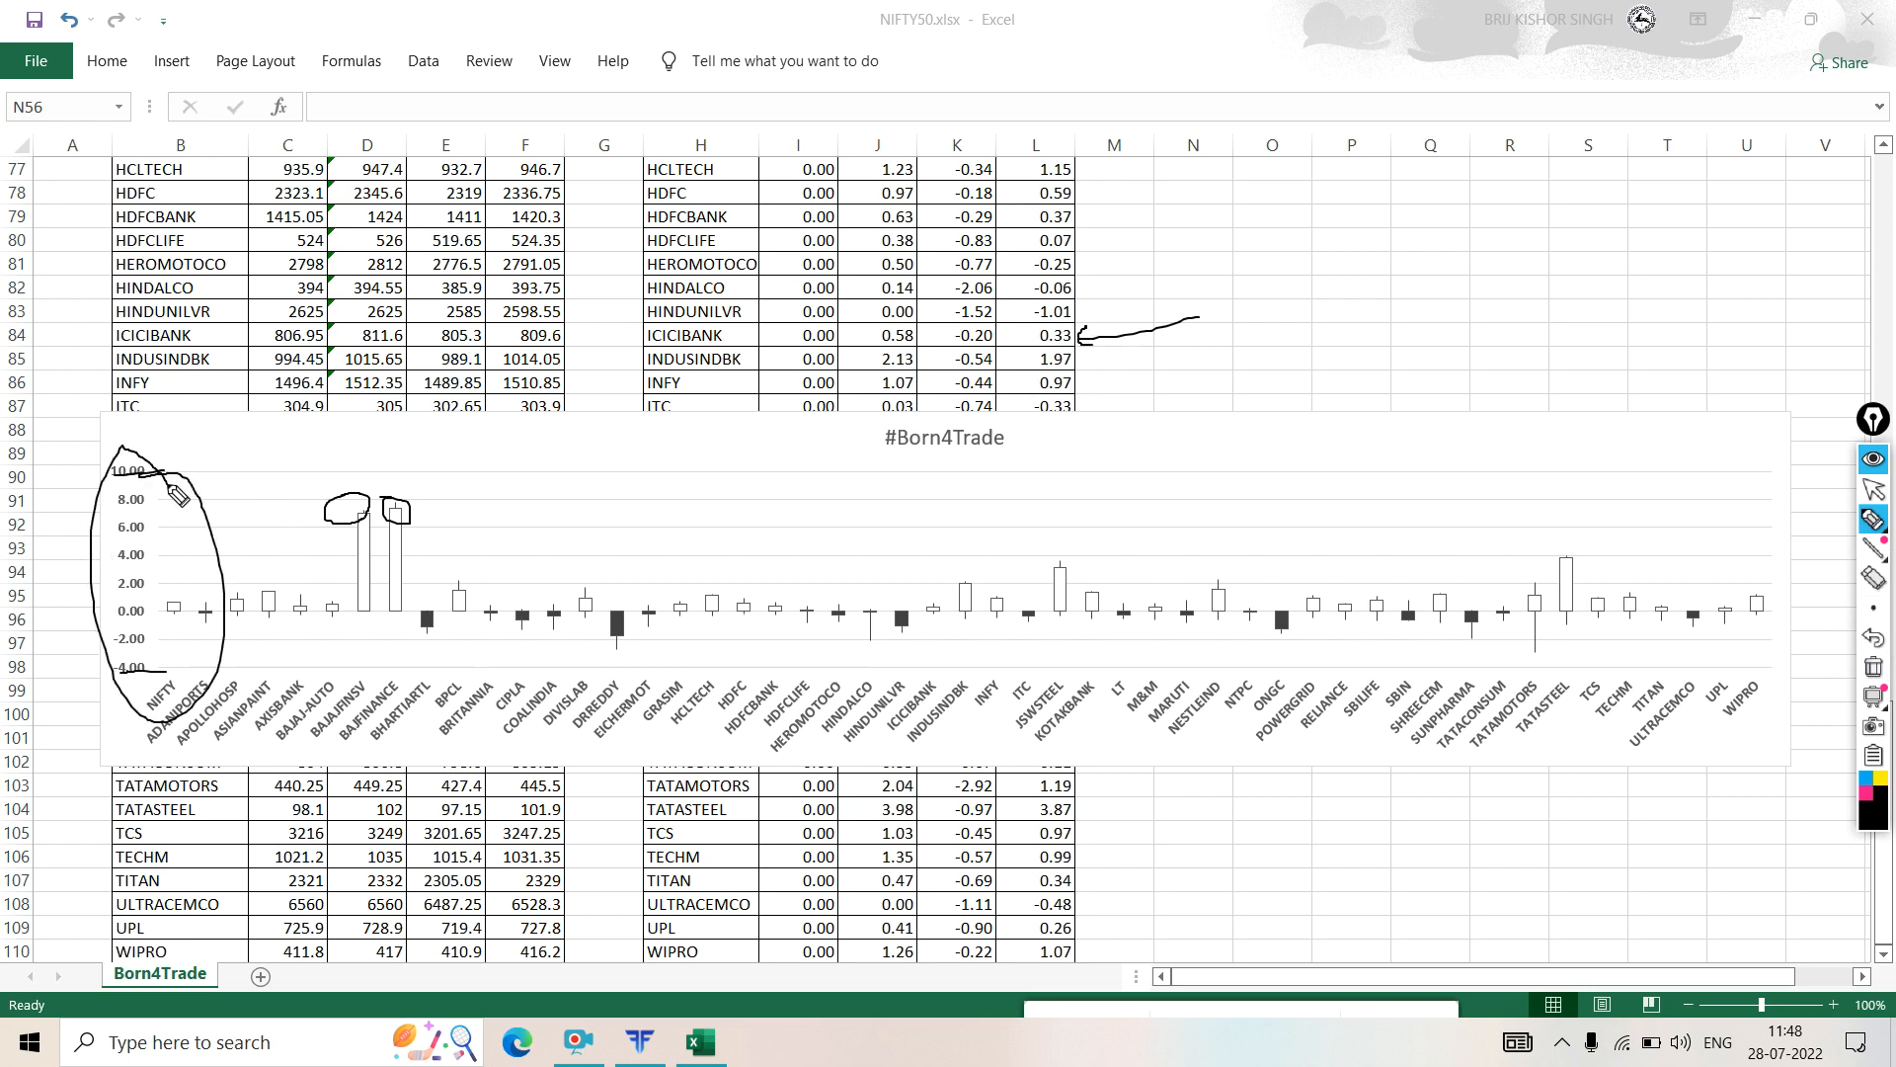
left_click(1876, 669)
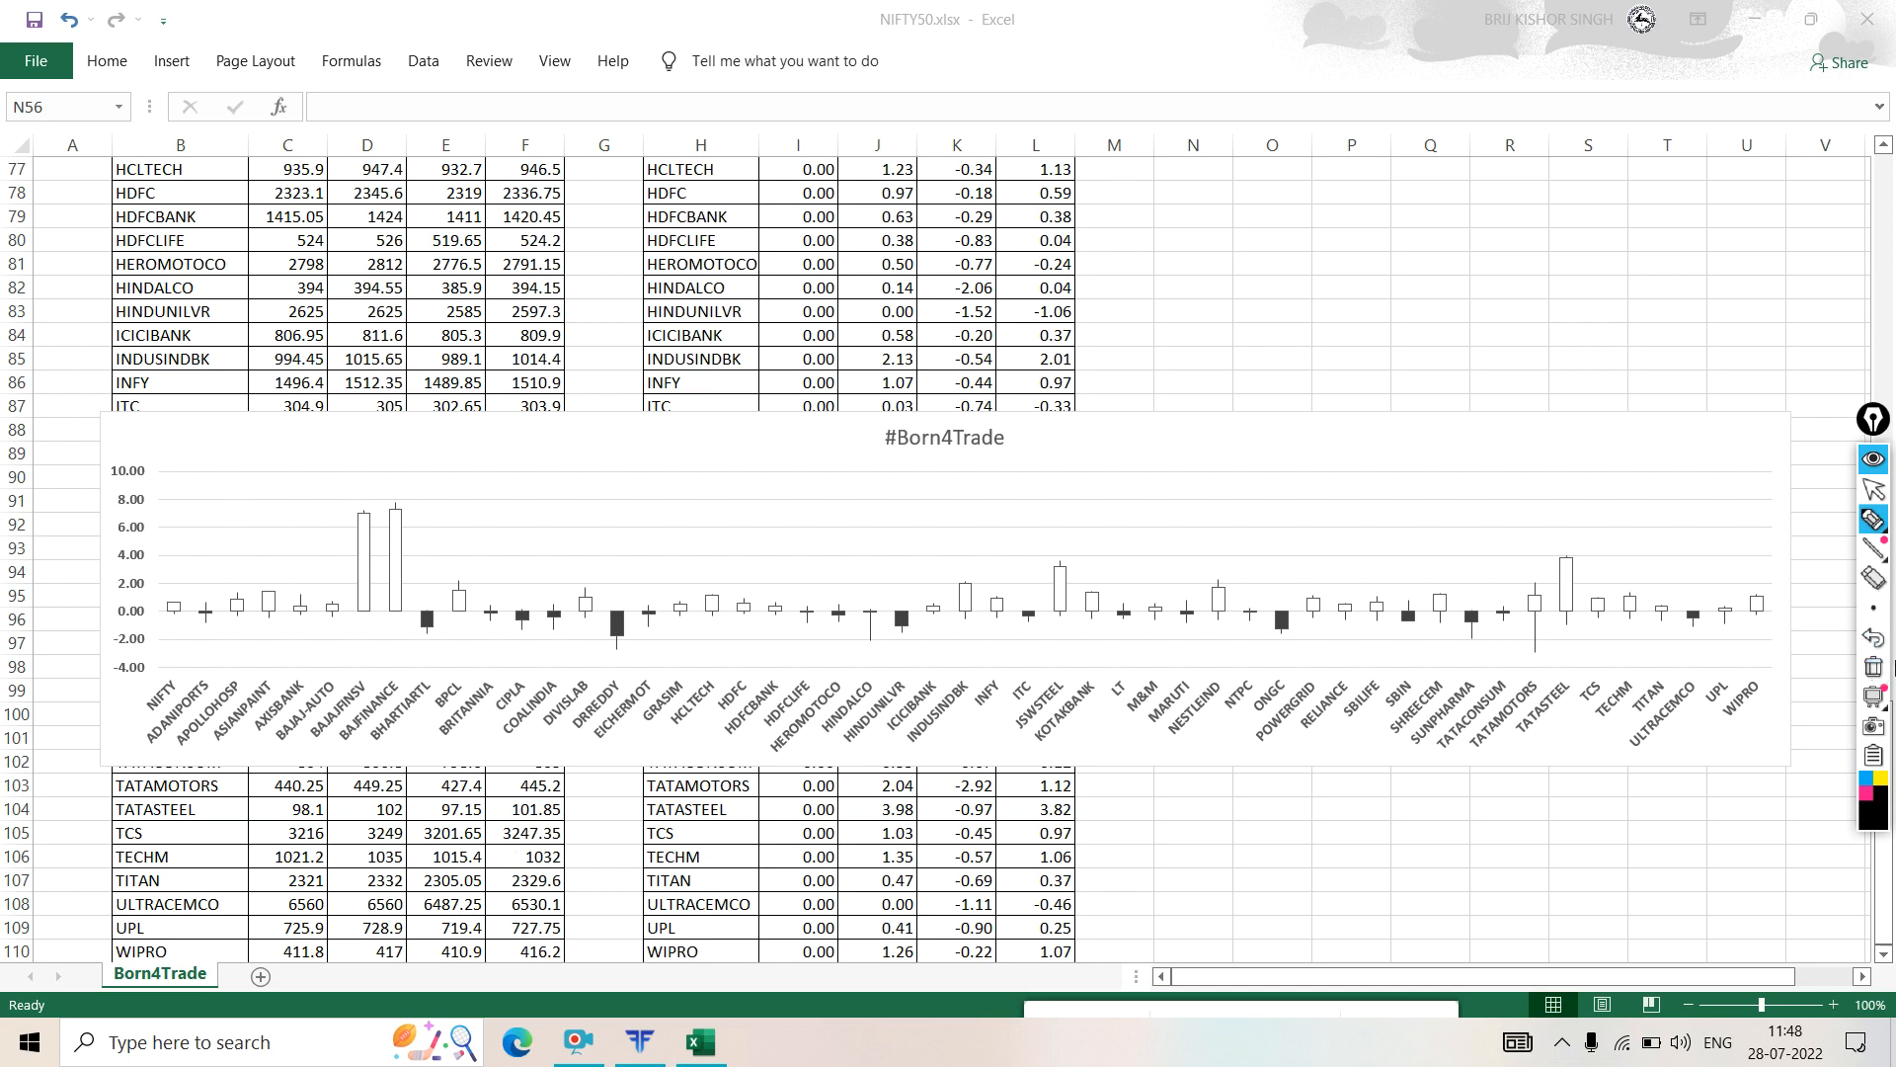
- Circle the whole #Born4Trade stock chart in freehand ink and leave drawing mode
mouse_move(1872, 520)
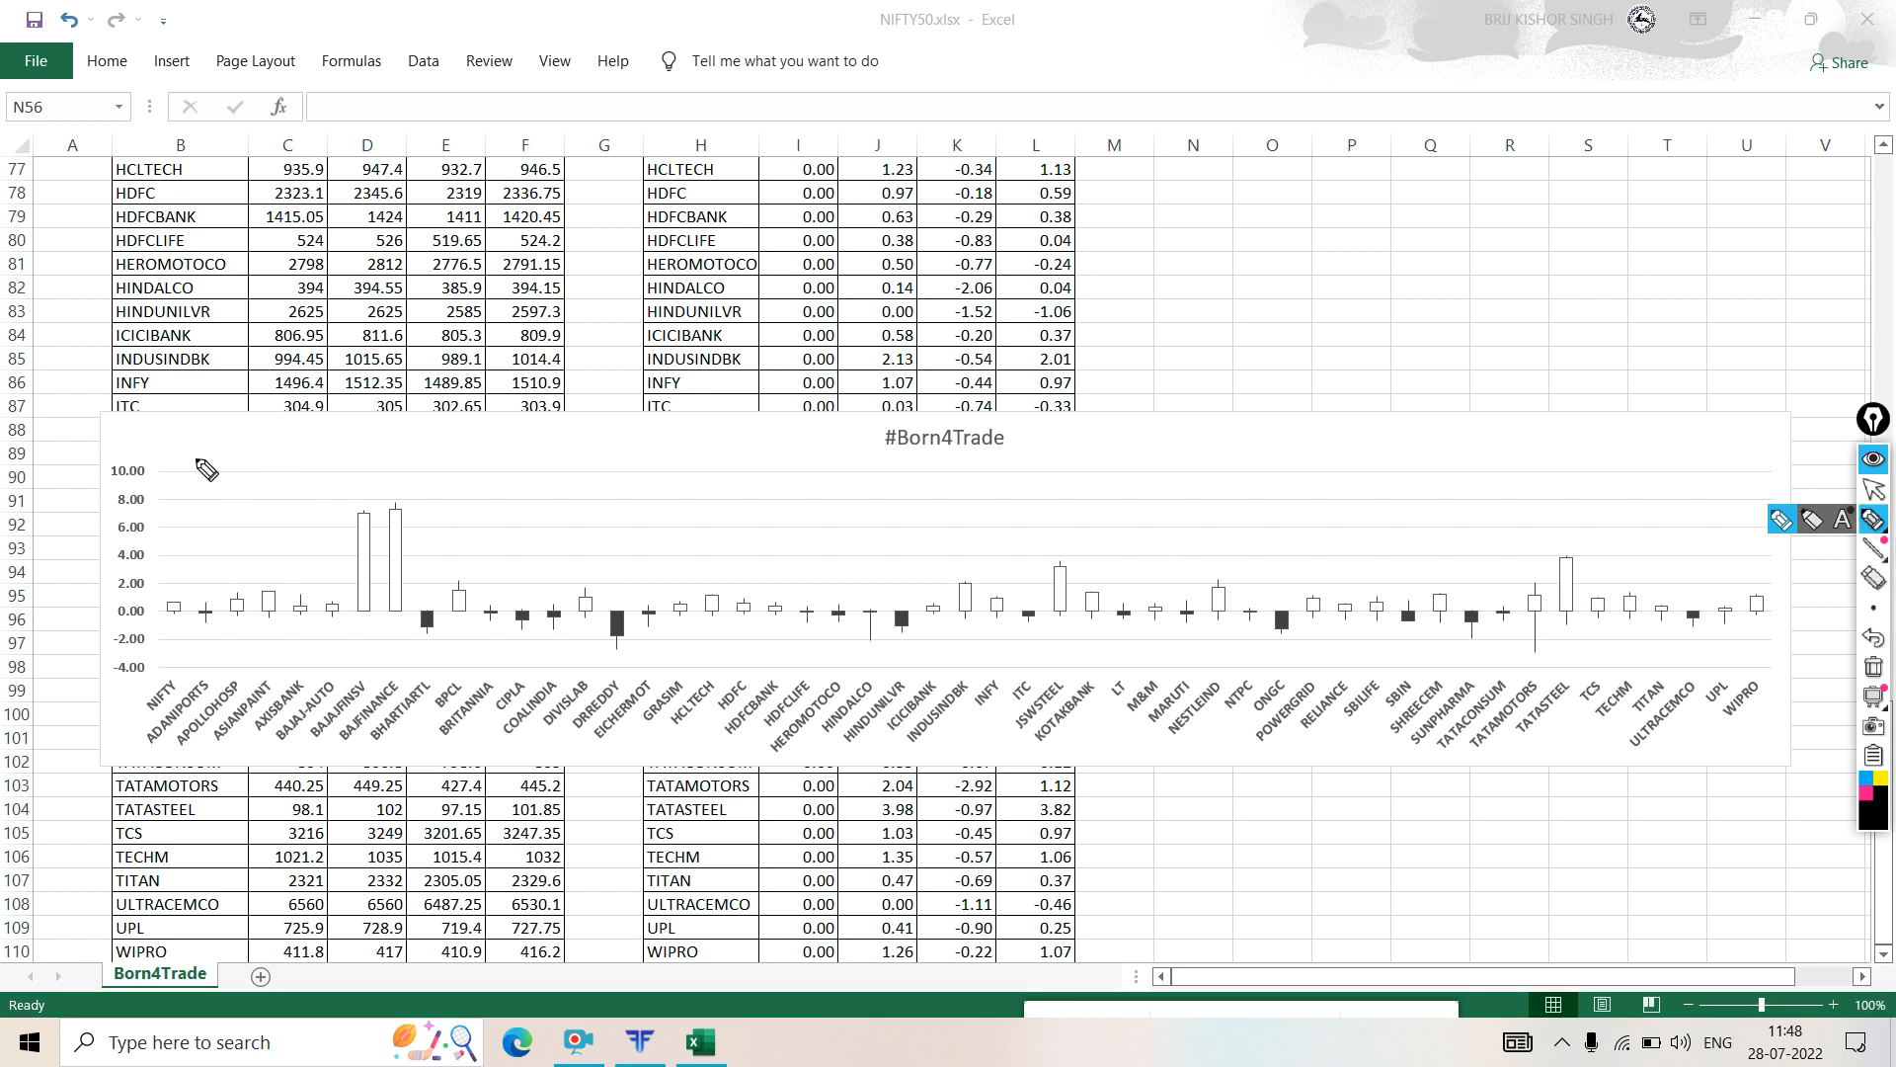
mouse_move(121, 442)
left_mouse_down()
mouse_move(105, 493)
mouse_move(474, 747)
mouse_move(1877, 676)
mouse_move(1749, 506)
mouse_move(800, 518)
mouse_move(274, 434)
mouse_move(147, 450)
left_mouse_up()
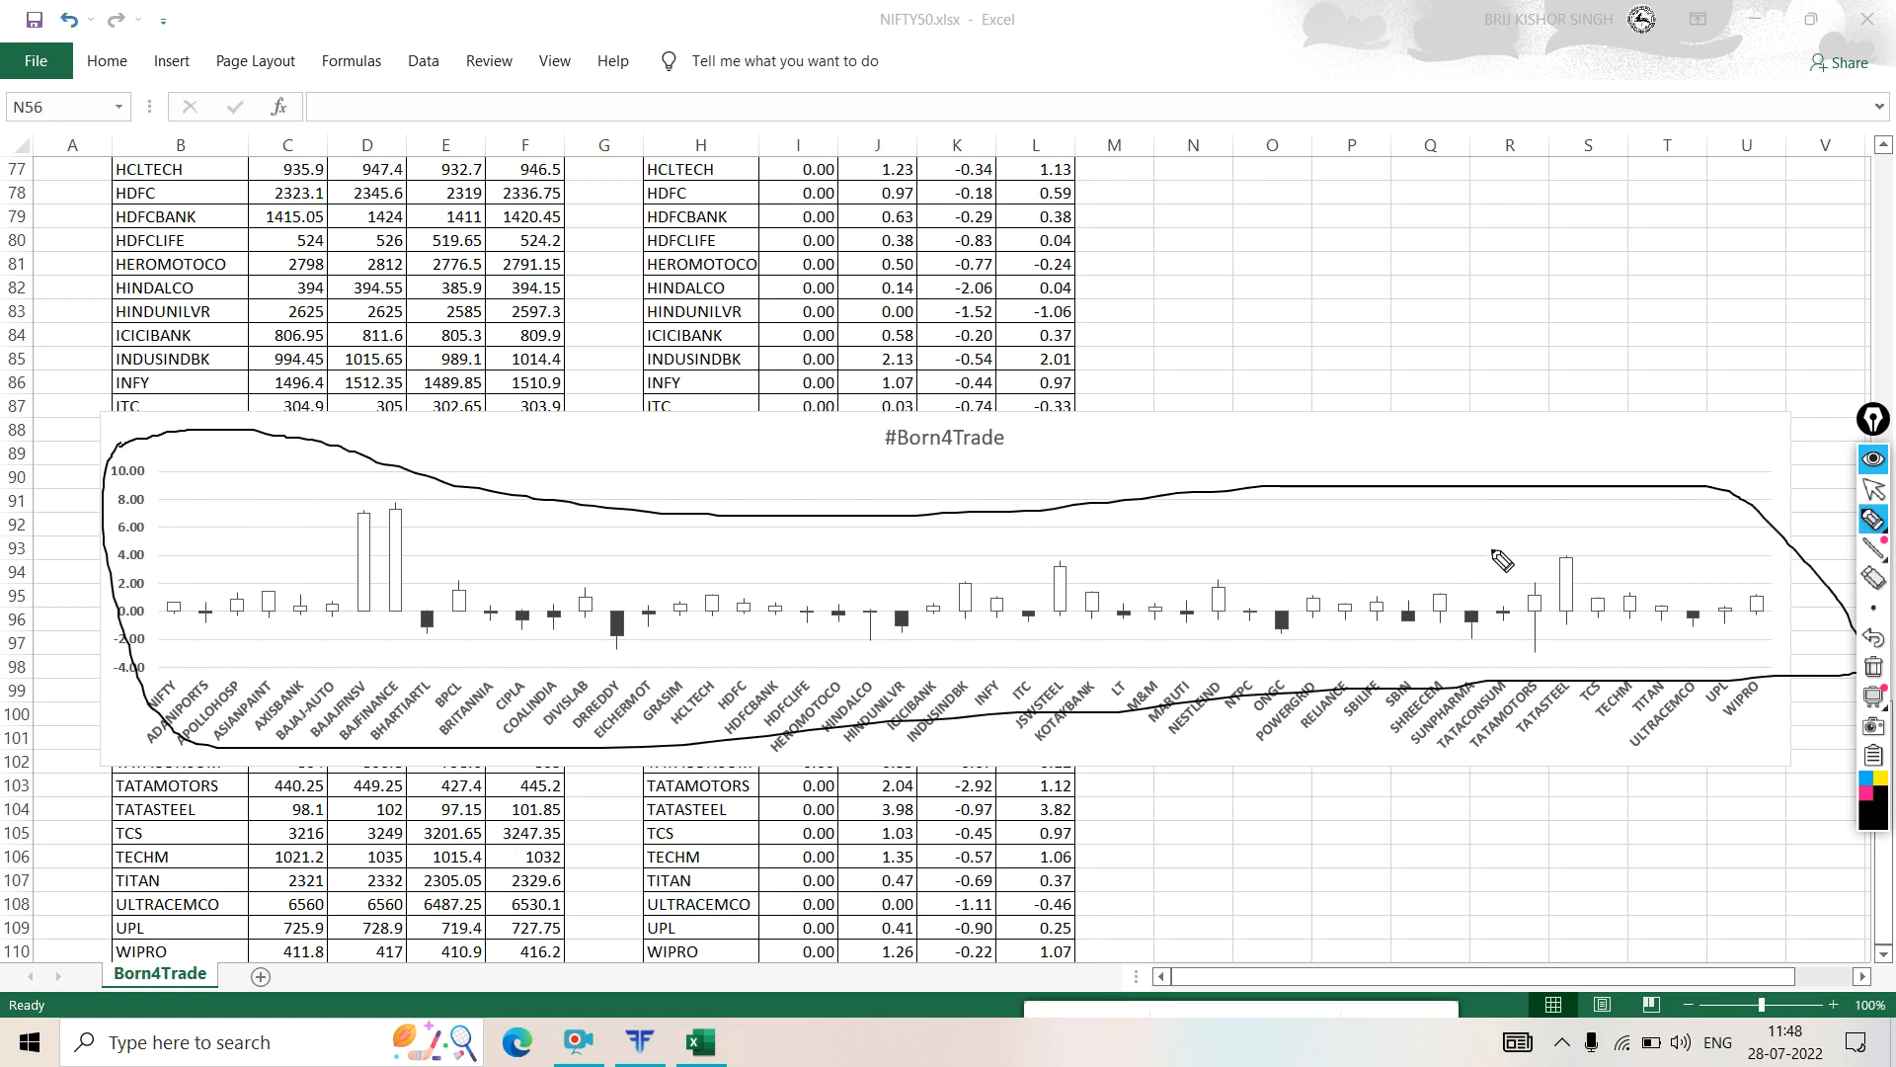
mouse_move(1873, 550)
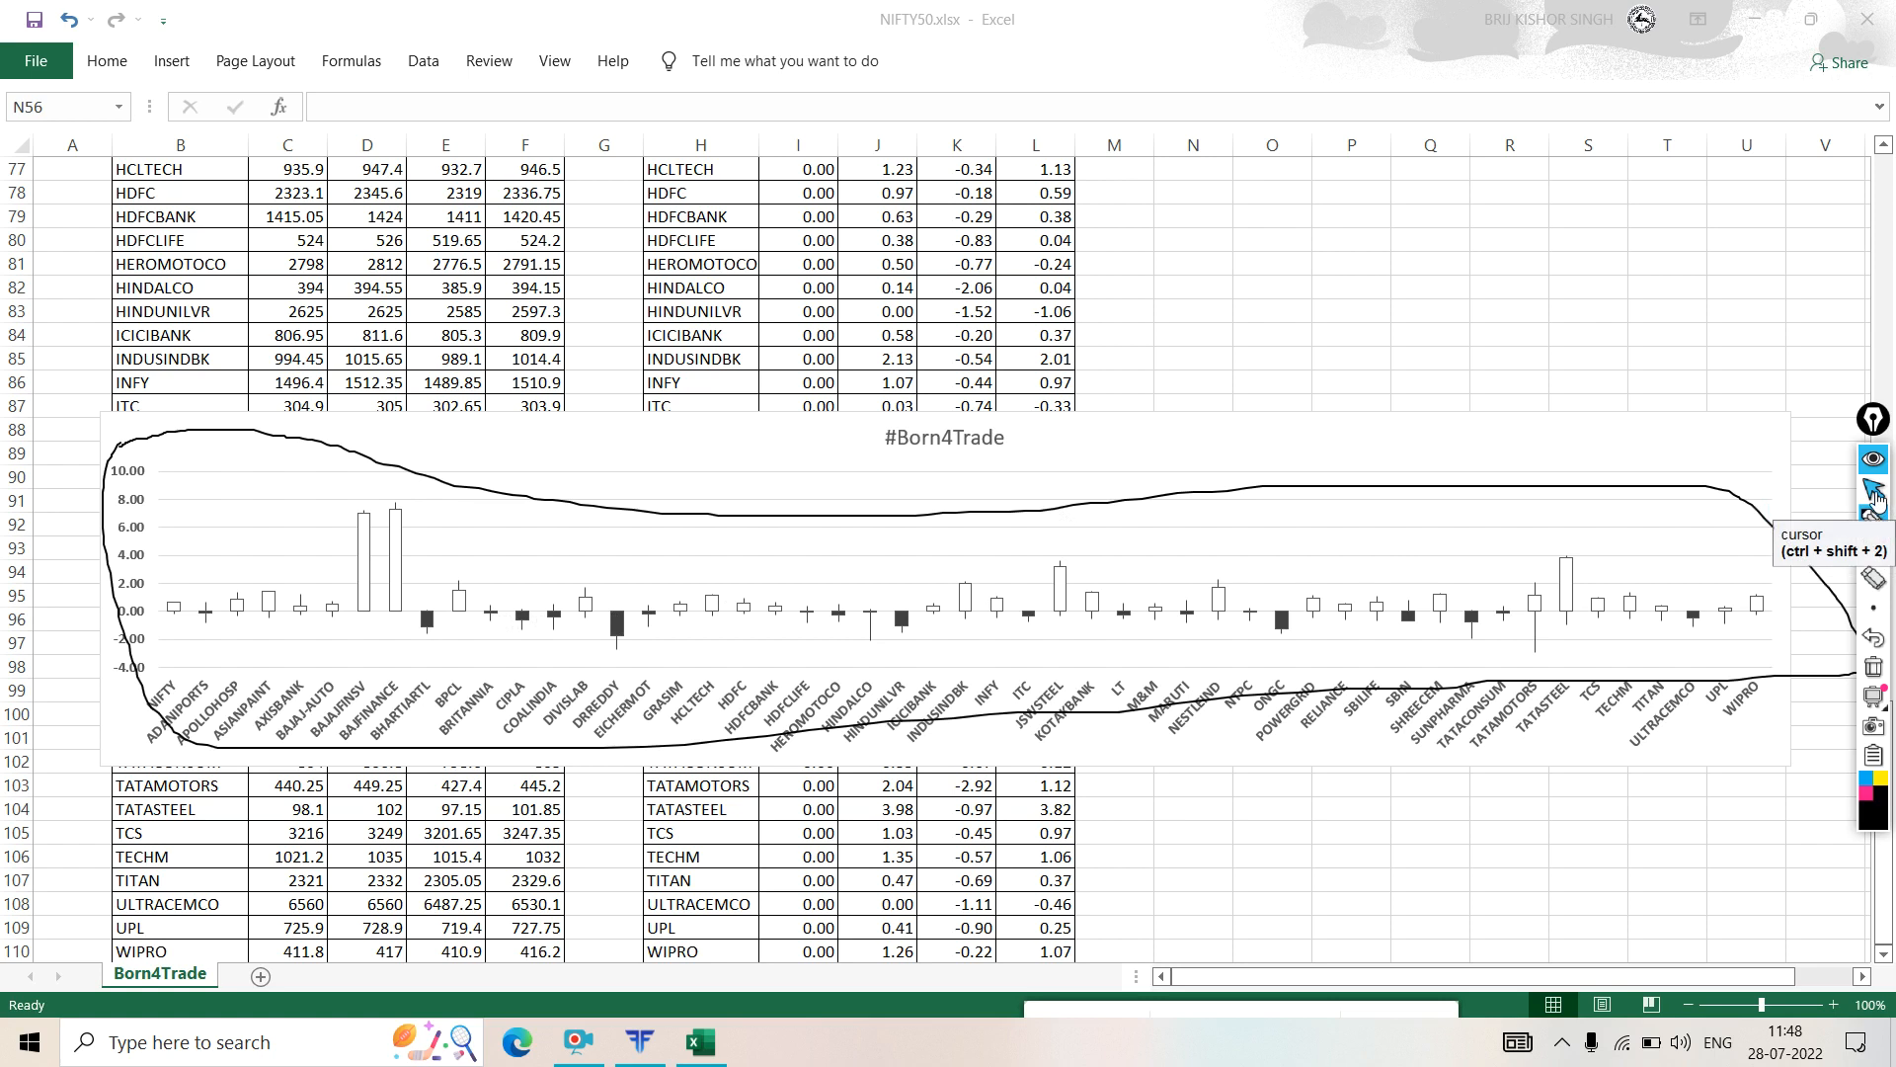
left_click(1876, 497)
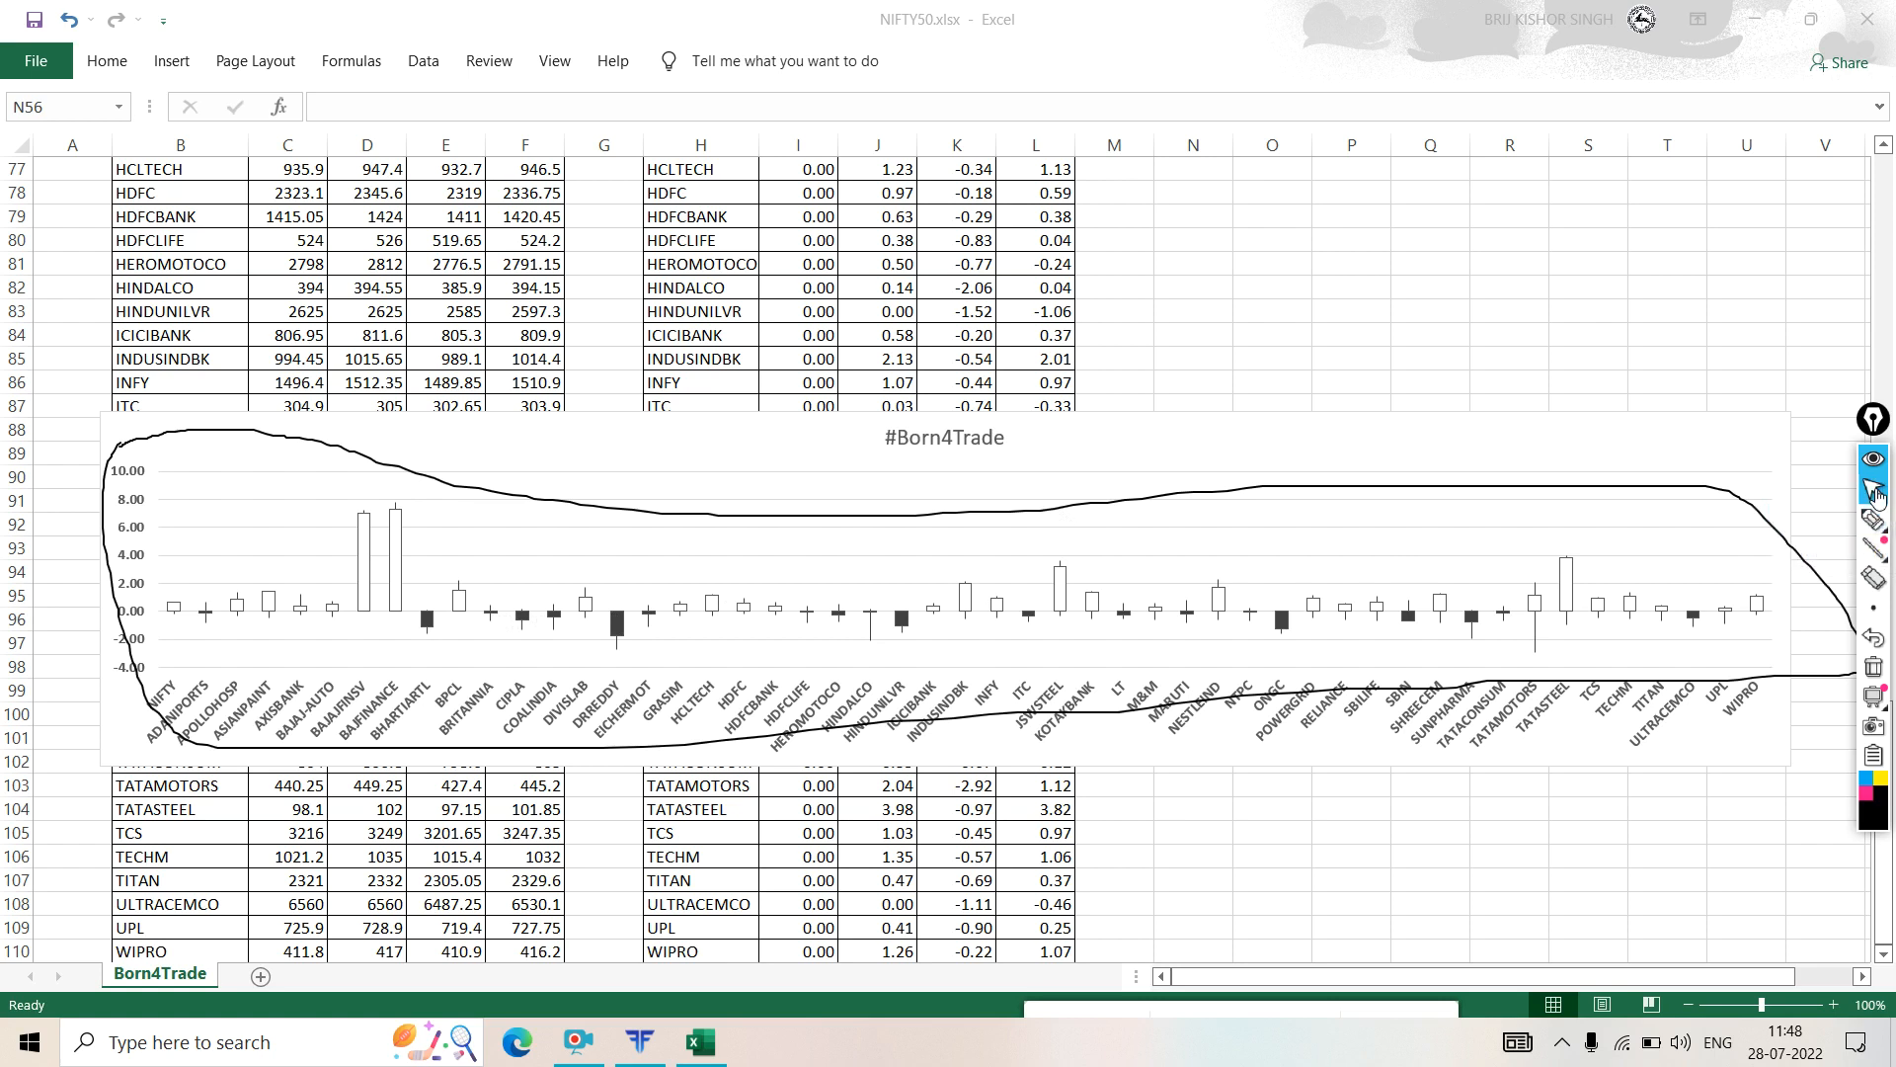
- Narrow the stock chart from its column B side so it spans about columns M to U, and clear the ink annotations
left_click(101, 577)
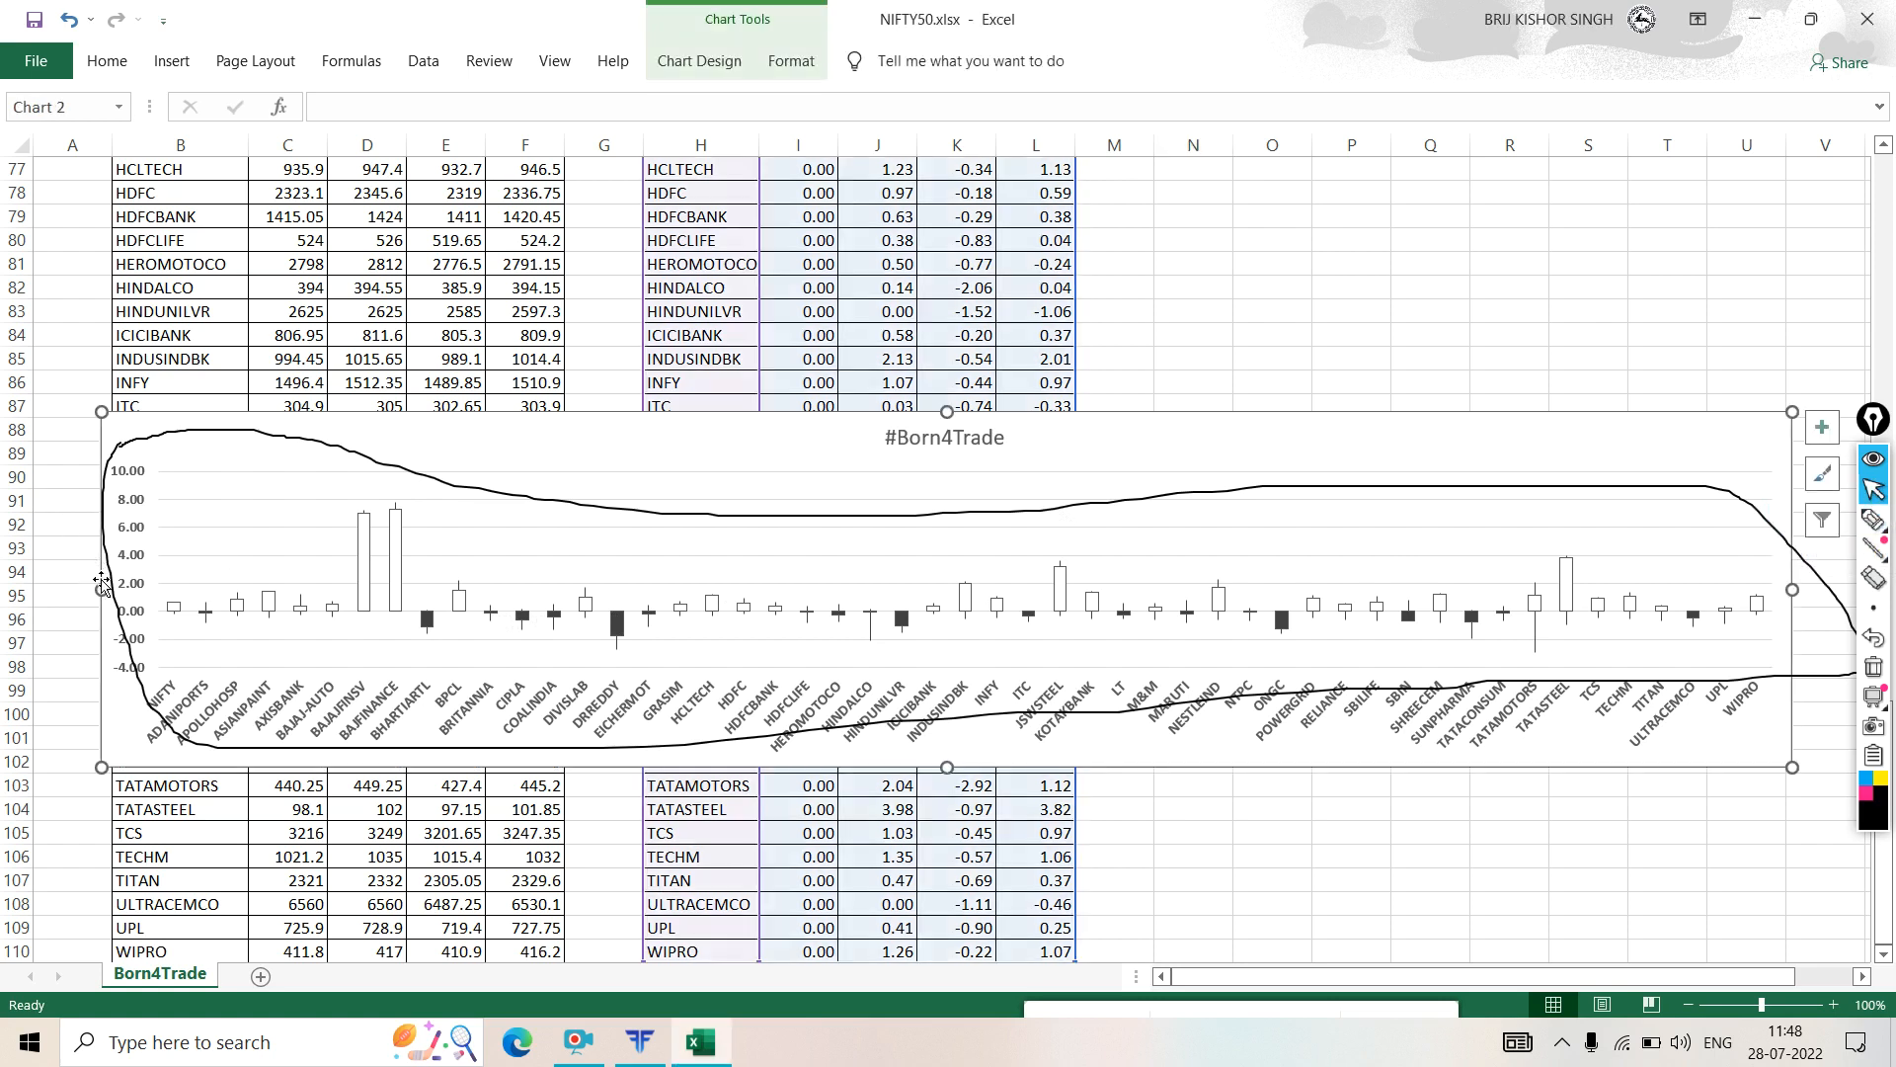
left_click_drag(96, 584, 1084, 586)
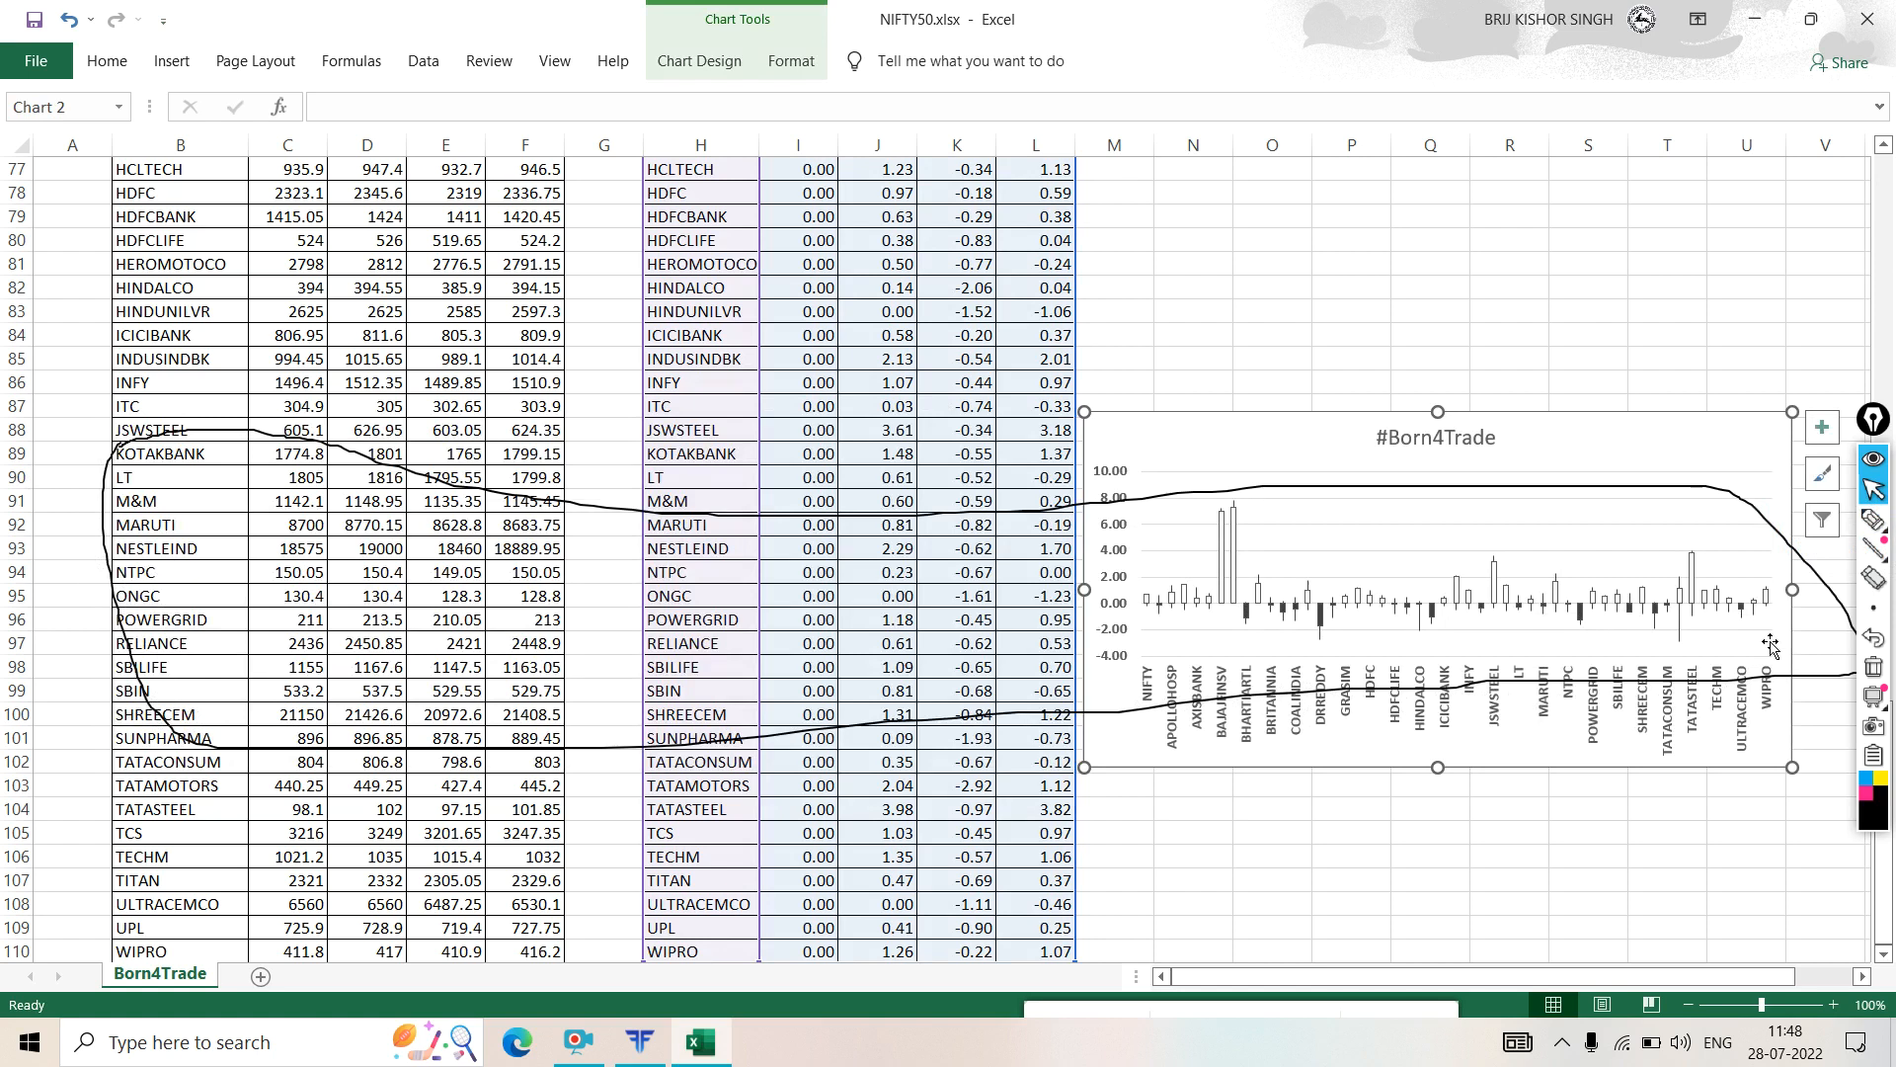
left_click(1876, 667)
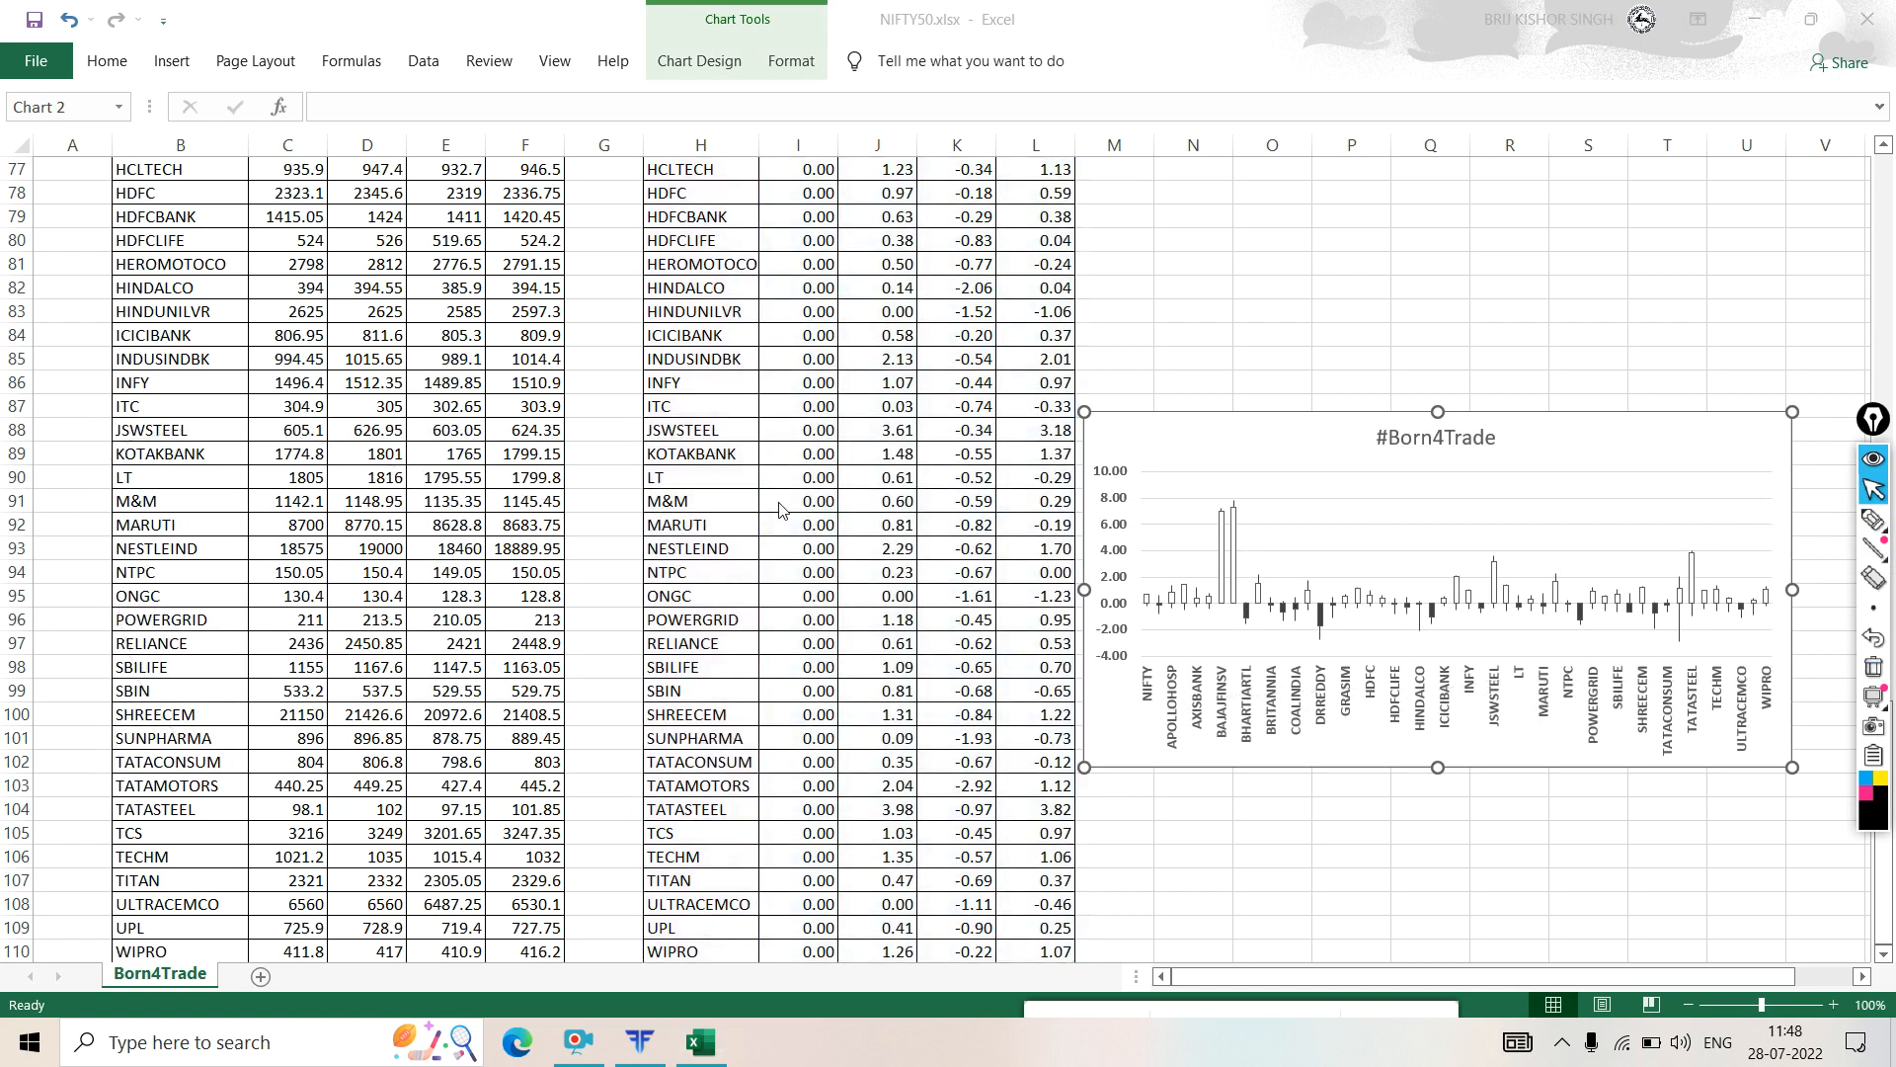
left_click(1872, 520)
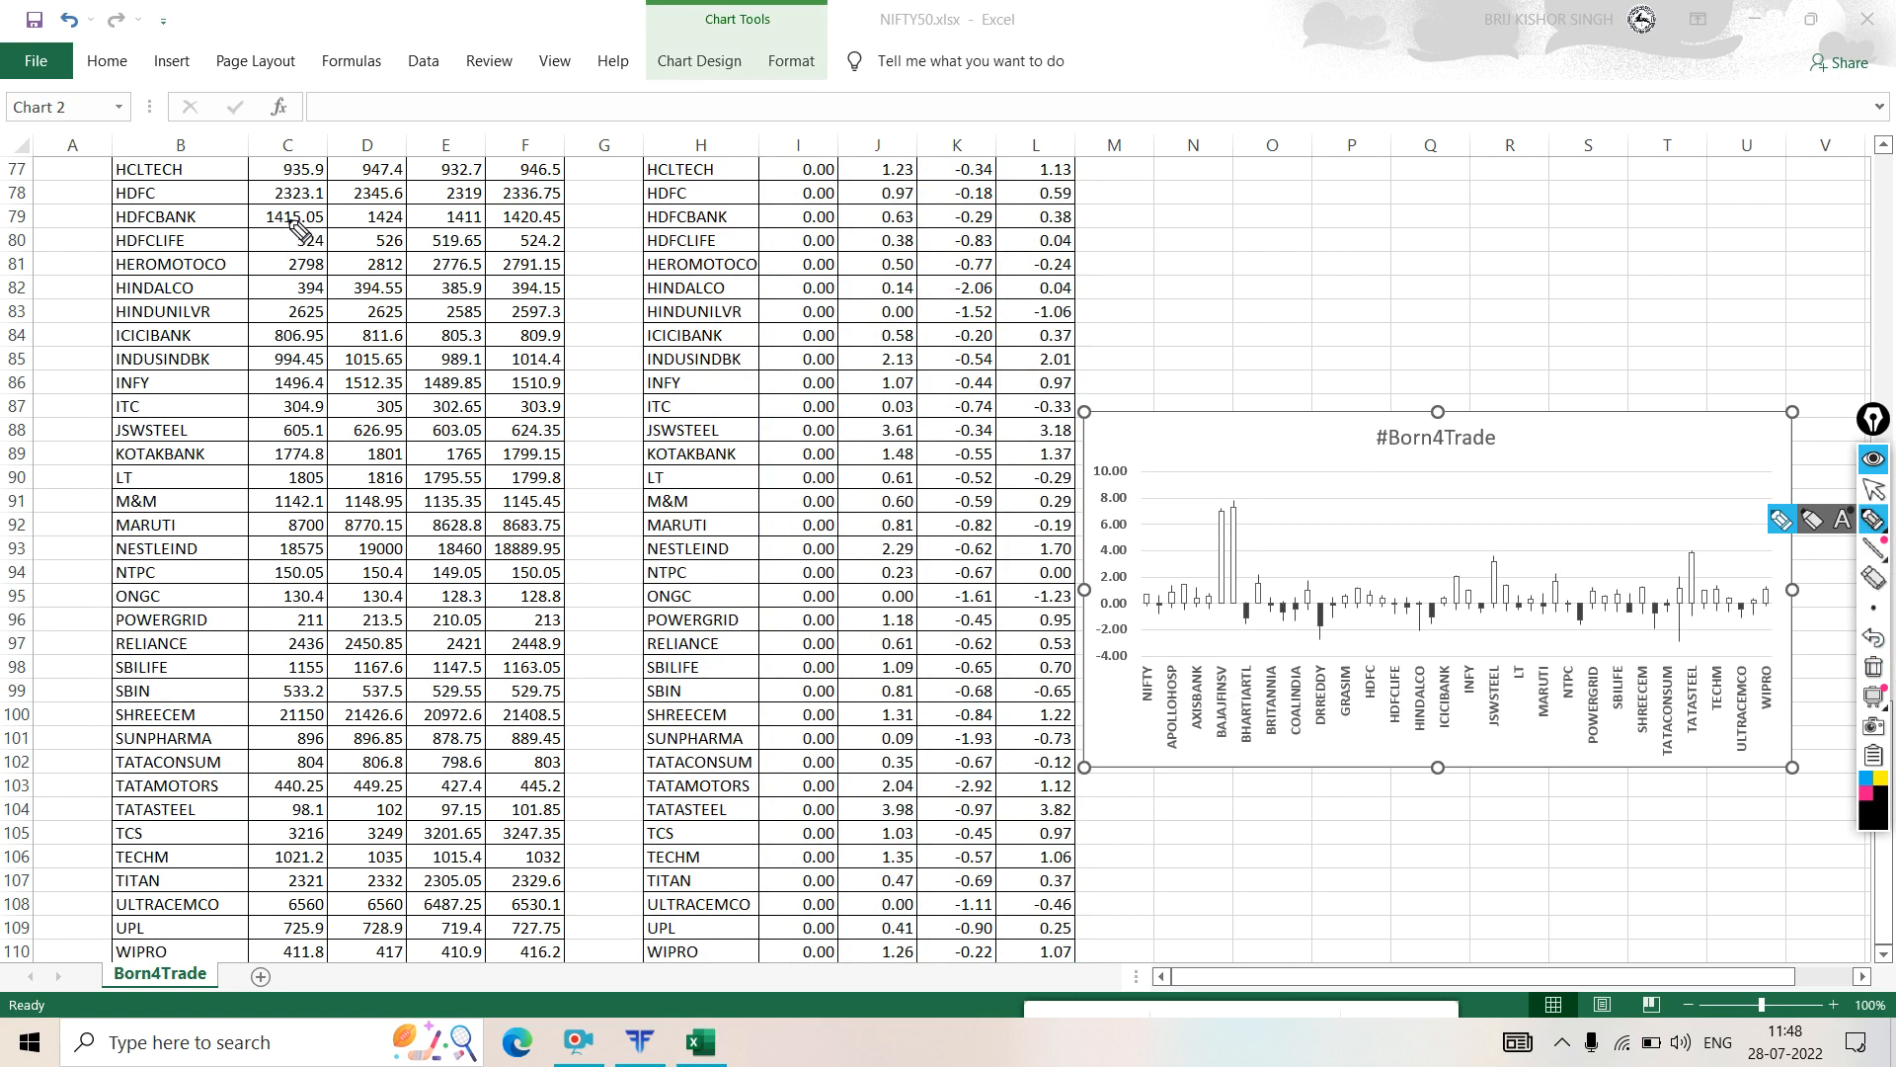
scroll(400, 673, "up", 3)
mouse_move(286, 725)
left_mouse_down()
mouse_move(271, 706)
mouse_move(334, 726)
left_mouse_up()
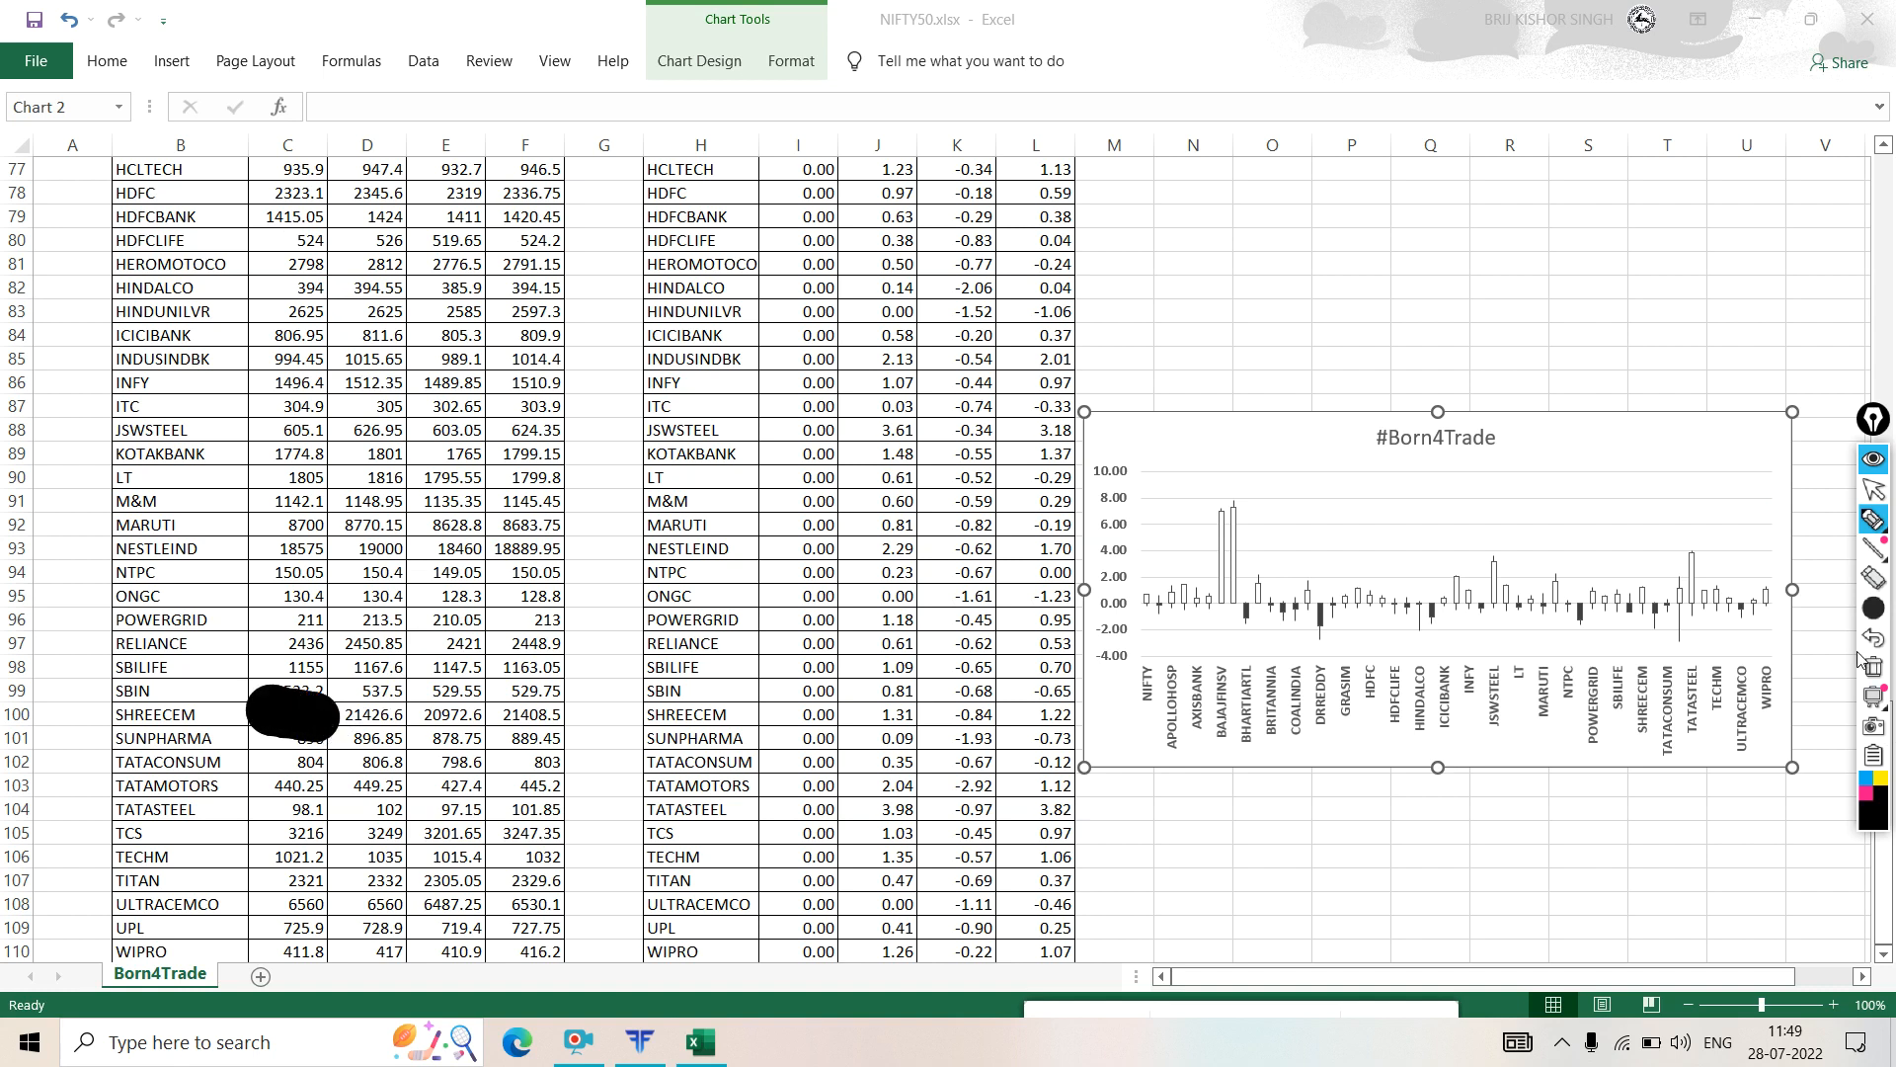
scroll(1870, 675, "down", 3)
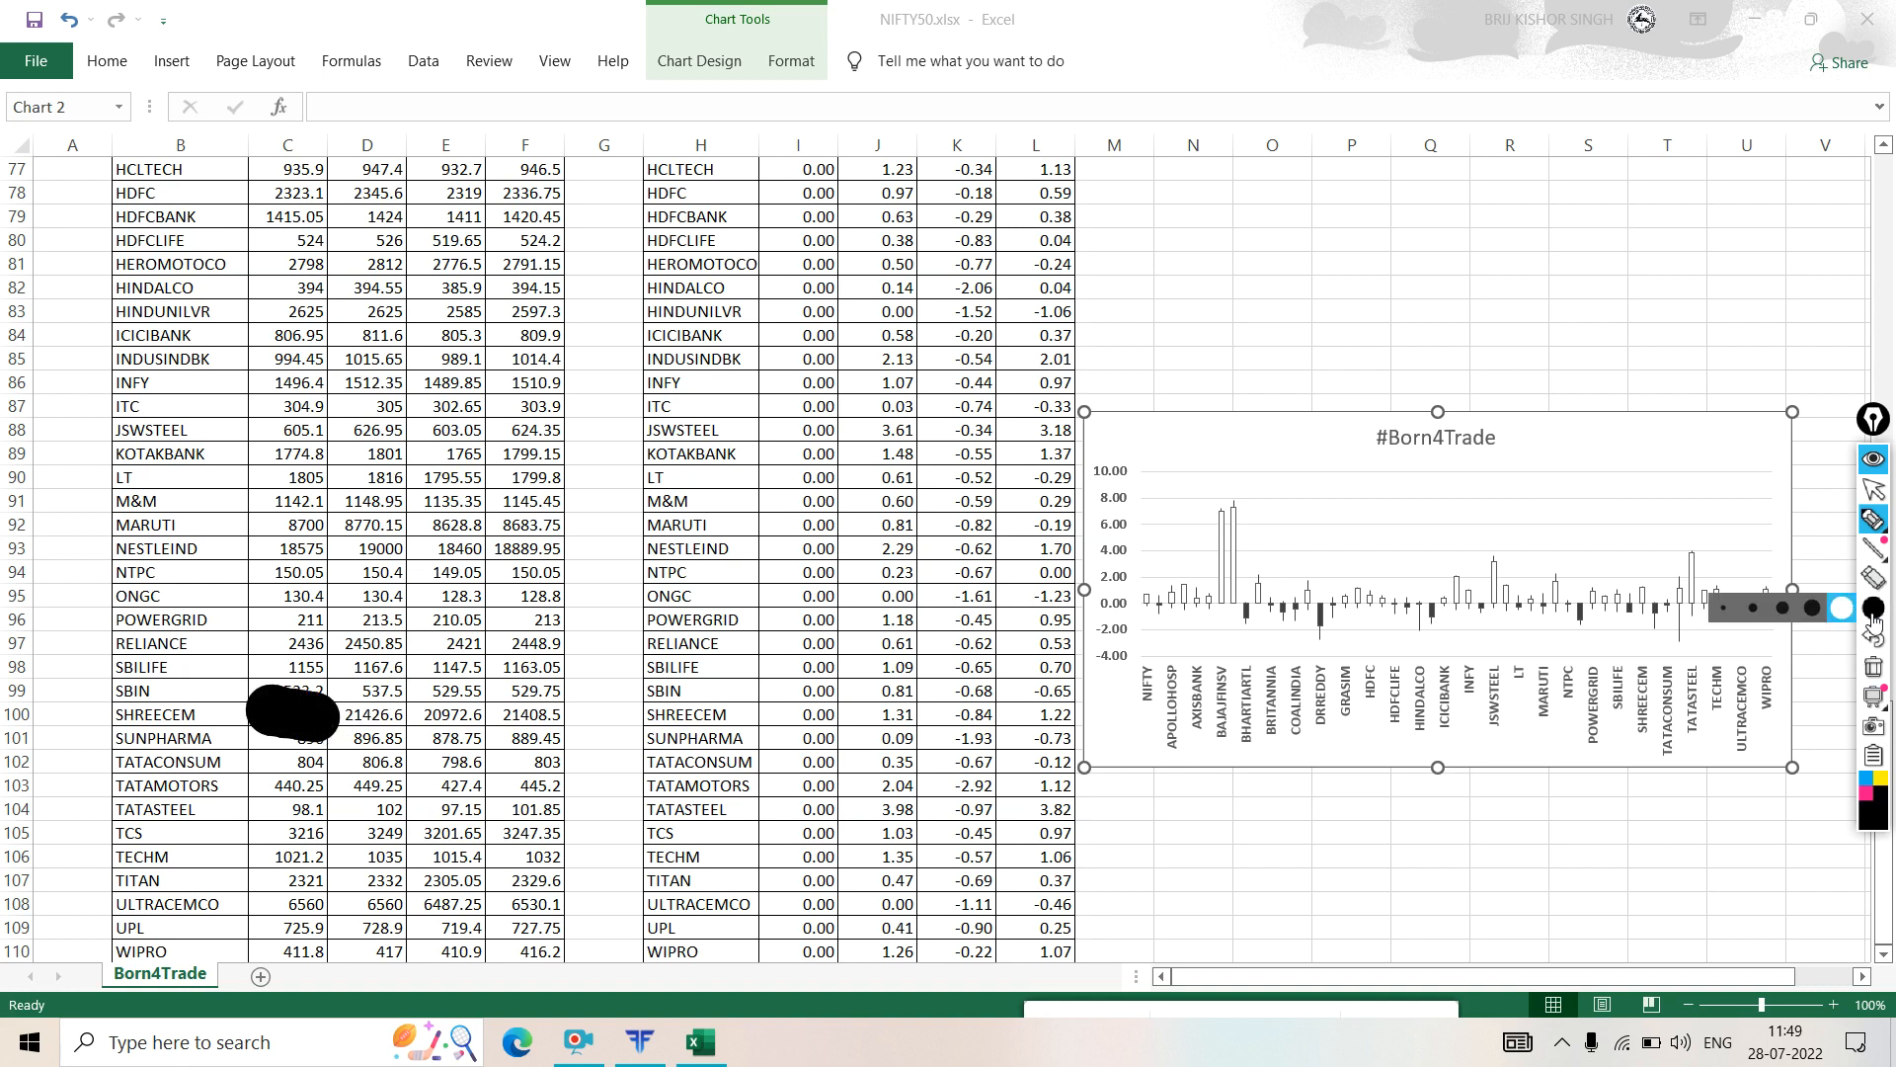
left_click(1876, 675)
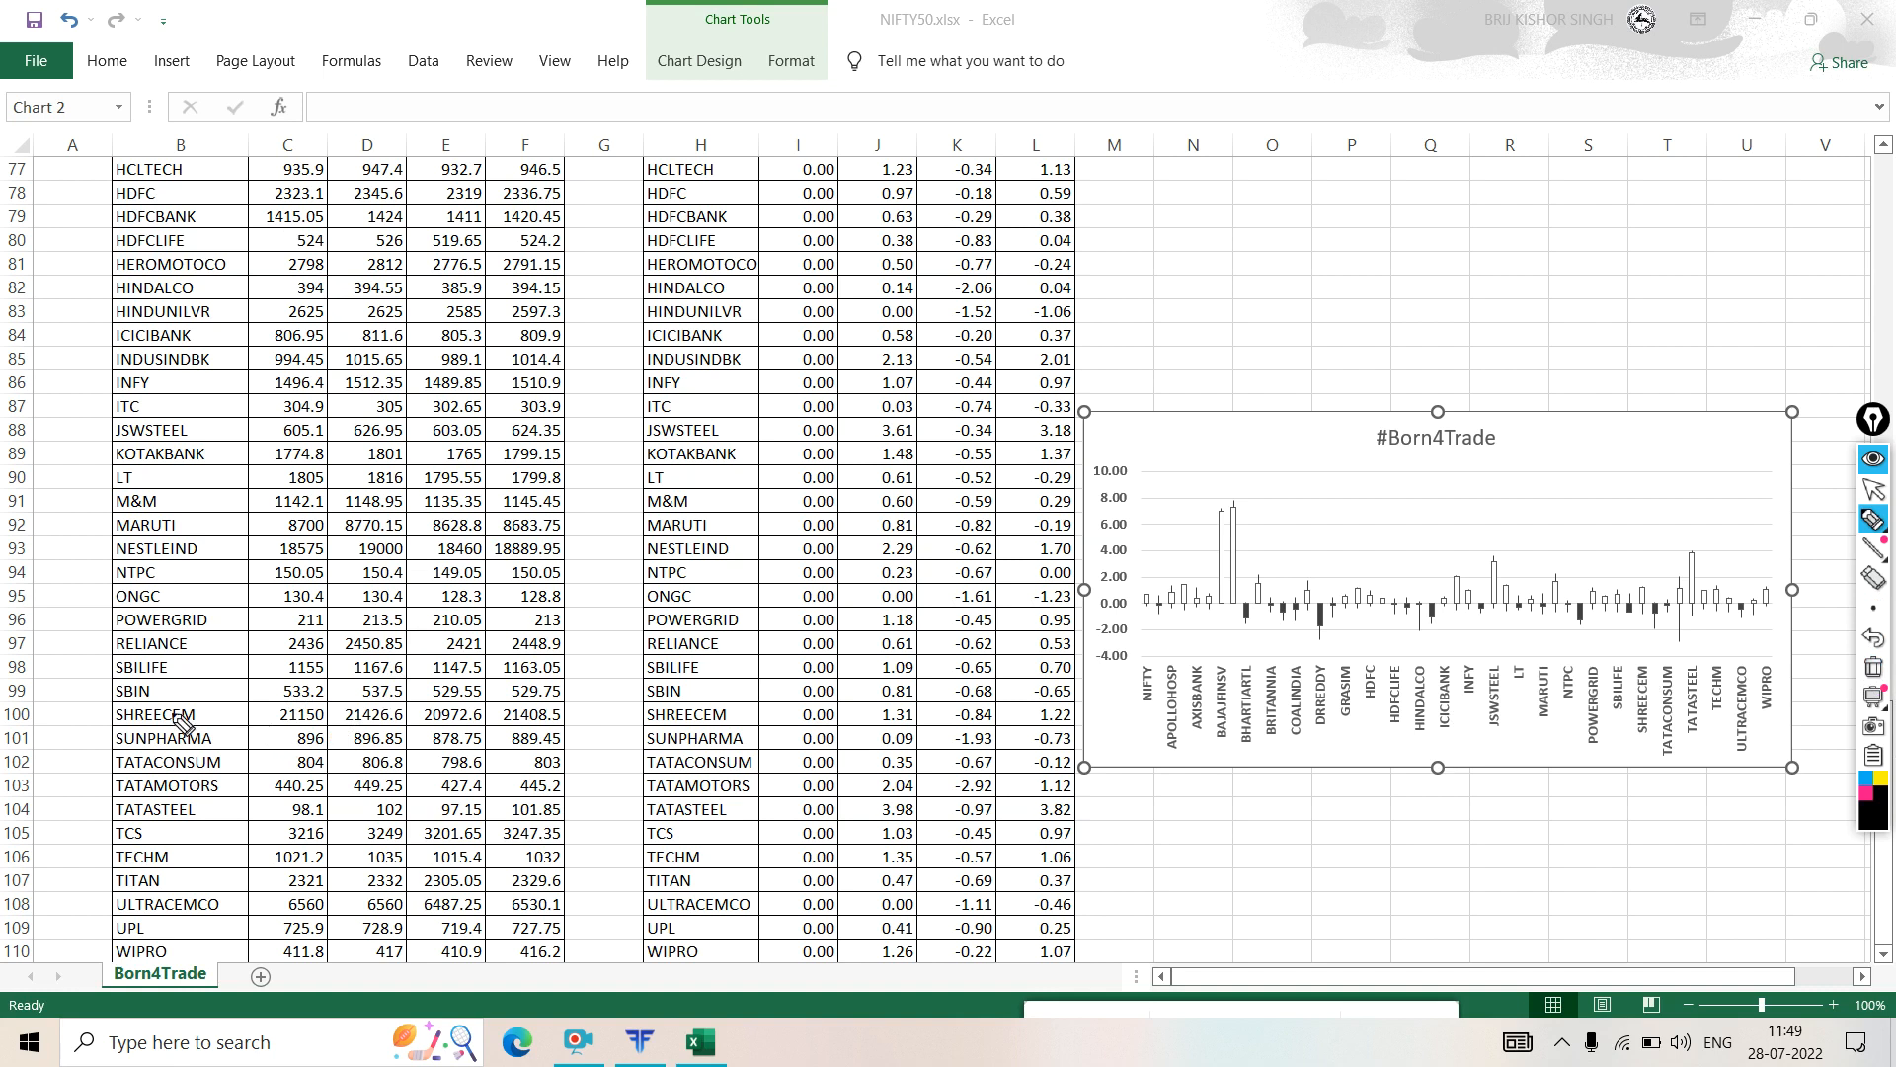
- Draw a thin freehand ink mark across the SHREECEM row's name and OPEN value, and clear the annotations
left_click_drag(128, 722, 326, 724)
left_click(1873, 668)
left_click(1874, 488)
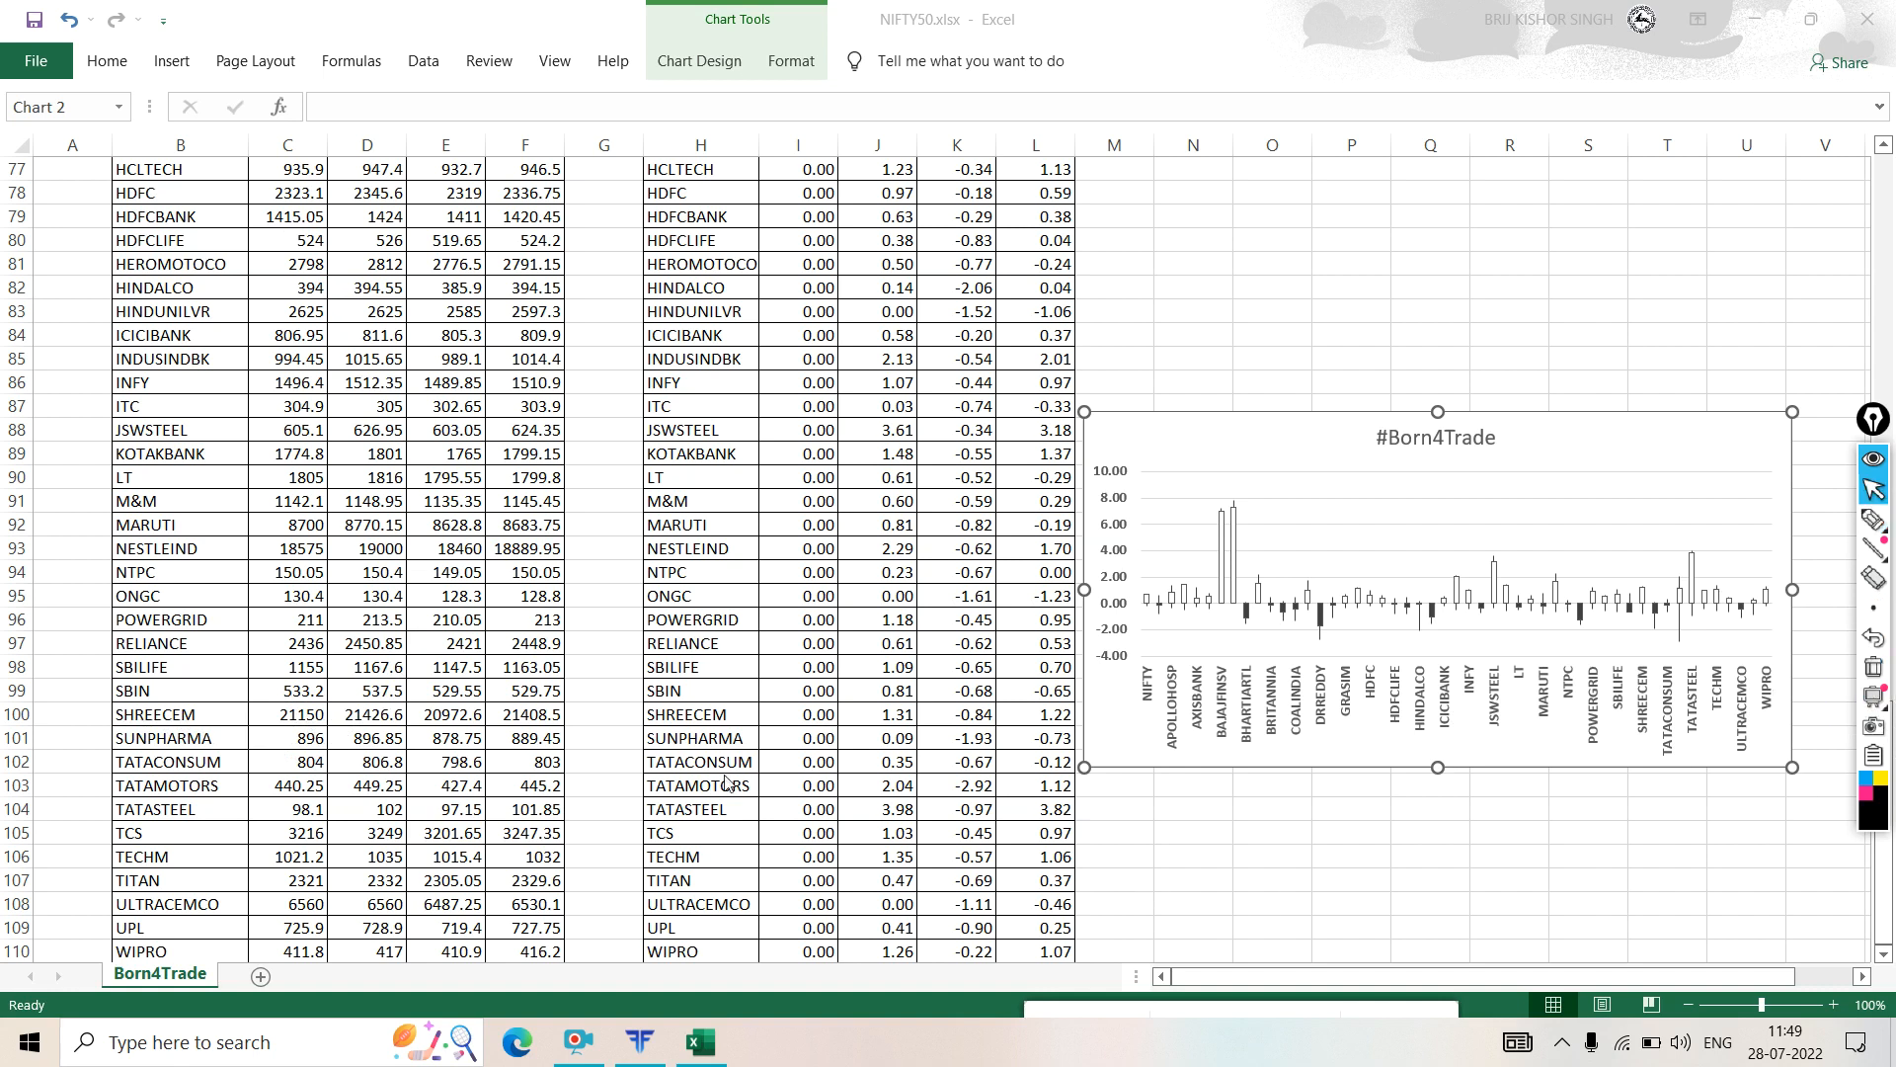
scroll(617, 766, "down", 6)
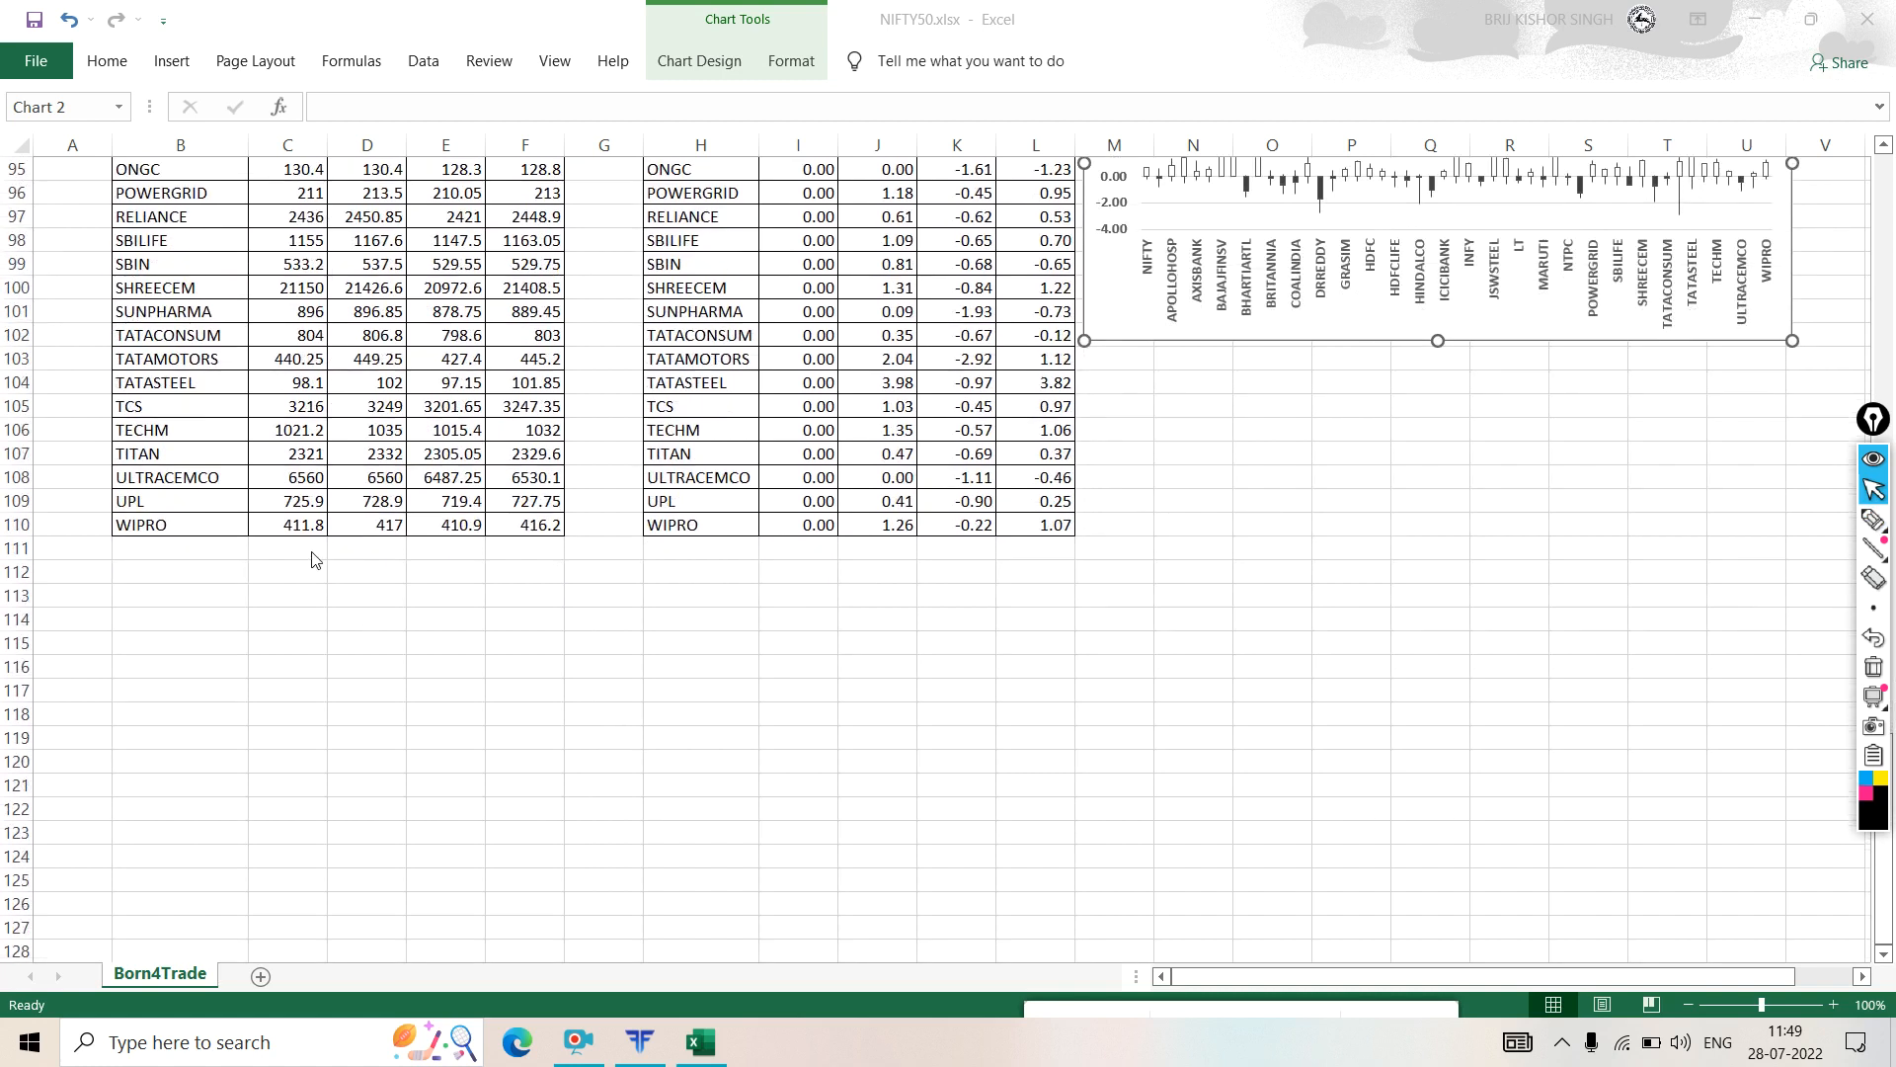
scroll(312, 559, "up", 5)
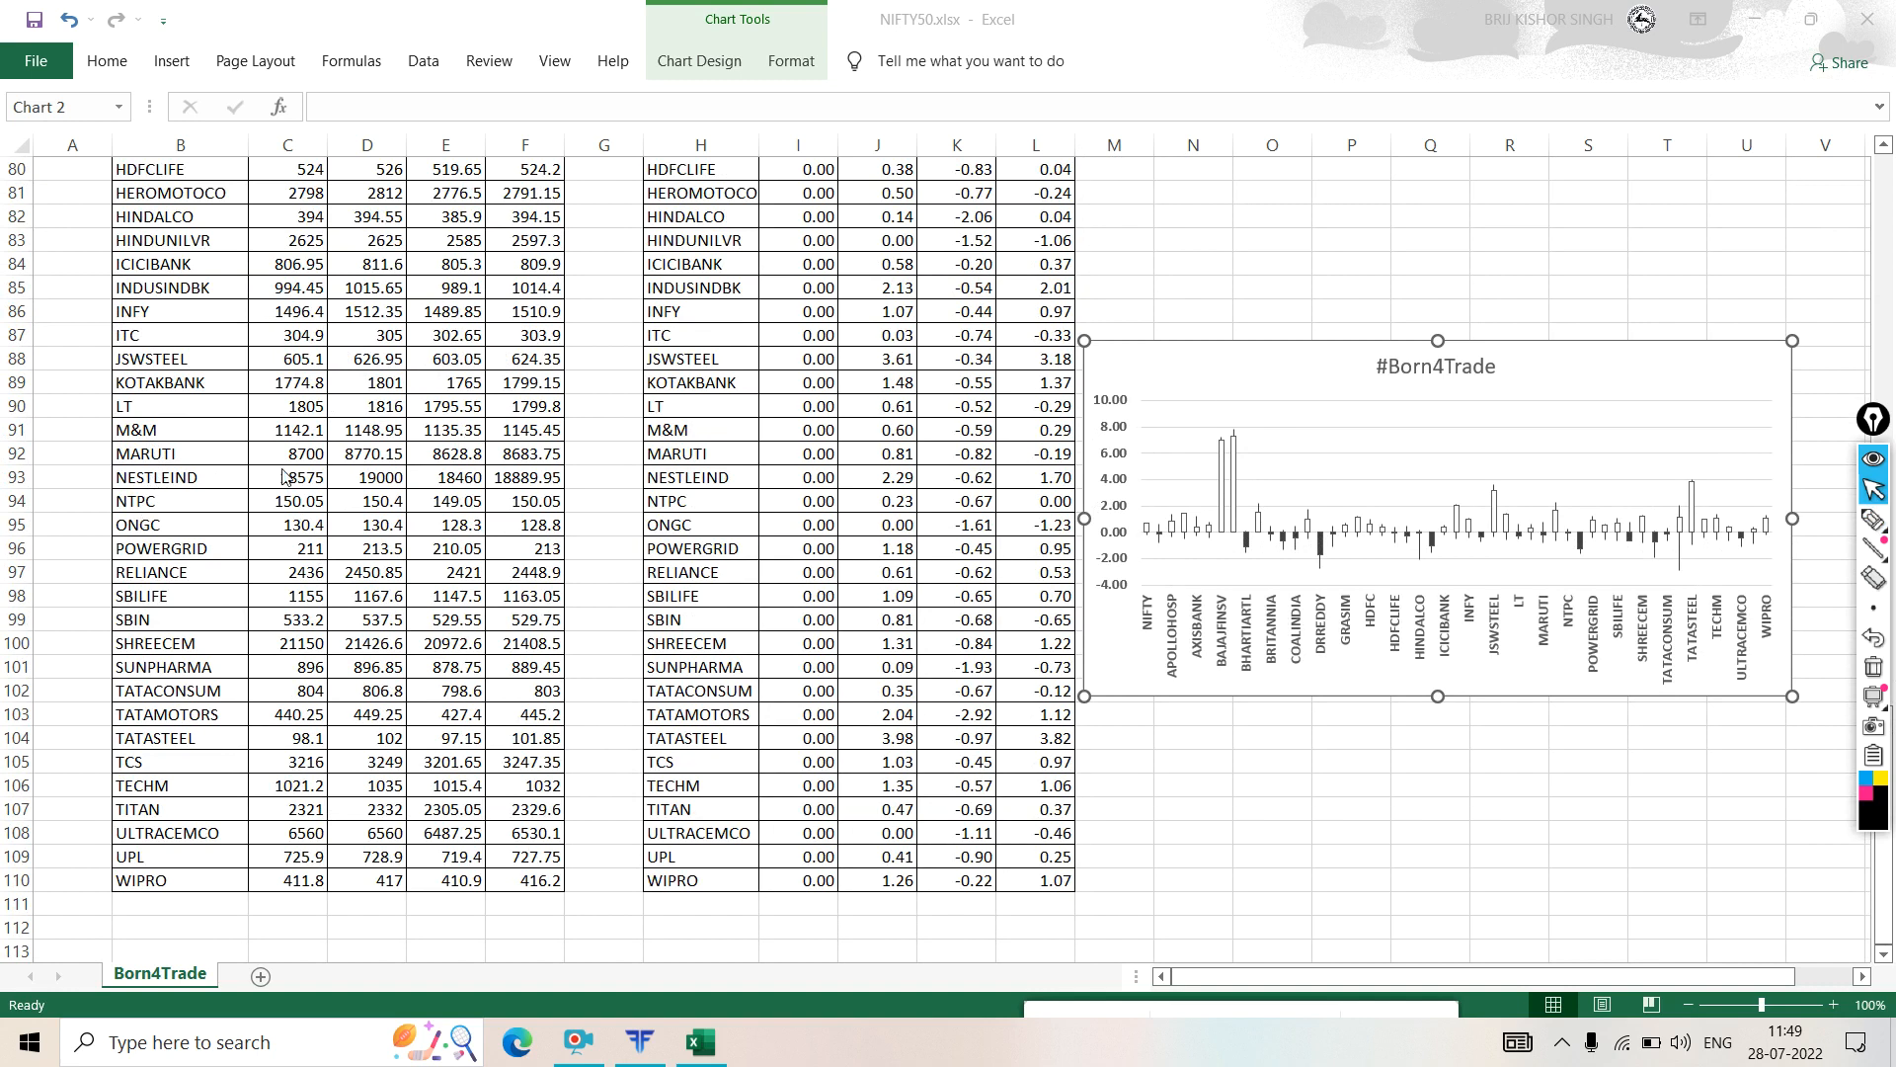
scroll(329, 549, "up", 9)
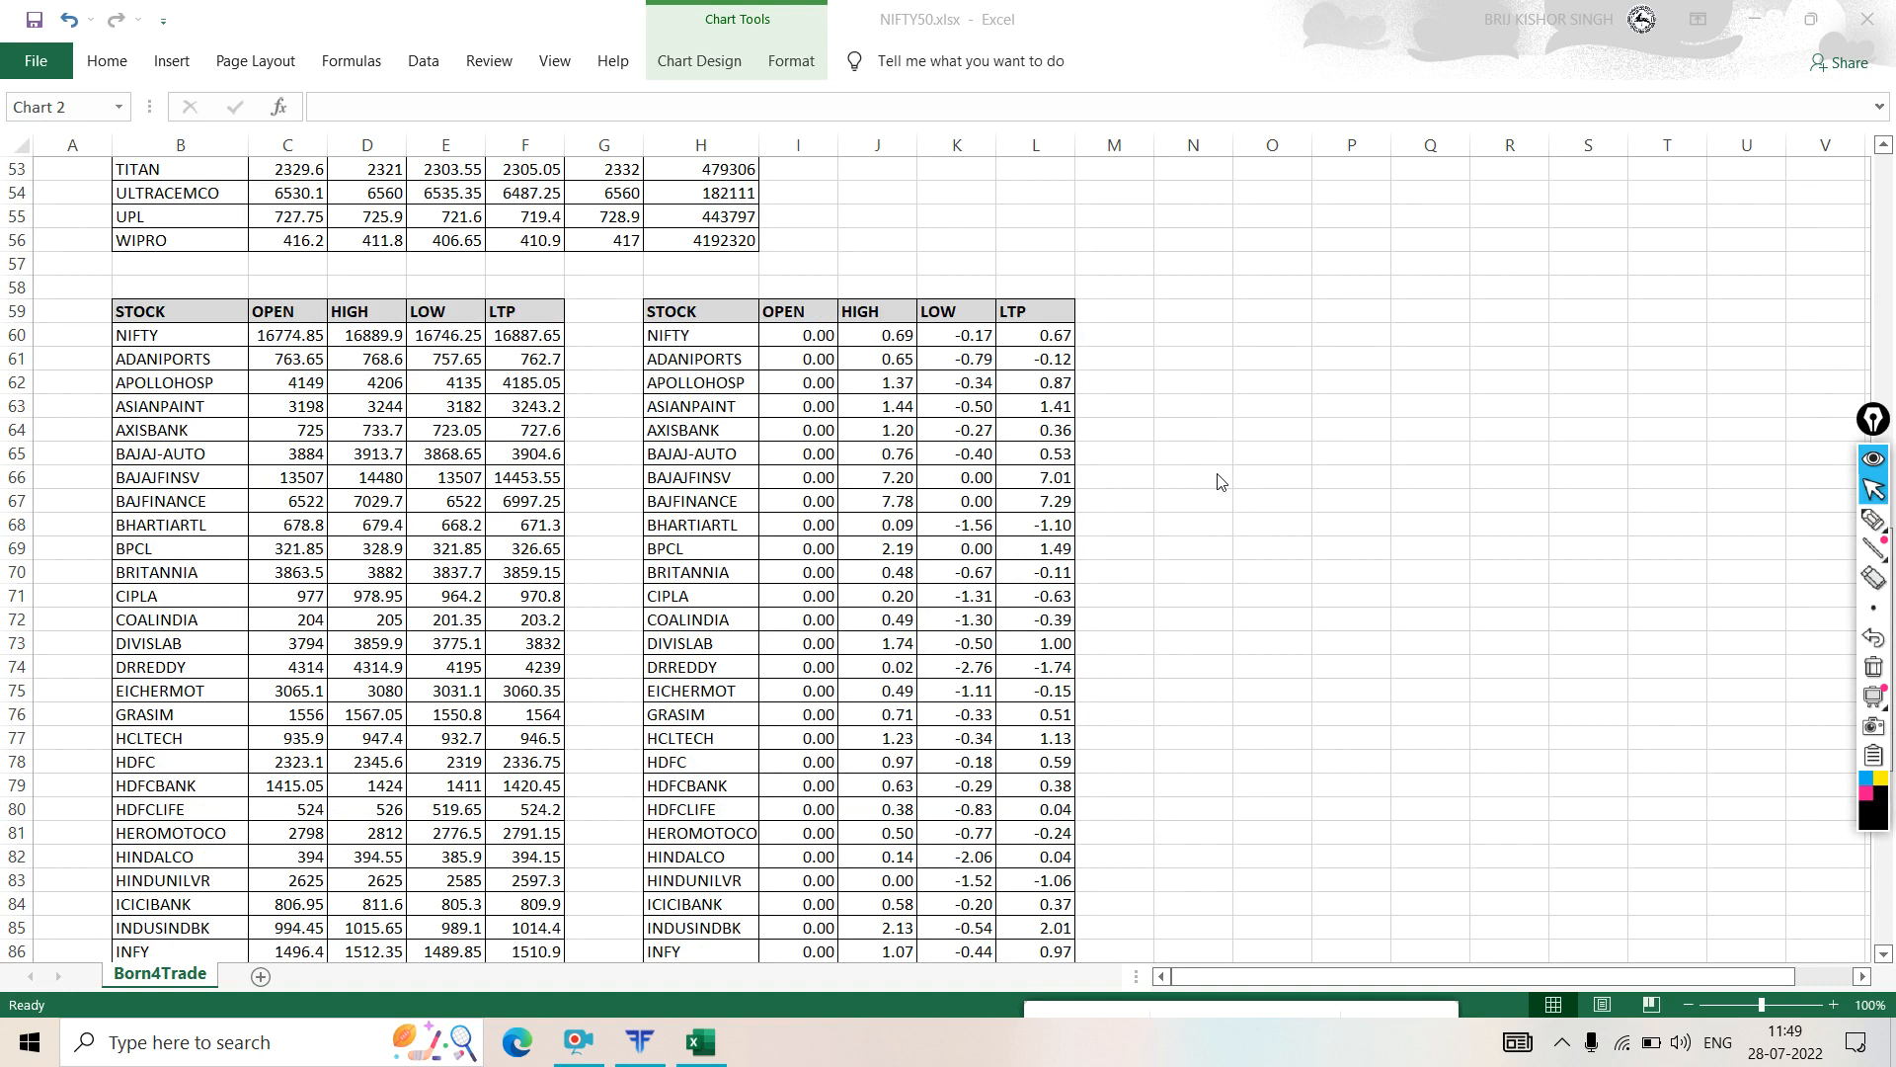
scroll(1185, 466, "up", 4)
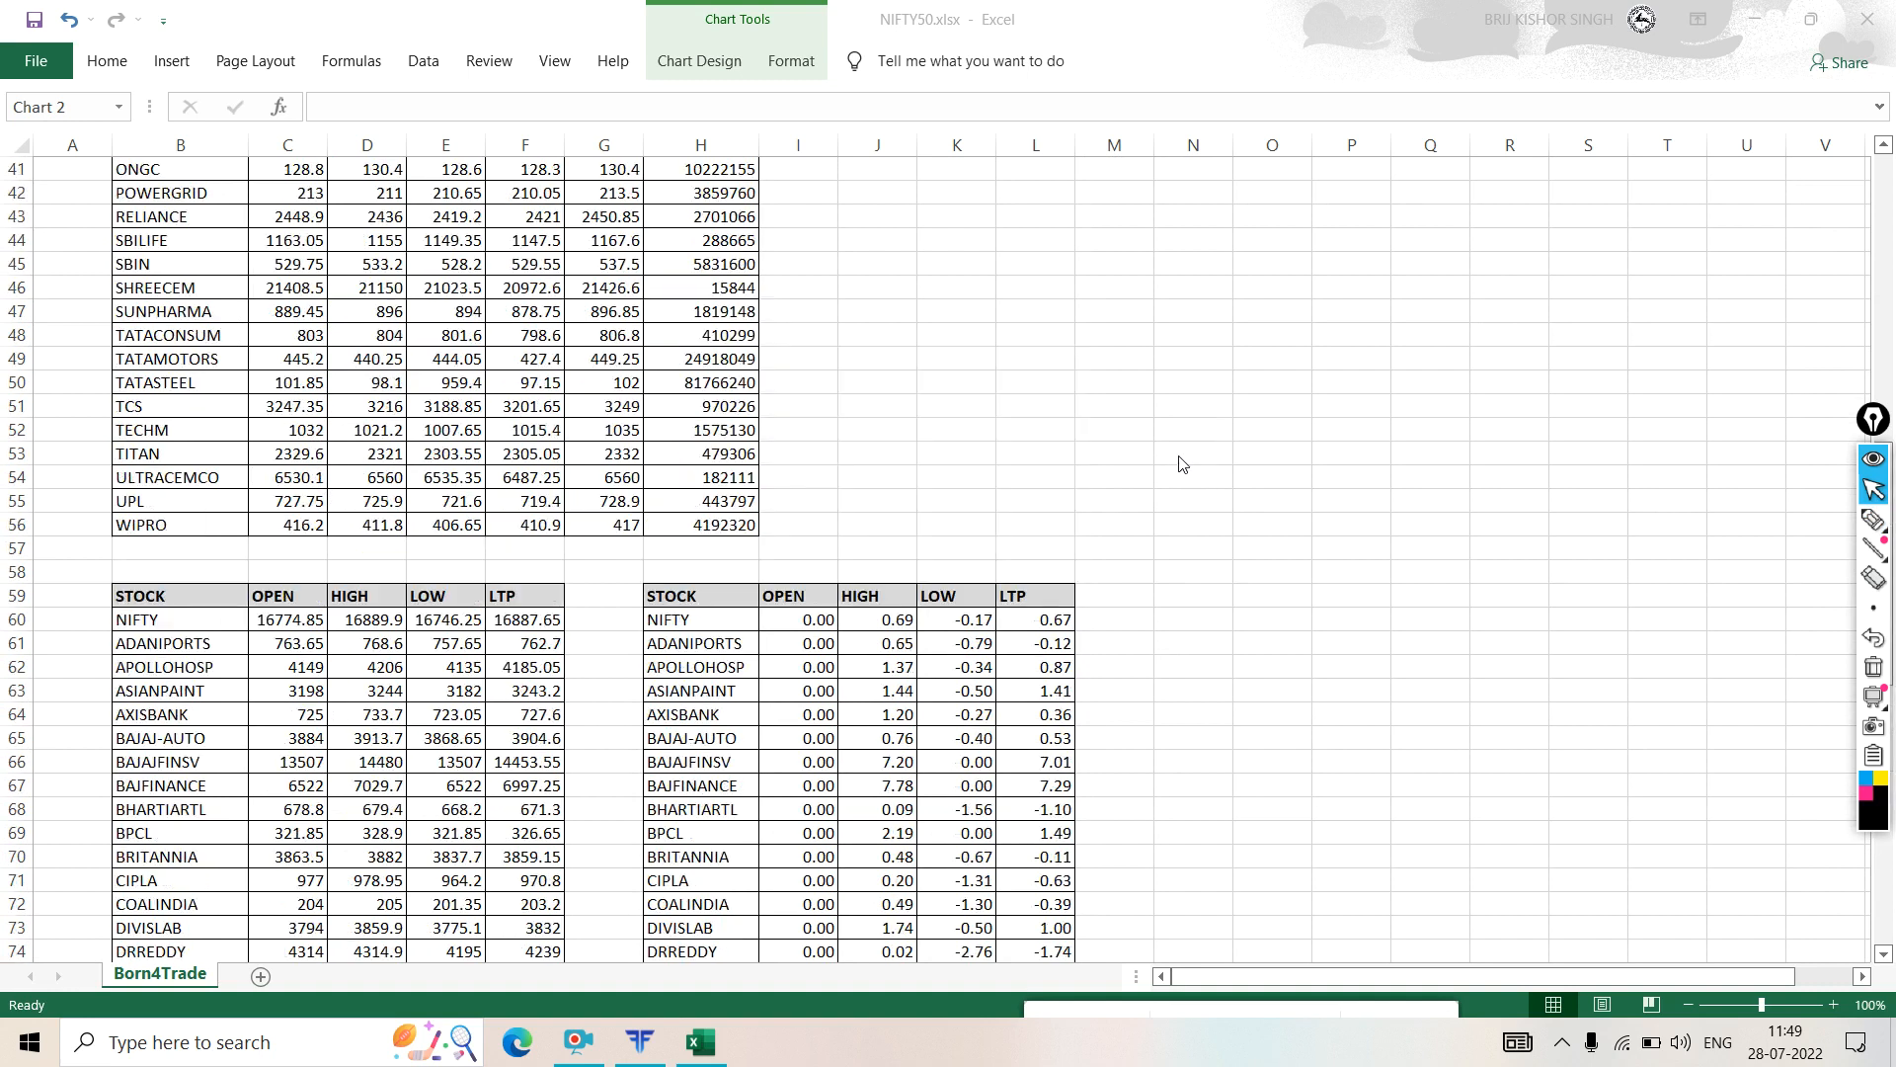
- Minimize the workbook, switch to Chrome and open the Fyers trading site in place of the published Google Drive page
left_click(1758, 17)
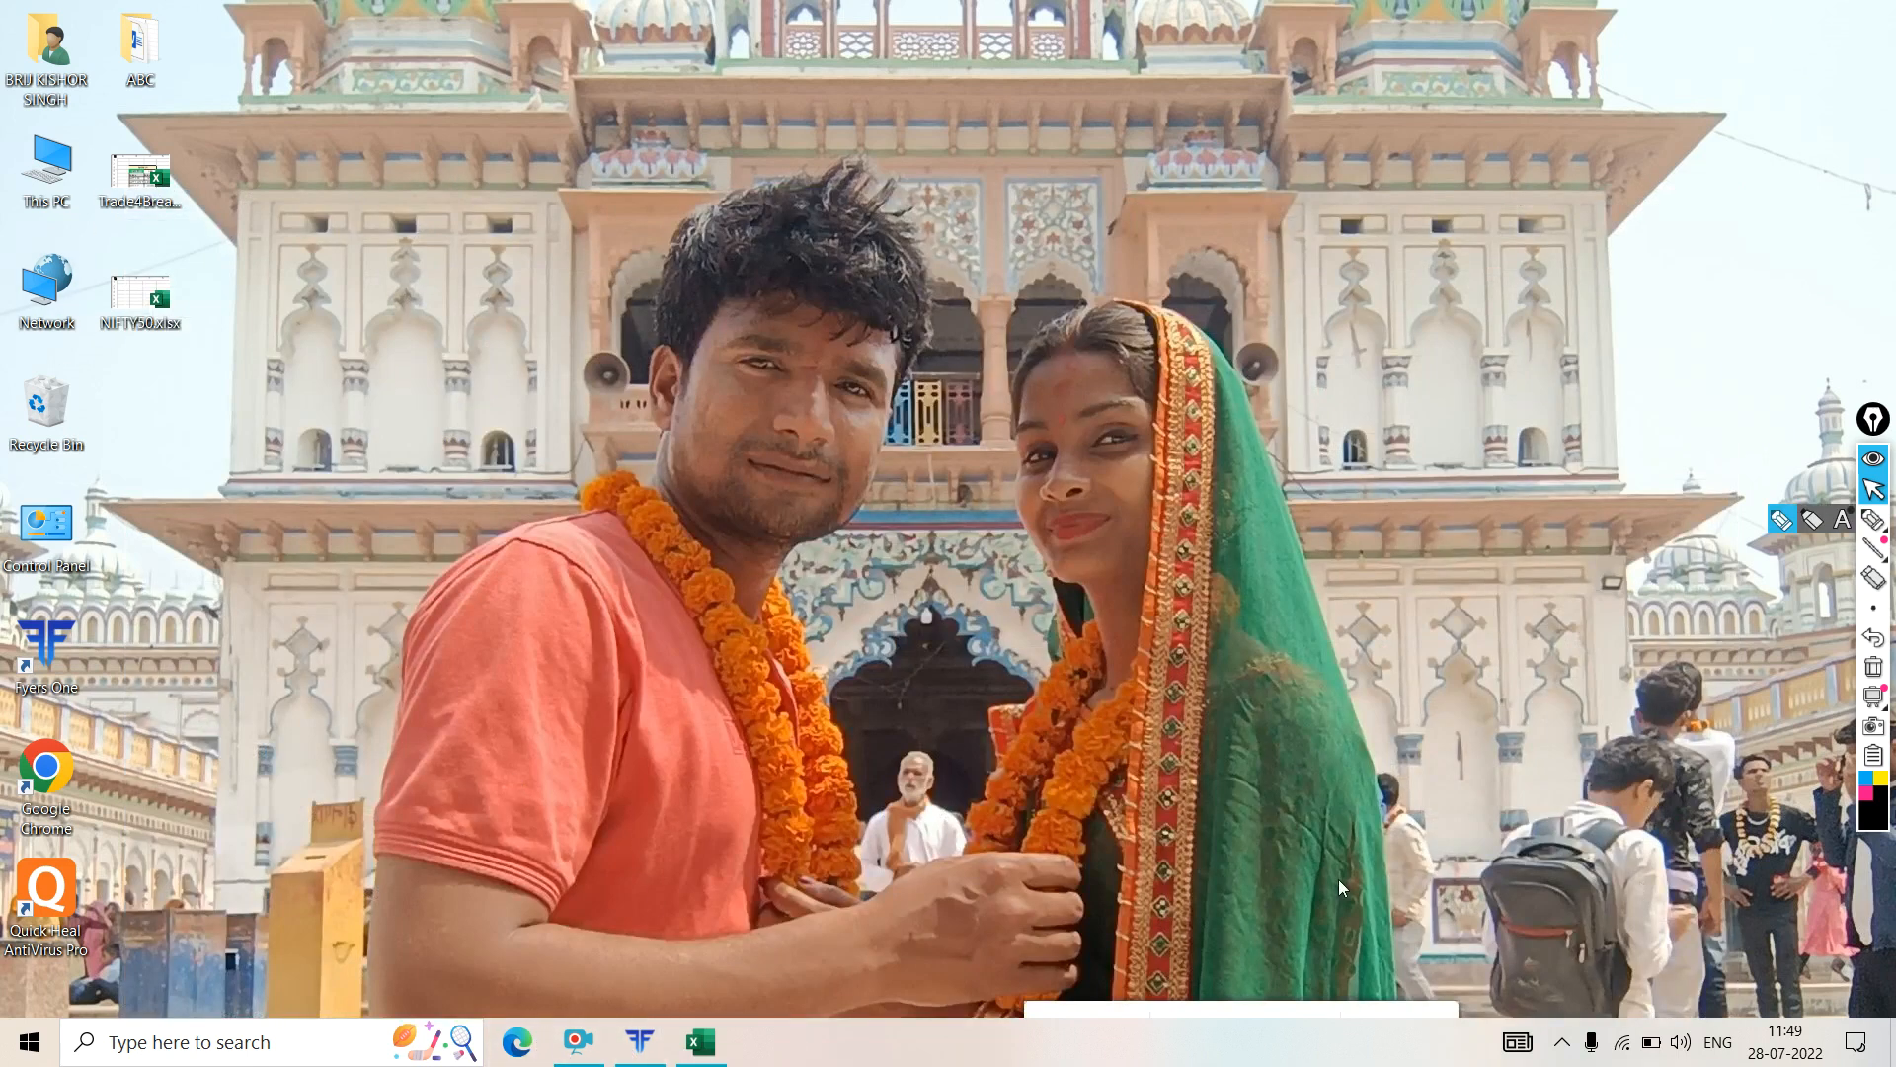
mouse_move(590, 1045)
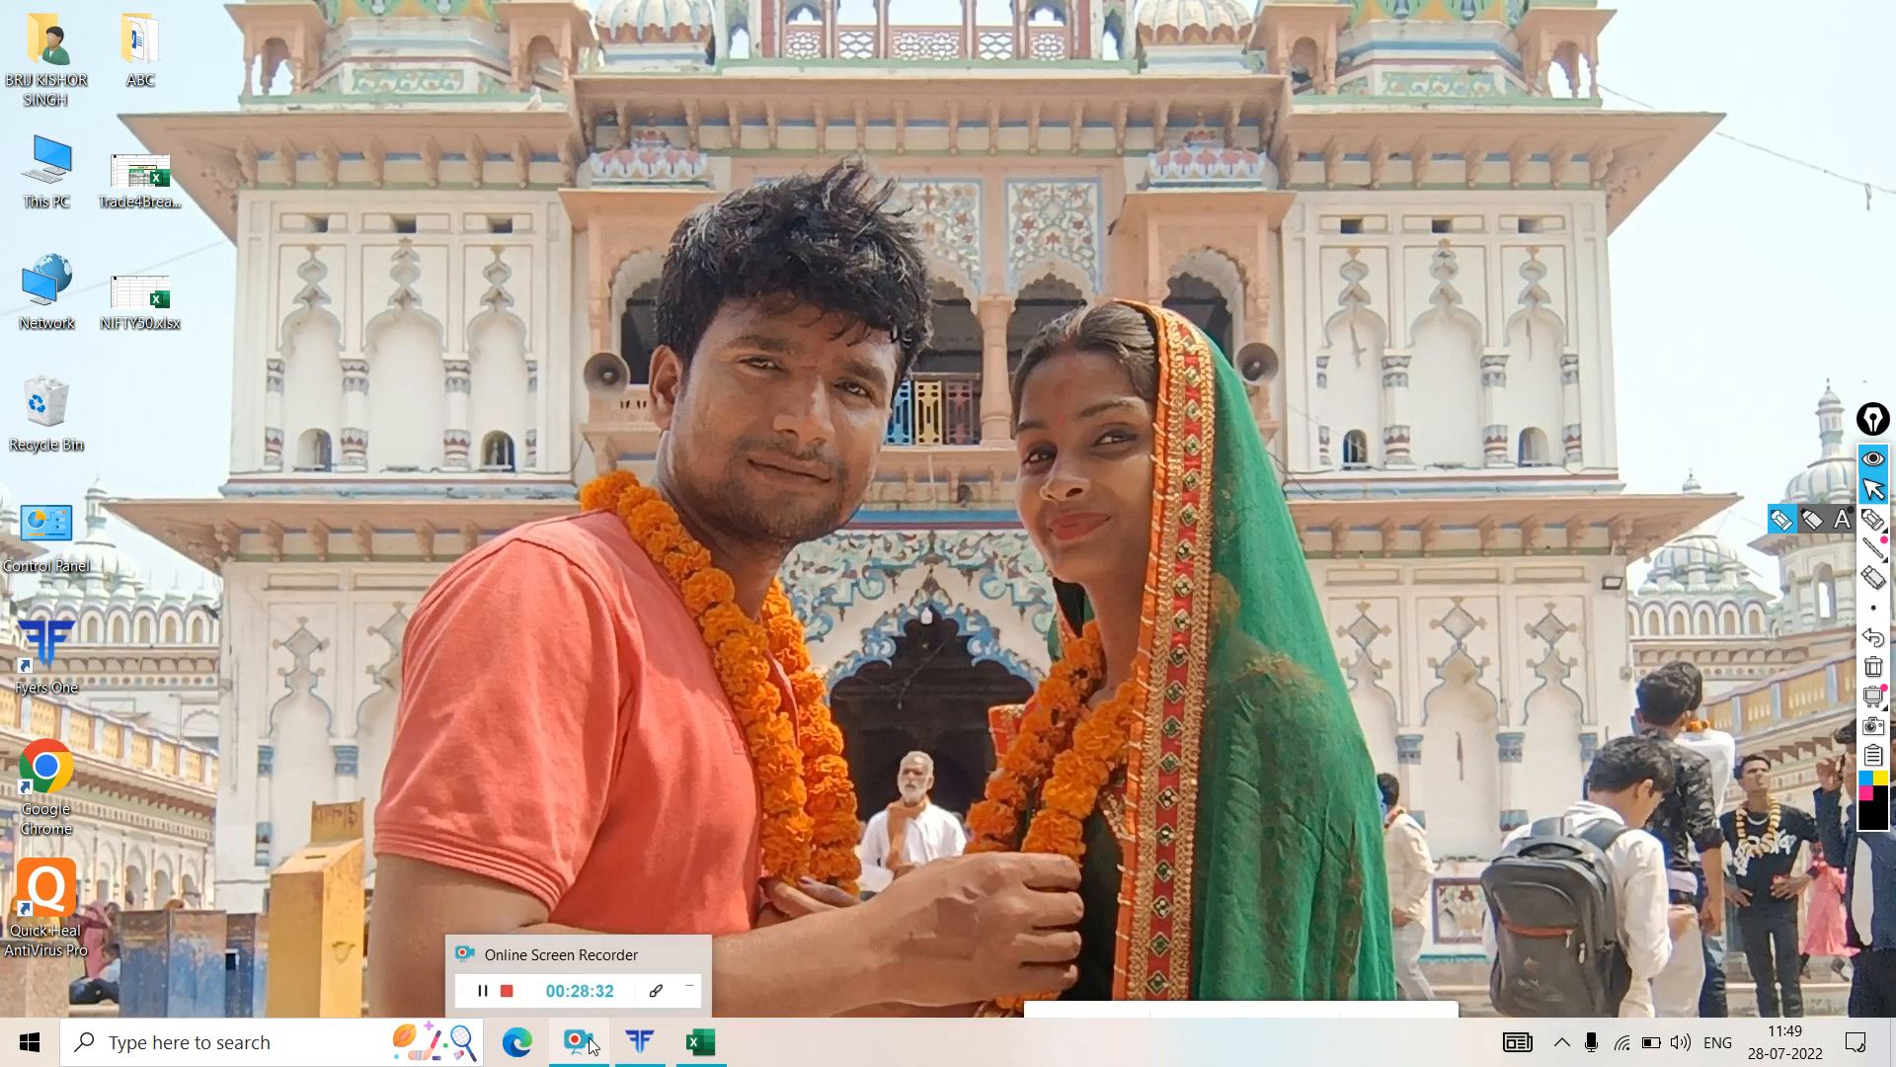
left_click(540, 968)
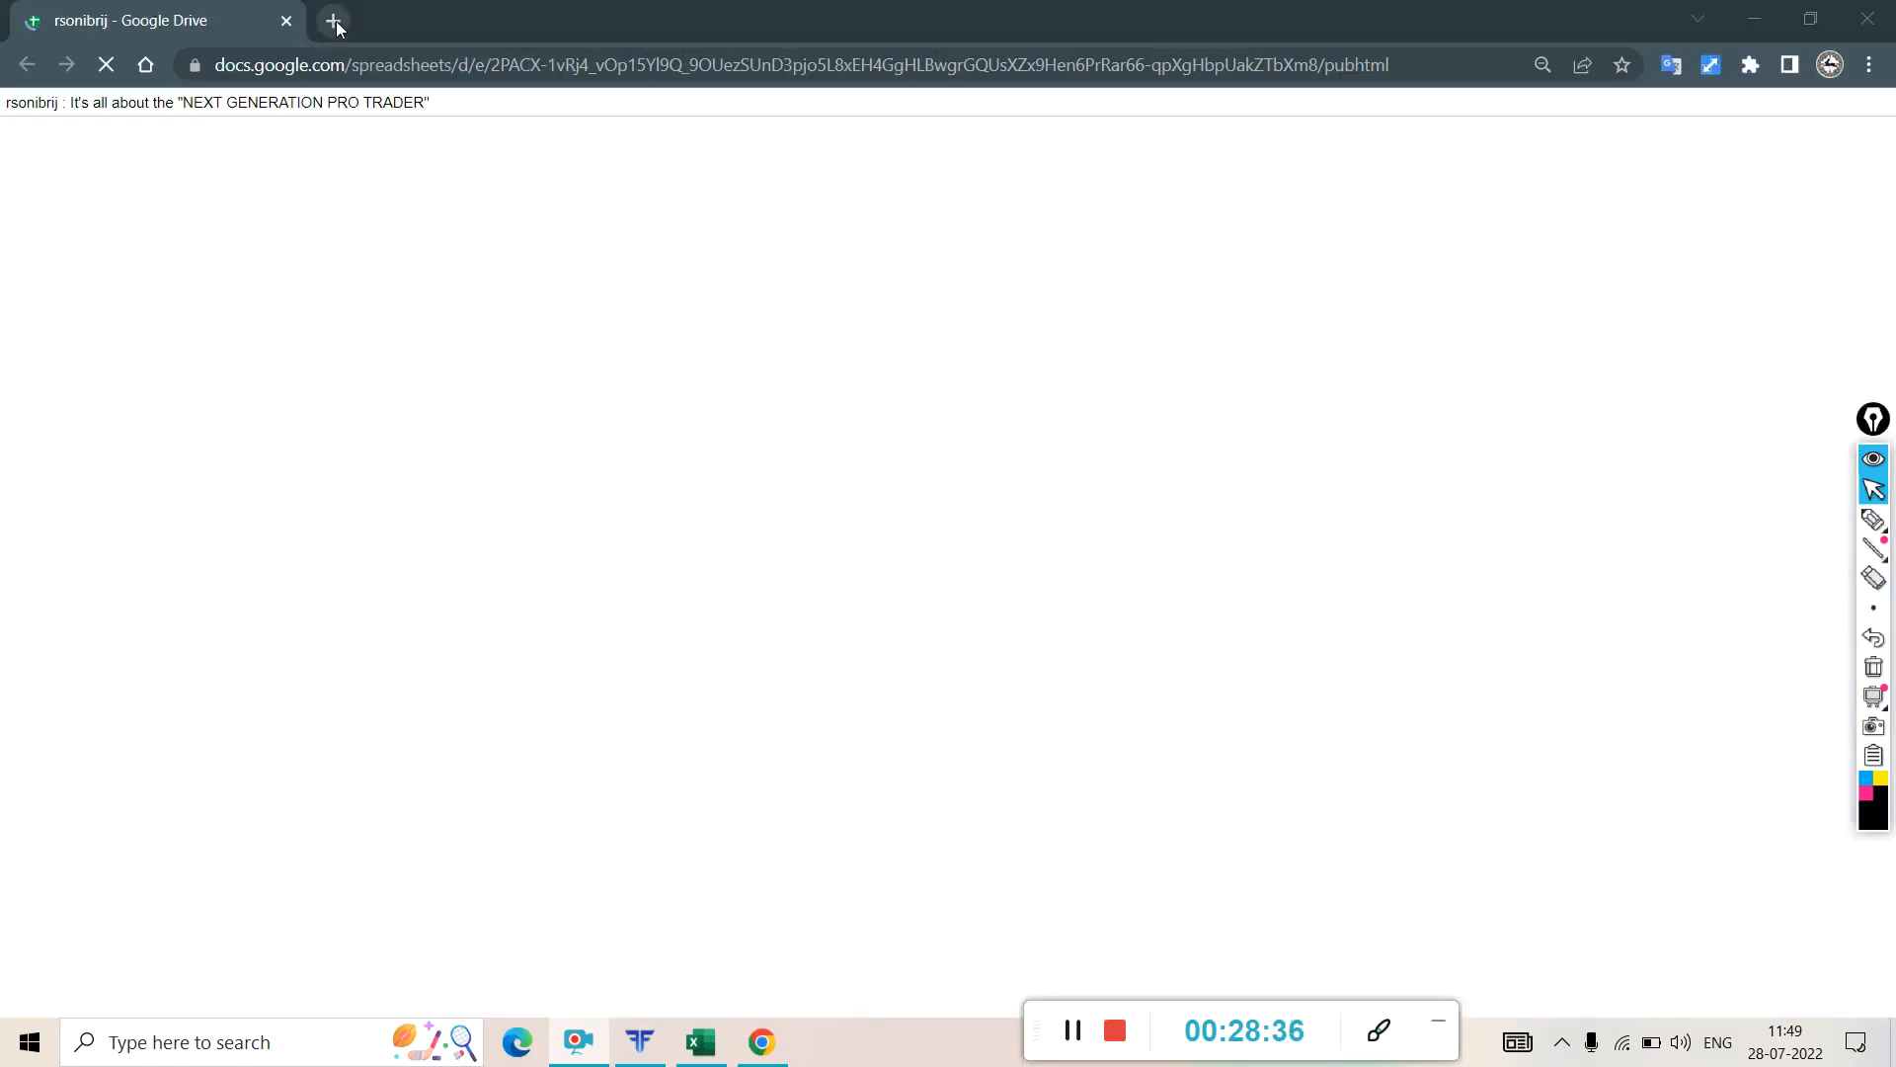
left_click(334, 22)
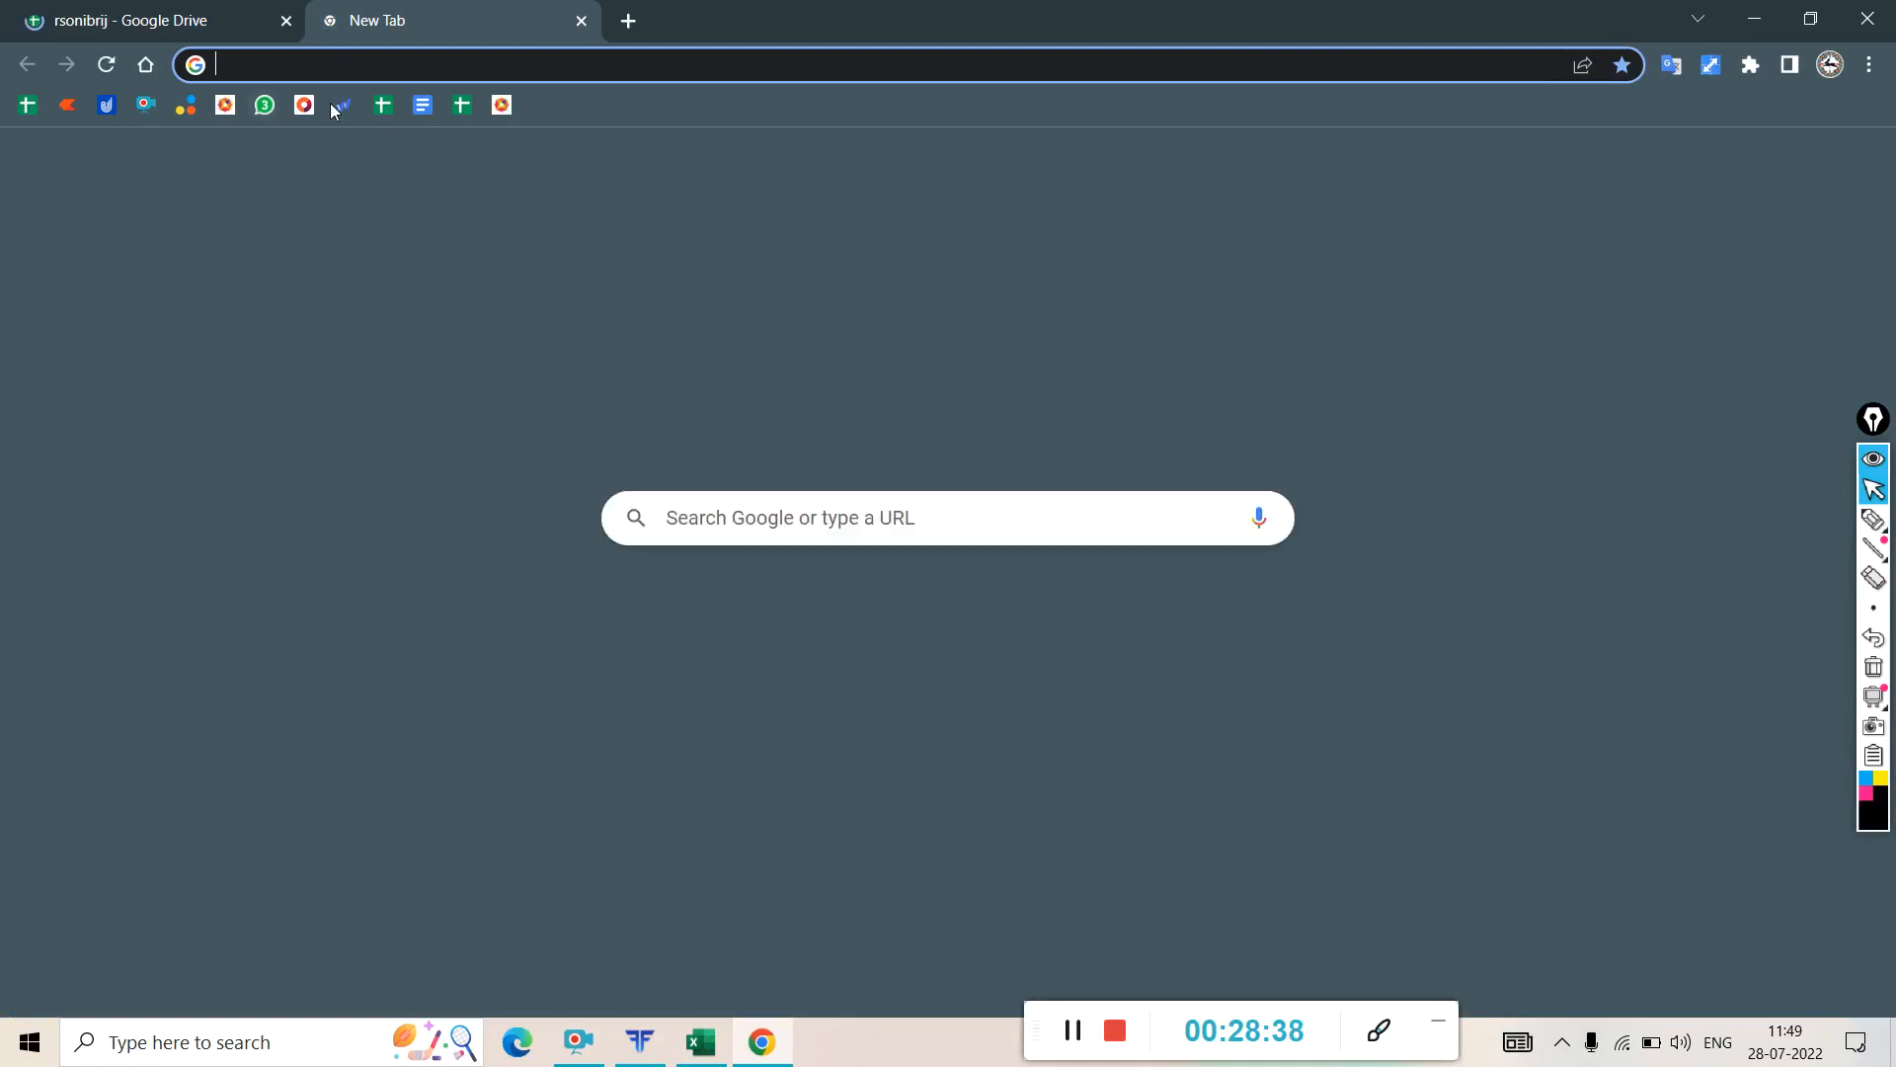
left_click(330, 105)
left_click(286, 21)
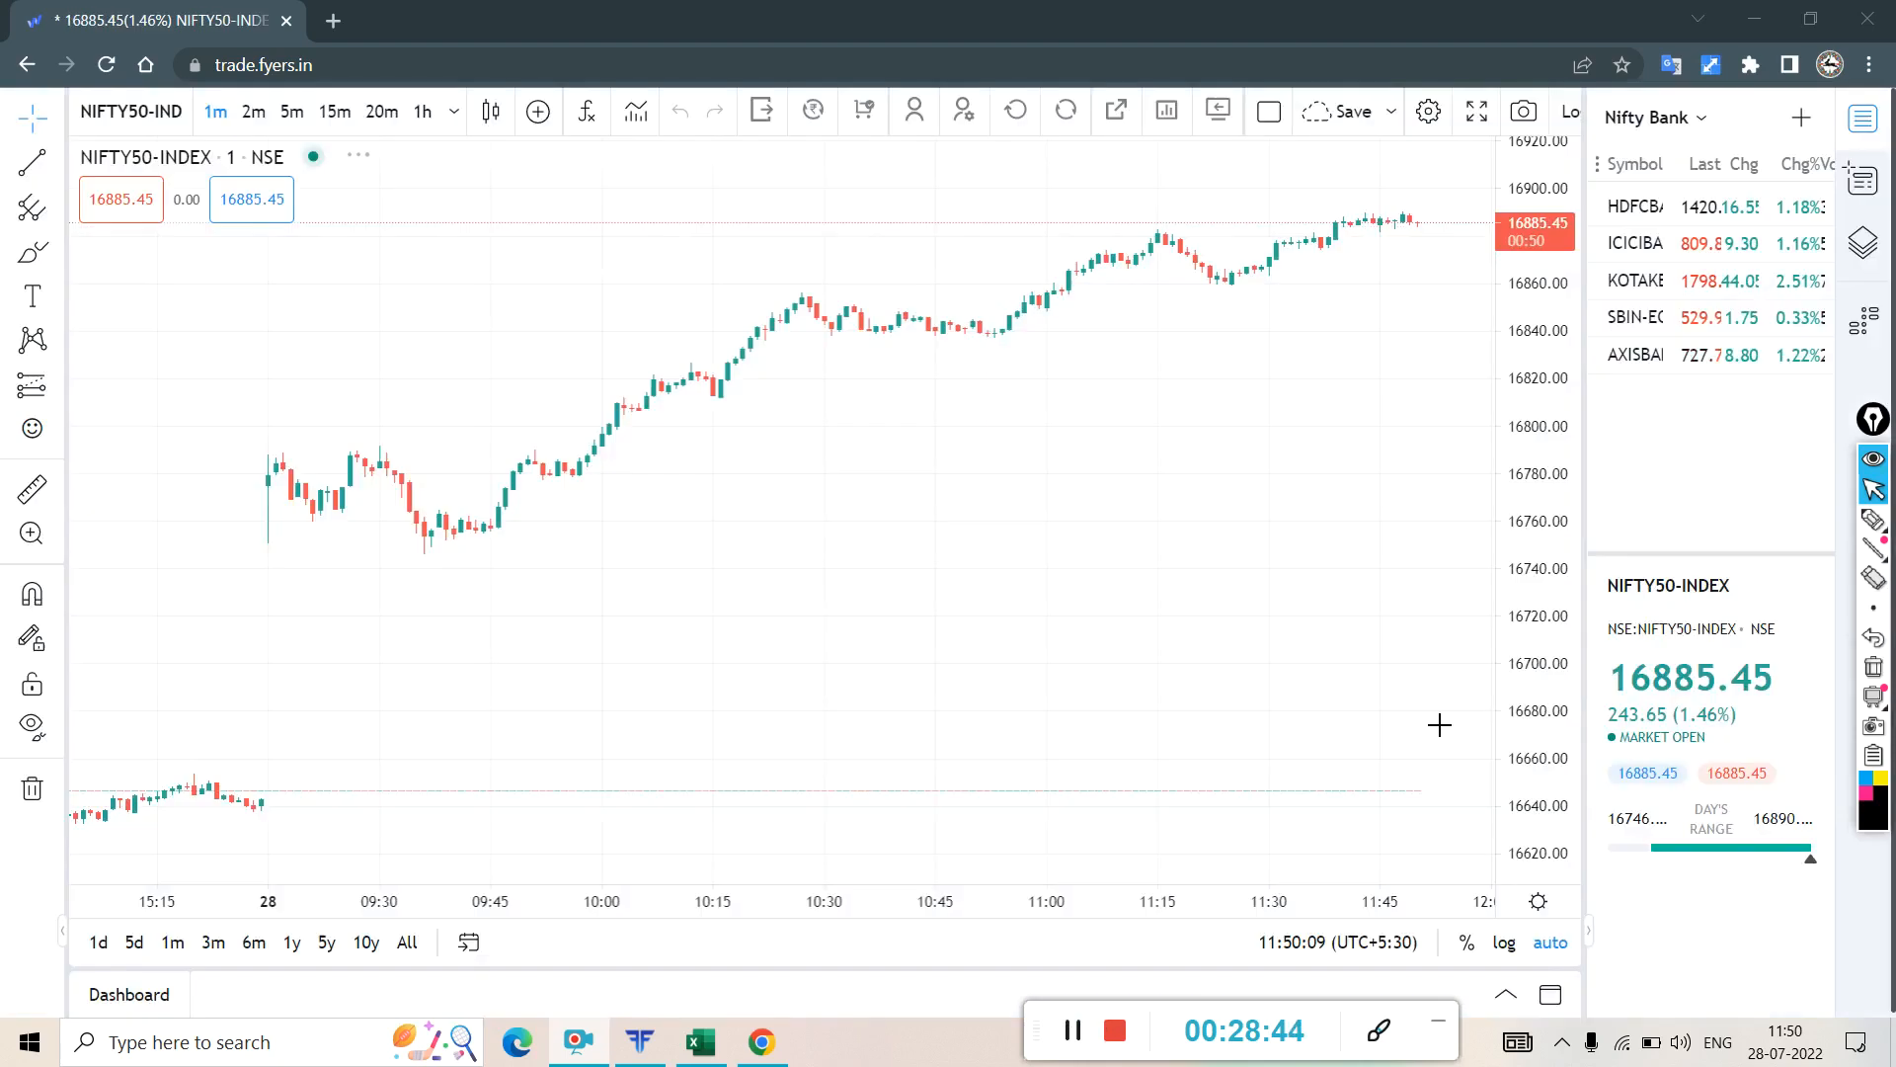
- Hide the watchlist and remove the horizontal lines spanning the NIFTYBANK-INDEX chart, keeping the Fibonacci levels
left_click(1861, 120)
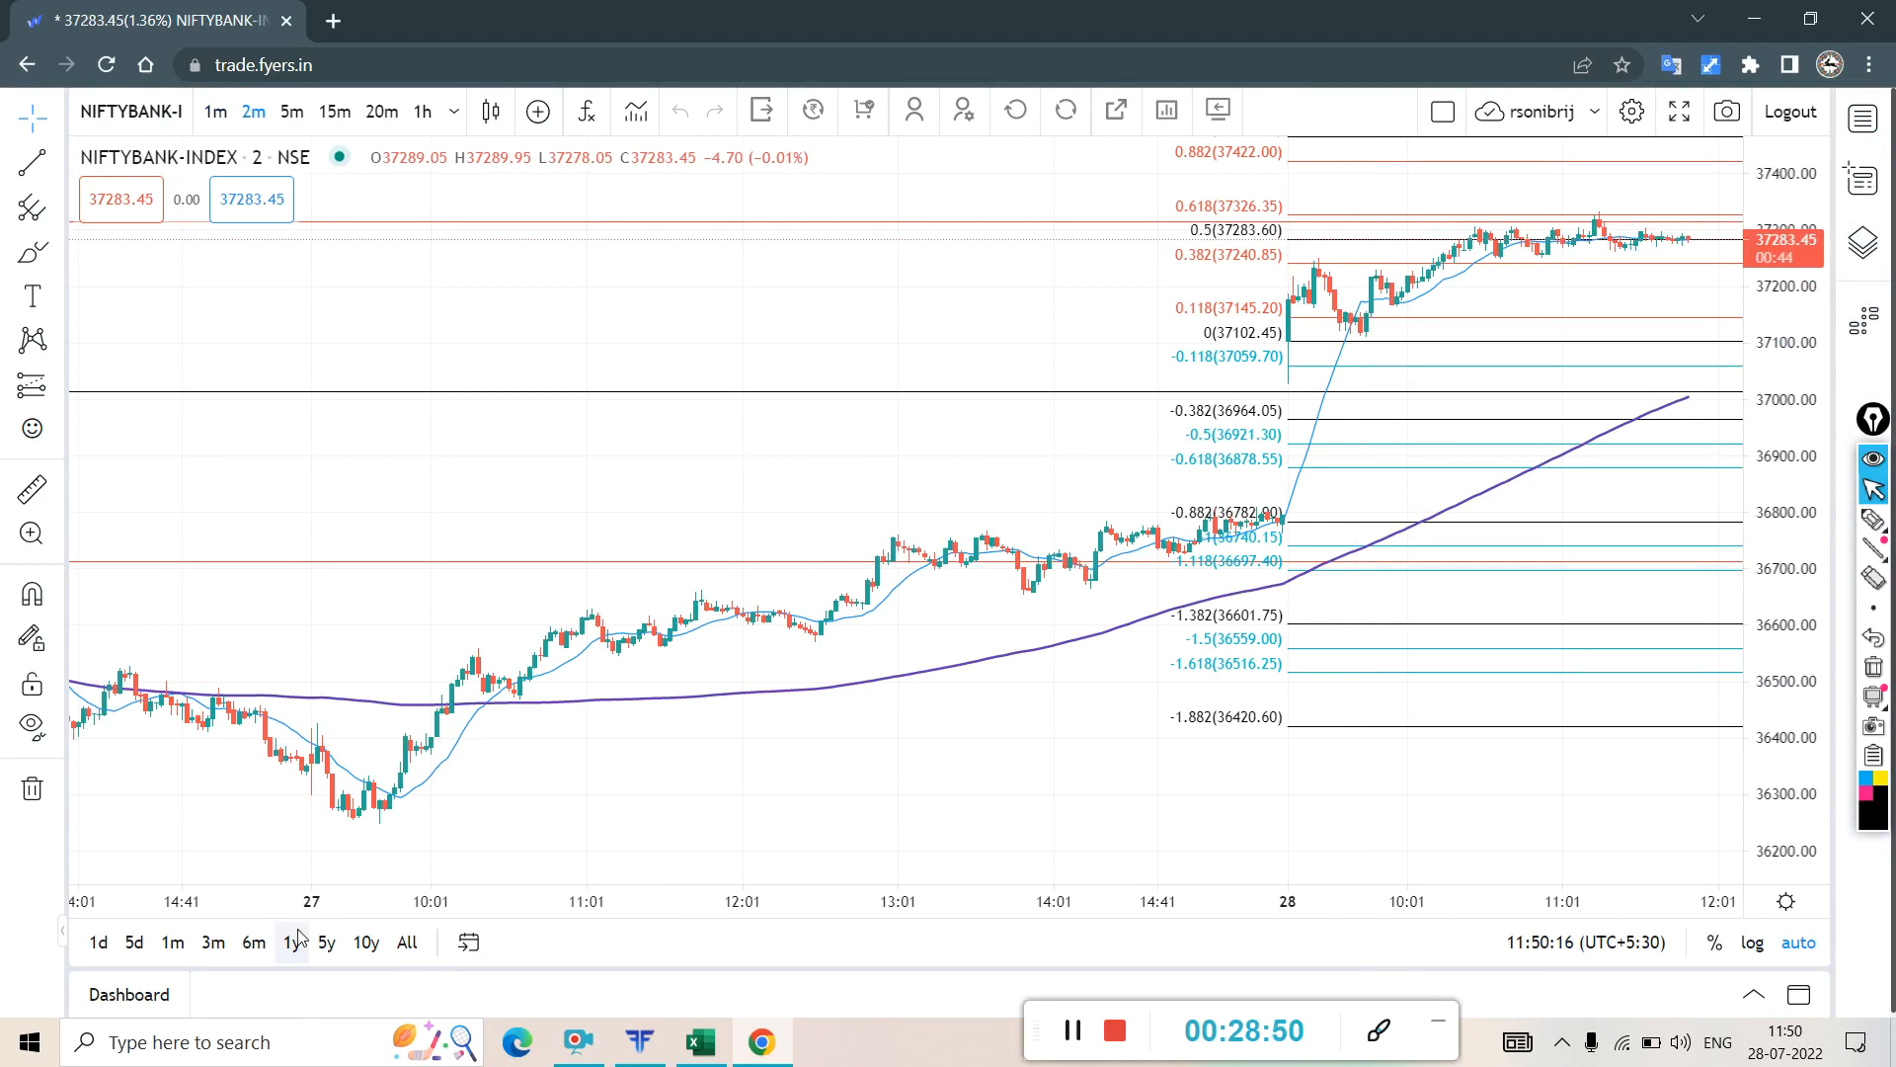
left_click(539, 392)
left_click(343, 187)
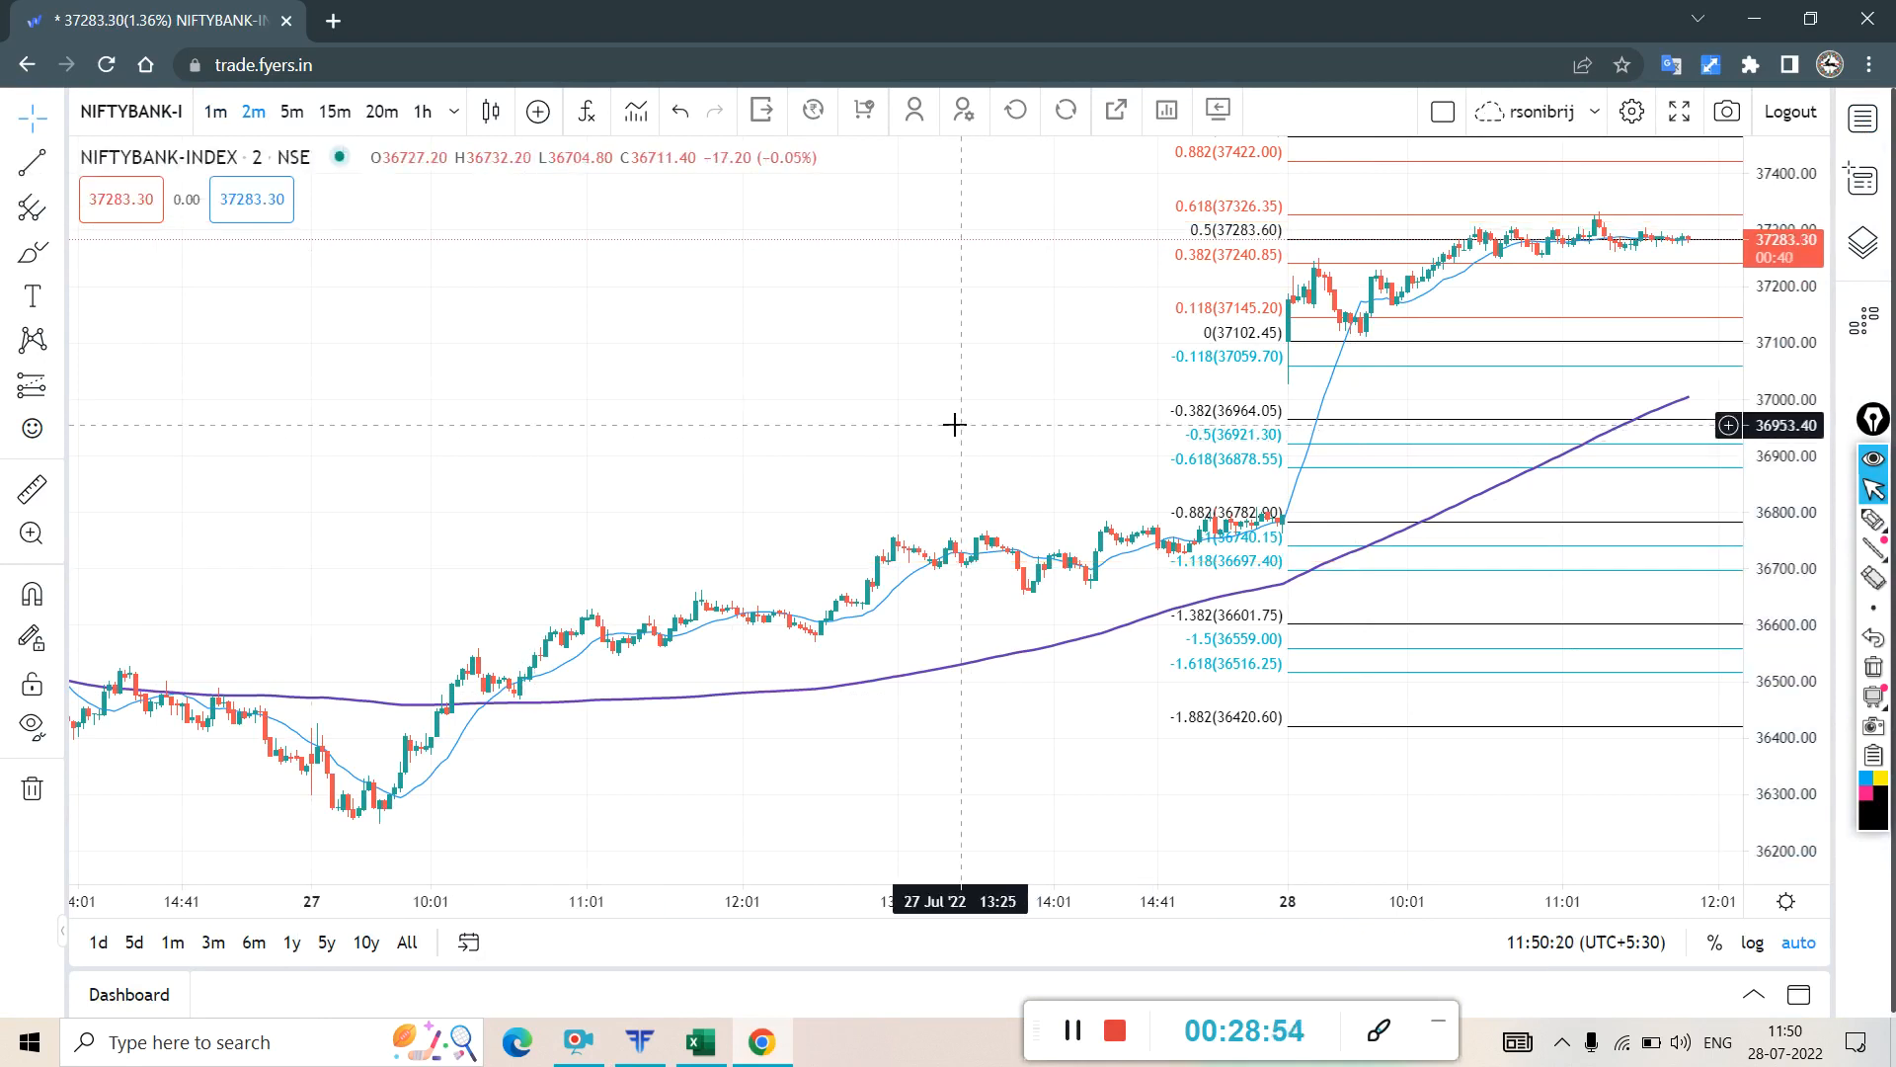
scroll(946, 423, "up", 3)
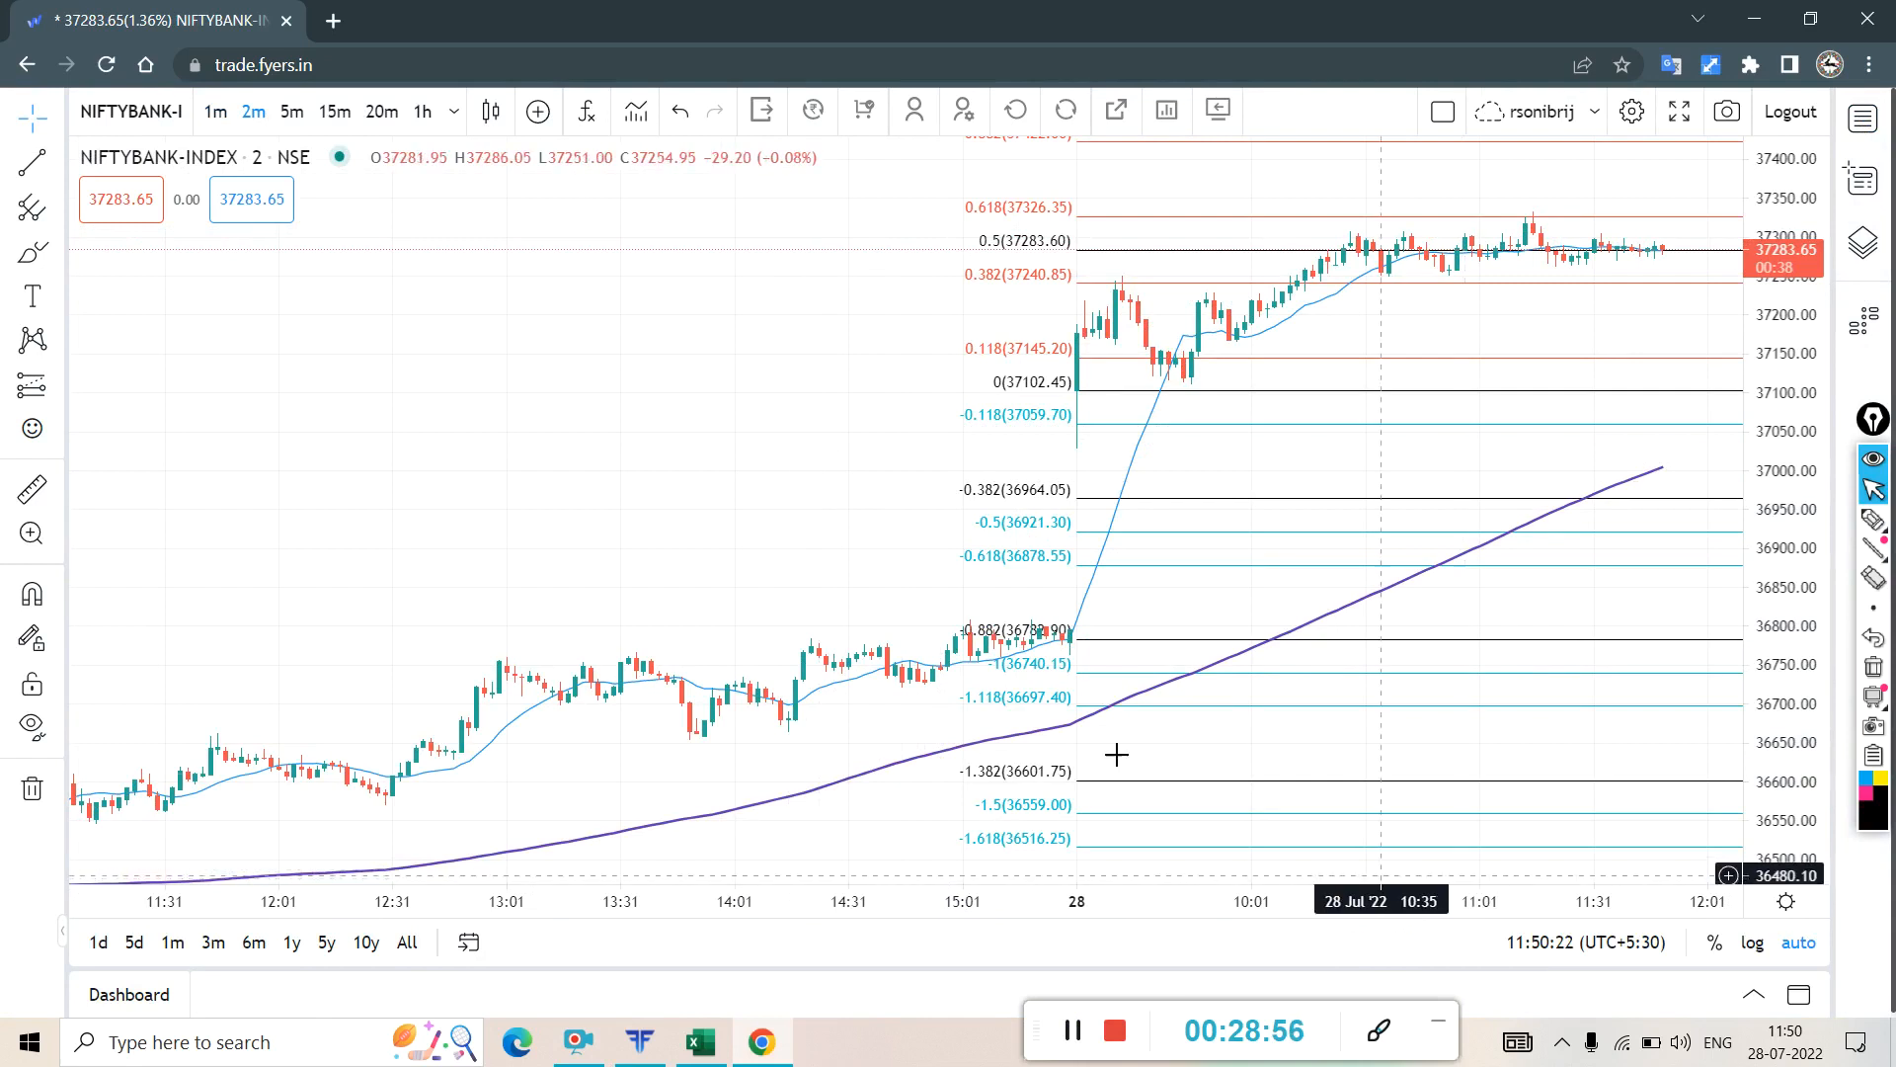
scroll(626, 462, "up", 2)
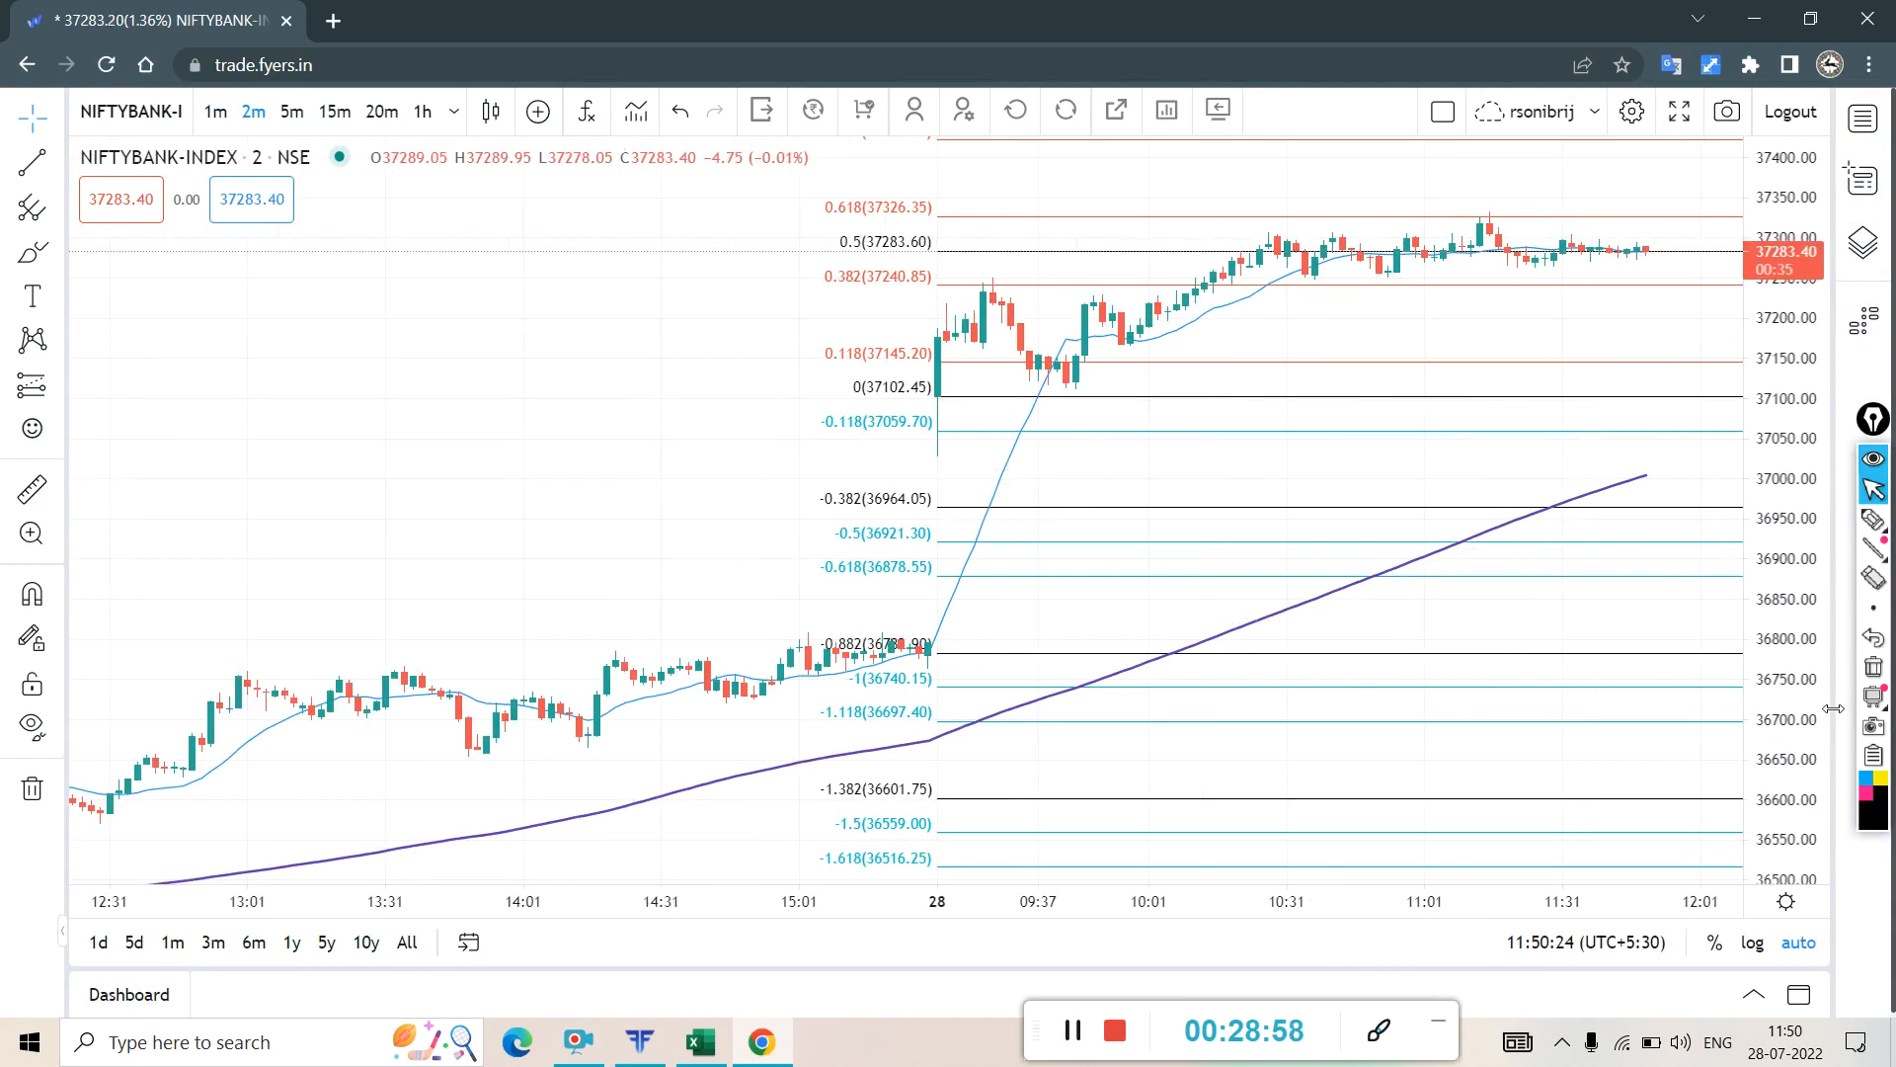
- Circle the 0.5 Fibonacci level label and the sideways candles around it in freehand ink, and clear the annotations
left_click(1875, 523)
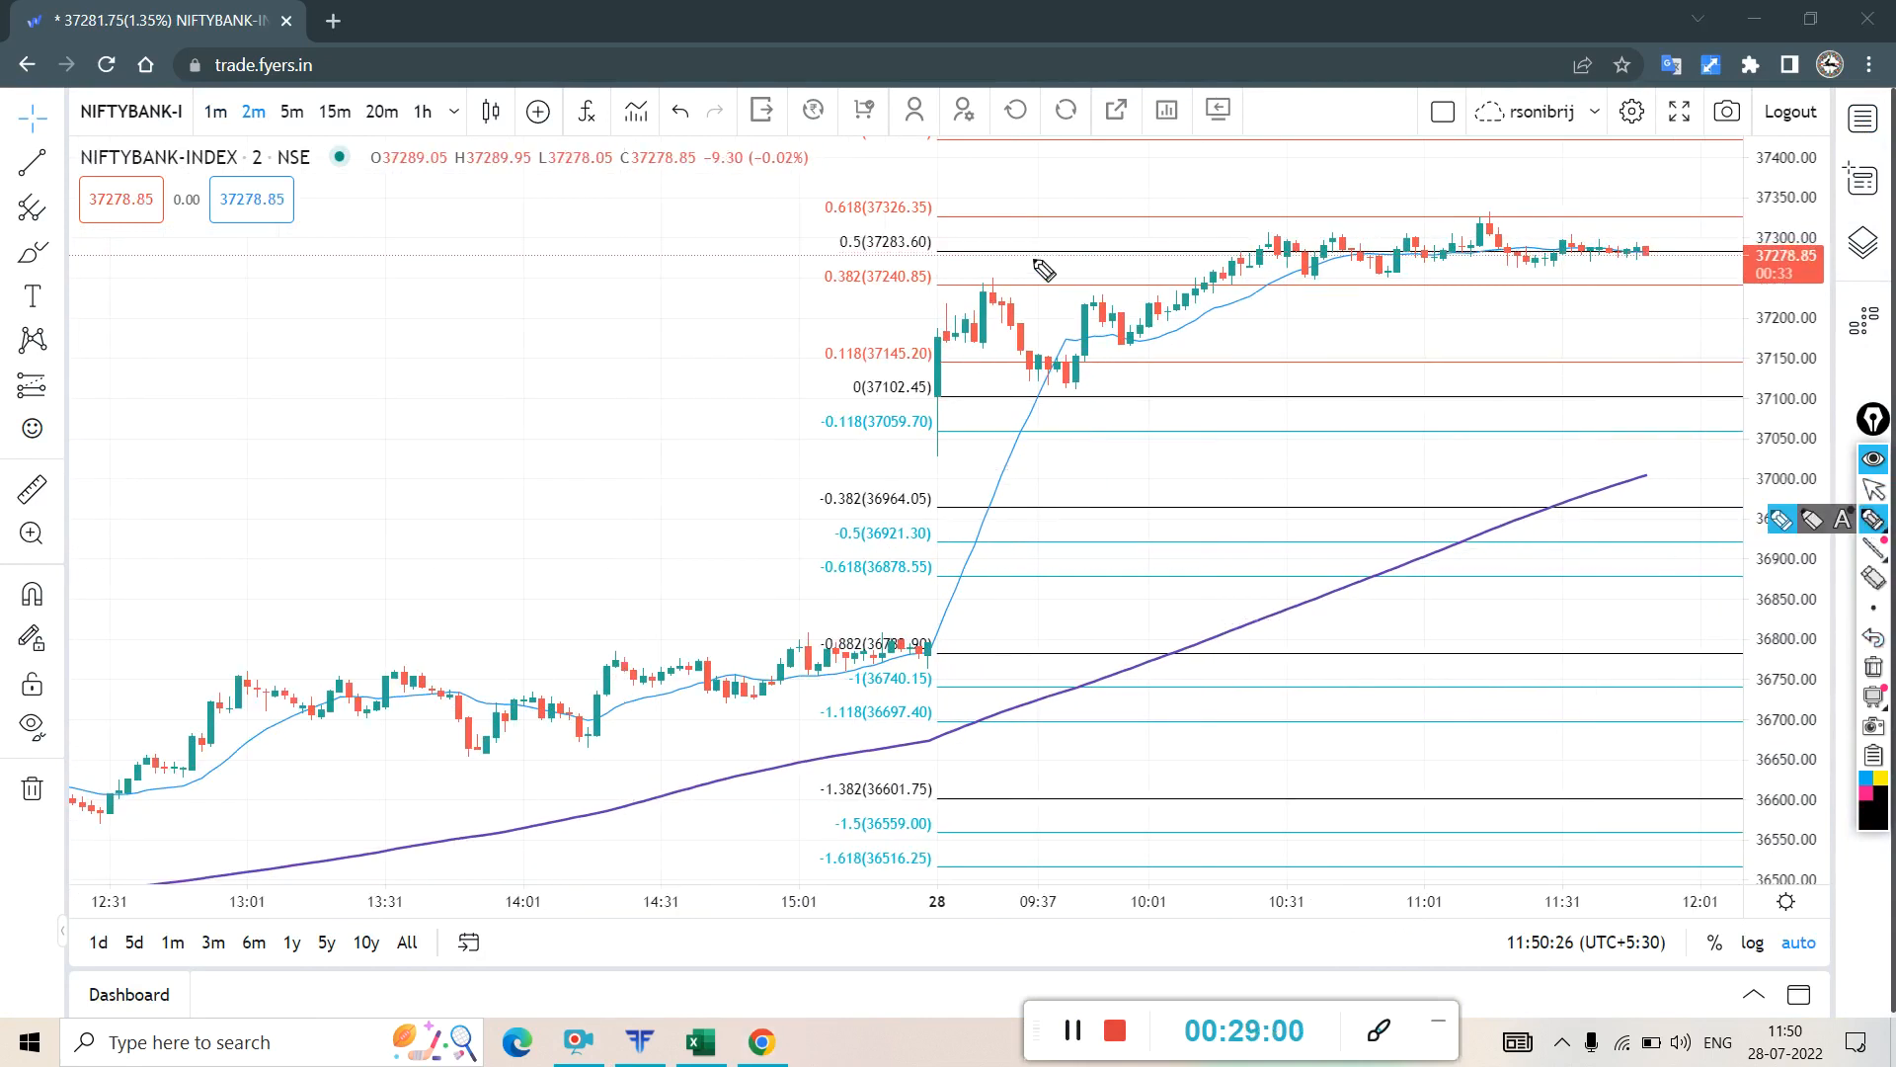
mouse_move(921, 256)
left_mouse_down()
mouse_move(788, 245)
mouse_move(1024, 263)
mouse_move(771, 215)
left_mouse_up()
mouse_move(995, 235)
left_mouse_down()
mouse_move(1289, 279)
mouse_move(1650, 278)
mouse_move(1481, 209)
mouse_move(1215, 286)
mouse_move(1580, 289)
mouse_move(1620, 209)
left_mouse_up()
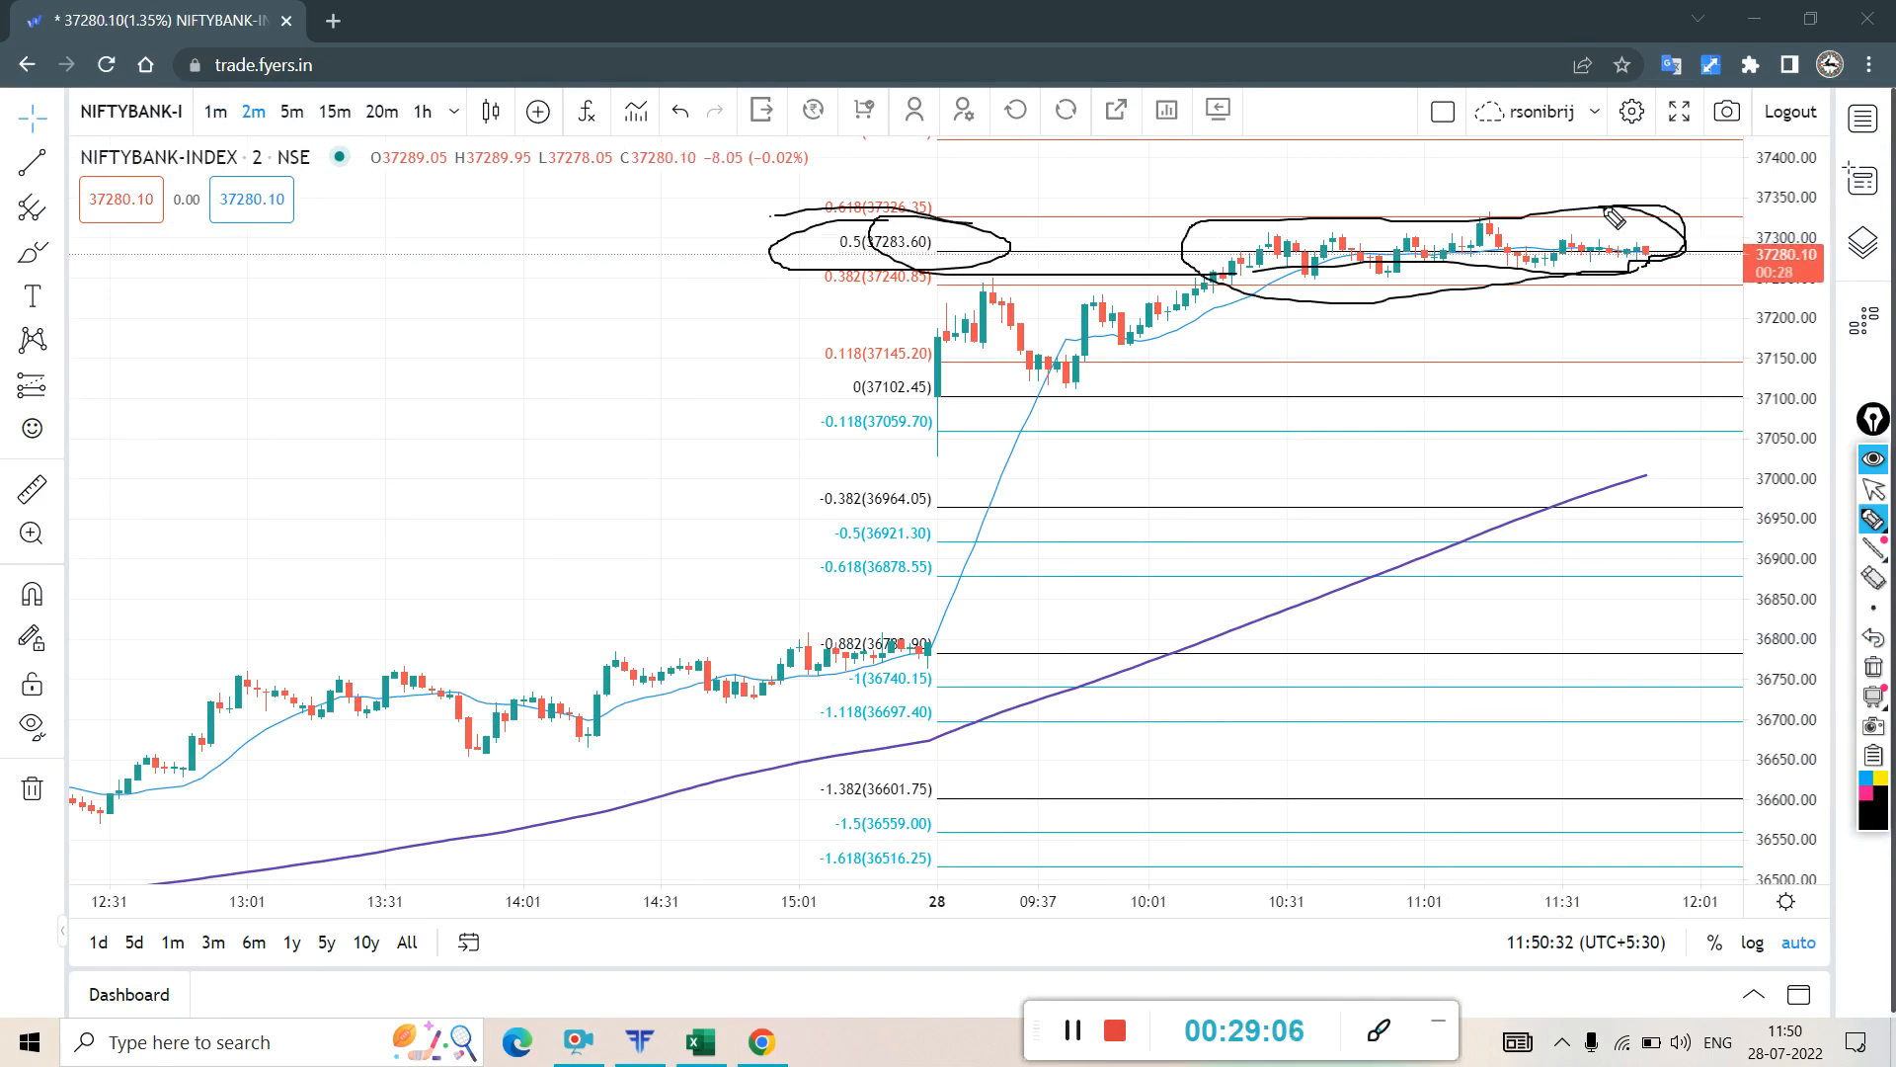
left_click(1874, 666)
- Box the candles between the 0.382 and 0.618 levels in ink, outline that whole zone across the day, and clear all annotations
mouse_move(1191, 219)
left_mouse_down()
mouse_move(1515, 284)
mouse_move(1657, 289)
mouse_move(1676, 262)
mouse_move(1676, 218)
mouse_move(1193, 223)
left_mouse_up()
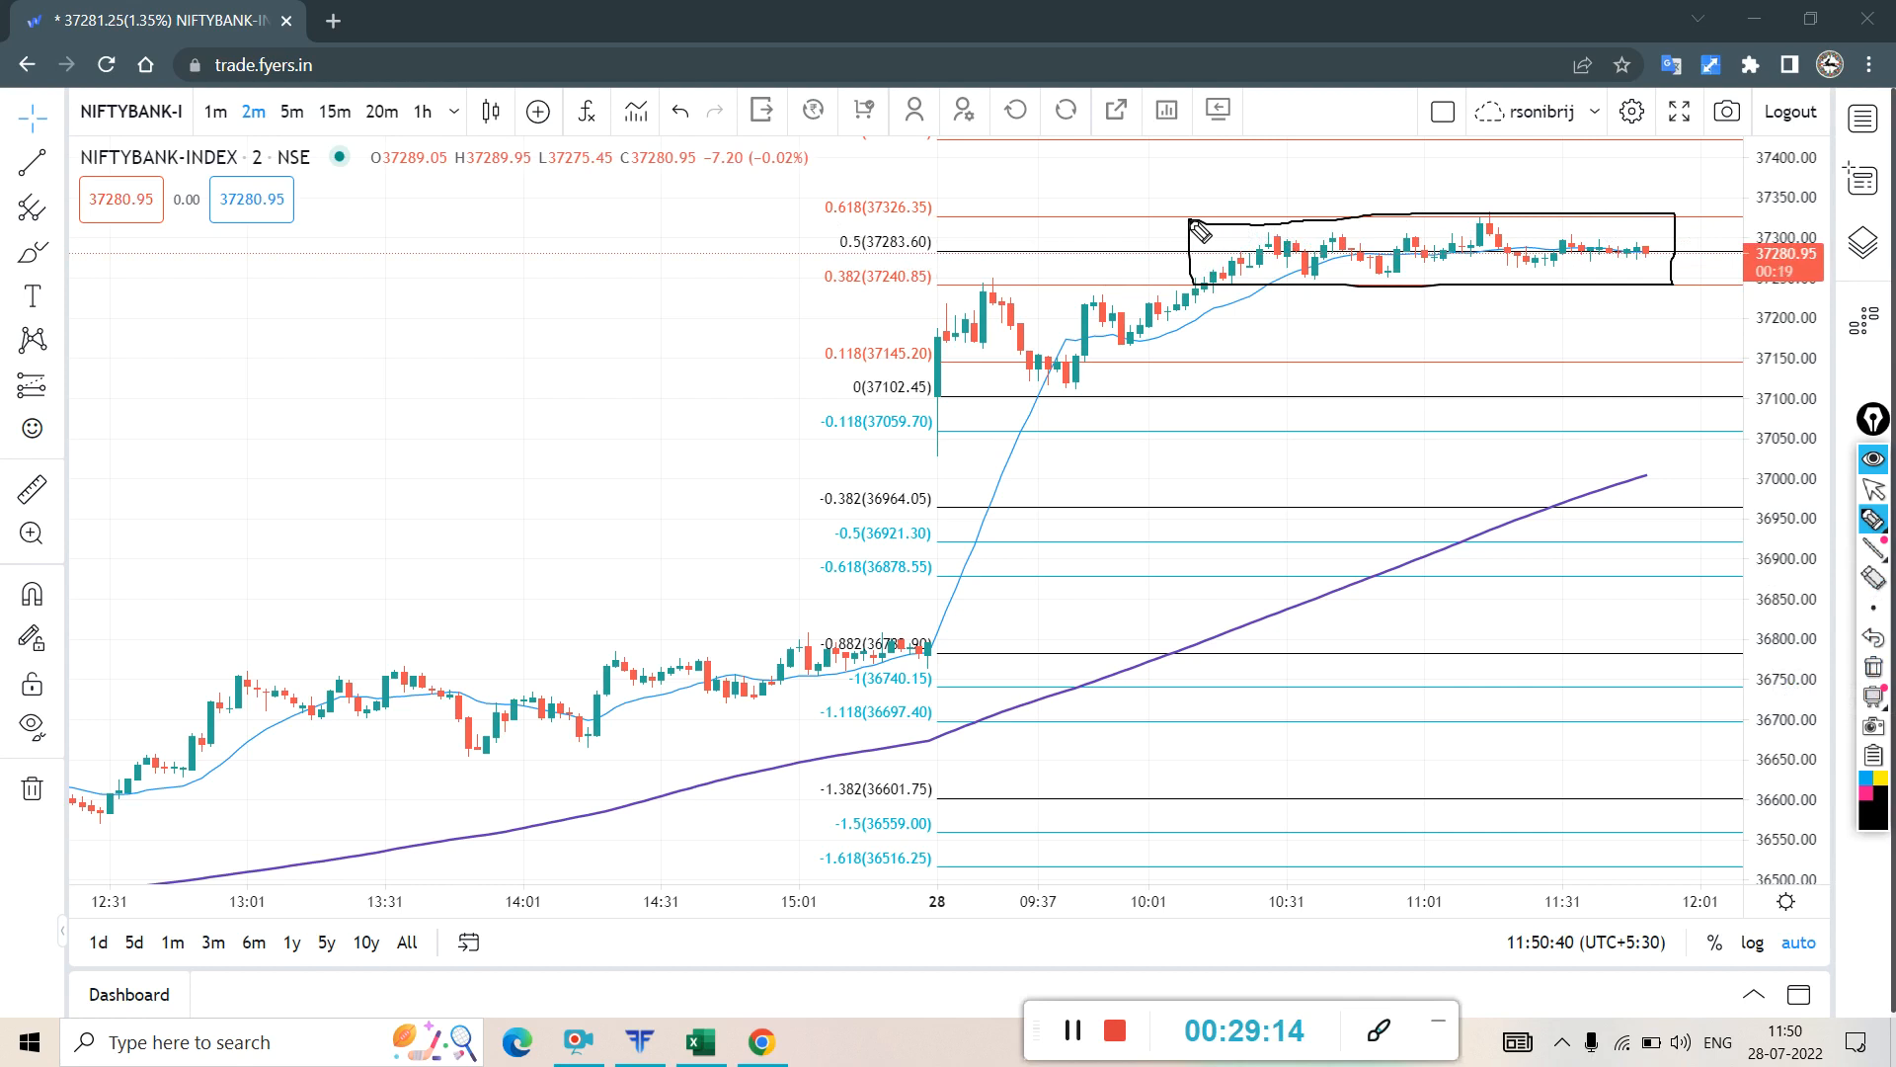
mouse_move(935, 219)
left_mouse_down()
mouse_move(963, 286)
mouse_move(1674, 289)
mouse_move(1750, 219)
mouse_move(938, 217)
left_mouse_up()
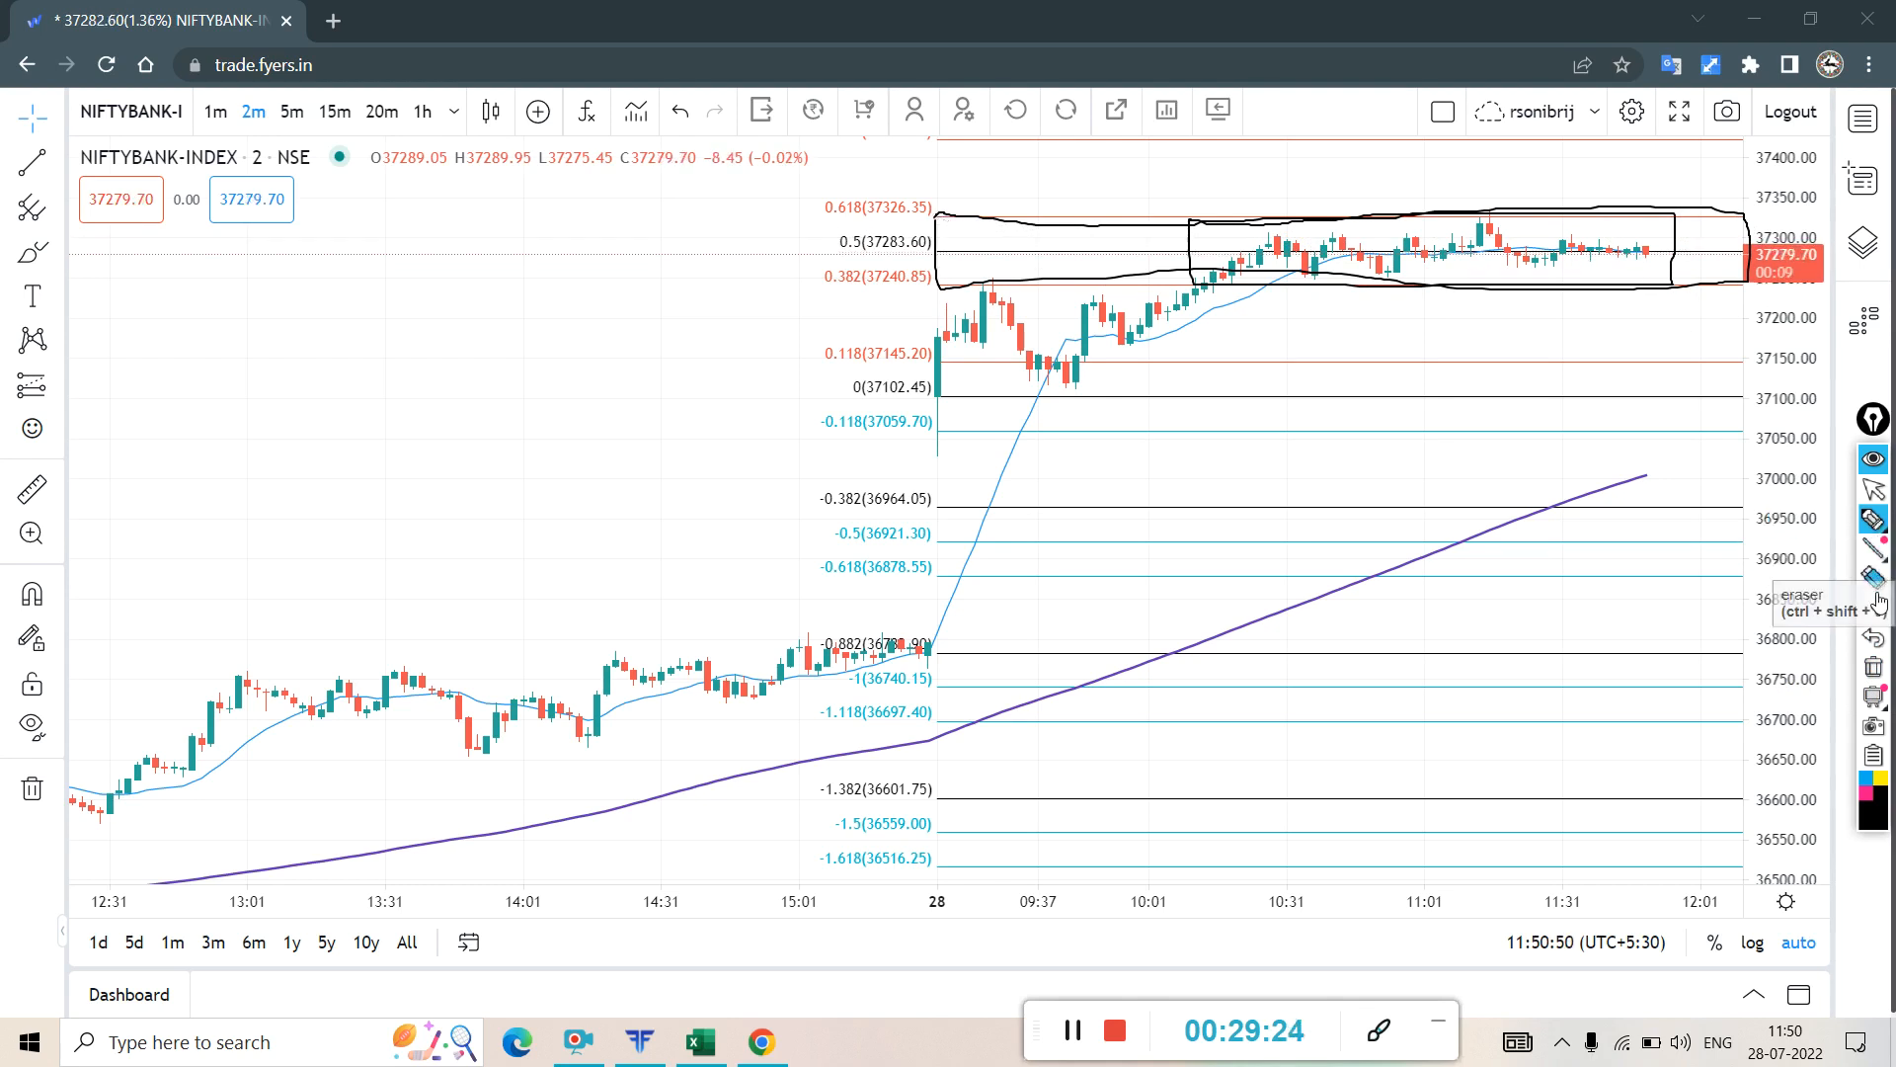
left_click(1876, 674)
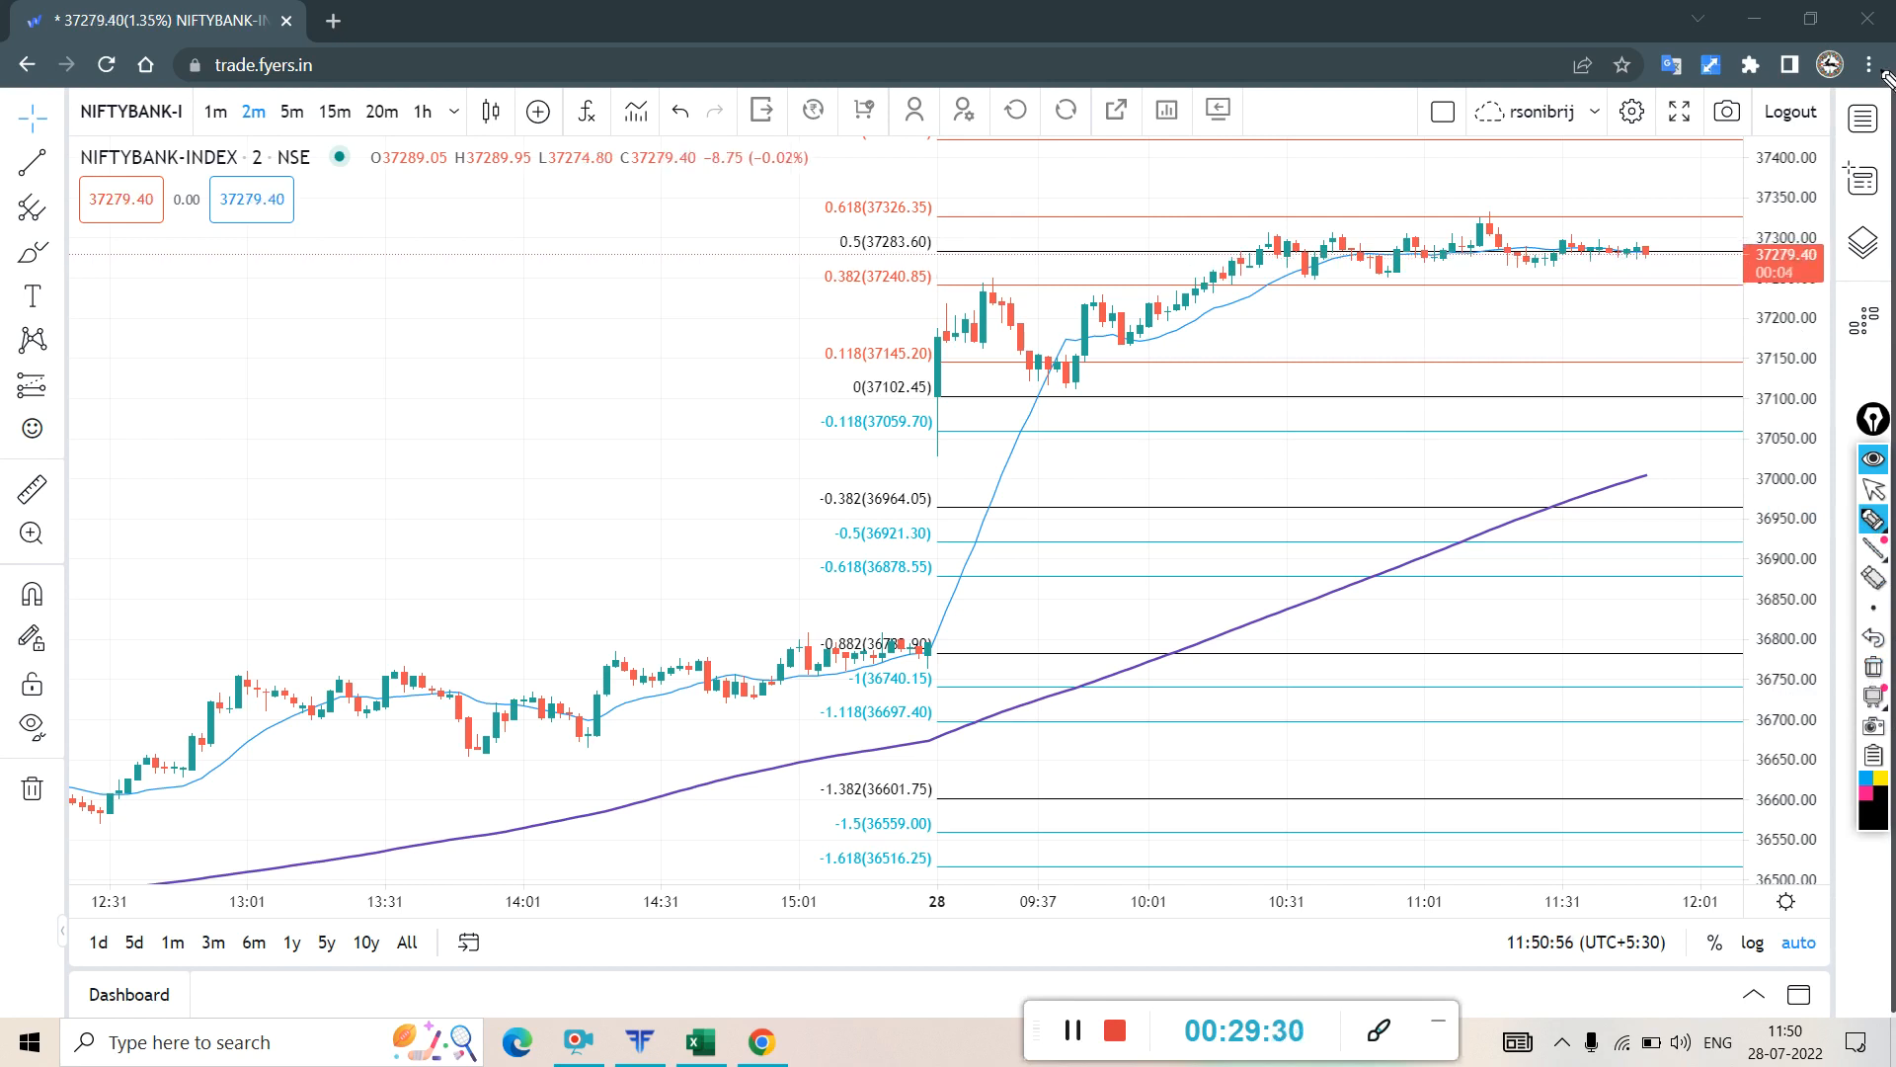
left_click(1874, 488)
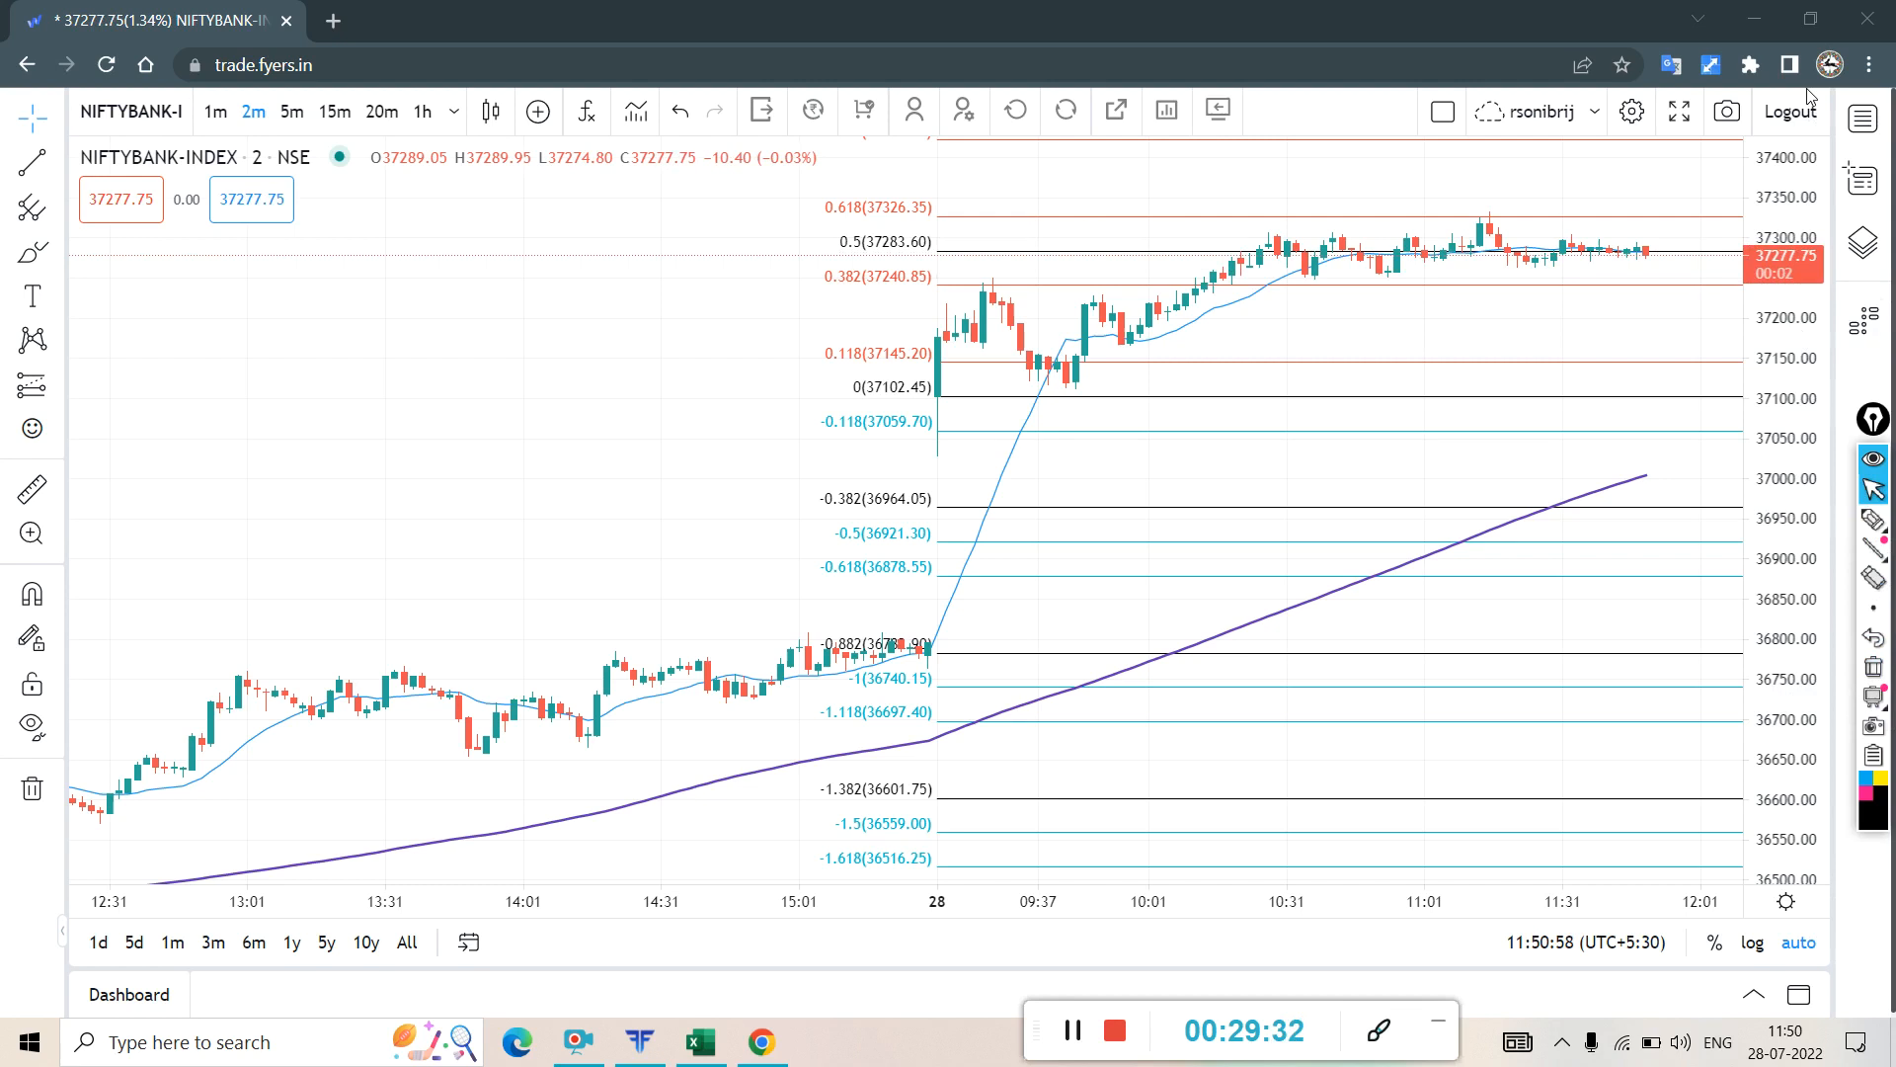
- Show the watchlist with the Nifty 50 list and widen it so the full symbol names and price changes are readable
left_click(1866, 123)
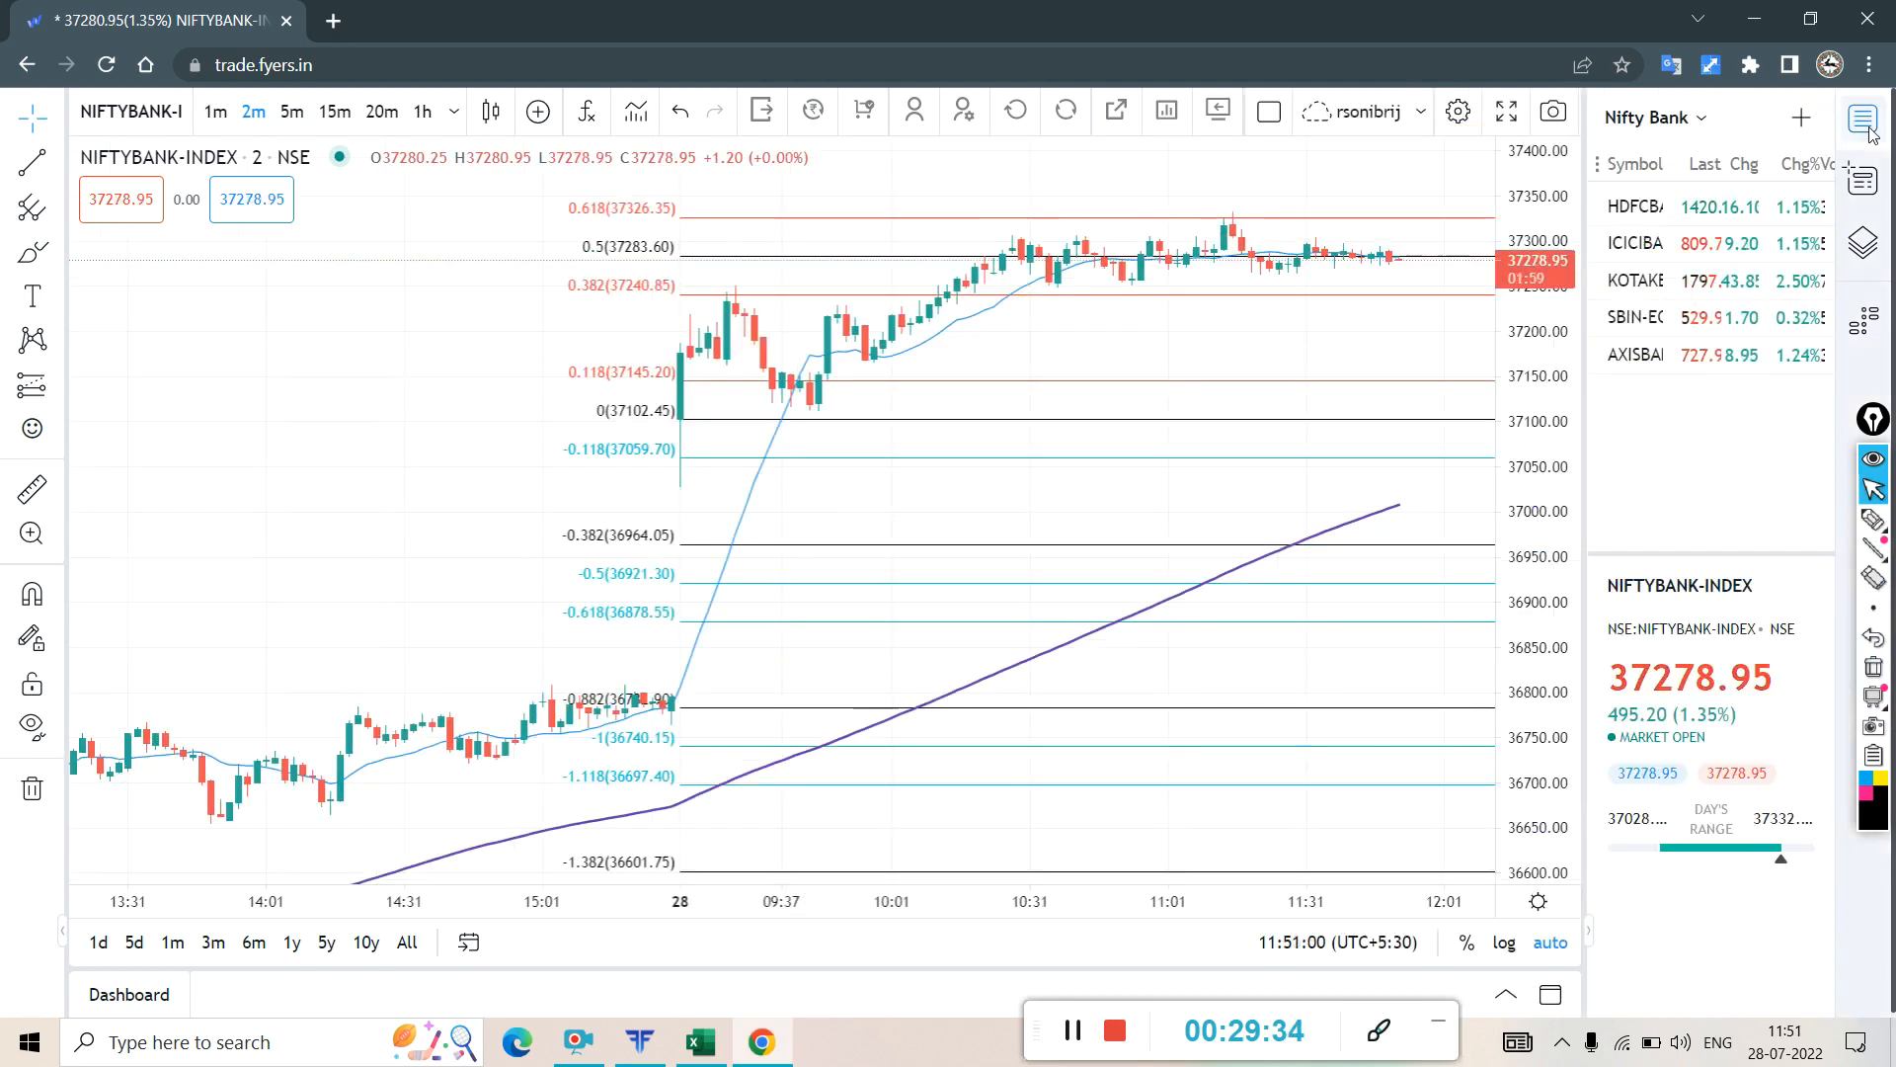
left_click(1701, 121)
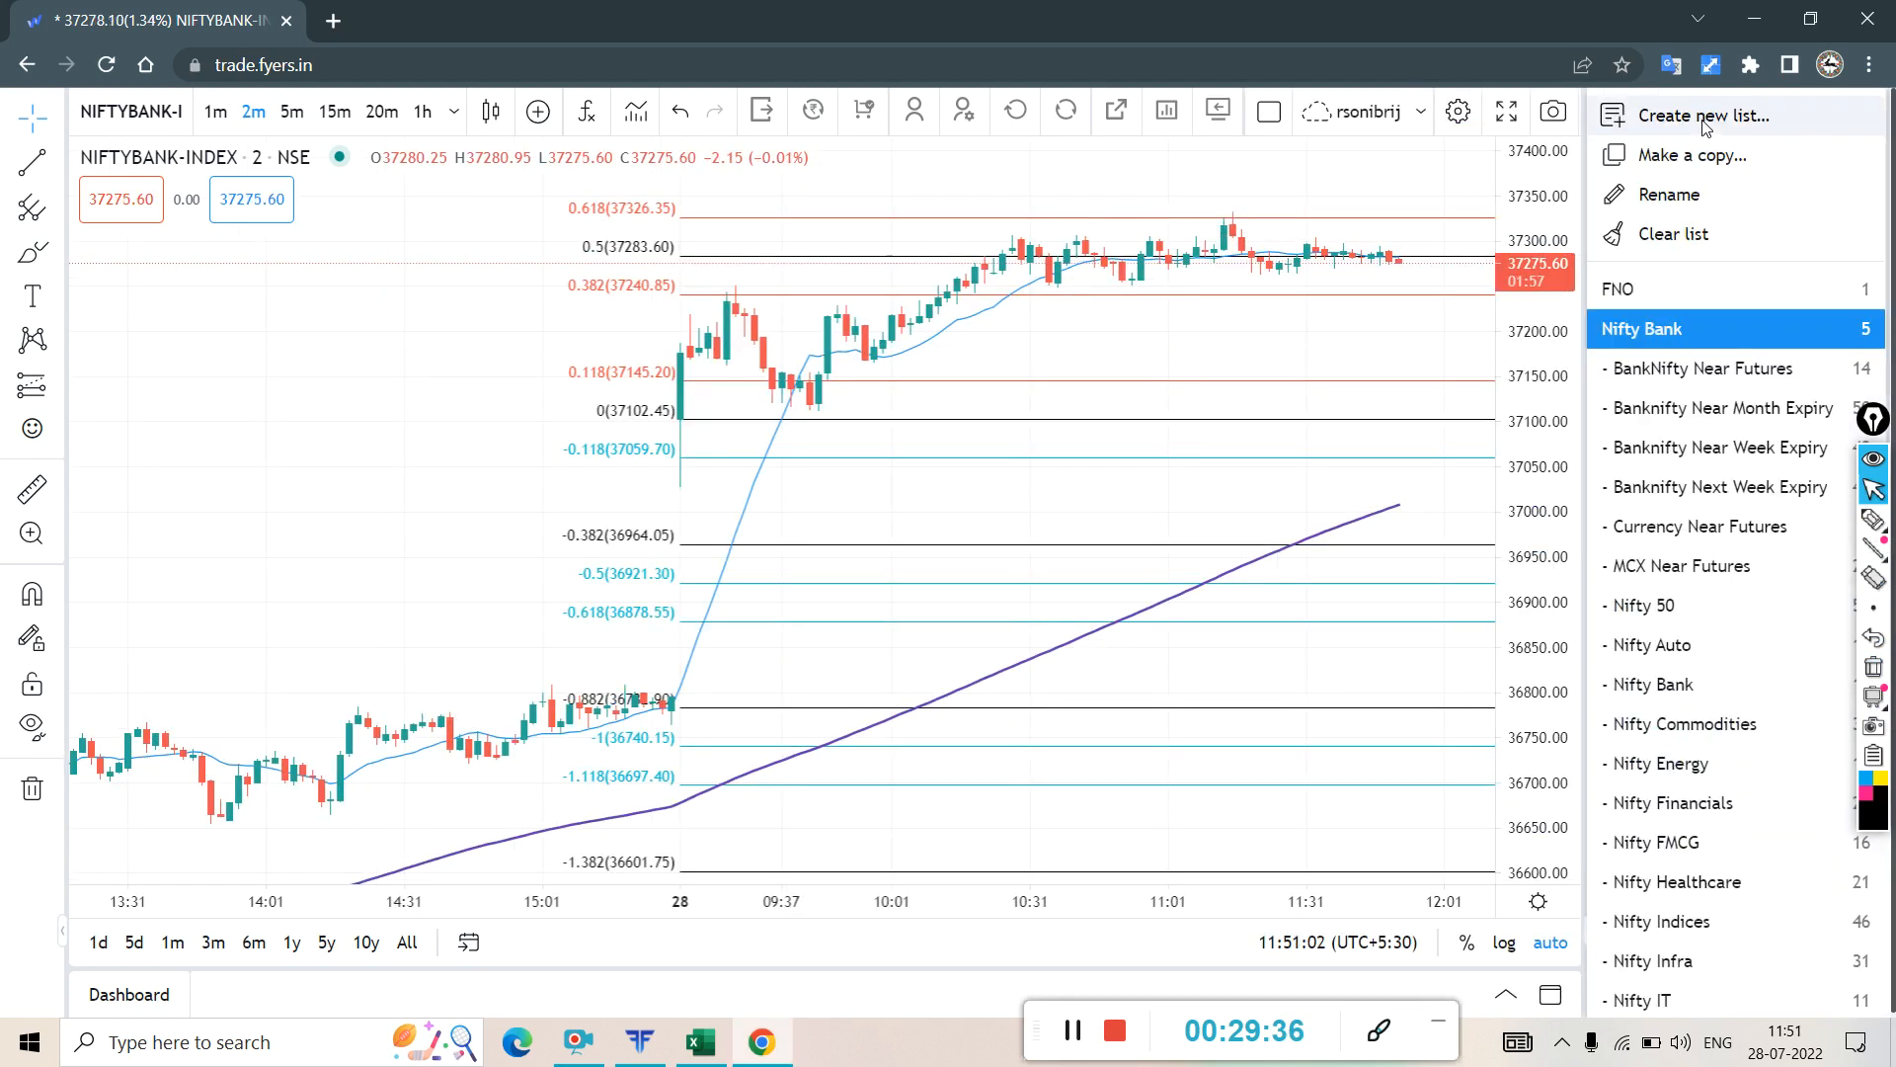
left_click(1694, 605)
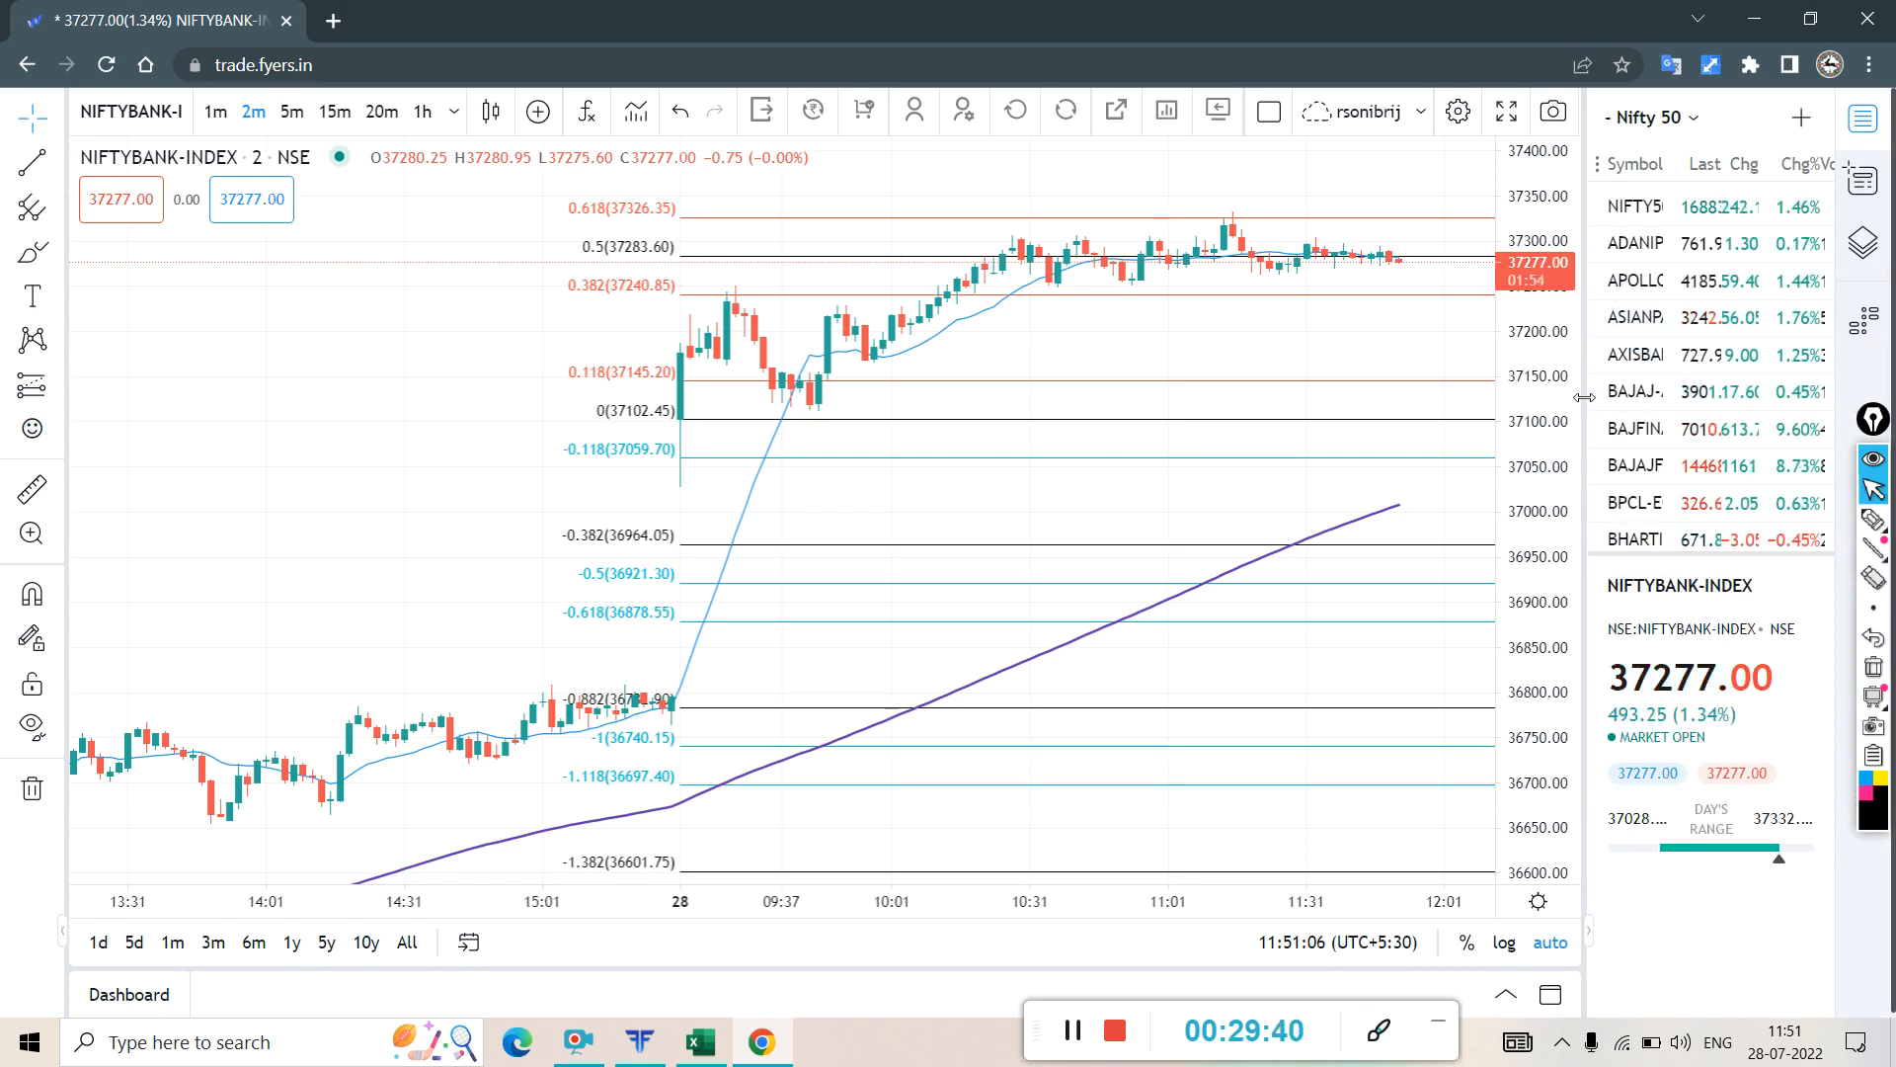
left_click_drag(1489, 403, 1254, 405)
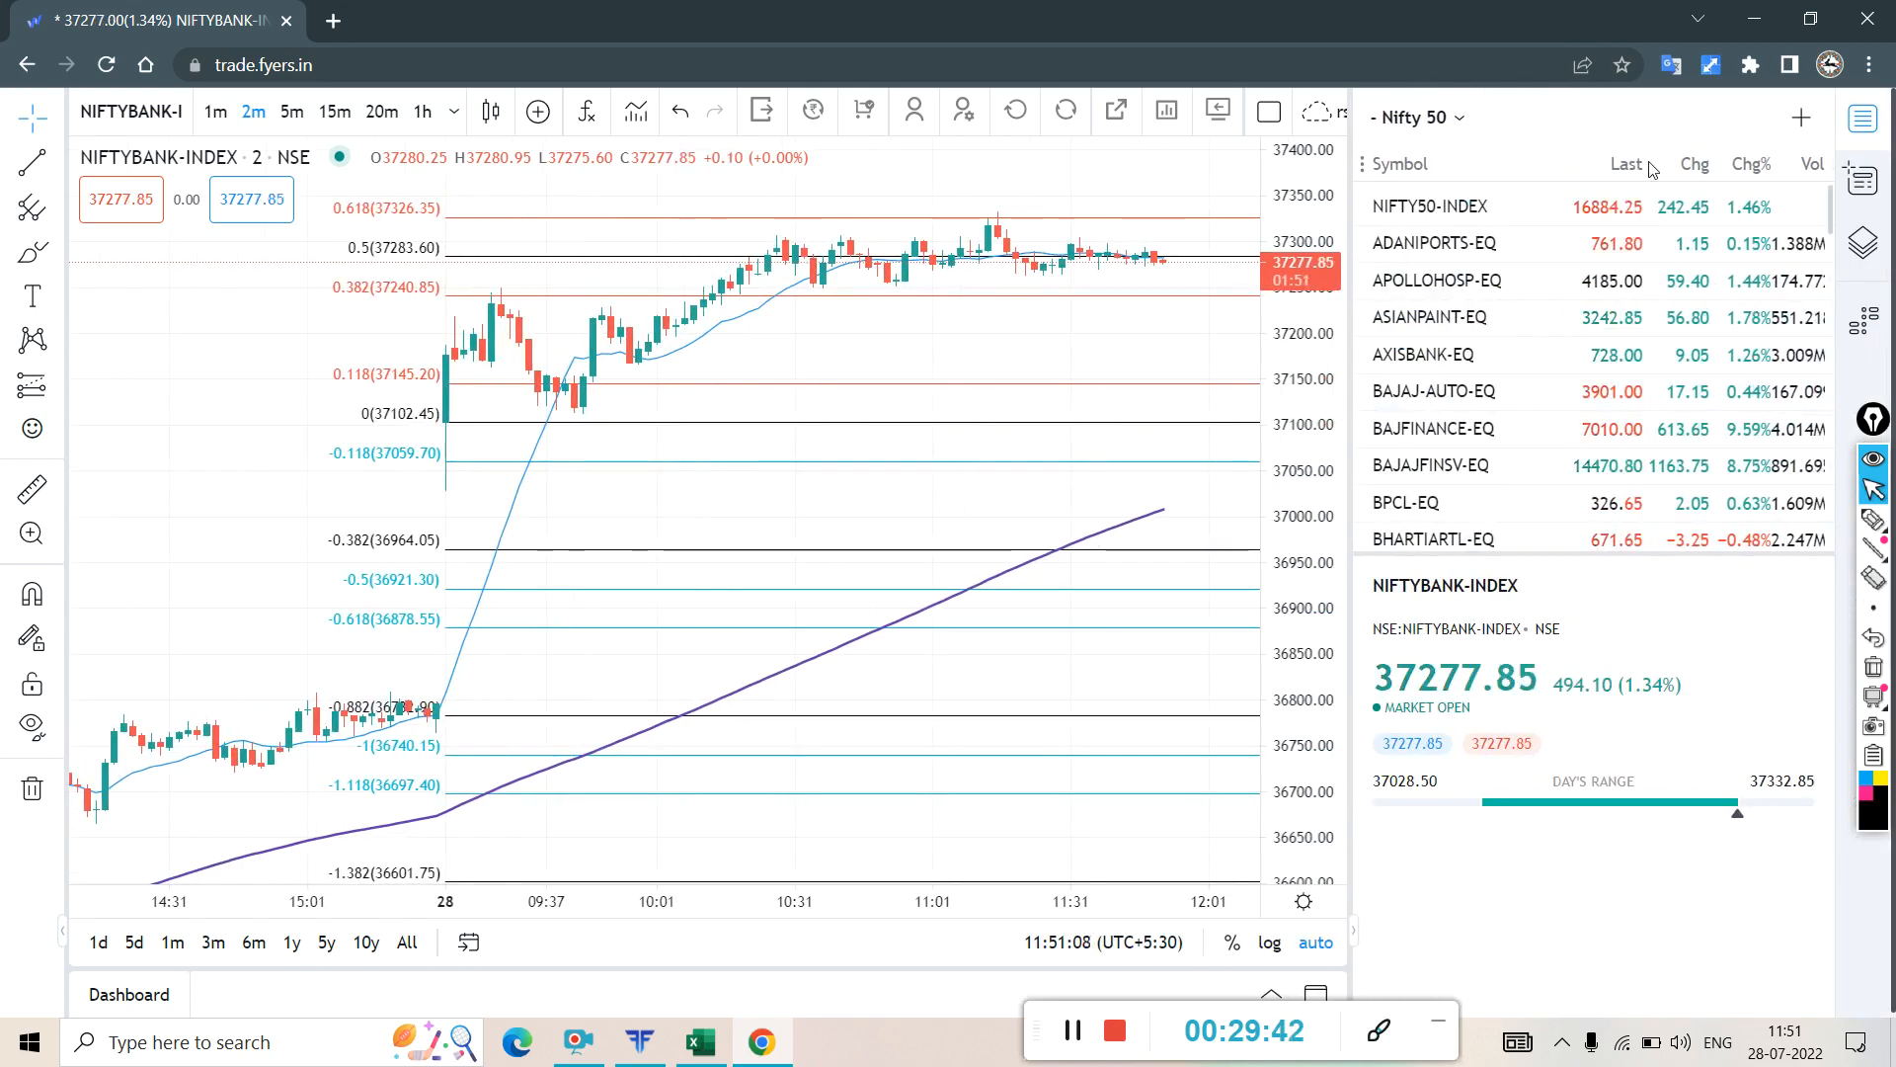
- Sort the Nifty 50 watchlist by last price from highest to lowest and open the SHREECEM-EQ chart for a look at its trend
left_click(1626, 164)
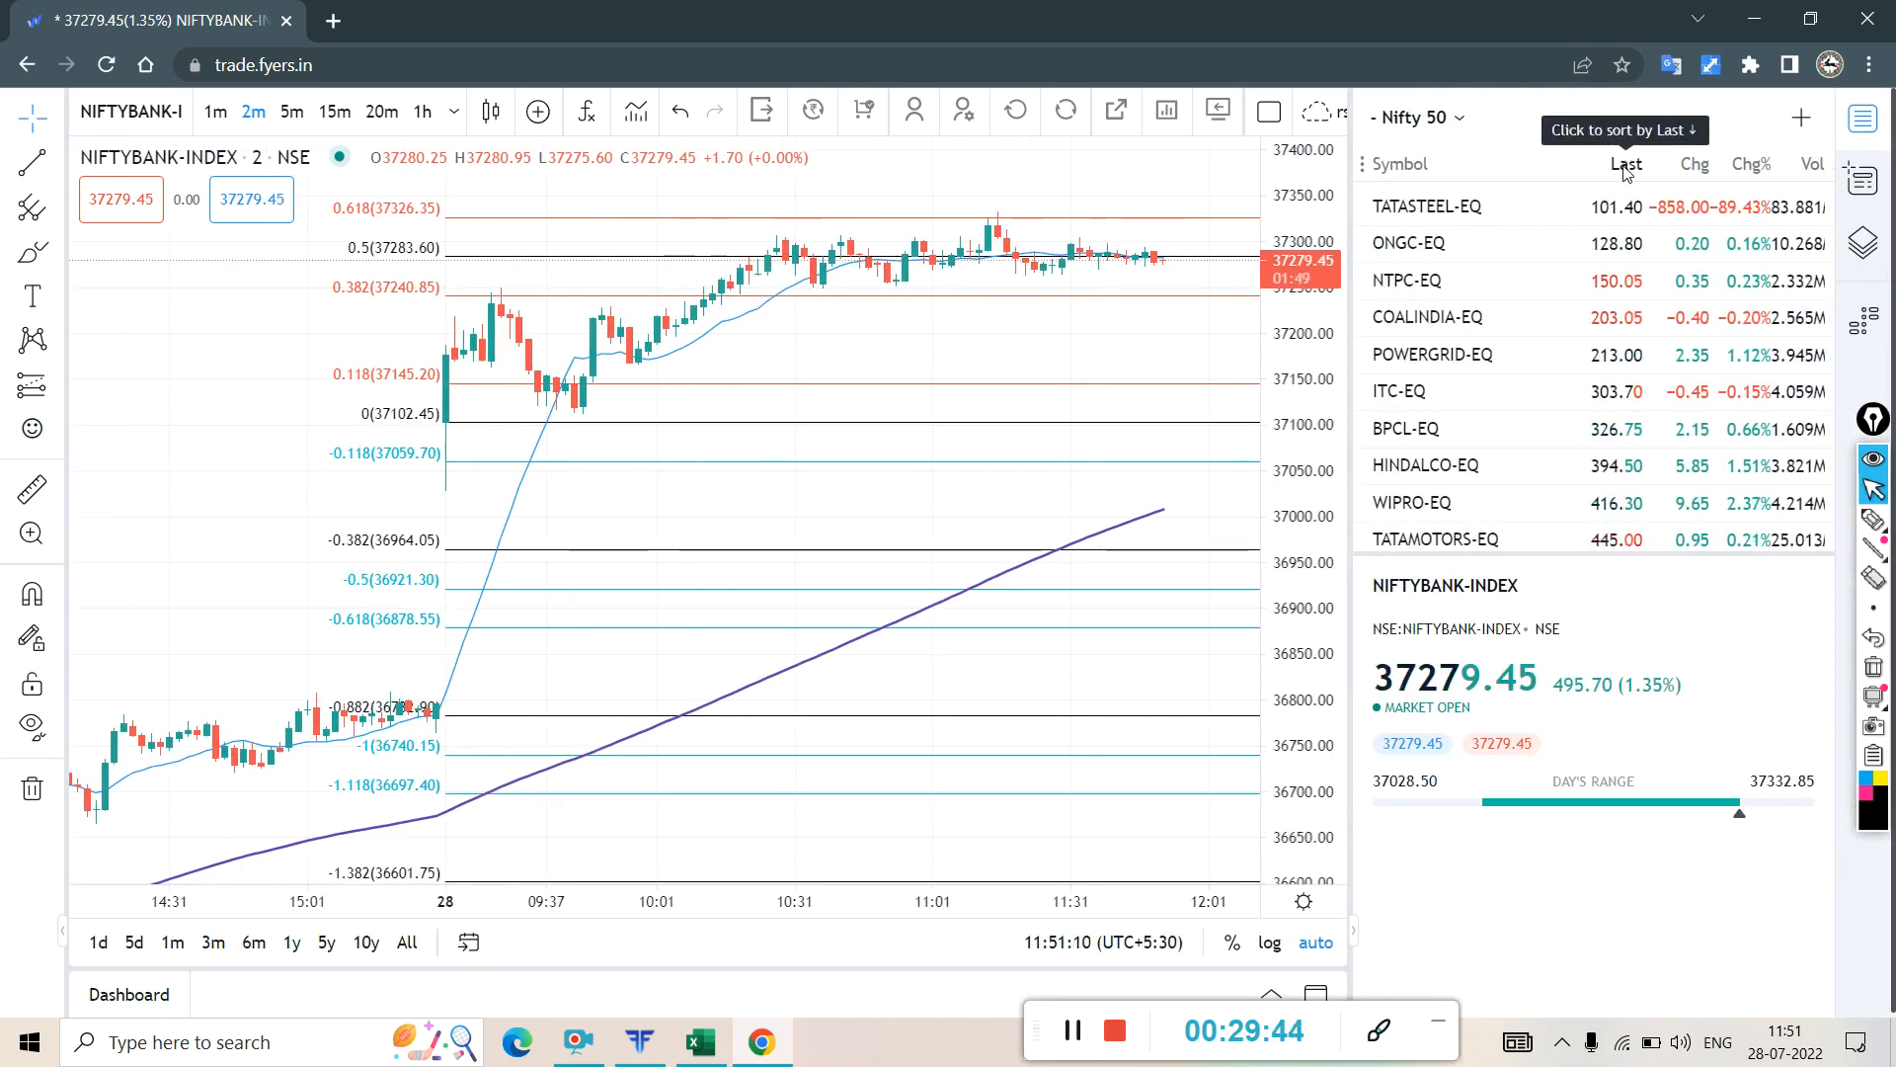
left_click(1625, 164)
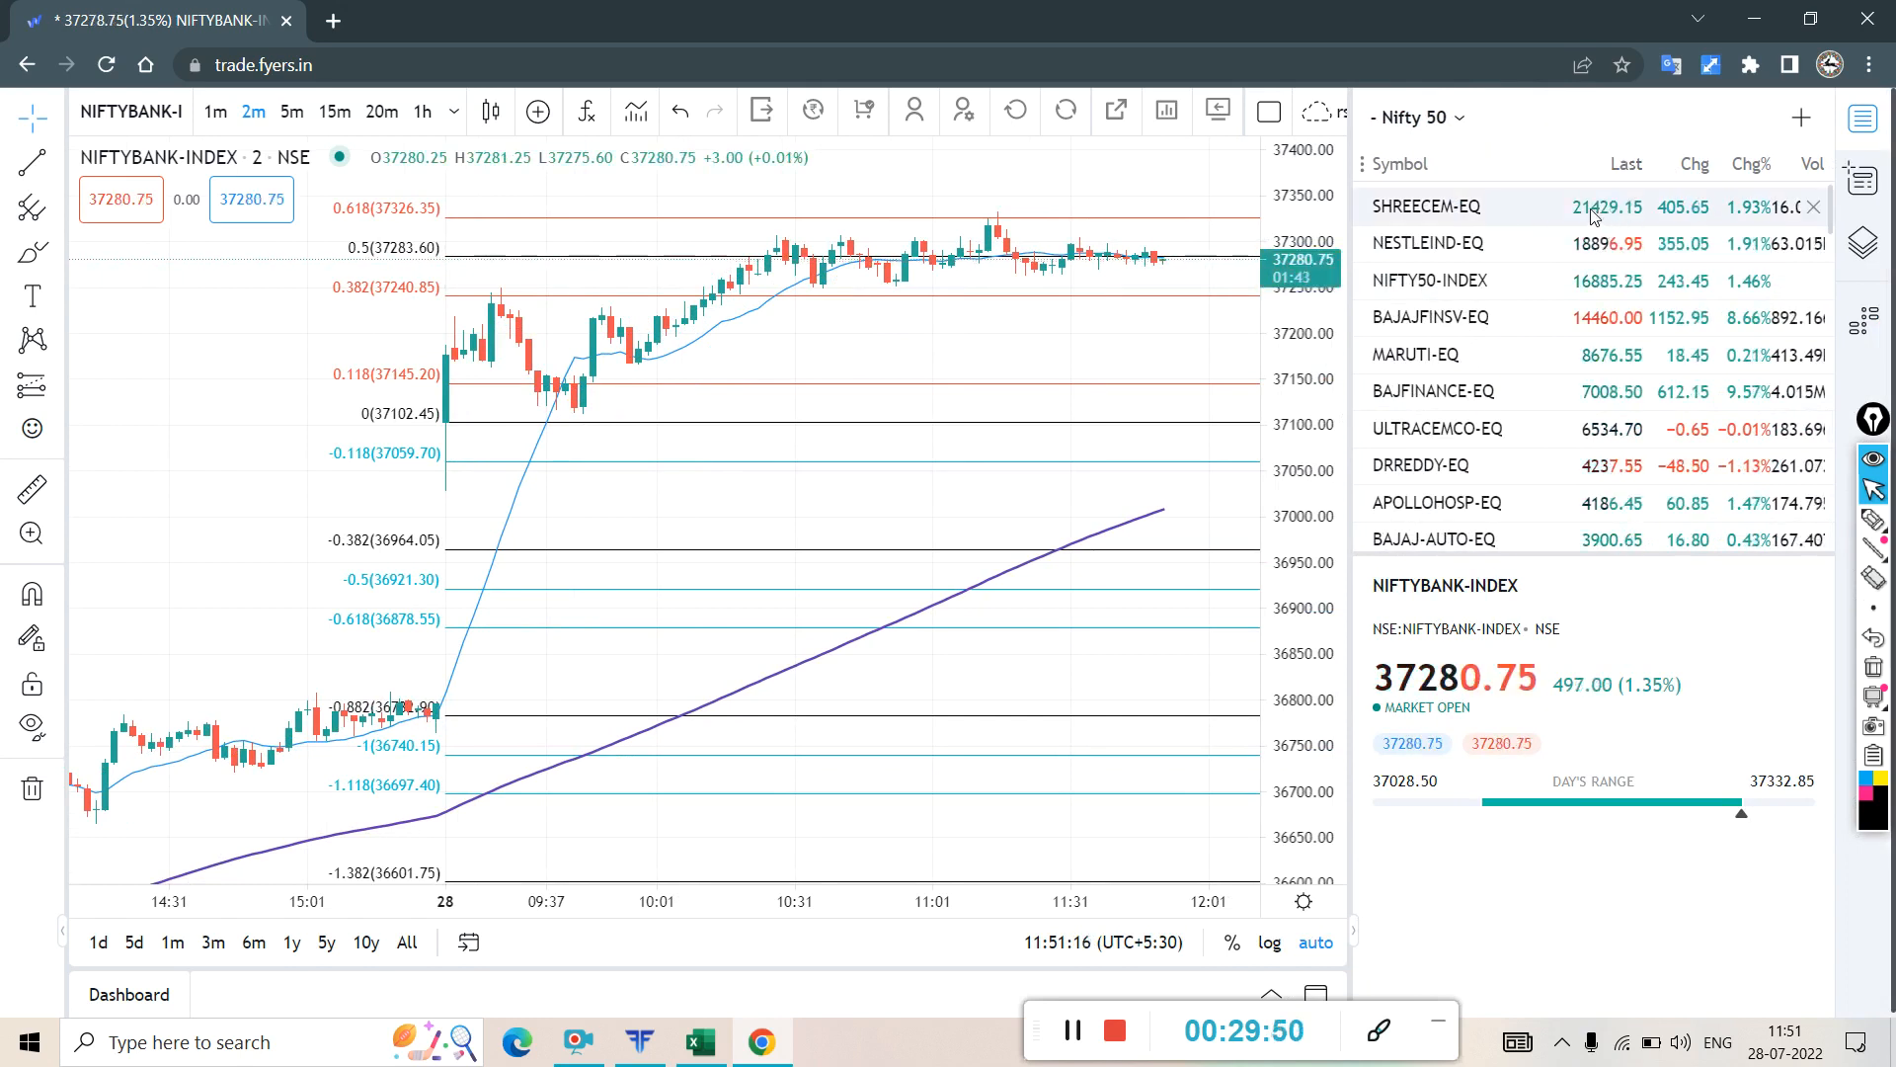
left_click(1499, 203)
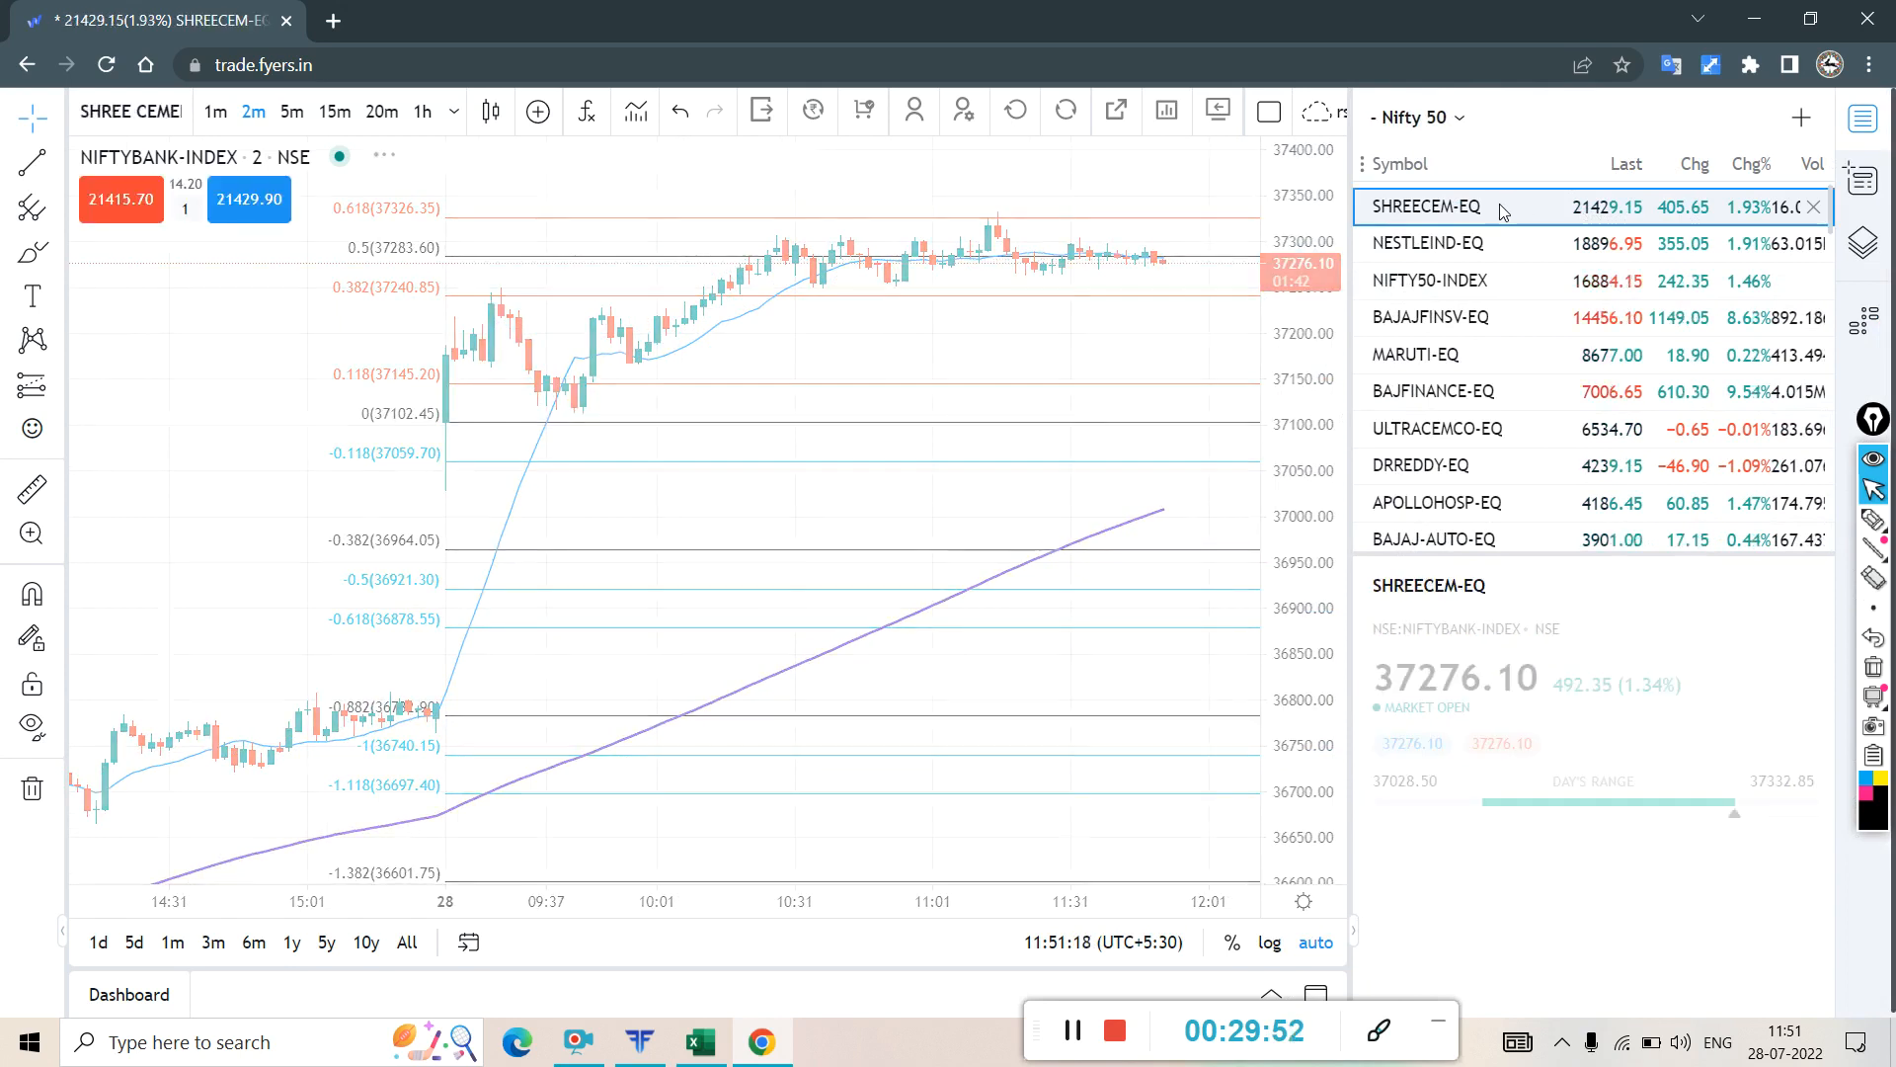
scroll(619, 508, "down", 2)
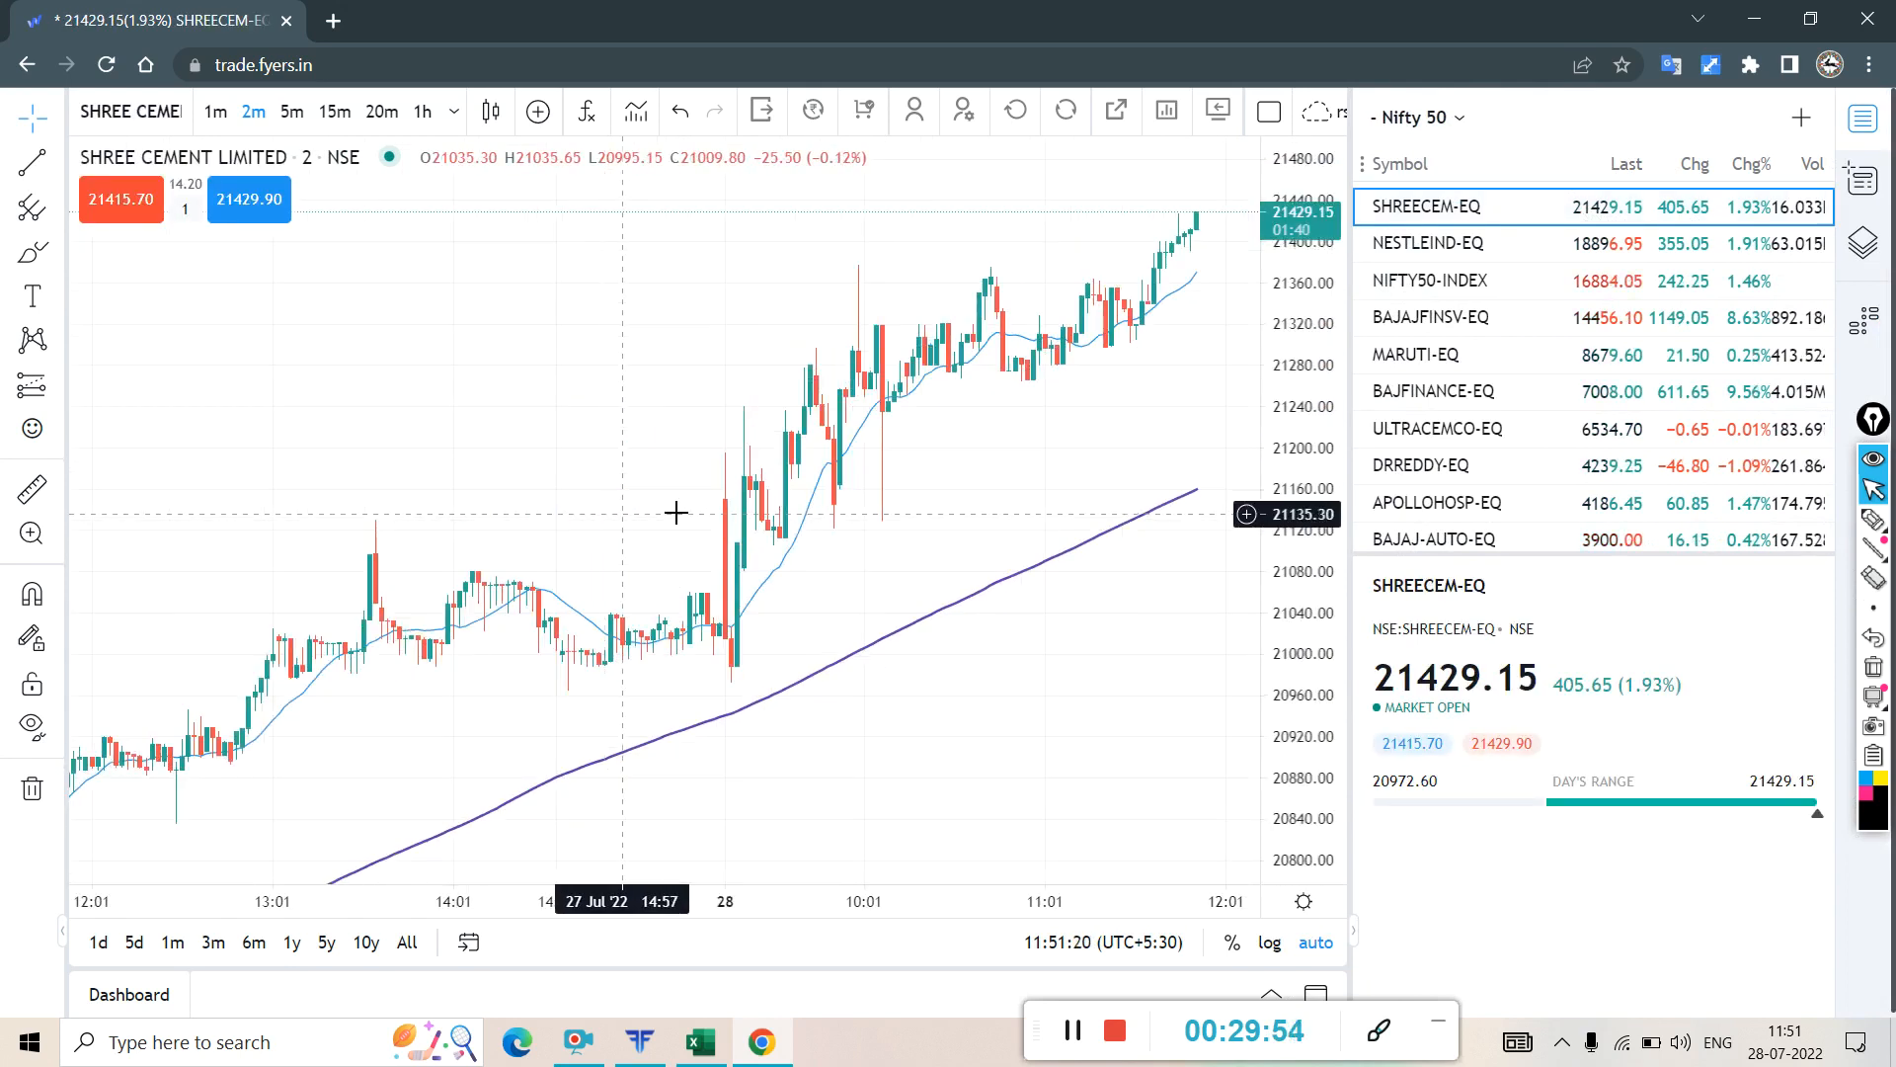
scroll(844, 556, "down", 2)
scroll(844, 556, "up", 1)
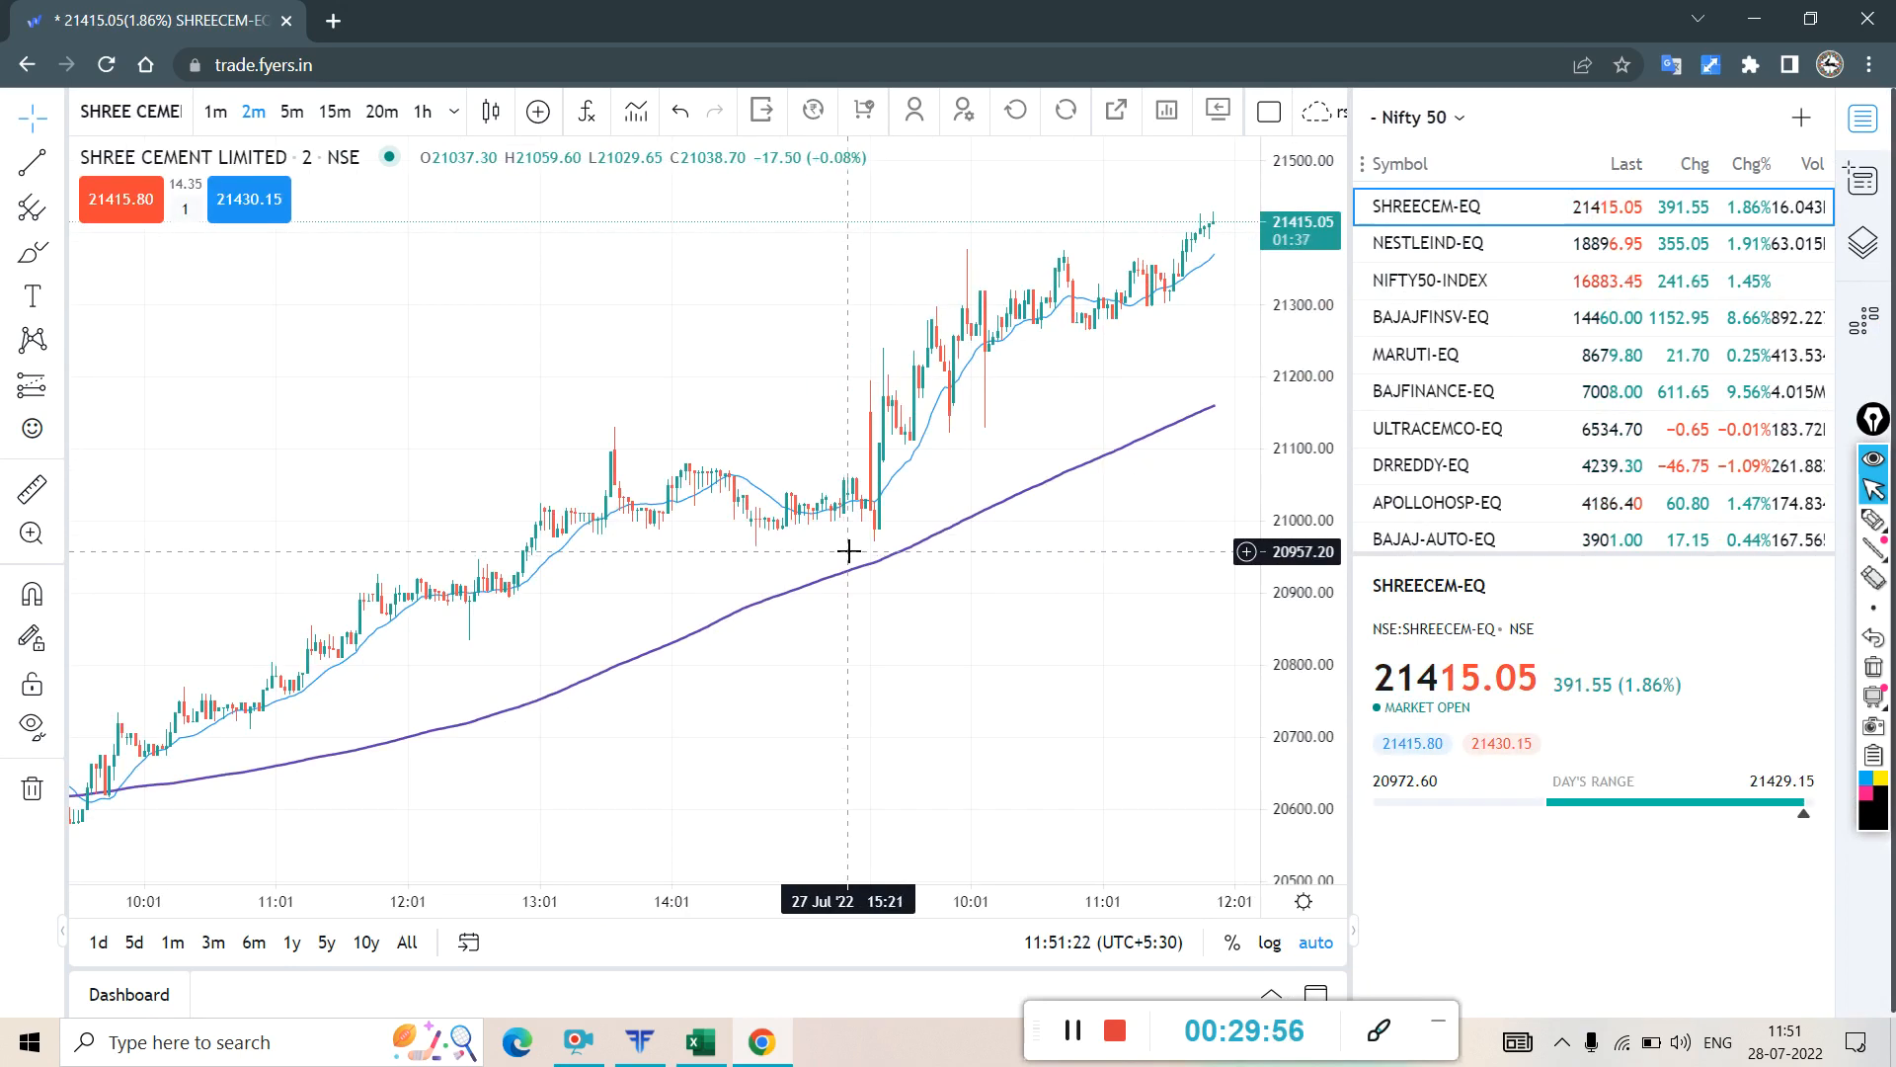
scroll(847, 551, "up", 2)
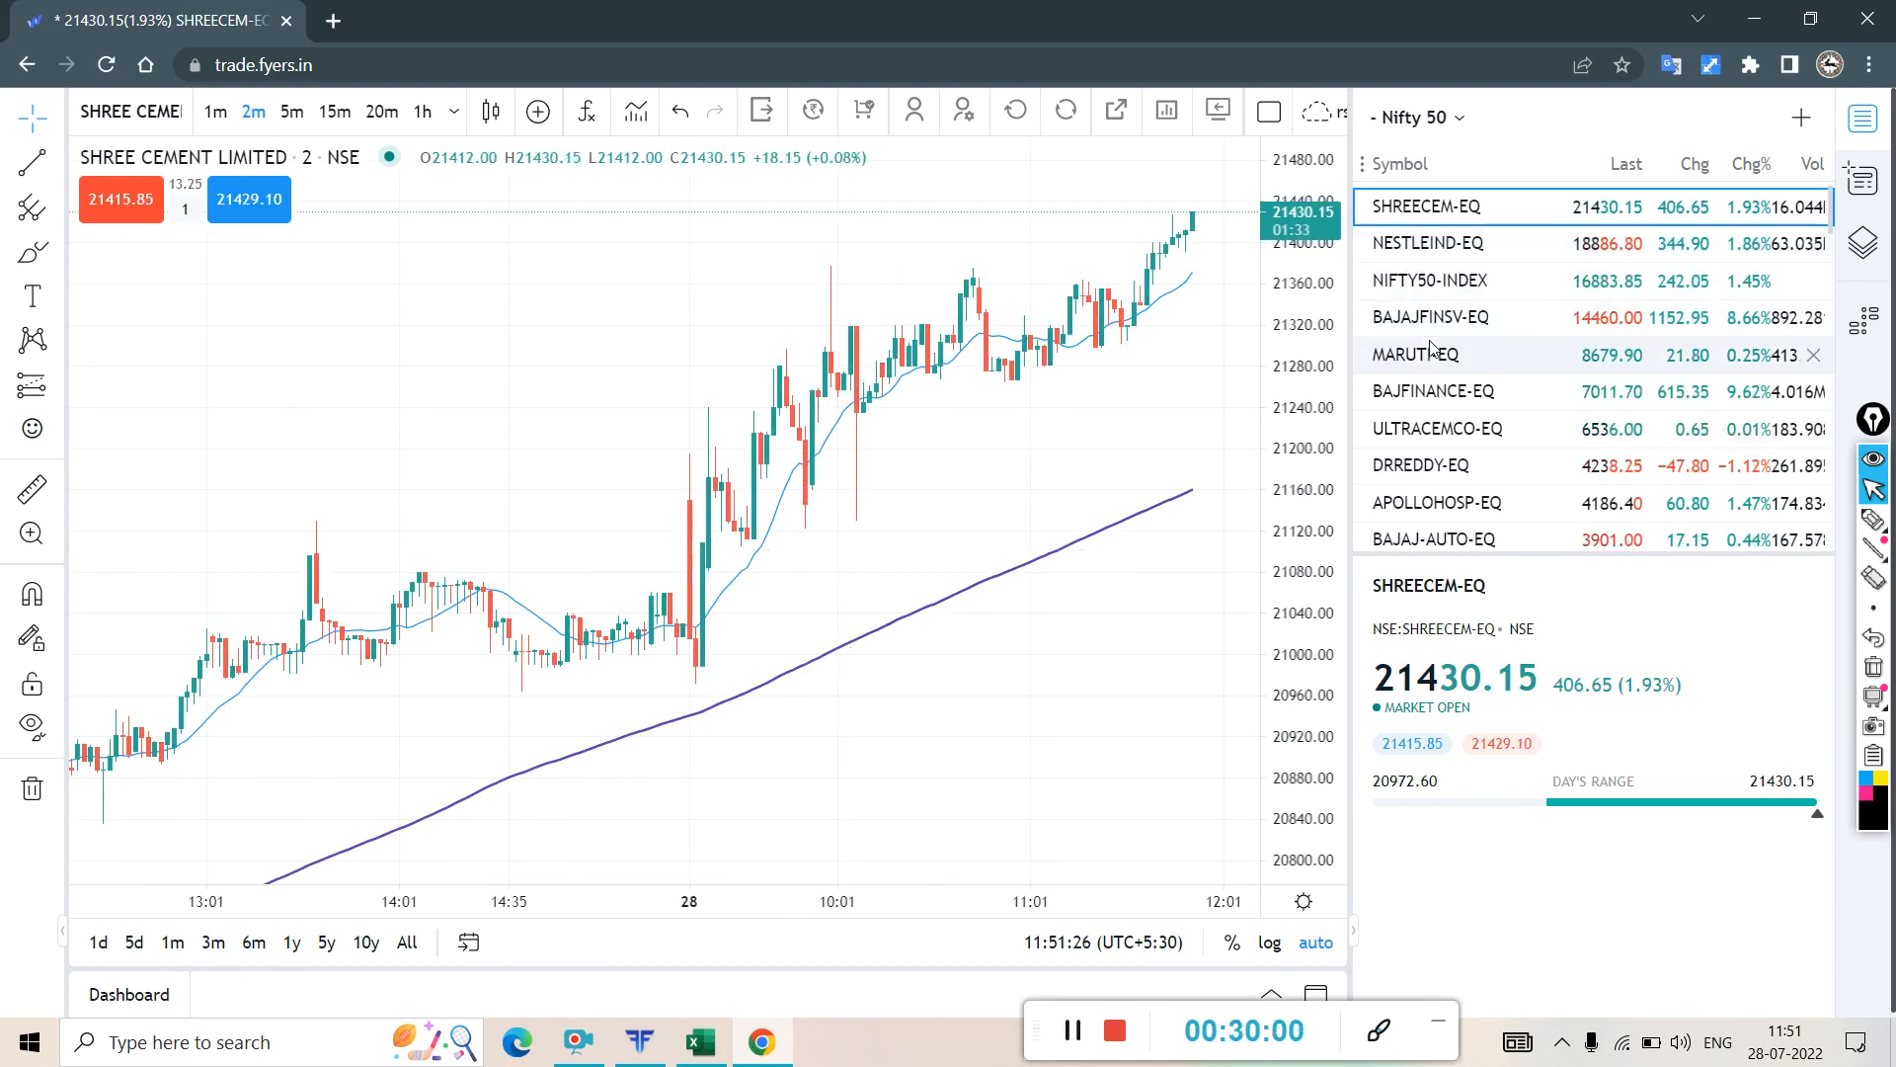
- View the BAJAJFINSV-EQ chart from the watchlist and bring up the BAJFINANCE-EQ chart
scroll(1426, 342, "down", 3)
scroll(1426, 342, "up", 3)
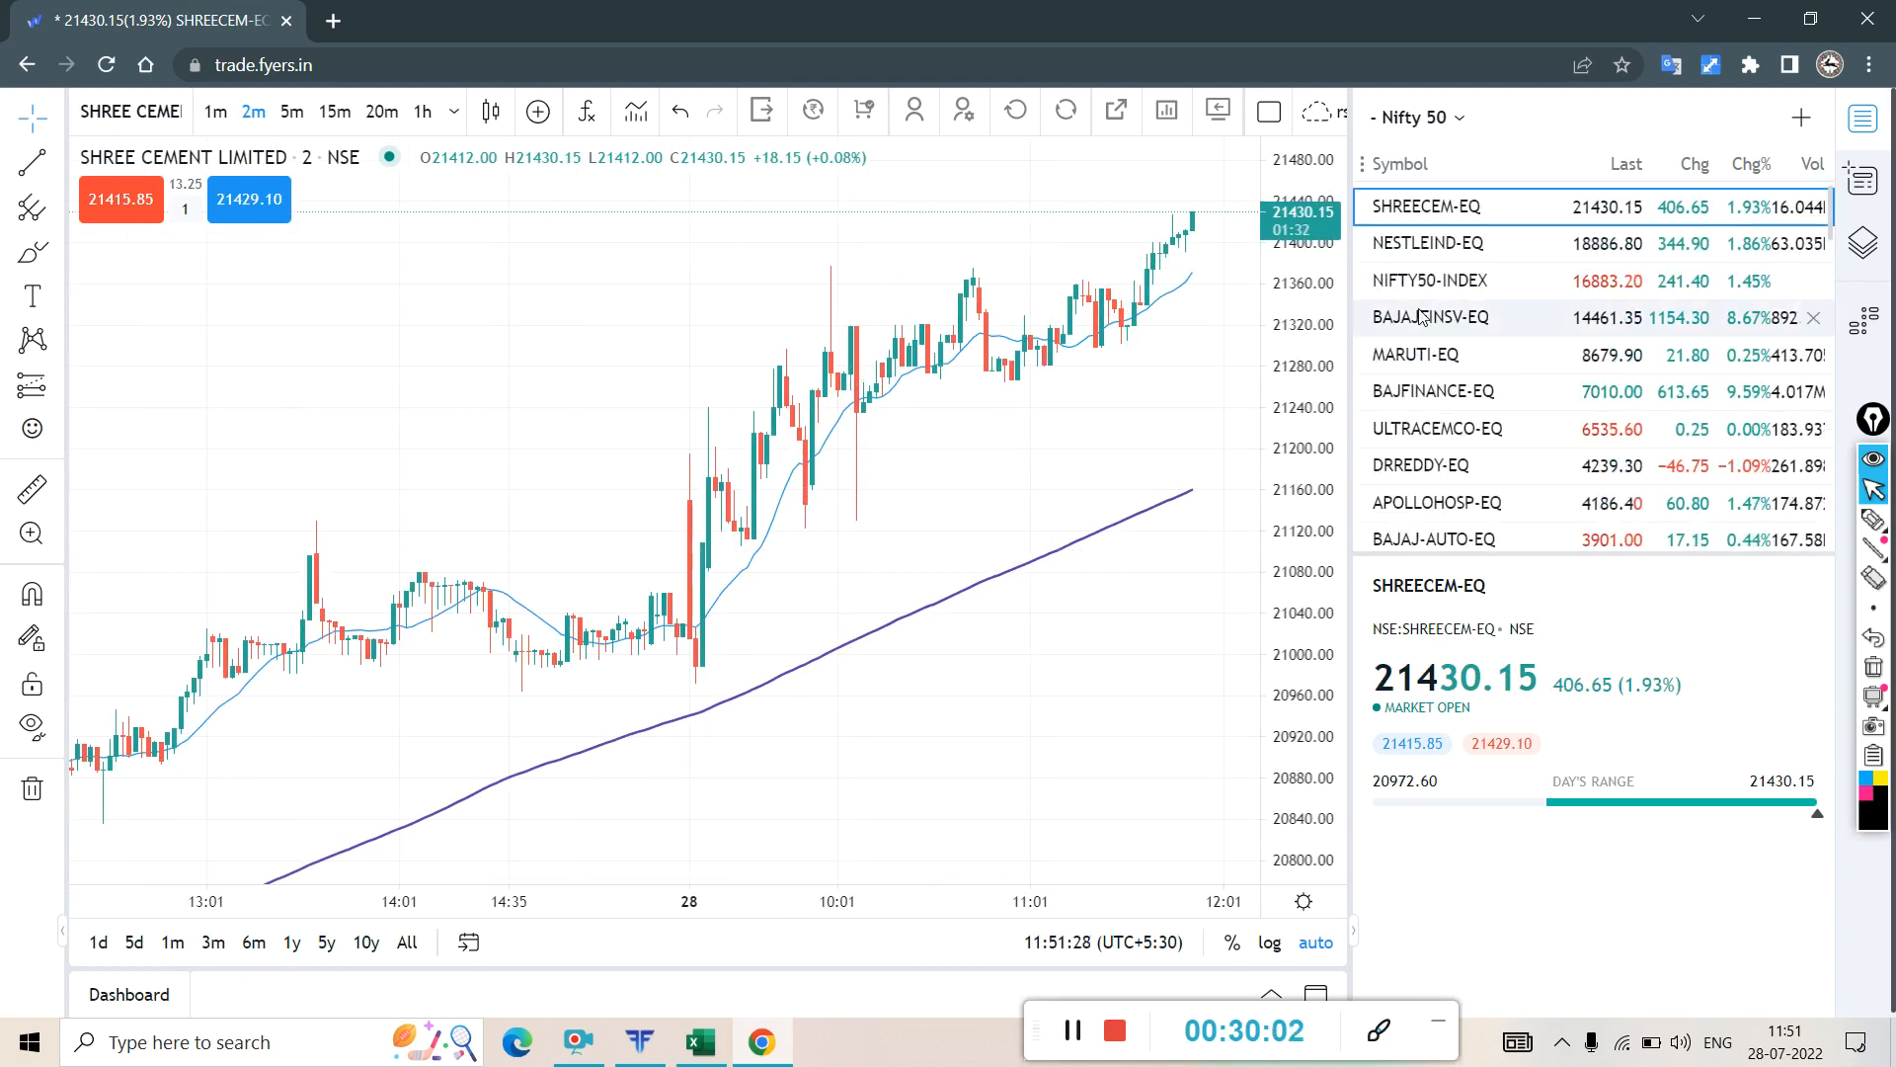
left_click(1422, 318)
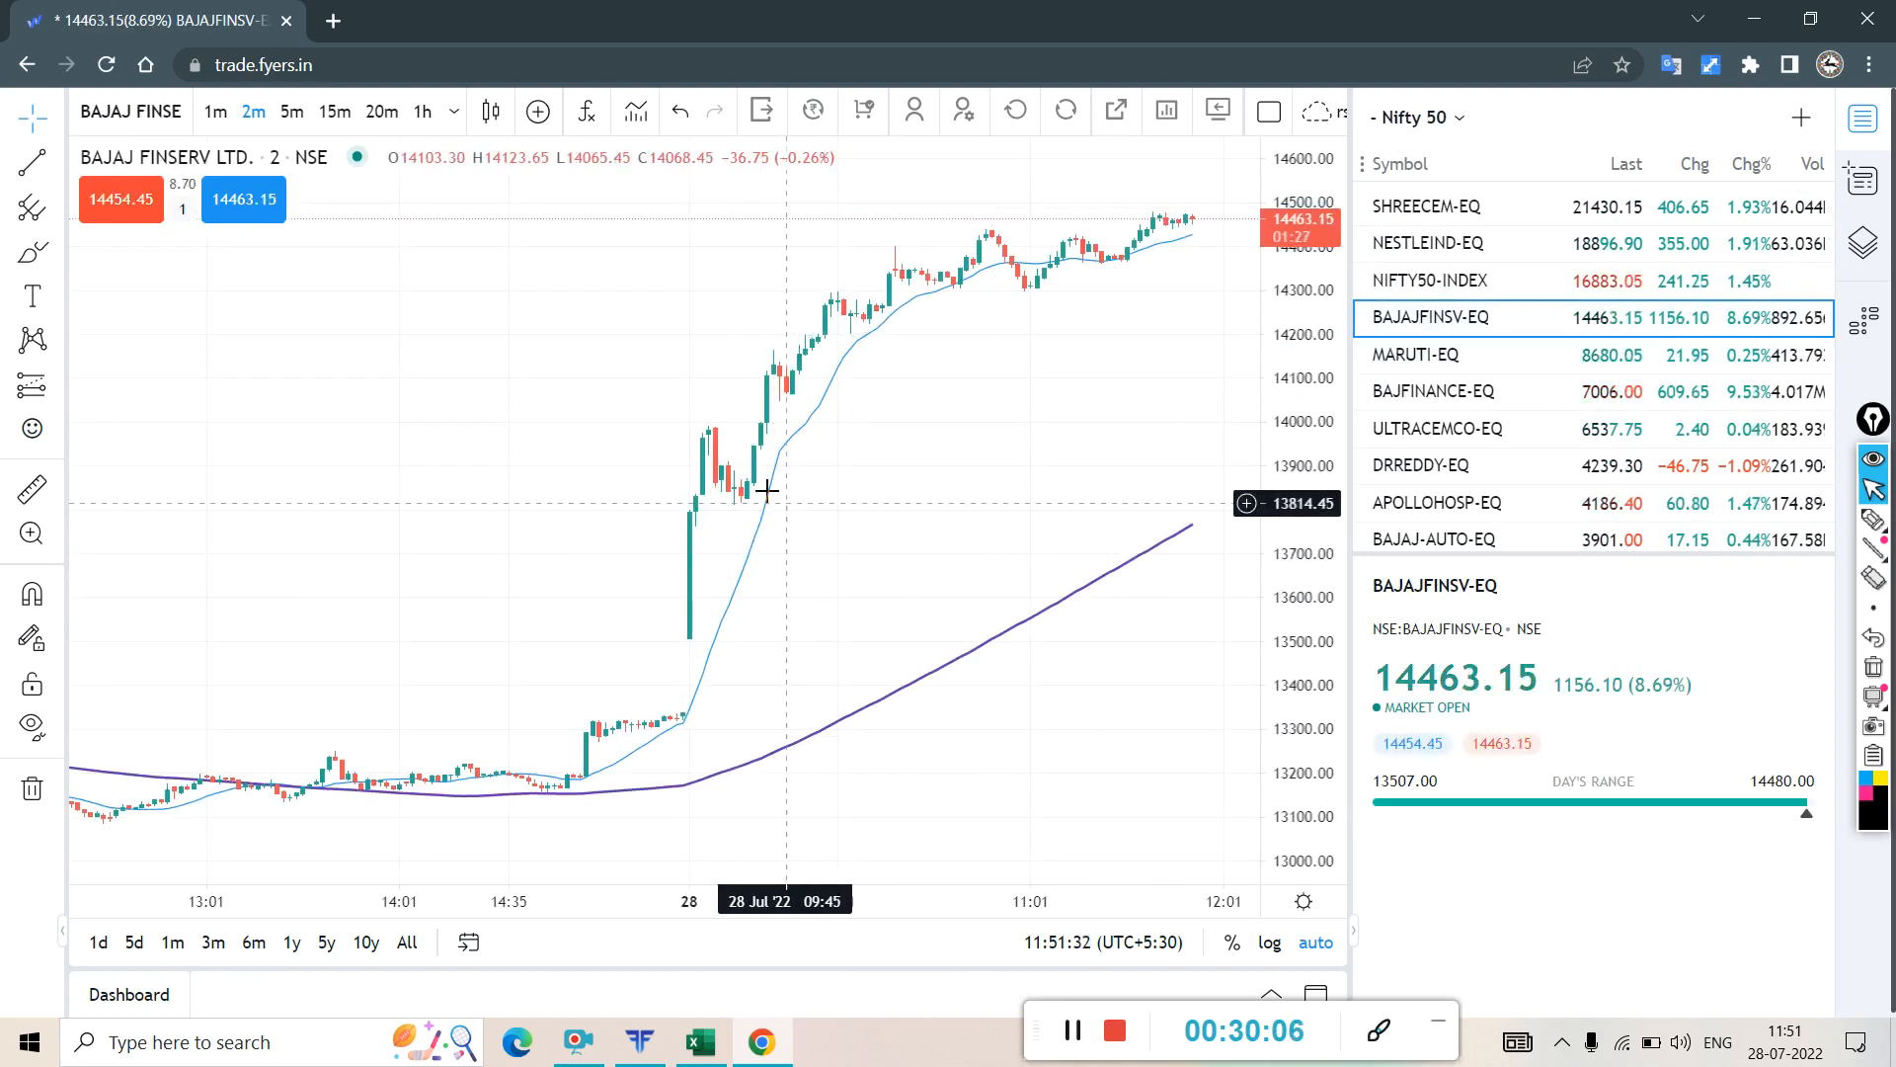
left_click(1427, 395)
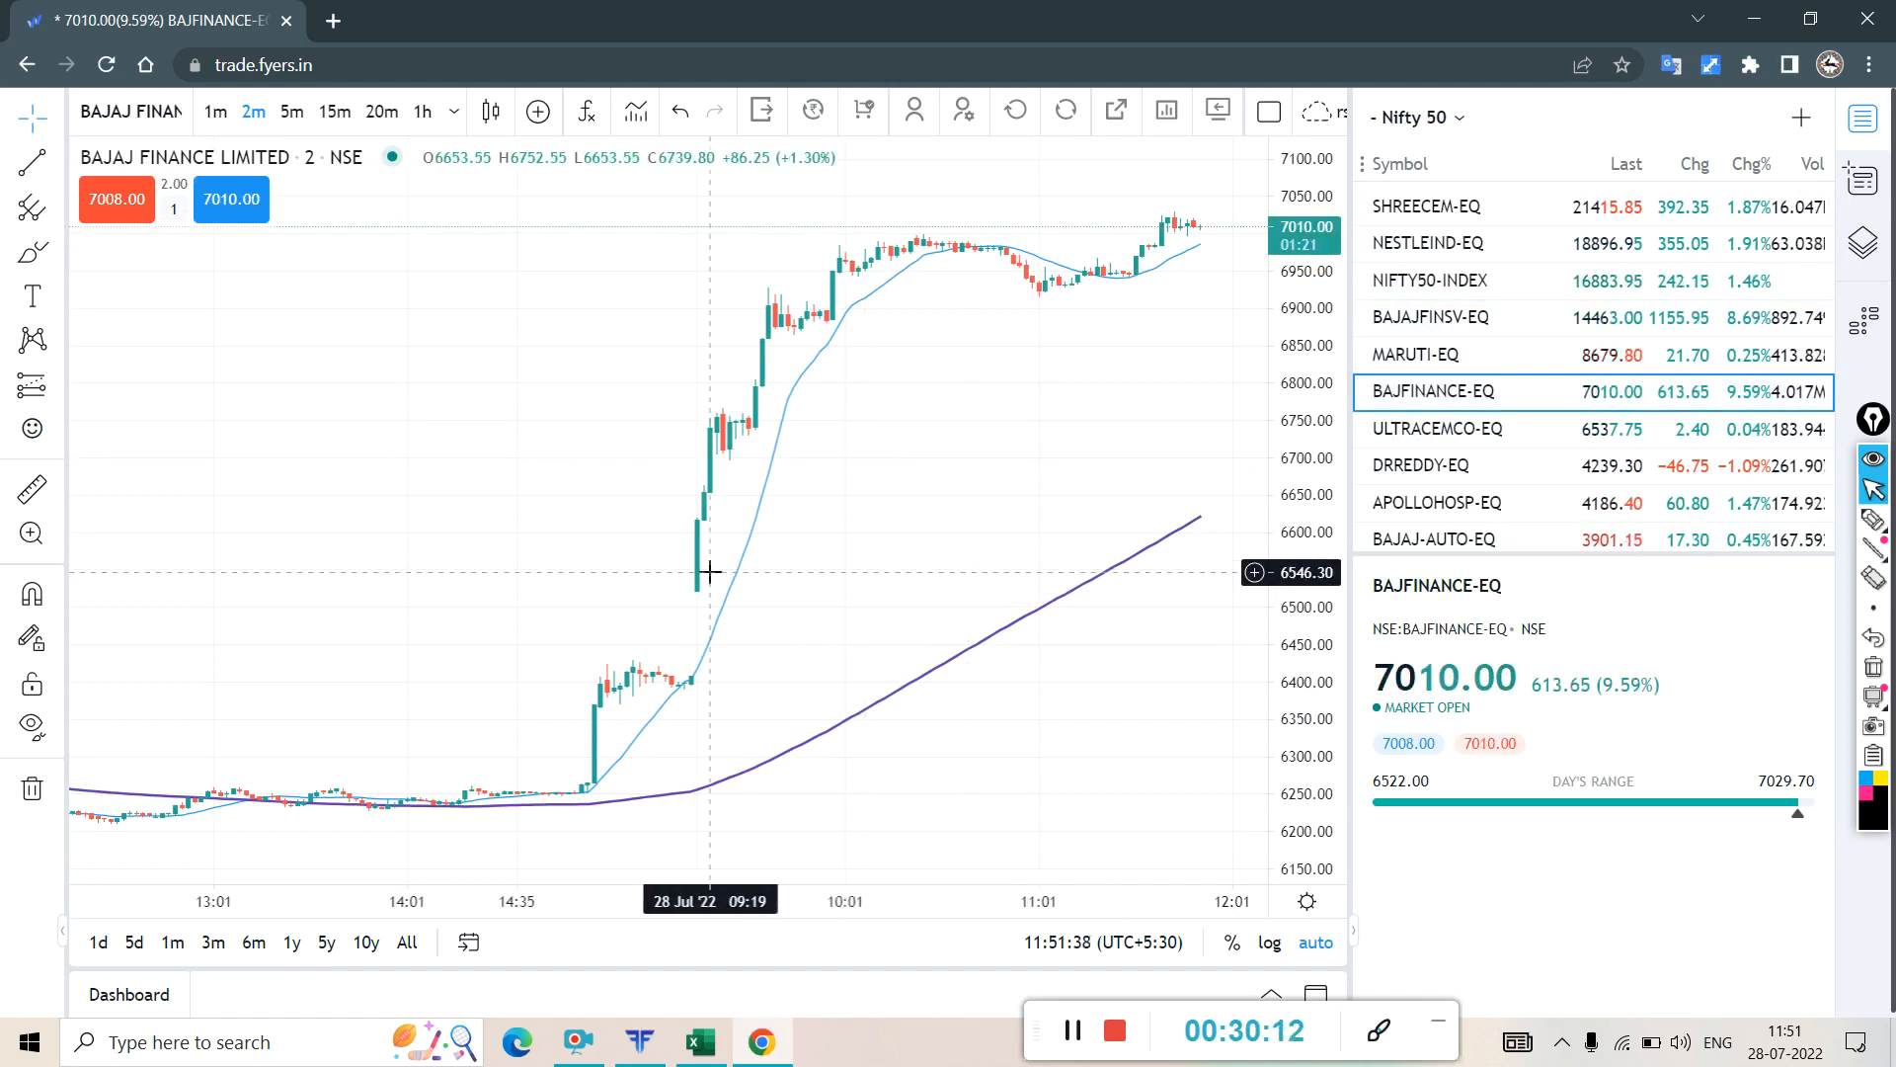
- Ink an arrow and level lines on the opening BAJFINANCE candles of the 28th, circle the sideways candles near 6750, and clear the annotations
left_click(1874, 518)
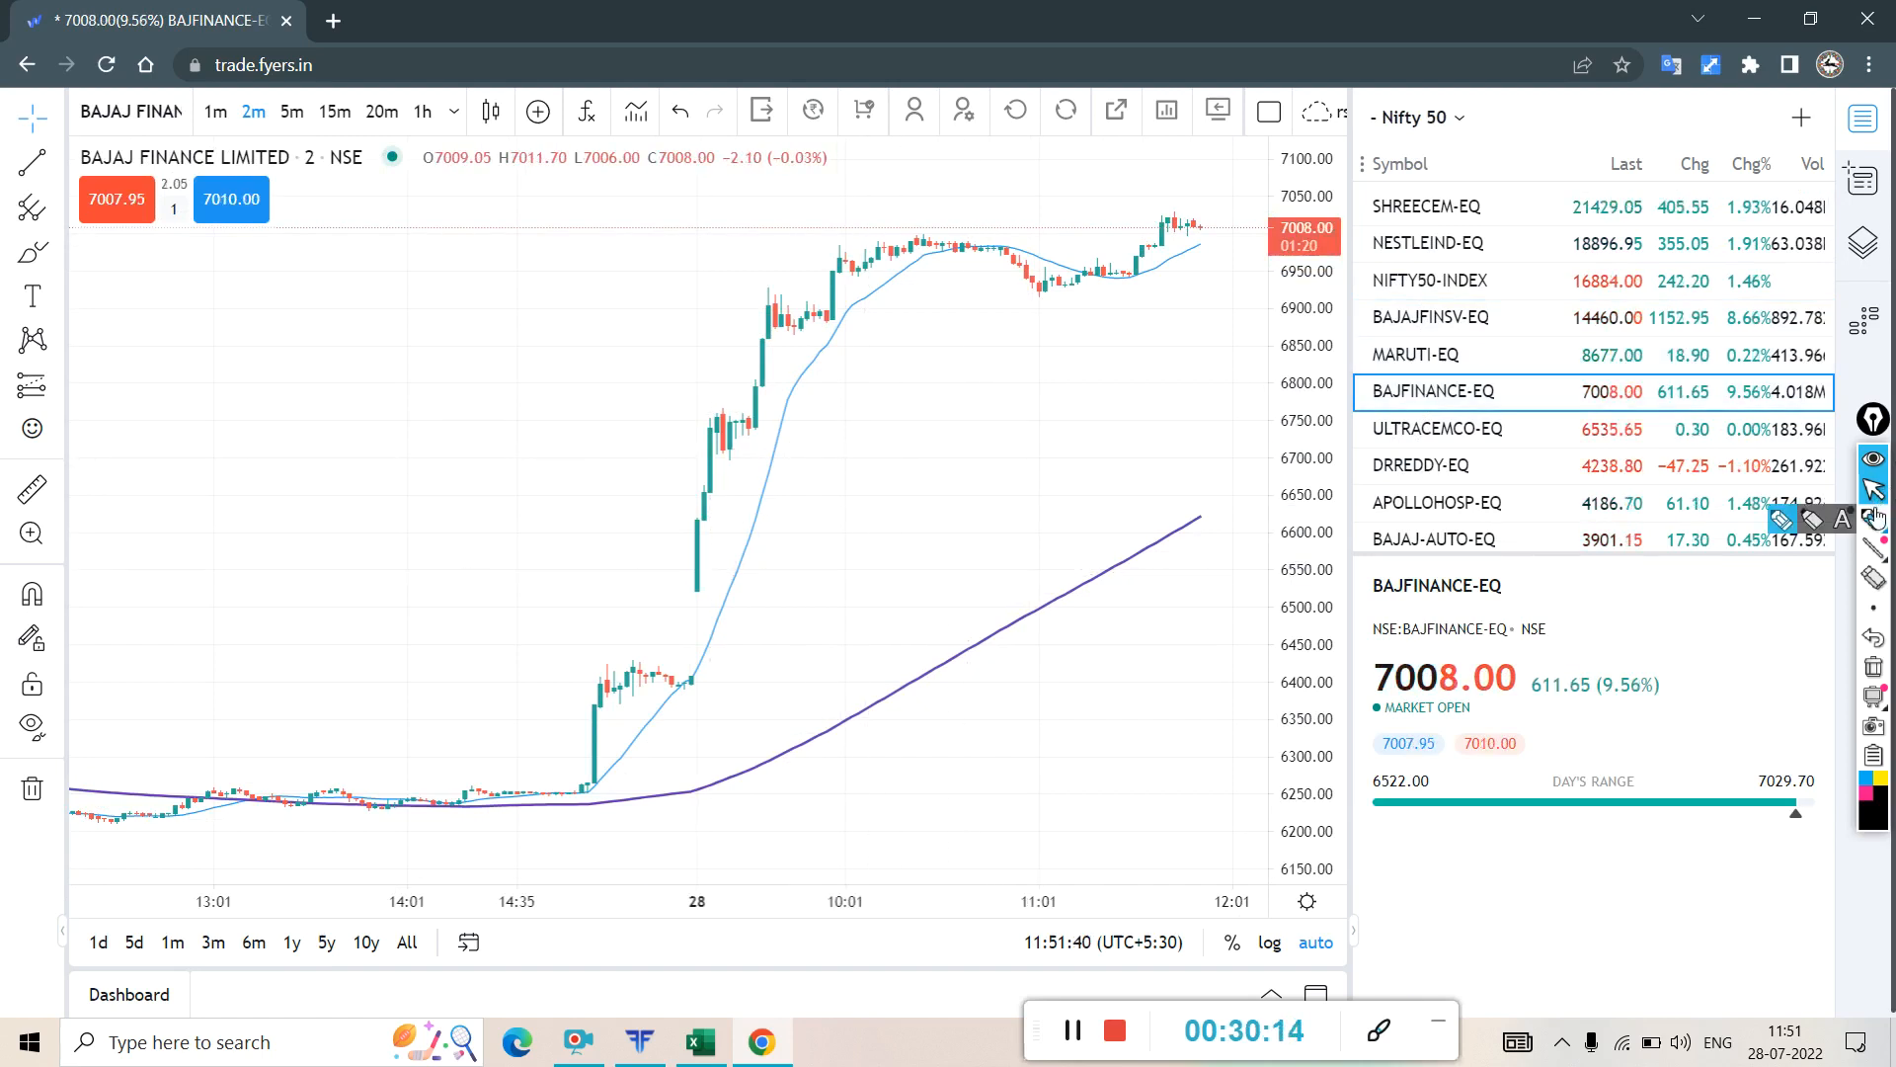
mouse_move(701, 526)
left_mouse_down()
mouse_move(829, 519)
mouse_move(697, 522)
mouse_move(760, 546)
left_mouse_up()
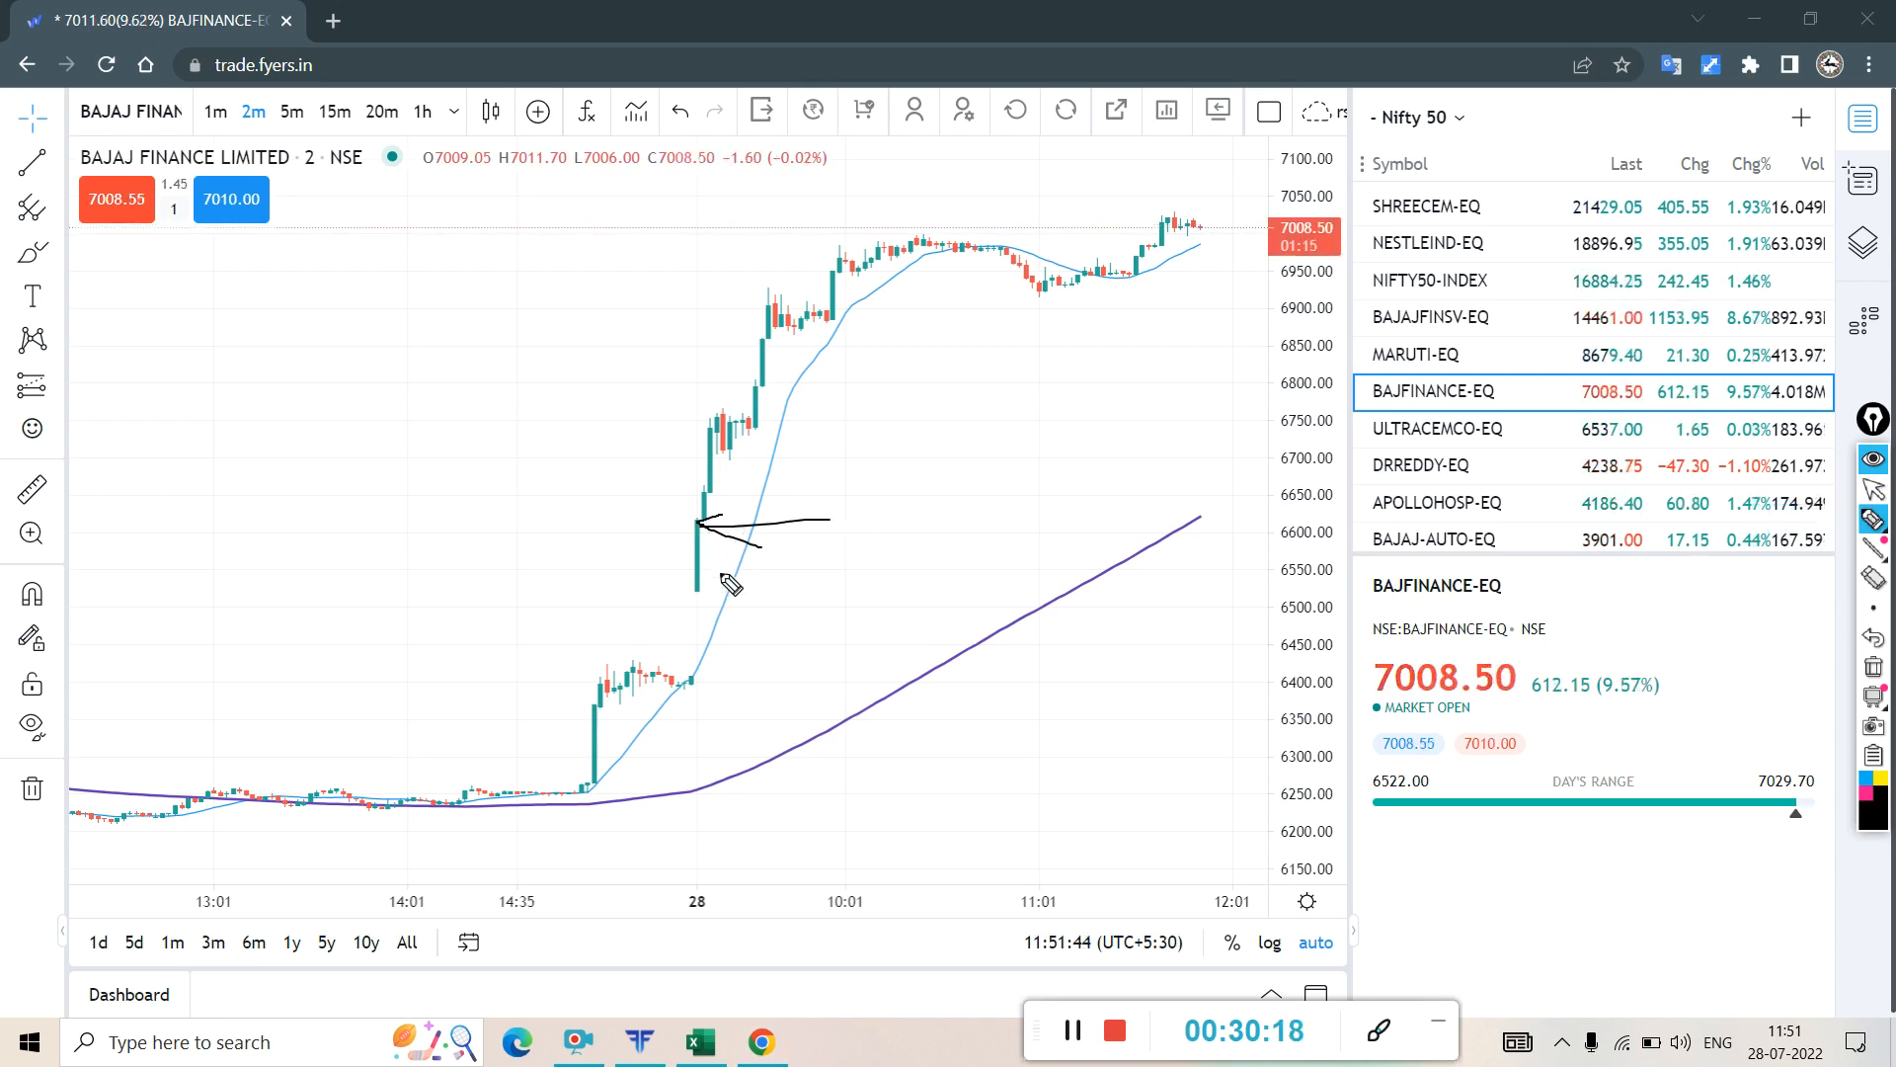
left_click_drag(663, 591, 713, 598)
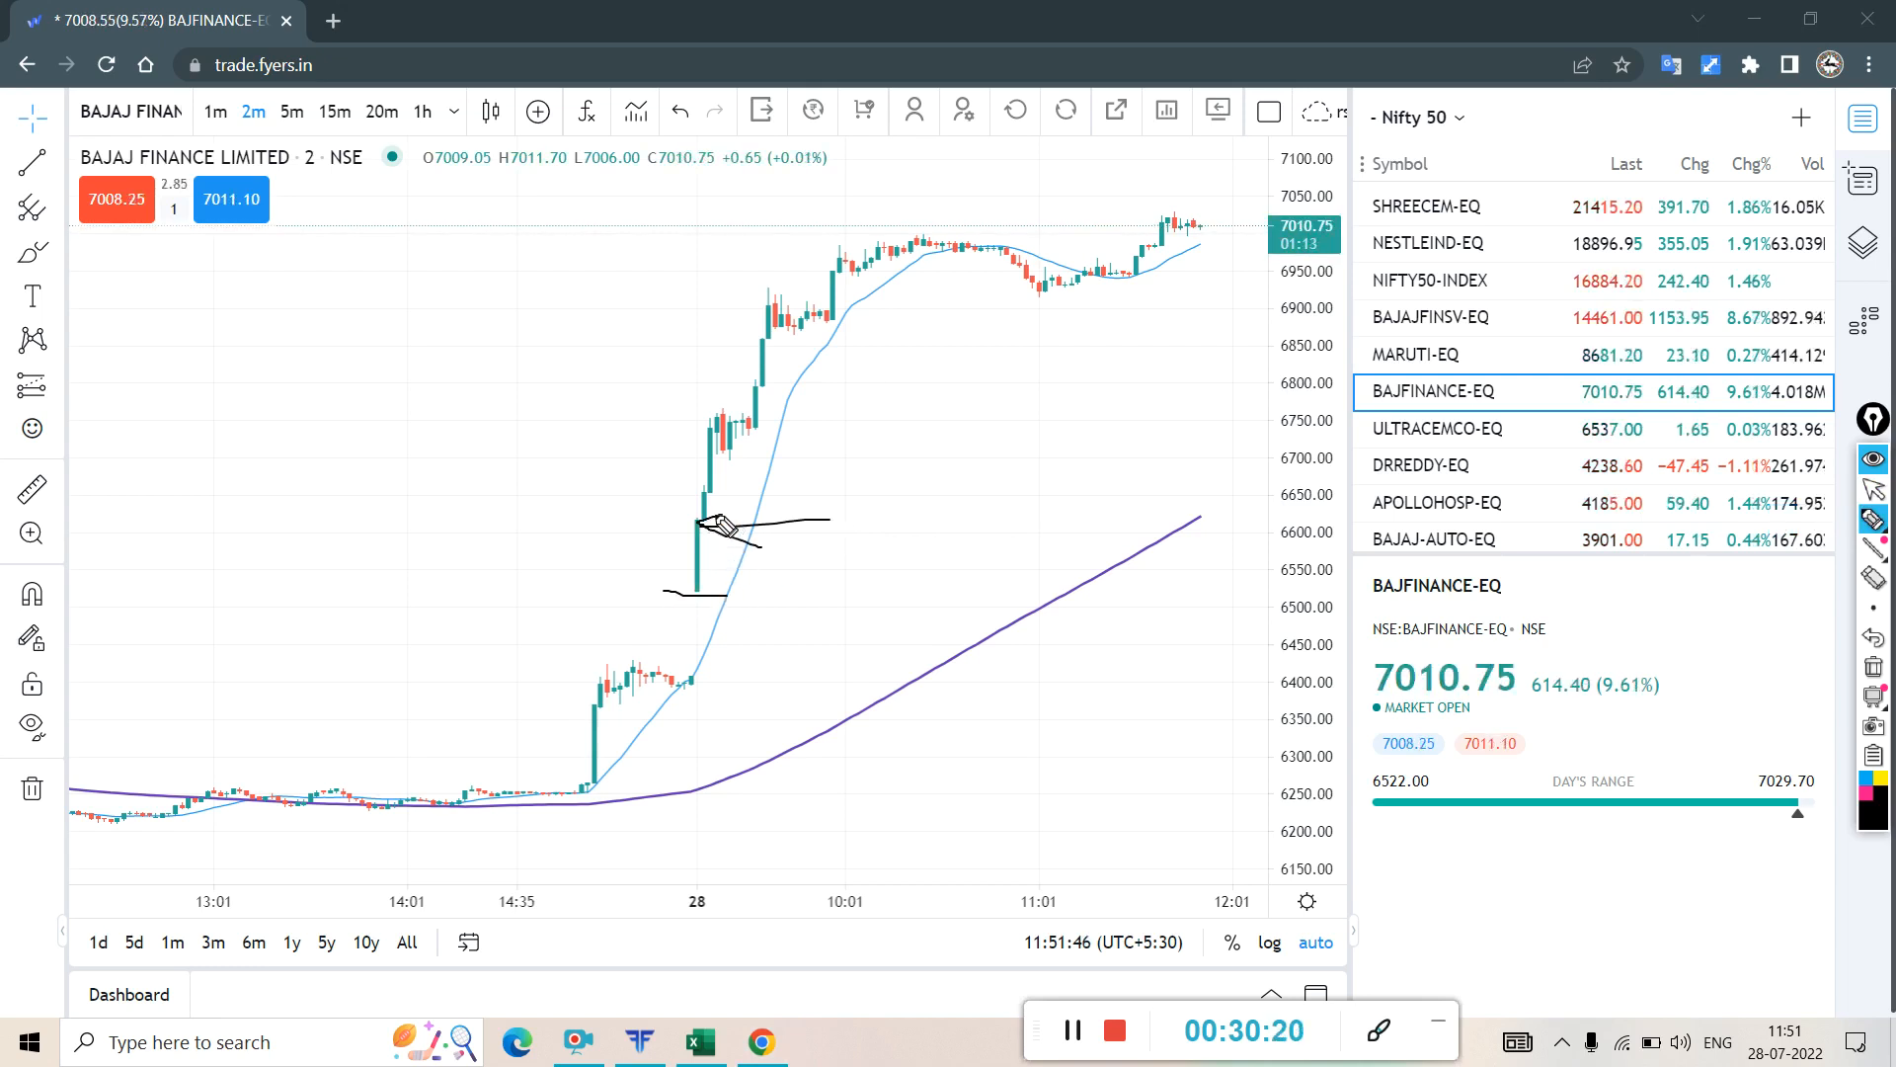
mouse_move(719, 511)
left_mouse_down()
mouse_move(704, 484)
mouse_move(731, 403)
left_mouse_up()
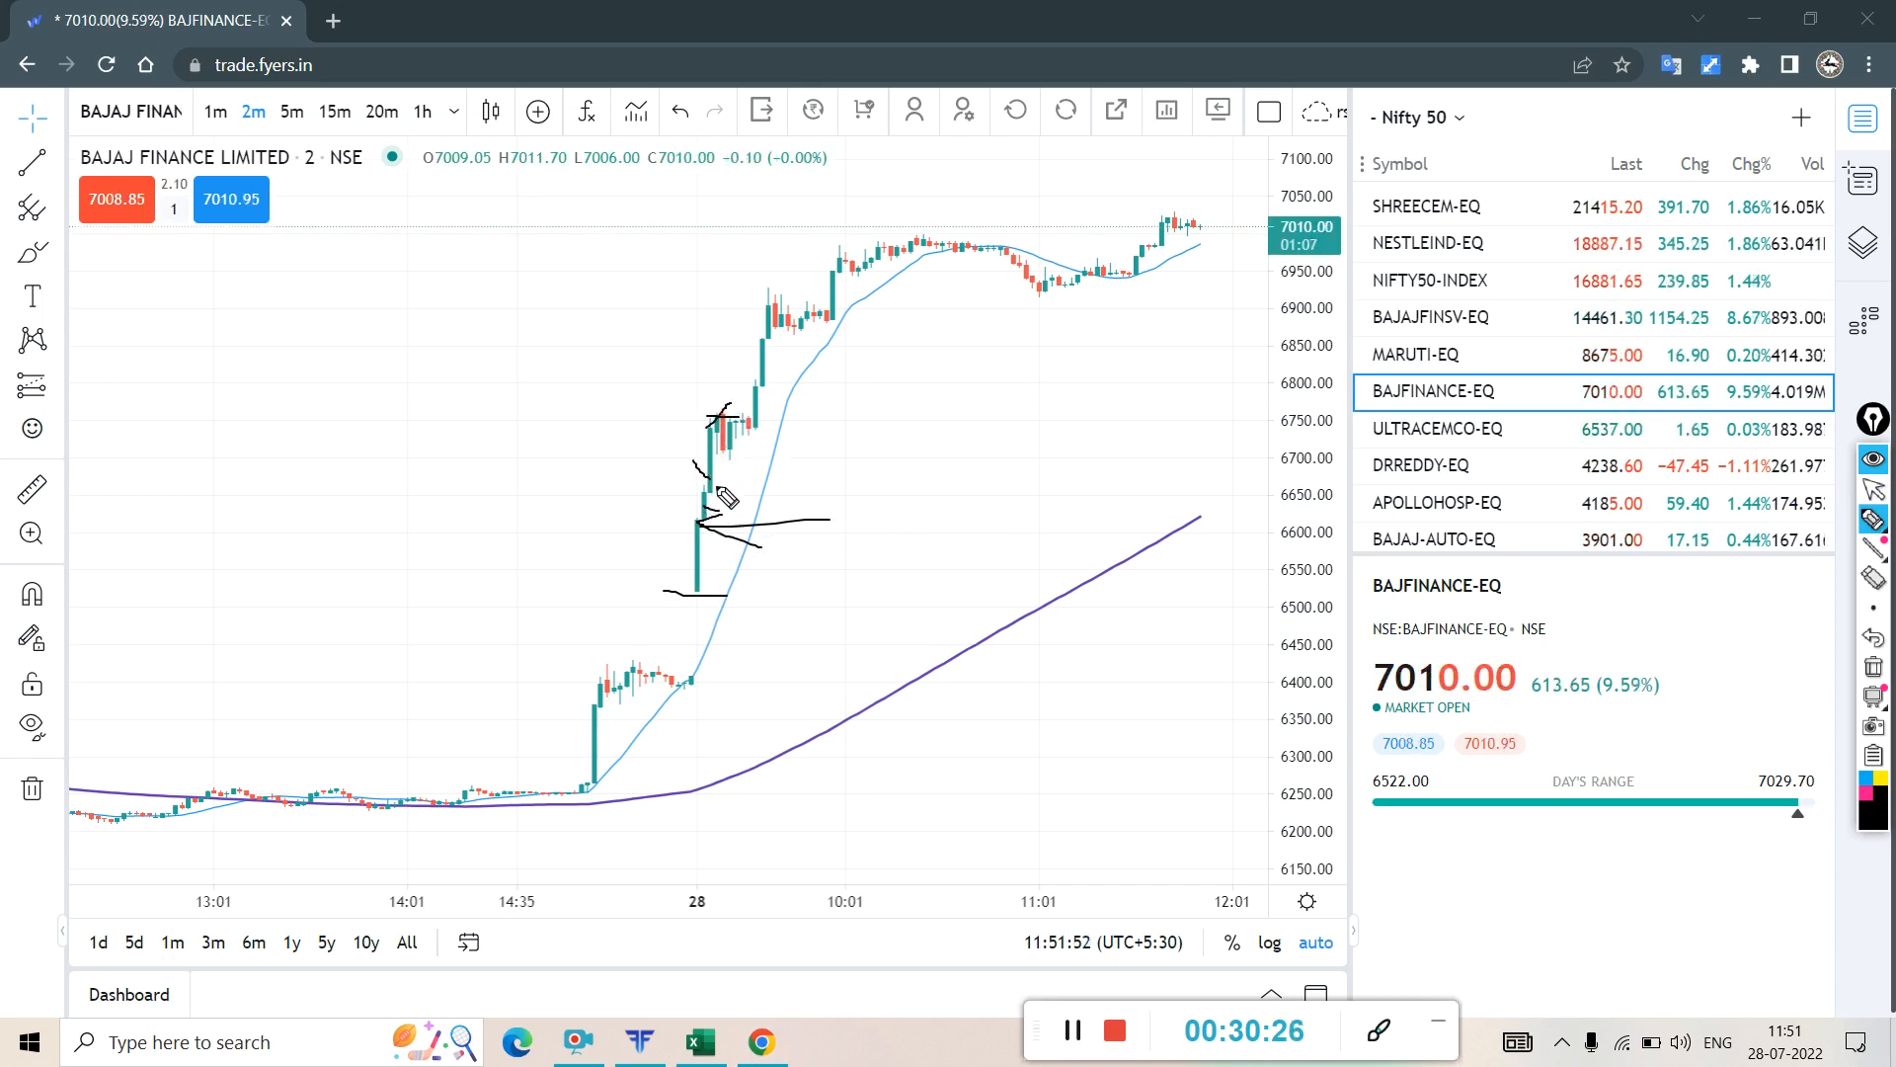
left_click_drag(739, 506, 776, 507)
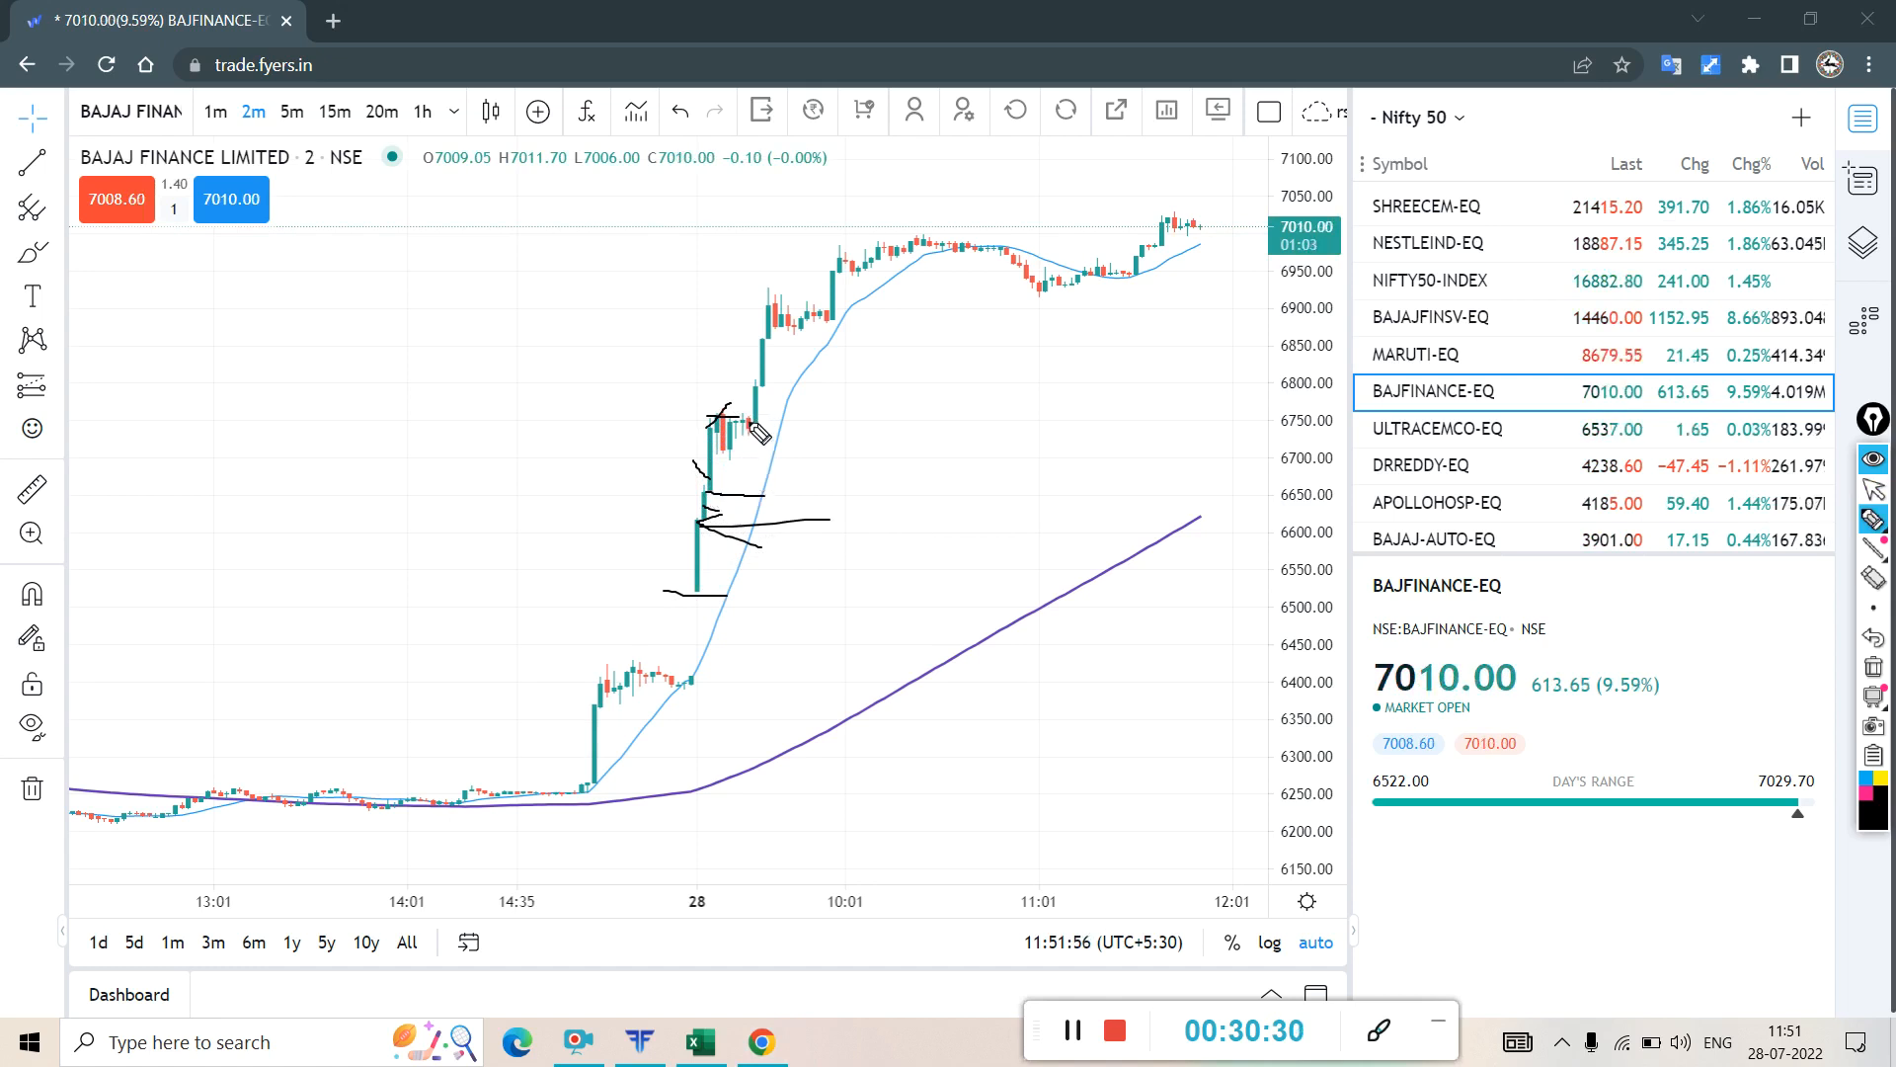
mouse_move(728, 405)
left_mouse_down()
mouse_move(722, 457)
mouse_move(754, 437)
mouse_move(724, 407)
mouse_move(742, 516)
left_mouse_up()
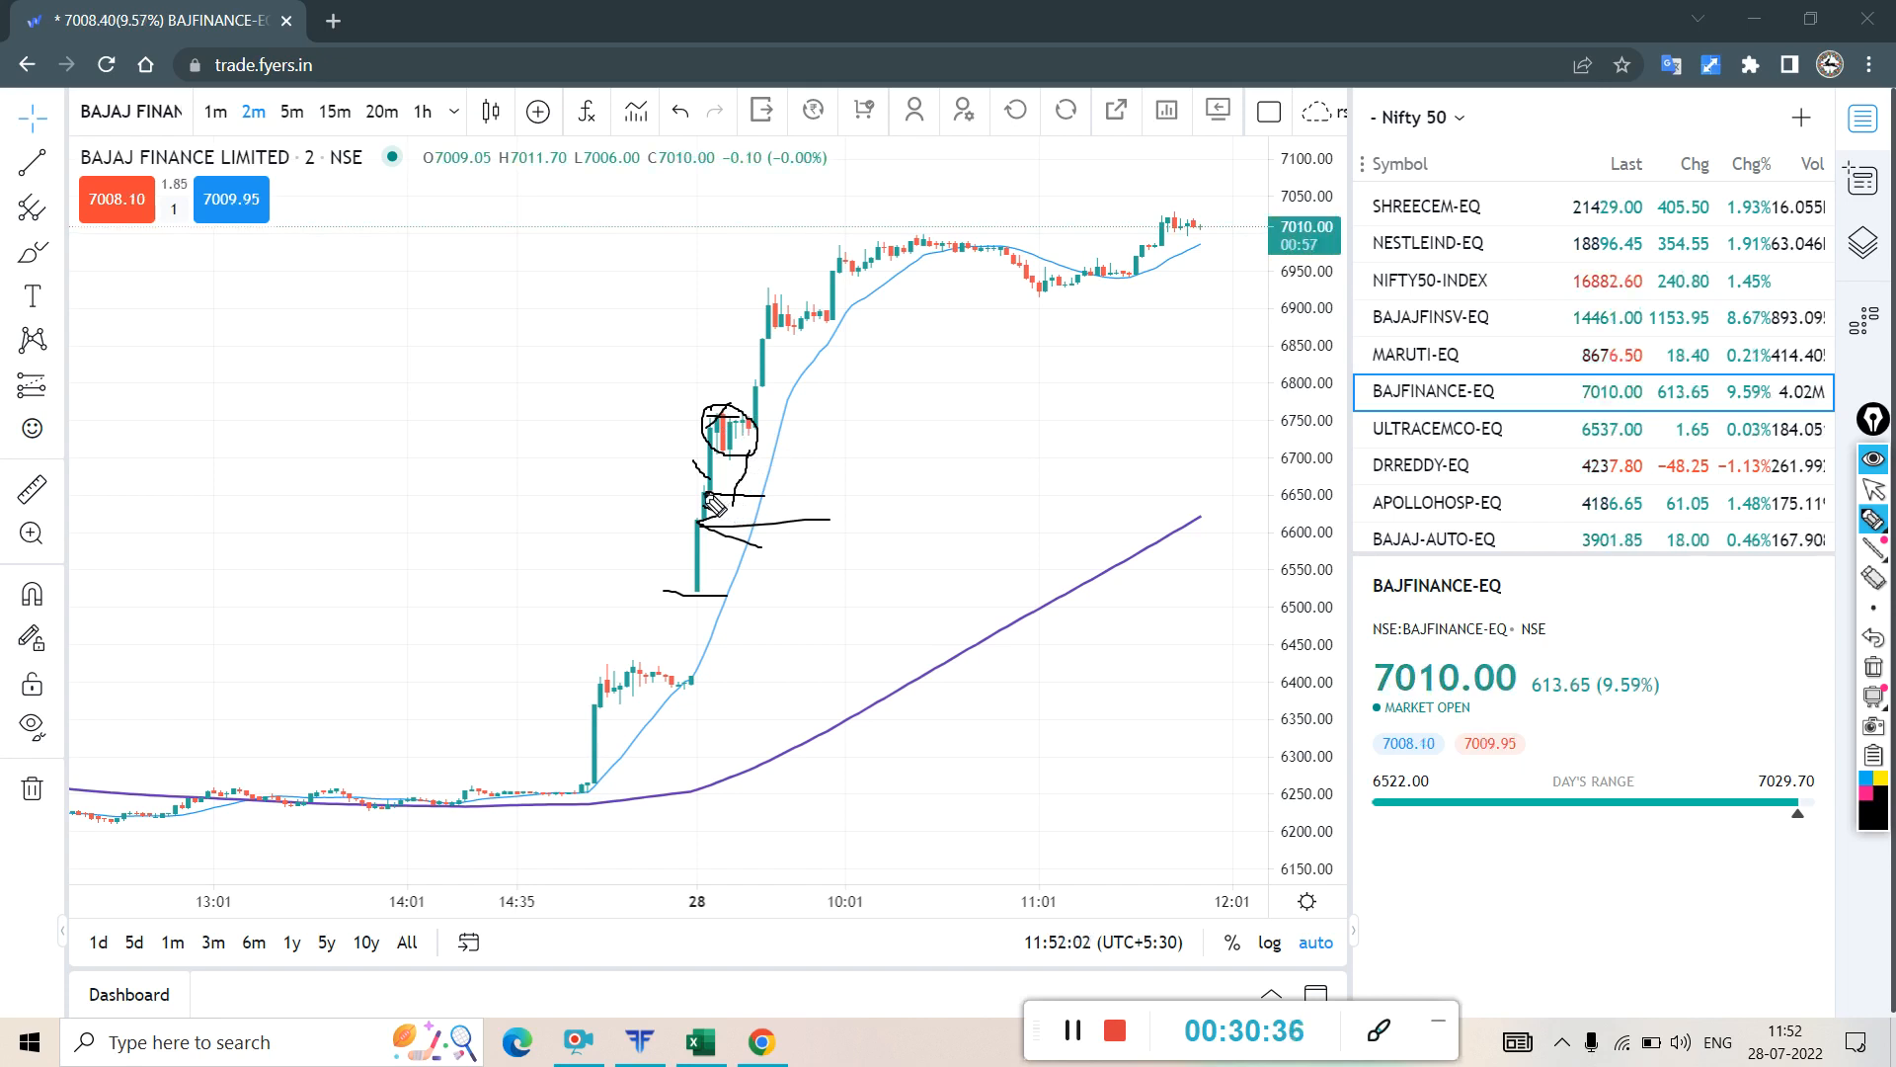
left_click_drag(703, 523, 733, 535)
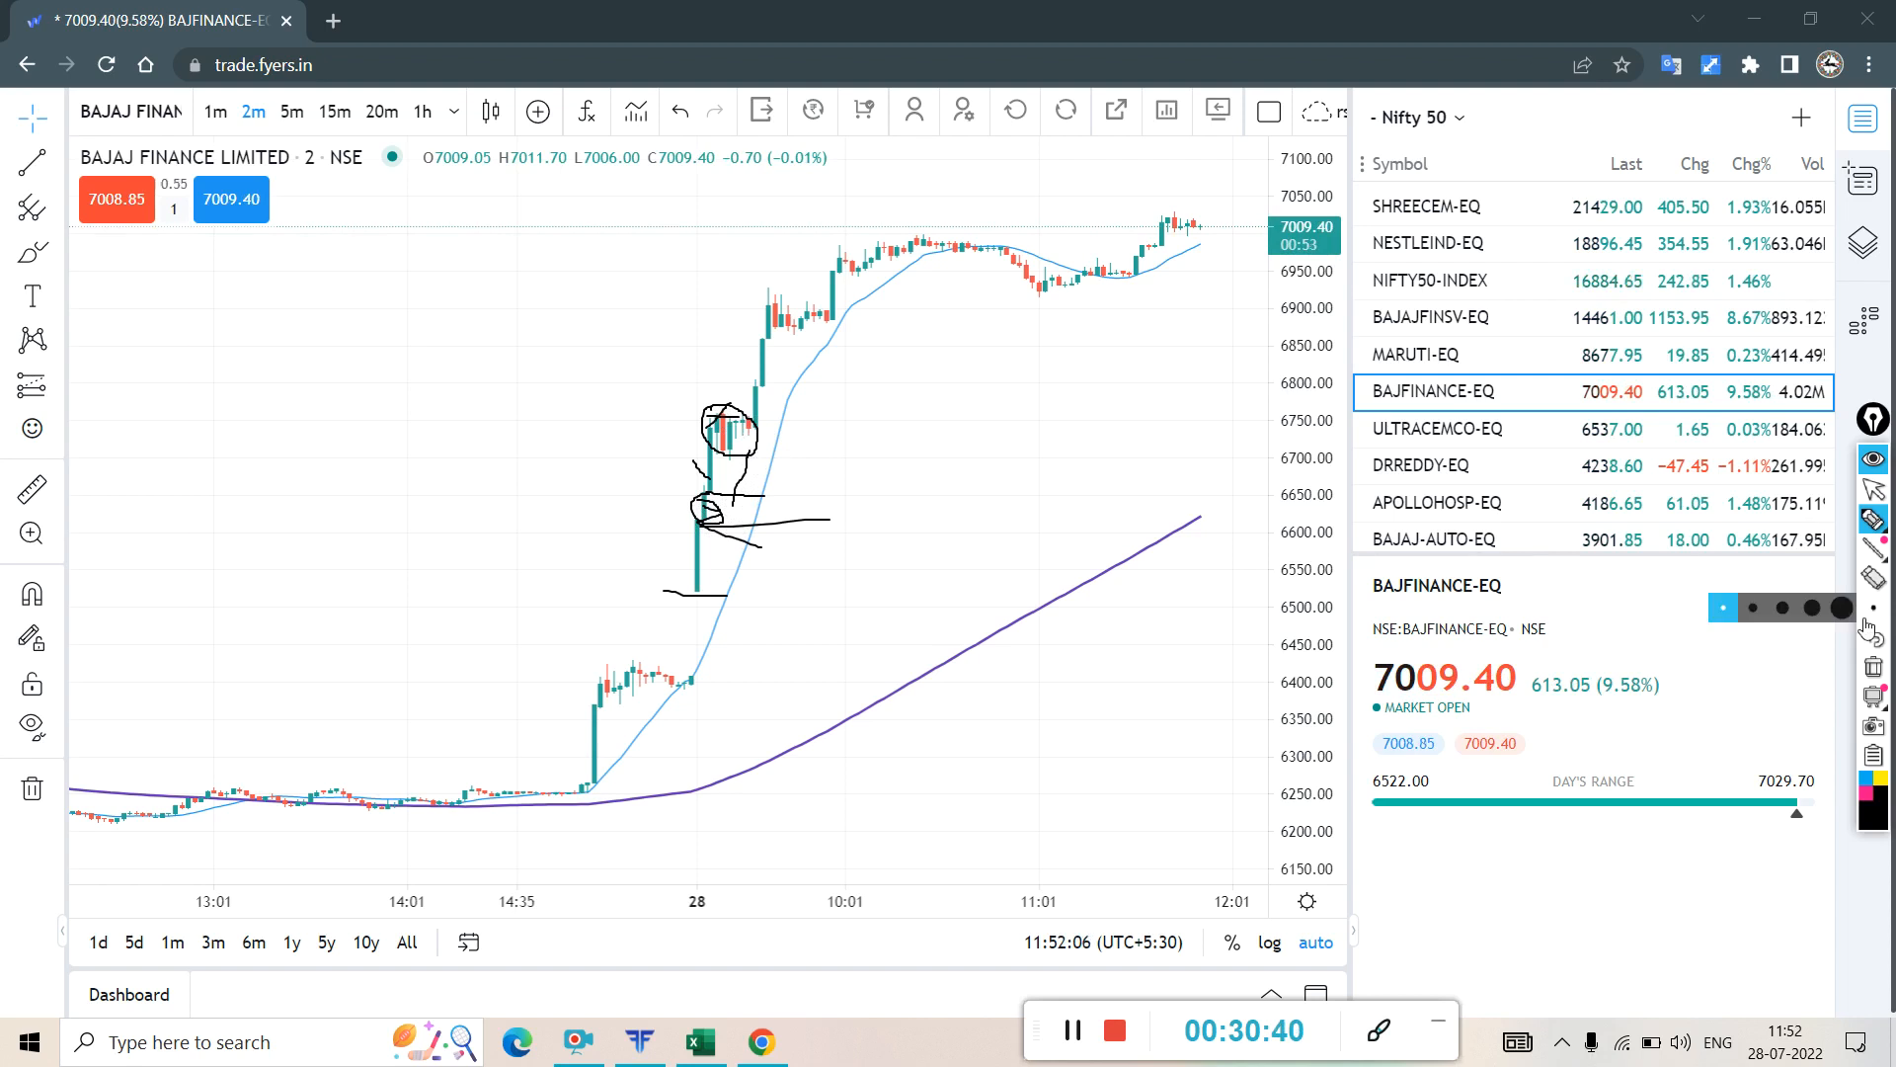
left_click(1874, 667)
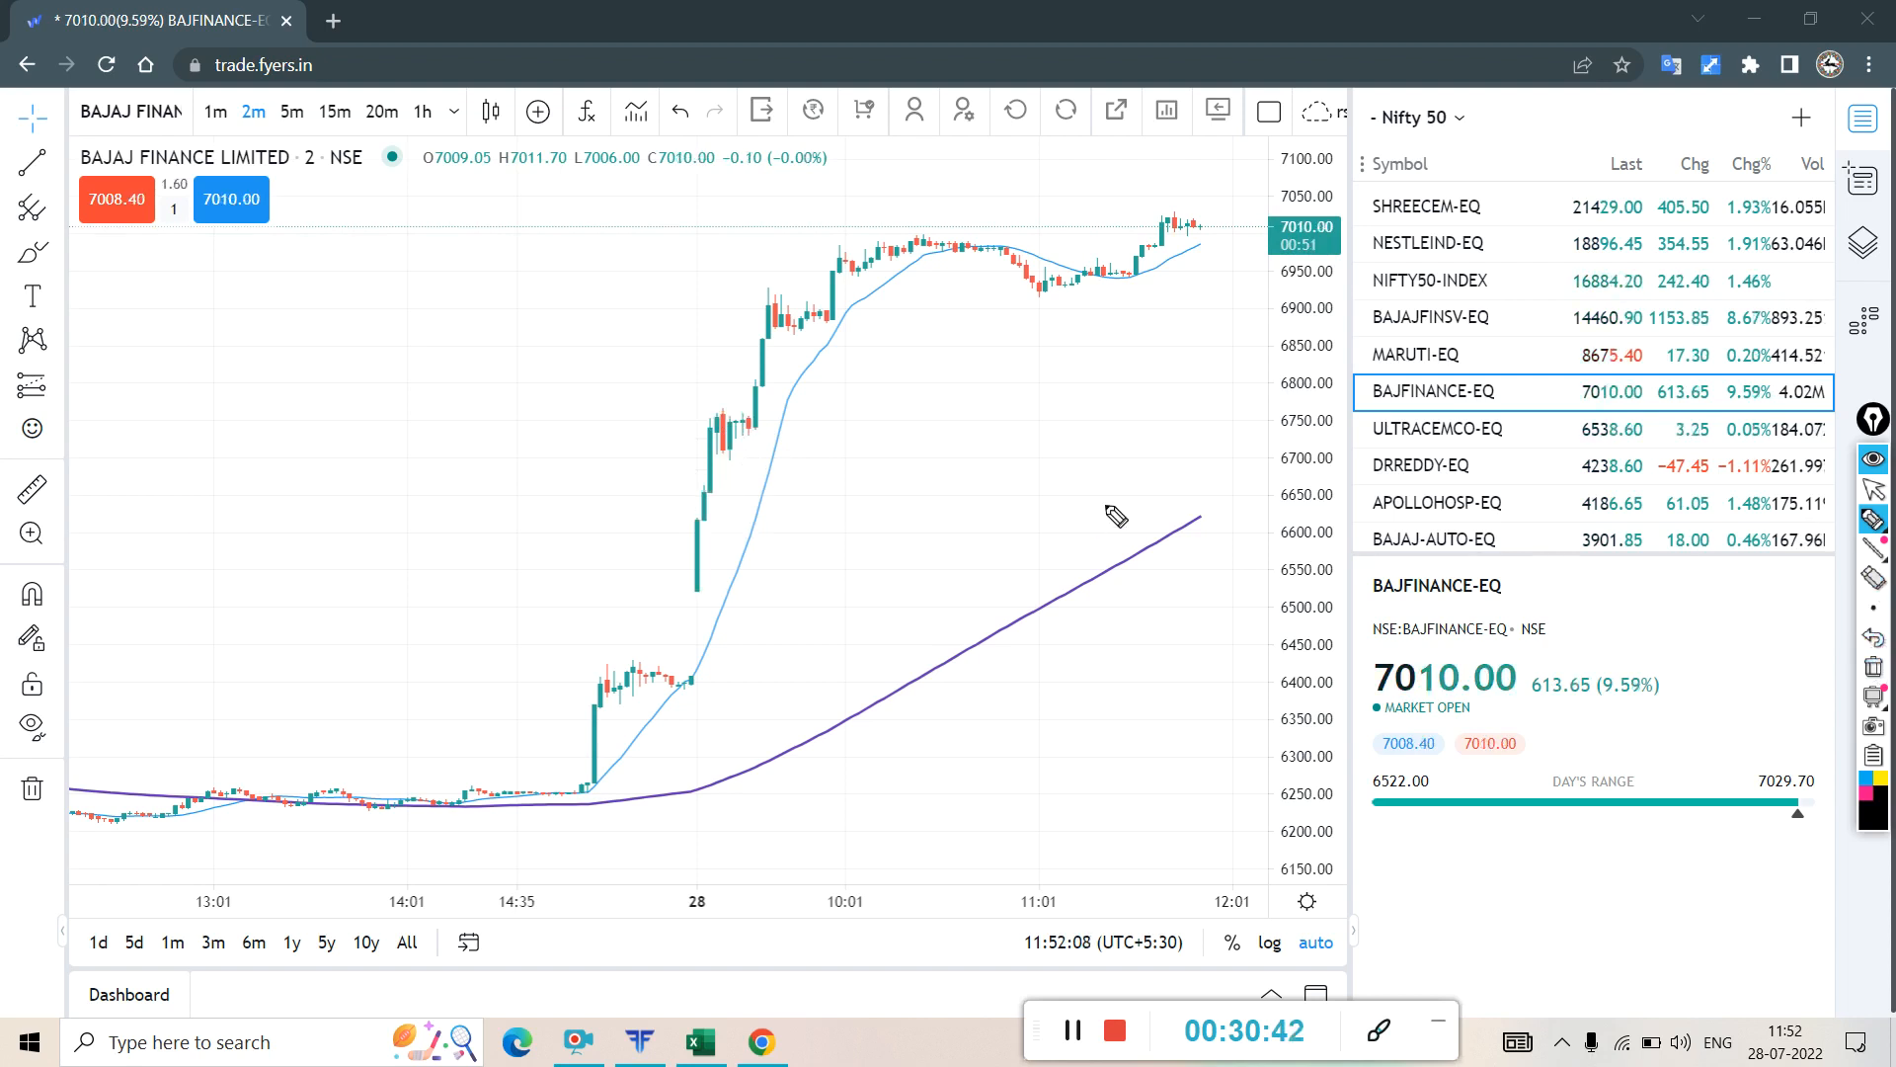
- Mark the first candle's high and low and circle the consolidation near 6750 in ink, undo the extra marks, and clear all annotations
left_click(1873, 518)
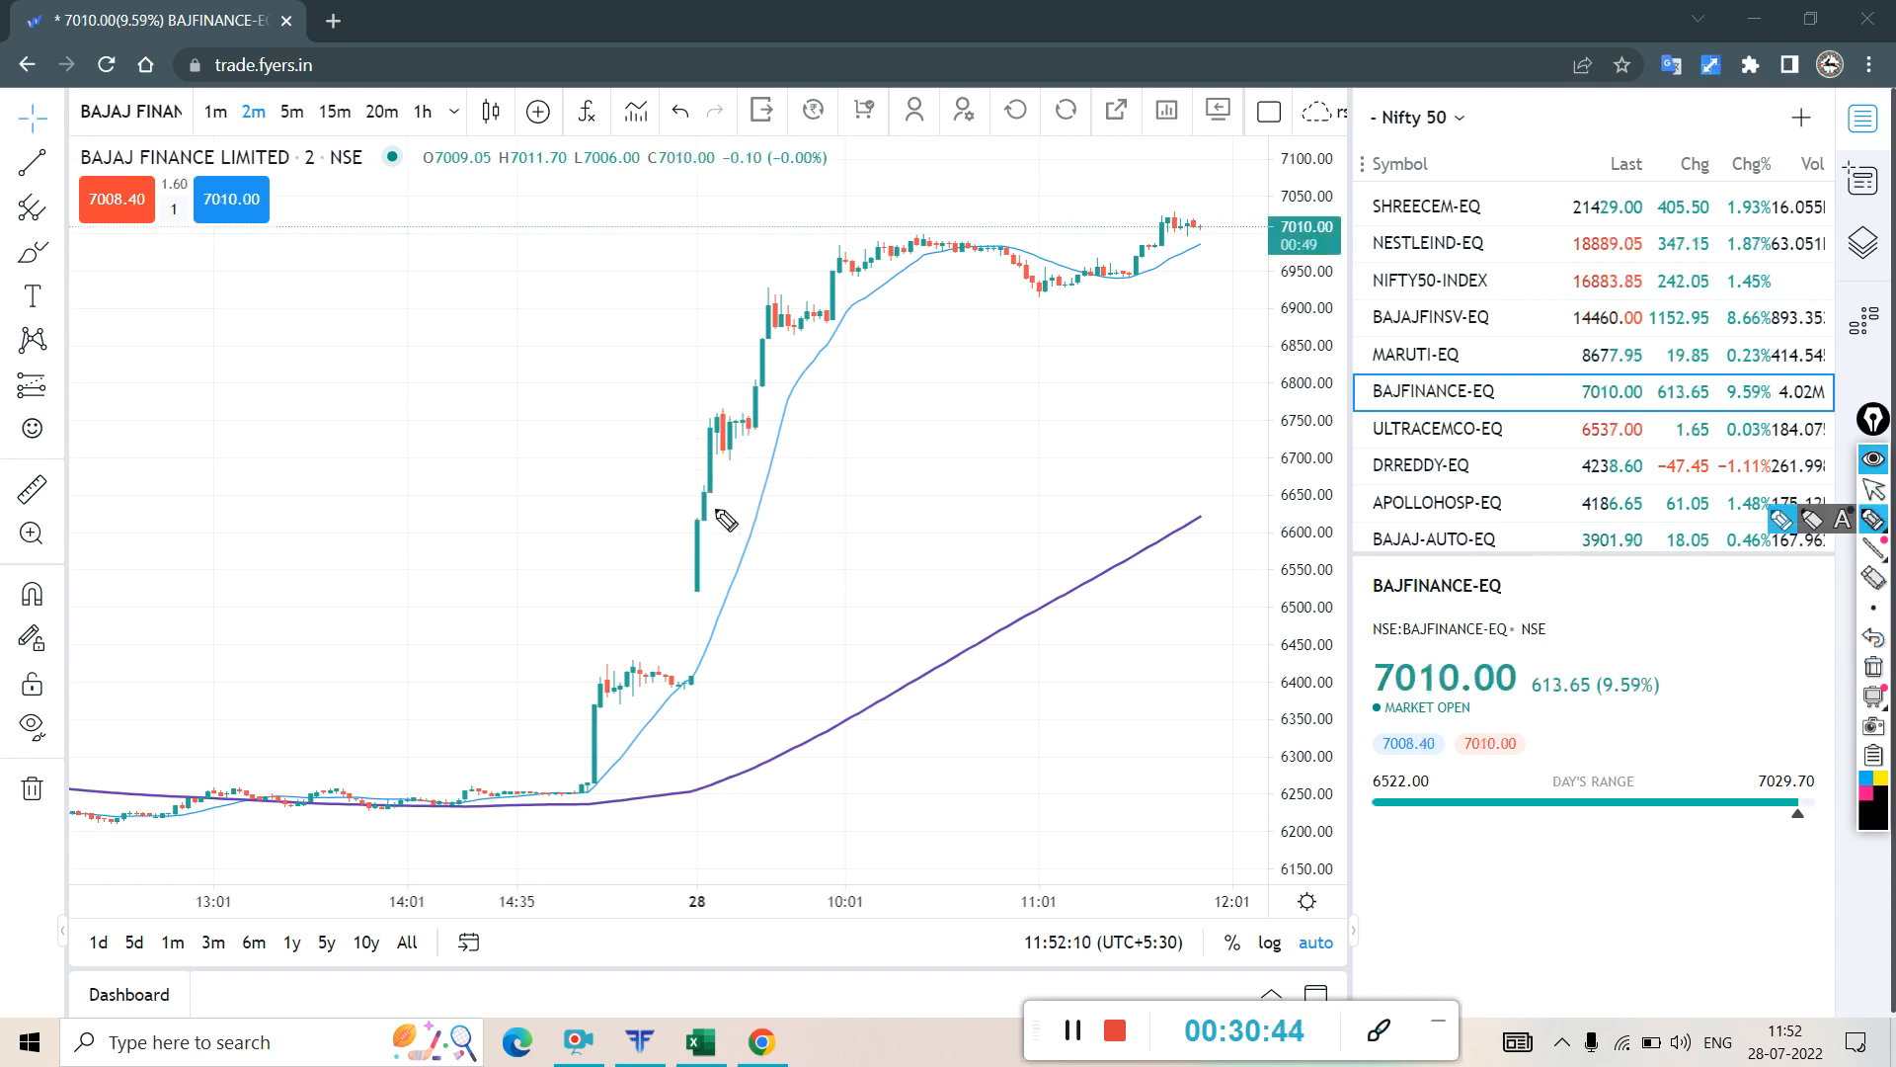
mouse_move(711, 541)
left_mouse_down()
mouse_move(768, 531)
mouse_move(697, 523)
left_mouse_up()
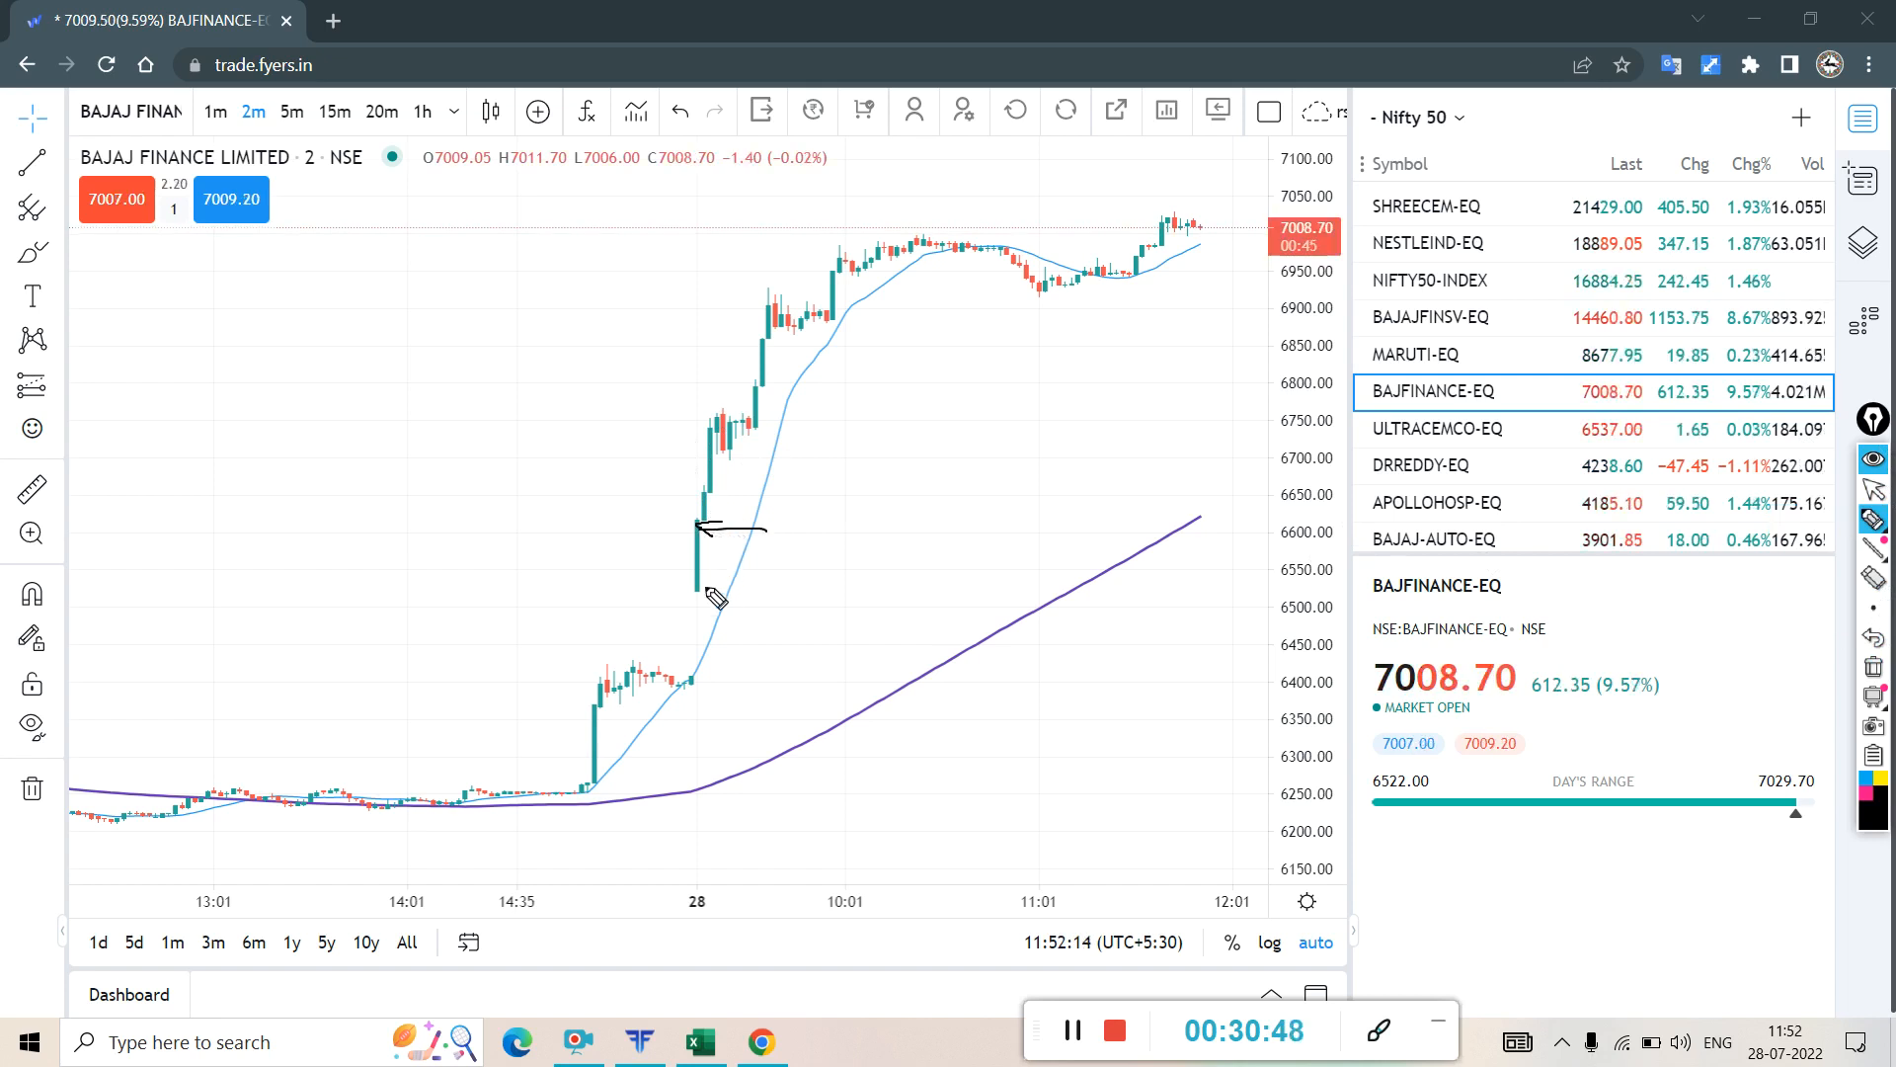
left_click_drag(704, 593, 723, 595)
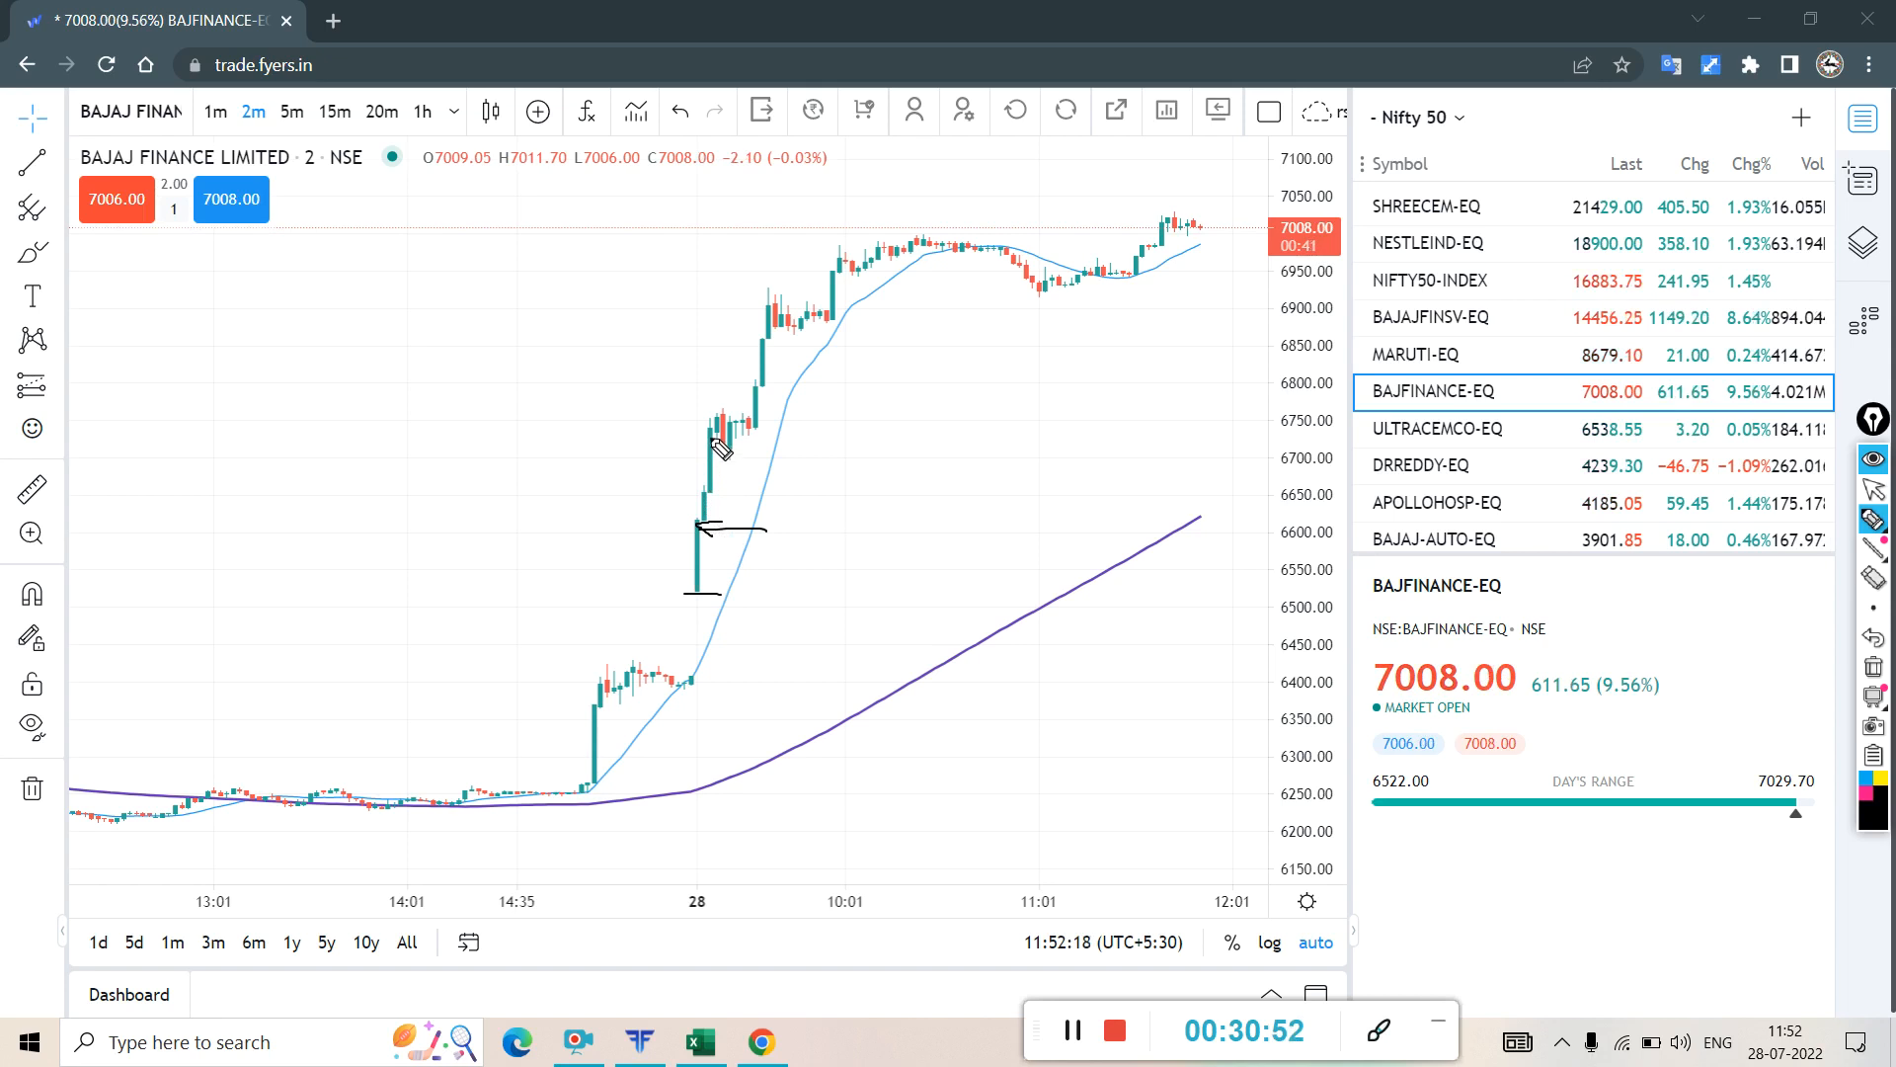
mouse_move(718, 412)
left_mouse_down()
mouse_move(703, 446)
mouse_move(748, 455)
mouse_move(713, 425)
left_mouse_up()
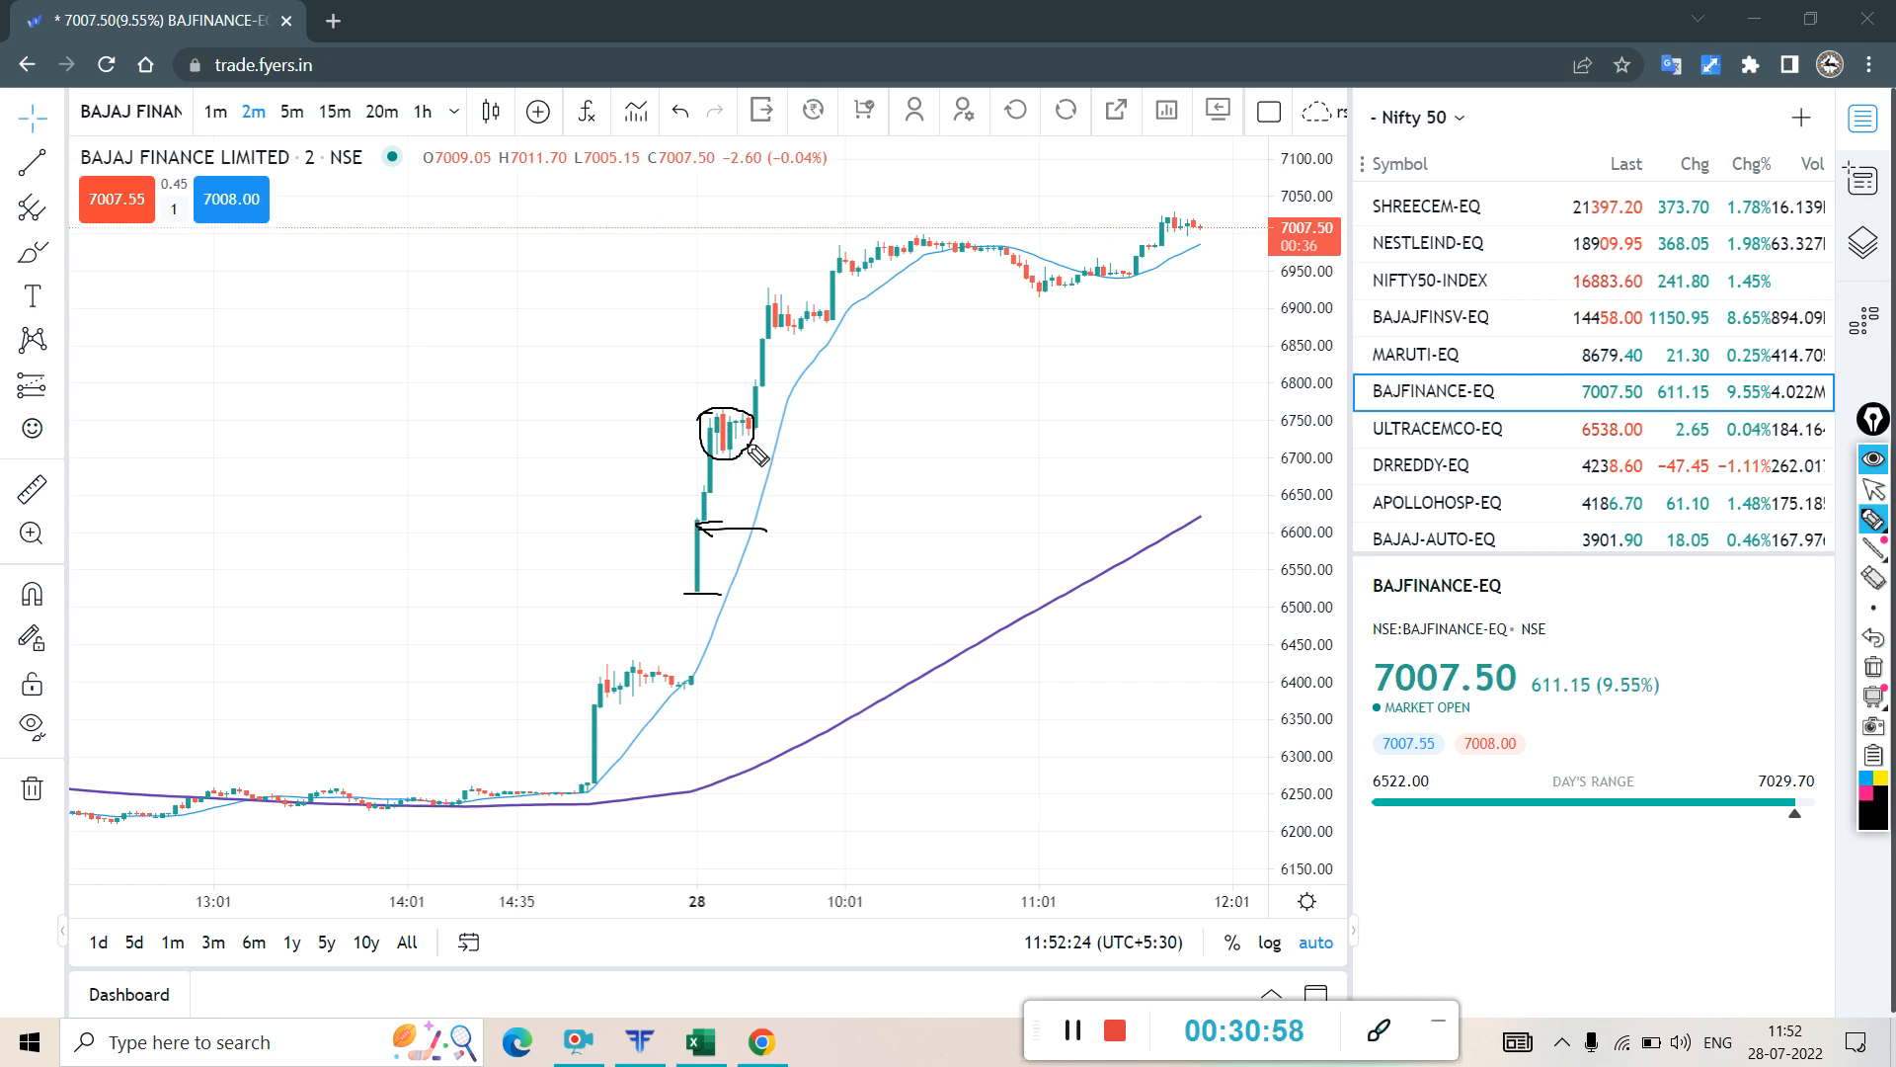
left_click_drag(709, 492, 743, 502)
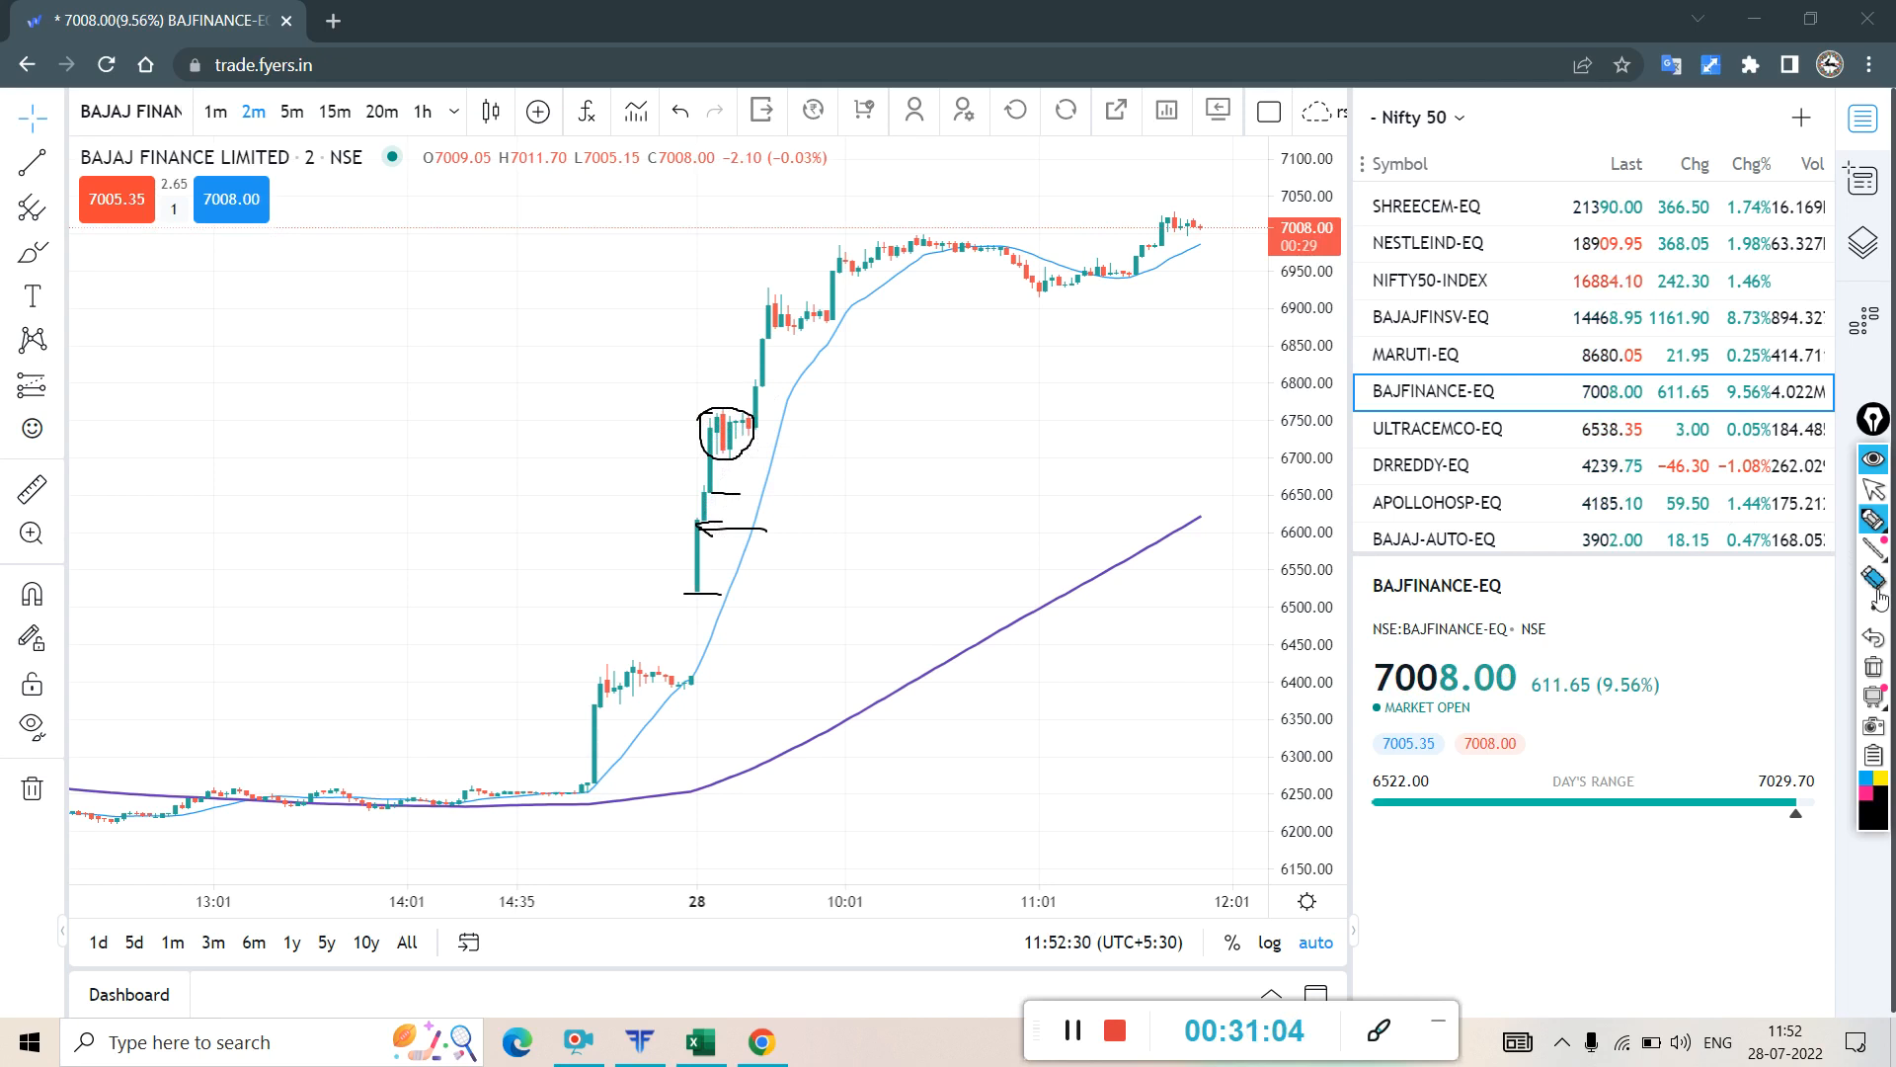
left_click(1872, 639)
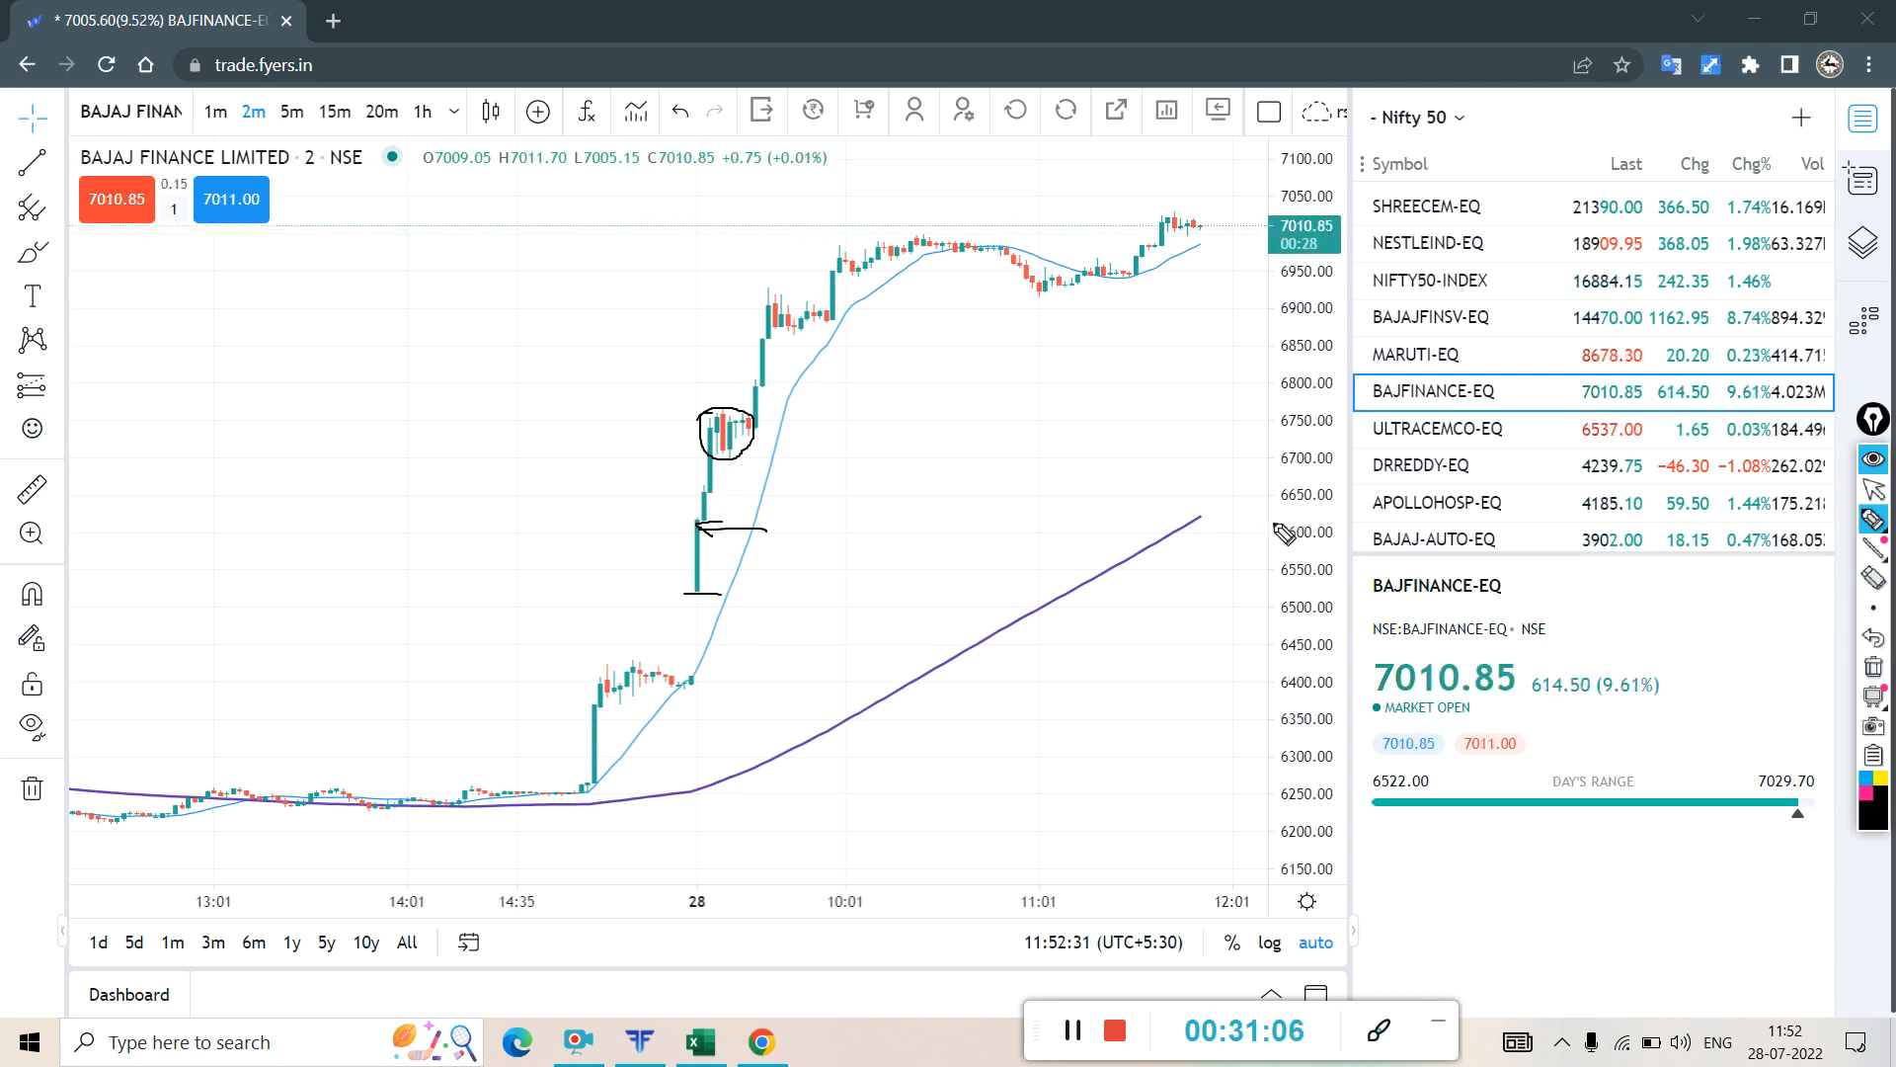
left_click(1869, 666)
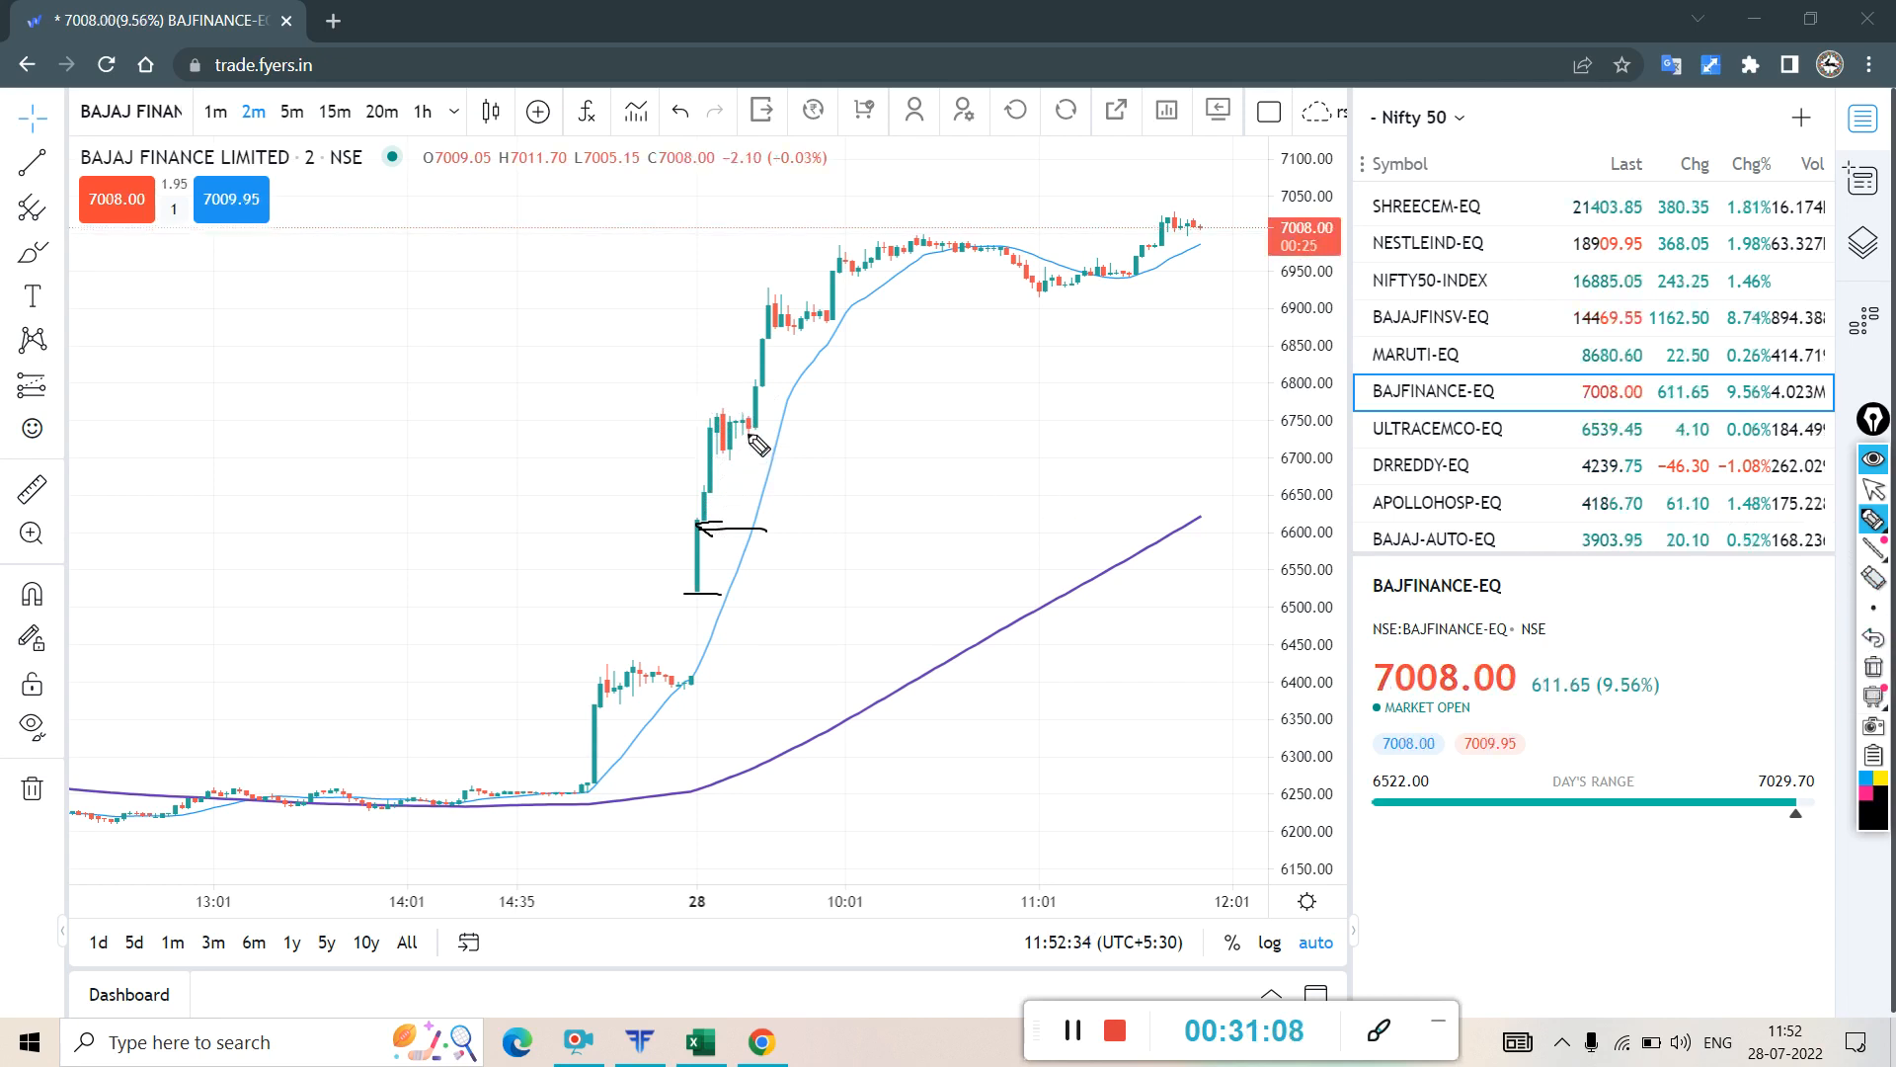
left_click_drag(749, 392, 766, 444)
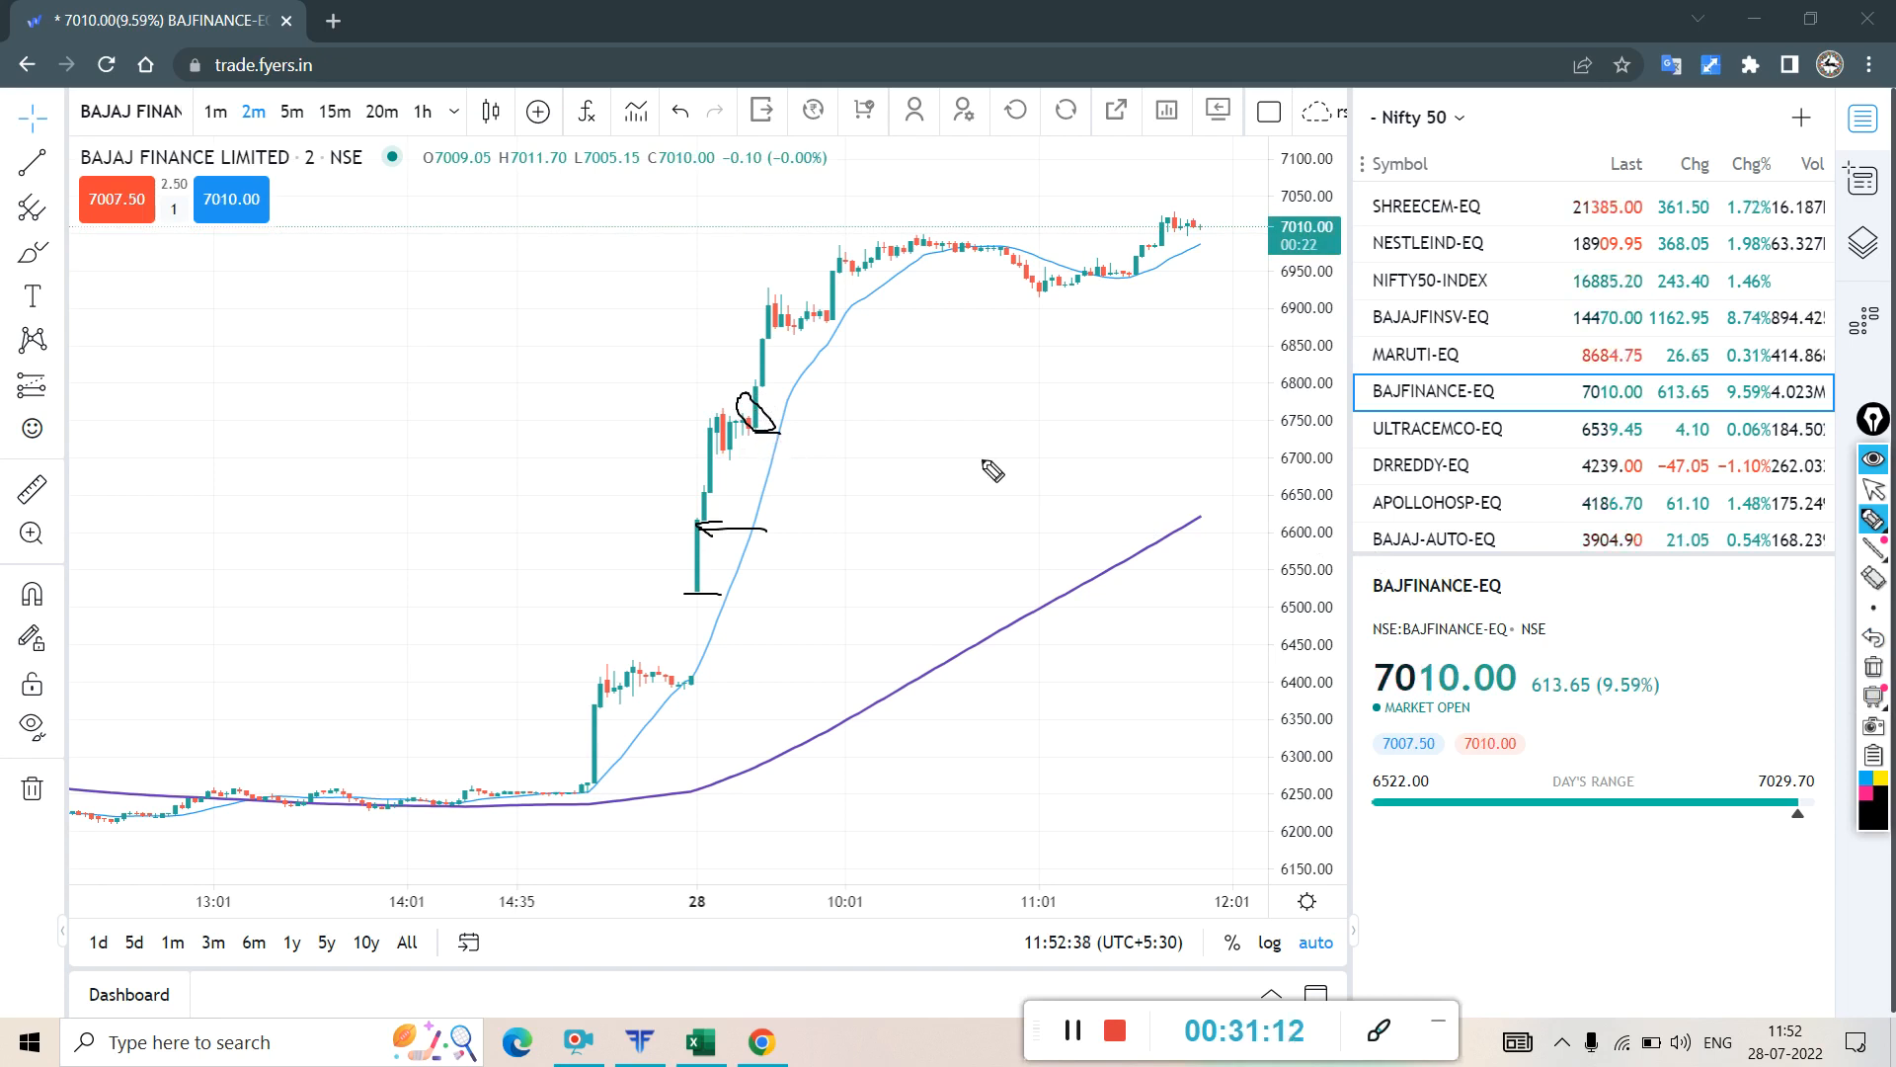
left_click(1876, 666)
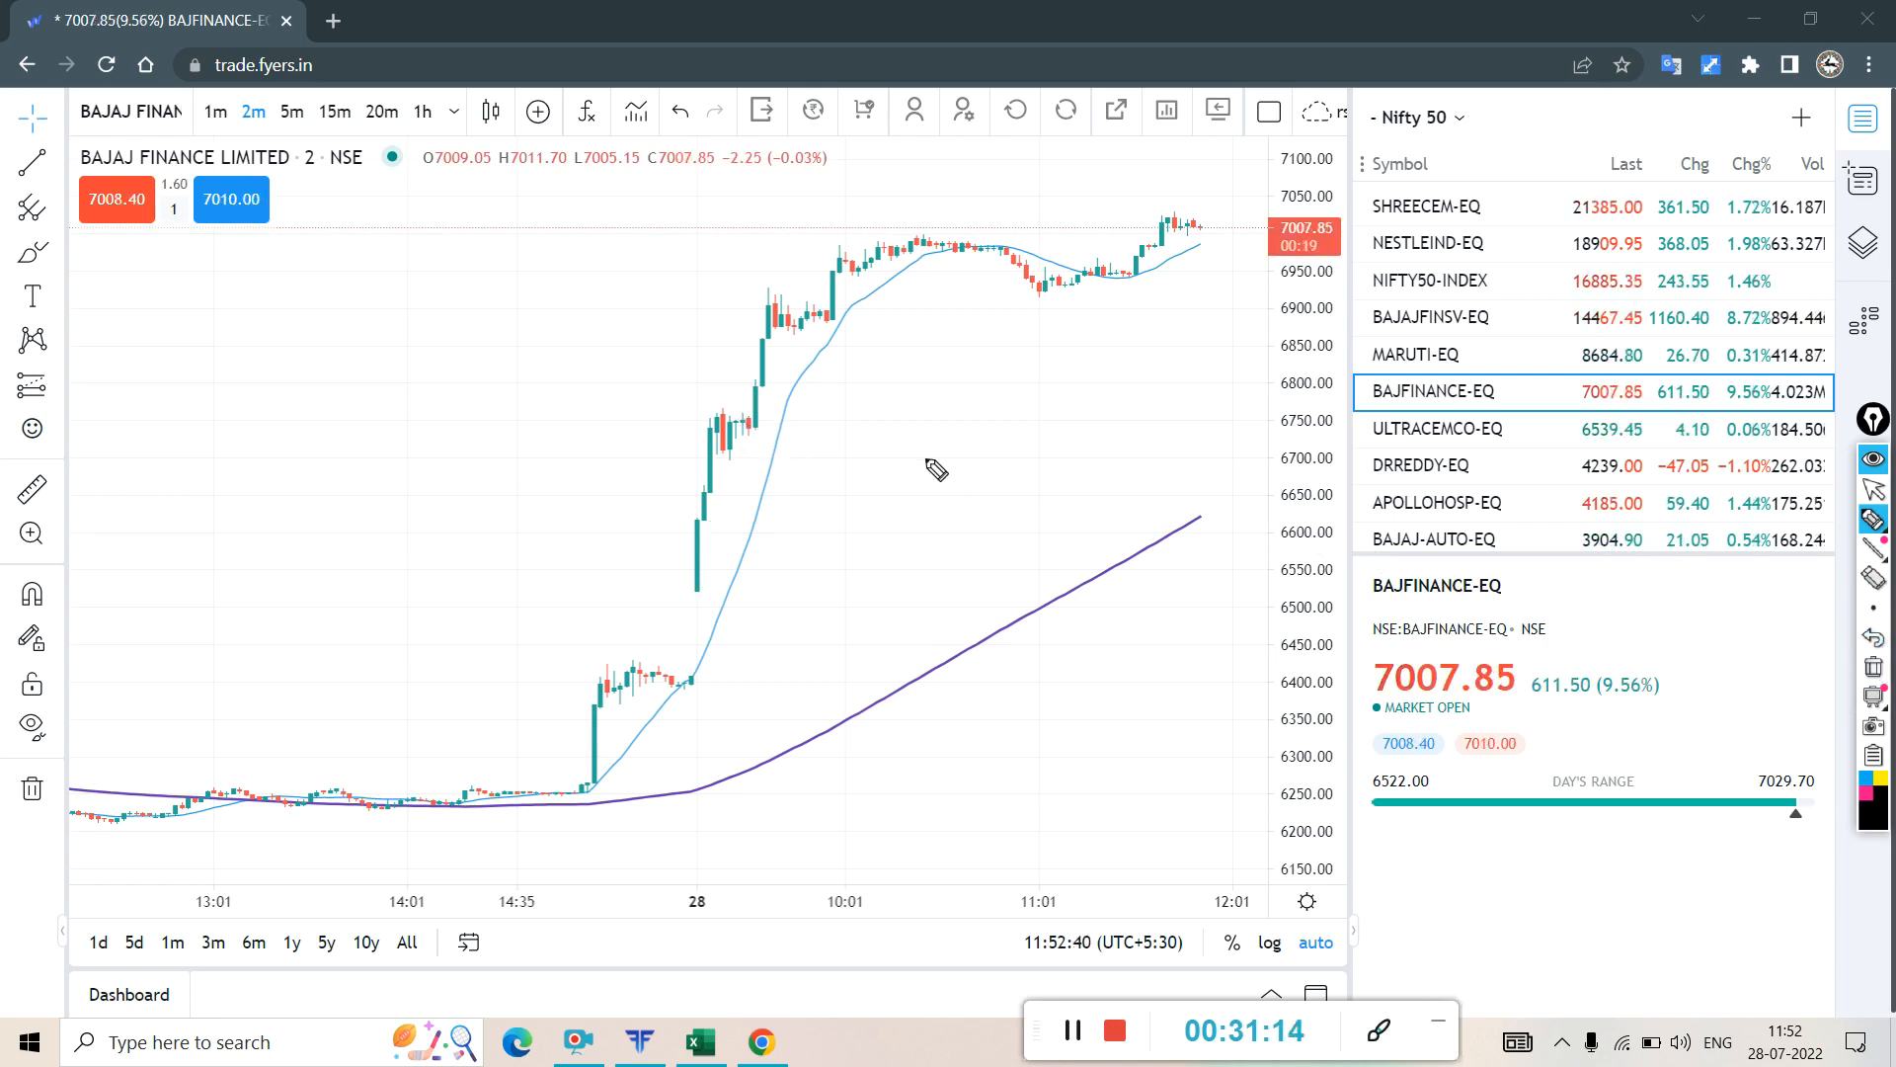
- Mark the breakout candle between about 6730 and 6800, circle the consolidations around 6750 and 6900 in ink, and clear the annotations
mouse_move(756, 431)
left_mouse_down()
mouse_move(775, 433)
mouse_move(790, 385)
left_mouse_up()
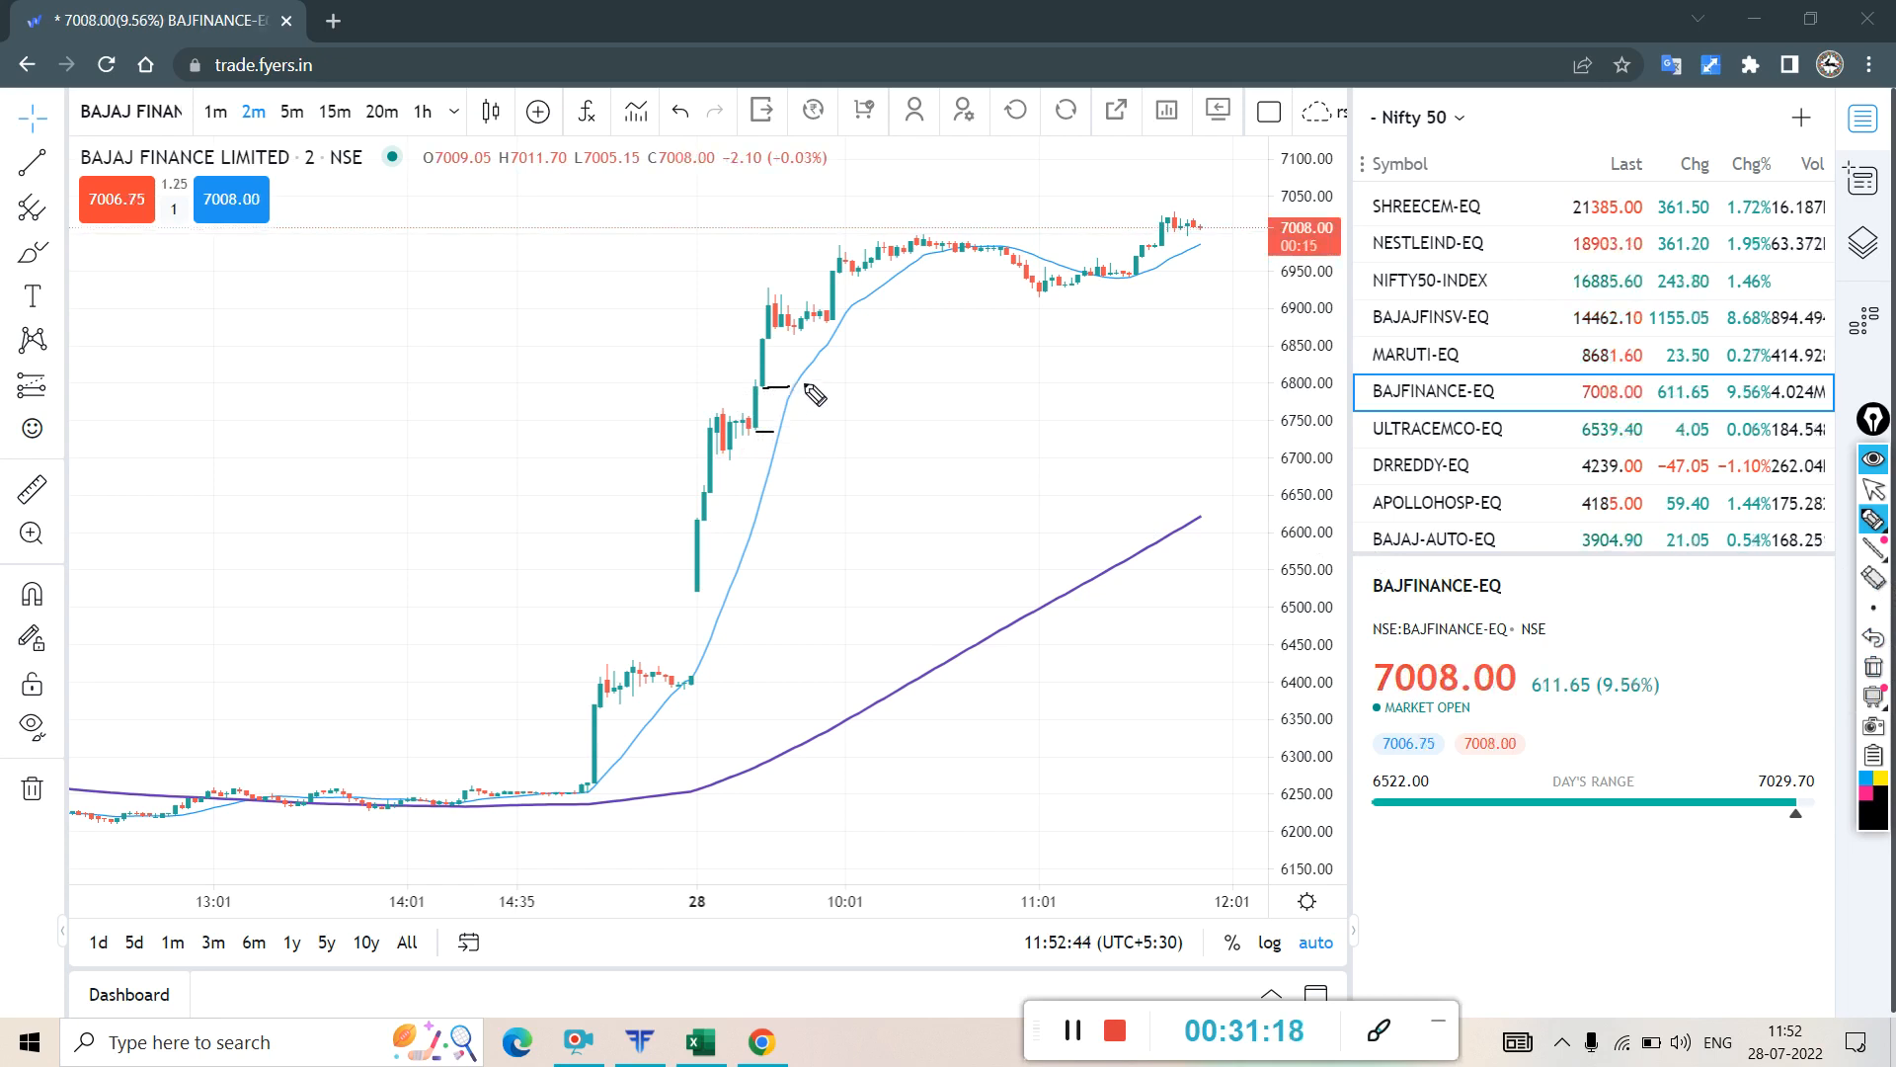
mouse_move(765, 286)
left_mouse_down()
mouse_move(758, 308)
mouse_move(805, 348)
mouse_move(842, 319)
mouse_move(769, 289)
mouse_move(790, 387)
left_mouse_up()
mouse_move(696, 524)
left_mouse_down()
mouse_move(749, 518)
mouse_move(769, 469)
mouse_move(757, 391)
mouse_move(696, 405)
mouse_move(699, 523)
left_mouse_up()
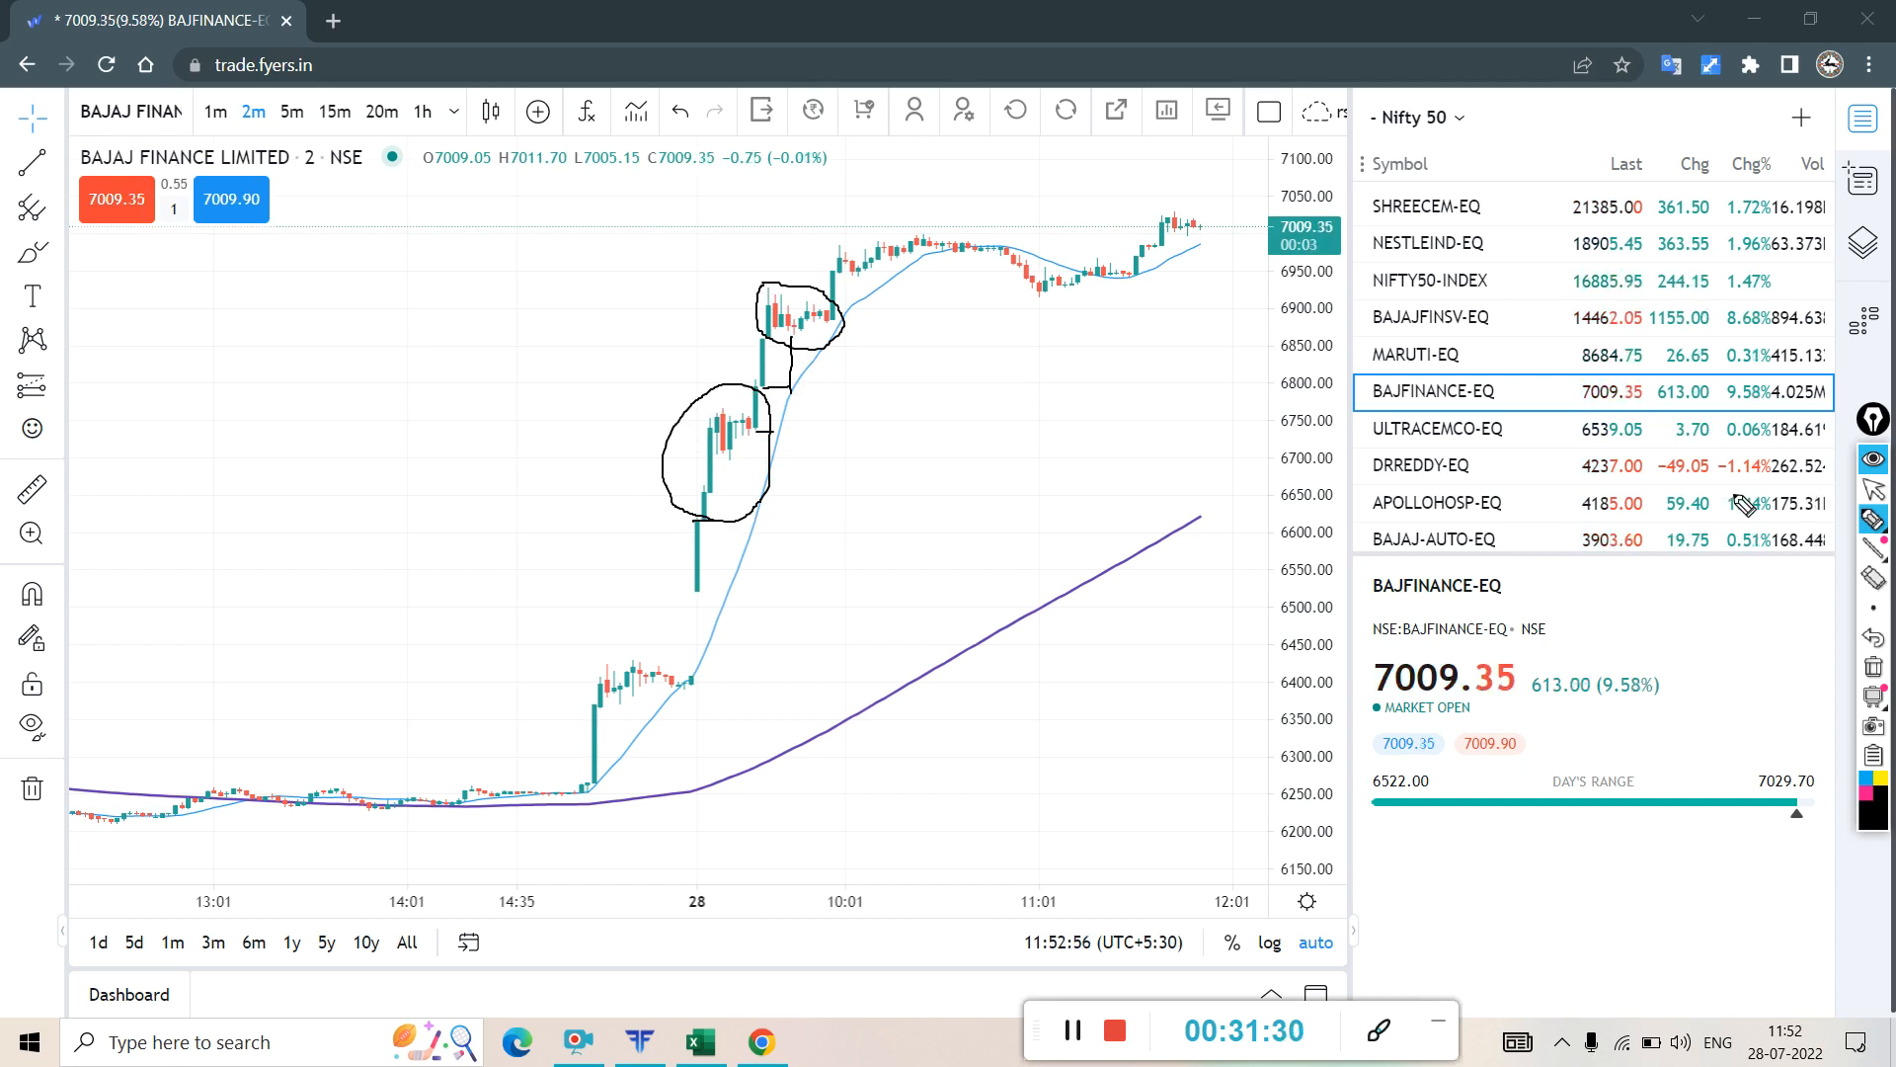
mouse_move(1865, 565)
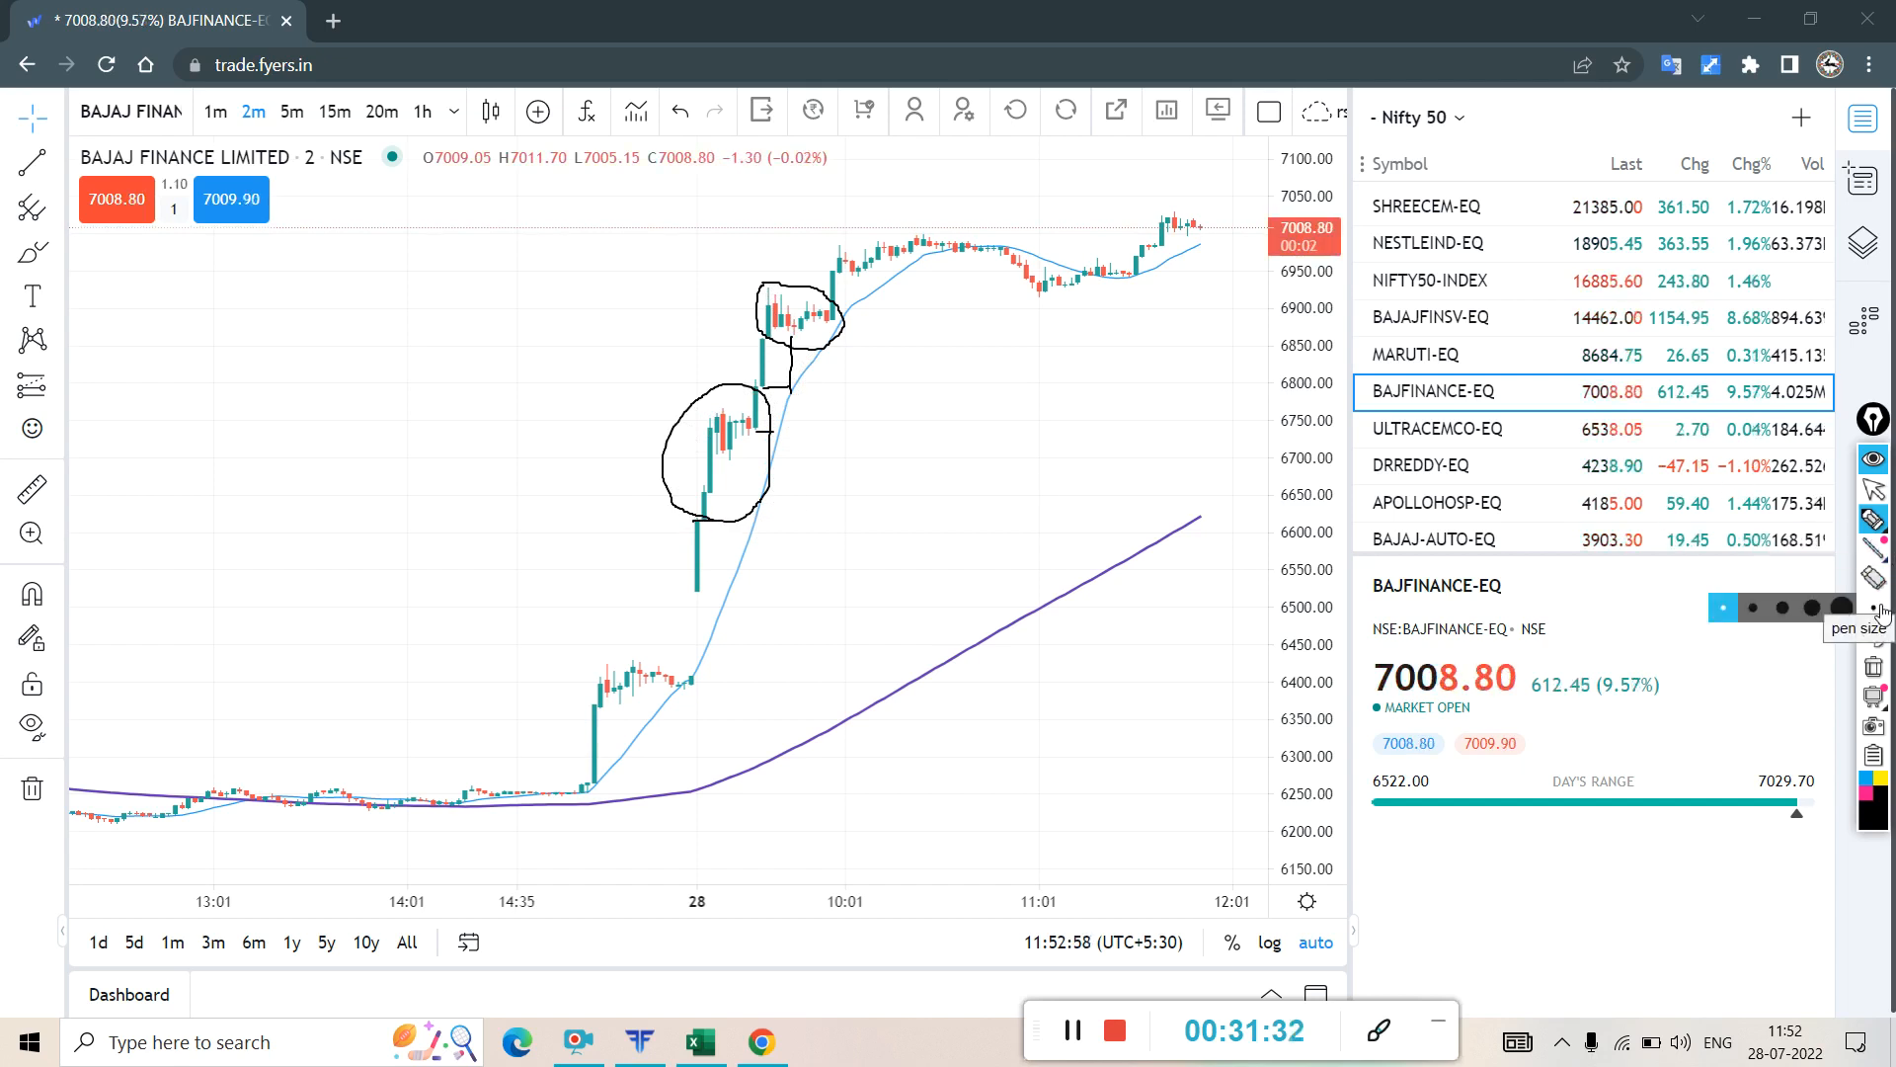
left_click(1874, 667)
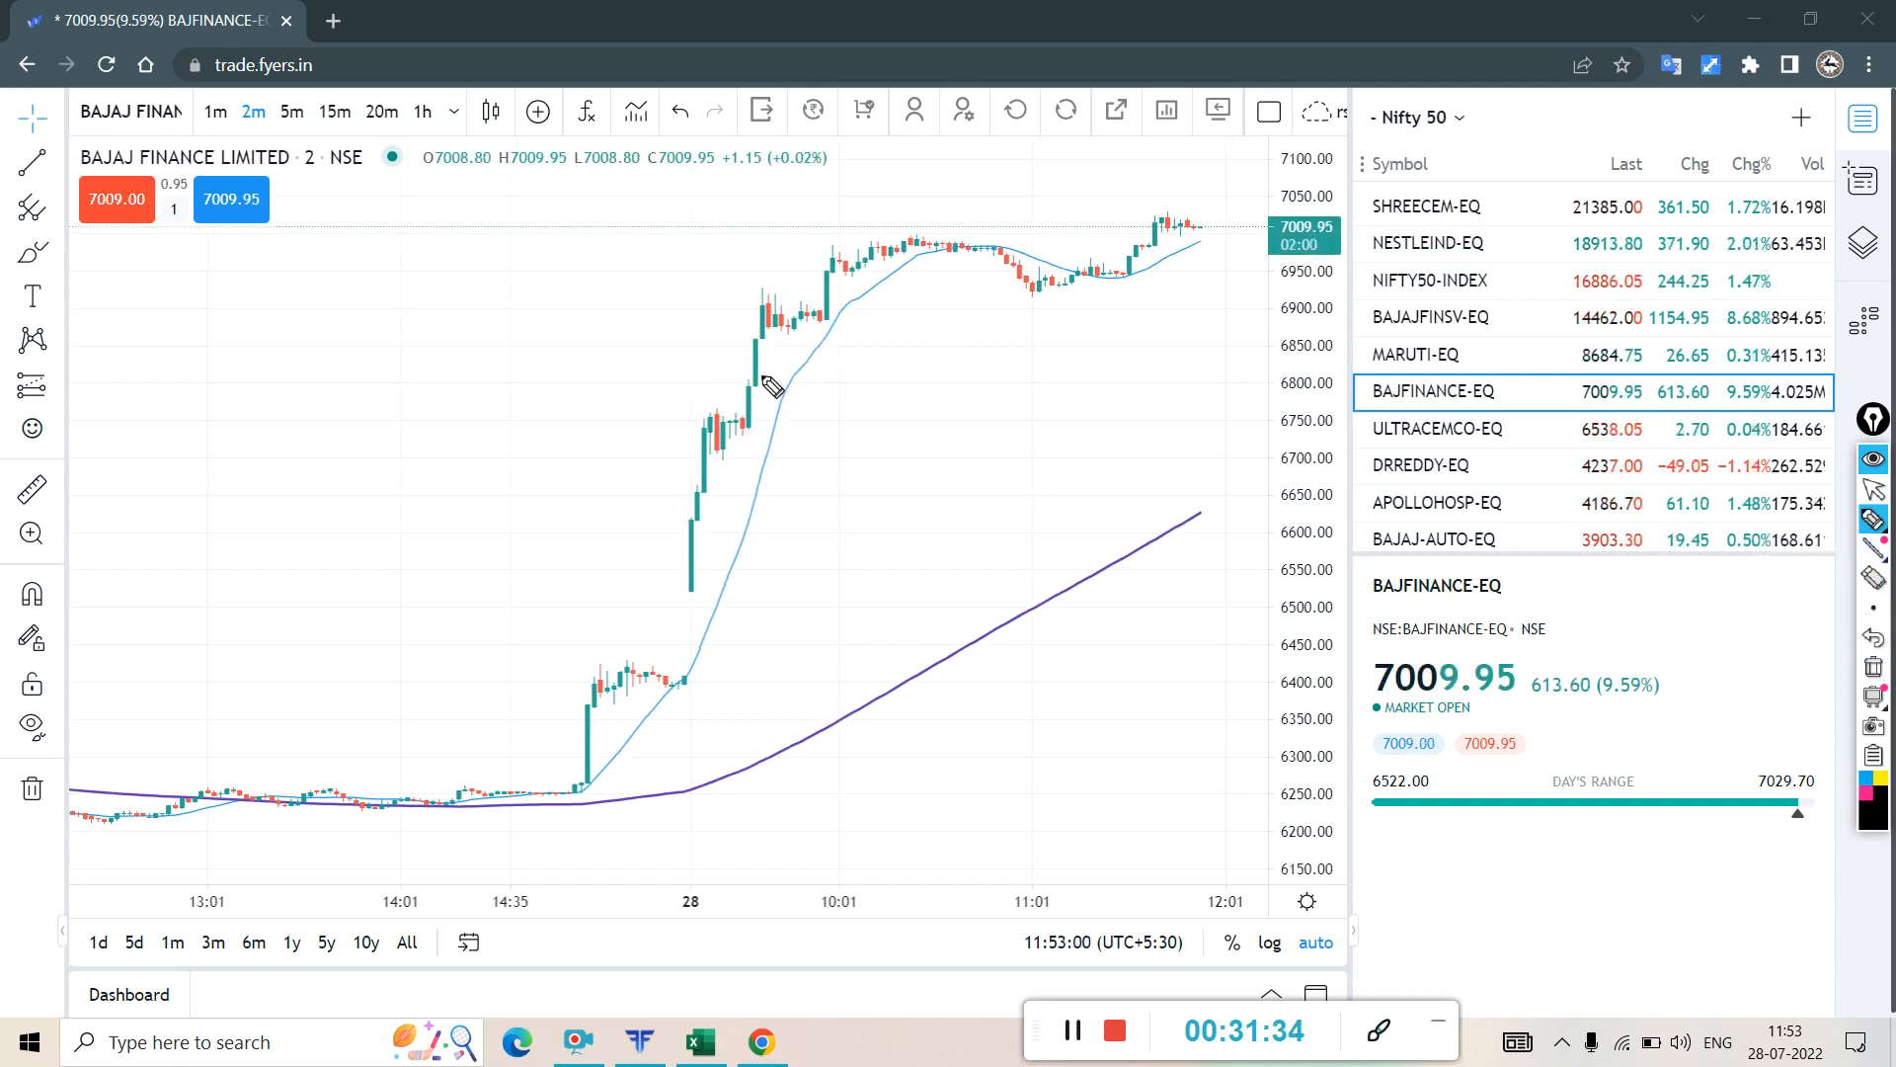
- Draw short ink lines under the rising BAJFINANCE candles from the opening low to about 6880 and link successive levels with curved arrows
left_click_drag(755, 385, 796, 387)
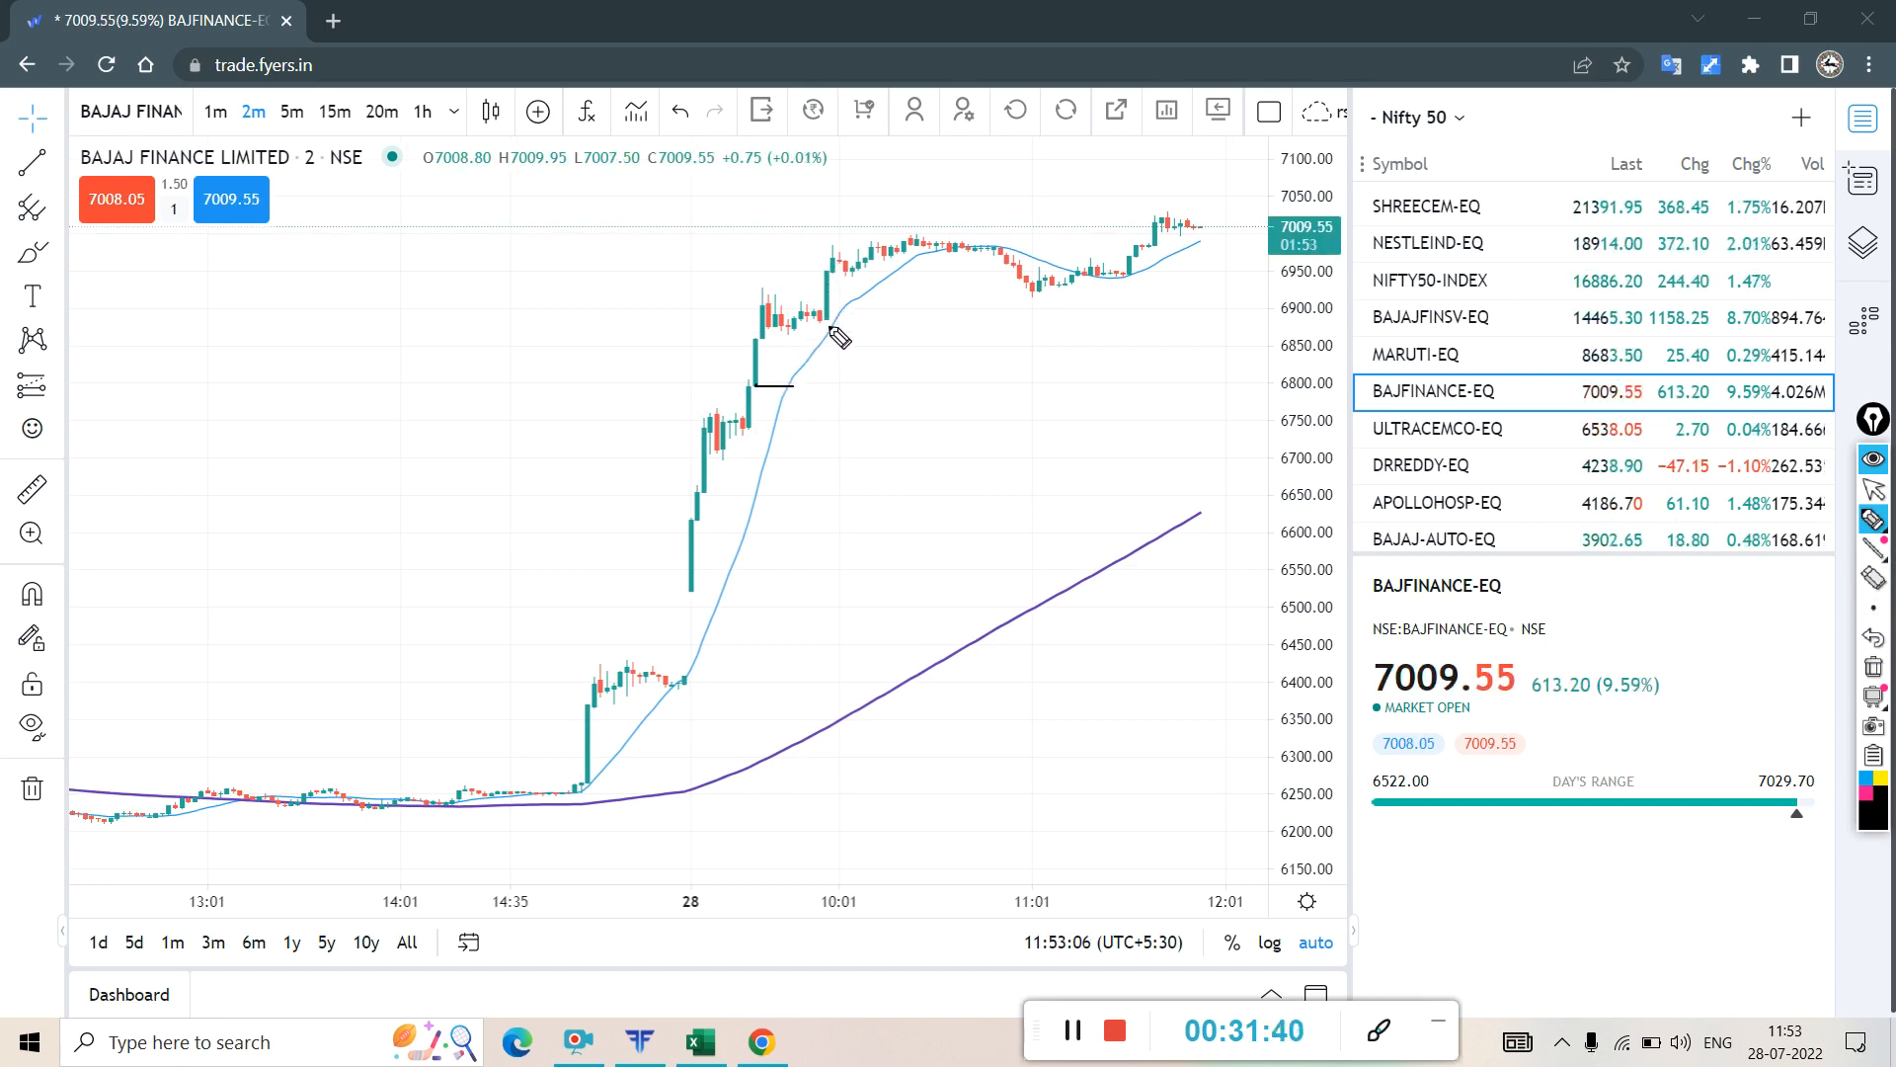
left_click_drag(830, 322, 851, 323)
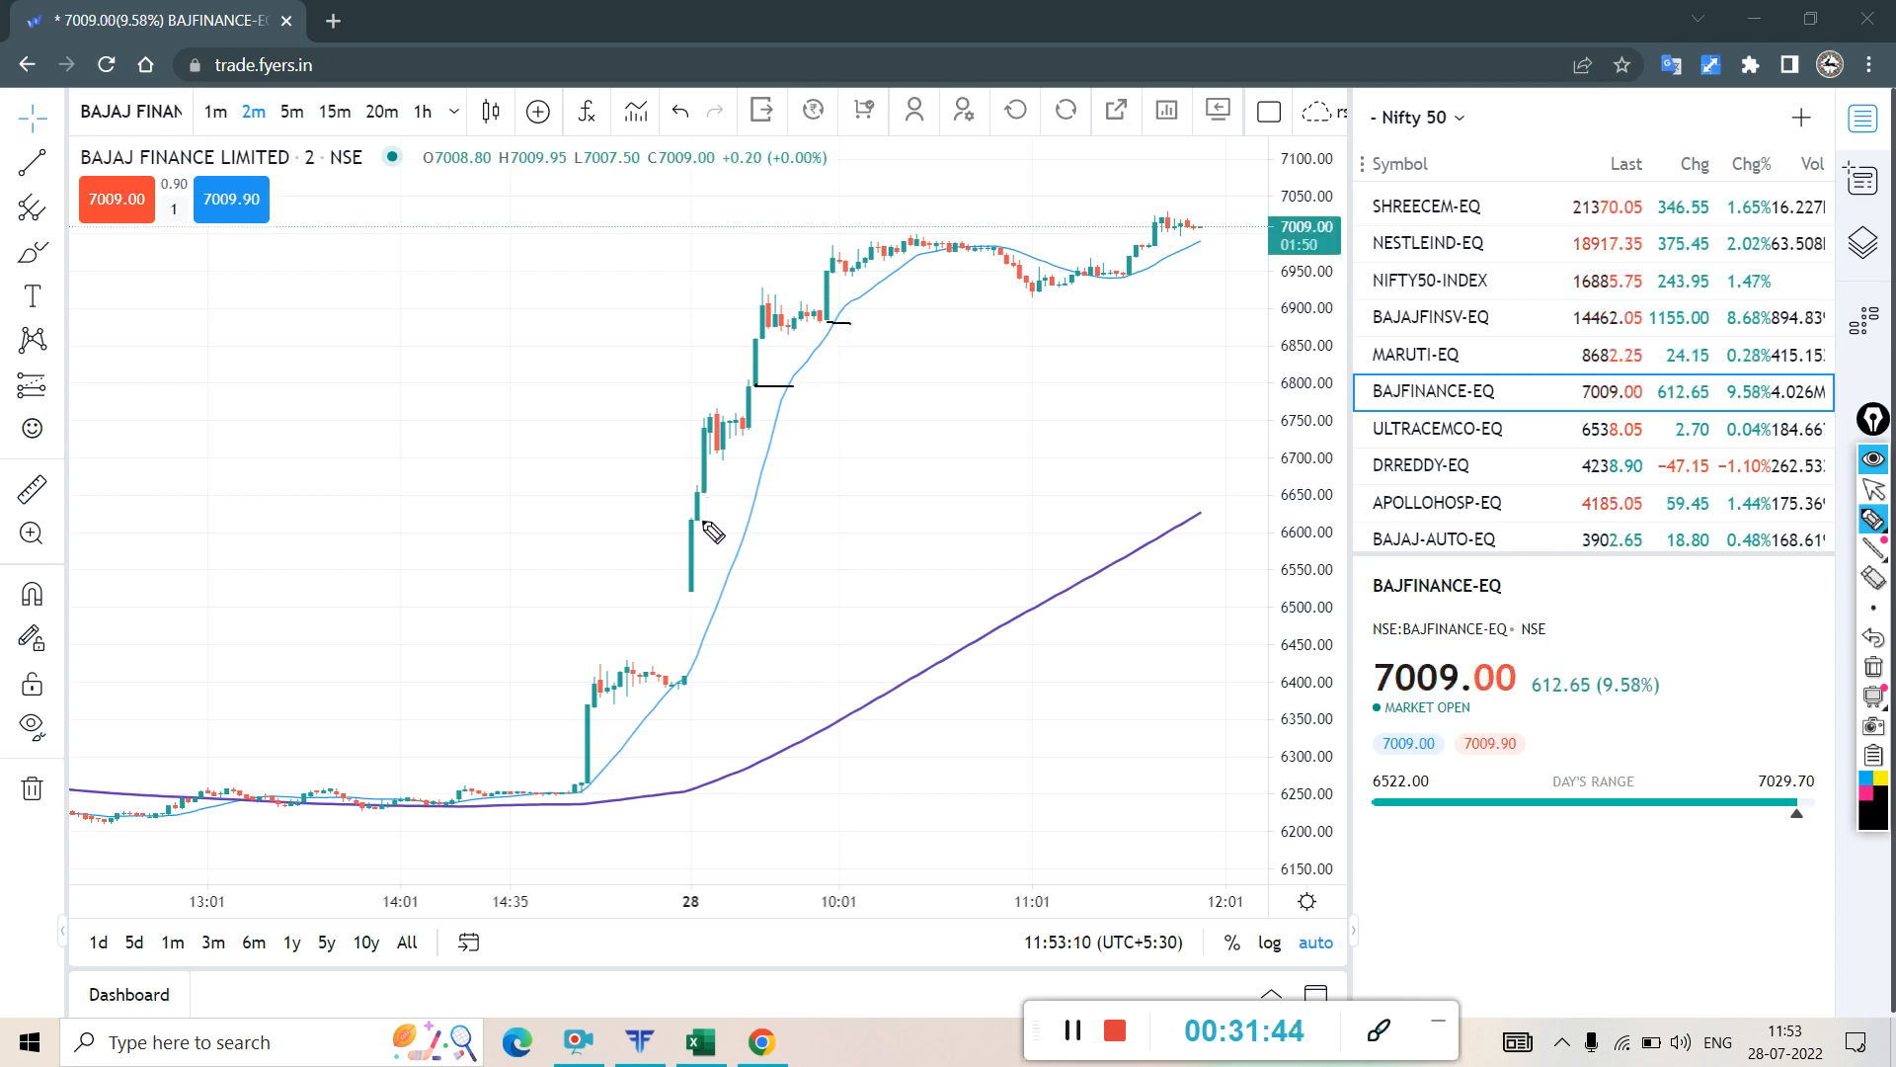
left_click_drag(697, 532, 735, 531)
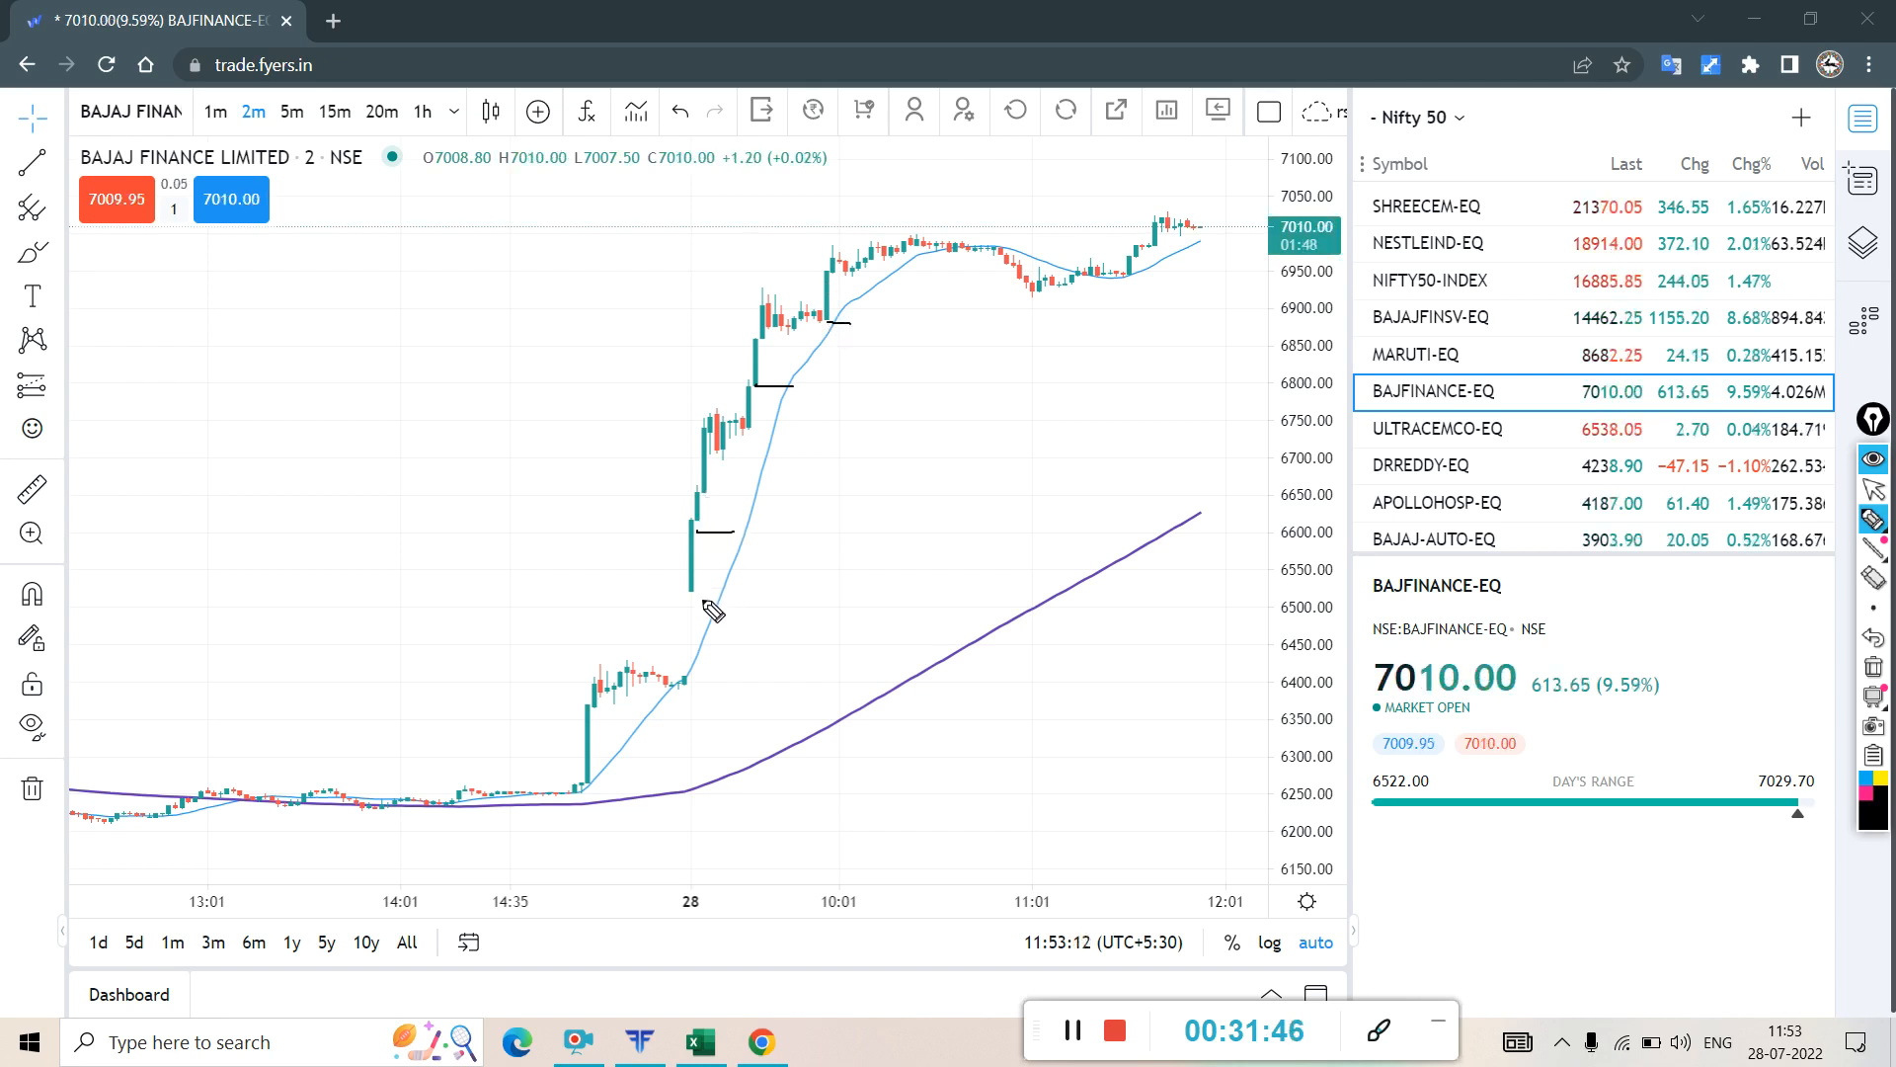
mouse_move(689, 597)
left_mouse_down()
mouse_move(755, 578)
mouse_move(771, 480)
mouse_move(716, 498)
mouse_move(778, 498)
mouse_move(802, 524)
mouse_move(813, 457)
mouse_move(787, 399)
mouse_move(777, 433)
left_mouse_up()
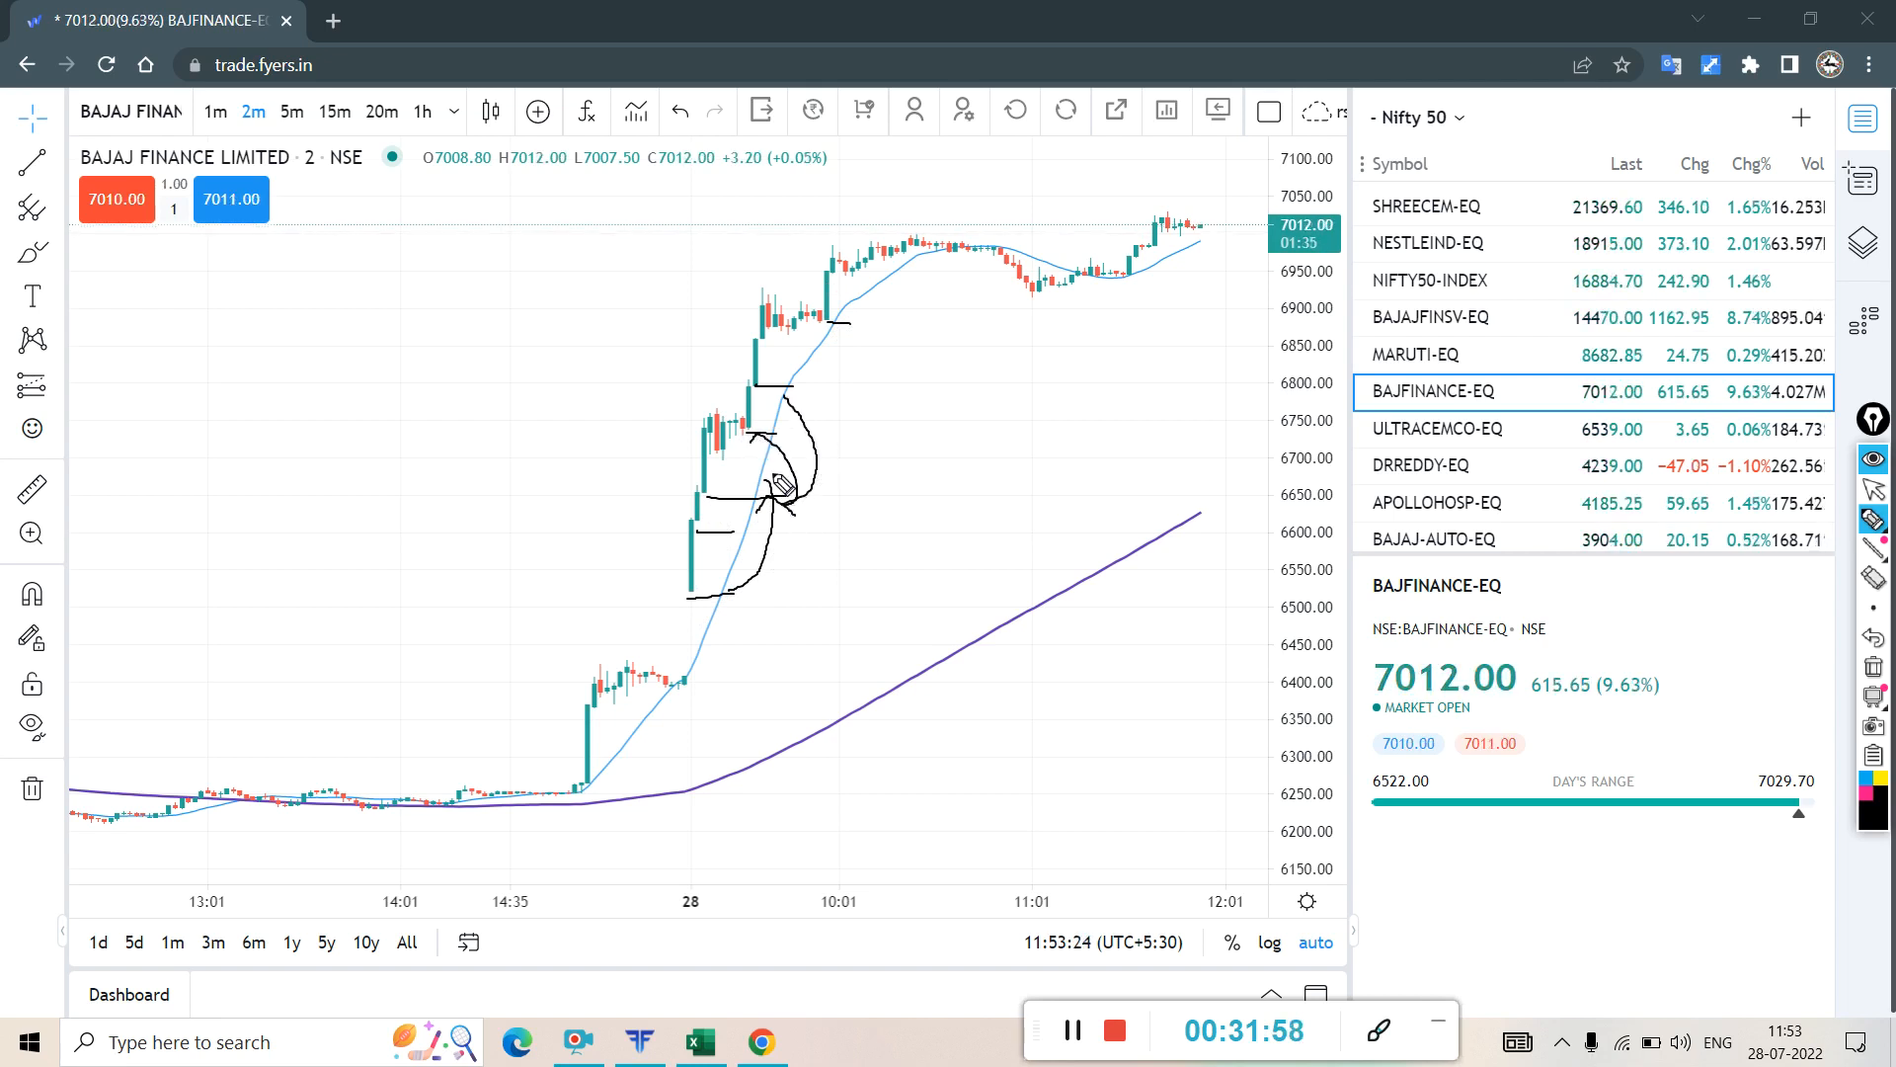
left_click_drag(780, 443, 836, 344)
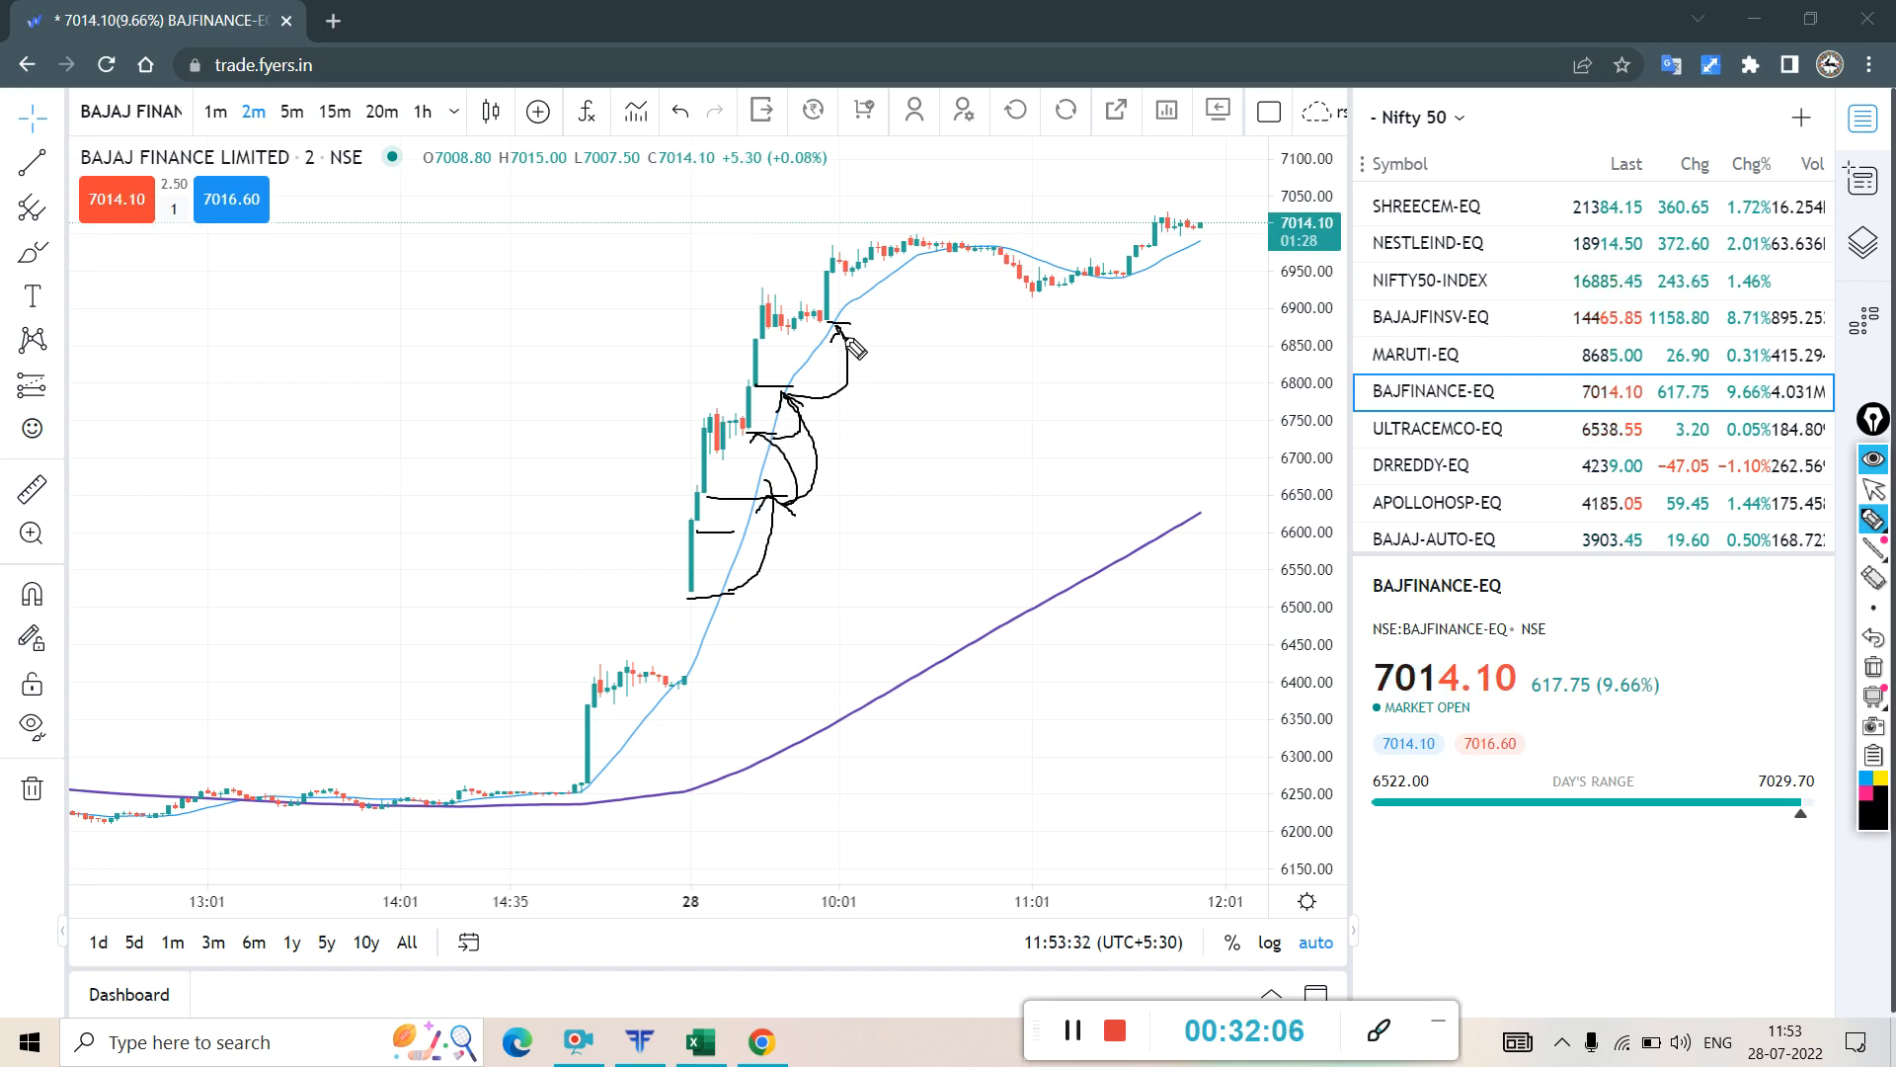
- Circle the BAJFINANCE consolidation near 6980, undo that circle, and circle the opening candle near 6550 and the rally up to about 6950 in ink
mouse_move(925, 247)
left_mouse_down()
mouse_move(894, 228)
mouse_move(828, 265)
mouse_move(875, 282)
mouse_move(971, 260)
mouse_move(968, 239)
mouse_move(906, 228)
left_mouse_up()
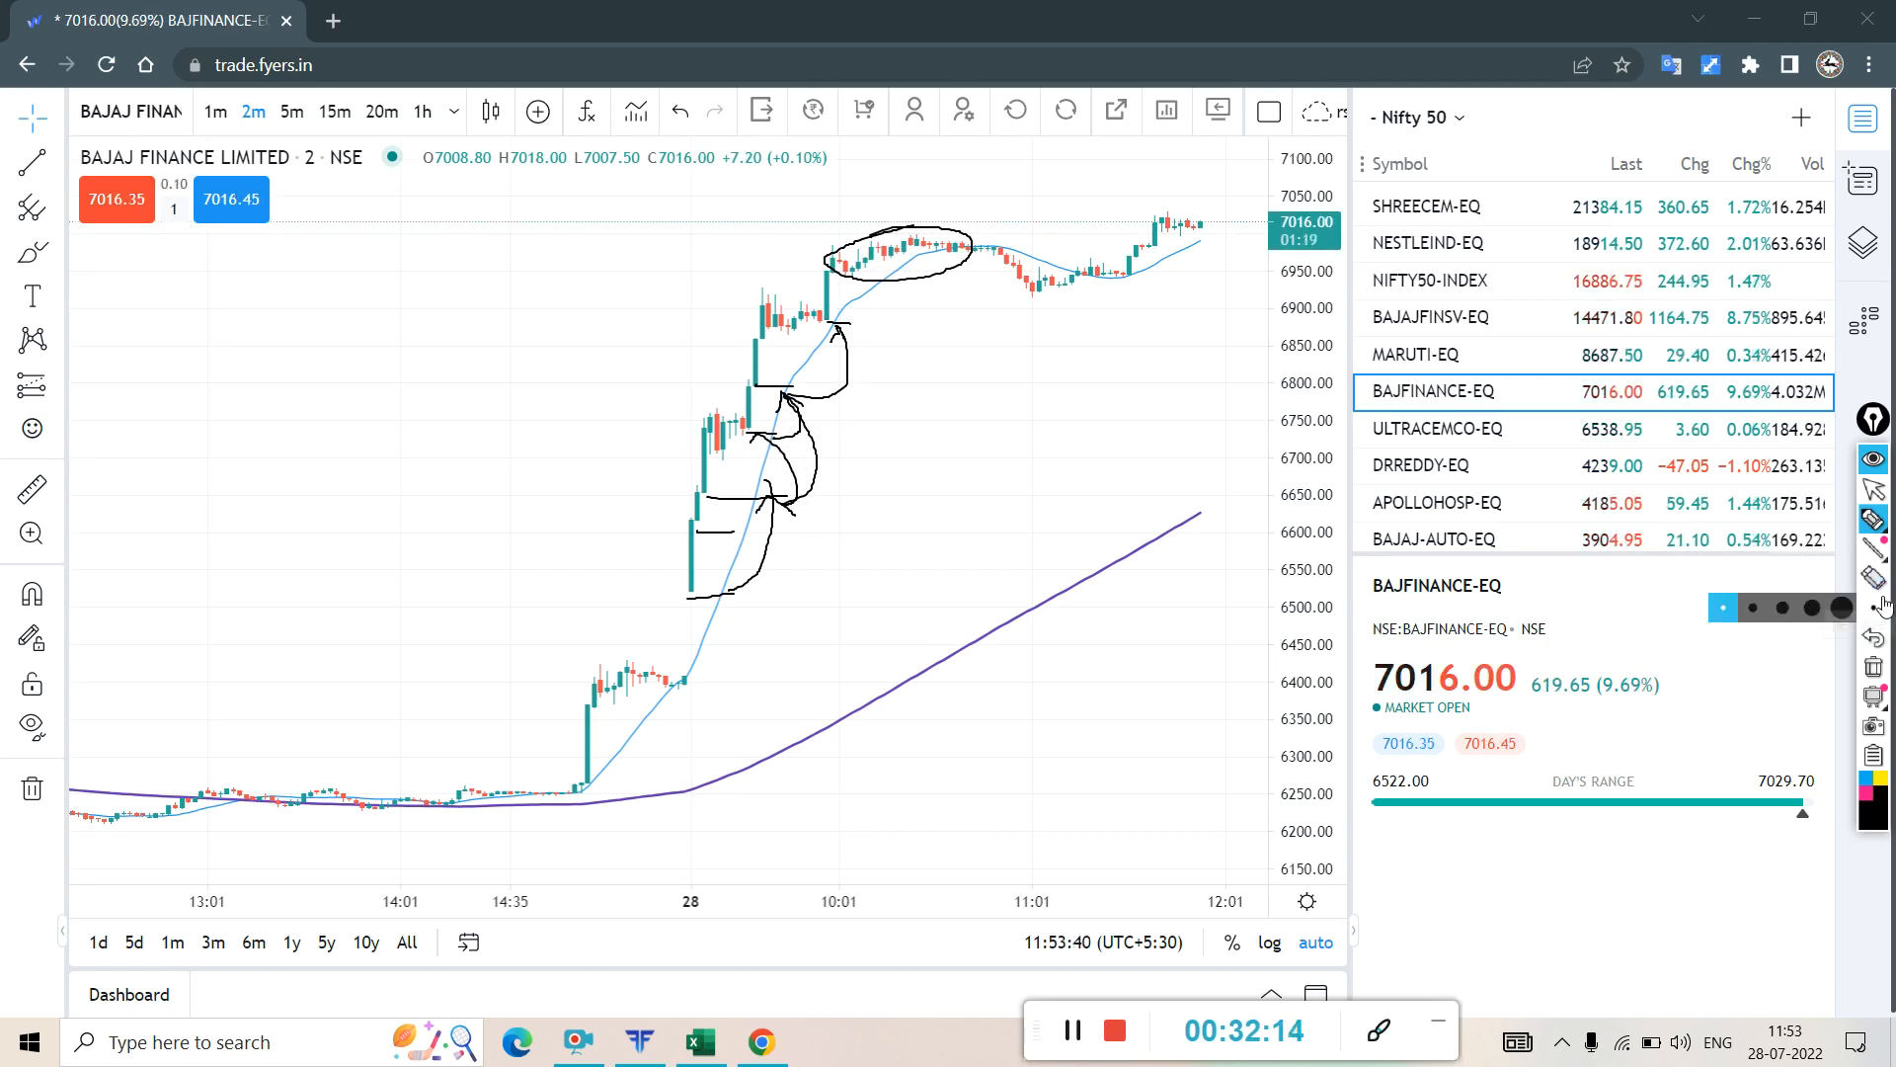
left_click(1873, 637)
mouse_move(977, 258)
left_mouse_down()
mouse_move(964, 241)
mouse_move(946, 262)
left_mouse_up()
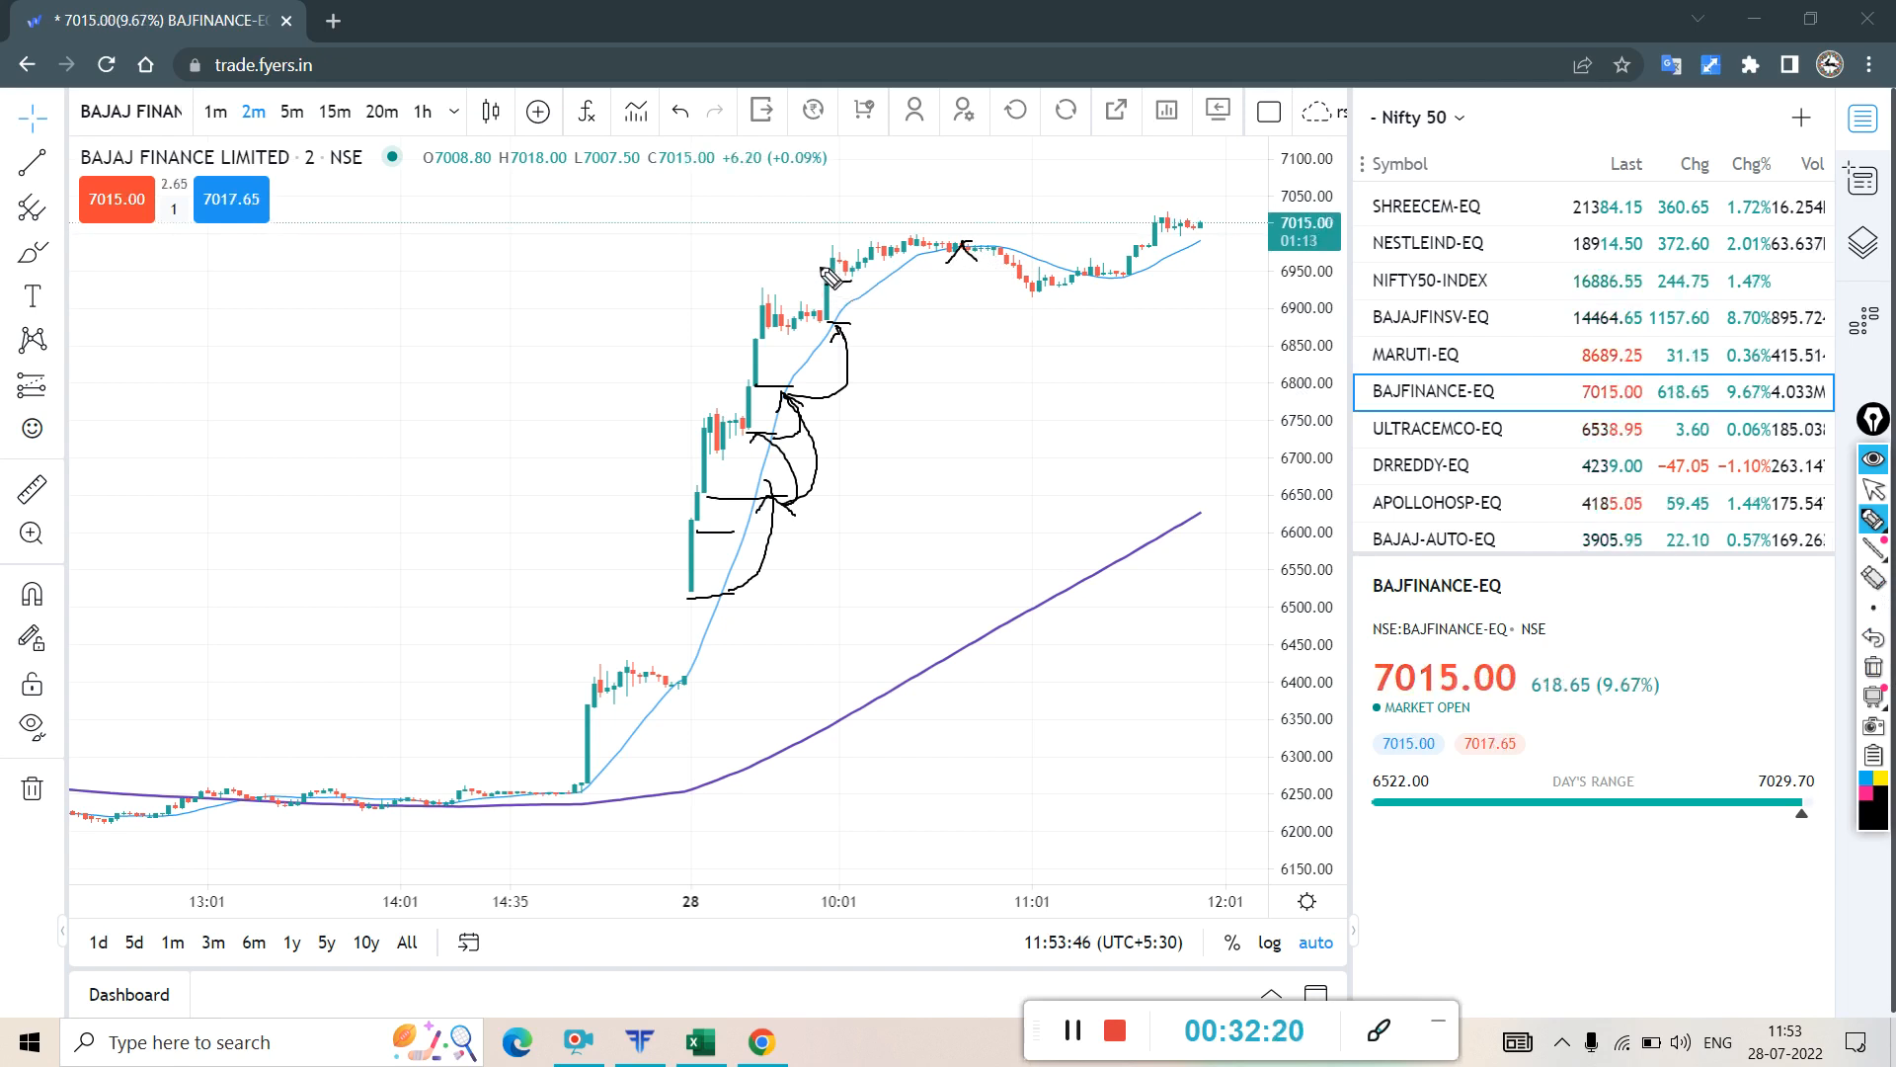
mouse_move(825, 272)
left_mouse_down()
mouse_move(861, 287)
mouse_move(818, 435)
mouse_move(718, 531)
mouse_move(672, 467)
mouse_move(770, 271)
mouse_move(826, 265)
left_mouse_up()
mouse_move(752, 558)
left_mouse_down()
mouse_move(678, 542)
mouse_move(716, 596)
mouse_move(755, 561)
mouse_move(688, 553)
left_mouse_up()
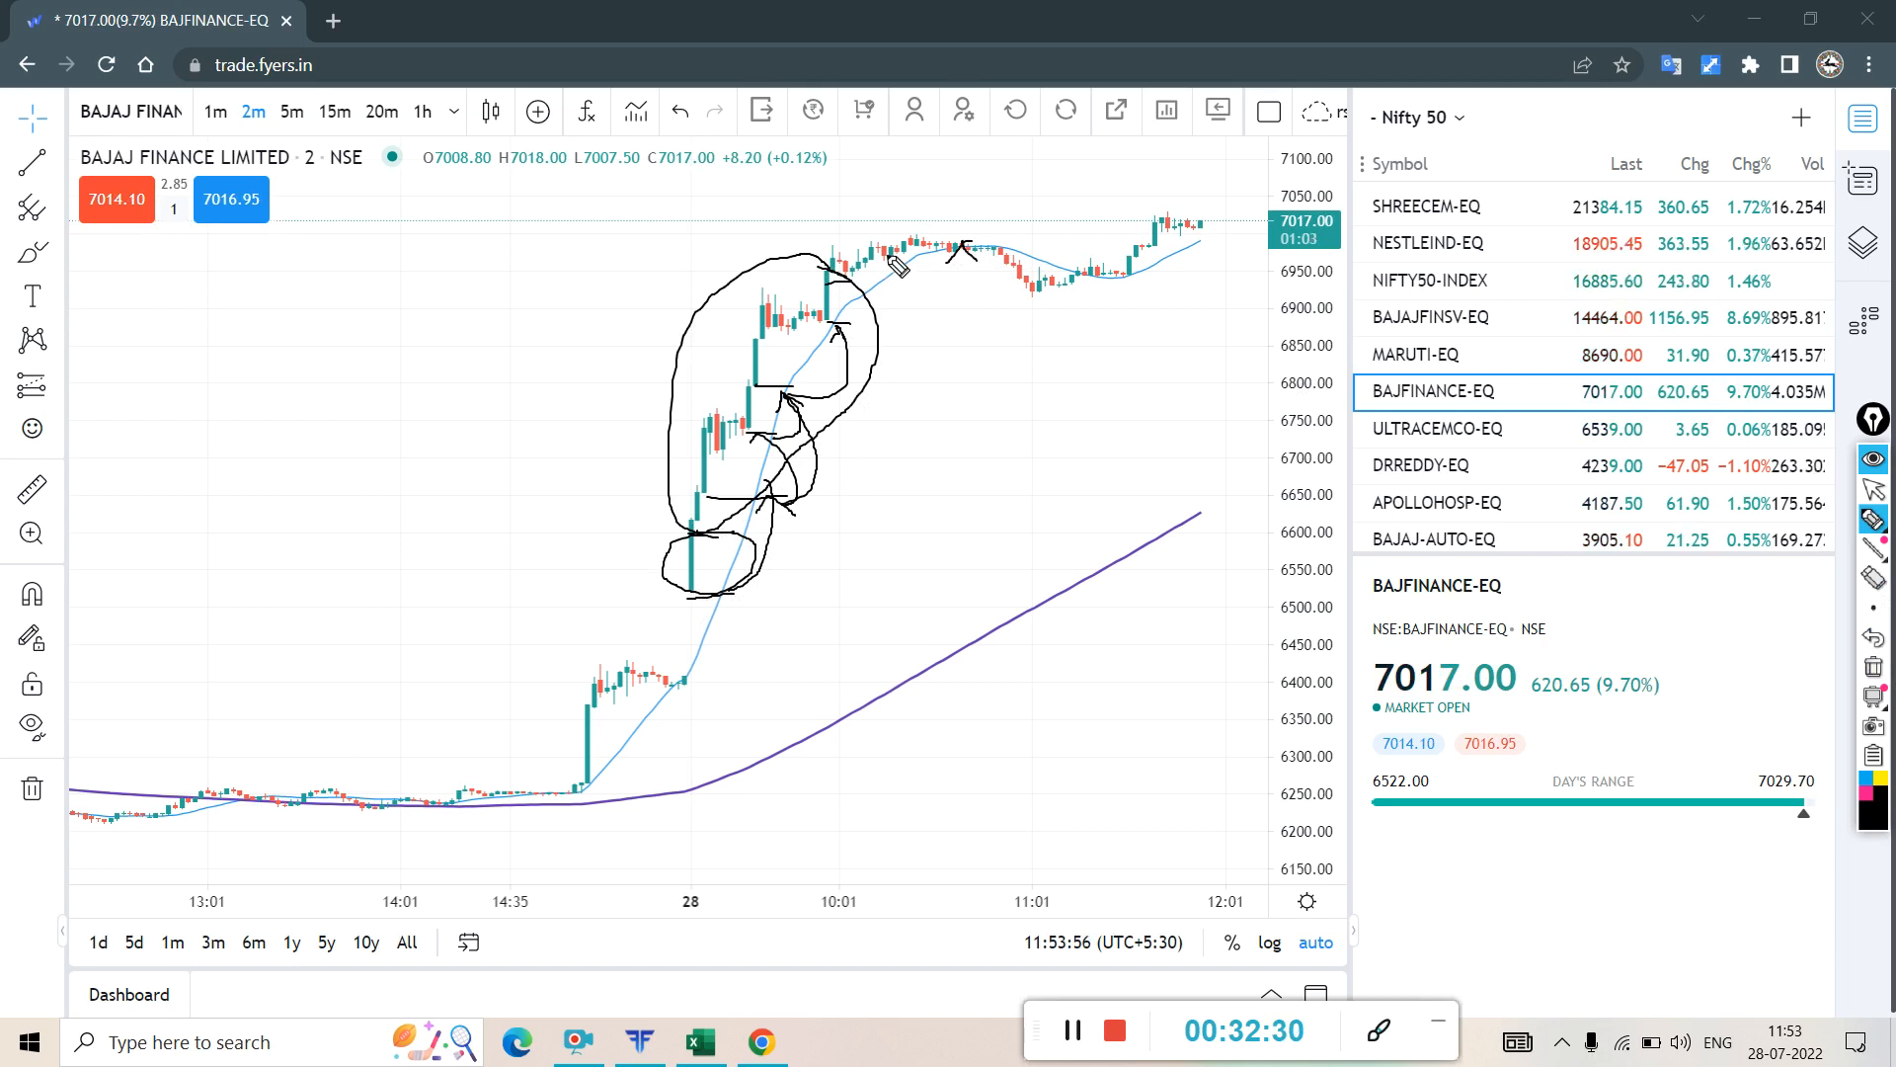
mouse_move(795, 258)
left_mouse_down()
mouse_move(654, 548)
mouse_move(821, 517)
mouse_move(790, 235)
mouse_move(768, 251)
left_mouse_up()
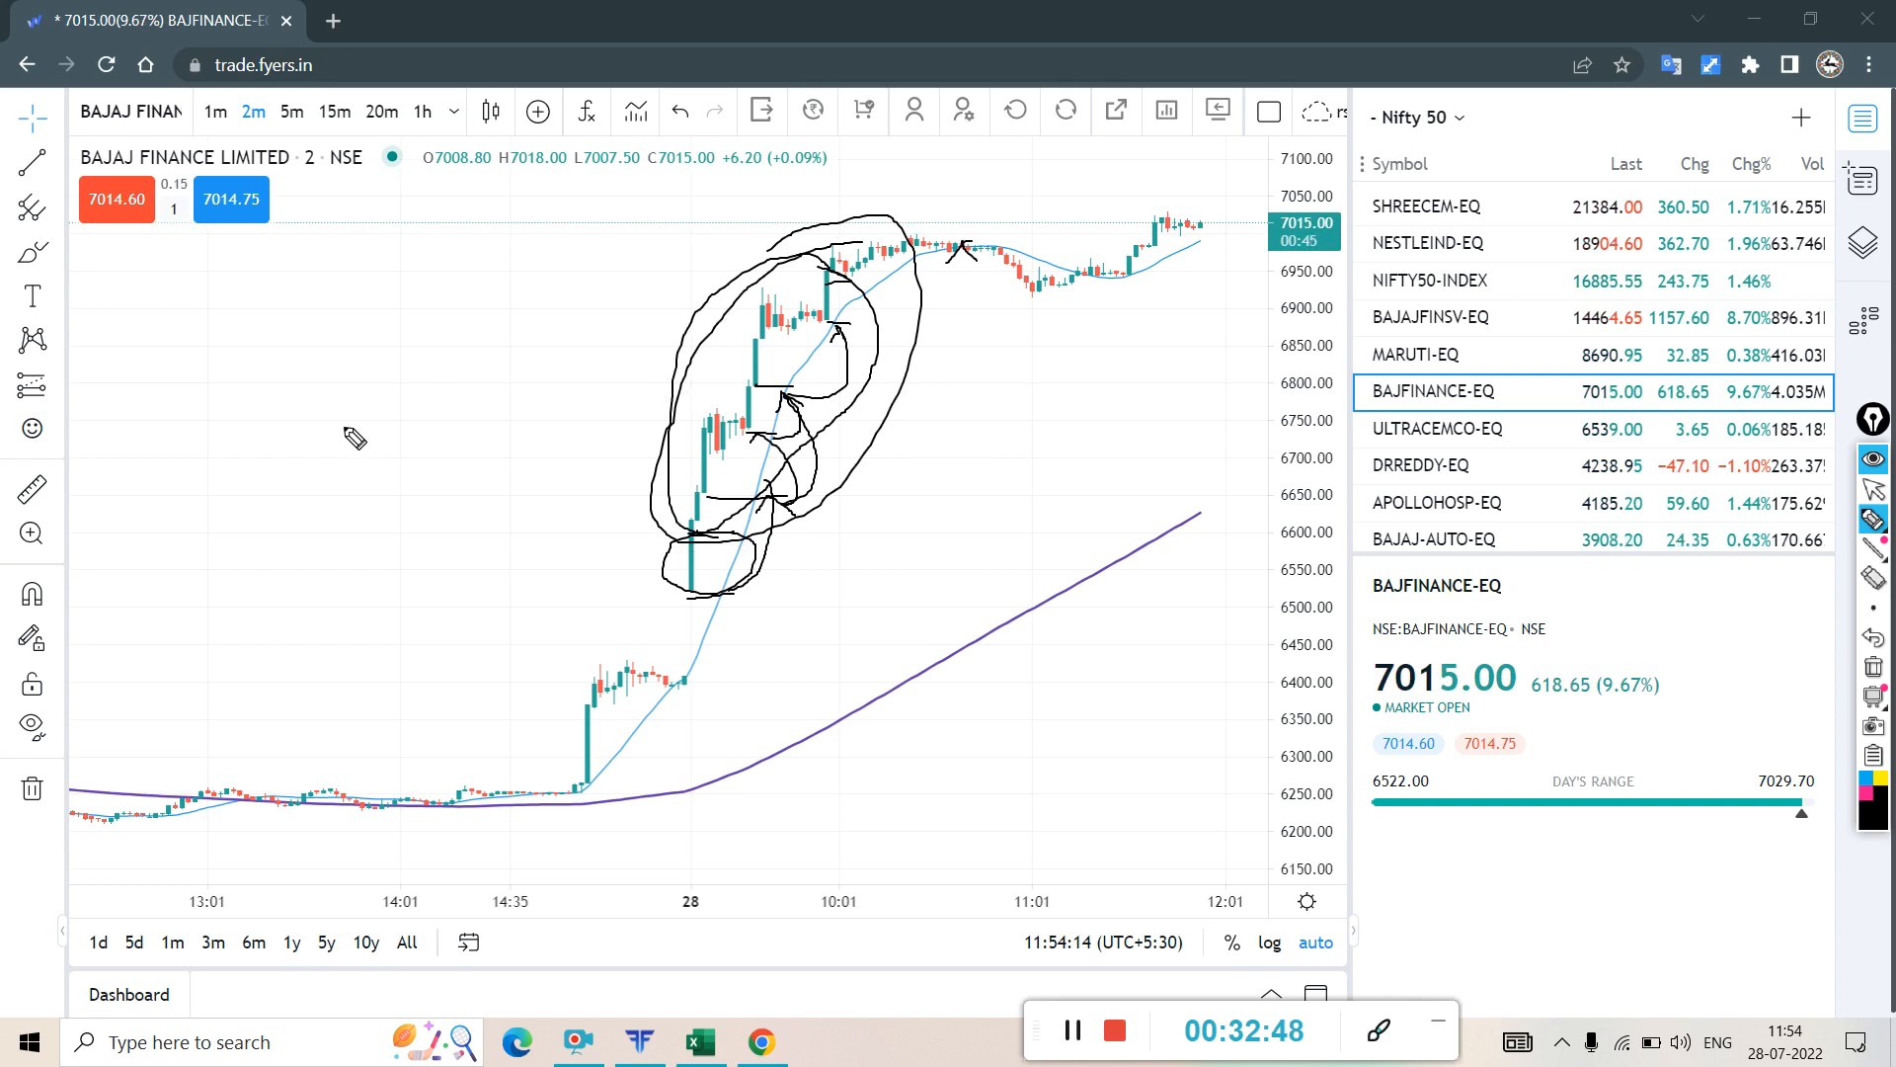
- Ink two arrows pointing at the circled BAJFINANCE rally from both sides, and clear all annotations
left_click_drag(225, 514, 688, 450)
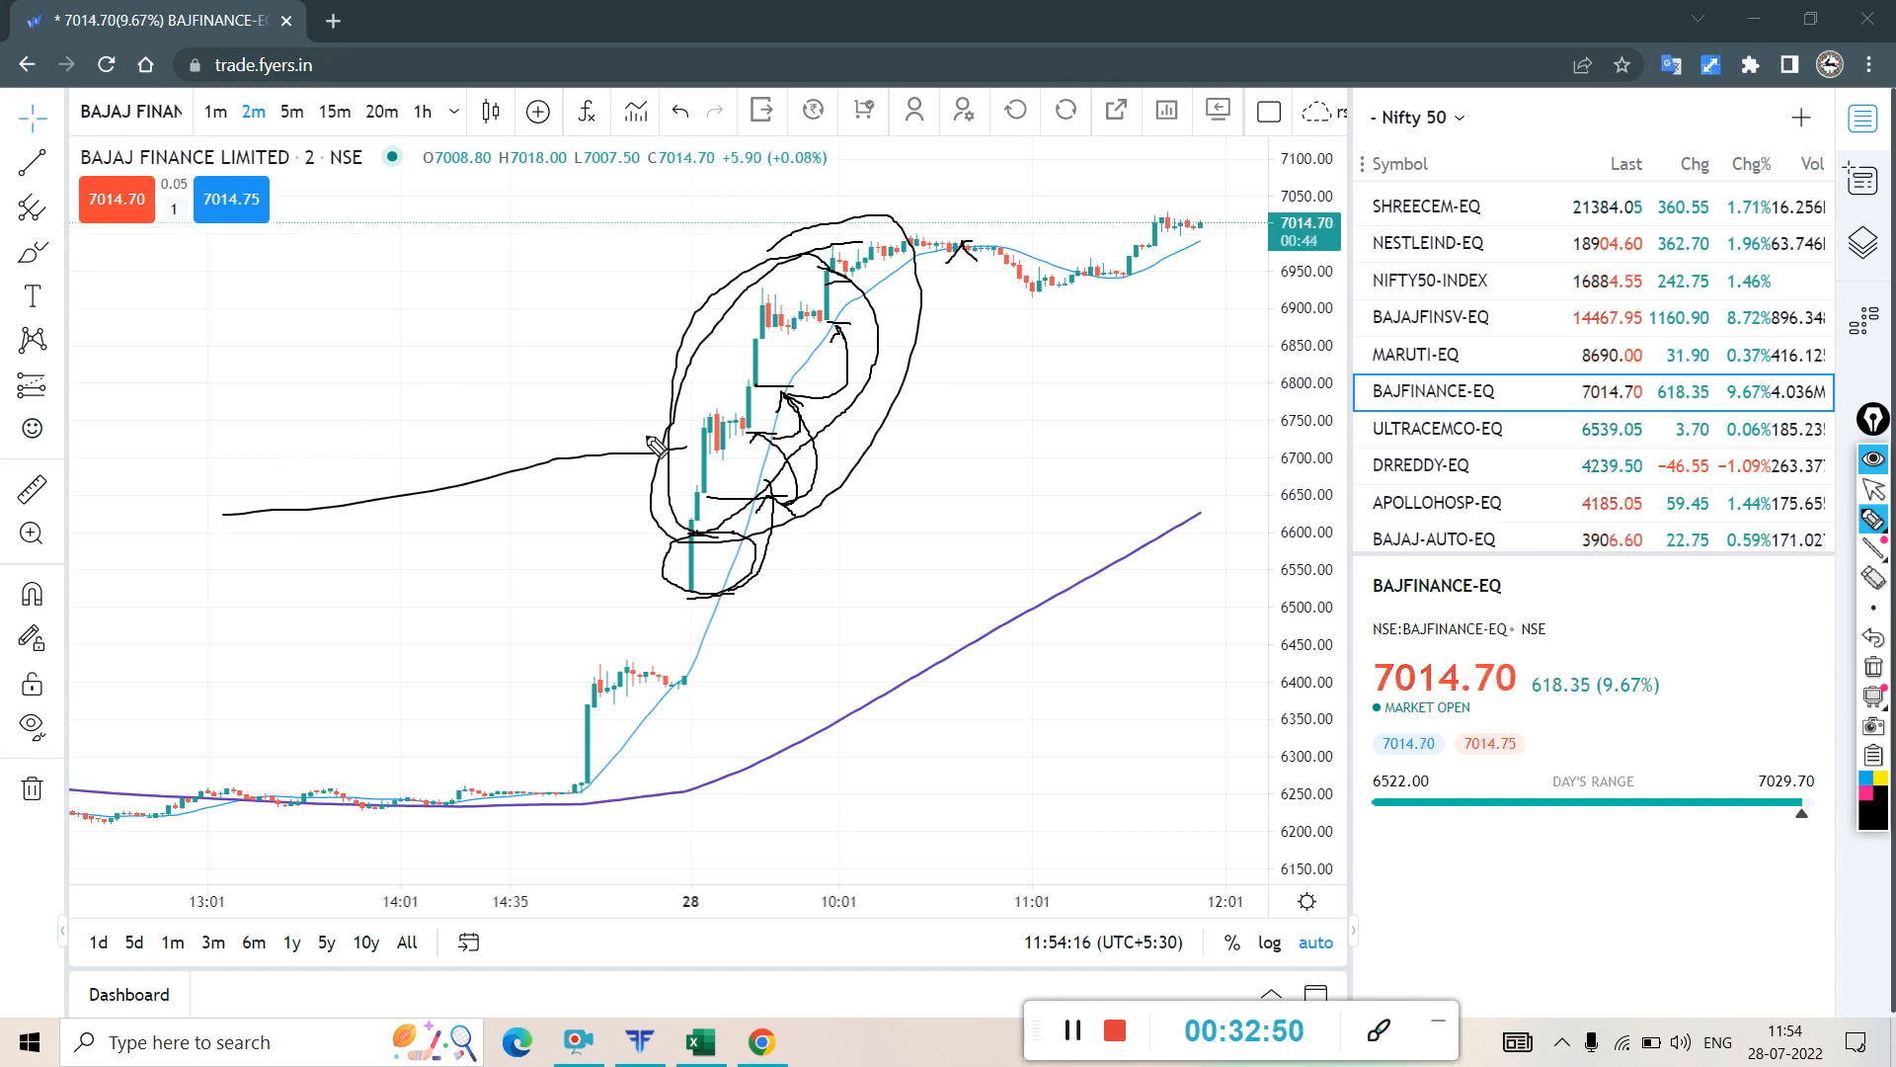
left_click_drag(614, 399, 713, 486)
mouse_move(986, 542)
left_mouse_down()
mouse_move(930, 436)
mouse_move(914, 474)
mouse_move(958, 414)
left_mouse_up()
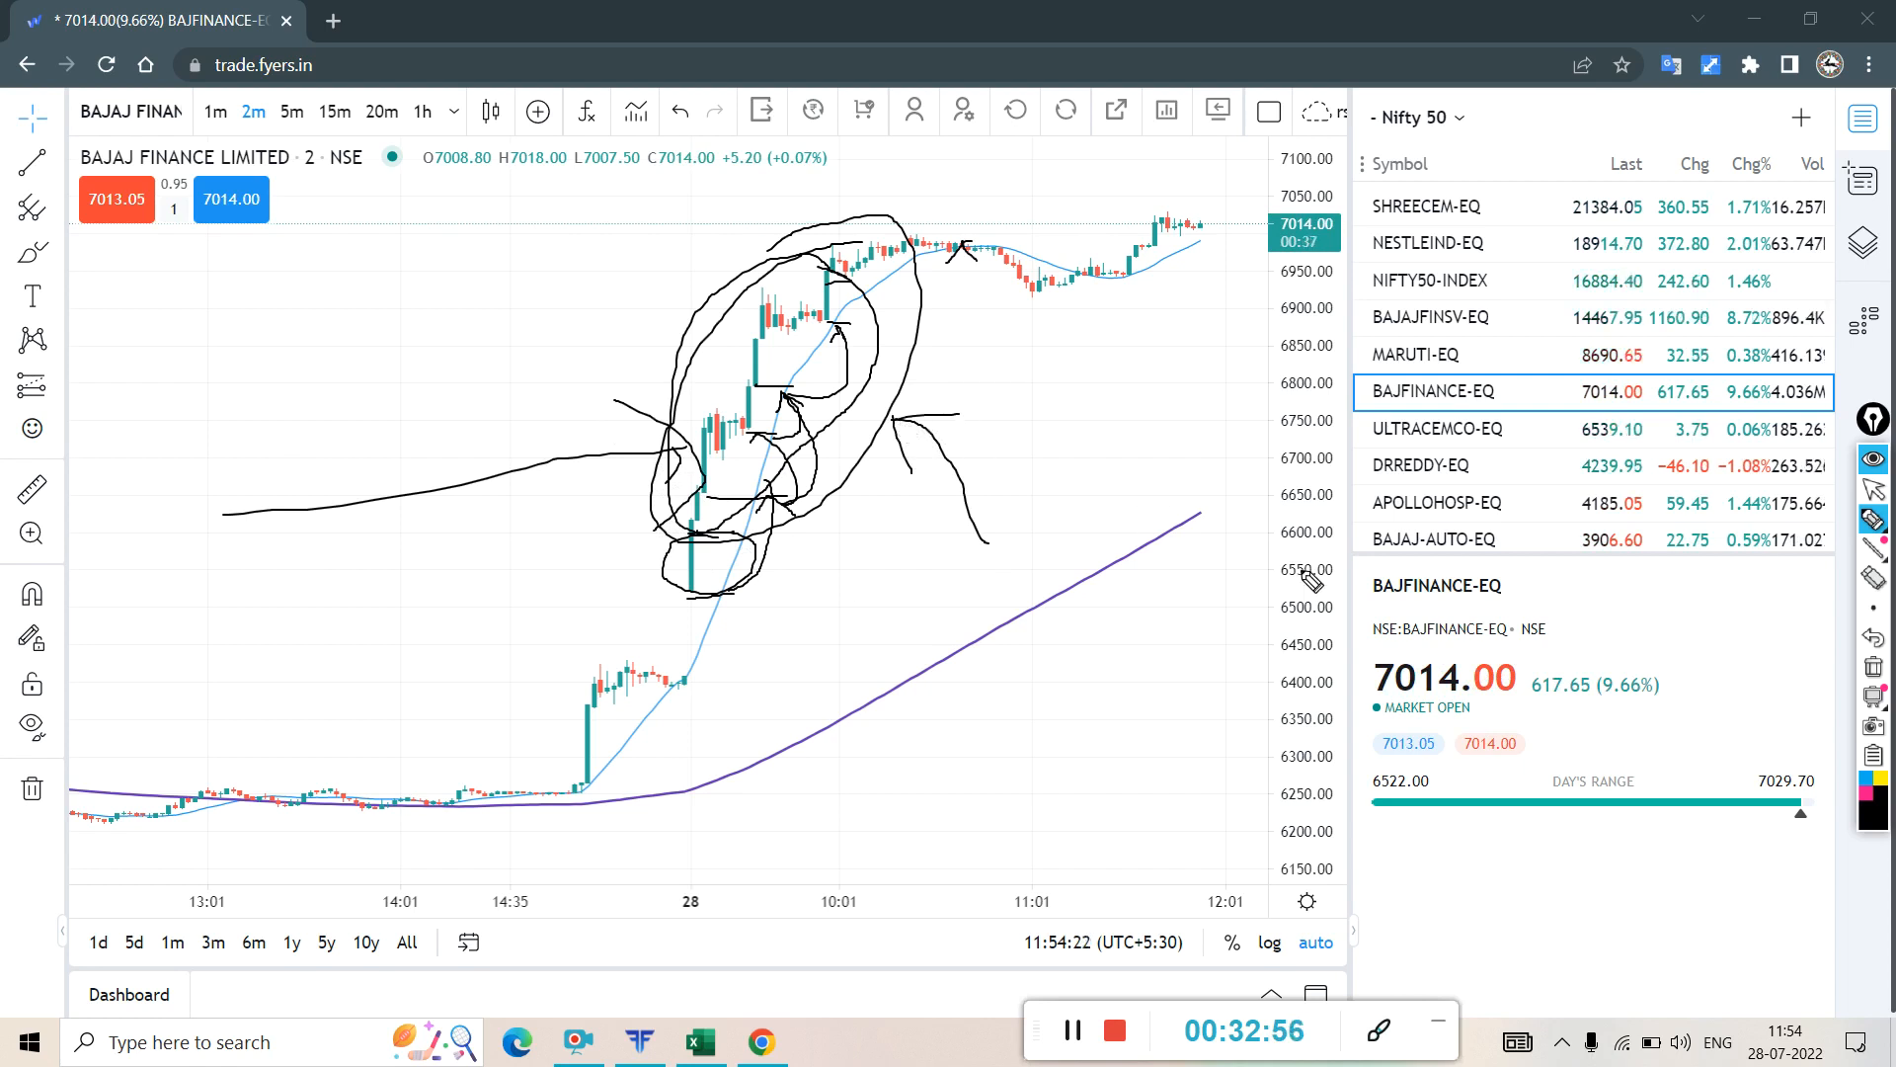
left_click(1875, 667)
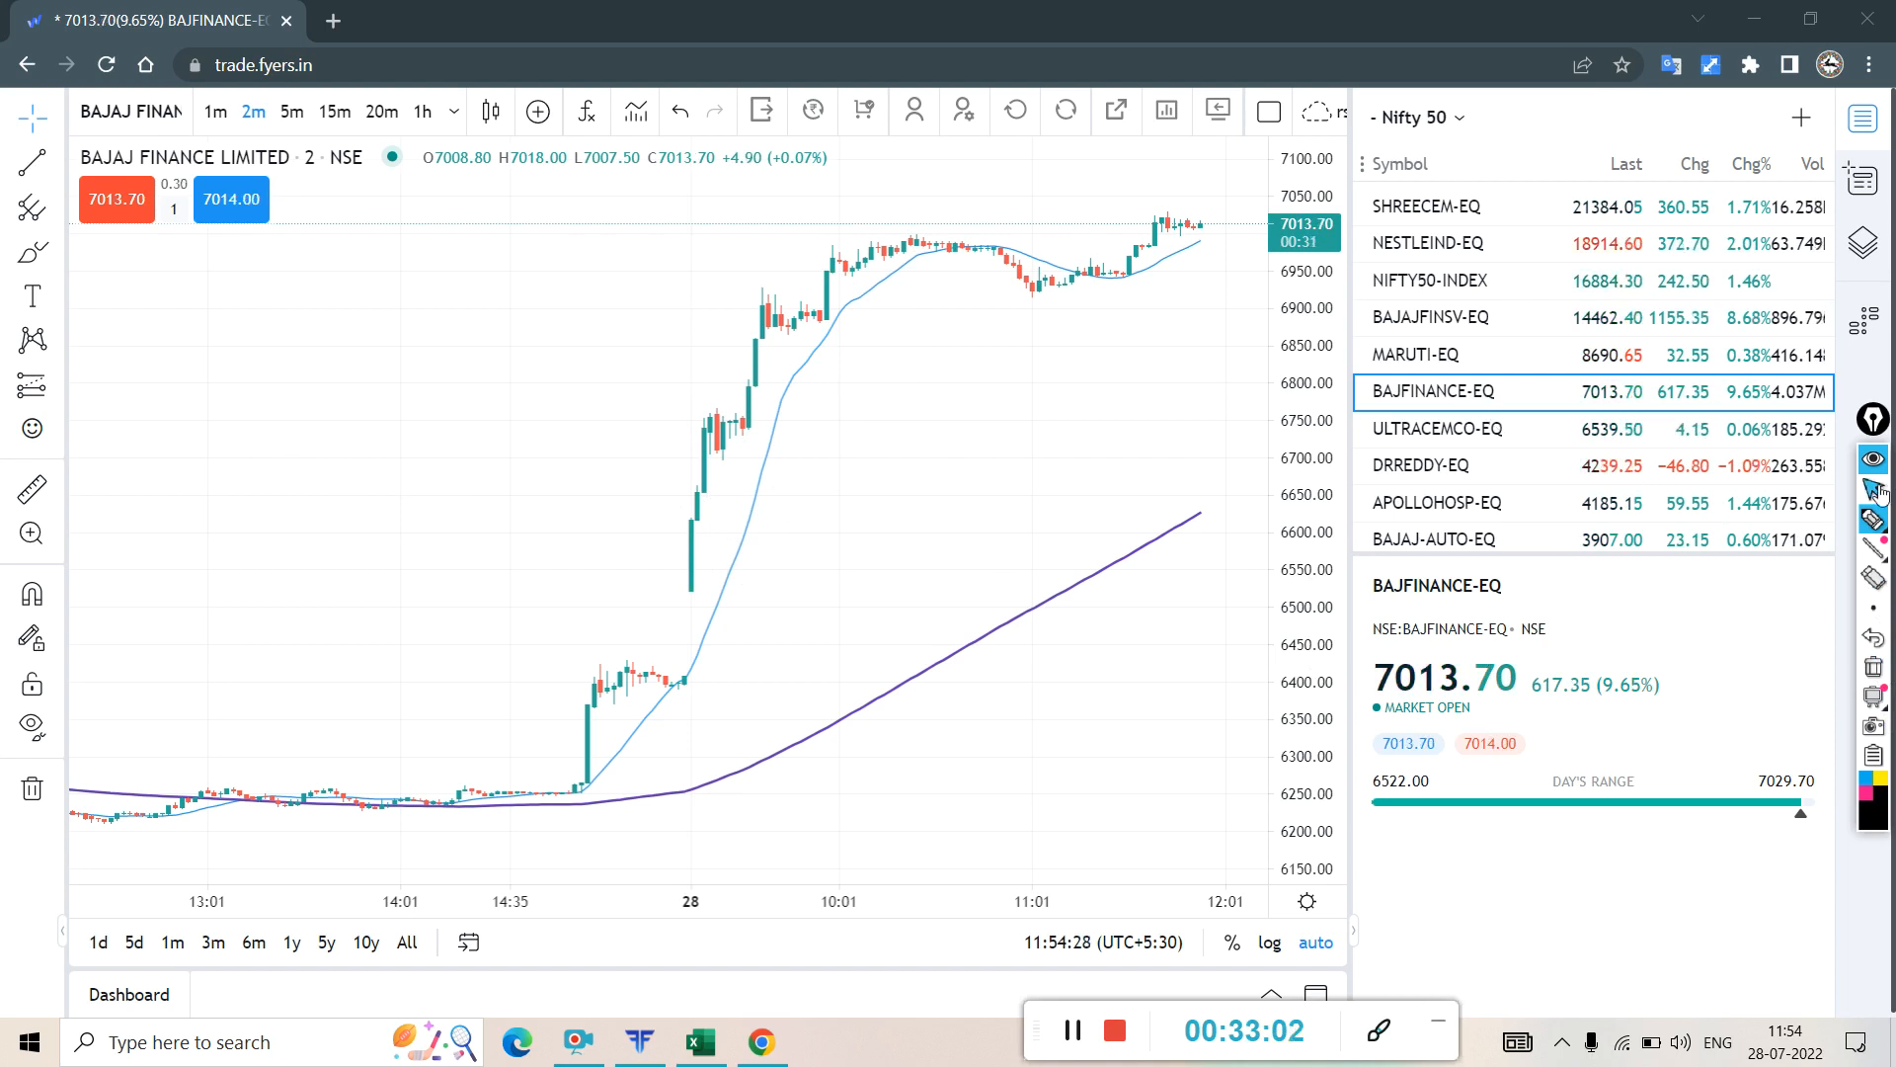
- View the TATASTEEL-EQ chart from the end of the Nifty 50 watchlist, and open the ONGC-EQ chart at the 1-minute interval
left_click(1874, 489)
scroll(1498, 369, "down", 10)
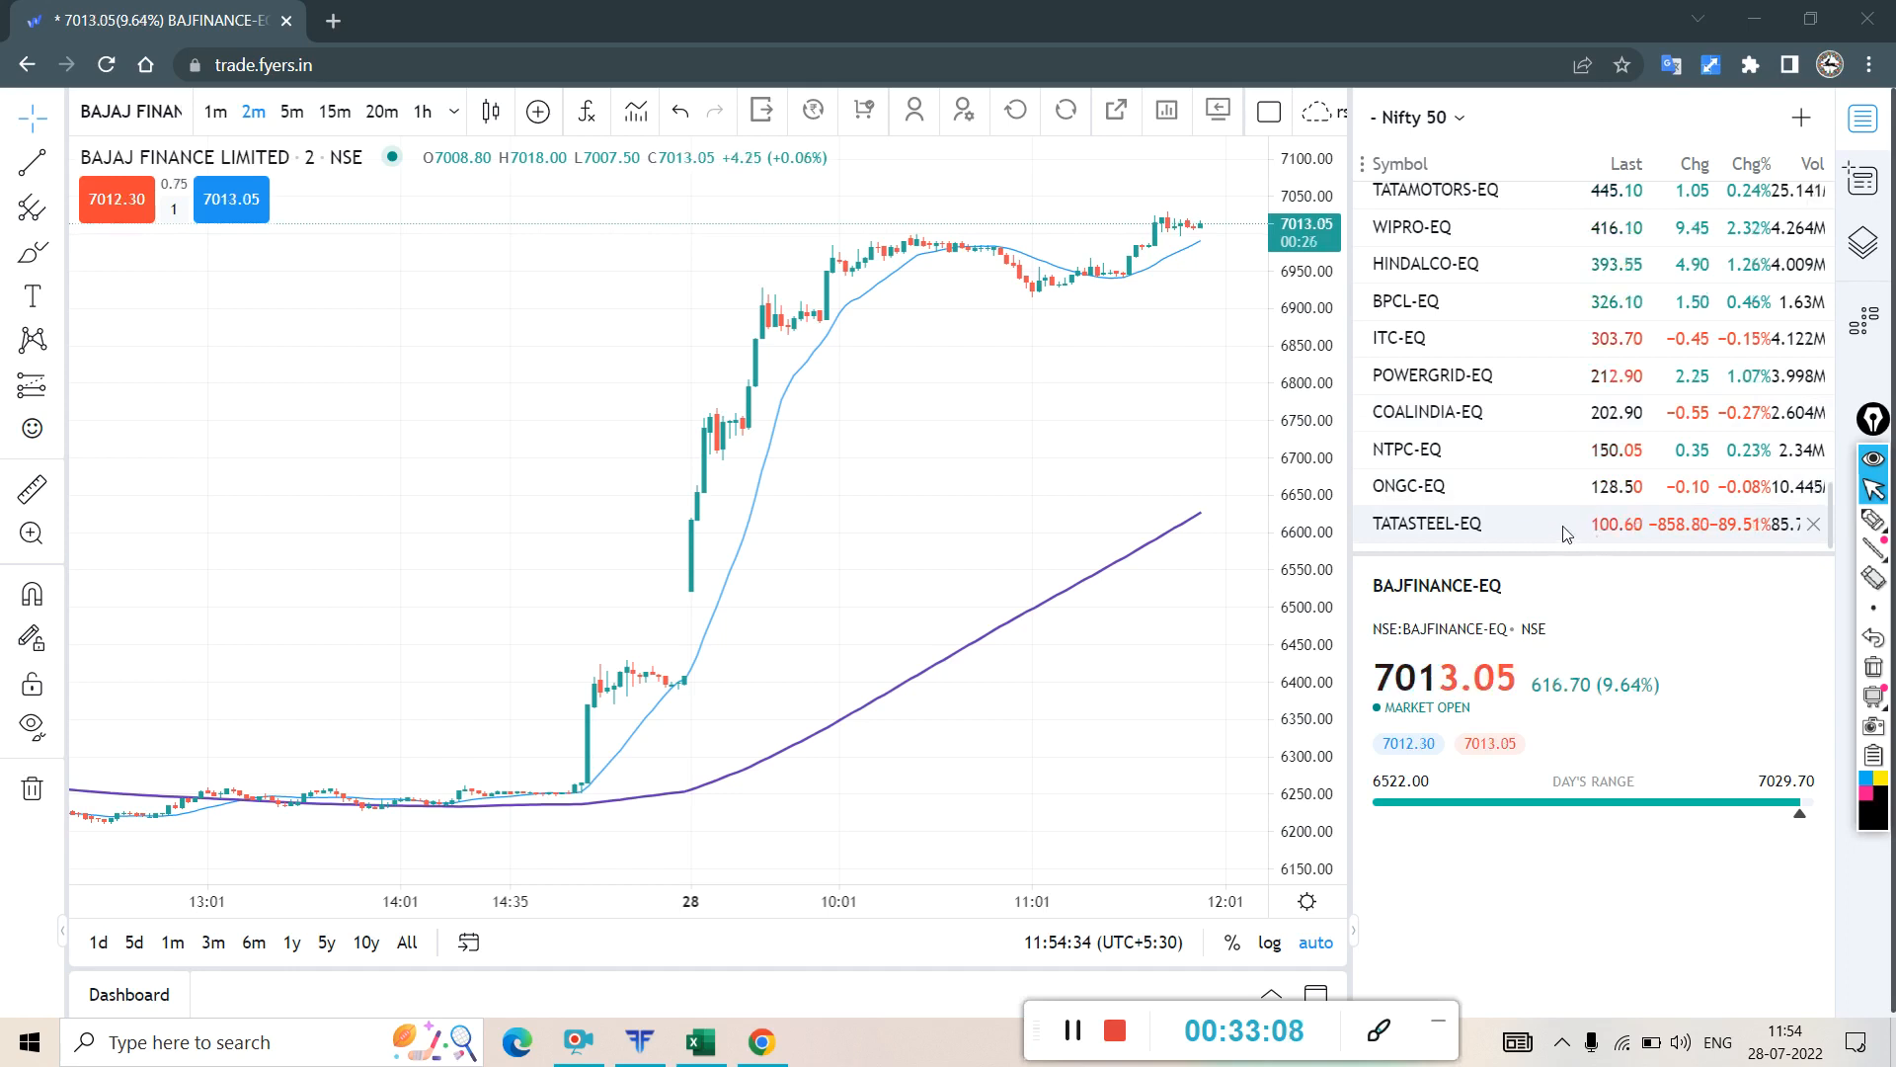
left_click(1549, 531)
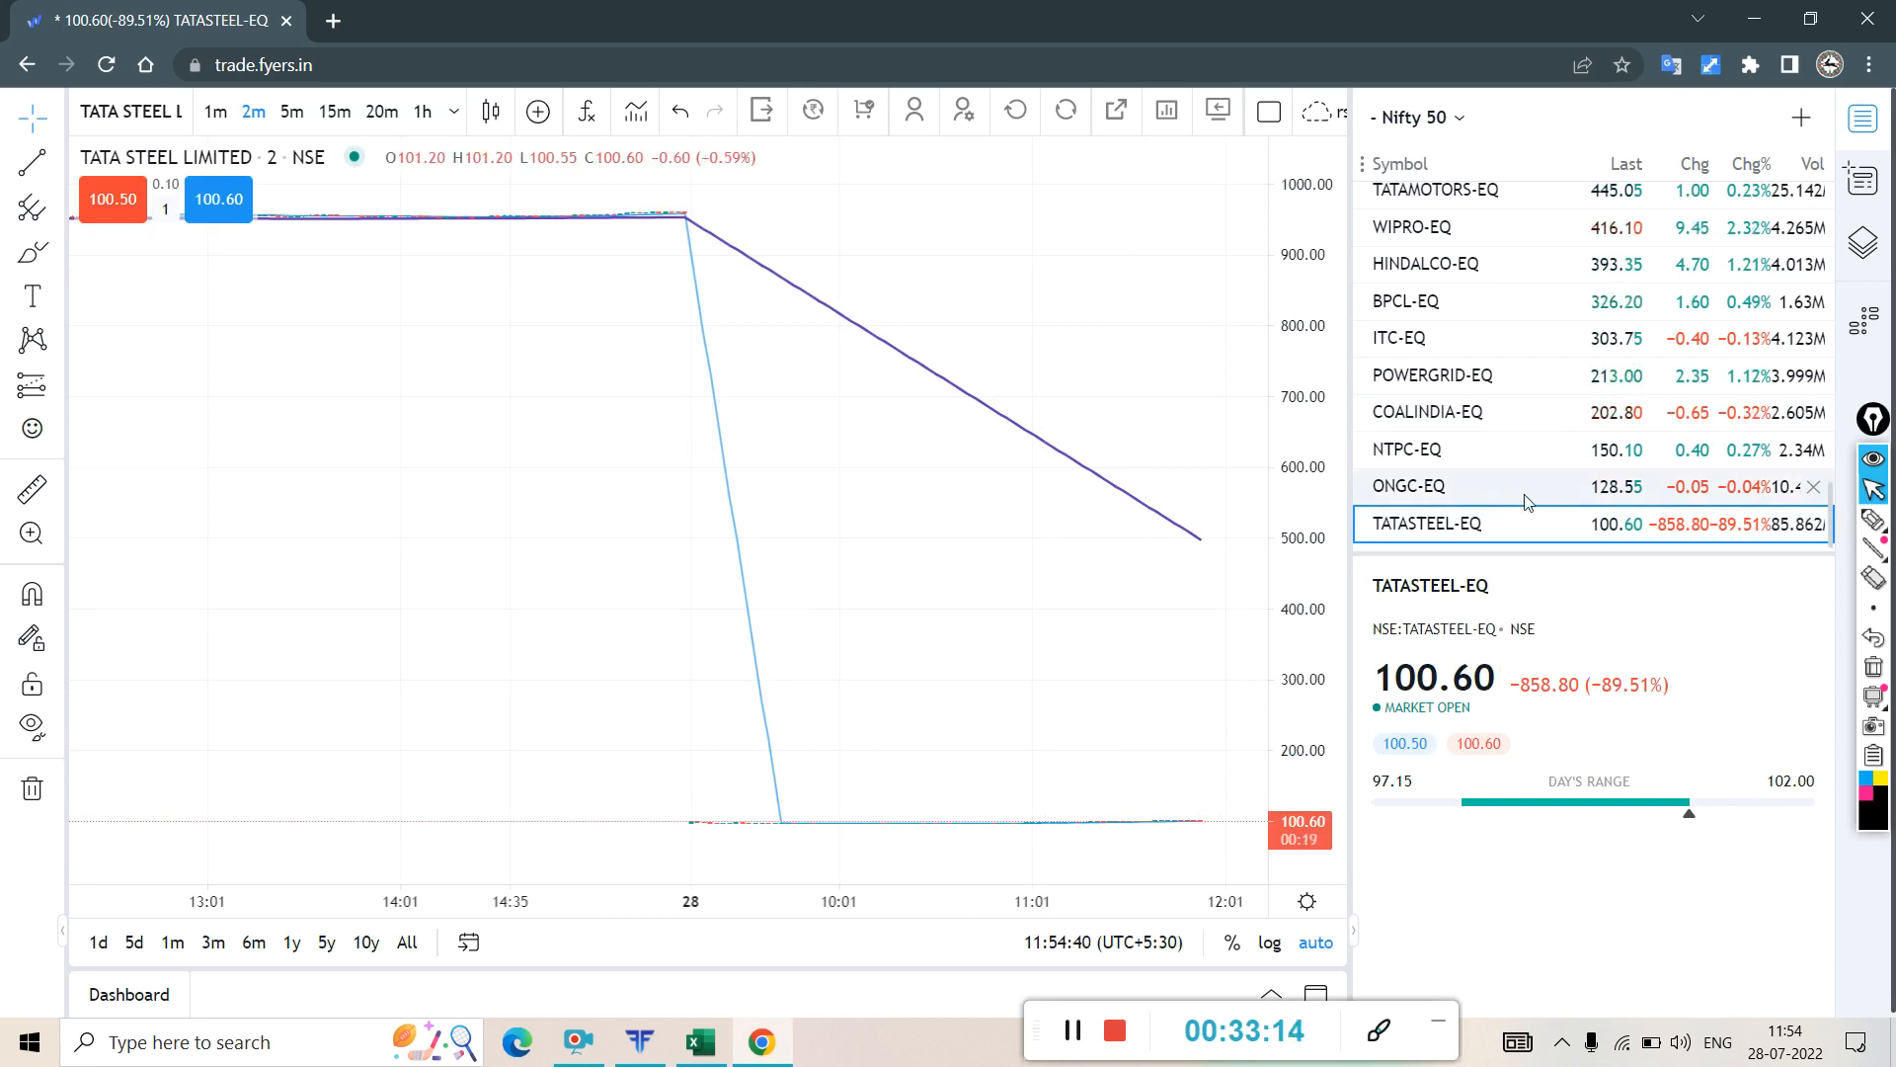
left_click(1459, 488)
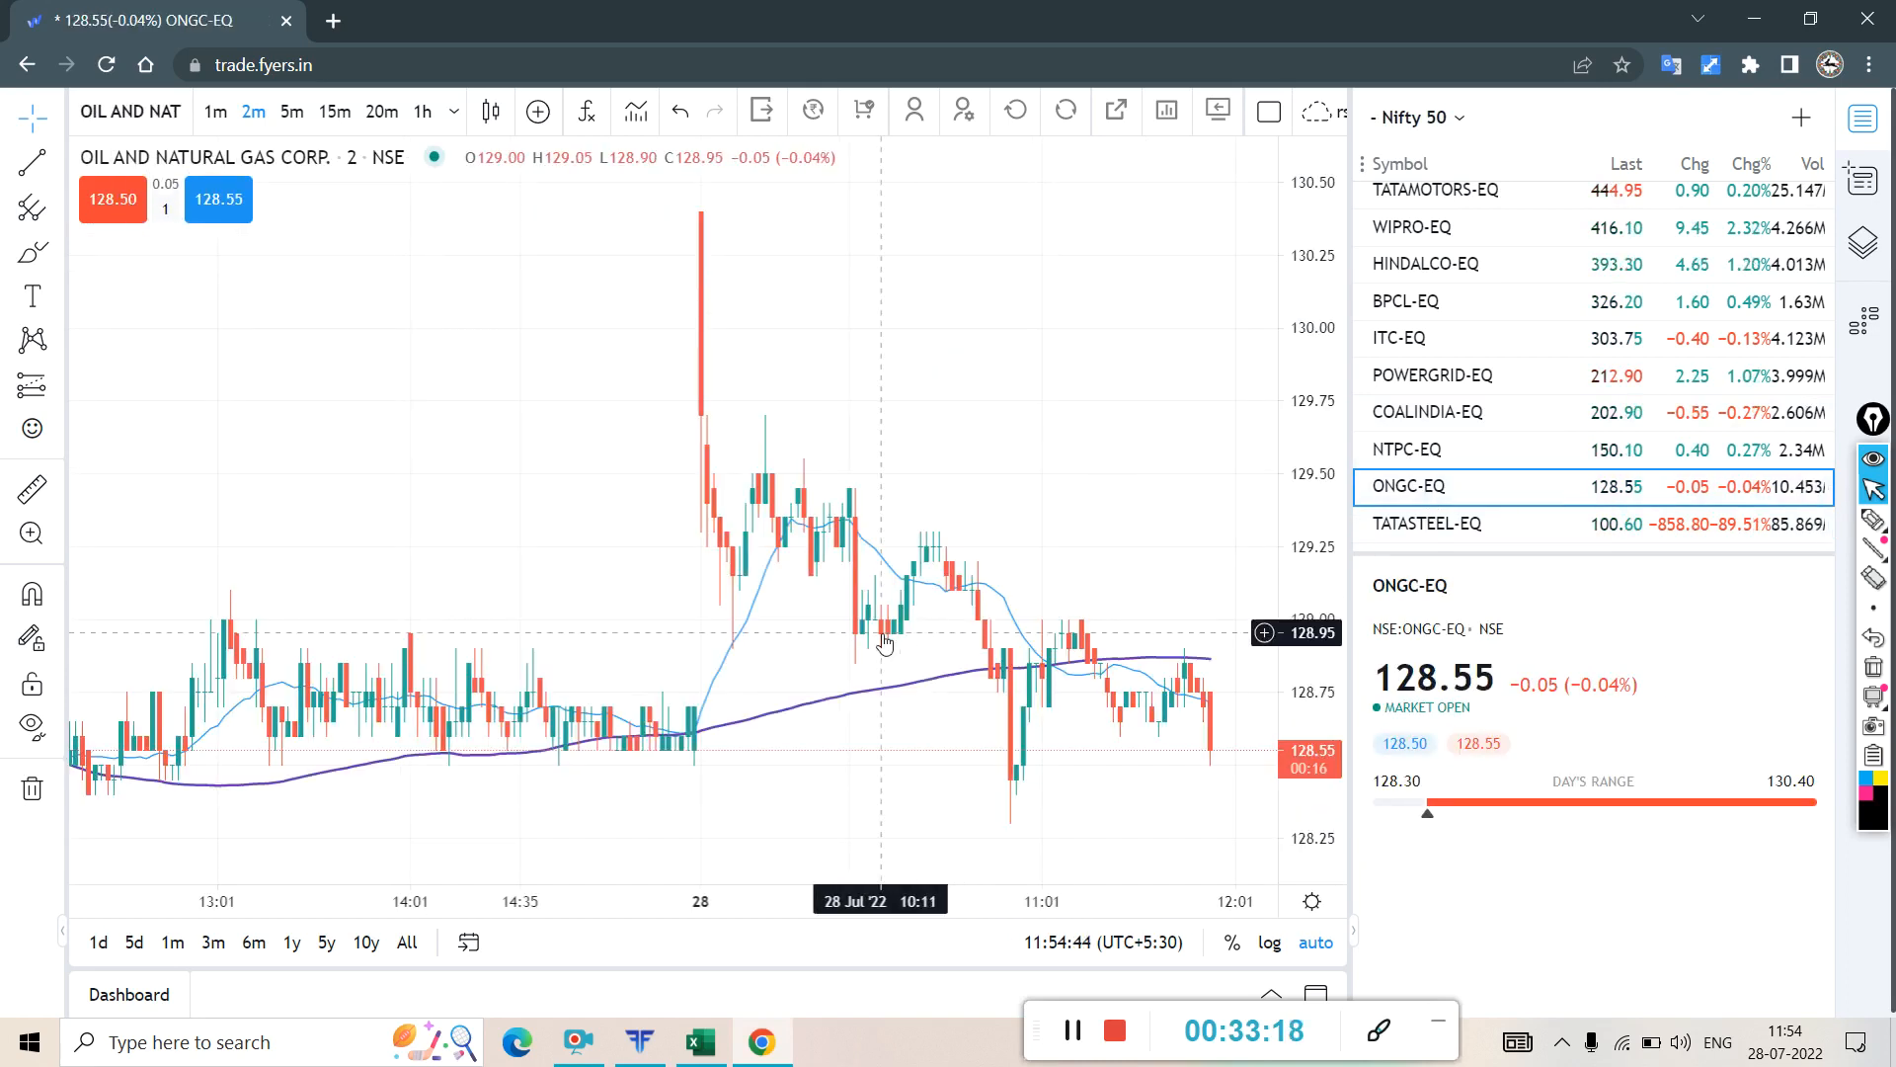
left_click(217, 113)
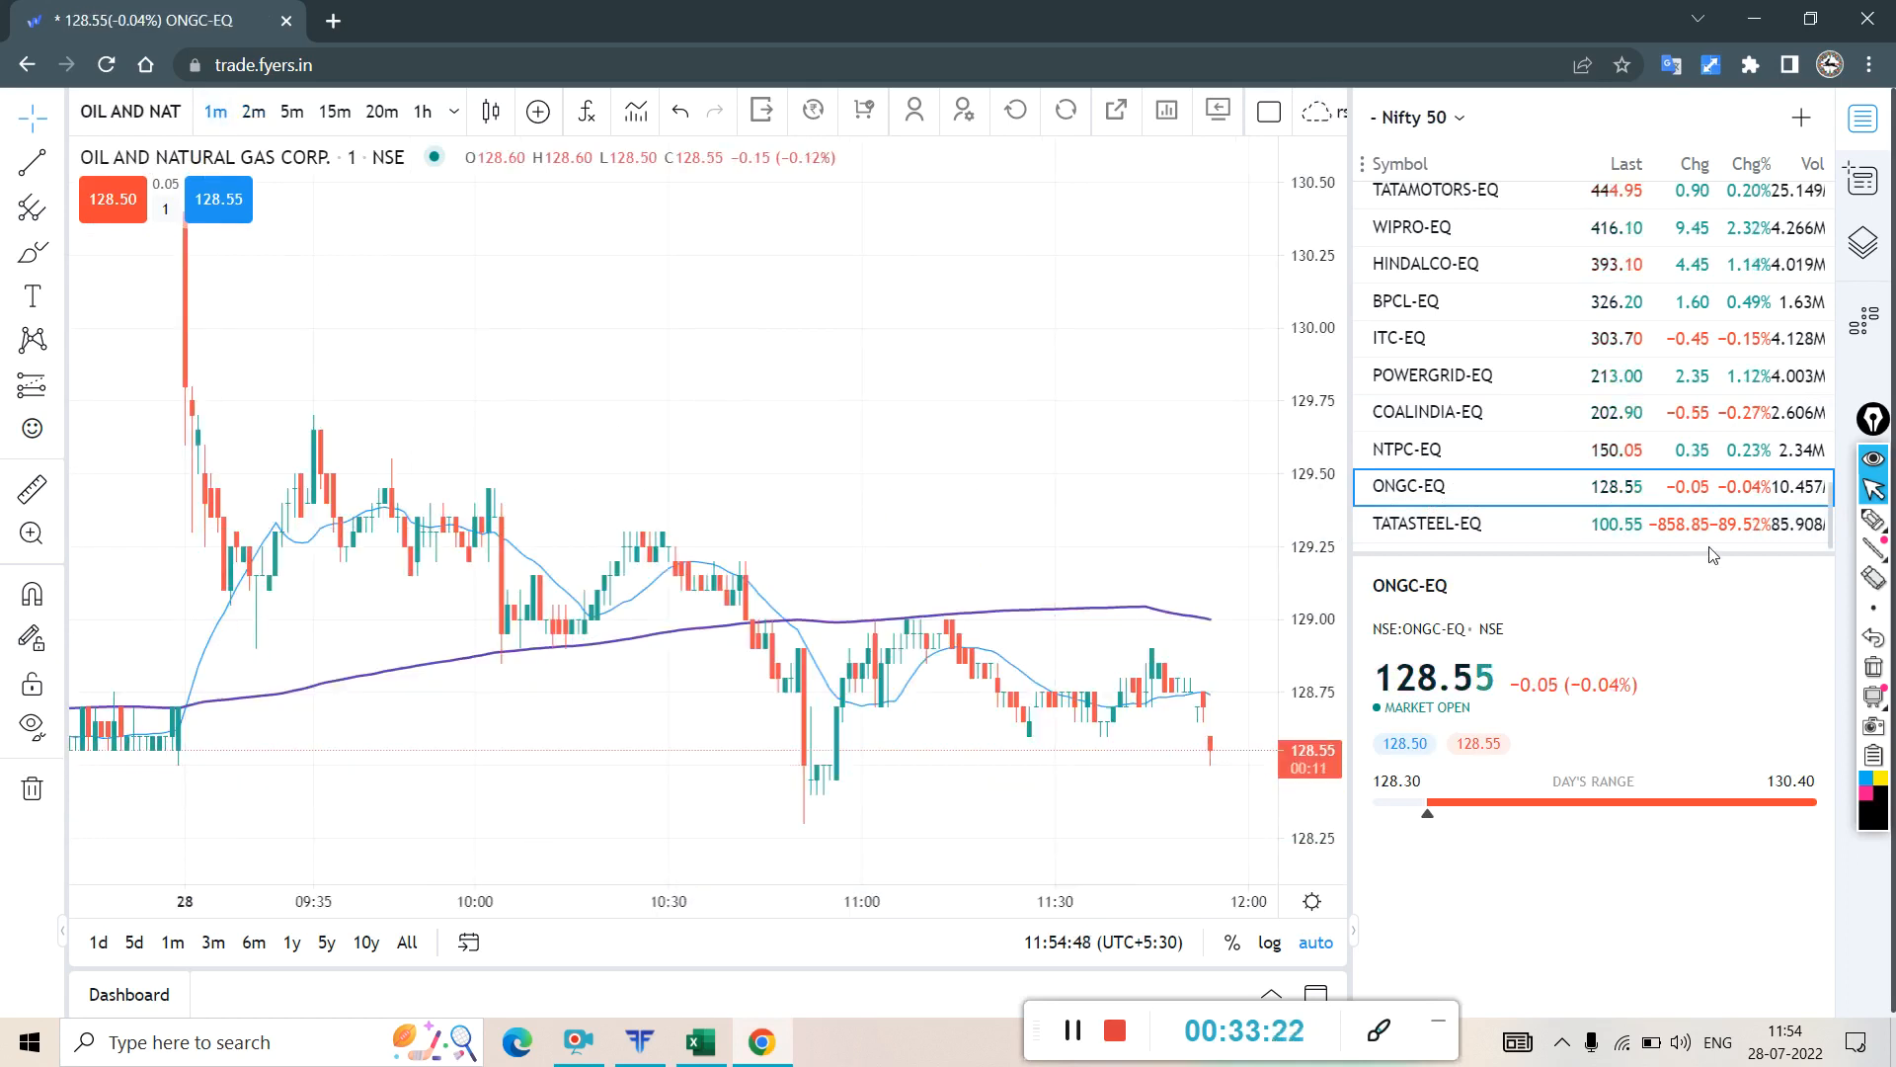
- Ink zigzag swings across the ONGC candles of the 28th with two crossing trend lines, and clear all annotations
left_click(1883, 523)
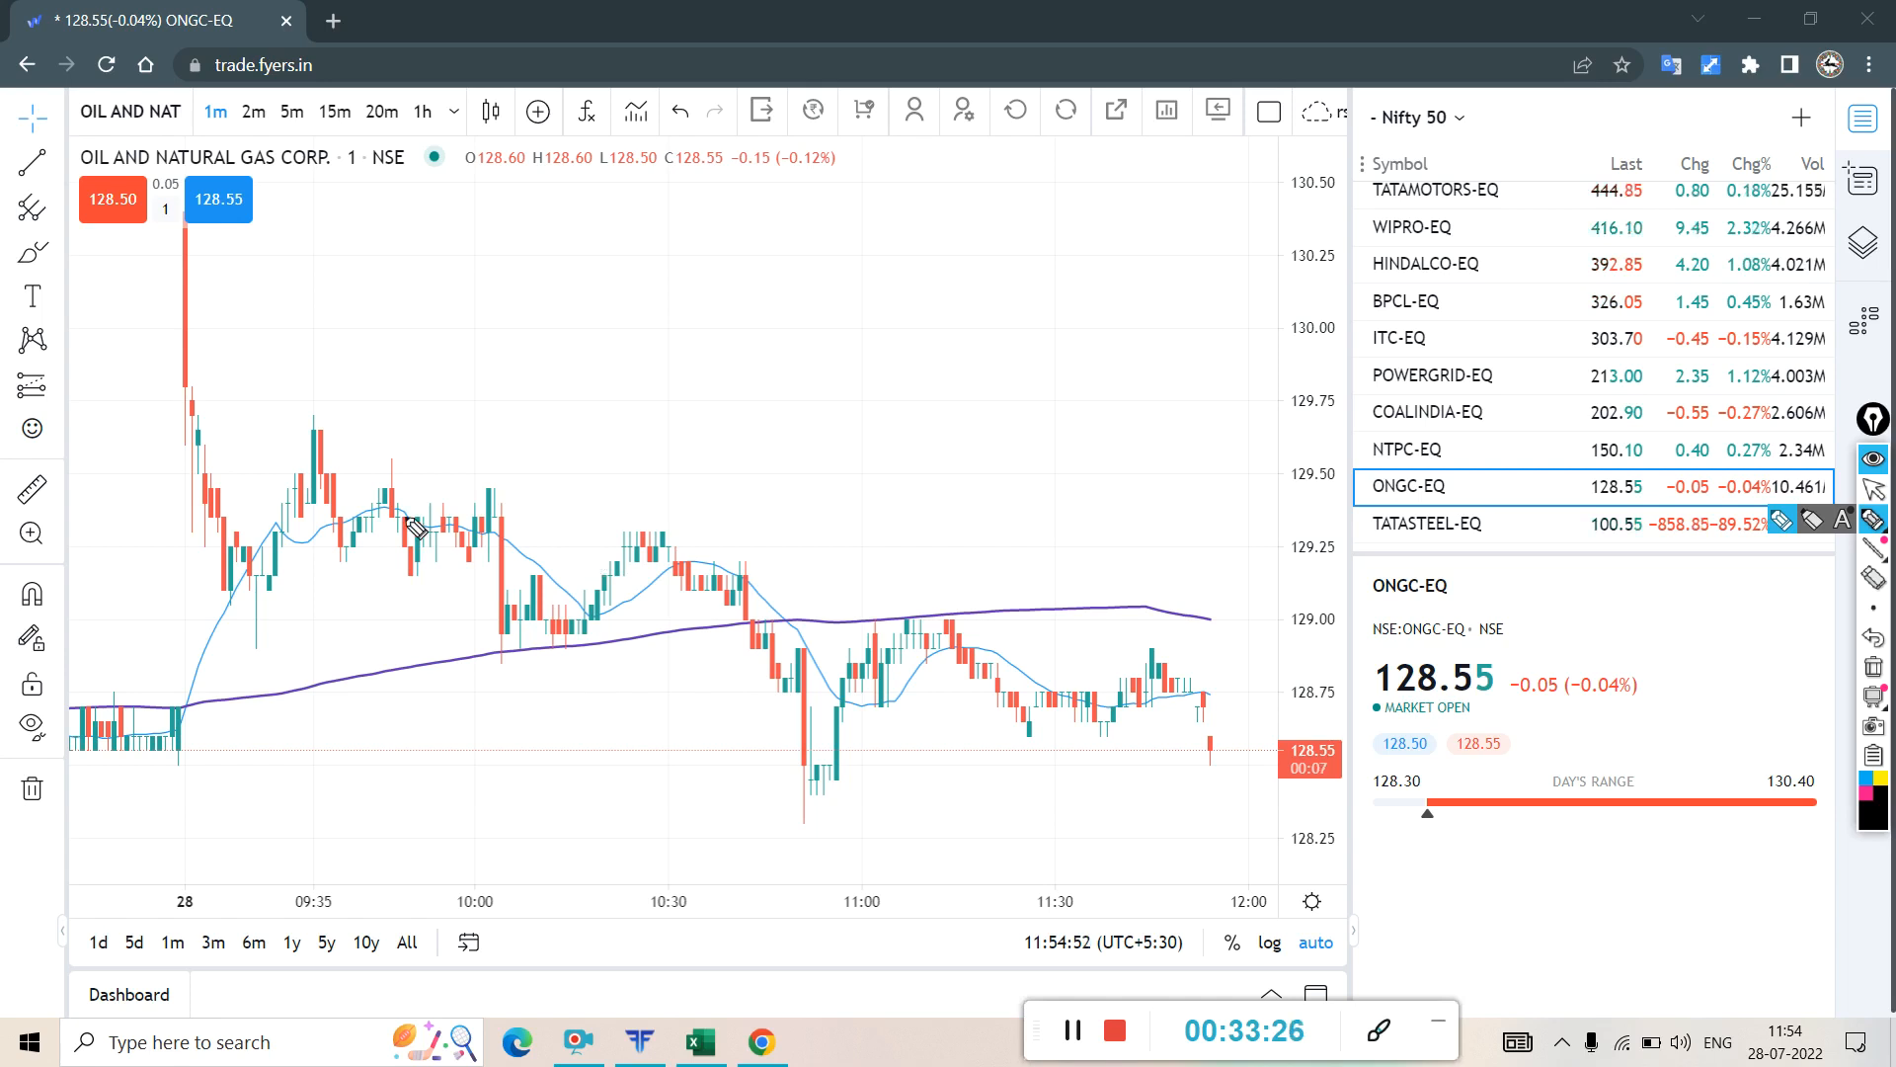
mouse_move(252, 573)
left_mouse_down()
mouse_move(385, 553)
mouse_move(478, 443)
mouse_move(620, 474)
mouse_move(691, 681)
mouse_move(834, 612)
mouse_move(1008, 413)
mouse_move(1110, 520)
left_mouse_up()
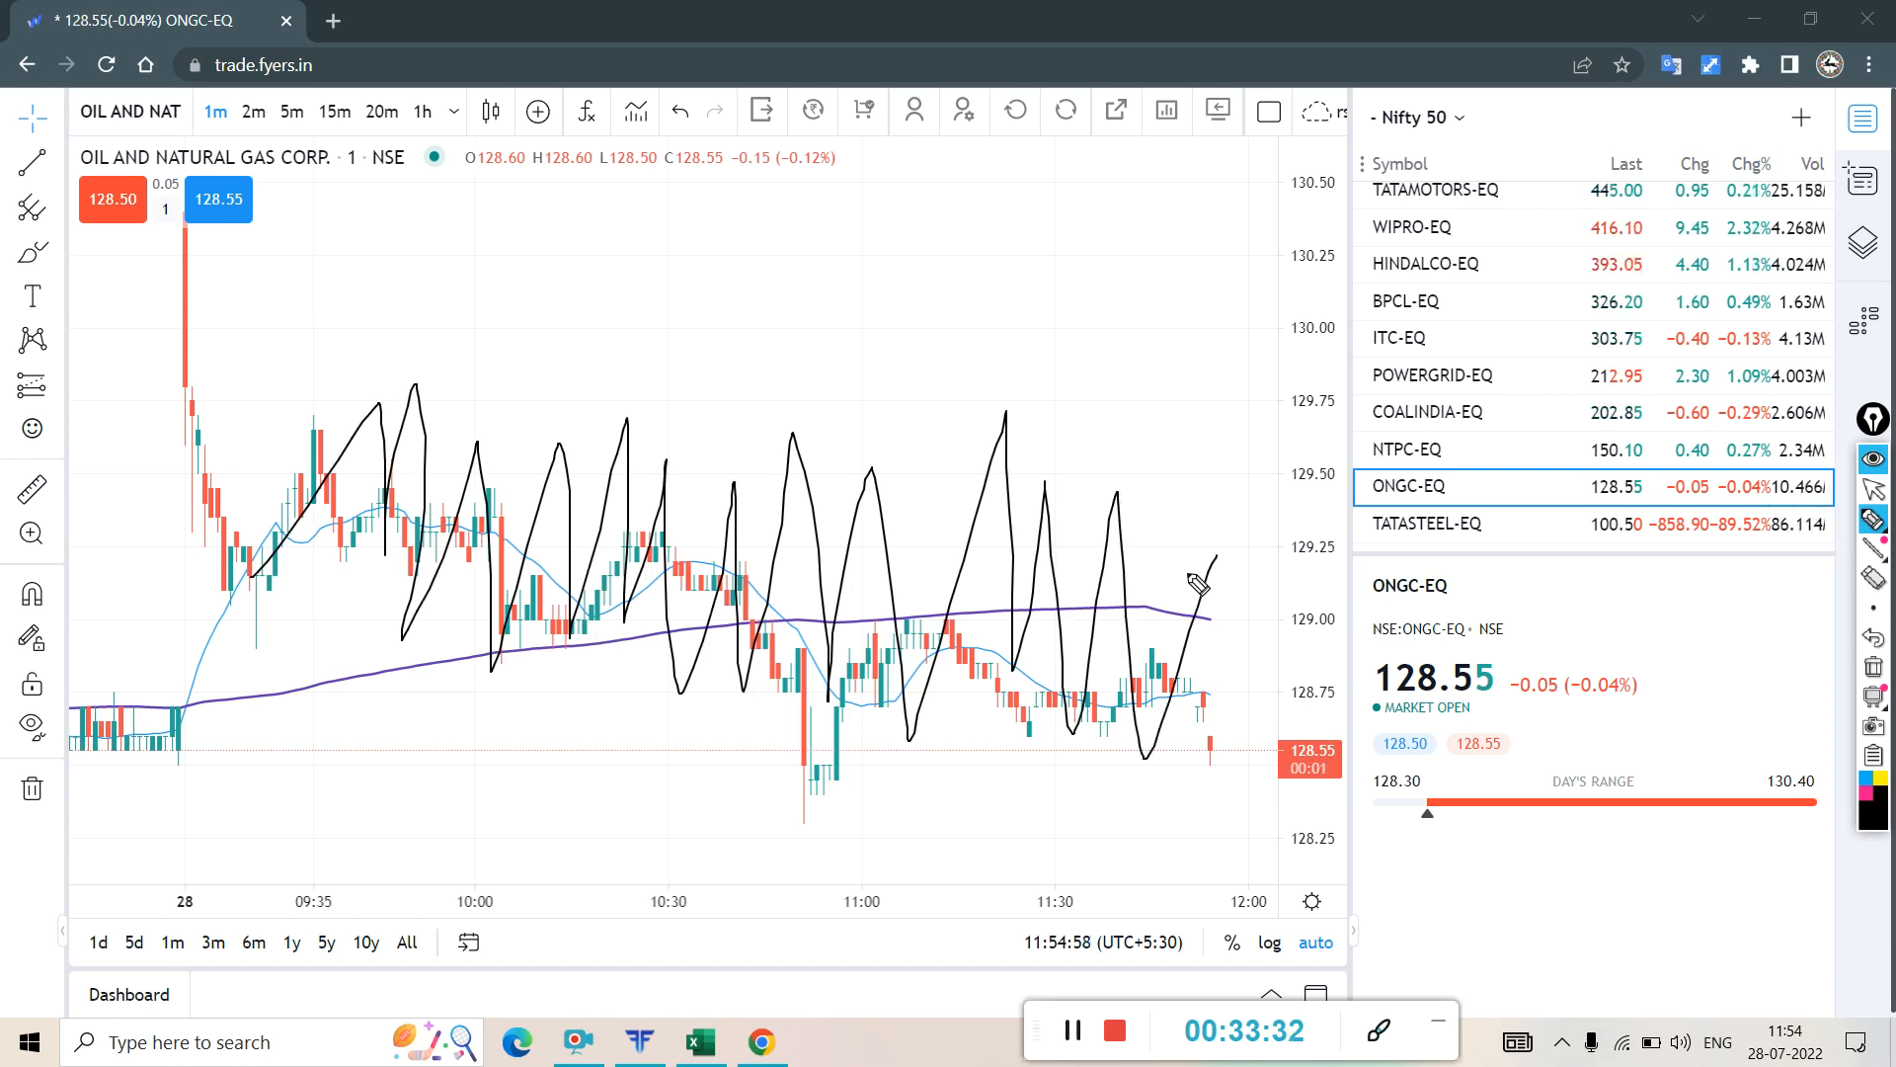
left_click_drag(228, 435, 934, 703)
left_click_drag(861, 545, 596, 820)
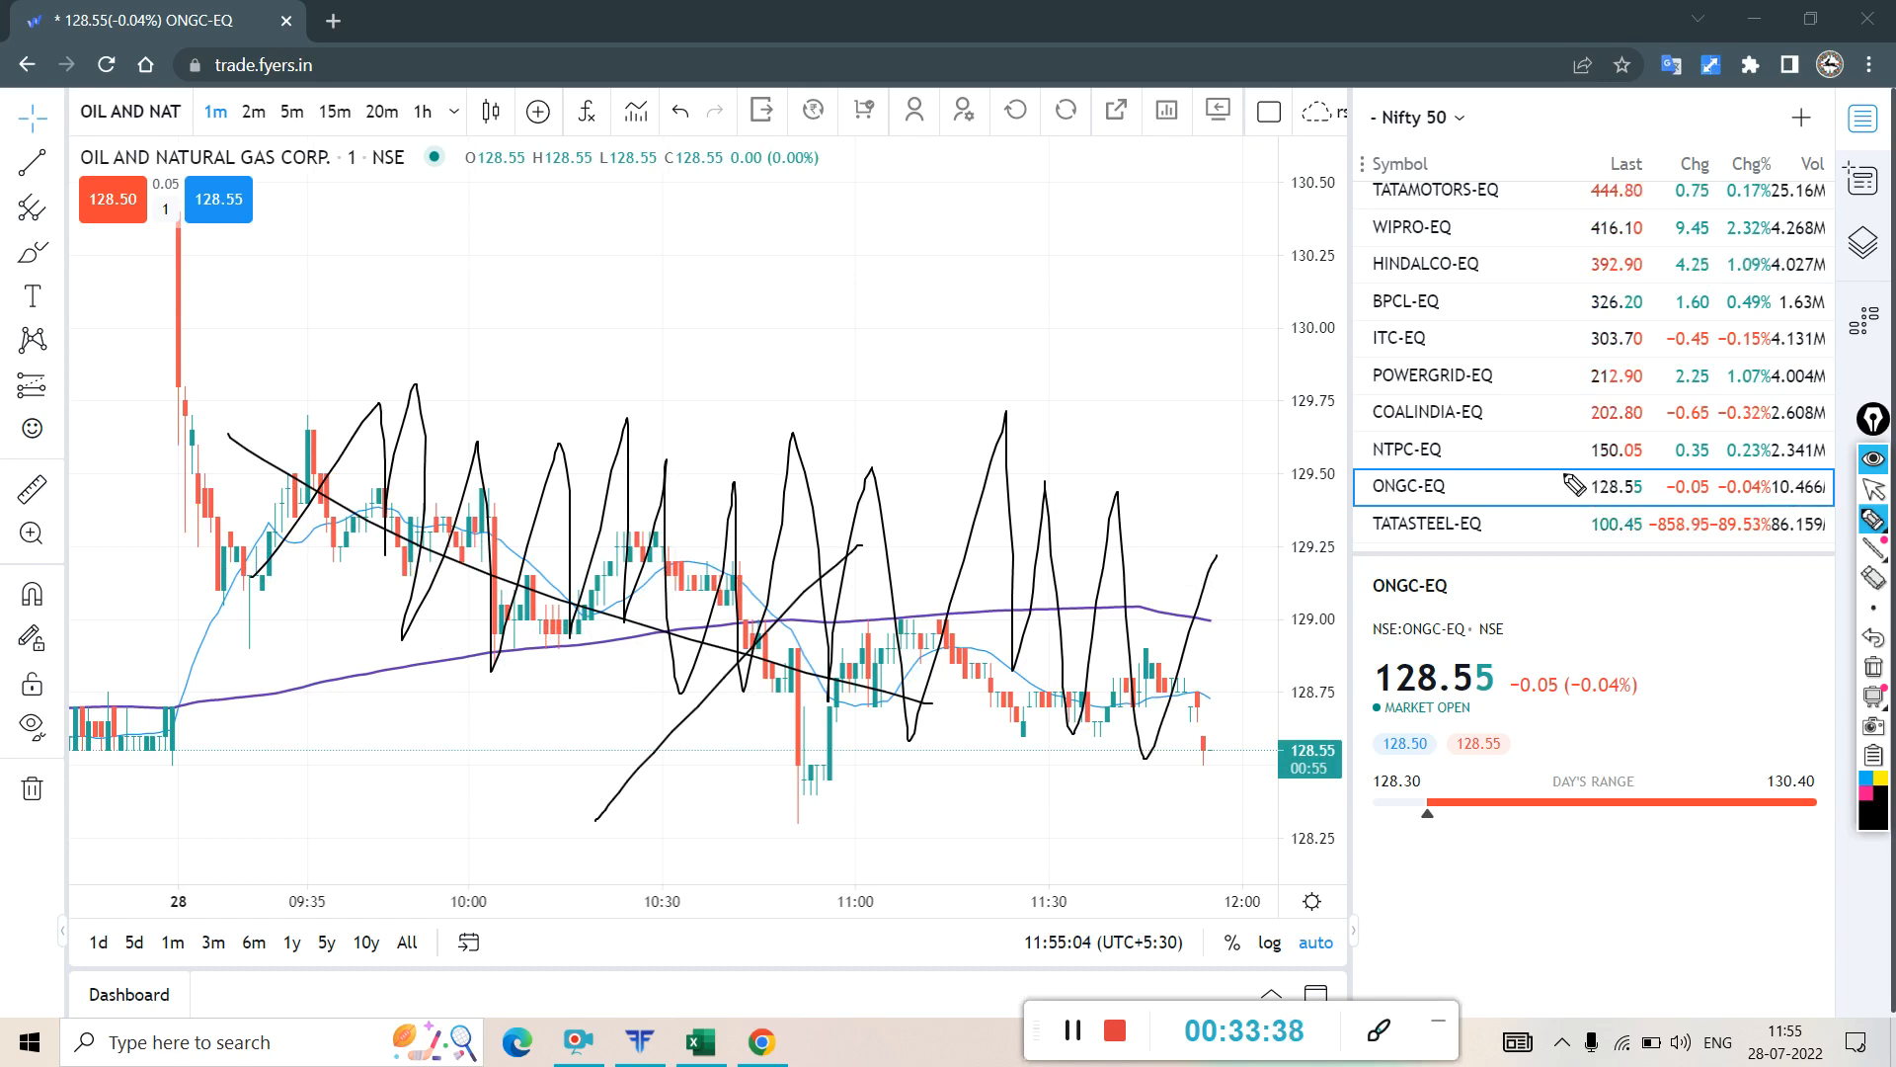
mouse_move(1861, 536)
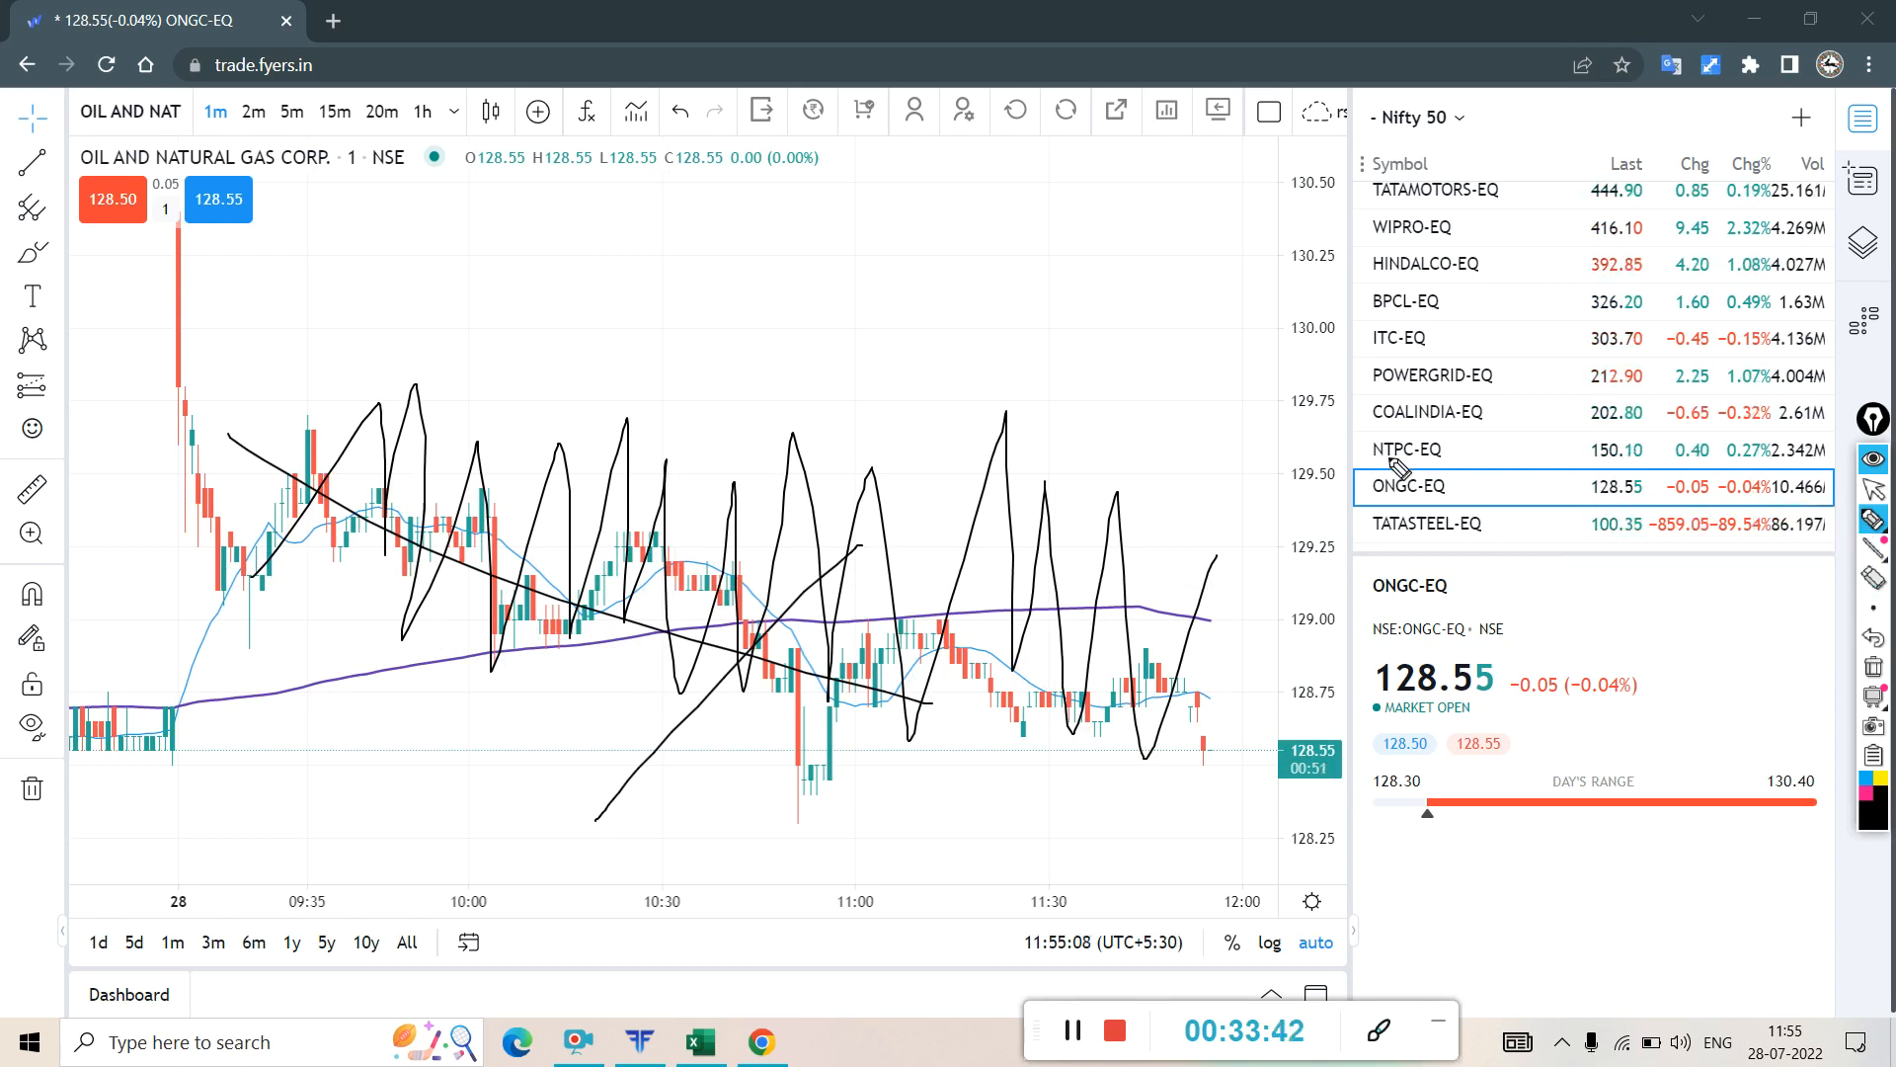
mouse_move(656, 538)
left_mouse_down()
mouse_move(763, 671)
mouse_move(1086, 607)
mouse_move(1239, 692)
mouse_move(1255, 735)
left_mouse_up()
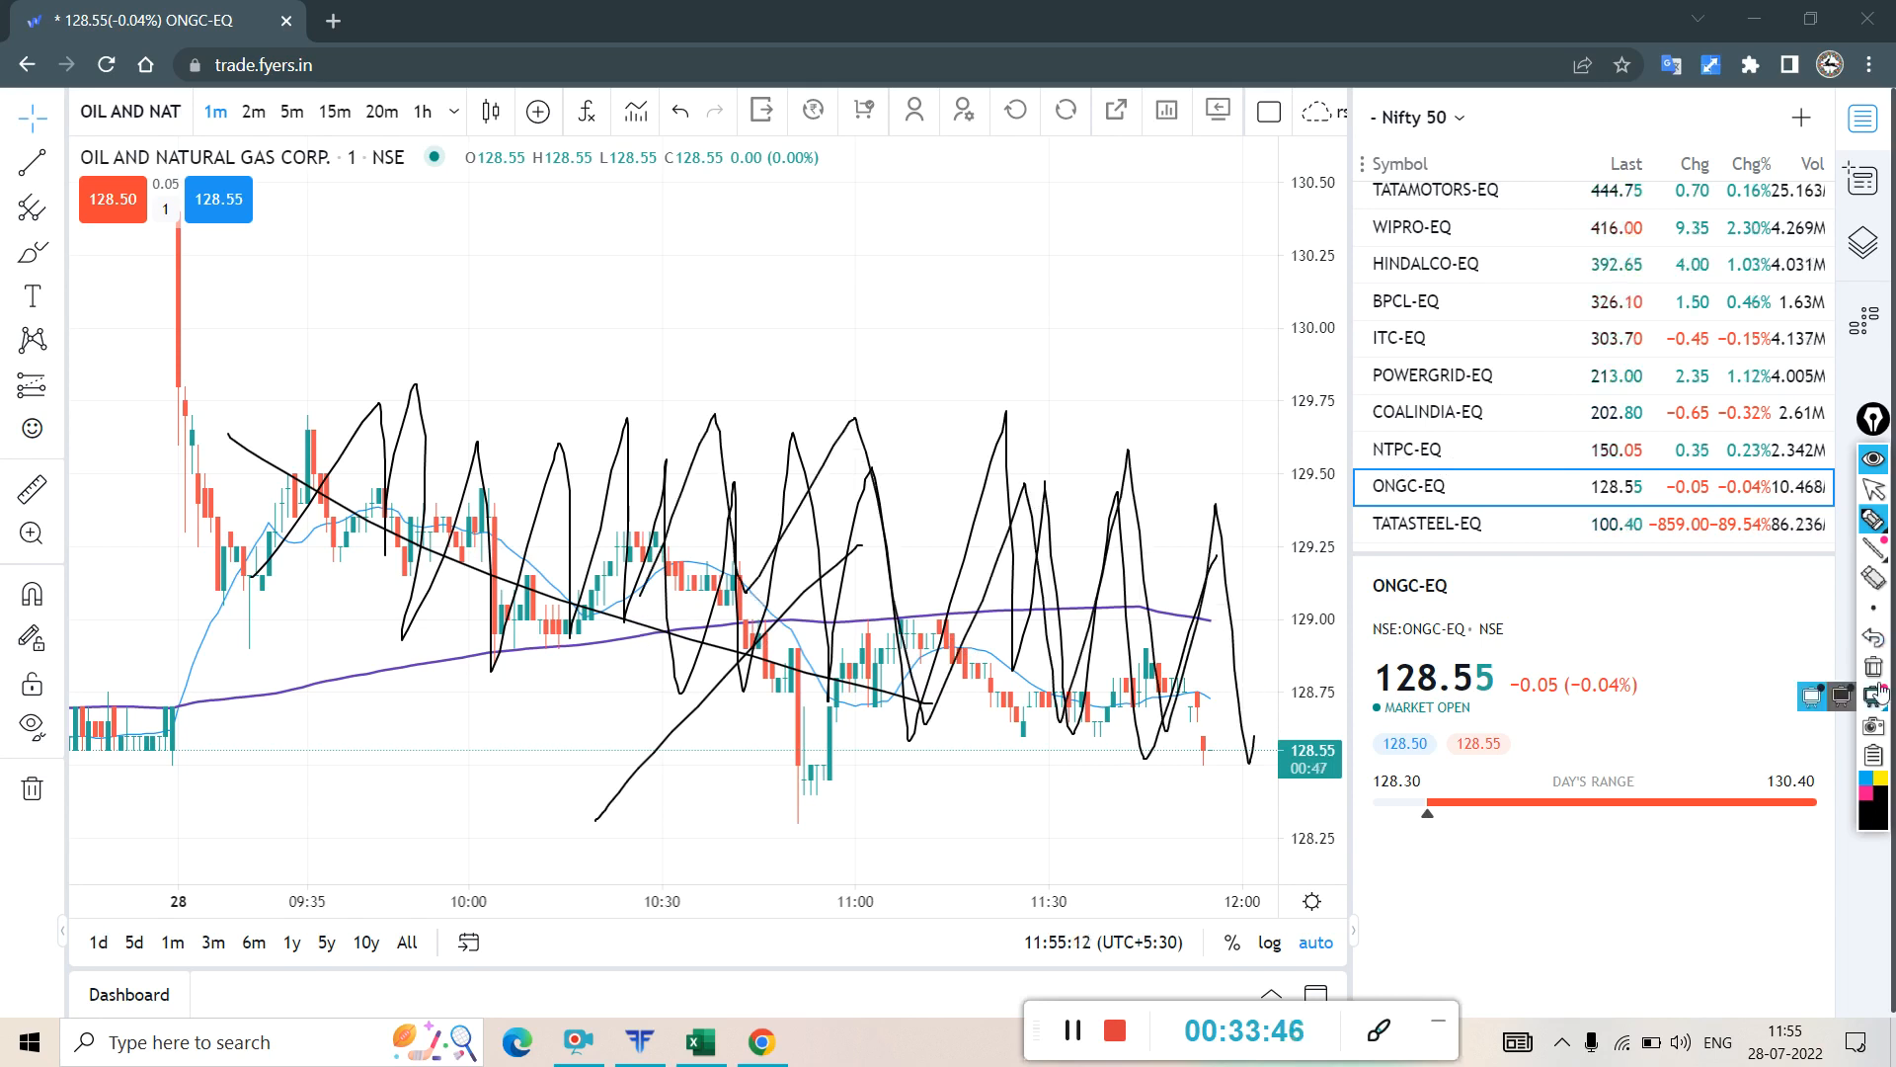
left_click(1873, 666)
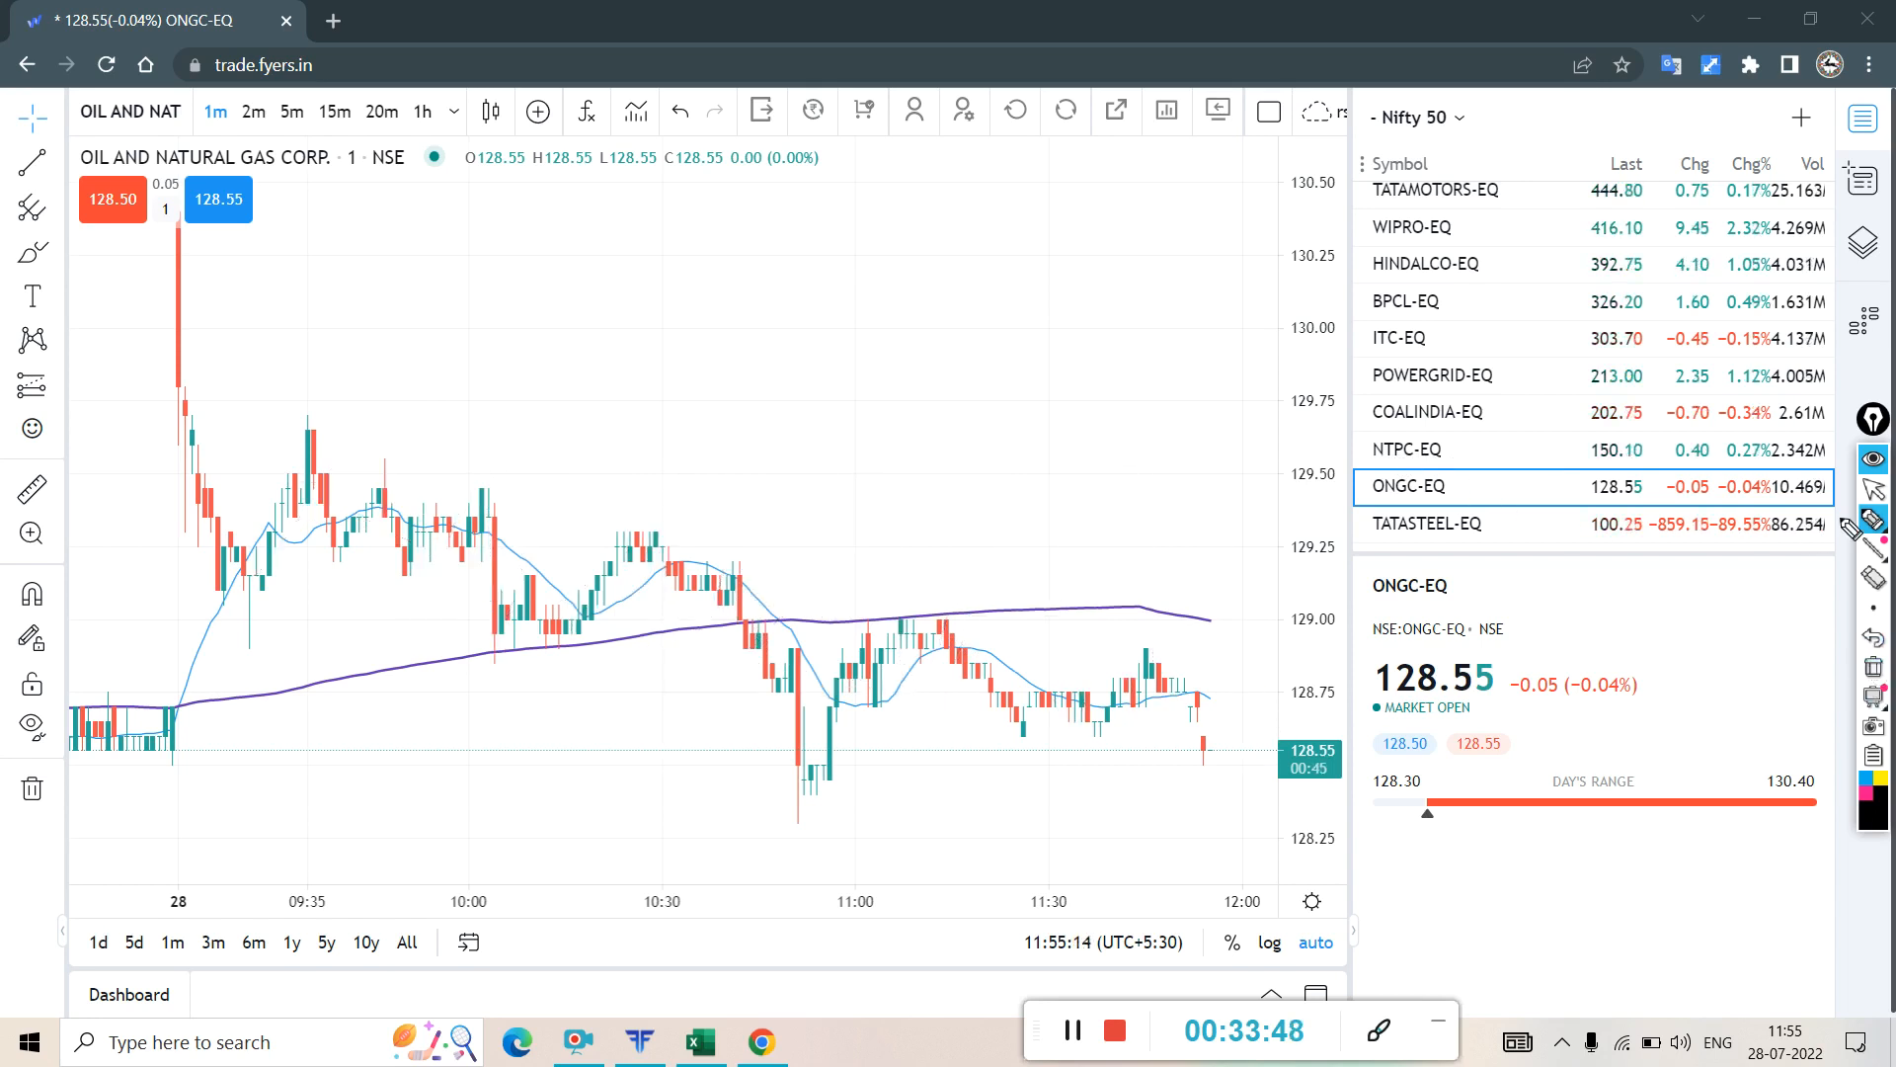
left_click(1874, 489)
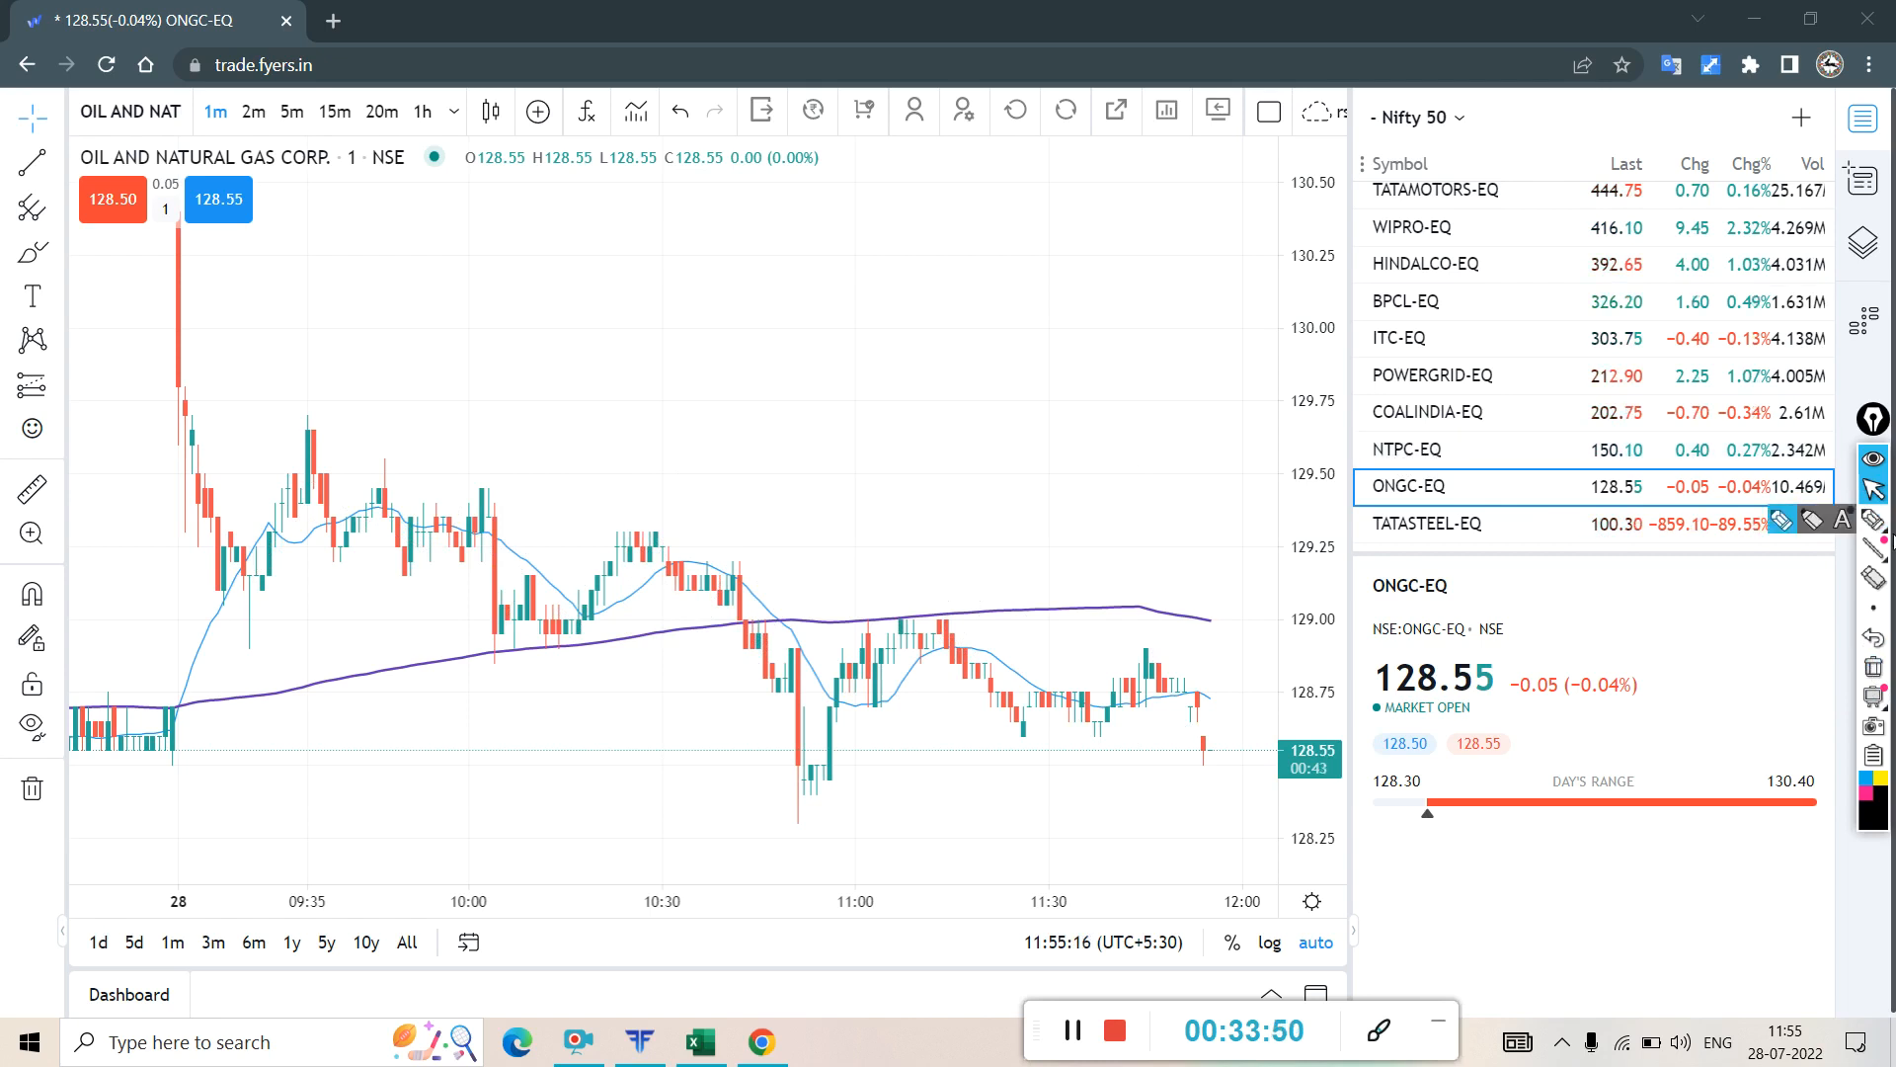
- Ink a long arrow above the ONGC candles pointing towards the watchlist, and return to the normal pointer
left_click(1876, 521)
mouse_move(804, 423)
left_mouse_down()
mouse_move(1345, 383)
mouse_move(1244, 439)
left_mouse_up()
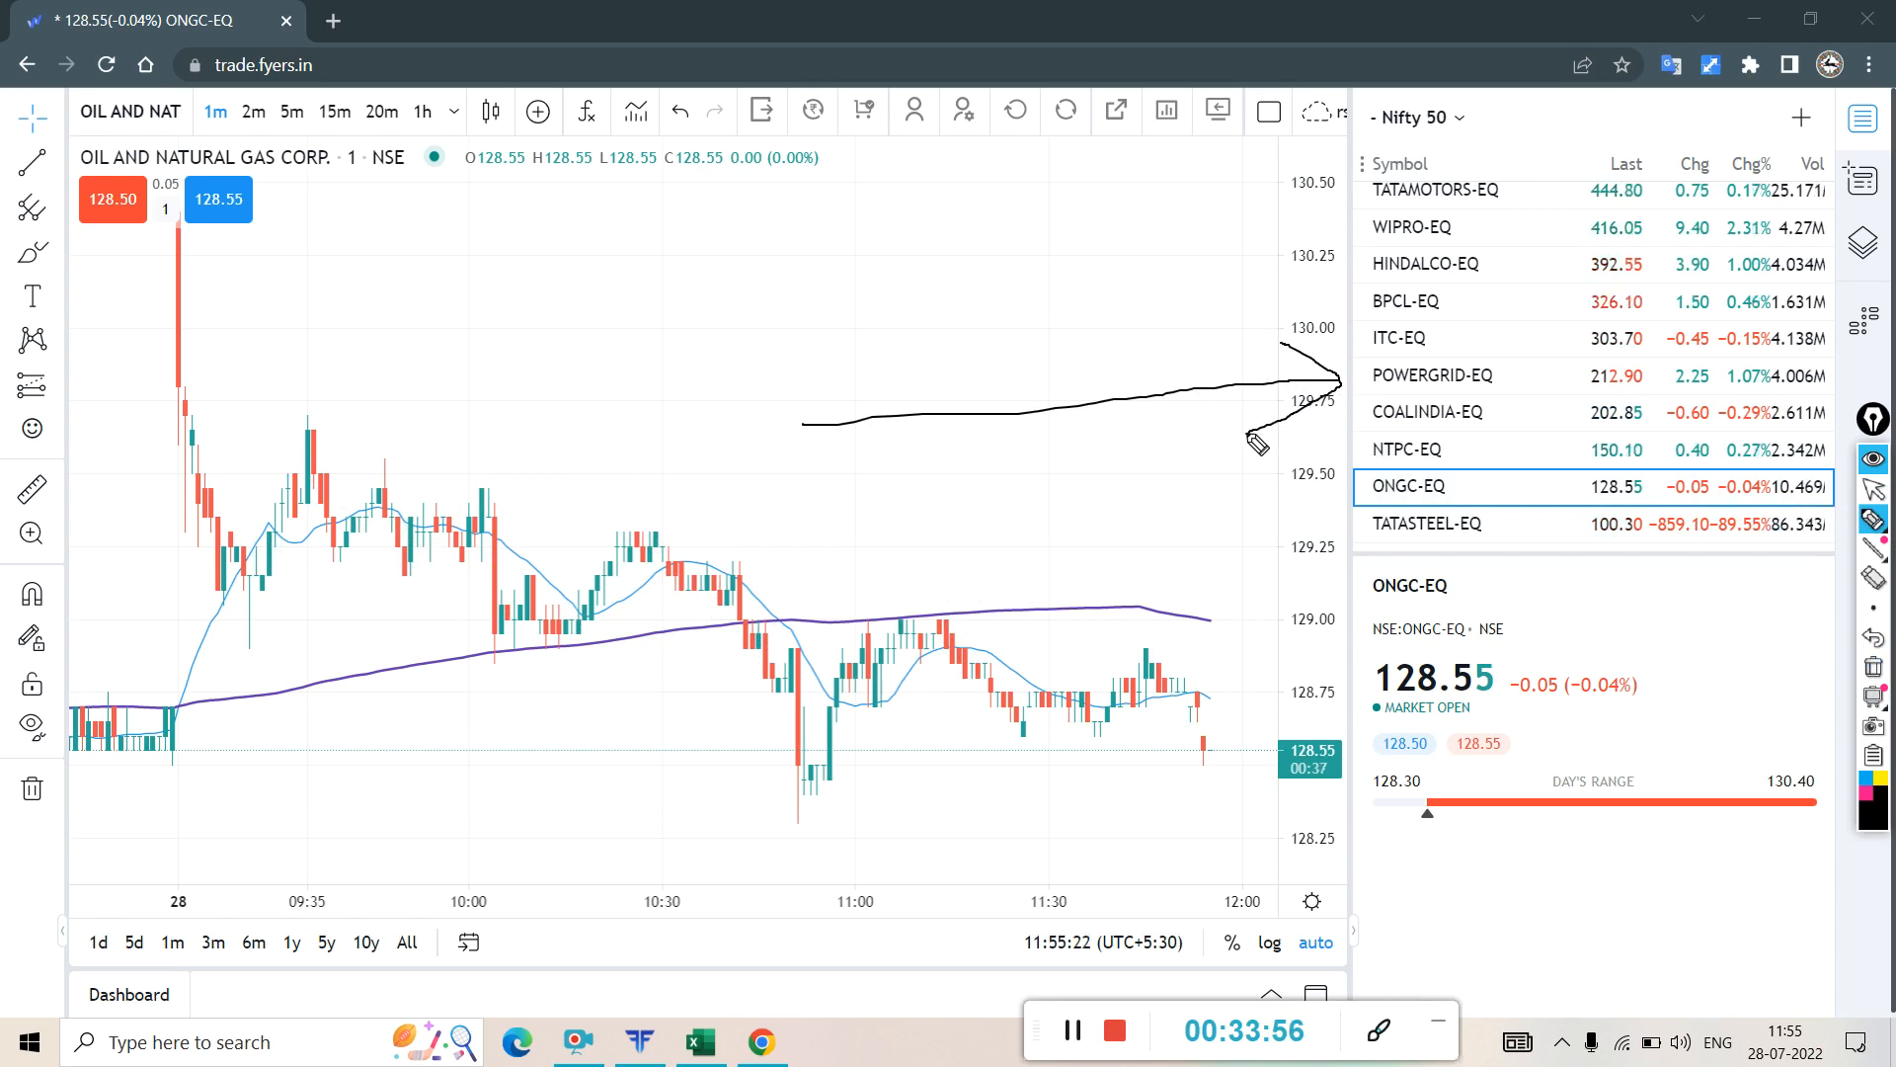
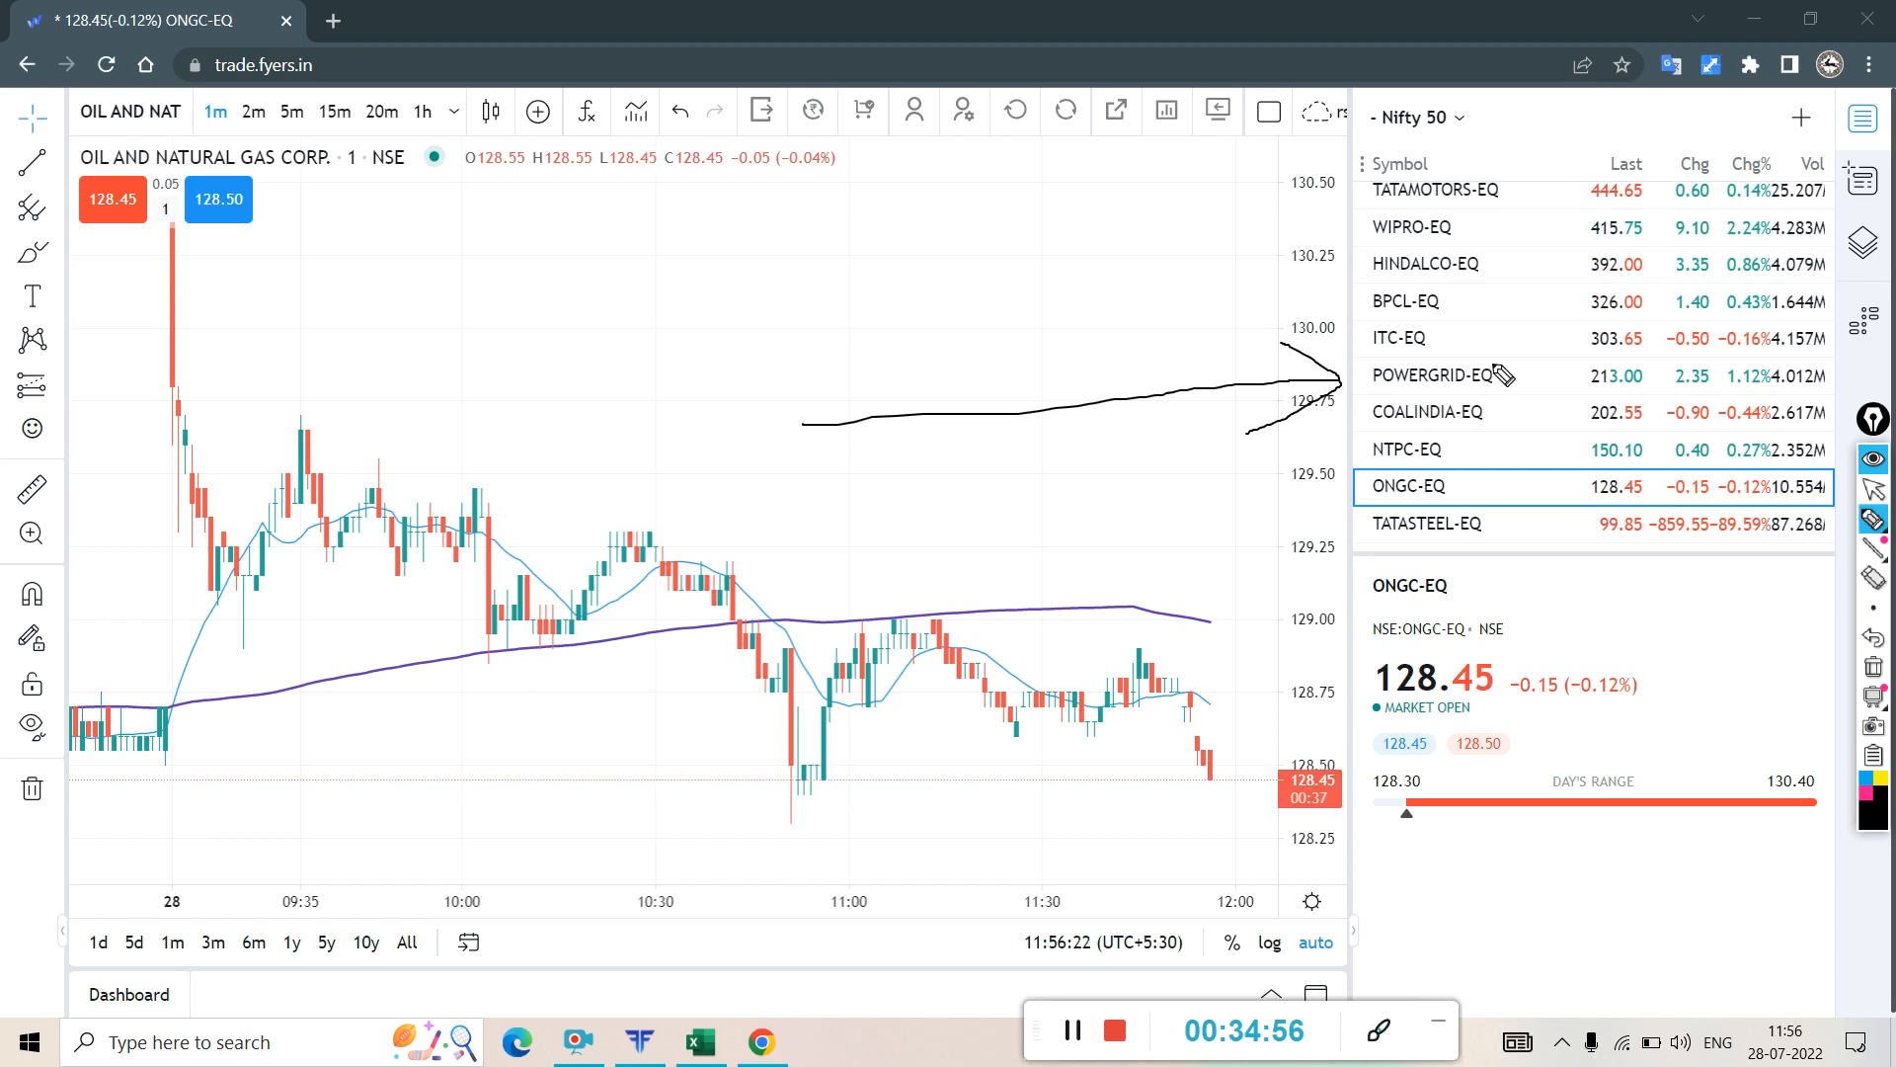
left_click(1873, 488)
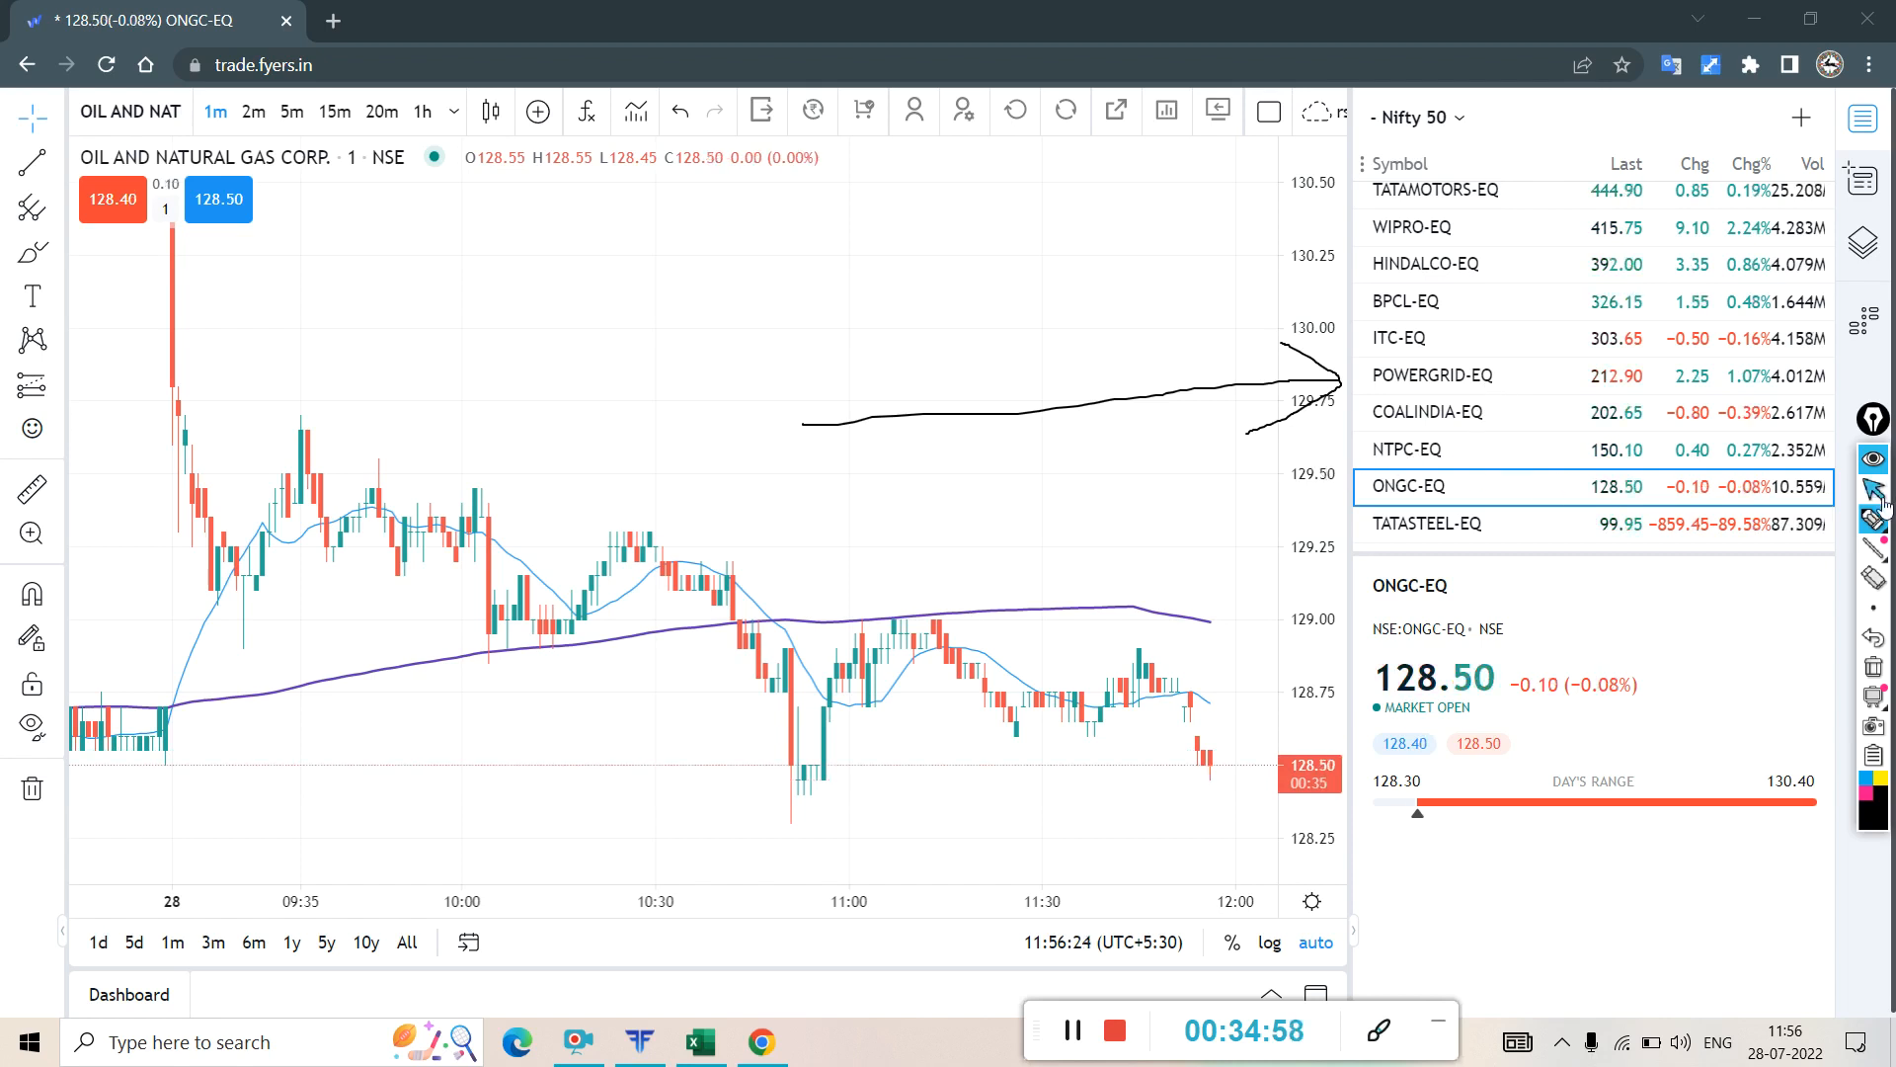
- Open the NTPC-EQ chart, ink a line at the start of the 28th plus zigzags and circles over the choppy candles, and clear all annotations
left_click(1445, 458)
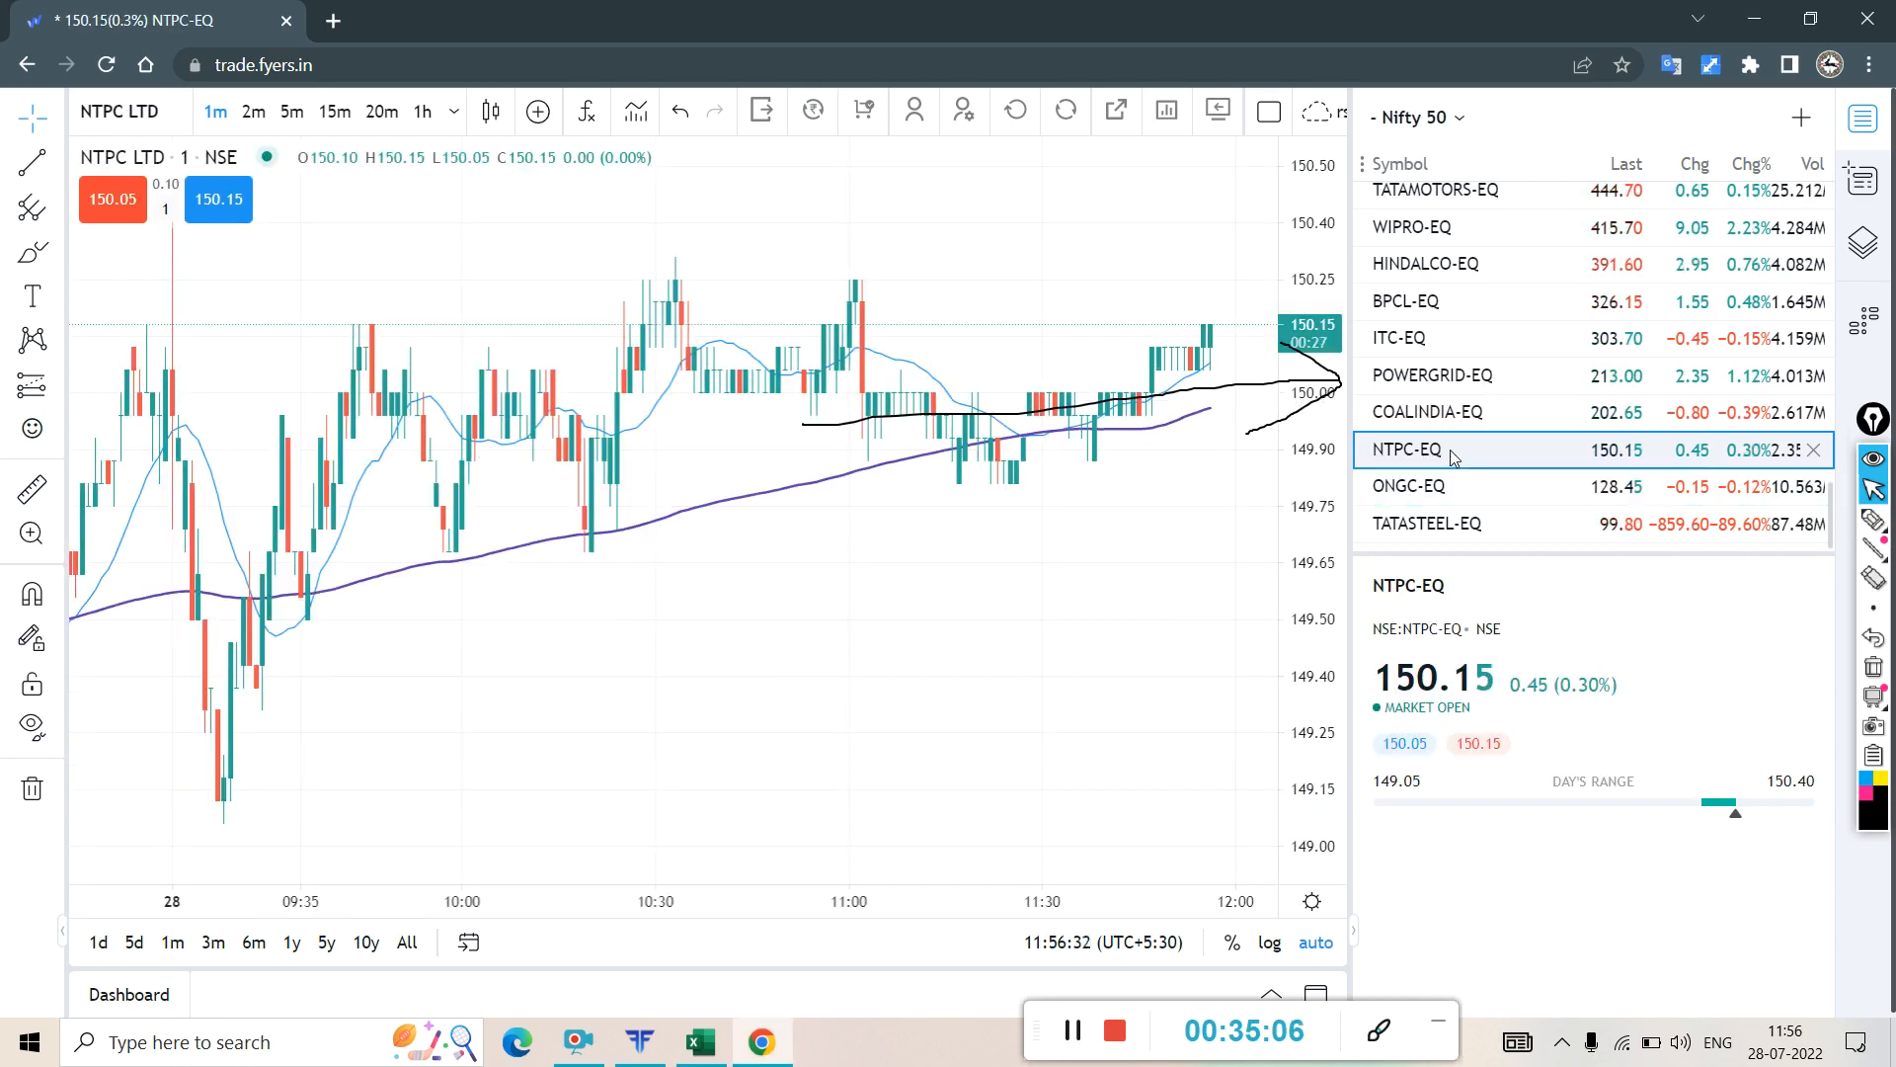
left_click(1873, 520)
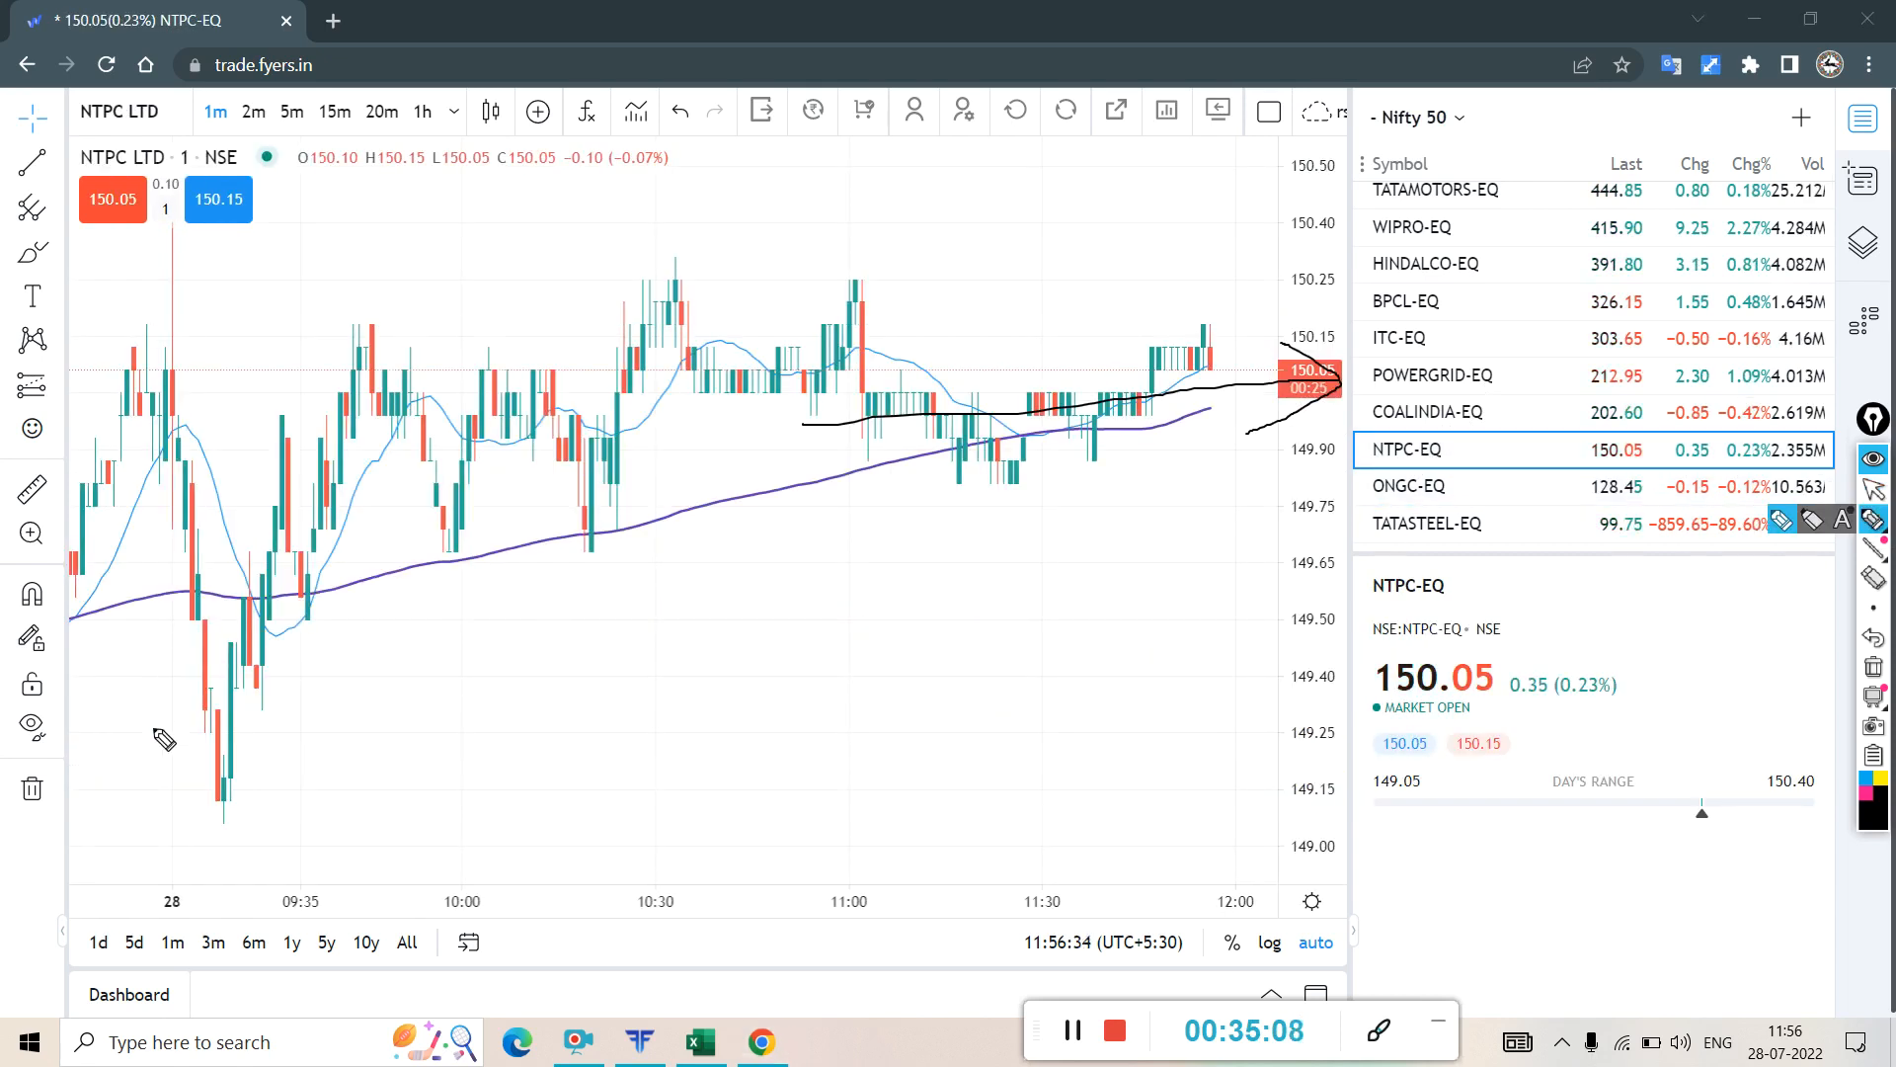
mouse_move(177, 893)
left_mouse_down()
mouse_move(193, 578)
mouse_move(172, 328)
left_mouse_up()
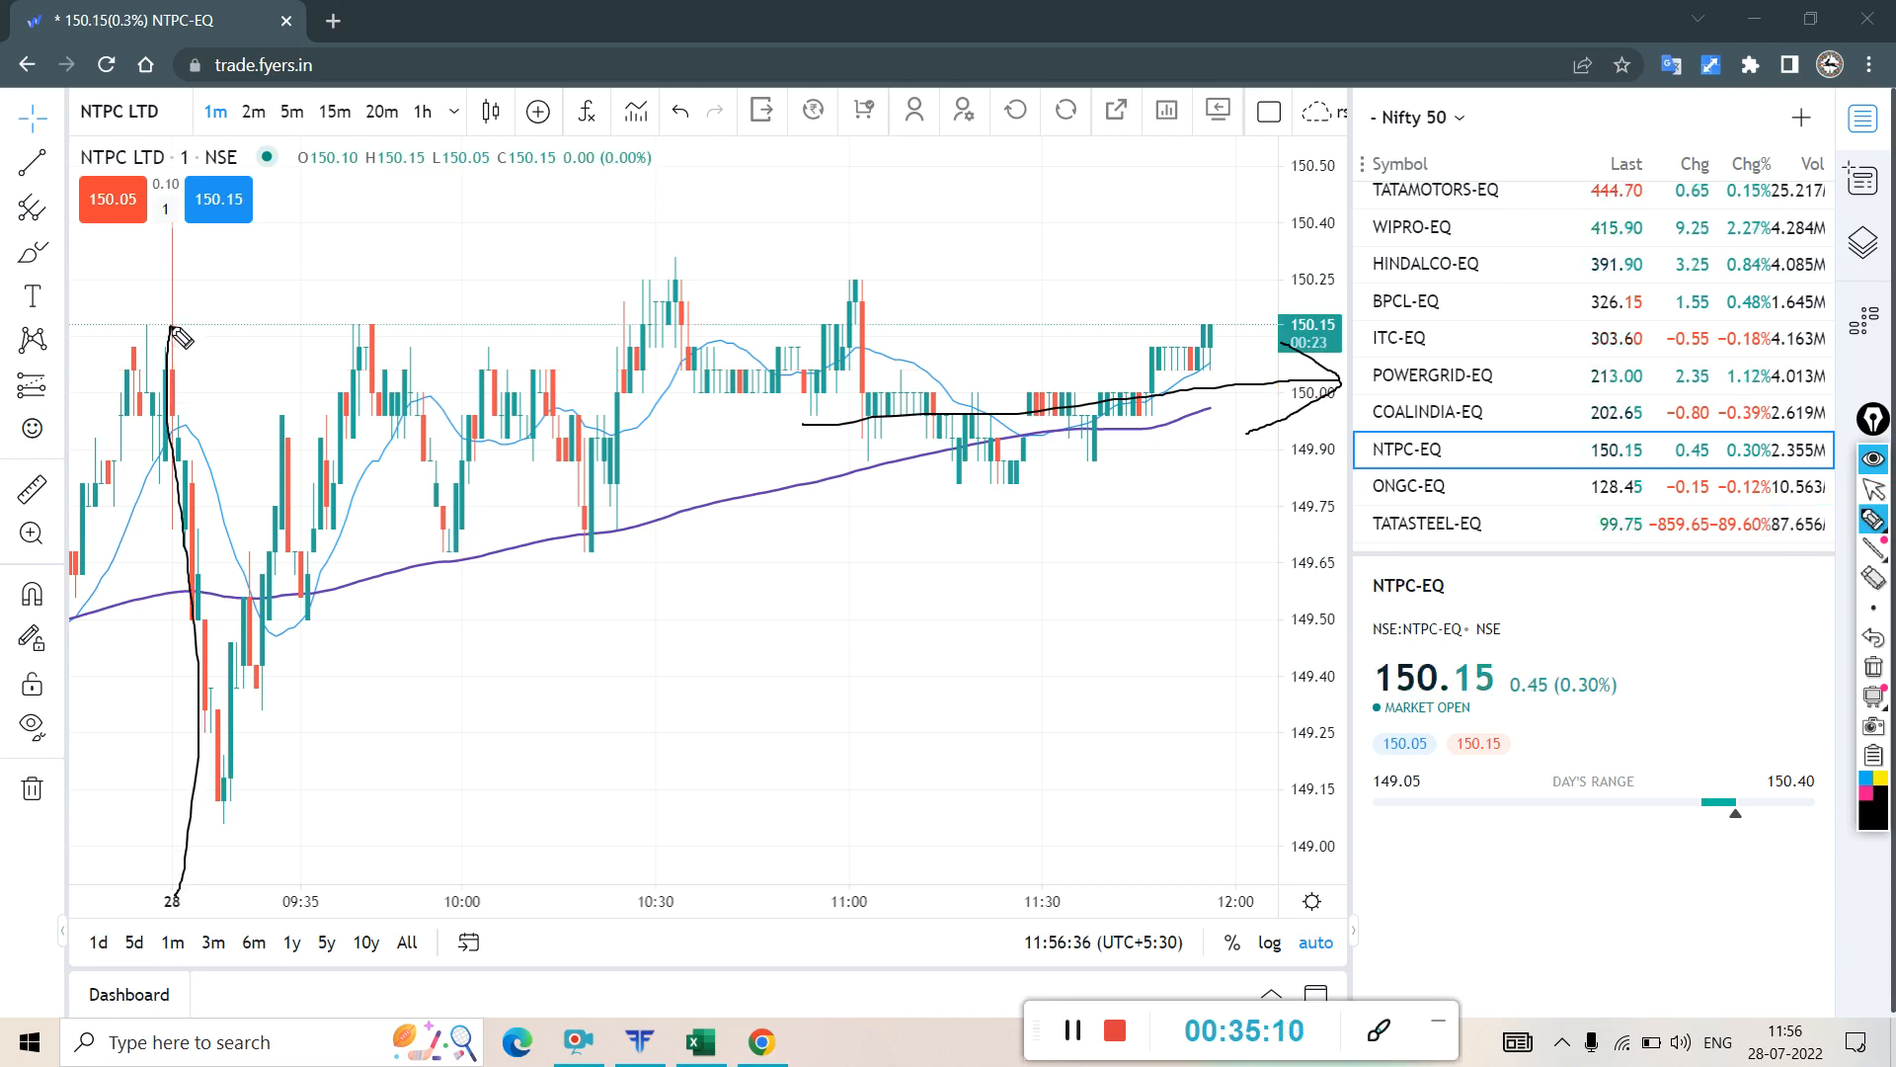
mouse_move(243, 593)
left_mouse_down()
mouse_move(523, 538)
mouse_move(785, 286)
mouse_move(1186, 407)
left_mouse_up()
mouse_move(1108, 328)
left_mouse_down()
mouse_move(820, 324)
mouse_move(272, 622)
mouse_move(924, 613)
mouse_move(1116, 355)
mouse_move(523, 369)
mouse_move(524, 543)
mouse_move(656, 340)
mouse_move(567, 469)
mouse_move(855, 441)
mouse_move(1136, 336)
mouse_move(1098, 486)
left_mouse_up()
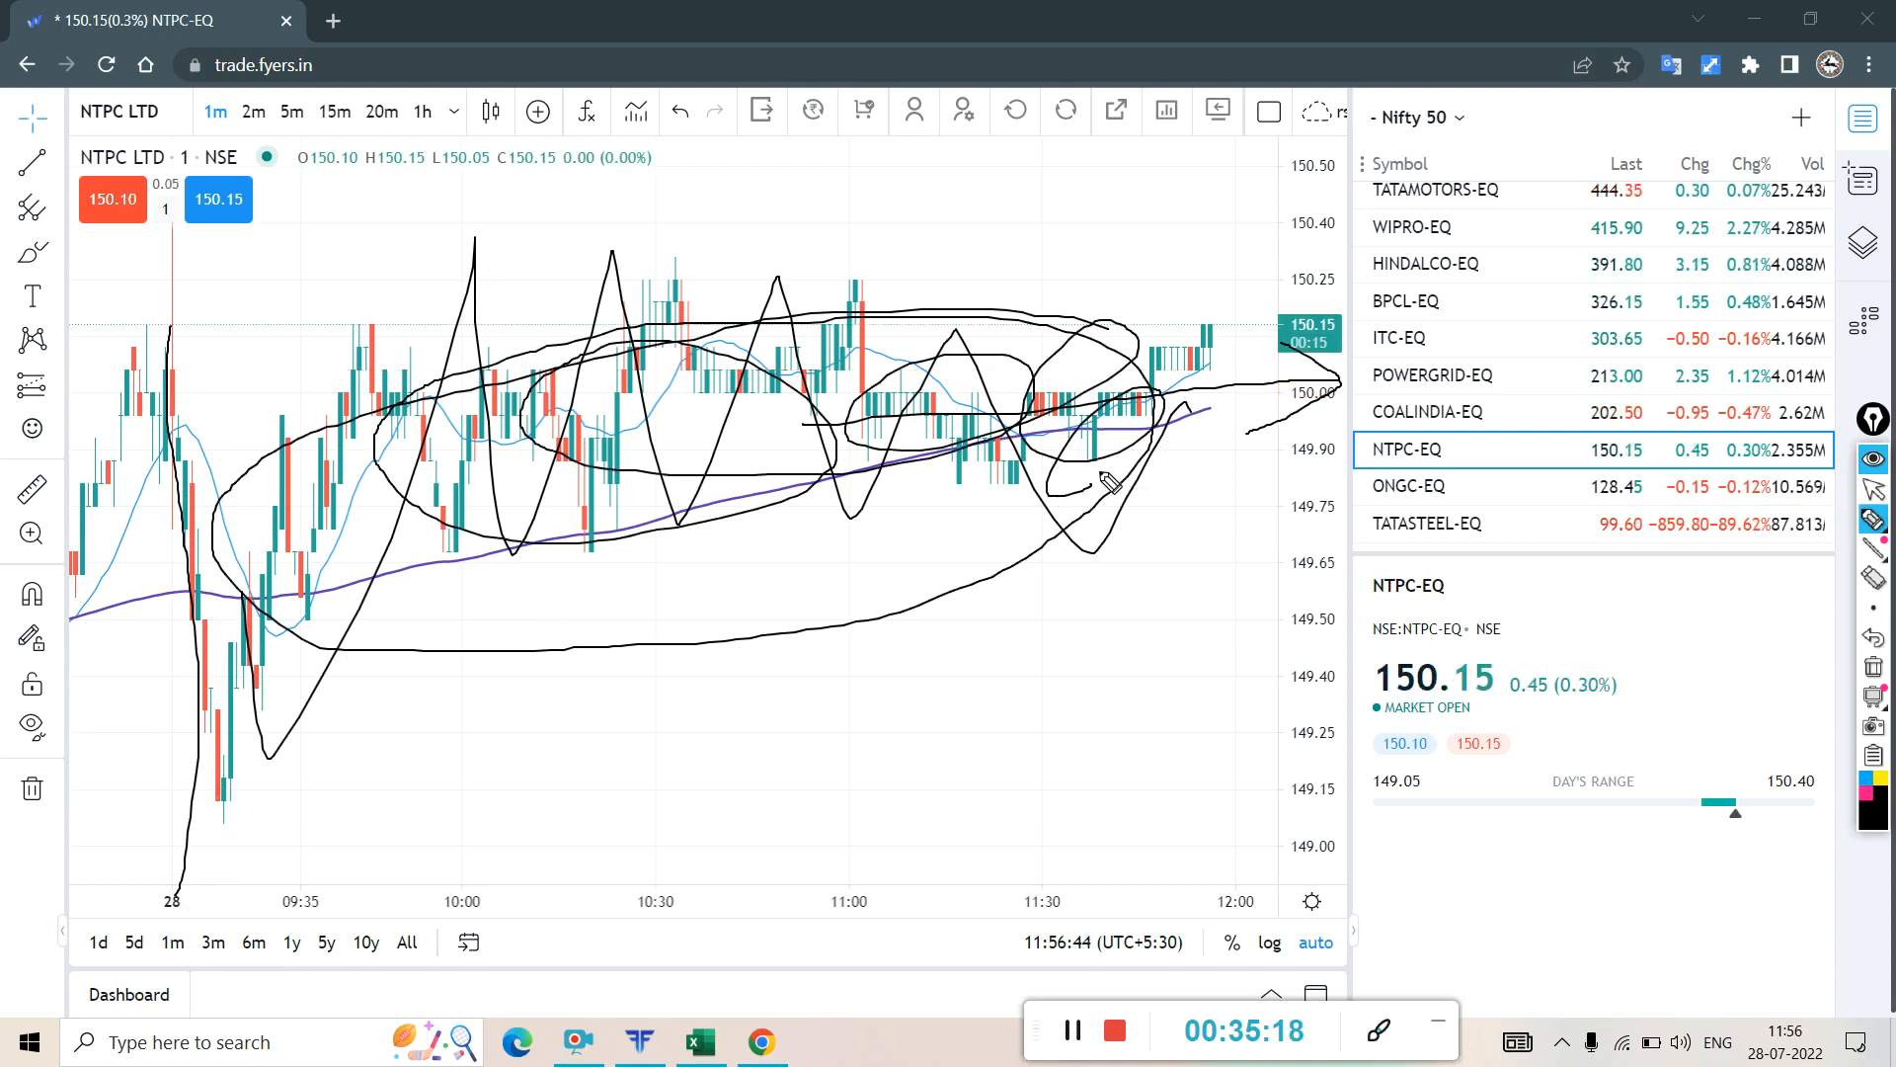
left_click(1873, 669)
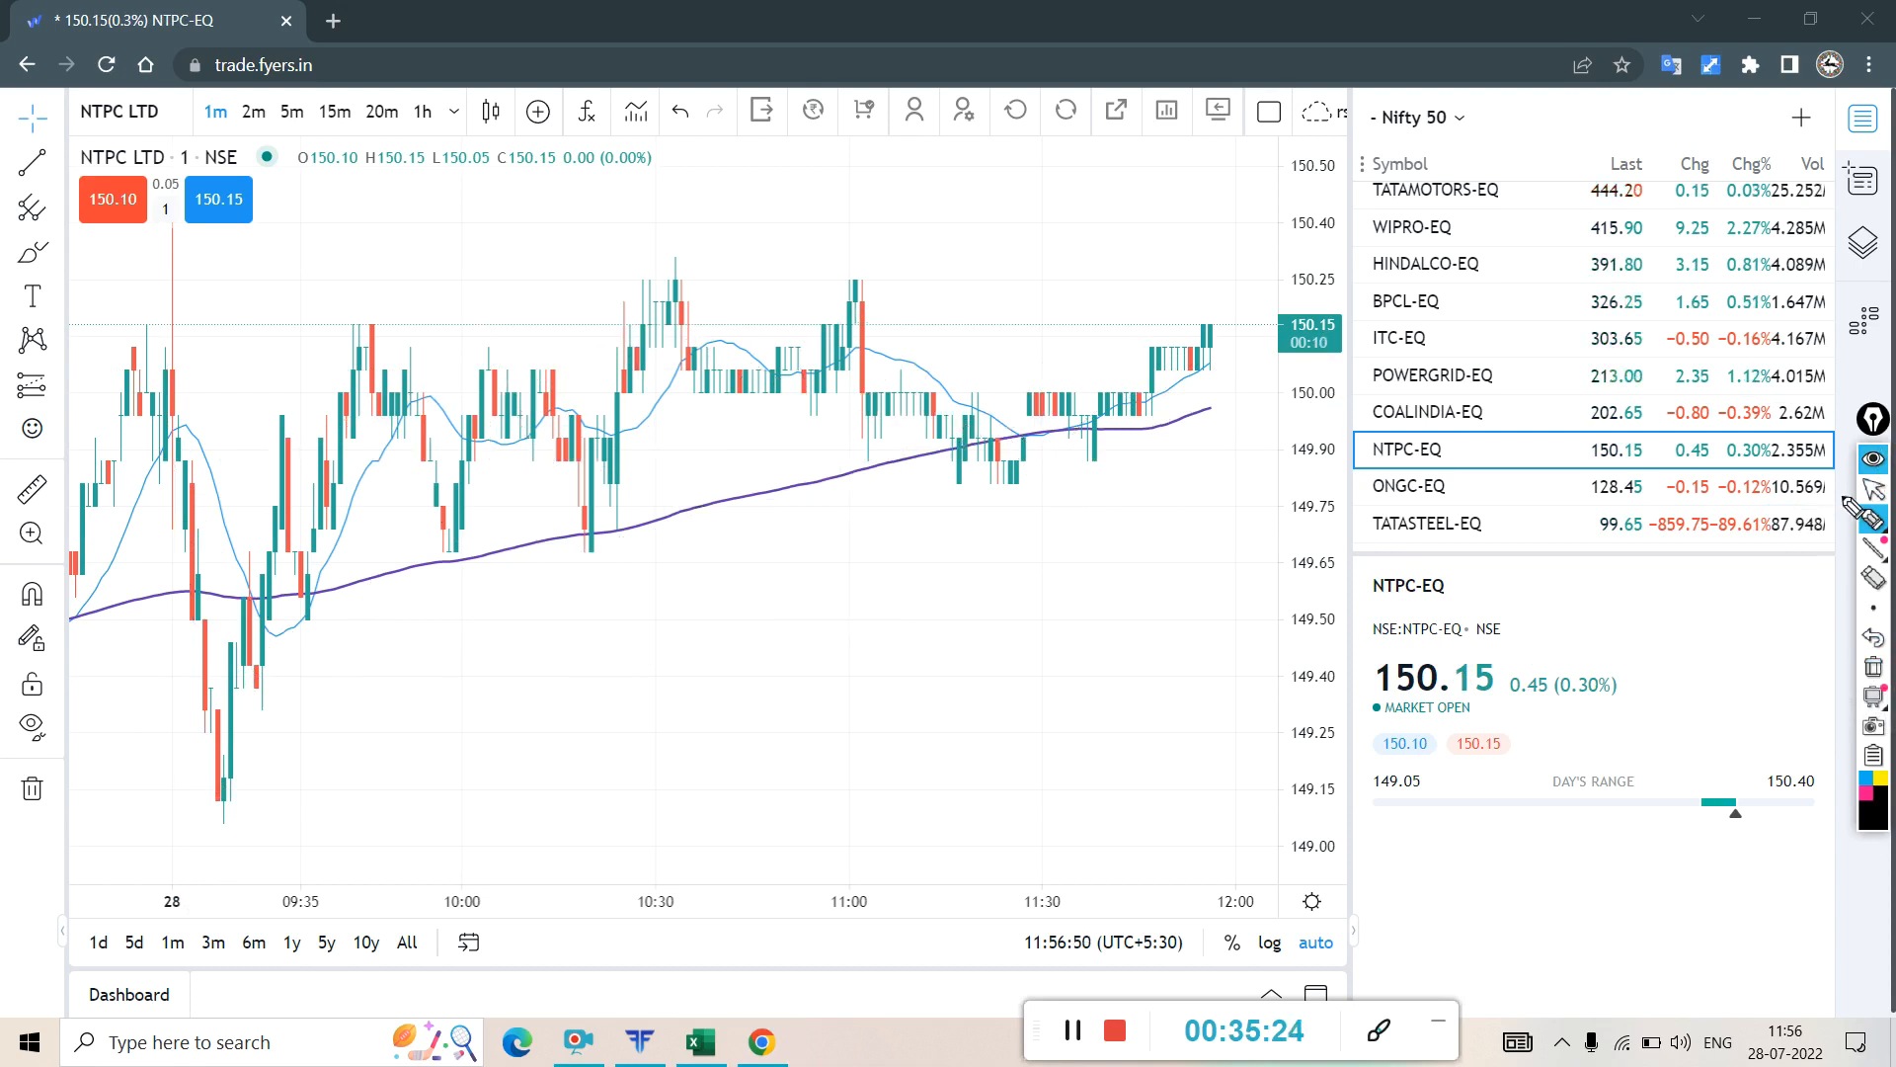
- Outline the whole NTPC sideways range of the 28th in ink, clear the outline, and return to the normal pointer
mouse_move(184, 279)
left_mouse_down()
mouse_move(1193, 204)
mouse_move(1250, 494)
mouse_move(1213, 546)
mouse_move(711, 616)
mouse_move(296, 604)
mouse_move(147, 395)
mouse_move(204, 276)
left_mouse_up()
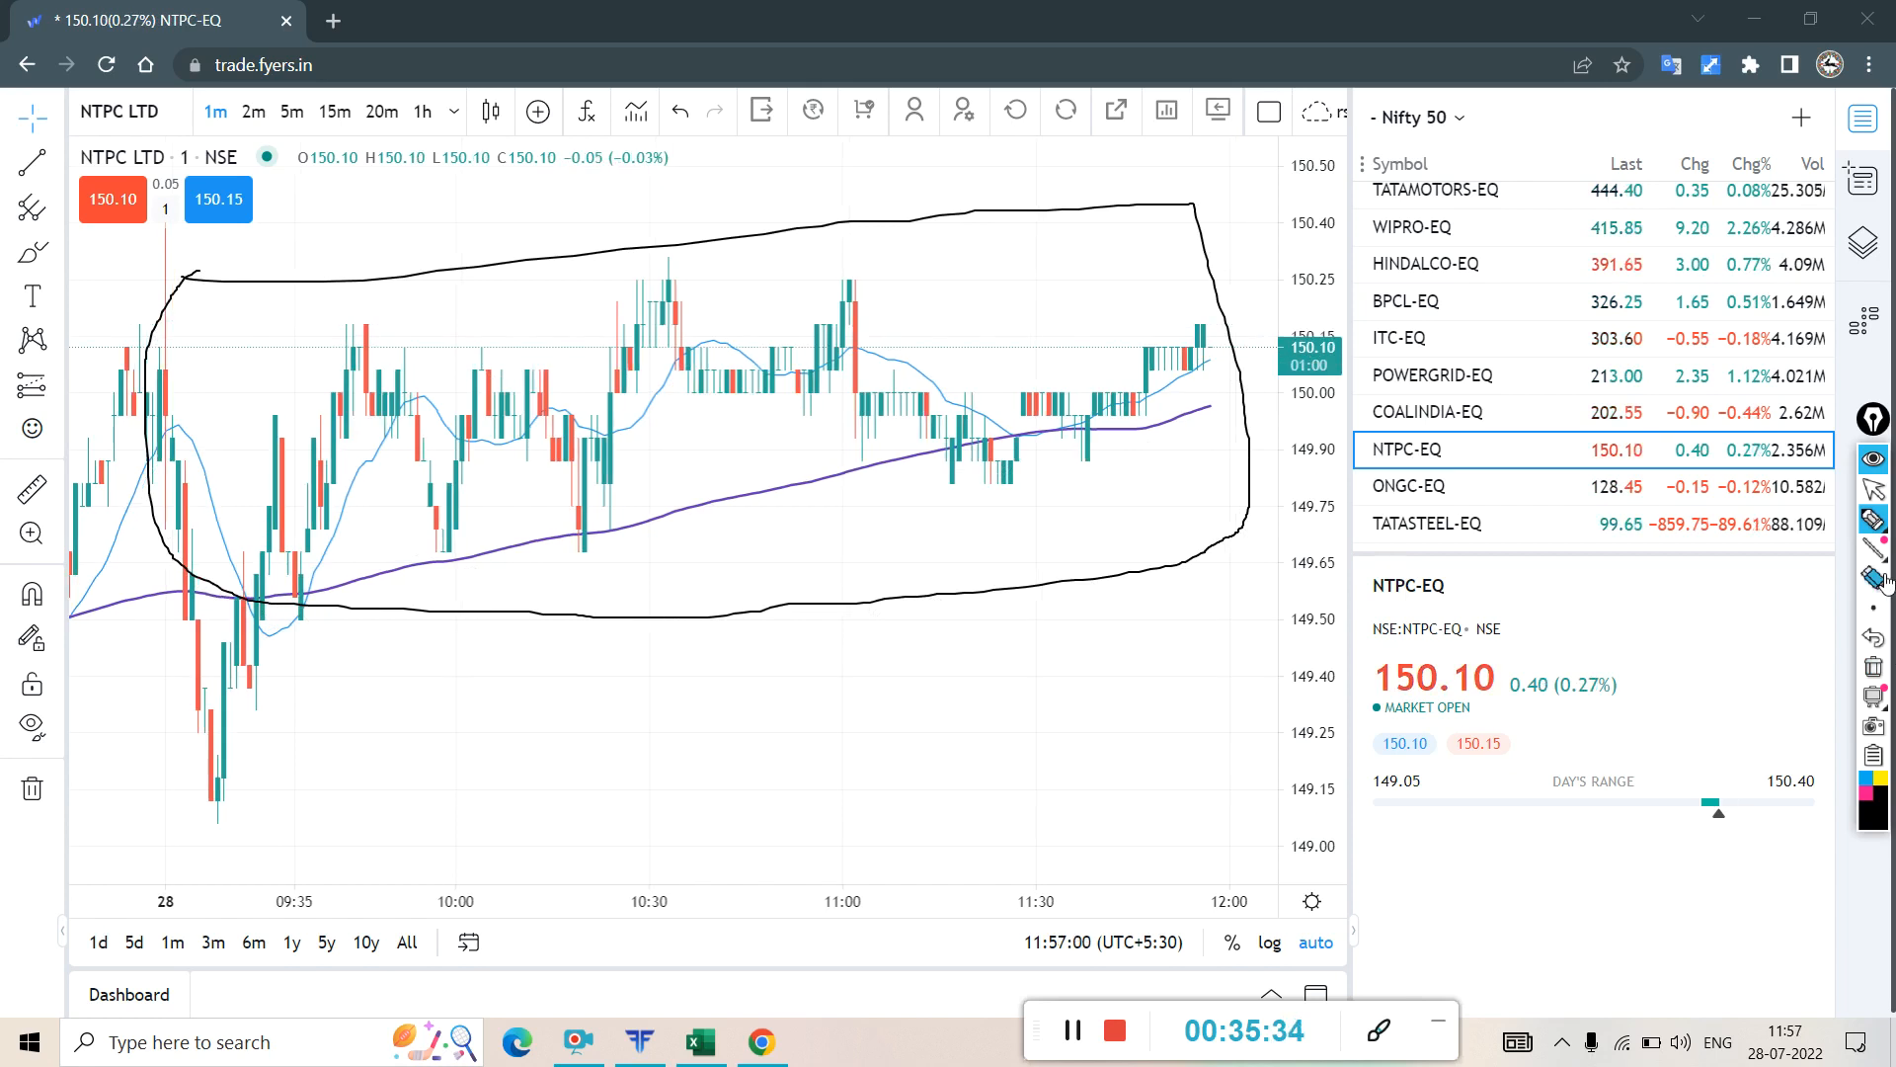
left_click(1874, 667)
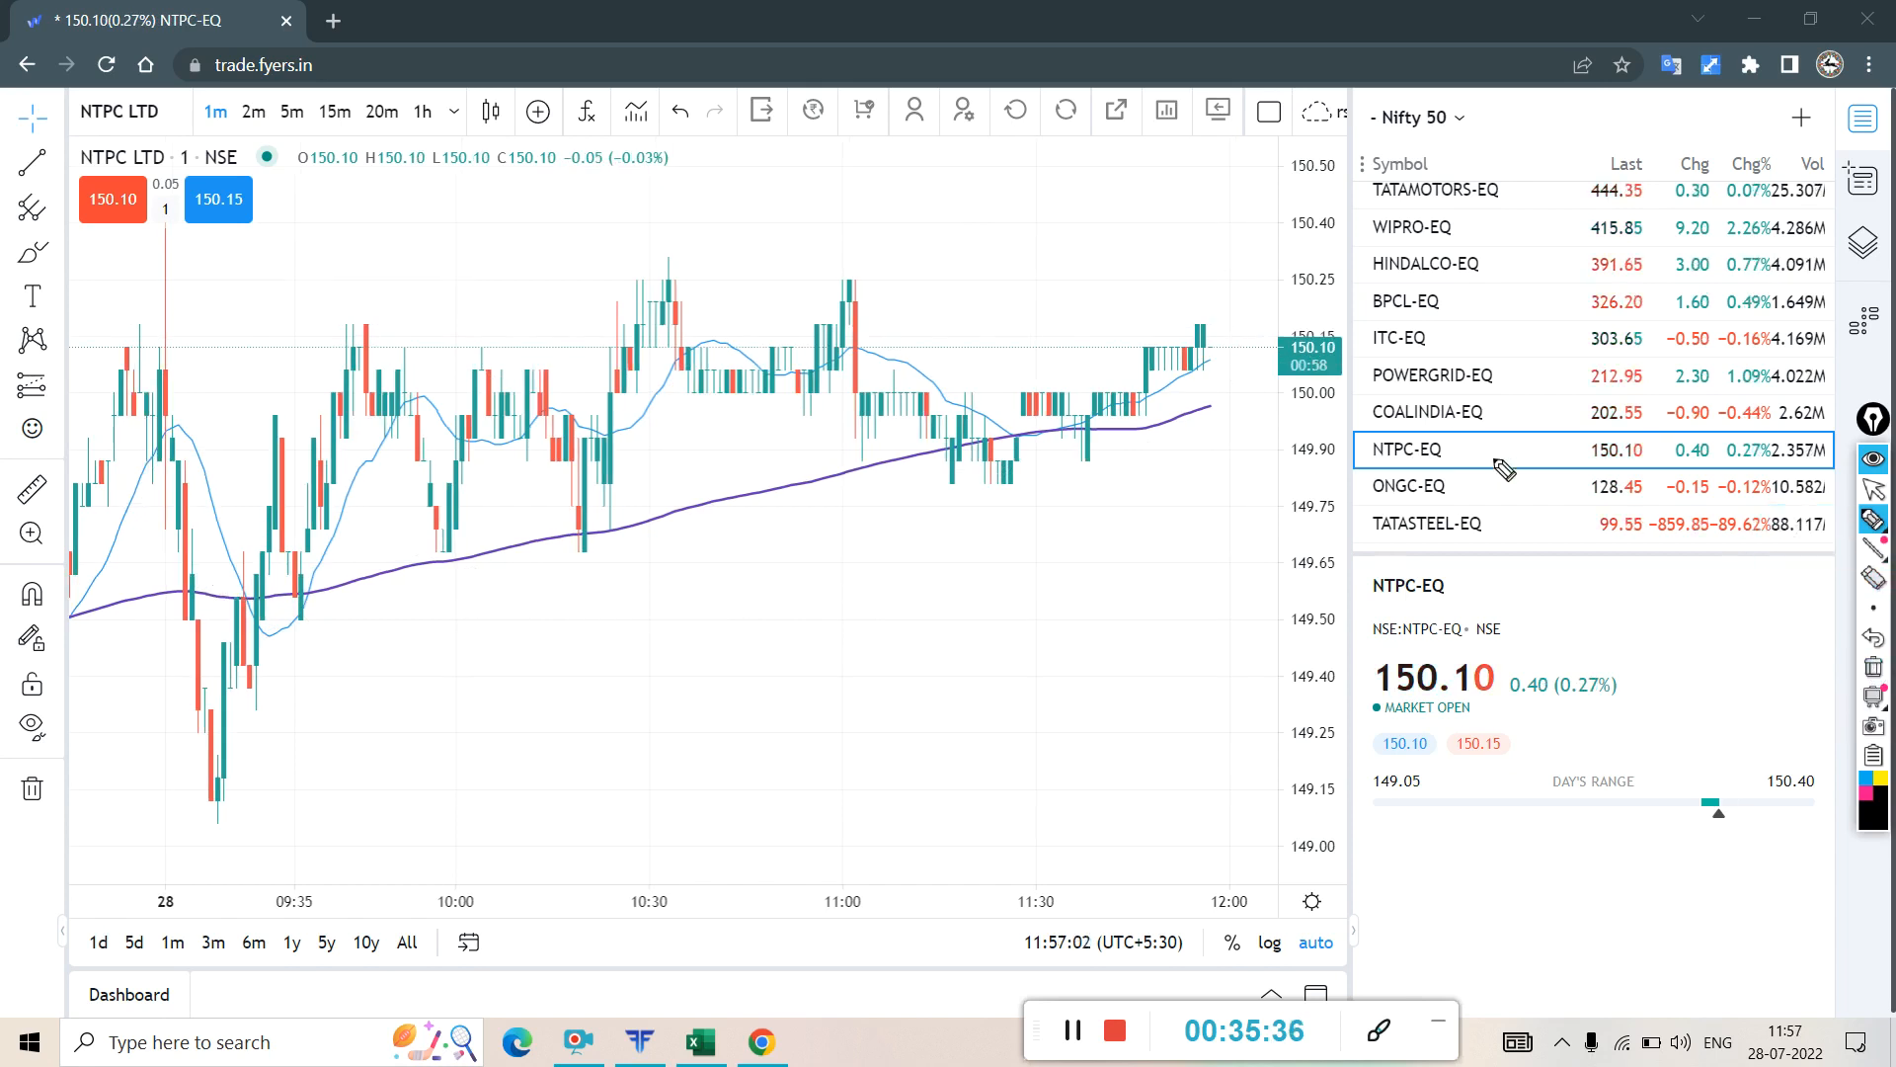
left_click(1874, 489)
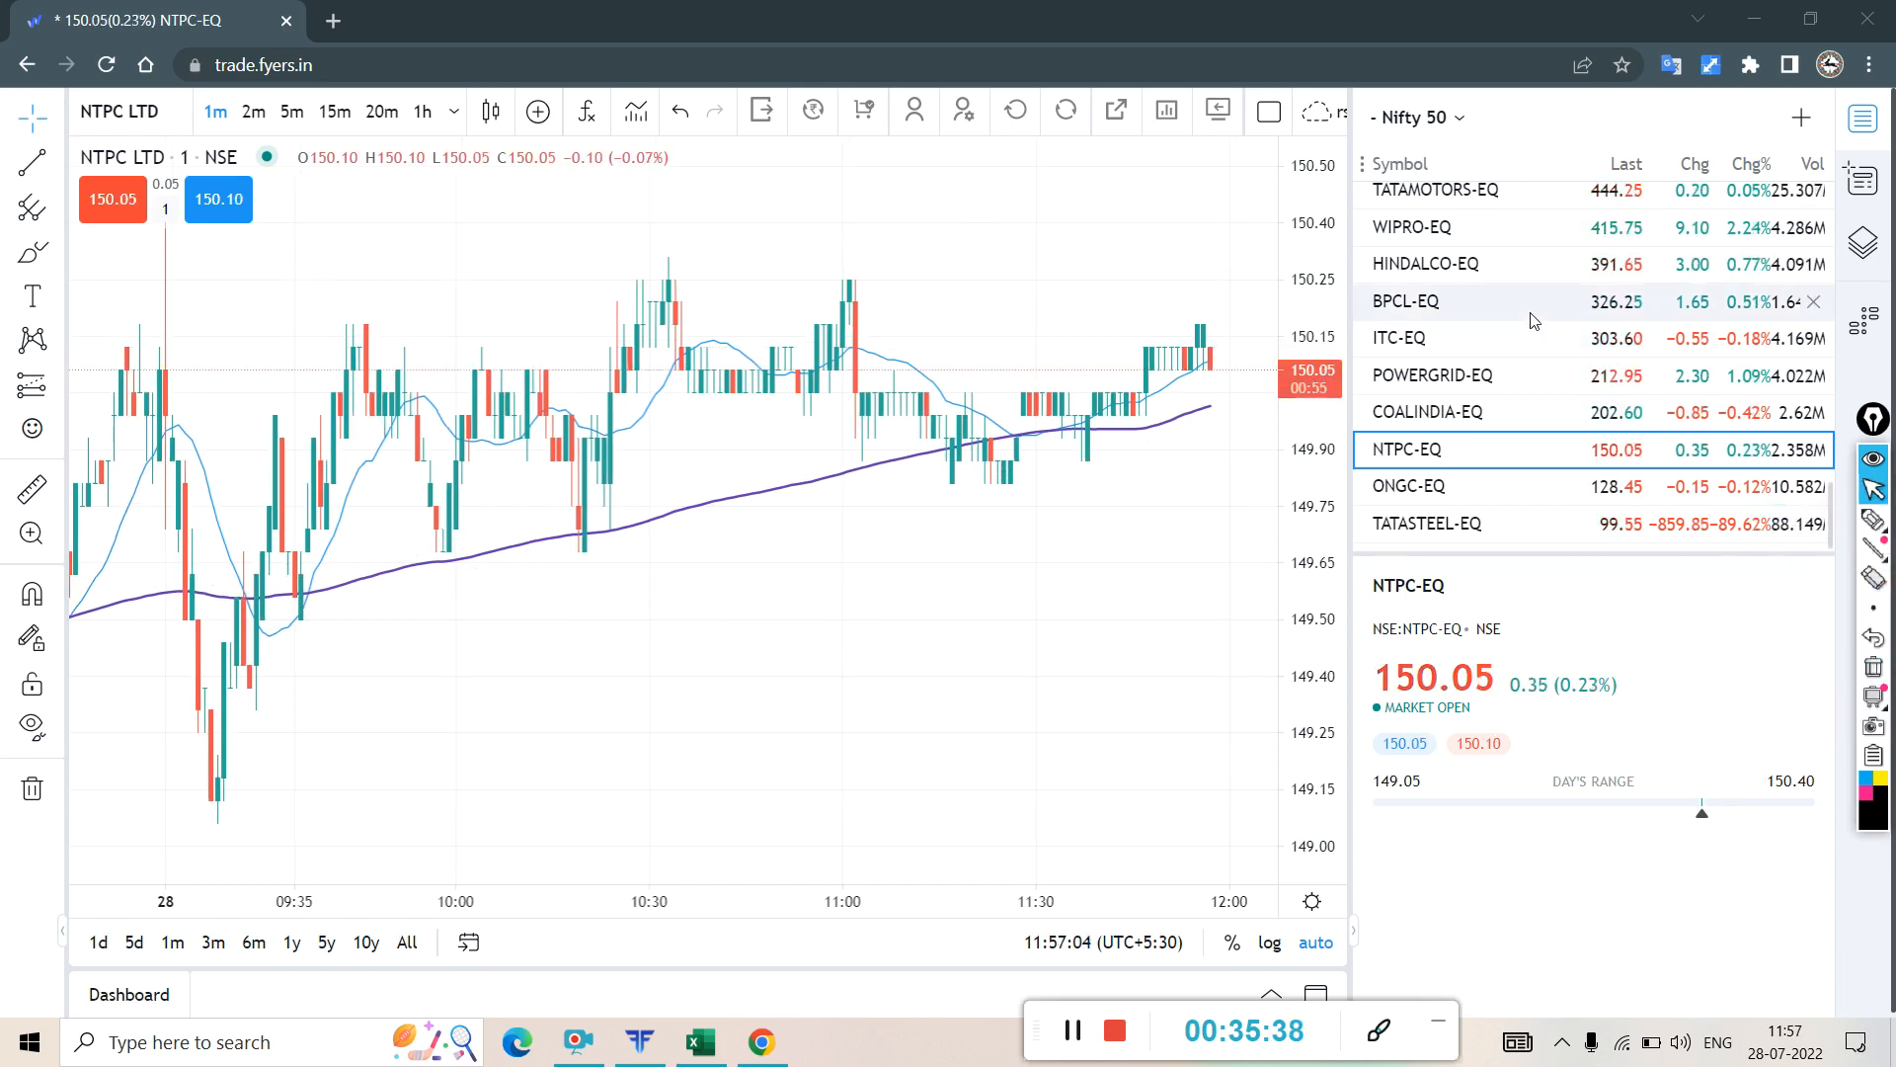
- View the COALINDIA-EQ chart, open POWERGRID-EQ, trace its price swings in ink, and bracket the last sideways candles between about 212.90 and 213.00
left_click(1594, 415)
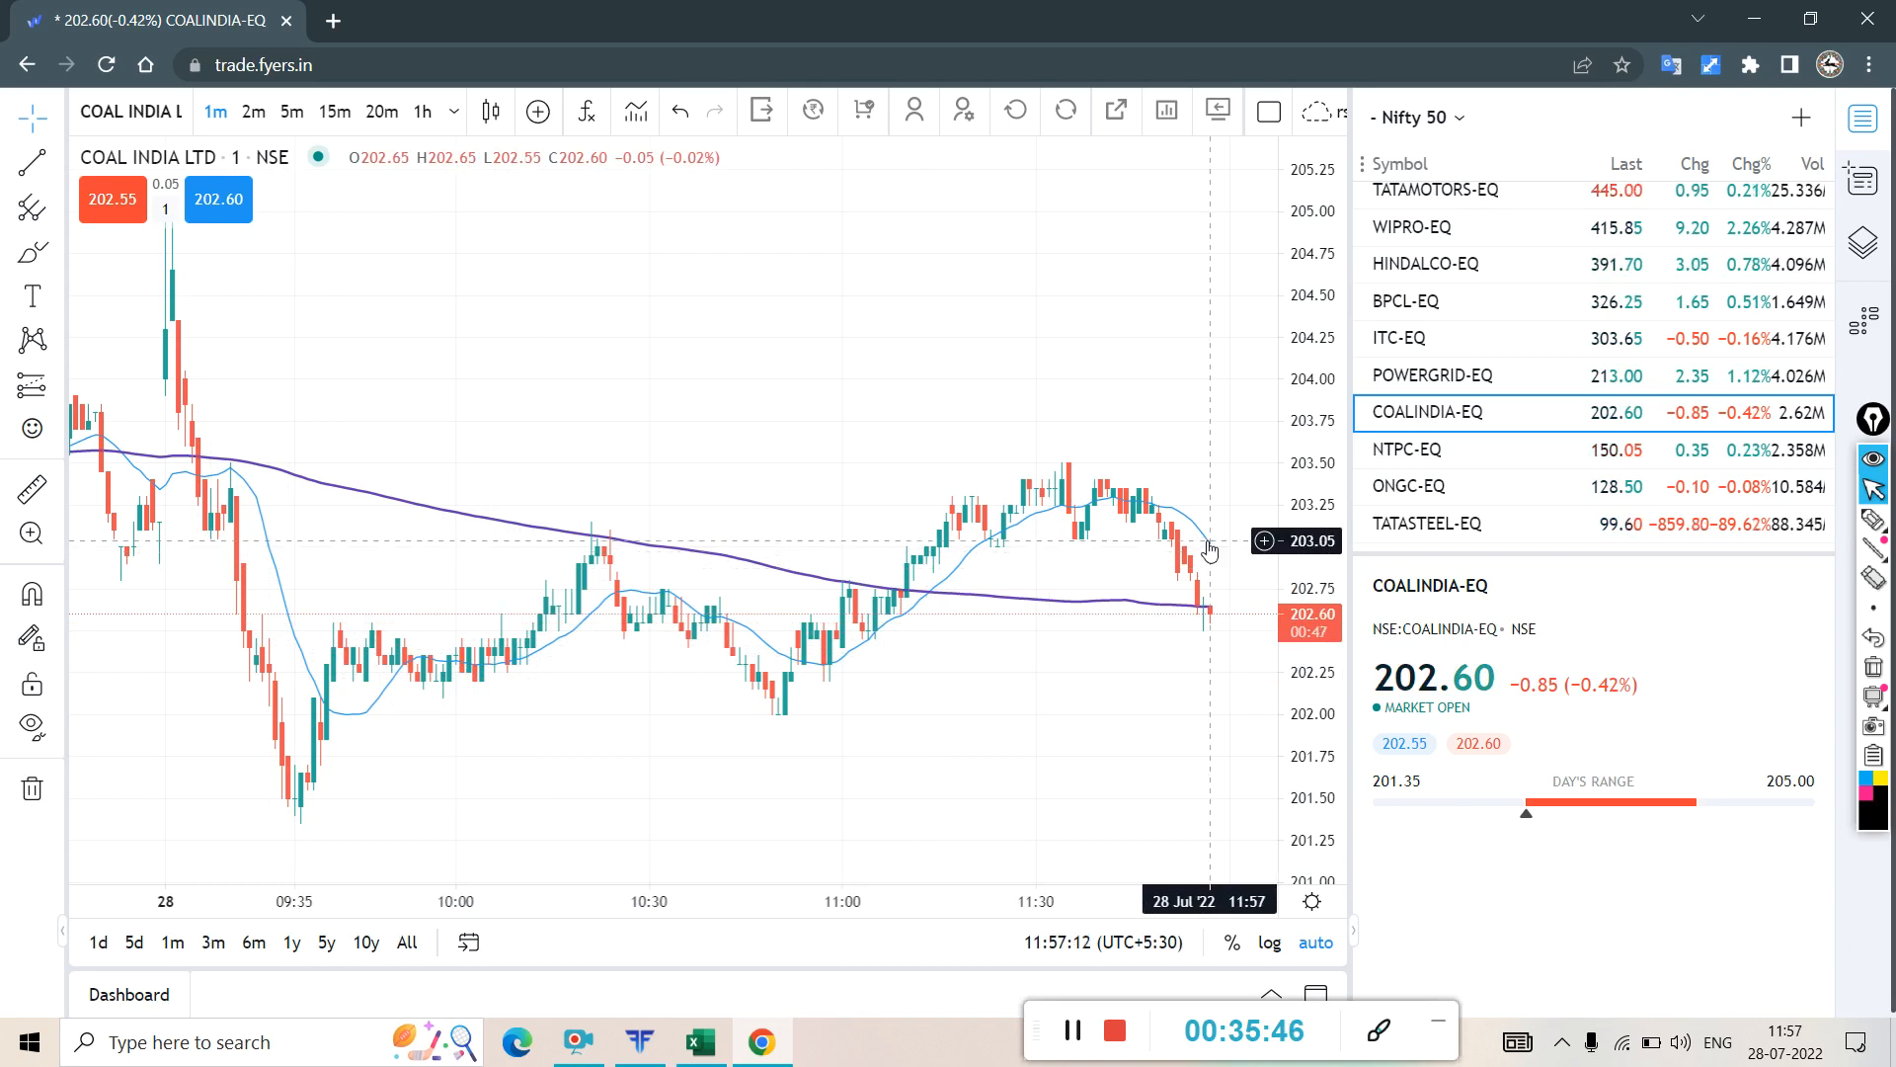
left_click(1409, 384)
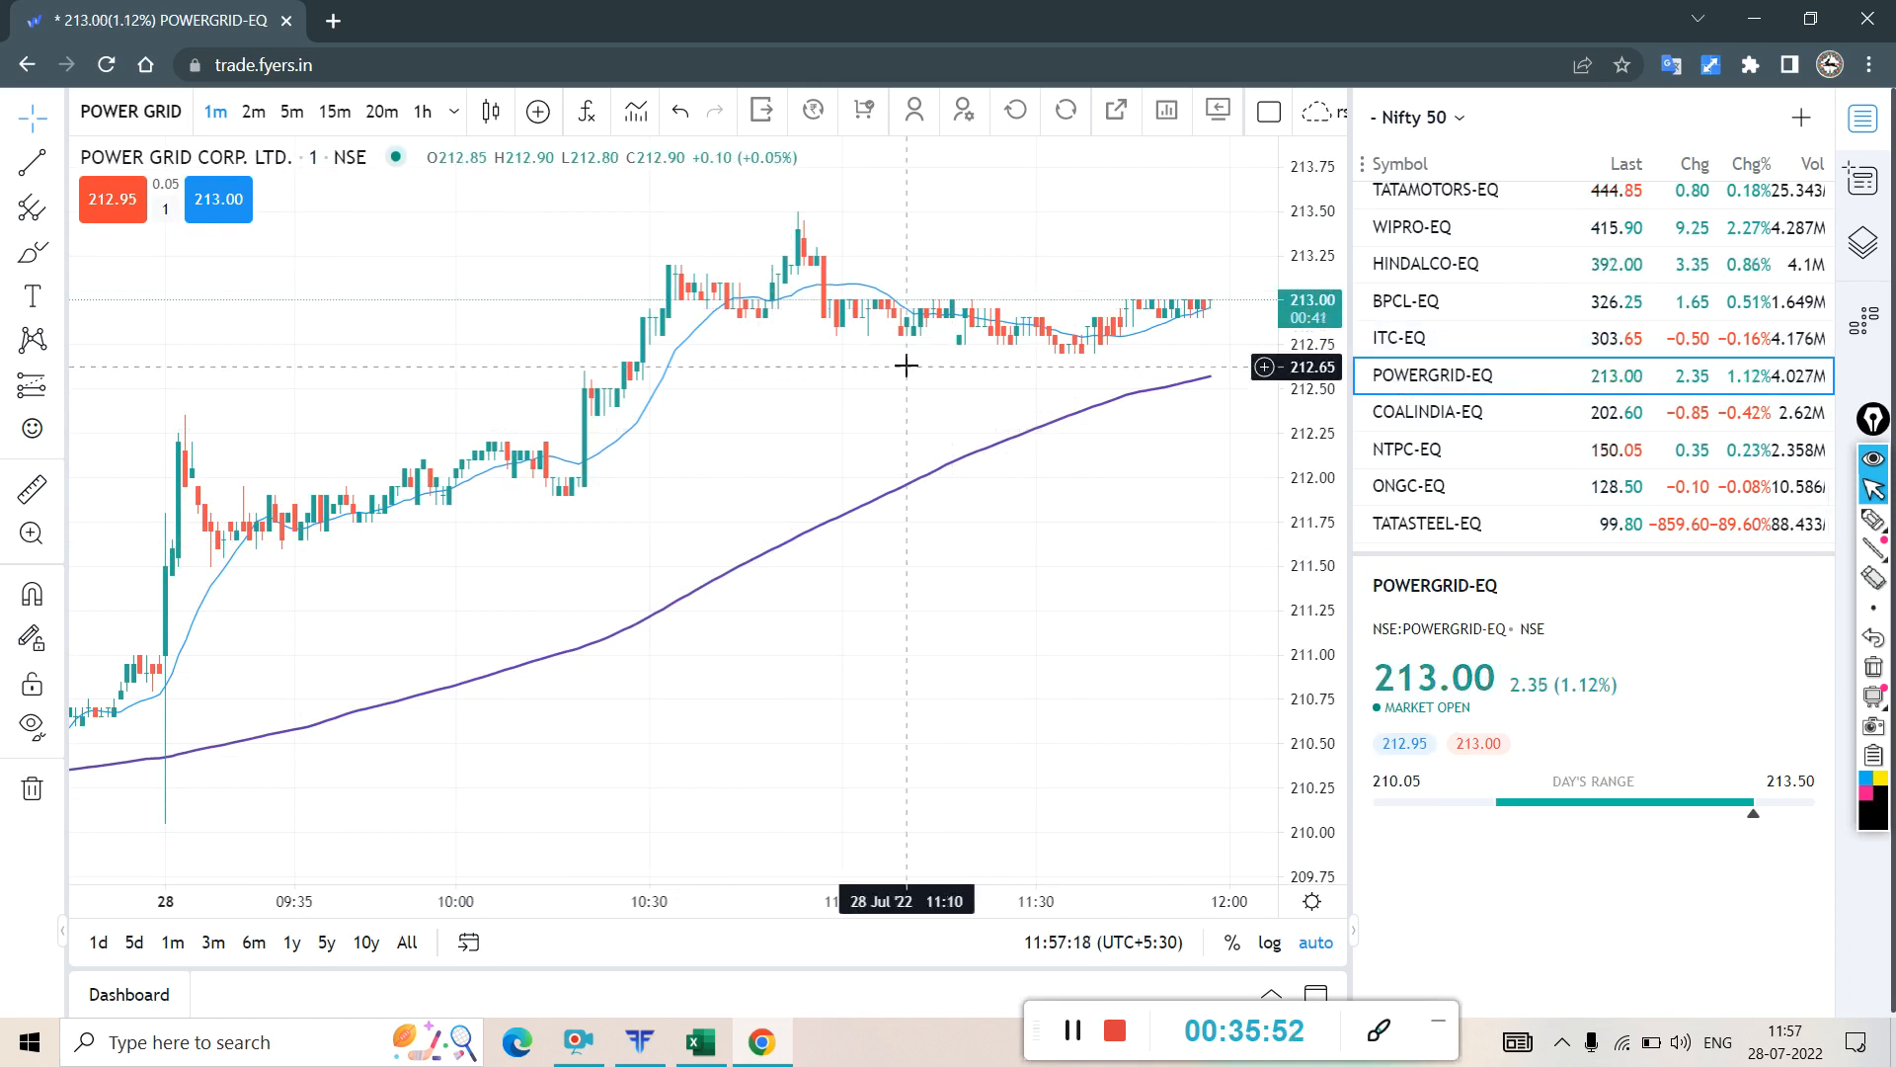
left_click(1873, 517)
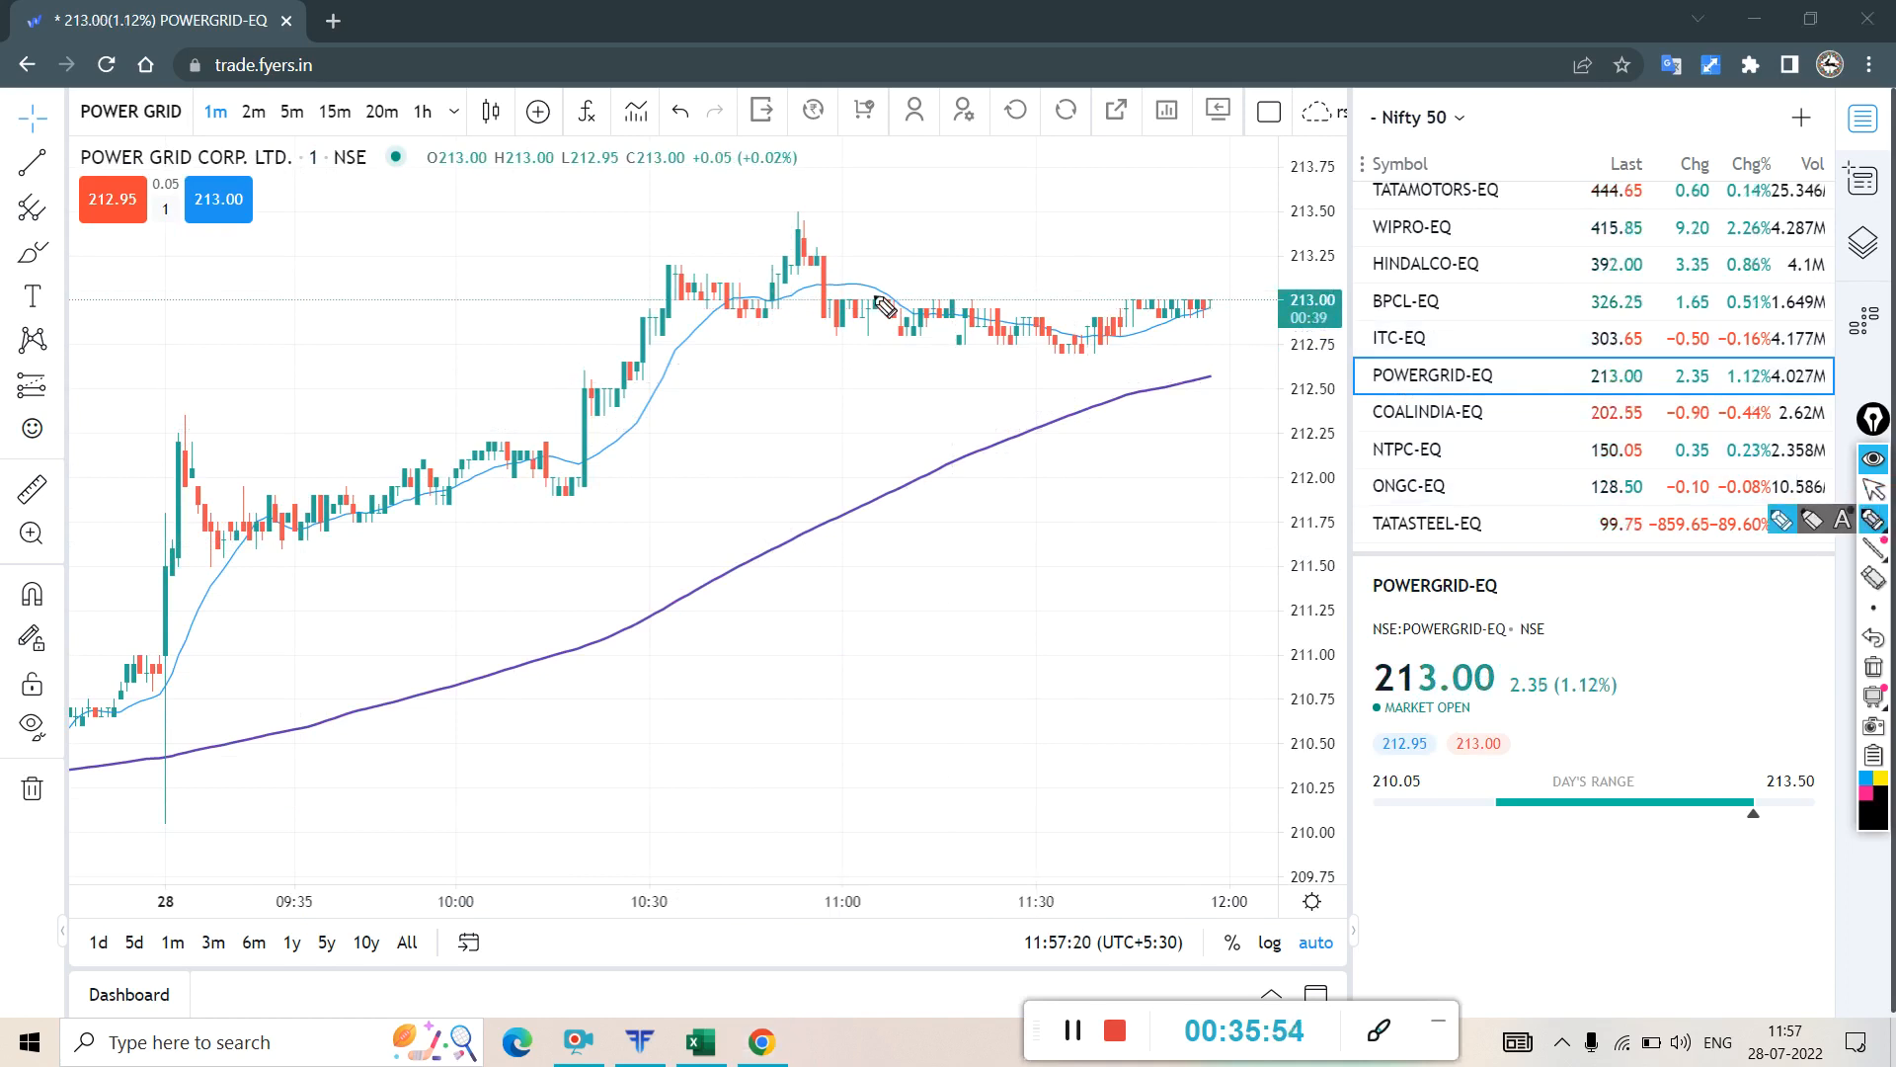
mouse_move(240, 520)
left_mouse_down()
mouse_move(491, 464)
mouse_move(571, 488)
mouse_move(662, 346)
mouse_move(741, 301)
mouse_move(1066, 345)
left_mouse_up()
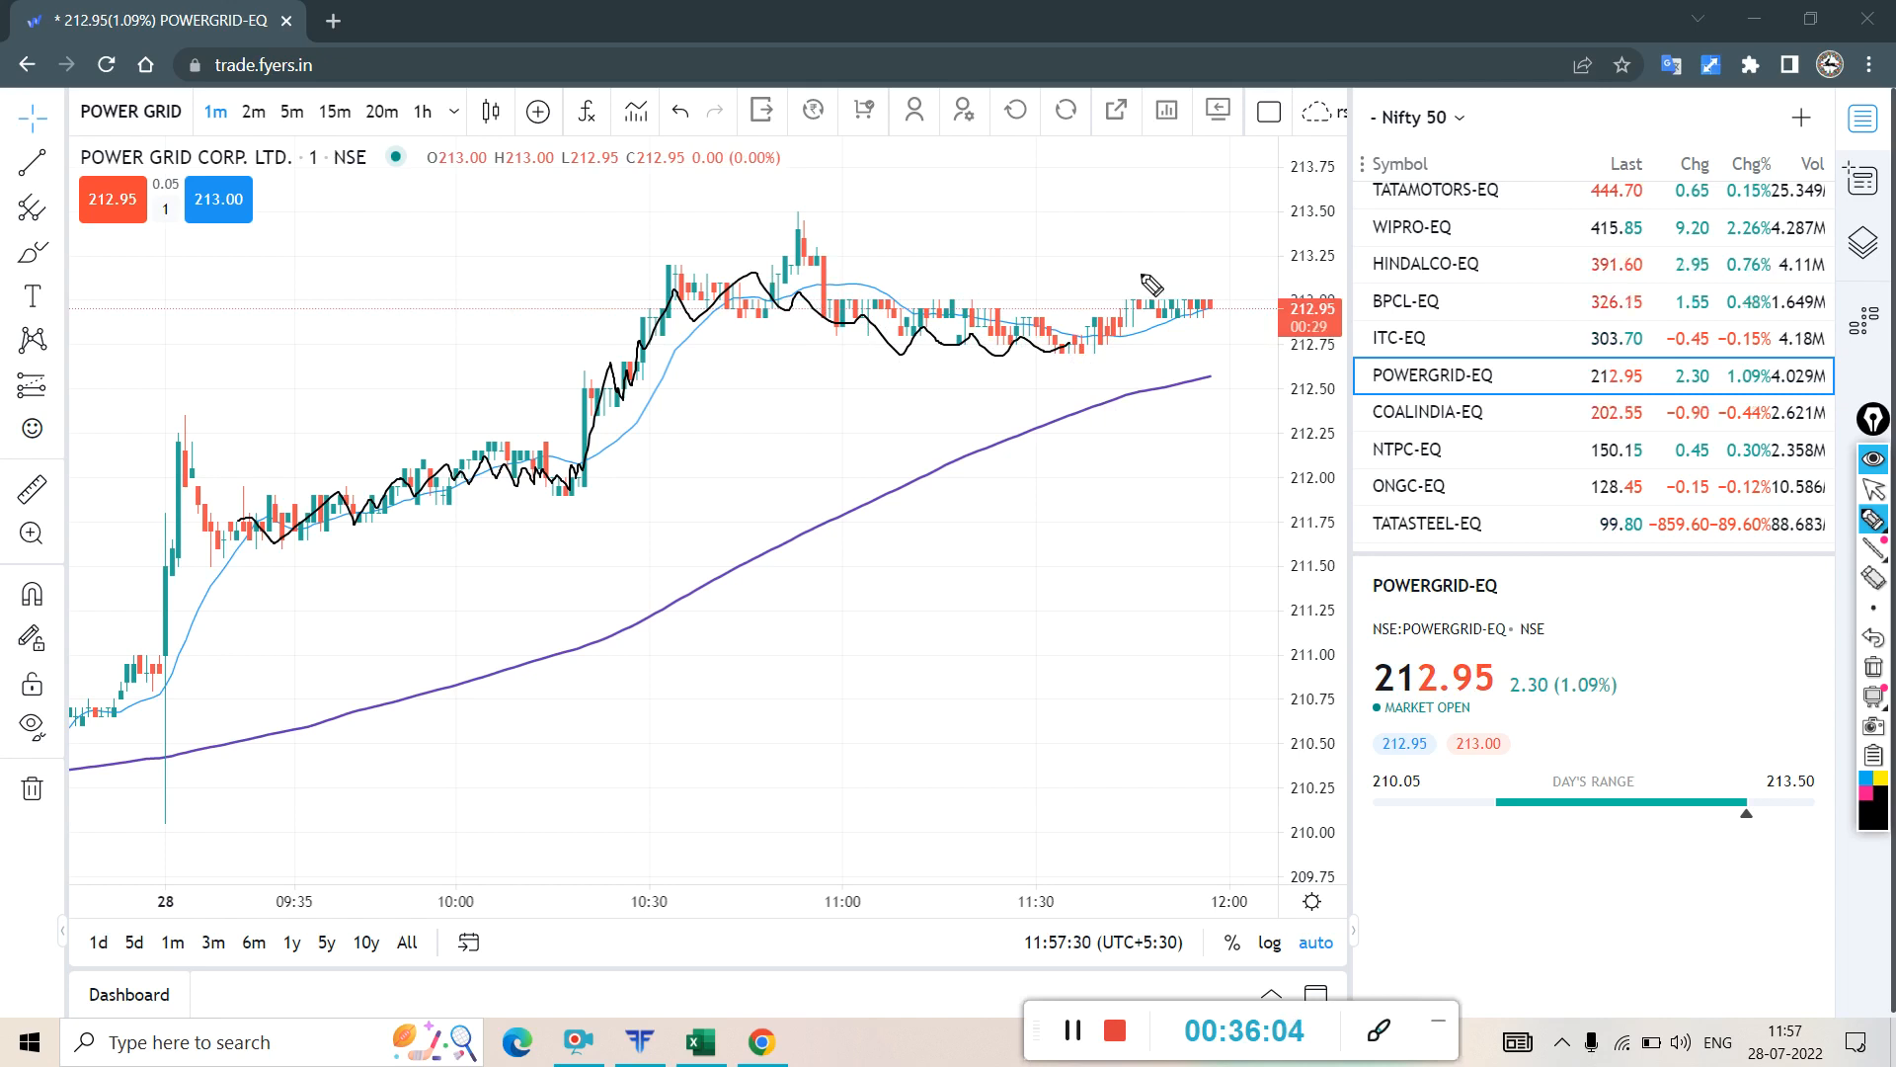
left_click_drag(1122, 298, 1229, 320)
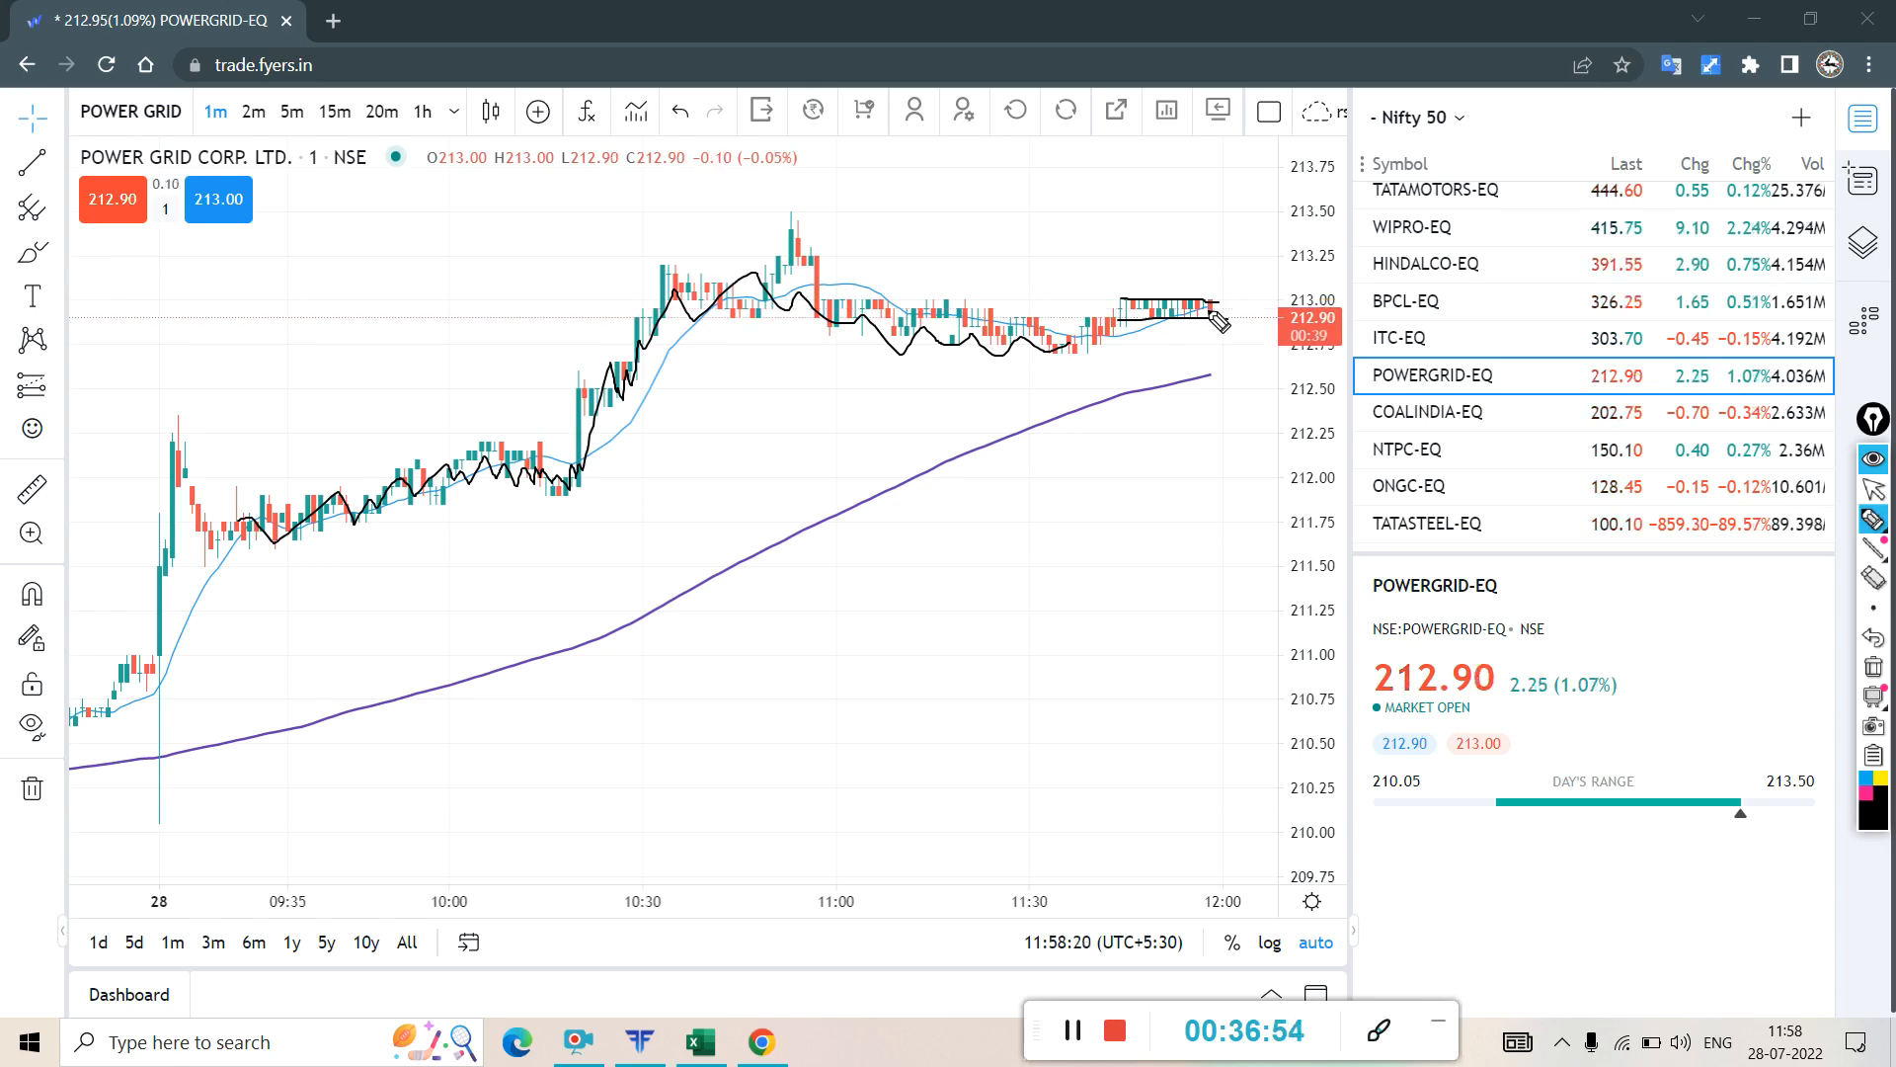
left_click(1875, 492)
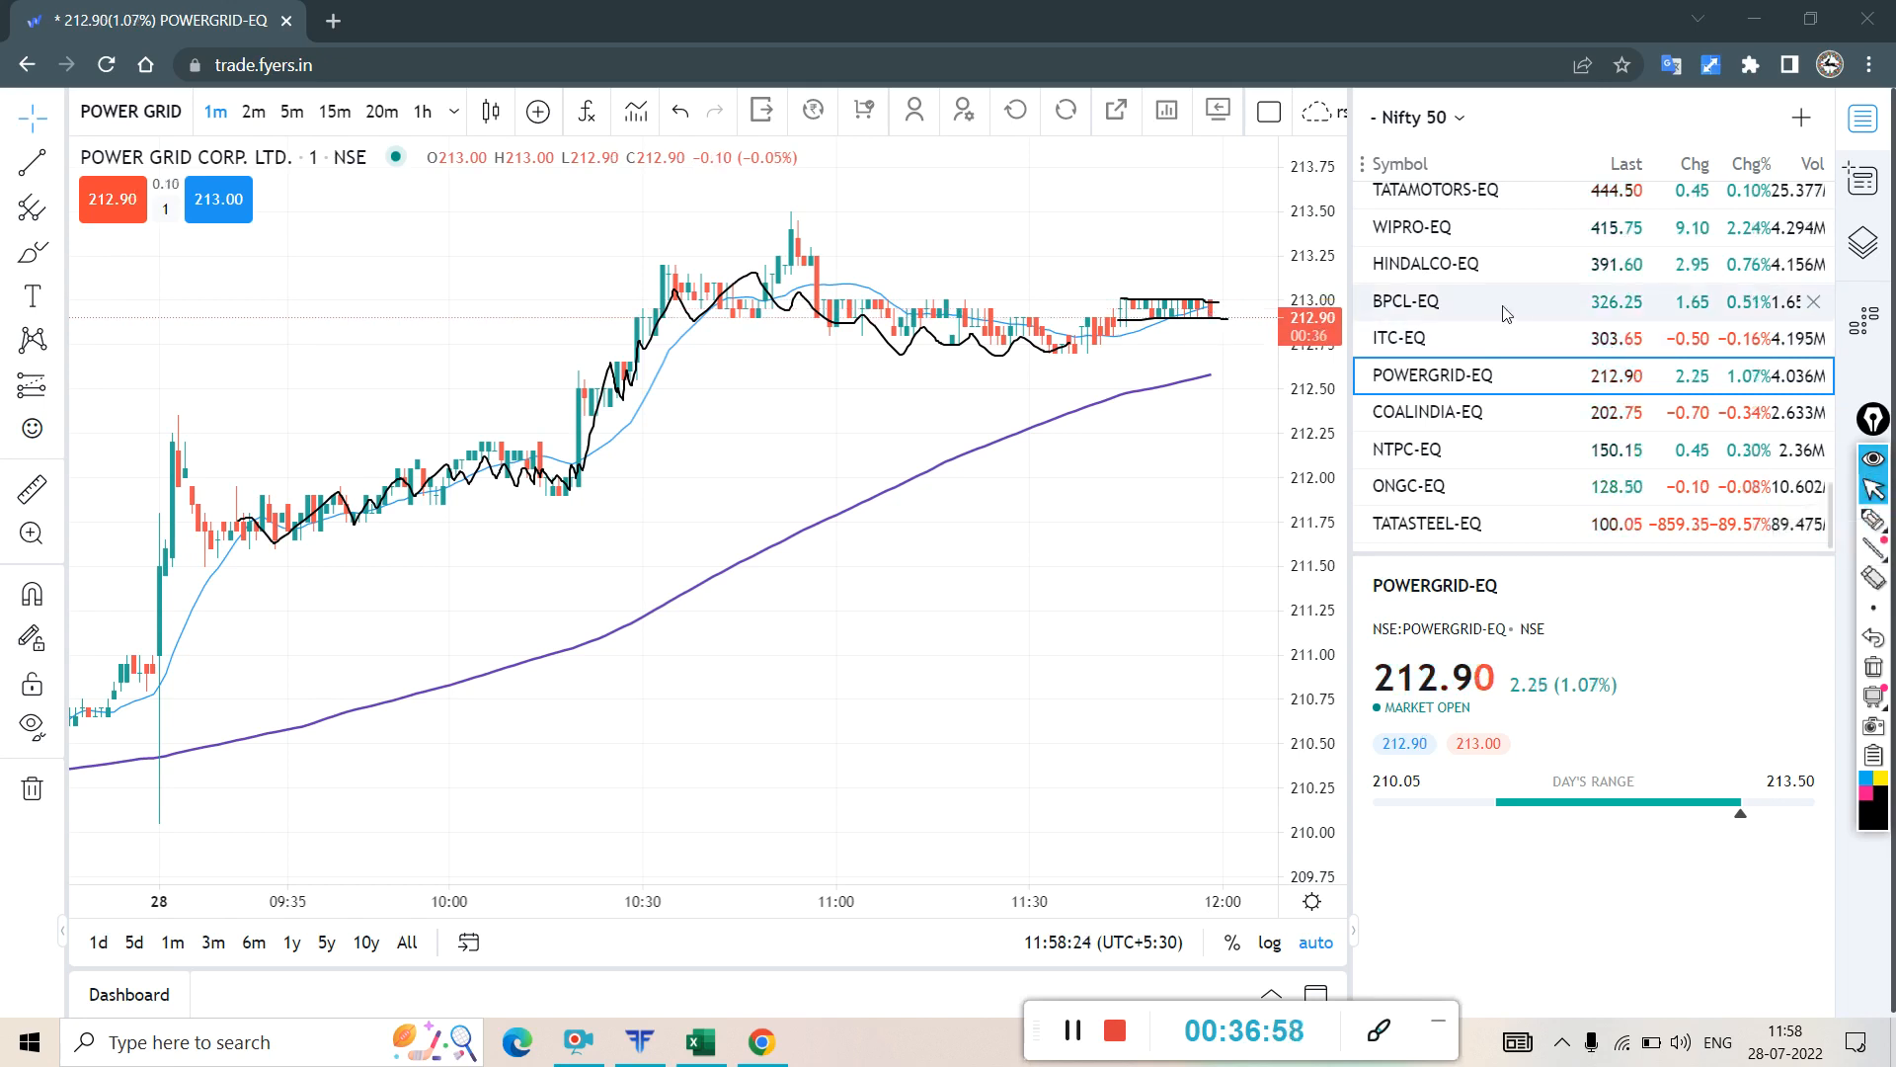
- Open the ITC-EQ chart, trace its price swings in ink from the morning low, and clear all annotations
left_click(1449, 338)
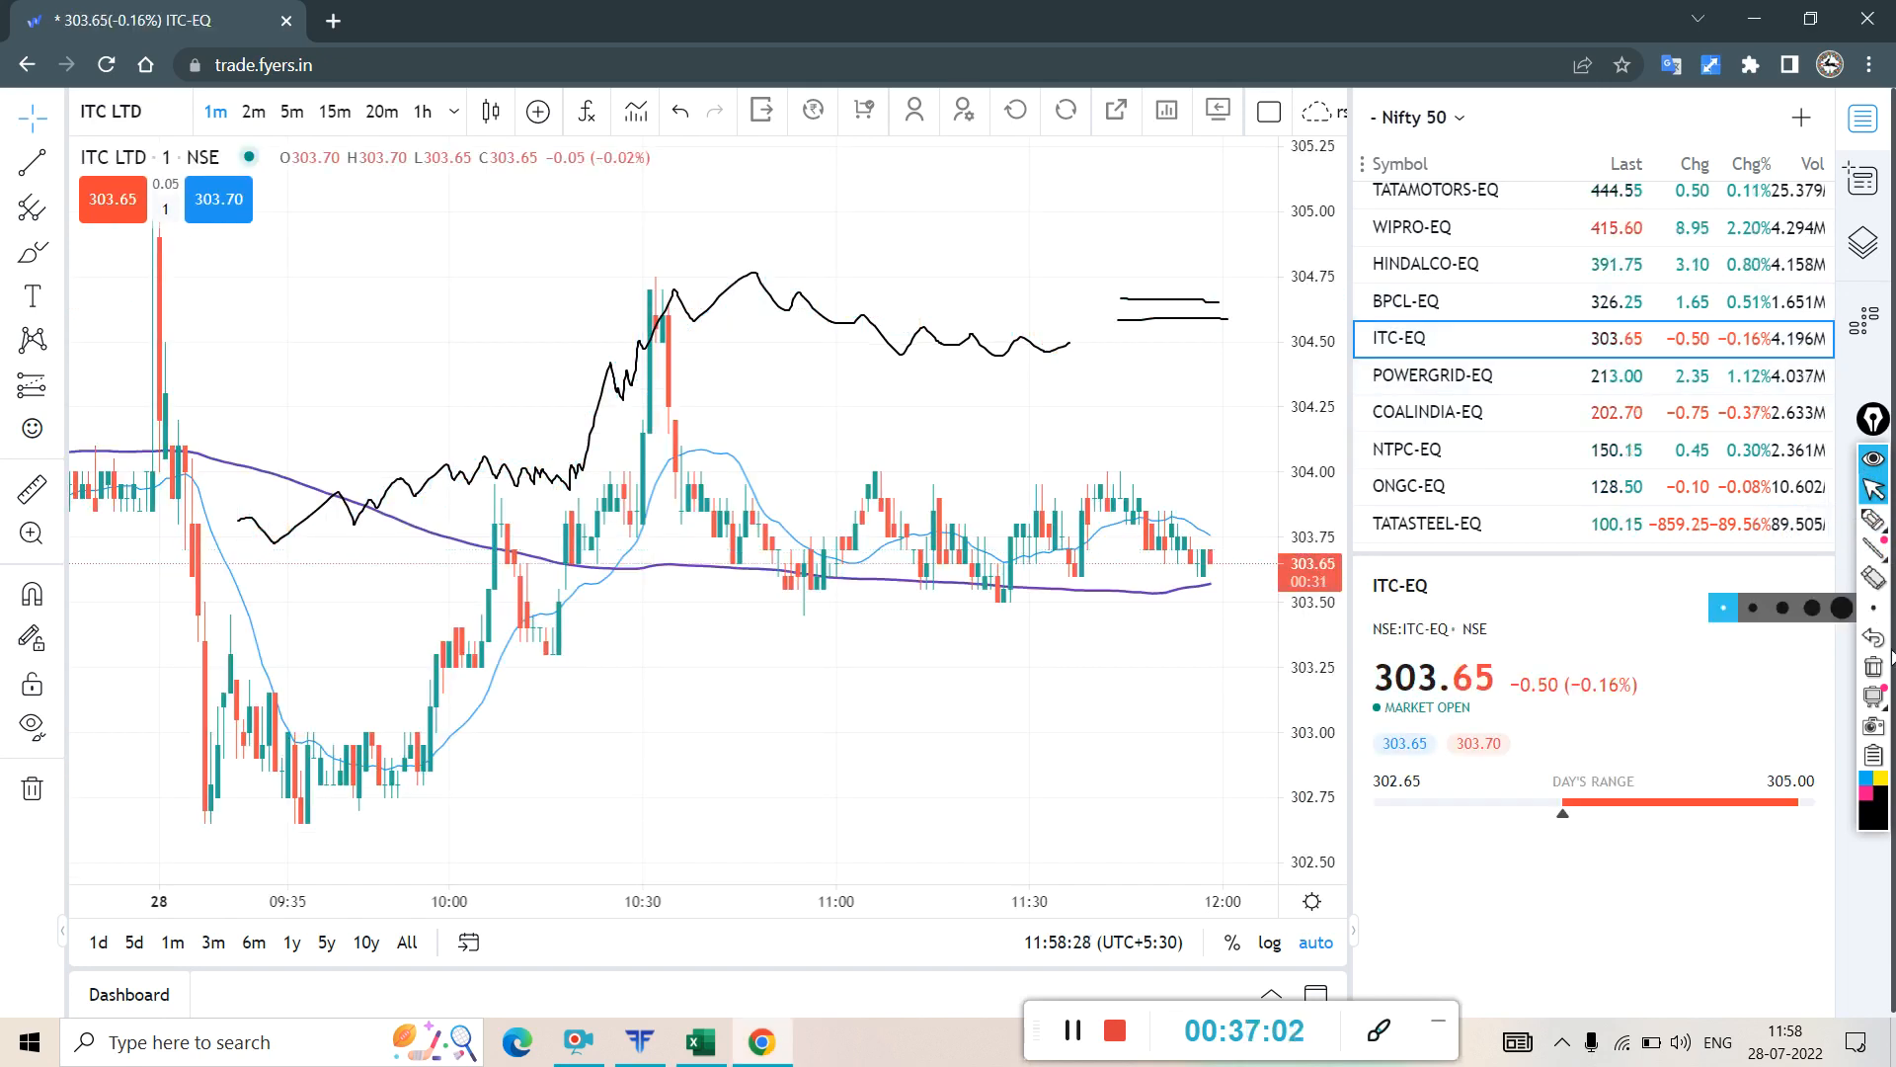
left_click(1874, 667)
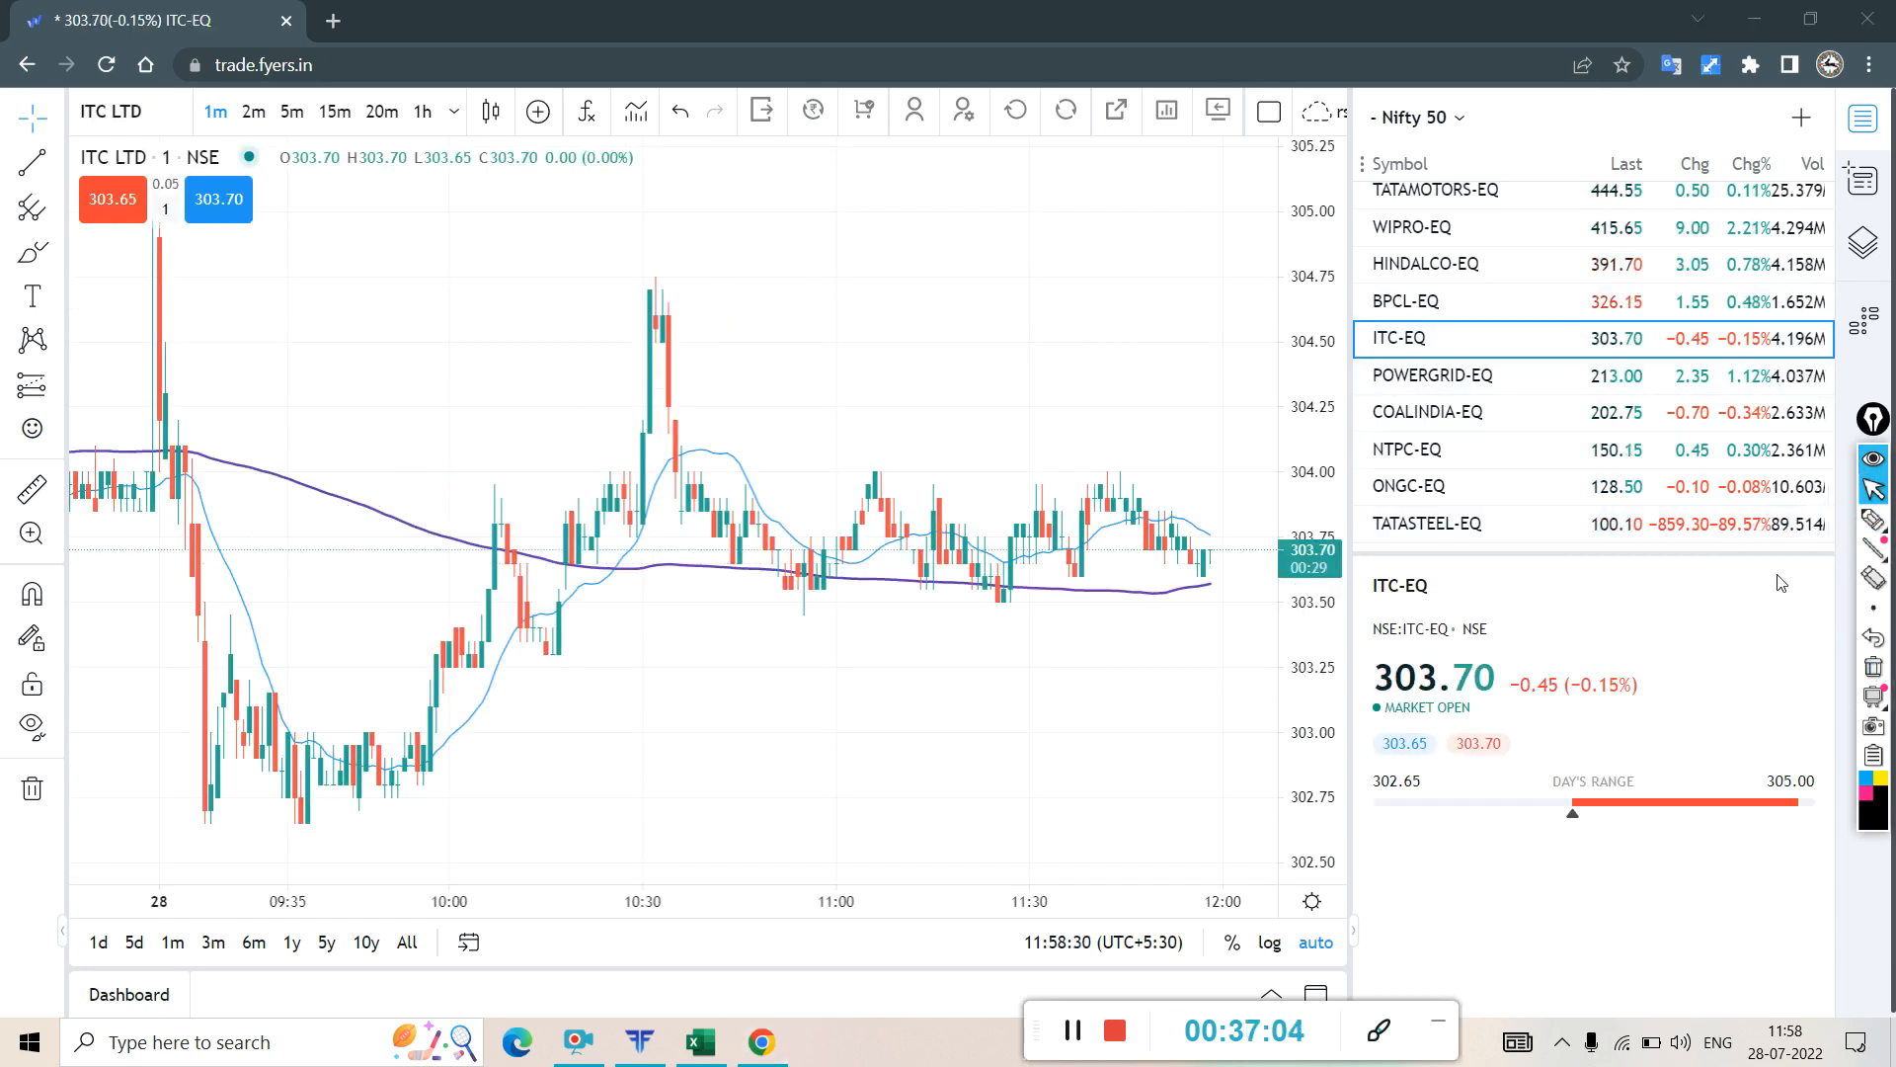
left_click(1874, 518)
mouse_move(1602, 441)
left_mouse_down()
mouse_move(1526, 561)
mouse_move(1563, 450)
left_mouse_up()
mouse_move(301, 768)
left_mouse_down()
mouse_move(517, 666)
mouse_move(831, 454)
mouse_move(1086, 508)
left_mouse_up()
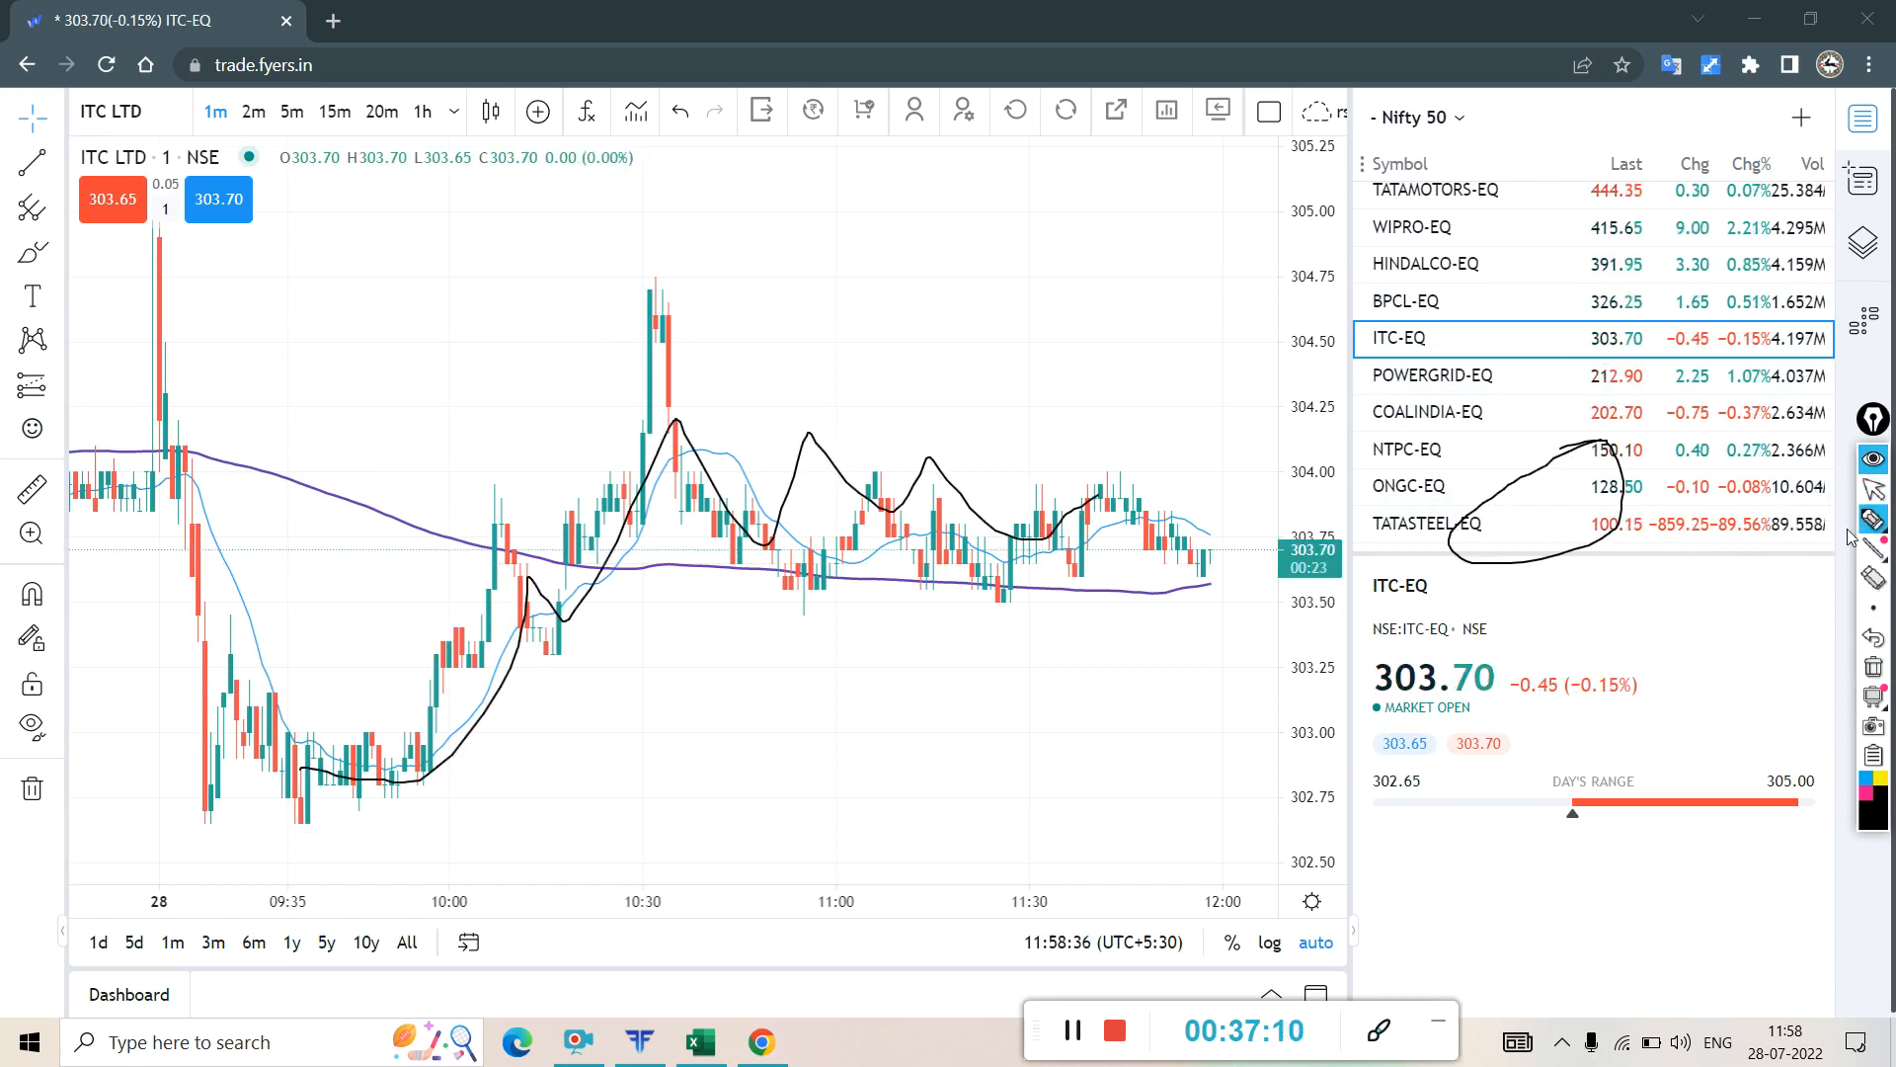
left_click(1873, 669)
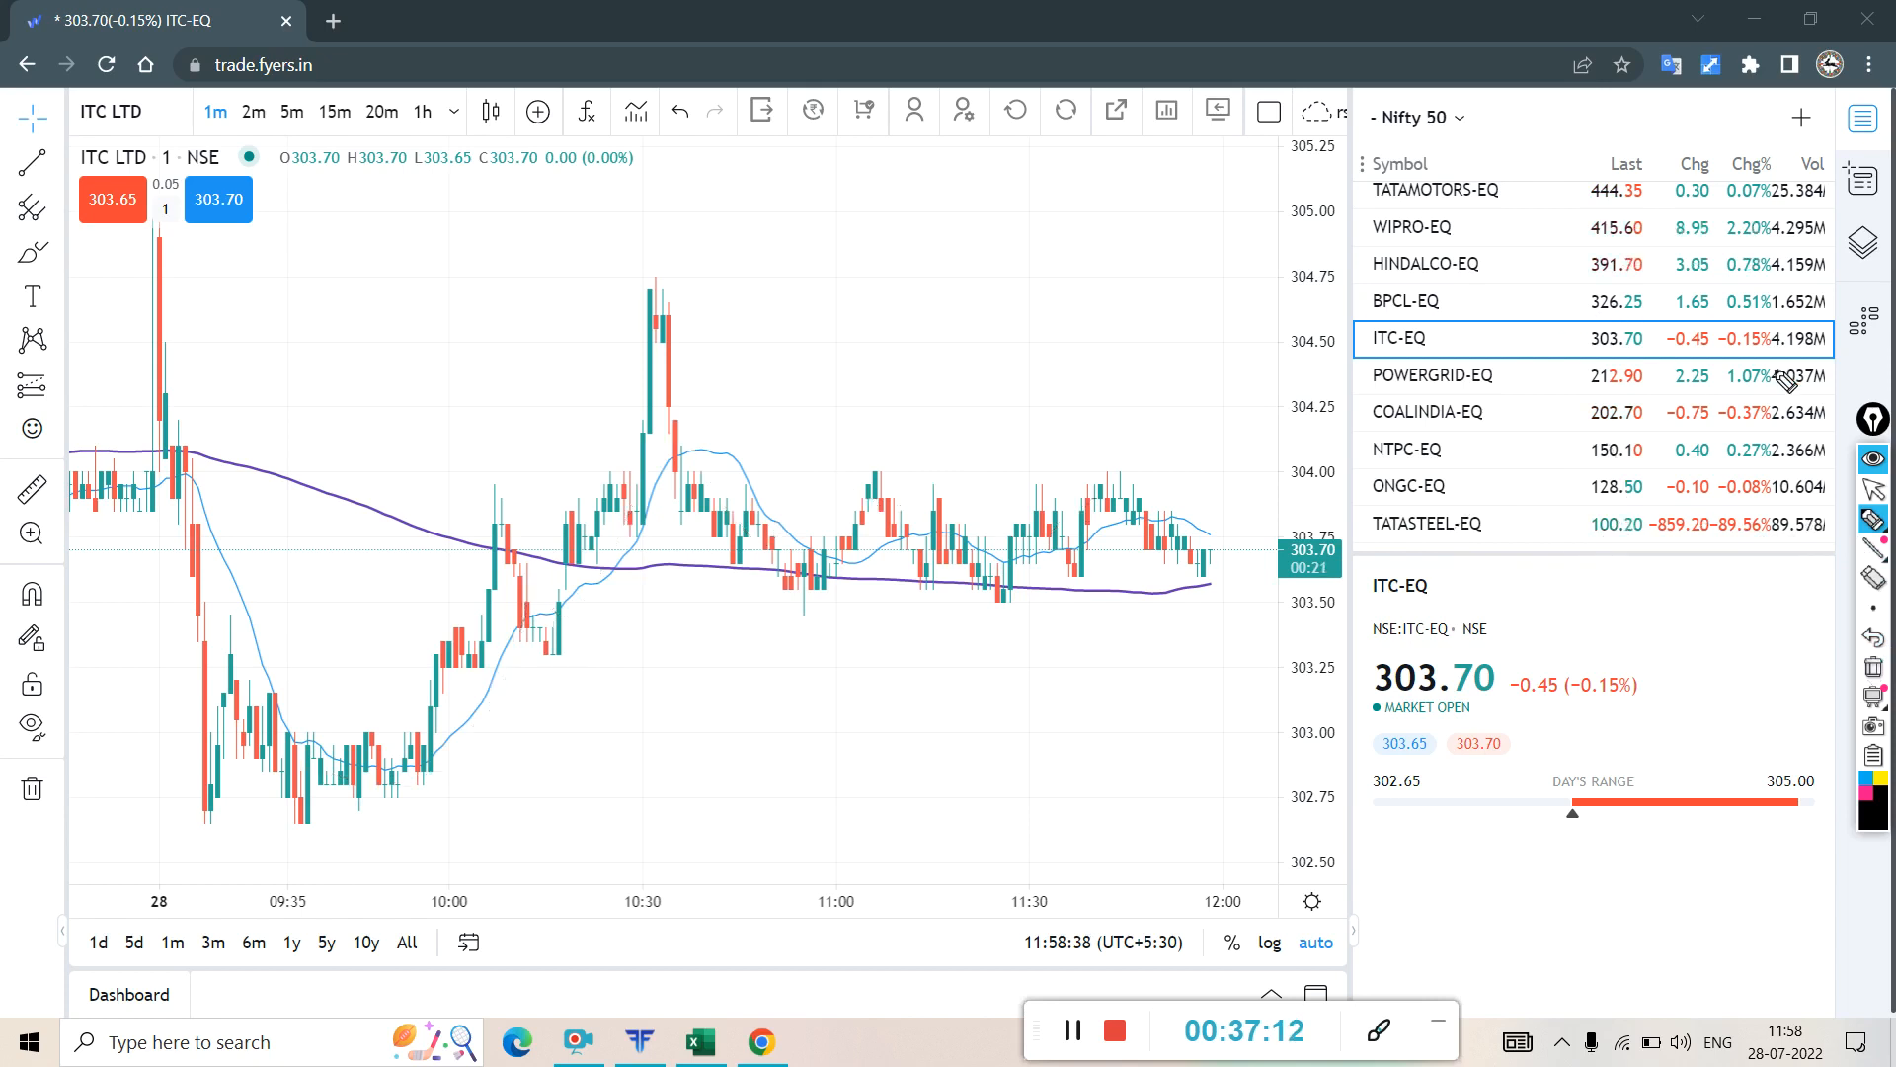
left_click(1873, 489)
- View the BPCL-EQ chart, open HINDALCO-EQ, and ink short strokes along its pullback and rebound around 11:30
left_click(1533, 302)
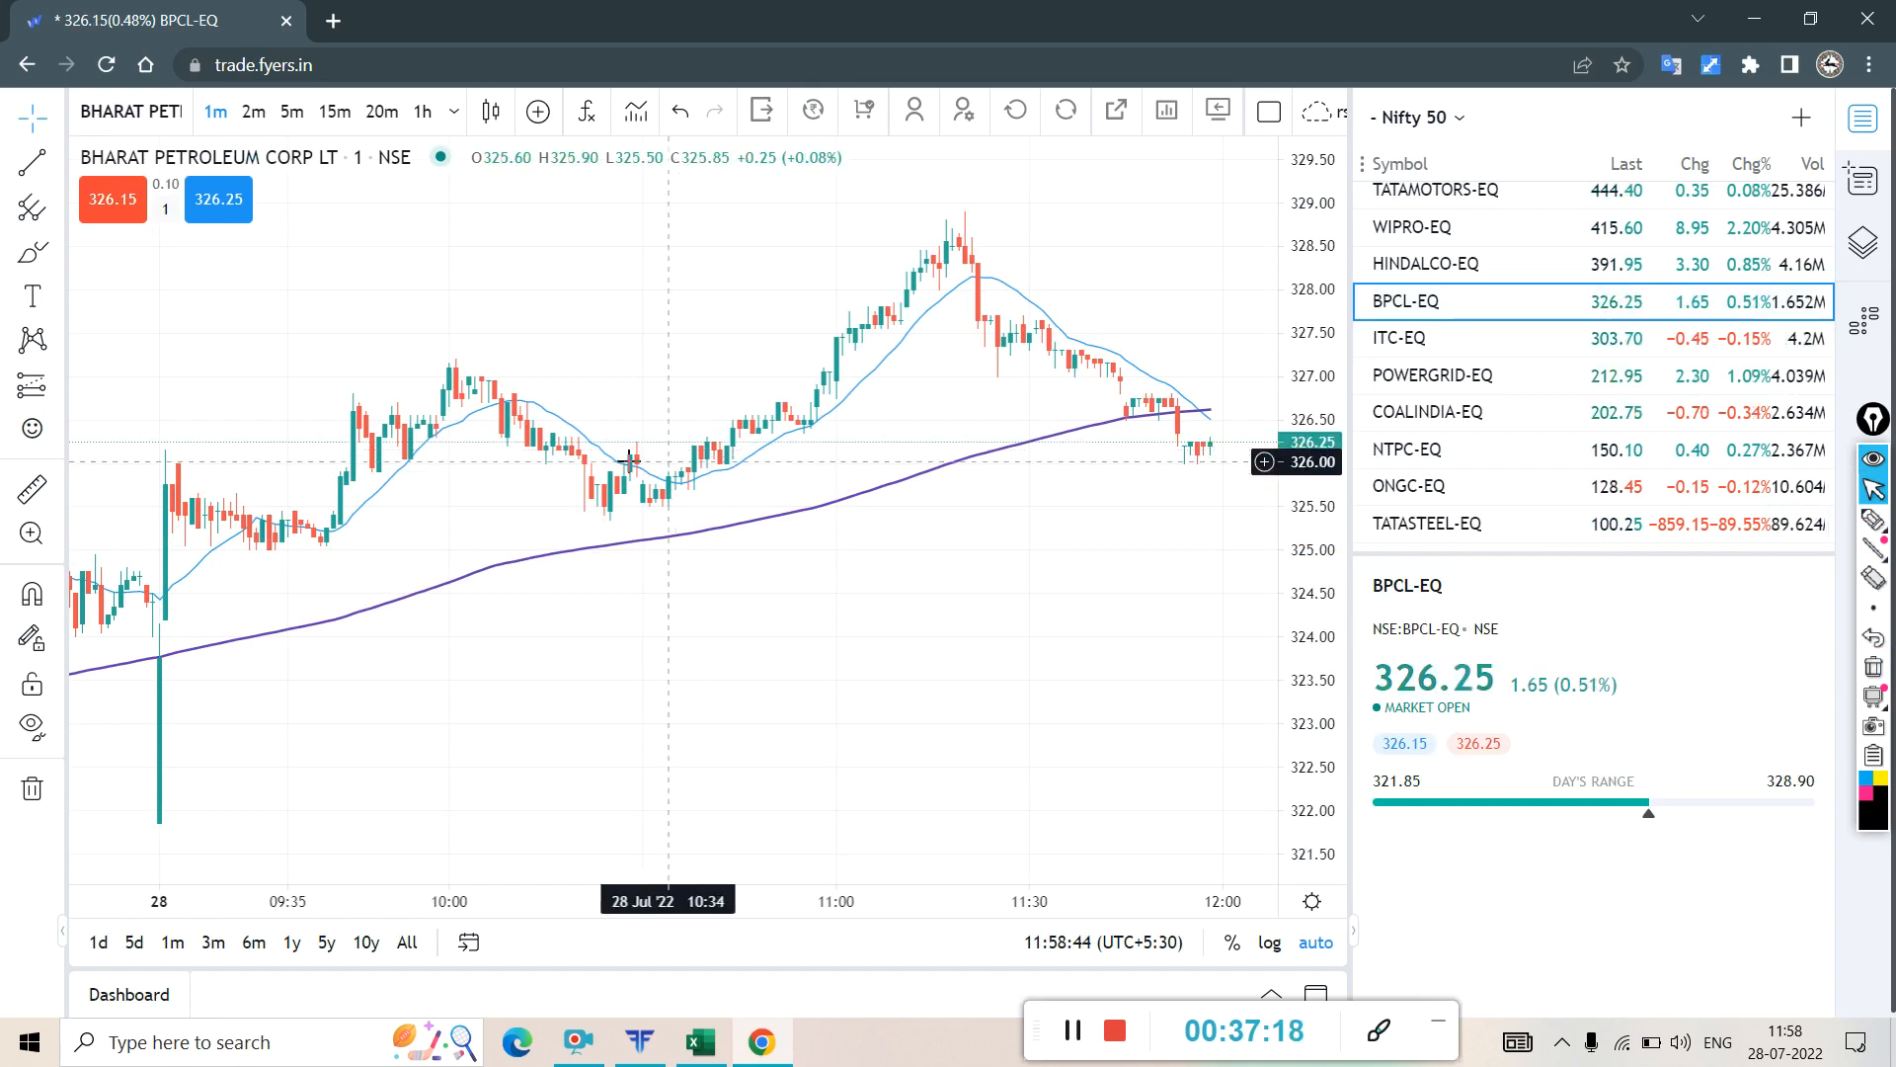
left_click(1447, 273)
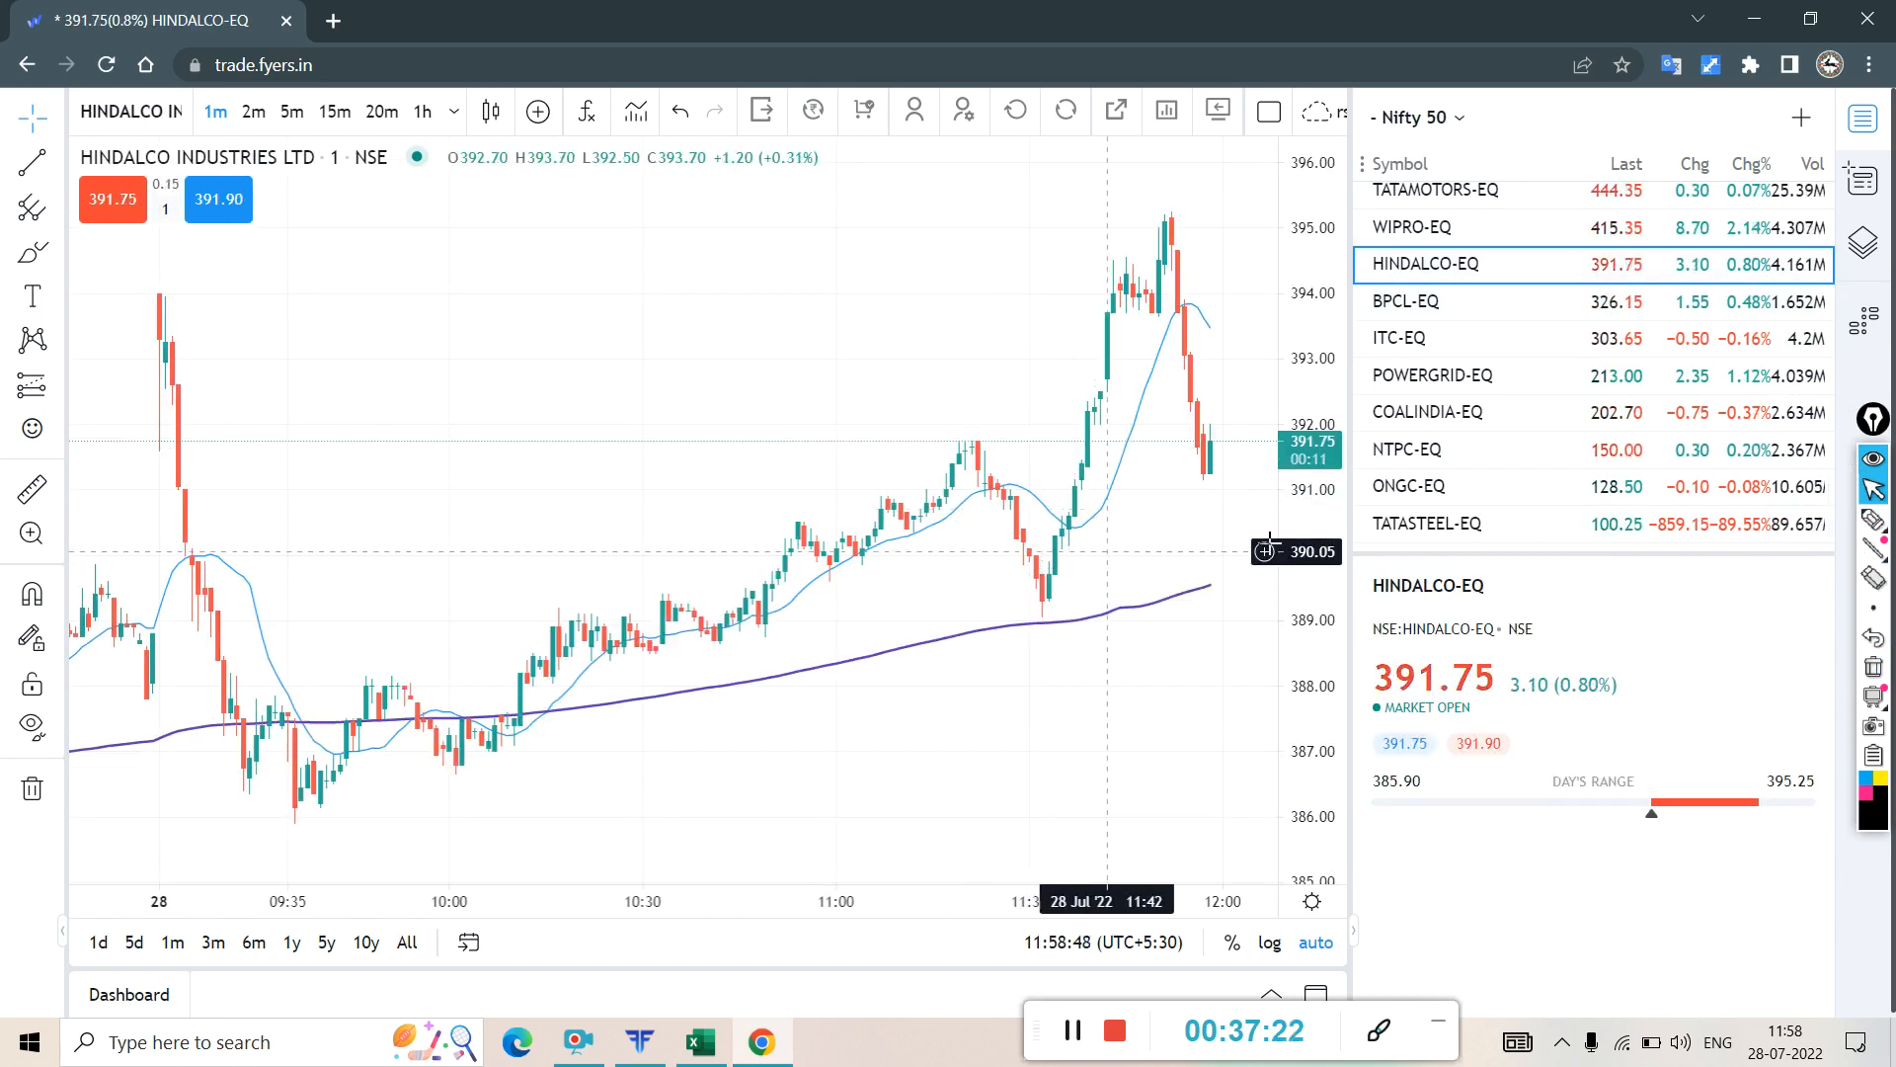
left_click(1873, 519)
mouse_move(983, 456)
left_mouse_down()
mouse_move(1012, 446)
mouse_move(1022, 477)
left_mouse_up()
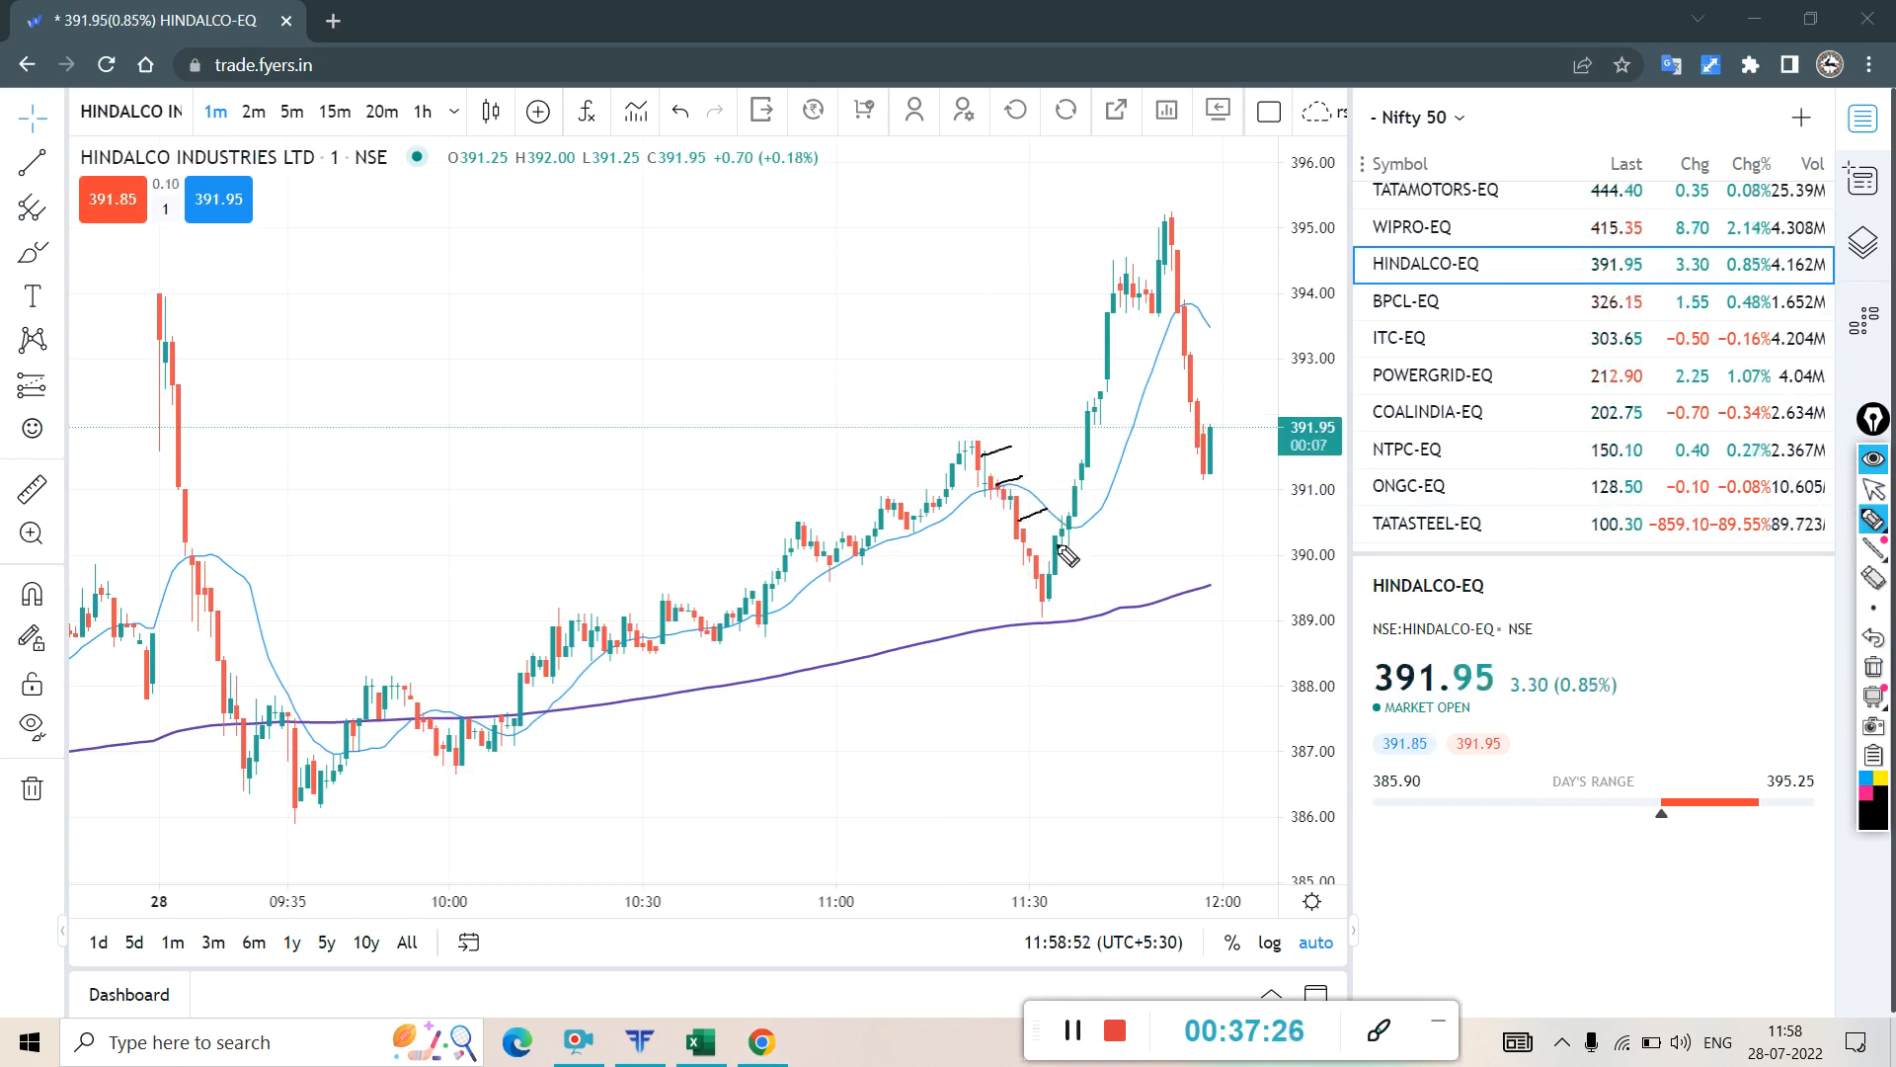
mouse_move(1103, 599)
left_mouse_down()
mouse_move(1052, 585)
mouse_move(1085, 568)
left_mouse_up()
left_click_drag(182, 129, 242, 122)
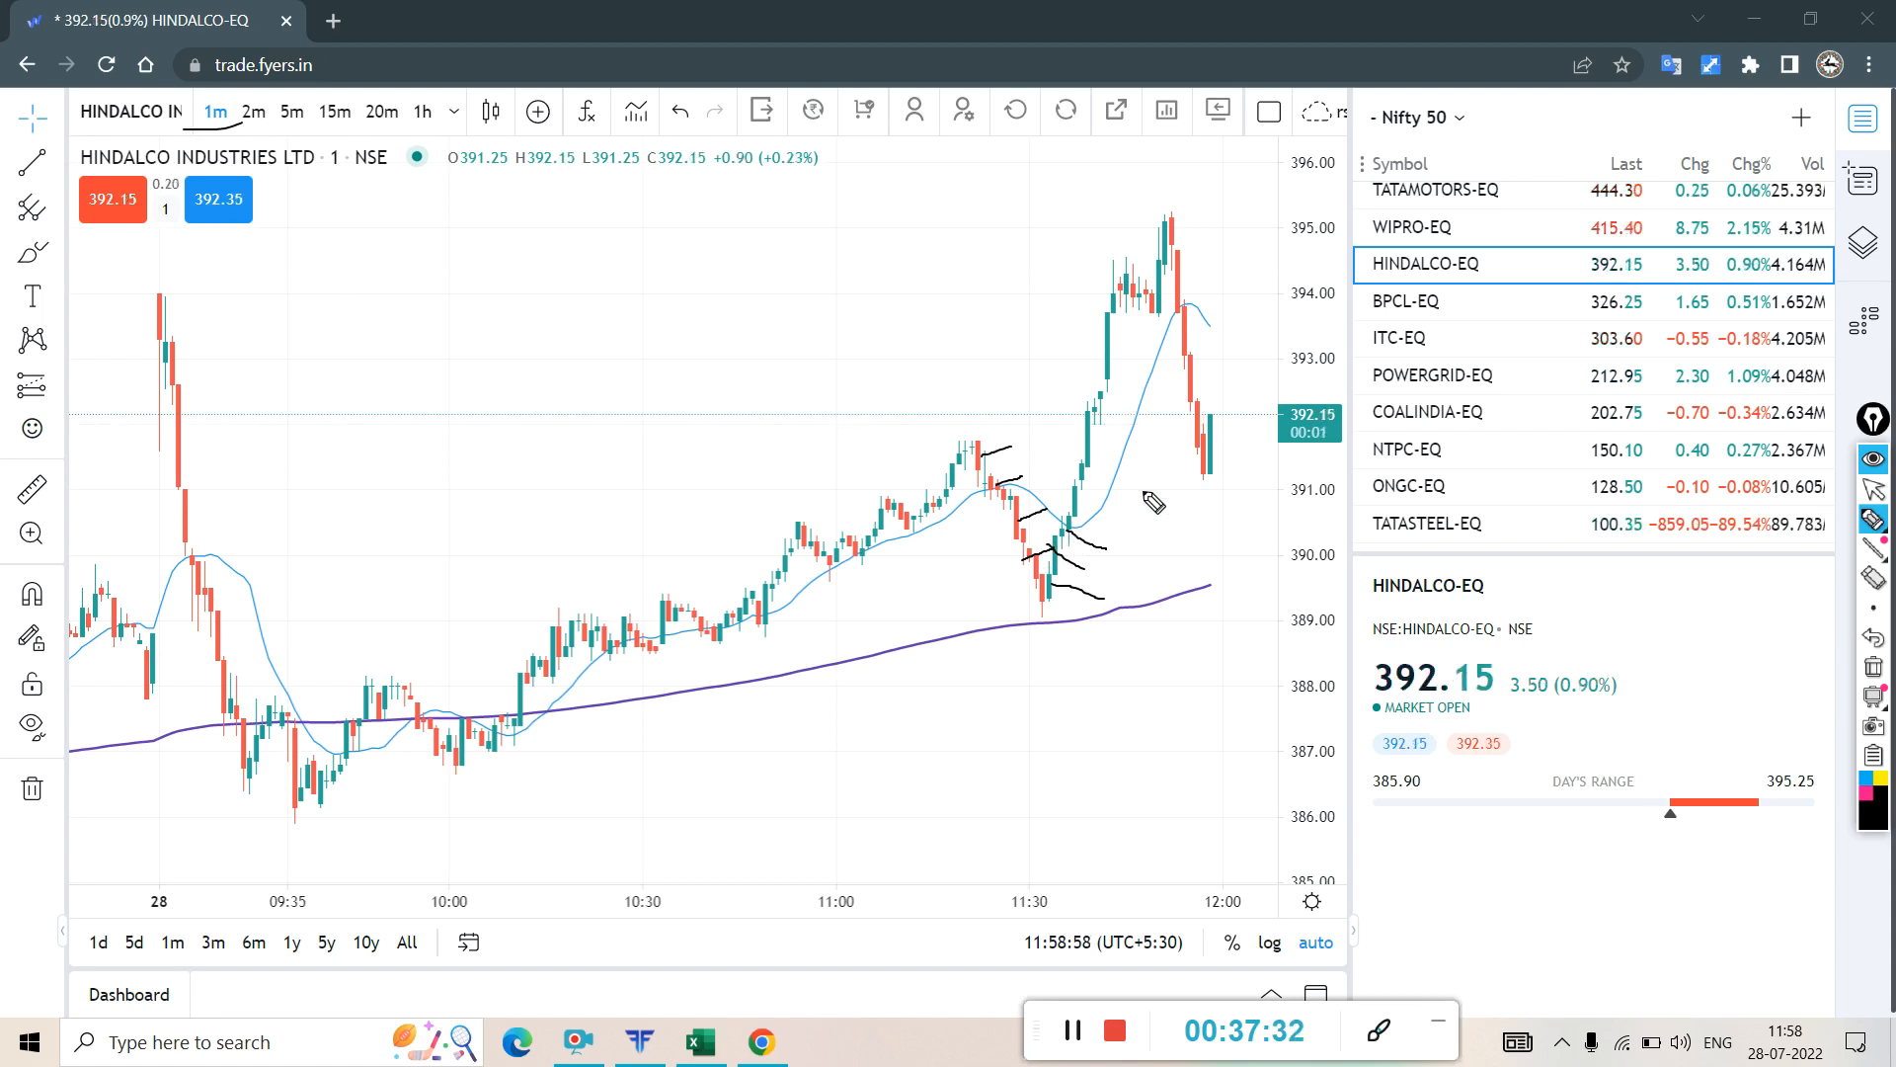
- Ink strokes up the HINDALCO rally, outline the day's rise, circle its last price in the watchlist, and clear all annotations
left_click_drag(1108, 413, 1126, 429)
mouse_move(1104, 278)
left_mouse_down()
mouse_move(395, 568)
mouse_move(1249, 388)
mouse_move(1069, 286)
left_mouse_up()
mouse_move(1635, 282)
left_mouse_down()
mouse_move(1612, 255)
mouse_move(1574, 279)
left_mouse_up()
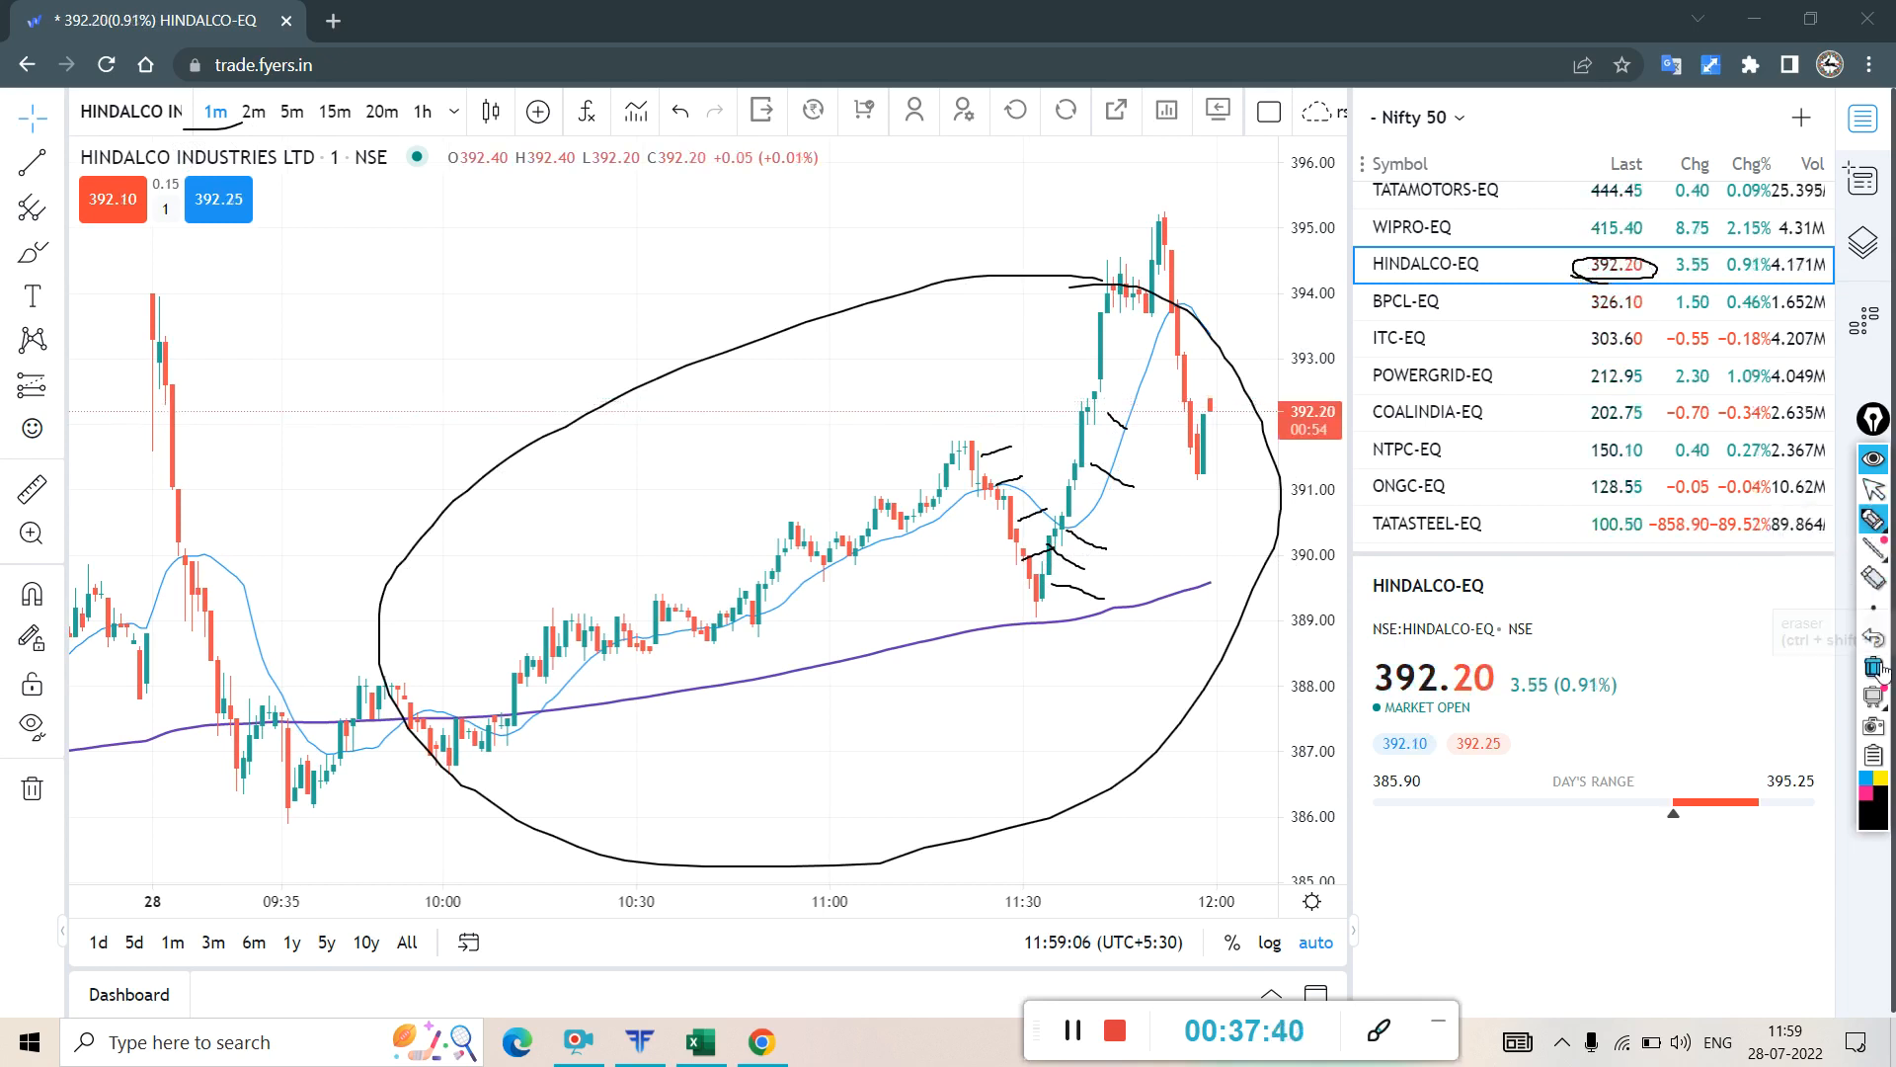
left_click(1873, 668)
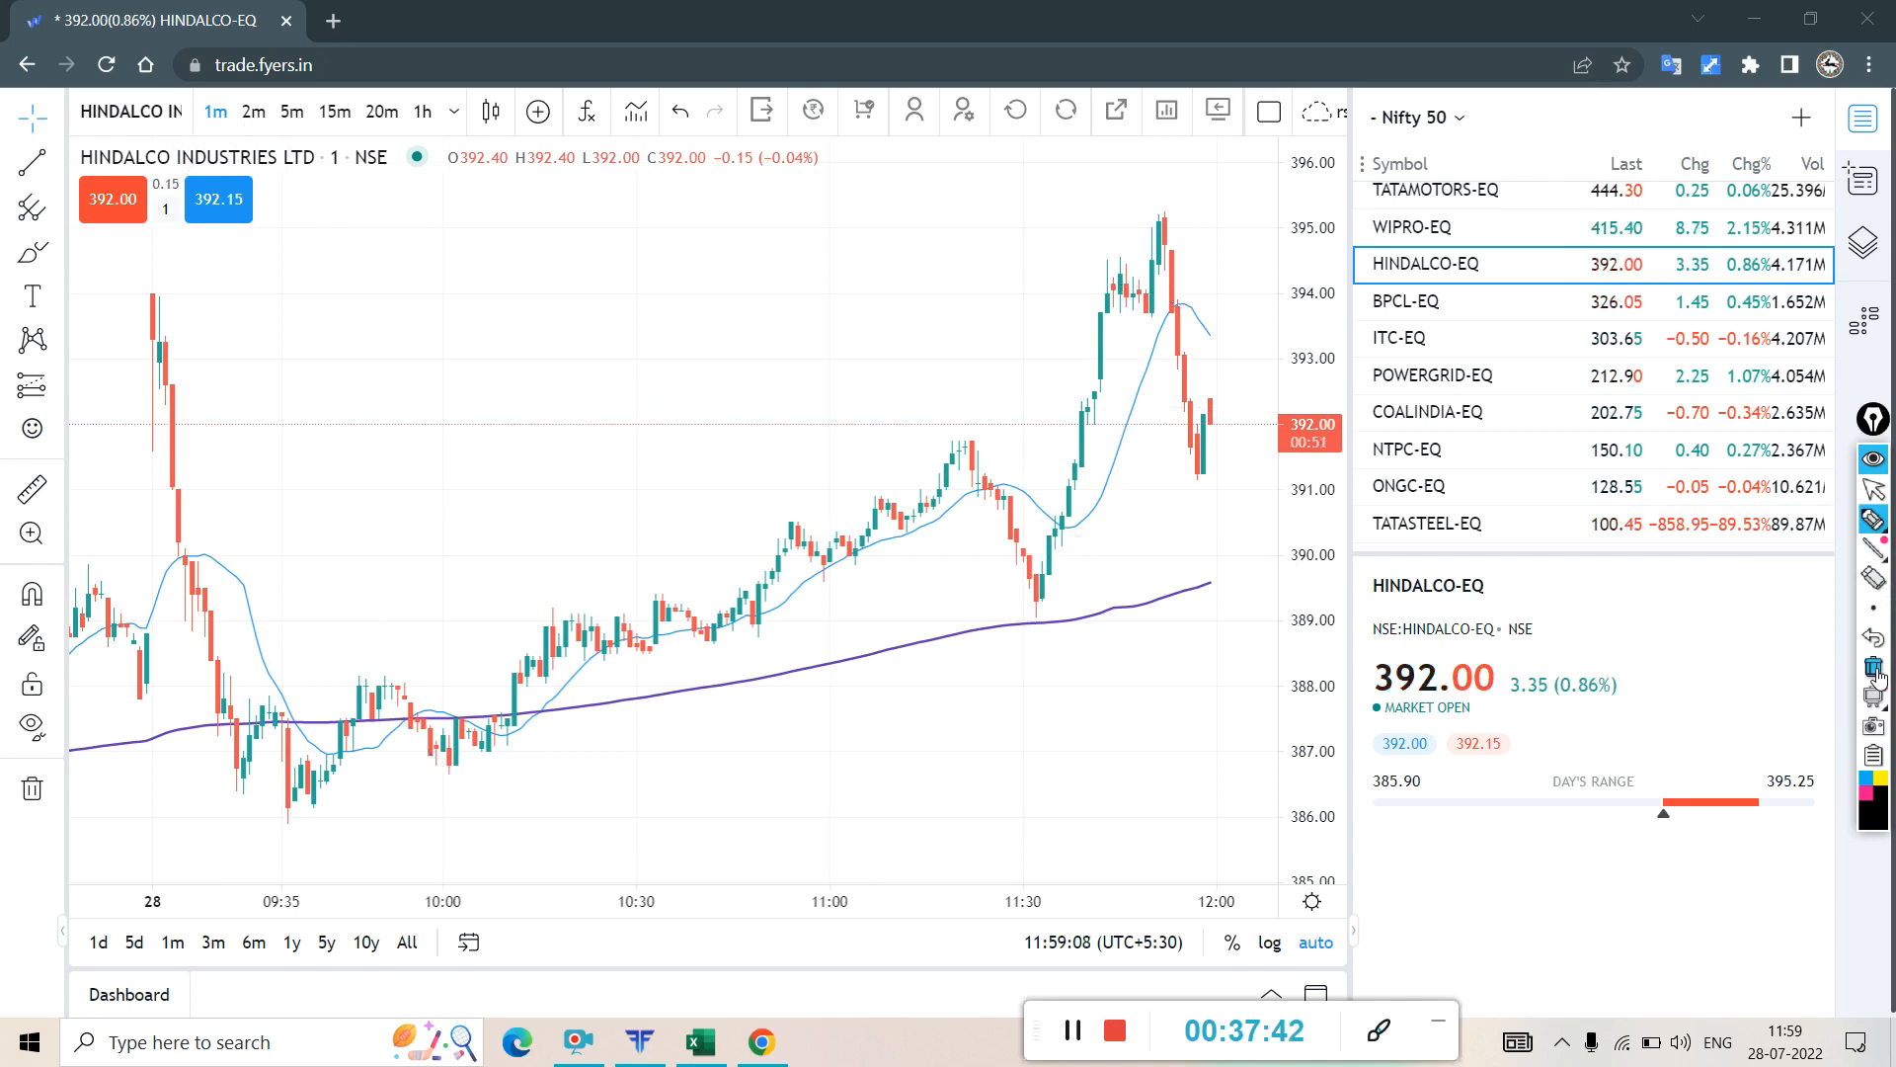
left_click(1873, 489)
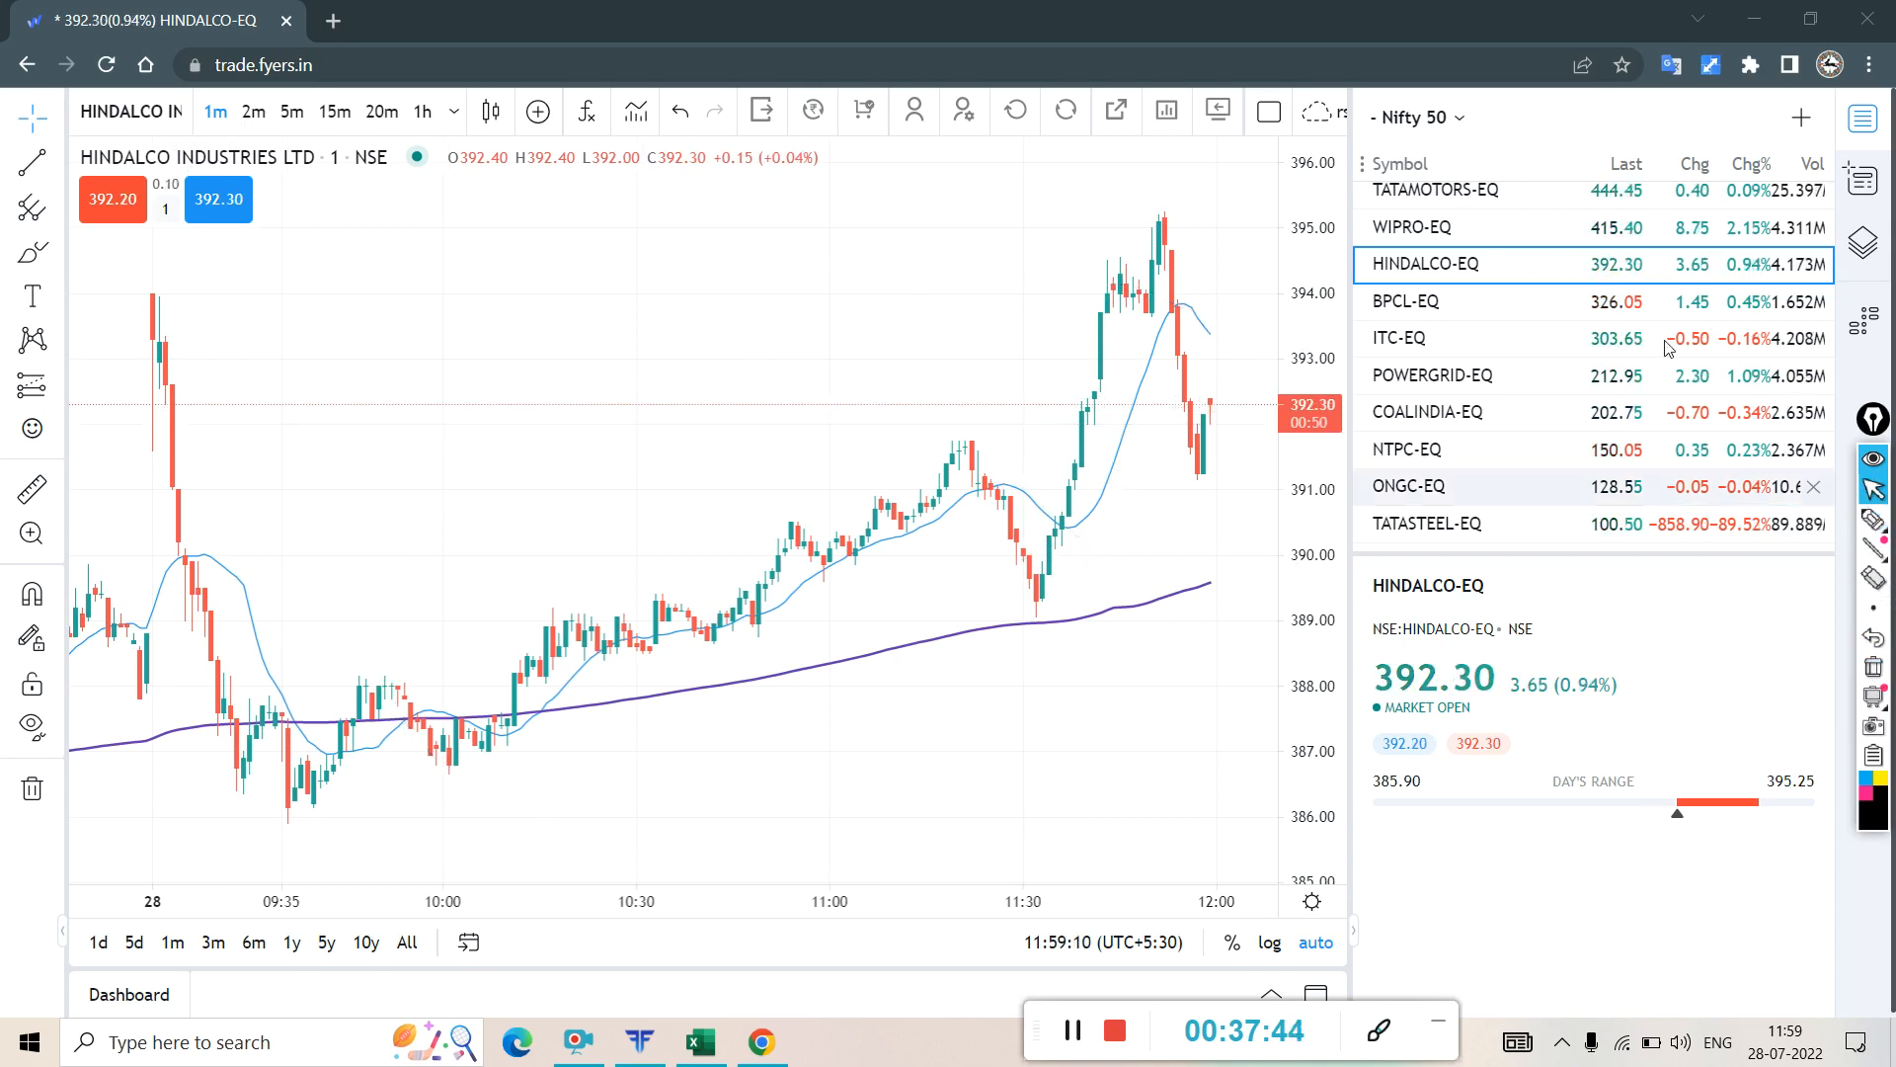
- Open the WIPRO-EQ chart, outline the day's move in ink, circle the sideways candles after 11:30, and clear all annotations
left_click(1412, 227)
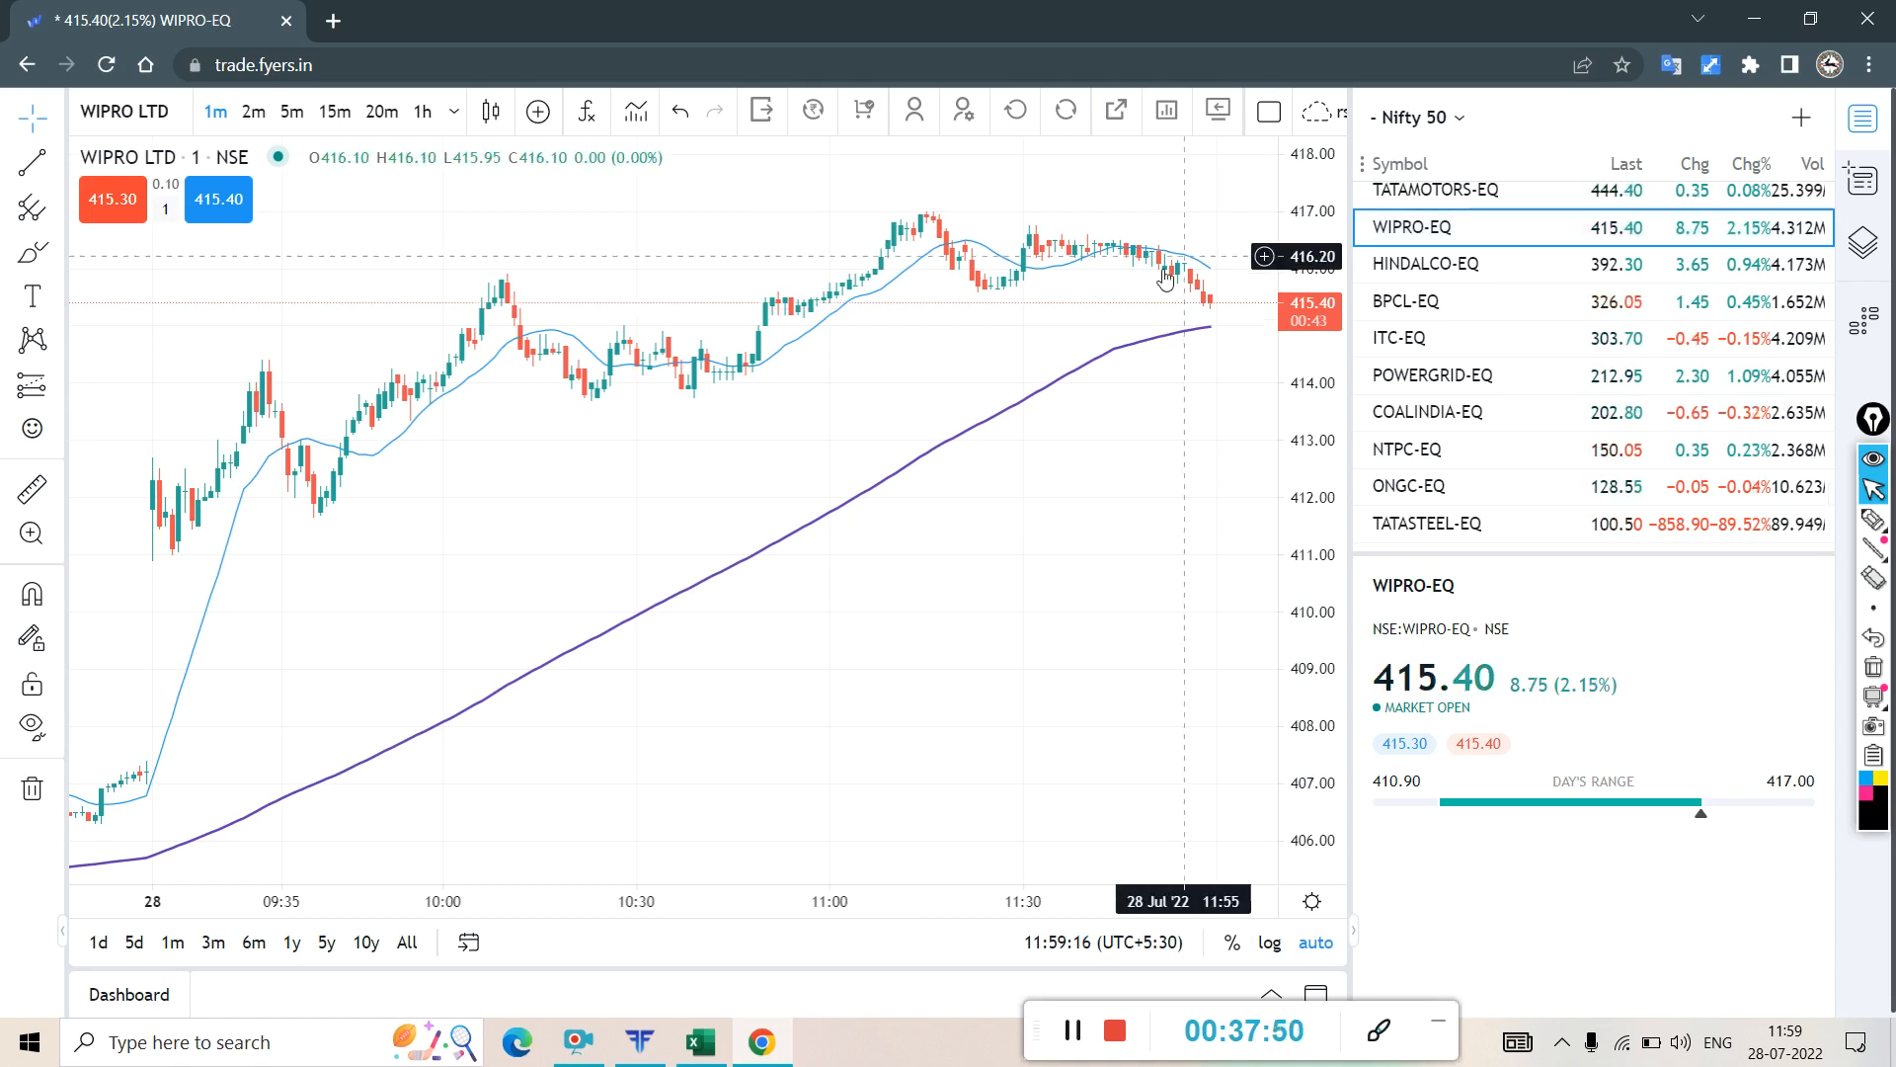
left_click(1875, 521)
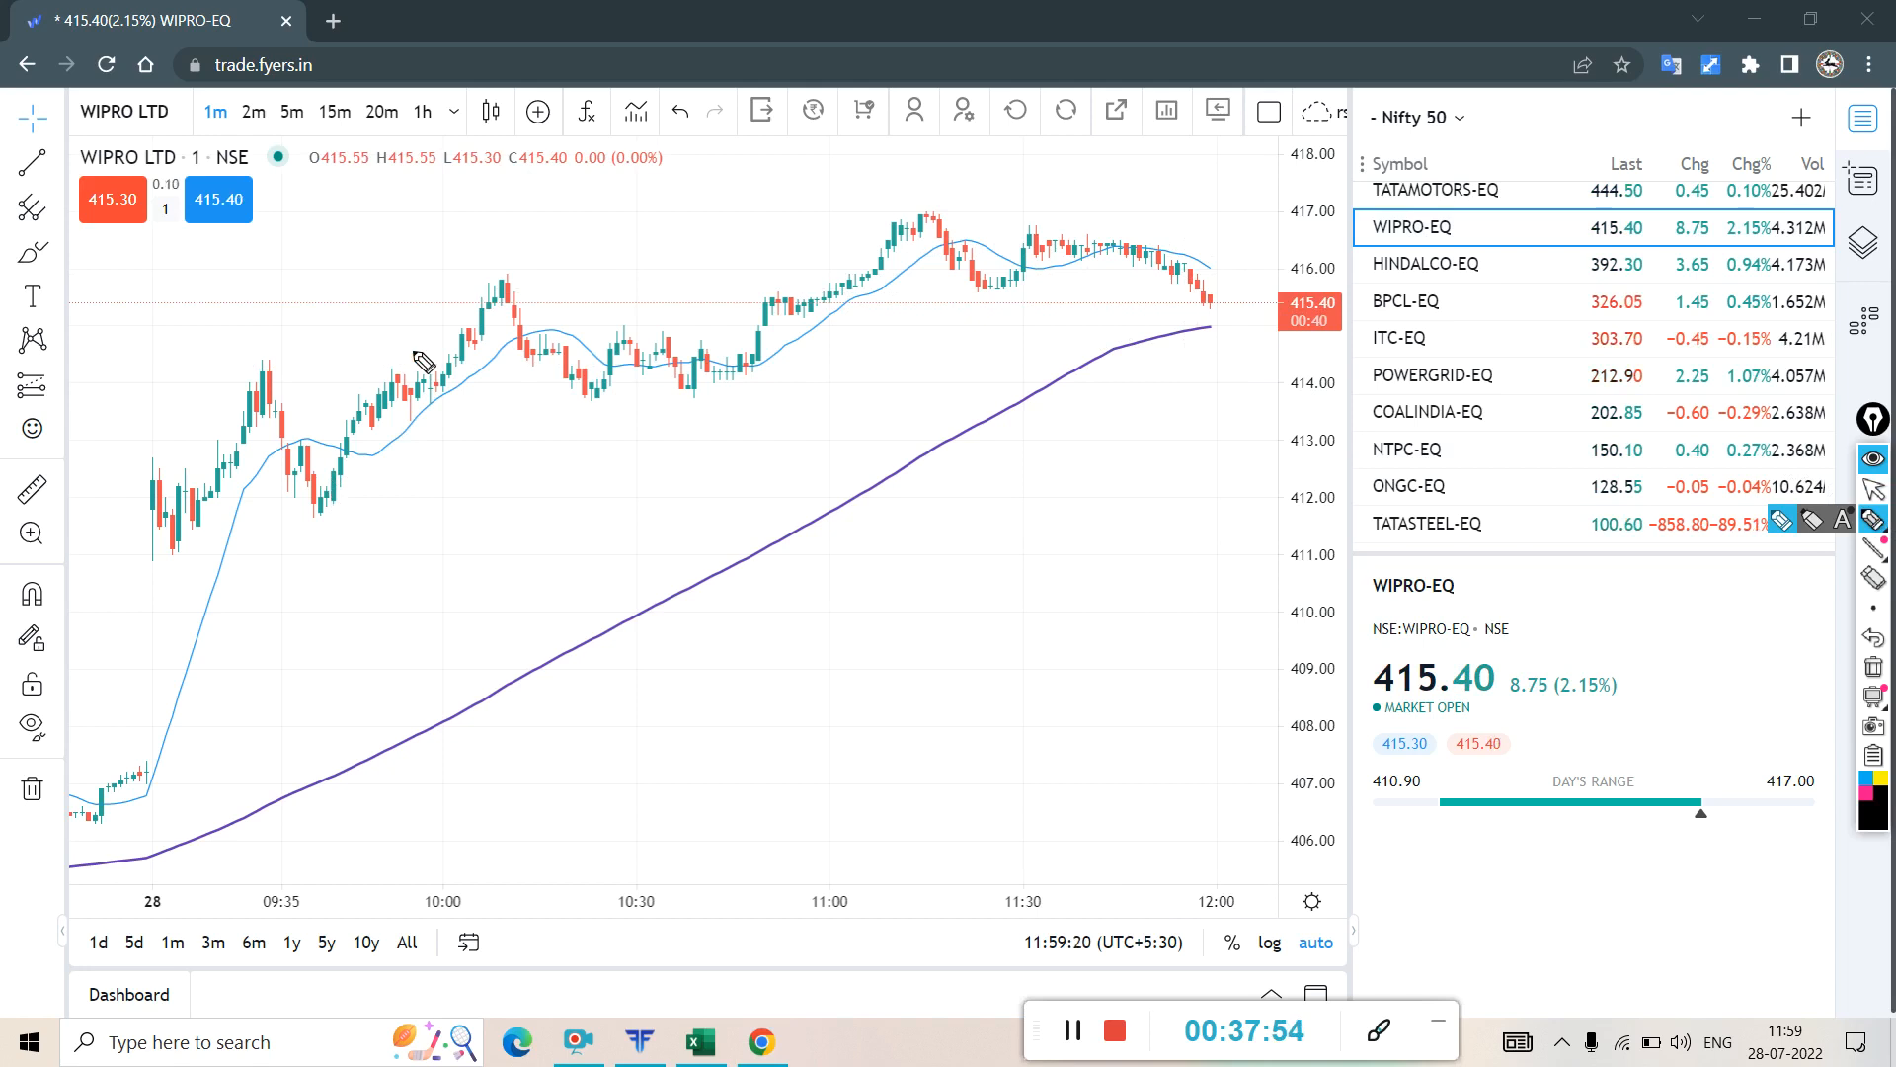
mouse_move(468, 259)
left_mouse_down()
mouse_move(138, 390)
mouse_move(1141, 408)
mouse_move(950, 155)
mouse_move(874, 191)
left_mouse_up()
left_click_drag(1033, 226, 1220, 221)
mouse_move(1019, 275)
left_mouse_down()
mouse_move(1177, 265)
mouse_move(1175, 211)
mouse_move(999, 247)
mouse_move(1126, 267)
mouse_move(1162, 223)
mouse_move(1141, 258)
left_mouse_up()
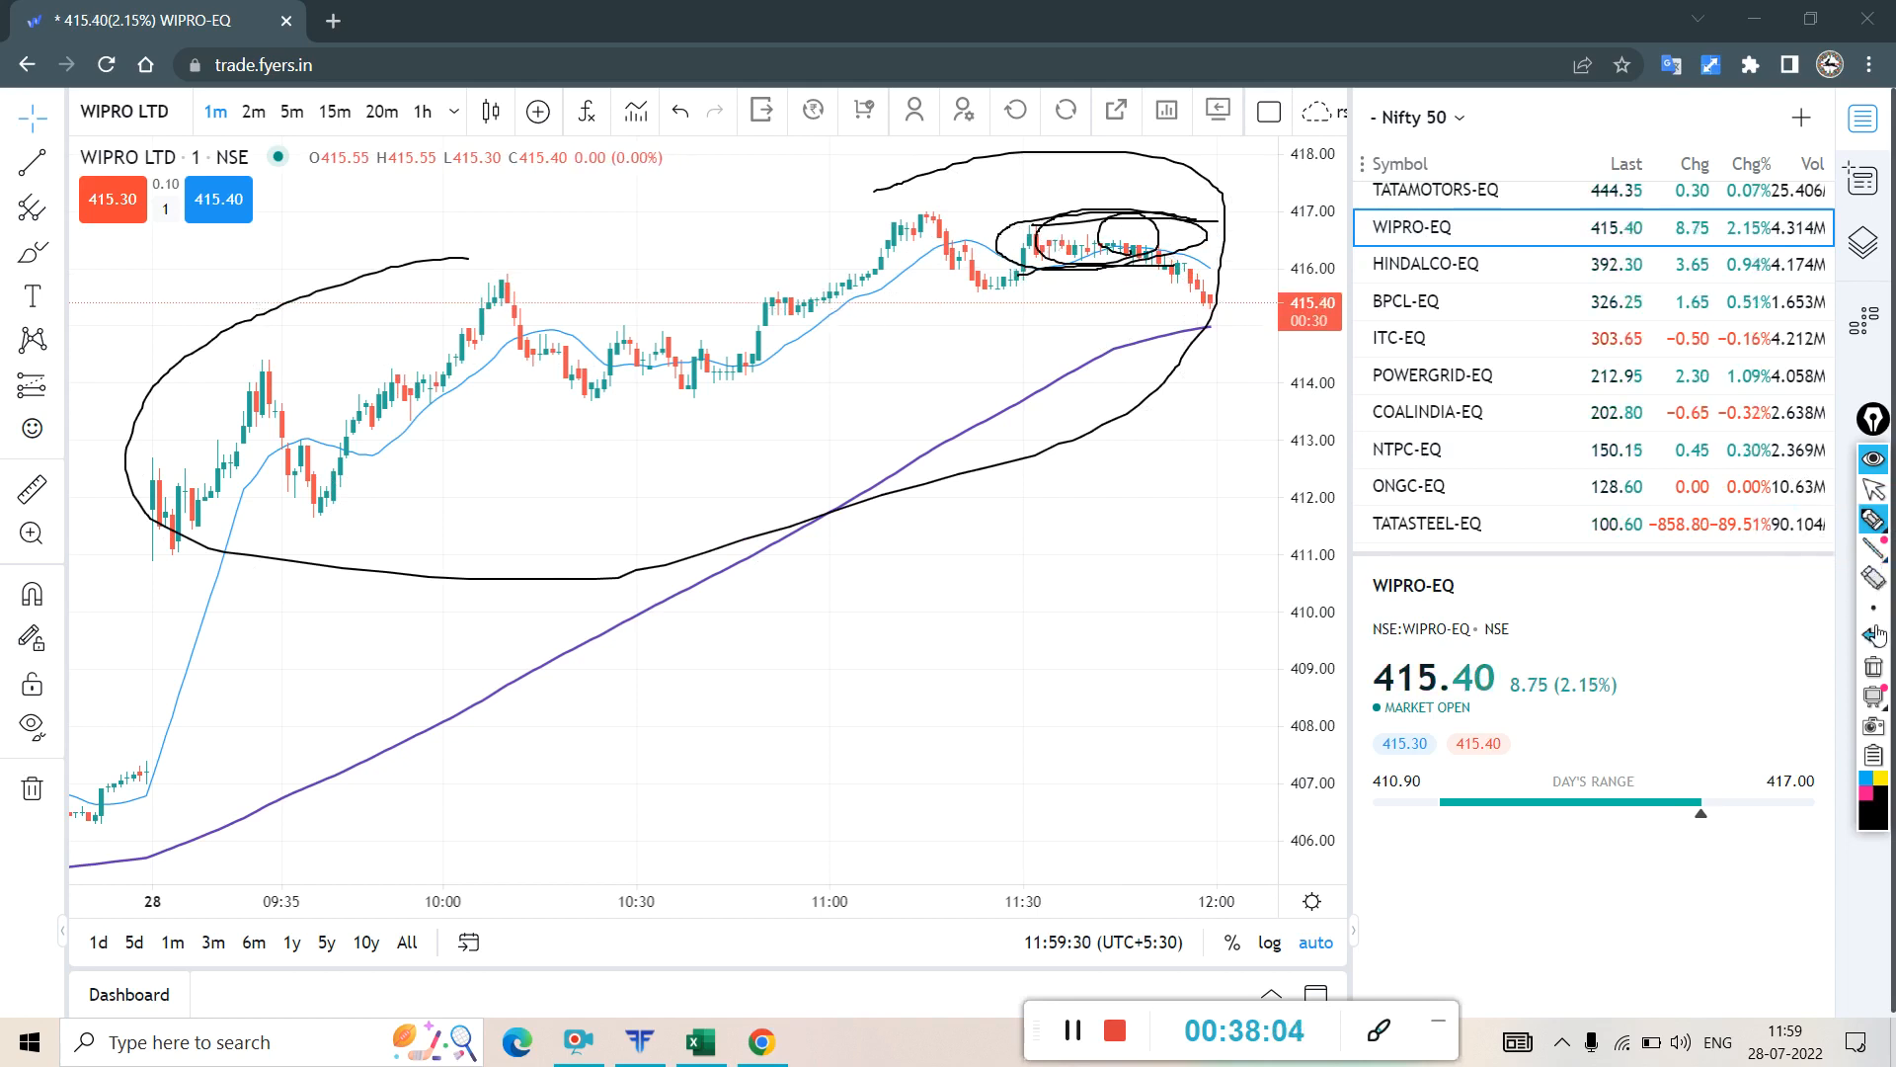
left_click(1873, 666)
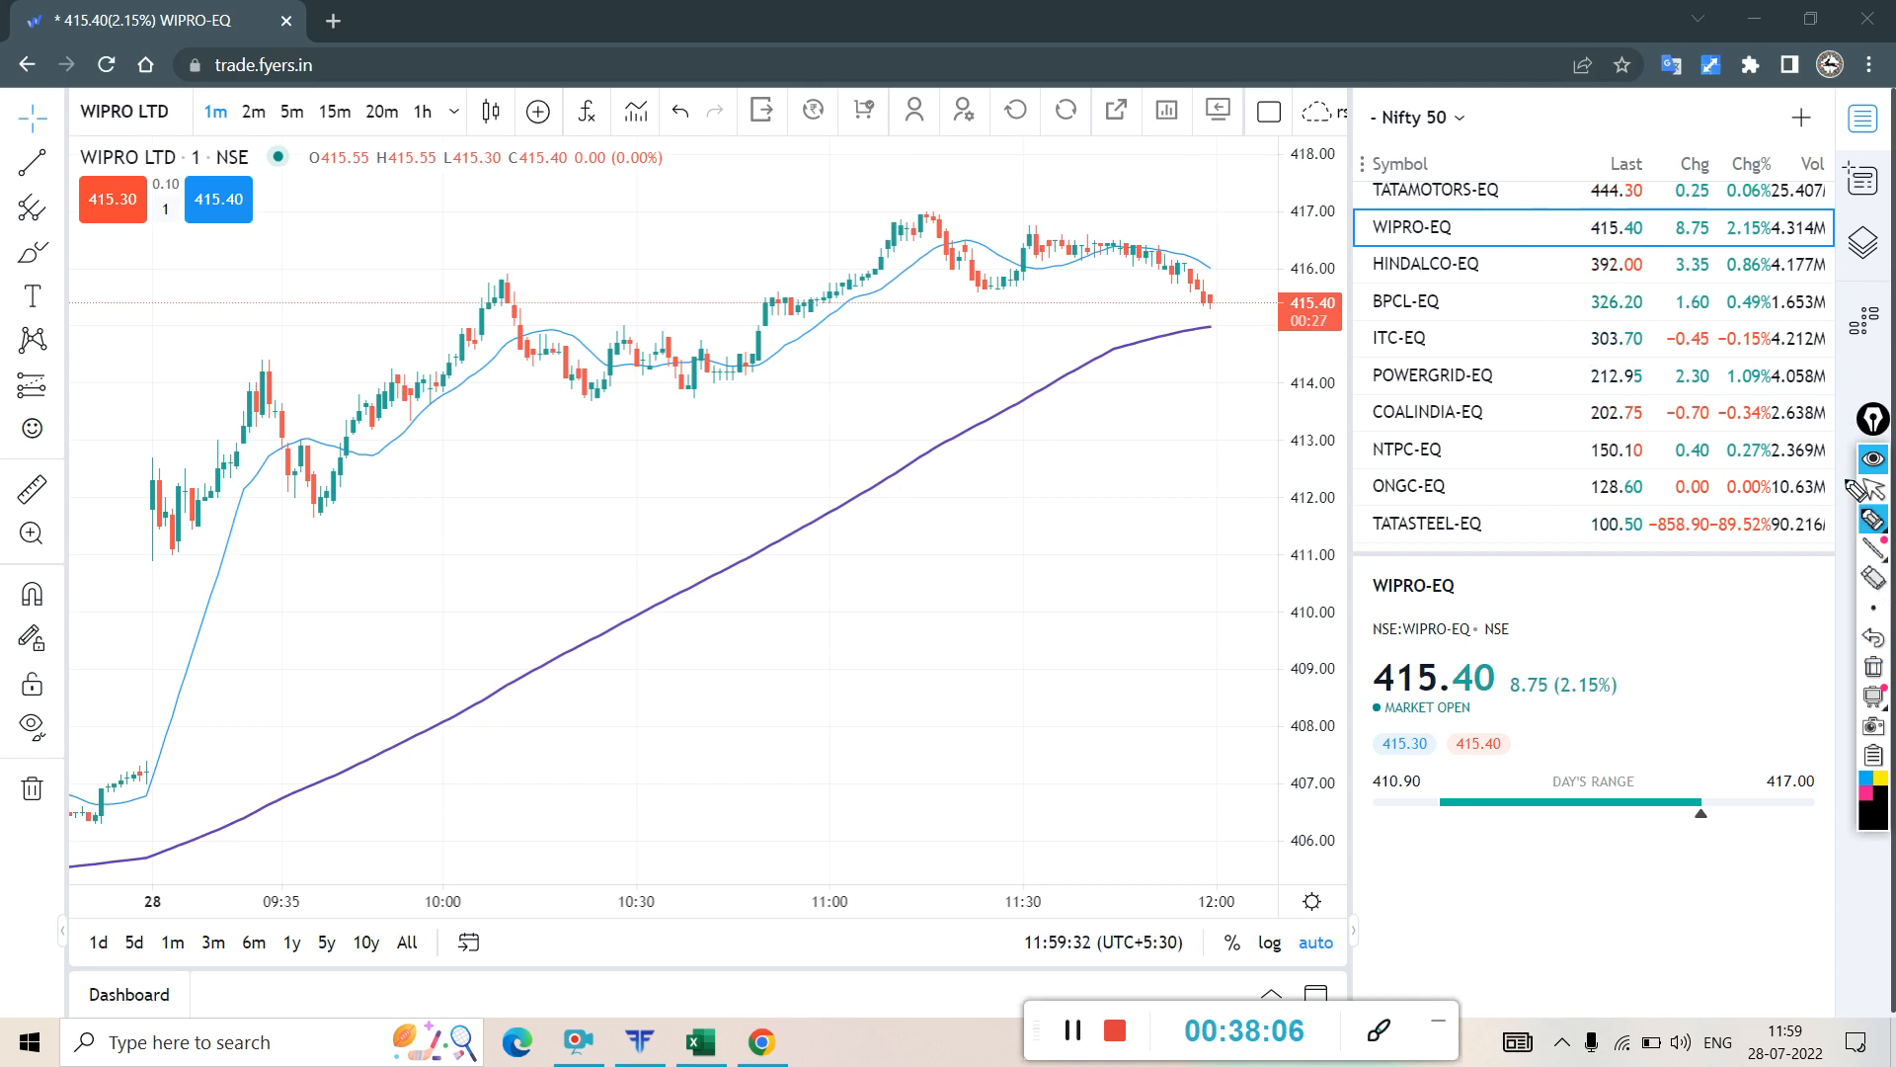
left_click(1873, 488)
- Open the TATAMOTORS-EQ chart and ink slanted strokes beside the falling candles of the morning
scroll(1545, 354, "up", 3)
left_click(1453, 447)
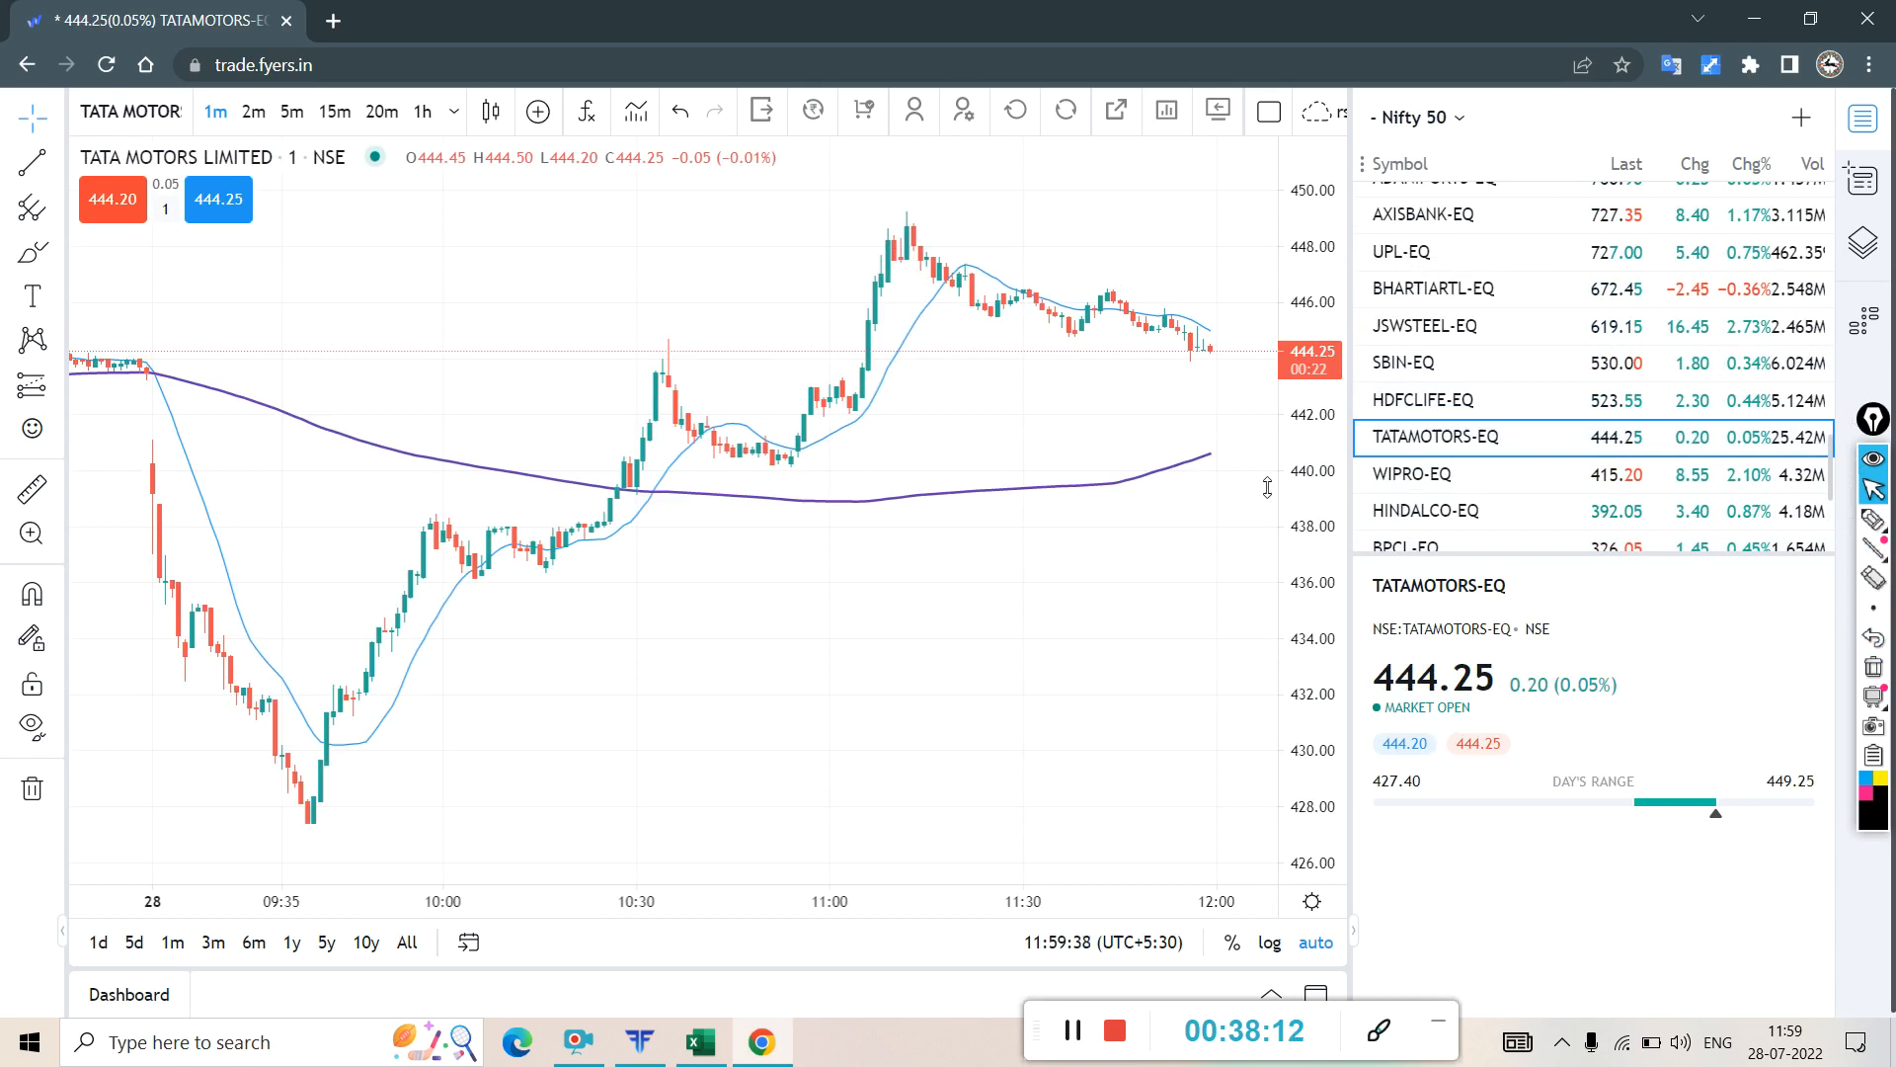
left_click(1877, 522)
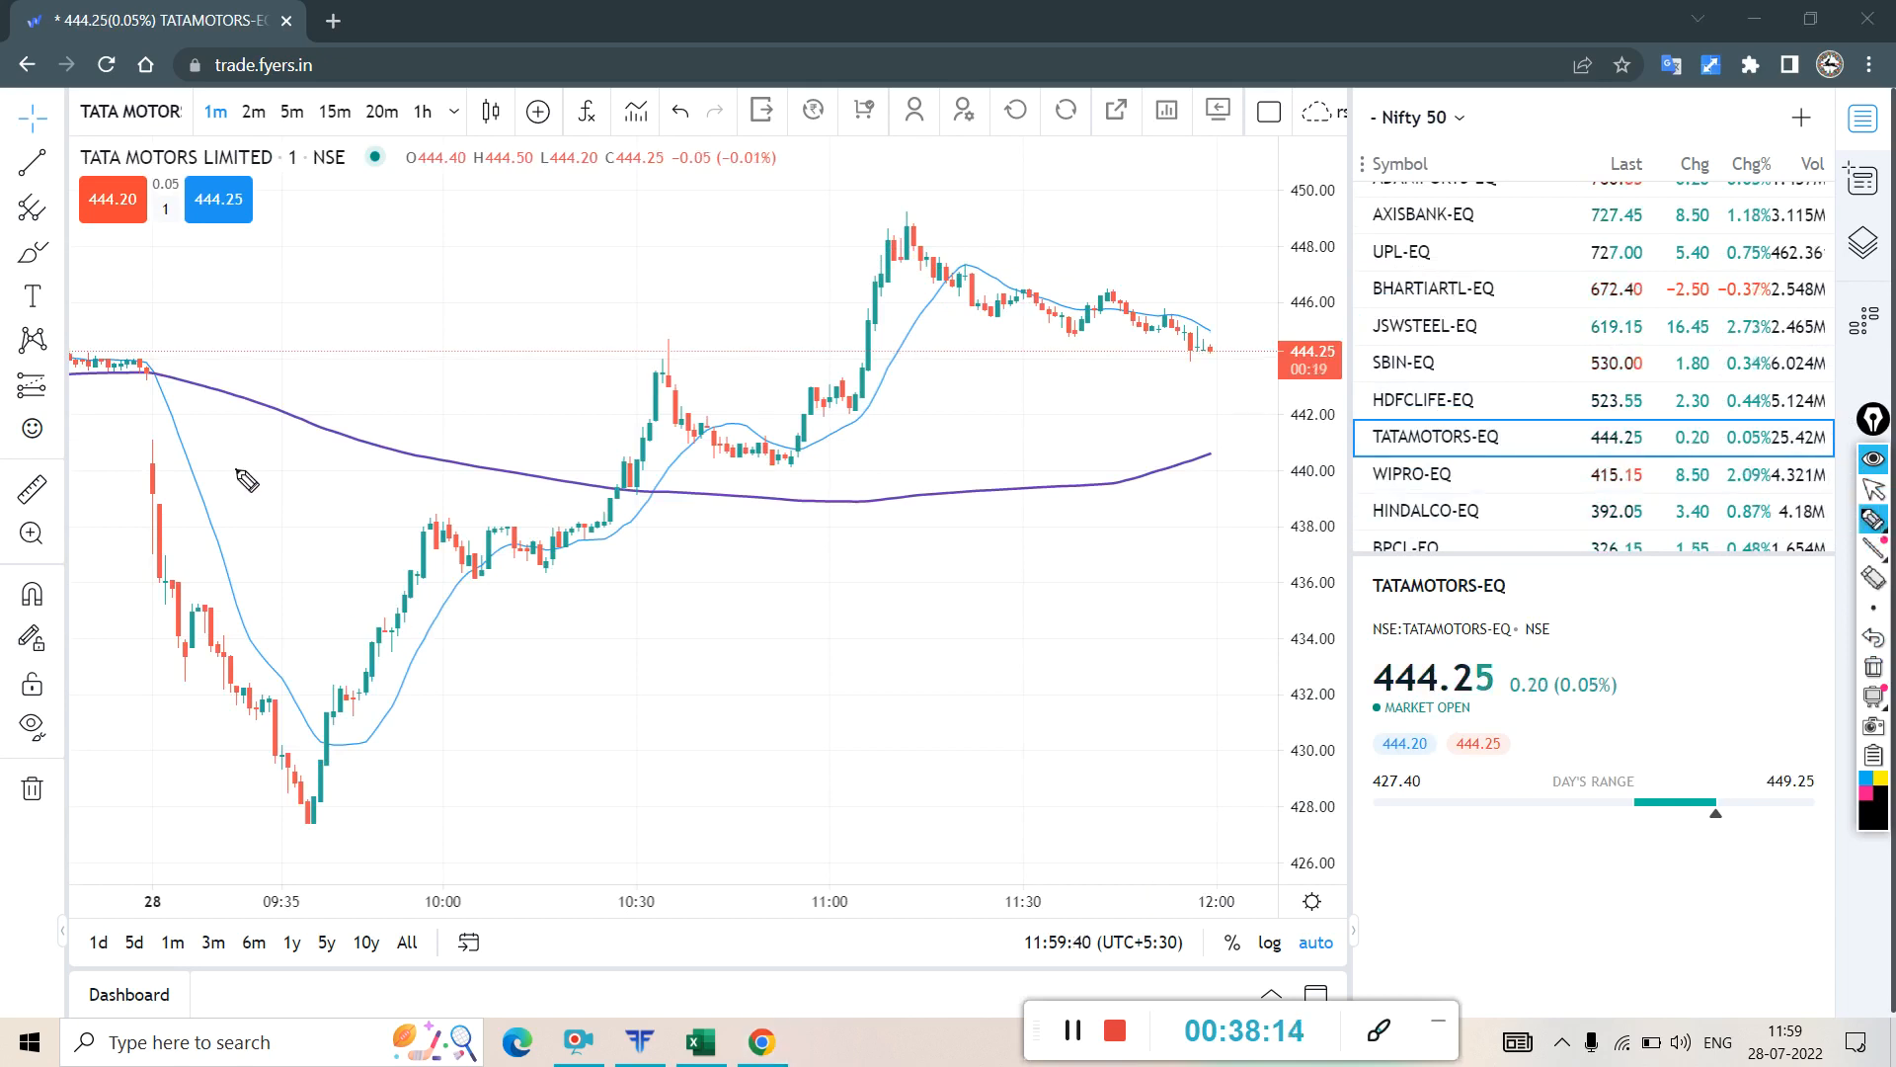
mouse_move(323, 578)
left_mouse_down()
mouse_move(252, 669)
mouse_move(272, 723)
left_mouse_up()
- Ink strokes beside the TATAMOTORS climb from the 09:35 low up to the peak after 11:00 and the decline following it
mouse_move(556, 812)
left_mouse_down()
mouse_move(457, 815)
mouse_move(335, 770)
left_mouse_up()
left_click_drag(550, 761, 370, 713)
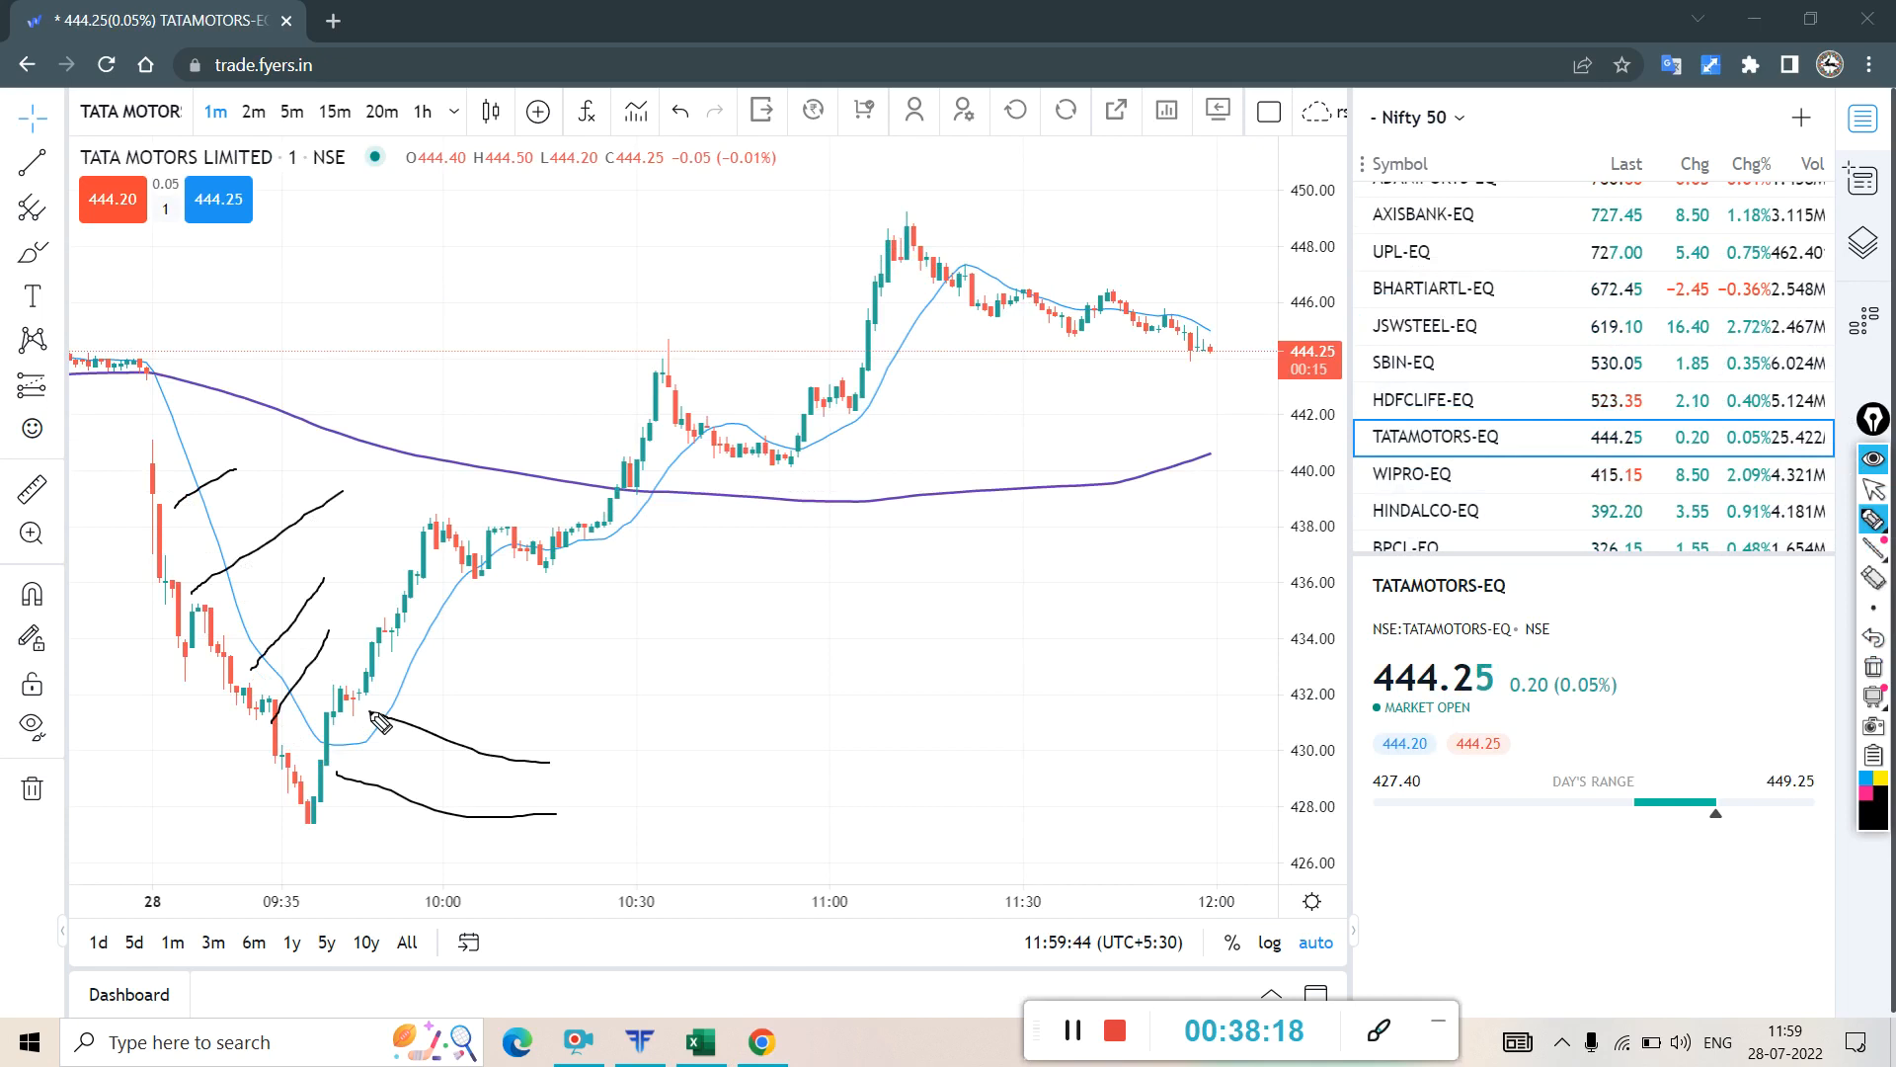
left_click_drag(577, 671, 433, 615)
left_click_drag(642, 609, 534, 562)
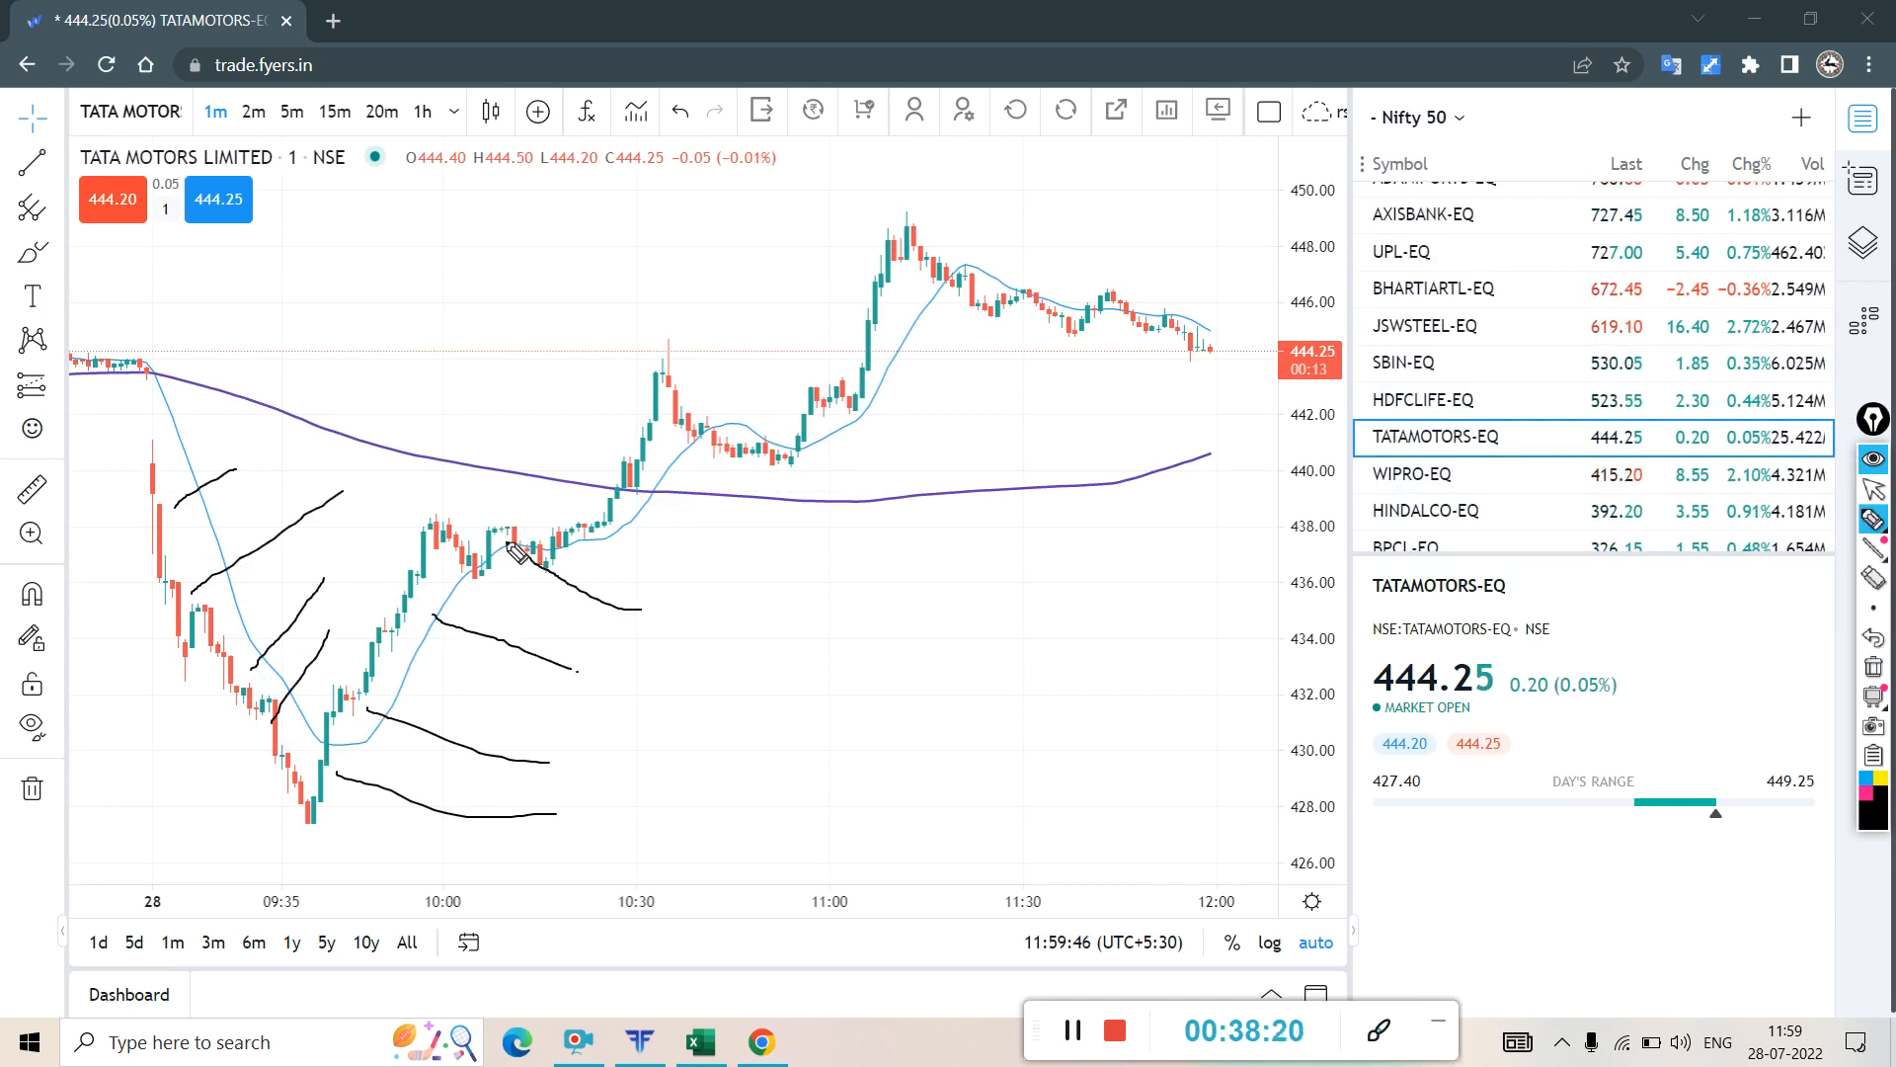
left_click_drag(757, 546, 679, 491)
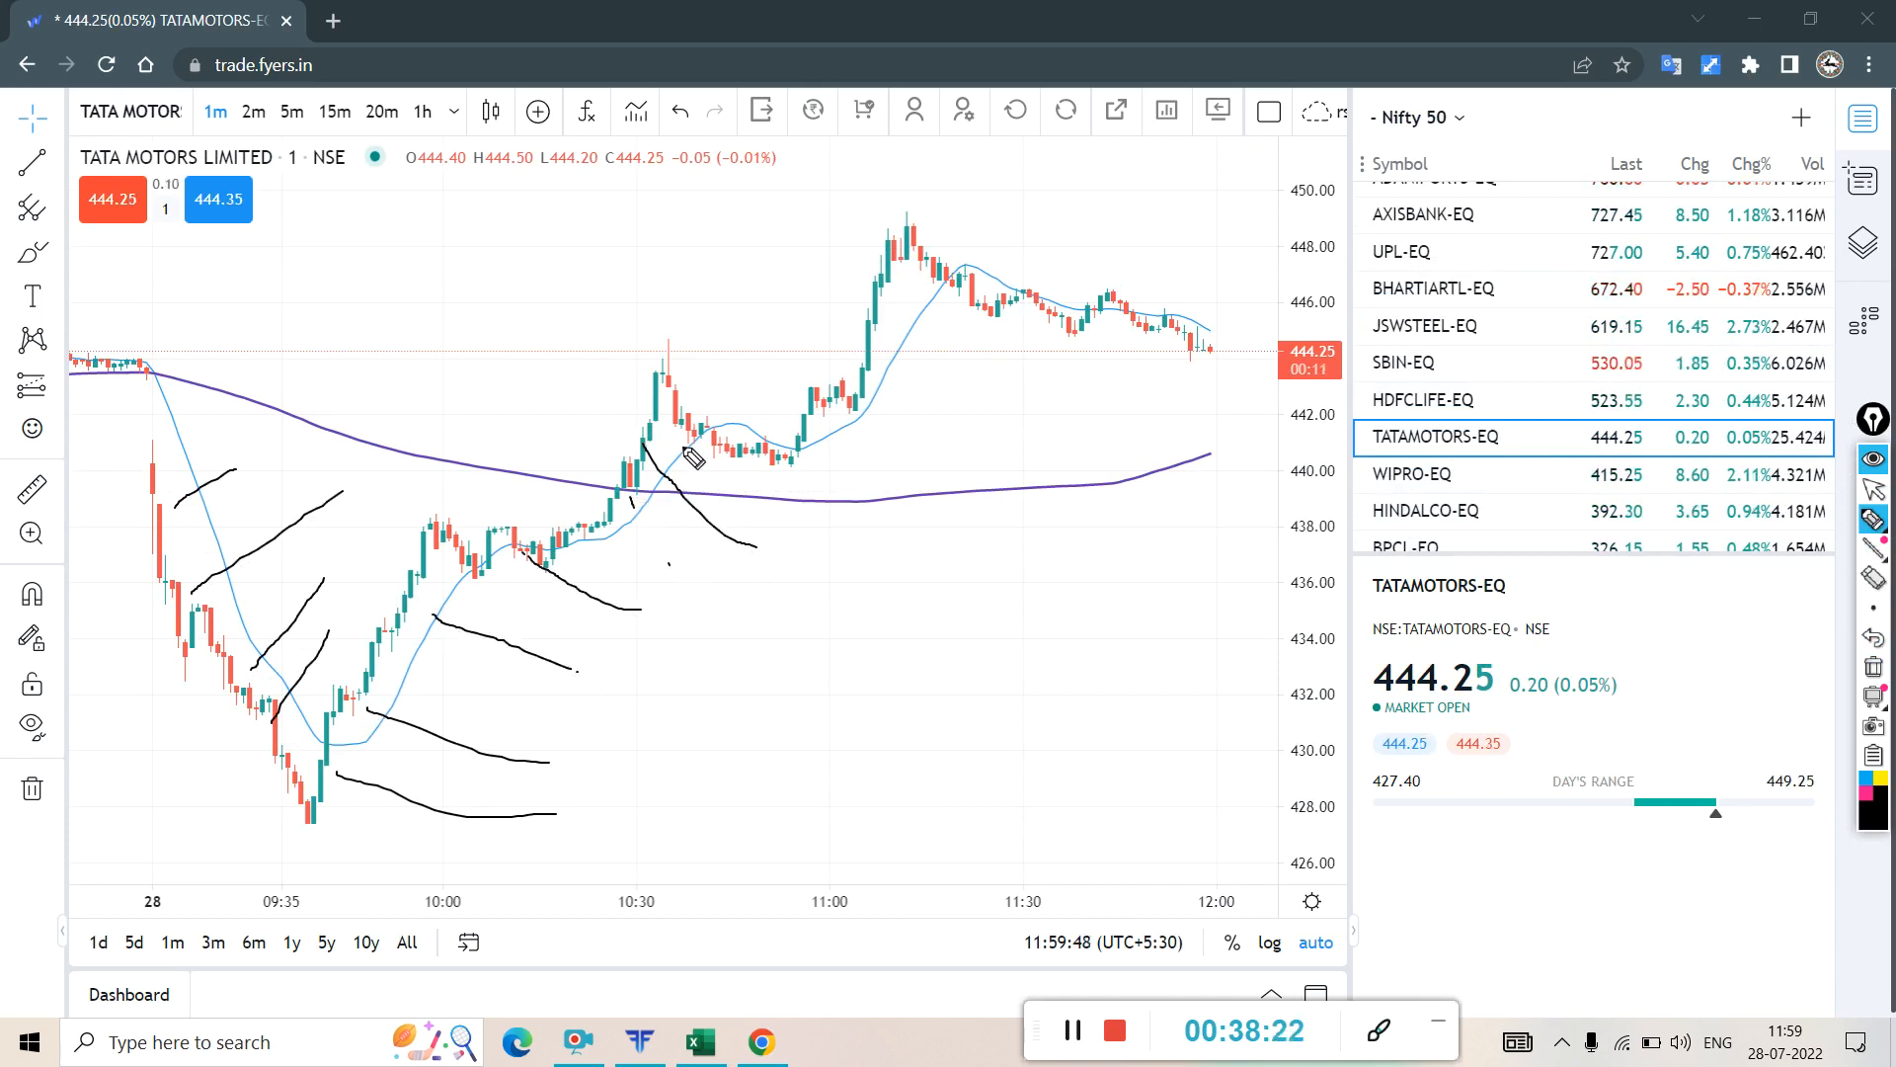
left_click(911, 472)
left_click_drag(851, 345, 852, 351)
left_click_drag(971, 378, 993, 302)
left_click_drag(984, 223, 996, 221)
- Outline the whole TATAMOTORS move in ink, underline its low near 428, and clear all annotations
mouse_move(945, 220)
left_mouse_down()
mouse_move(796, 242)
mouse_move(39, 568)
mouse_move(92, 724)
left_mouse_up()
left_click_drag(234, 795, 395, 829)
mouse_move(606, 819)
left_mouse_down()
mouse_move(783, 791)
mouse_move(743, 235)
left_mouse_up()
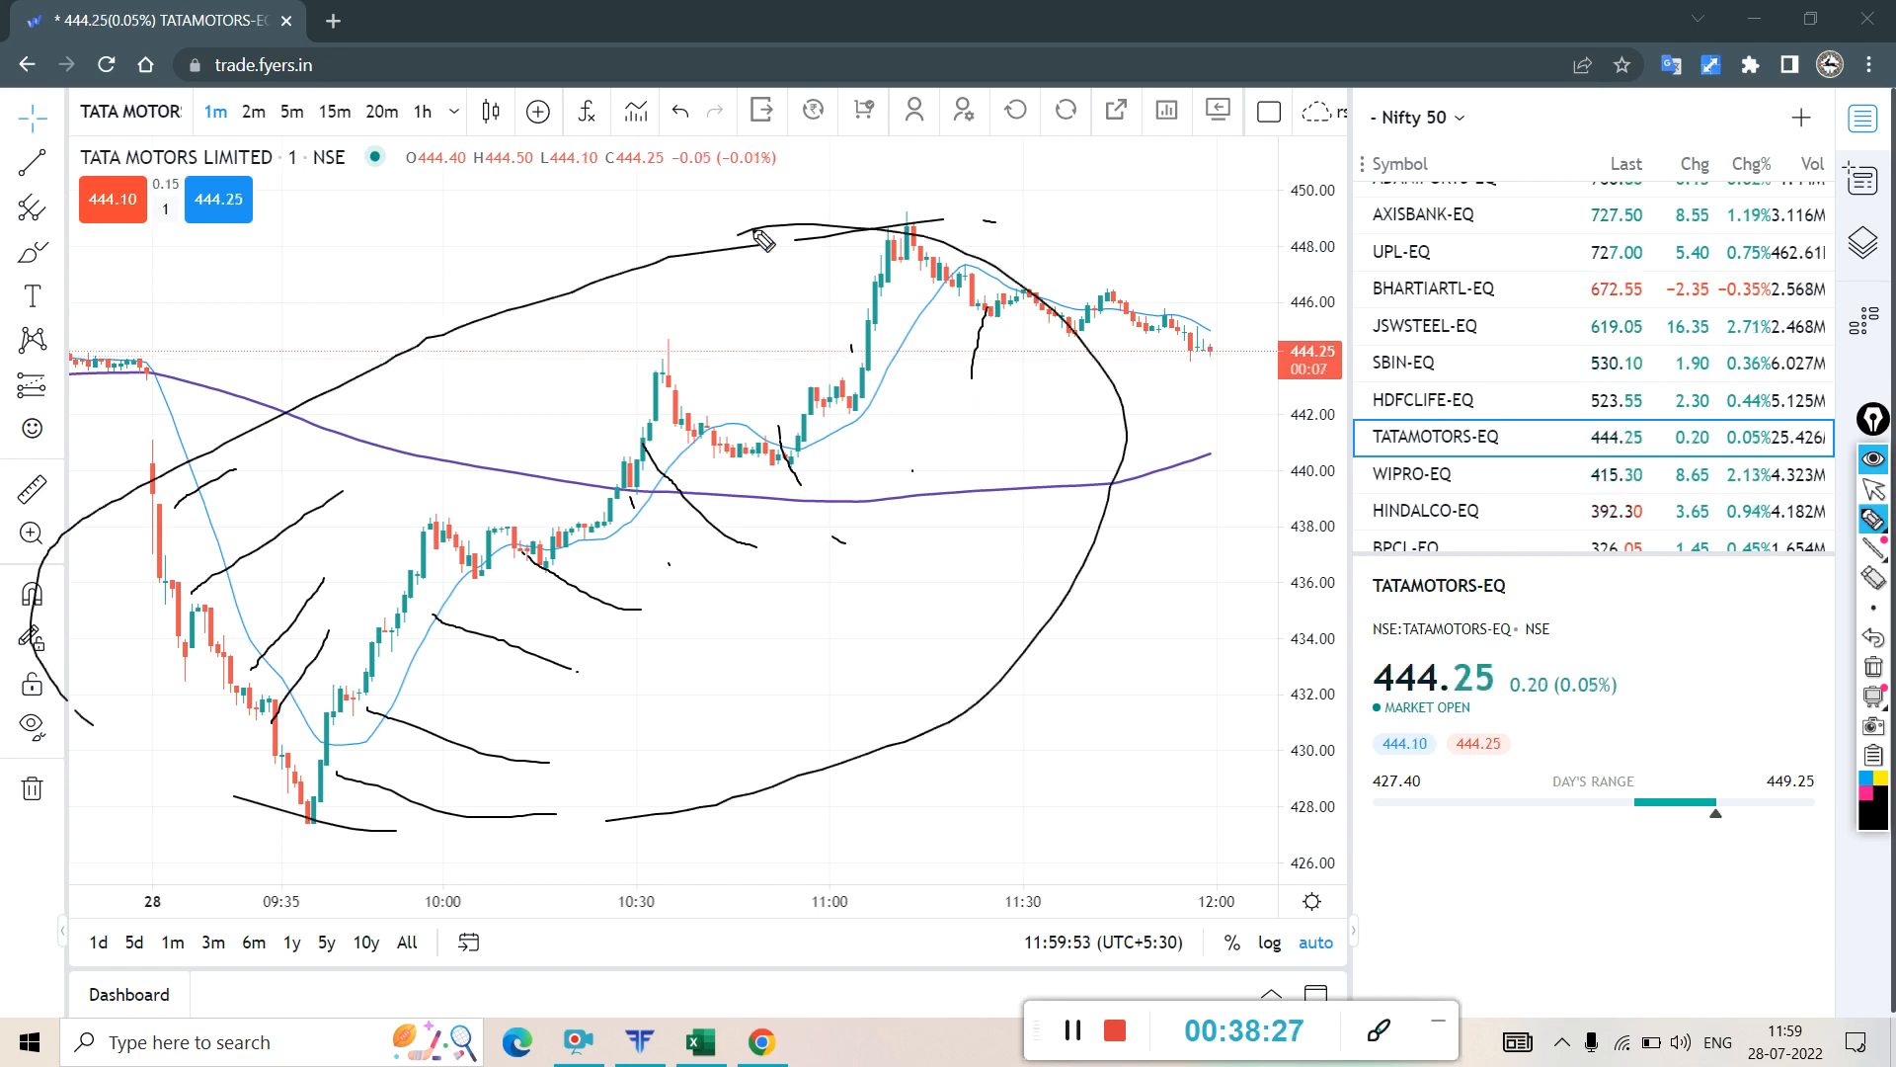
left_click(1873, 669)
- Ink an ellipse below the TATAMOTORS candles, label the two moving averages 150 and 15 by hand, and clear all annotations
mouse_move(640, 756)
left_mouse_down()
mouse_move(198, 854)
mouse_move(765, 847)
mouse_move(1190, 775)
mouse_move(837, 711)
mouse_move(559, 770)
left_mouse_up()
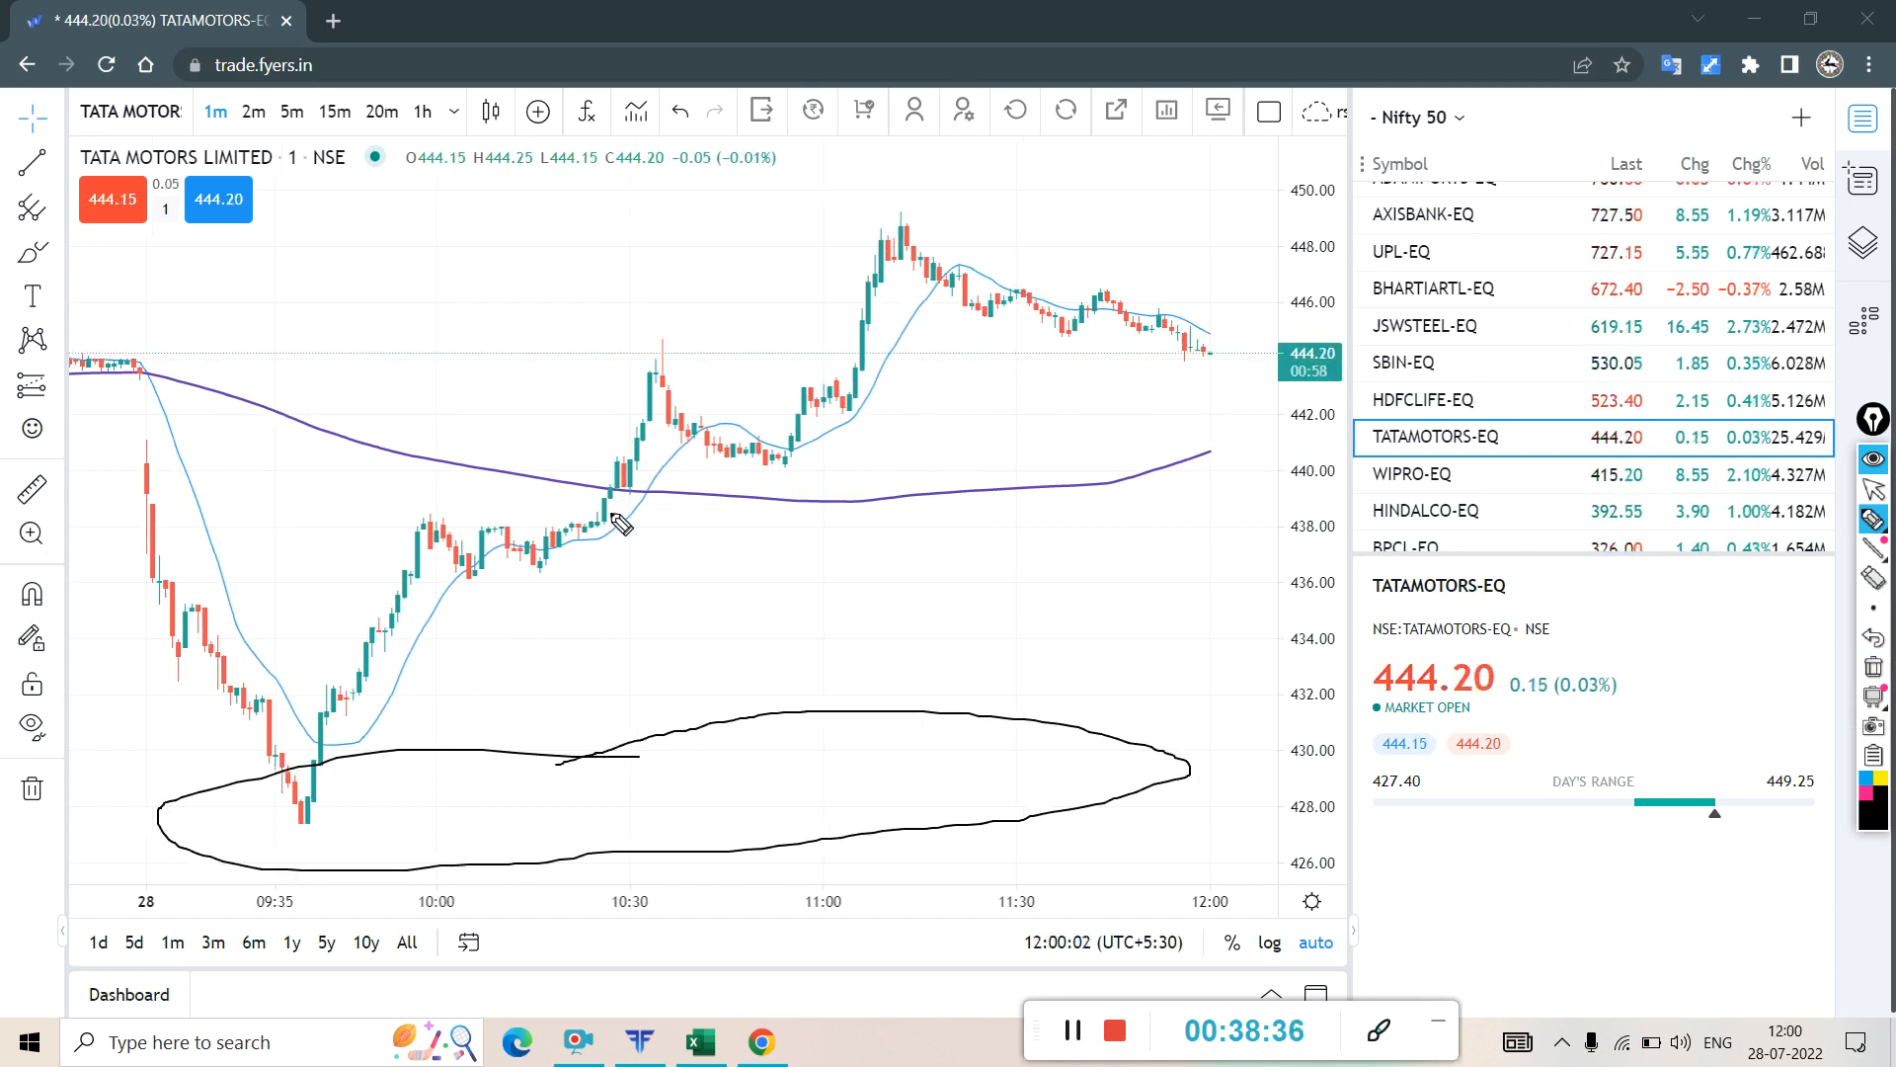
mouse_move(667, 496)
left_mouse_down()
mouse_move(797, 614)
mouse_move(887, 540)
mouse_move(887, 582)
mouse_move(825, 645)
left_mouse_up()
mouse_move(934, 555)
left_mouse_down()
mouse_move(981, 588)
mouse_move(910, 549)
left_mouse_up()
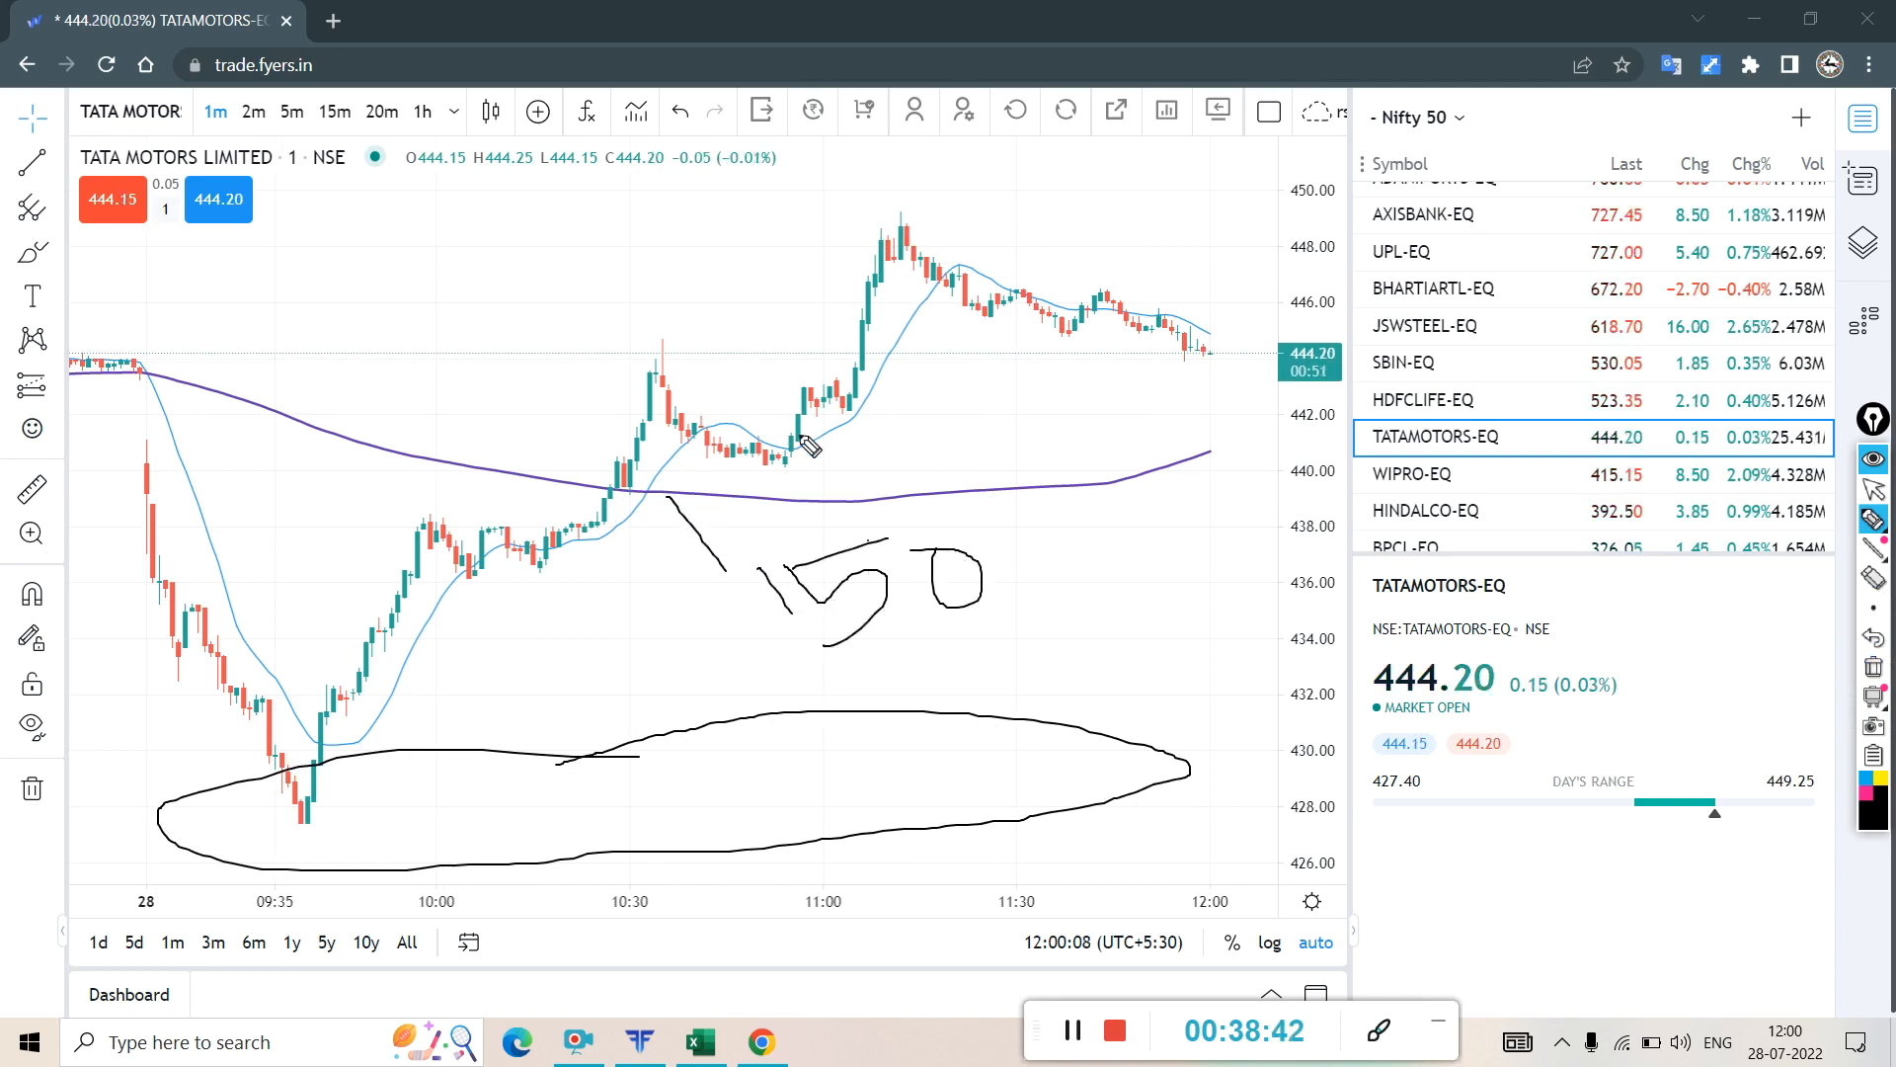
left_click_drag(889, 378, 926, 426)
mouse_move(933, 413)
left_mouse_down()
mouse_move(968, 456)
mouse_move(1013, 388)
left_mouse_up()
left_click_drag(988, 457, 1003, 474)
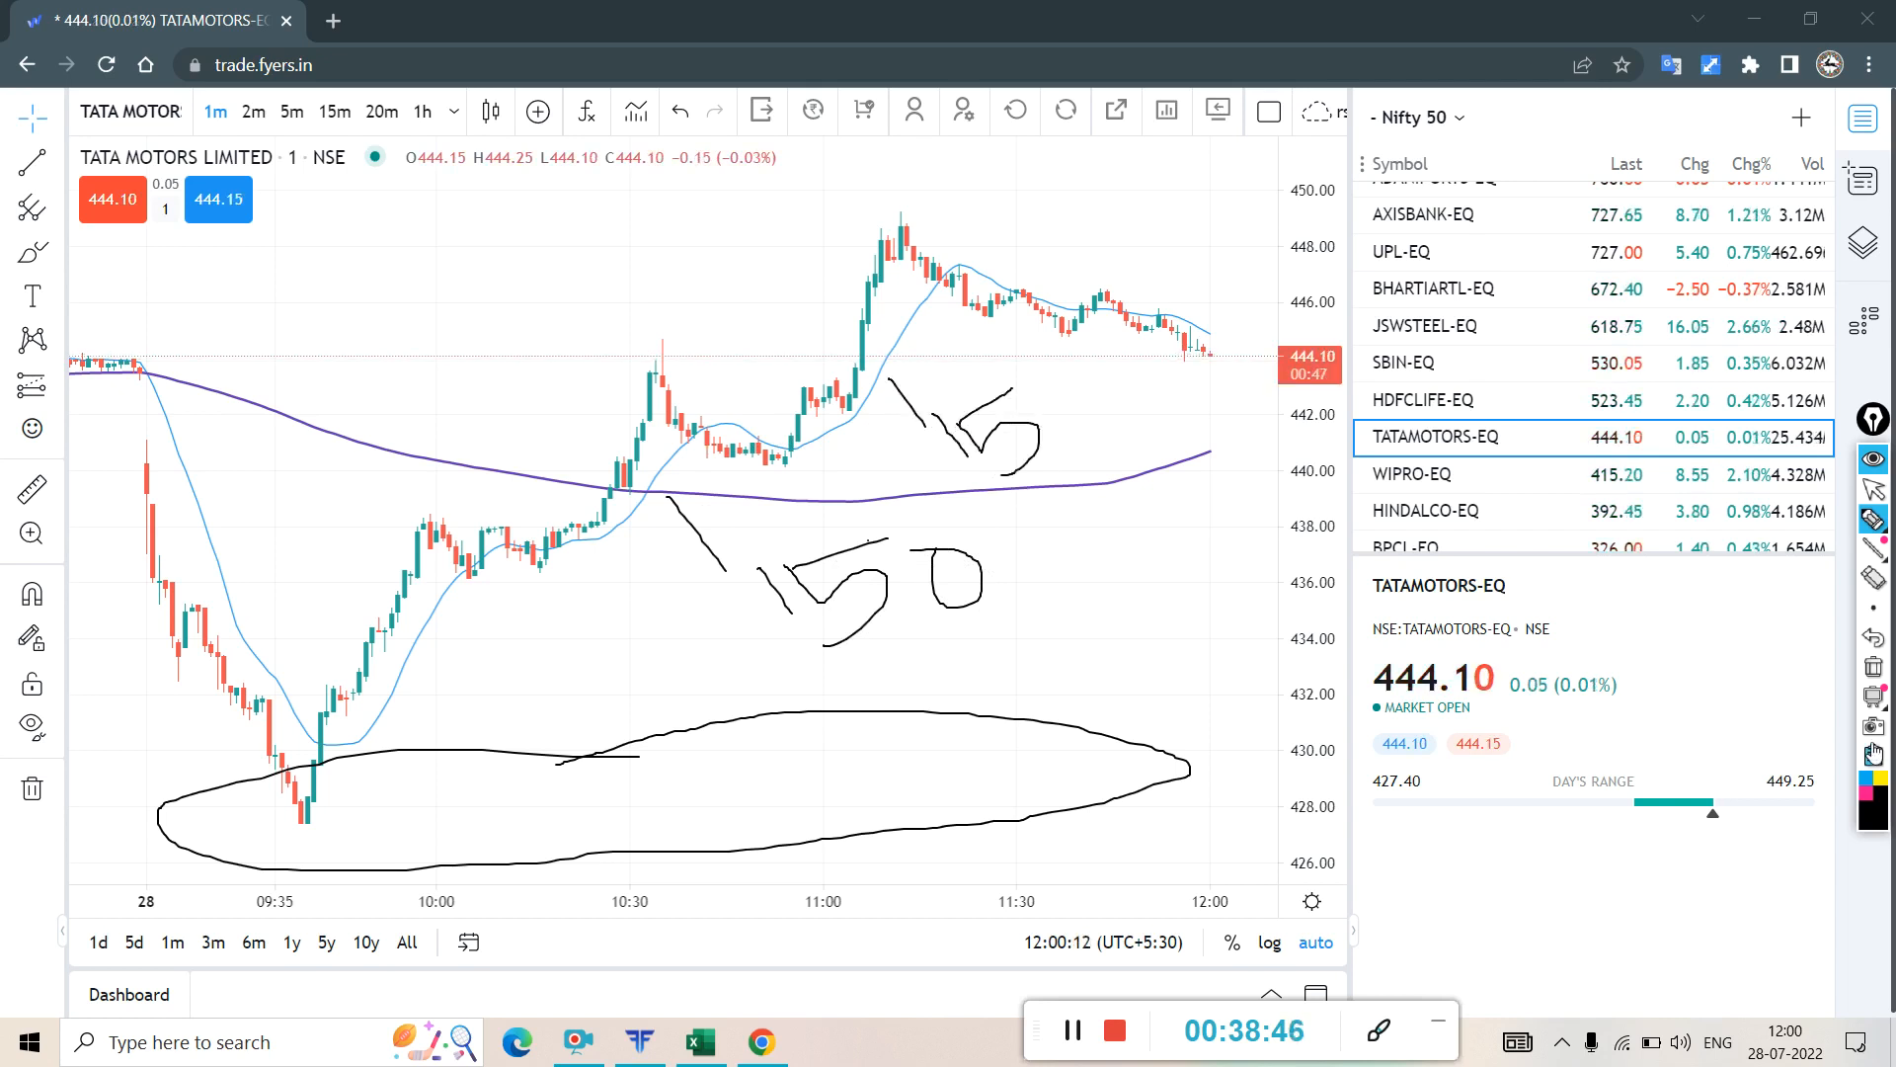
left_click(1873, 667)
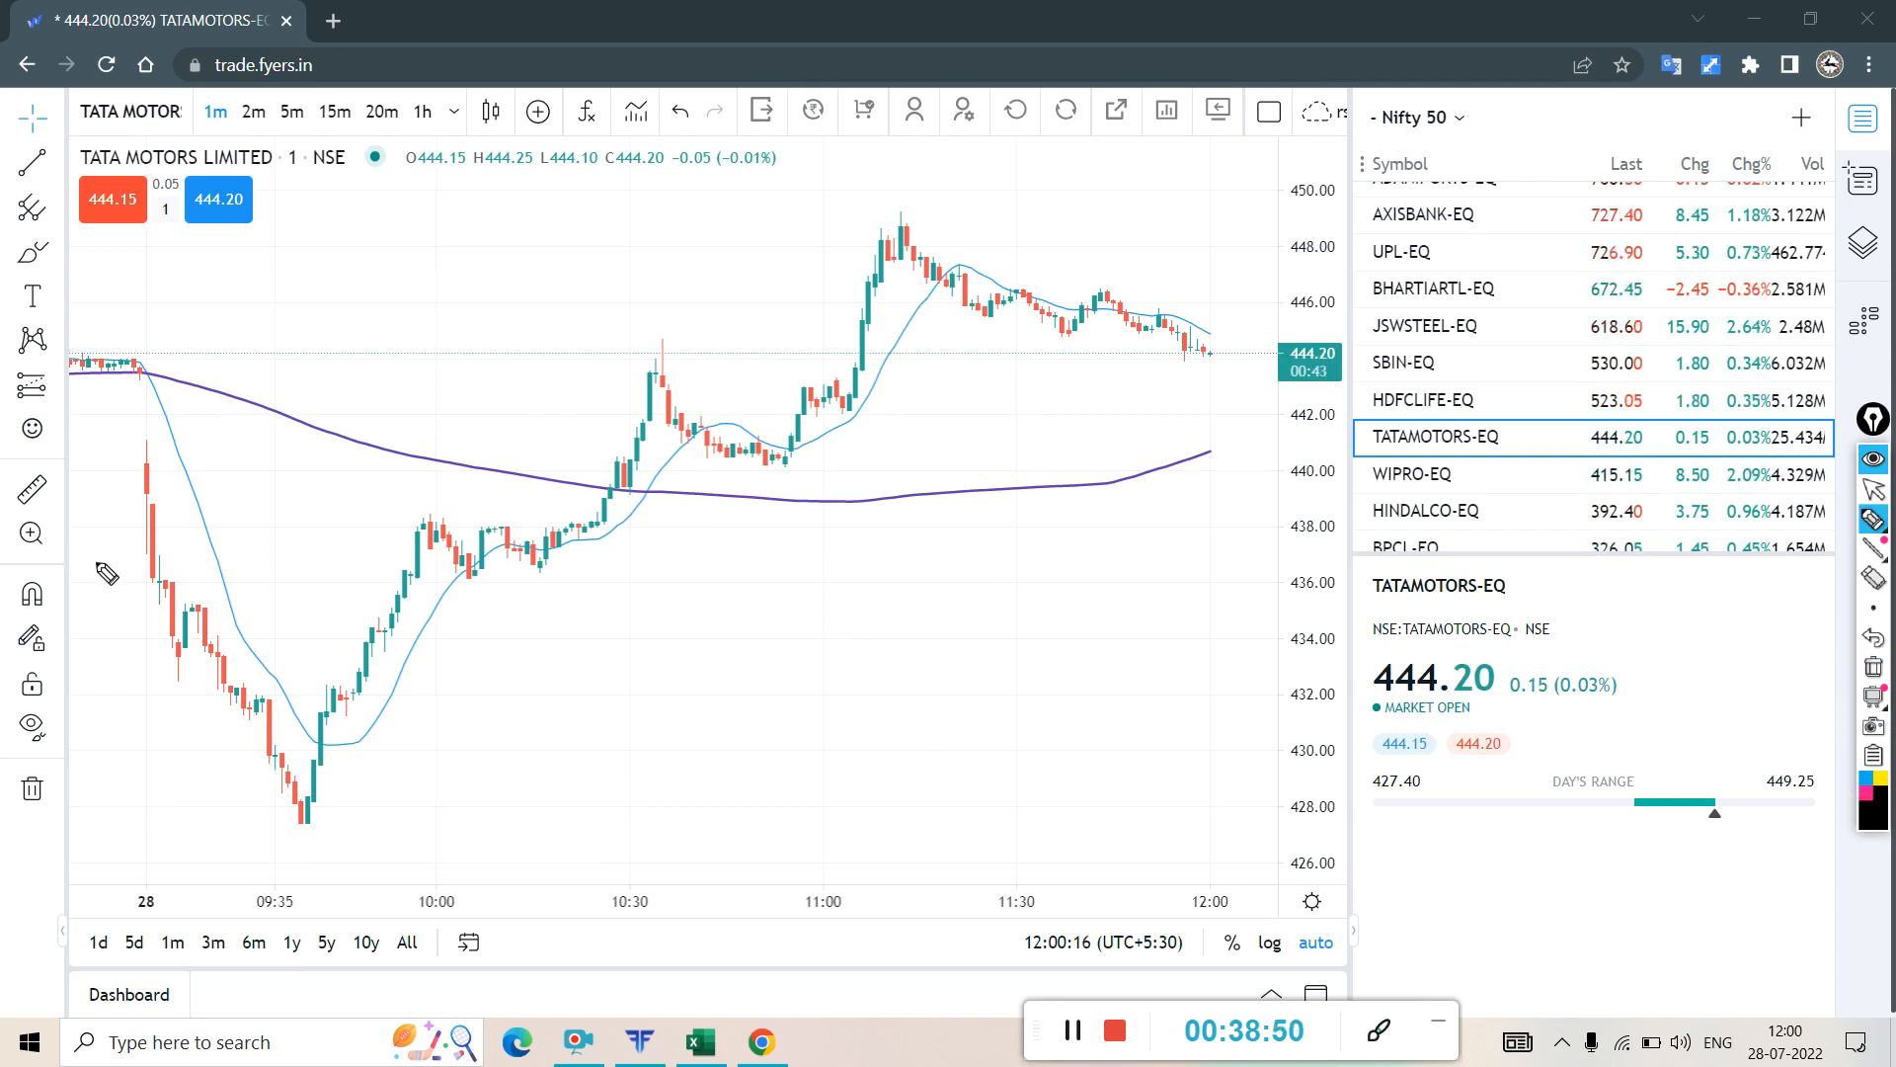
left_click(1875, 490)
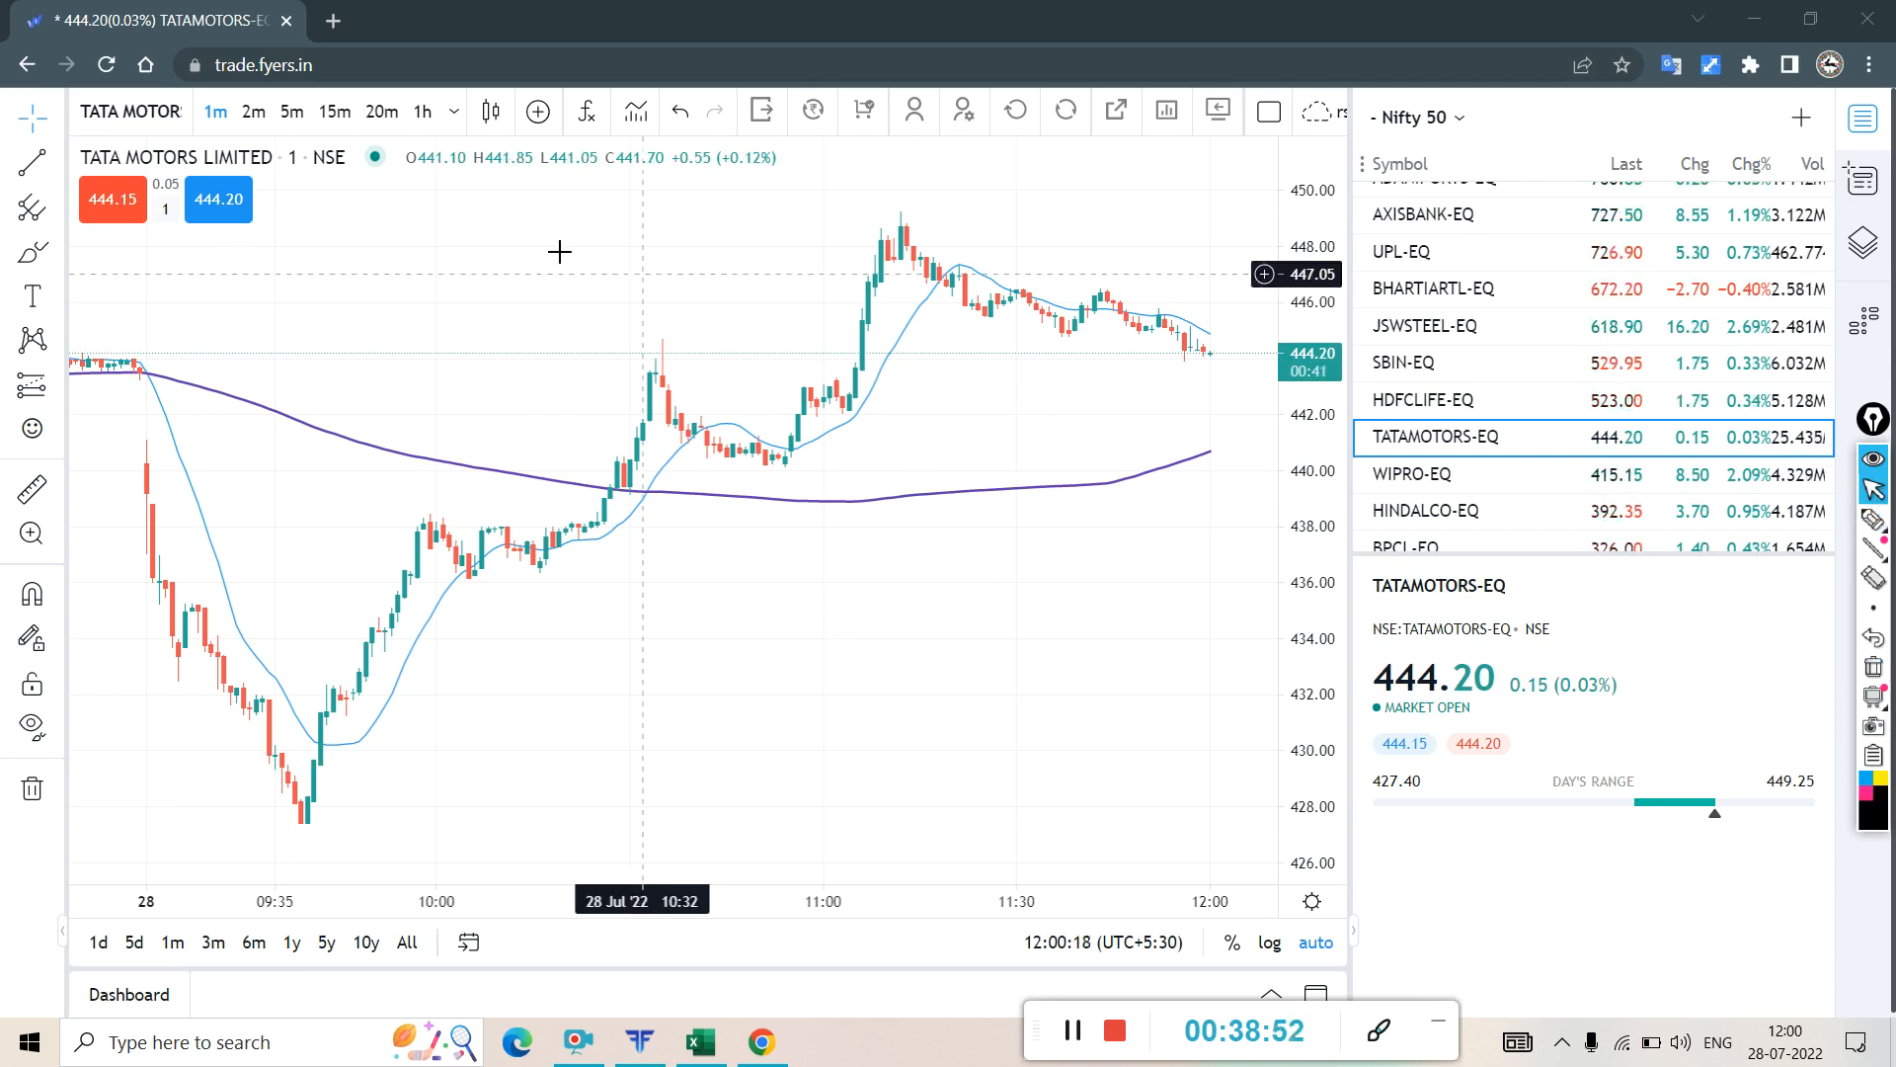
- Switch the TATAMOTORS chart to the 2-minute timeframe and ink level lines and an arrow around the reversal candle at the low
left_click(254, 115)
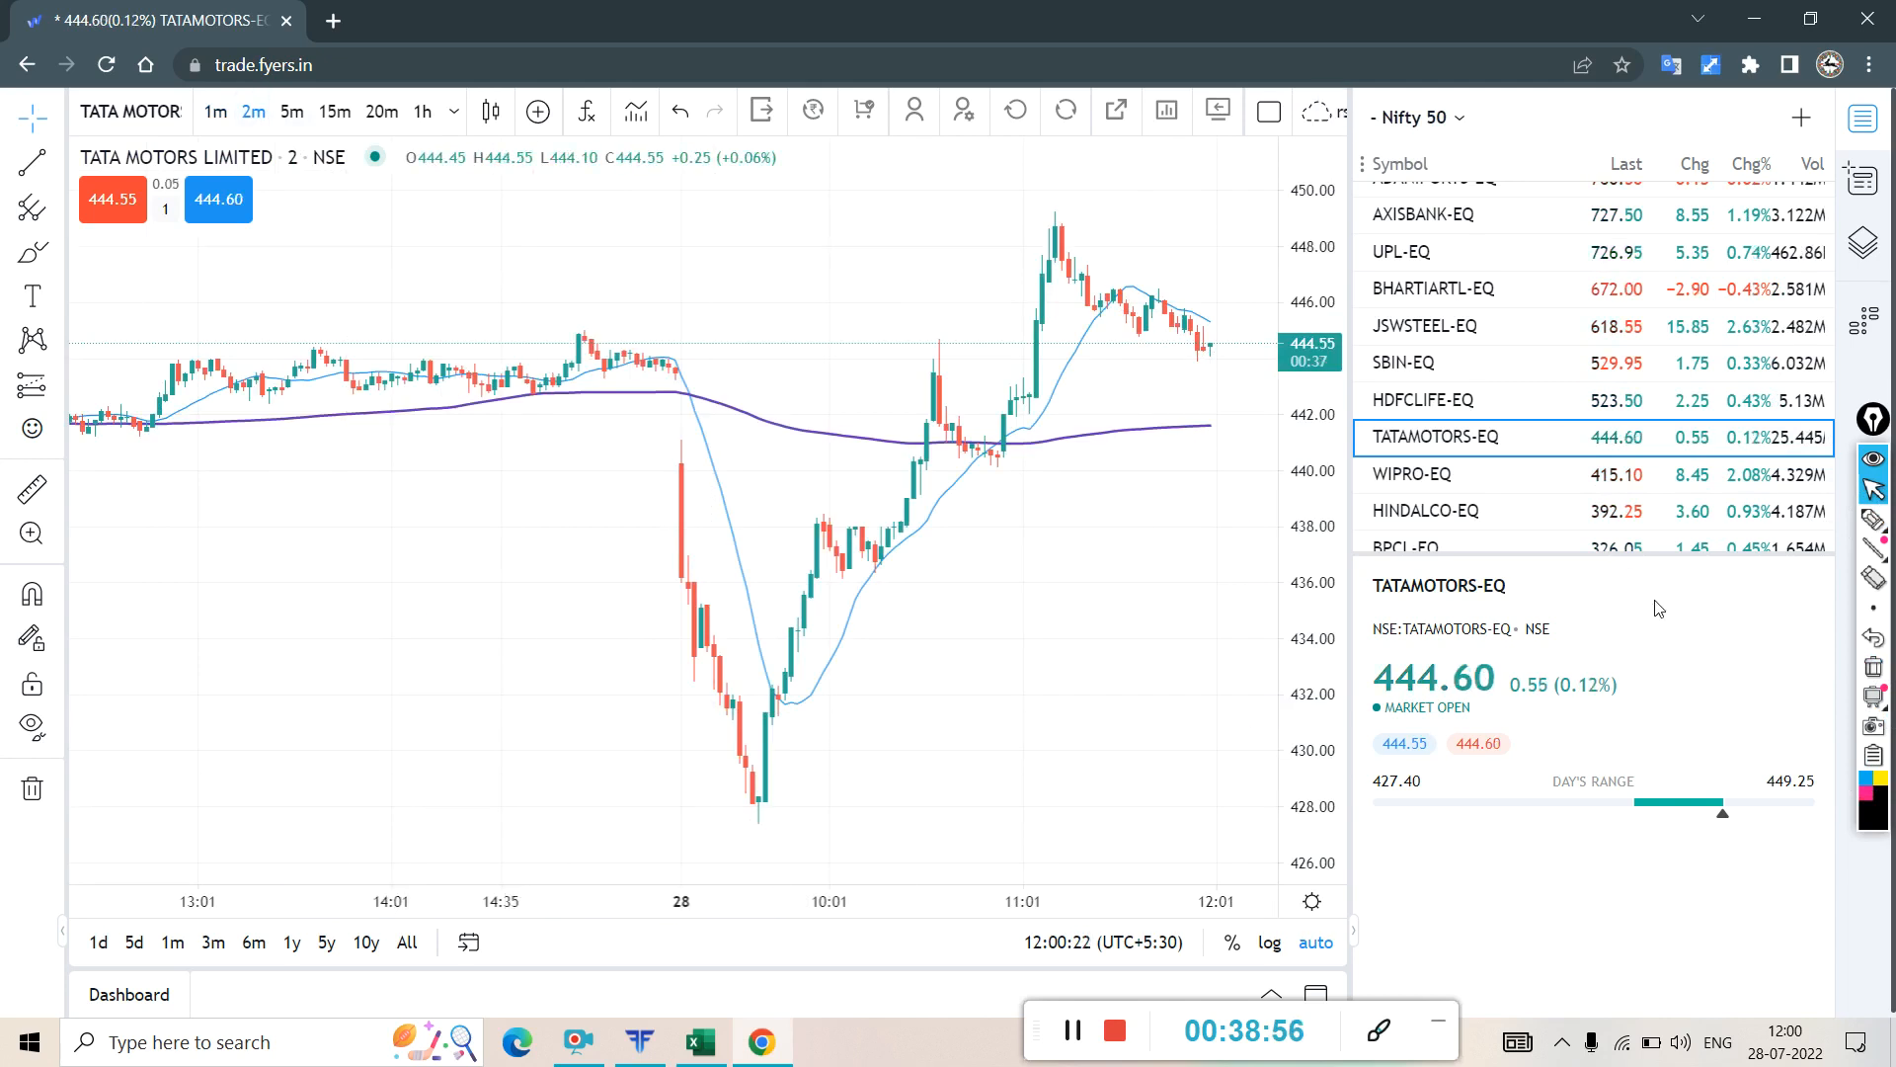
left_click(1870, 530)
left_click_drag(838, 772, 726, 767)
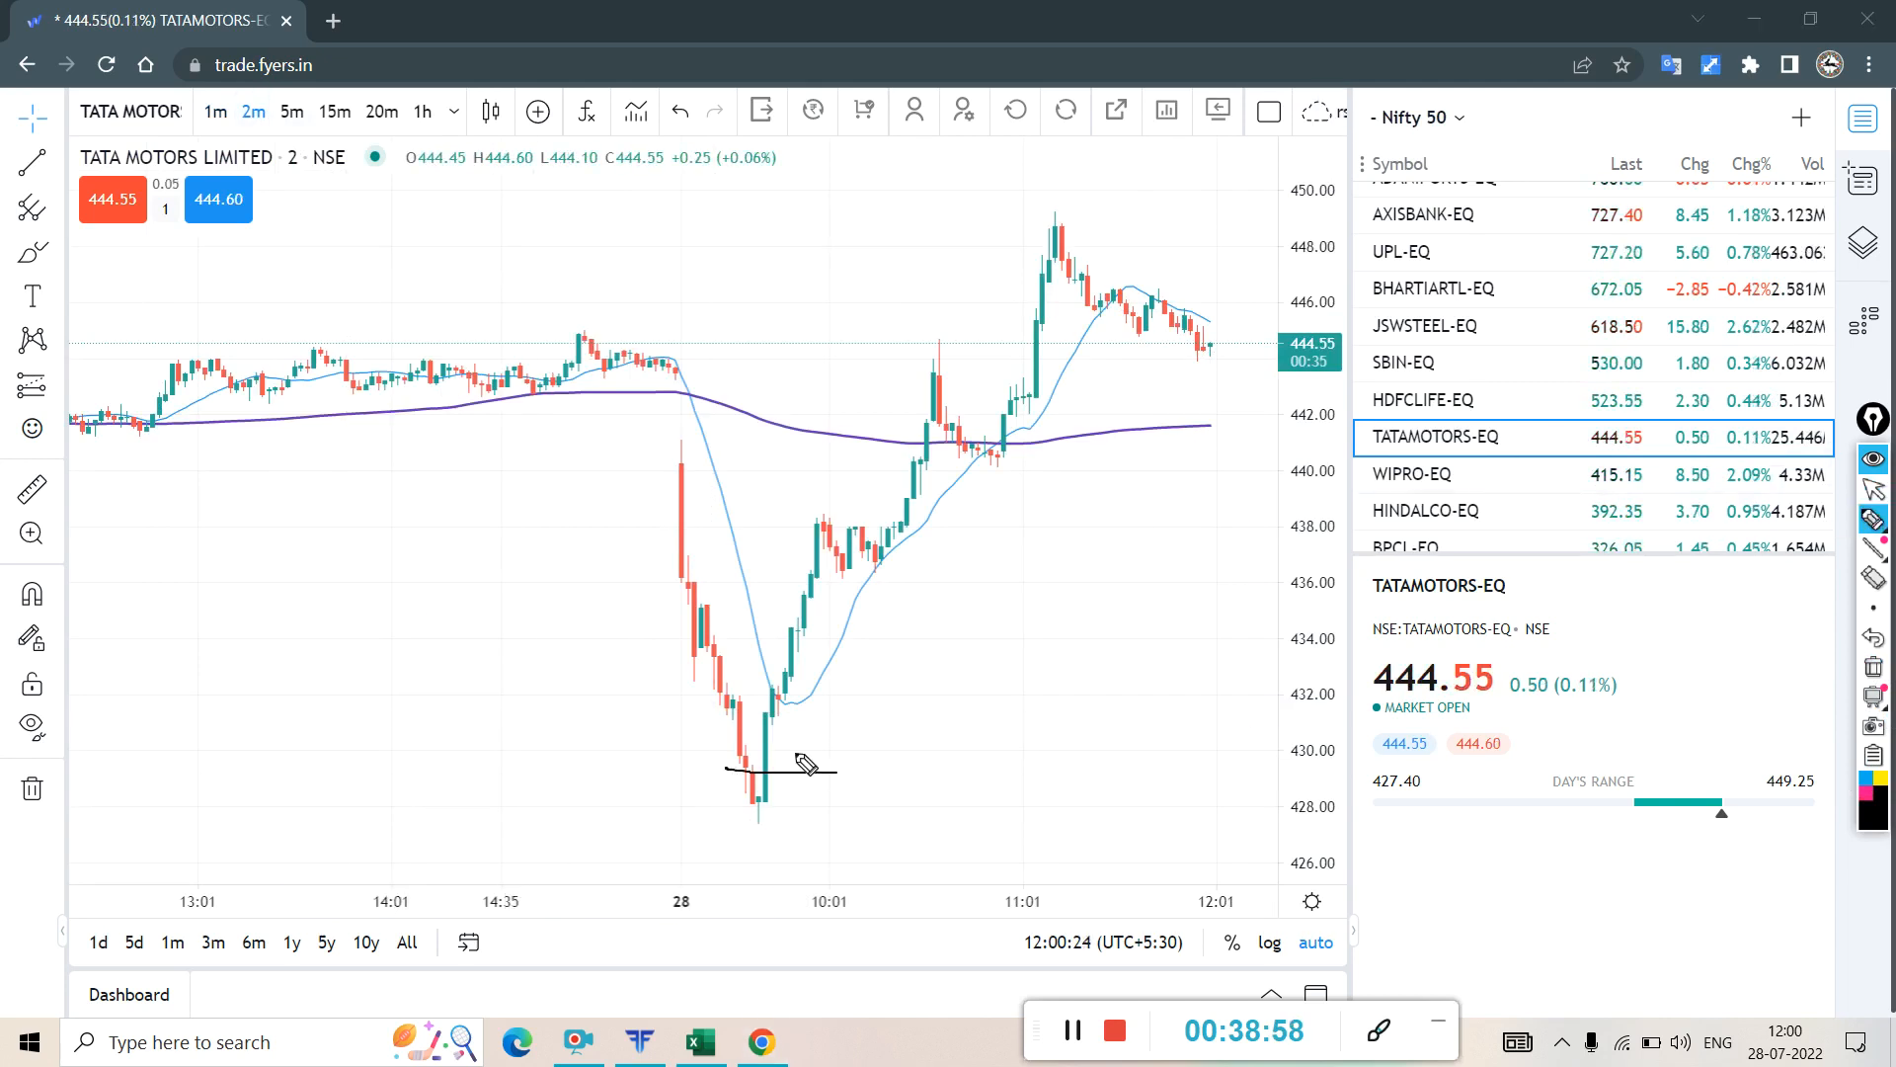
mouse_move(799, 722)
left_mouse_down()
mouse_move(768, 725)
mouse_move(795, 726)
left_mouse_up()
left_click_drag(762, 803, 810, 818)
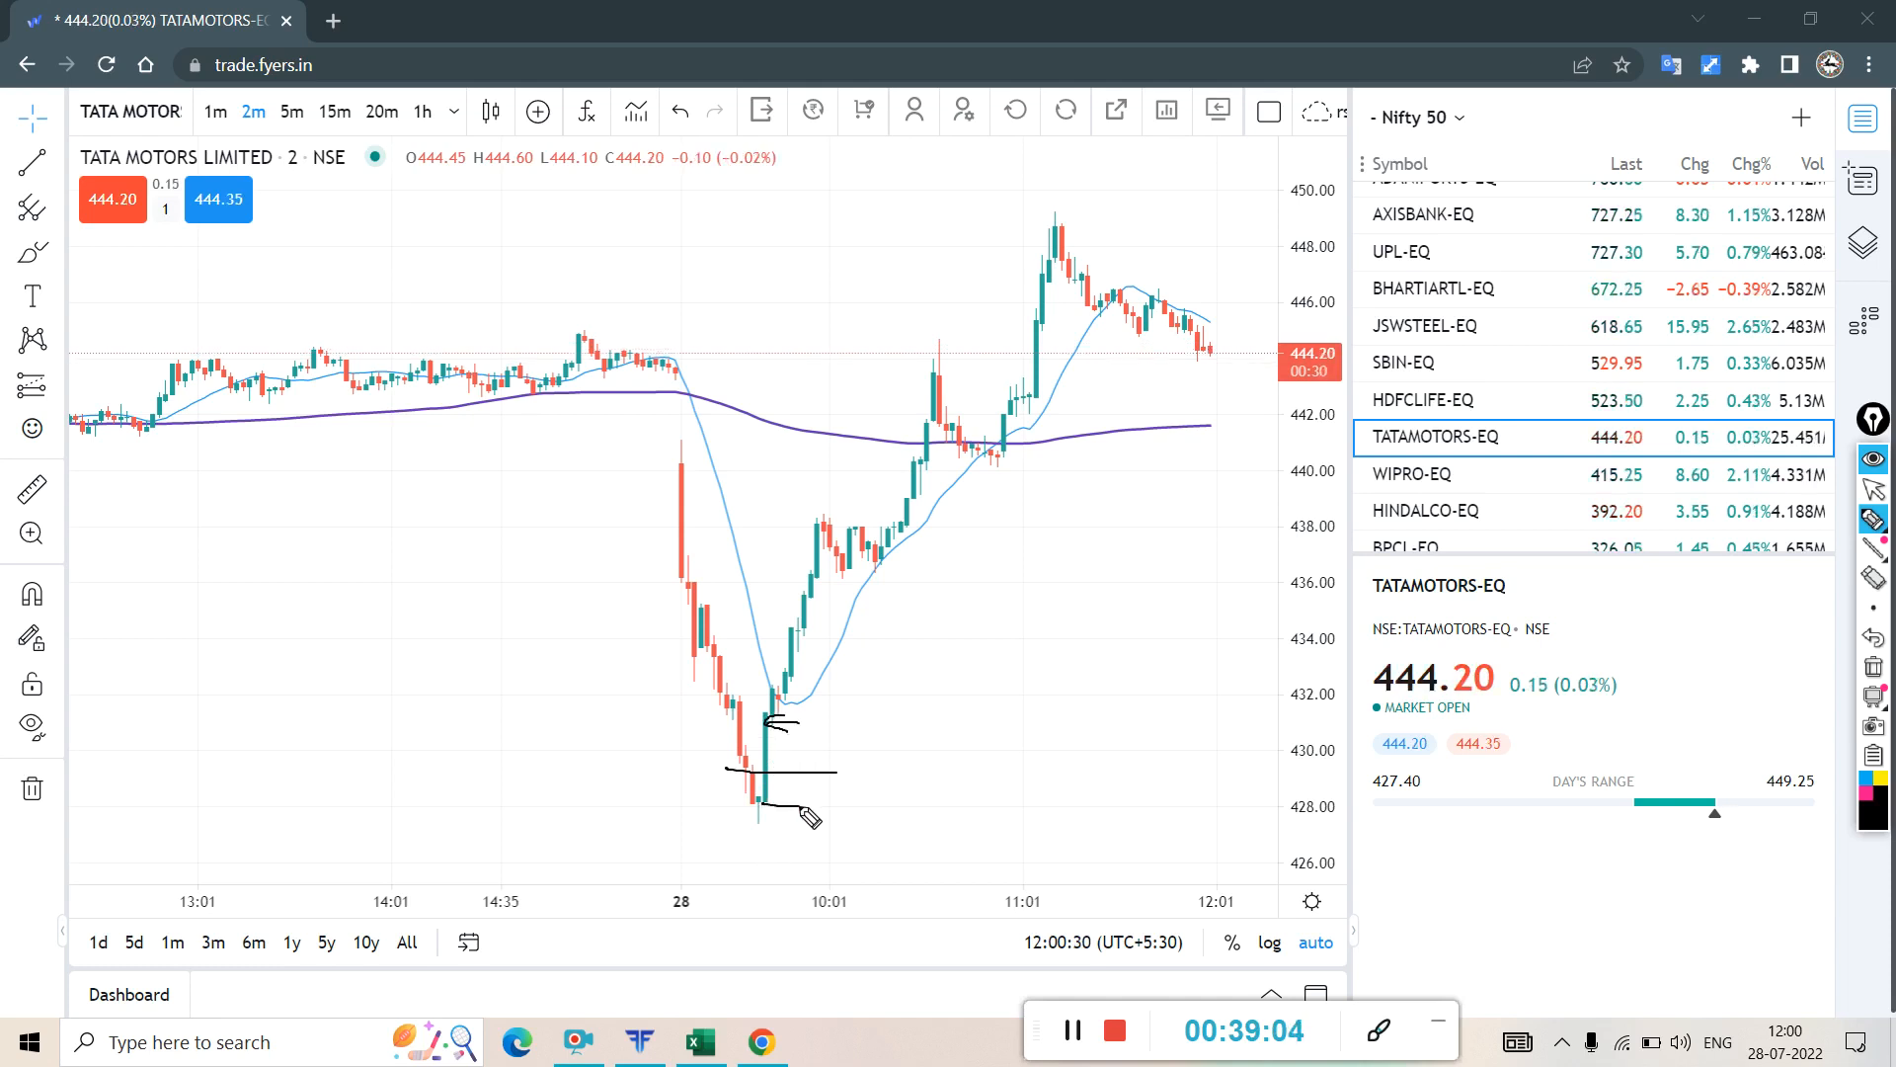
- Ink loops around the TATAMOTORS reversal candle, stepped level marks up the rise, a cross near 437, and a line near 436
mouse_move(787, 731)
left_mouse_down()
mouse_move(748, 775)
mouse_move(779, 804)
mouse_move(802, 782)
mouse_move(796, 736)
left_mouse_up()
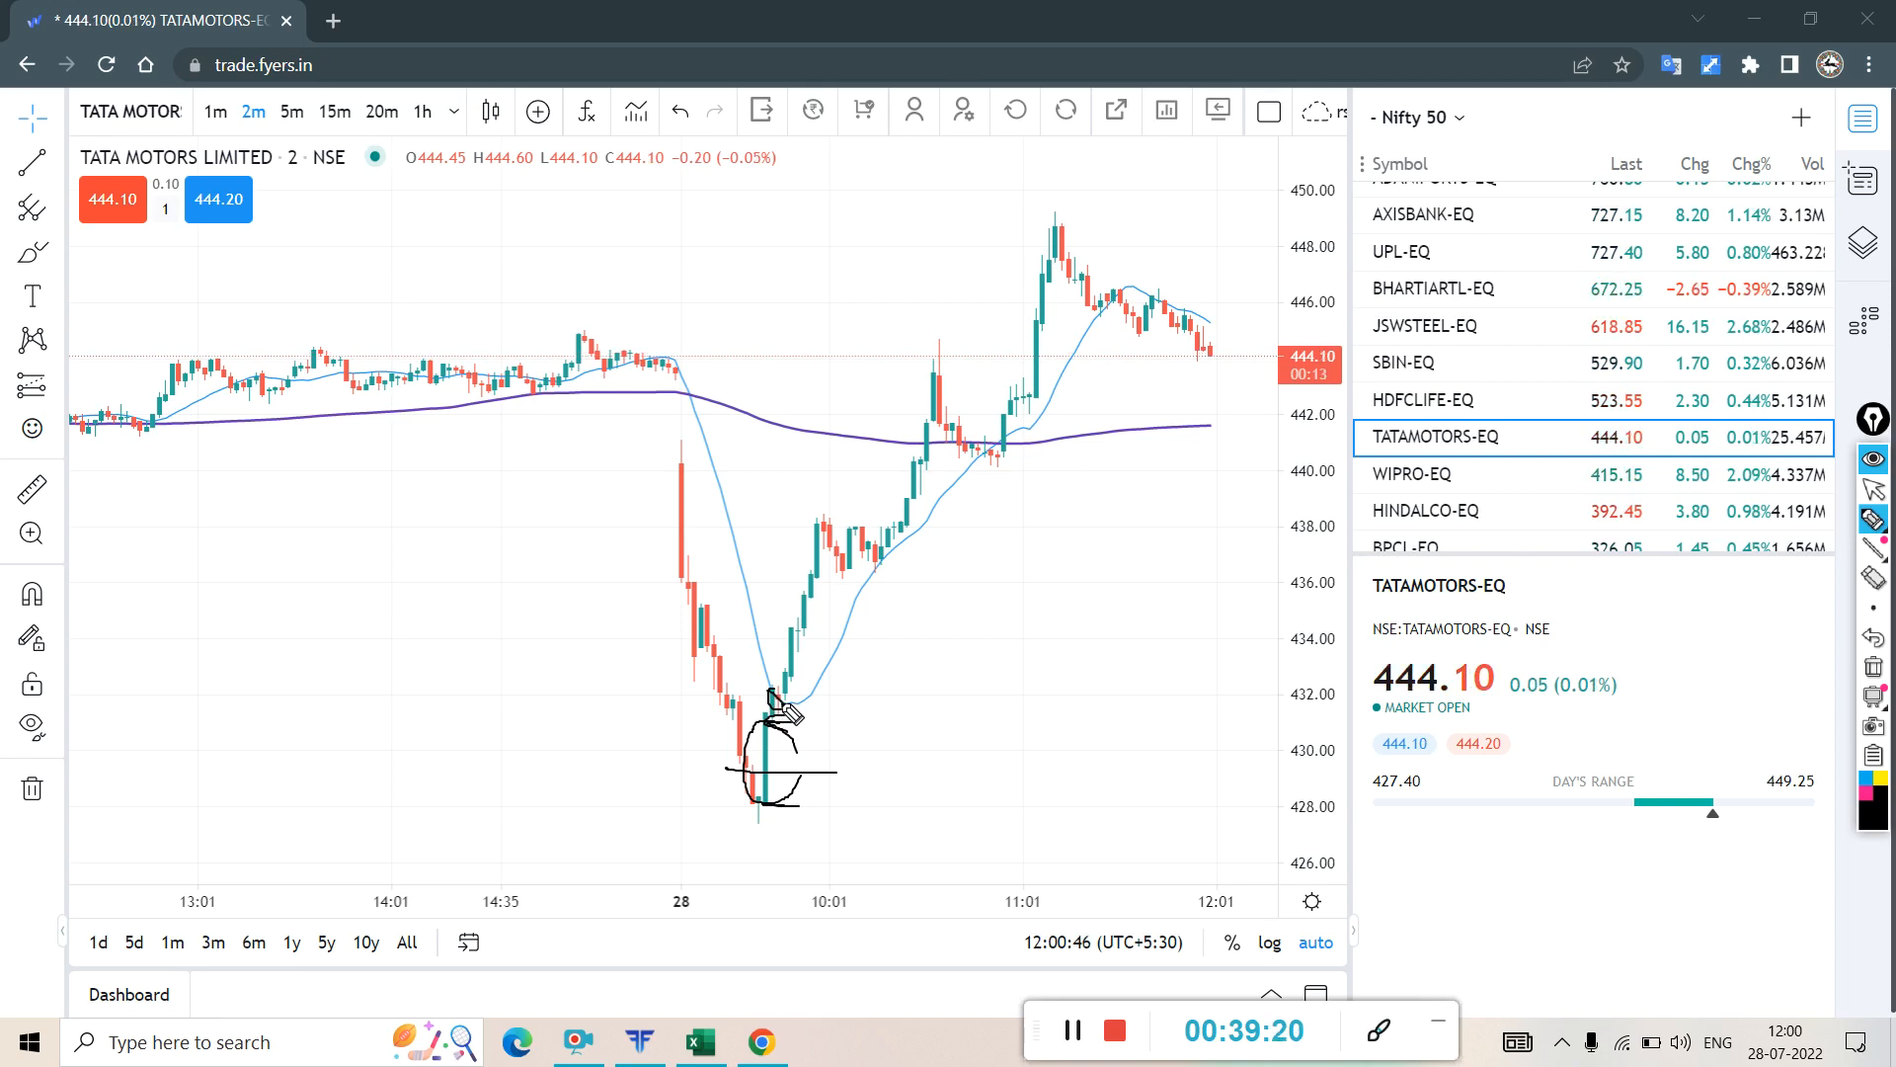
left_click_drag(787, 703, 815, 700)
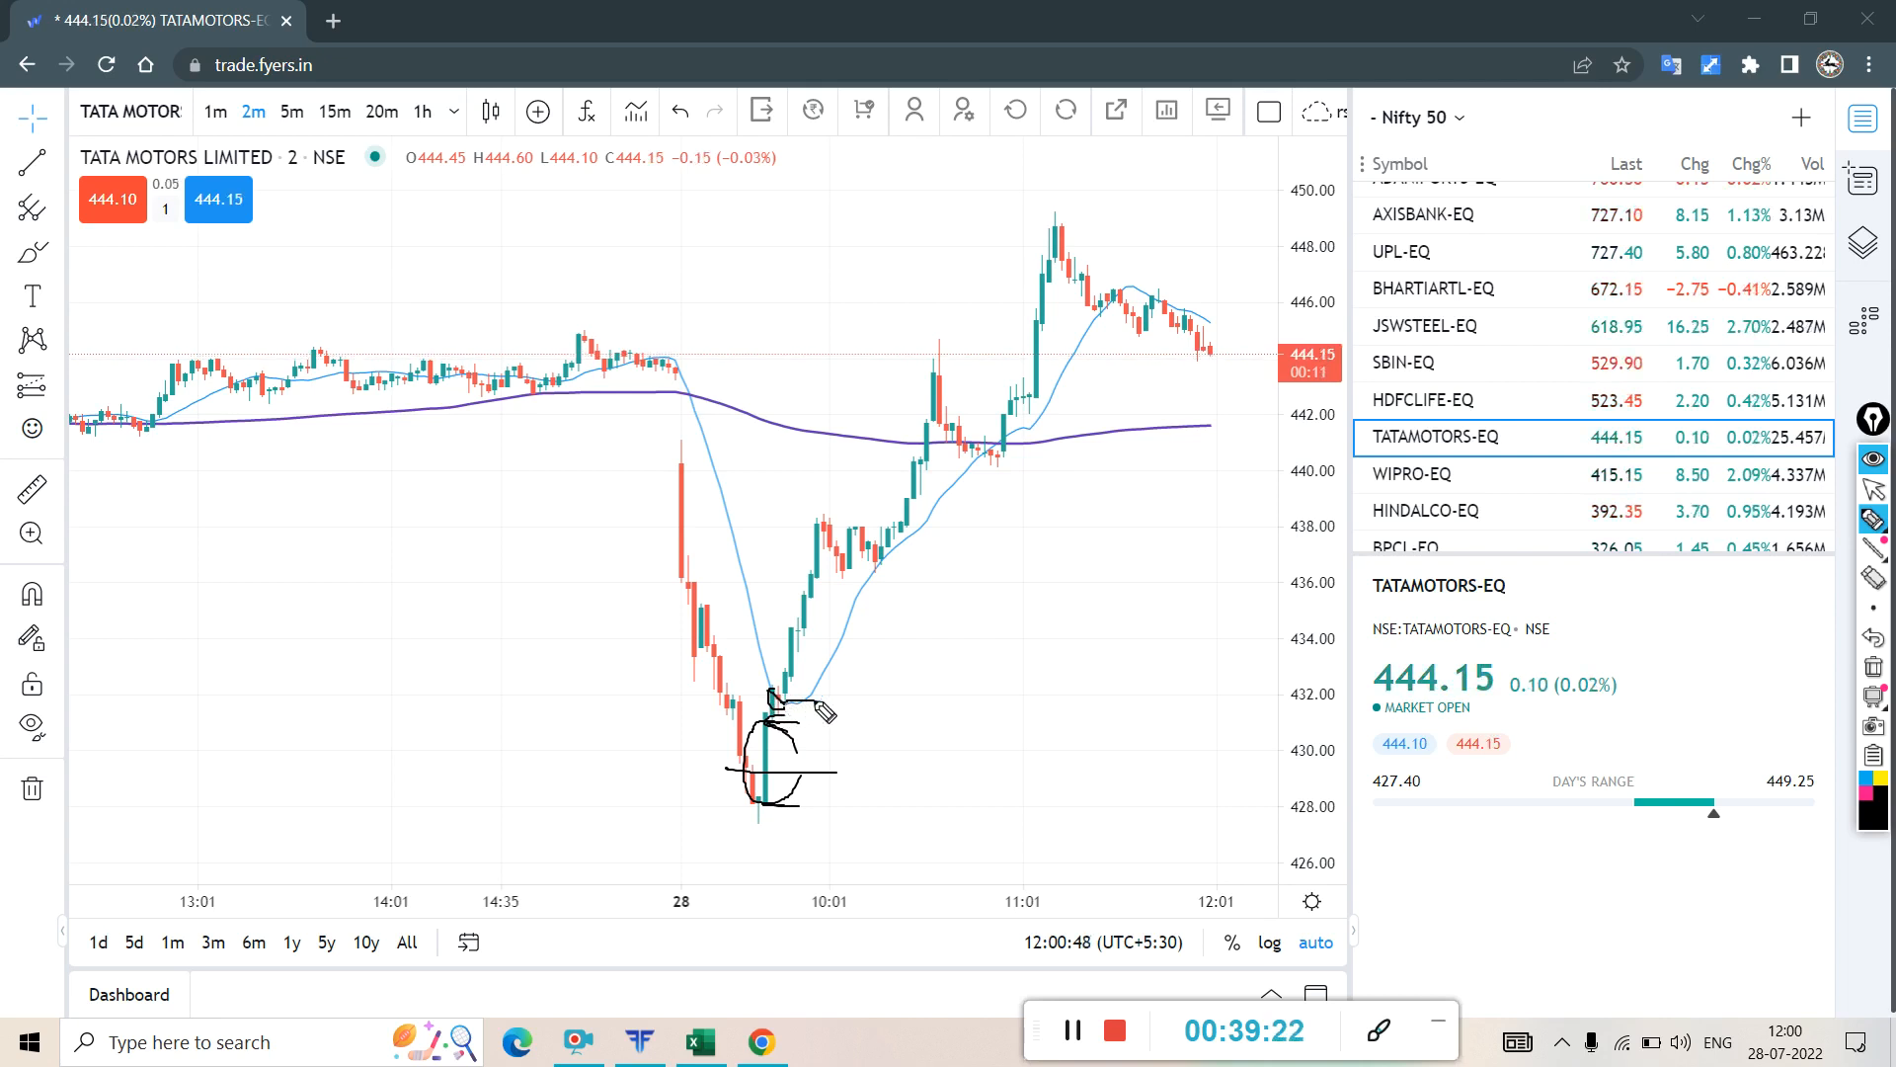
left_click_drag(770, 802, 834, 756)
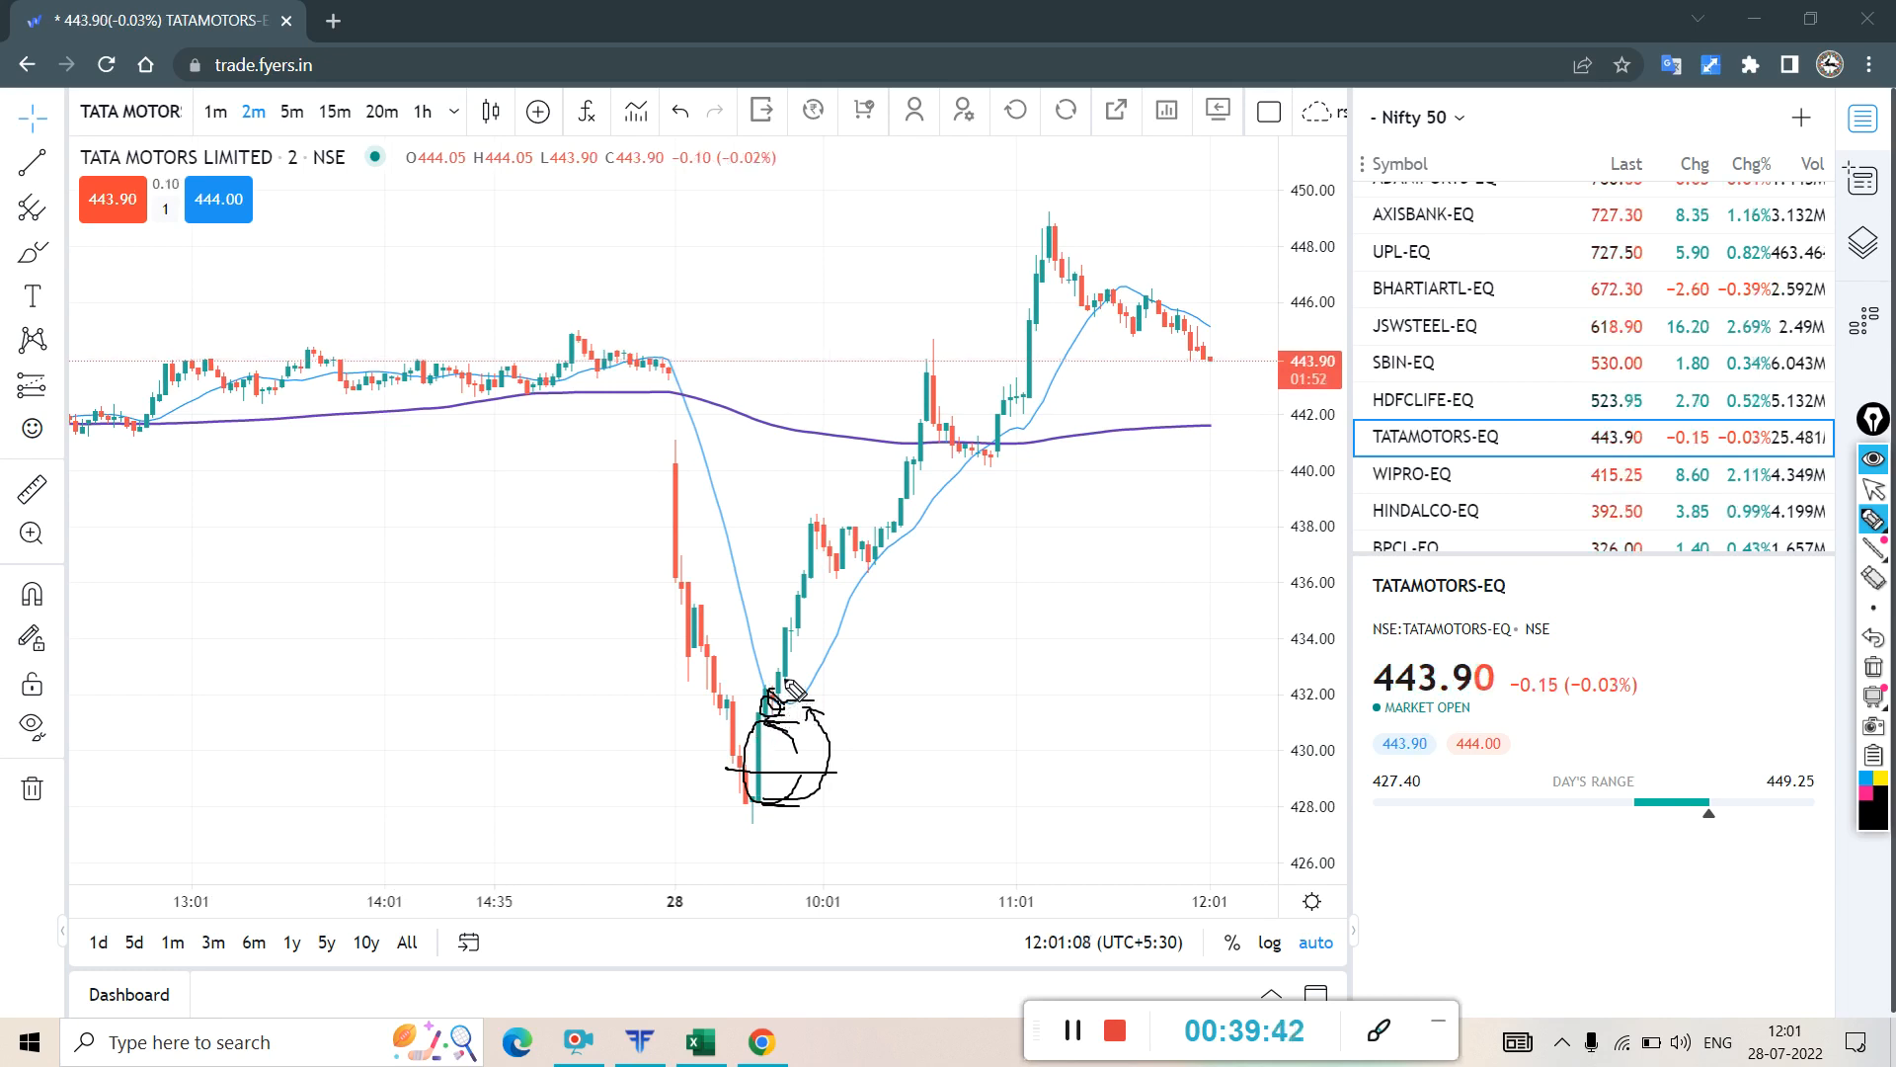
left_click_drag(780, 679, 823, 679)
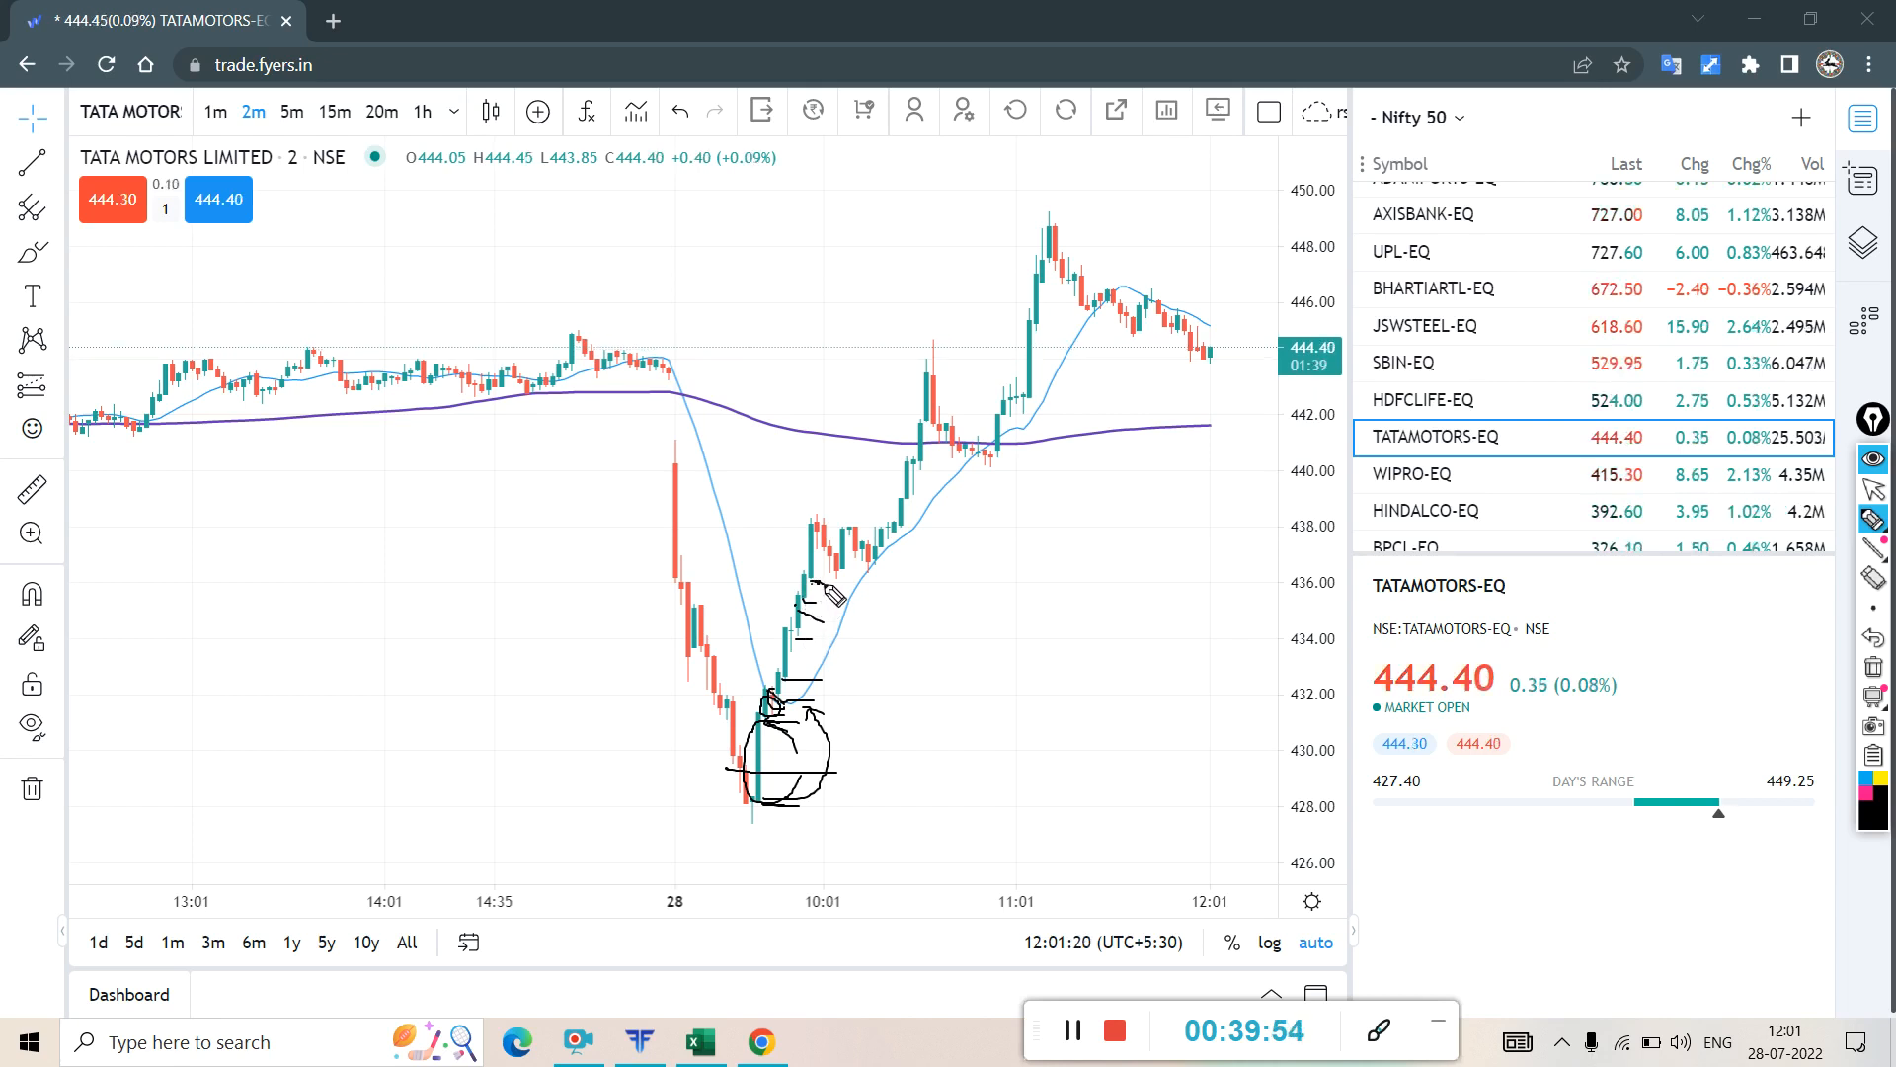
left_click_drag(802, 553, 846, 561)
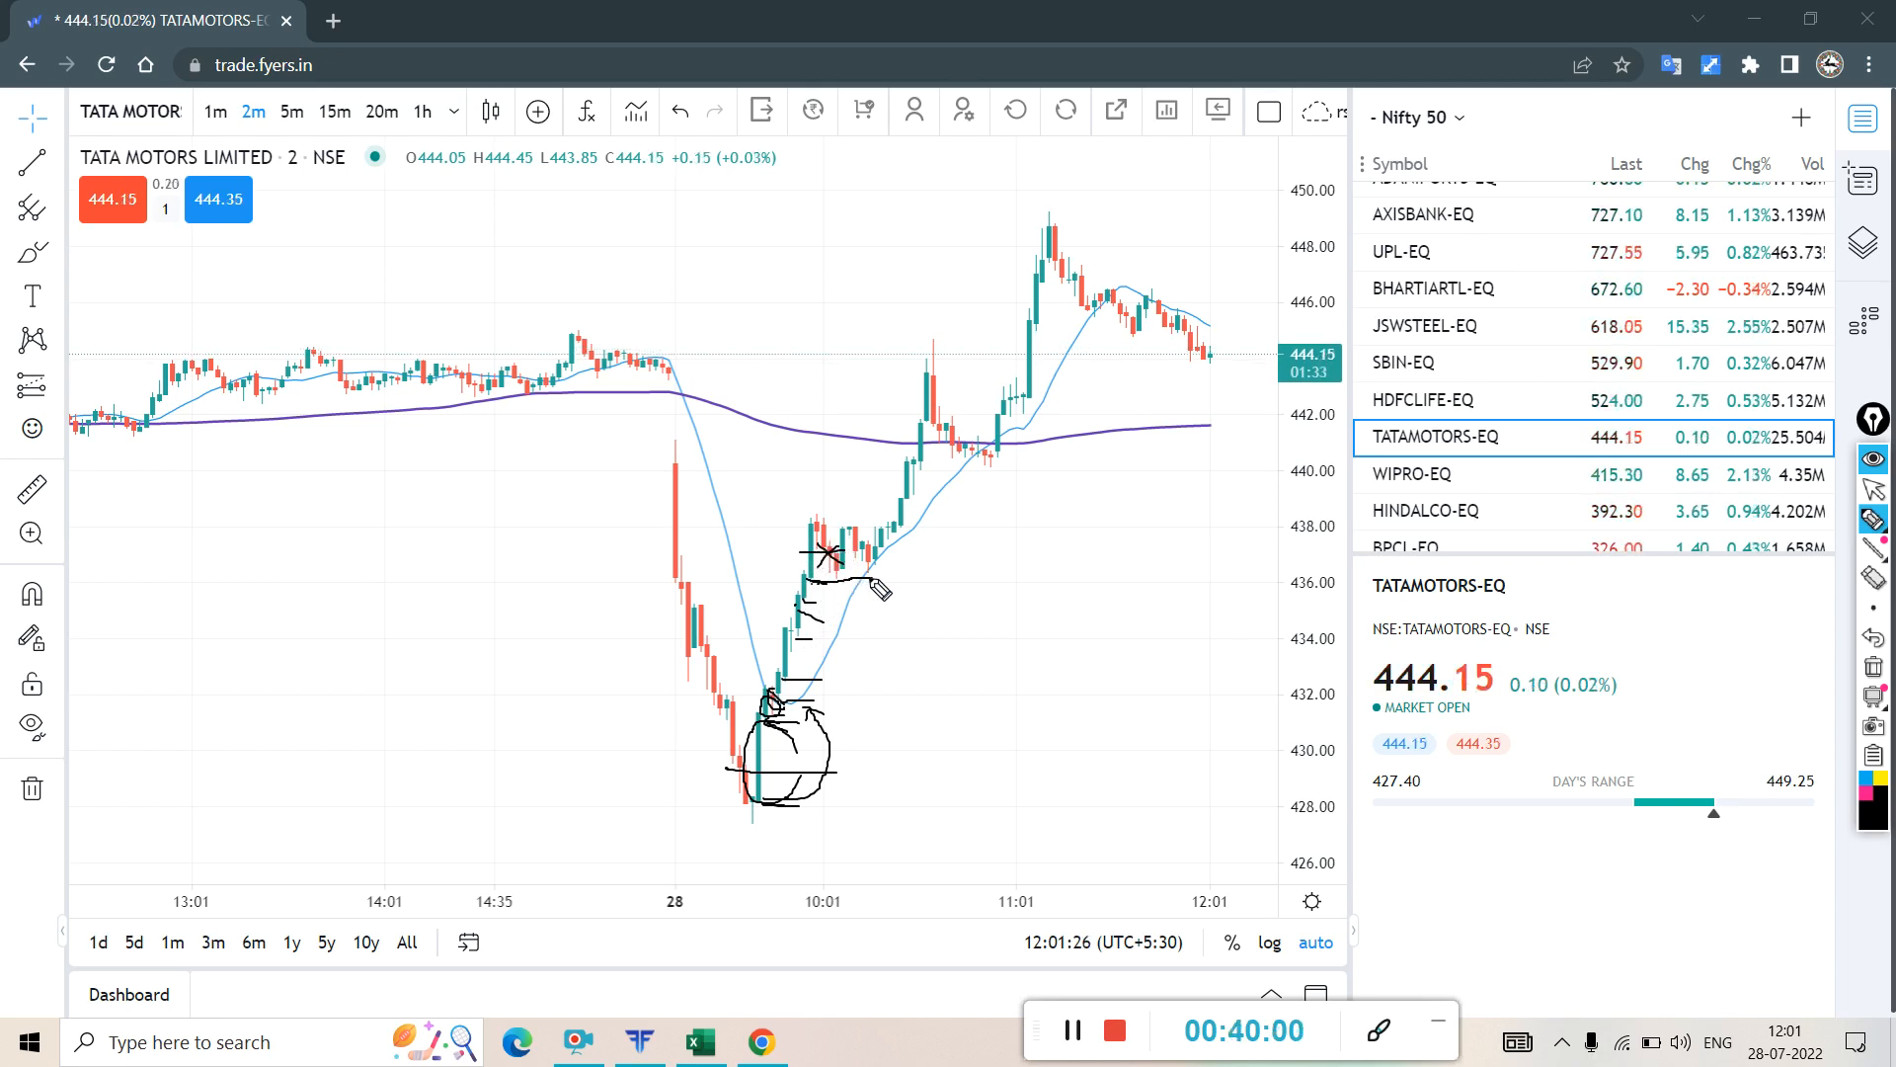
left_click_drag(808, 587, 932, 593)
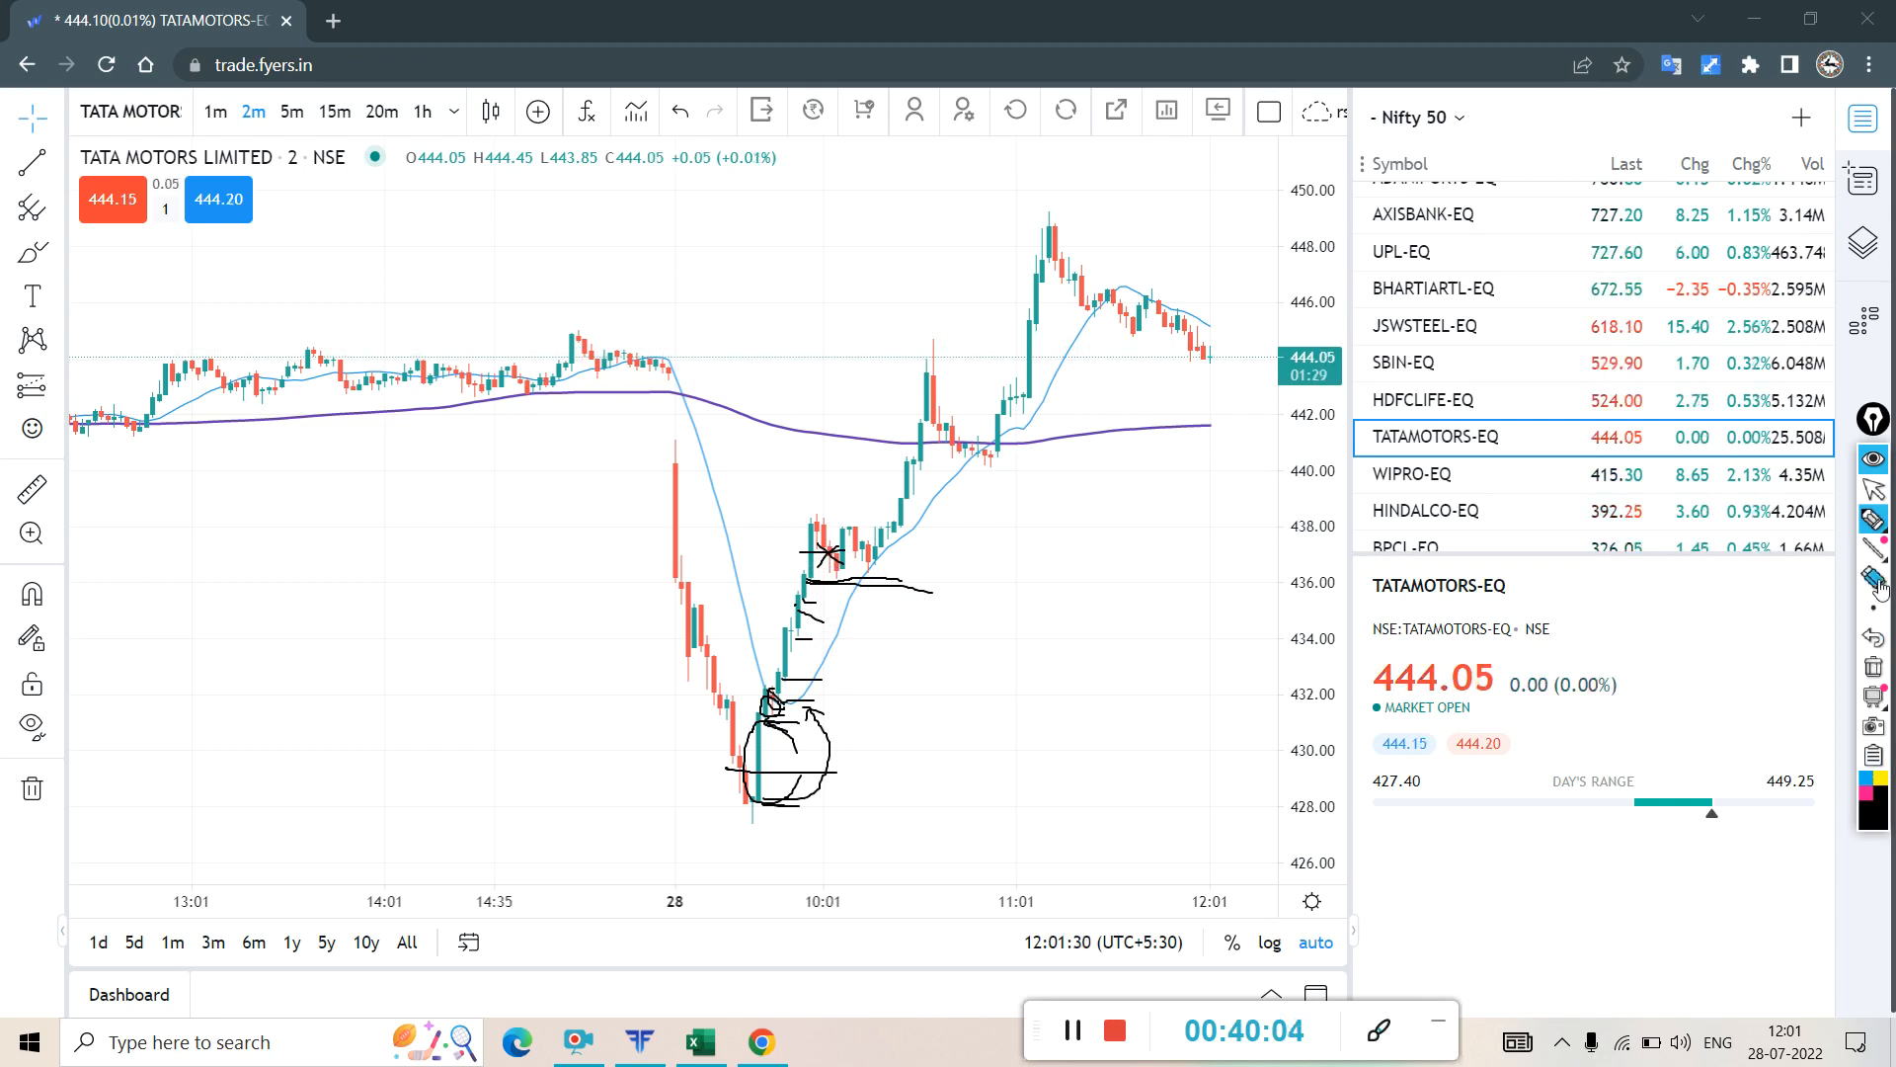
- Clear the annotations, ink a horizontal level line with a small arrowhead near 436 on the TATAMOTORS chart, and clear again
left_click(1875, 670)
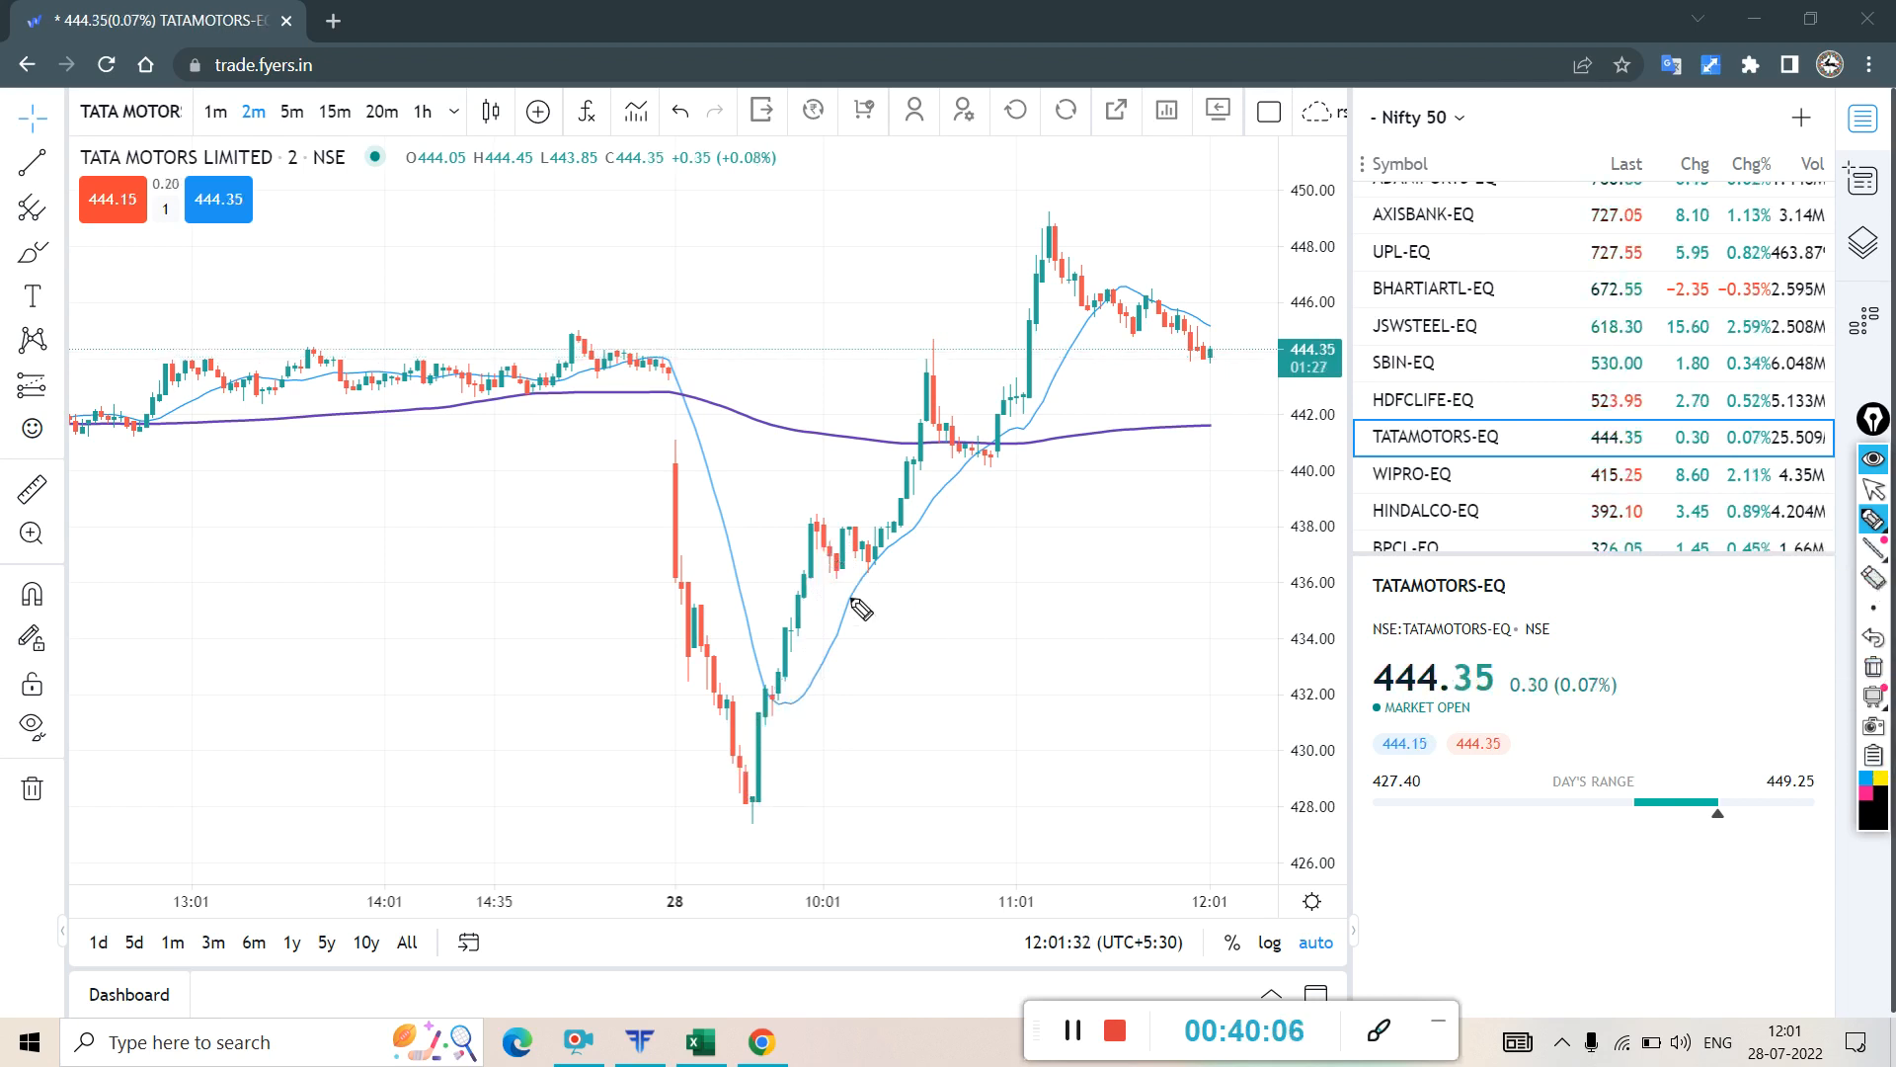
left_click_drag(869, 580, 969, 579)
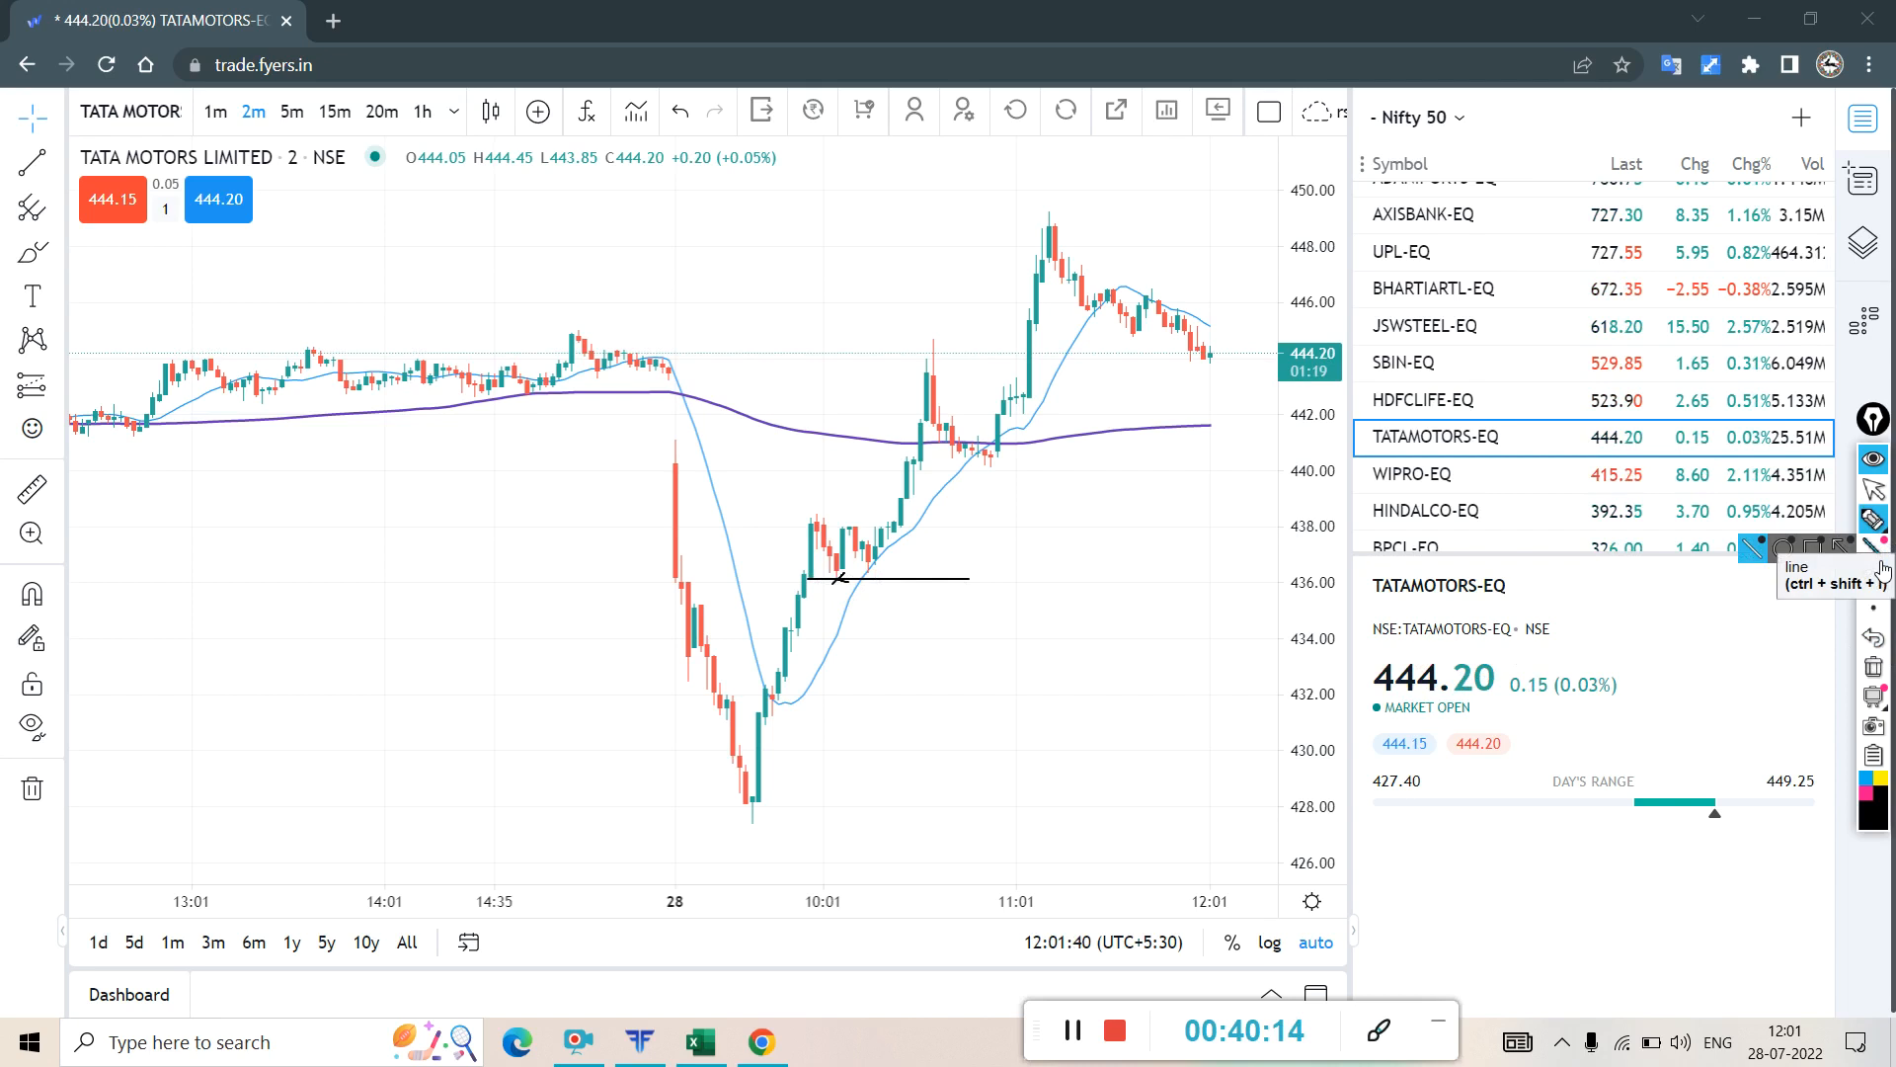
left_click(1875, 668)
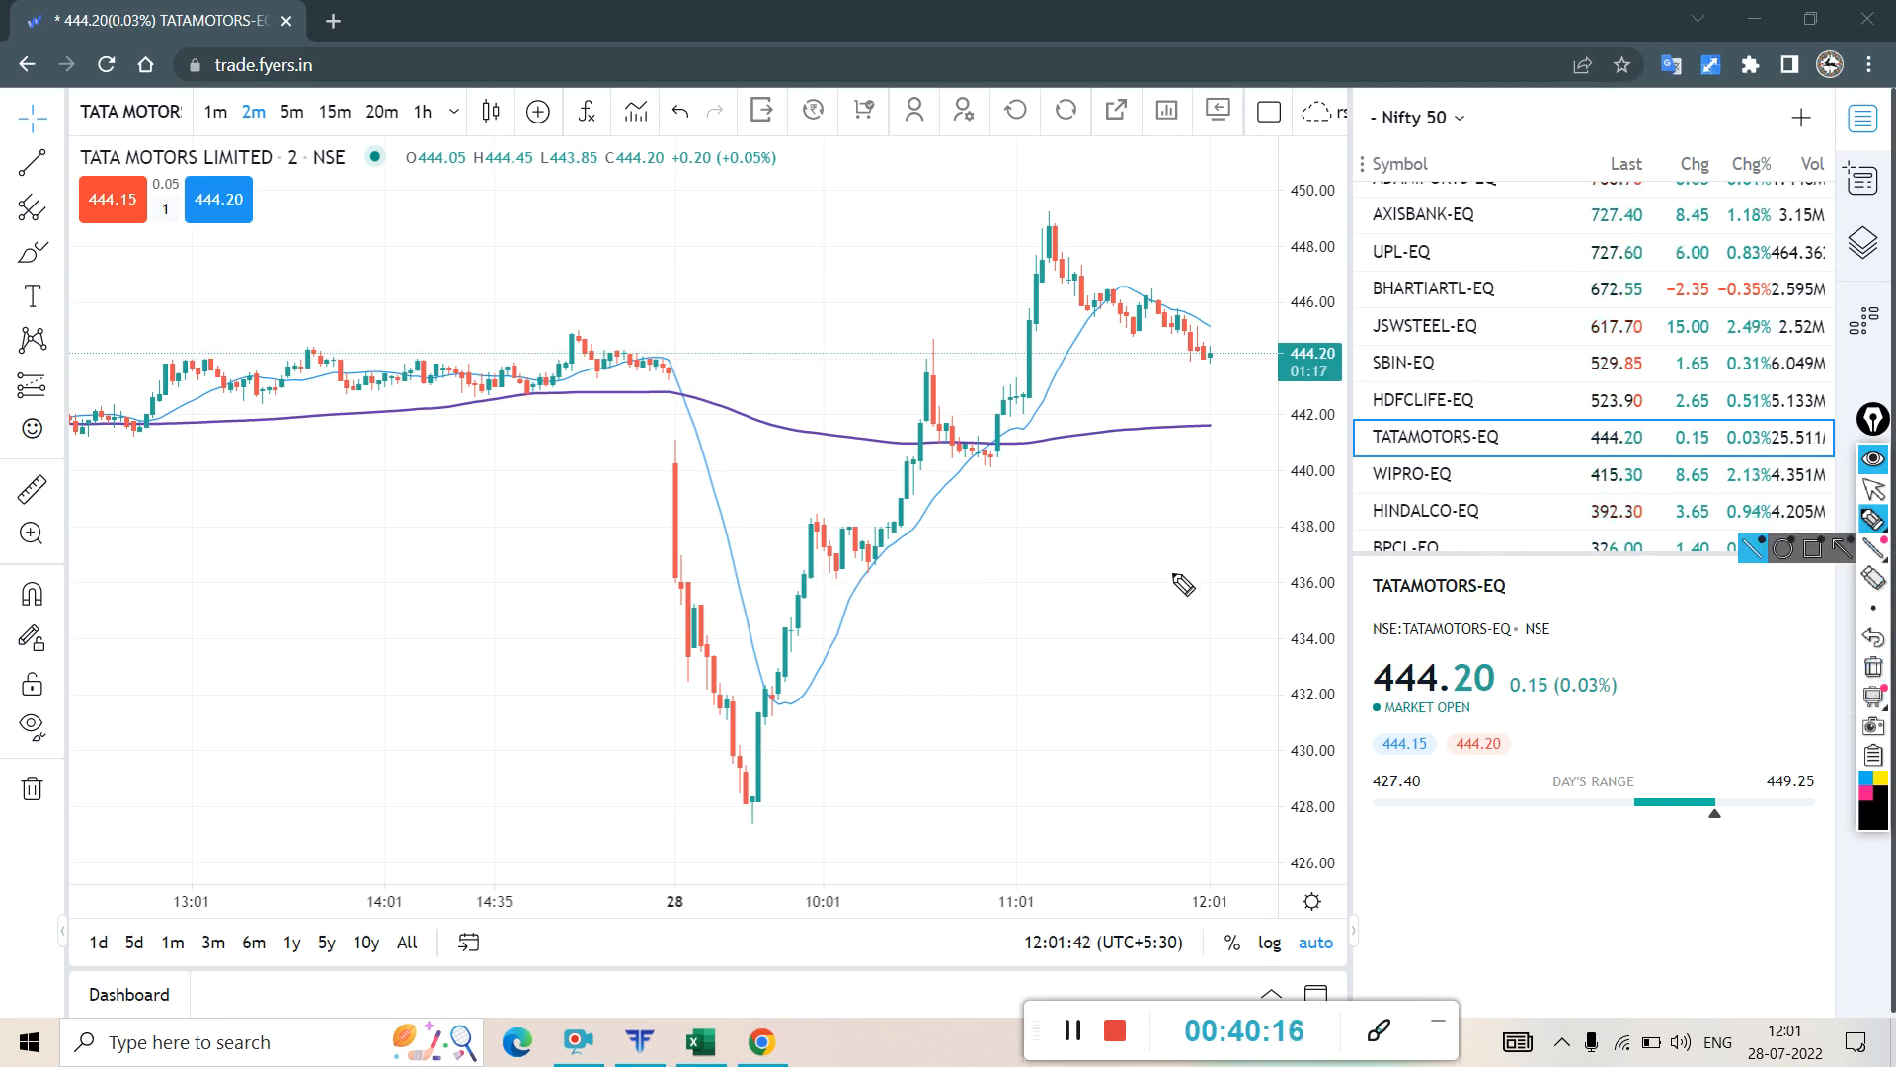
- Ink level lines near 435 and 438 around the first TATAMOTORS consolidation and an ellipse enclosing its candles
left_click_drag(803, 600, 950, 606)
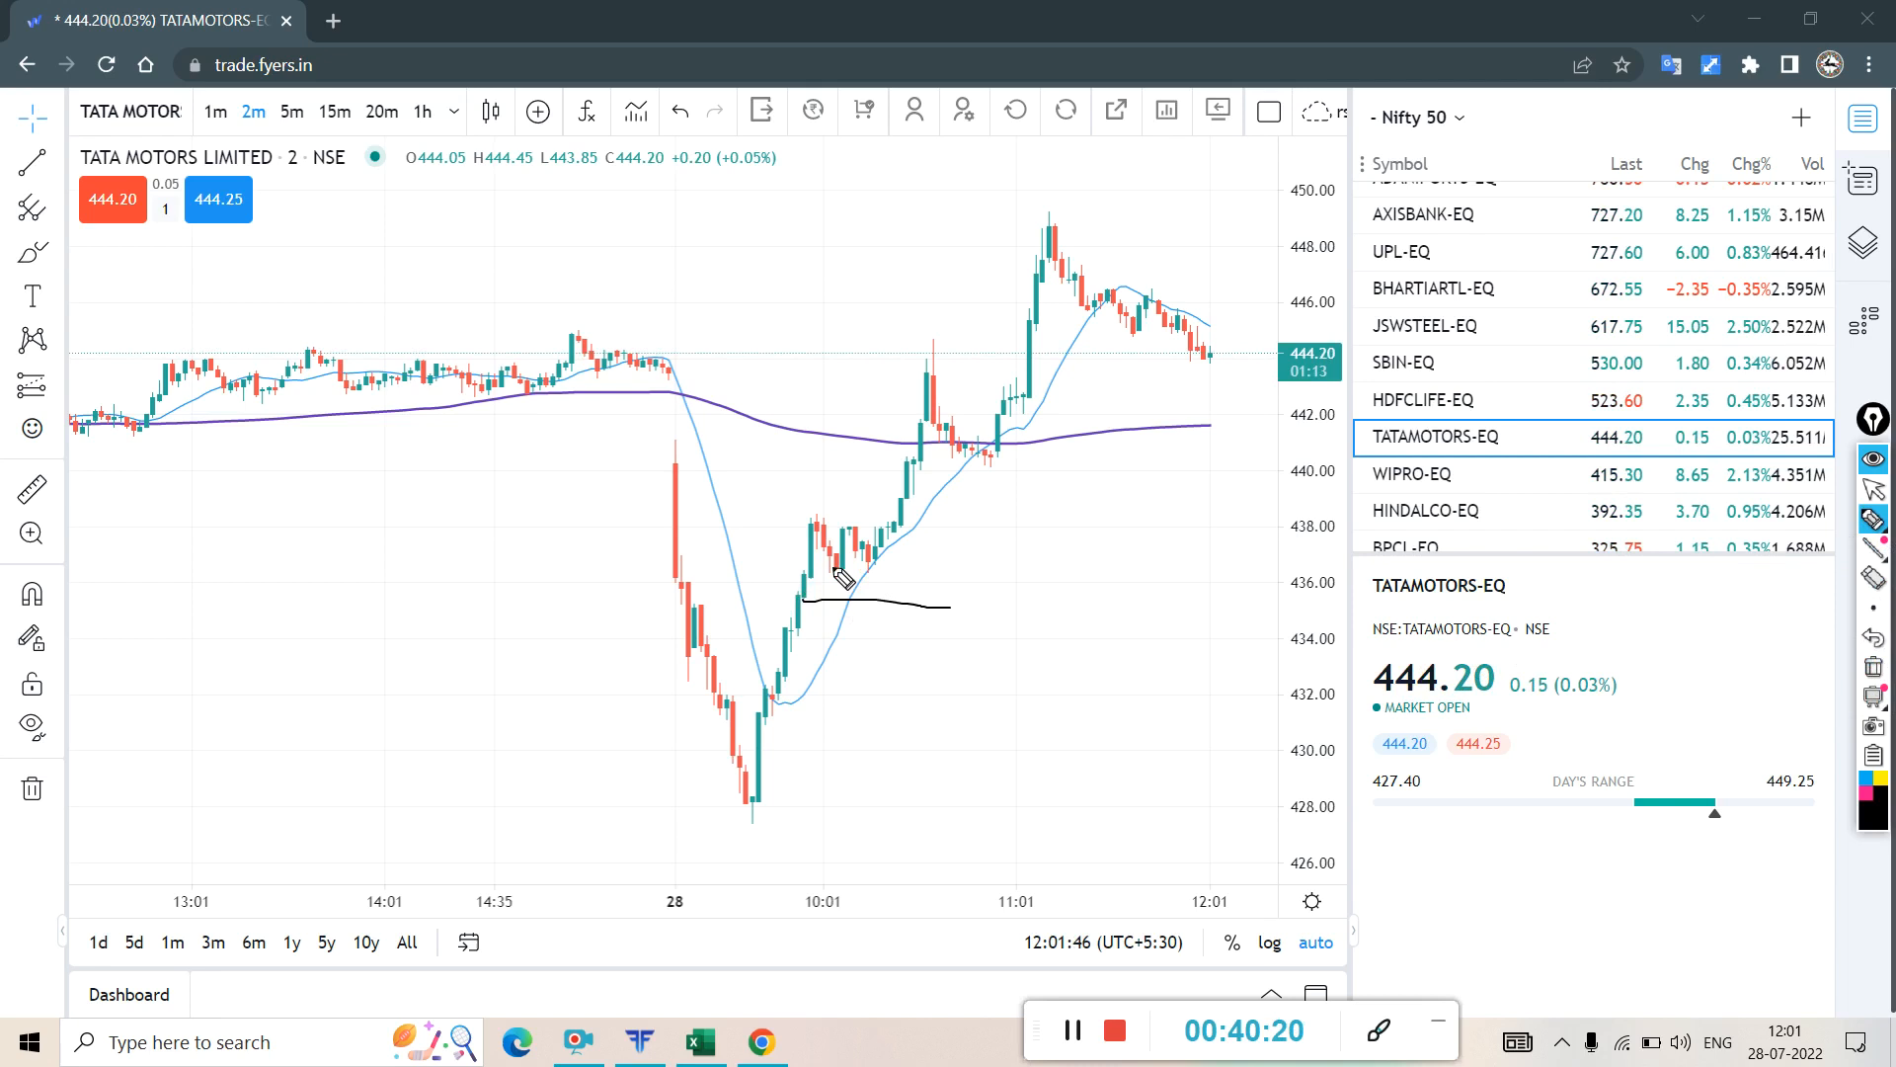
mouse_move(805, 600)
left_mouse_down()
mouse_move(902, 586)
mouse_move(818, 502)
mouse_move(808, 575)
mouse_move(892, 585)
left_mouse_up()
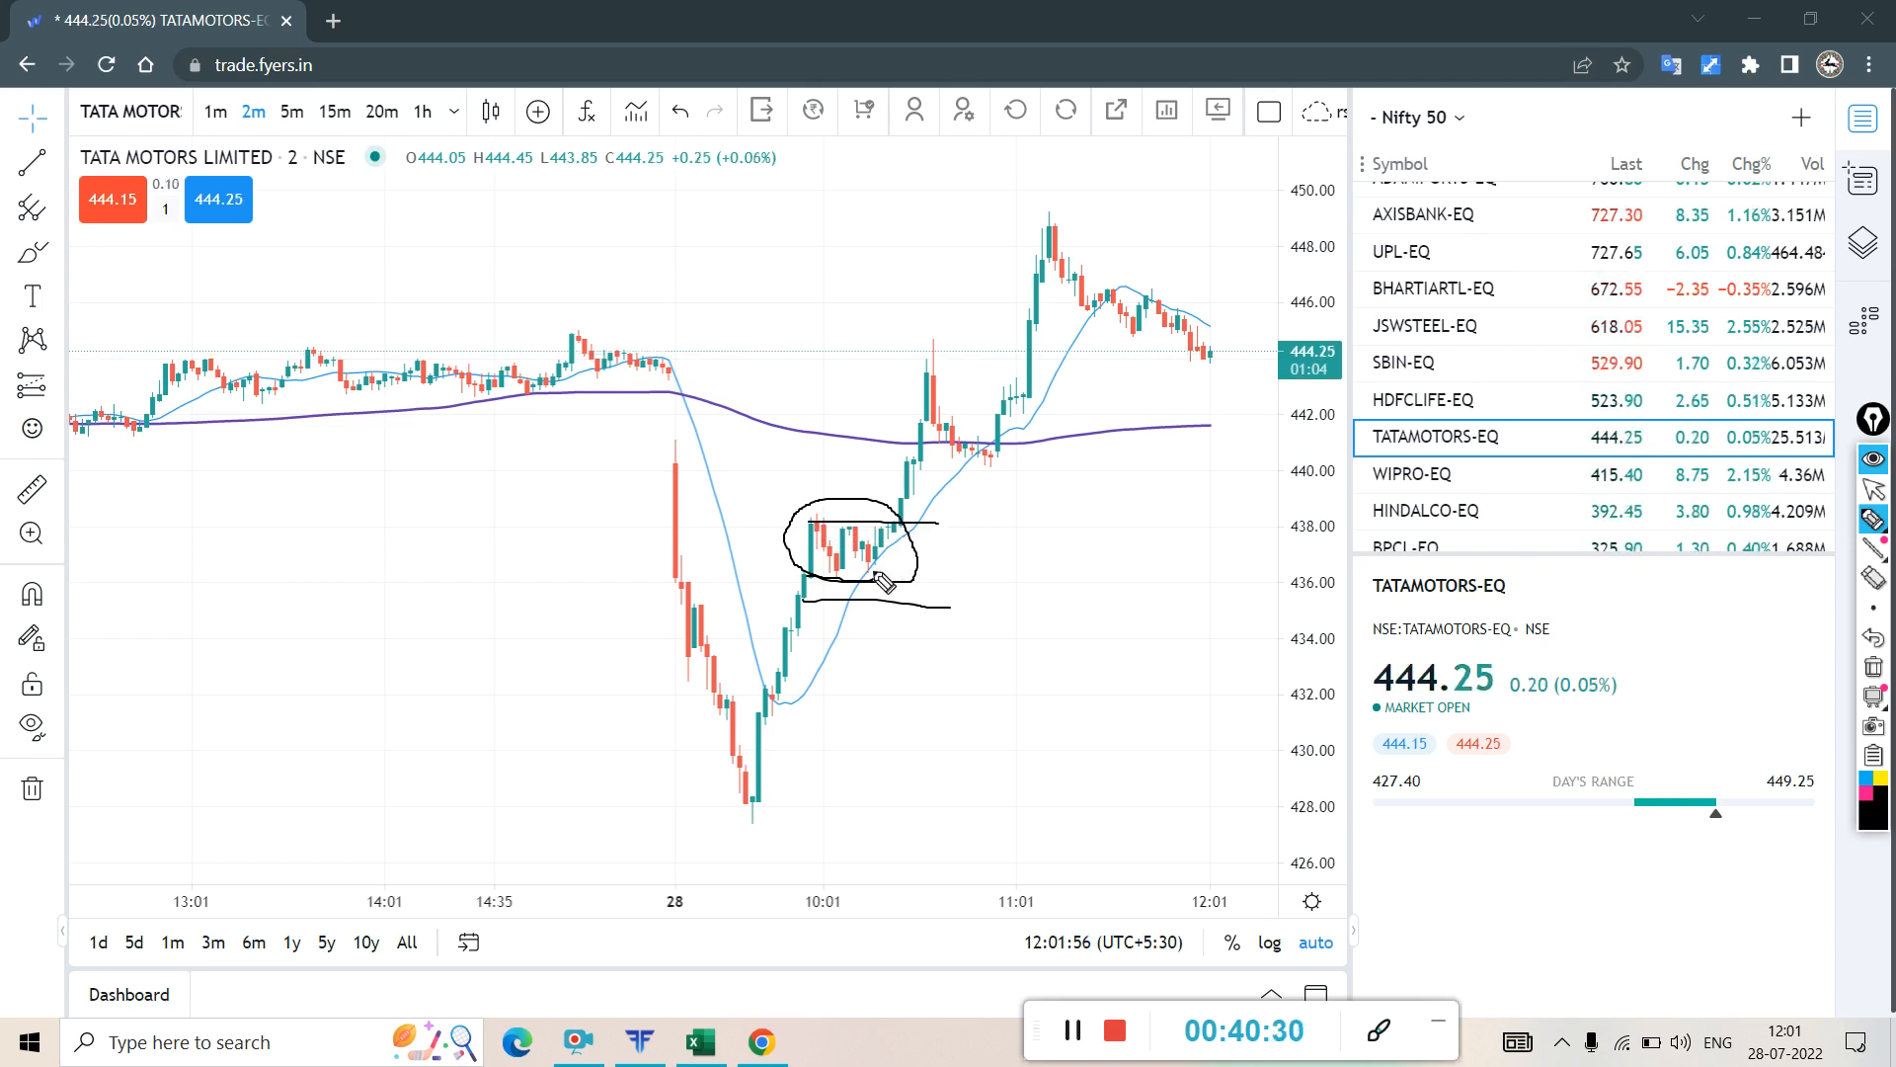
mouse_move(877, 571)
left_mouse_down()
mouse_move(914, 564)
mouse_move(940, 504)
left_mouse_up()
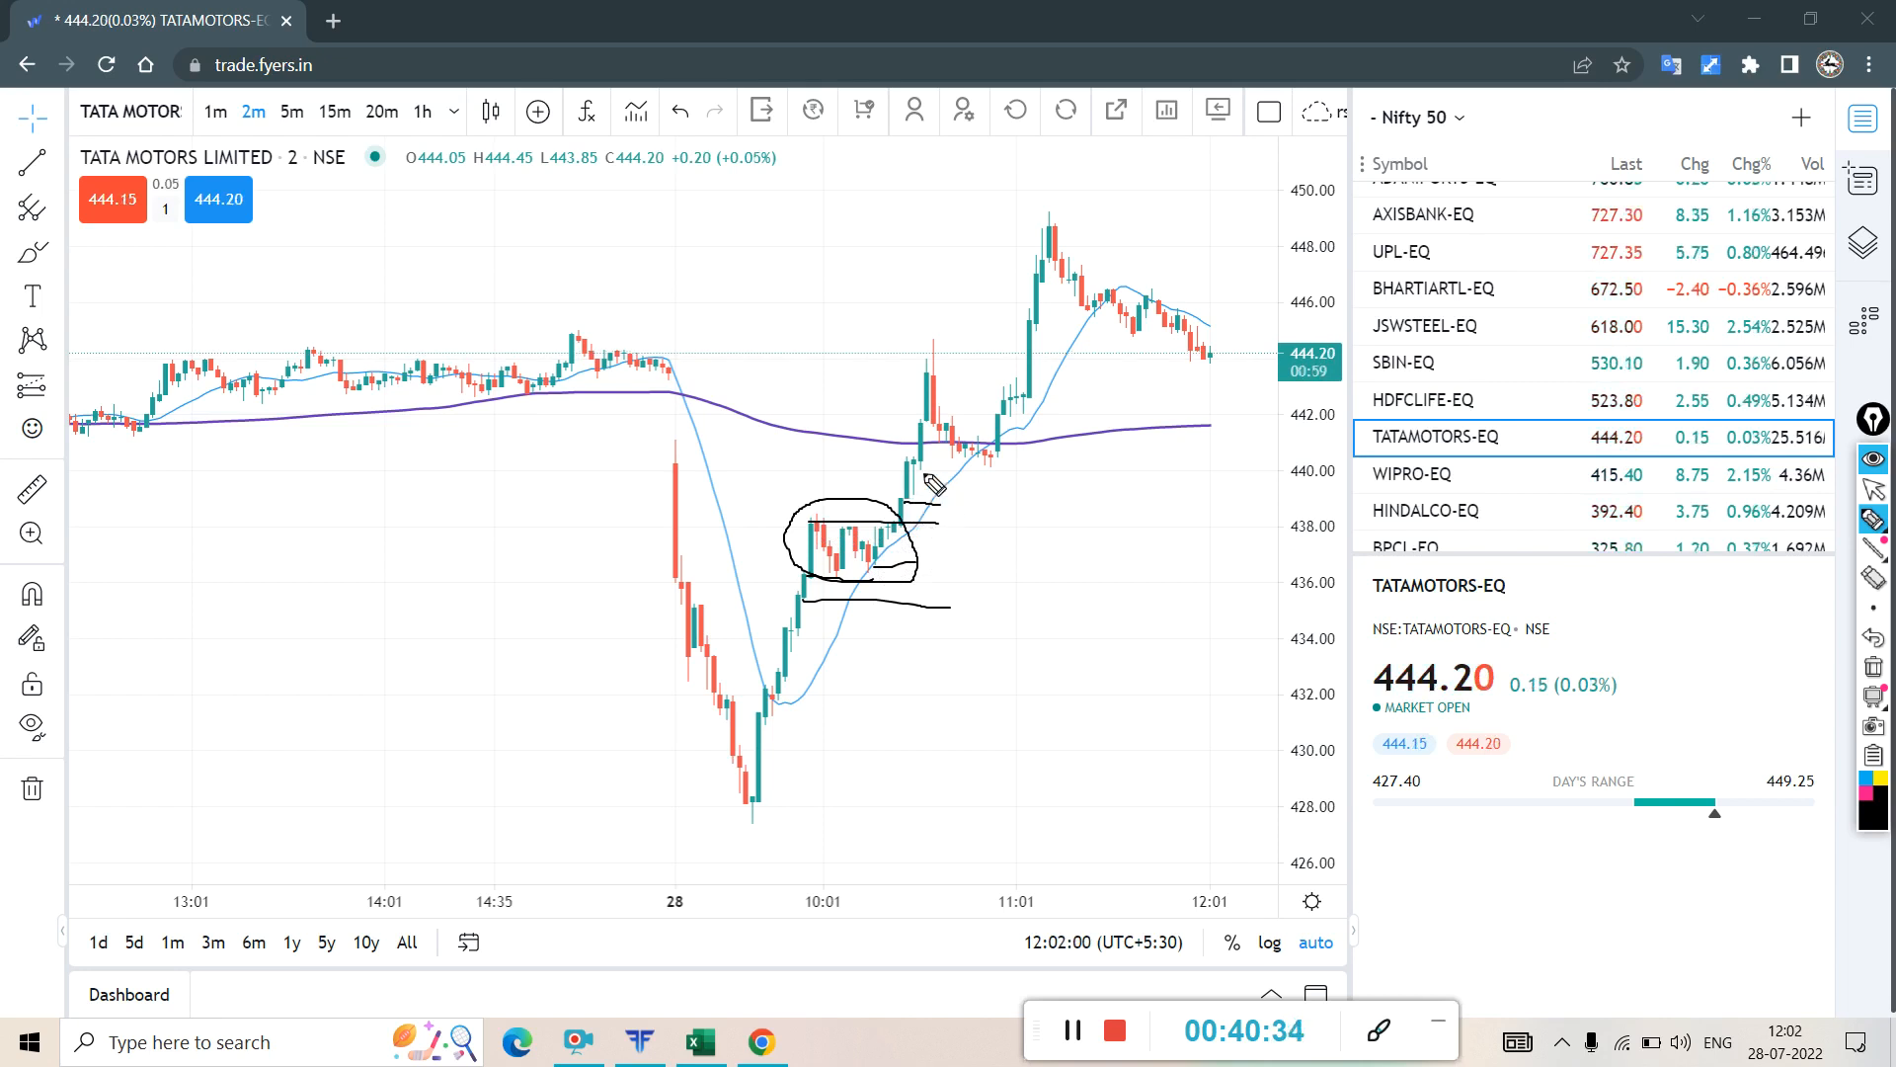
- Ink an arrow near 442, an ellipse with level lines around the second TATAMOTORS consolidation, and stepped marks up to about 447
mouse_move(926, 421)
left_mouse_down()
mouse_move(956, 419)
mouse_move(909, 413)
left_mouse_up()
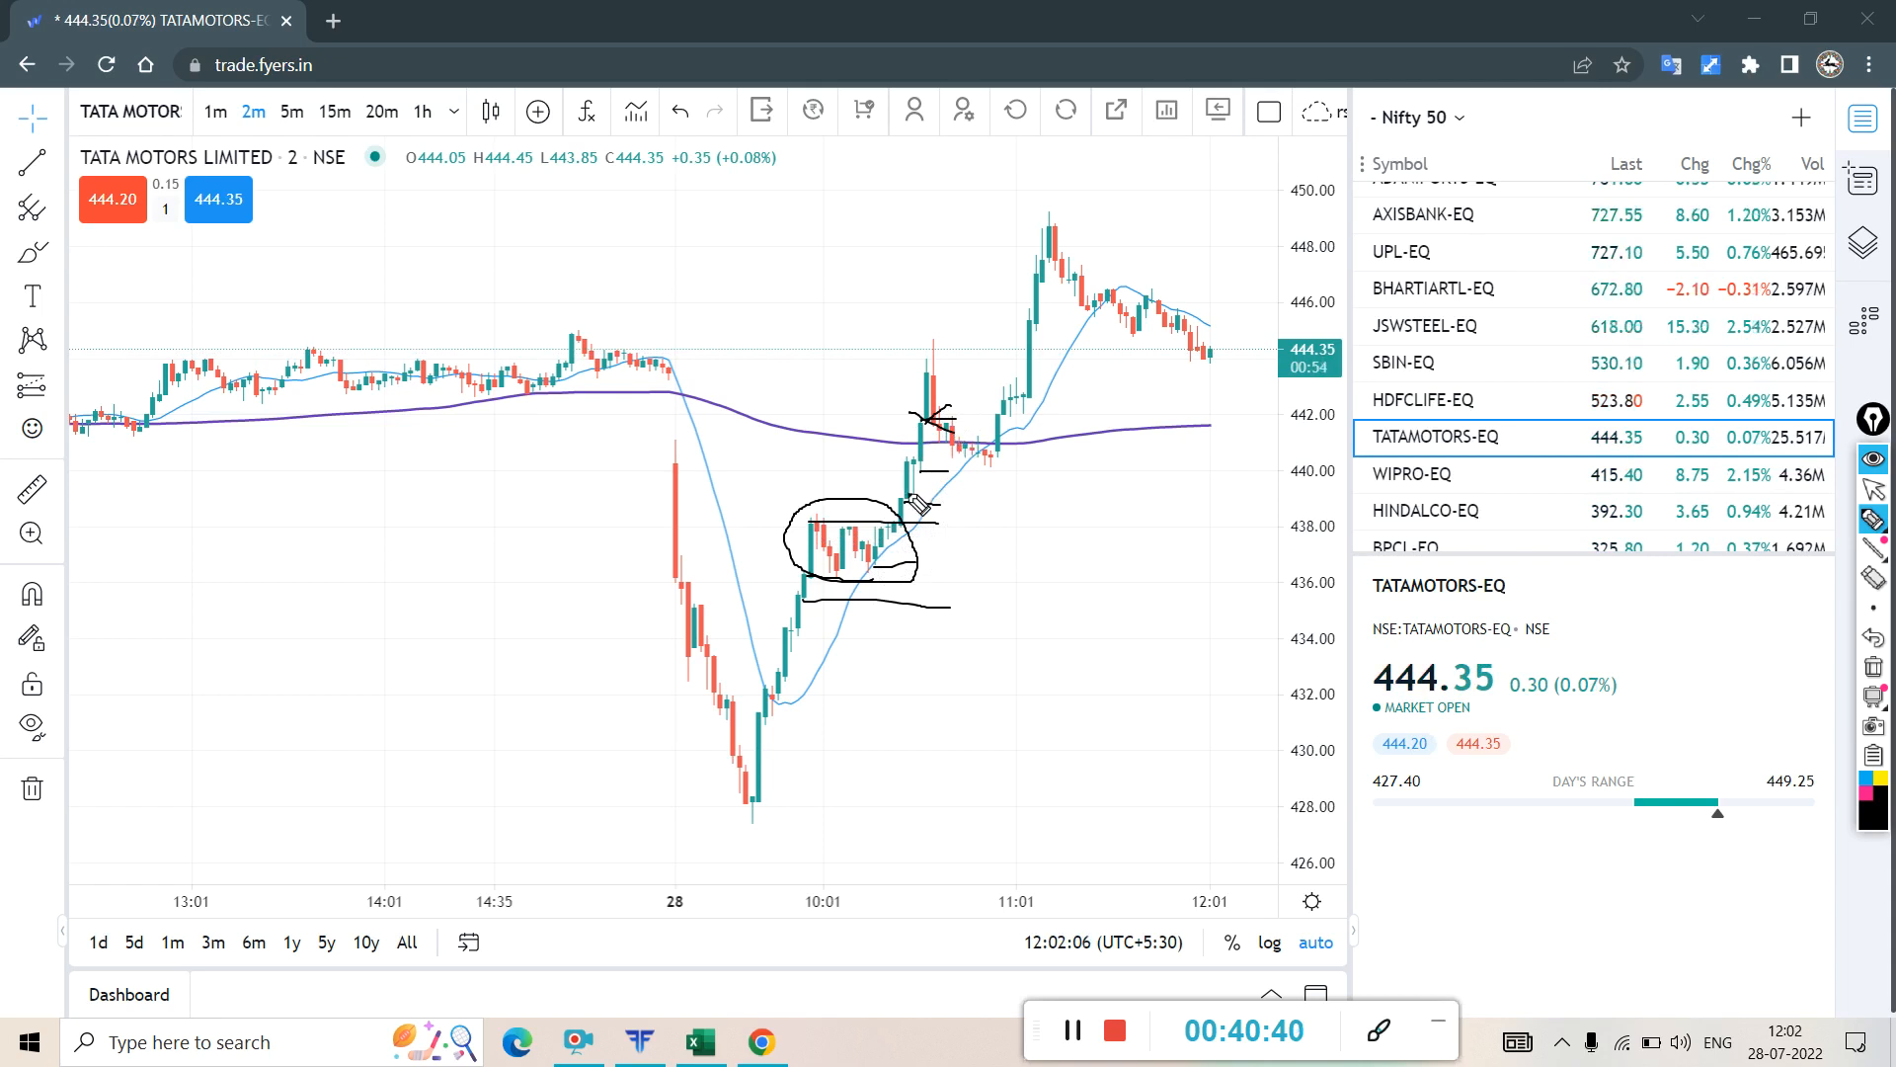
mouse_move(924, 471)
left_mouse_down()
mouse_move(1065, 460)
mouse_move(939, 461)
mouse_move(996, 453)
mouse_move(983, 431)
left_mouse_up()
left_click_drag(913, 505, 1069, 501)
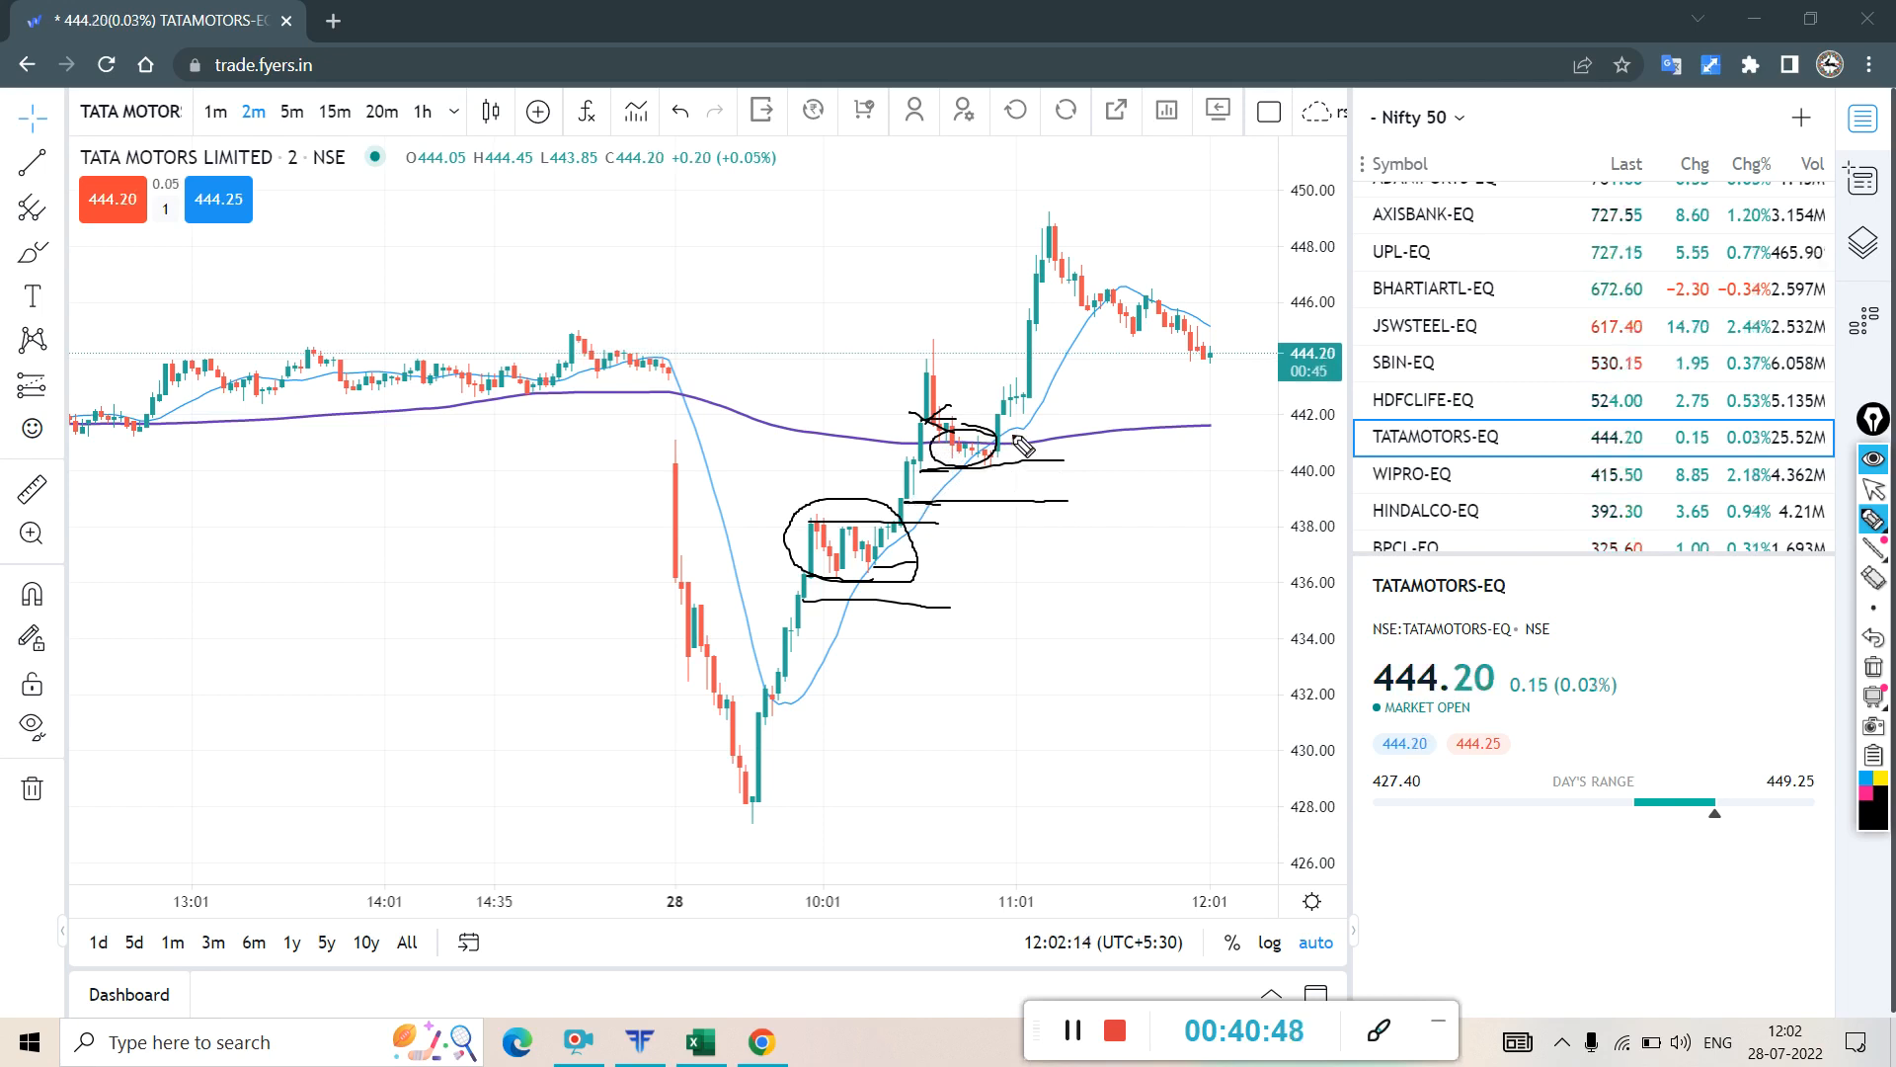
left_click_drag(1005, 416, 1085, 406)
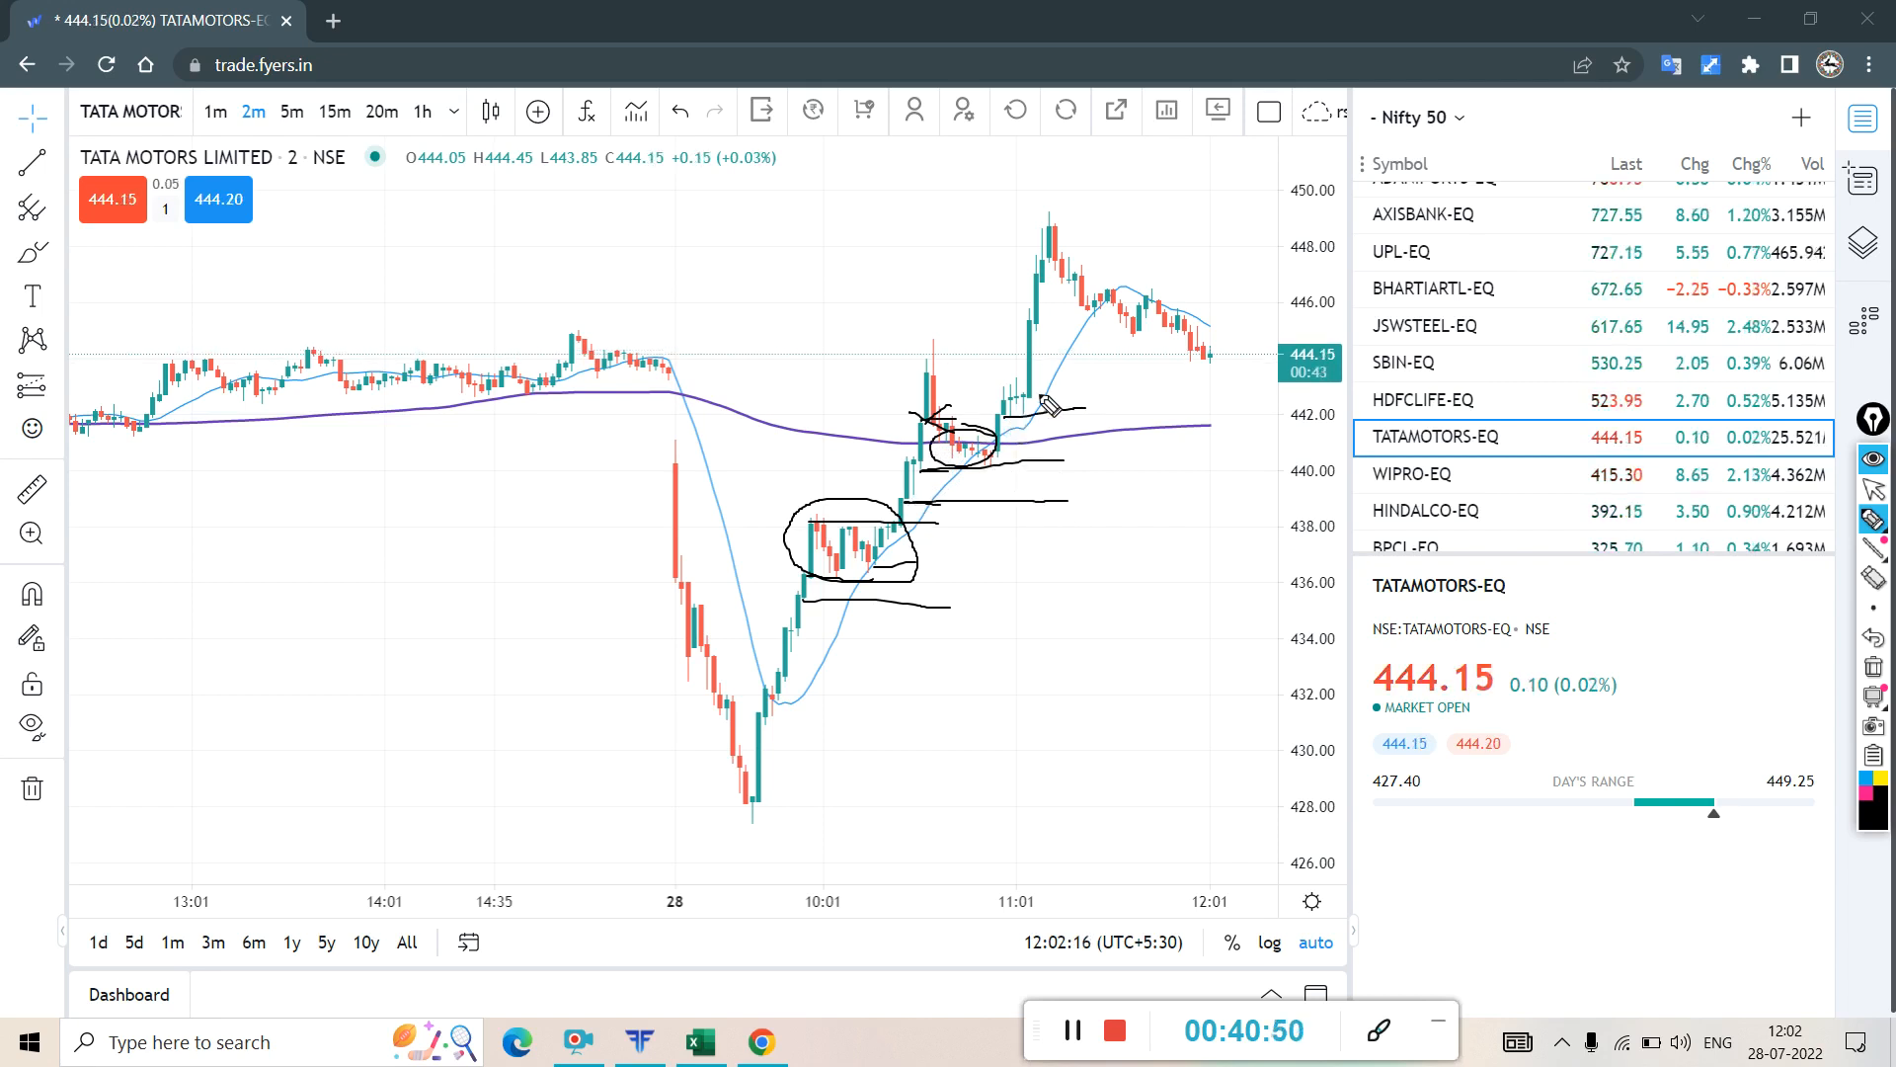
mouse_move(1033, 330)
left_mouse_down()
mouse_move(1079, 336)
mouse_move(1073, 287)
left_mouse_up()
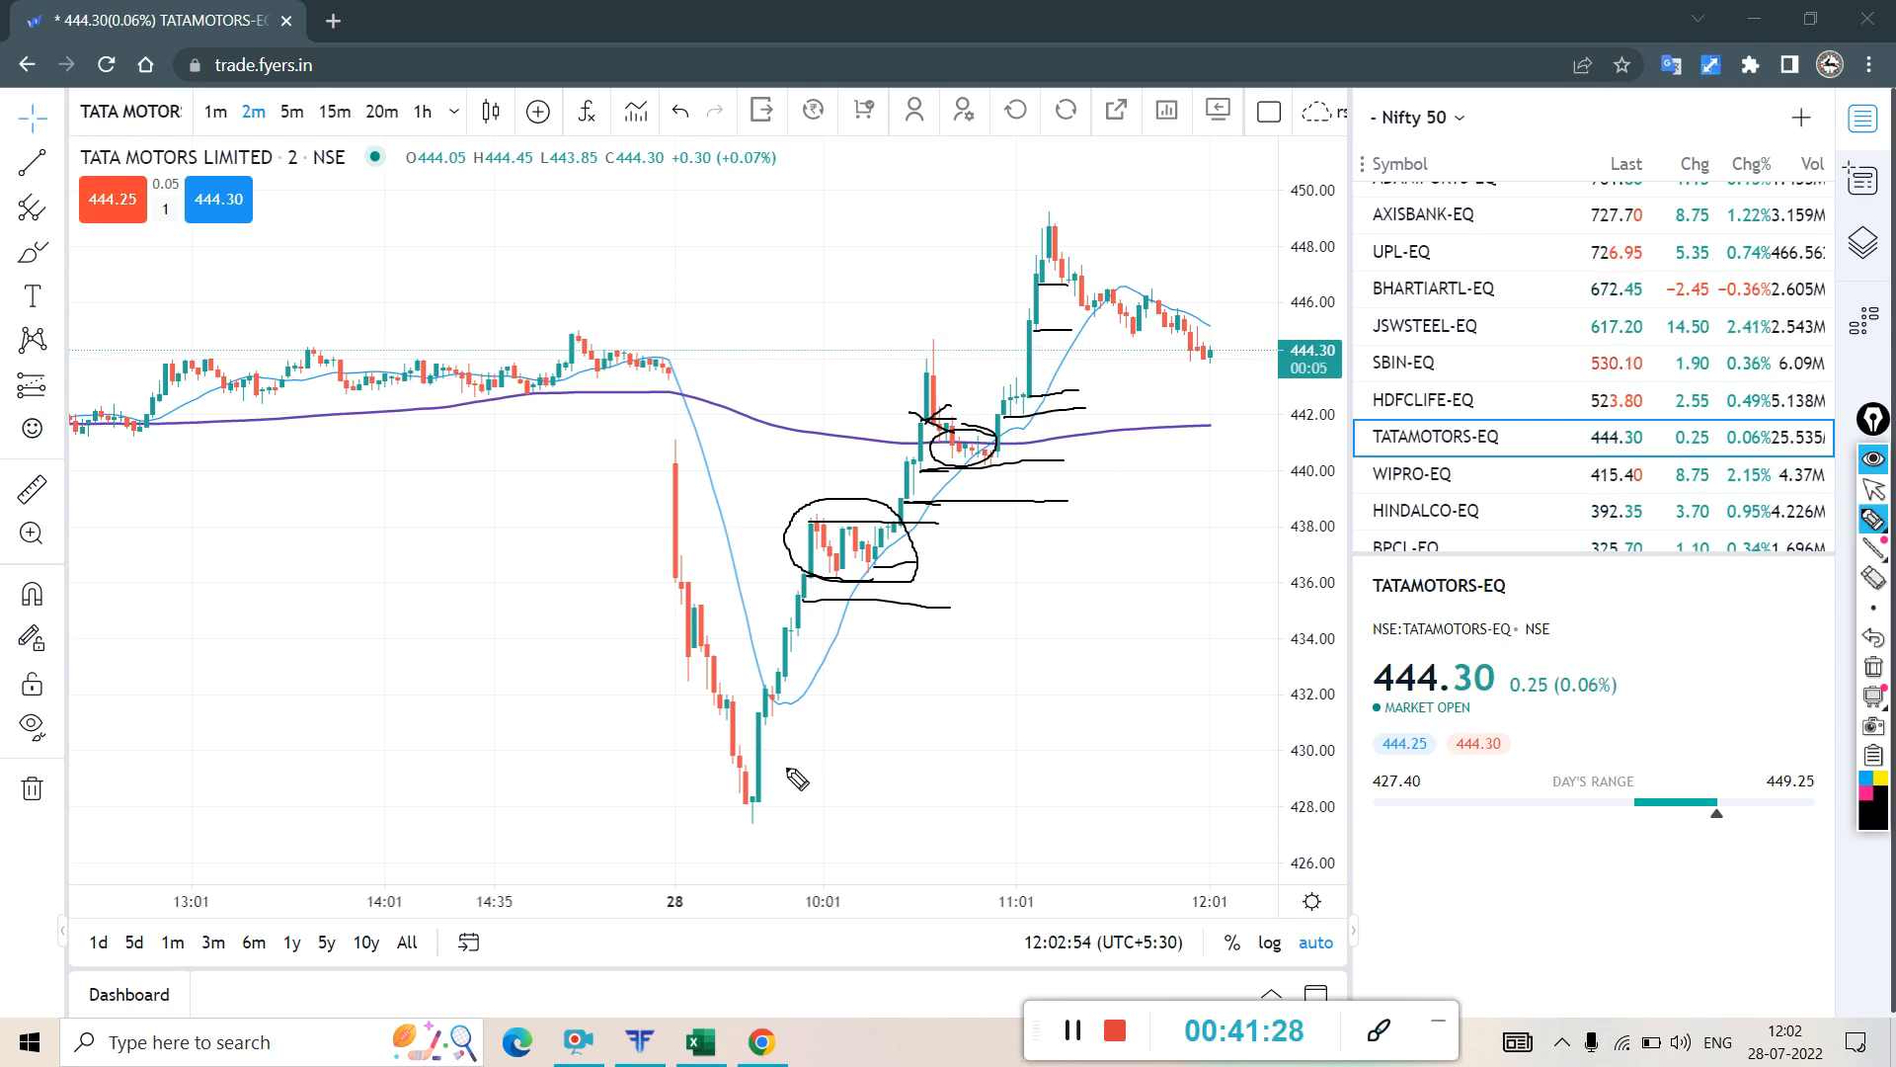
- Ink successive arrows climbing from the TATAMOTORS low to its high, outline the whole move, and clear all annotations
mouse_move(761, 776)
left_mouse_down()
mouse_move(797, 786)
mouse_move(900, 672)
mouse_move(901, 614)
mouse_move(894, 632)
mouse_move(1014, 536)
mouse_move(1000, 507)
mouse_move(993, 534)
mouse_move(1037, 474)
mouse_move(1023, 466)
mouse_move(1017, 493)
mouse_move(1044, 478)
left_mouse_up()
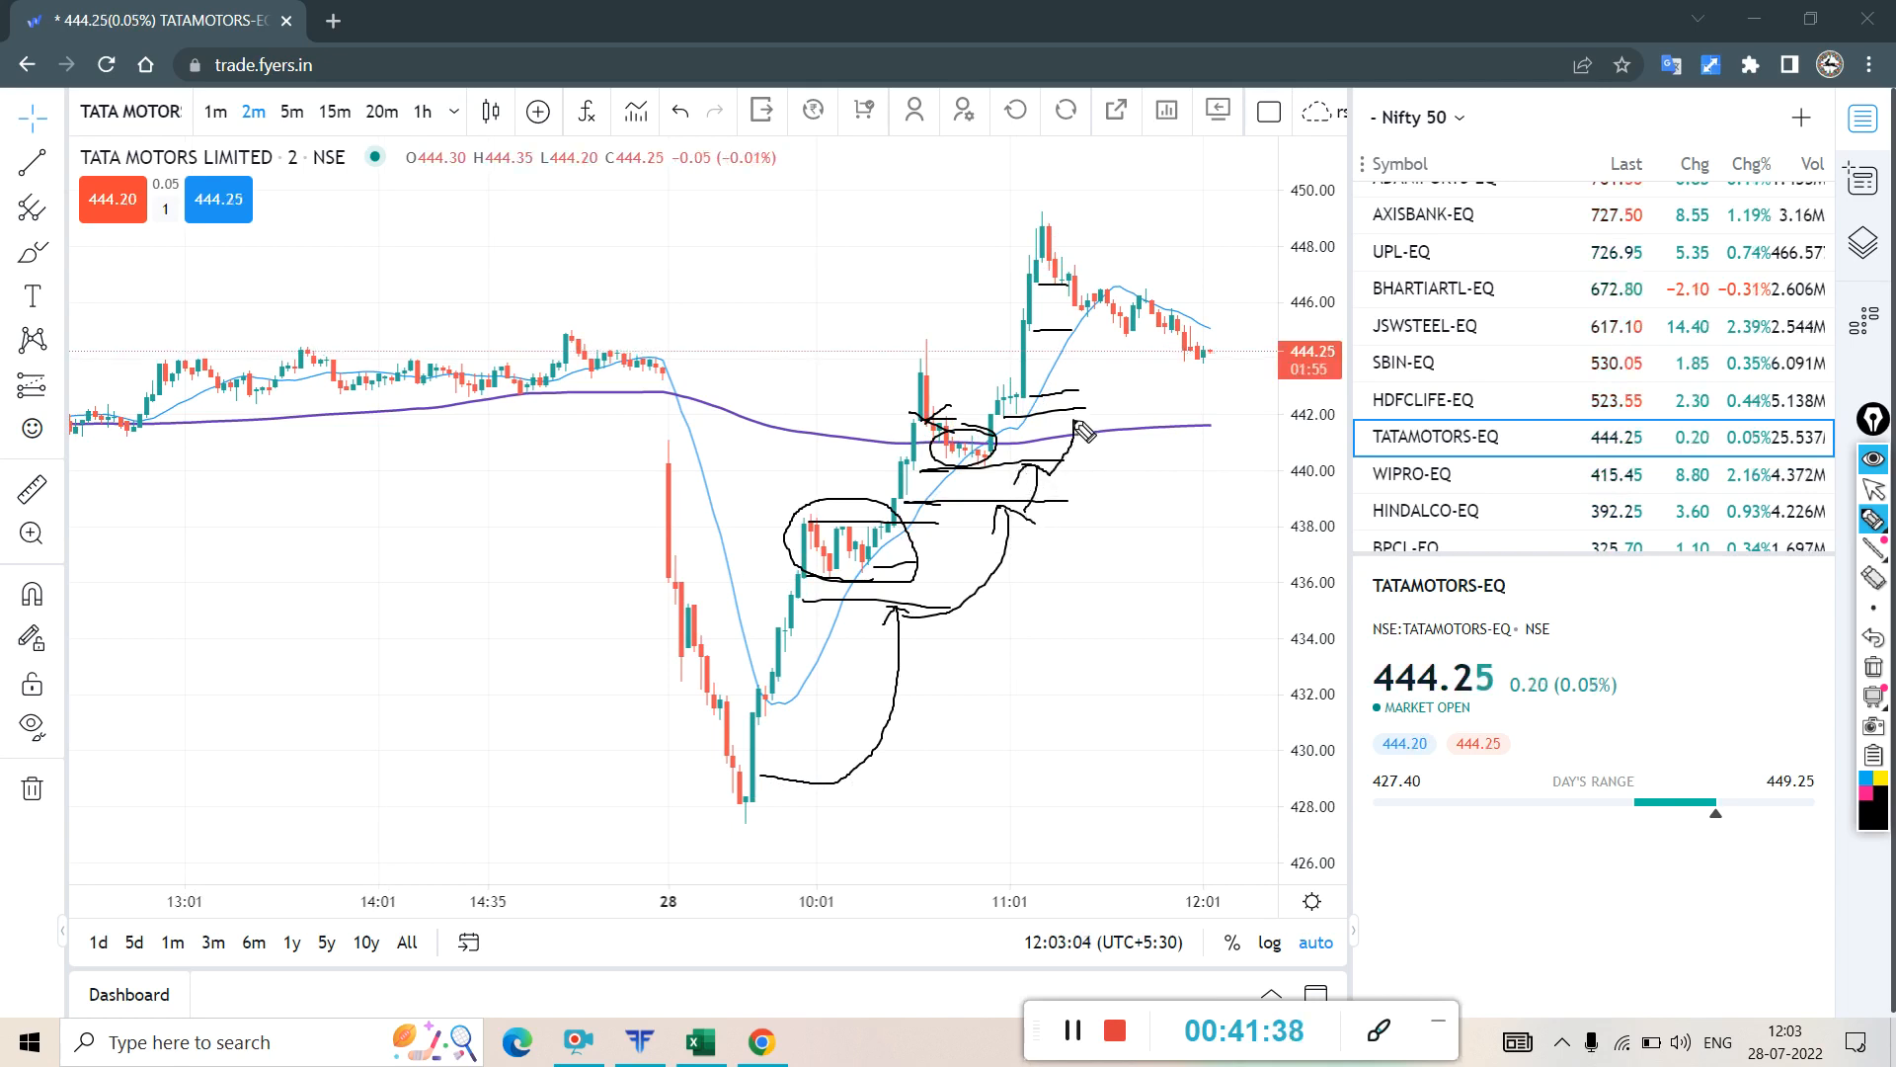
left_click_drag(1078, 430, 1083, 344)
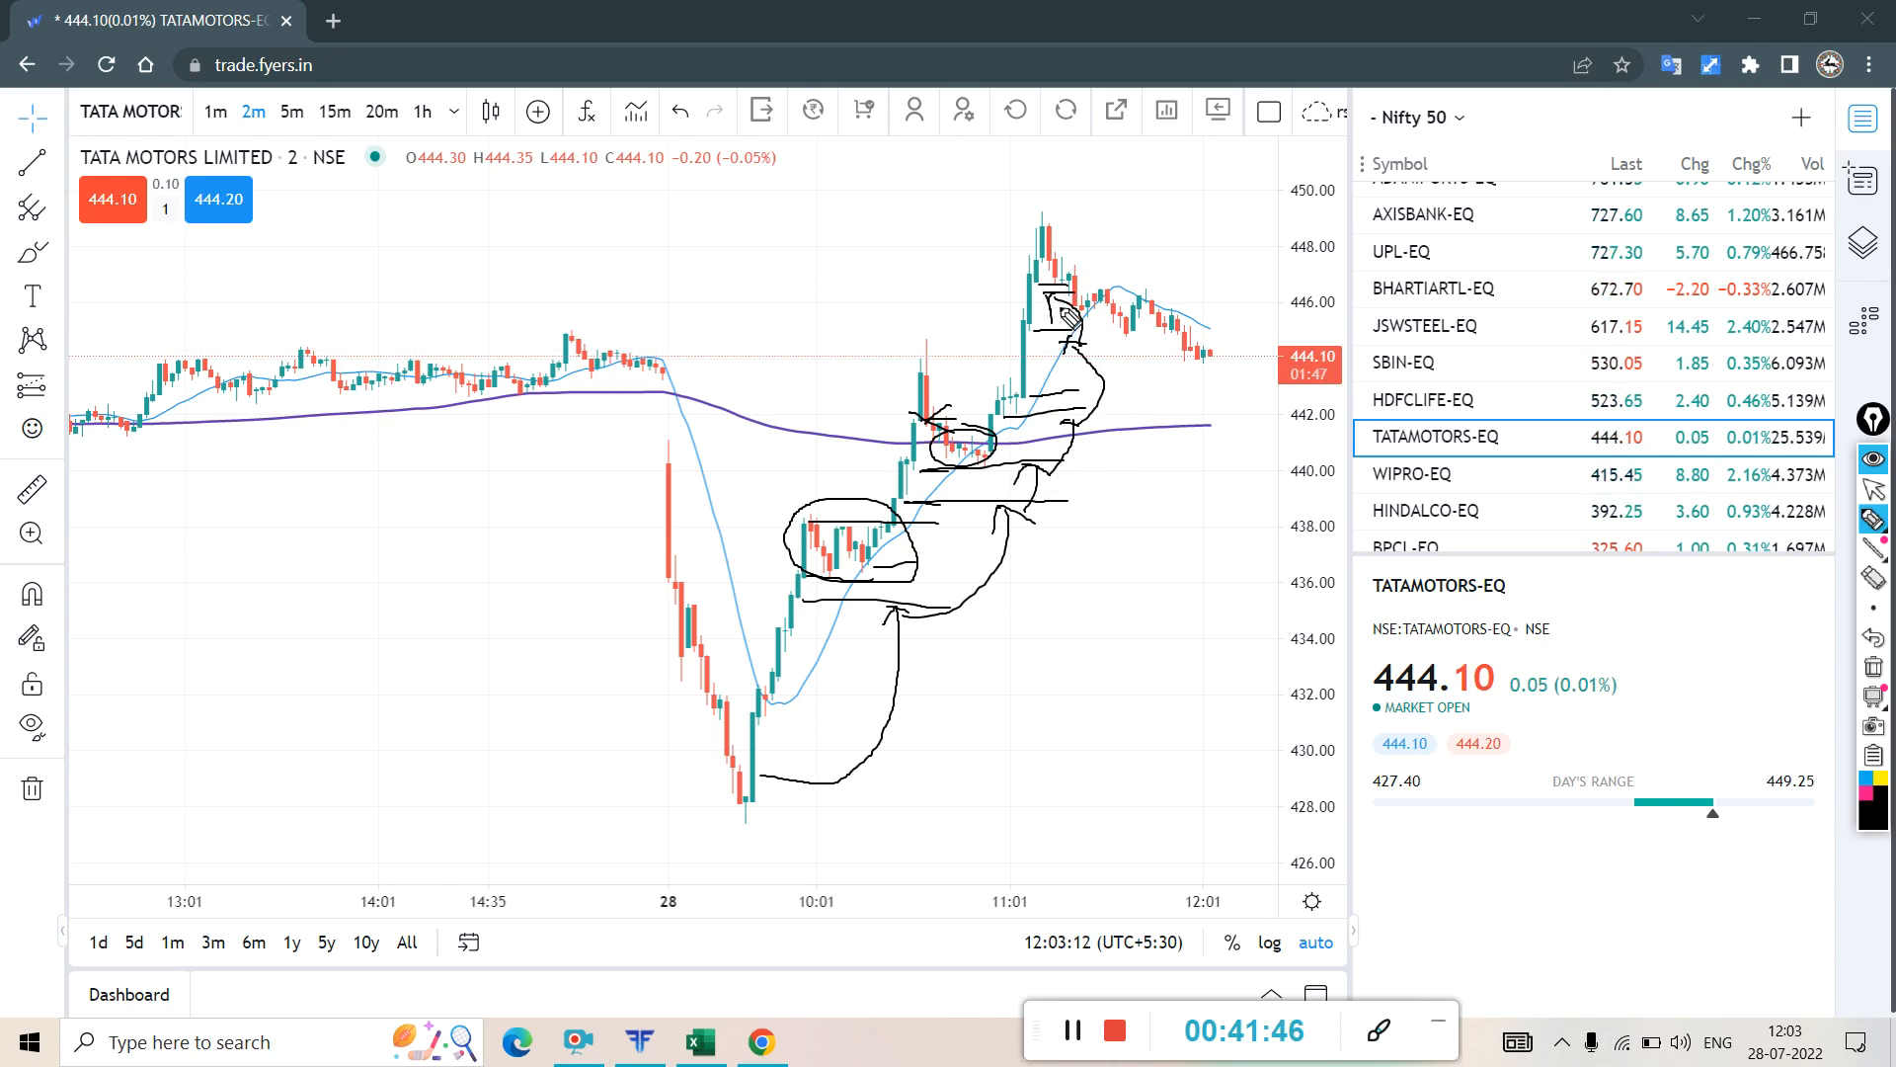
left_click_drag(1032, 282, 1119, 266)
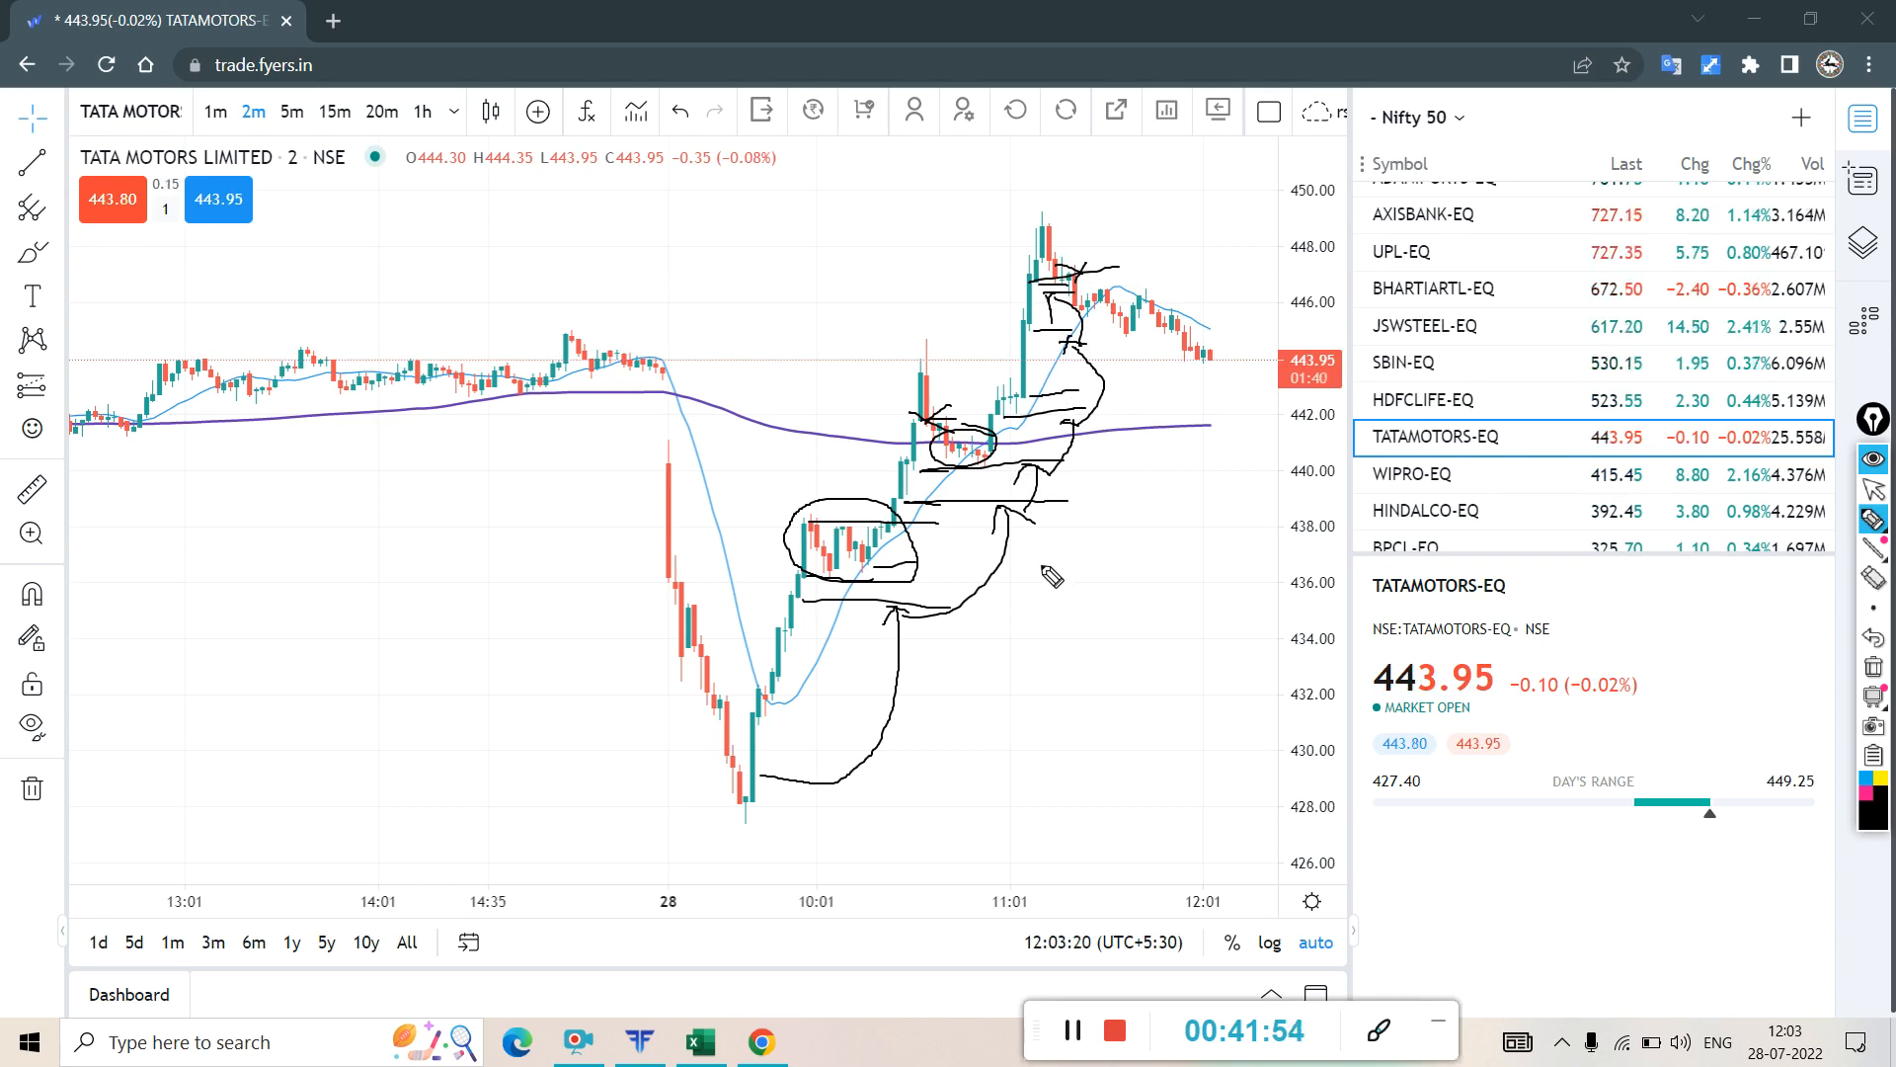
mouse_move(1142, 96)
left_mouse_down()
mouse_move(632, 474)
mouse_move(1269, 193)
mouse_move(953, 205)
left_mouse_up()
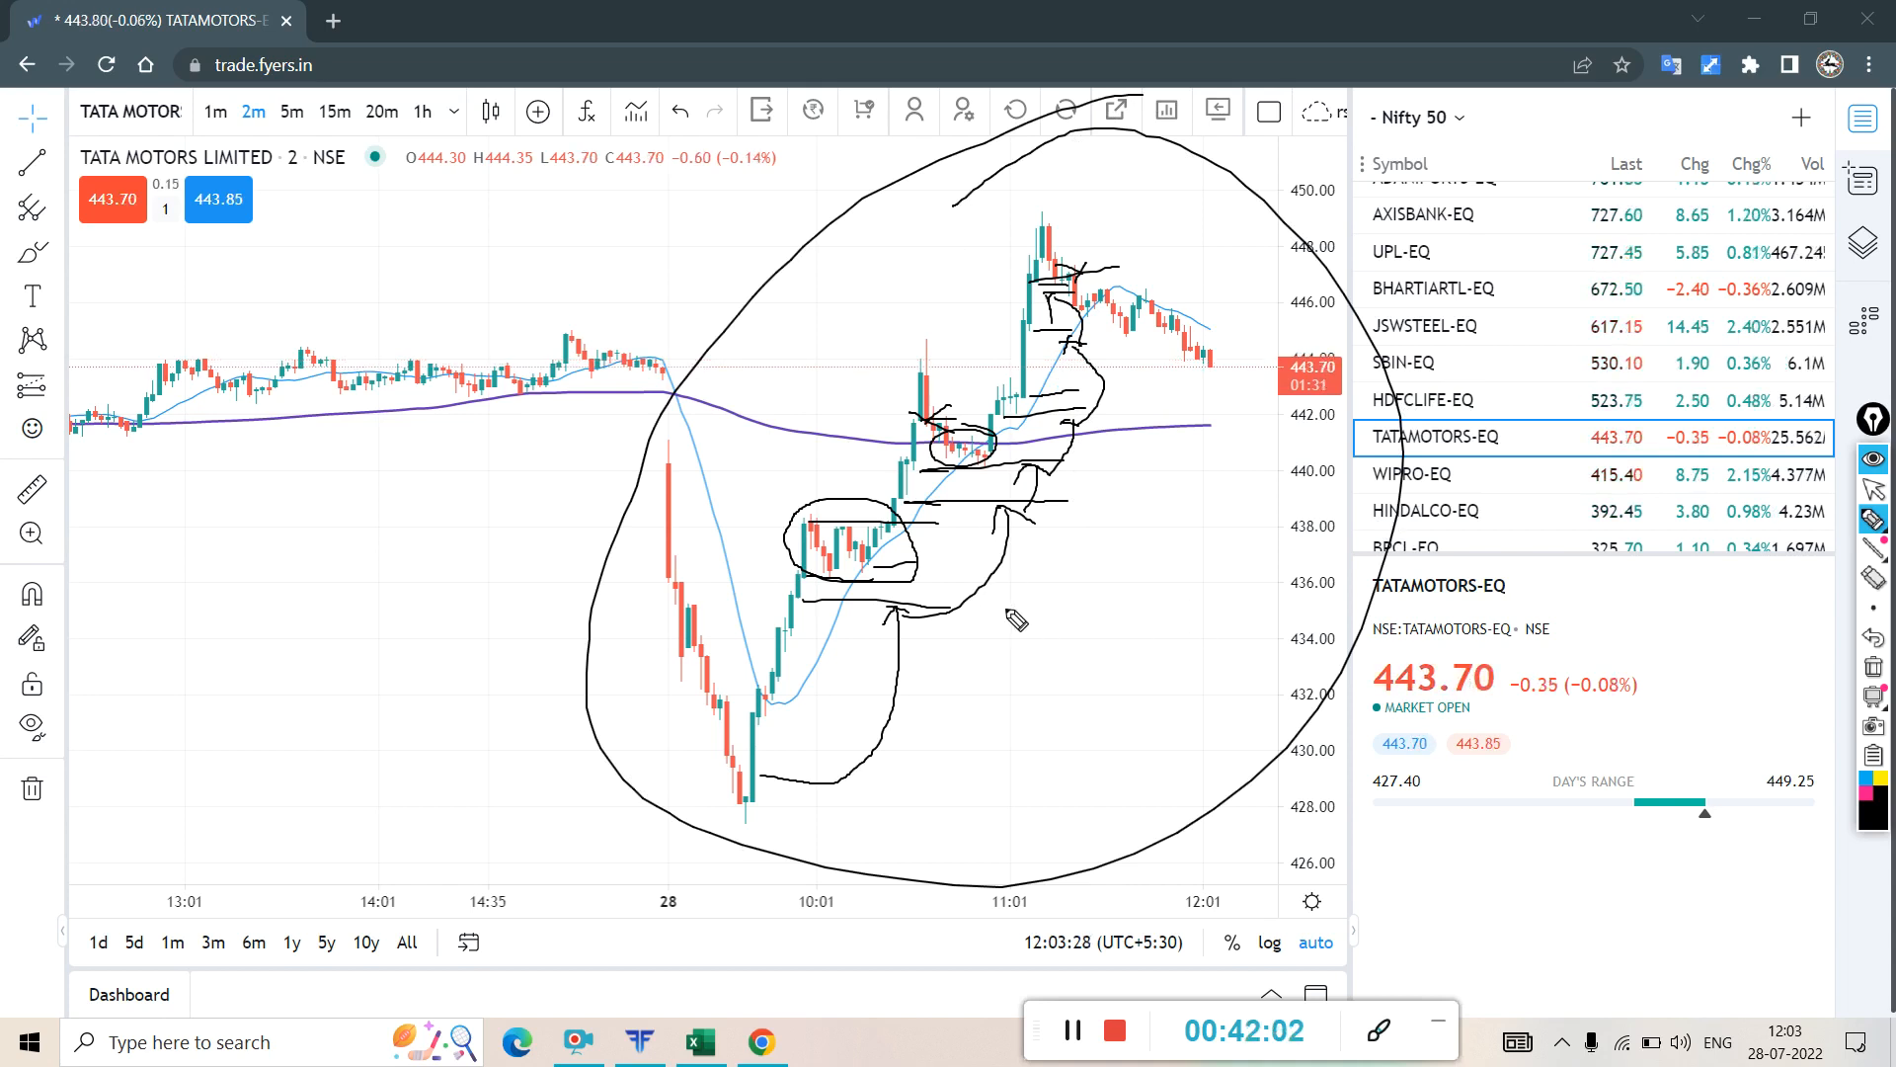
left_click(1873, 606)
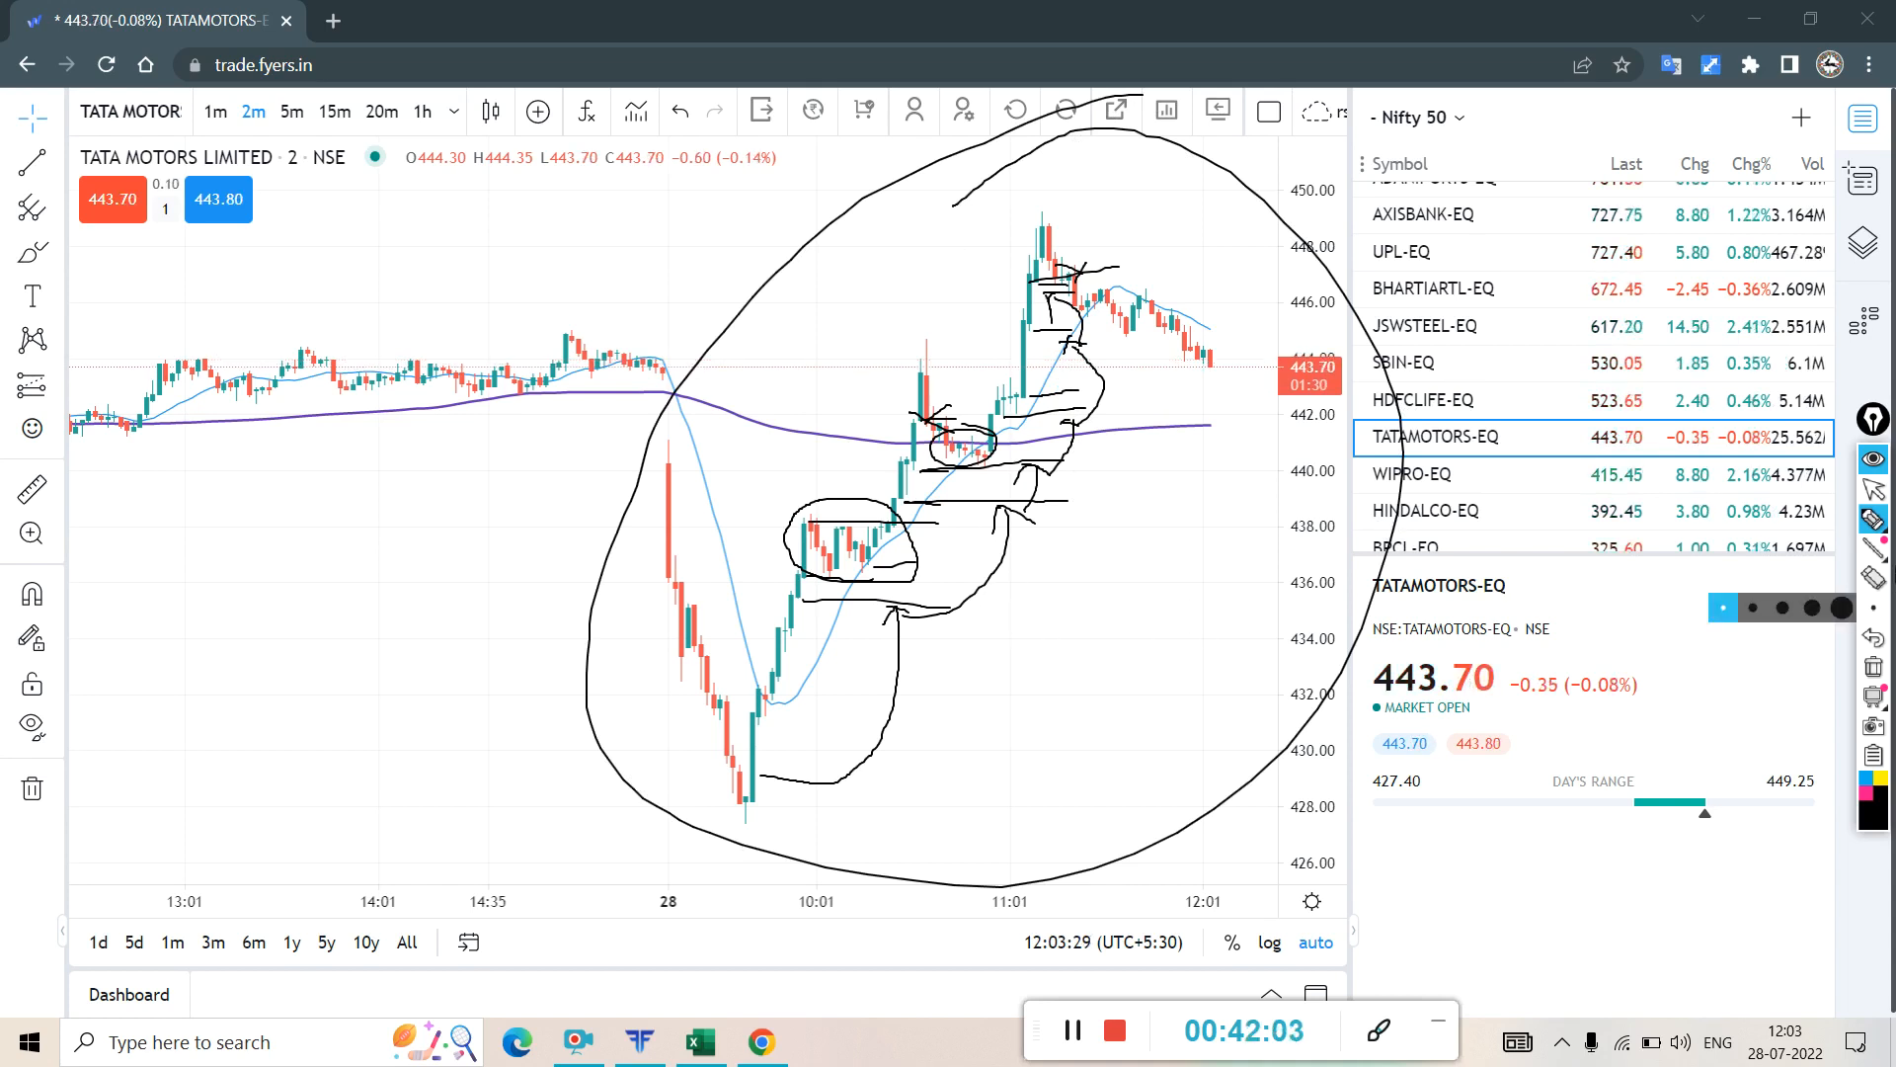
left_click(1874, 669)
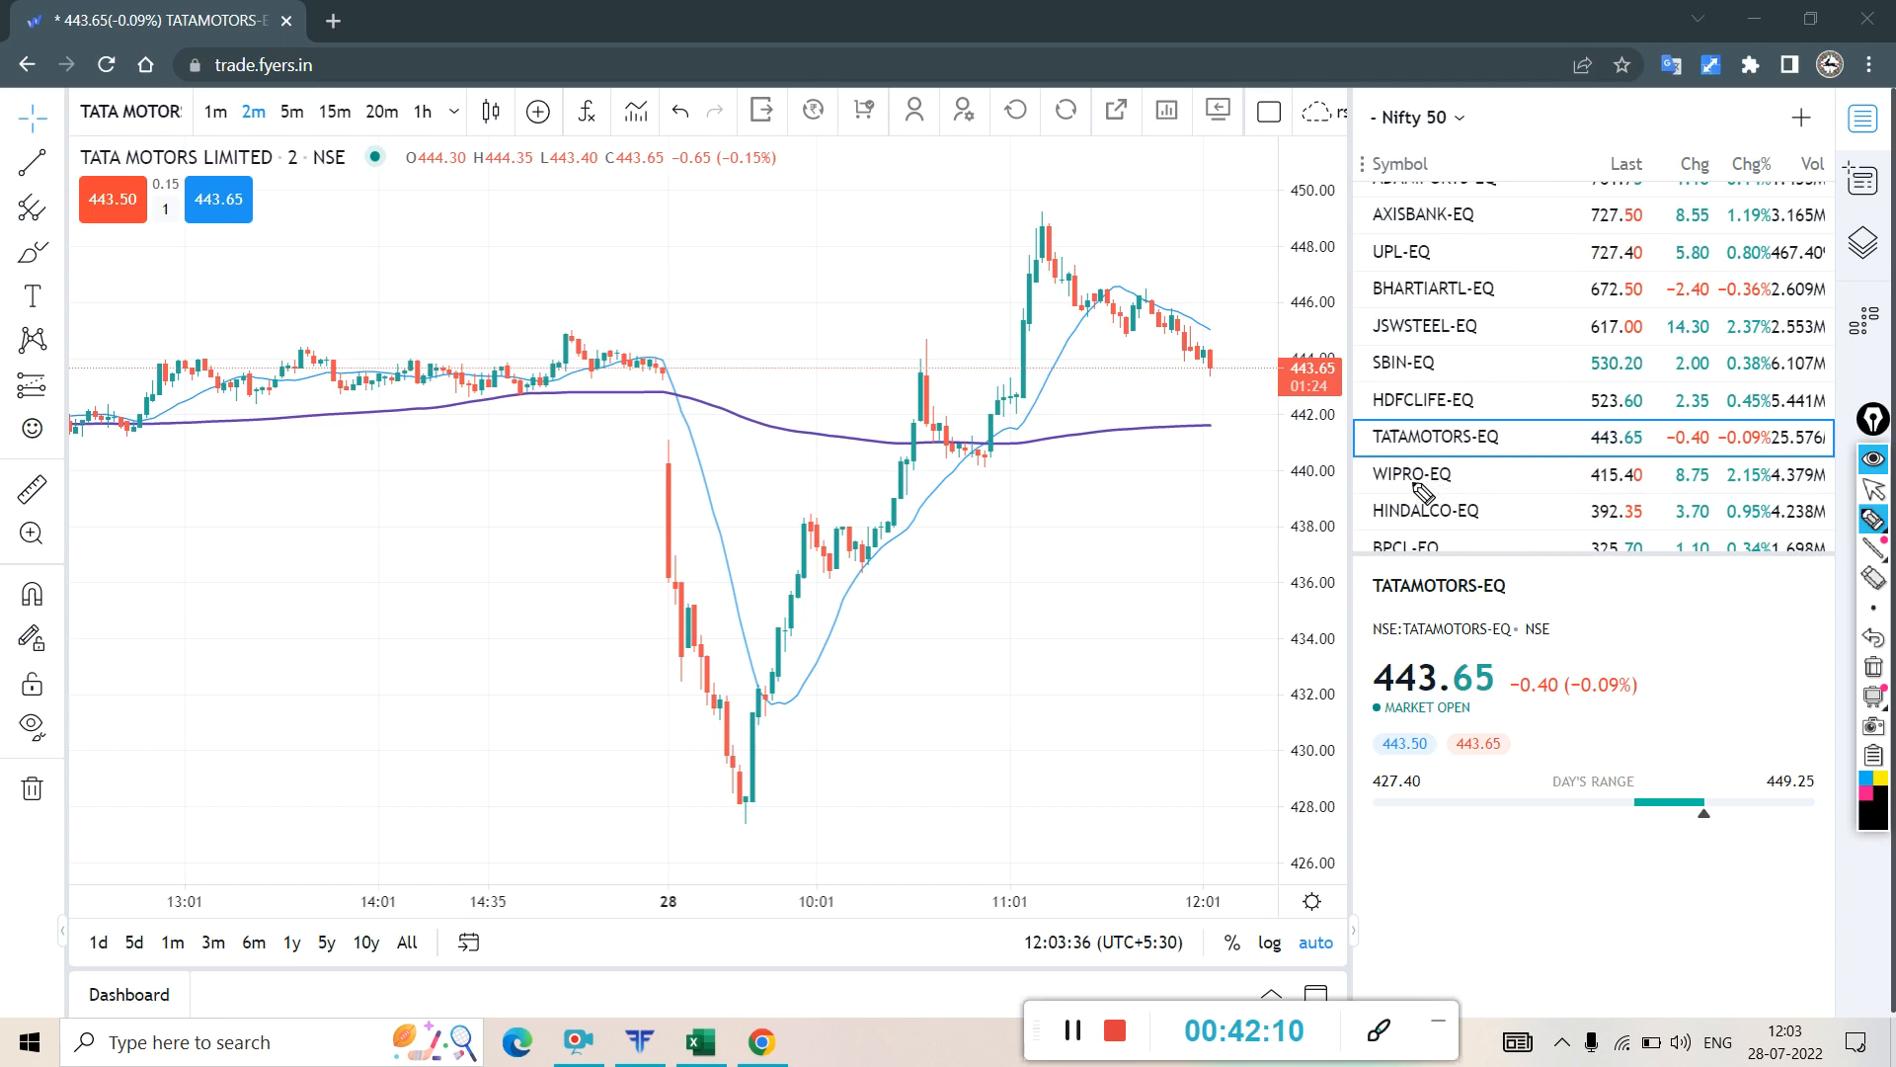
- Display the WIPRO-EQ chart and ink a large ellipse around its candles for the 28th
left_click(1874, 489)
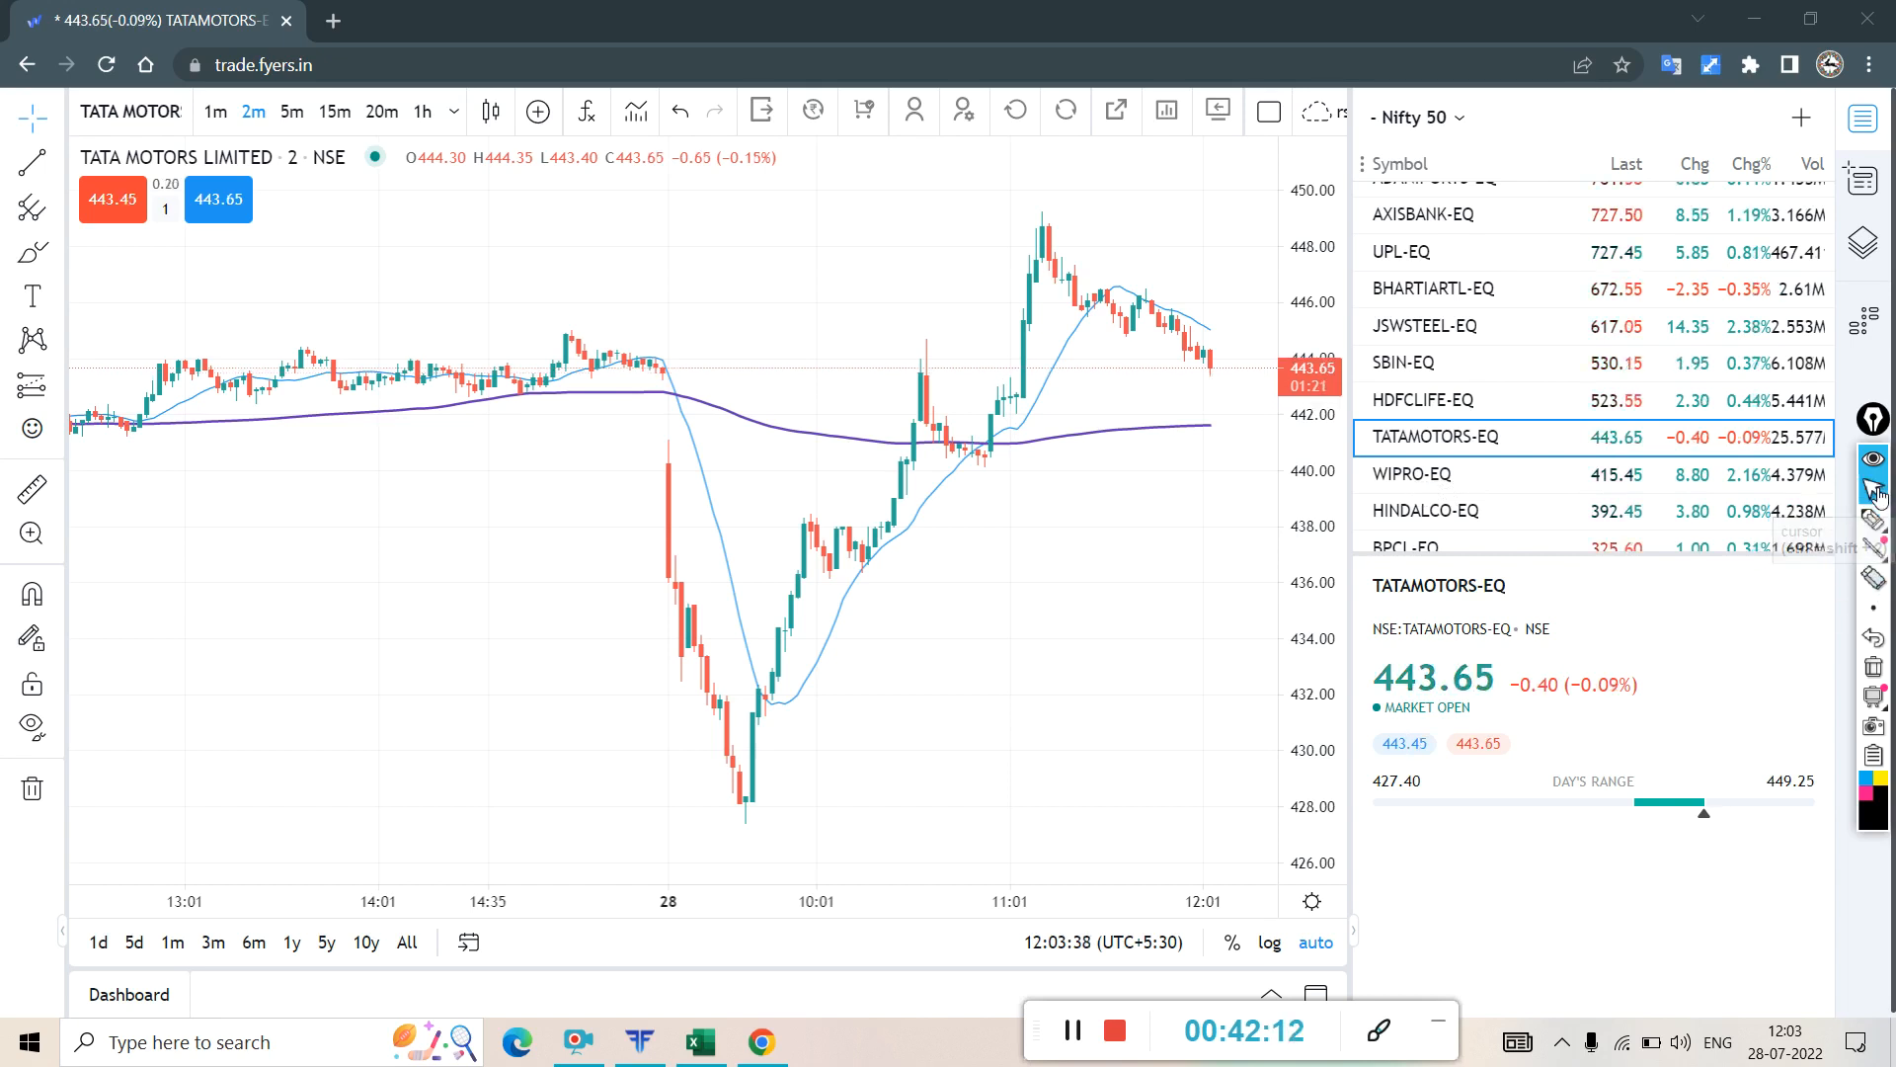
left_click(1466, 482)
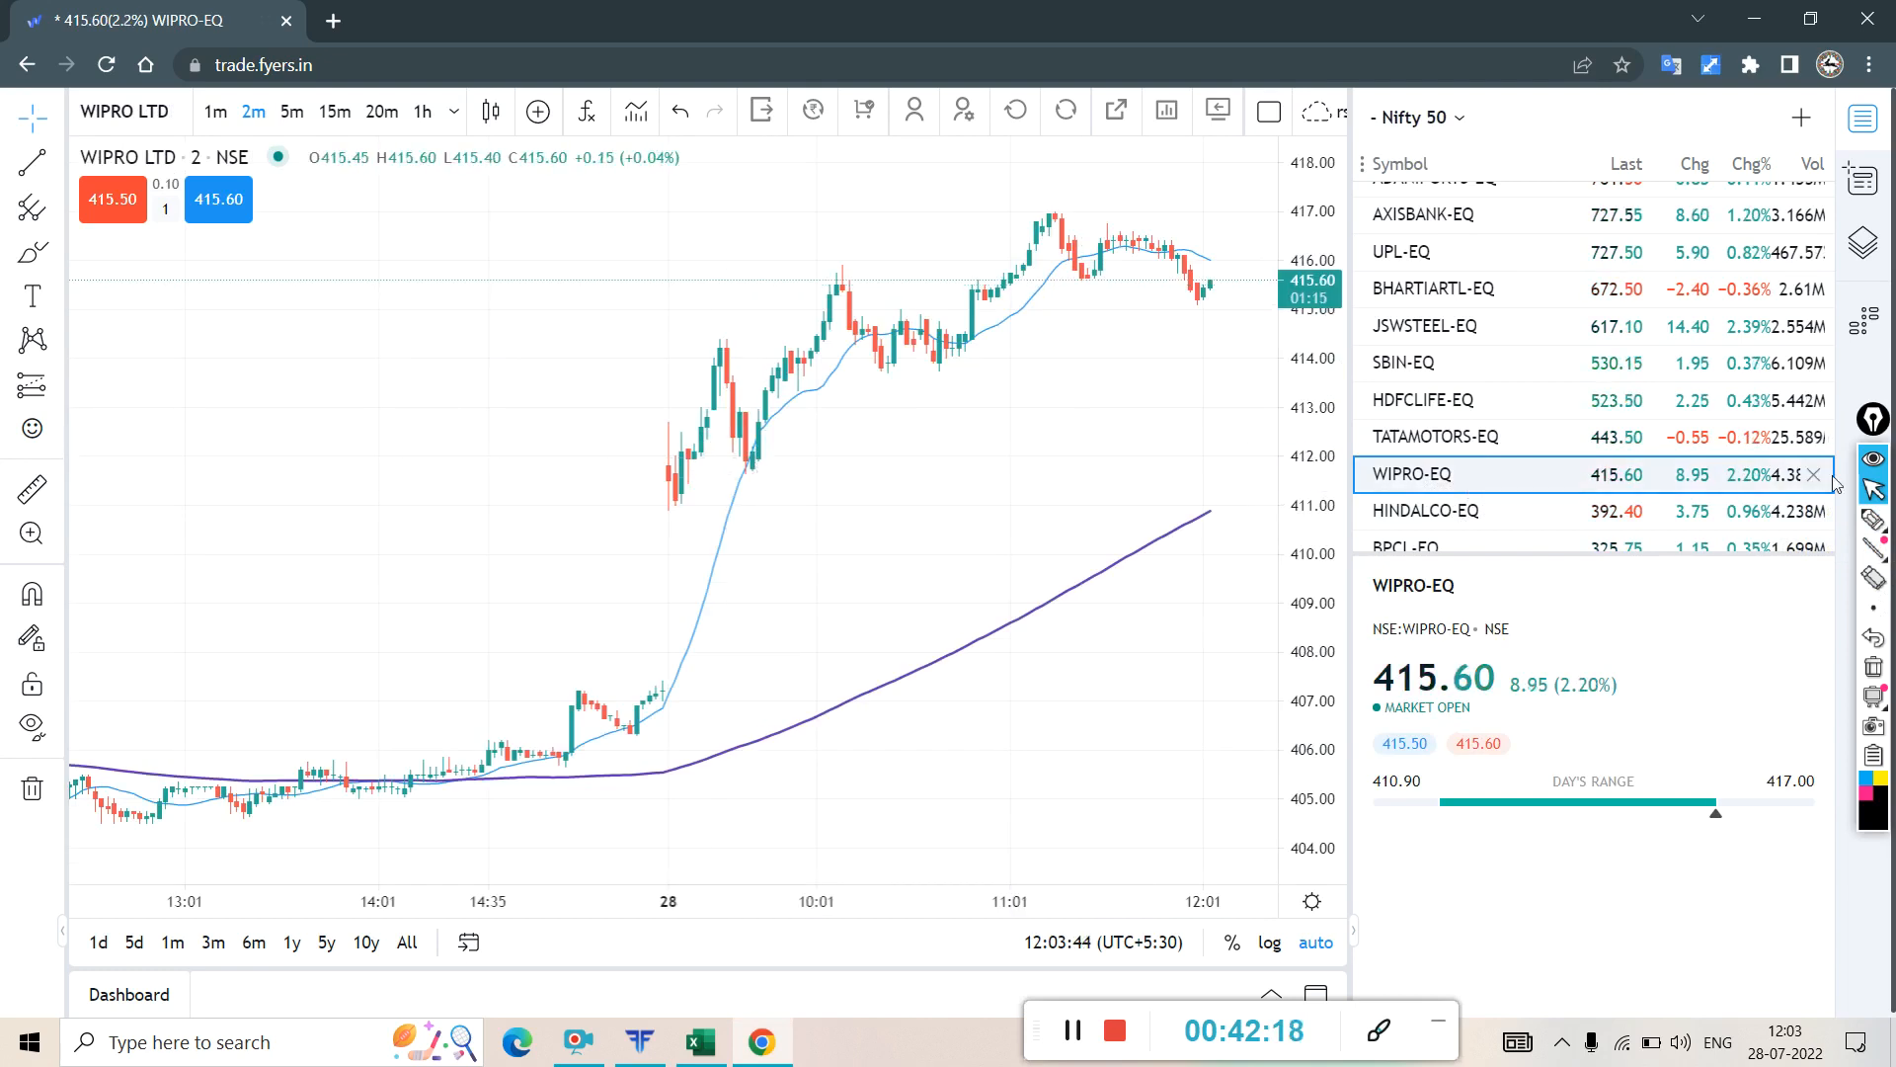
left_click(1869, 522)
mouse_move(669, 474)
left_mouse_down()
mouse_move(773, 490)
mouse_move(1165, 226)
mouse_move(691, 484)
mouse_move(1262, 284)
left_mouse_up()
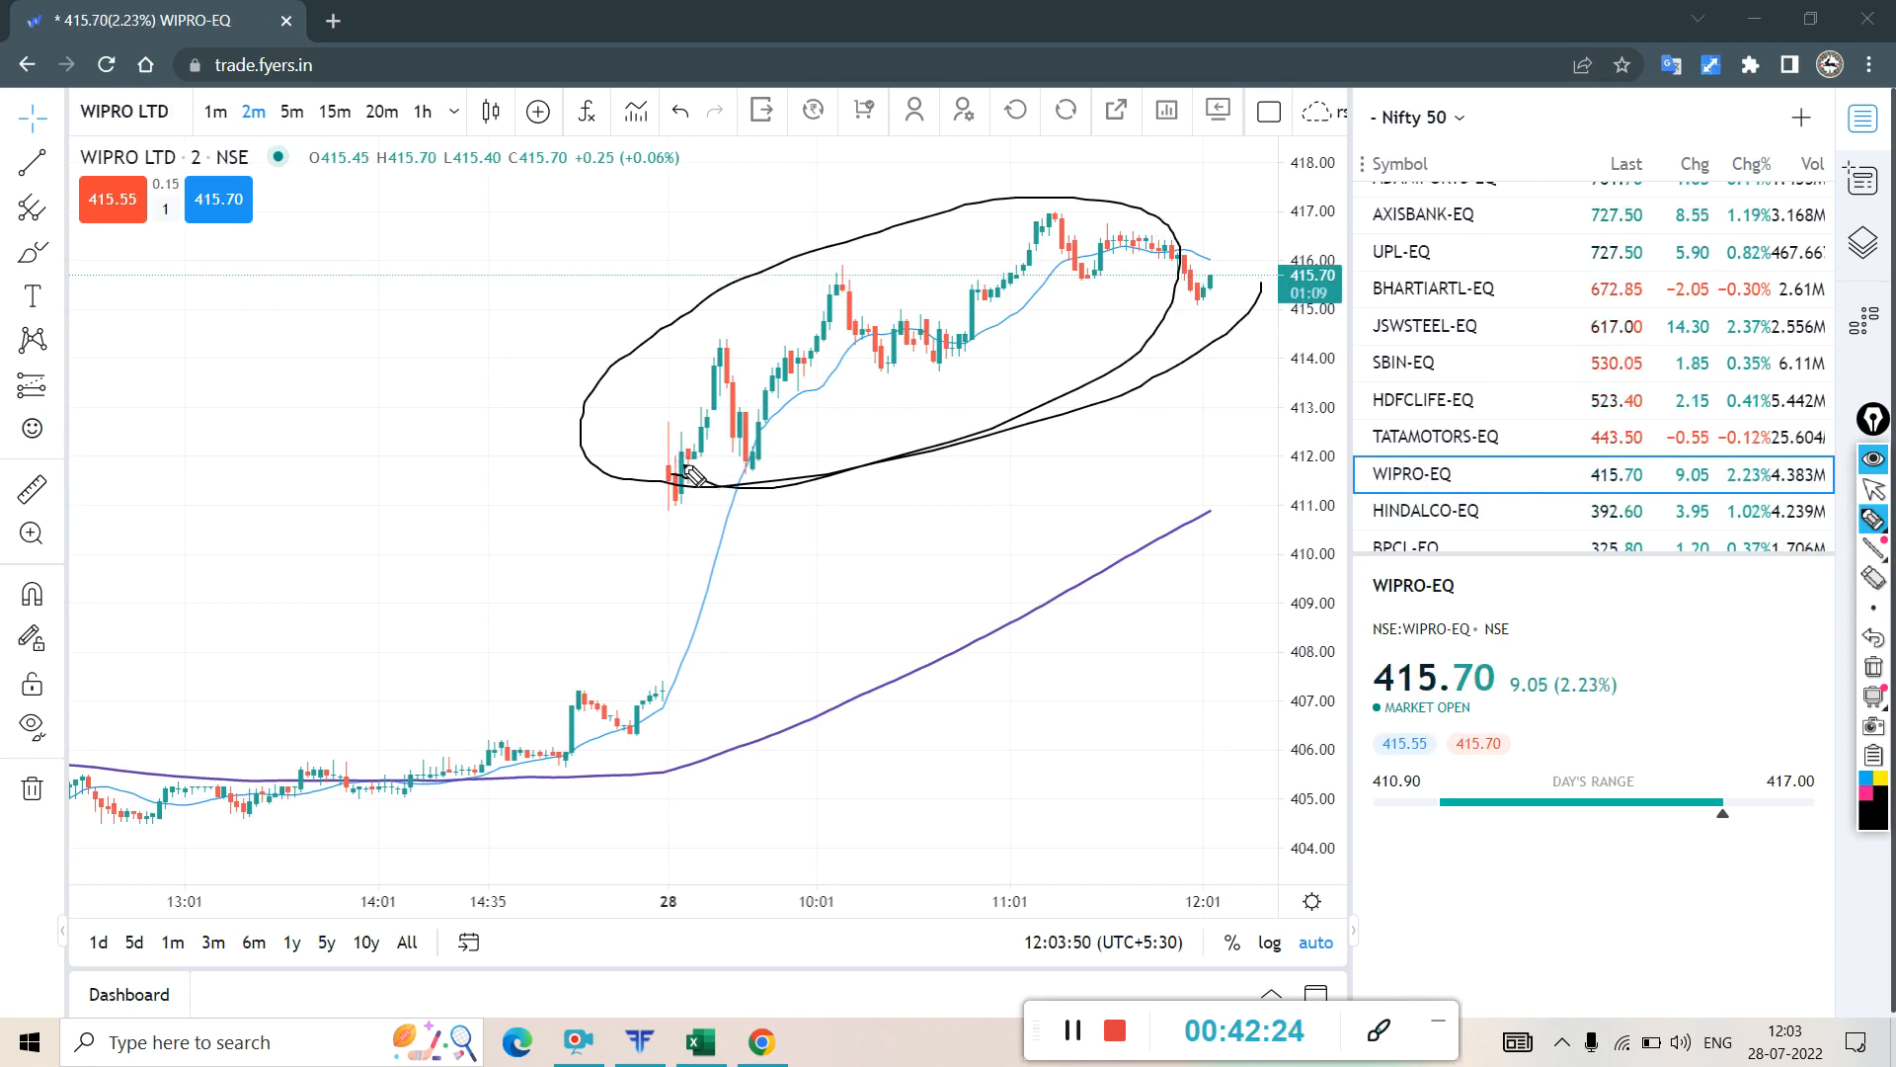
- Ink an arrow and base line at WIPRO's opening candles, stepped marks up to about 414, and an ellipse around the first rally
left_click_drag(703, 451, 730, 516)
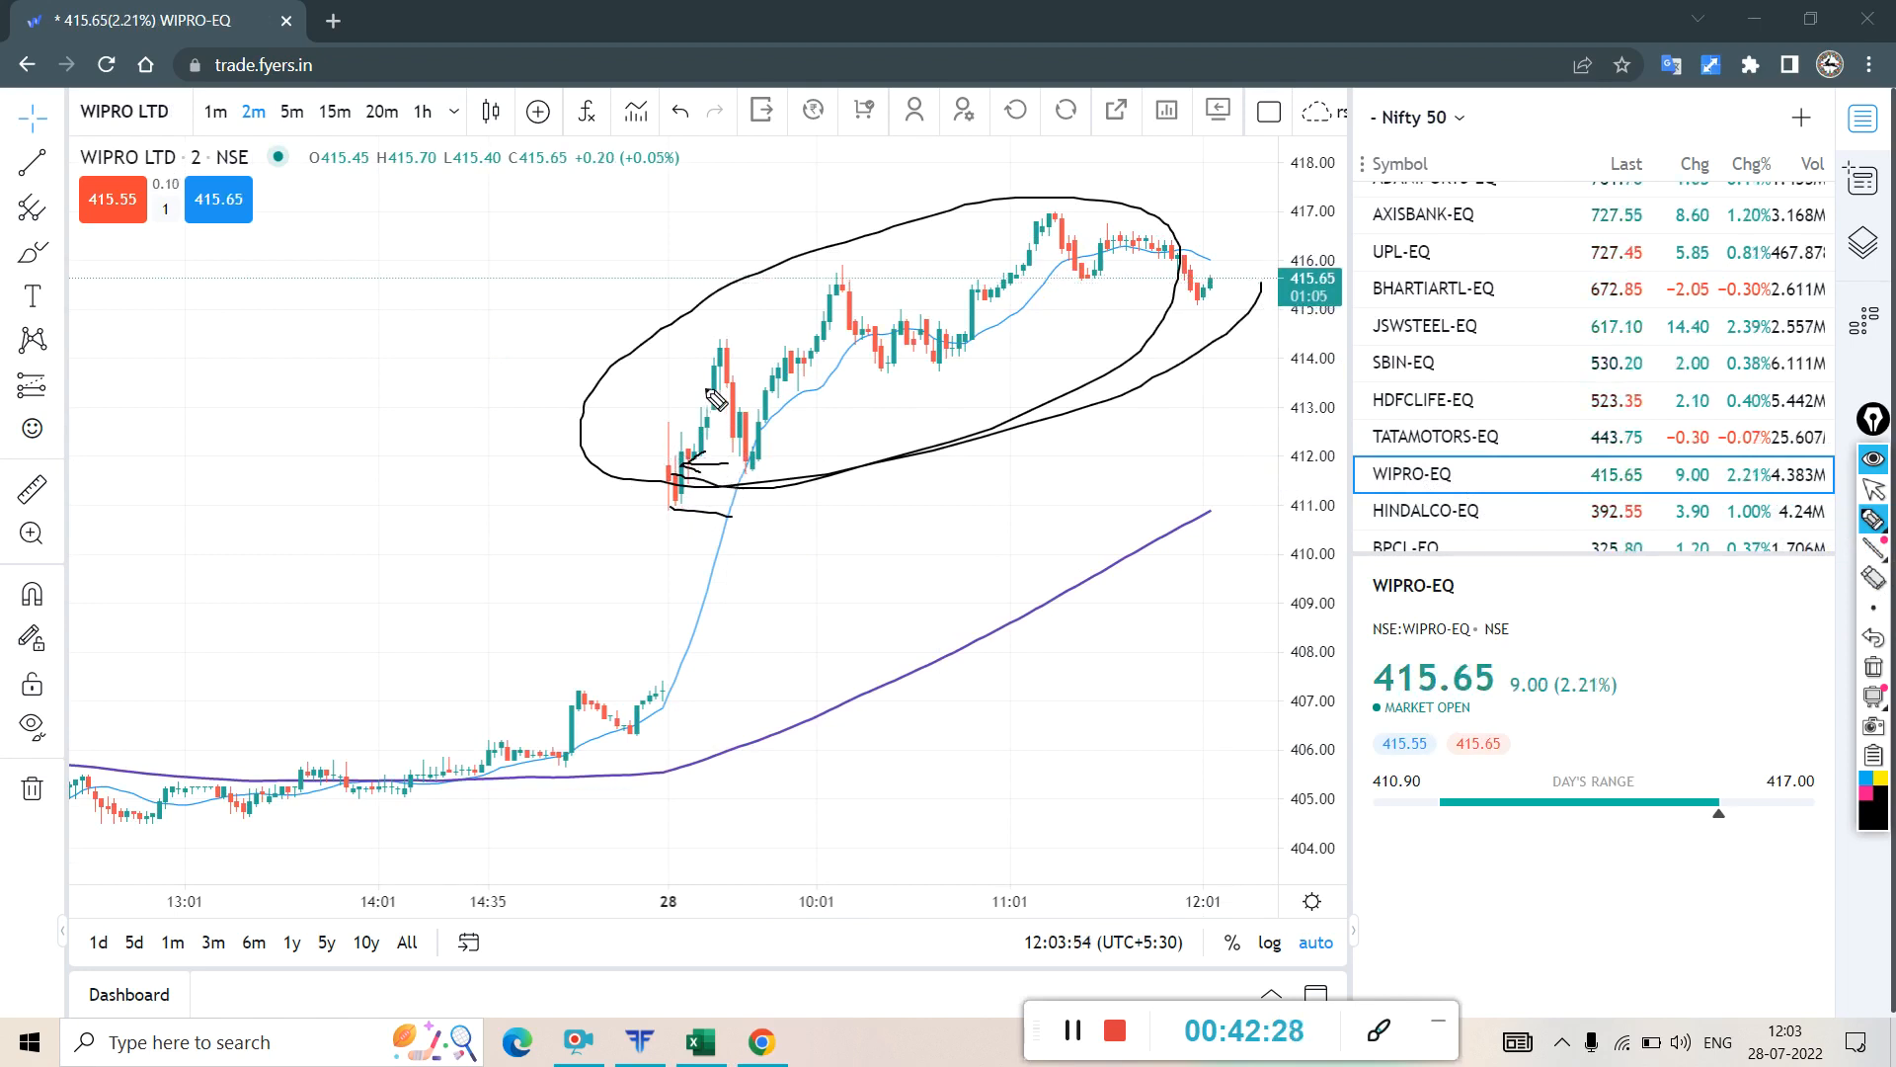
mouse_move(680, 453)
left_mouse_down()
mouse_move(663, 466)
mouse_move(698, 421)
left_mouse_up()
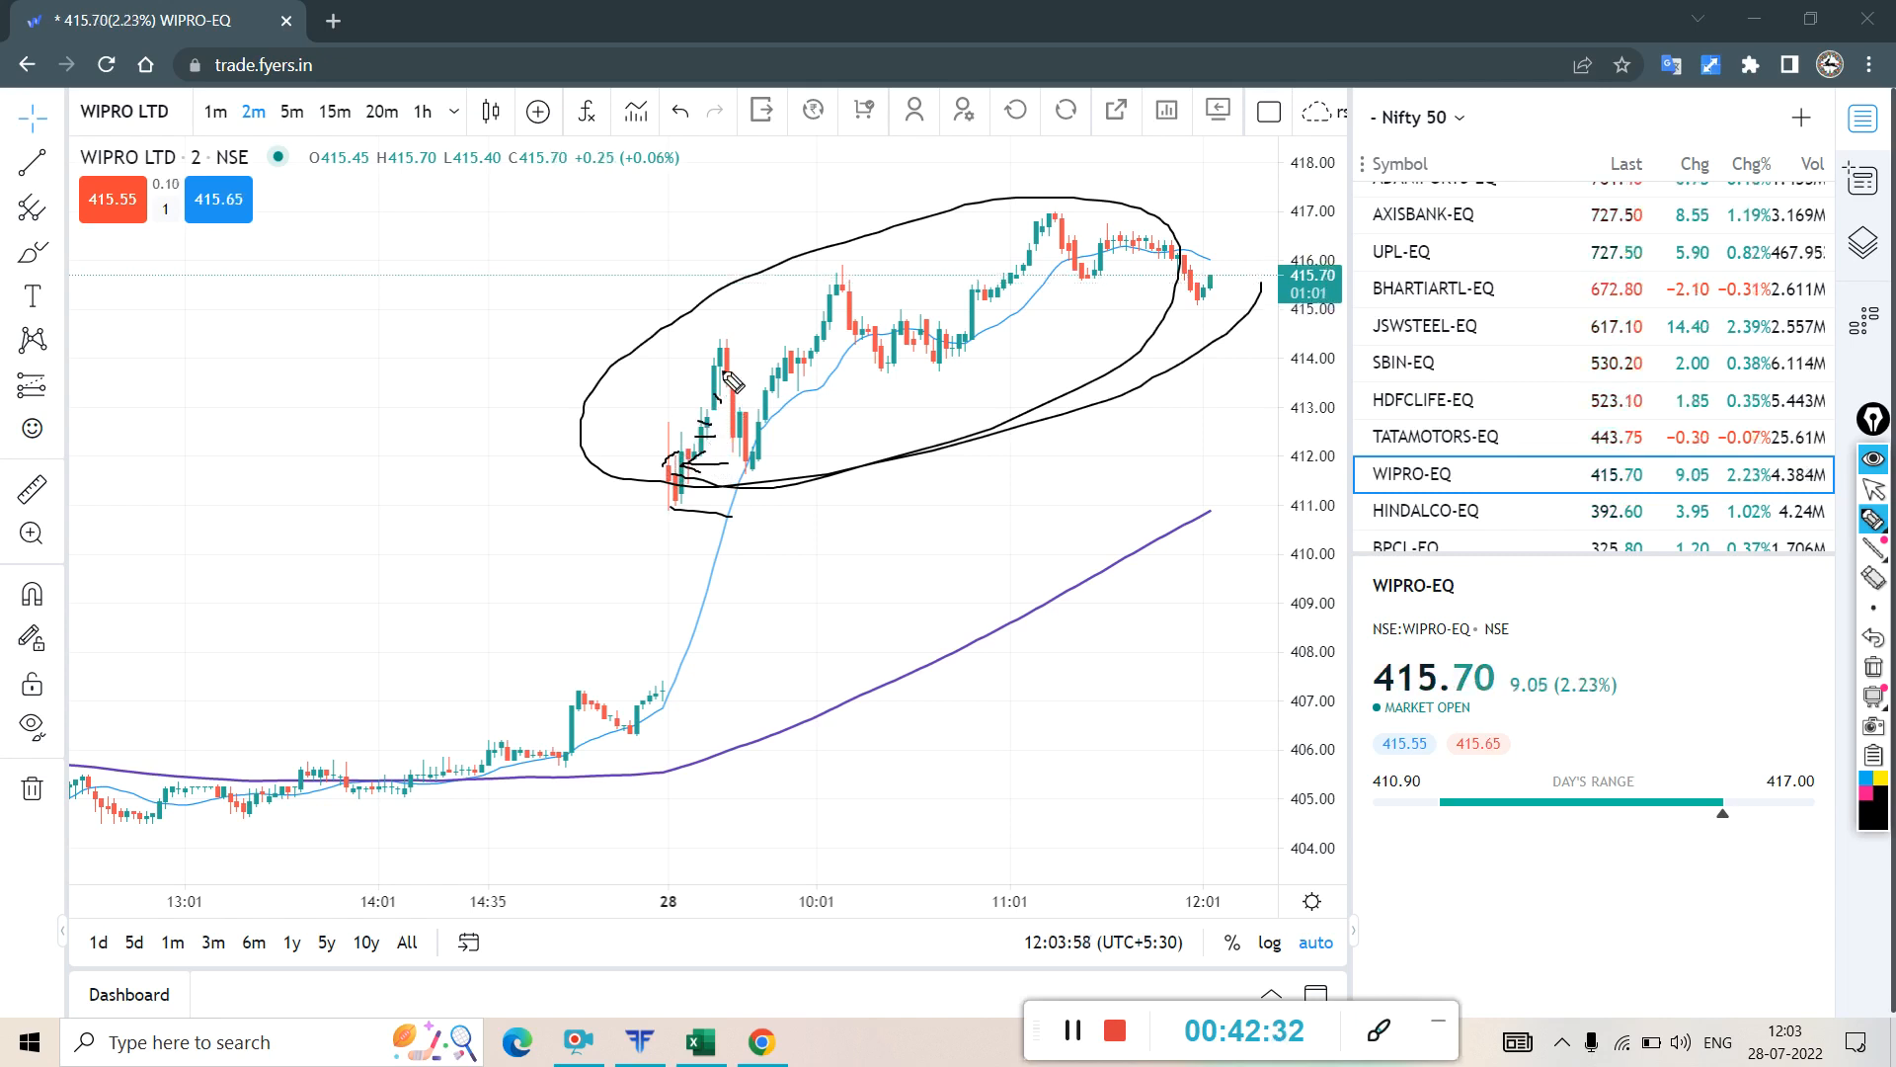
mouse_move(756, 363)
left_mouse_down()
mouse_move(727, 358)
mouse_move(729, 383)
mouse_move(676, 396)
mouse_move(715, 459)
mouse_move(728, 379)
left_mouse_up()
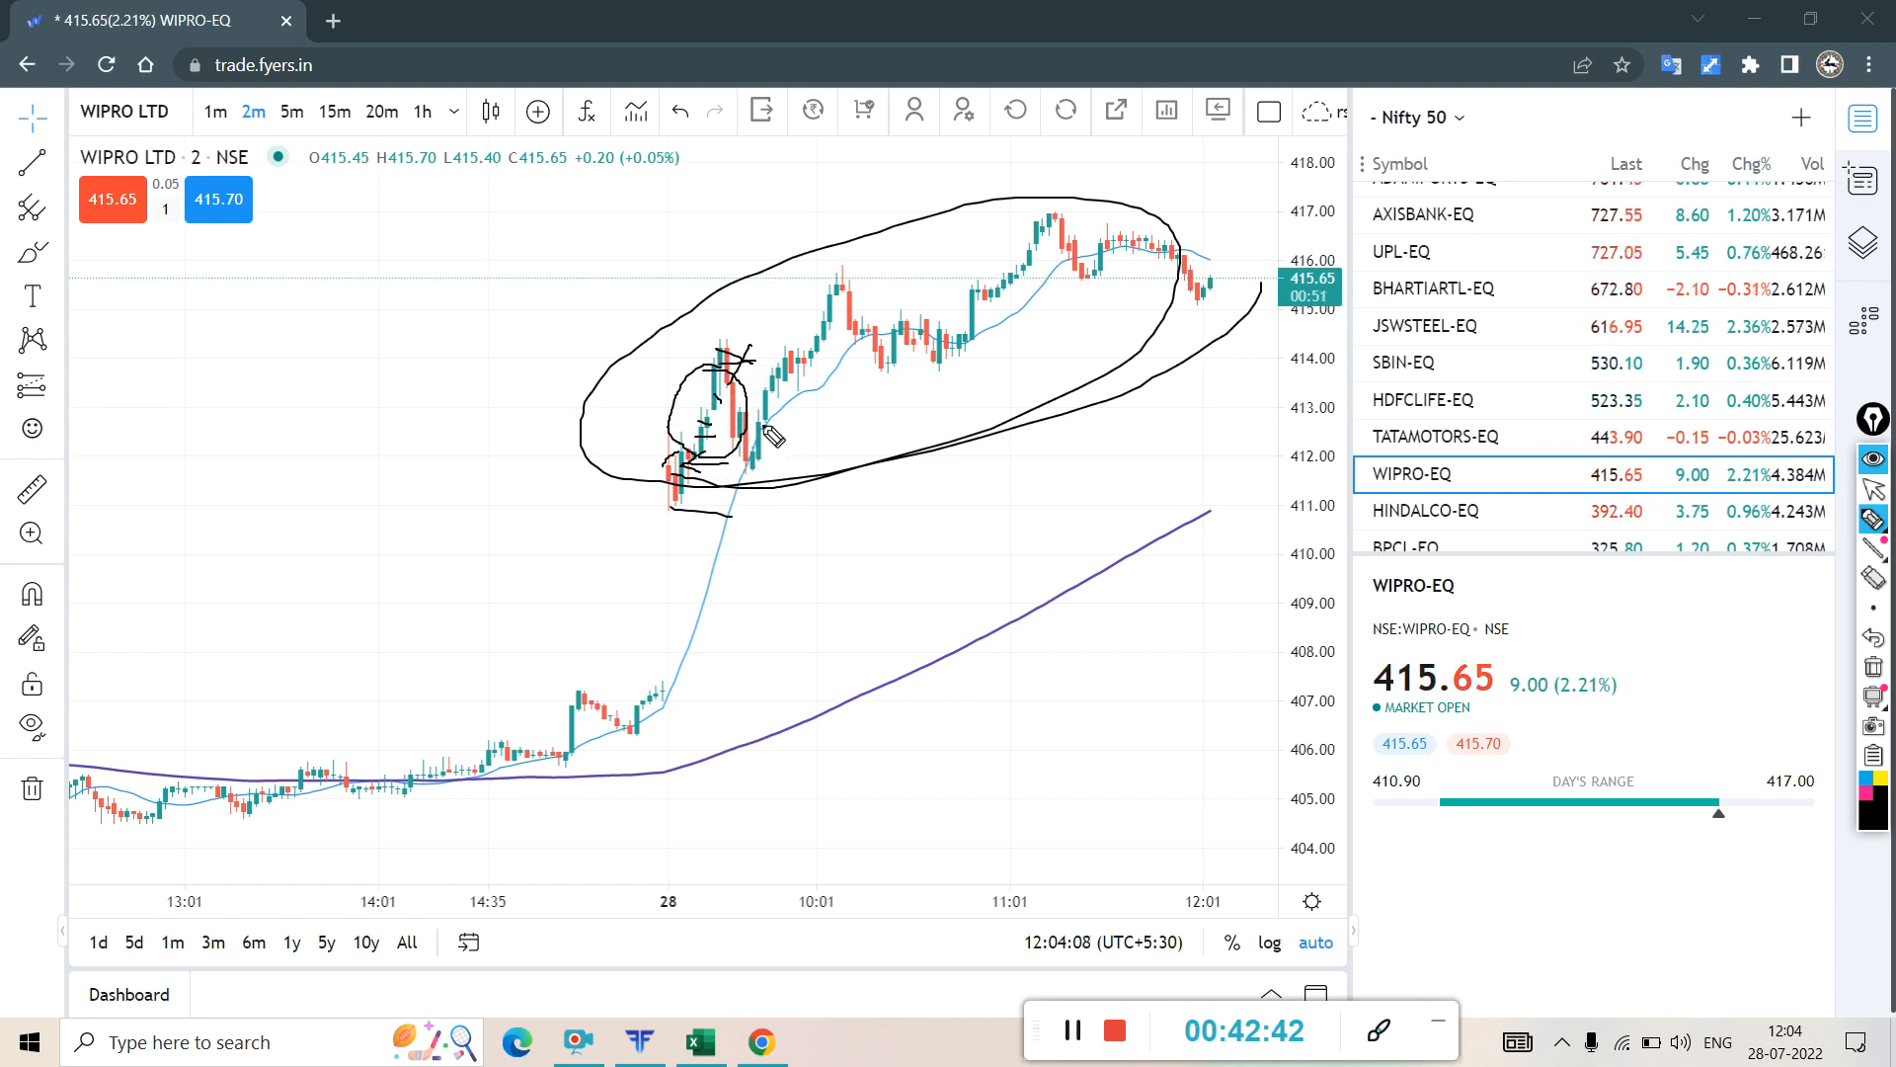
- Ink level marks and an ellipse on WIPRO's second rally, breakout lines near 415, and a loop around the rise to 417
mouse_move(790, 416)
left_mouse_down()
mouse_move(756, 427)
mouse_move(790, 440)
mouse_move(743, 444)
mouse_move(762, 424)
left_mouse_up()
left_click_drag(782, 352, 762, 425)
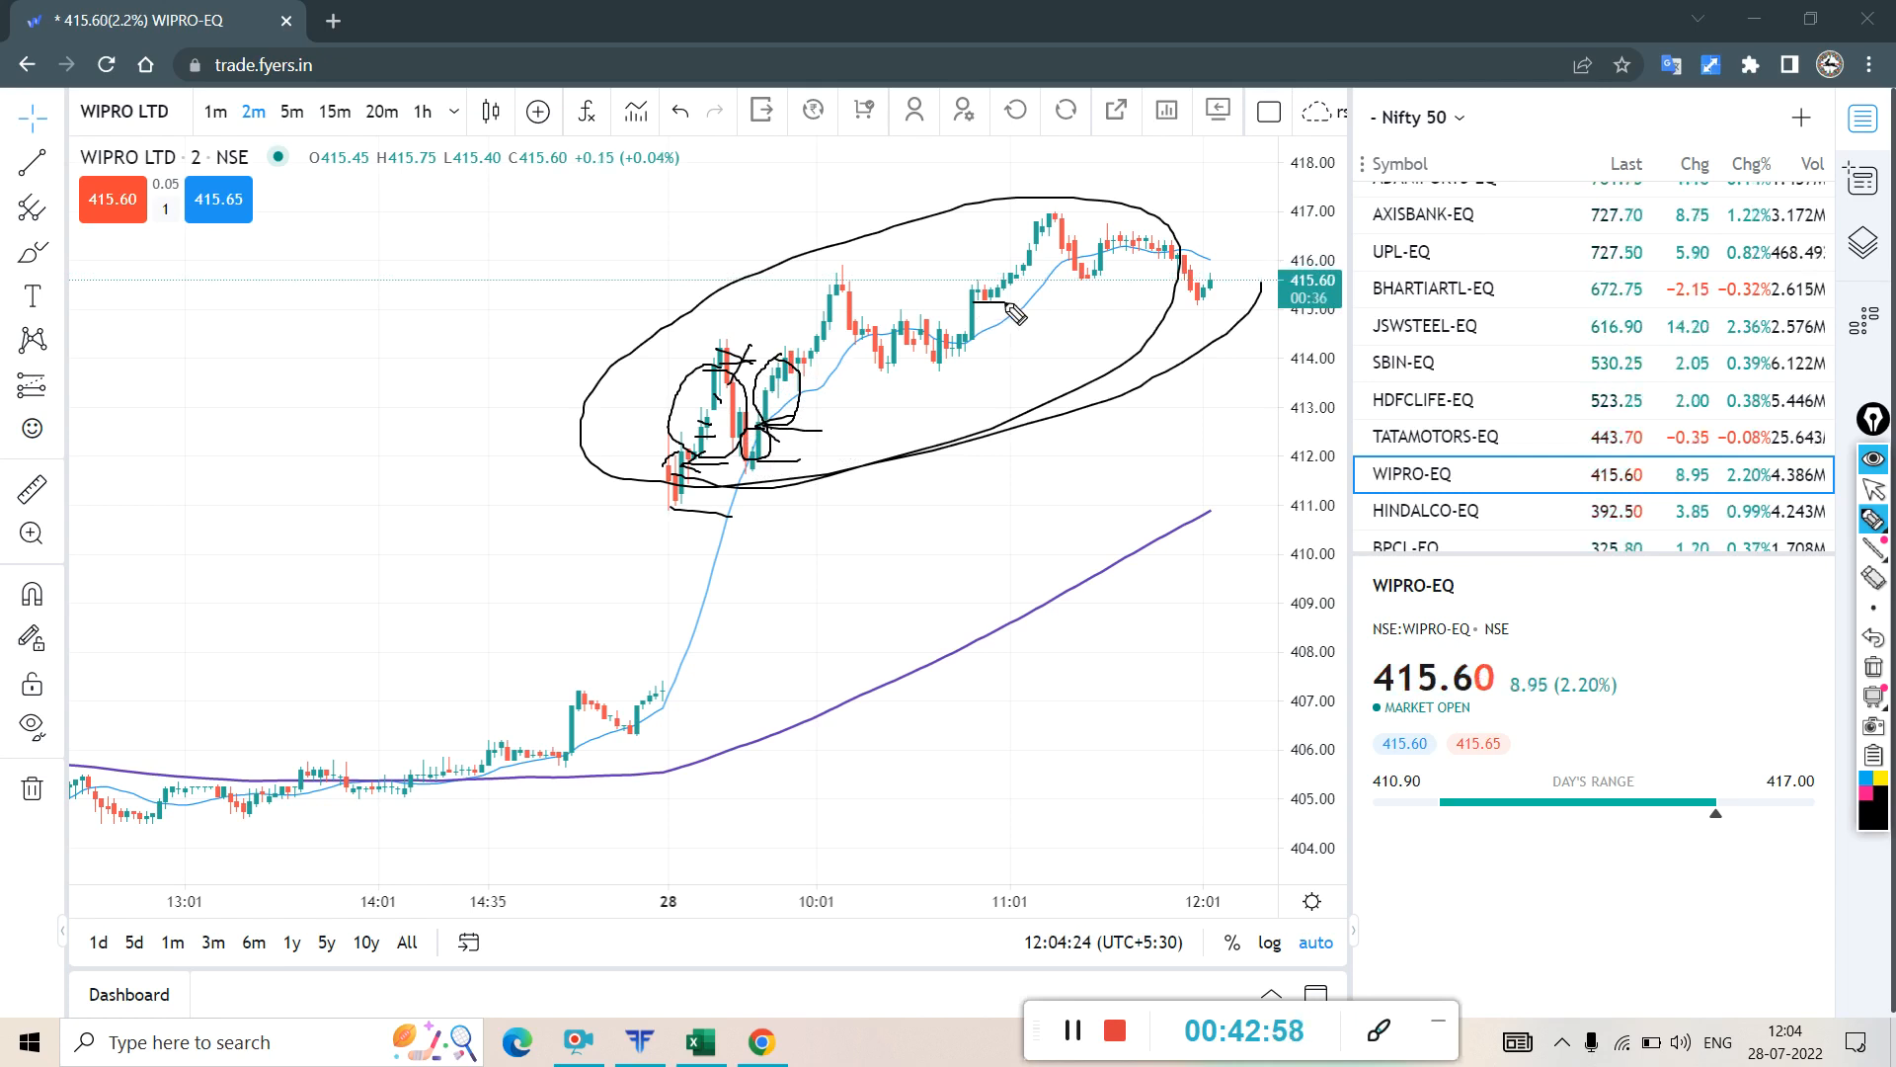
mouse_move(999, 298)
left_mouse_down()
mouse_move(996, 343)
mouse_move(1025, 342)
left_mouse_up()
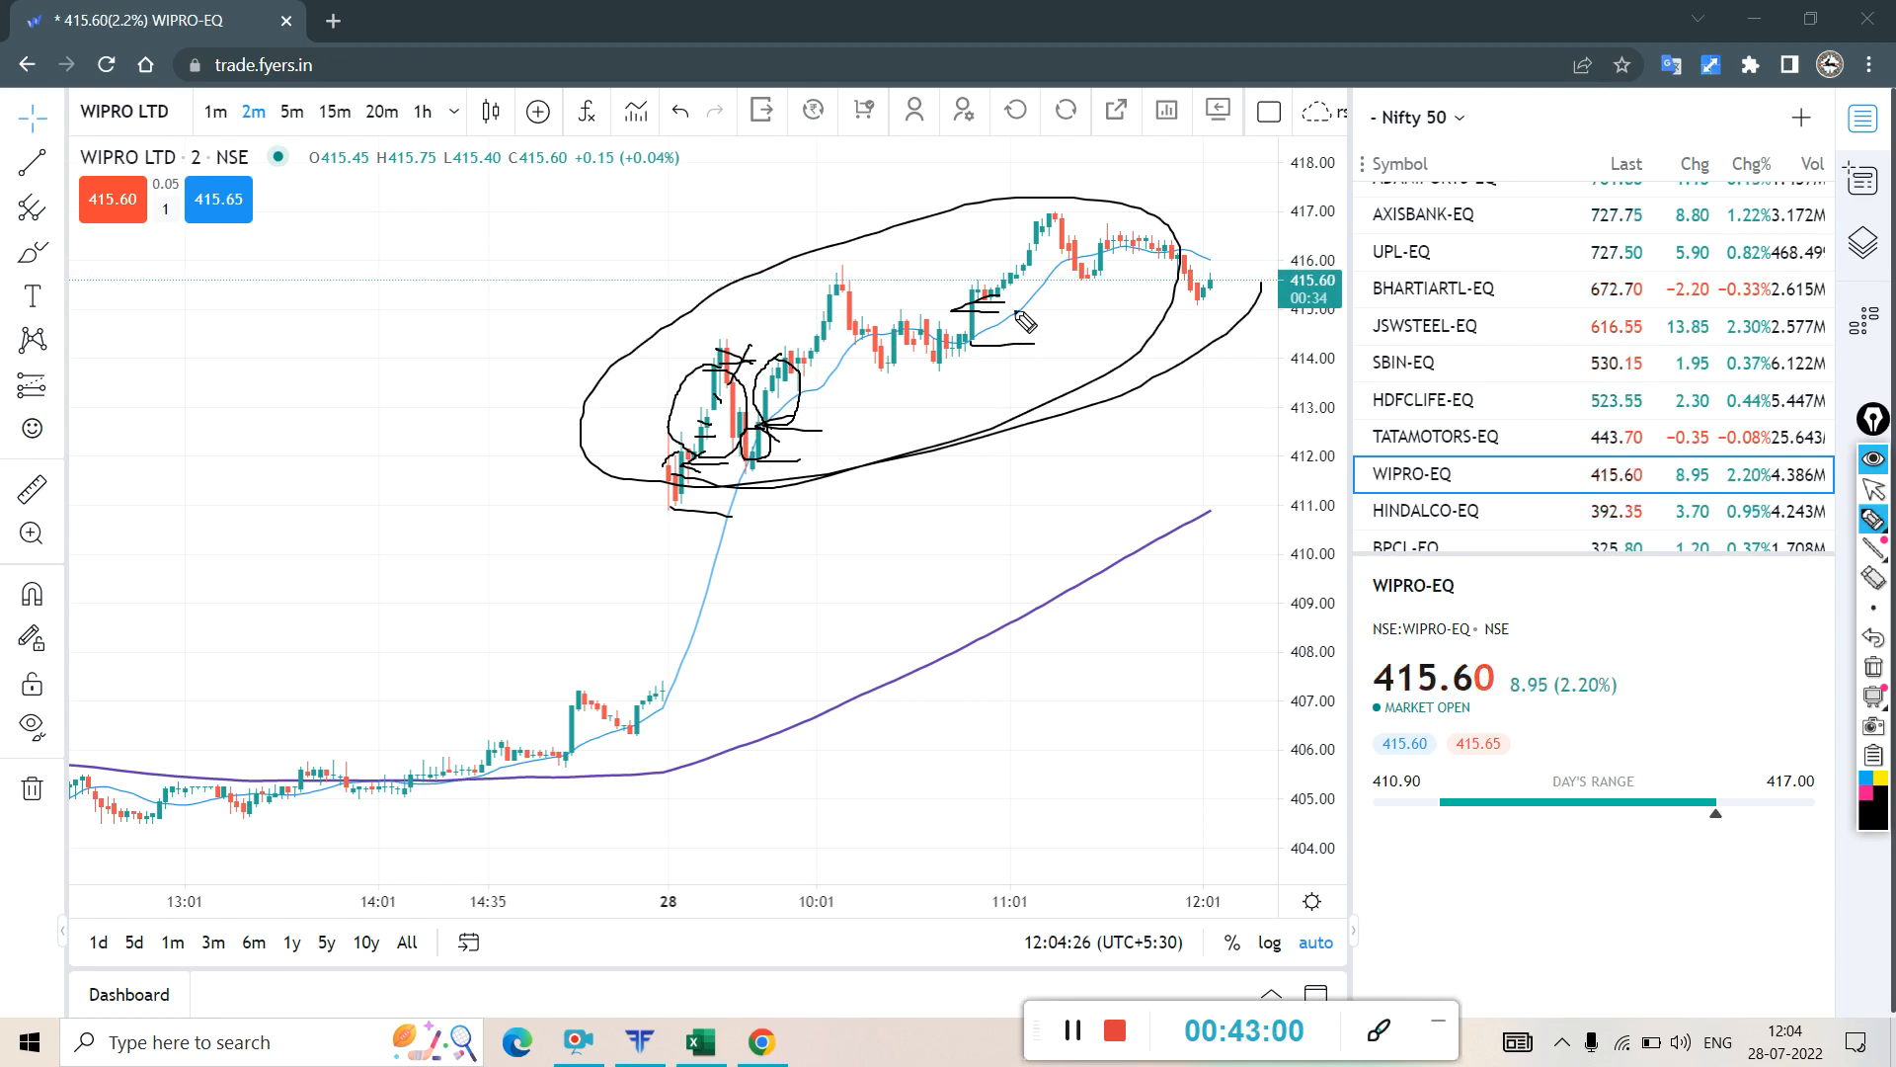
mouse_move(1037, 213)
left_mouse_down()
mouse_move(951, 259)
mouse_move(1002, 288)
mouse_move(1049, 224)
left_mouse_up()
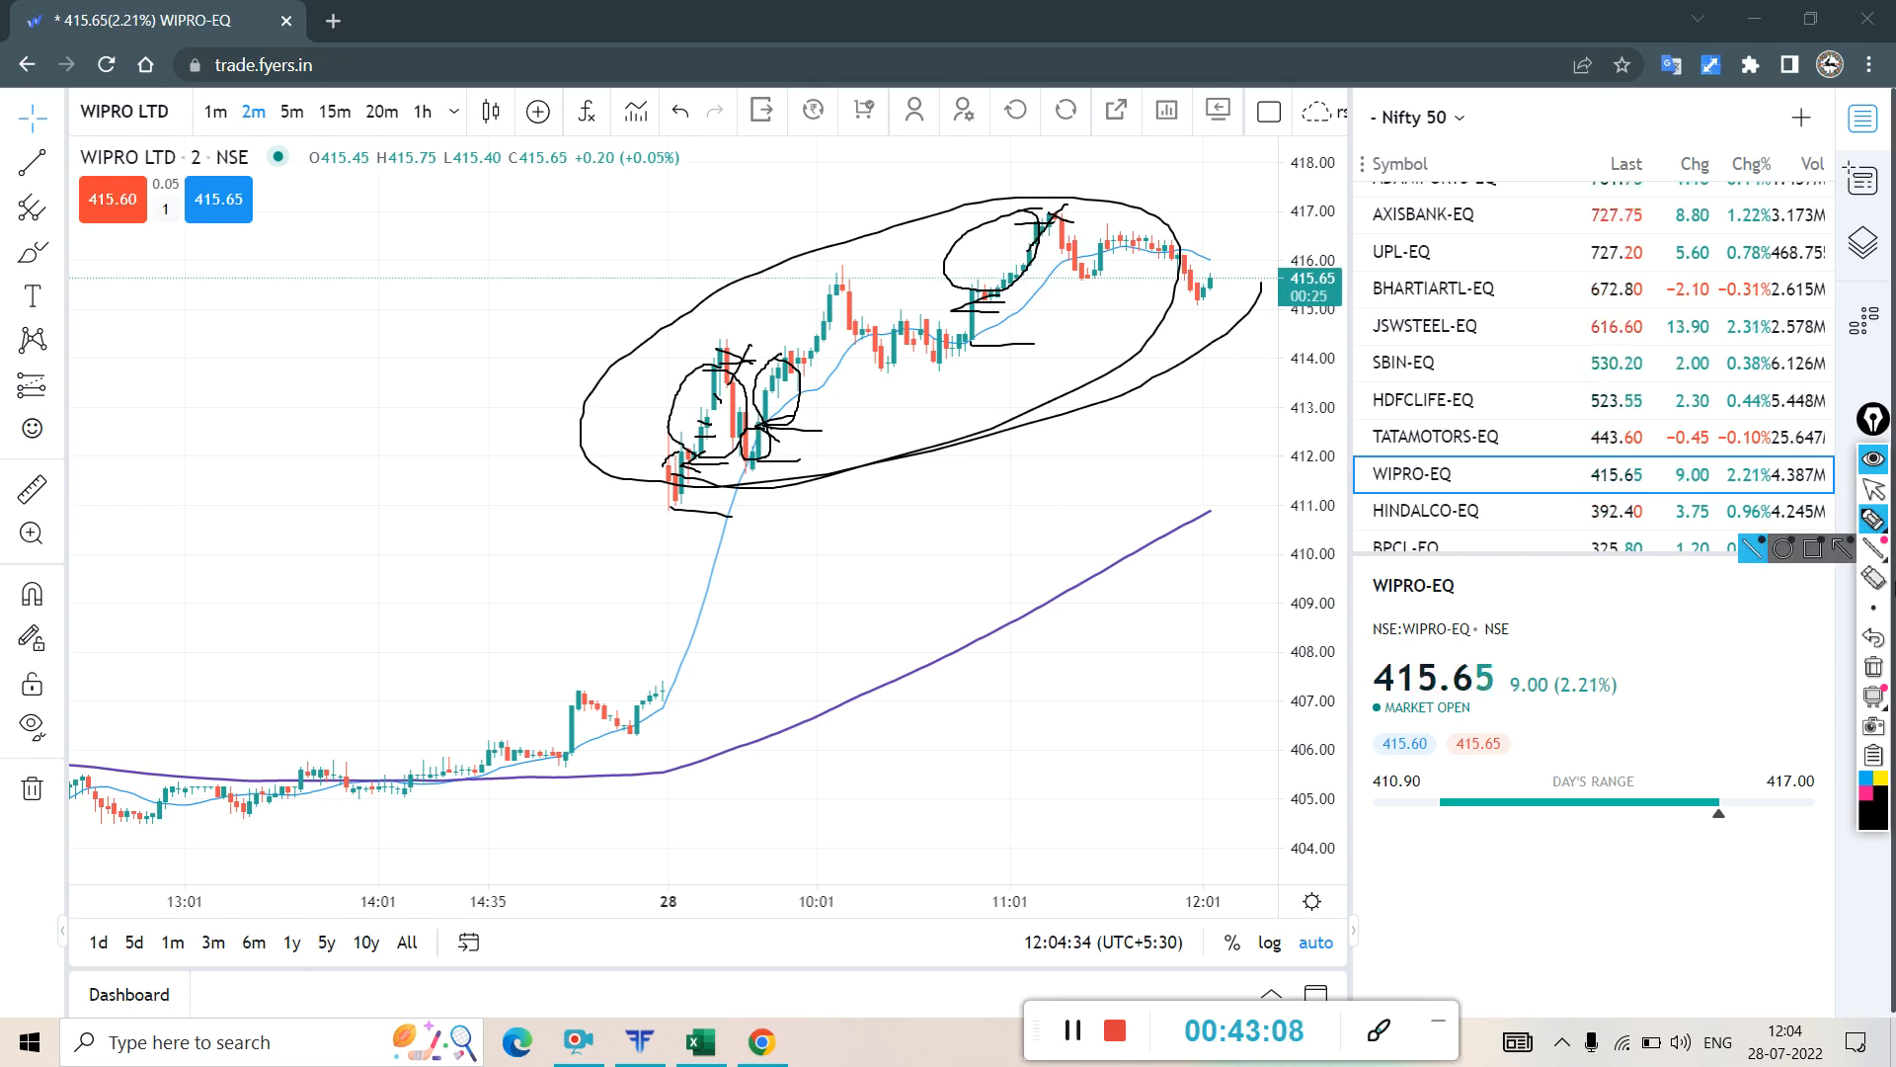
- Clear the WIPRO annotations and ink a circled 1 with an arrow pointing above the first peak
left_click(1875, 668)
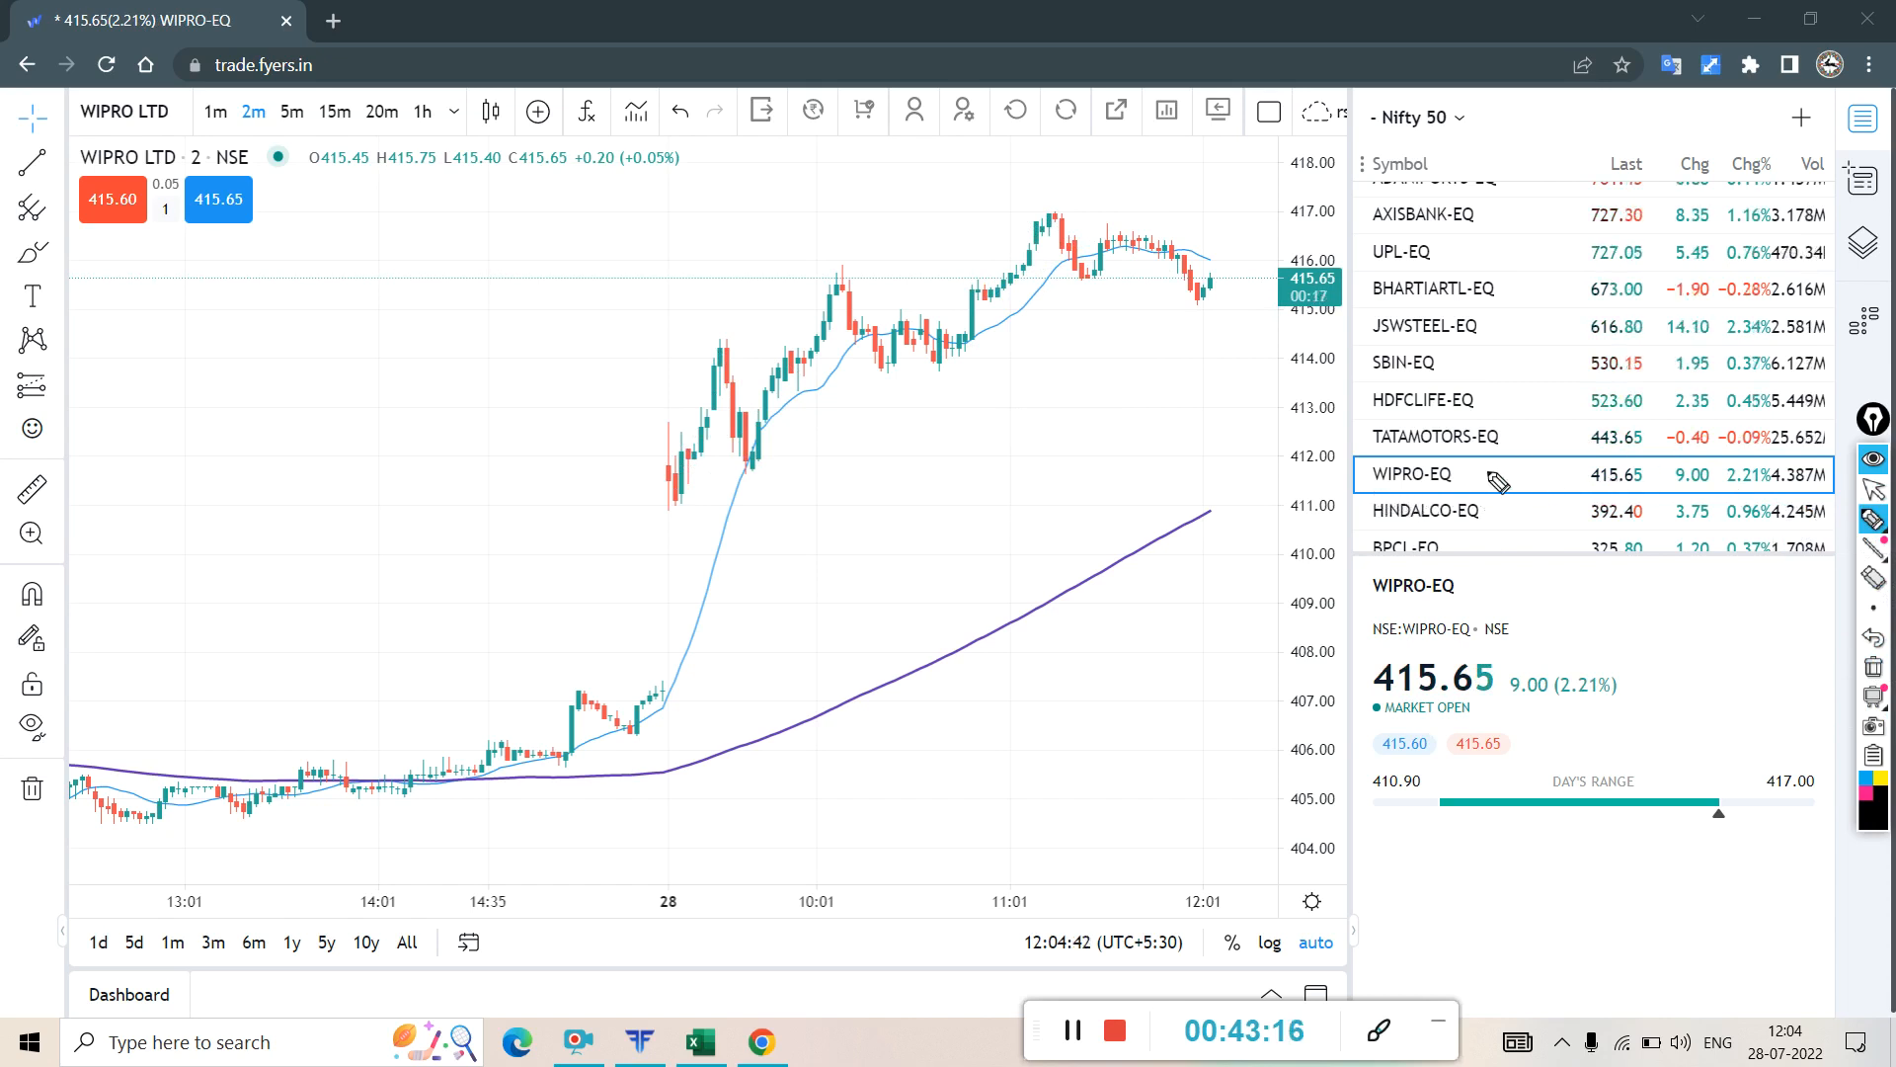
mouse_move(563, 366)
left_mouse_down()
mouse_move(577, 425)
mouse_move(588, 365)
left_mouse_up()
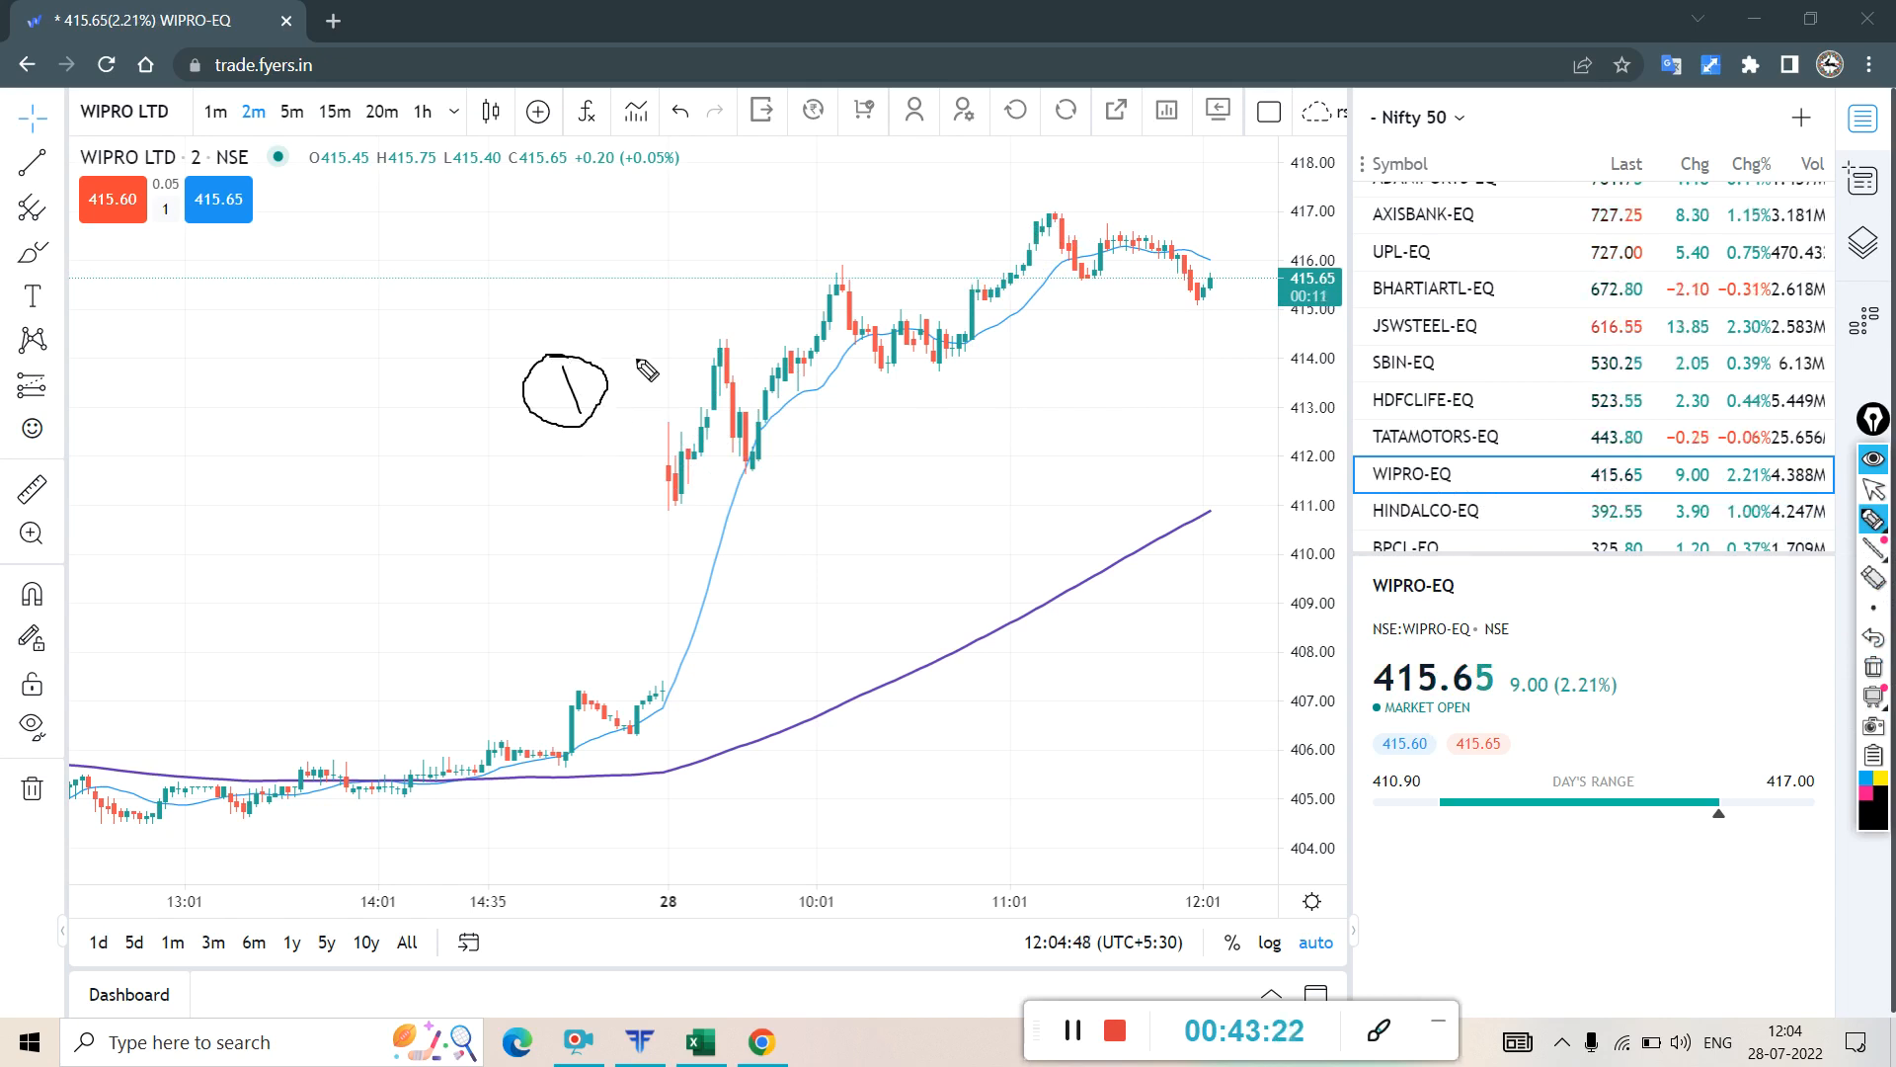
mouse_move(609, 388)
left_mouse_down()
mouse_move(752, 334)
mouse_move(739, 354)
left_mouse_up()
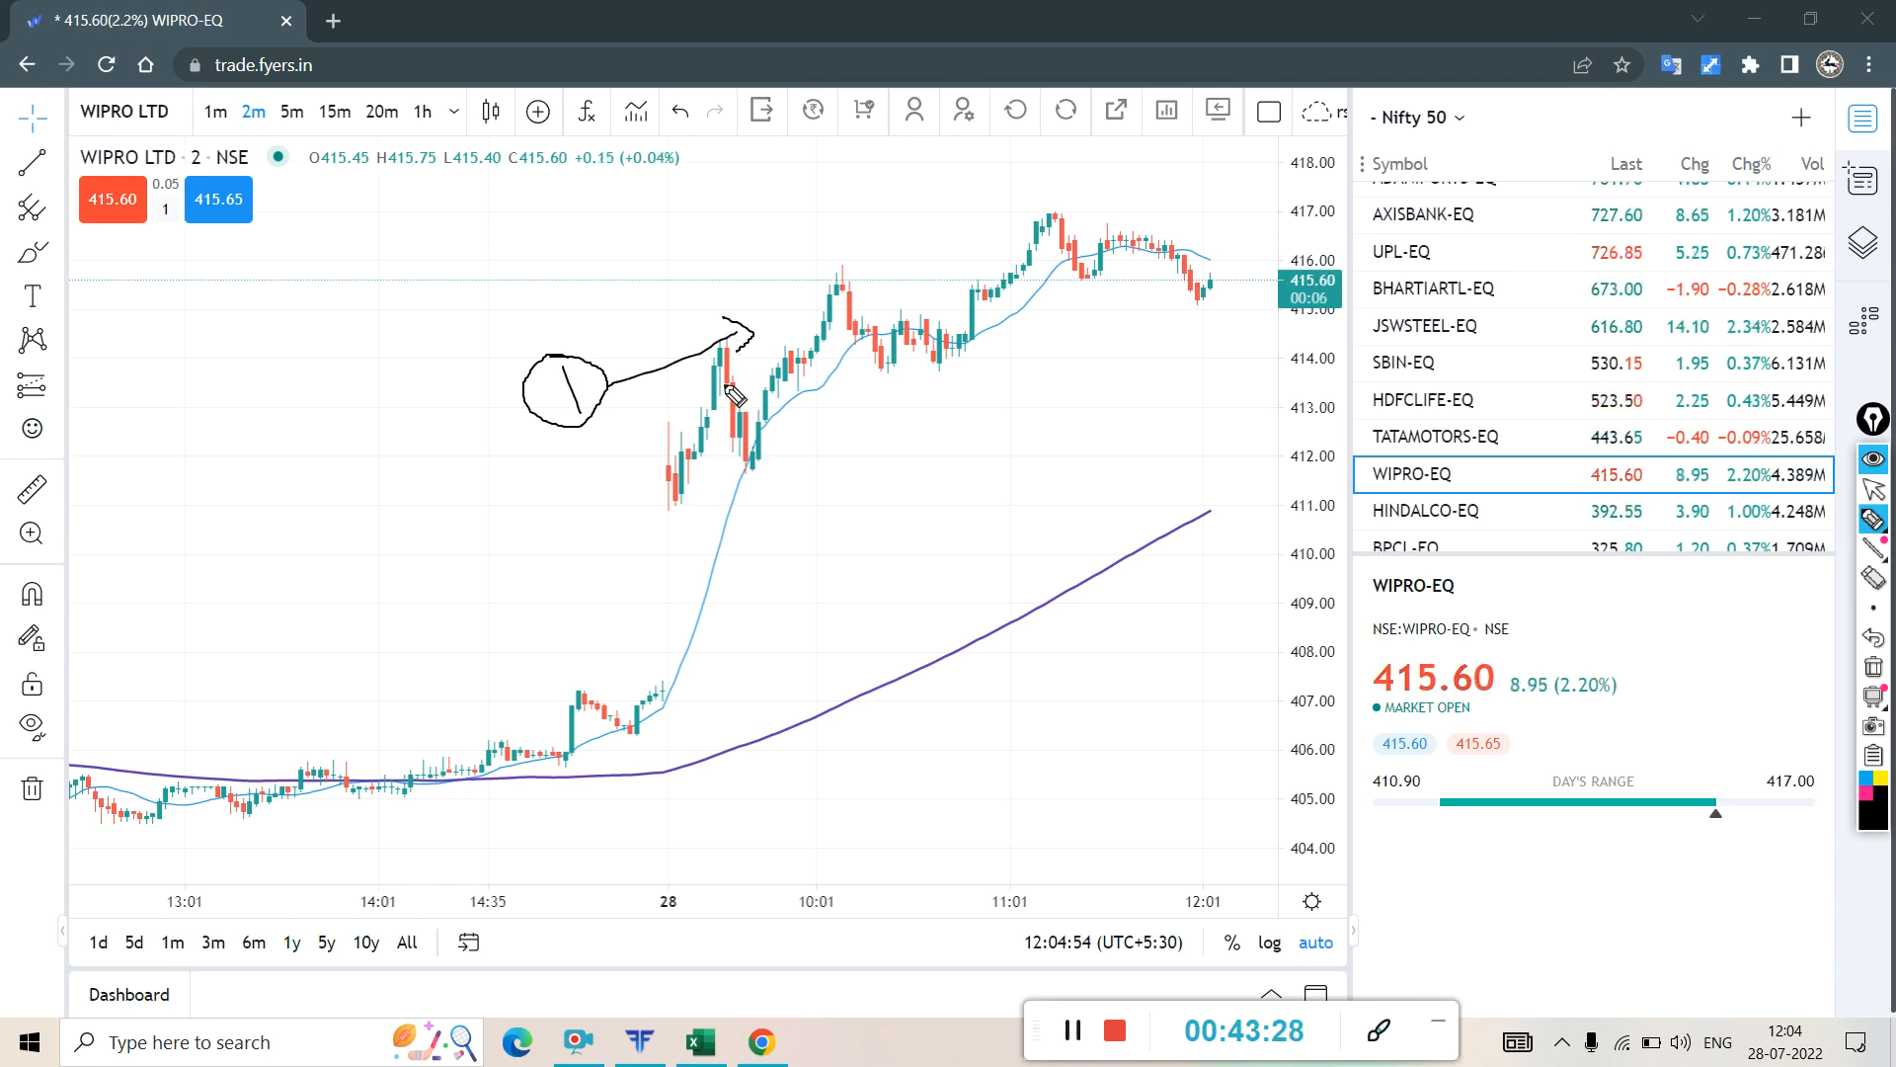
- Circle TATASTEEL-EQ at the end of the Nifty 50 watchlist in ink and draw two arrows pointing to it
left_click(1873, 488)
scroll(1724, 460, "down", 2)
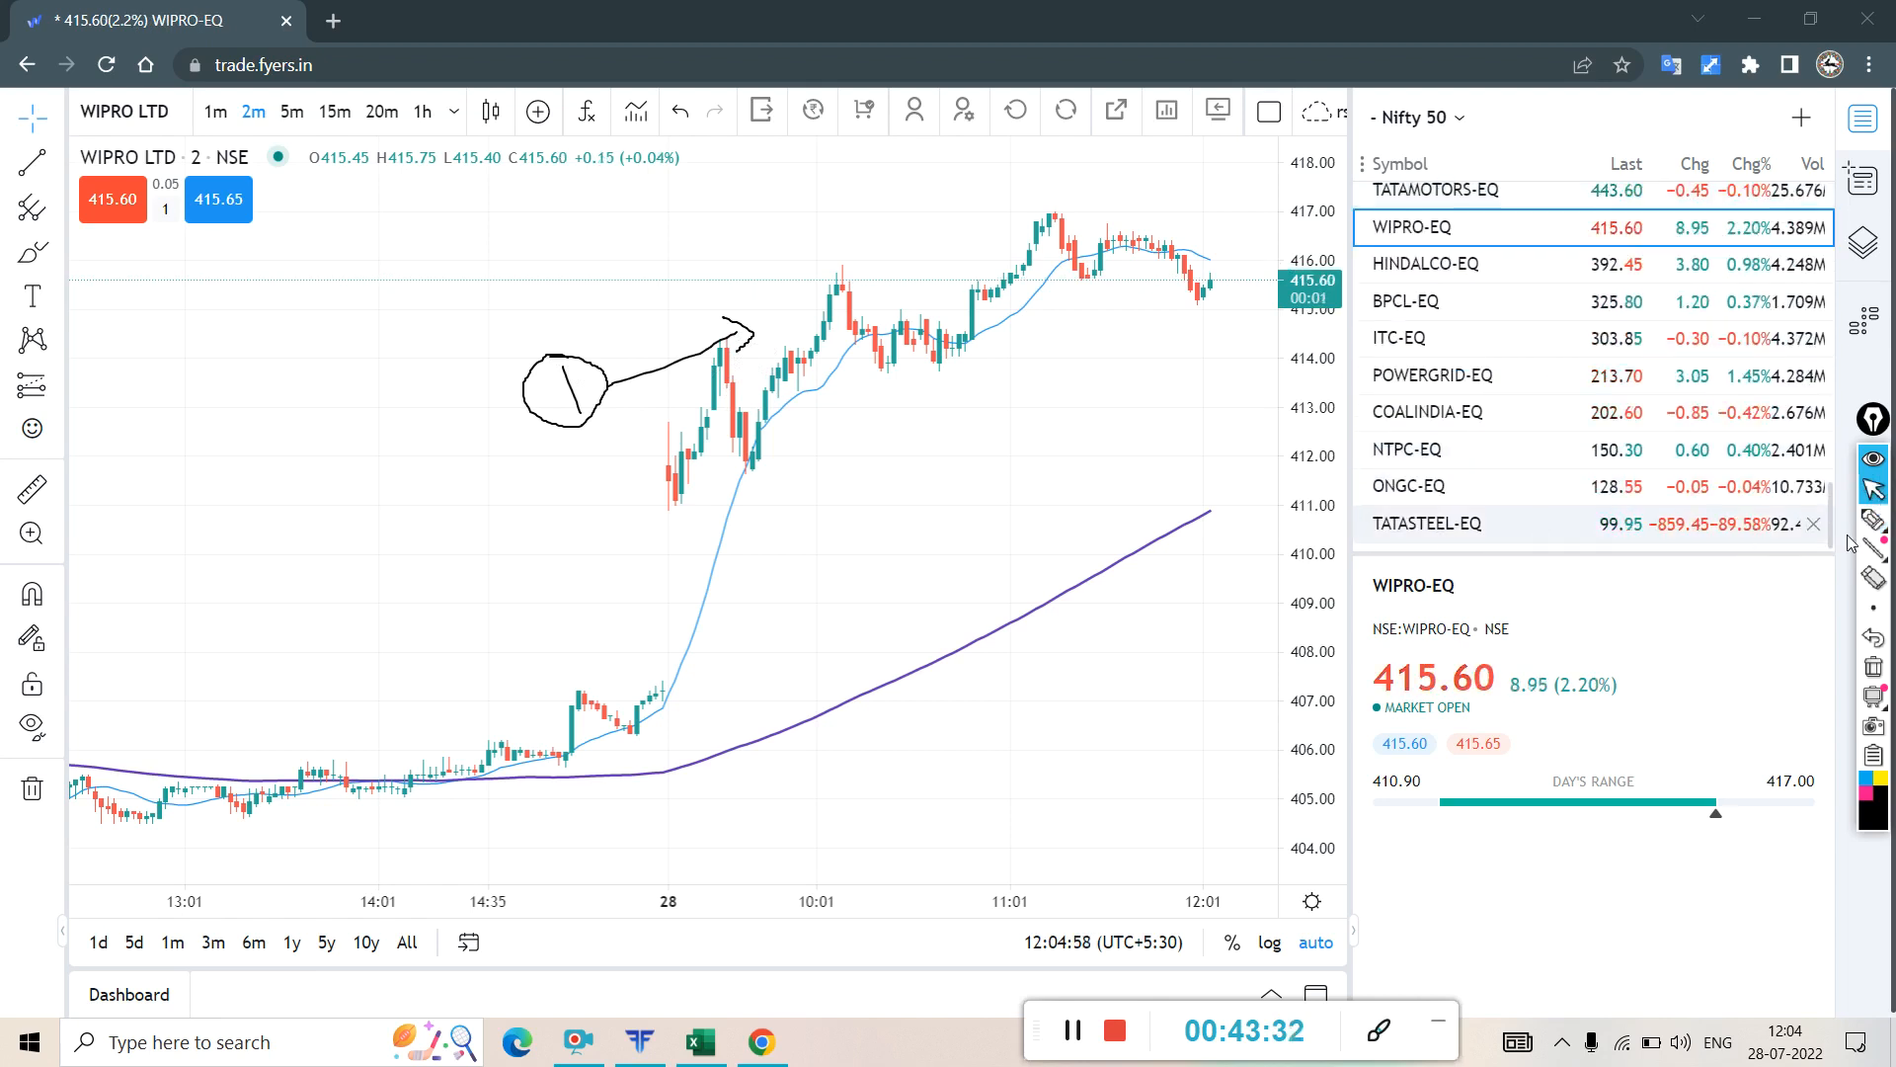
left_click(1874, 518)
mouse_move(1163, 582)
left_mouse_down()
mouse_move(1375, 541)
mouse_move(1363, 565)
left_mouse_up()
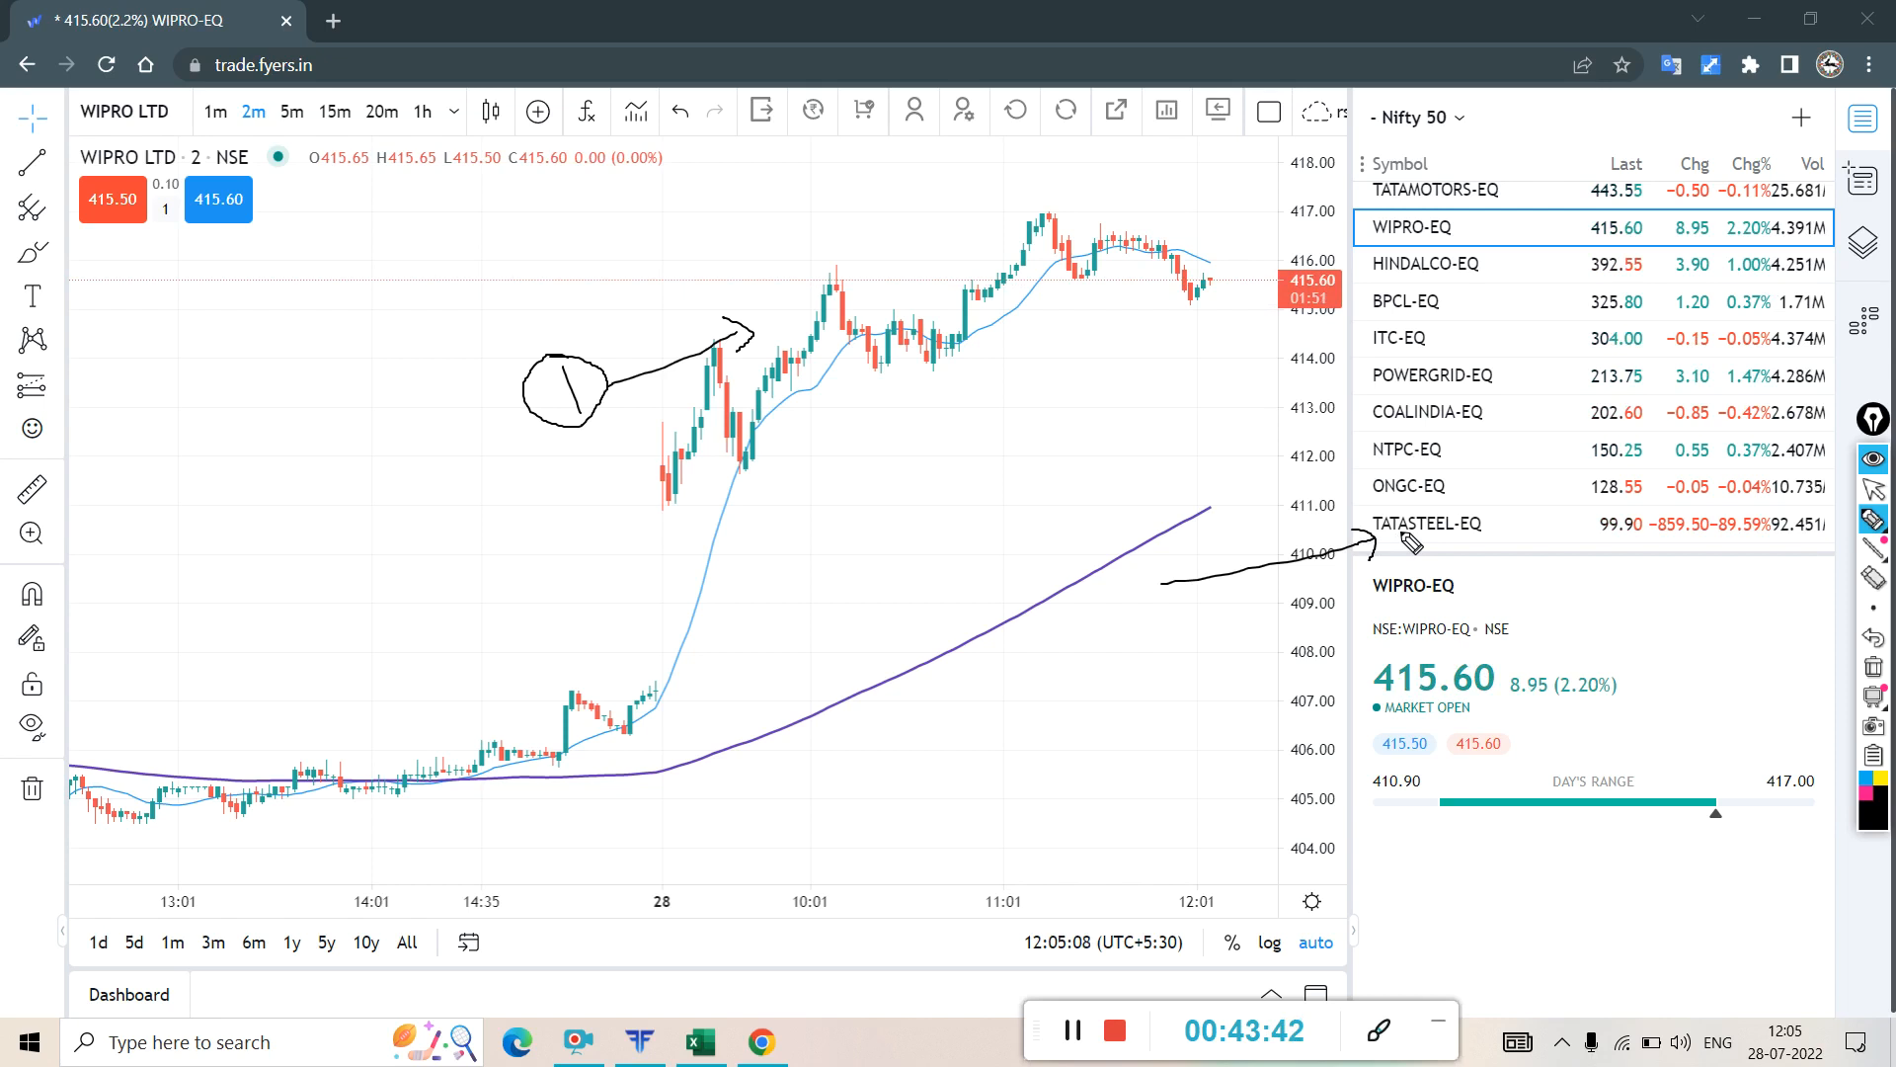
mouse_move(1380, 543)
left_mouse_down()
mouse_move(1511, 499)
mouse_move(1362, 533)
mouse_move(1391, 546)
left_mouse_up()
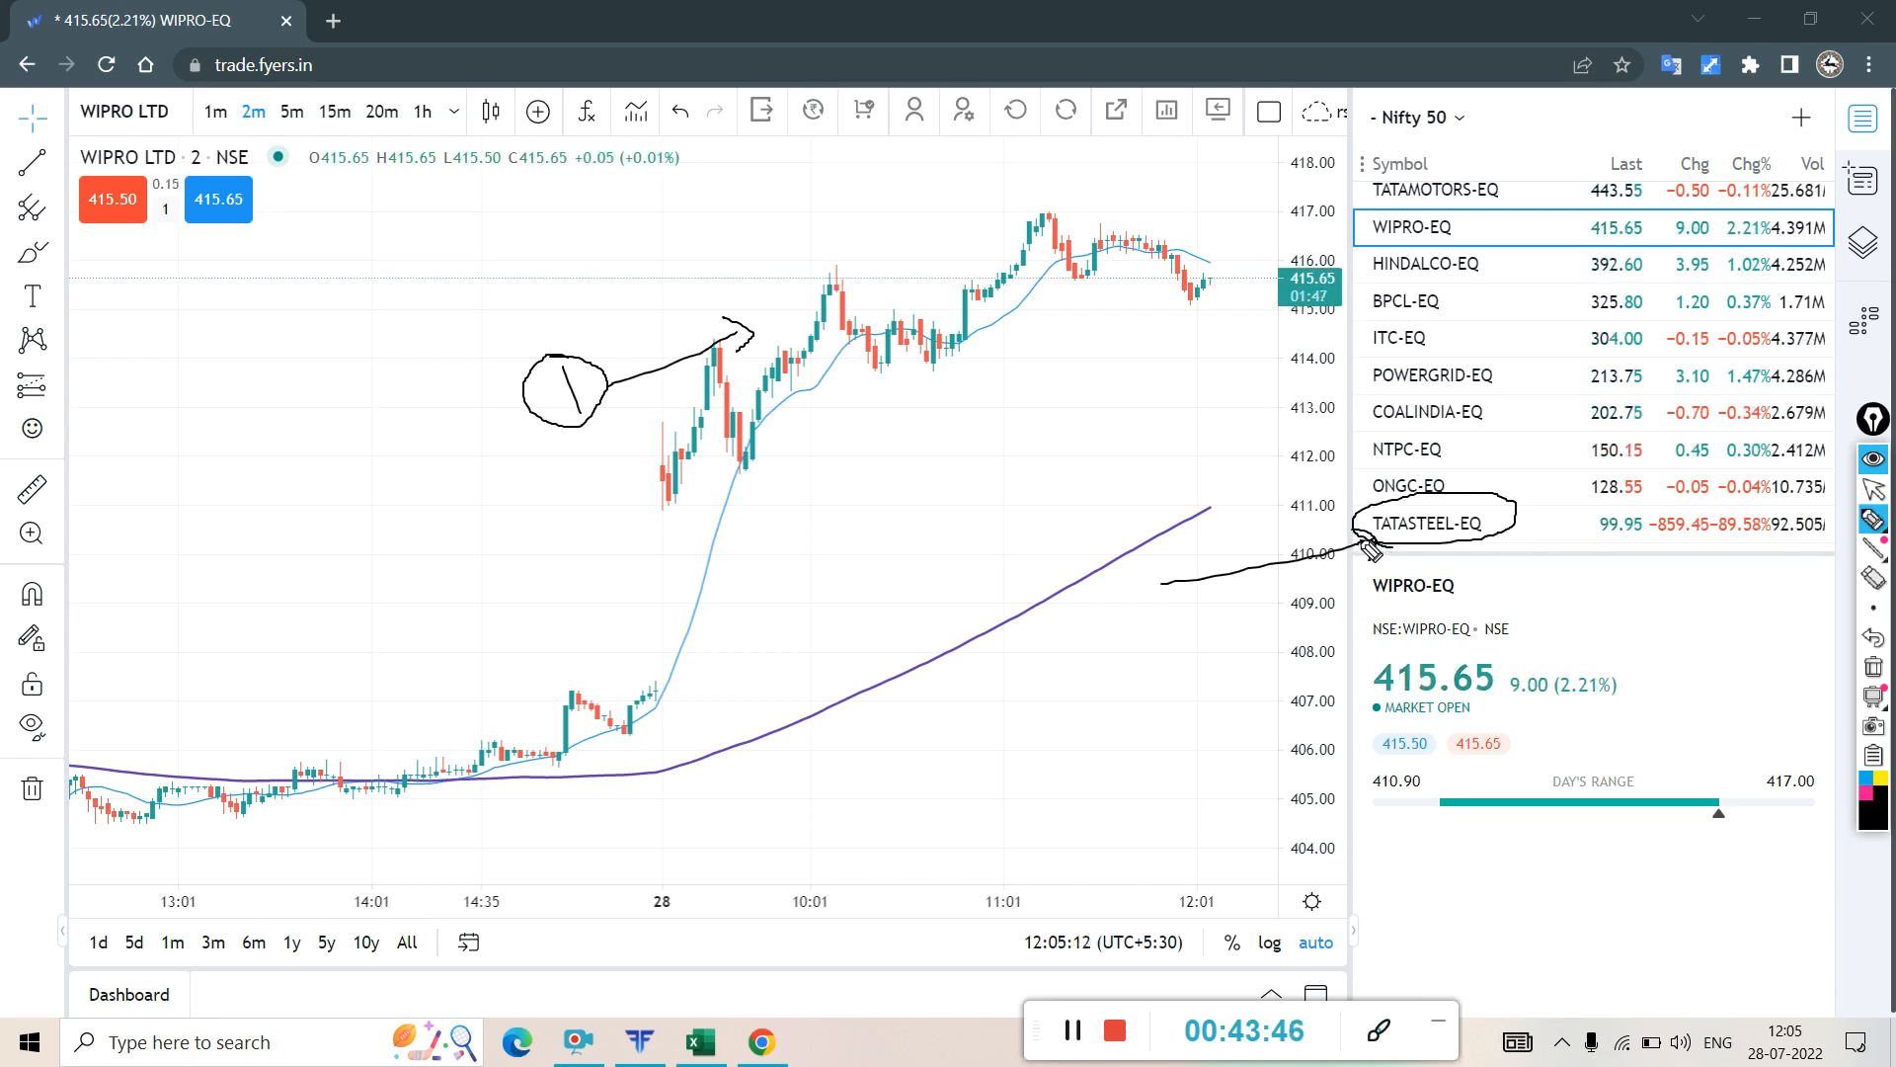
left_click_drag(1222, 501, 1345, 539)
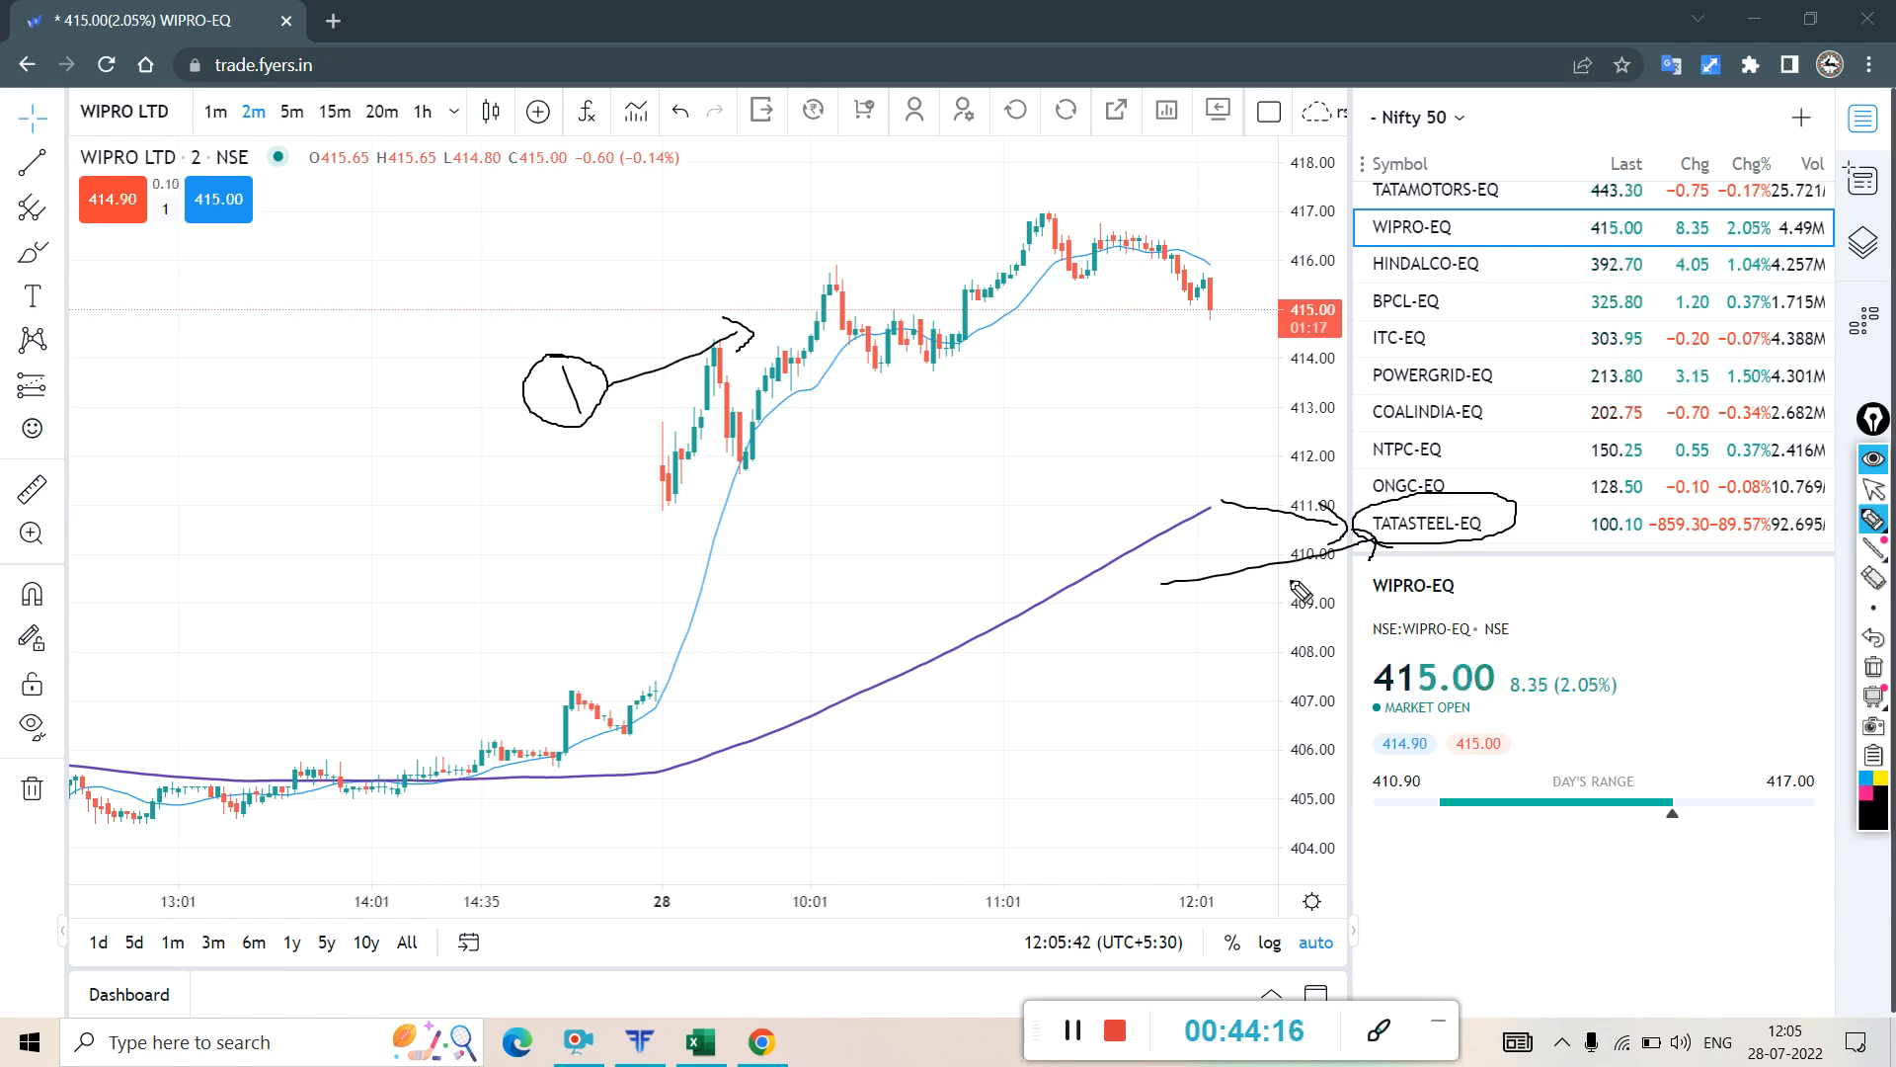
- Minimize the browser to the desktop, clear all ink annotations, and bring back the WIPRO chart in Chrome
left_click(1873, 488)
left_click(1754, 19)
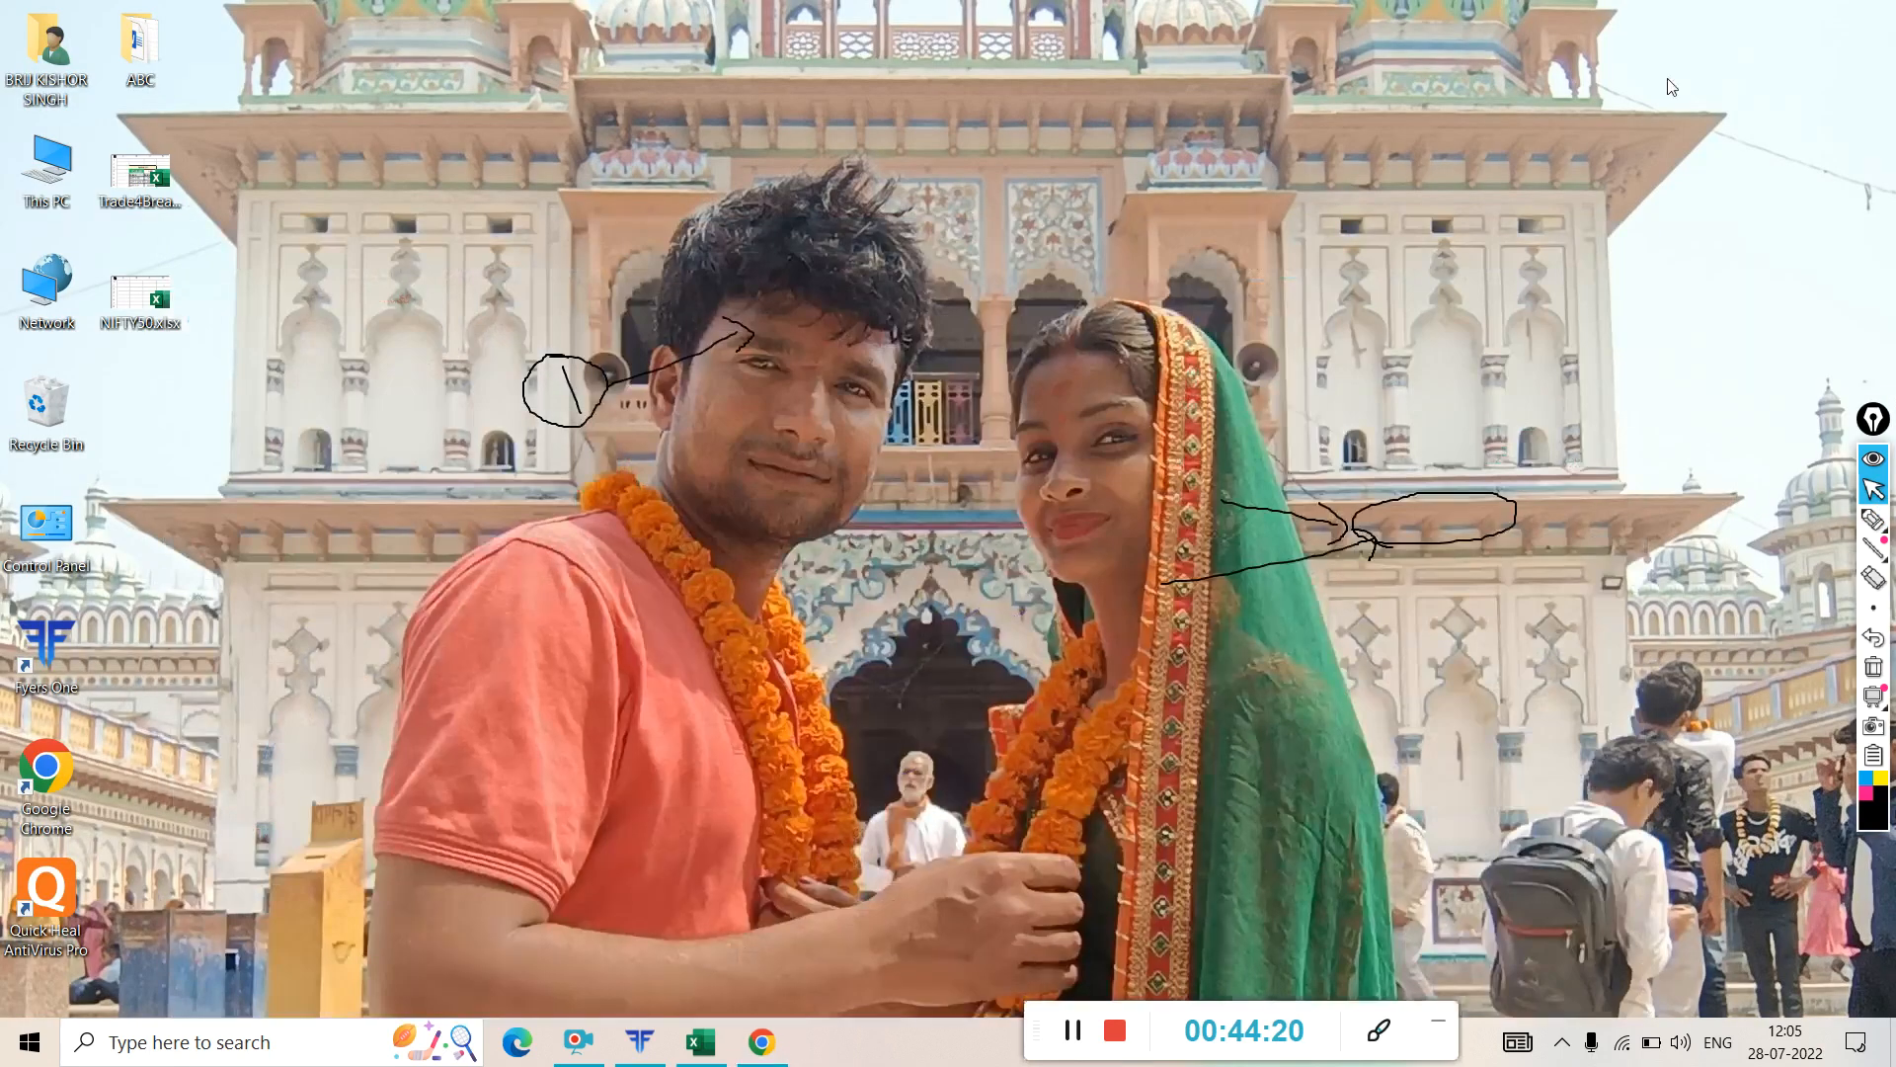
left_click(1873, 668)
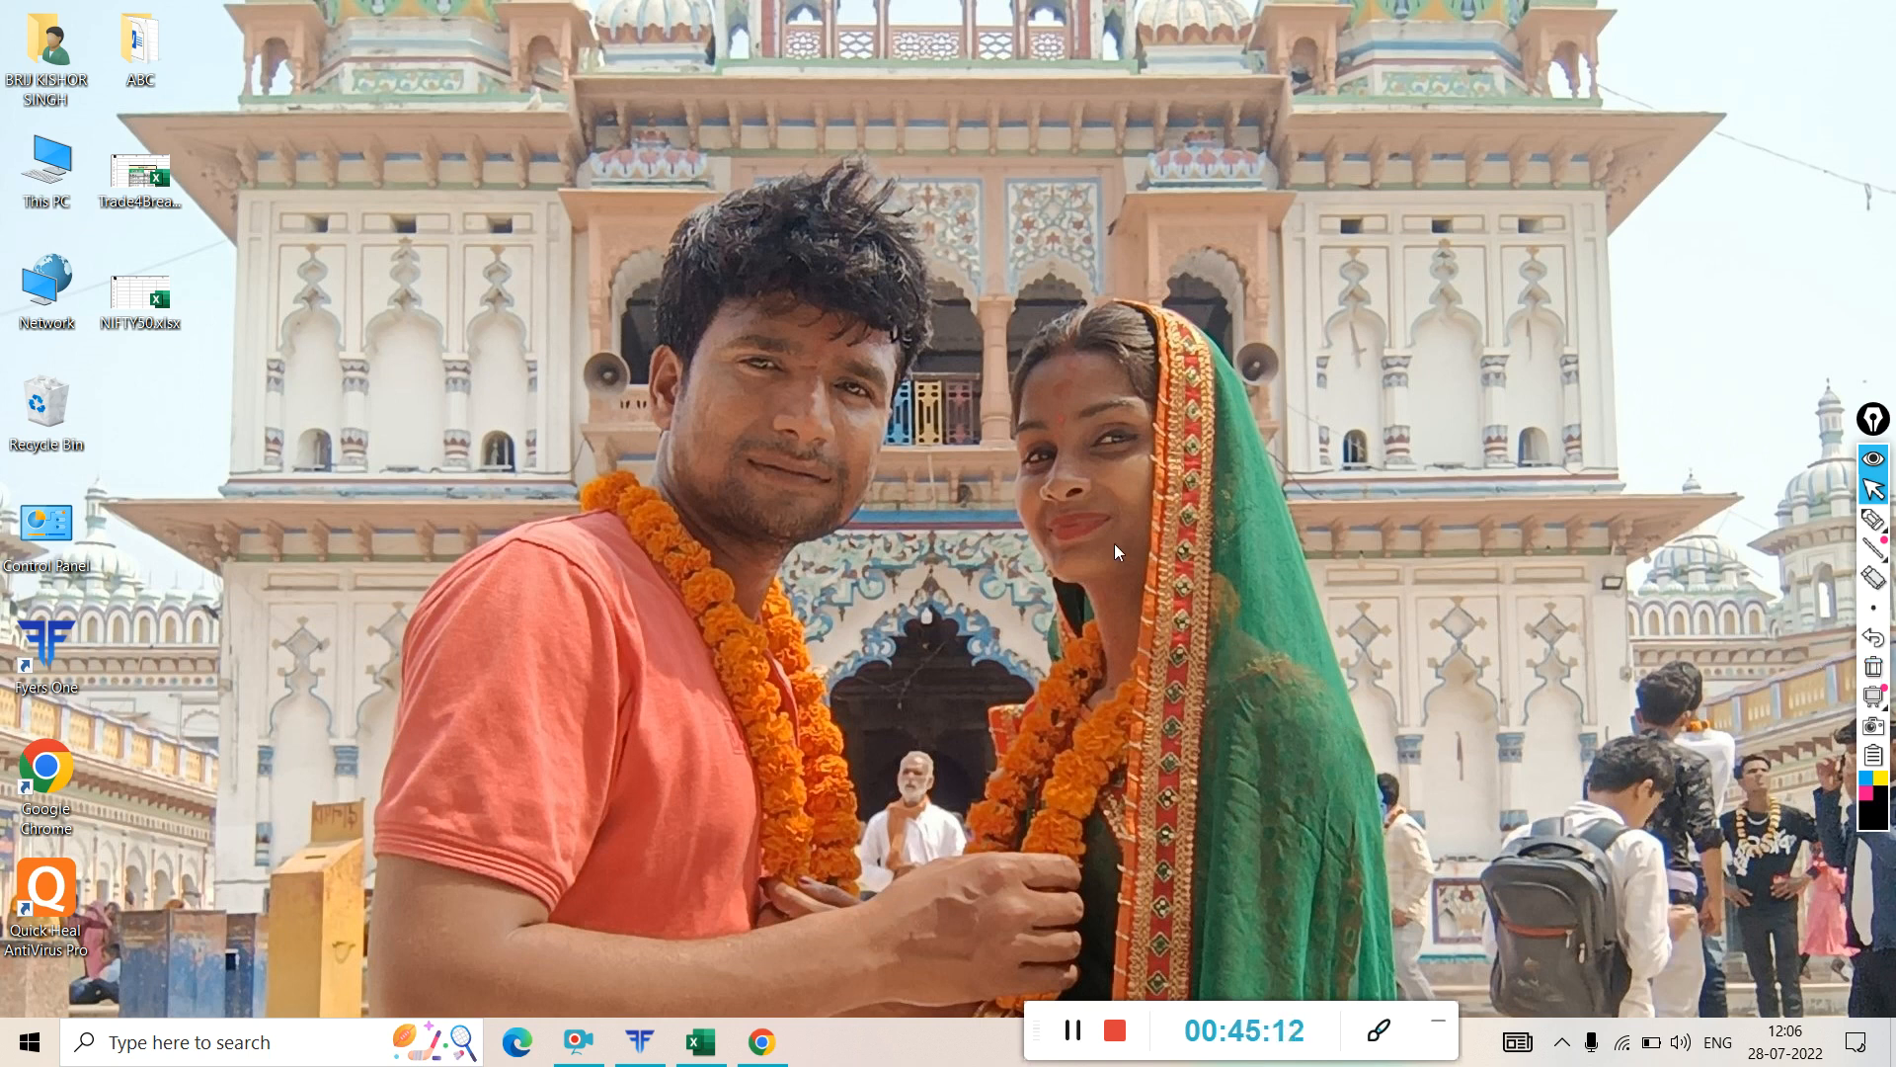
left_click(765, 1044)
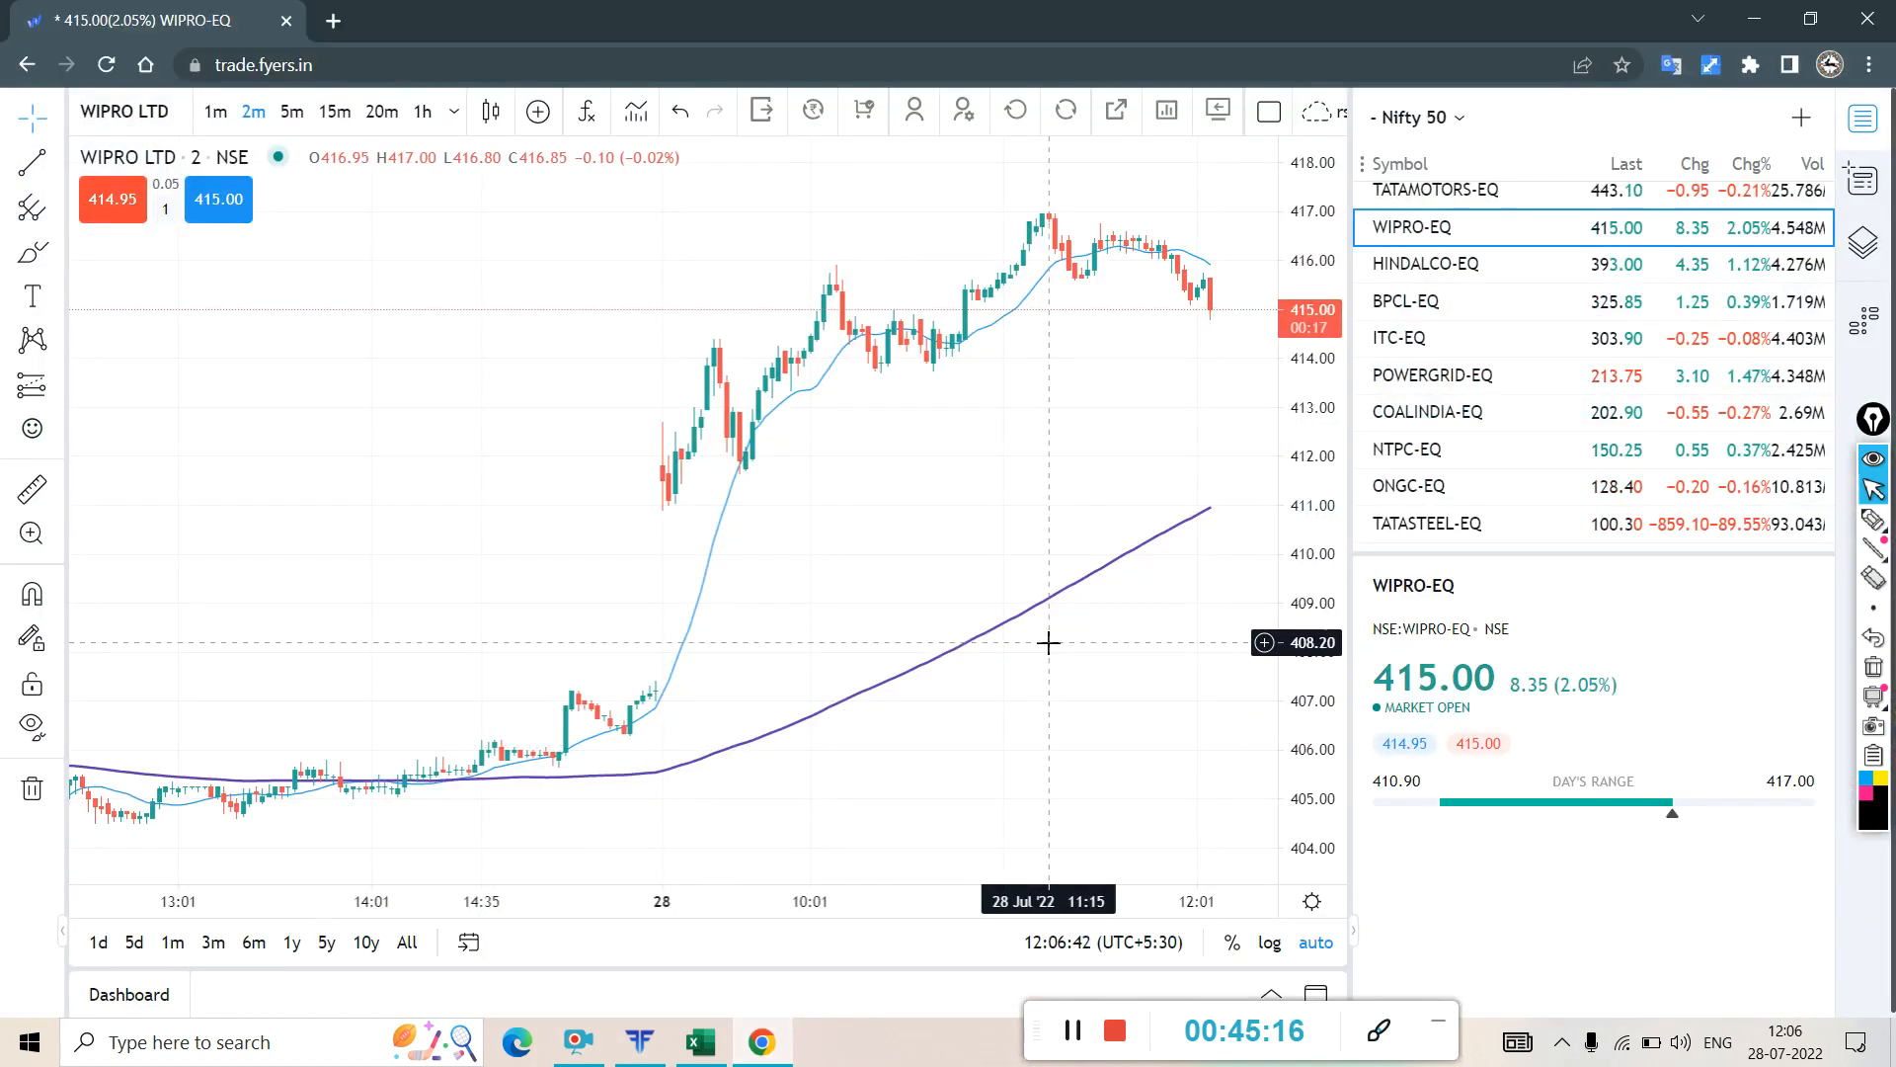
- Loop the ITC-EQ to ONGC-EQ rows of the Nifty 50 watchlist twice in ink and clear the ink
left_click(1873, 519)
left_click(1811, 508)
mouse_move(1592, 323)
left_mouse_down()
mouse_move(1408, 331)
mouse_move(1422, 515)
mouse_move(1665, 388)
mouse_move(1592, 328)
left_mouse_up()
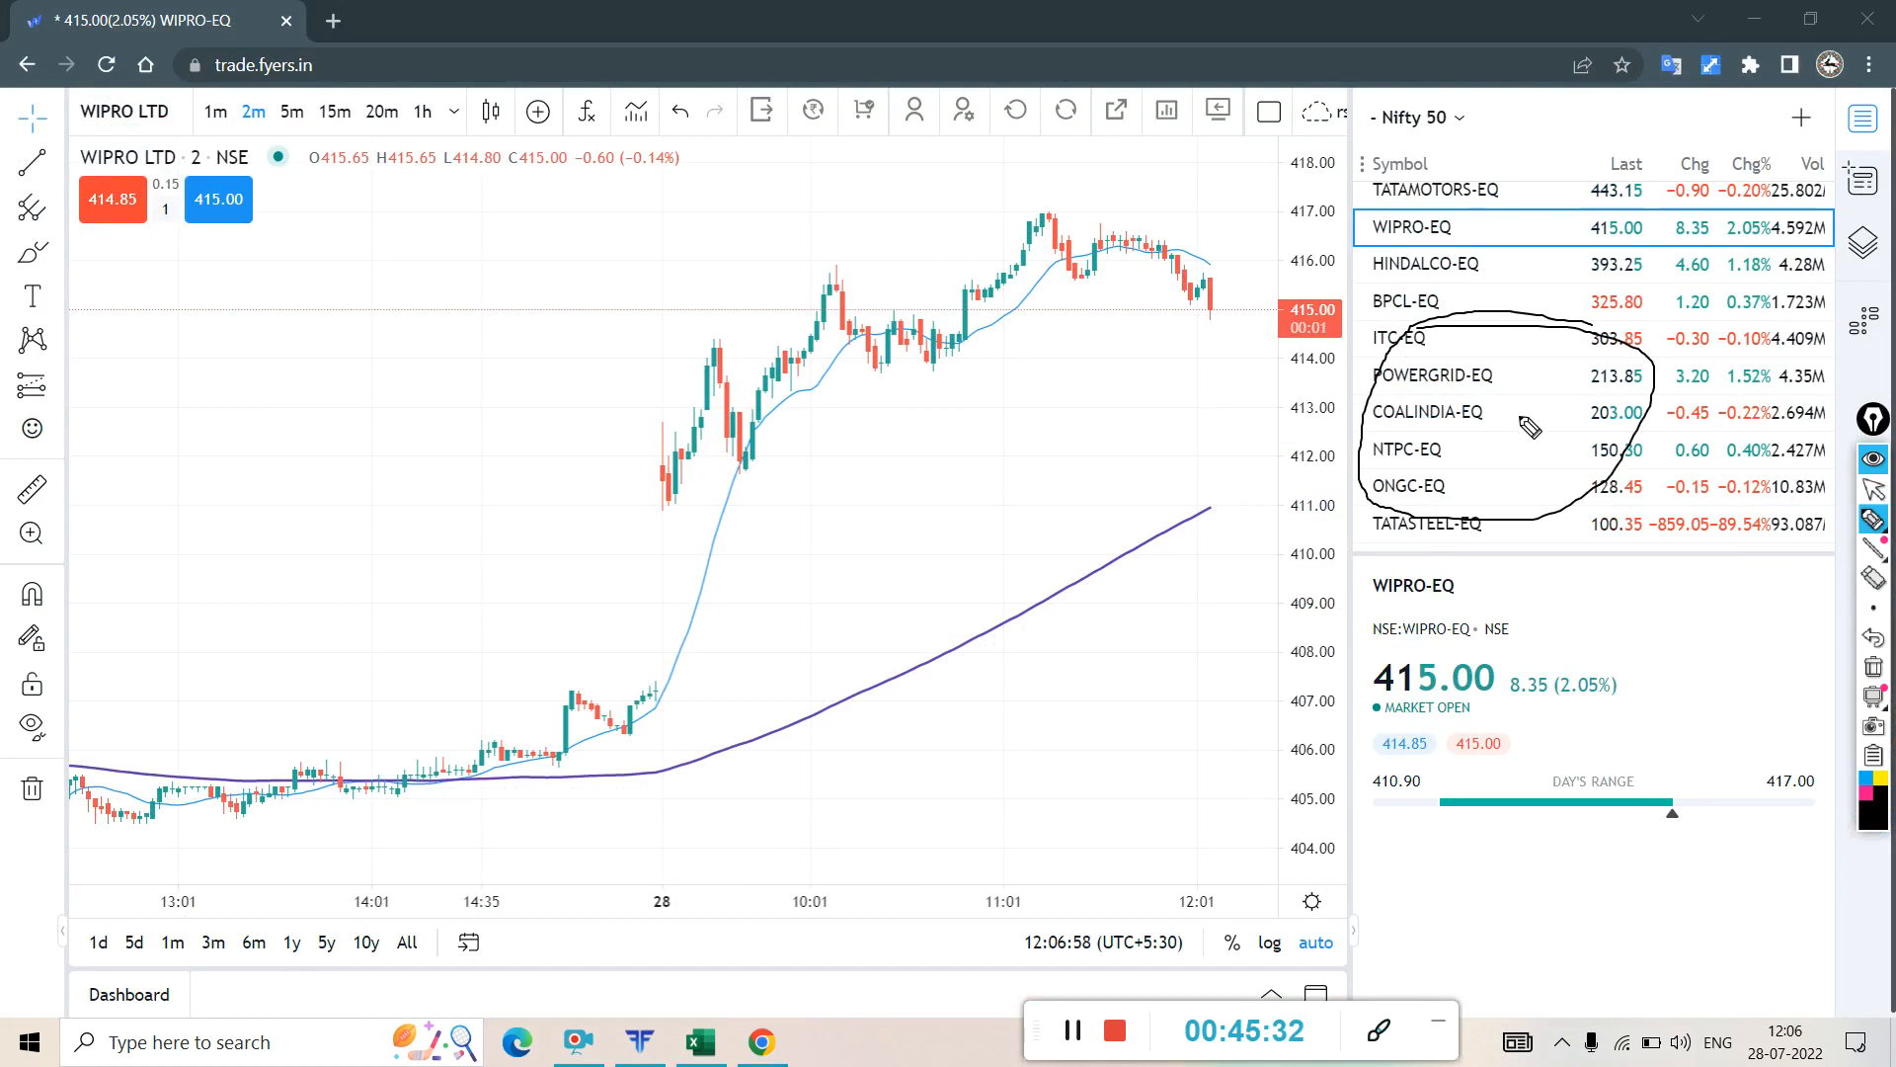
mouse_move(1575, 348)
left_mouse_down()
mouse_move(1481, 314)
mouse_move(1382, 321)
mouse_move(1346, 434)
mouse_move(1592, 521)
left_mouse_up()
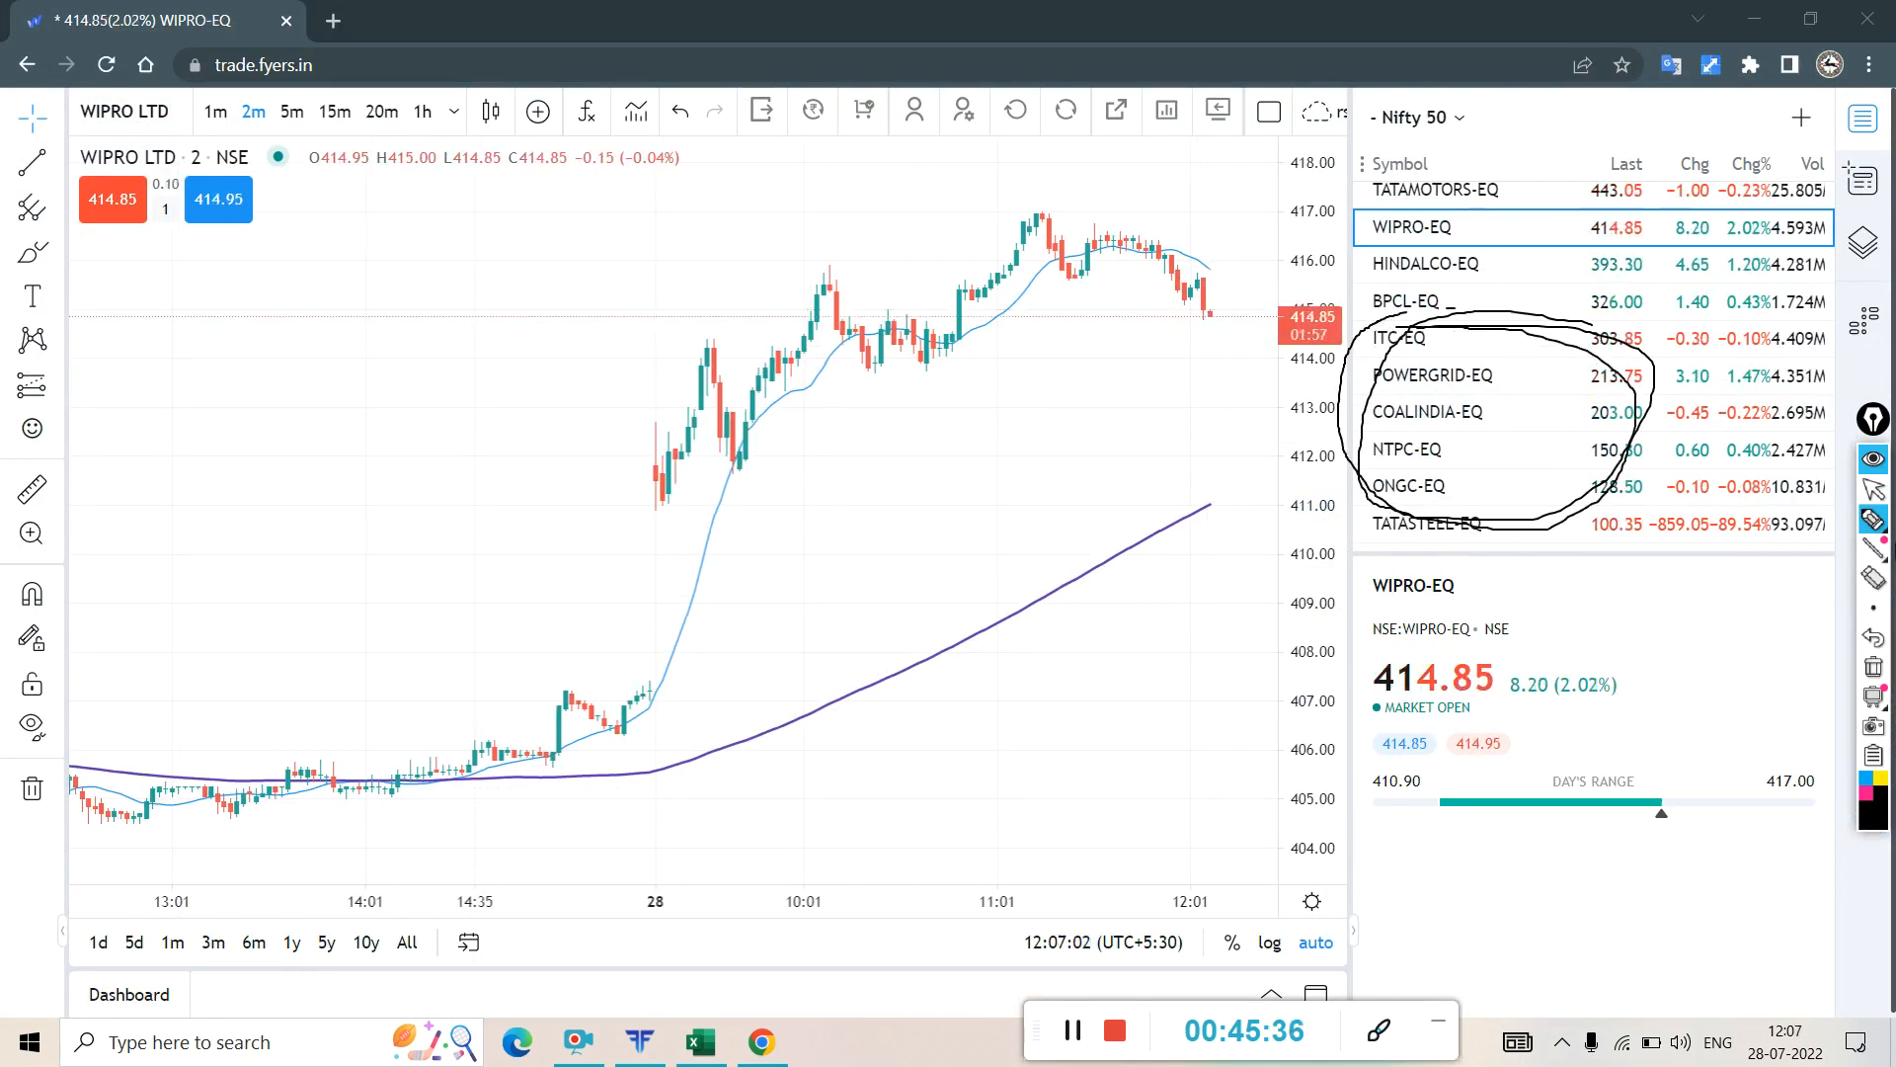
left_click(1873, 666)
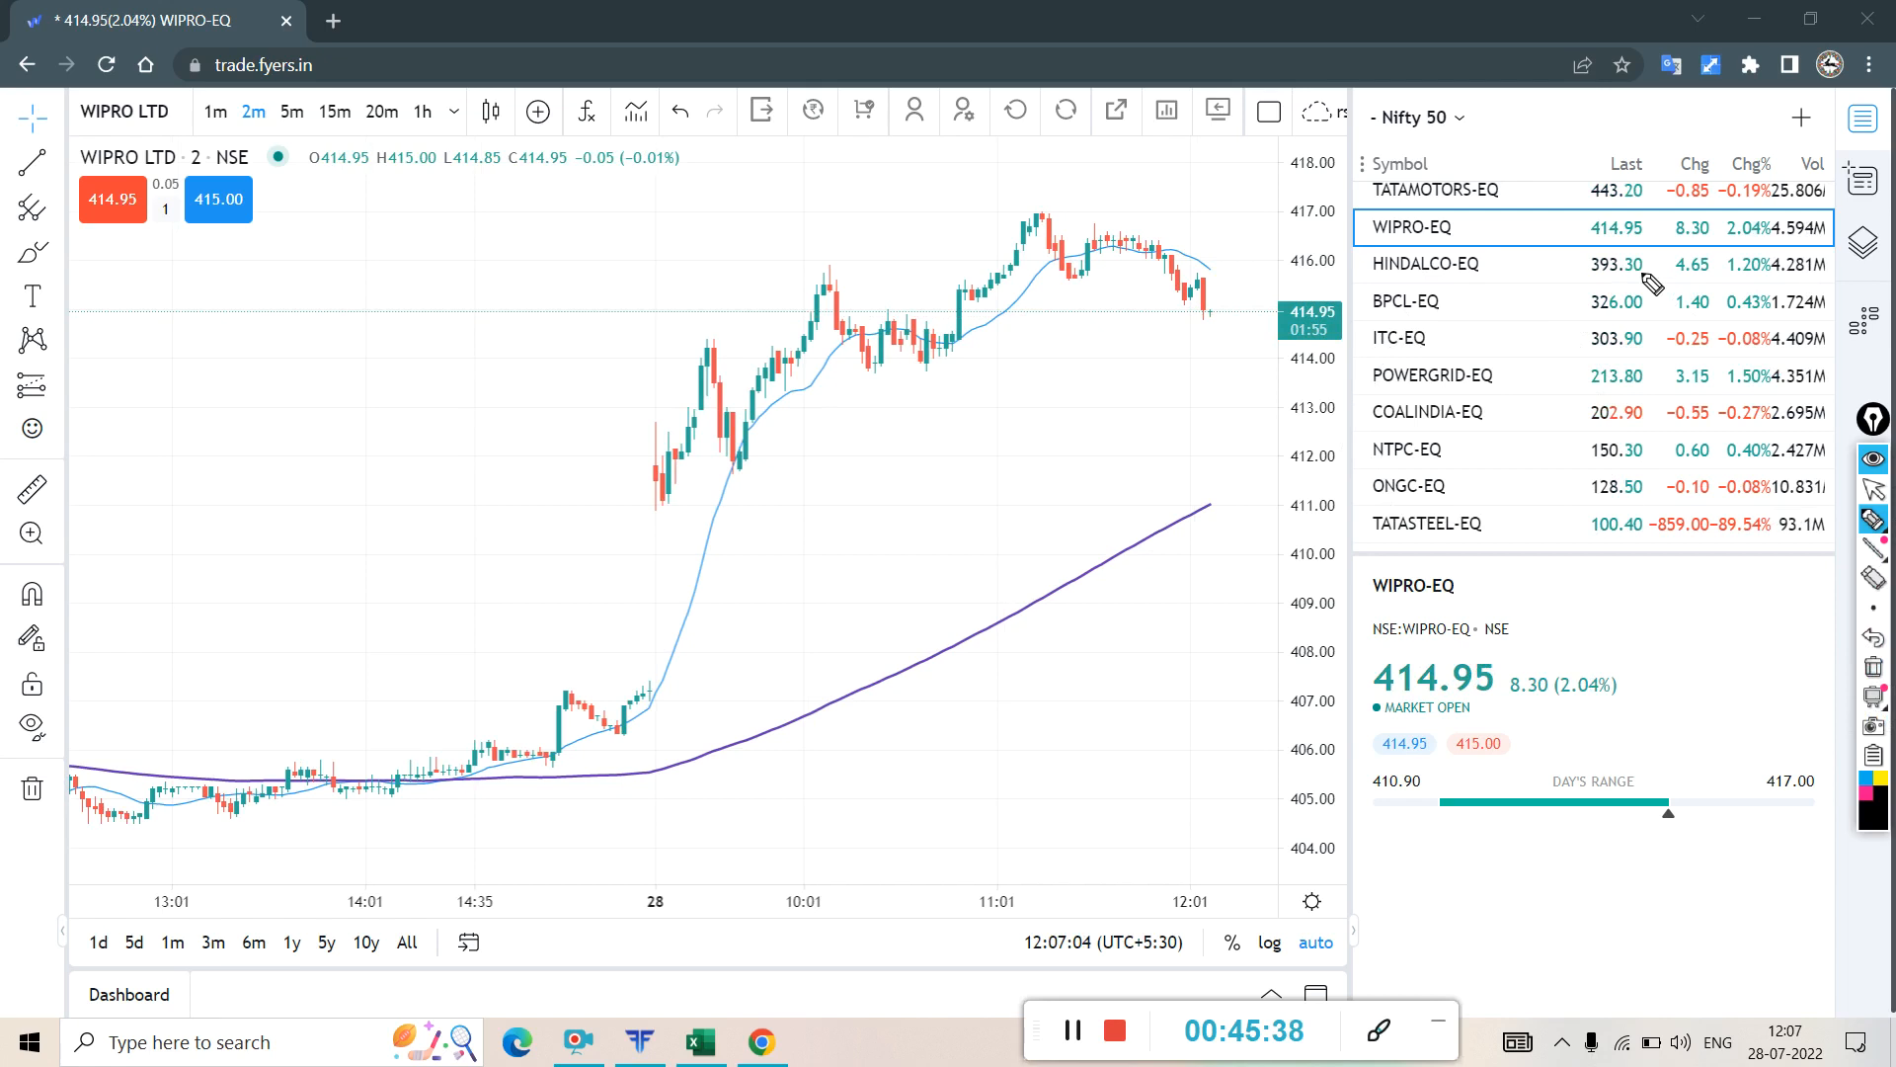
- Circle the NIFTY50-INDEX to BAJFINANCE-EQ rows near the start of the Nifty 50 watchlist in ink
left_click(1873, 489)
scroll(1600, 296, "up", 10)
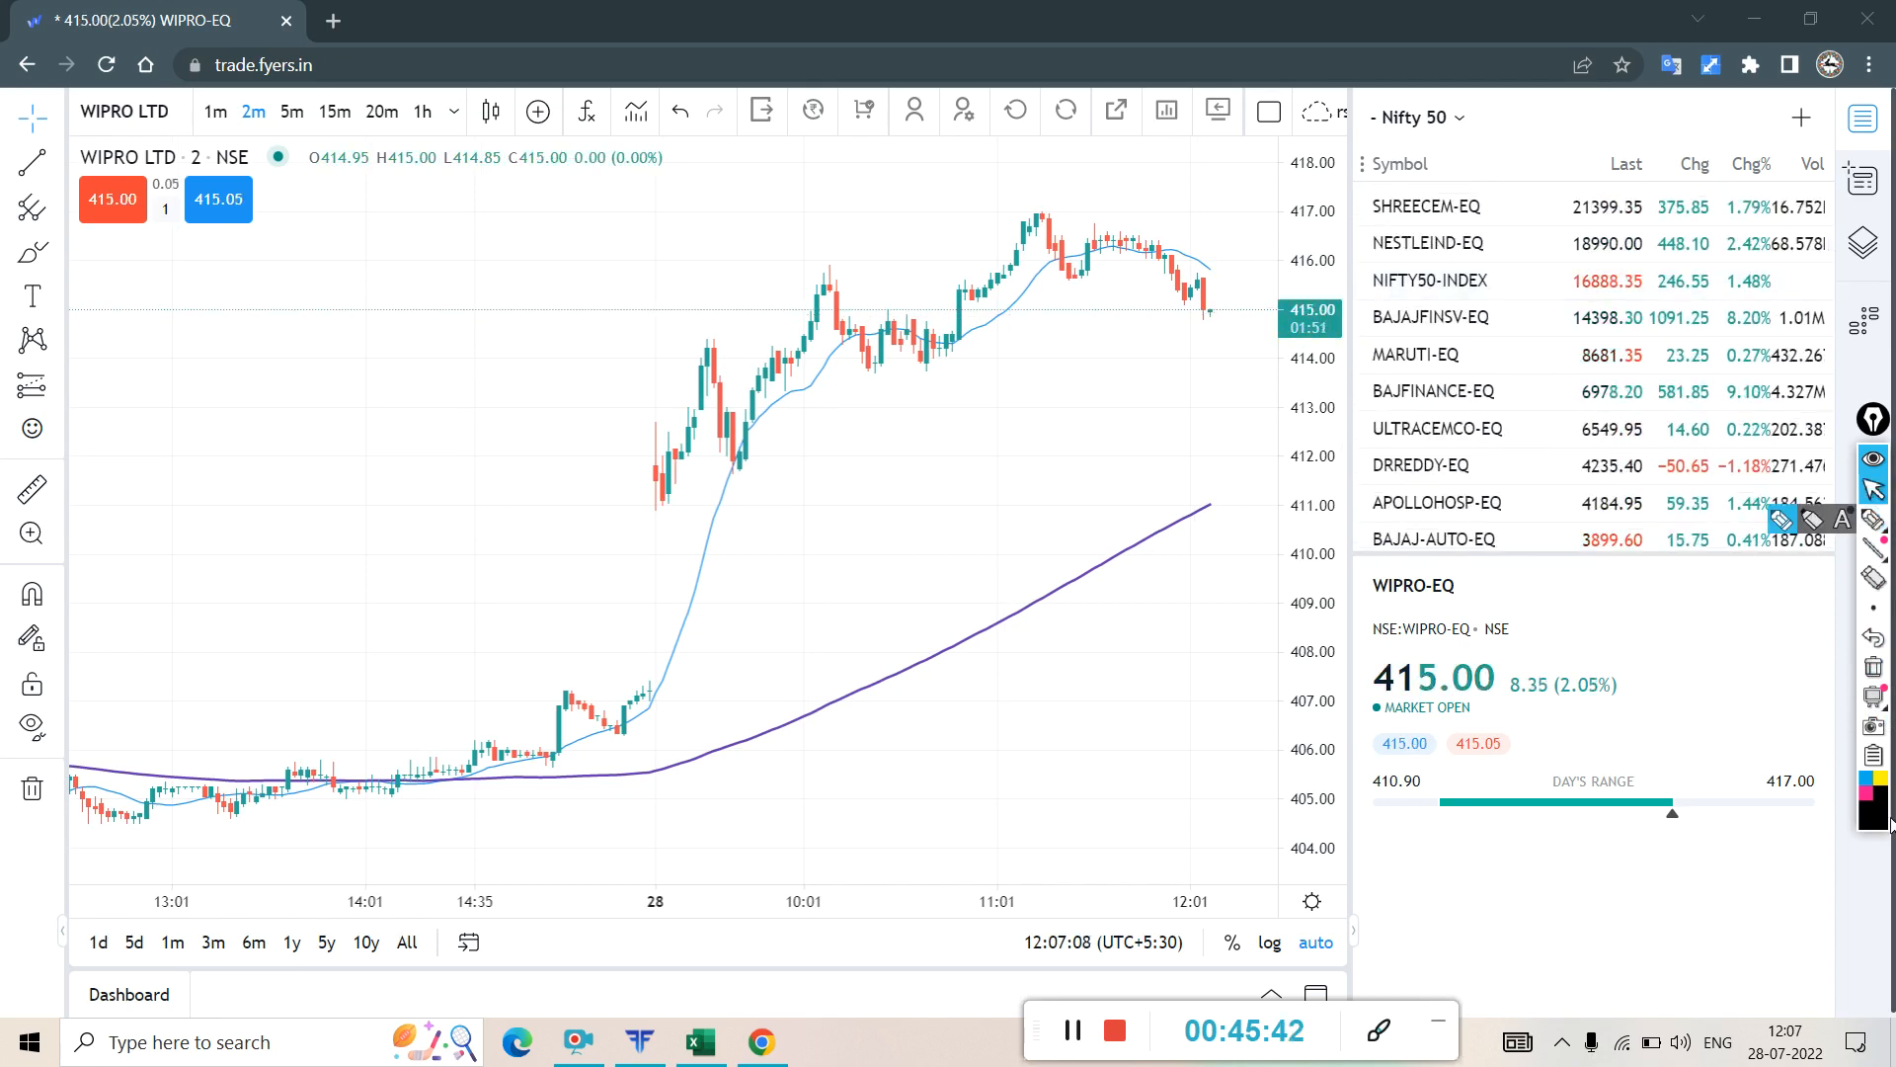
left_click(1873, 518)
mouse_move(1491, 259)
left_mouse_down()
mouse_move(1318, 409)
mouse_move(1402, 276)
left_mouse_up()
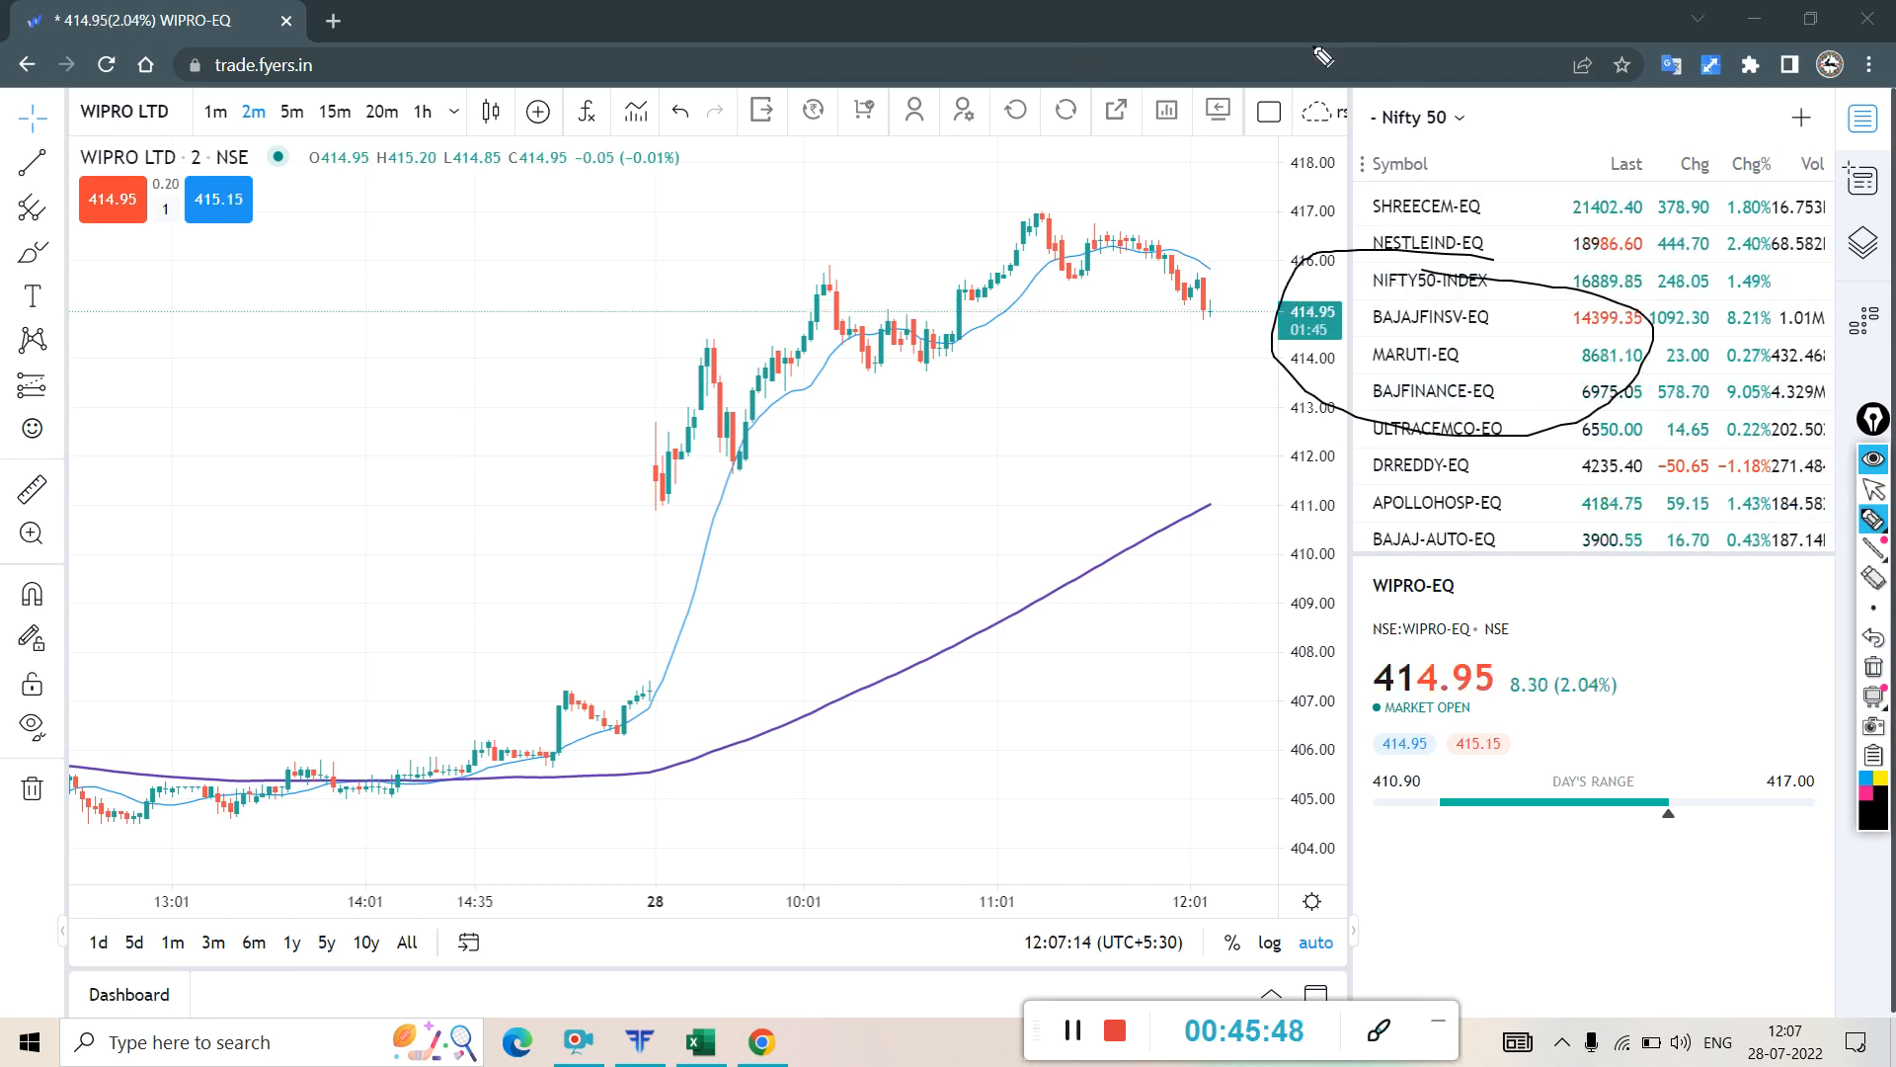
left_click(1874, 489)
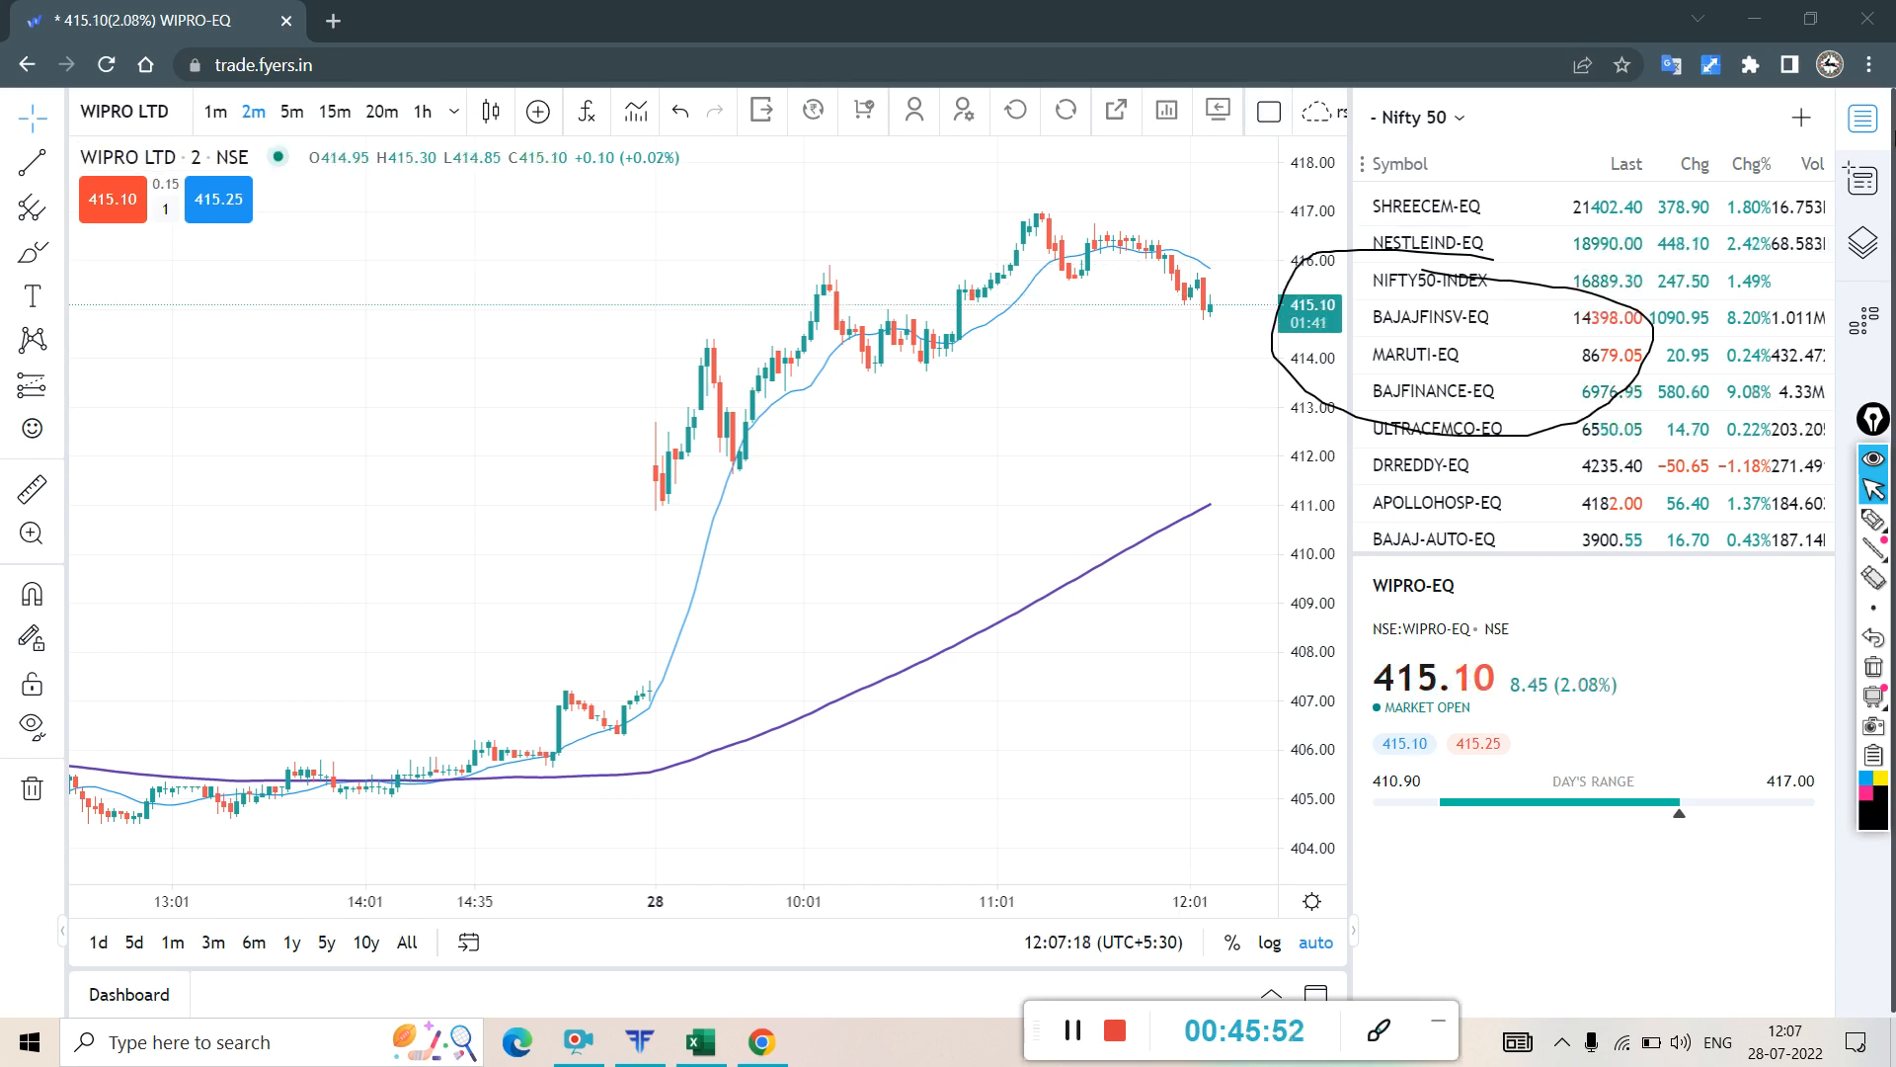
- Hide the watchlist, then reload the trading page and clear the leftover ink loop
left_click(1863, 118)
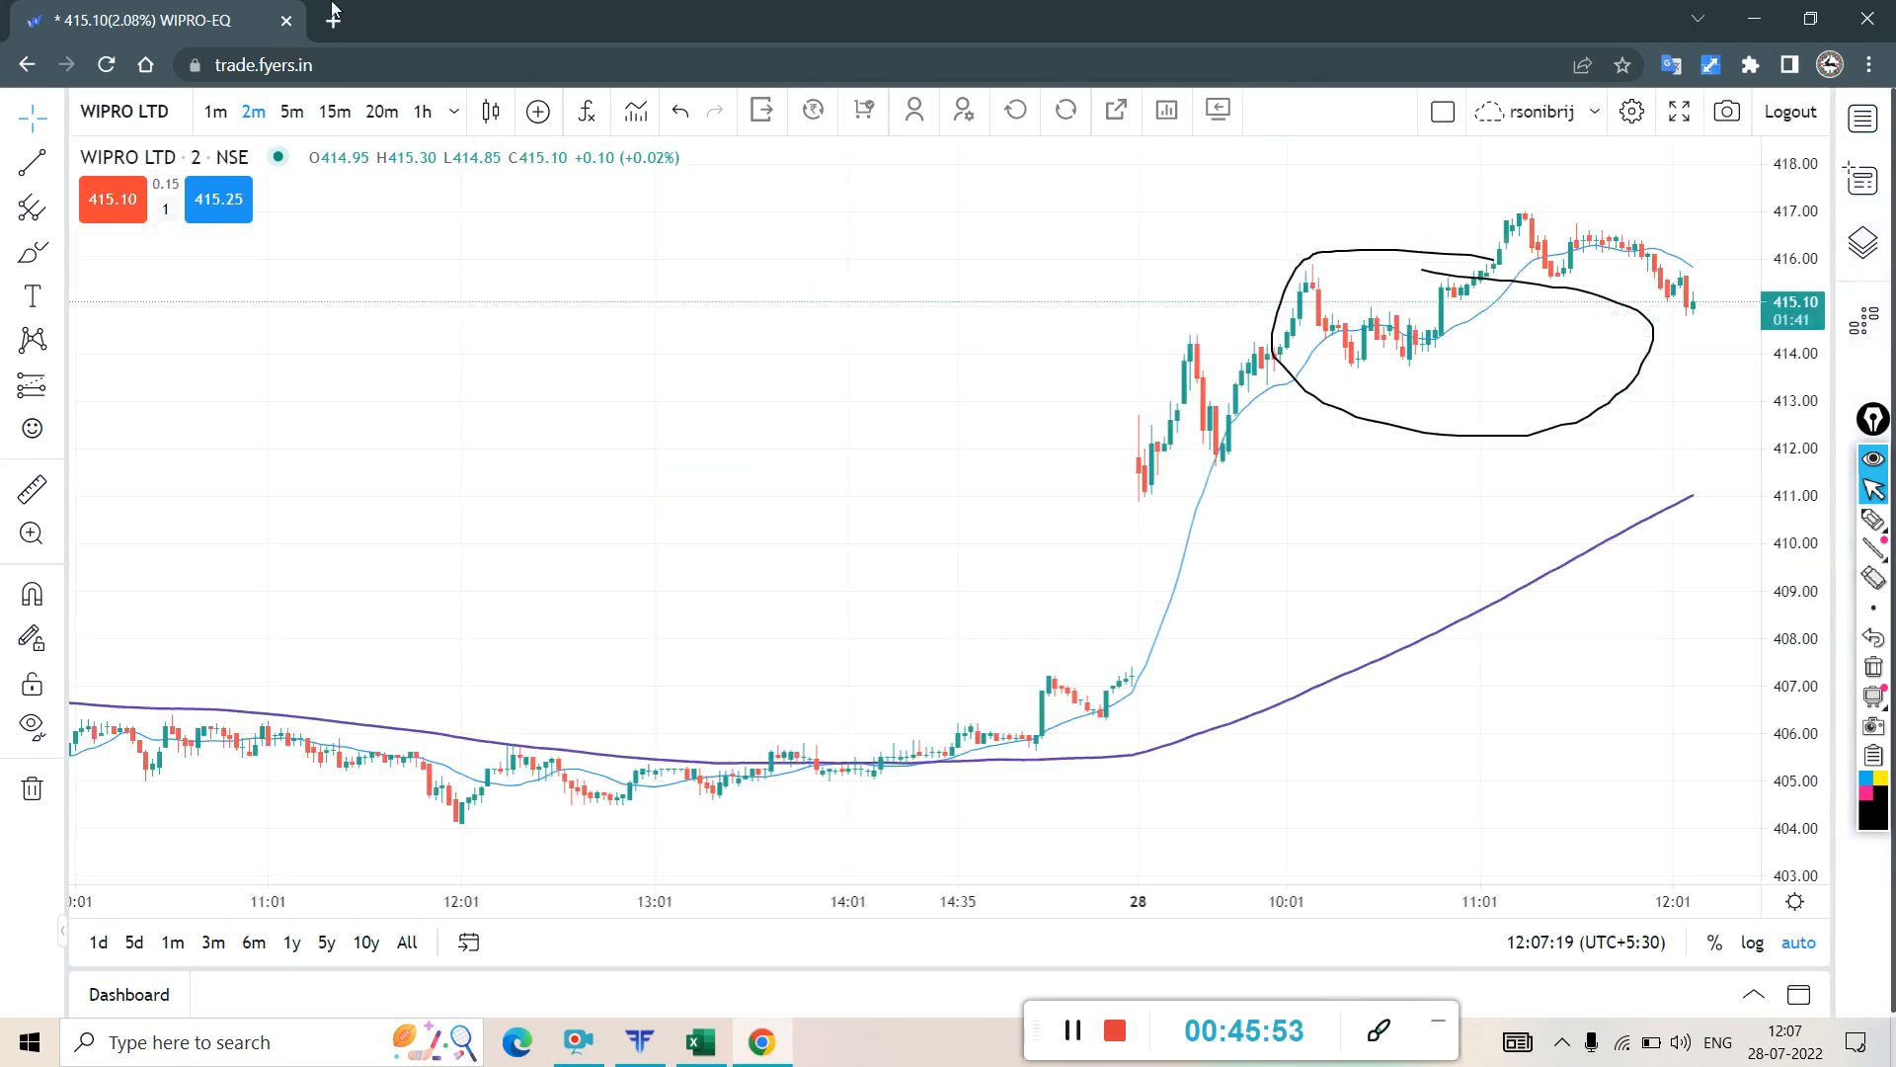
left_click(109, 66)
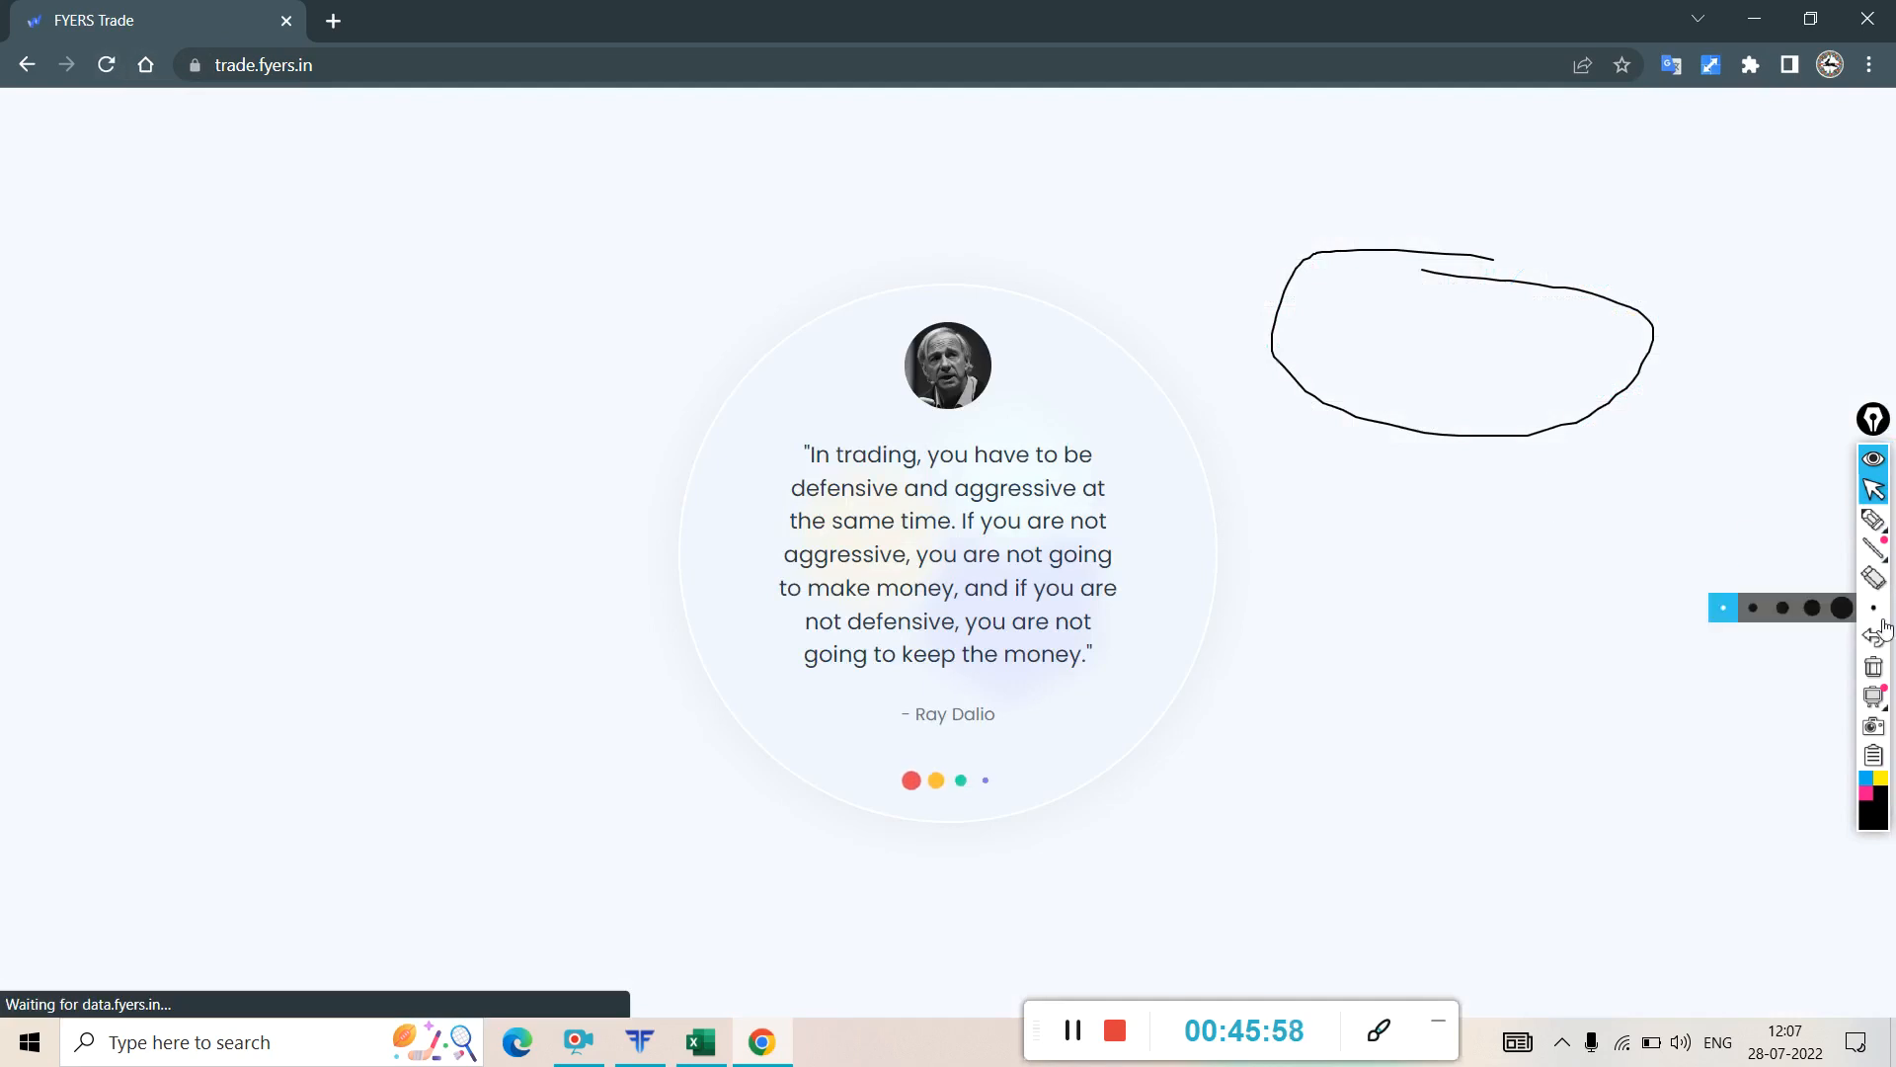
left_click(1877, 670)
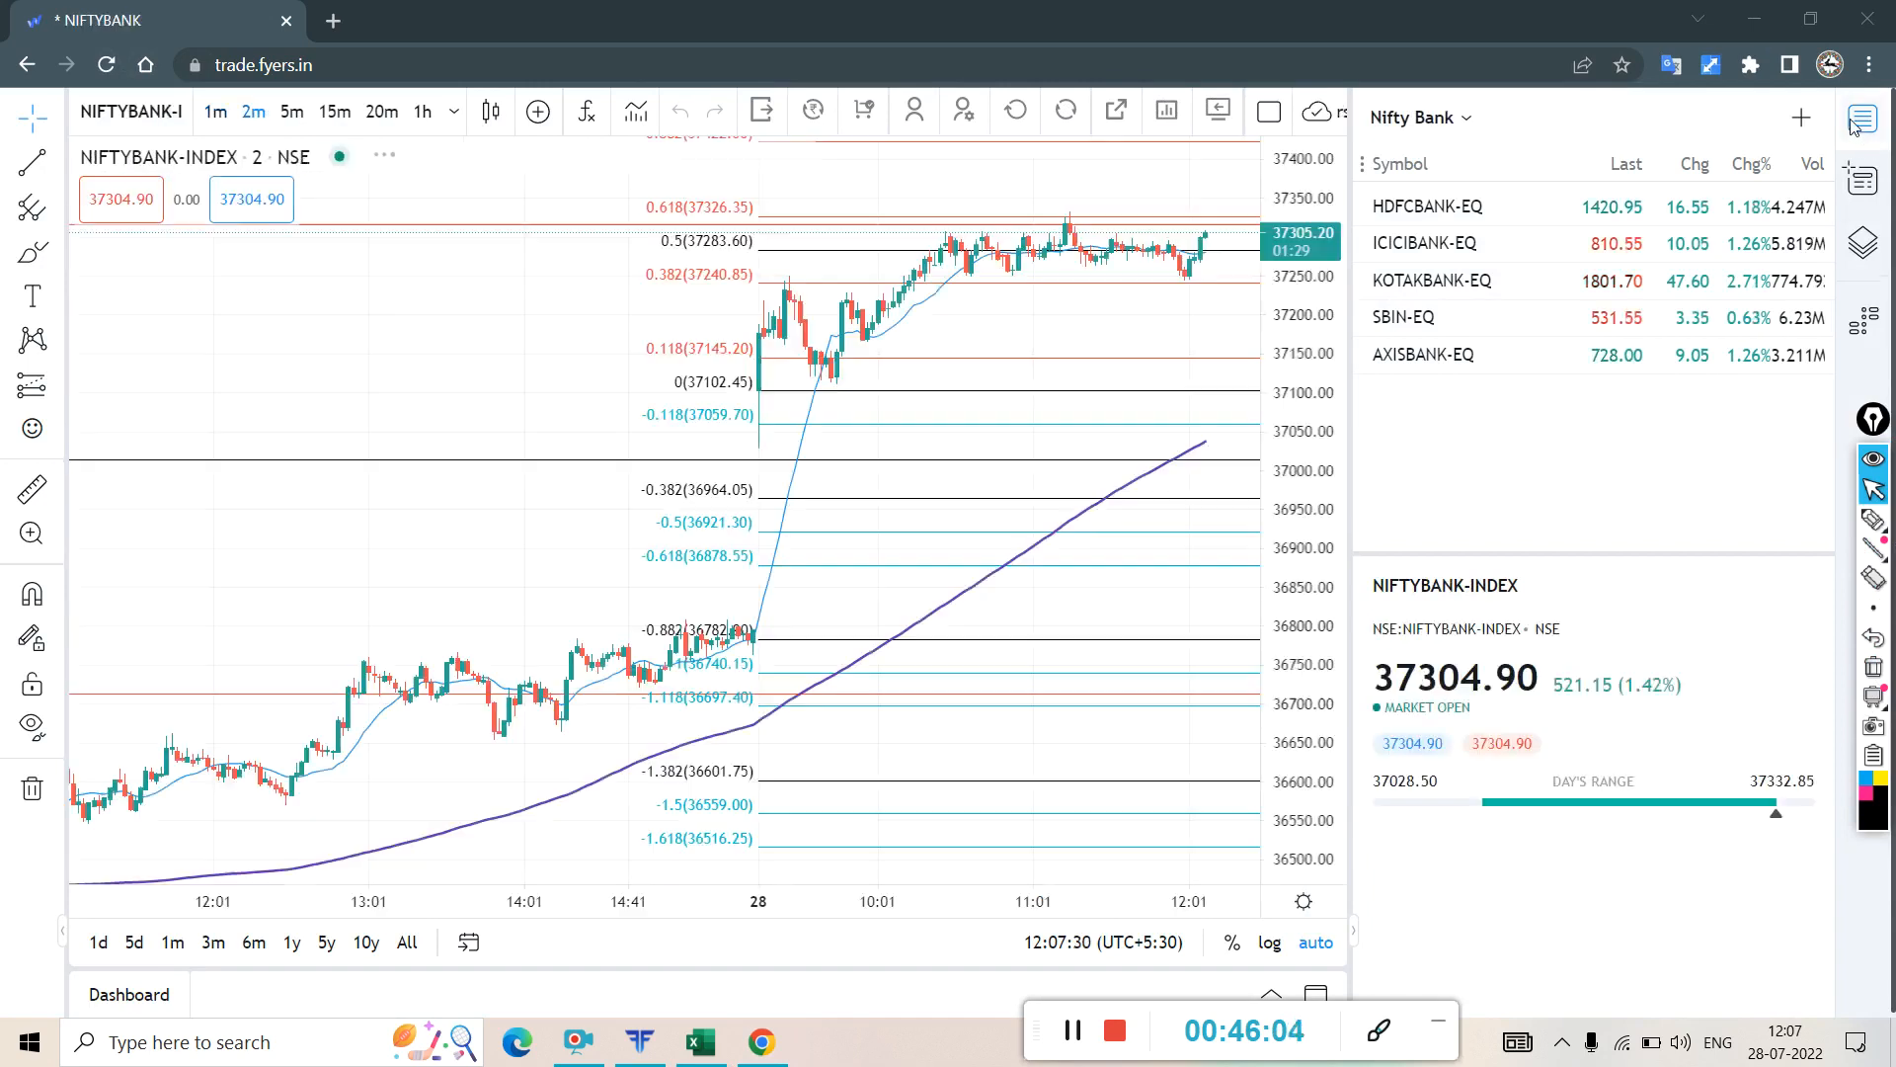
- Ink loops around the 28 July opening gap and the rally range on the NIFTYBANK-INDEX chart, and clear them
scroll(1630, 325, "up", 4)
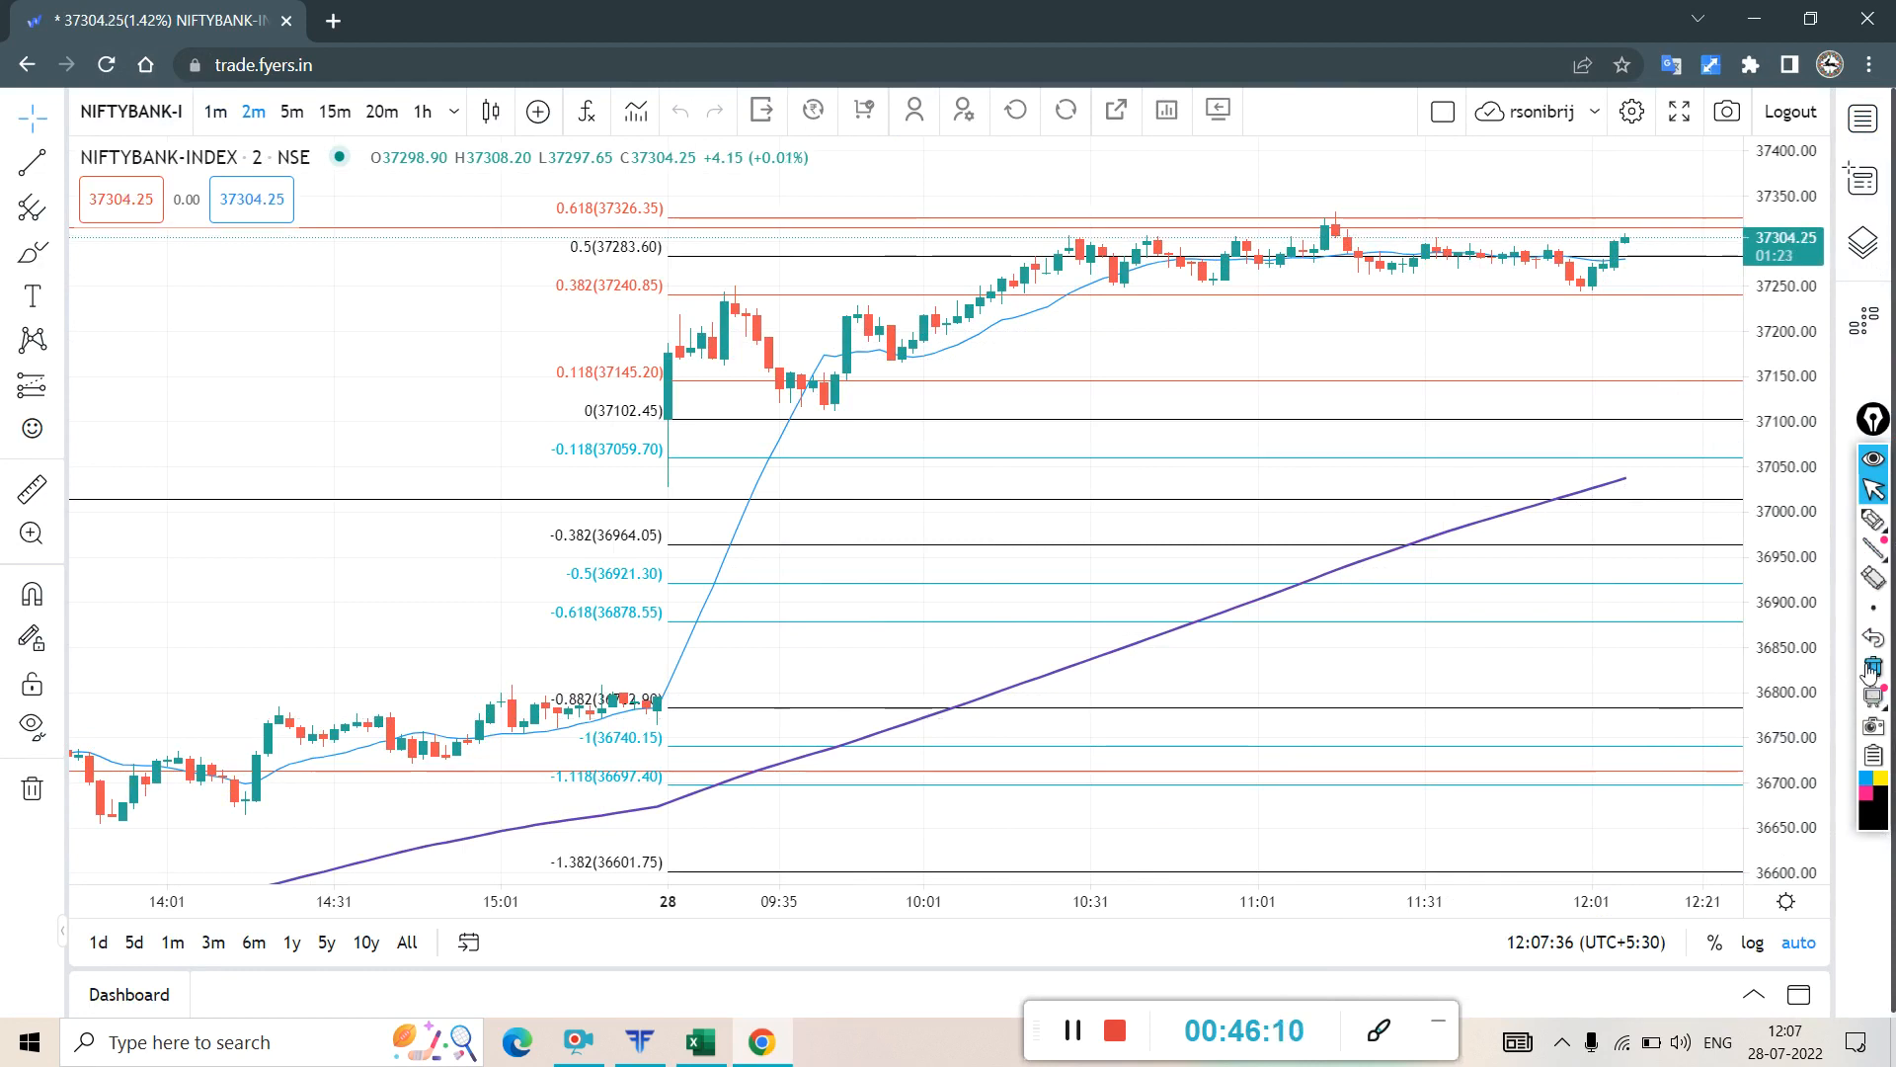
left_click(1873, 519)
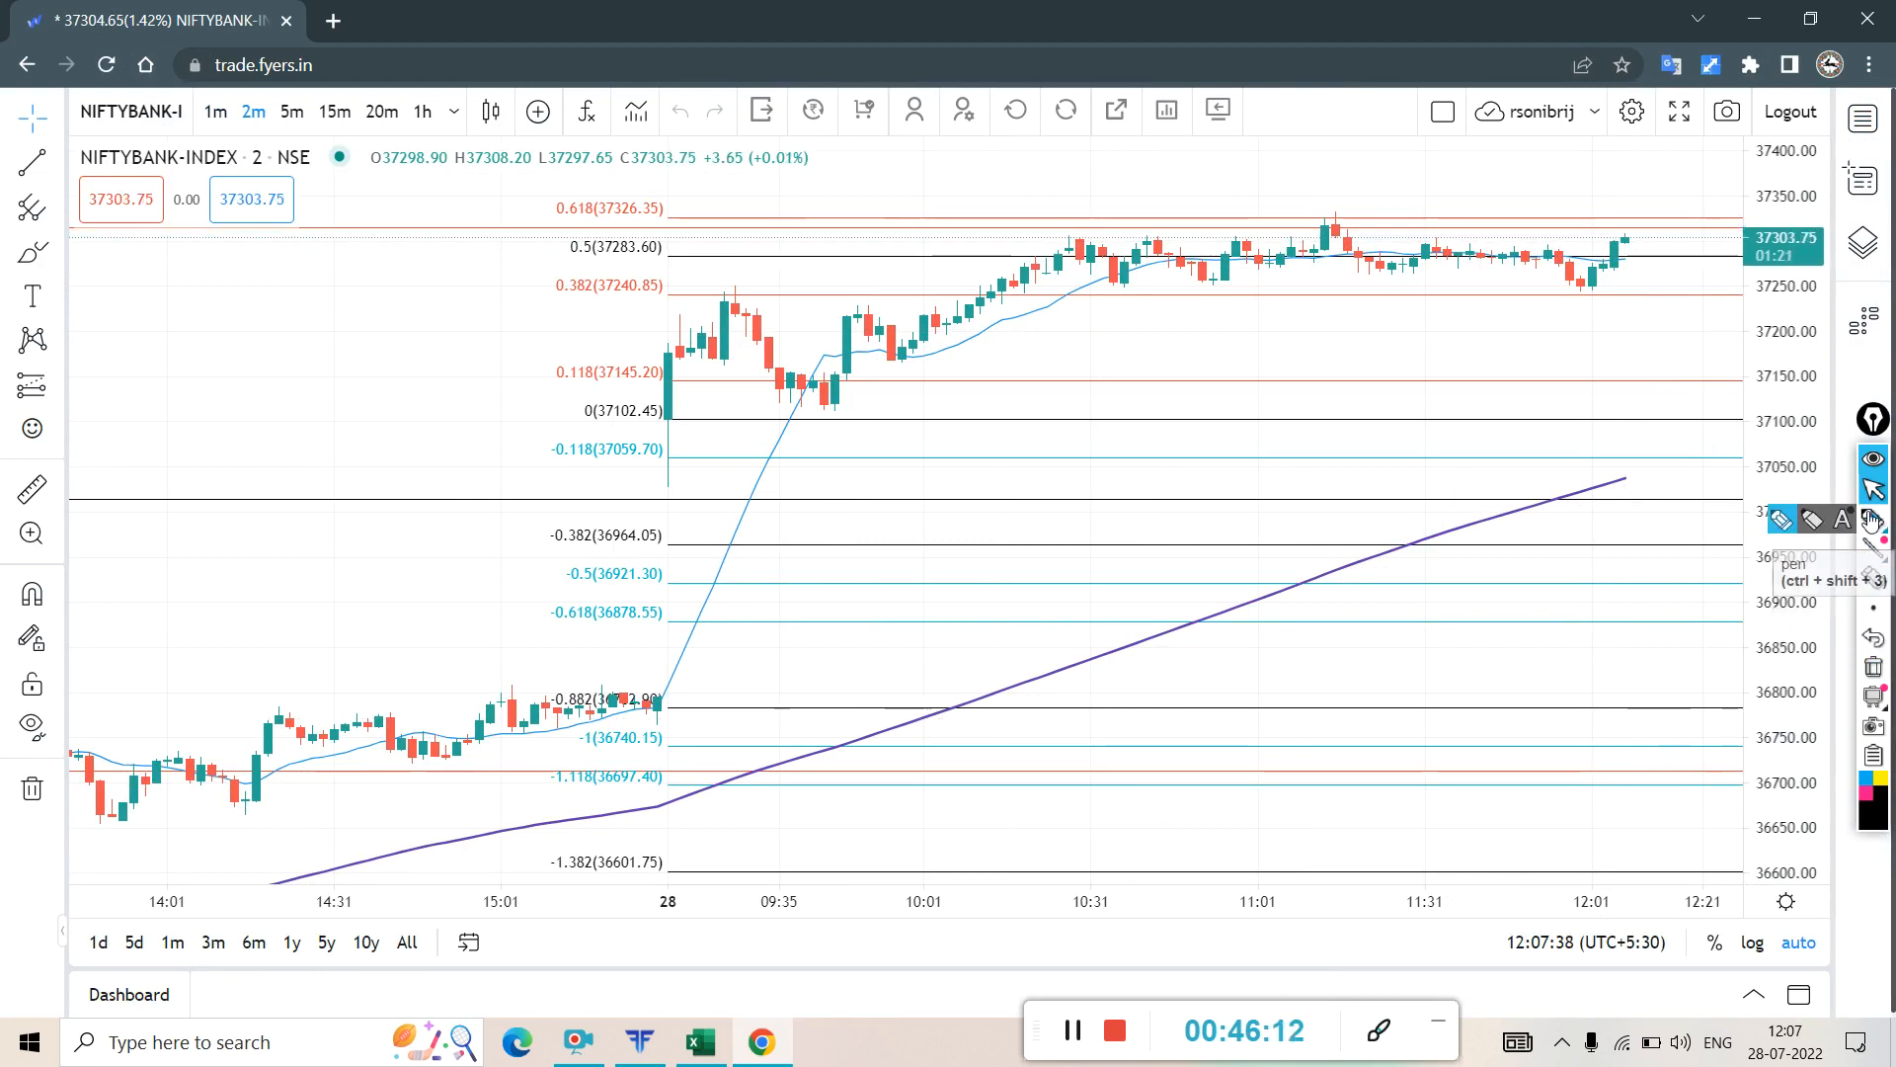
mouse_move(696, 424)
left_mouse_down()
mouse_move(580, 423)
mouse_move(714, 652)
mouse_move(690, 427)
left_mouse_up()
mouse_move(1452, 213)
left_mouse_down()
mouse_move(603, 419)
mouse_move(1605, 283)
mouse_move(1042, 168)
left_mouse_up()
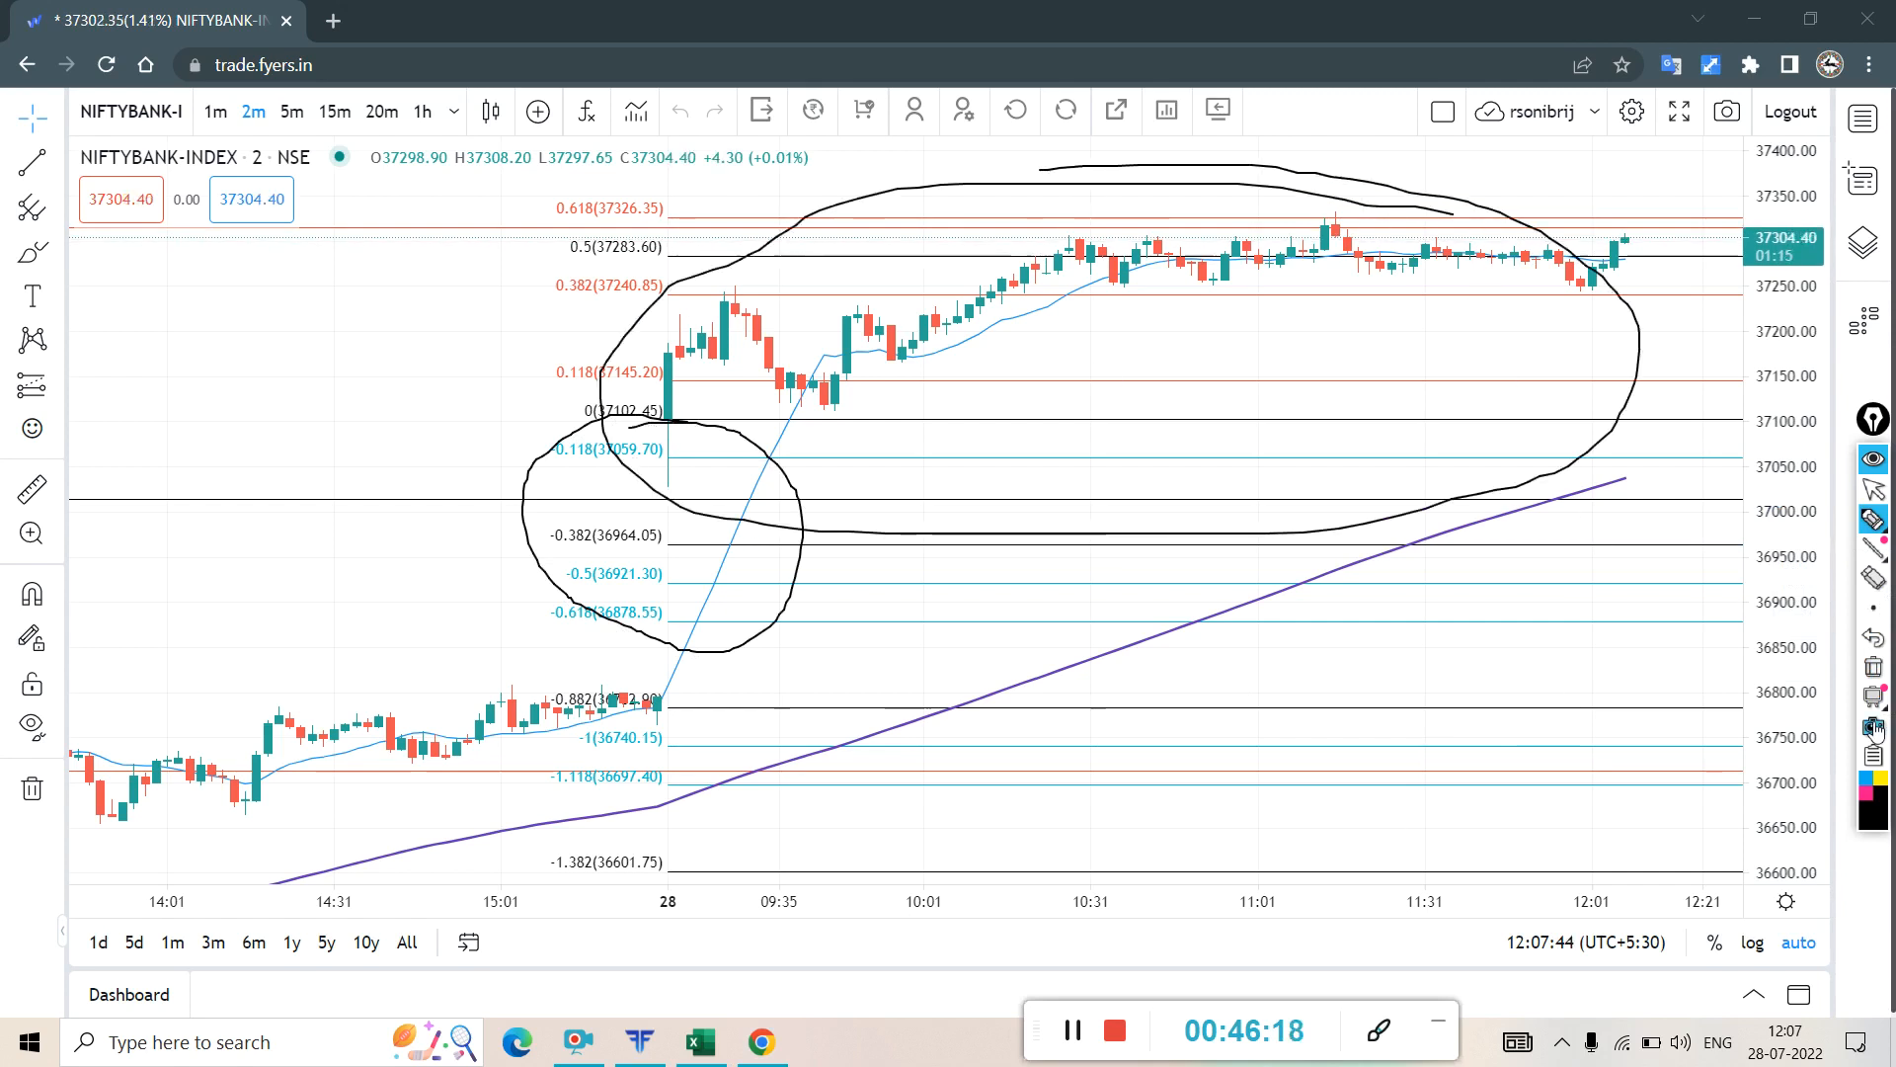
left_click(1872, 669)
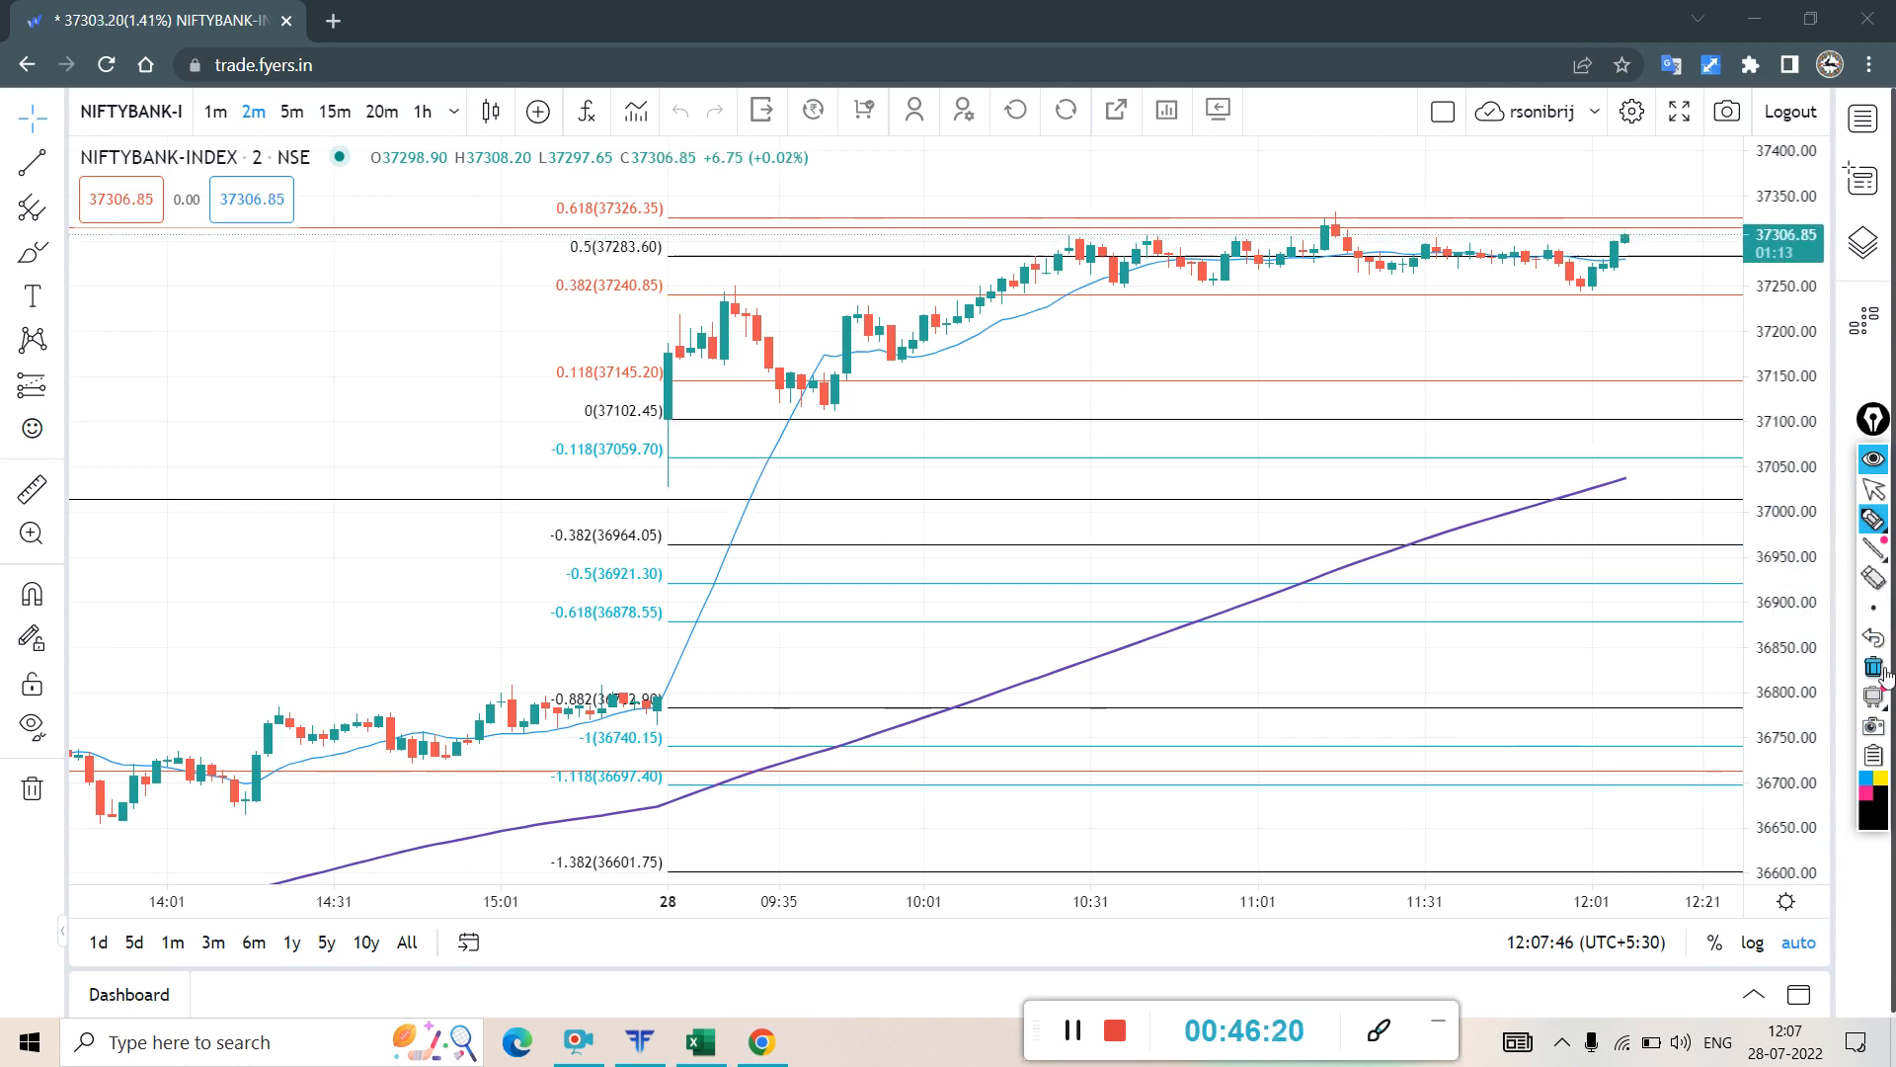
left_click(1875, 490)
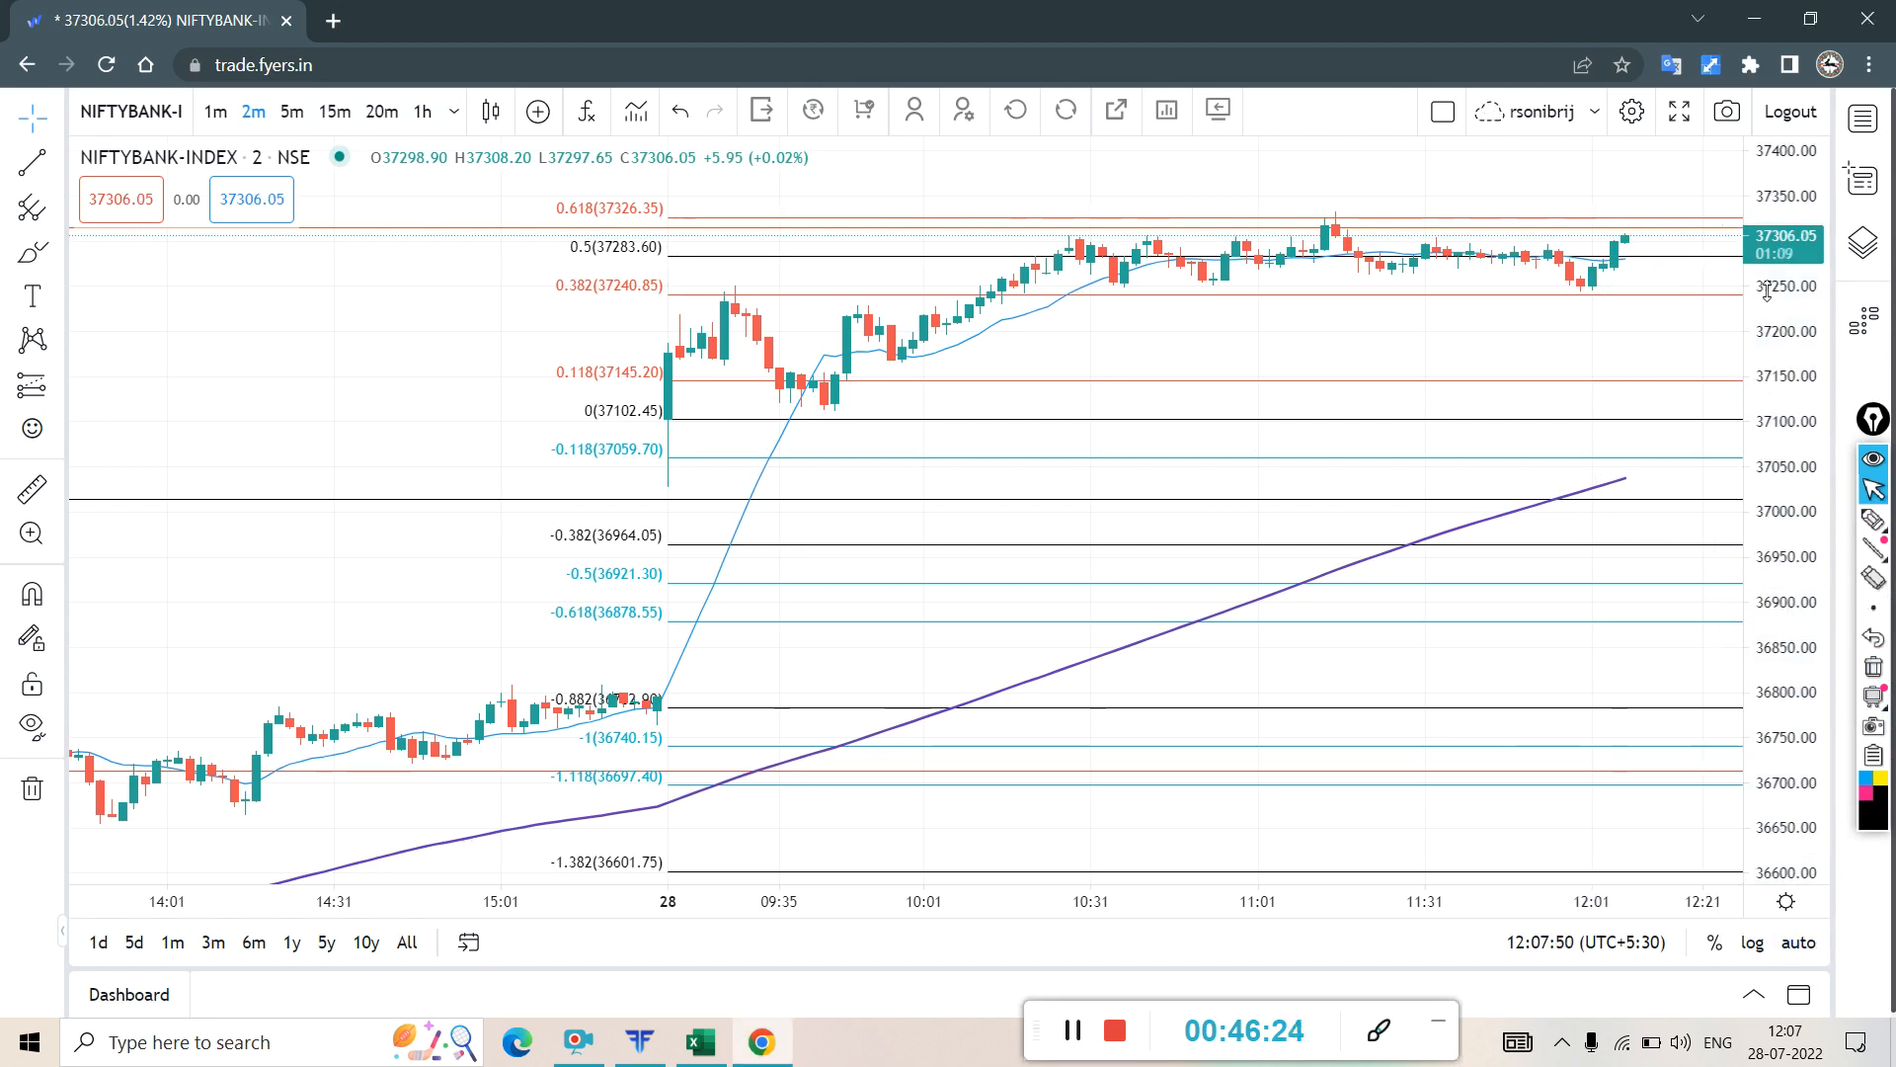
- Examine NIFTYBANK-INDEX's 28 July price action against the Fibonacci levels above and below it
scroll(1767, 292, "up", 3)
scroll(1767, 291, "down", 4)
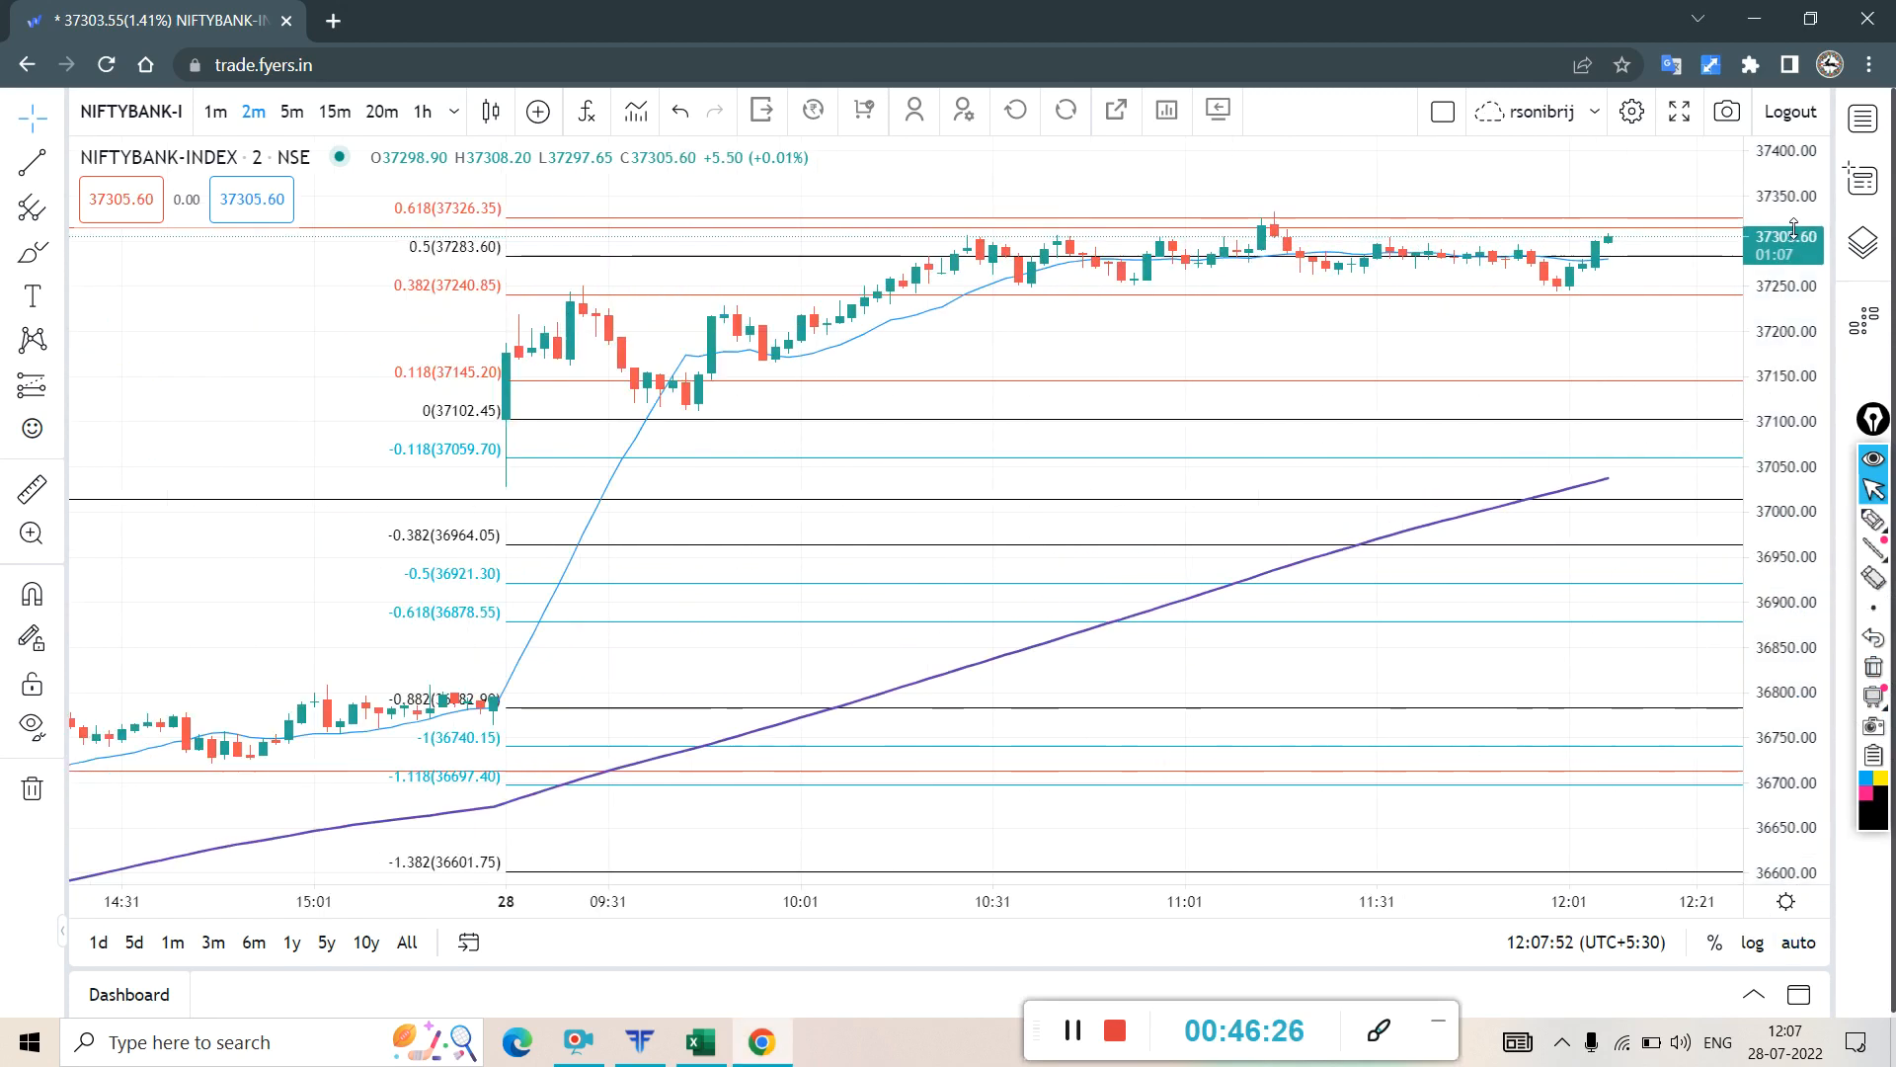
scroll(1676, 355, "down", 1)
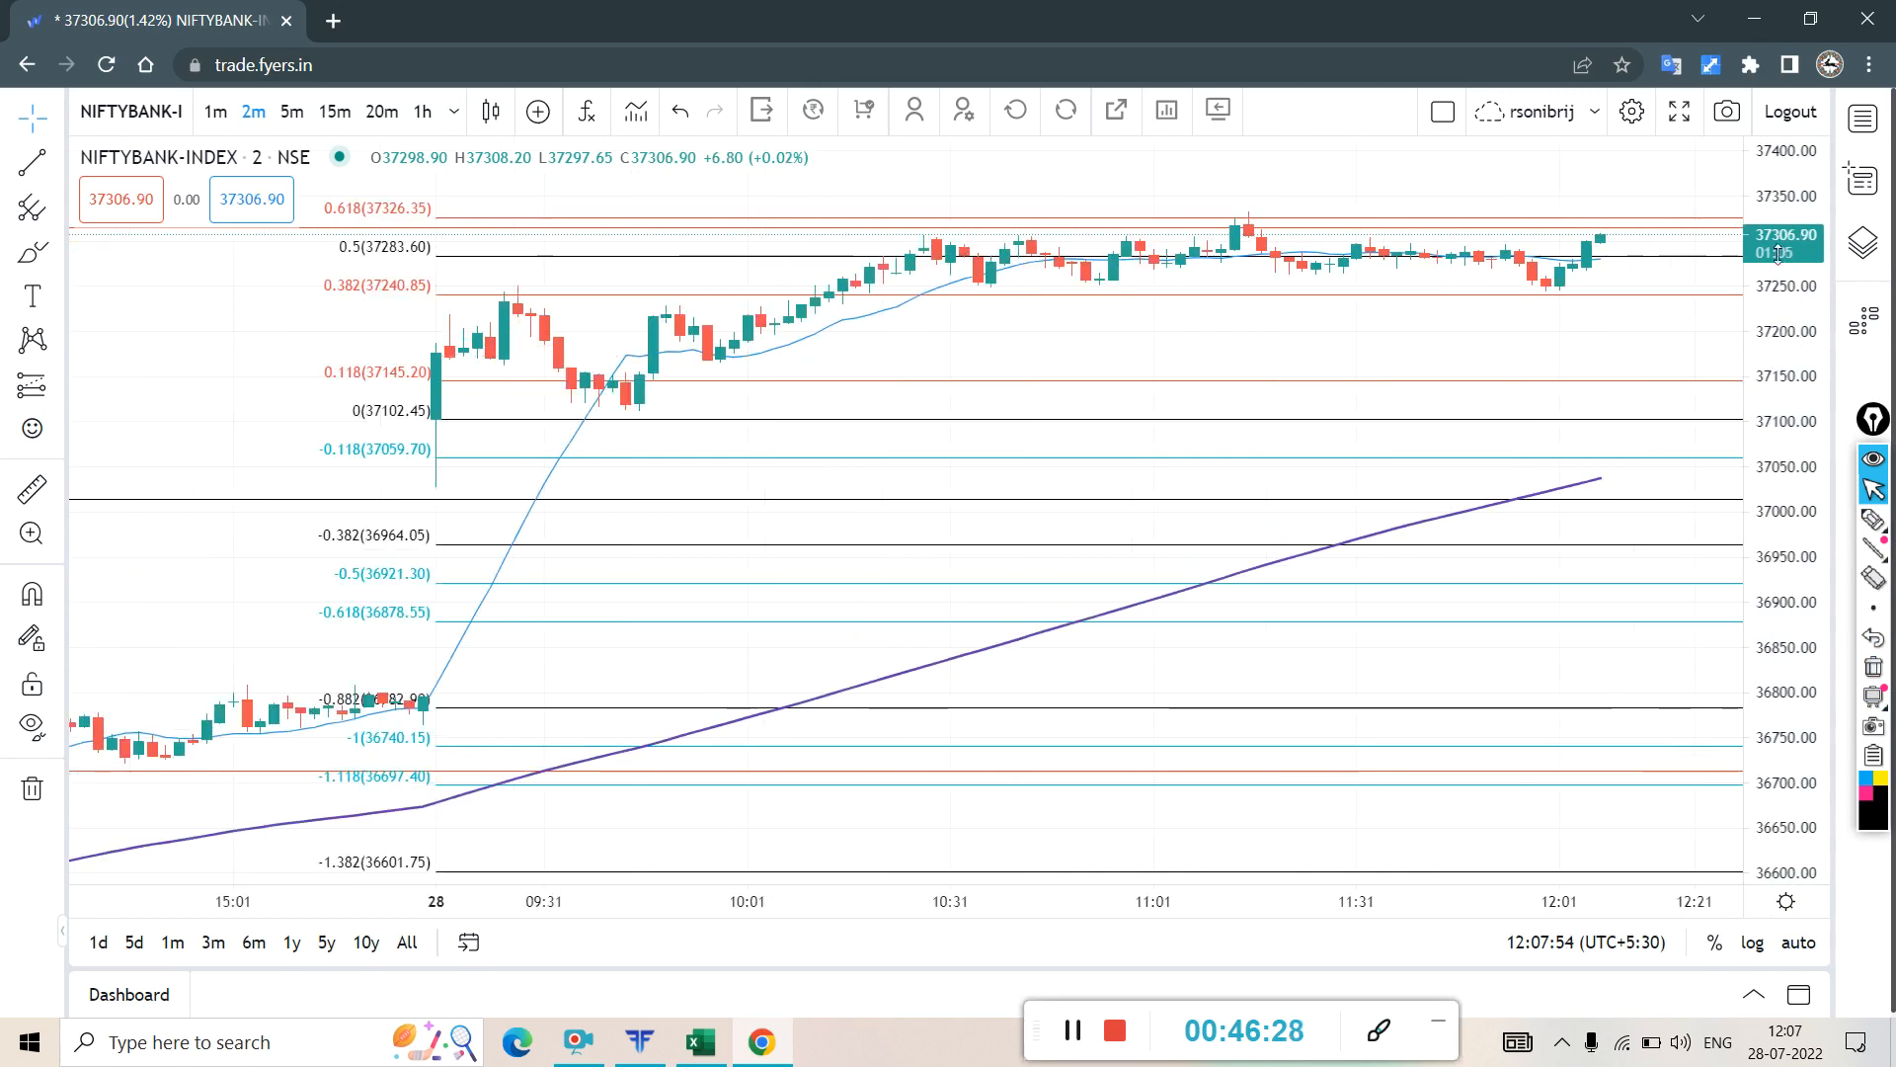
scroll(1779, 257, "up", 4)
scroll(1779, 257, "down", 2)
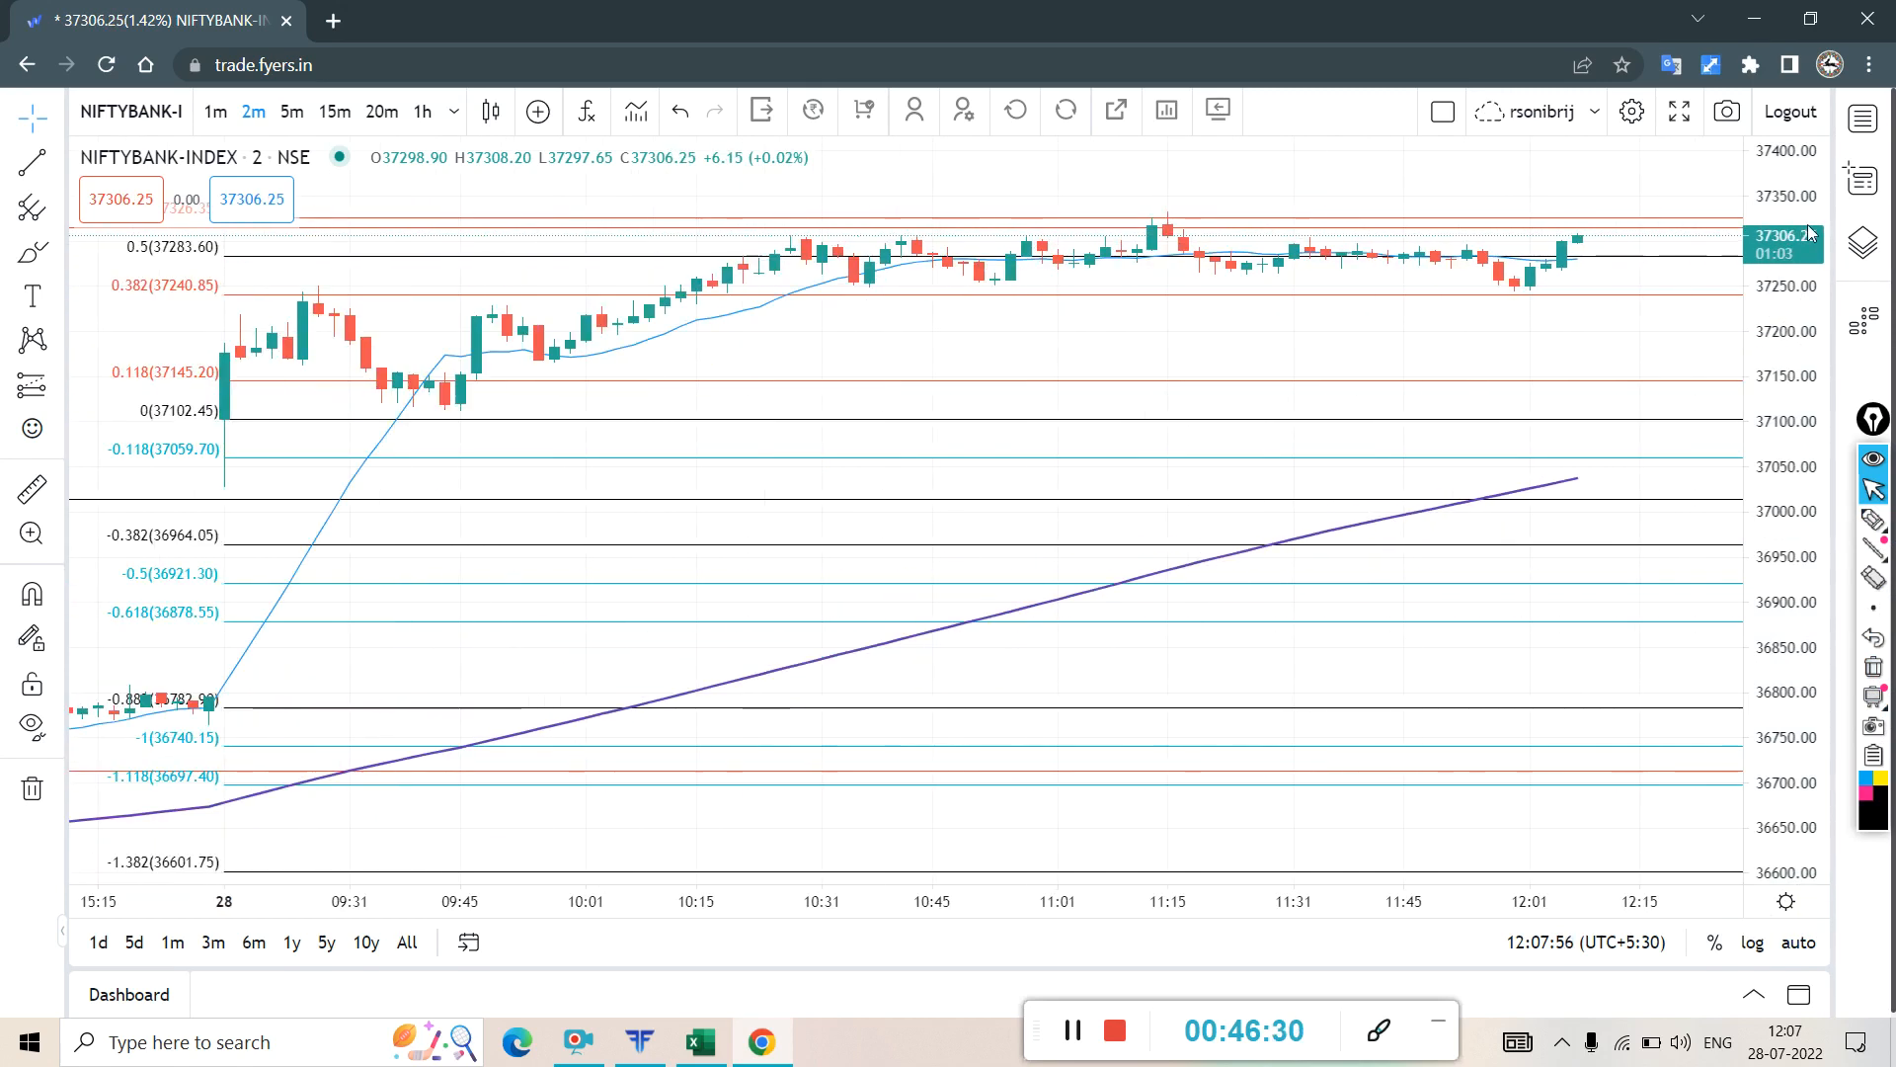
scroll(1810, 233, "up", 3)
scroll(1700, 324, "down", 4)
scroll(1634, 330, "down", 3)
left_click_drag(1539, 351, 1630, 768)
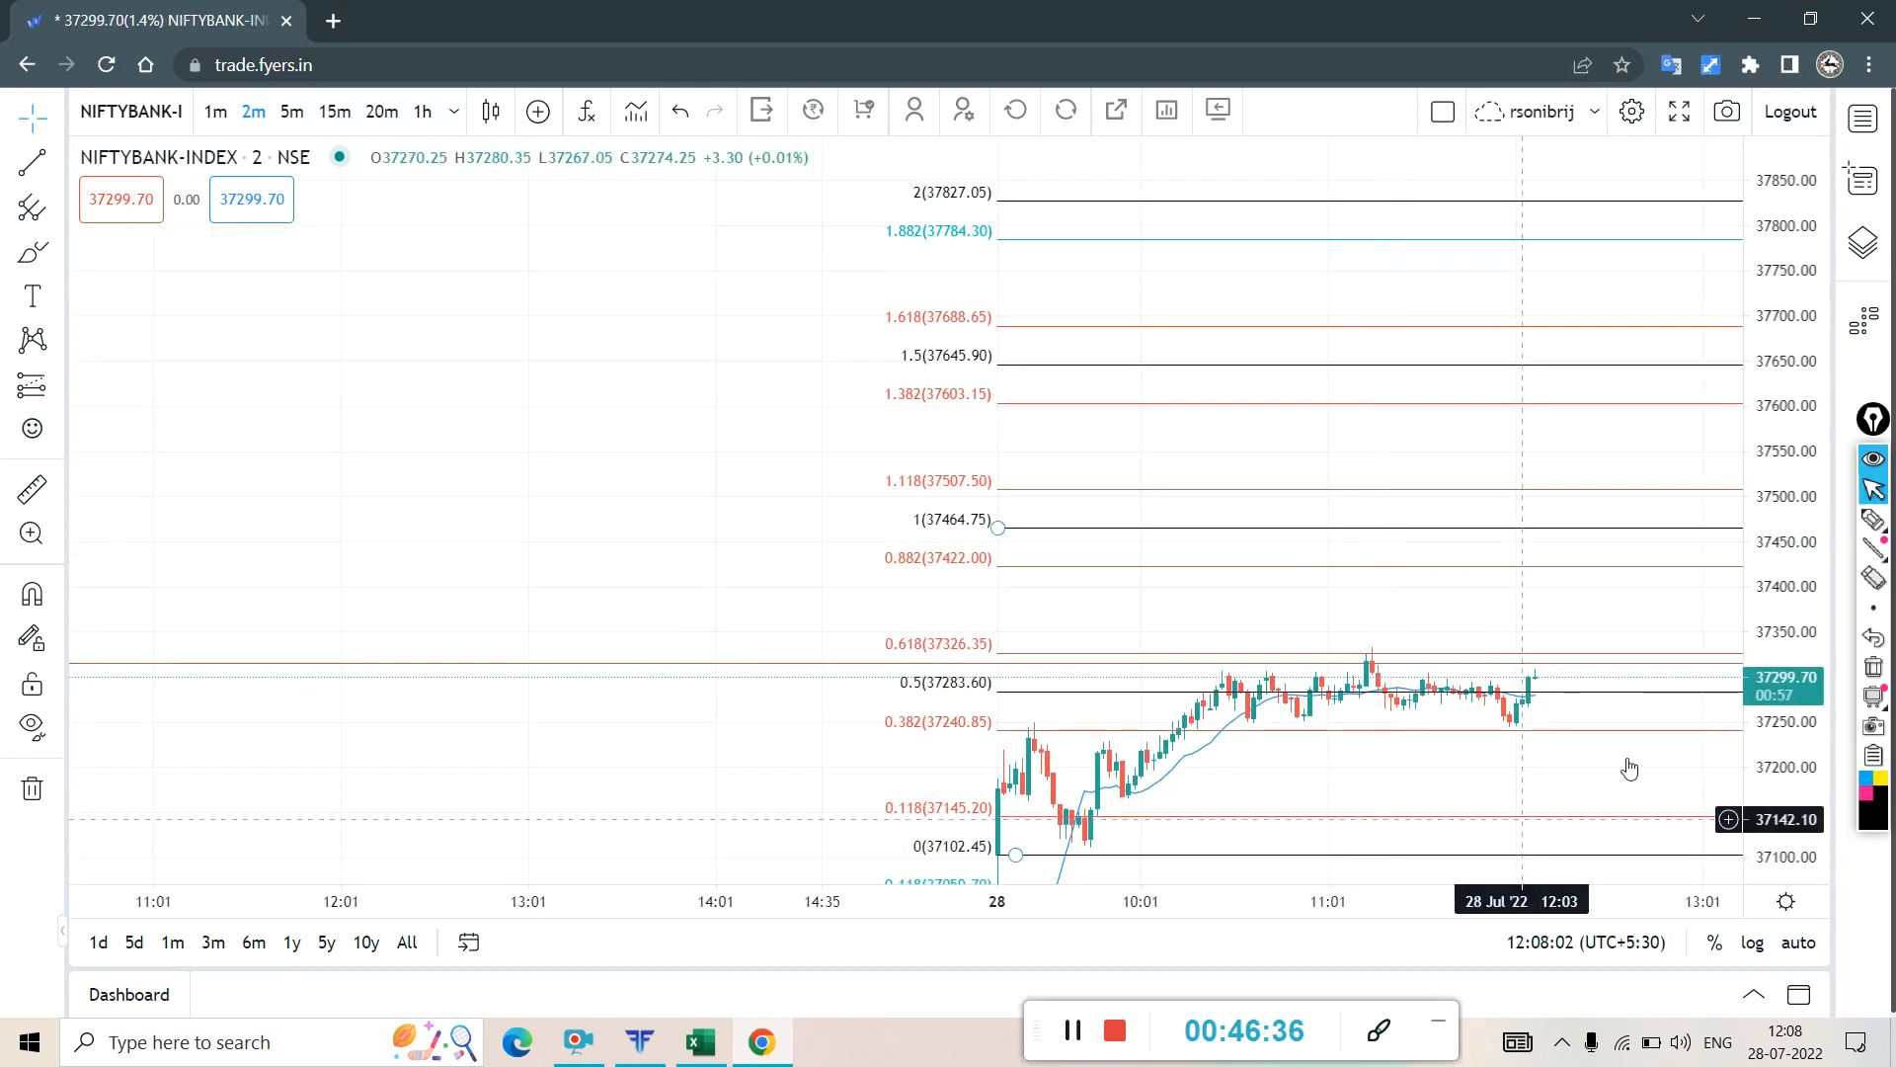
scroll(1784, 619, "up", 1)
scroll(1785, 612, "up", 3)
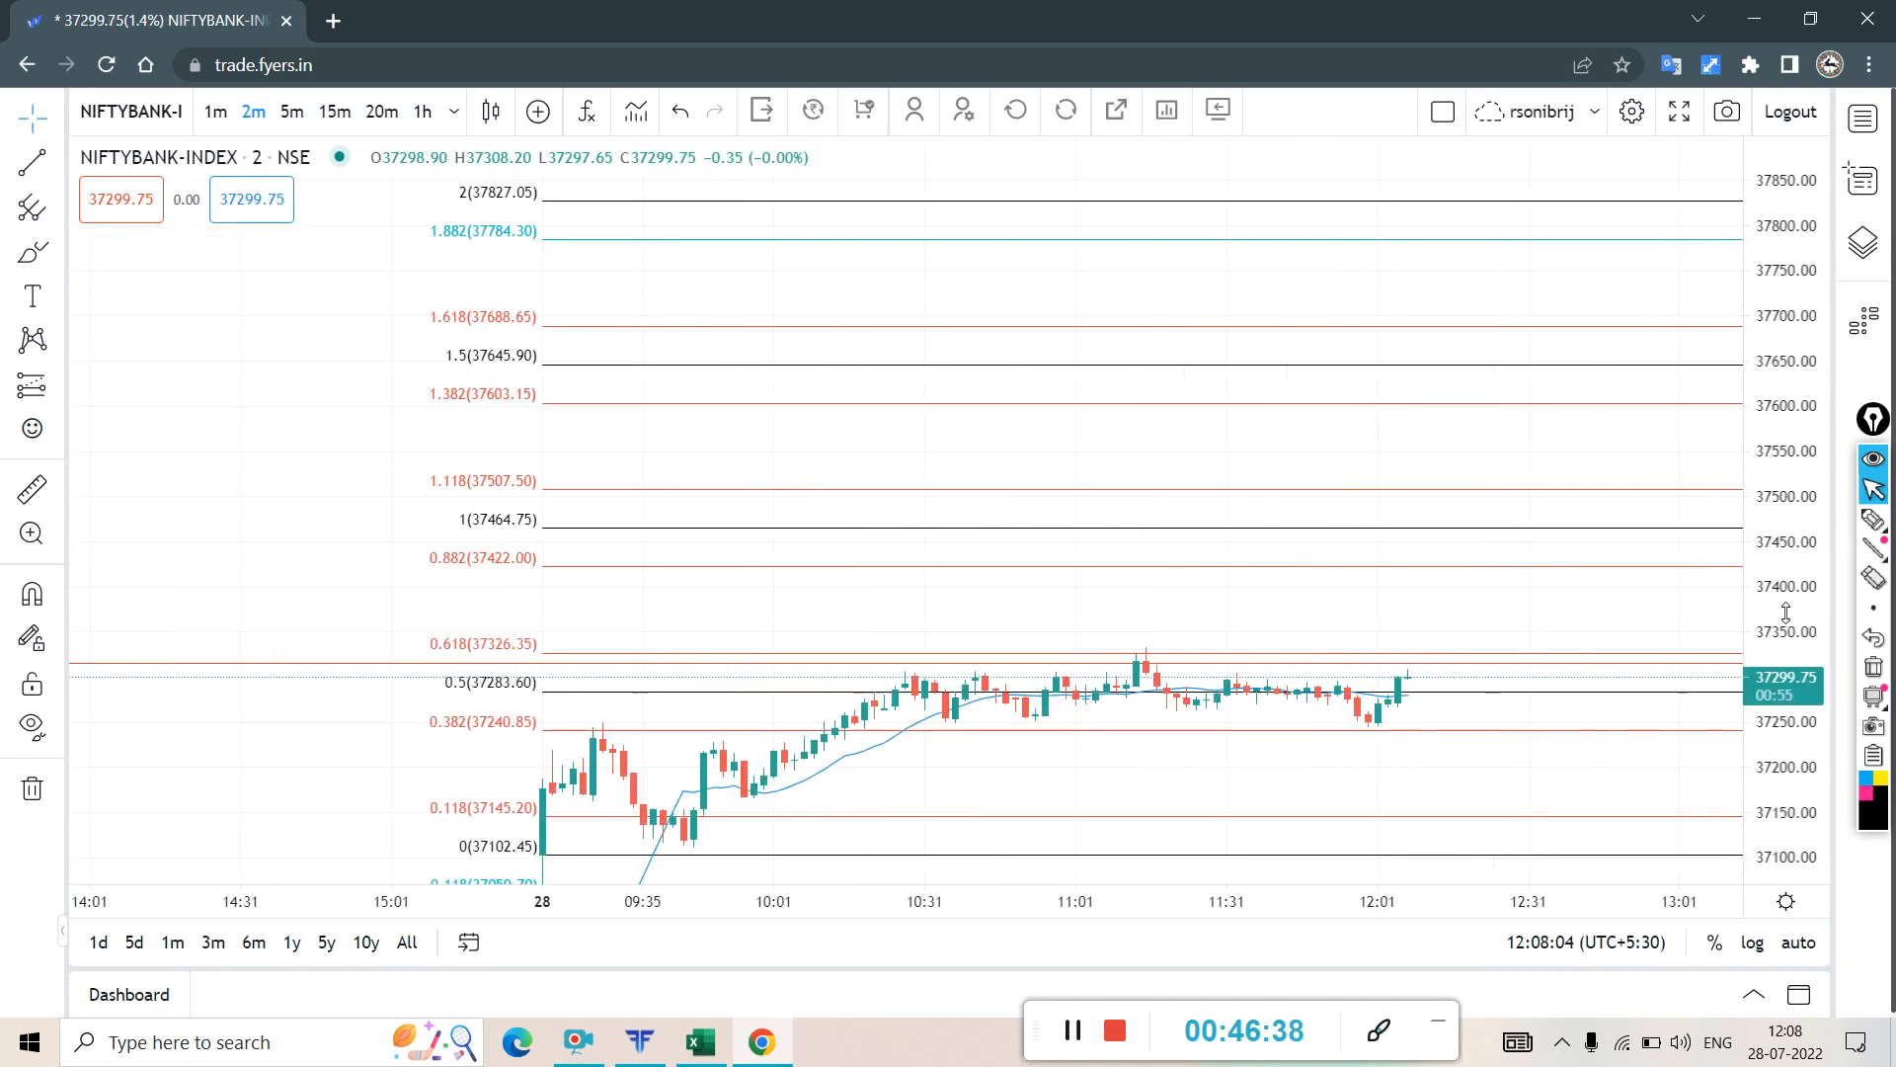
scroll(1786, 612, "down", 1)
scroll(1798, 588, "up", 3)
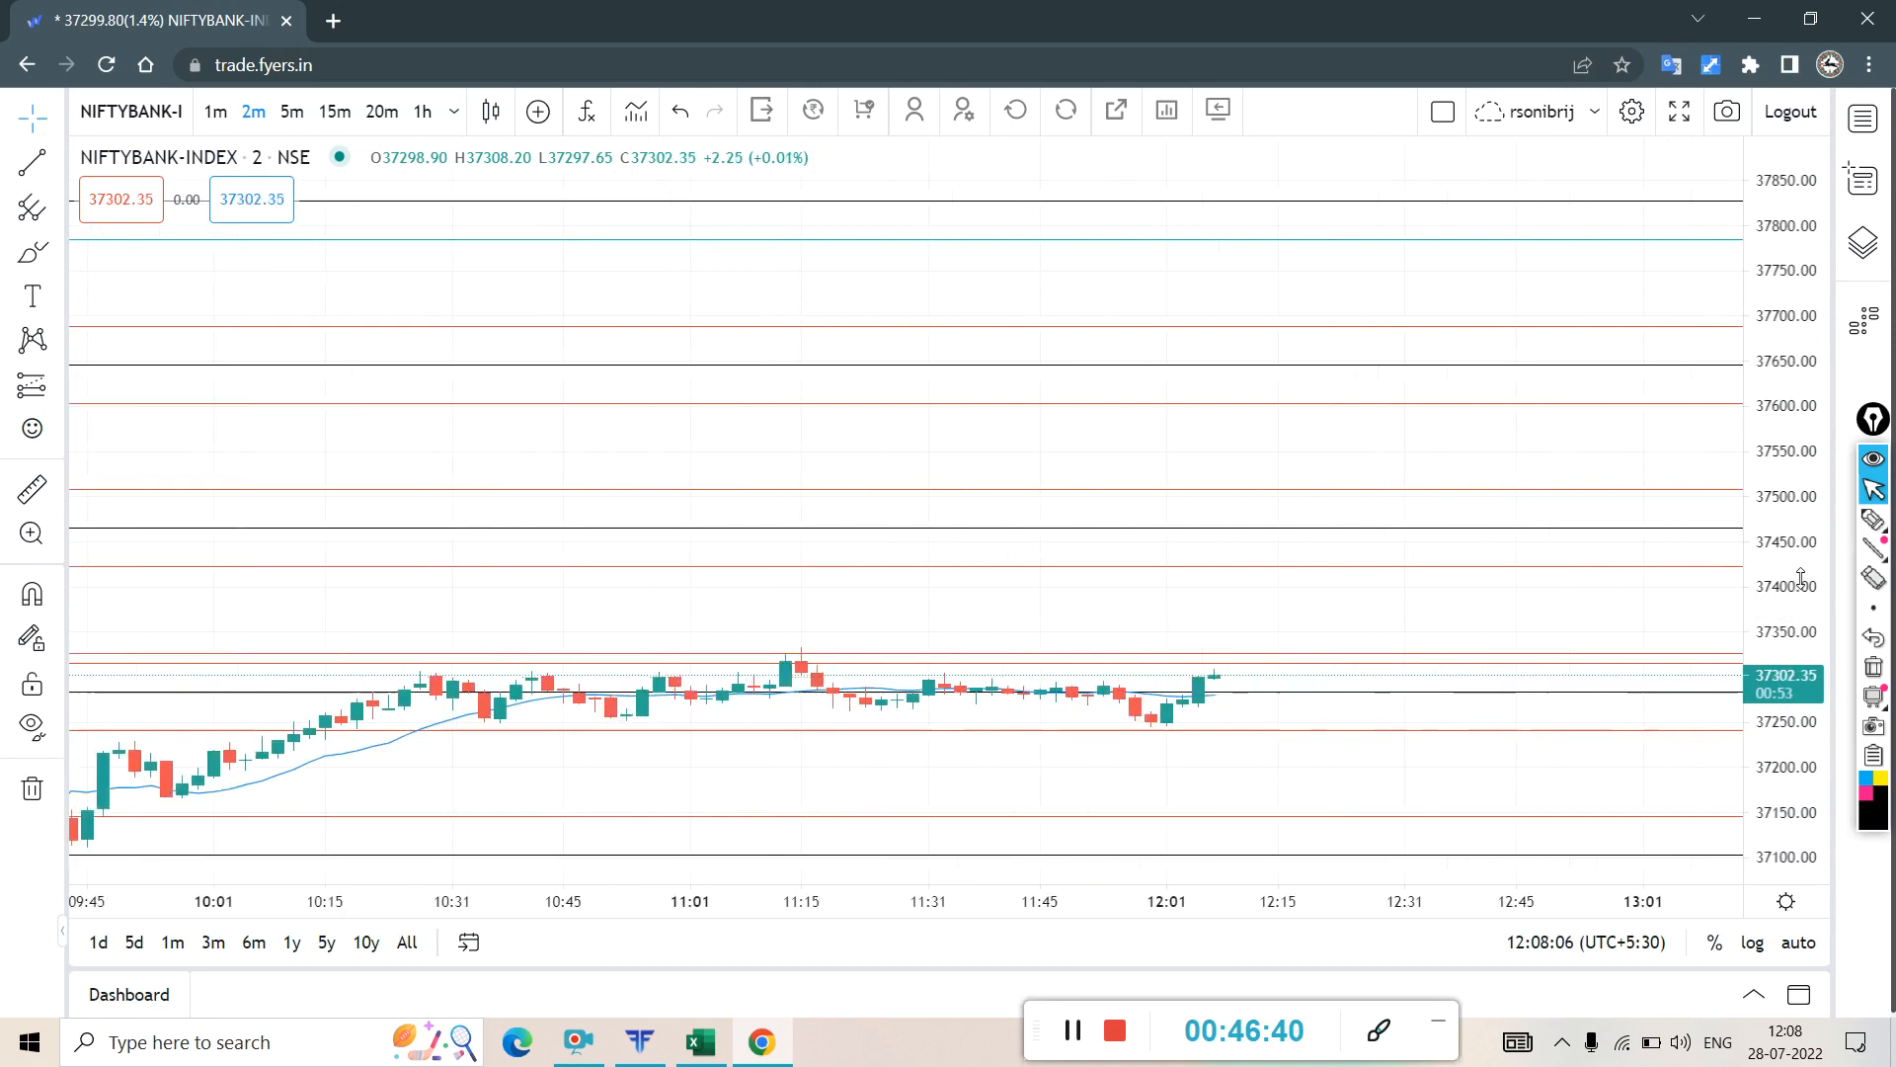
scroll(1800, 579, "down", 2)
- Switch the NIFTYBANK-INDEX price axis to a logarithmic scale and reframe the 28 July candles
left_click(1752, 941)
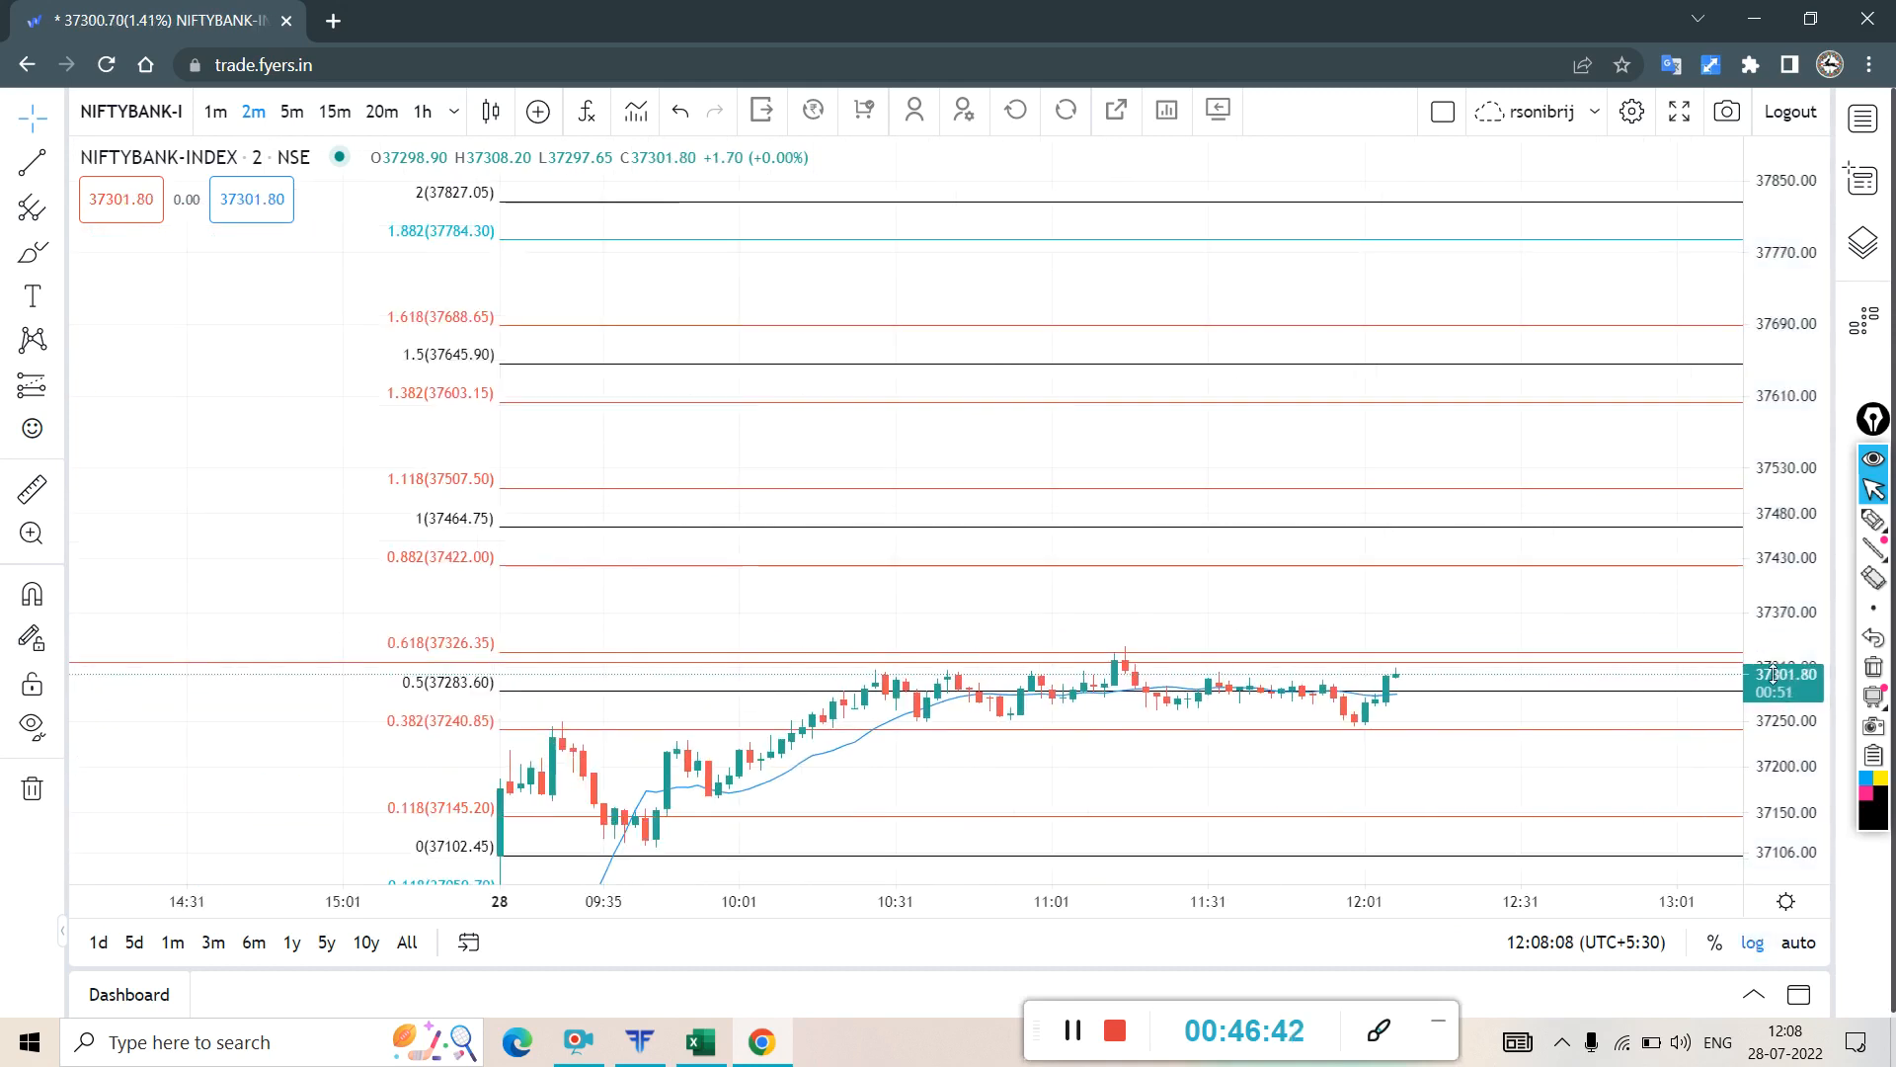
scroll(1773, 650, "up", 2)
scroll(1773, 650, "down", 1)
scroll(1773, 650, "down", 3)
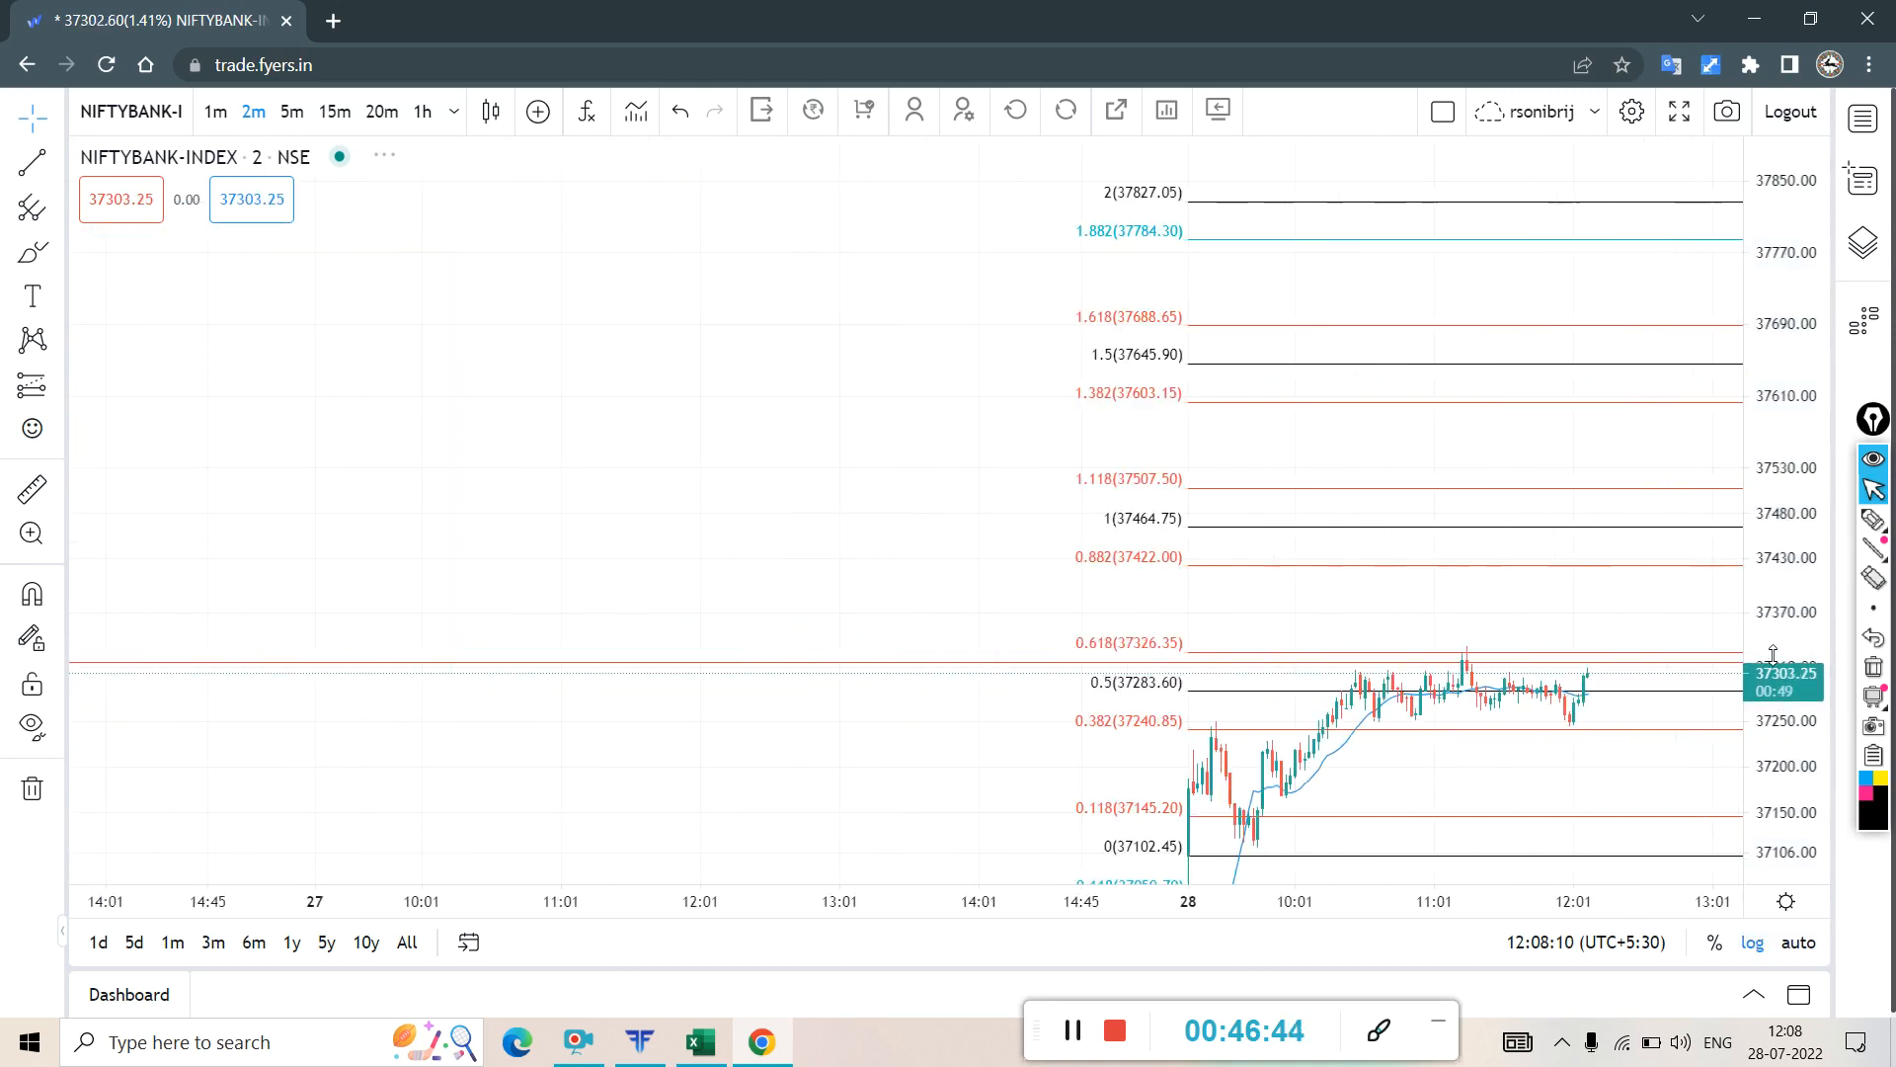
left_click_drag(1608, 744, 1573, 690)
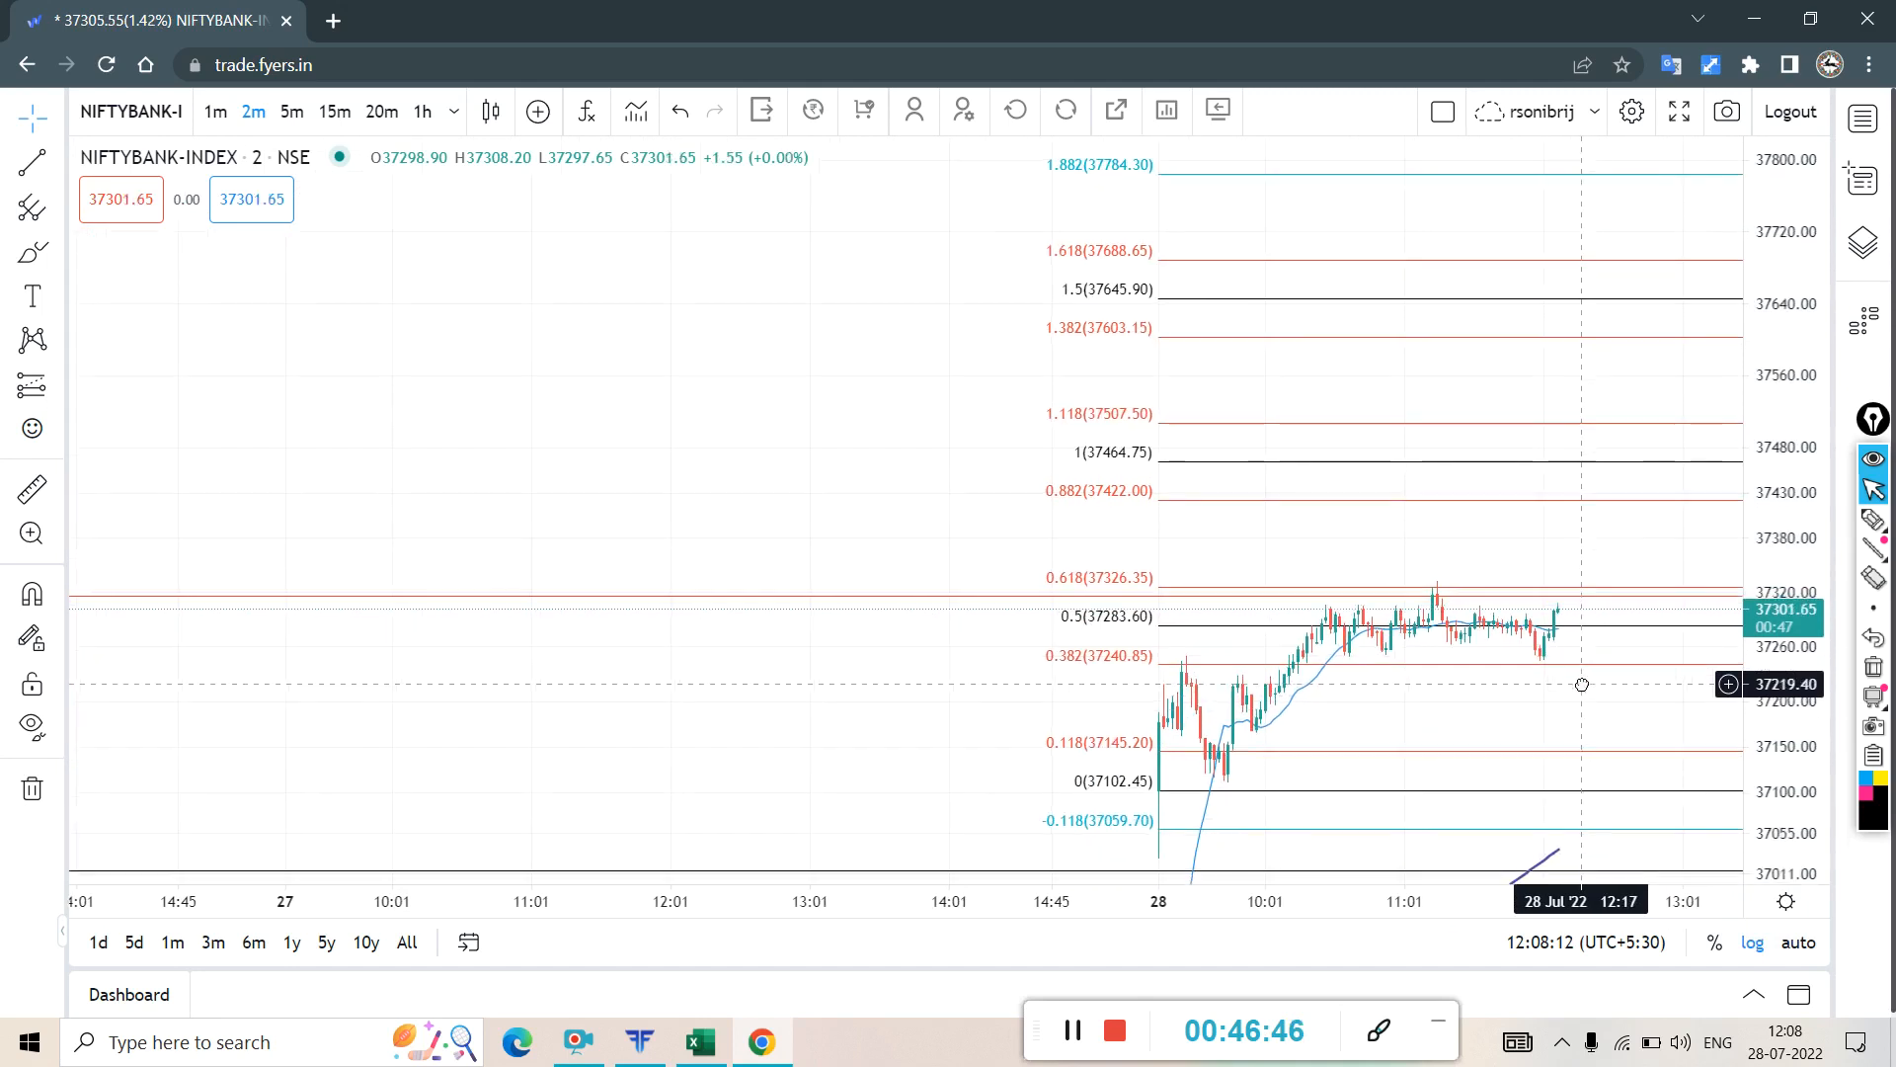
scroll(1563, 688, "up", 1)
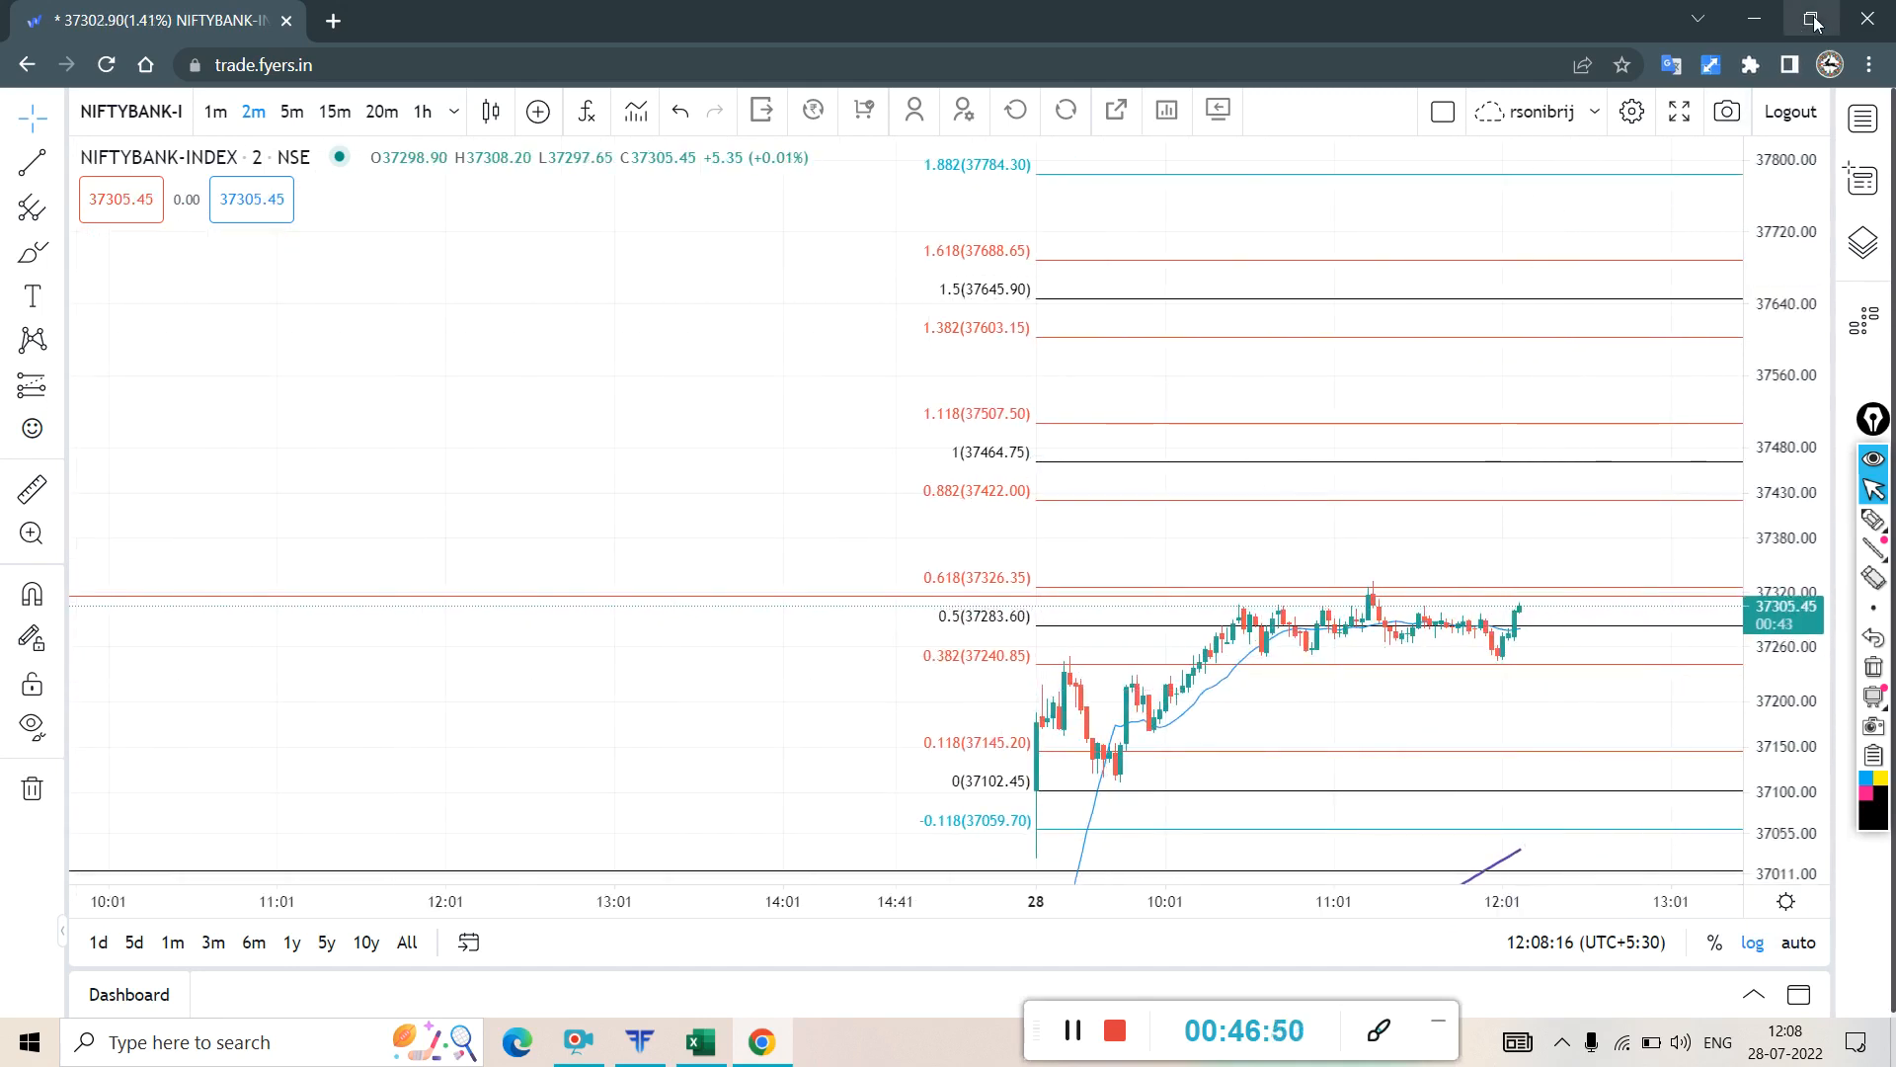
- Restore the browser to its smaller window and auto-fit the NIFTYBANK-INDEX price scale around the 28 July candles
left_click(1802, 30)
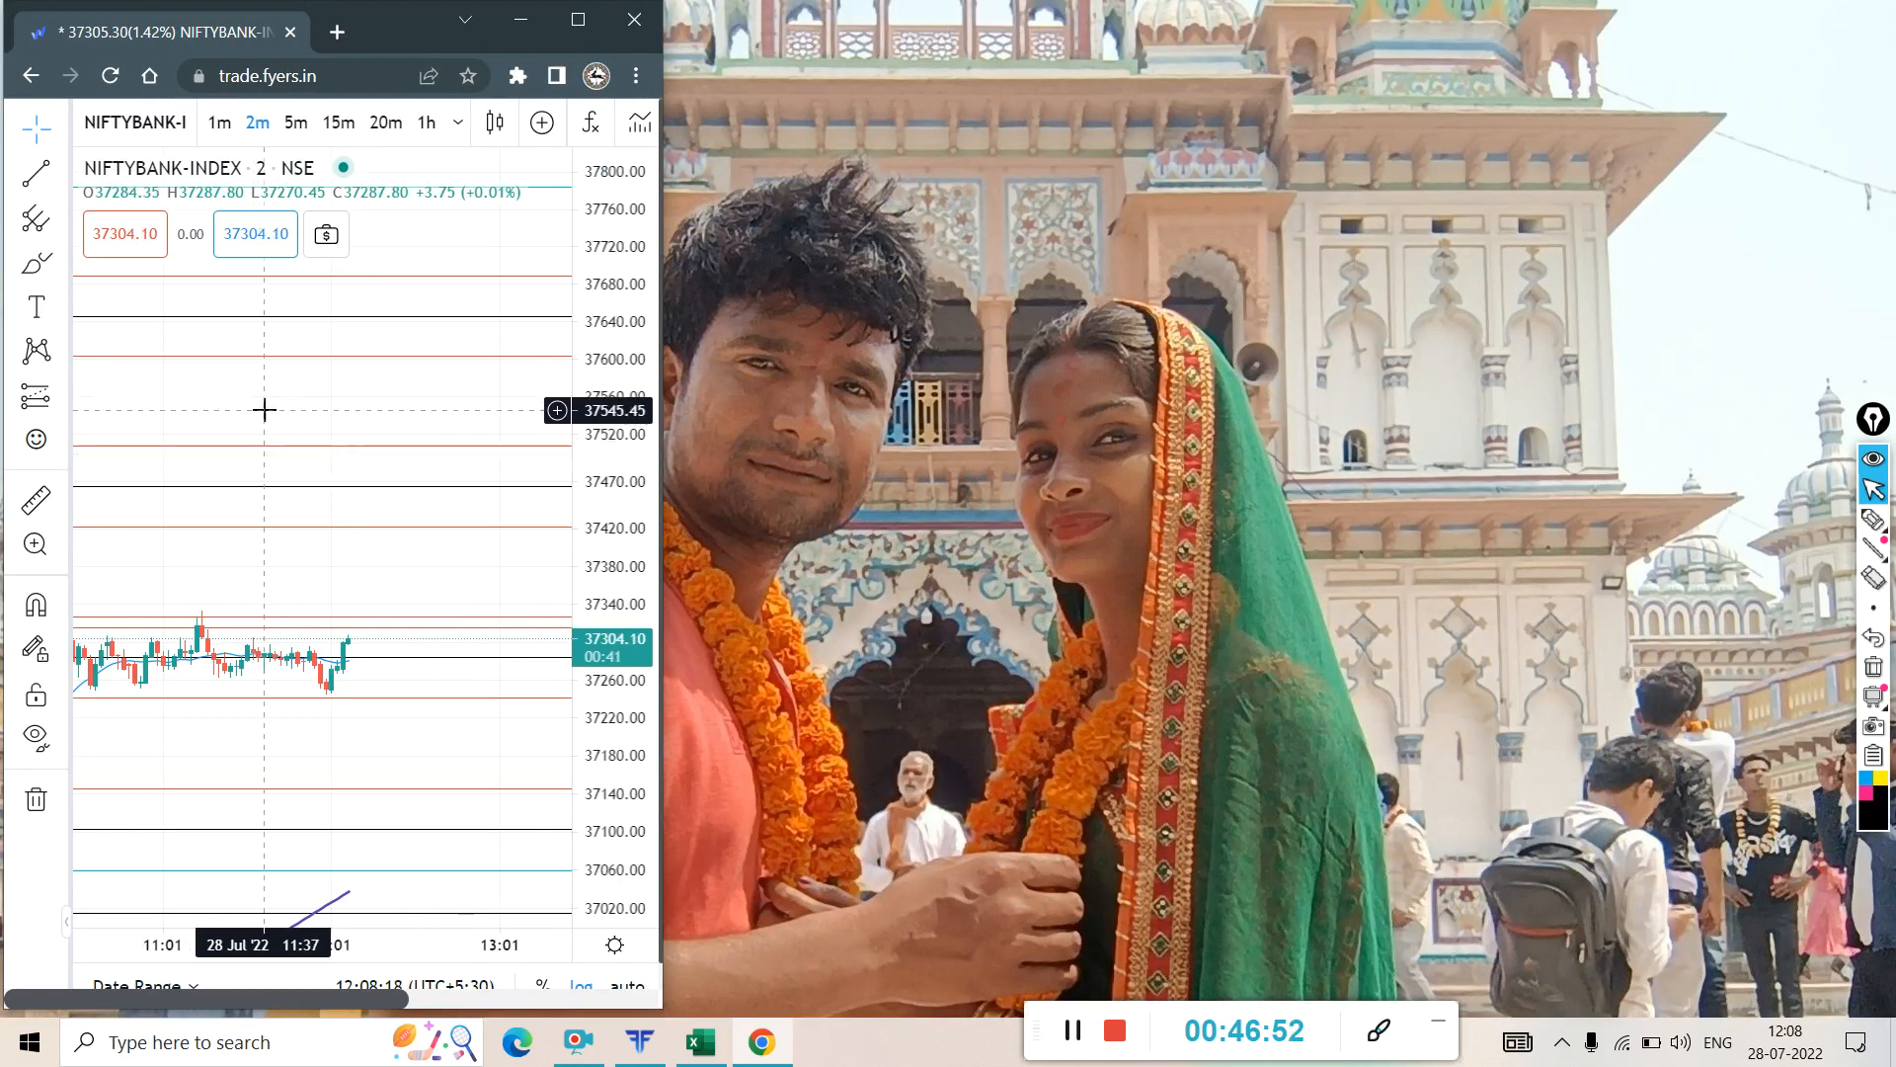
left_click_drag(262, 406, 500, 428)
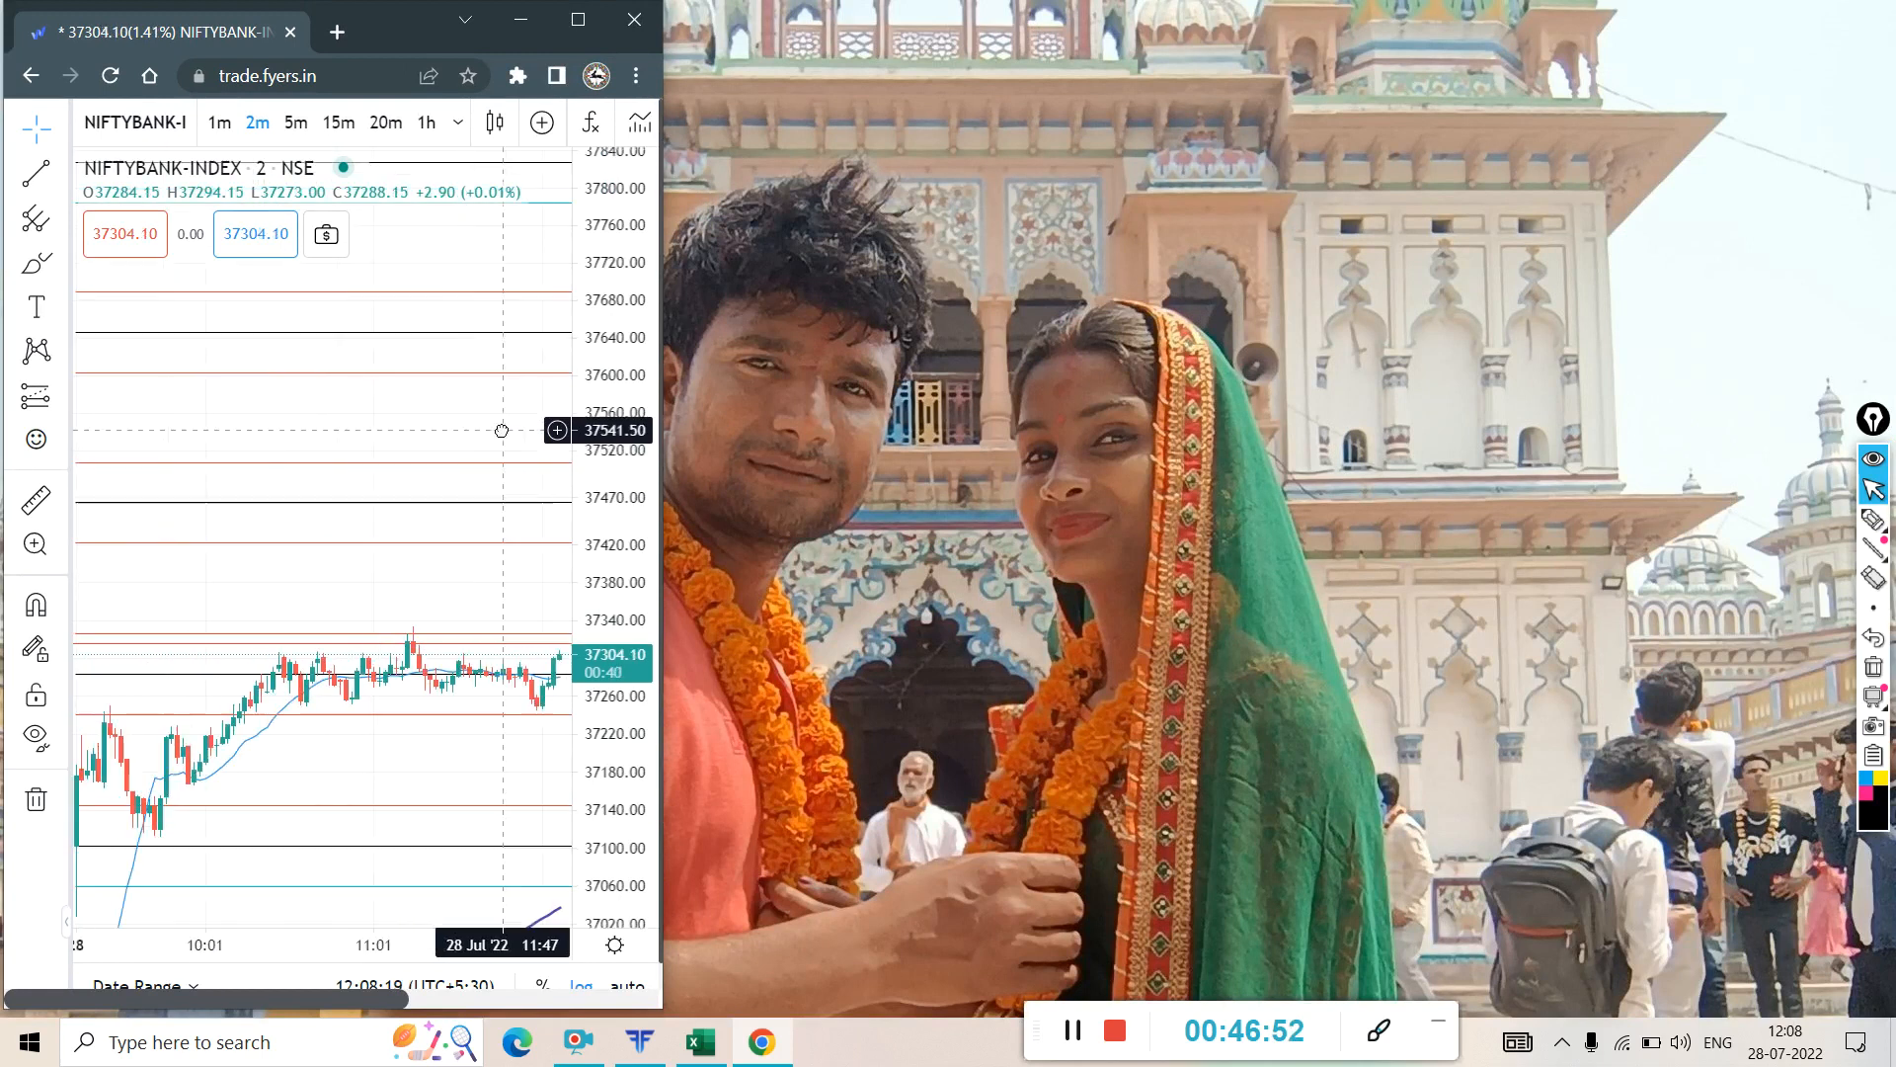
left_click(626, 986)
scroll(372, 619, "down", 2)
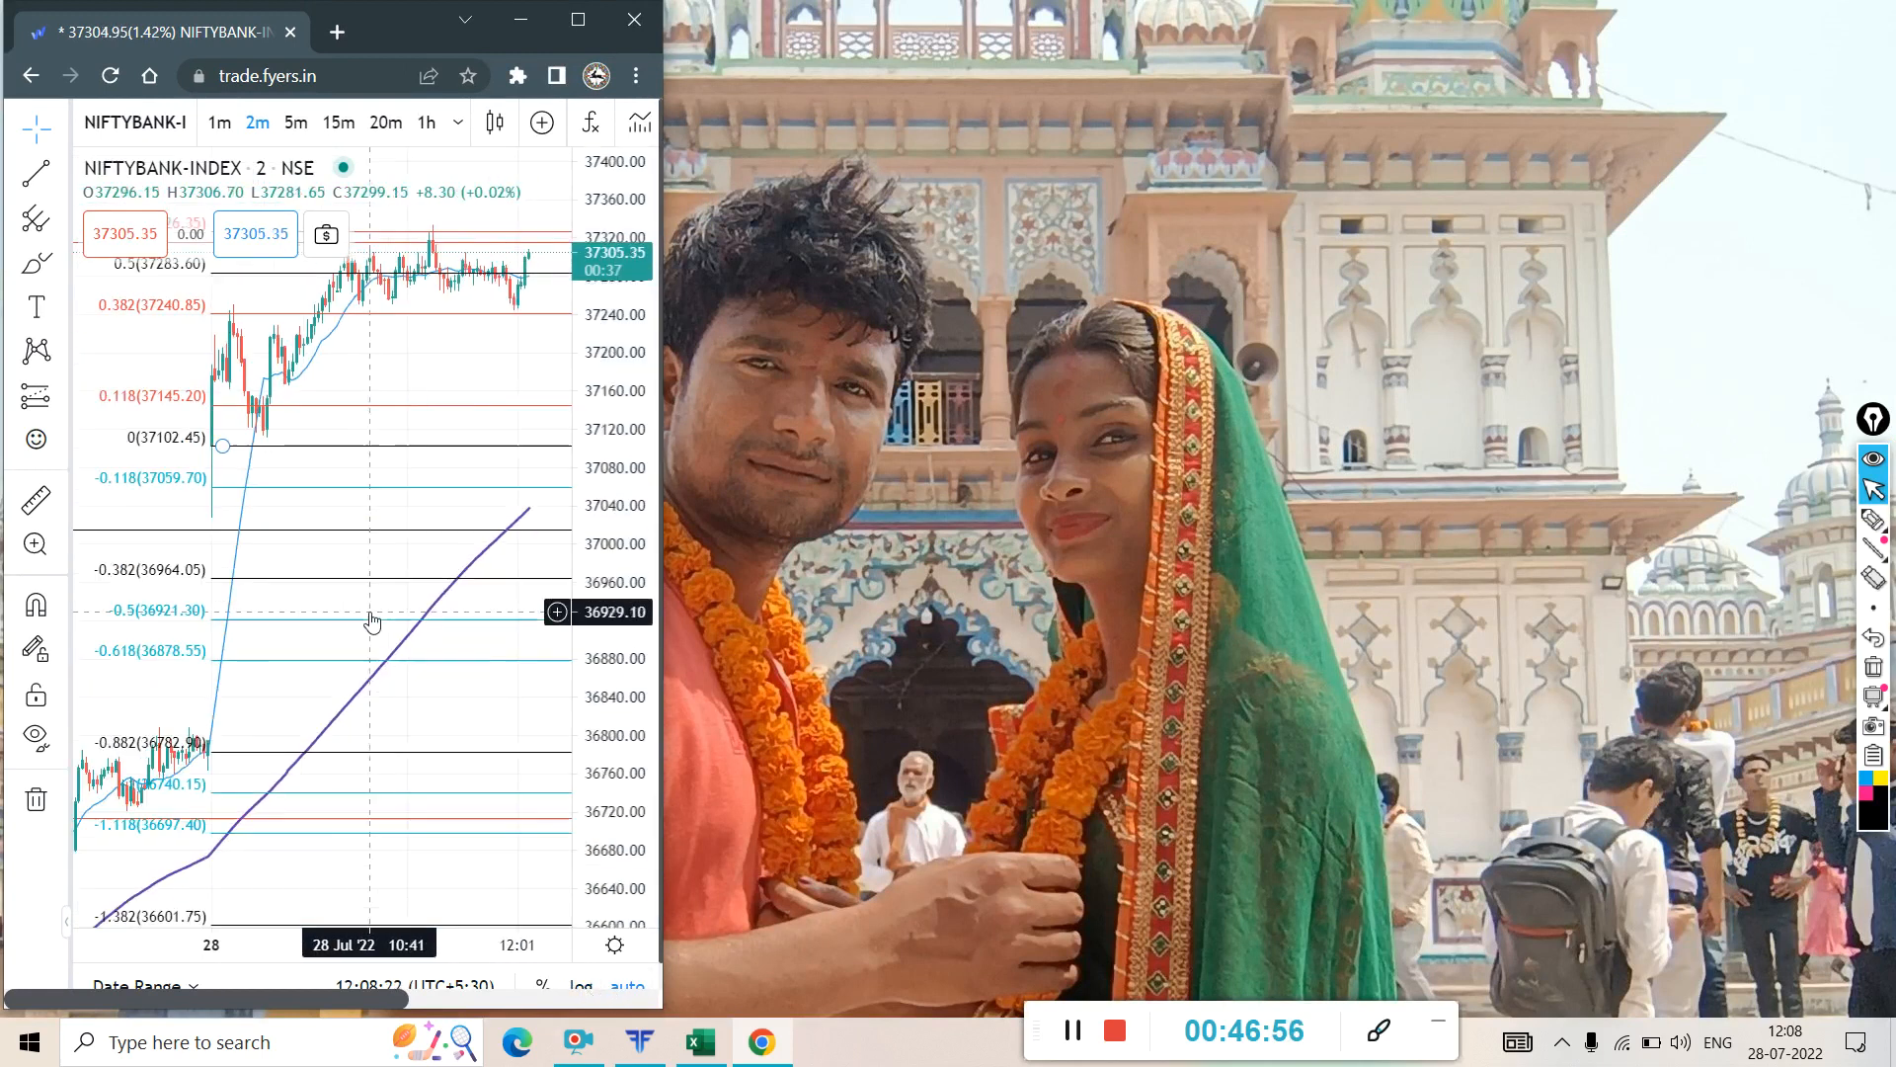
scroll(359, 600, "down", 2)
scroll(306, 425, "up", 4)
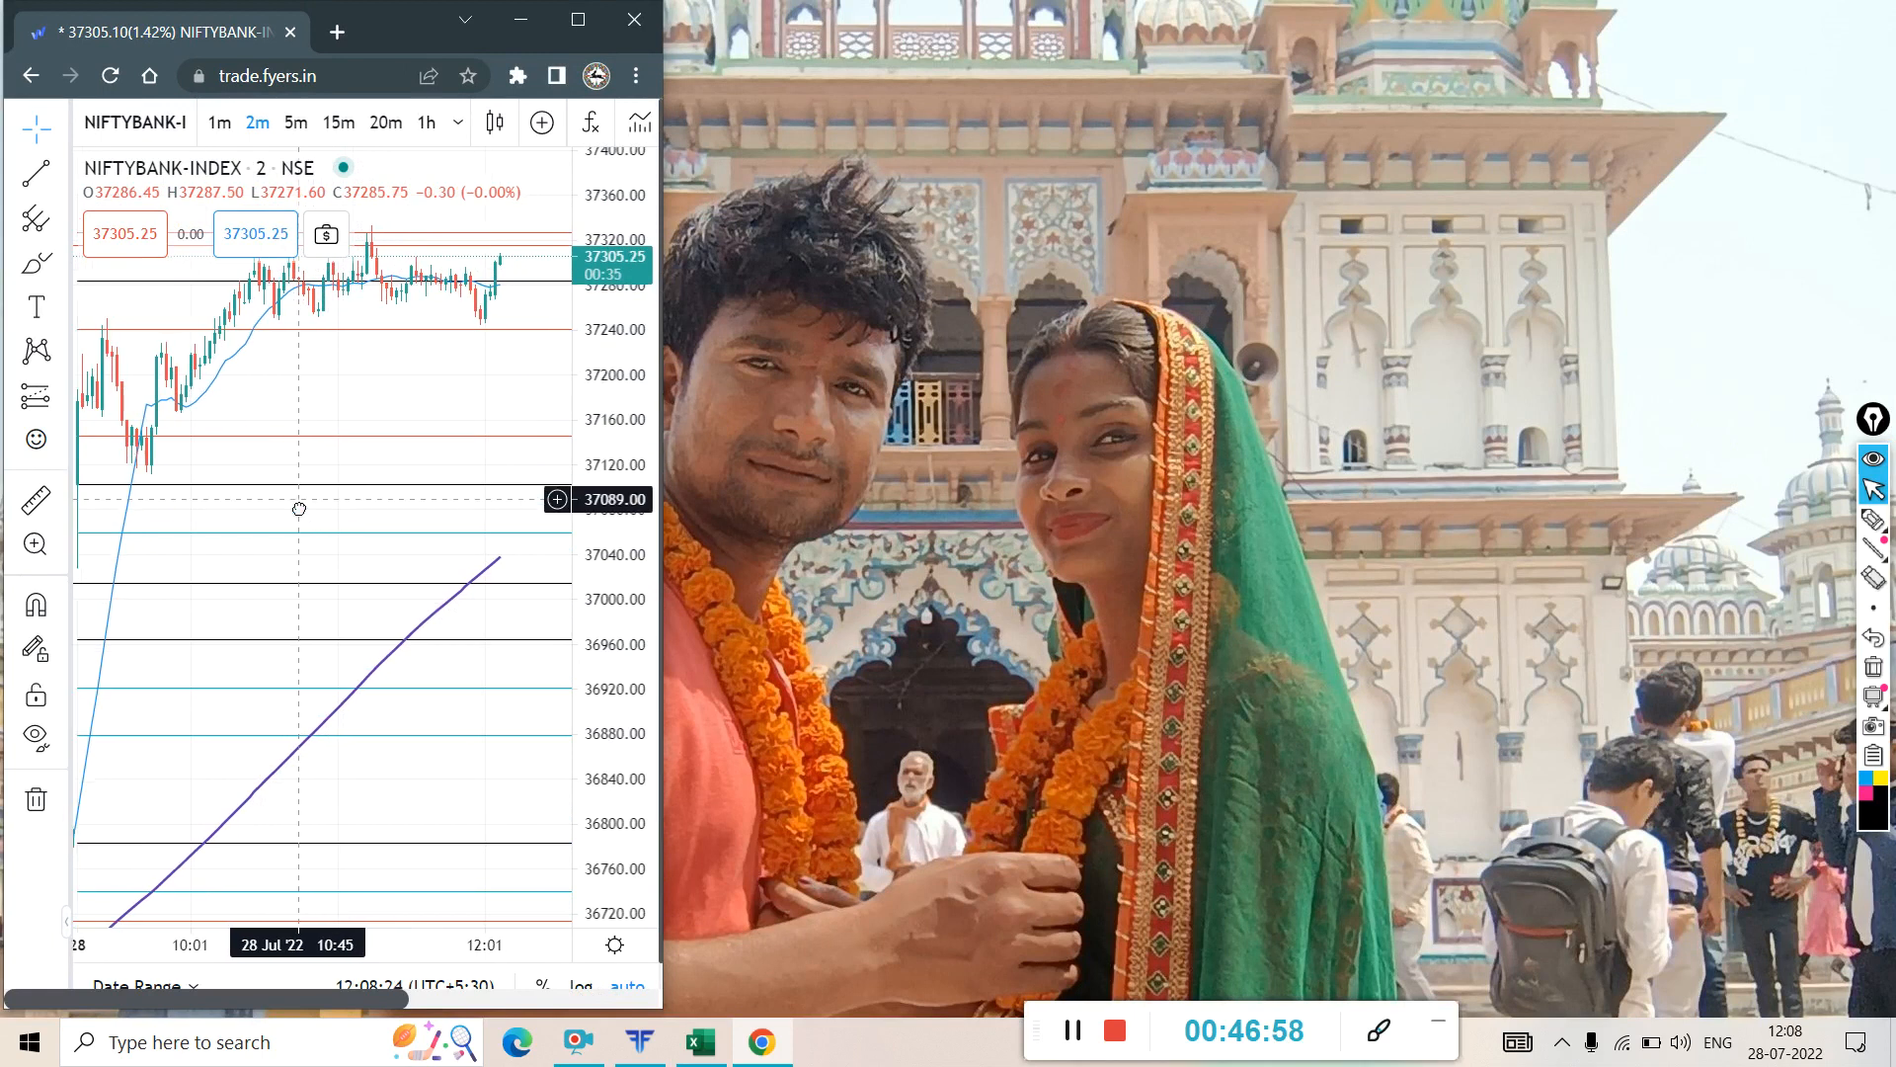
left_click_drag(241, 611, 300, 614)
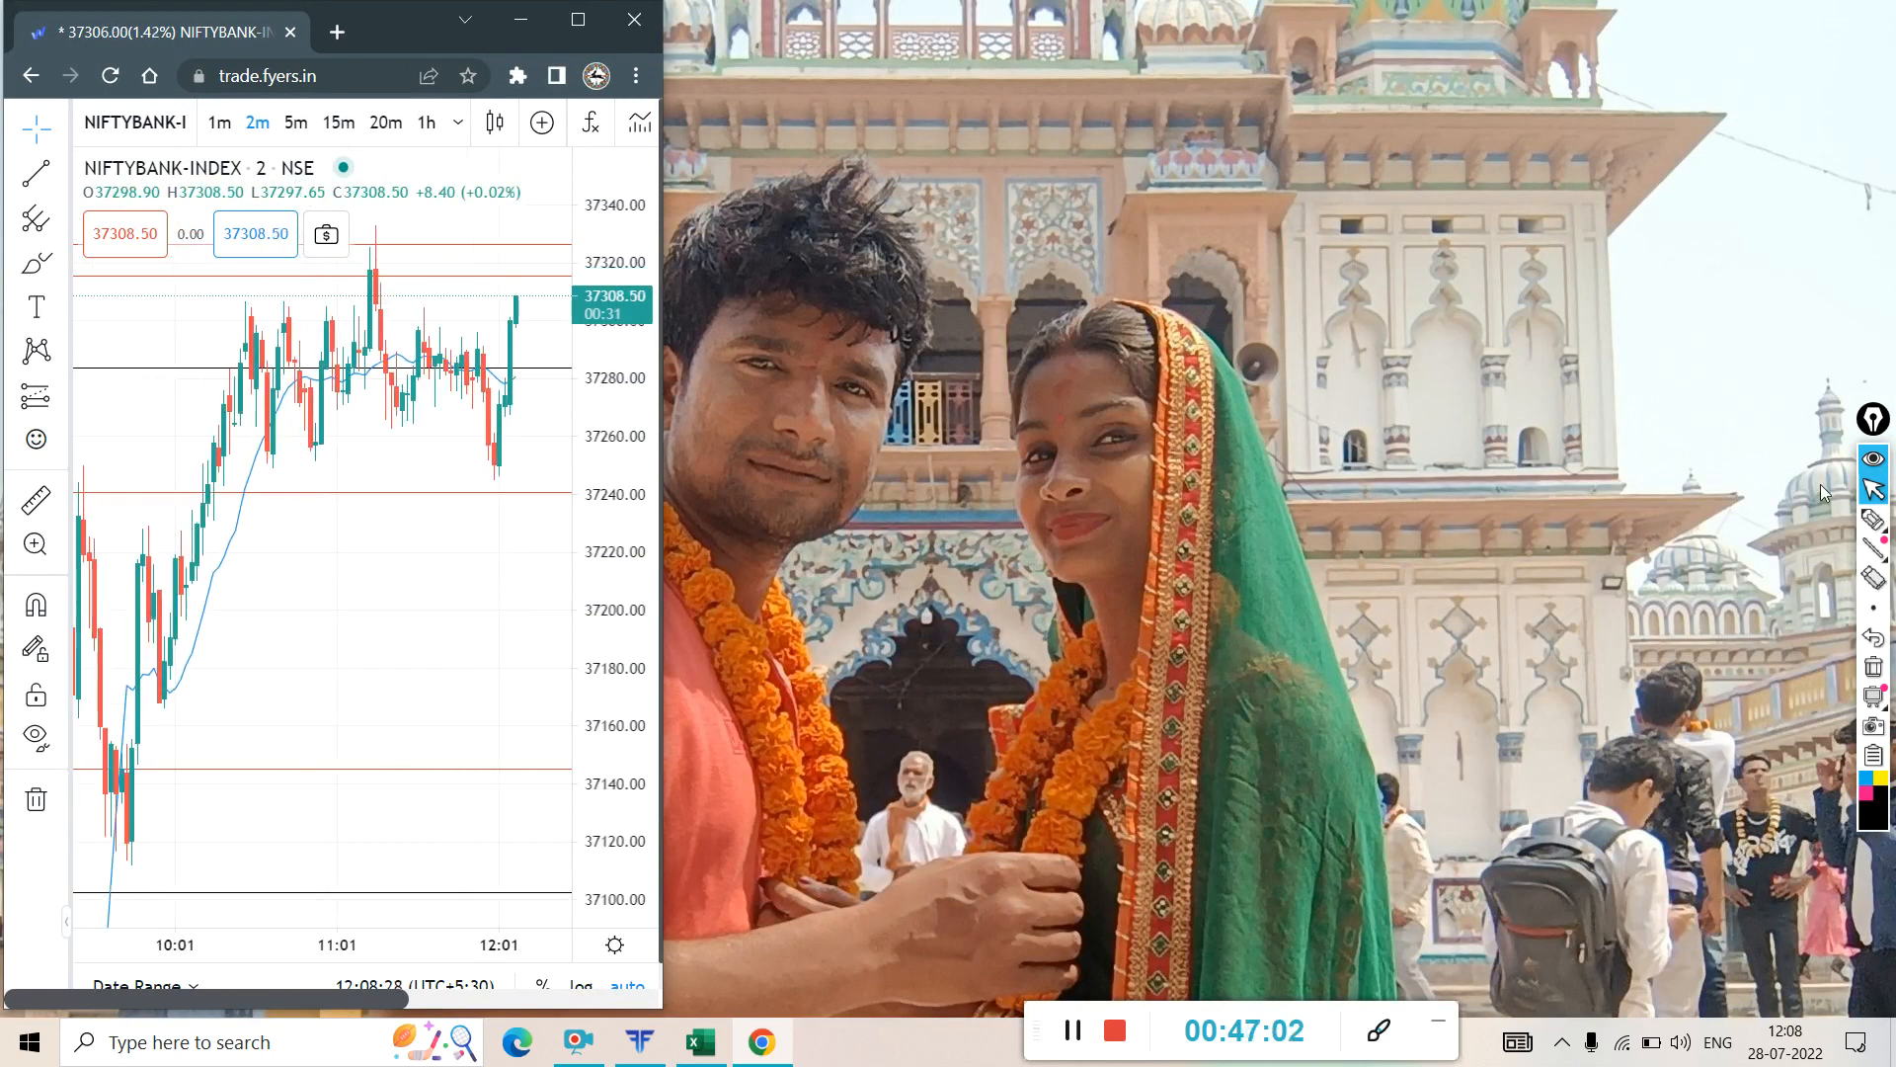
- Ink elongated loops below the 37240 level and around the 37320 level, plus a horizontal line near 37283
left_click(1873, 518)
mouse_move(158, 483)
left_mouse_down()
mouse_move(363, 537)
mouse_move(588, 522)
mouse_move(429, 491)
mouse_move(193, 490)
left_mouse_up()
mouse_move(318, 261)
left_mouse_down()
mouse_move(232, 294)
mouse_move(617, 287)
mouse_move(296, 230)
left_mouse_up()
left_click_drag(205, 368, 543, 369)
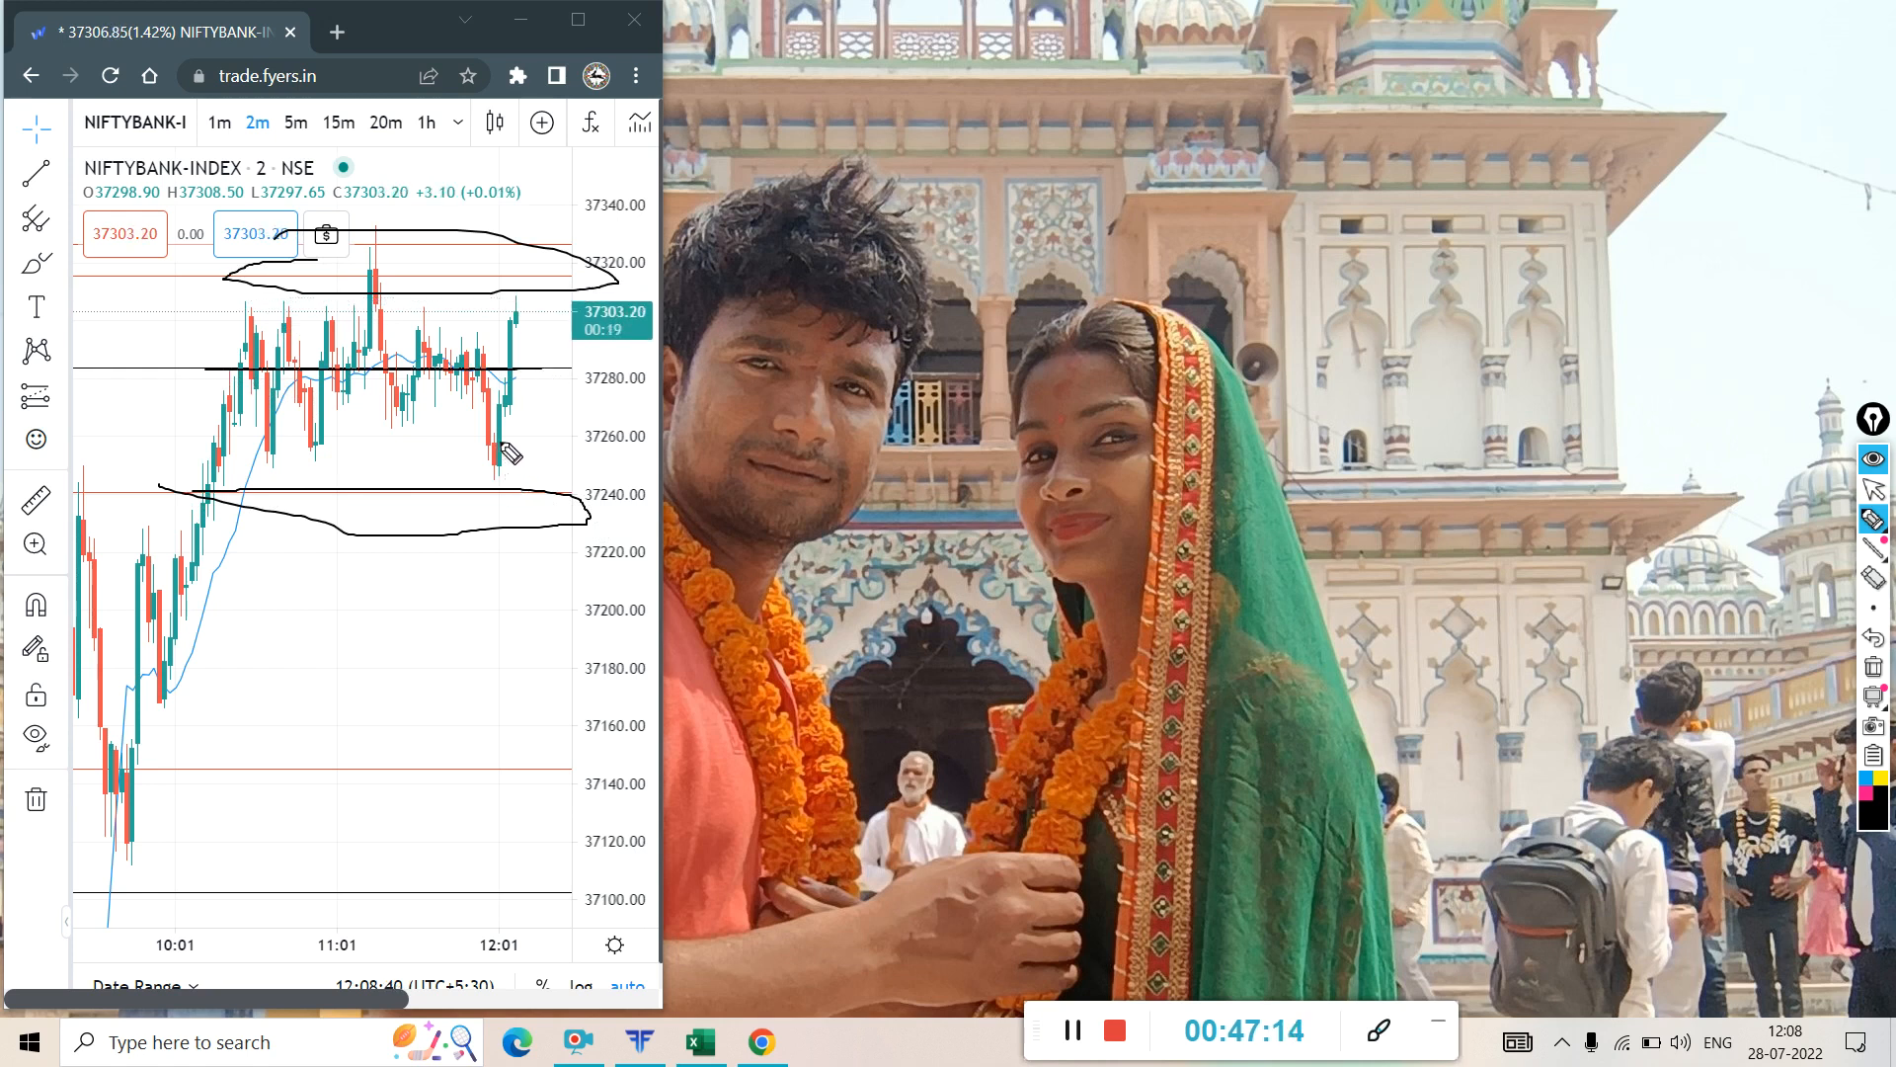
- Ink level marks, a loop and arrows on the latest NIFTYBANK-INDEX rebound near 12:01, and clear all the ink
mouse_move(501, 446)
left_mouse_down()
mouse_move(571, 440)
mouse_move(508, 415)
mouse_move(538, 432)
mouse_move(509, 476)
mouse_move(526, 475)
left_mouse_up()
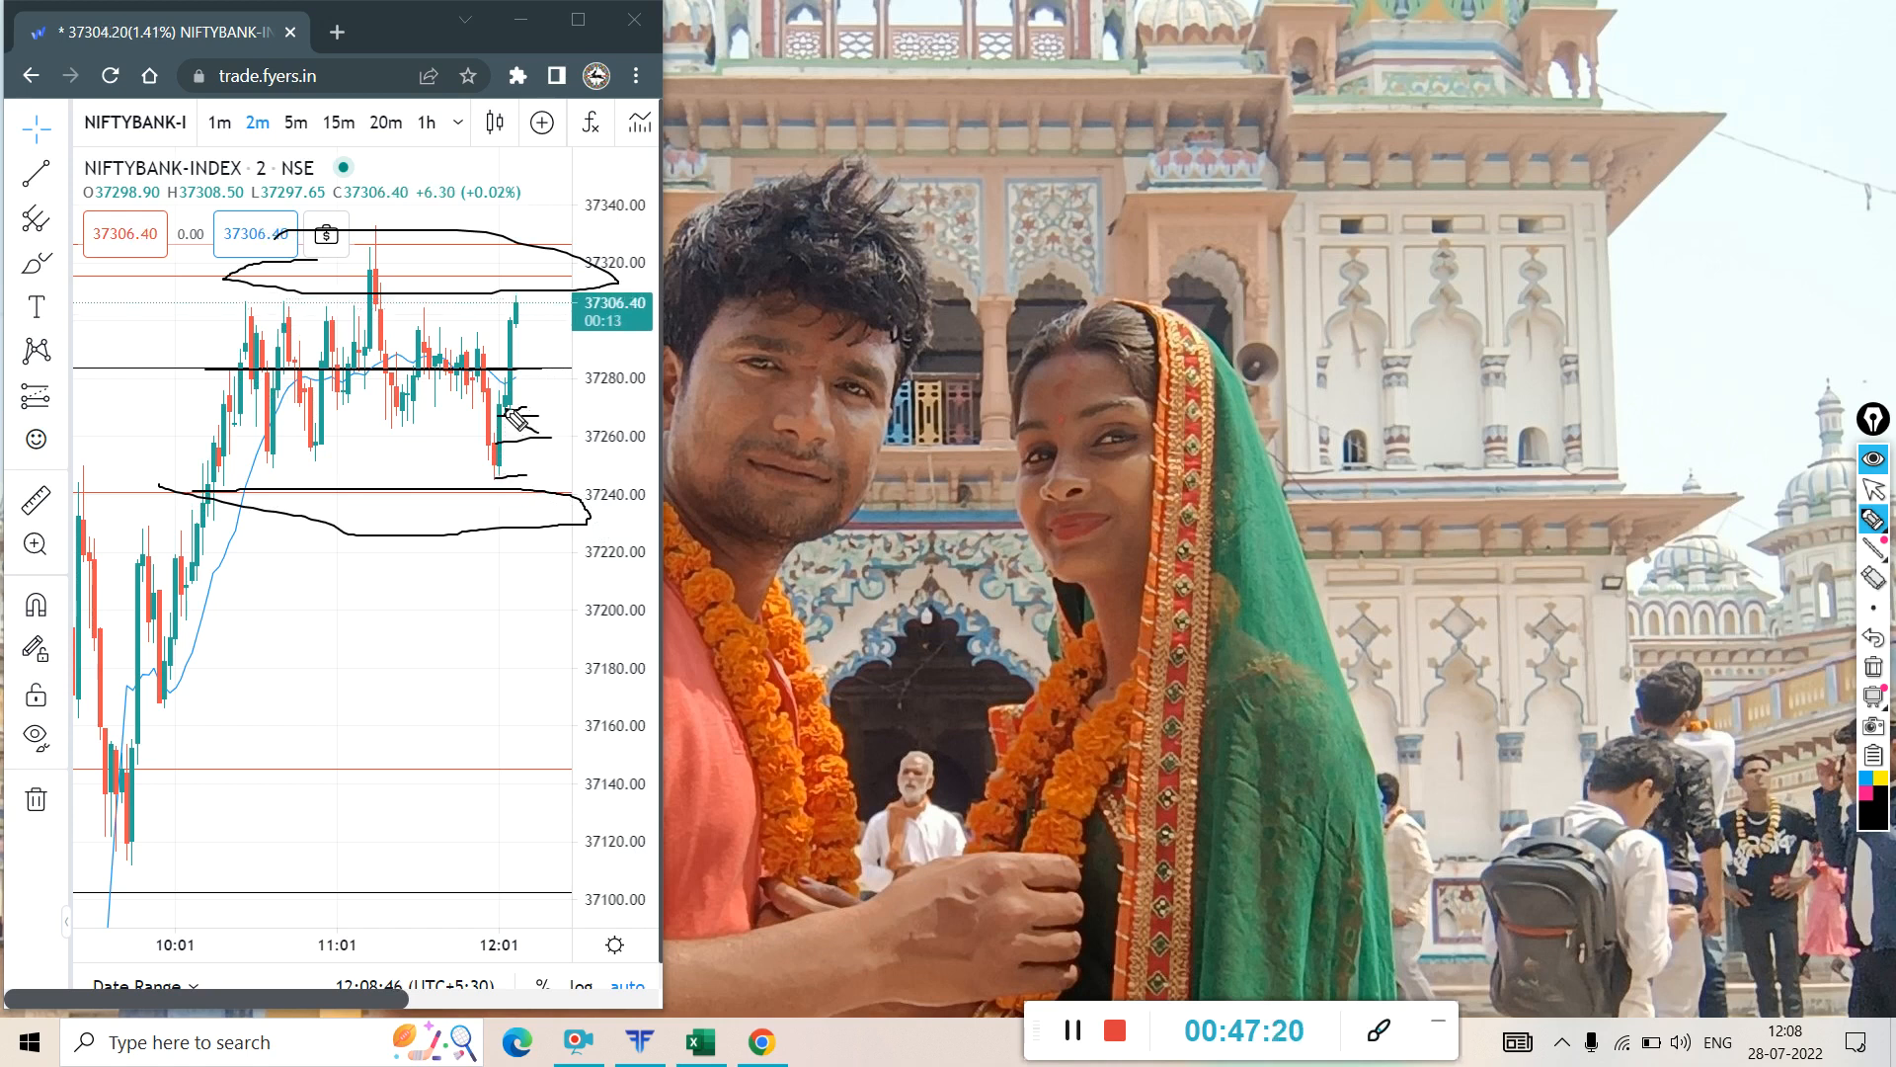
mouse_move(504, 283)
left_mouse_down()
mouse_move(539, 306)
mouse_move(505, 312)
mouse_move(484, 397)
mouse_move(516, 411)
mouse_move(541, 346)
mouse_move(514, 297)
left_mouse_up()
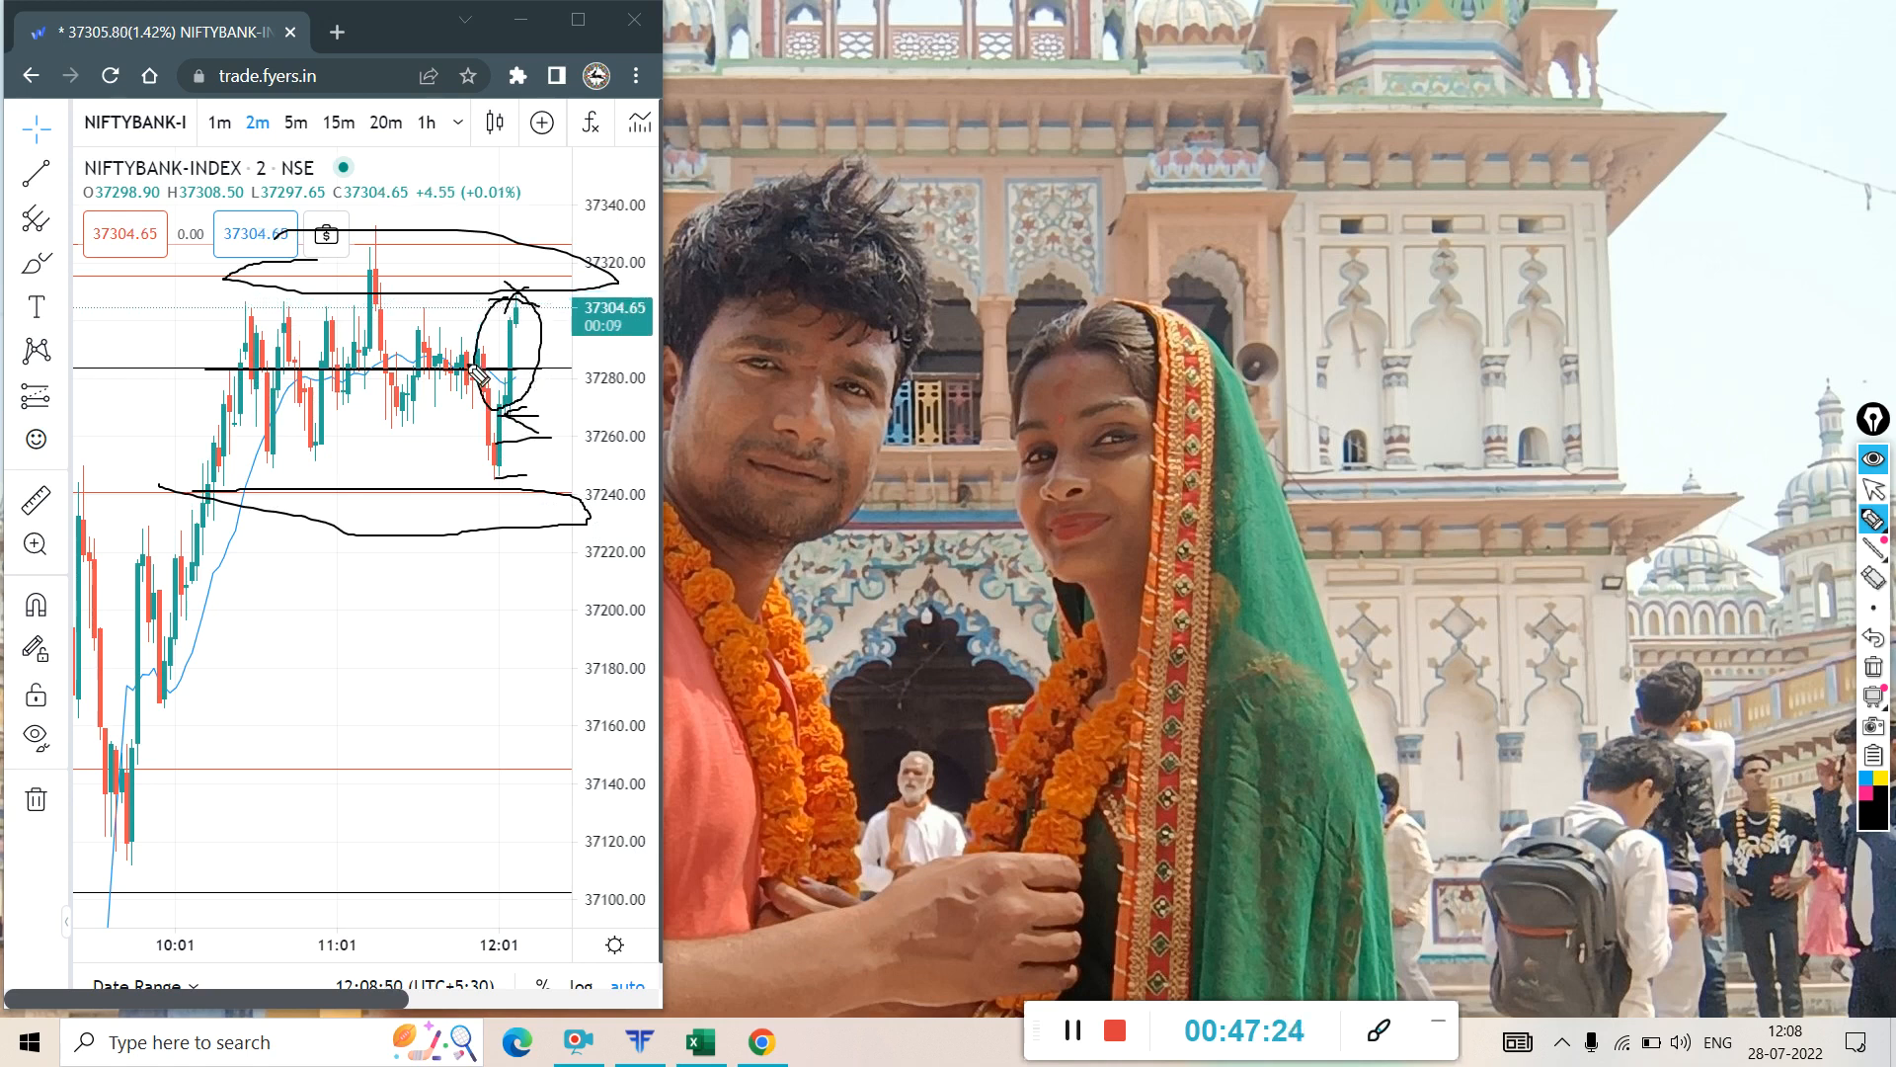
mouse_move(682, 292)
left_mouse_down()
mouse_move(541, 341)
mouse_move(585, 350)
left_mouse_up()
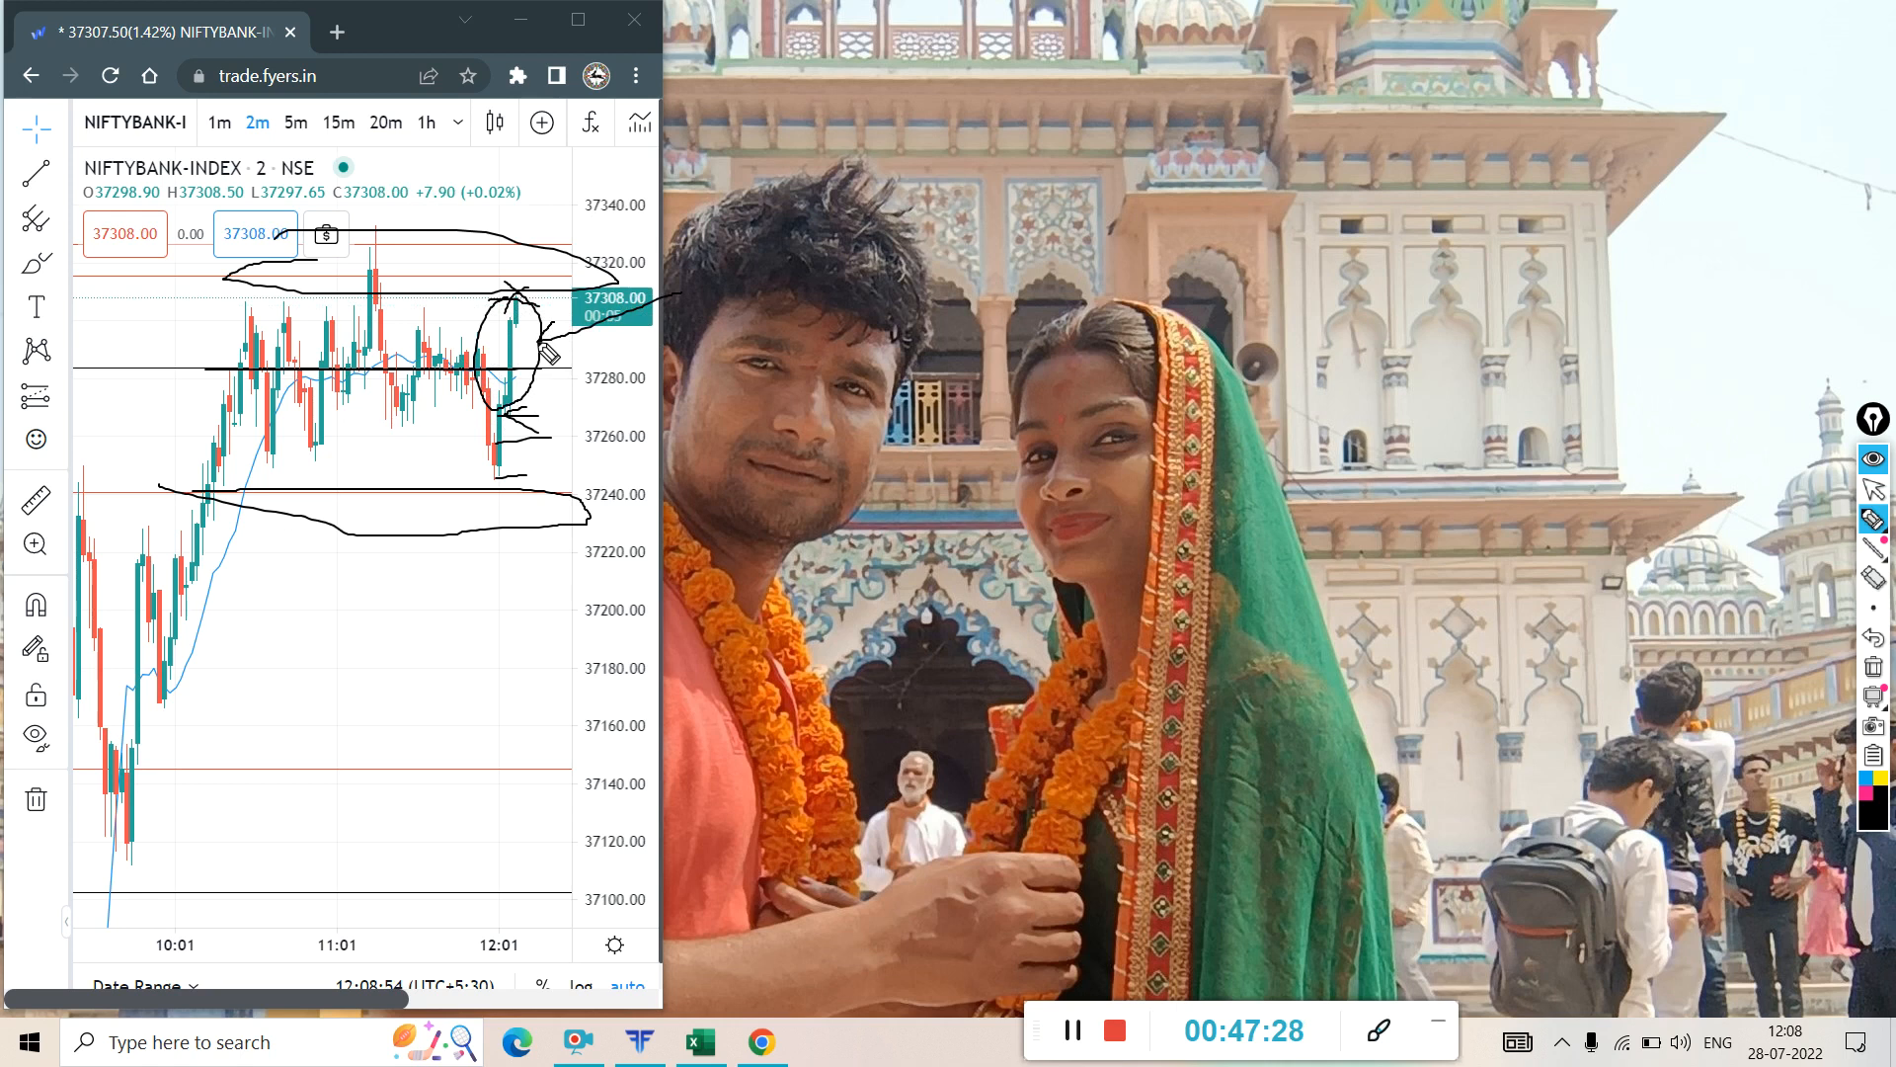
left_click(1875, 667)
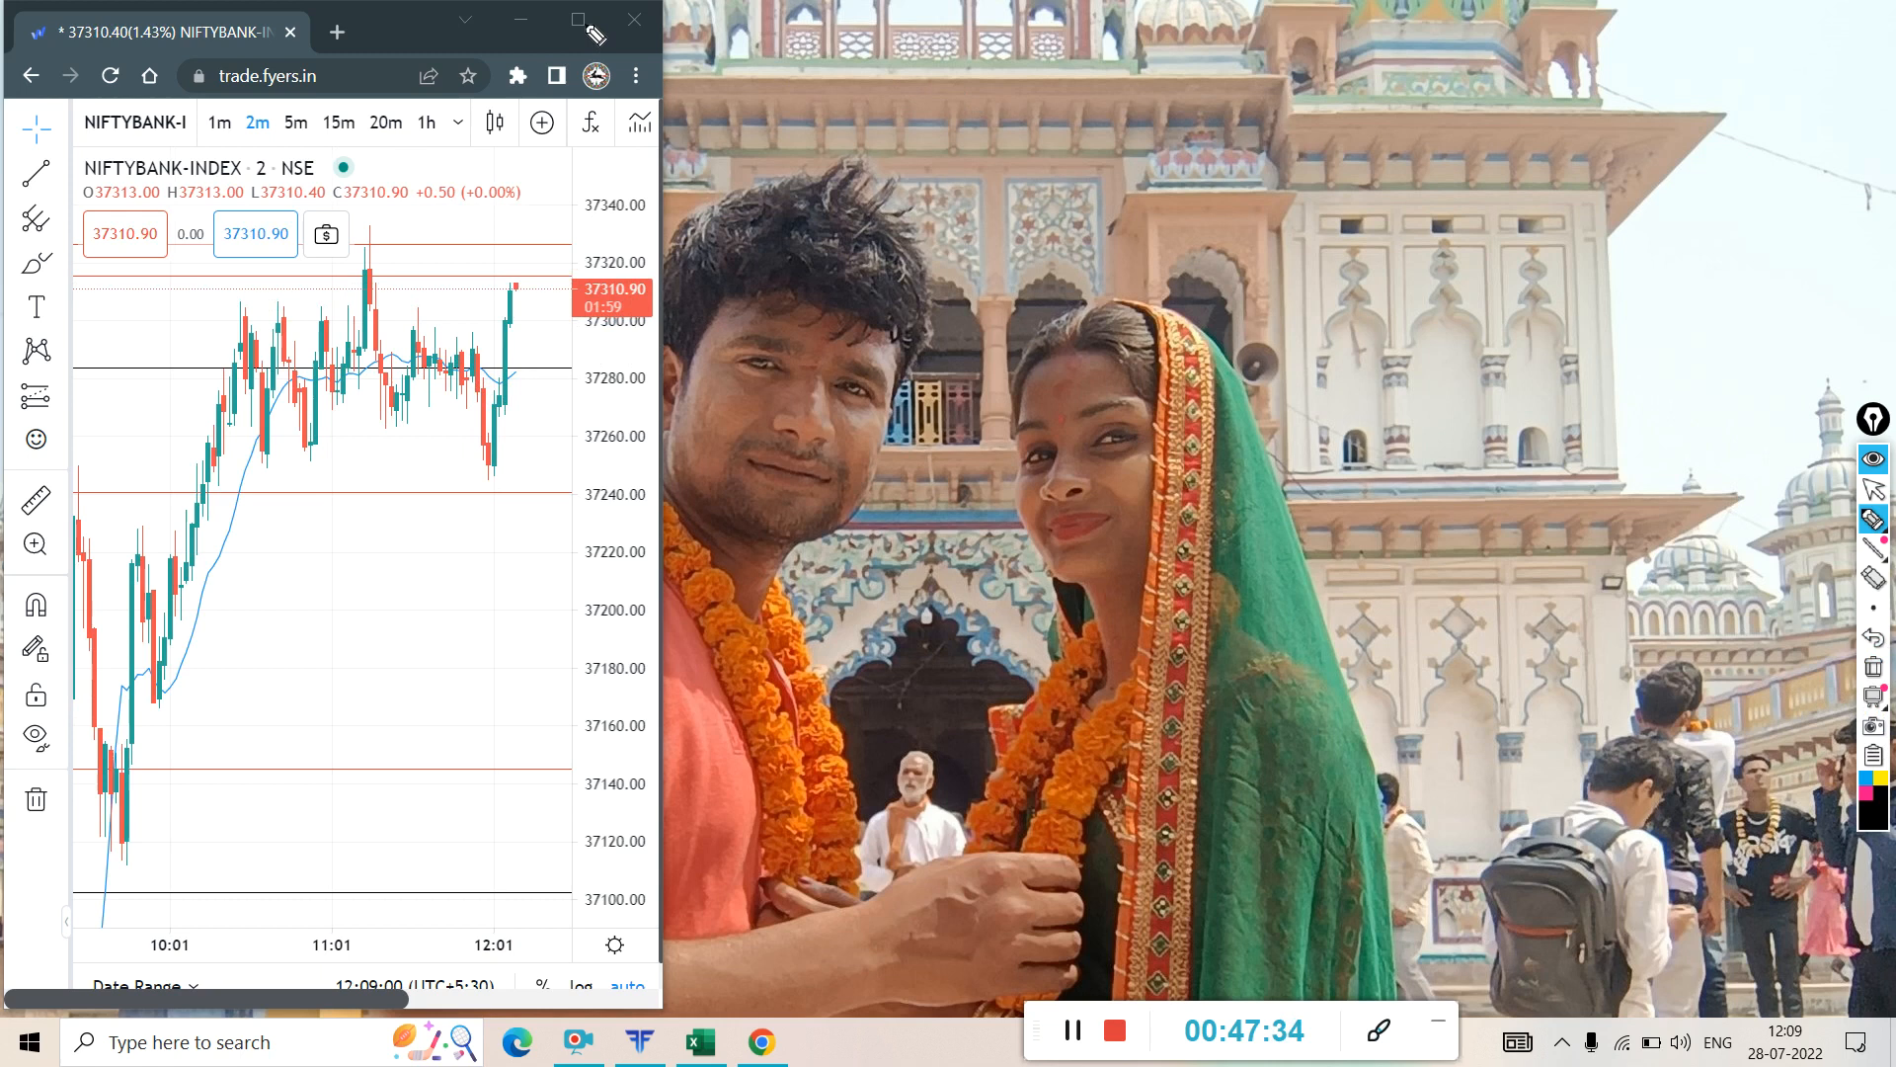
left_click(1873, 488)
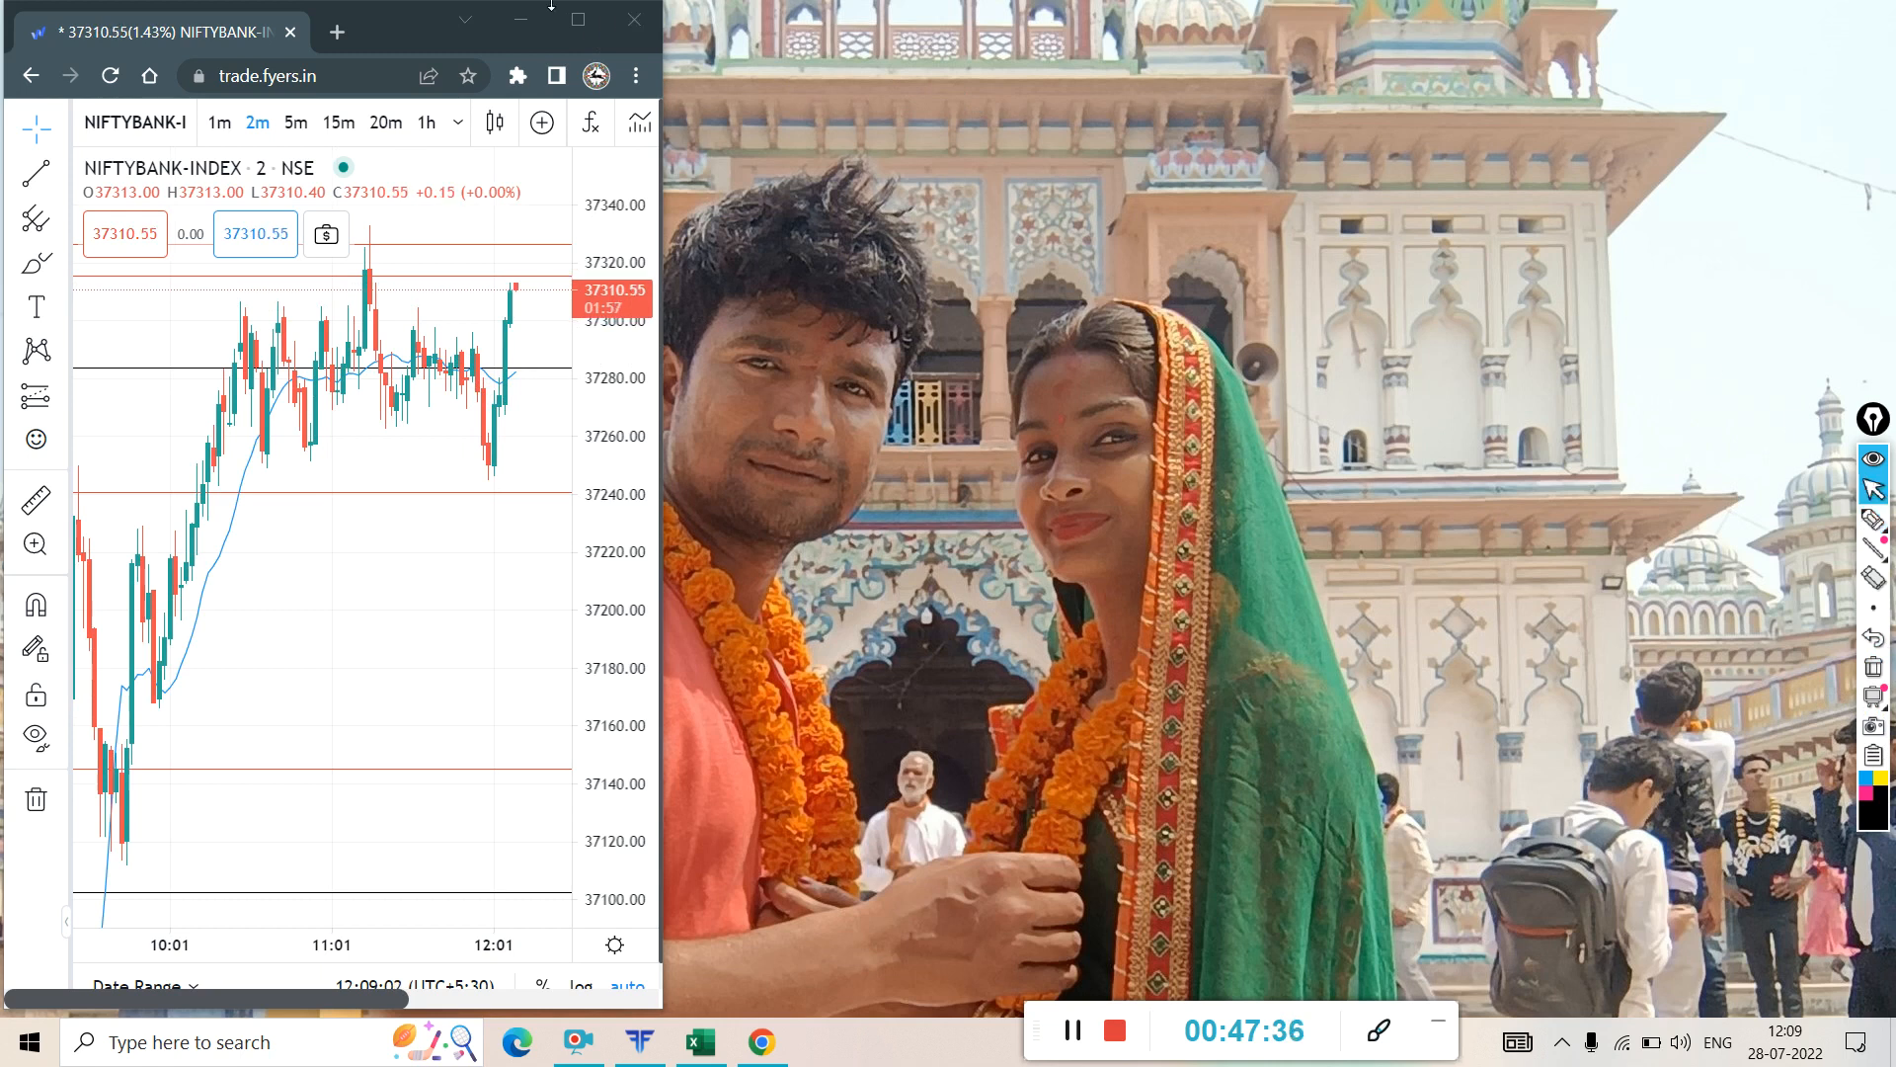
- Minimize the browser, switch to the NIFTY50 workbook in Excel, and bring the #Born4Trade chart into view
left_click(518, 20)
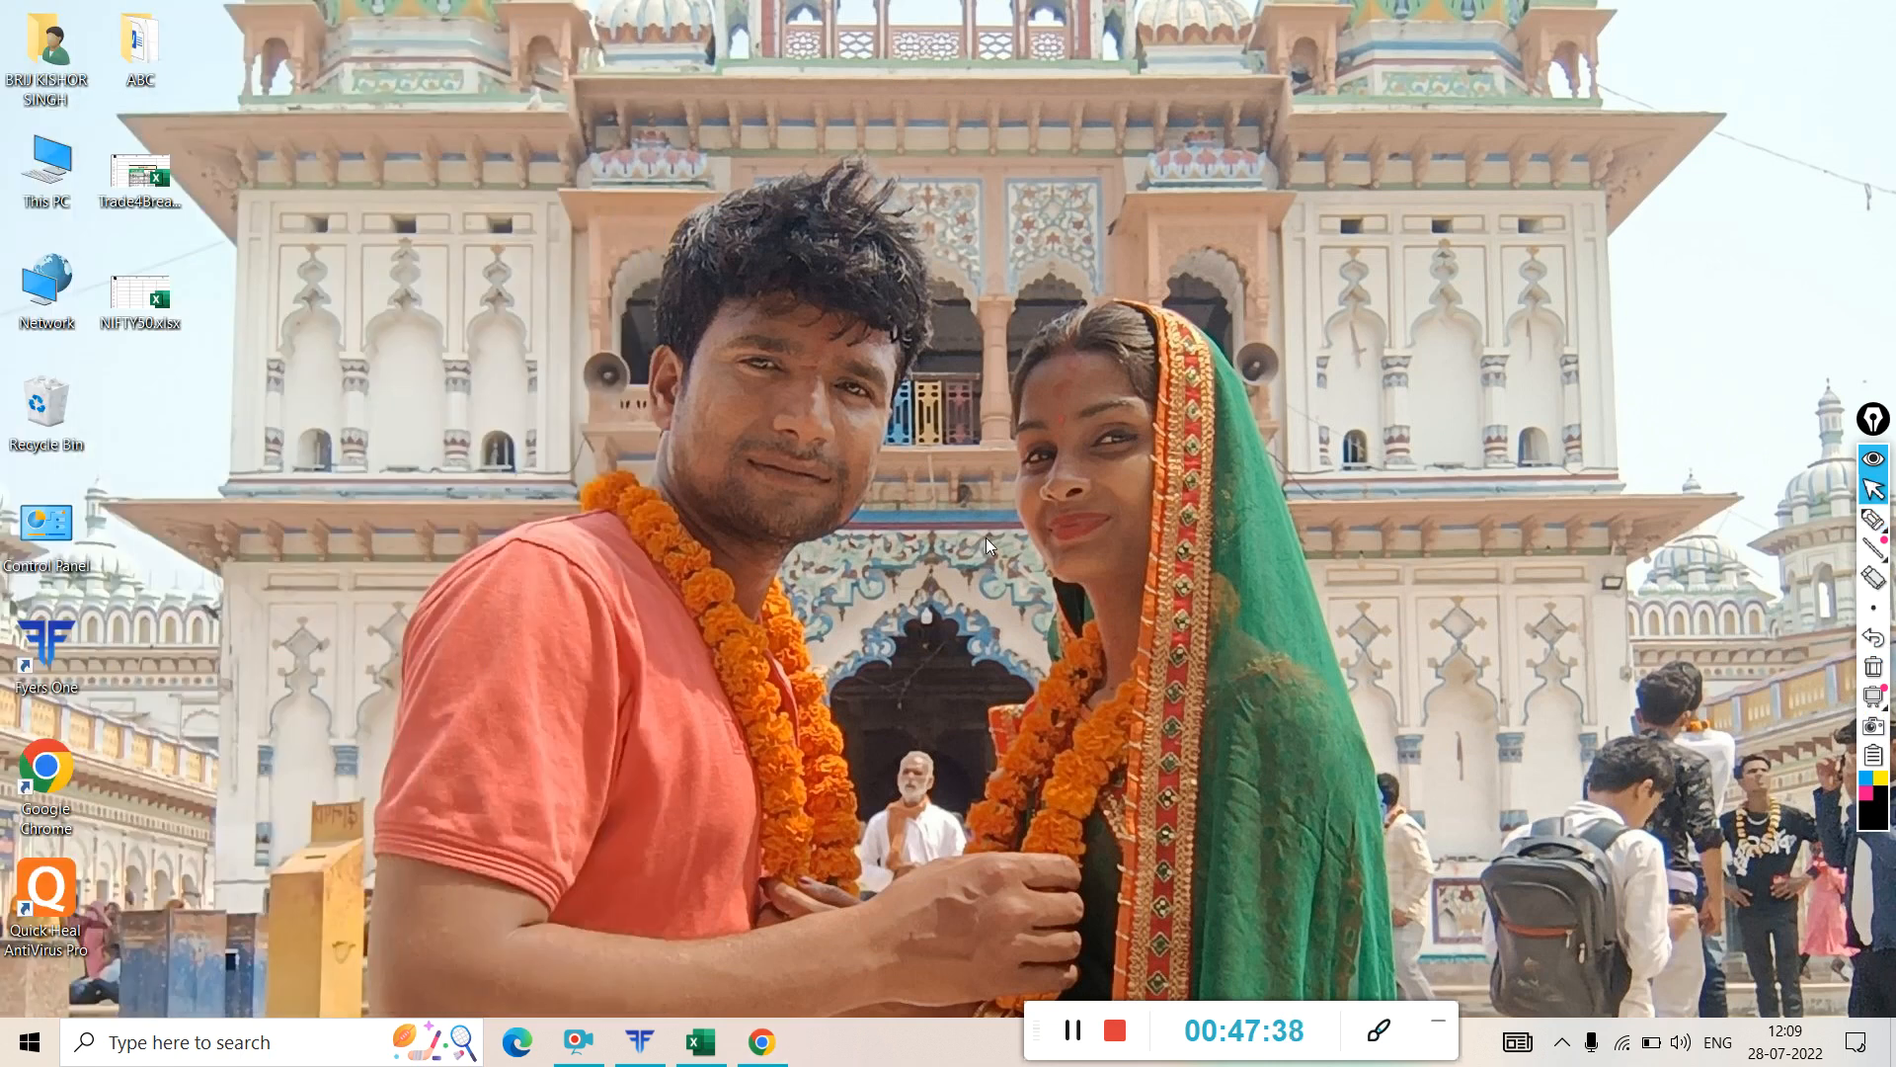
left_click(701, 1042)
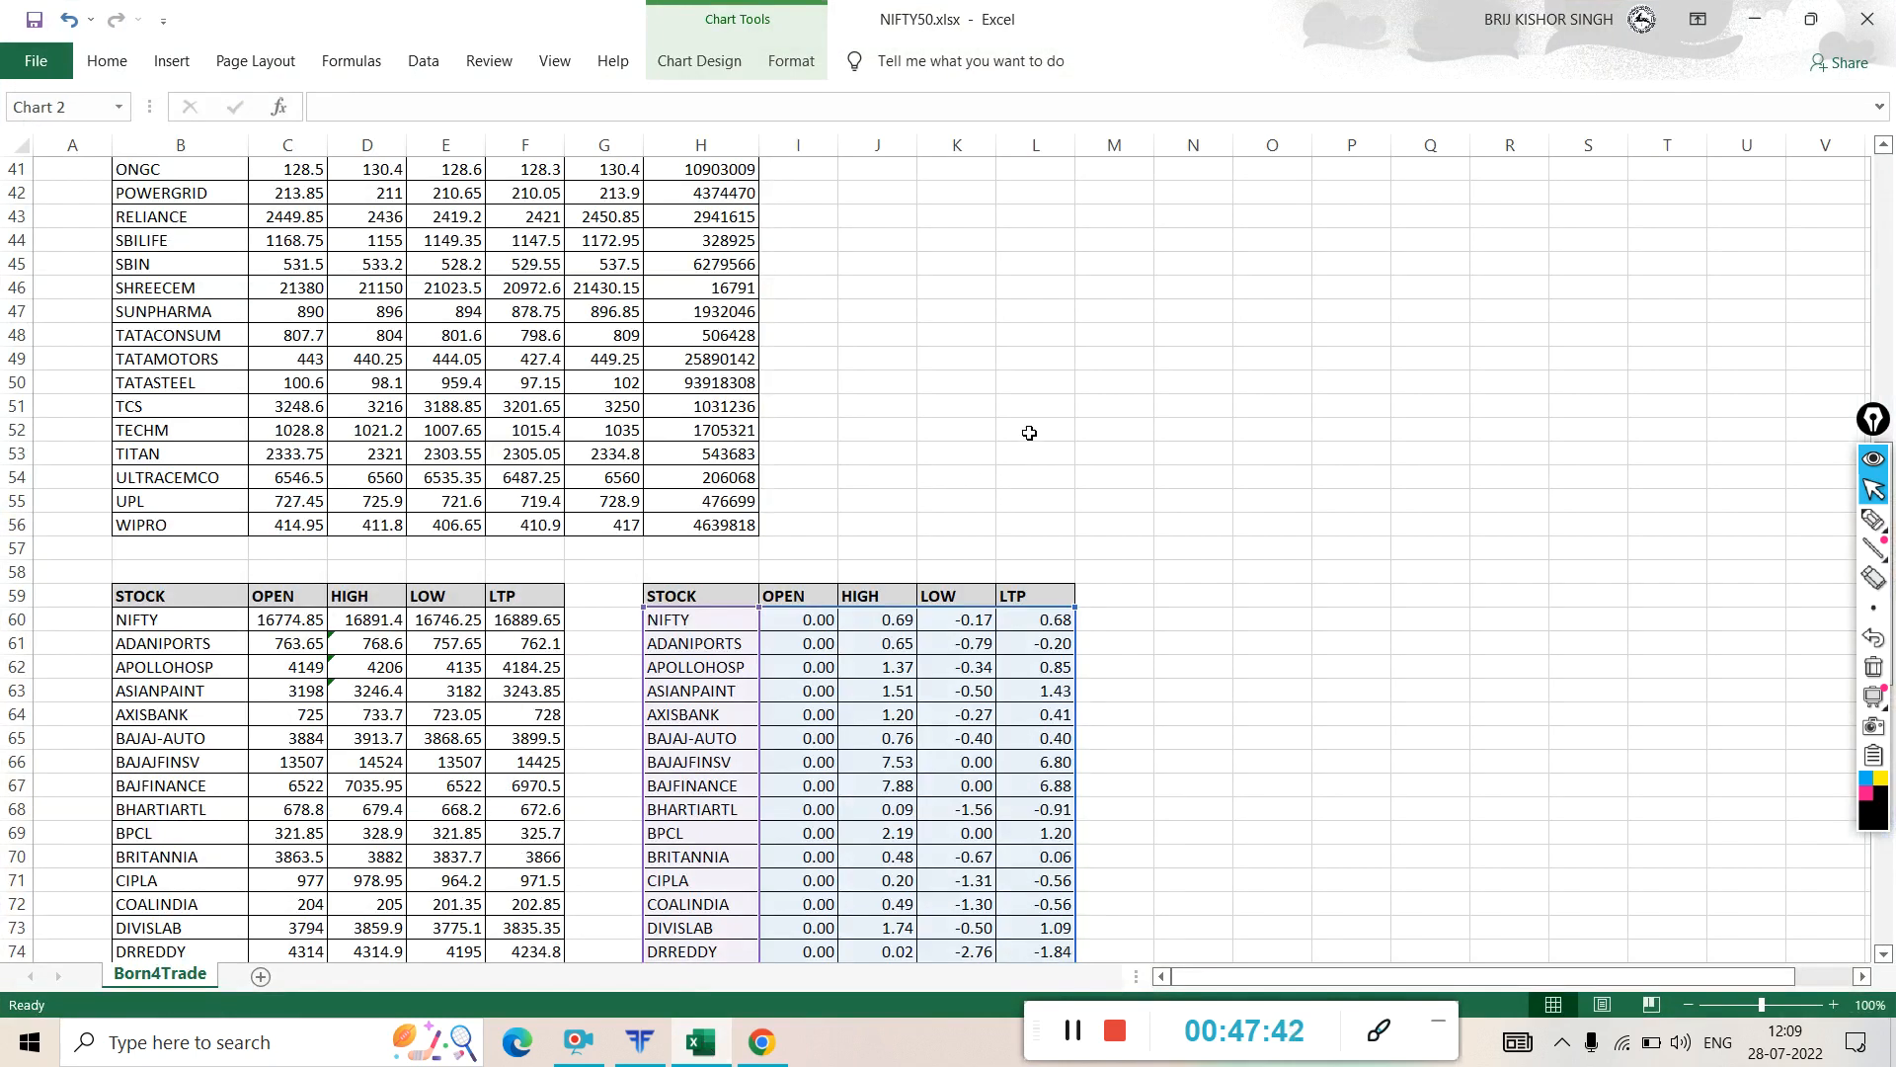
left_click(1422, 555)
scroll(1116, 464, "down", 20)
scroll(1130, 453, "up", 6)
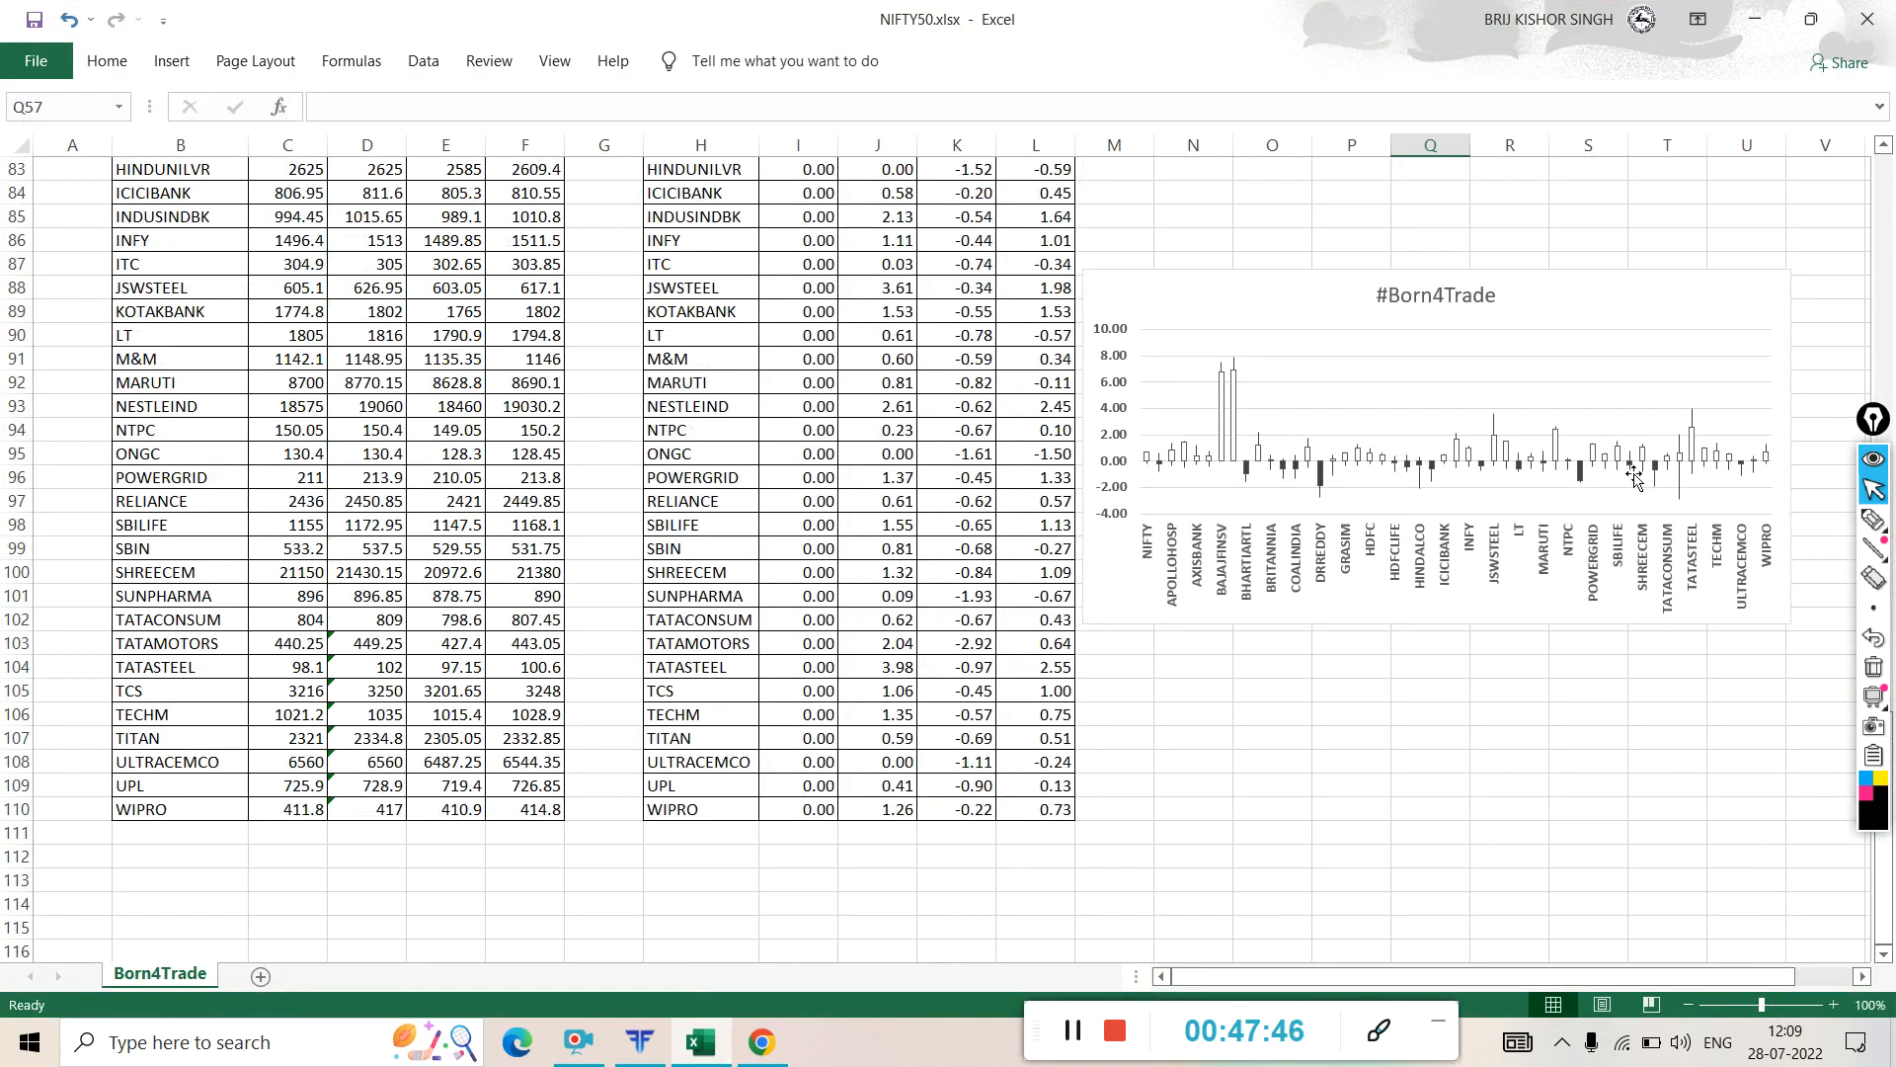
- Ink a freehand stroke across the #Born4Trade chart's candles and clear the ink
left_click(1873, 518)
mouse_move(1755, 403)
left_mouse_down()
mouse_move(1243, 393)
mouse_move(1136, 489)
mouse_move(1797, 498)
mouse_move(1501, 368)
mouse_move(1365, 375)
left_mouse_up()
left_click(1873, 667)
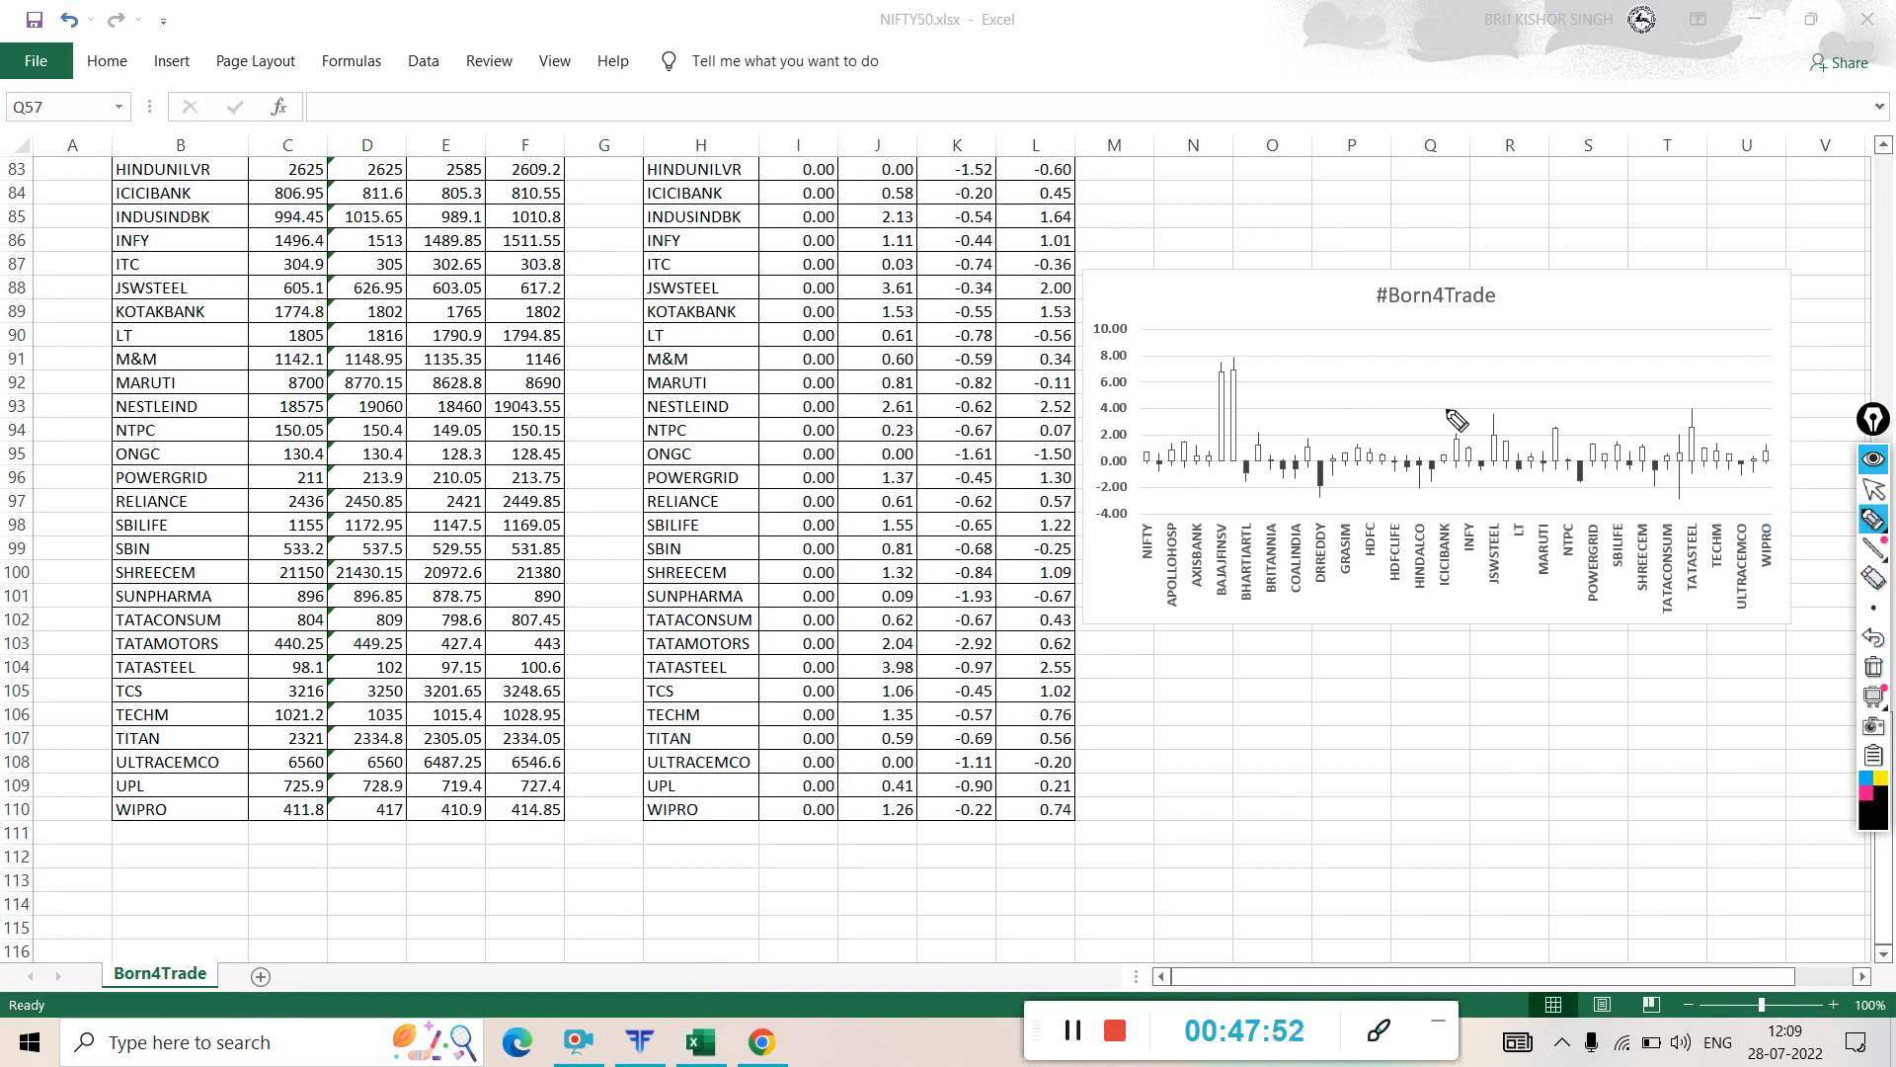
left_click(1873, 489)
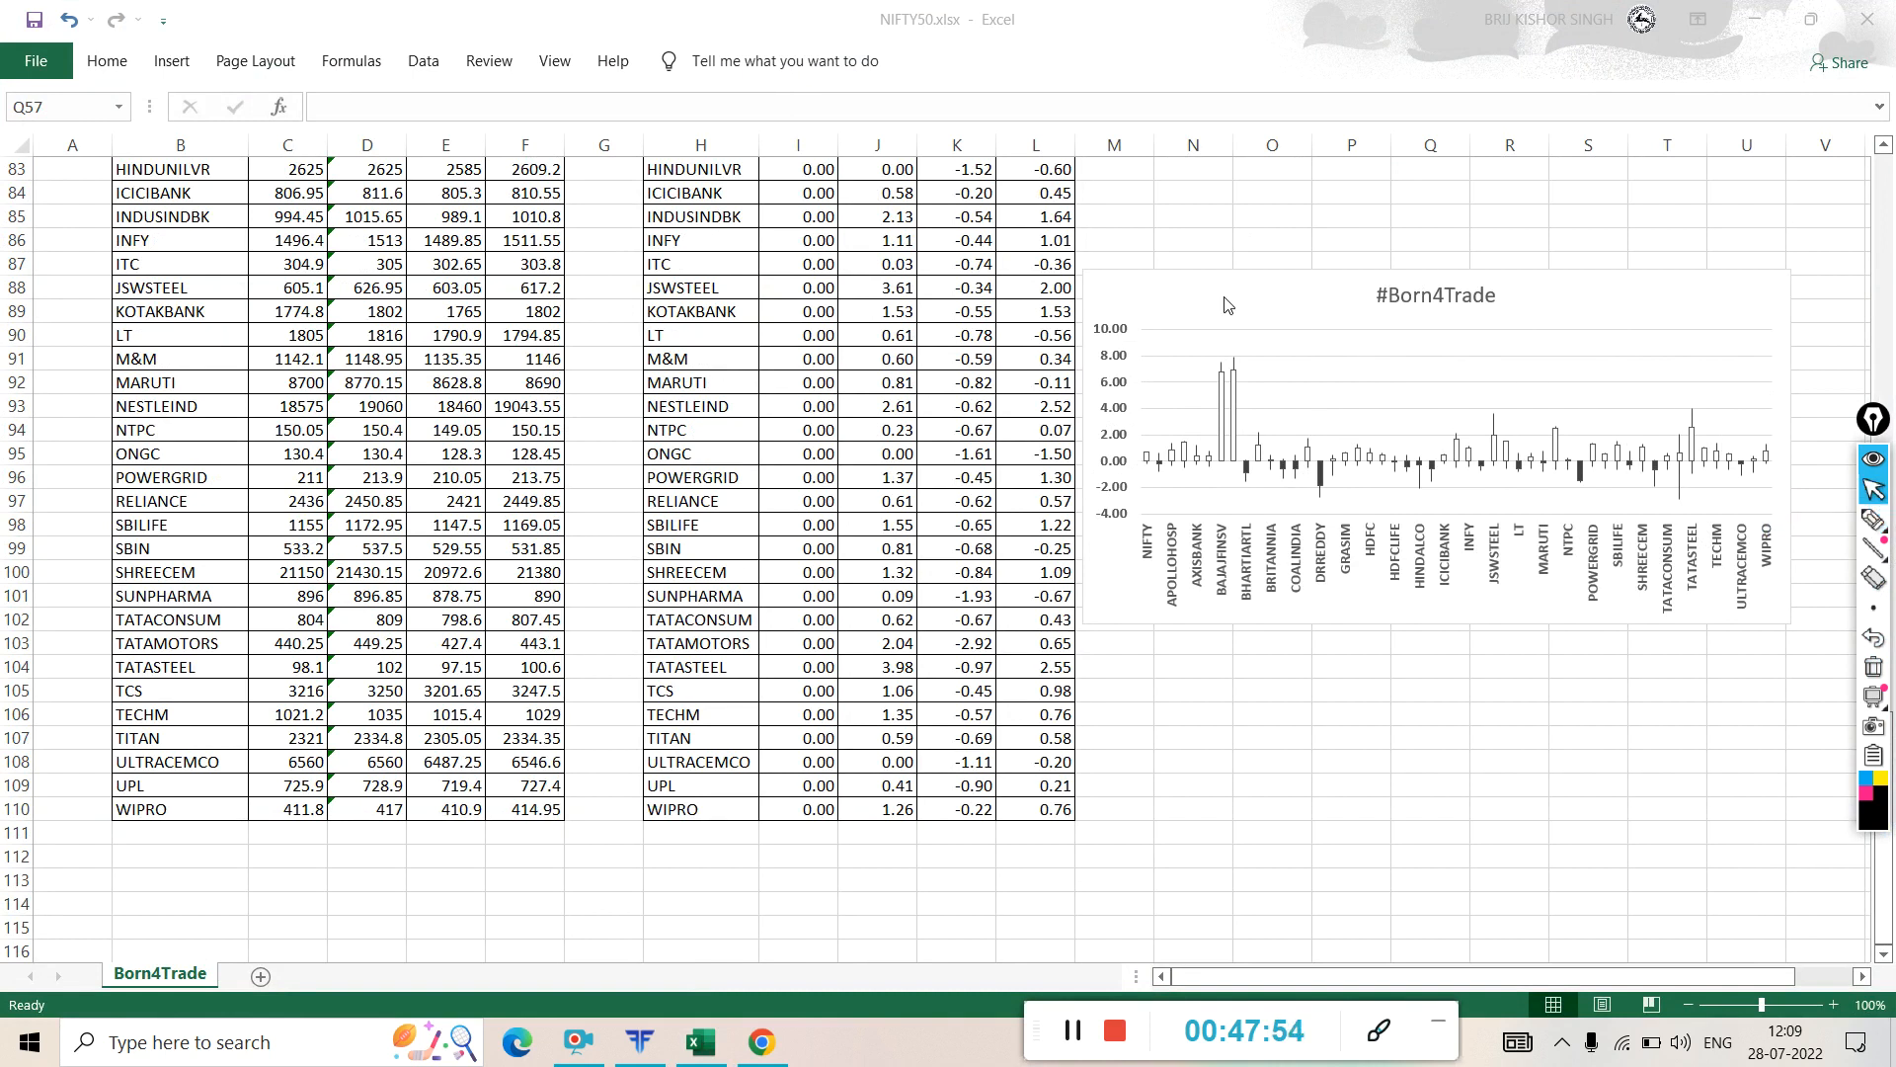
- Turn on filtering for row 61, the ADANIPORTS row under NIFTY in both stock tables
scroll(1227, 305, "up", 7)
scroll(1227, 306, "up", 5)
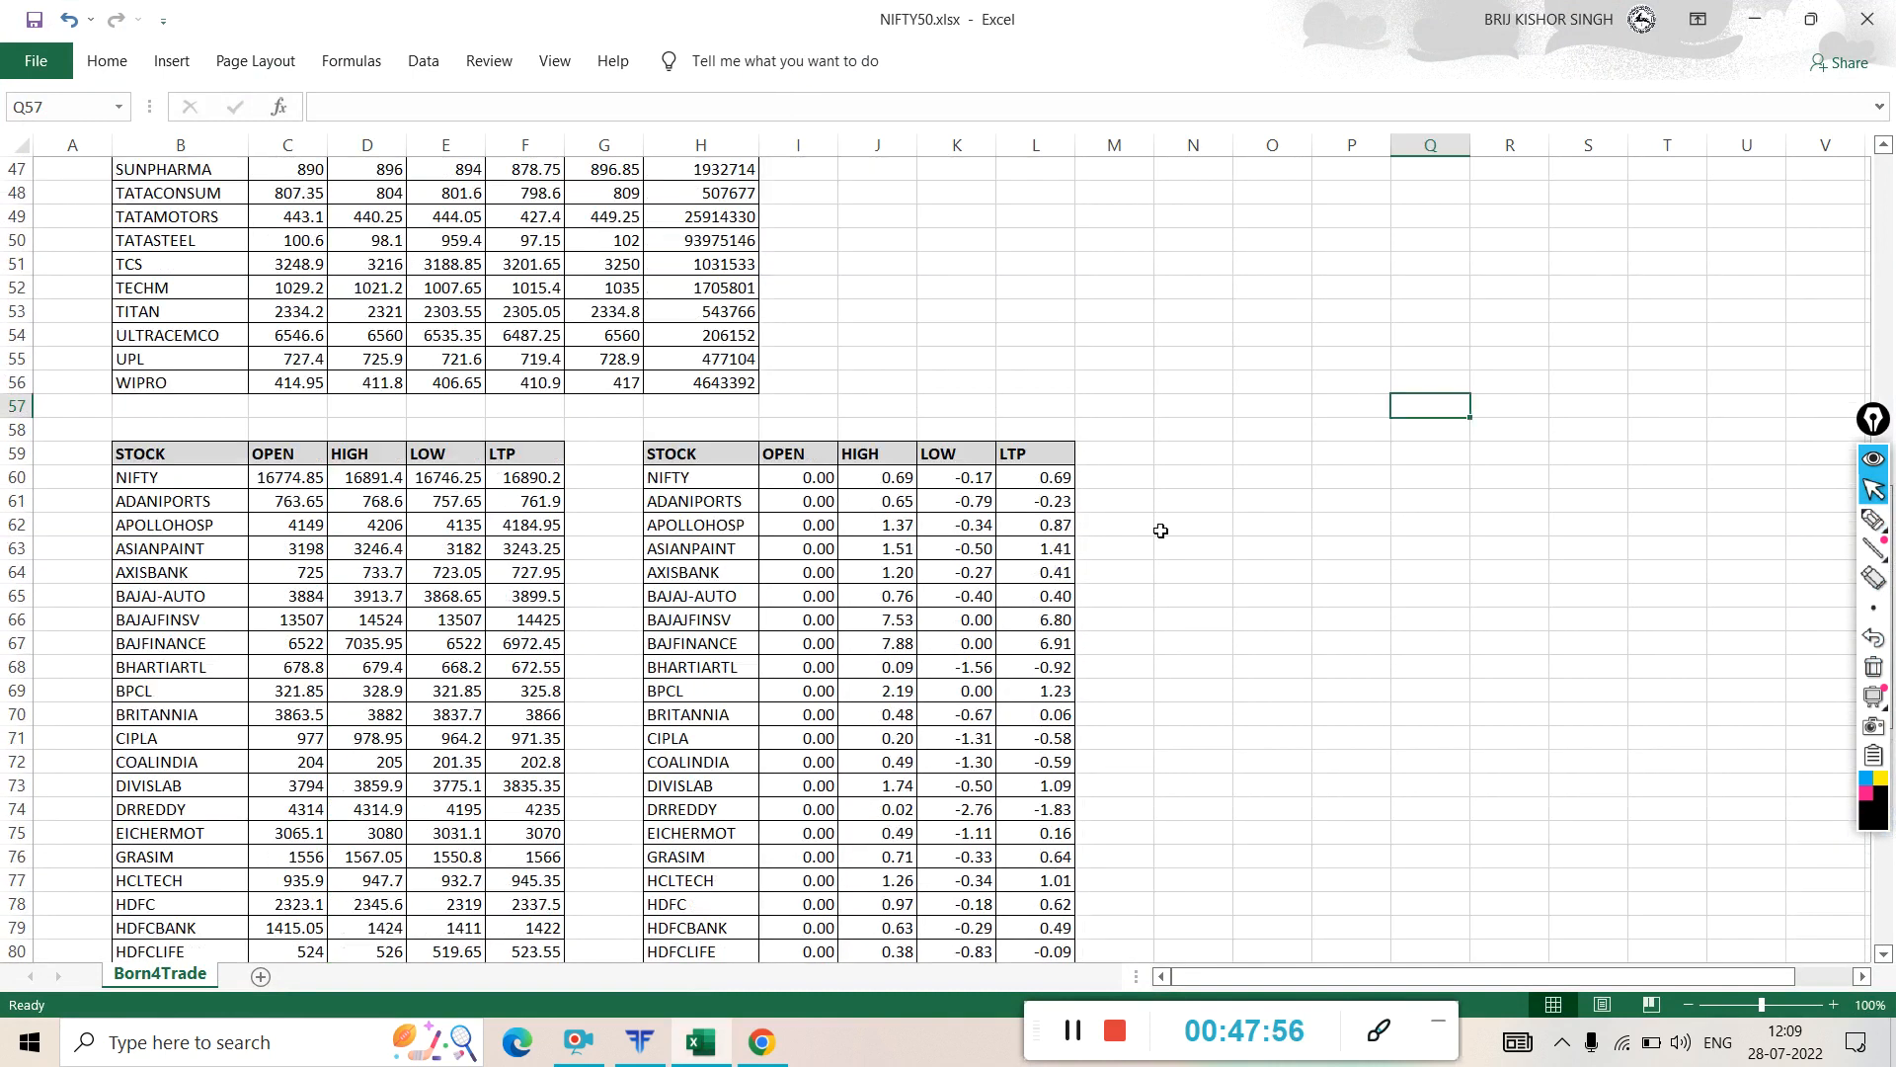
left_click(16, 501)
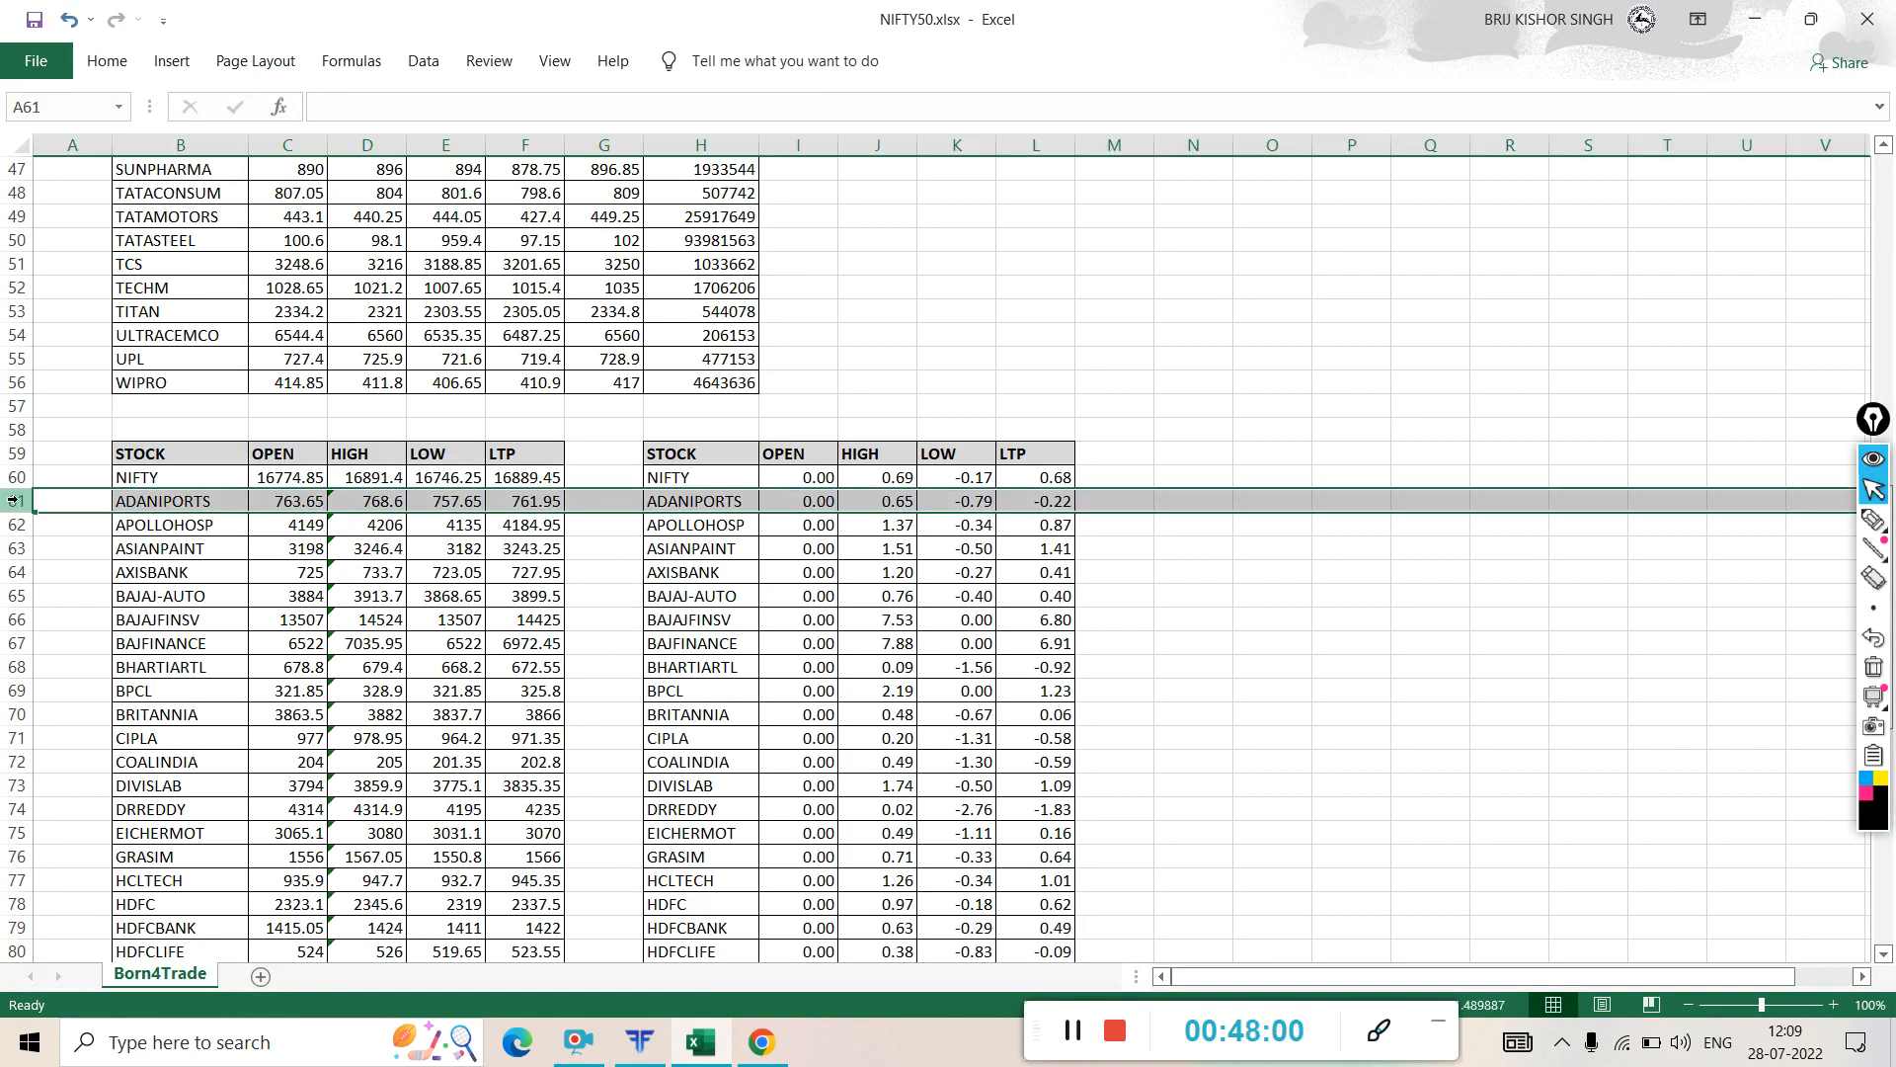
left_click(116, 64)
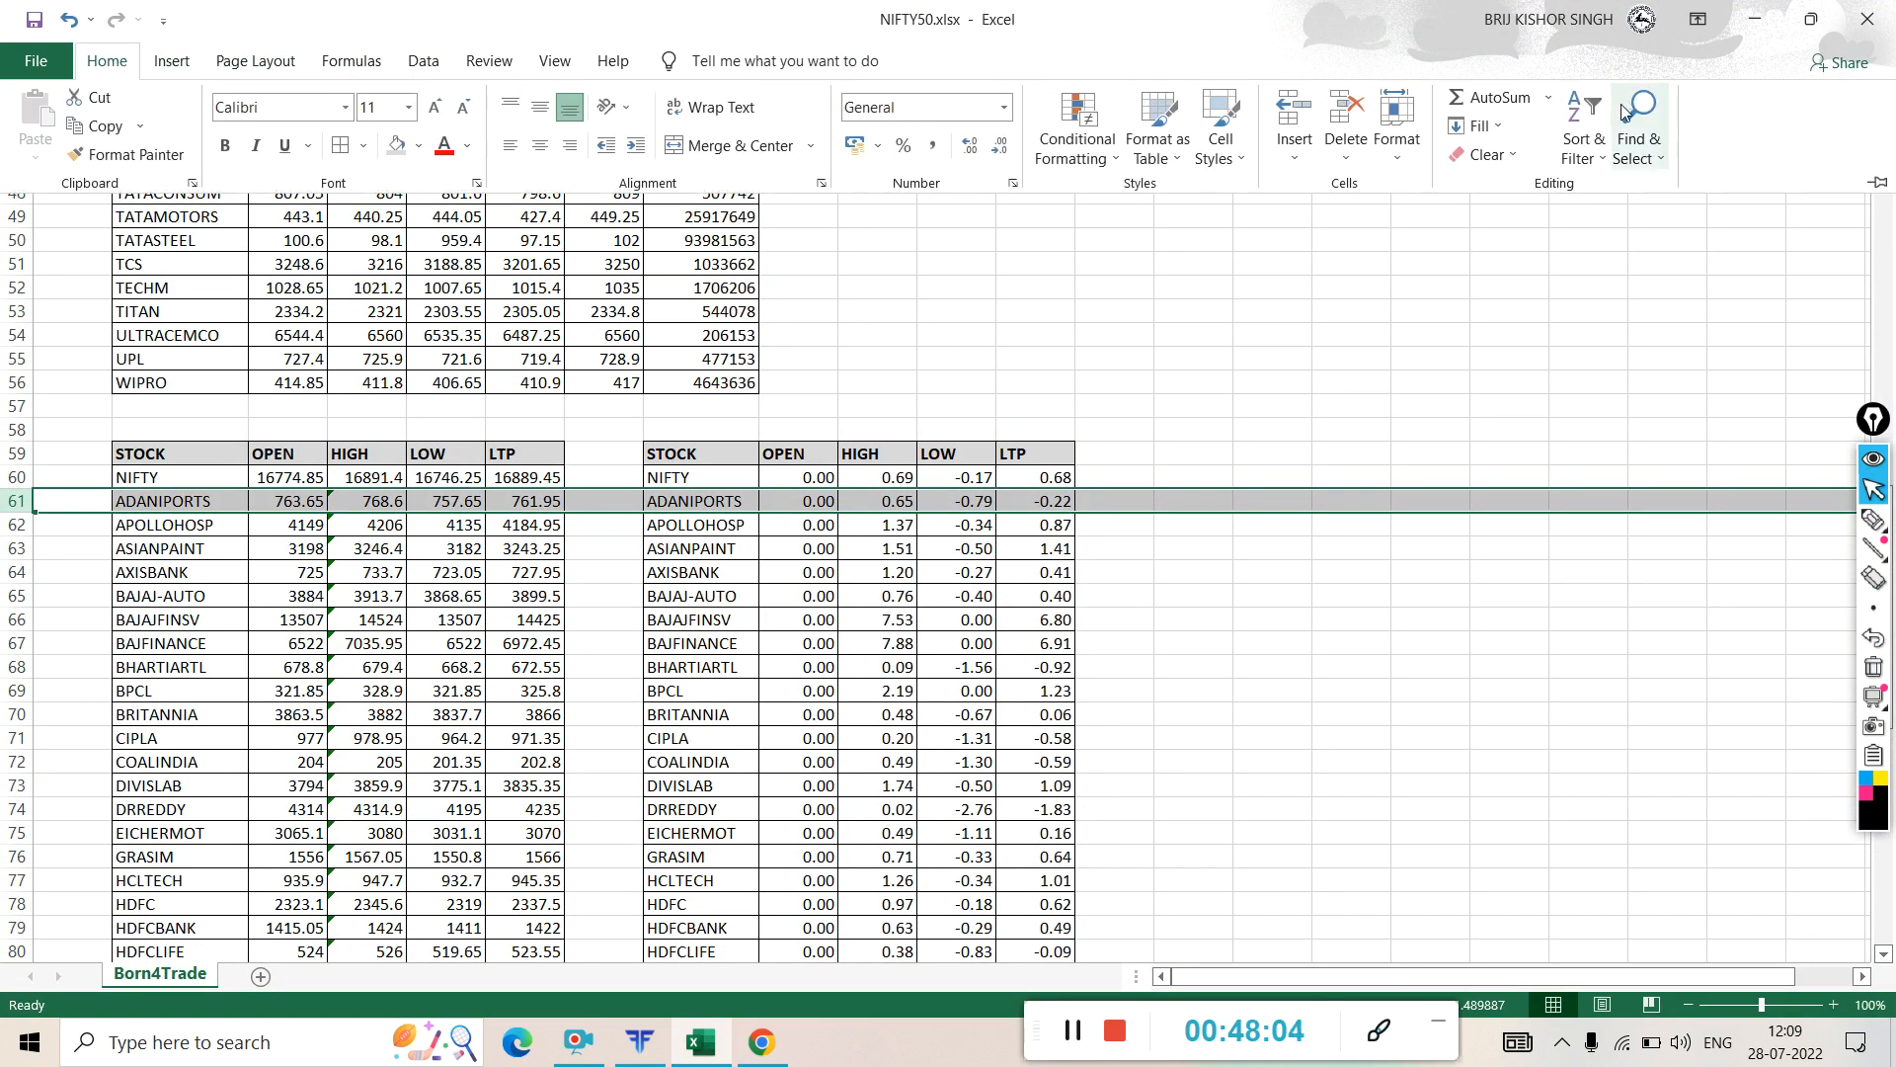
left_click(1600, 146)
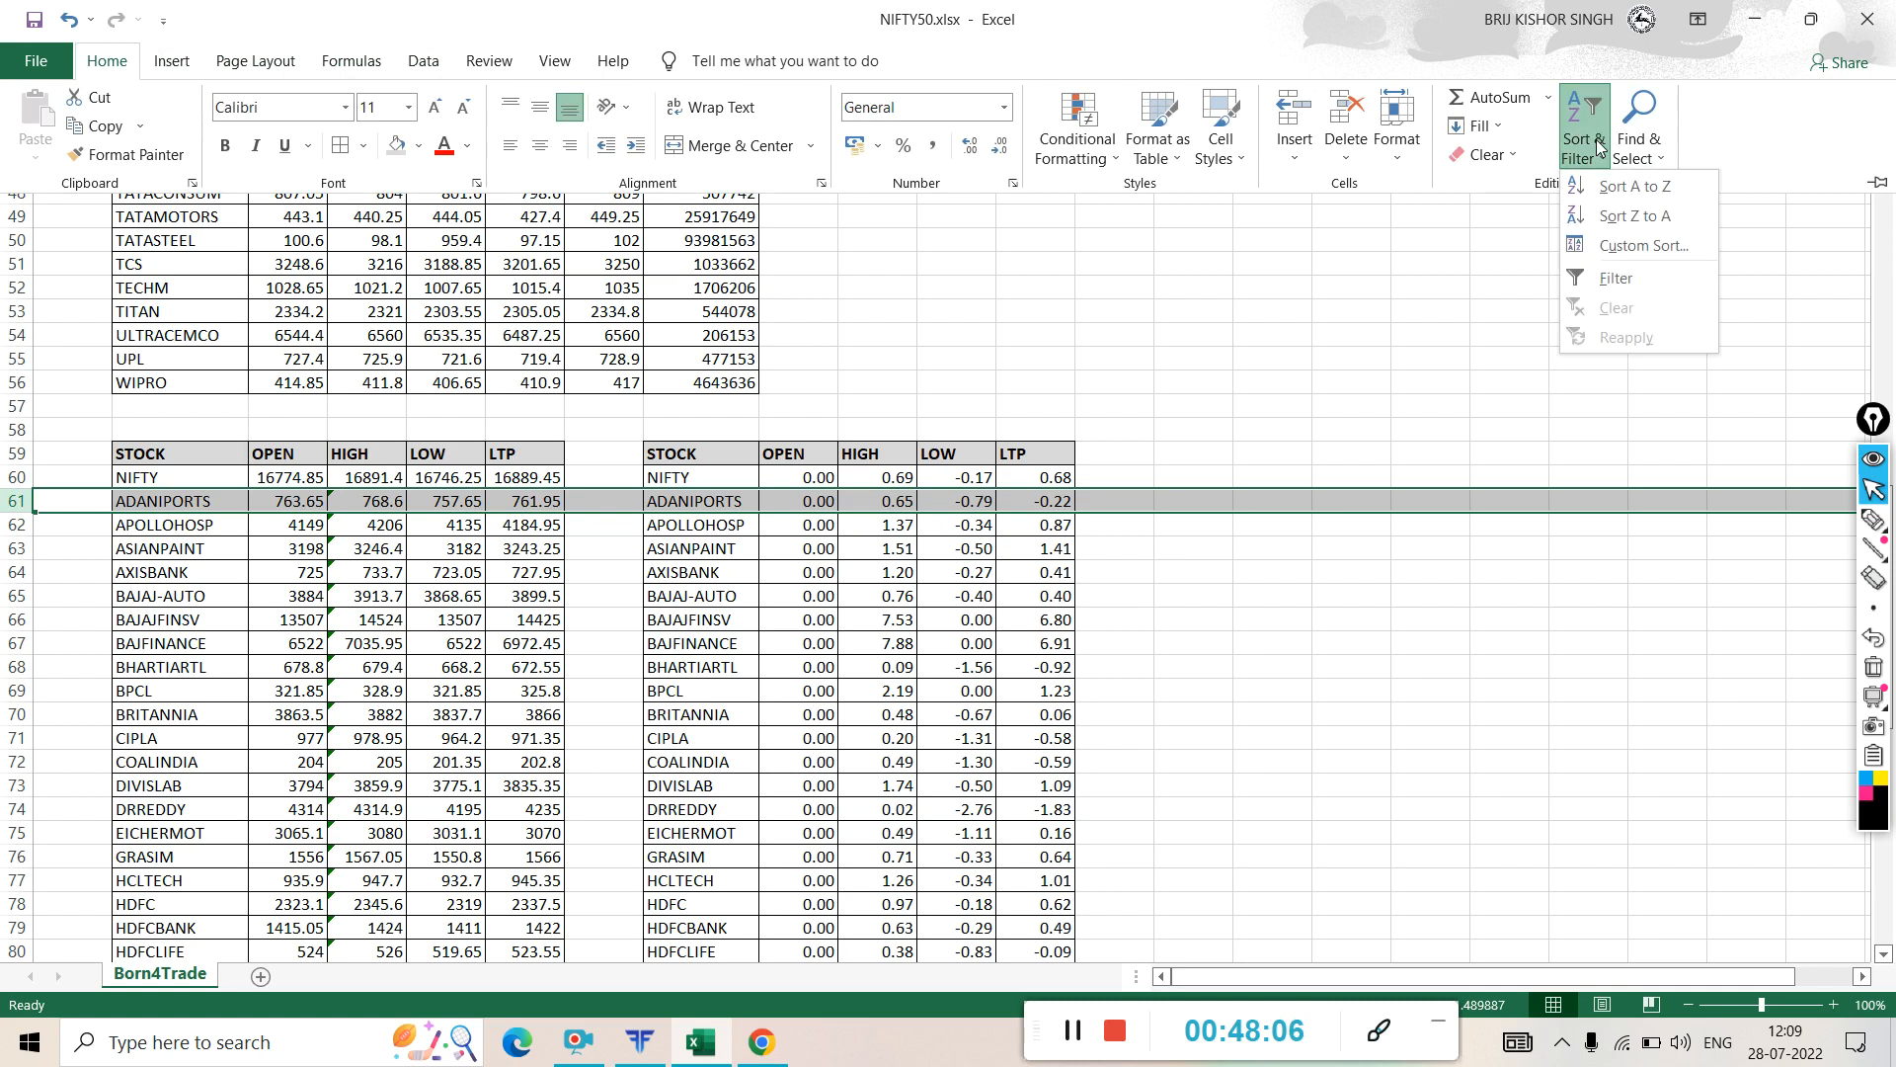
left_click(1635, 280)
left_click(1635, 282)
left_click(1325, 406)
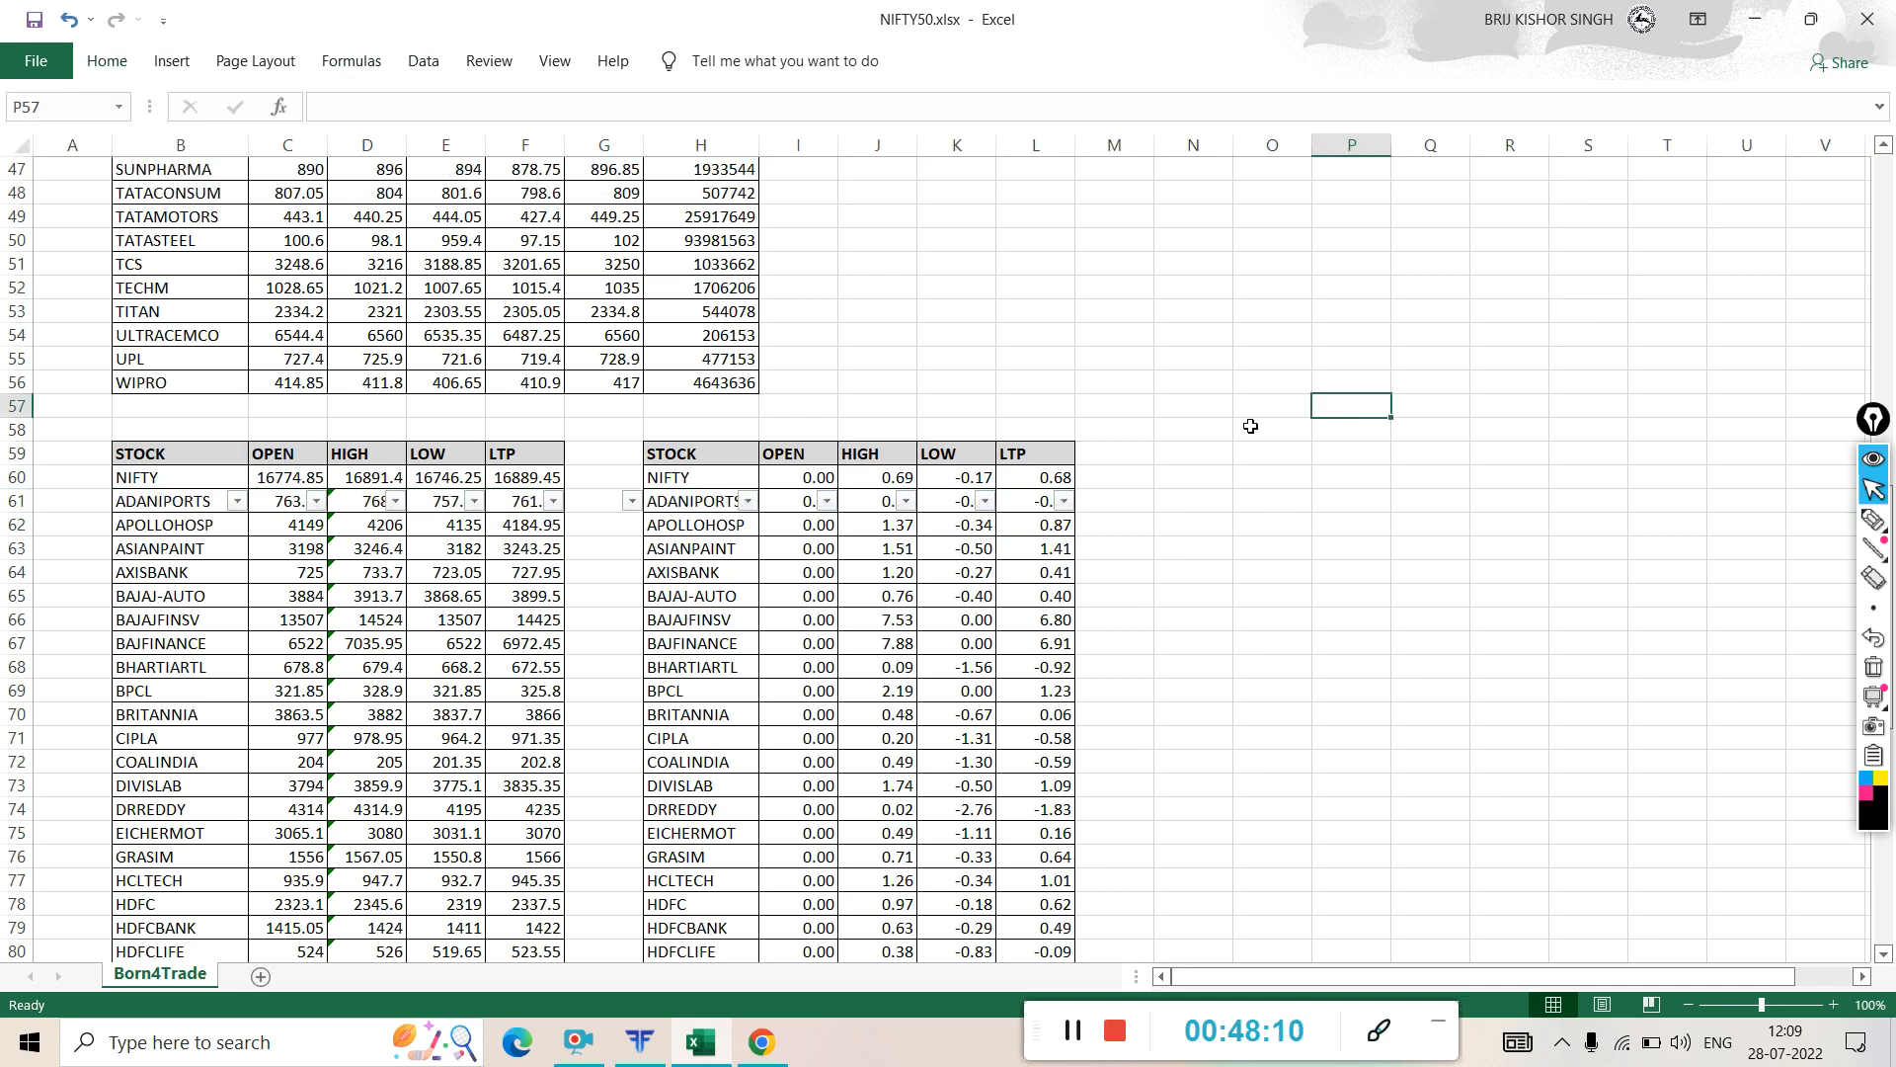
- Ink a long loop around Excel's ribbon tab names and clear the ink
left_click(1874, 519)
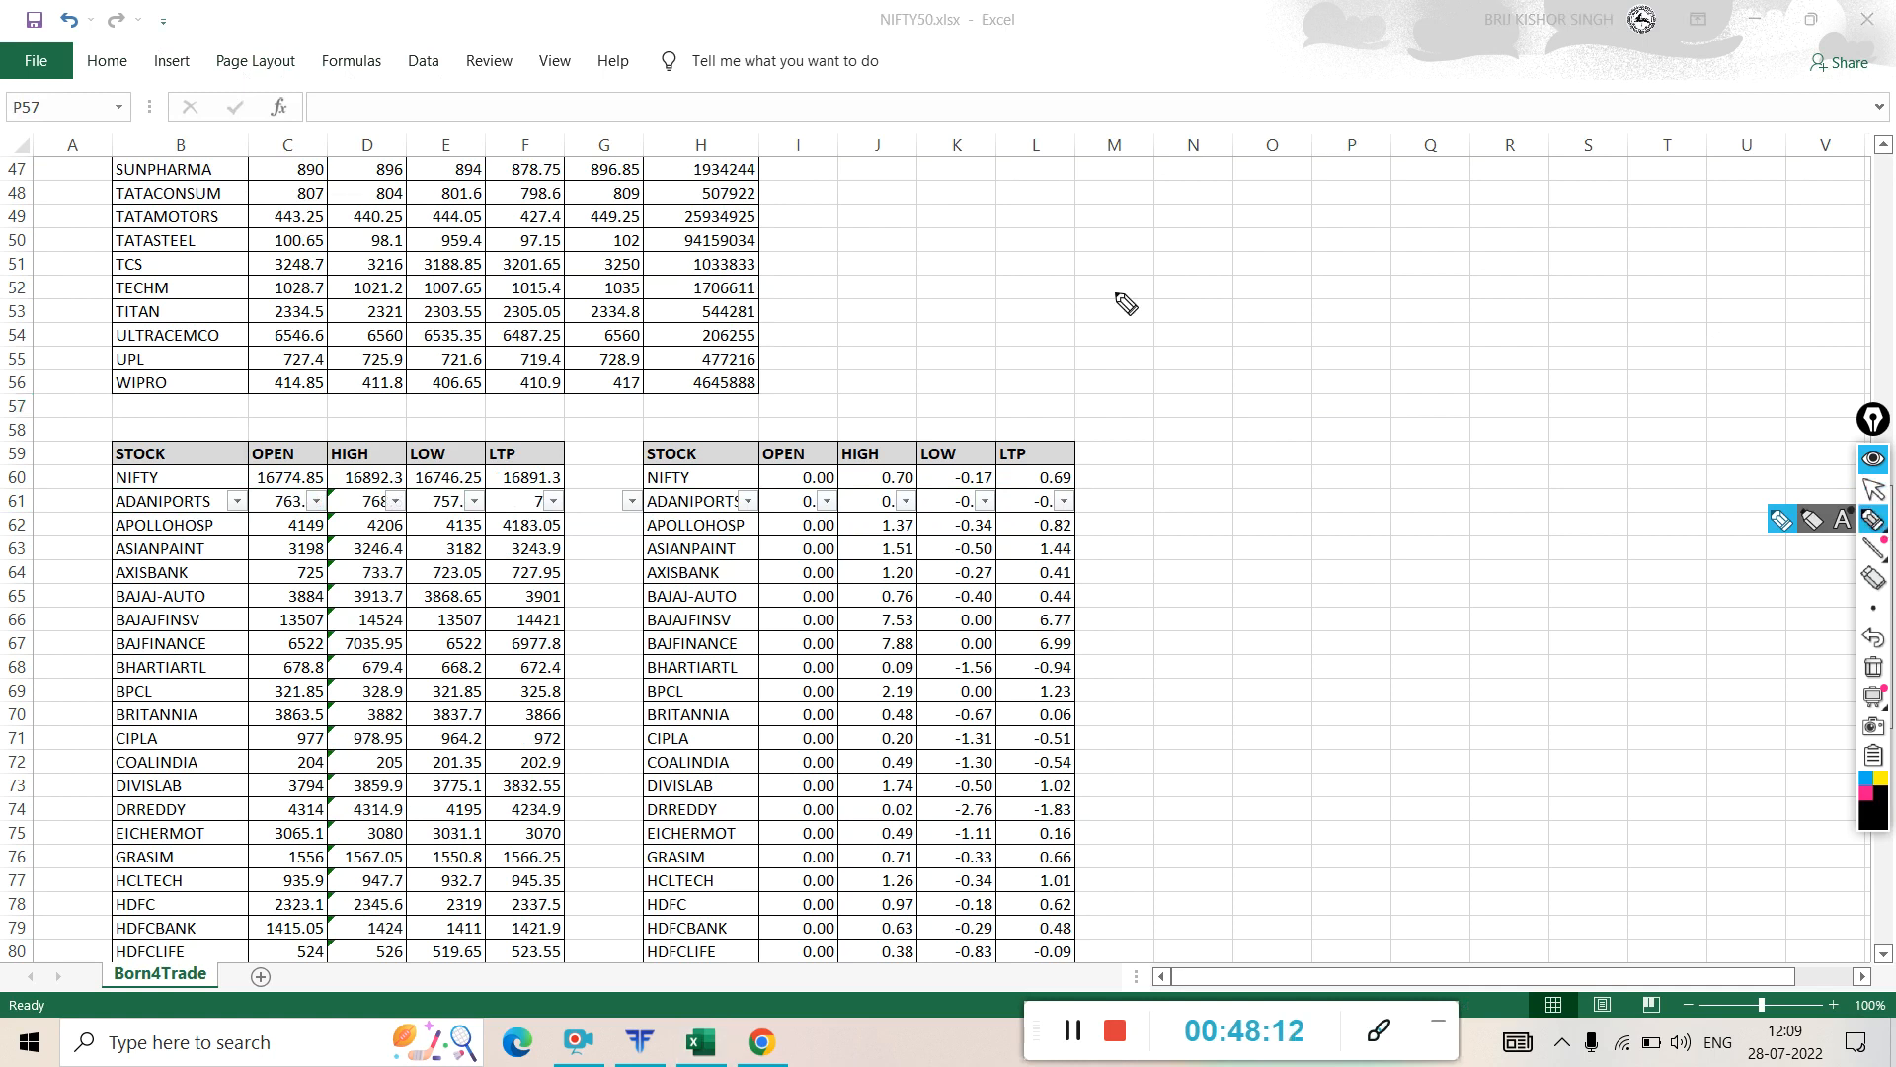
mouse_move(998, 40)
left_mouse_down()
mouse_move(2, 46)
mouse_move(977, 75)
mouse_move(593, 2)
left_mouse_up()
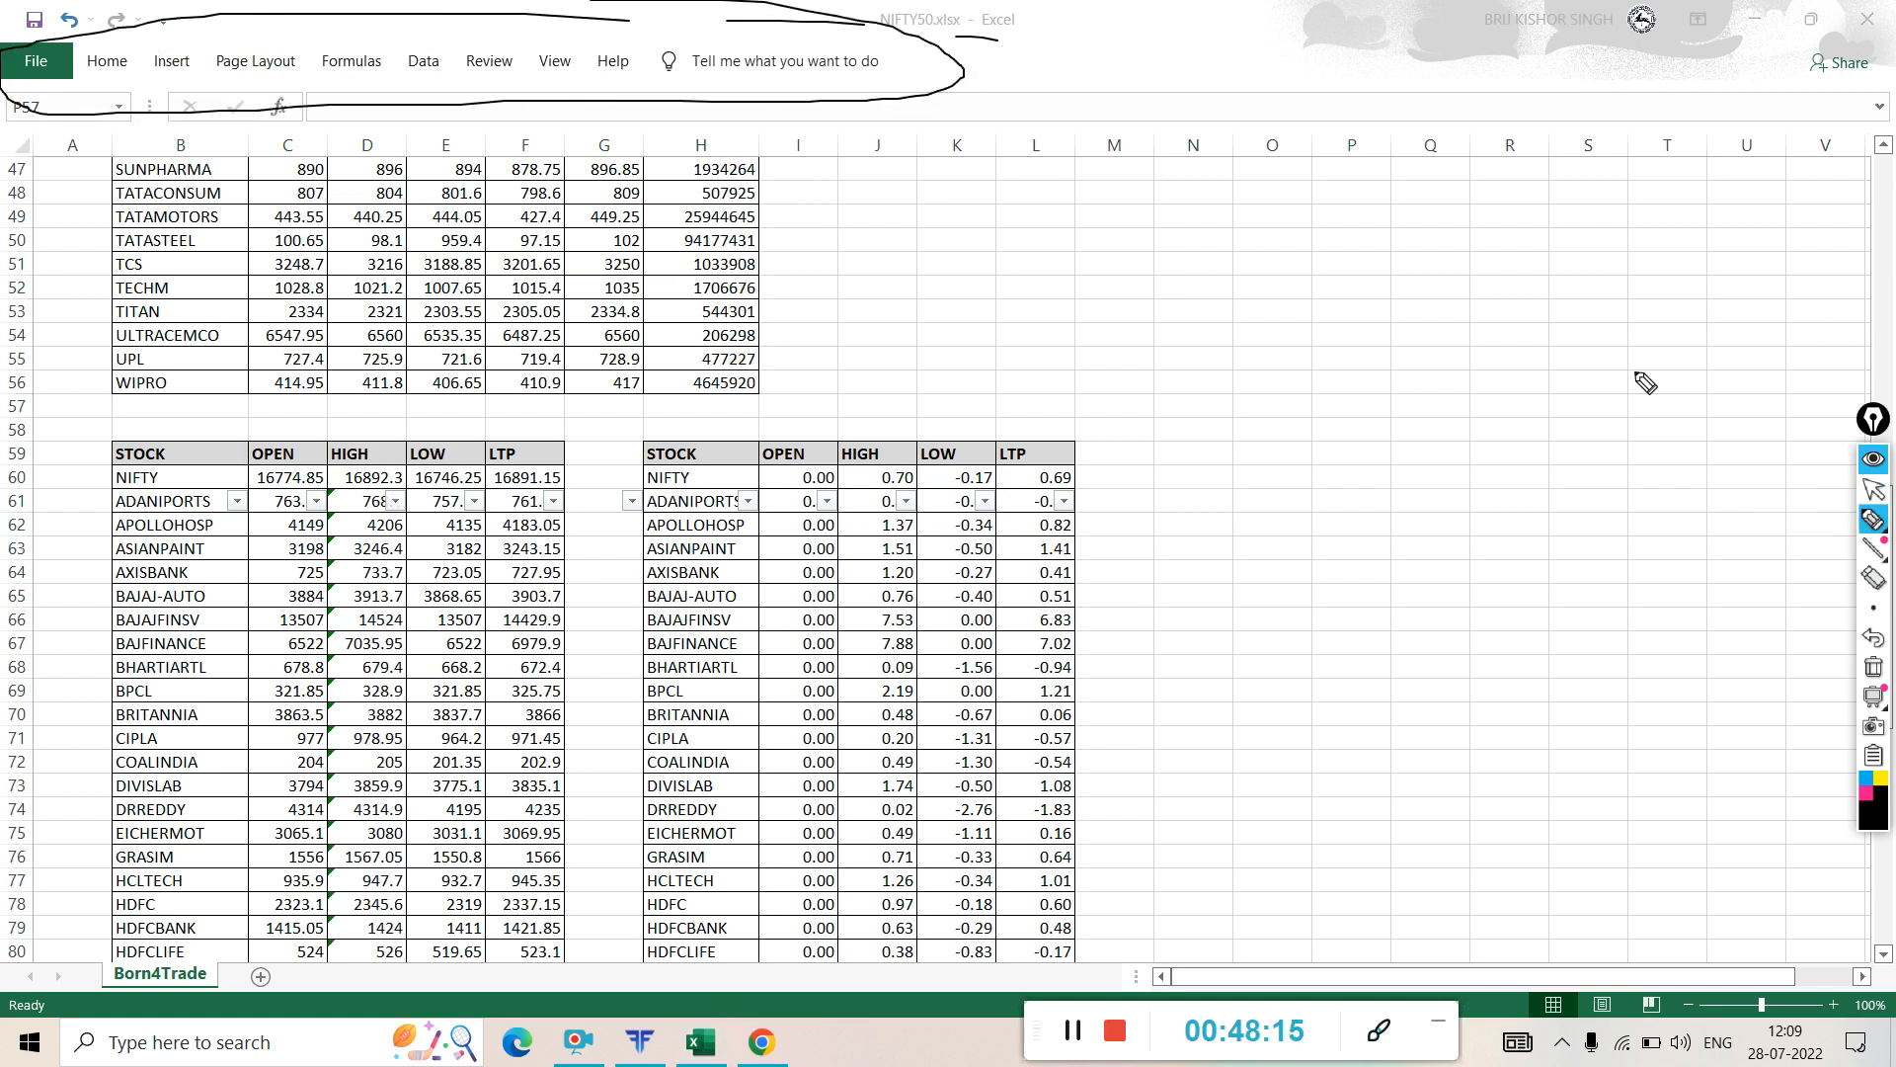
left_click(1877, 669)
left_click(1870, 489)
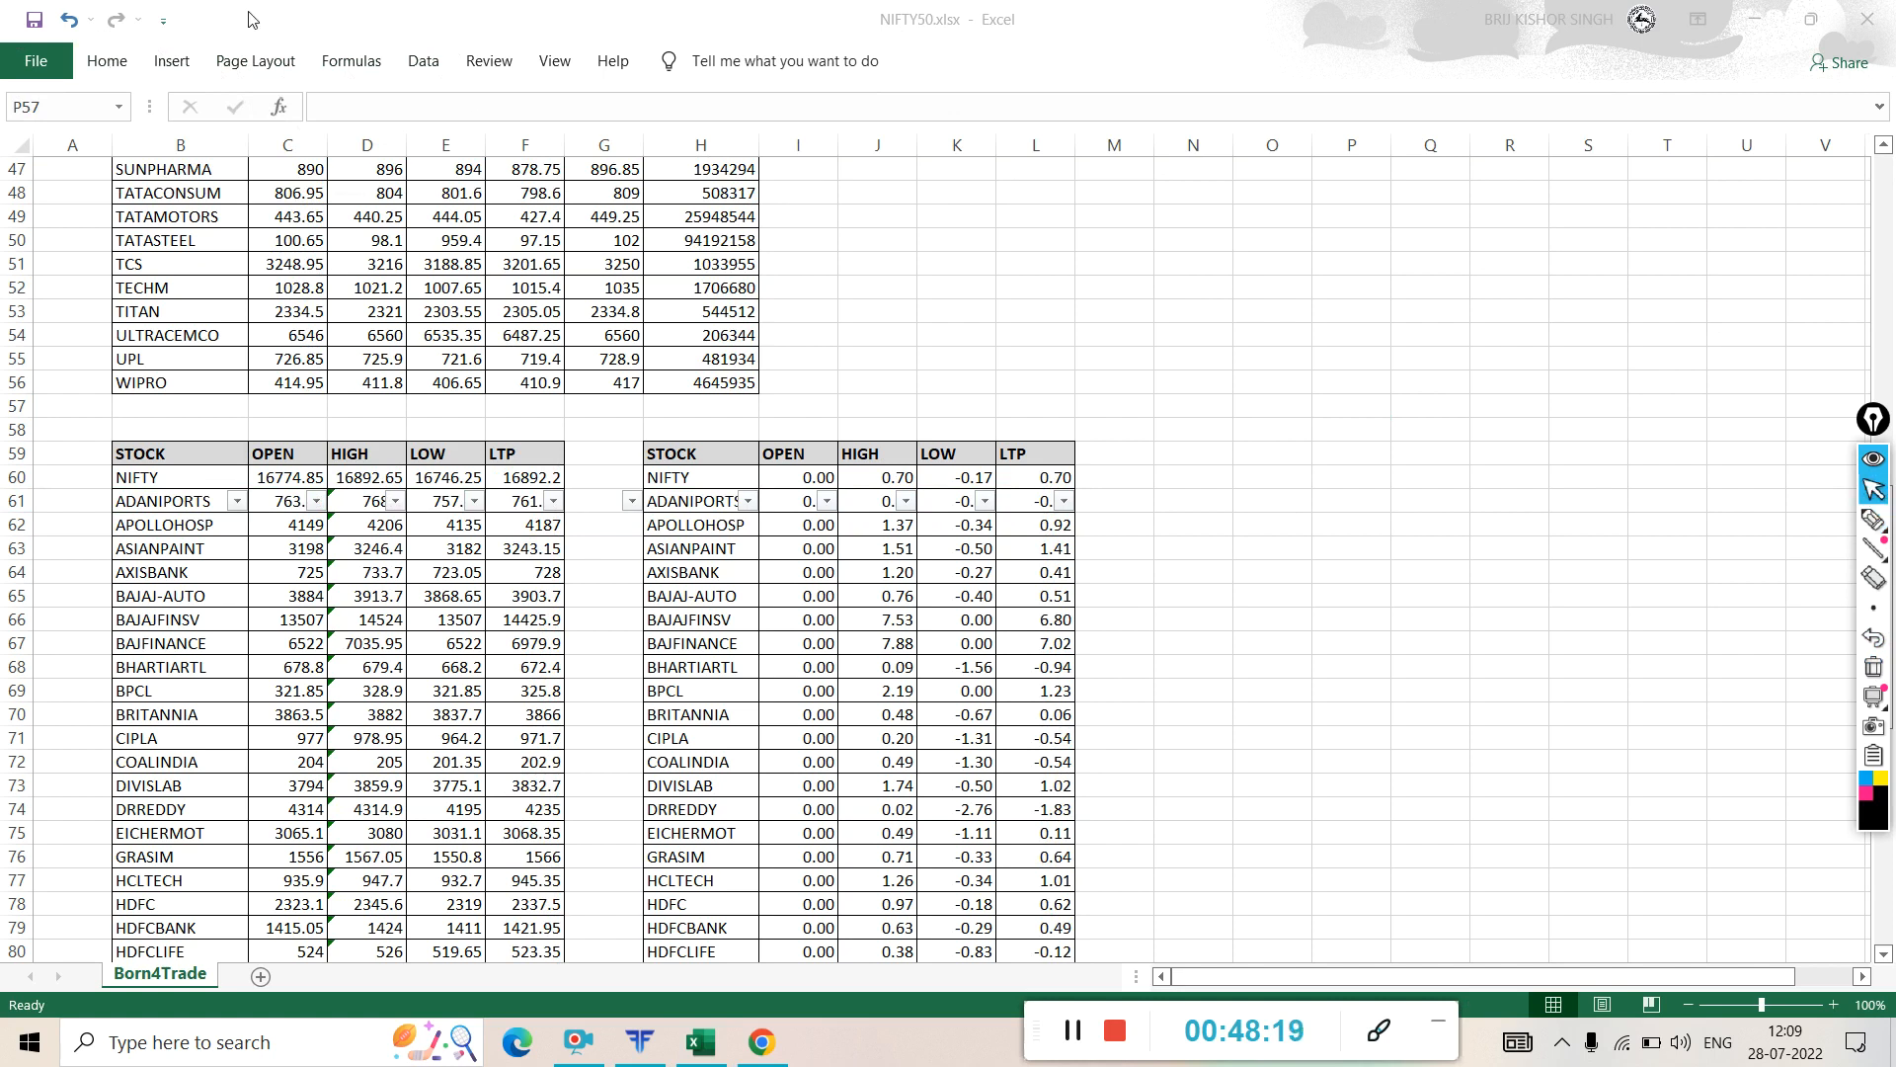
- Review where the Filter option is found for row 61, leave the existing filter unchanged, and collapse the ribbon
left_click(119, 63)
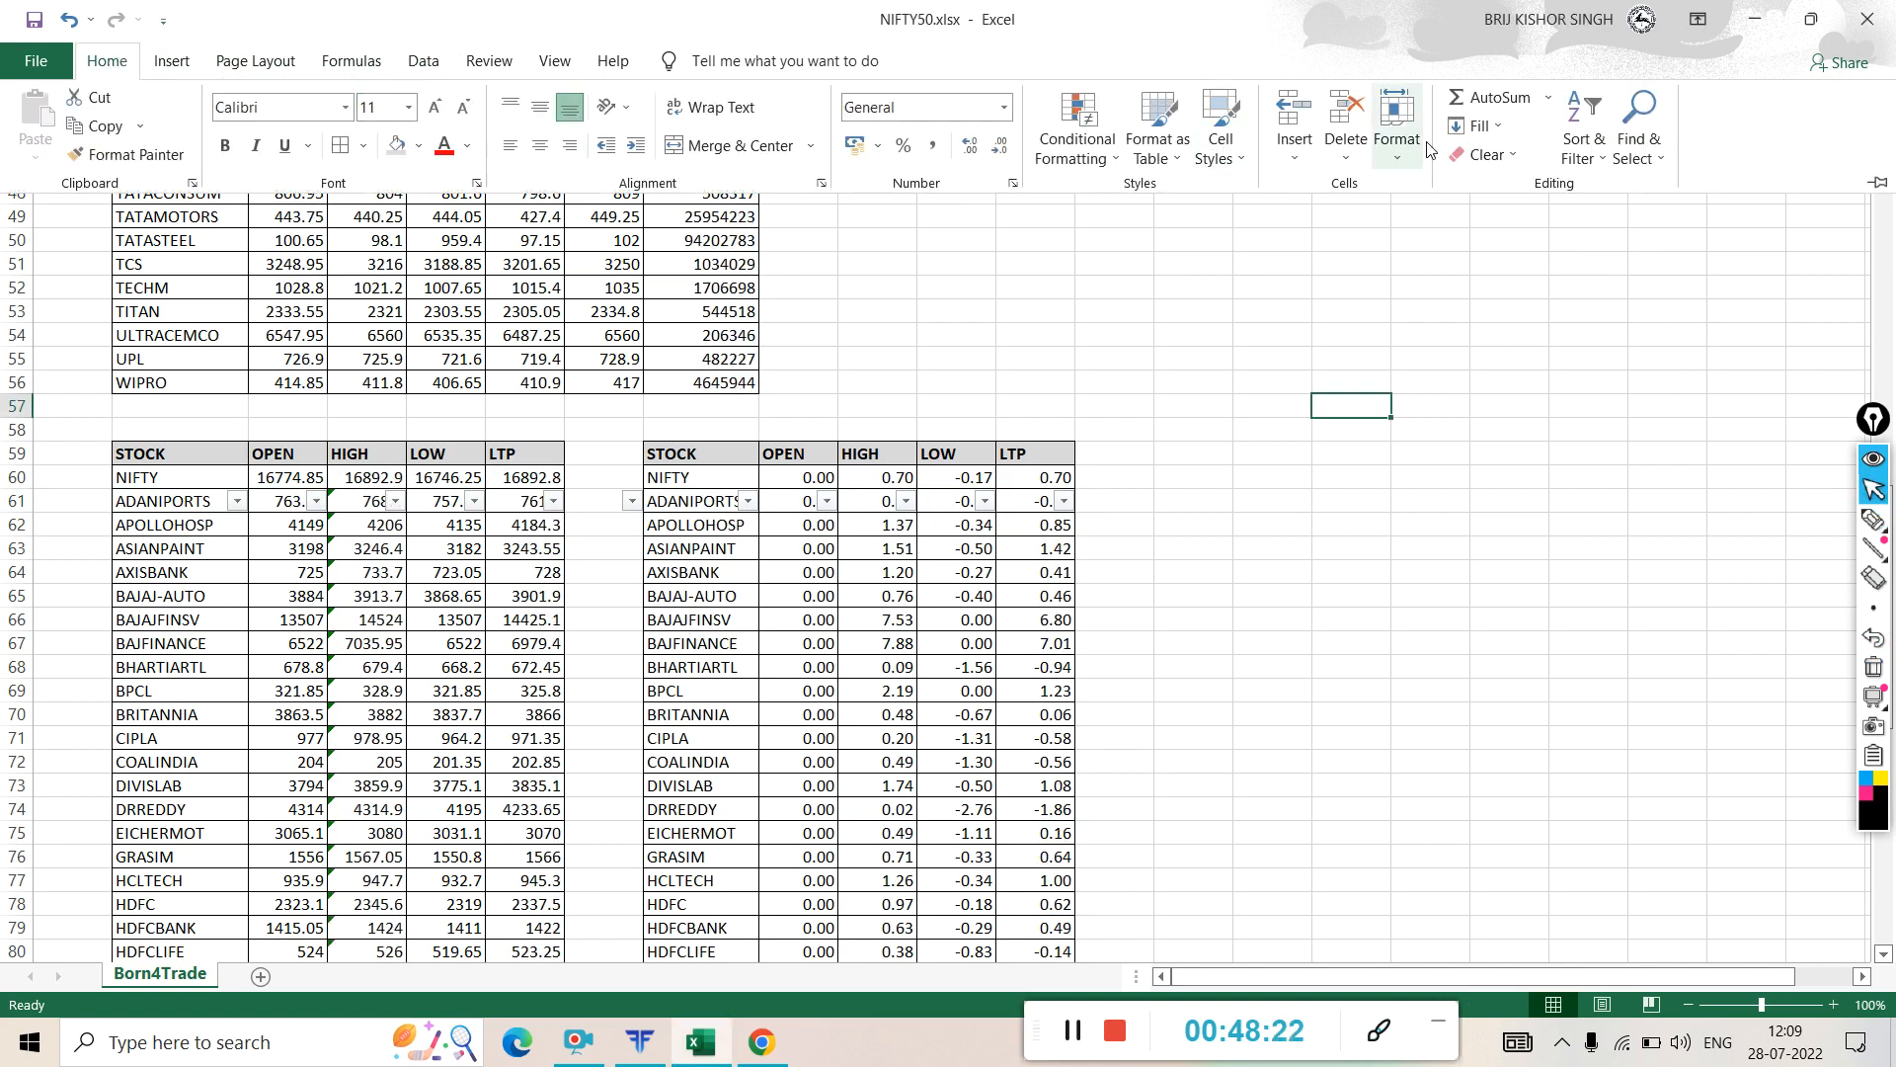
left_click(1592, 161)
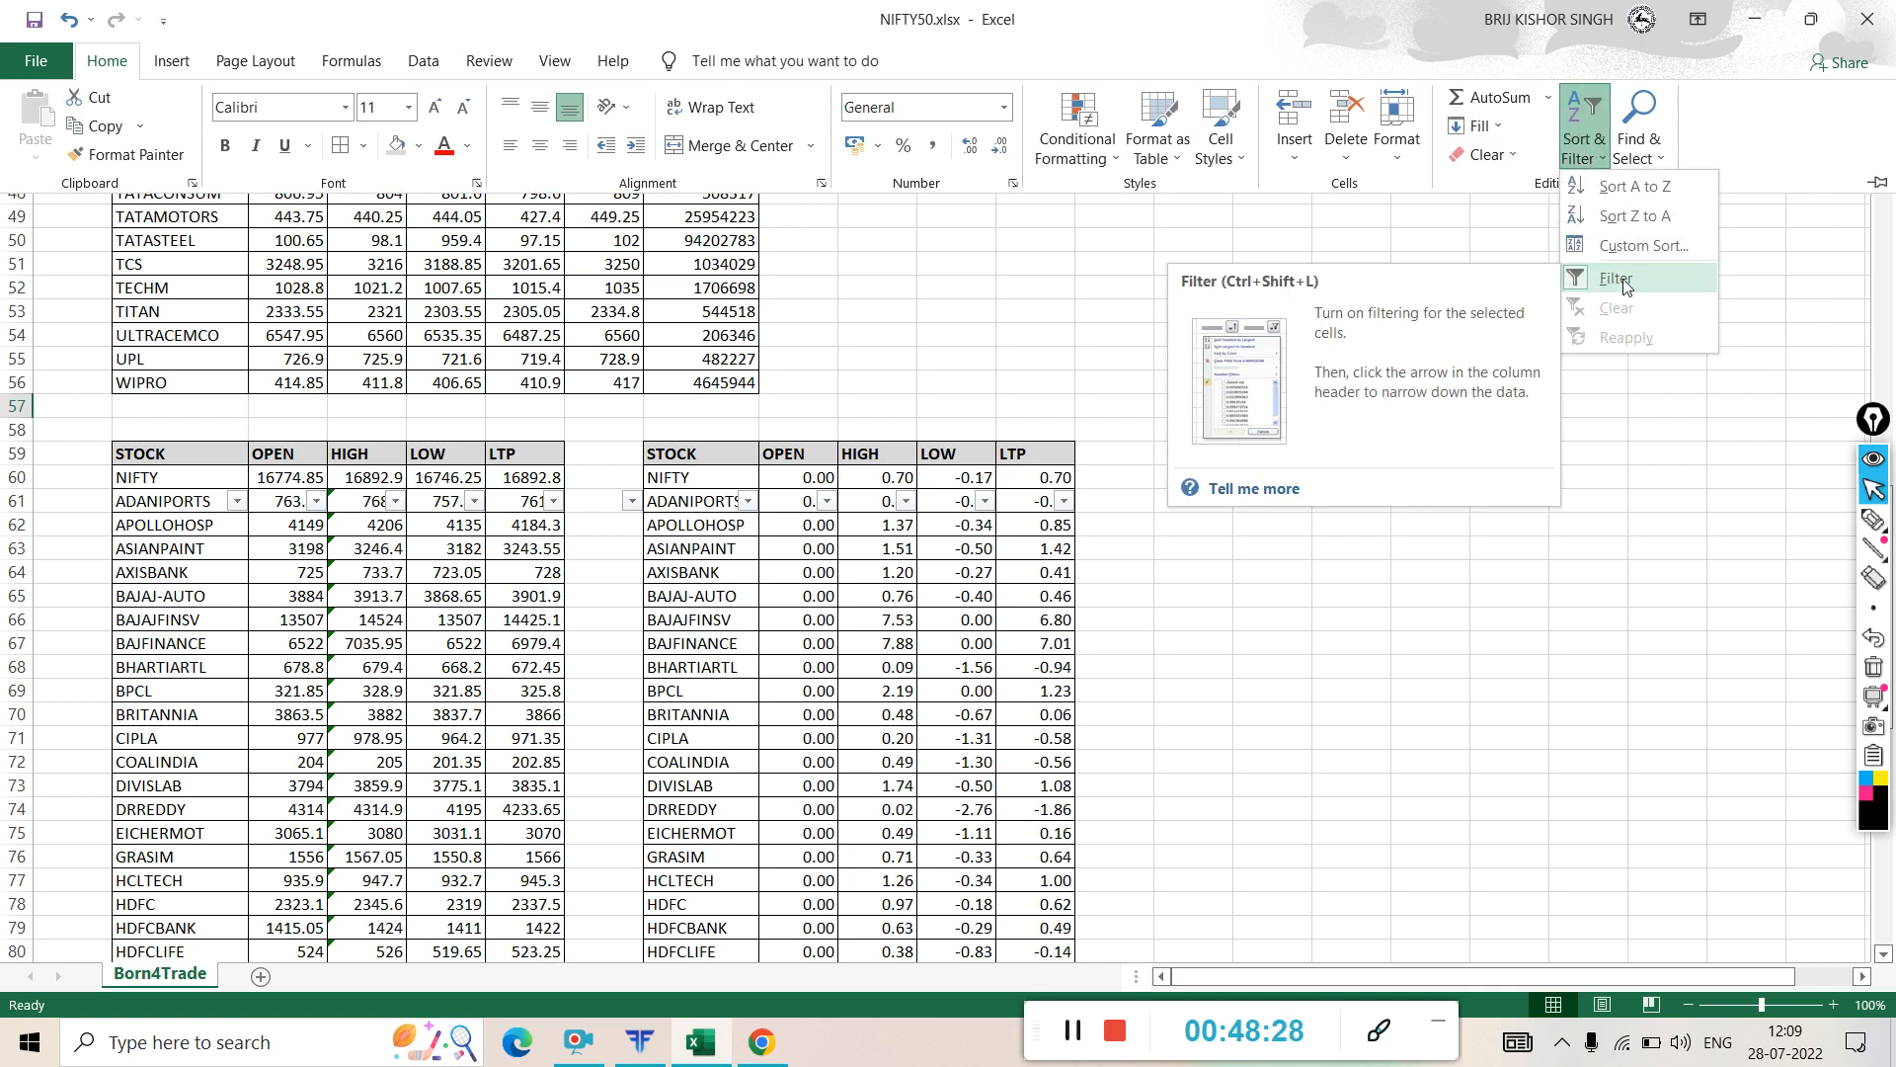
left_click(1268, 540)
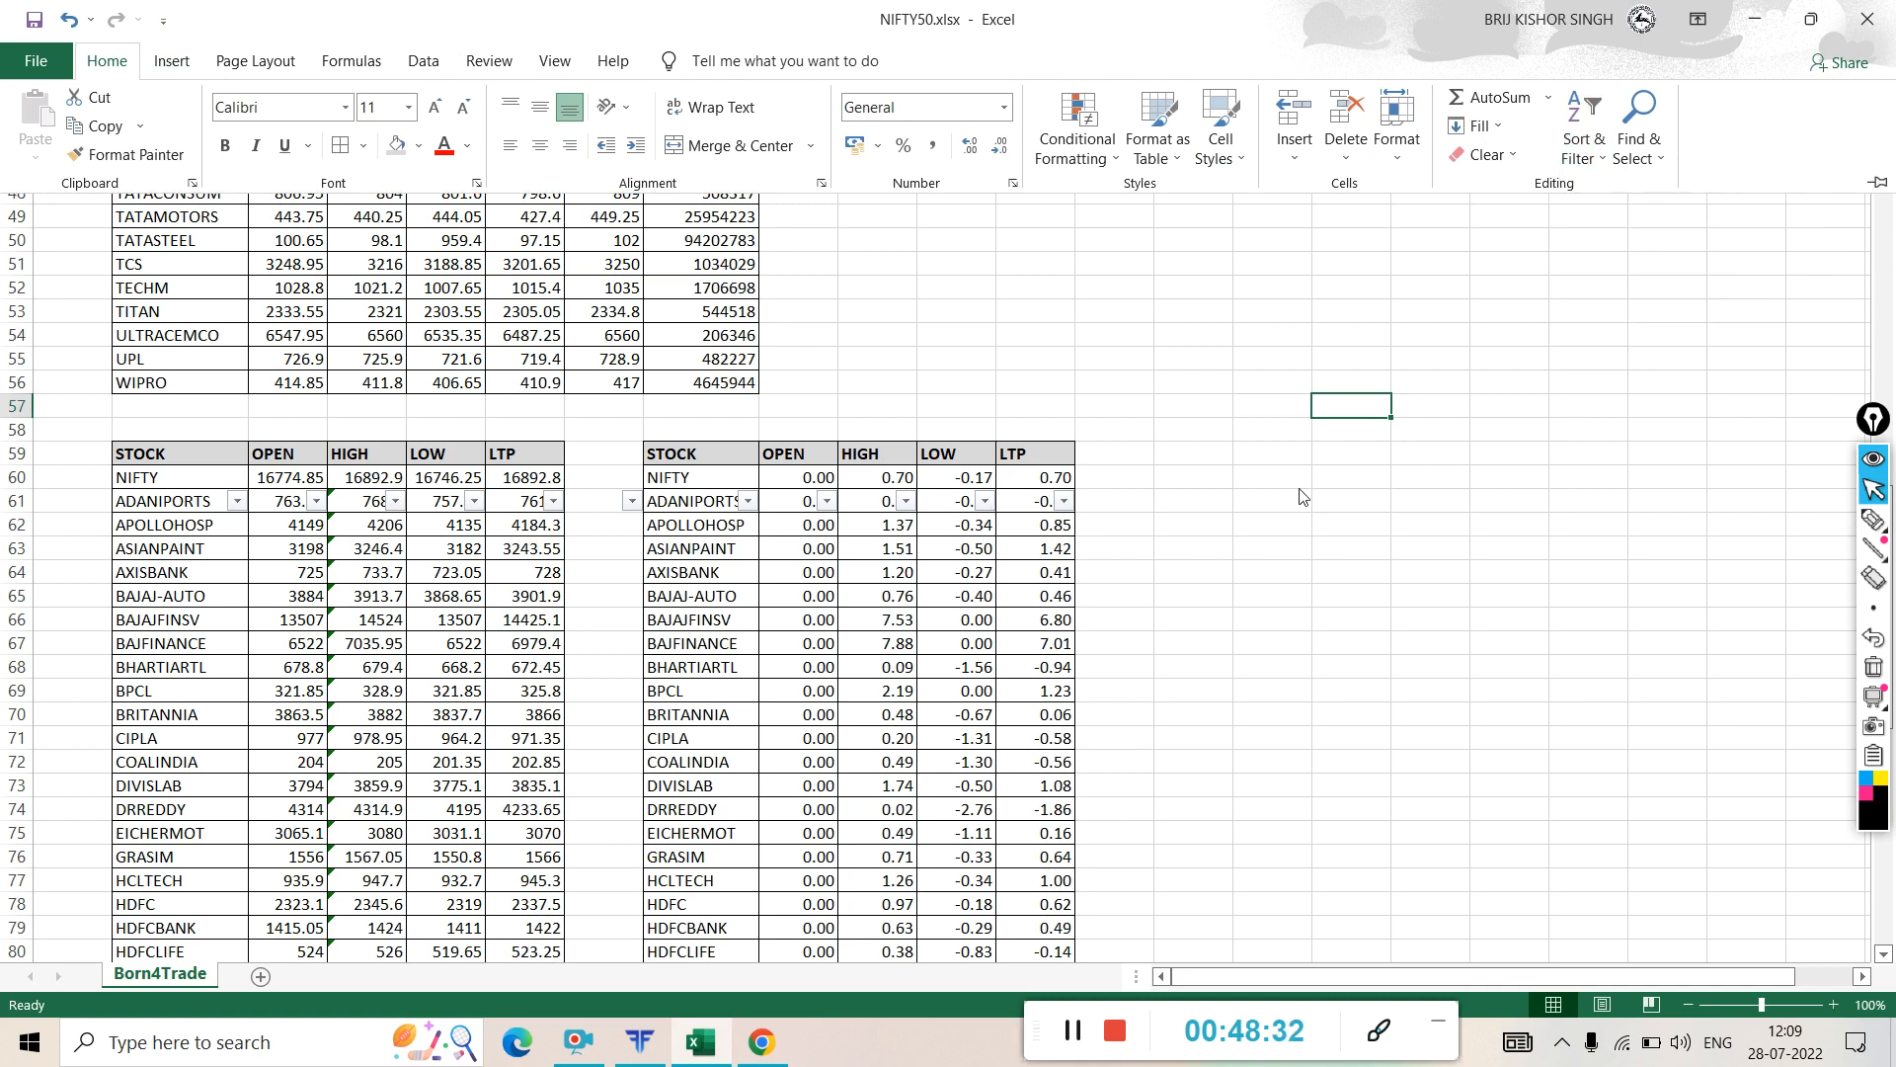
key("ctrl+F1")
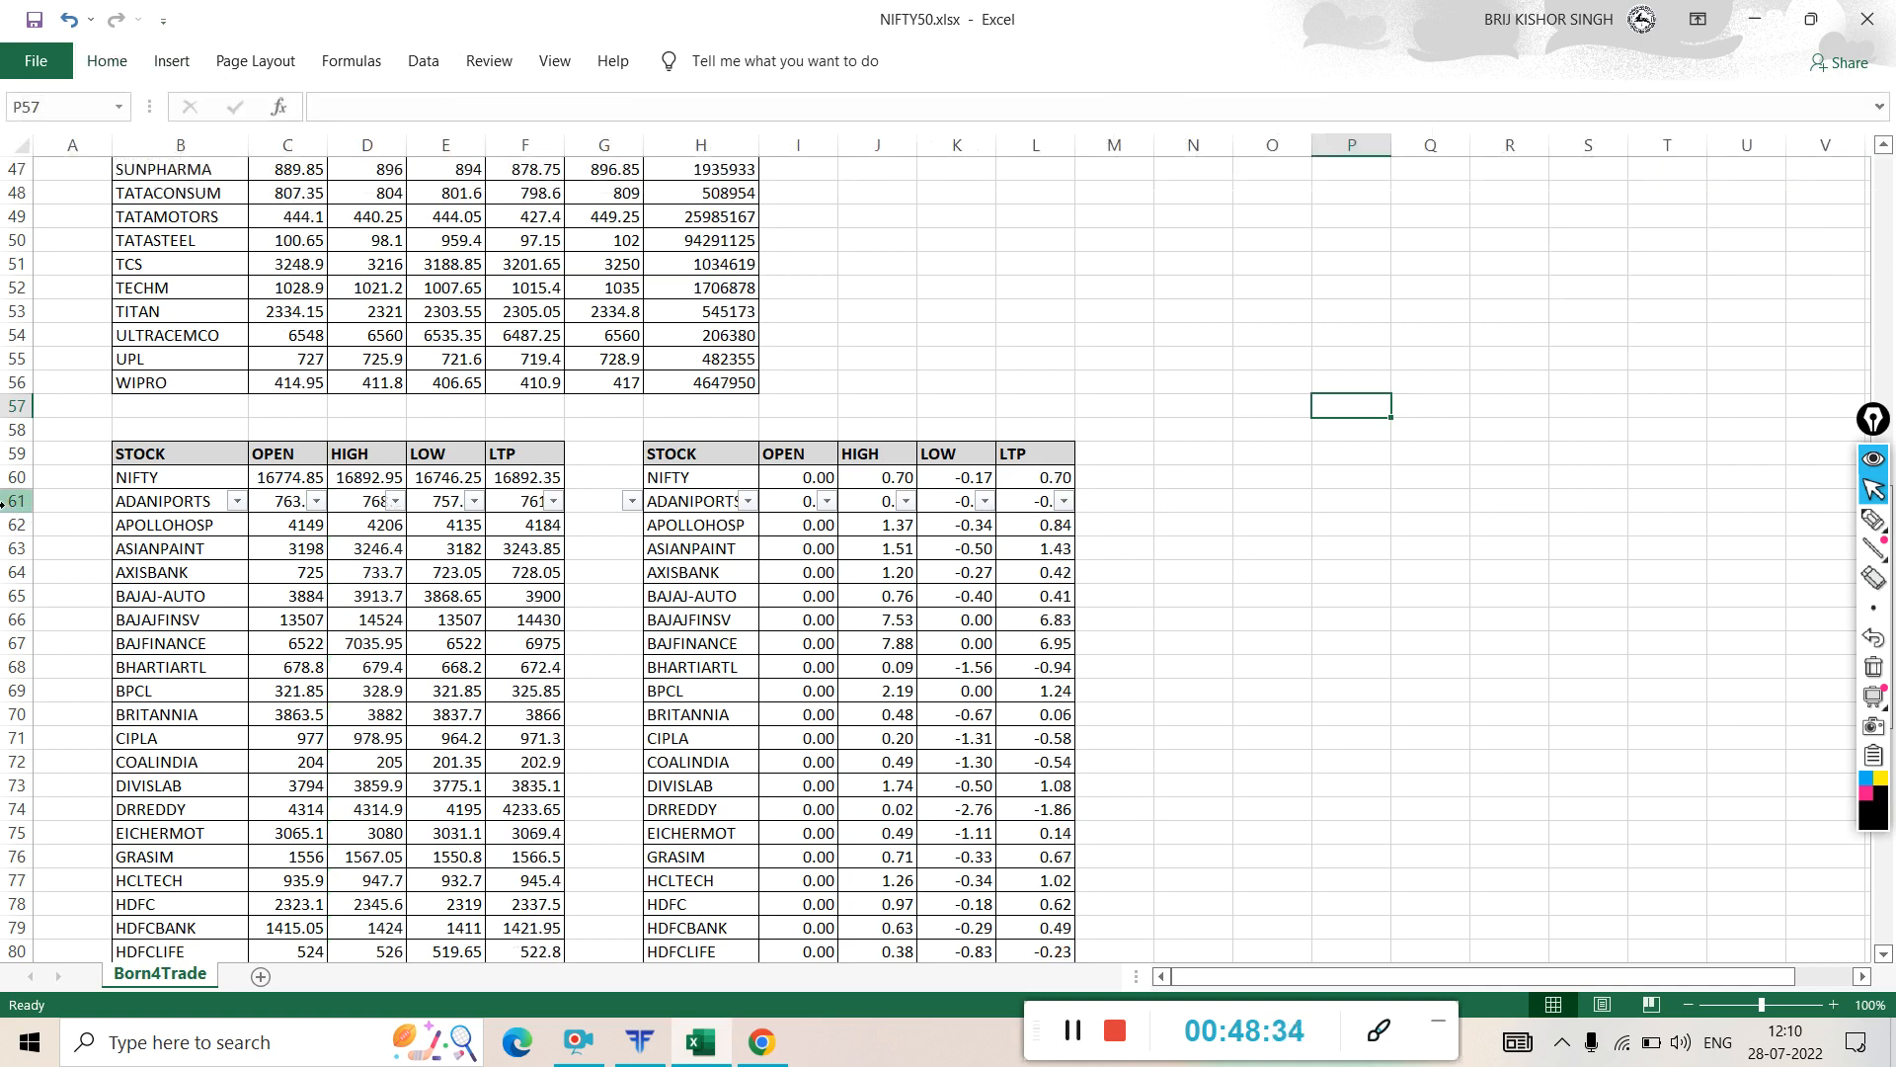
left_click(18, 500)
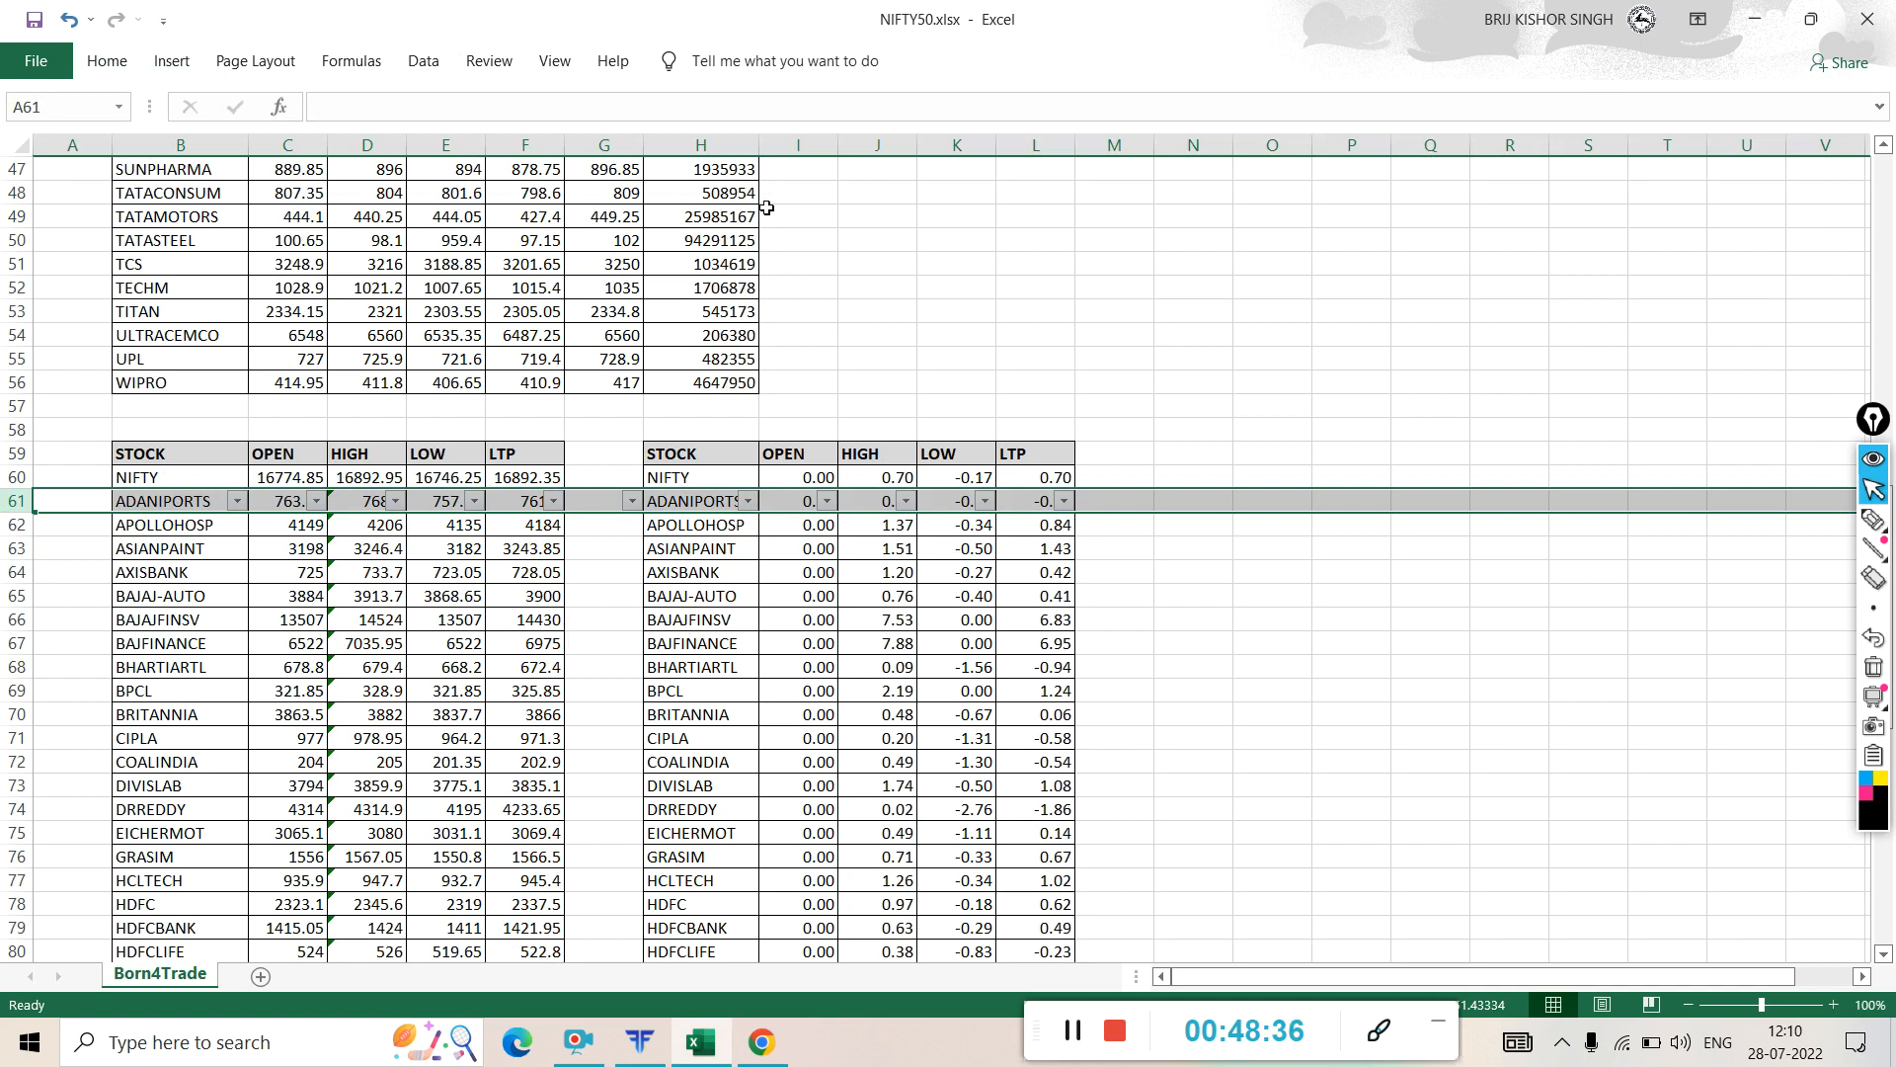
double_click(105, 60)
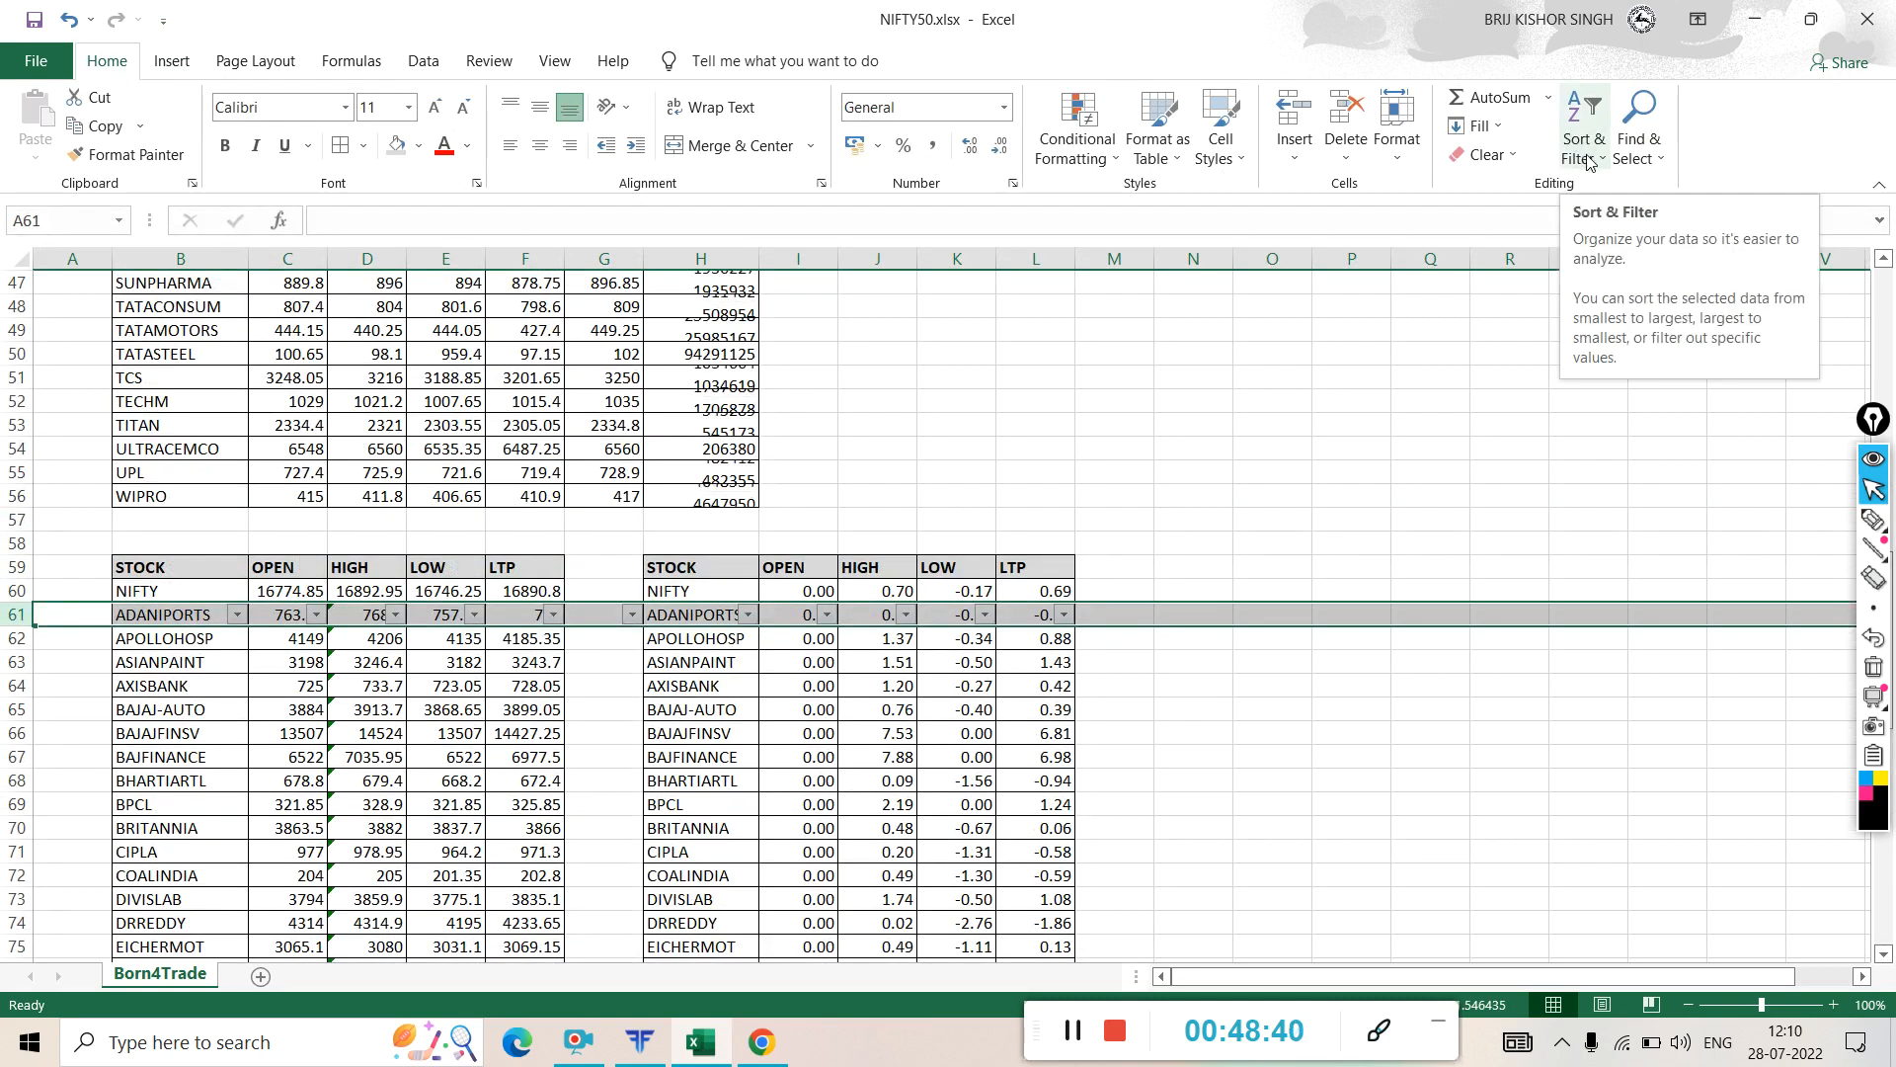
left_click(1584, 153)
left_click(1125, 427)
left_click(1035, 377)
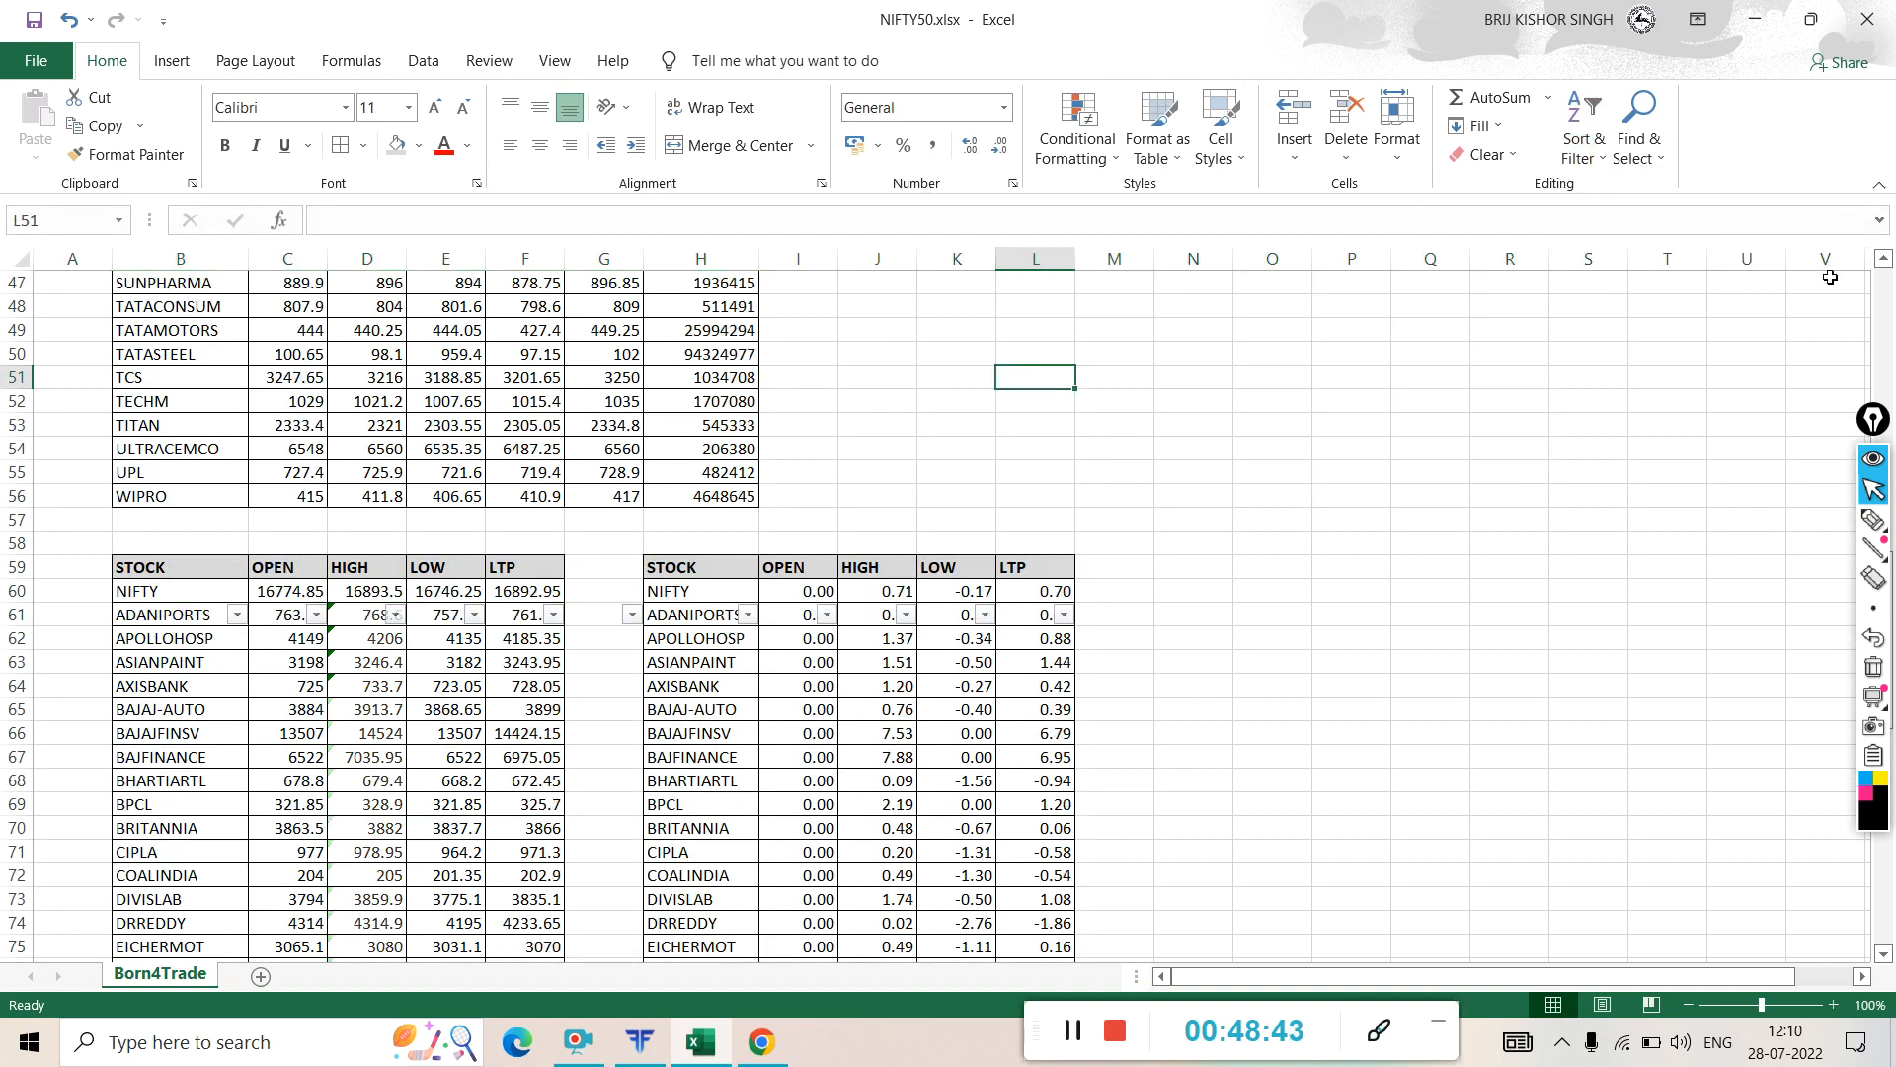
left_click(1877, 188)
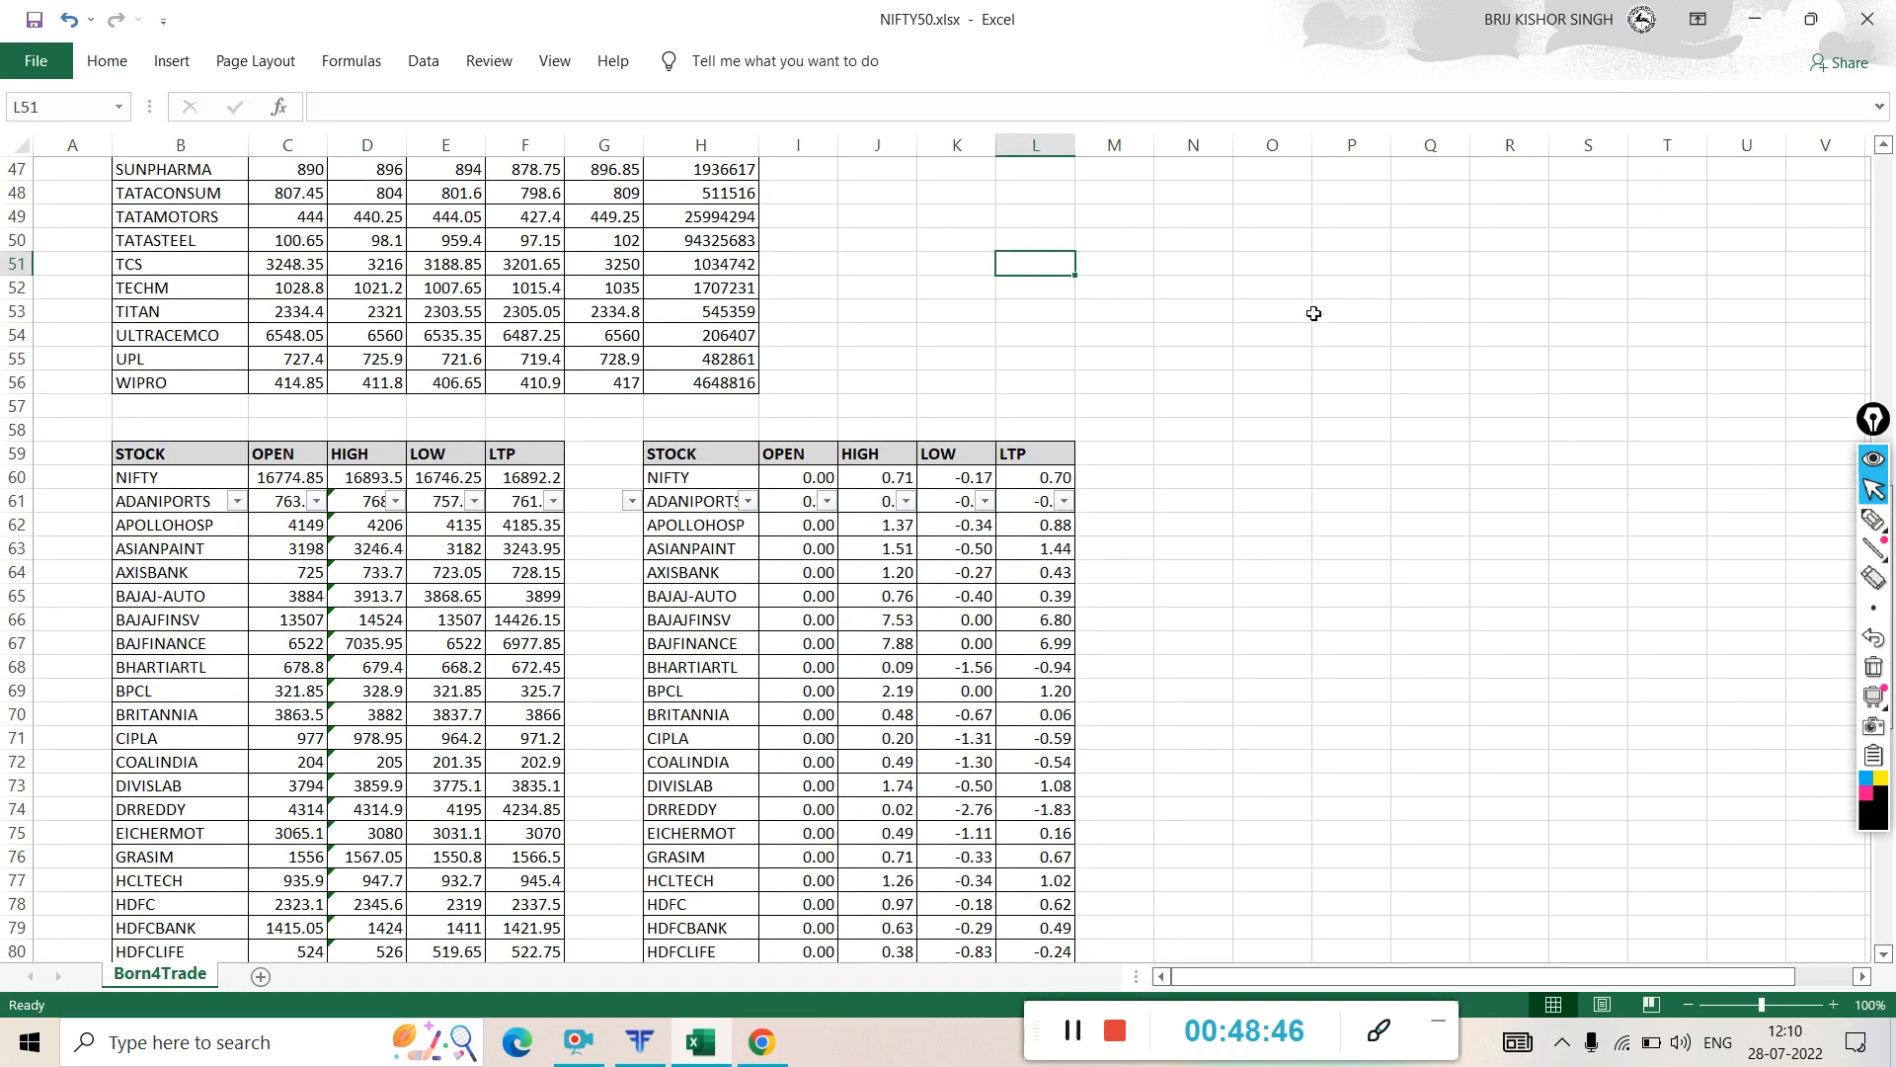
- Widen the #Born4Trade chart by extending its left edge to column A, and deselect it
scroll(1327, 328, "down", 12)
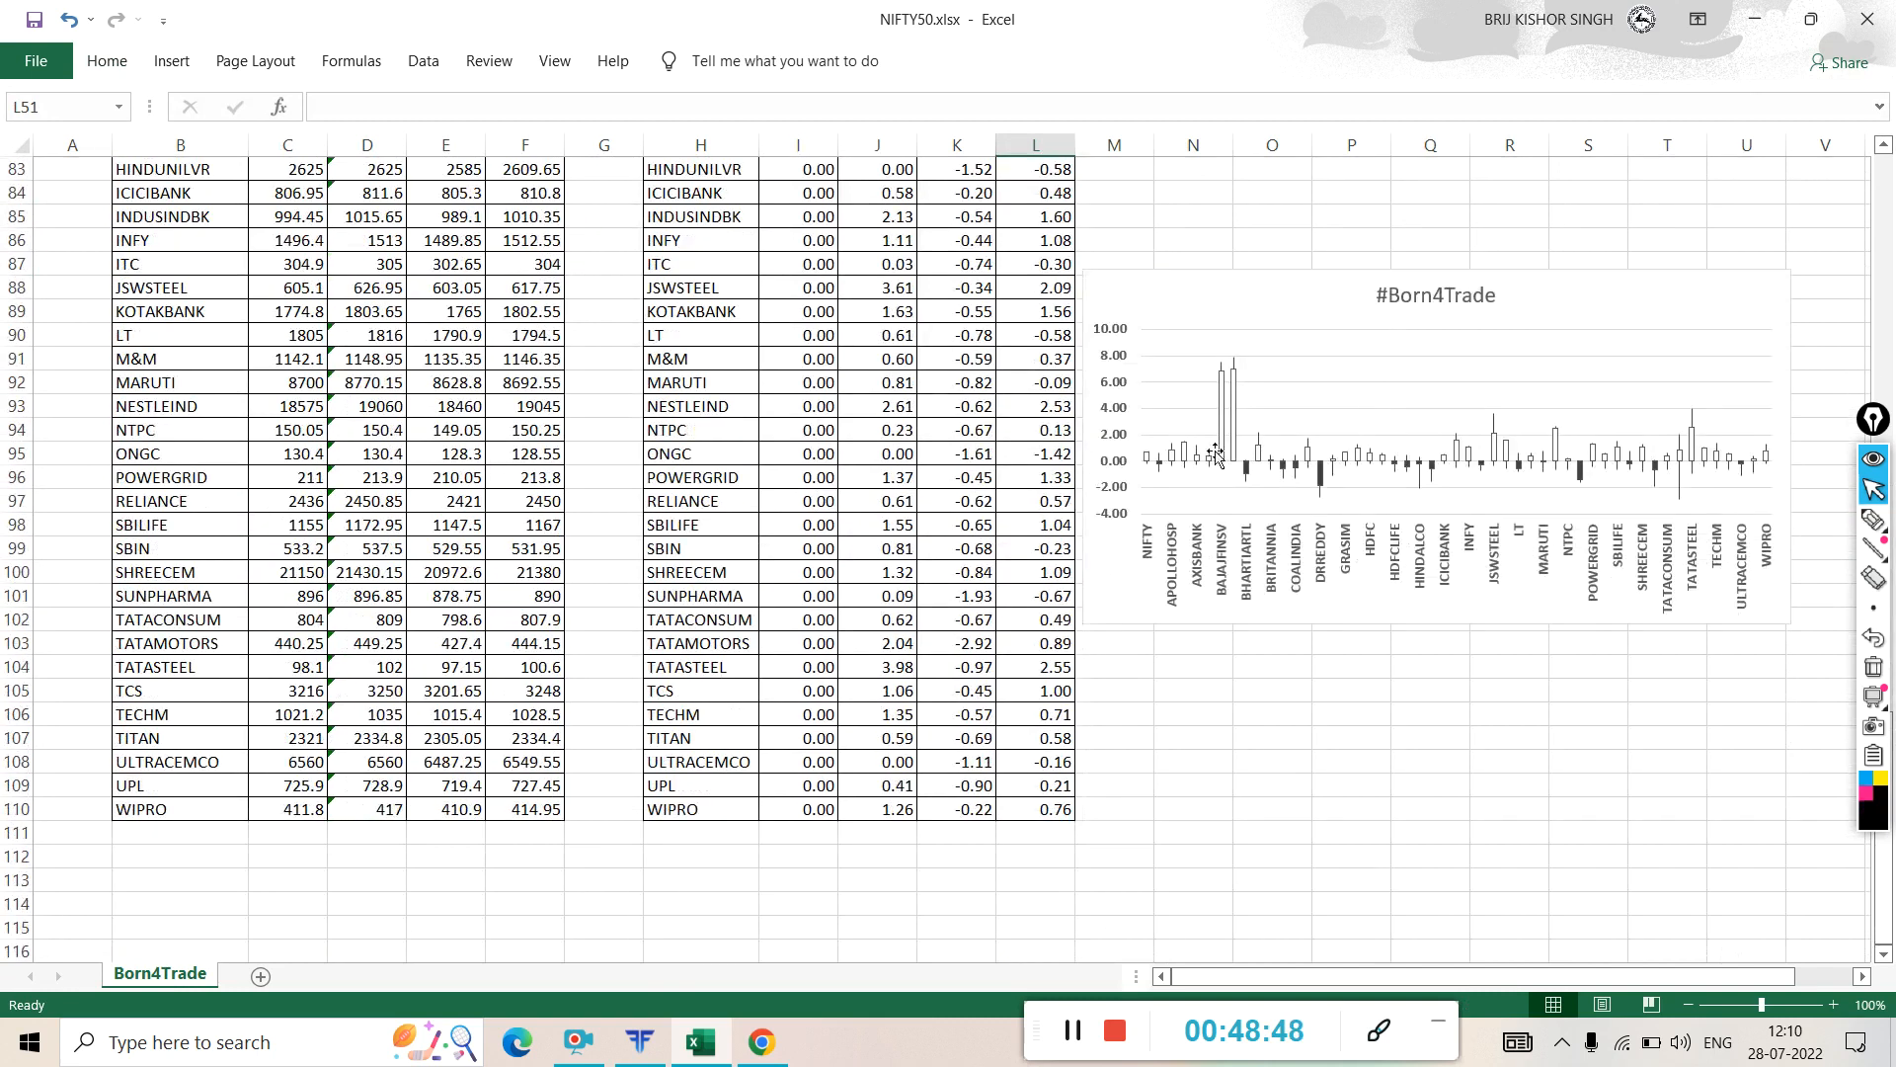
left_click(1085, 458)
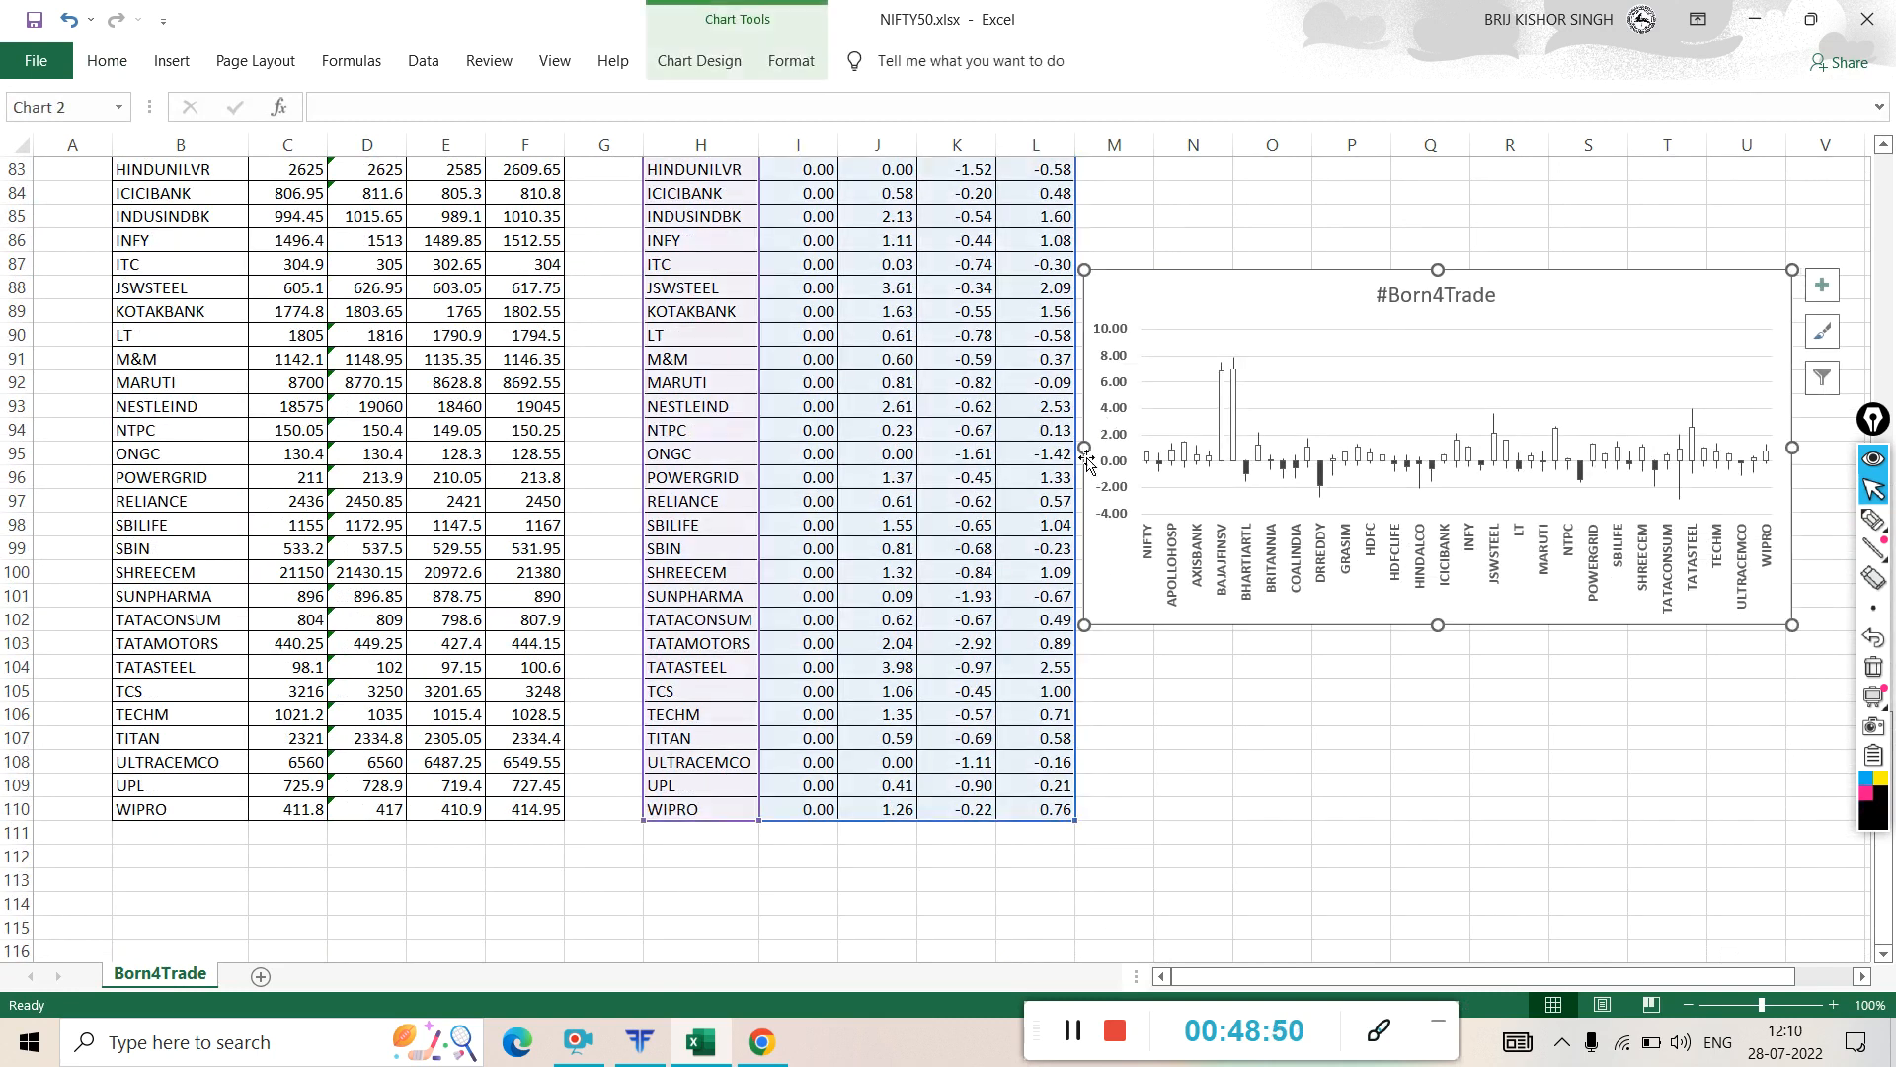
left_click_drag(1085, 450, 64, 448)
left_click(1444, 807)
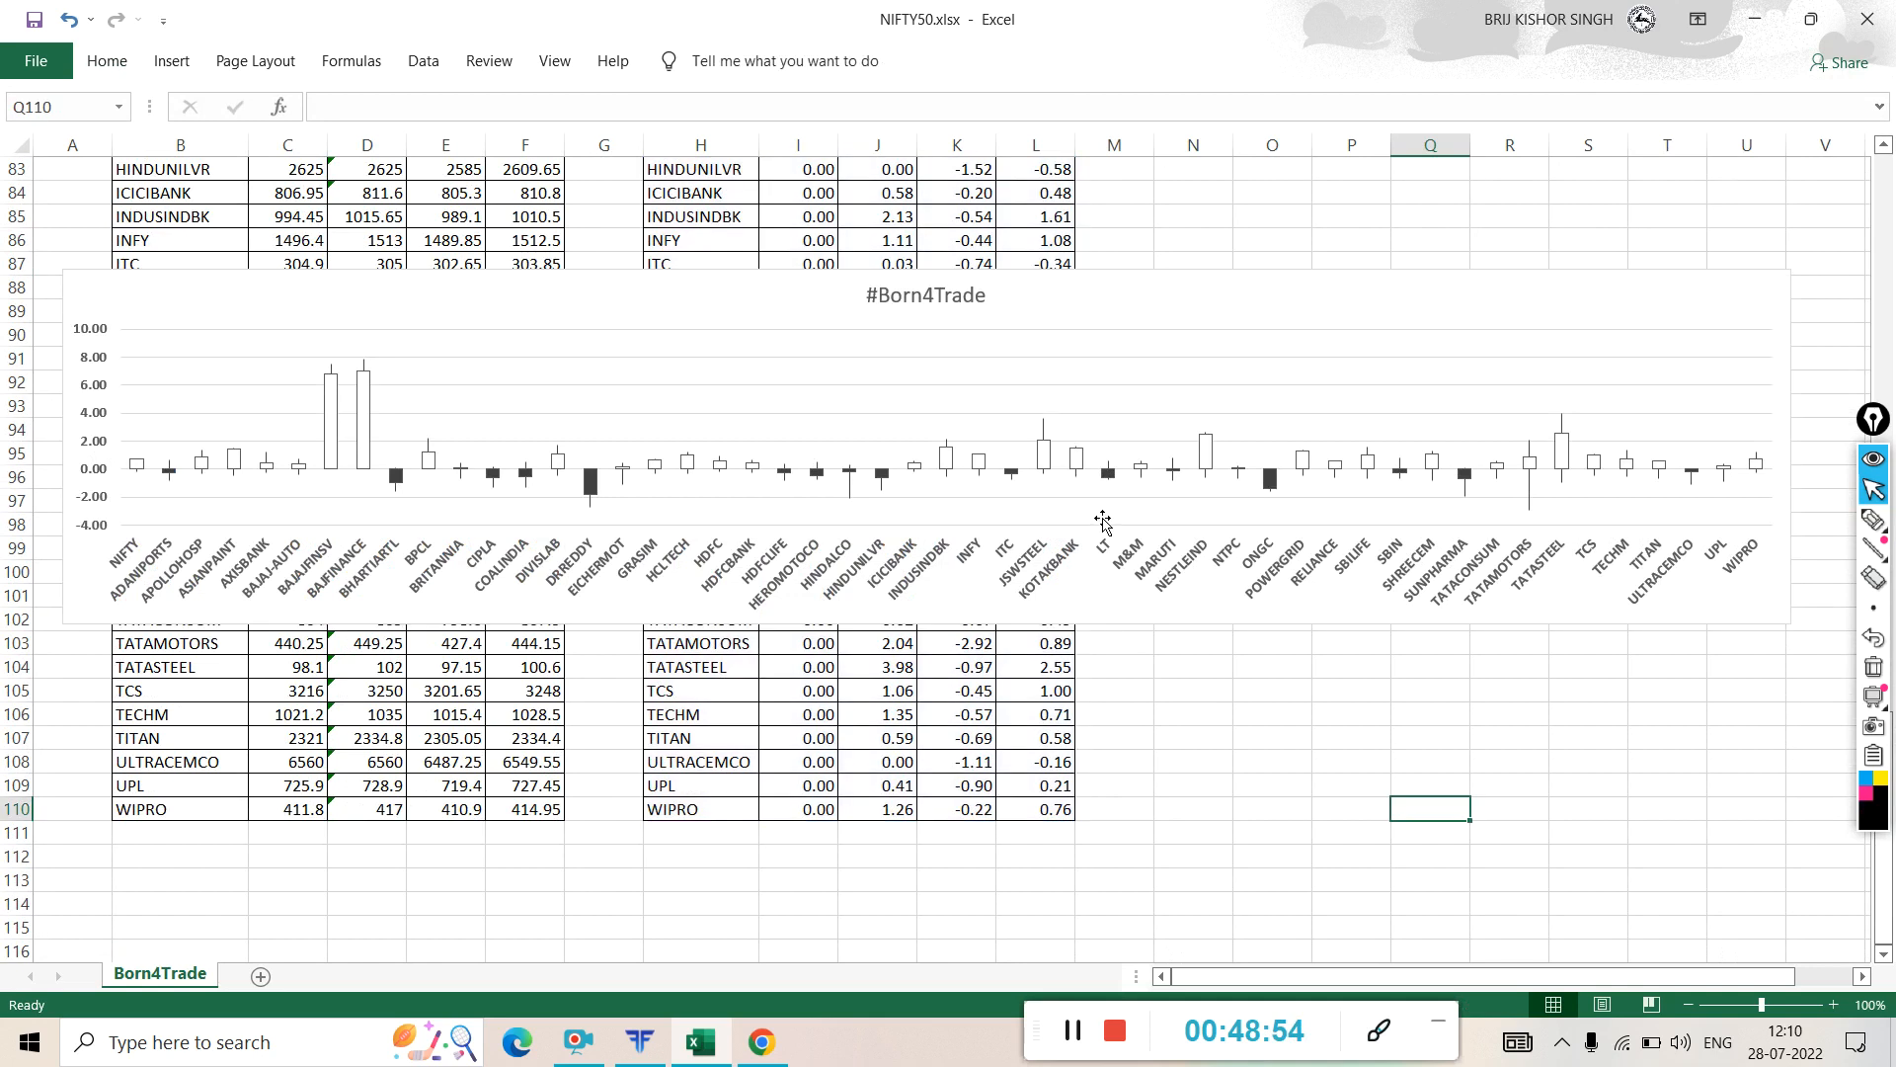
- Examine the Number Filters conditions available for the OPEN column of the price table, and close the list
scroll(1294, 377, "up", 8)
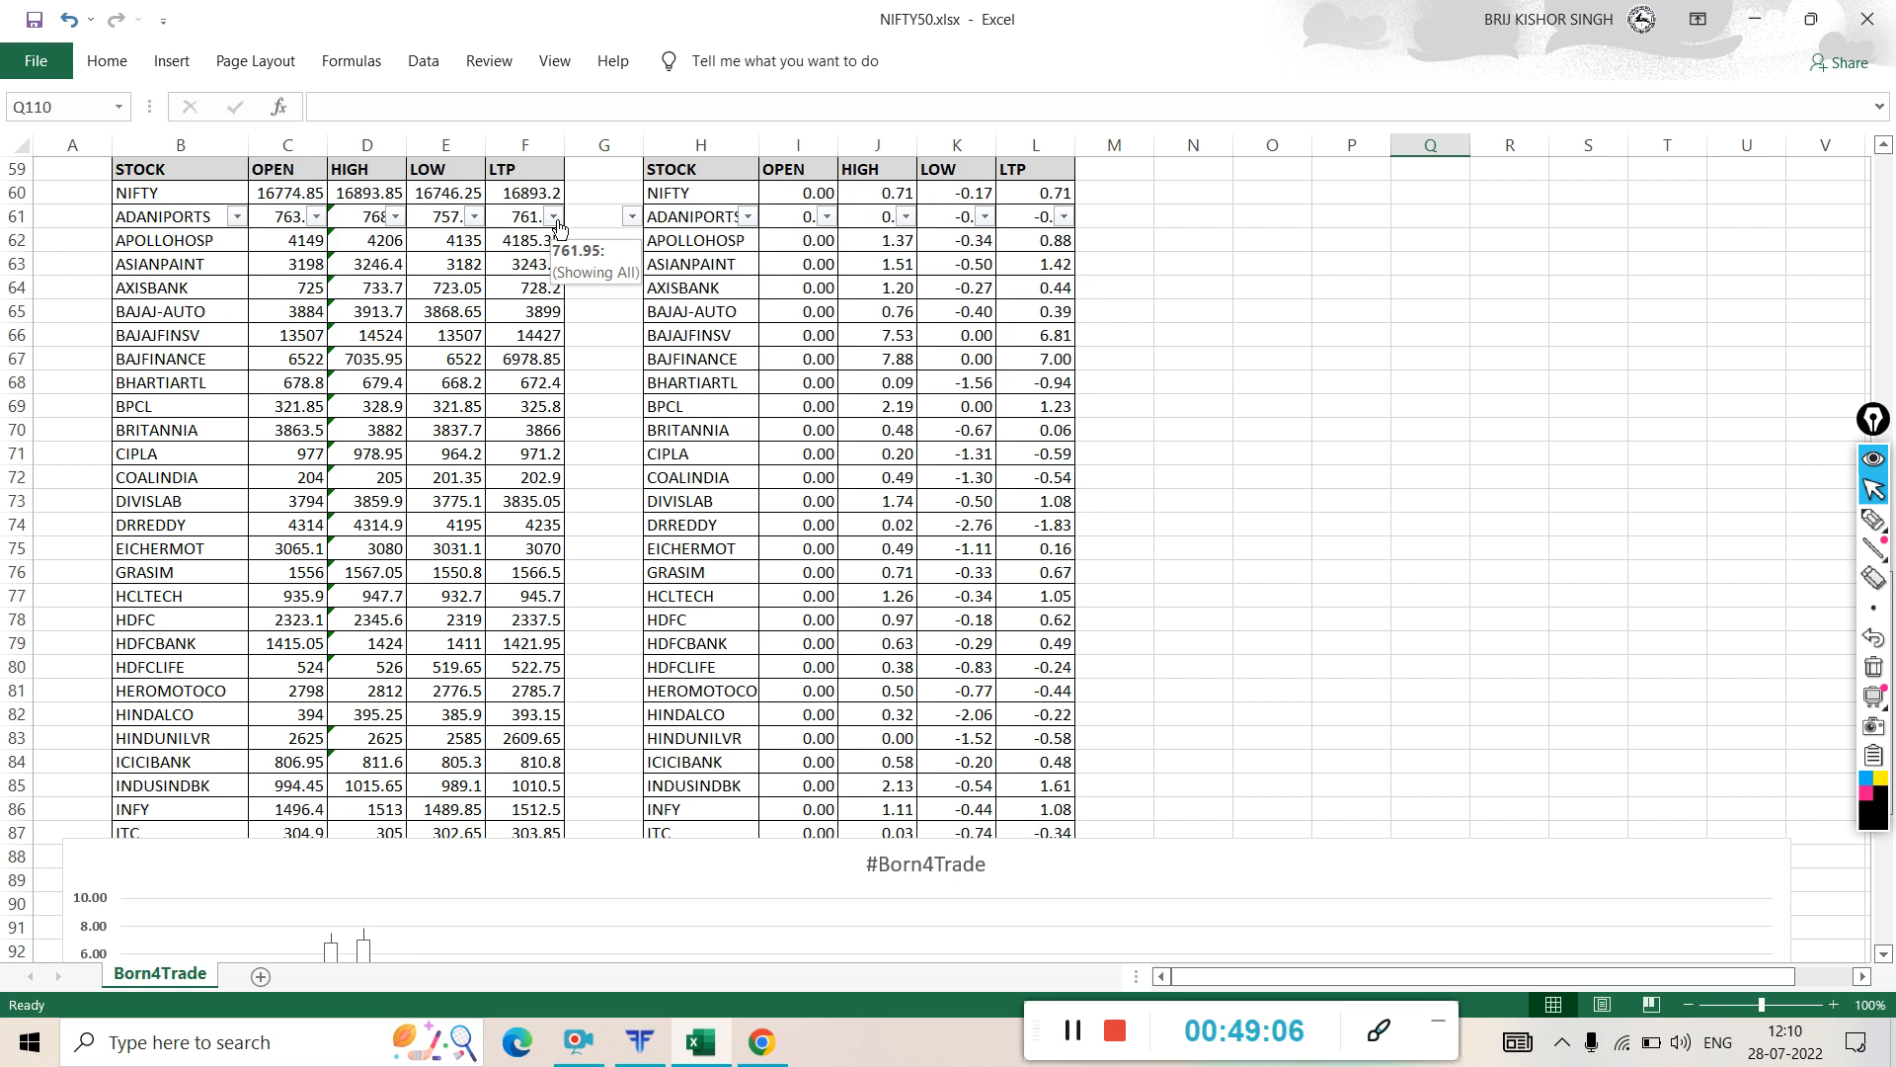
left_click(316, 217)
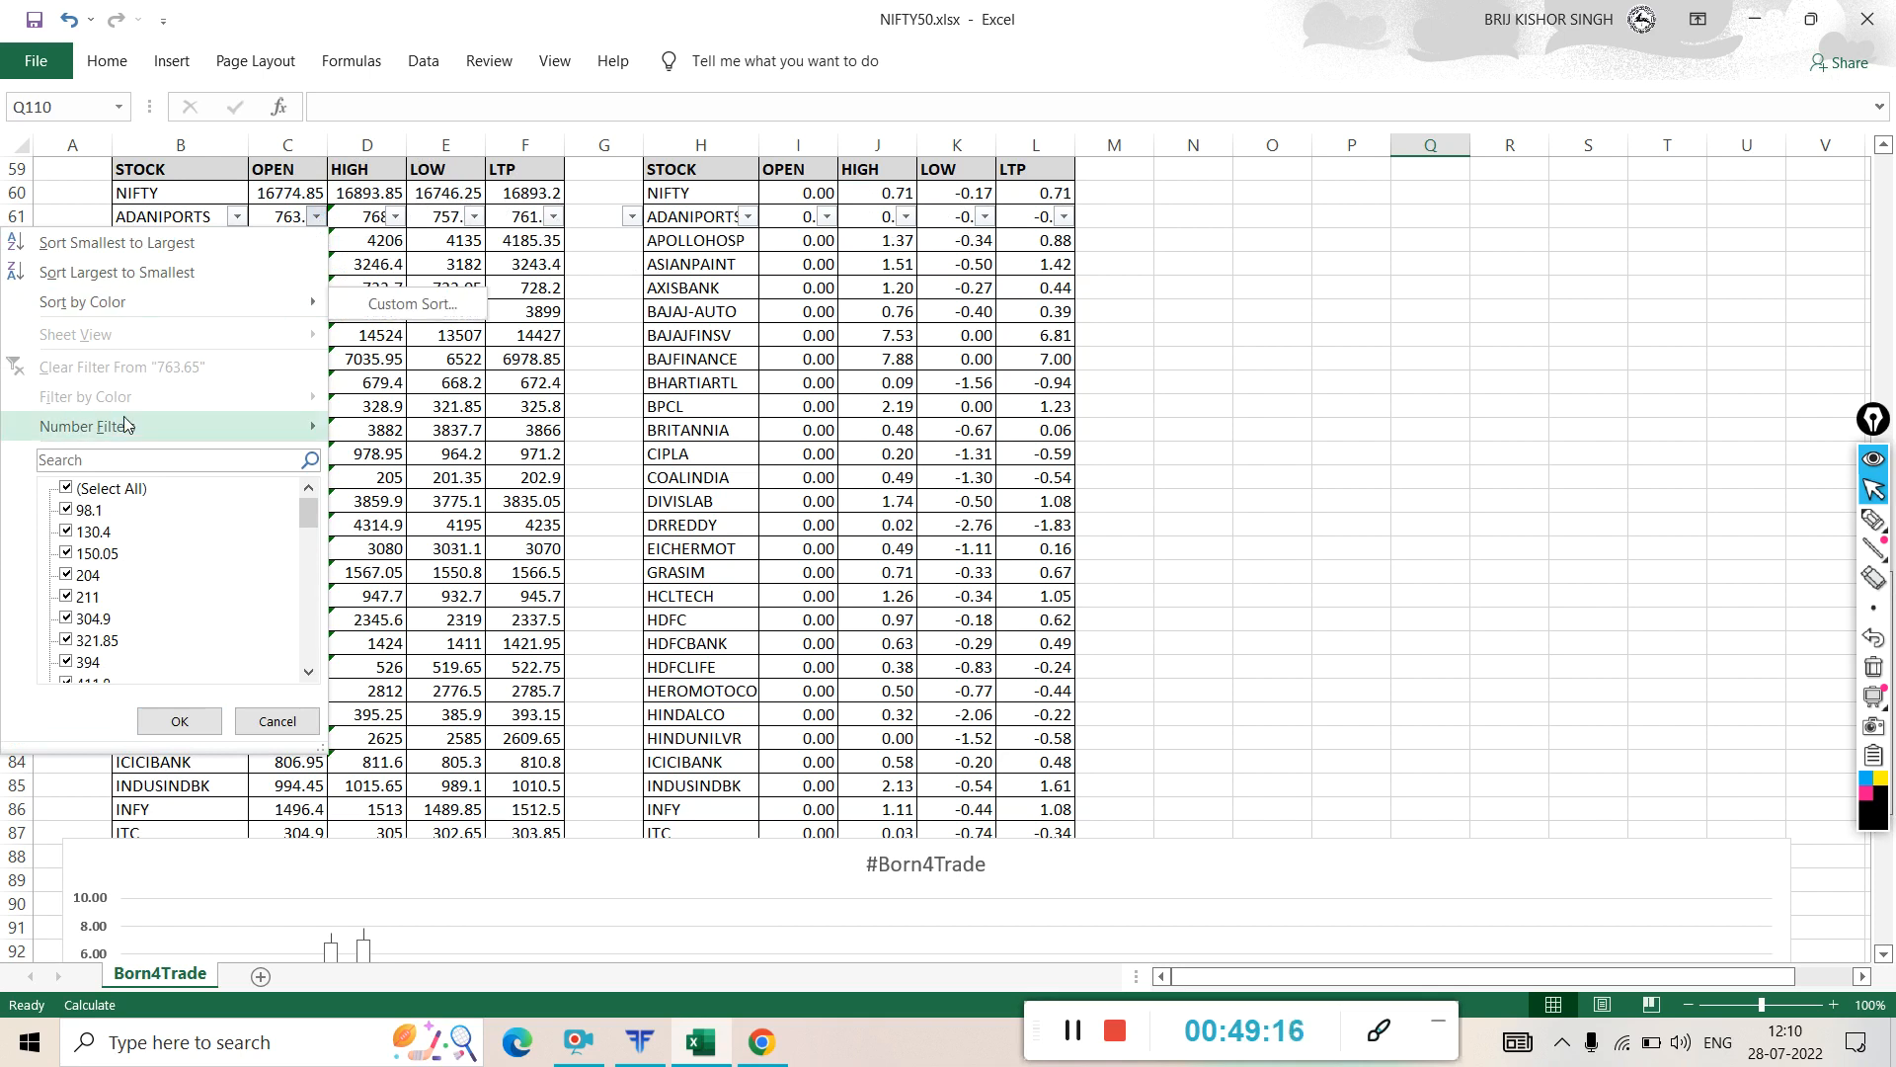
mouse_move(128, 435)
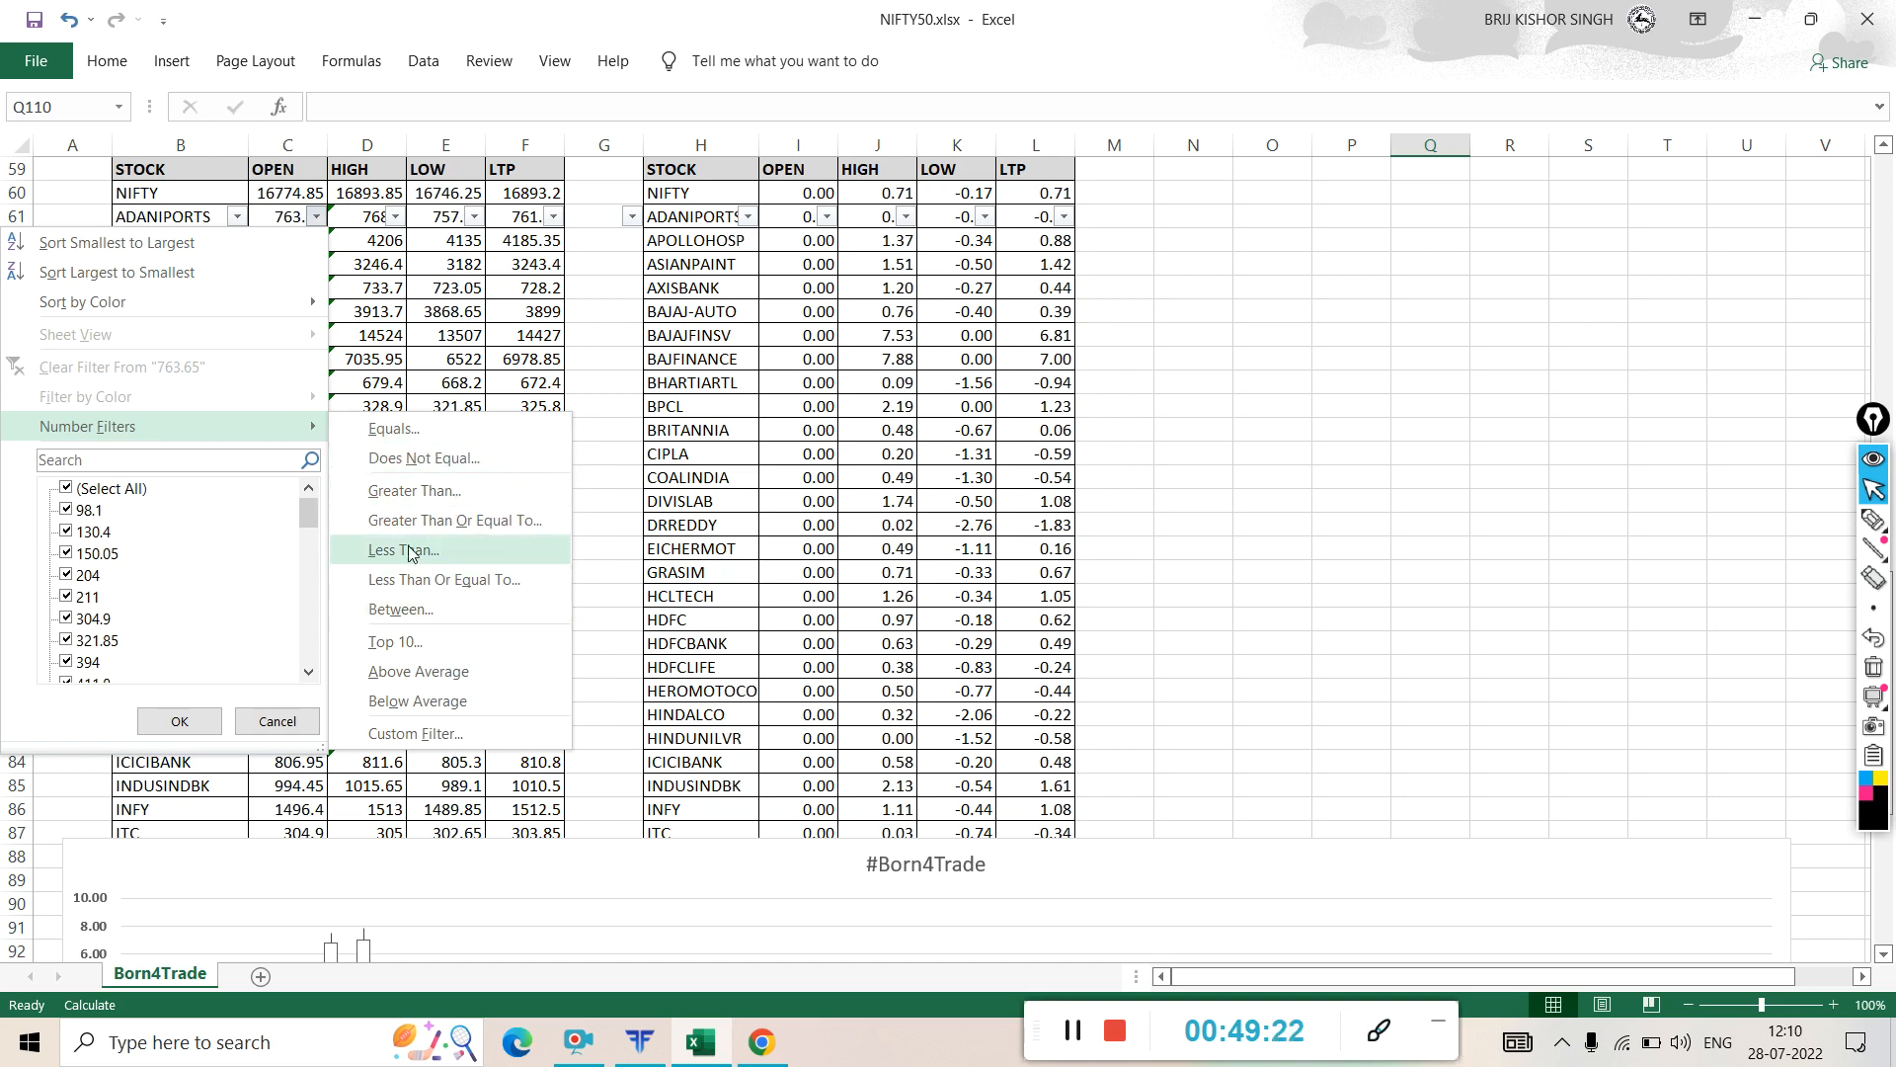
left_click(393, 376)
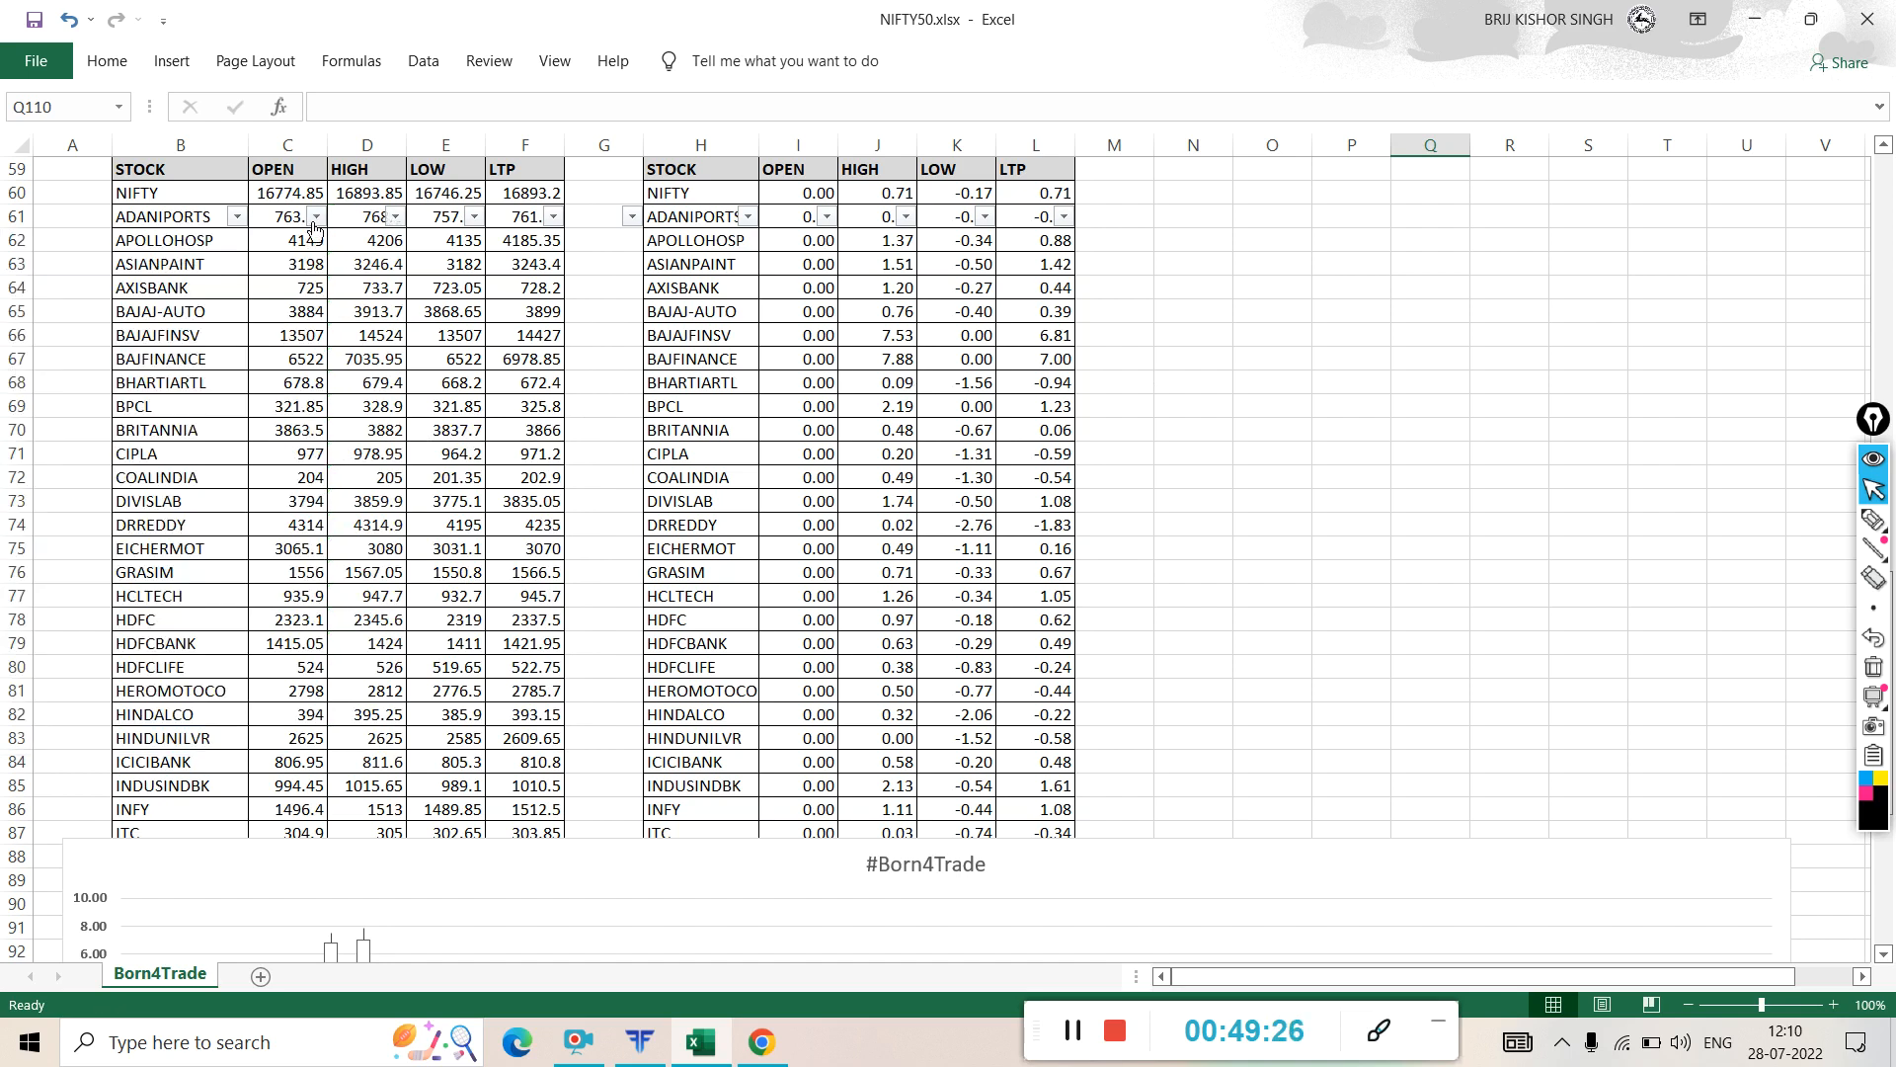
- Ink a circle around the price table's OPEN header and an arrow pointing at its row 61 filter control
left_click(1874, 519)
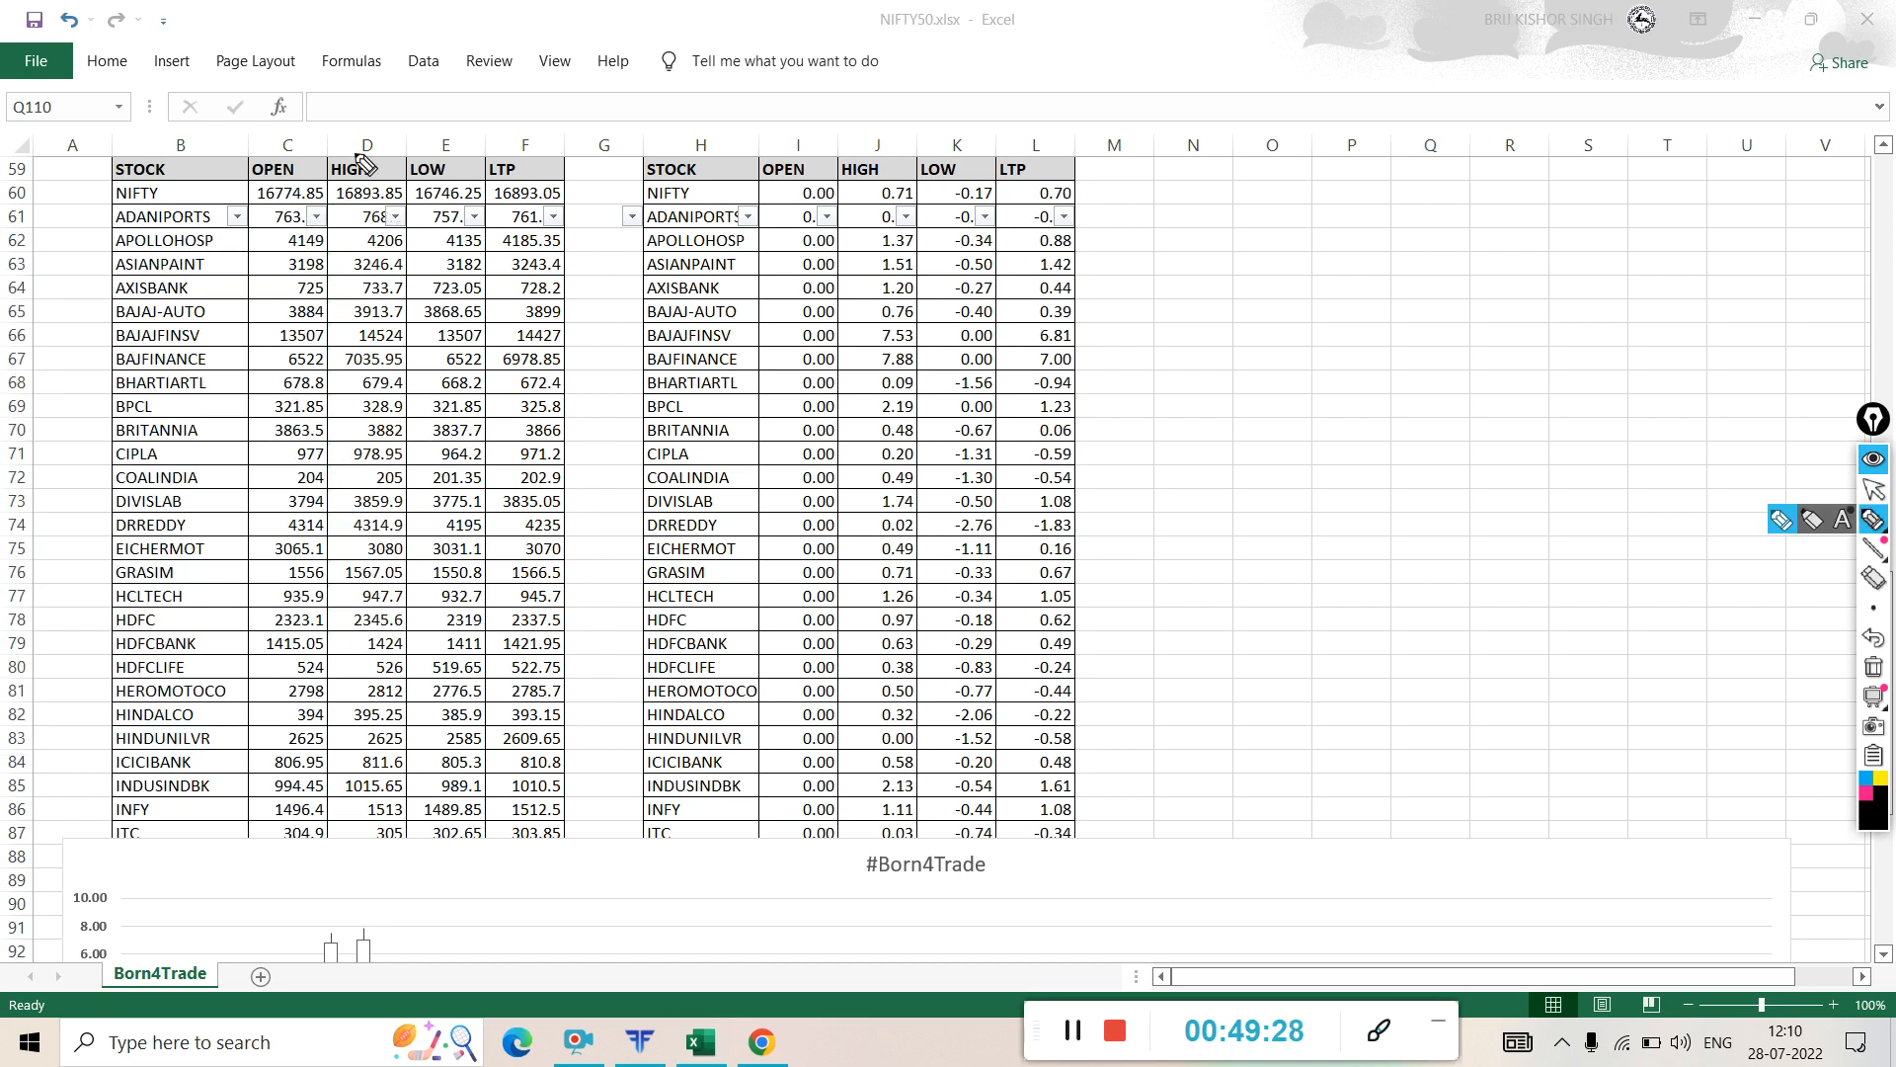
mouse_move(288, 151)
left_mouse_down()
mouse_move(264, 247)
mouse_move(361, 213)
mouse_move(272, 150)
left_mouse_up()
left_click_drag(314, 217, 368, 247)
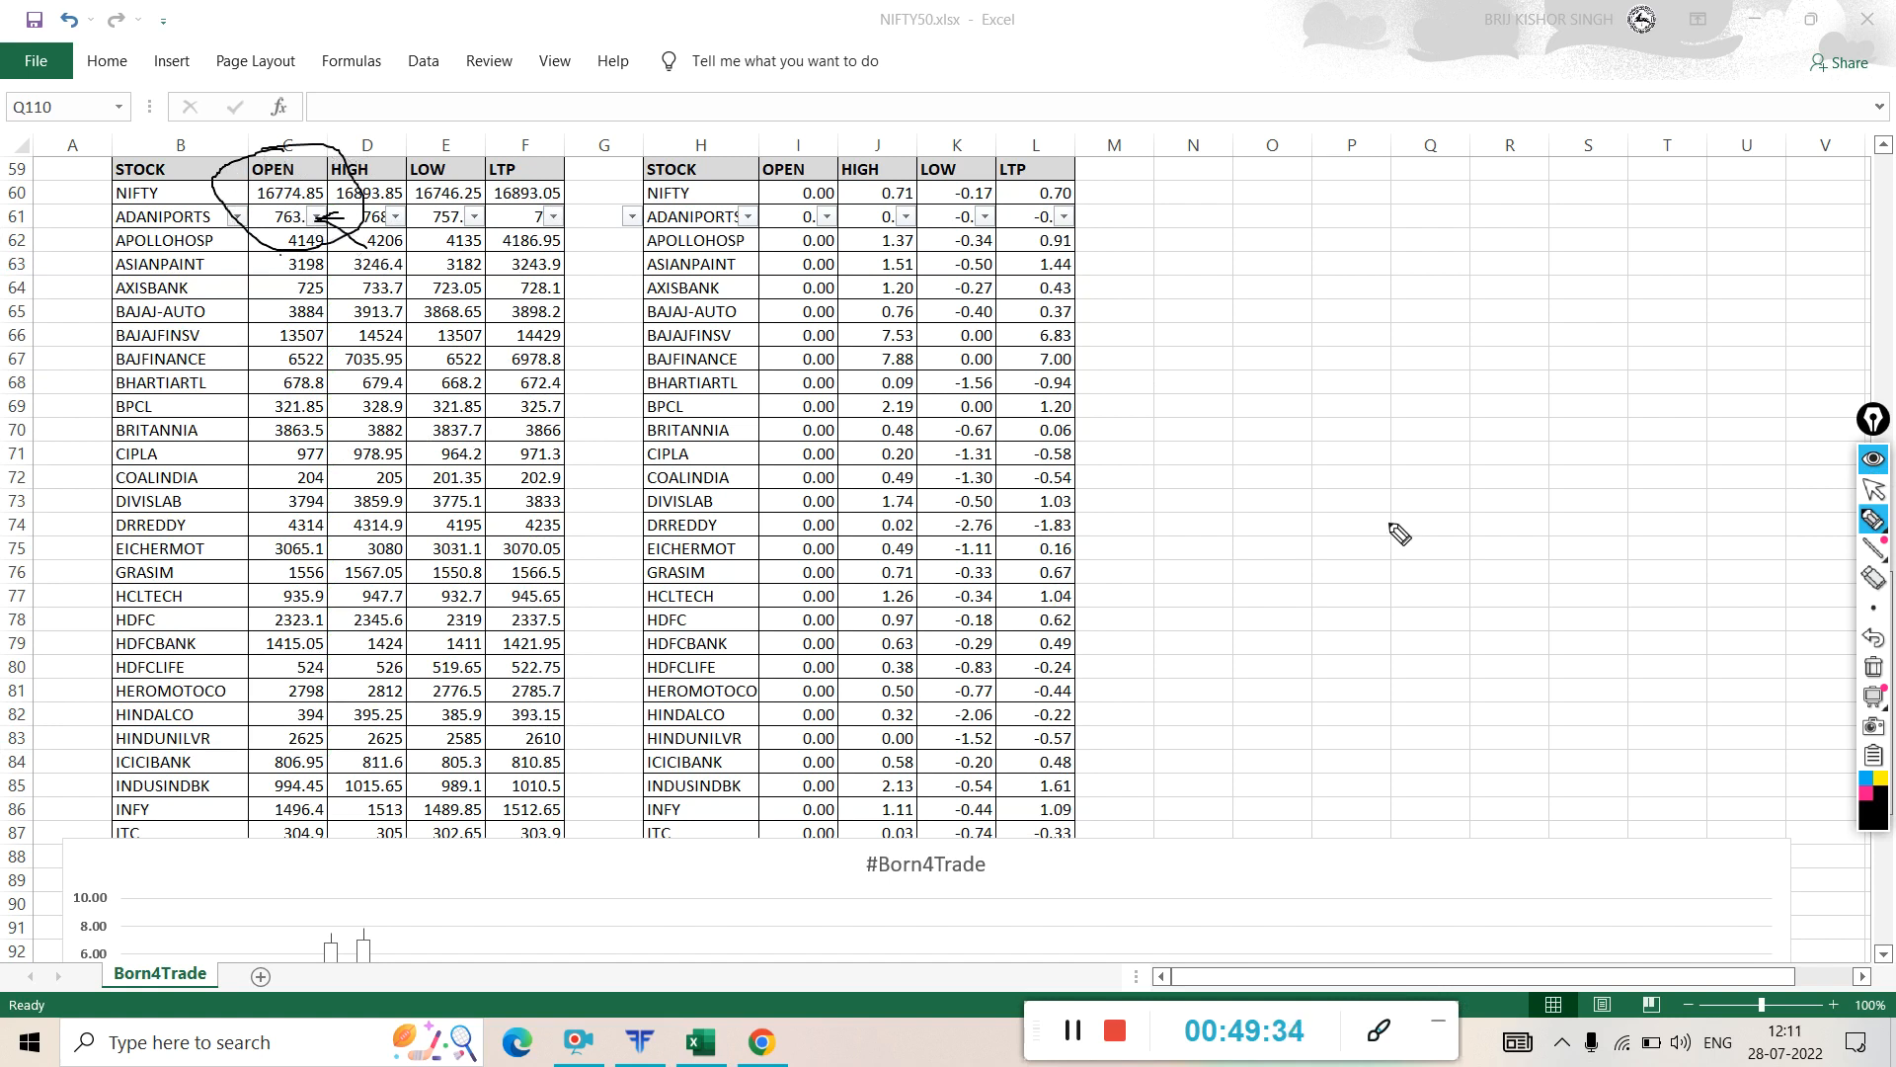
left_click(1873, 489)
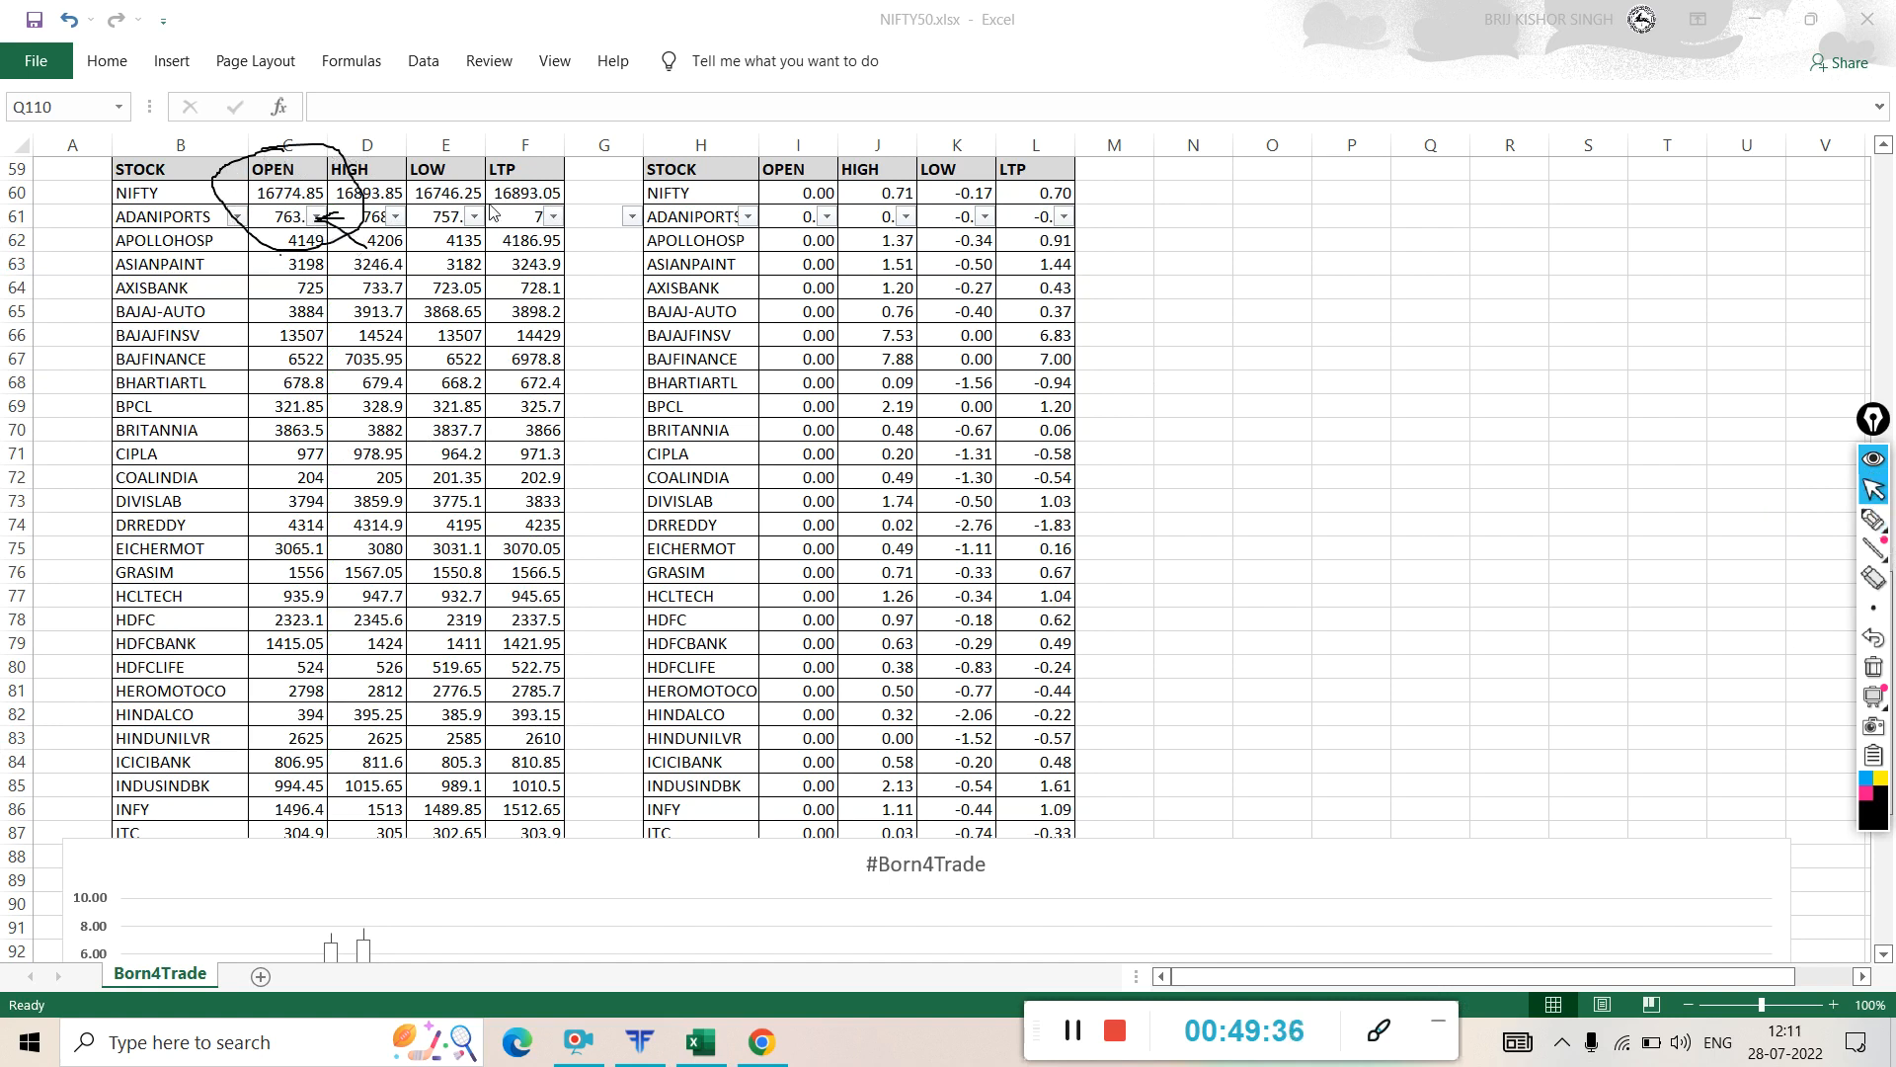
- Apply a Between number filter to the price table's OPEN column, with 350 as the lower limit and an upper limit set
left_click(315, 217)
left_click(316, 217)
left_click(315, 215)
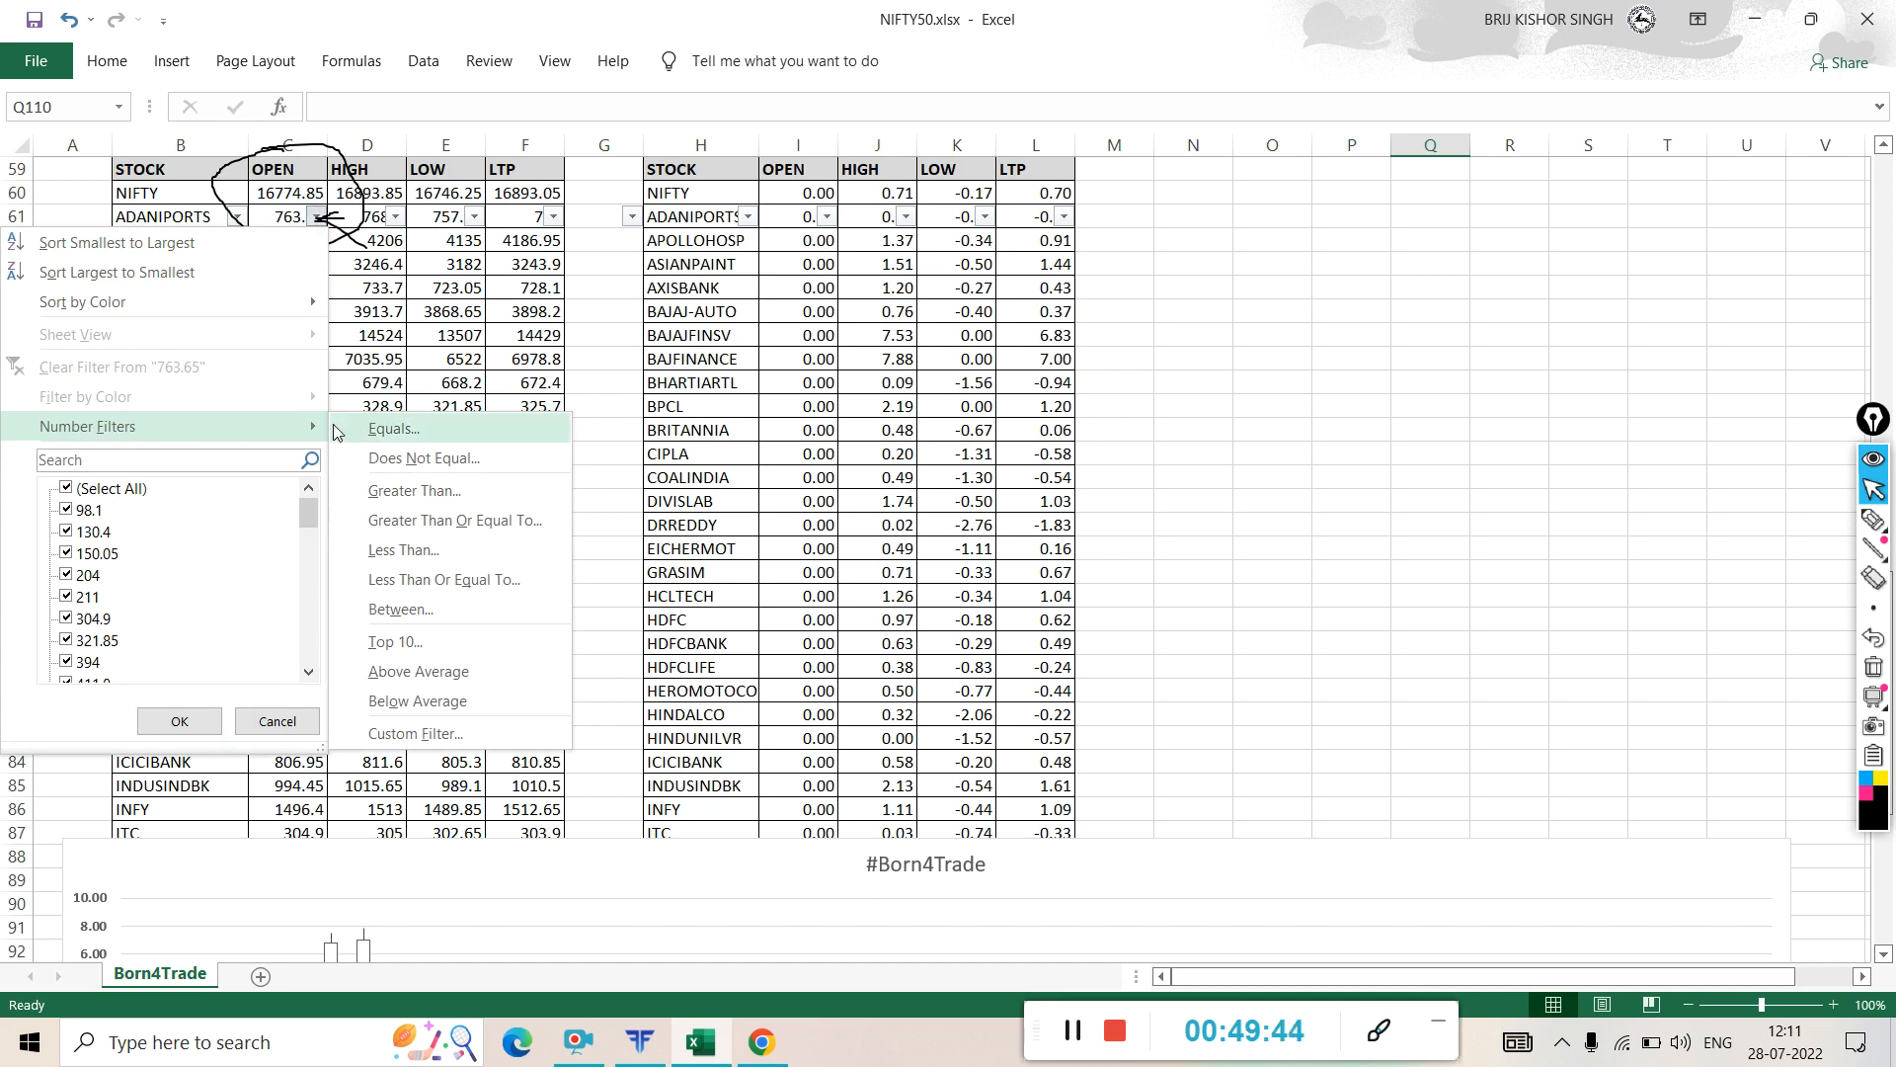
left_click(419, 612)
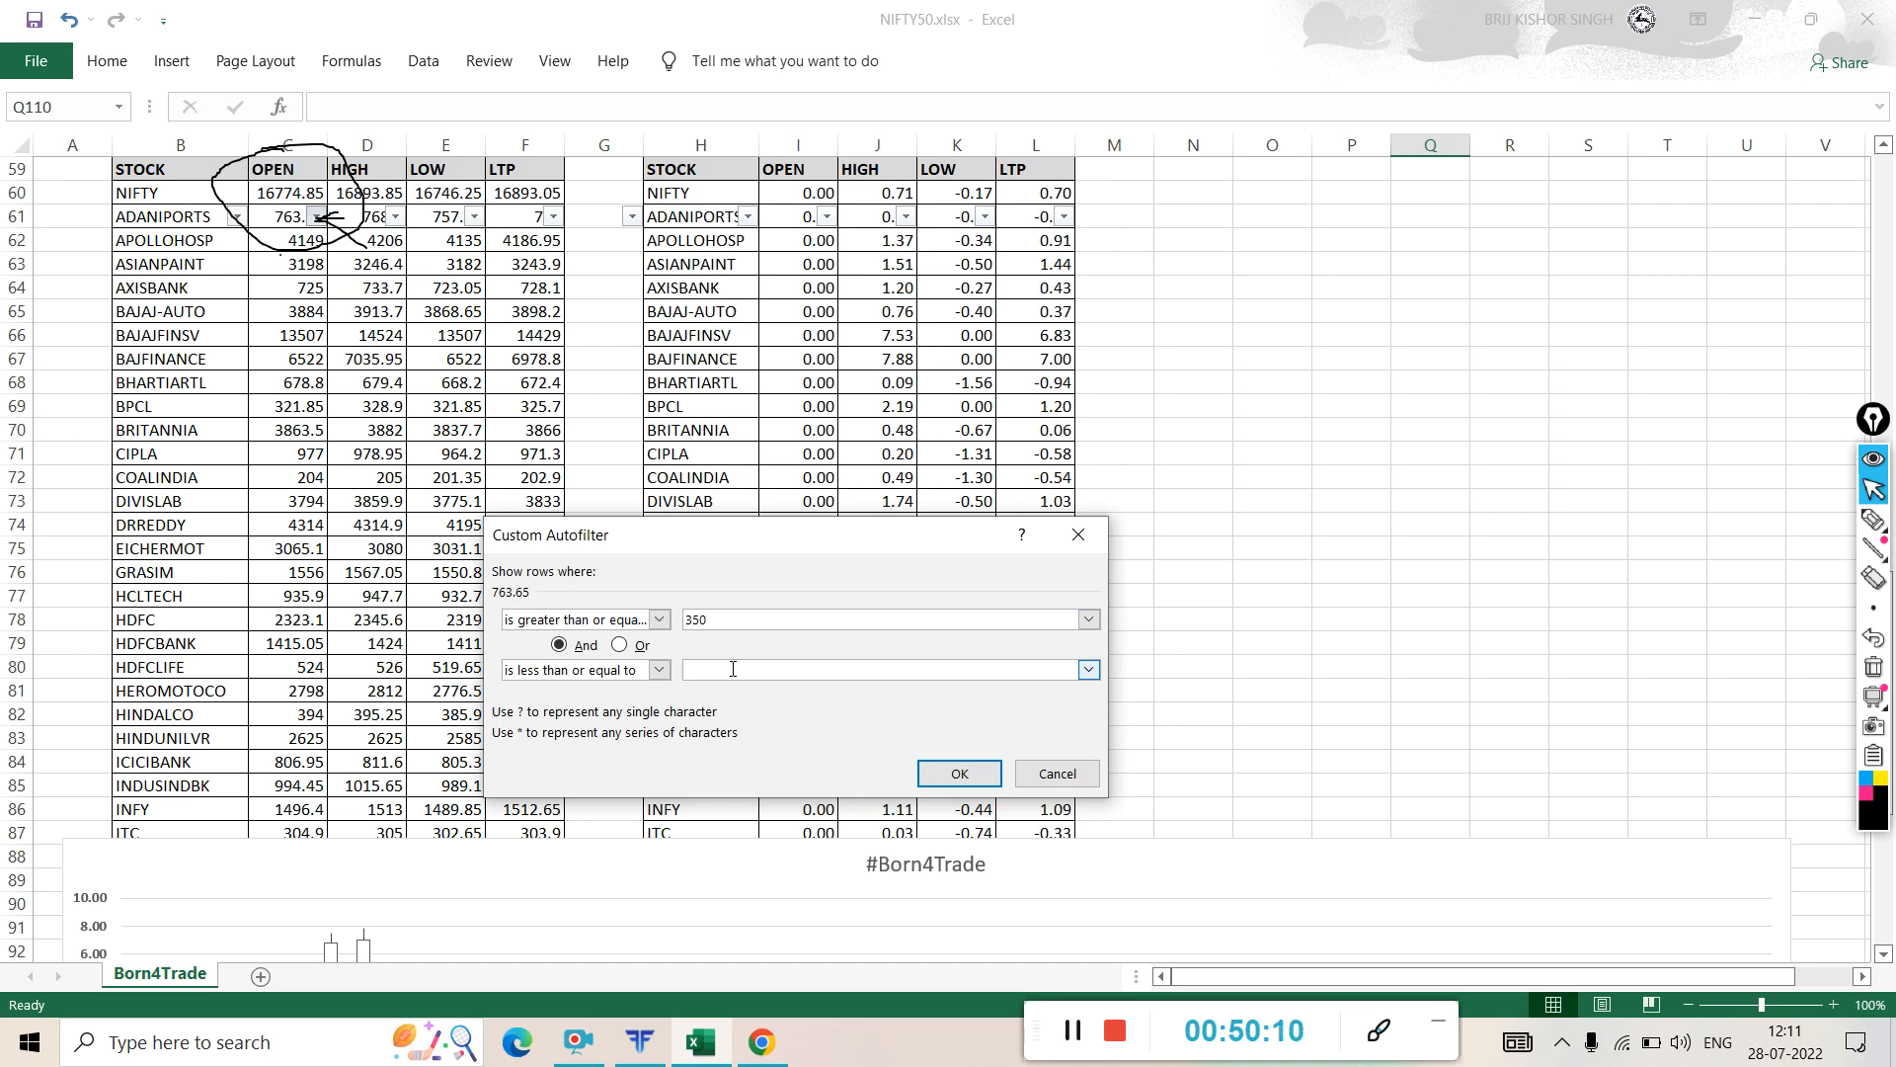
type("500")
left_click(958, 775)
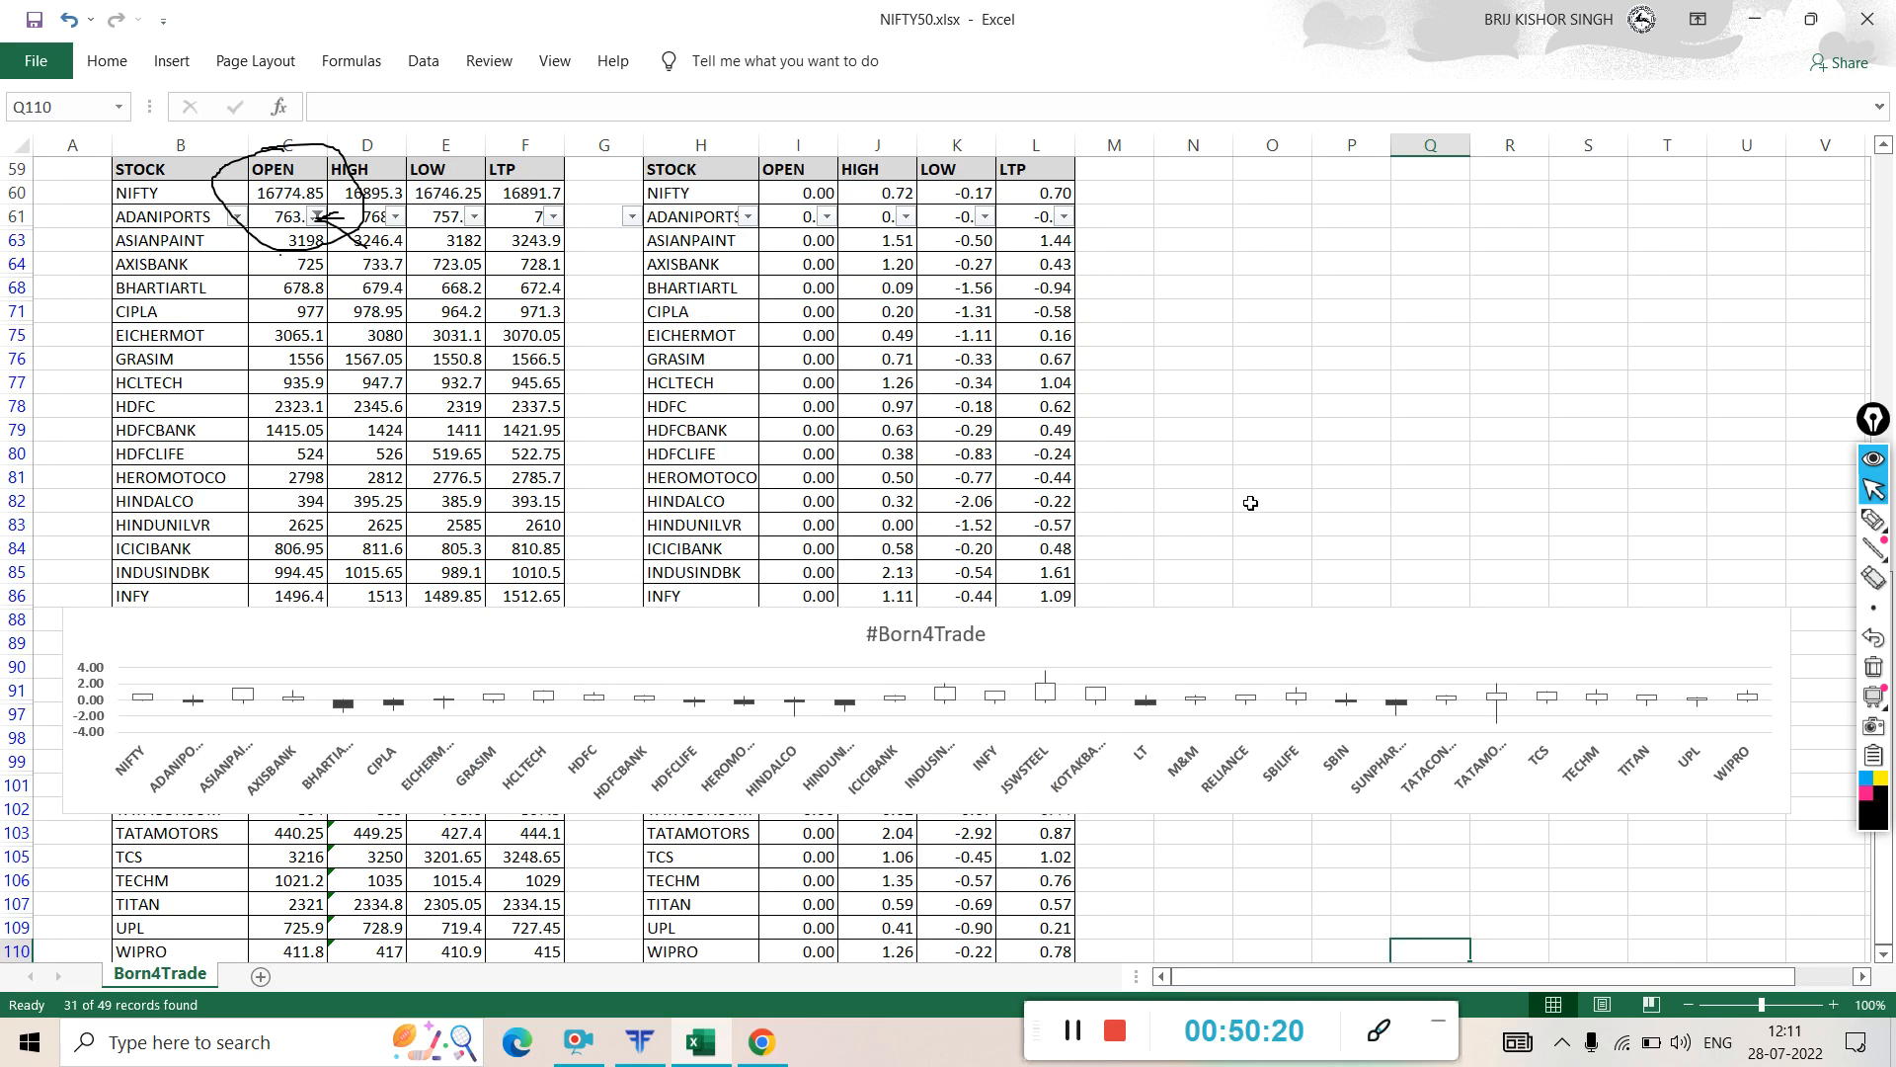
- Make the filtered #Born4Trade chart taller by extending its top edge up to row 68
double_click(1081, 612)
left_click_drag(929, 609, 928, 272)
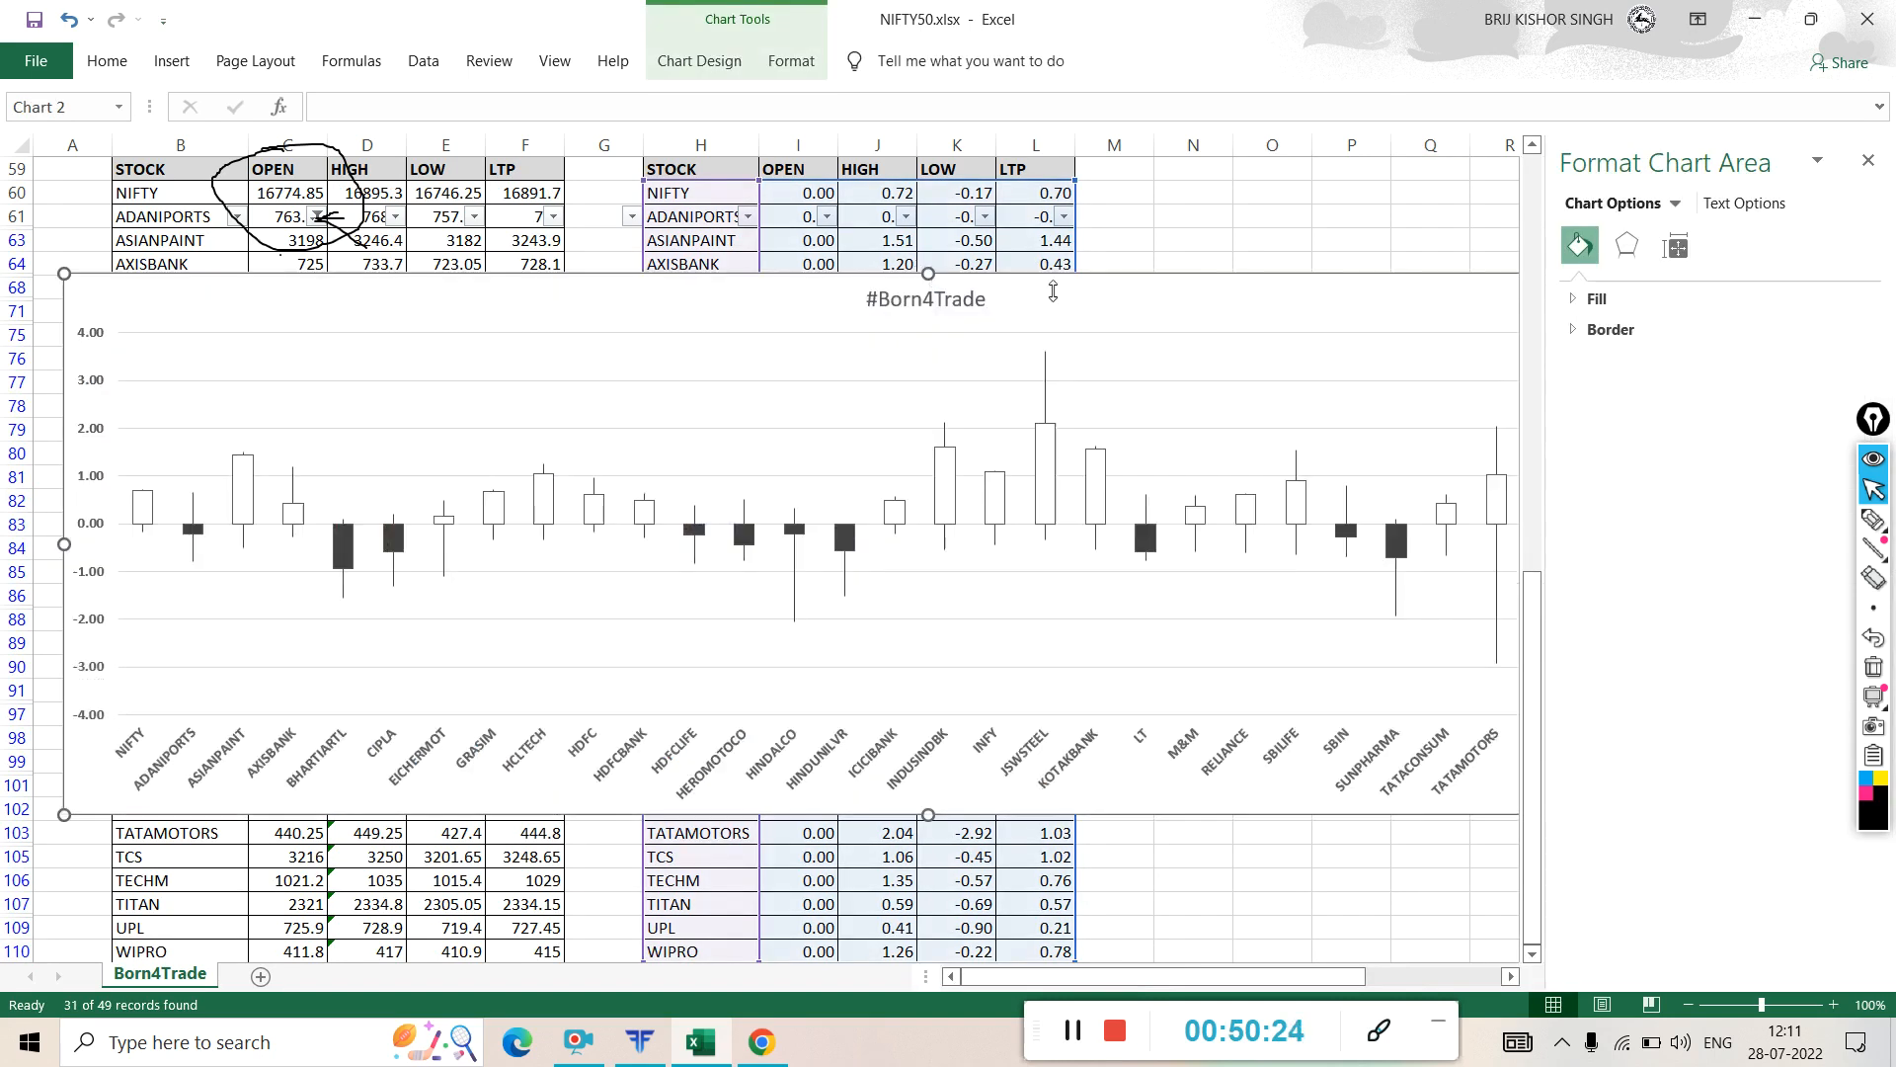
- Close the chart formatting pane and deselect the #Born4Trade chart
left_click(1865, 162)
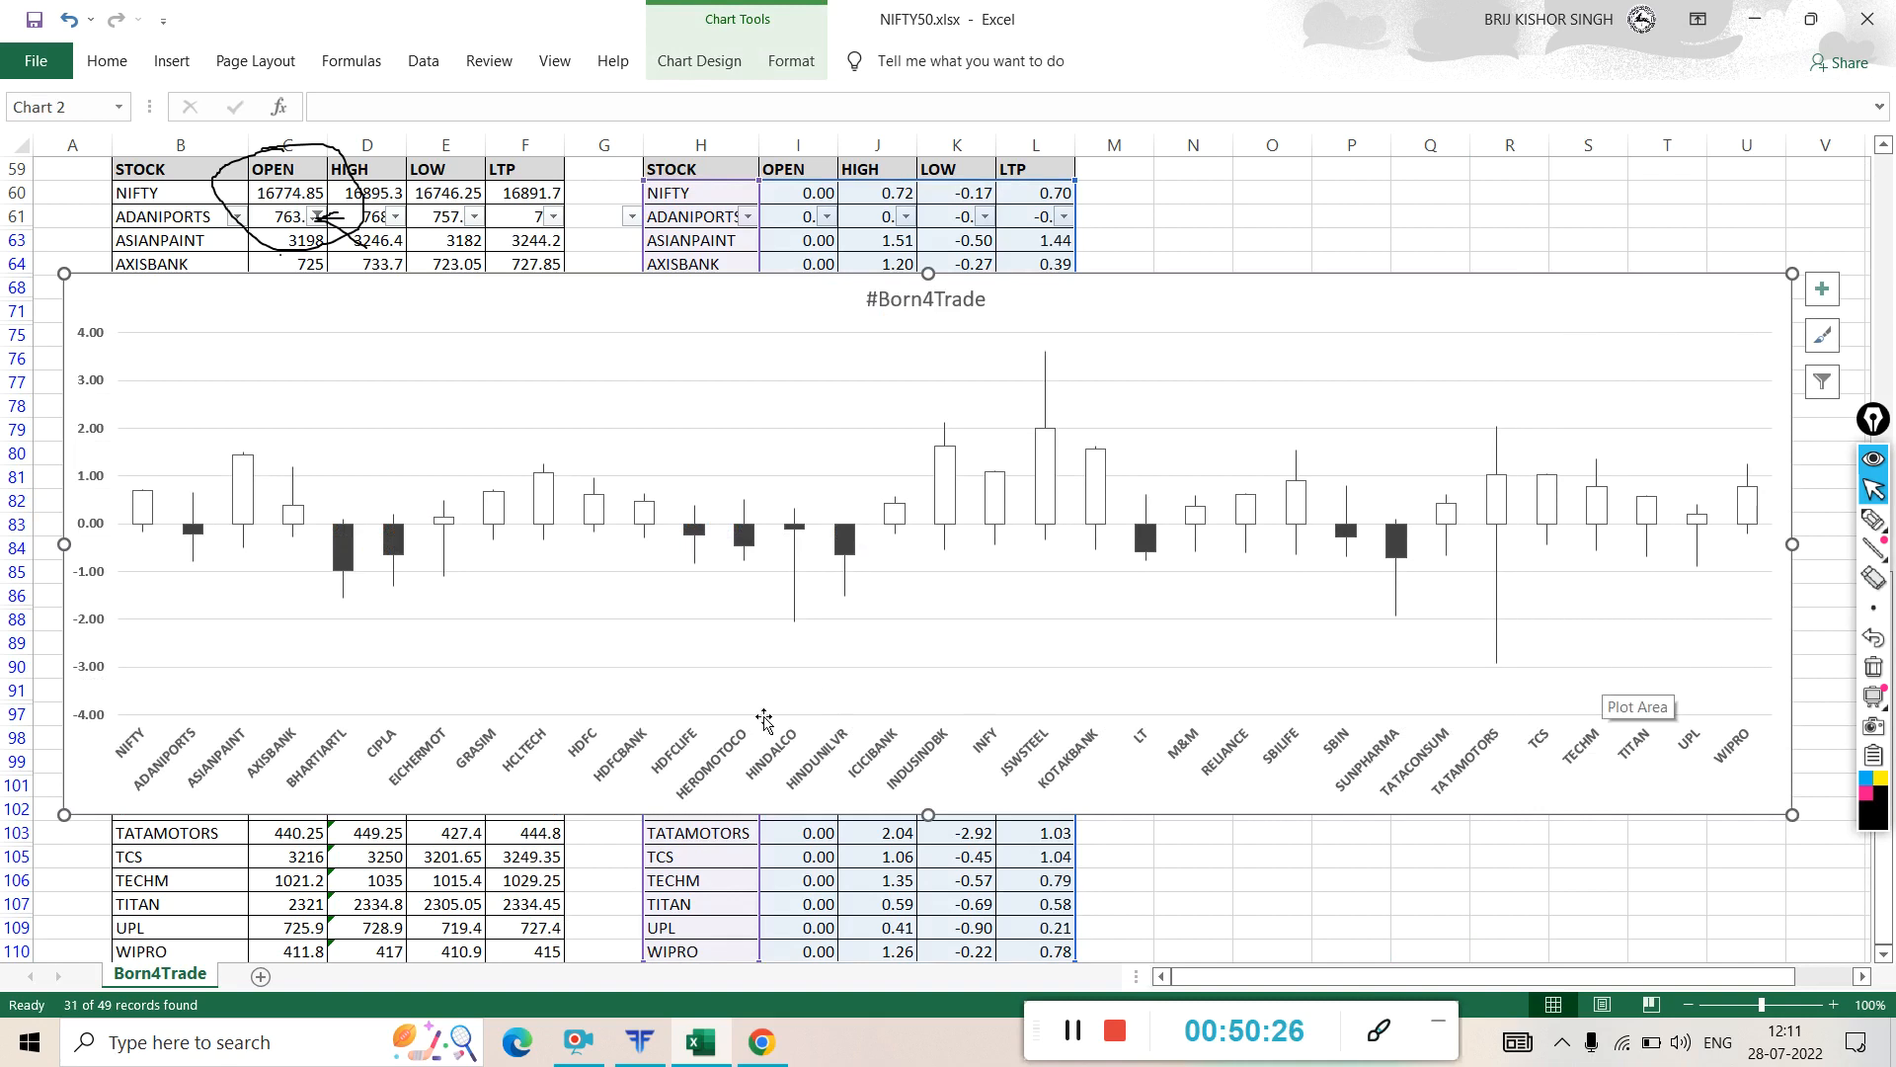
left_click(1874, 696)
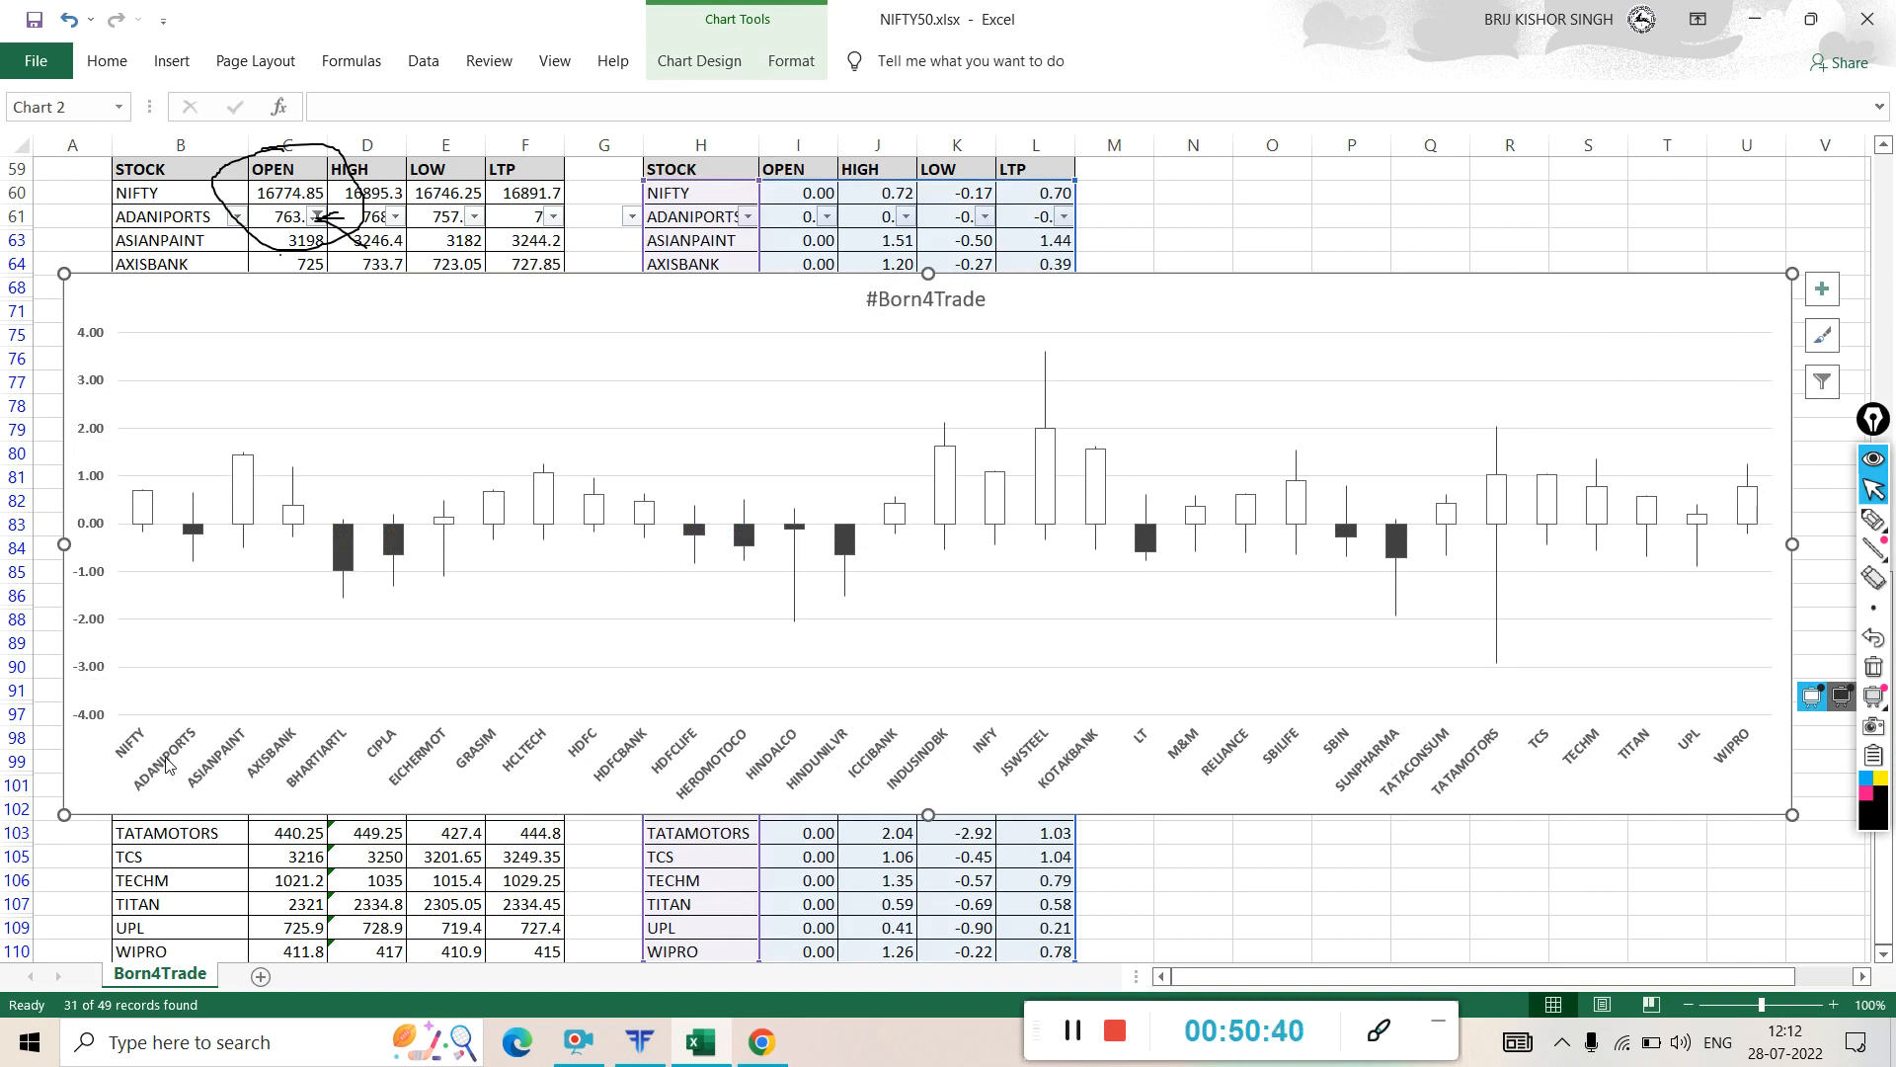
left_click(1420, 244)
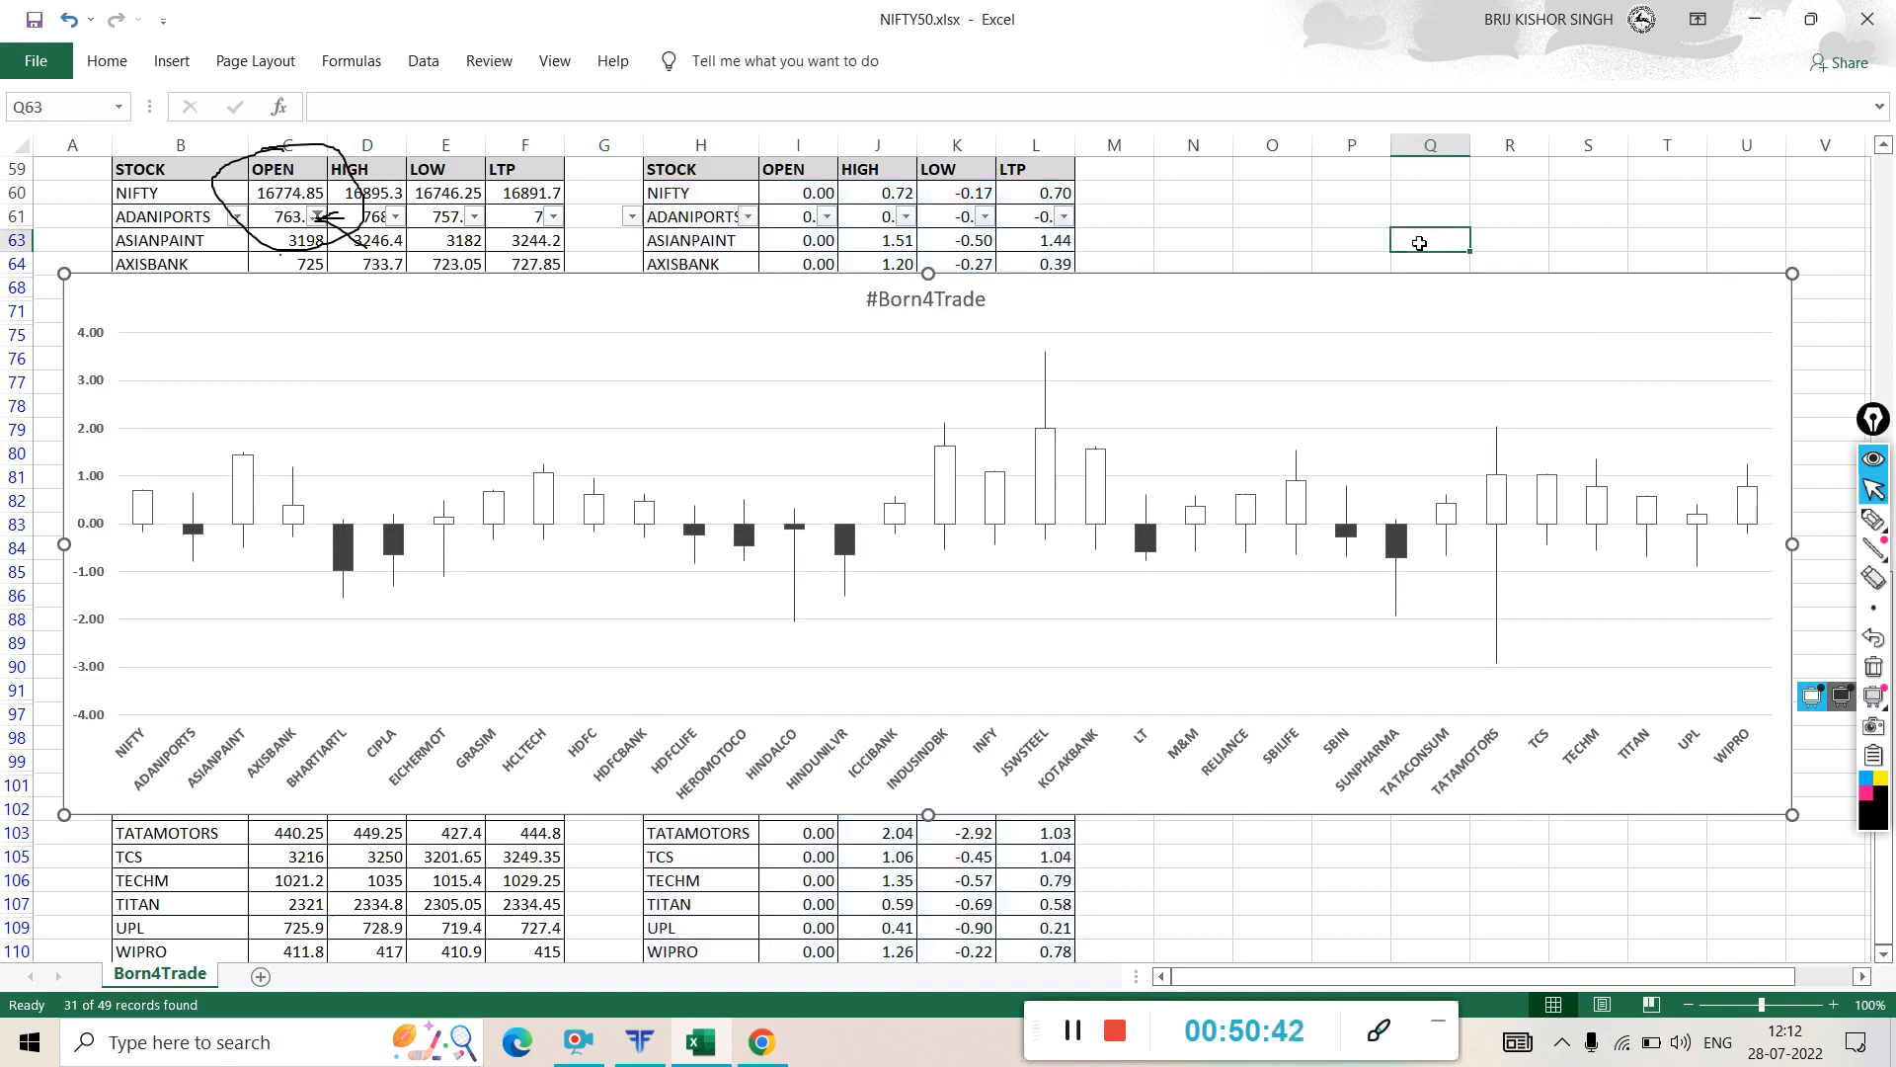
- Change the Between filter on the price table's OPEN column to a range of 350 to 2500
scroll(1244, 219, "up", 1)
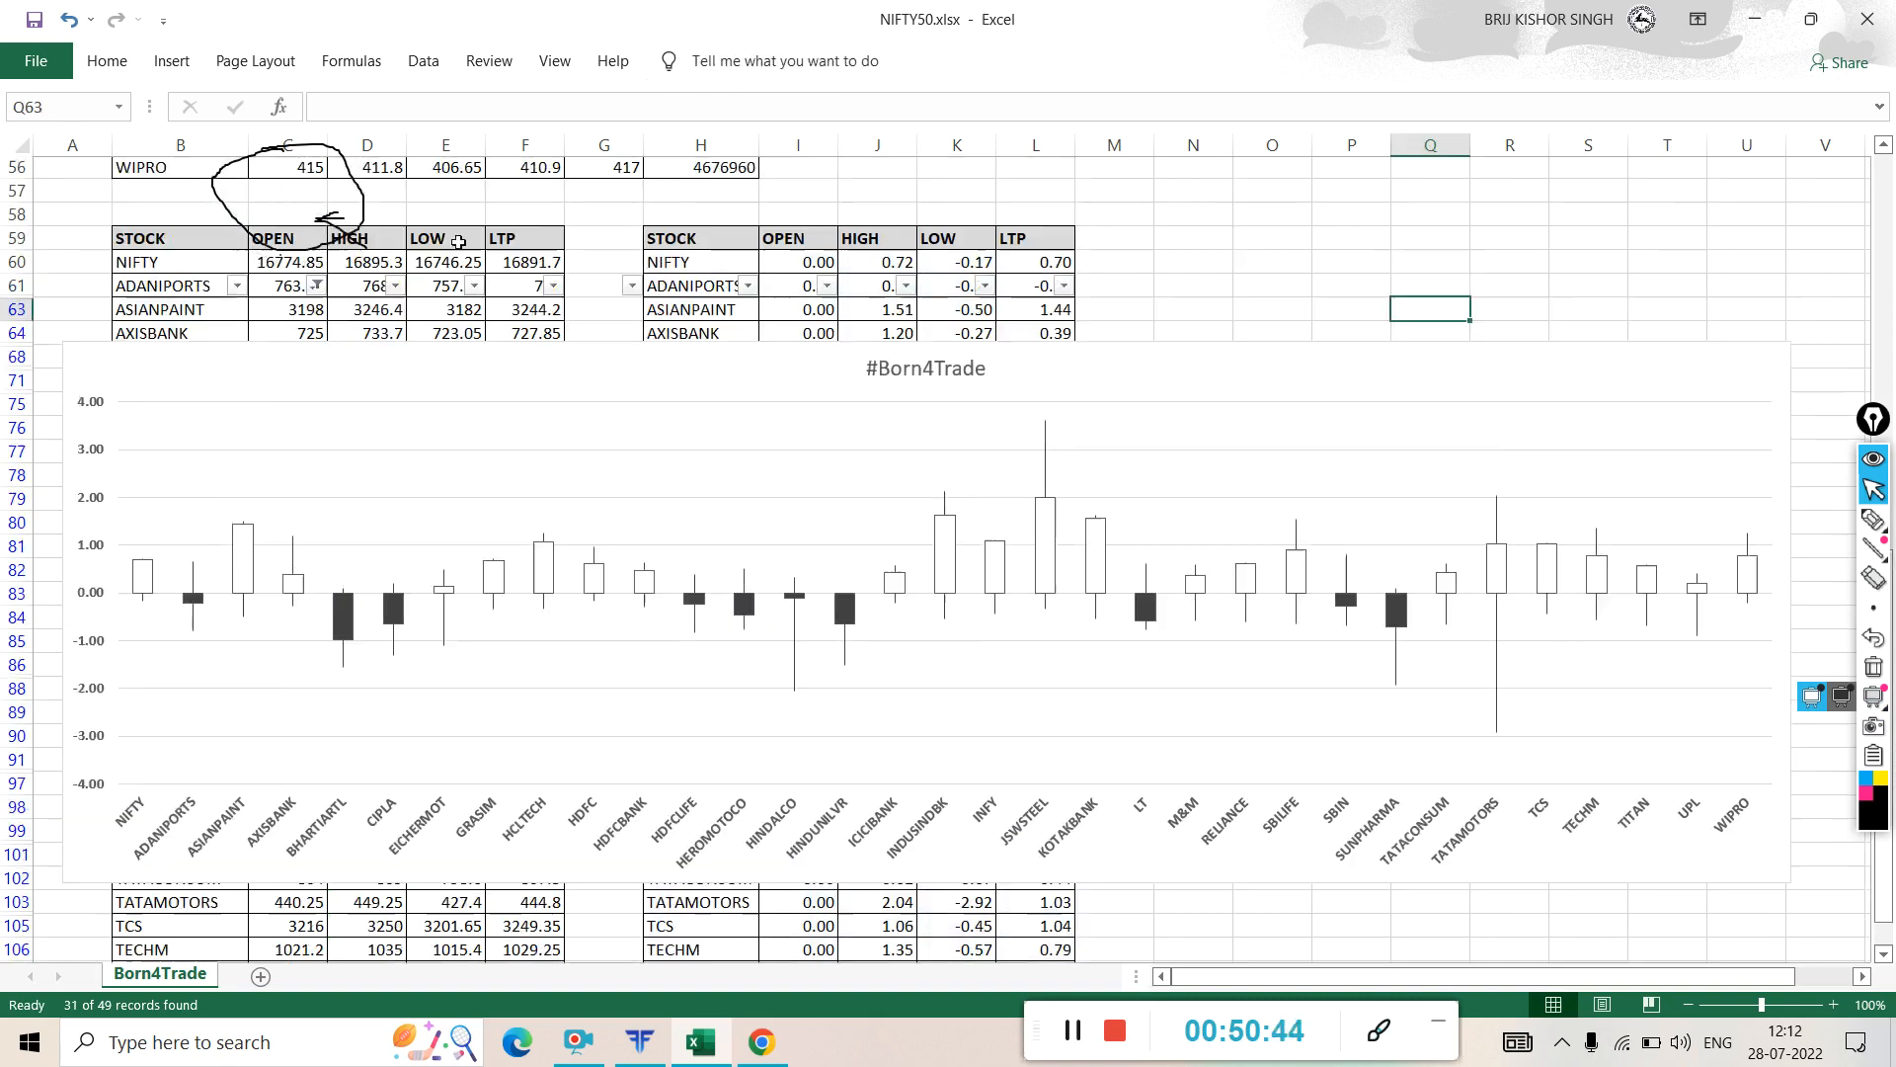
left_click(318, 288)
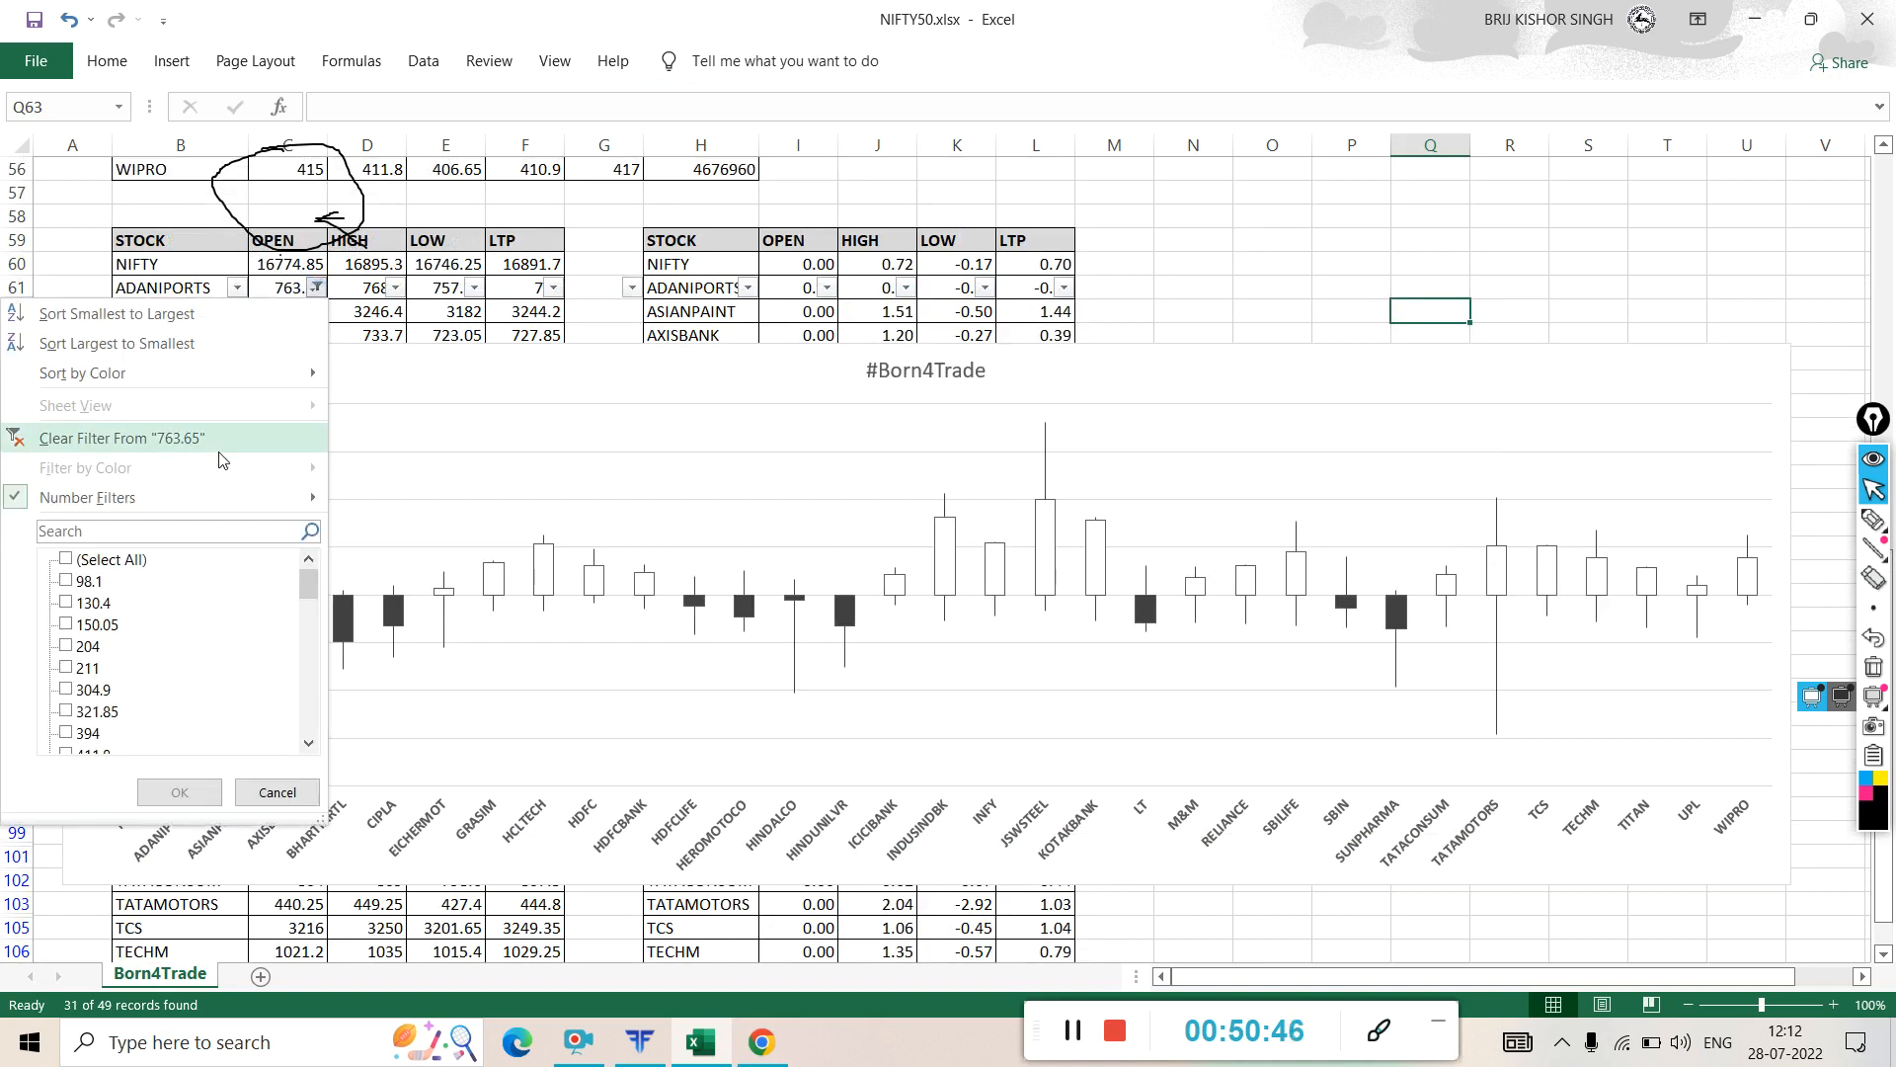
mouse_move(314, 504)
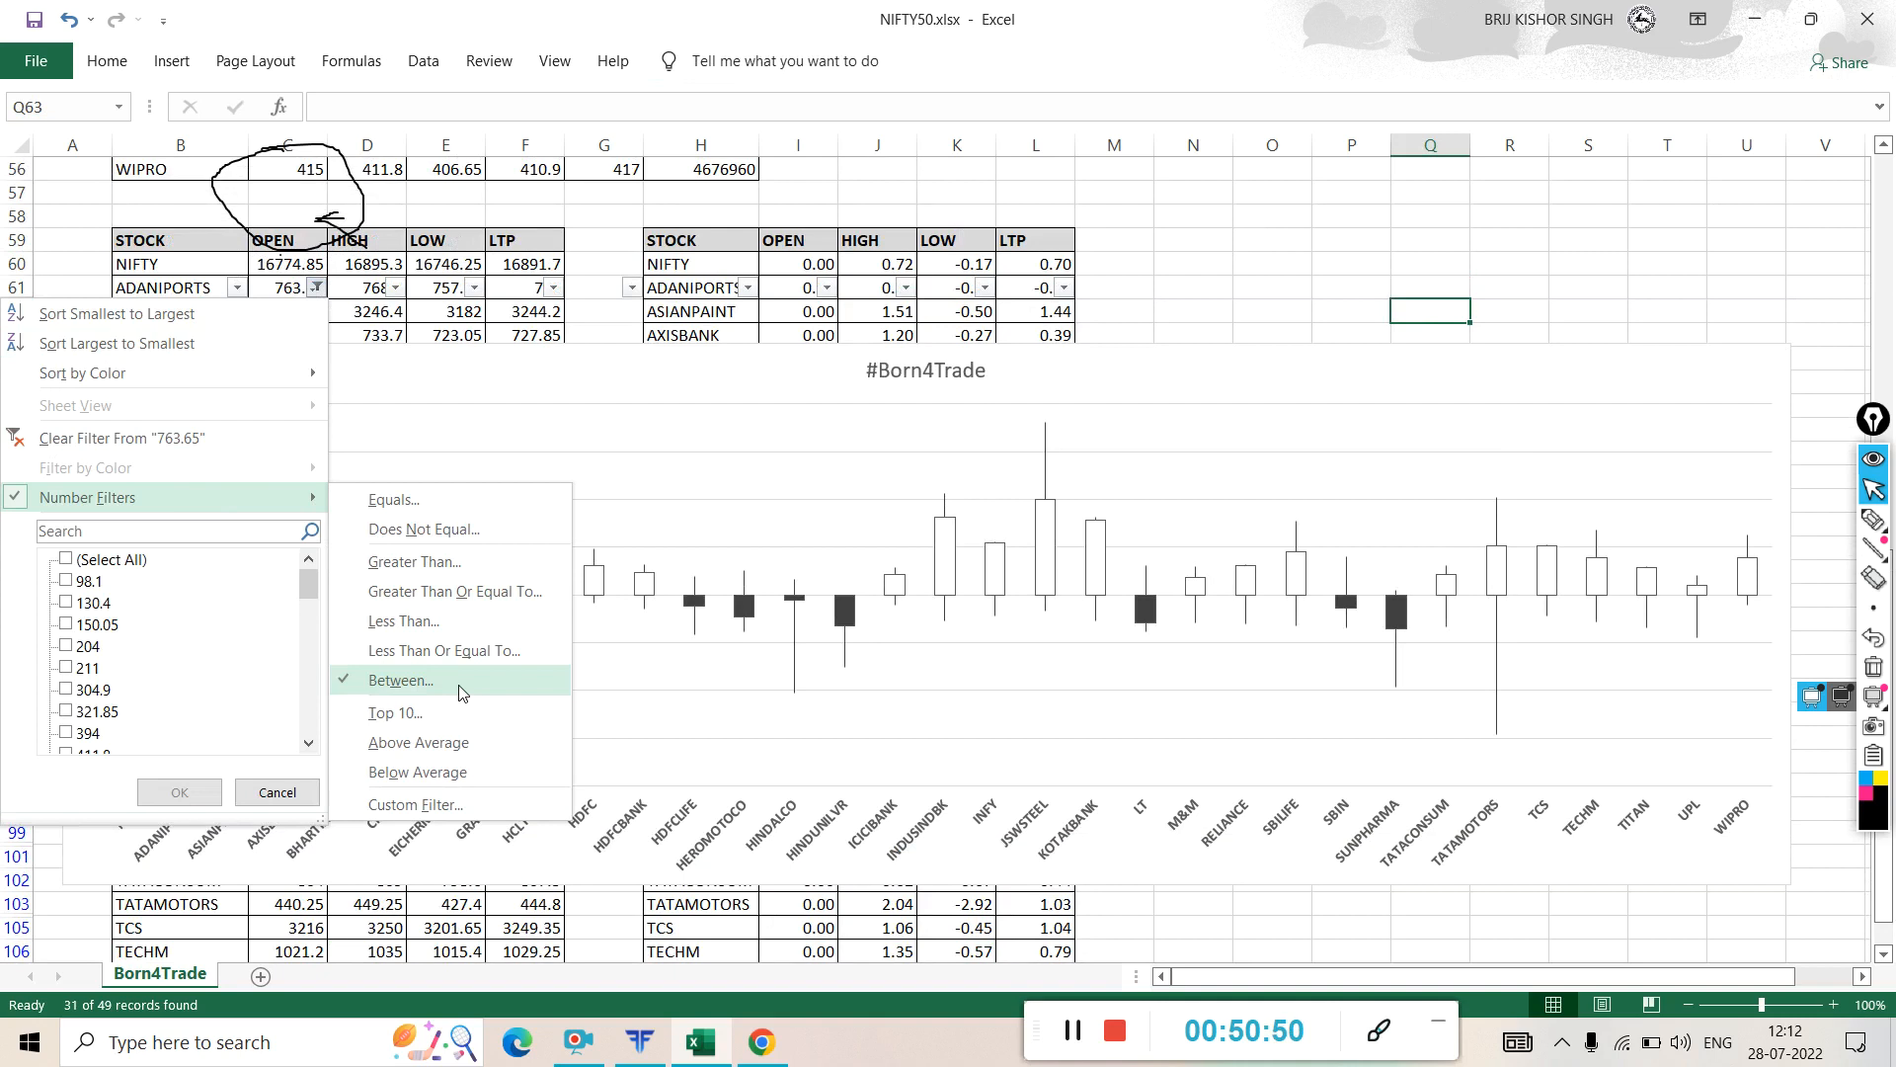
left_click(460, 691)
left_click(717, 620)
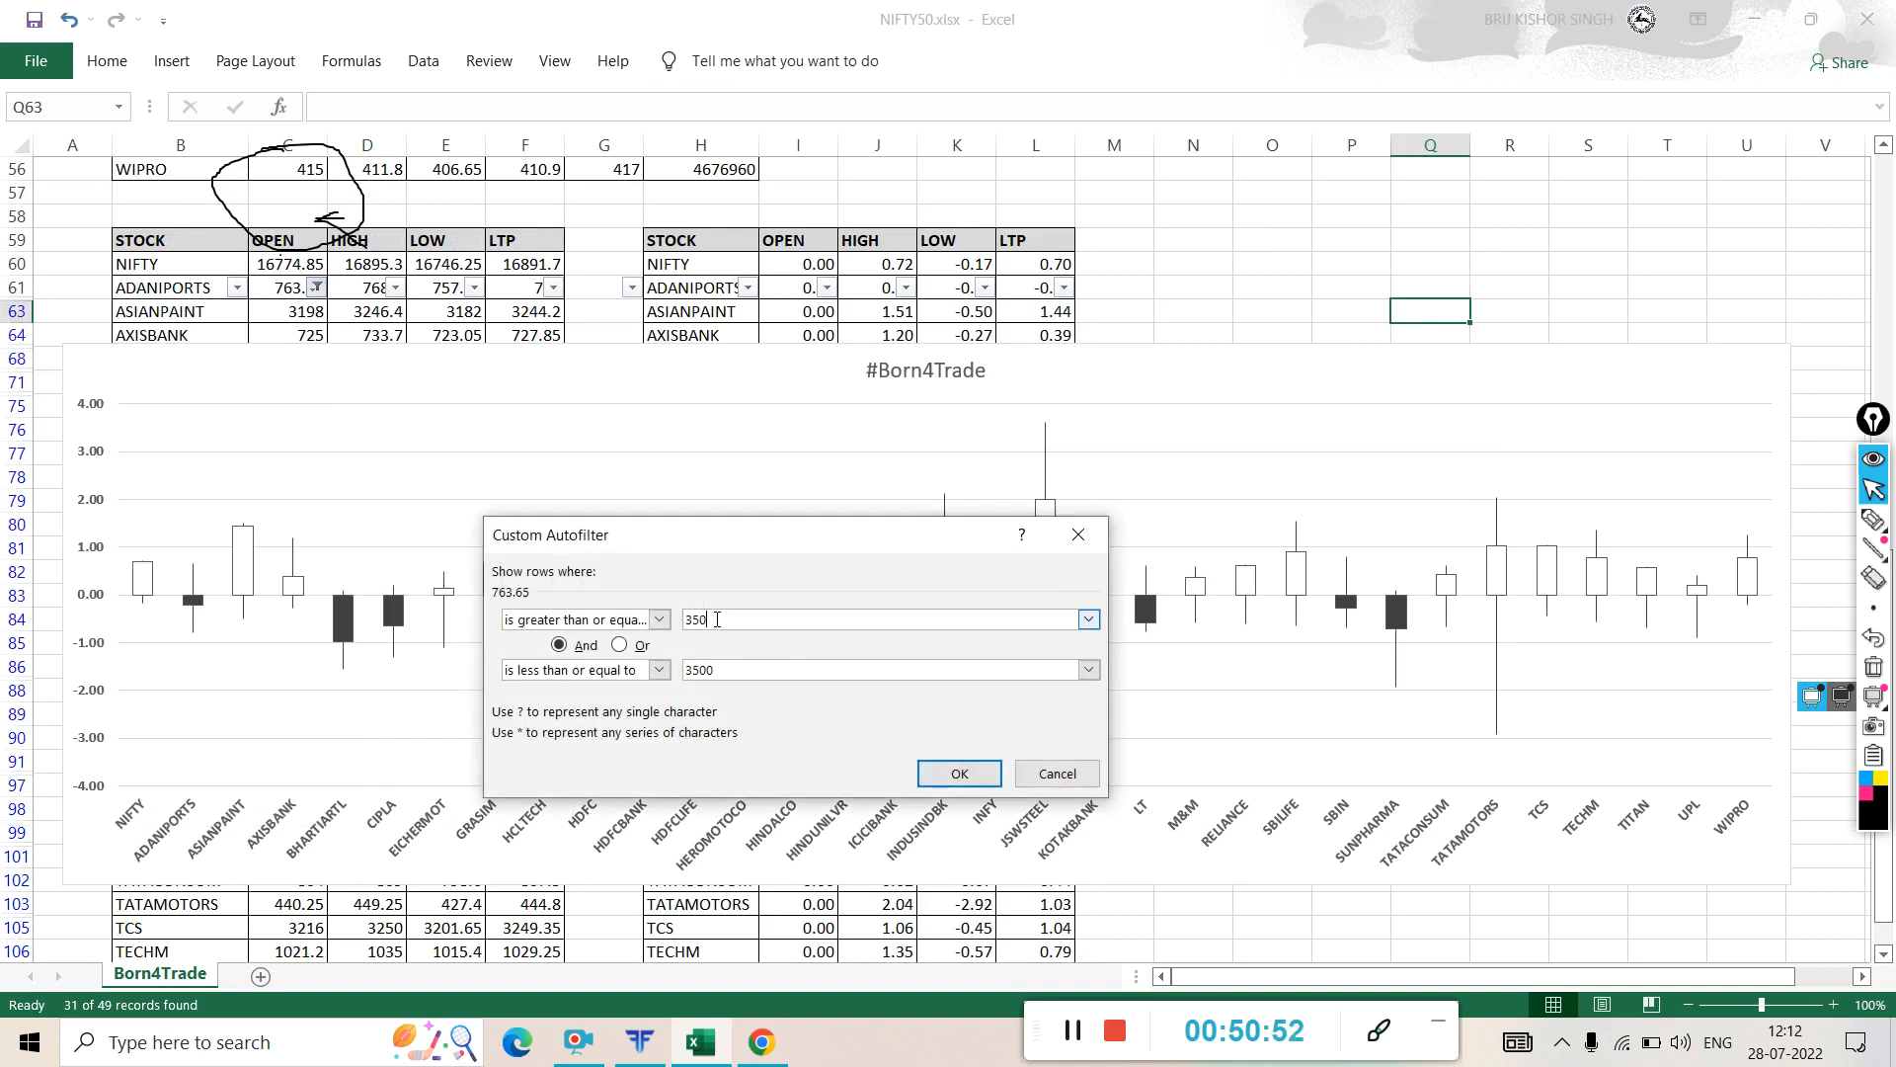
left_click(728, 670)
double_click(731, 673)
type("2500")
left_click(960, 774)
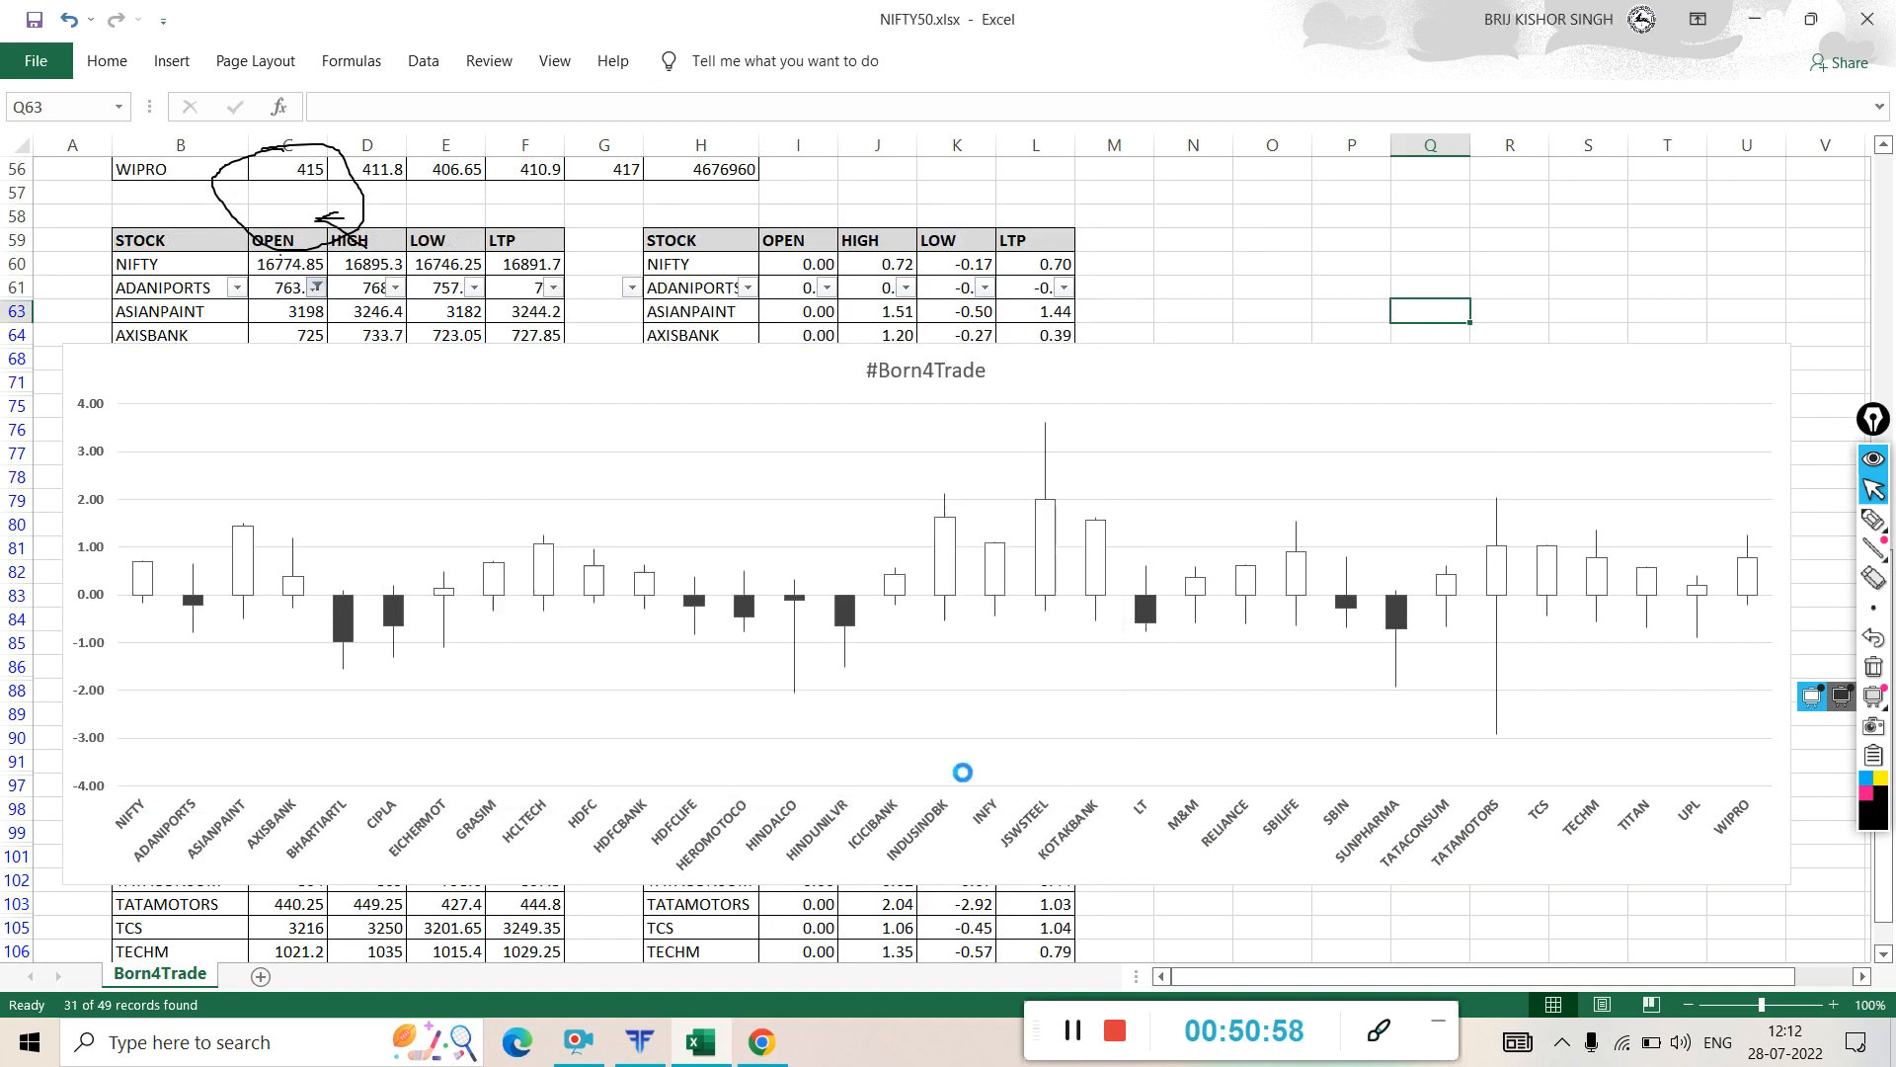
left_click(1553, 863)
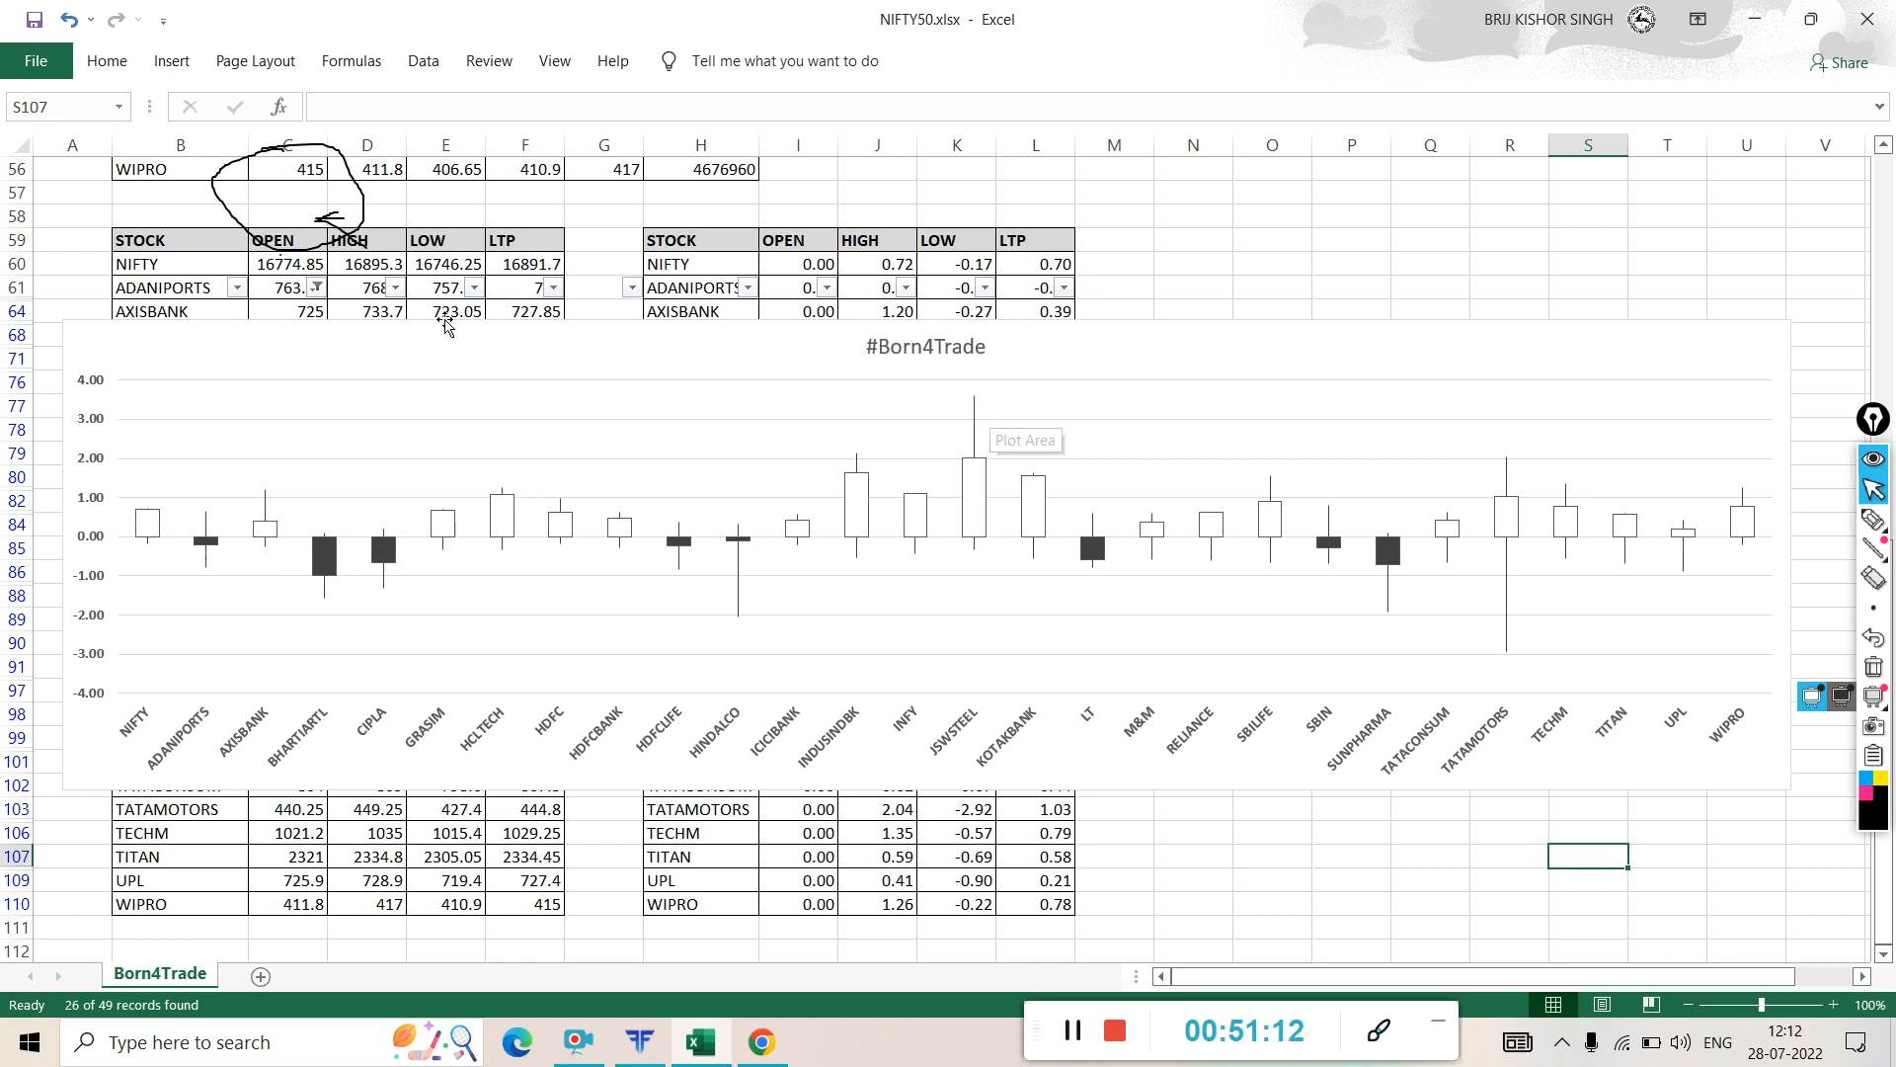
- Reduce the upper limit of the price table's OPEN filter to 1500, with 350 as the lower limit
left_click(316, 286)
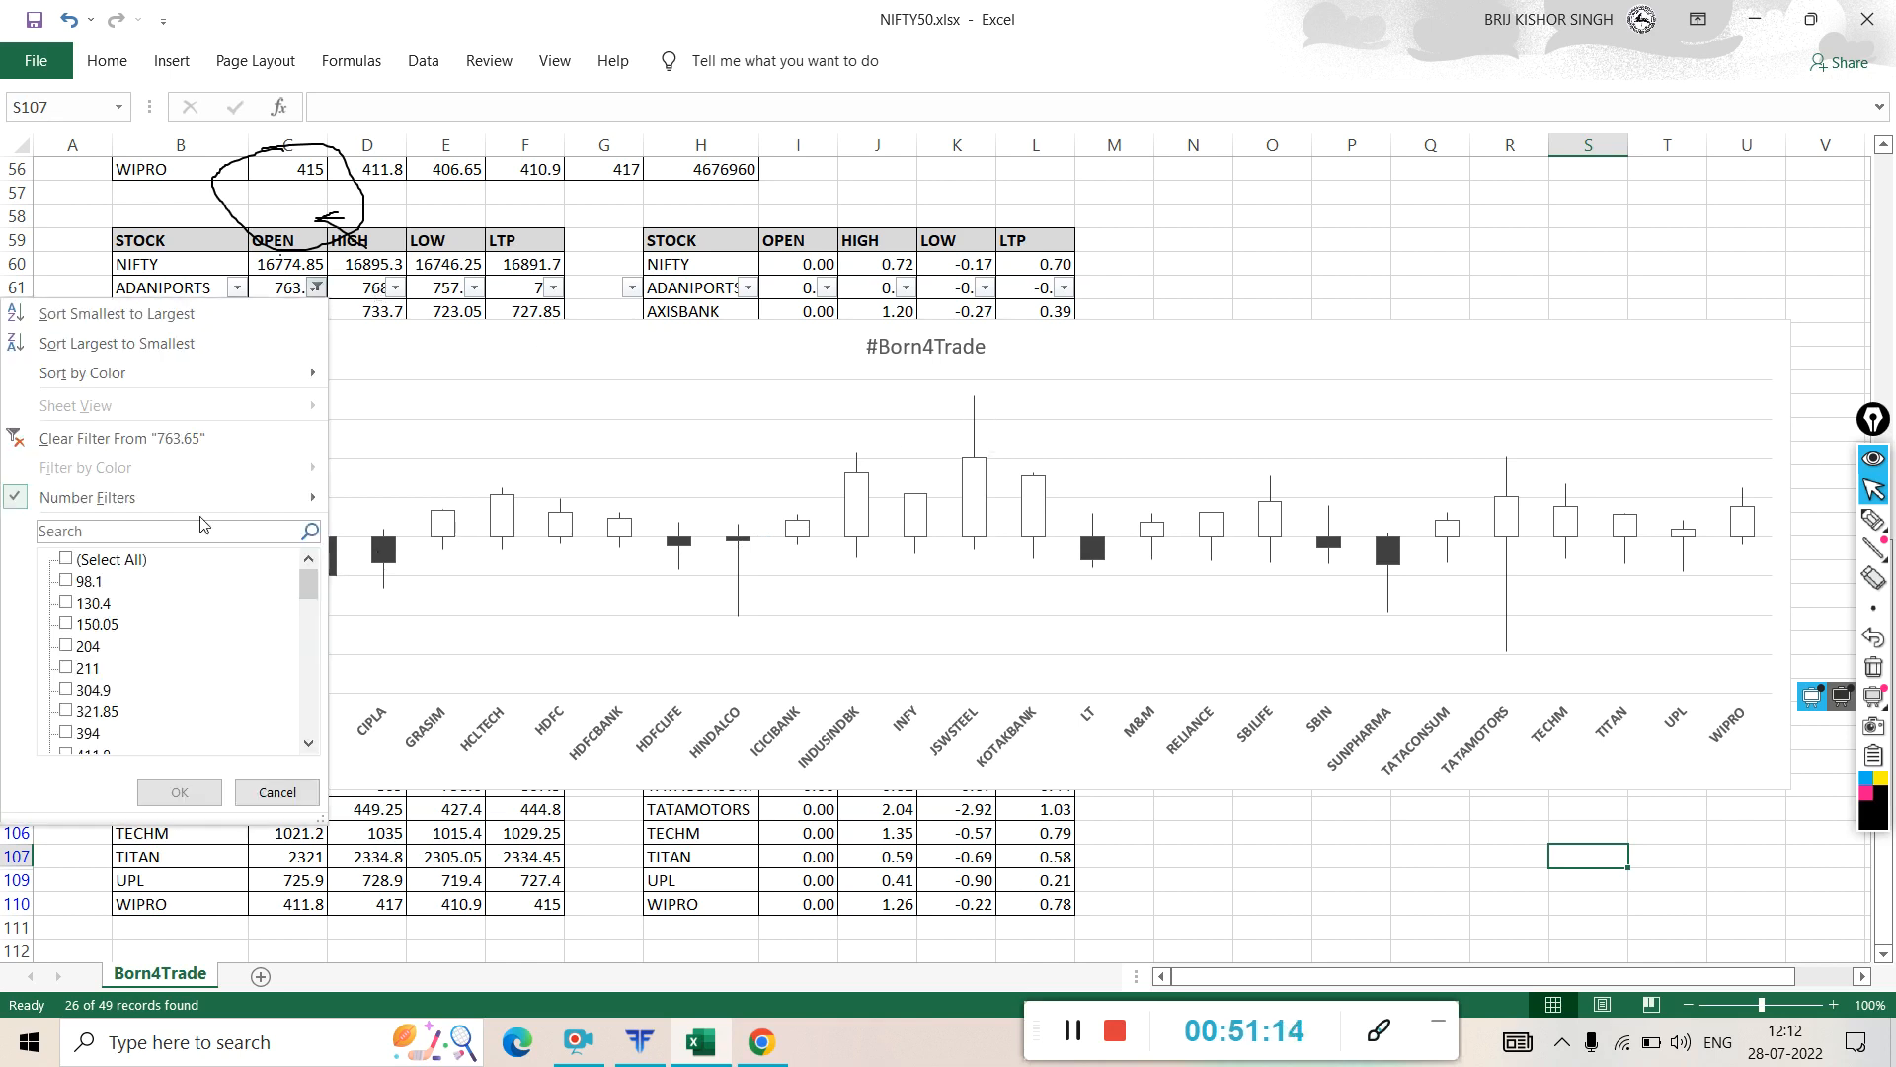
mouse_move(155, 506)
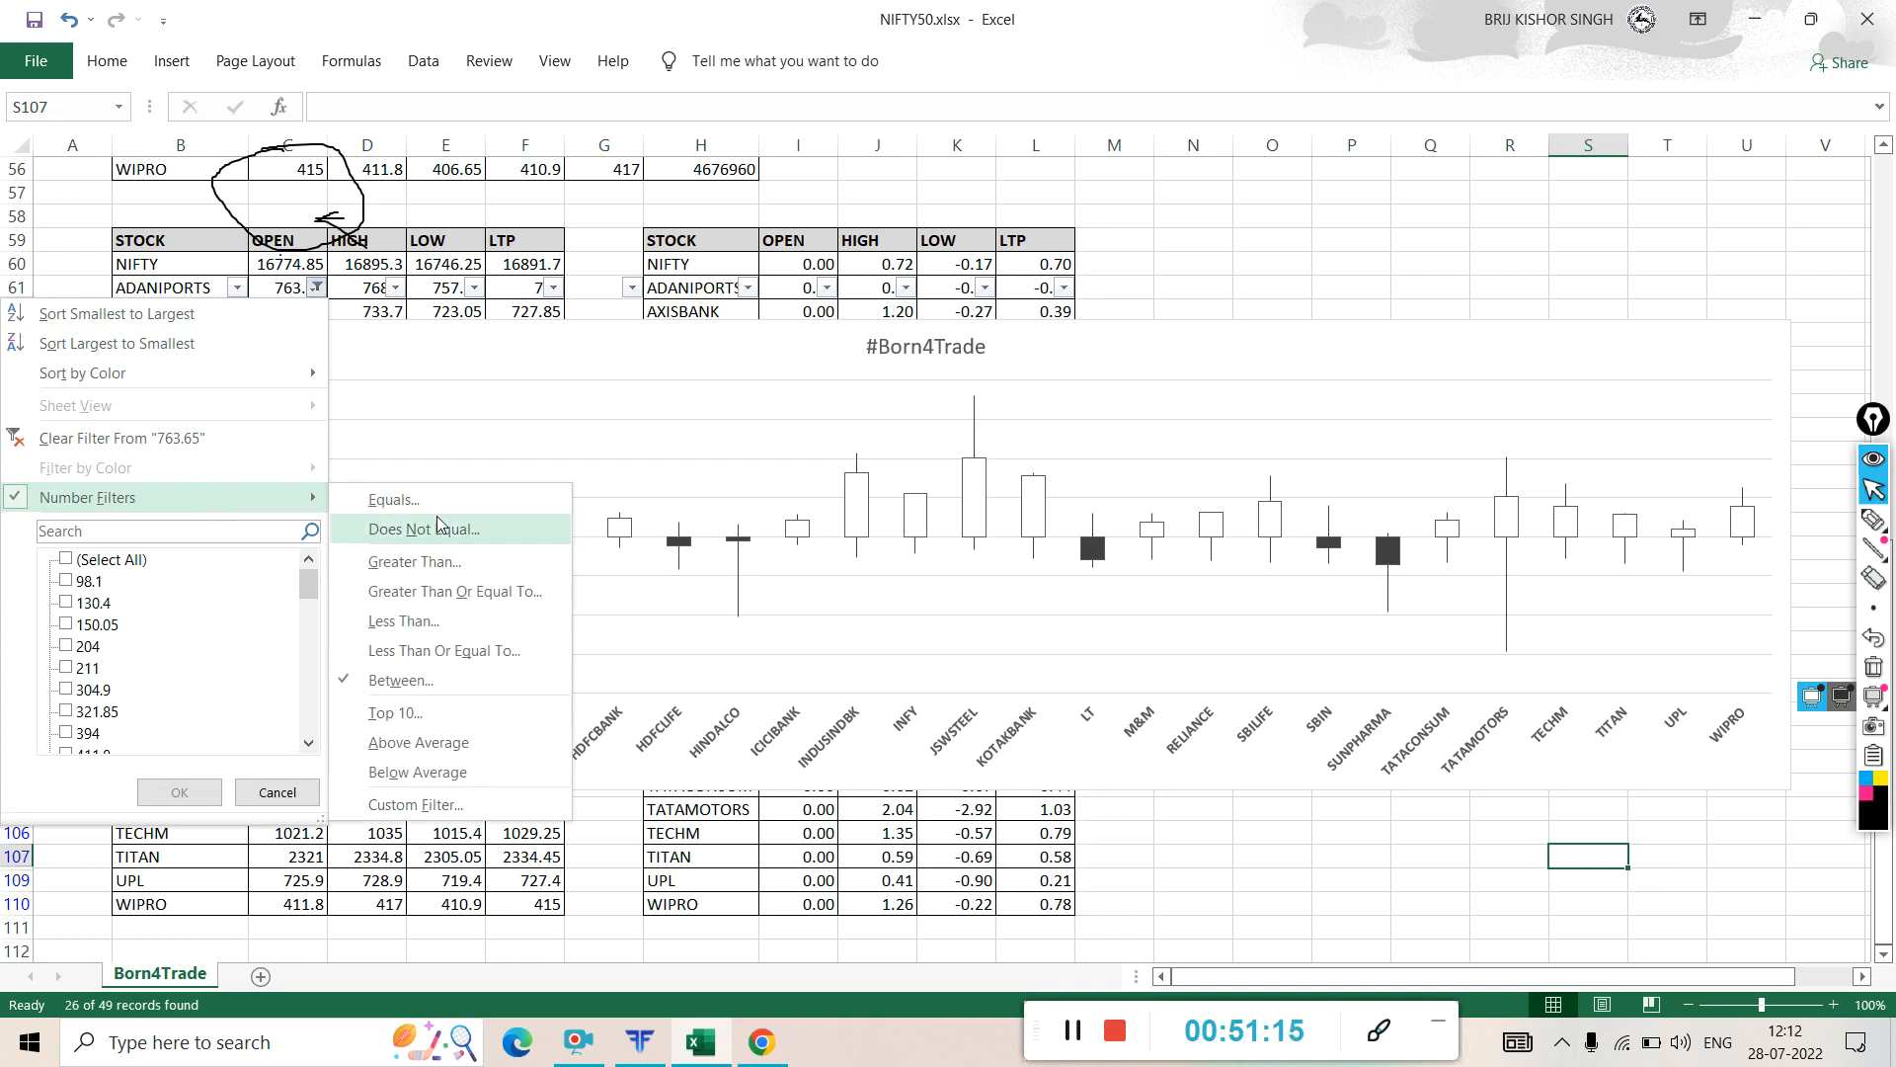
left_click(431, 691)
left_click(737, 670)
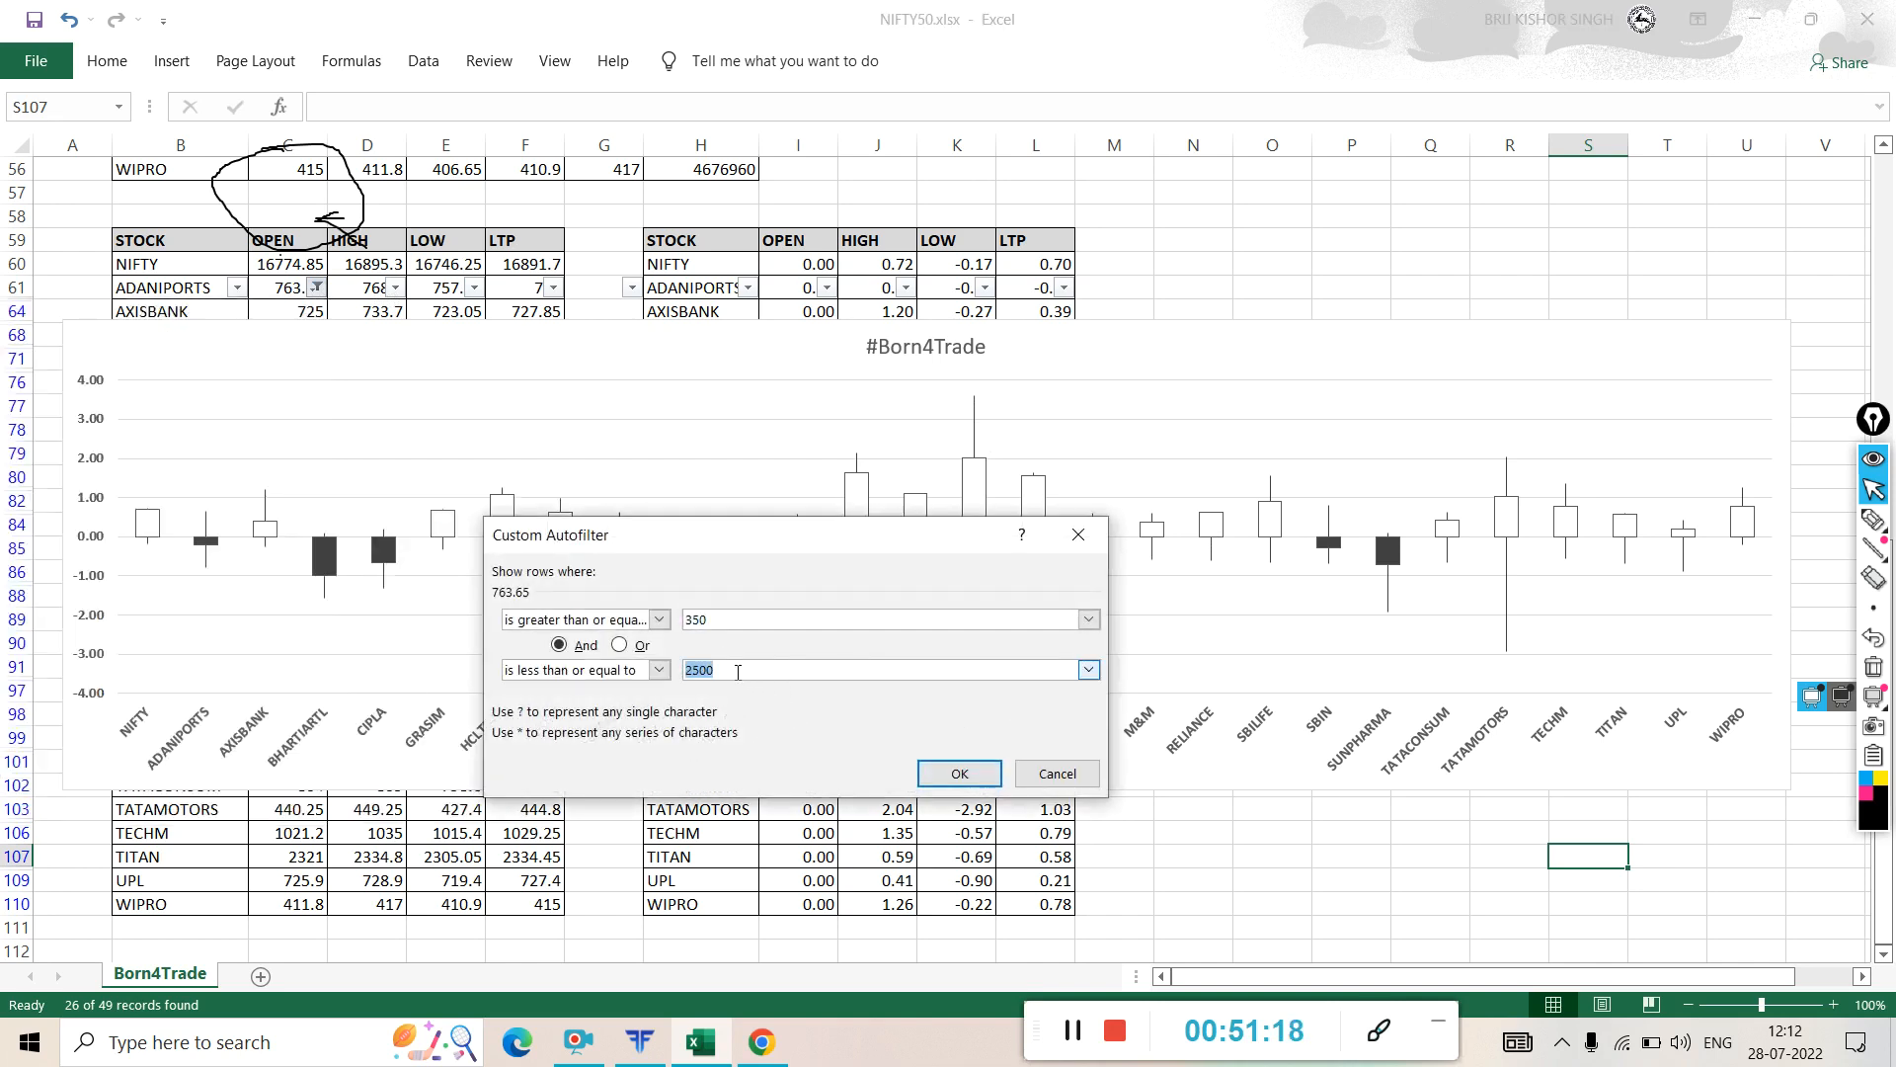
type("1500")
left_click(972, 776)
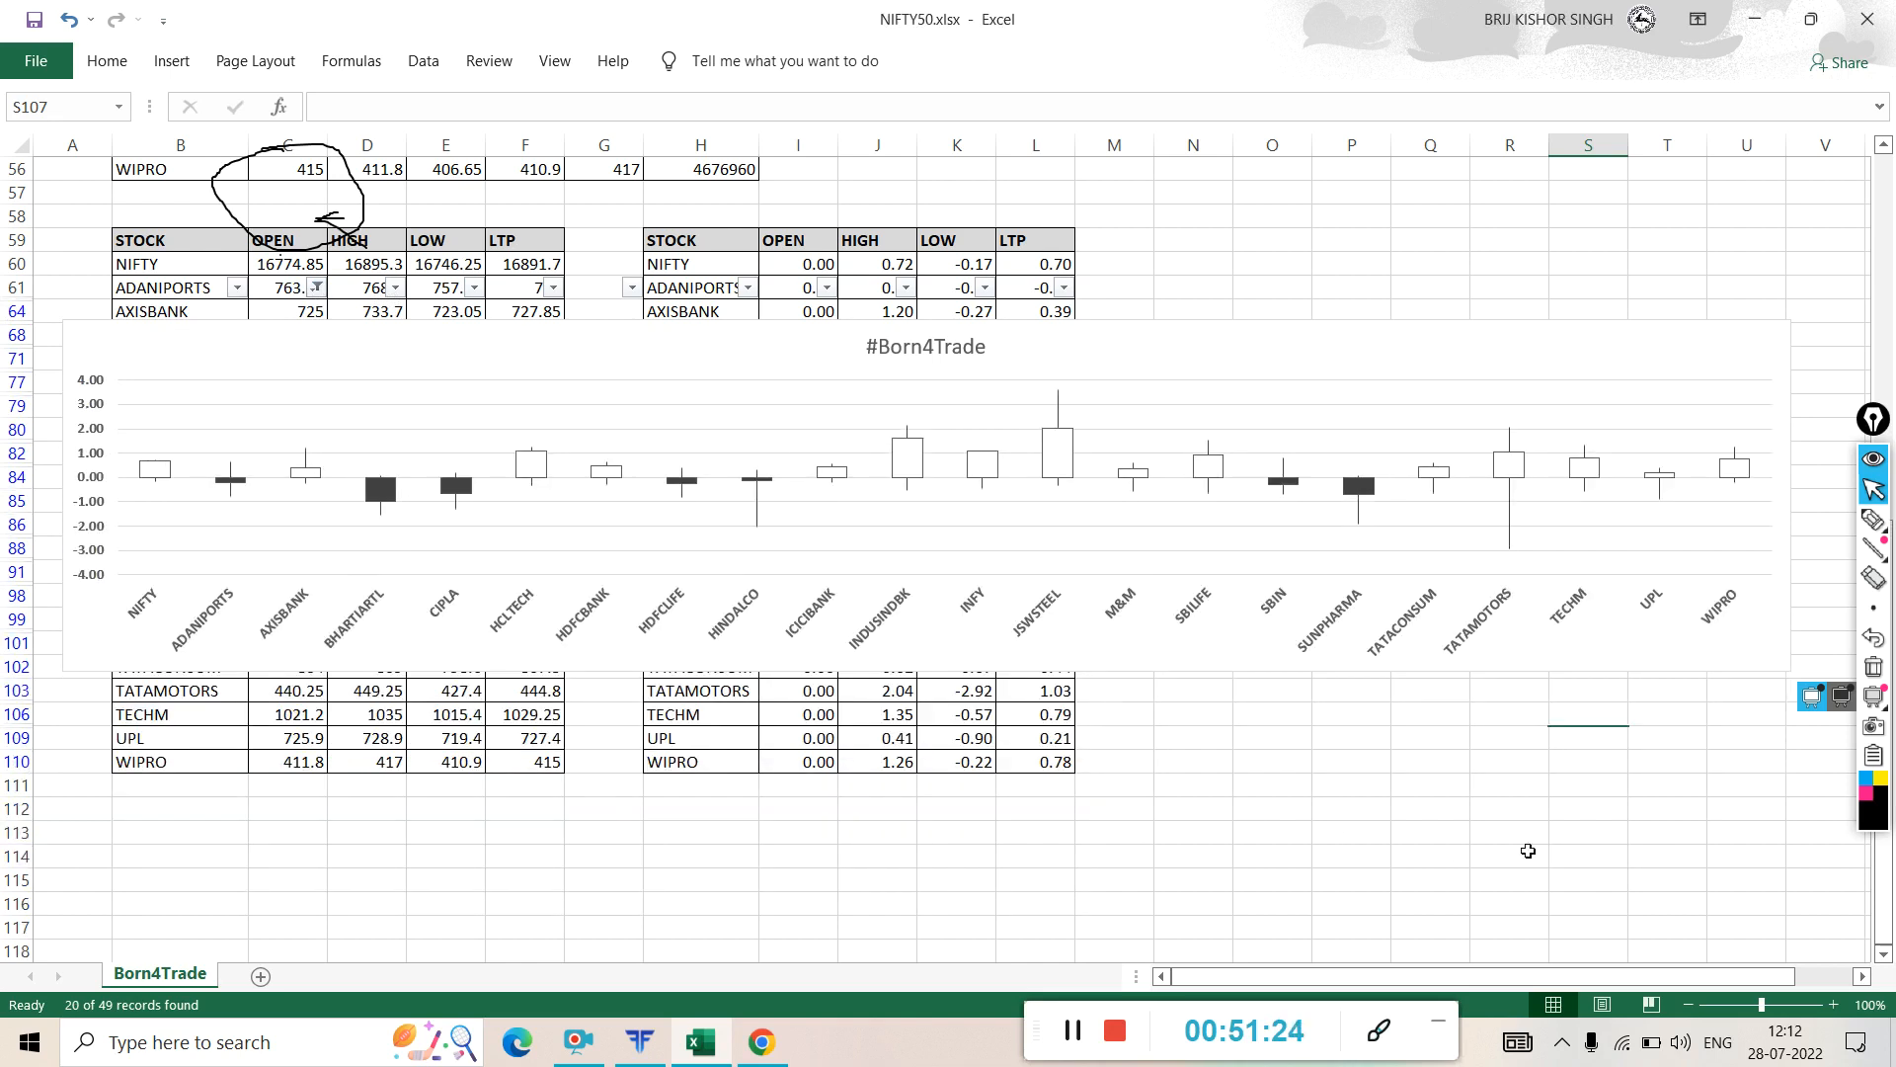
left_click(1526, 855)
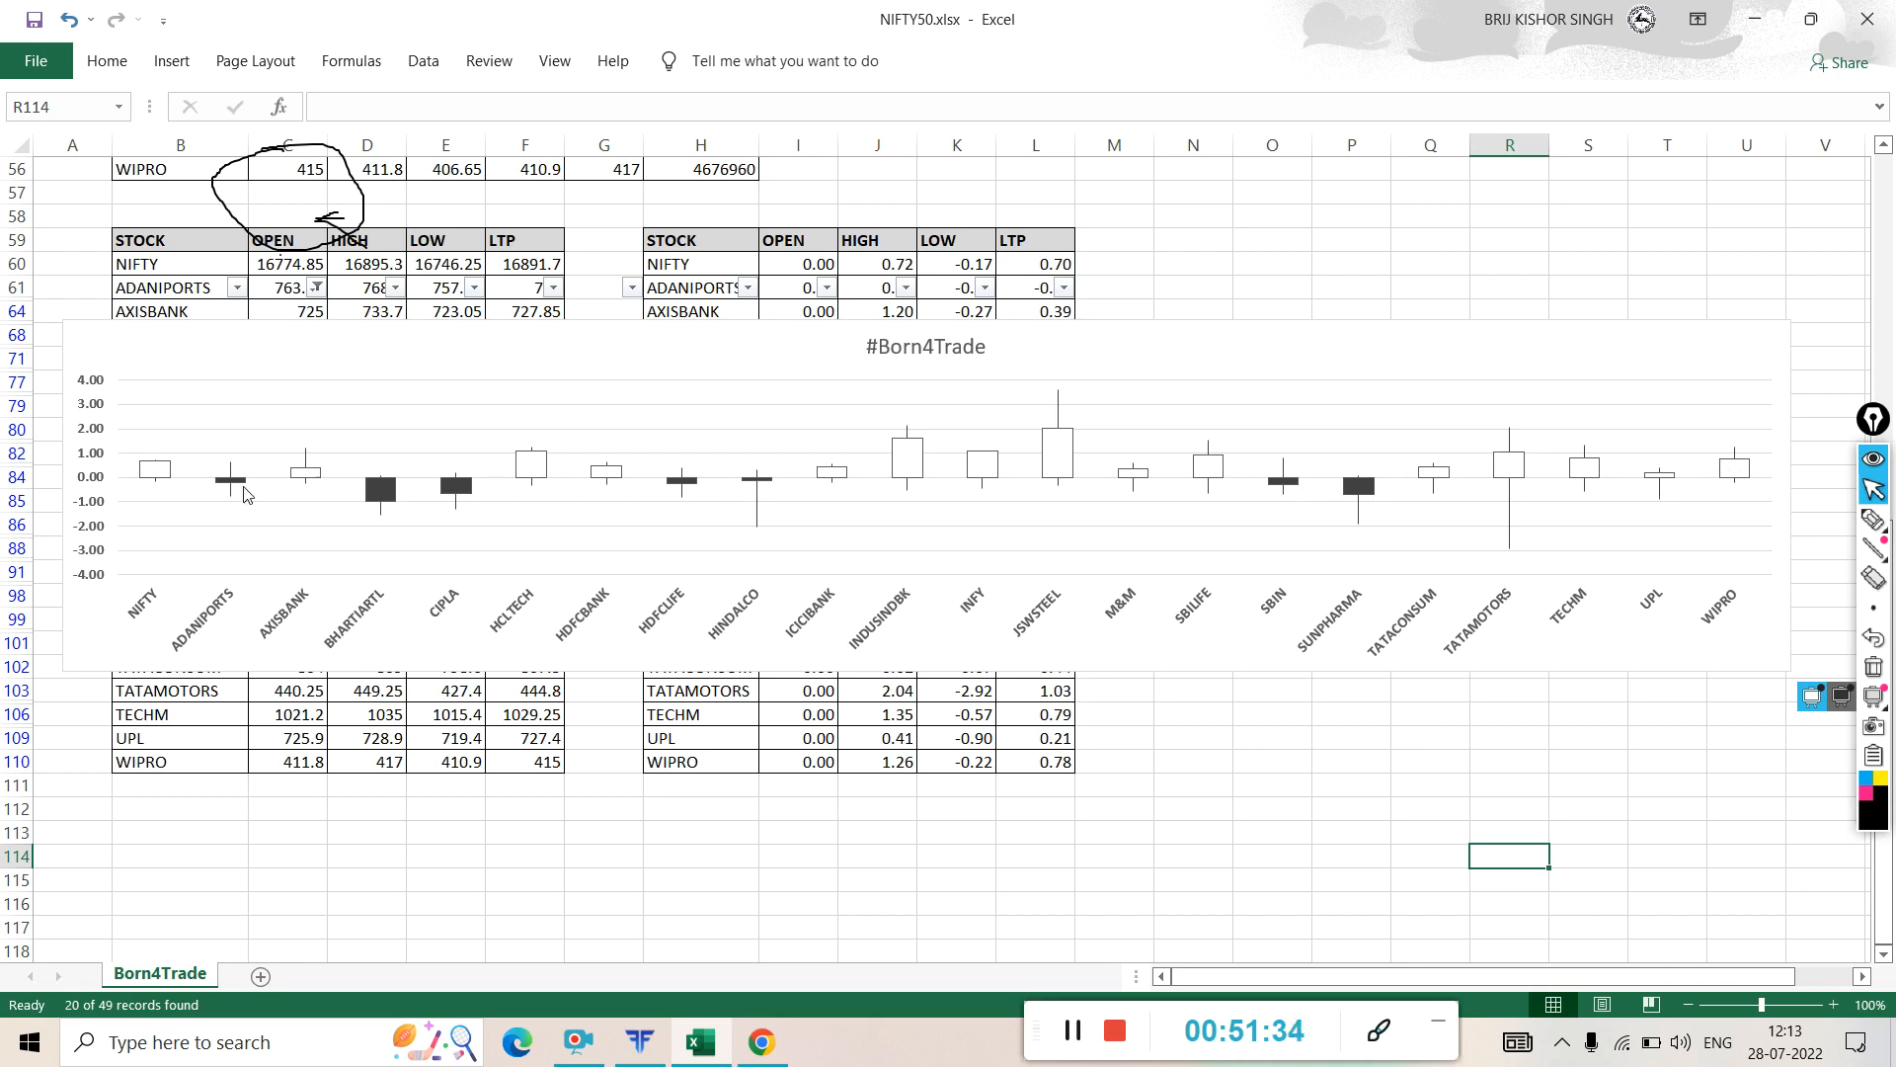
left_click(1278, 804)
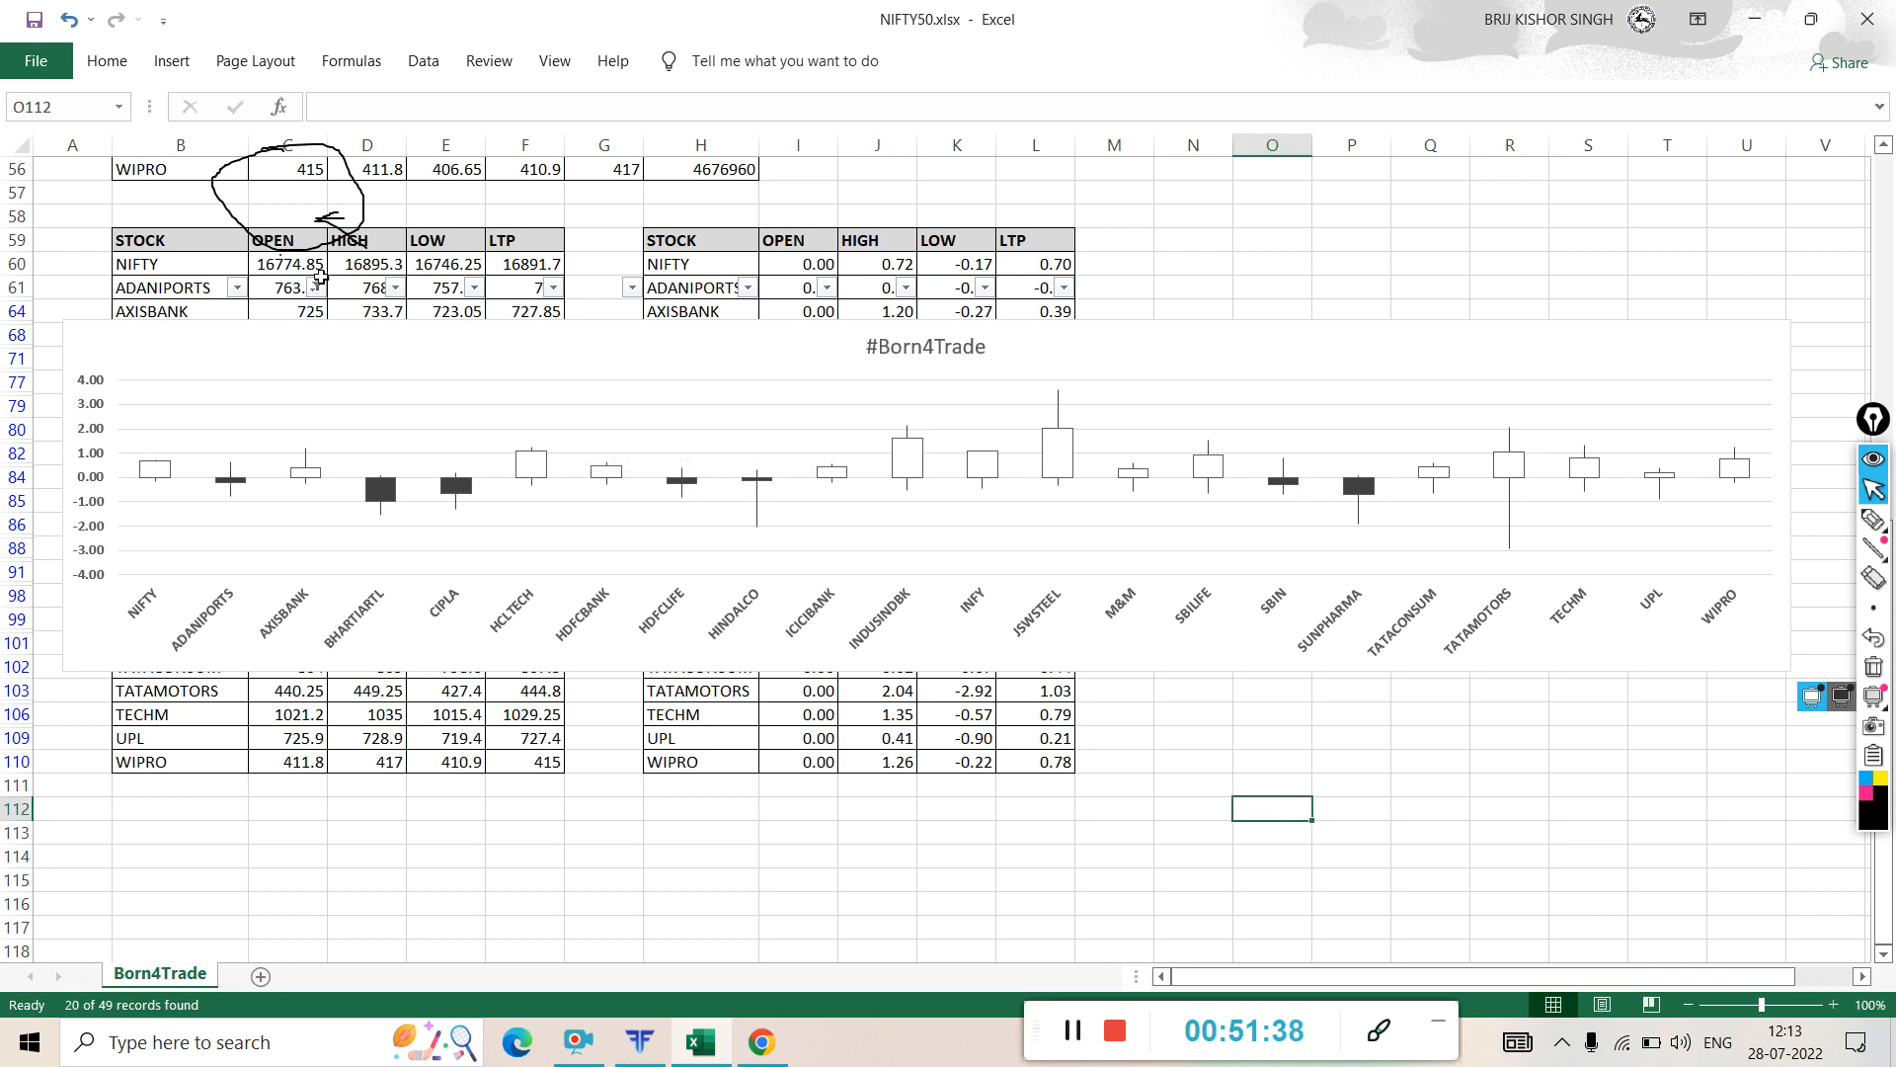
- Reduce the upper limit of the price table's OPEN filter again, leaving the lower limit at 350
left_click(317, 287)
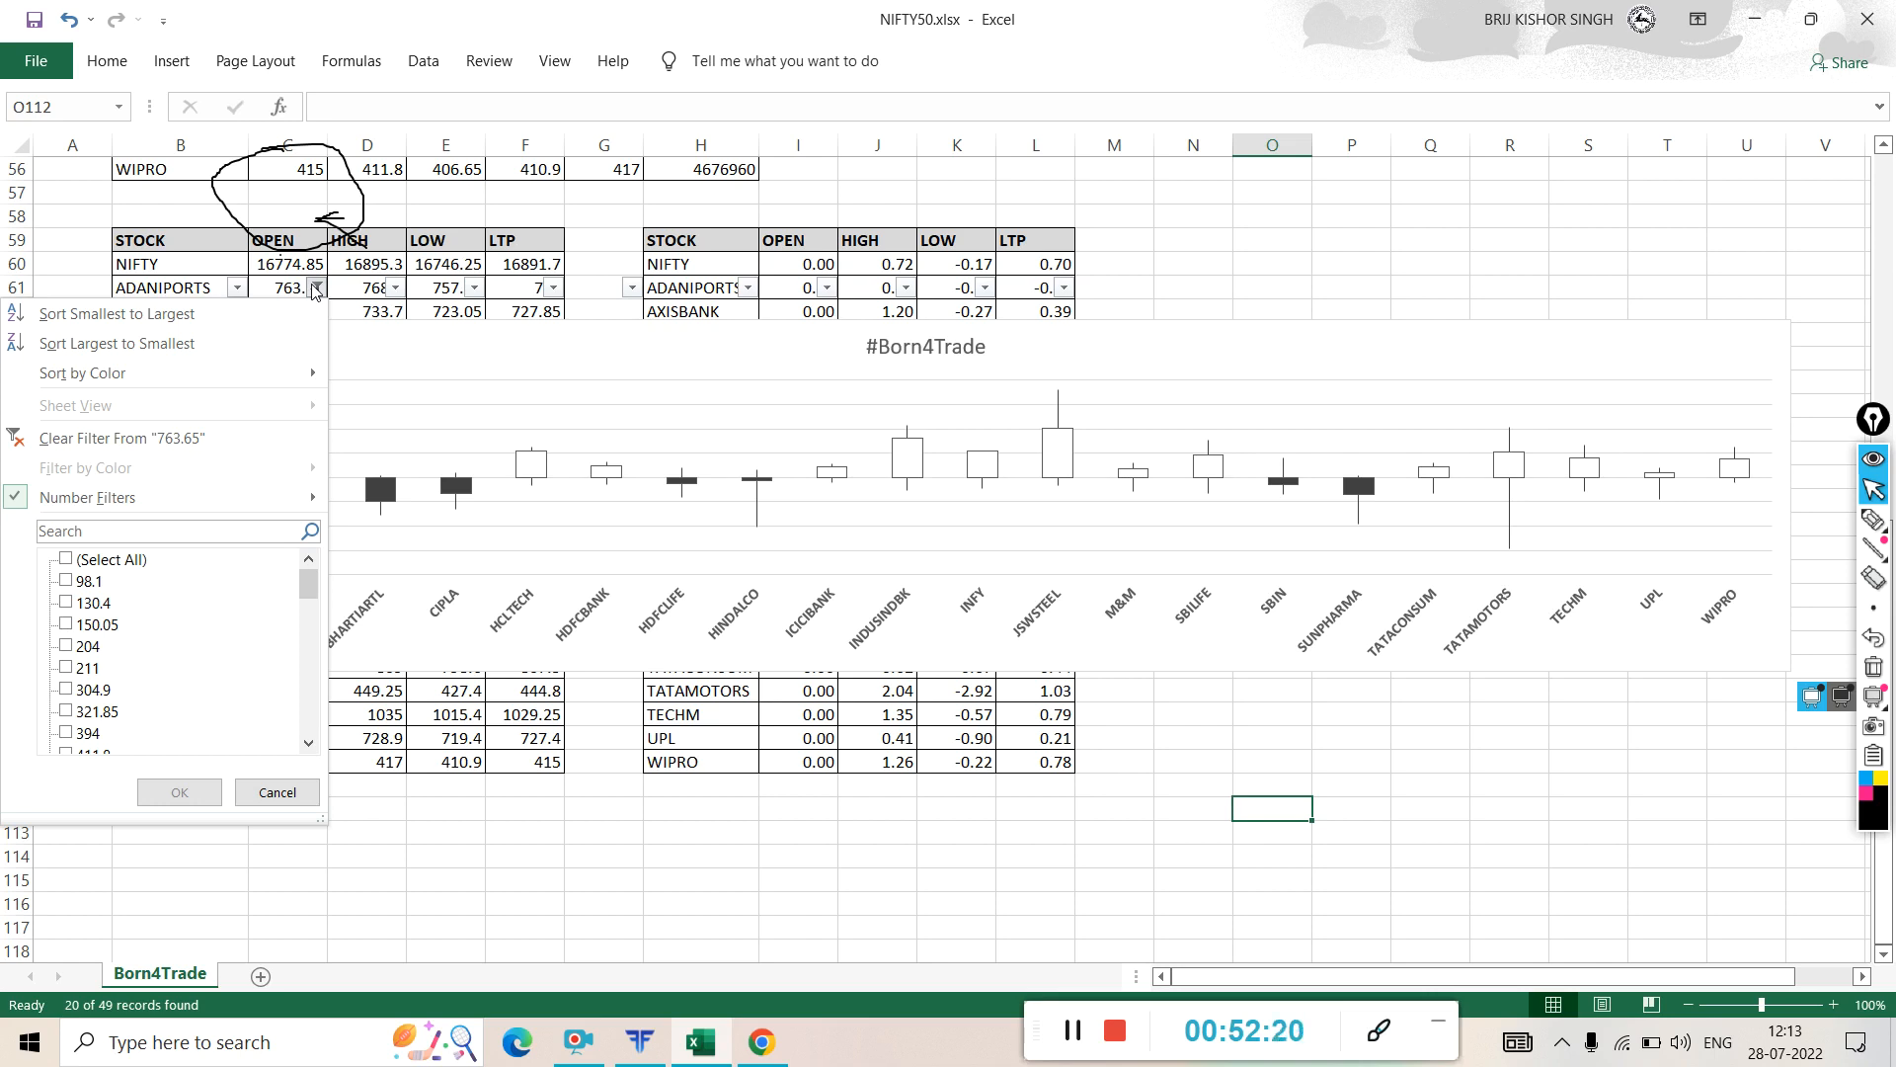
mouse_move(228, 490)
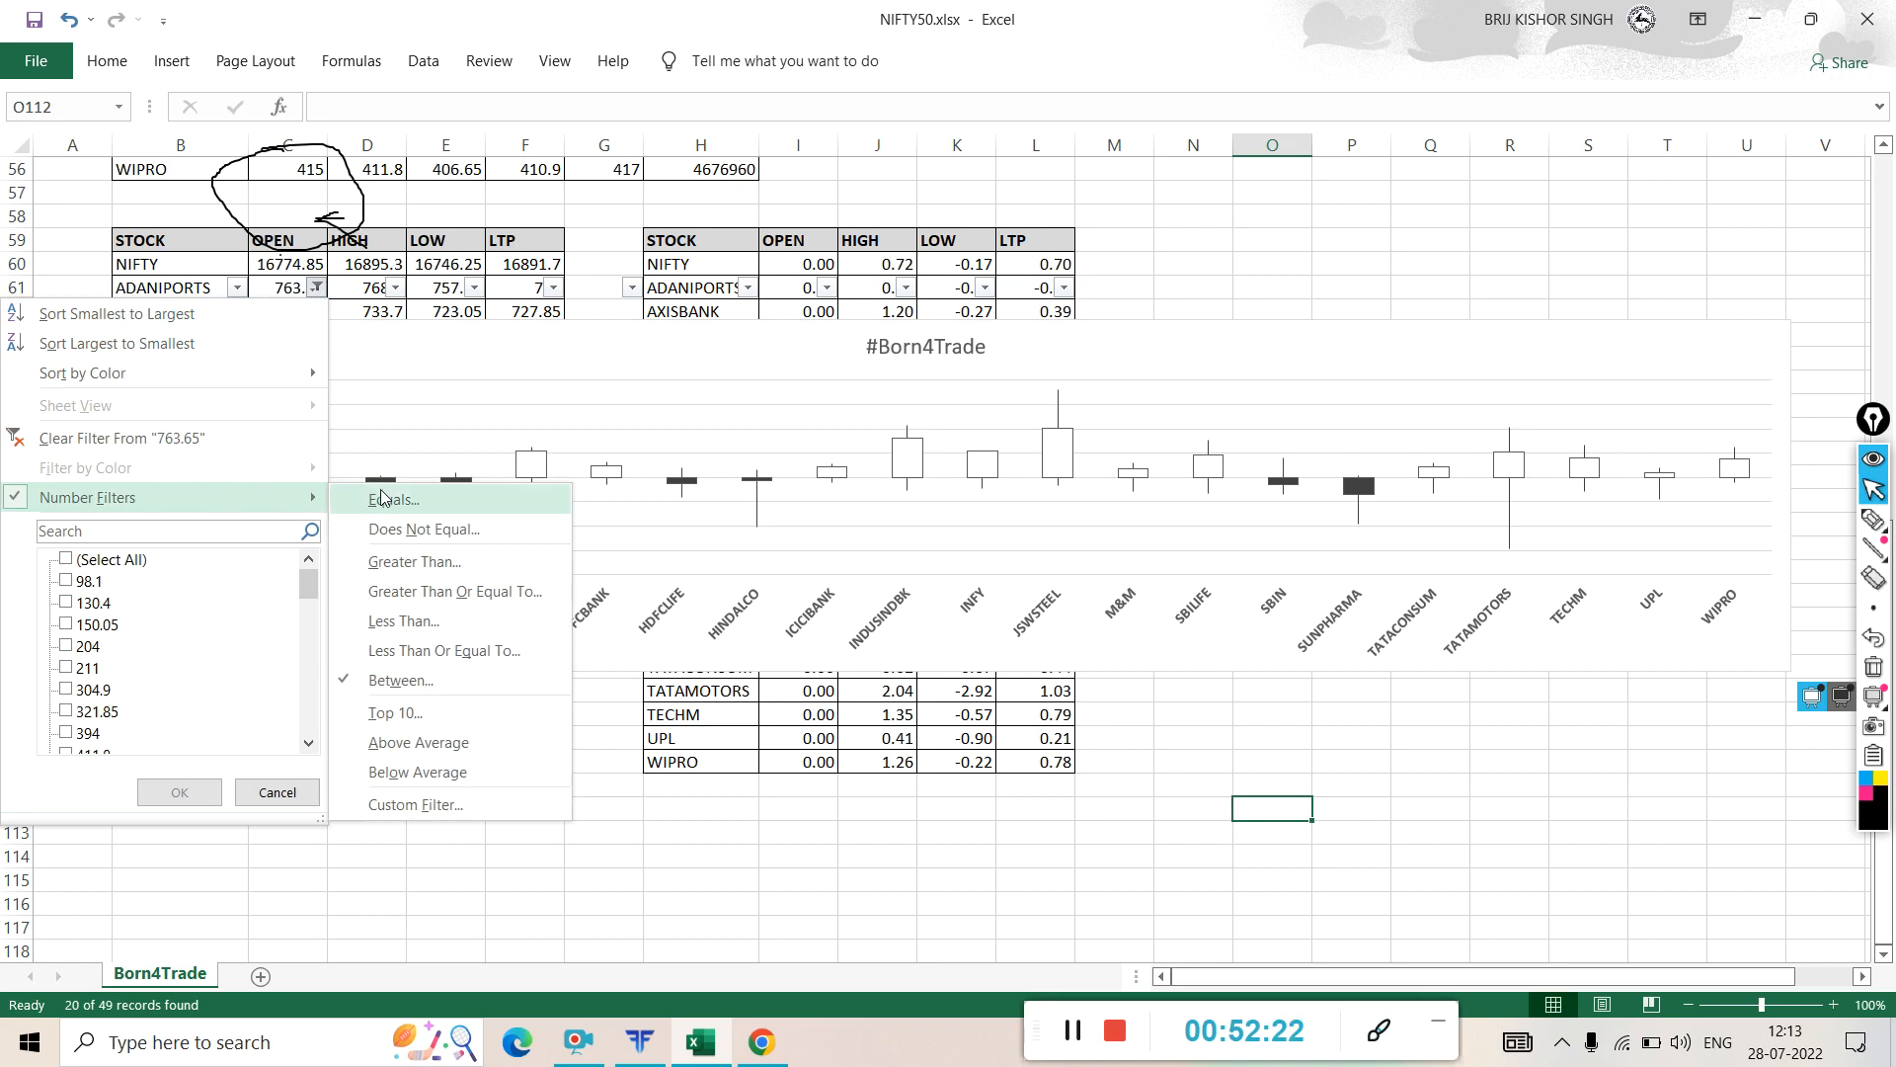
left_click(401, 680)
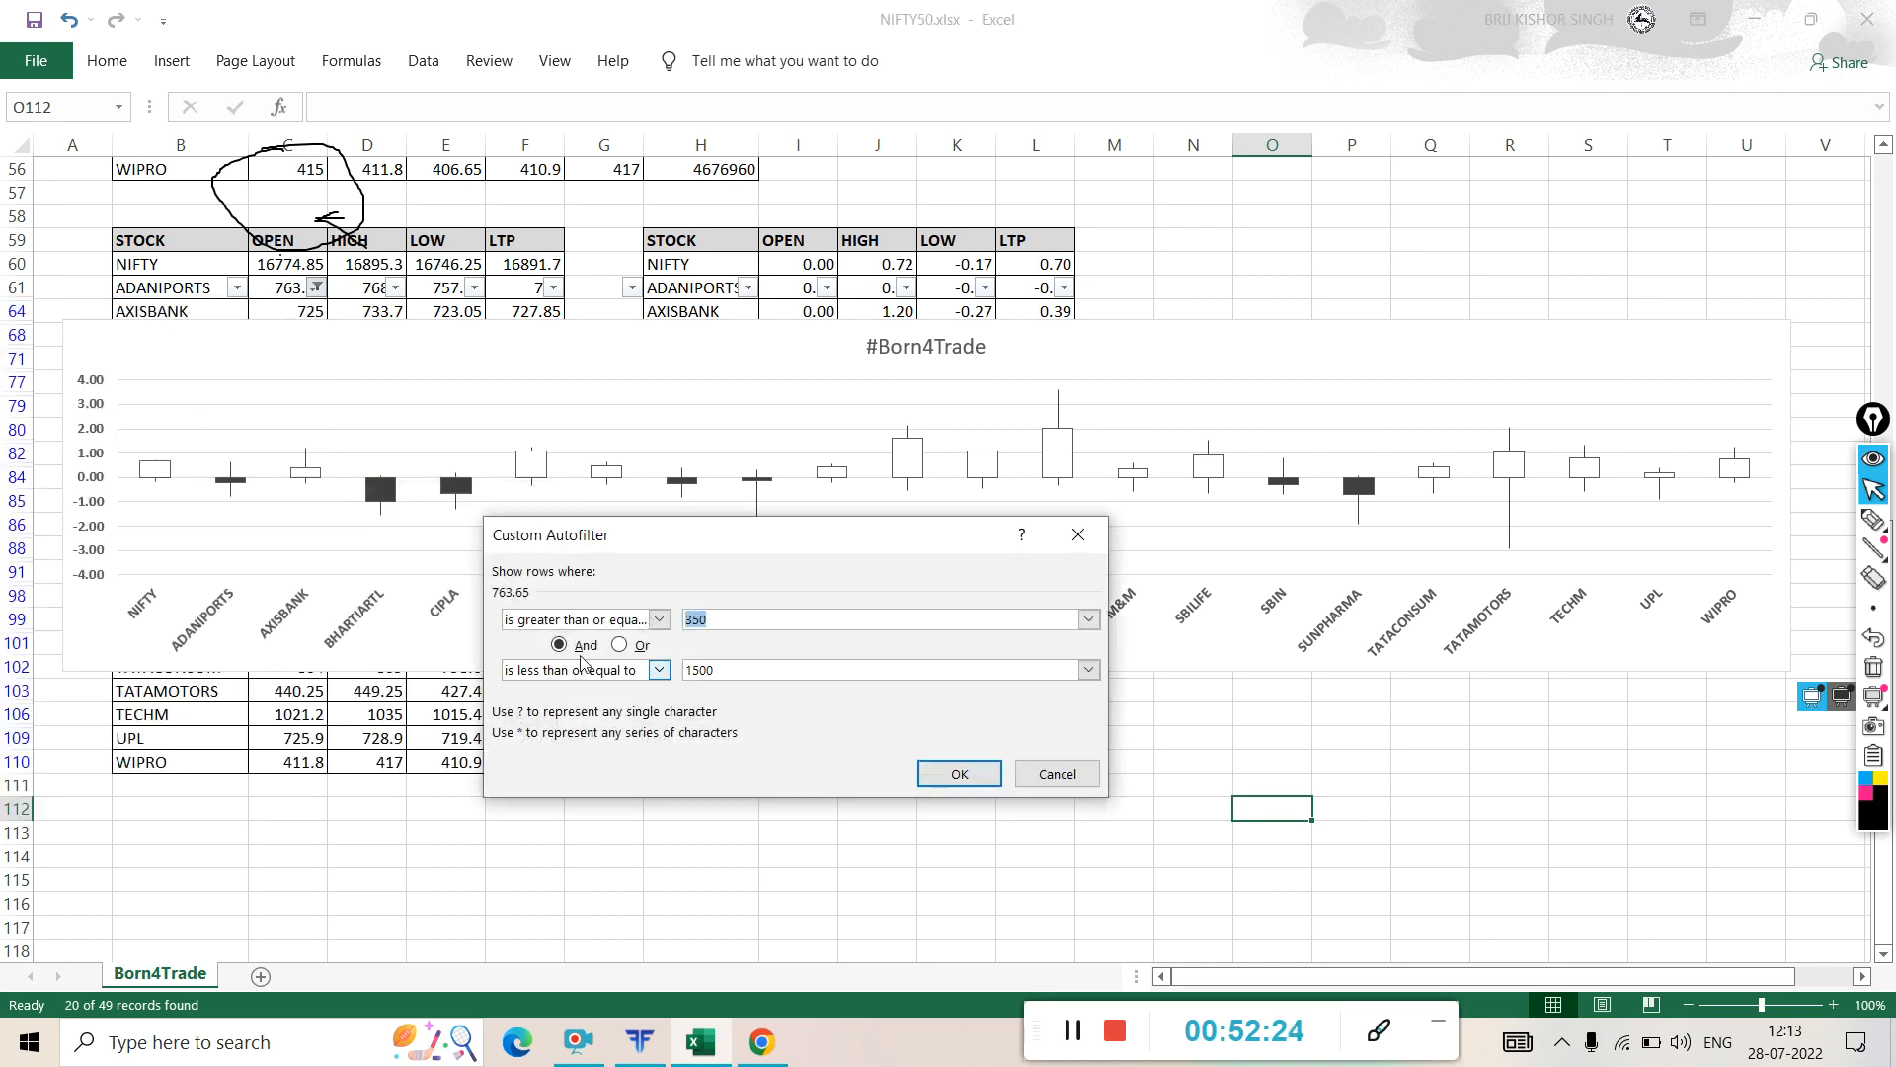
left_click(717, 672)
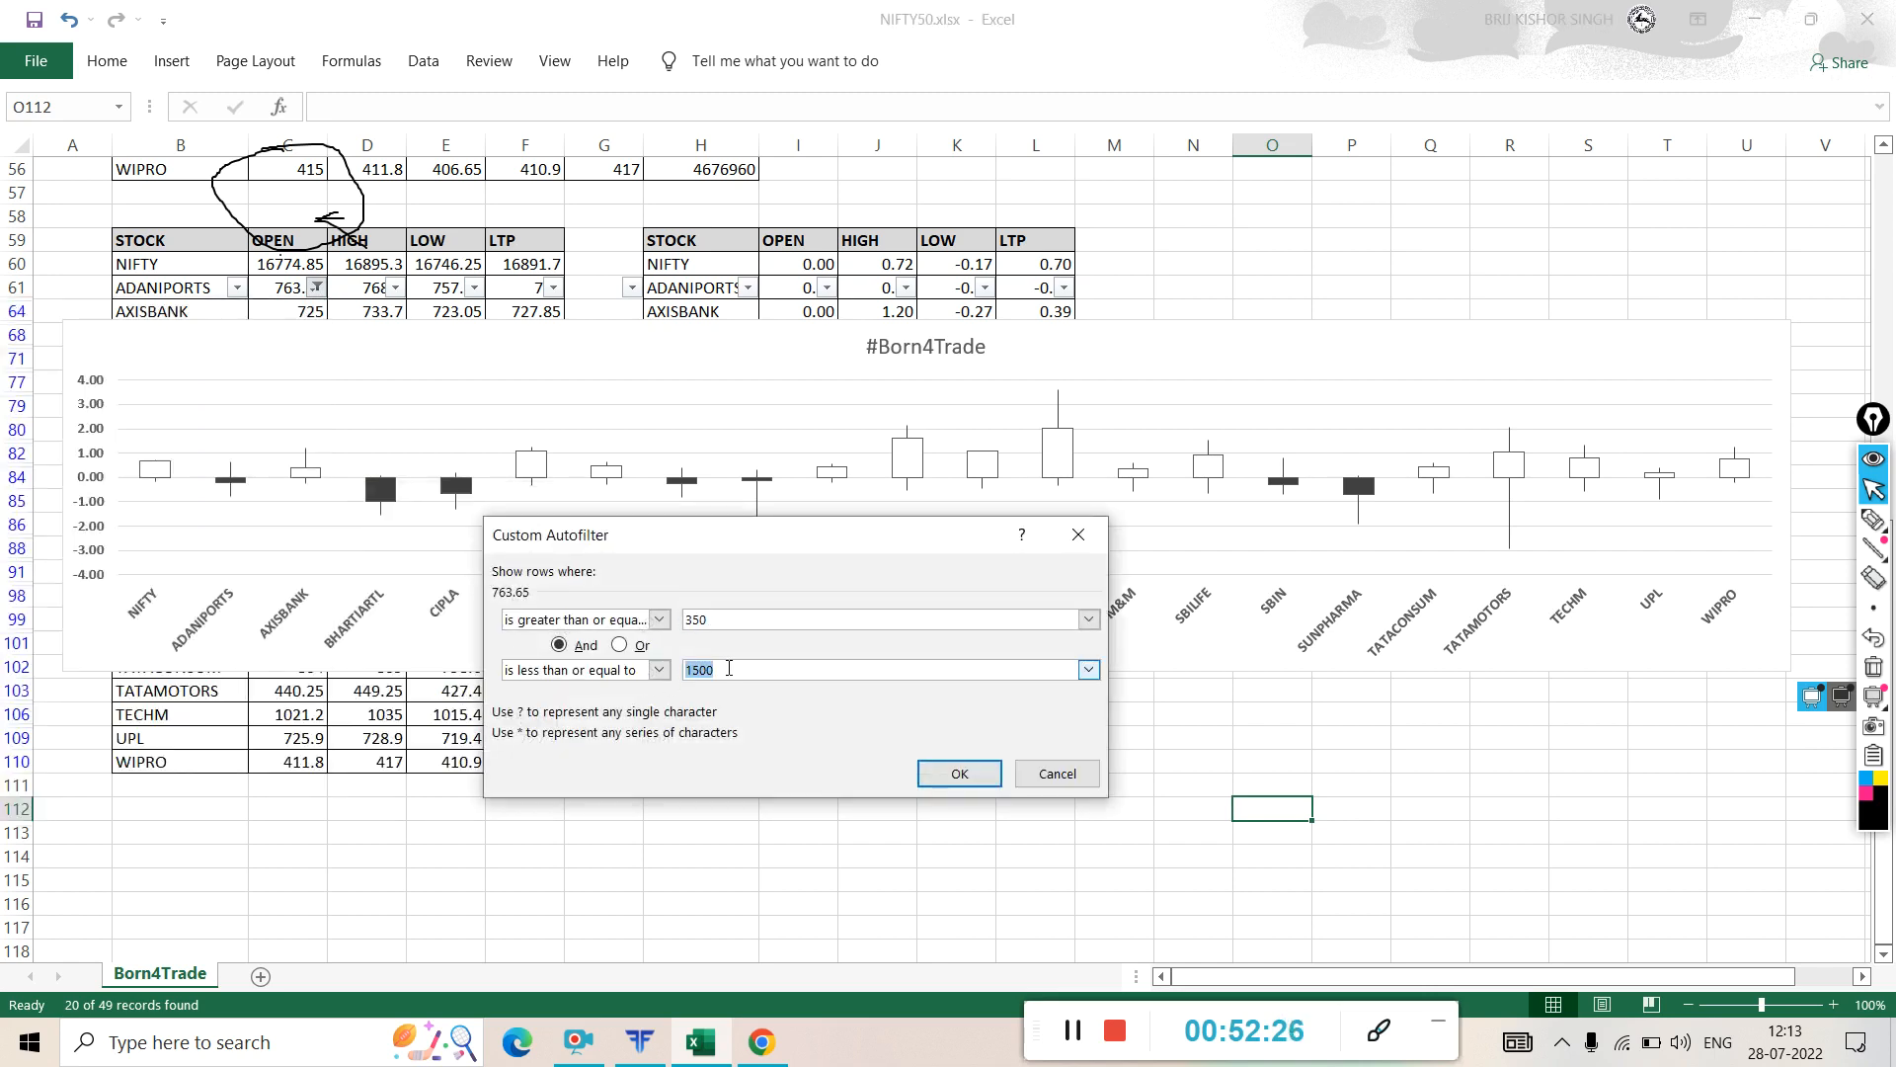
type("1")
left_click(978, 774)
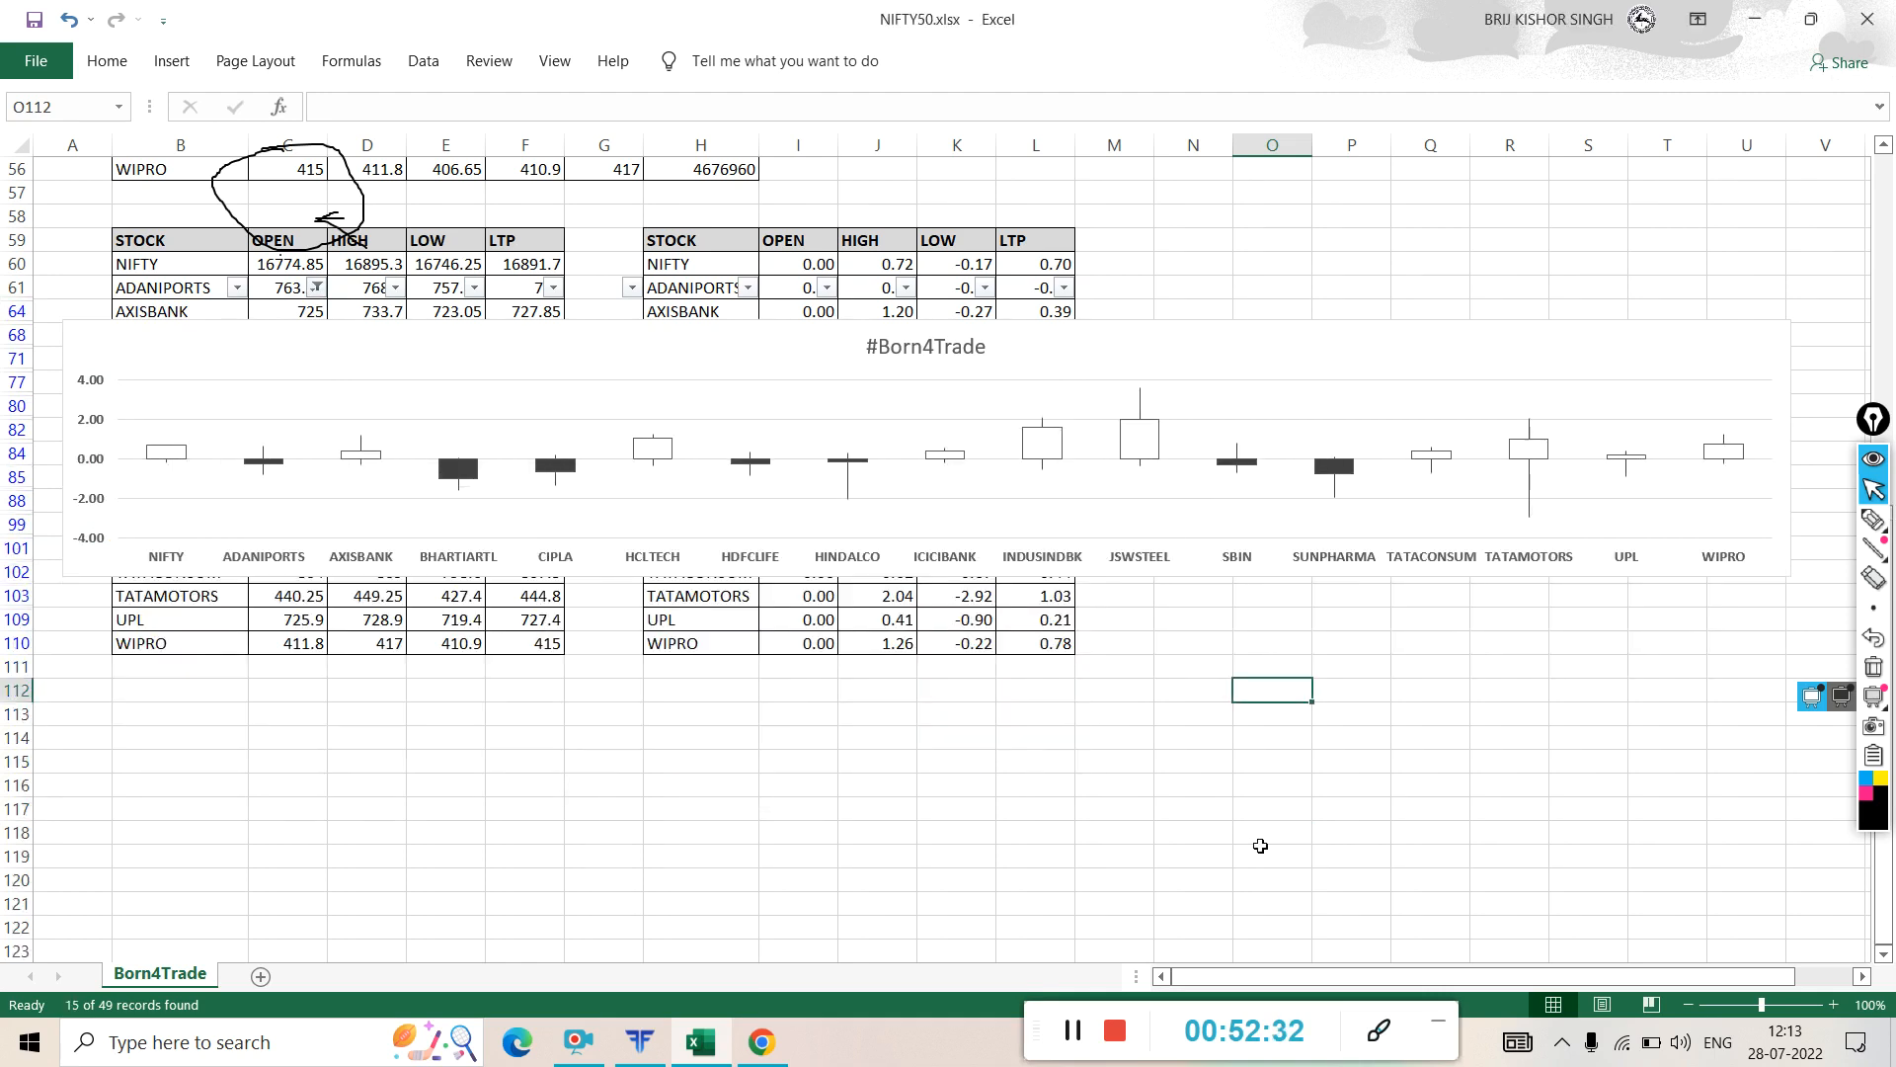
left_click(1543, 814)
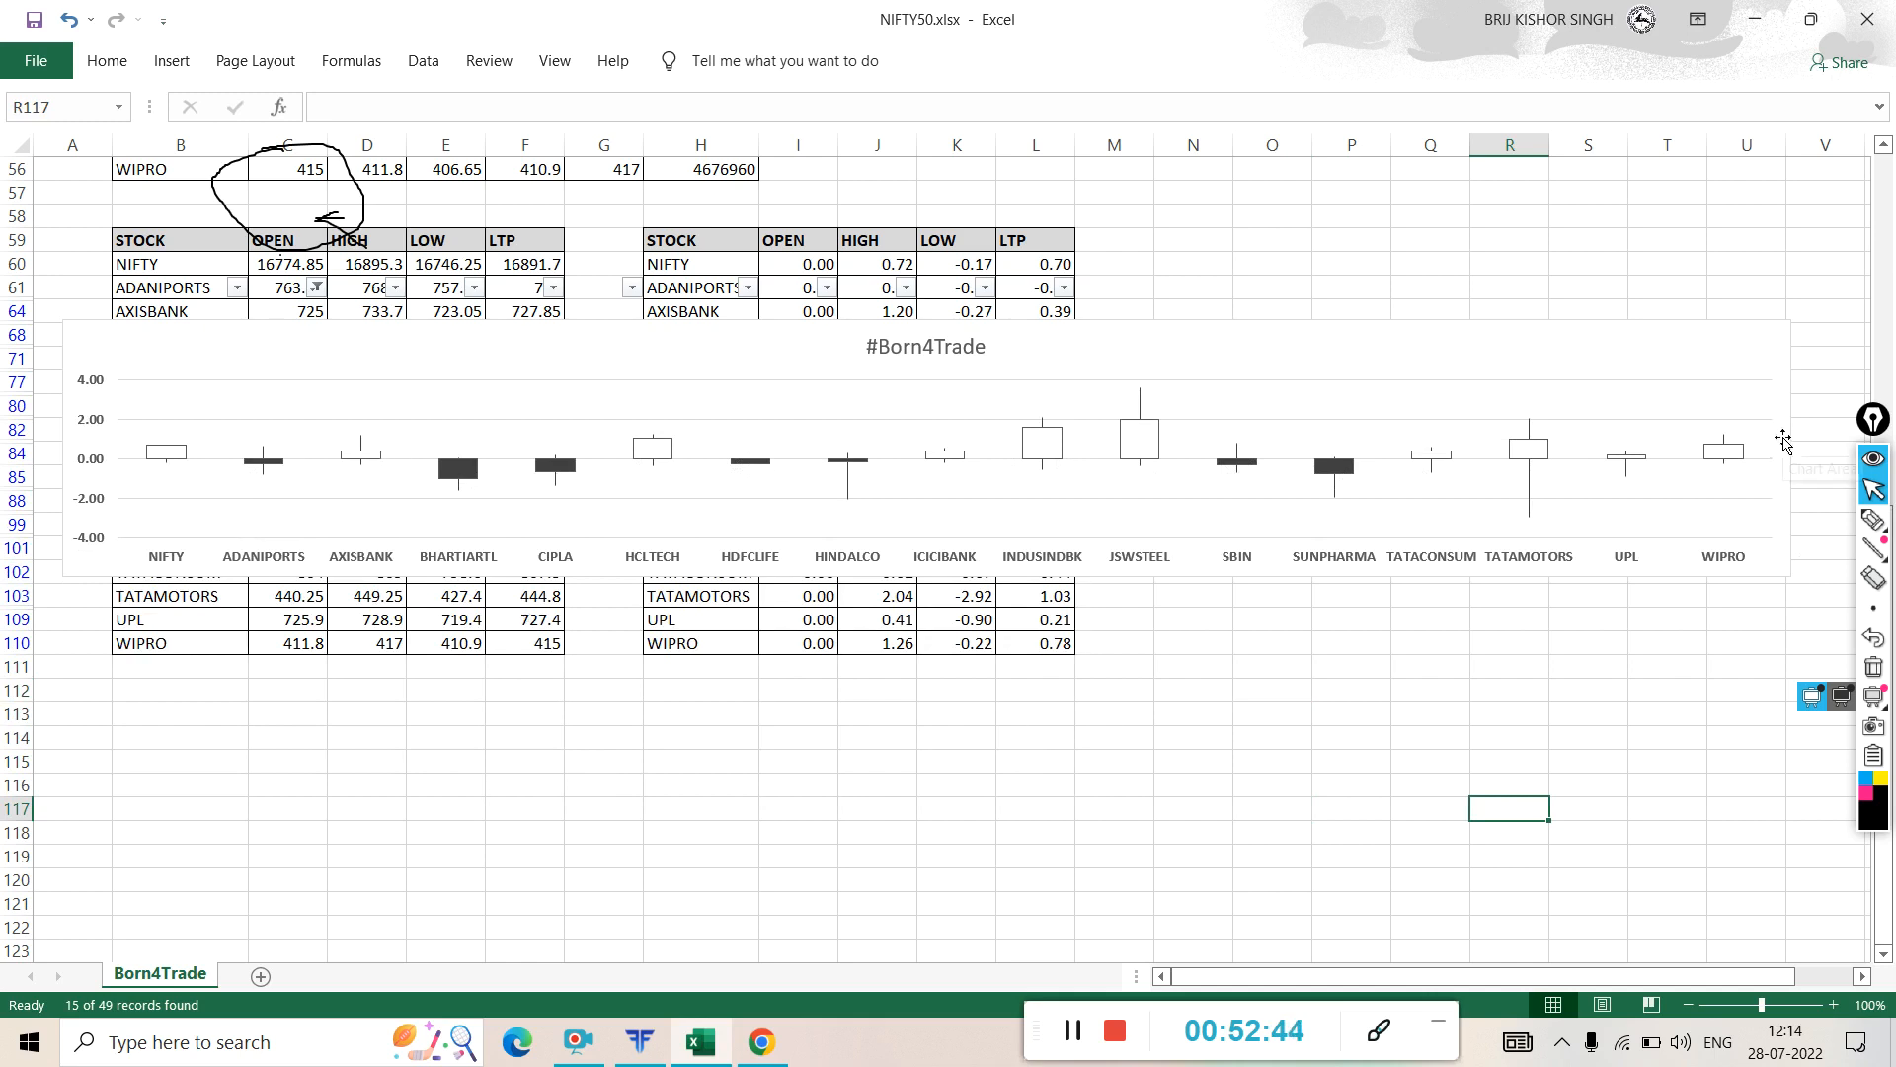
- Narrow the #Born4Trade chart so it ends in column K, and extend its top edge up to row 58
left_click(1790, 440)
left_click_drag(1791, 445, 950, 435)
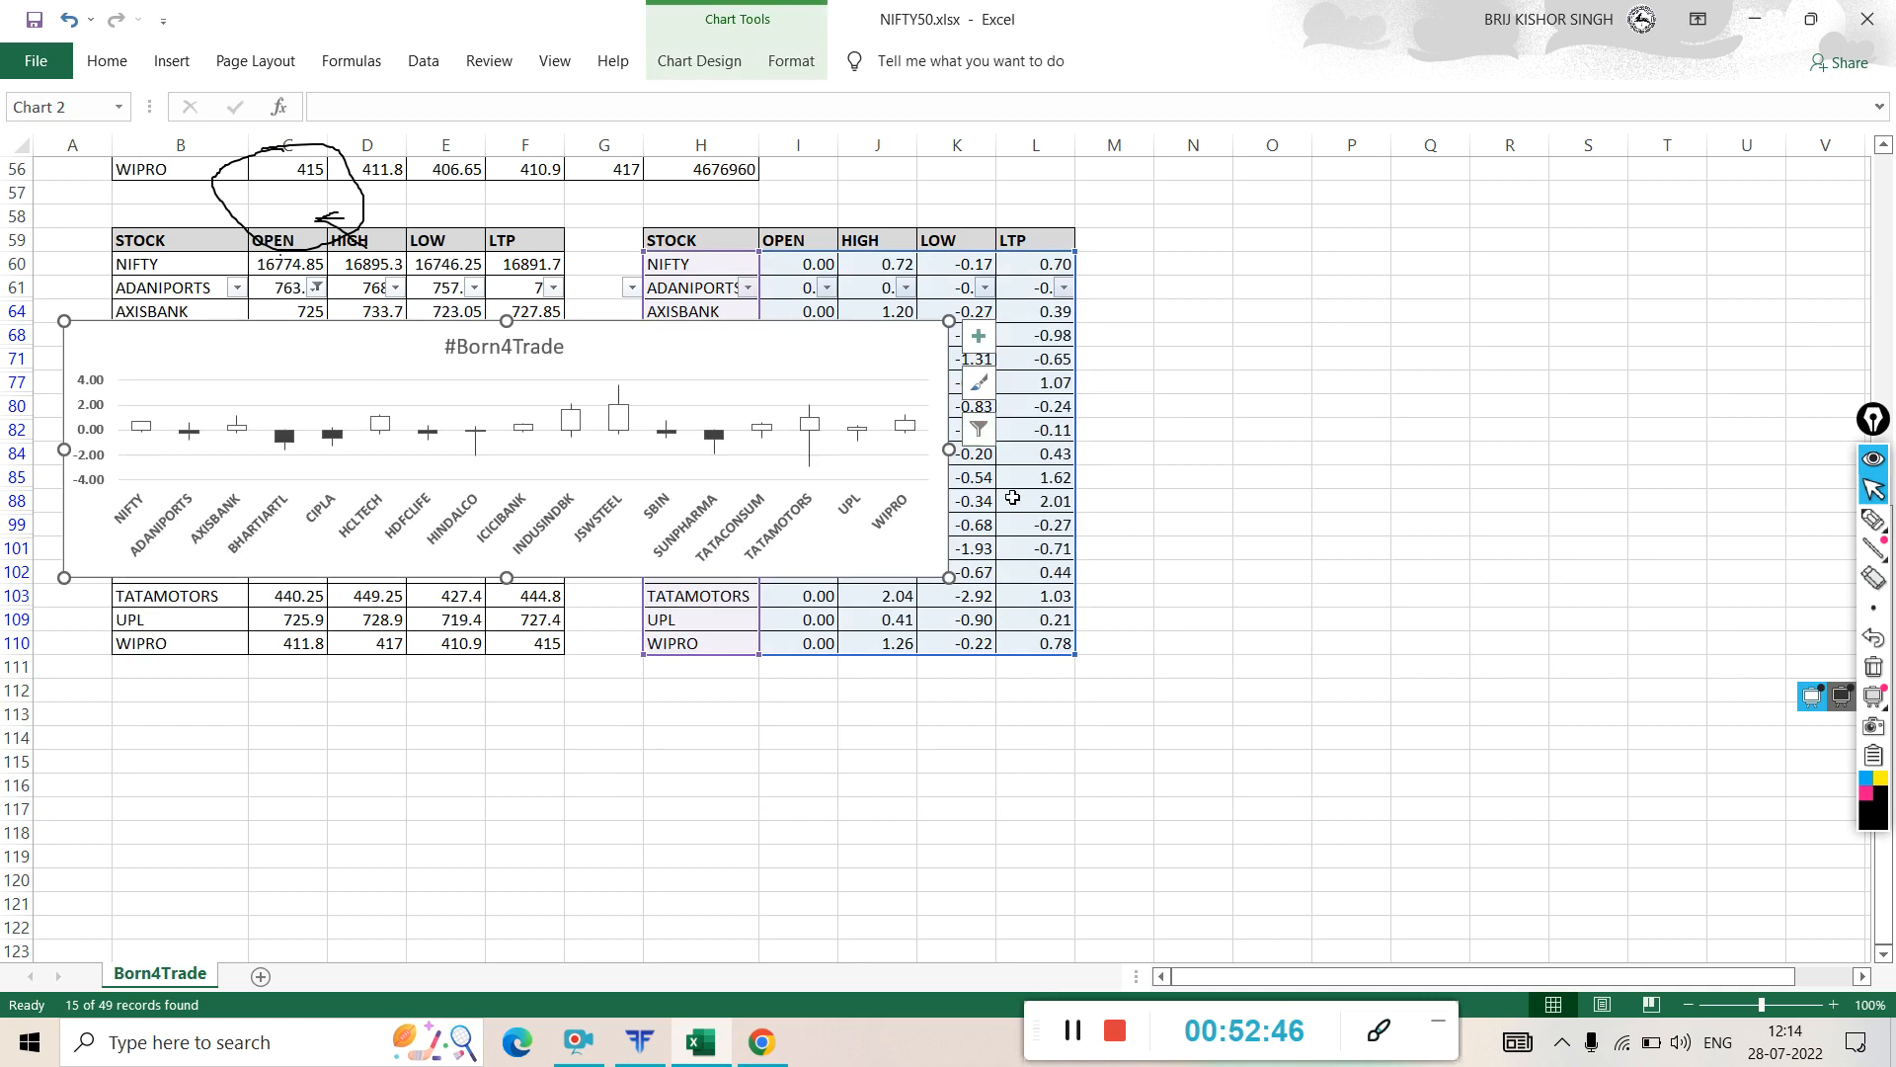
left_click_drag(506, 321, 506, 210)
left_click(1199, 334)
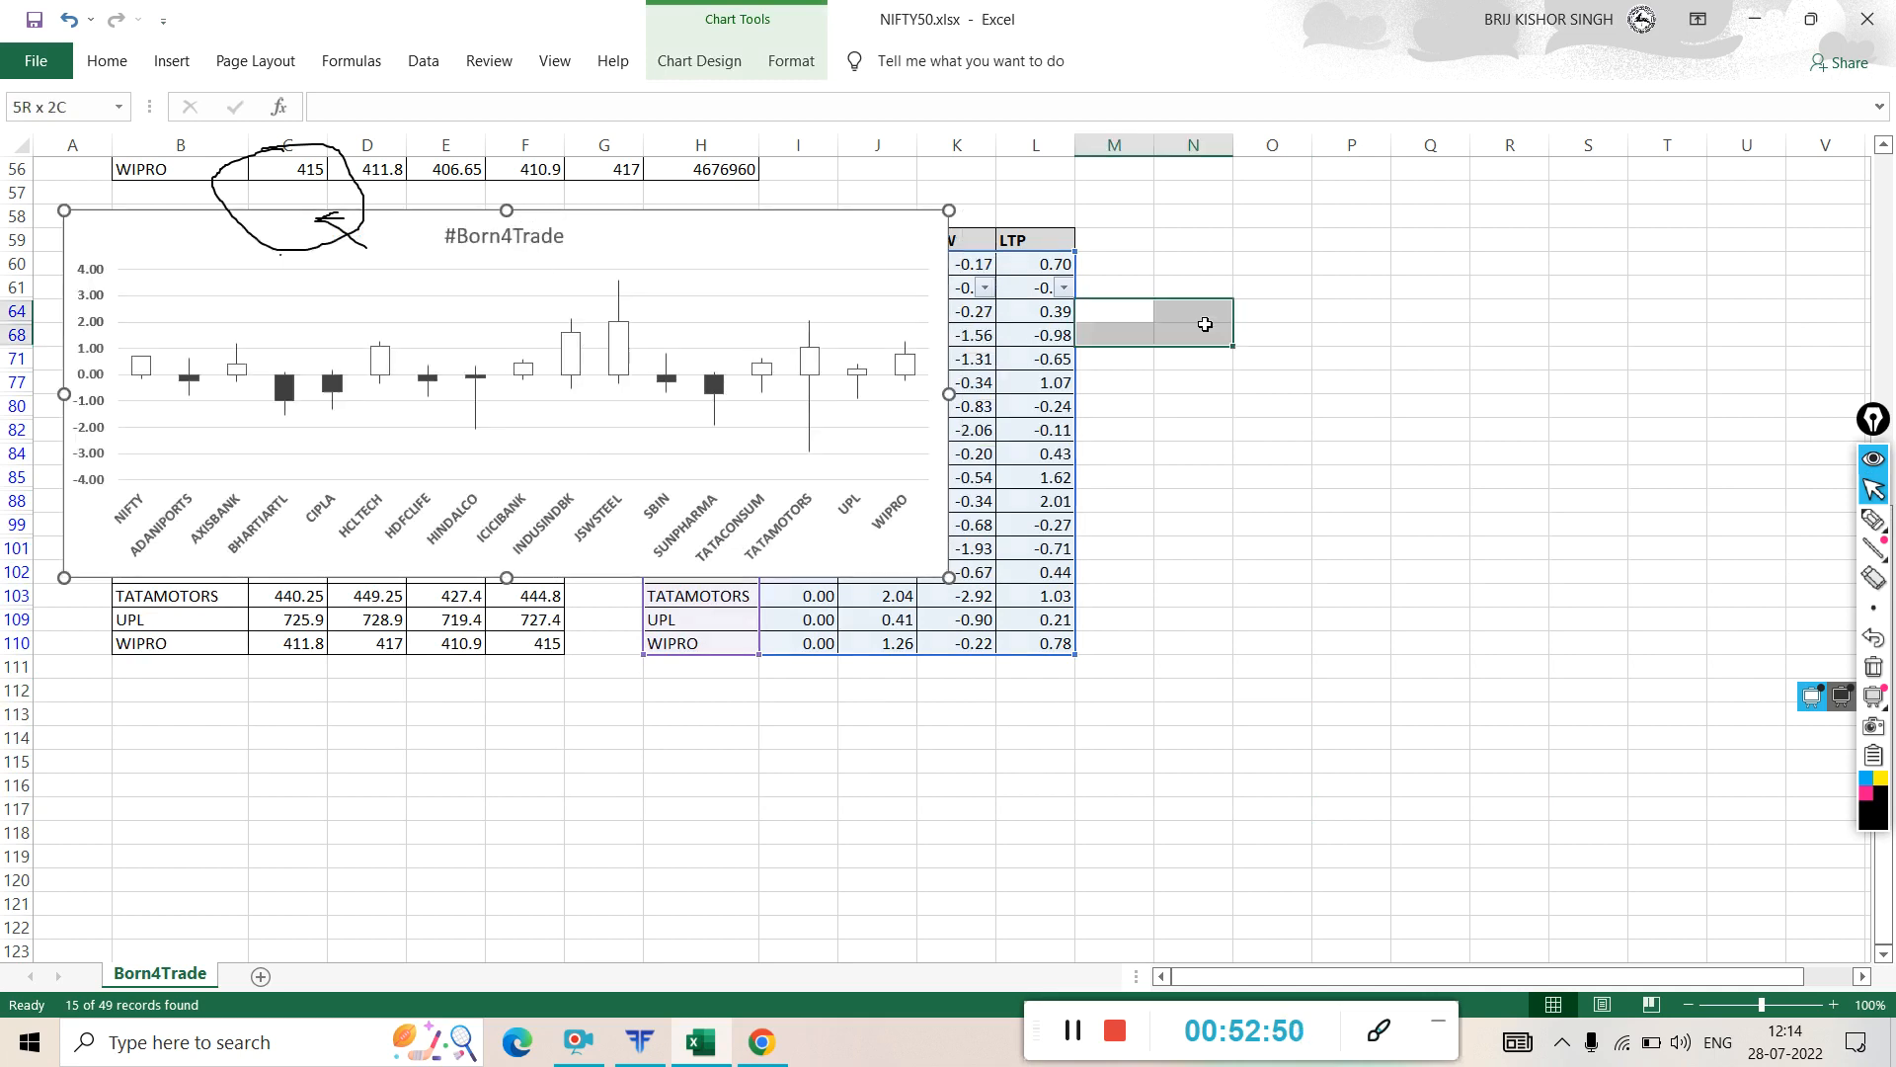
- Clear the ink annotations and move the #Born4Trade chart beside the upper data table, across columns I to T and rows 42 to 57
left_click_drag(766, 233, 1587, 286)
left_click(697, 808)
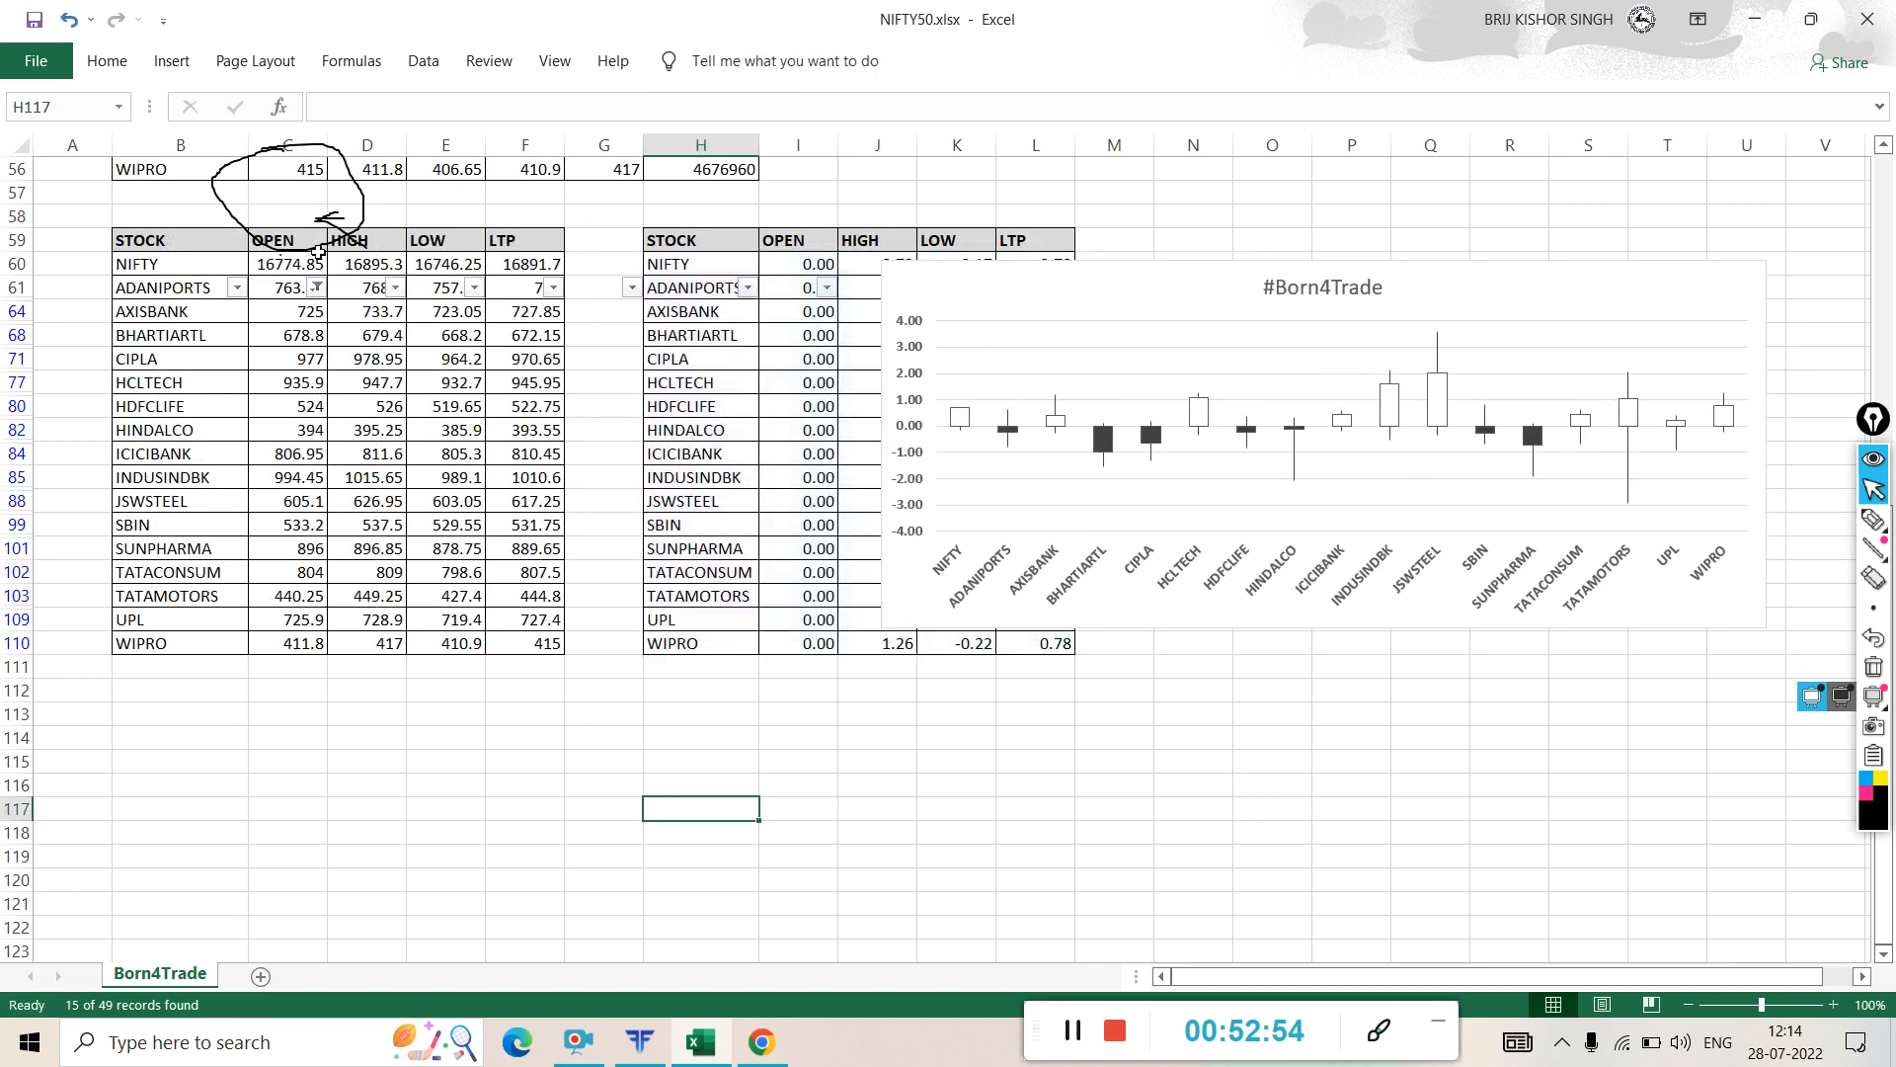
left_click(1874, 667)
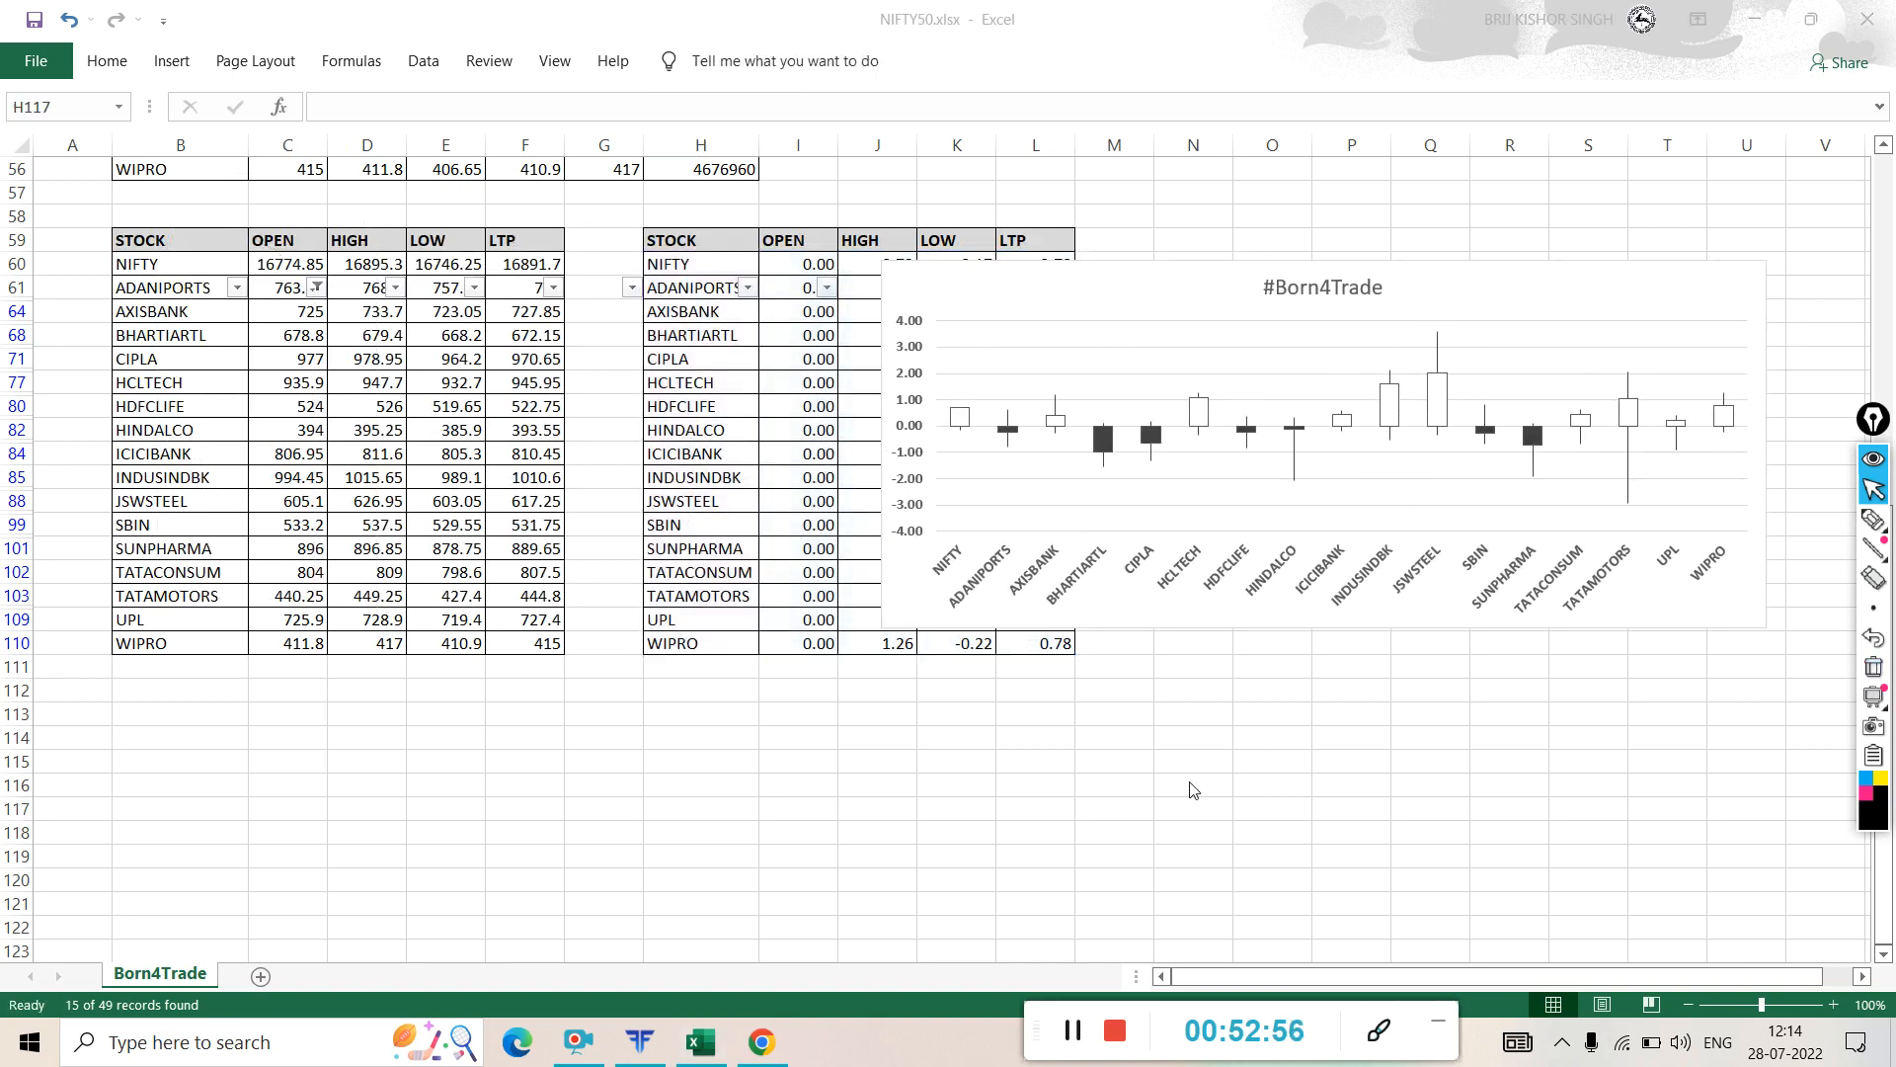
scroll(1104, 778, "up", 2)
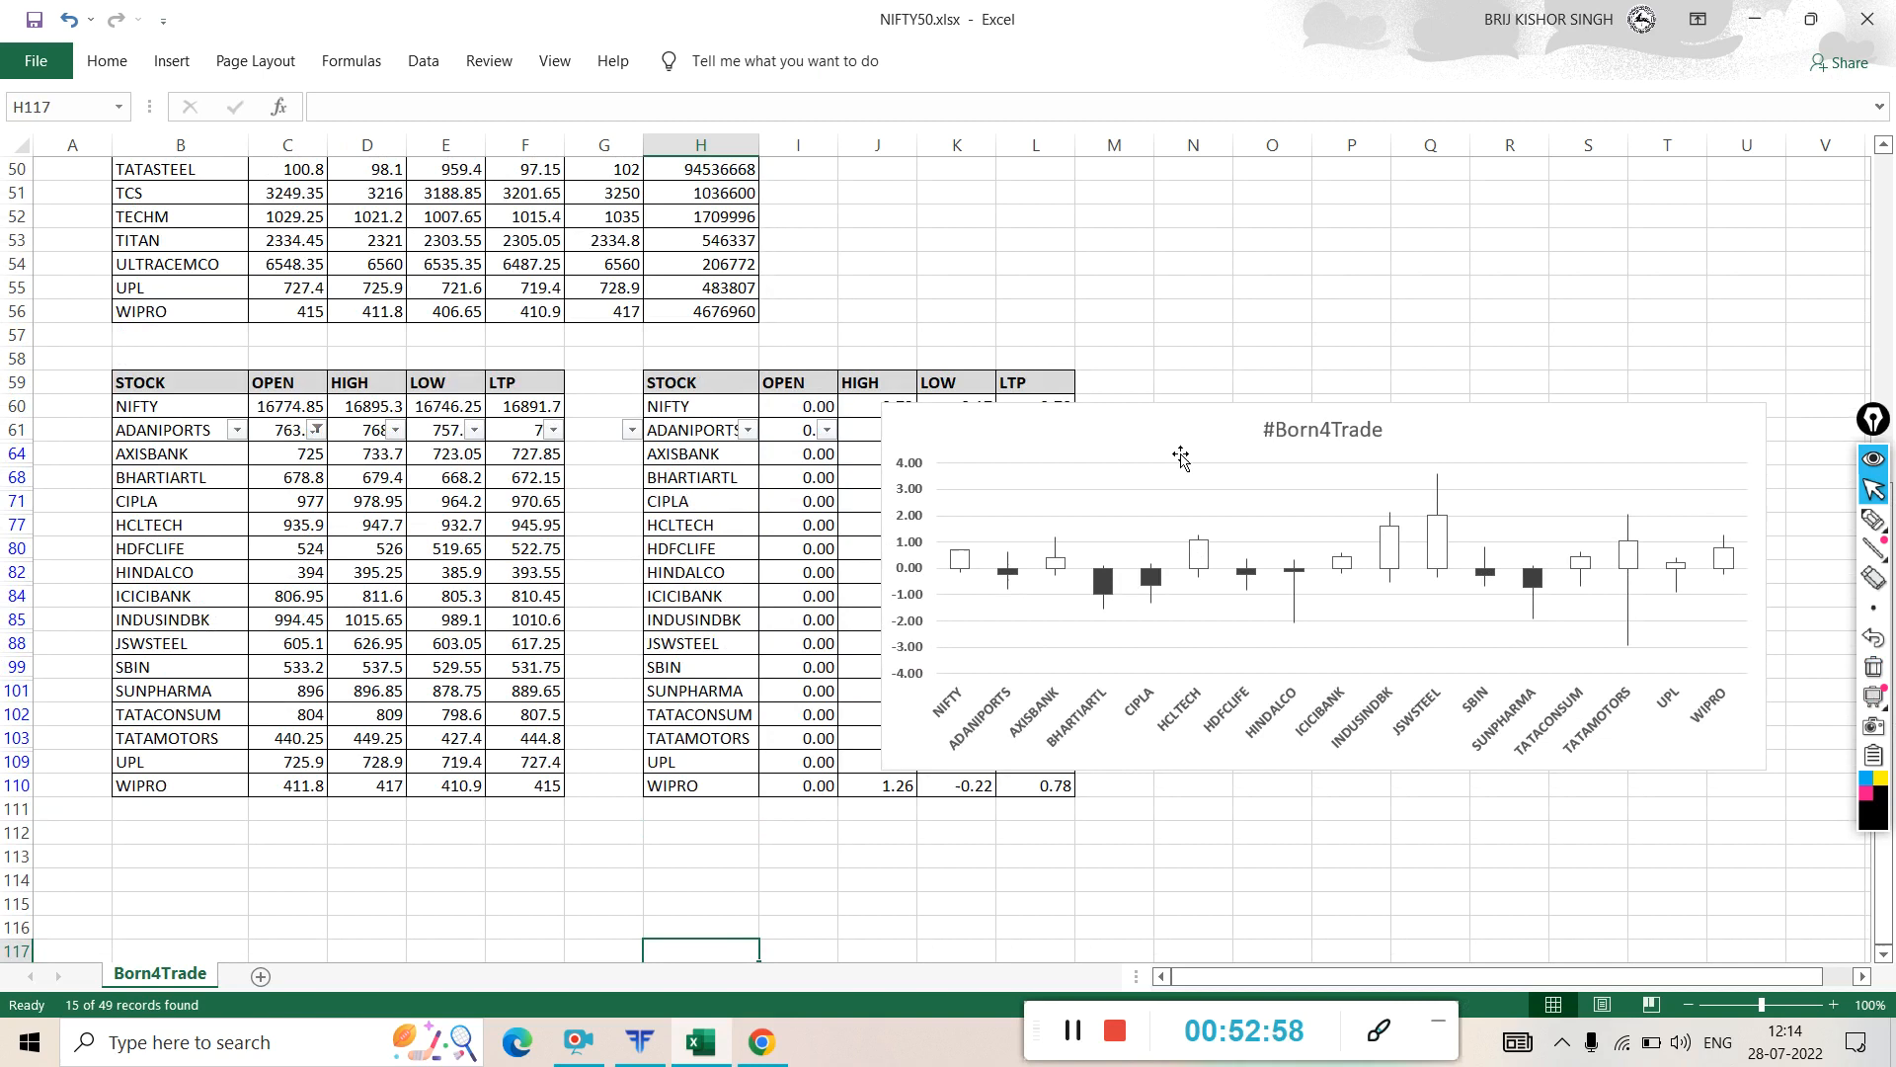
left_click(1146, 422)
left_click_drag(1146, 422, 1085, 388)
scroll(1343, 662, "up", 1)
left_click_drag(1084, 458, 1043, 349)
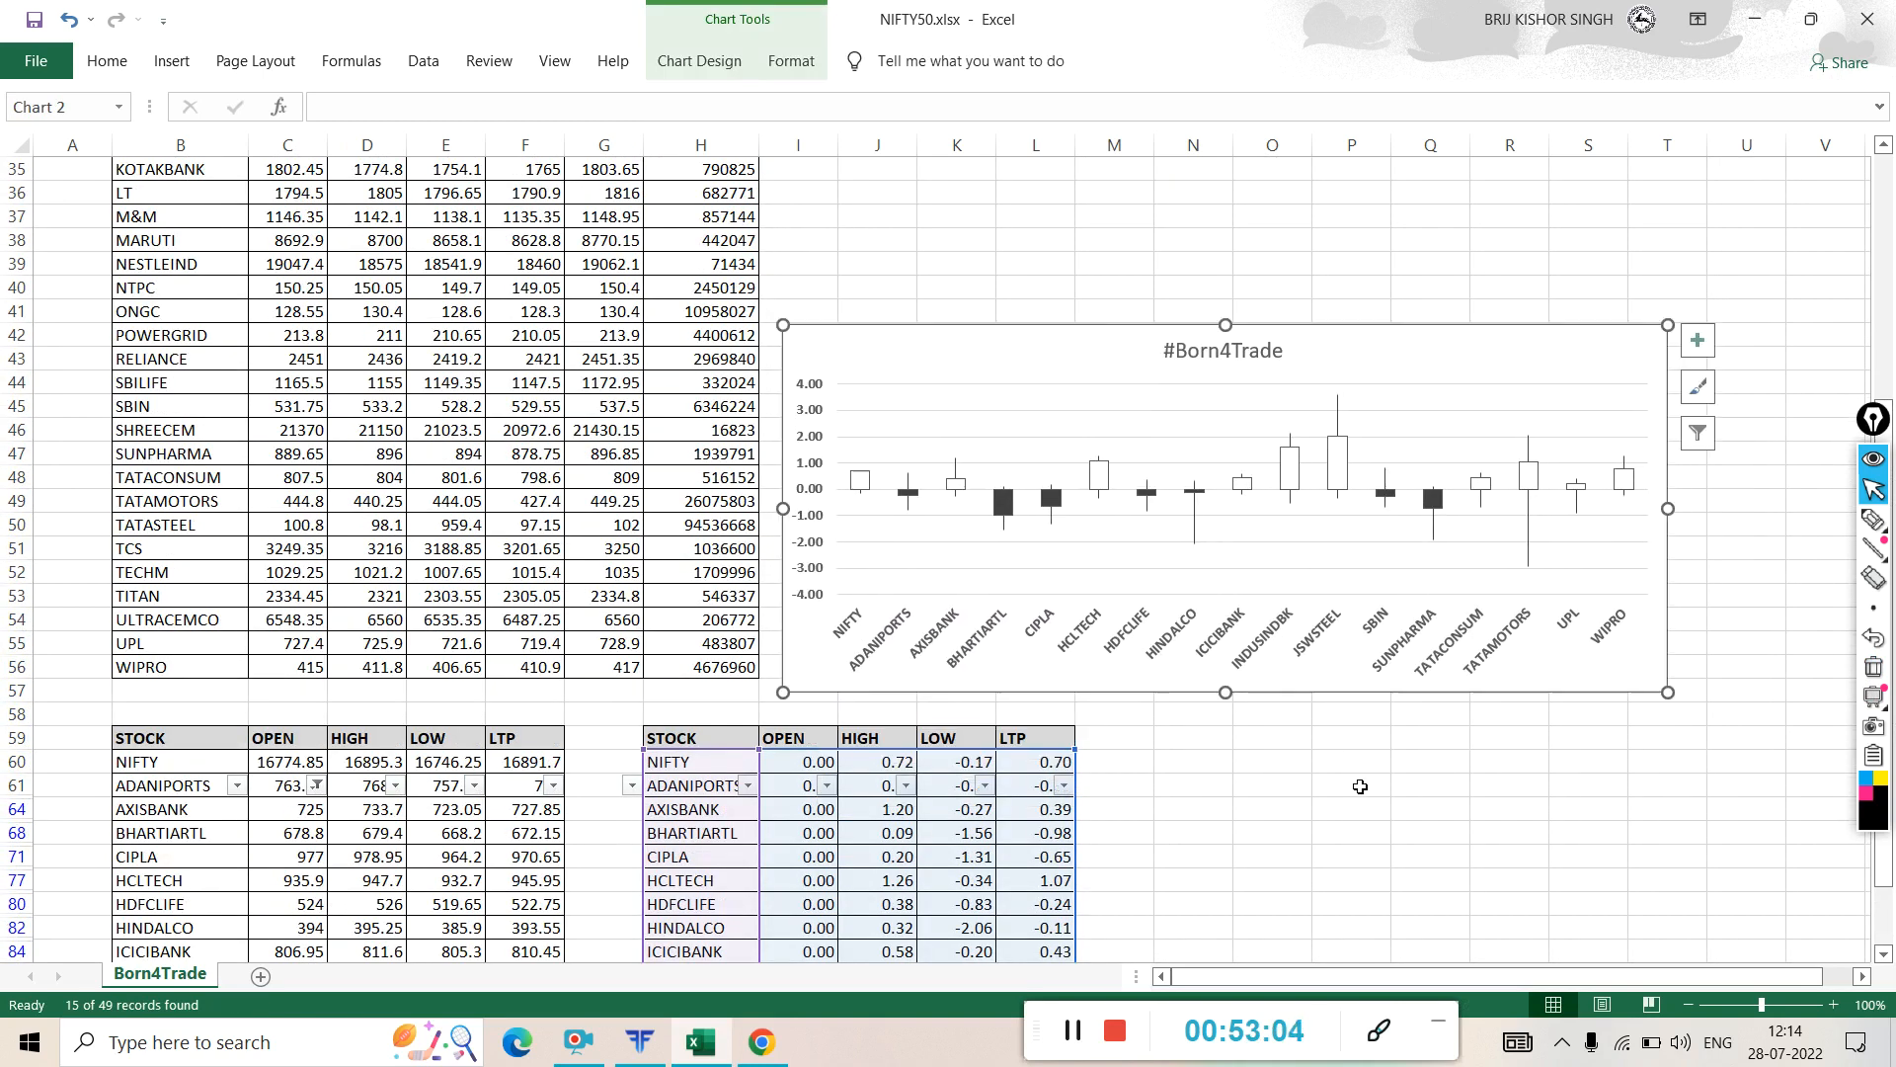
left_click(1362, 805)
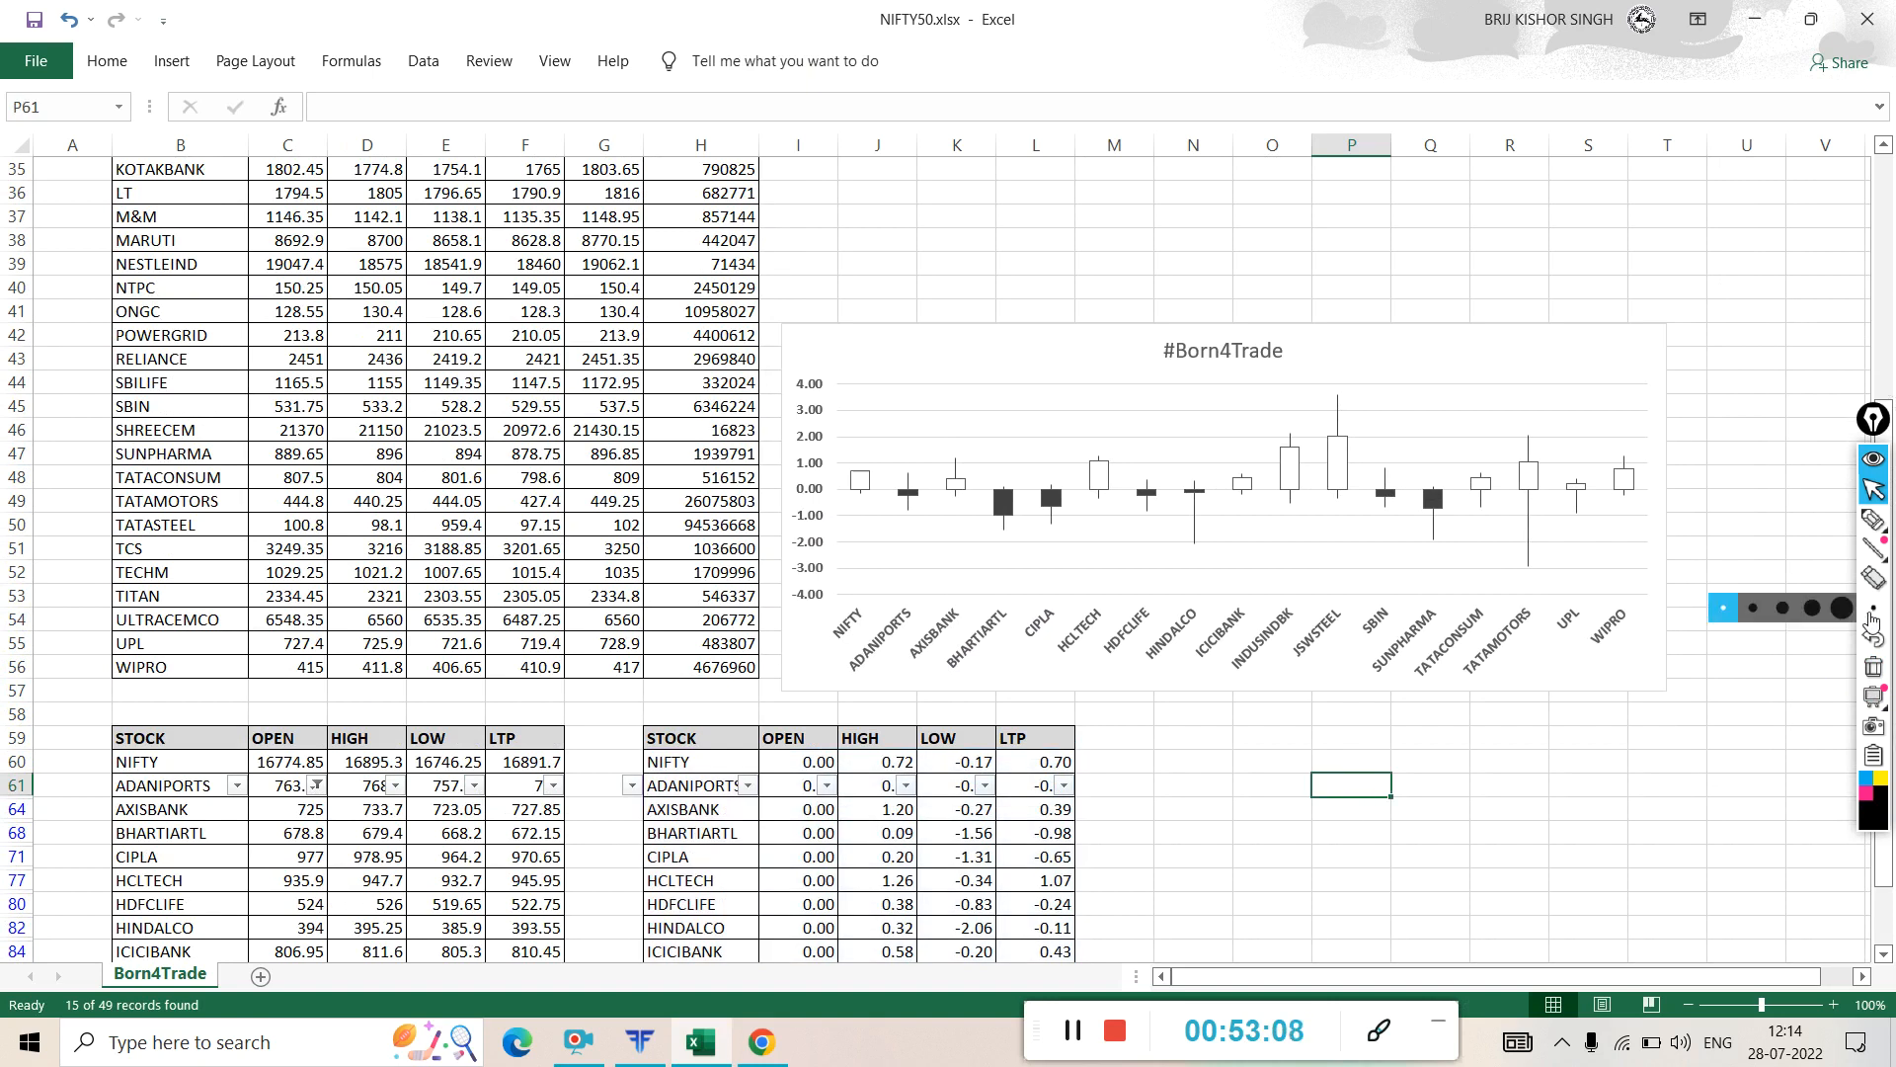
- Ink a long flattened outline above the #Born4Trade chart, around rows 36 to 39
left_click(1877, 576)
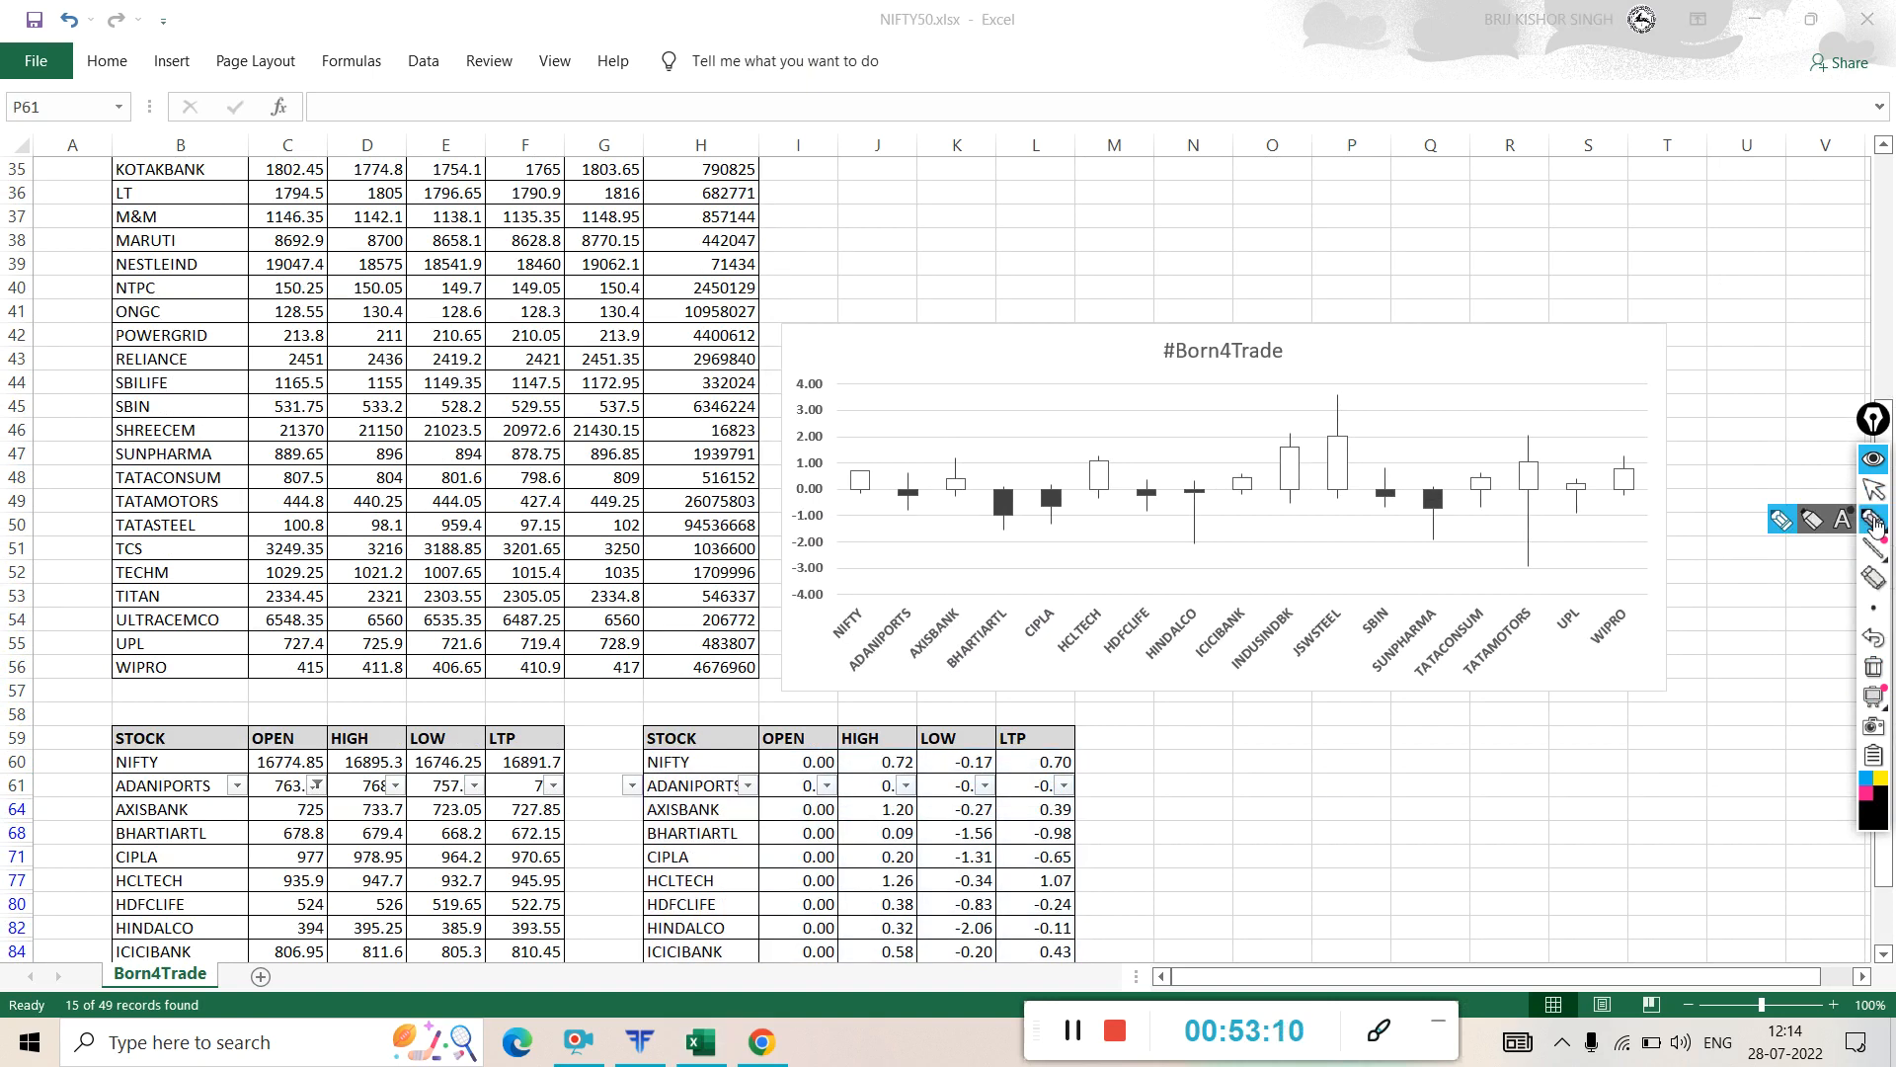
mouse_move(830, 264)
left_mouse_down()
mouse_move(1318, 277)
mouse_move(1548, 249)
mouse_move(1252, 196)
mouse_move(895, 233)
mouse_move(851, 265)
mouse_move(869, 274)
left_mouse_up()
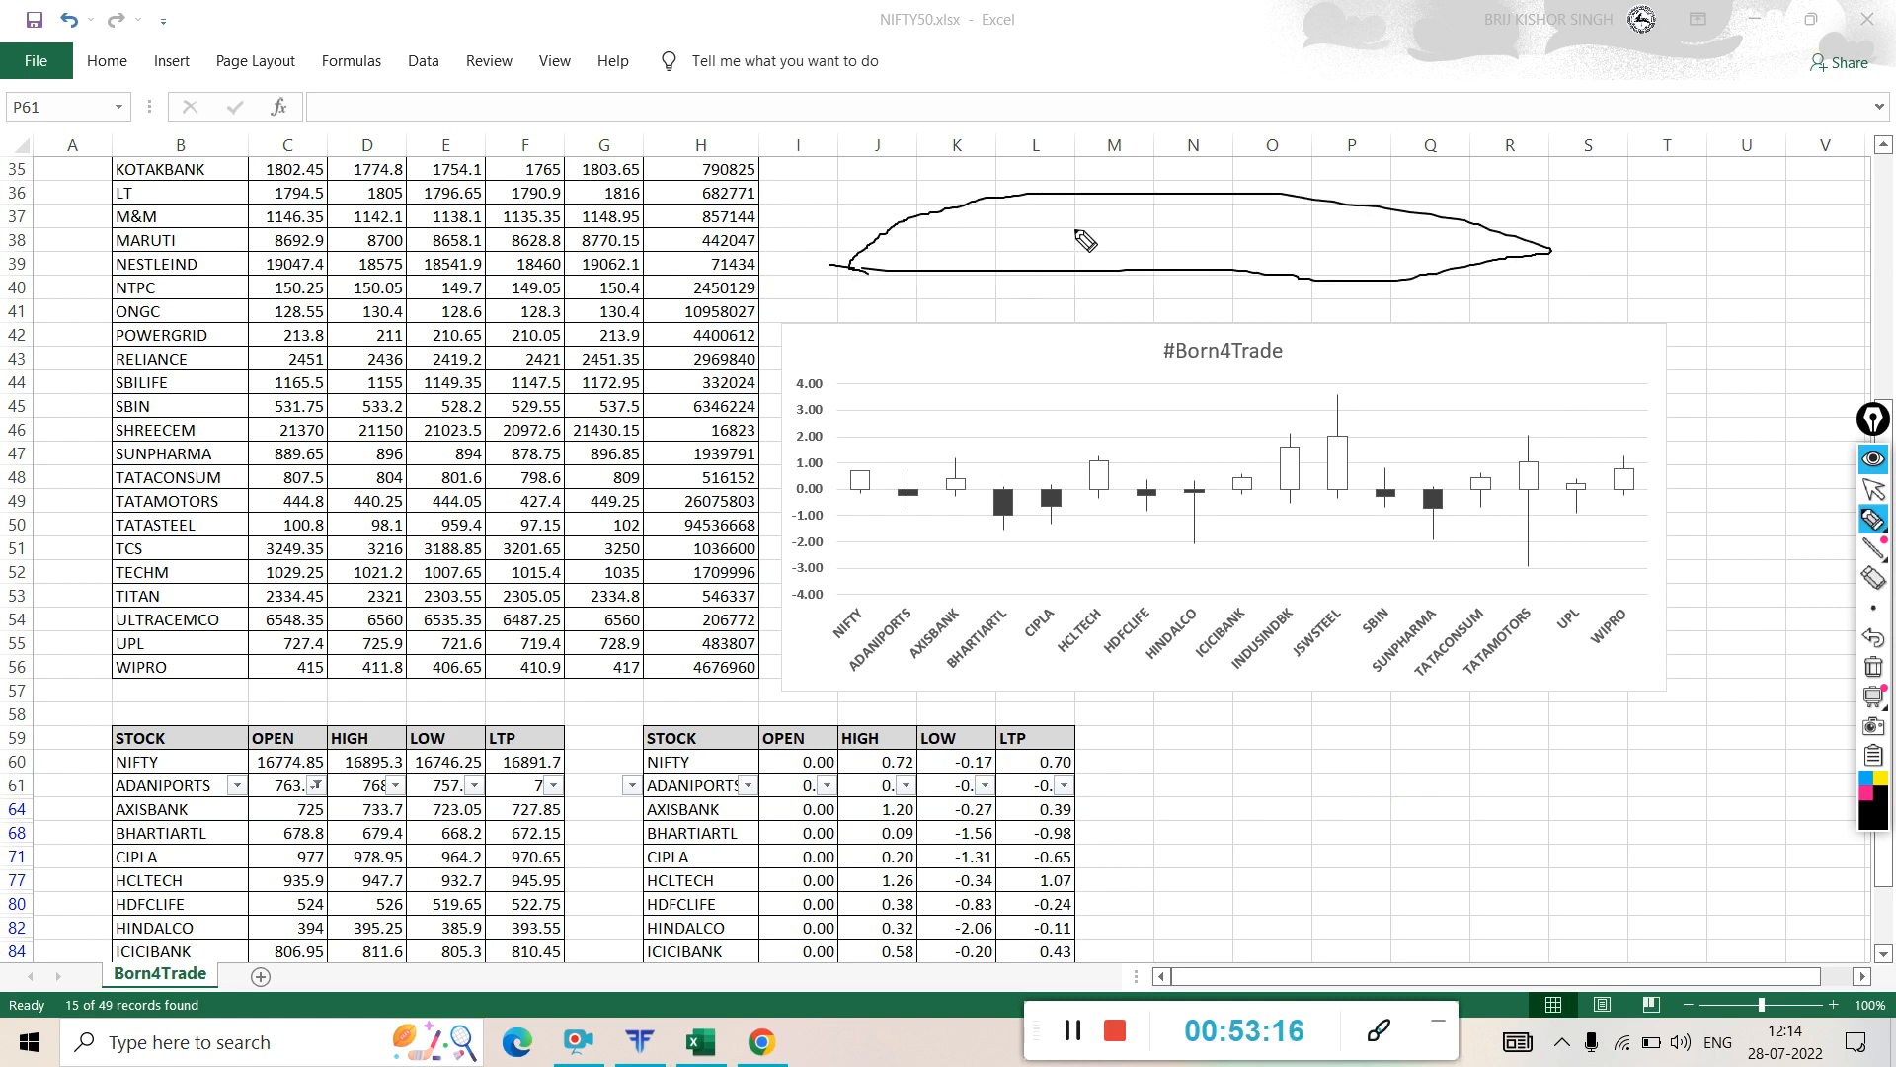
- Draw freehand arrows down through the #Born4Trade chart, circle its candlesticks and the NIFTY candle, and clear all annotations
mouse_move(1274, 275)
left_mouse_down()
mouse_move(1303, 345)
mouse_move(1284, 426)
mouse_move(1404, 409)
left_mouse_up()
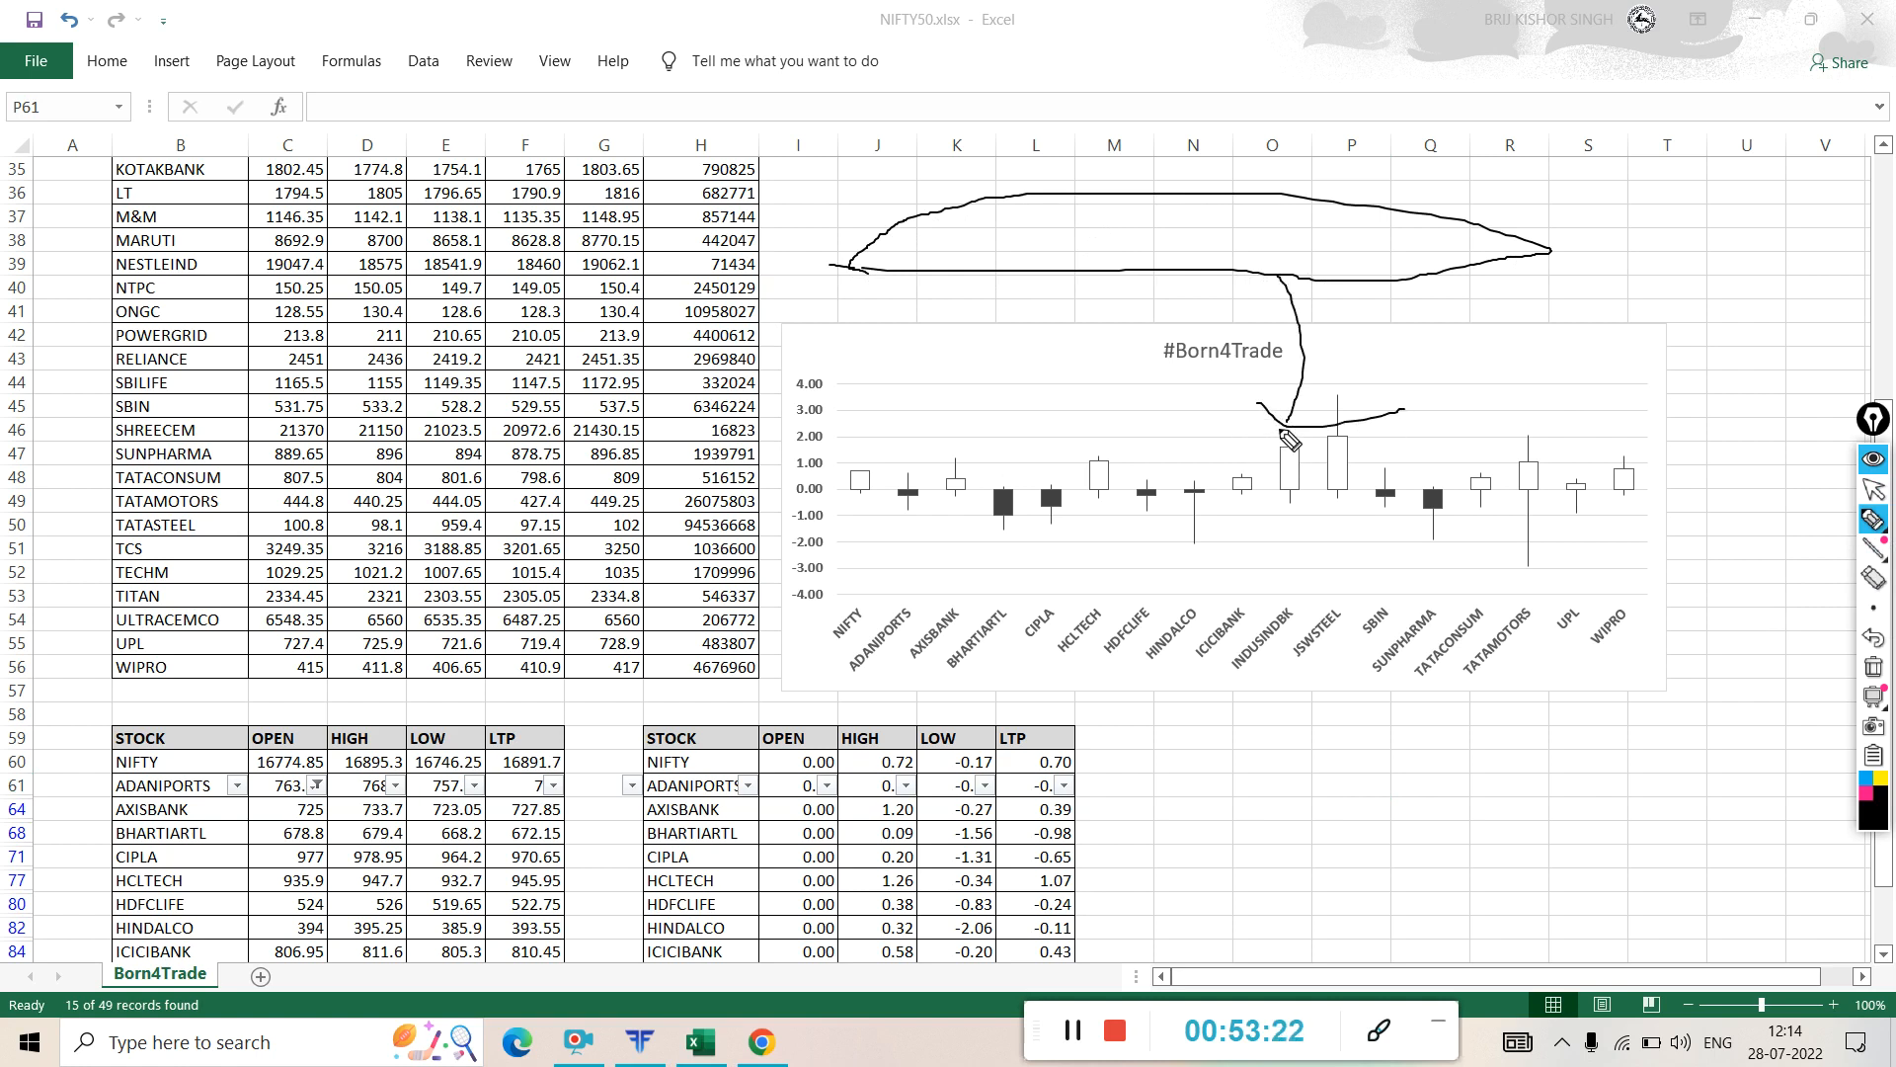
mouse_move(1283, 429)
left_mouse_down()
mouse_move(1370, 553)
mouse_move(1319, 605)
mouse_move(1338, 613)
left_mouse_up()
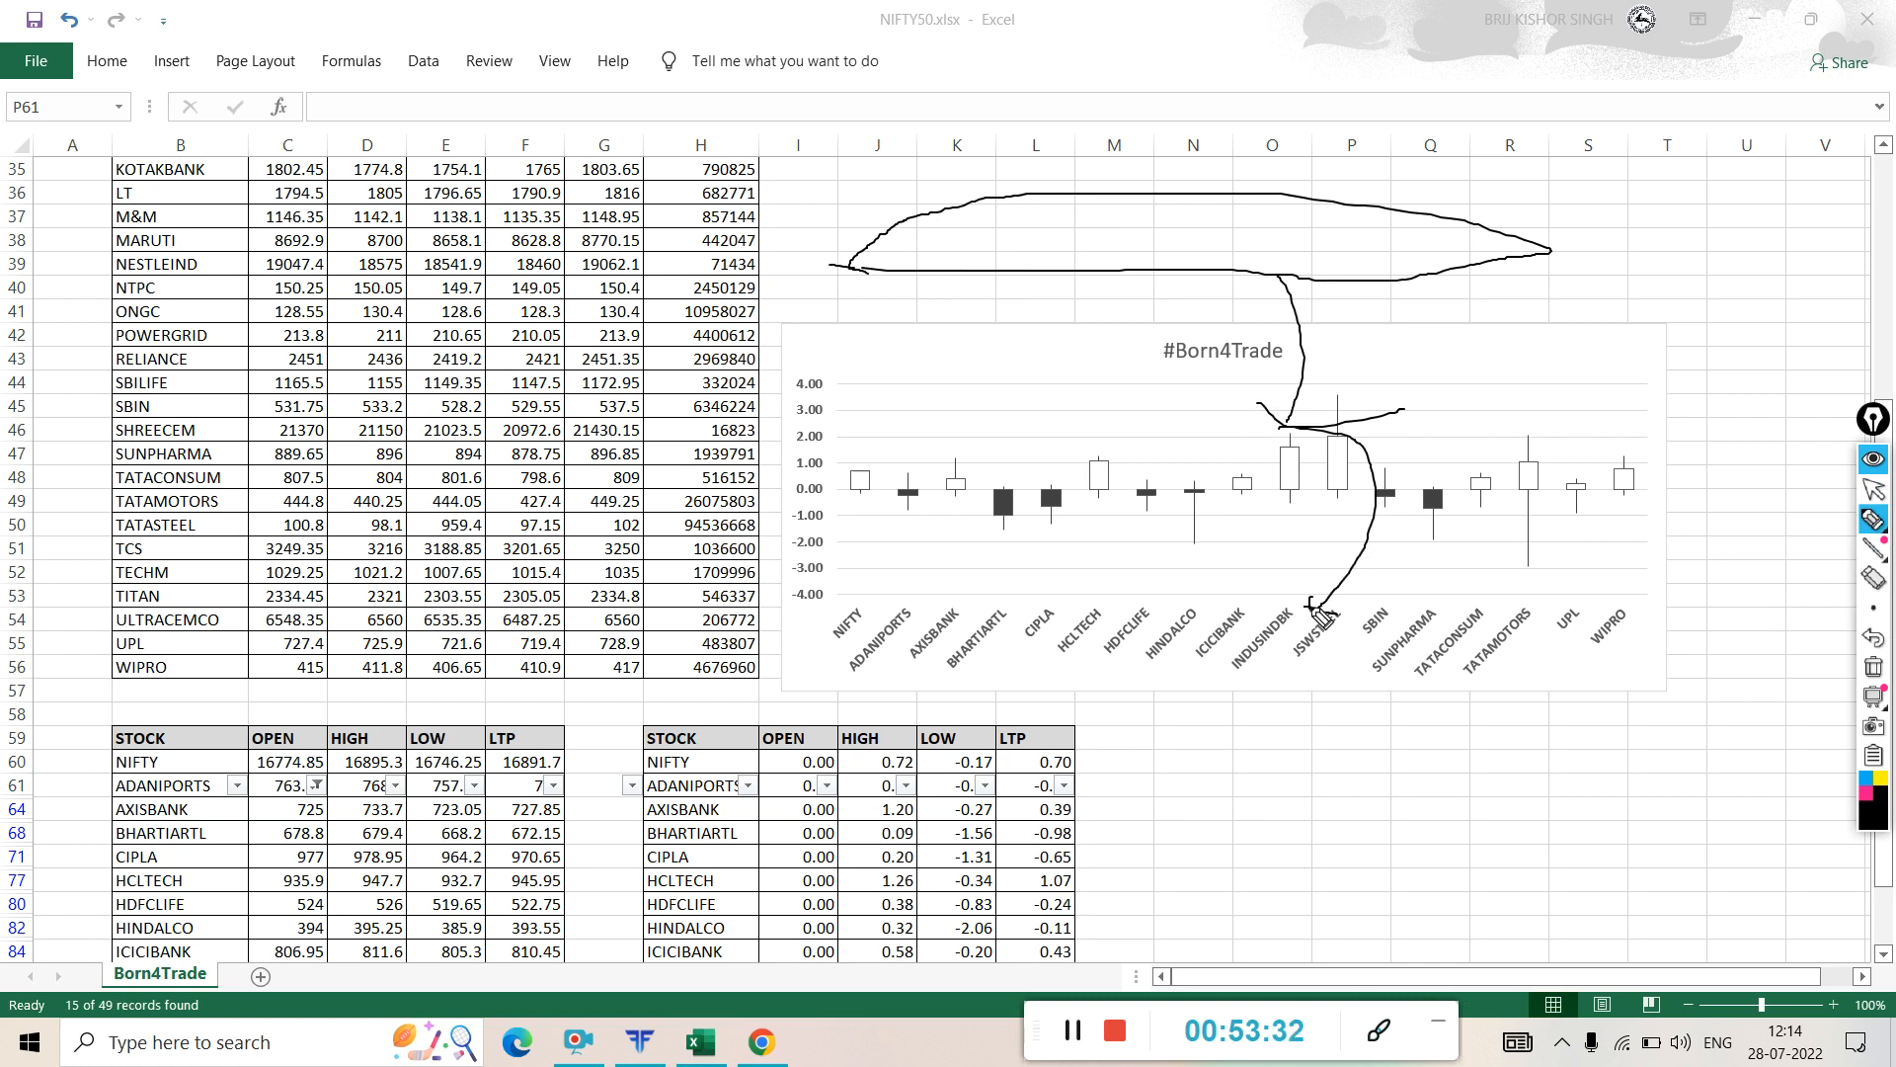
mouse_move(1270, 611)
left_mouse_down()
mouse_move(1407, 610)
mouse_move(1372, 736)
mouse_move(1340, 767)
mouse_move(1405, 768)
left_mouse_up()
mouse_move(1644, 439)
left_mouse_down()
mouse_move(841, 447)
mouse_move(843, 565)
left_mouse_up()
left_click_drag(1463, 606, 1363, 385)
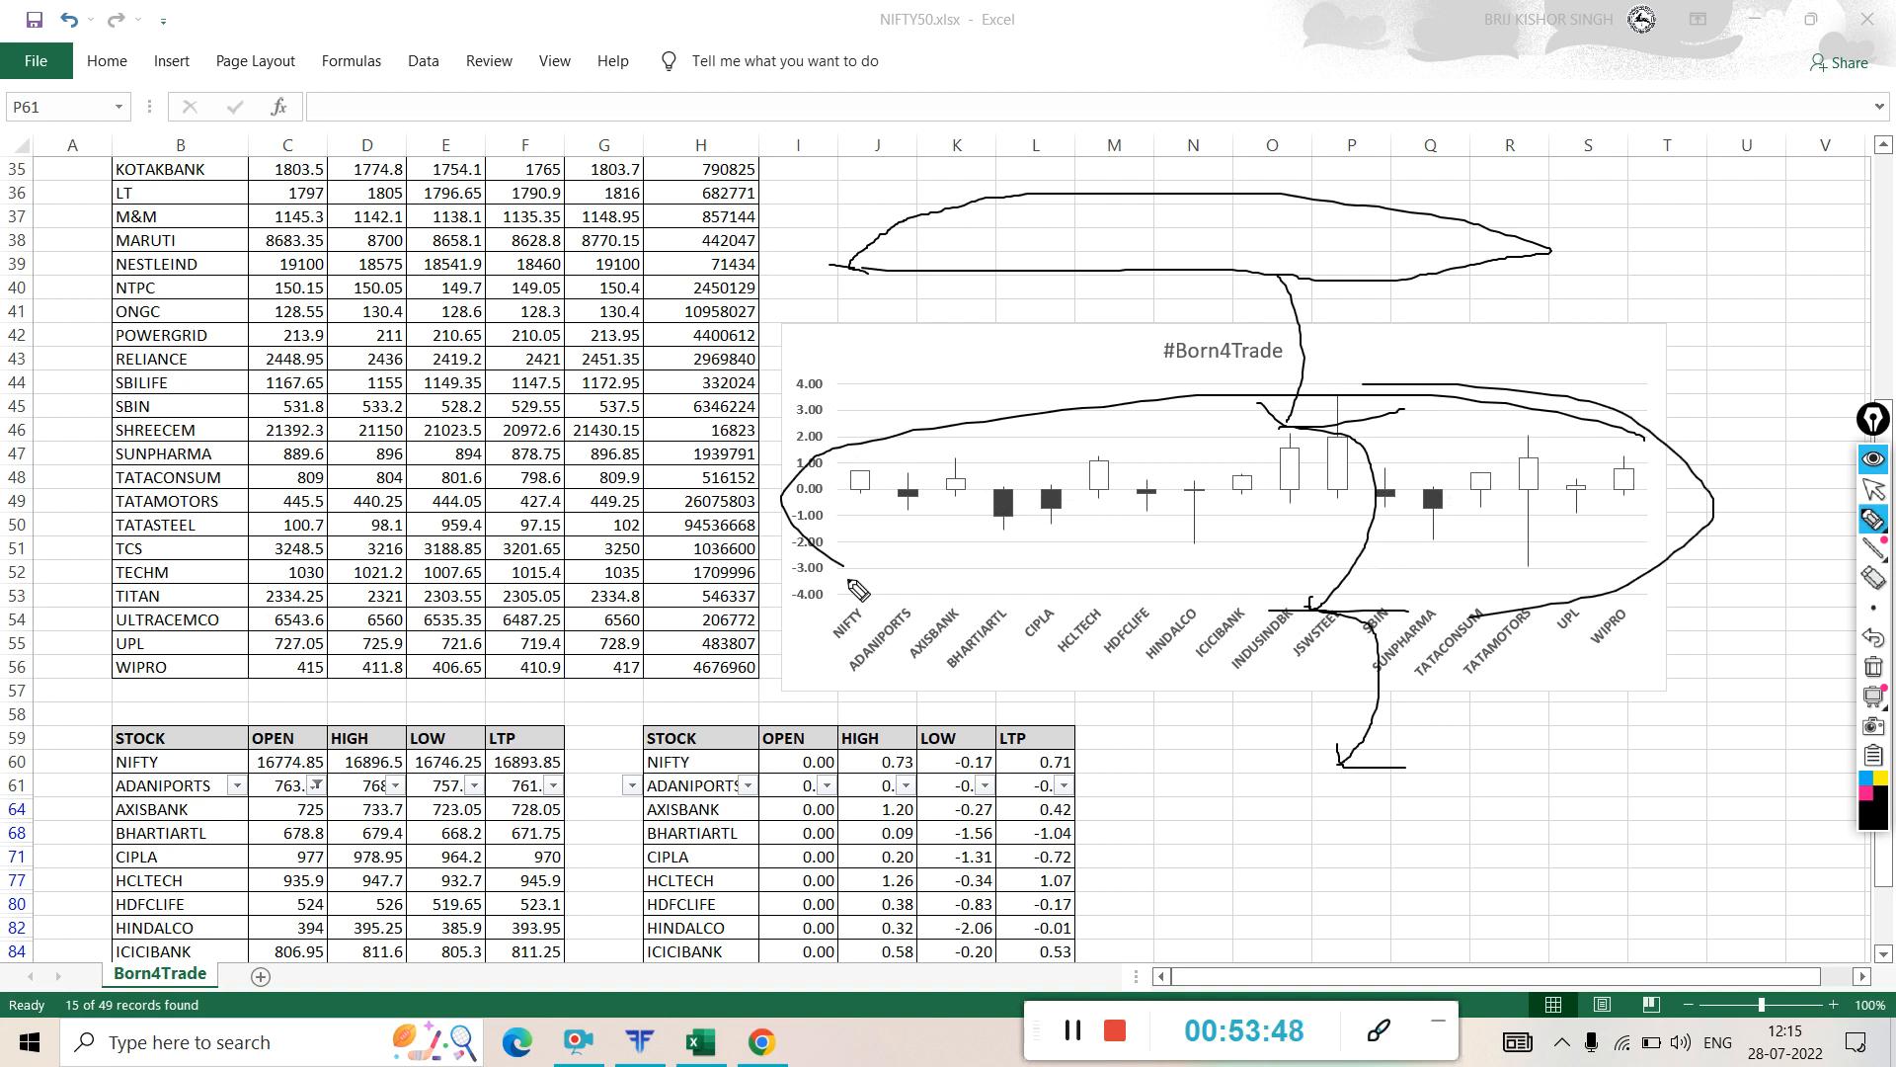
mouse_move(864, 447)
left_mouse_down()
mouse_move(889, 509)
mouse_move(866, 468)
left_mouse_up()
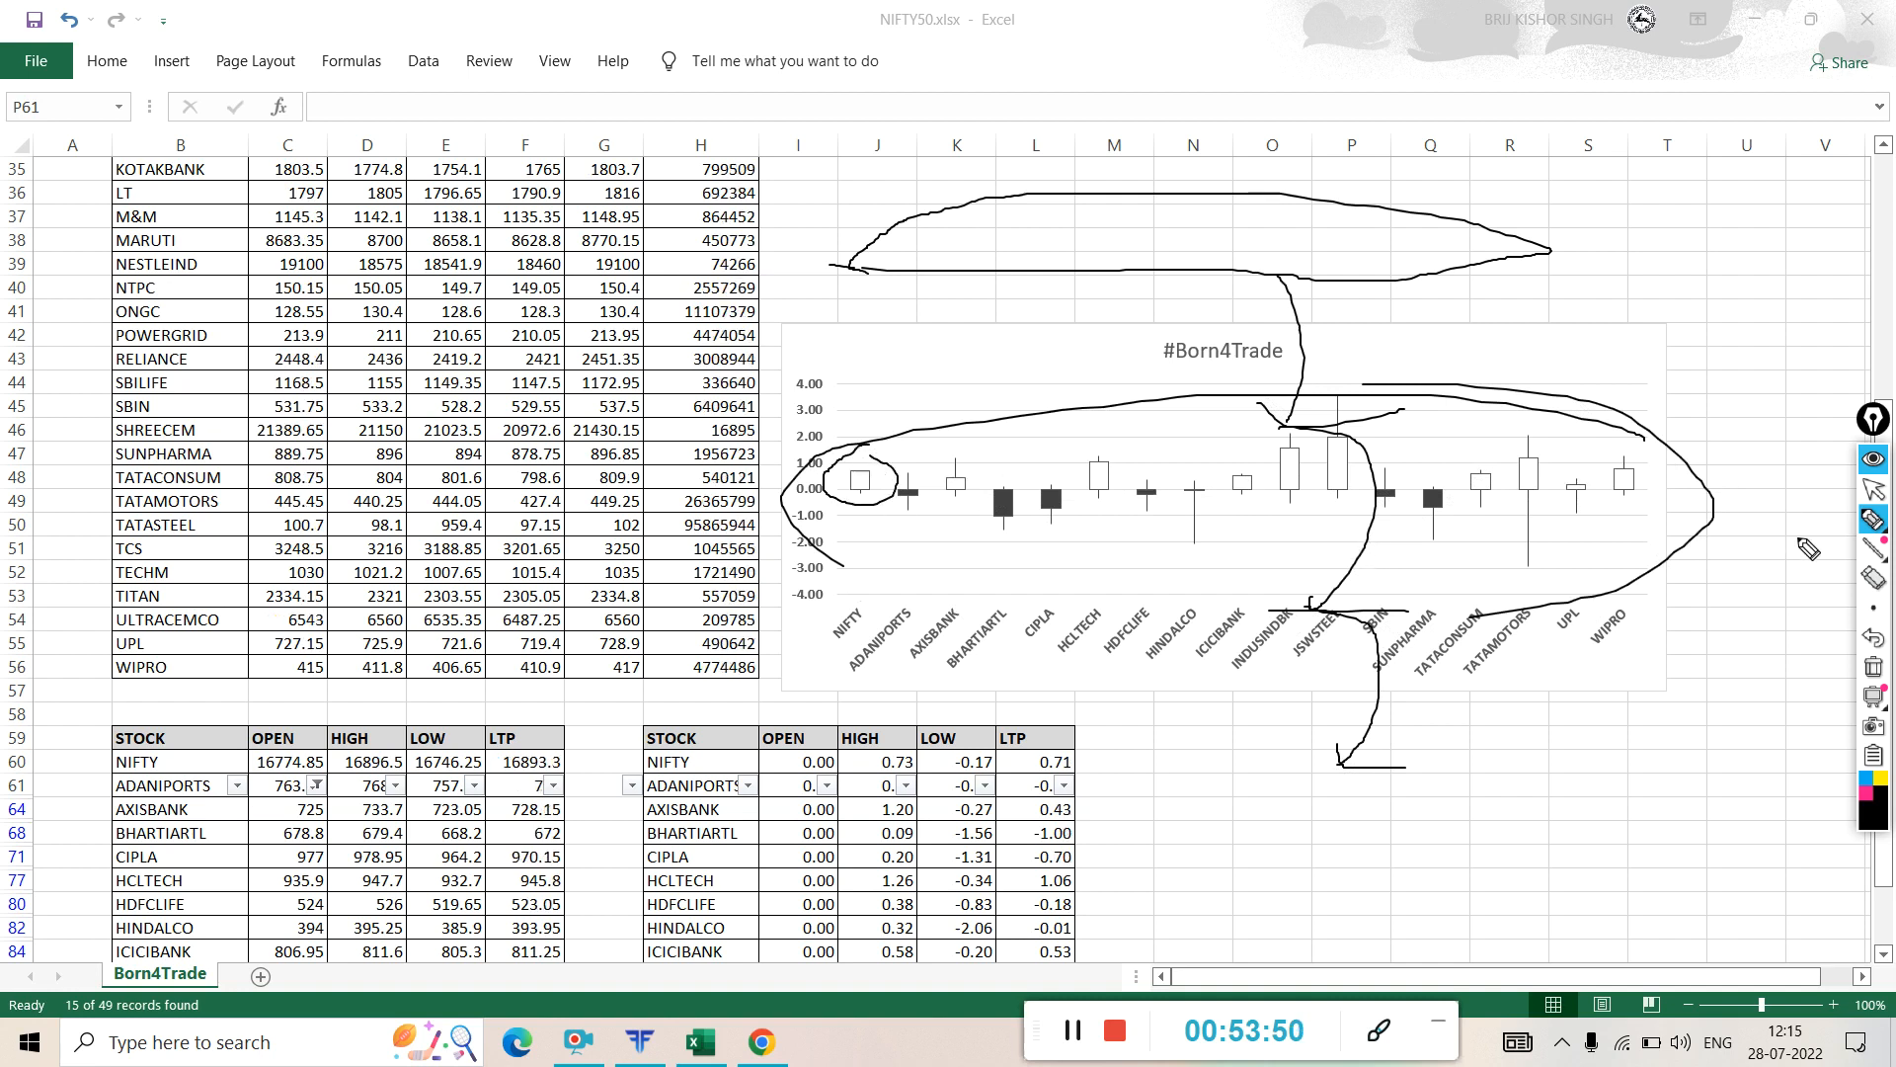
left_click(1873, 673)
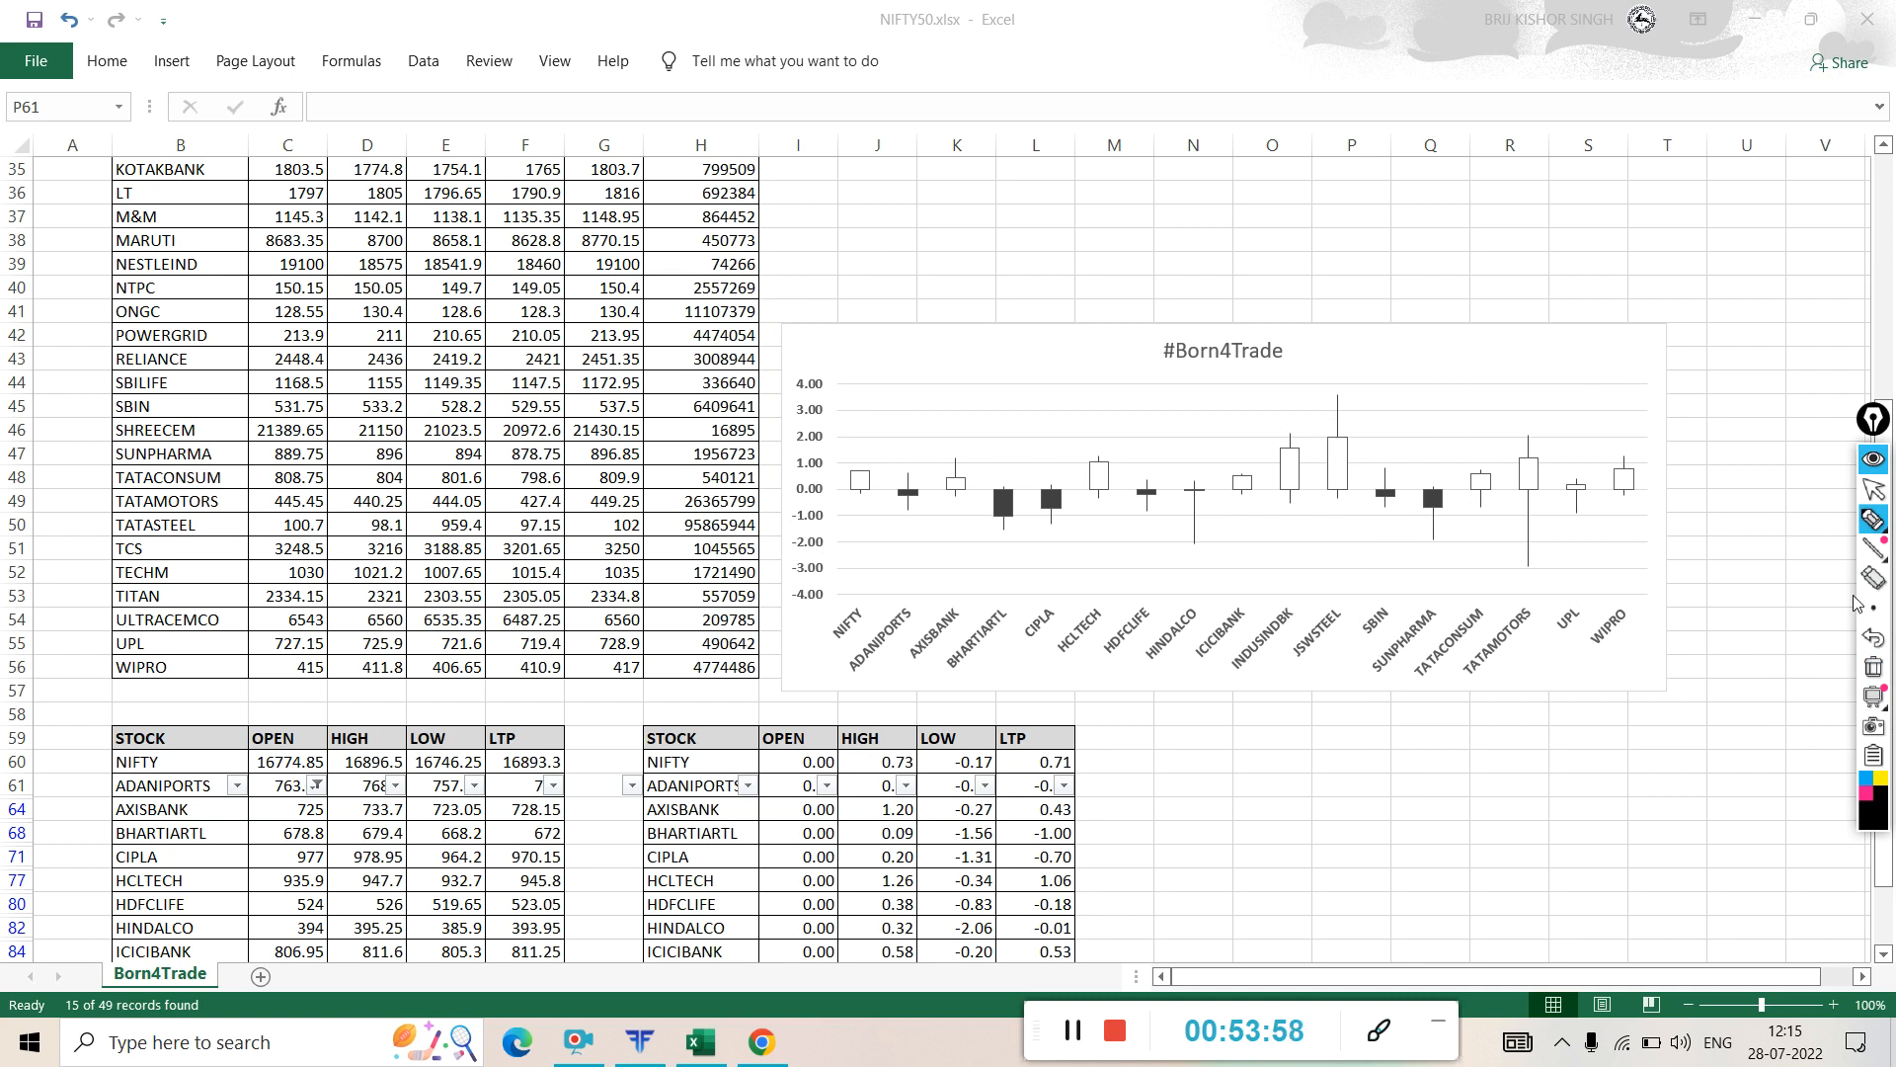
- Show the desktop, circle the Fyers One shortcut, draw an arrow from it to a circled NIFTY50.xlsx file, and clear the marks
mouse_move(1873, 549)
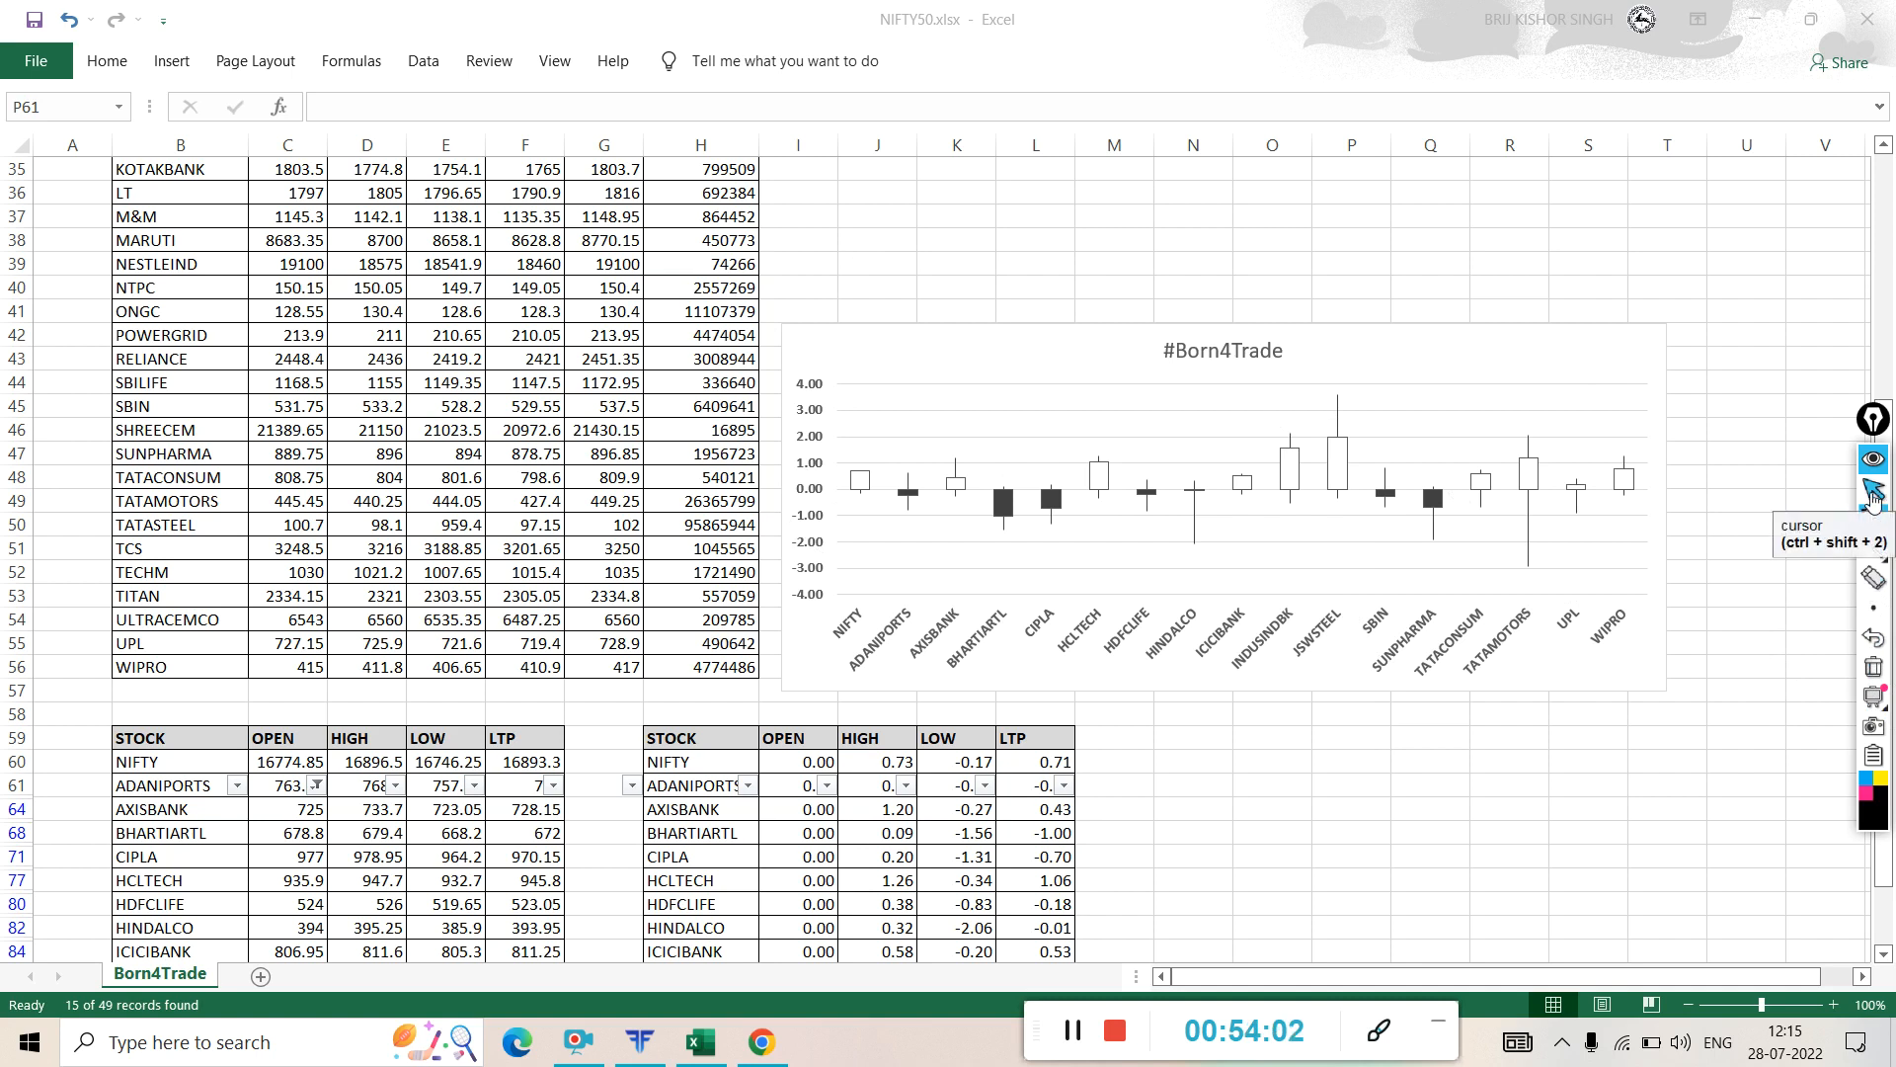
mouse_move(1880, 611)
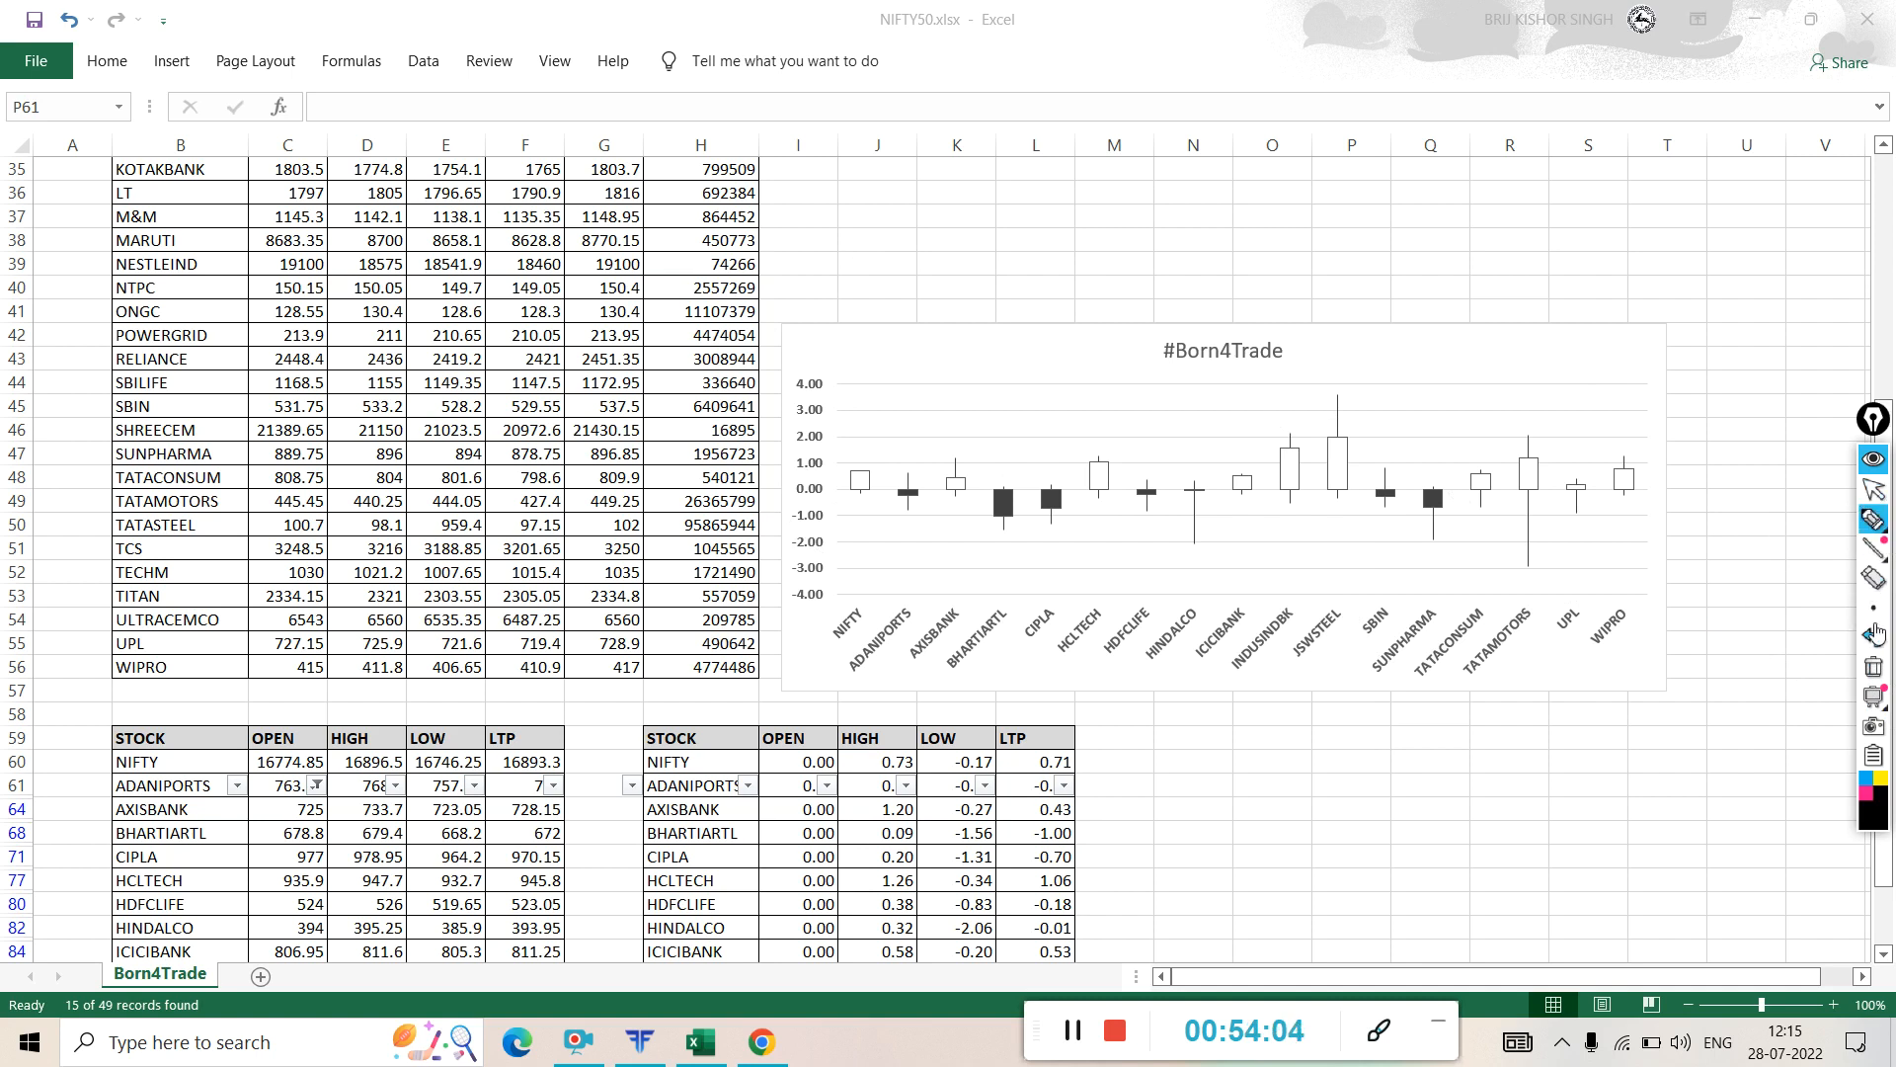
left_click(1873, 488)
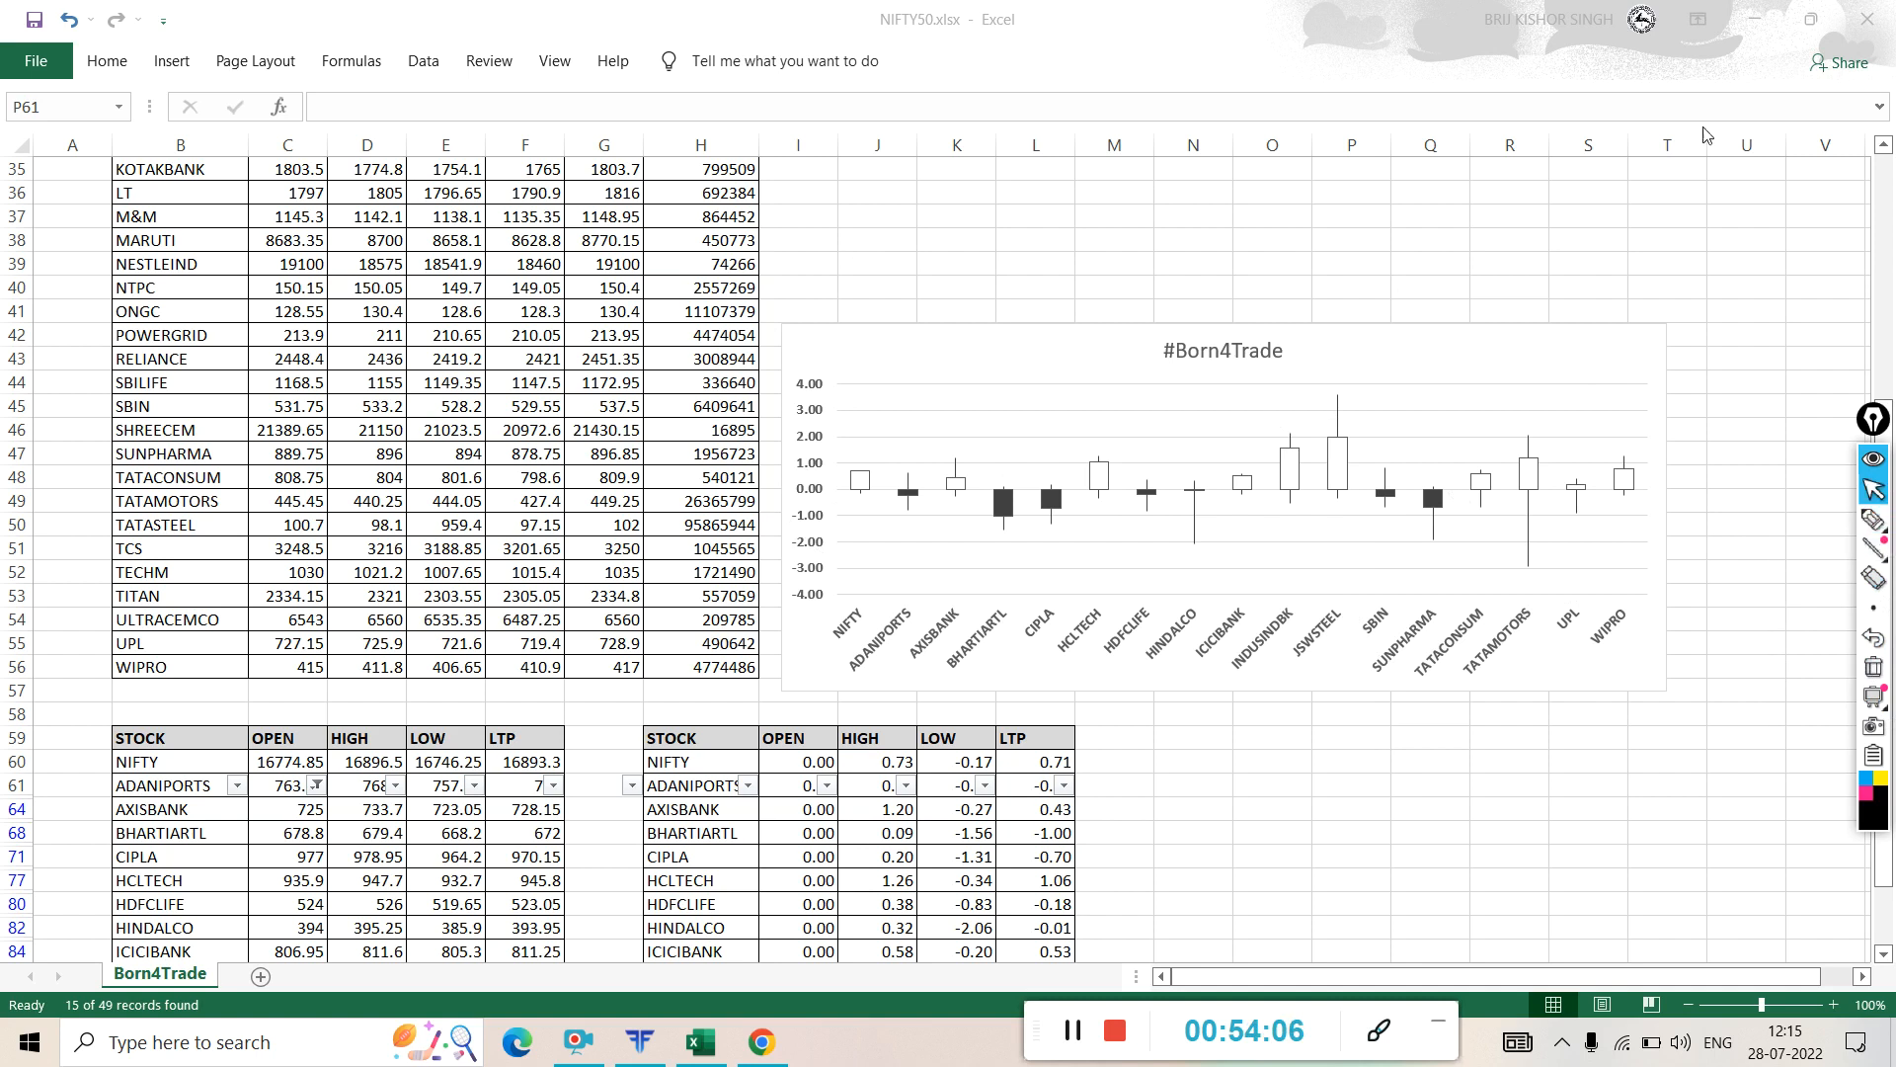
left_click(1762, 19)
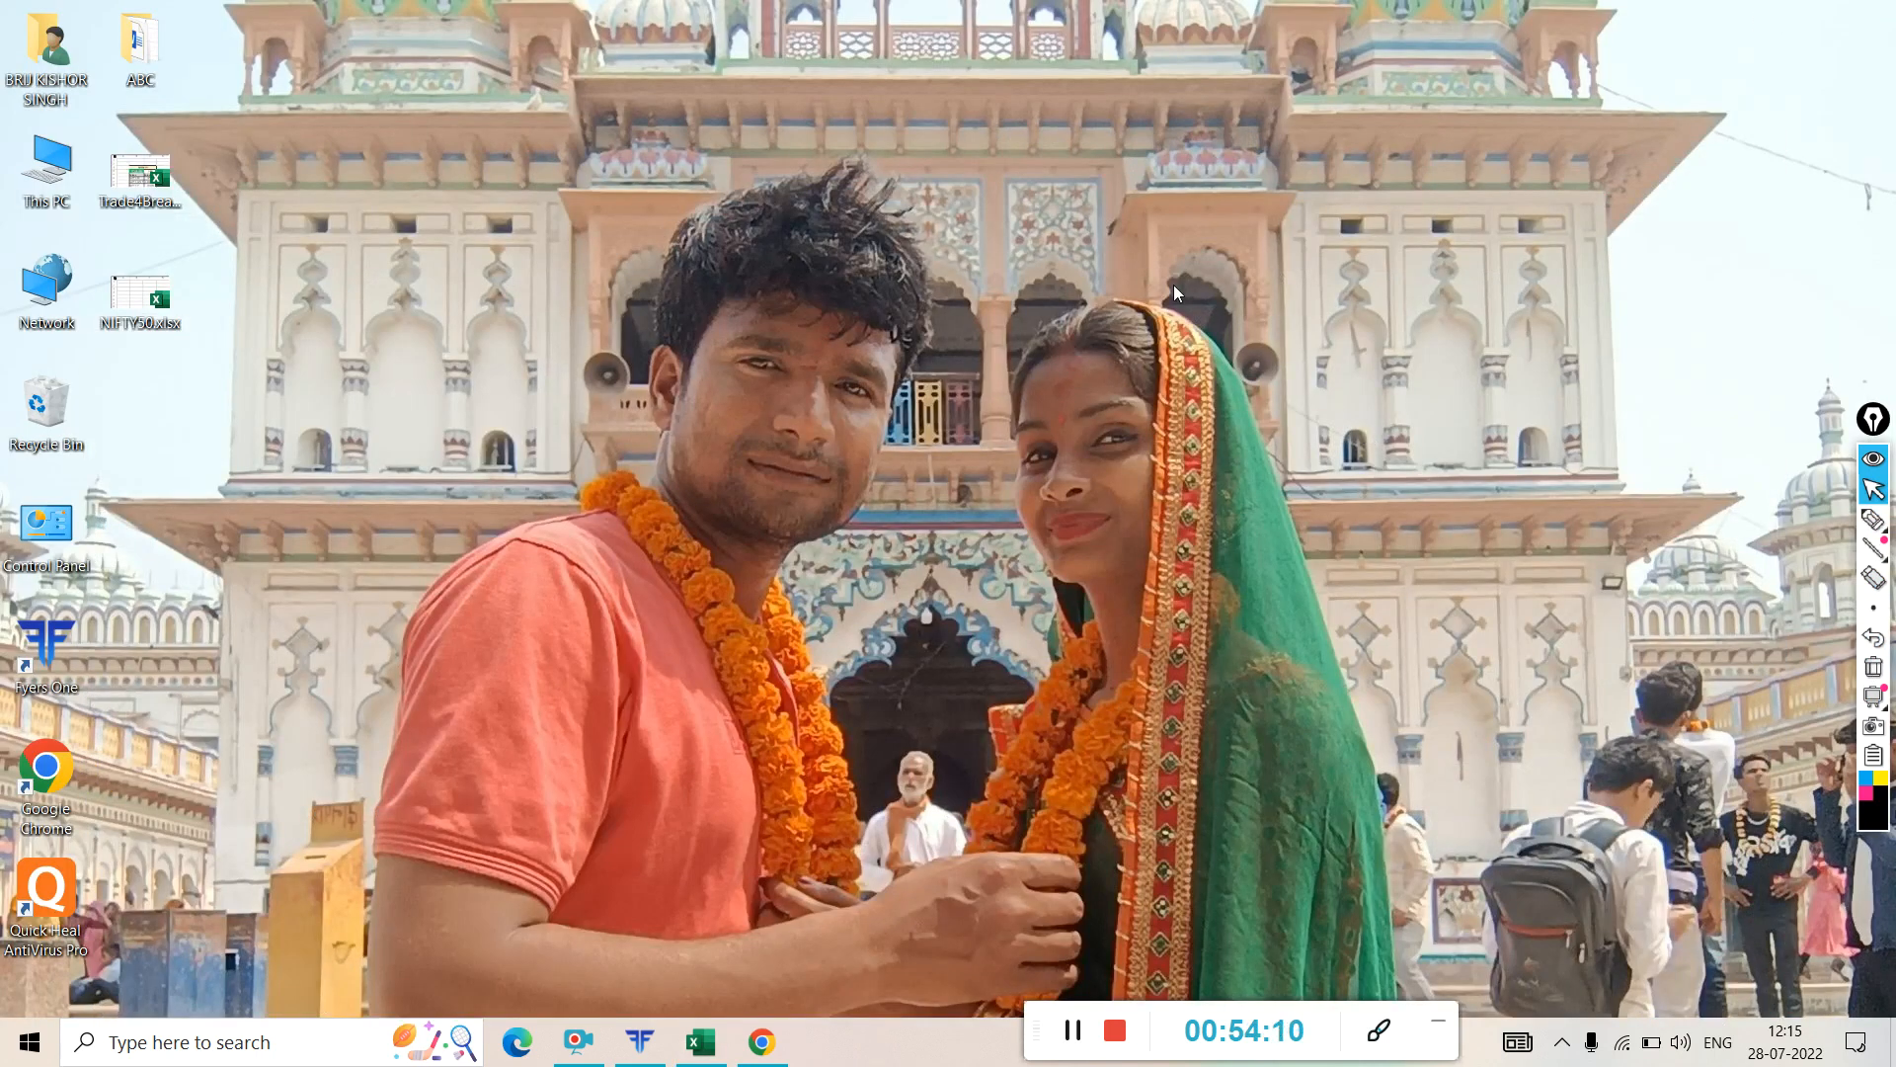
left_click(1873, 518)
mouse_move(212, 606)
left_mouse_down()
mouse_move(49, 597)
mouse_move(17, 691)
mouse_move(163, 691)
mouse_move(54, 598)
mouse_move(158, 587)
mouse_move(196, 343)
mouse_move(174, 367)
mouse_move(179, 334)
mouse_move(272, 377)
left_mouse_up()
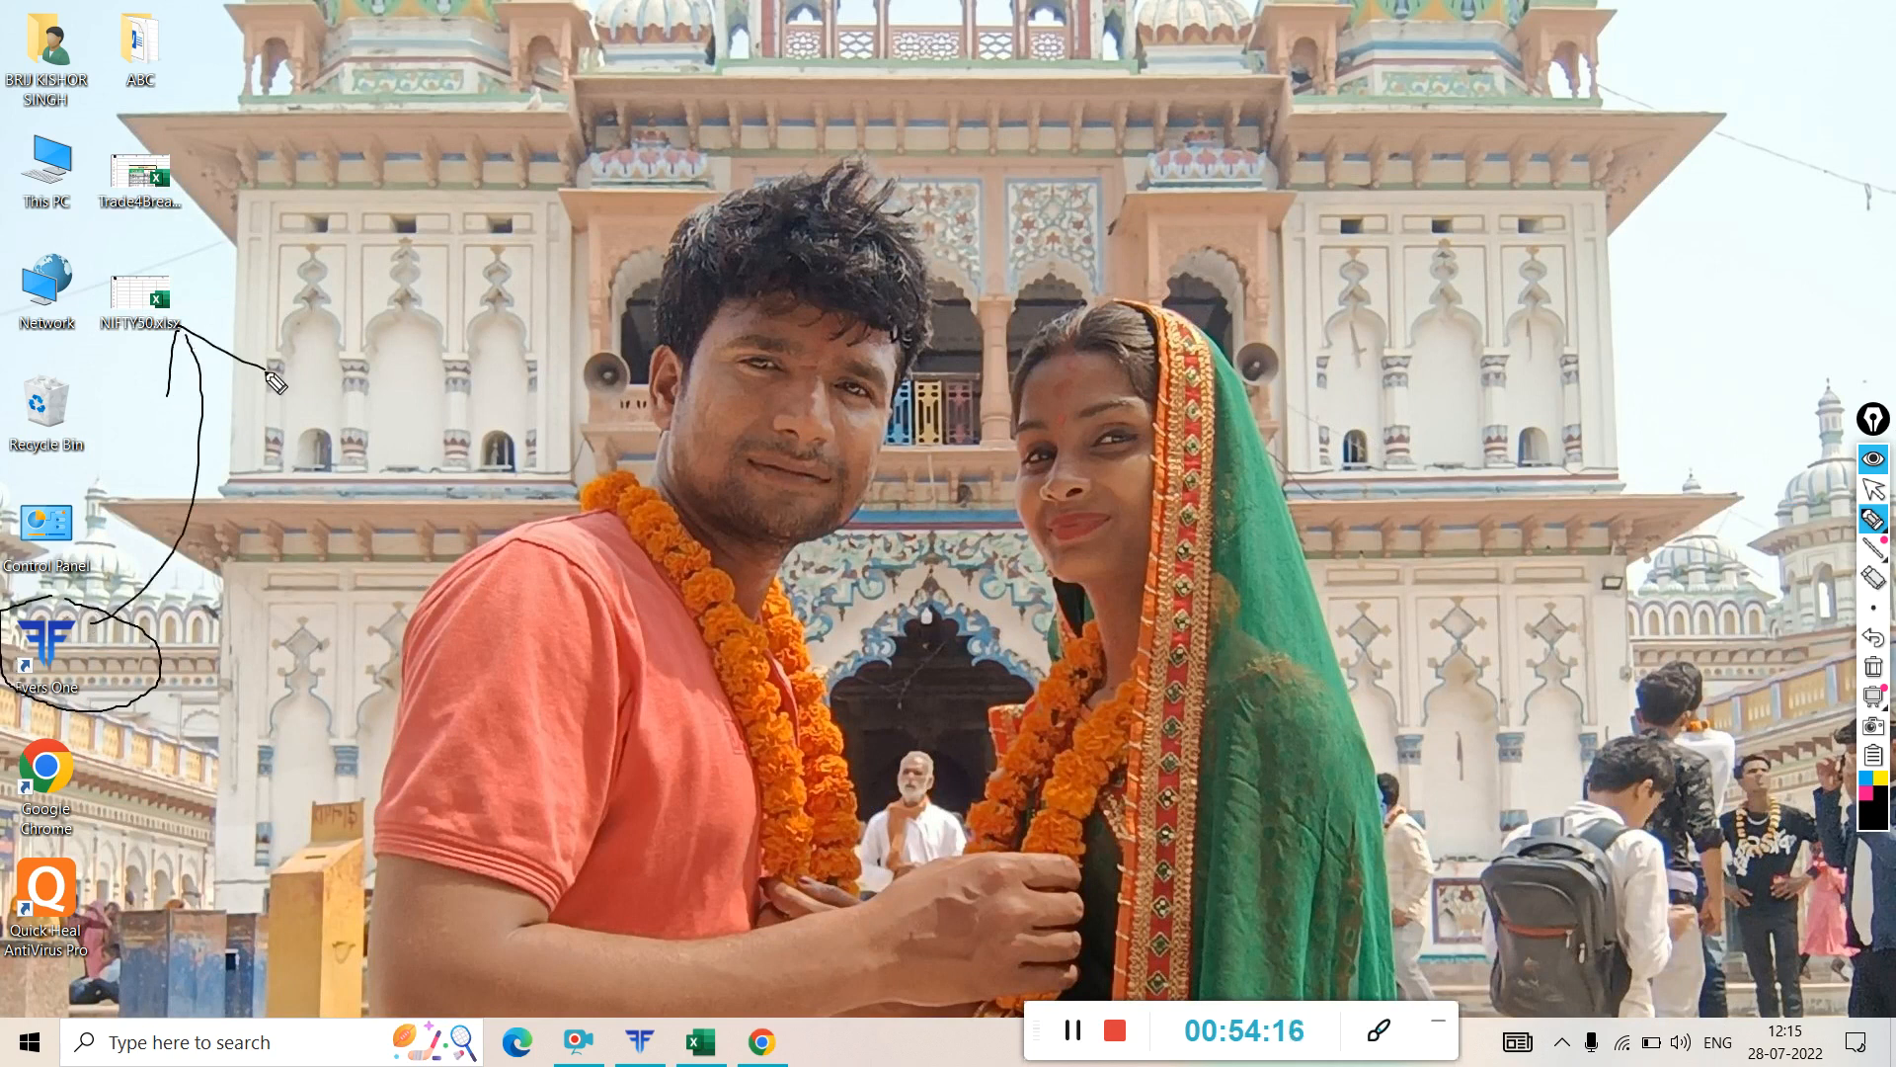
mouse_move(124, 248)
left_mouse_down()
mouse_move(119, 390)
mouse_move(185, 262)
mouse_move(129, 250)
left_mouse_up()
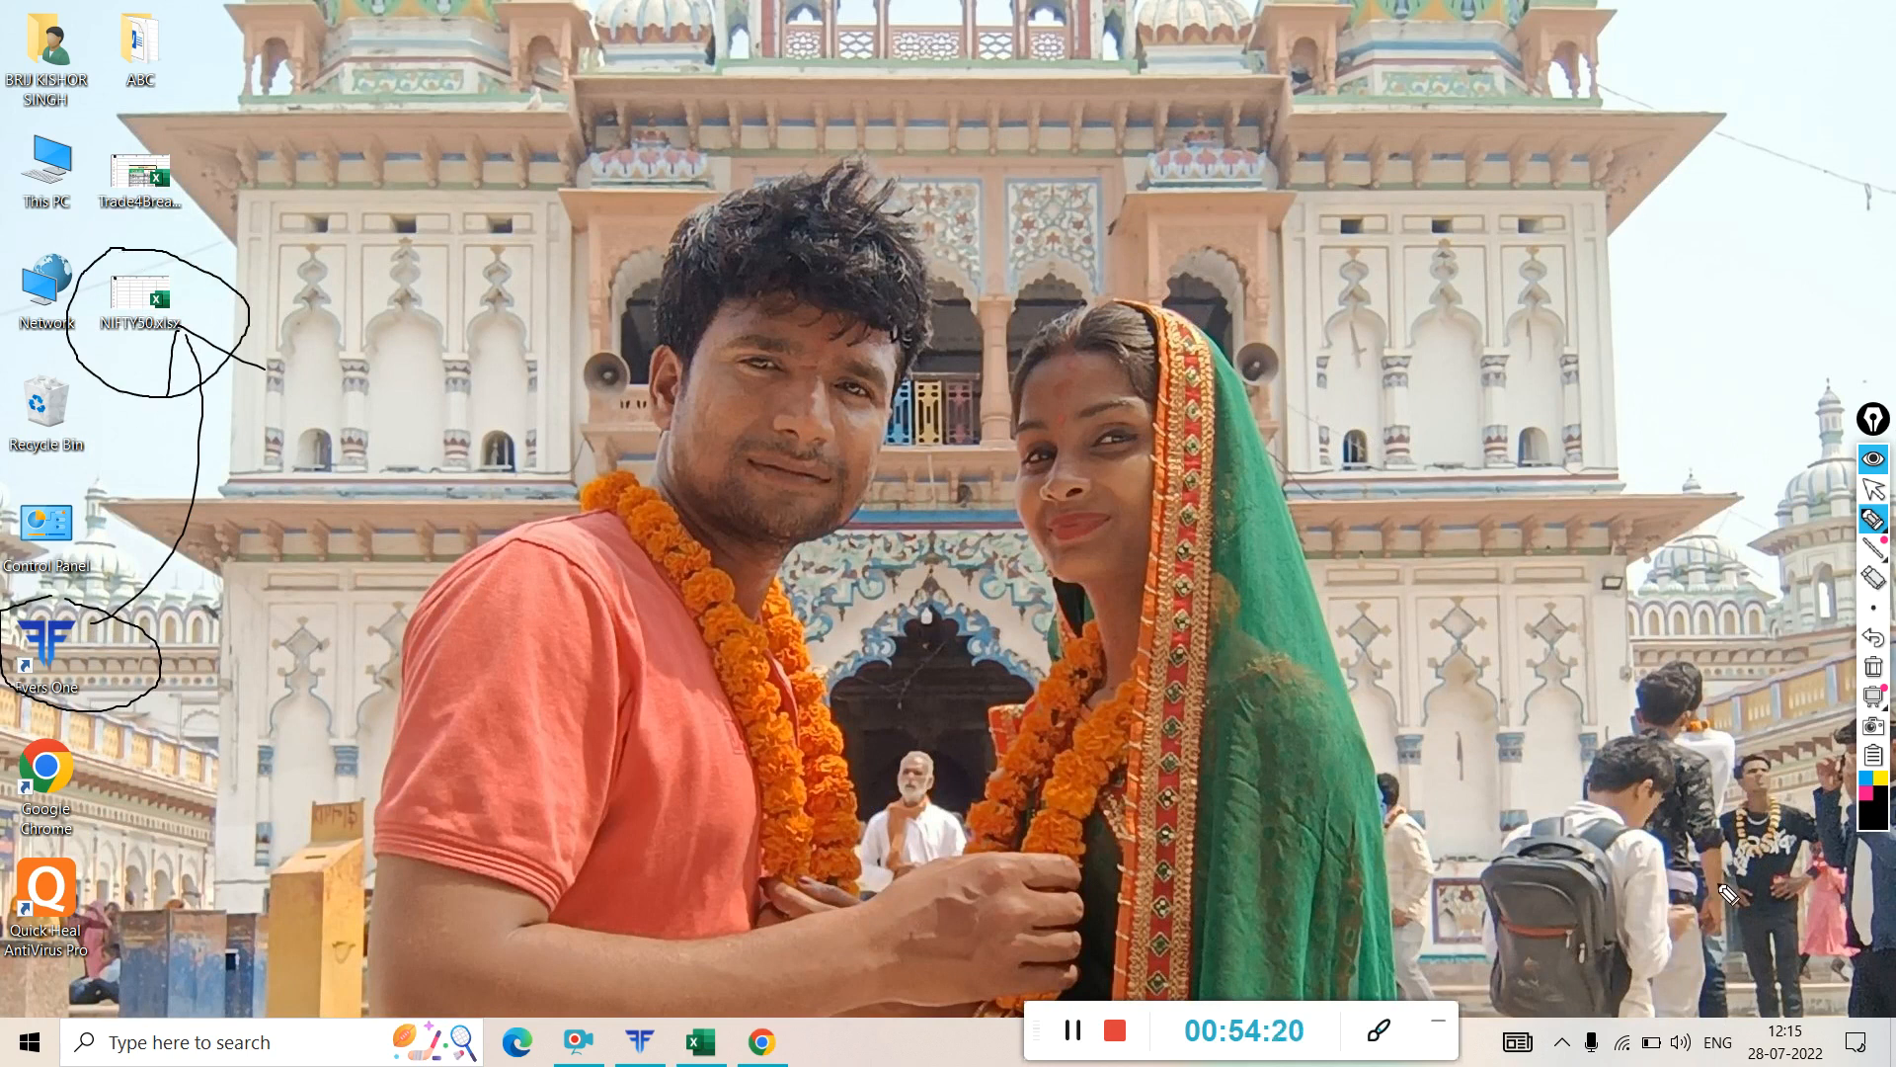
left_click(1874, 668)
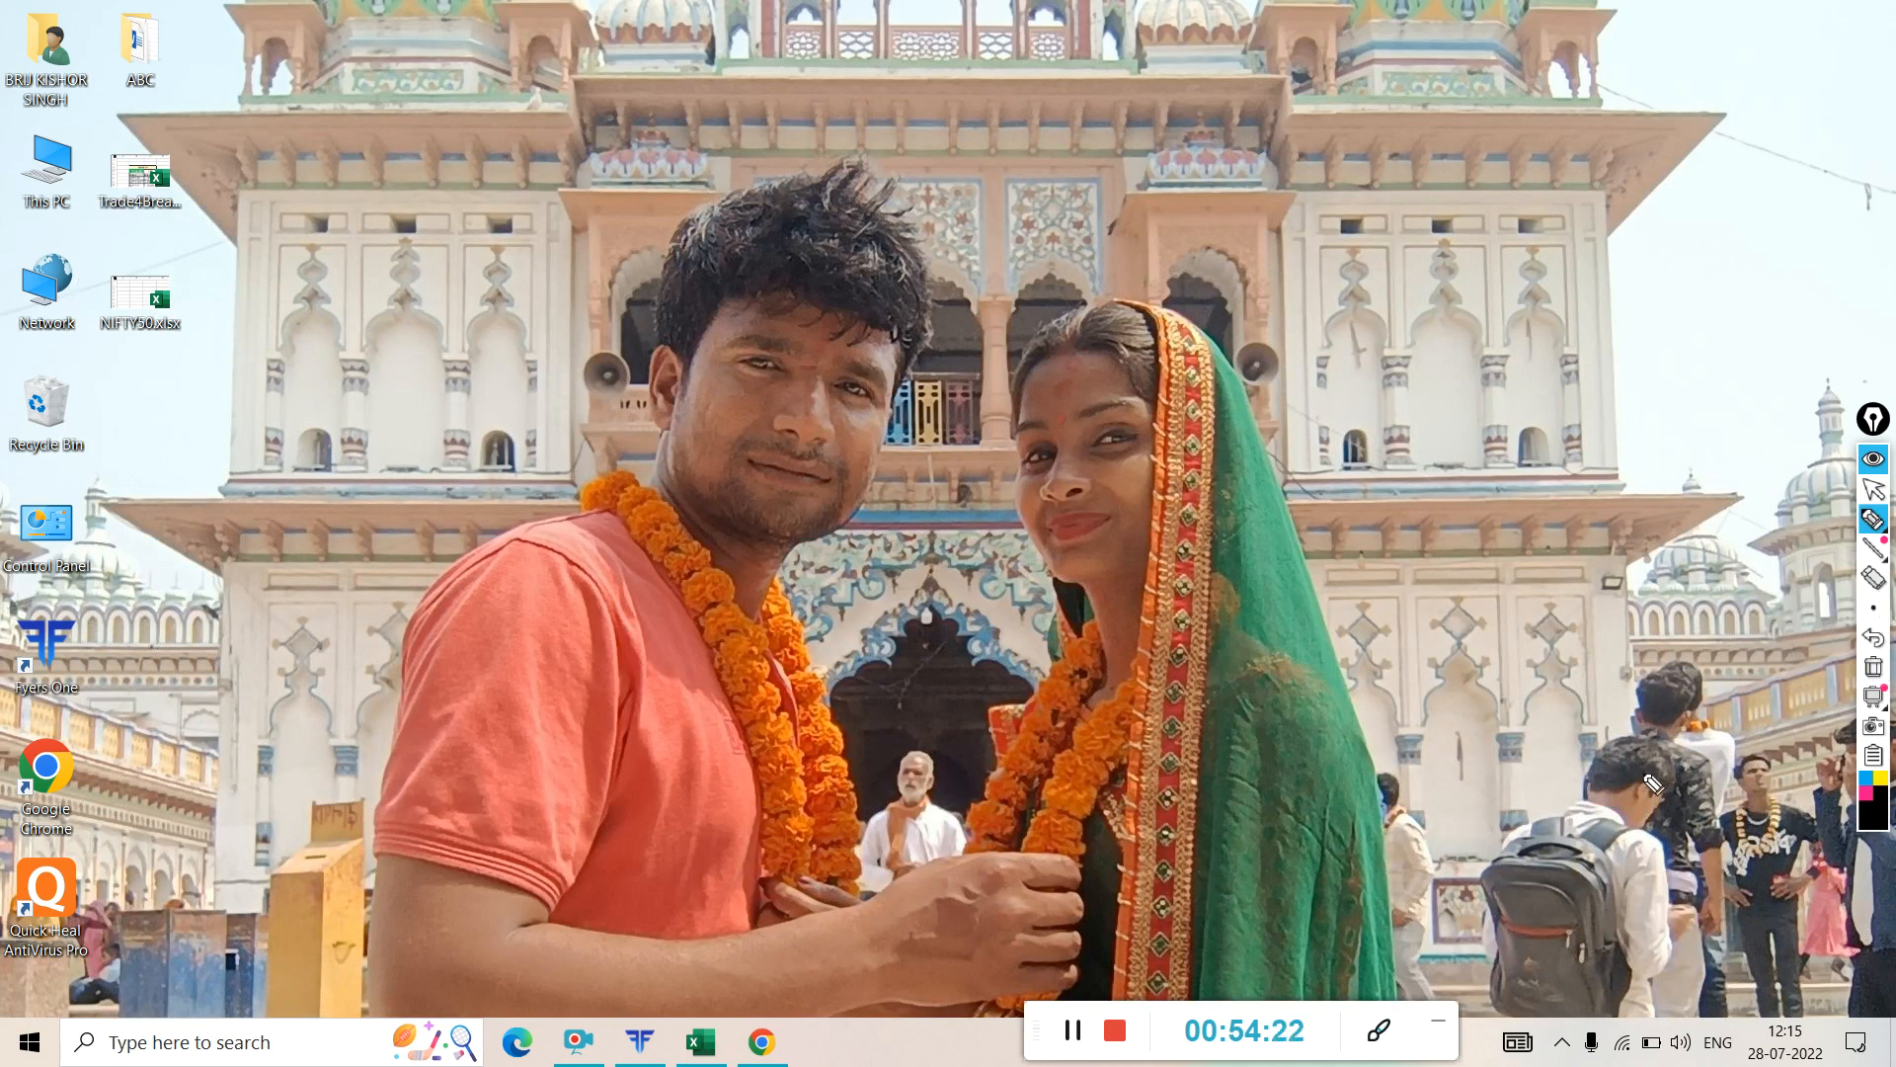
- Switch back to the NIFTY50 workbook in Excel, circle the NIFTY 50 index table and the ticker table below it, and clear the marks
left_click(1874, 488)
left_click(700, 1040)
scroll(425, 678, "up", 11)
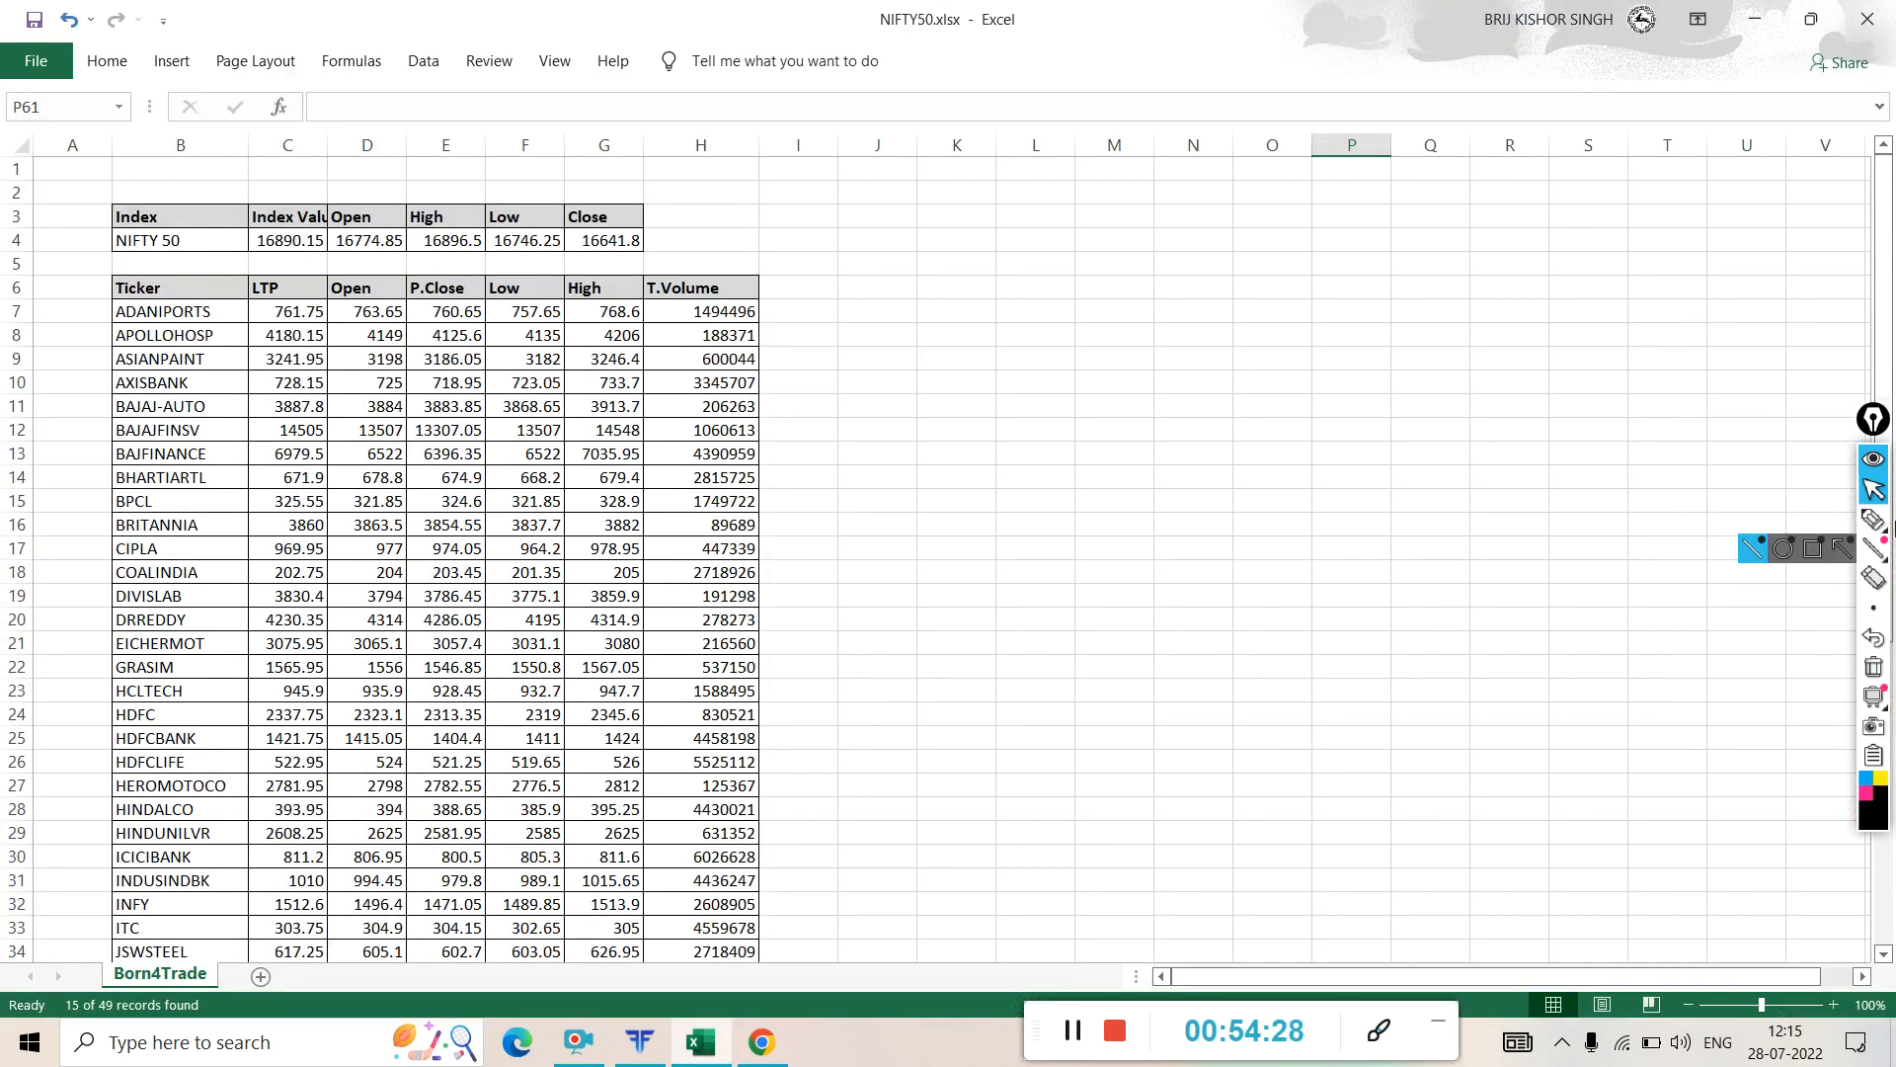
left_click(1874, 518)
mouse_move(213, 150)
left_mouse_down()
mouse_move(51, 170)
mouse_move(59, 281)
mouse_move(632, 237)
mouse_move(81, 158)
left_mouse_up()
mouse_move(63, 251)
left_mouse_down()
mouse_move(148, 249)
mouse_move(134, 264)
left_mouse_up()
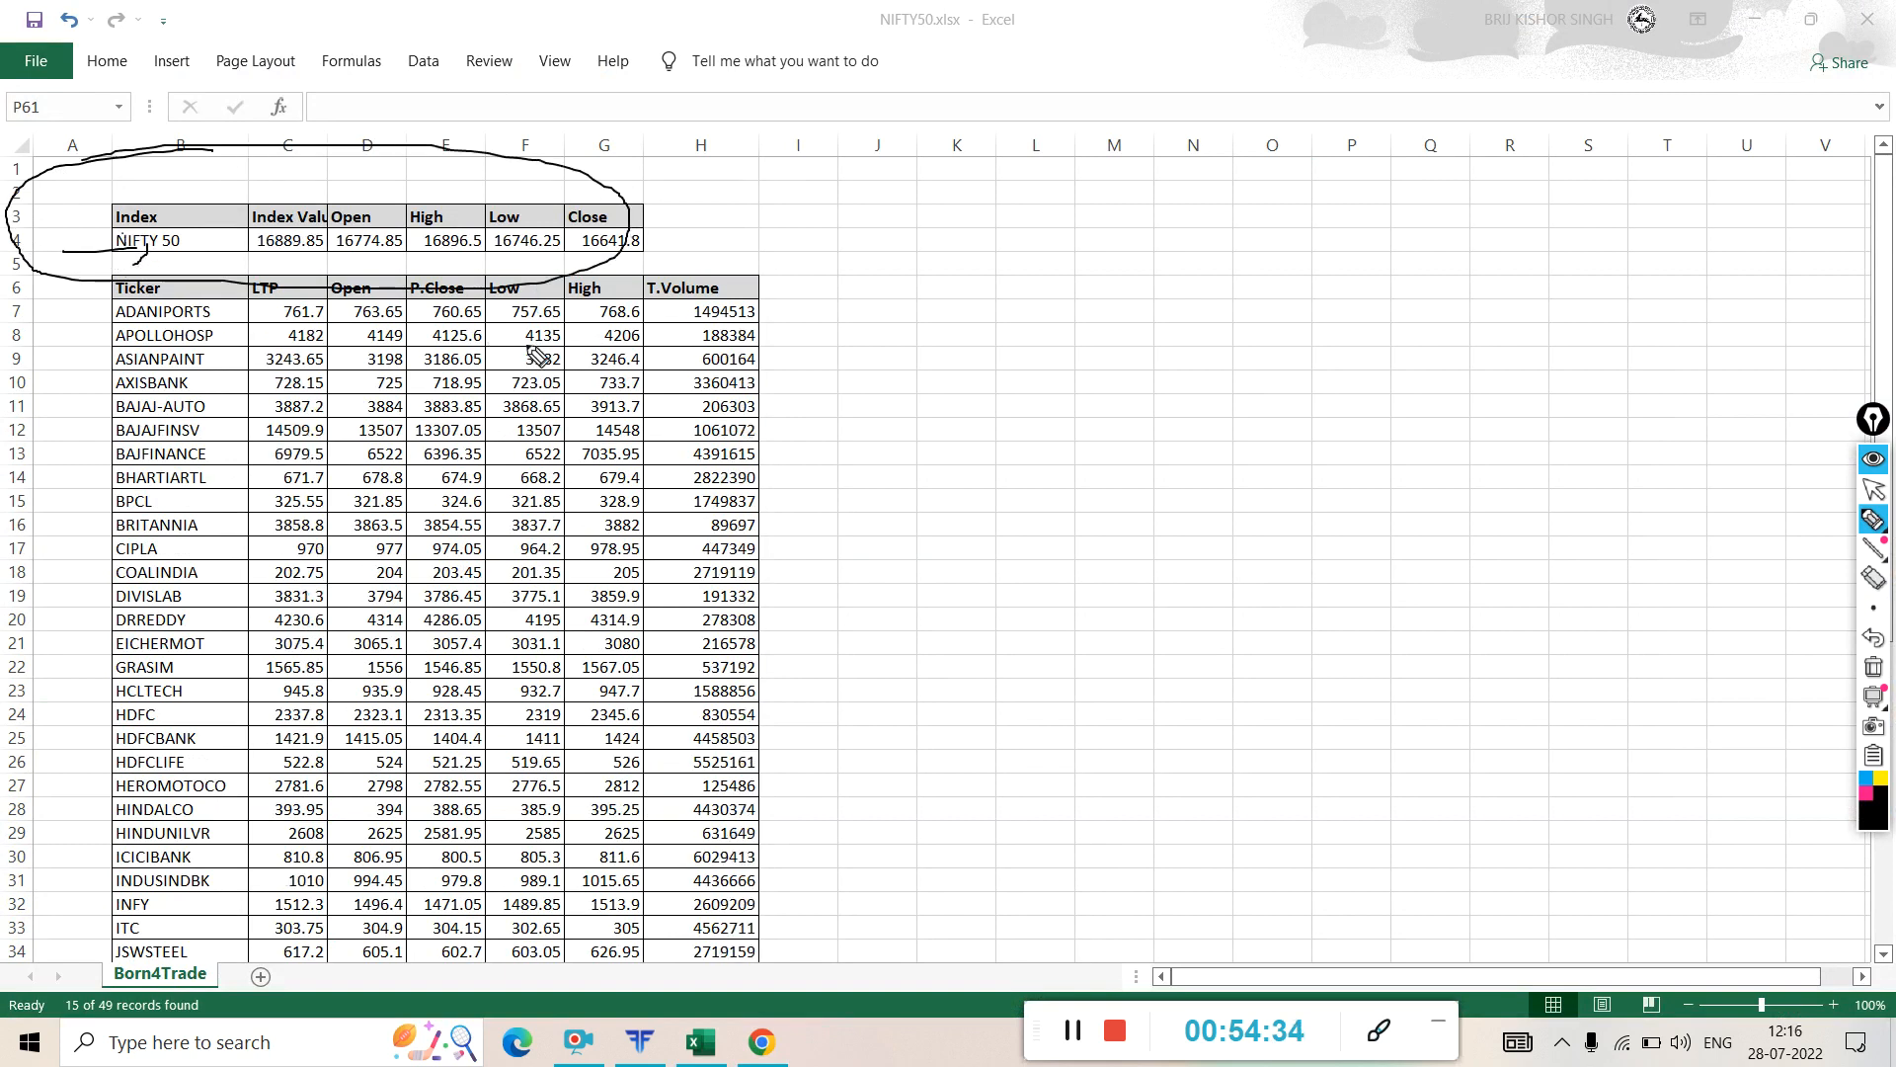
mouse_move(757, 268)
left_mouse_down()
mouse_move(8, 297)
mouse_move(81, 826)
mouse_move(612, 914)
mouse_move(528, 301)
mouse_move(331, 296)
left_mouse_up()
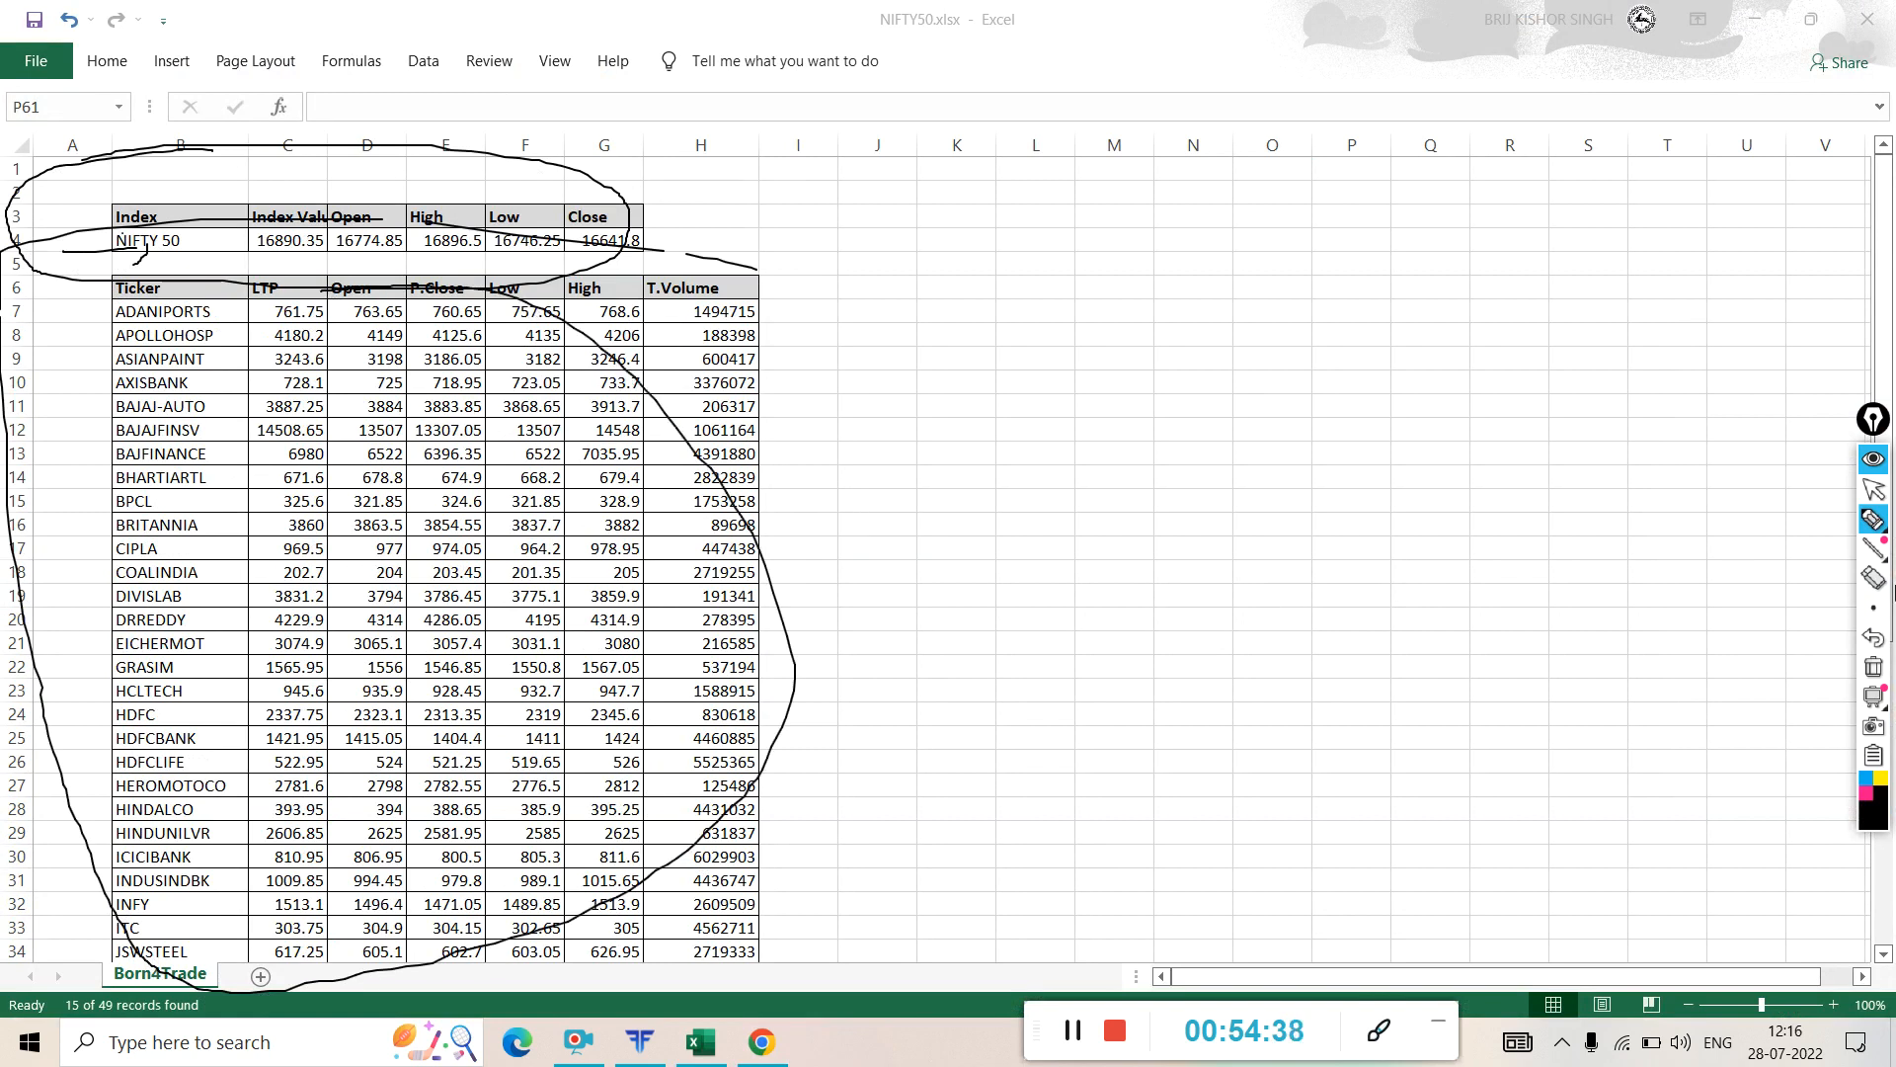
left_click(1873, 667)
- Circle the filtered stock price table starting at row 59 with the freehand pen
scroll(1098, 509, "up", 5)
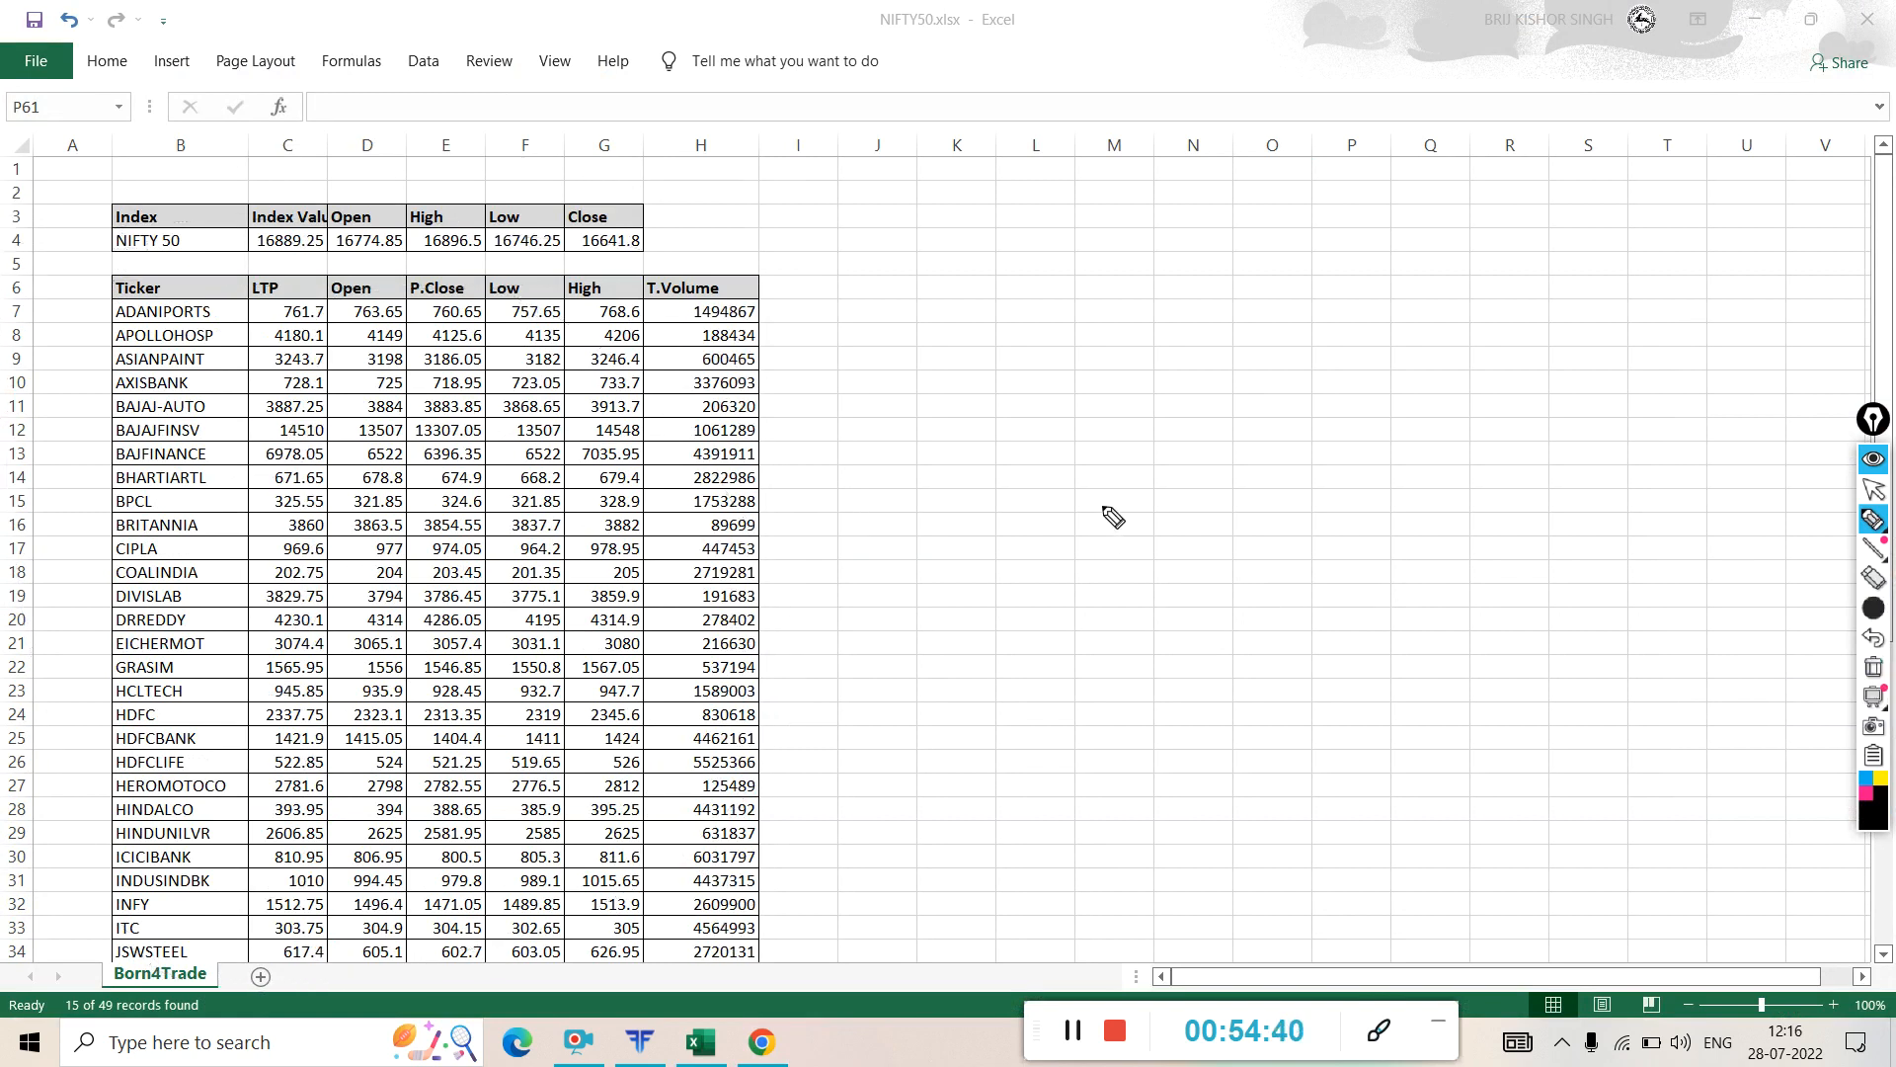
left_click(1873, 490)
scroll(1103, 527, "down", 17)
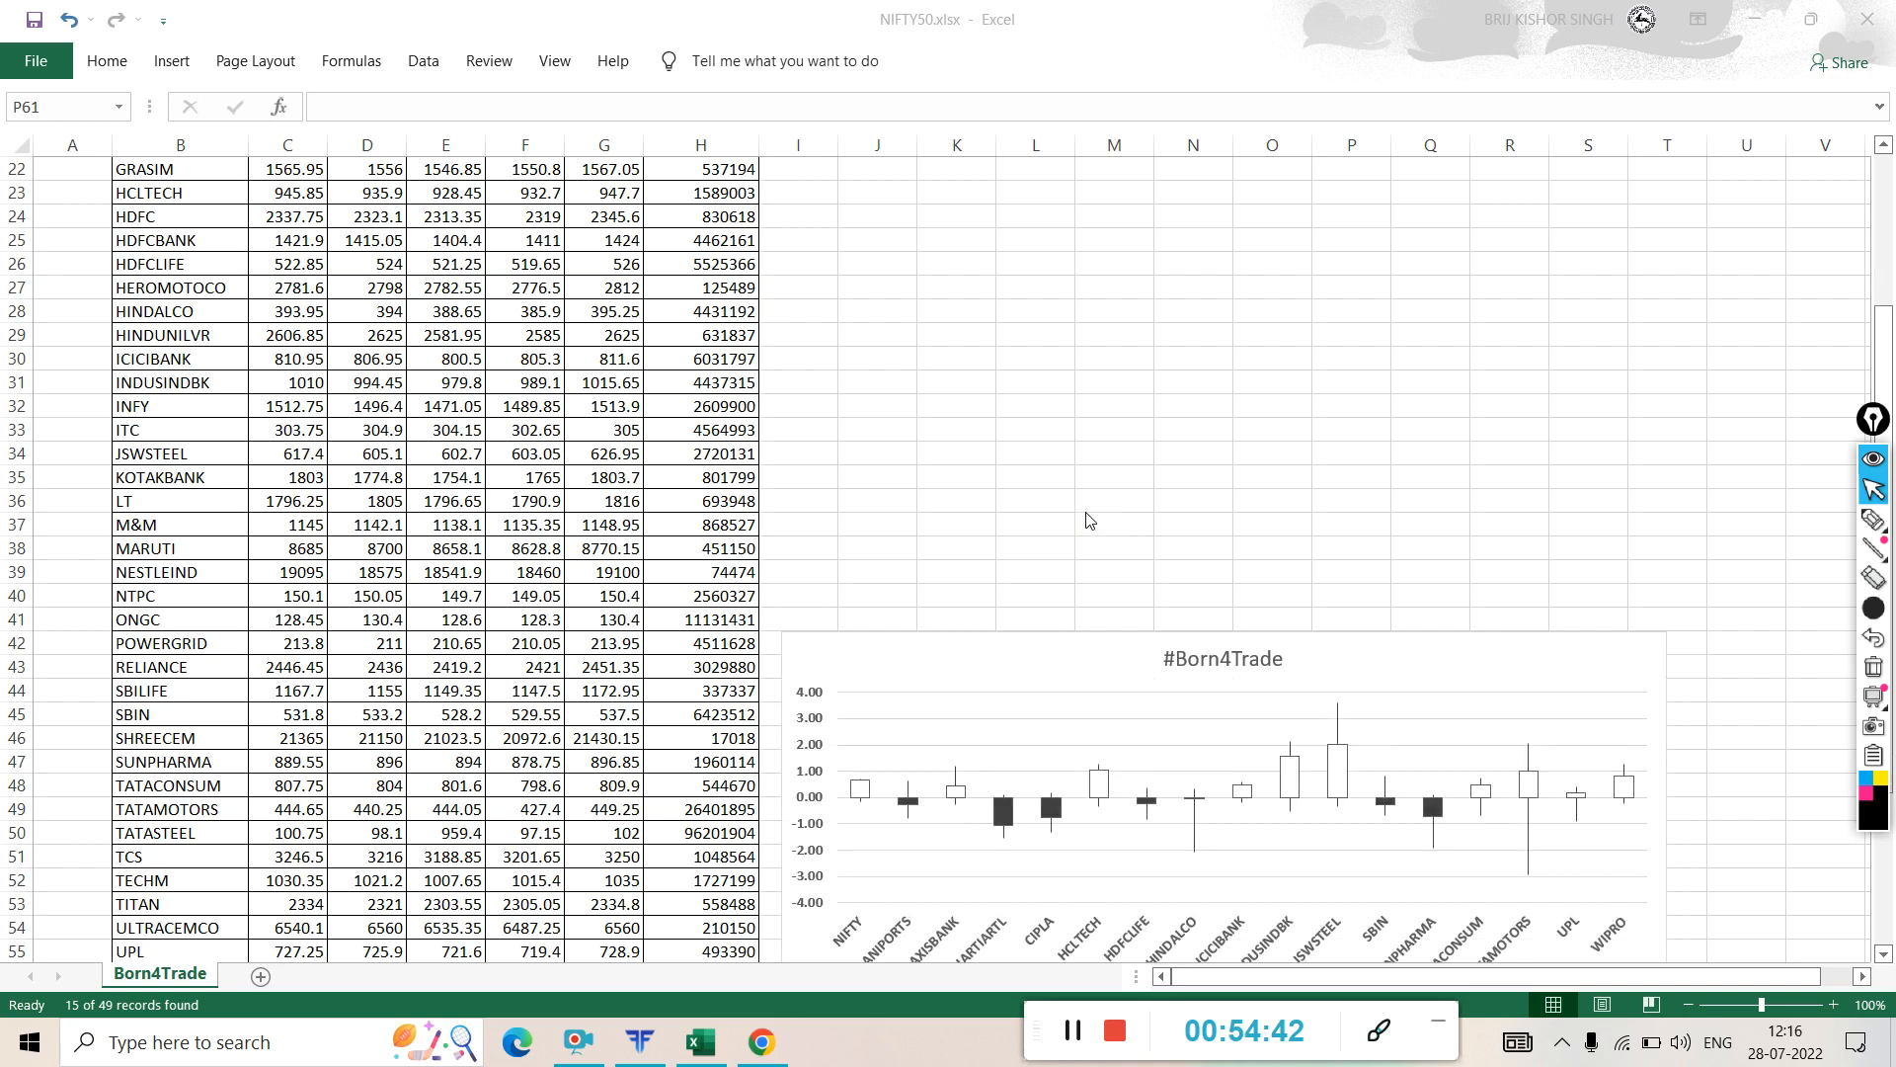
scroll(1098, 518, "down", 1)
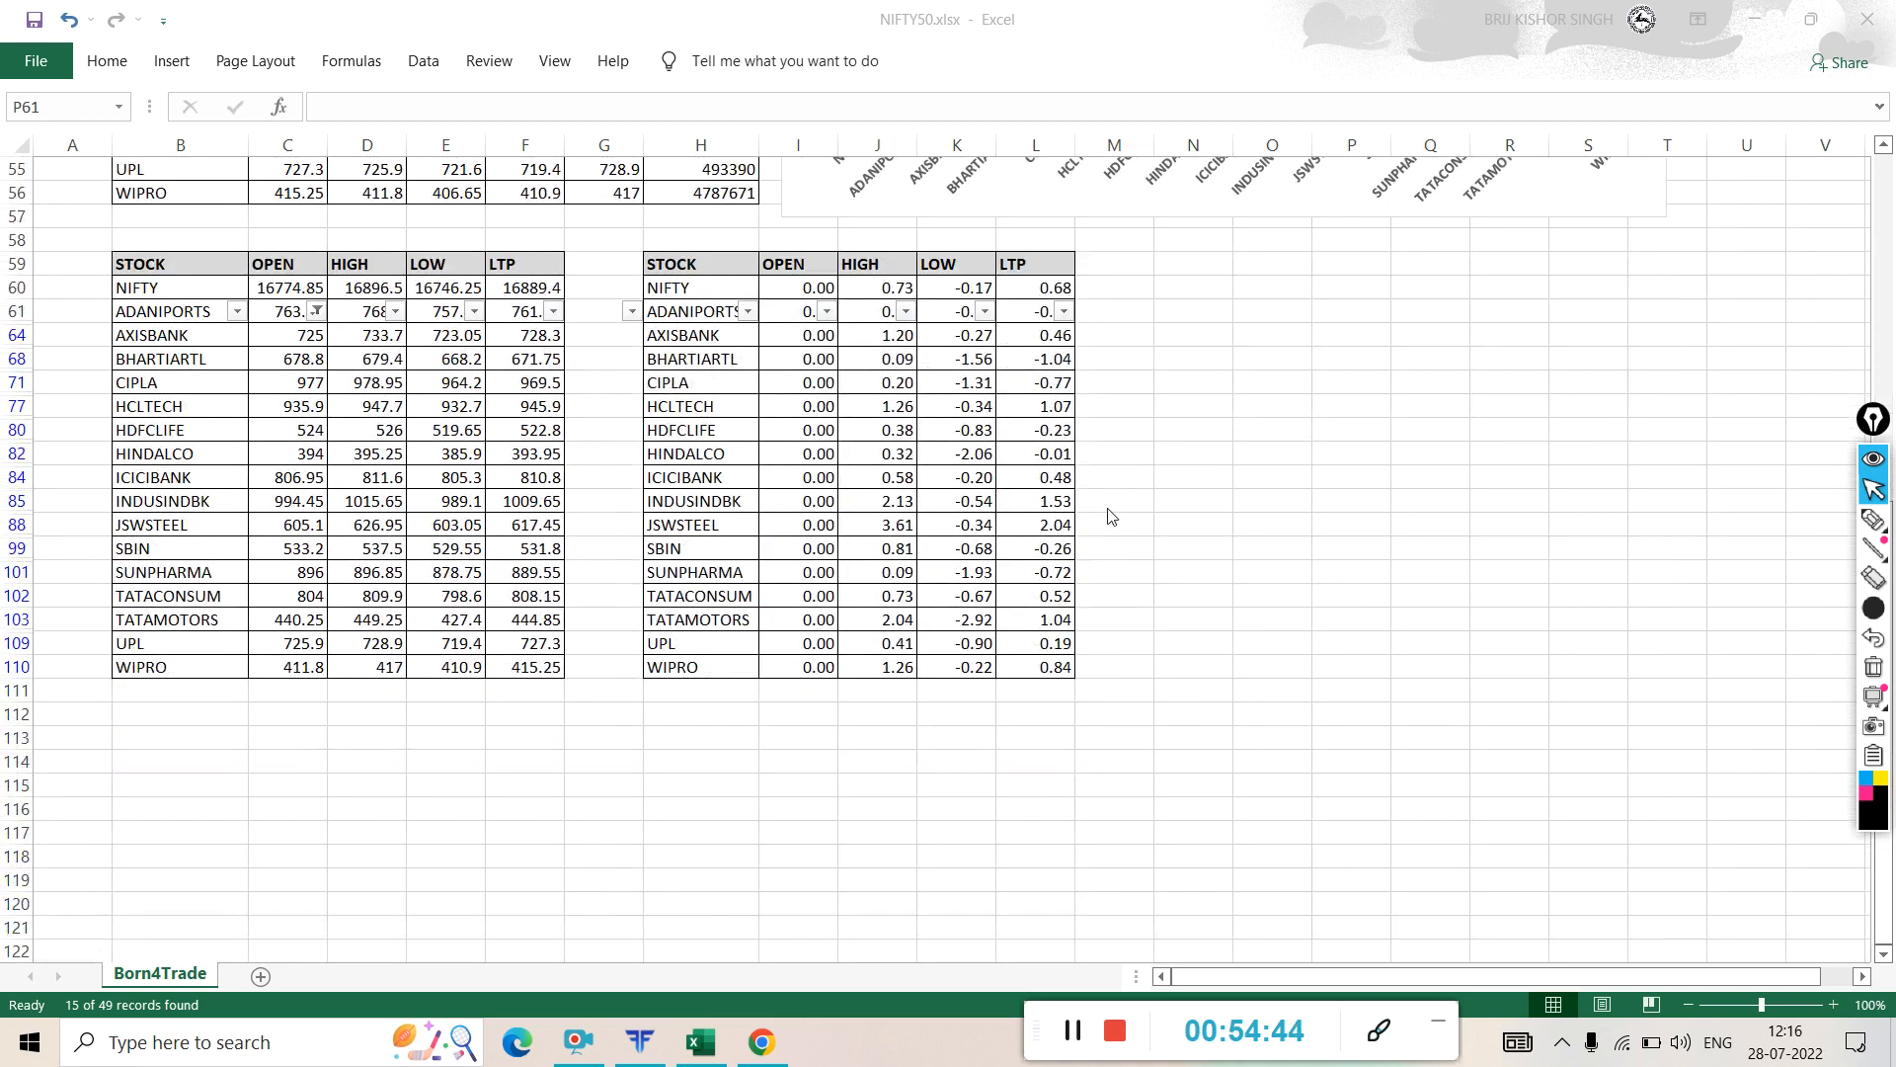
left_click(1874, 519)
mouse_move(546, 240)
left_mouse_down()
mouse_move(170, 255)
mouse_move(18, 390)
left_mouse_up()
left_click_drag(58, 543, 77, 612)
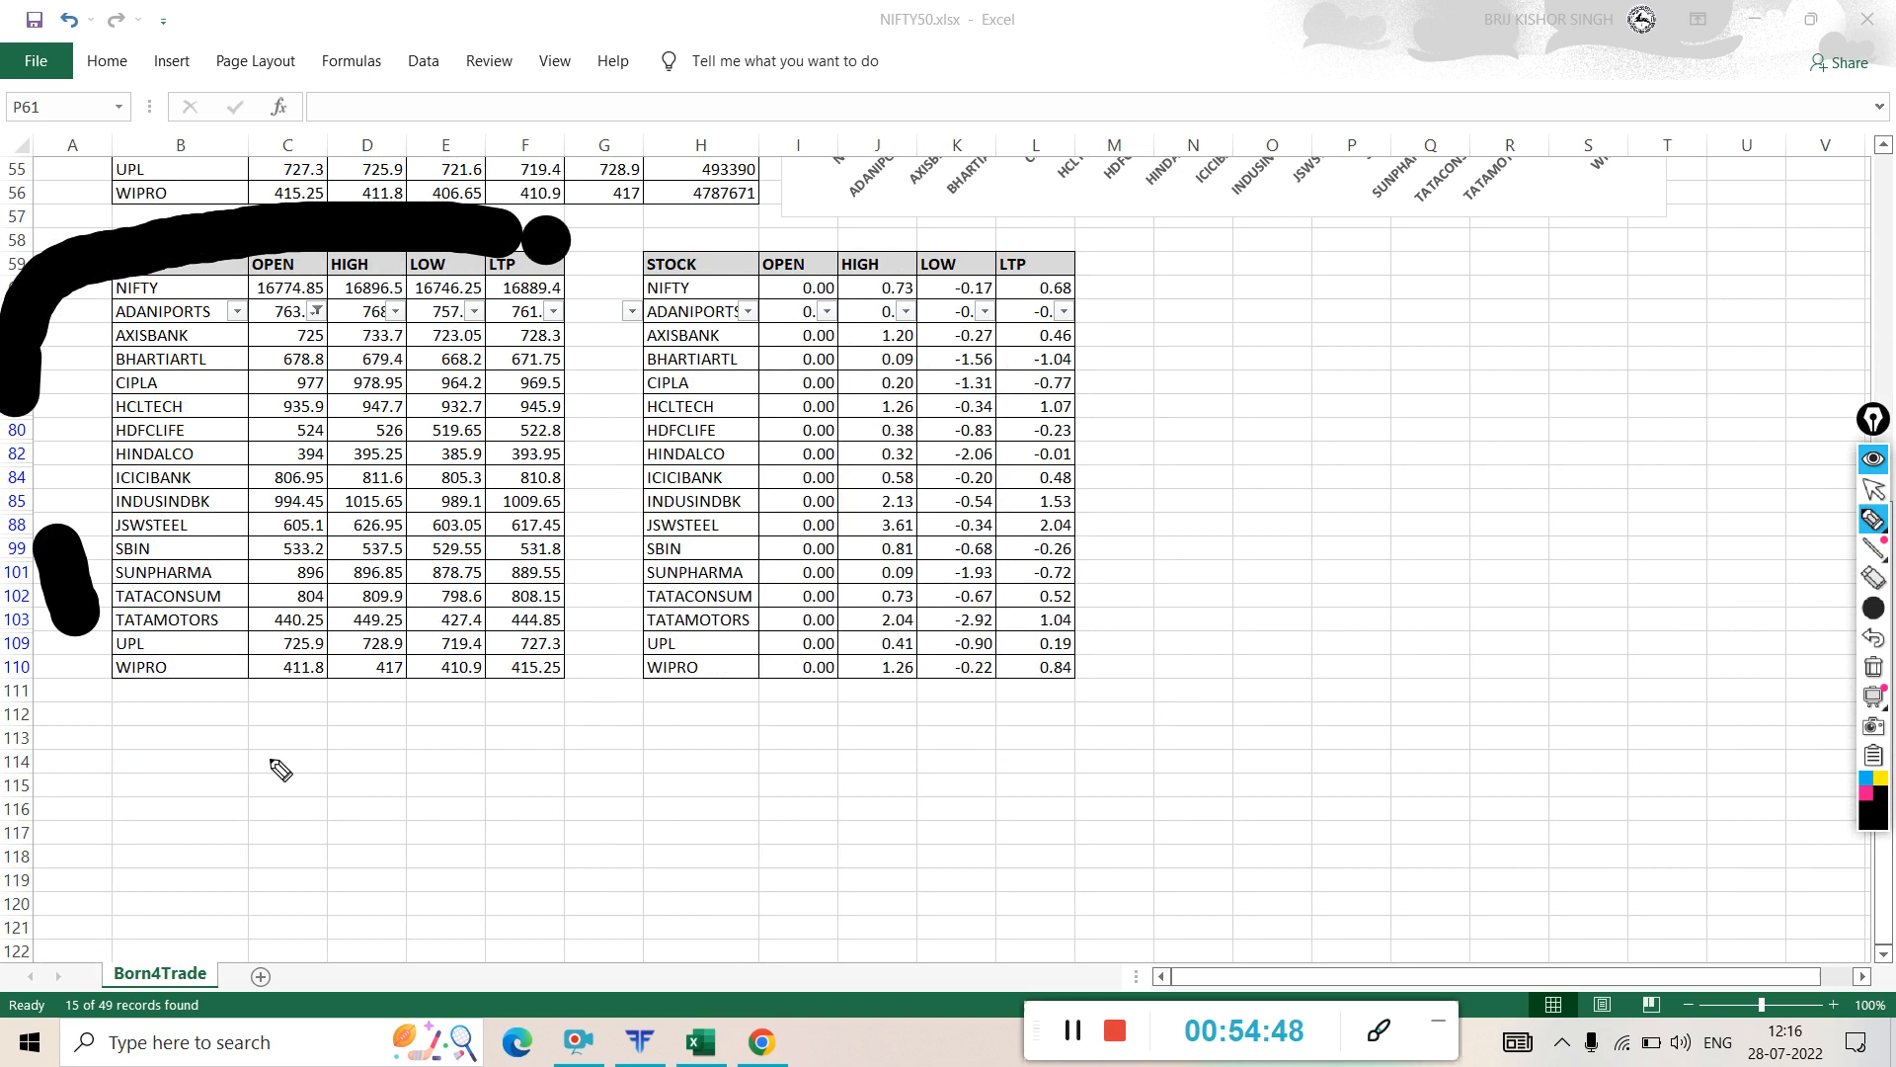
mouse_move(580, 415)
left_mouse_down()
mouse_move(561, 232)
mouse_move(585, 692)
mouse_move(163, 687)
mouse_move(82, 284)
mouse_move(213, 267)
left_mouse_up()
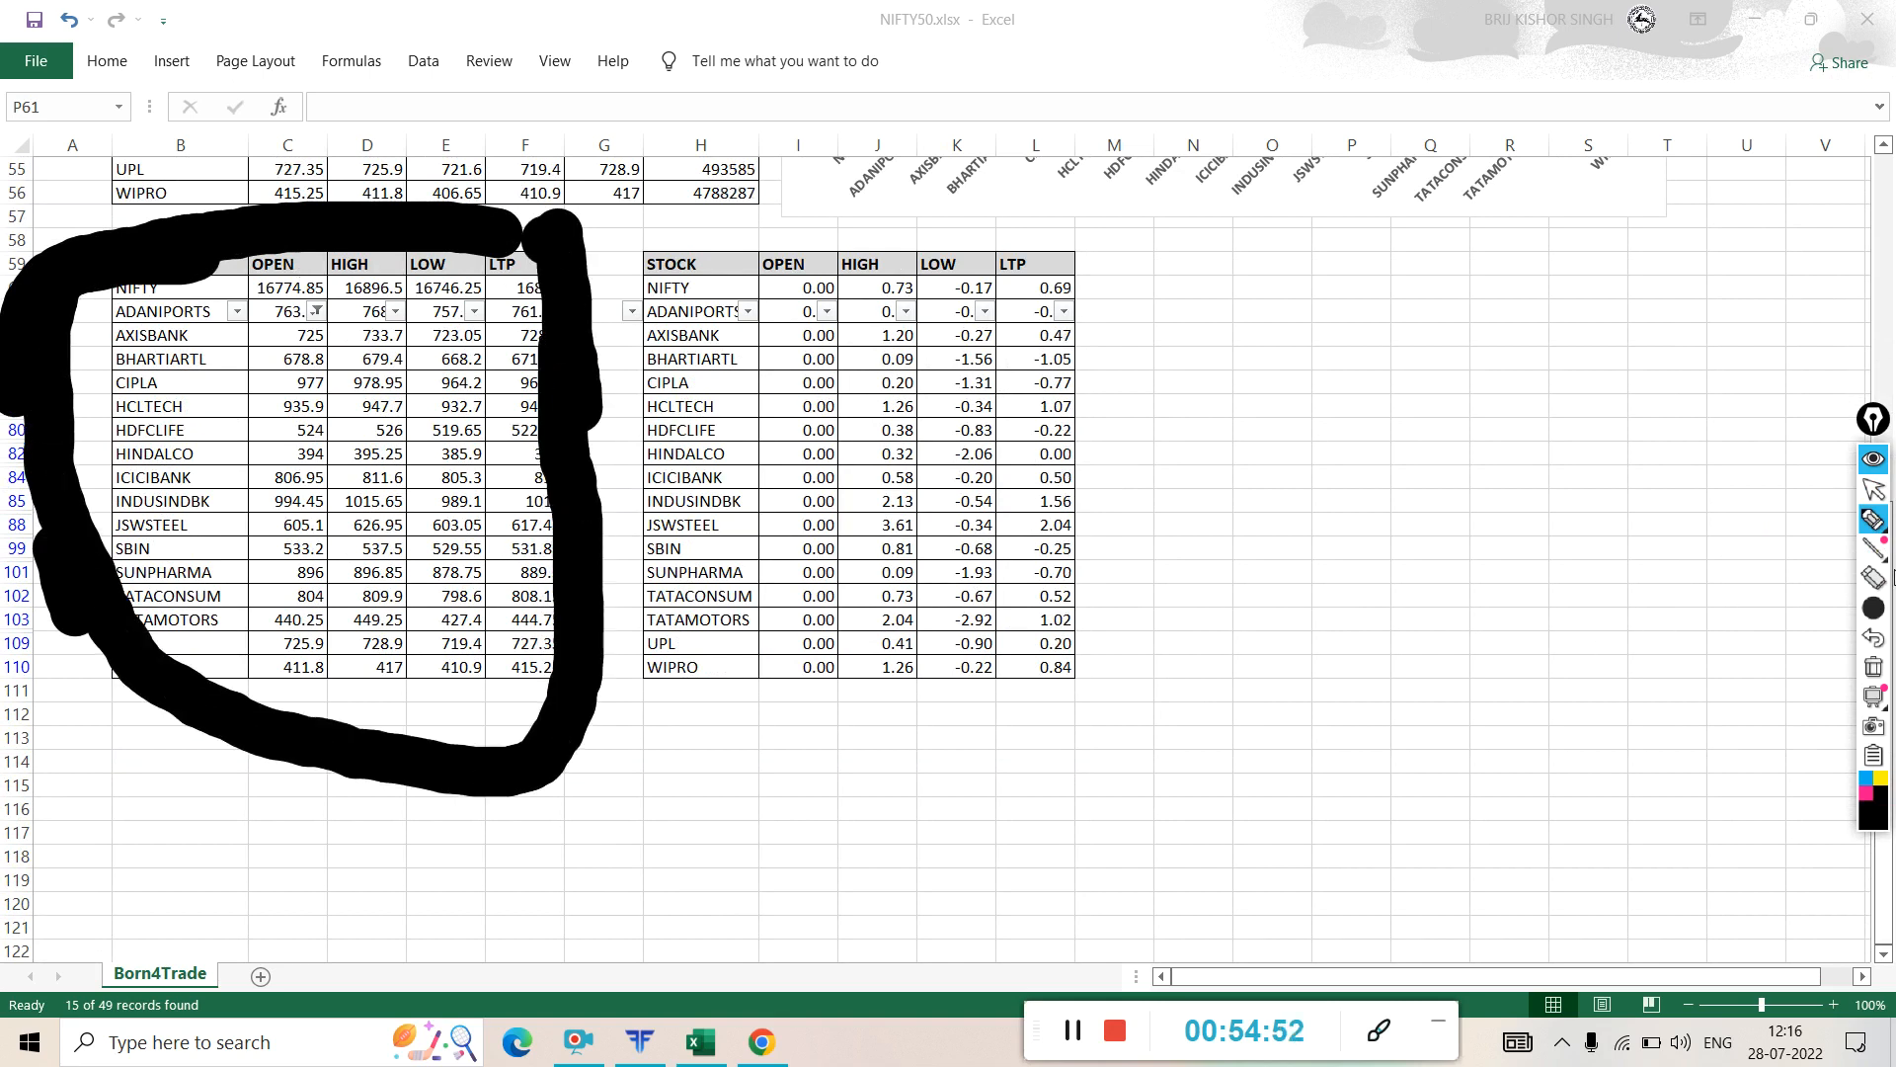
- Set the annotation pen to its thinnest size and clear all annotations
left_click(1873, 608)
left_click(1744, 620)
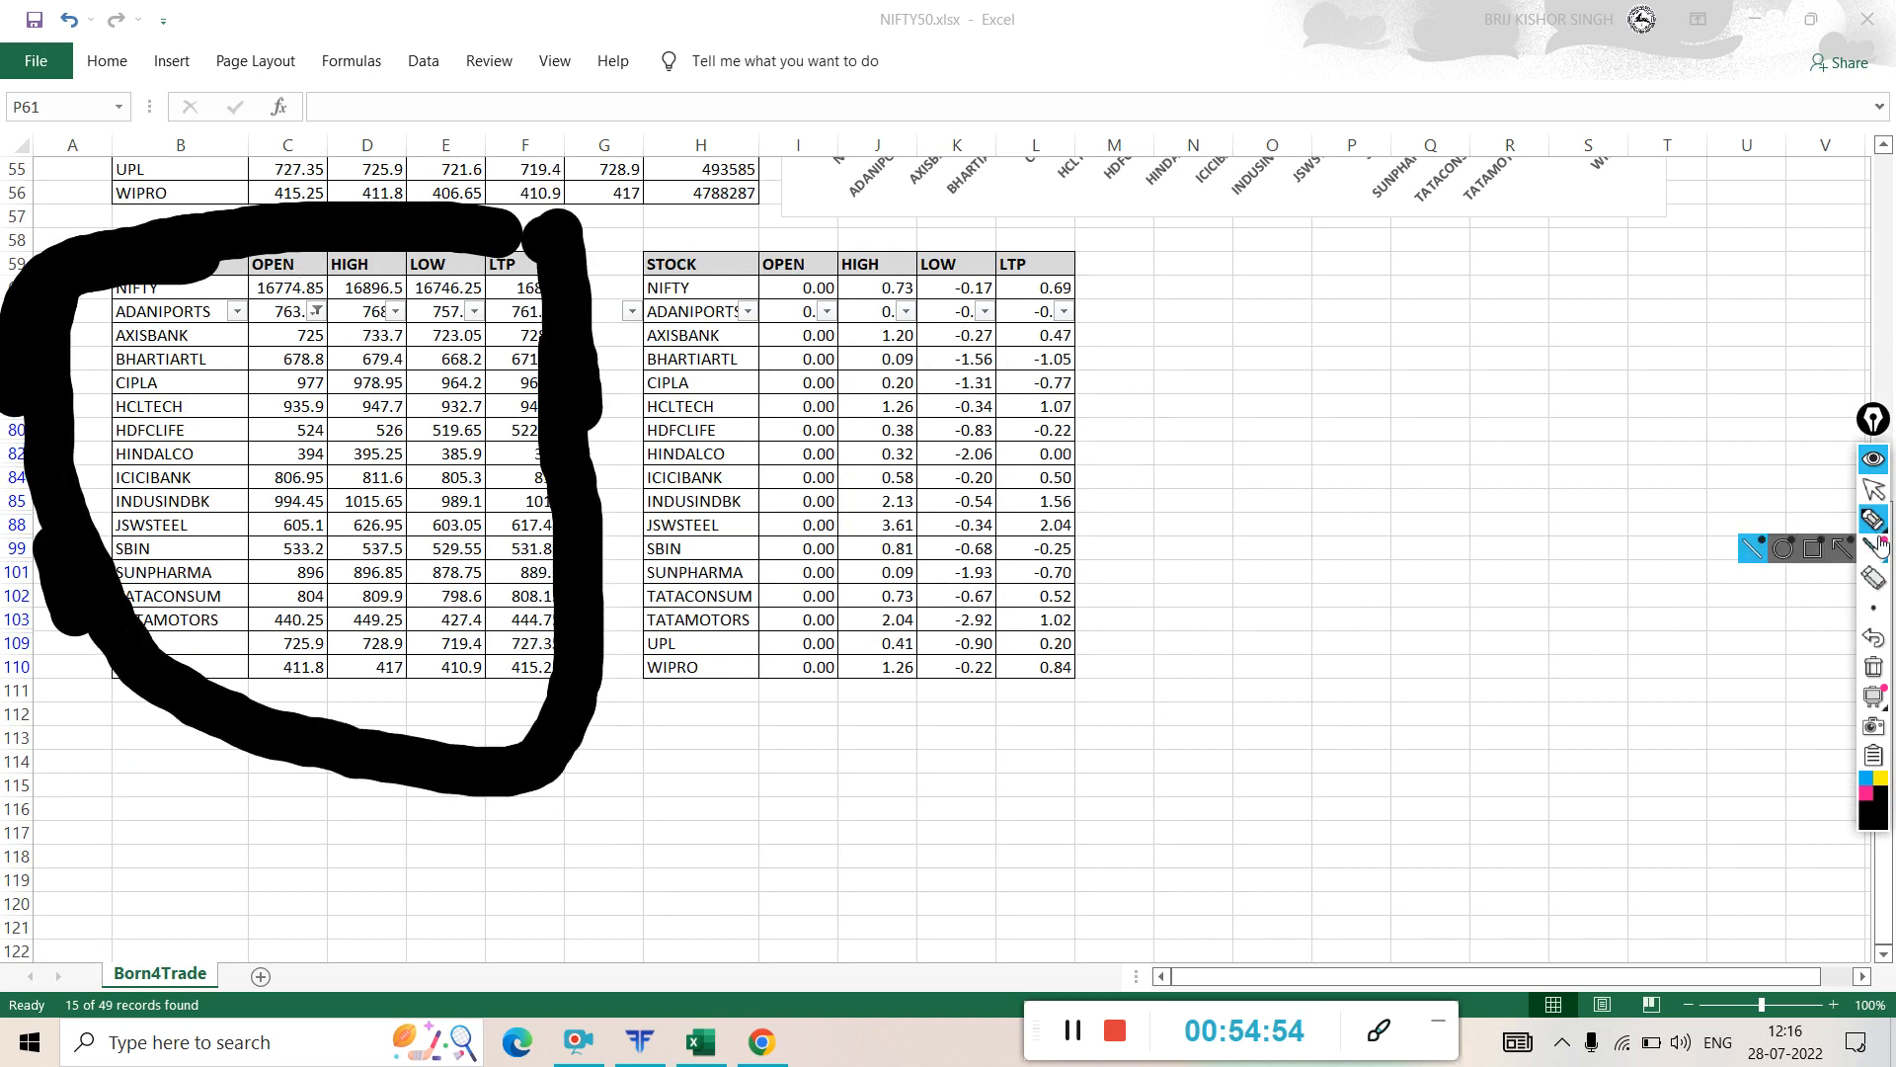
mouse_move(1883, 548)
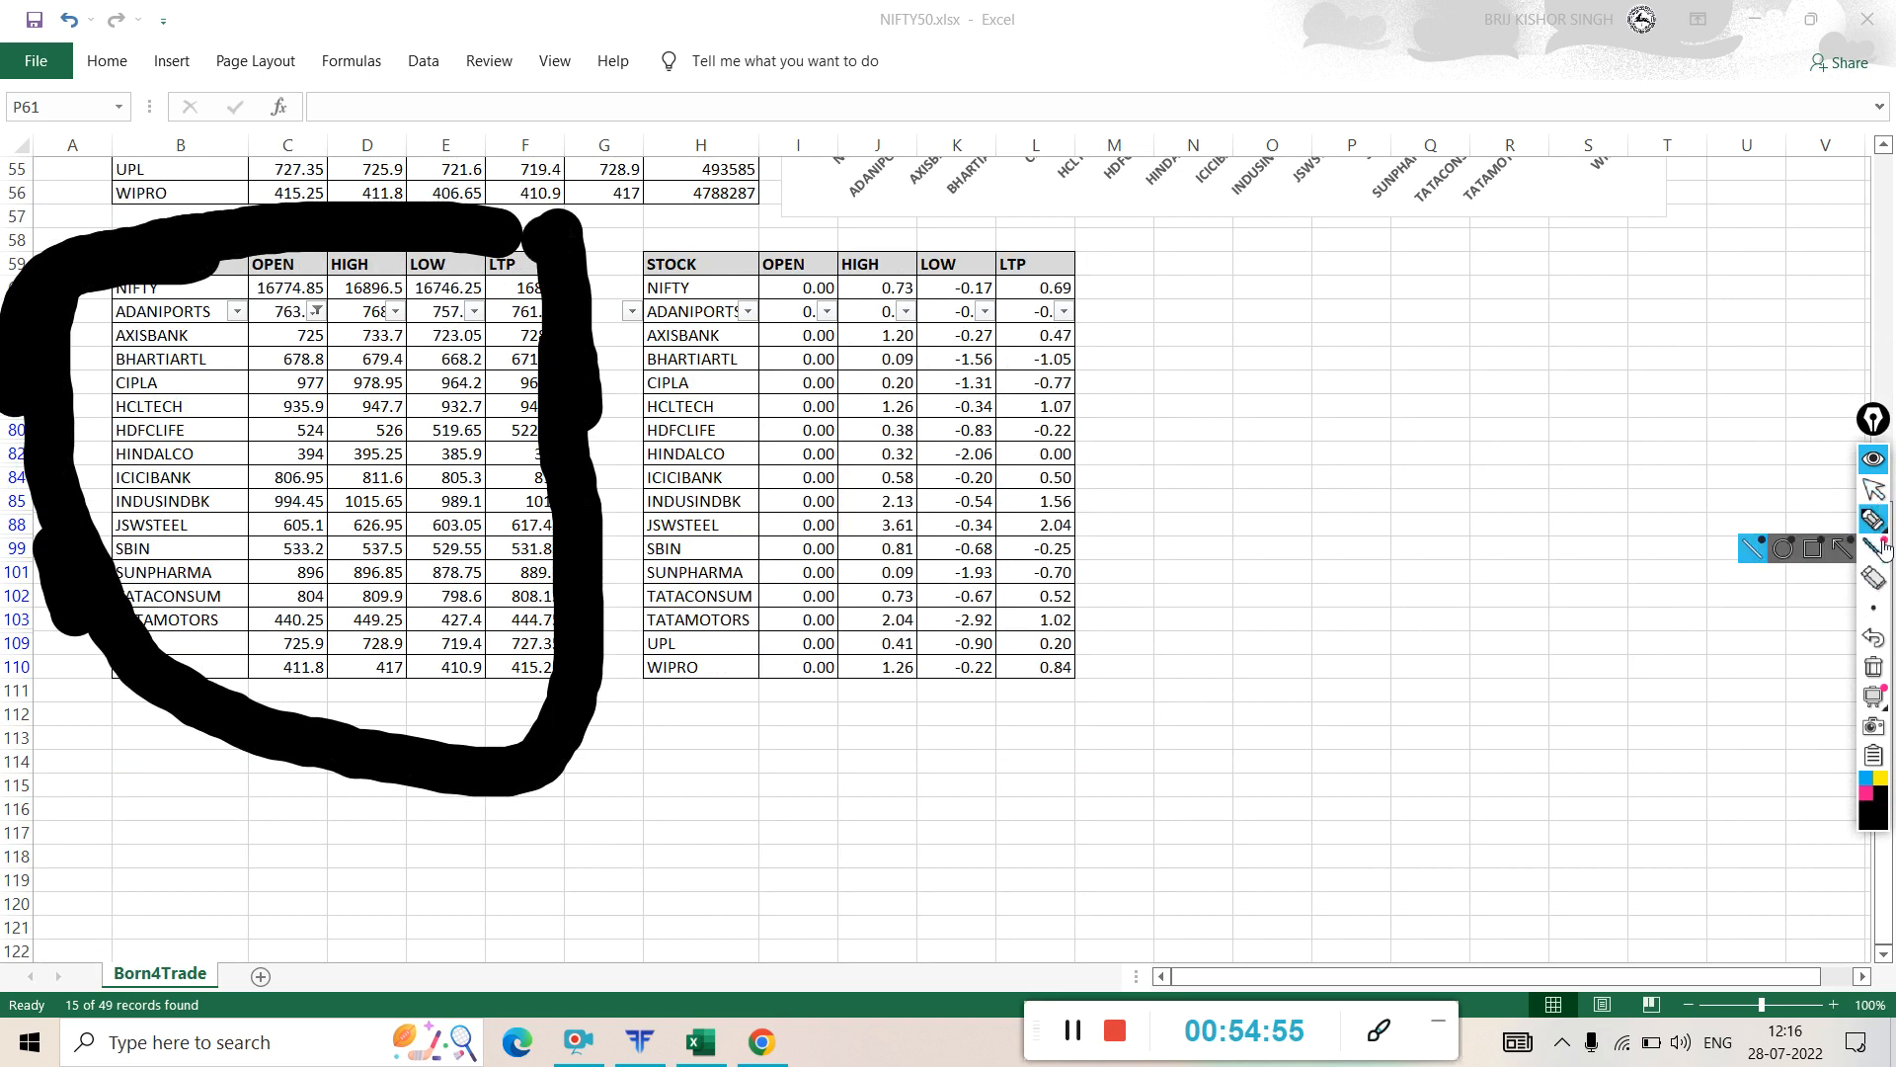
left_click(1874, 666)
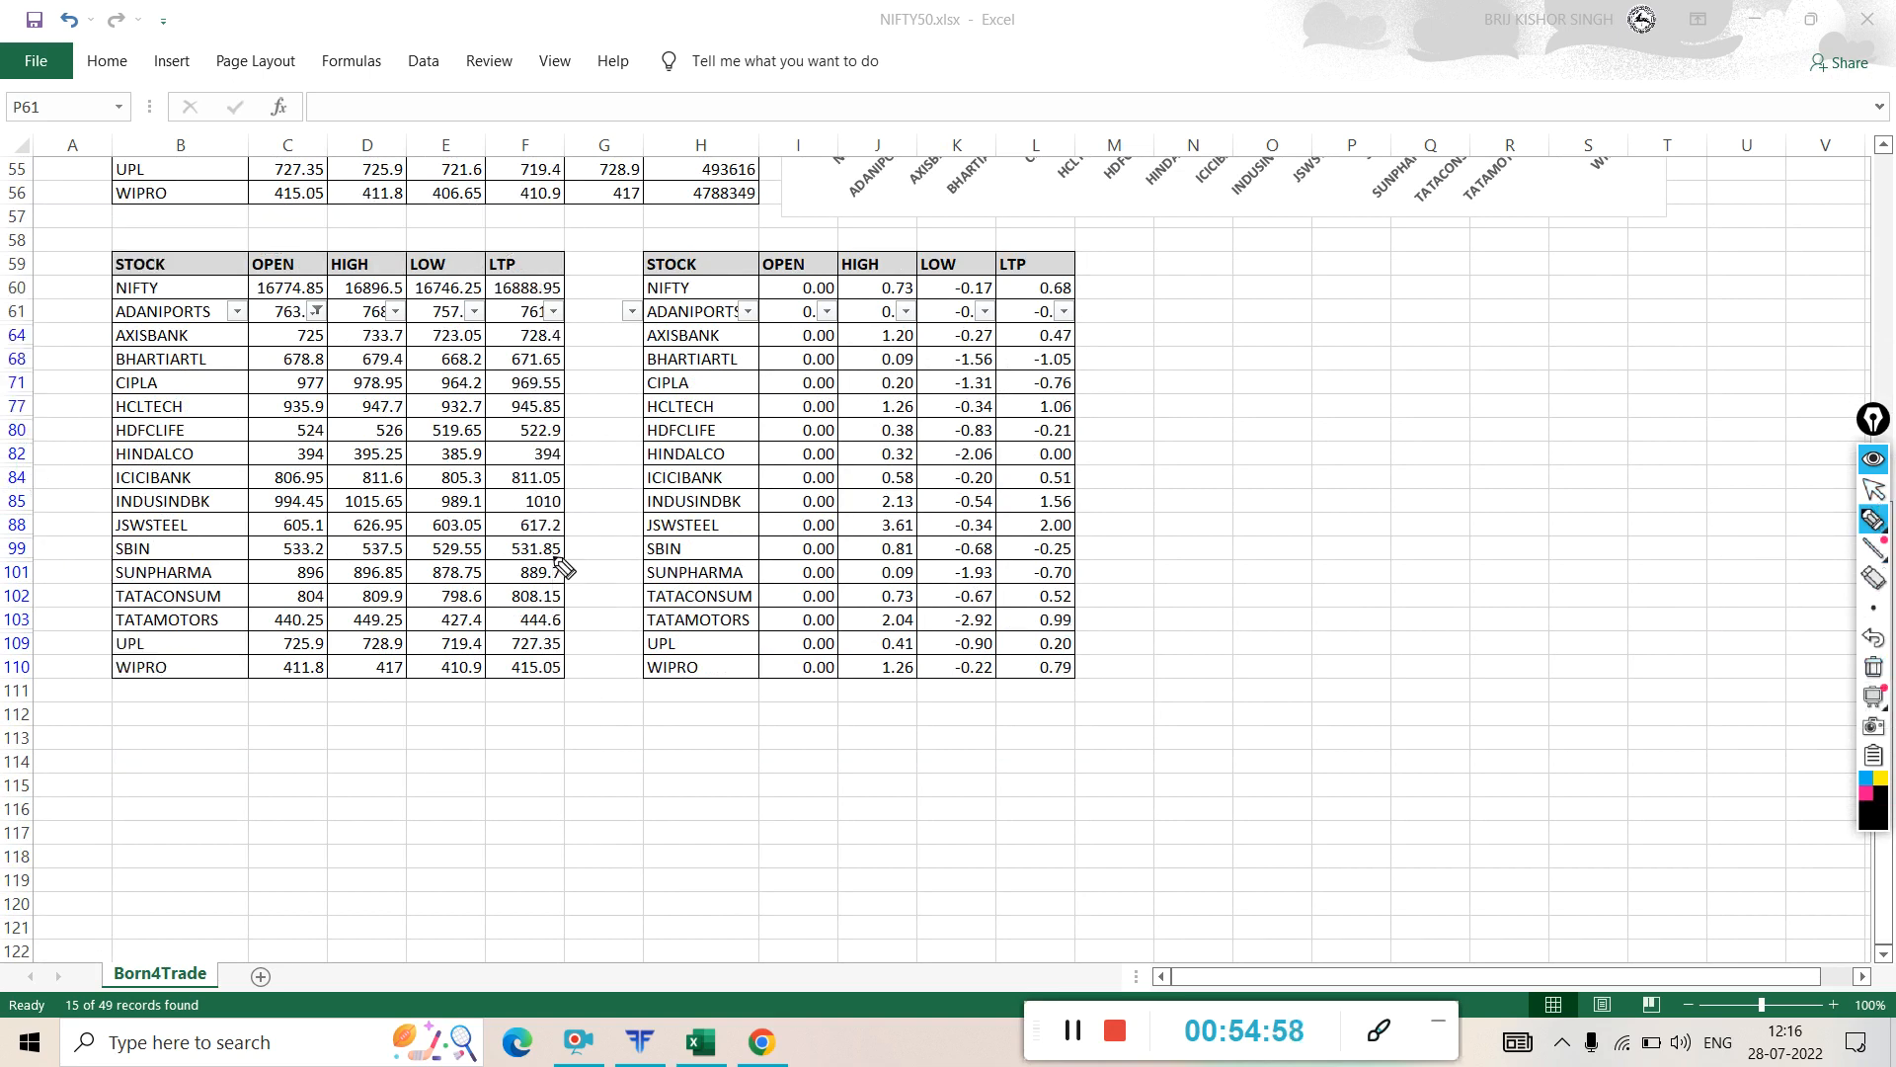
- Outline the OPEN, HIGH, LOW and LTP price table in columns B to F with thin freehand loops and clear them
mouse_move(574, 699)
left_mouse_down()
mouse_move(602, 578)
mouse_move(578, 246)
mouse_move(377, 204)
mouse_move(188, 204)
mouse_move(61, 248)
mouse_move(15, 602)
mouse_move(88, 751)
mouse_move(484, 802)
mouse_move(608, 682)
mouse_move(598, 632)
mouse_move(589, 655)
mouse_move(626, 637)
mouse_move(591, 682)
mouse_move(616, 622)
mouse_move(576, 615)
mouse_move(560, 680)
mouse_move(622, 690)
mouse_move(620, 604)
mouse_move(588, 608)
left_mouse_up()
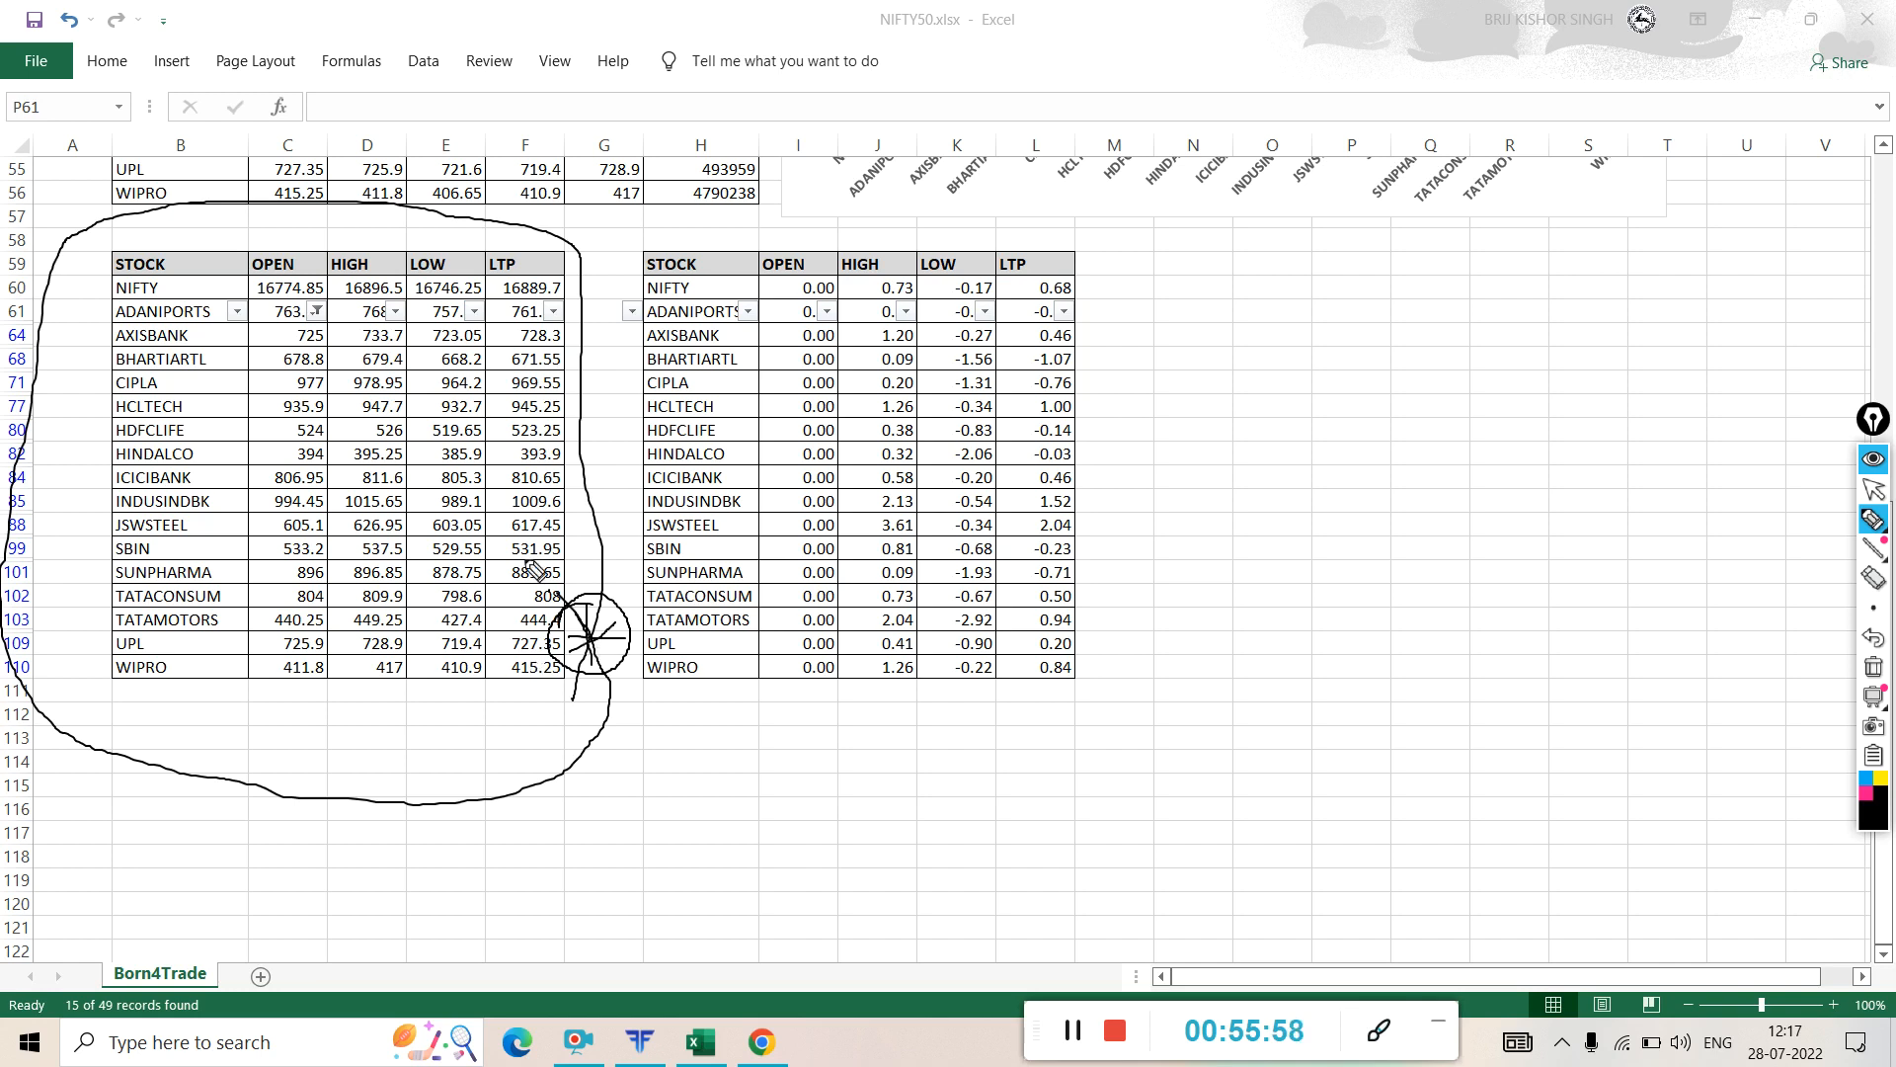
mouse_move(235, 233)
left_mouse_down()
mouse_move(103, 303)
mouse_move(99, 691)
mouse_move(316, 731)
mouse_move(640, 739)
mouse_move(655, 346)
mouse_move(538, 229)
mouse_move(229, 237)
left_mouse_up()
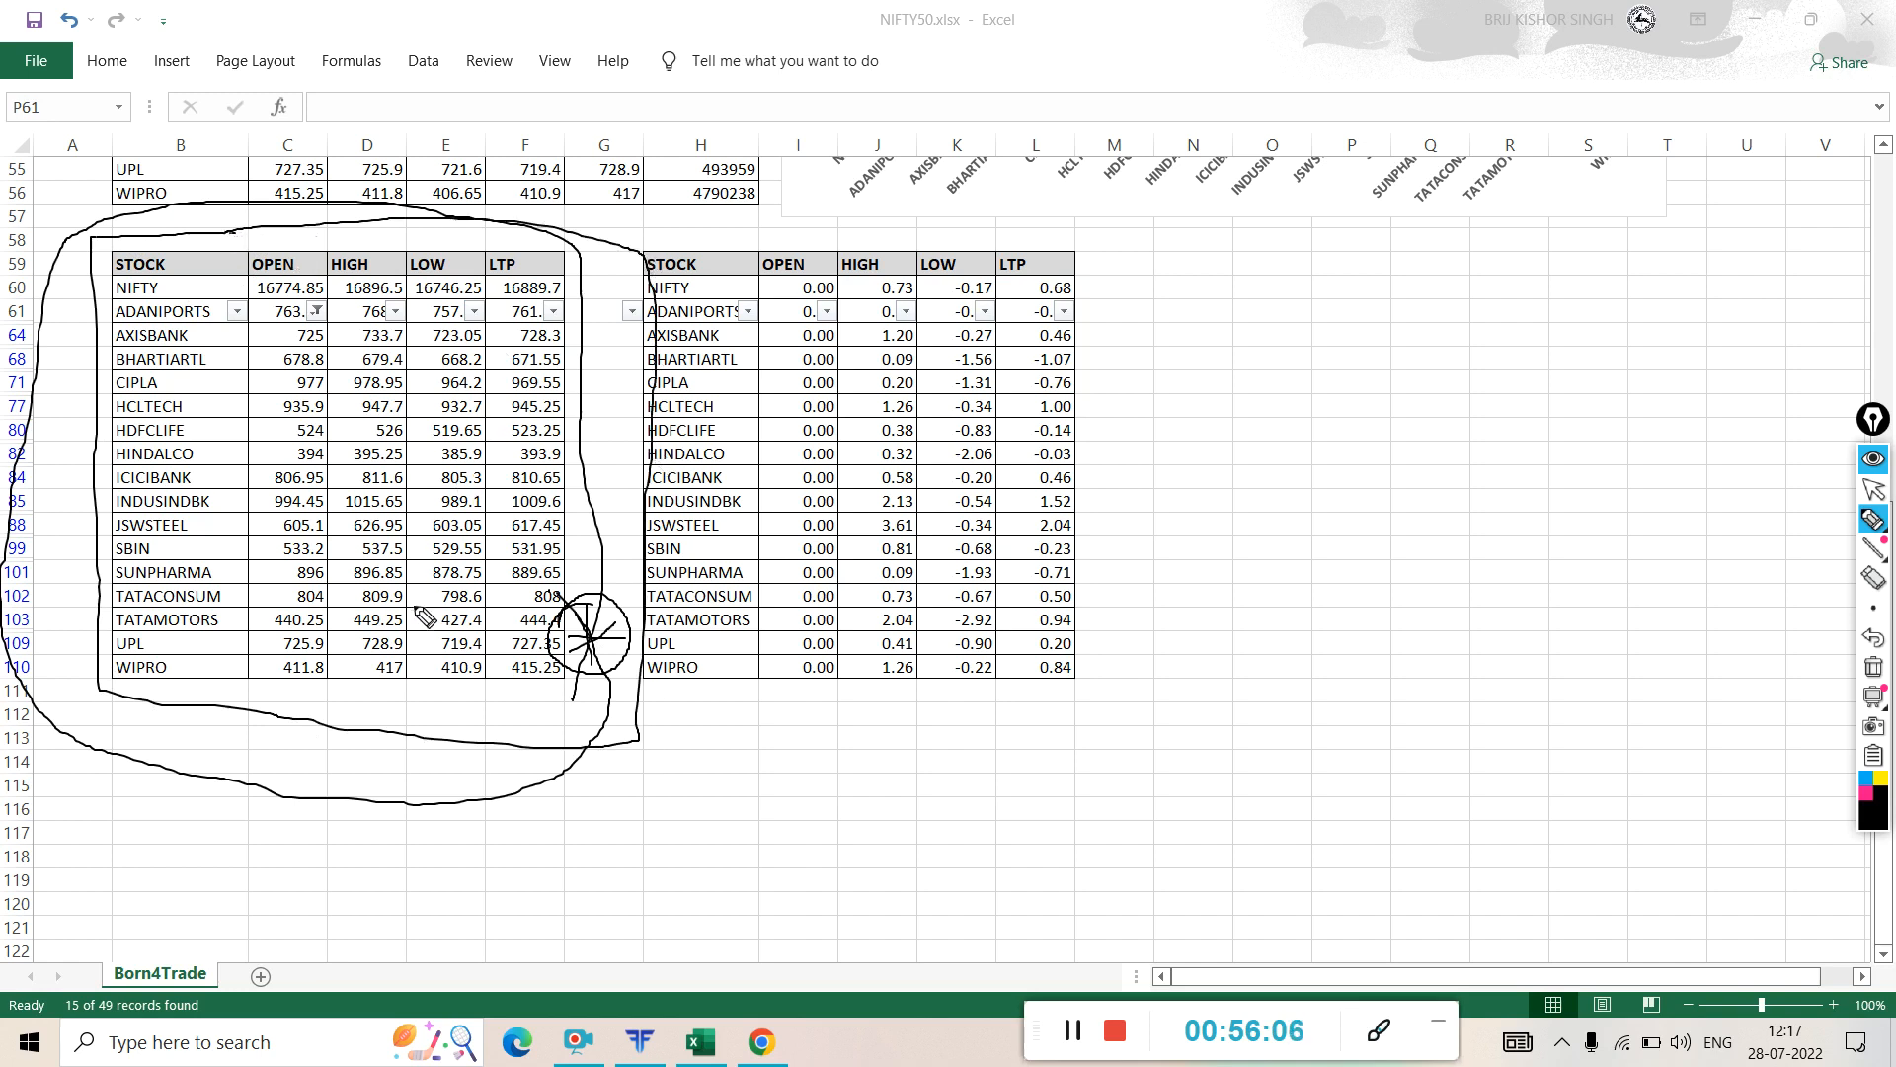
left_click(1874, 669)
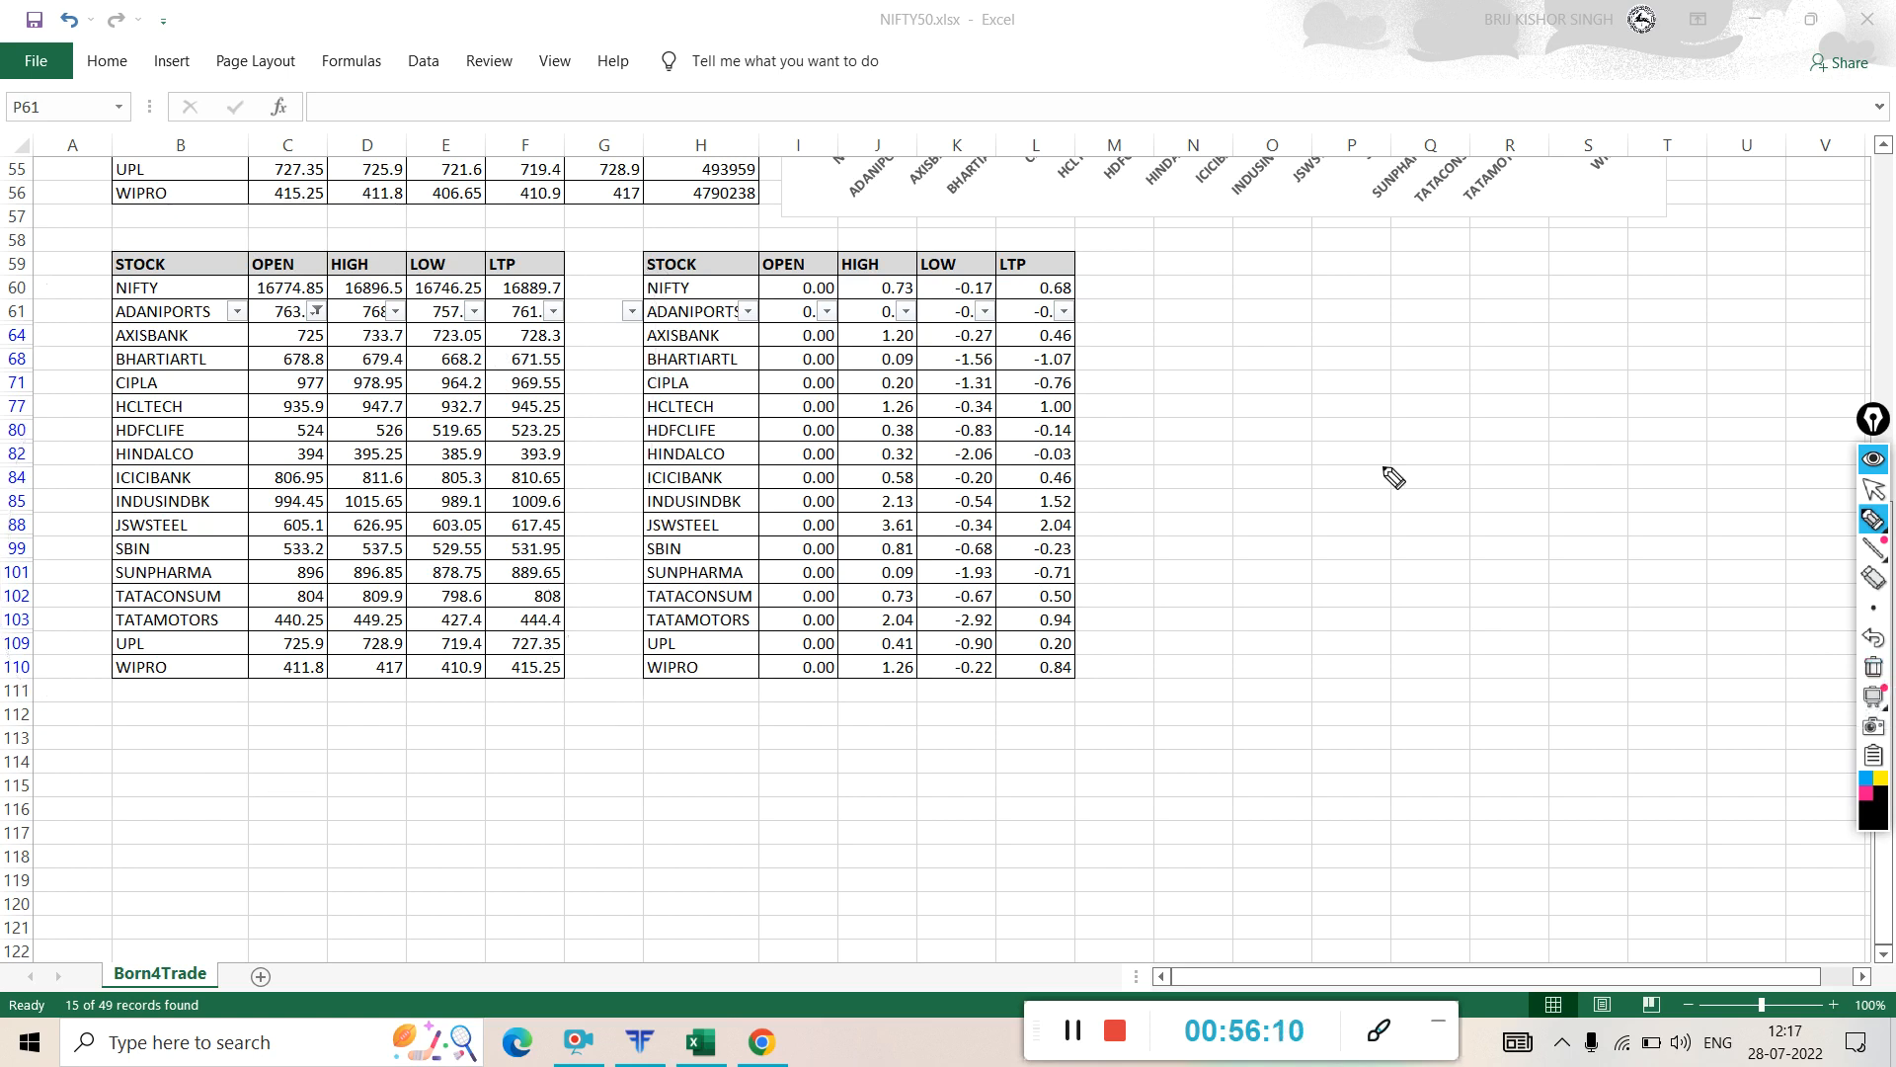
- Circle the stock price table and the percentage table in columns H to L, and clear the annotations
mouse_move(615, 237)
left_mouse_down()
mouse_move(593, 622)
mouse_move(618, 670)
left_mouse_up()
mouse_move(946, 700)
left_mouse_down()
mouse_move(1025, 681)
mouse_move(800, 203)
mouse_move(696, 230)
left_mouse_up()
mouse_move(454, 223)
left_mouse_down()
mouse_move(111, 338)
mouse_move(255, 672)
mouse_move(597, 450)
mouse_move(280, 277)
left_mouse_up()
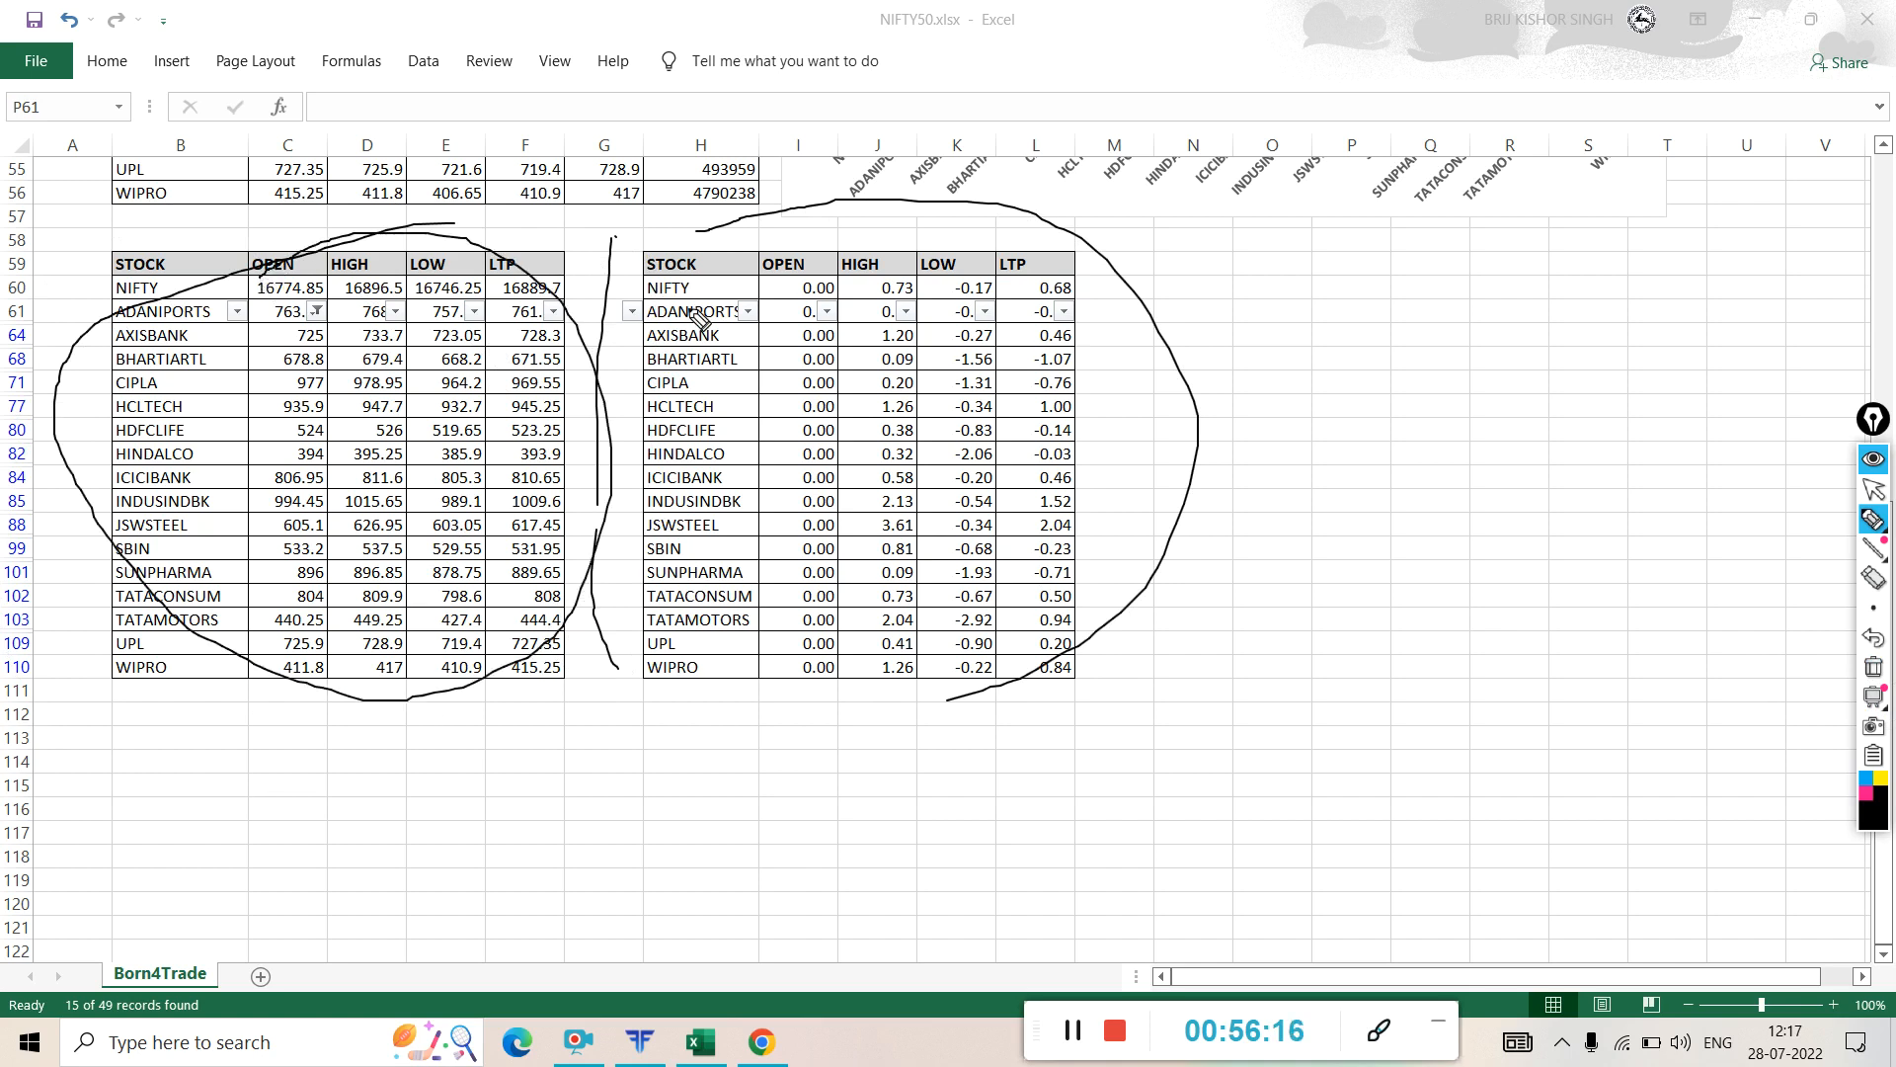
mouse_move(709, 233)
left_mouse_down()
mouse_move(610, 632)
mouse_move(1054, 602)
mouse_move(805, 232)
mouse_move(740, 240)
left_mouse_up()
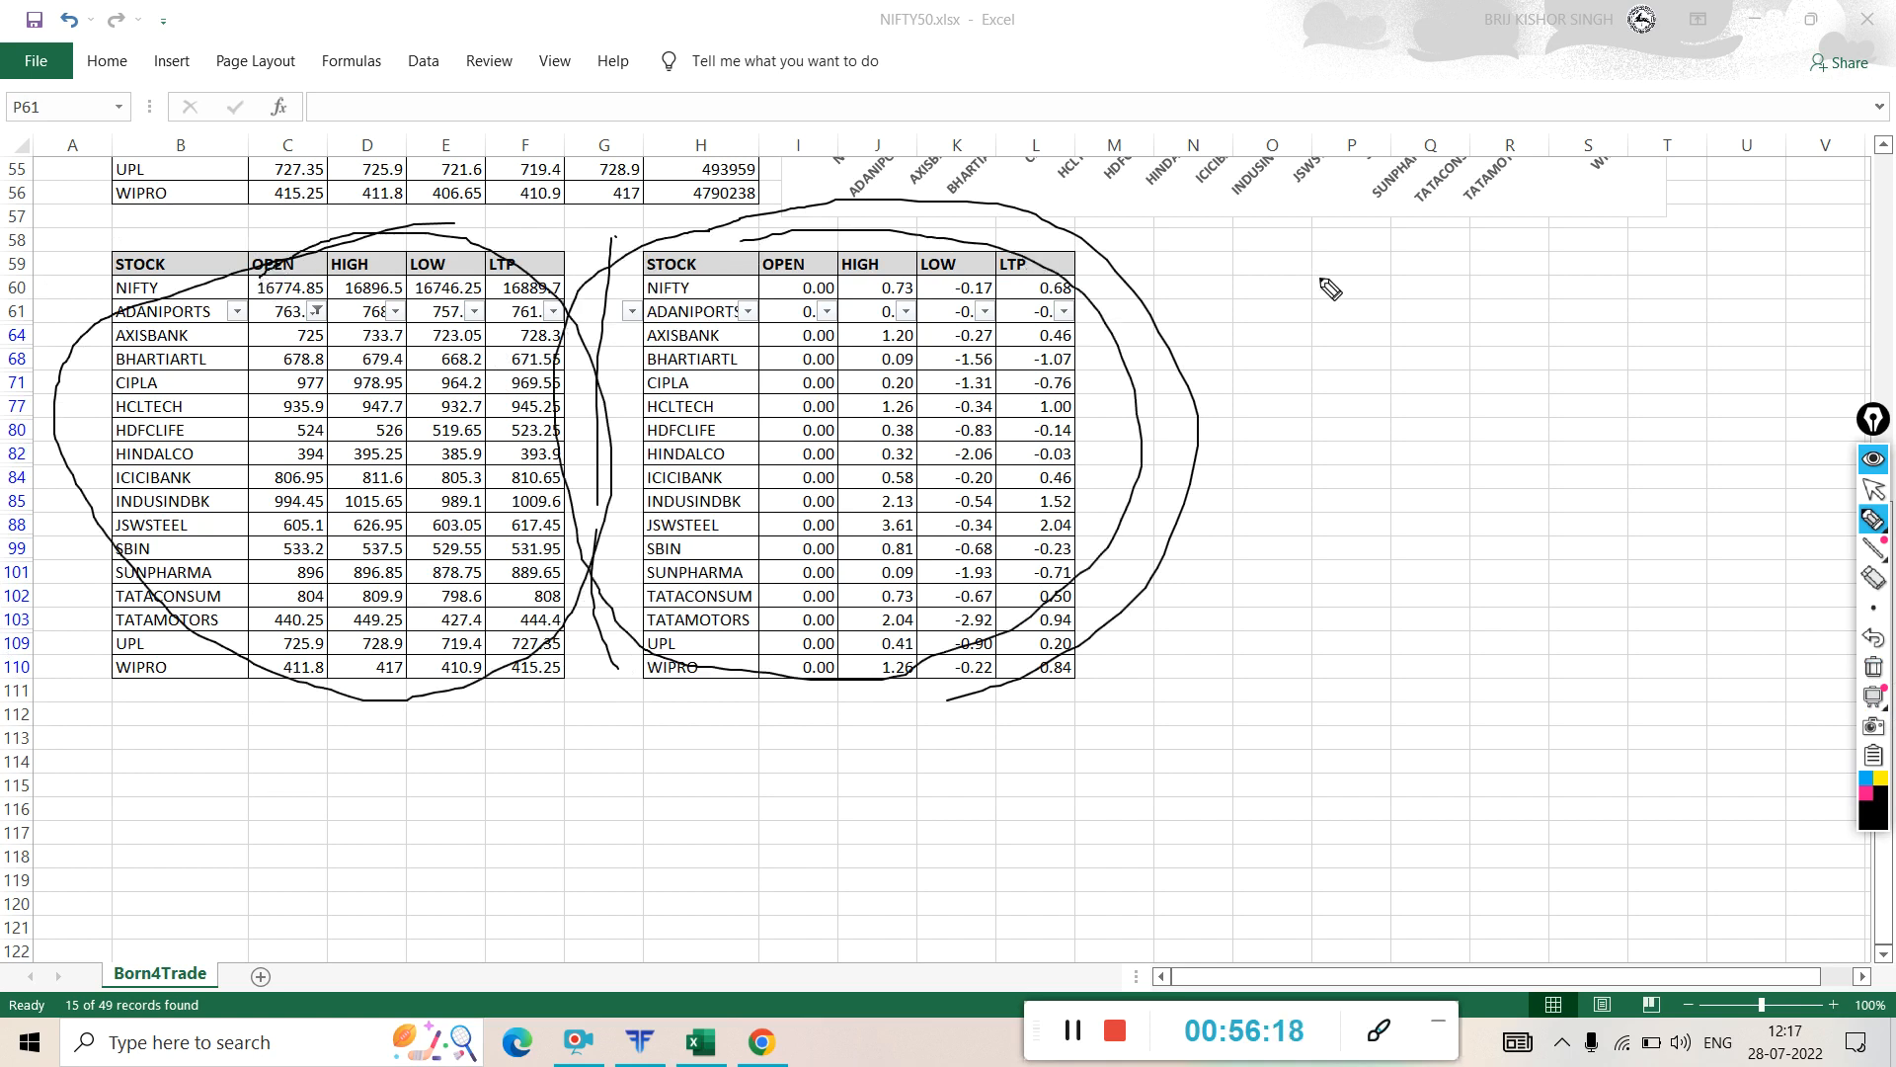
left_click(1874, 488)
scroll(1669, 481, "up", 6)
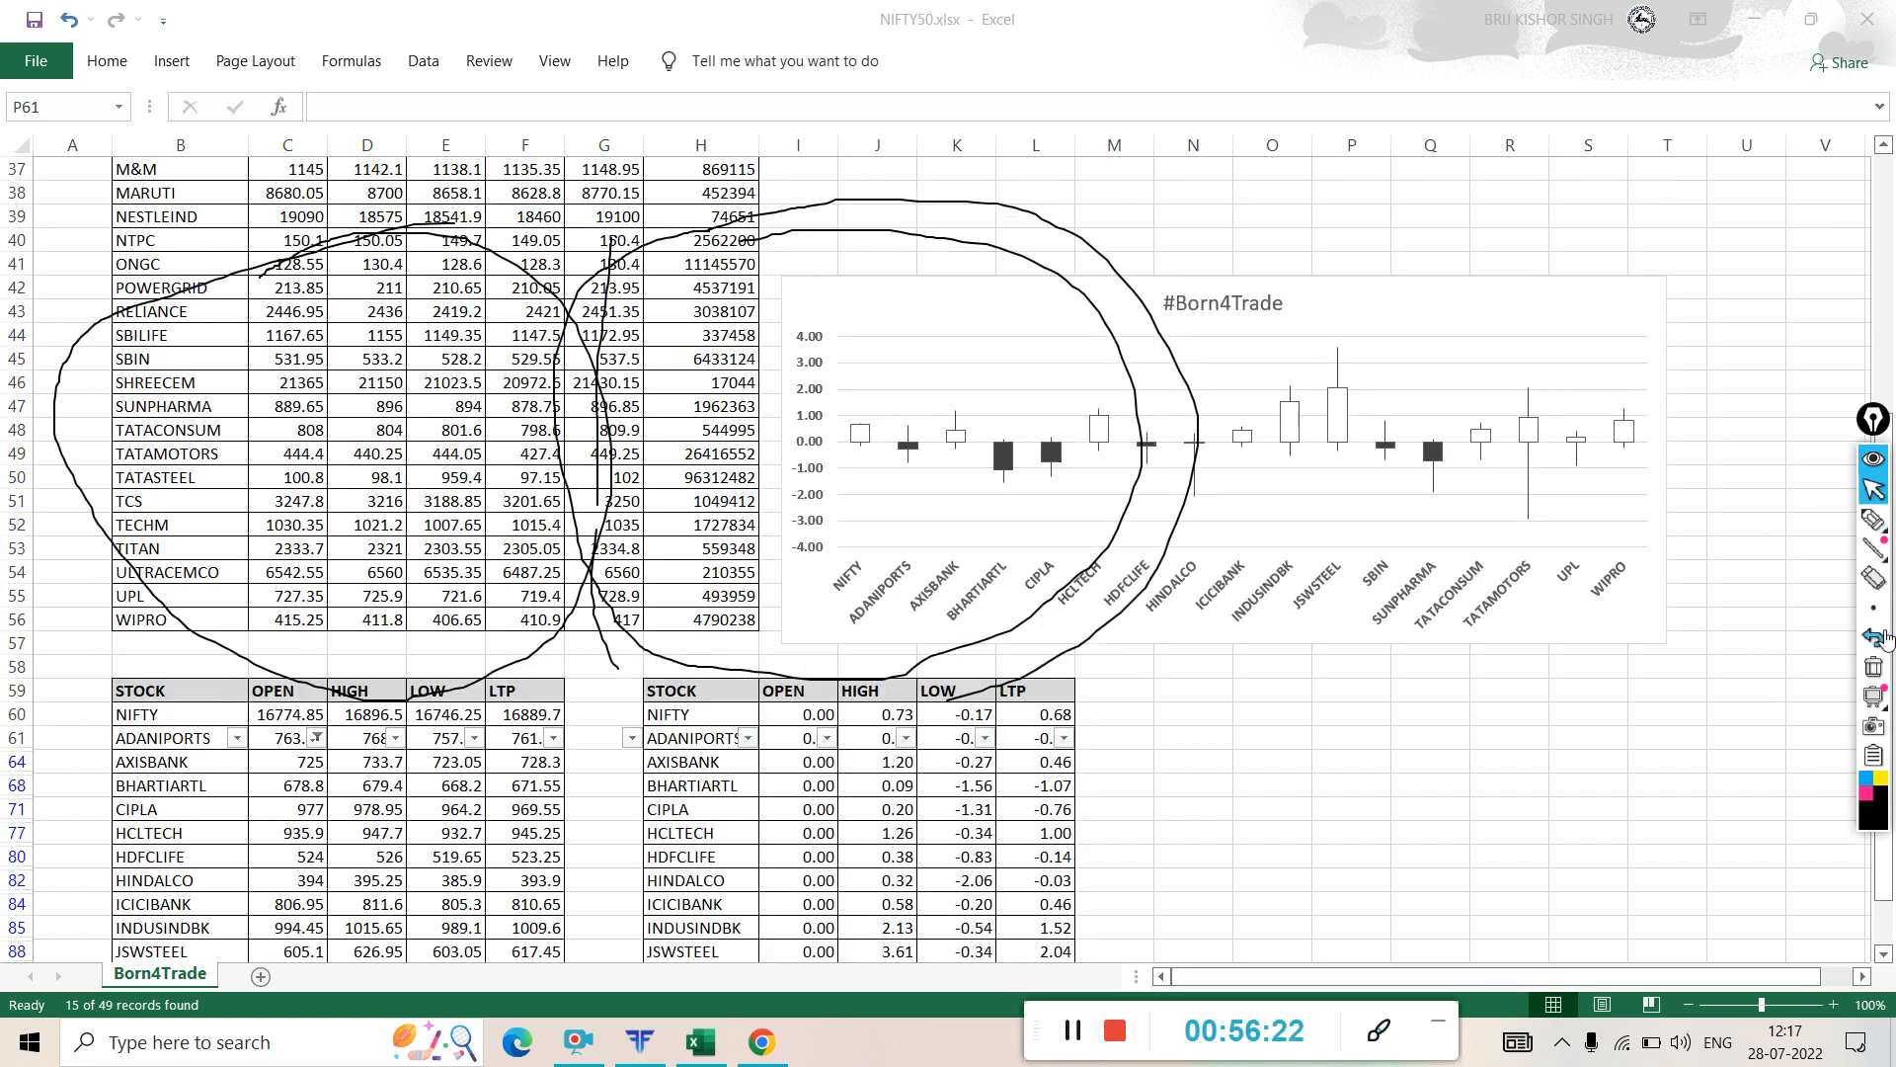
left_click(1873, 668)
- Circle the #Born4Trade candlestick chart with the freehand pen and clear the mark
left_click(1873, 518)
mouse_move(1536, 338)
left_mouse_down()
mouse_move(778, 491)
mouse_move(1274, 635)
mouse_move(1383, 252)
mouse_move(1138, 326)
left_mouse_up()
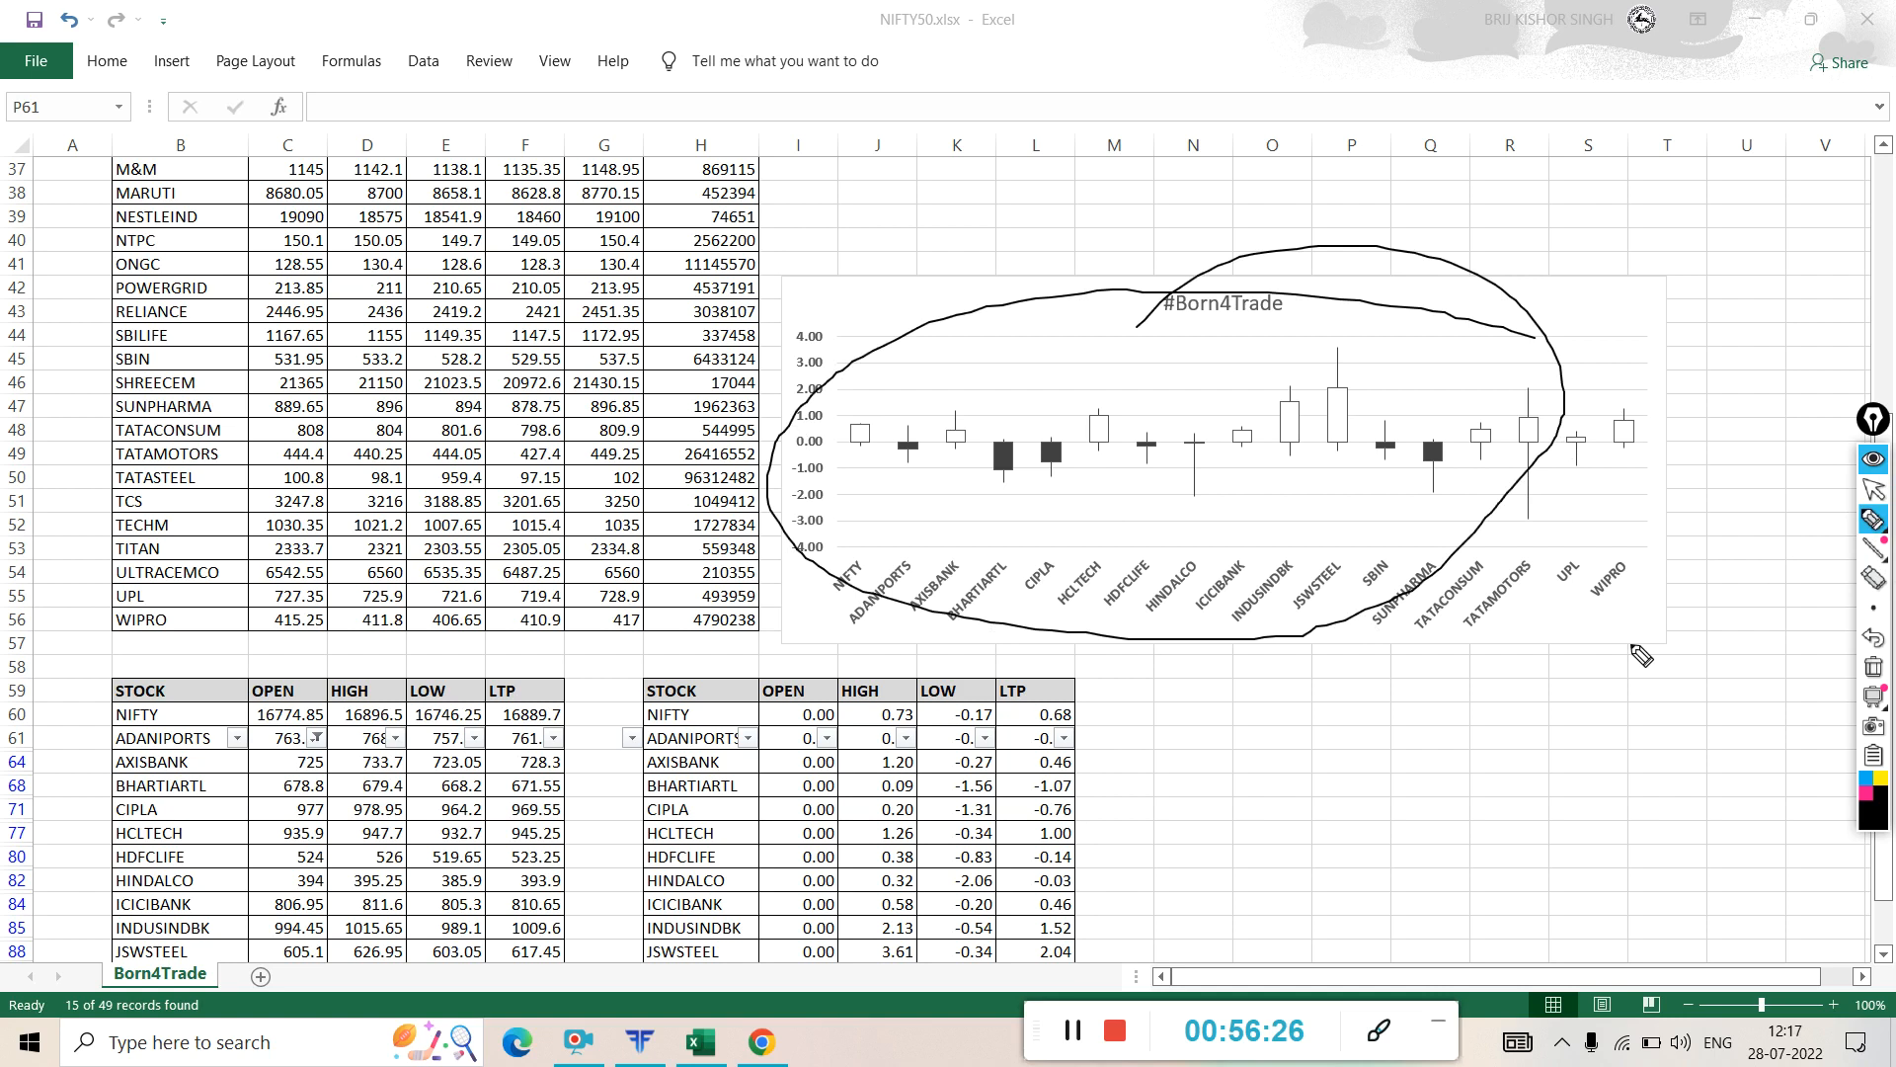
left_click(1873, 663)
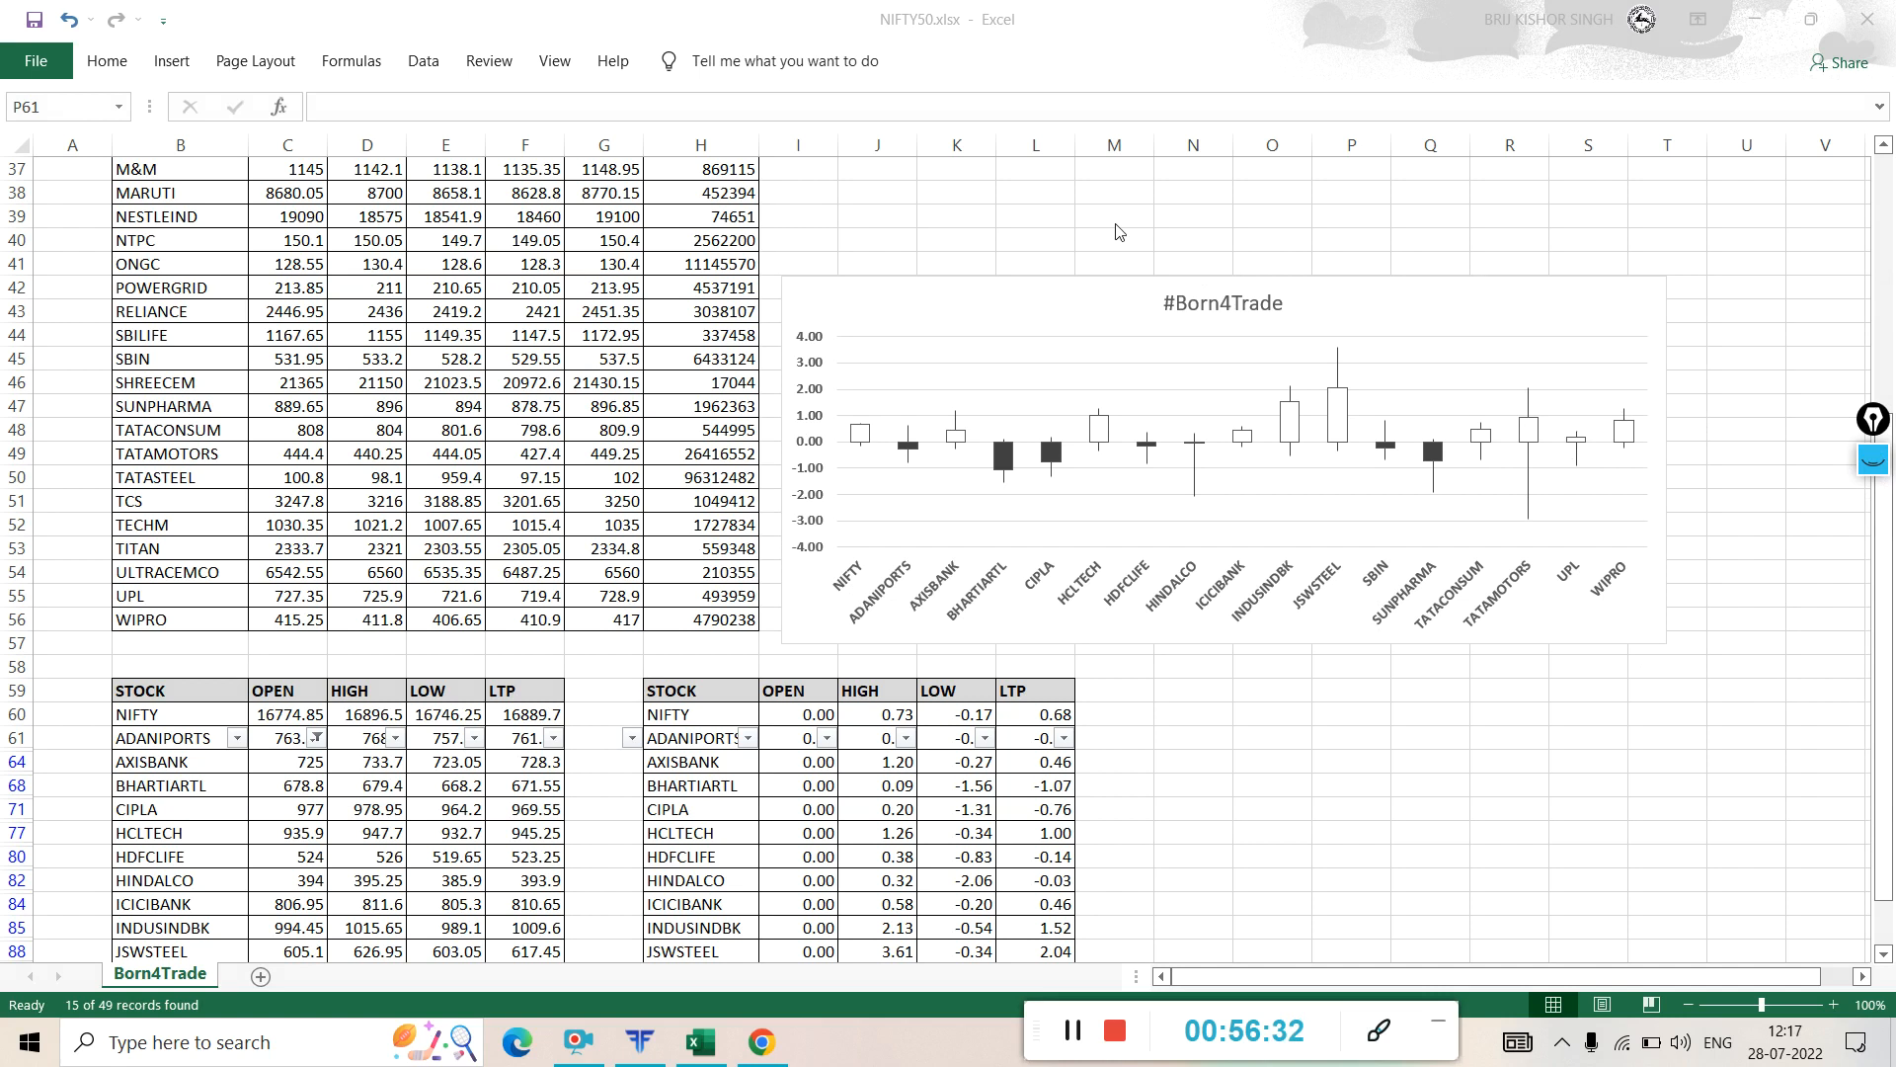
- Circle the live ticker data around rows 20 to 46 with the freehand pen and clear the mark
scroll(1114, 231, "up", 8)
scroll(1114, 230, "up", 4)
scroll(714, 472, "down", 5)
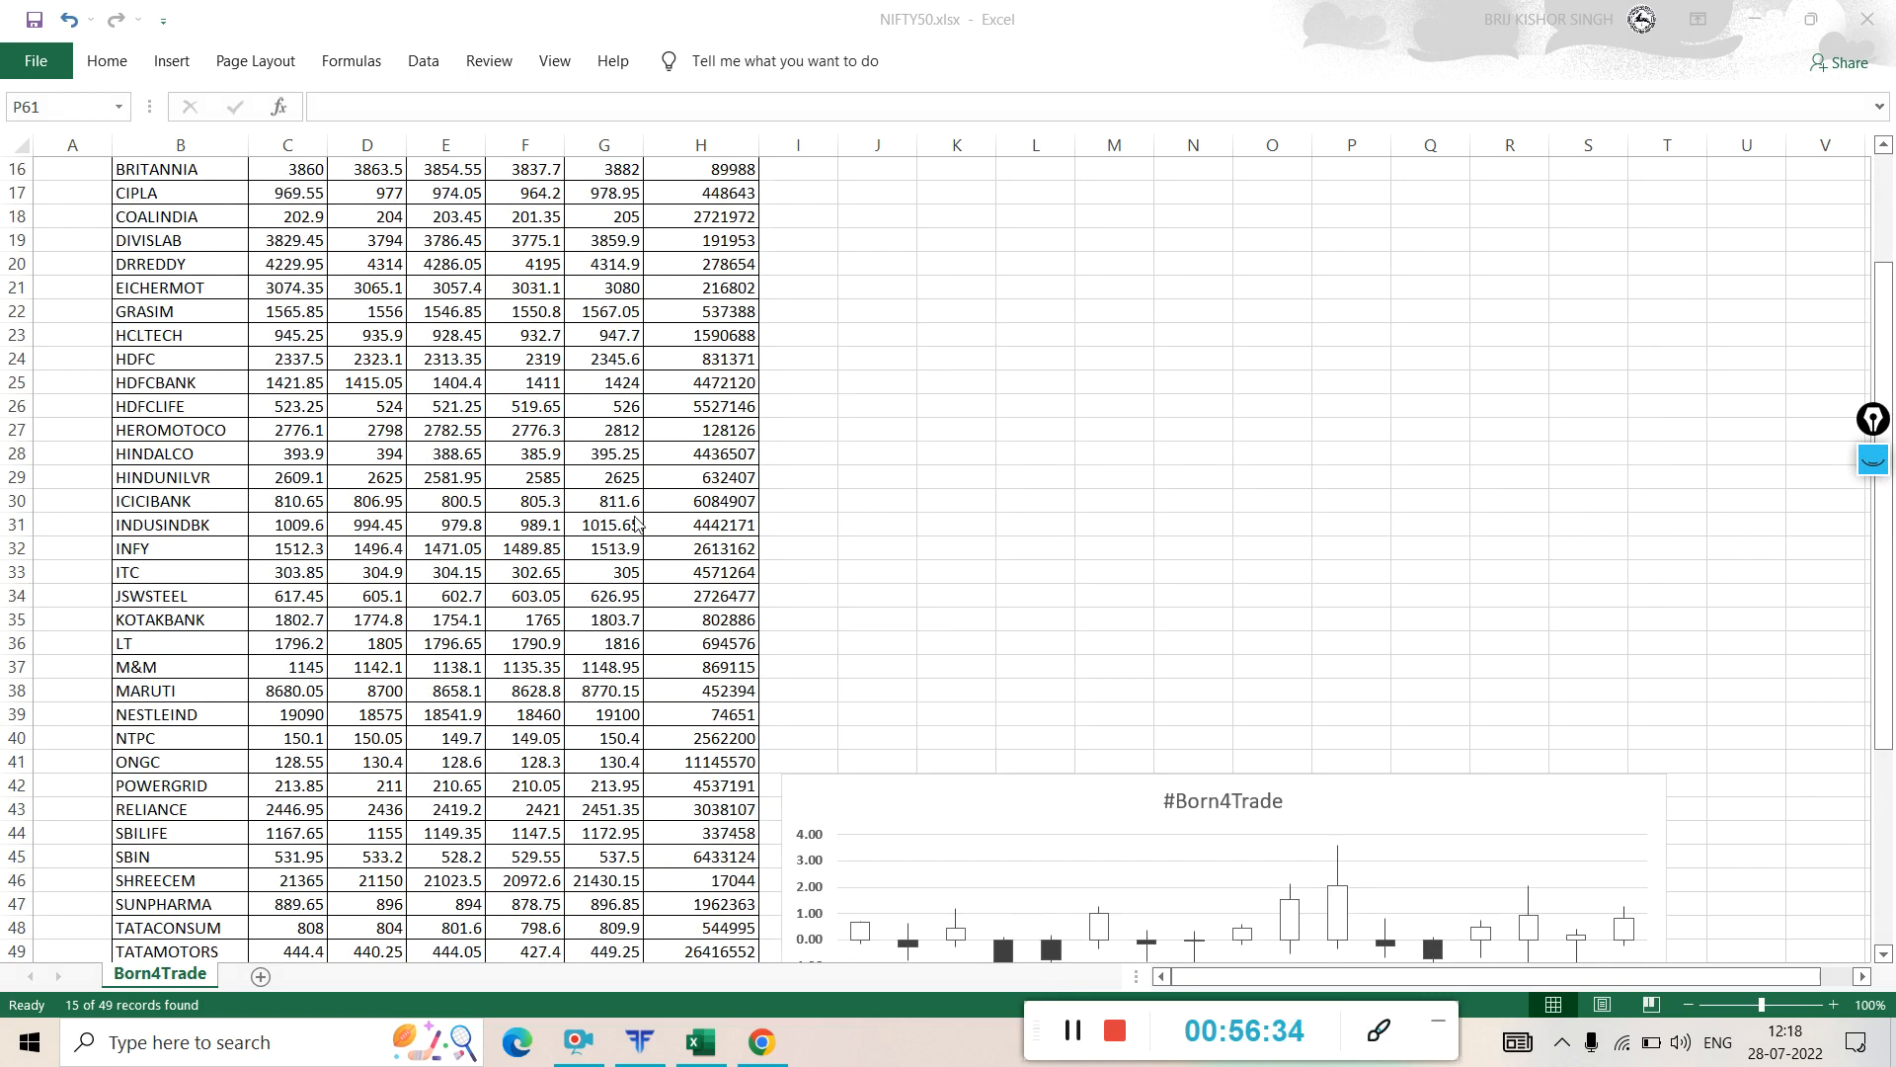
left_click(1874, 460)
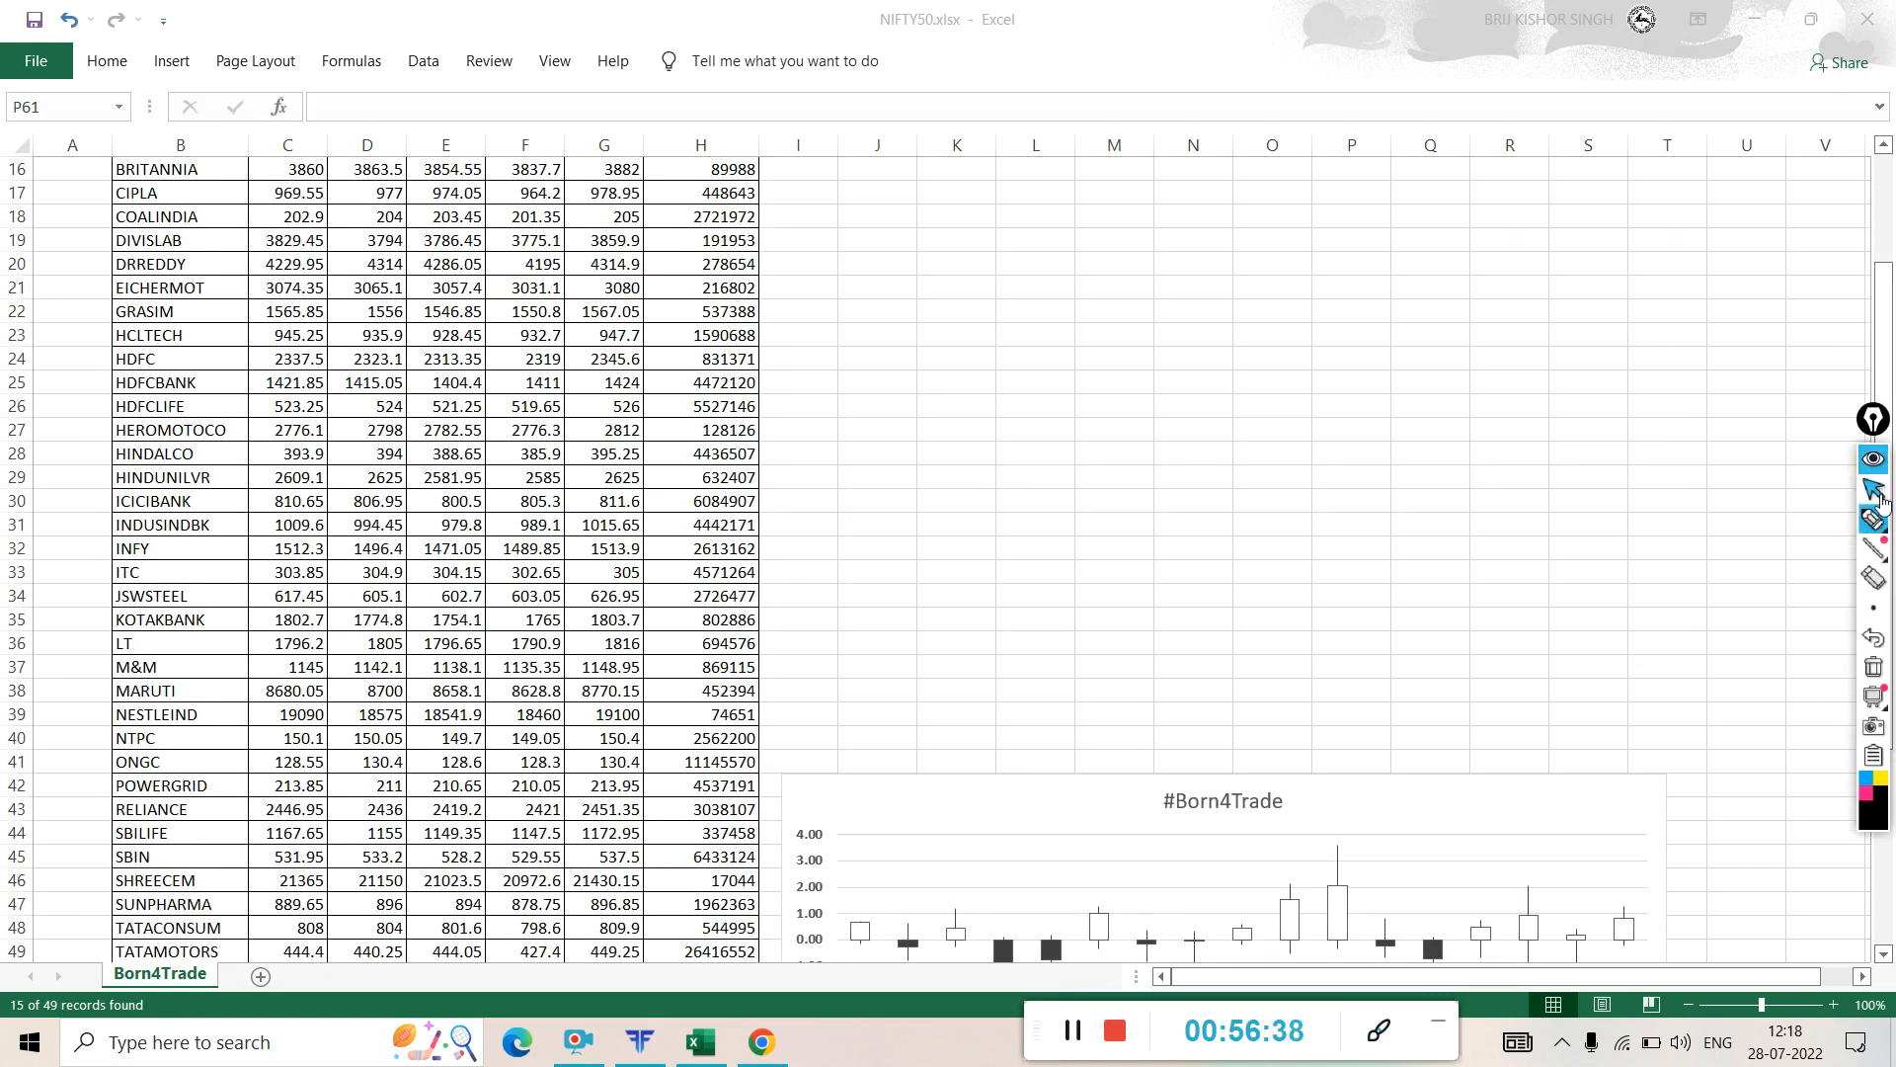
left_click(1874, 518)
mouse_move(915, 263)
left_mouse_down()
mouse_move(548, 286)
mouse_move(549, 898)
mouse_move(504, 390)
mouse_move(438, 392)
left_mouse_up()
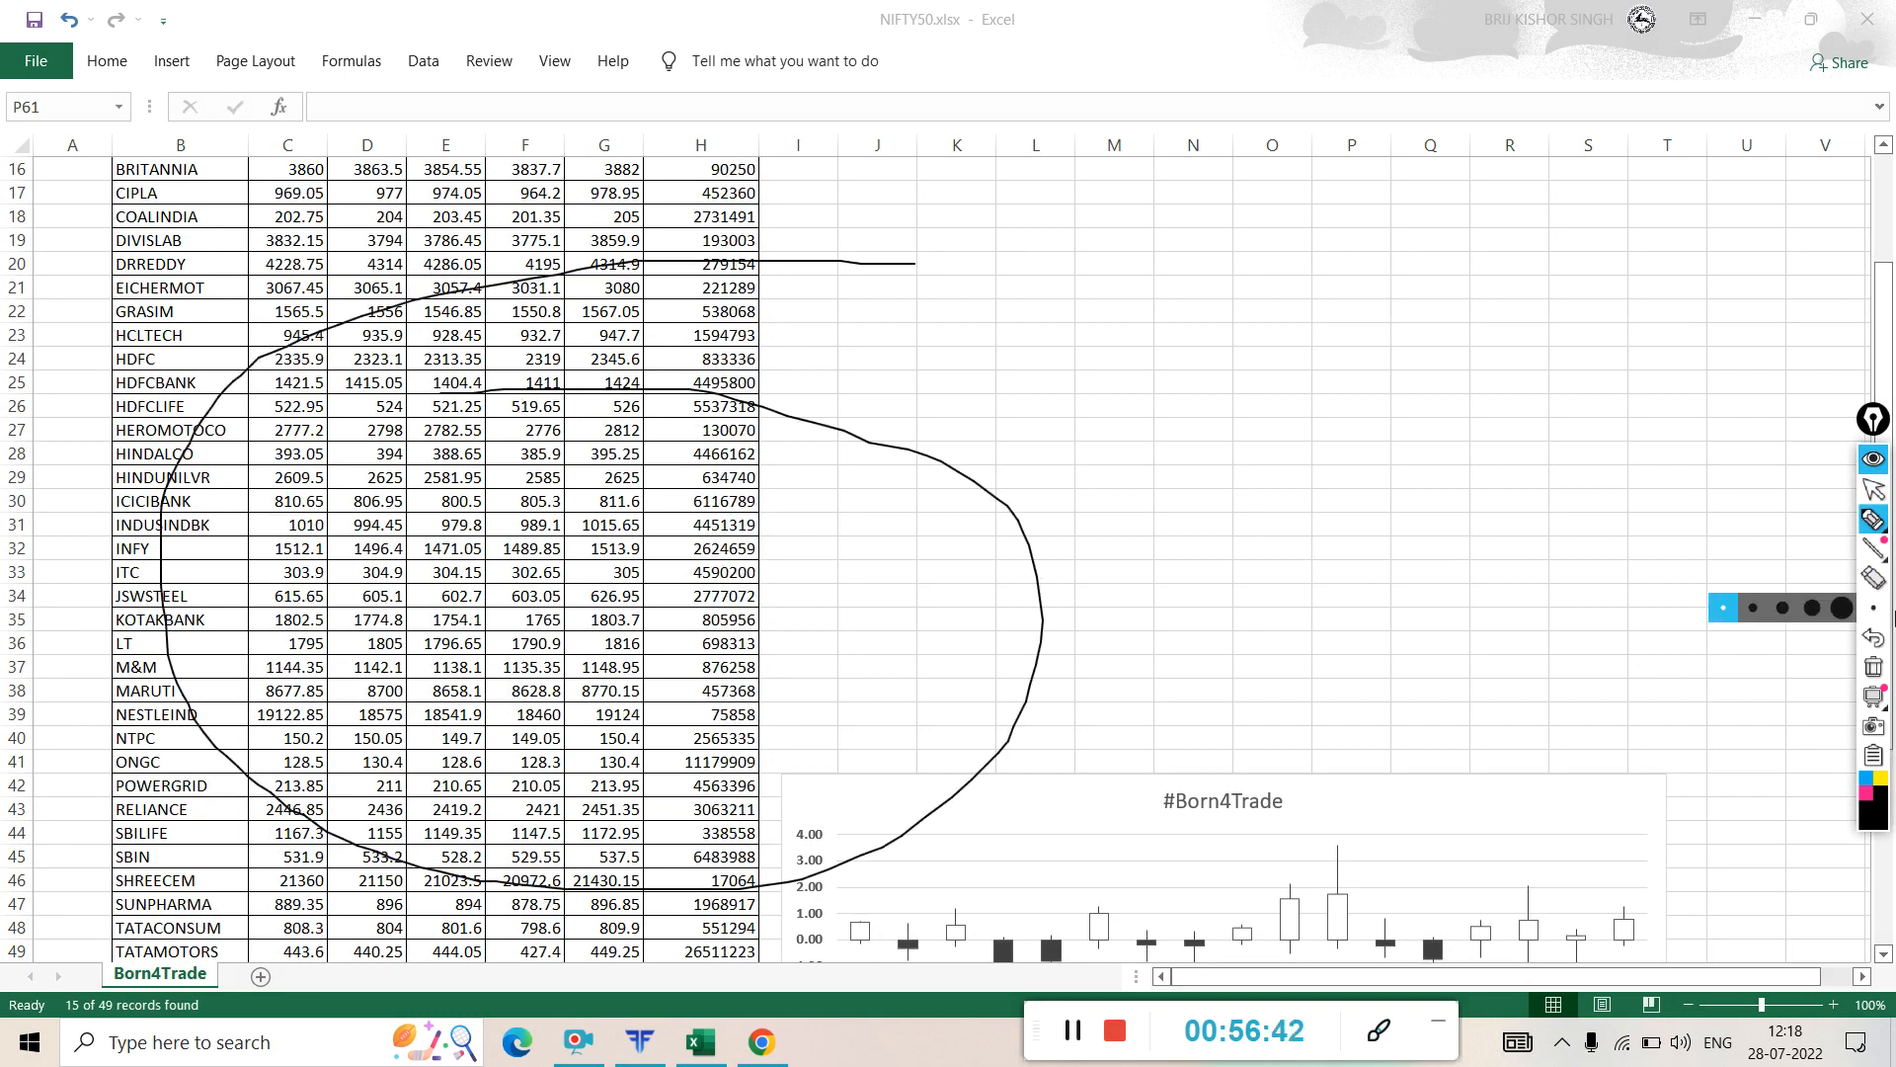
left_click(1874, 672)
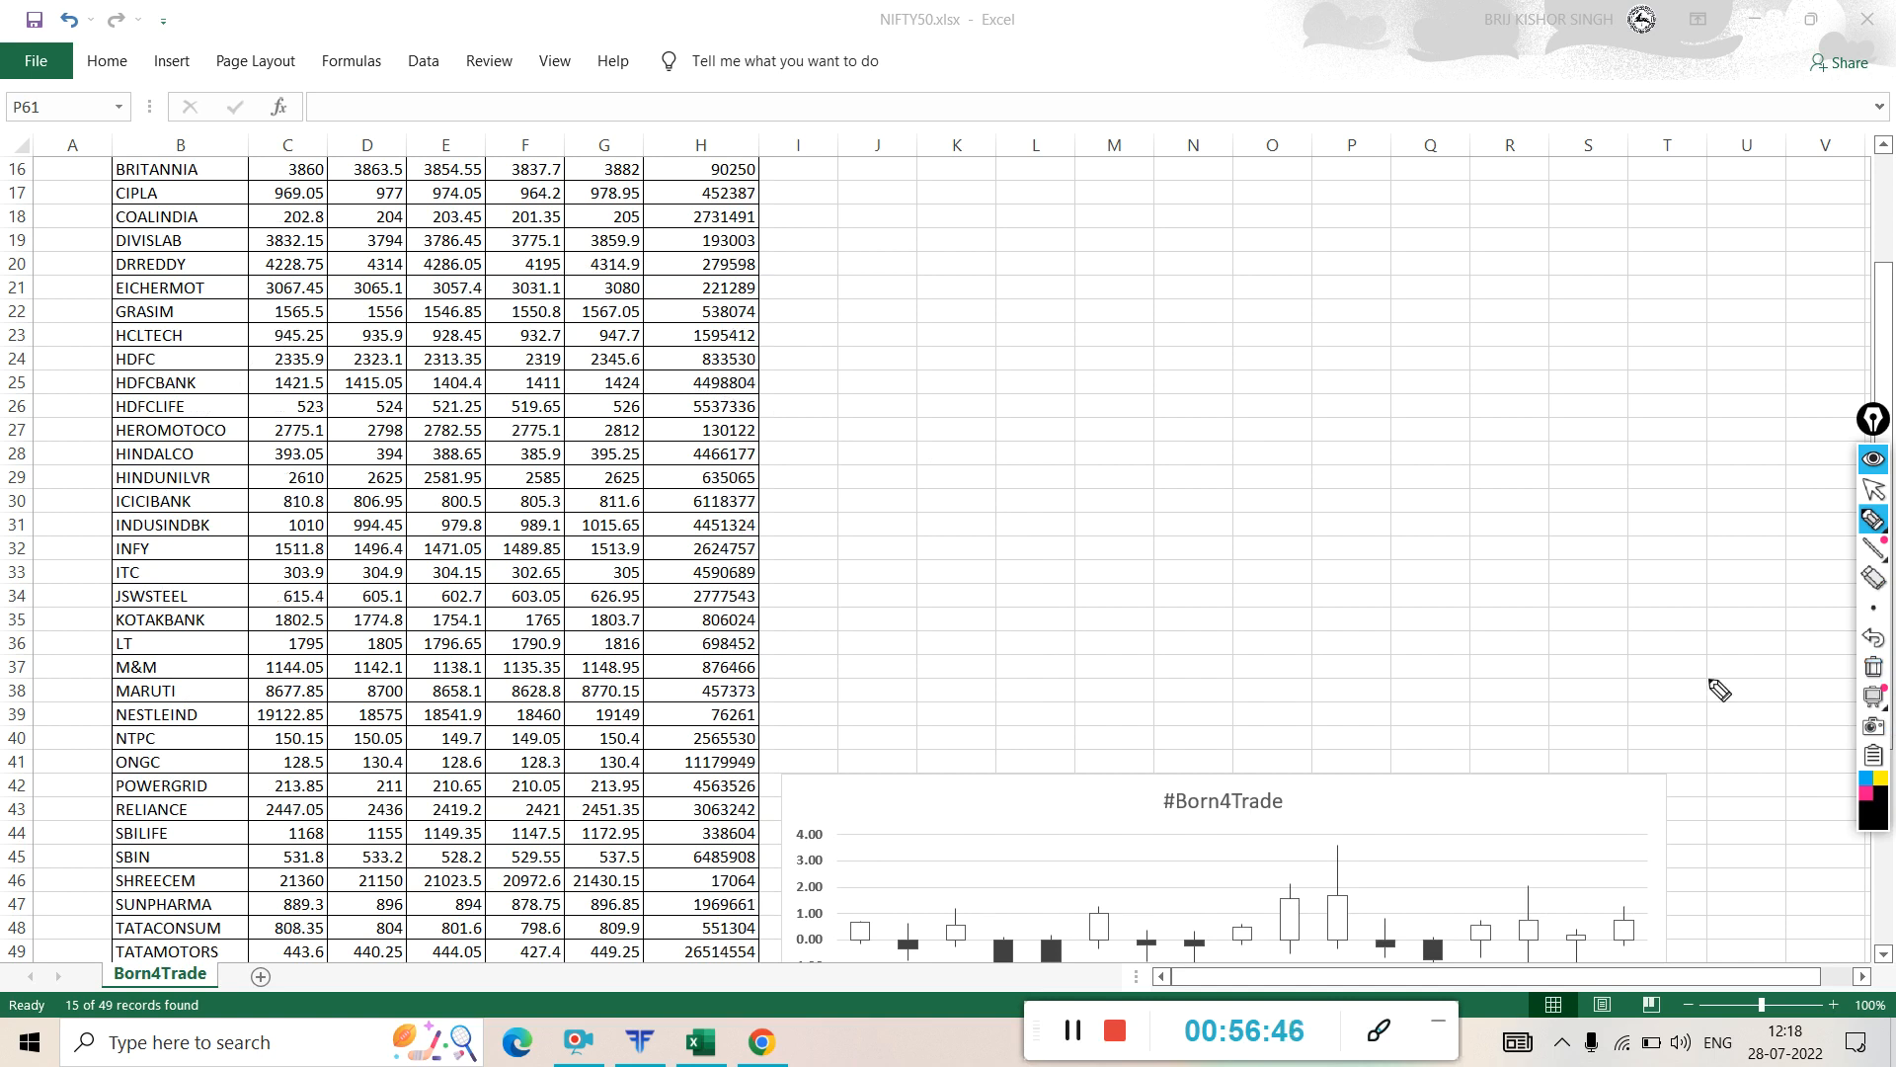
- Draw long freehand downward arrows over the LTP and T.Volume columns of the ticker table
left_click_drag(723, 267, 750, 810)
left_click_drag(308, 313, 282, 691)
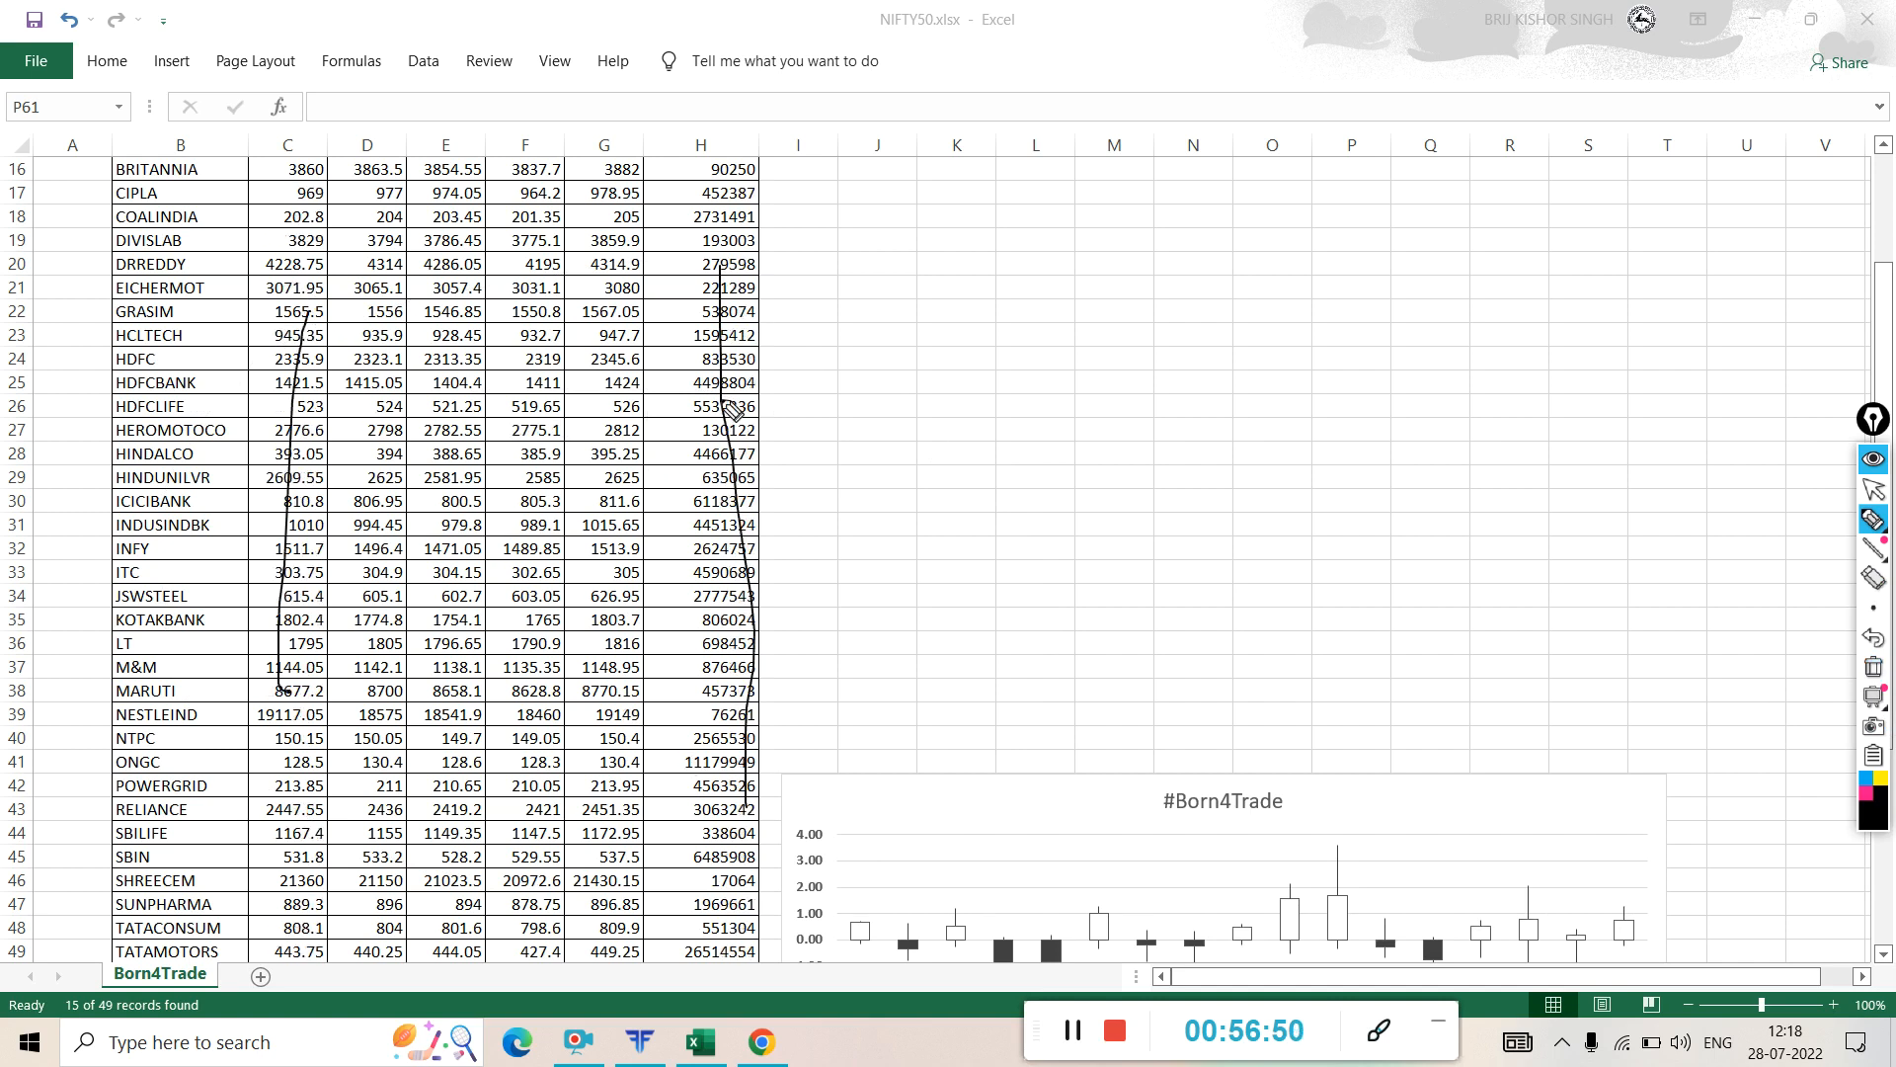
left_click(1875, 489)
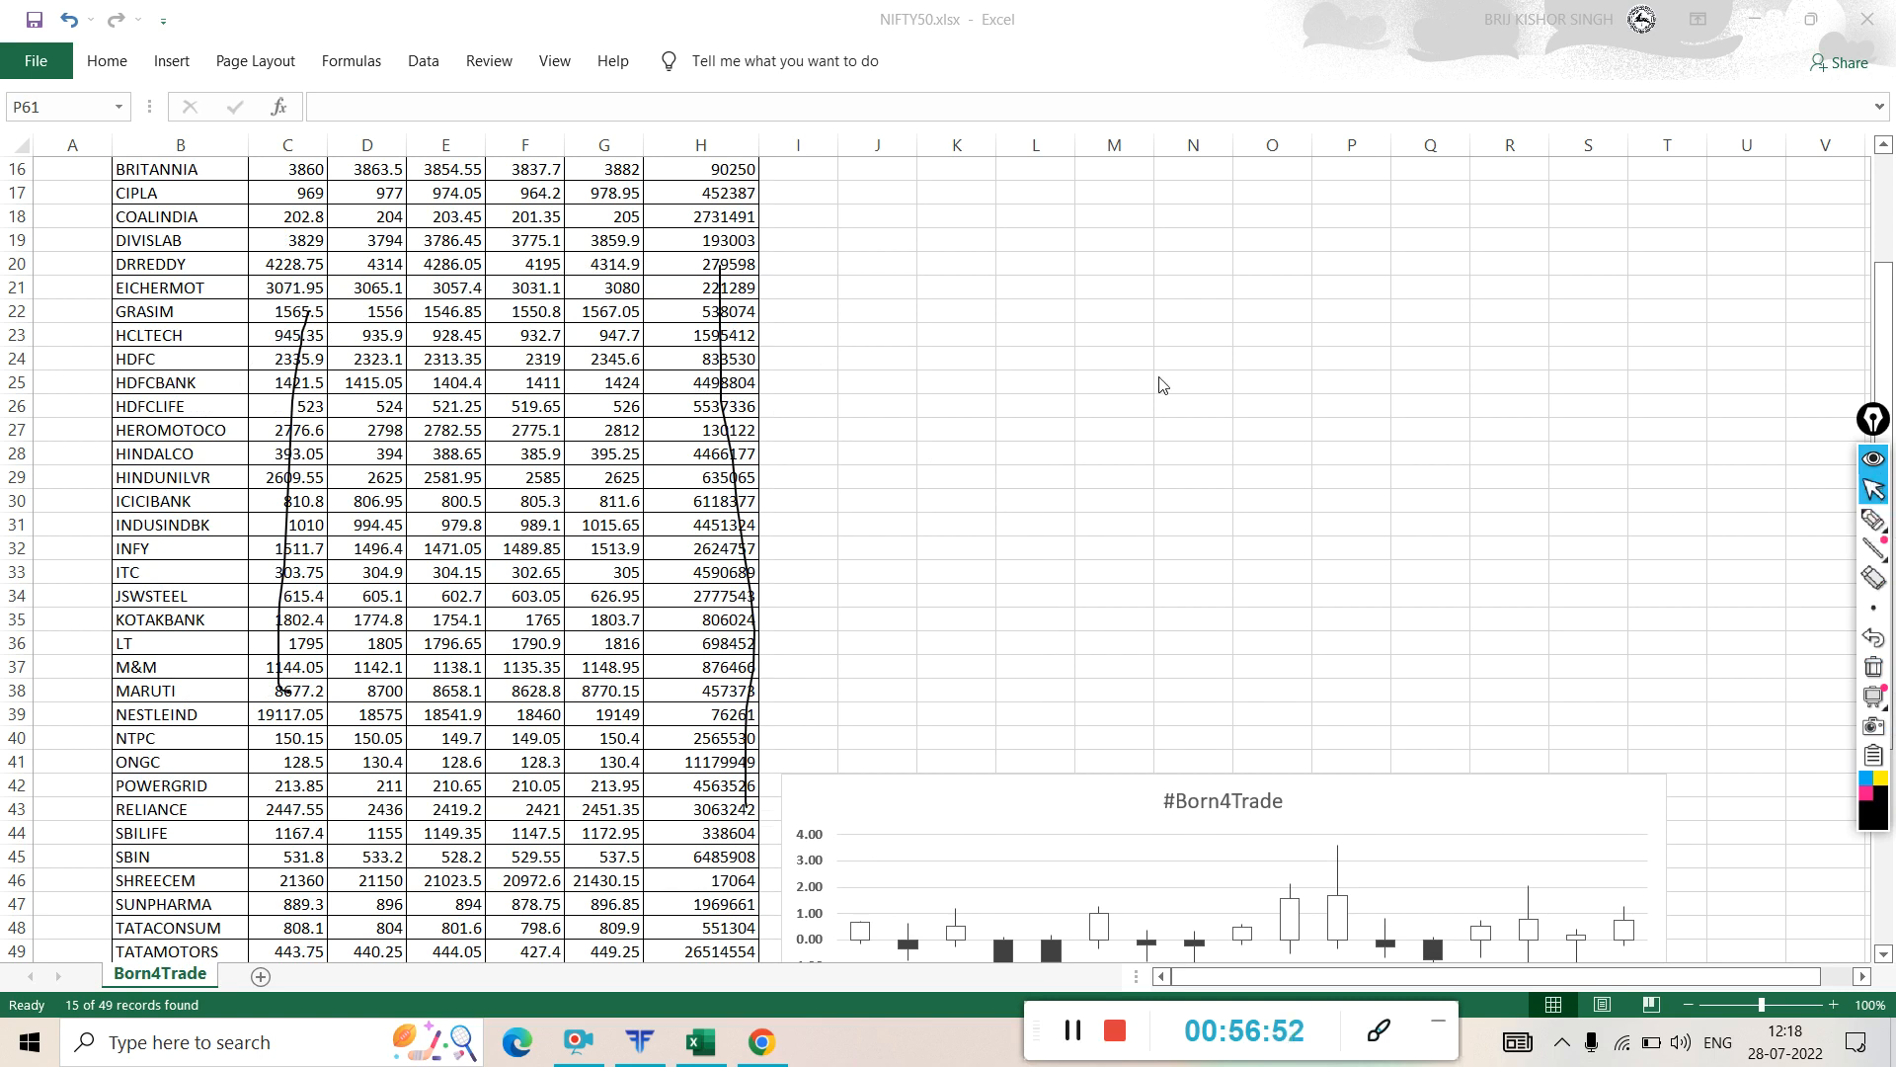
scroll(1153, 381, "up", 5)
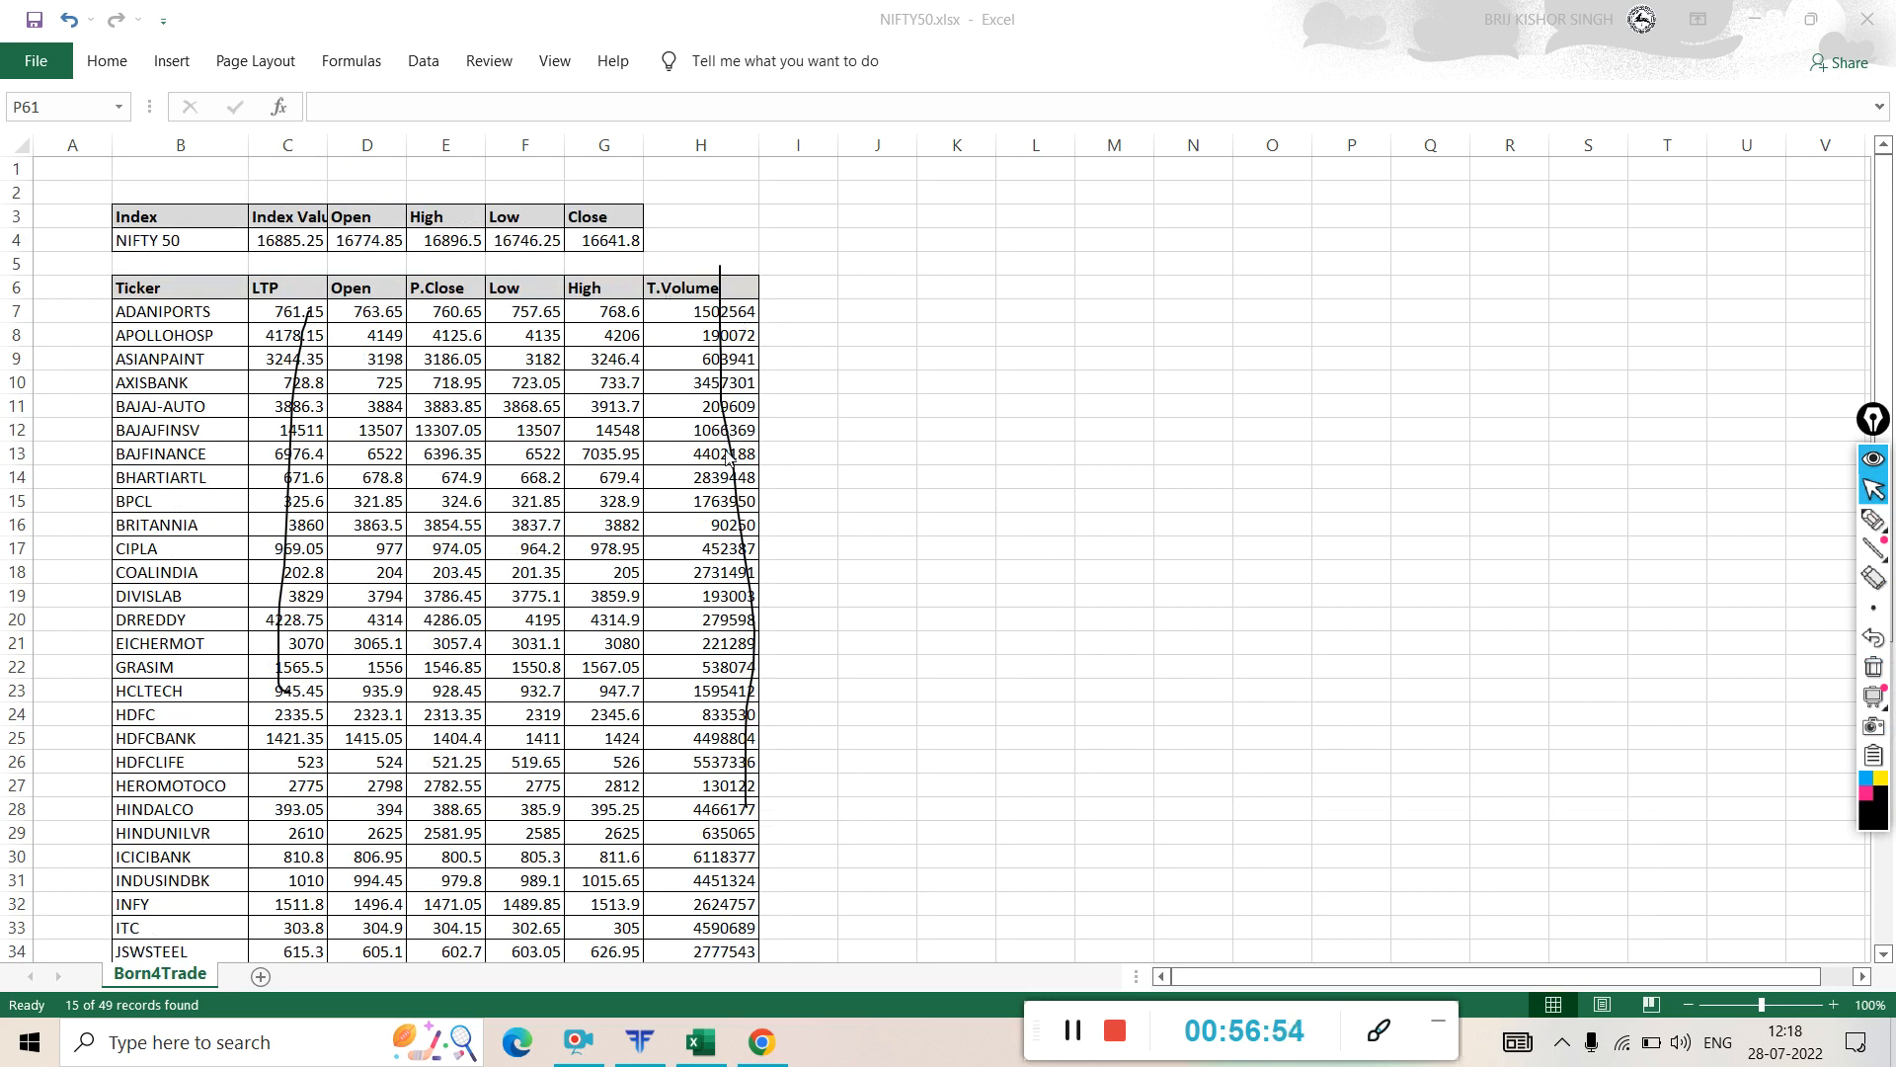
left_click(1781, 519)
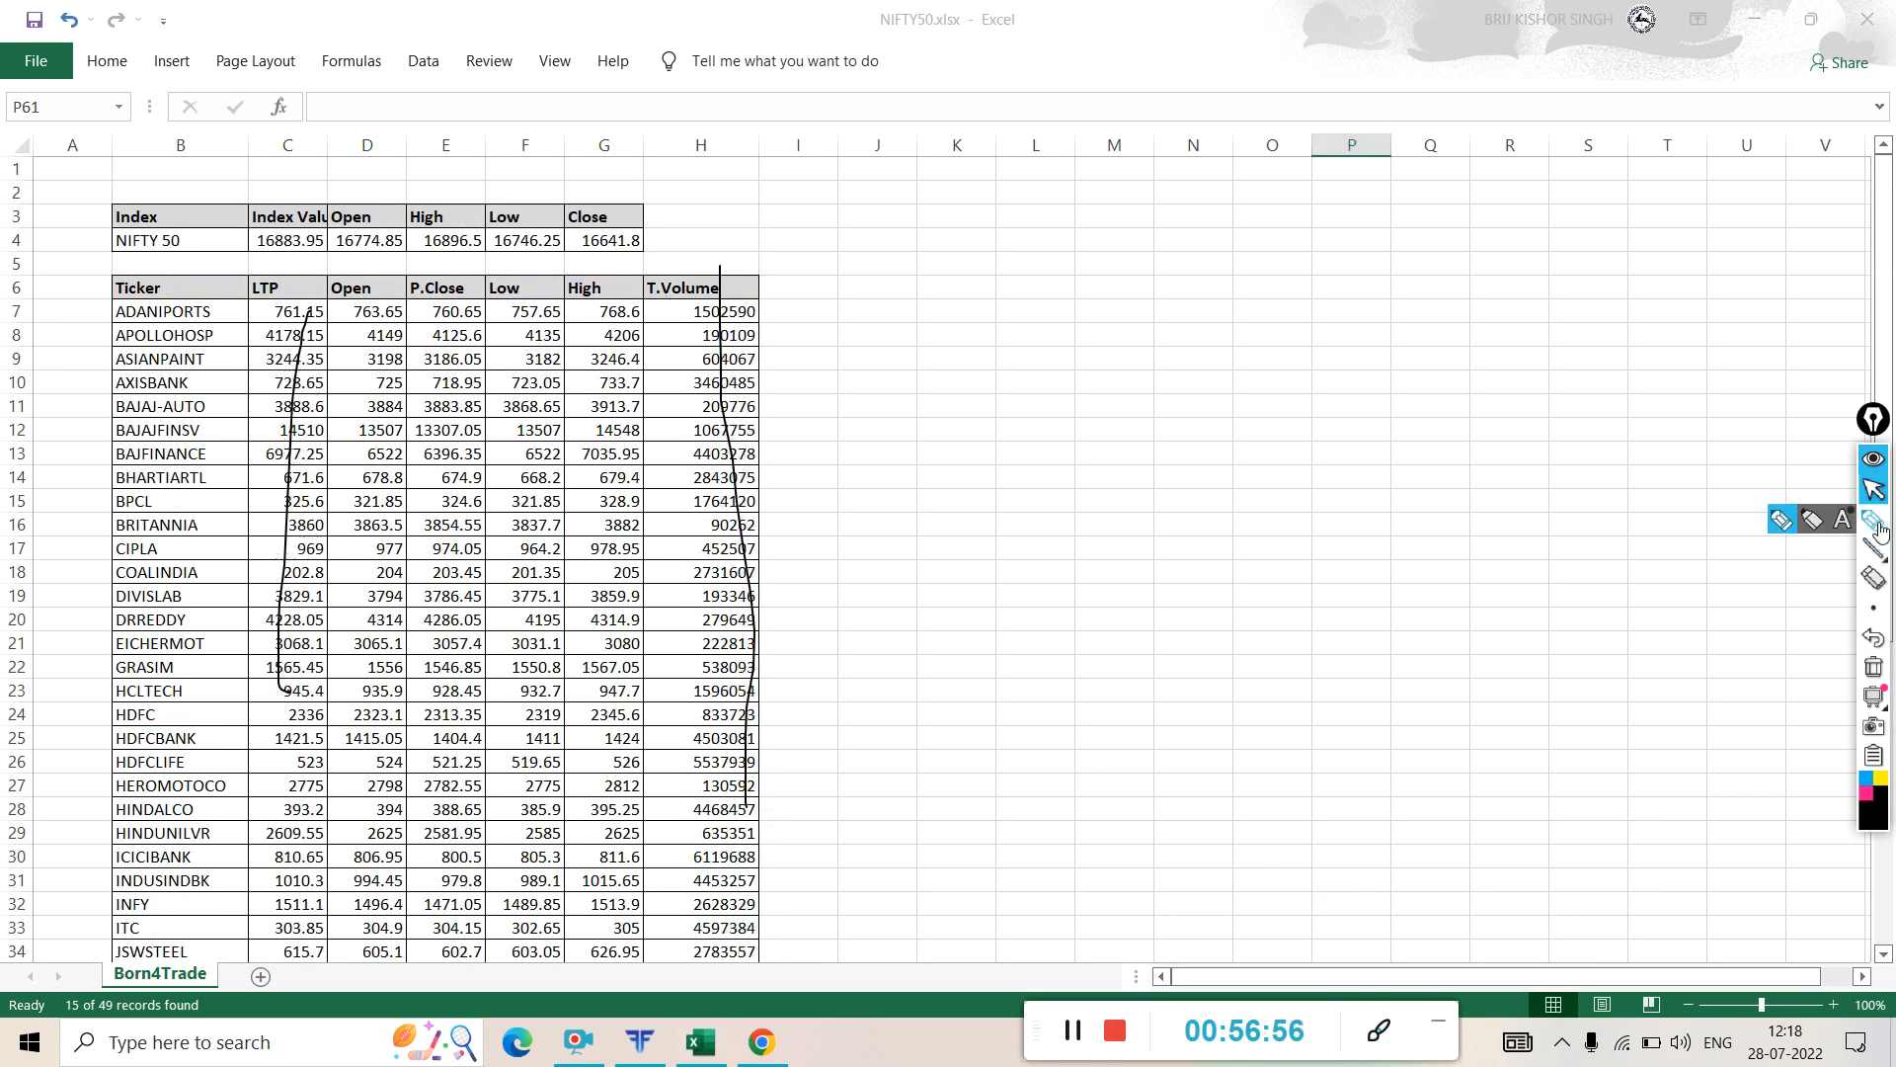
mouse_move(679, 723)
left_mouse_down()
mouse_move(753, 820)
mouse_move(954, 675)
left_mouse_up()
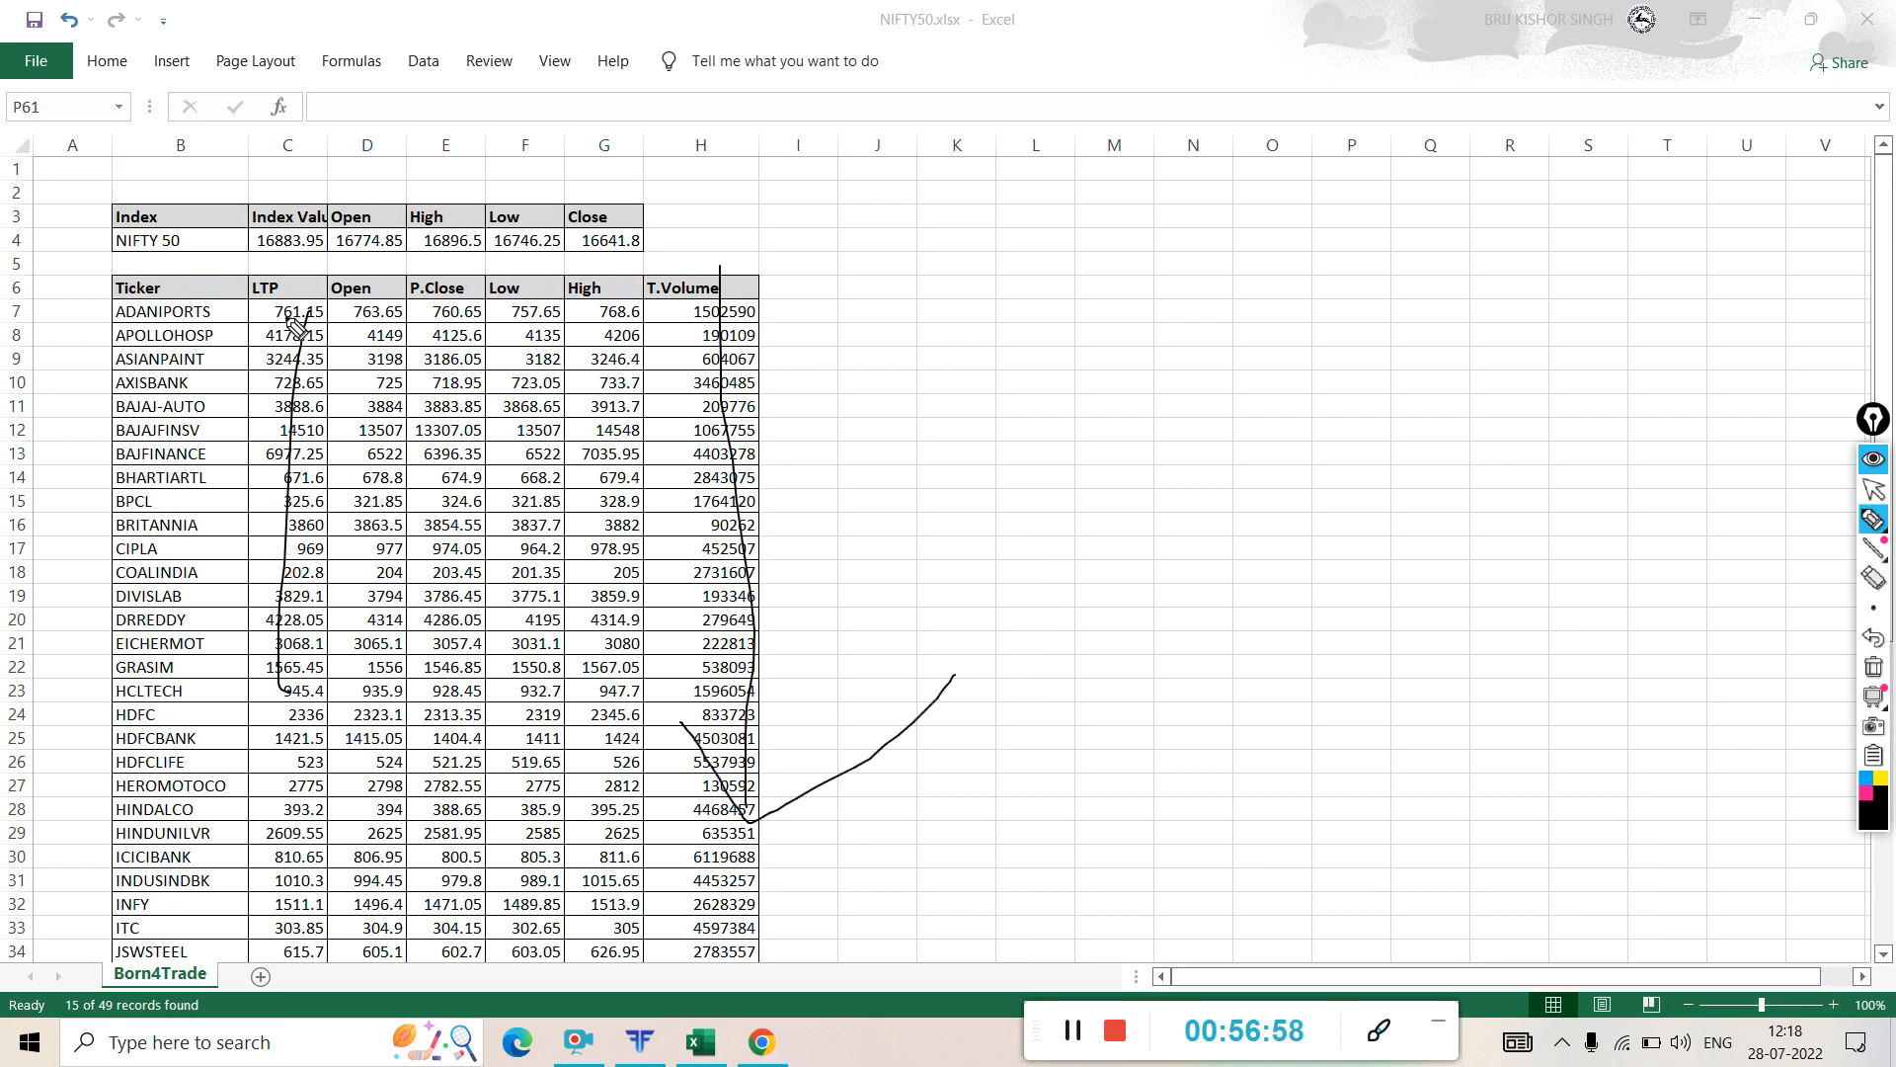
mouse_move(259, 640)
left_mouse_down()
mouse_move(296, 731)
mouse_move(355, 622)
left_mouse_up()
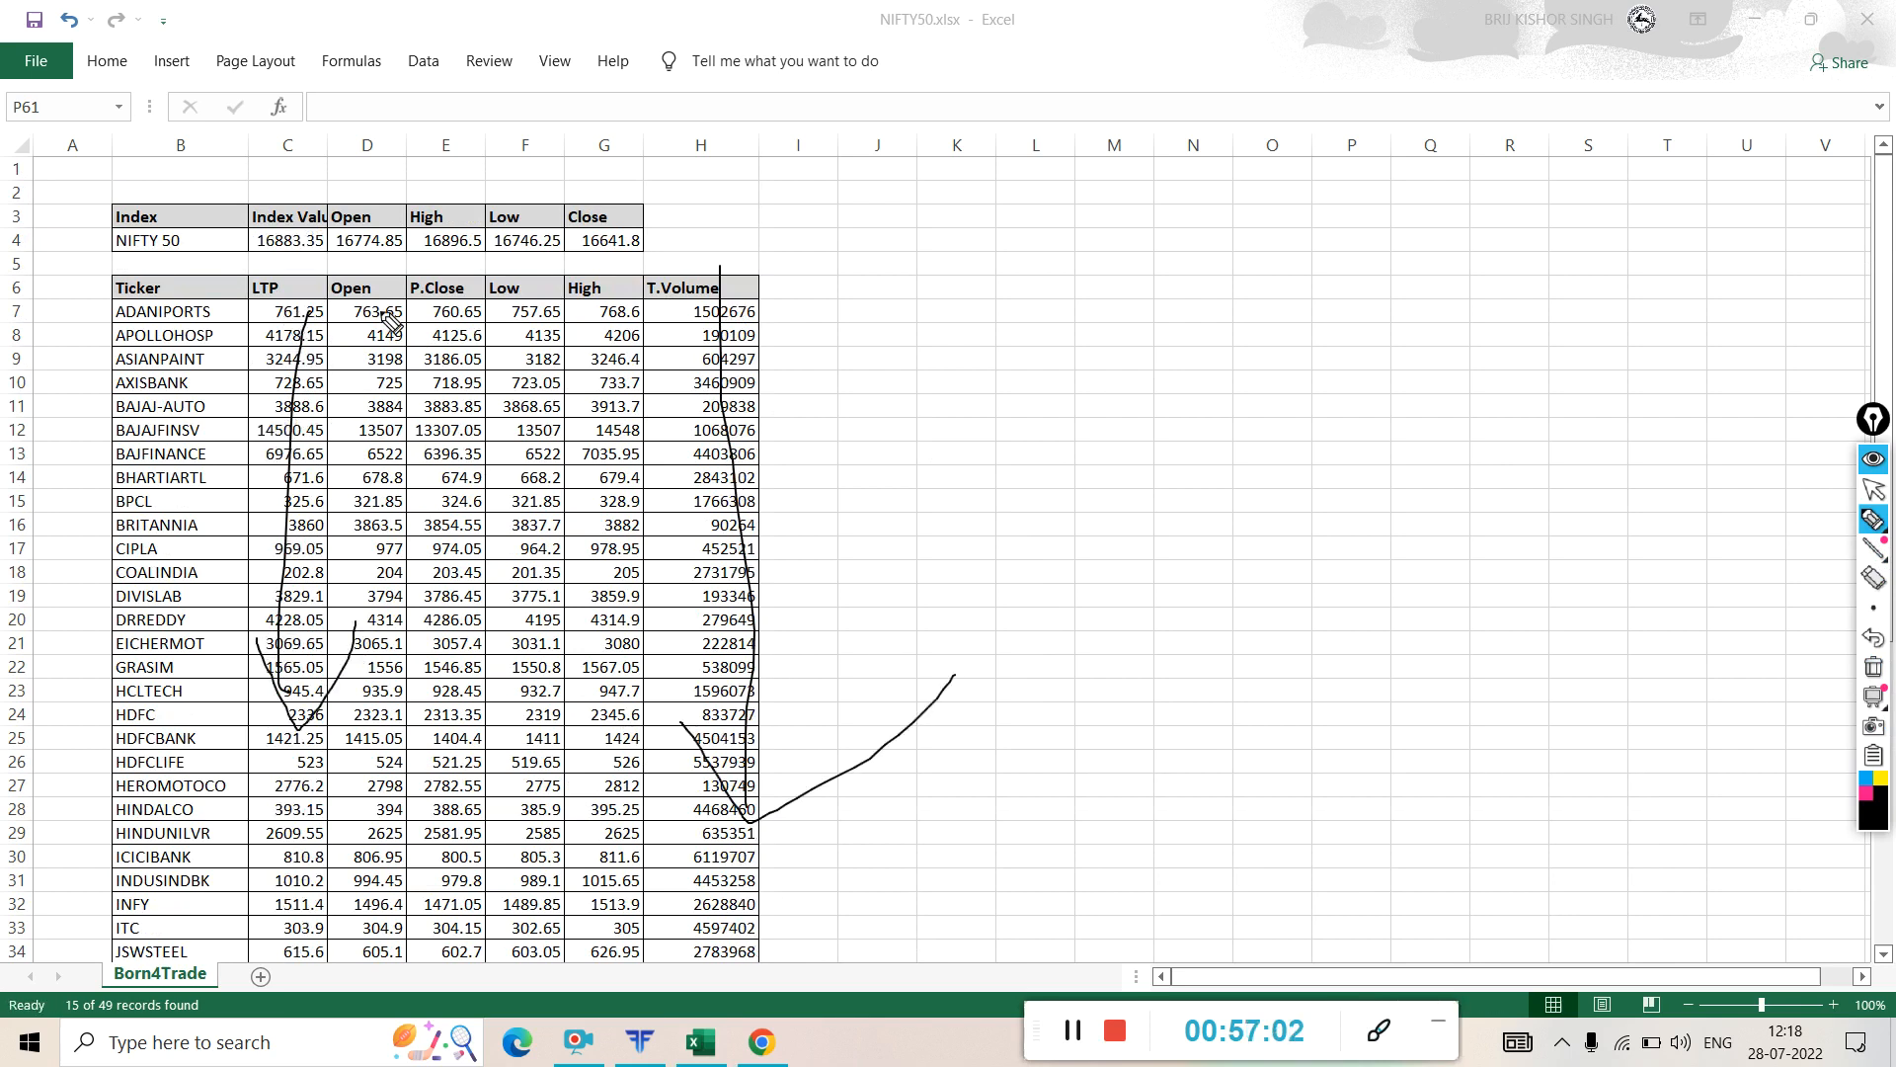
- Sketch a capped vertical range line over columns K to N, with a wavy line from its middle and loops around both ends
left_click_drag(1060, 238, 1093, 698)
left_click_drag(944, 247, 1232, 228)
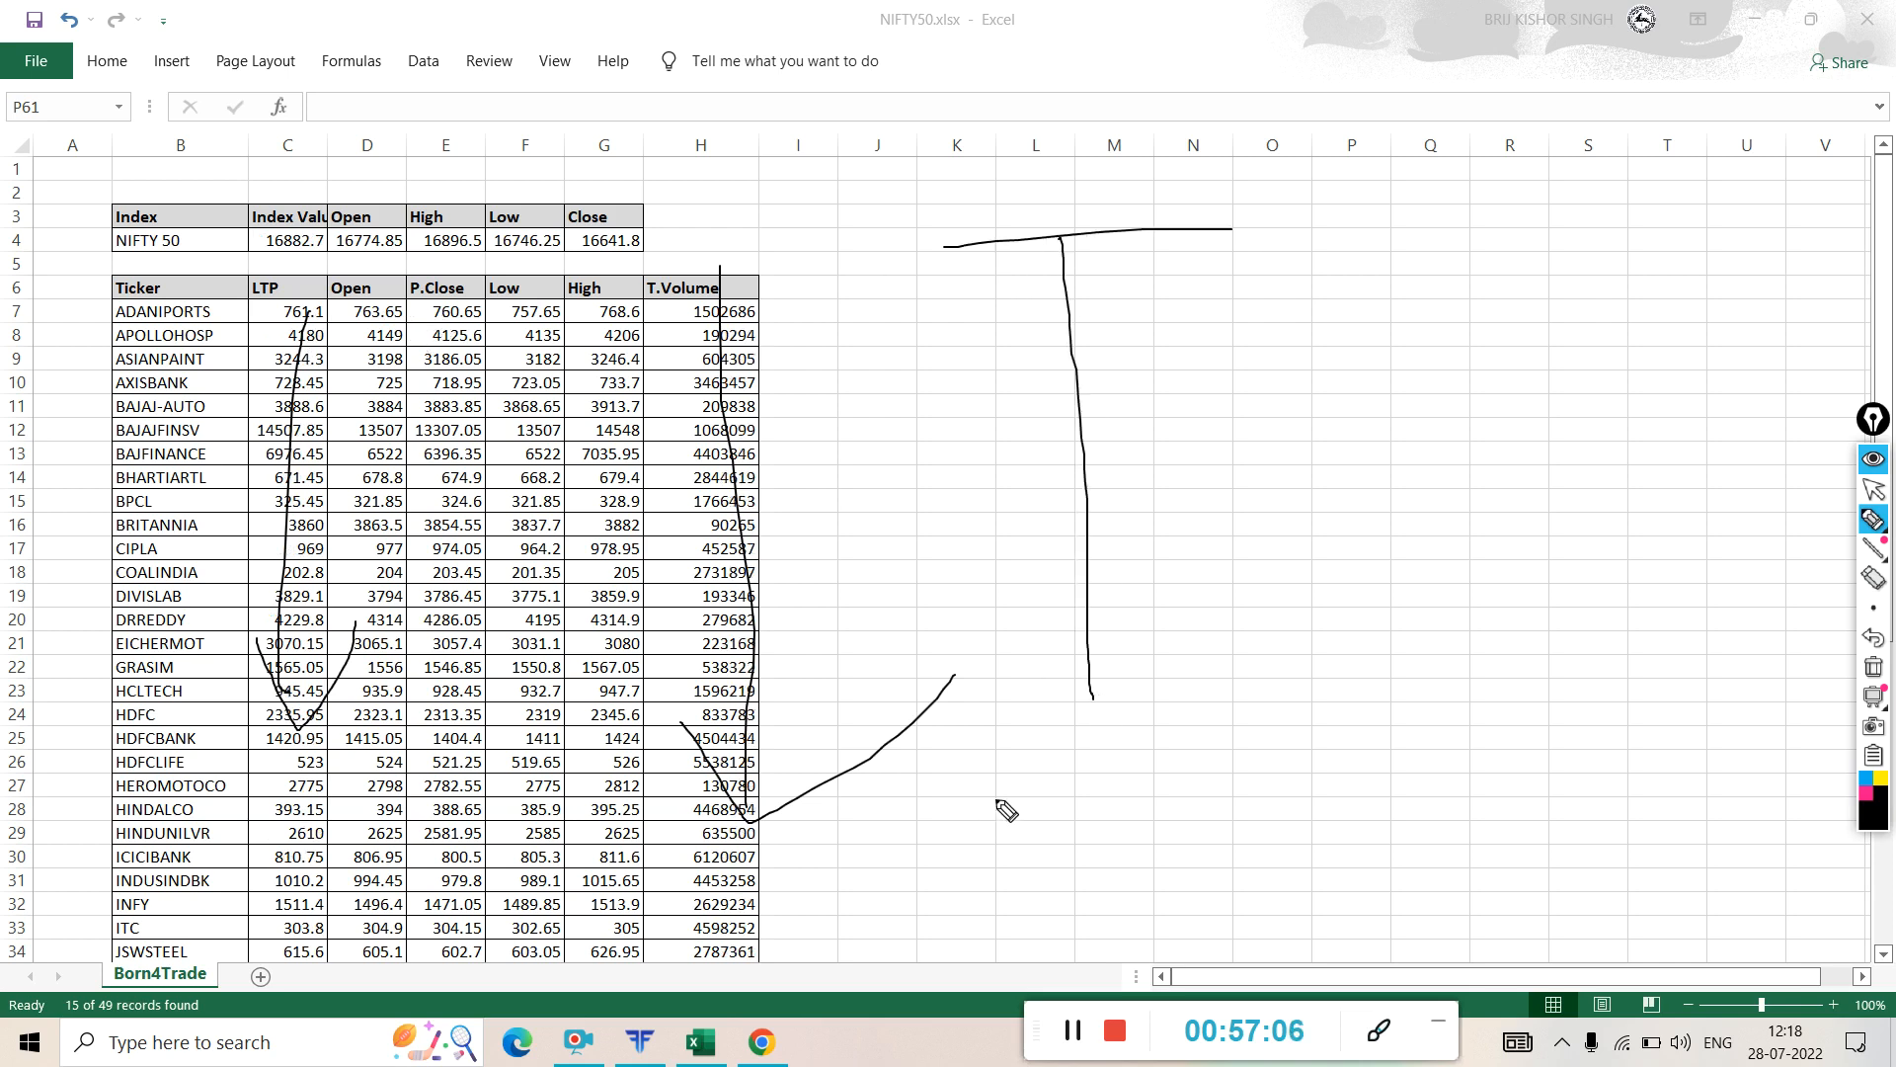
left_click_drag(1002, 754, 1209, 696)
mouse_move(1039, 509)
left_mouse_down()
mouse_move(1131, 505)
mouse_move(1052, 505)
mouse_move(1092, 499)
mouse_move(1080, 523)
mouse_move(1158, 480)
left_mouse_up()
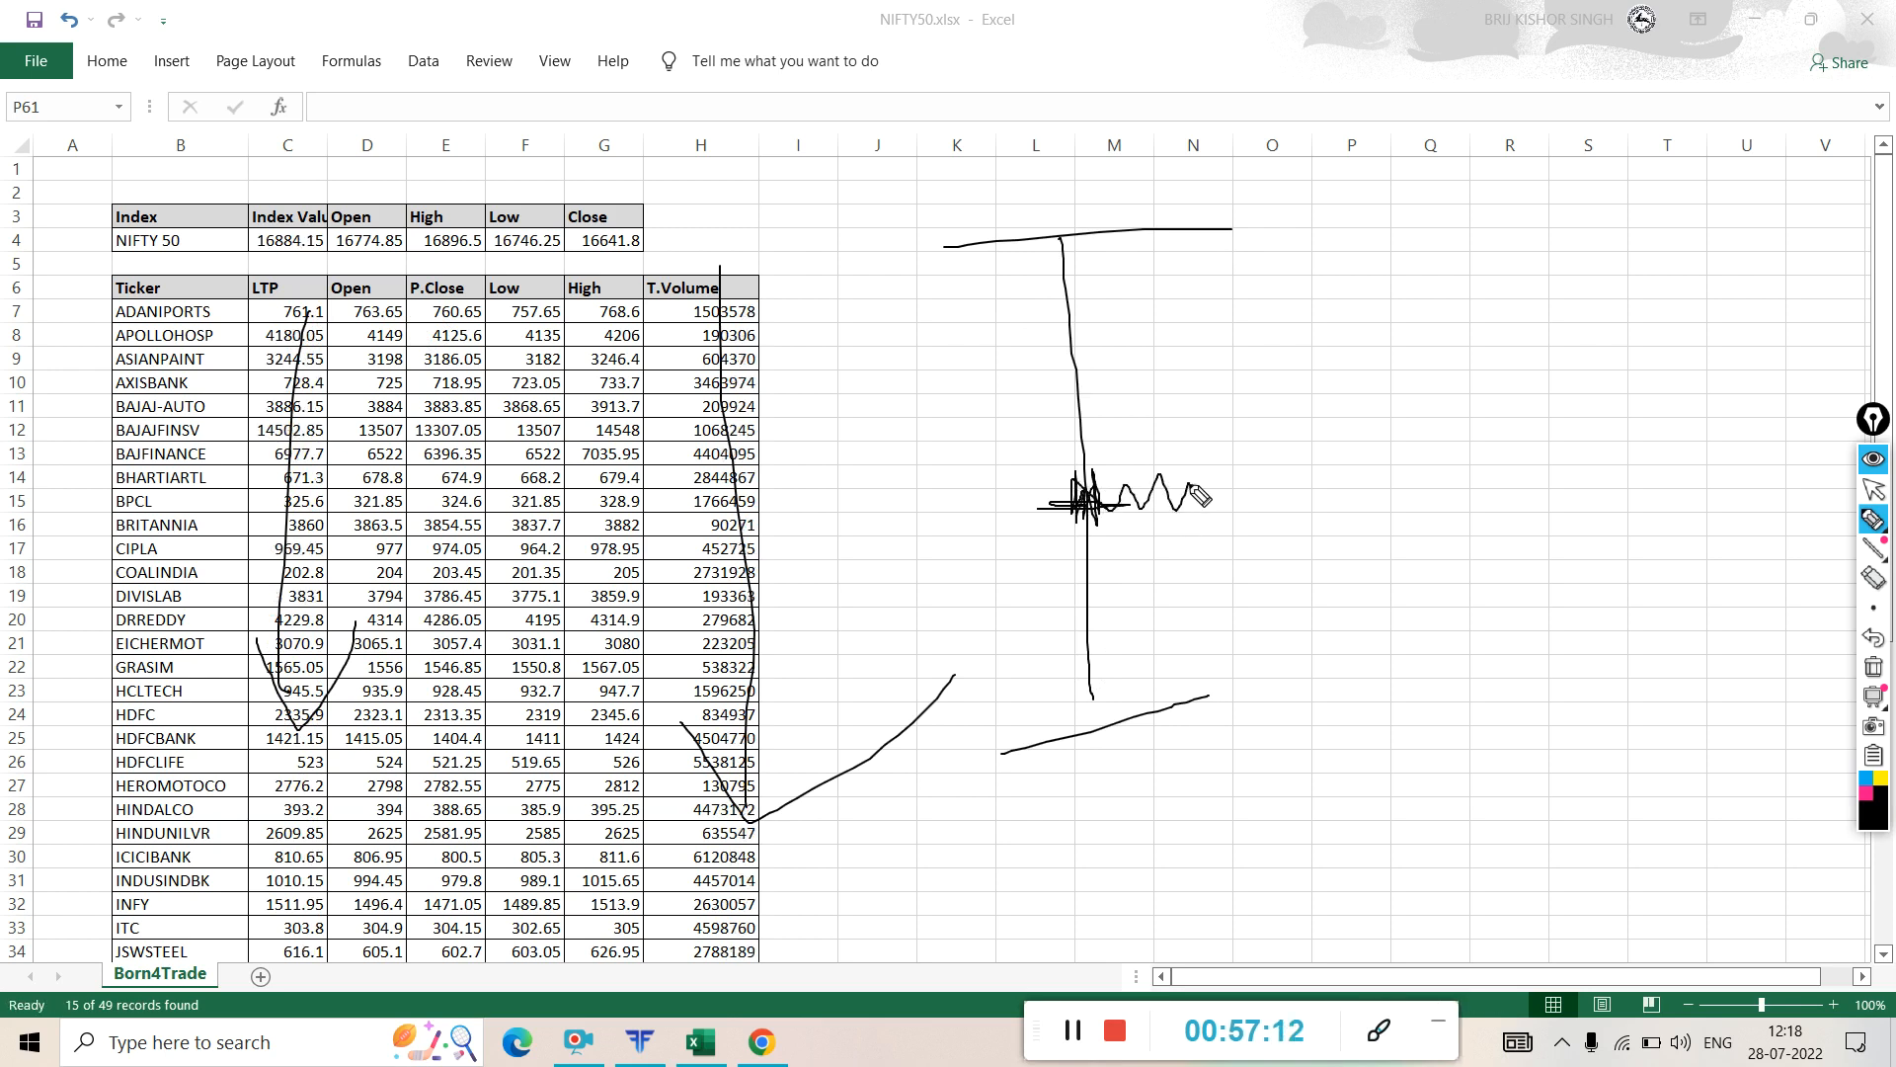
mouse_move(1078, 183)
left_mouse_down()
mouse_move(1067, 294)
mouse_move(1064, 179)
left_mouse_up()
mouse_move(1182, 678)
left_mouse_down()
mouse_move(1035, 693)
mouse_move(1224, 618)
mouse_move(1099, 625)
left_mouse_up()
left_click_drag(1032, 649, 1049, 643)
left_click_drag(1118, 509, 1429, 444)
- Circle the arrowheads over the LTP and T.Volume columns, extend the strokes, and clear all annotations
mouse_move(811, 431)
left_mouse_down()
mouse_move(762, 772)
mouse_move(655, 540)
left_mouse_up()
mouse_move(296, 524)
left_mouse_down()
mouse_move(255, 592)
mouse_move(299, 539)
left_mouse_up()
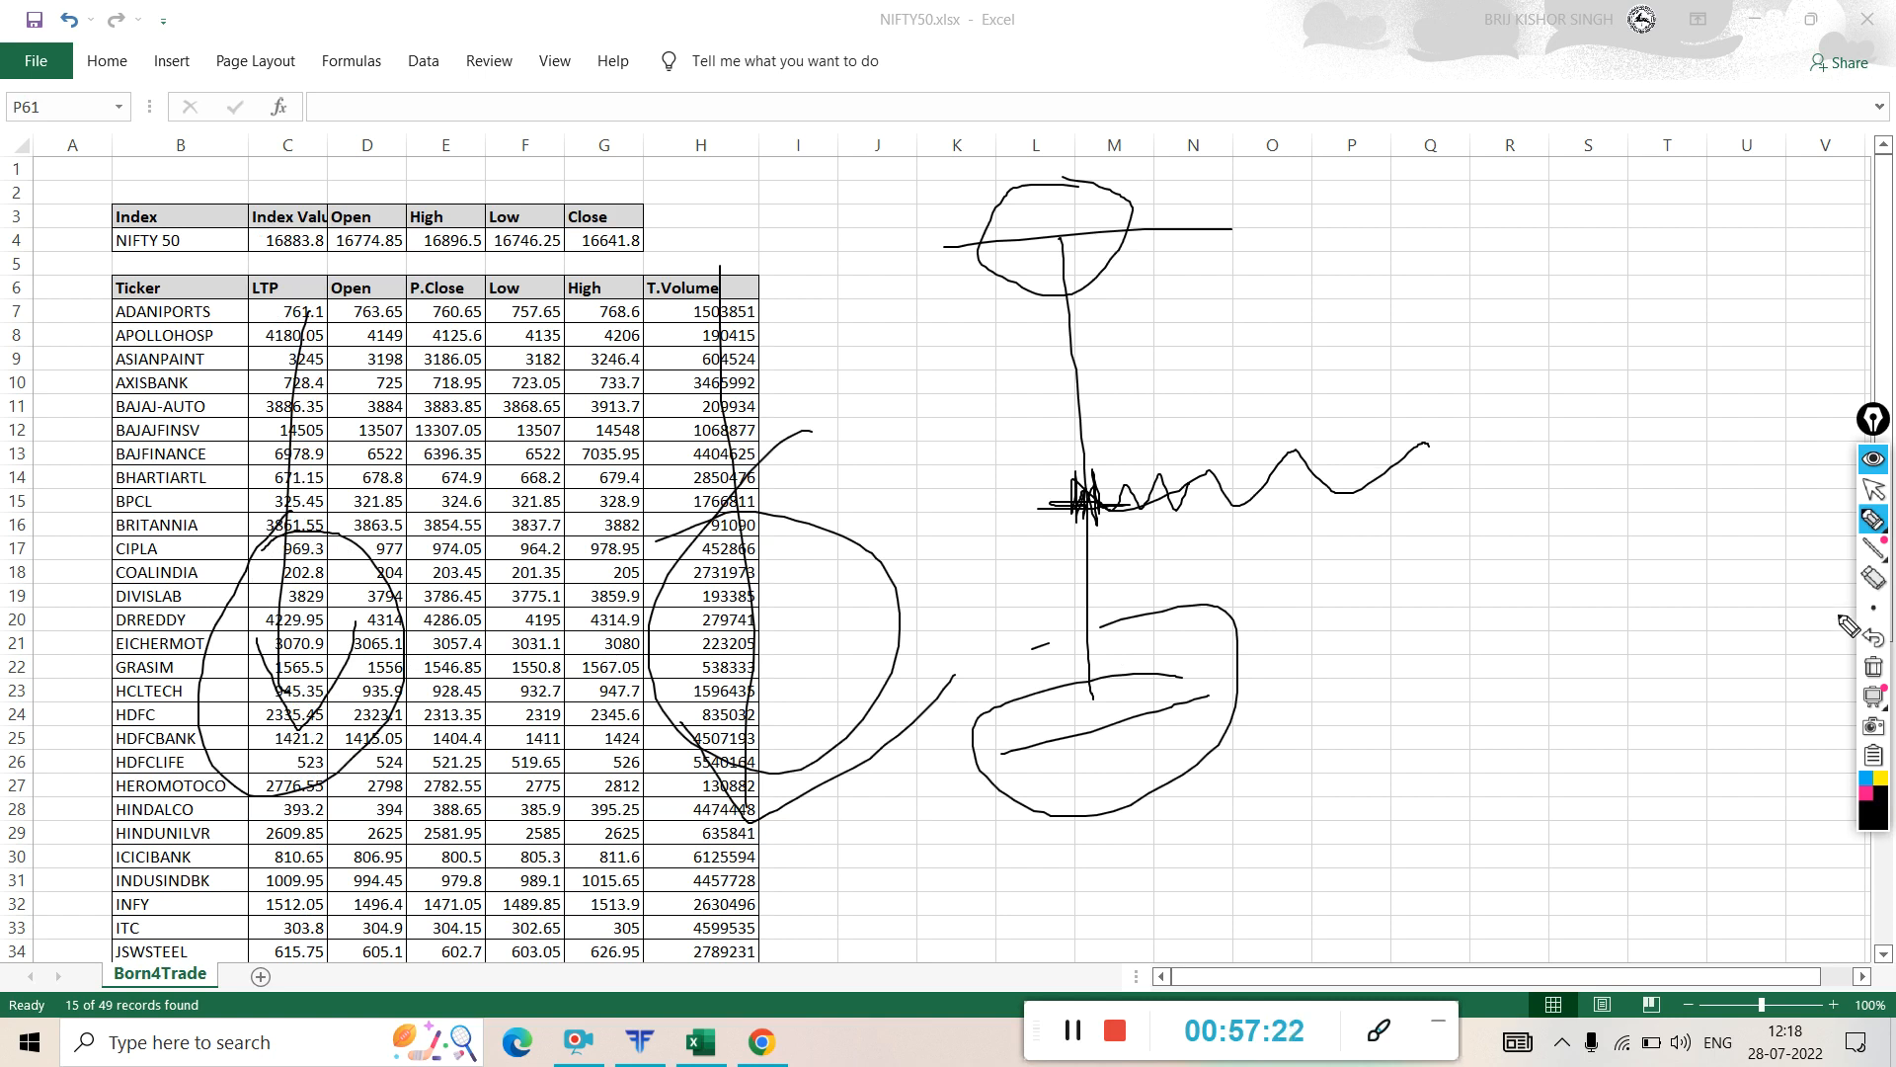
left_click_drag(293, 484, 314, 806)
left_click_drag(752, 423, 754, 771)
left_click(1874, 668)
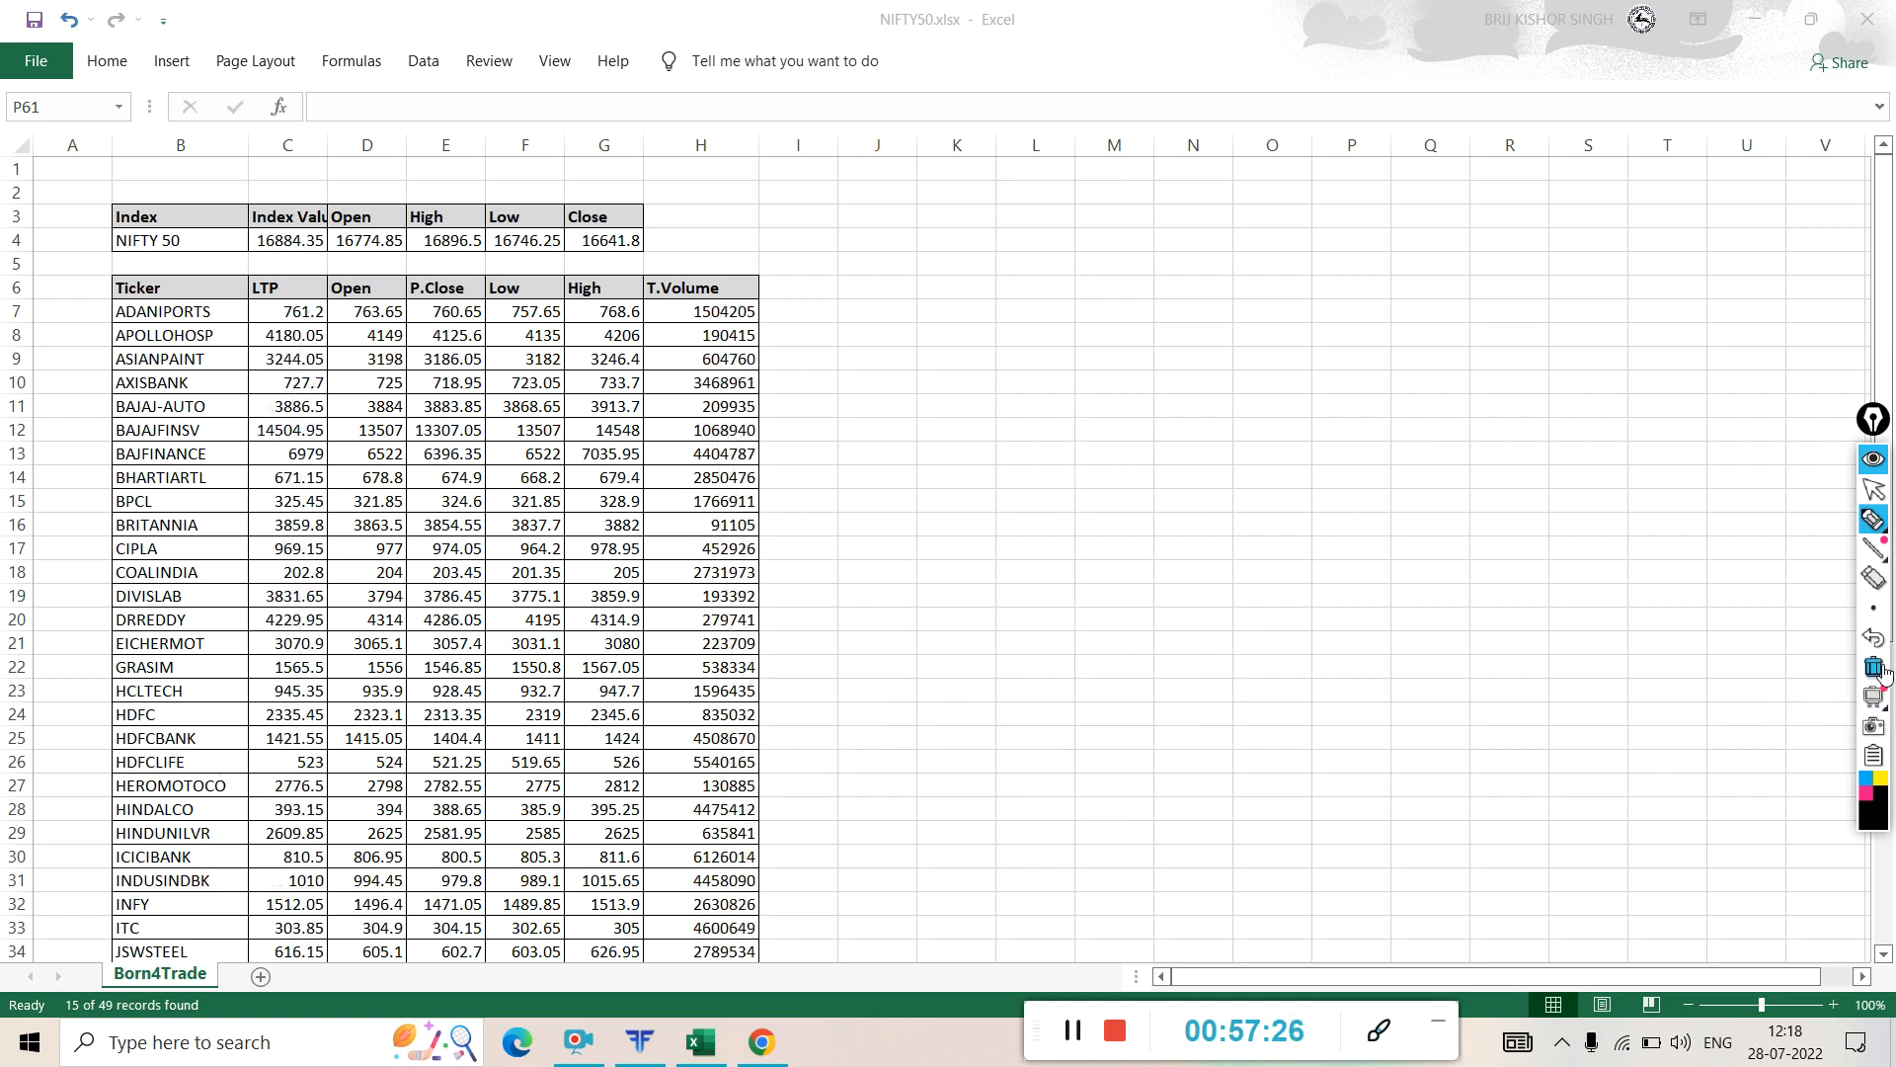
- Make the #Born4Trade chart title bold
left_click(1874, 488)
scroll(1206, 649, "down", 15)
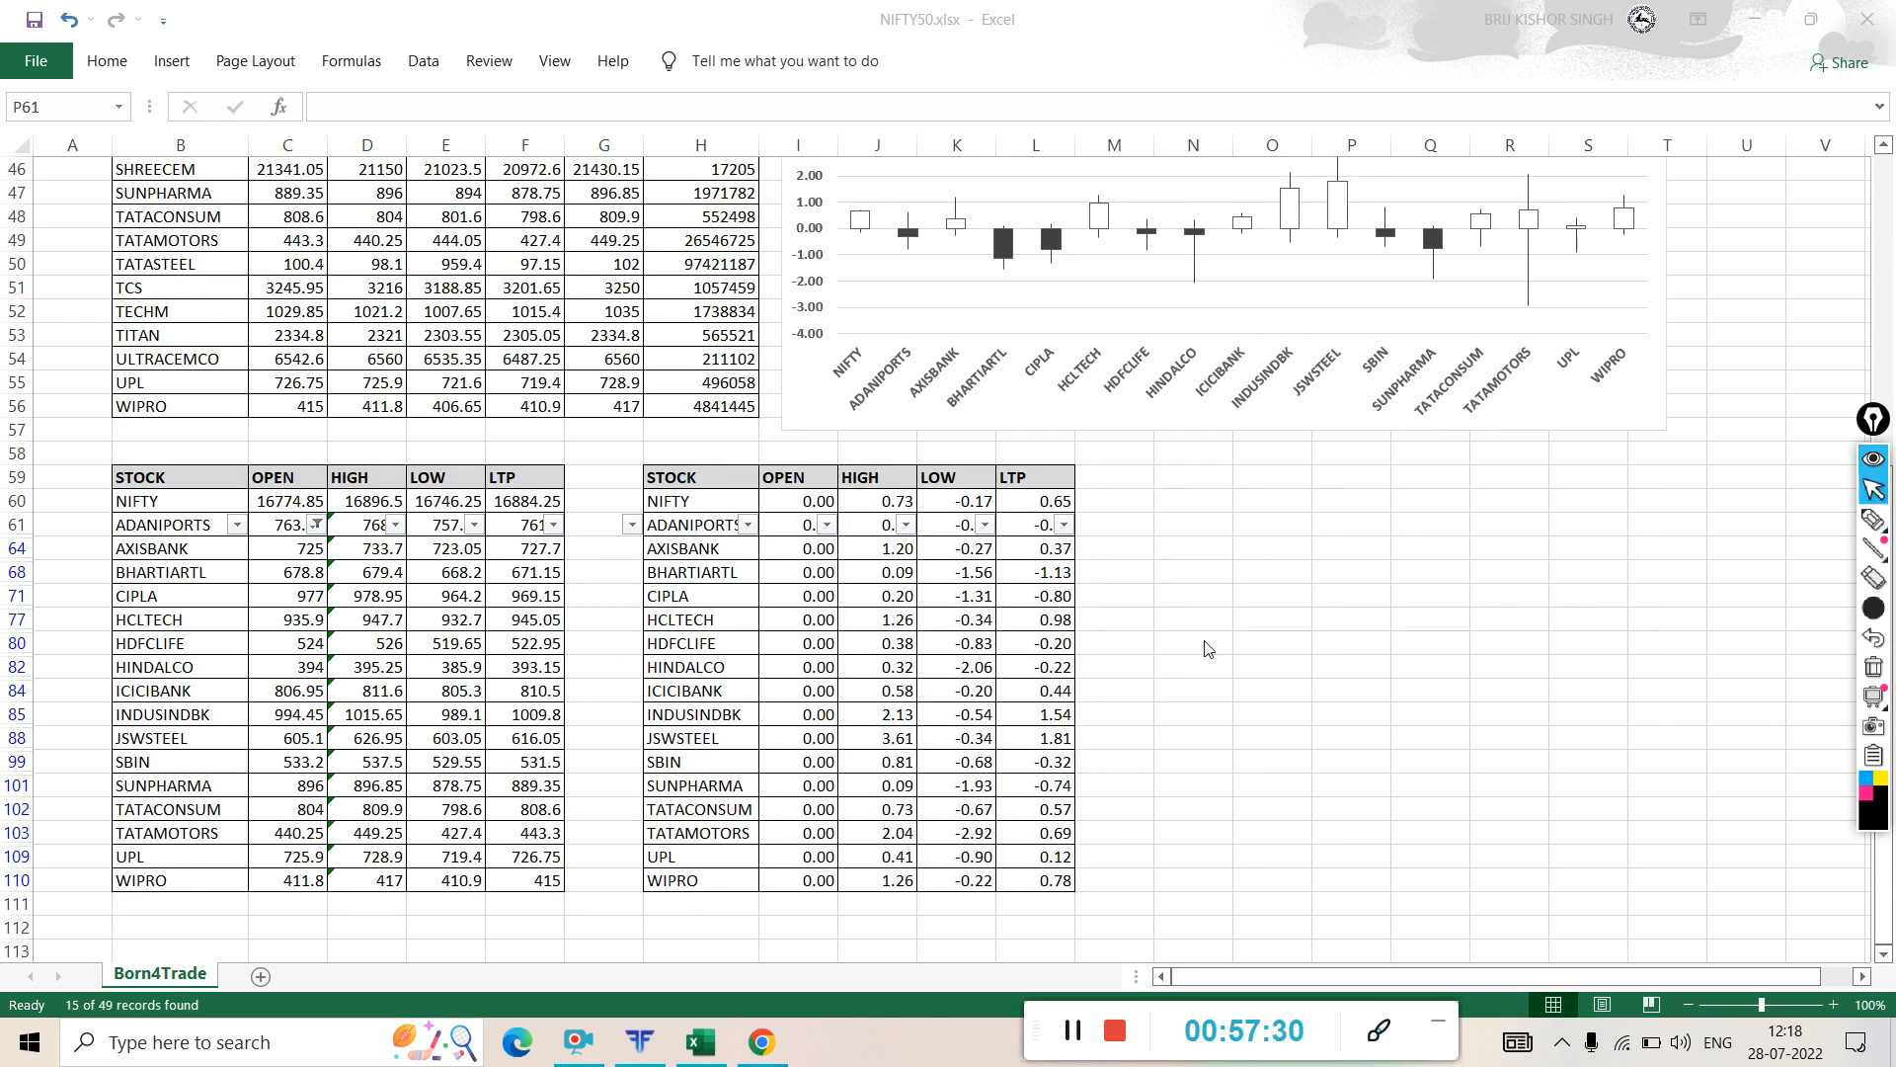
scroll(1206, 649, "up", 3)
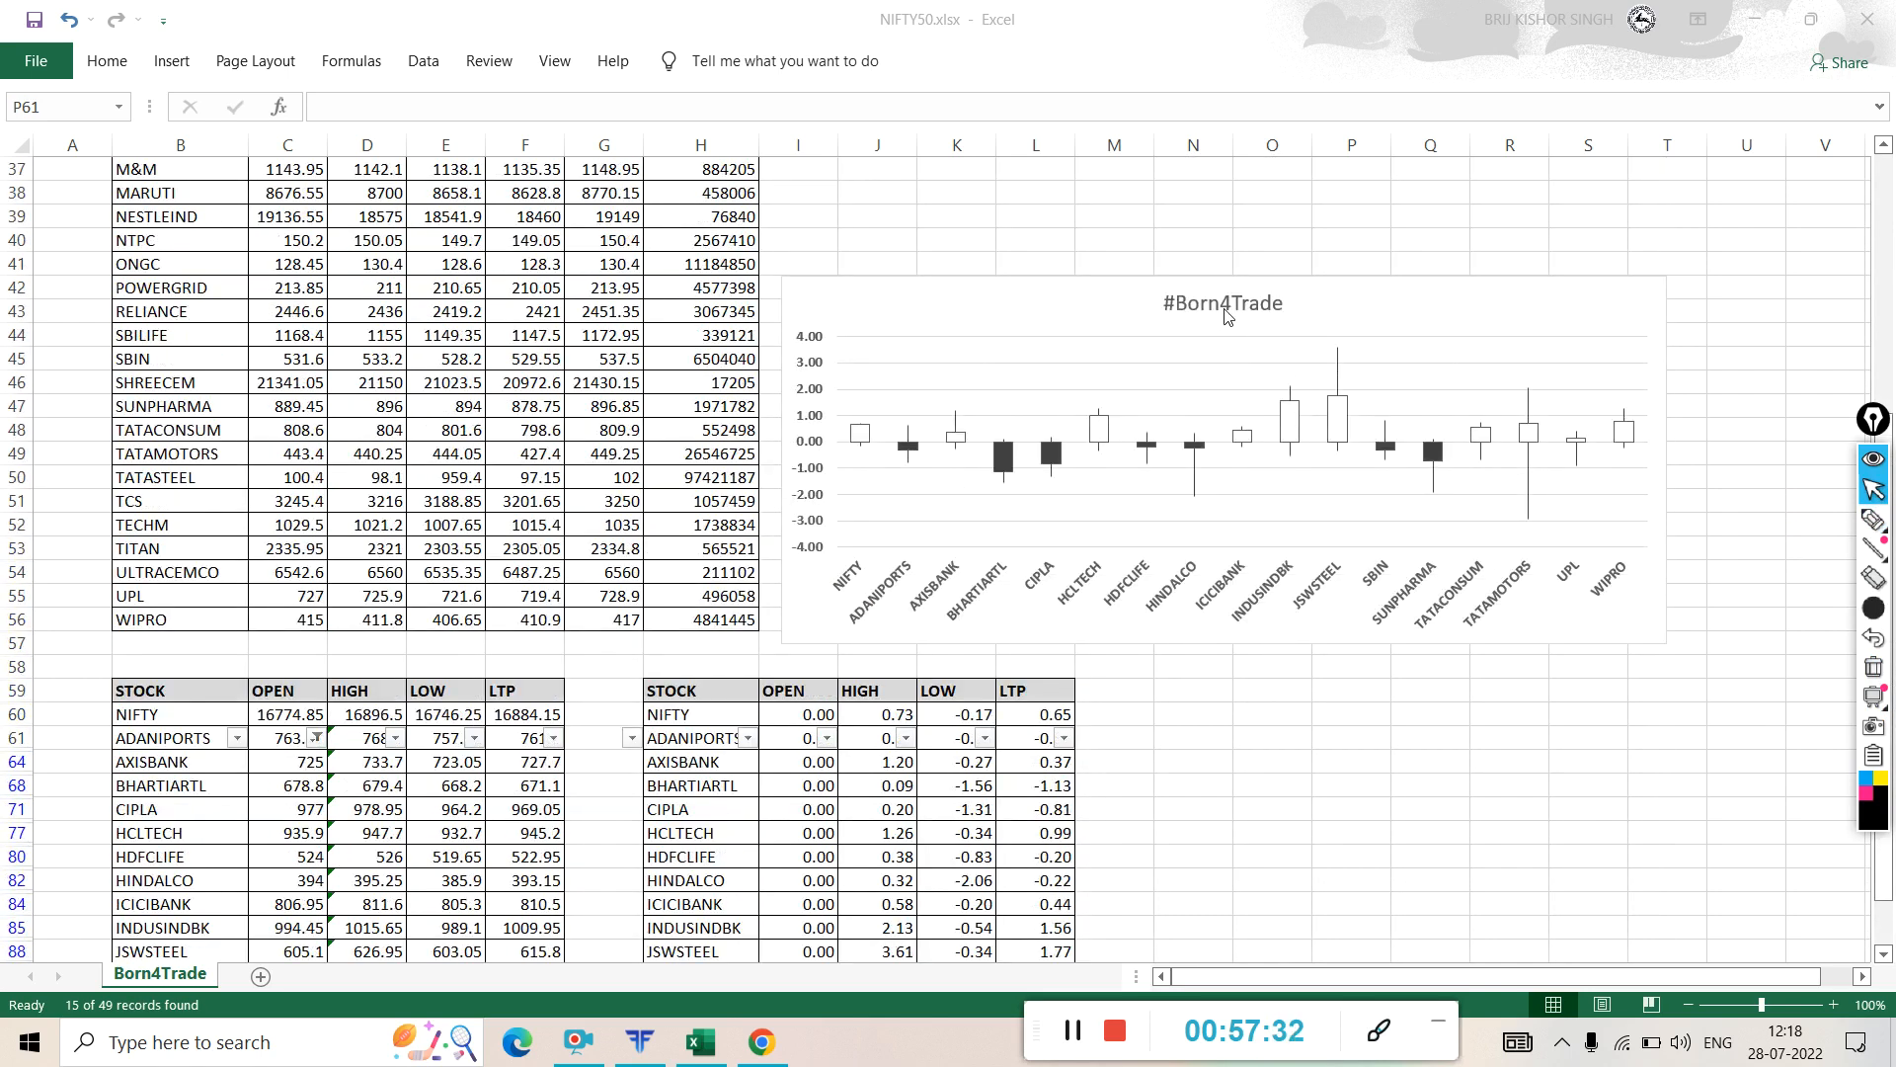
left_click(1225, 309)
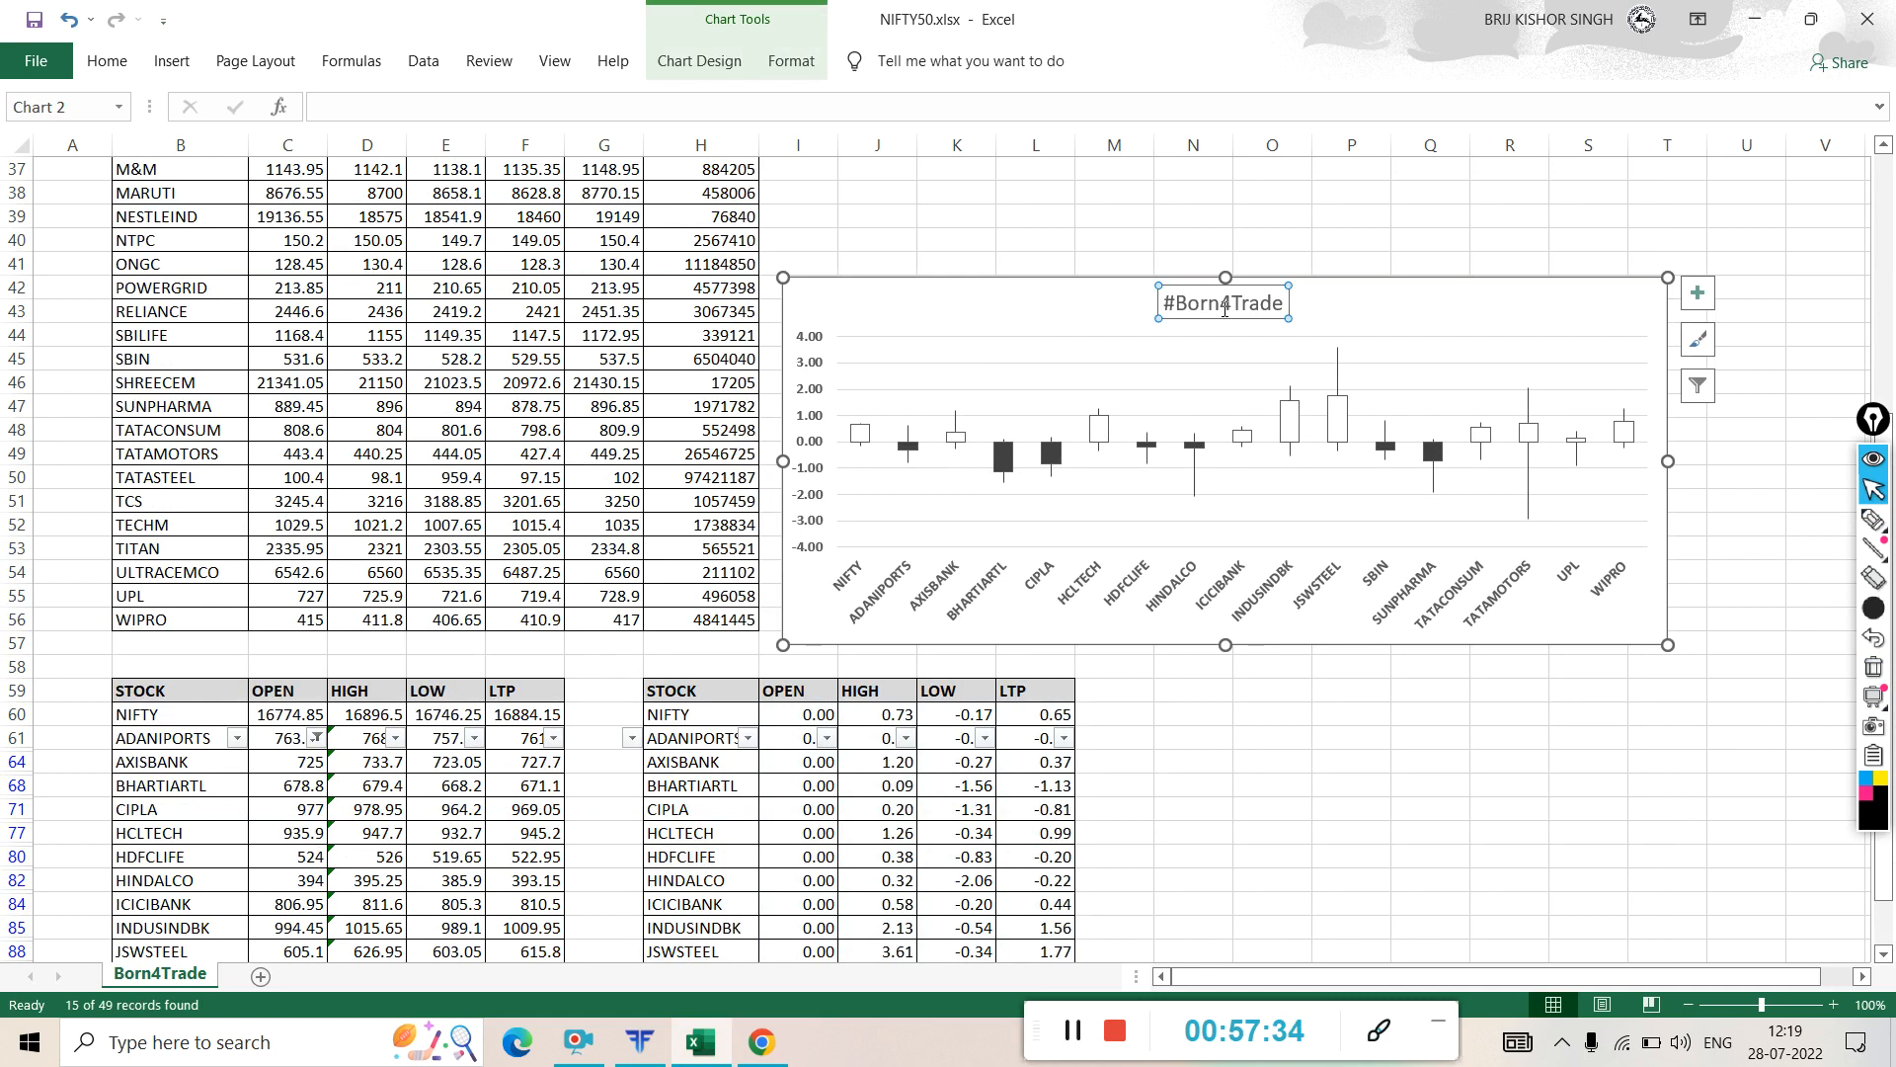
key("ctrl+b")
left_click(1378, 790)
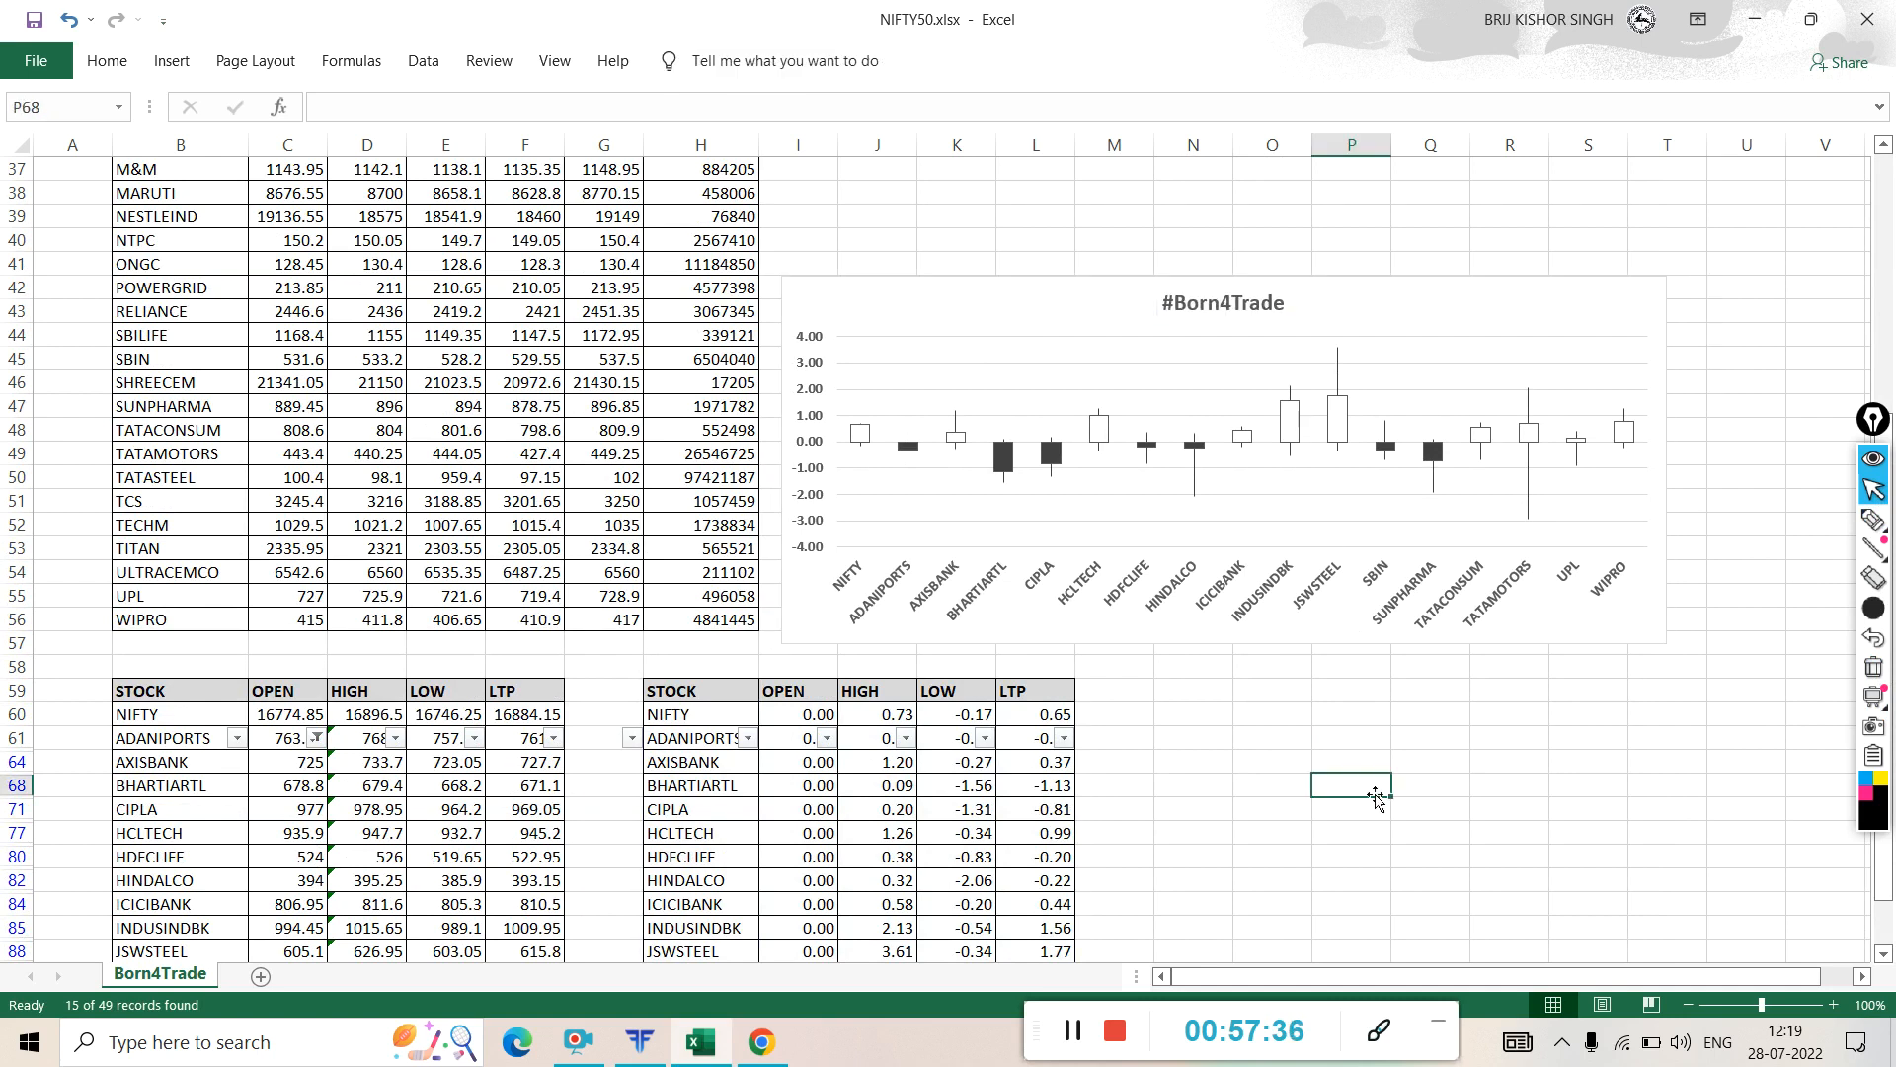
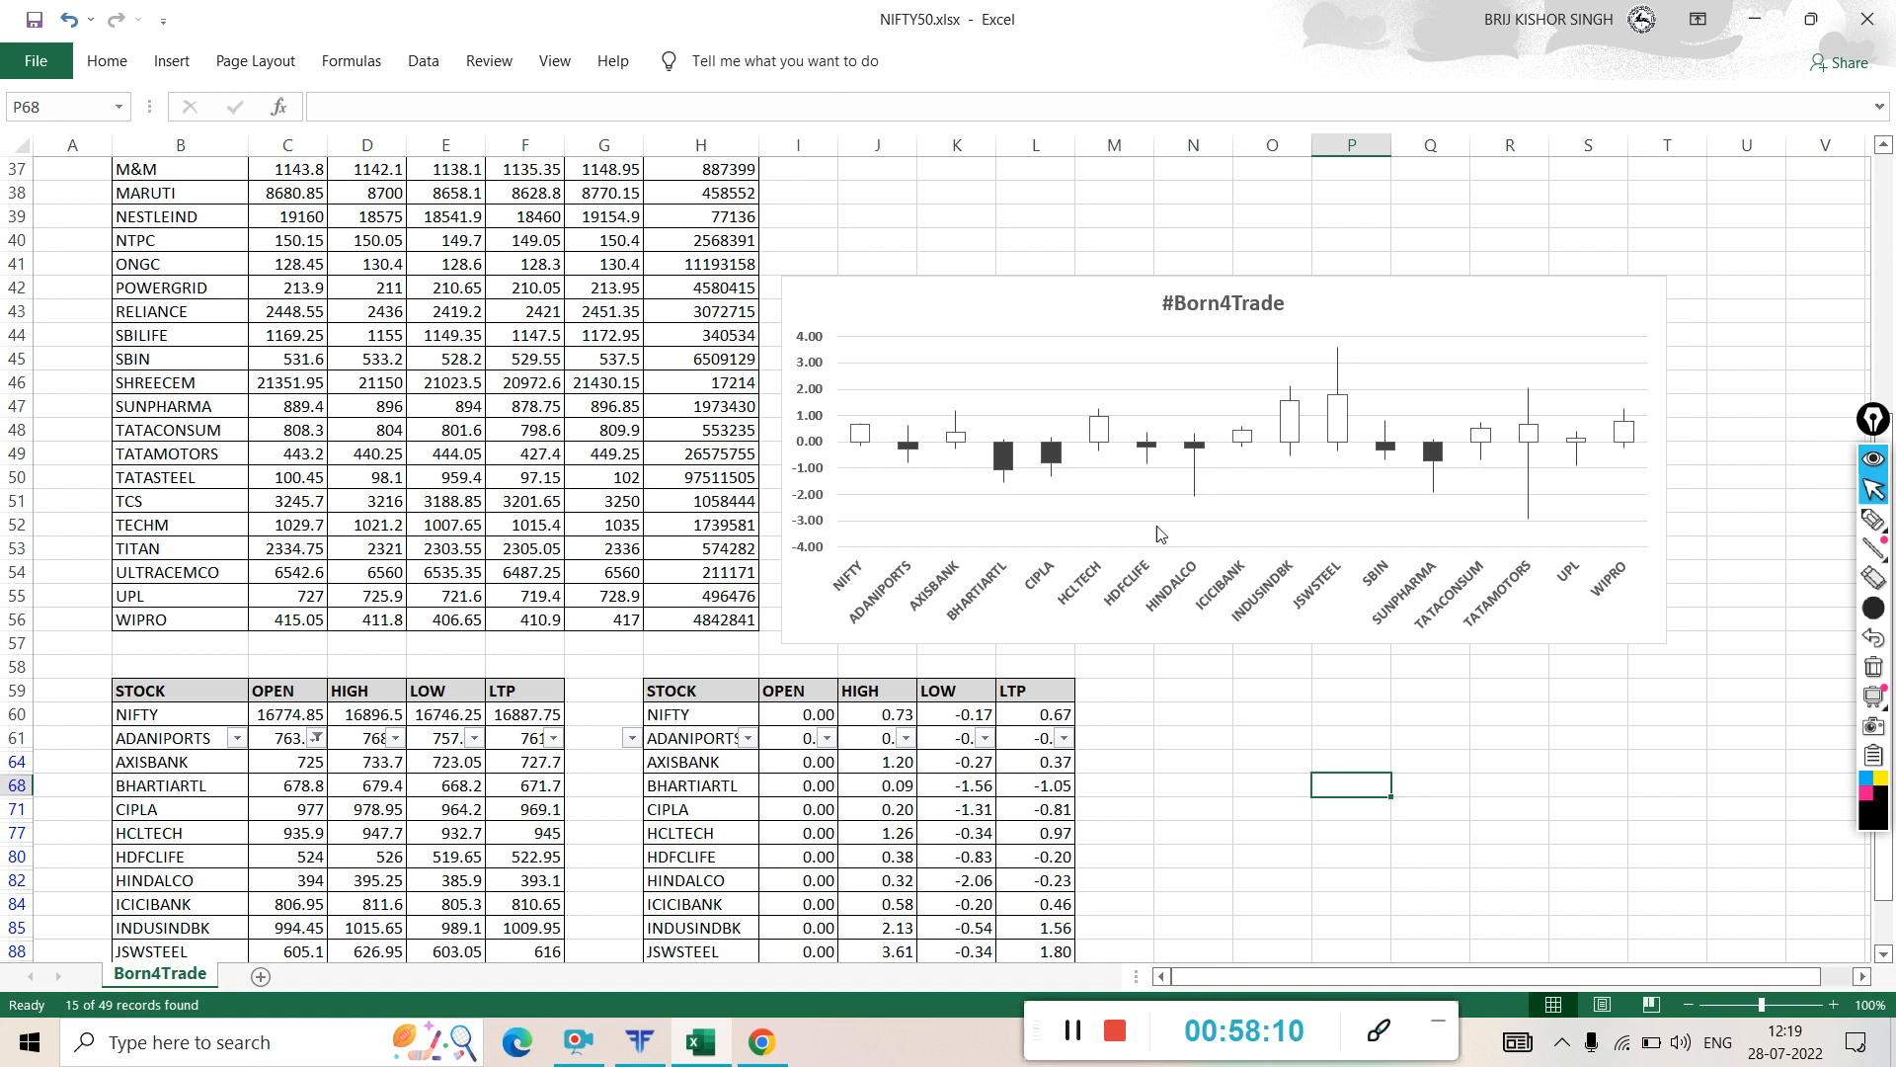
- Move the #Born4Trade chart up beside the ticker table, with its upper edge near row 2 at column I
scroll(919, 234, "up", 12)
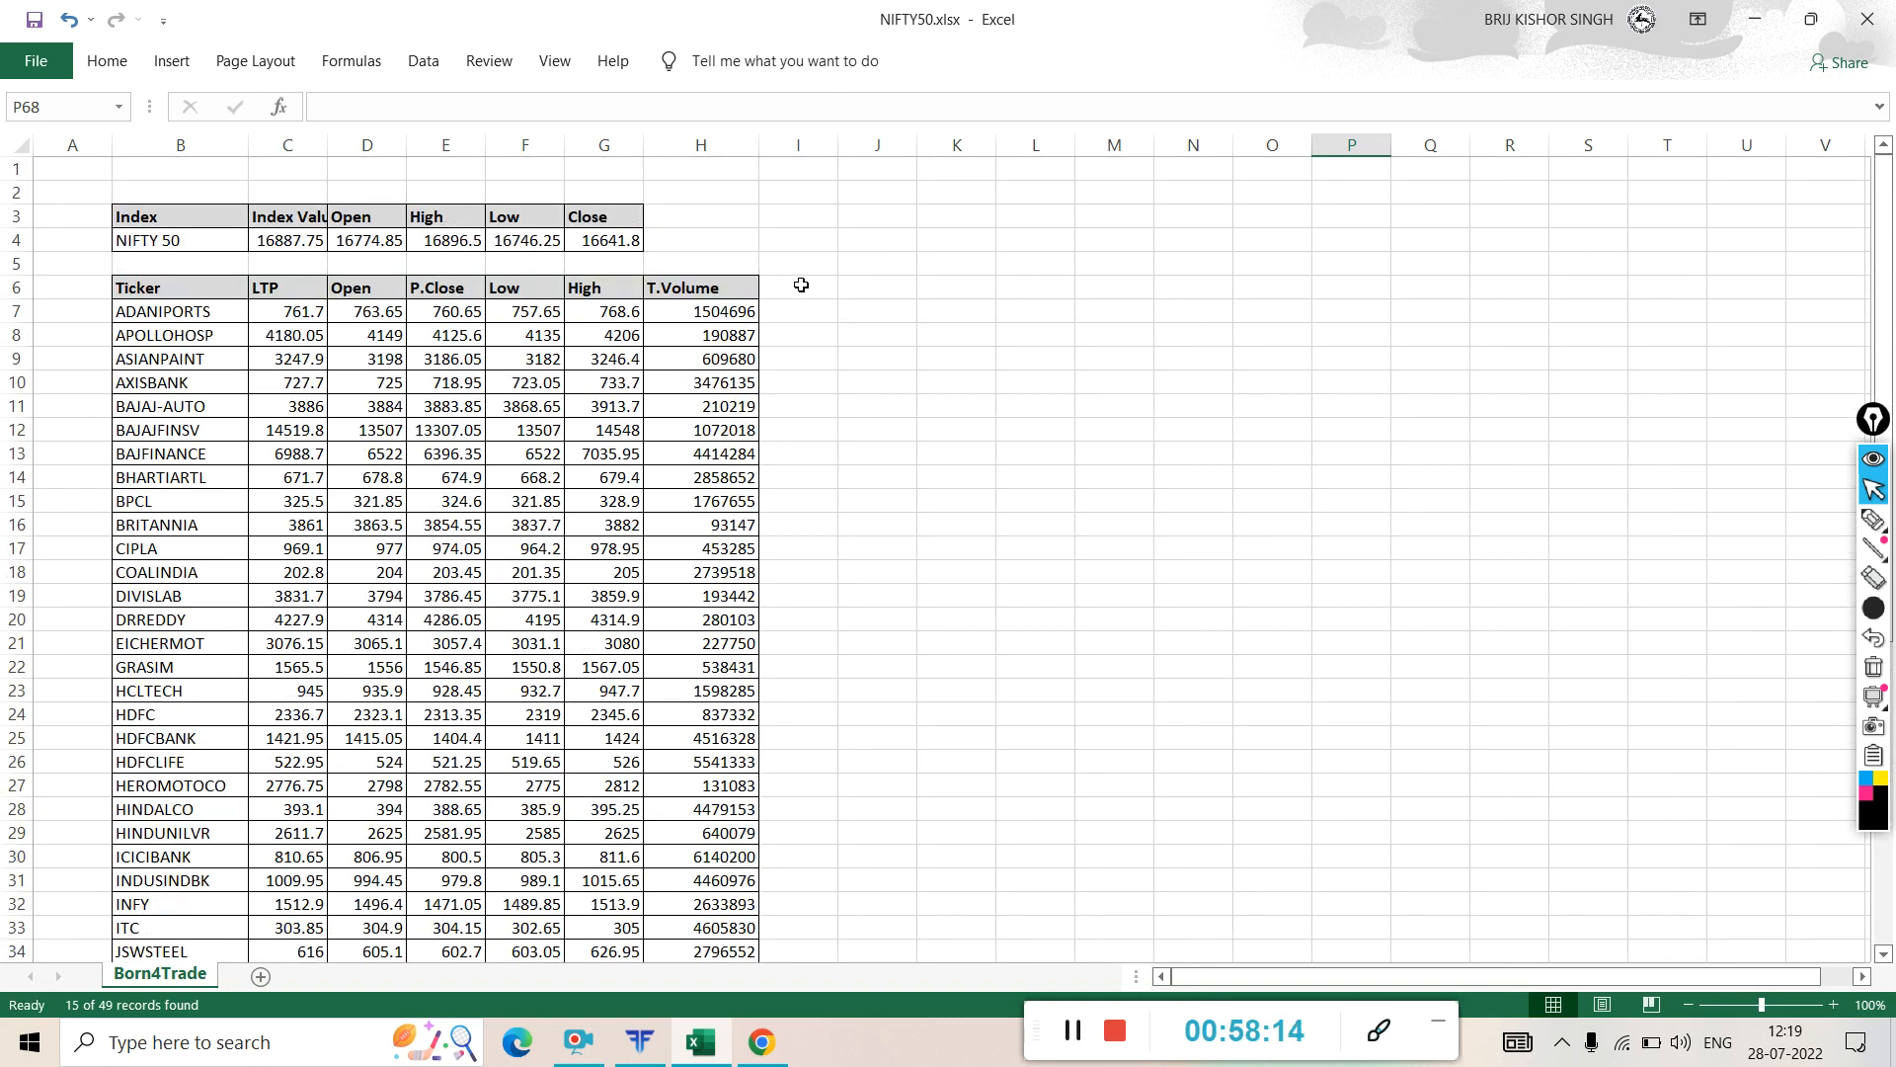
scroll(1100, 500, "down", 12)
scroll(992, 388, "up", 4)
scroll(992, 388, "up", 1)
left_click_drag(891, 652, 851, 165)
key("Escape")
scroll(931, 268, "up", 7)
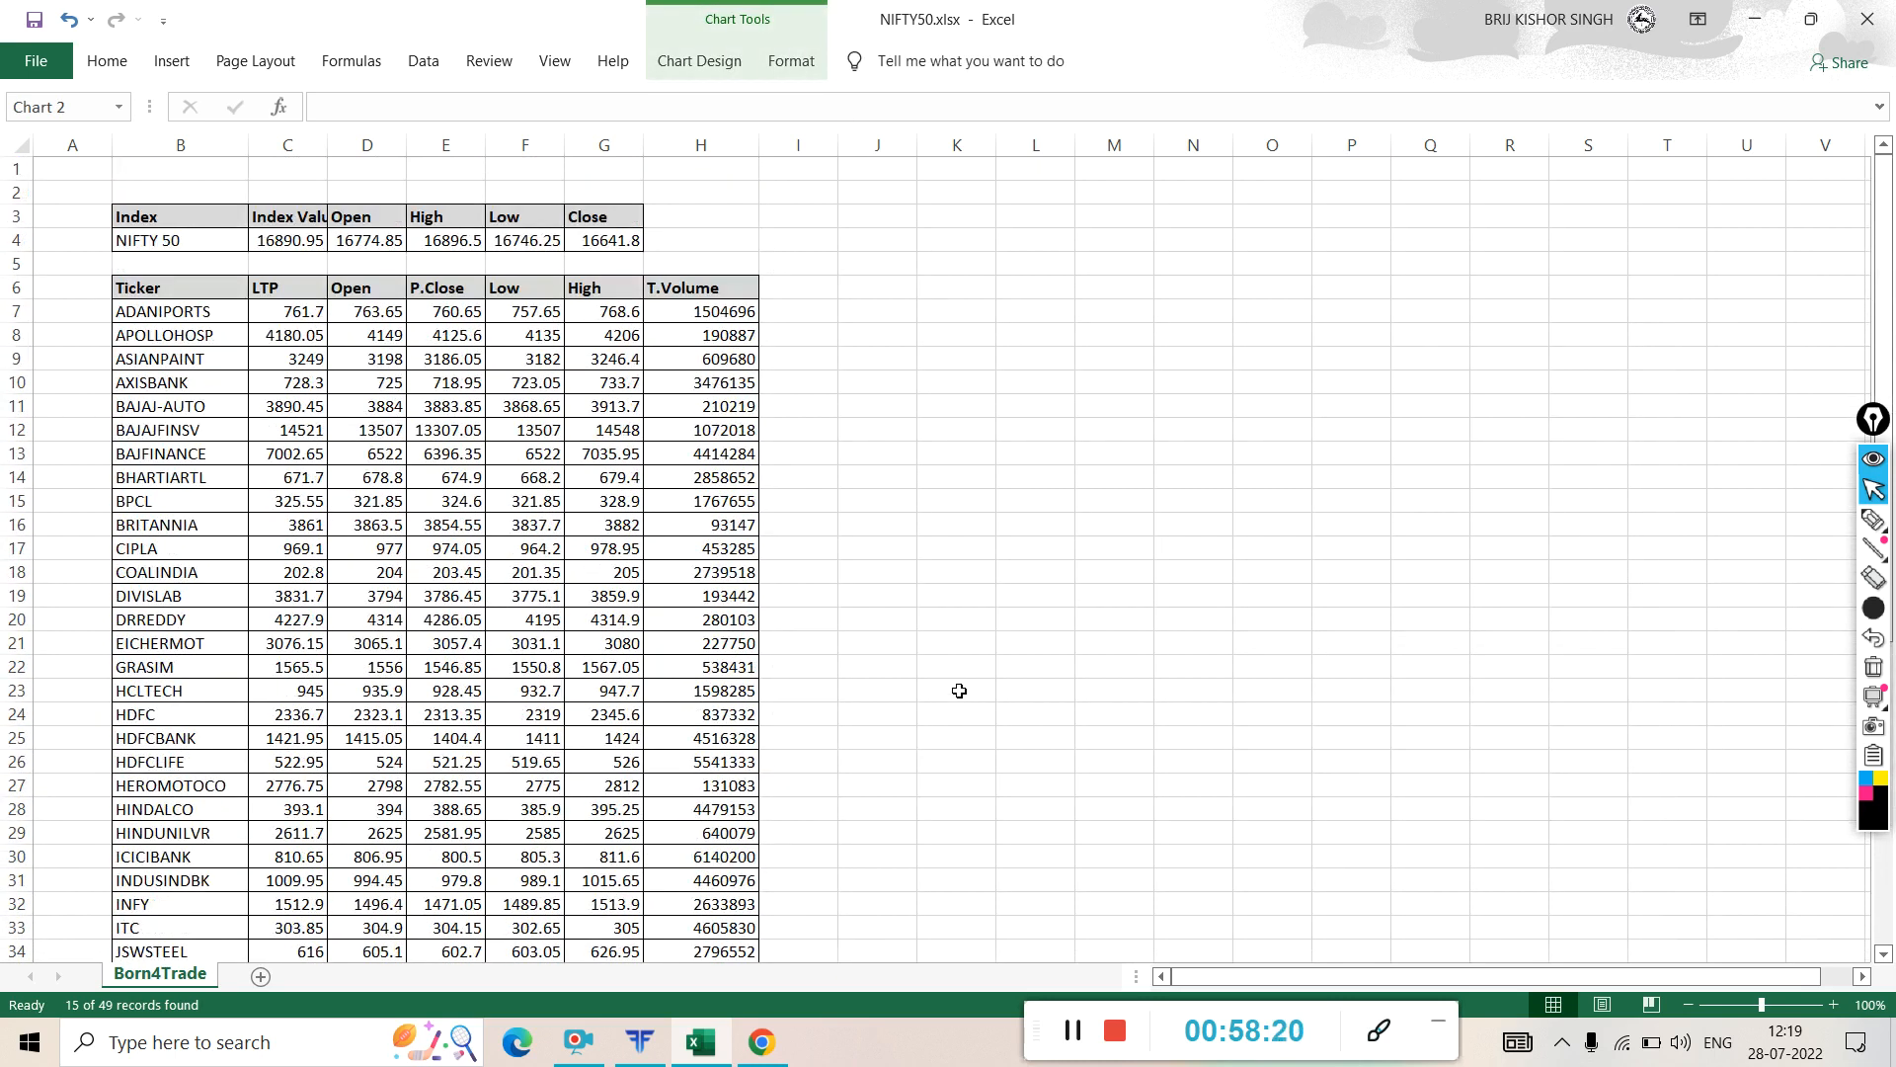
scroll(966, 617, "down", 5)
left_click_drag(894, 800, 922, 208)
scroll(933, 326, "up", 5)
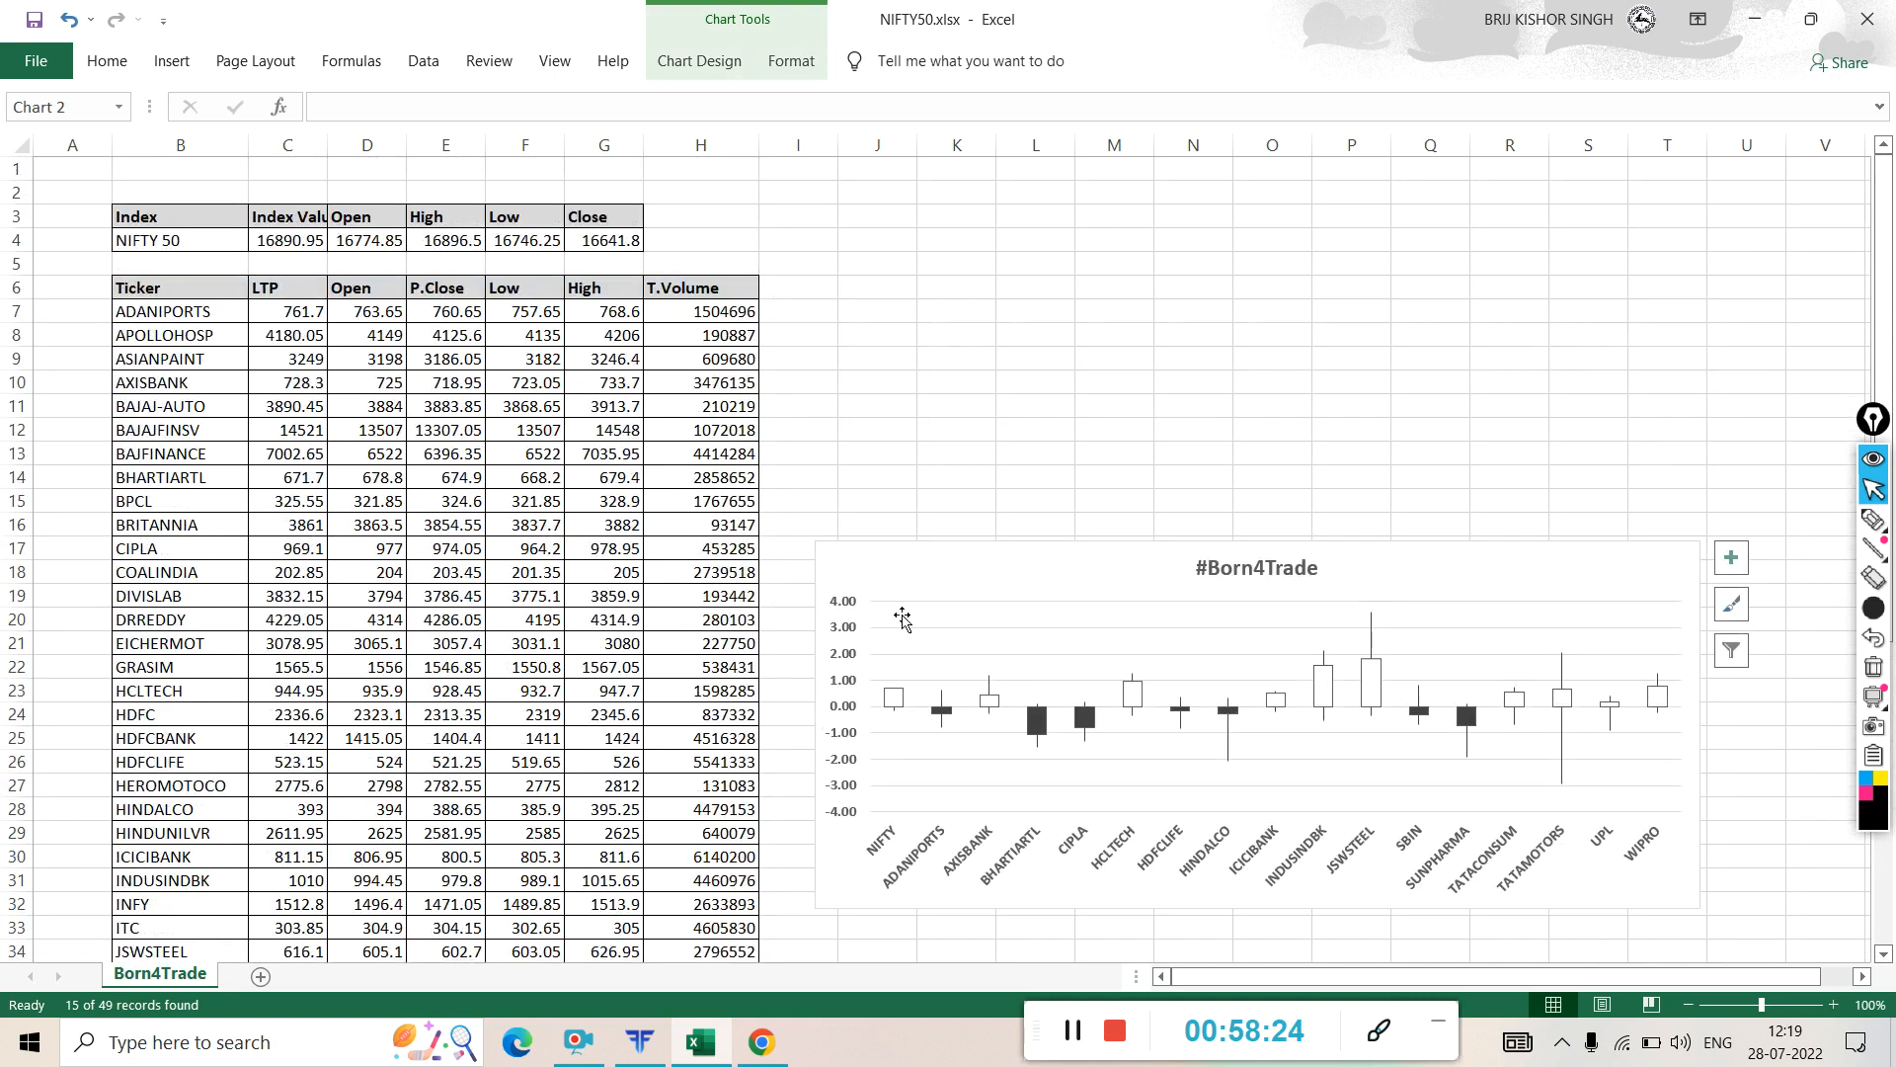
left_click_drag(878, 573, 820, 202)
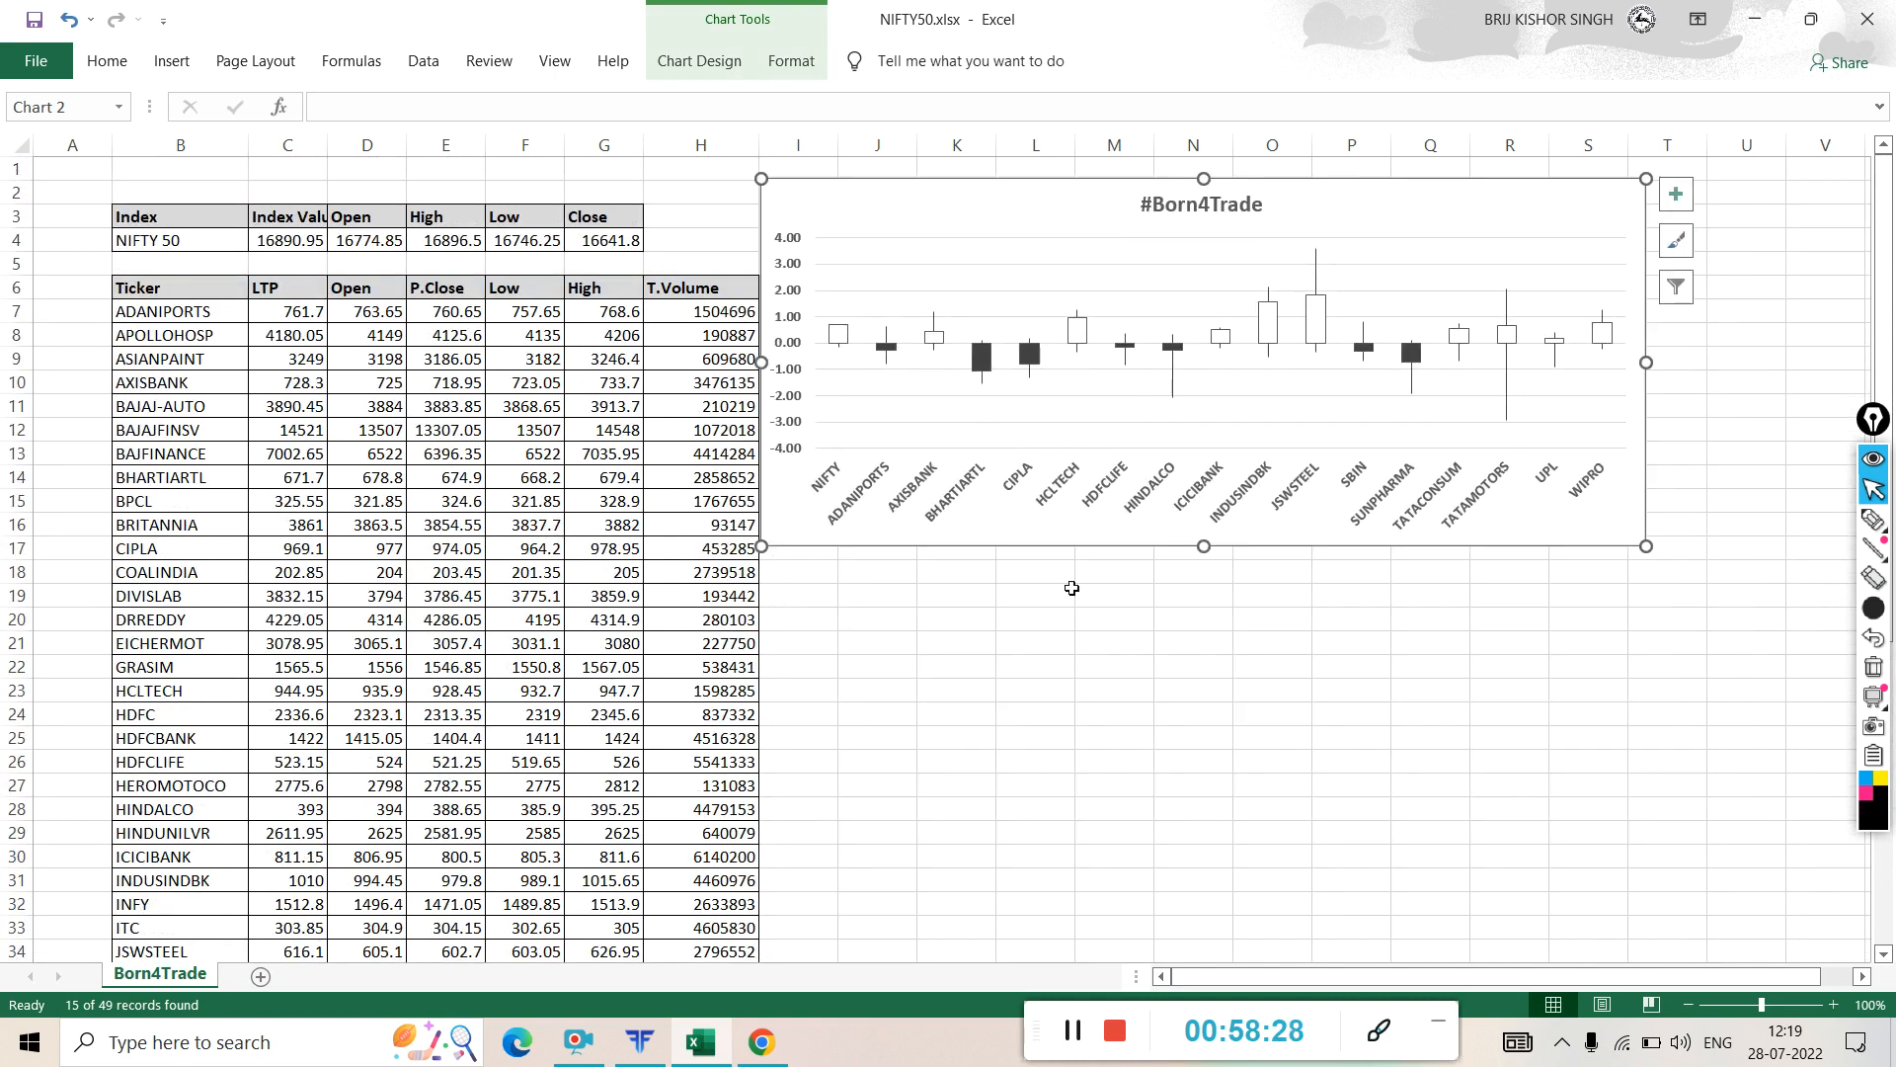
- Enlarge the chart down to about row 24 and across to column V, and deselect it
left_click_drag(1203, 551, 1204, 722)
left_click_drag(1643, 453, 1837, 453)
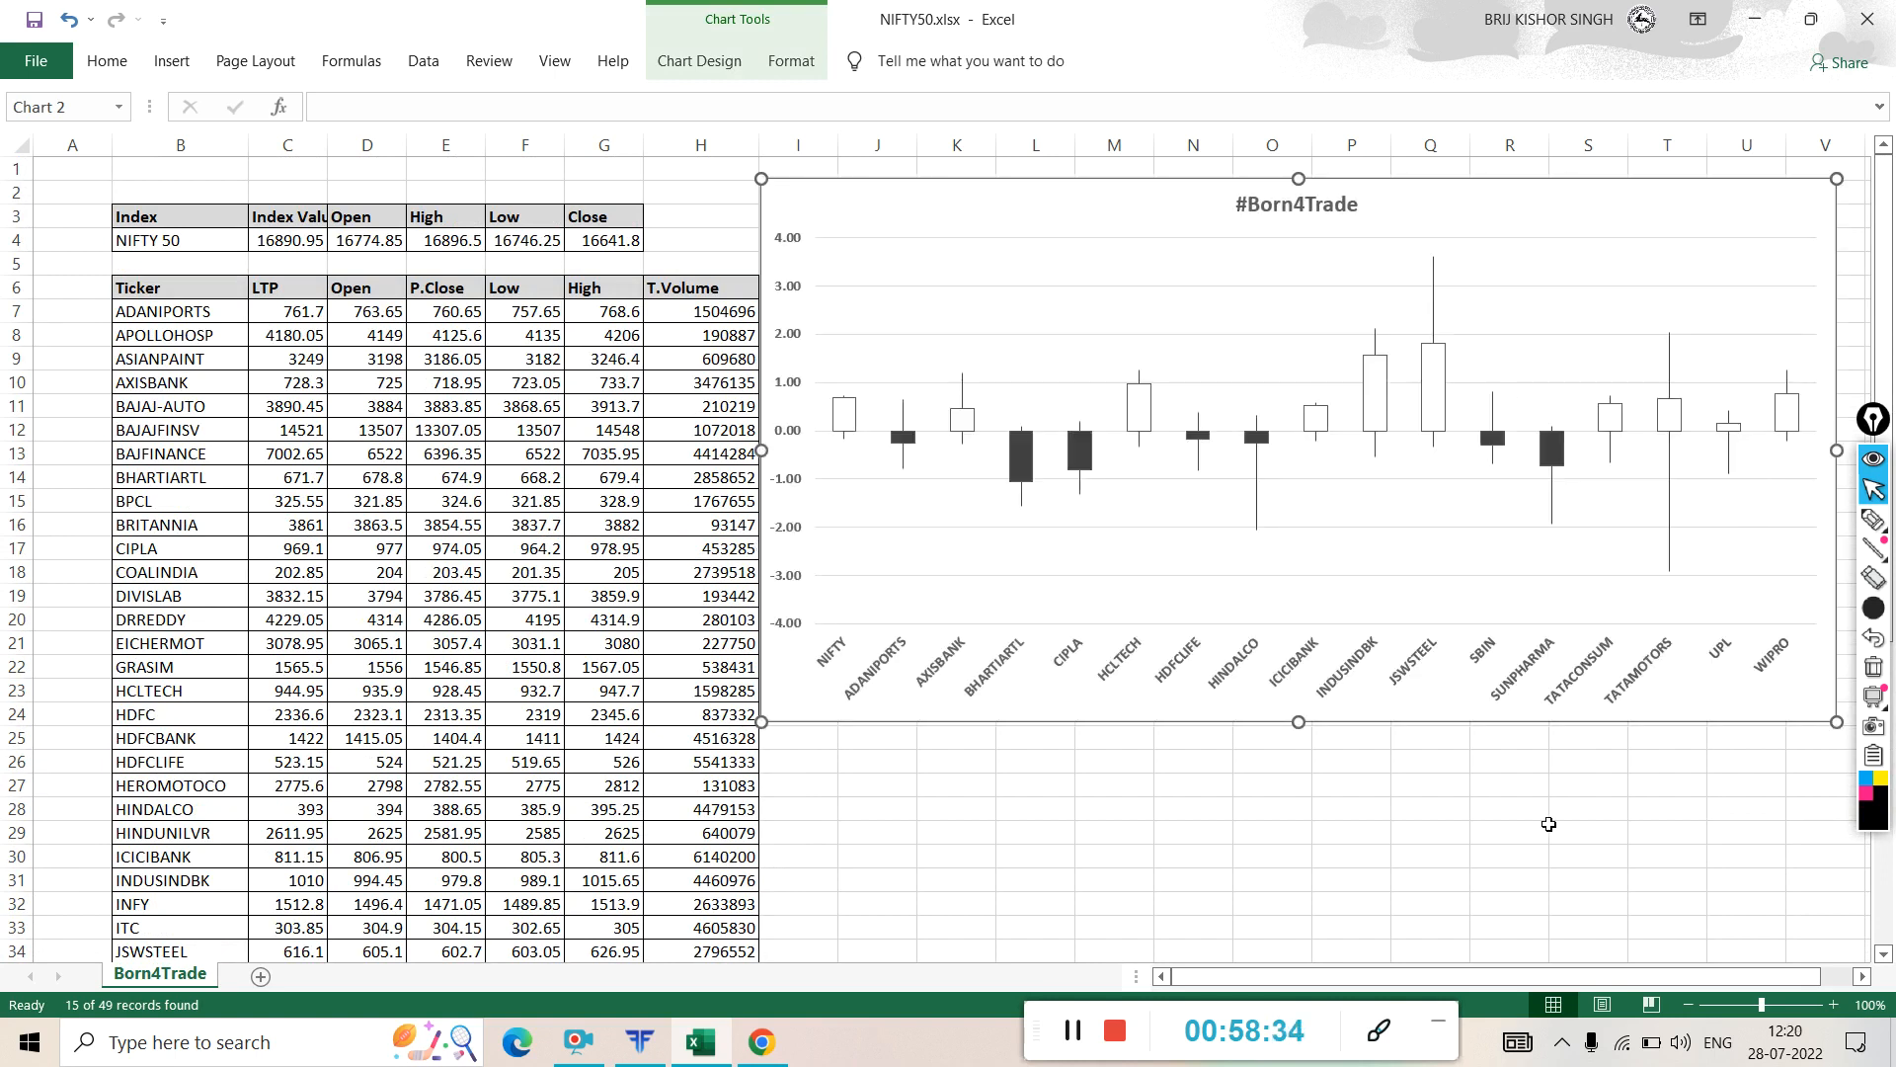
key("Escape")
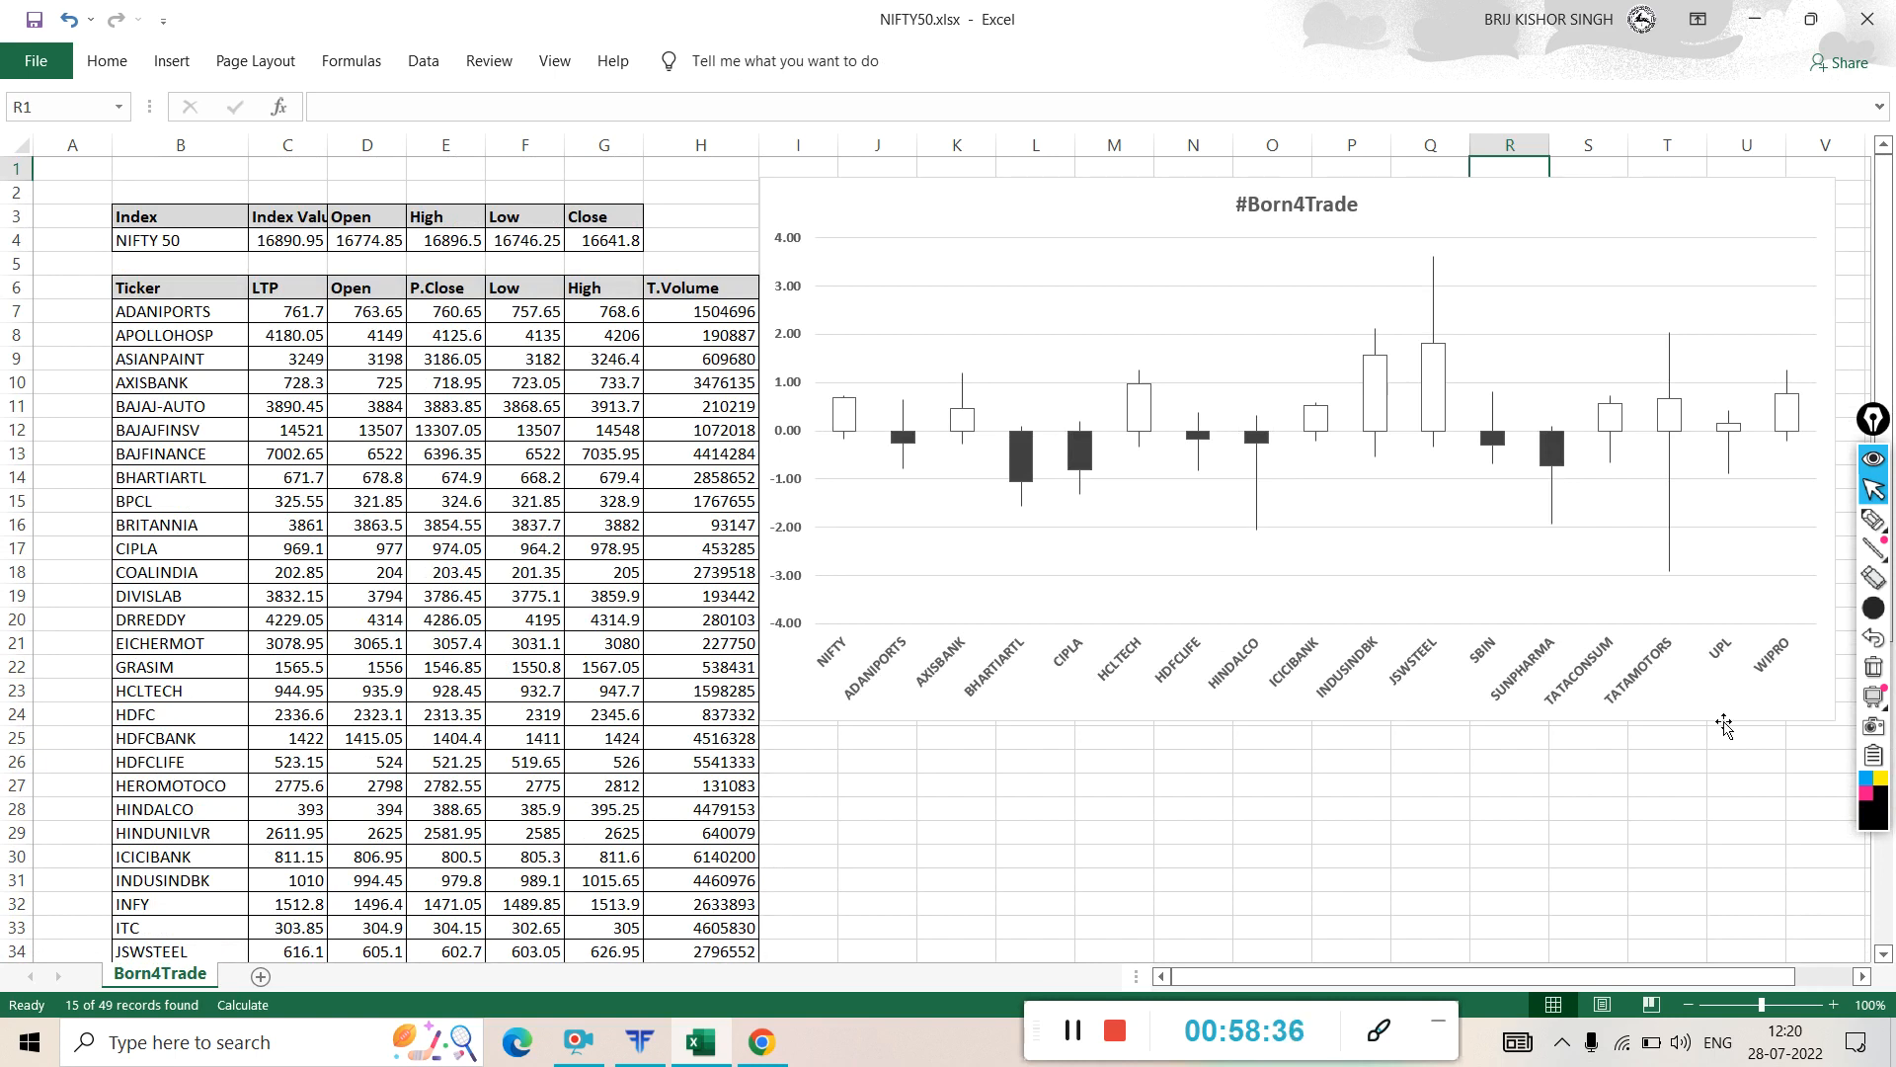
- Set the annotation pen size to very small and draw a freehand line along the chart's 0.00 level
left_click(1873, 607)
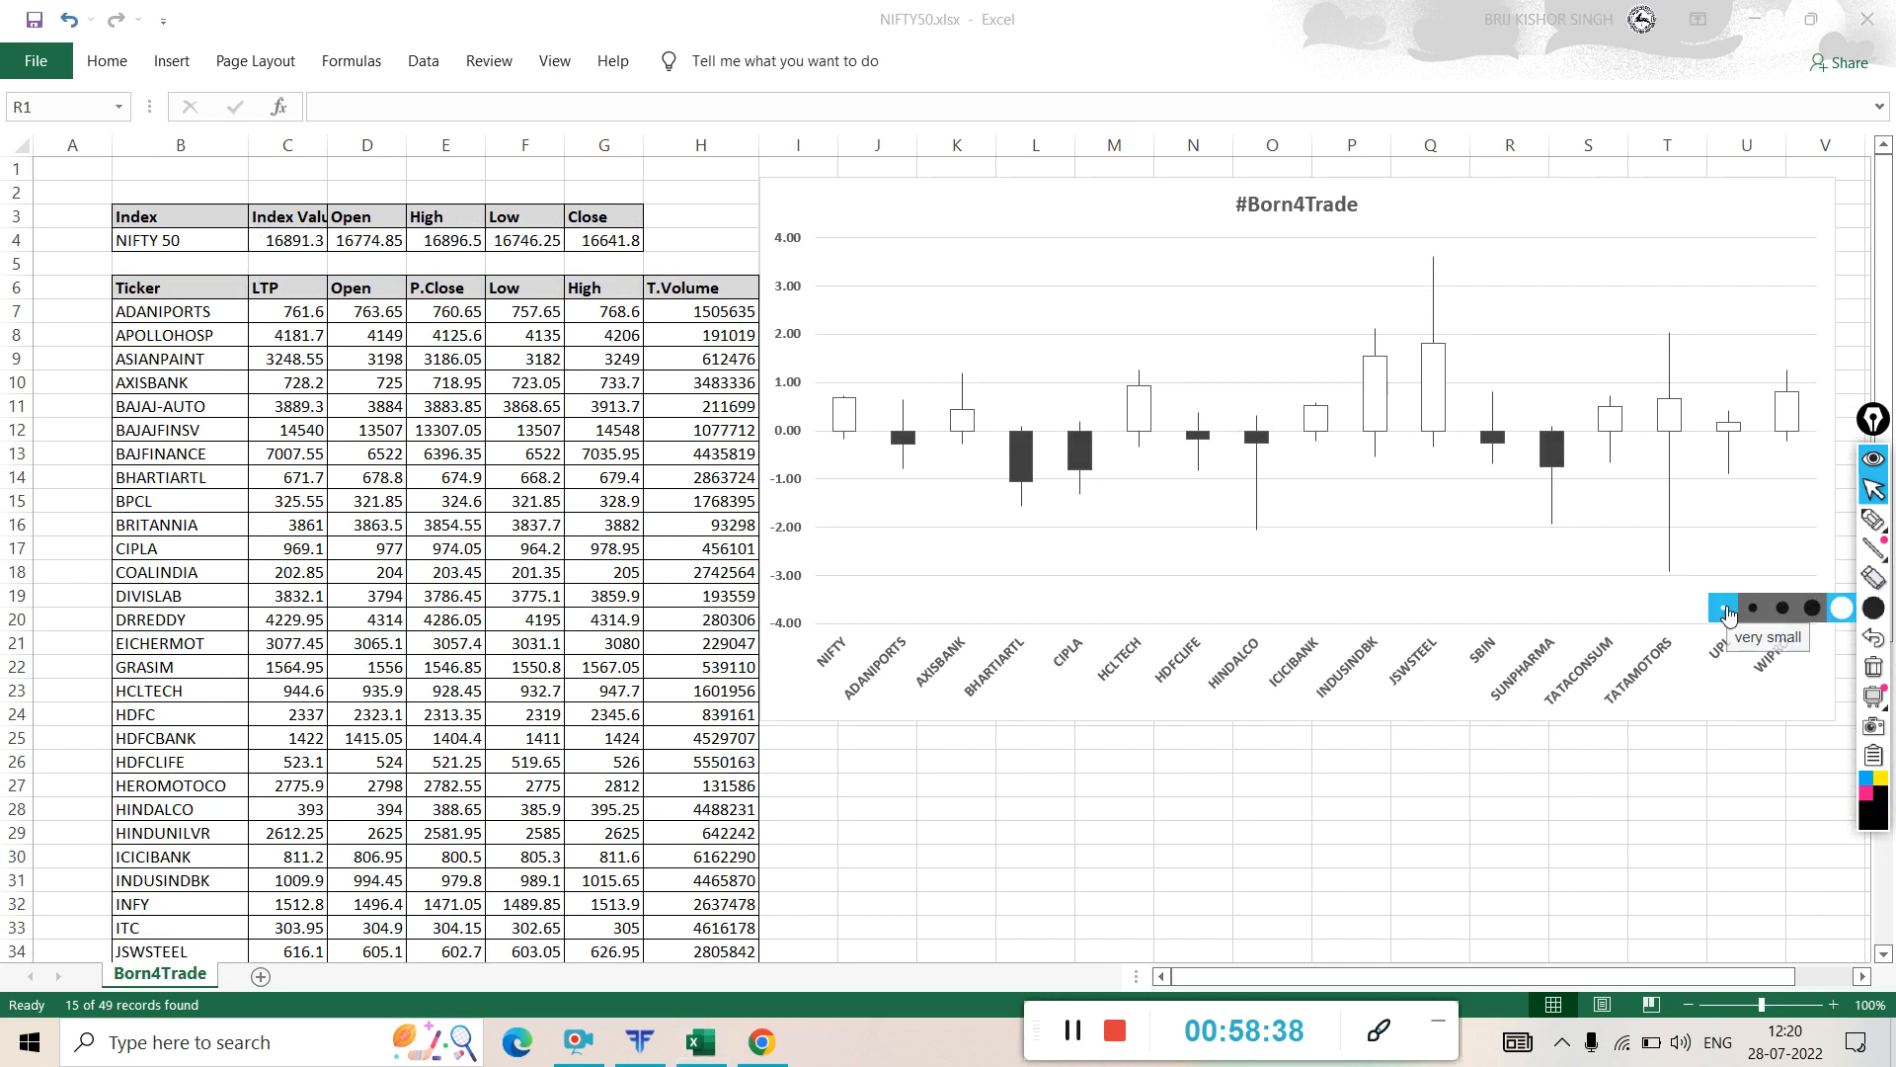
left_click(1724, 609)
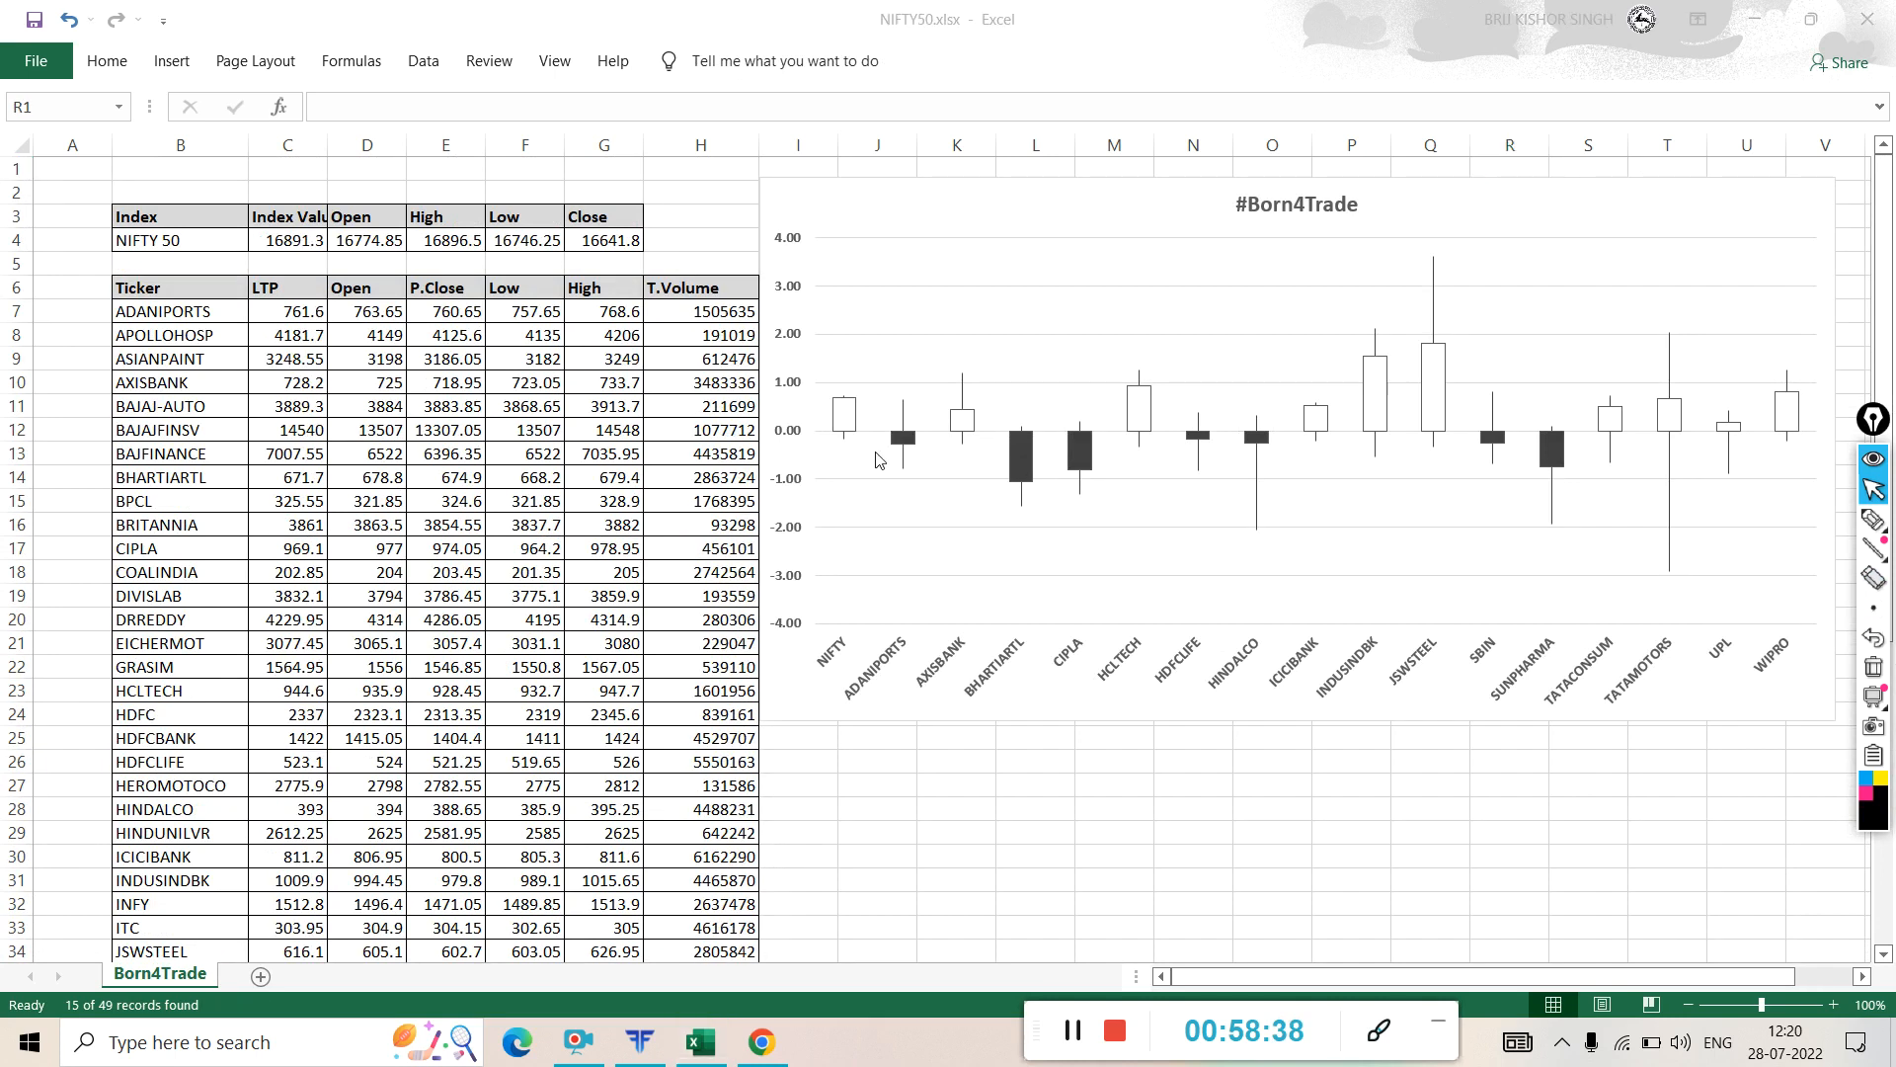
left_click(1874, 520)
left_click_drag(771, 433, 1797, 430)
- Outline the candle areas above and below the zero line with large freehand loops
mouse_move(1625, 327)
left_mouse_down()
mouse_move(1570, 305)
mouse_move(905, 353)
mouse_move(1387, 435)
mouse_move(1684, 348)
mouse_move(1099, 305)
left_mouse_up()
mouse_move(1730, 464)
left_mouse_down()
mouse_move(1535, 450)
mouse_move(928, 505)
mouse_move(1476, 561)
left_mouse_up()
left_click(1594, 469)
mouse_move(1640, 464)
left_mouse_down()
mouse_move(1667, 492)
mouse_move(1317, 584)
left_mouse_up()
- Circle the NIFTY candle, mark the axis beside it, and clear the annotations
mouse_move(856, 403)
left_mouse_down()
mouse_move(817, 407)
mouse_move(865, 454)
mouse_move(884, 395)
mouse_move(849, 379)
left_mouse_up()
left_click_drag(812, 442, 810, 388)
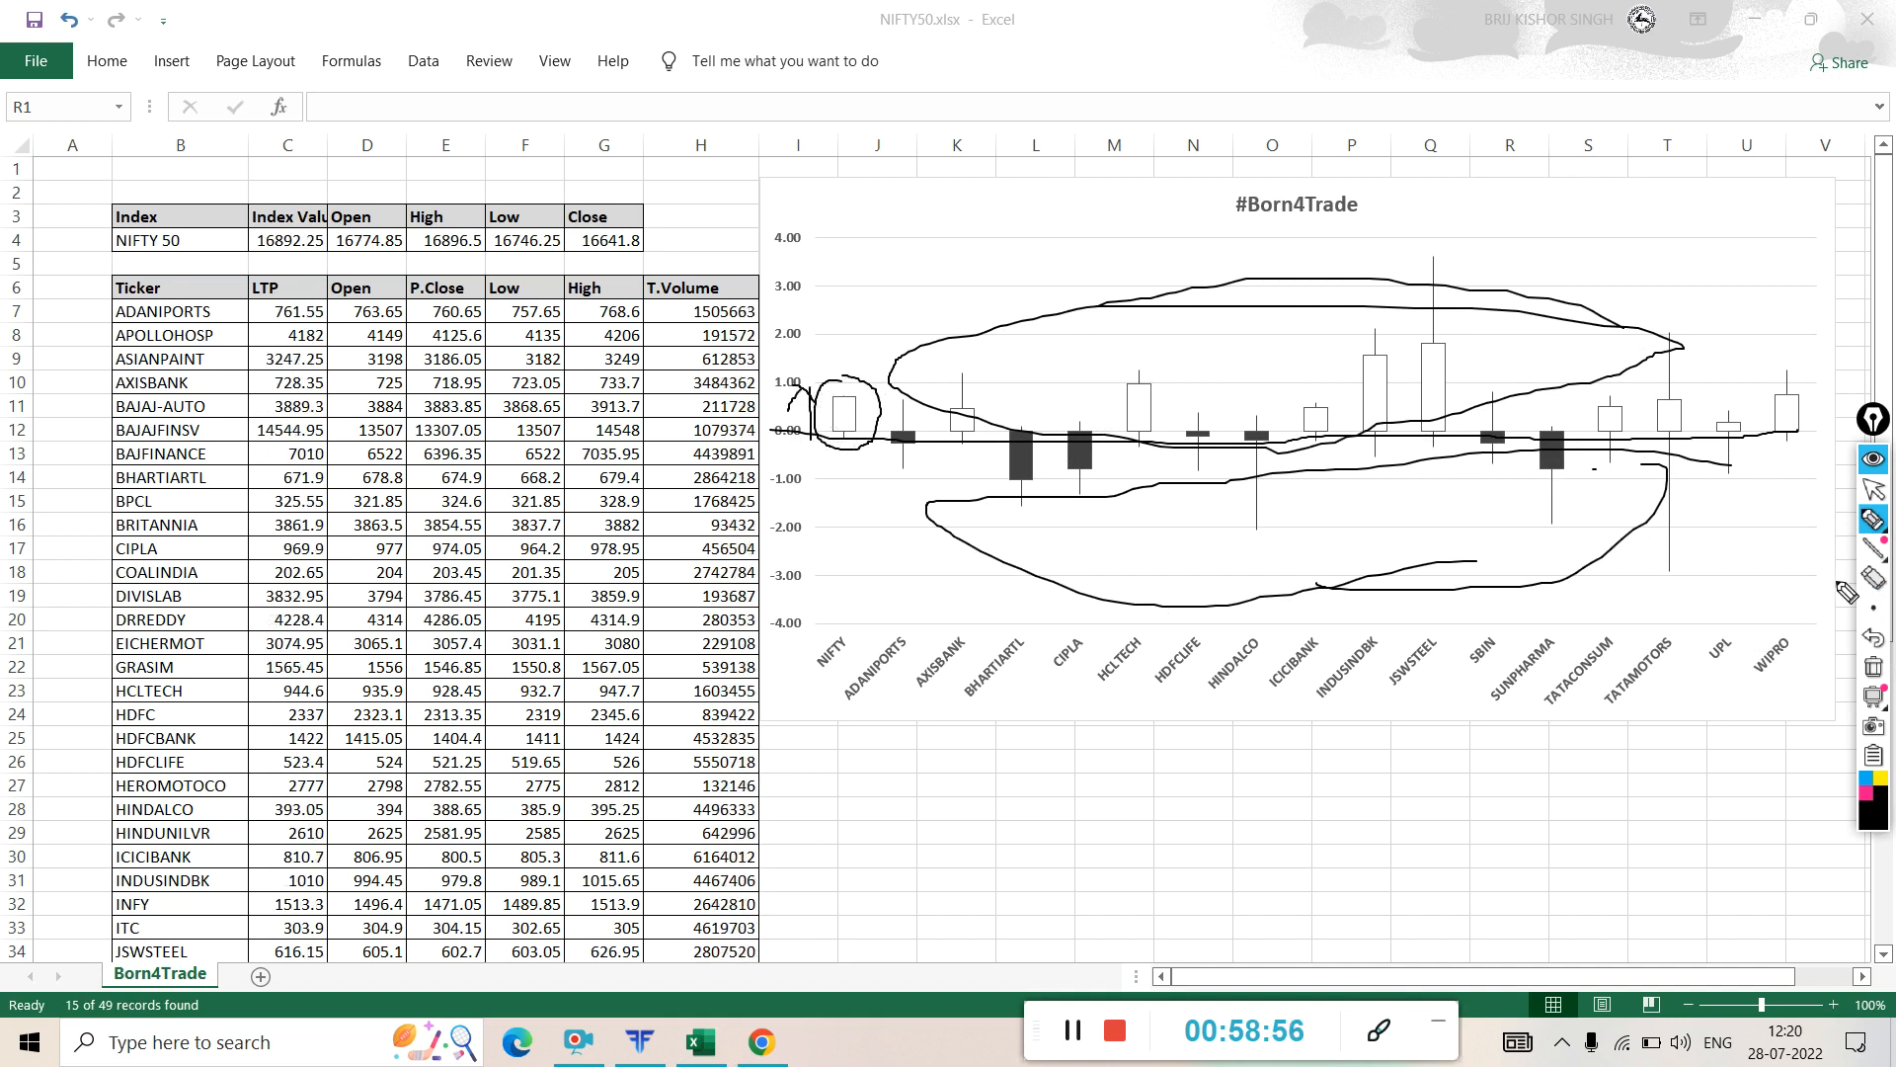
left_click(1873, 667)
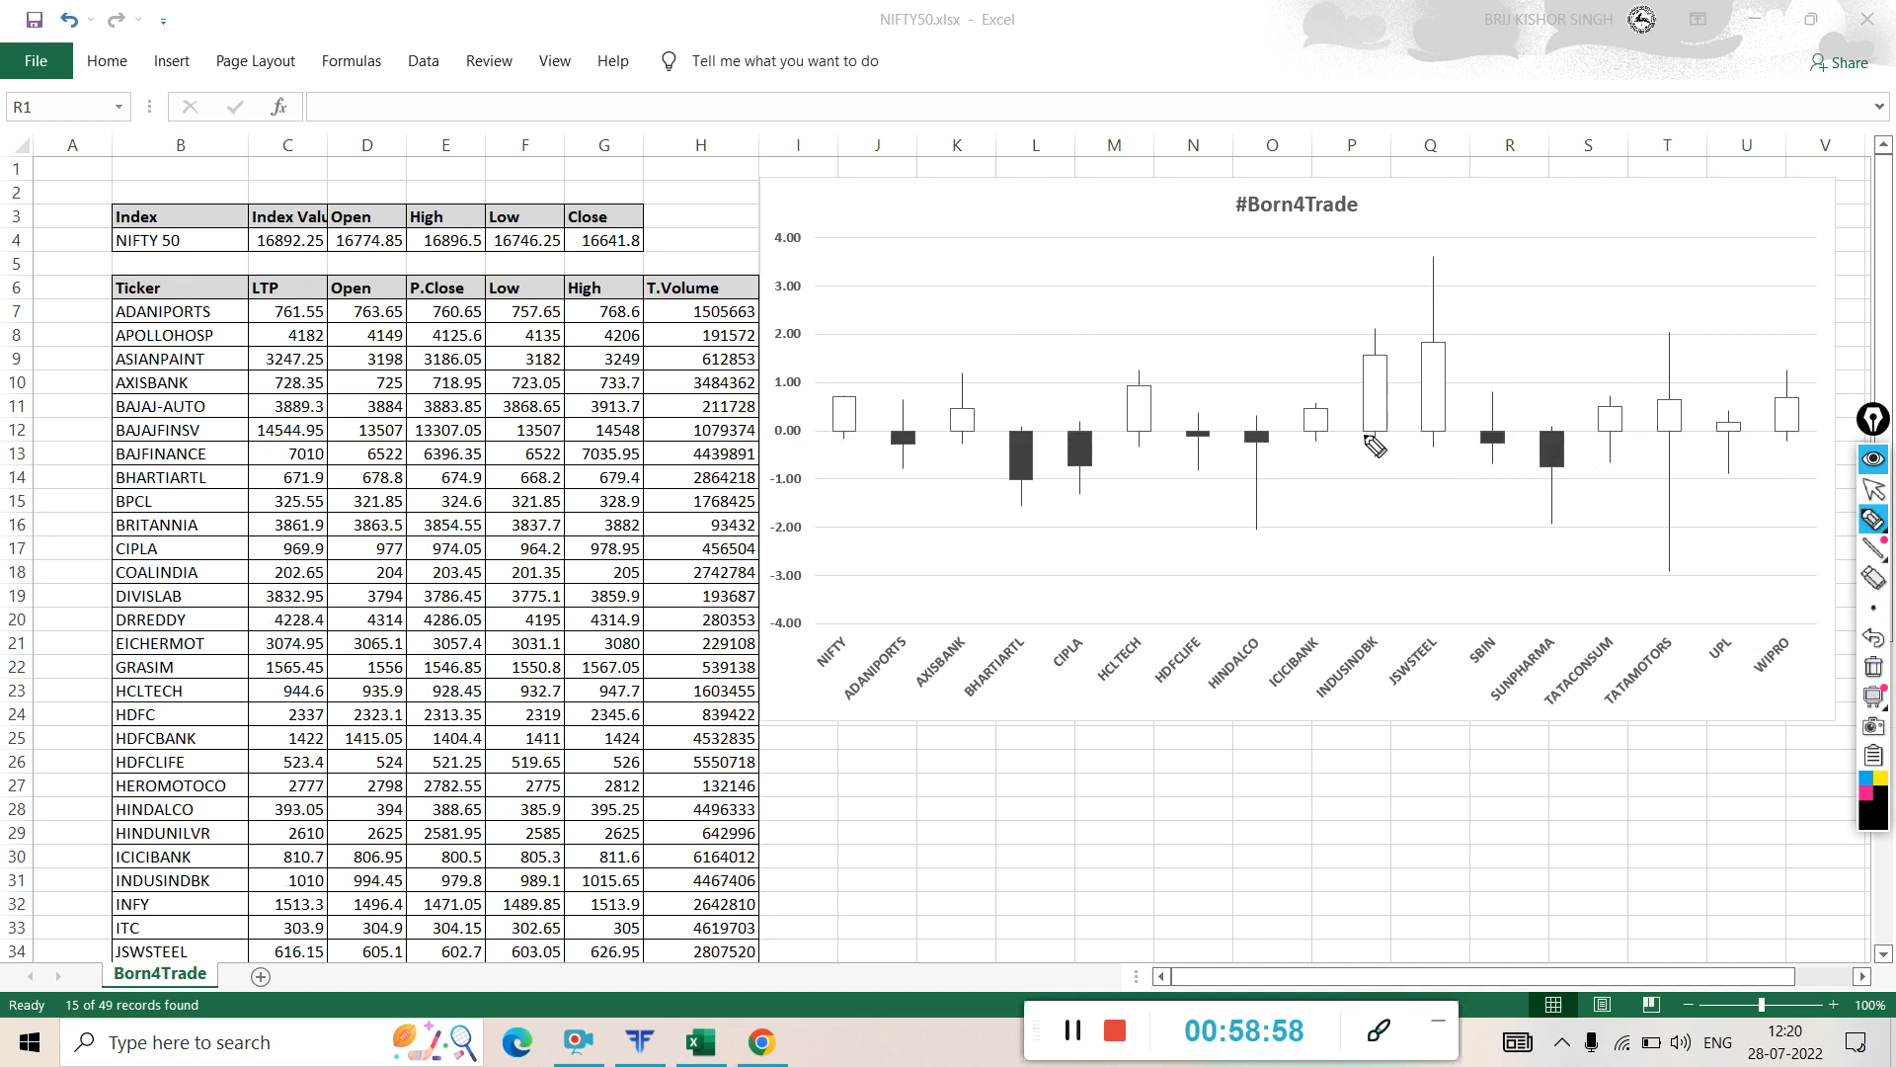
- Circle the HCLTECH, INDUSINDBK, JSWSTEEL and ICICIBANK candles and clear those marks, and circle the HCLTECH axis label
mouse_move(1141, 354)
left_mouse_down()
mouse_move(1103, 433)
mouse_move(1177, 449)
left_mouse_up()
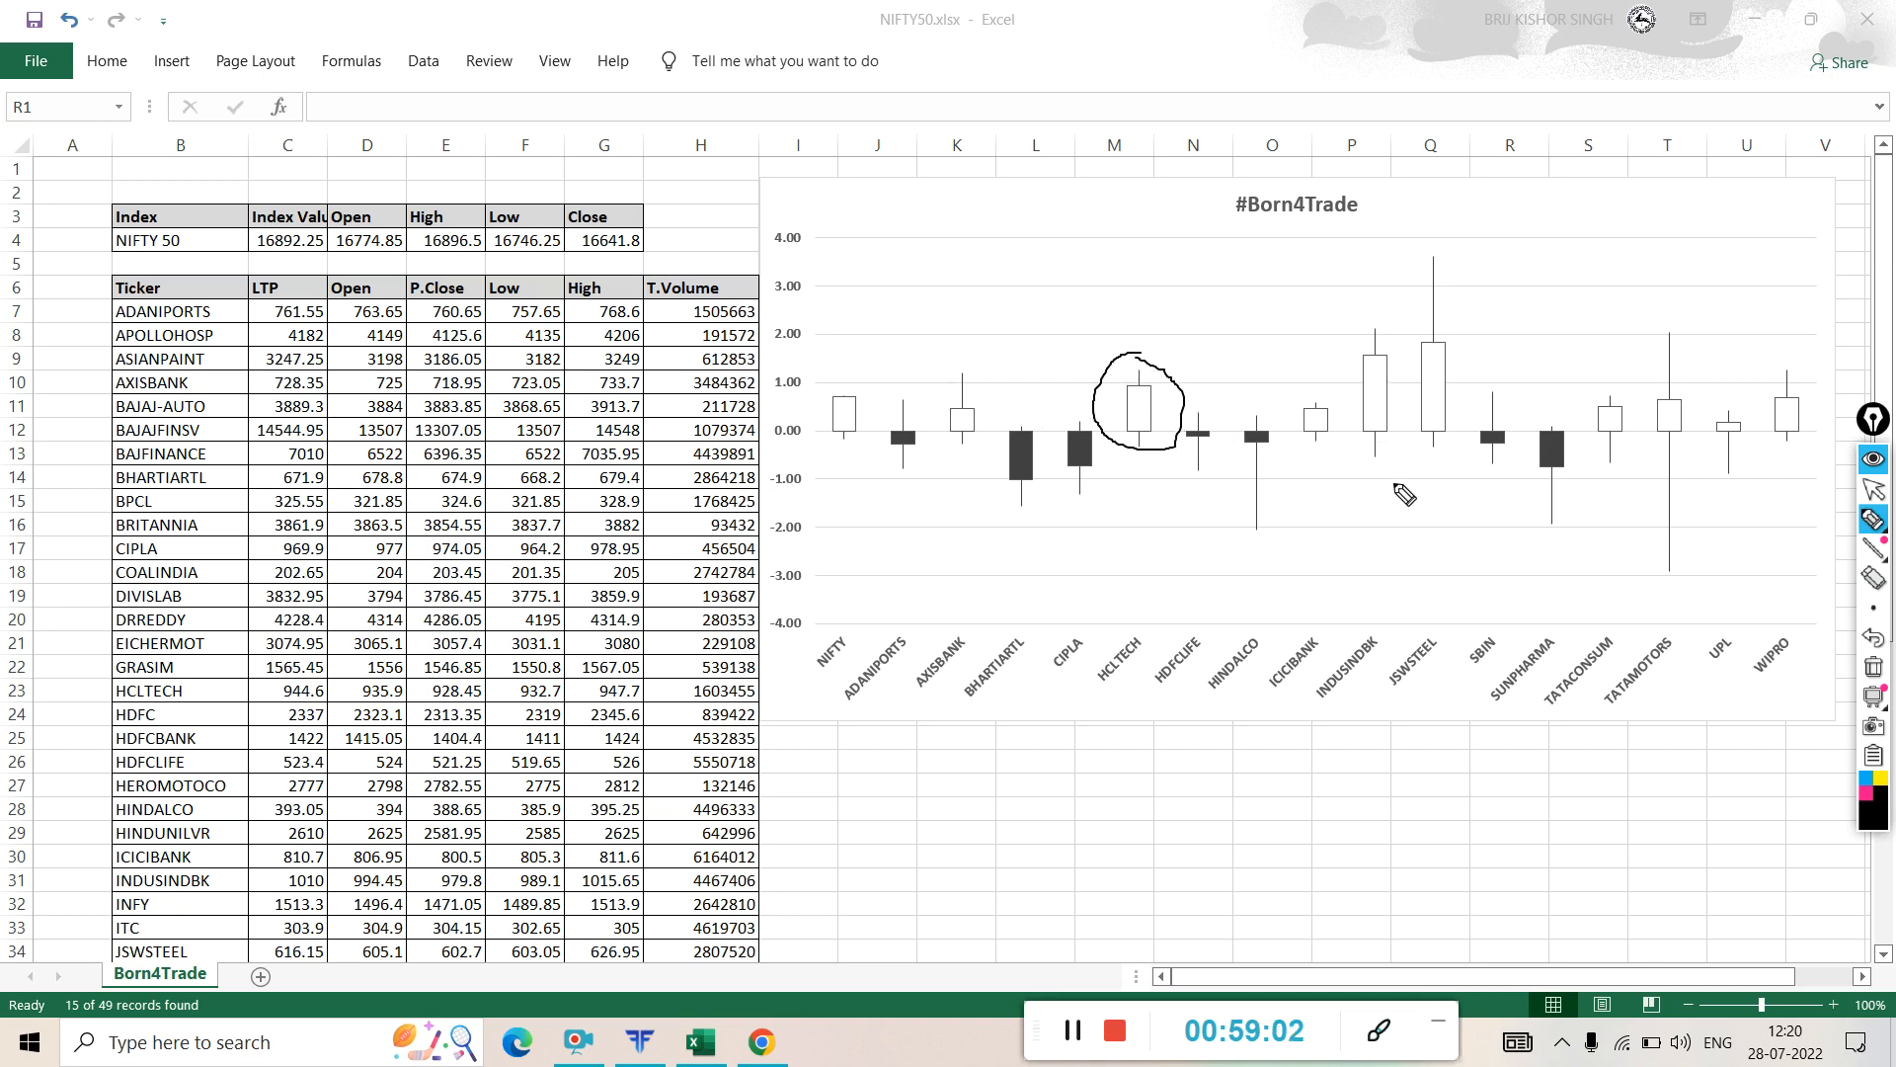
mouse_move(1383, 329)
left_mouse_down()
mouse_move(1345, 390)
mouse_move(1419, 407)
mouse_move(1387, 347)
mouse_move(1412, 440)
mouse_move(1462, 321)
left_mouse_up()
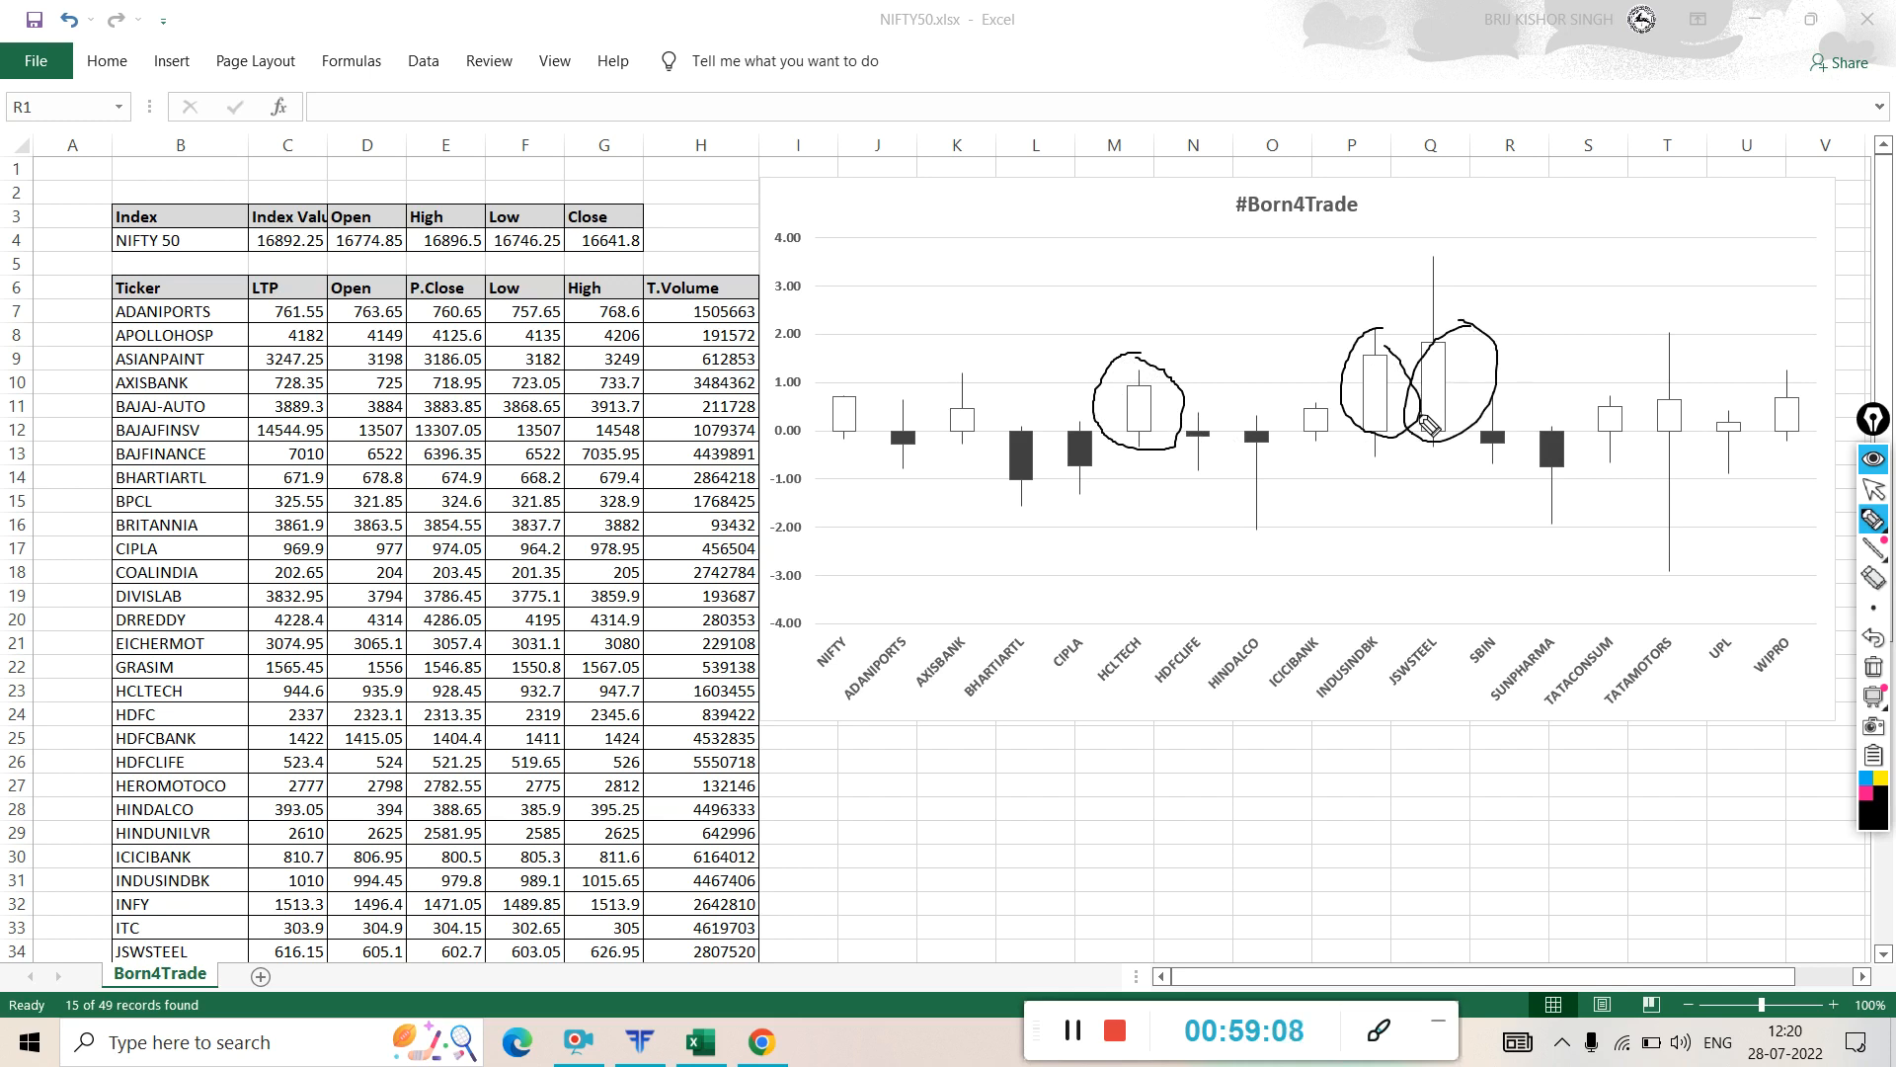
mouse_move(1328, 434)
left_mouse_down()
mouse_move(1294, 400)
mouse_move(1304, 446)
mouse_move(1317, 415)
left_mouse_up()
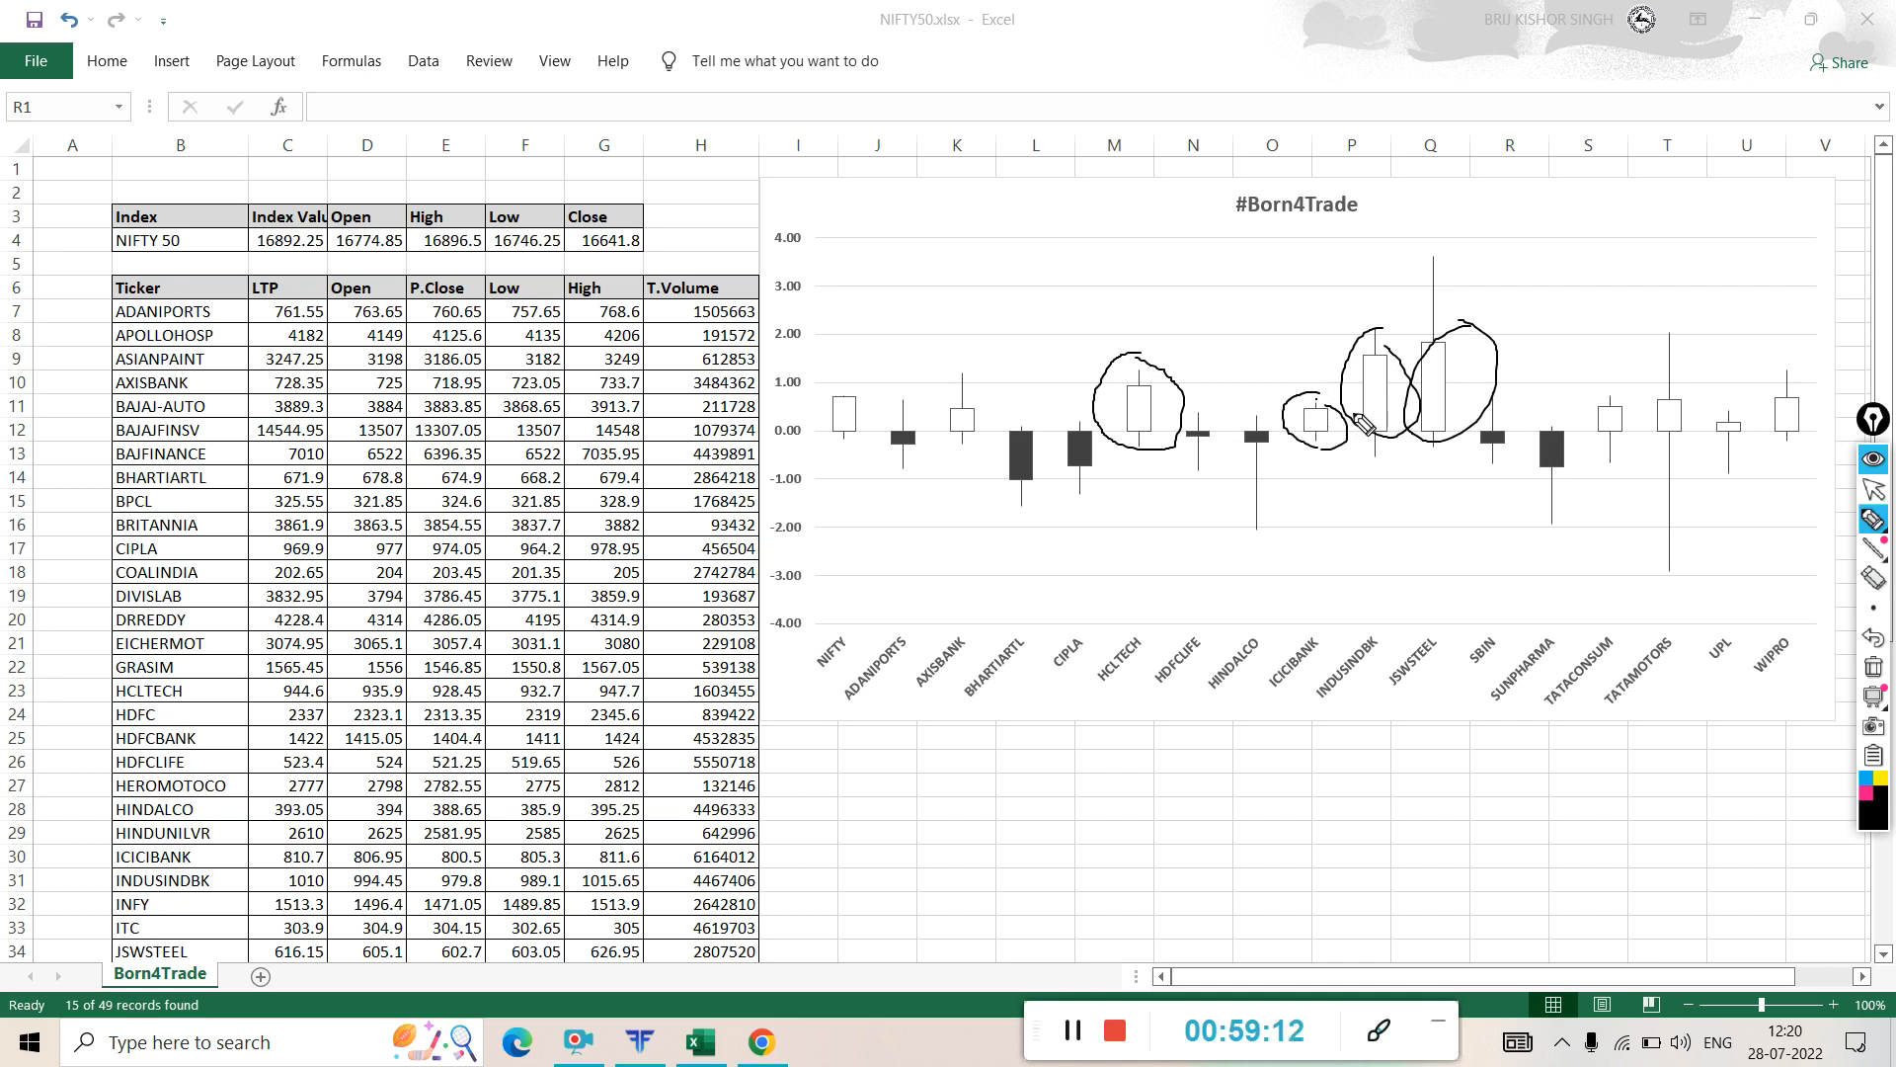
left_click(1876, 665)
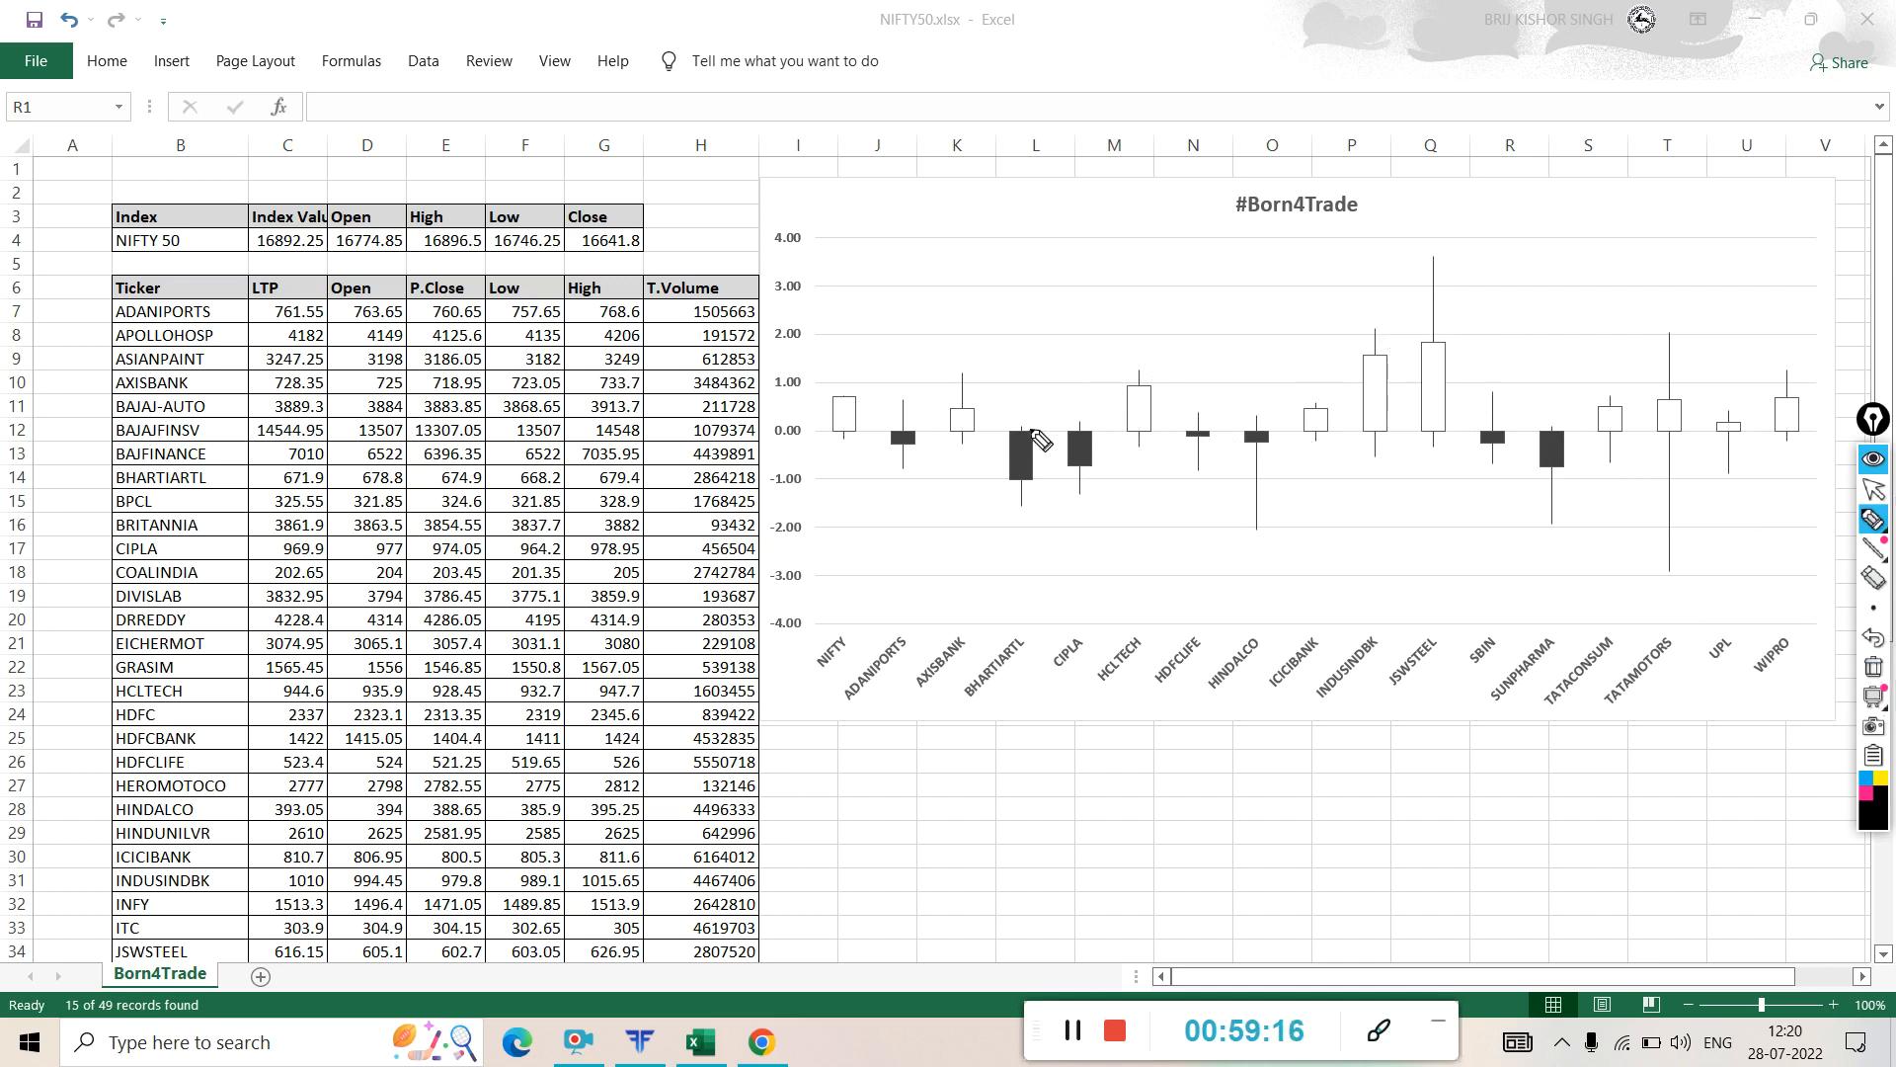
mouse_move(1153, 609)
left_mouse_down()
mouse_move(1075, 683)
mouse_move(1151, 697)
mouse_move(1178, 640)
mouse_move(1154, 611)
left_mouse_up()
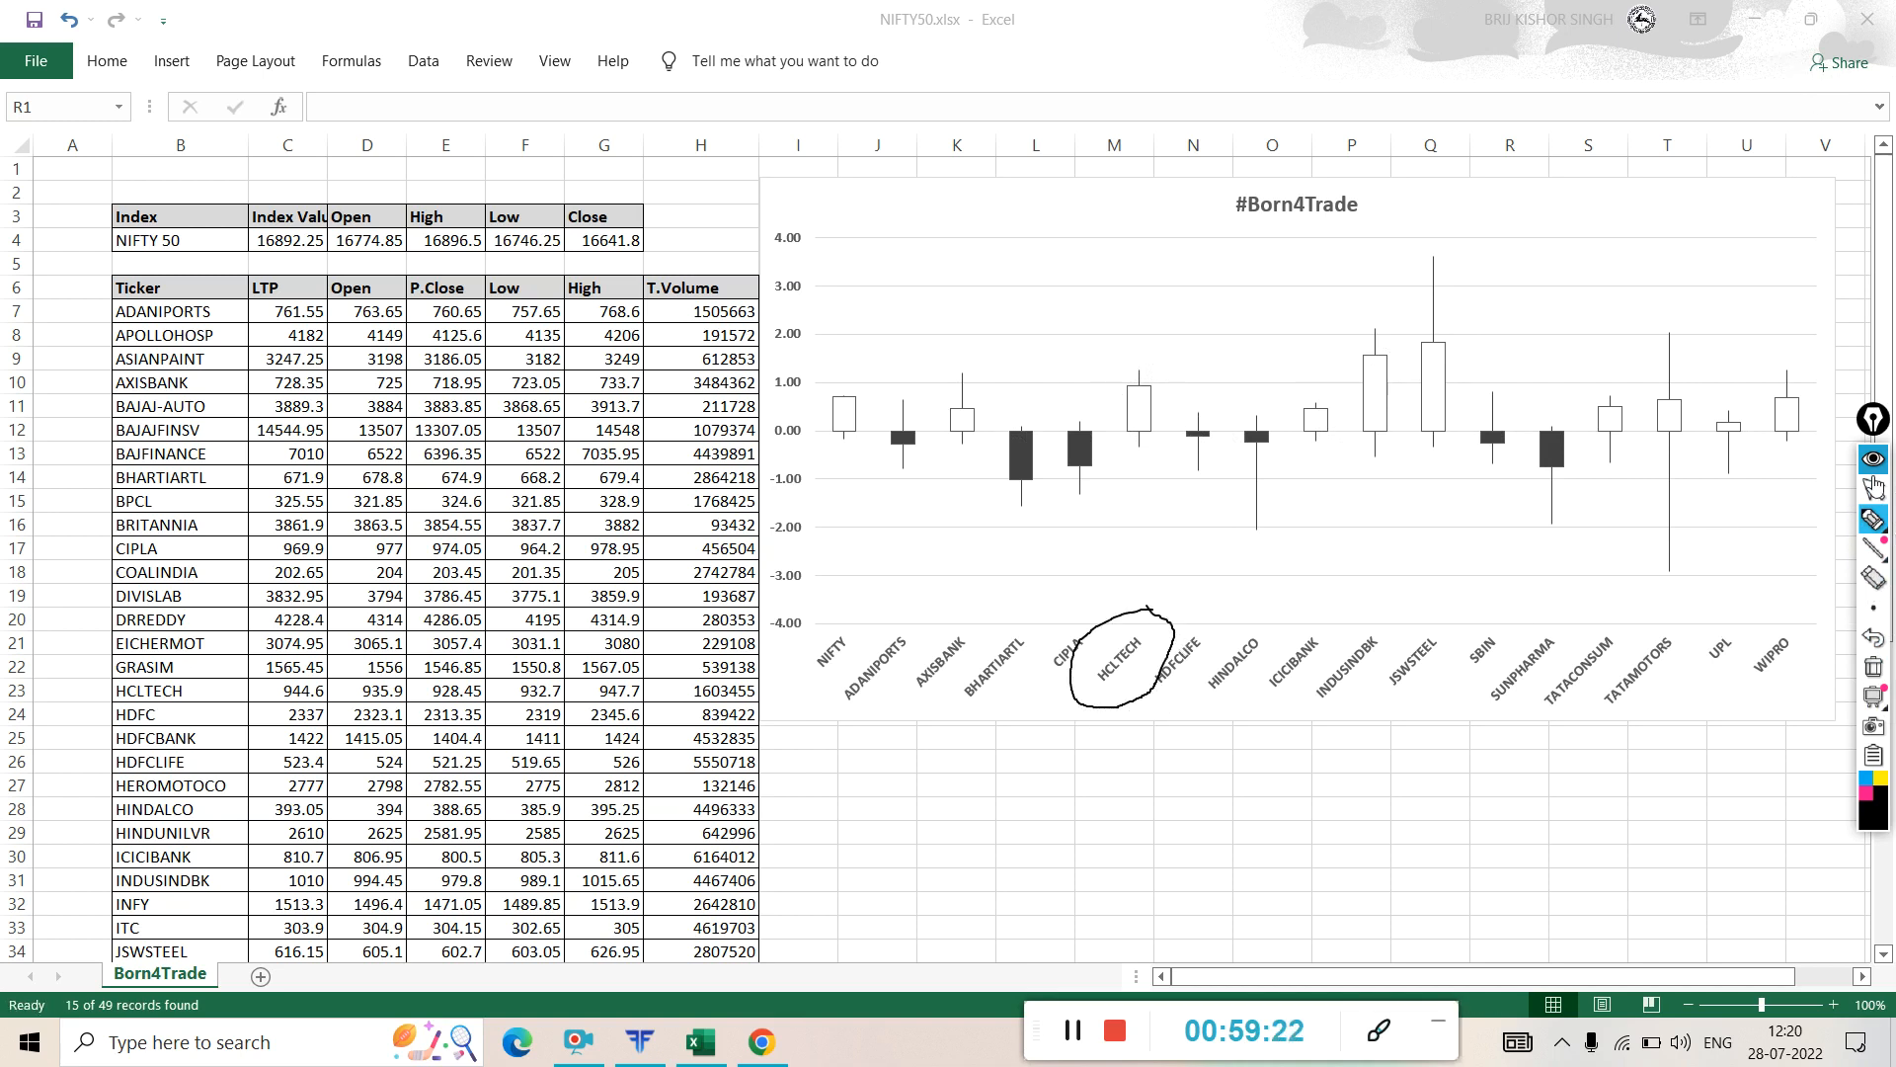
- Switch from the workbook to the Fyers web chart in Chrome and maximize its window
left_click(1874, 488)
left_click(1758, 16)
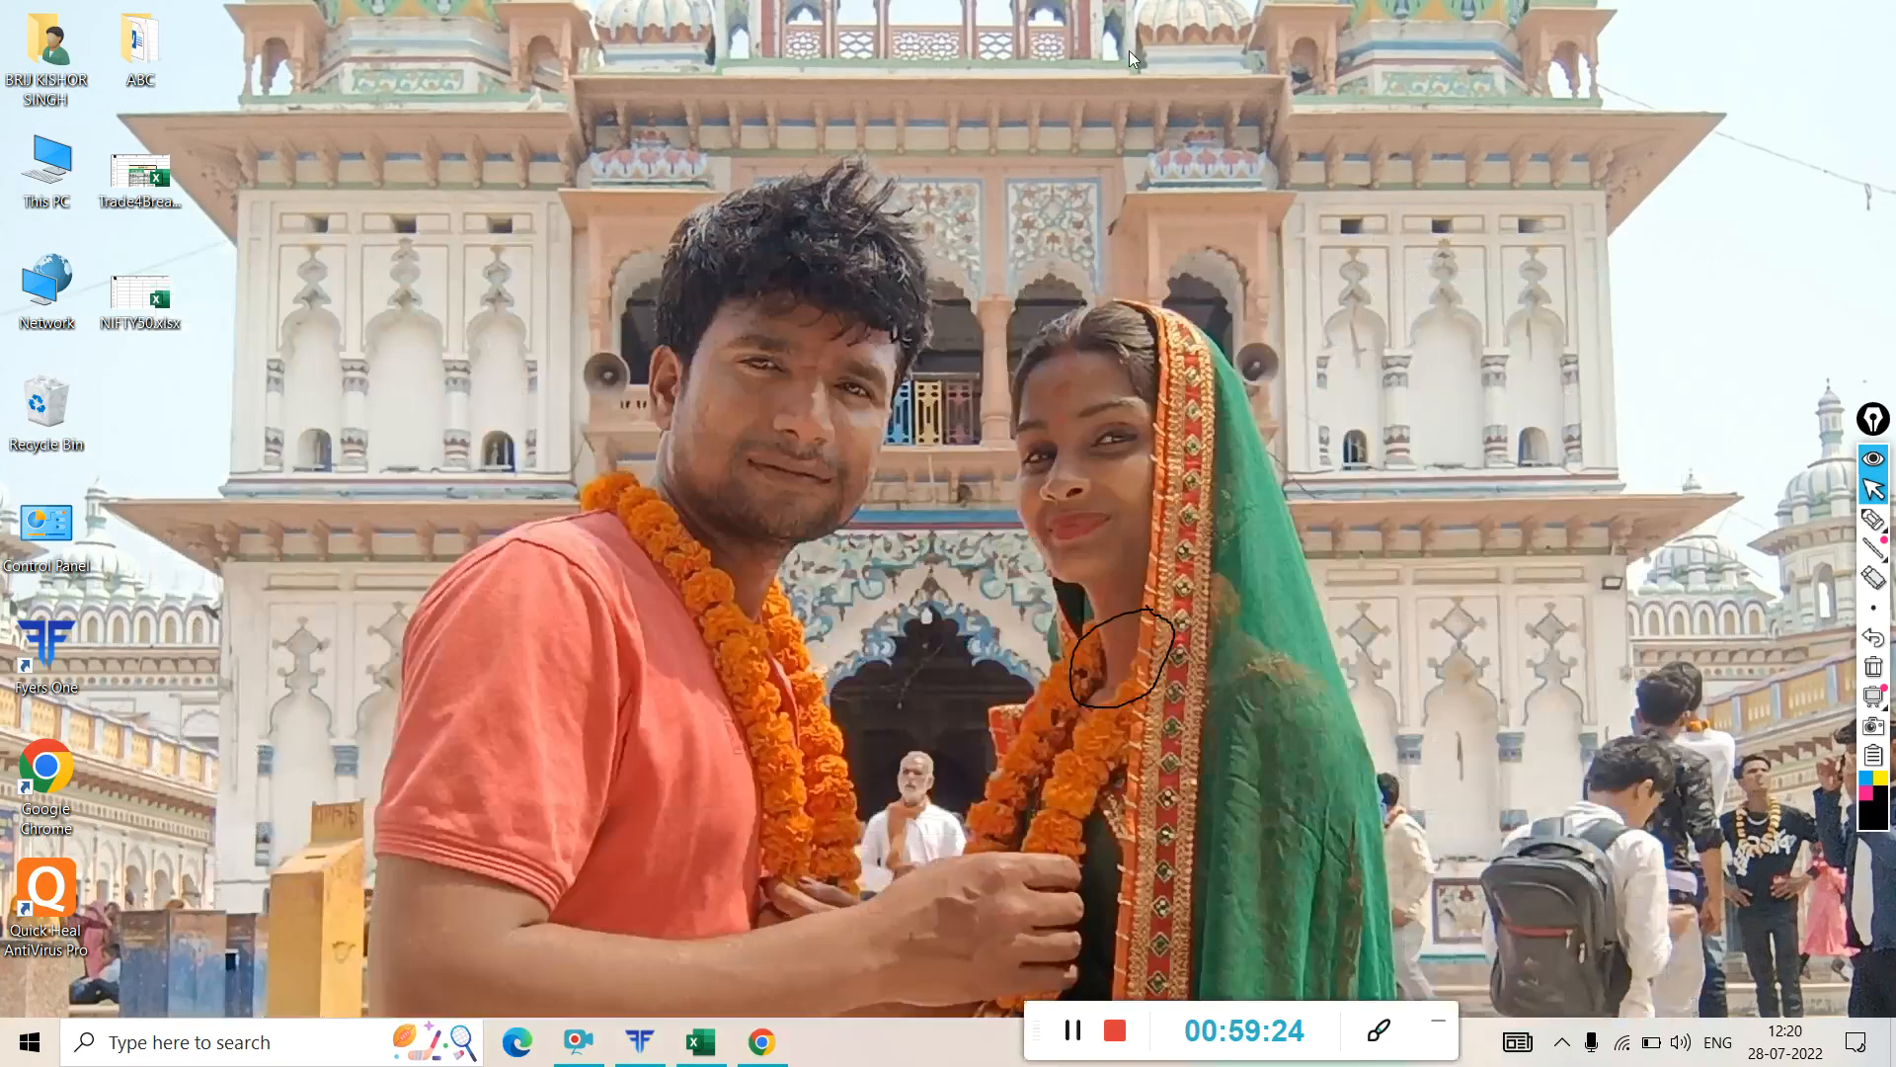
left_click(762, 1042)
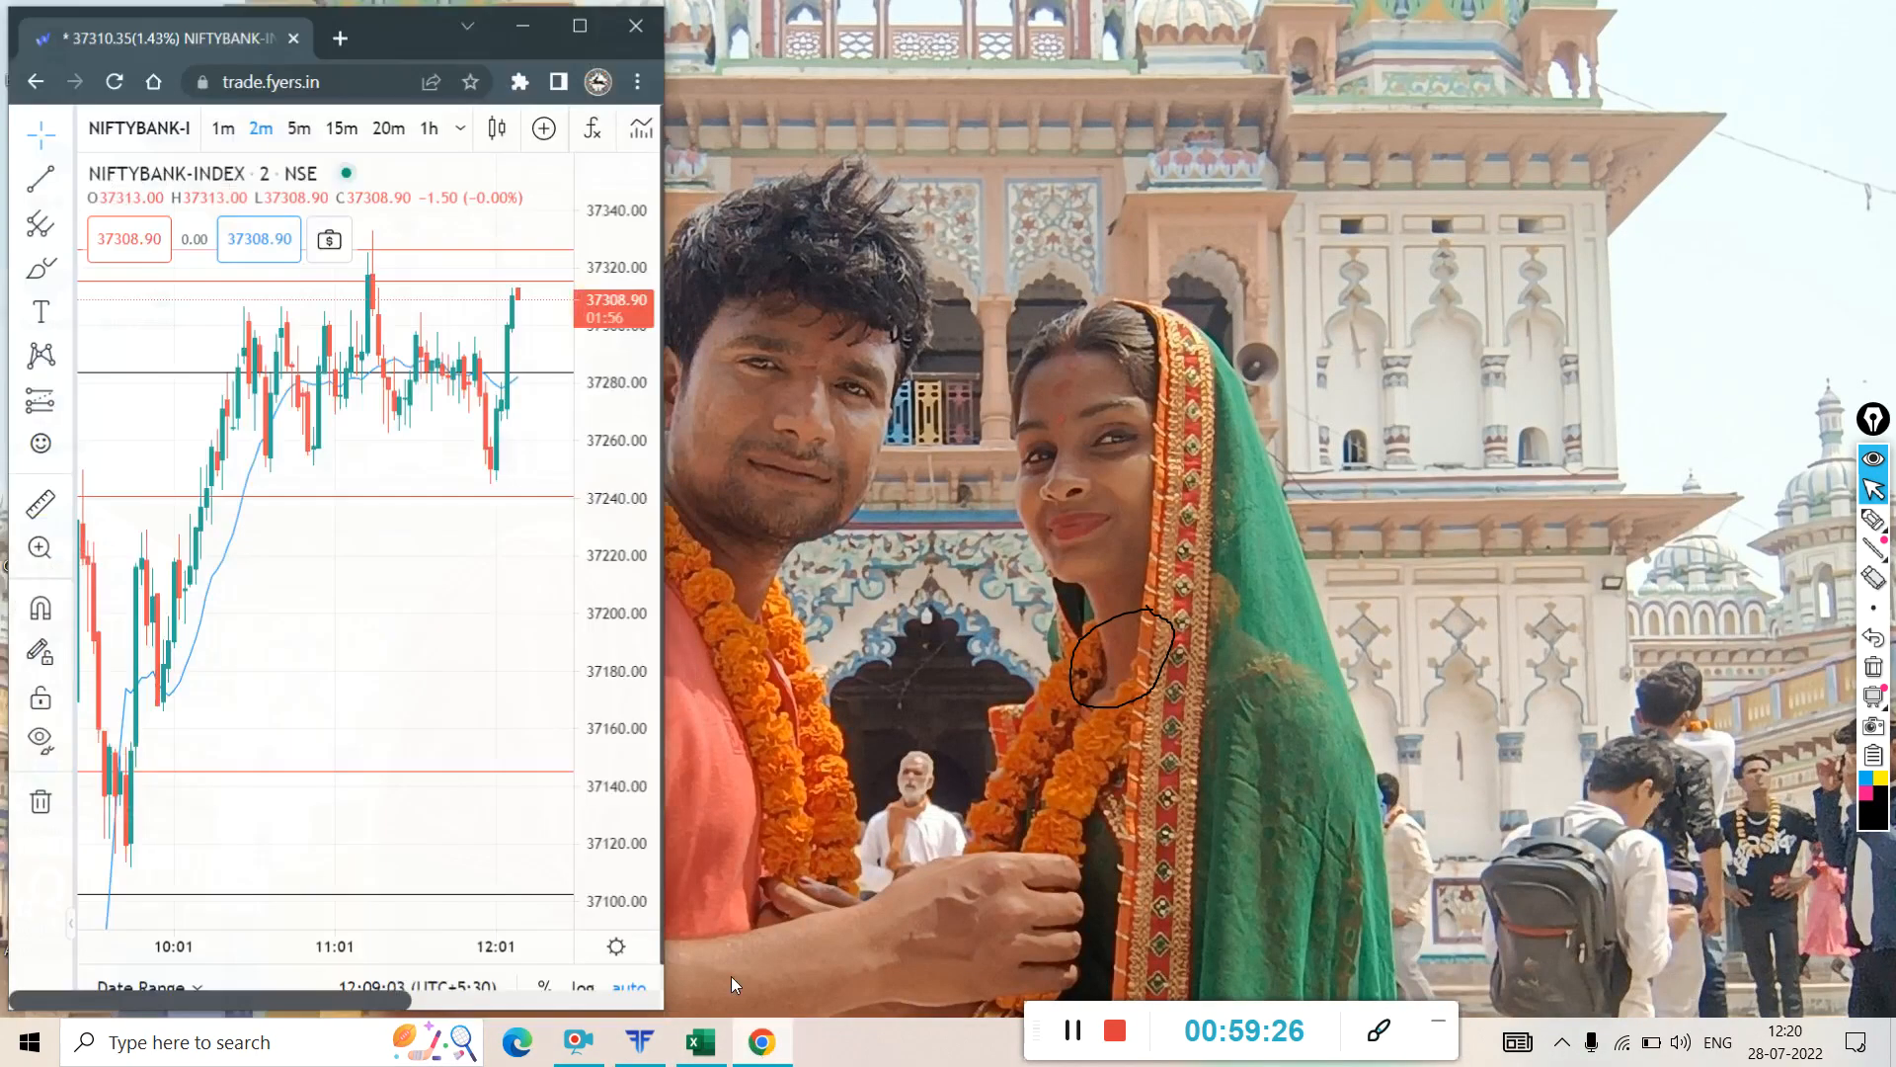
left_click(578, 20)
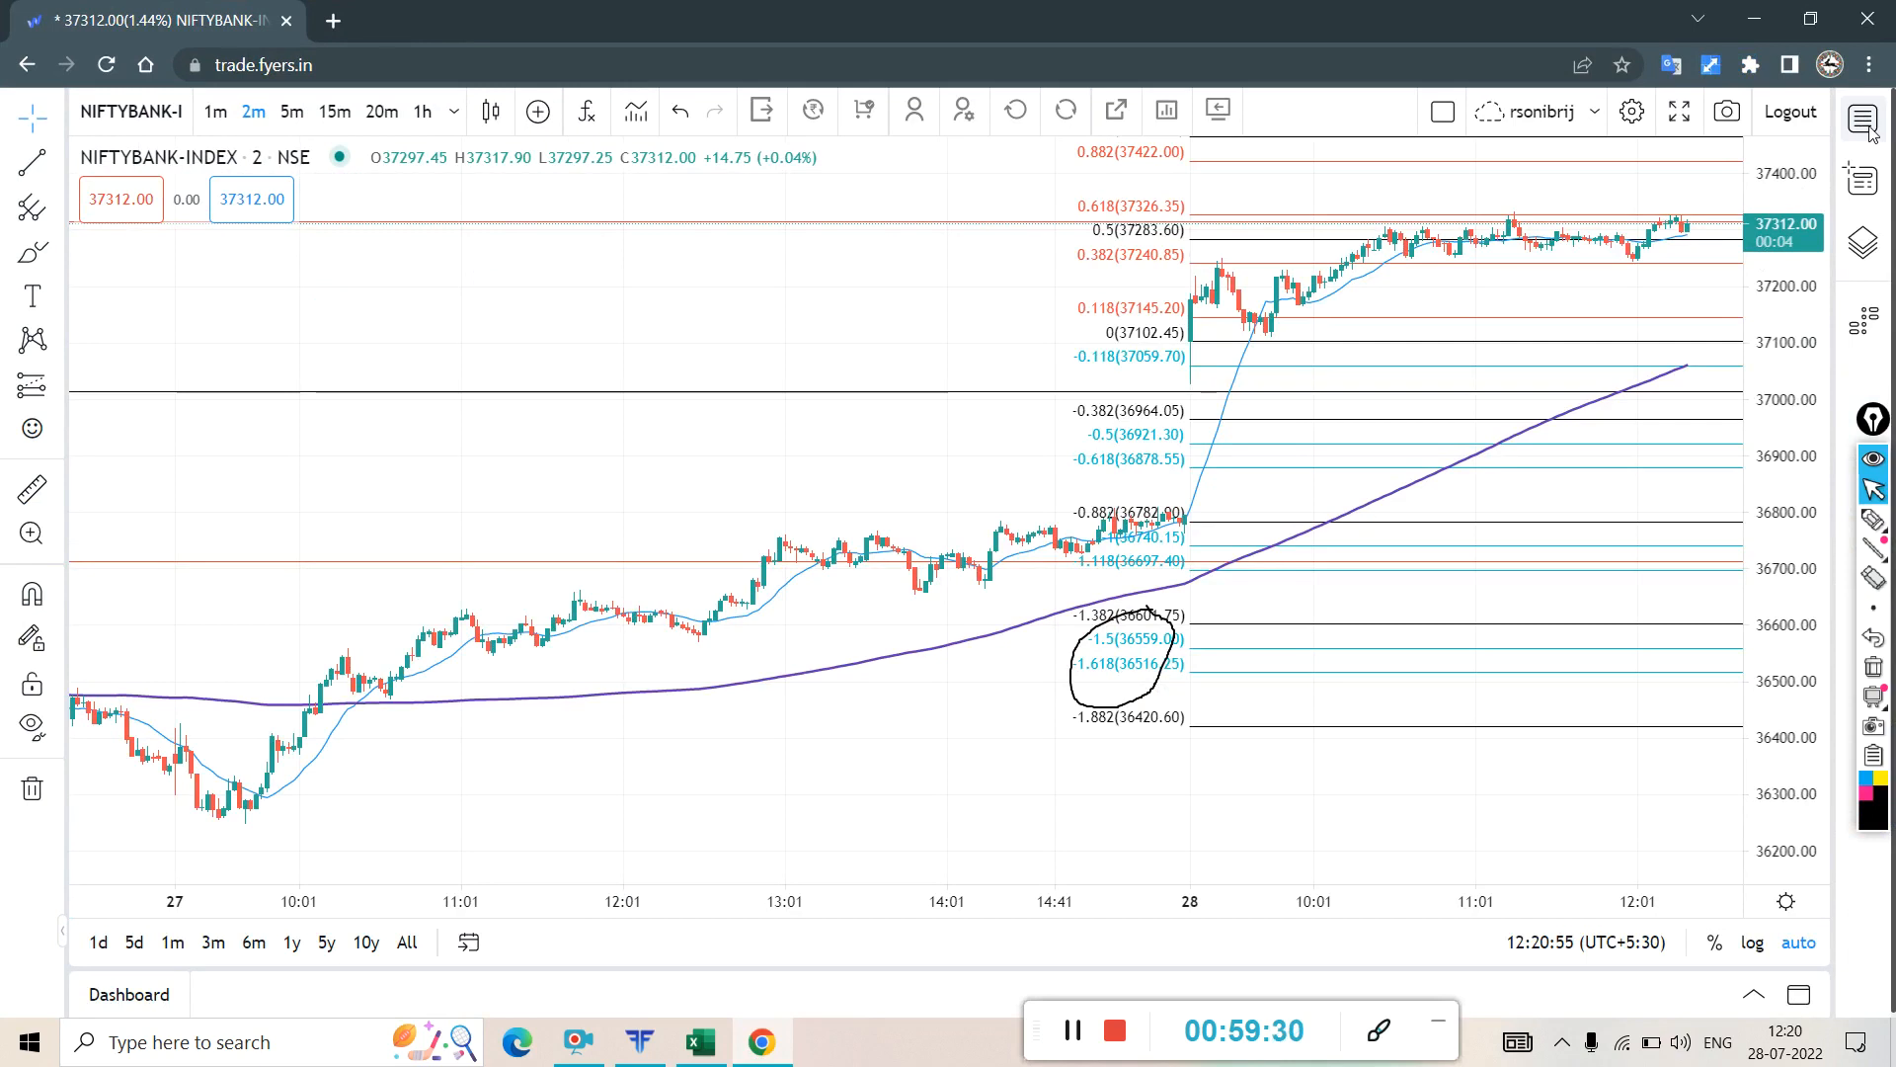
- Show the watchlist beside the chart, load the predefined Nifty 50 list and sort it by symbol
left_click(1866, 124)
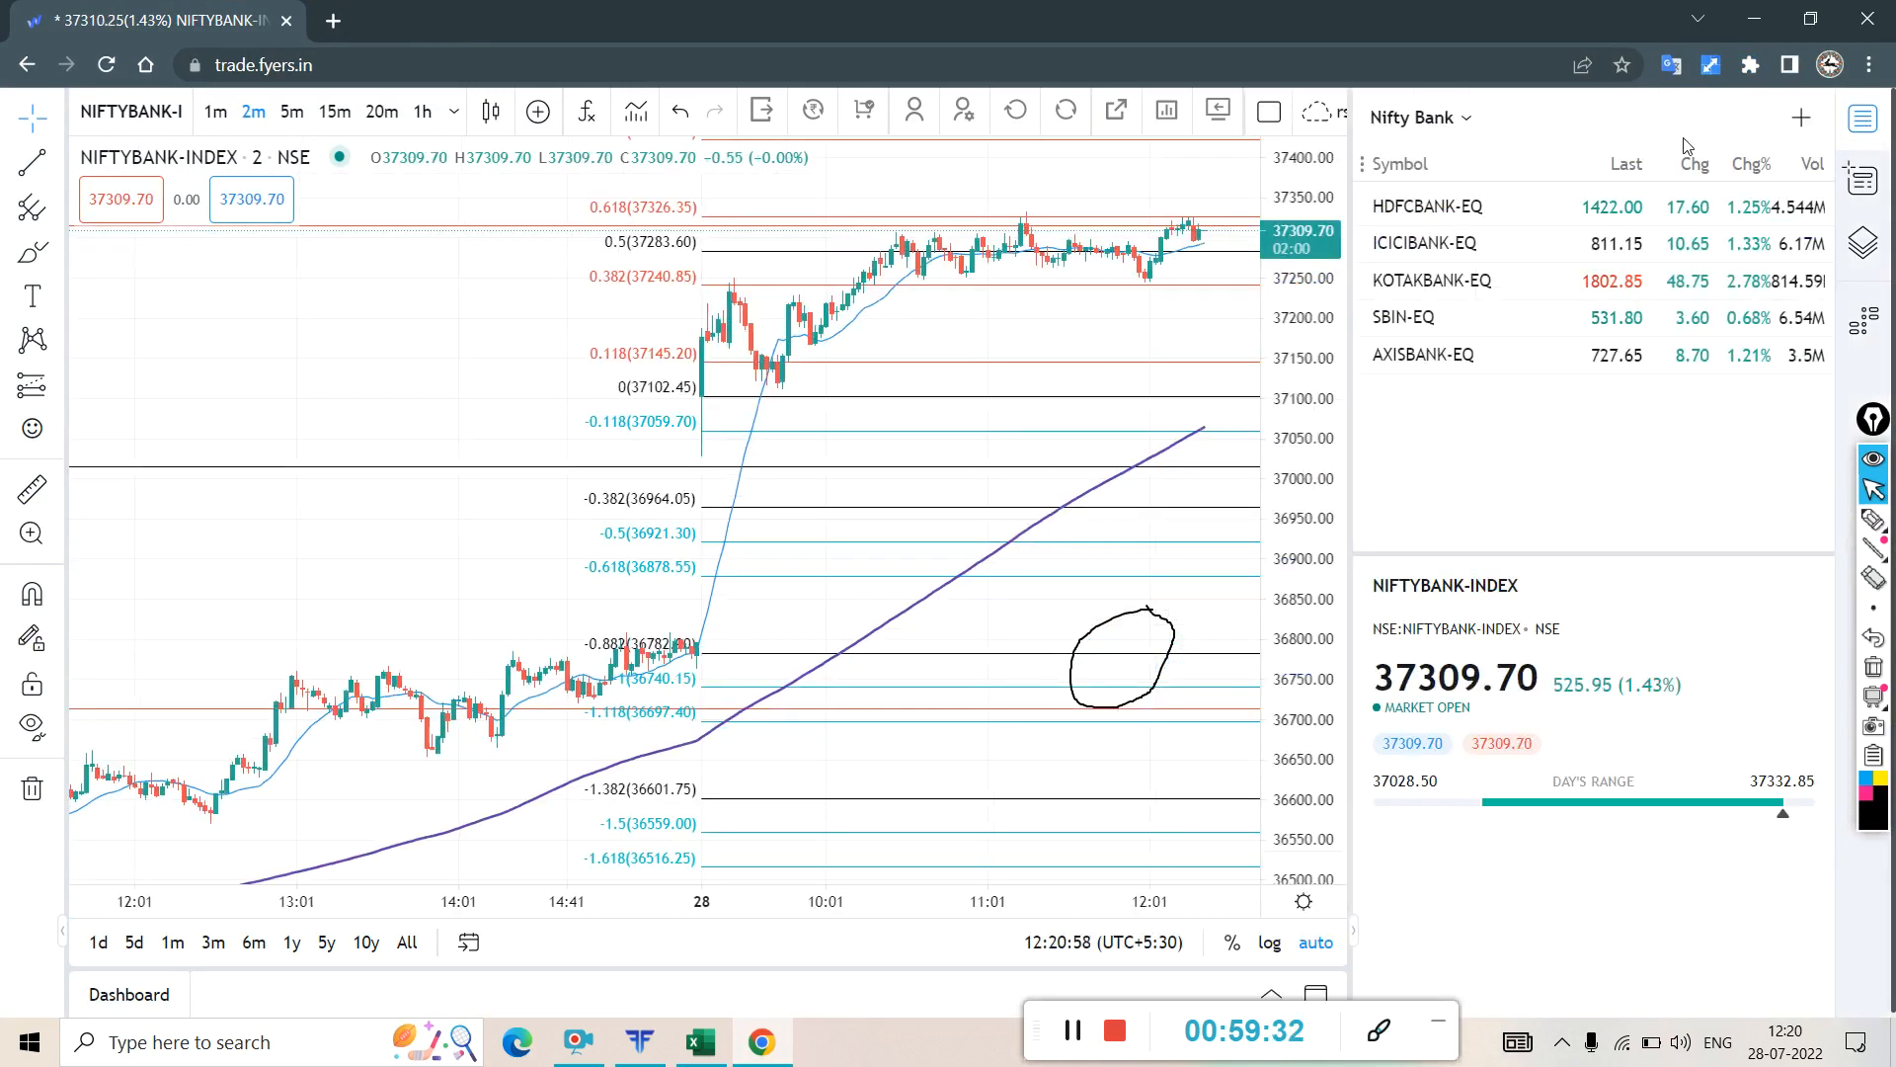
left_click(1422, 118)
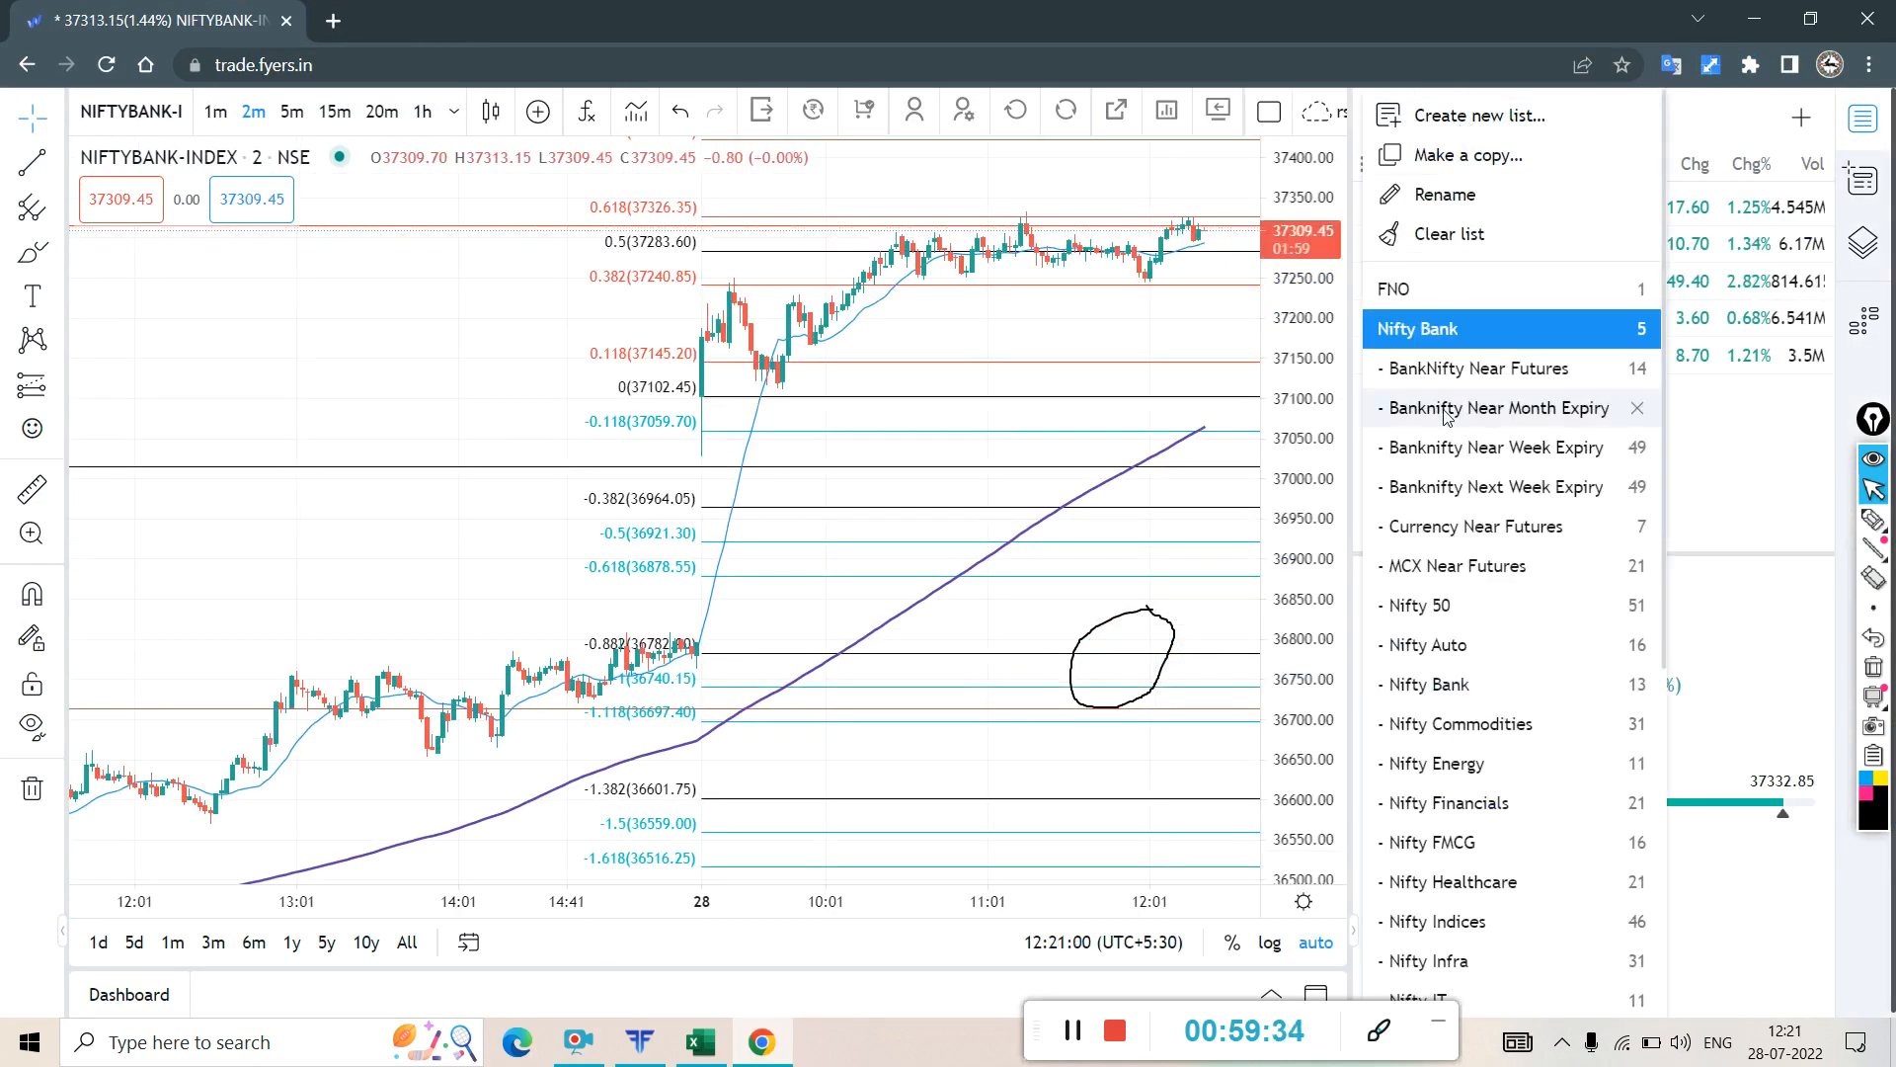
left_click(1445, 609)
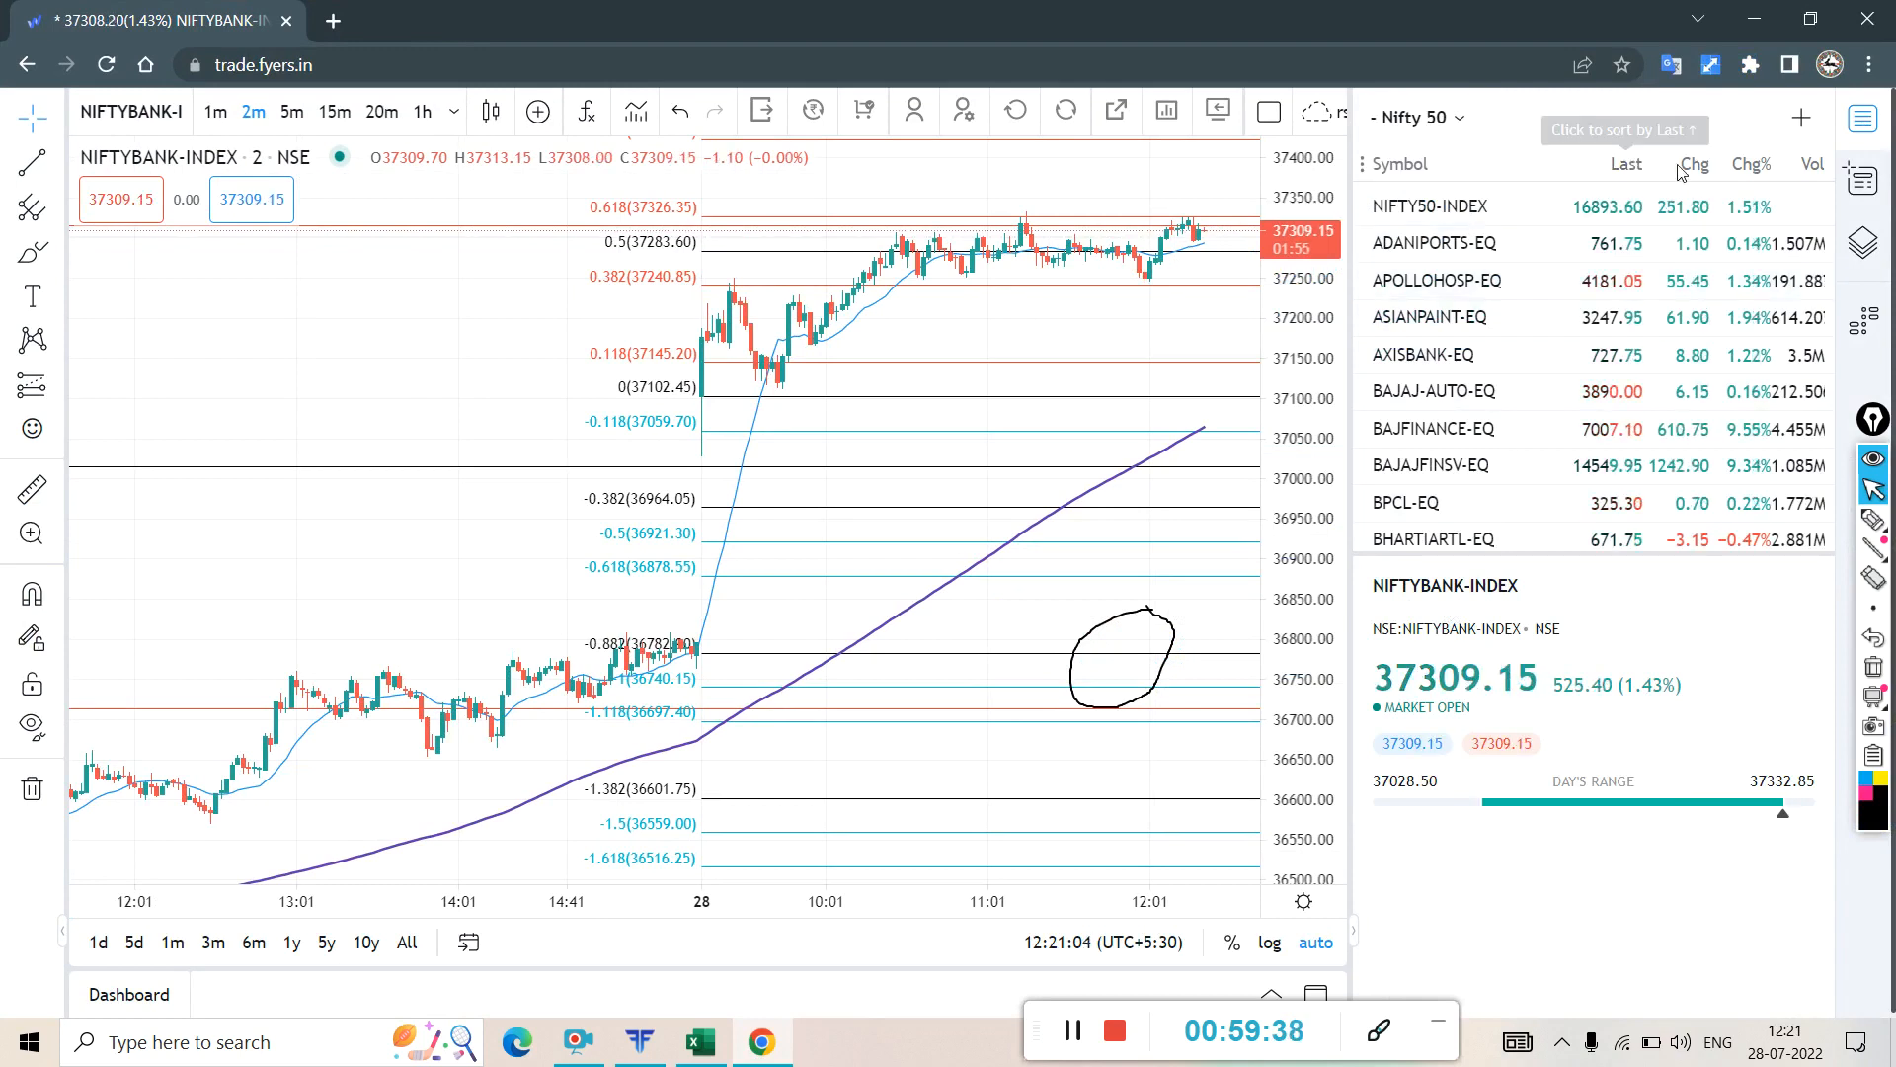
left_click(1401, 164)
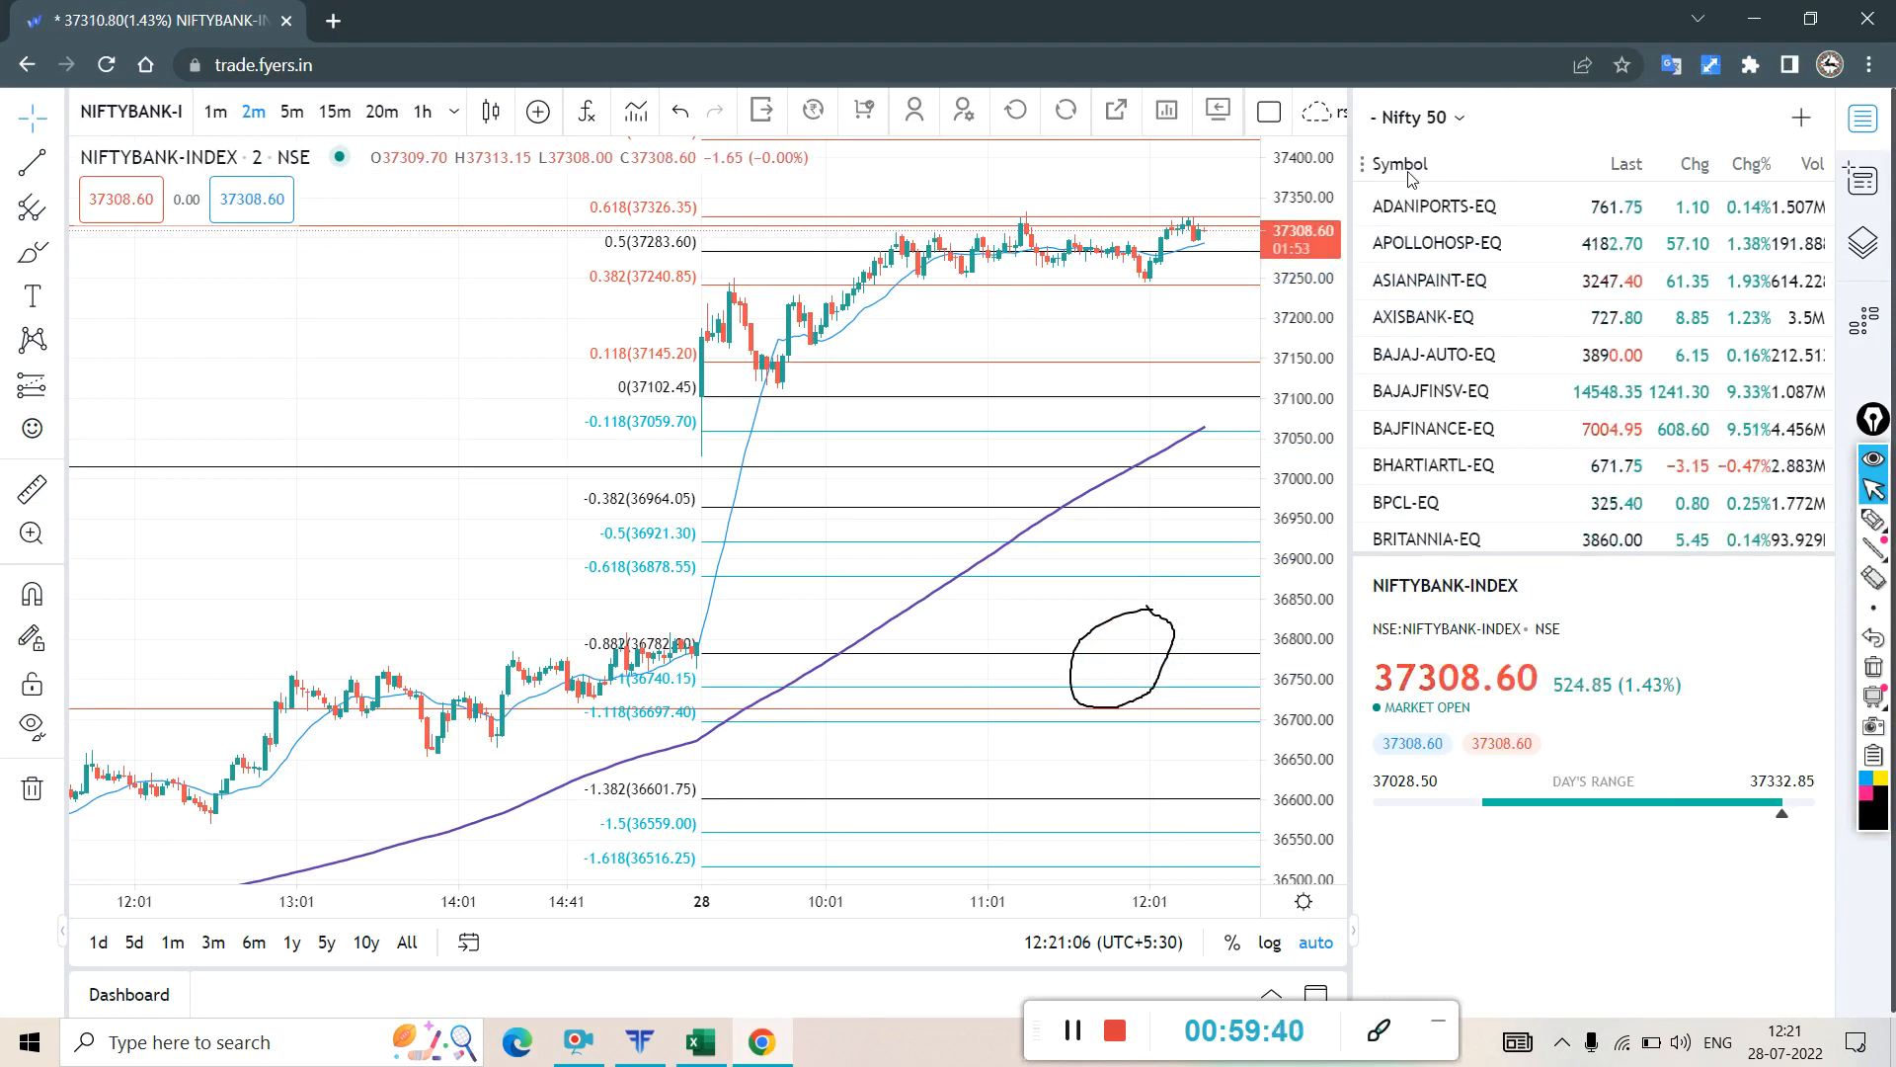
- Load the HCLTECH-EQ chart from the Nifty 50 watchlist and set its interval to 1 minute
scroll(1518, 400, "down", 5)
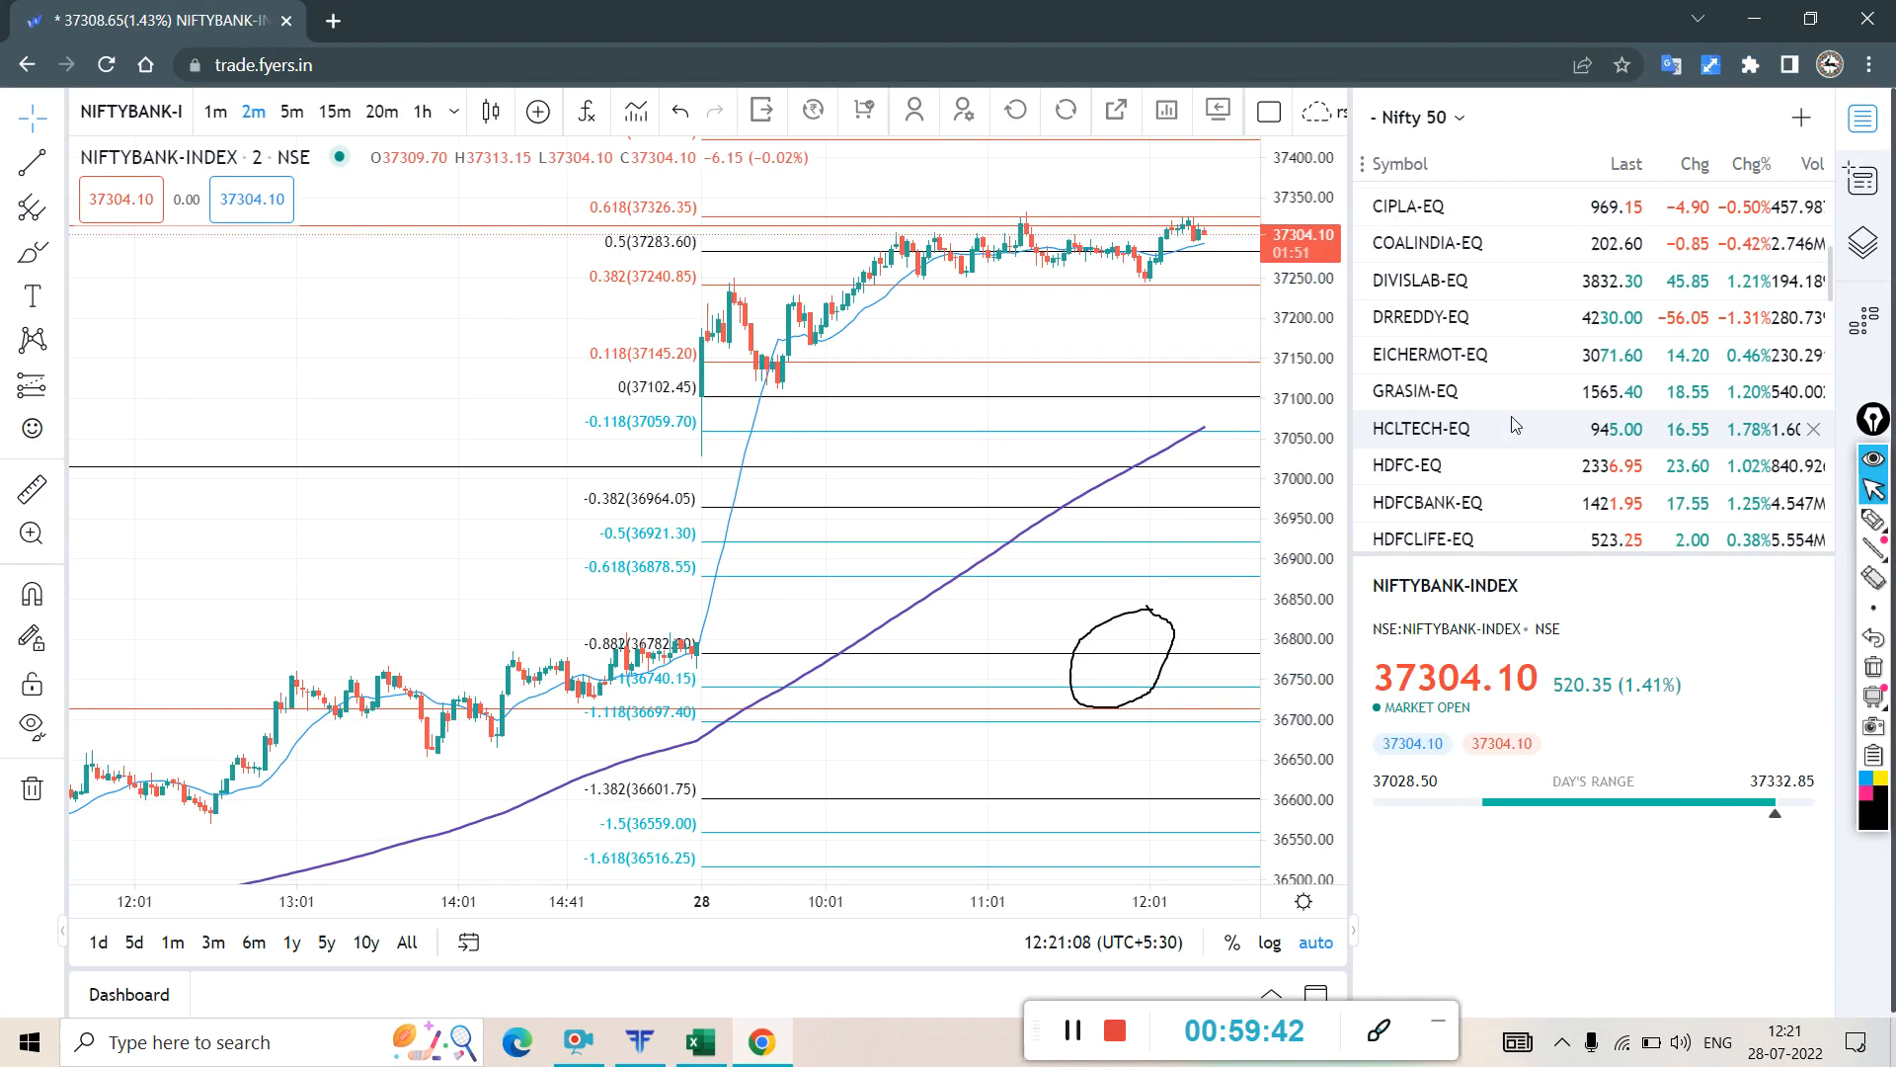
left_click(1593, 435)
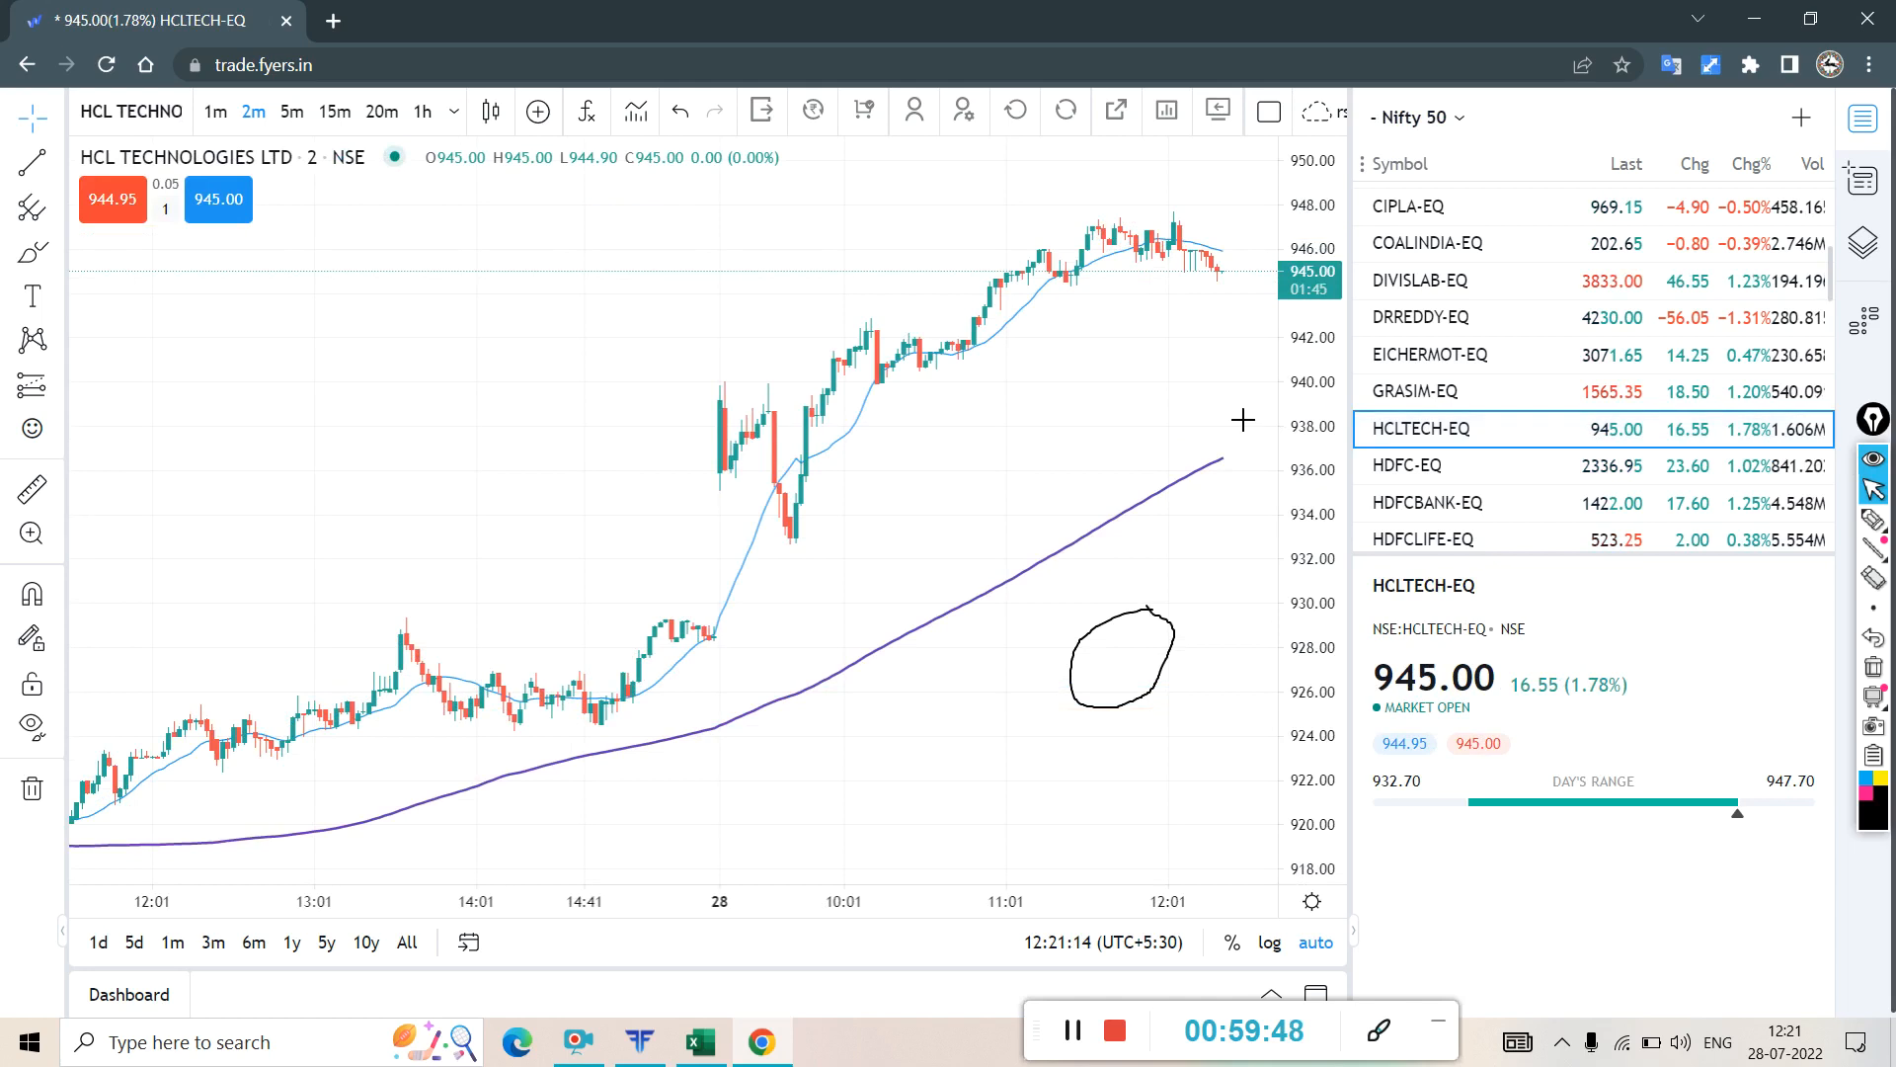
left_click(216, 111)
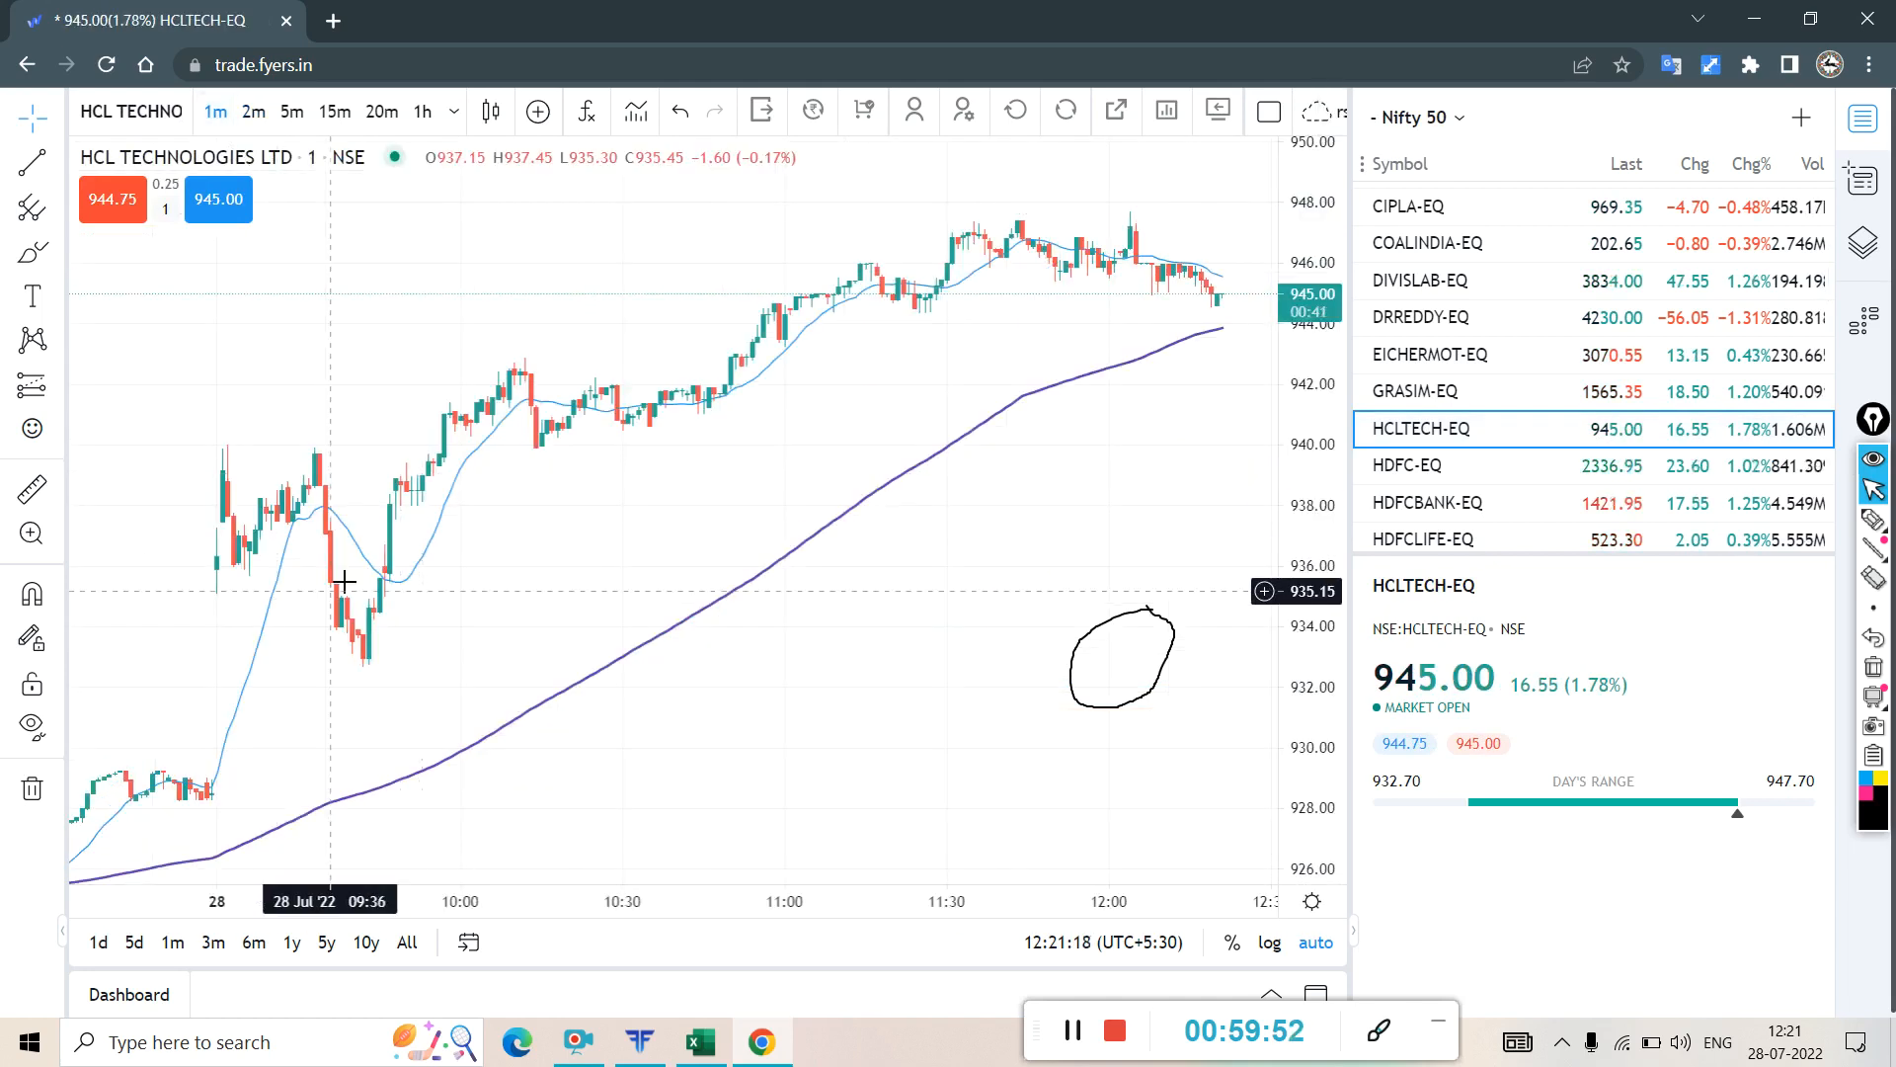
- Mark HCLTECH's sideways stretches with the annotation pen, and loop the watchlist rows from CIPLA to HCLTECH and the whole day's price move
left_click(1874, 518)
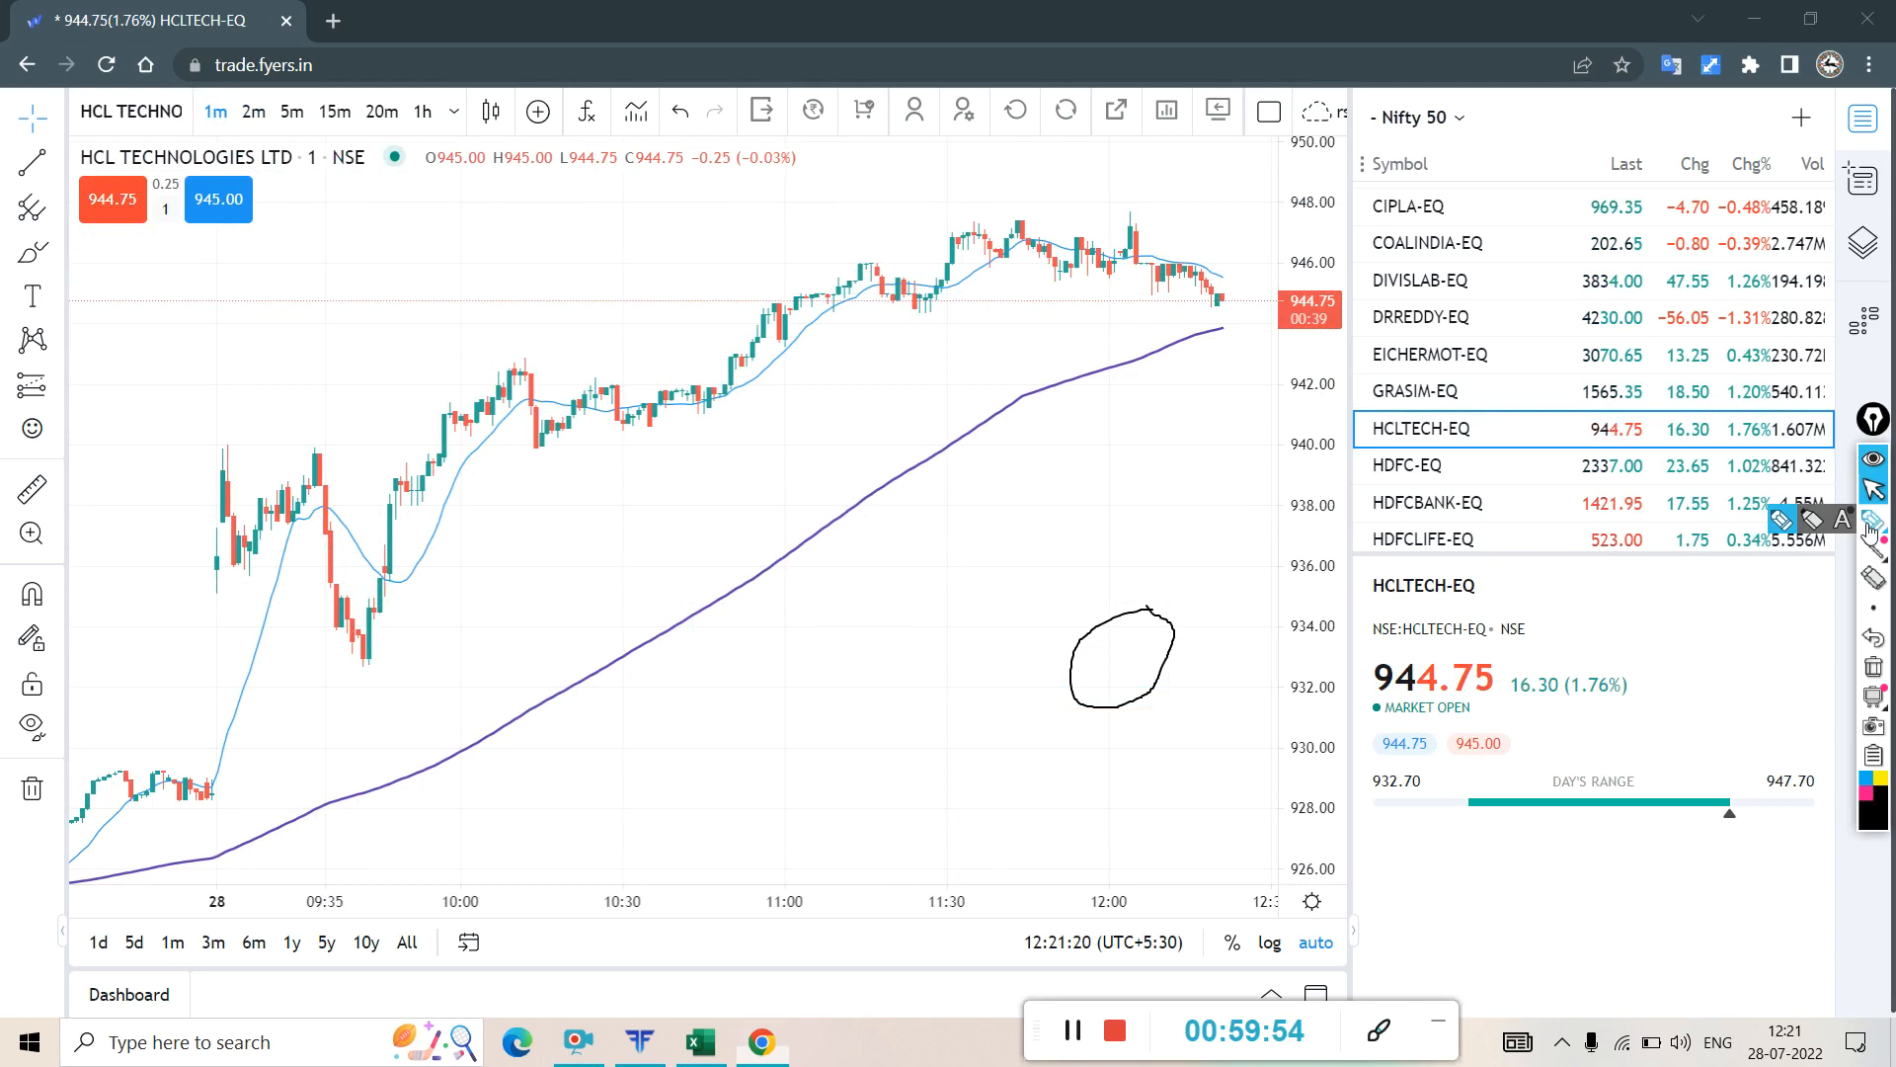
mouse_move(685, 323)
left_mouse_down()
mouse_move(480, 405)
mouse_move(771, 395)
mouse_move(605, 330)
left_mouse_up()
mouse_move(816, 295)
left_mouse_down()
mouse_move(869, 267)
mouse_move(846, 284)
left_mouse_up()
mouse_move(1143, 261)
left_mouse_down()
mouse_move(1202, 283)
mouse_move(1168, 268)
left_mouse_up()
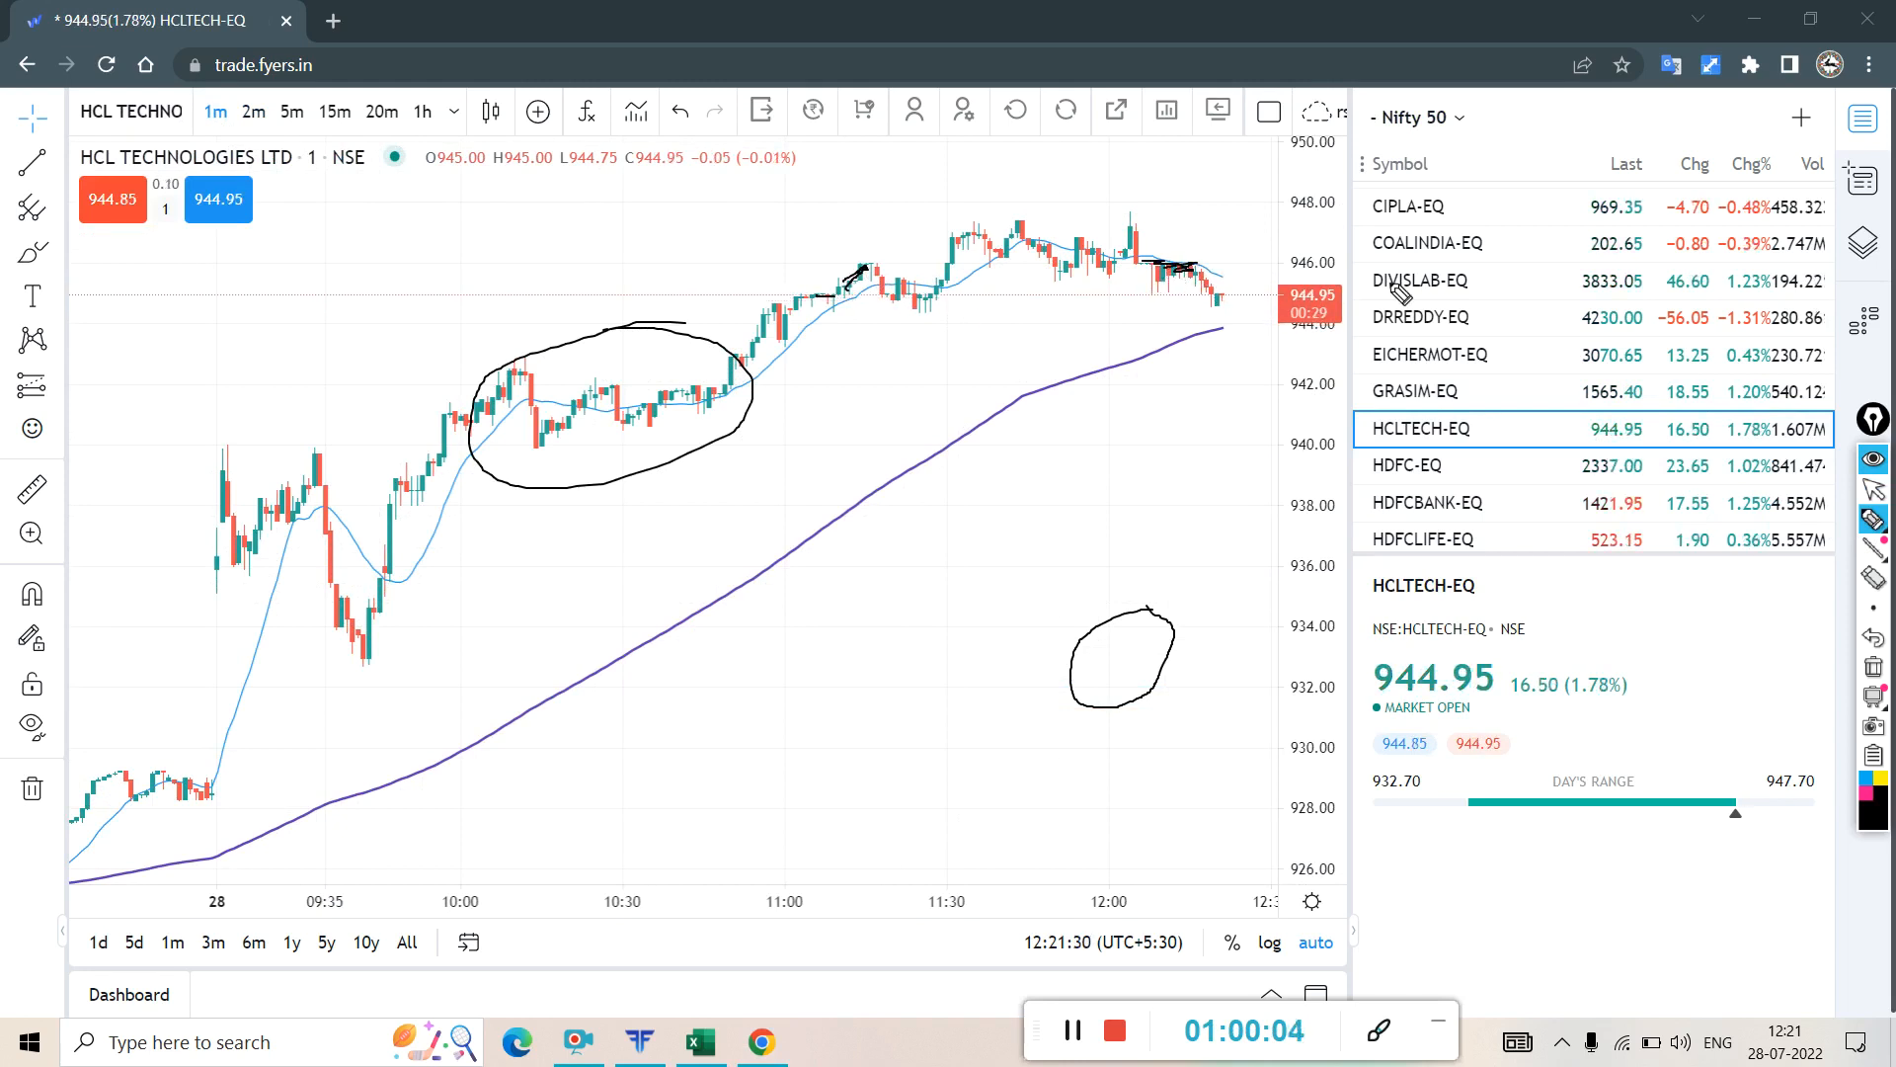
mouse_move(1577, 207)
left_mouse_down()
mouse_move(1427, 195)
mouse_move(1355, 360)
mouse_move(1536, 459)
mouse_move(1556, 230)
mouse_move(1524, 228)
left_mouse_up()
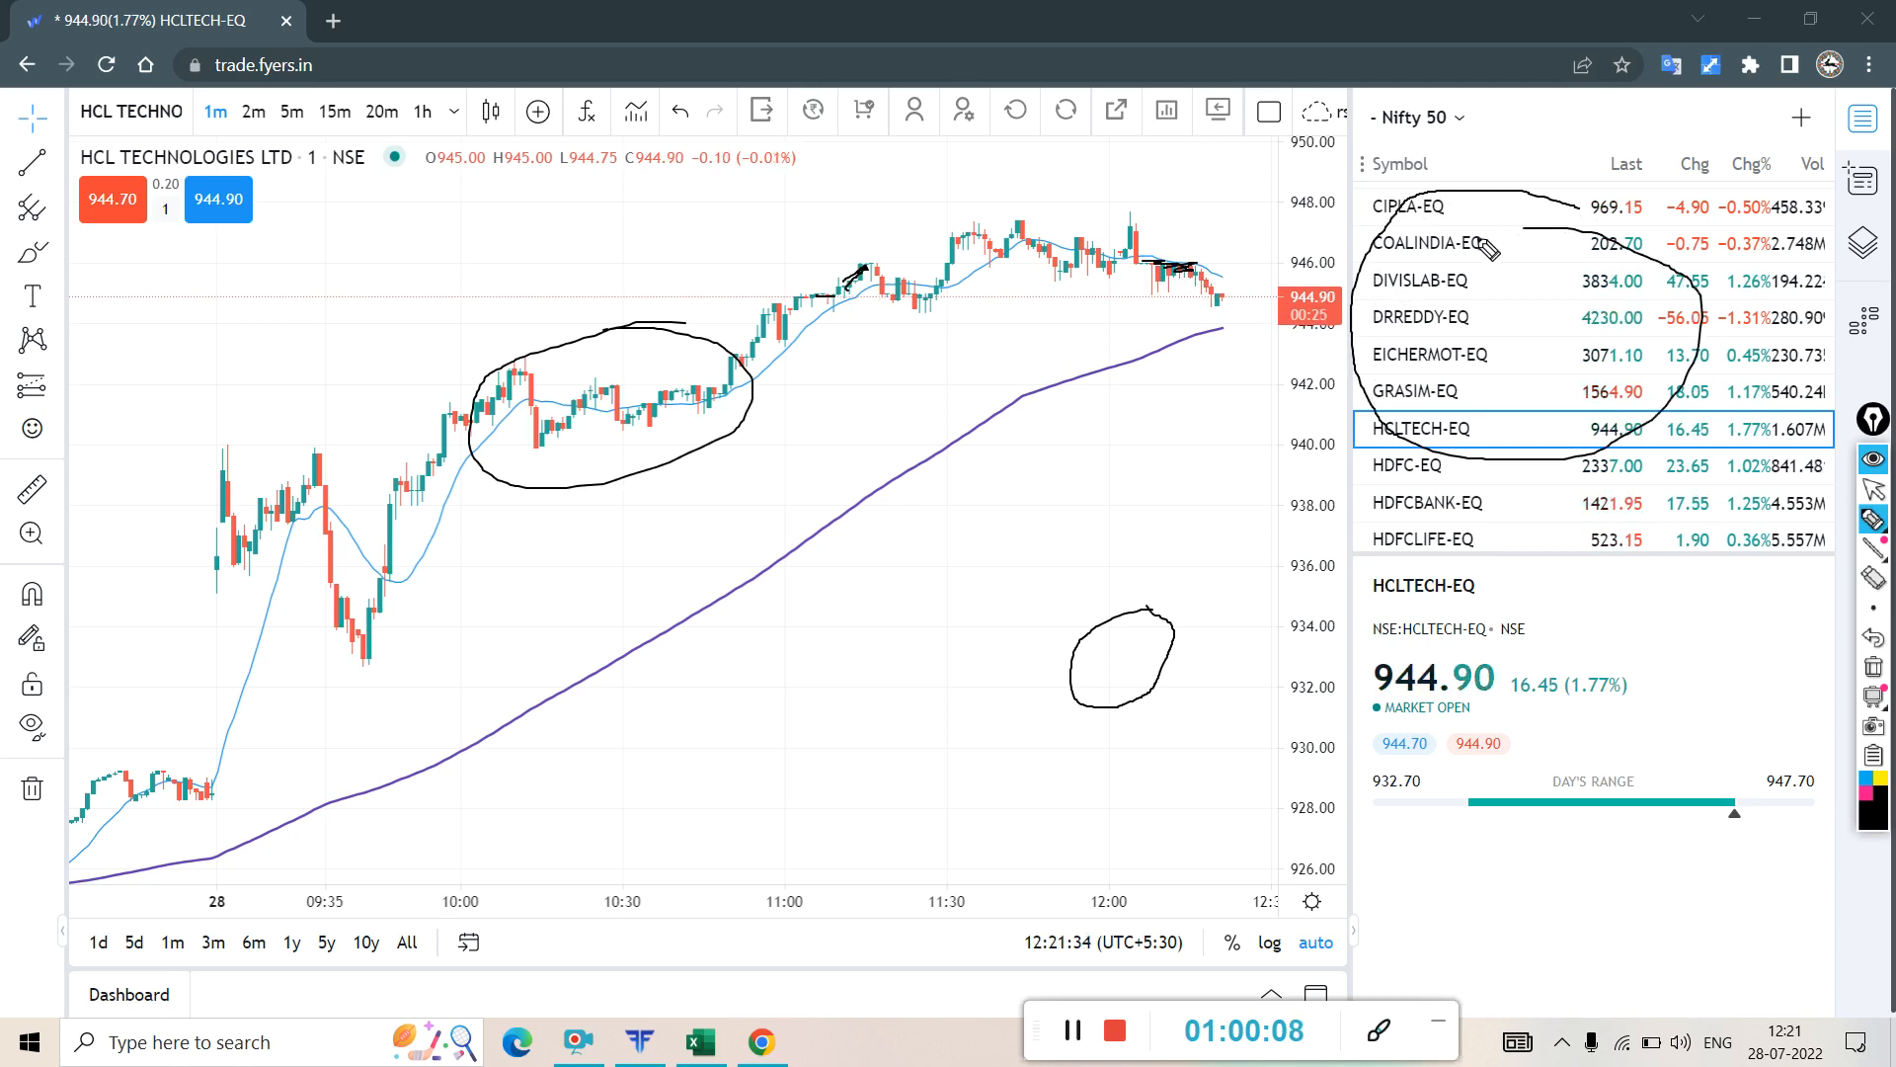
mouse_move(901, 237)
left_mouse_down()
mouse_move(299, 367)
mouse_move(839, 620)
mouse_move(1180, 206)
left_mouse_up()
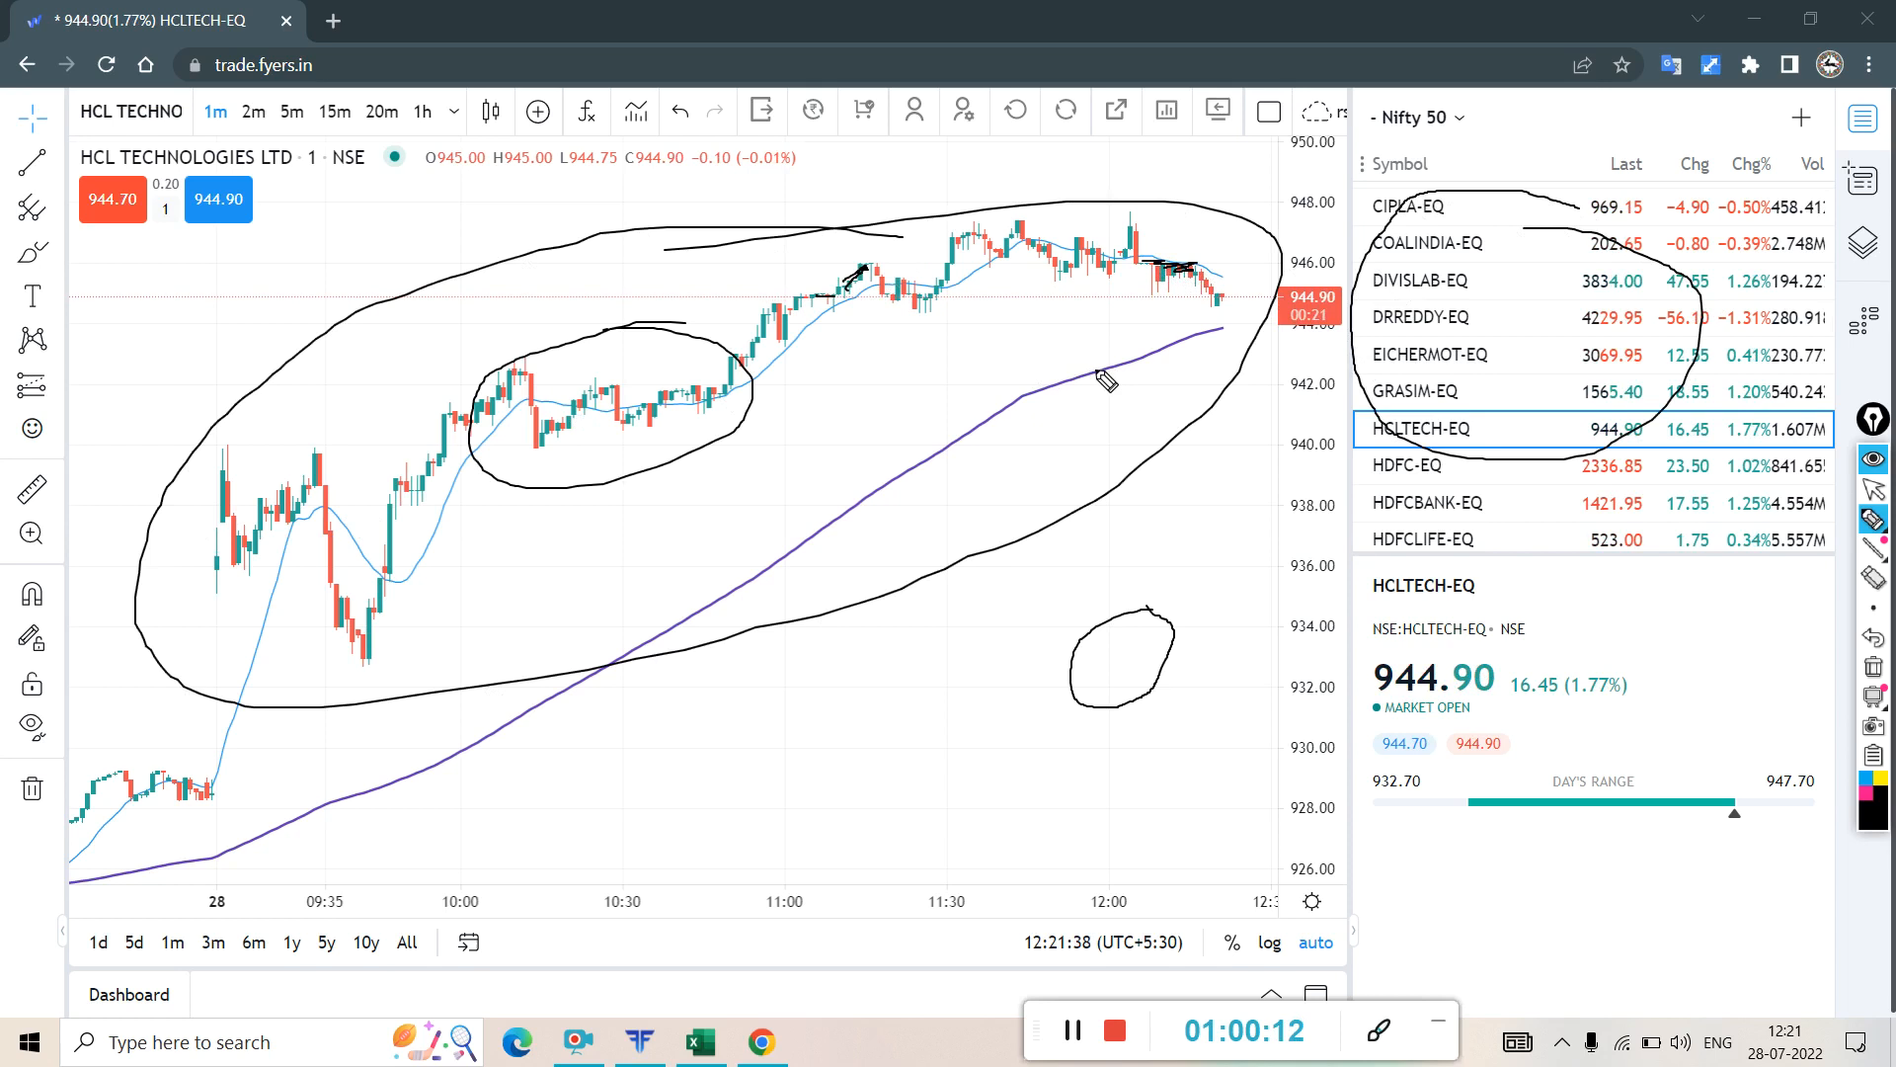
- Return to the NIFTY50 workbook in Excel and clear all annotations from the screen
left_click(1874, 488)
left_click(1765, 20)
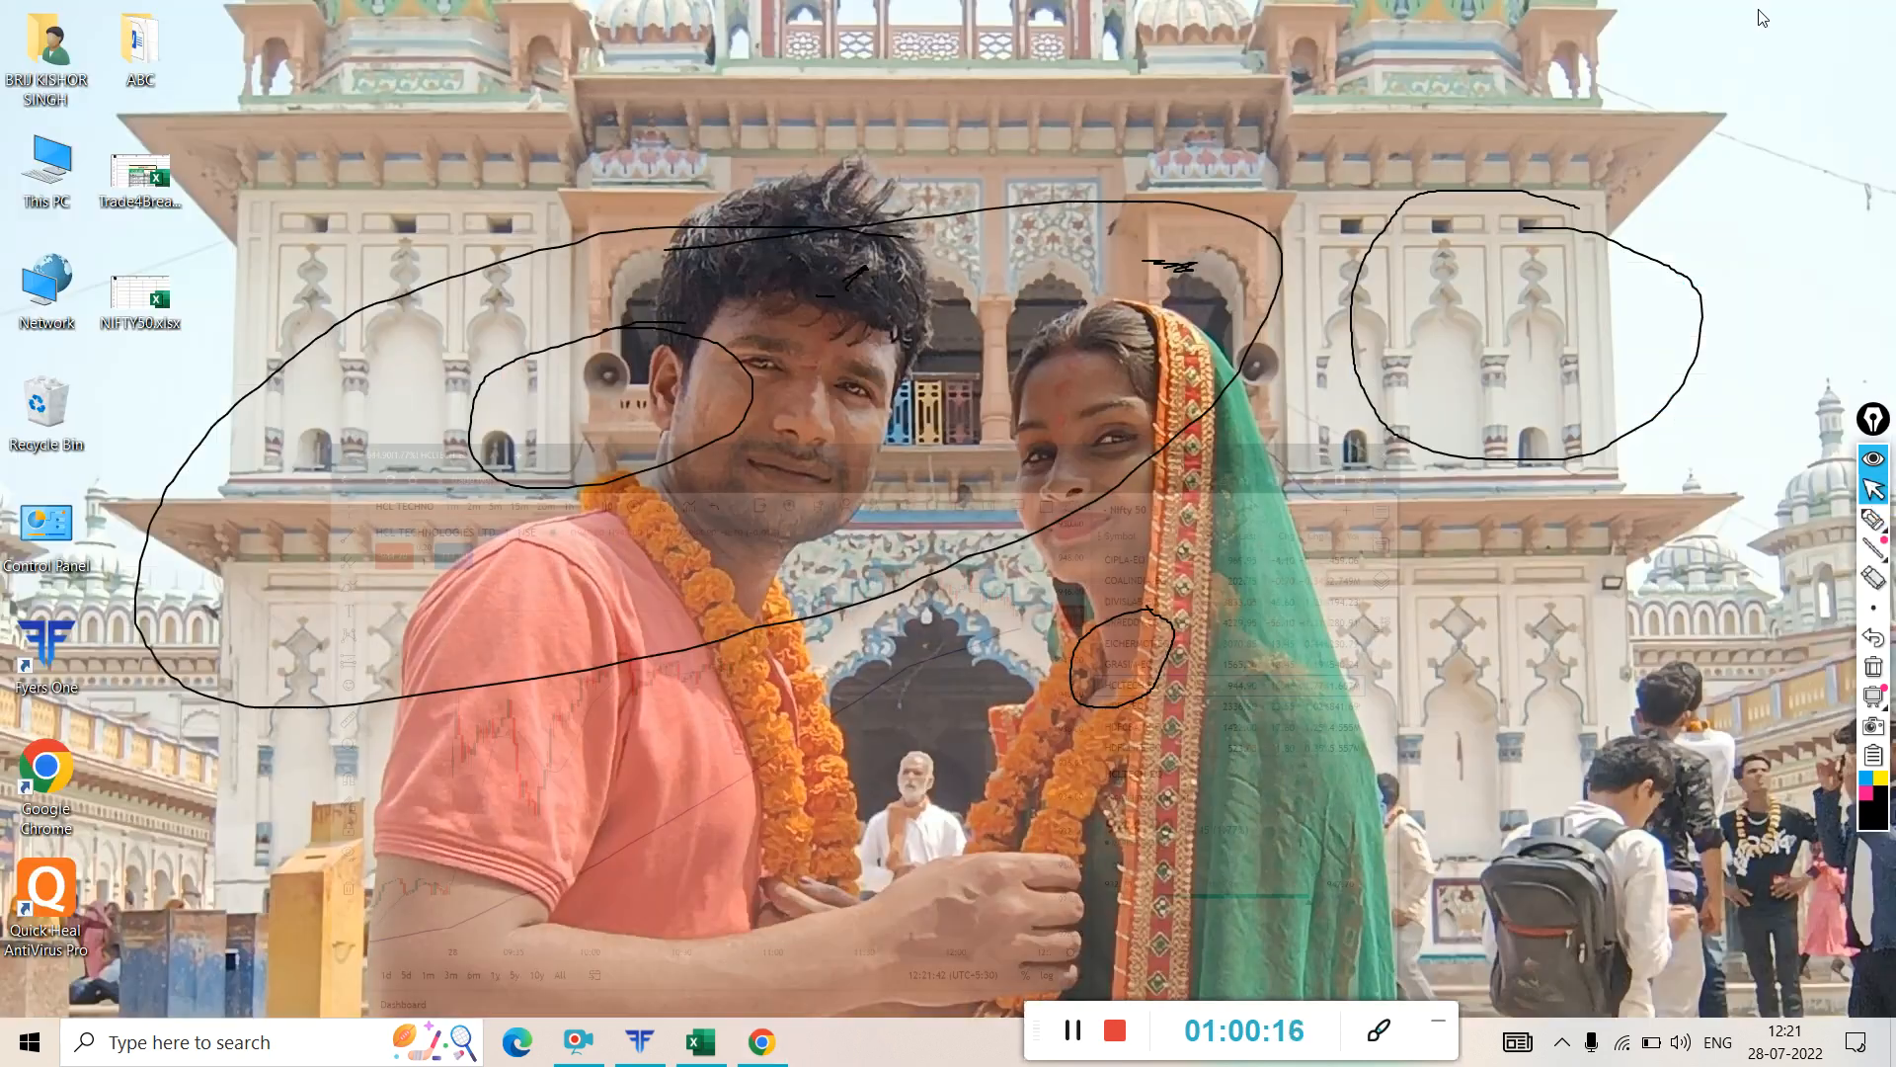
left_click(713, 1054)
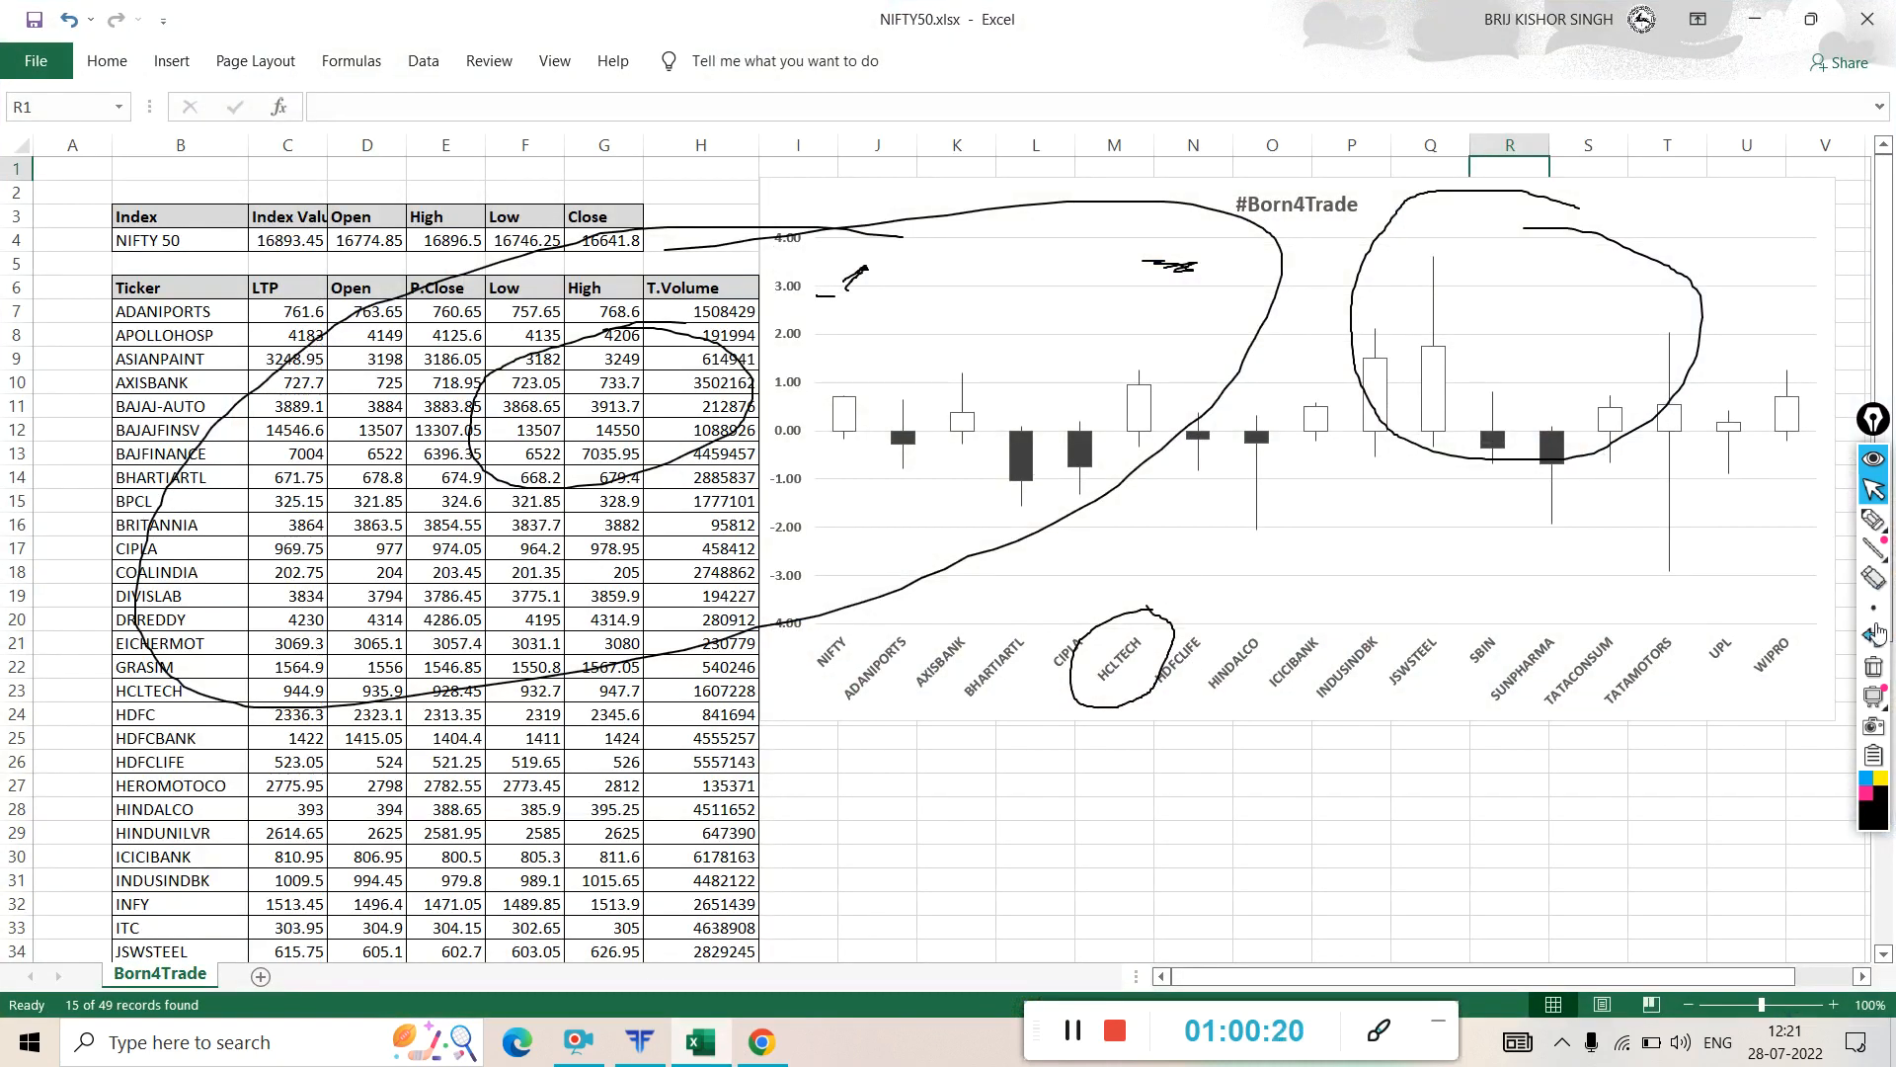
mouse_move(1883, 550)
left_click(1874, 667)
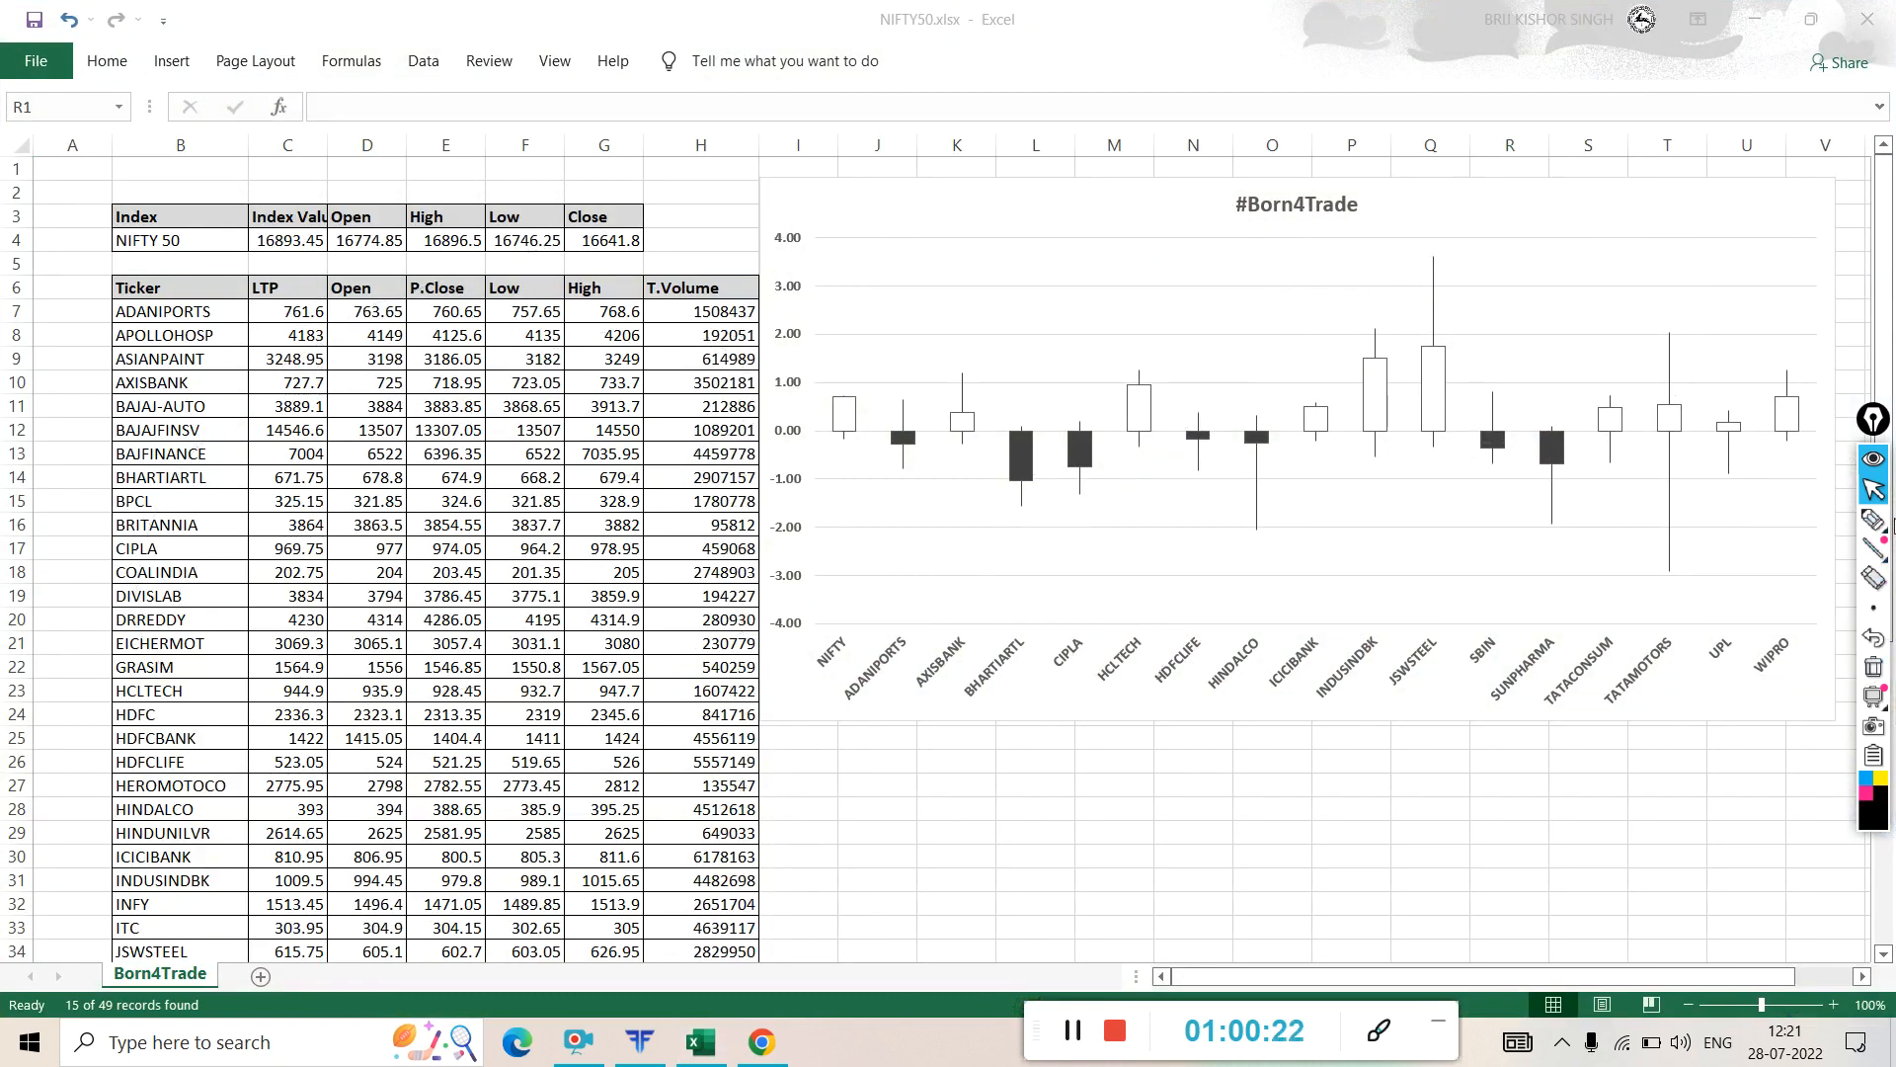
- Circle the stock candles on the workbook chart, add short strokes near HINDALCO and UPL, and clear the marks
left_click(1876, 524)
mouse_move(1781, 343)
left_mouse_down()
mouse_move(1627, 306)
mouse_move(1006, 351)
mouse_move(867, 447)
mouse_move(983, 558)
mouse_move(1559, 561)
mouse_move(1839, 456)
mouse_move(1718, 336)
mouse_move(1679, 323)
left_mouse_up()
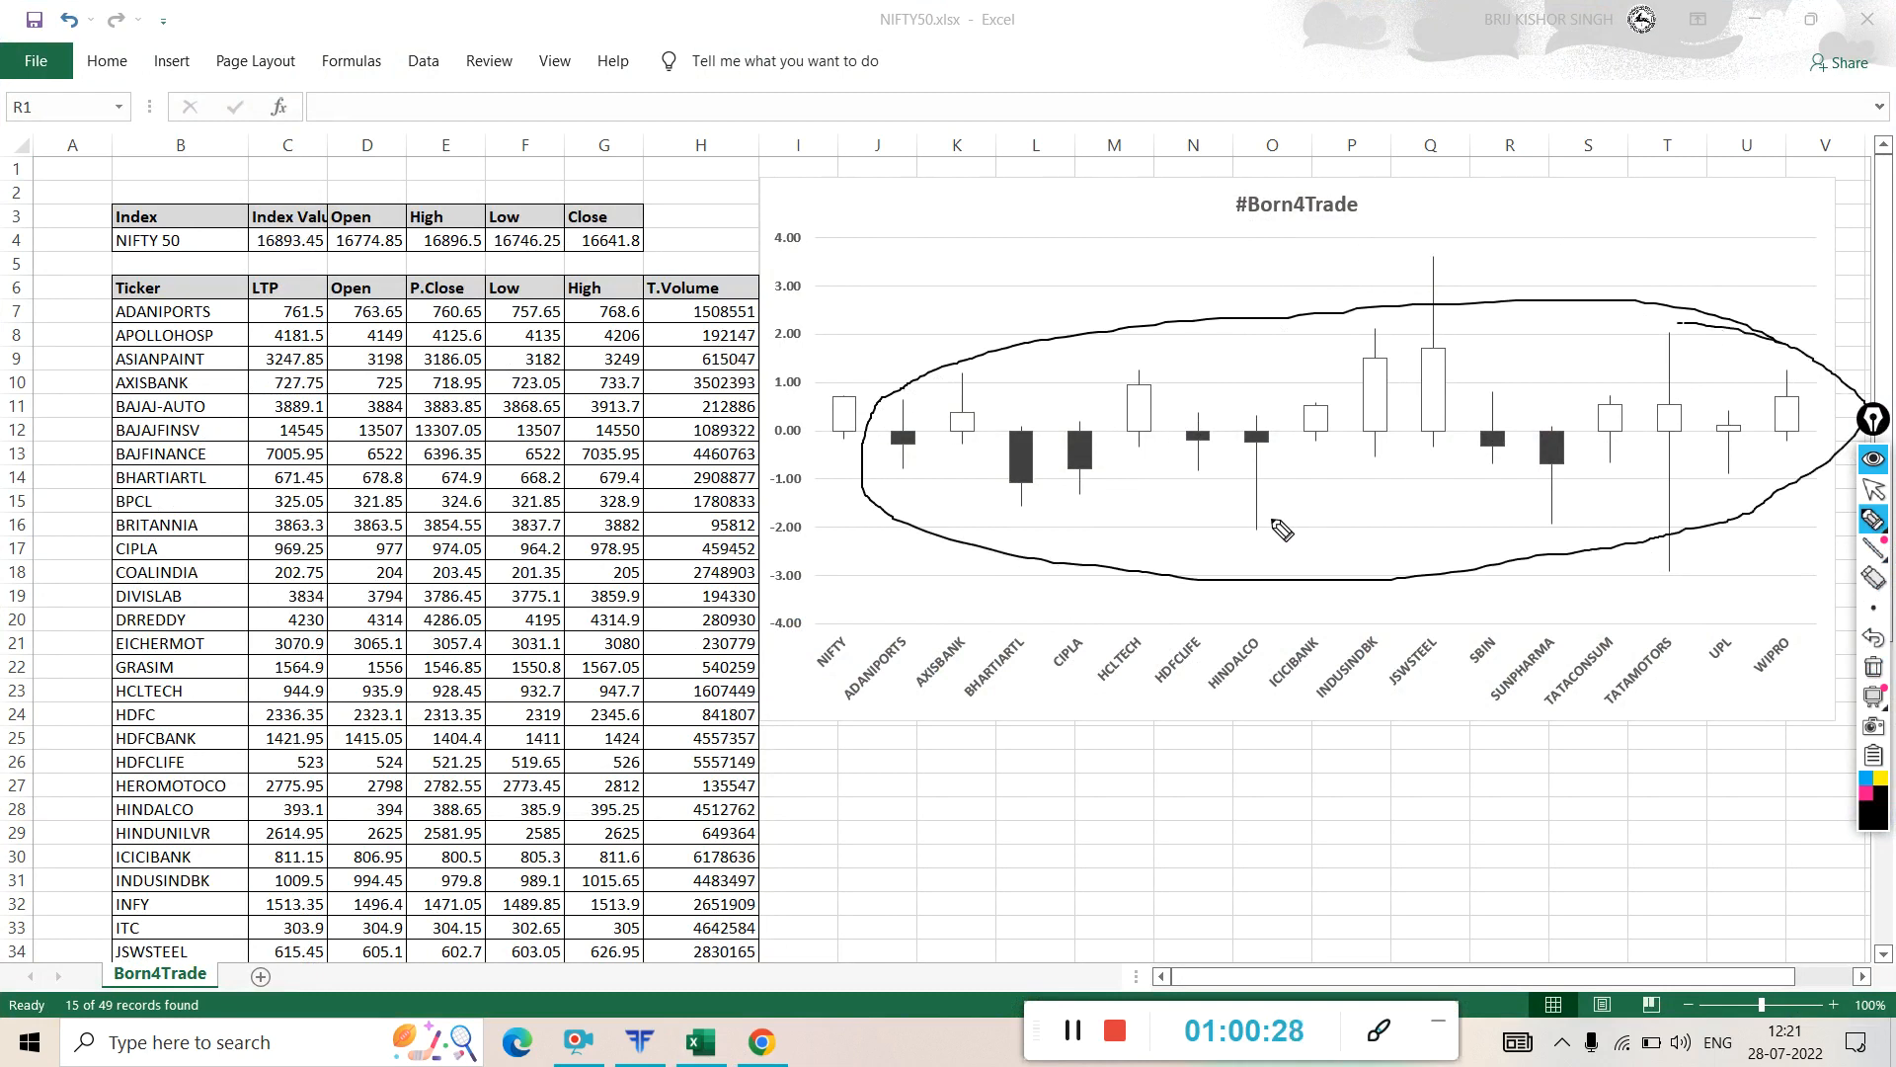
left_click_drag(1319, 511, 1268, 454)
left_click_drag(1723, 475, 1643, 460)
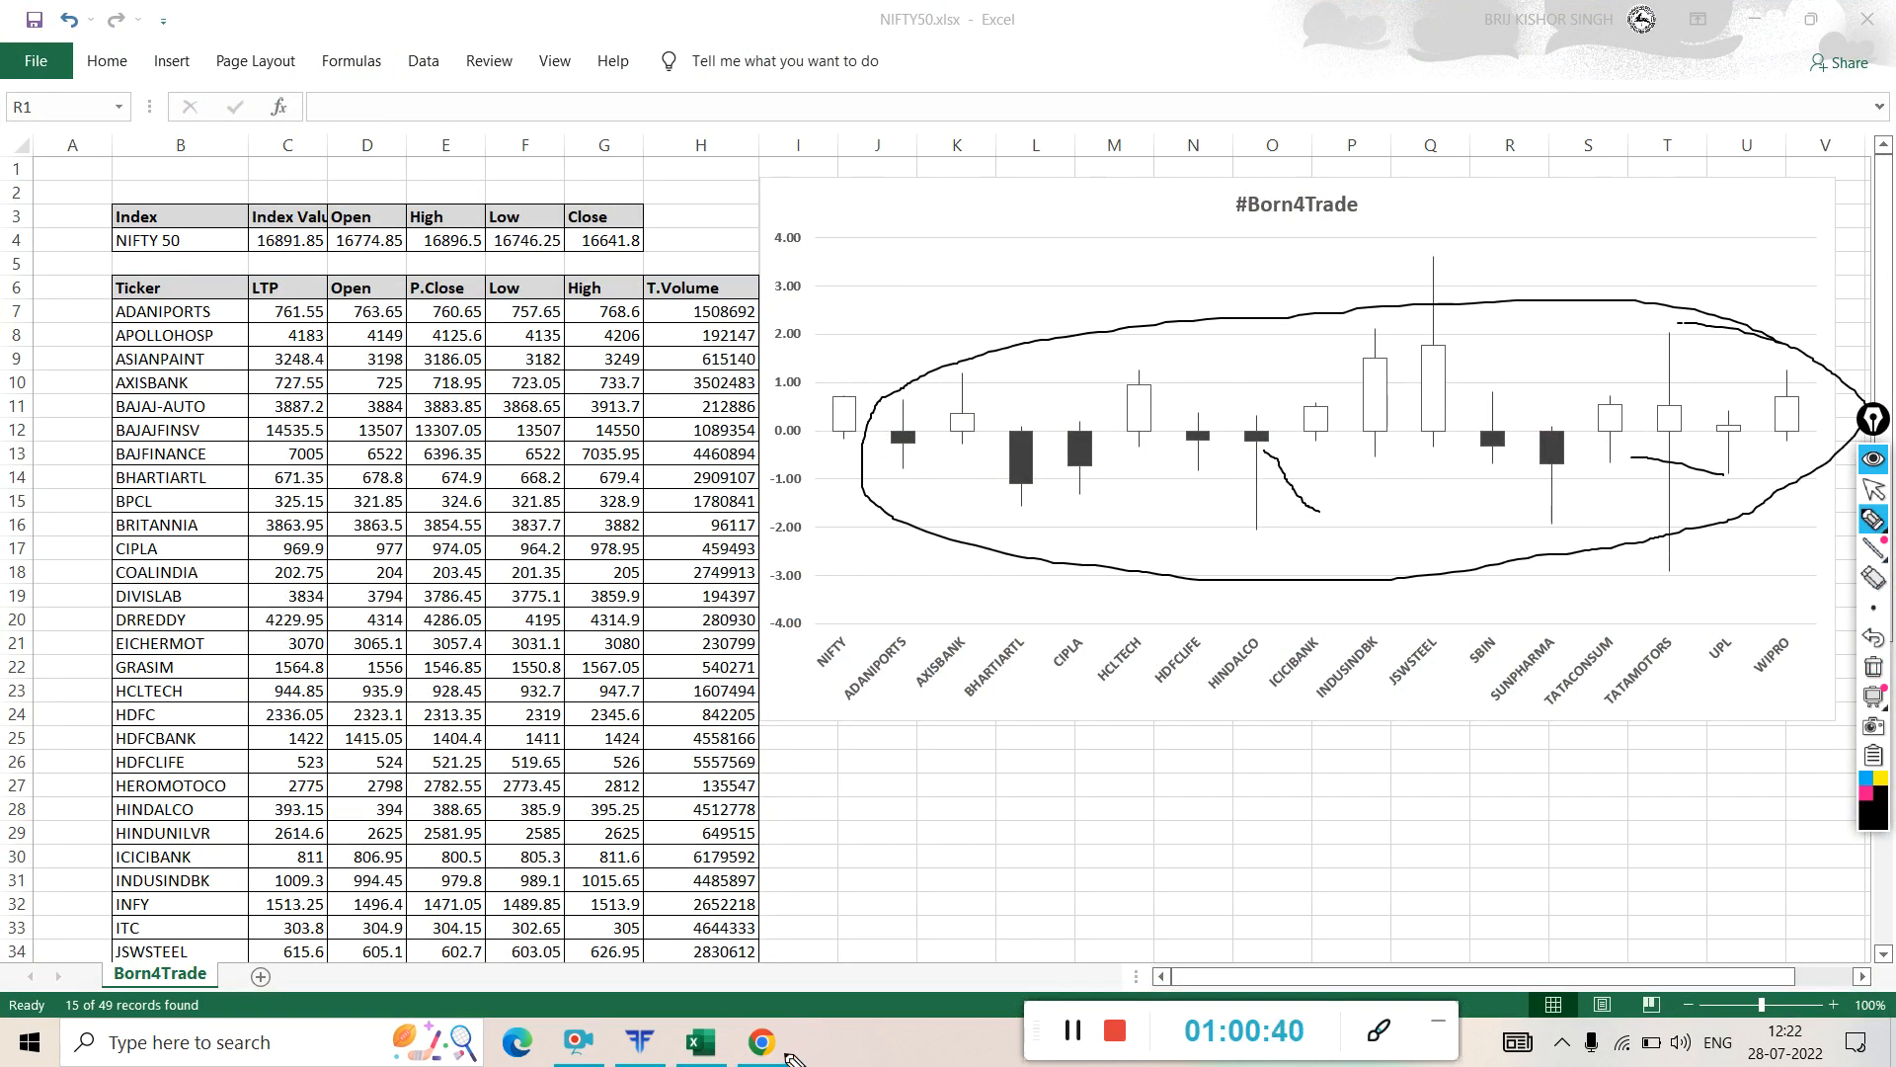
left_click(1874, 666)
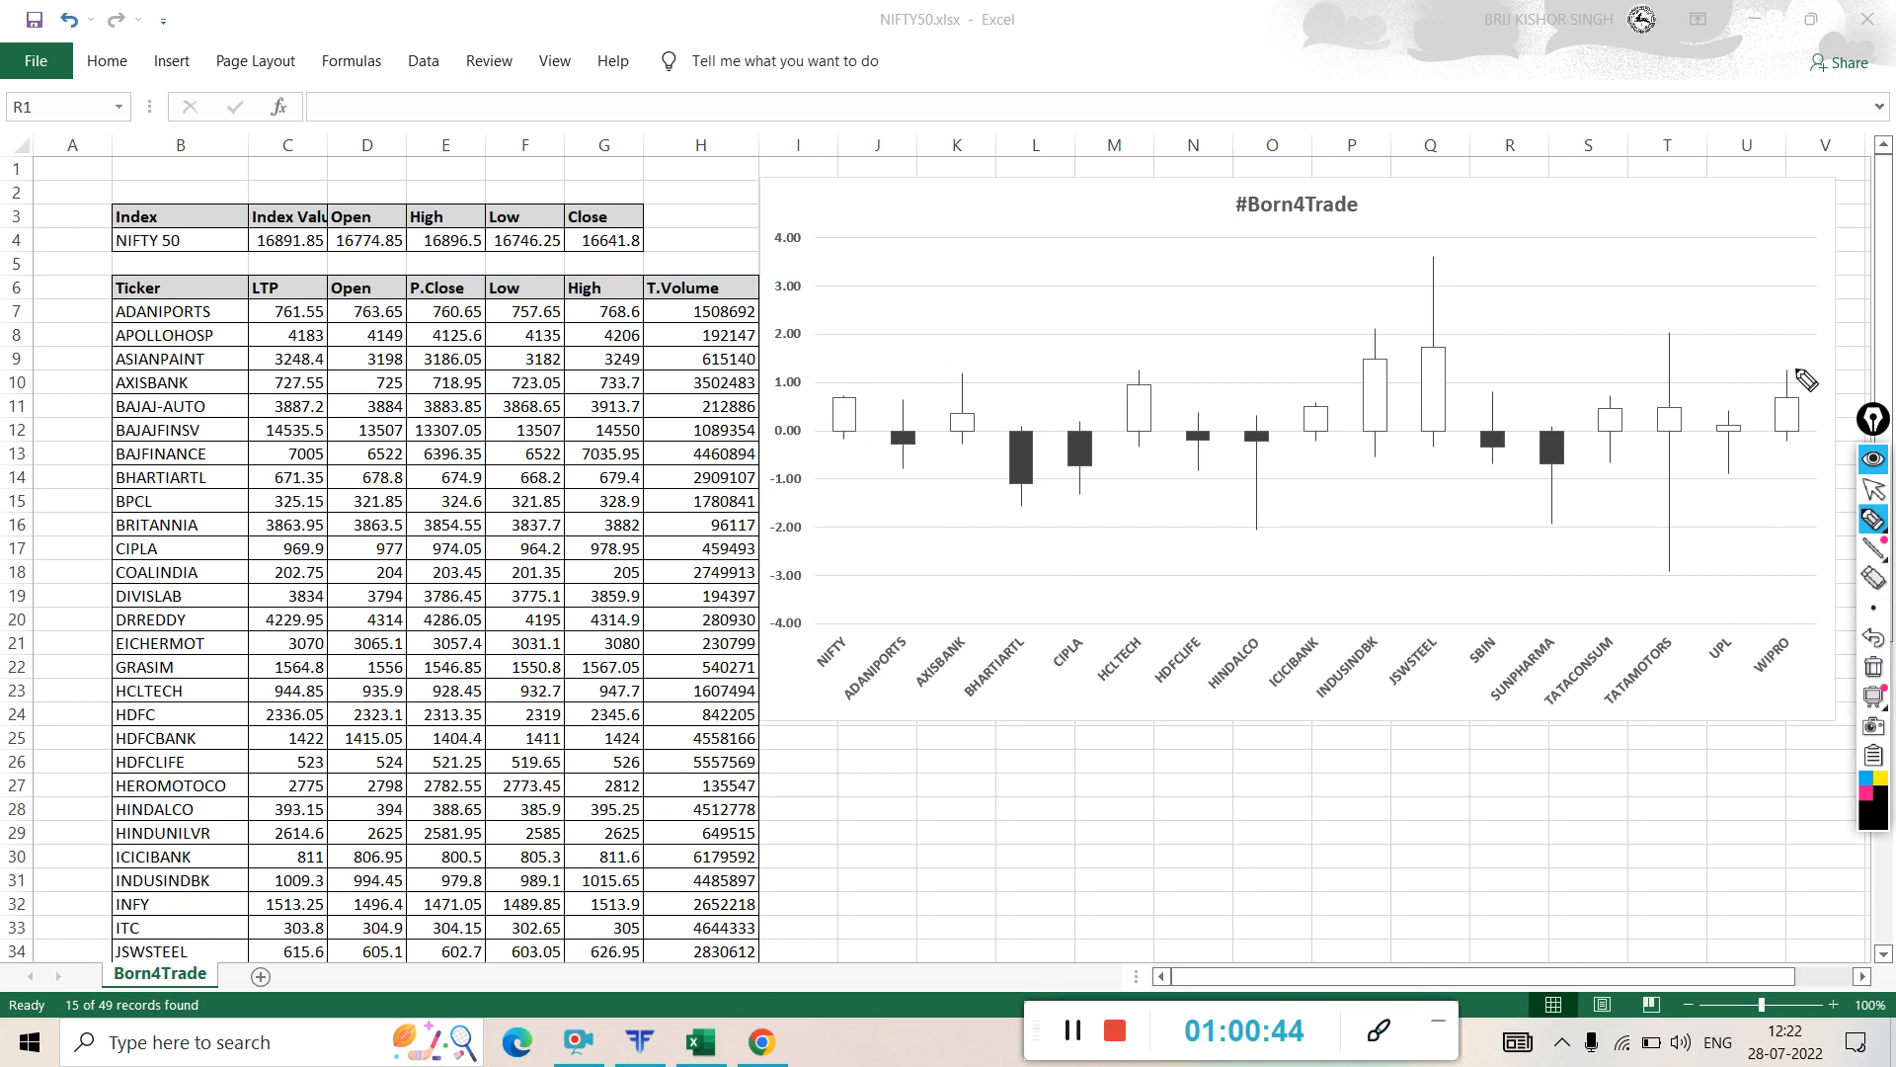
left_click(1874, 489)
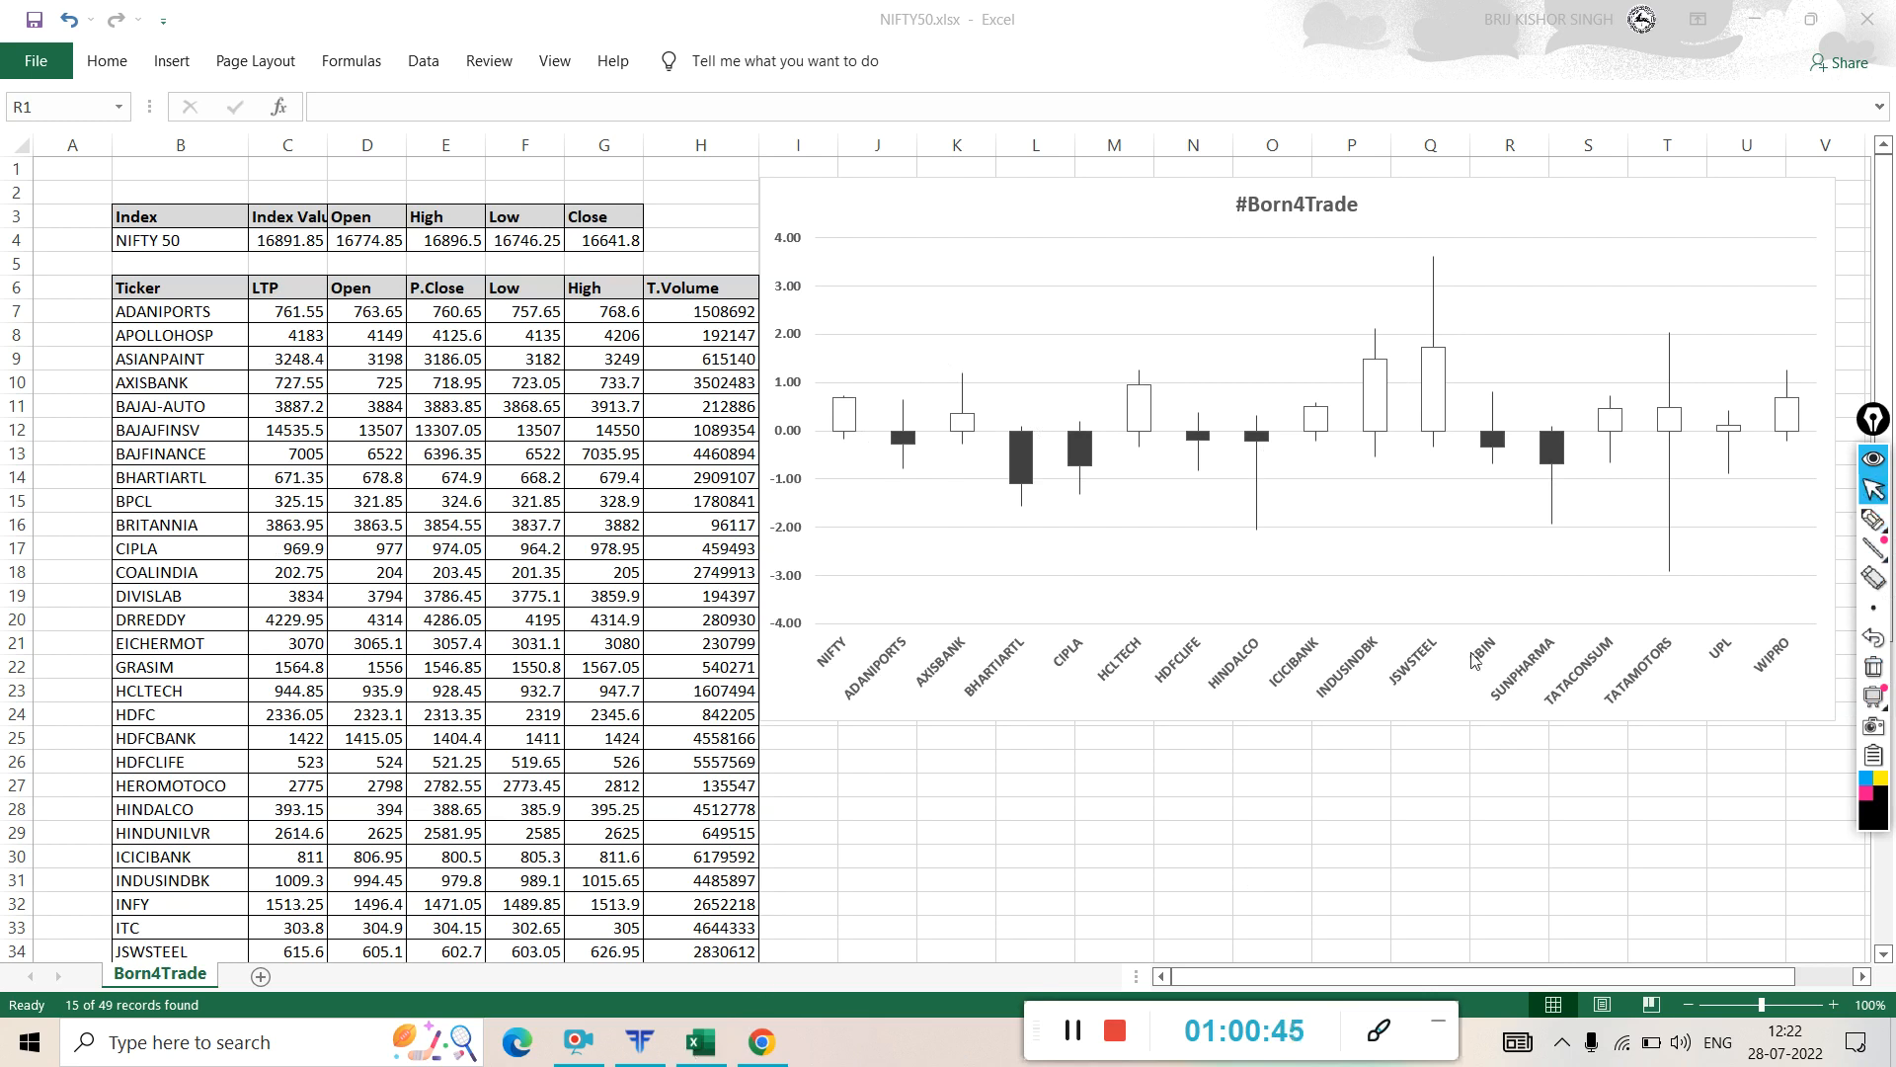
- Switch to the Fyers HCLTECH chart, trace its sideways stretches around 10:40, 11:10 and 12:00, and clear the marks
left_click(761, 1042)
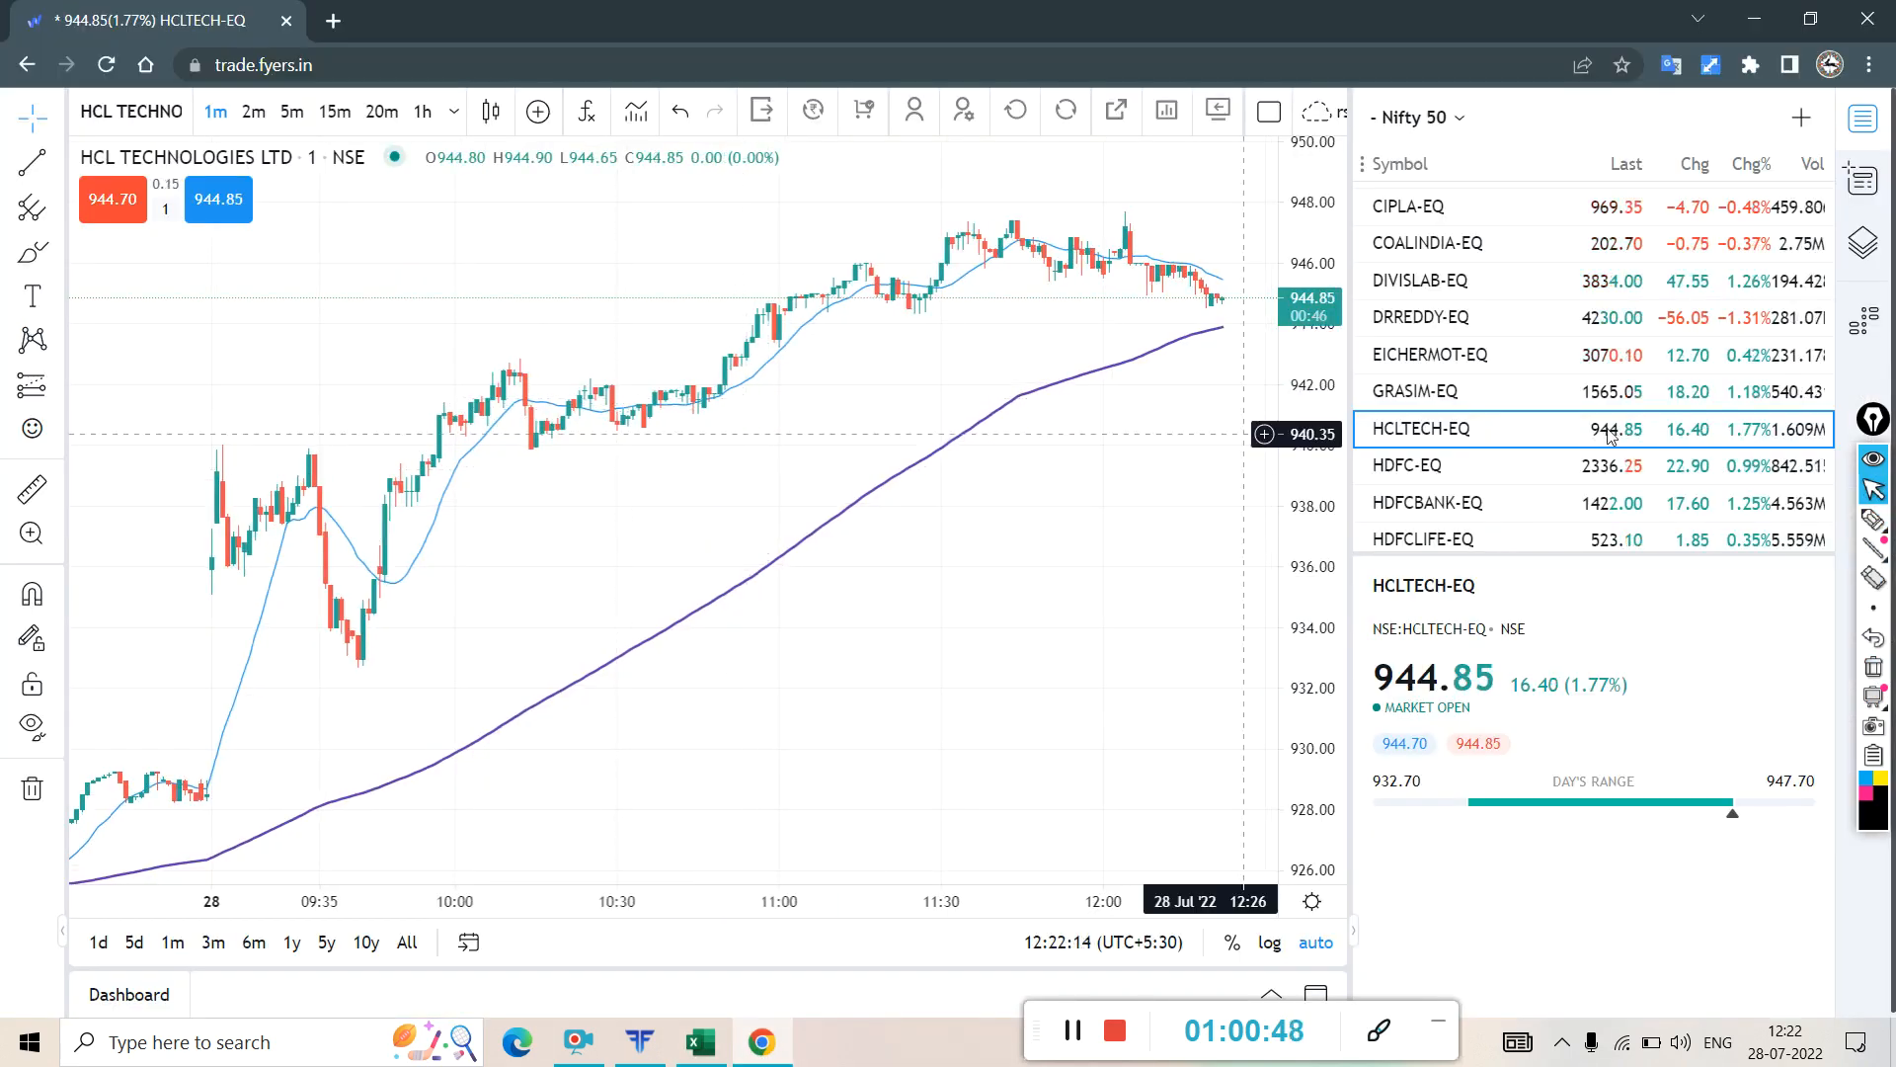
left_click(1876, 520)
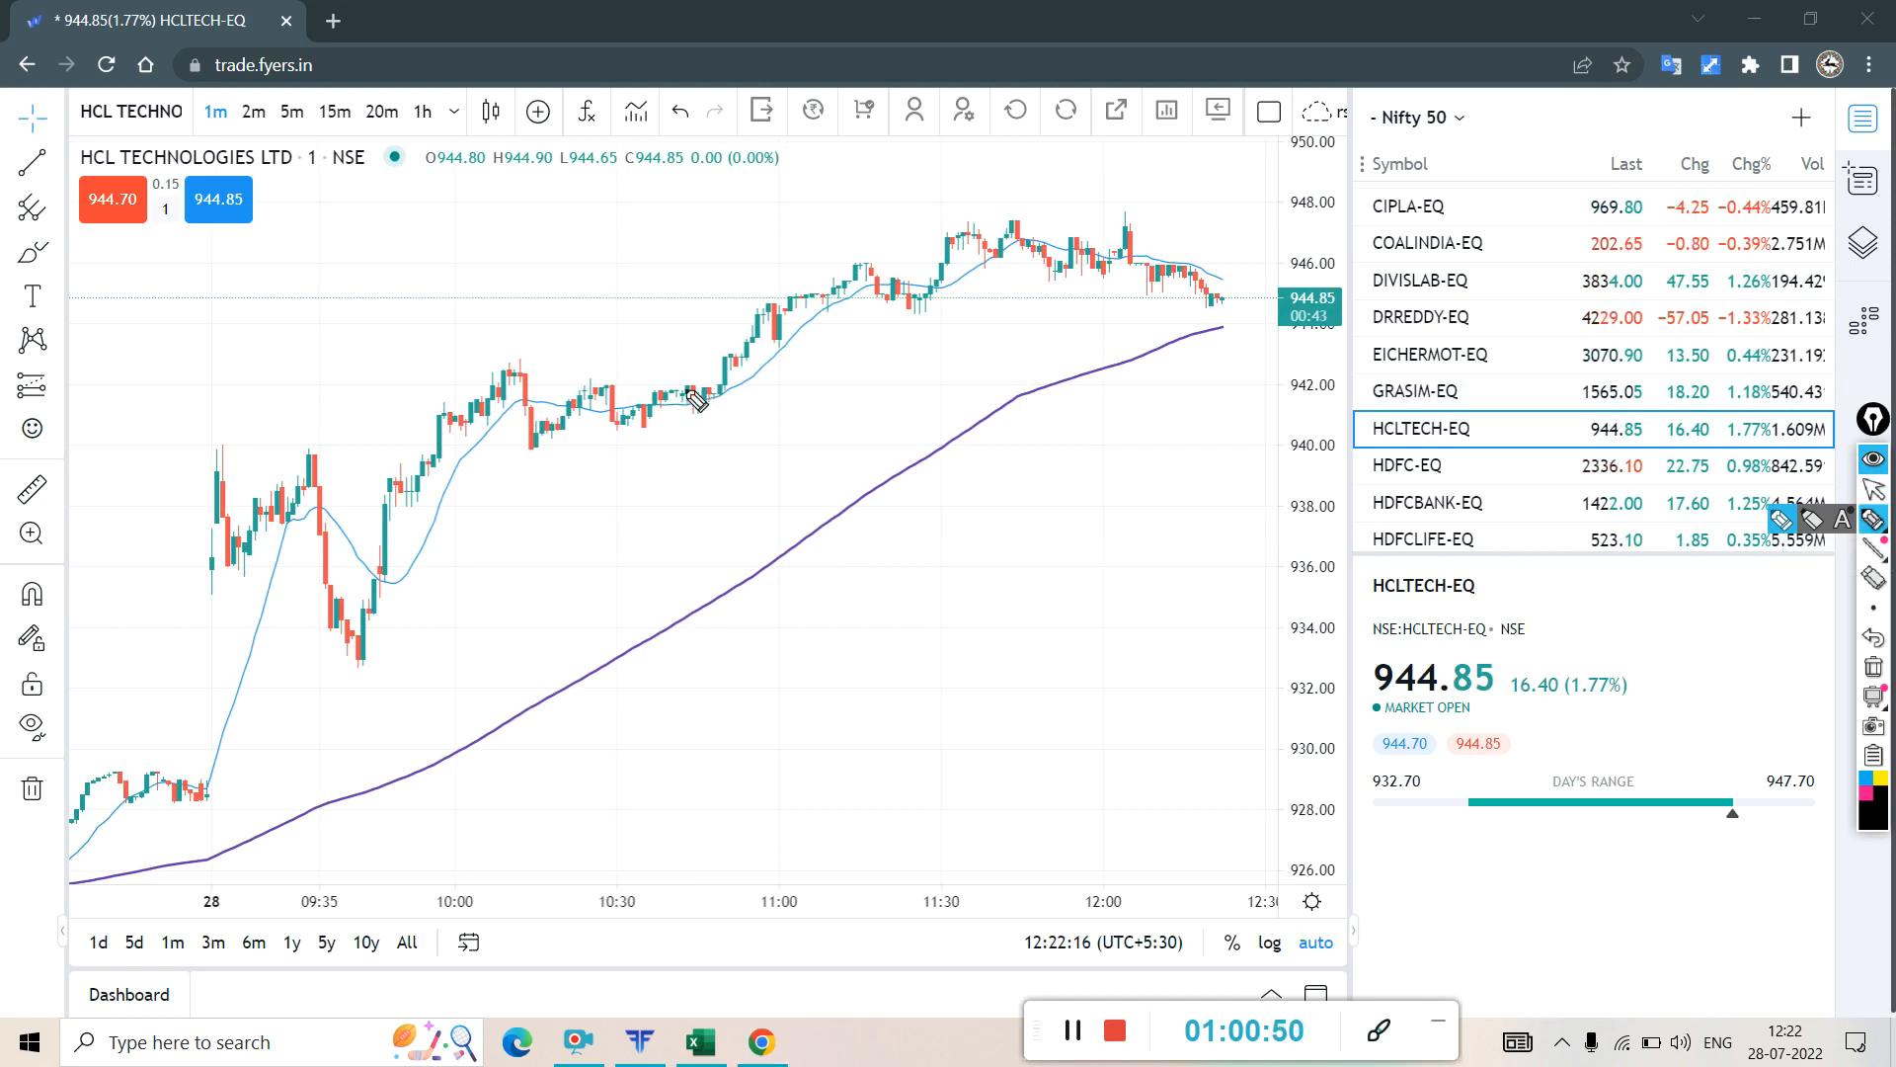
left_click_drag(601, 396, 711, 393)
mouse_move(831, 297)
left_mouse_down()
mouse_move(808, 296)
mouse_move(851, 292)
left_mouse_up()
left_click_drag(1057, 265, 1128, 259)
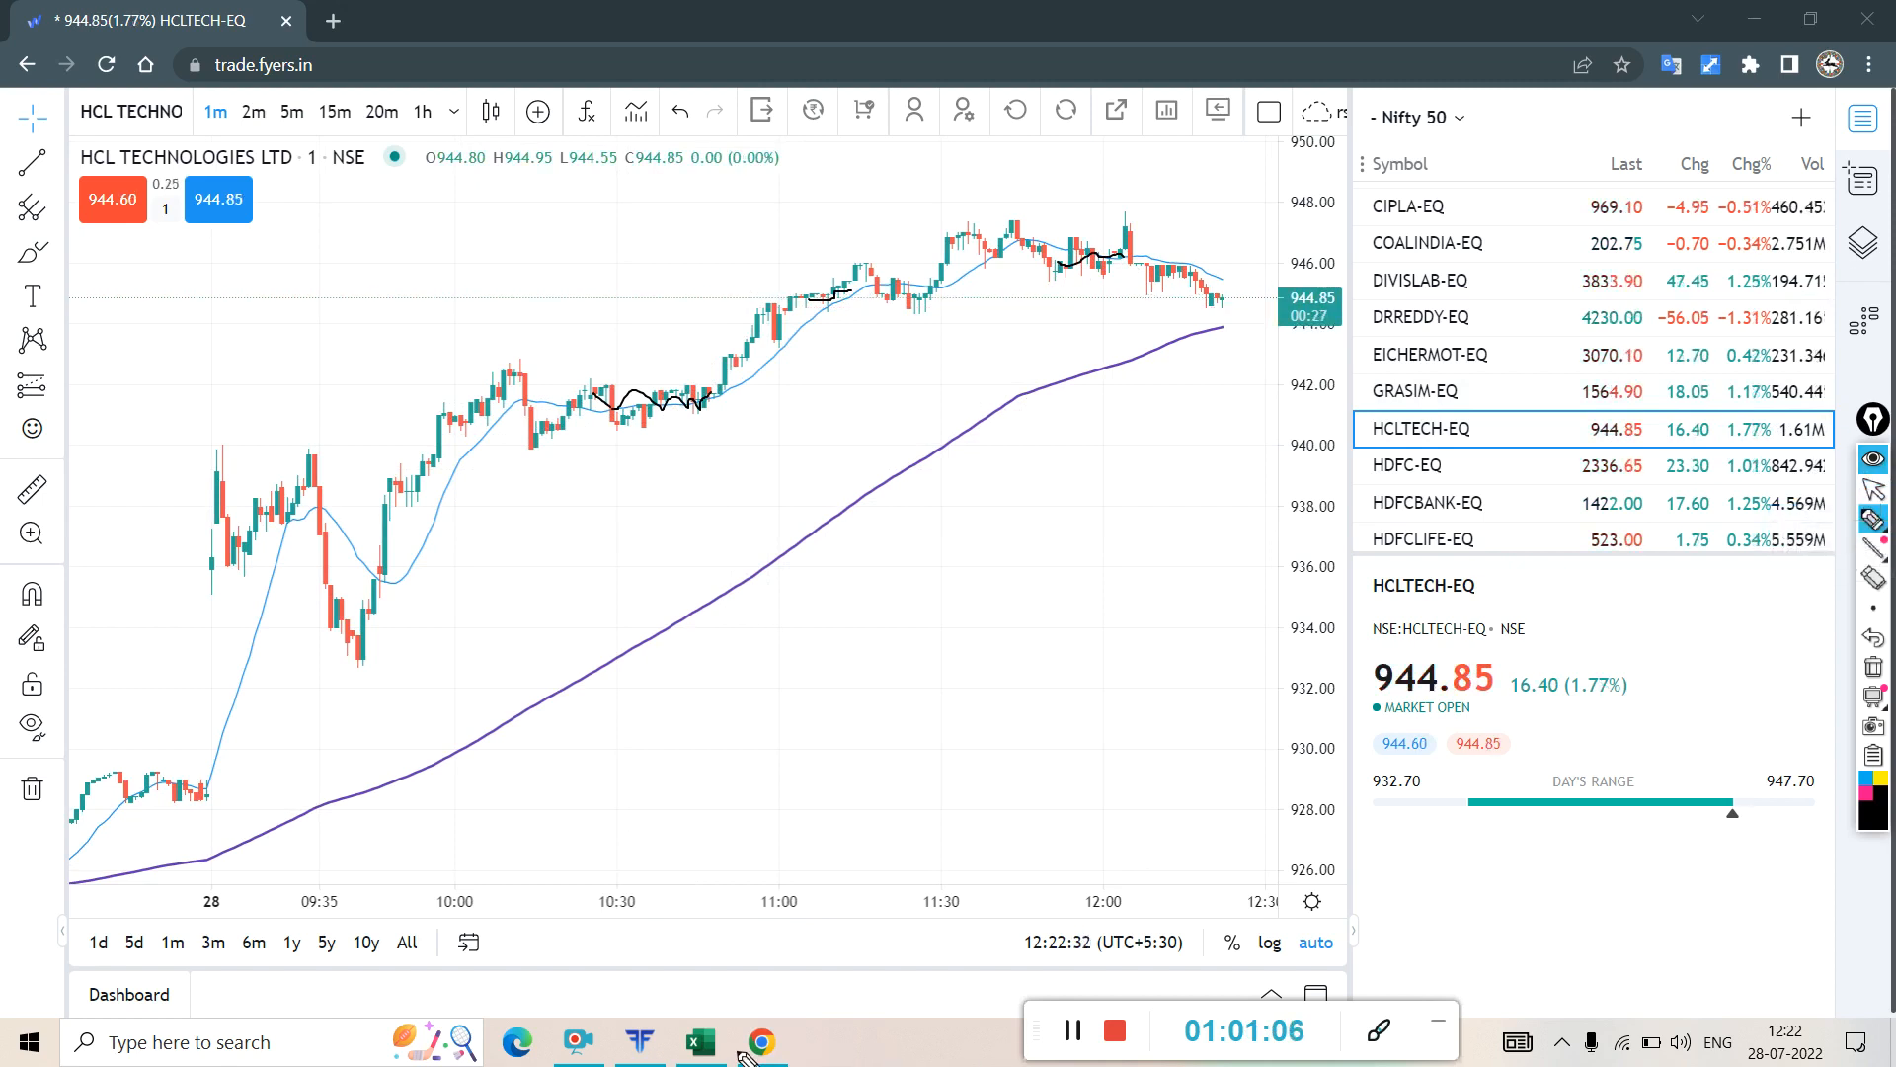
left_click(1873, 667)
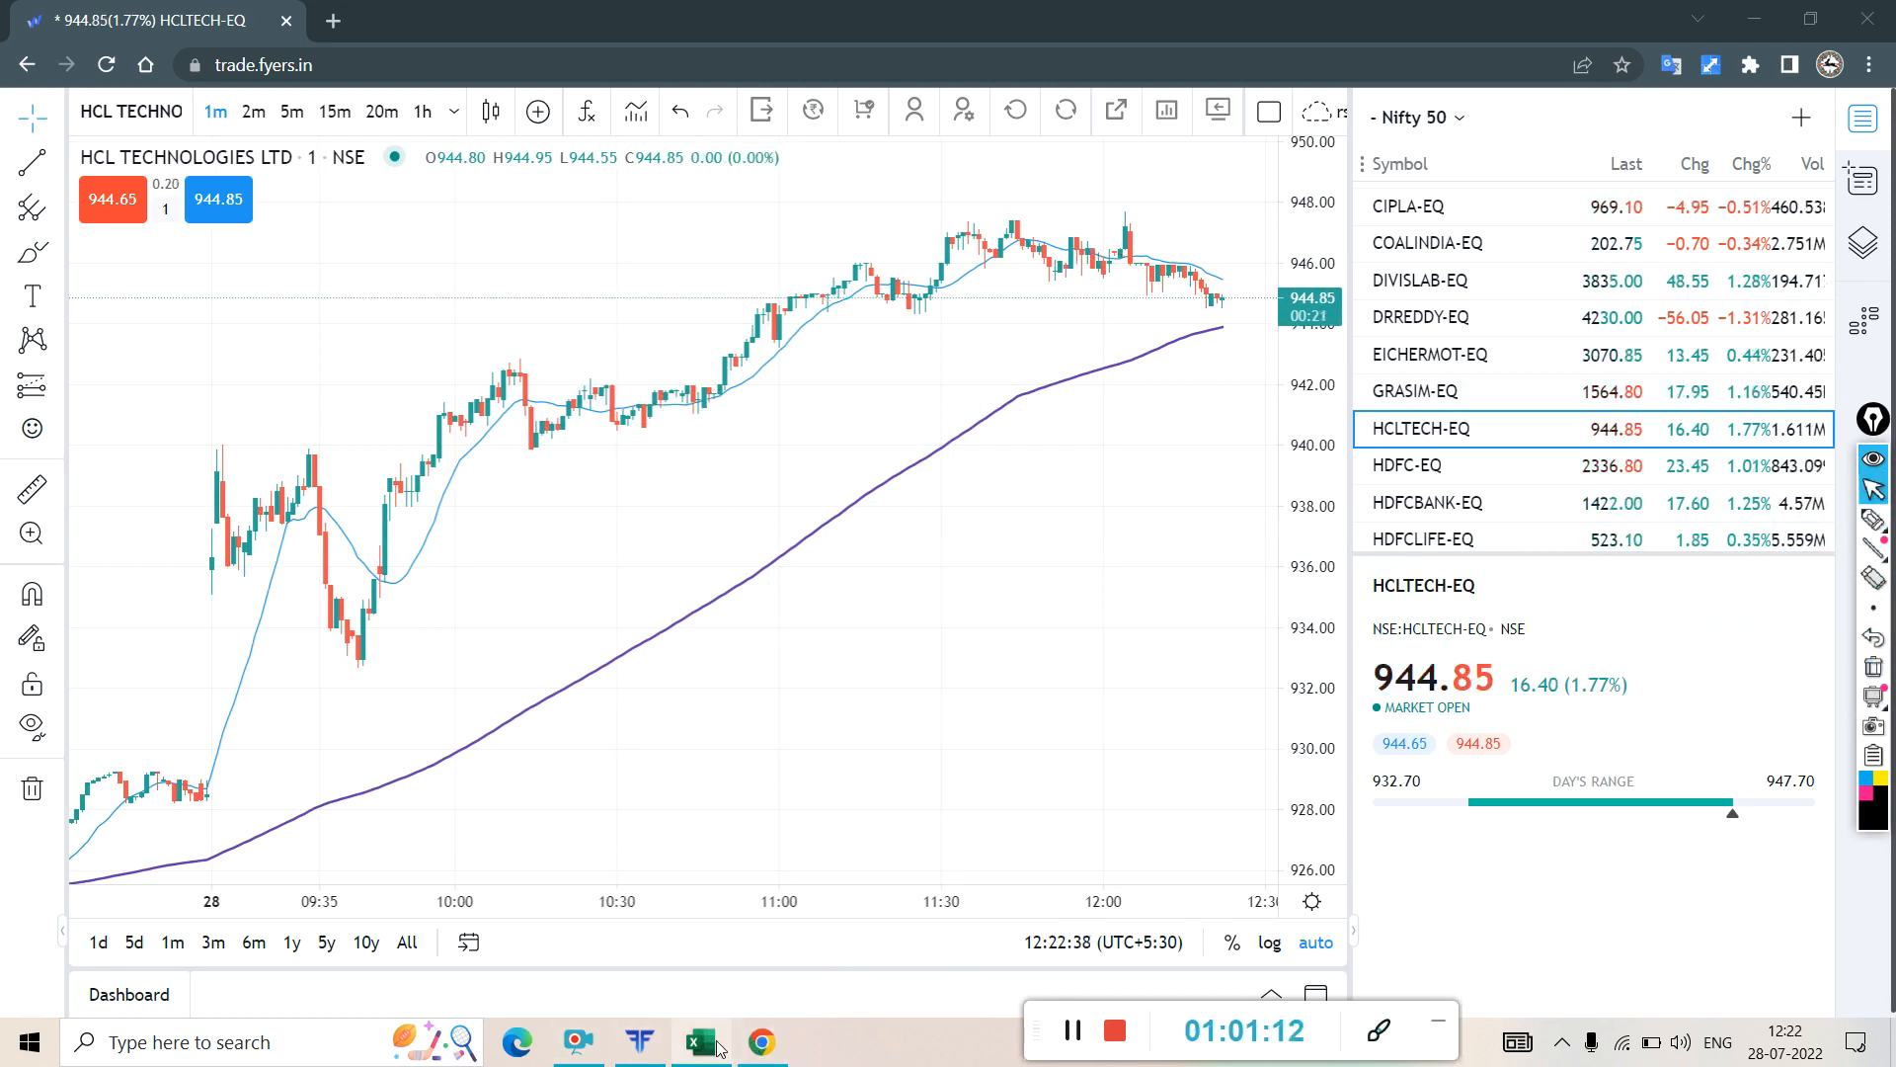
- Return to the NIFTY50 workbook, loop the stock candles, draw an arrow-like mark below HCLTECH, and clear the annotations
left_click(686, 1045)
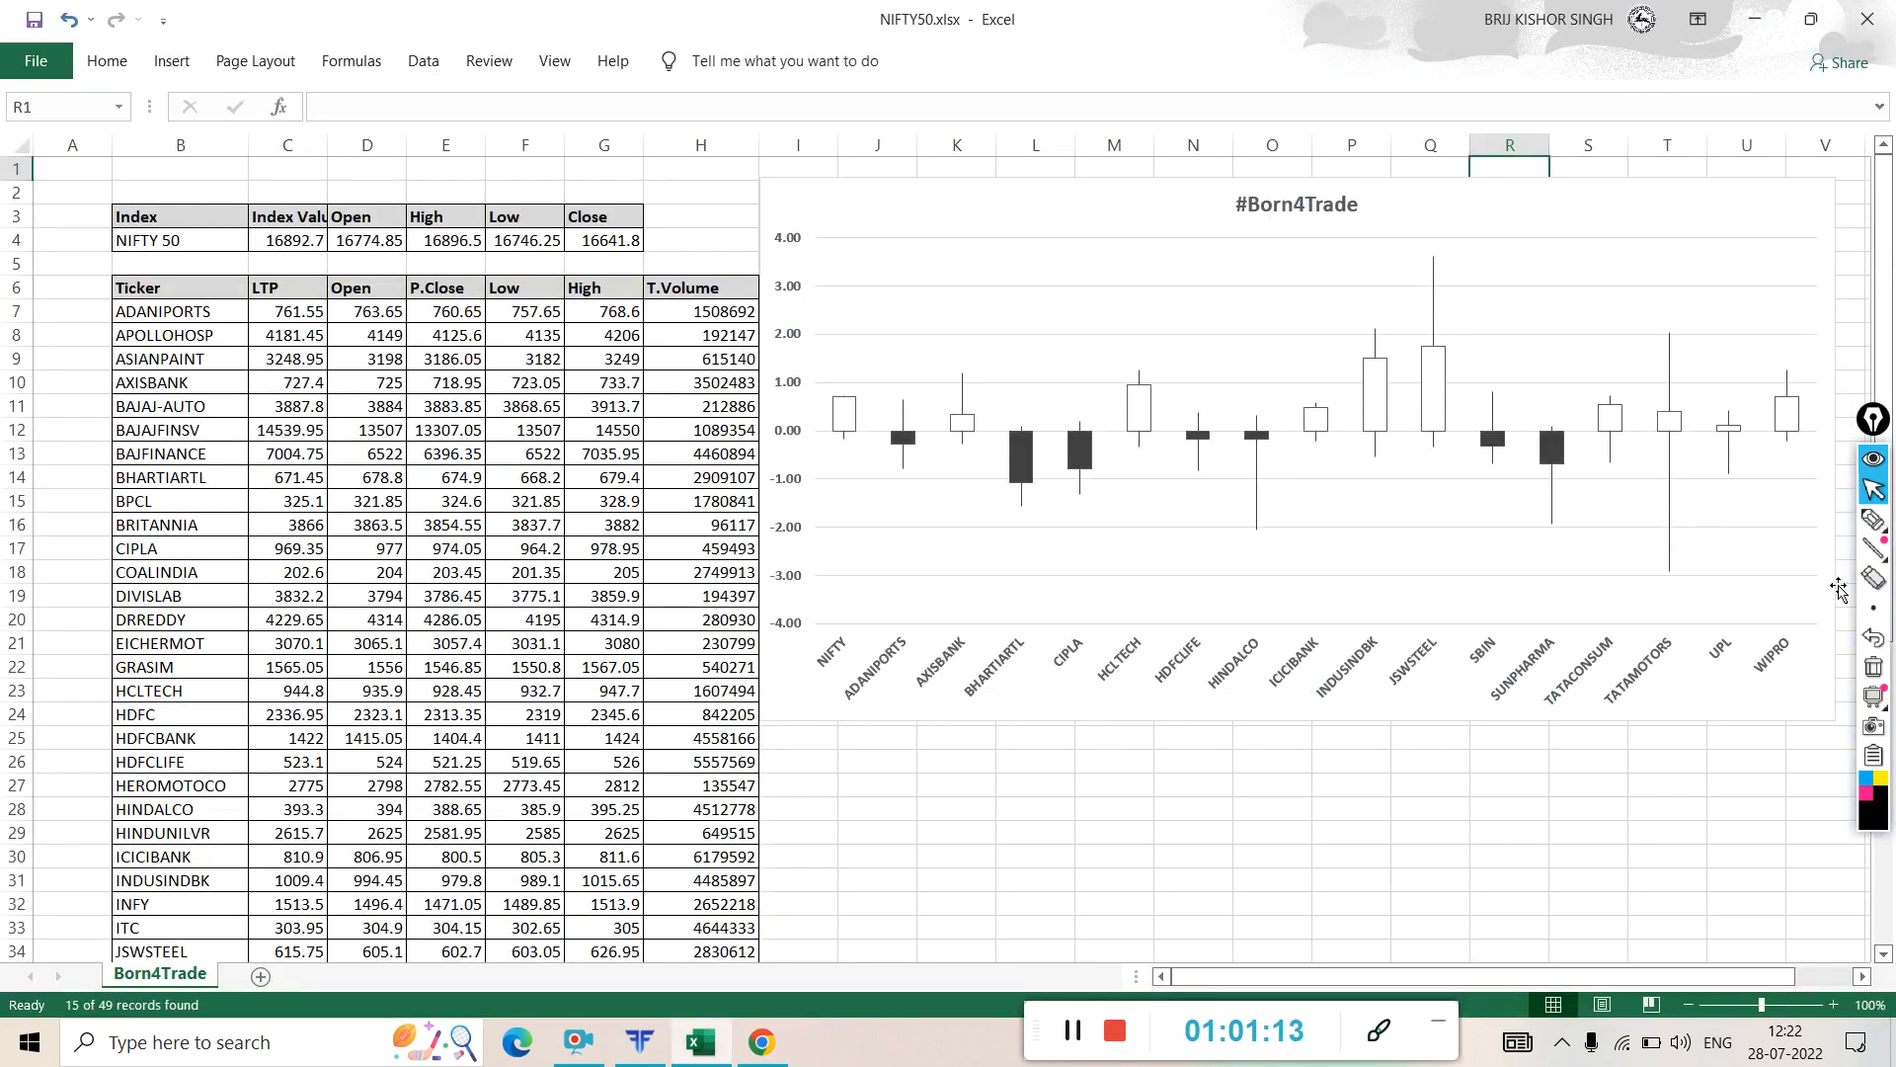
left_click(1874, 519)
mouse_move(1814, 370)
left_mouse_down()
mouse_move(1647, 319)
mouse_move(963, 395)
mouse_move(963, 524)
mouse_move(1857, 583)
mouse_move(1684, 355)
mouse_move(1523, 326)
left_mouse_up()
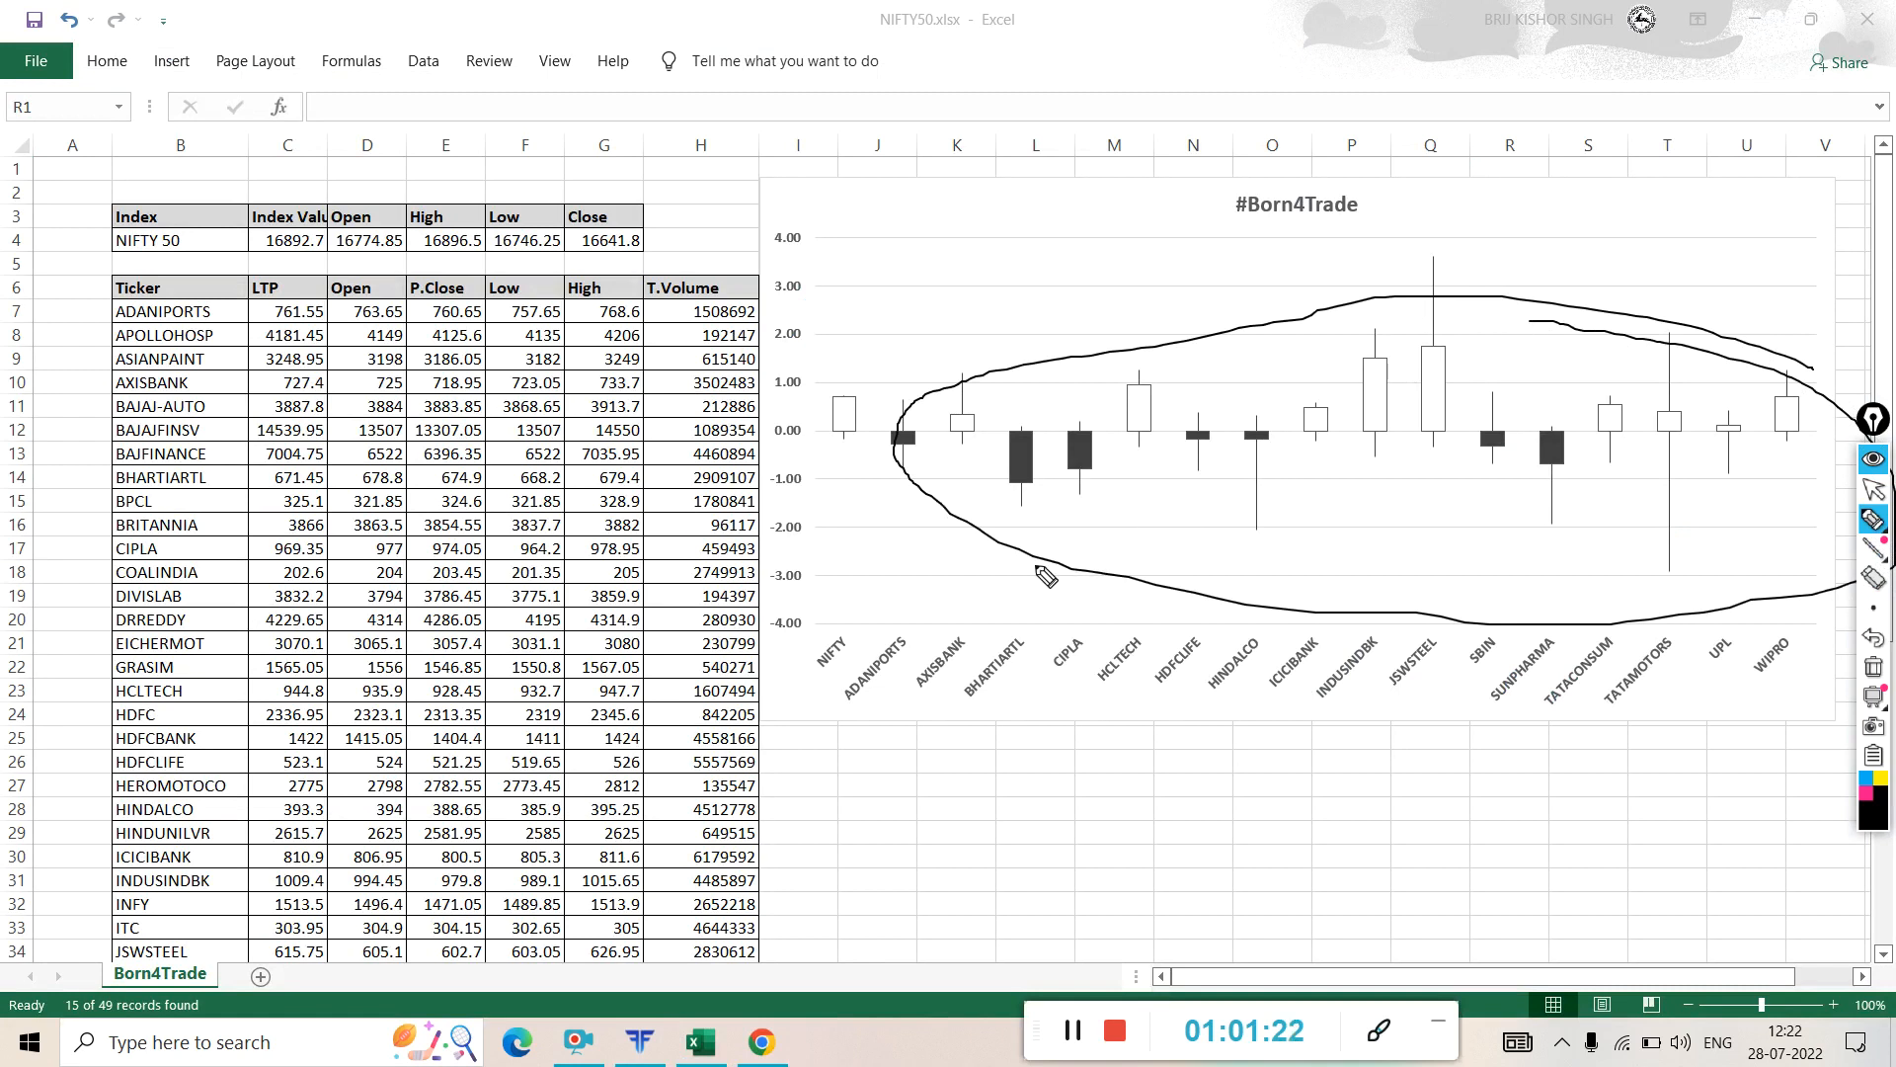
mouse_move(950, 609)
left_mouse_down()
mouse_move(1175, 555)
mouse_move(1198, 598)
mouse_move(1178, 612)
left_mouse_up()
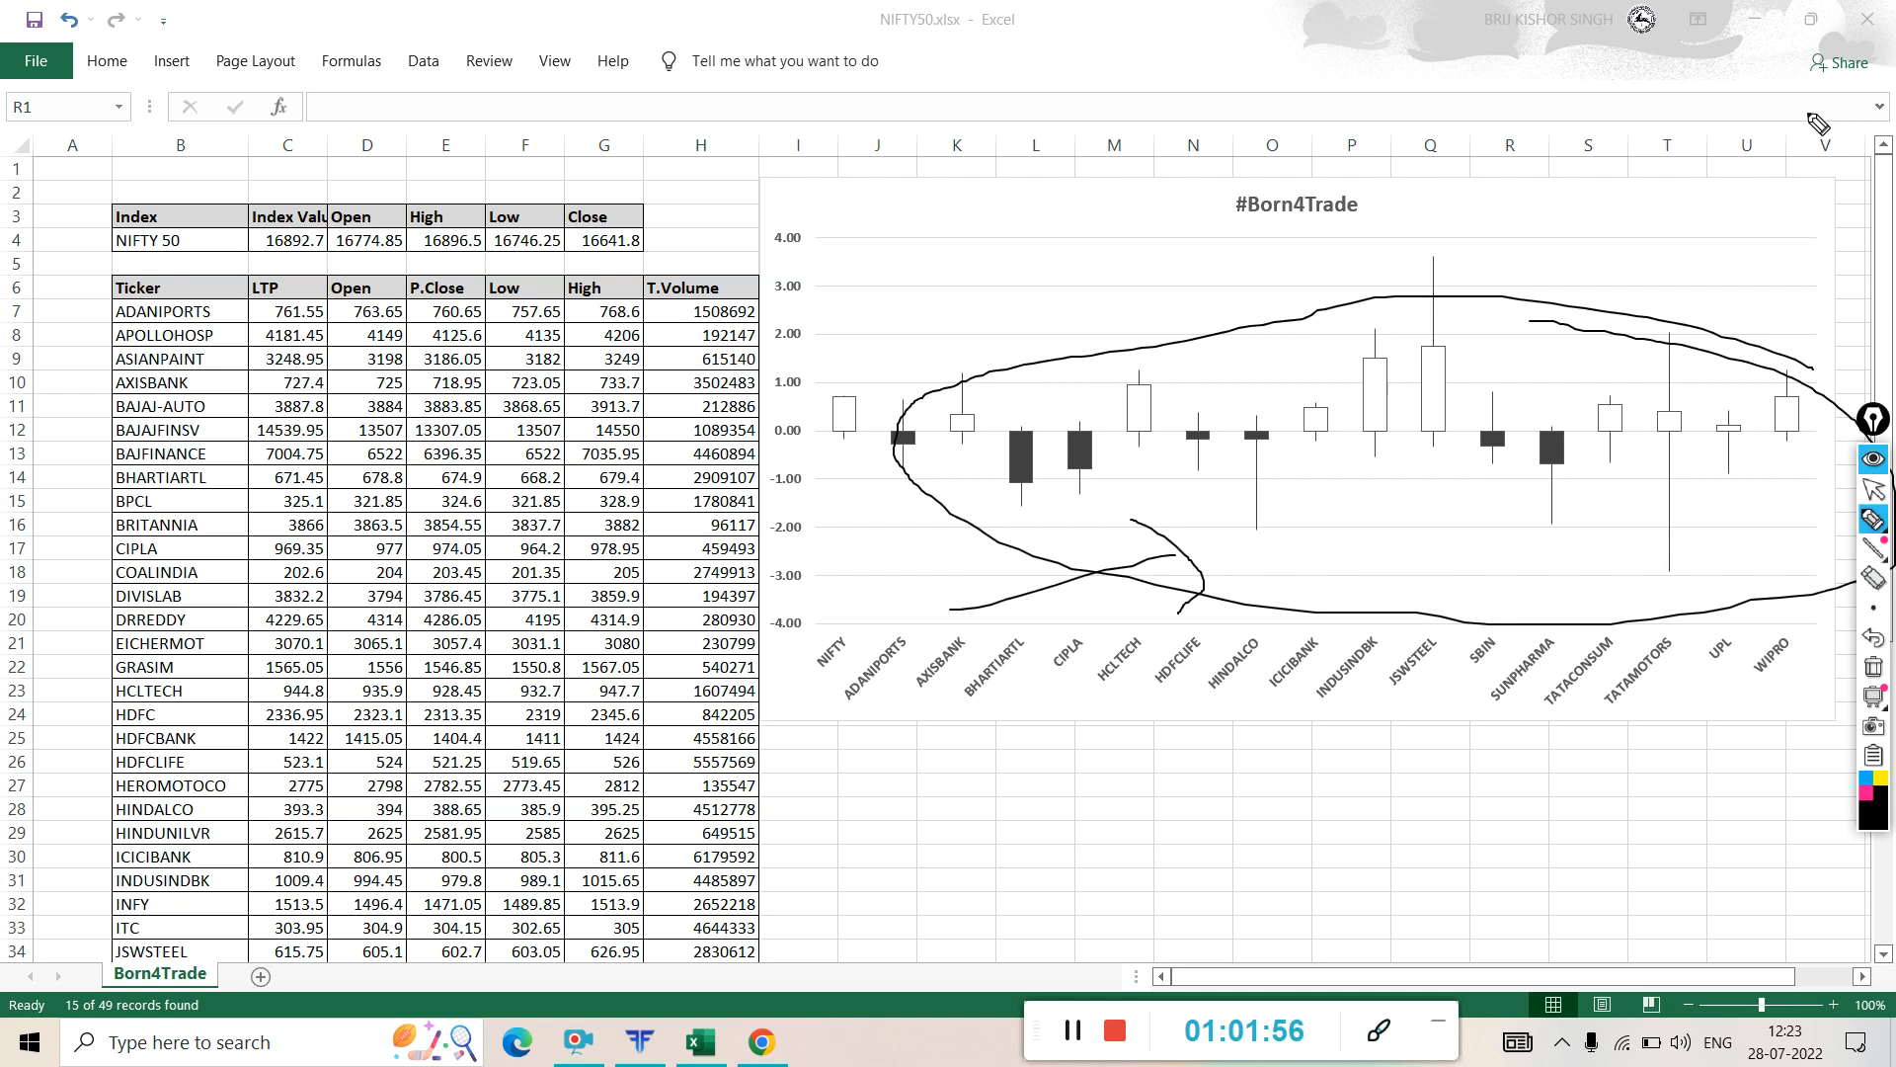
left_click(1873, 667)
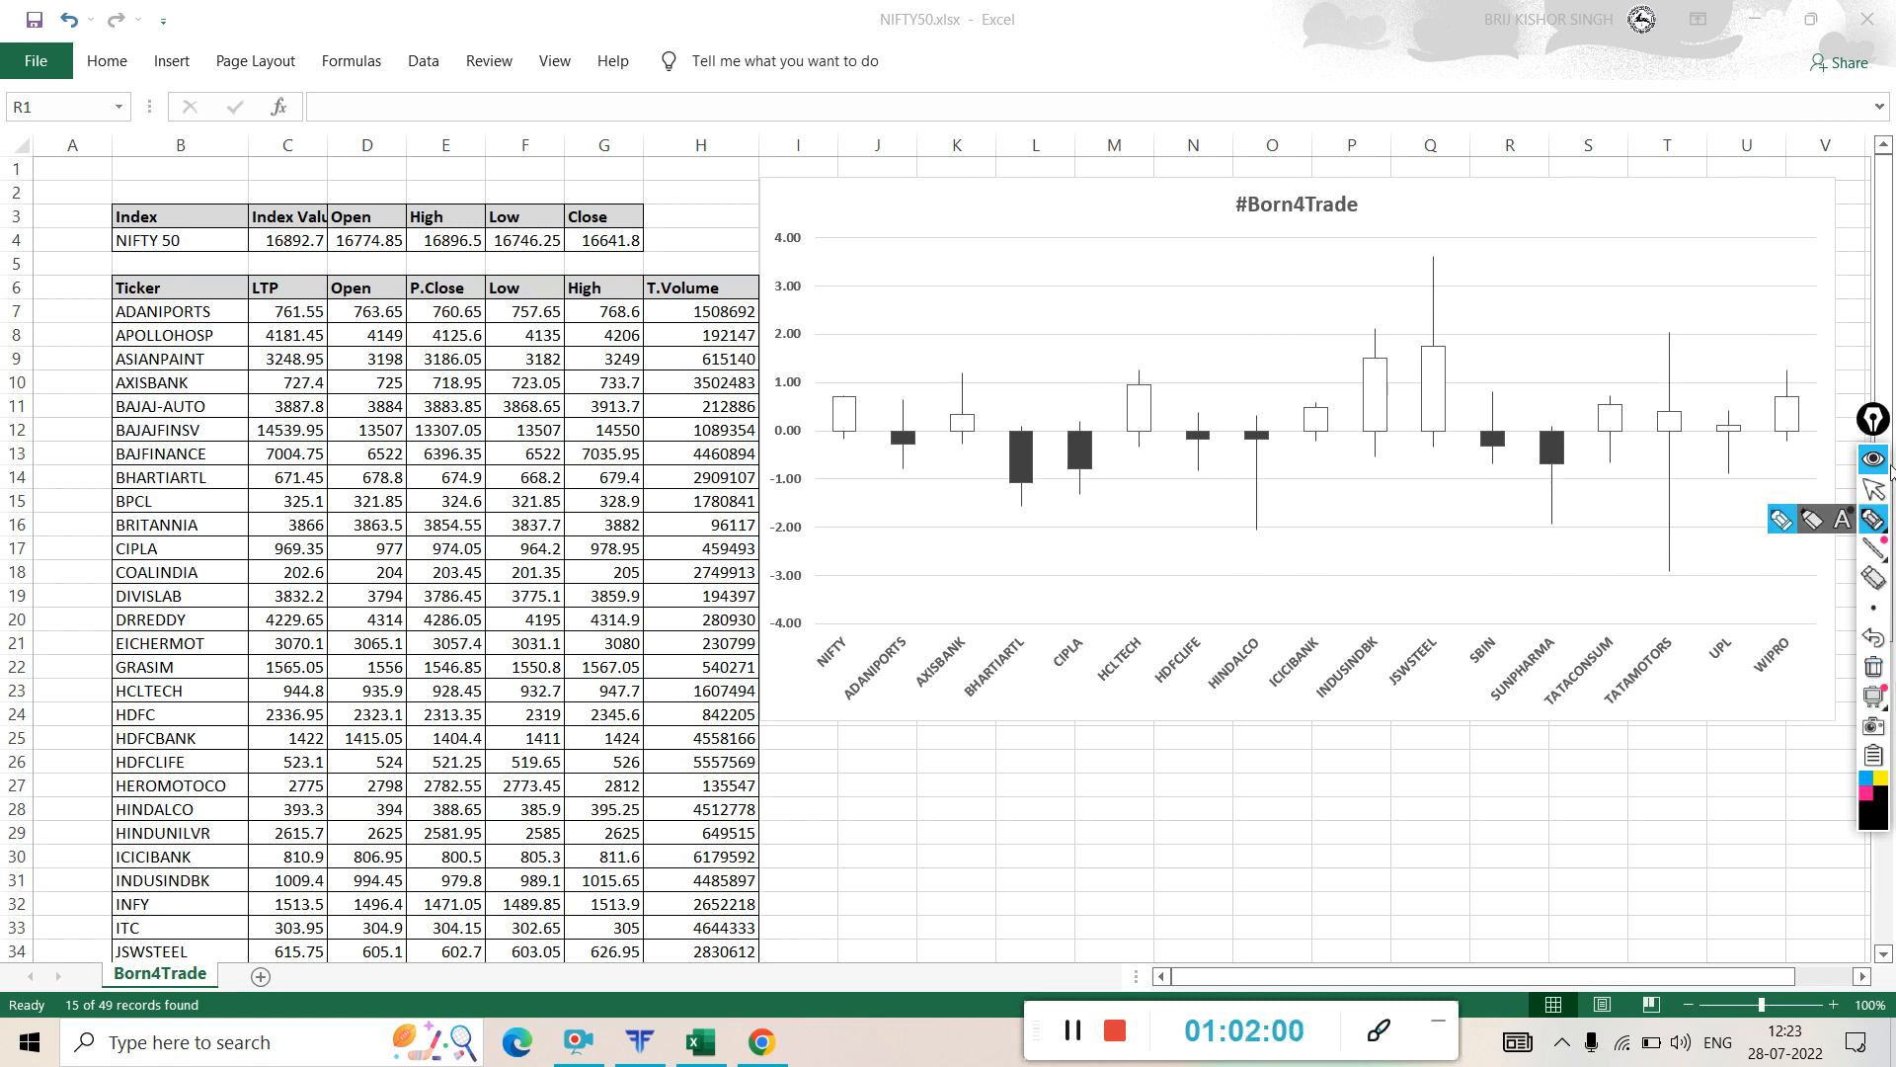
left_click(1874, 492)
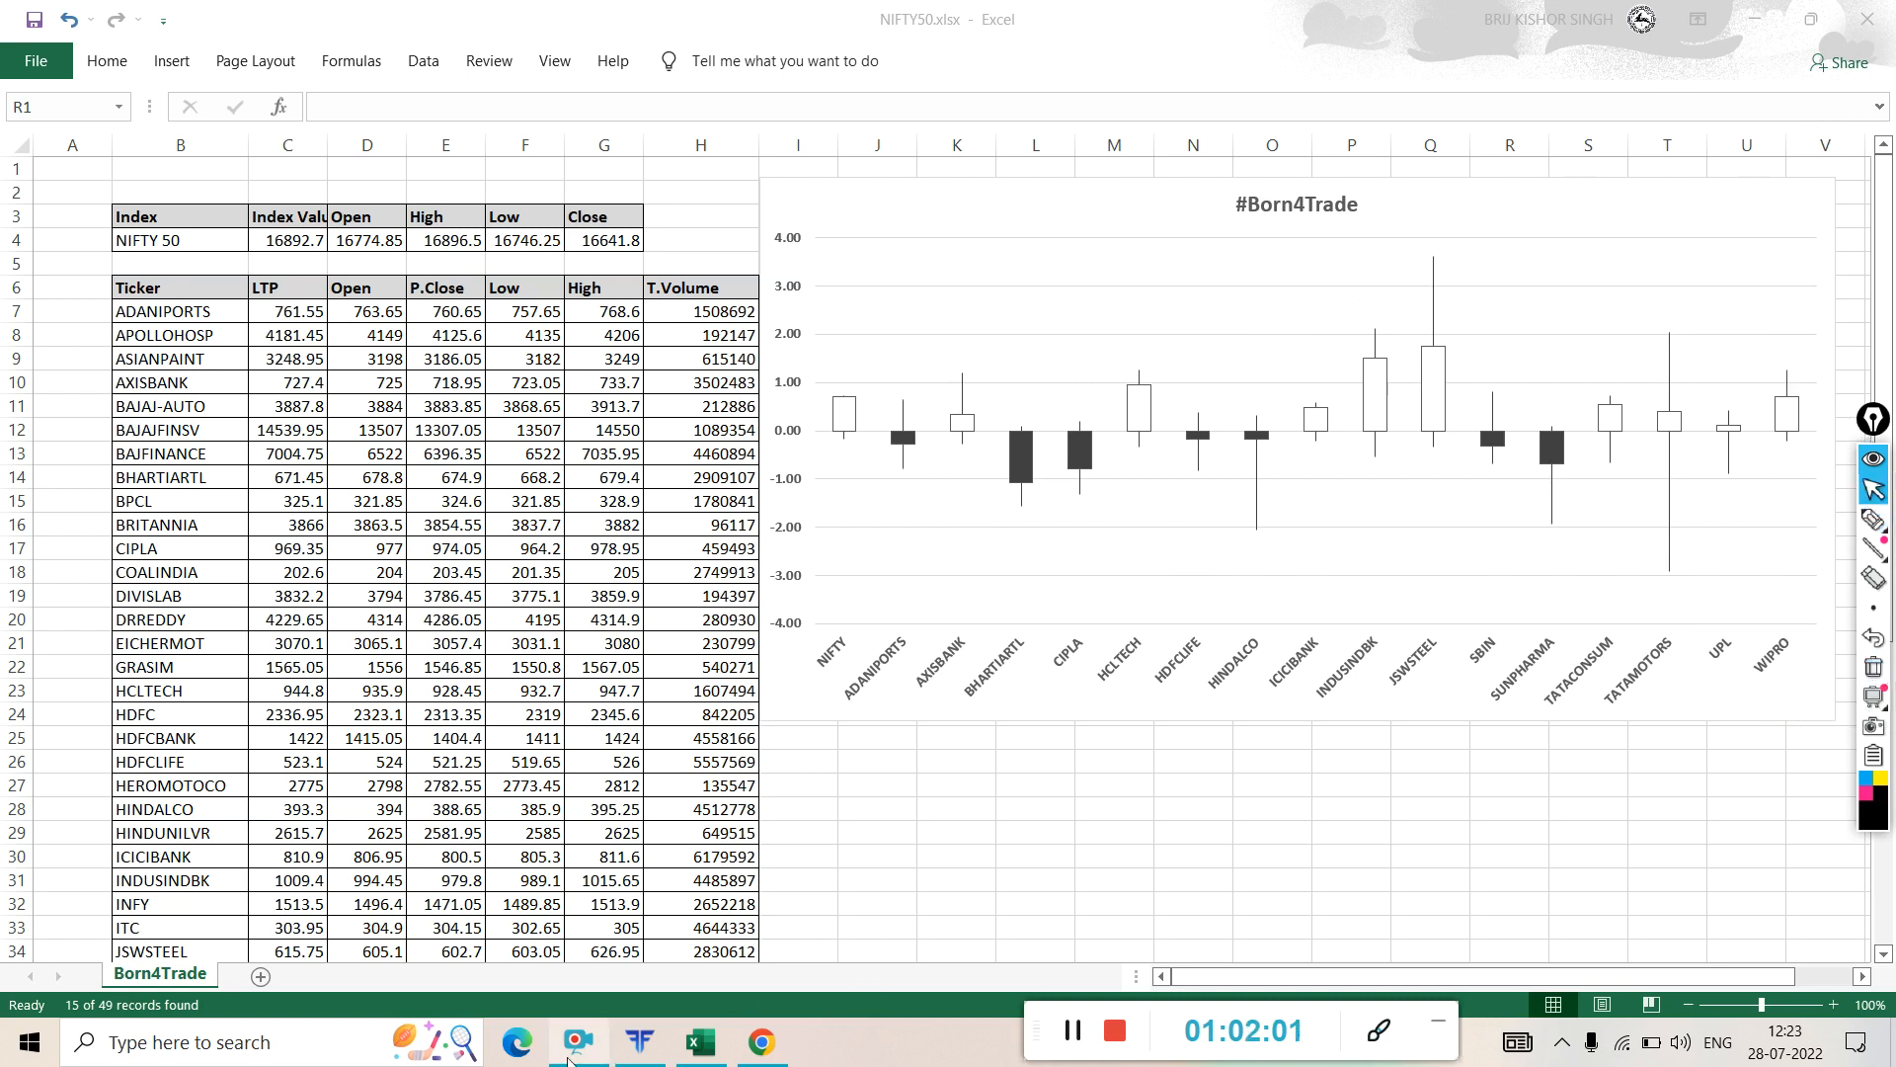
- Switch back to the Fyers HCLTECH chart in Chrome and set its interval to 2 minutes
left_click(701, 1044)
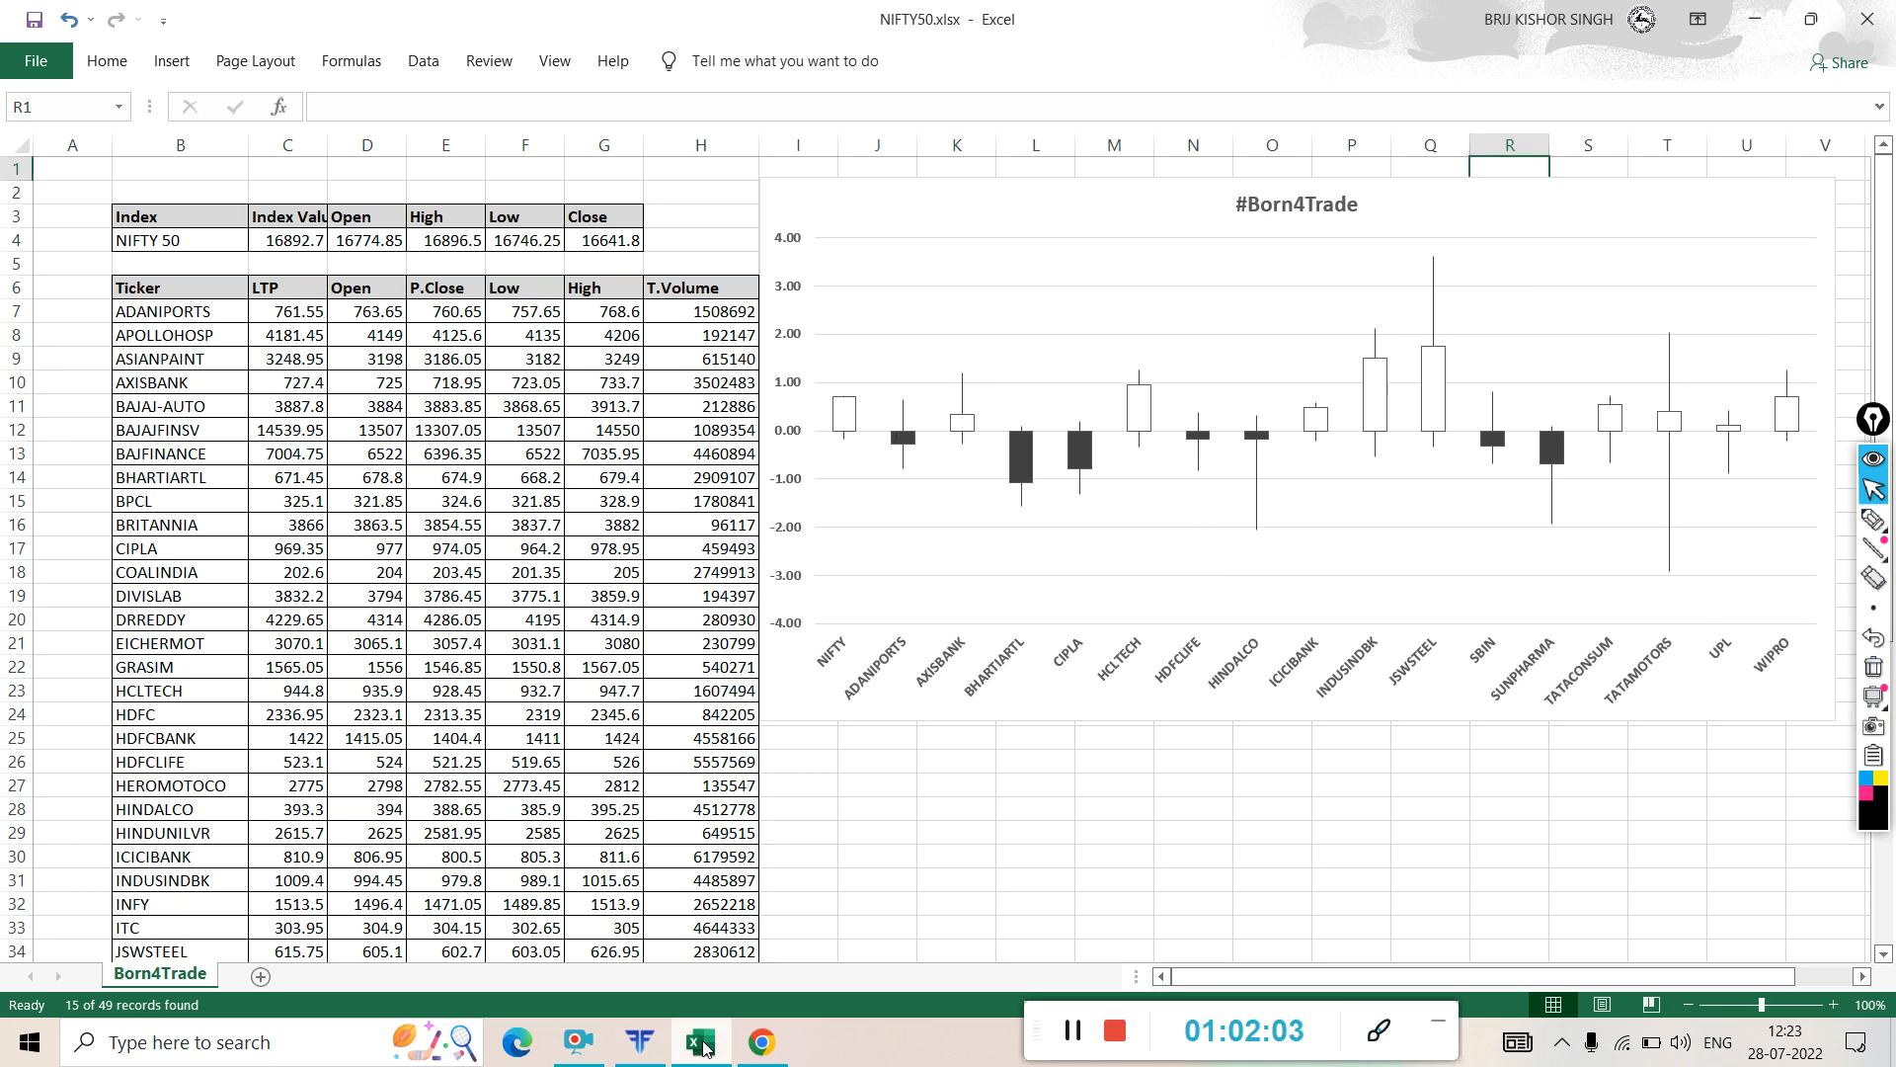
left_click(762, 1044)
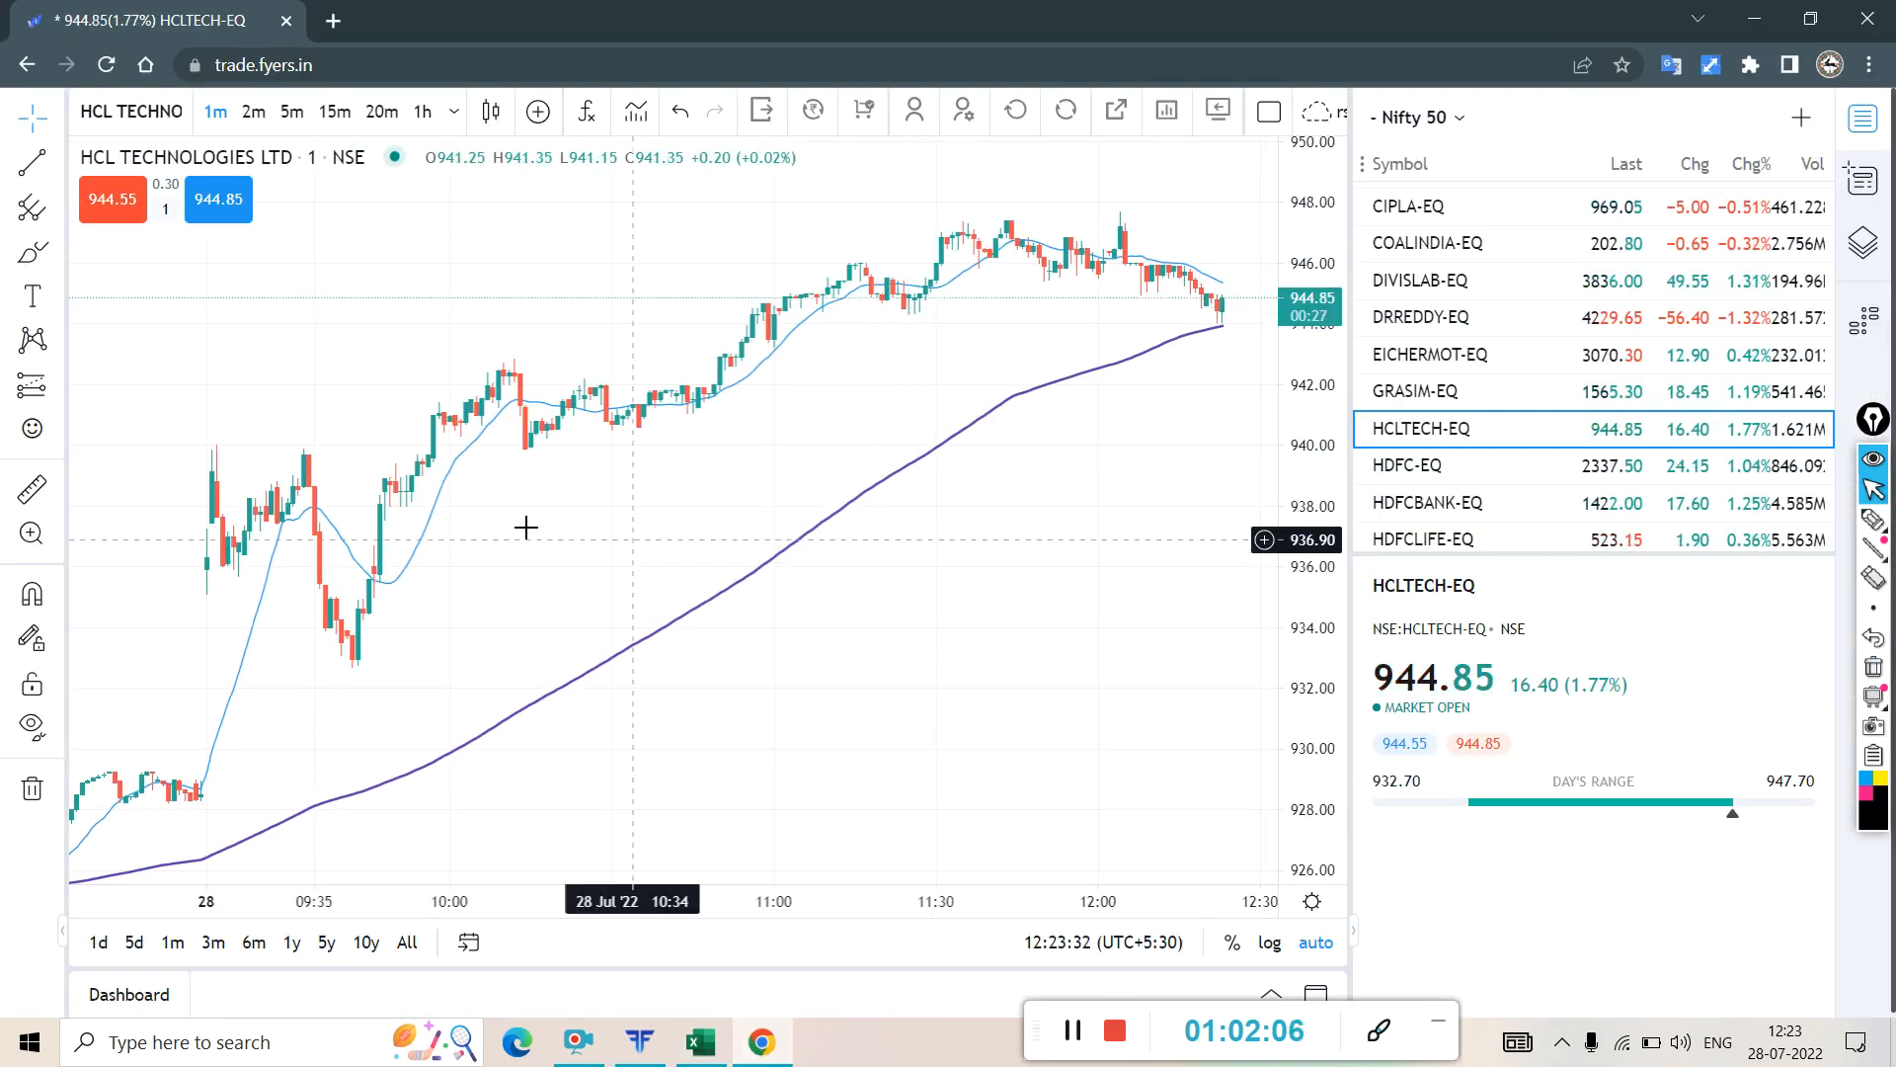
left_click(710, 1048)
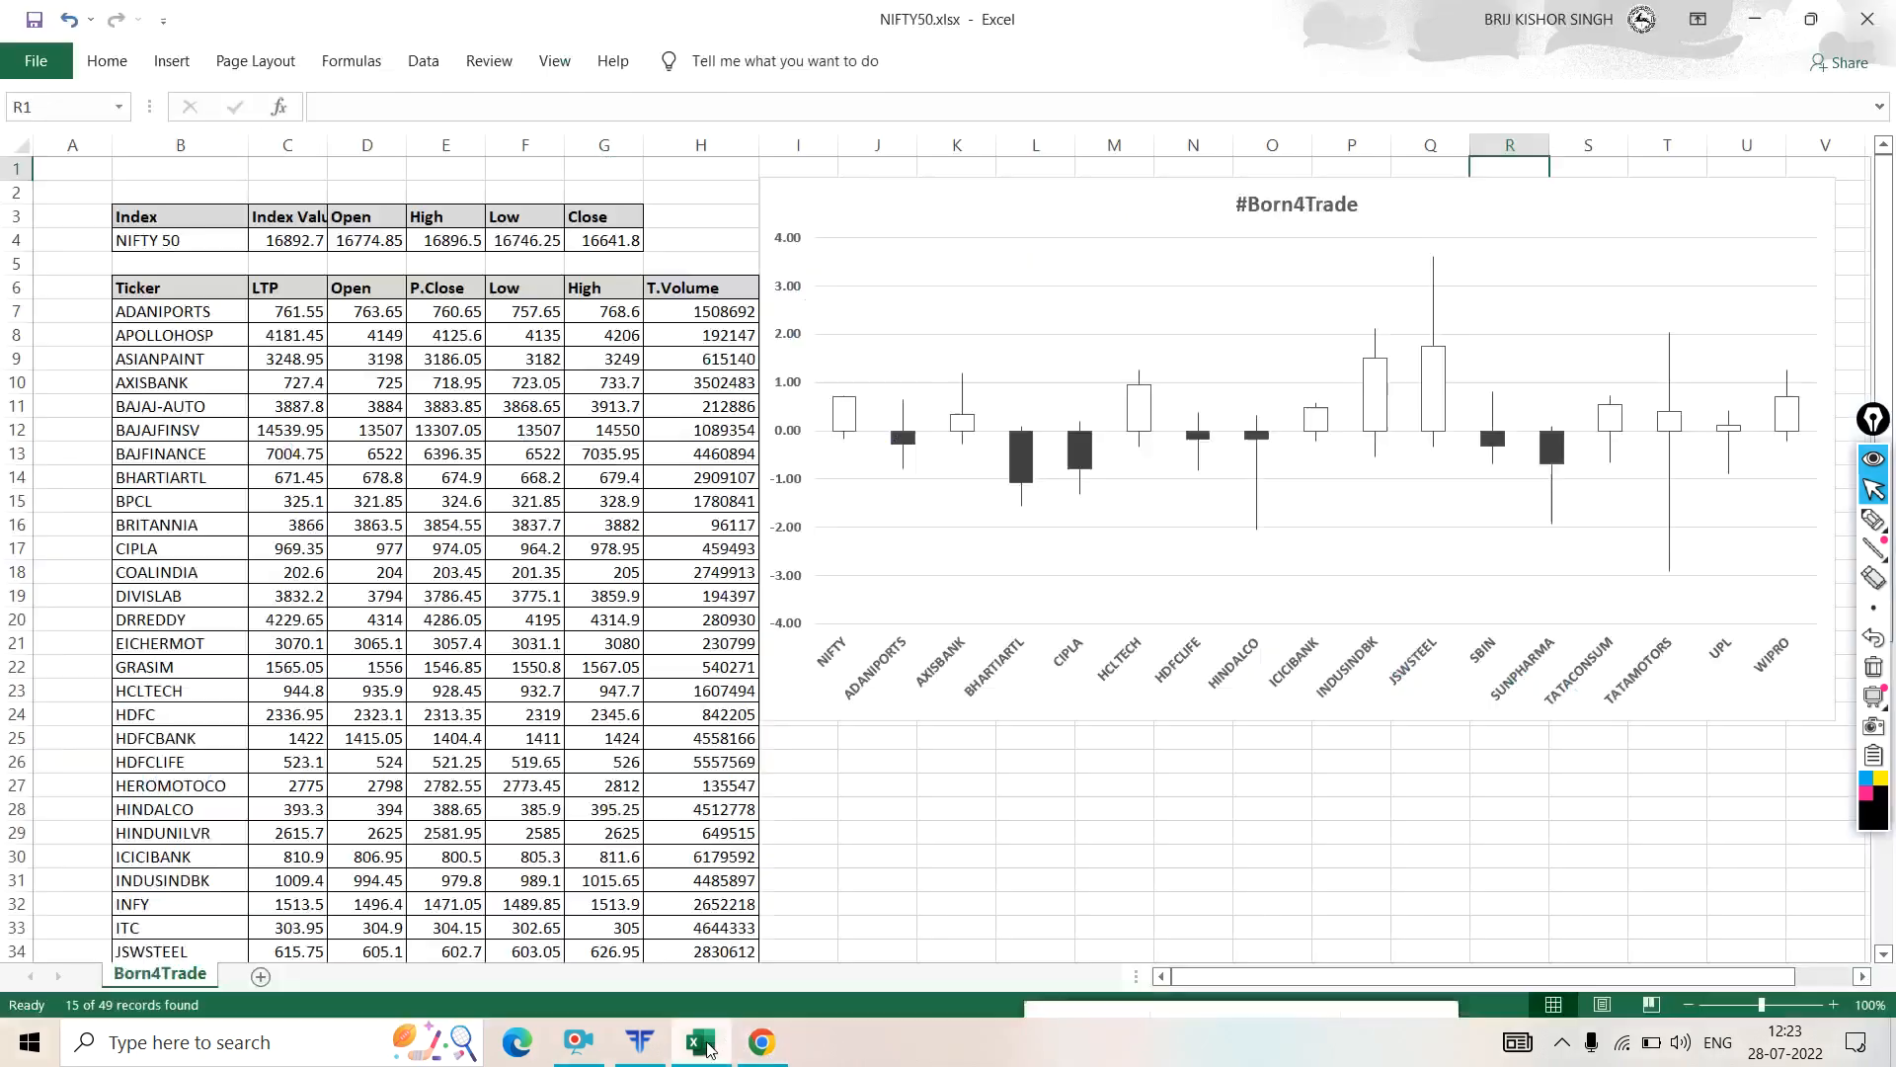
left_click(1870, 614)
left_click(778, 1040)
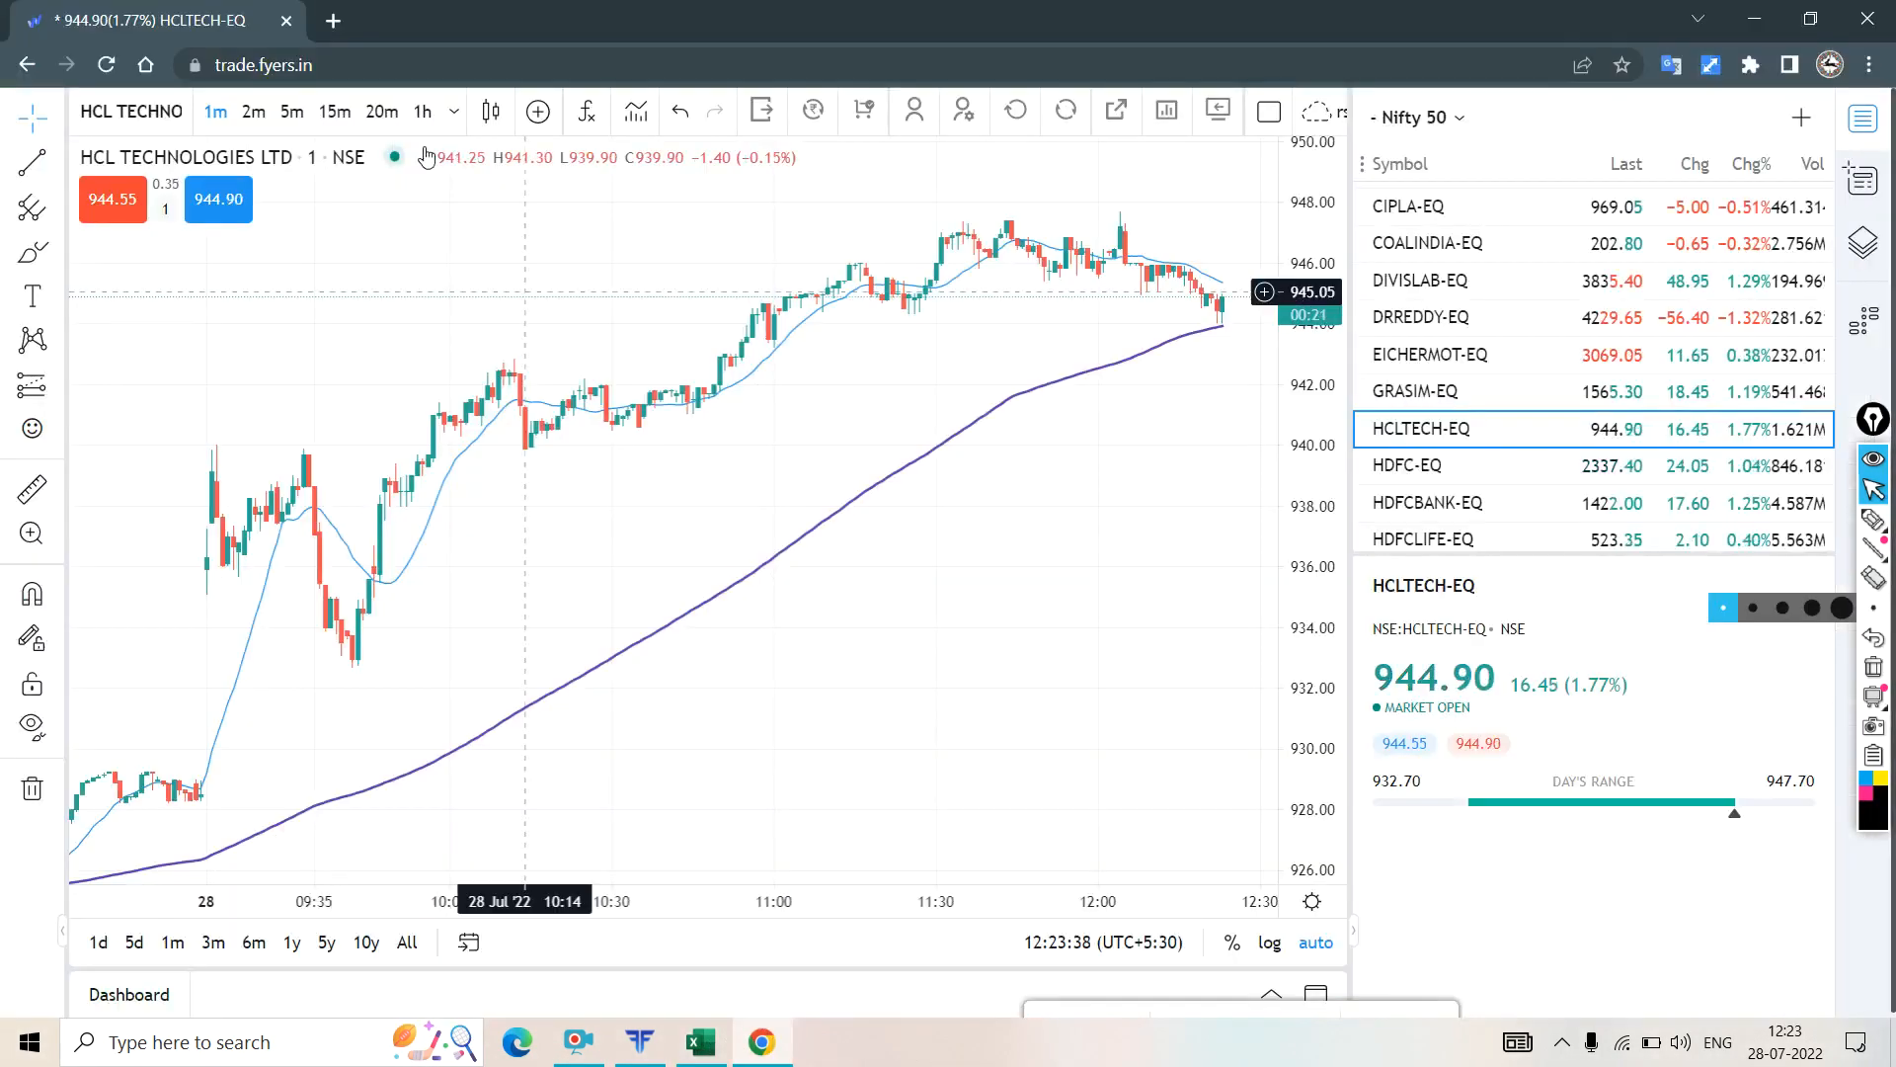
left_click(259, 114)
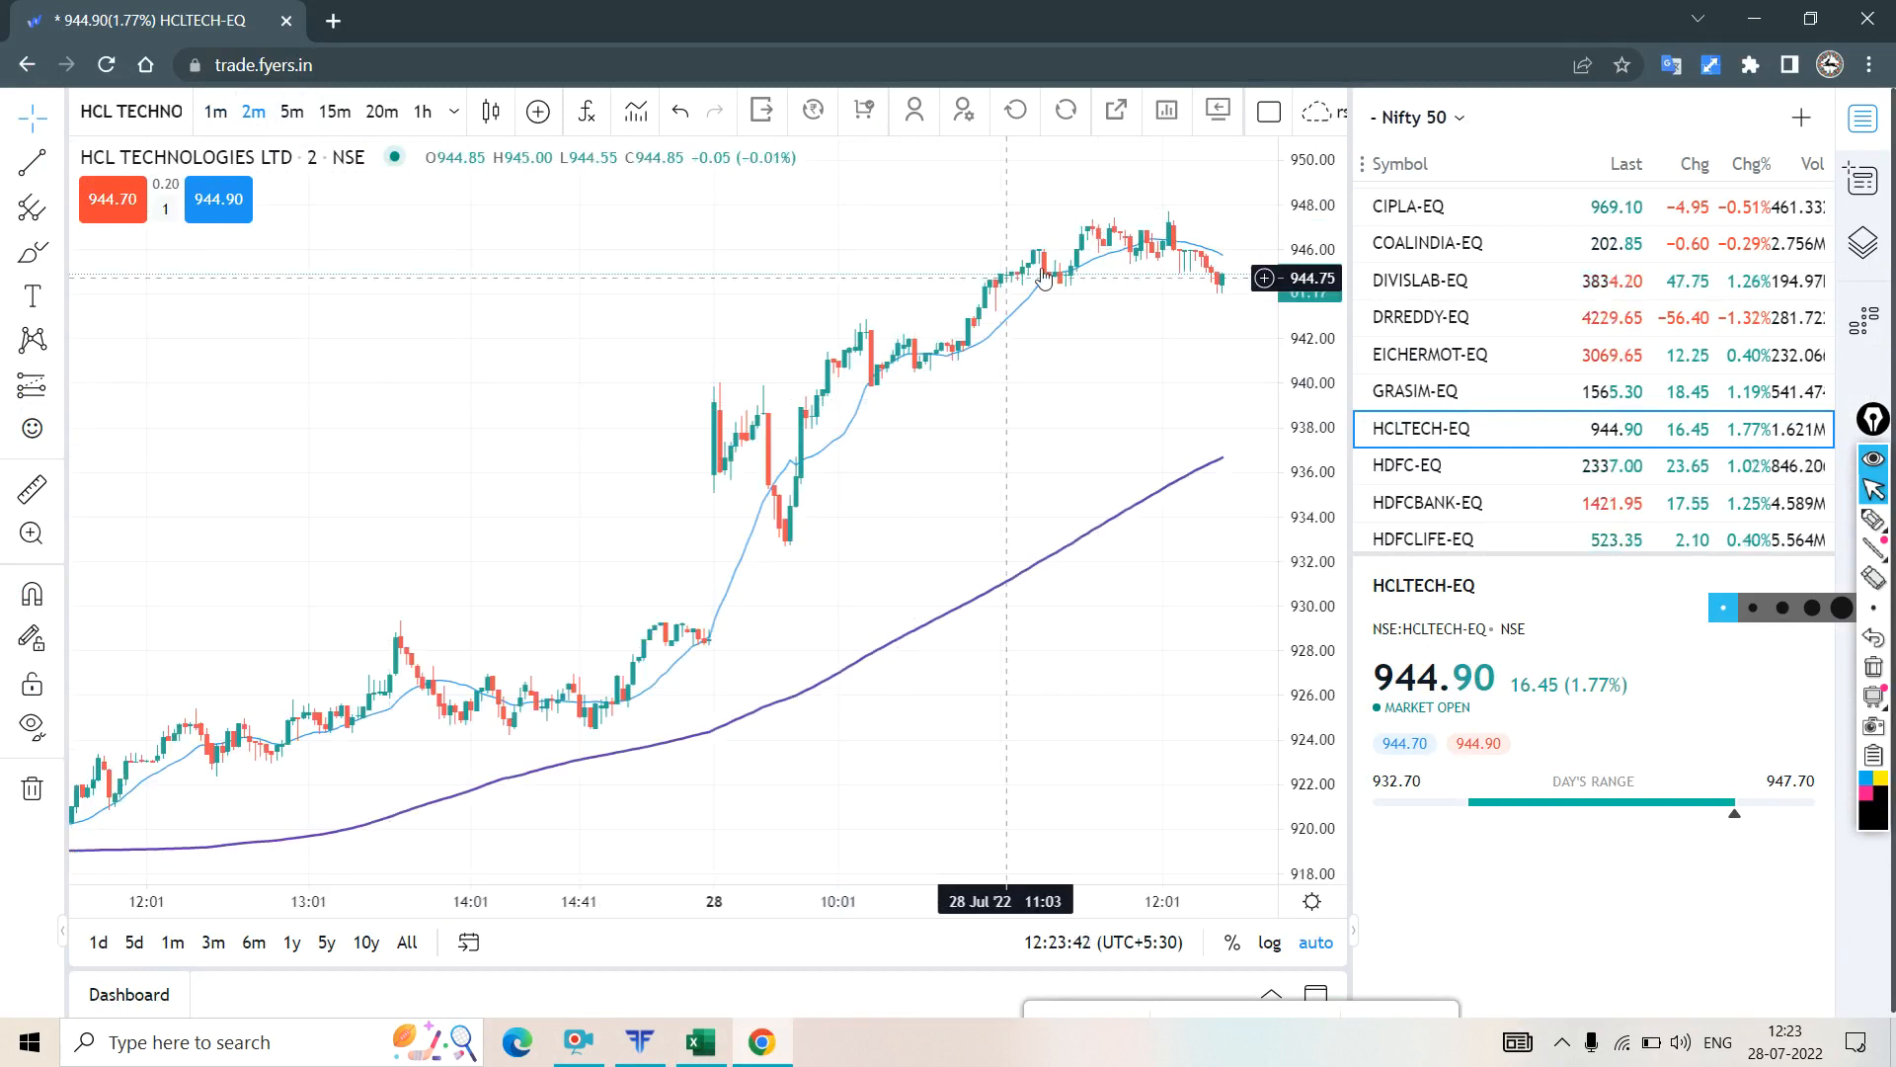
- Point pen arrows at the HCLTECH morning low near 934 and clear them, and circle that low and clear the circle
left_click(1873, 519)
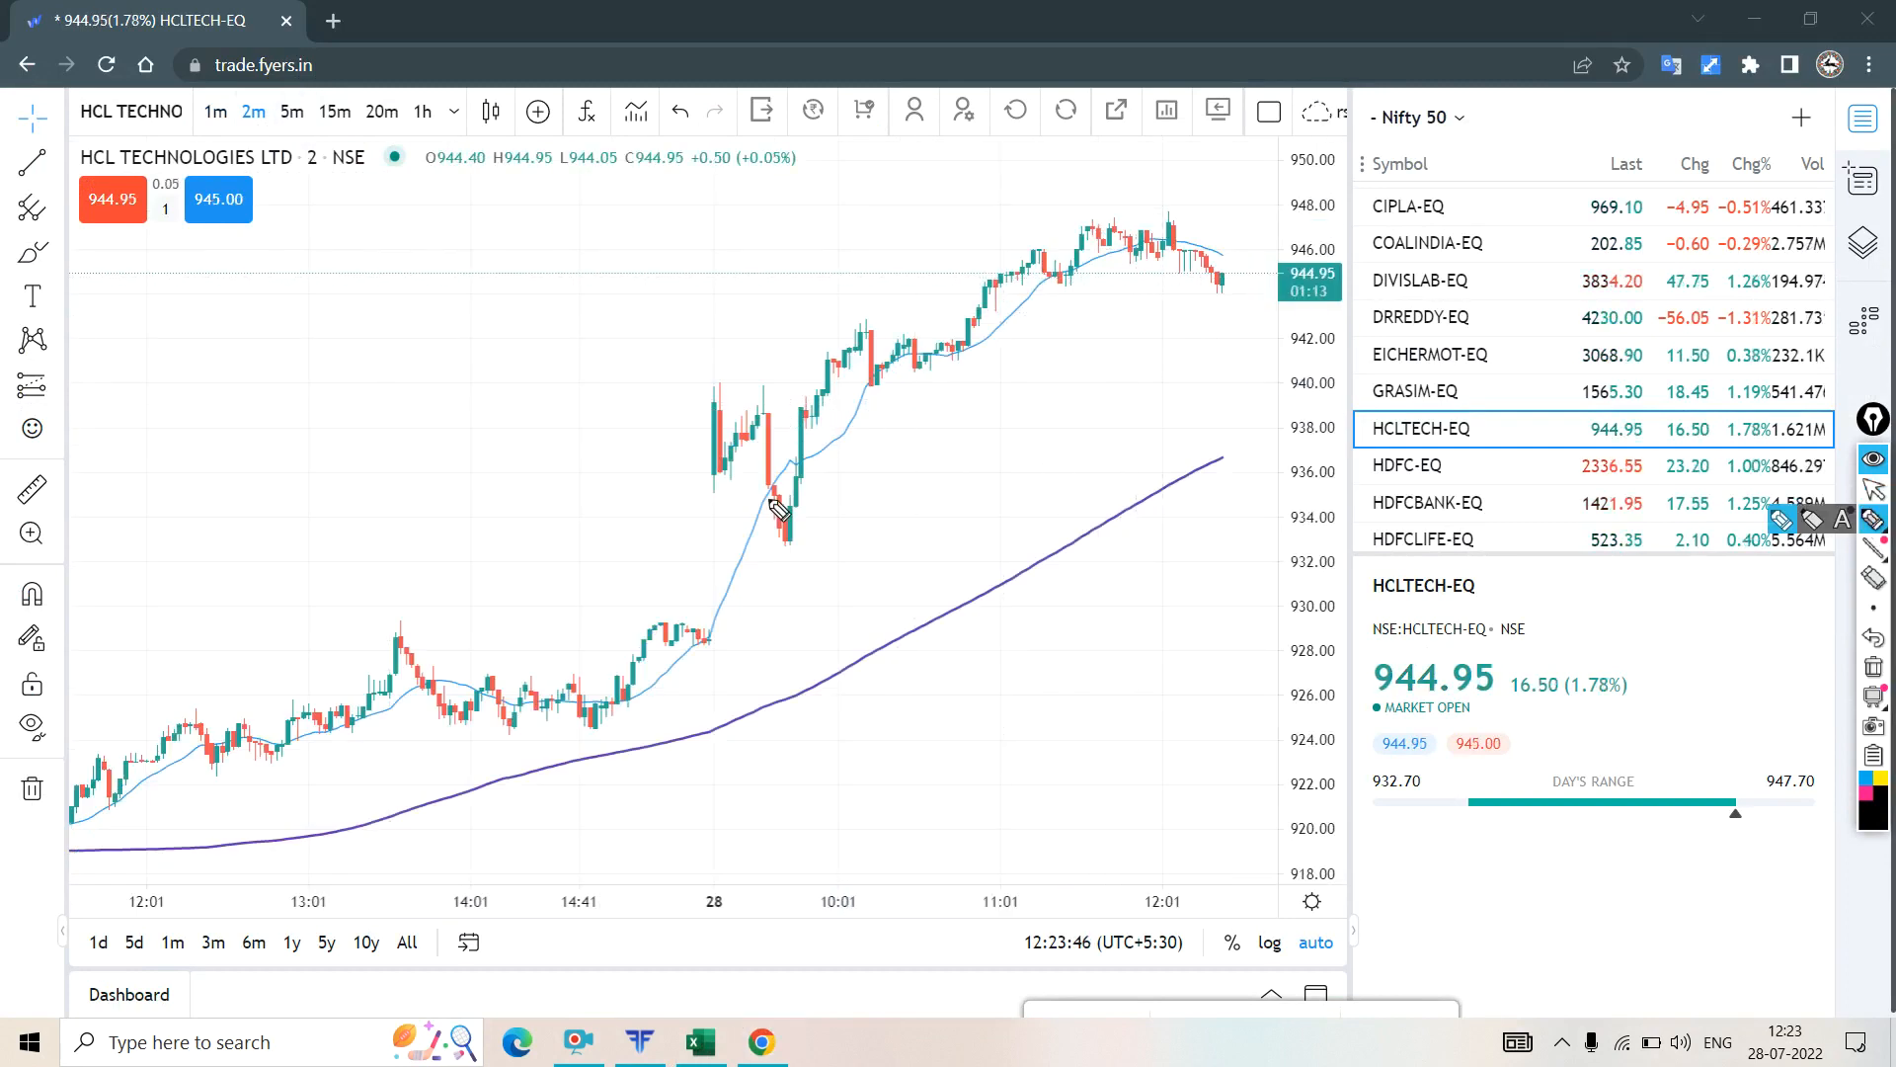
mouse_move(788, 511)
left_mouse_down()
mouse_move(865, 512)
mouse_move(819, 522)
left_mouse_up()
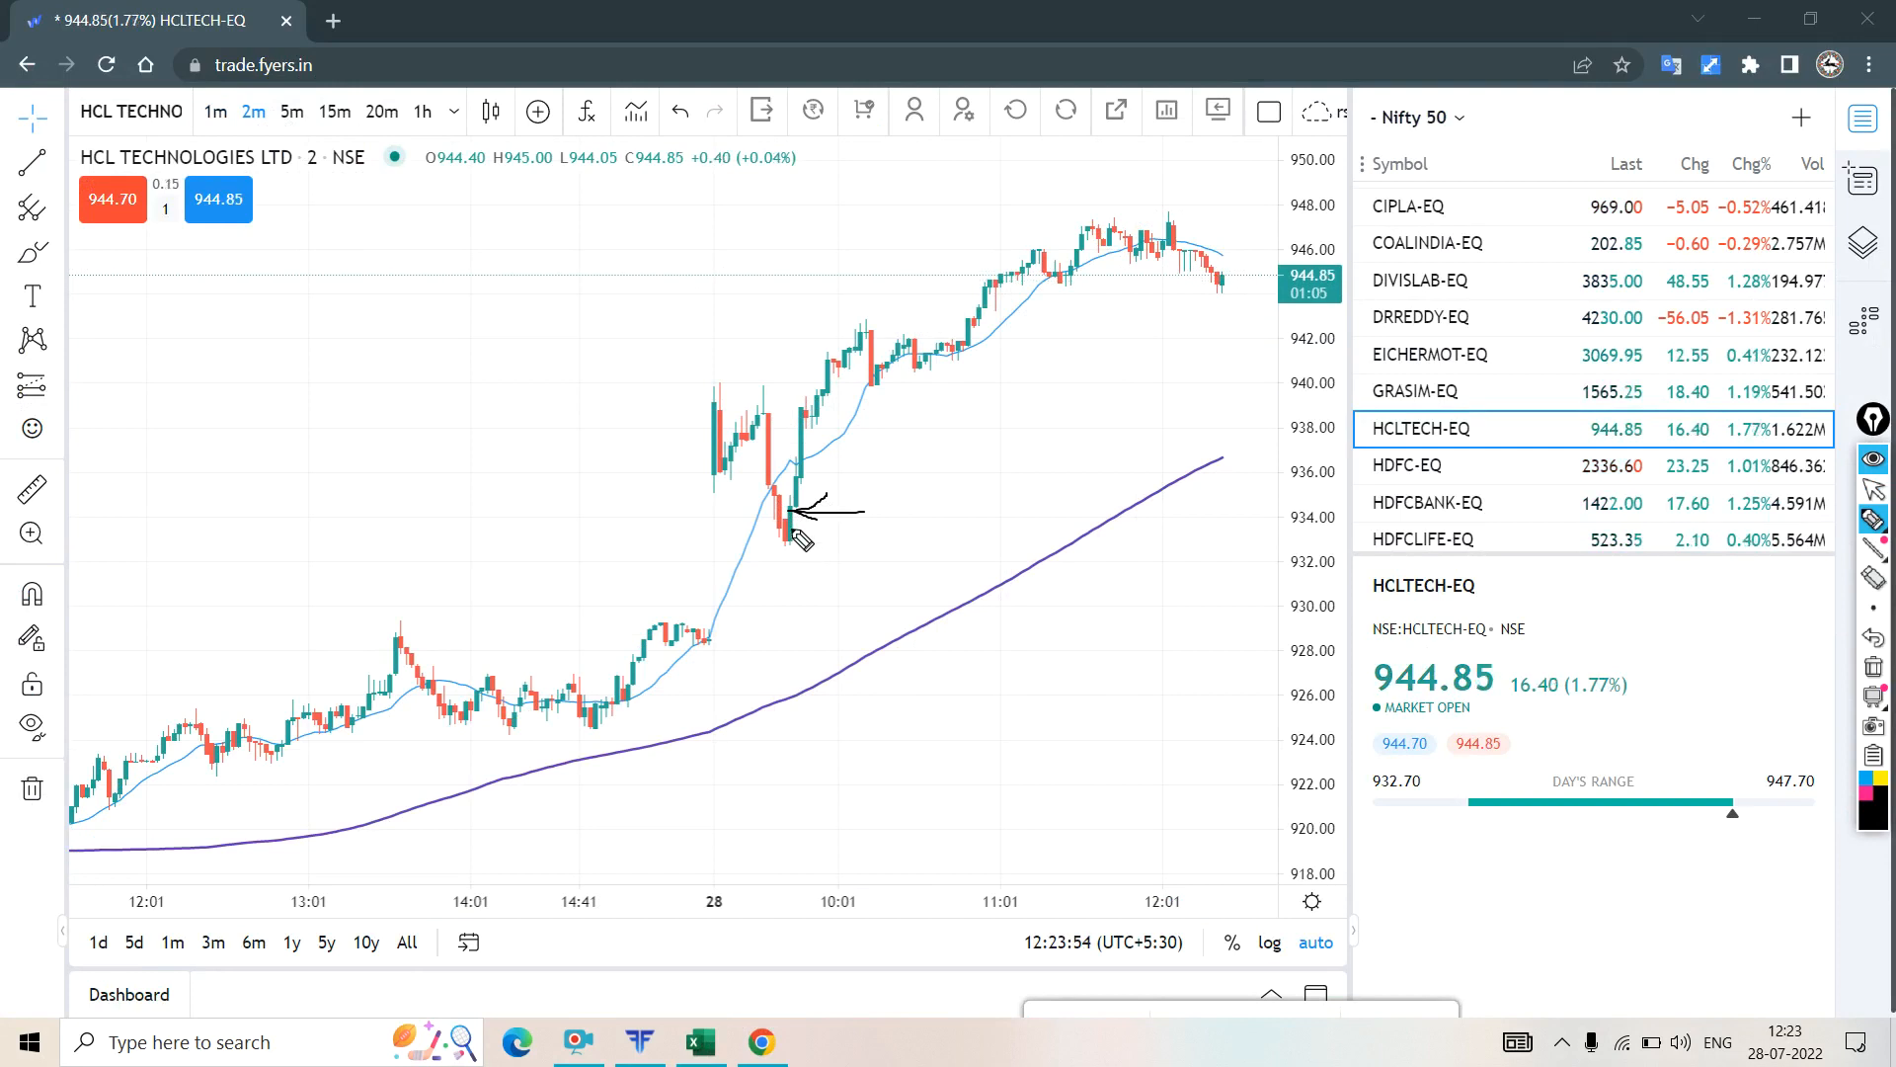
mouse_move(790, 527)
left_mouse_down()
mouse_move(922, 545)
mouse_move(791, 529)
mouse_move(817, 552)
left_mouse_up()
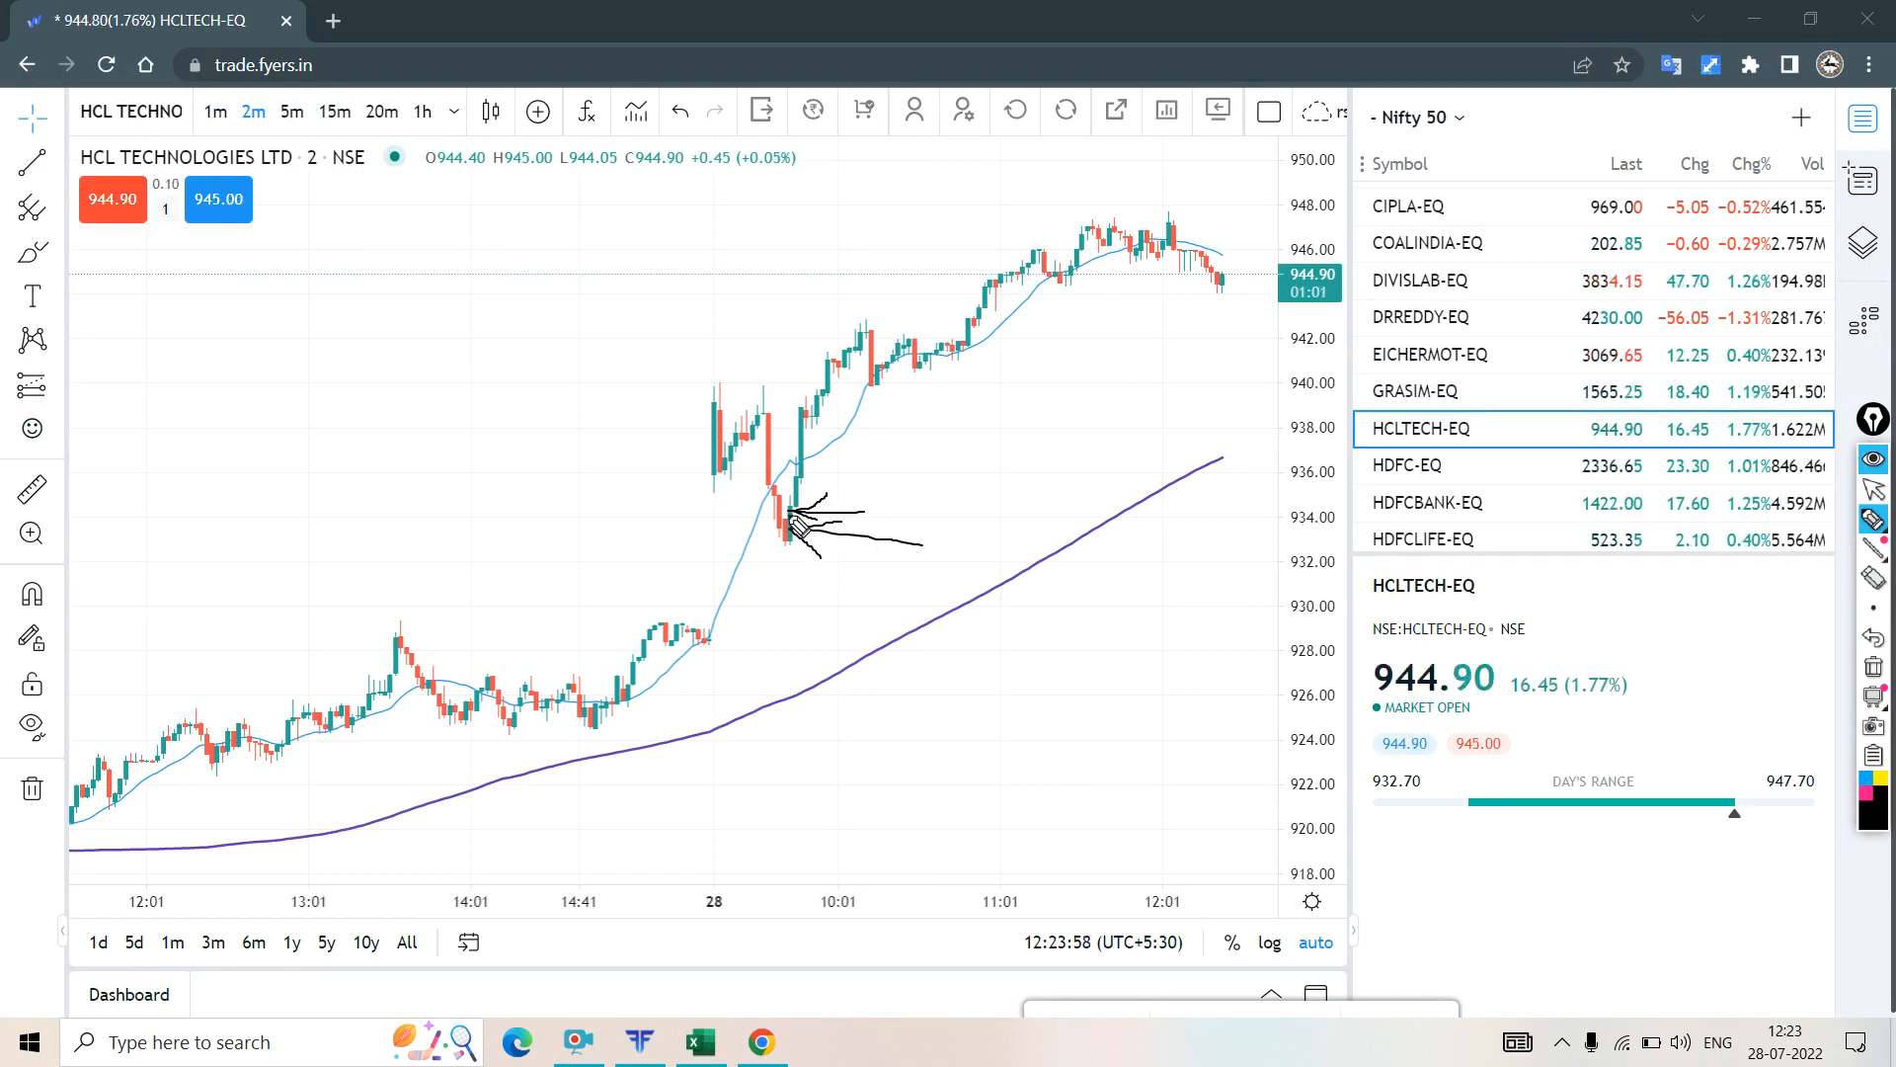
key("Delete")
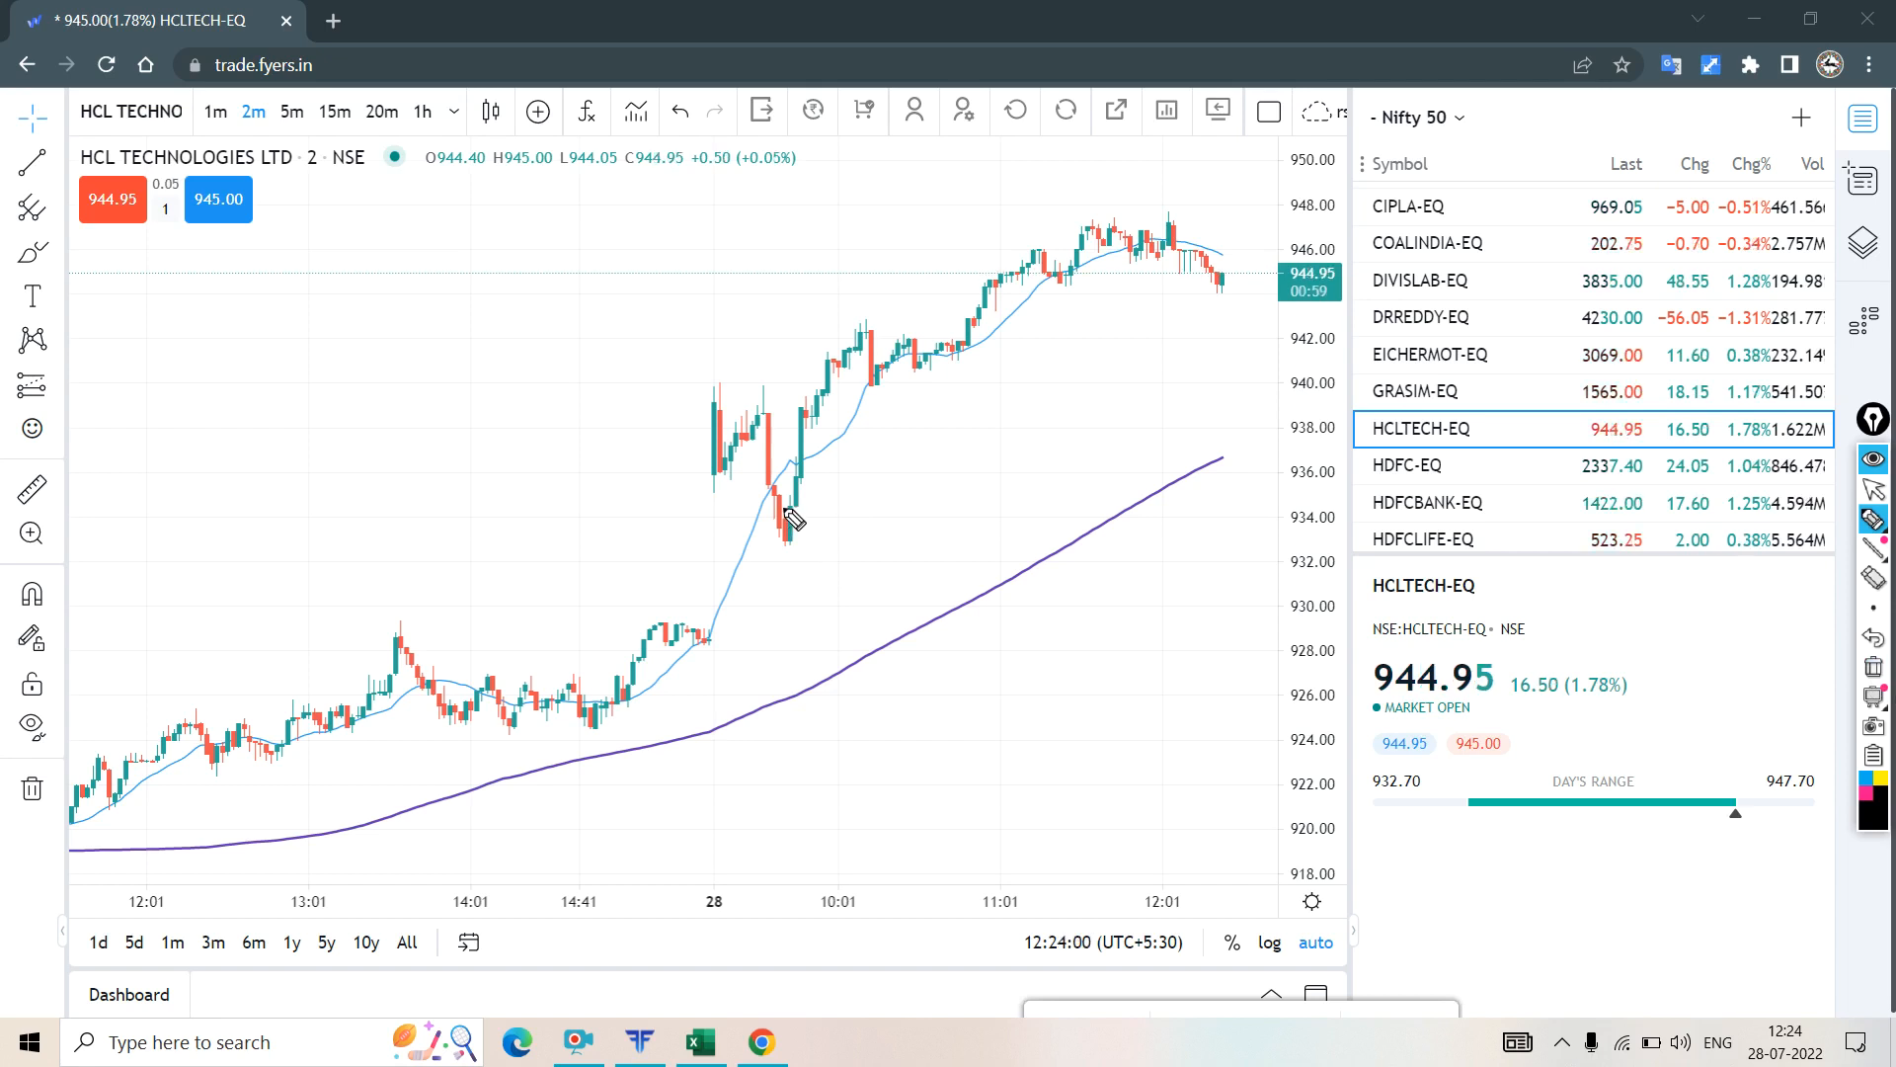
mouse_move(788, 508)
left_mouse_down()
mouse_move(777, 538)
mouse_move(804, 545)
mouse_move(798, 523)
left_mouse_up()
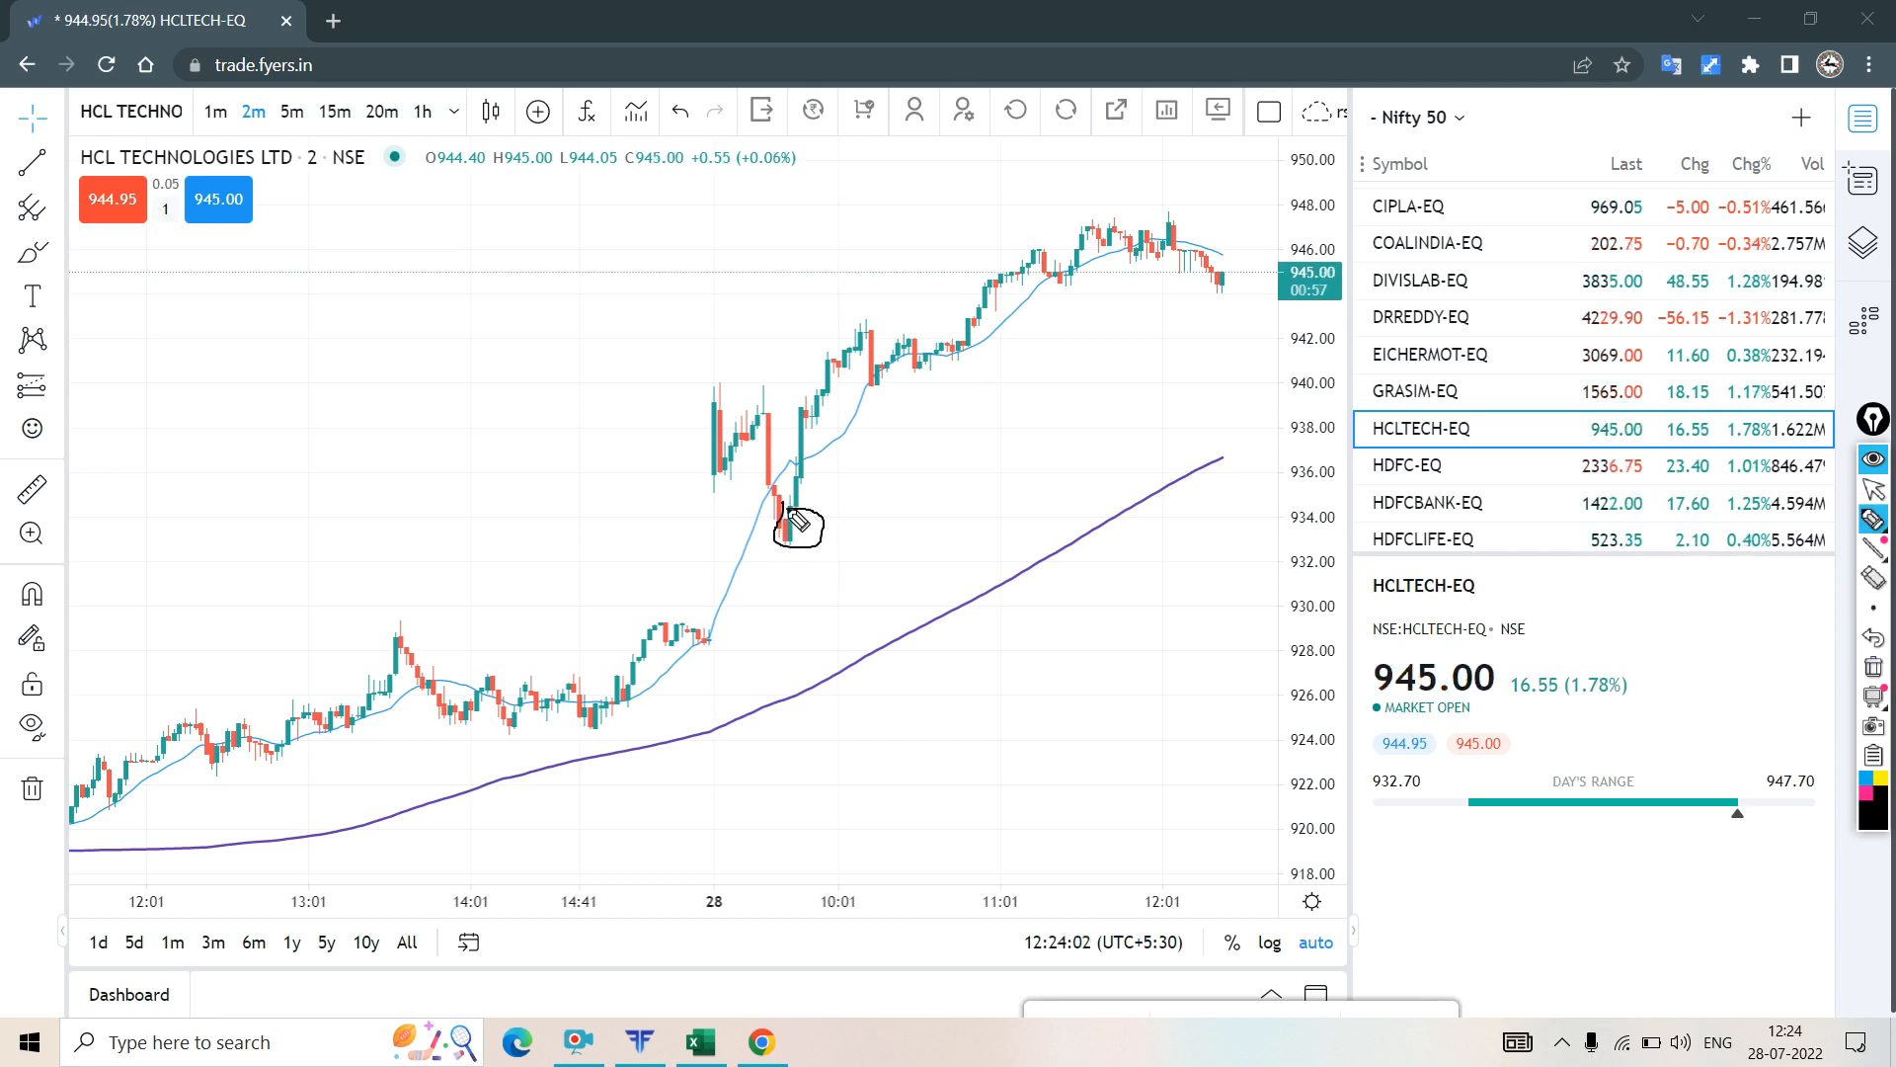
left_click(1873, 666)
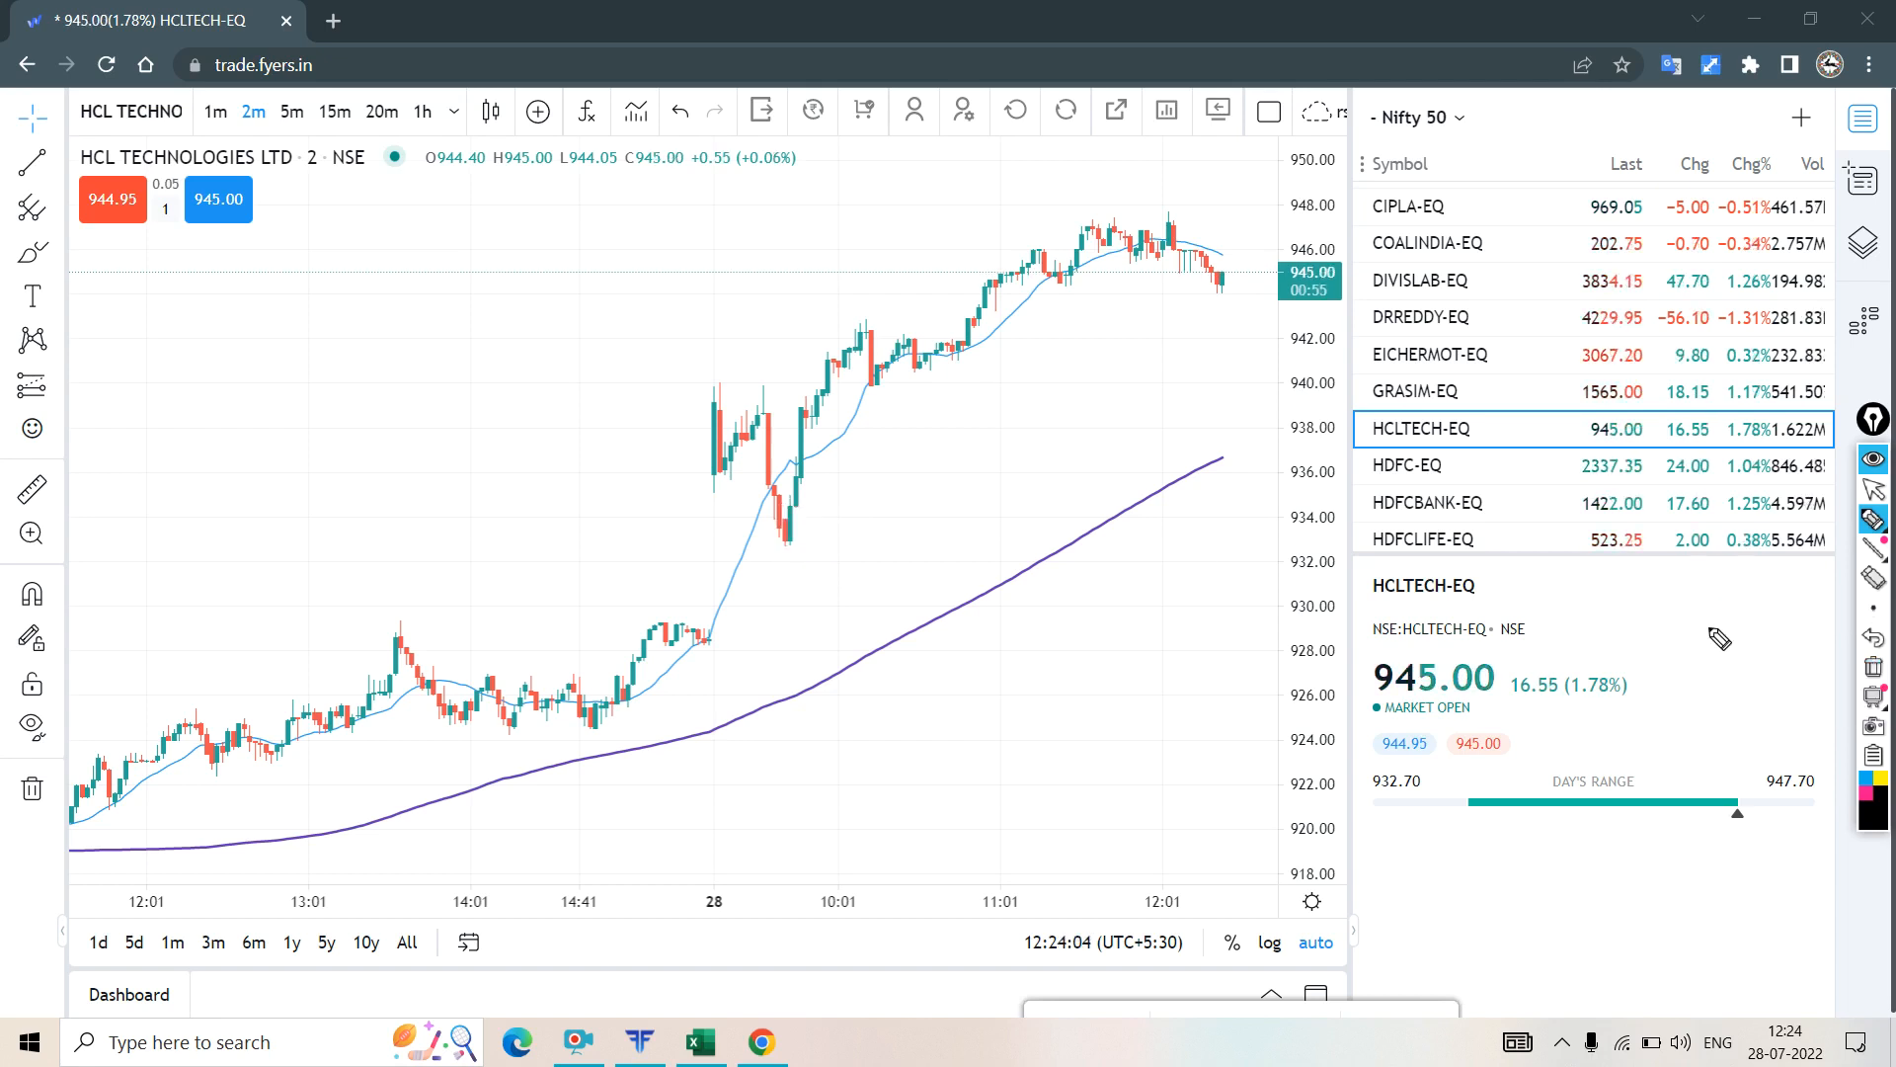
- Draw a line at the low and an arrow and loop on the preceding candles, hide the watchlist to widen the chart, and reselect the pen
left_click_drag(788, 523, 884, 522)
mouse_move(721, 466)
left_mouse_down()
mouse_move(780, 464)
mouse_move(777, 413)
left_mouse_up()
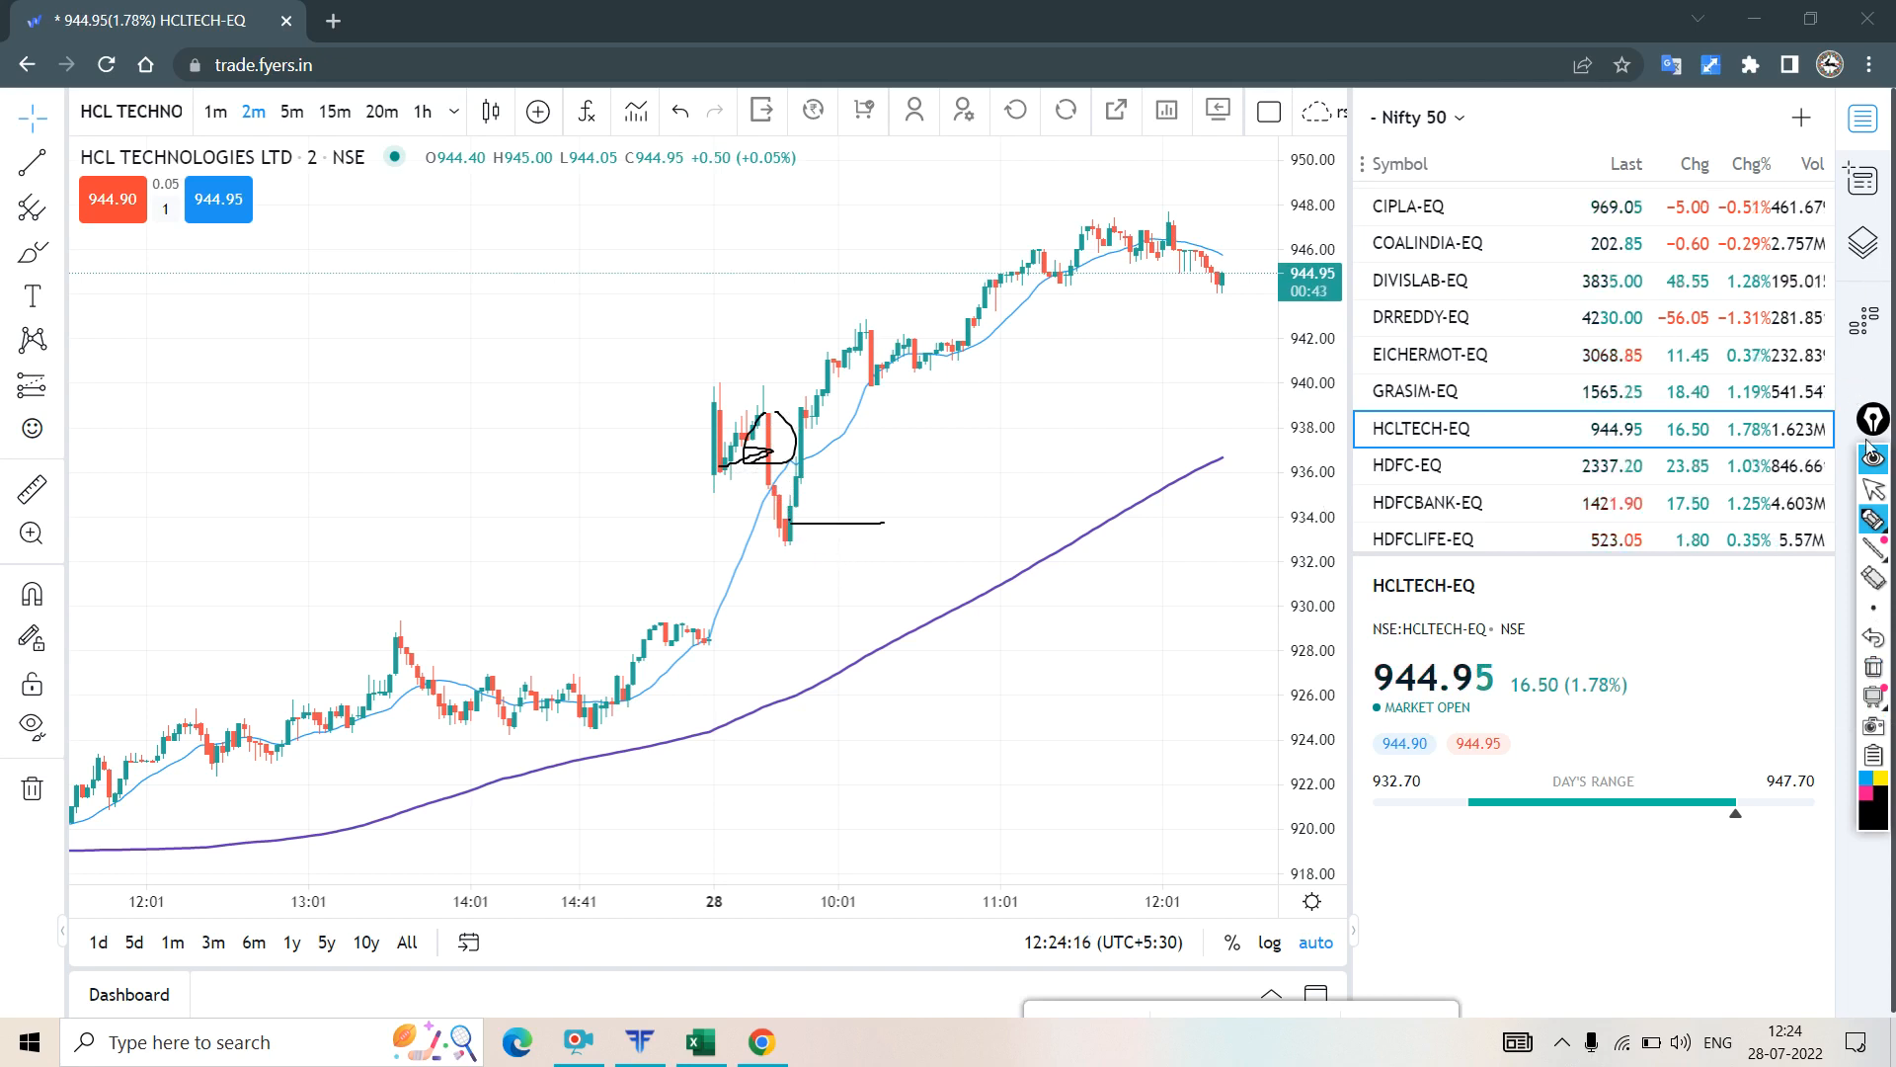
left_click(1874, 488)
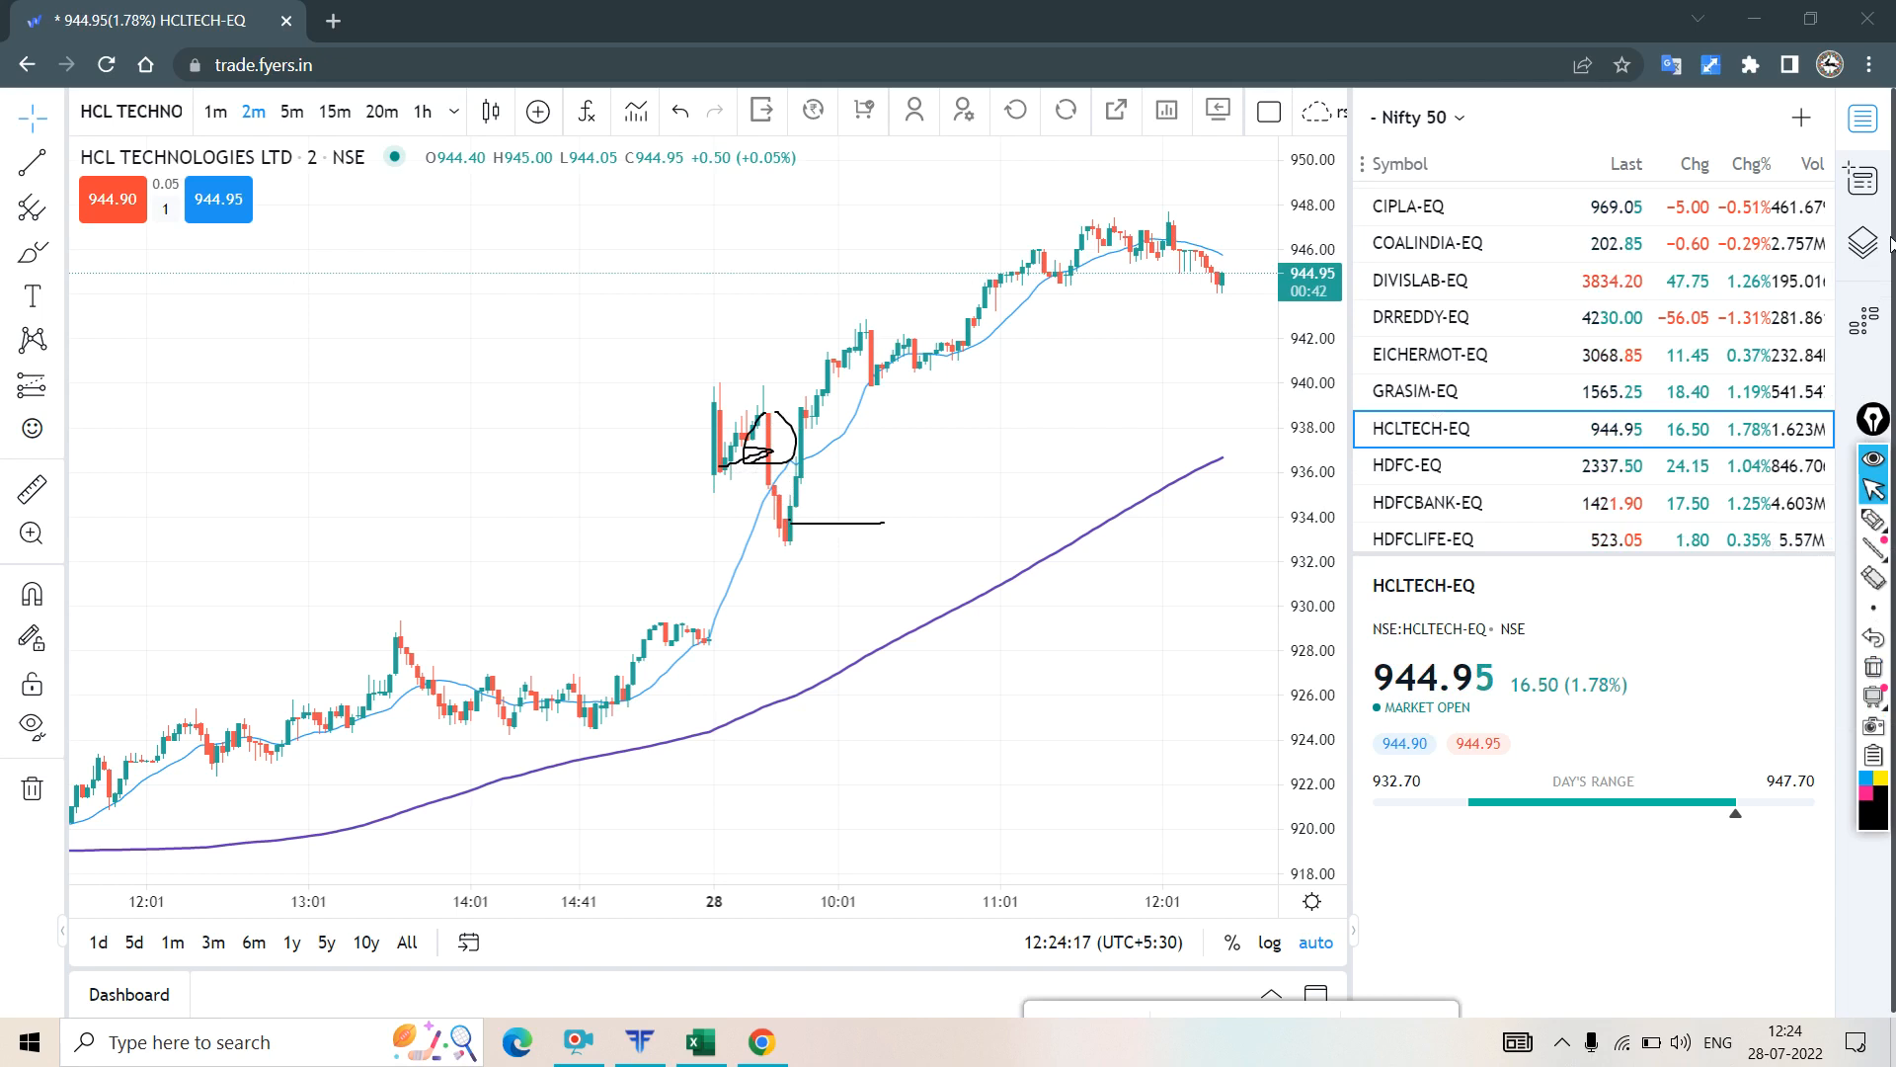
left_click(1870, 122)
left_click(1876, 521)
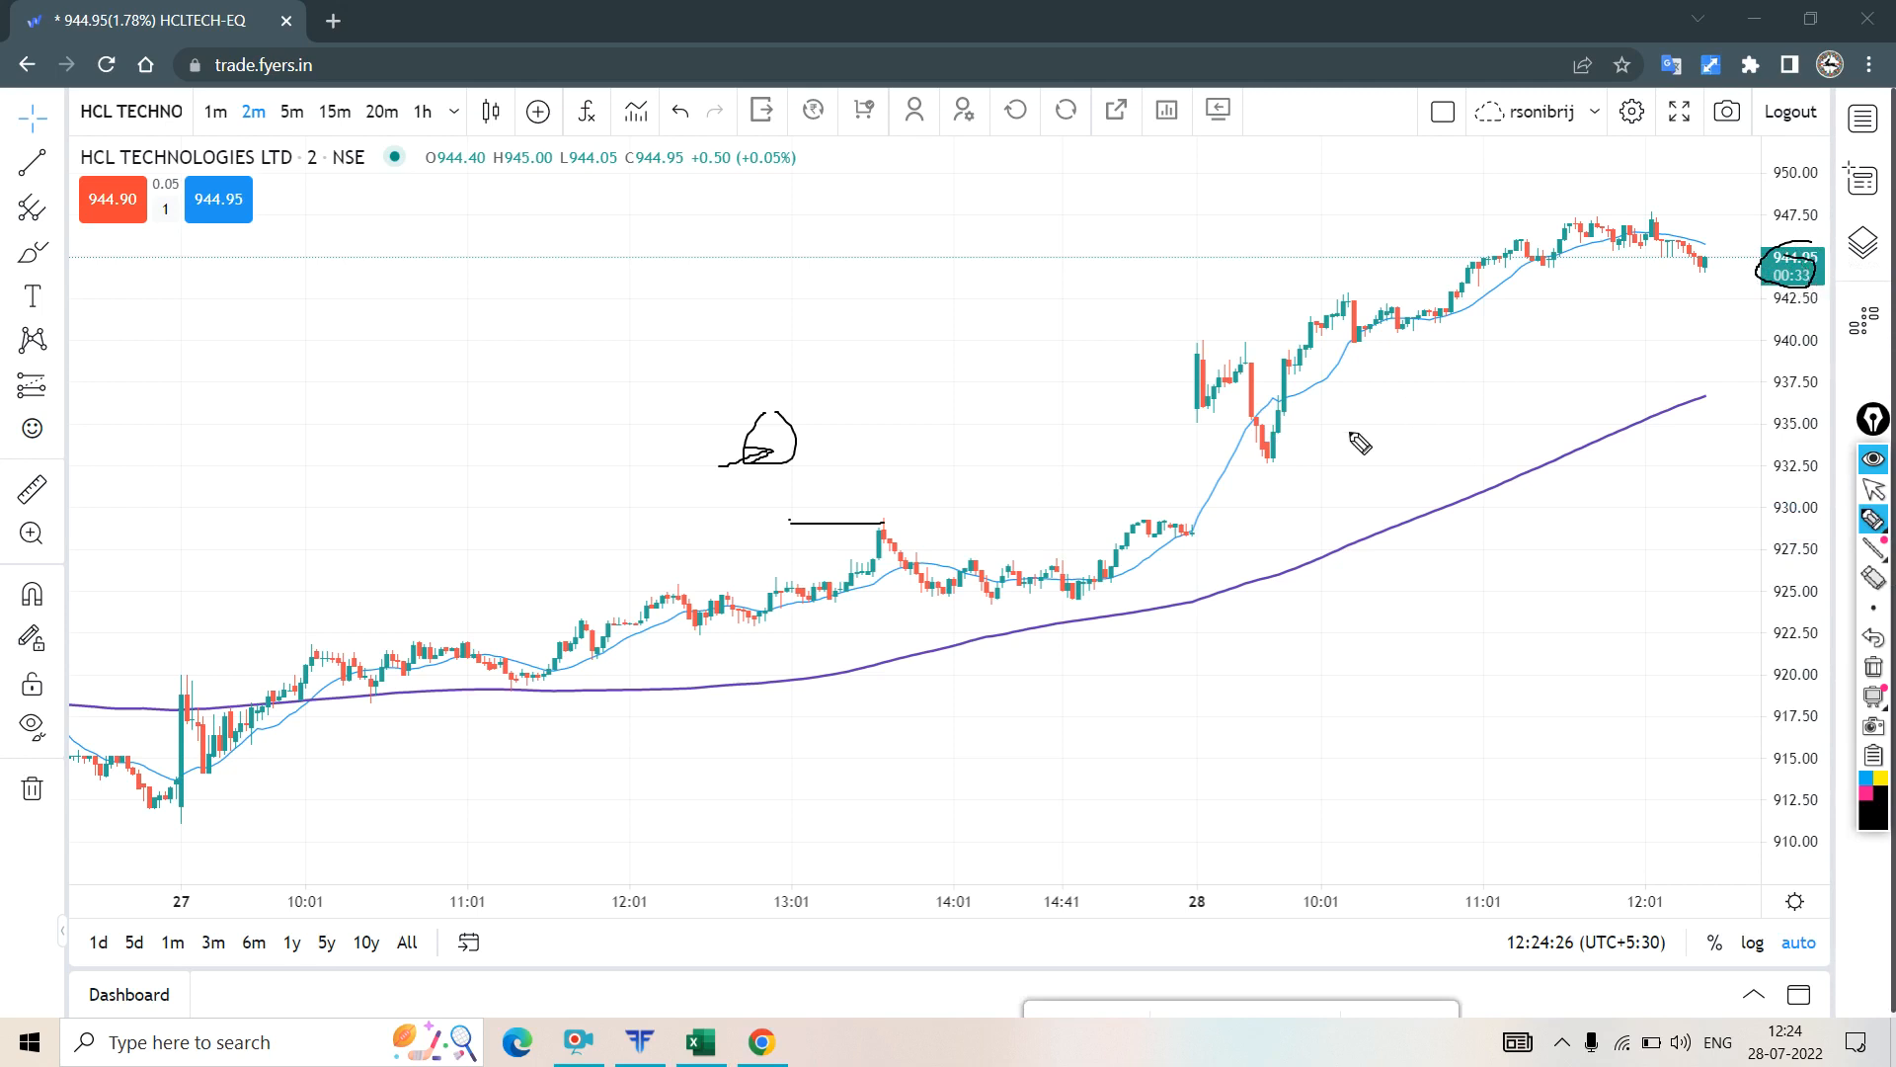
- Mark the entry near 934 with an arrow and the stop below the low, and write 3 × 100 = 300 beside them, circling 3 and 300
mouse_move(1274, 437)
left_mouse_down()
mouse_move(1403, 438)
mouse_move(1288, 439)
left_mouse_up()
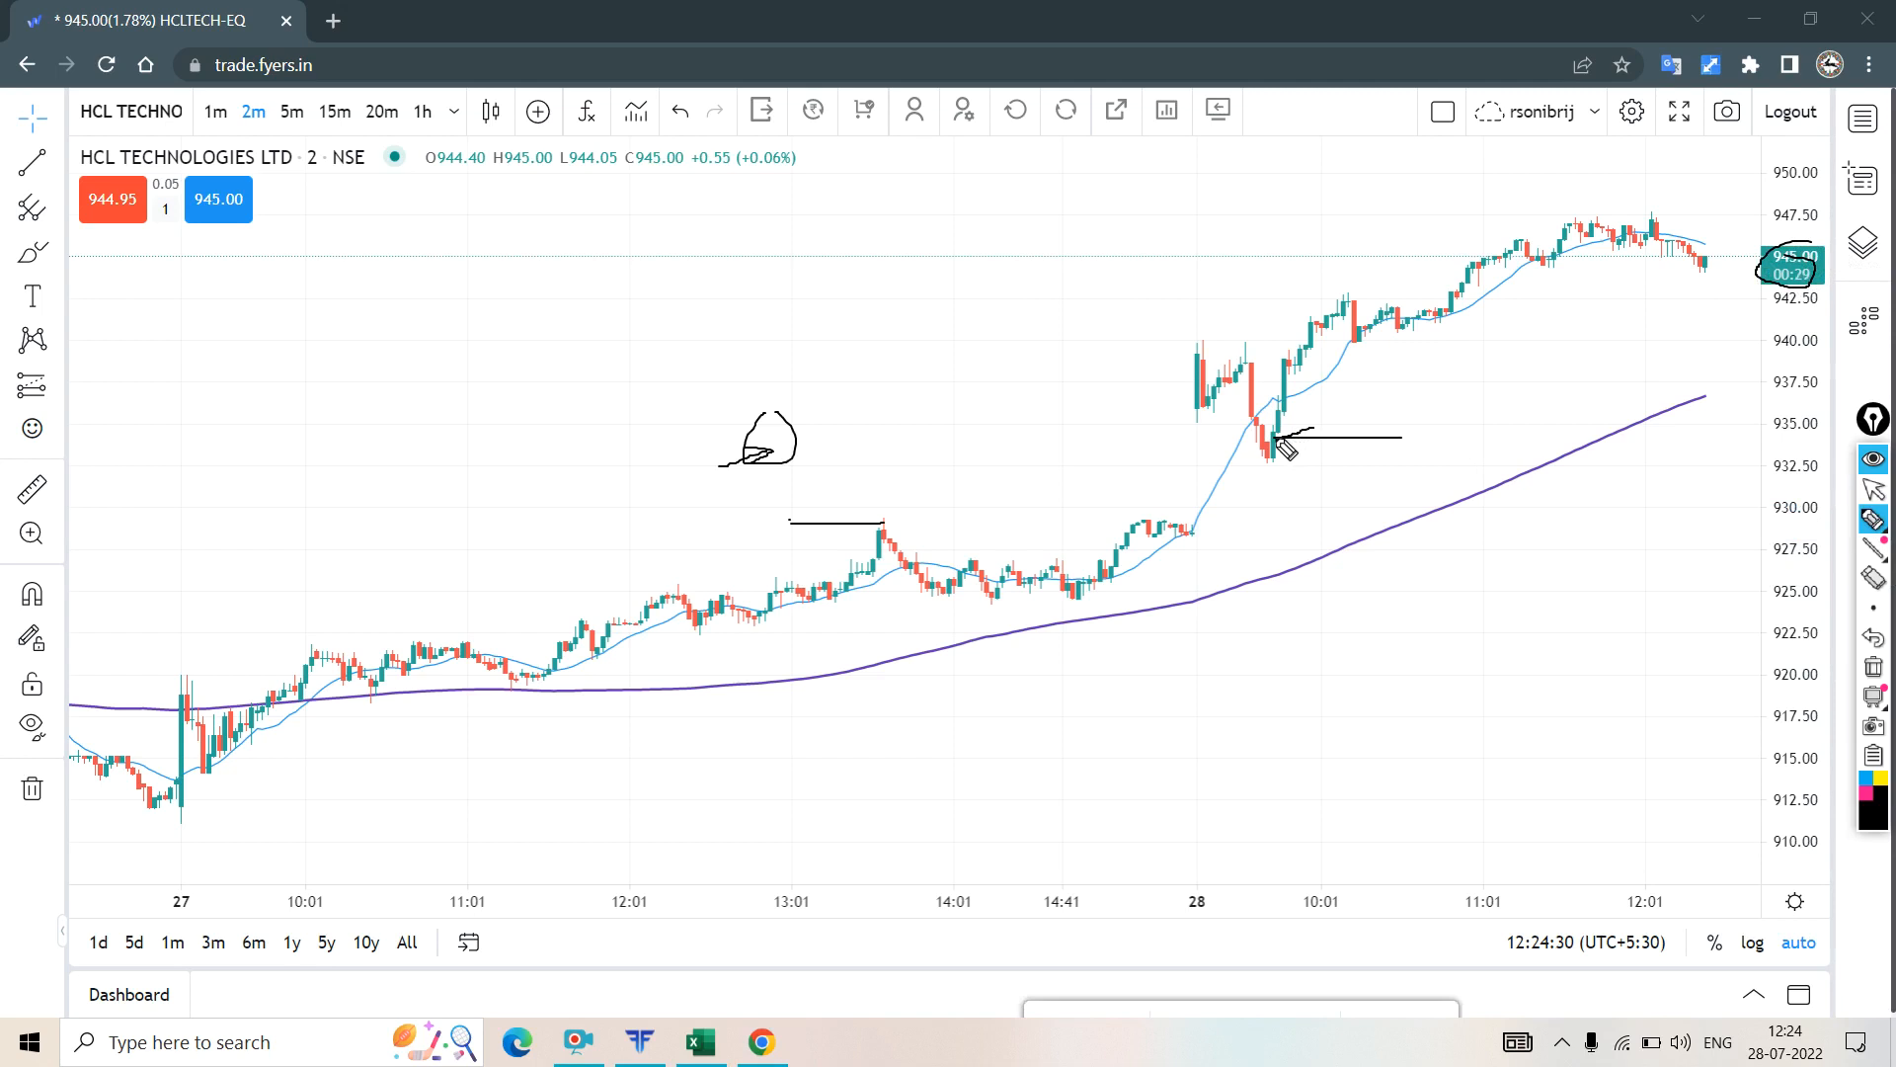
left_click_drag(1269, 462, 1304, 467)
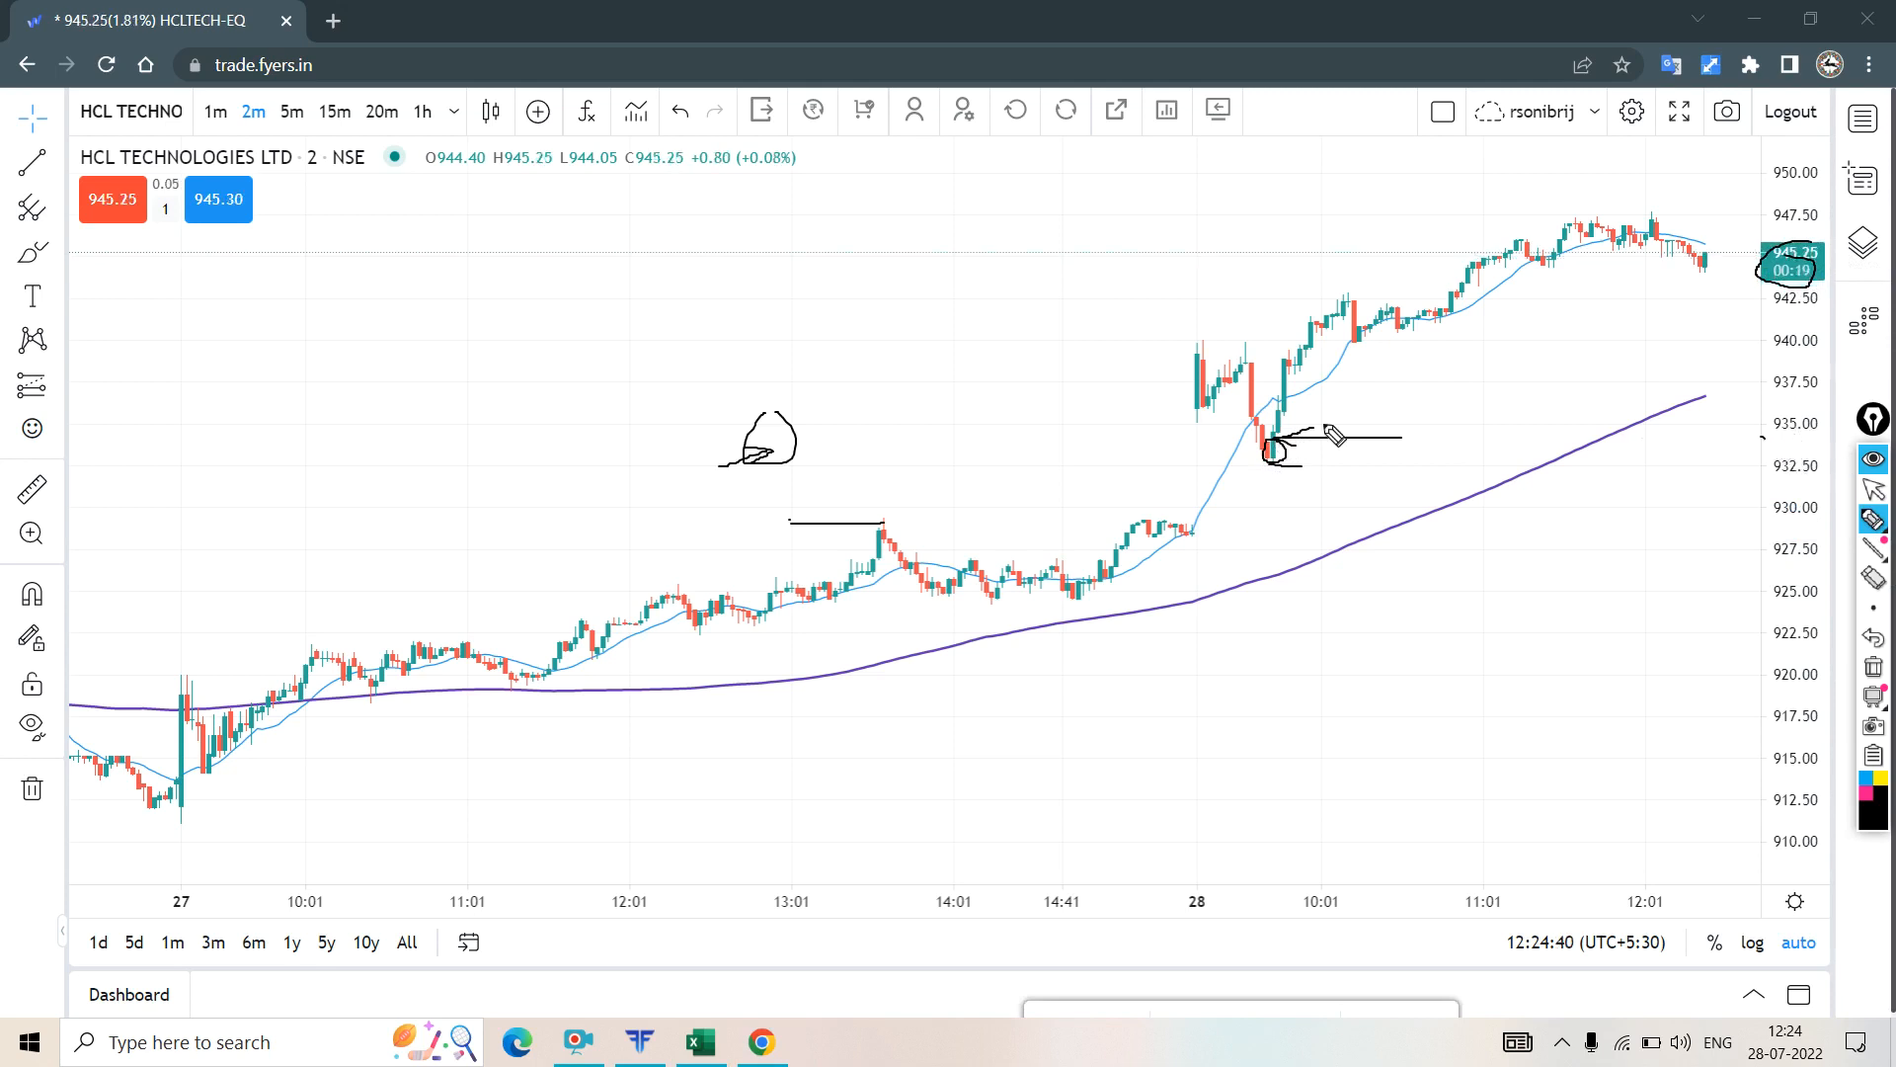
mouse_move(1294, 452)
left_mouse_down()
mouse_move(1329, 457)
mouse_move(1293, 489)
mouse_move(1353, 460)
mouse_move(1441, 491)
mouse_move(1406, 499)
mouse_move(1449, 486)
left_mouse_up()
mouse_move(1452, 451)
left_mouse_down()
mouse_move(1487, 474)
mouse_move(1460, 481)
left_mouse_up()
mouse_move(1575, 509)
left_mouse_down()
mouse_move(1610, 493)
mouse_move(1630, 533)
left_mouse_up()
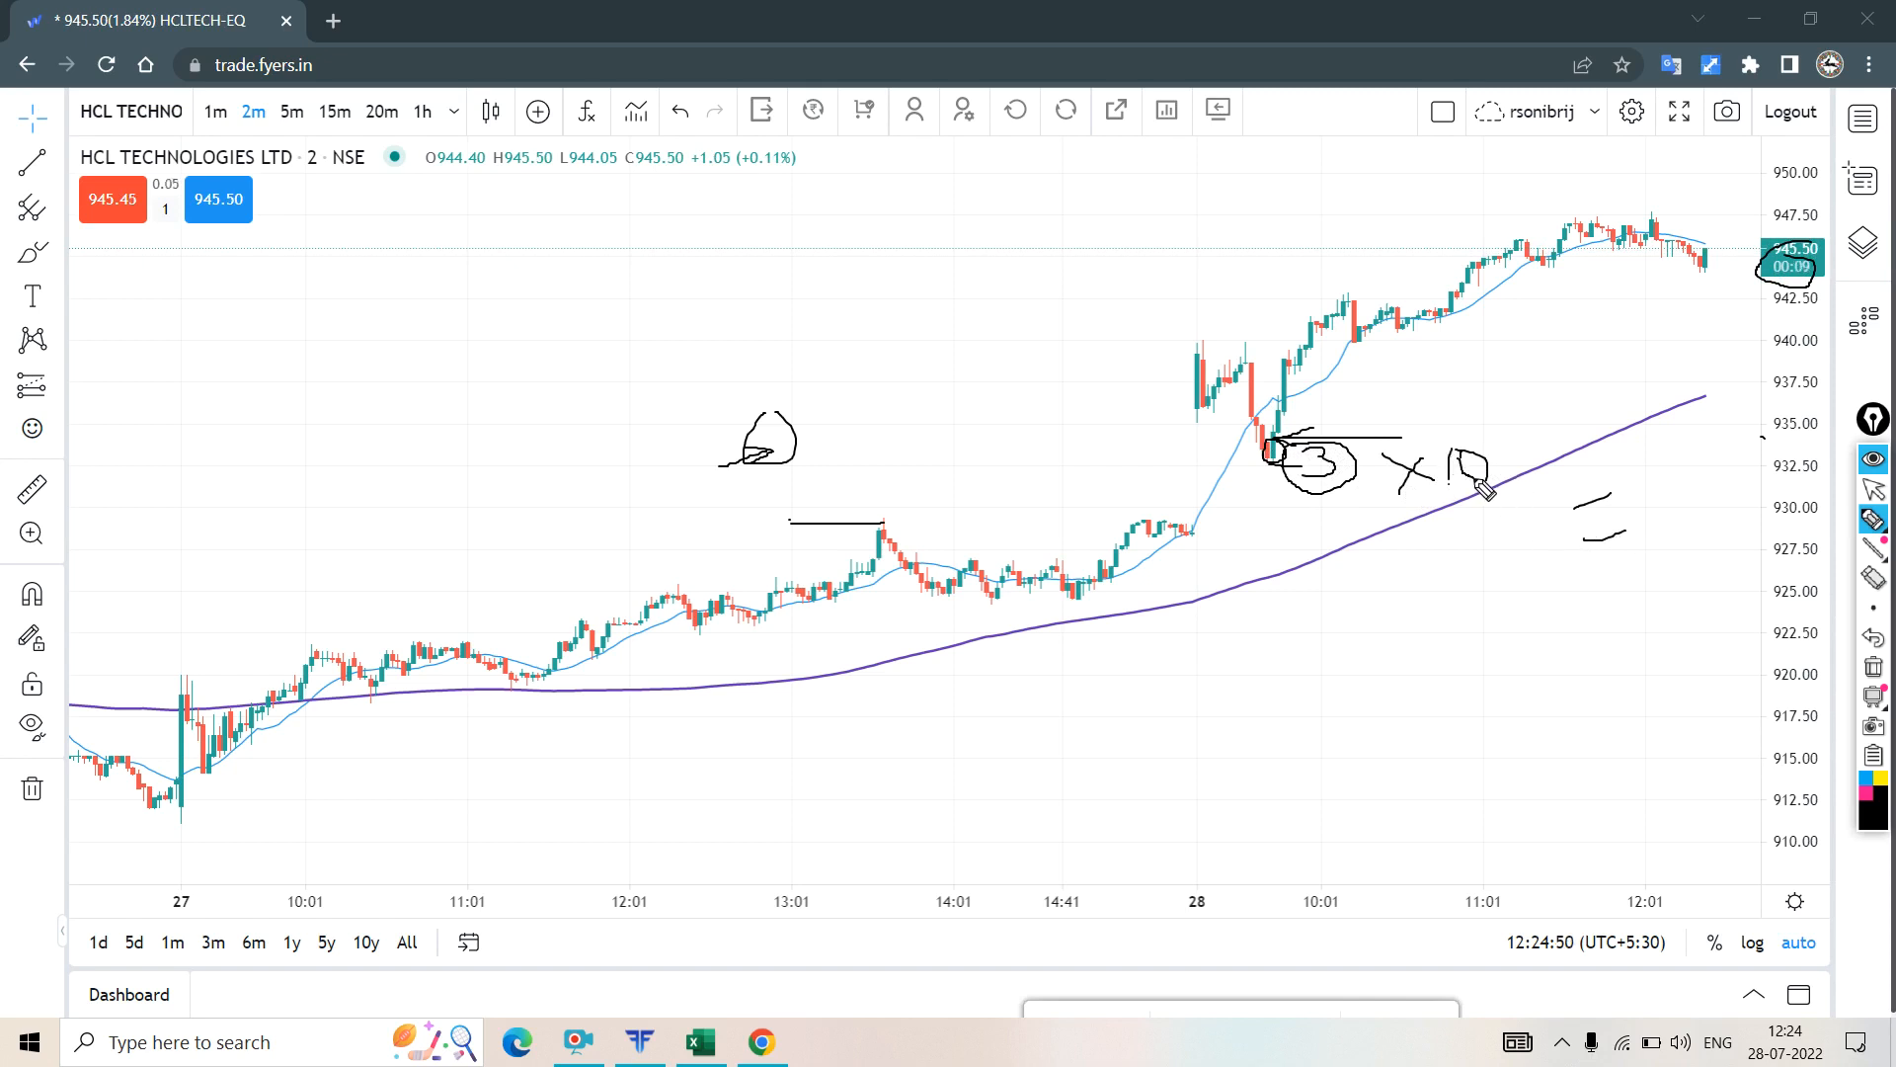
left_click_drag(1526, 492, 1519, 451)
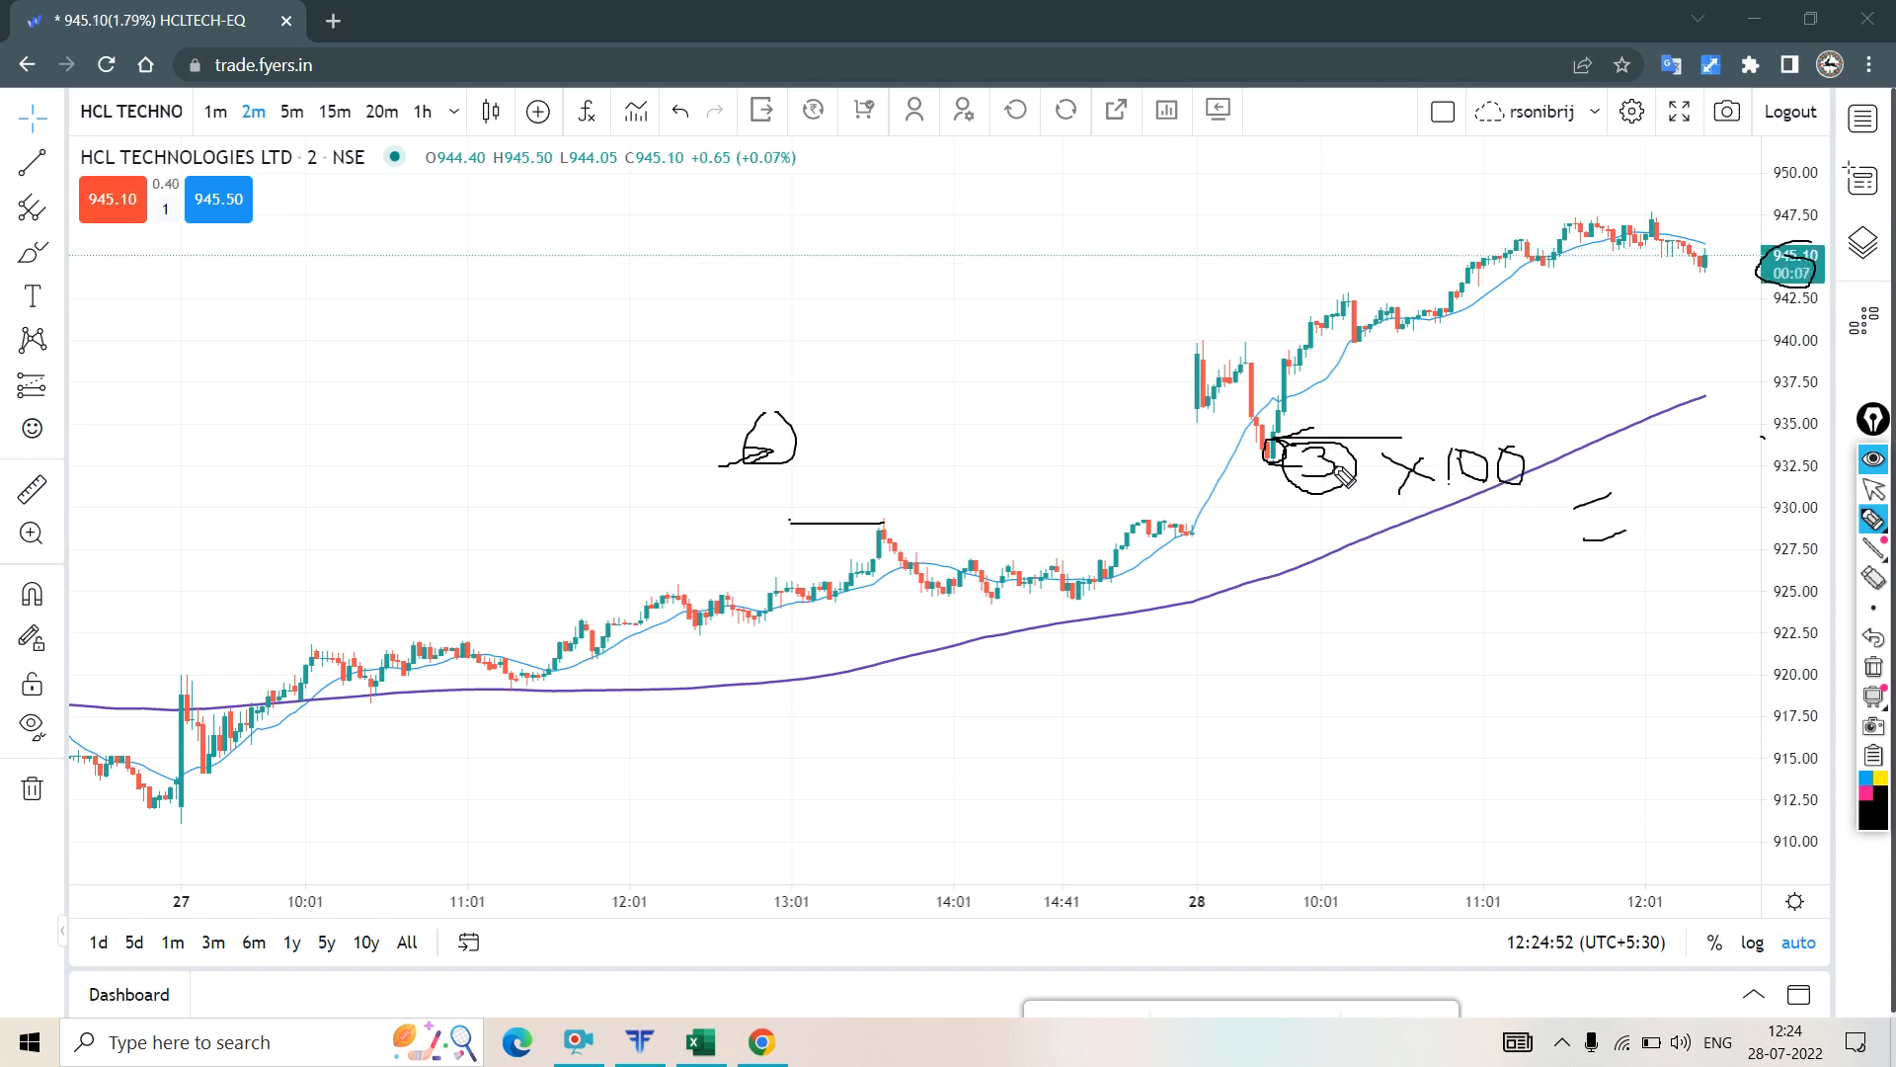
mouse_move(1681, 514)
left_mouse_down()
mouse_move(1677, 548)
mouse_move(1684, 515)
mouse_move(1715, 528)
mouse_move(1619, 526)
left_mouse_up()
left_click_drag(1741, 585, 1736, 499)
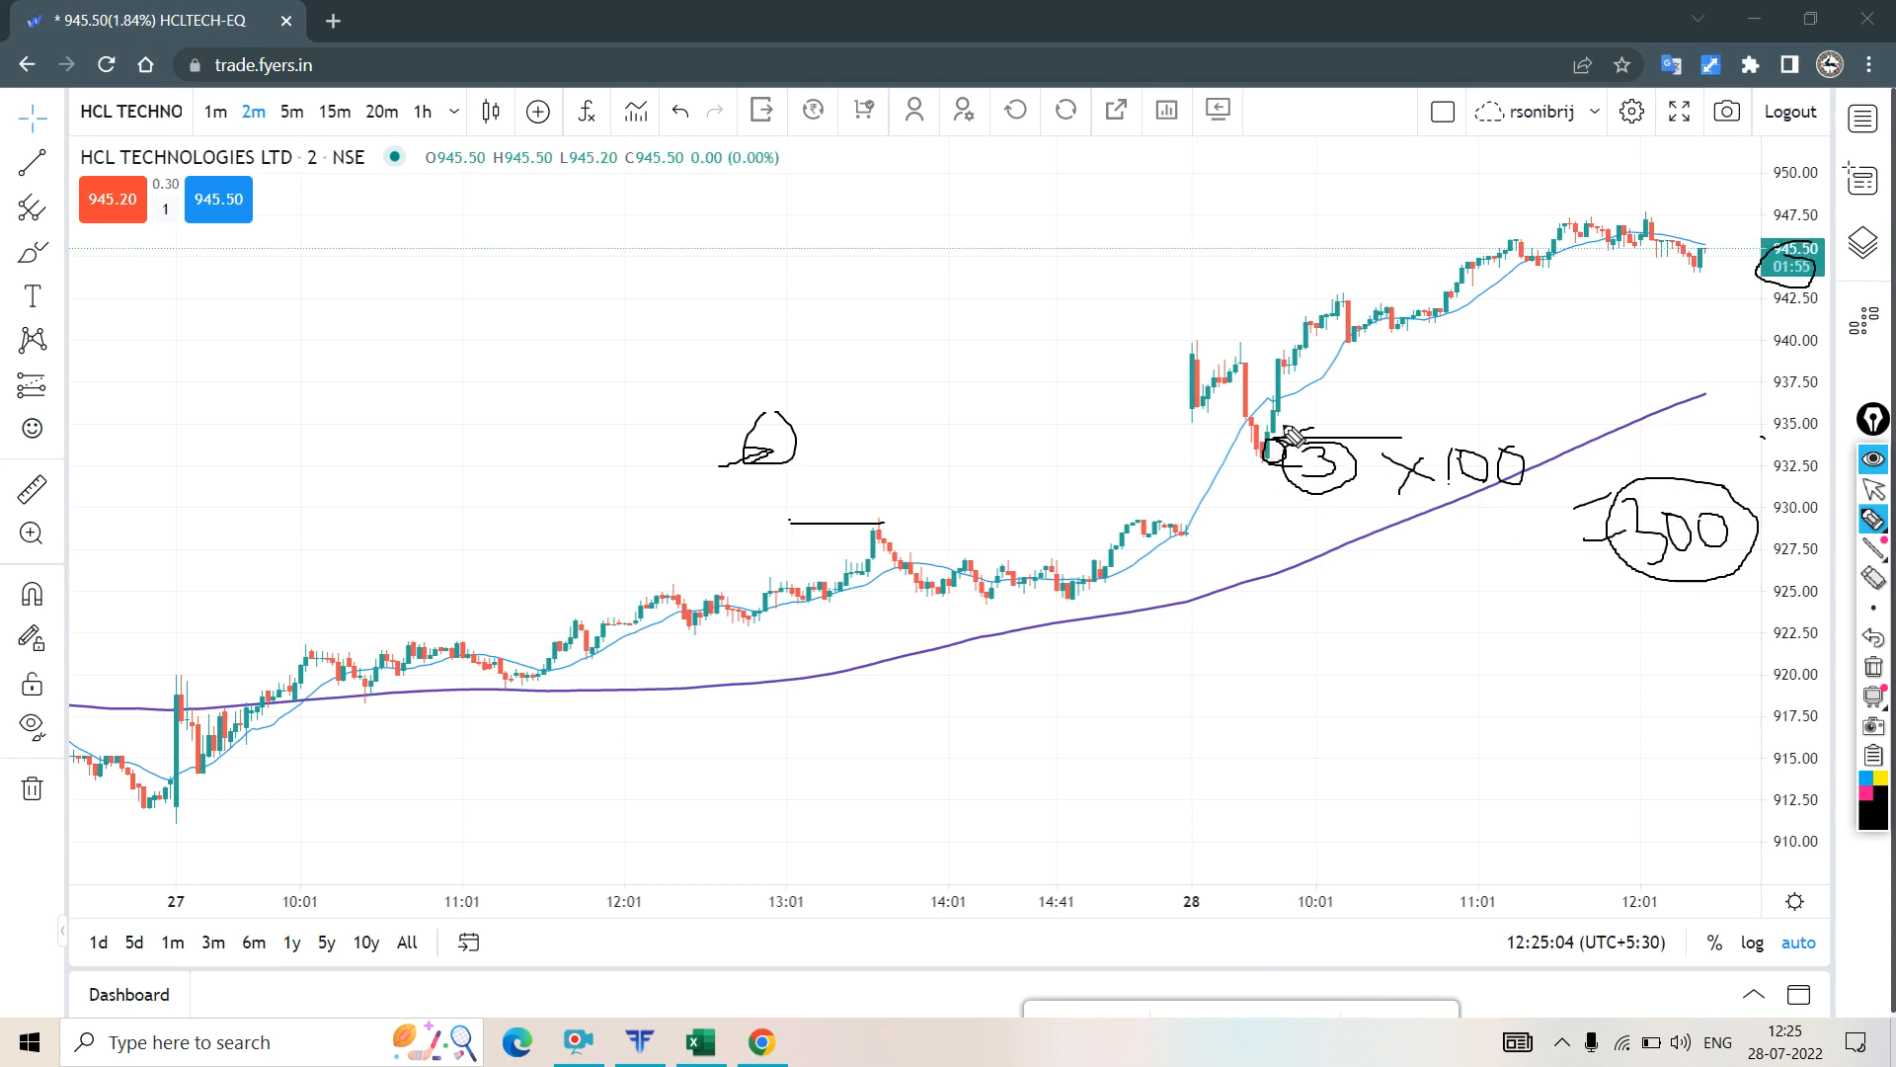
- Add short strokes and an arrow at the higher levels near 935 and 937.50 on the rebound, and clear all annotations
mouse_move(1314, 427)
left_mouse_down()
mouse_move(1272, 429)
mouse_move(1287, 397)
left_mouse_up()
left_click_drag(1363, 387, 1290, 395)
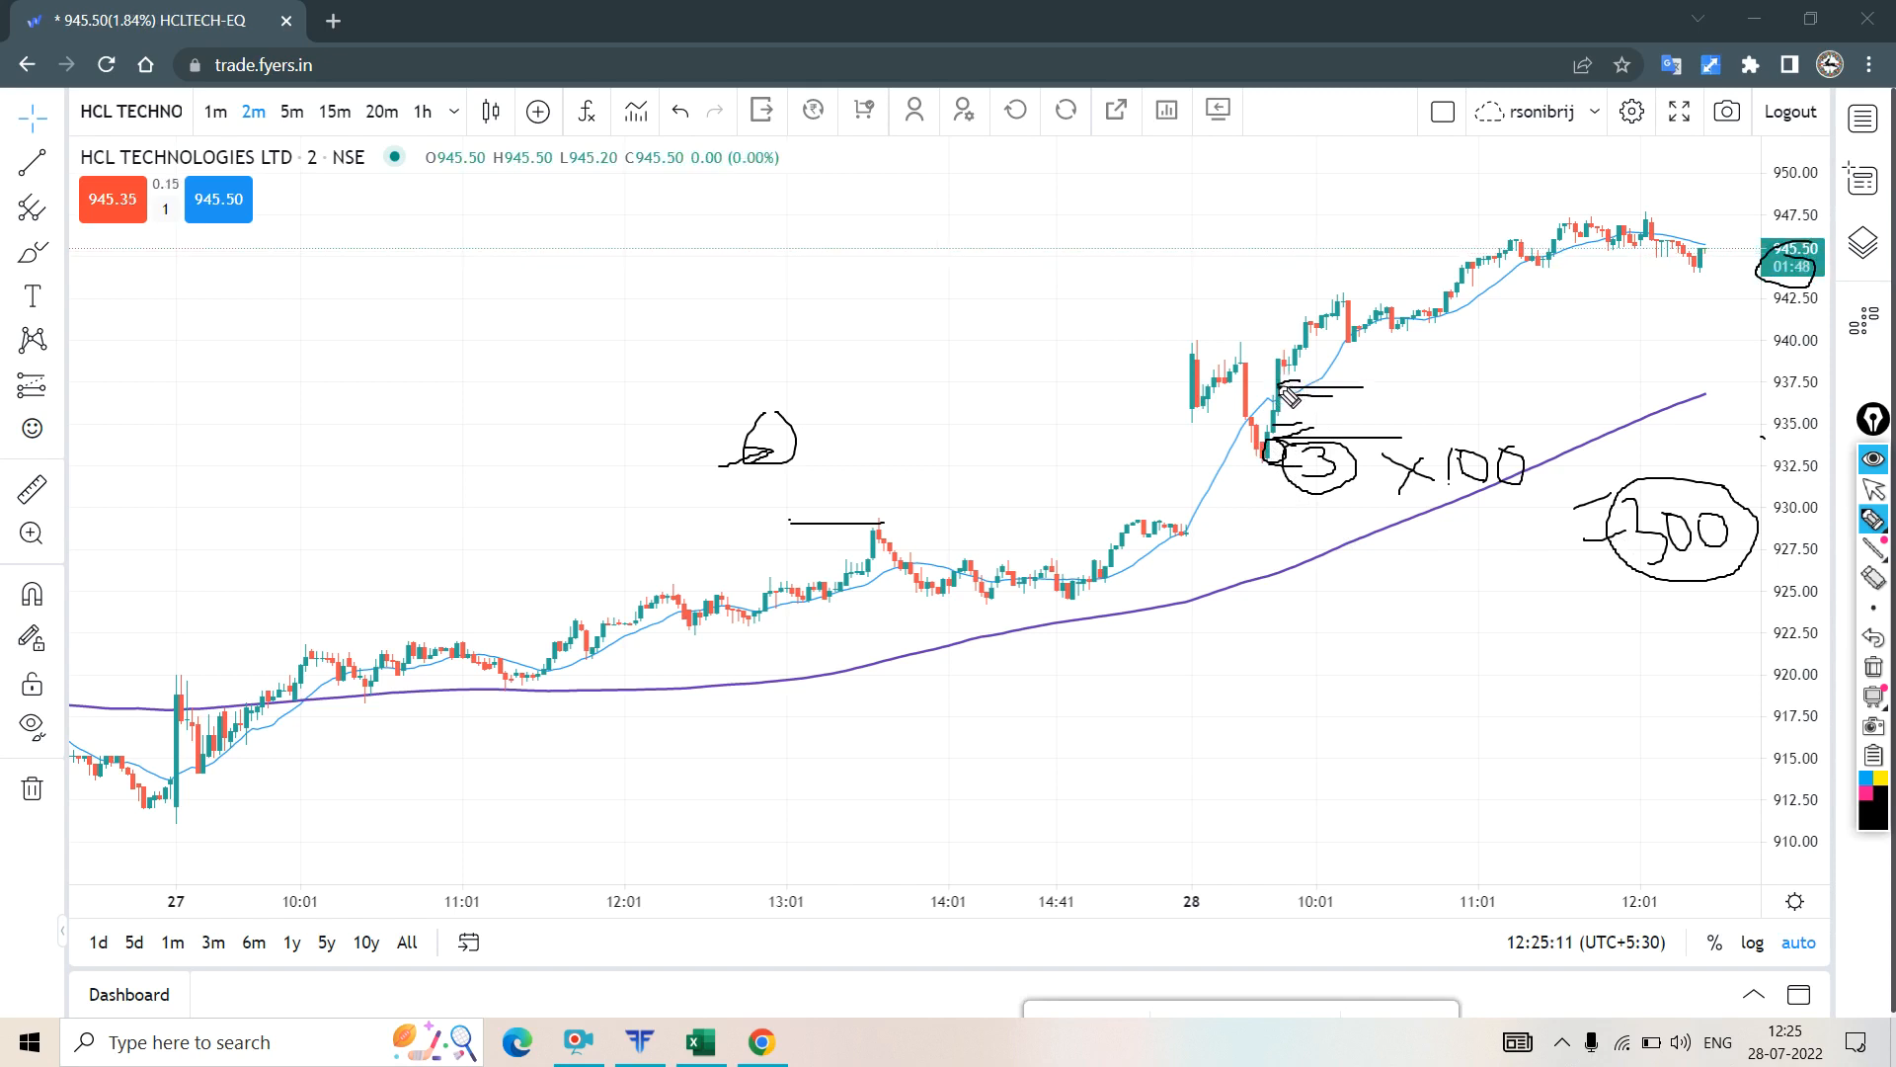
left_click(1874, 666)
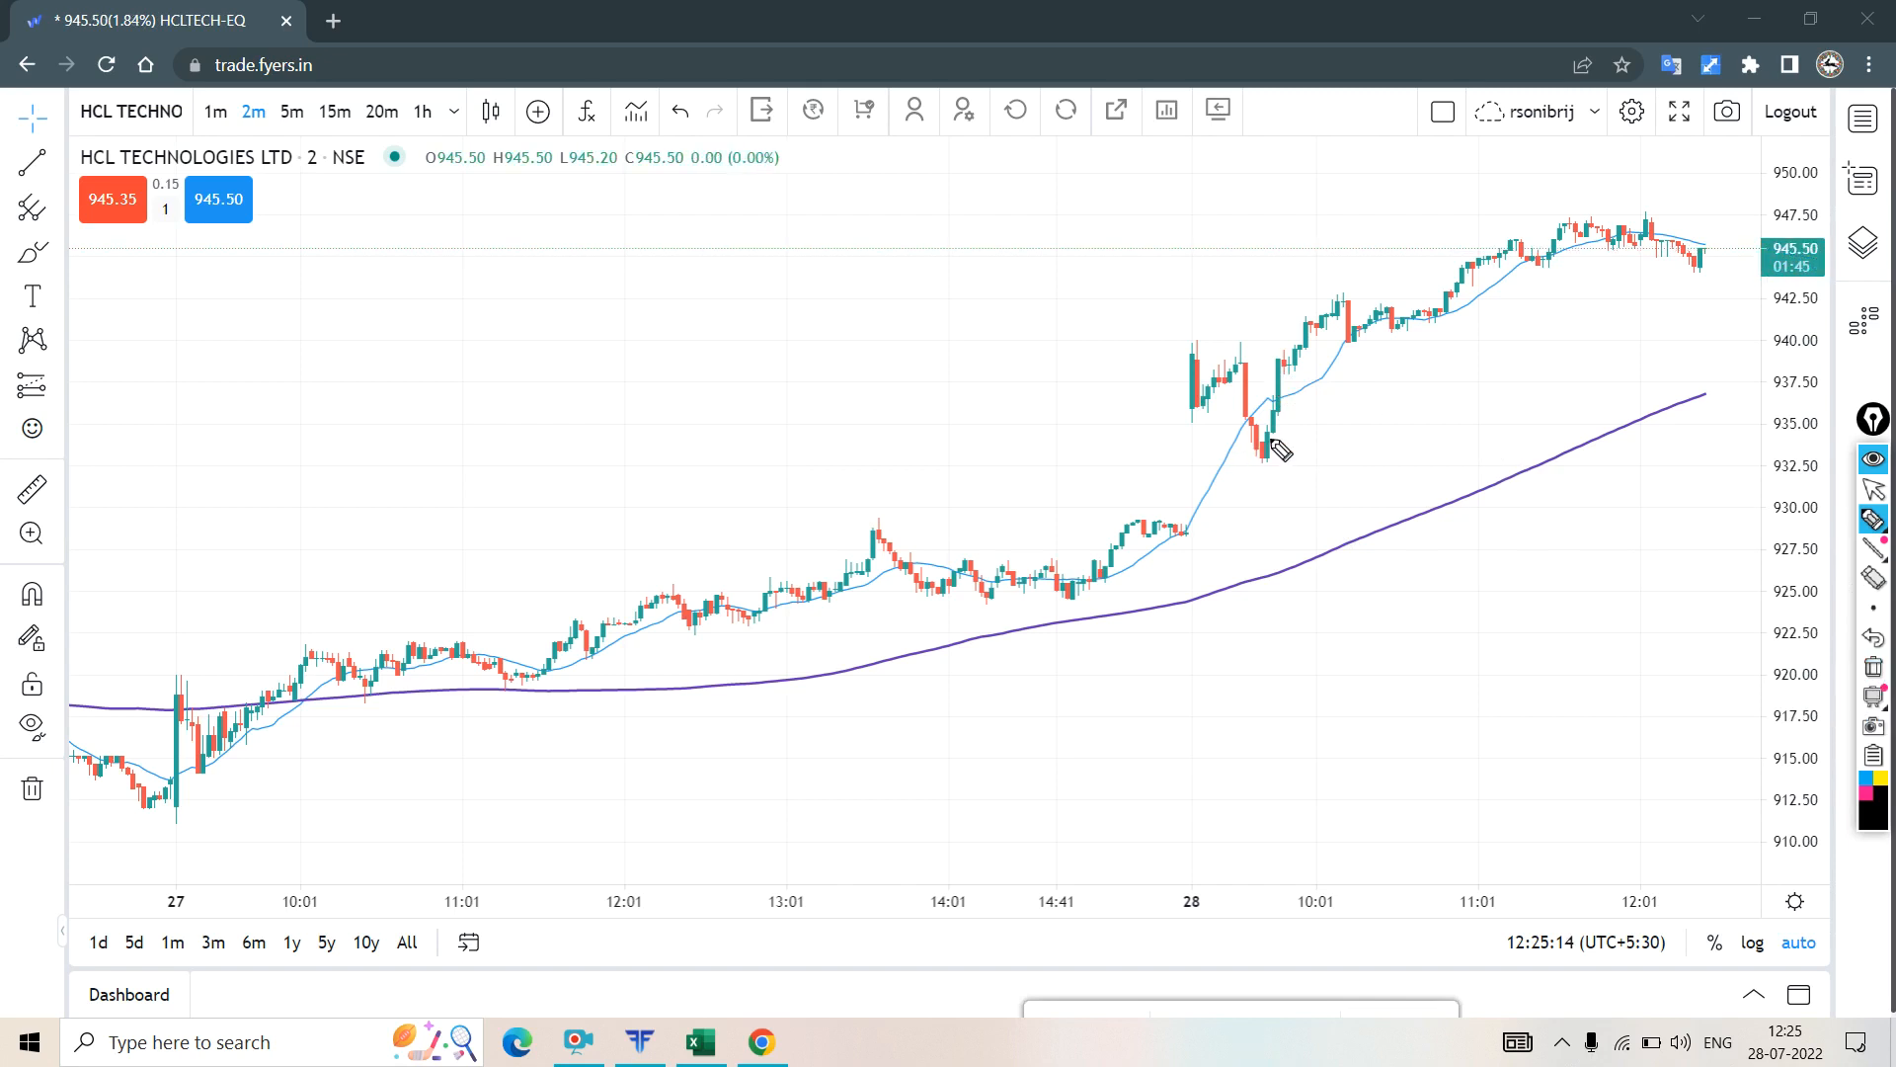
- Draw an entry arrow near 934, a stop line below the low and marks near 935 and 938 on the rebound, and clear them
mouse_move(1269, 441)
left_mouse_down()
mouse_move(1392, 442)
mouse_move(1267, 436)
mouse_move(1304, 469)
mouse_move(1318, 428)
left_mouse_up()
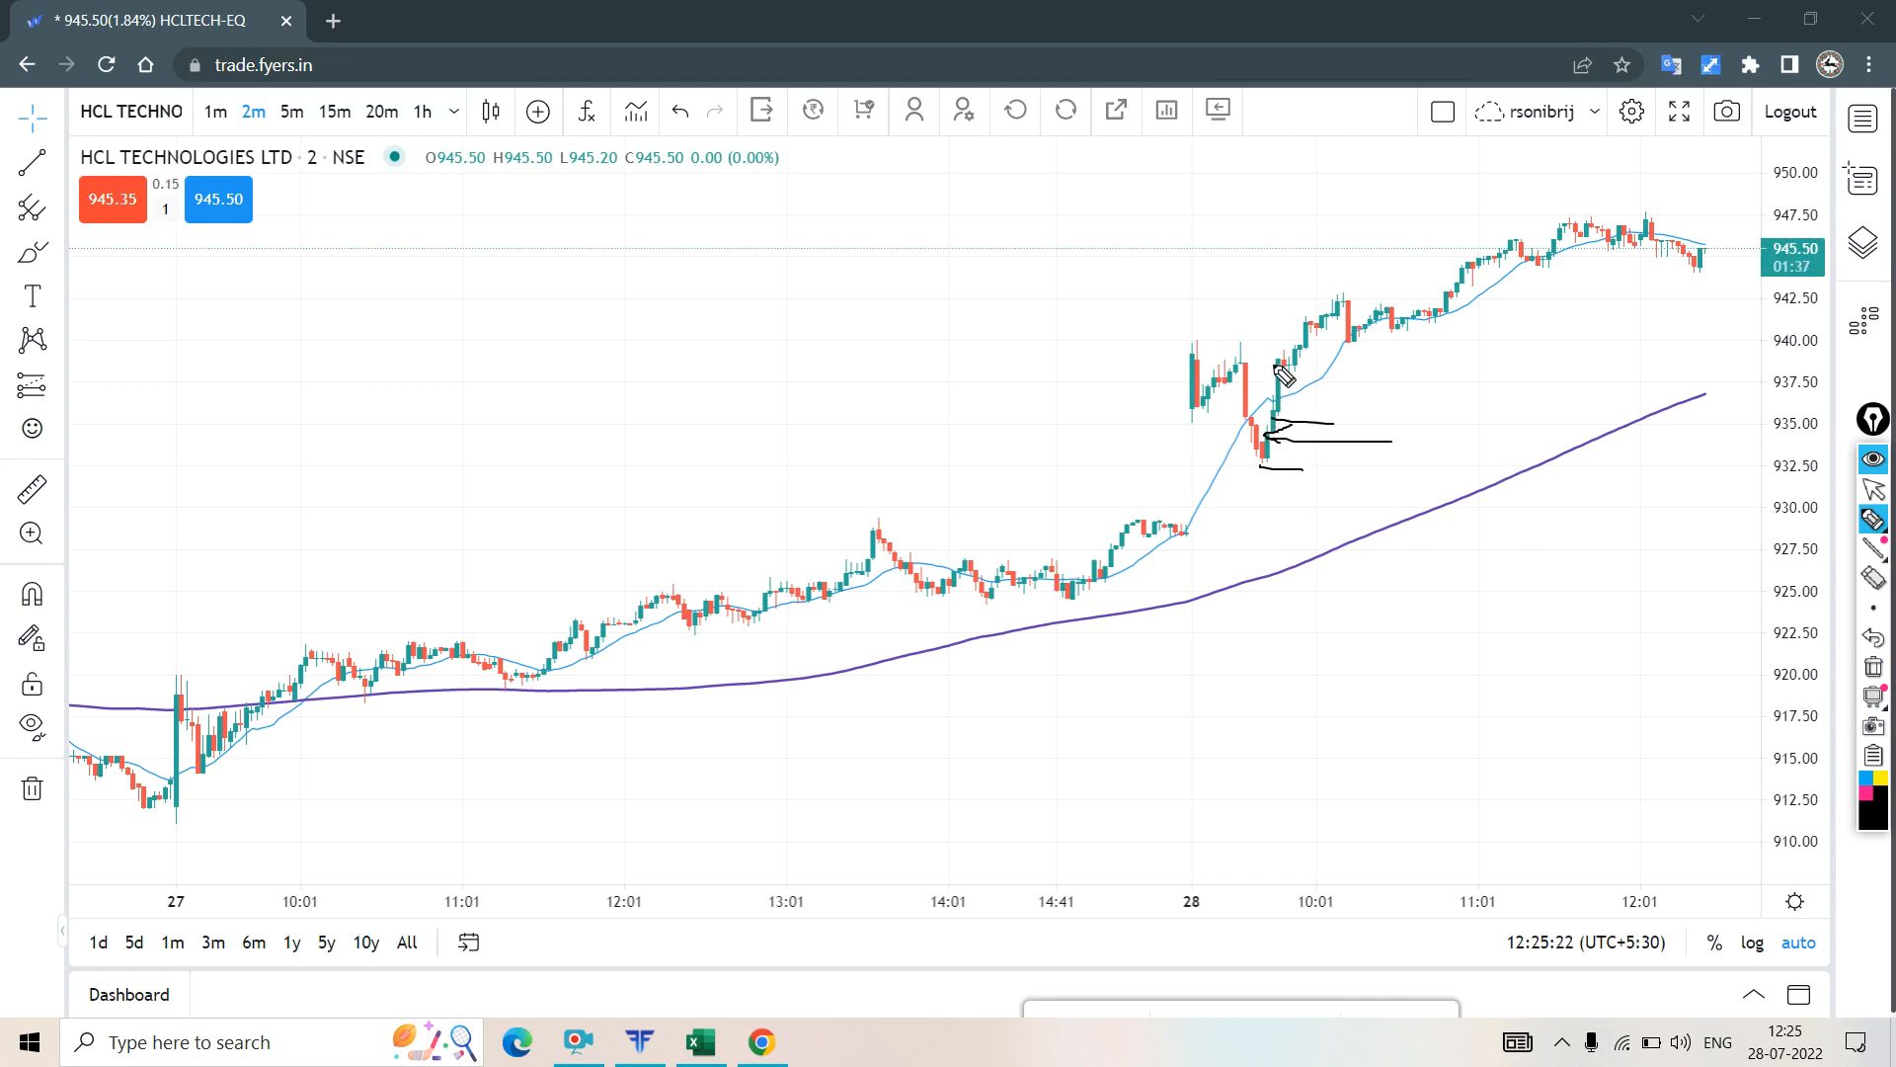
mouse_move(1275, 366)
left_mouse_down()
mouse_move(1306, 384)
mouse_move(1276, 372)
left_mouse_up()
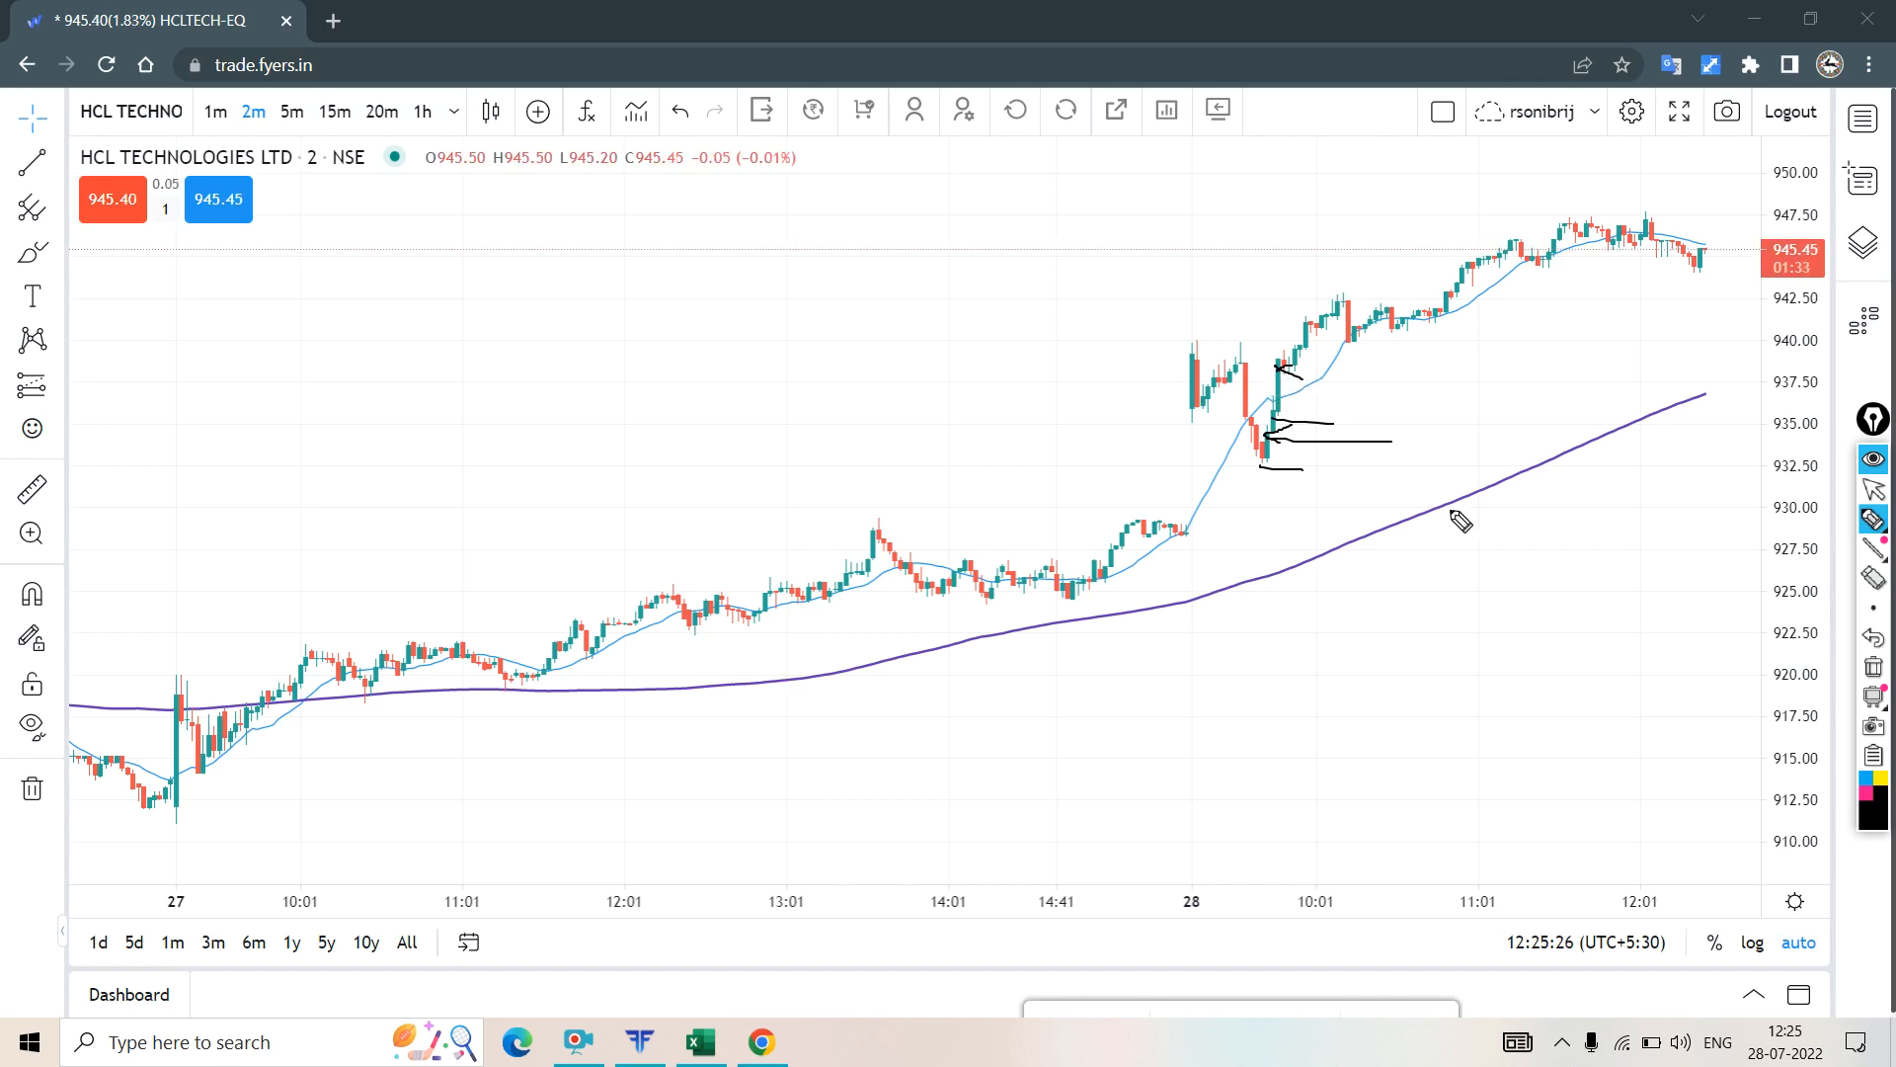
left_click(1871, 669)
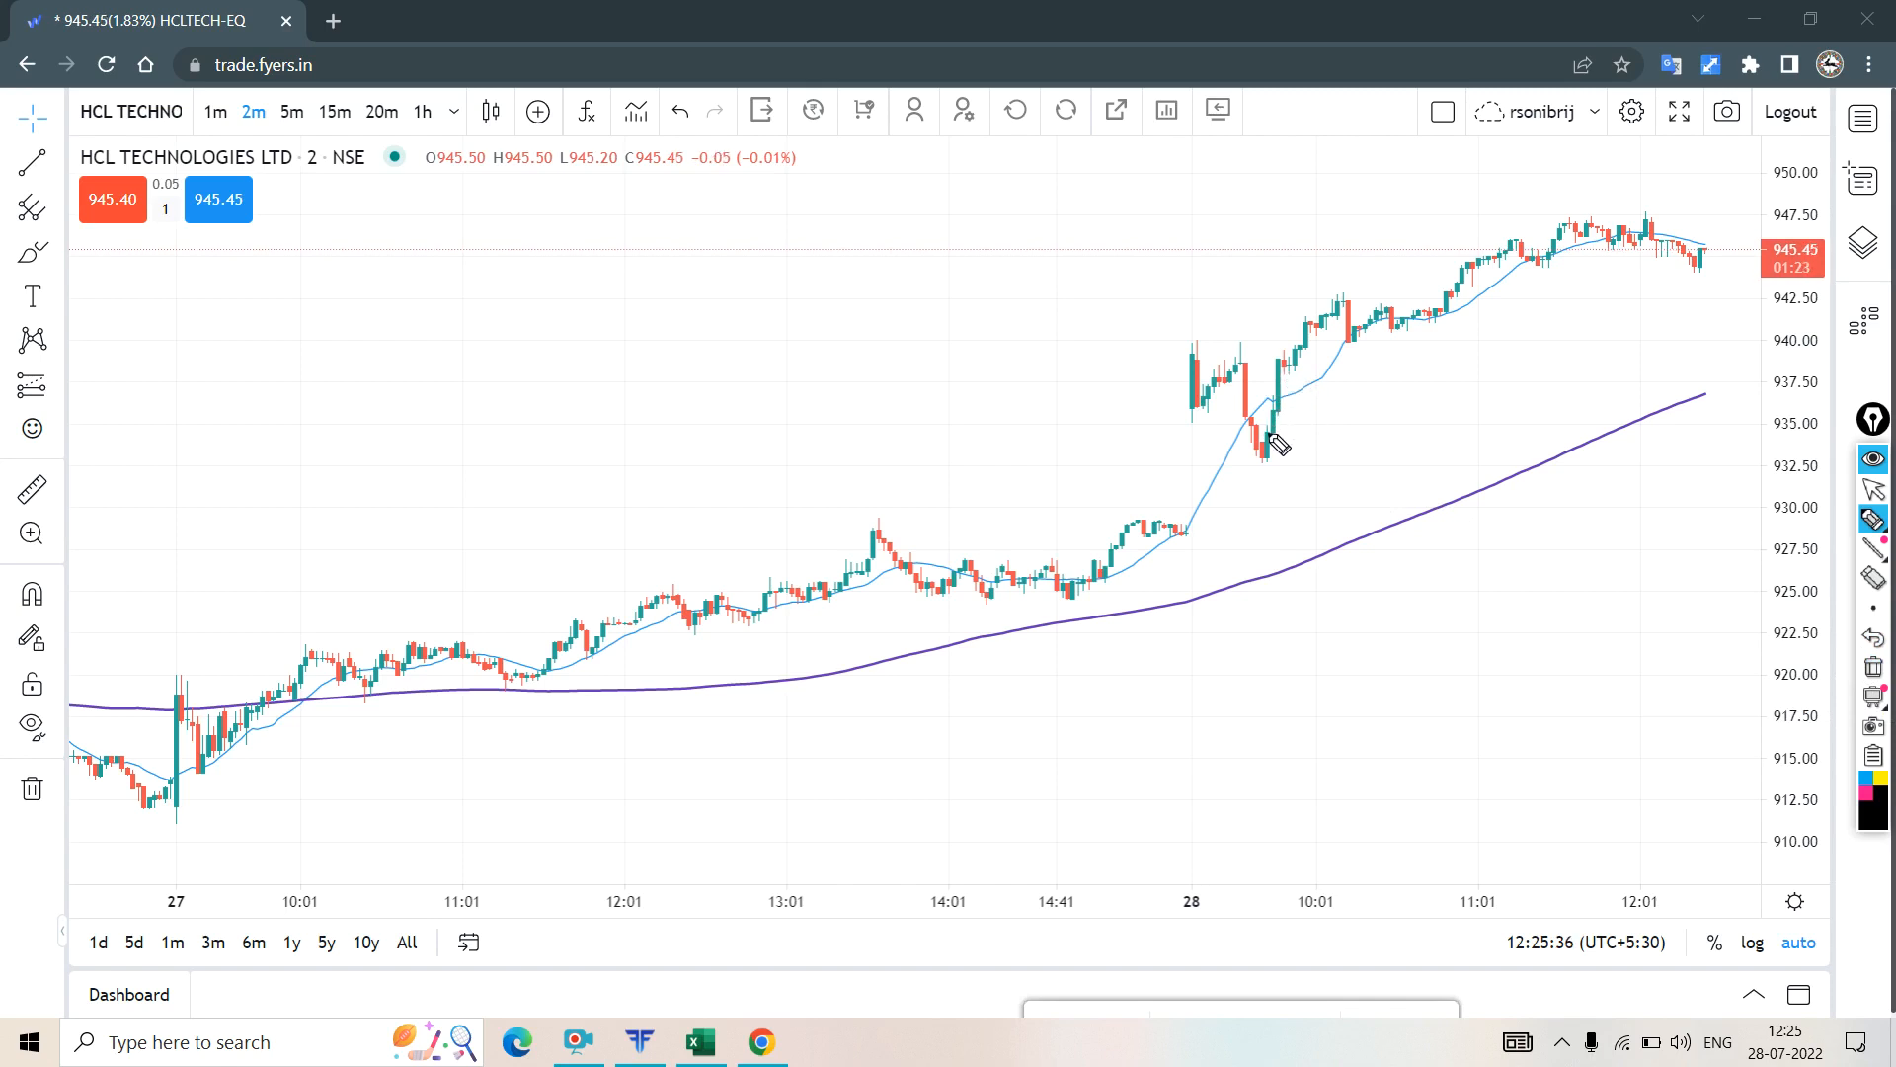
- Divide the rebound from the low into levels with short horizontal strokes up to about 939, and circle the intervals between them
left_click_drag(1269, 434, 1307, 464)
left_click_drag(1280, 362, 1371, 362)
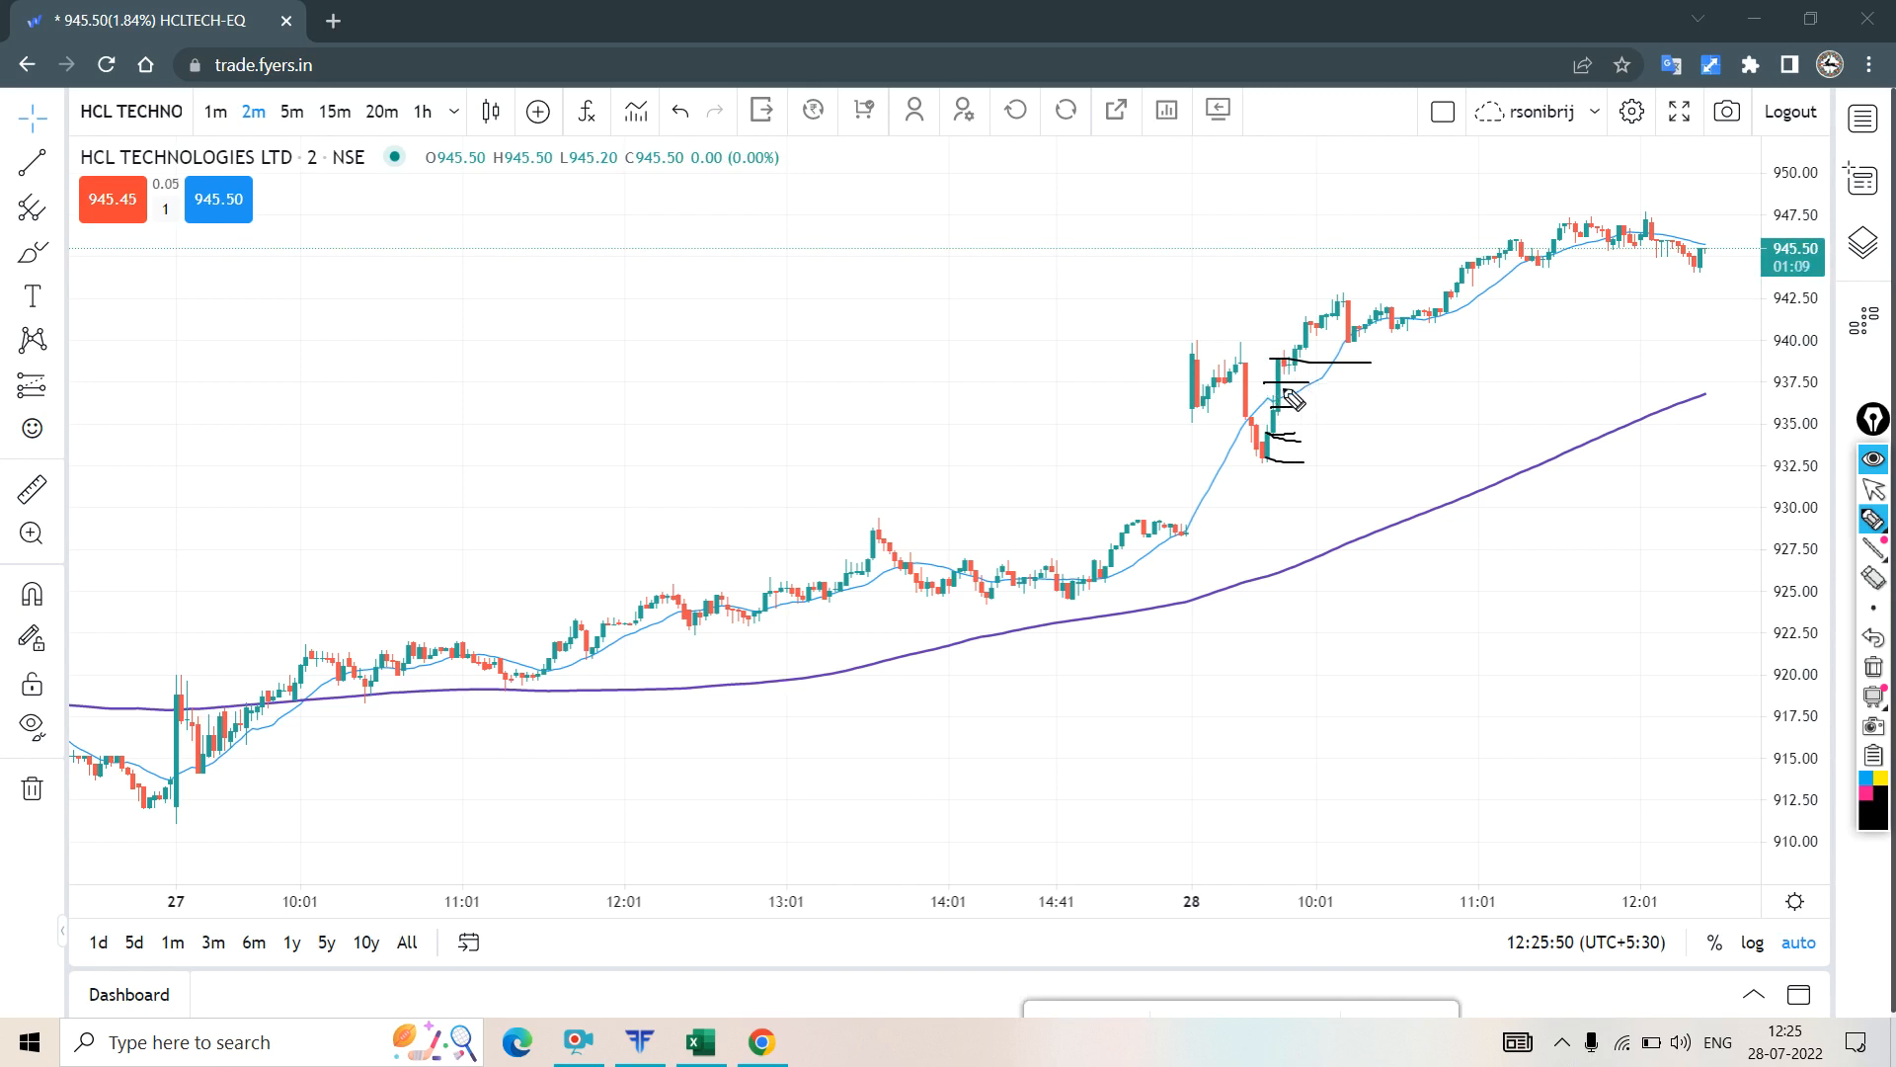
mouse_move(1276, 388)
left_mouse_down()
mouse_move(1272, 415)
mouse_move(1280, 361)
mouse_move(1264, 456)
mouse_move(1284, 439)
left_mouse_up()
- Extend long lines from the entry near 934 and the rebound top near 939 to the price scale, circle that price range, and clear everything
mouse_move(1288, 365)
left_mouse_down()
mouse_move(1269, 395)
mouse_move(1318, 436)
mouse_move(1284, 437)
mouse_move(1778, 432)
left_mouse_up()
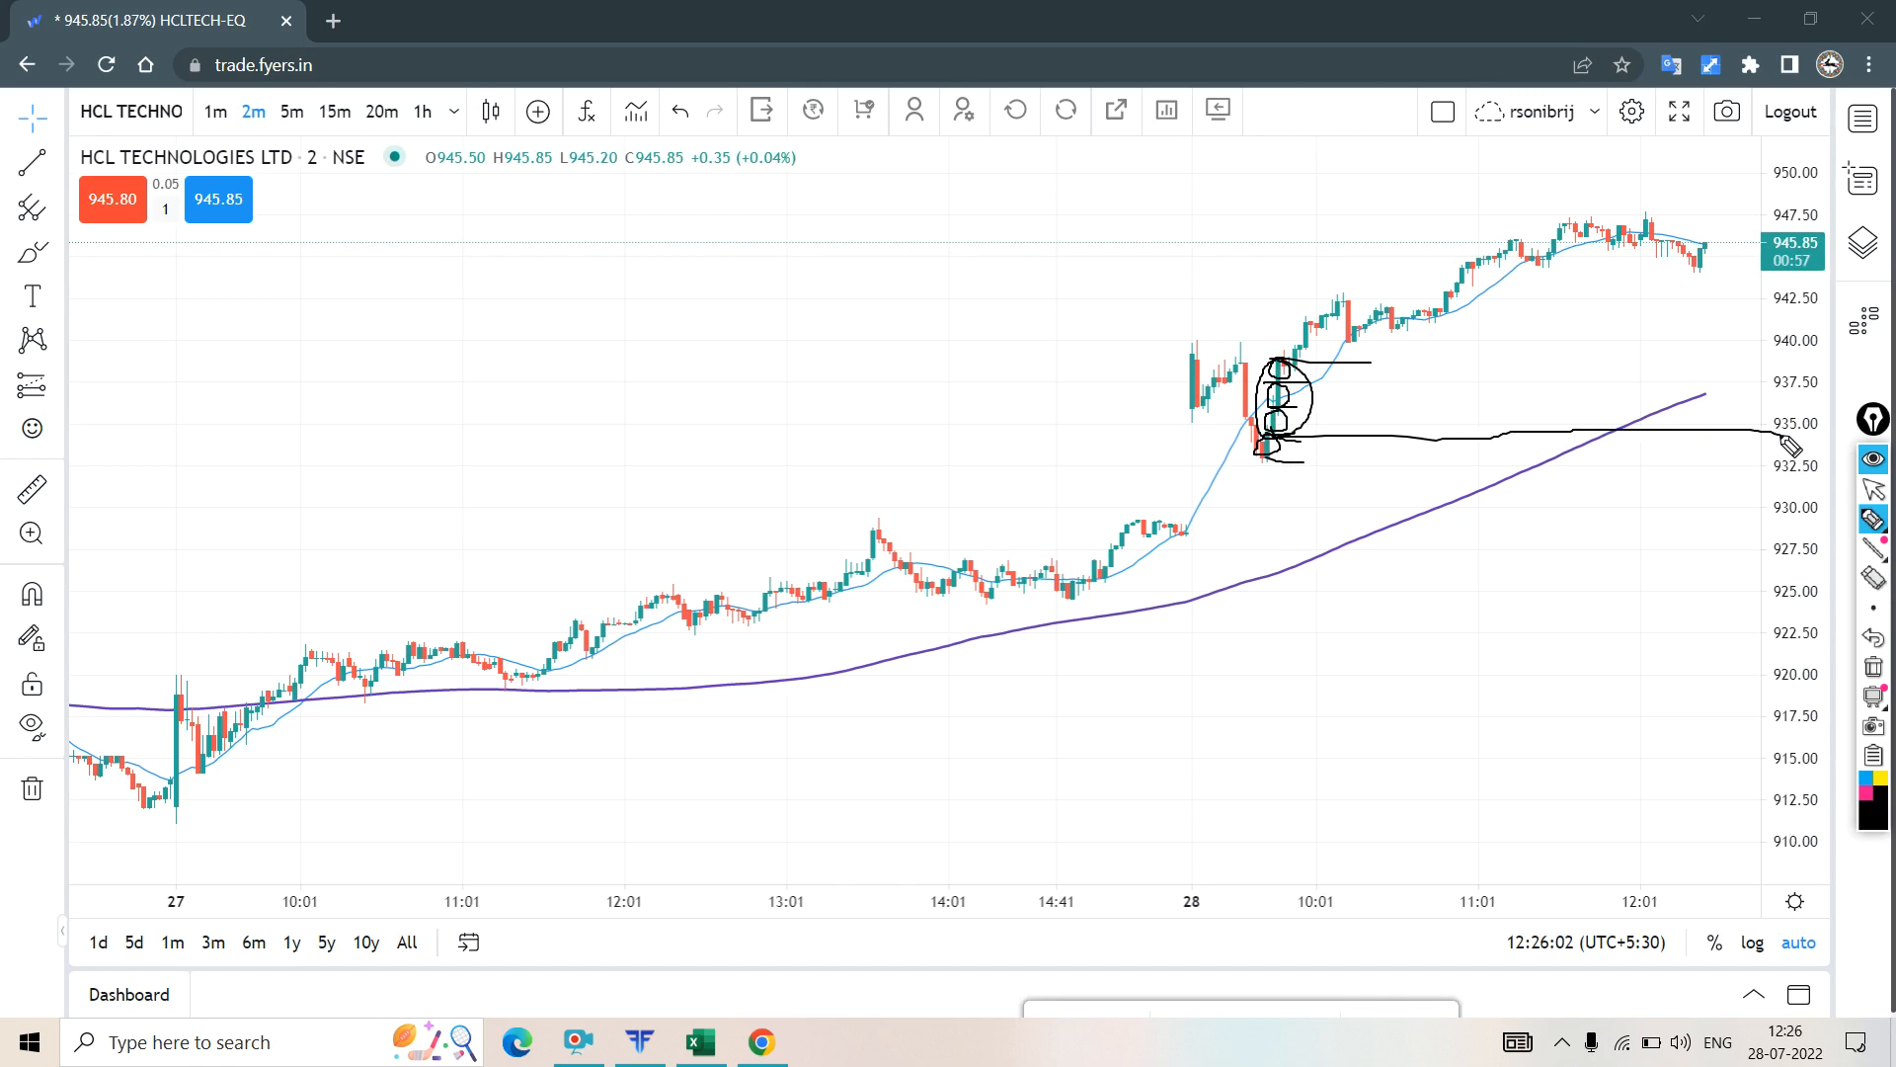
left_click_drag(1276, 358, 1792, 371)
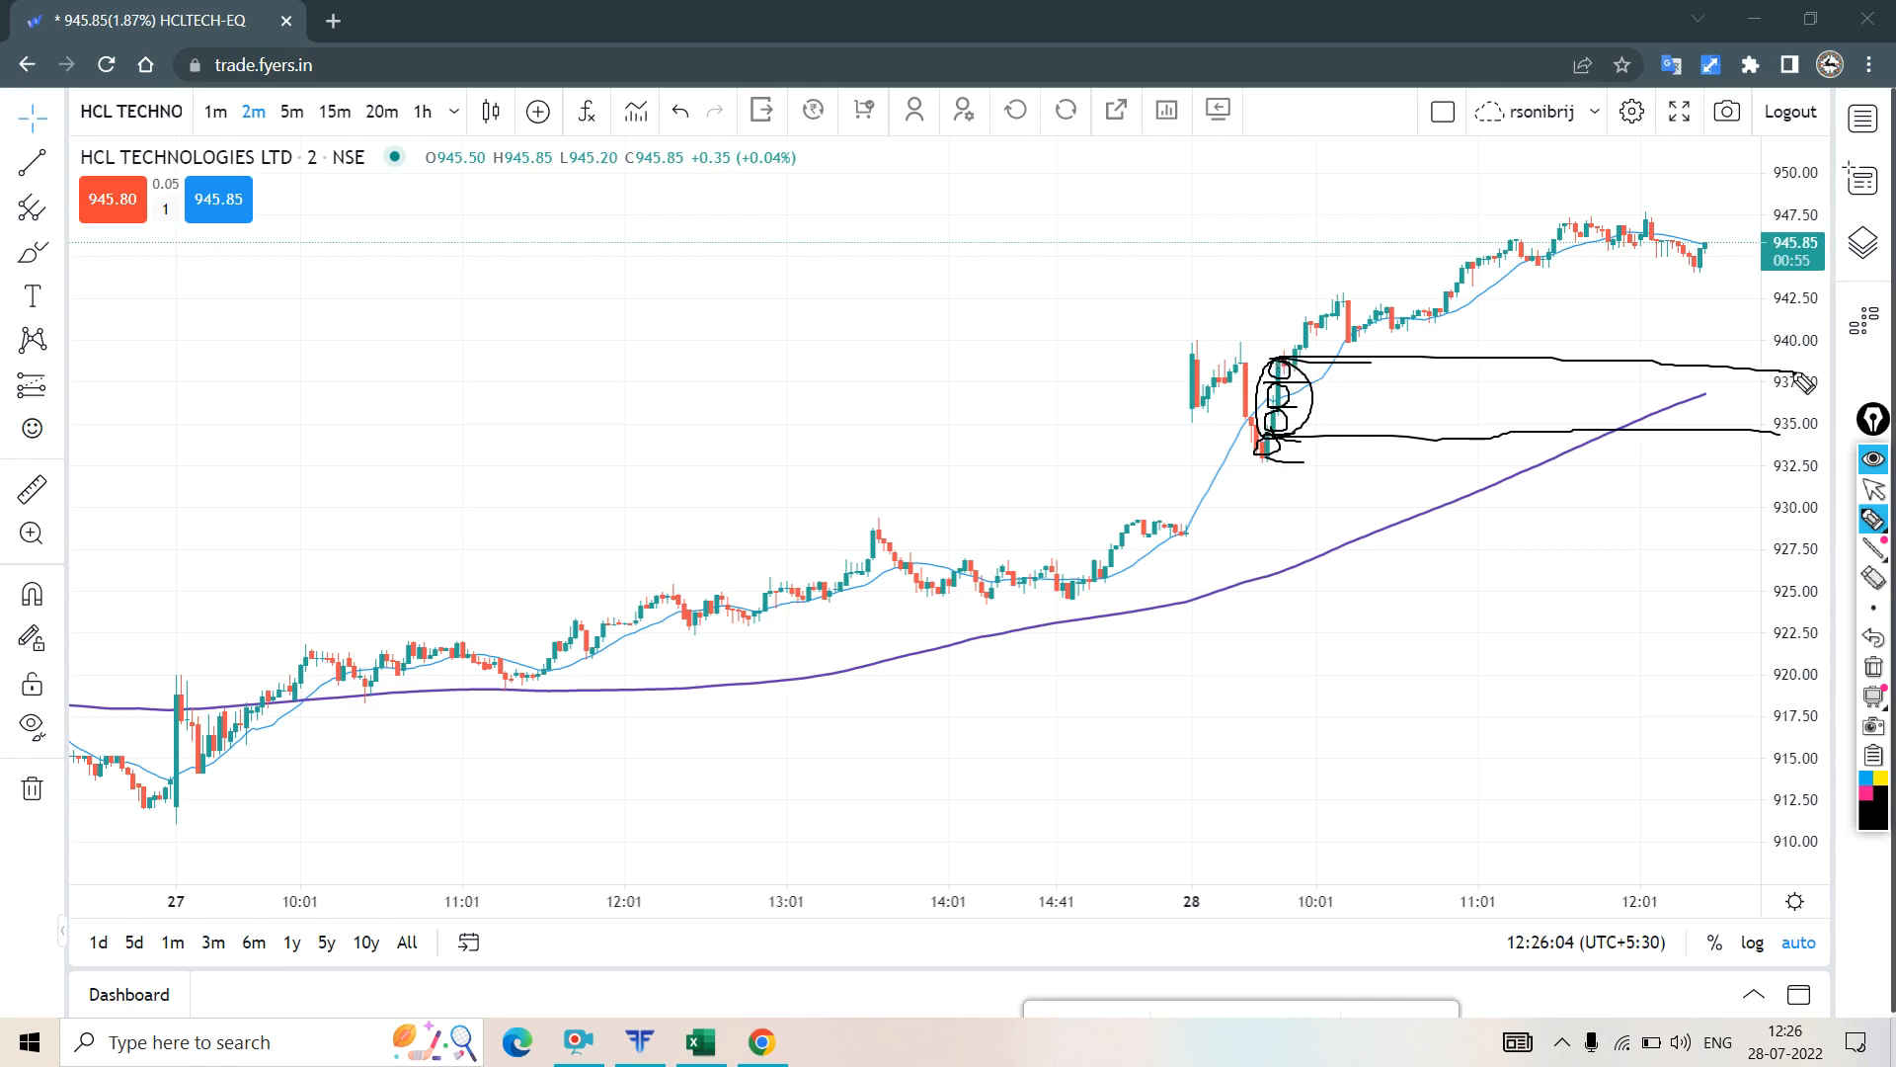
mouse_move(1302, 363)
left_mouse_down()
mouse_move(1496, 349)
mouse_move(1792, 369)
left_mouse_up()
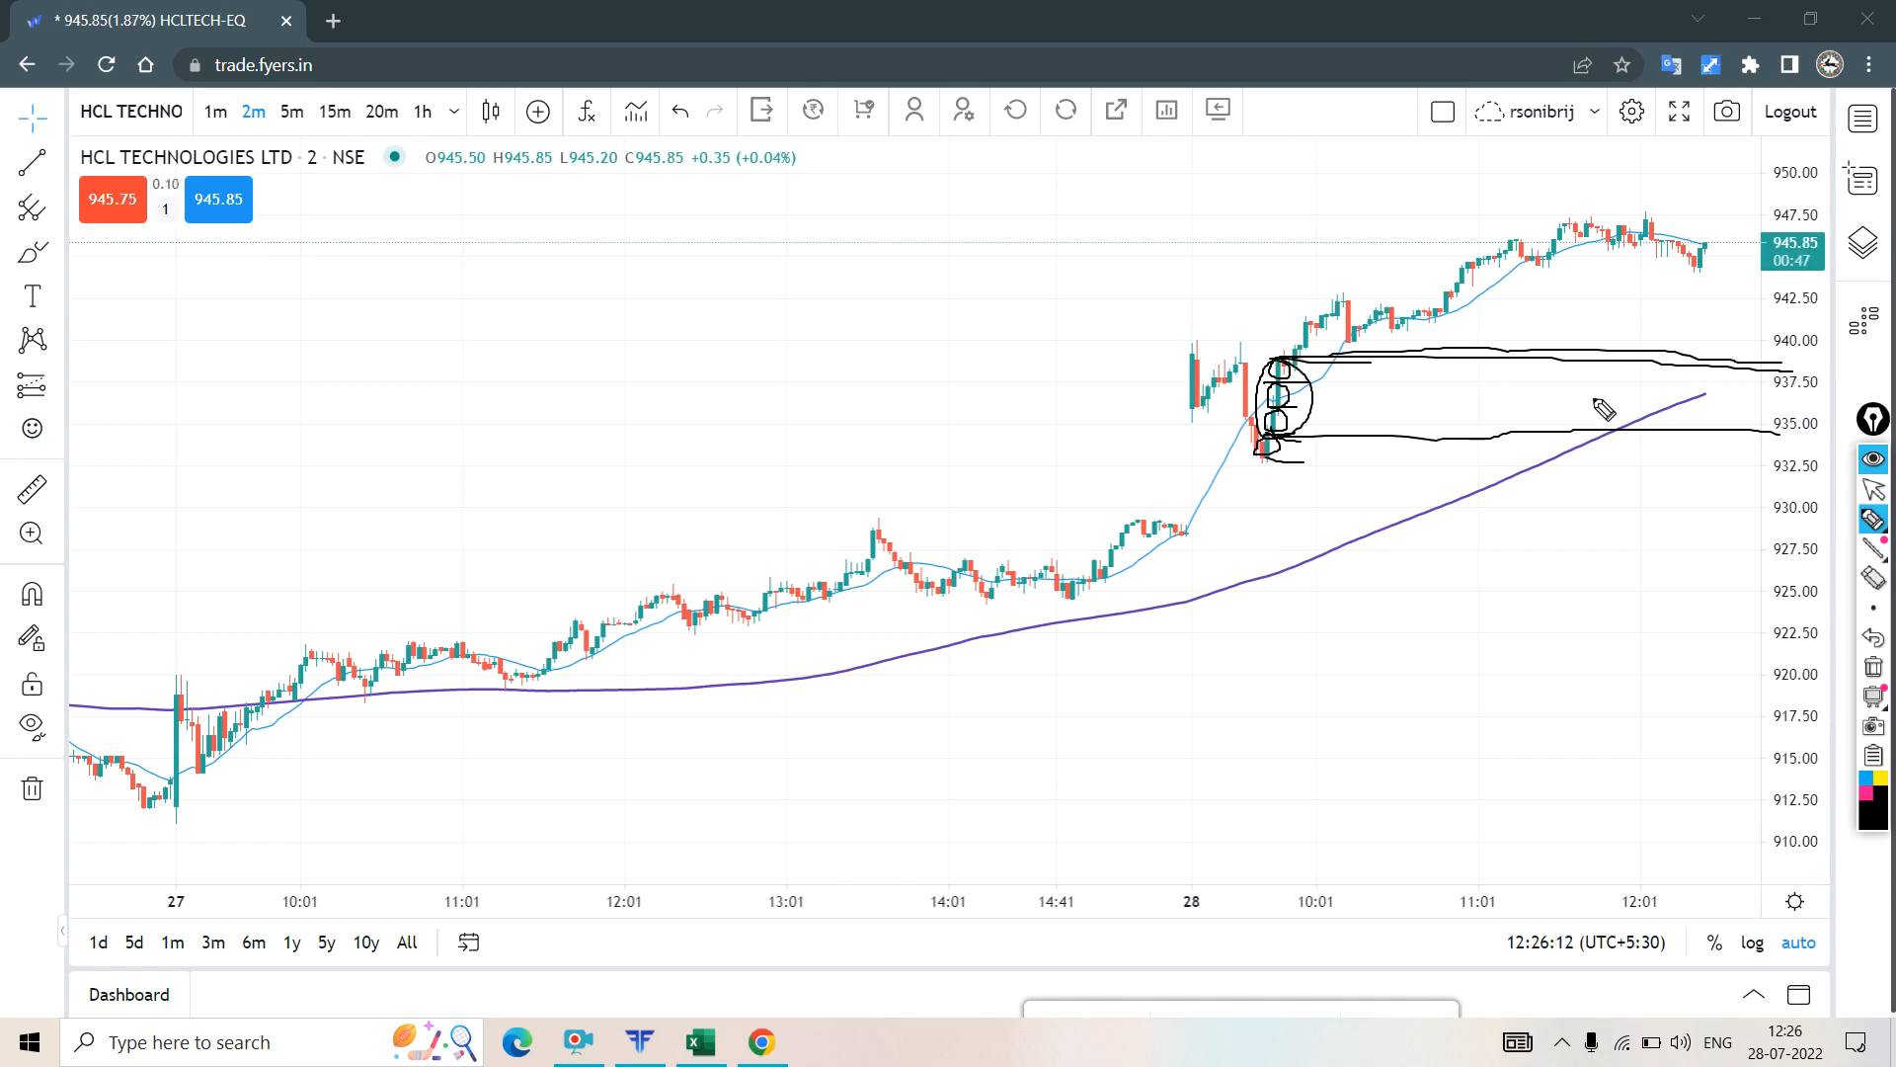
mouse_move(1785, 356)
left_mouse_down()
mouse_move(1730, 424)
mouse_move(1797, 370)
mouse_move(1763, 348)
left_mouse_up()
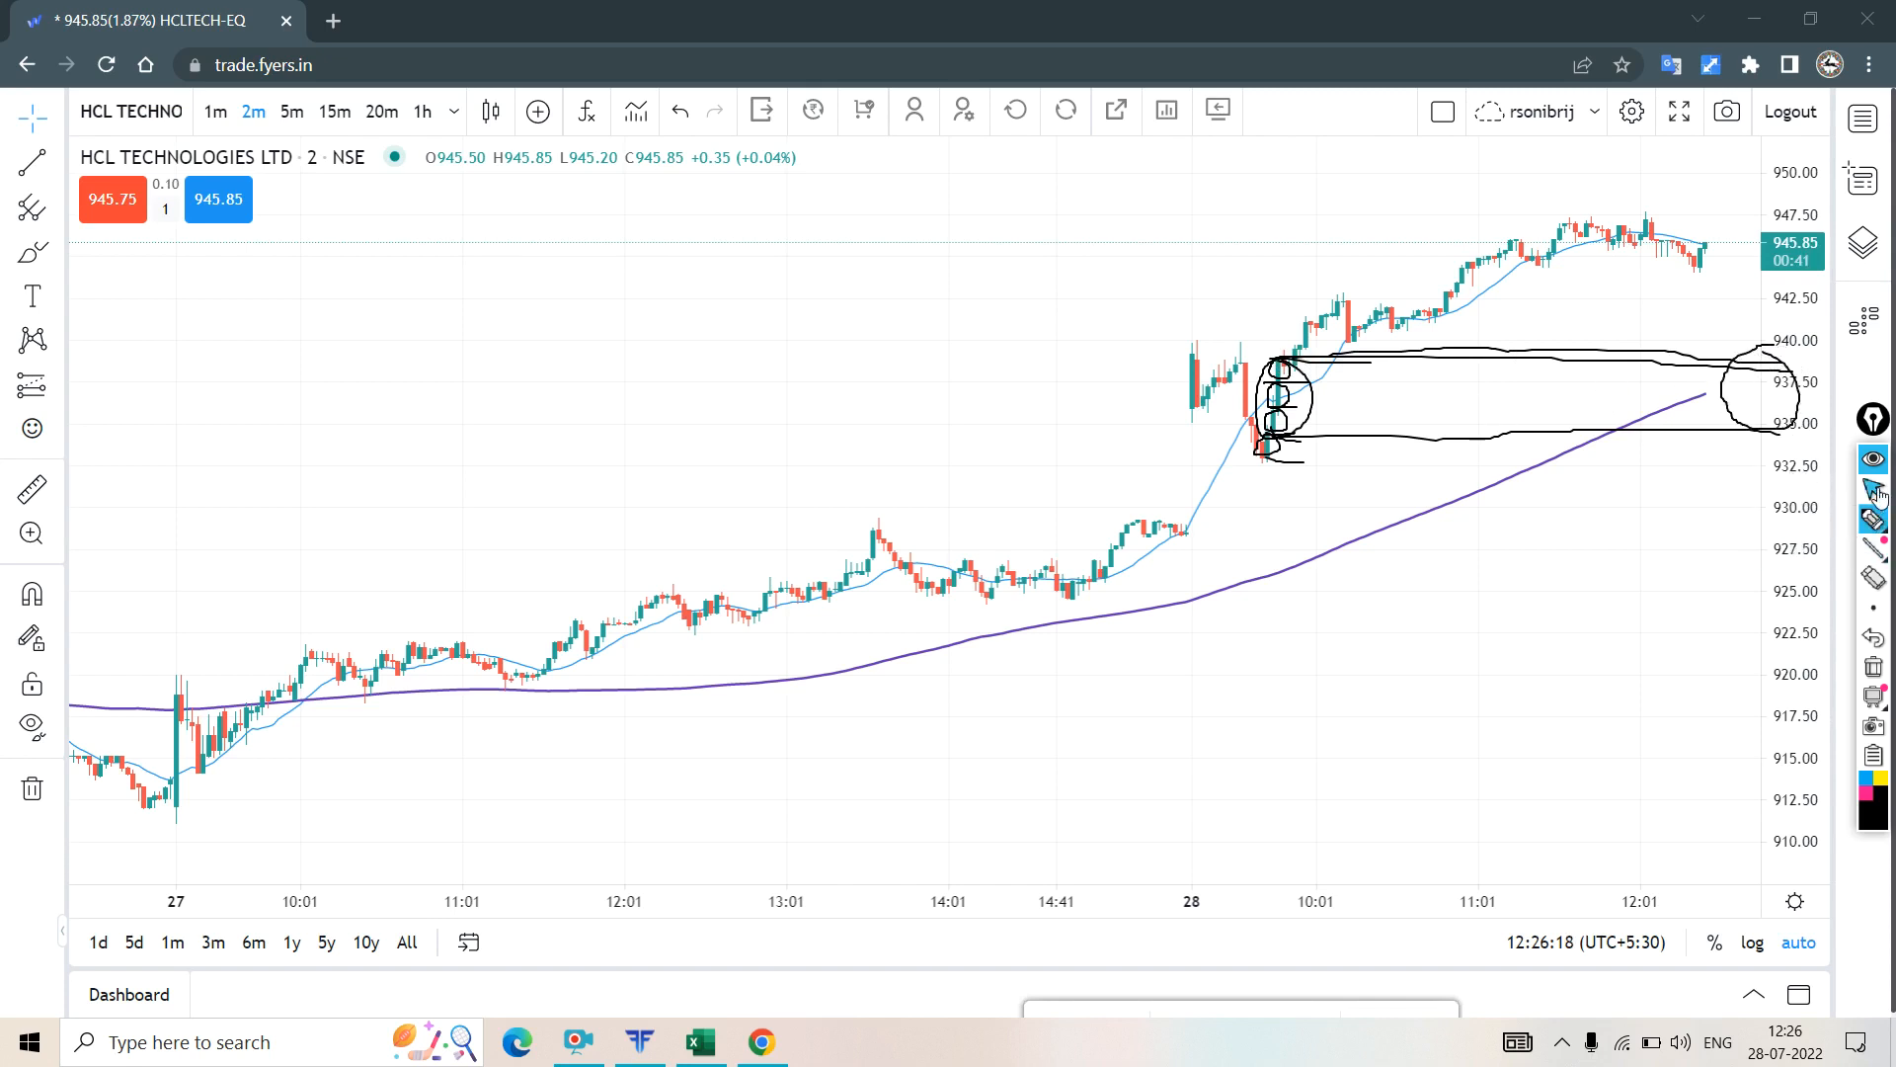
left_click(1873, 672)
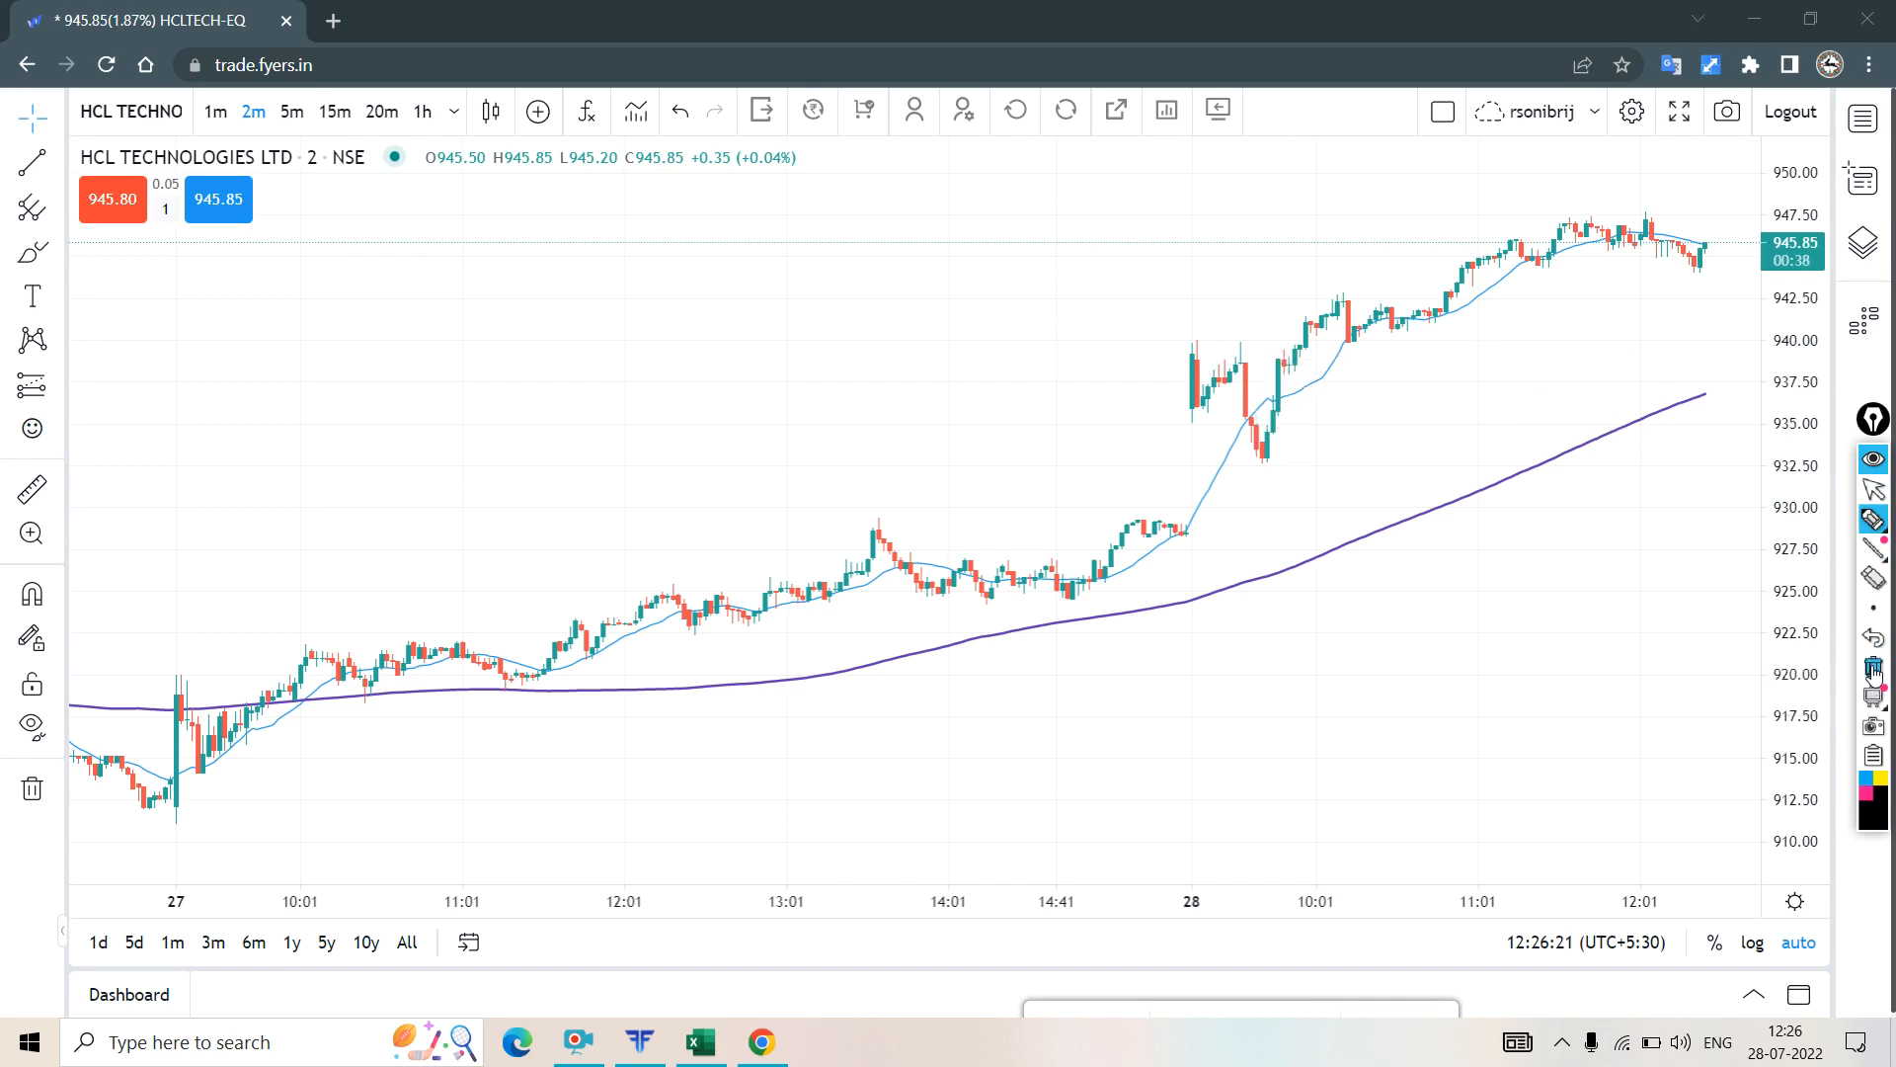
- Stack small circles separated by horizontal strokes on the rebound candles from the low to about 939, and clear the marks
left_click(1872, 522)
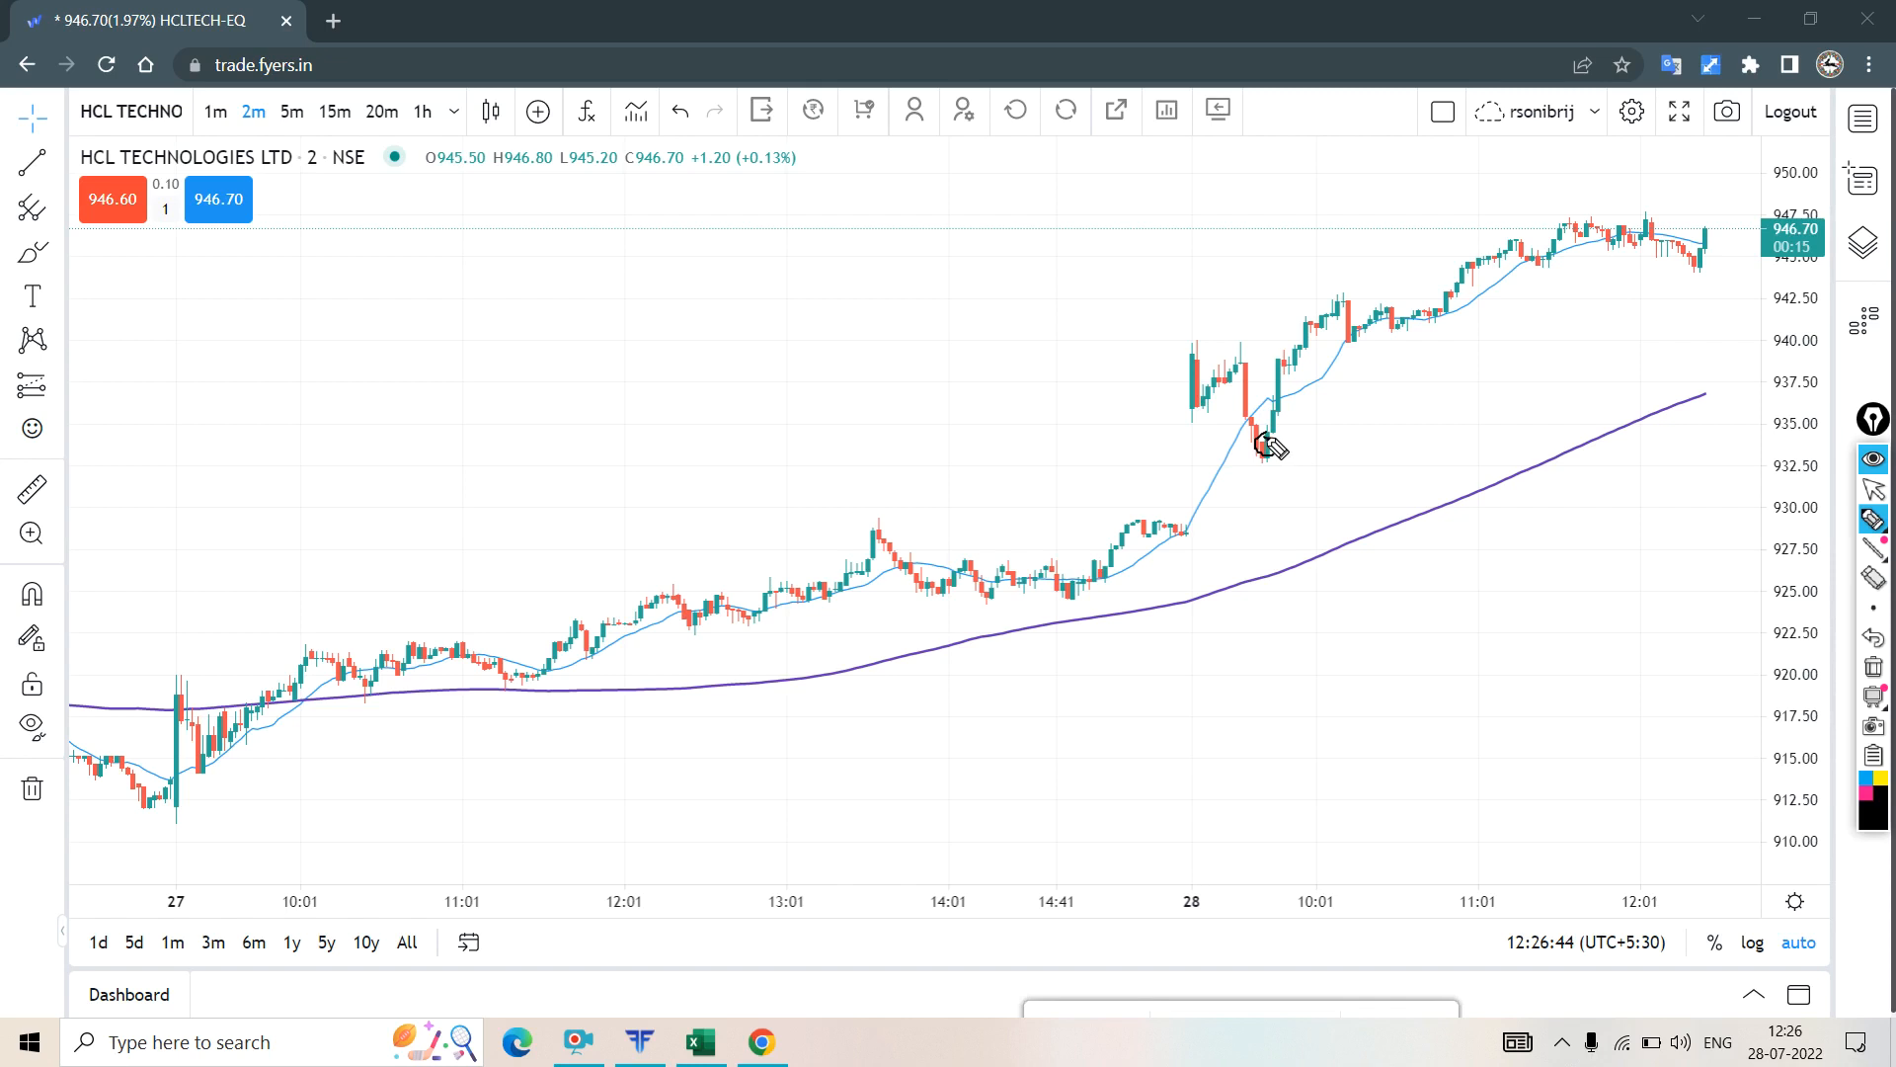
mouse_move(1272, 415)
left_mouse_down()
mouse_move(1285, 426)
mouse_move(1274, 367)
mouse_move(1300, 455)
left_mouse_up()
left_click_drag(1256, 360, 1296, 358)
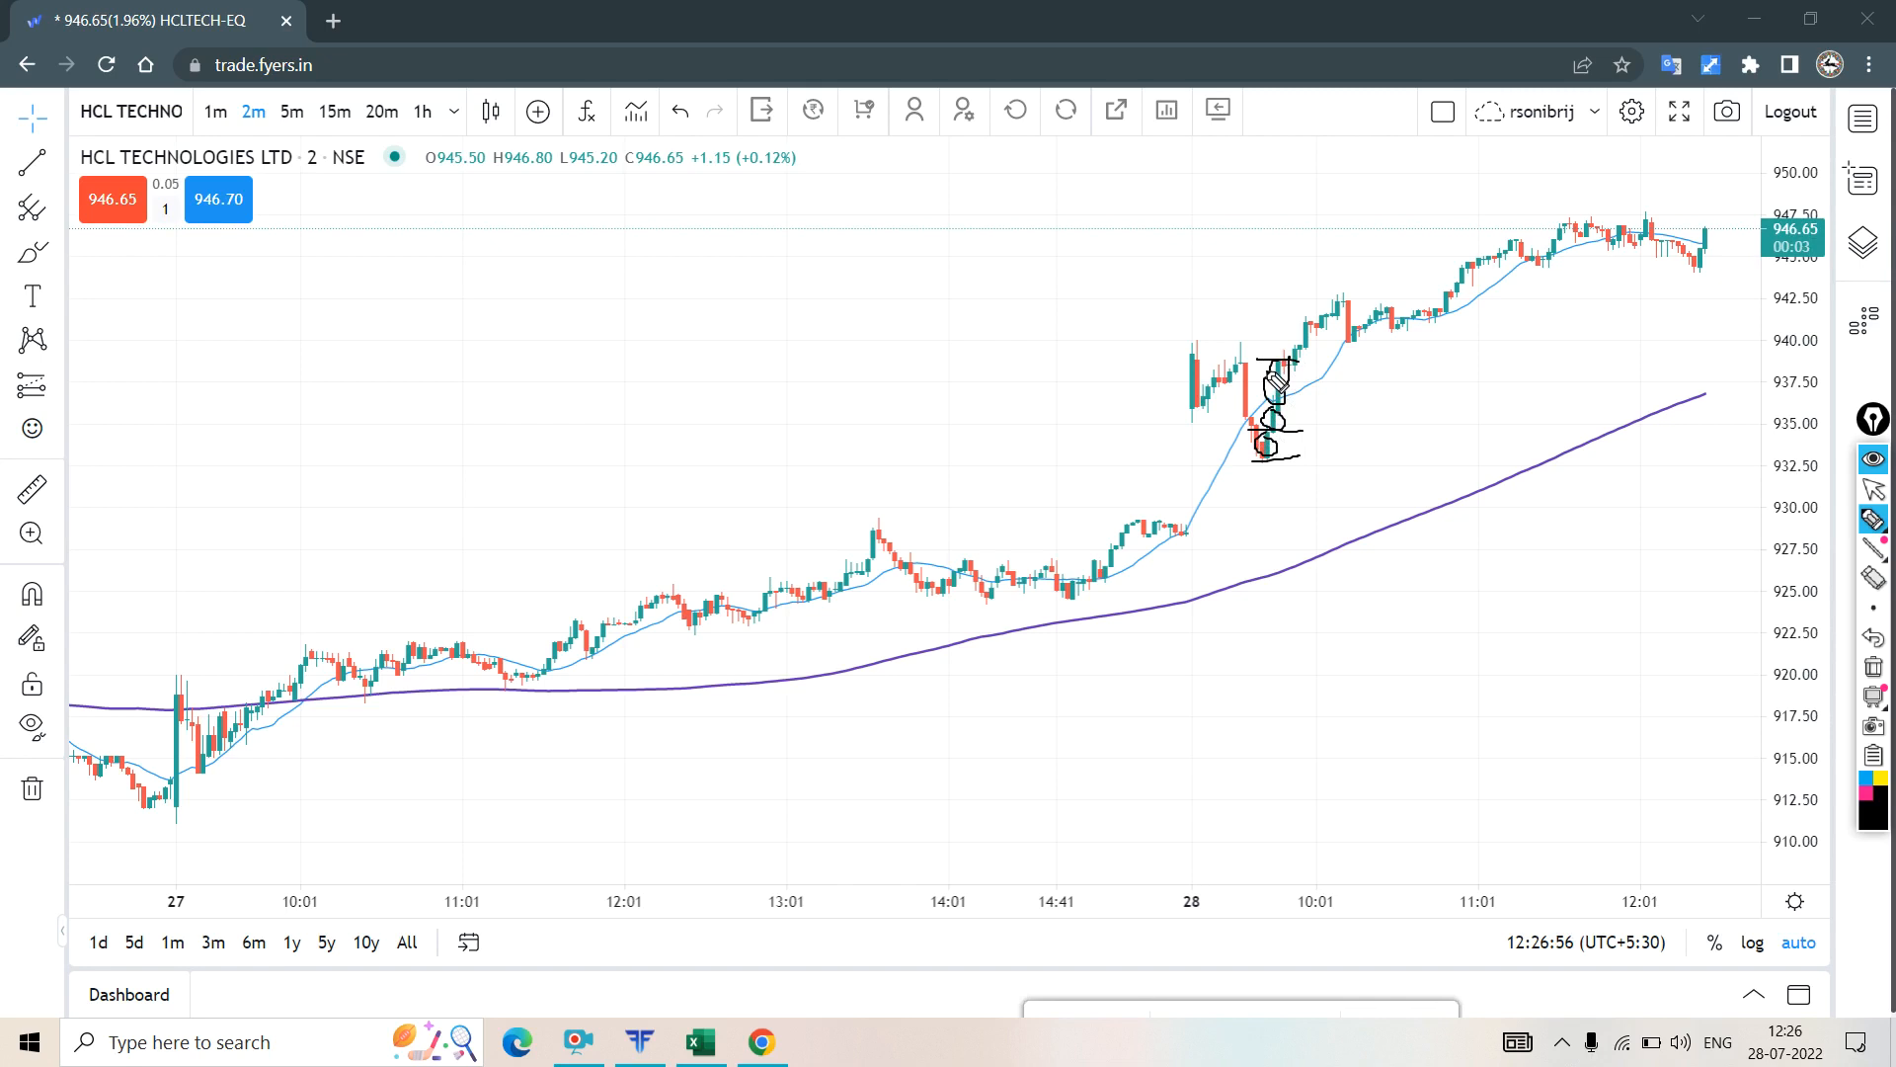
left_click(1874, 667)
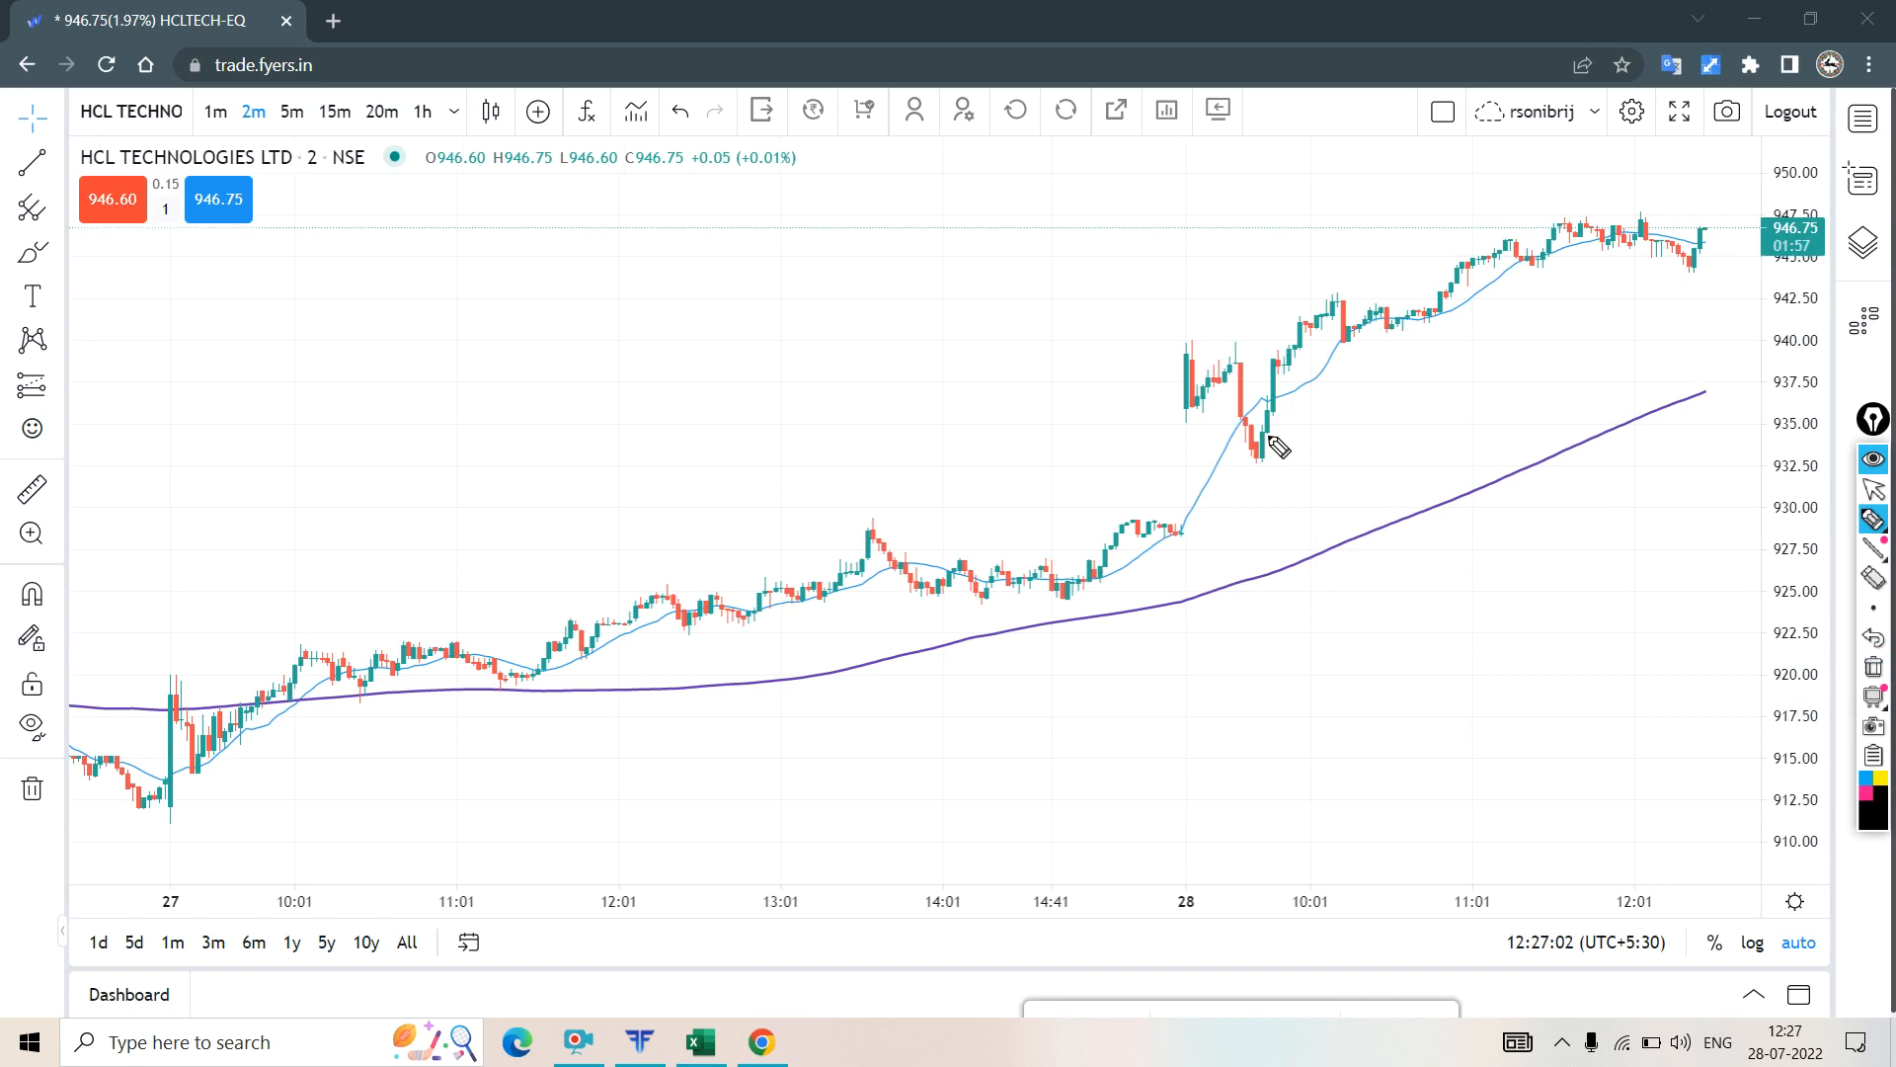
- Draw an entry arrow near 934, a short stop line under the low, and a second arrow near 938 on the rebound
mouse_move(1265, 441)
left_mouse_down()
mouse_move(1318, 436)
mouse_move(1264, 443)
mouse_move(1299, 457)
left_mouse_up()
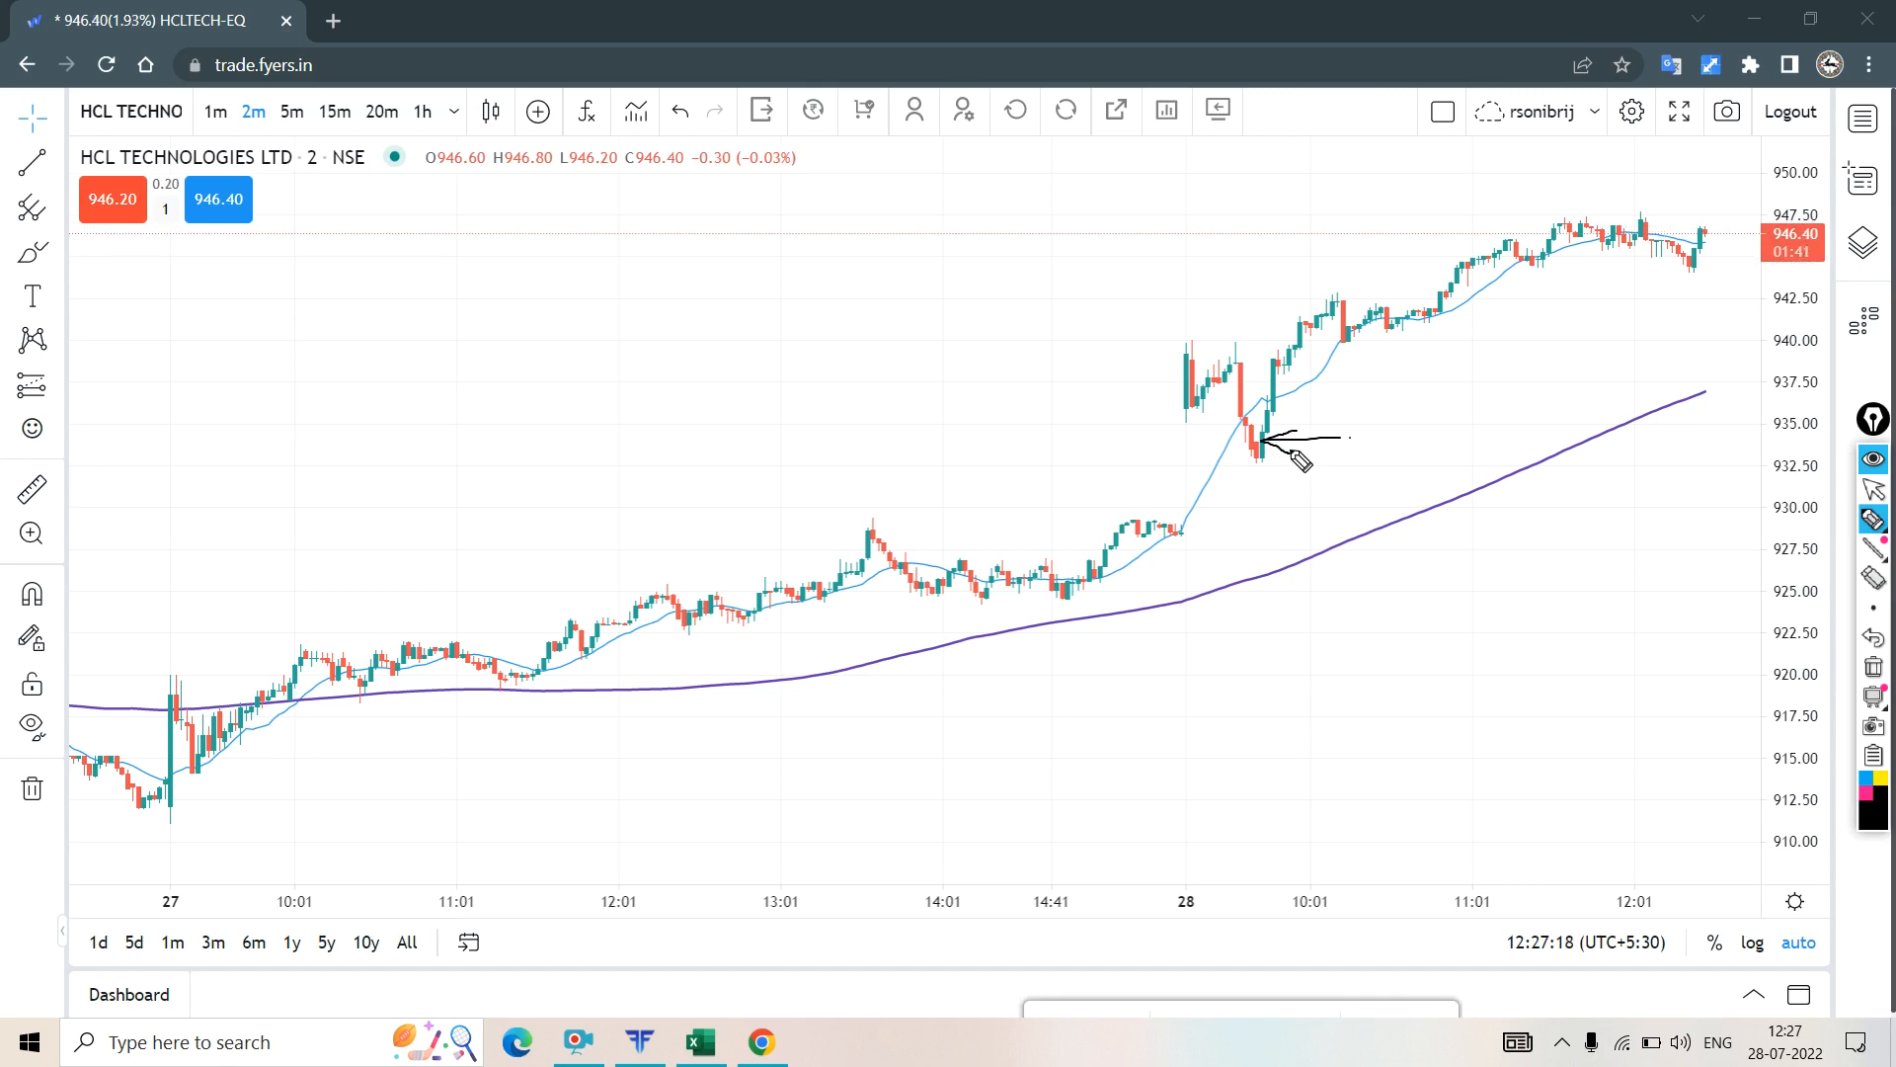
left_click_drag(1260, 465, 1284, 466)
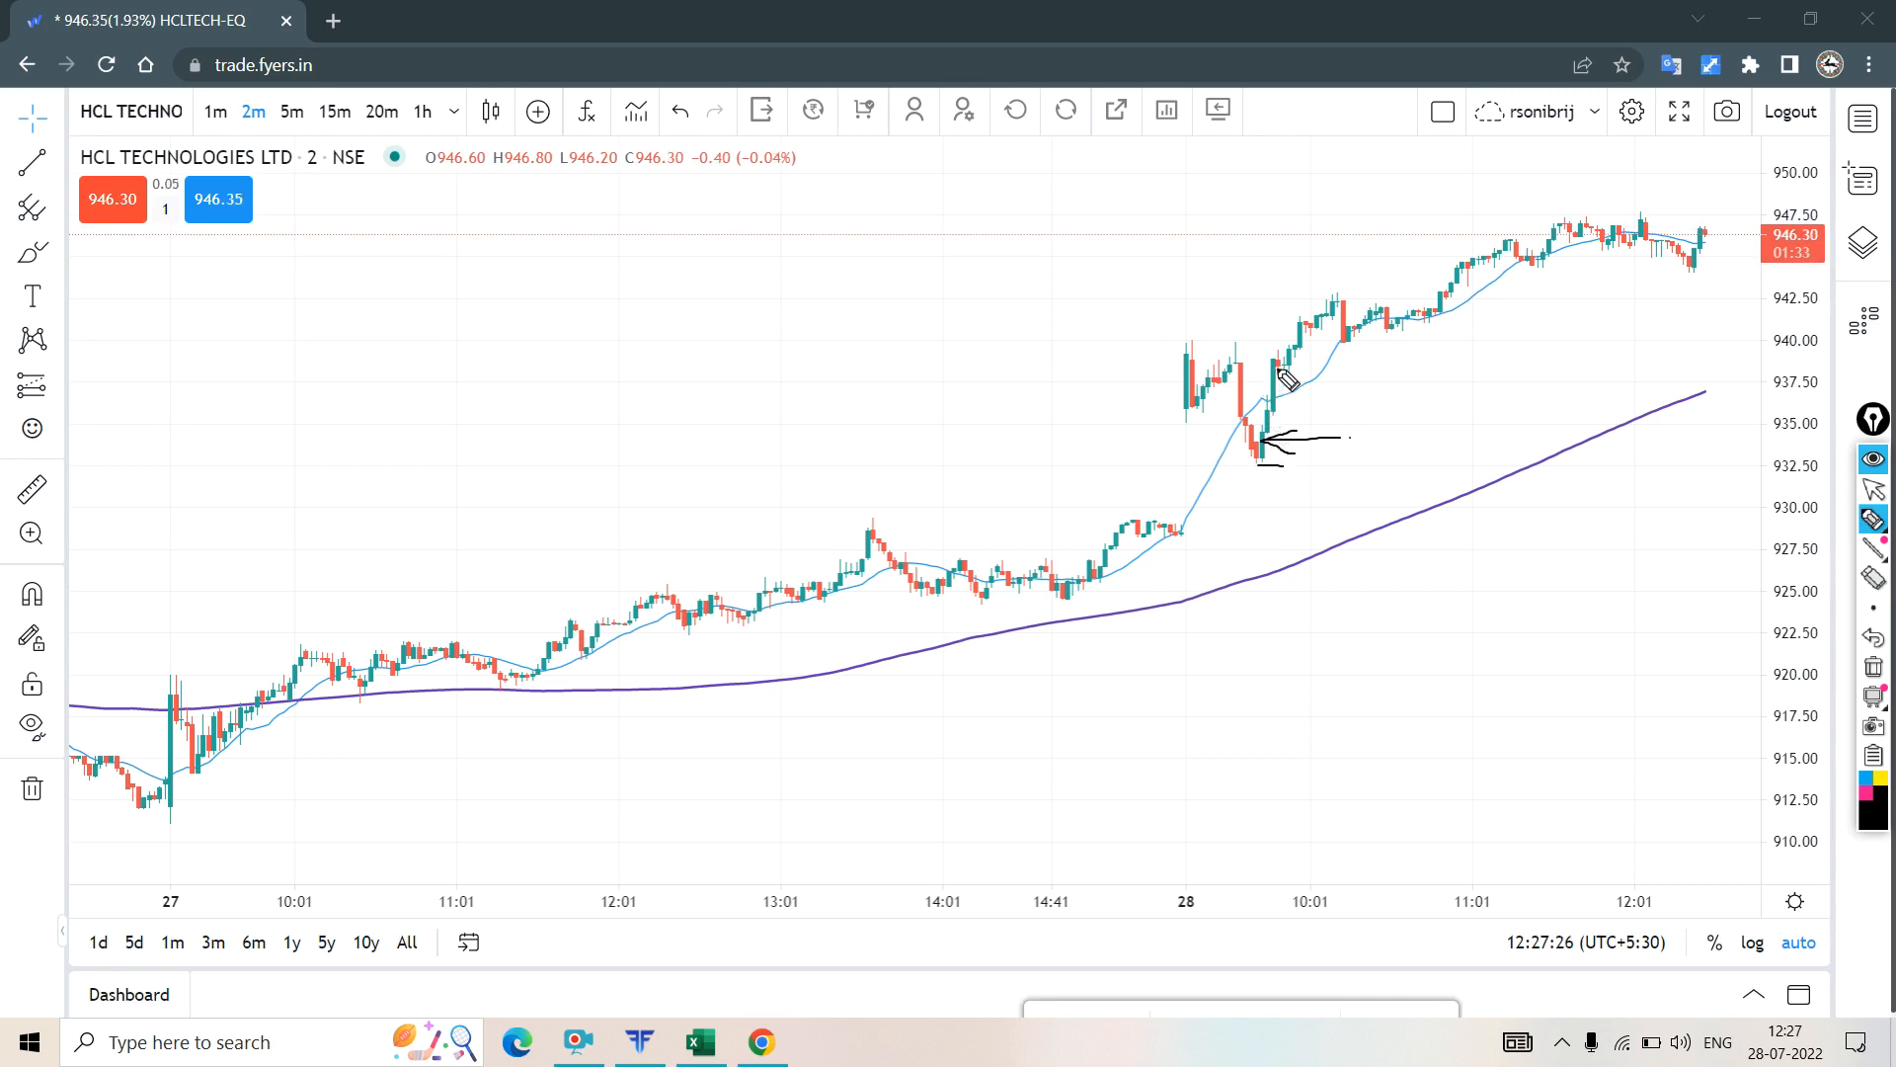
mouse_move(1276, 371)
left_mouse_down()
mouse_move(1331, 371)
mouse_move(1283, 385)
left_mouse_up()
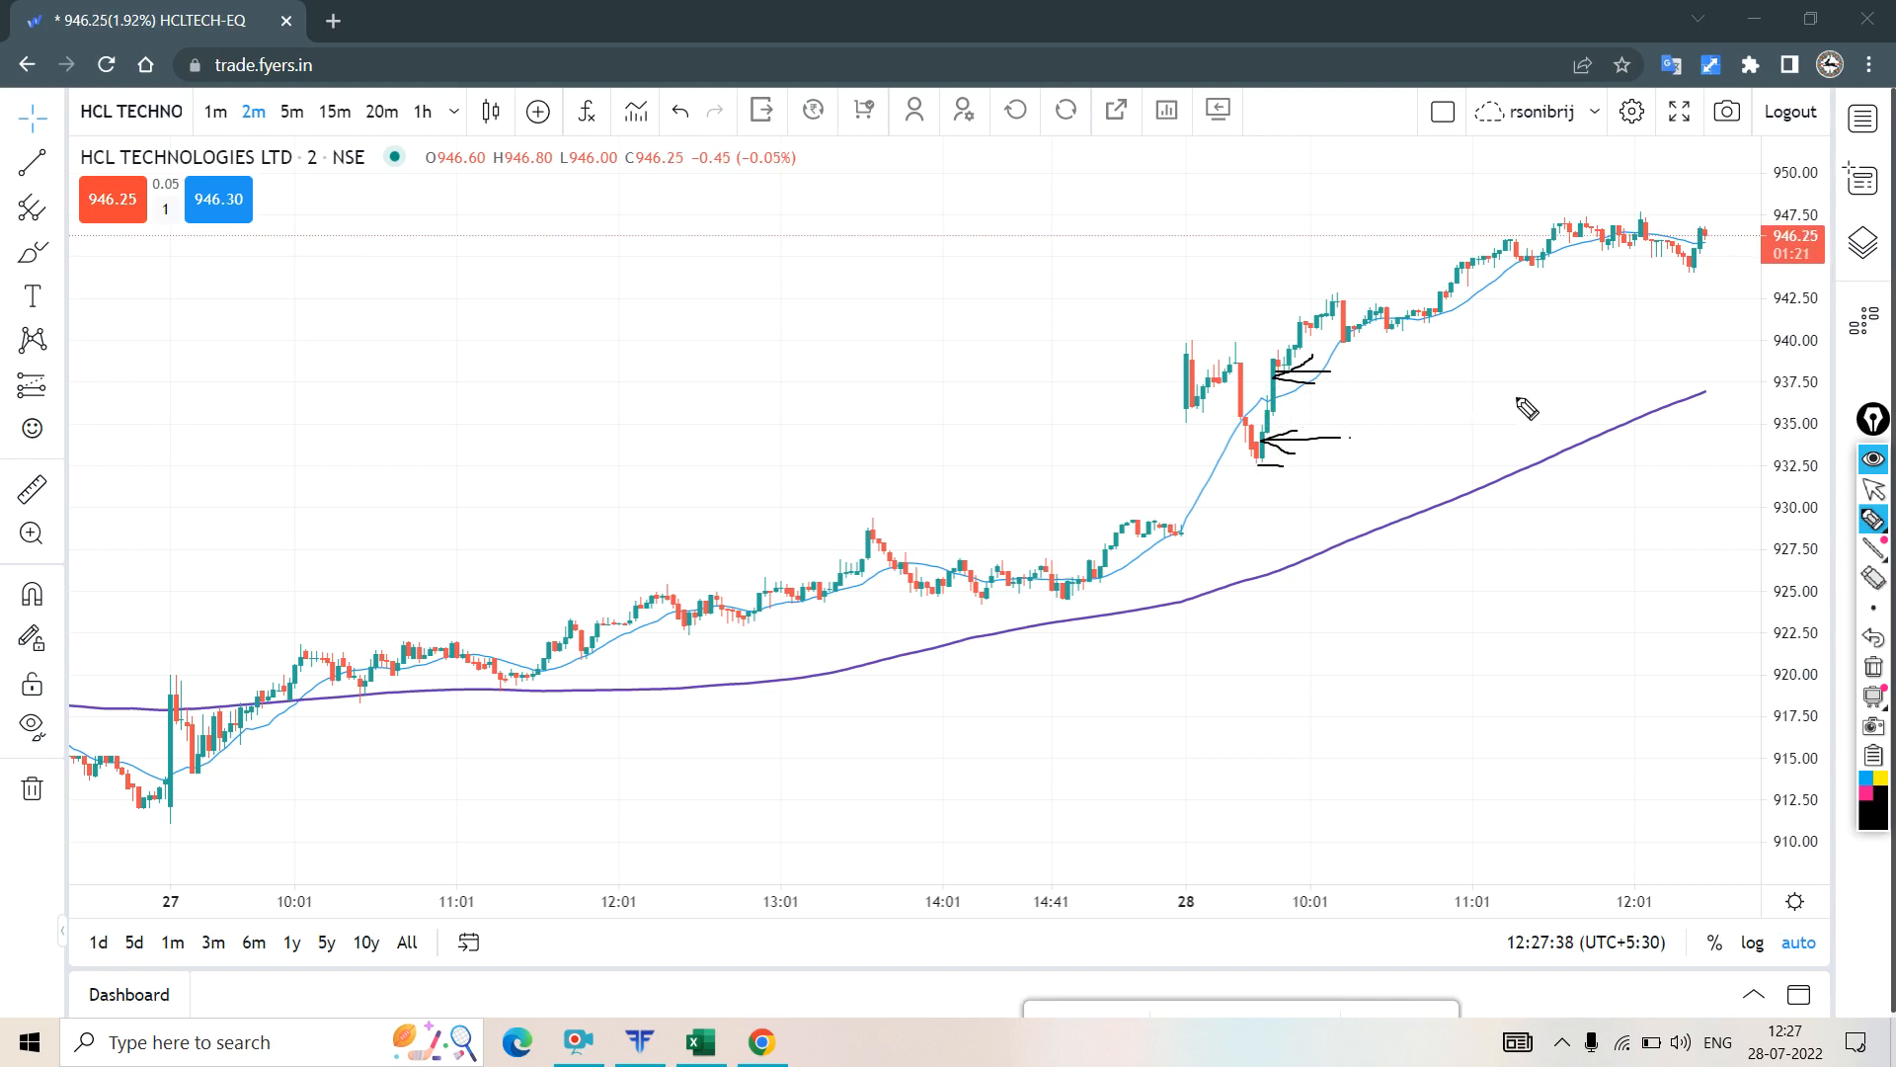
- Sketch a star of crossing strokes beside the rebound below the 11:01 candles, and enclose it in a circle
left_click(1576, 345)
left_click_drag(1397, 312, 1516, 410)
left_click_drag(1499, 314, 1392, 434)
mouse_move(1360, 357)
left_mouse_down()
mouse_move(1516, 363)
mouse_move(1456, 392)
left_mouse_up()
mouse_move(1471, 307)
left_mouse_down()
mouse_move(1427, 314)
mouse_move(1415, 432)
mouse_move(1564, 372)
mouse_move(1531, 331)
mouse_move(1449, 323)
left_mouse_up()
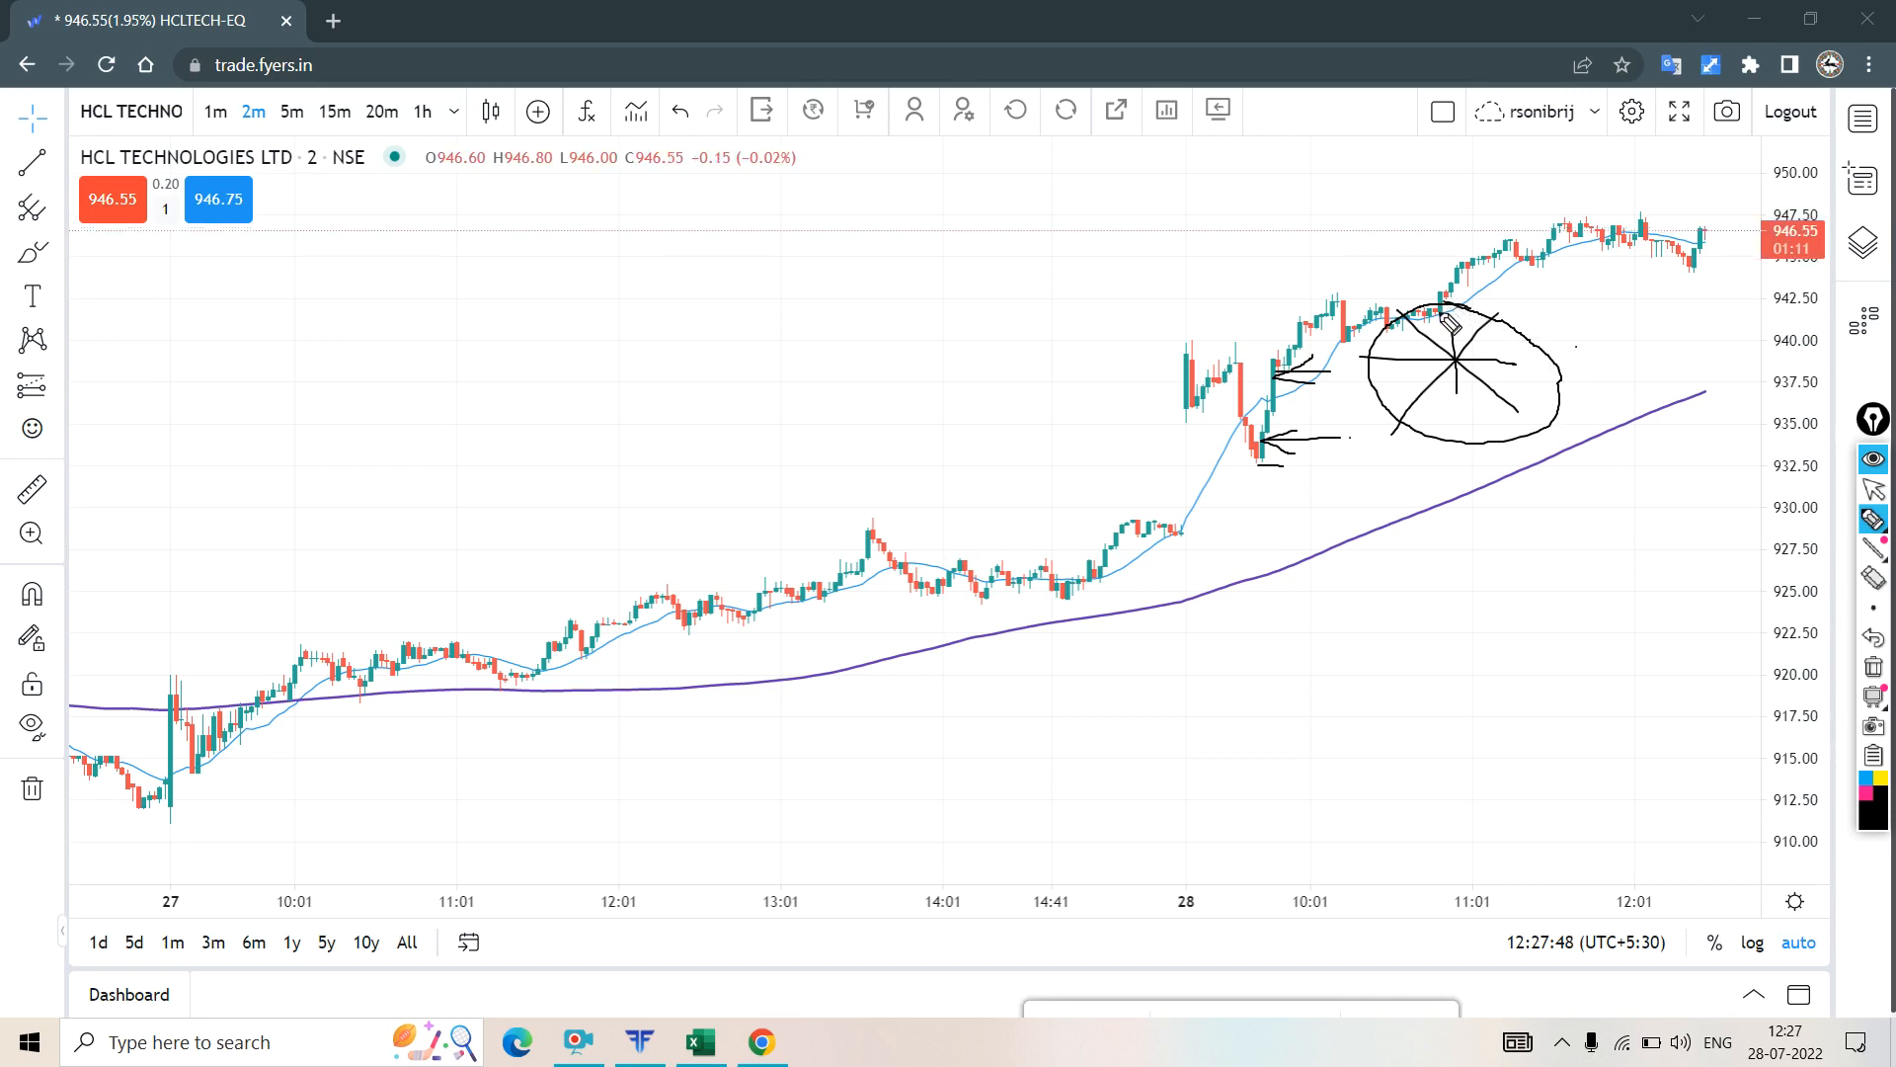
- Circle the rebound candles with both arrows, and sketch a large rounded outline with curved inner strokes in the empty area above the previous day's candles
mouse_move(1279, 329)
left_mouse_down()
mouse_move(1239, 472)
mouse_move(1383, 290)
mouse_move(1304, 308)
left_mouse_up()
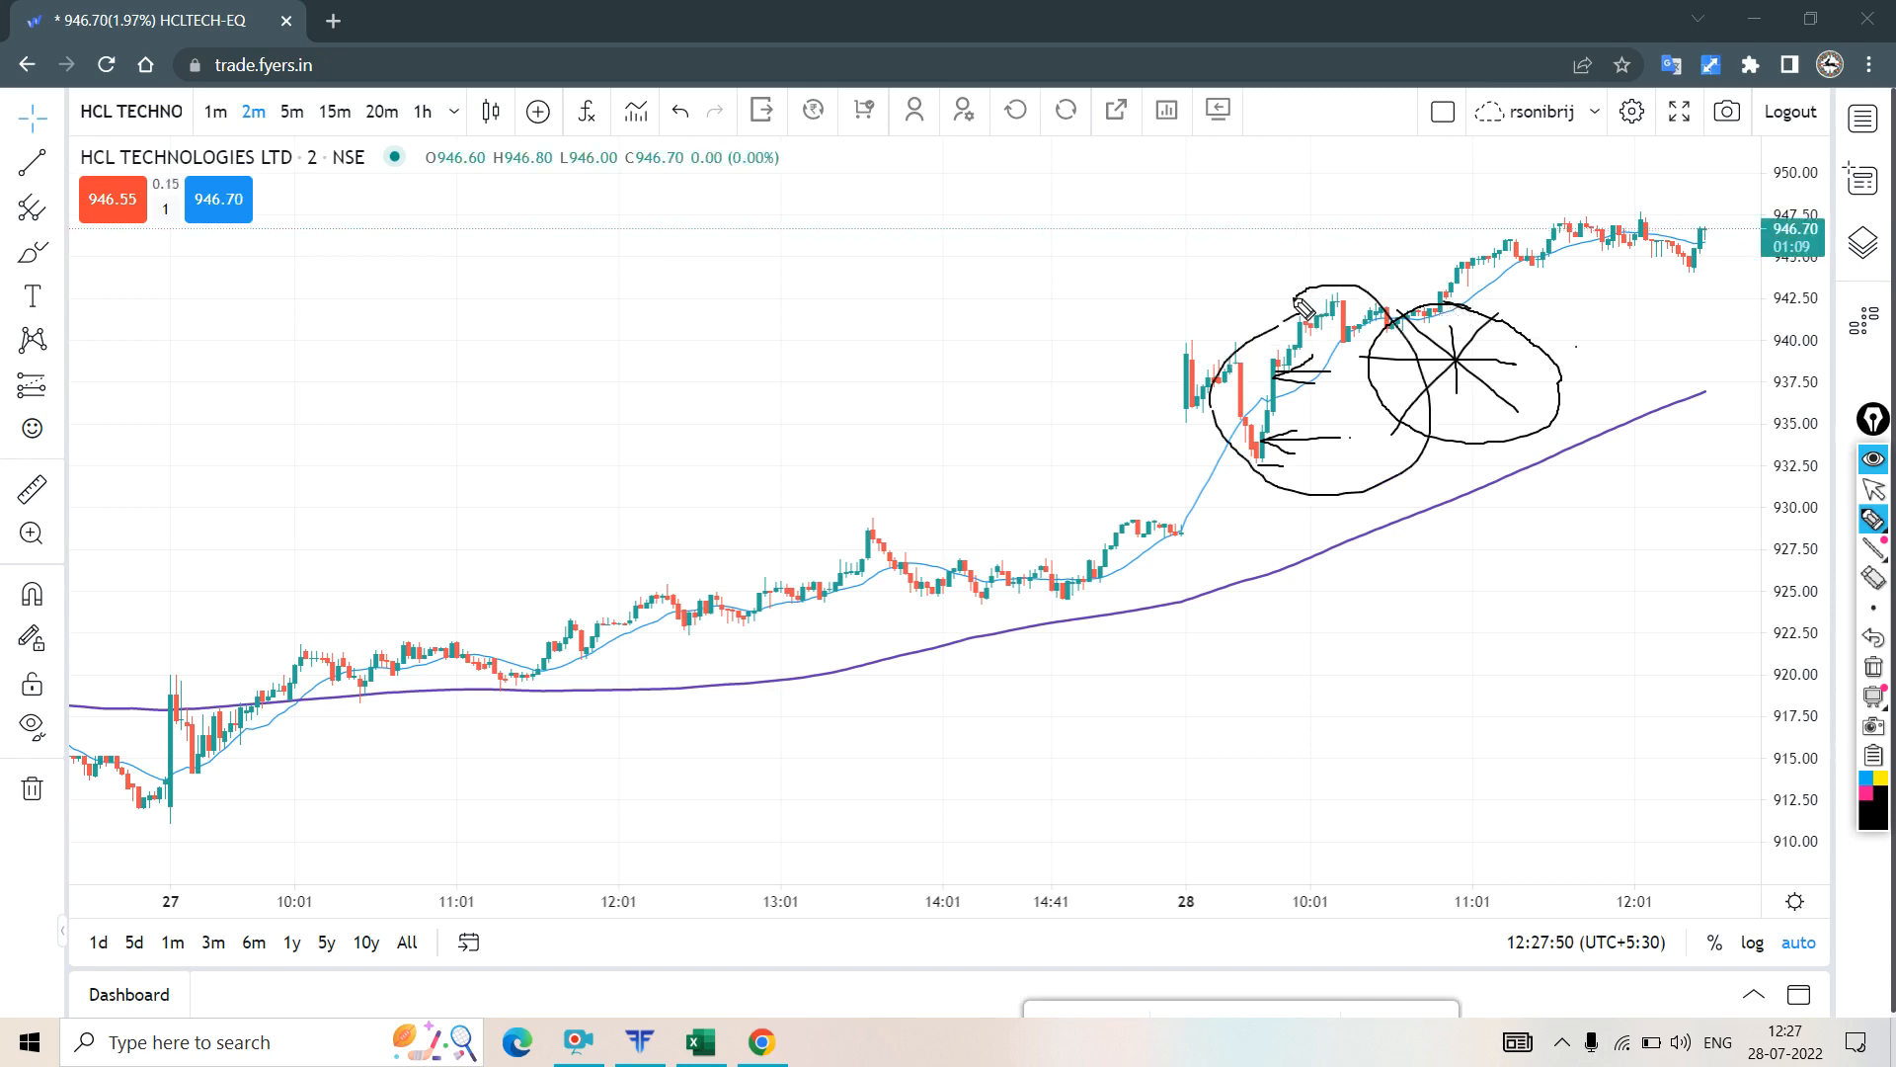
mouse_move(1023, 487)
left_mouse_down()
mouse_move(1021, 415)
mouse_move(1150, 216)
left_mouse_up()
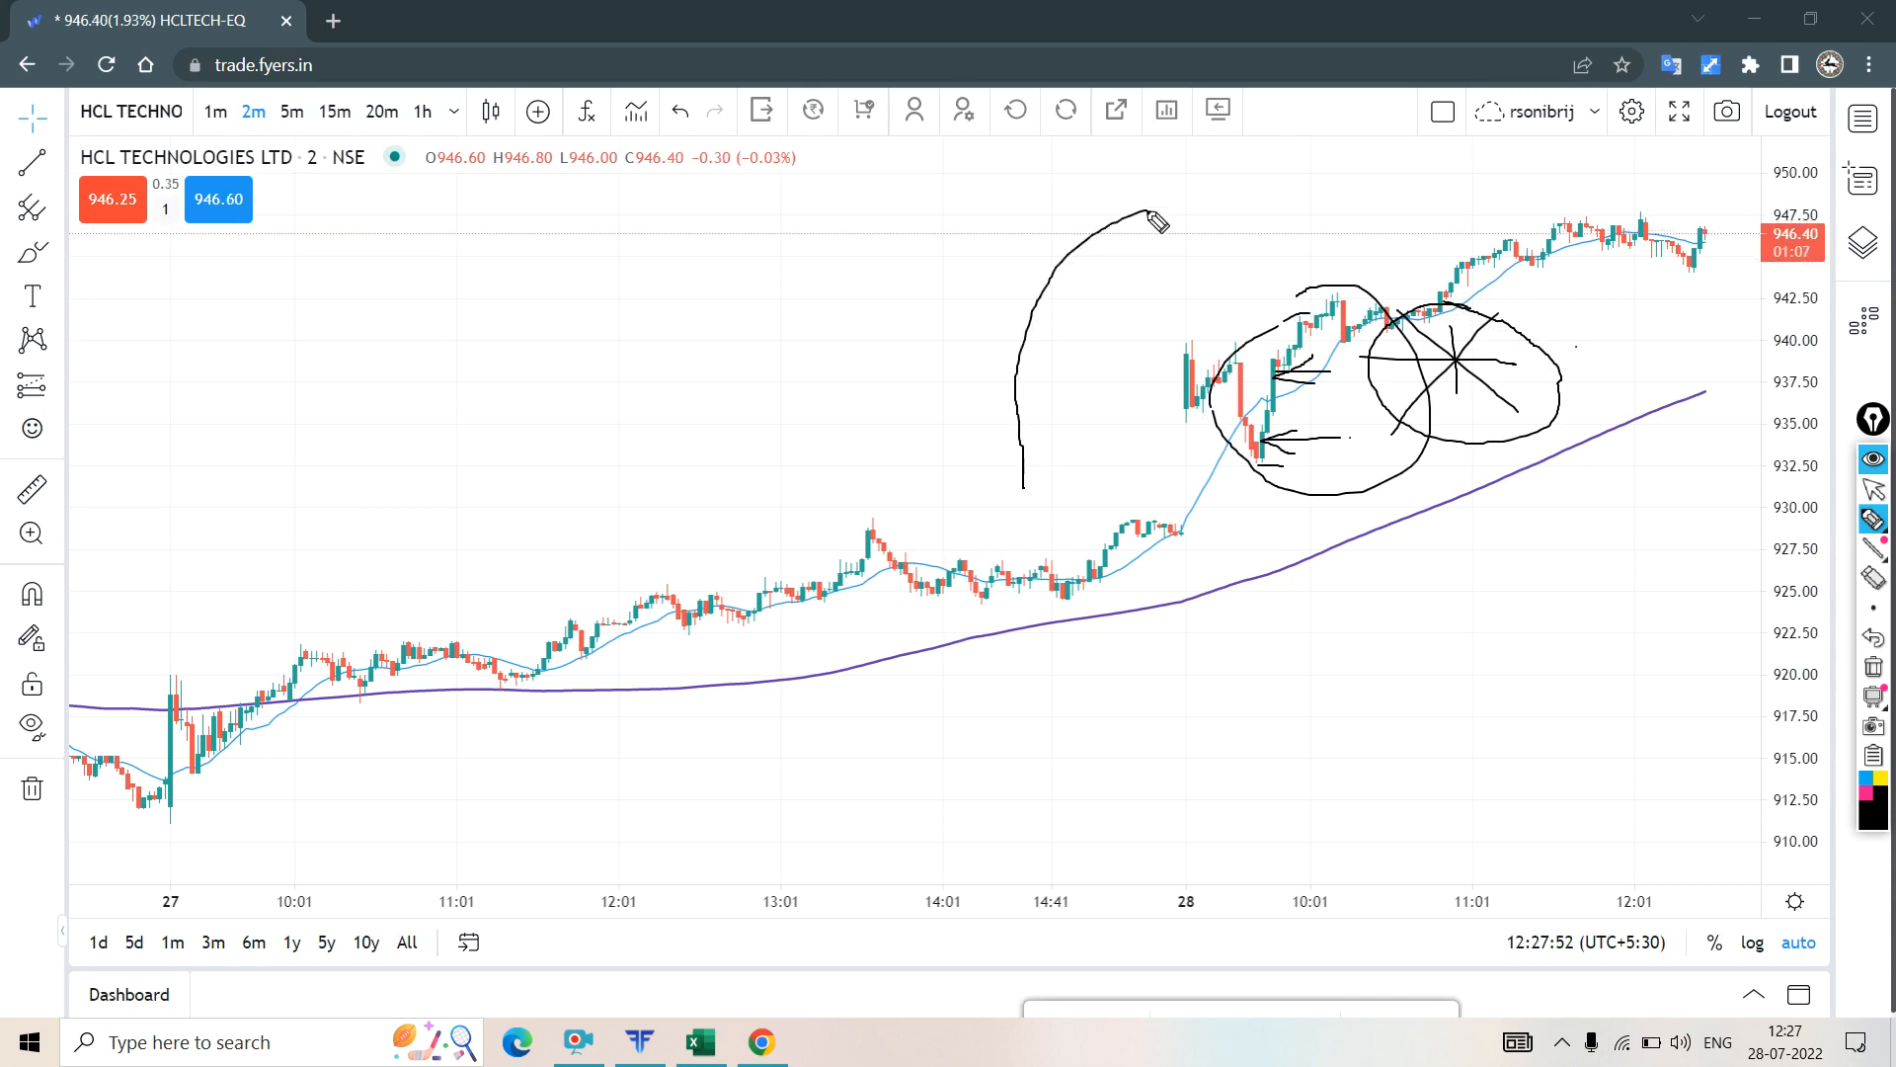
left_click_drag(909, 235, 877, 230)
left_click_drag(1003, 363, 885, 193)
mouse_move(765, 229)
left_mouse_down()
mouse_move(1136, 203)
mouse_move(1107, 407)
left_mouse_up()
mouse_move(1082, 444)
left_mouse_down()
mouse_move(1055, 476)
mouse_move(775, 163)
mouse_move(1106, 324)
left_mouse_up()
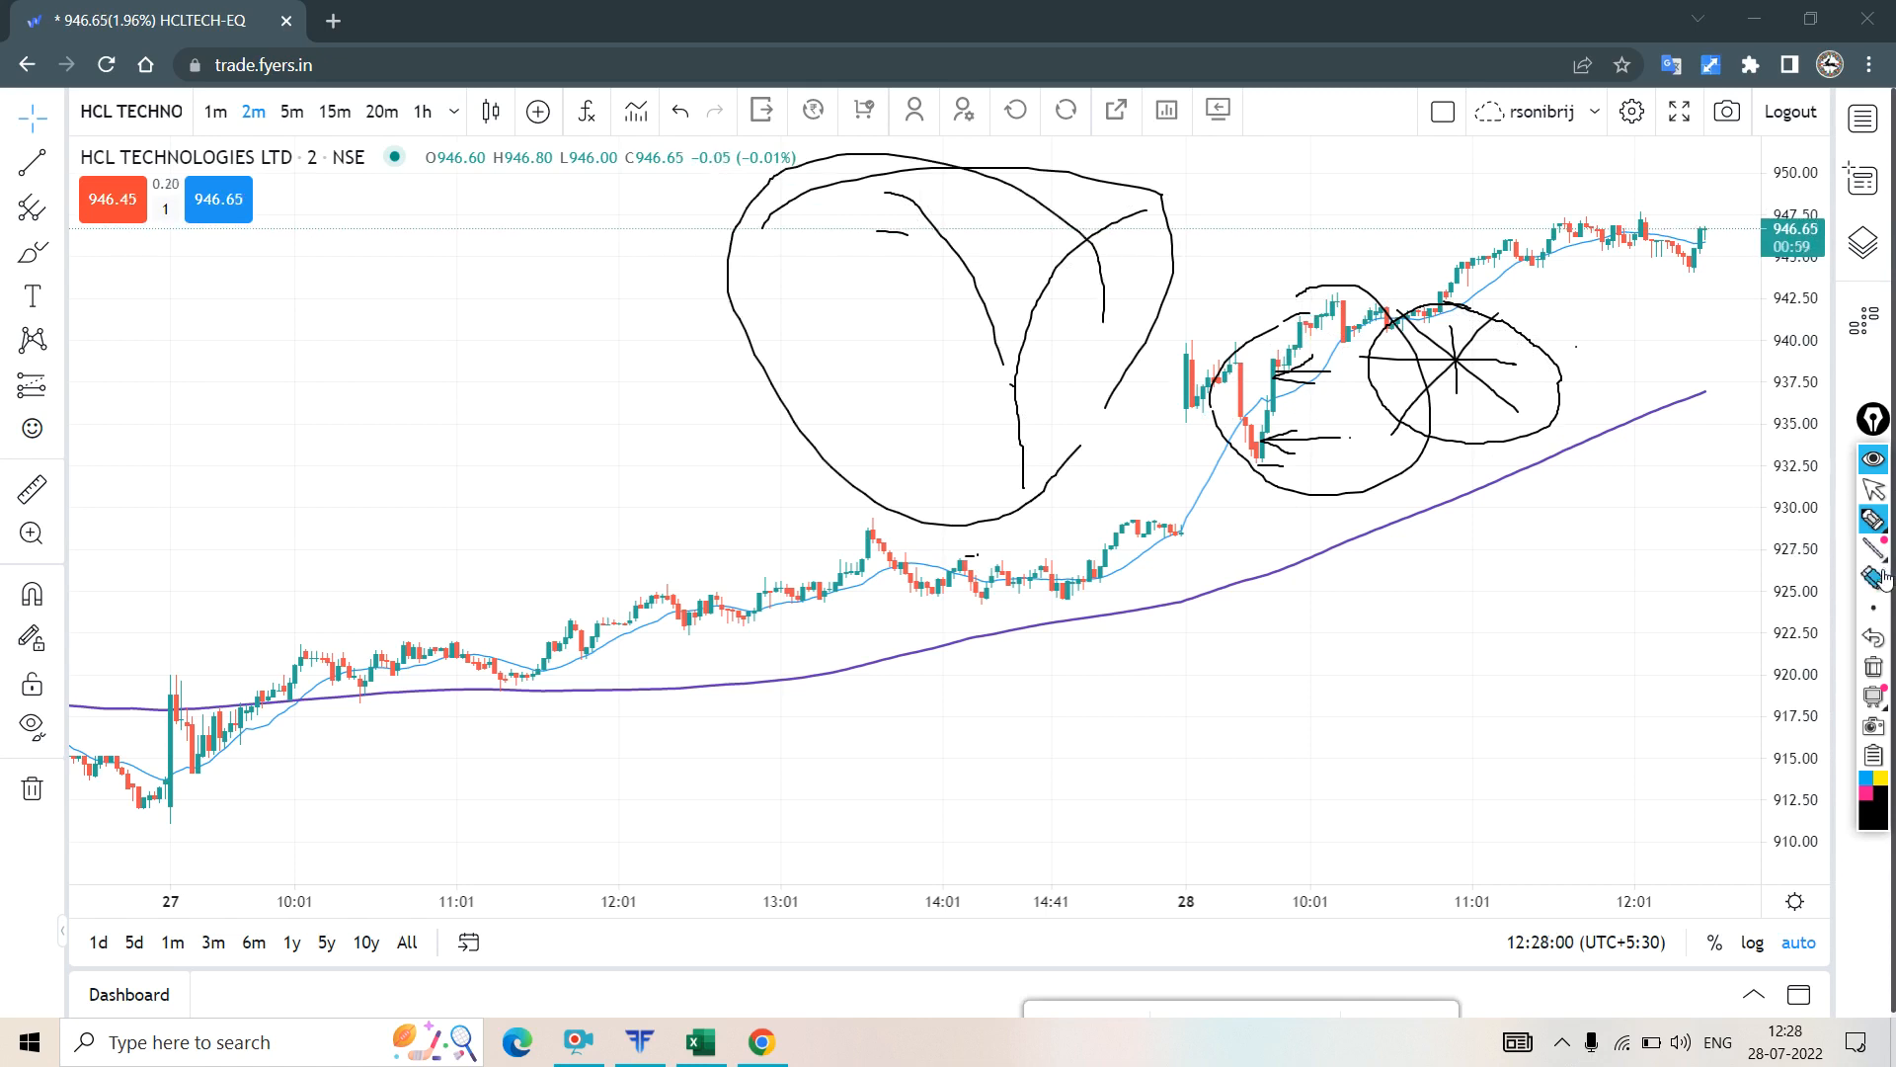
- Clear the old sketches, mark an entry arrow near 934 with a stop line under the morning low, and circle those levels and the candle countdown
left_click(1813, 696)
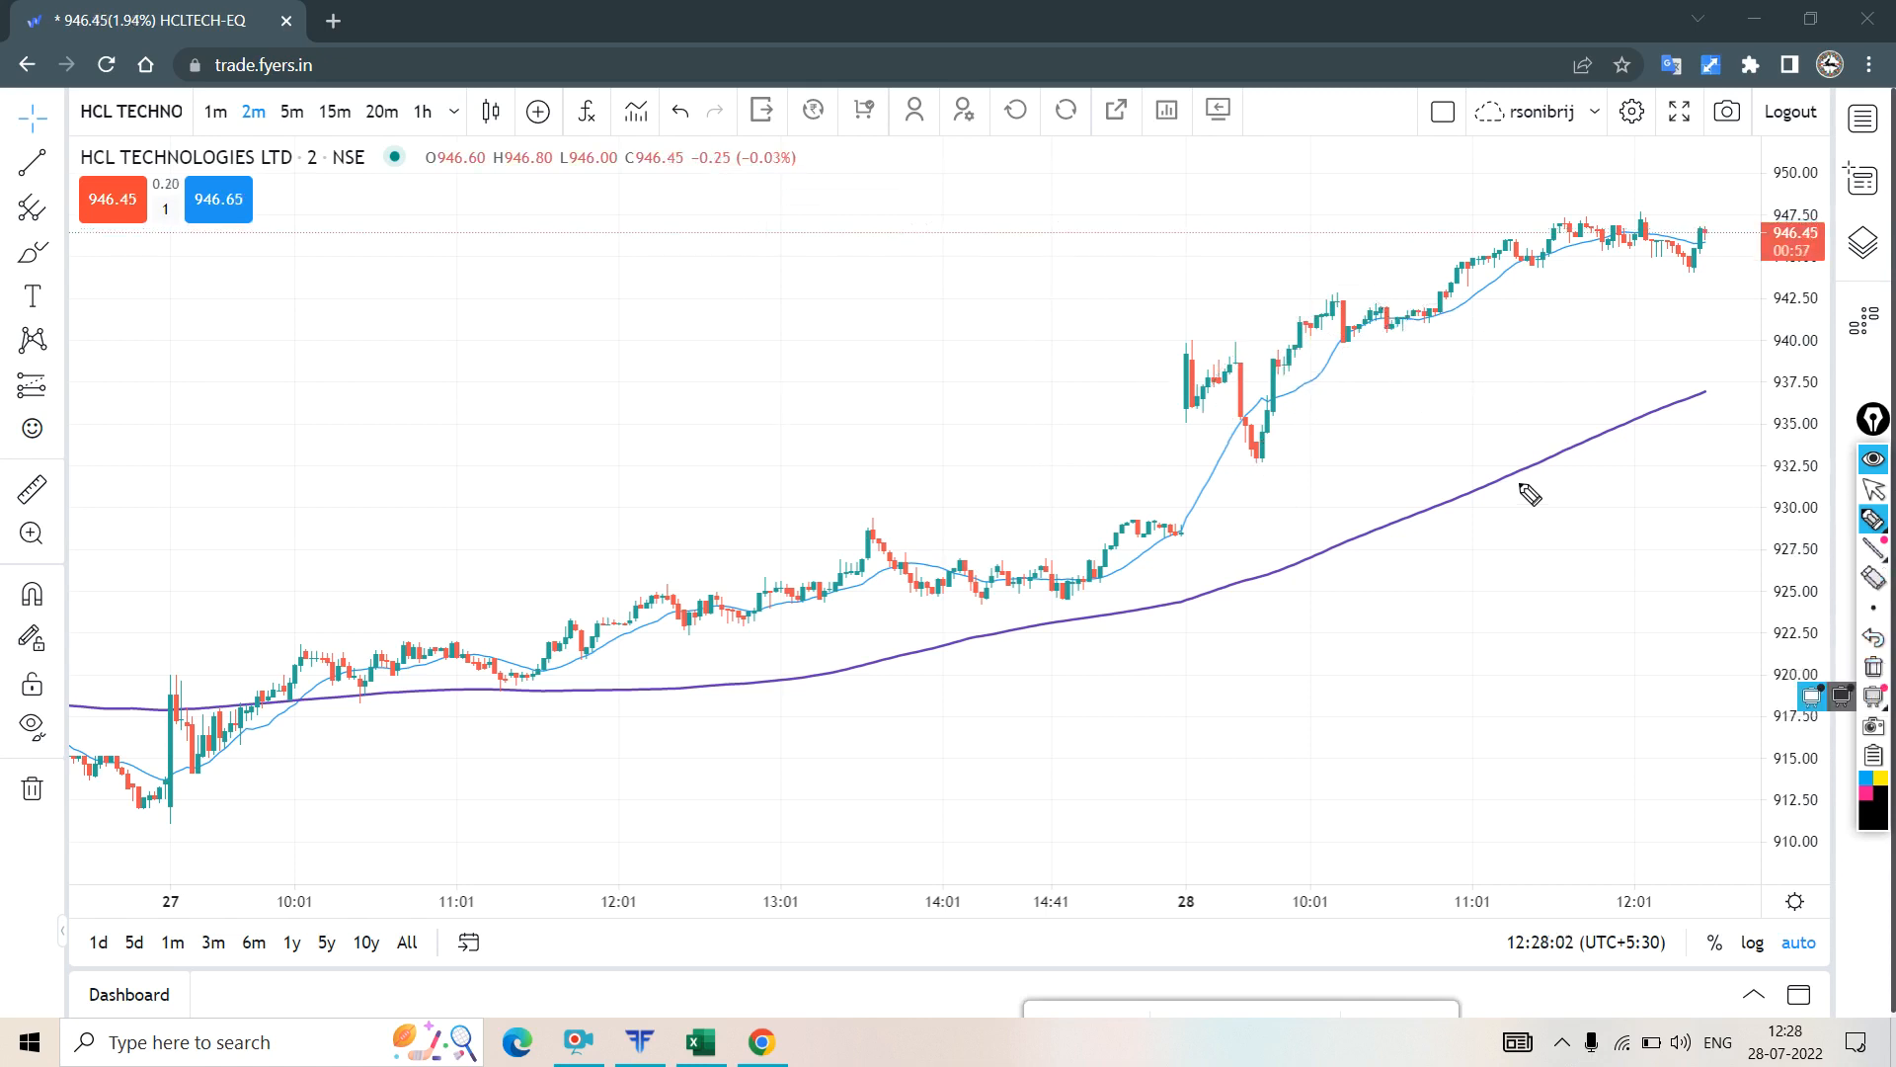
mouse_move(1260, 437)
left_mouse_down()
mouse_move(1345, 448)
mouse_move(1252, 437)
left_mouse_up()
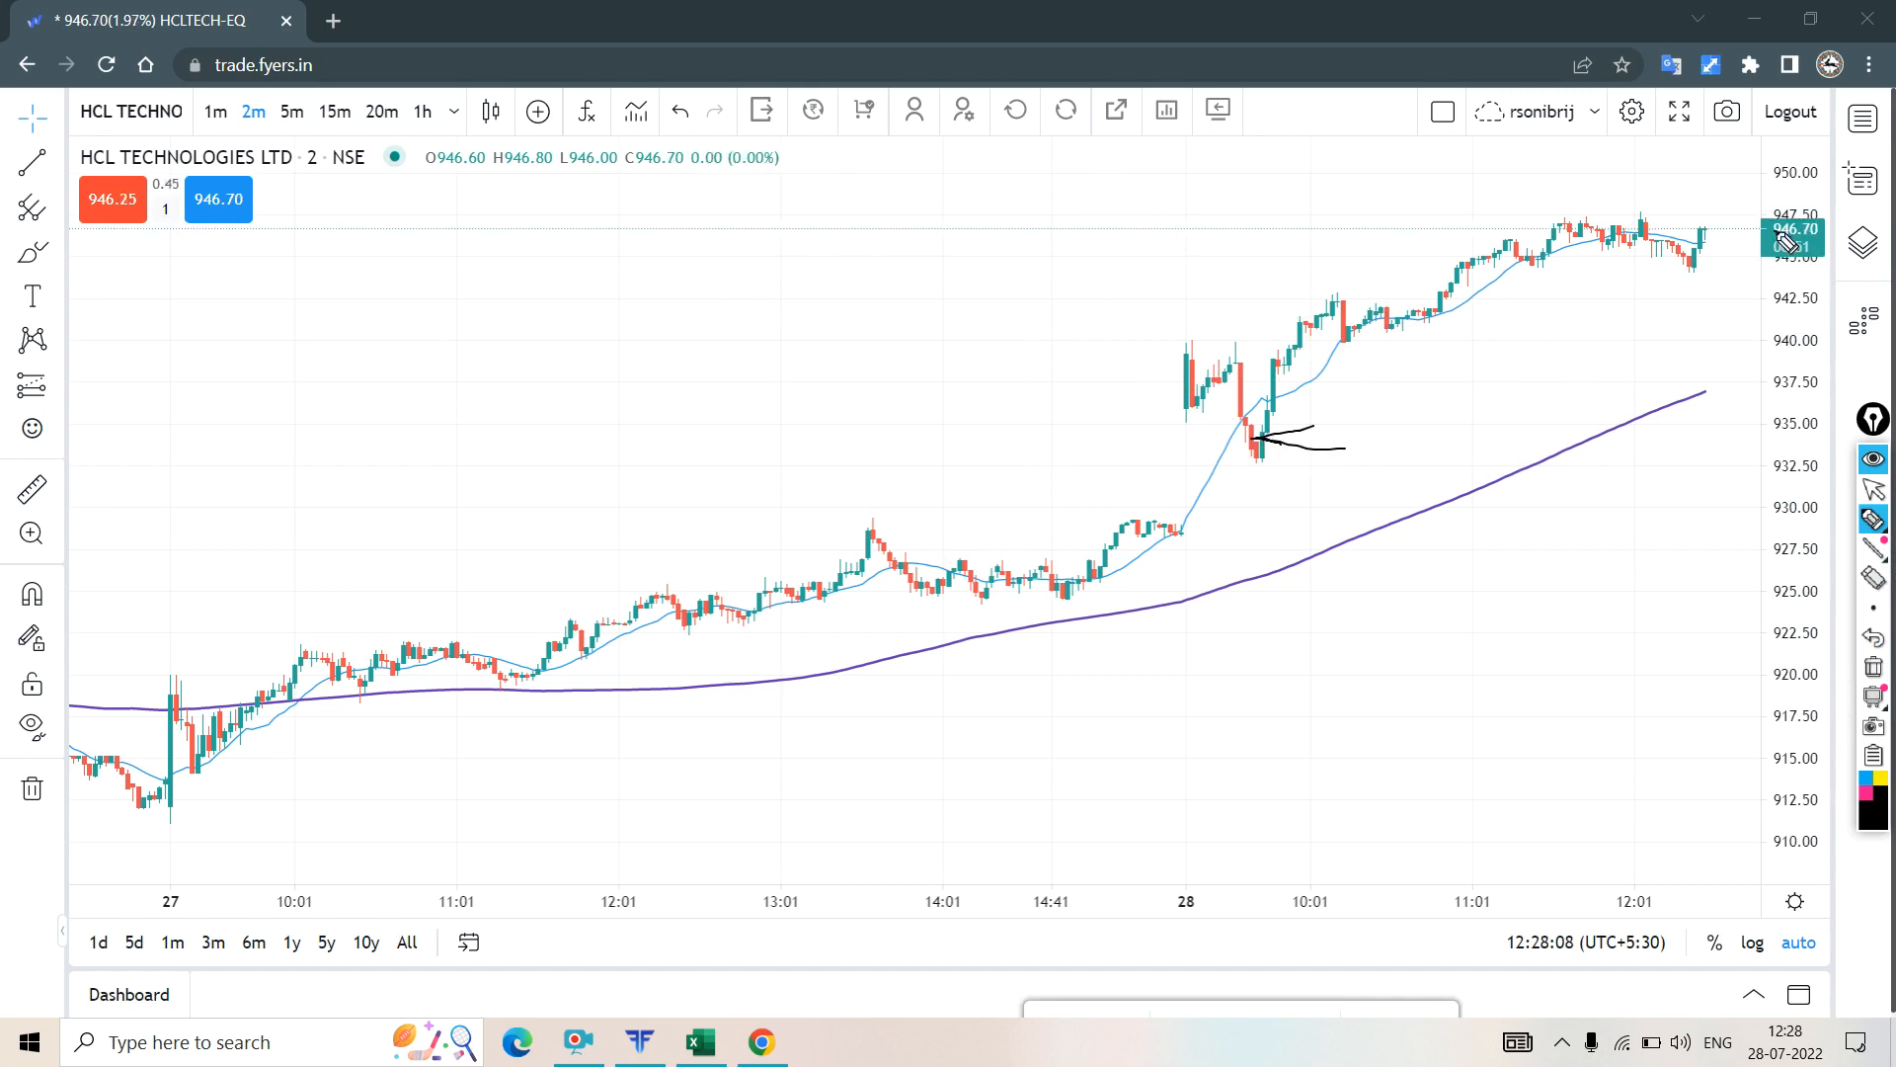
mouse_move(1782, 257)
left_mouse_down()
mouse_move(1815, 251)
mouse_move(1775, 239)
left_mouse_up()
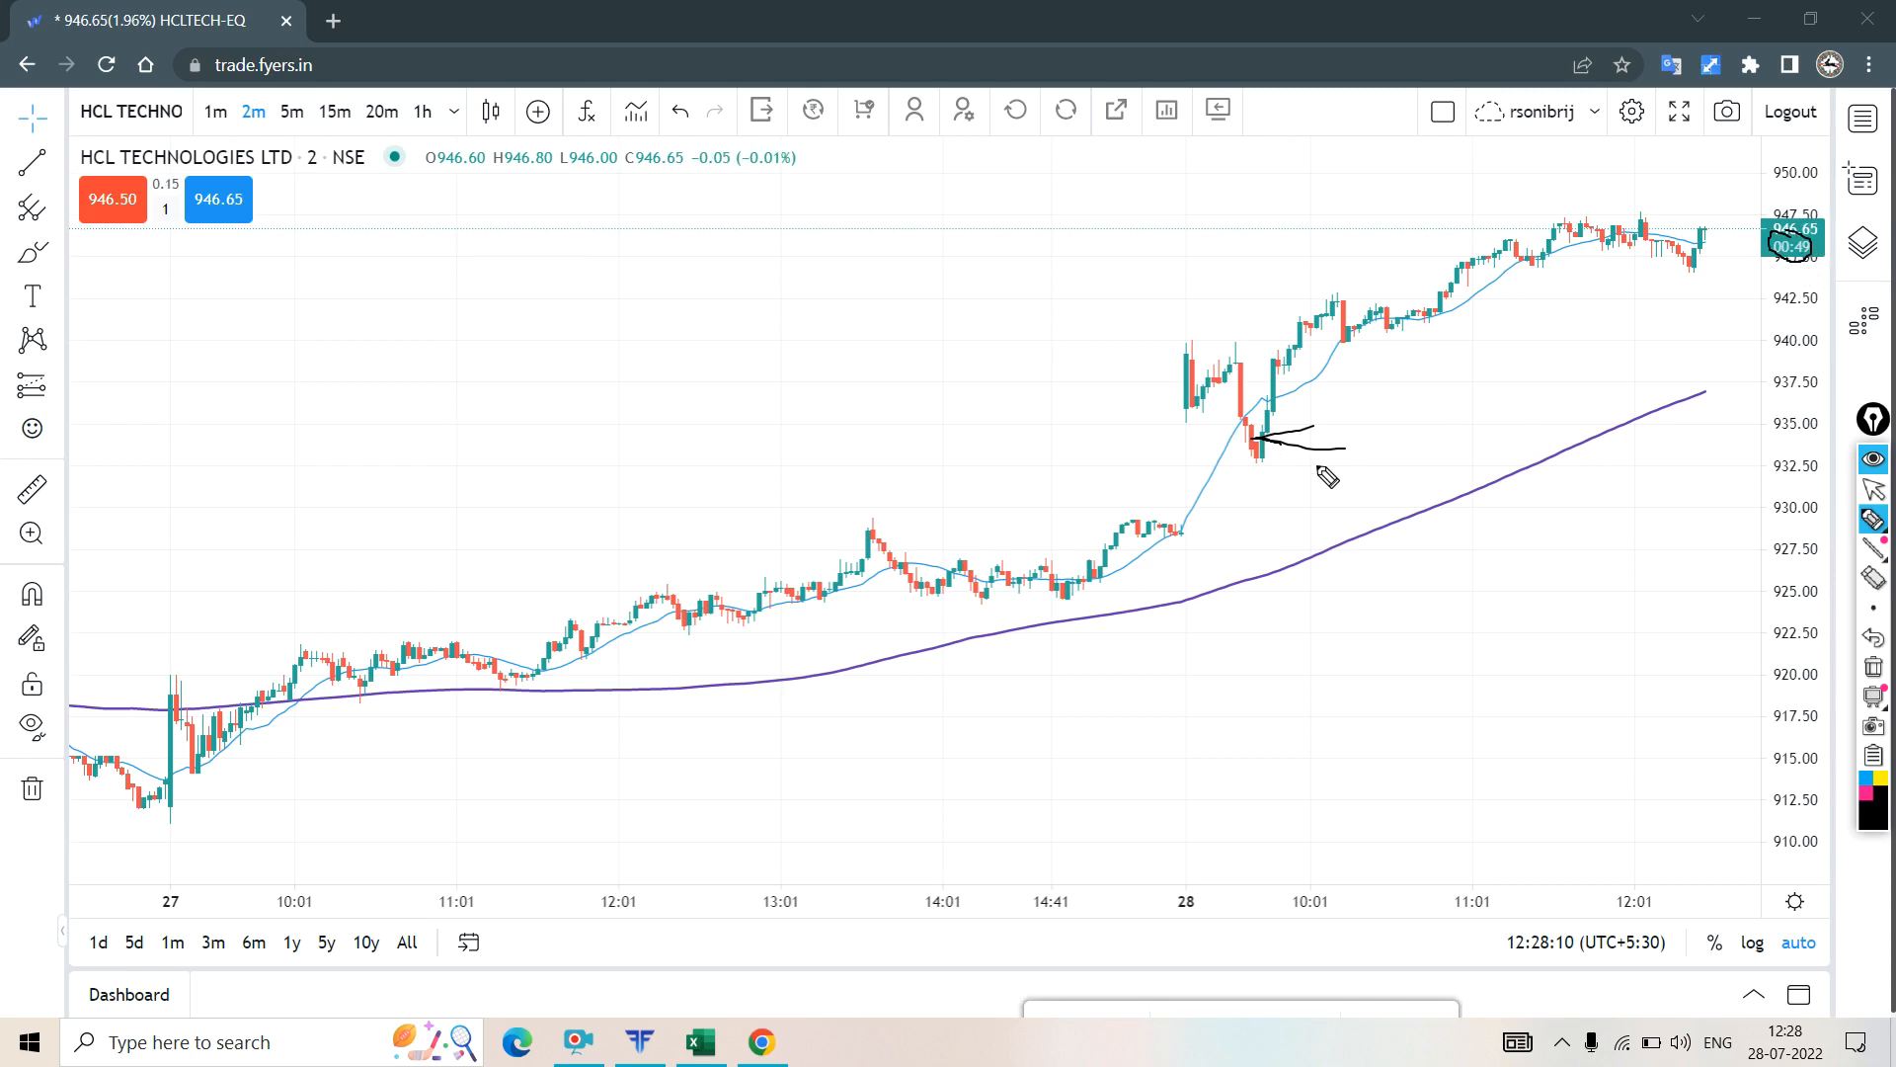
left_click_drag(1259, 464, 1308, 464)
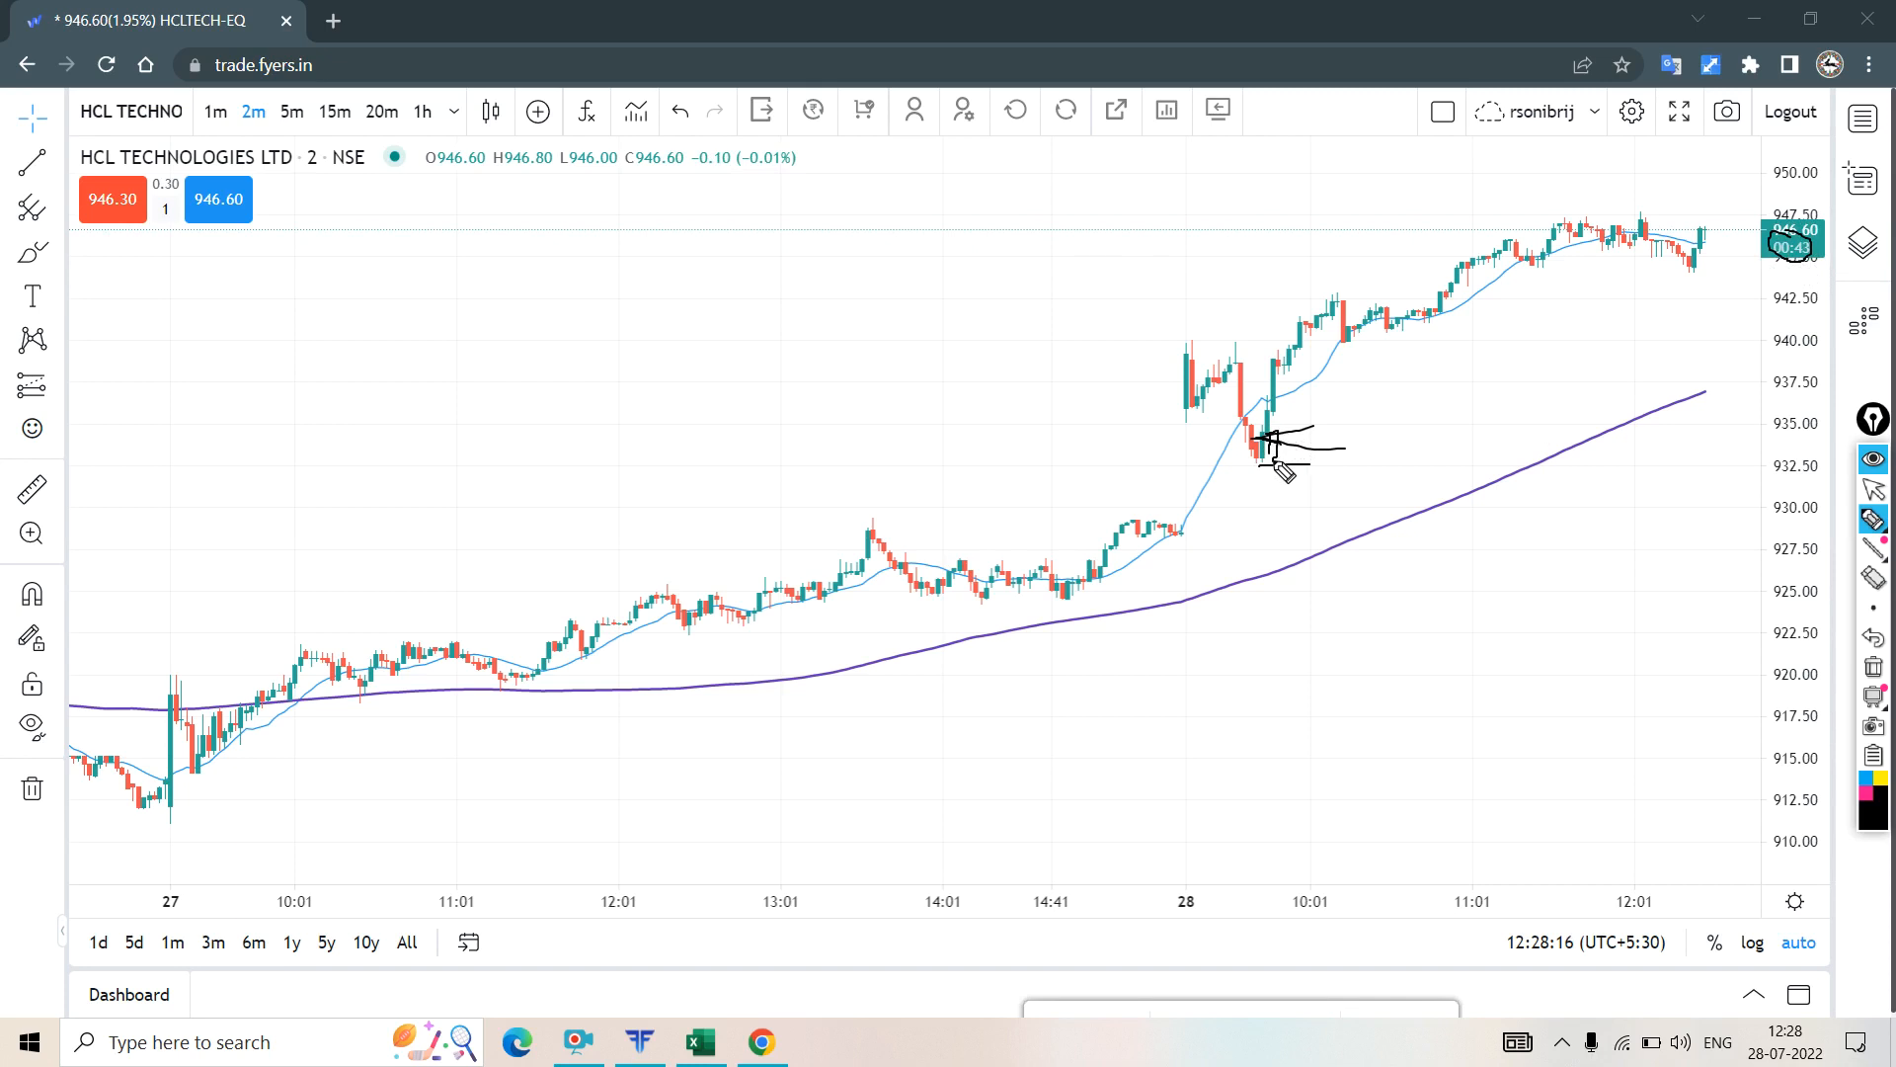
left_click_drag(1272, 485, 1268, 460)
left_click_drag(1277, 433, 1249, 472)
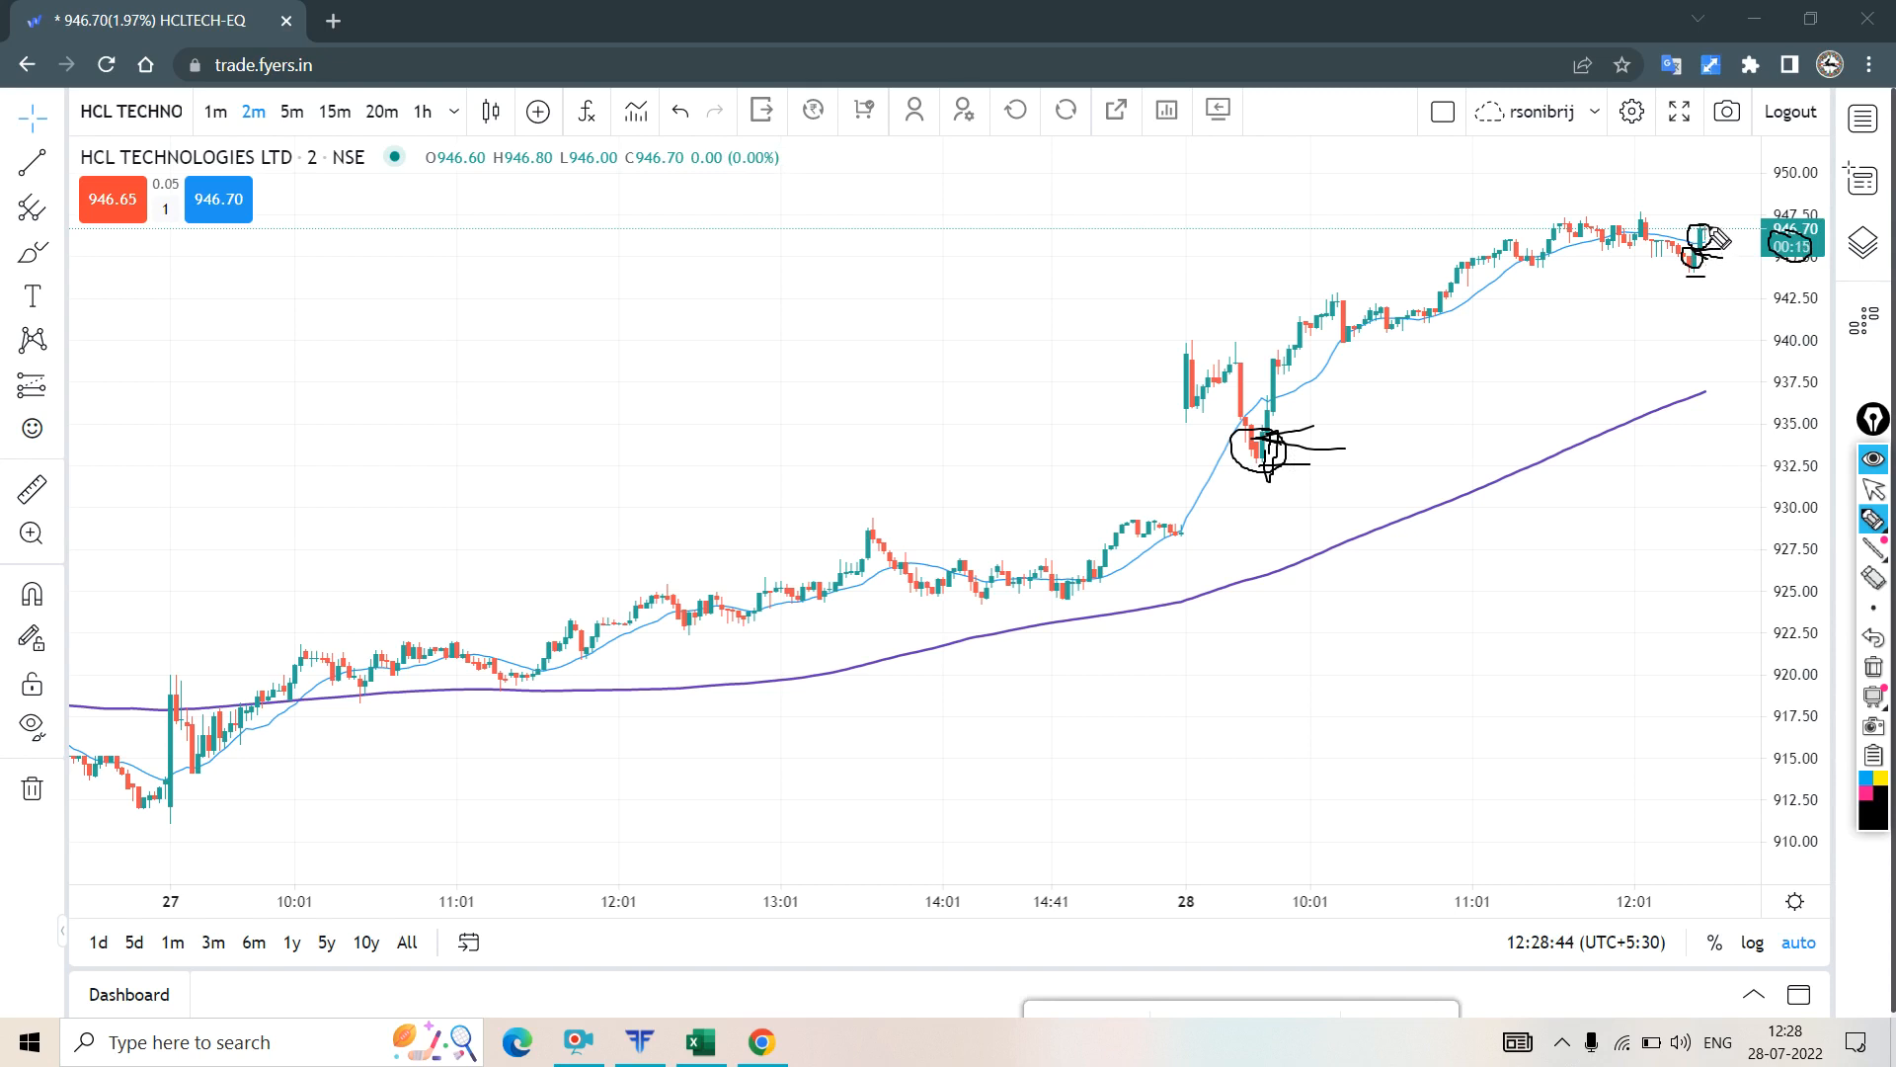
- Link handwritten notes to the latest candles near 946, circle the upper note, and clear all marks
mouse_move(1702, 268)
left_mouse_down()
mouse_move(1669, 359)
mouse_move(1710, 368)
mouse_move(1730, 320)
left_mouse_up()
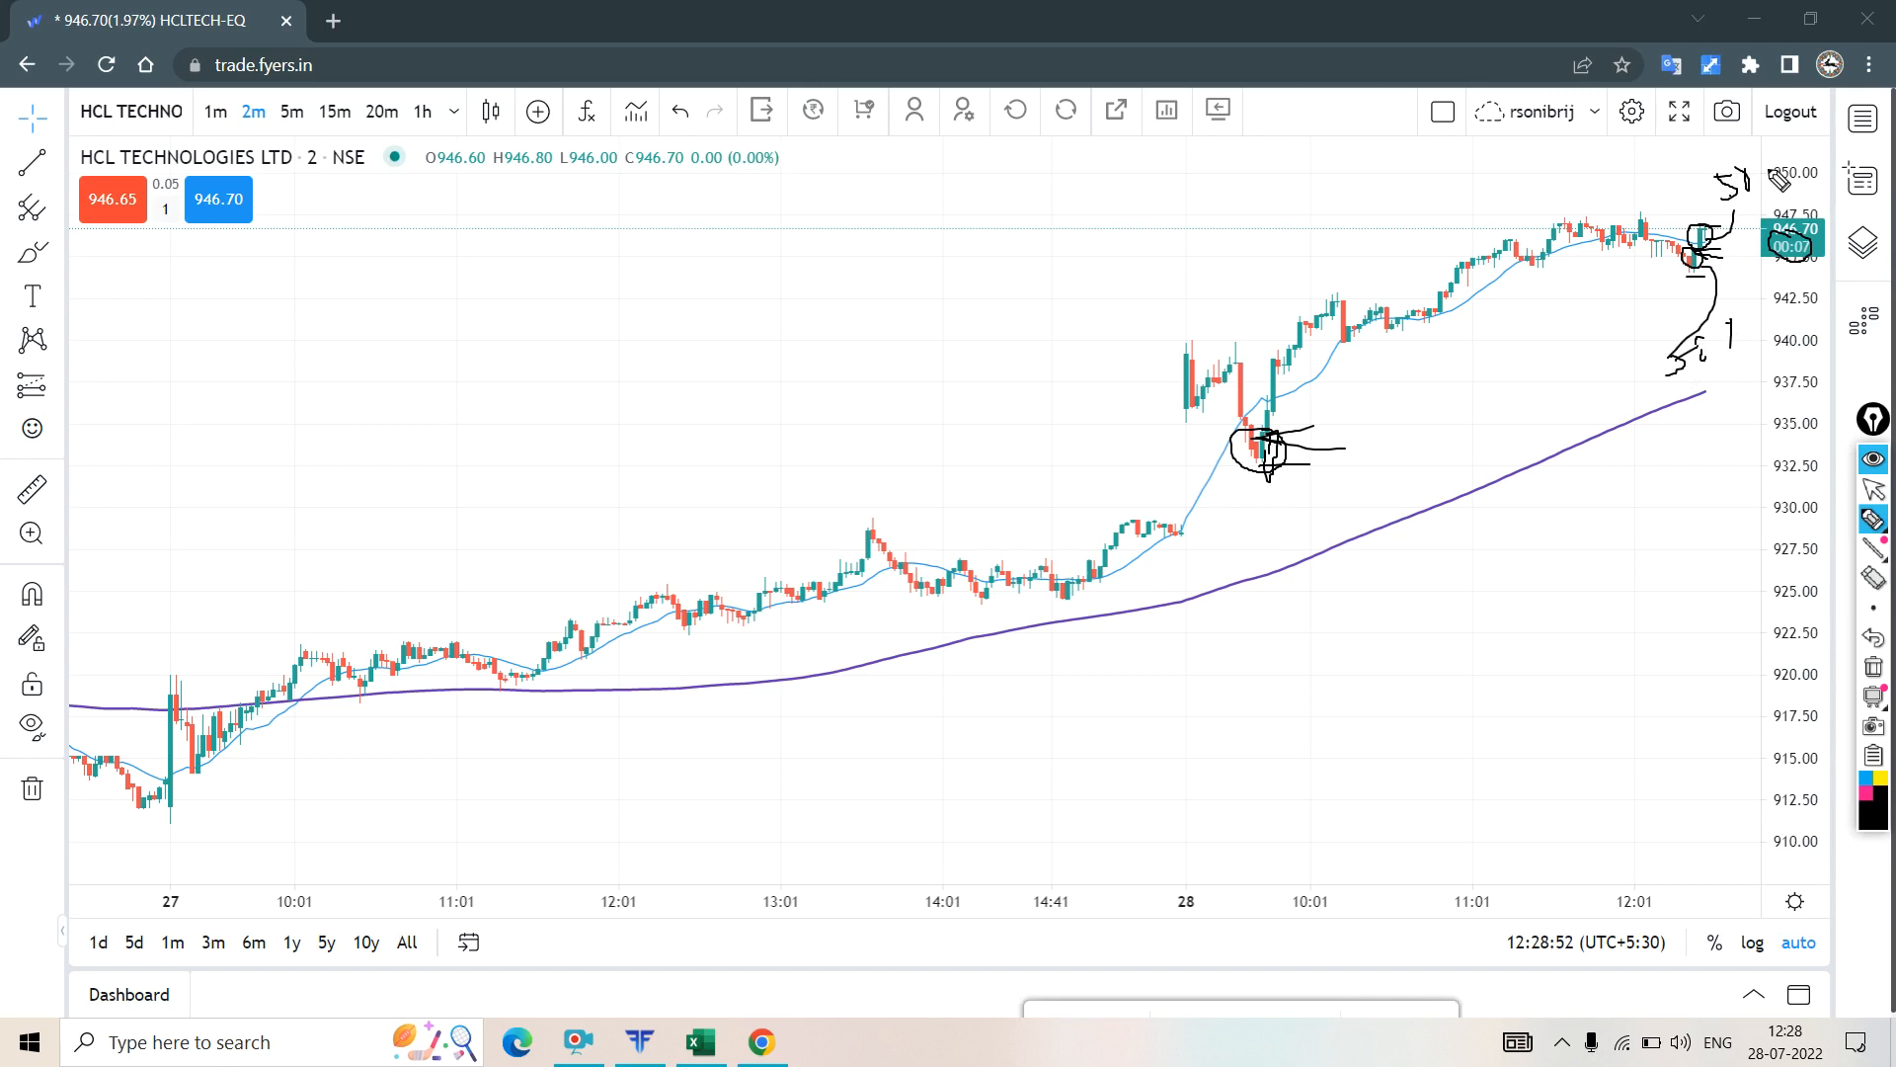
left_click_drag(1763, 150, 1780, 185)
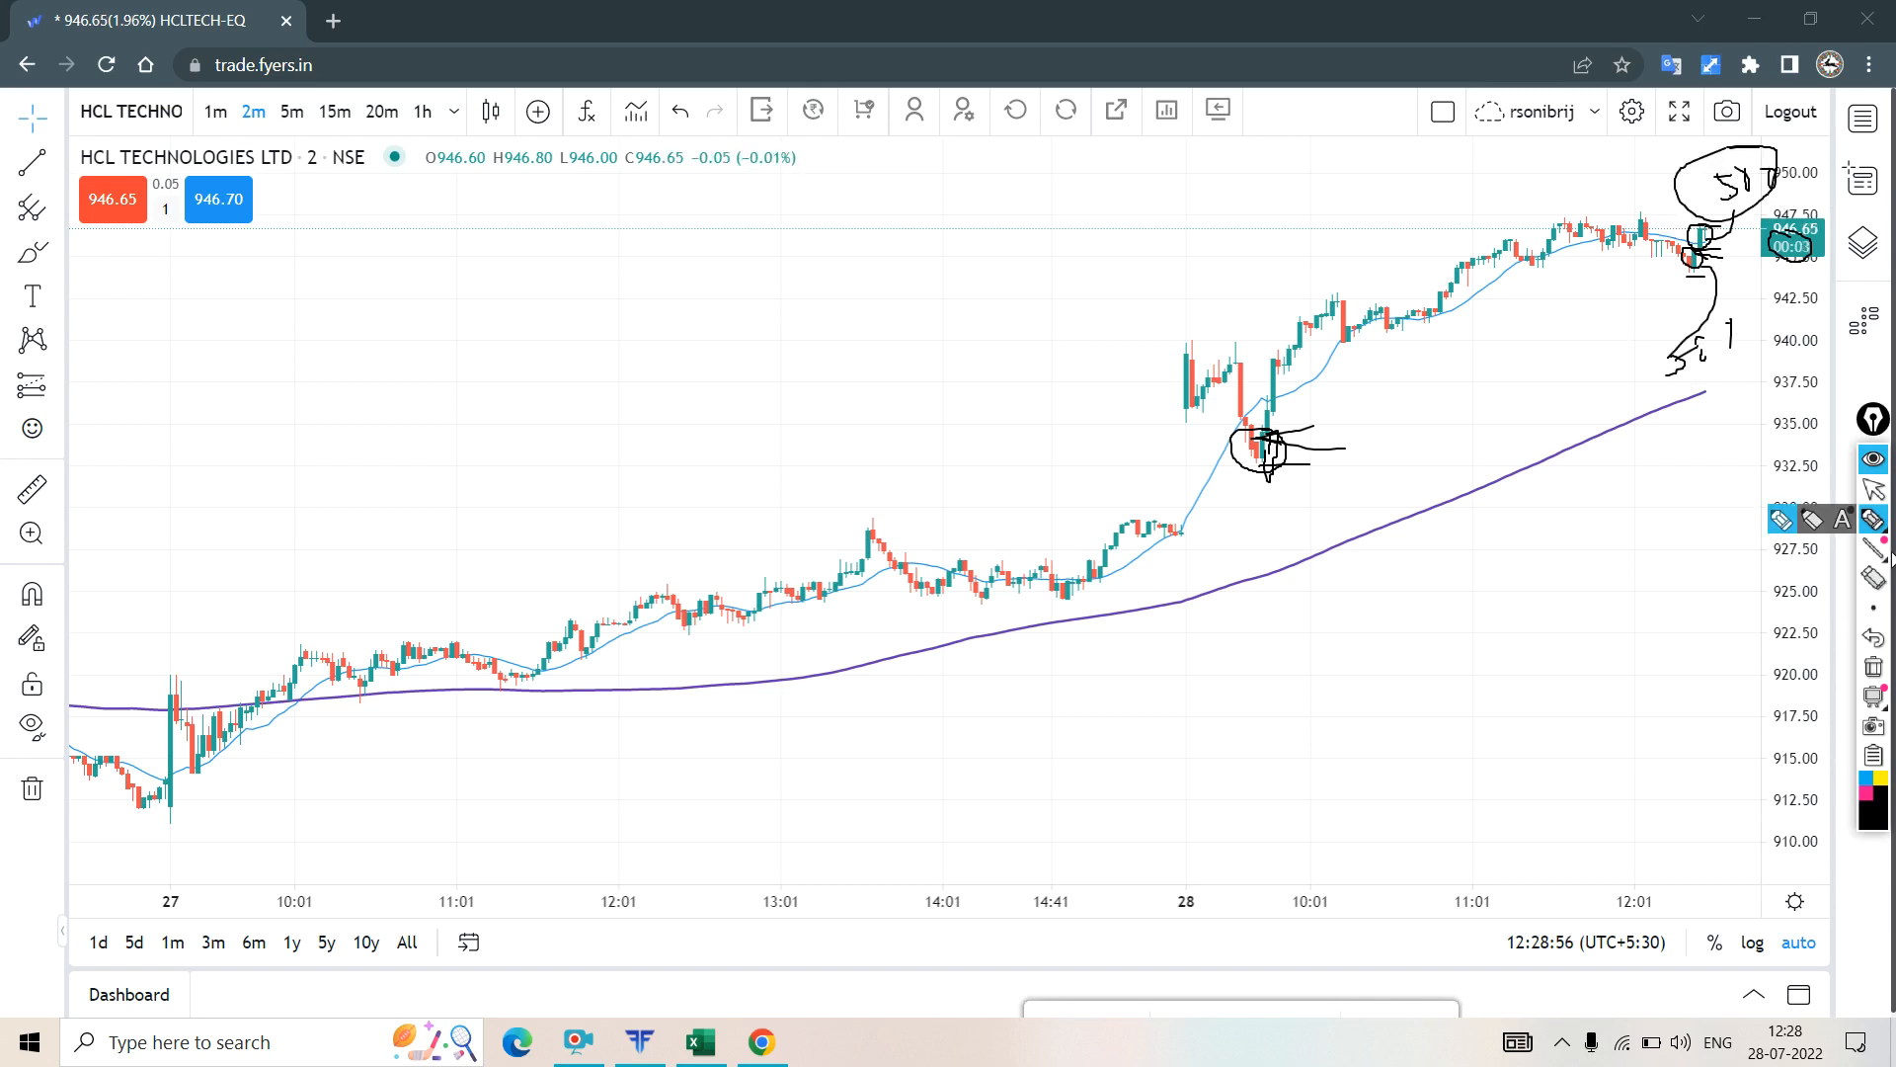
left_click(1874, 669)
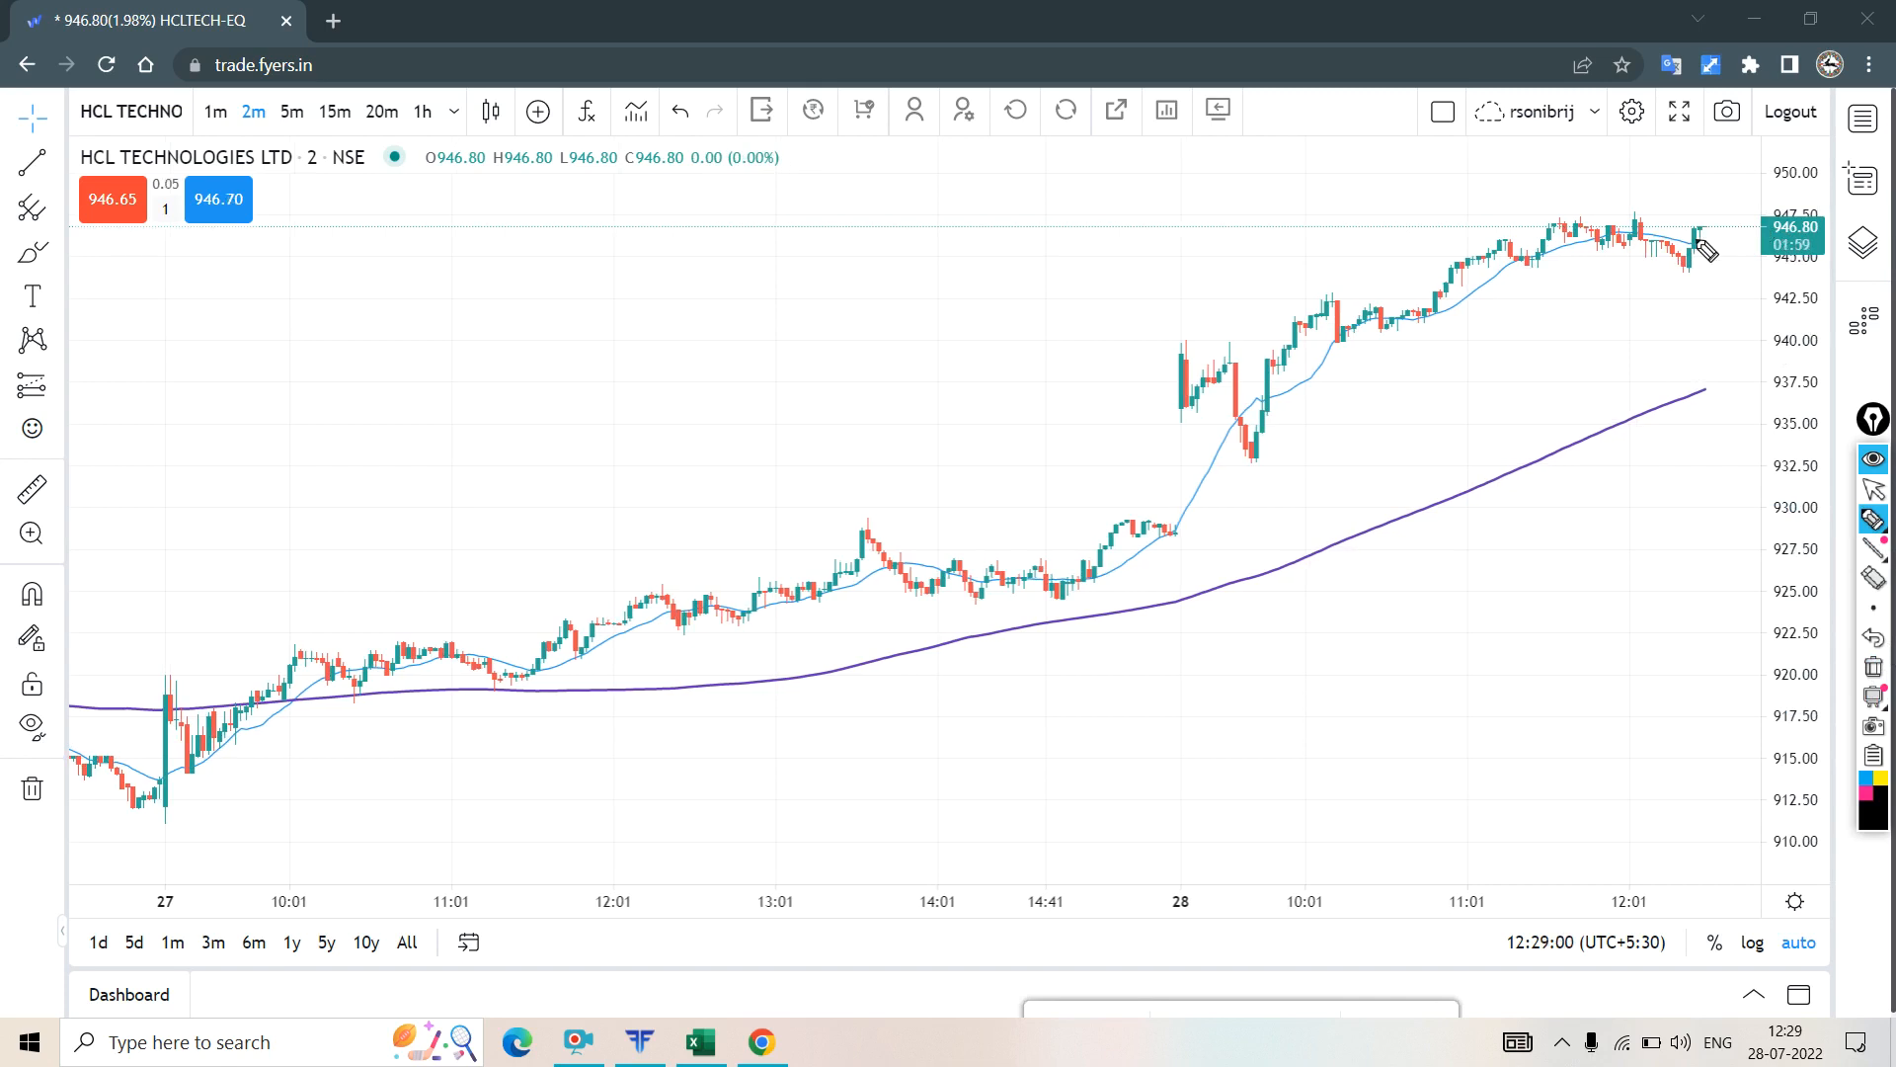
- Leave drawing mode, glance at the NIFTY50 workbook, and show the Nifty 50 watchlist beside the HCLTECH chart
mouse_move(1877, 525)
left_click(1869, 516)
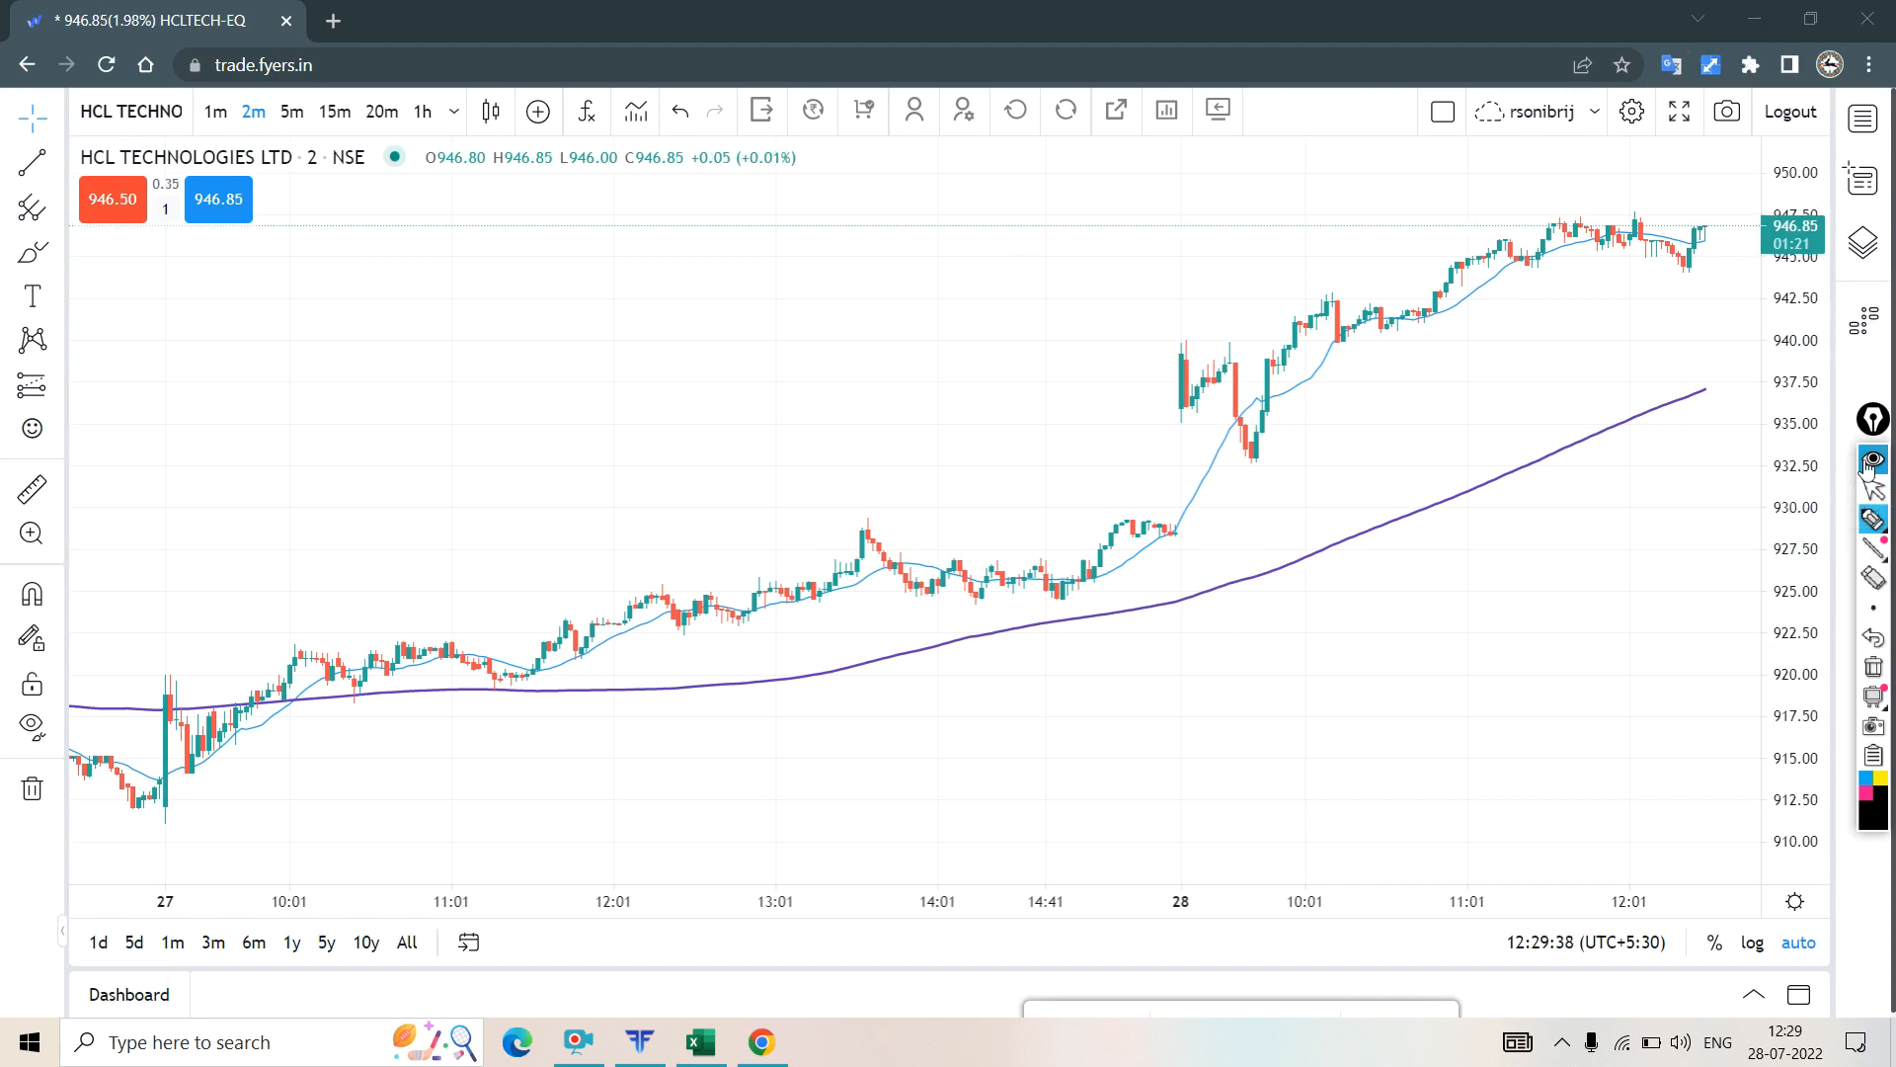
left_click(1874, 491)
left_click(1754, 19)
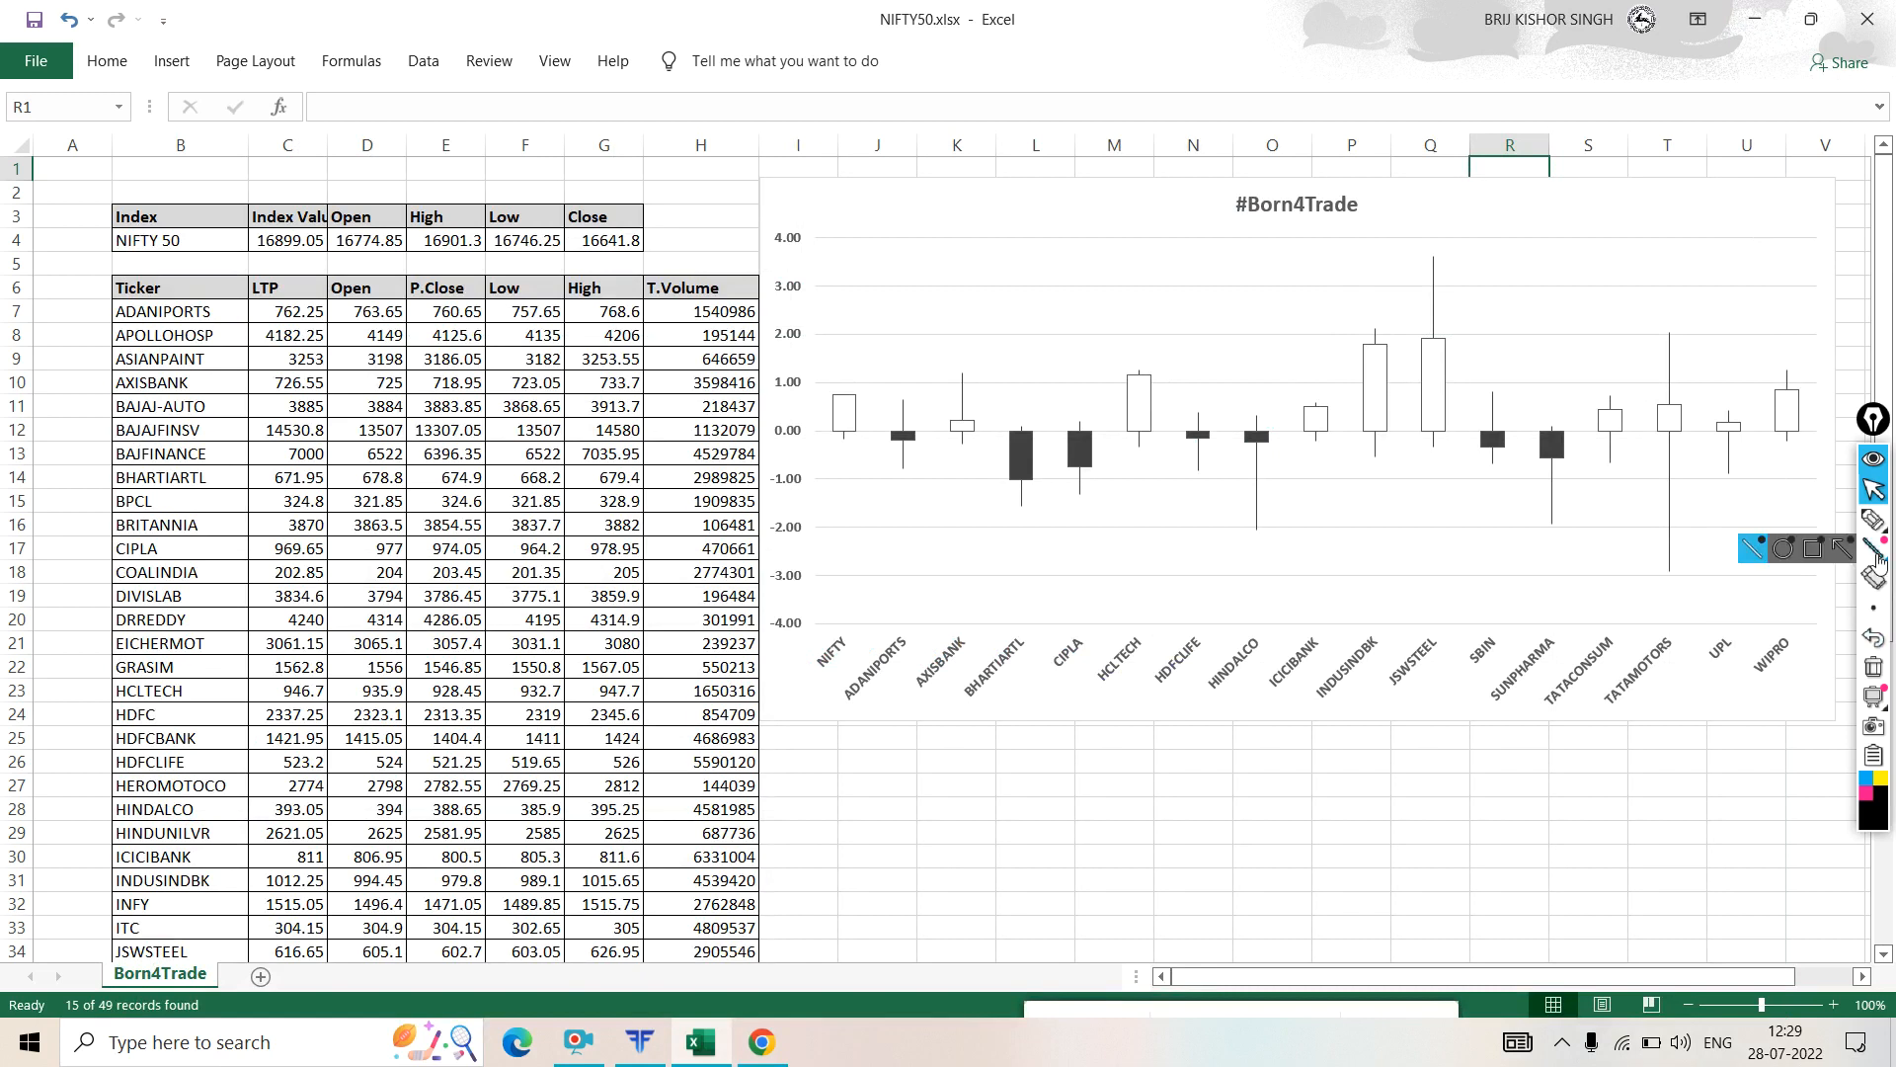
left_click(762, 1042)
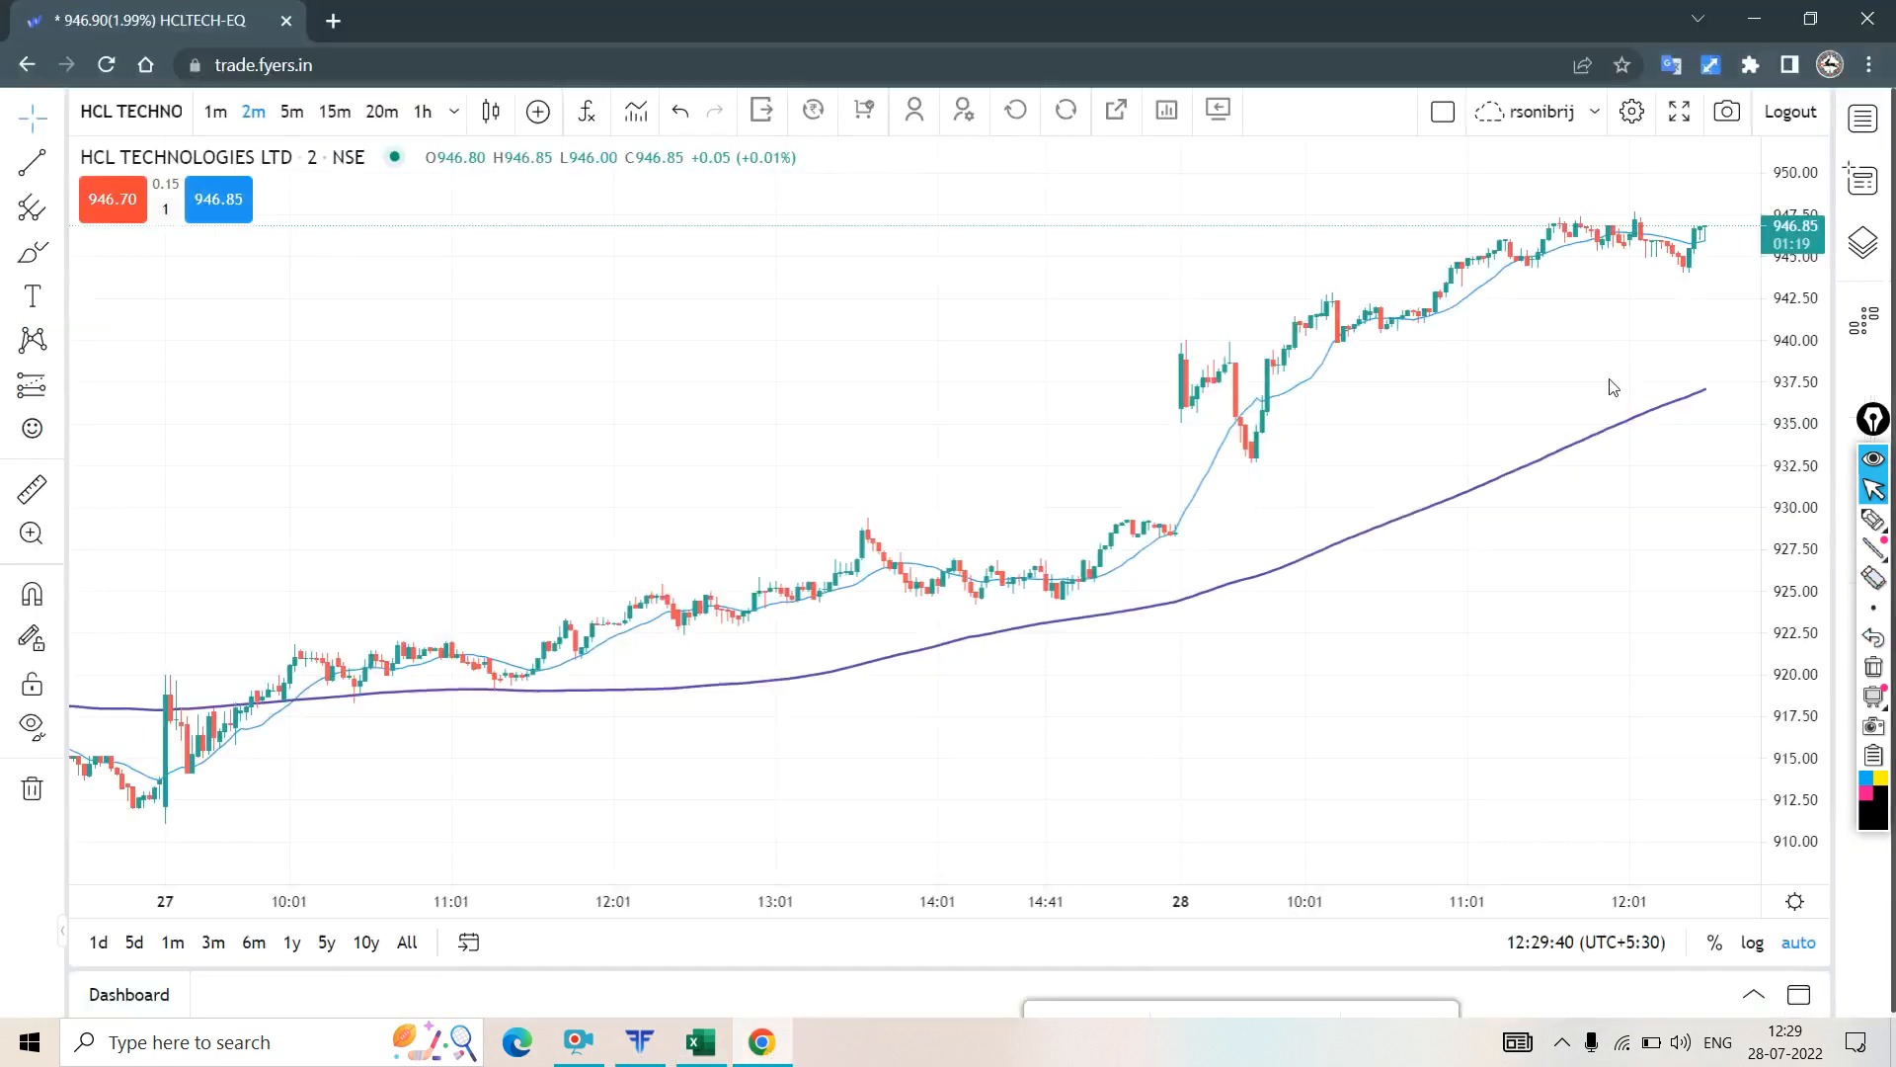
left_click(1861, 127)
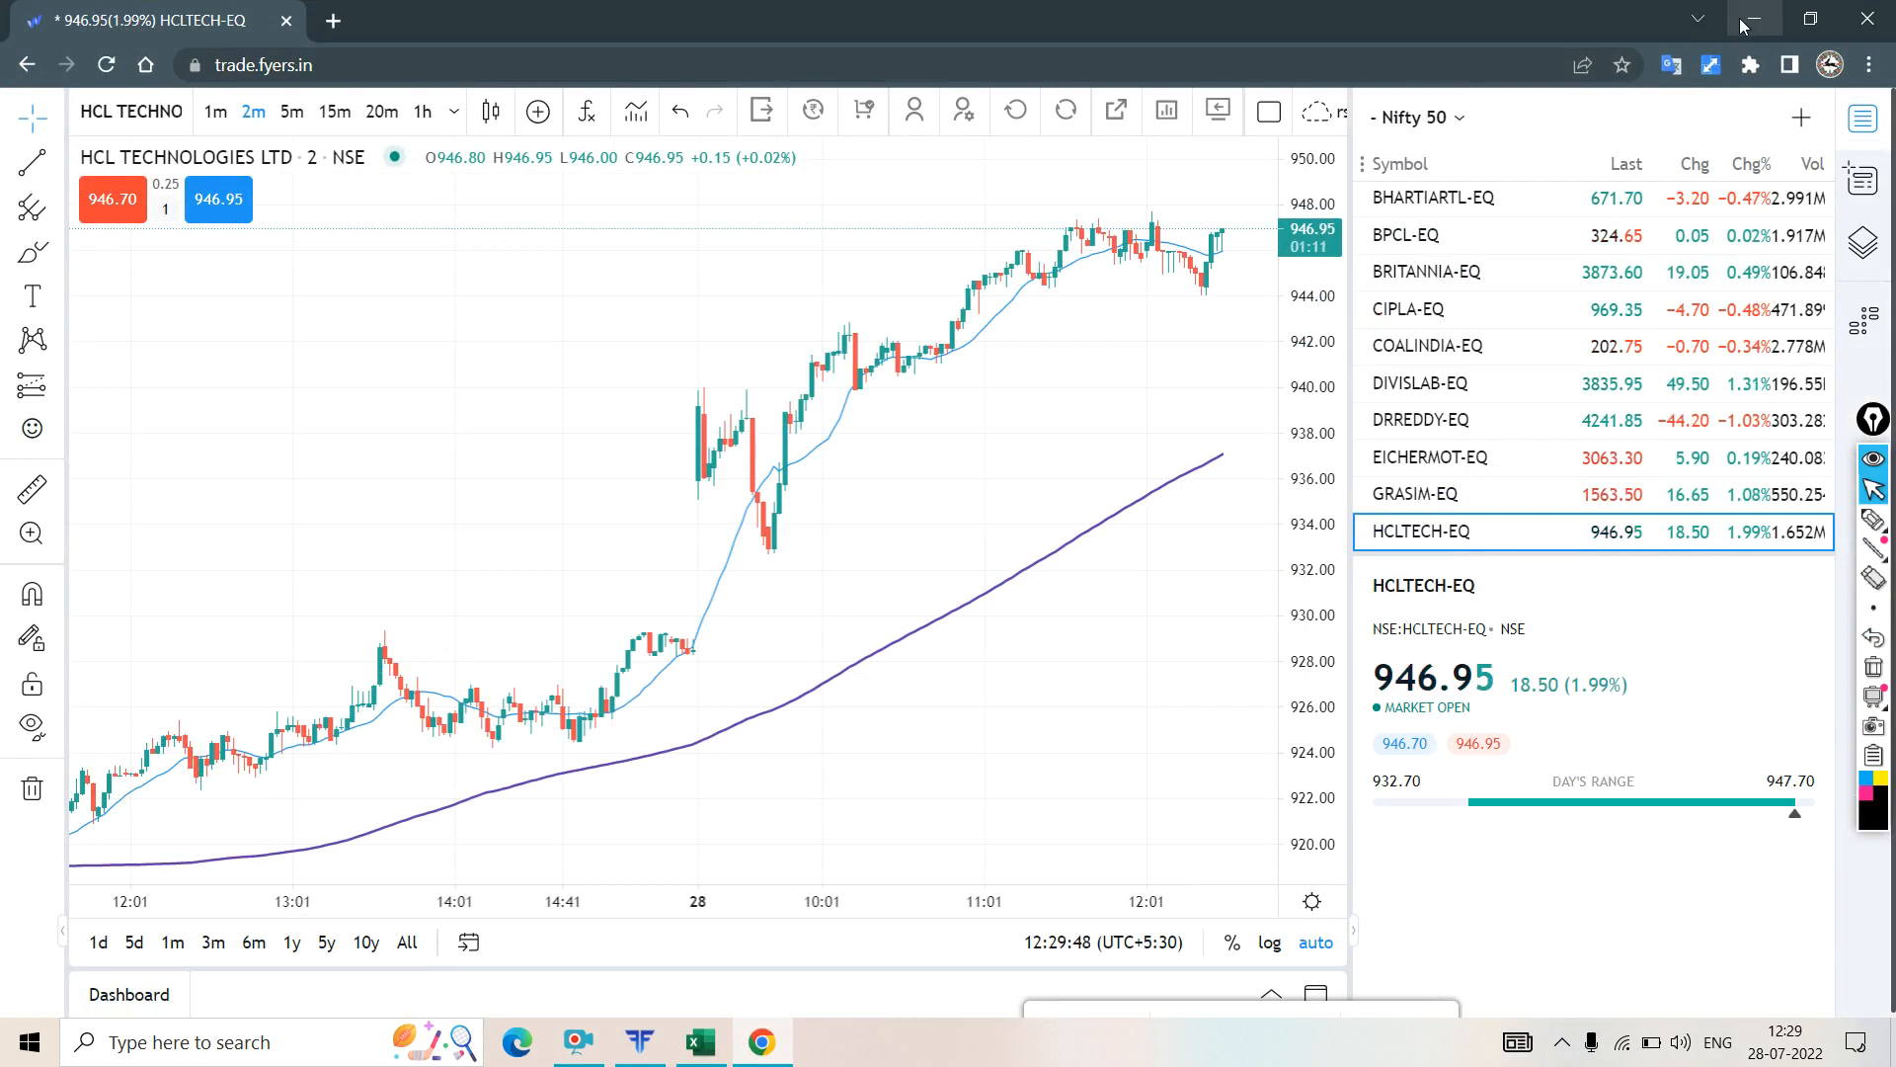
- Switch to the NIFTY50 workbook in Excel, draw a line linking the INDUSINDBK label to its candle, and clear it
left_click(1741, 18)
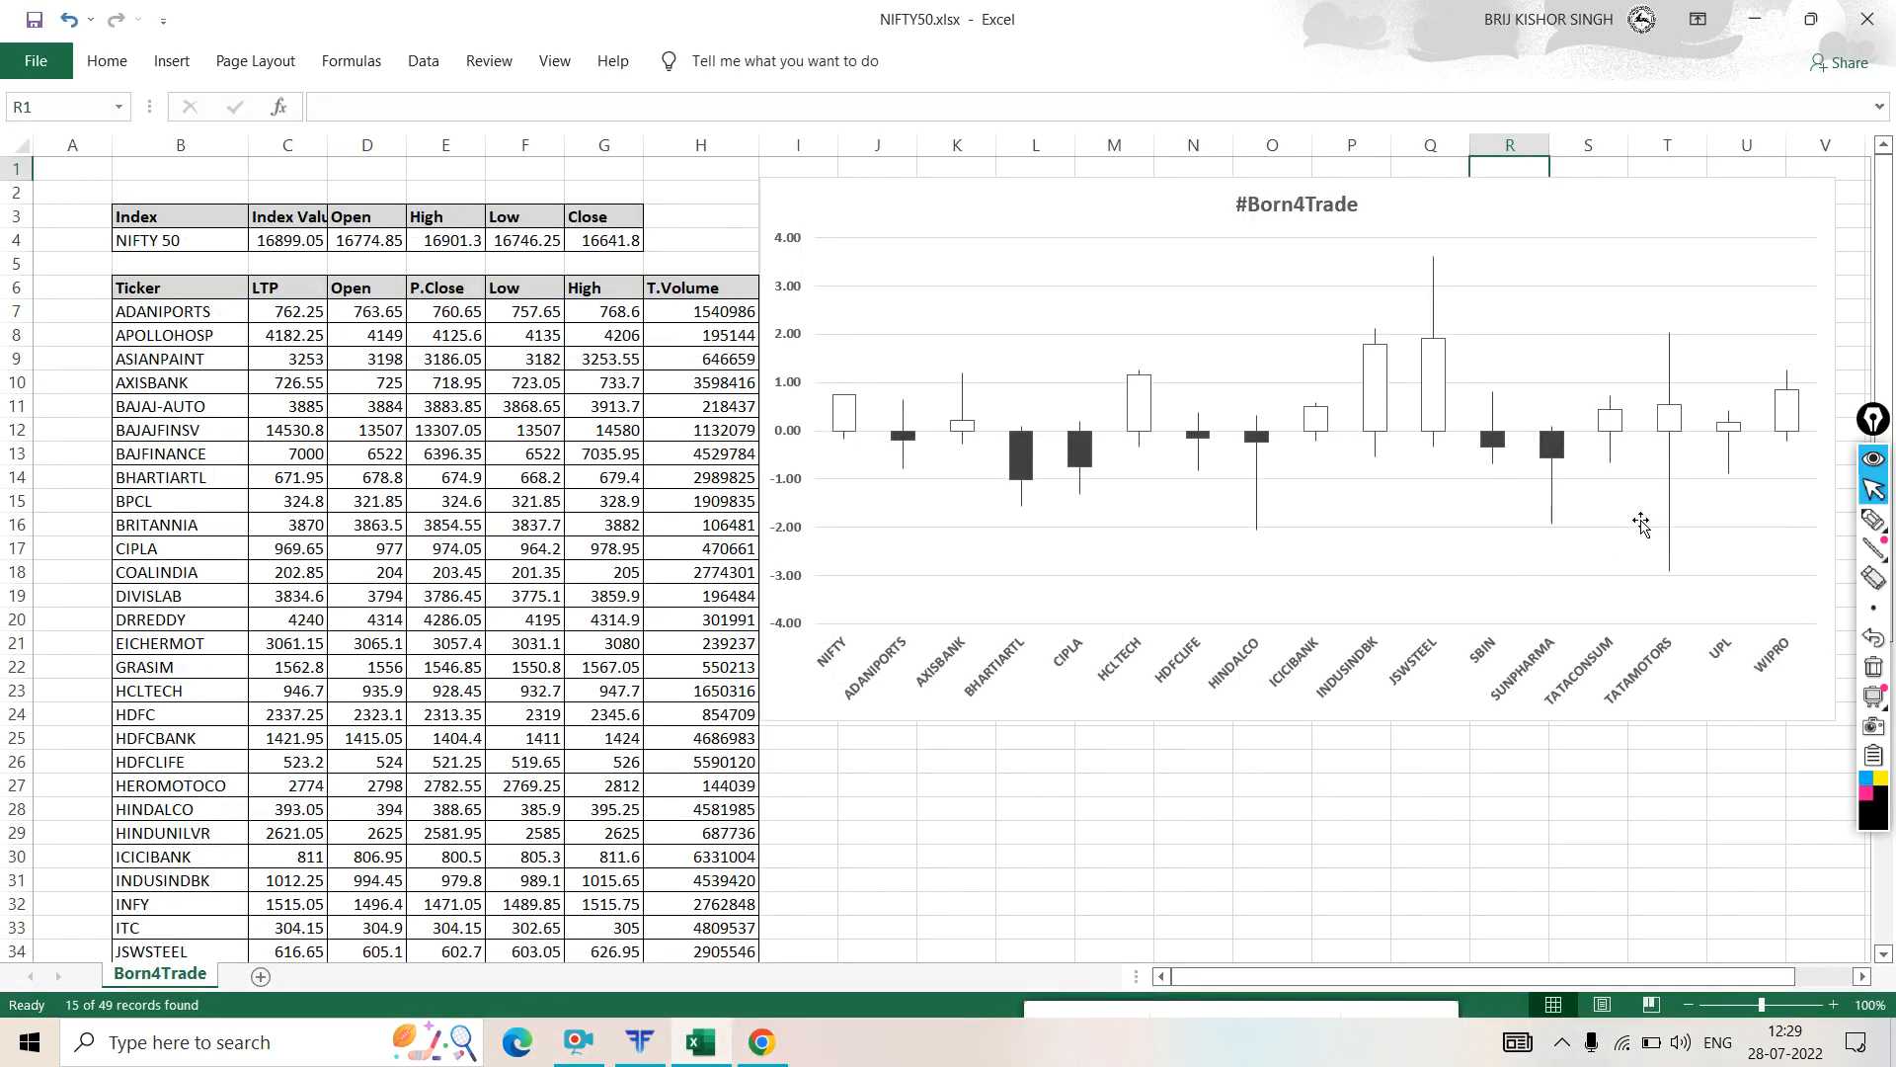
mouse_move(1873, 523)
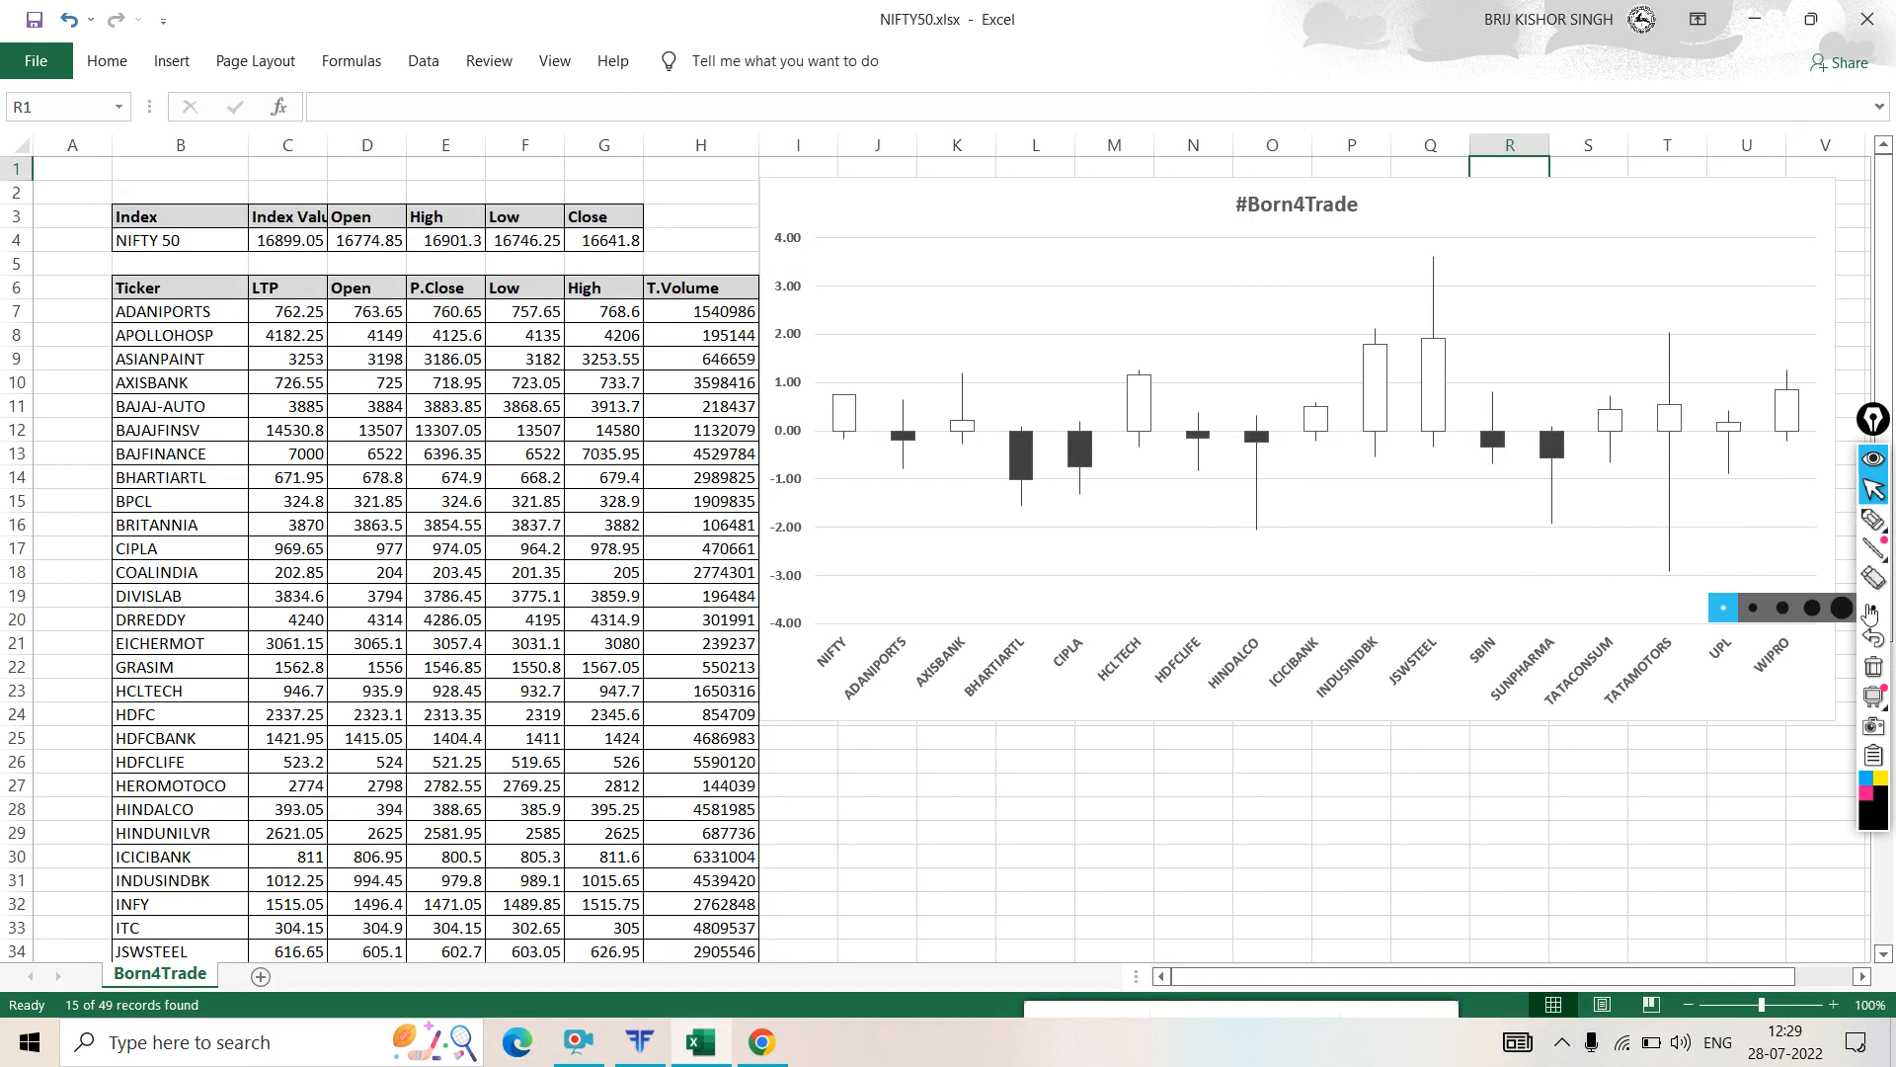
left_click(1874, 519)
left_click_drag(1363, 669, 1363, 455)
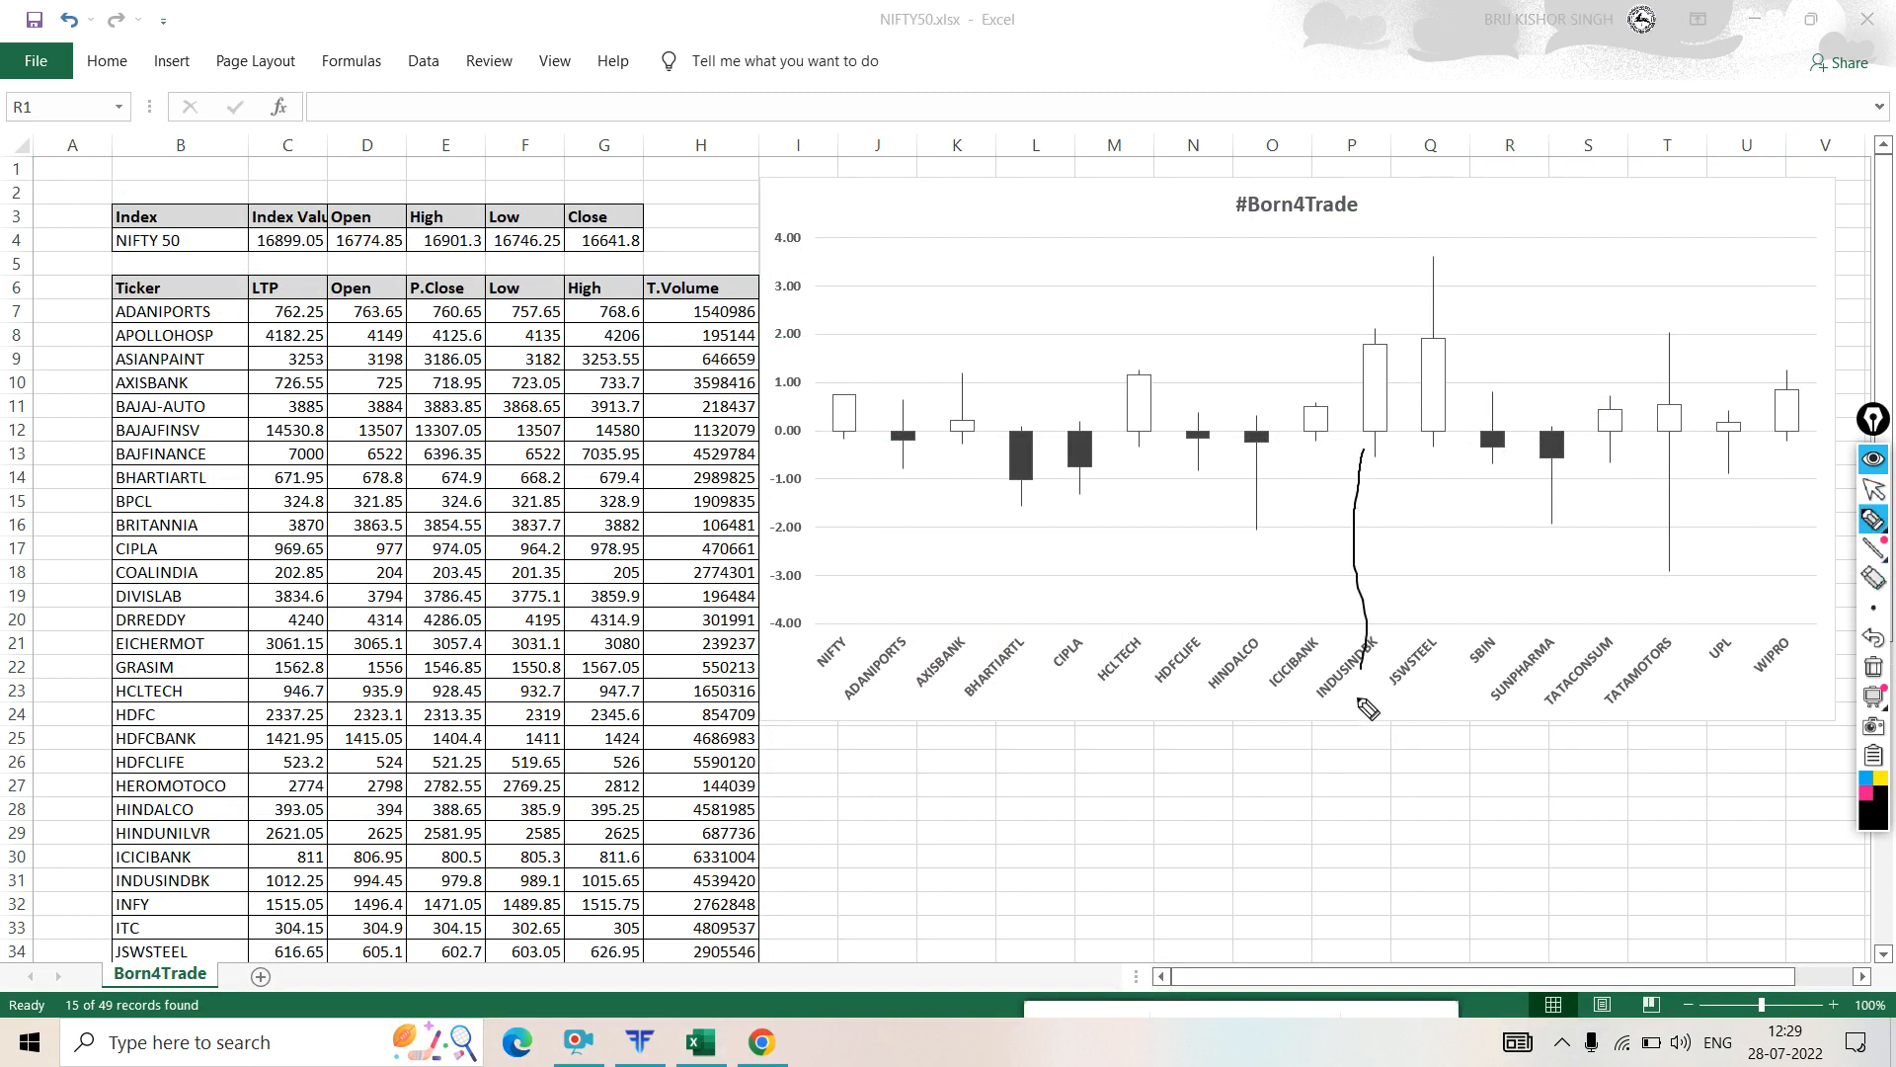
left_click(1873, 667)
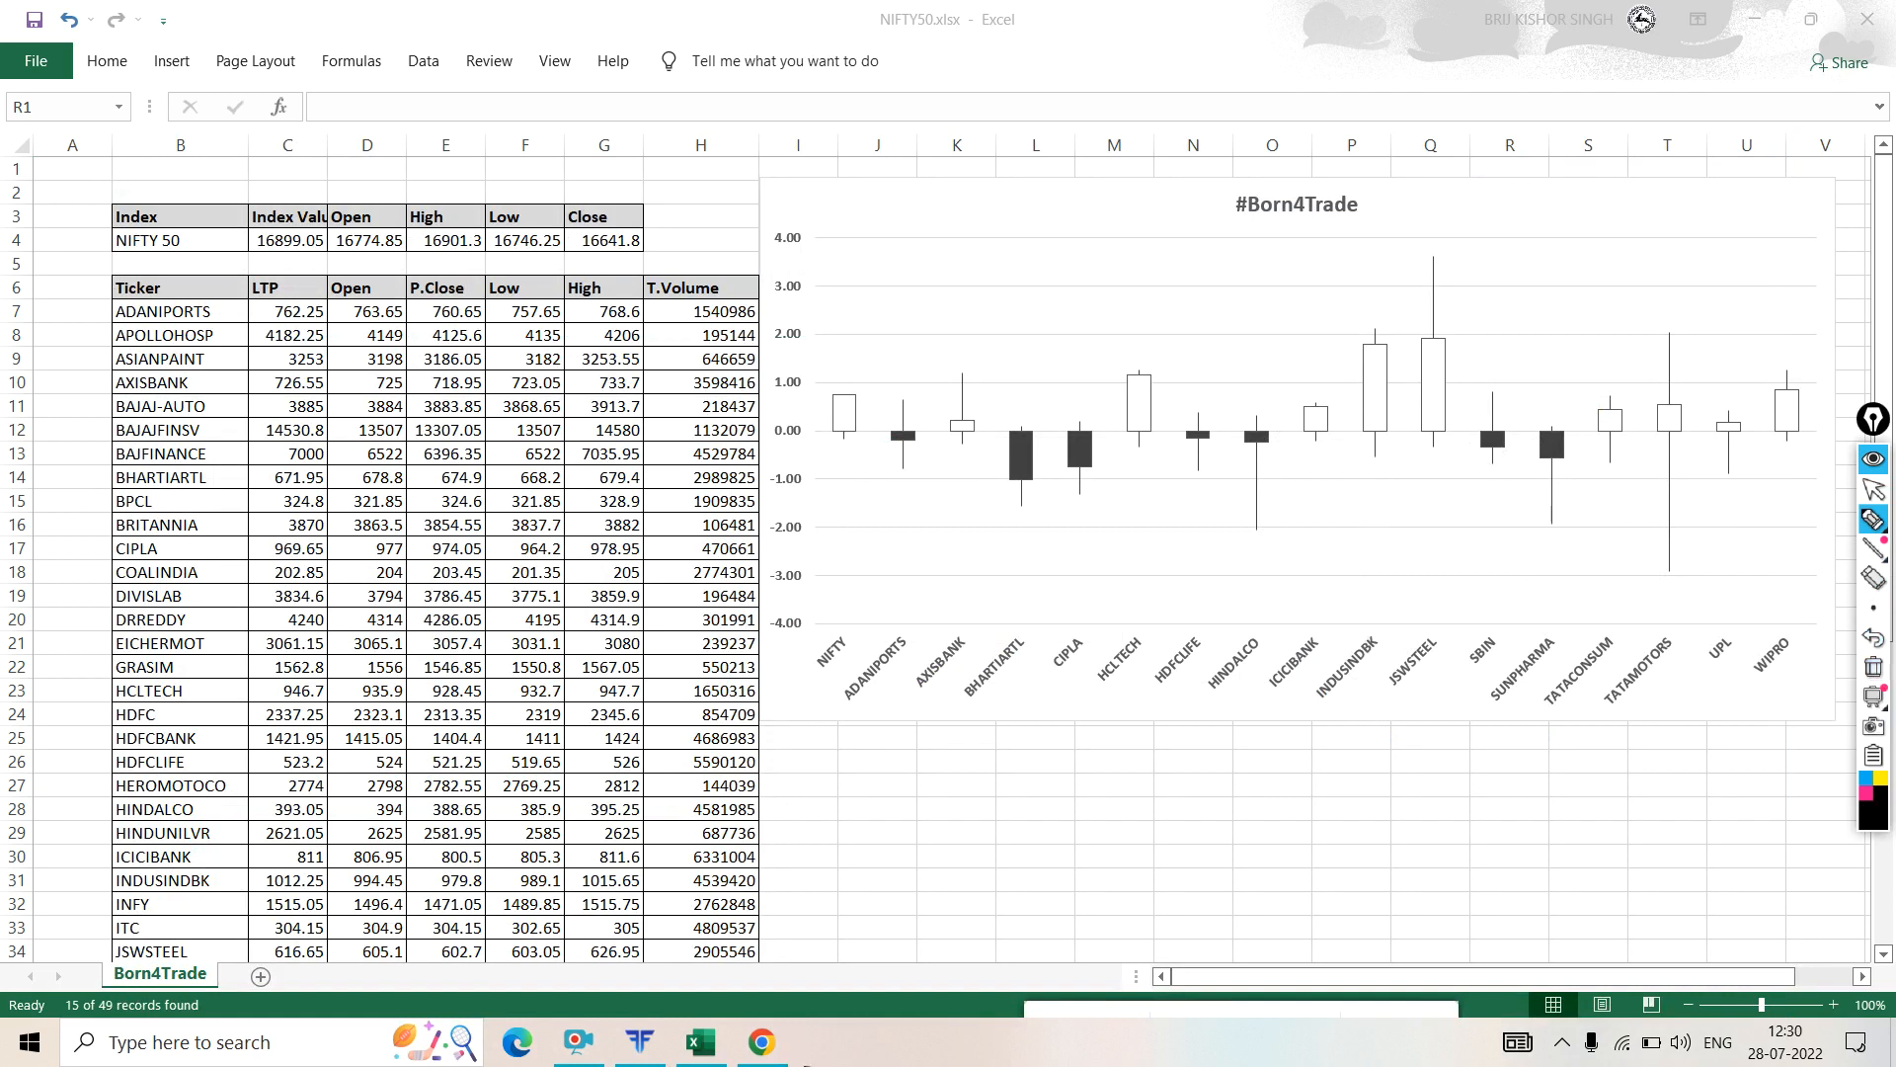
left_click(1873, 489)
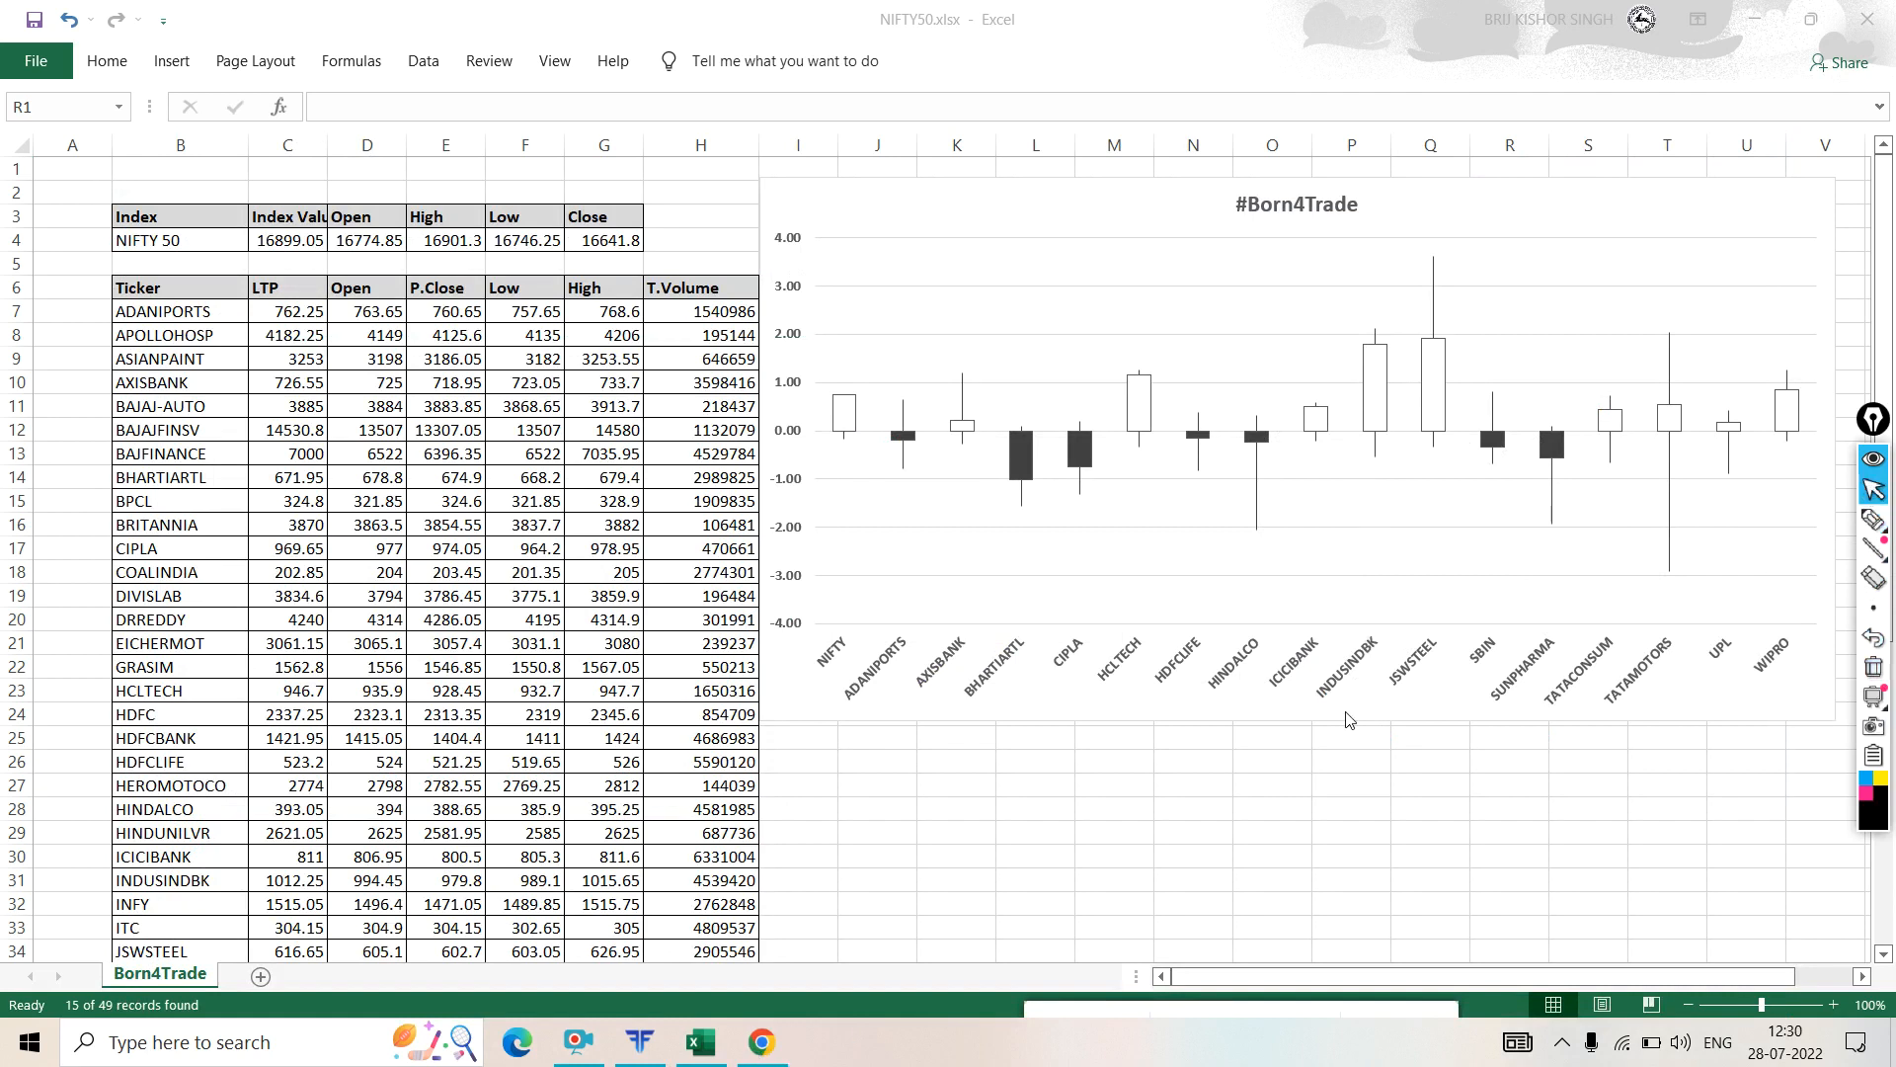
- Switch to the Fyers page in Chrome and display INDUSINDBK-EQ from the Nifty 50 watchlist on the 1-minute interval
left_click(762, 1042)
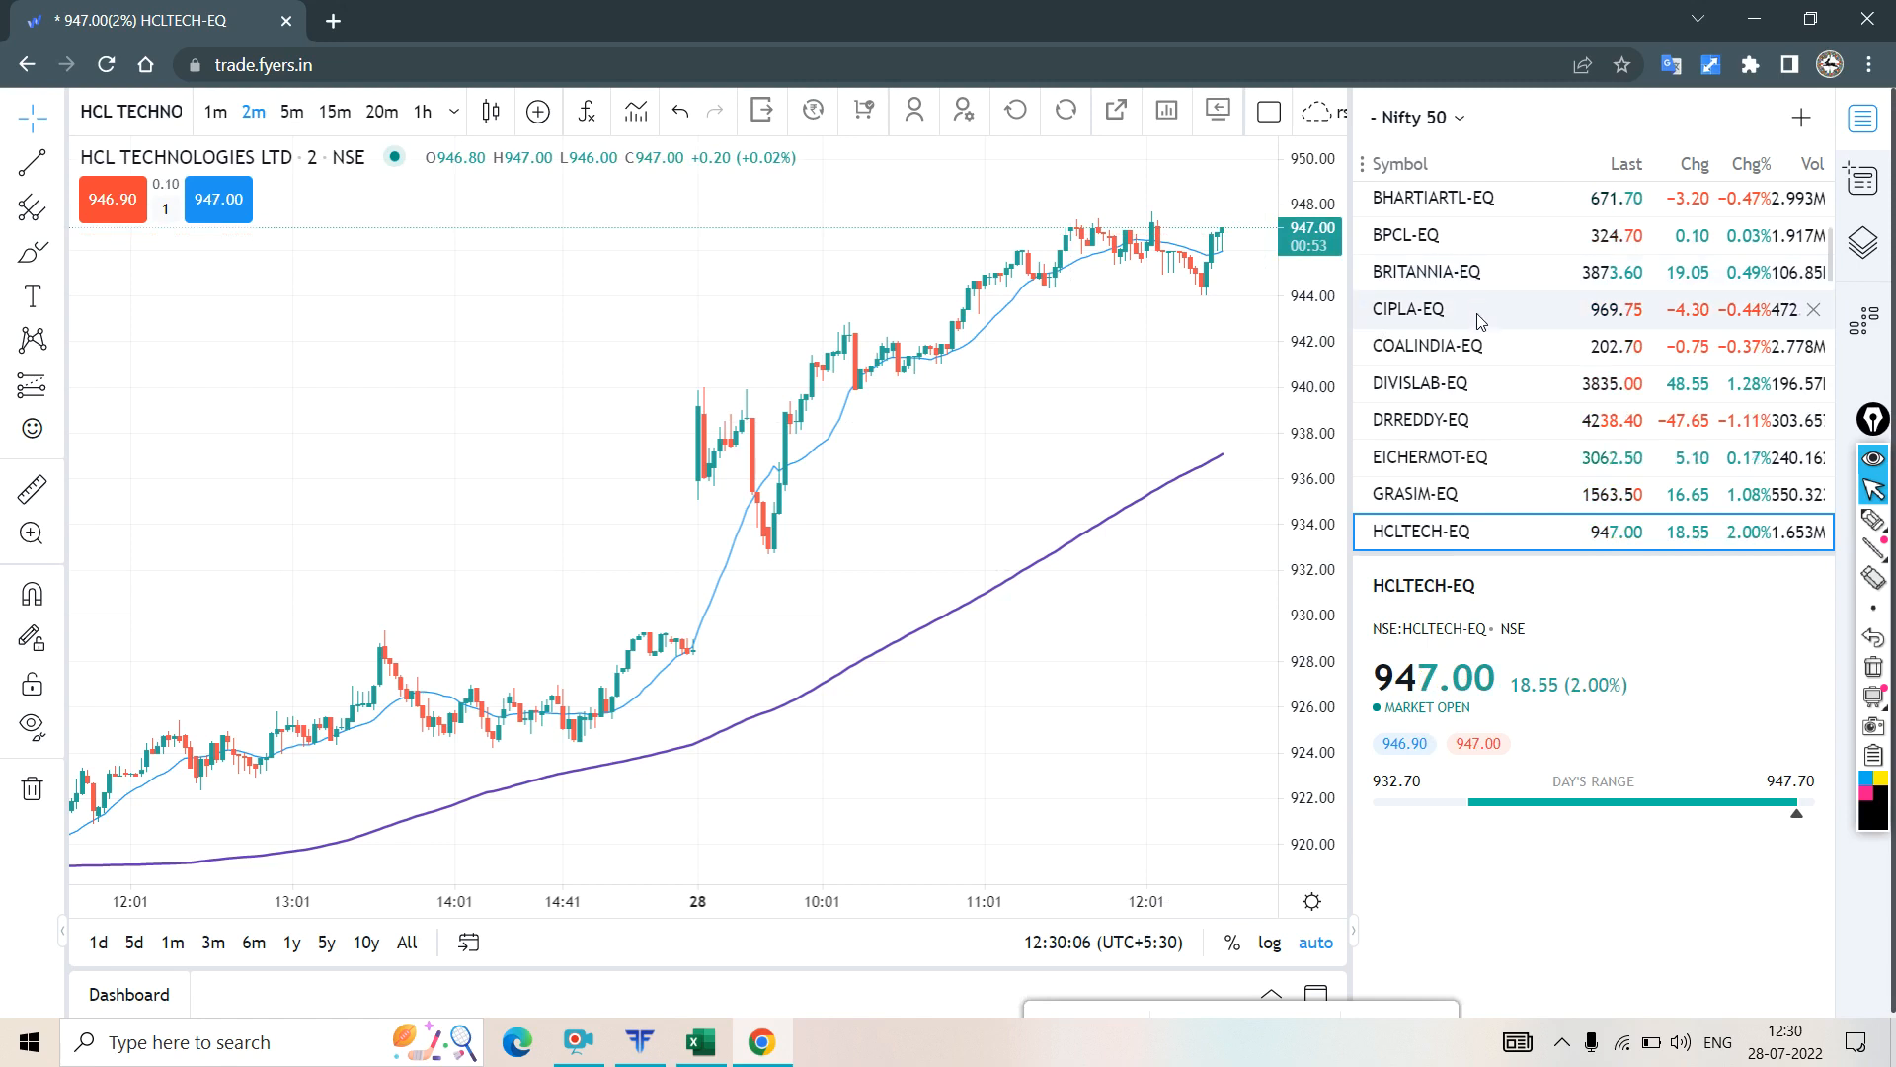
scroll(1479, 447, "down", 1)
scroll(1479, 447, "down", 4)
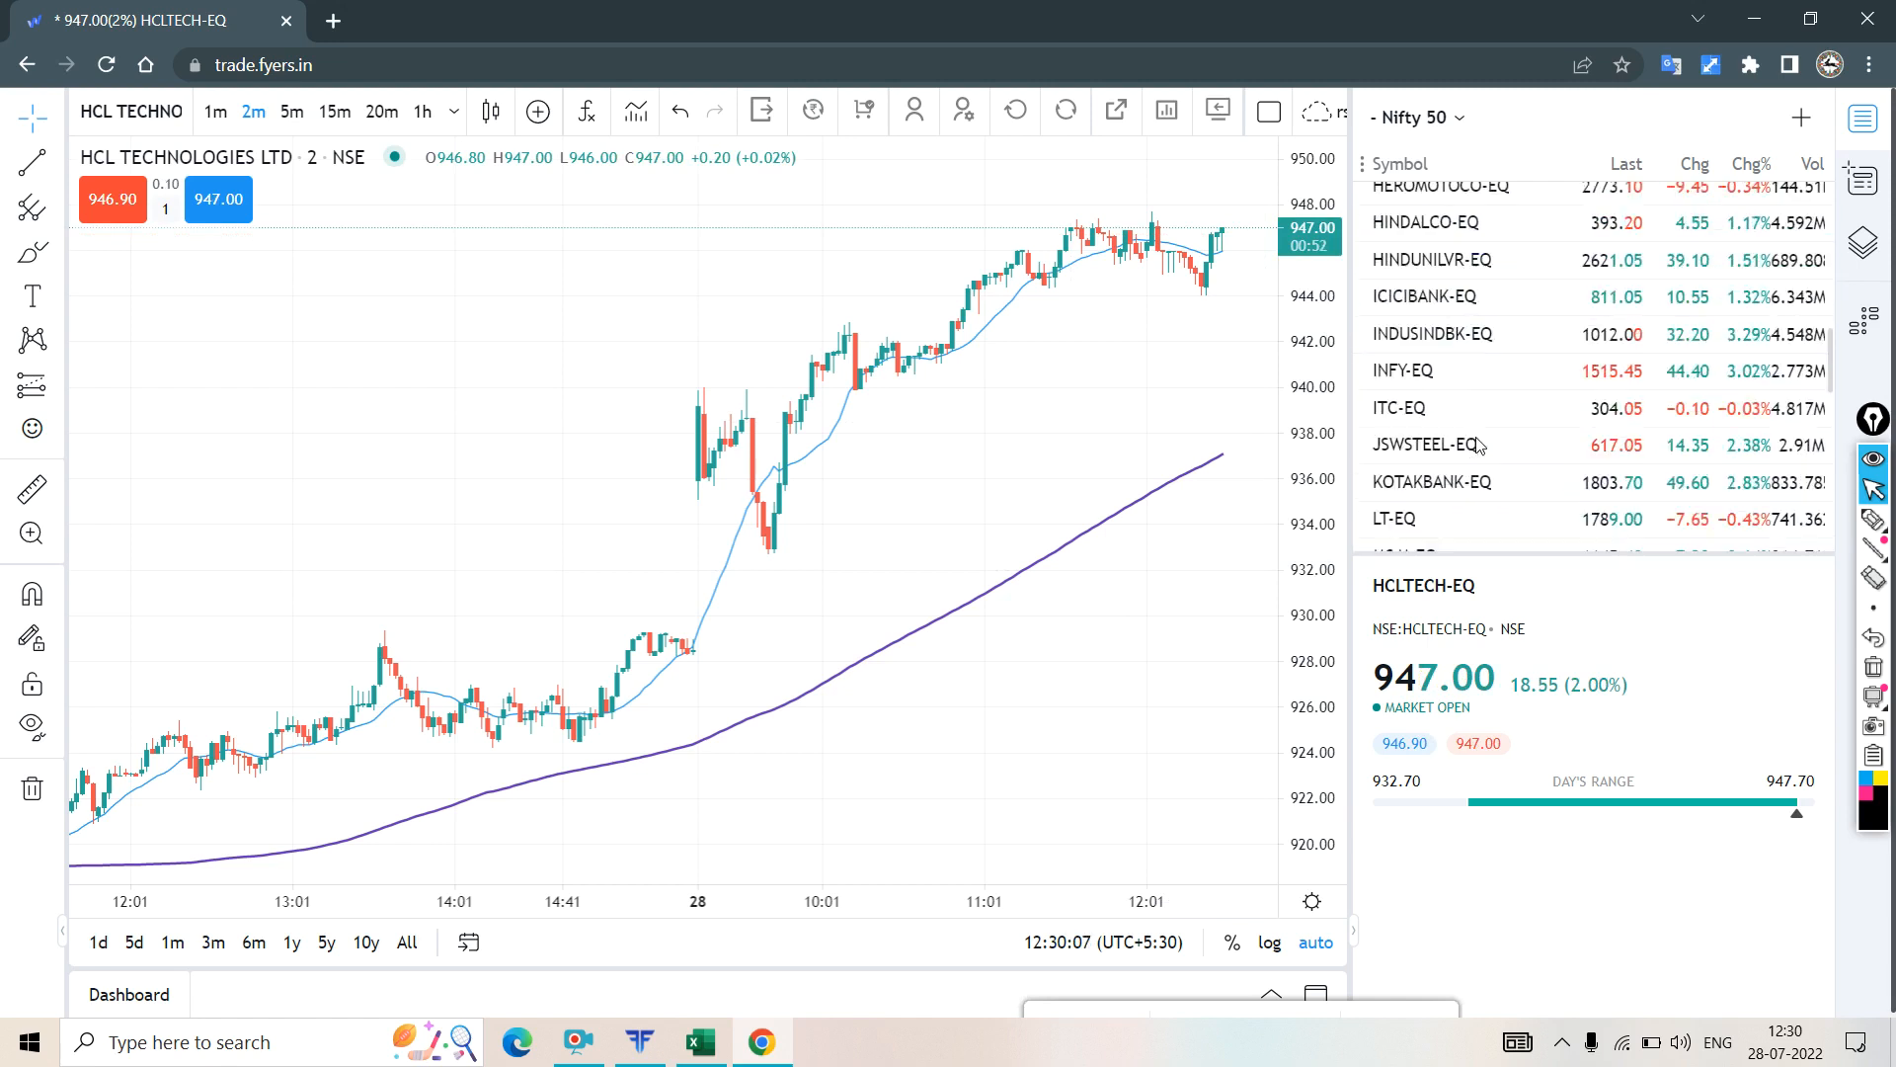
left_click(1445, 341)
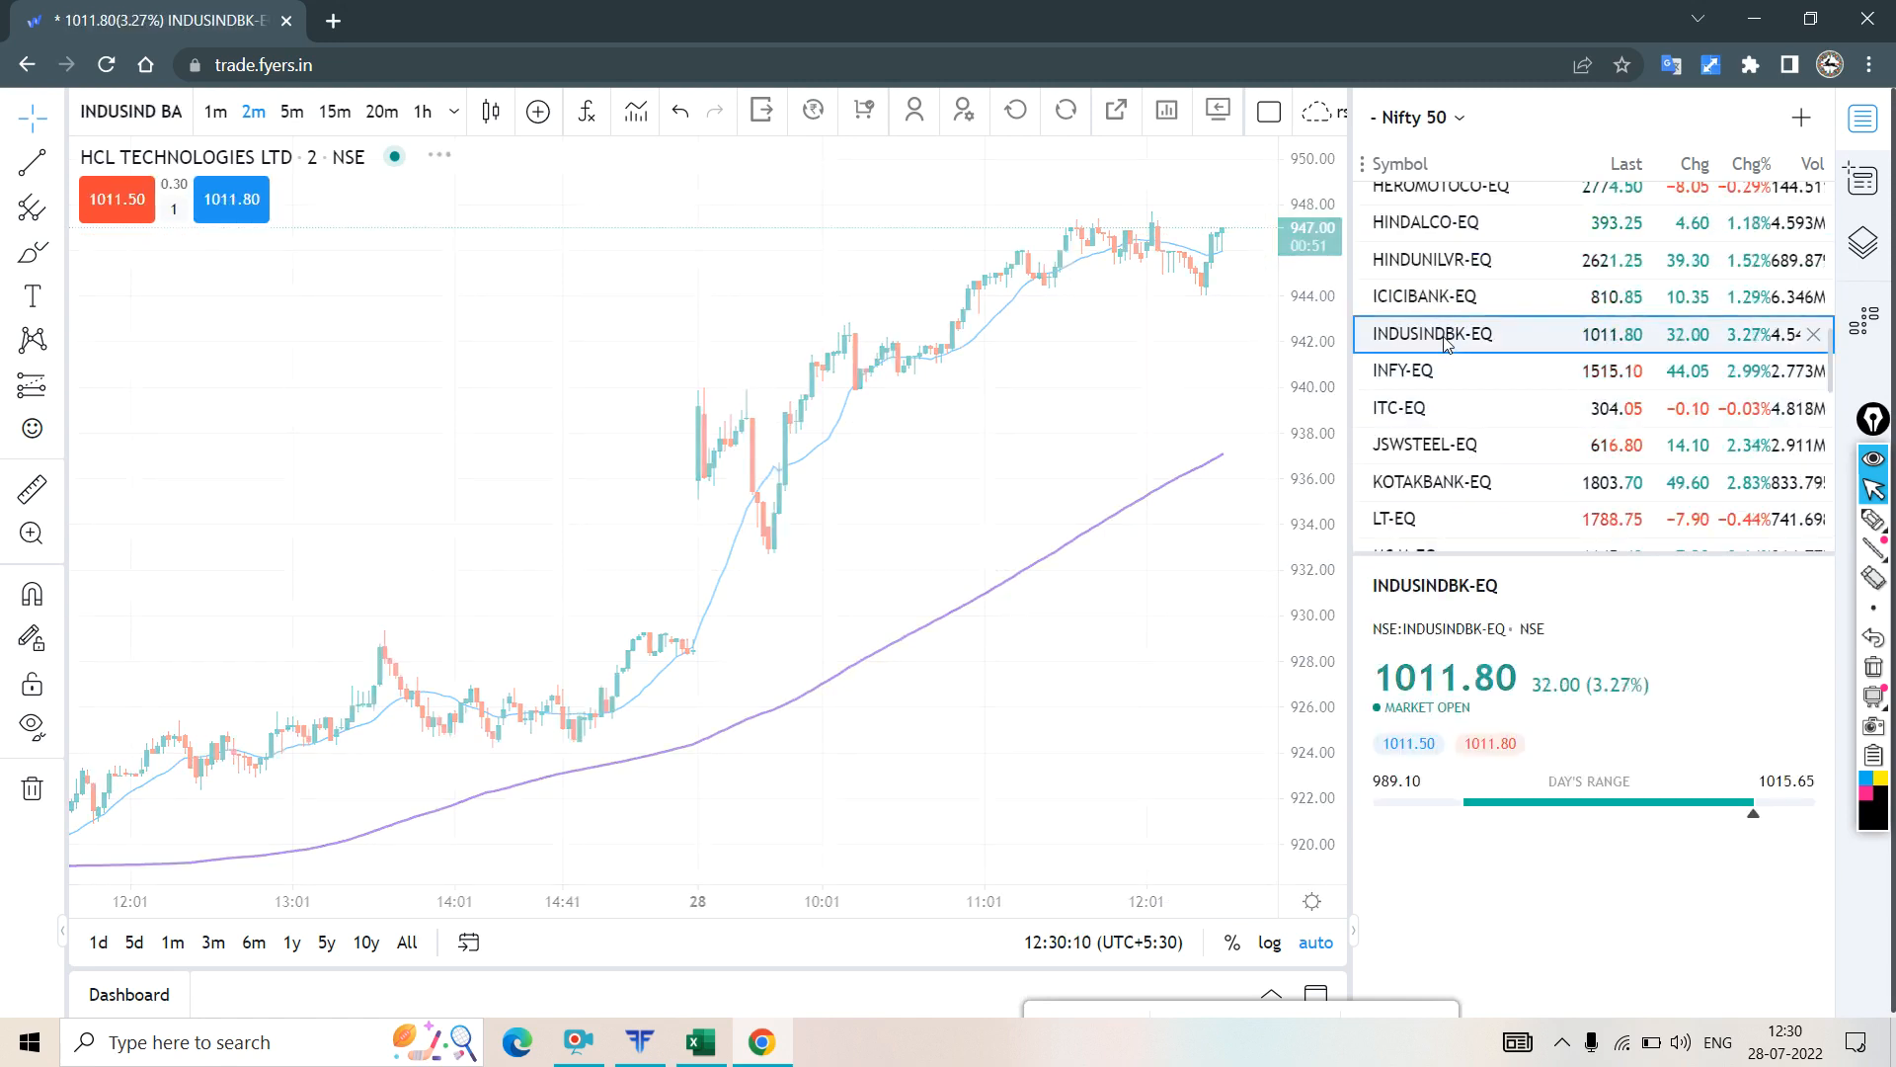
left_click(217, 114)
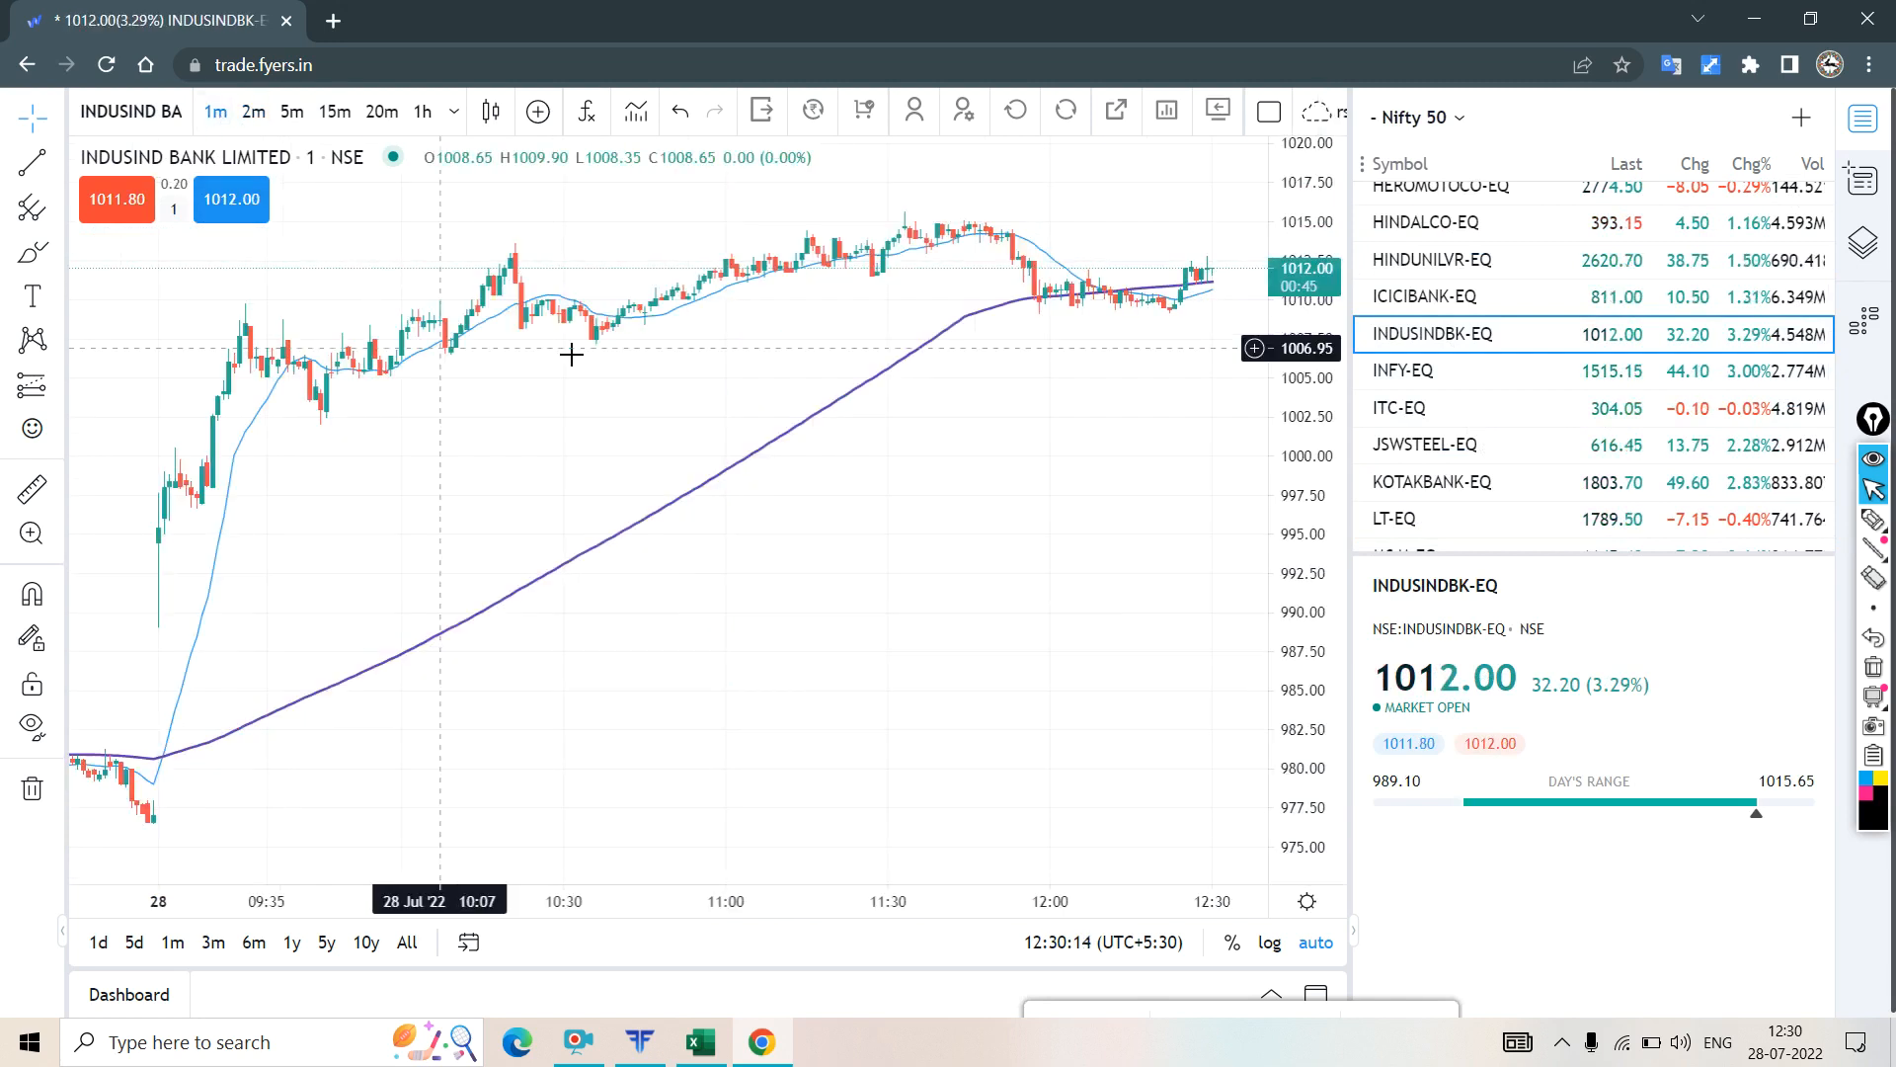
- Sketch a loose outline around the day's INDUSINDBK candles after the opening rise, clear it, and leave drawing mode
left_click(1874, 521)
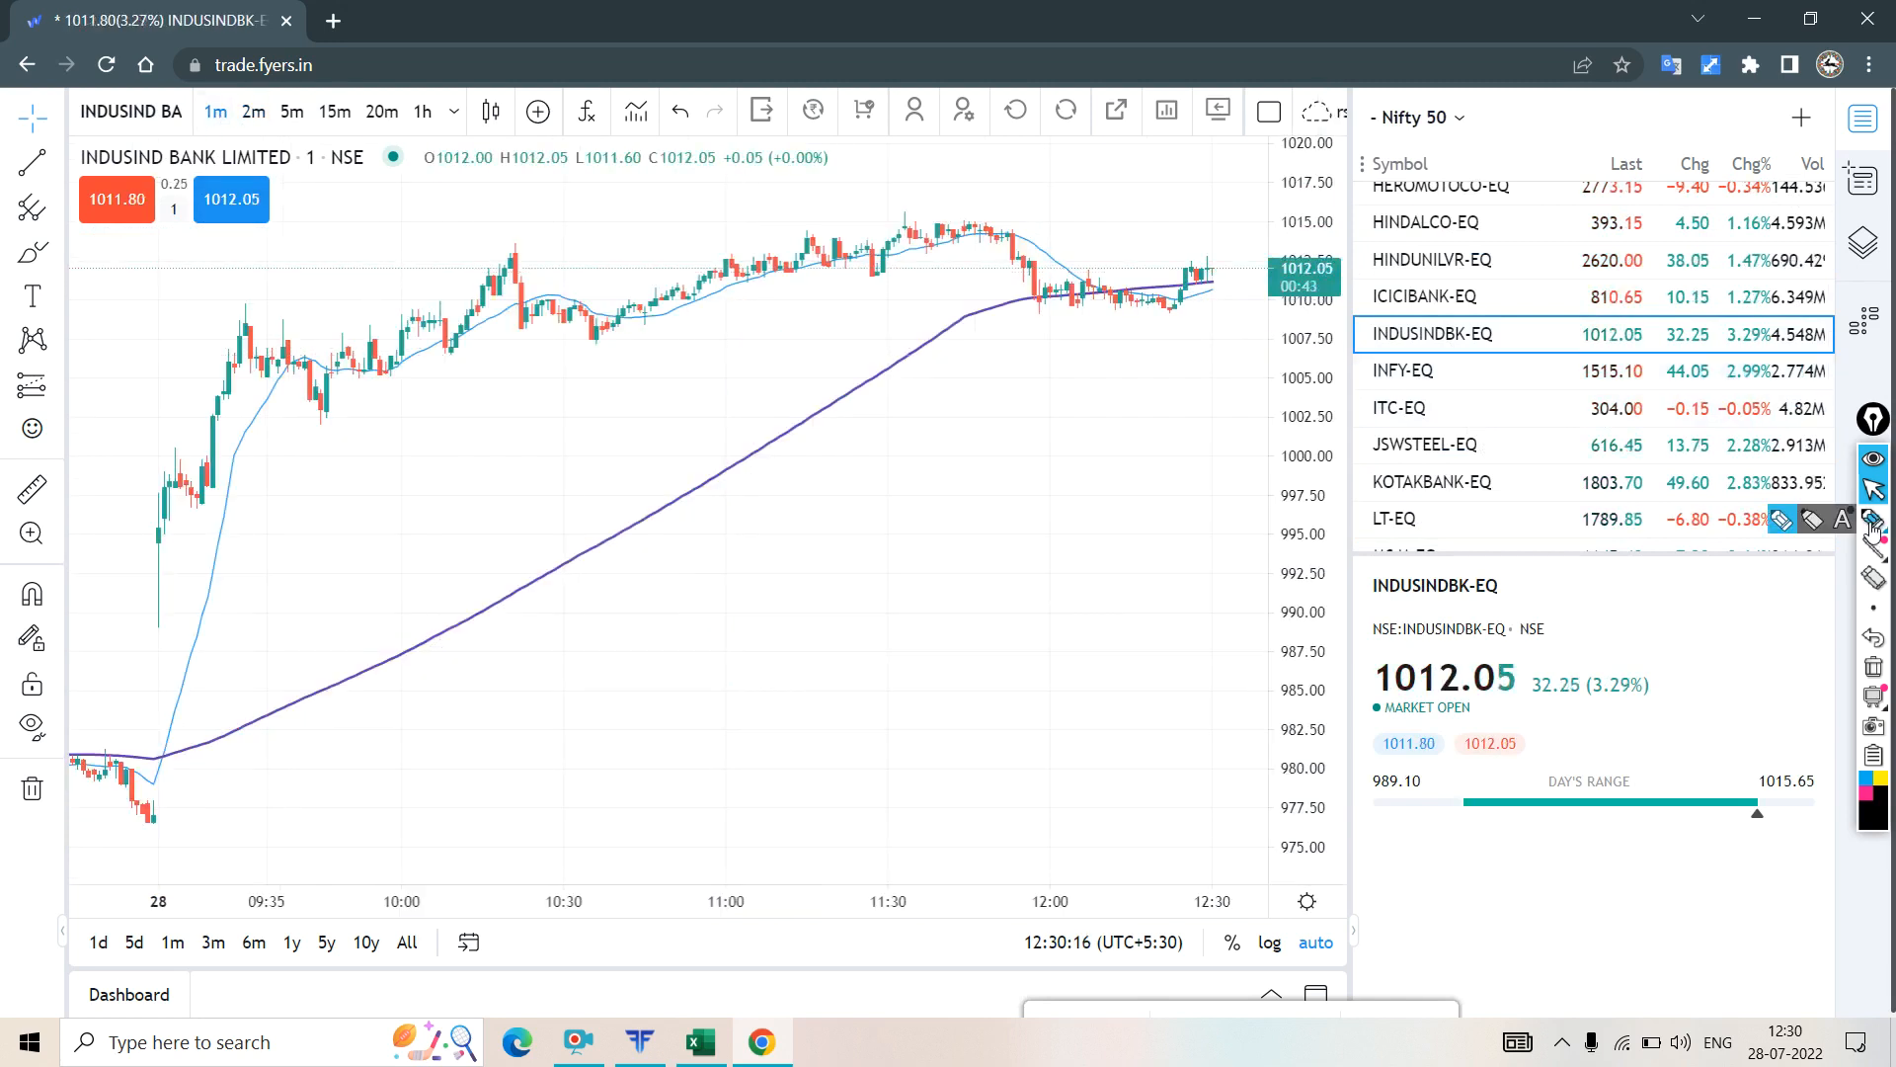
mouse_move(679, 213)
left_mouse_down()
mouse_move(423, 235)
mouse_move(204, 331)
mouse_move(743, 464)
mouse_move(862, 457)
left_mouse_up()
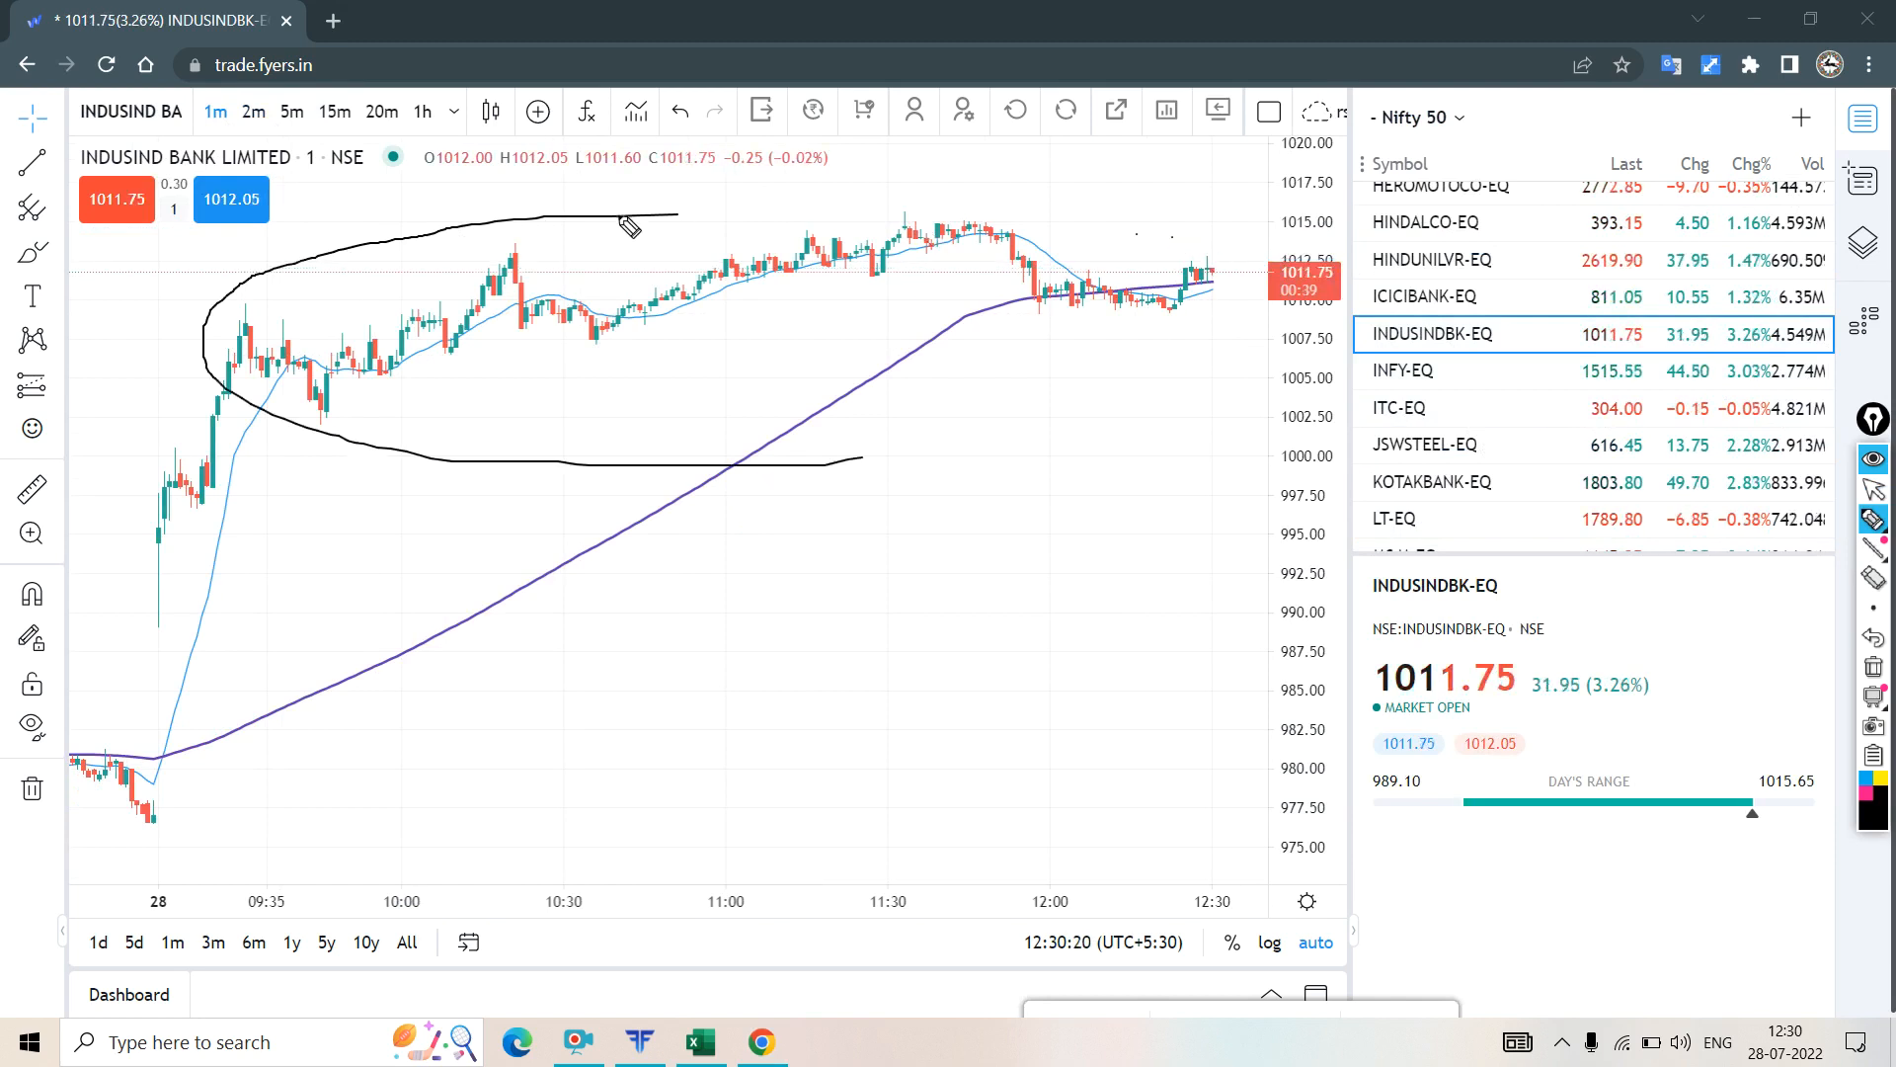
mouse_move(1086, 431)
left_mouse_down()
mouse_move(1249, 271)
mouse_move(1221, 239)
left_mouse_up()
left_click_drag(1038, 210, 834, 205)
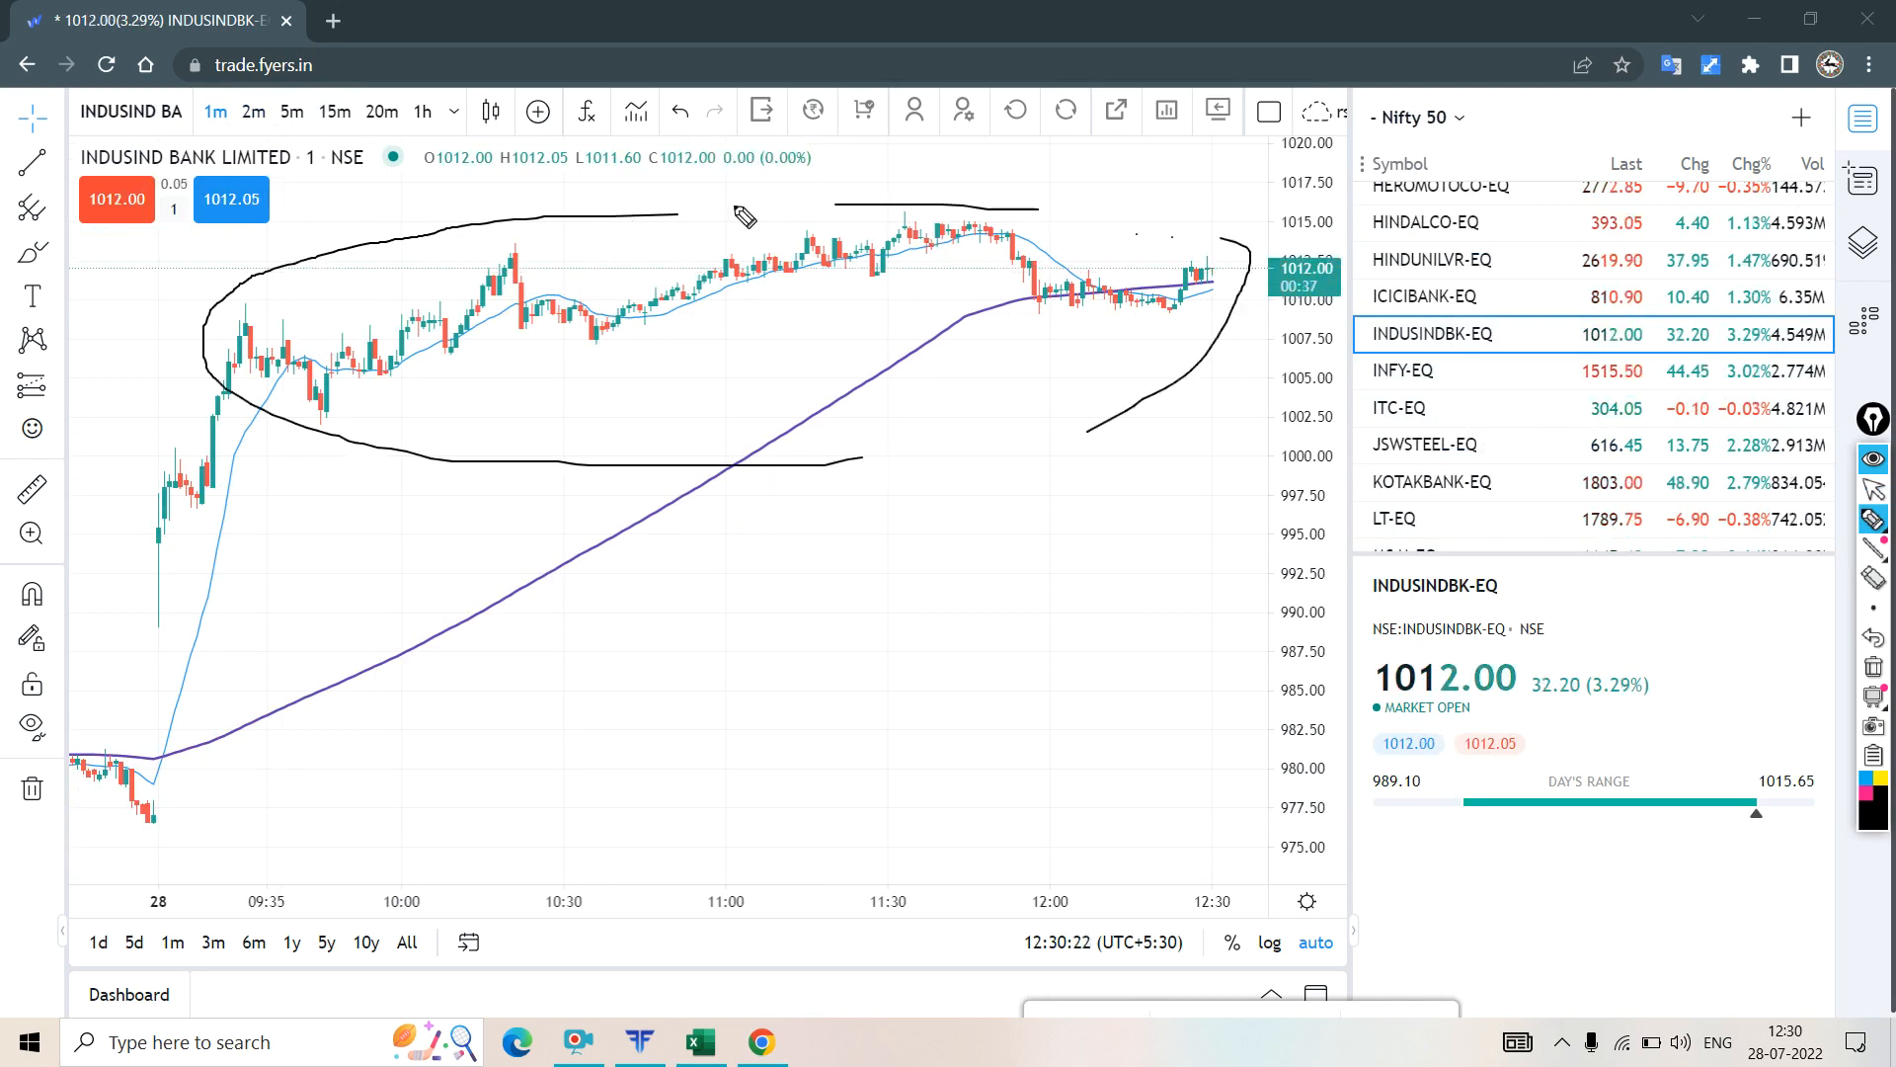
left_click(1874, 667)
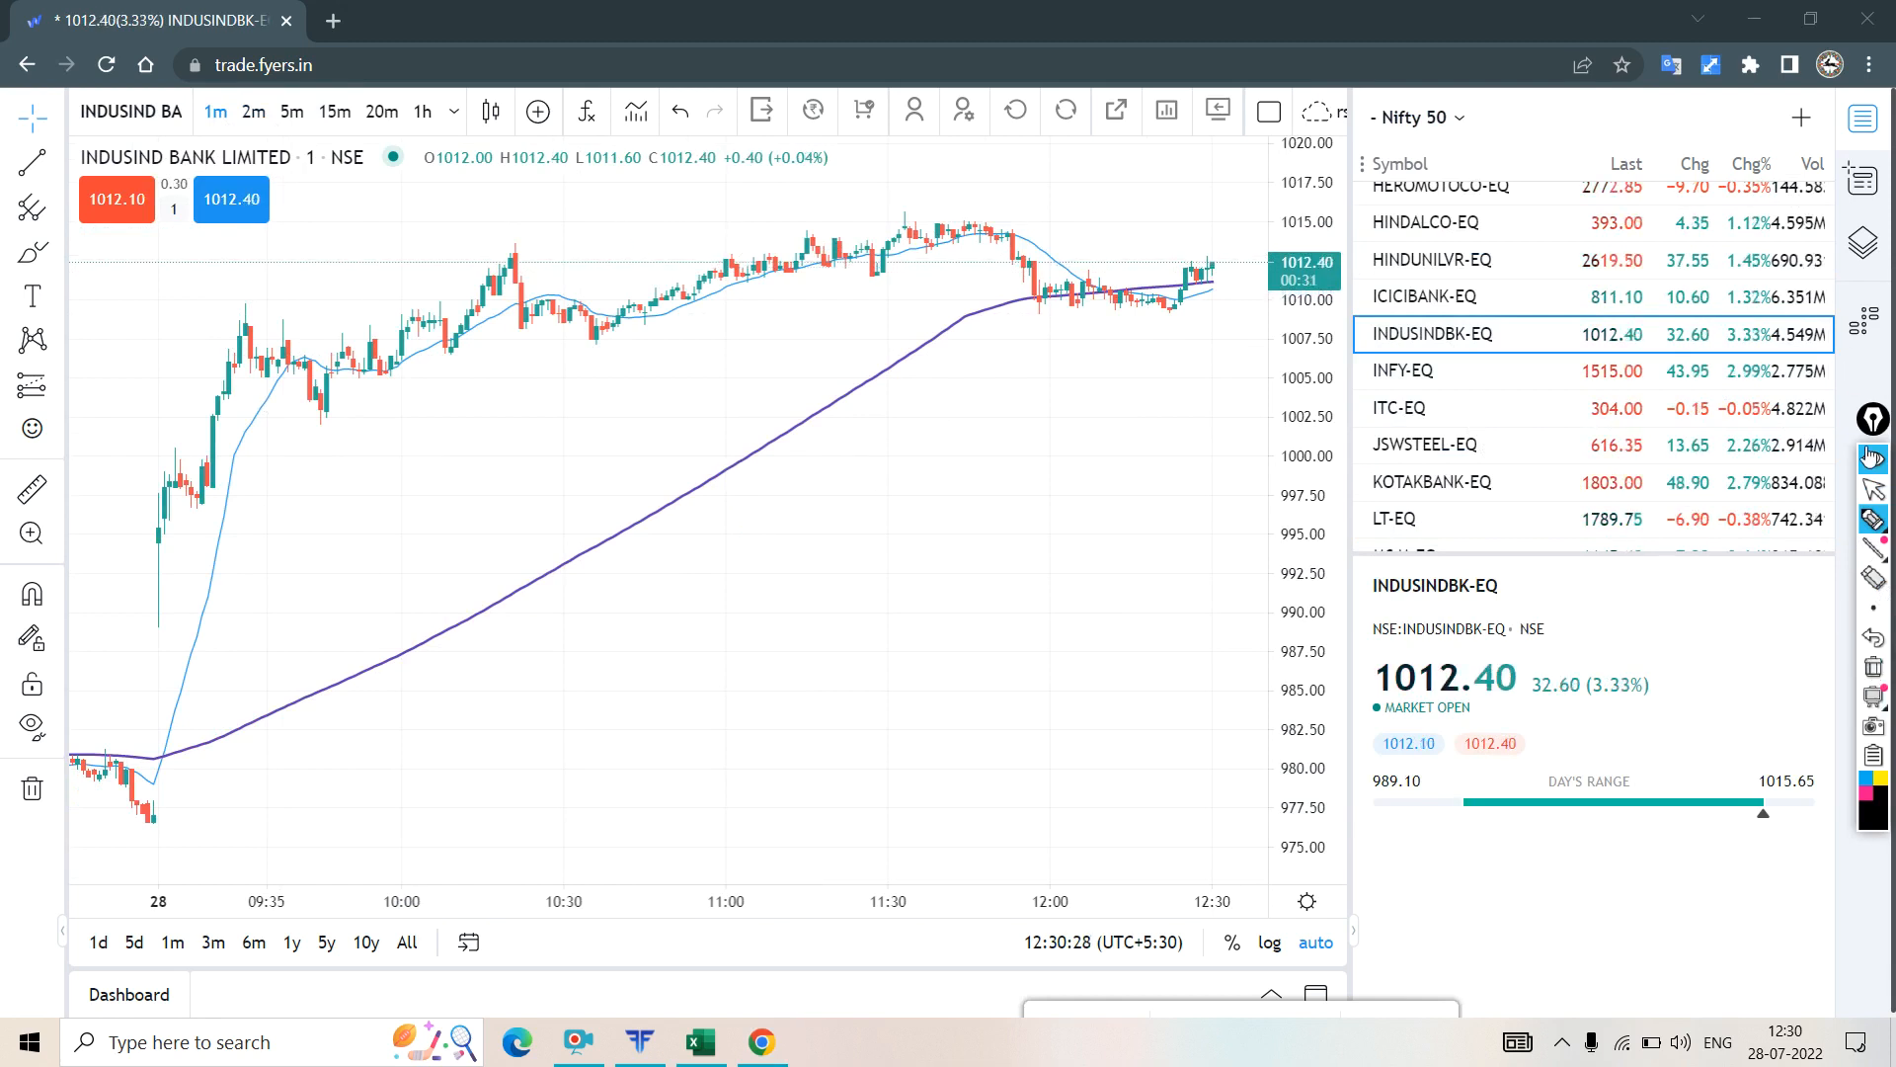
left_click(1884, 500)
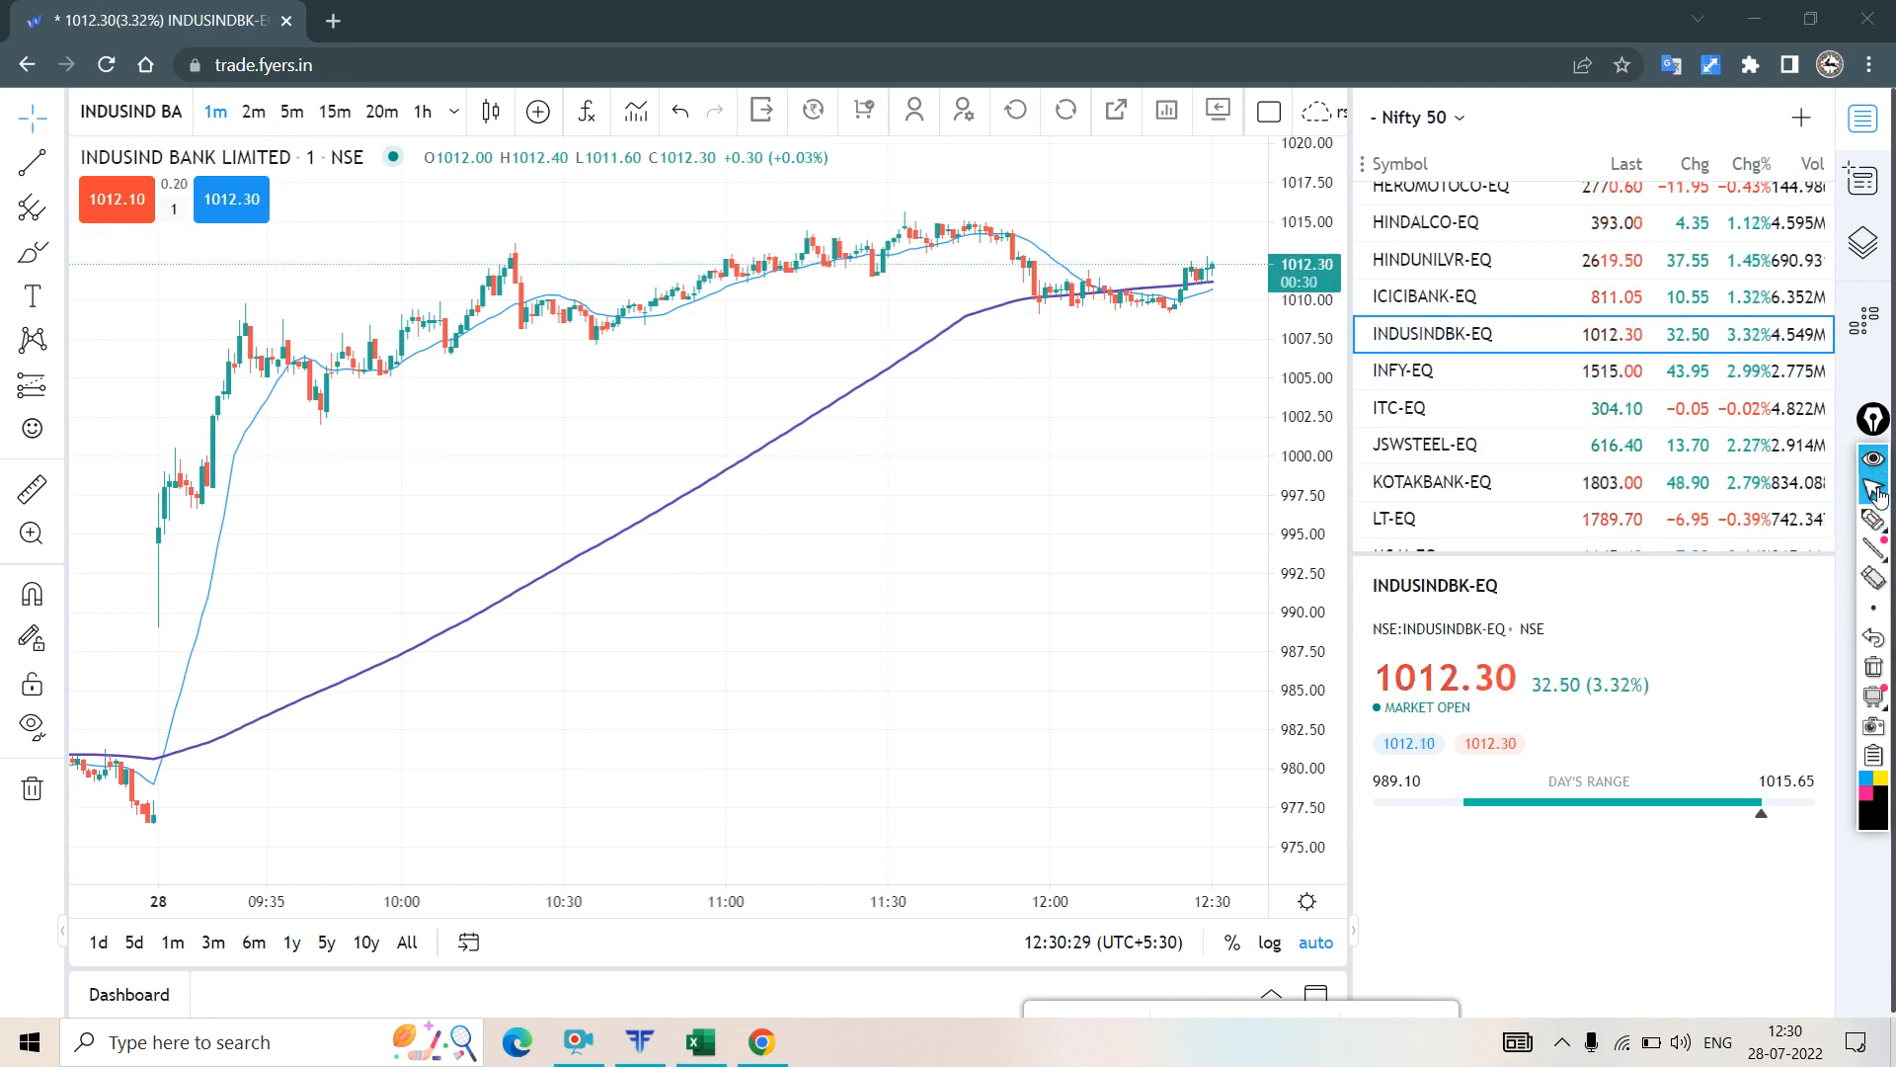
- Set the chart to the 2-minute interval, trace and circle the opening rally with a vertical line through it, and clear the marks
left_click(263, 118)
left_click(263, 118)
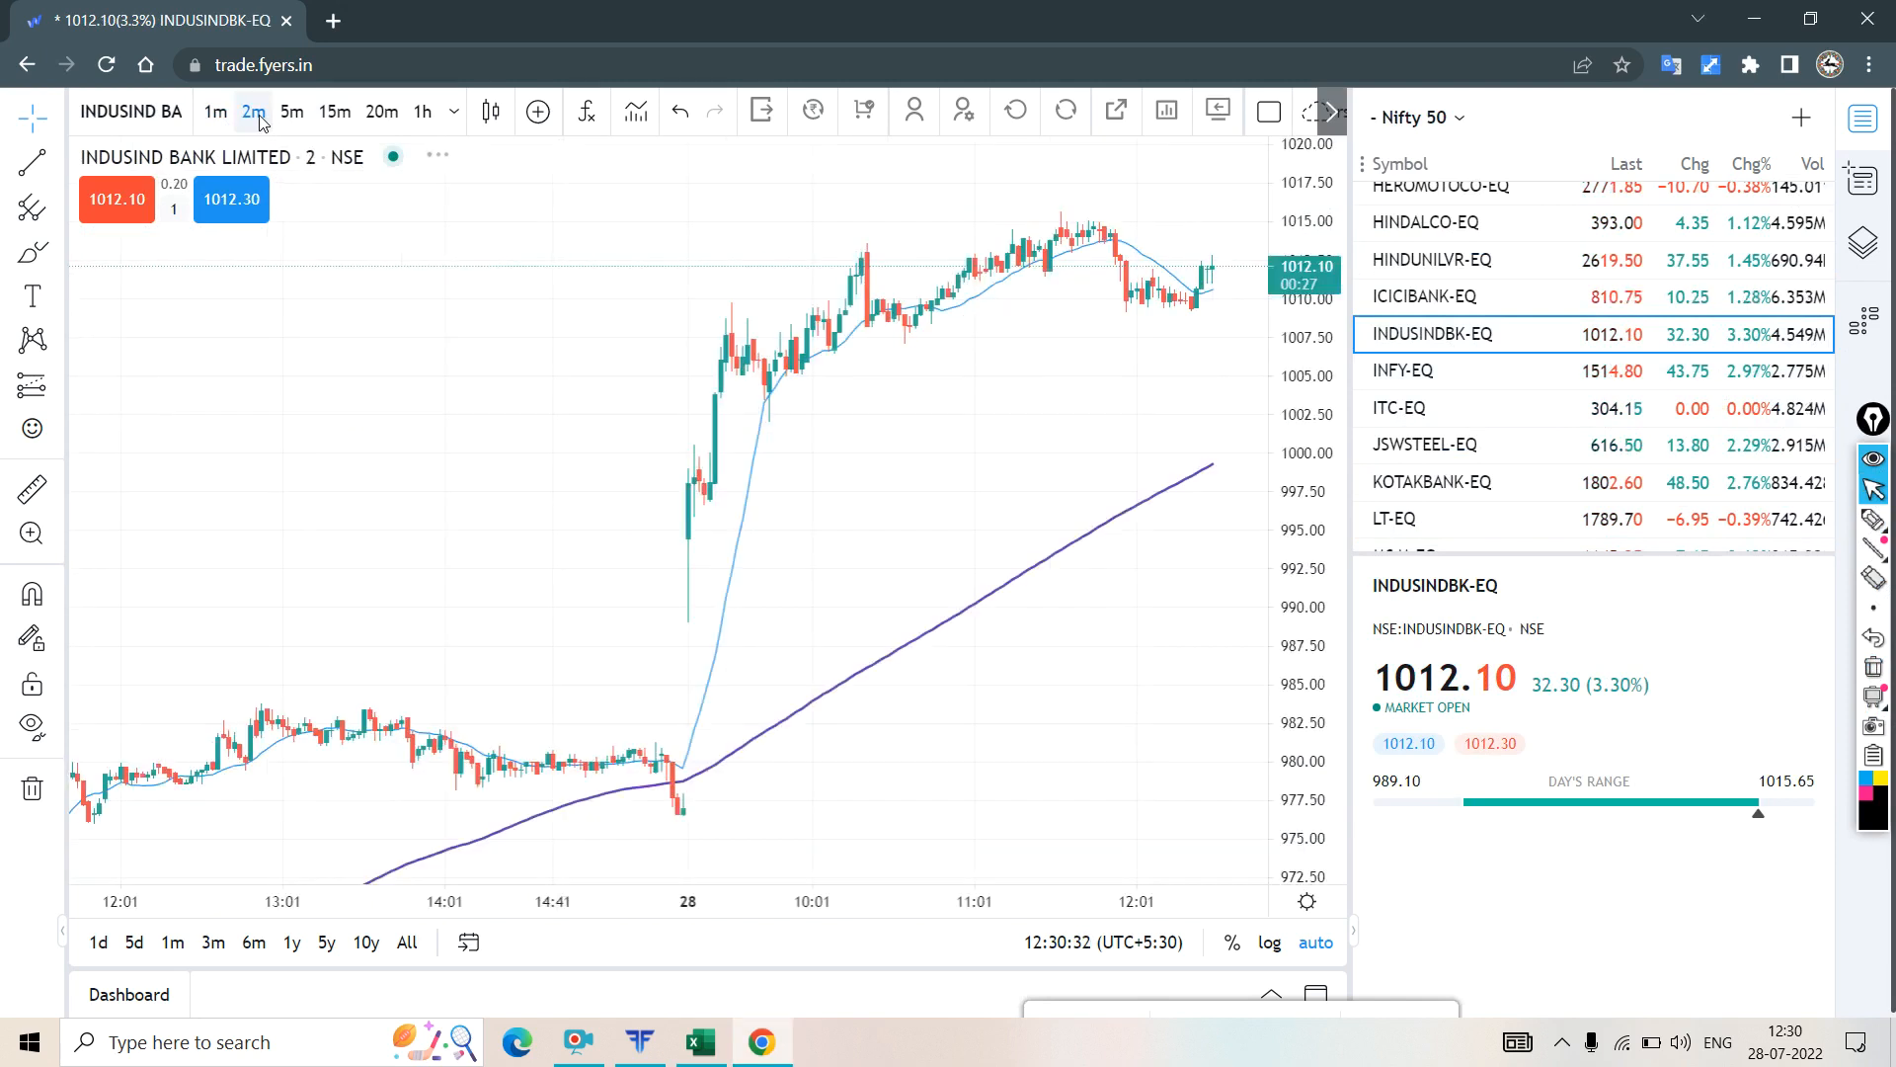
left_click(1874, 518)
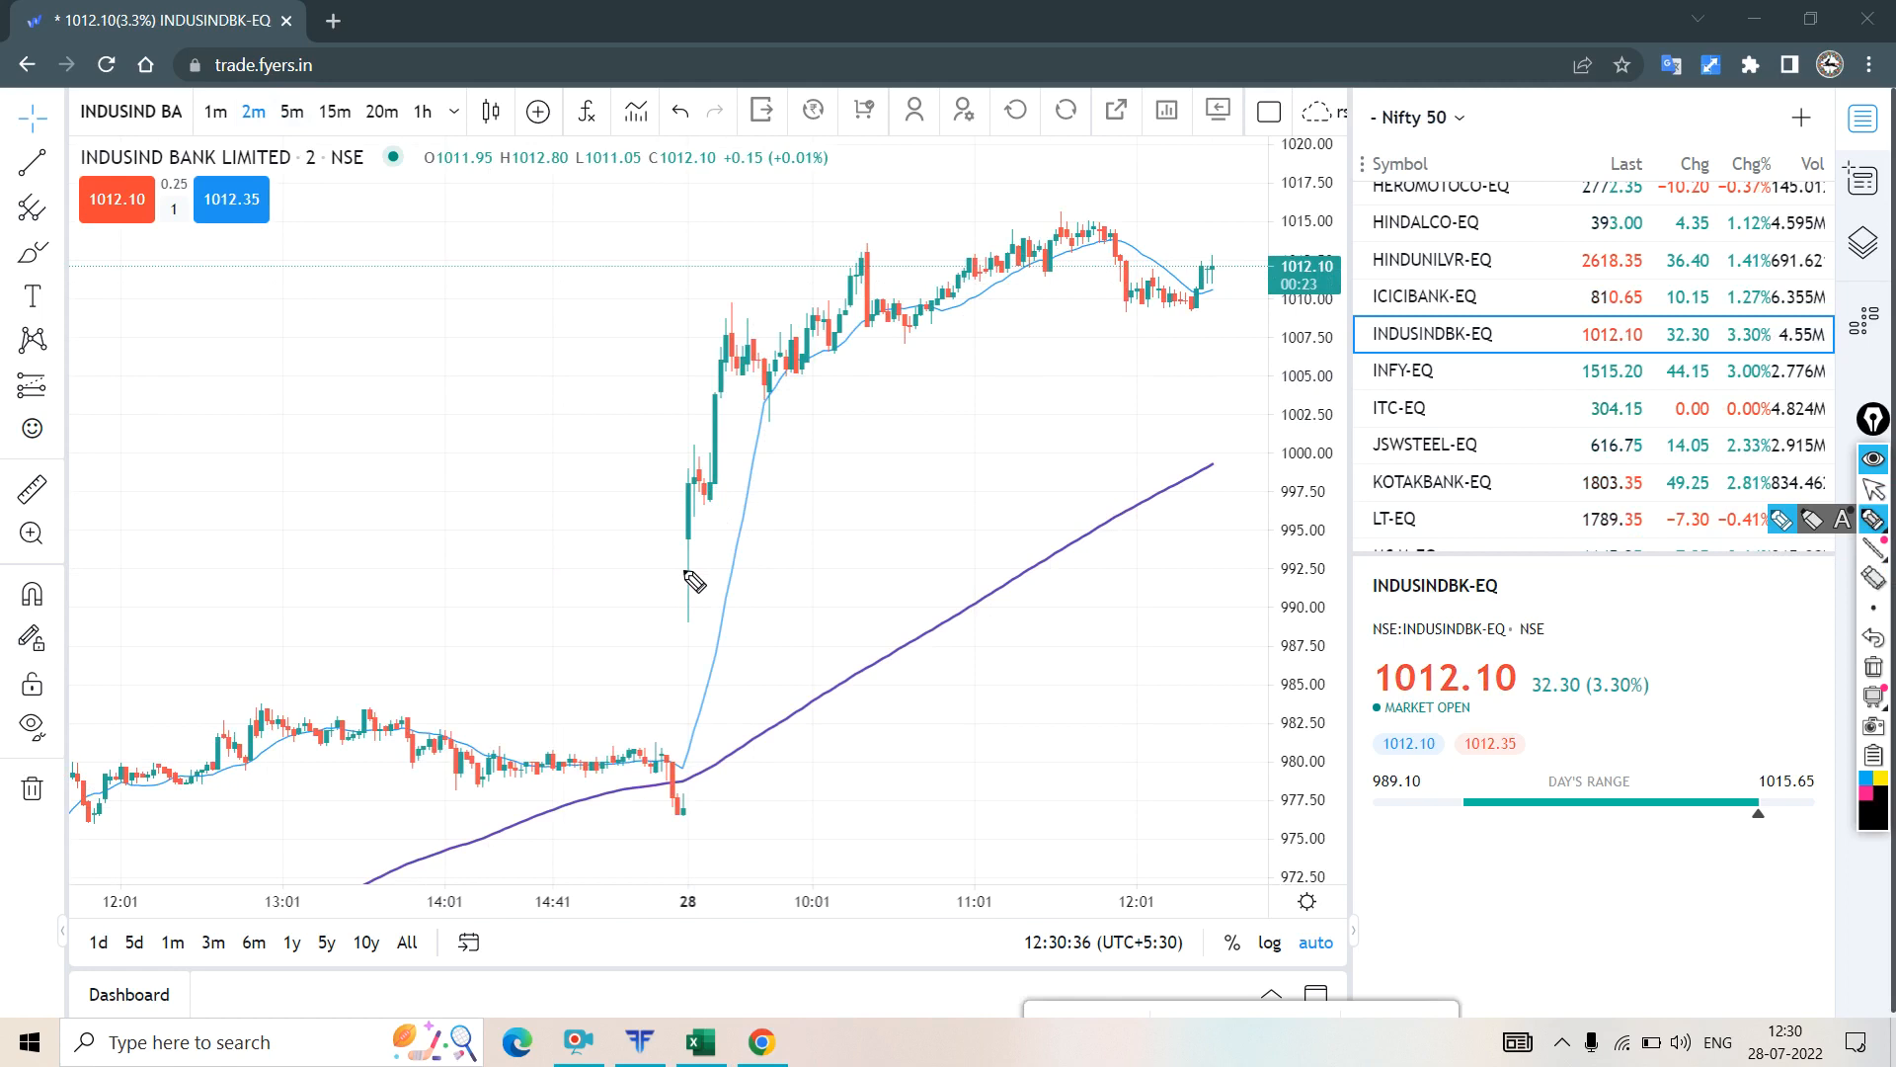
mouse_move(691, 592)
left_mouse_down()
mouse_move(688, 474)
mouse_move(736, 484)
mouse_move(735, 358)
mouse_move(705, 367)
left_mouse_up()
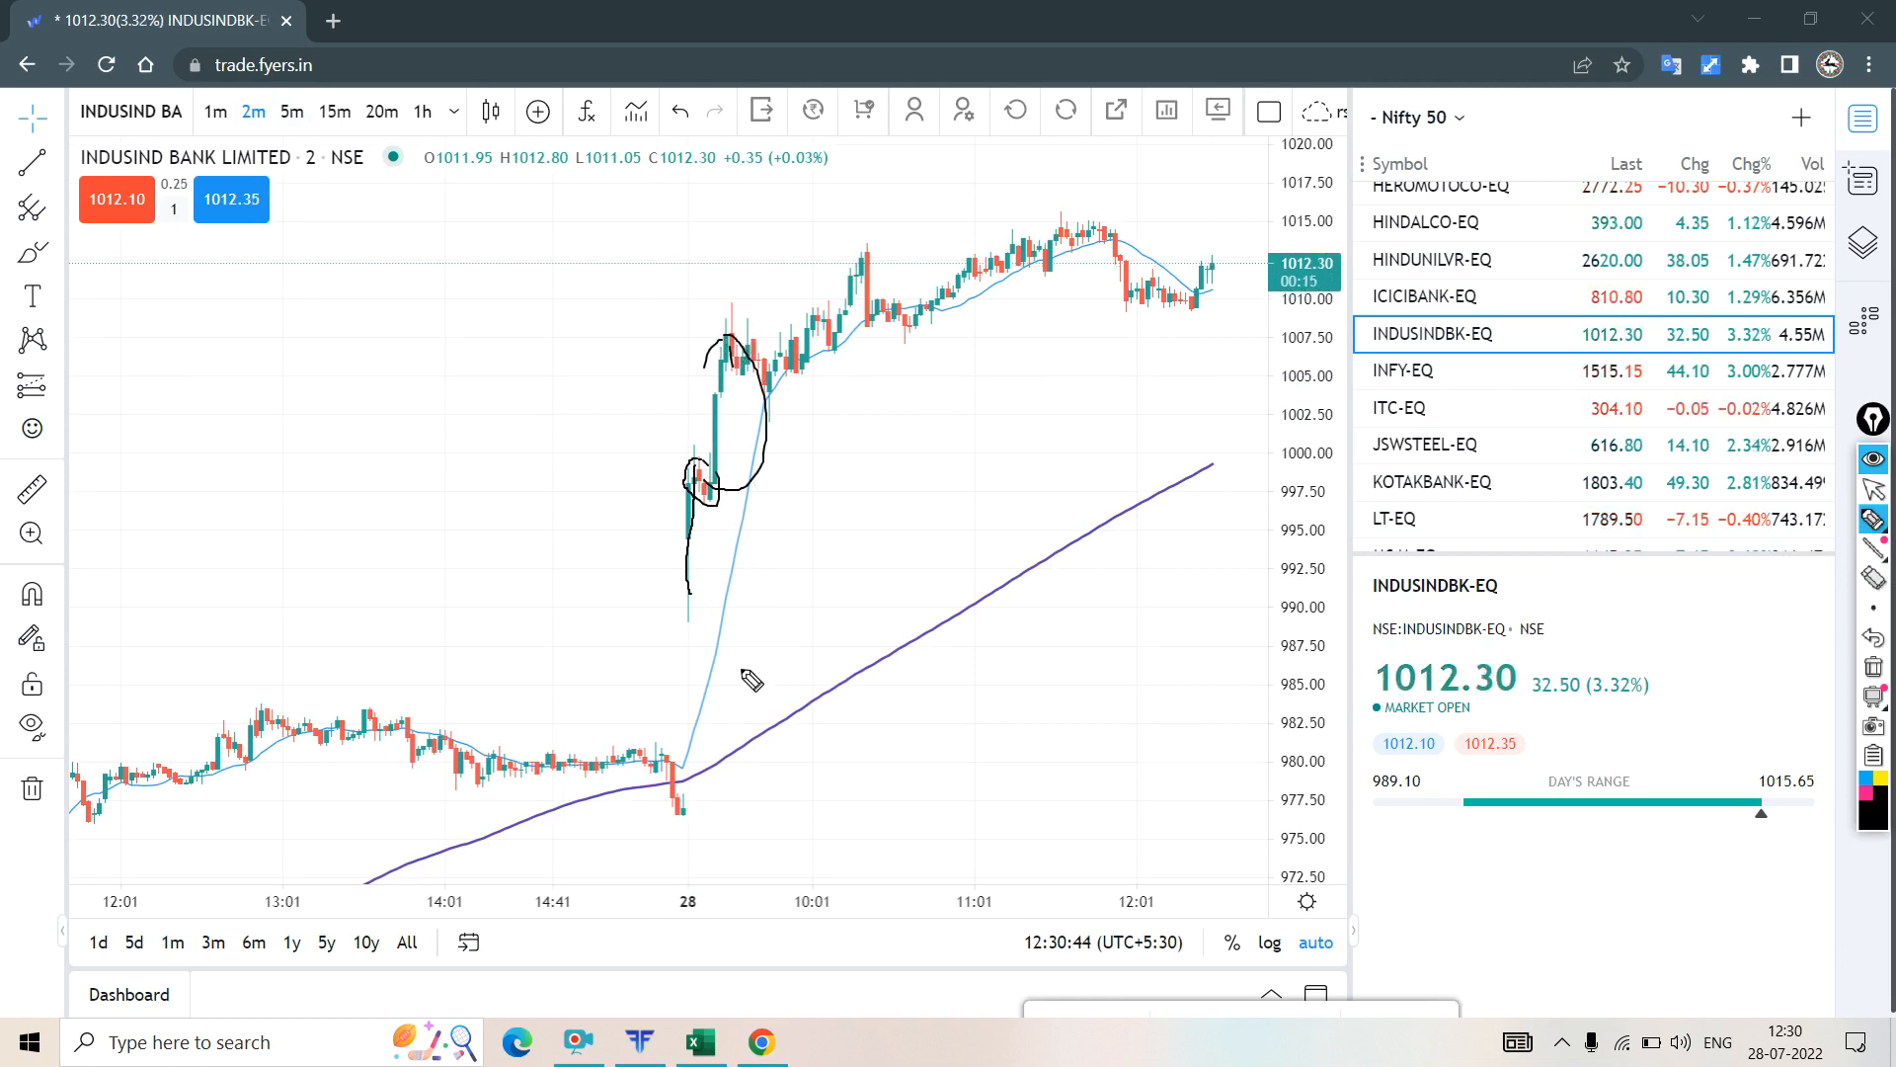
mouse_move(755, 972)
left_mouse_down()
mouse_move(763, 987)
mouse_move(749, 336)
mouse_move(642, 455)
mouse_move(773, 354)
left_mouse_up()
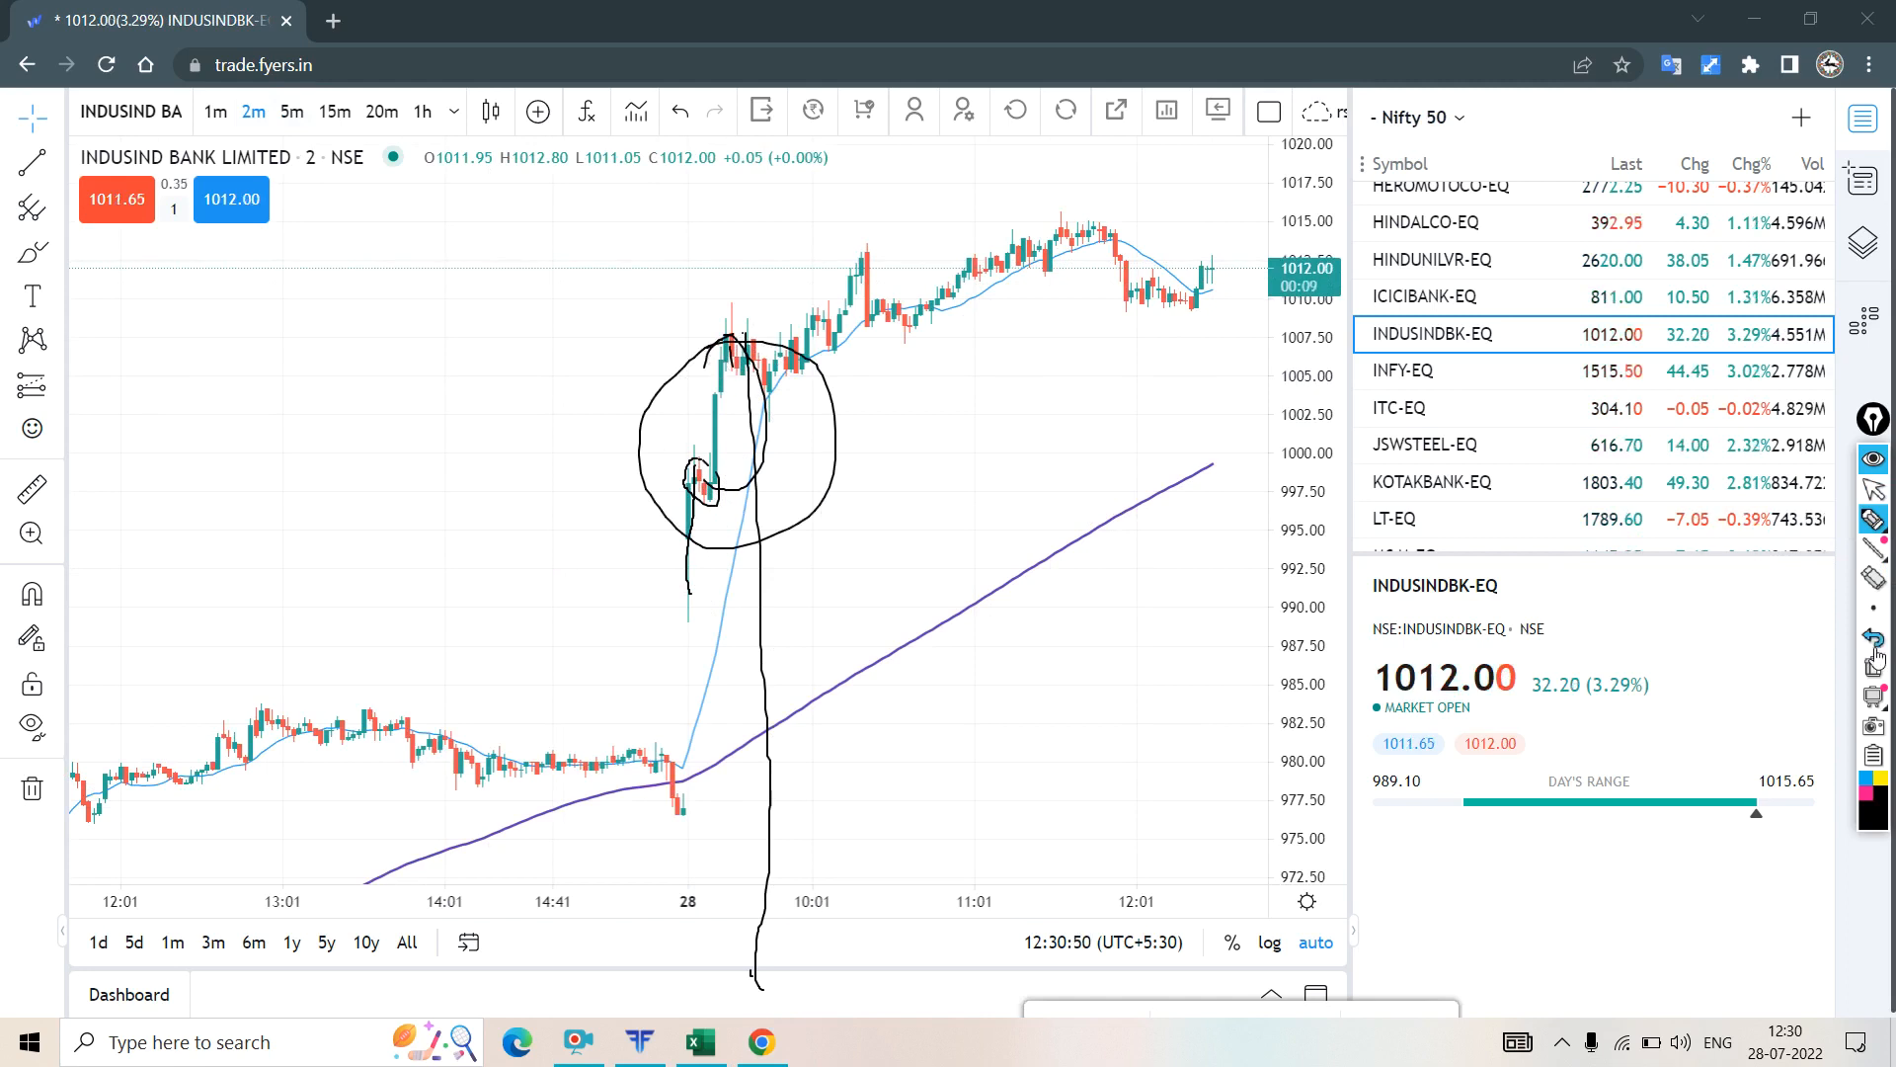
left_click(1876, 676)
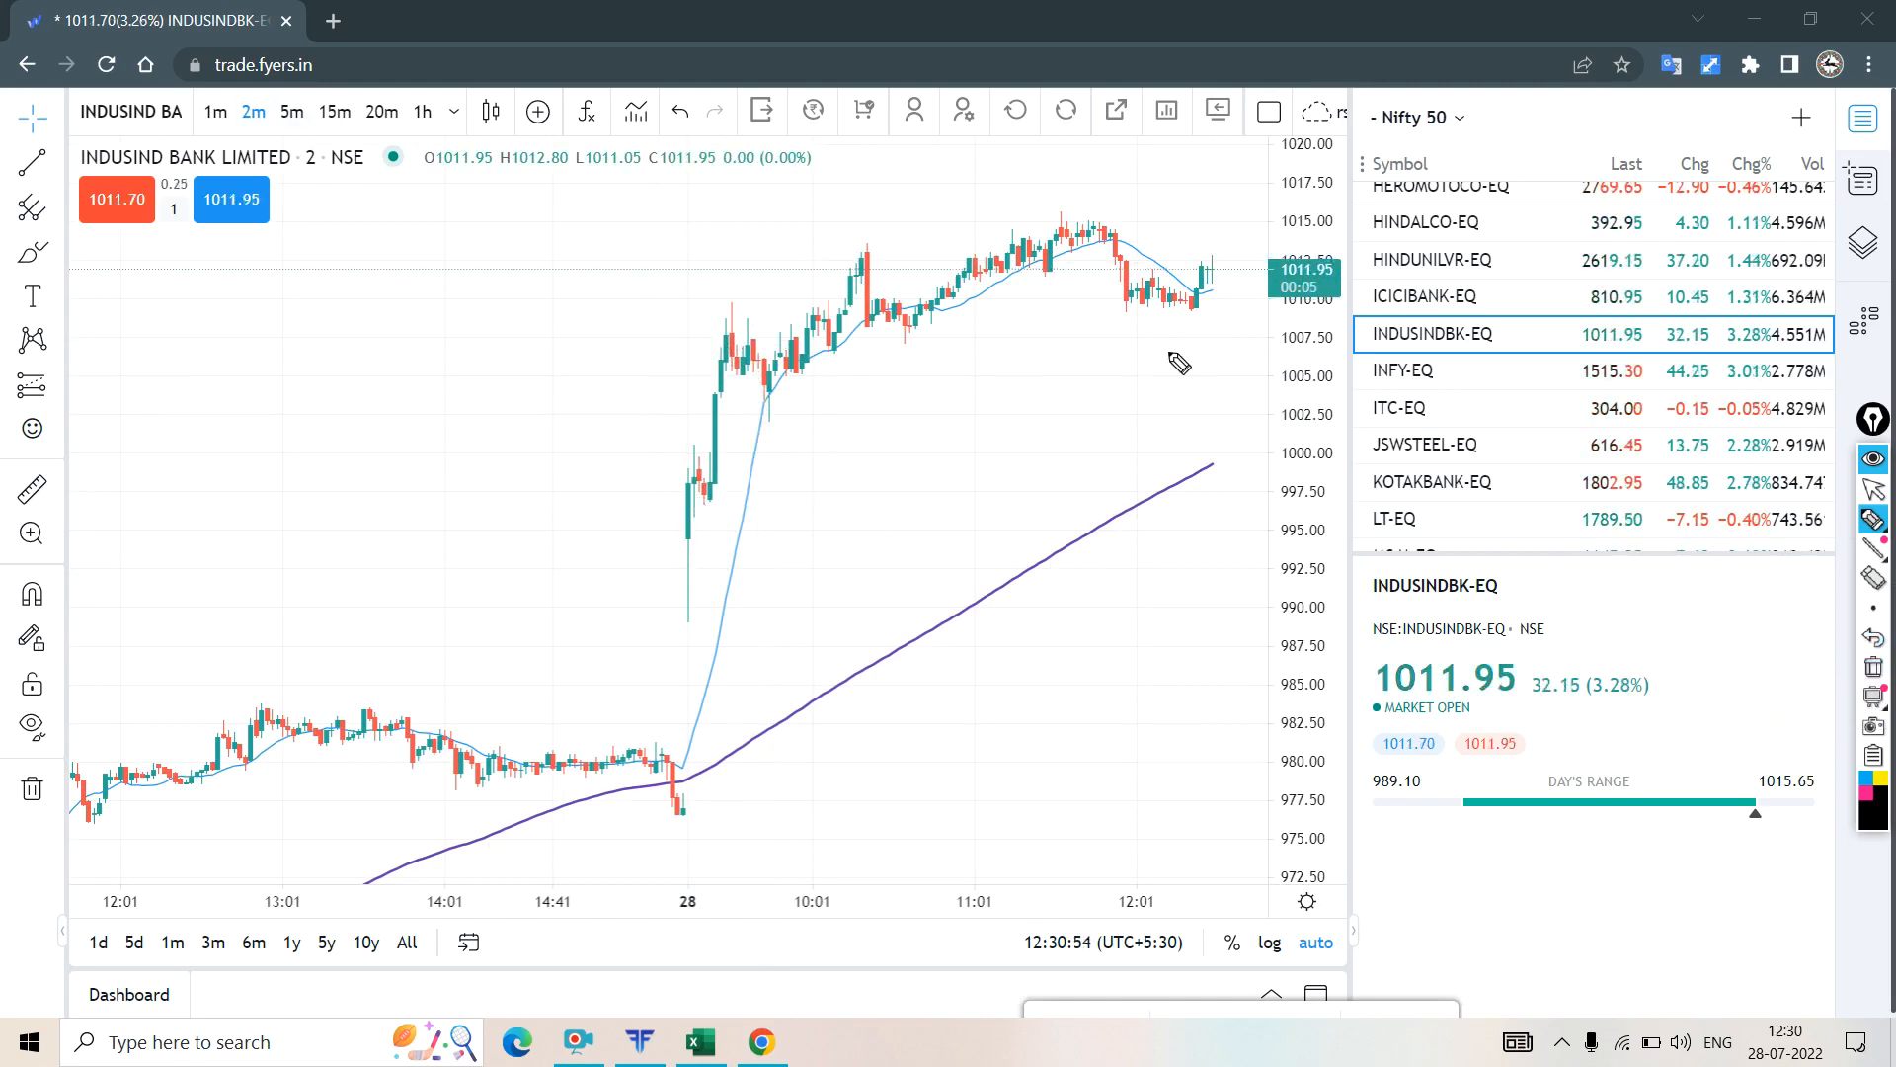
- Circle the candle countdown, draw an entry arrow near 997 and a stop line near 989, and circle the range between them
mouse_move(1310, 282)
left_mouse_down()
mouse_move(1286, 294)
mouse_move(1329, 264)
left_mouse_up()
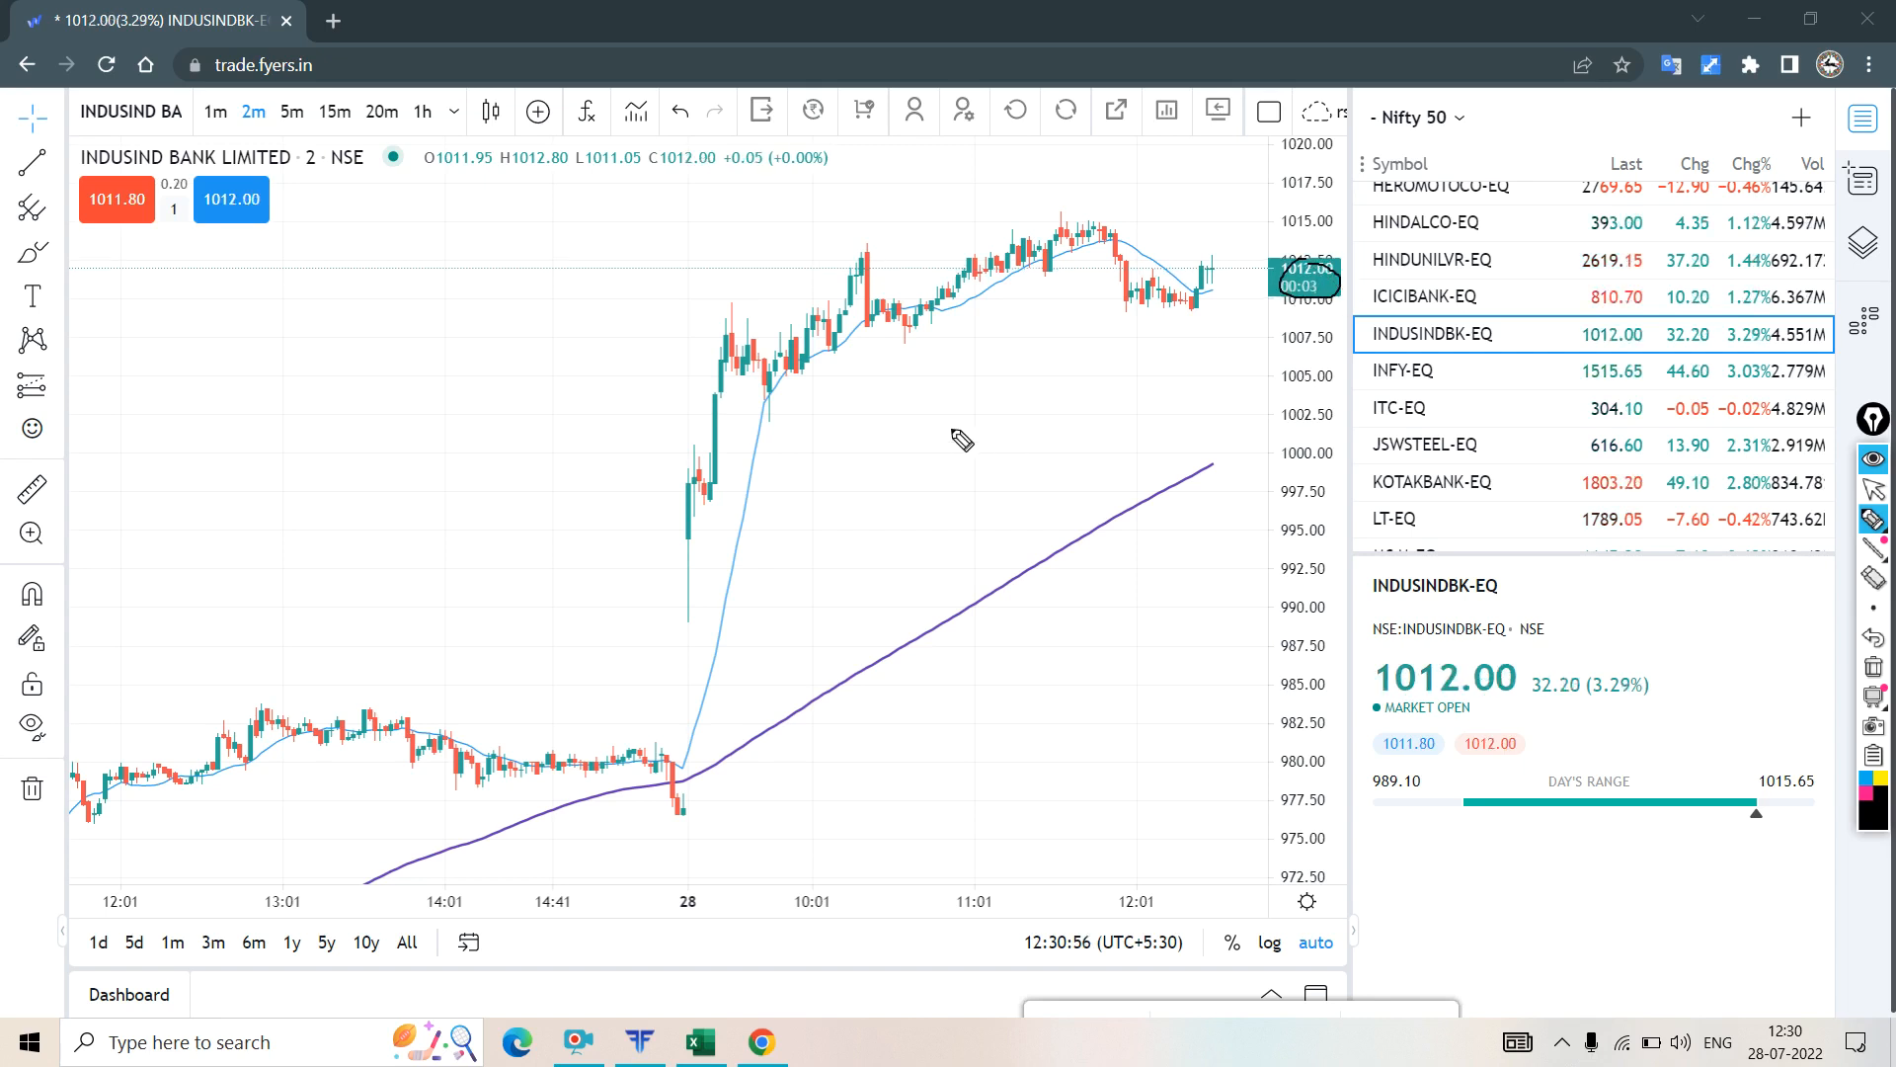
mouse_move(689, 502)
left_mouse_down()
mouse_move(838, 488)
mouse_move(684, 499)
mouse_move(783, 528)
left_mouse_up()
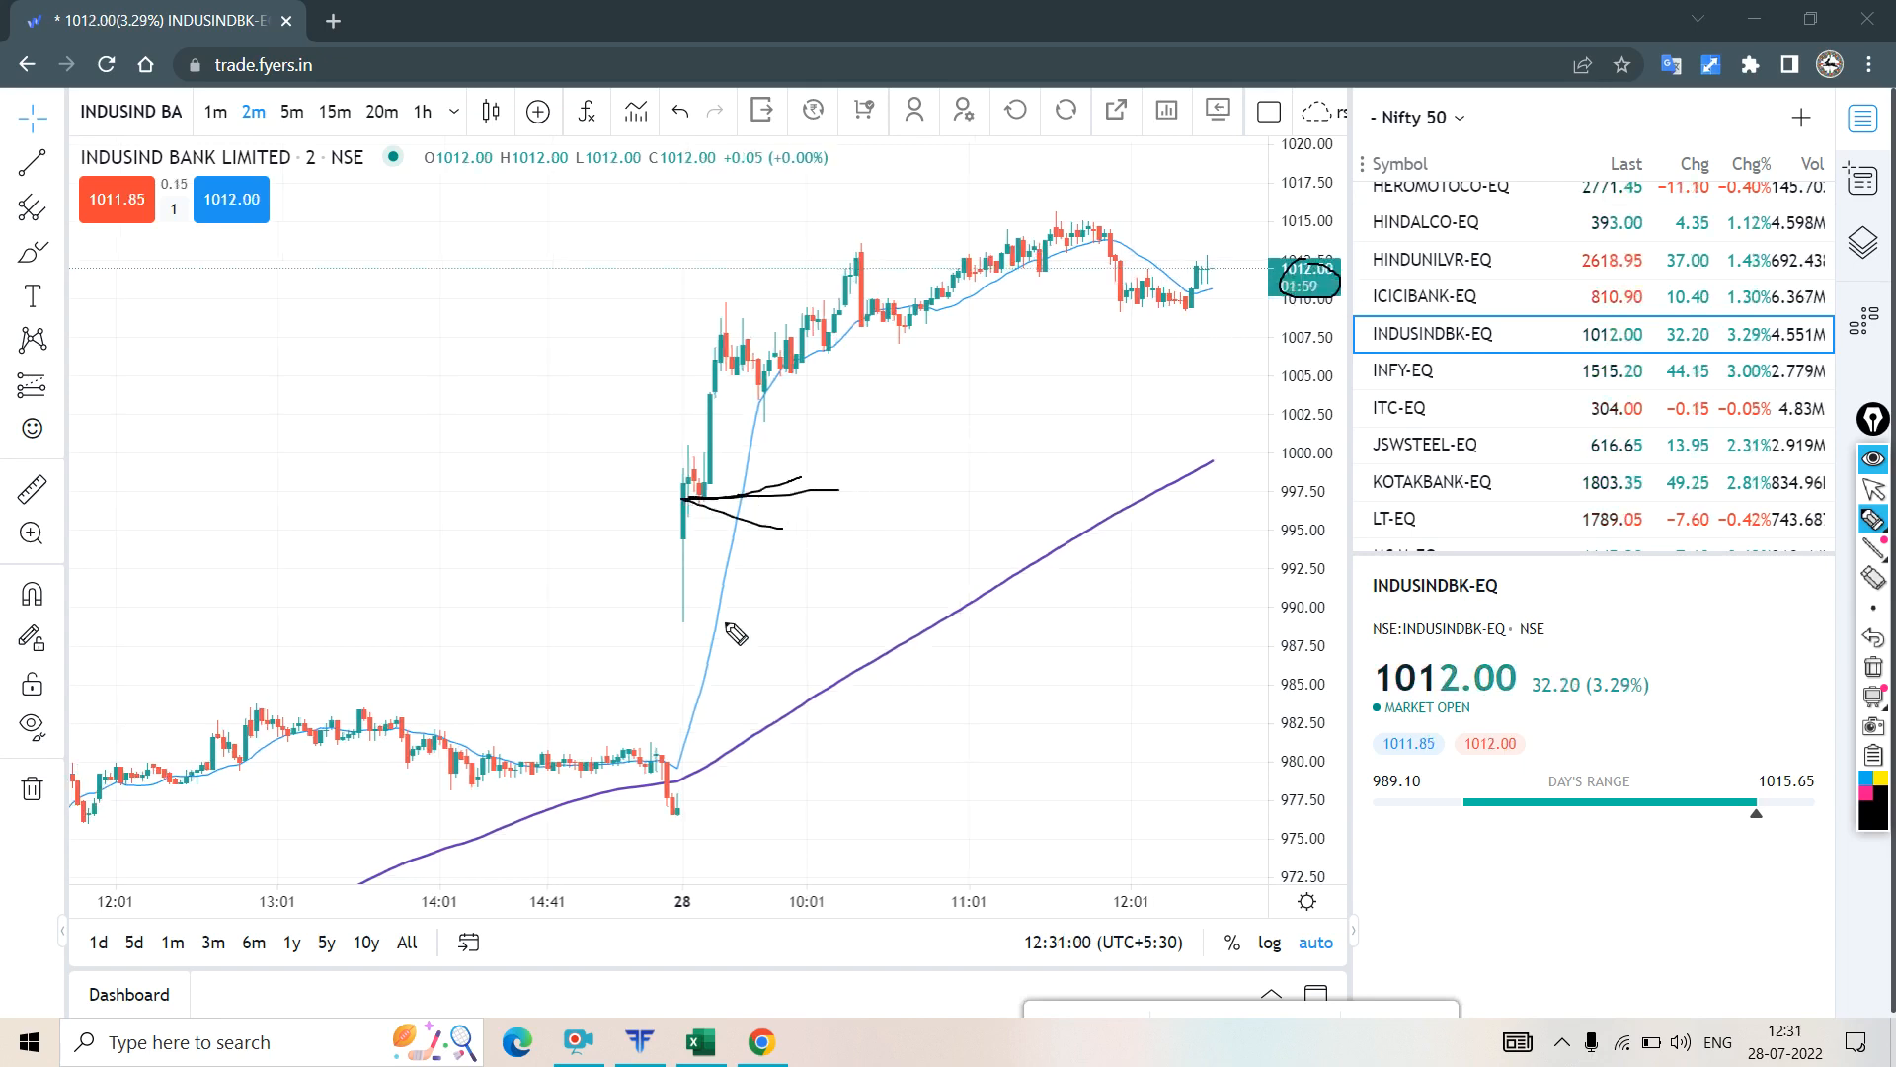
left_click_drag(667, 623, 776, 620)
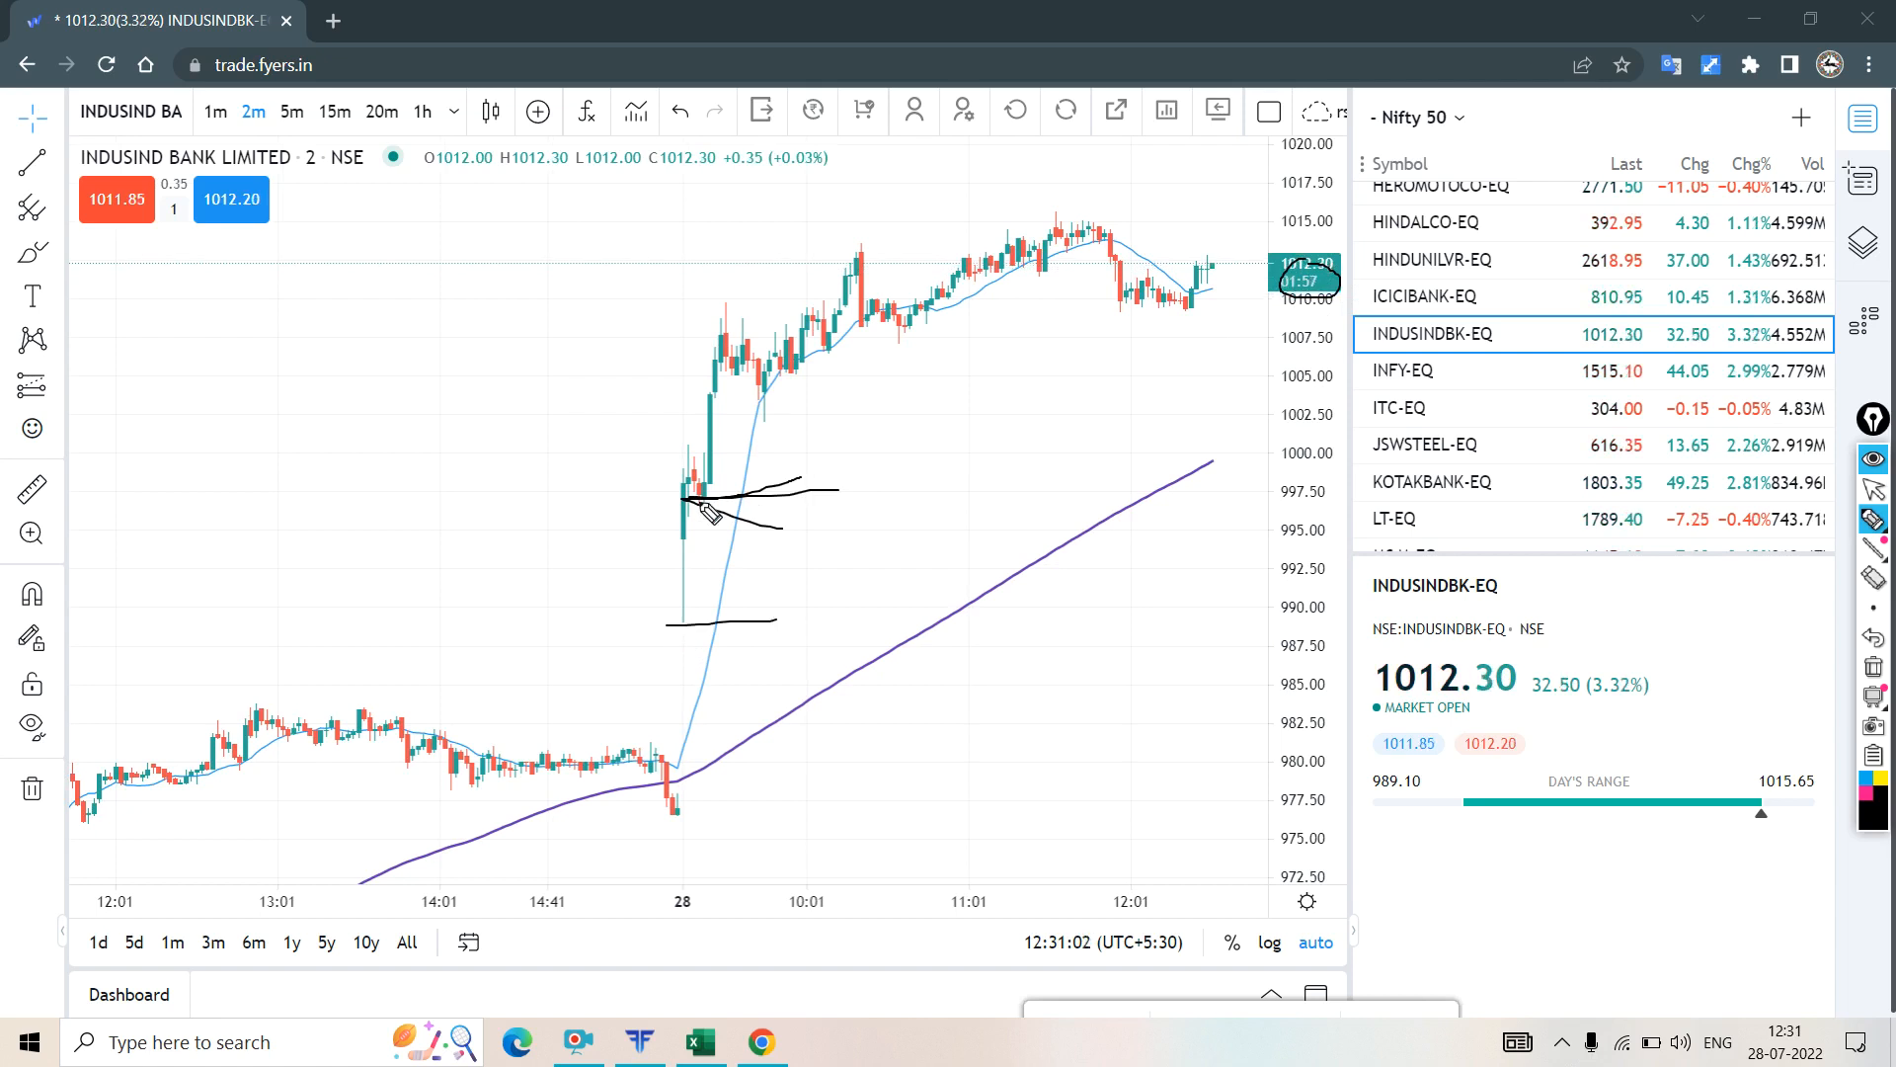
mouse_move(660, 504)
left_mouse_down()
mouse_move(647, 585)
mouse_move(721, 620)
mouse_move(715, 462)
mouse_move(656, 469)
mouse_move(643, 563)
left_mouse_up()
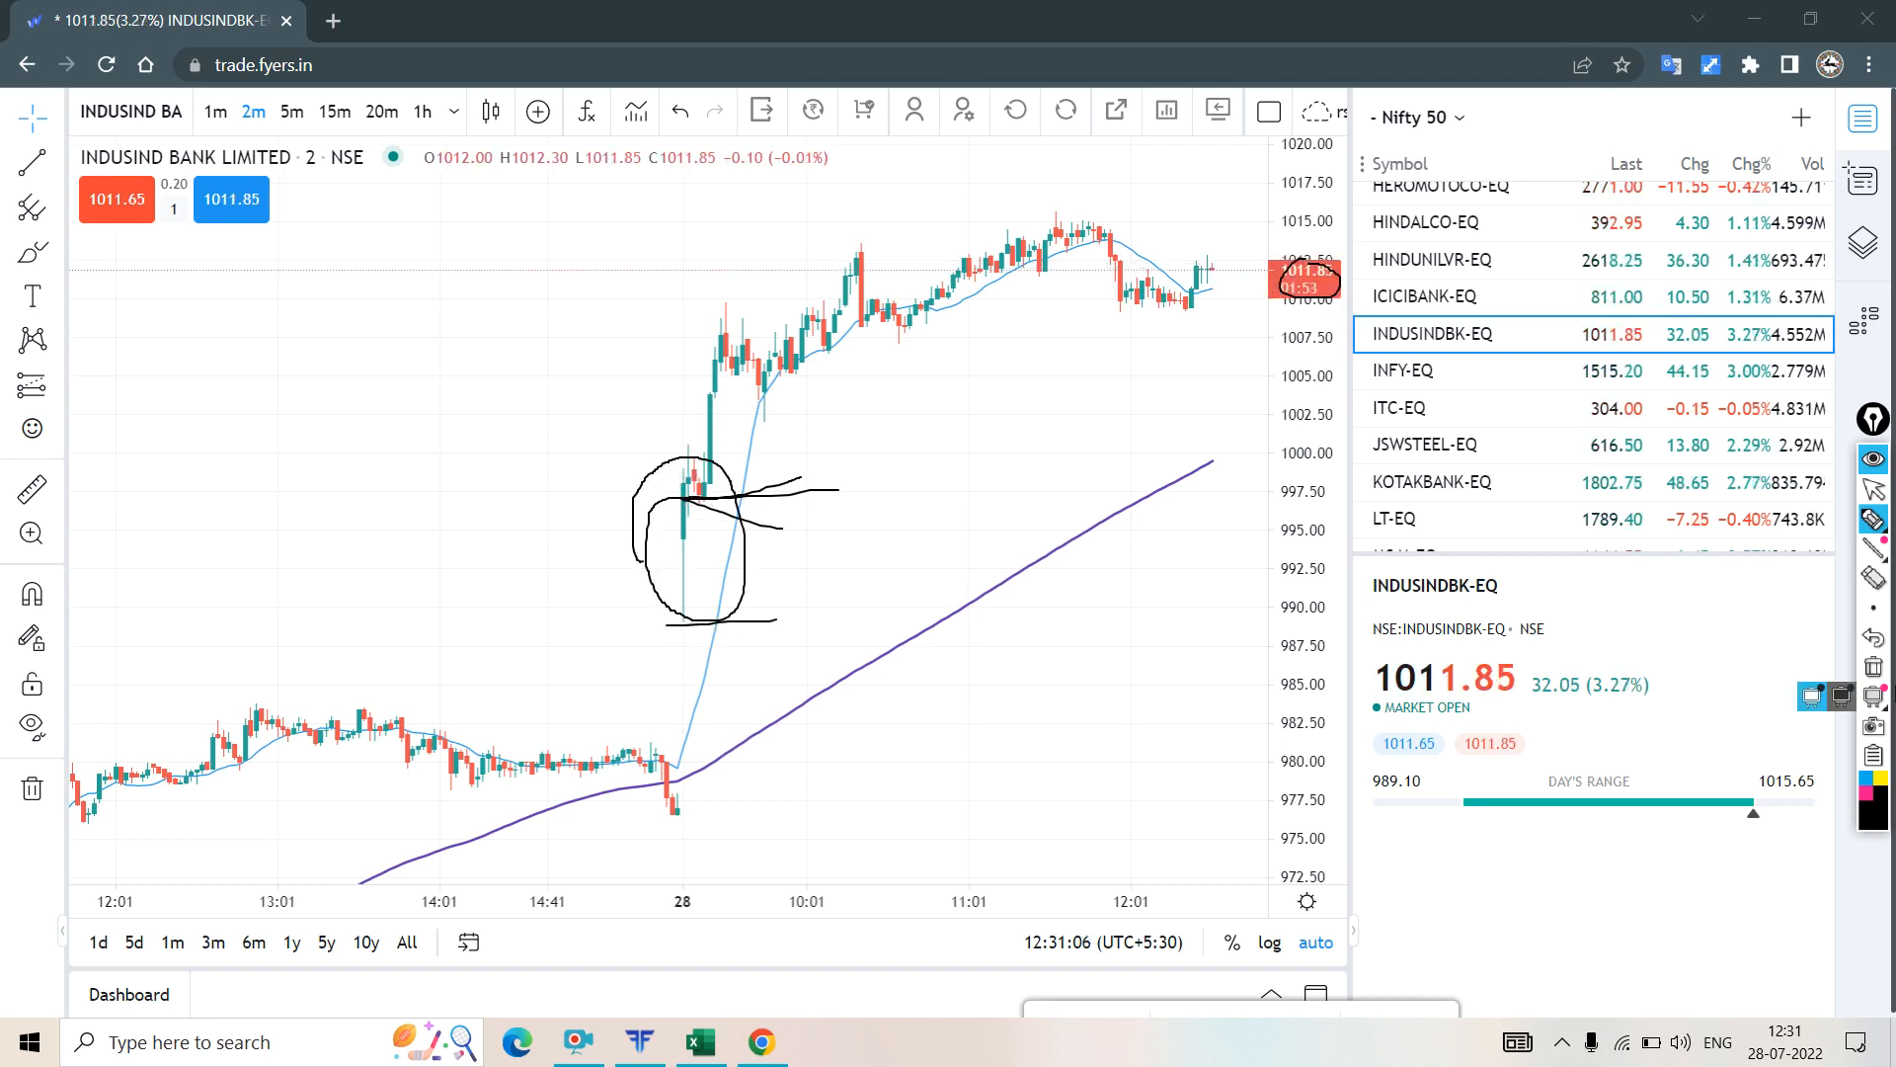
- Clear the old marks, redraw the entry arrow near 997 and stop line near 989, annotate the range between them, and wipe the chart
left_click(1876, 670)
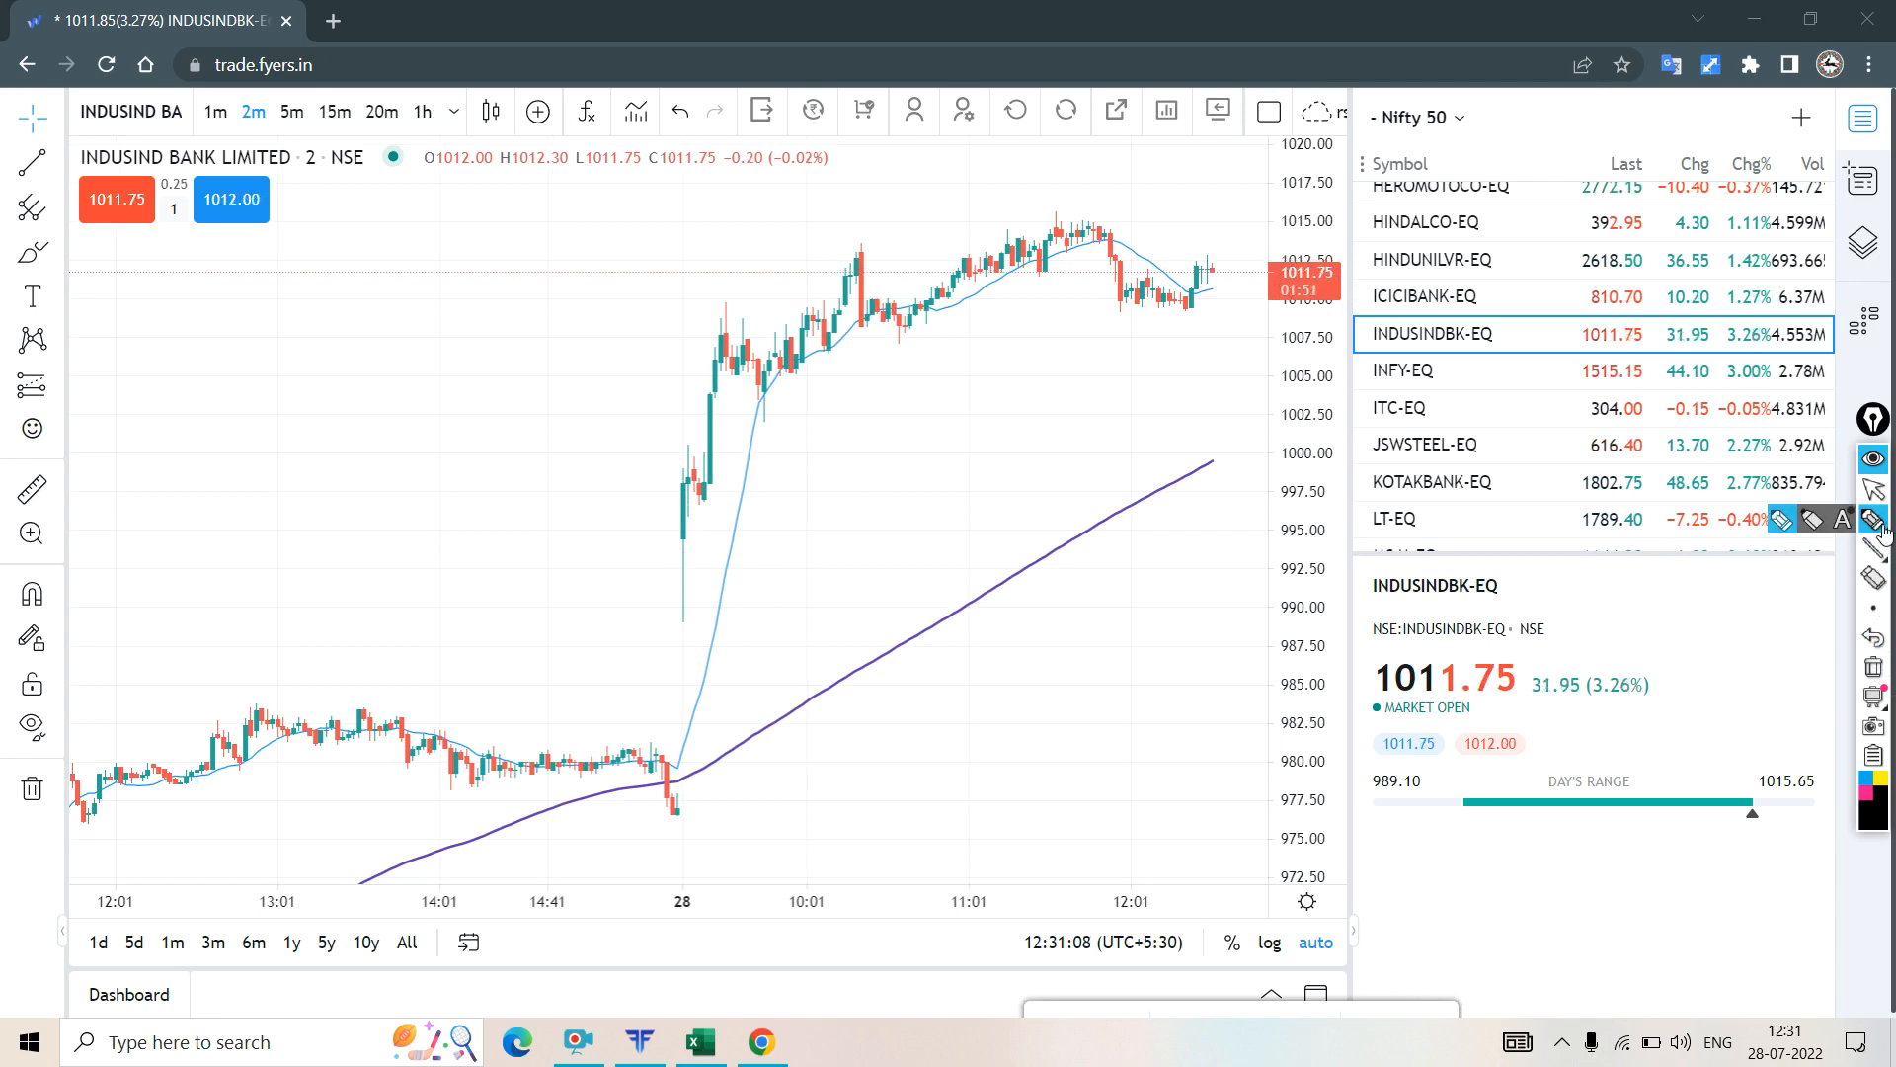
mouse_move(687, 500)
left_mouse_down()
mouse_move(781, 500)
mouse_move(684, 501)
mouse_move(713, 520)
left_mouse_up()
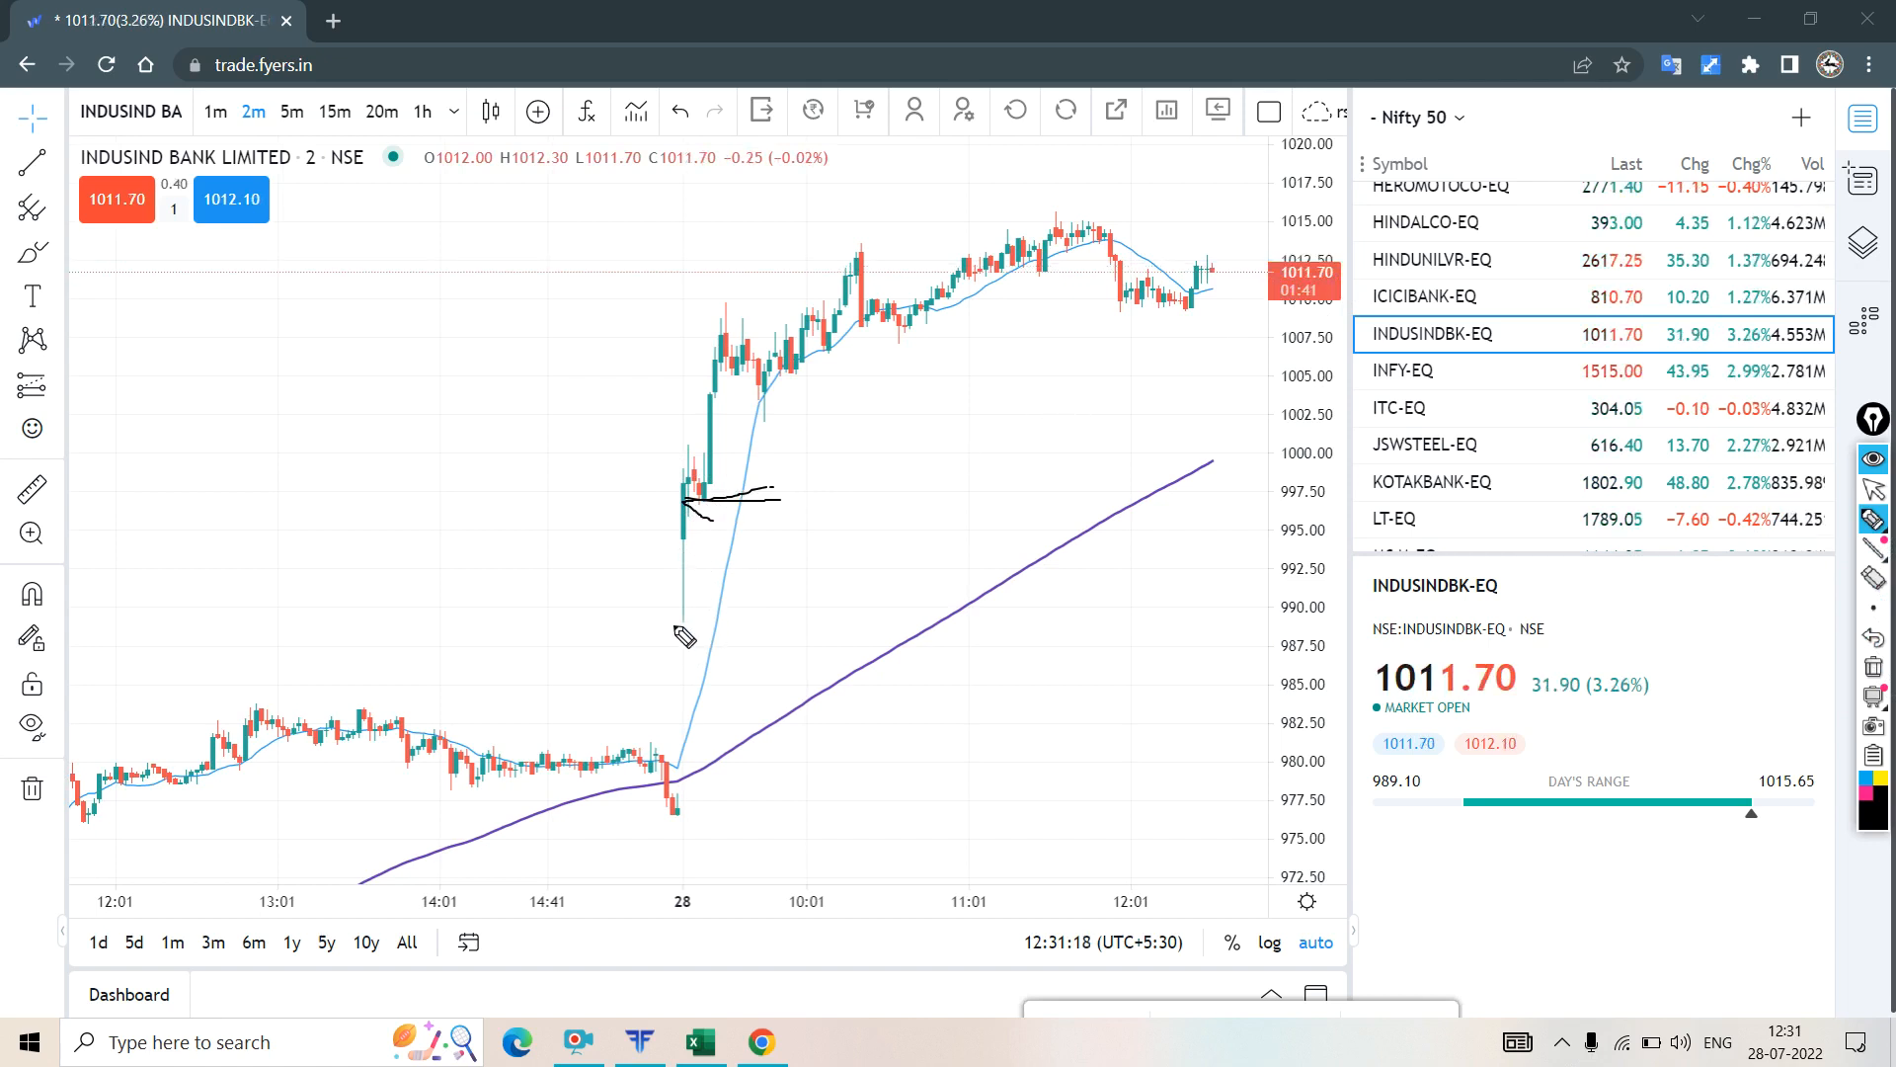
left_click_drag(672, 624, 712, 625)
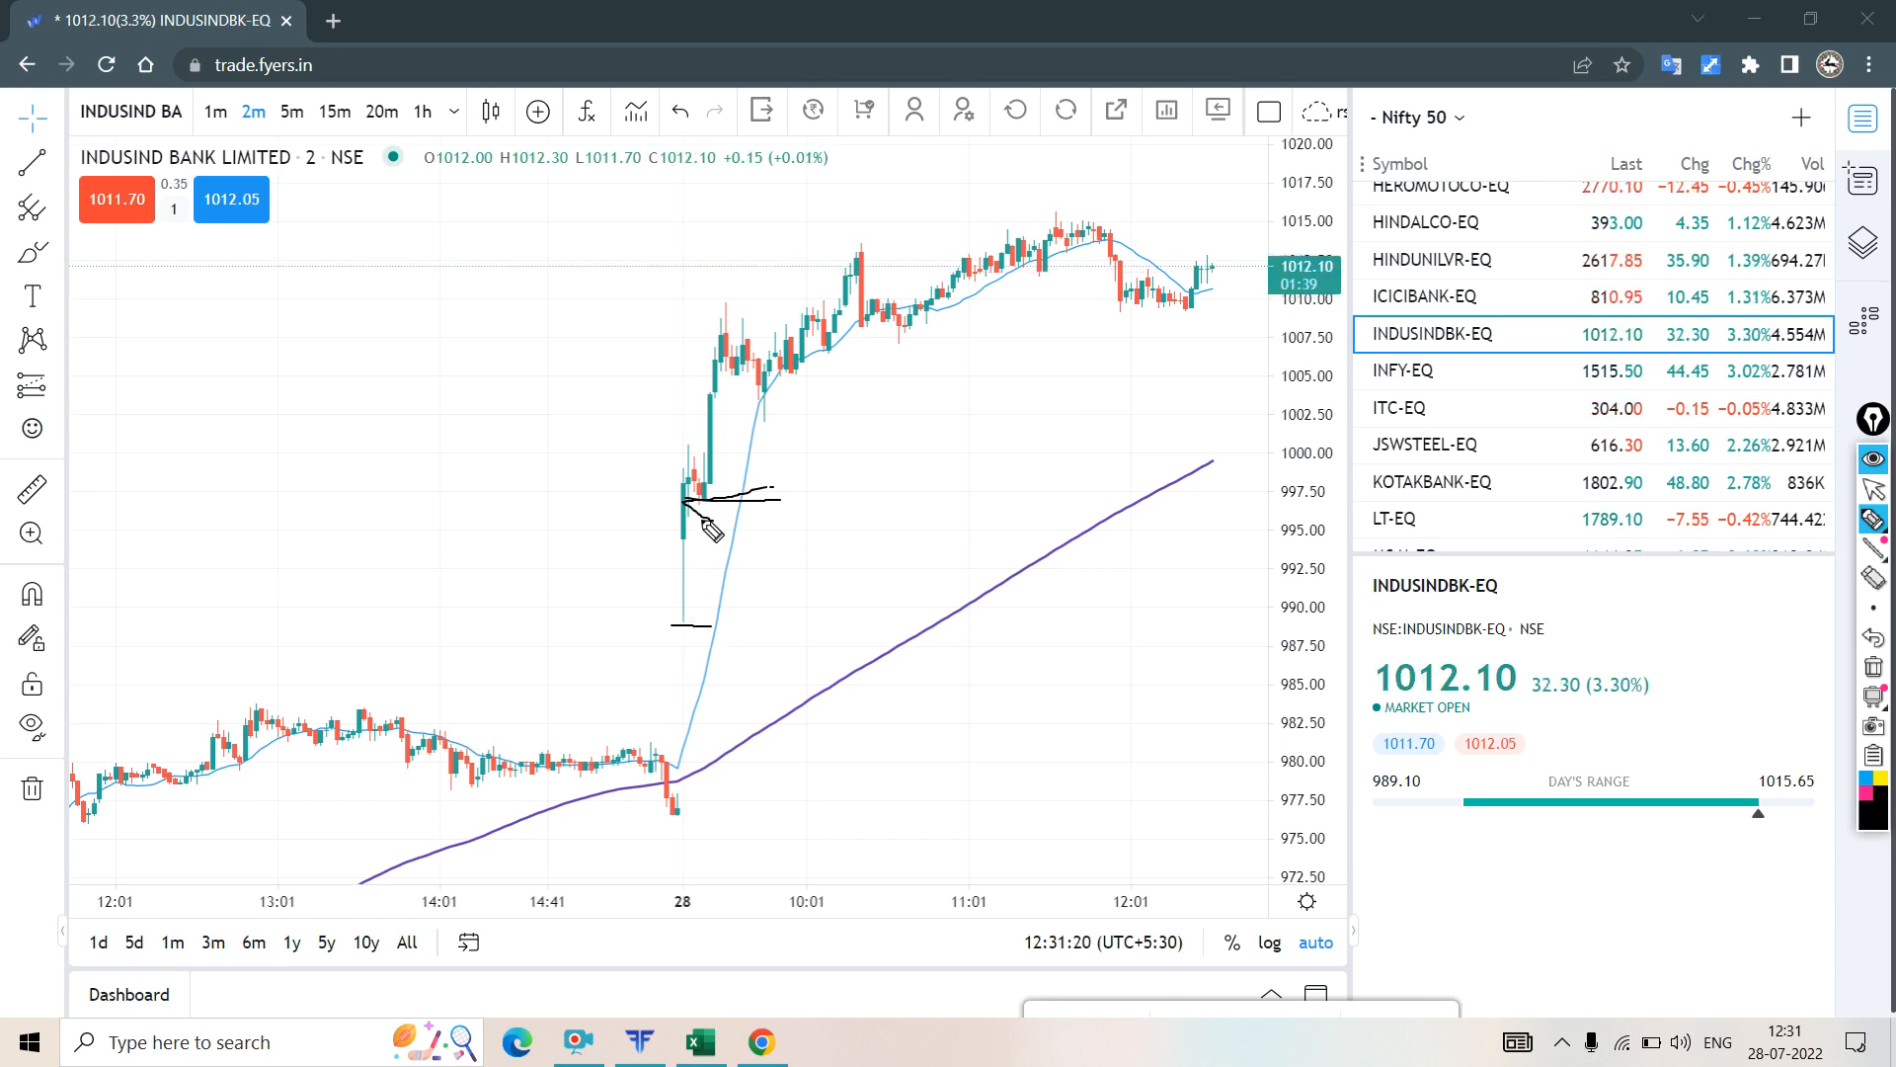
mouse_move(660, 506)
left_mouse_down()
mouse_move(681, 620)
mouse_move(719, 558)
left_mouse_up()
mouse_move(832, 481)
left_mouse_down()
mouse_move(879, 505)
mouse_move(818, 526)
mouse_move(891, 510)
mouse_move(892, 529)
left_mouse_up()
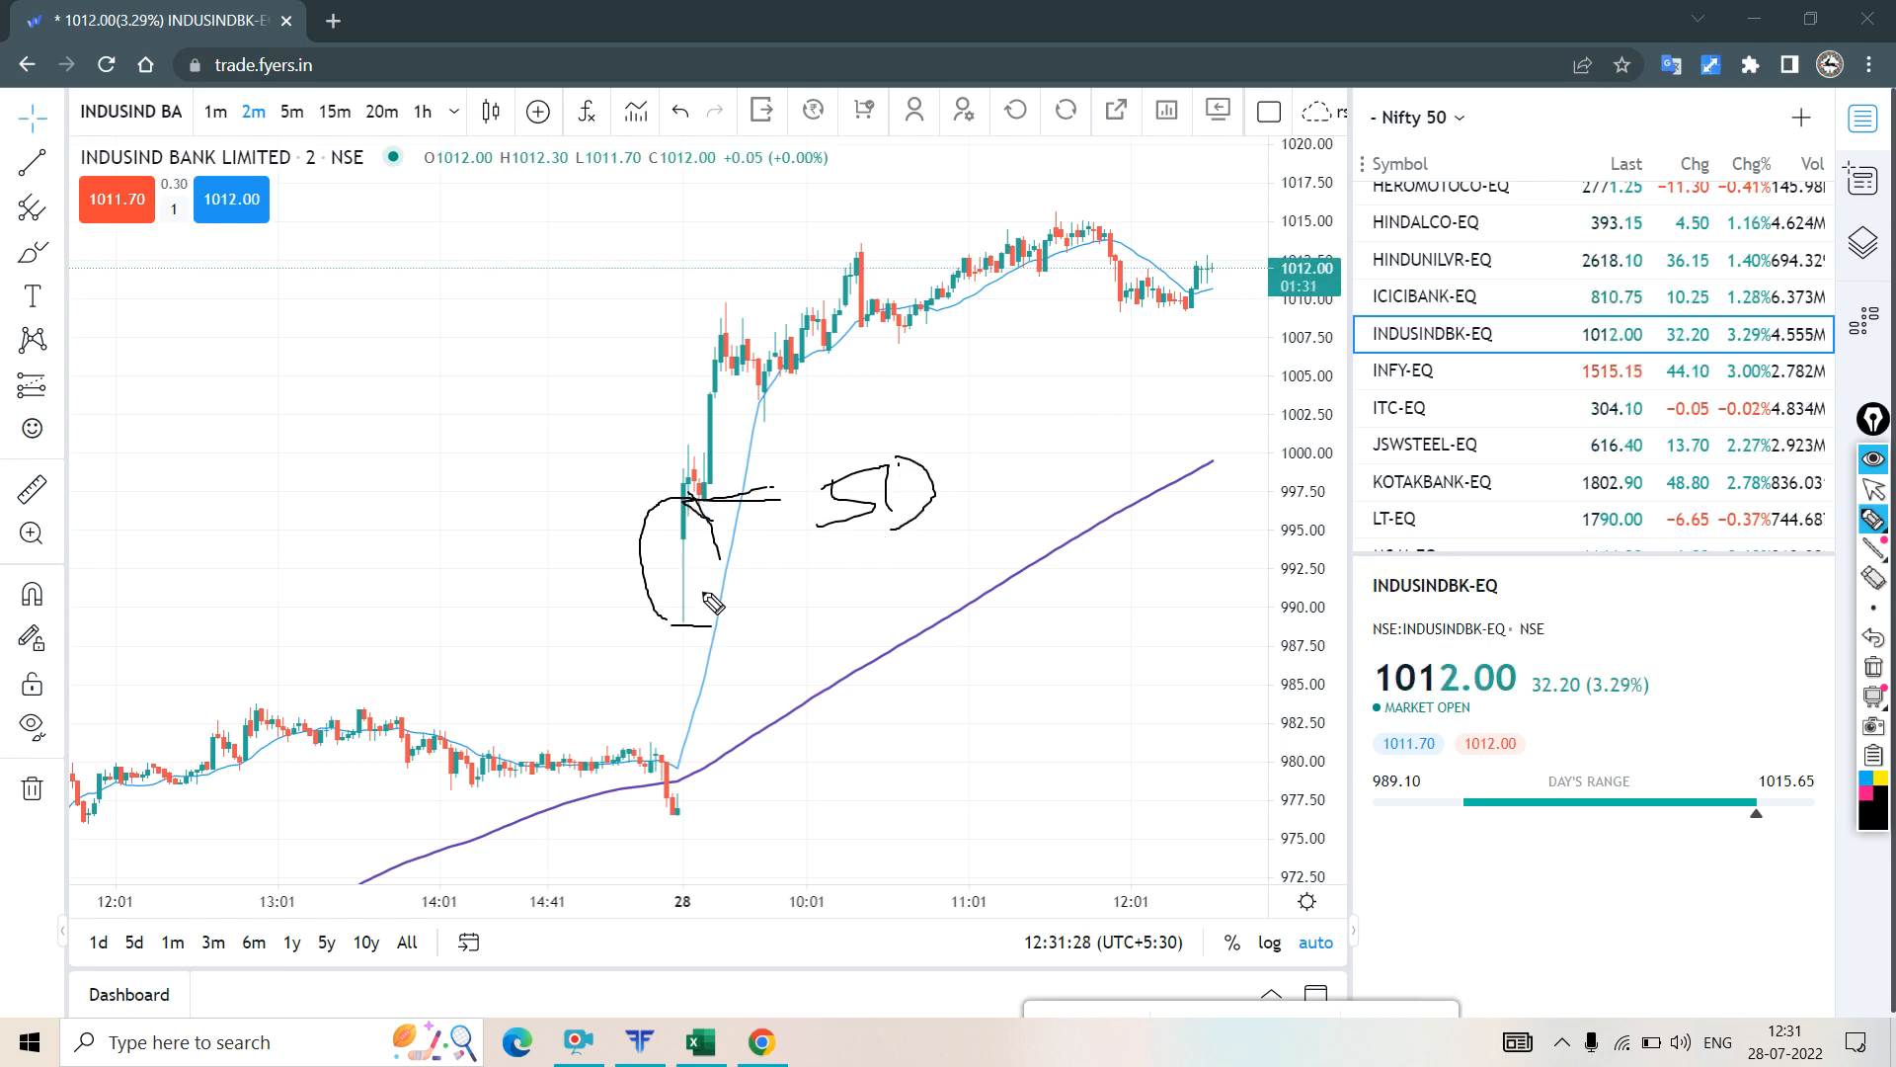
left_click_drag(692, 625, 770, 625)
left_click_drag(703, 496, 707, 644)
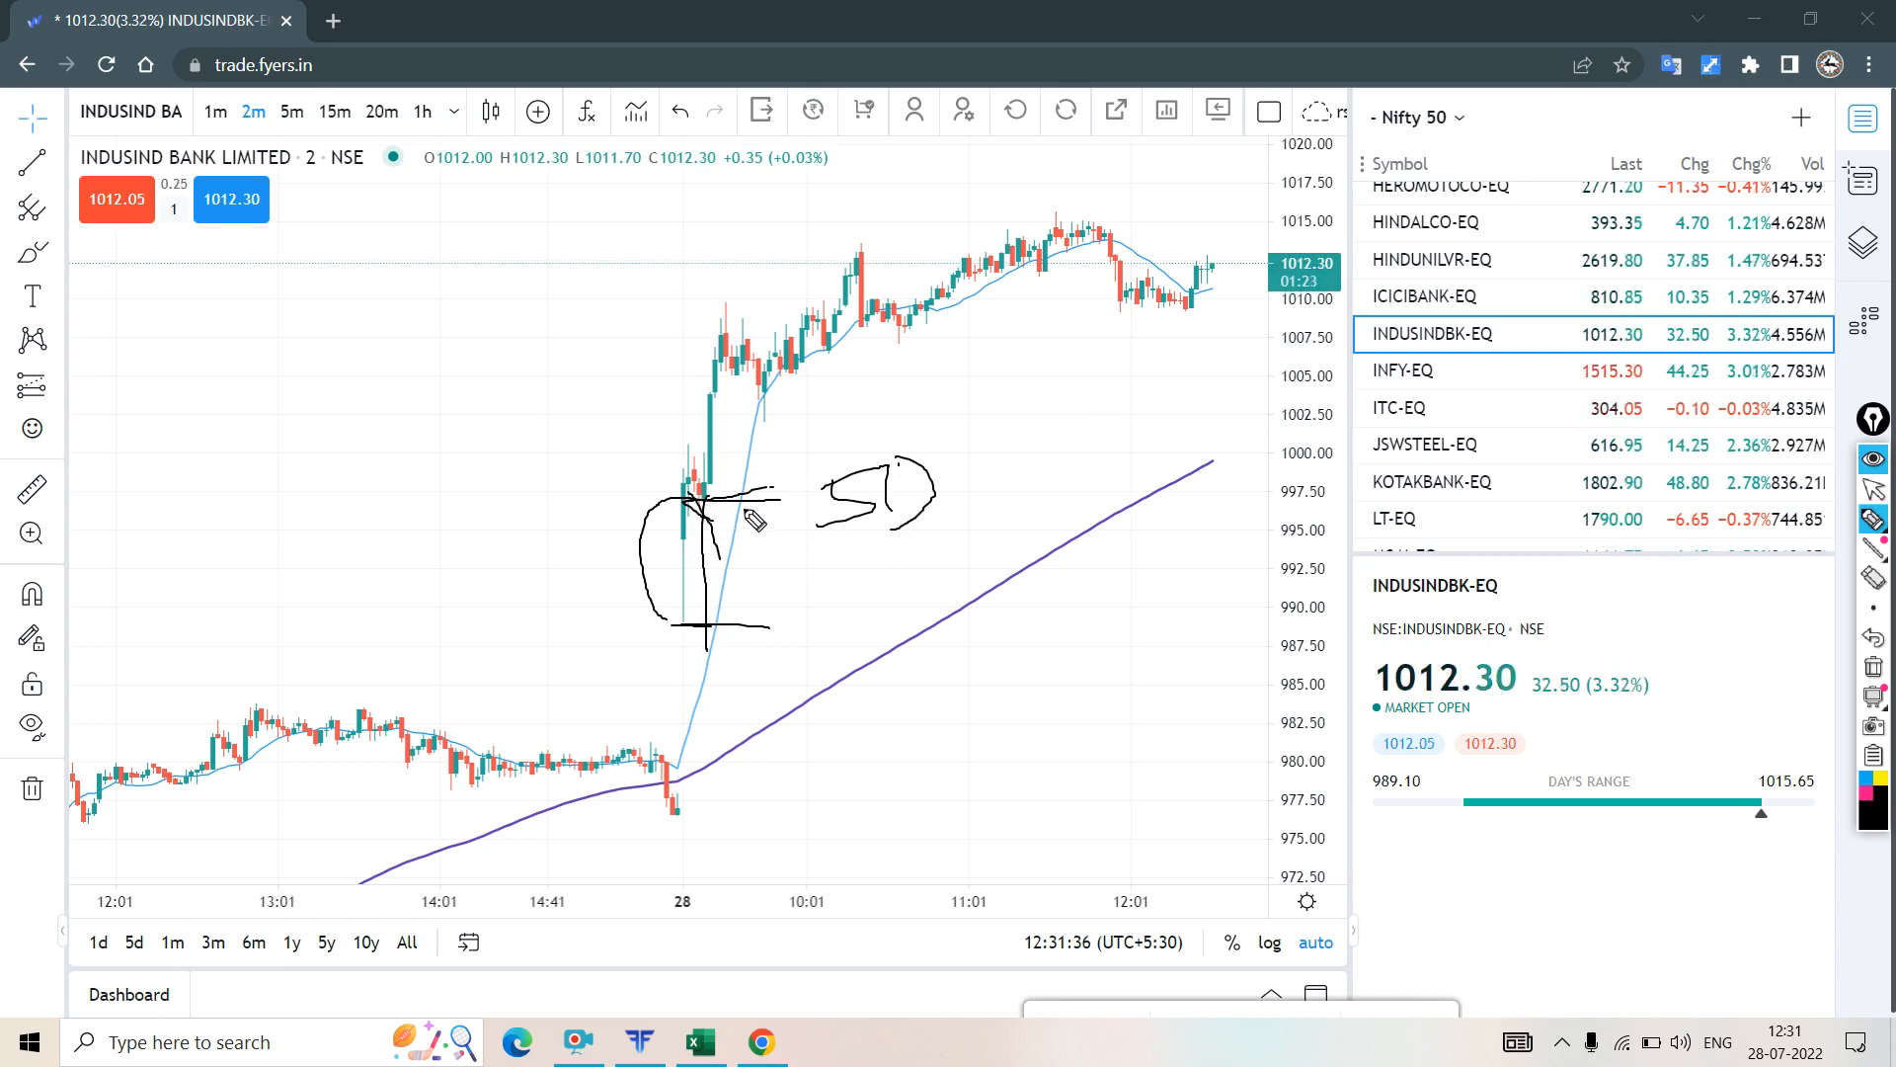
mouse_move(1873, 696)
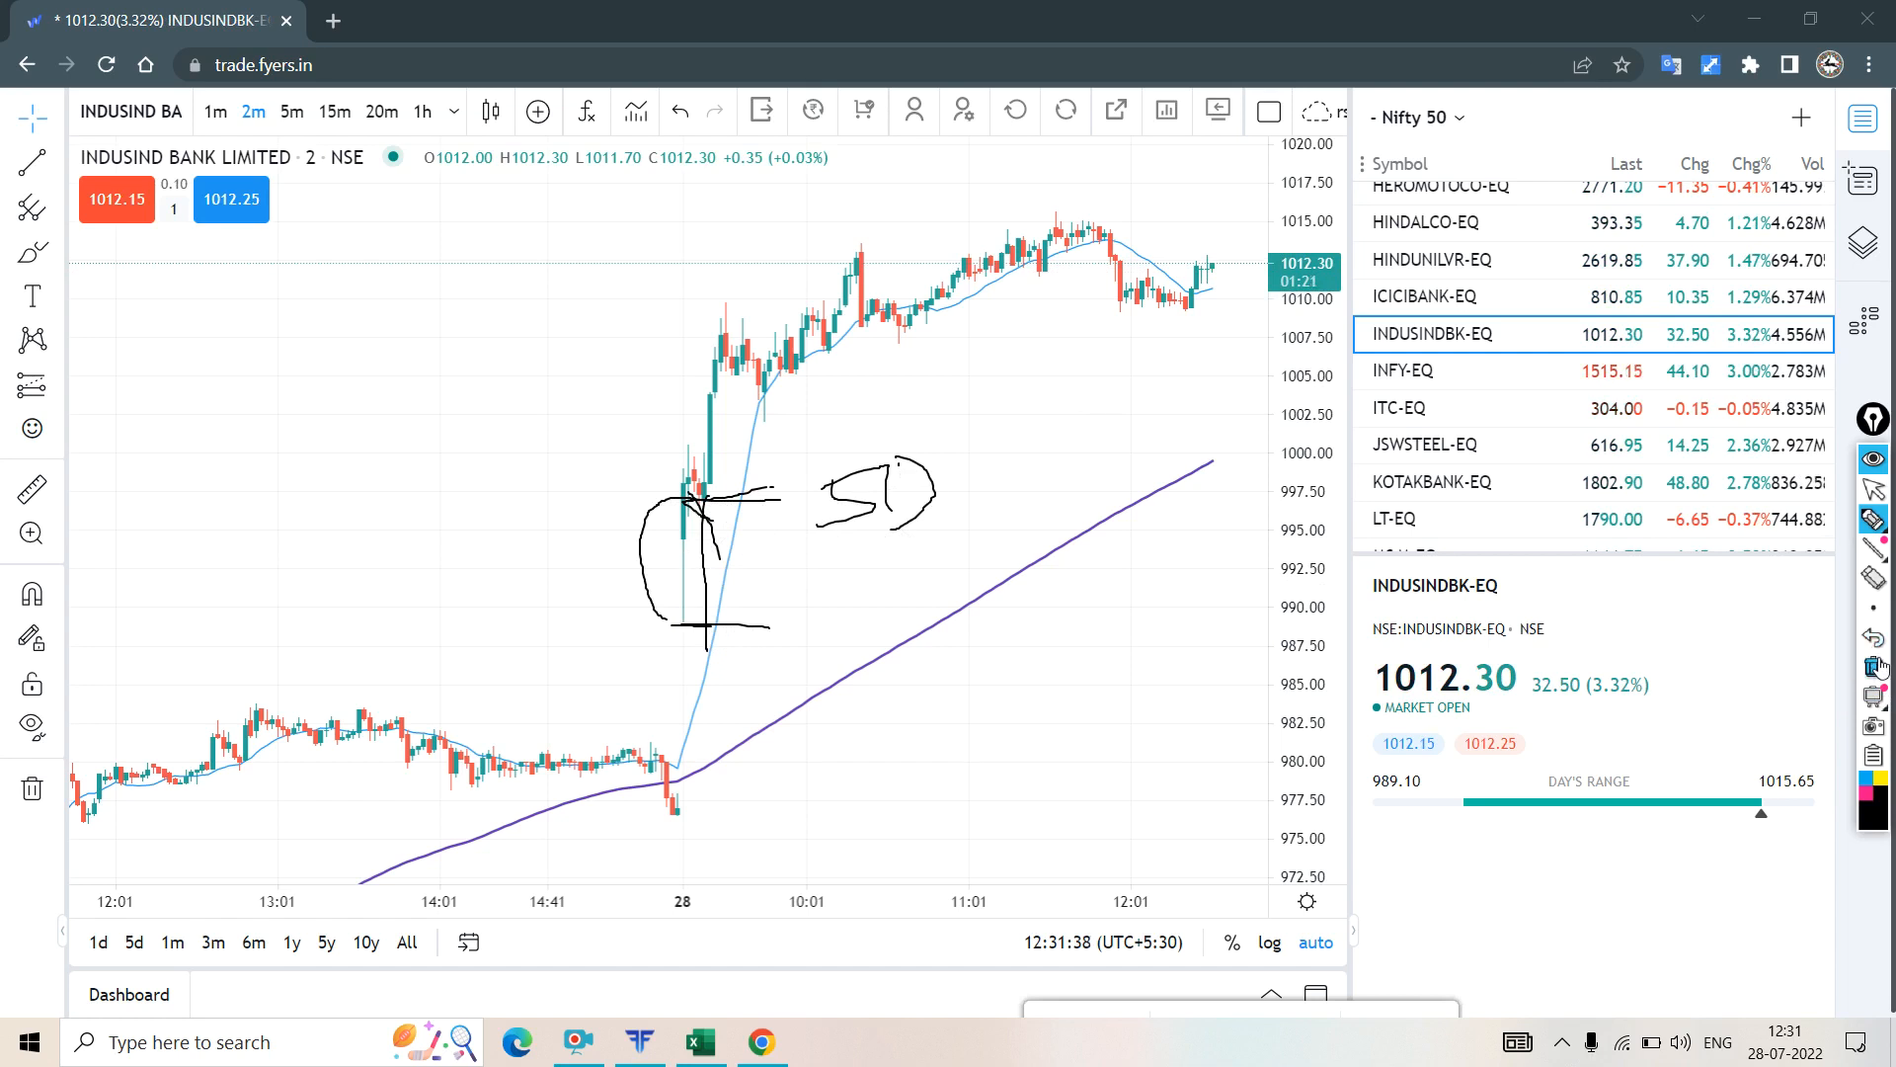
left_click(1879, 666)
- Circle the candle countdown, mark the entry near 997 and stop near 989, circle the rally above the entry, and clear the marks
left_click(1874, 518)
mouse_move(686, 496)
left_mouse_down()
mouse_move(807, 495)
mouse_move(716, 505)
mouse_move(780, 543)
left_mouse_up()
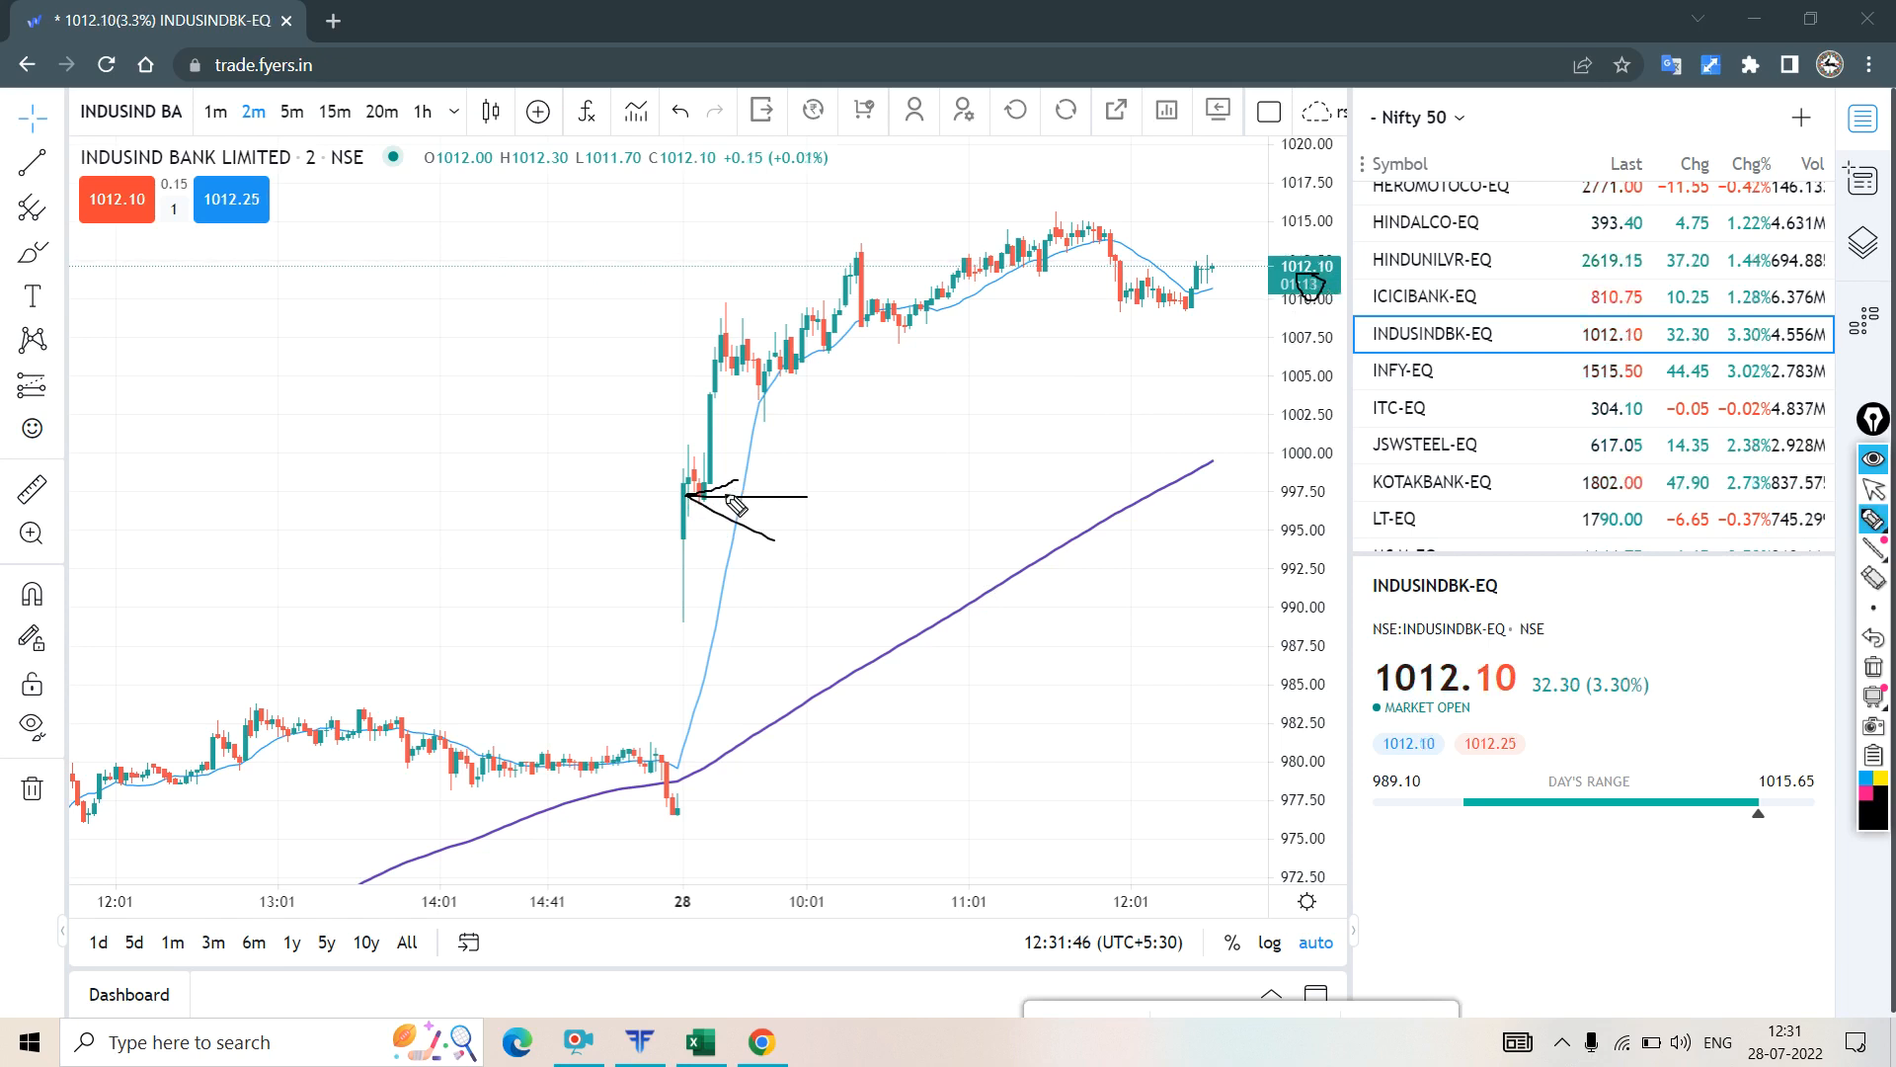
left_click_drag(681, 624, 722, 635)
left_click_drag(734, 637, 743, 637)
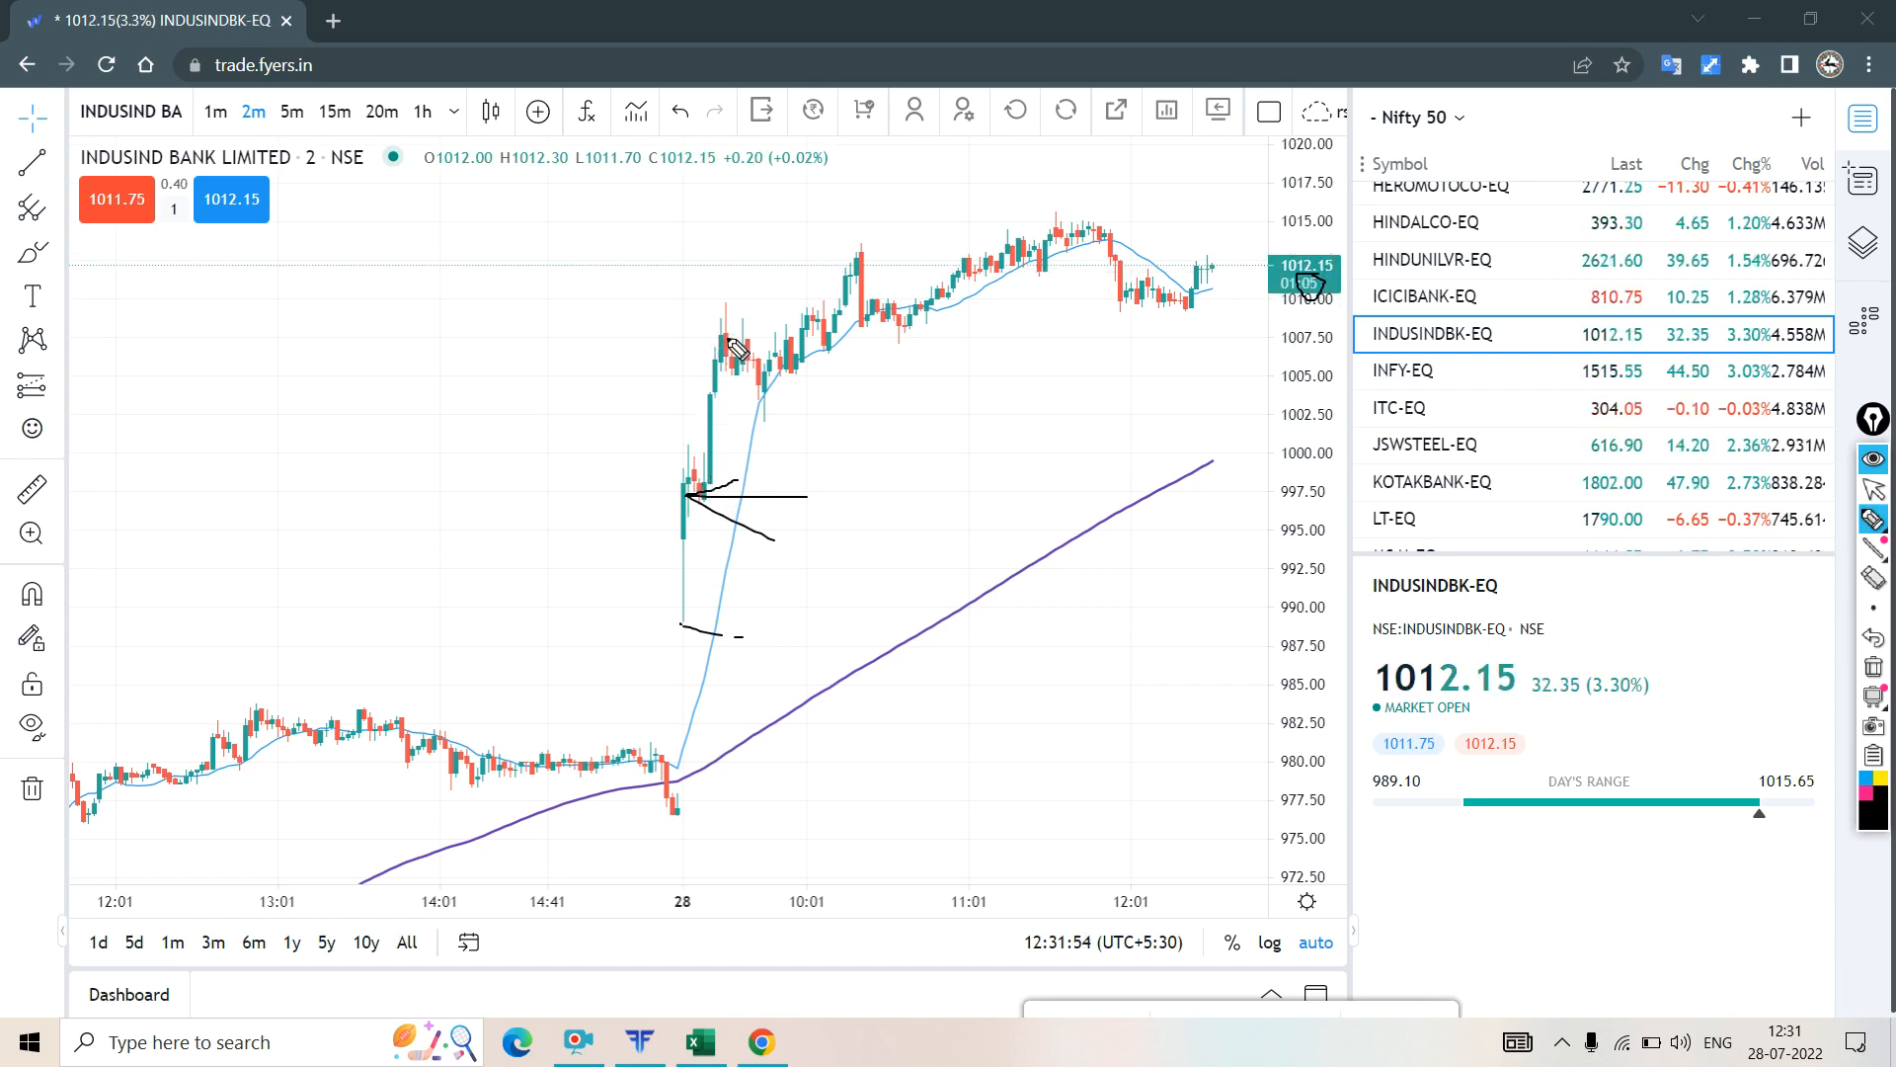
mouse_move(728, 298)
left_mouse_down()
mouse_move(679, 358)
mouse_move(682, 497)
mouse_move(731, 516)
mouse_move(824, 505)
mouse_move(855, 326)
mouse_move(785, 279)
mouse_move(713, 314)
mouse_move(702, 367)
left_mouse_up()
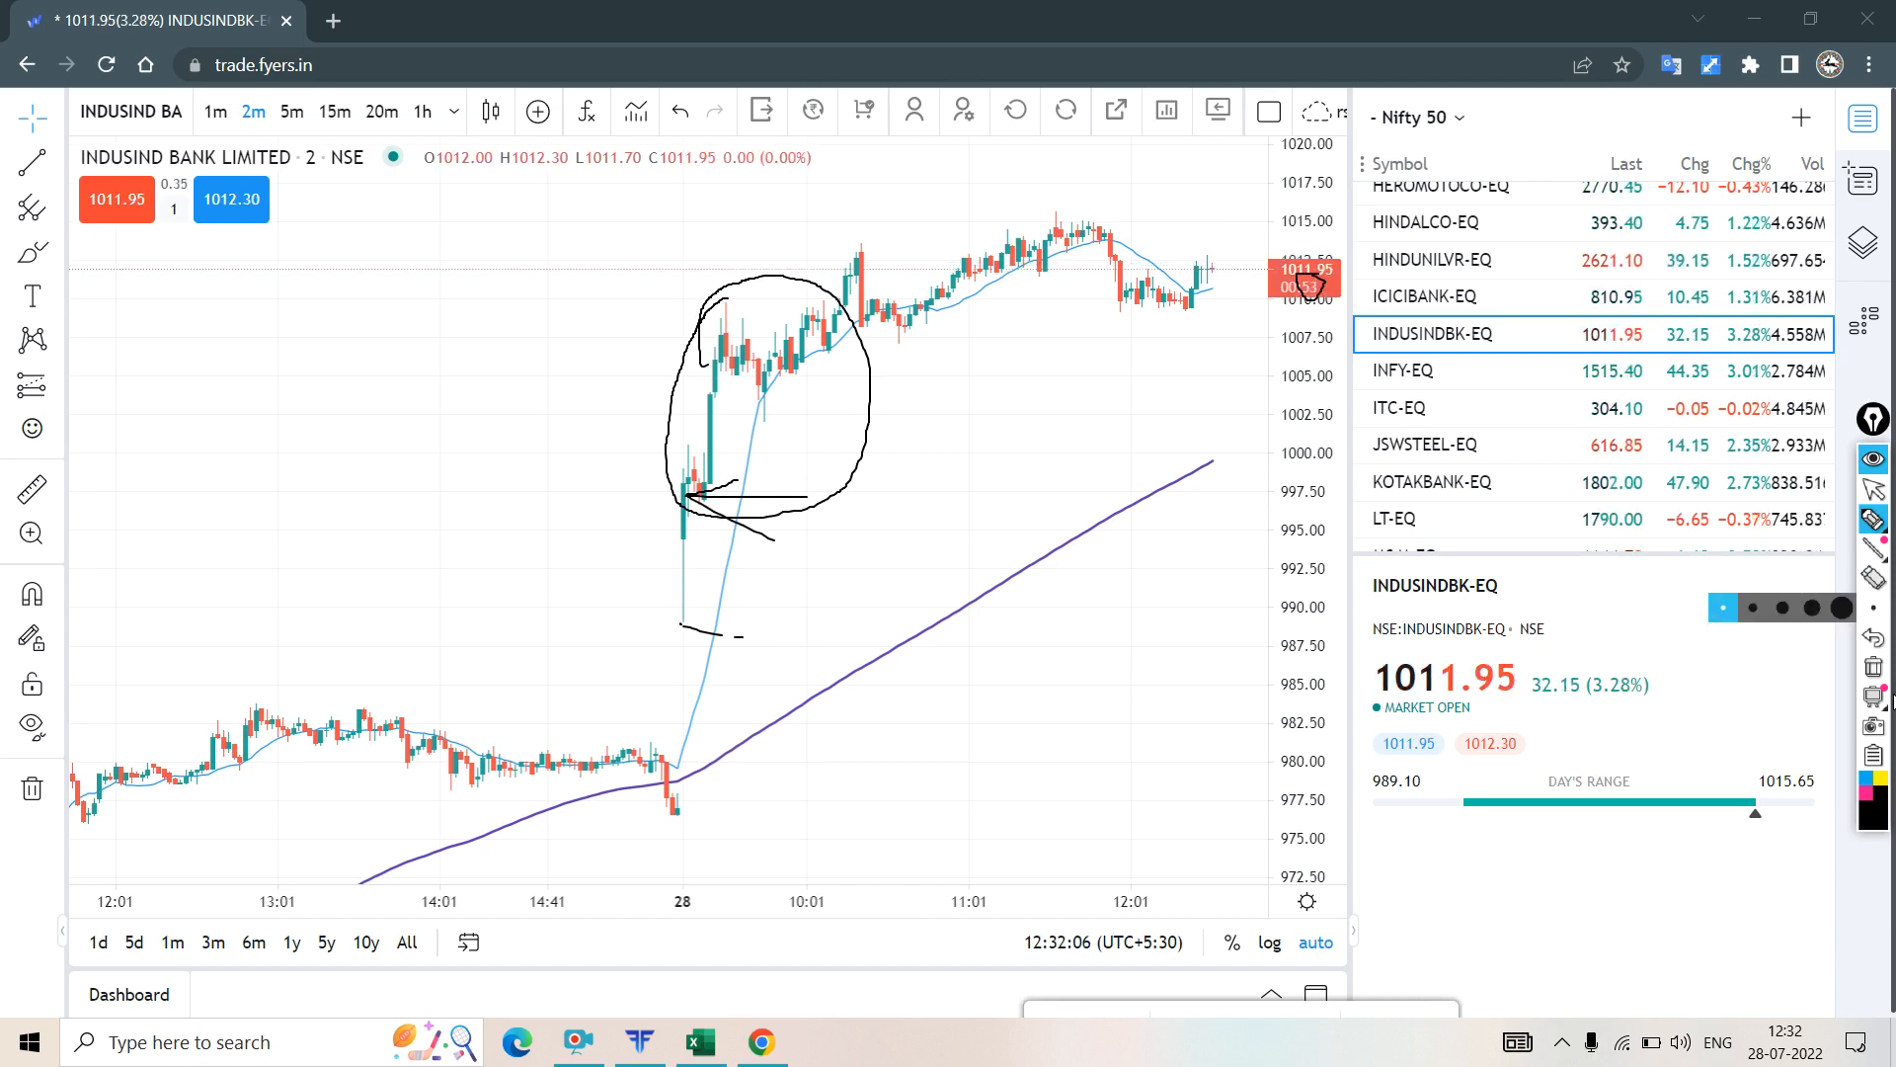
left_click(1874, 666)
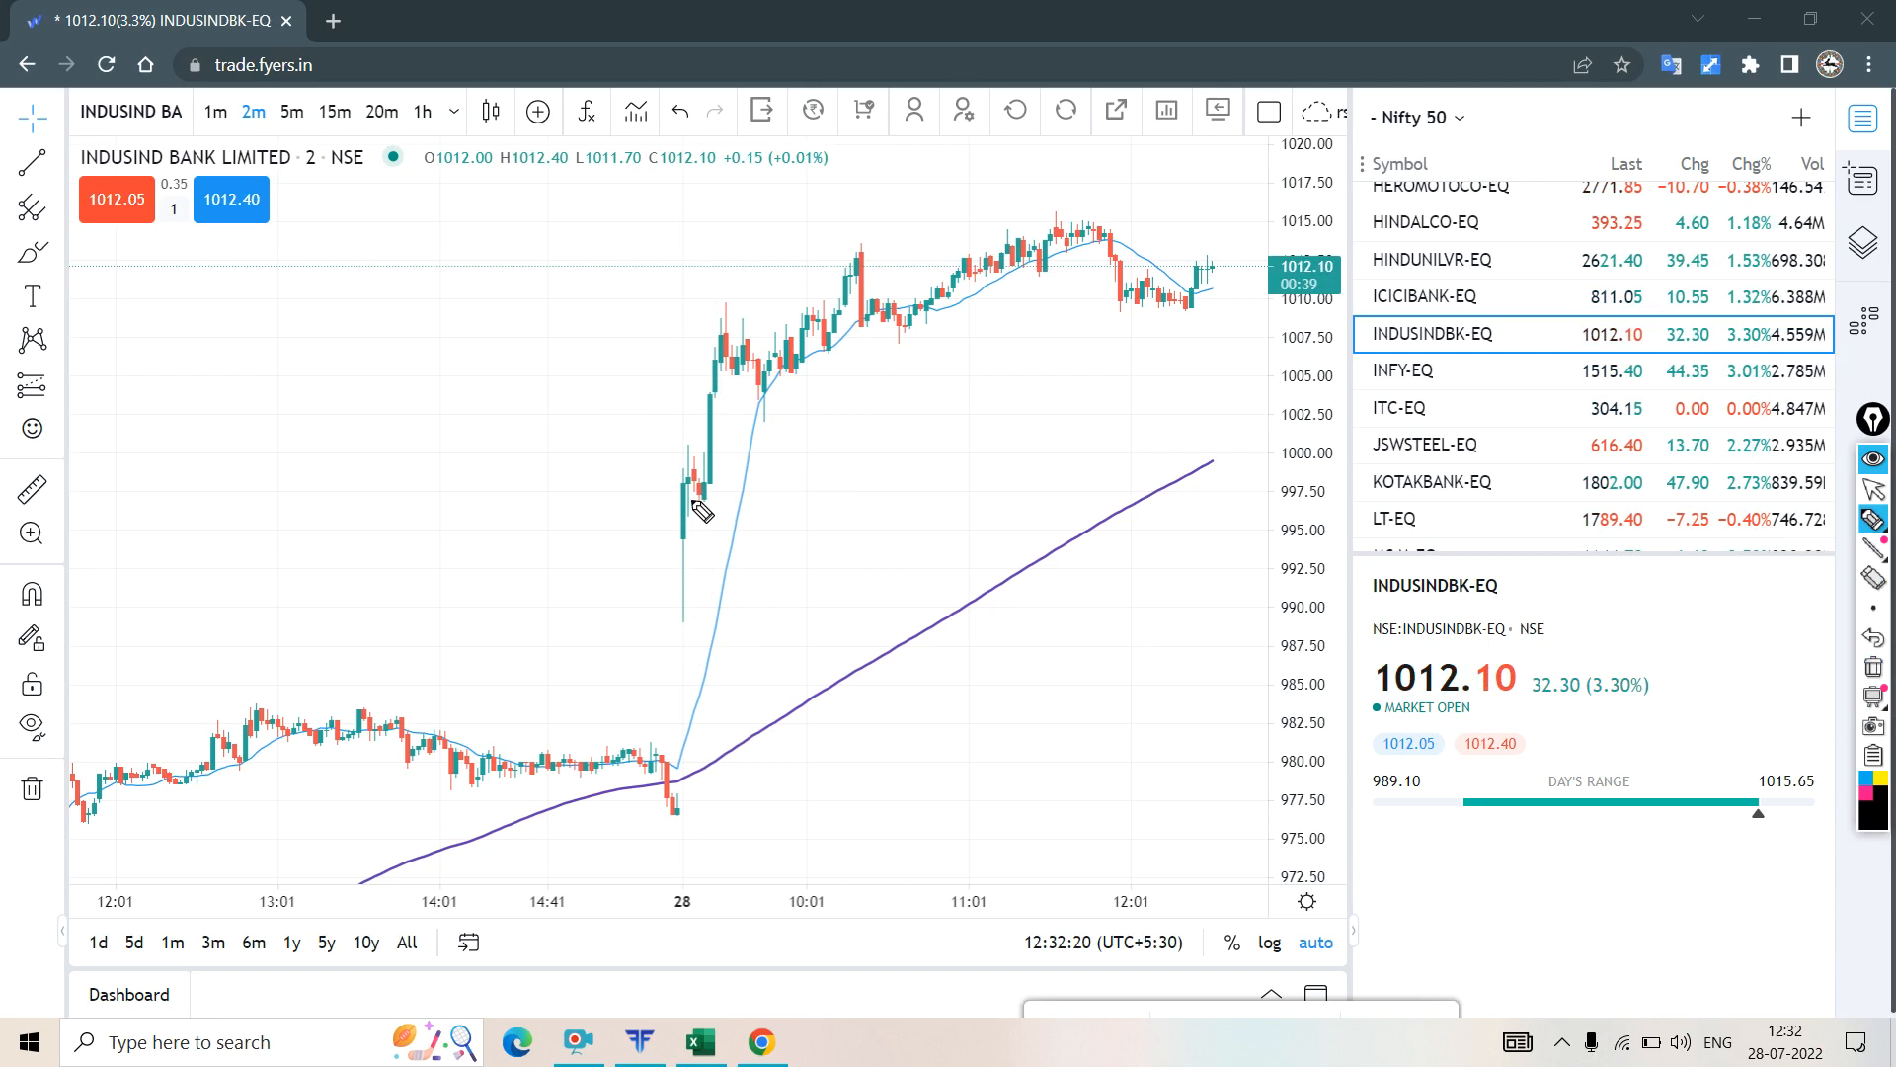
- Mark entry near 997, stop near 989 and a target near 1007, circling the risk and reward ranges and labelling each 500
mouse_move(754, 505)
left_mouse_down()
mouse_move(679, 494)
mouse_move(709, 538)
left_mouse_up()
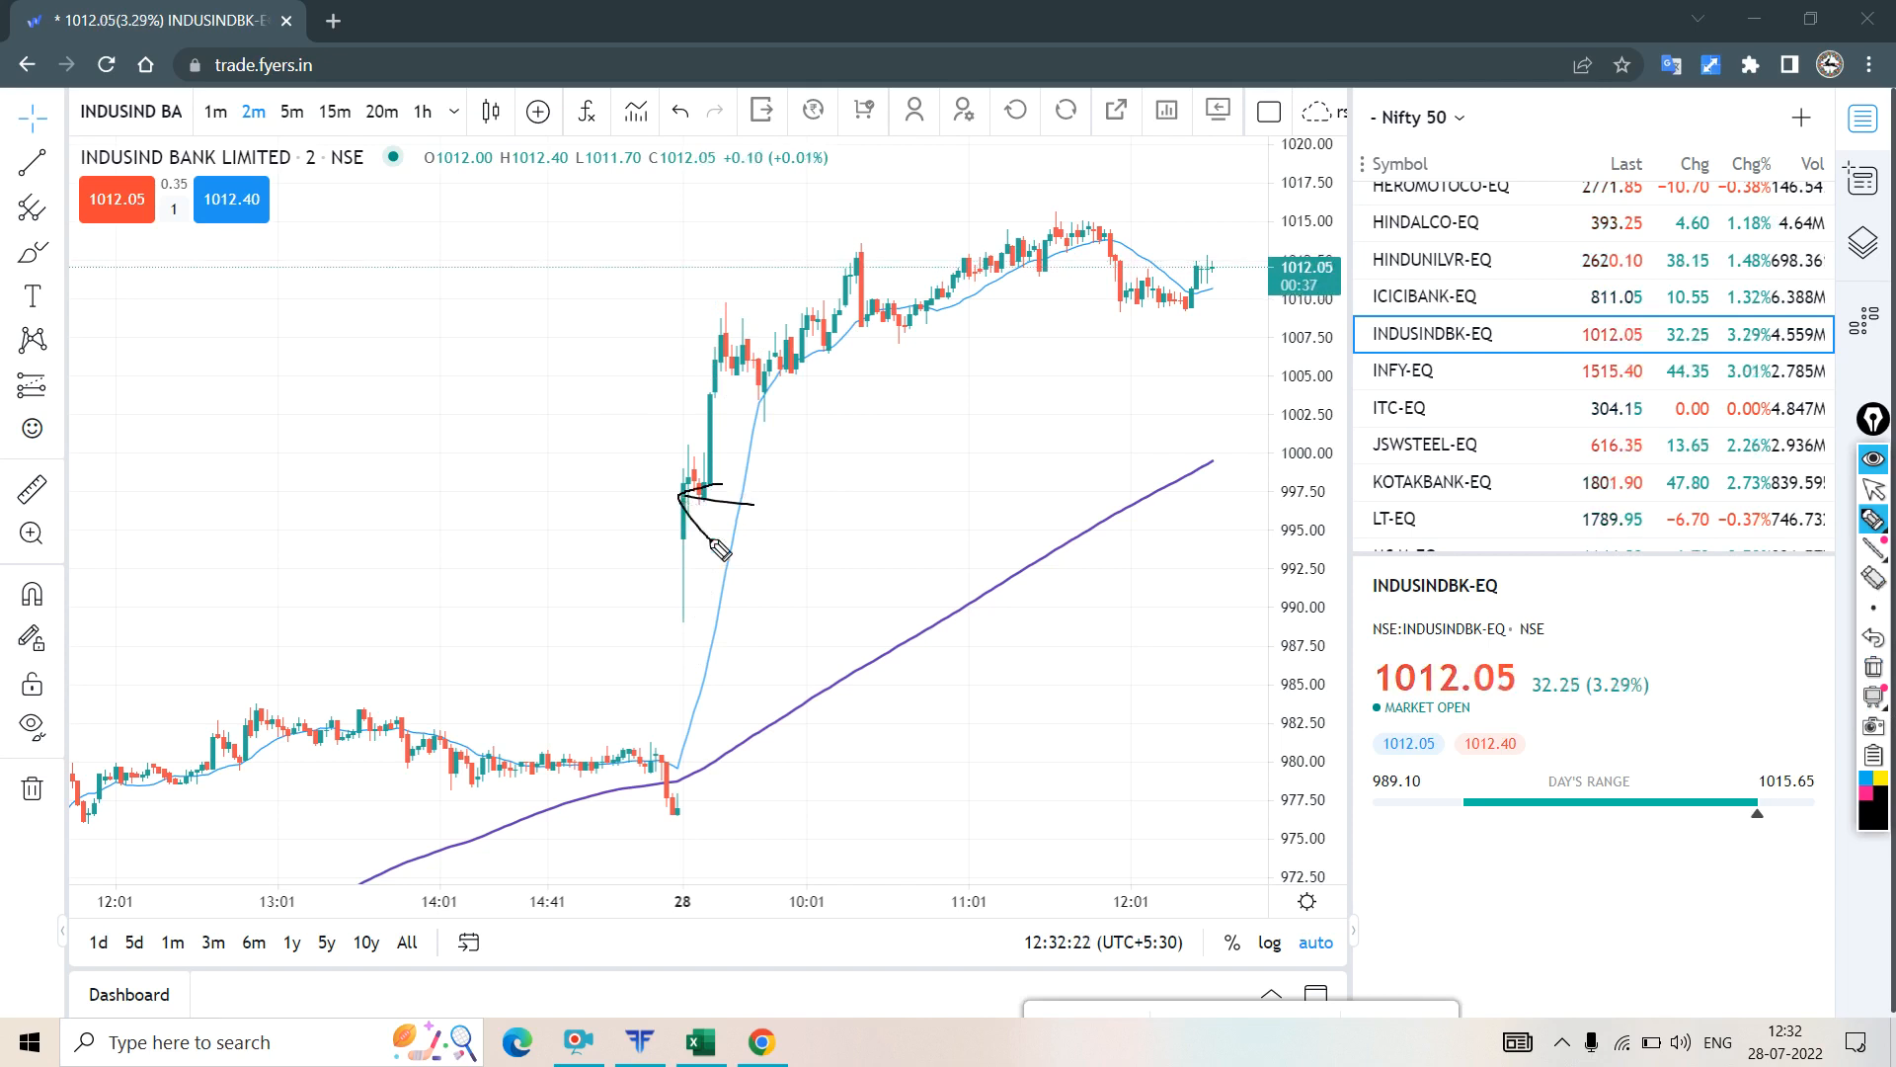
left_click_drag(666, 637, 766, 614)
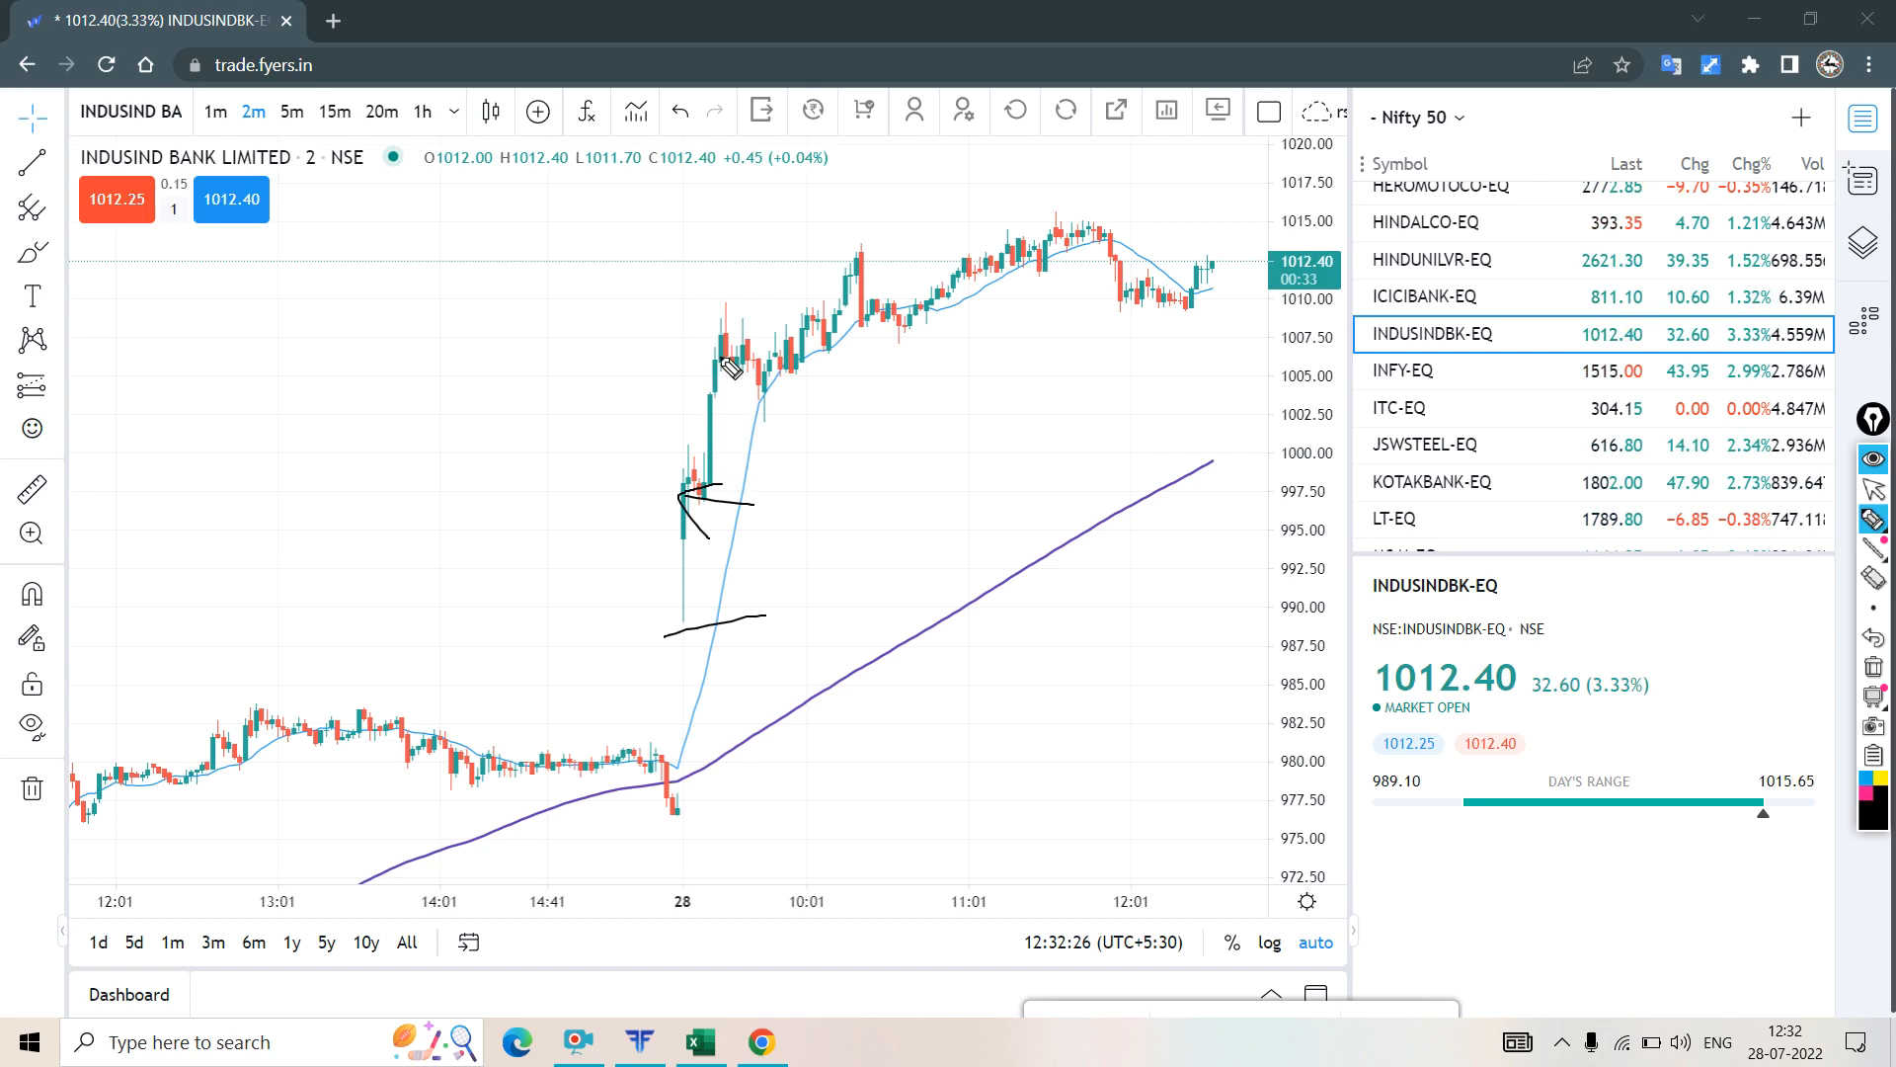
mouse_move(690, 499)
left_mouse_down()
mouse_move(664, 635)
mouse_move(722, 507)
left_mouse_up()
mouse_move(726, 341)
left_mouse_down()
mouse_move(684, 465)
mouse_move(773, 376)
mouse_move(703, 342)
mouse_move(760, 342)
mouse_move(711, 359)
left_mouse_up()
mouse_move(756, 566)
left_mouse_down()
mouse_move(861, 546)
mouse_move(894, 513)
mouse_move(943, 558)
mouse_move(1017, 545)
left_mouse_up()
mouse_move(849, 399)
left_mouse_down()
mouse_move(821, 445)
mouse_move(997, 396)
mouse_move(946, 420)
left_mouse_up()
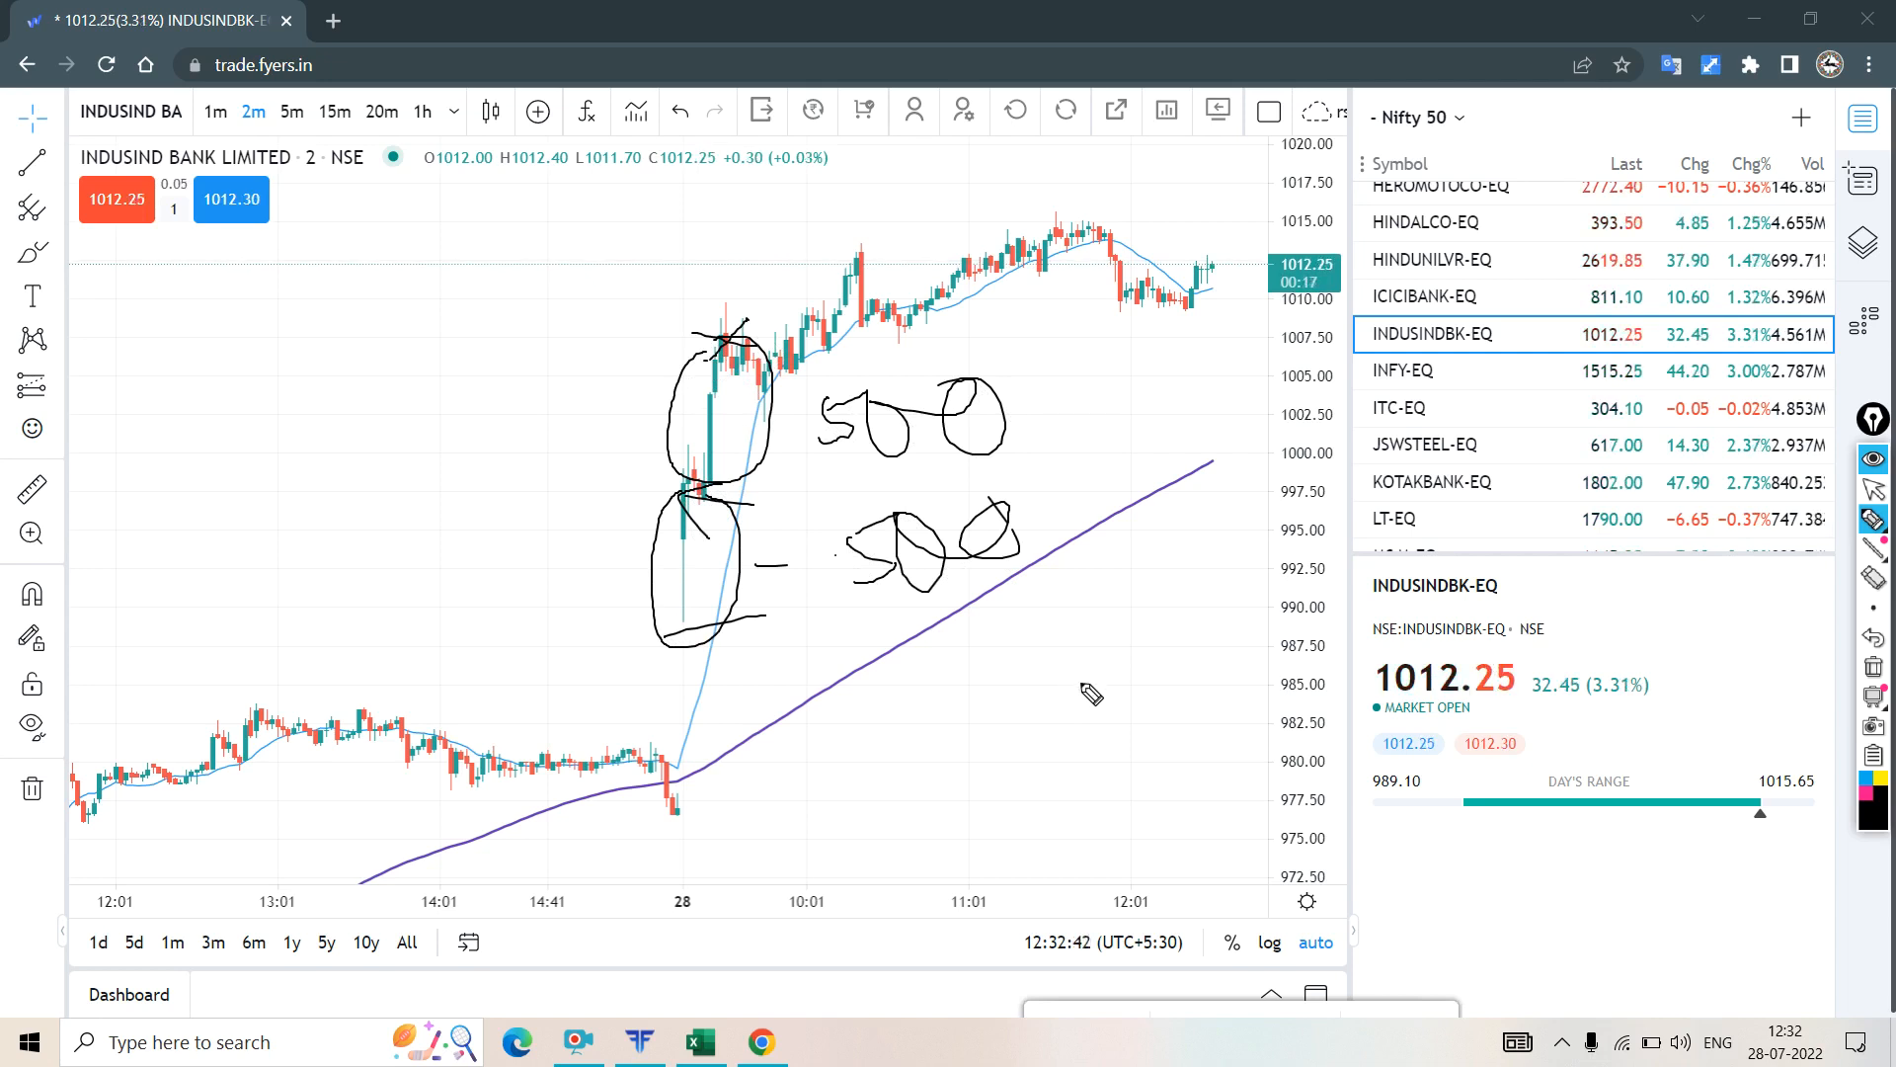
- Outline and cross-mark the whole trade, circle and underline the latest candles, clear all annotations, and leave drawing mode
mouse_move(669, 250)
left_mouse_down()
mouse_move(558, 385)
mouse_move(840, 447)
mouse_move(632, 212)
mouse_move(633, 356)
left_mouse_up()
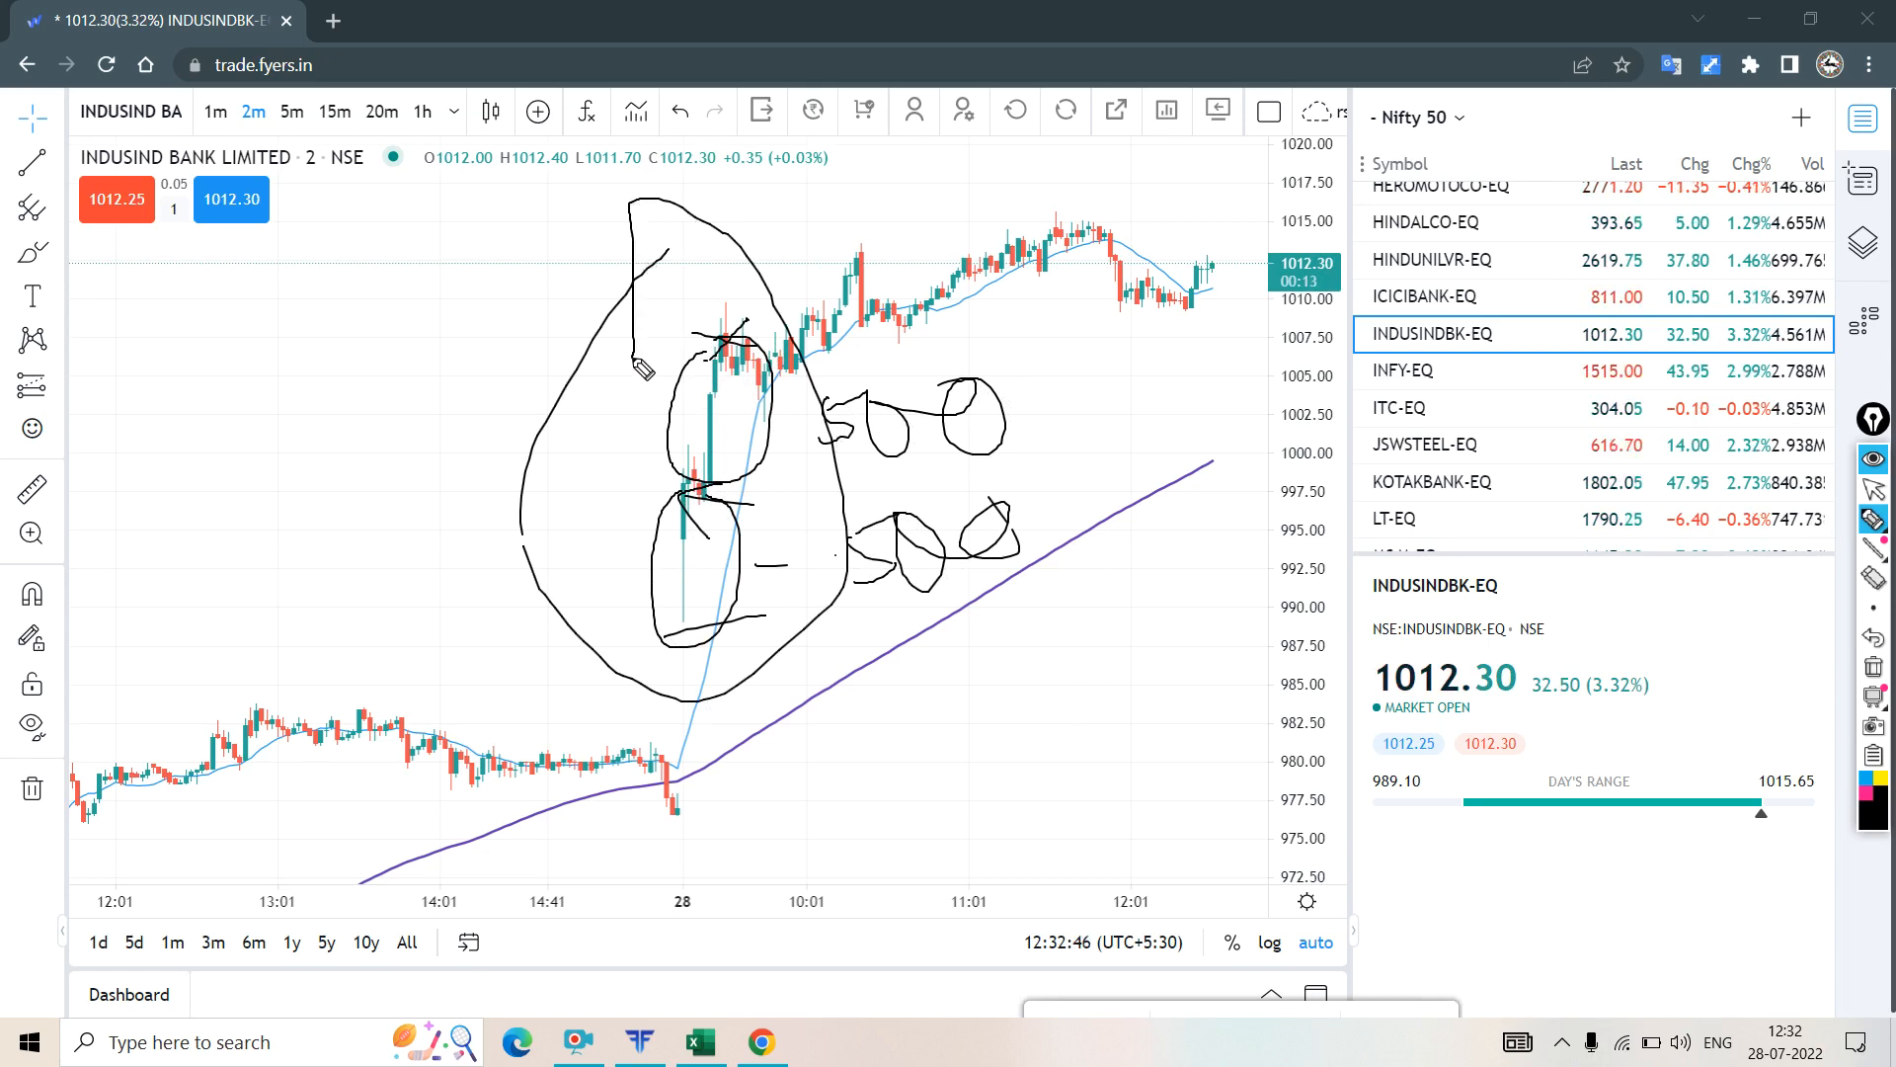
mouse_move(476, 550)
left_mouse_down()
mouse_move(555, 531)
mouse_move(496, 583)
mouse_move(605, 590)
left_mouse_up()
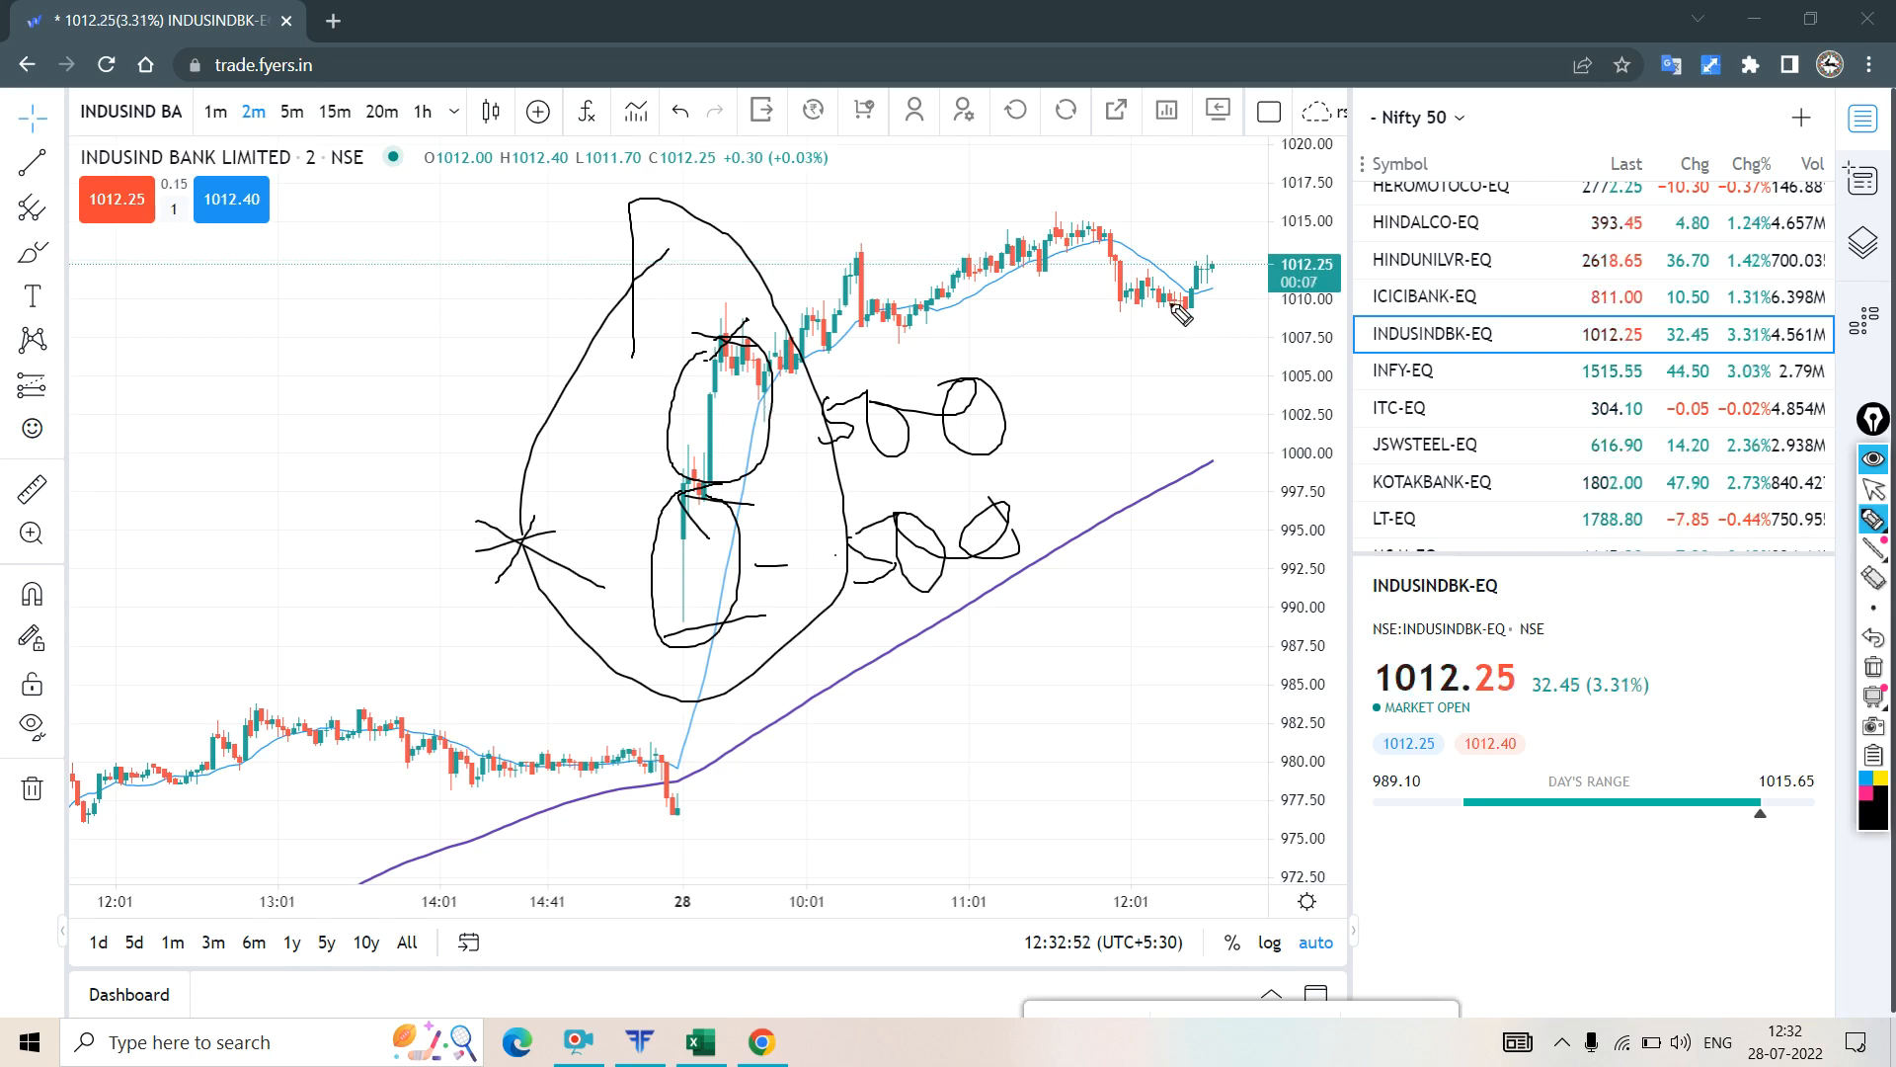
mouse_move(1187, 297)
left_mouse_down()
mouse_move(1230, 282)
mouse_move(1167, 312)
mouse_move(1199, 308)
mouse_move(1188, 263)
mouse_move(1255, 257)
left_mouse_up()
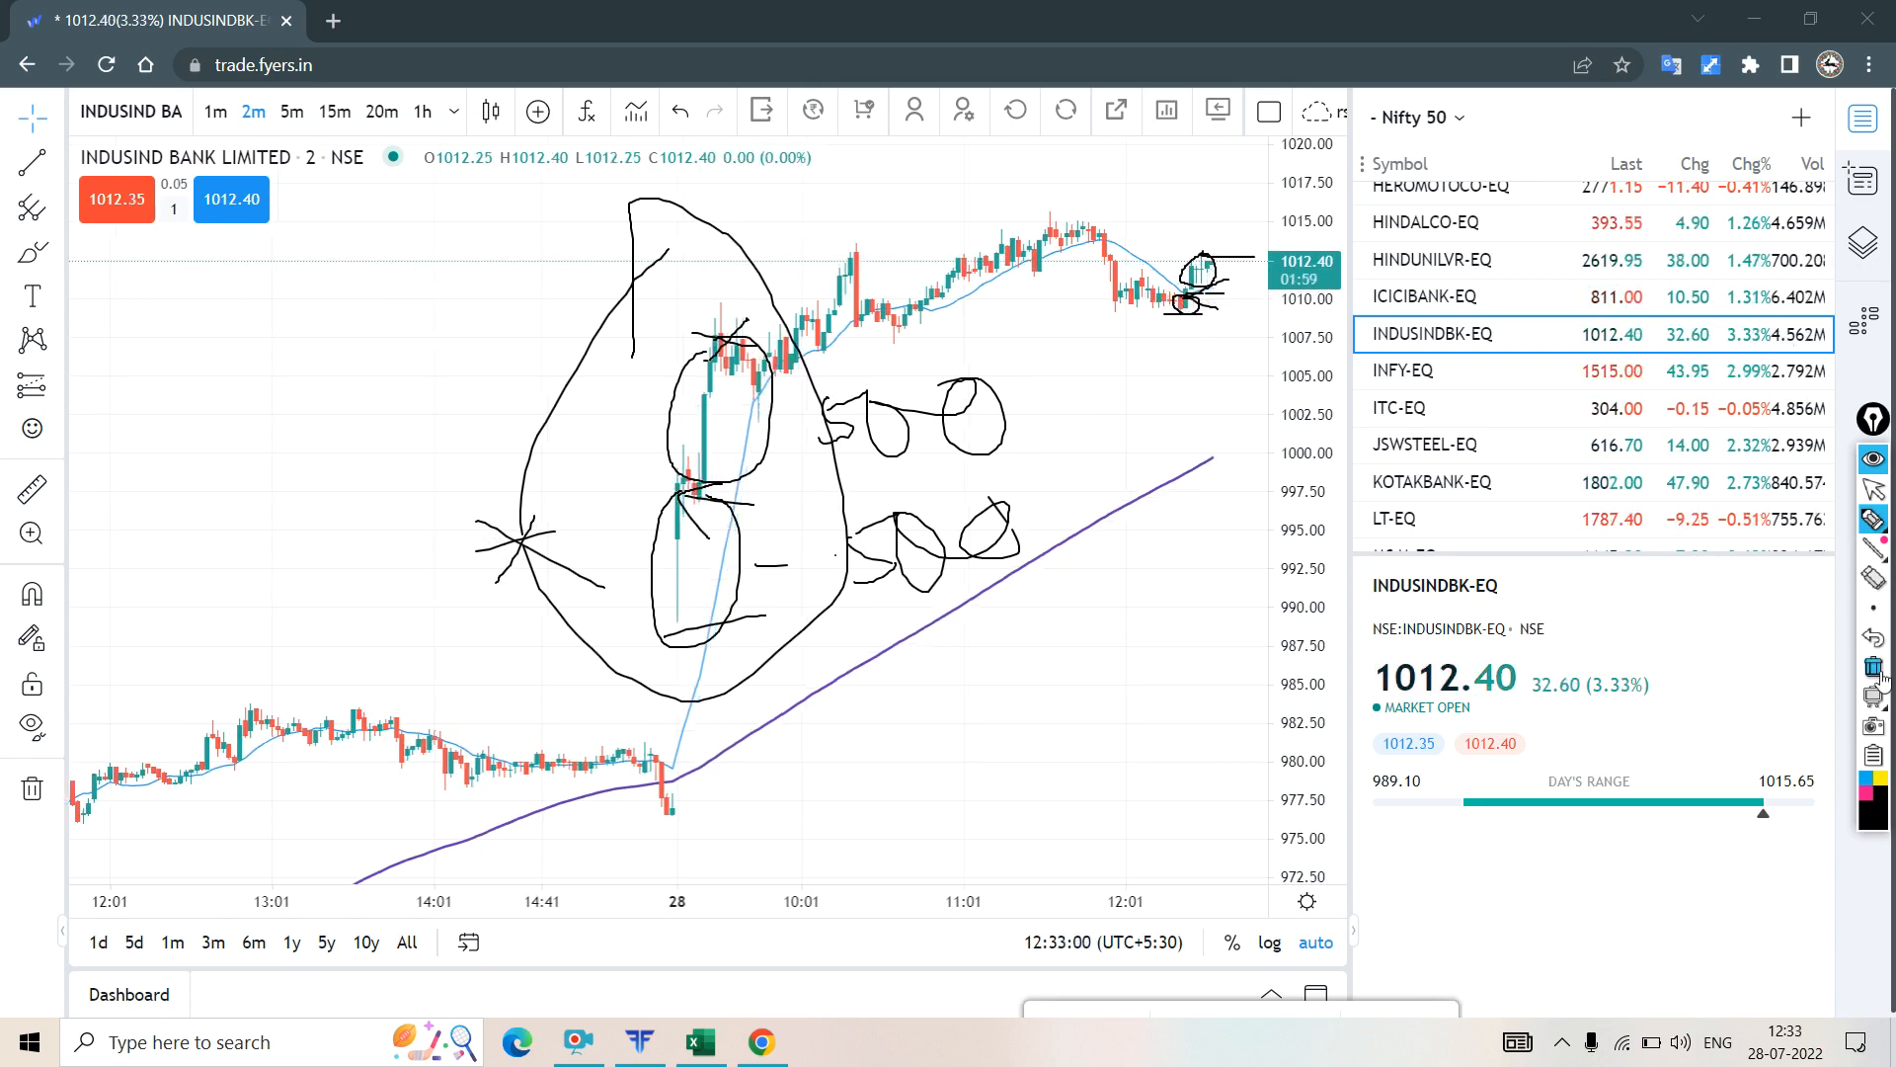
left_click(1873, 674)
mouse_move(1878, 533)
left_click(1873, 489)
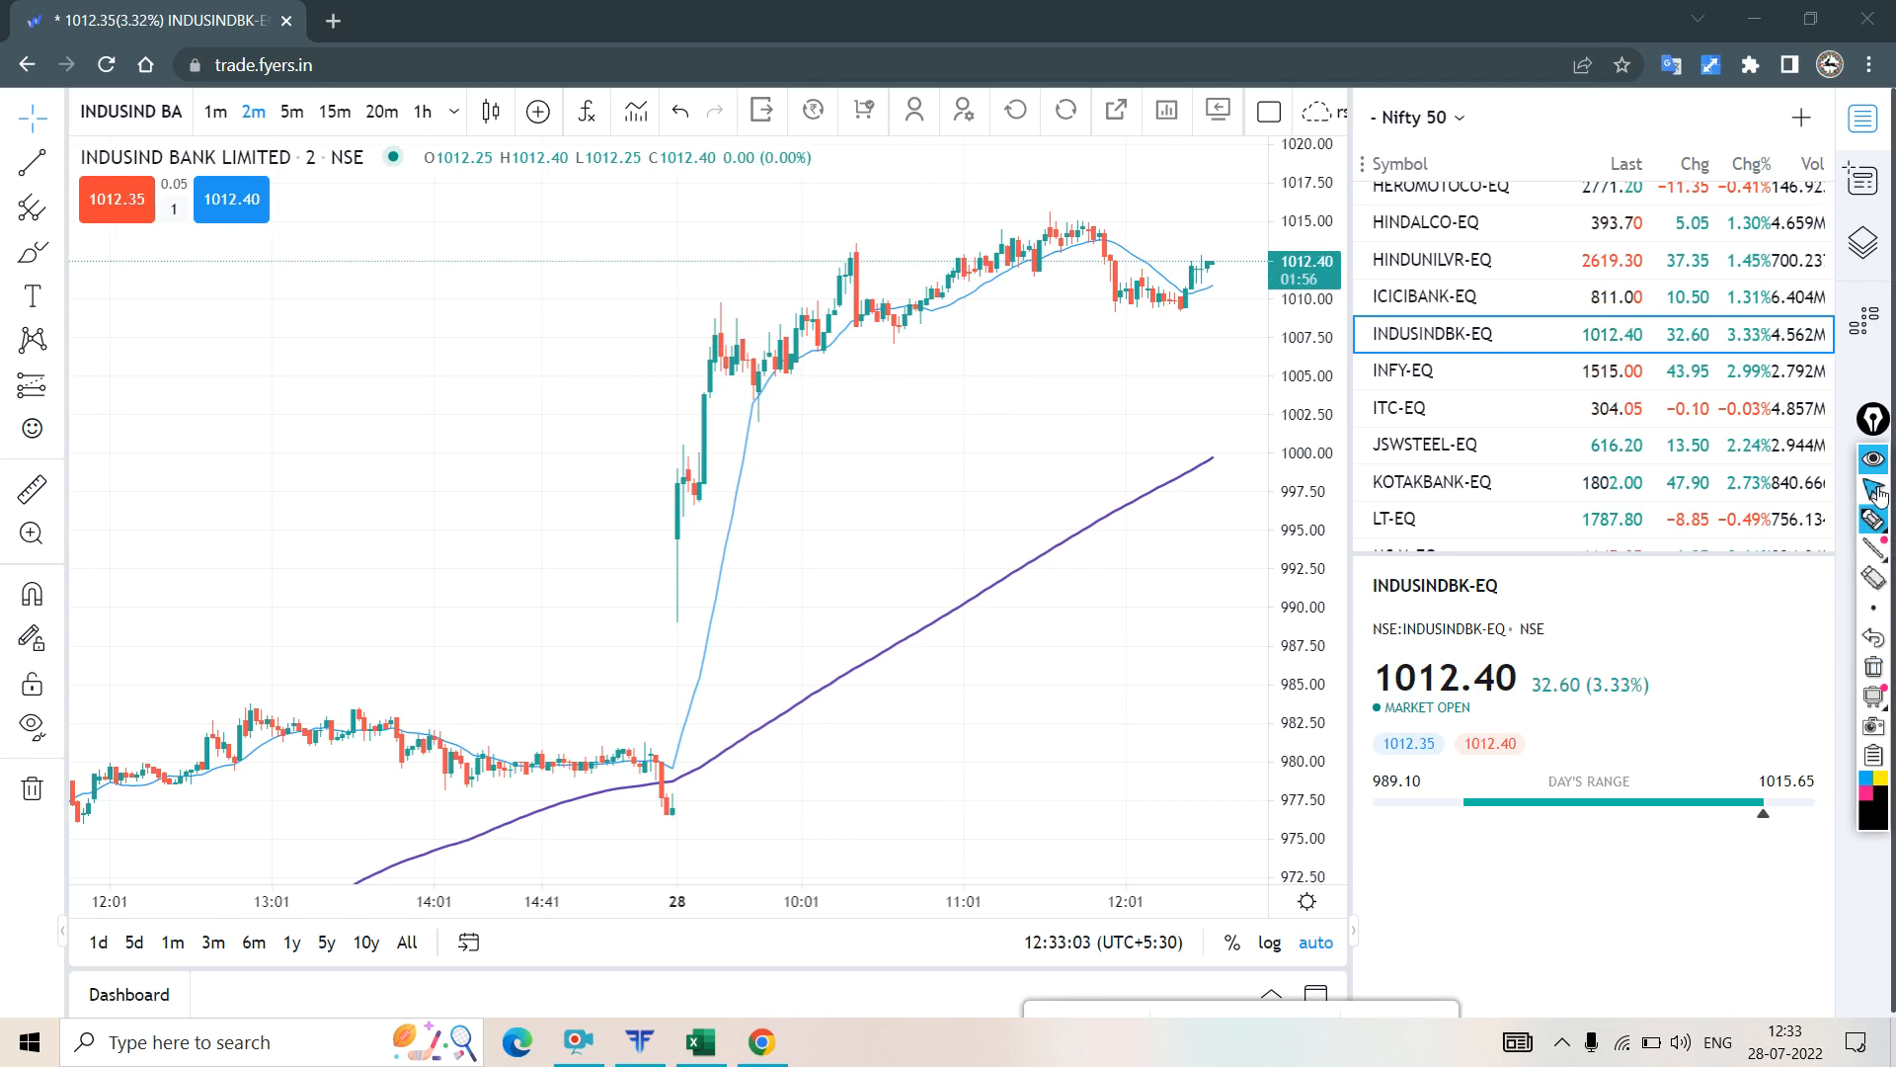
- Hide the Fyers watchlist, minimise Chrome, and review the filtered stock tables in the NIFTY50.xlsx workbook in Excel
left_click(1877, 115)
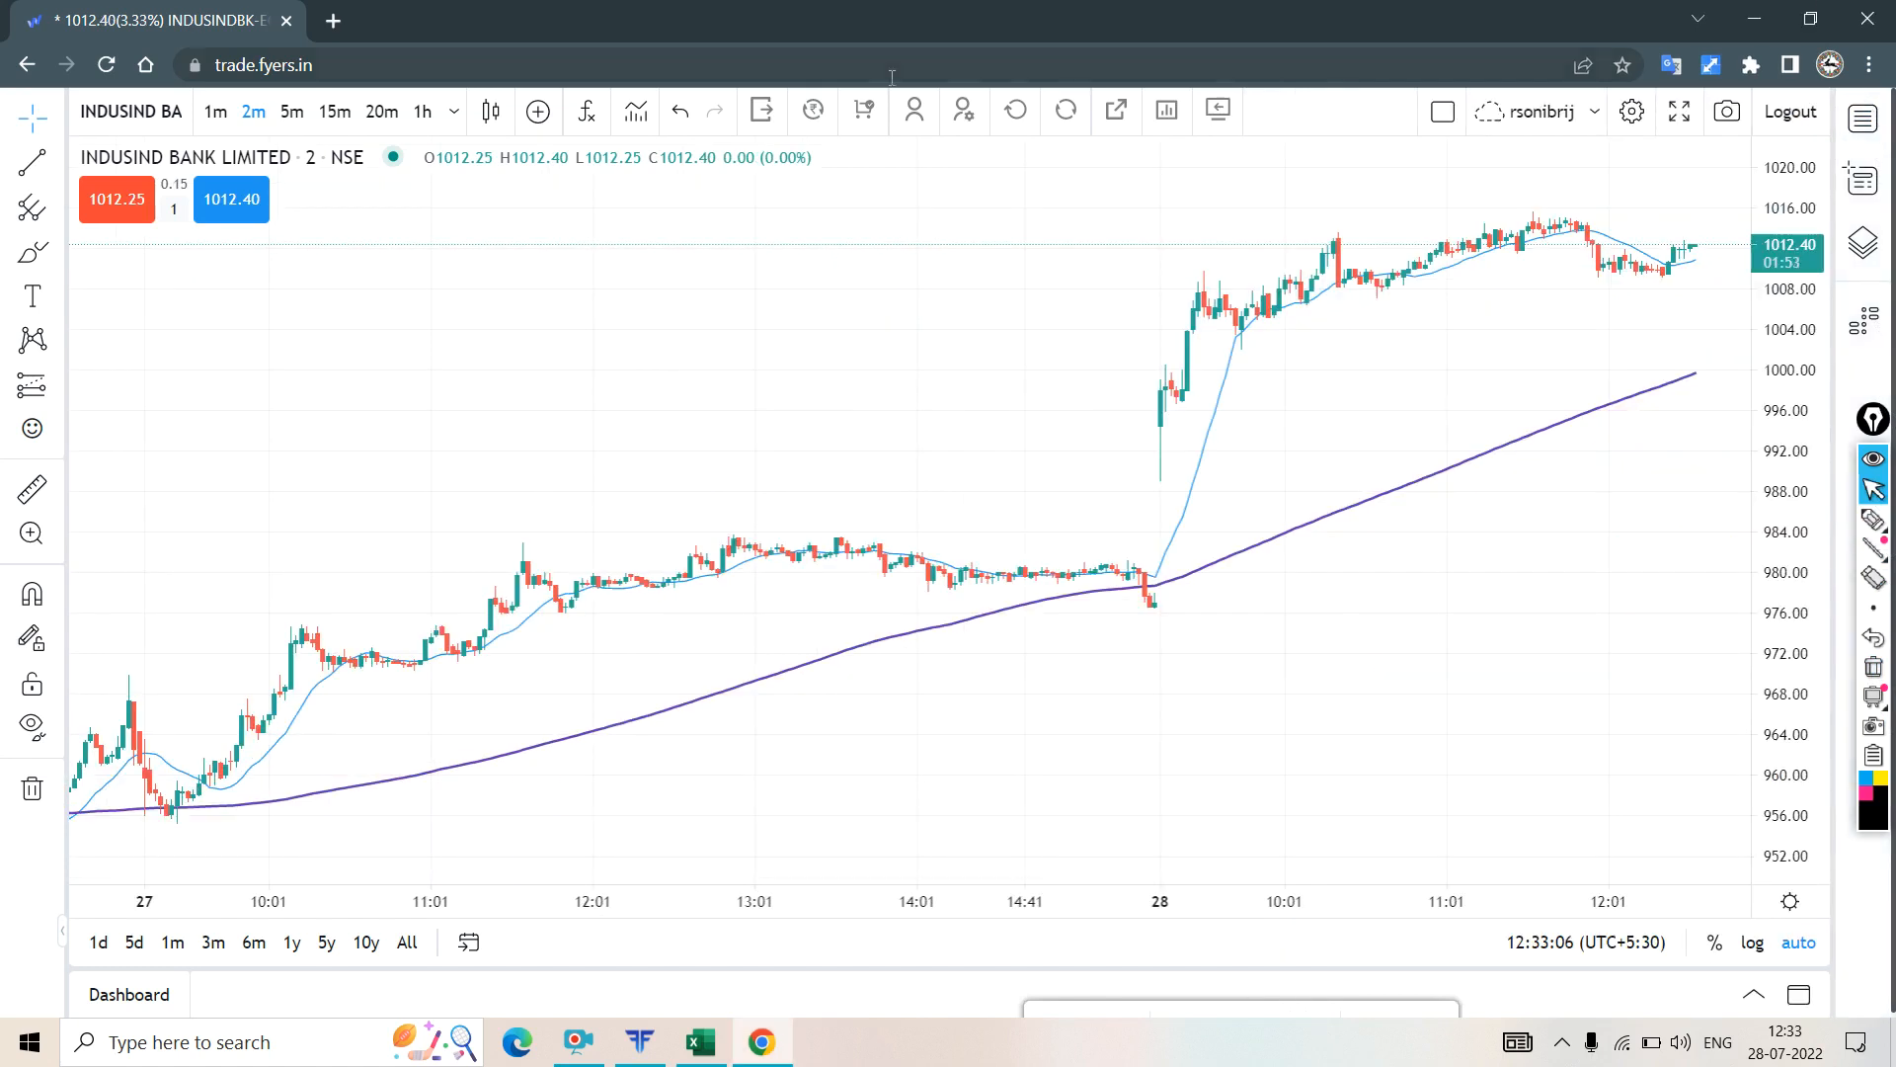
left_click(1757, 19)
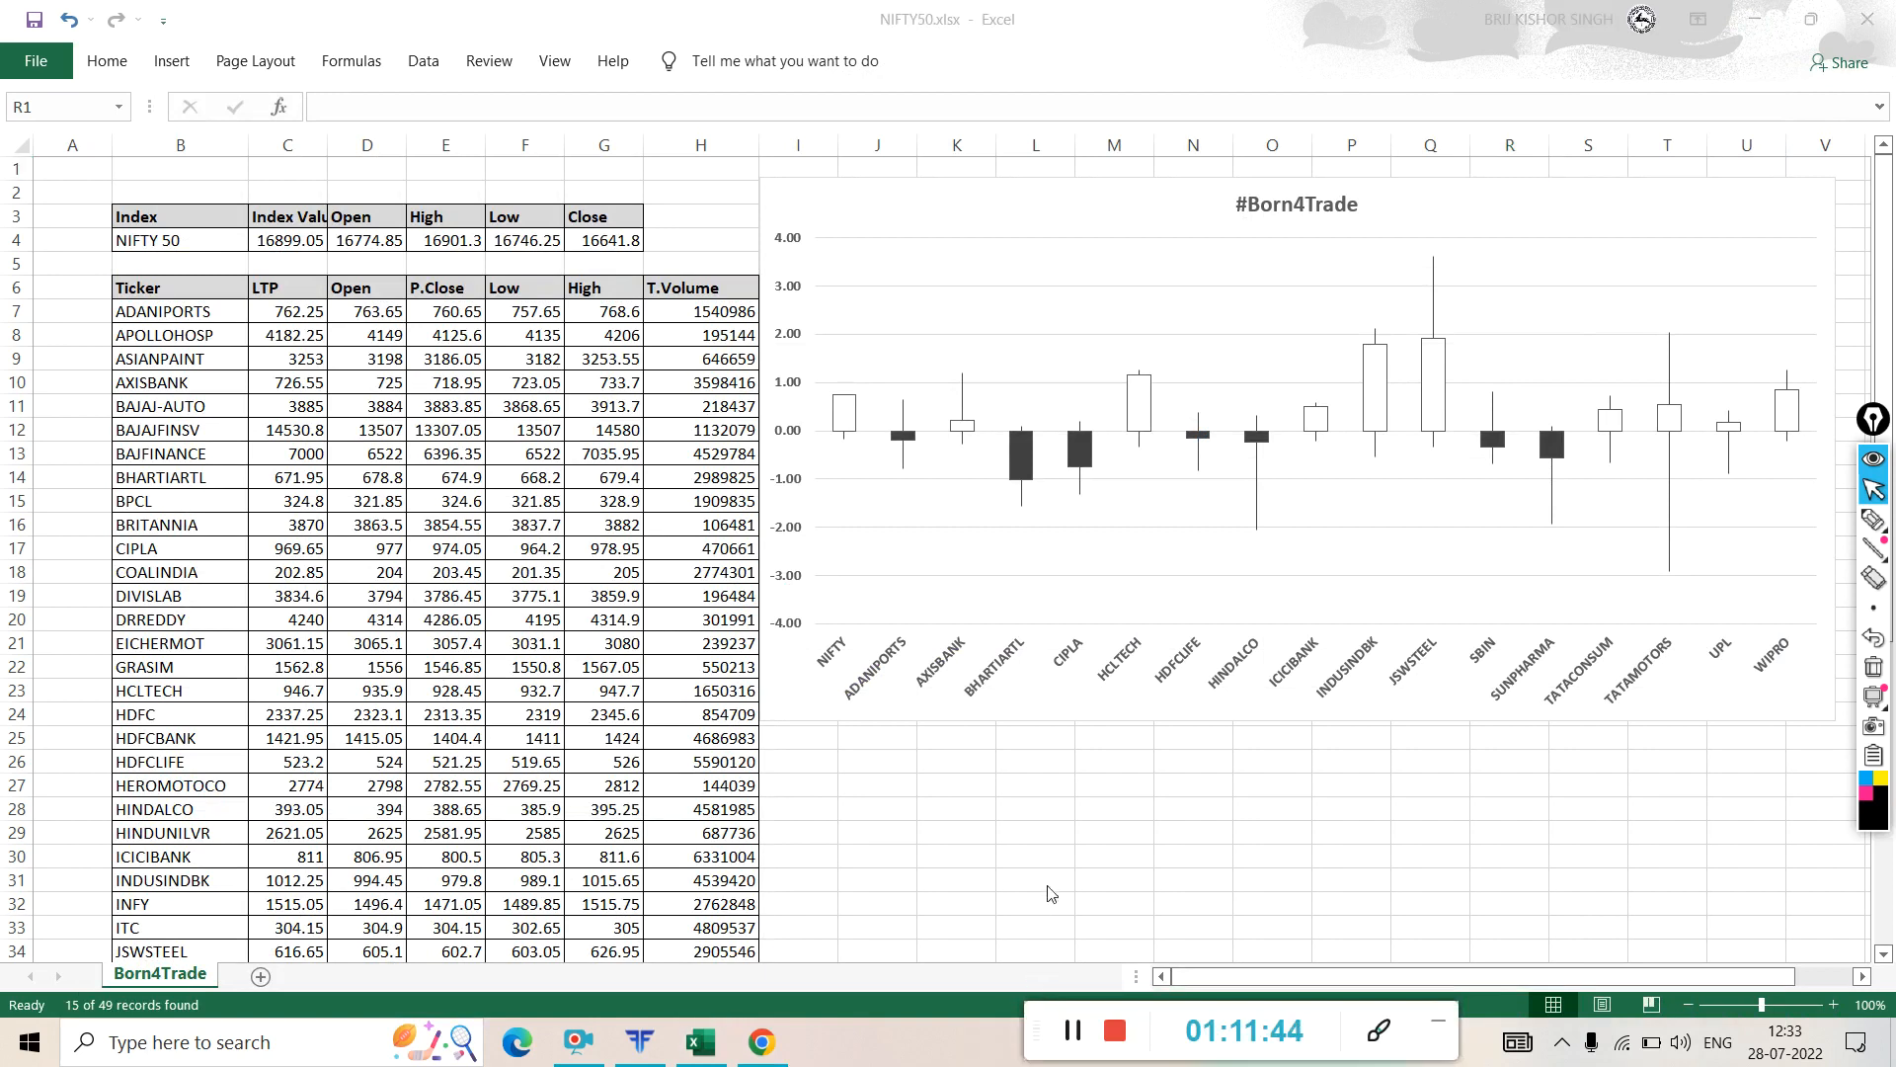
scroll(314, 405, "down", 17)
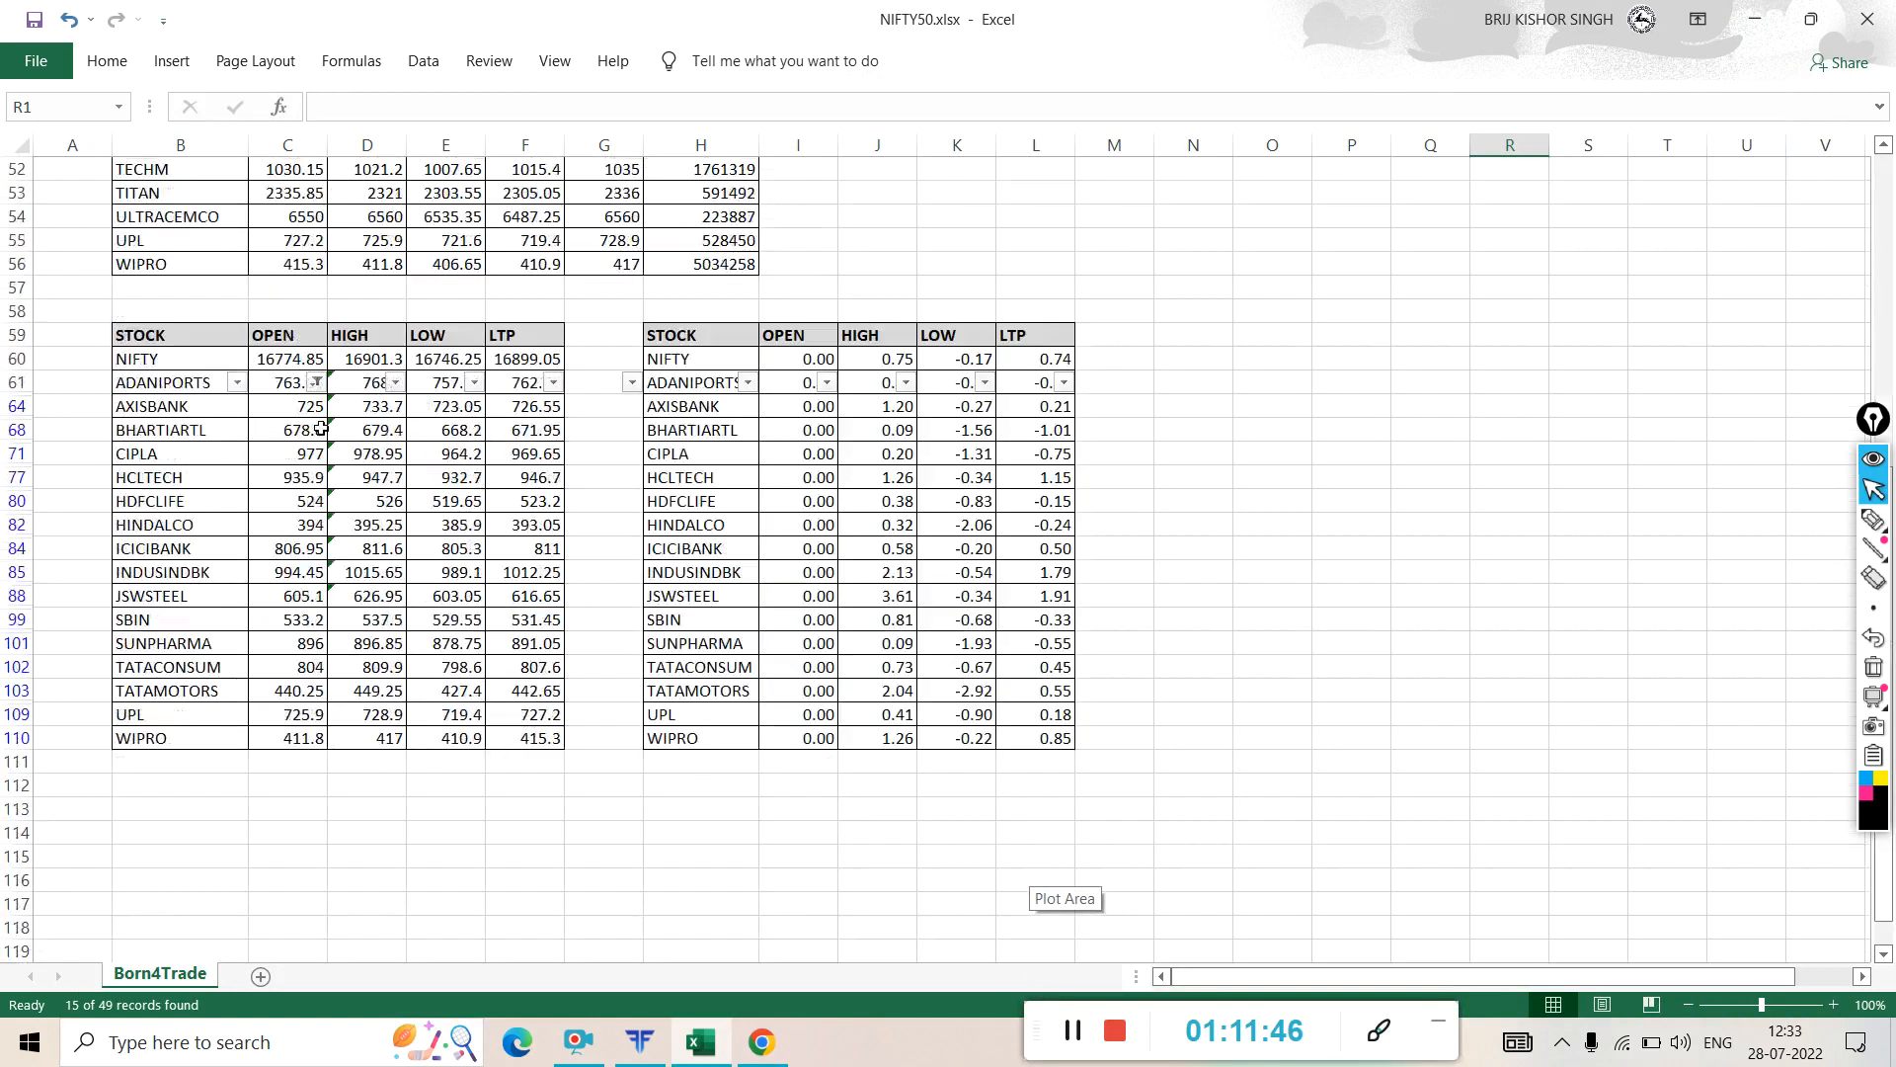
scroll(327, 432, "up", 17)
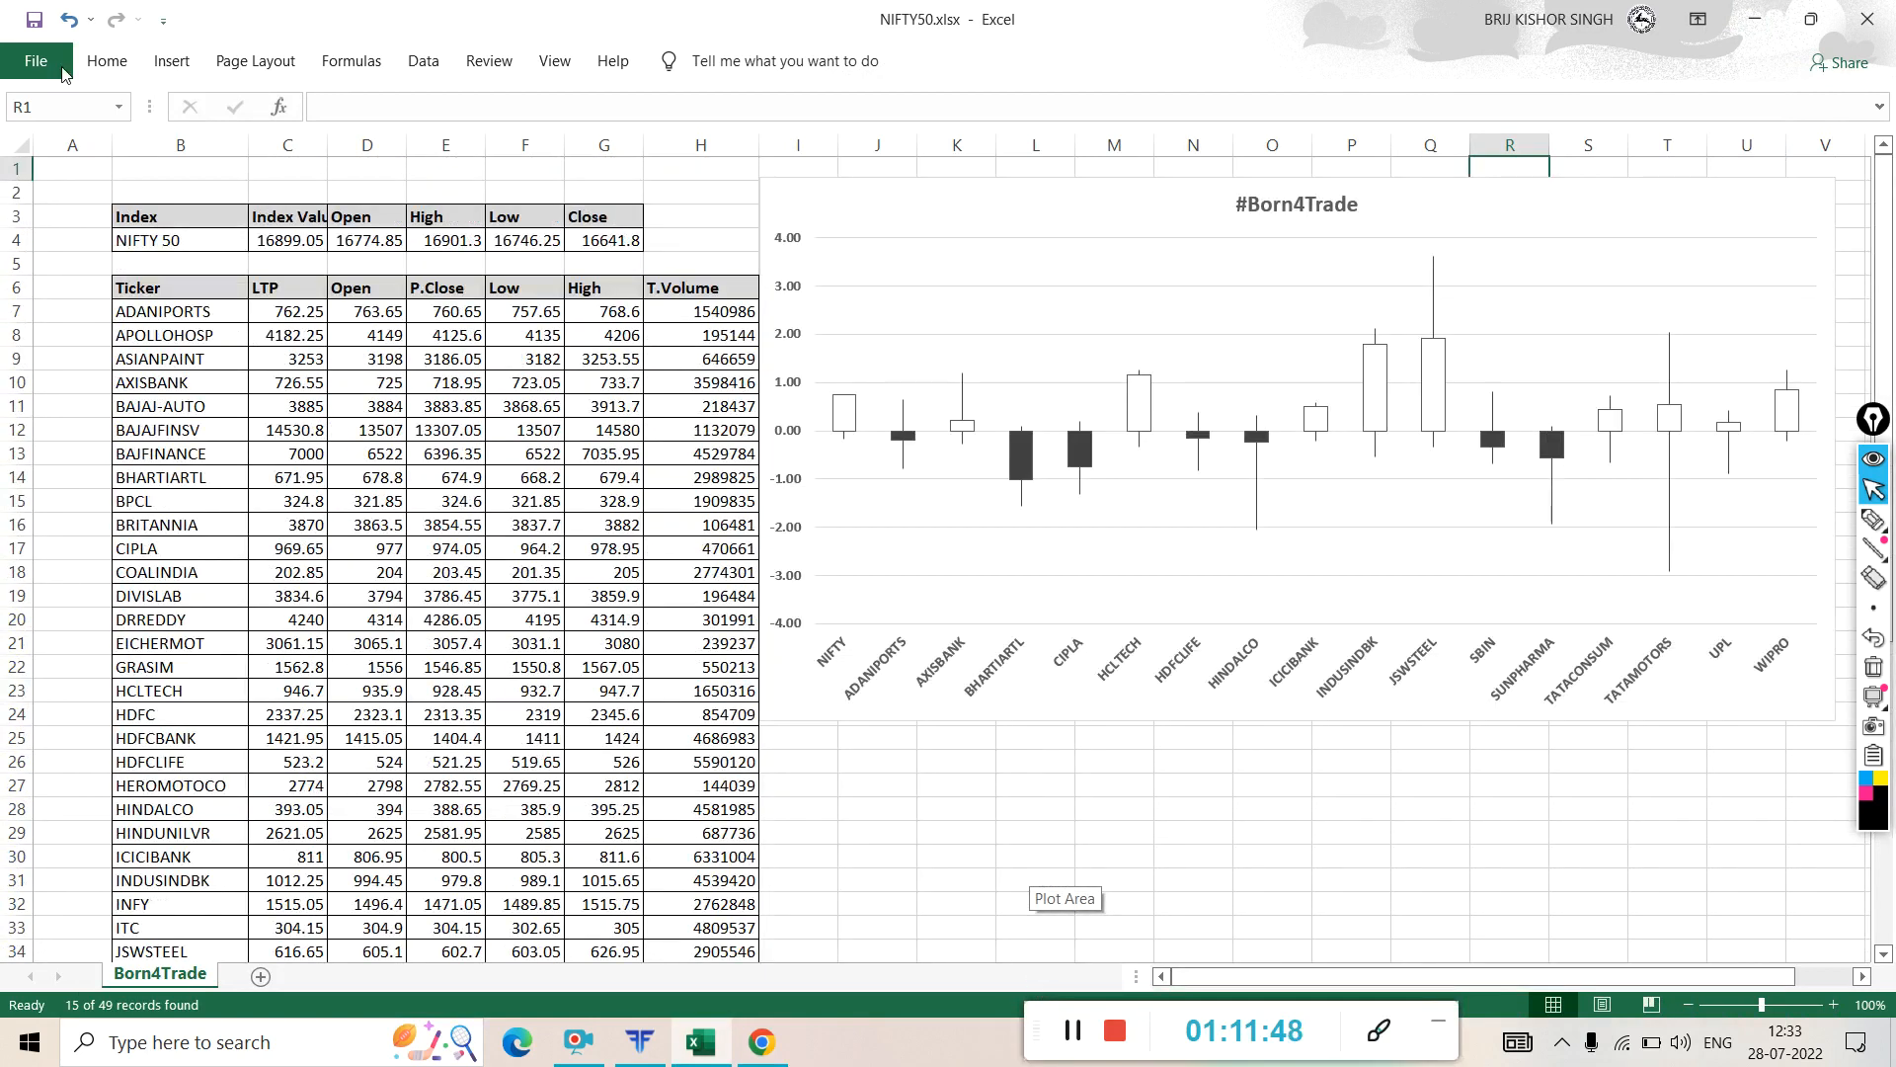
- Close NIFTY50.xlsx with its changes saved and duplicate the file on the desktop
left_click(1869, 22)
left_click(865, 550)
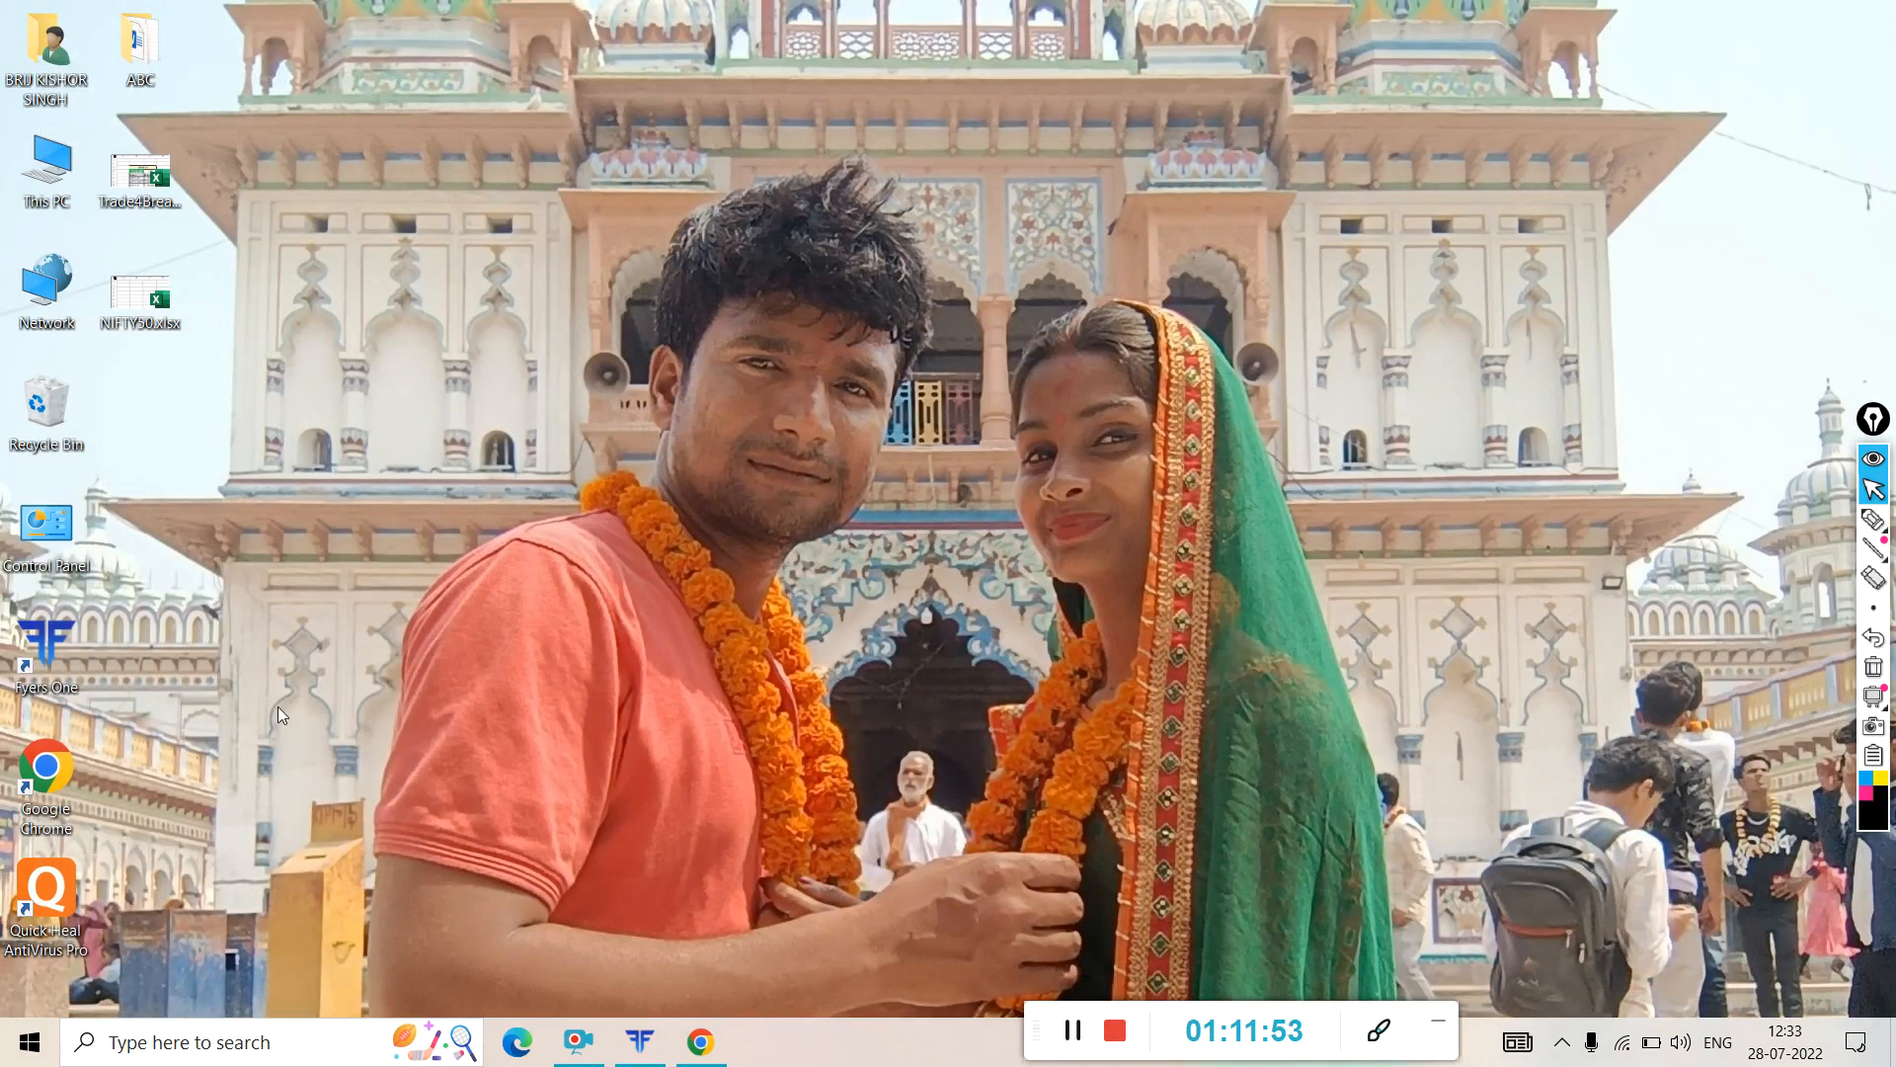
right_click(136, 308)
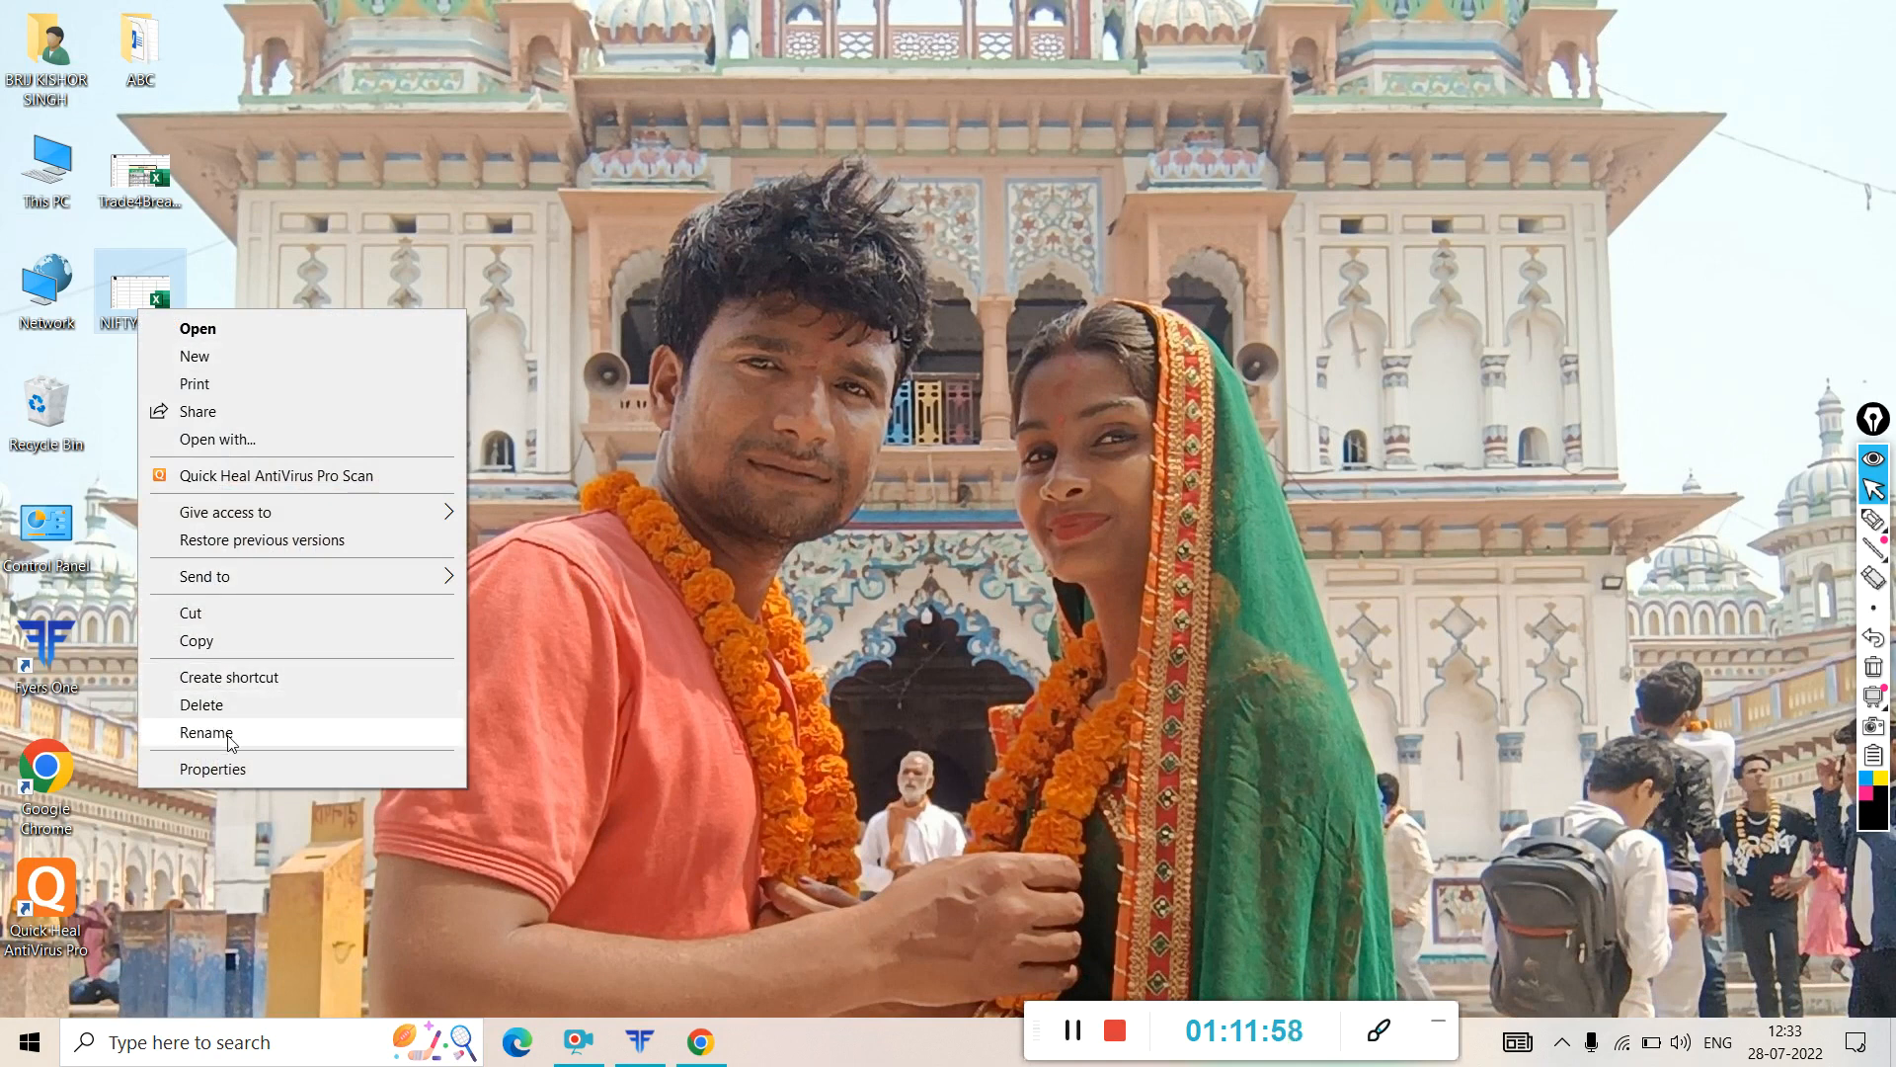
left_click(203, 640)
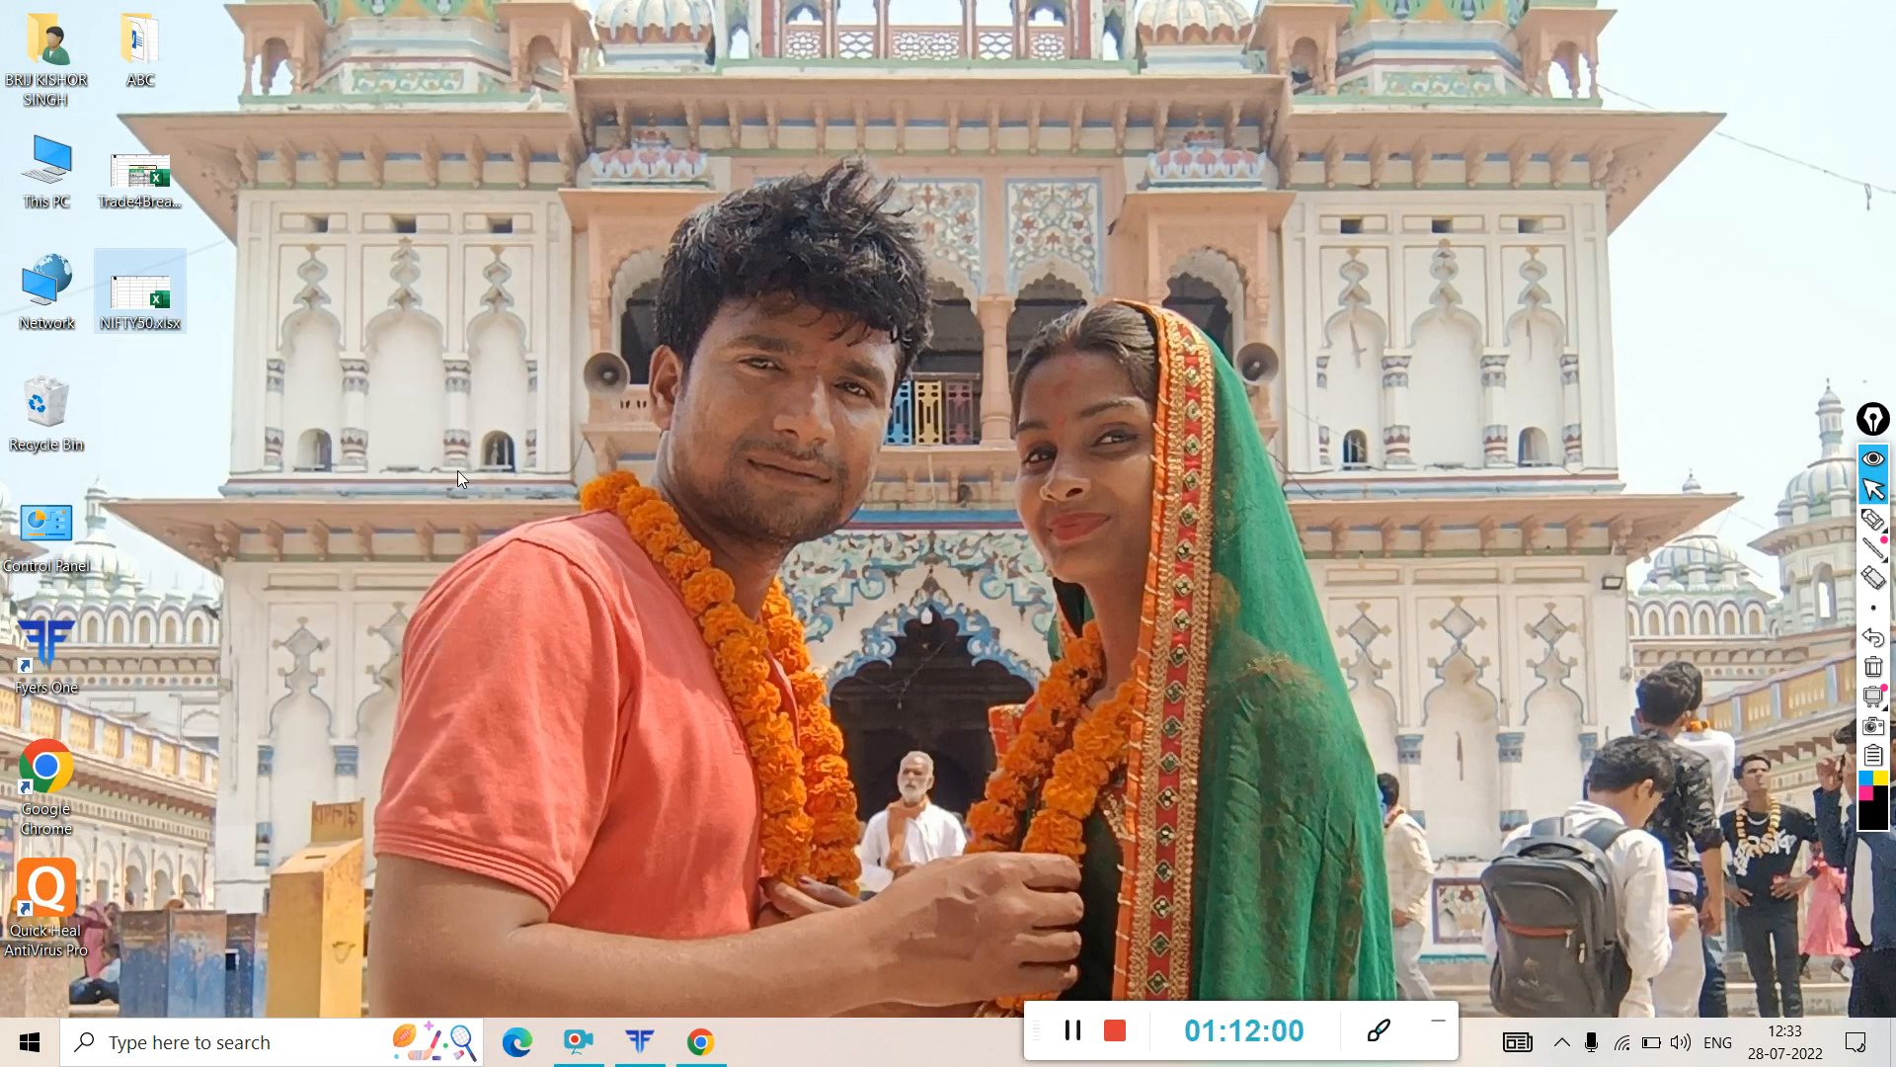
right_click(441, 428)
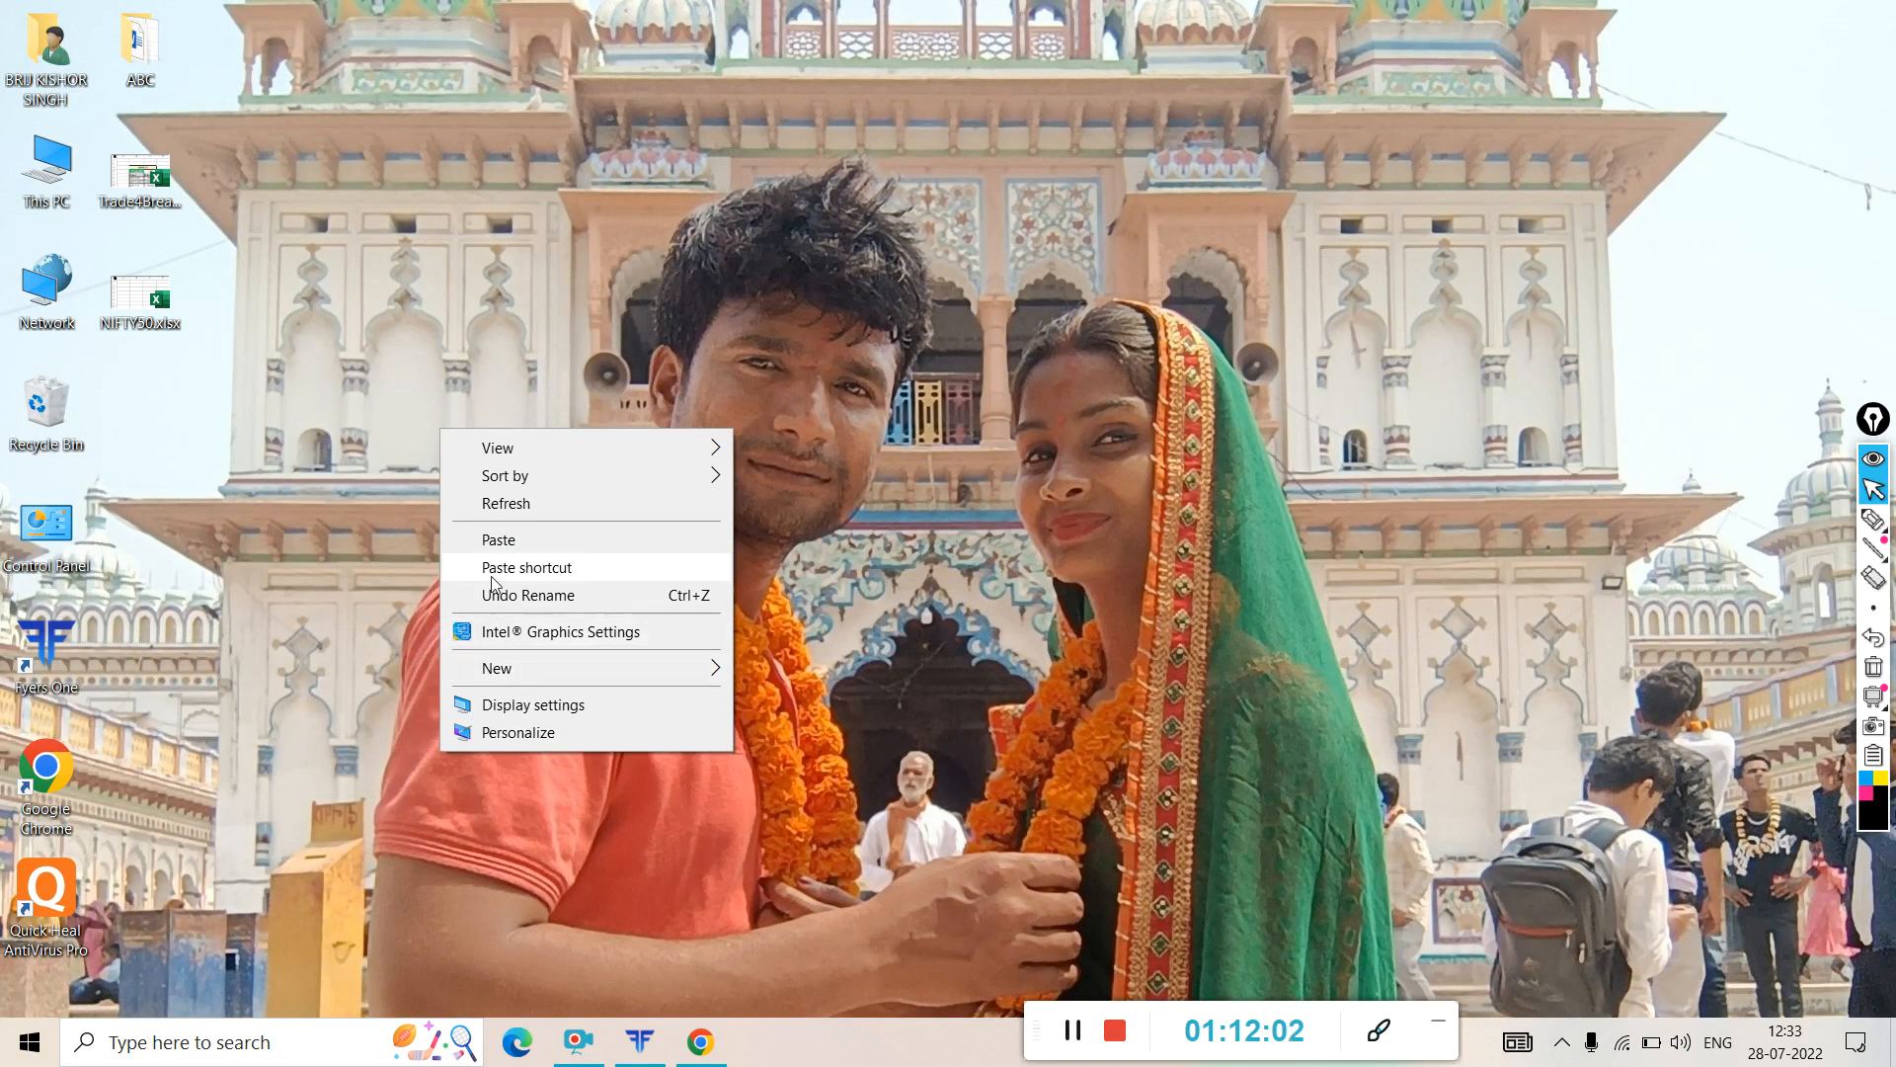
left_click(498, 540)
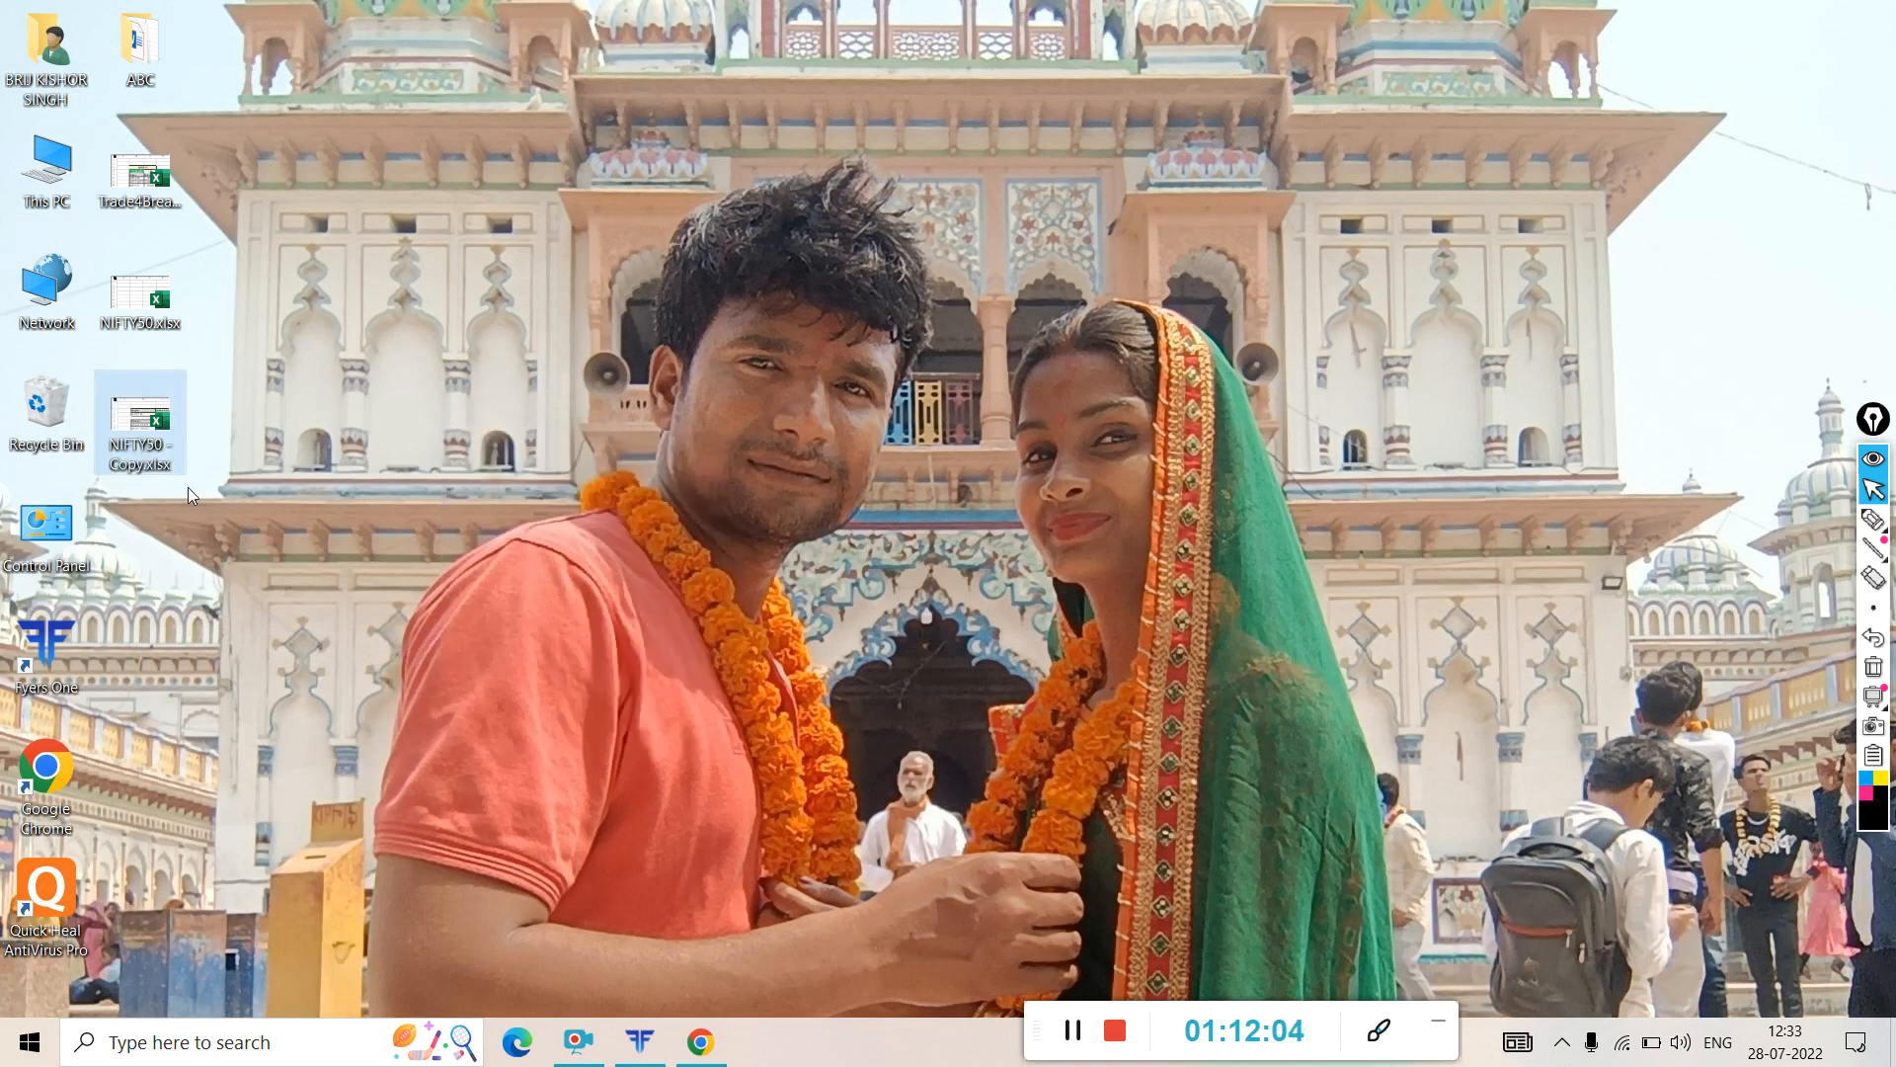
- Rename the duplicated workbook on the desktop as NIFTY_50.xlsx
right_click(150, 458)
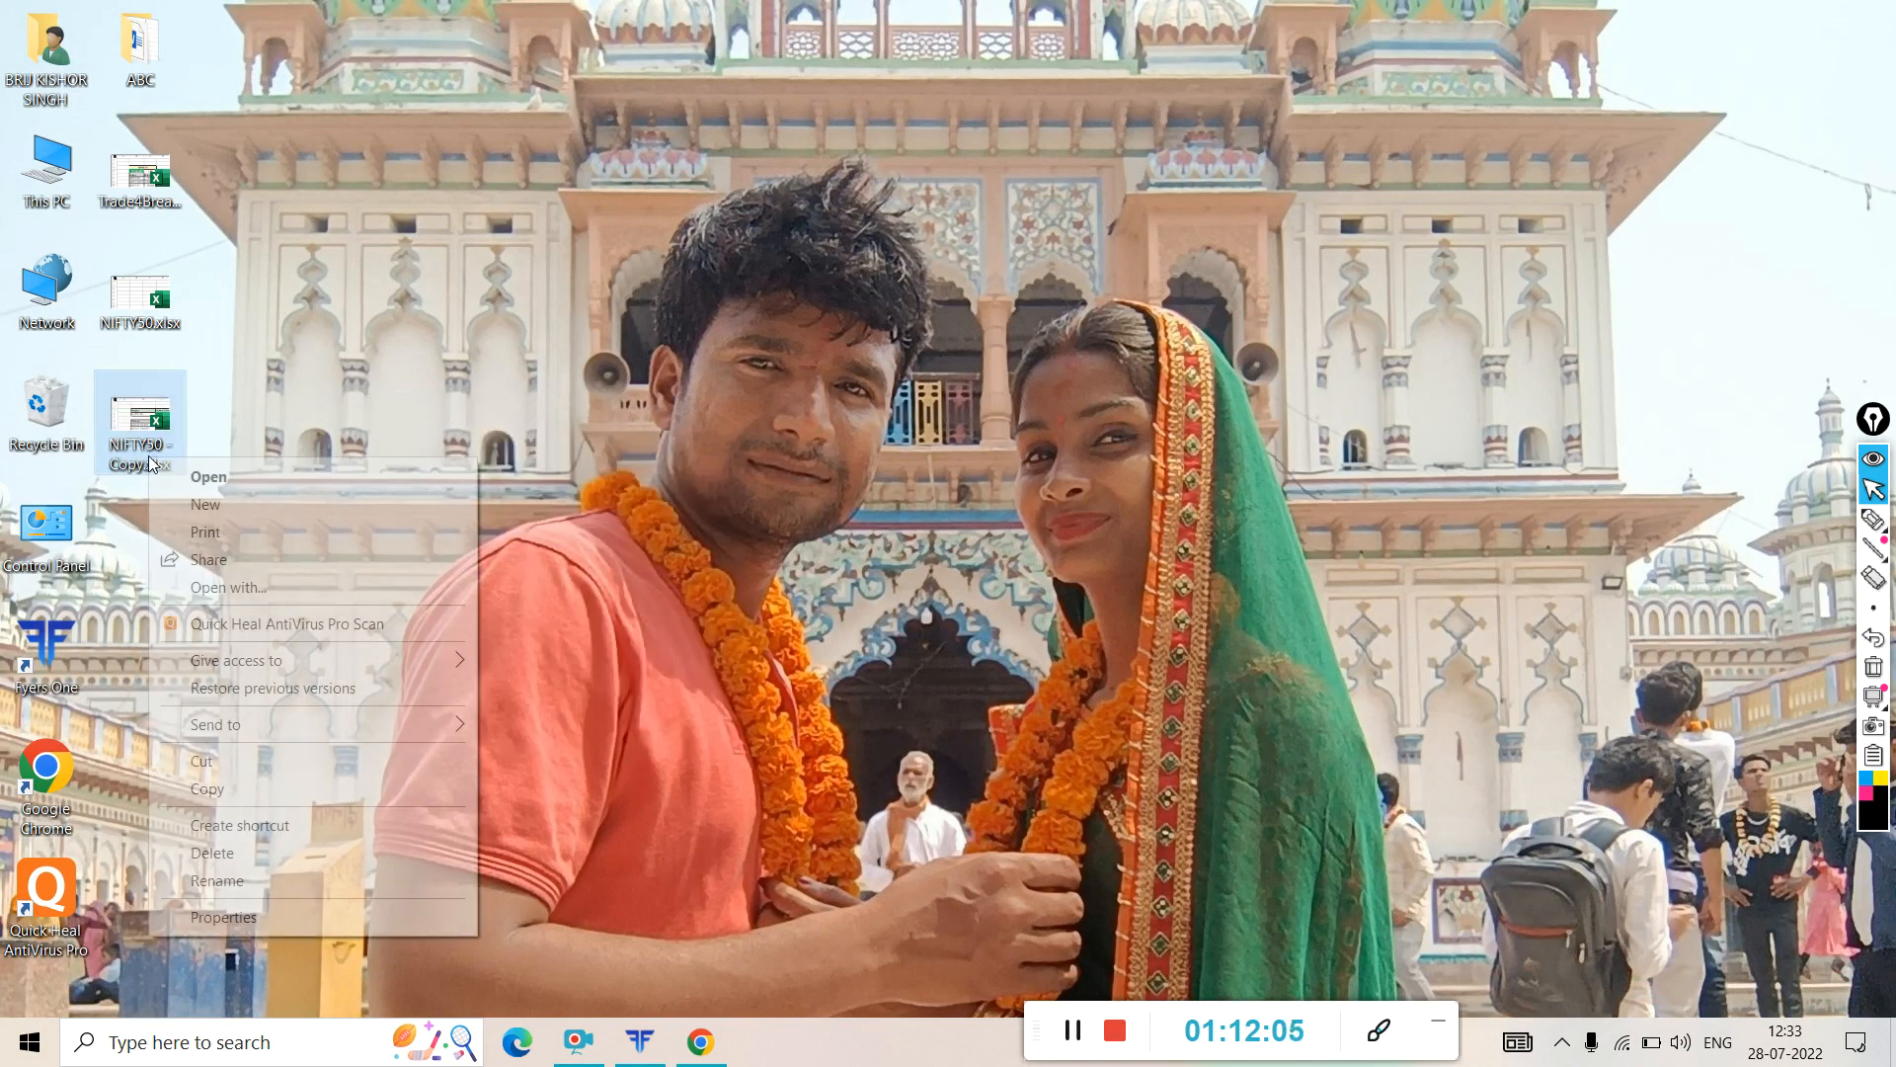
left_click(245, 878)
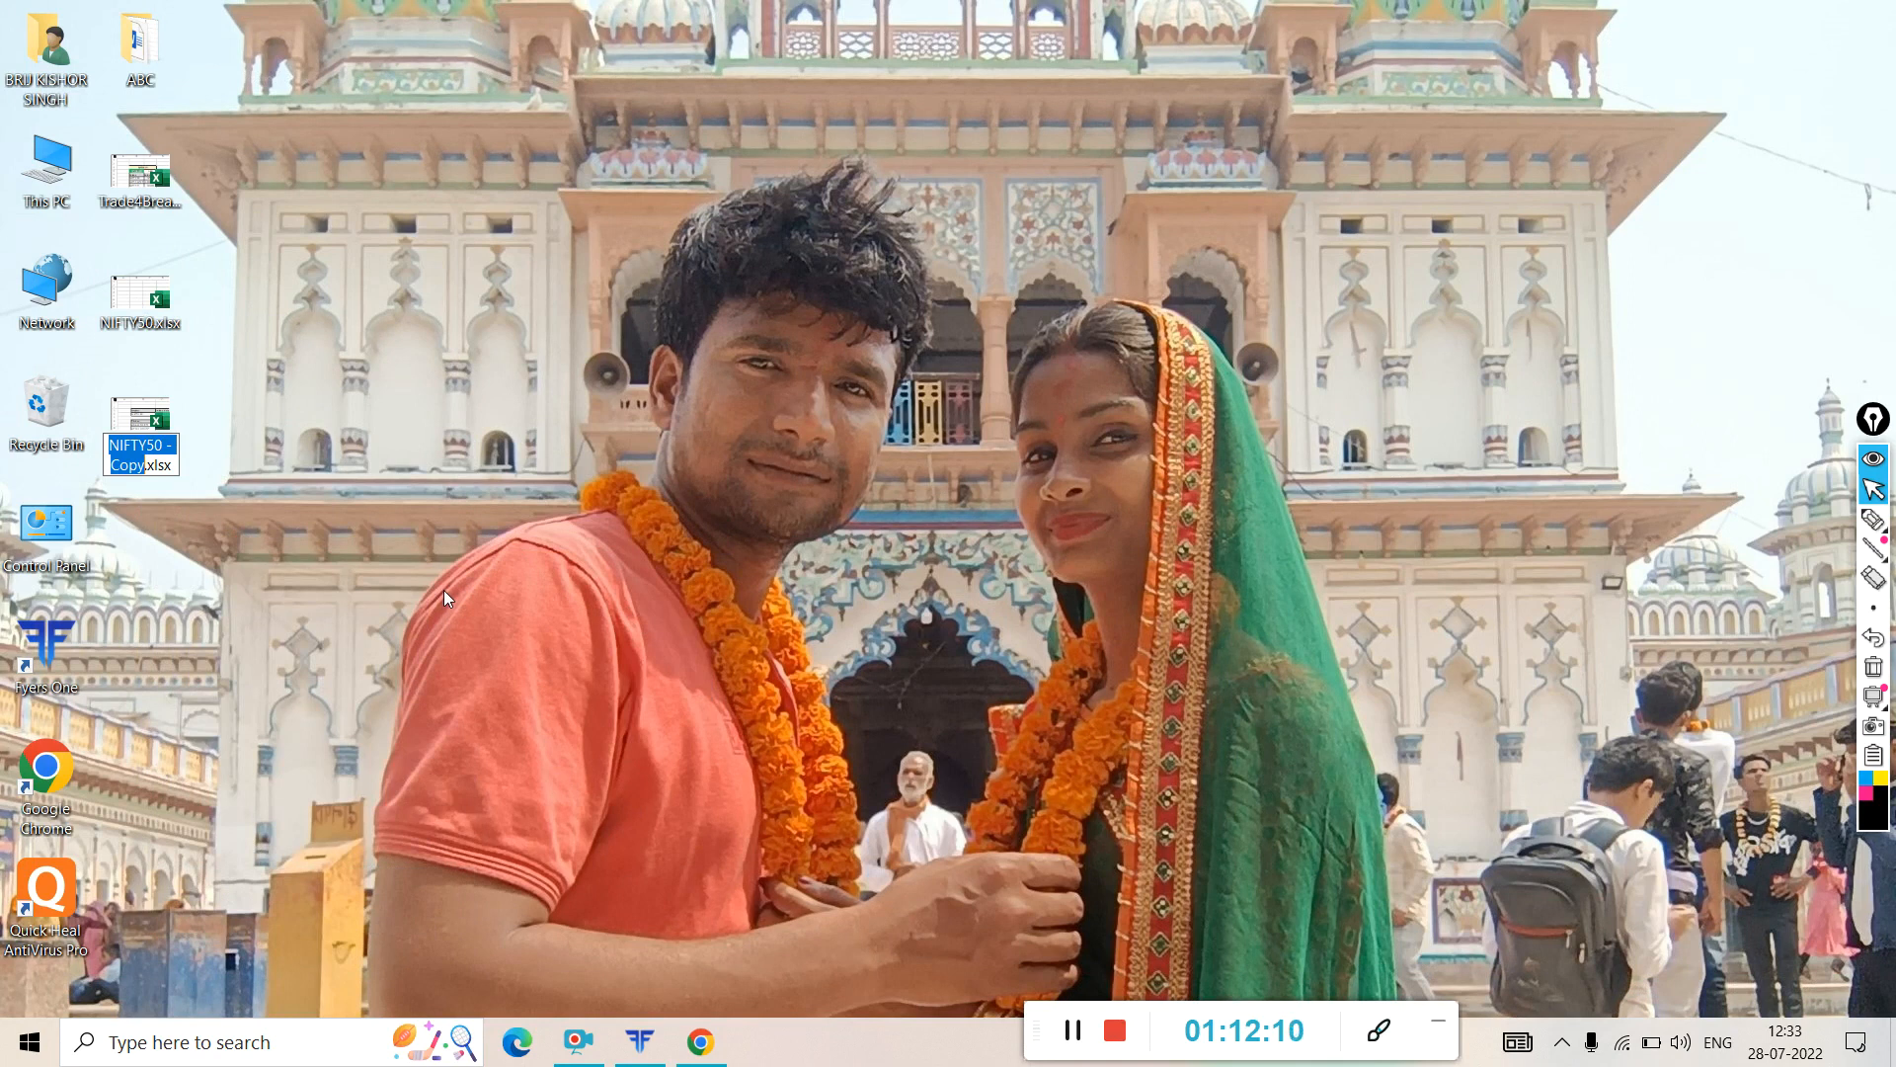
type("NIFTY")
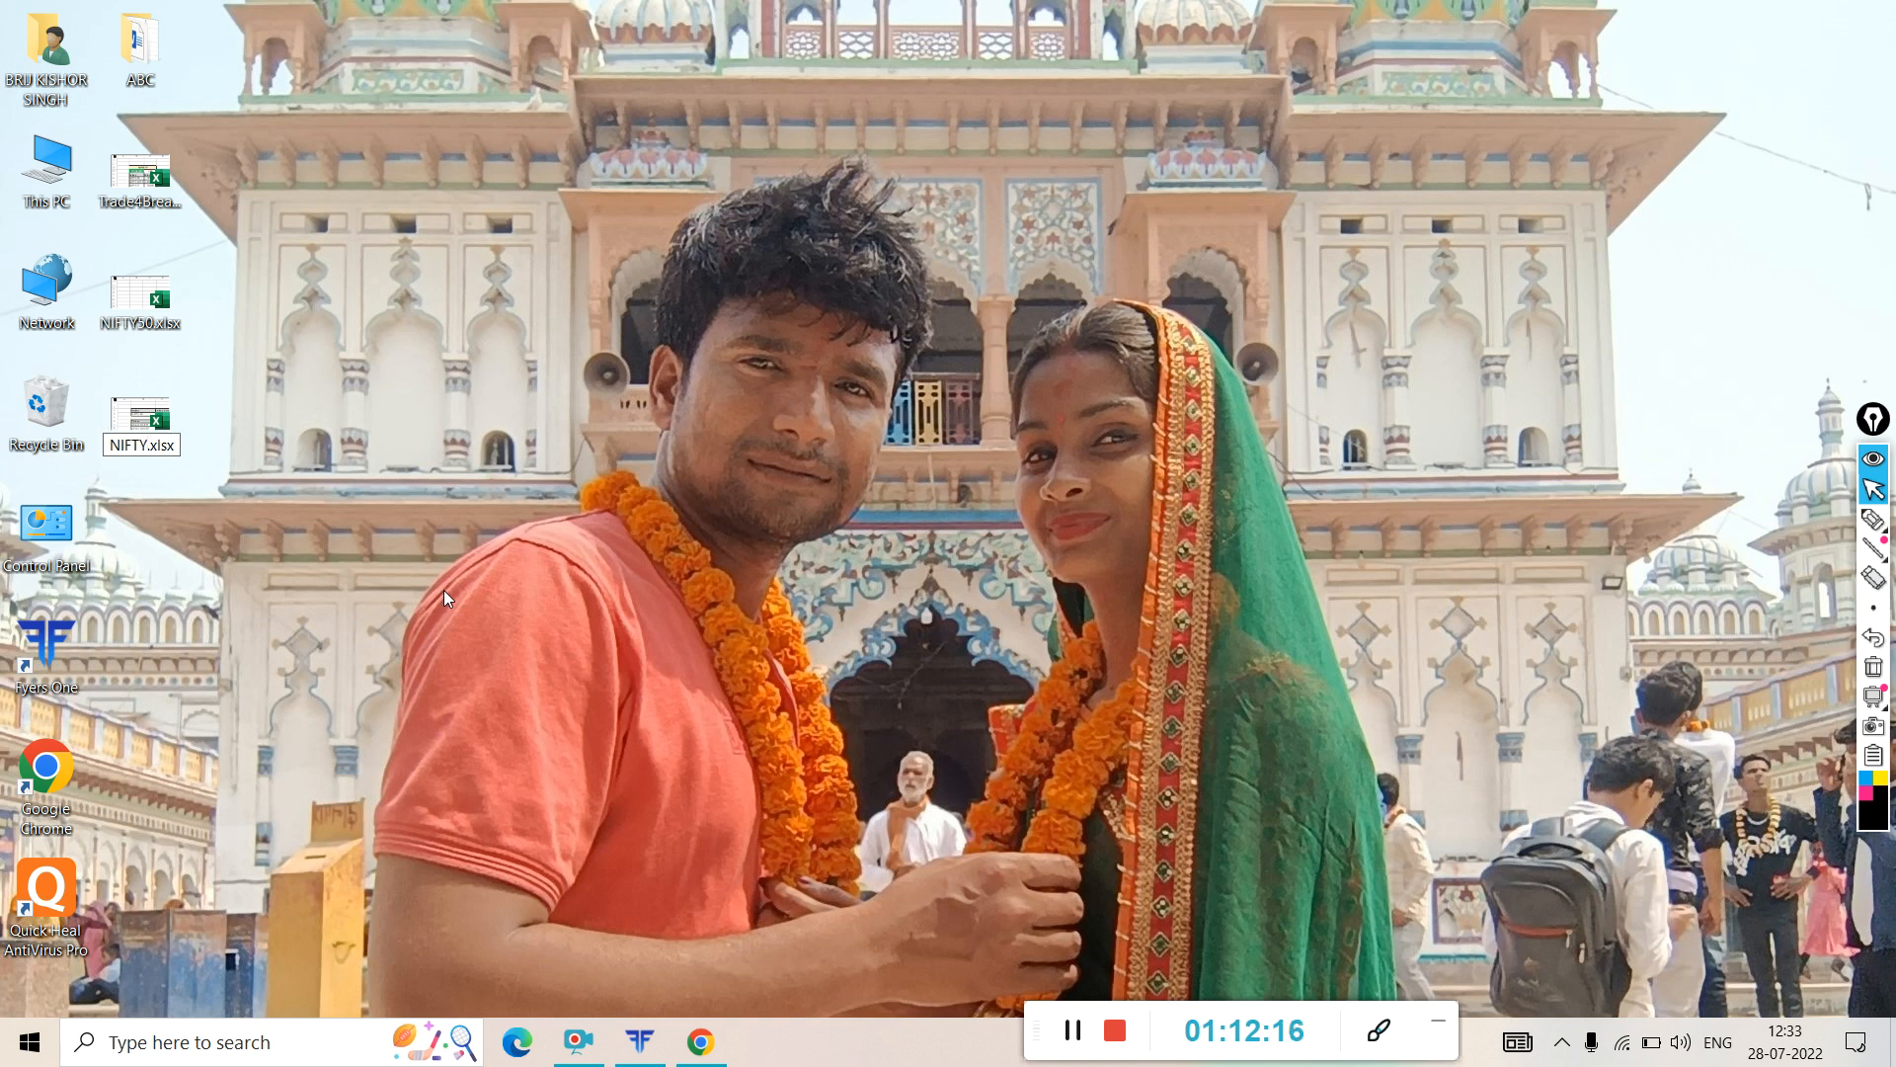
type("_50")
key("Return")
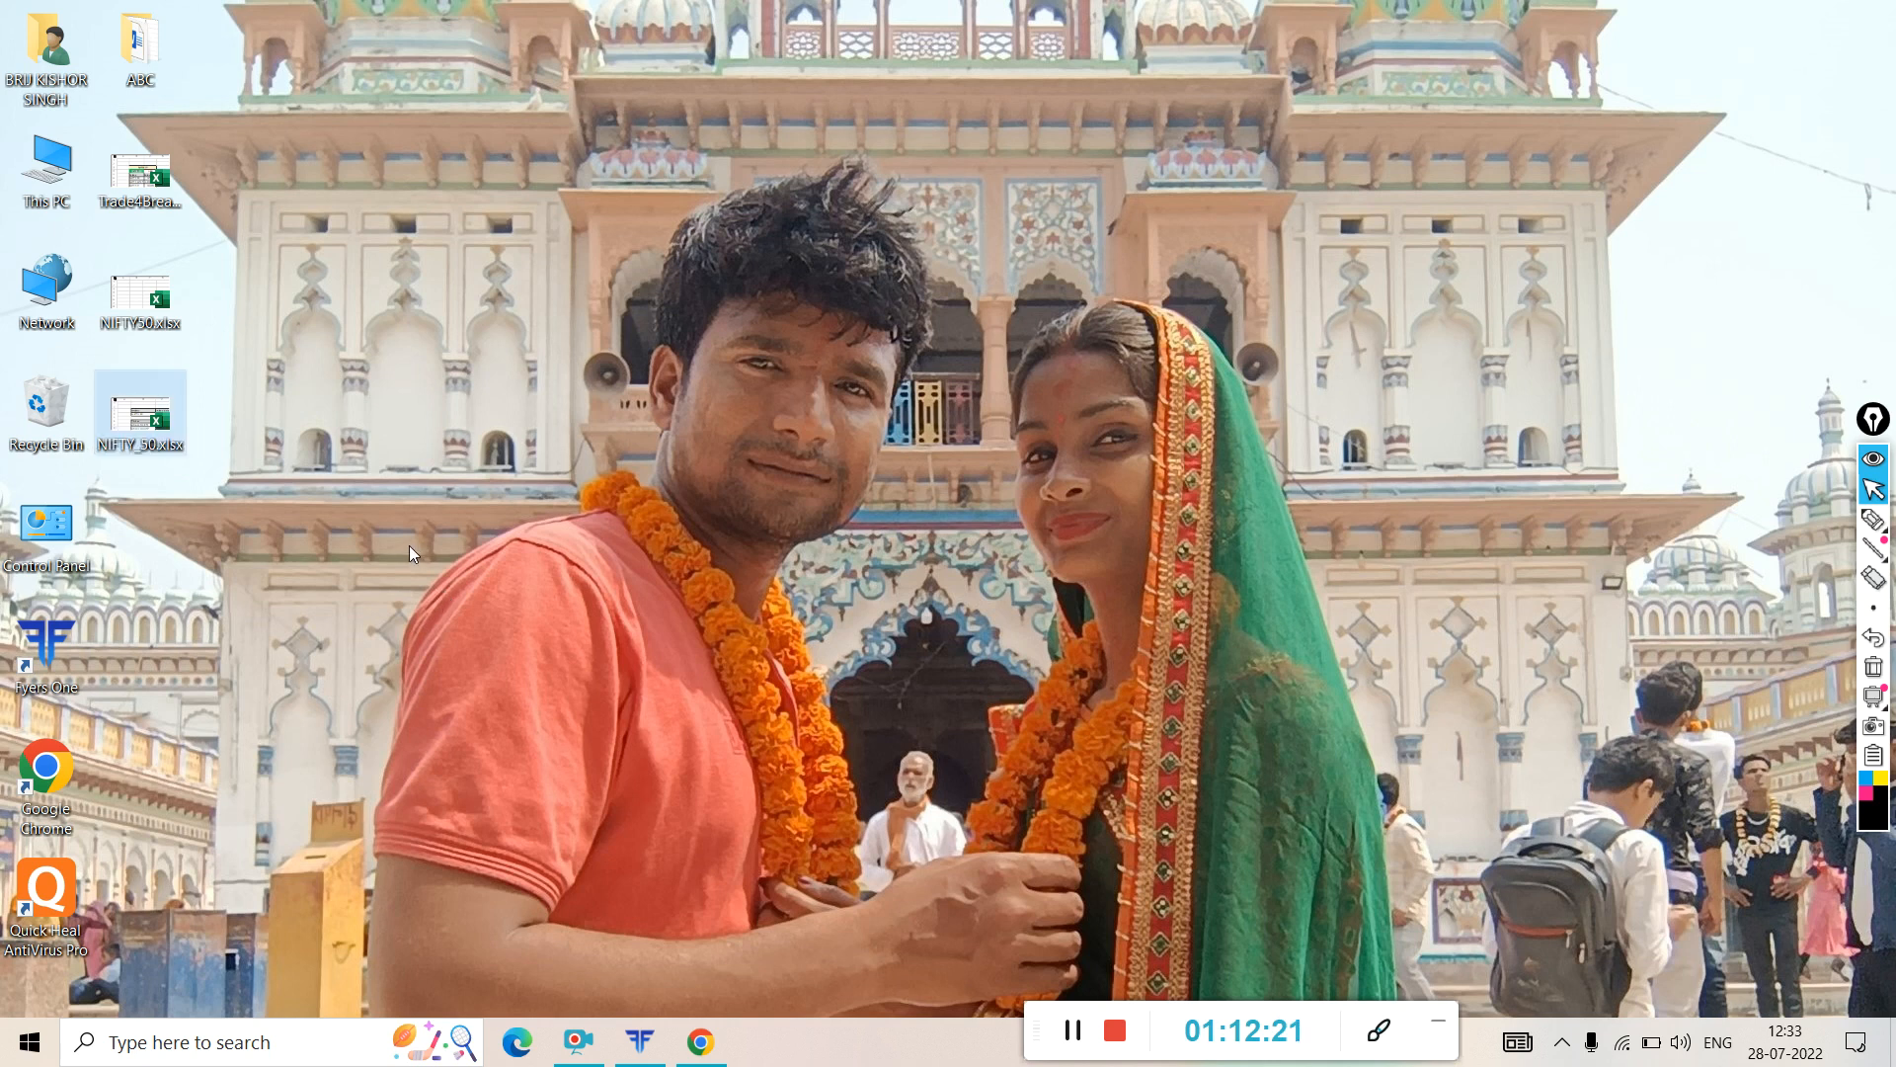
- Open NIFTY_50.xlsx without updating its external links, maximise it with the Office update notice dismissed, and activate the annotation pen
double_click(139, 415)
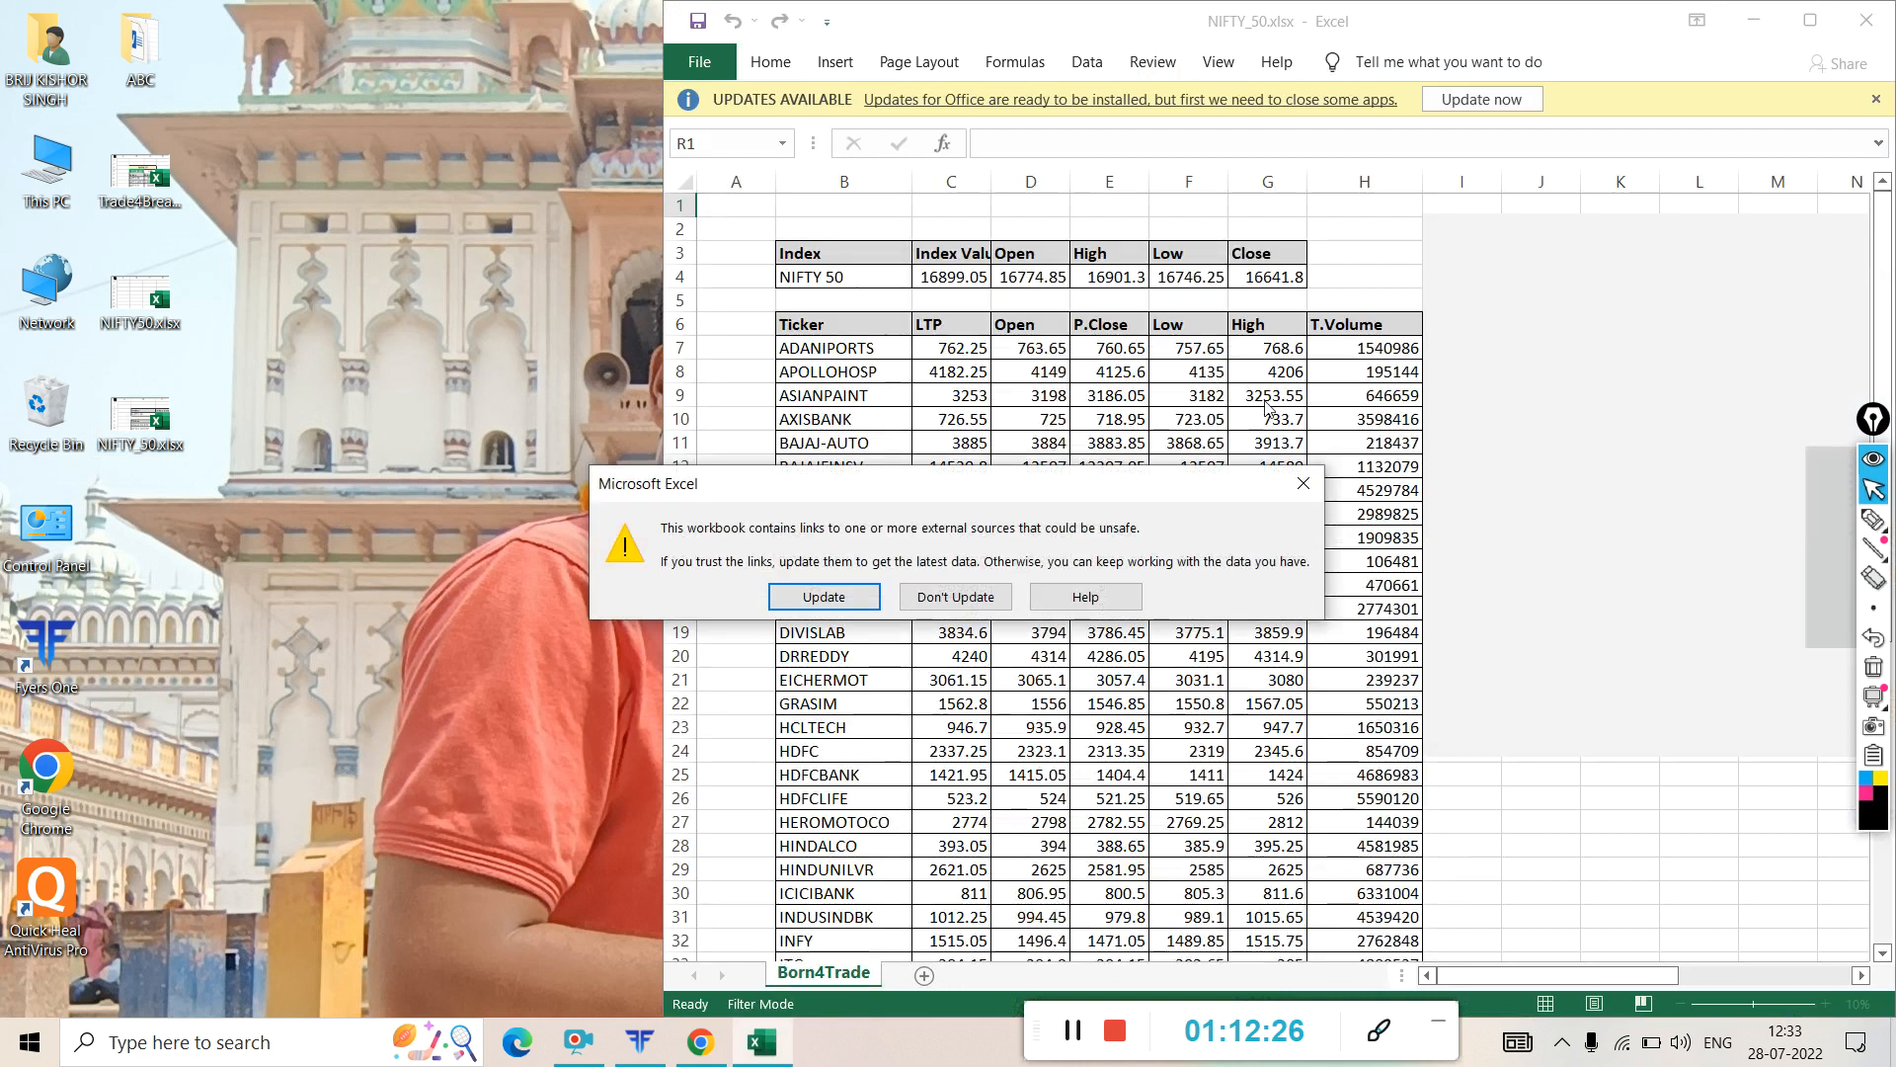
left_click(950, 597)
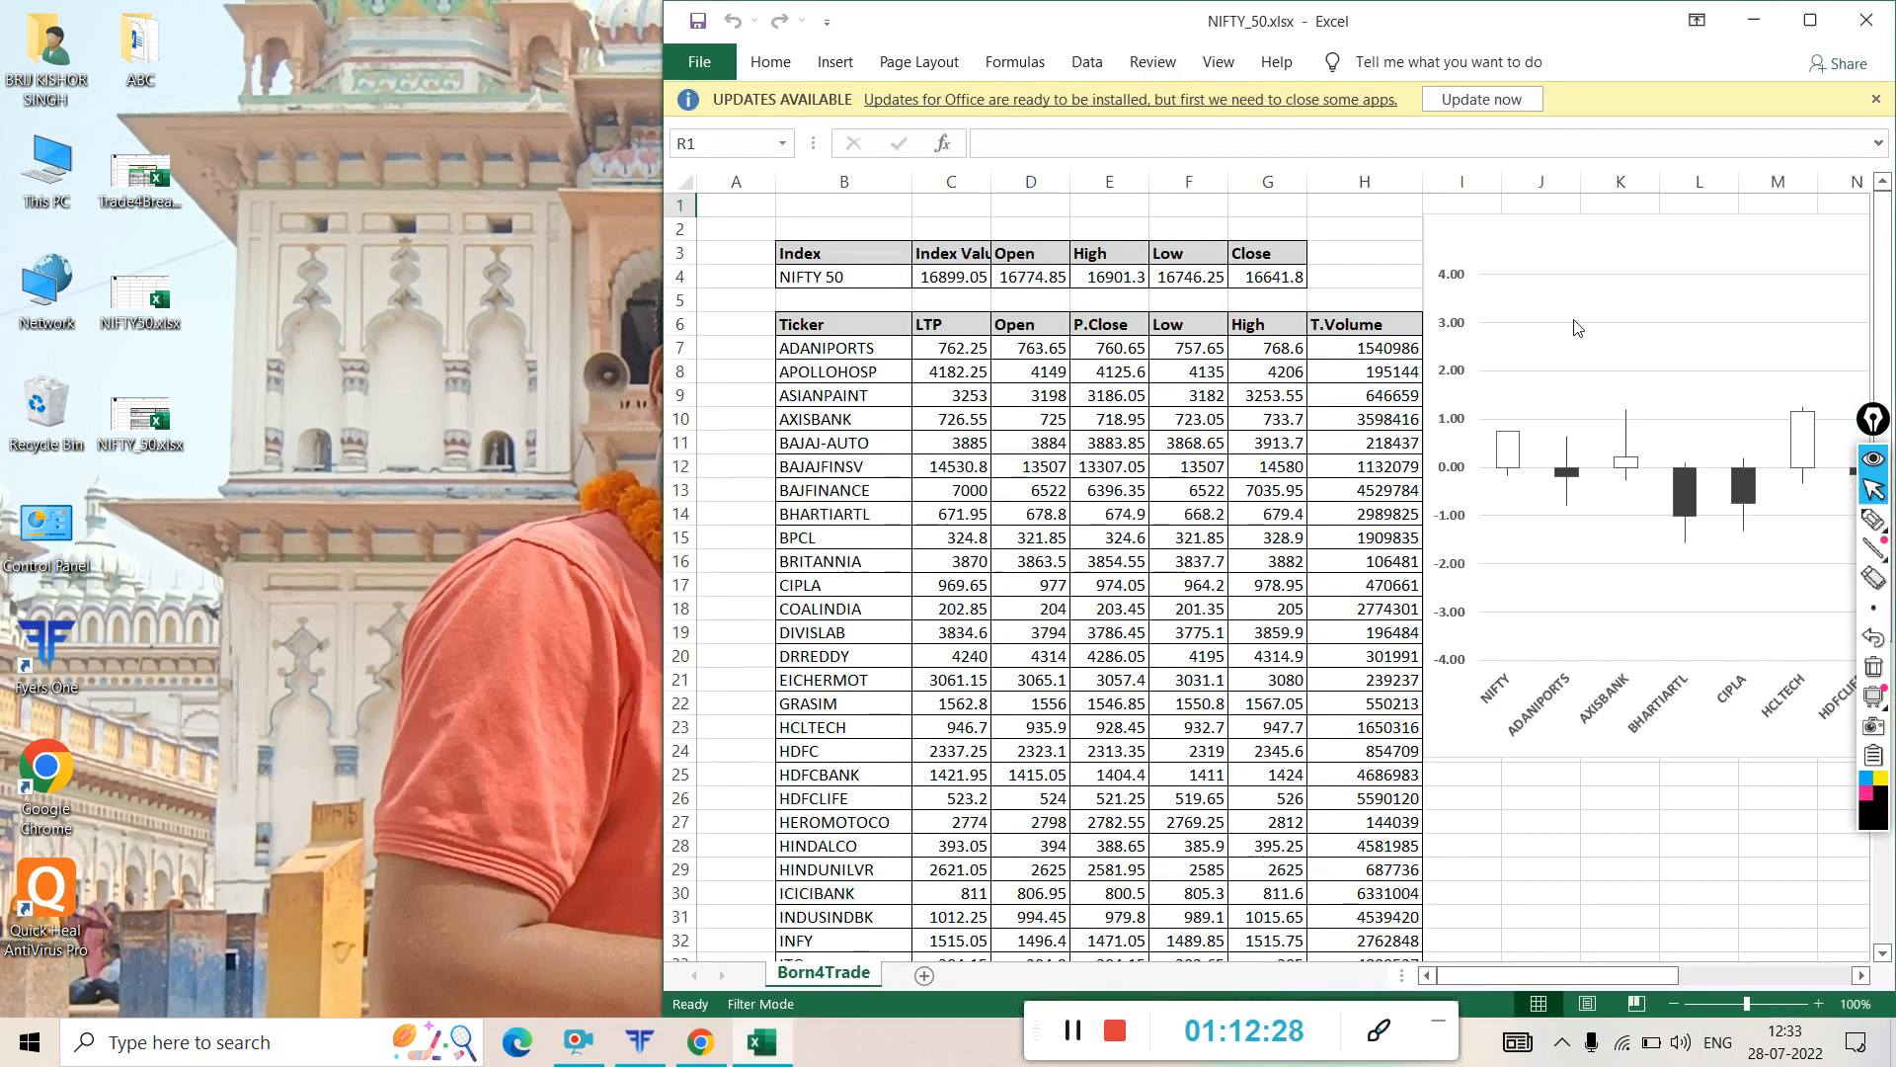
left_click(1873, 100)
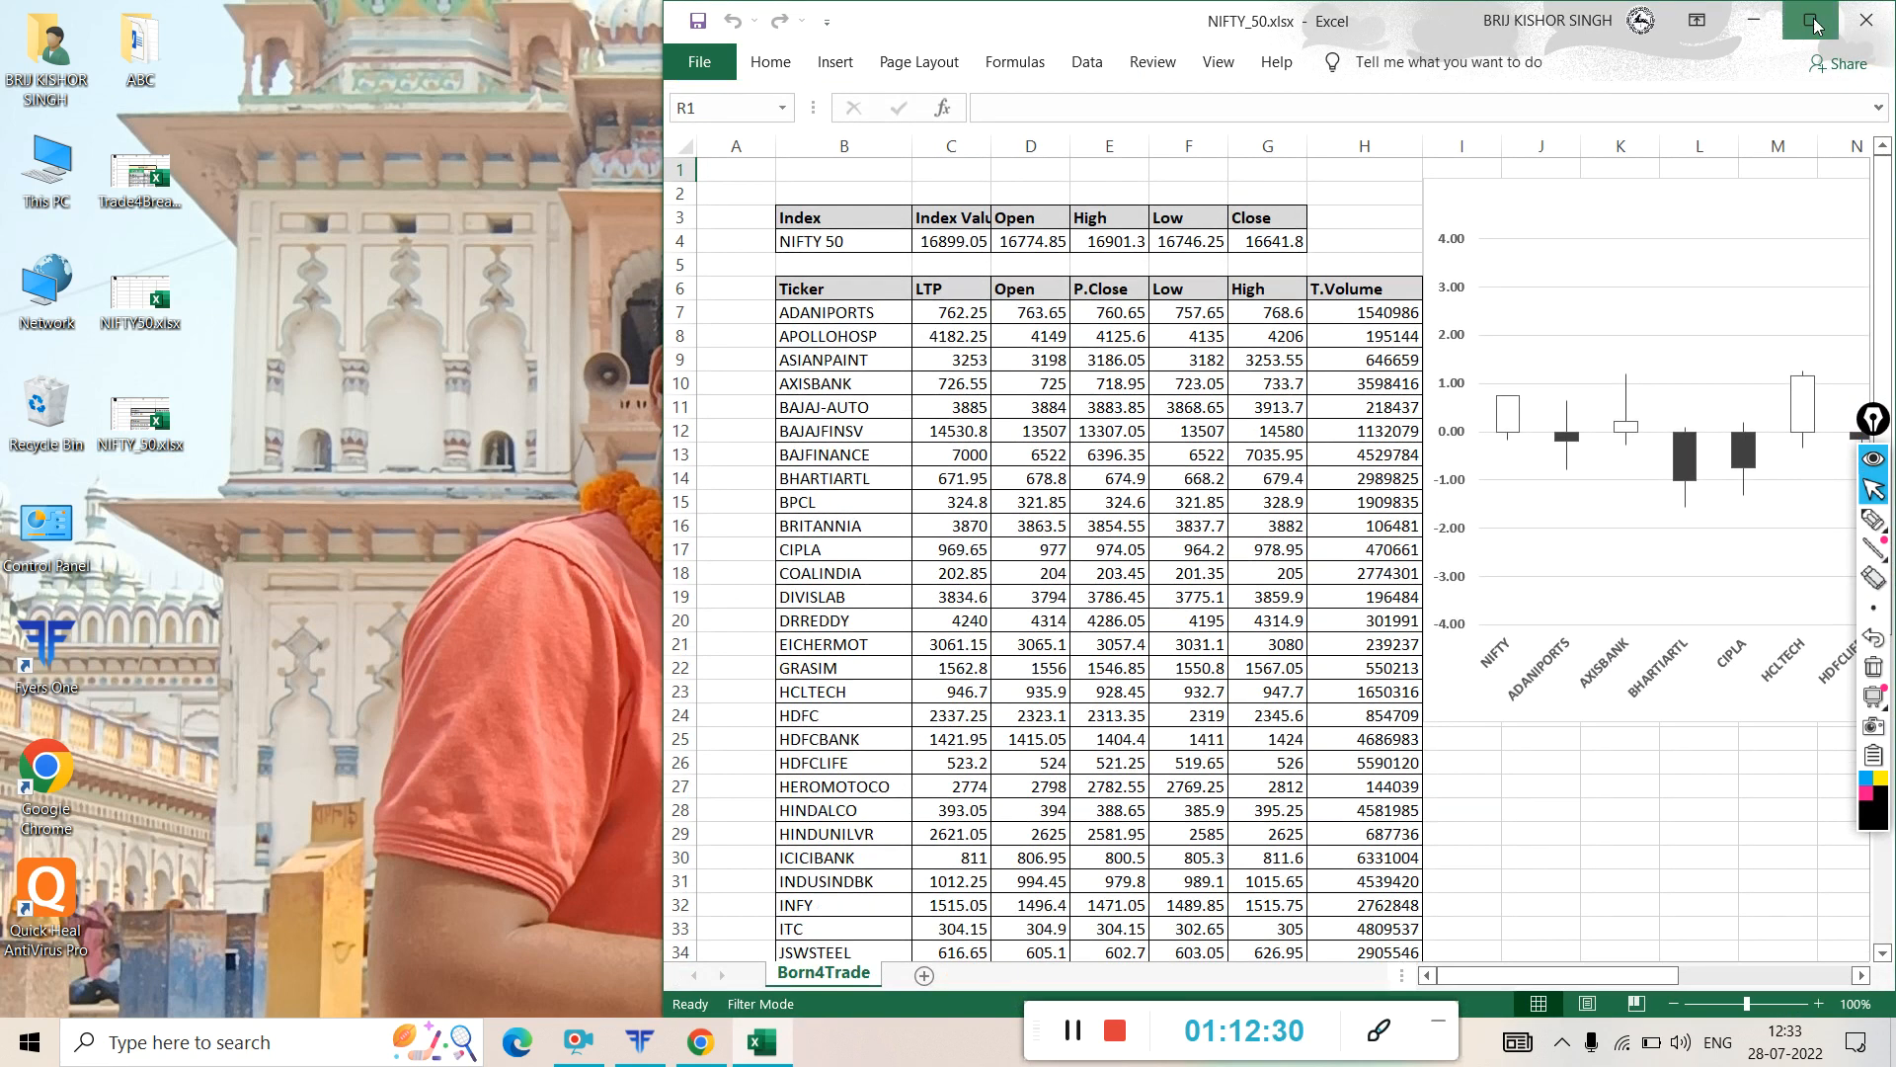
left_click(1811, 19)
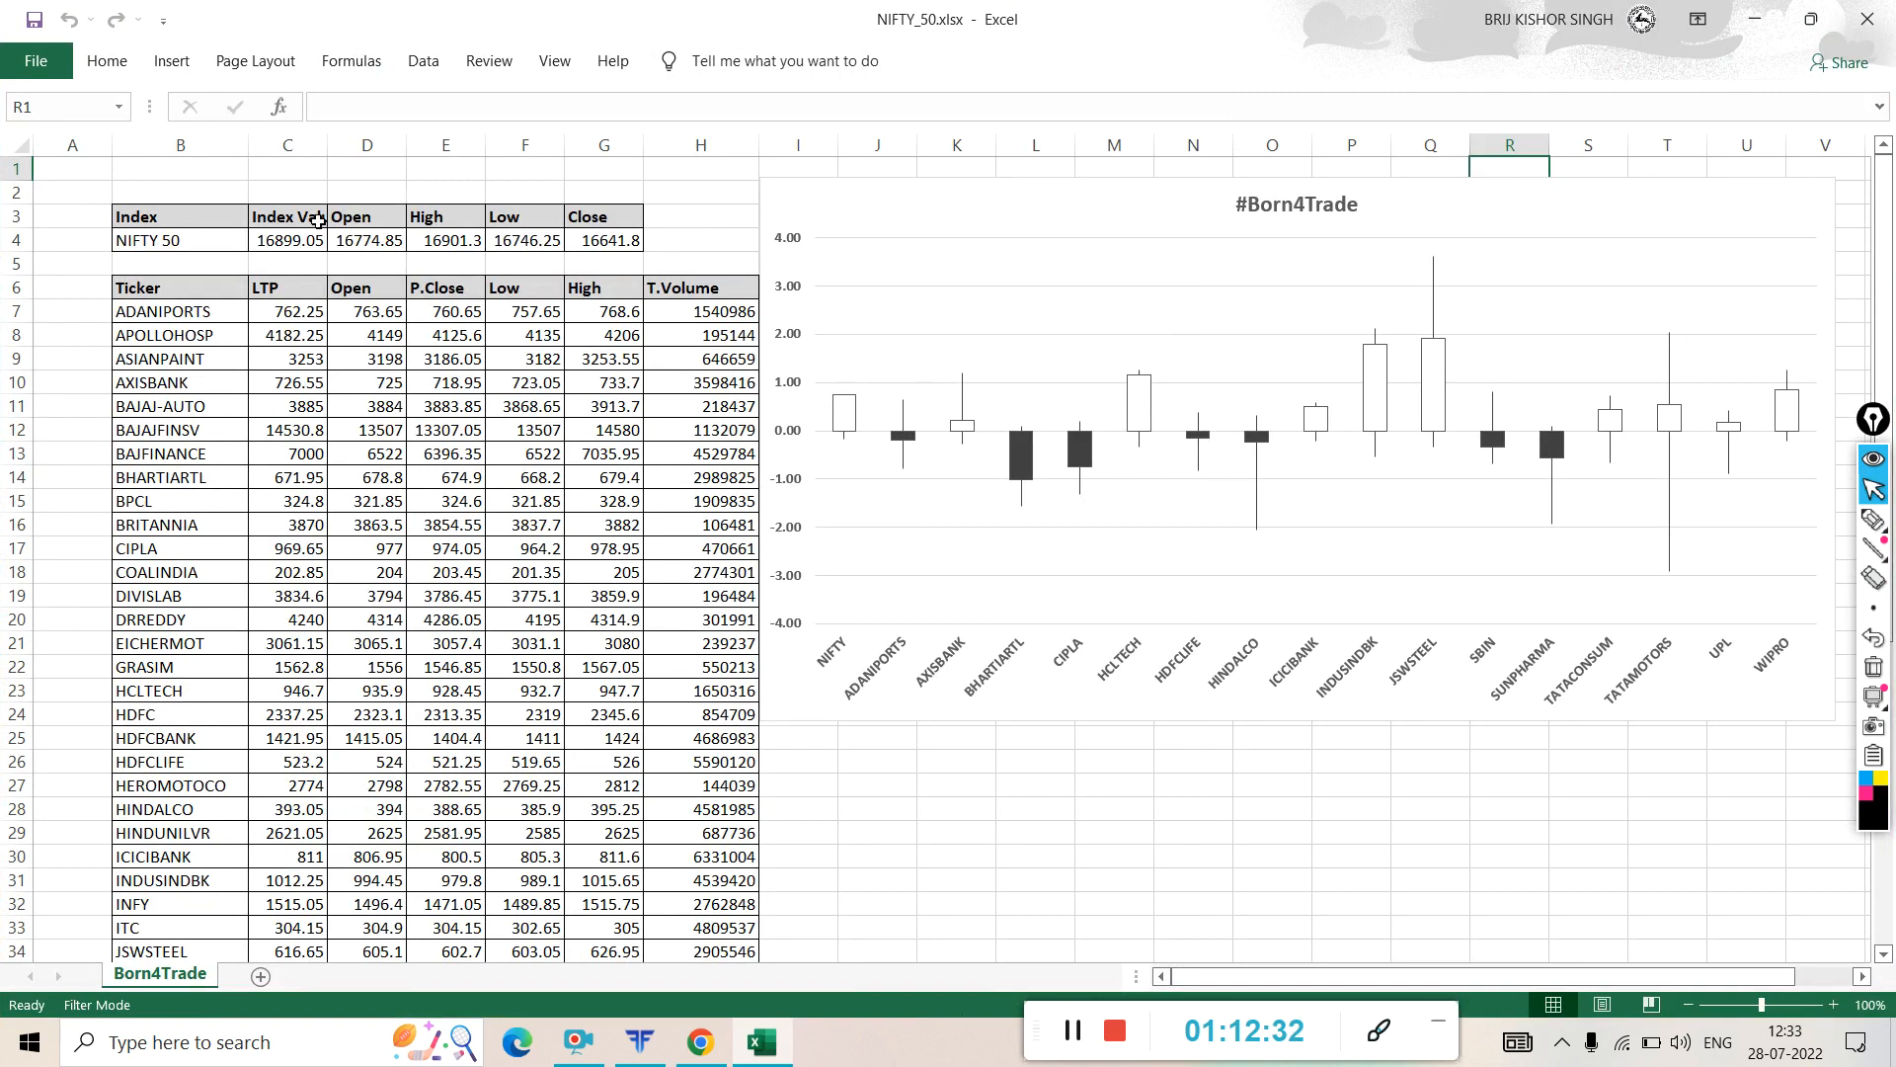
left_click(1874, 519)
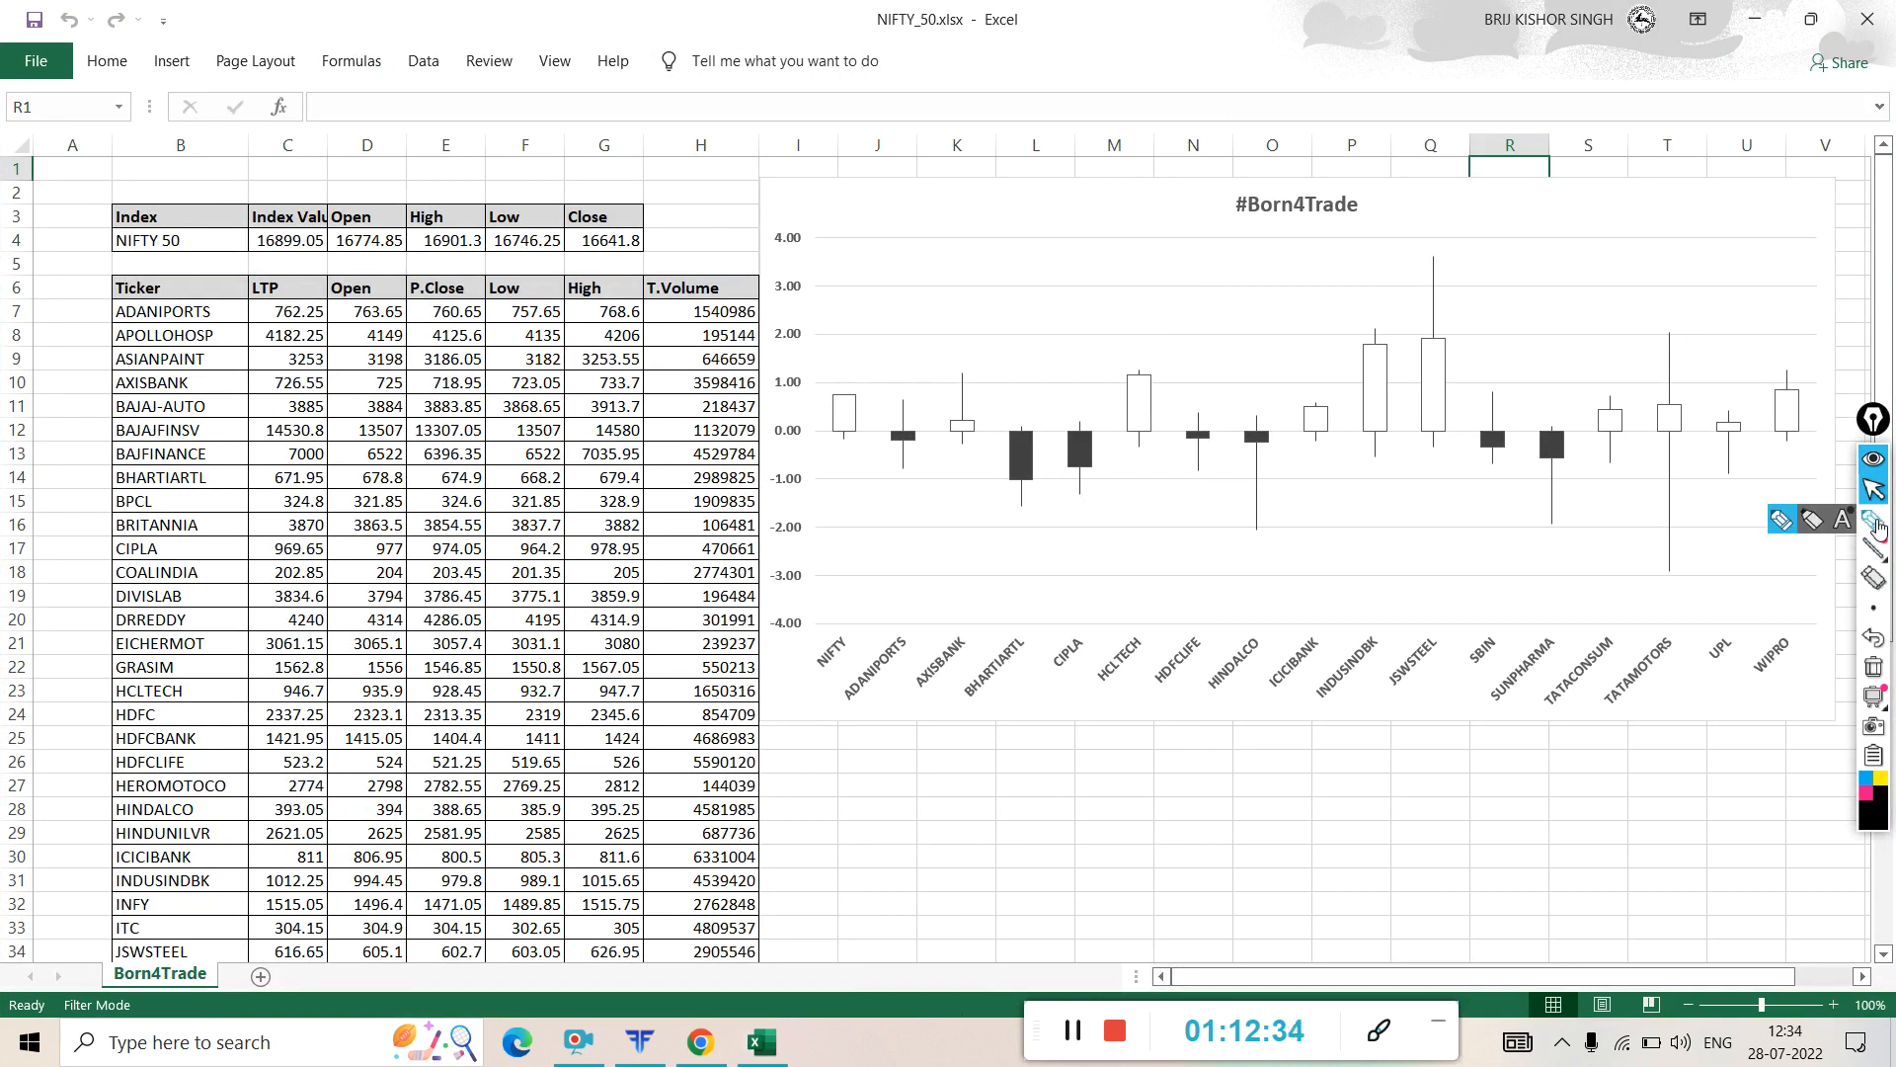
- Circle the #Born4Trade chart title with the pen, clear the annotation and return to the normal cursor
mouse_move(1370, 178)
left_mouse_down()
mouse_move(1249, 181)
mouse_move(1298, 247)
mouse_move(1393, 198)
left_mouse_up()
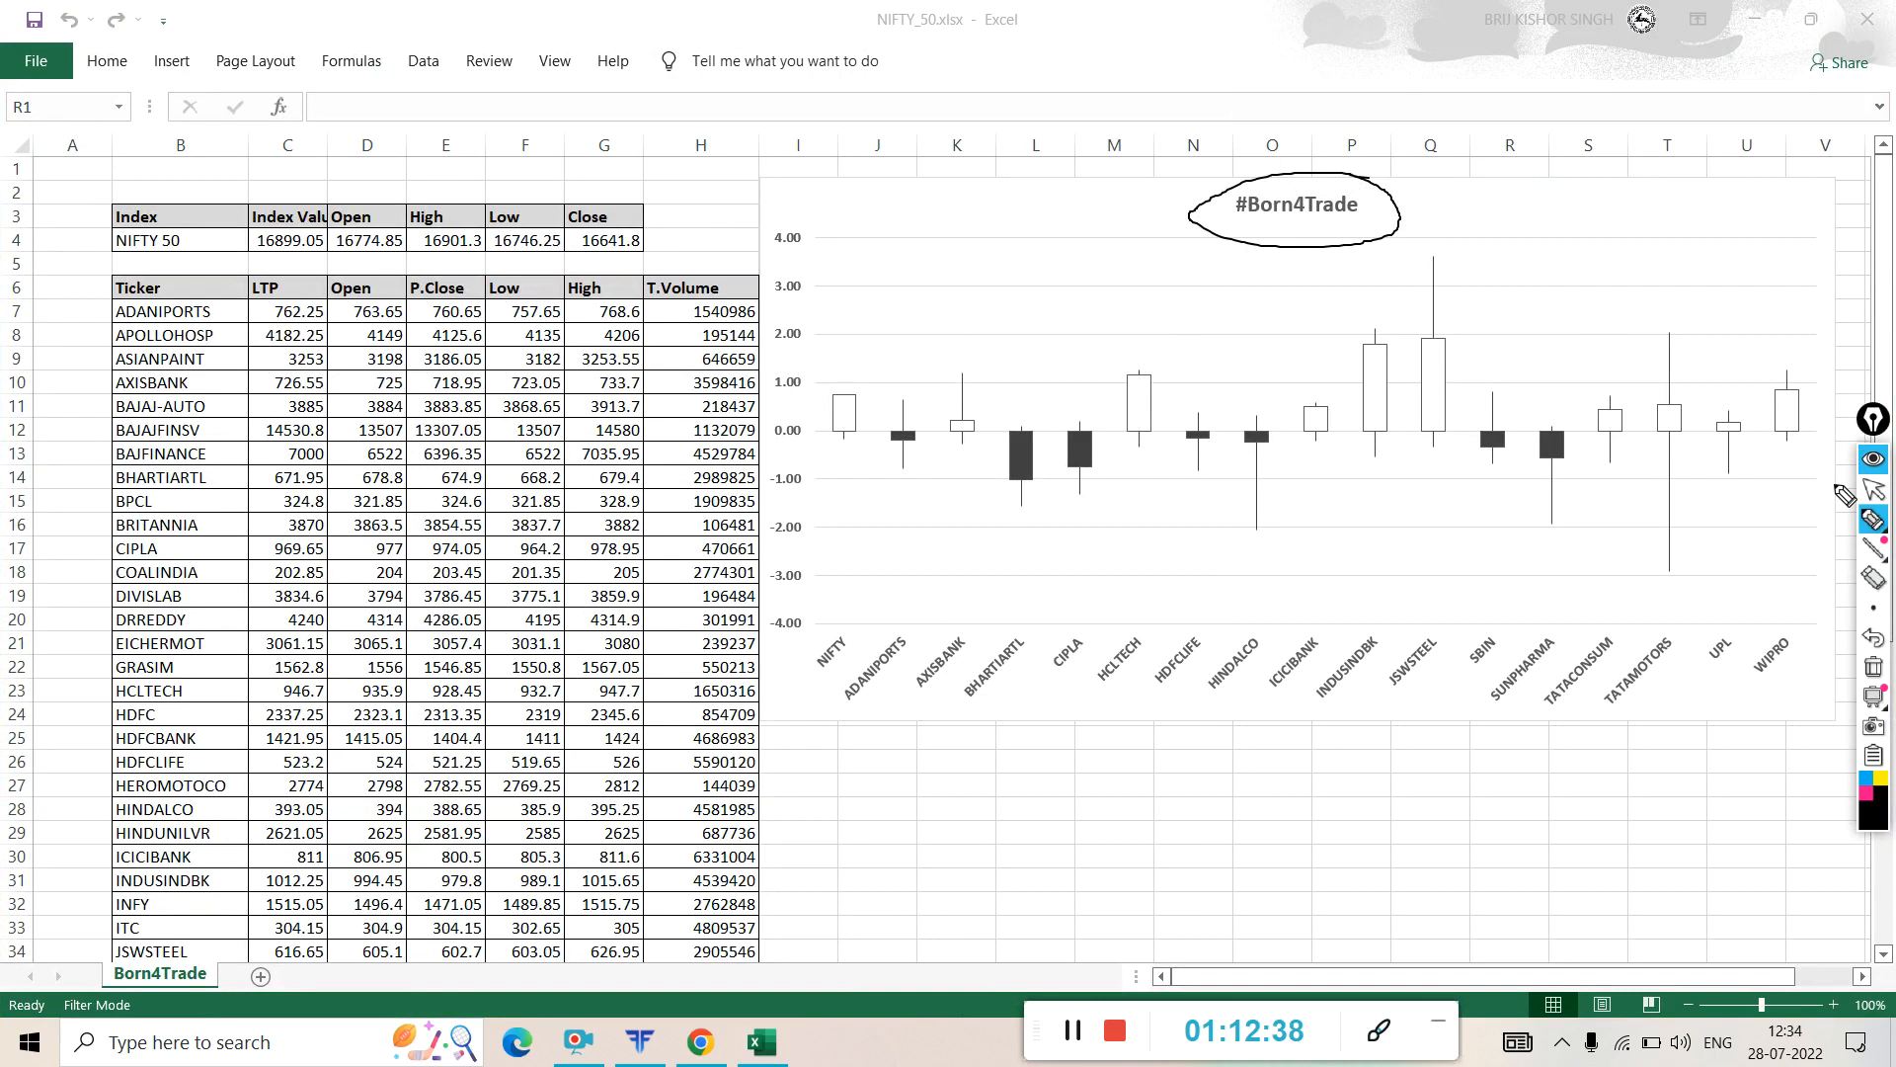
left_click(1876, 669)
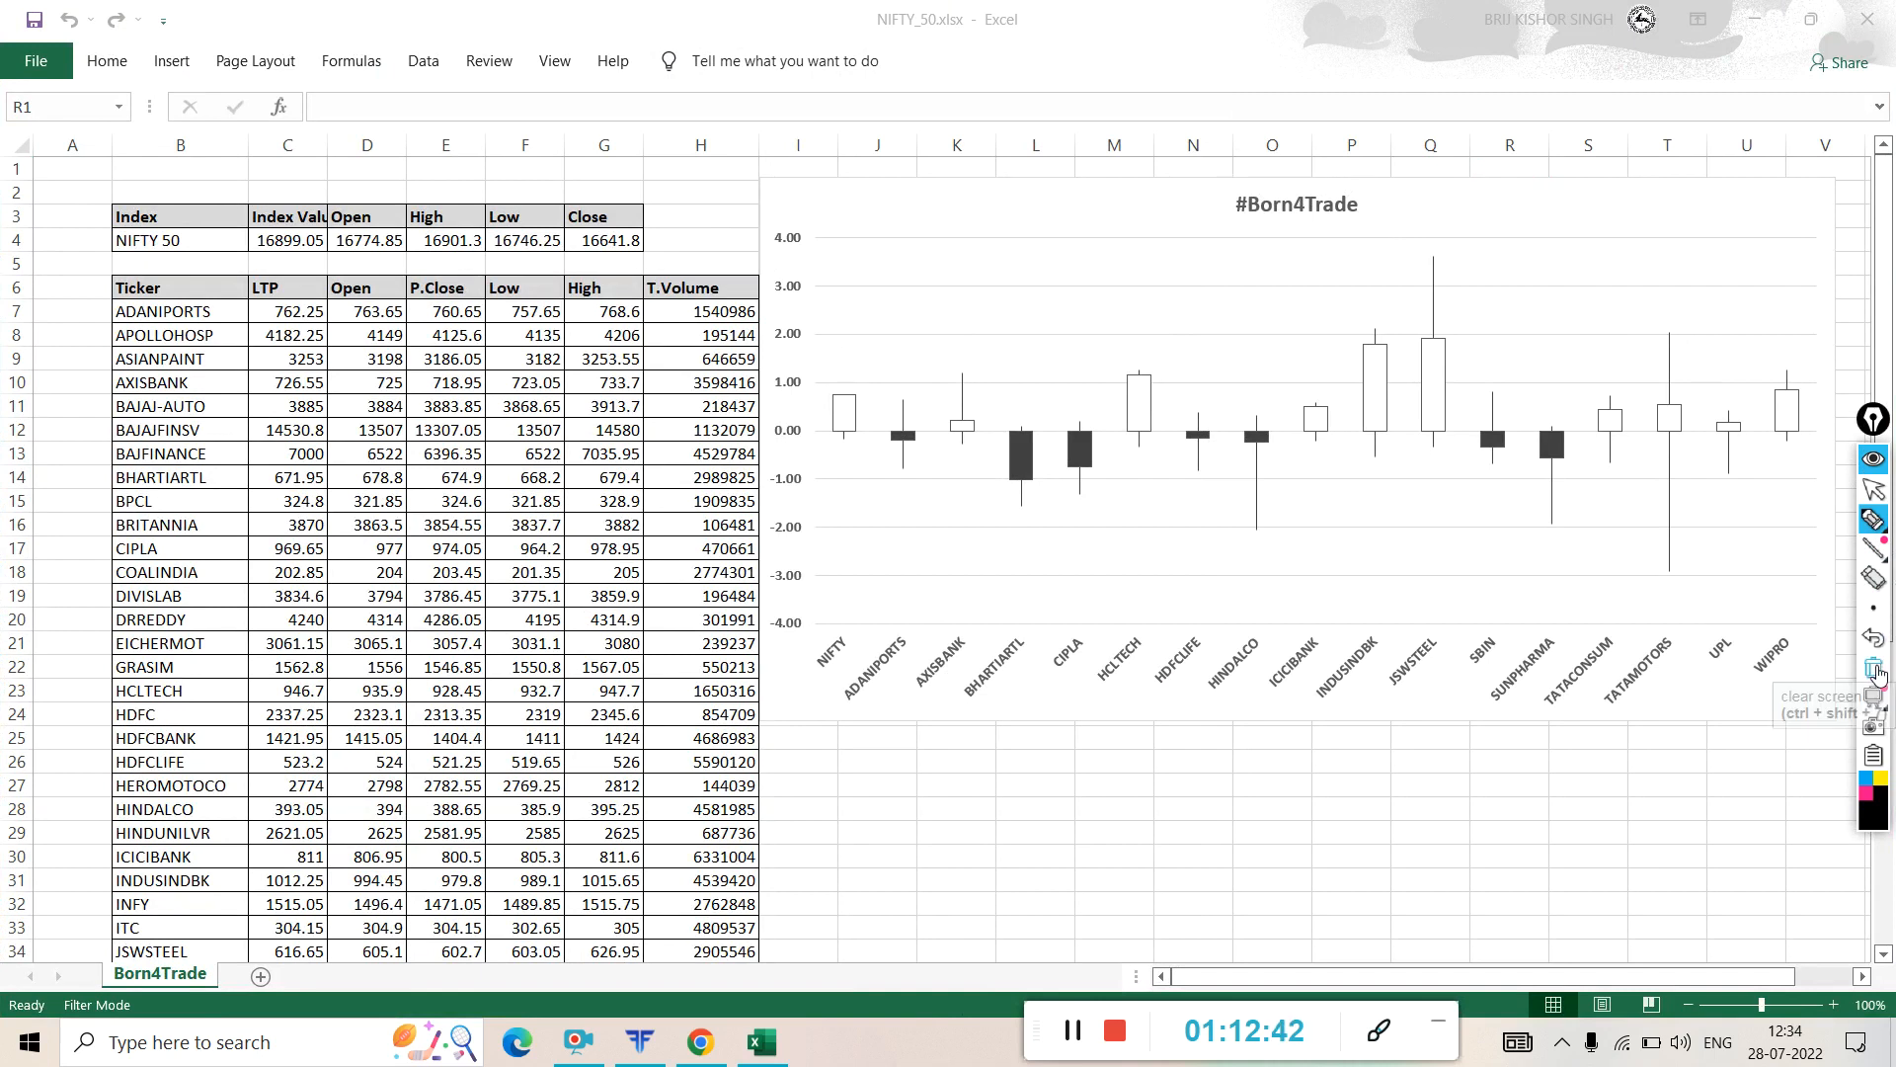
left_click(1873, 488)
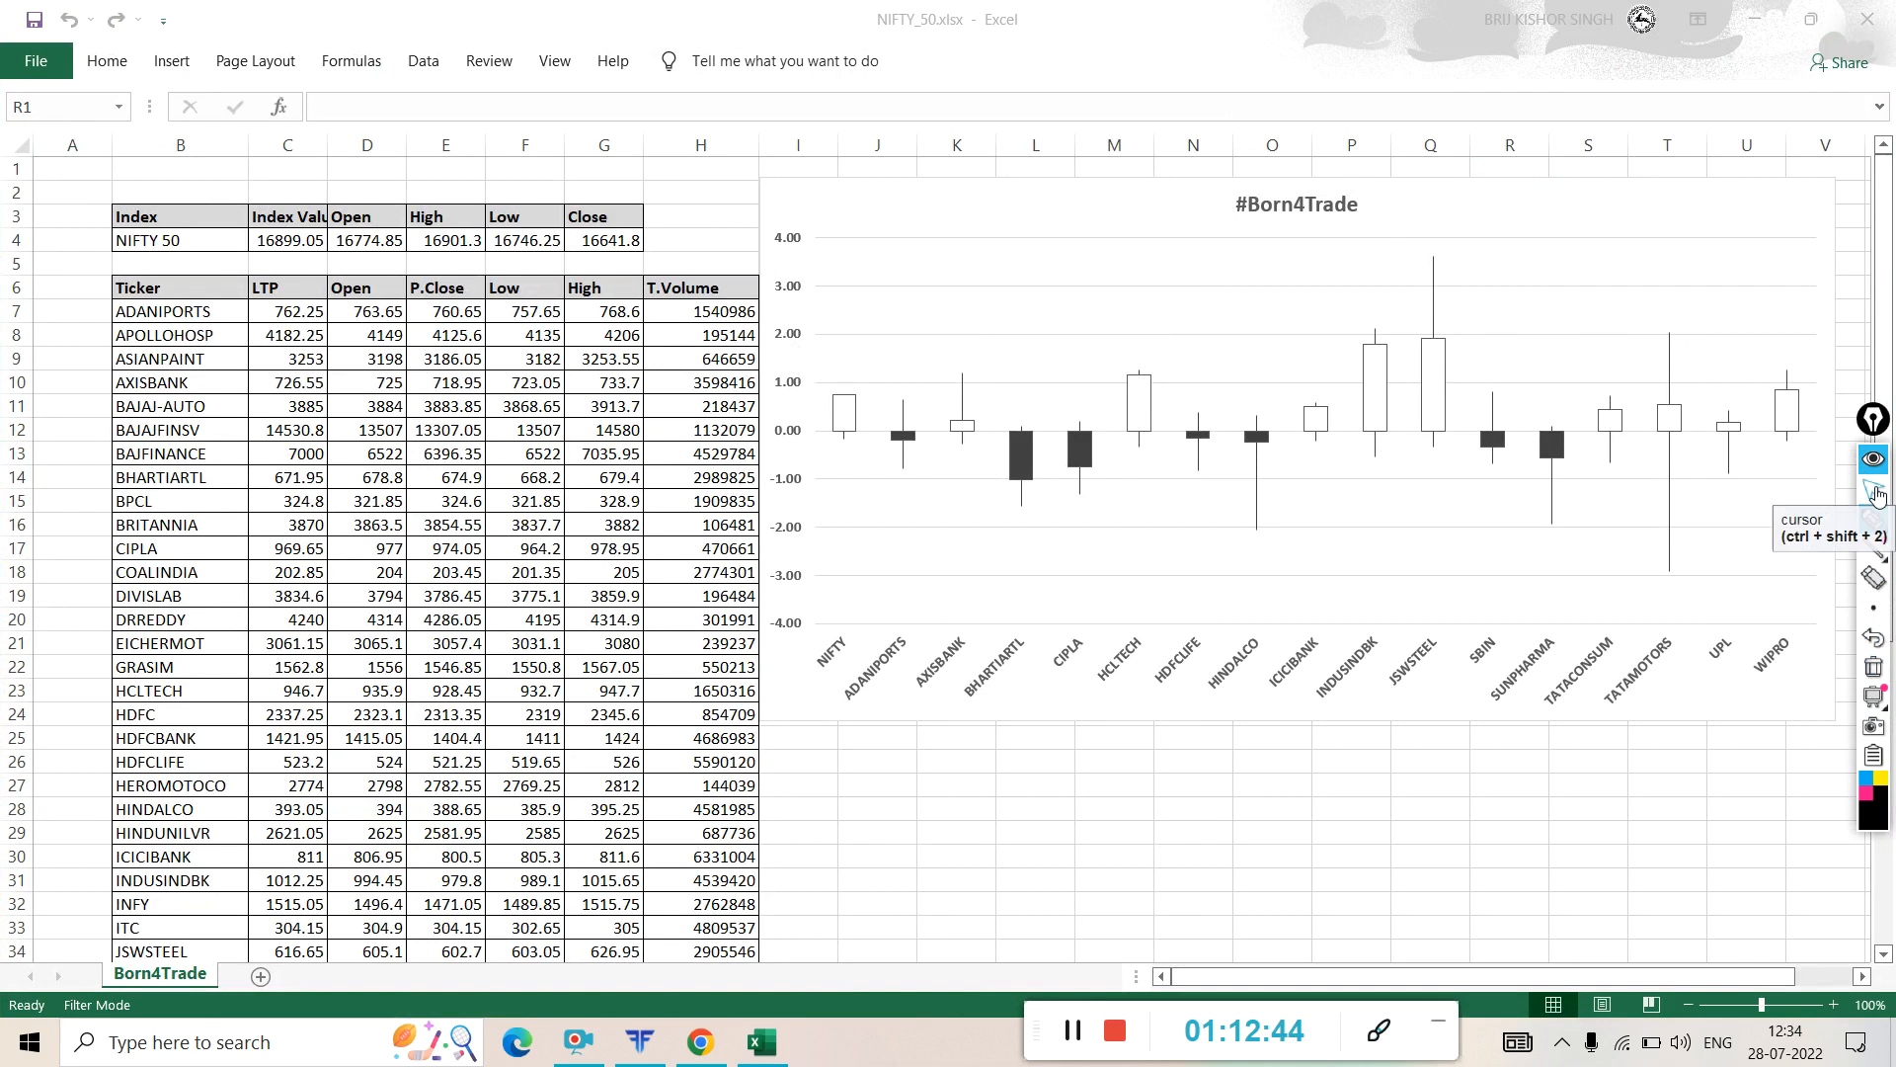
left_click(204, 170)
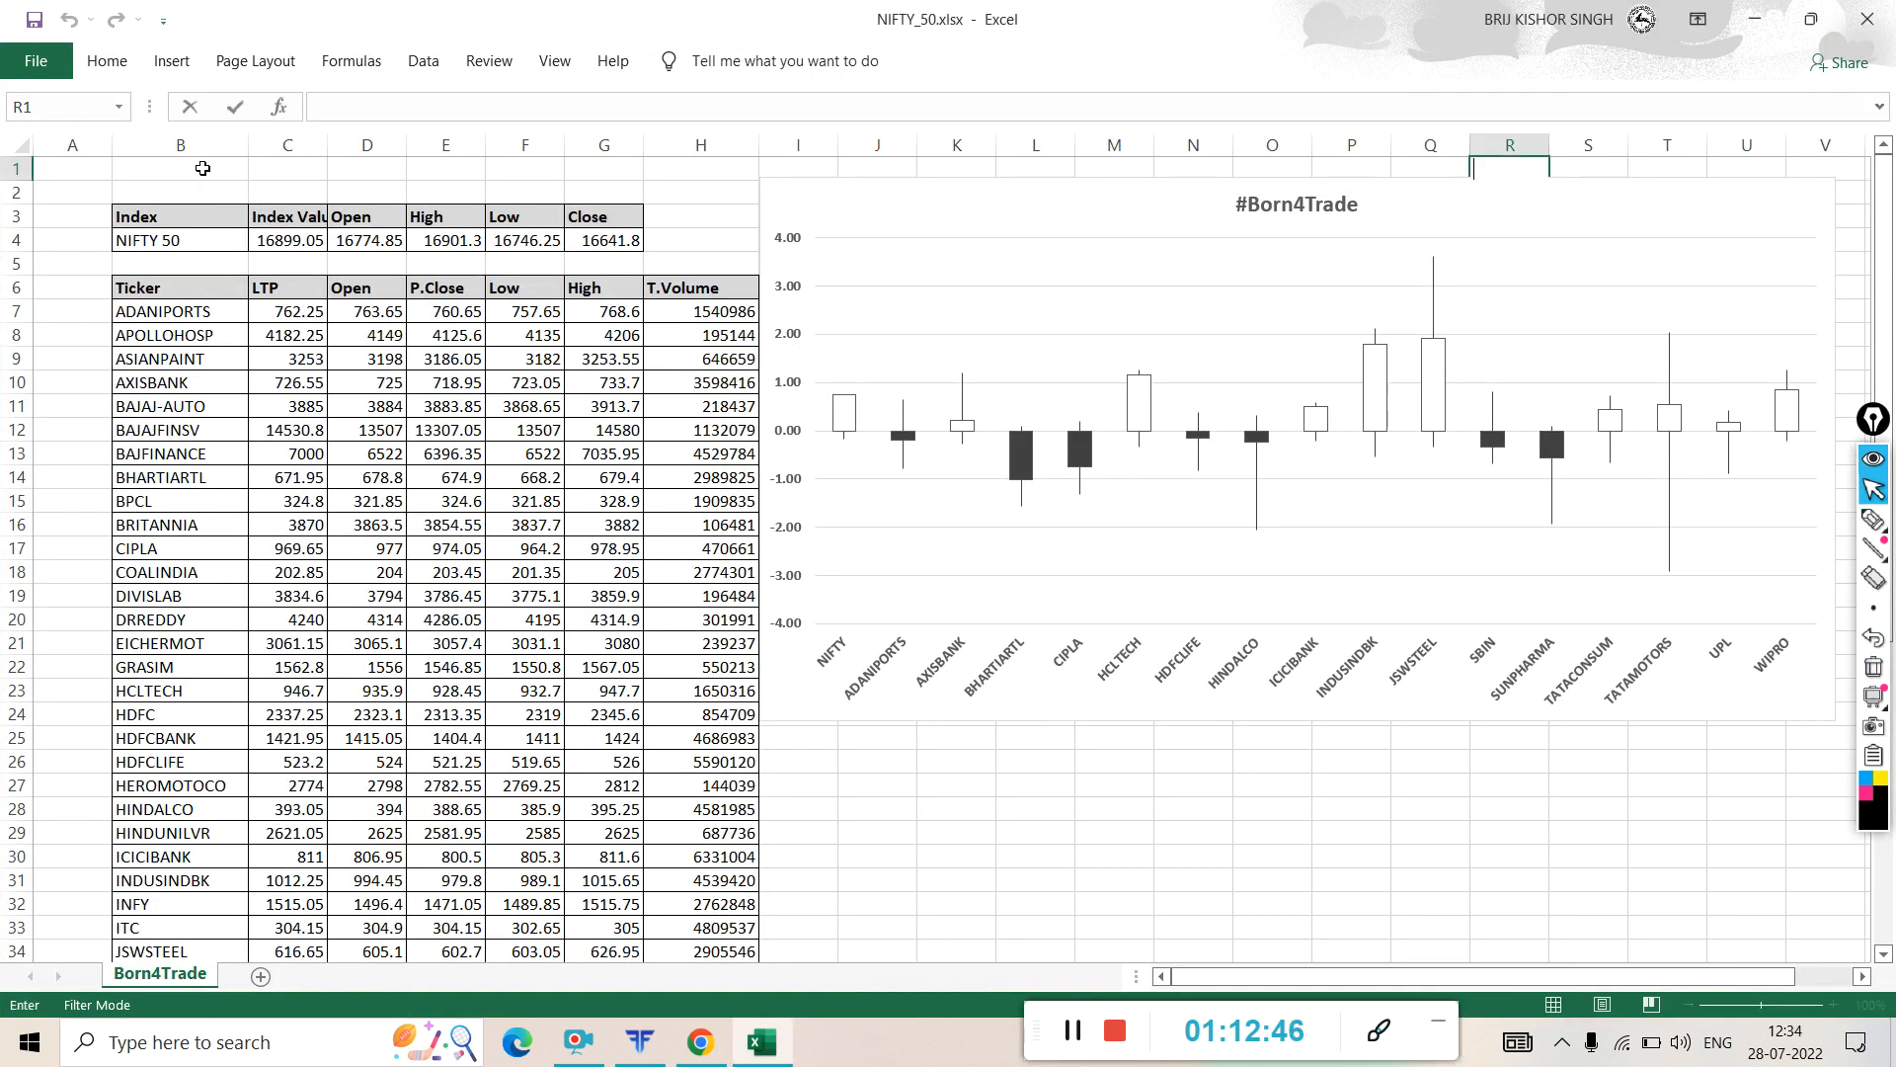
left_click(203, 168)
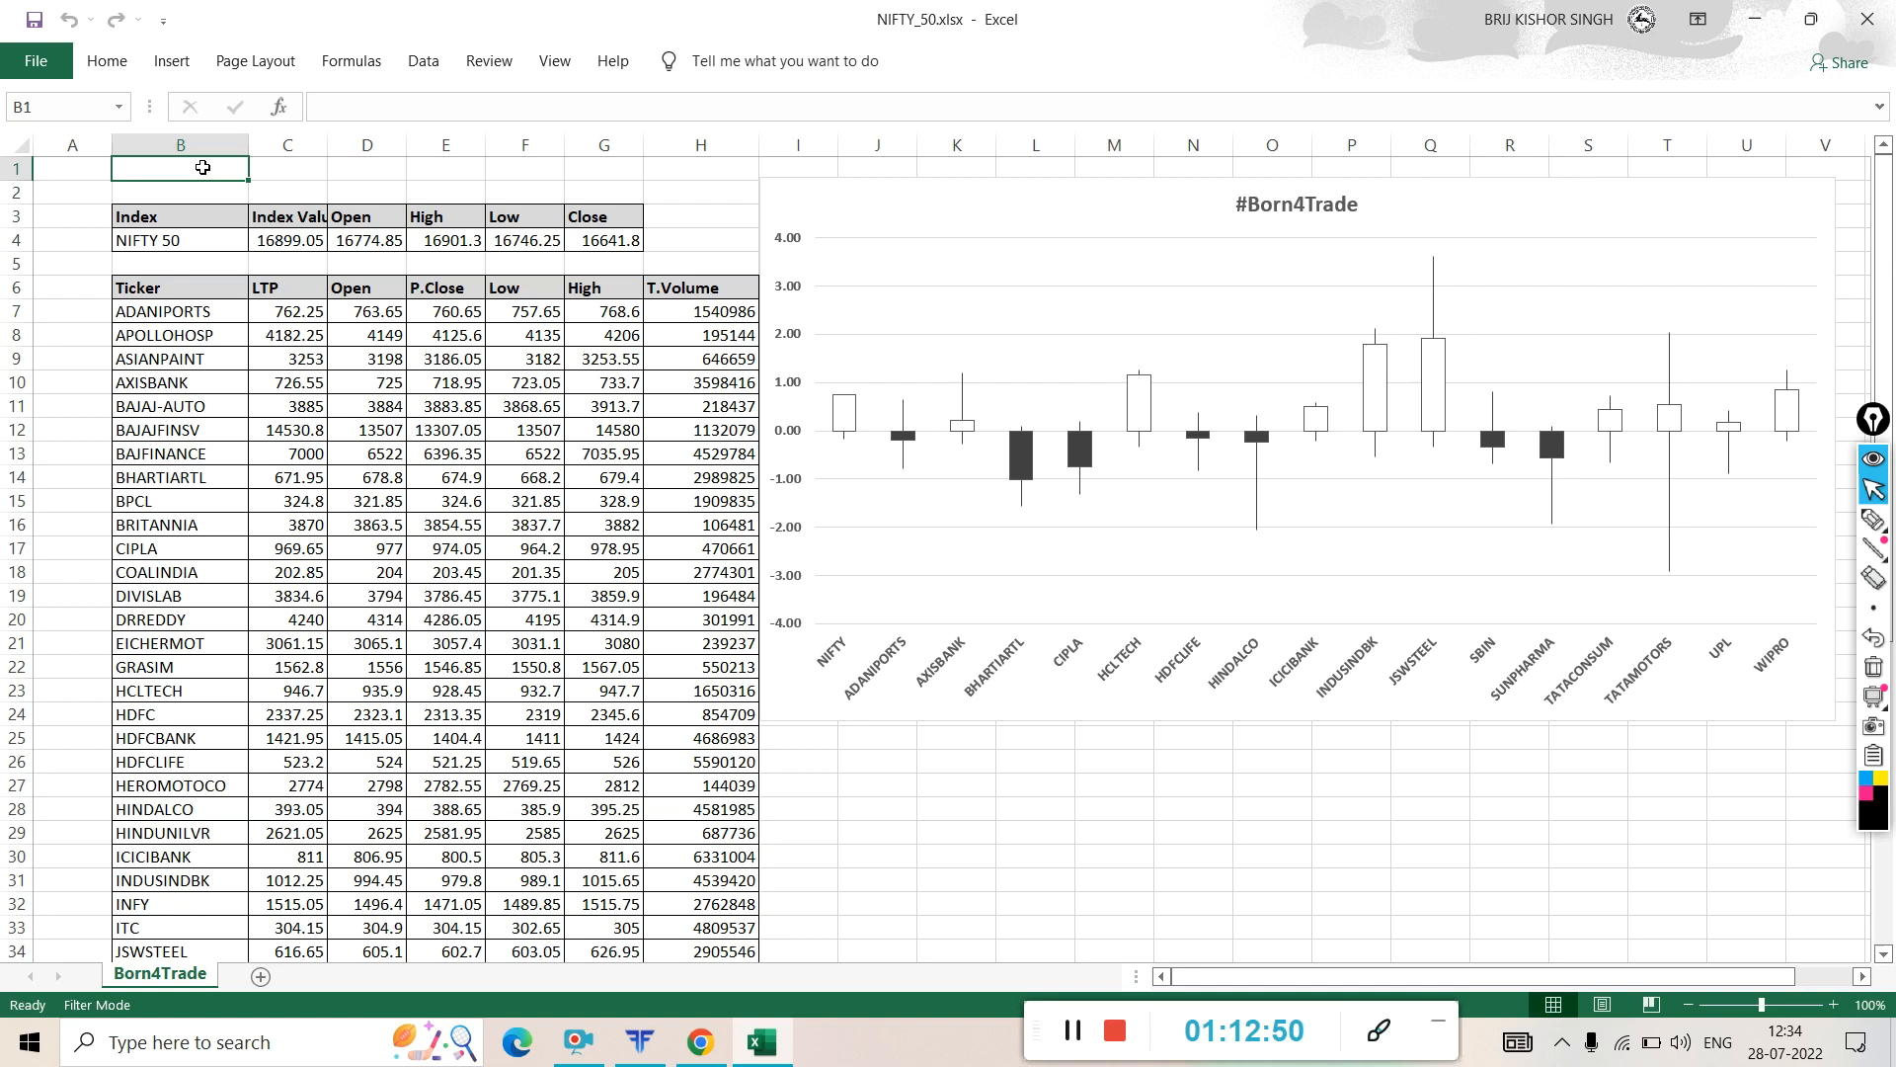
left_click(1755, 18)
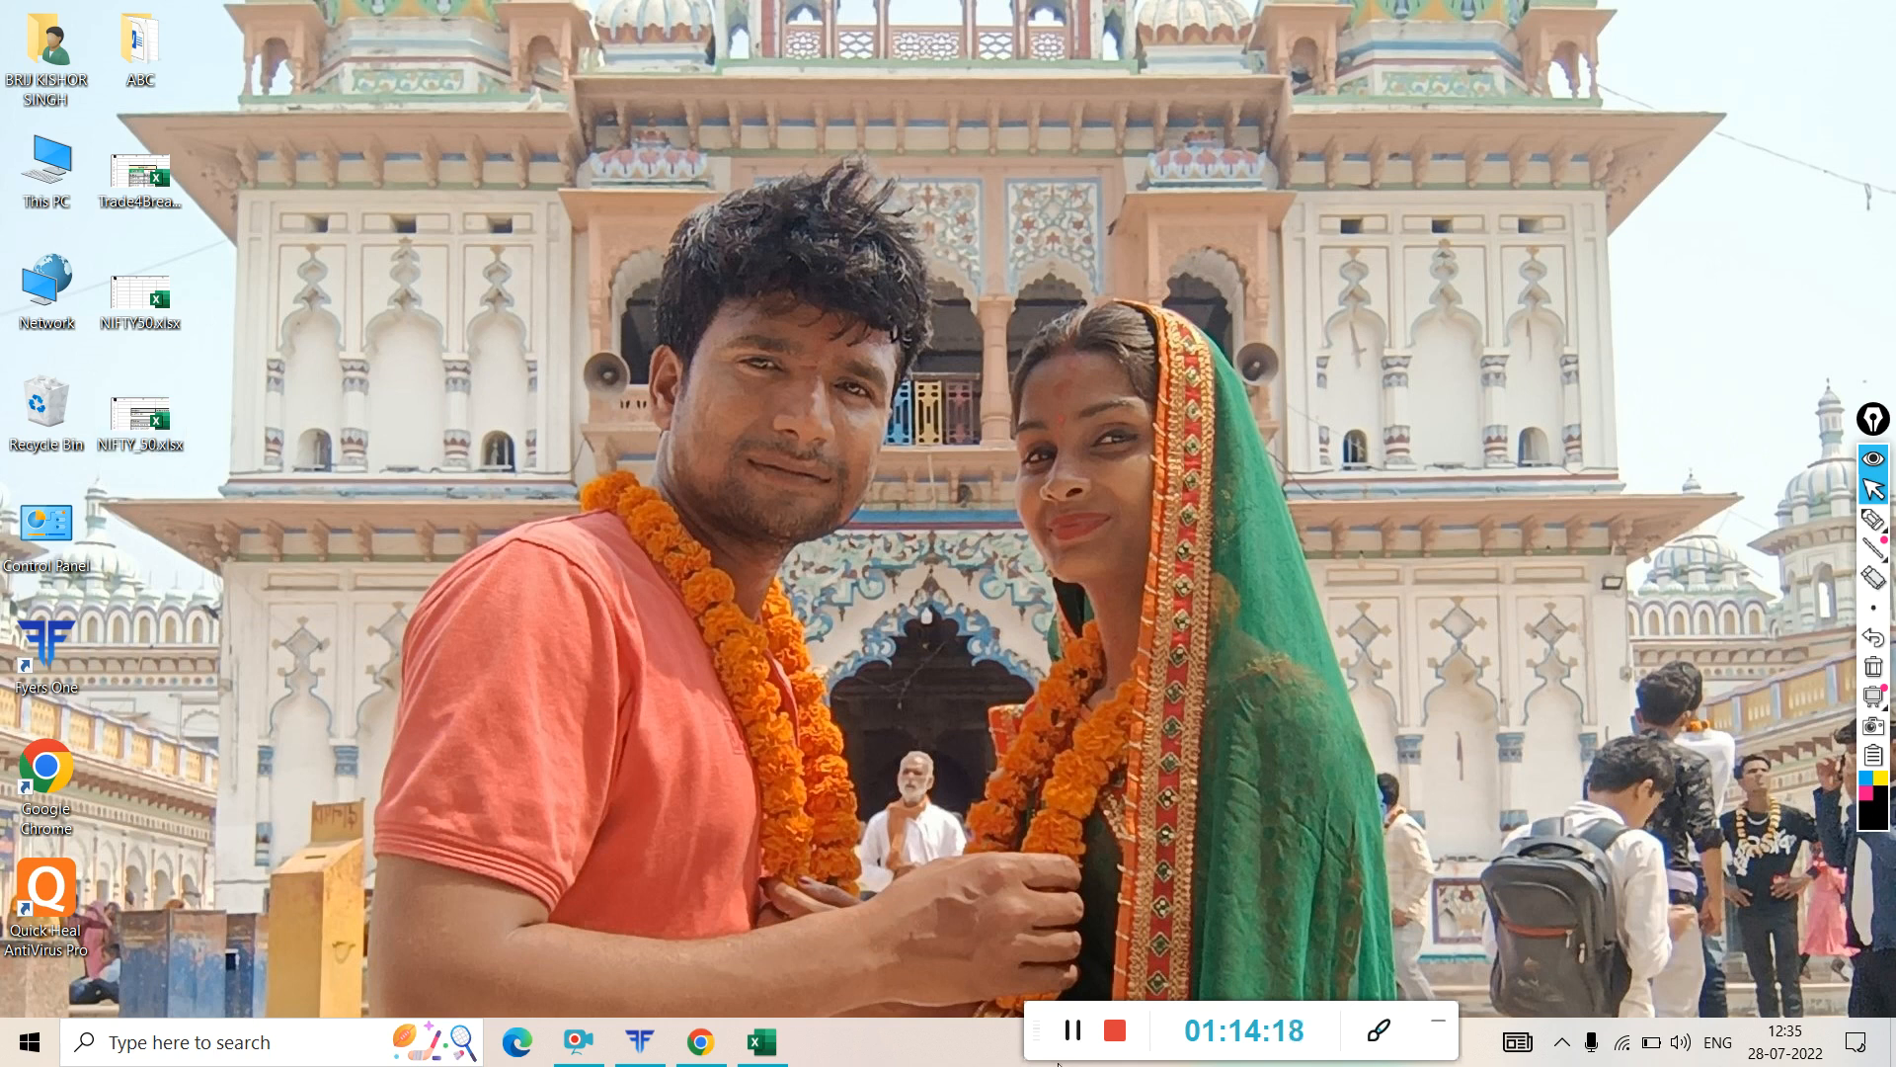
left_click(761, 1042)
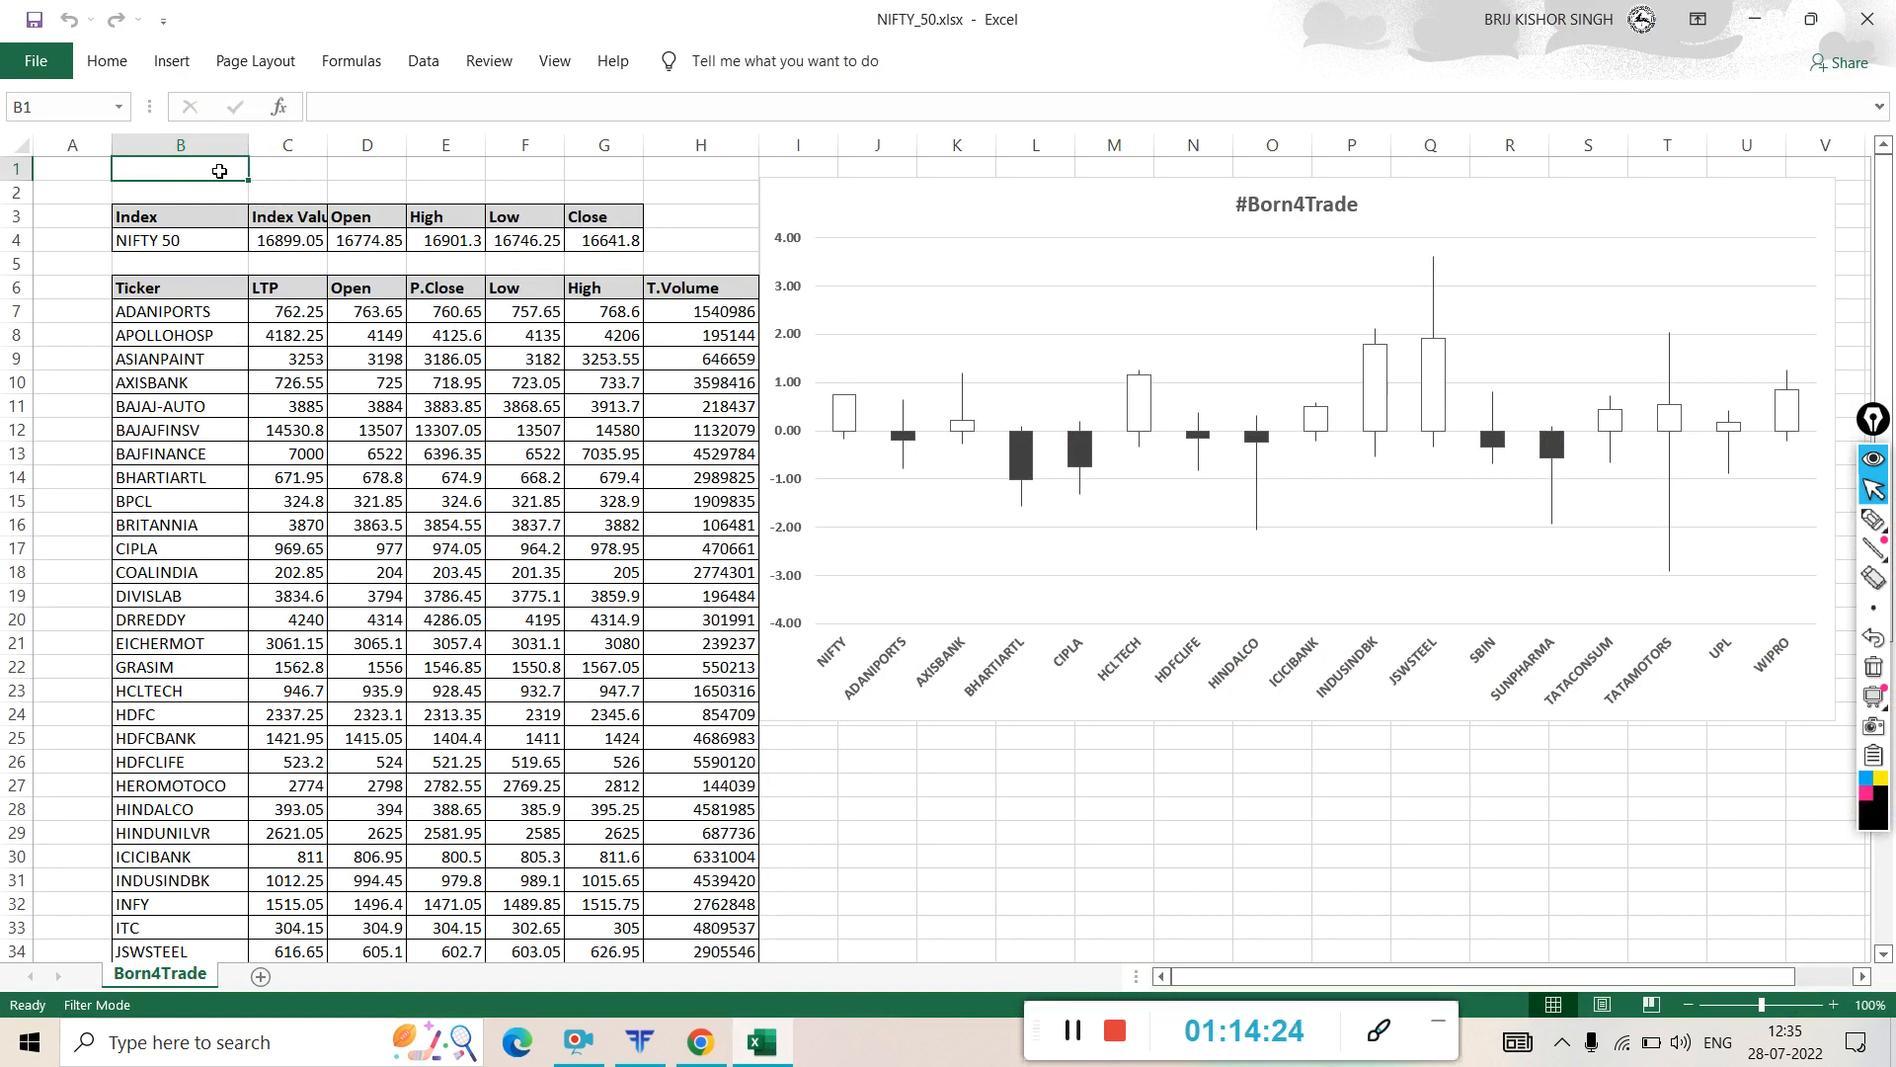
type("https")
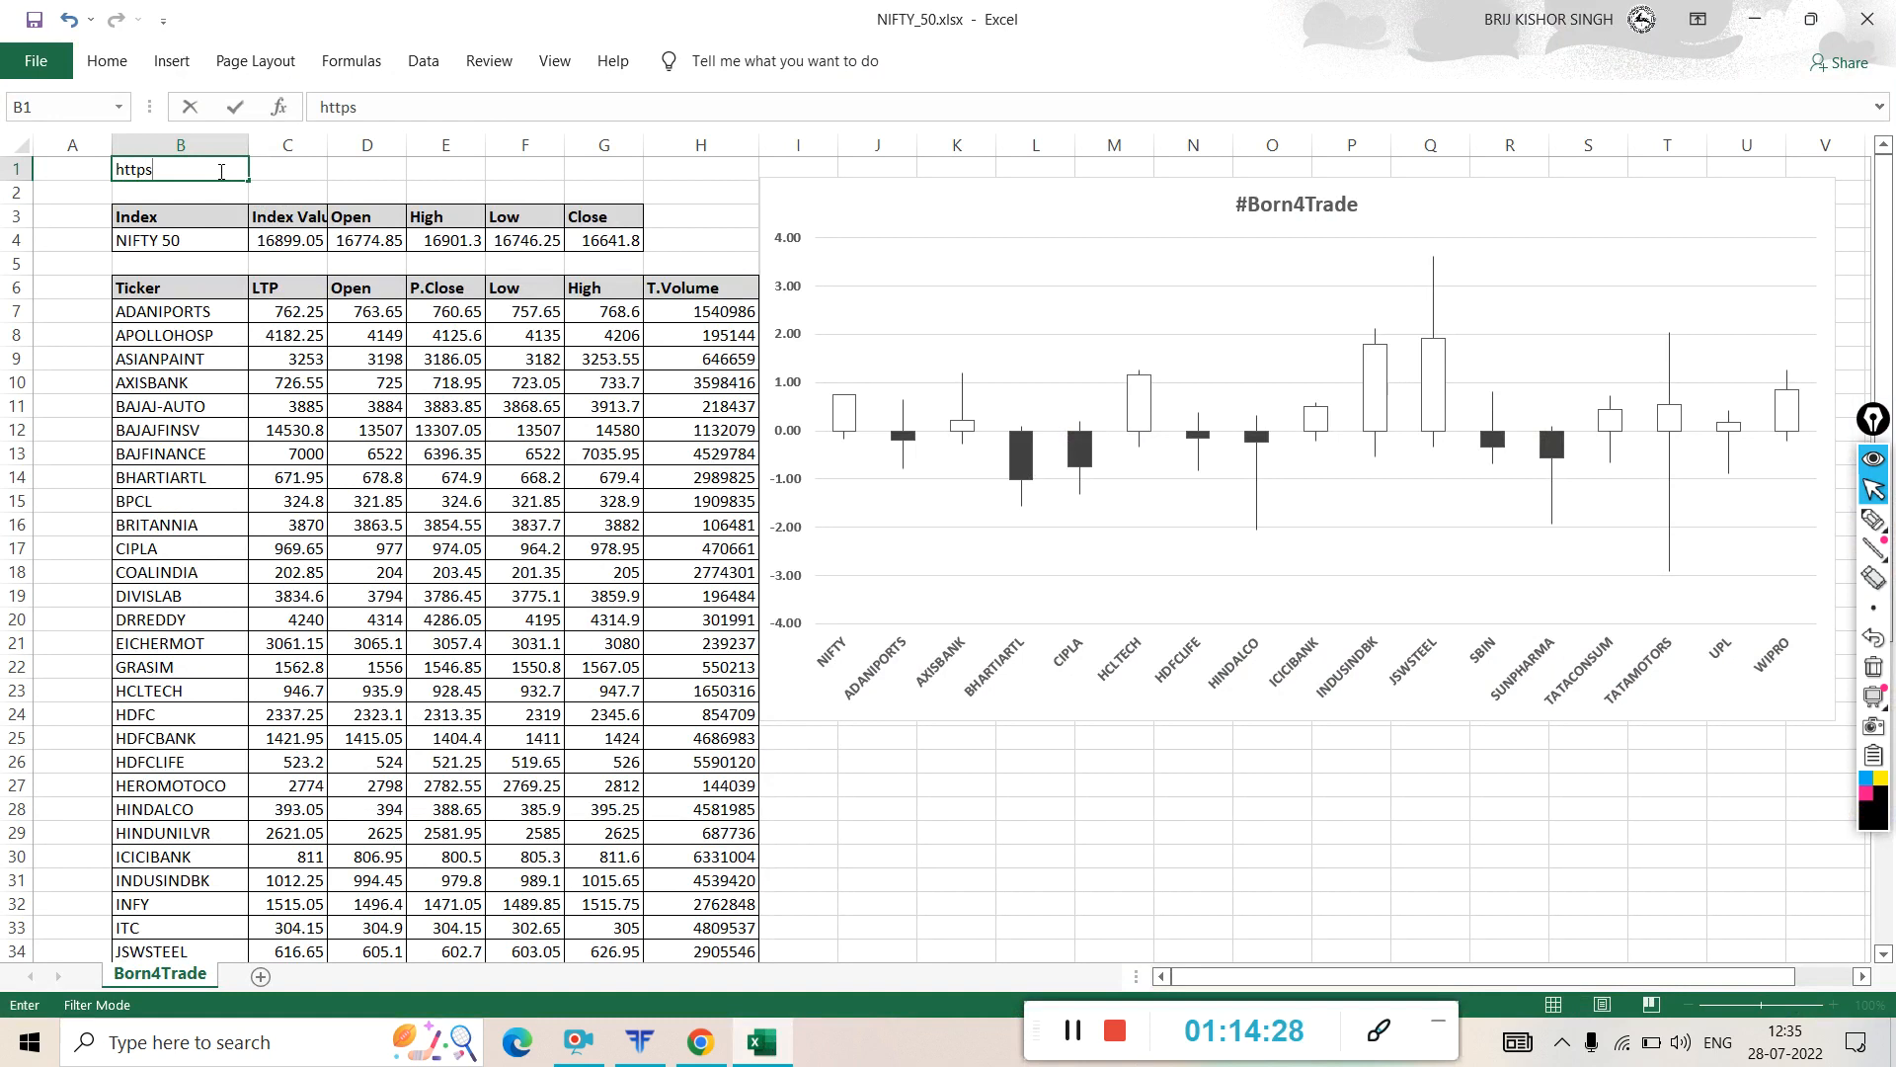
type("://facebook.com/b")
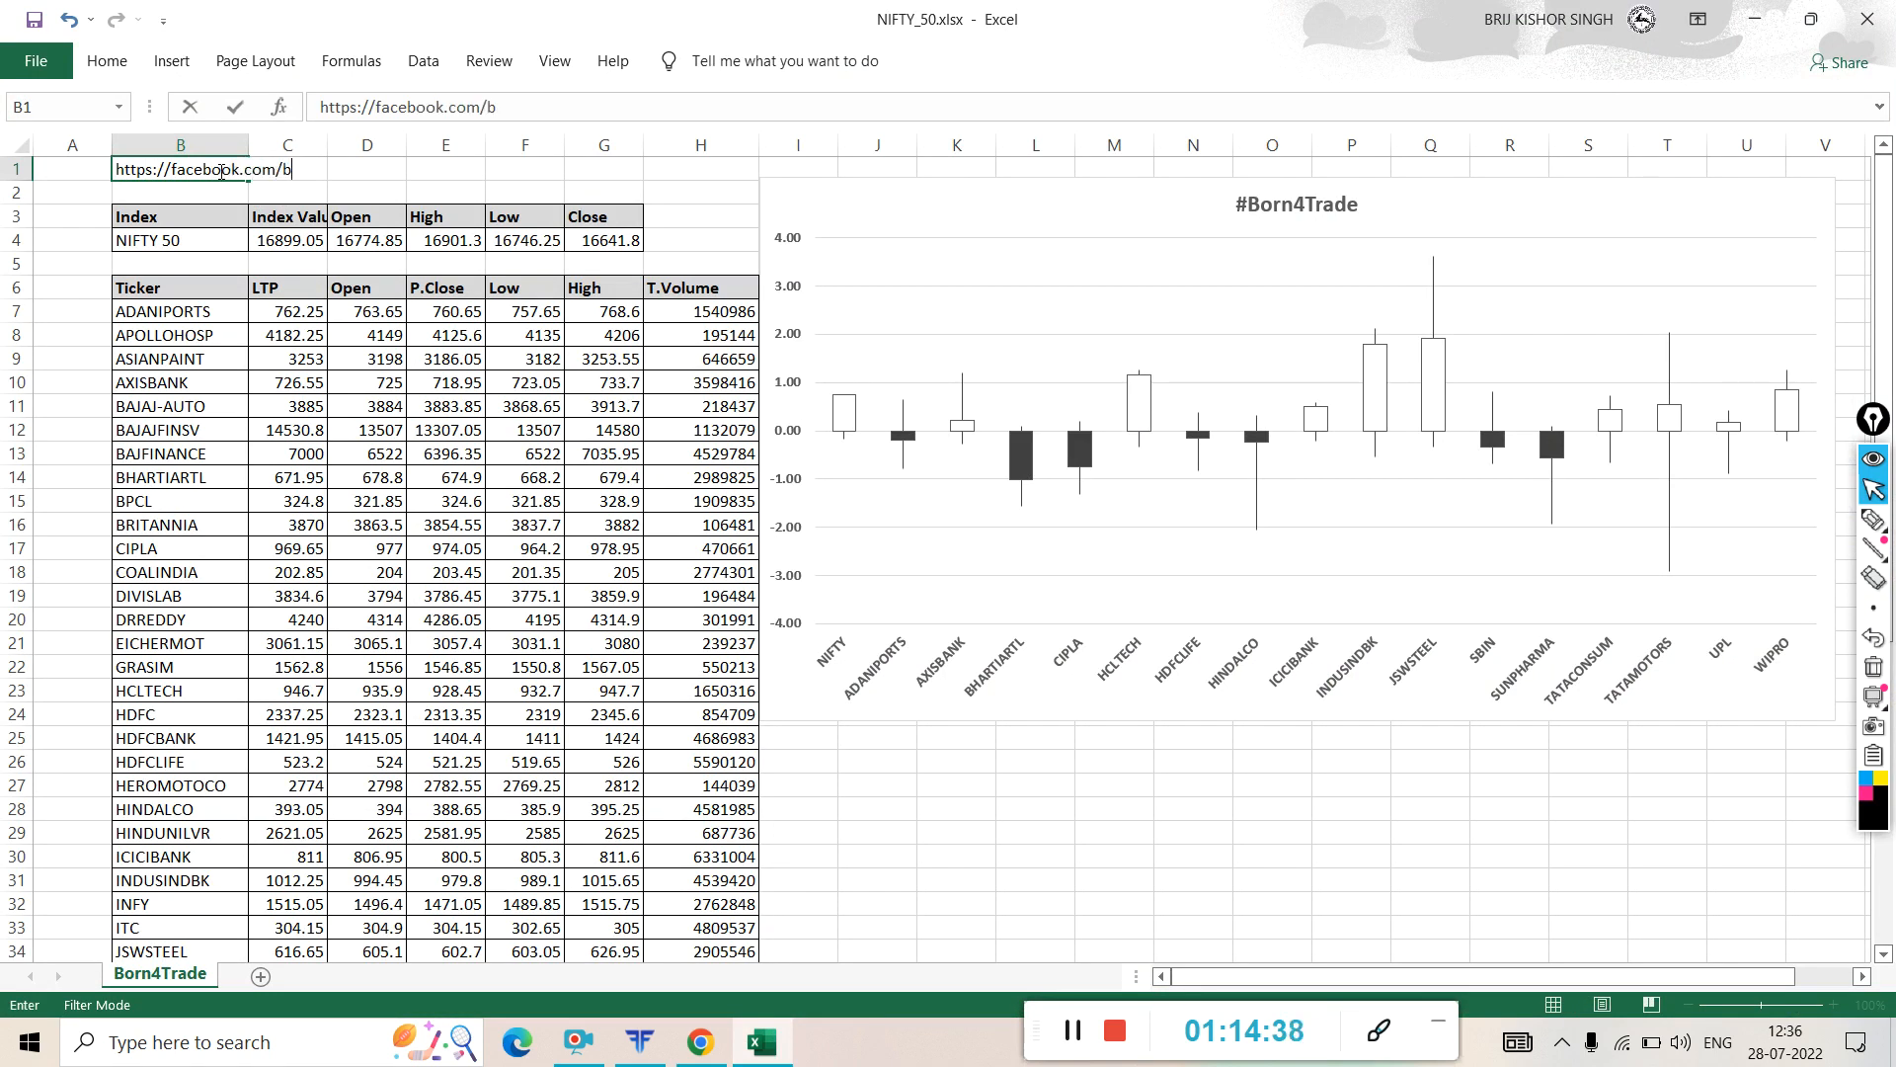
type("orn4trade")
left_click(440, 191)
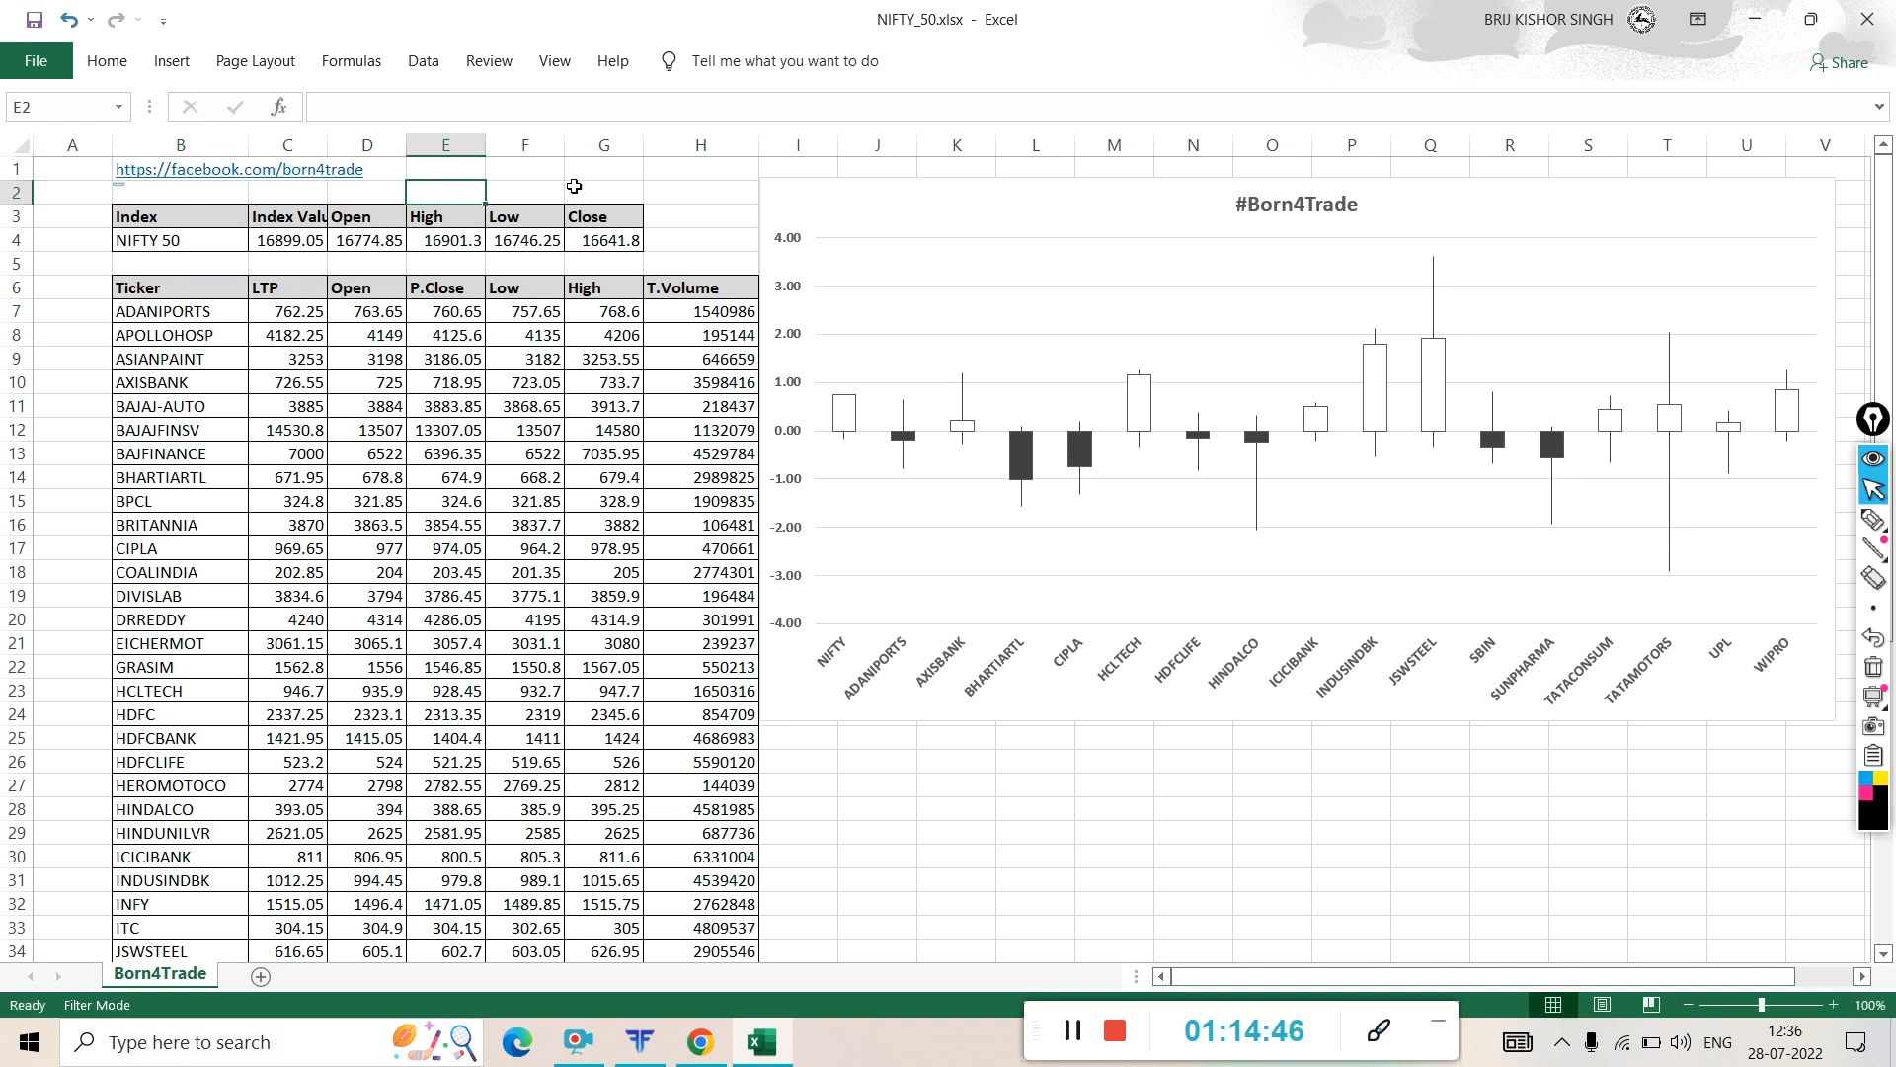
- Merge and centre the range B1:G2 so the Facebook link spans the index table
left_click_drag(622, 173, 161, 196)
left_click(644, 188)
left_click(161, 195)
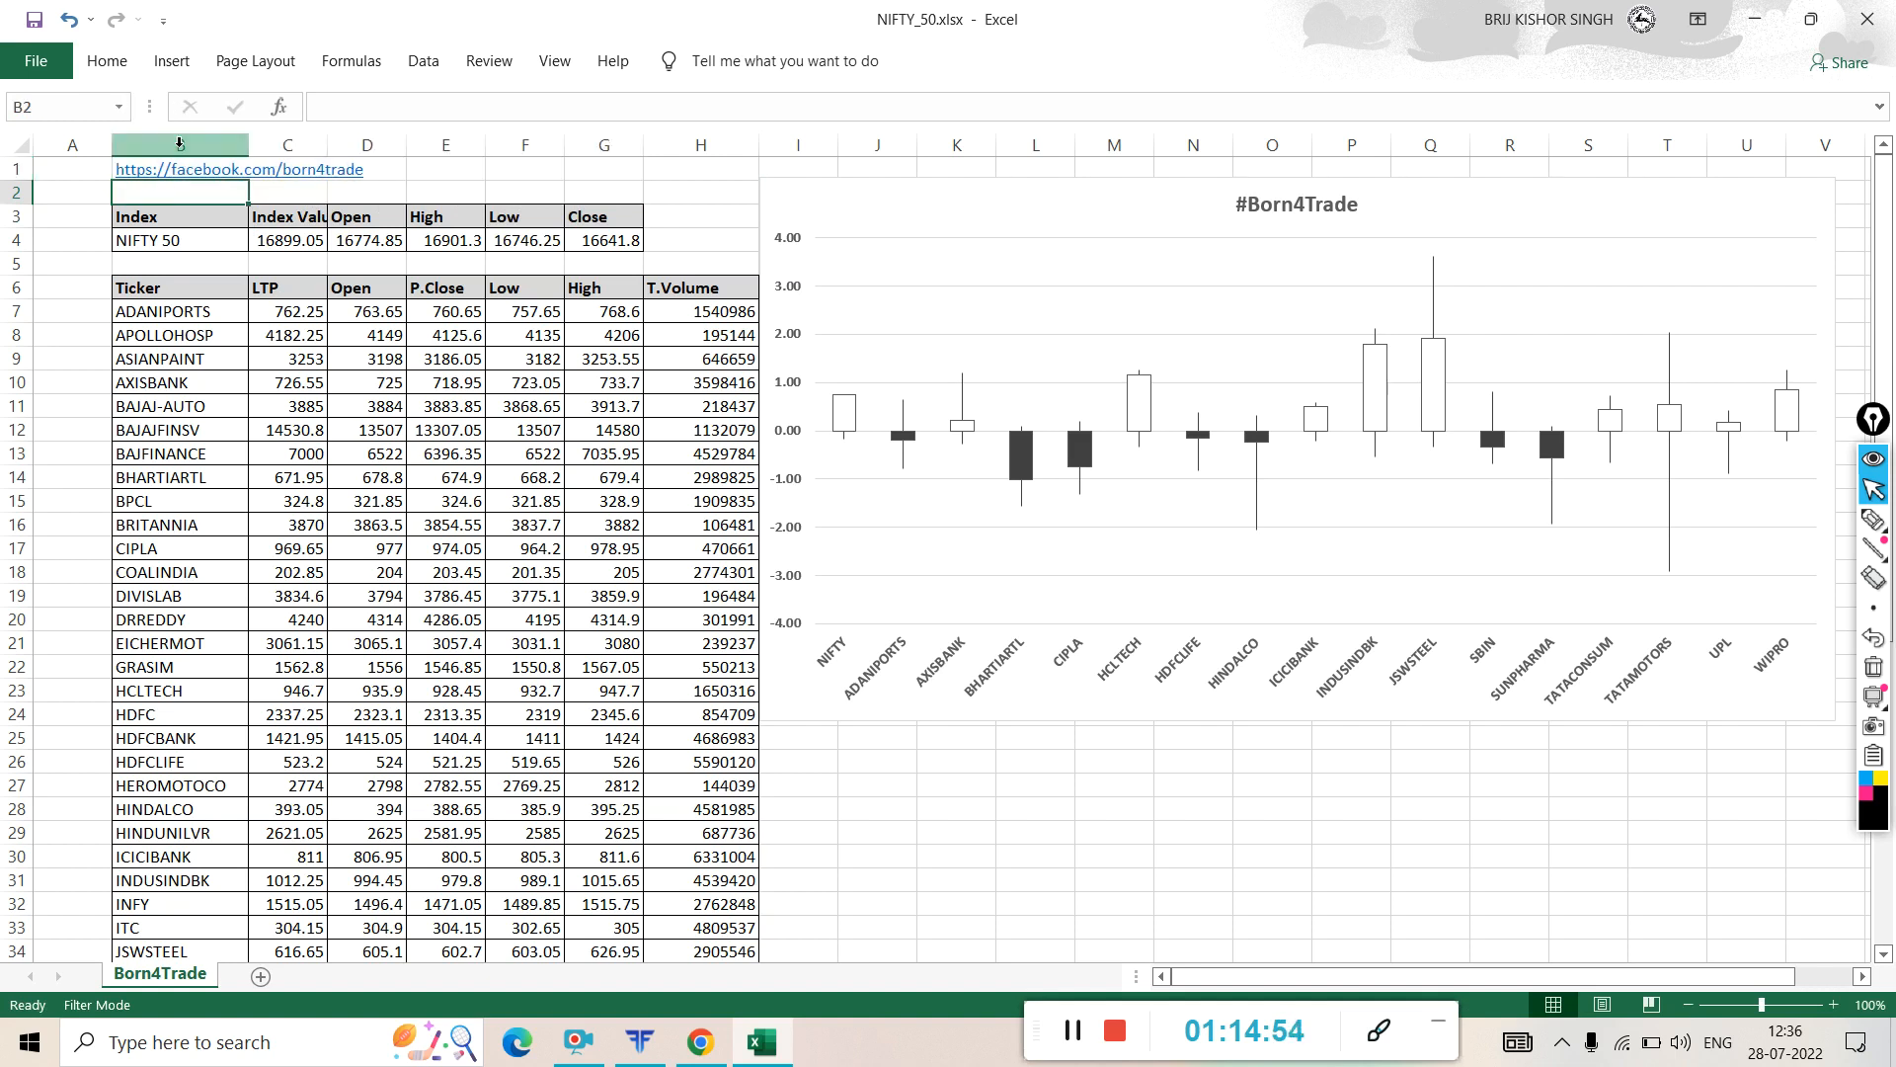
left_click(585, 170)
left_click_drag(586, 170, 157, 185)
left_click(107, 61)
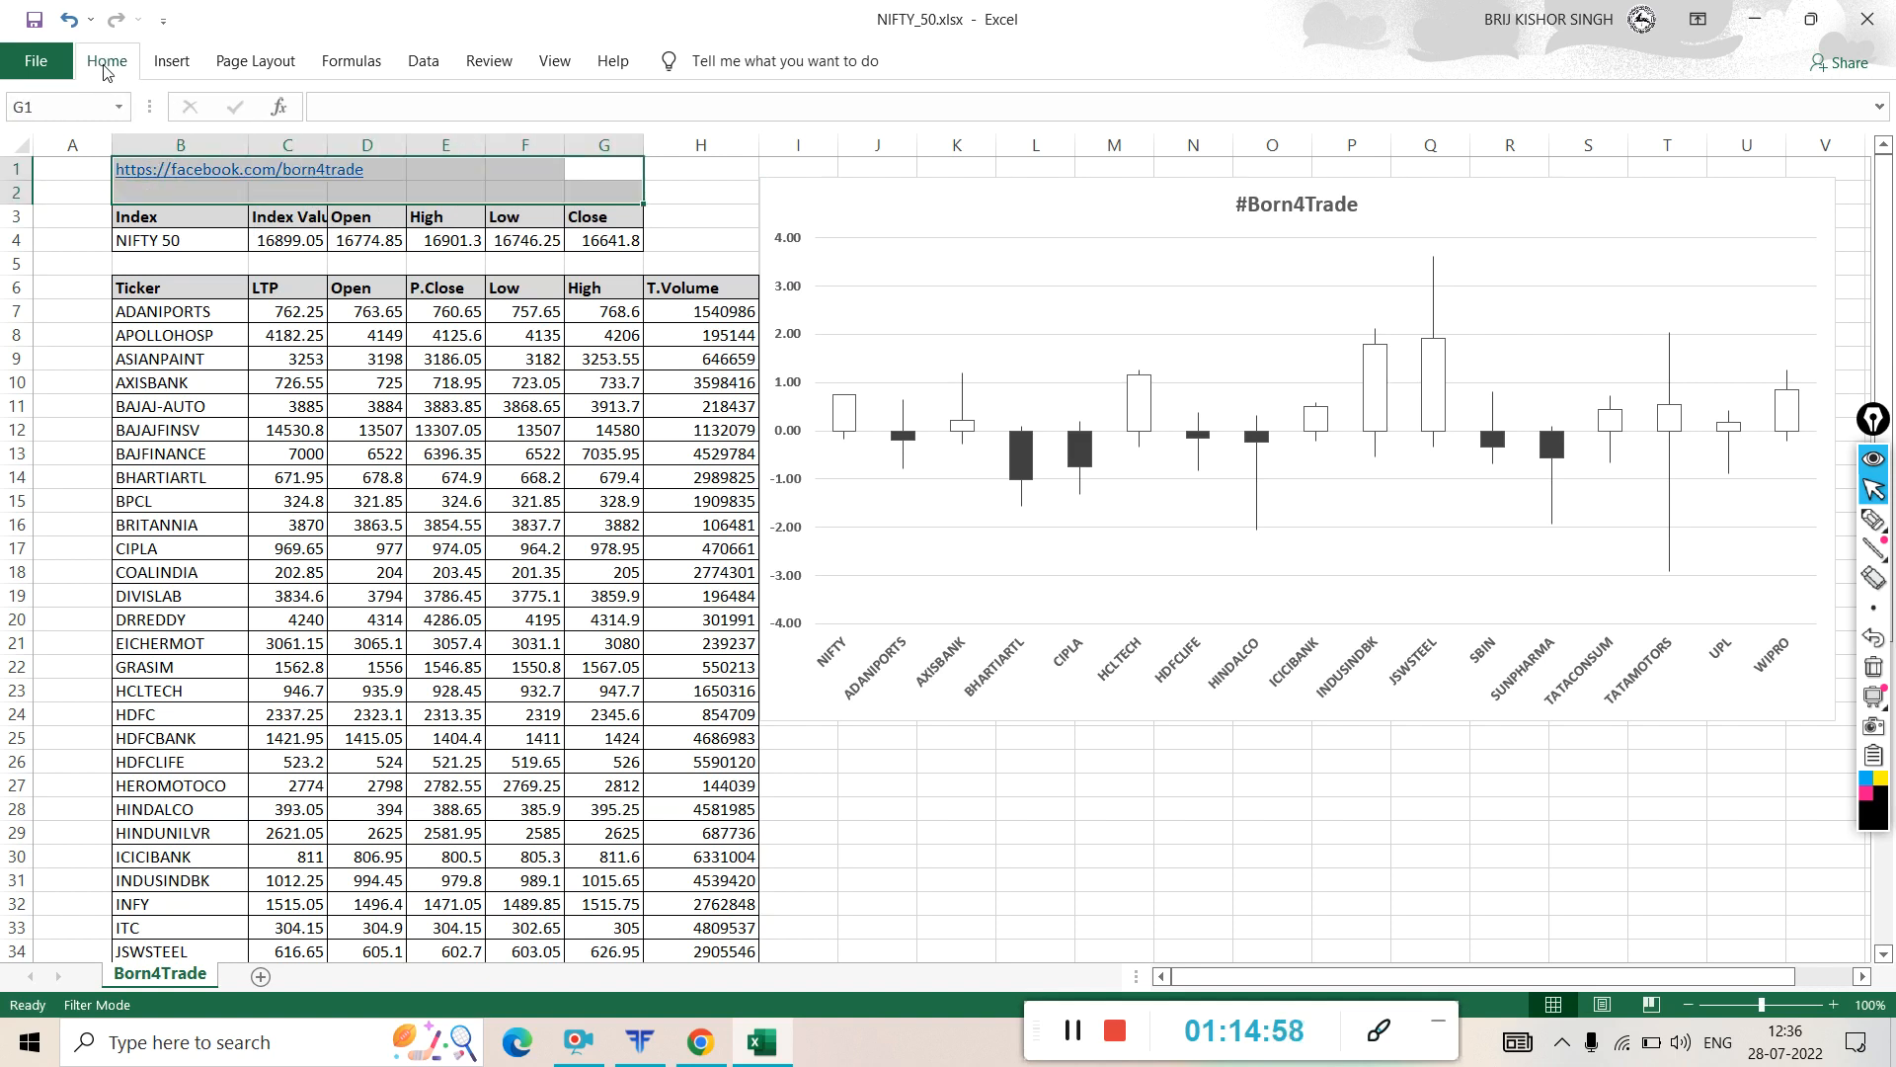
left_click(698, 148)
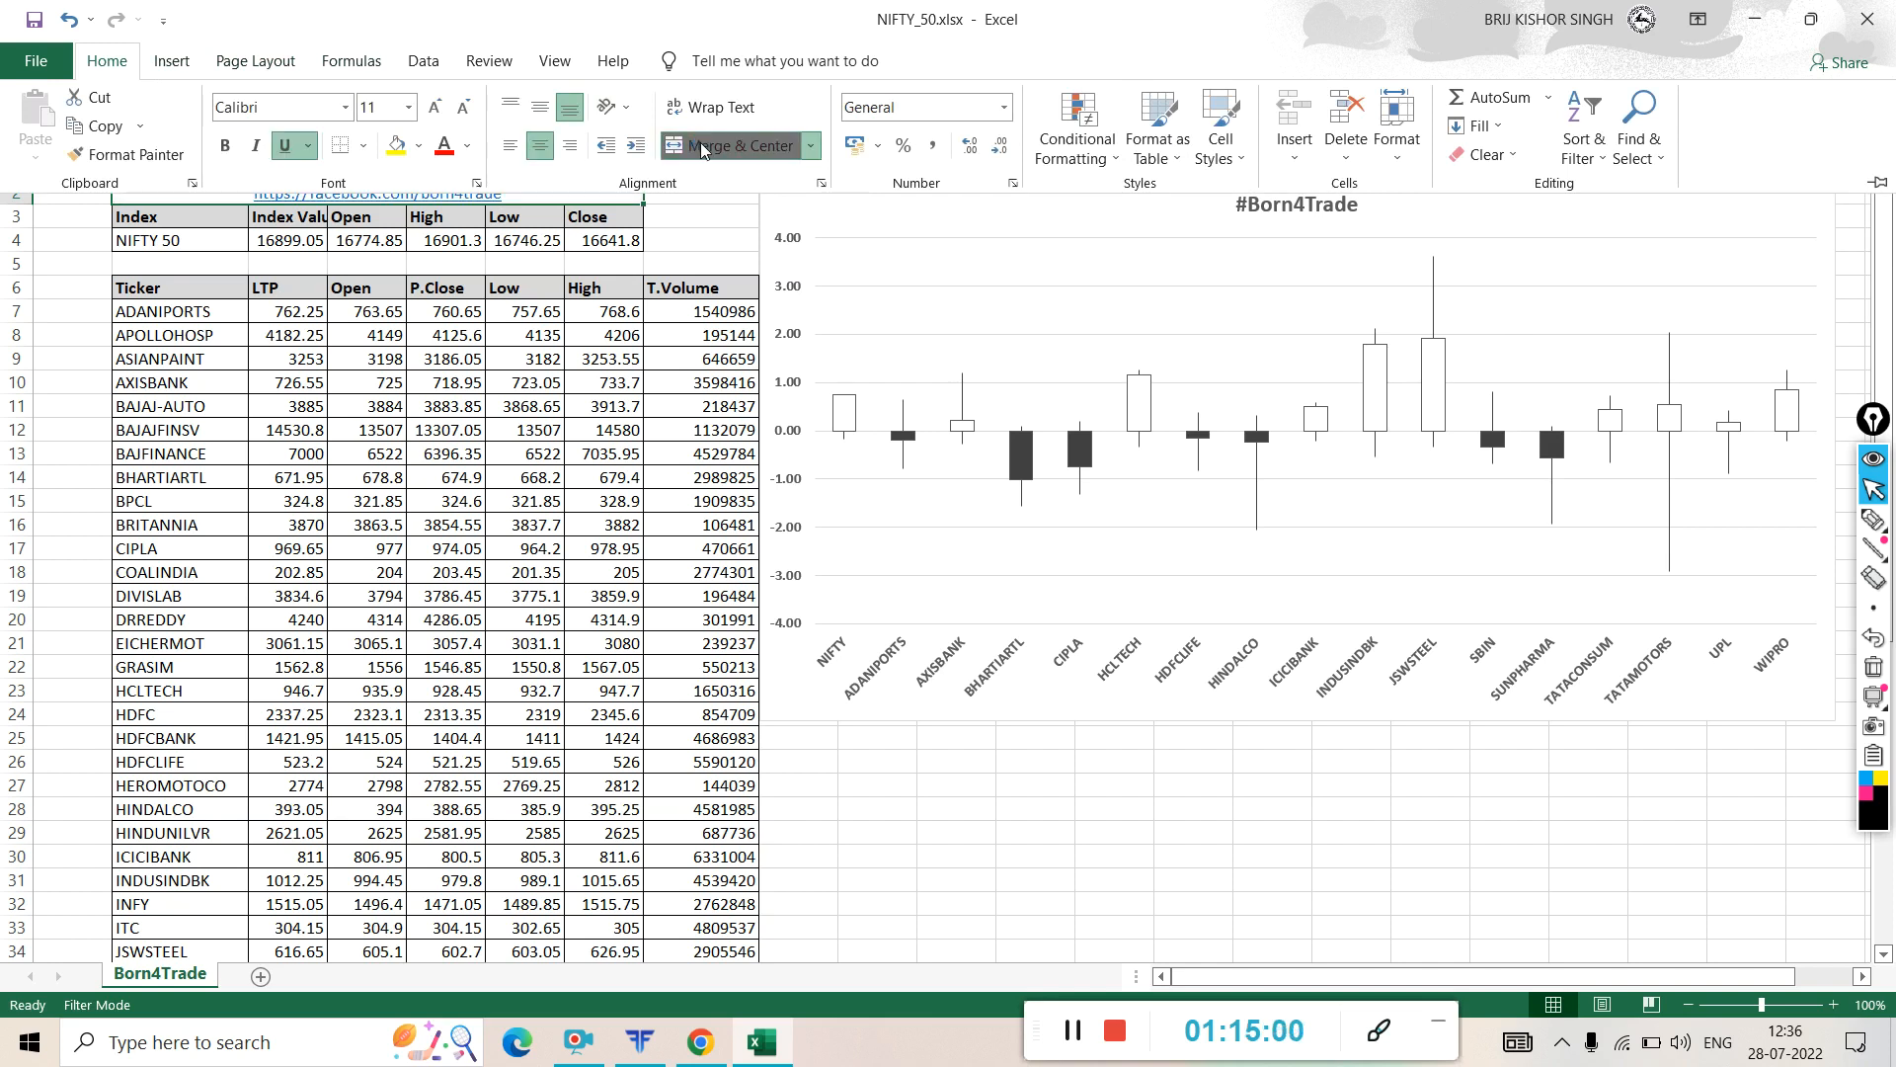
- Format the merged link as bold, vertically centred text at font size 14
left_click(541, 107)
left_click(435, 106)
left_click(225, 148)
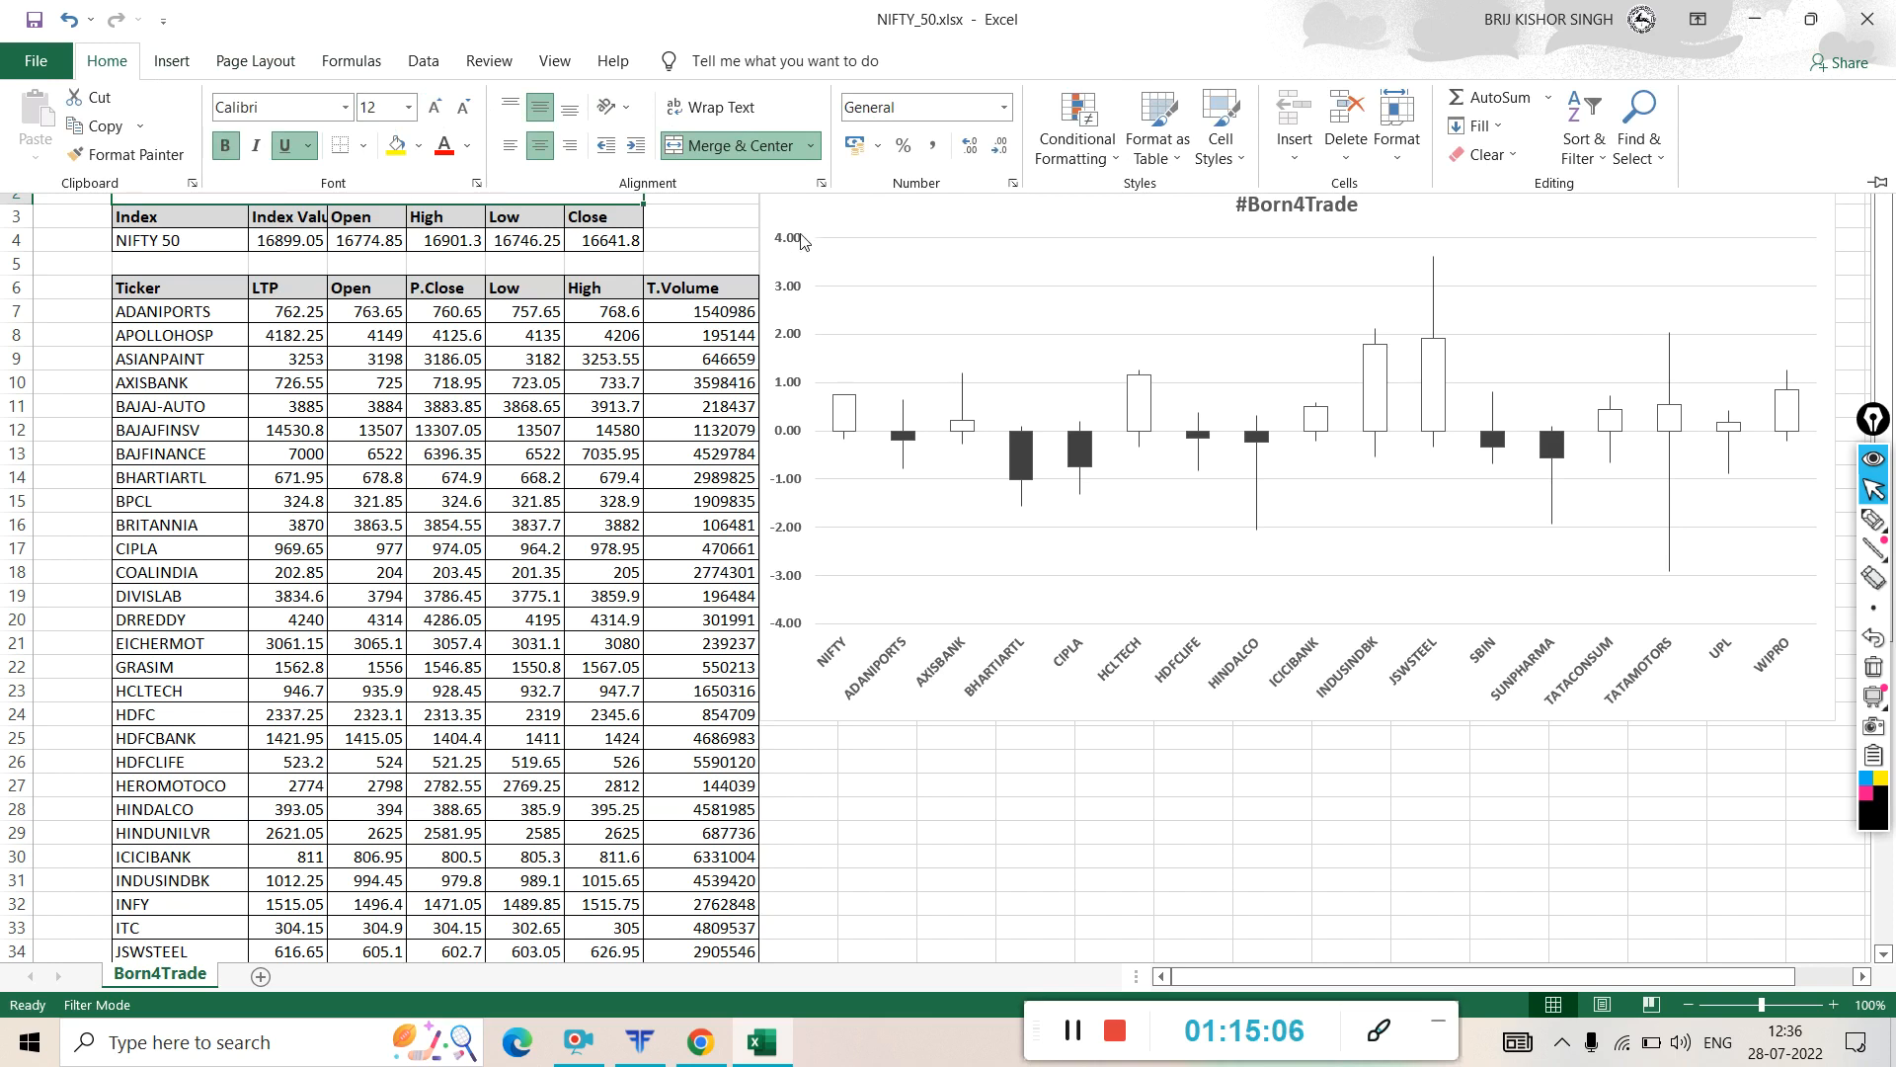
left_click(723, 215)
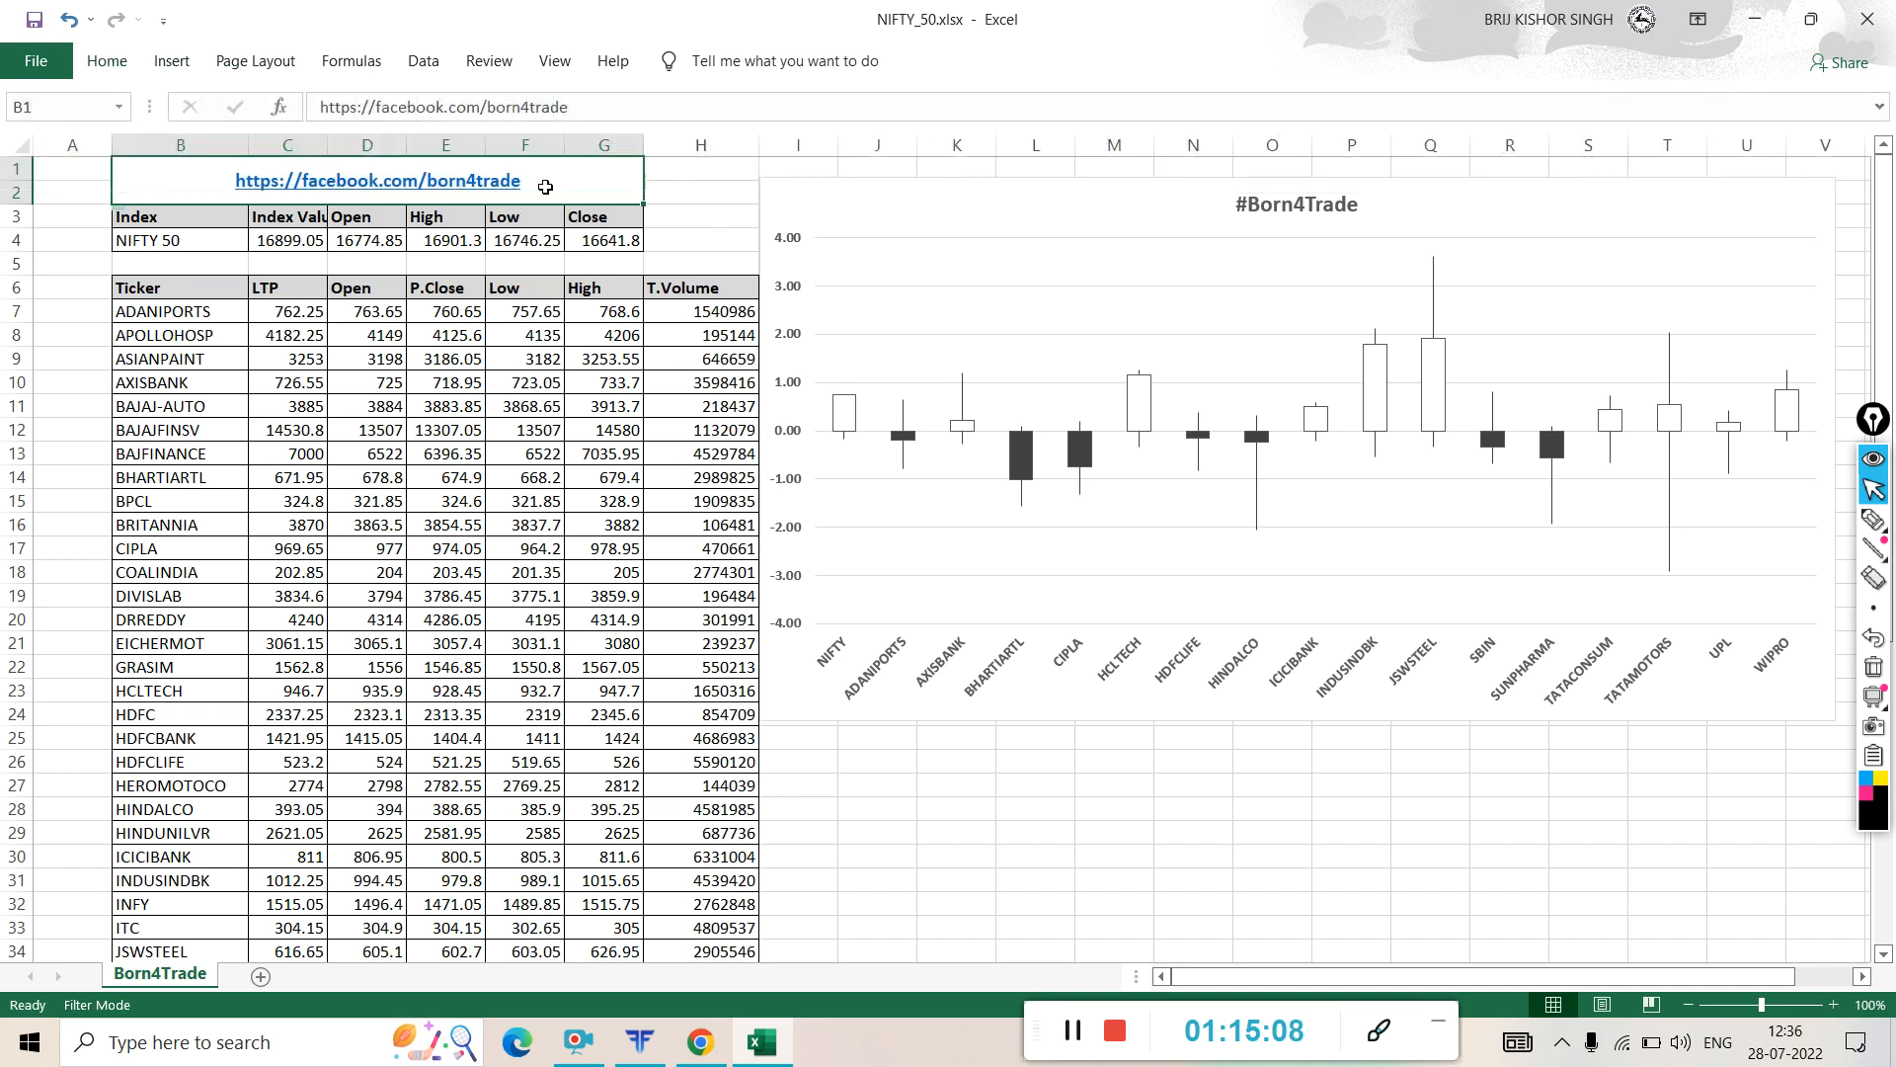
left_click(115, 63)
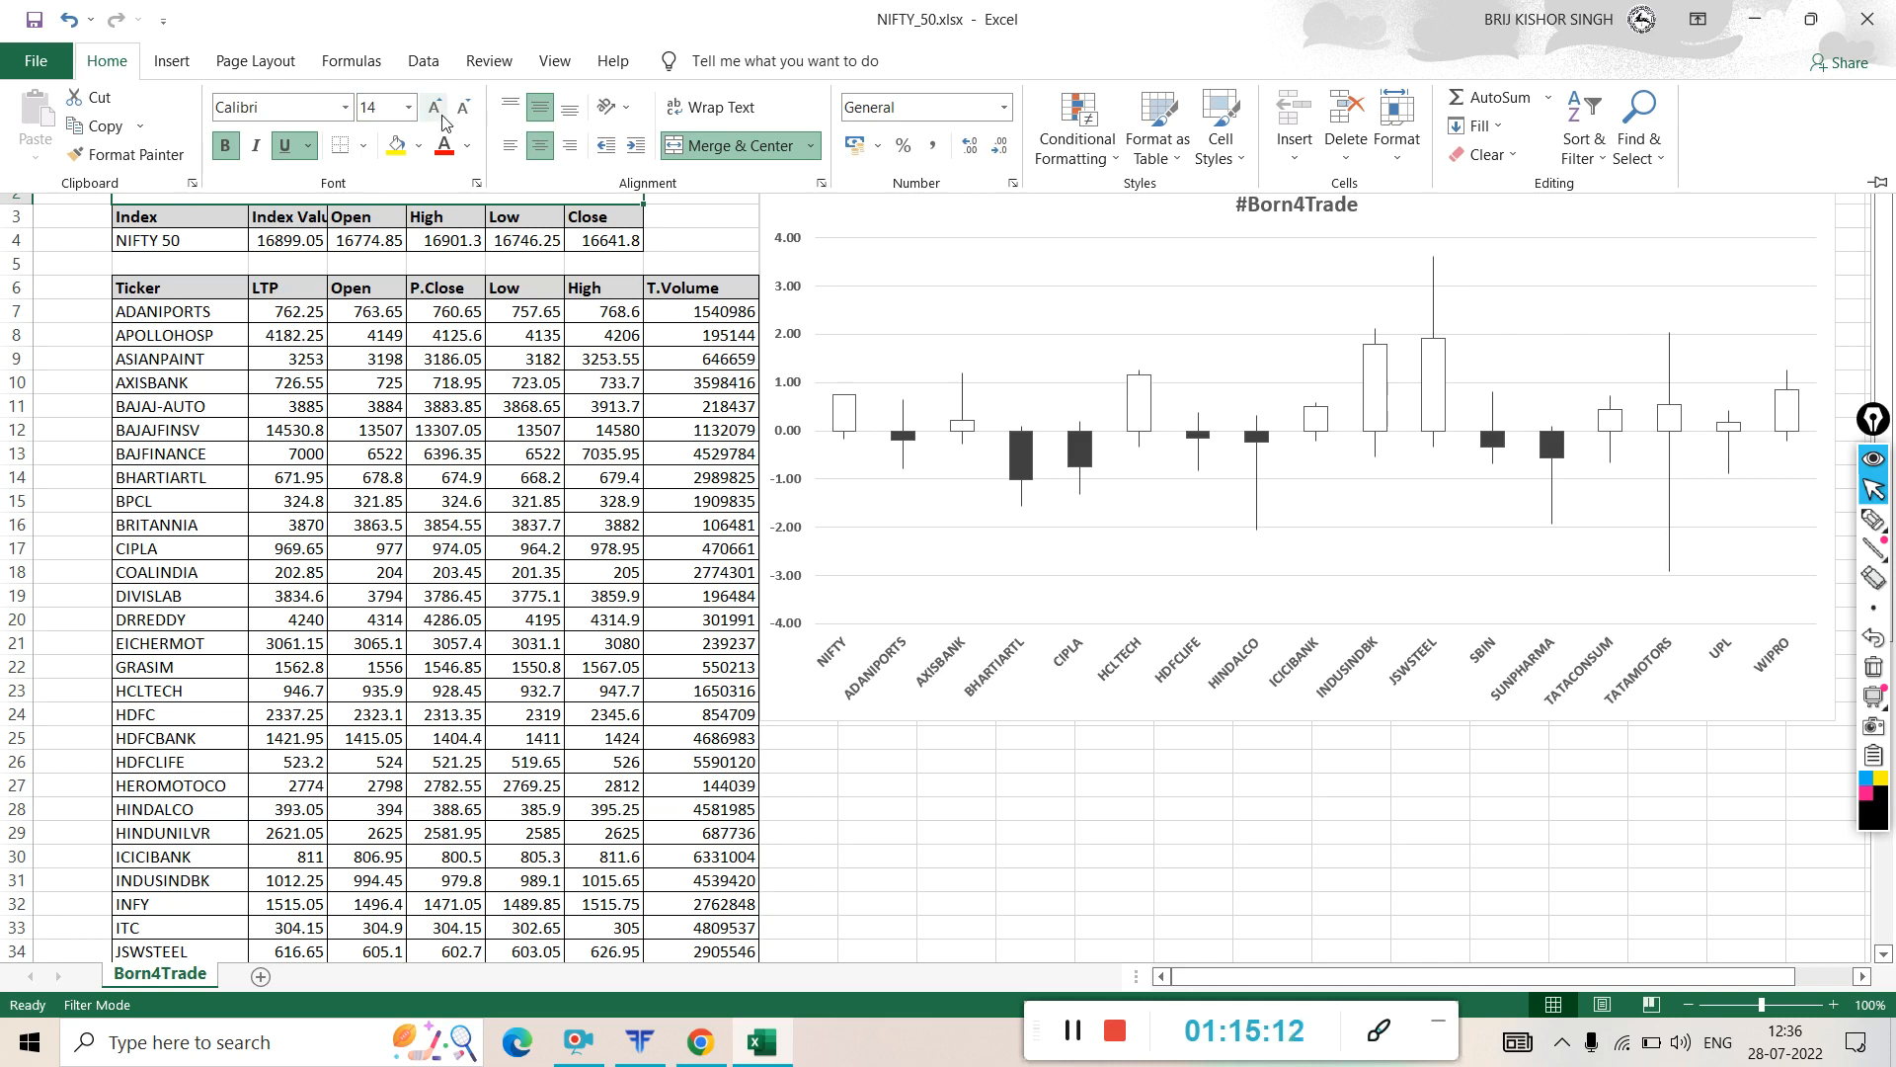
left_click(64, 232)
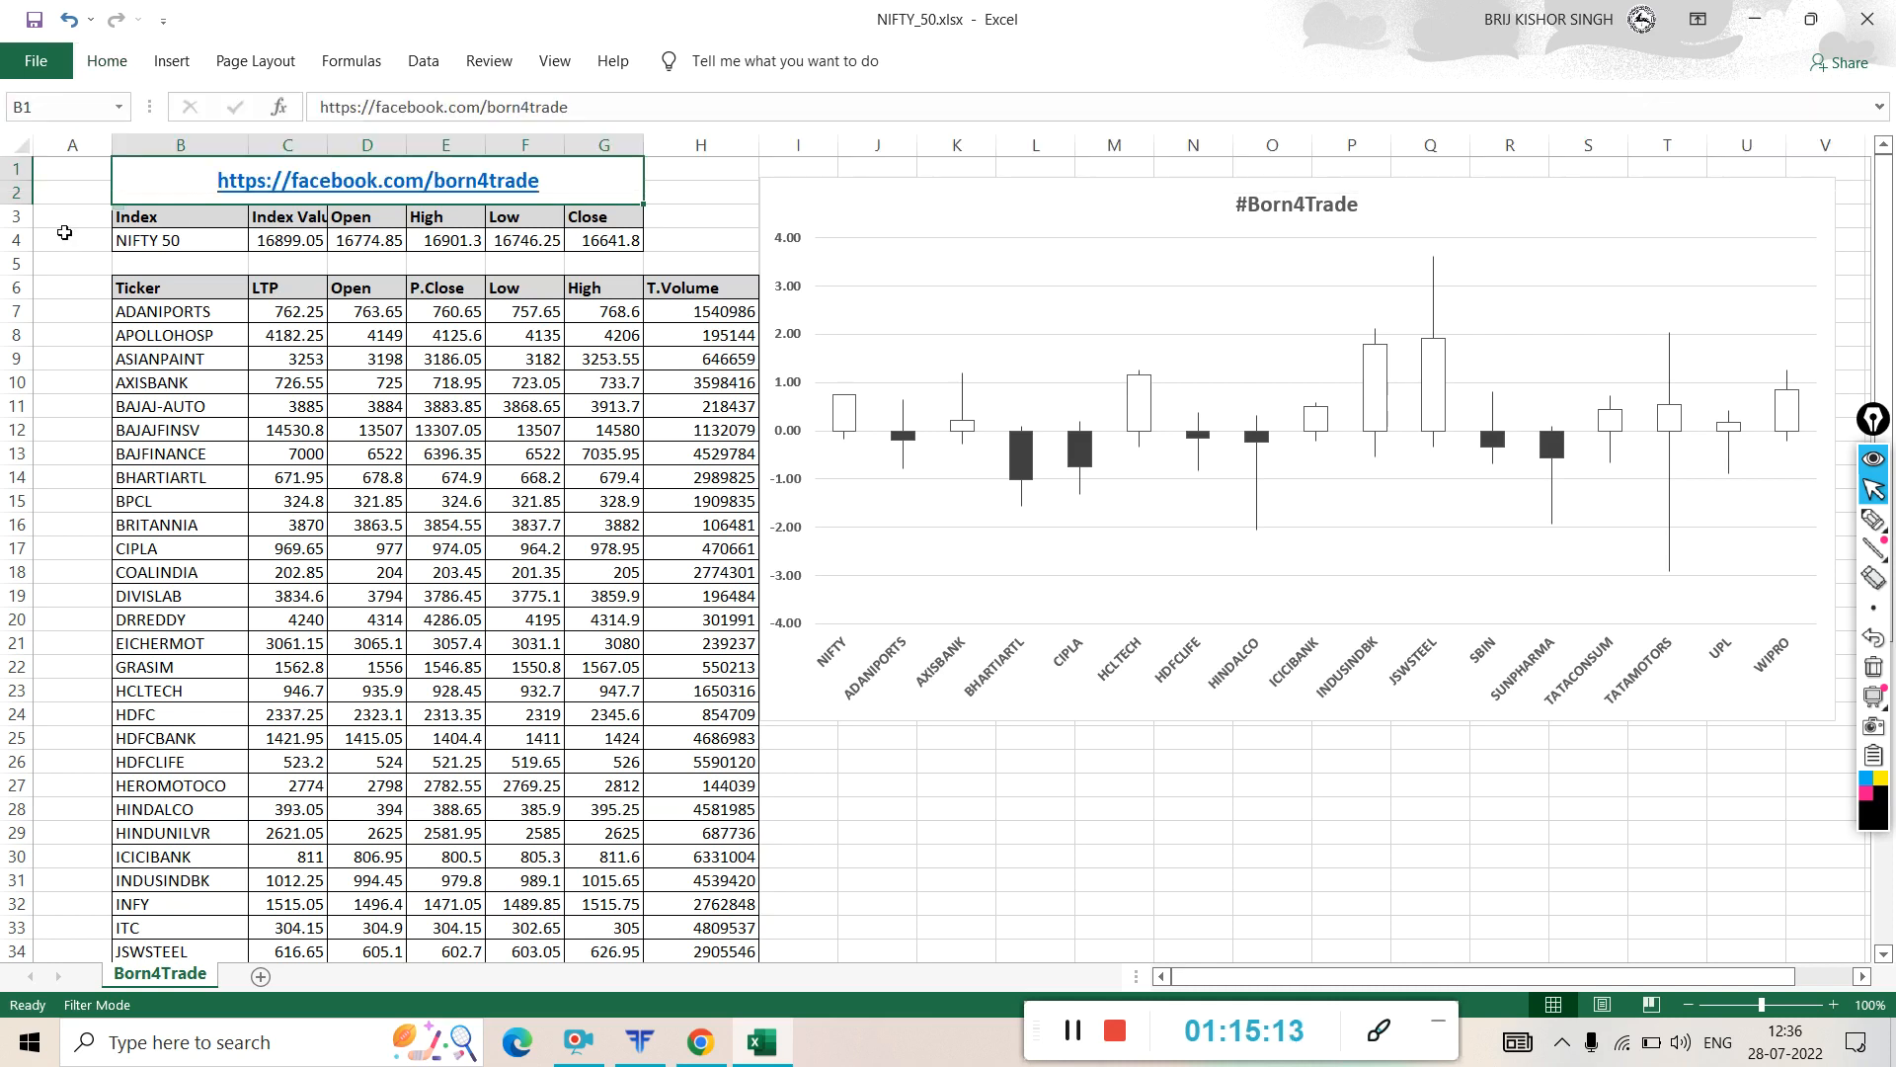
- Check the stock tables below the ticker list, save NIFTY_50.xlsx and close it
left_click(703, 193)
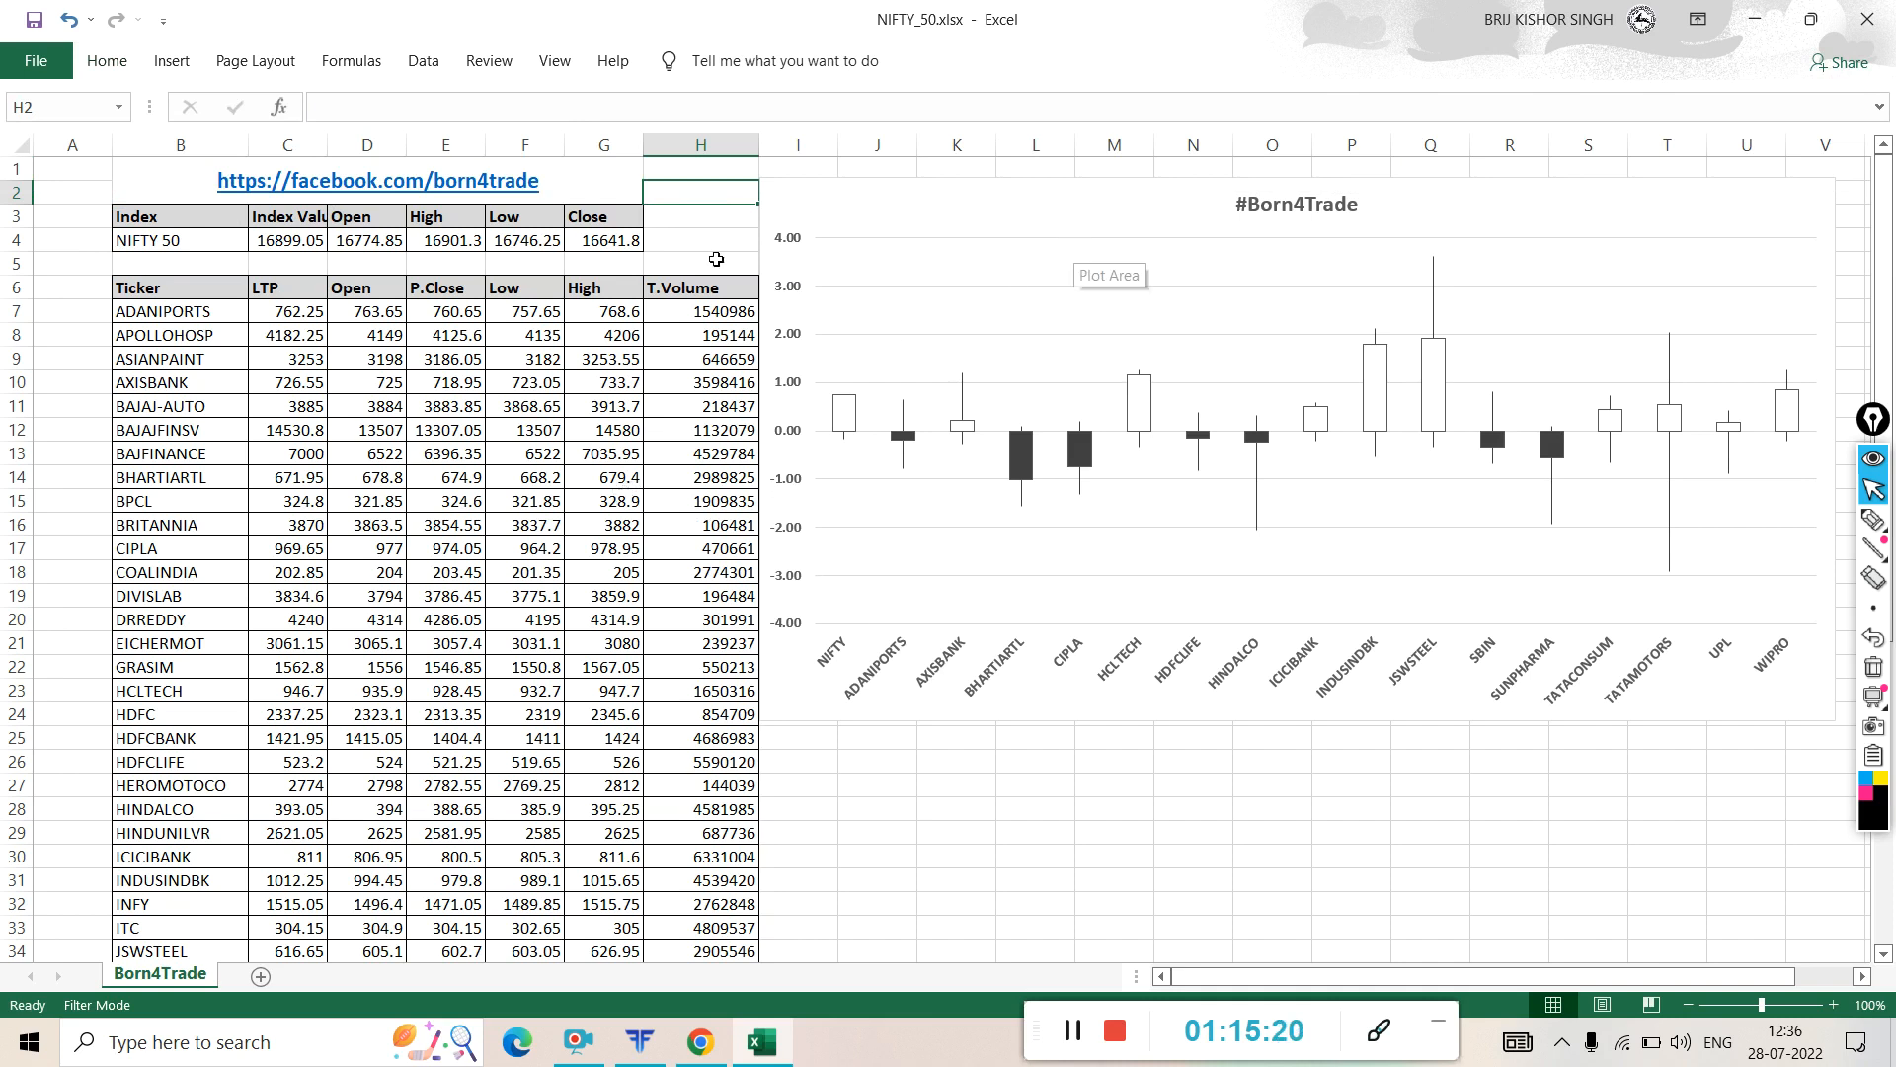
scroll(609, 425, "down", 12)
scroll(609, 425, "down", 9)
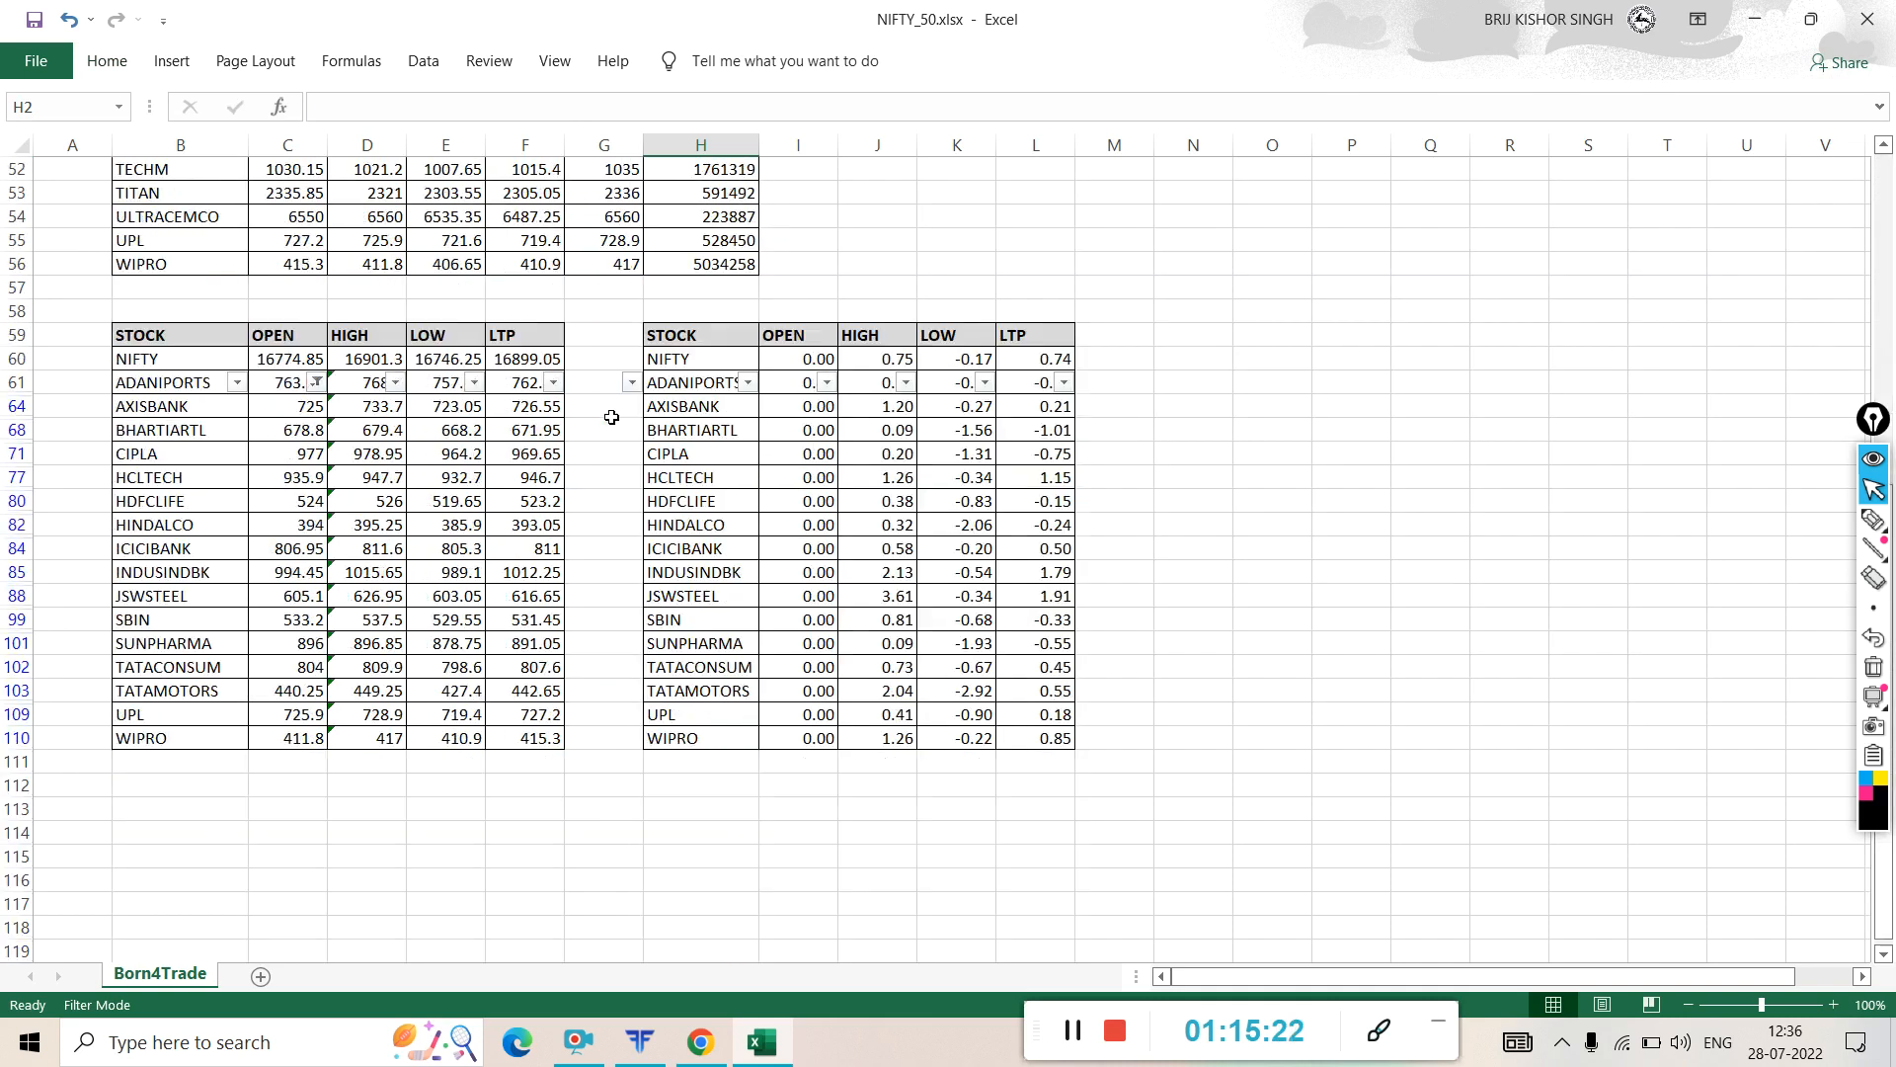
scroll(610, 419, "up", 14)
scroll(613, 409, "up", 7)
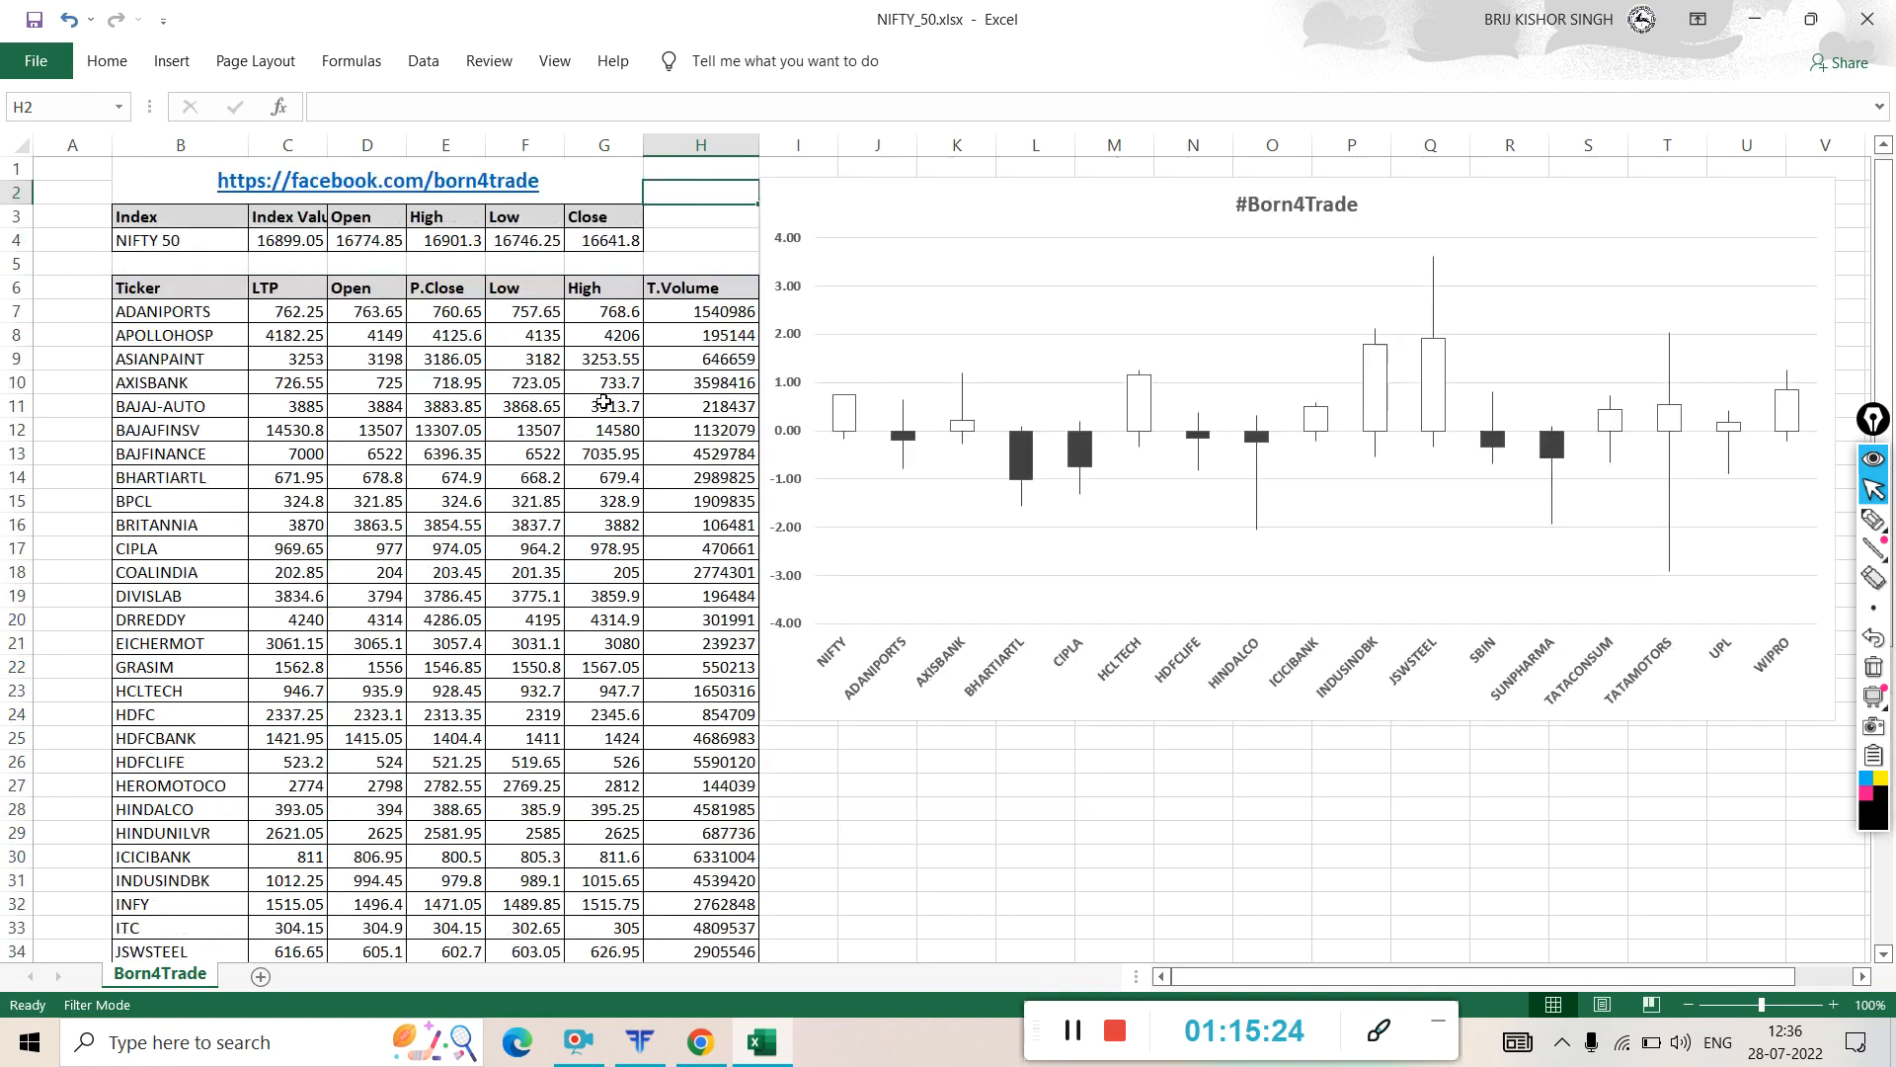
left_click(38, 24)
scroll(1050, 711, "down", 8)
scroll(1137, 576, "down", 12)
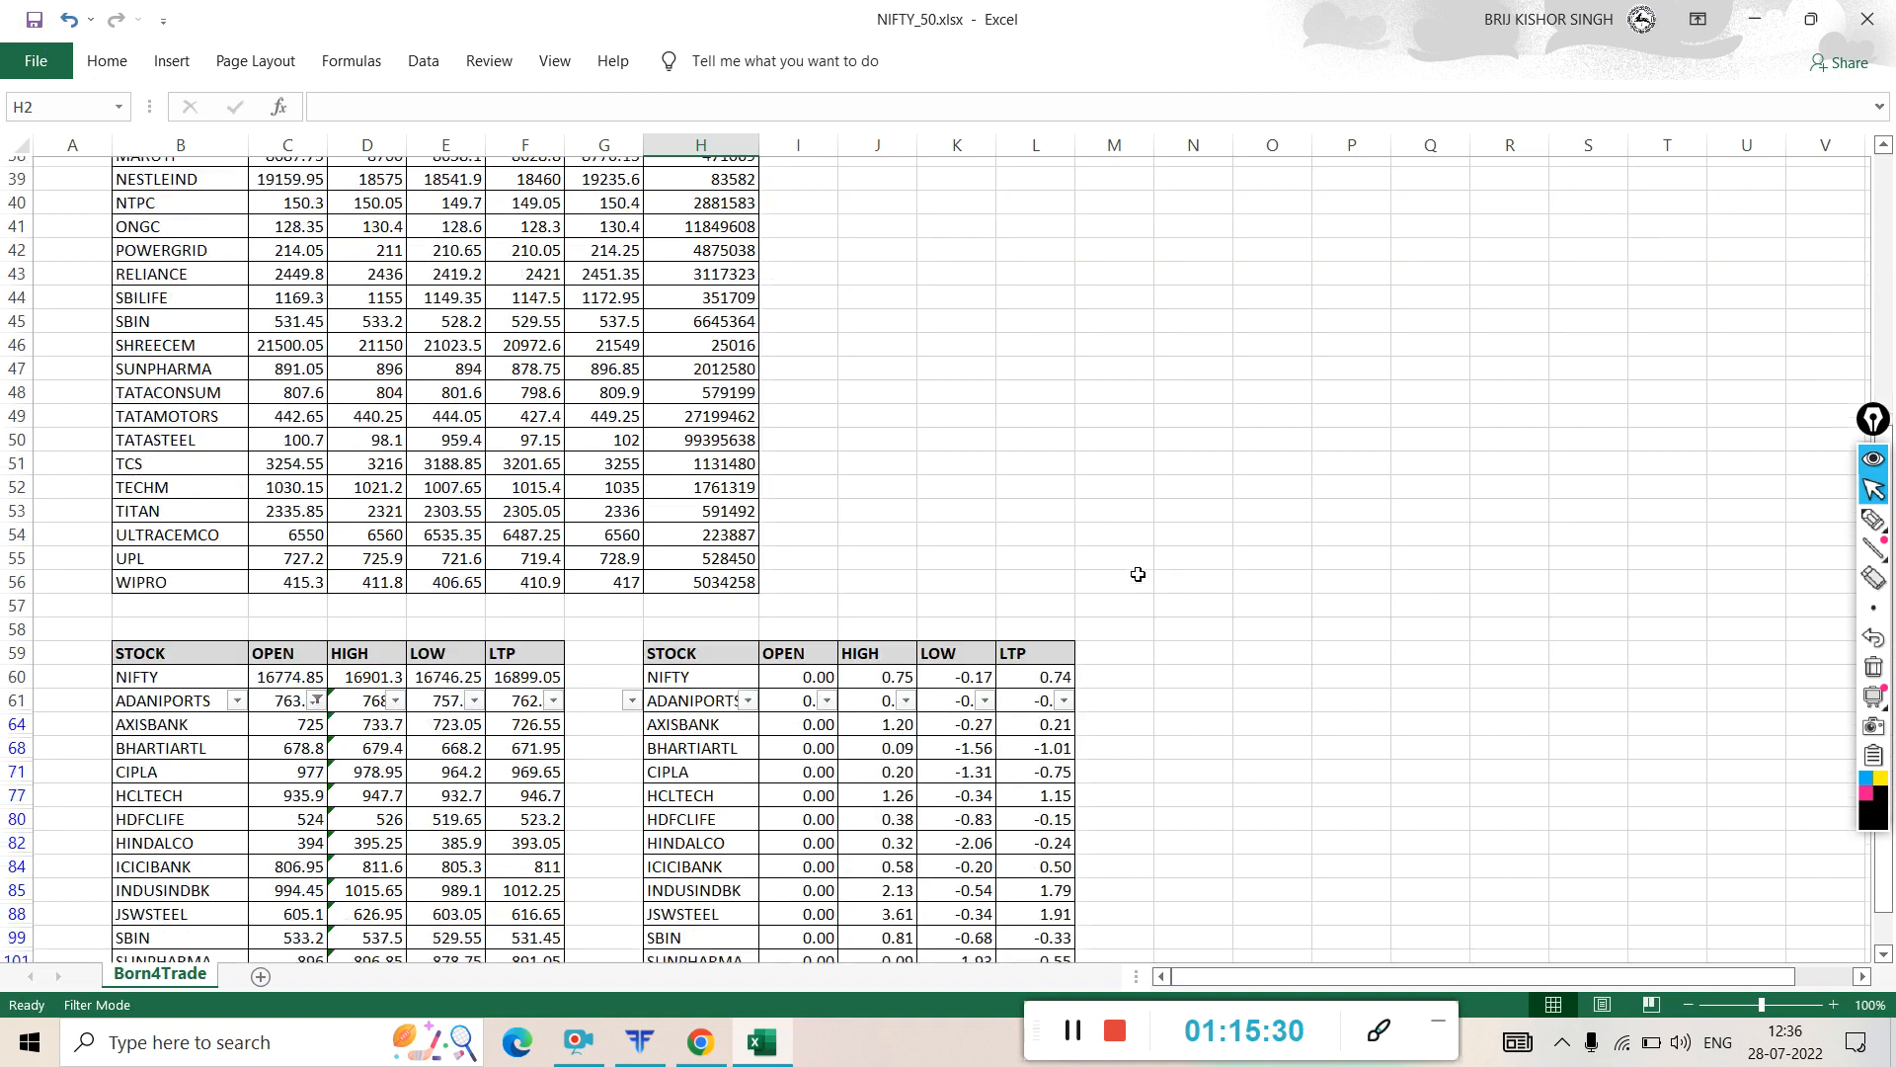
scroll(1137, 576, "up", 20)
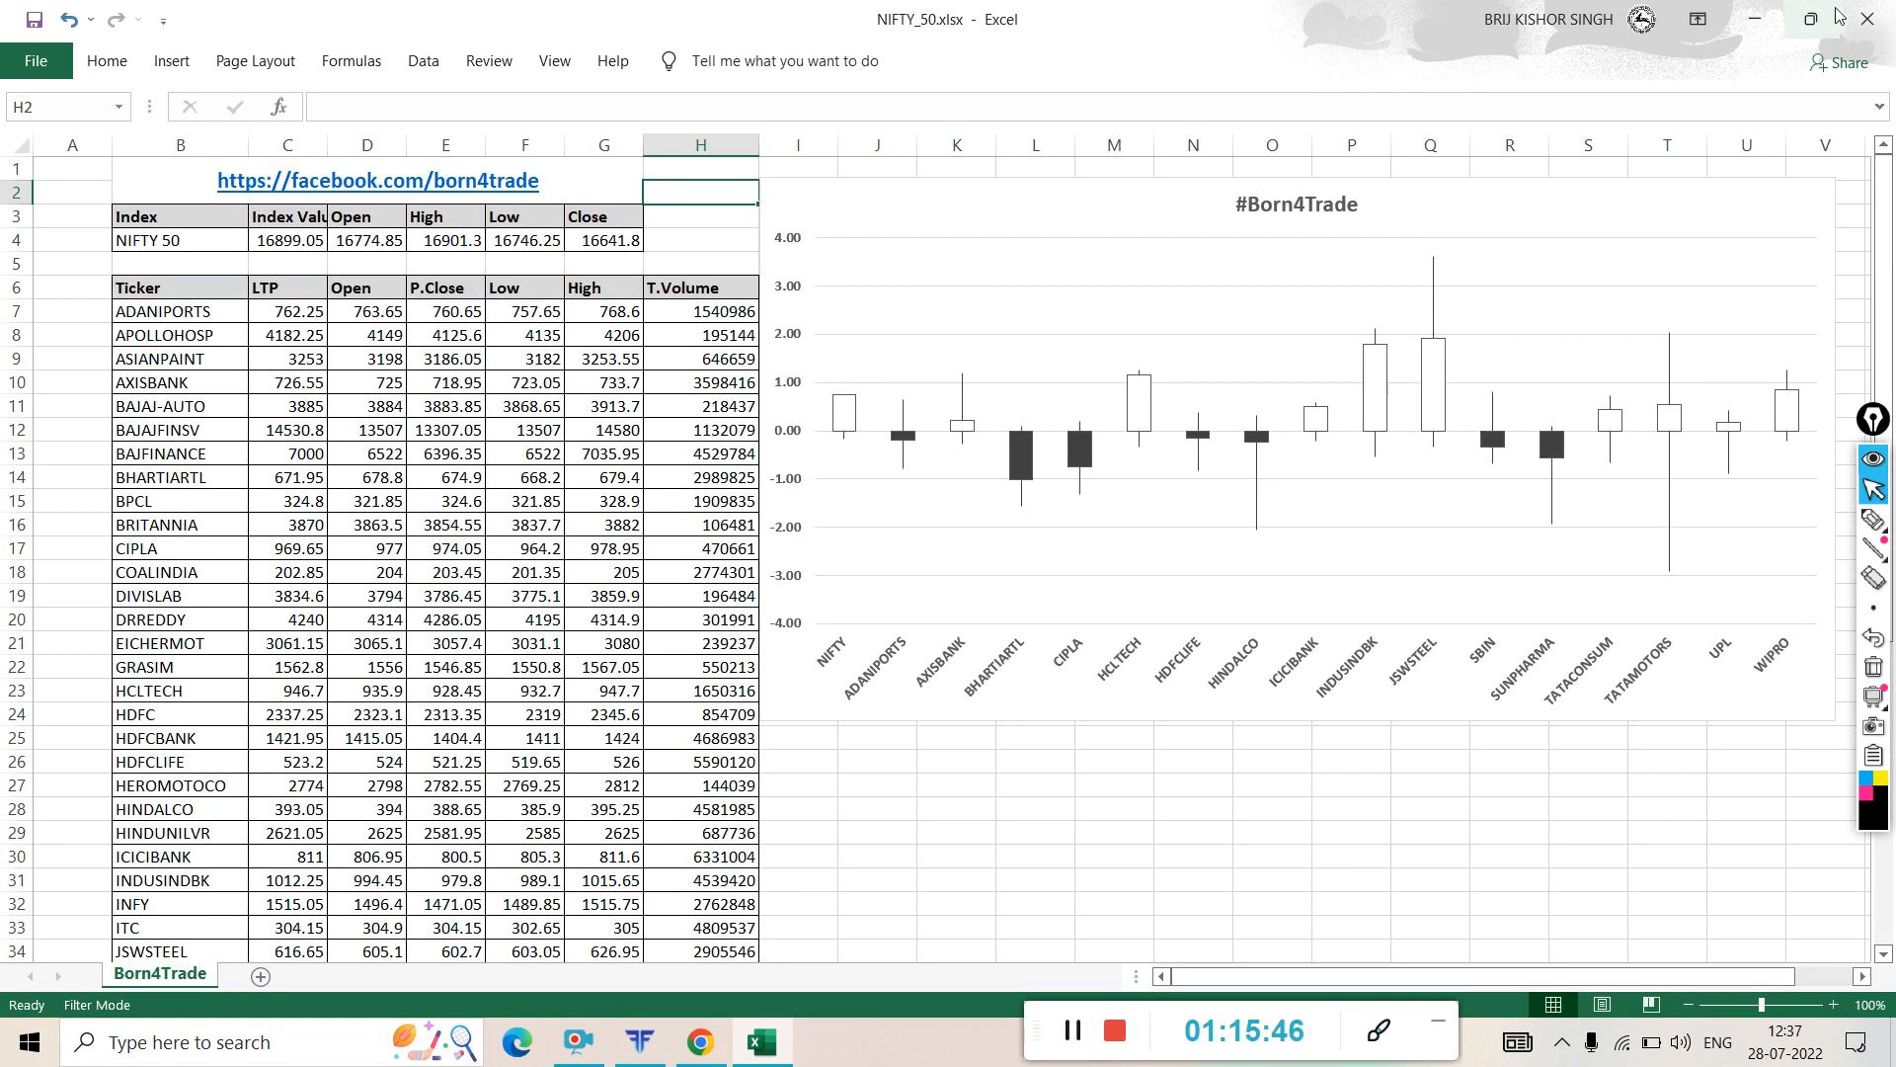
left_click(1866, 20)
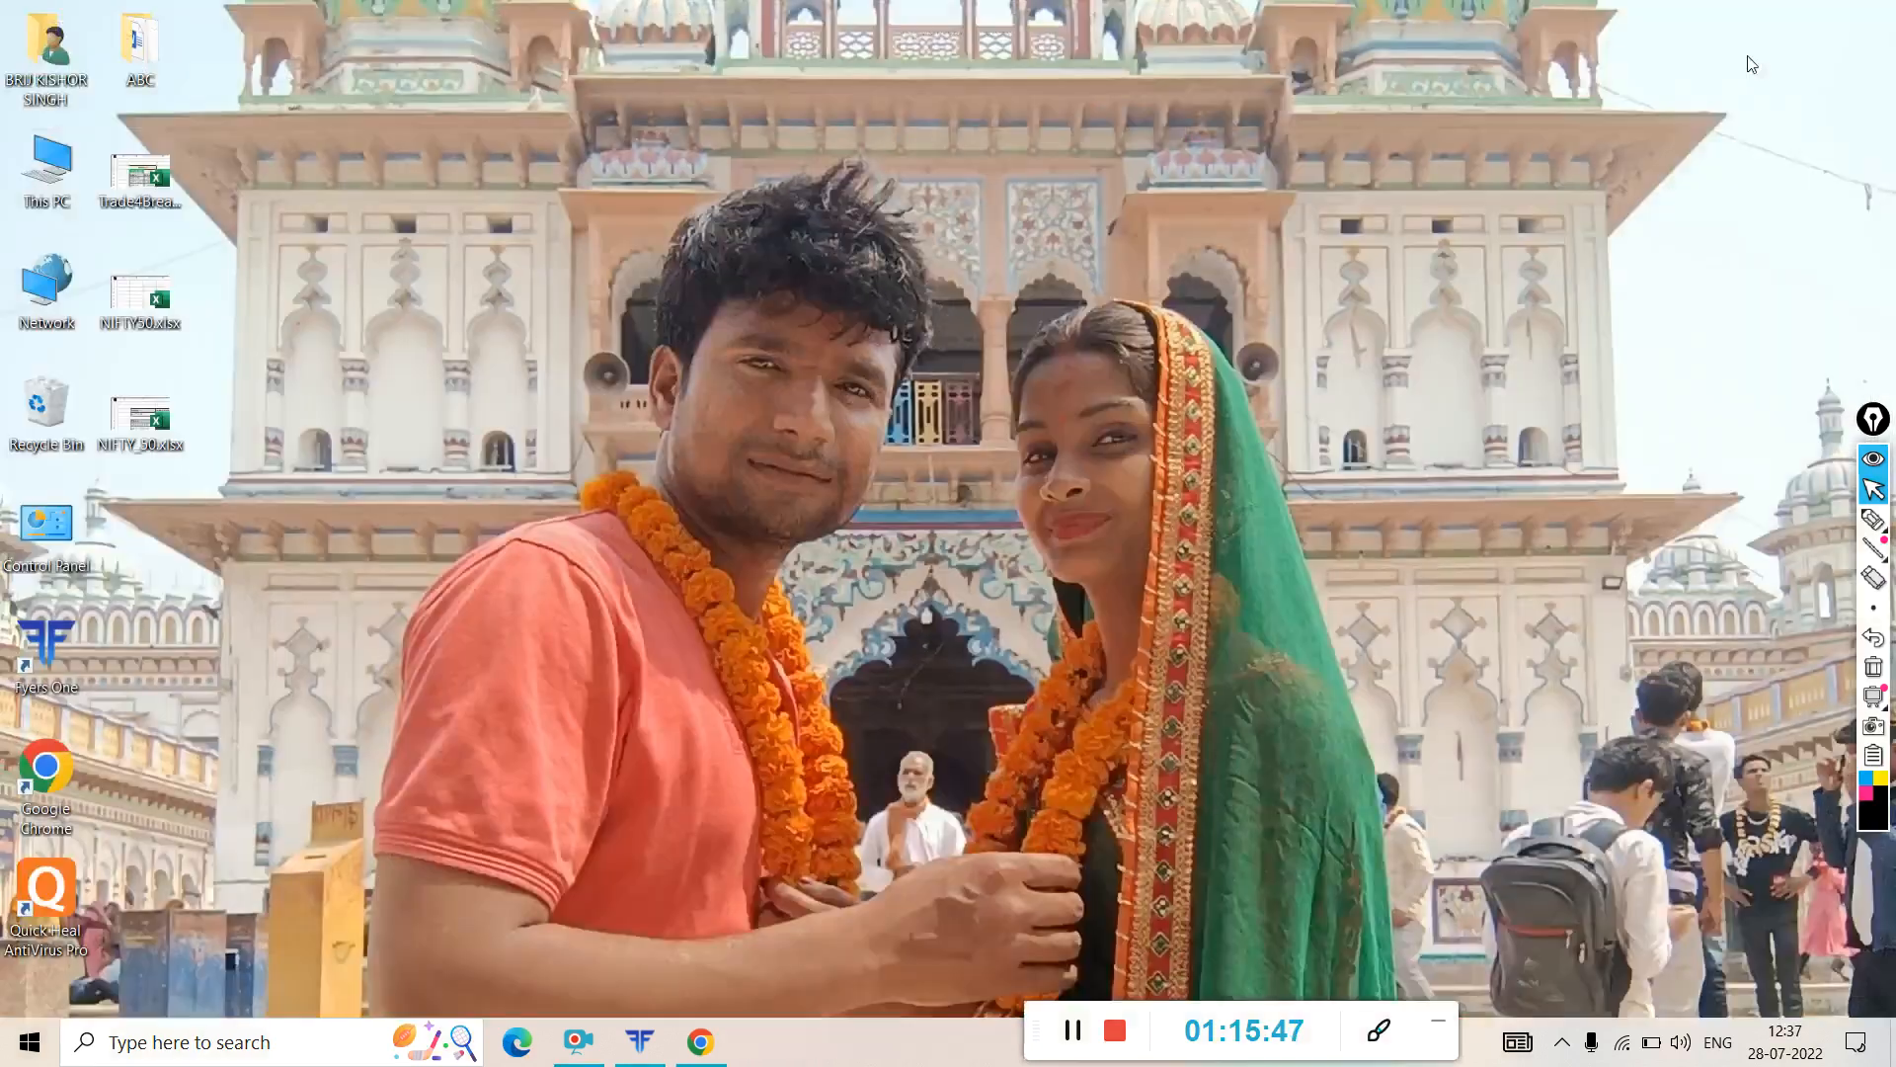
- Refresh the desktop and reopen NIFTY_50.xlsx without updating its external links
right_click(549, 229)
left_click(601, 301)
double_click(153, 416)
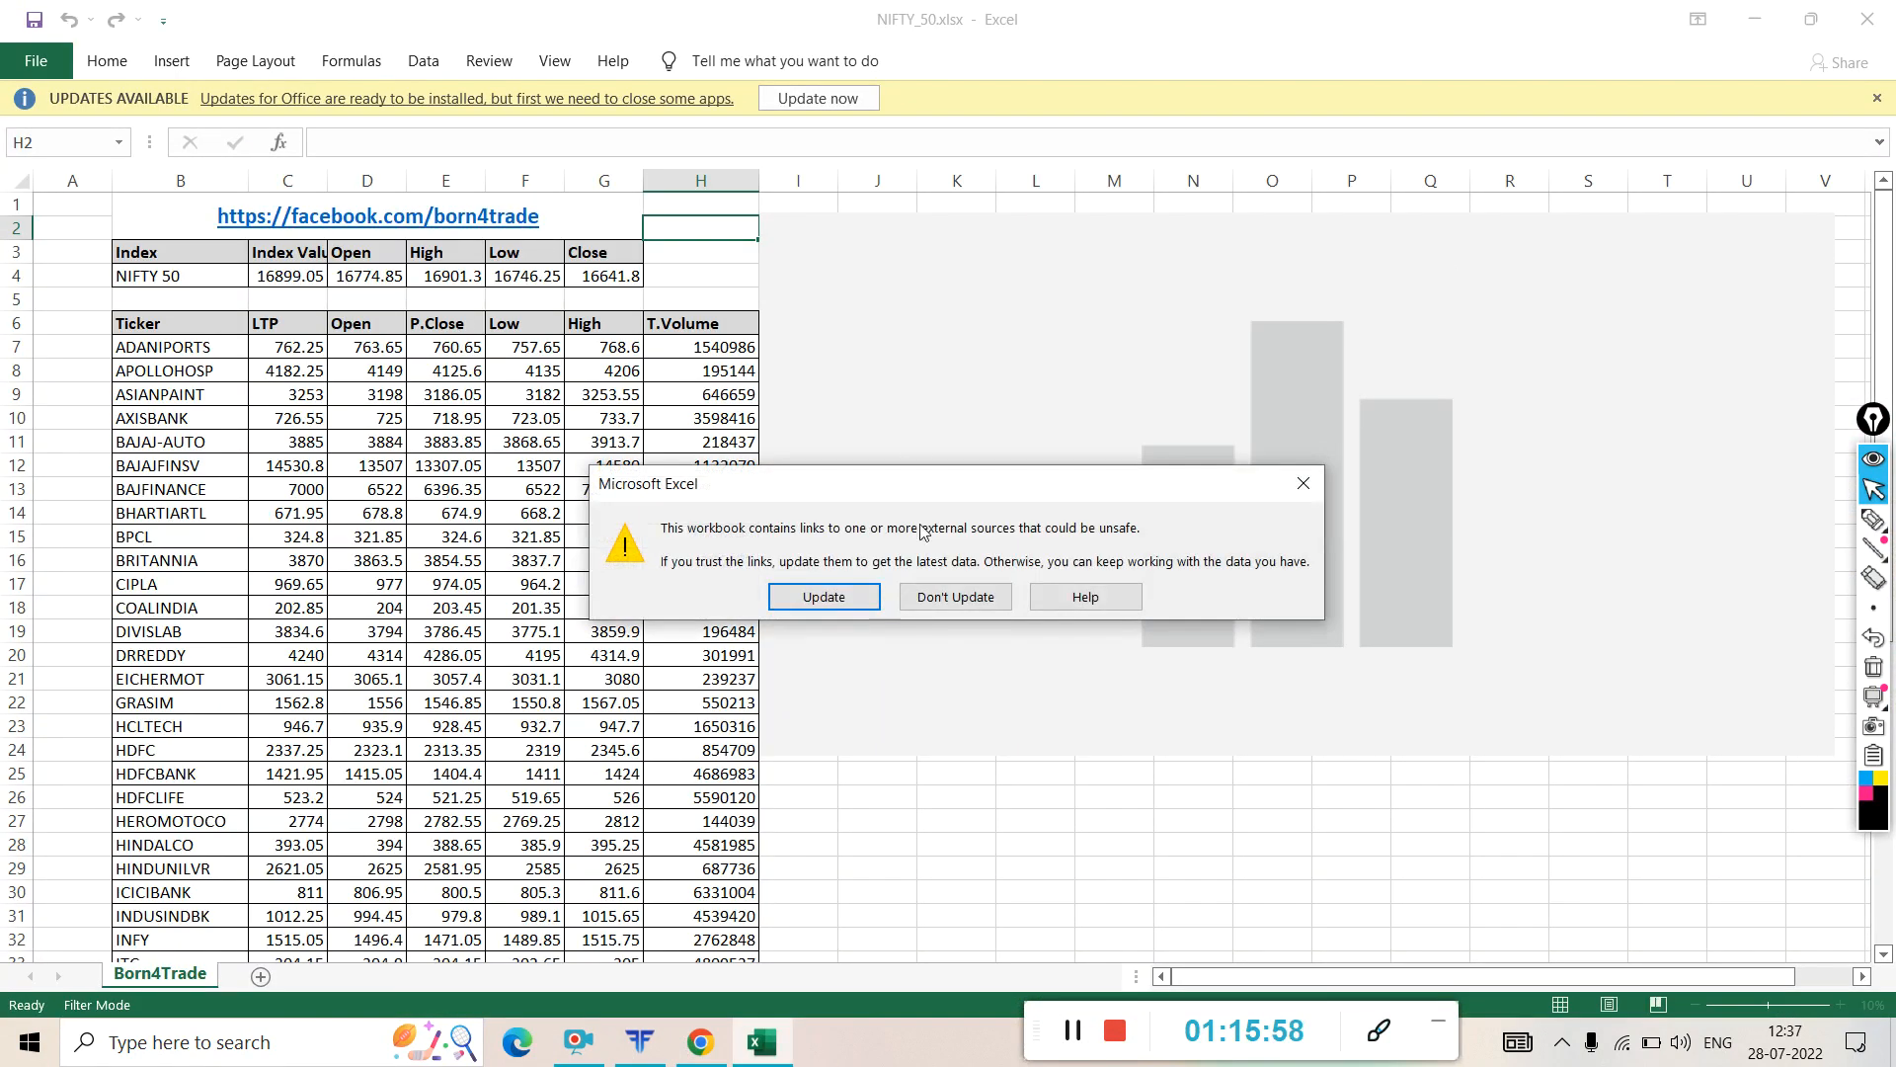
left_click(933, 600)
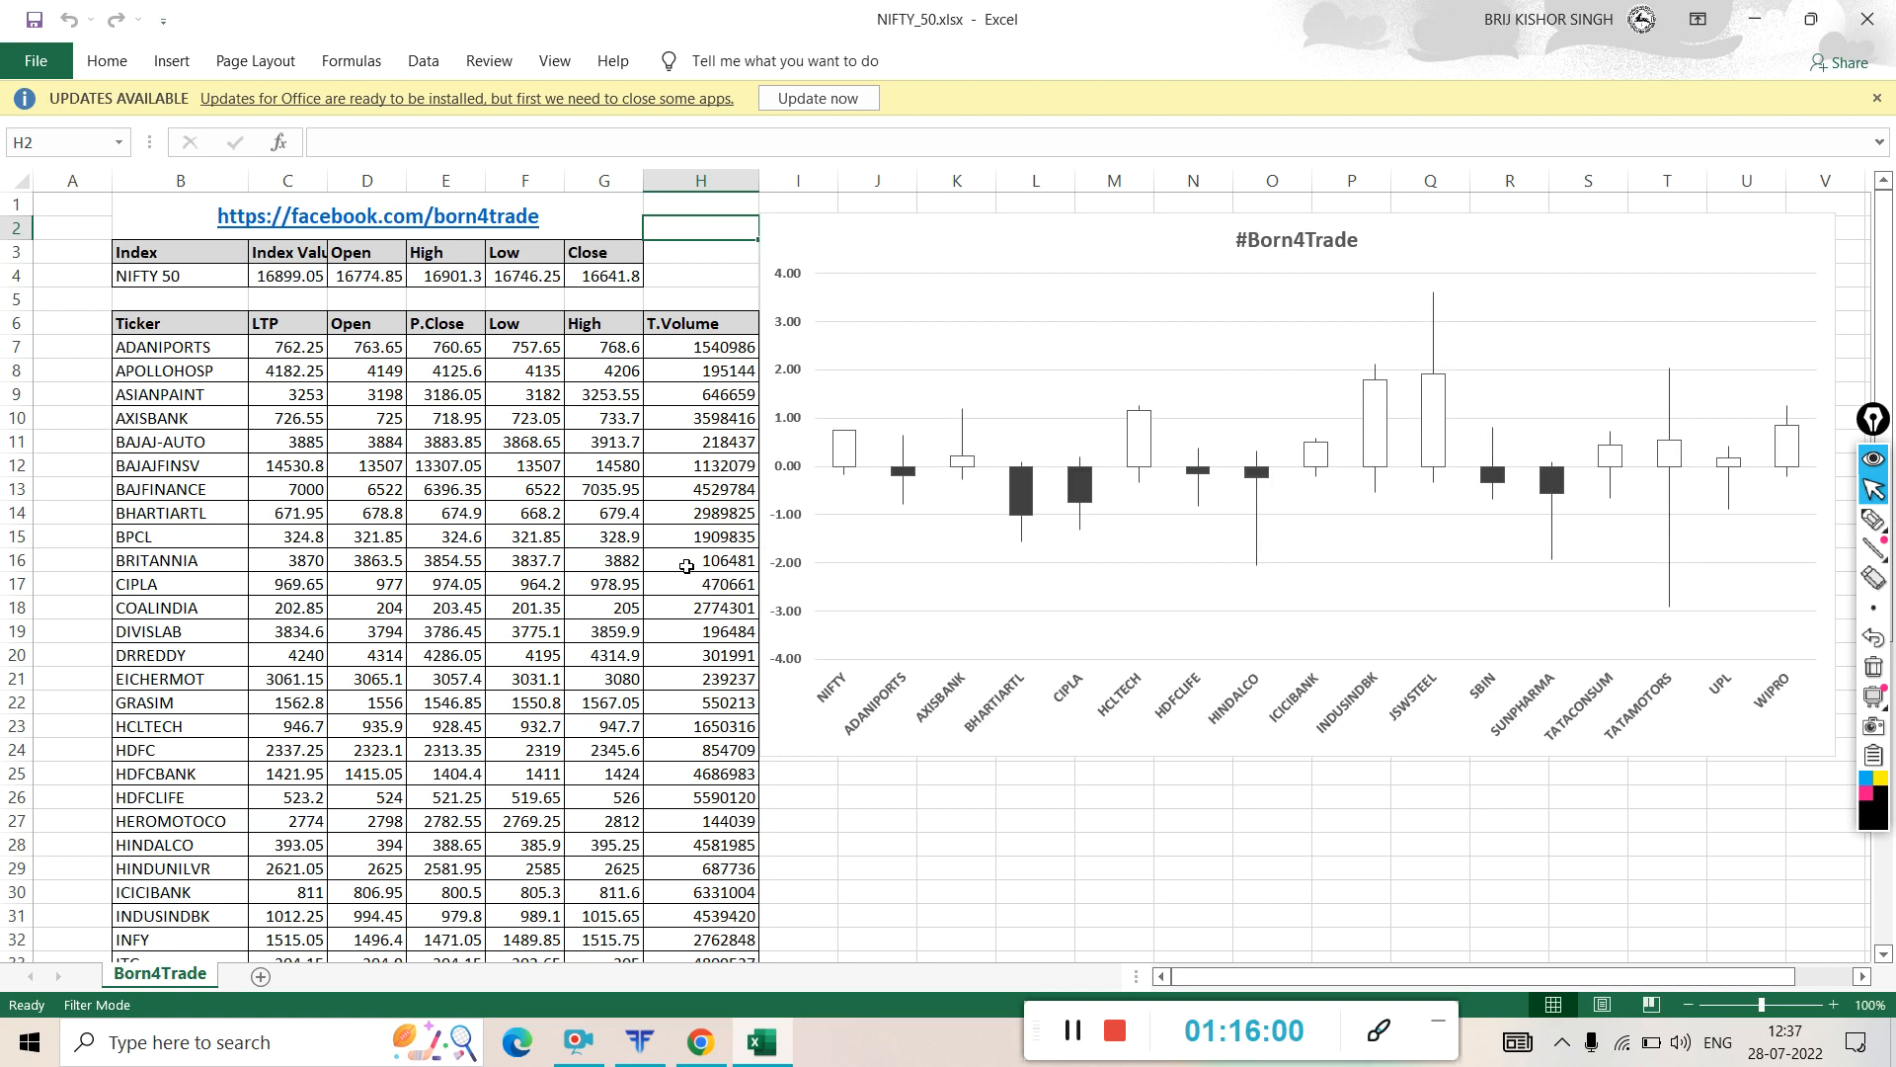
- Change the OPEN column's between filter in the lower stock table to a minimum of 500 and a higher maximum
scroll(683, 568, "down", 12)
scroll(684, 568, "down", 5)
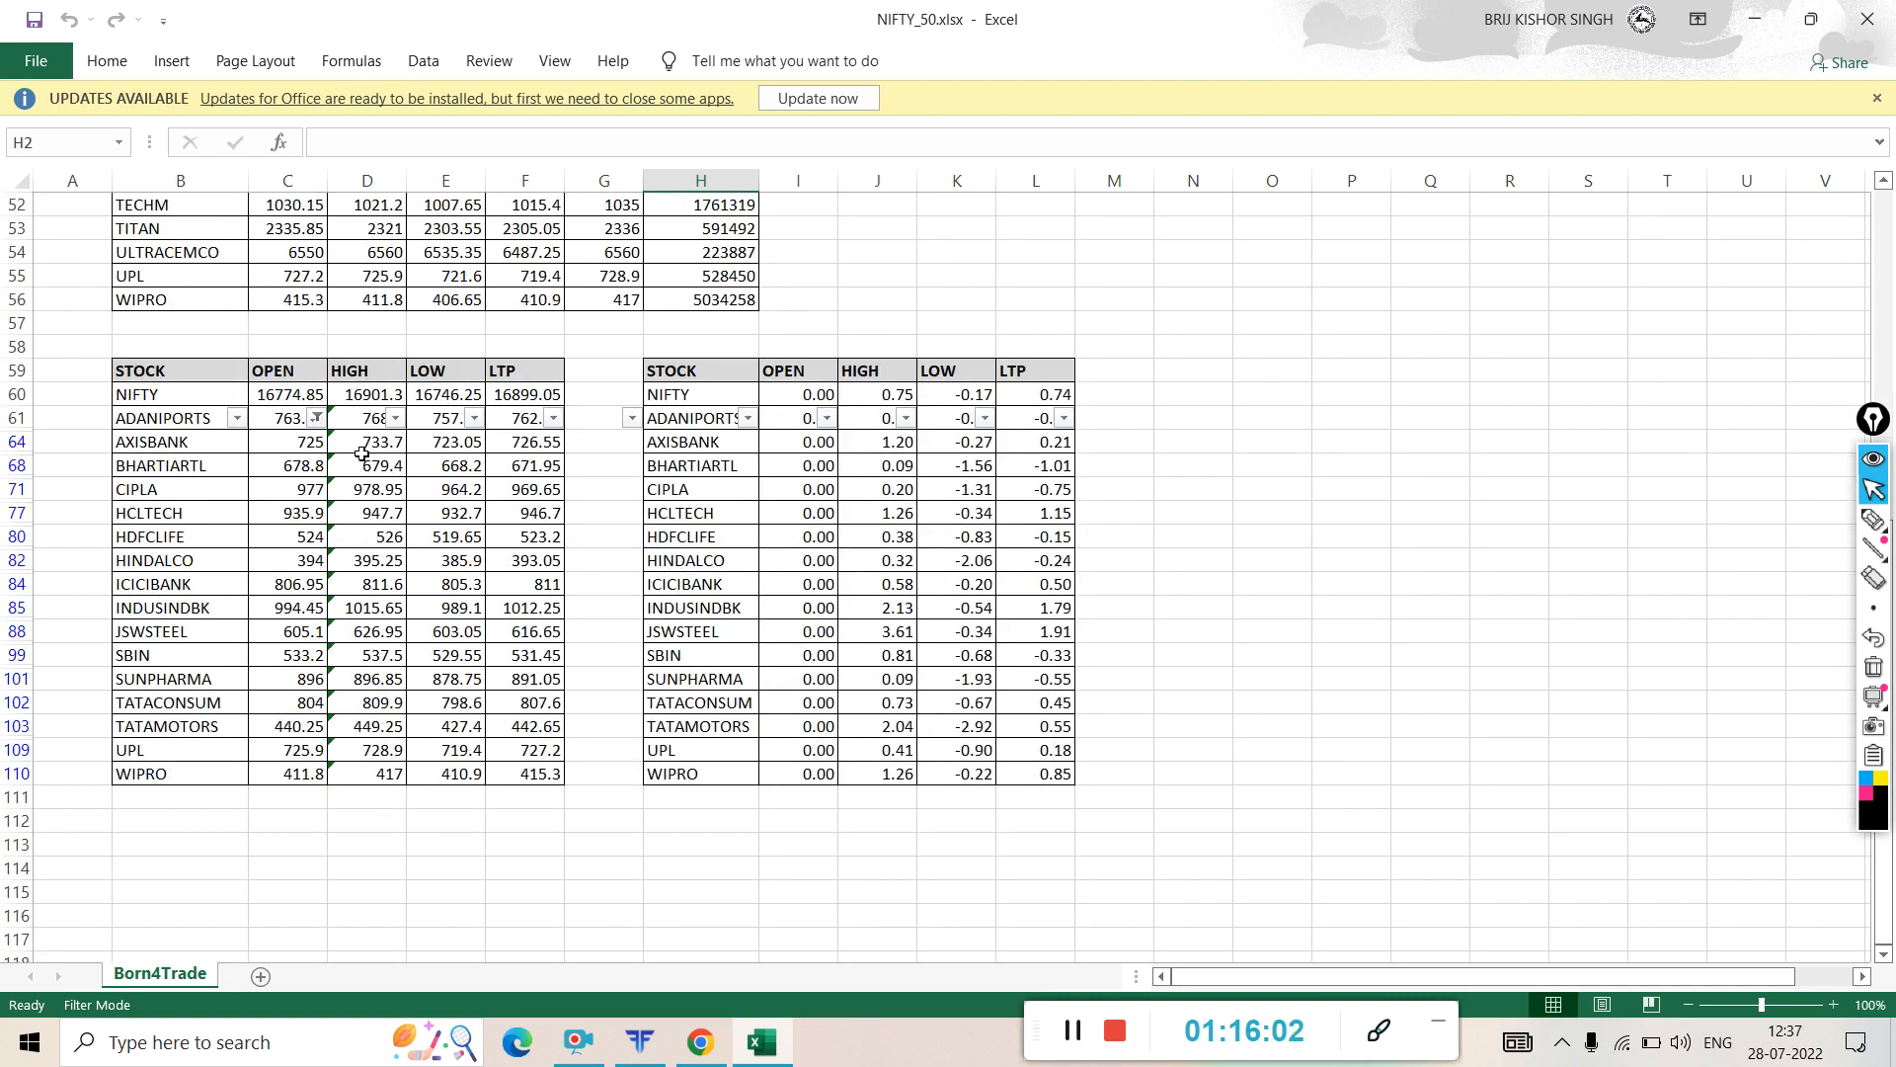
left_click(314, 418)
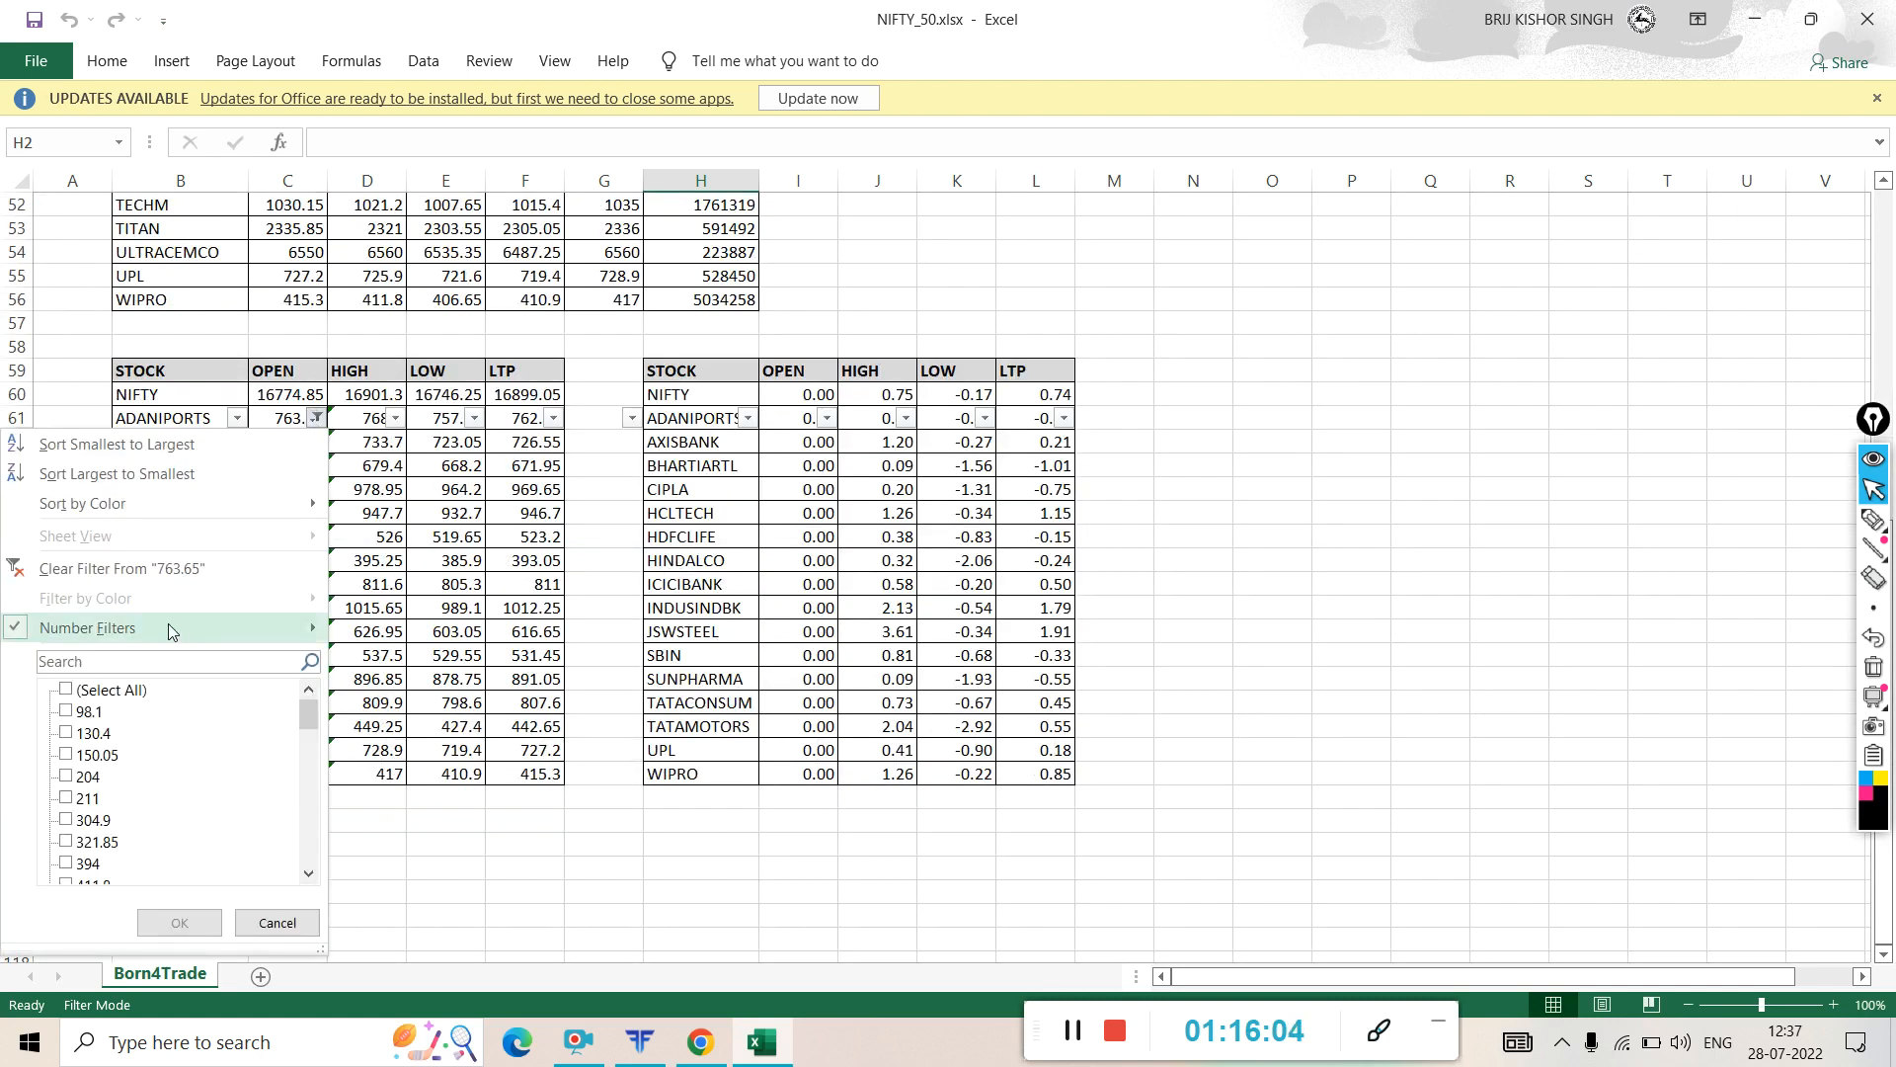
mouse_move(173, 628)
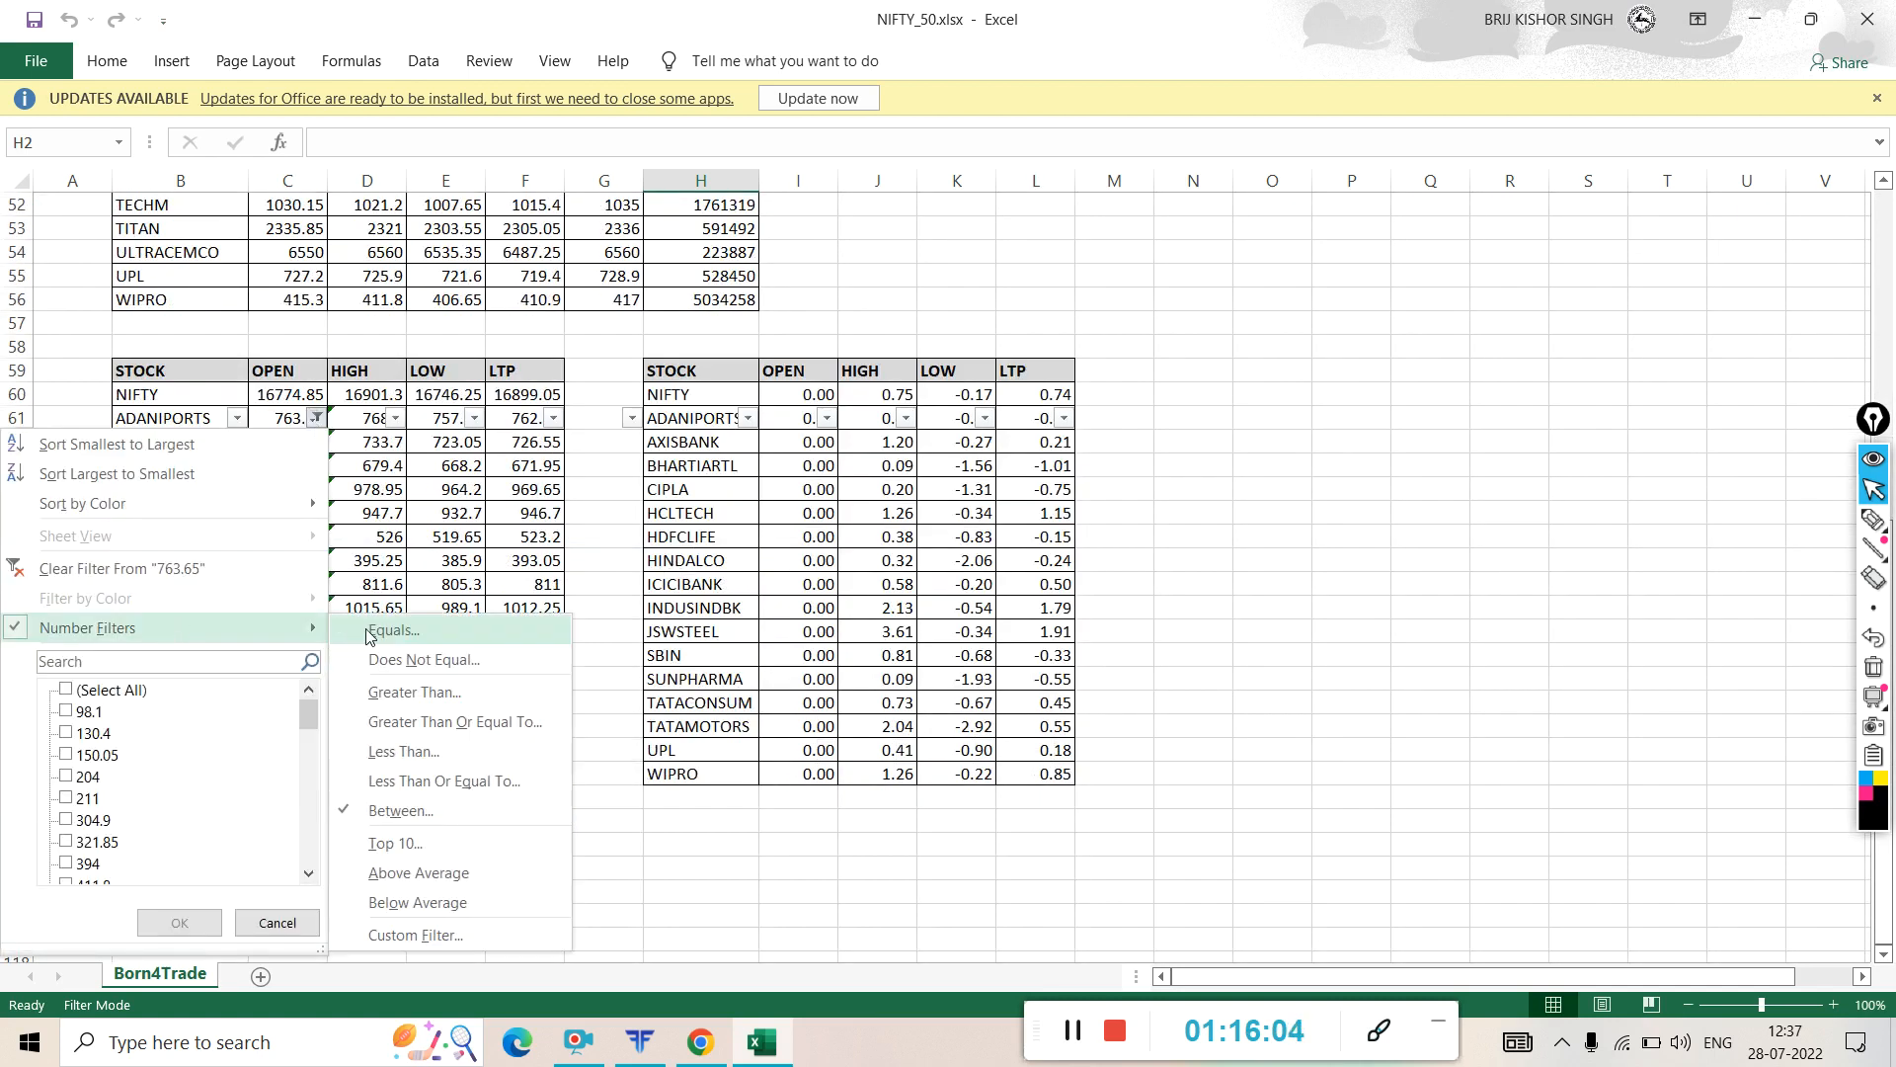
left_click(420, 812)
left_click(735, 670)
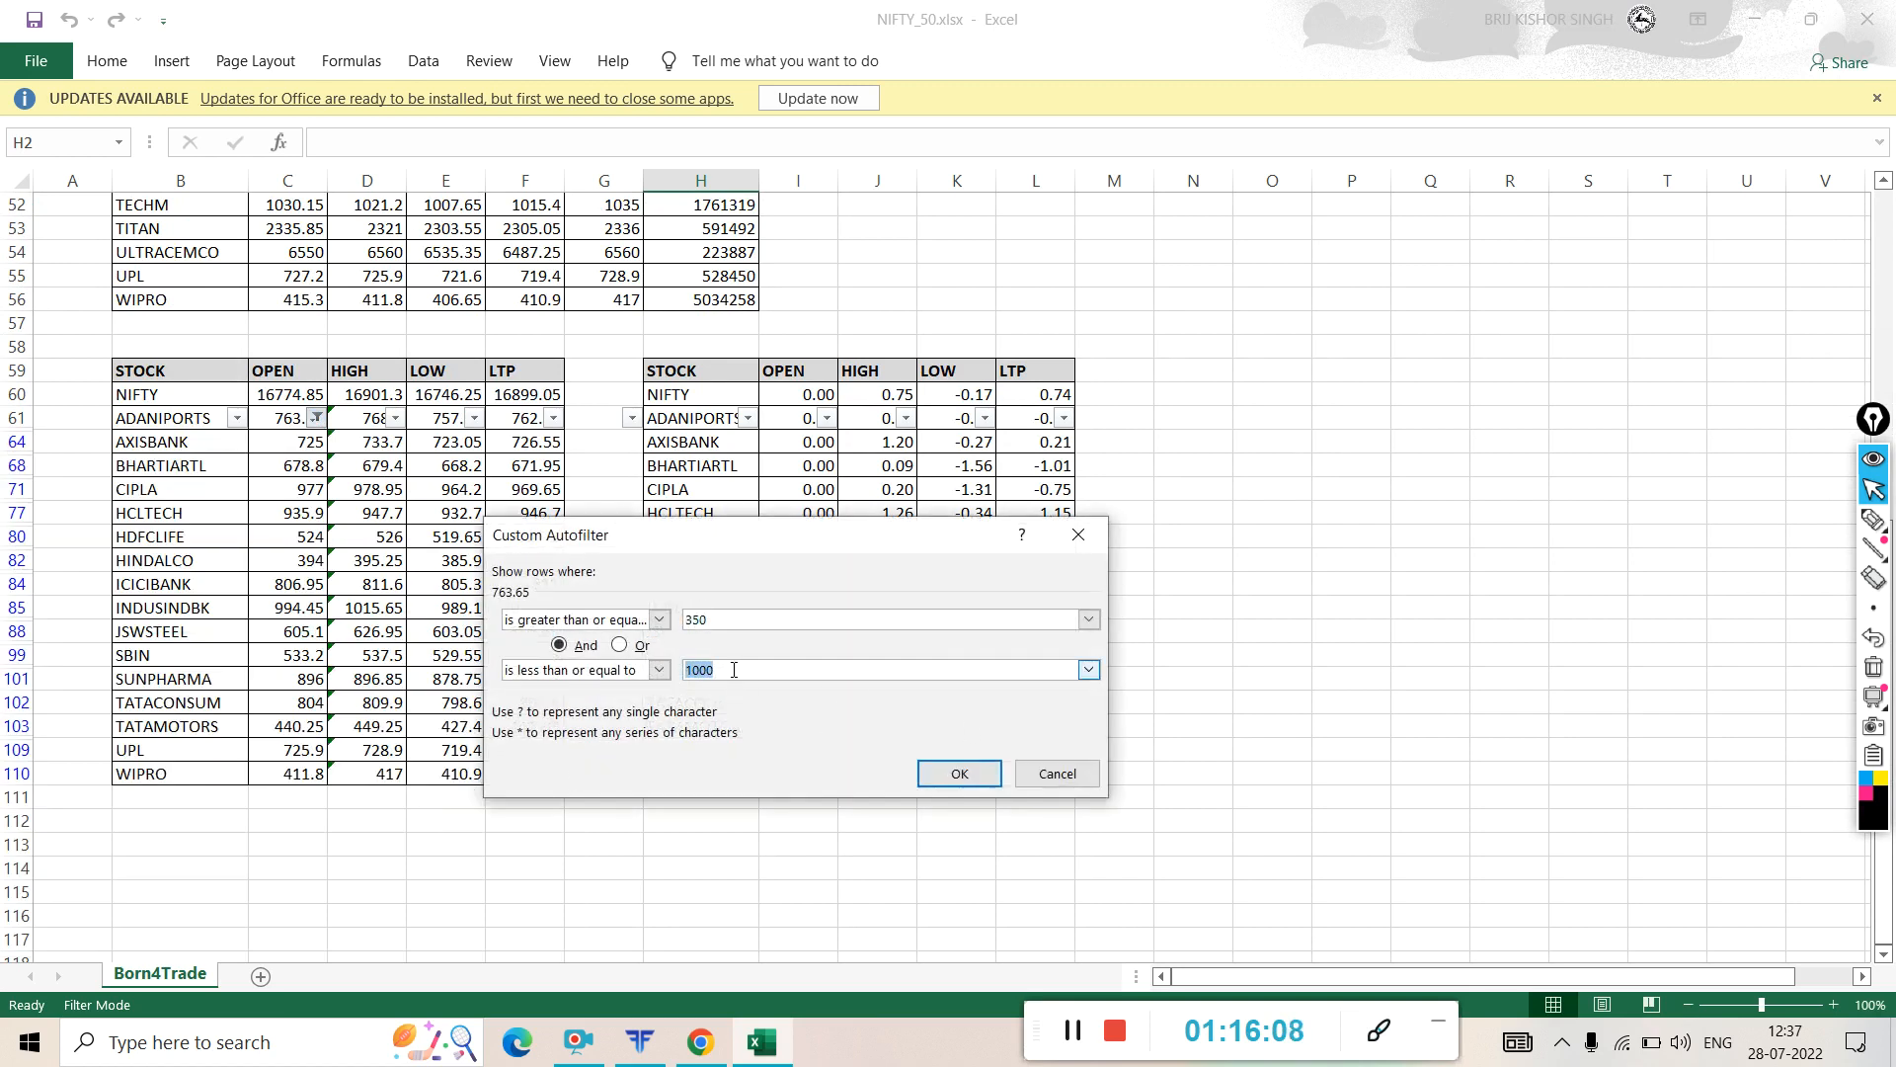
type("500")
left_click(734, 619)
type("500")
left_click(939, 774)
left_click(1268, 703)
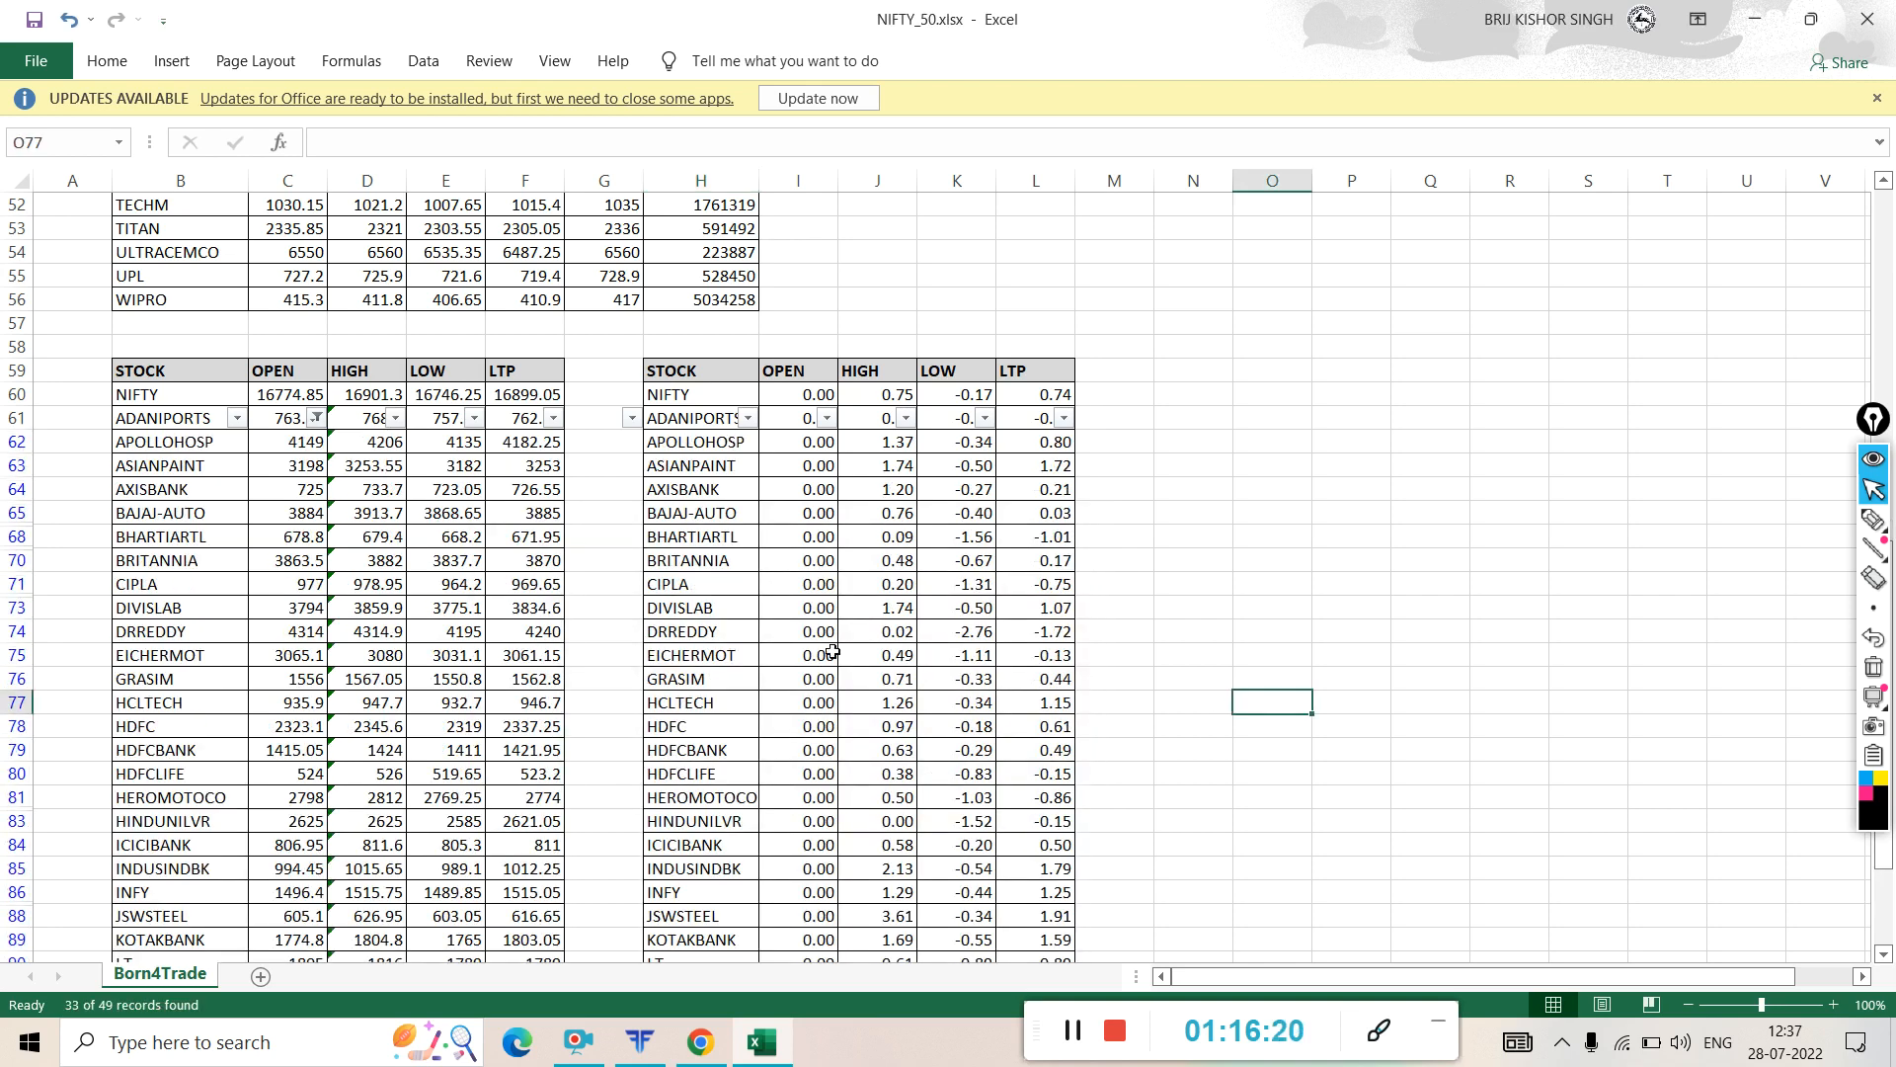
- Widen the #Born4Trade chart leftwards to column B and close the workbook without saving the changes
scroll(869, 659, "down", 8)
scroll(802, 632, "up", 15)
scroll(802, 632, "up", 6)
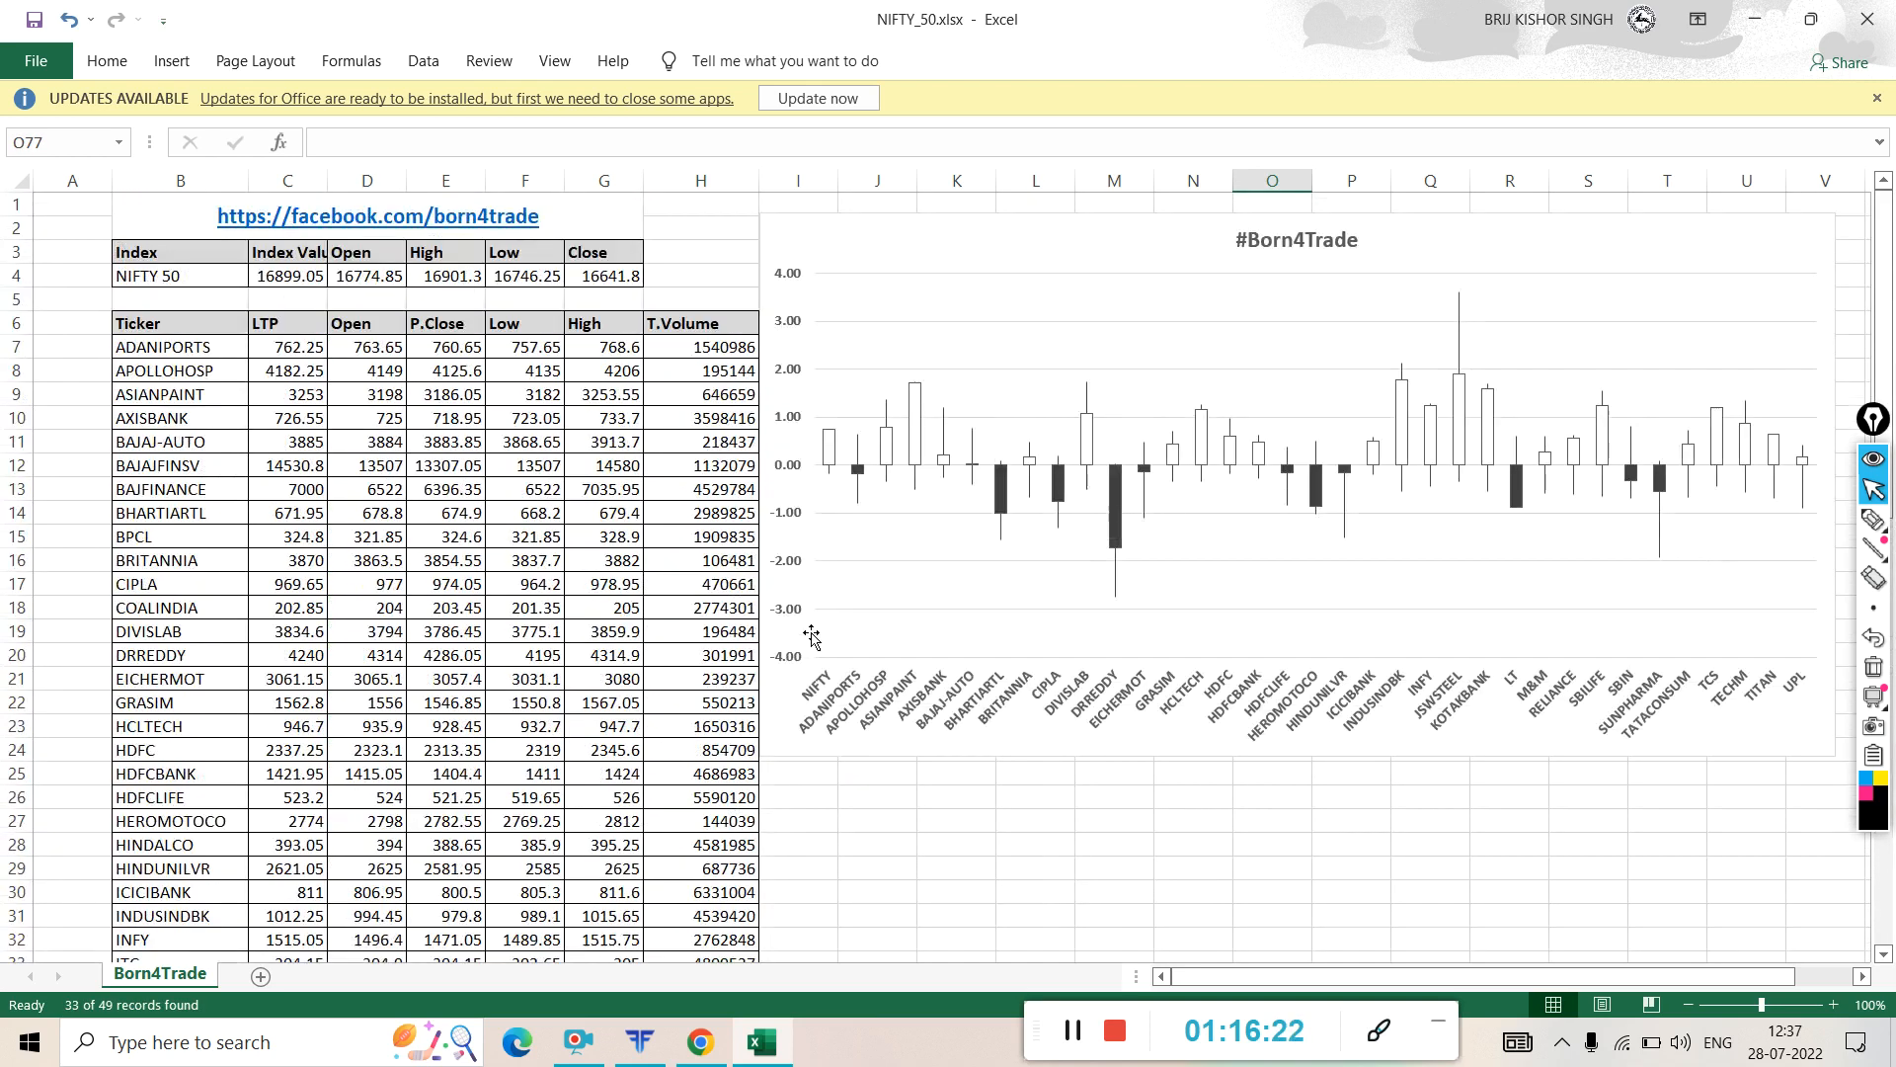
left_click_drag(777, 464, 112, 484)
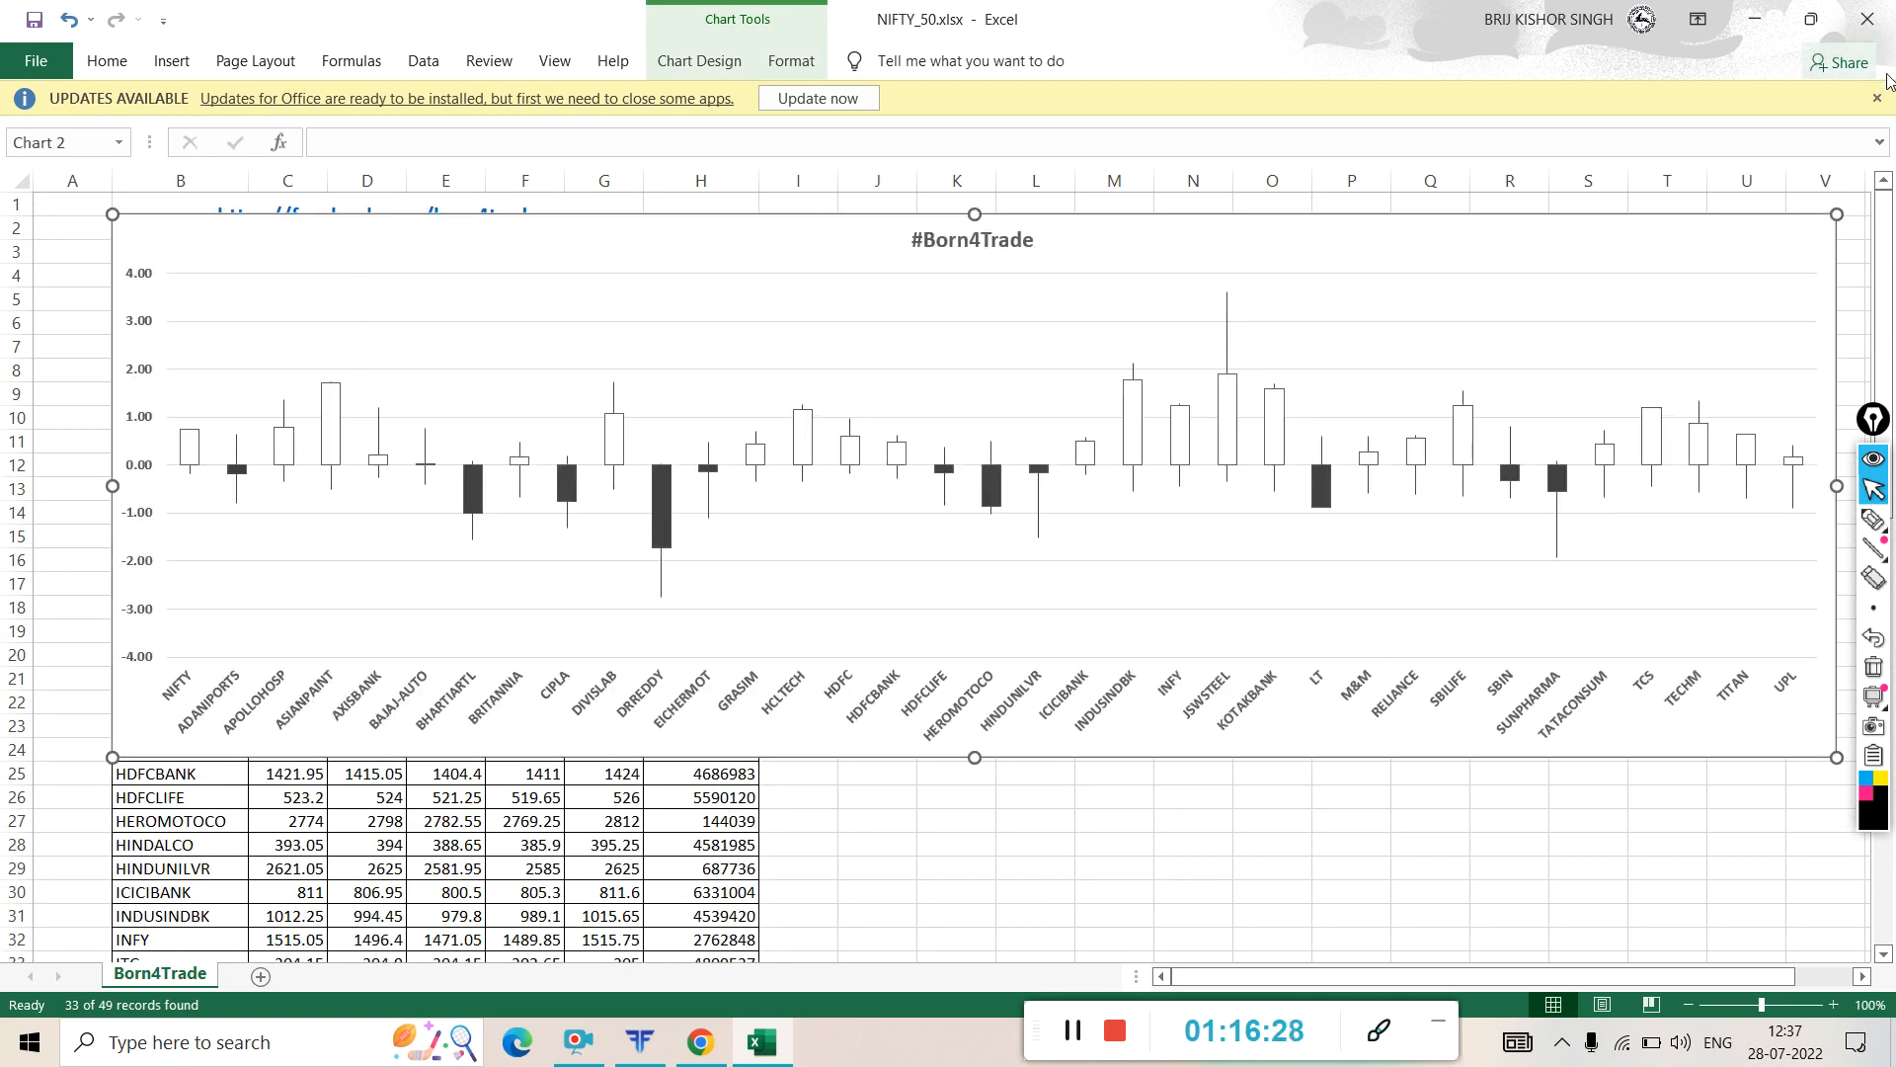
left_click(1867, 19)
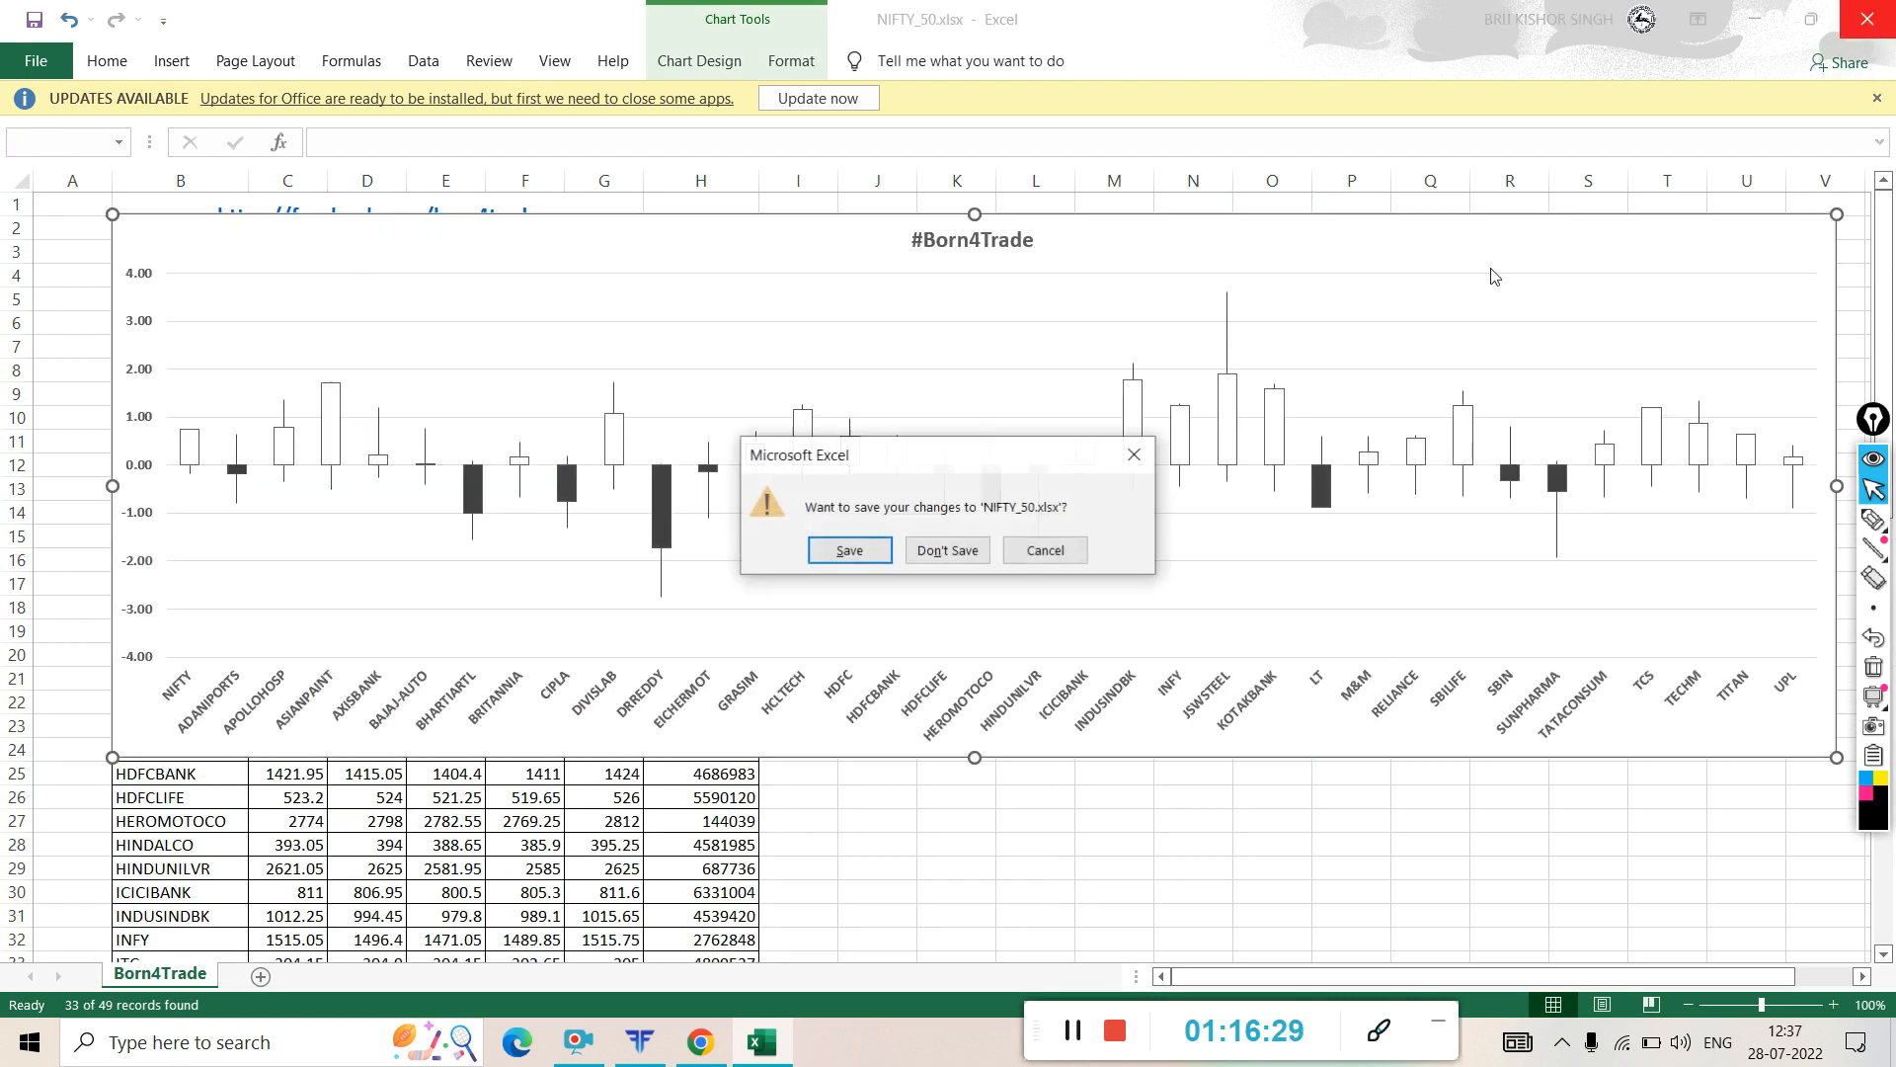
left_click(966, 555)
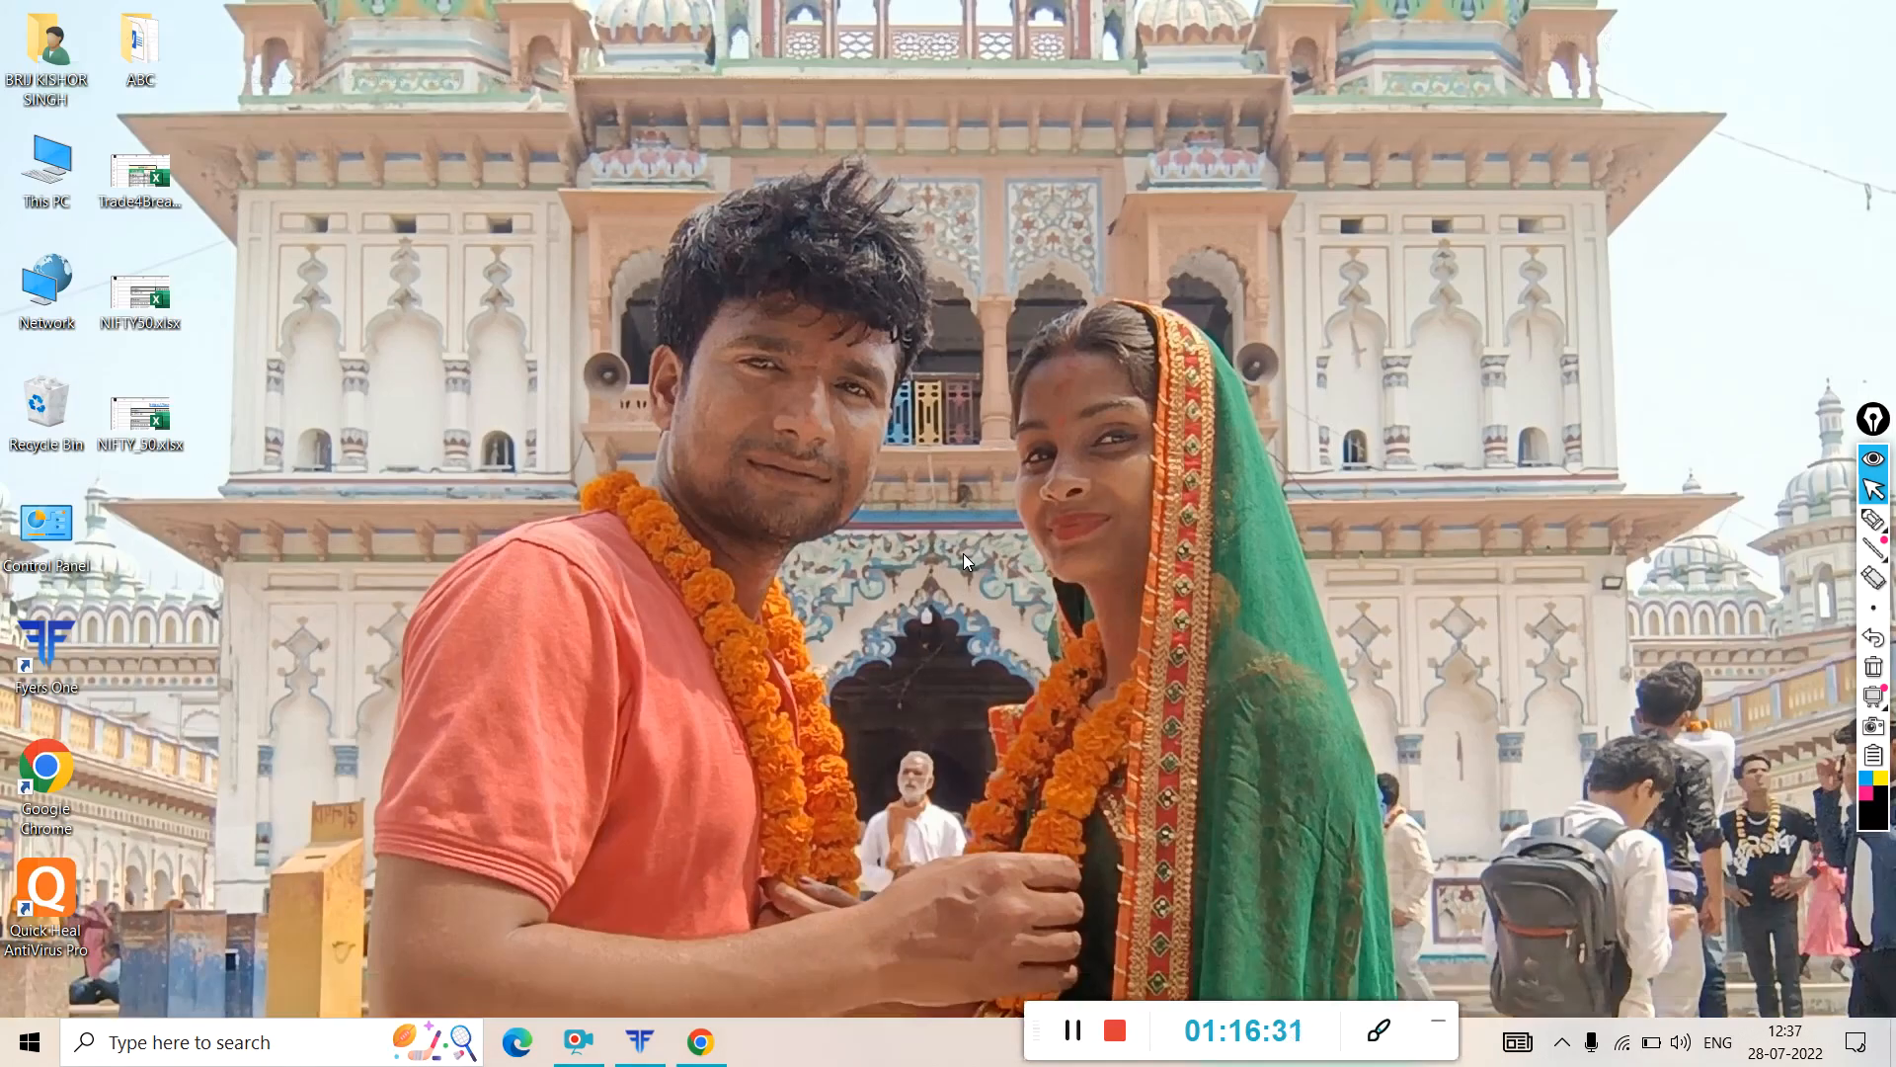
- Switch to Chrome, open YouTube from the Google apps in the New Tab page and go to the Born4Trade channel
left_click(700, 1041)
left_click(333, 21)
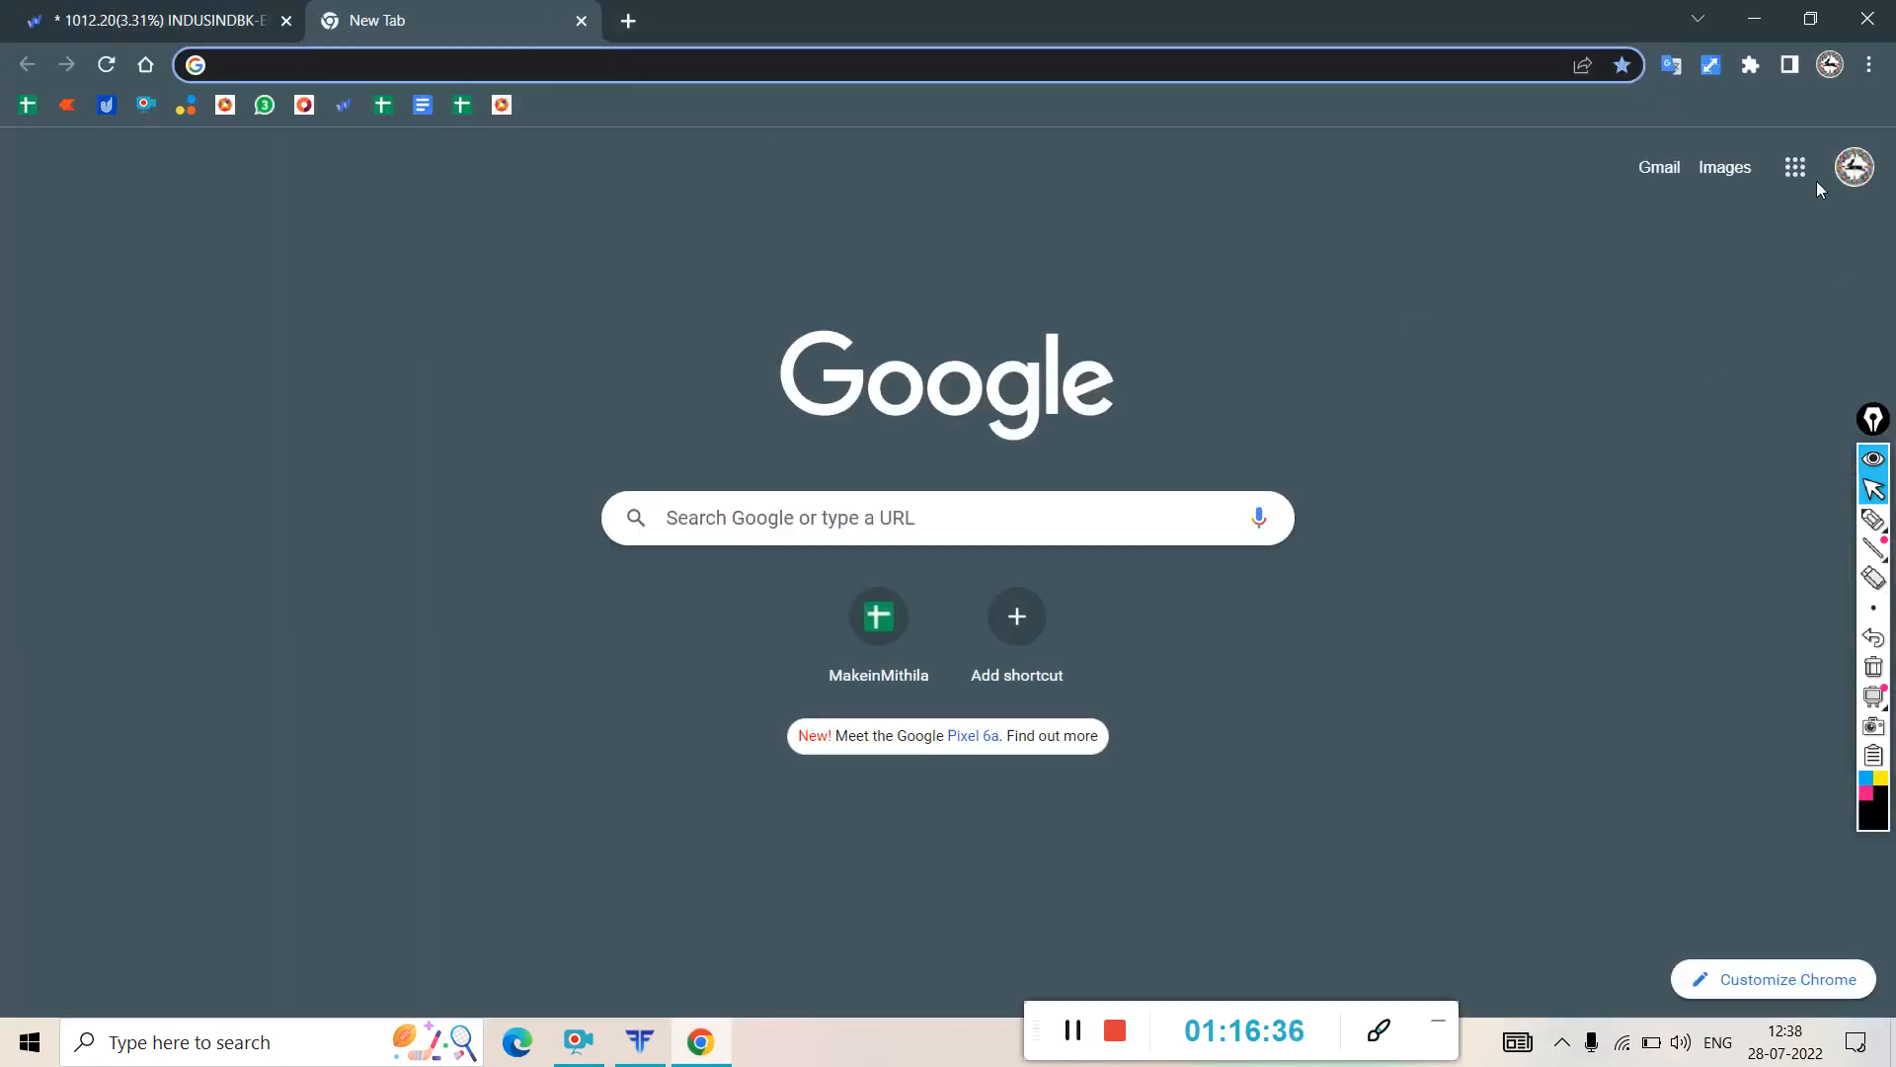
left_click(1795, 170)
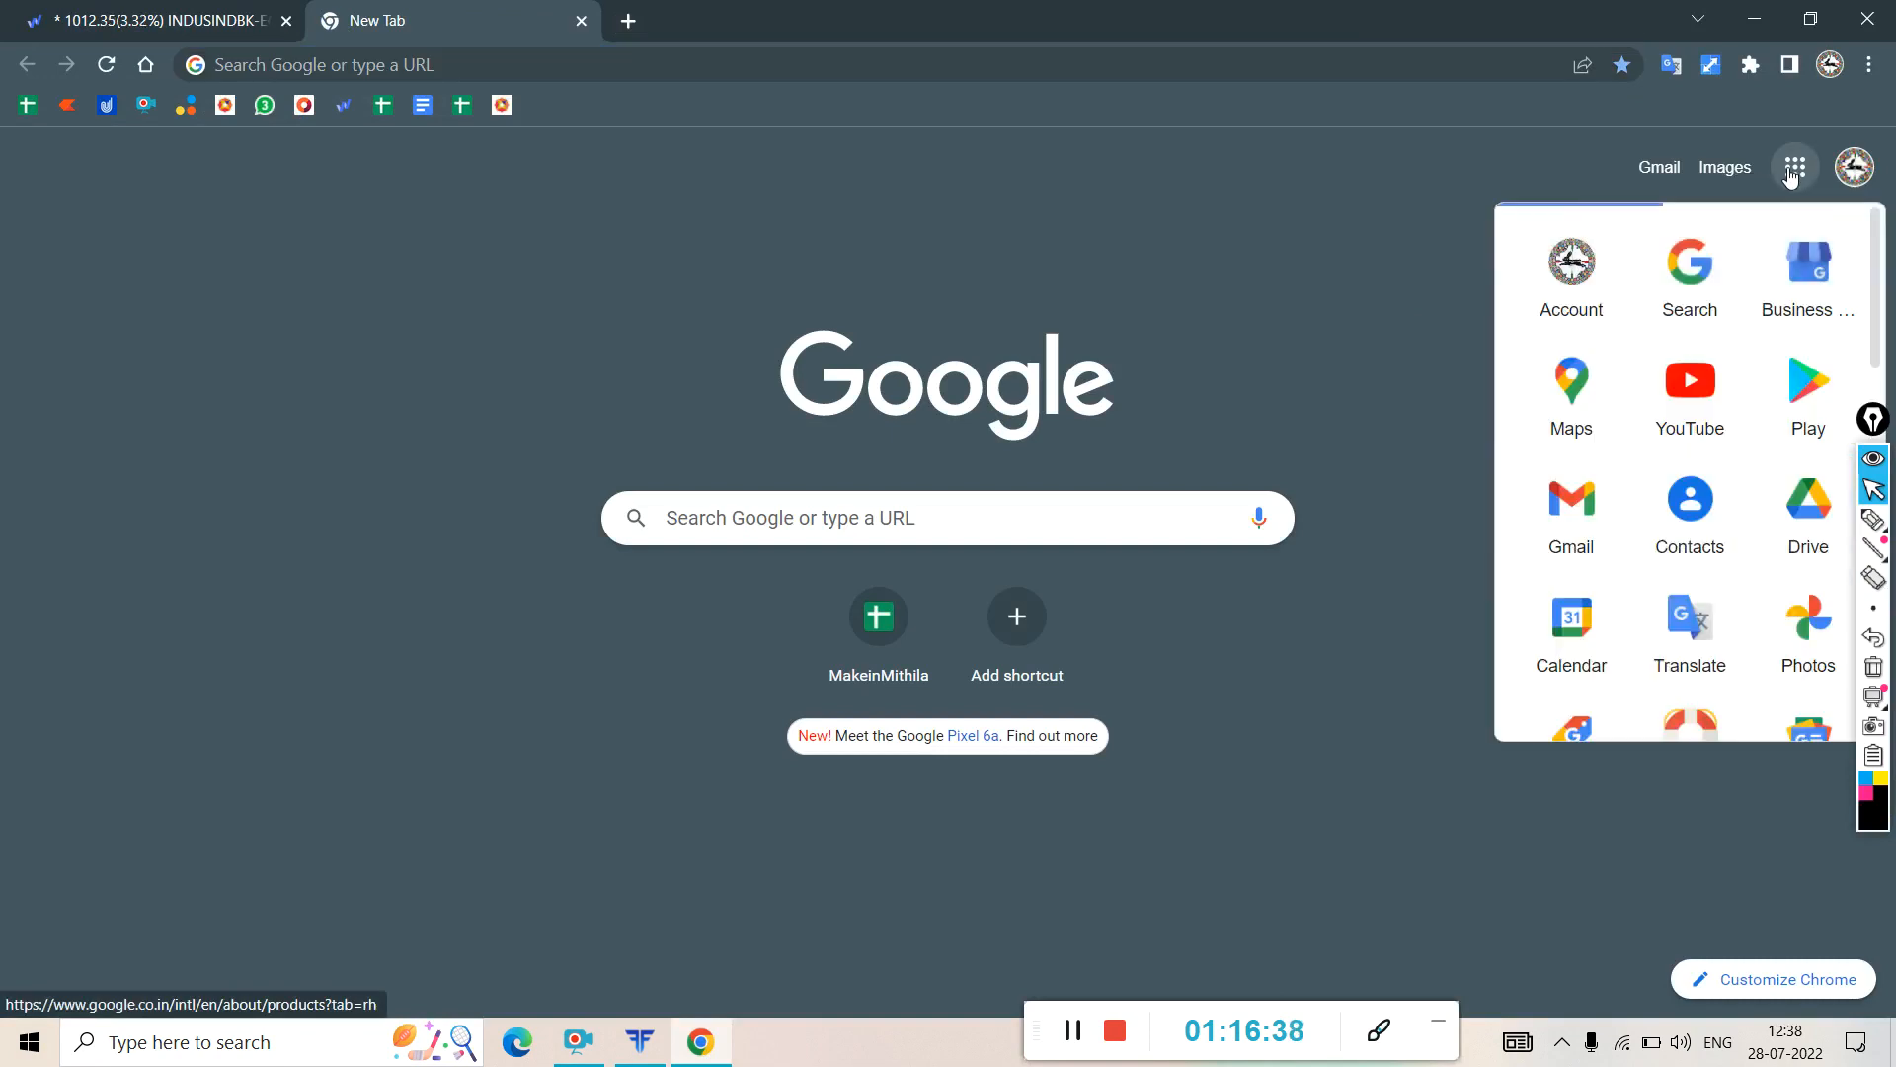
left_click(1709, 378)
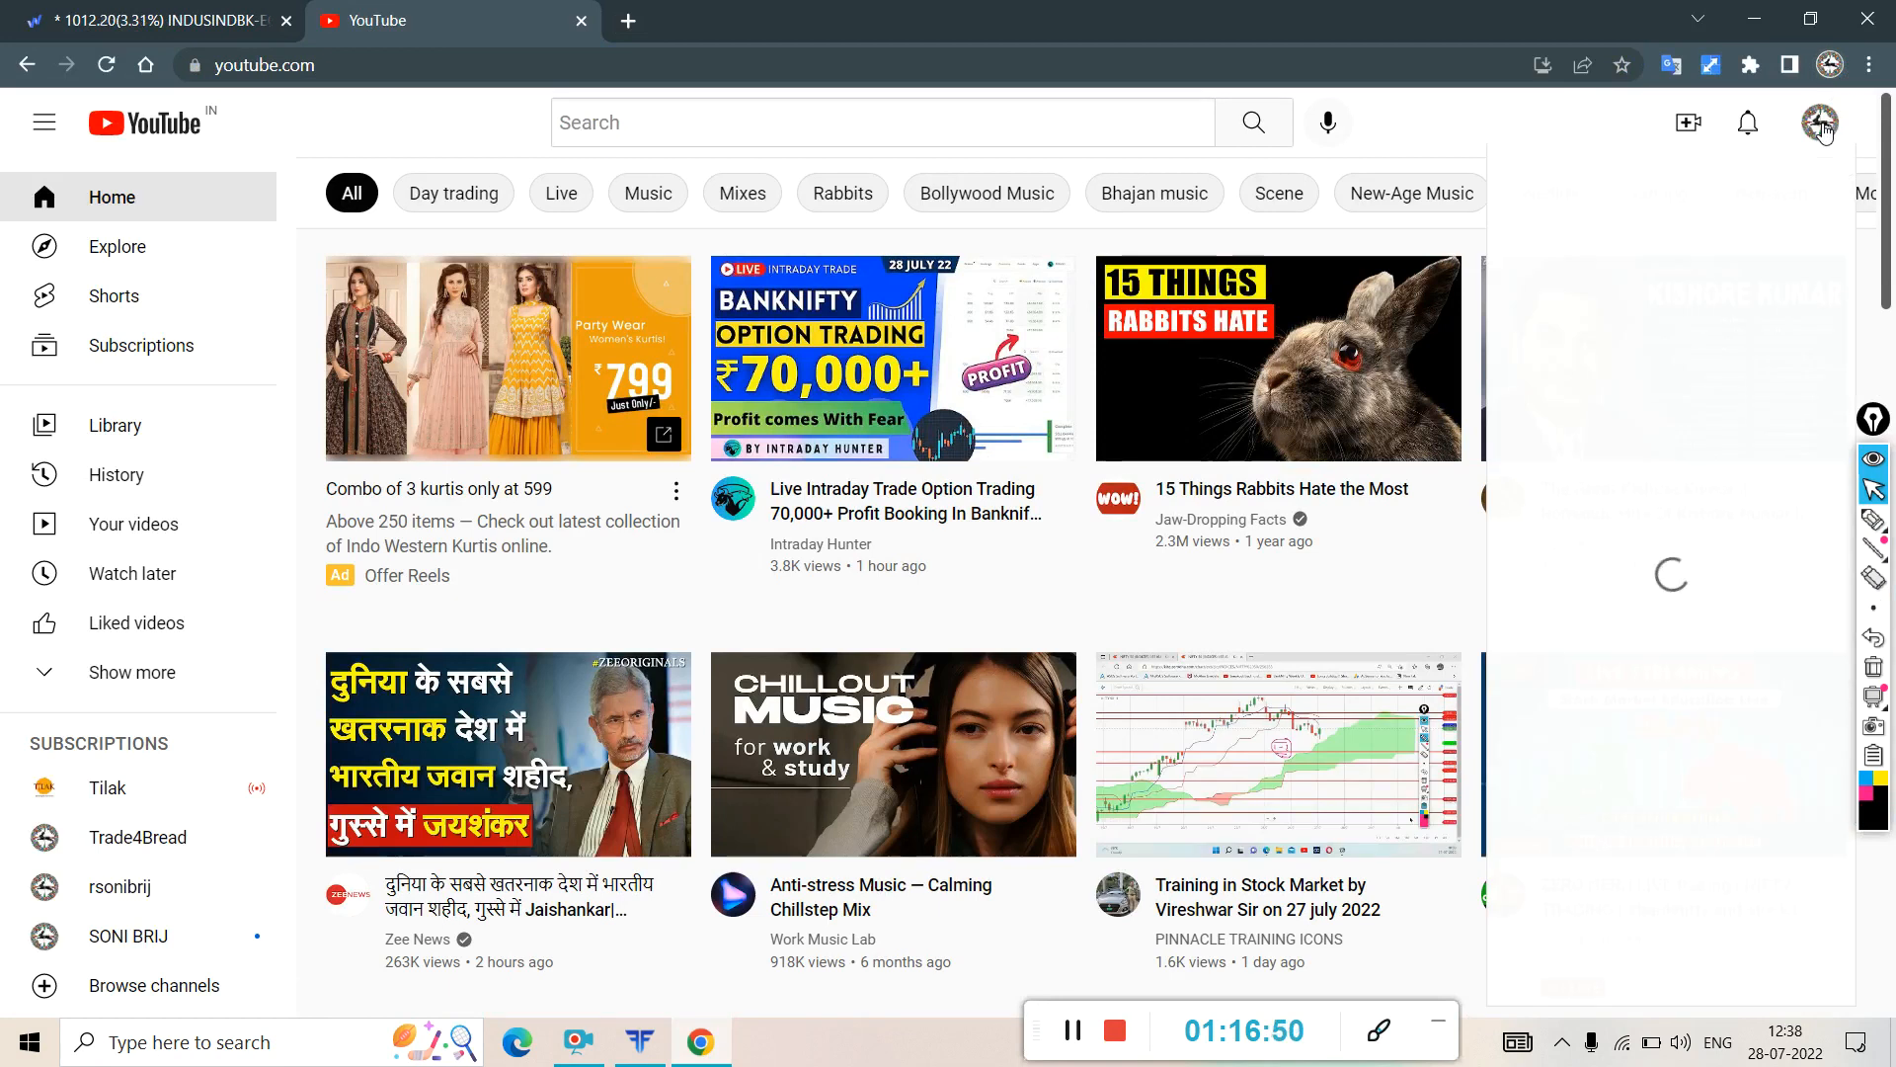
left_click(1822, 126)
left_click(1568, 262)
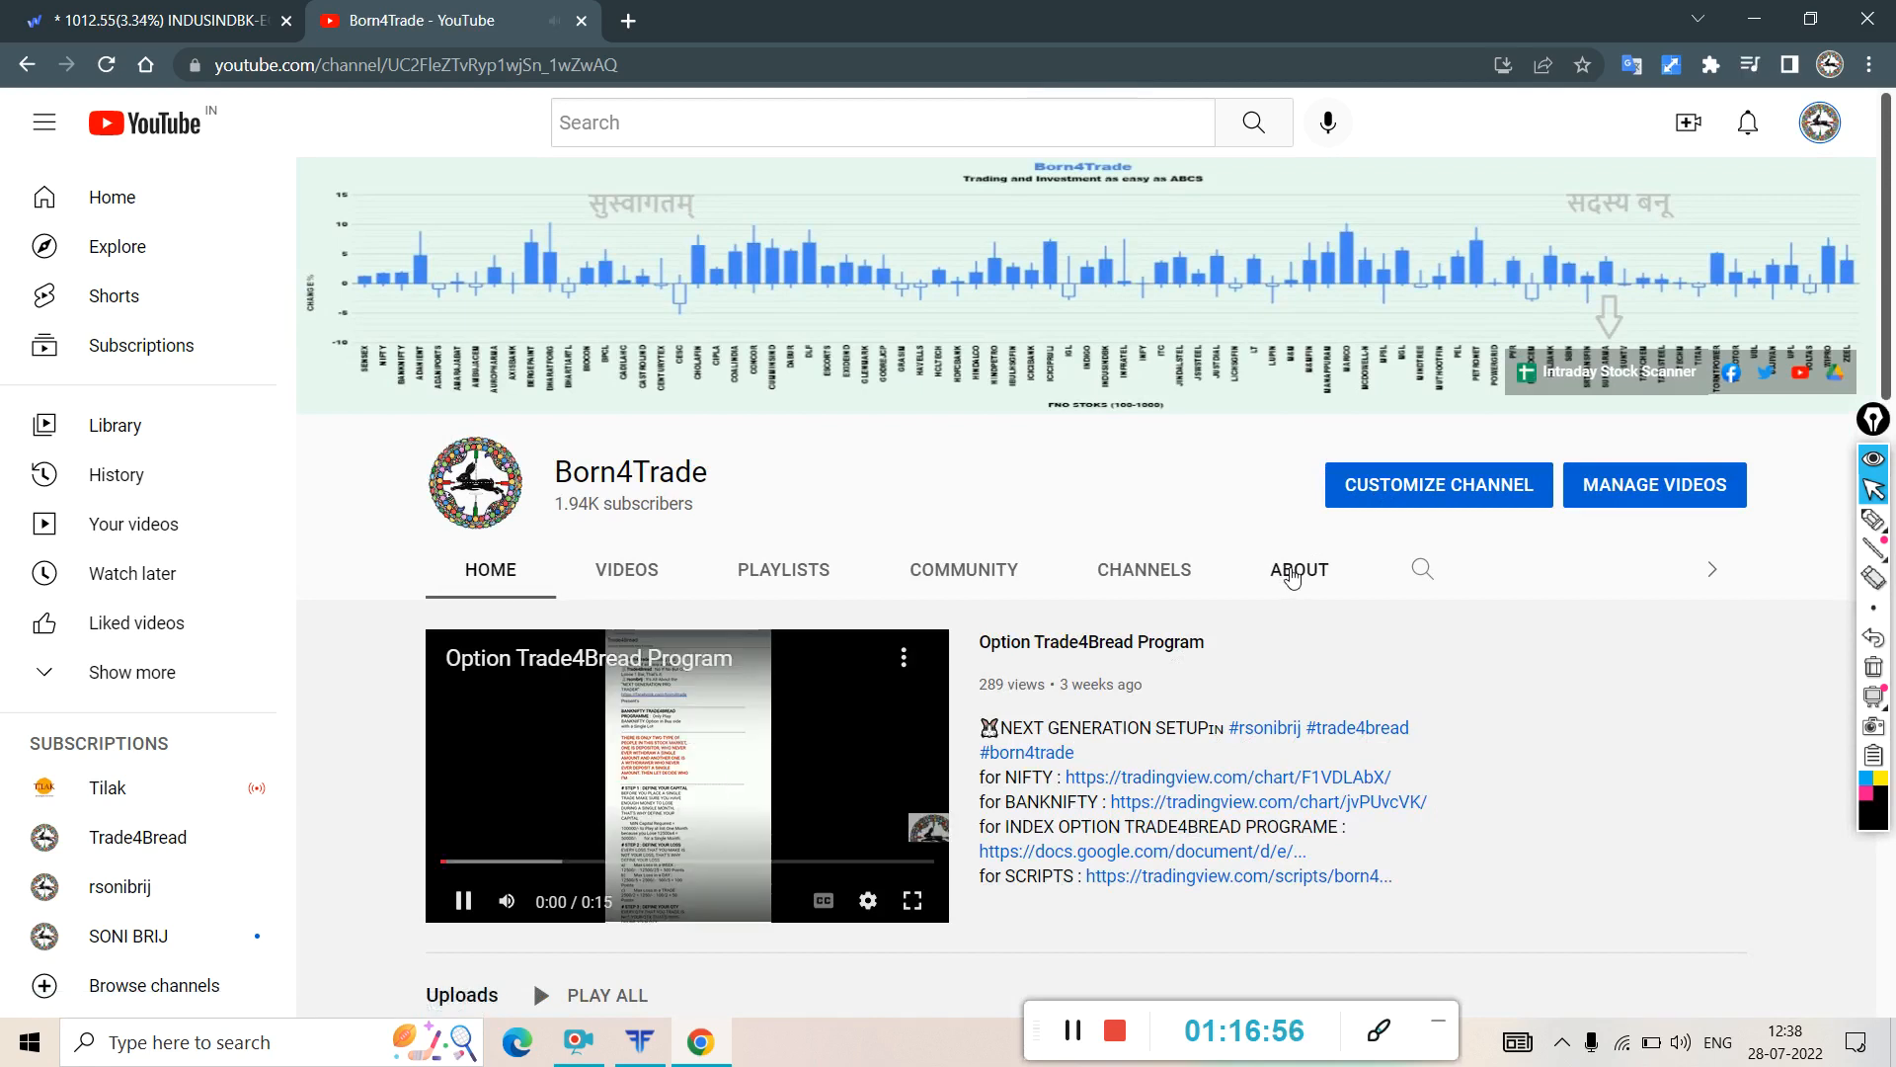
- Watch the Option Trade4Bread Program video in full screen, underline its title with the pen and exit full screen
left_click(912, 901)
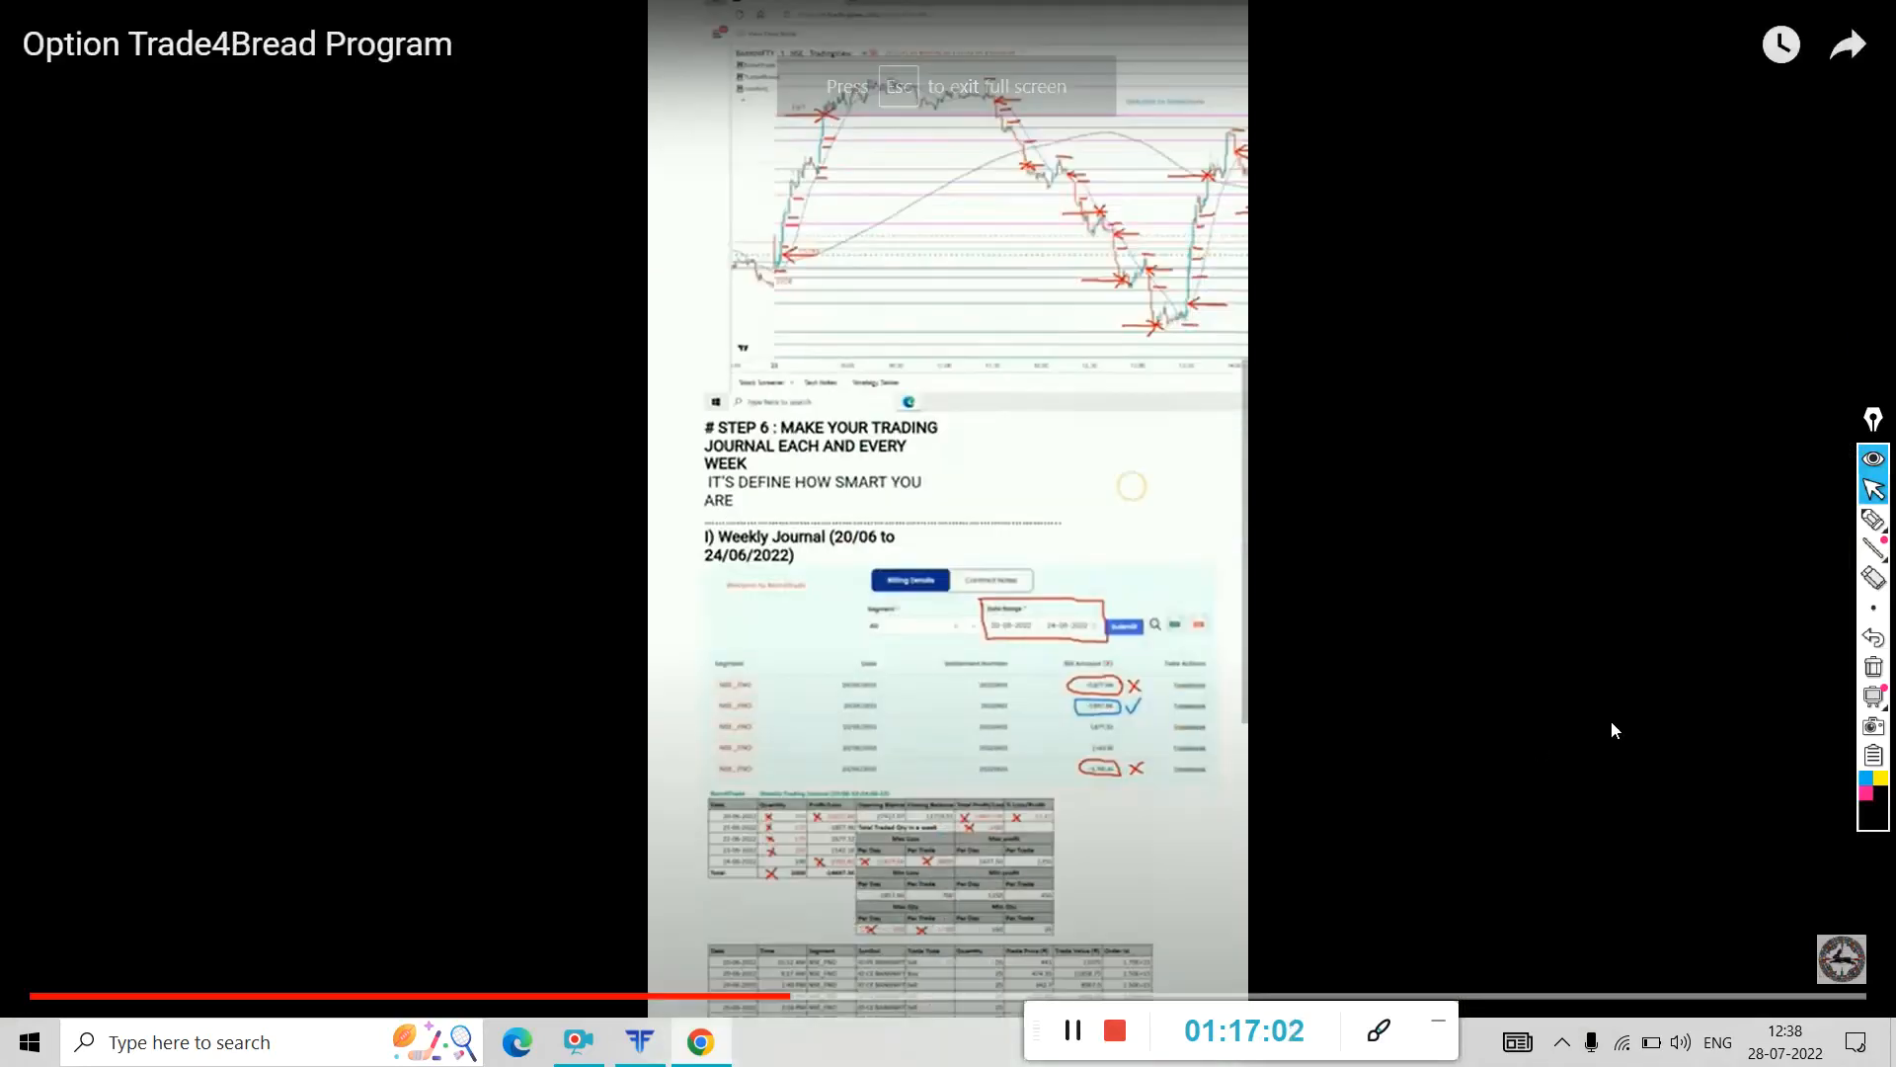
left_click(1873, 519)
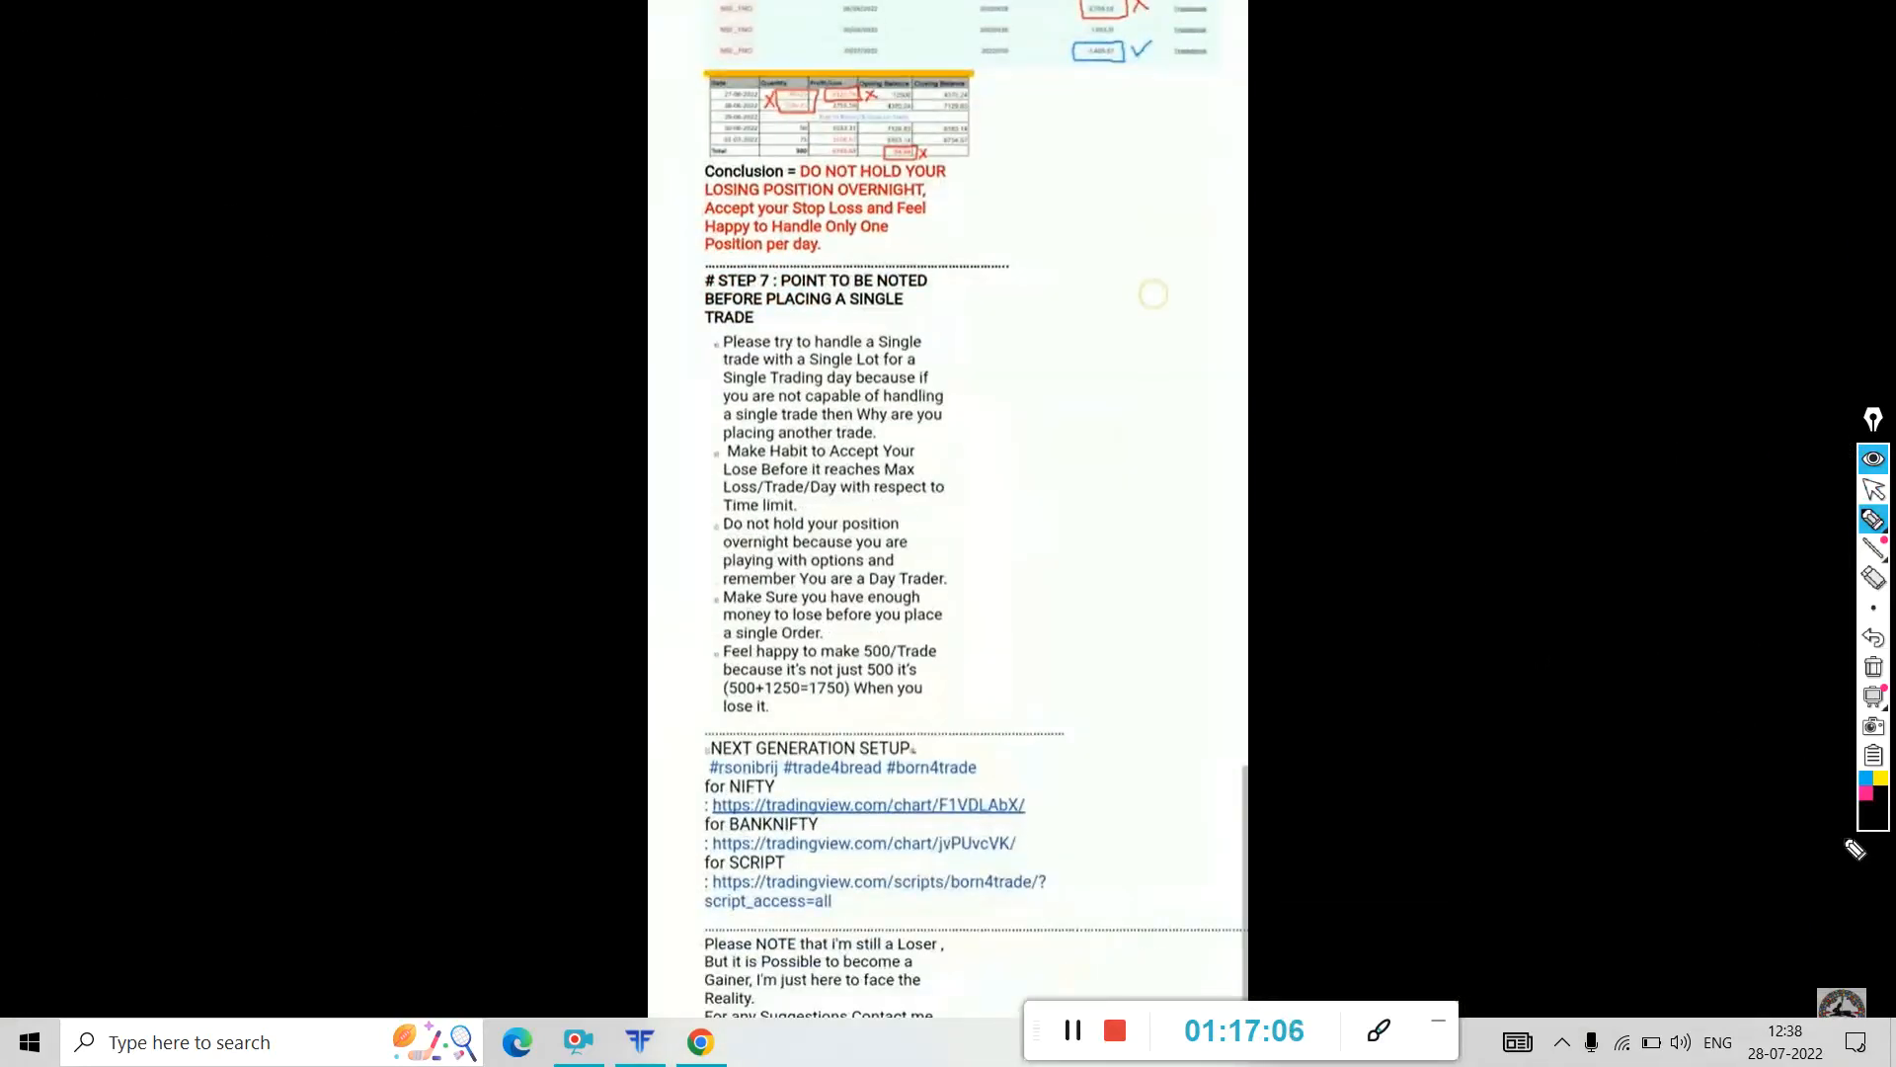
left_click(1876, 494)
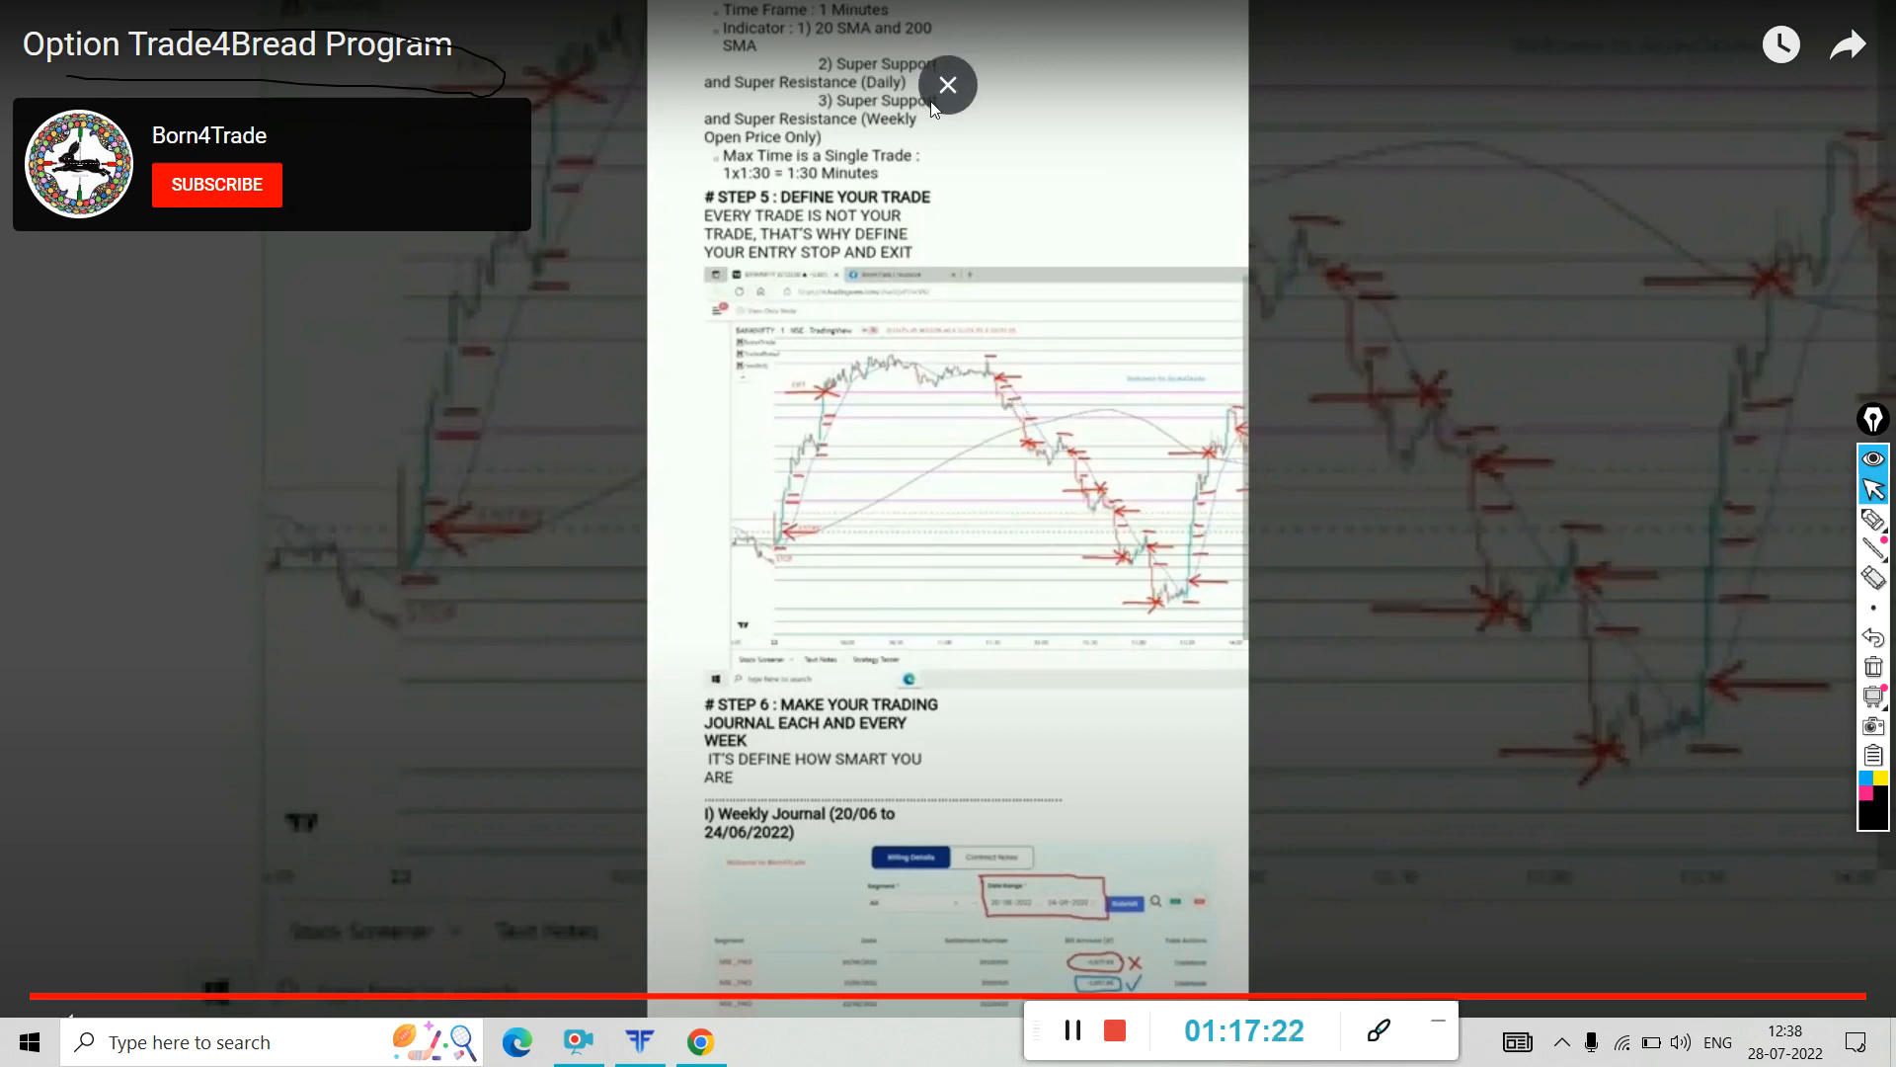
left_click(944, 84)
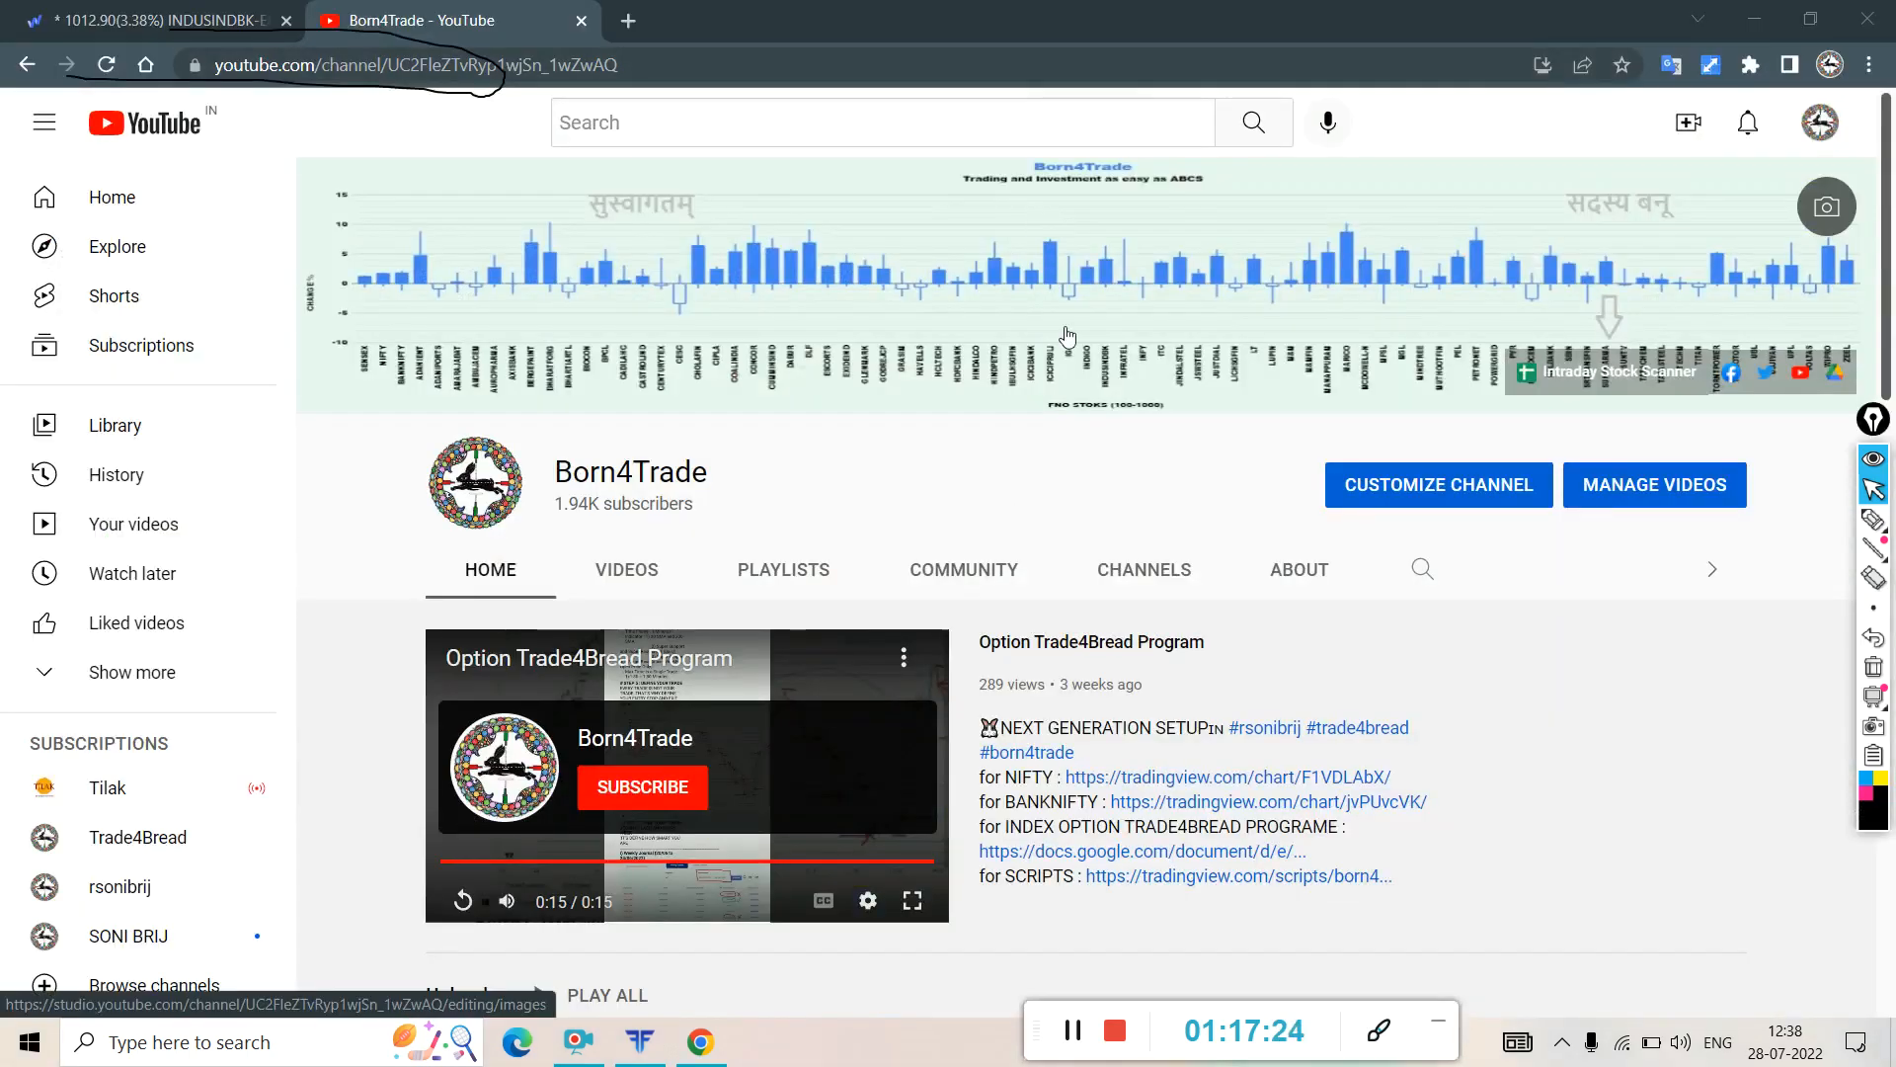
- Open the डाउनलोड link from the Links section of the Born4Trade channel's About page
left_click(1294, 582)
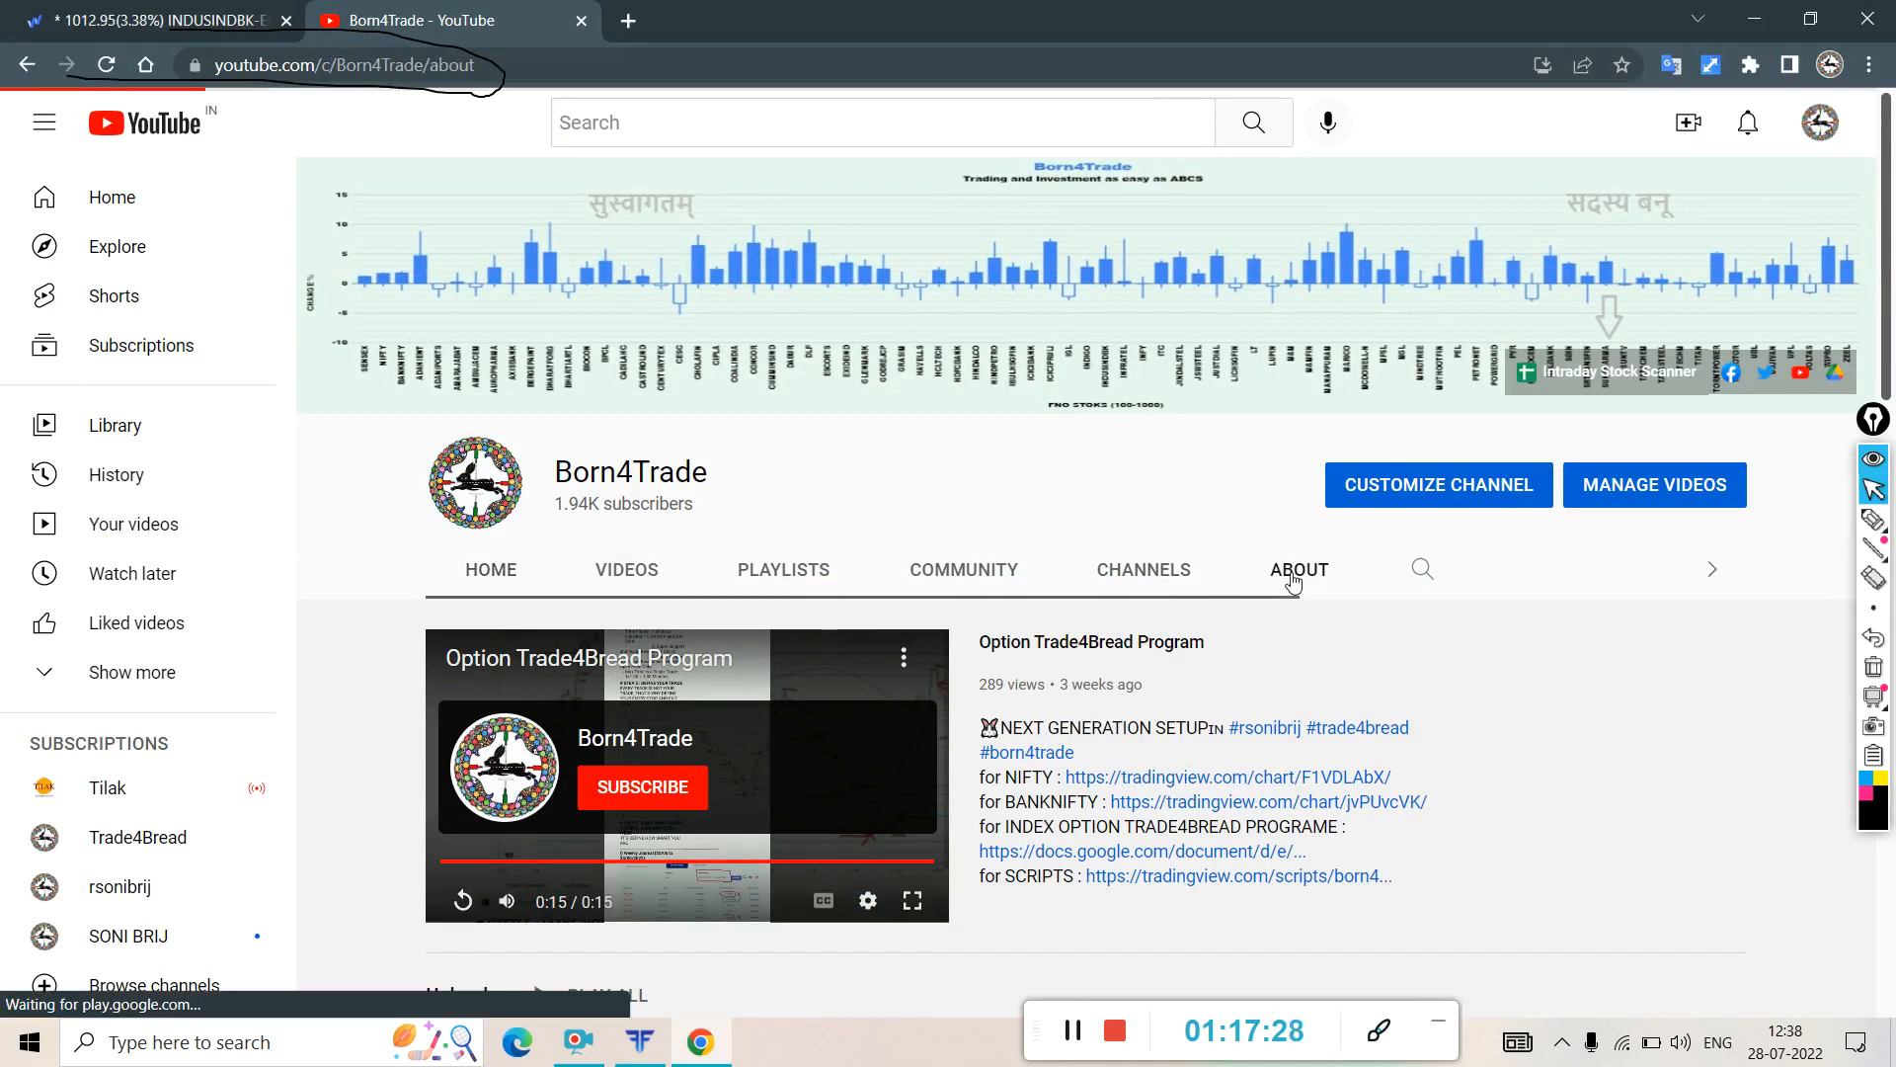
scroll(1170, 660, "down", 8)
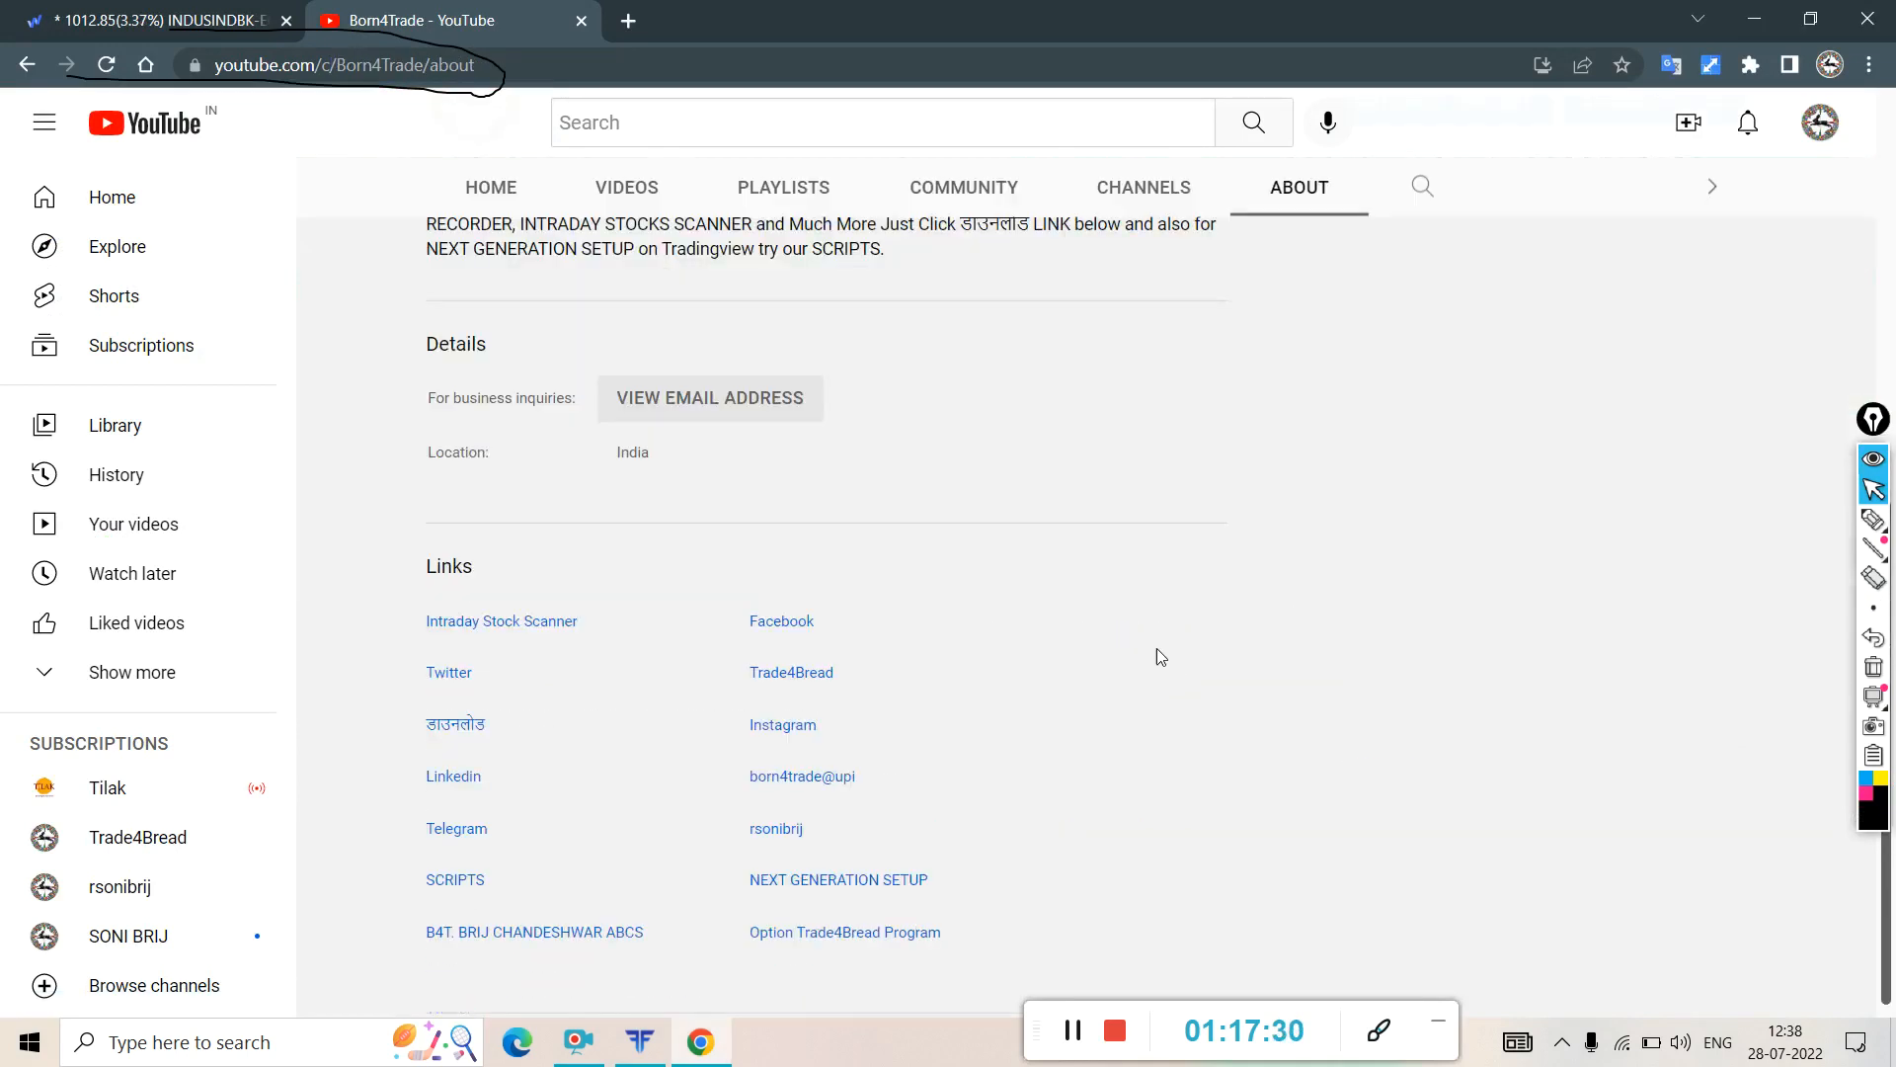
left_click(458, 727)
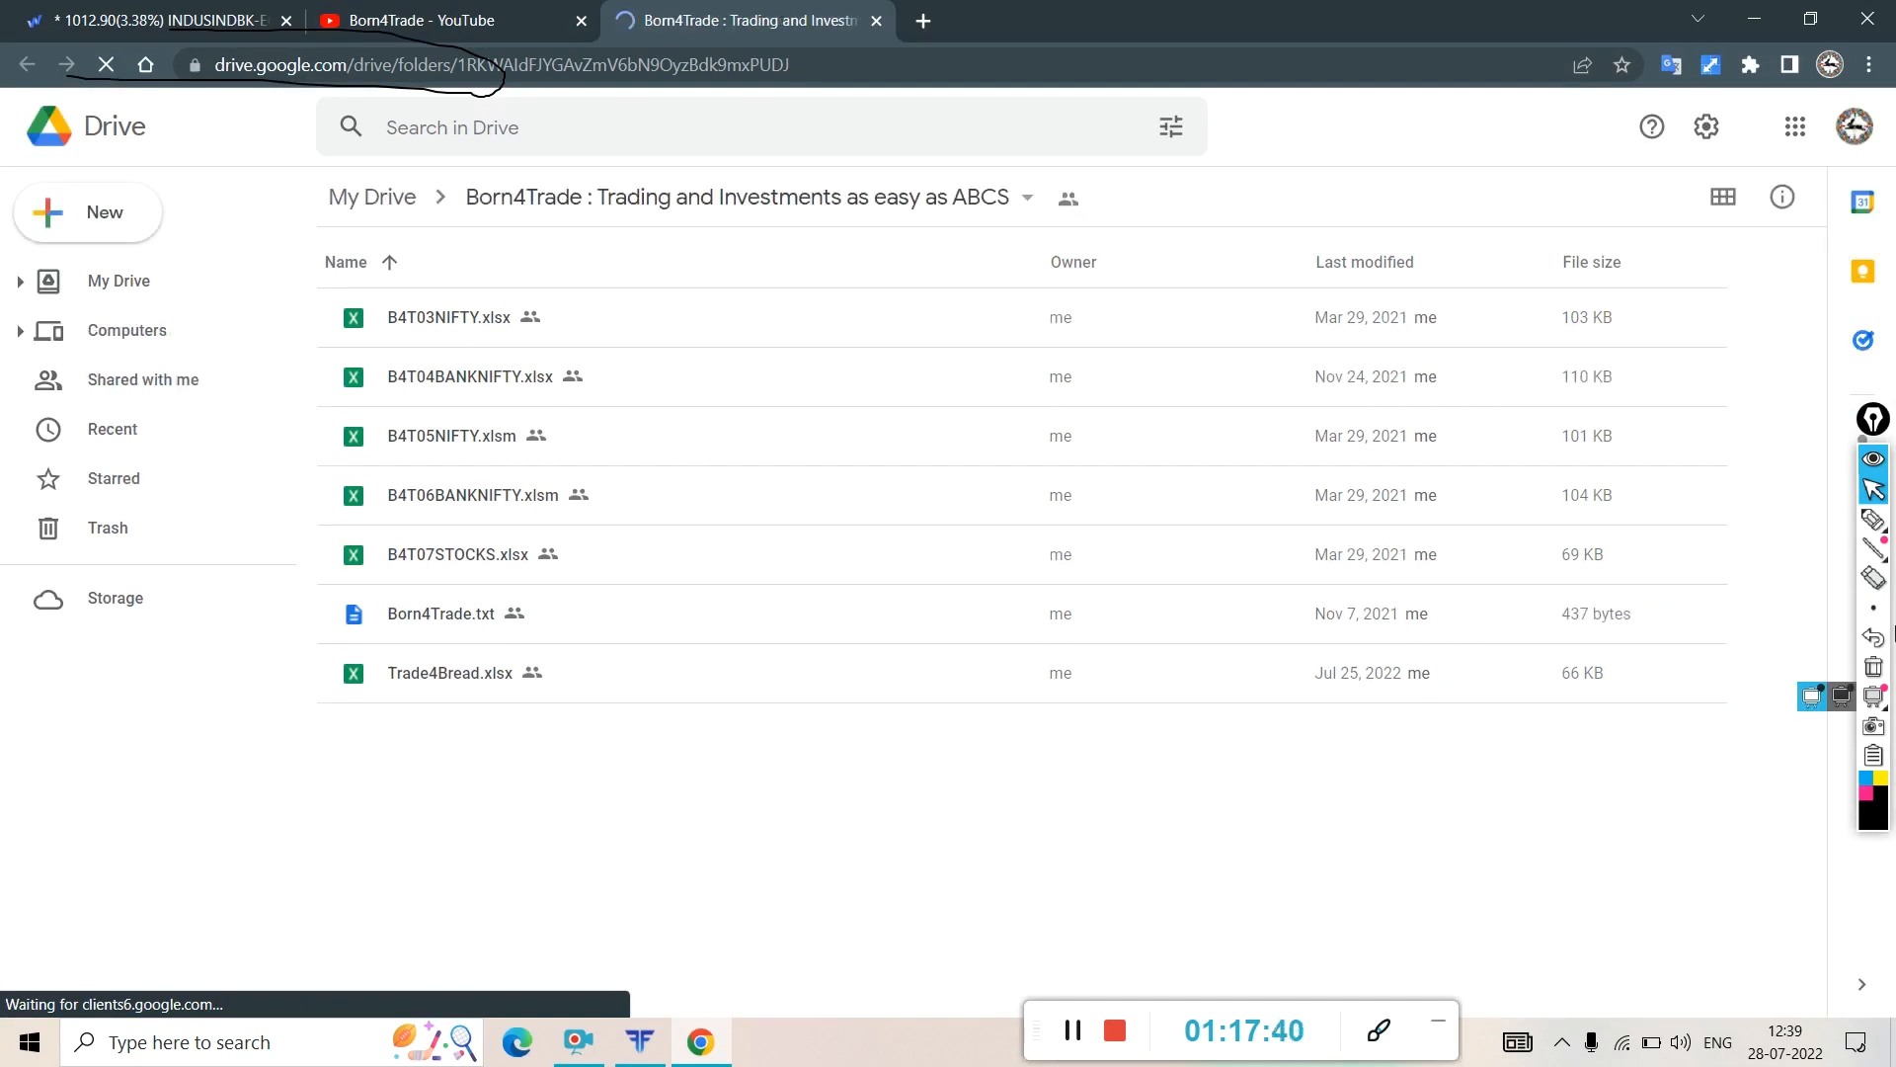
- Circle Trade4Bread.xlsx with the pen, draw an arrow to it from the circled taskbar app, and clear all marks
left_click(1872, 520)
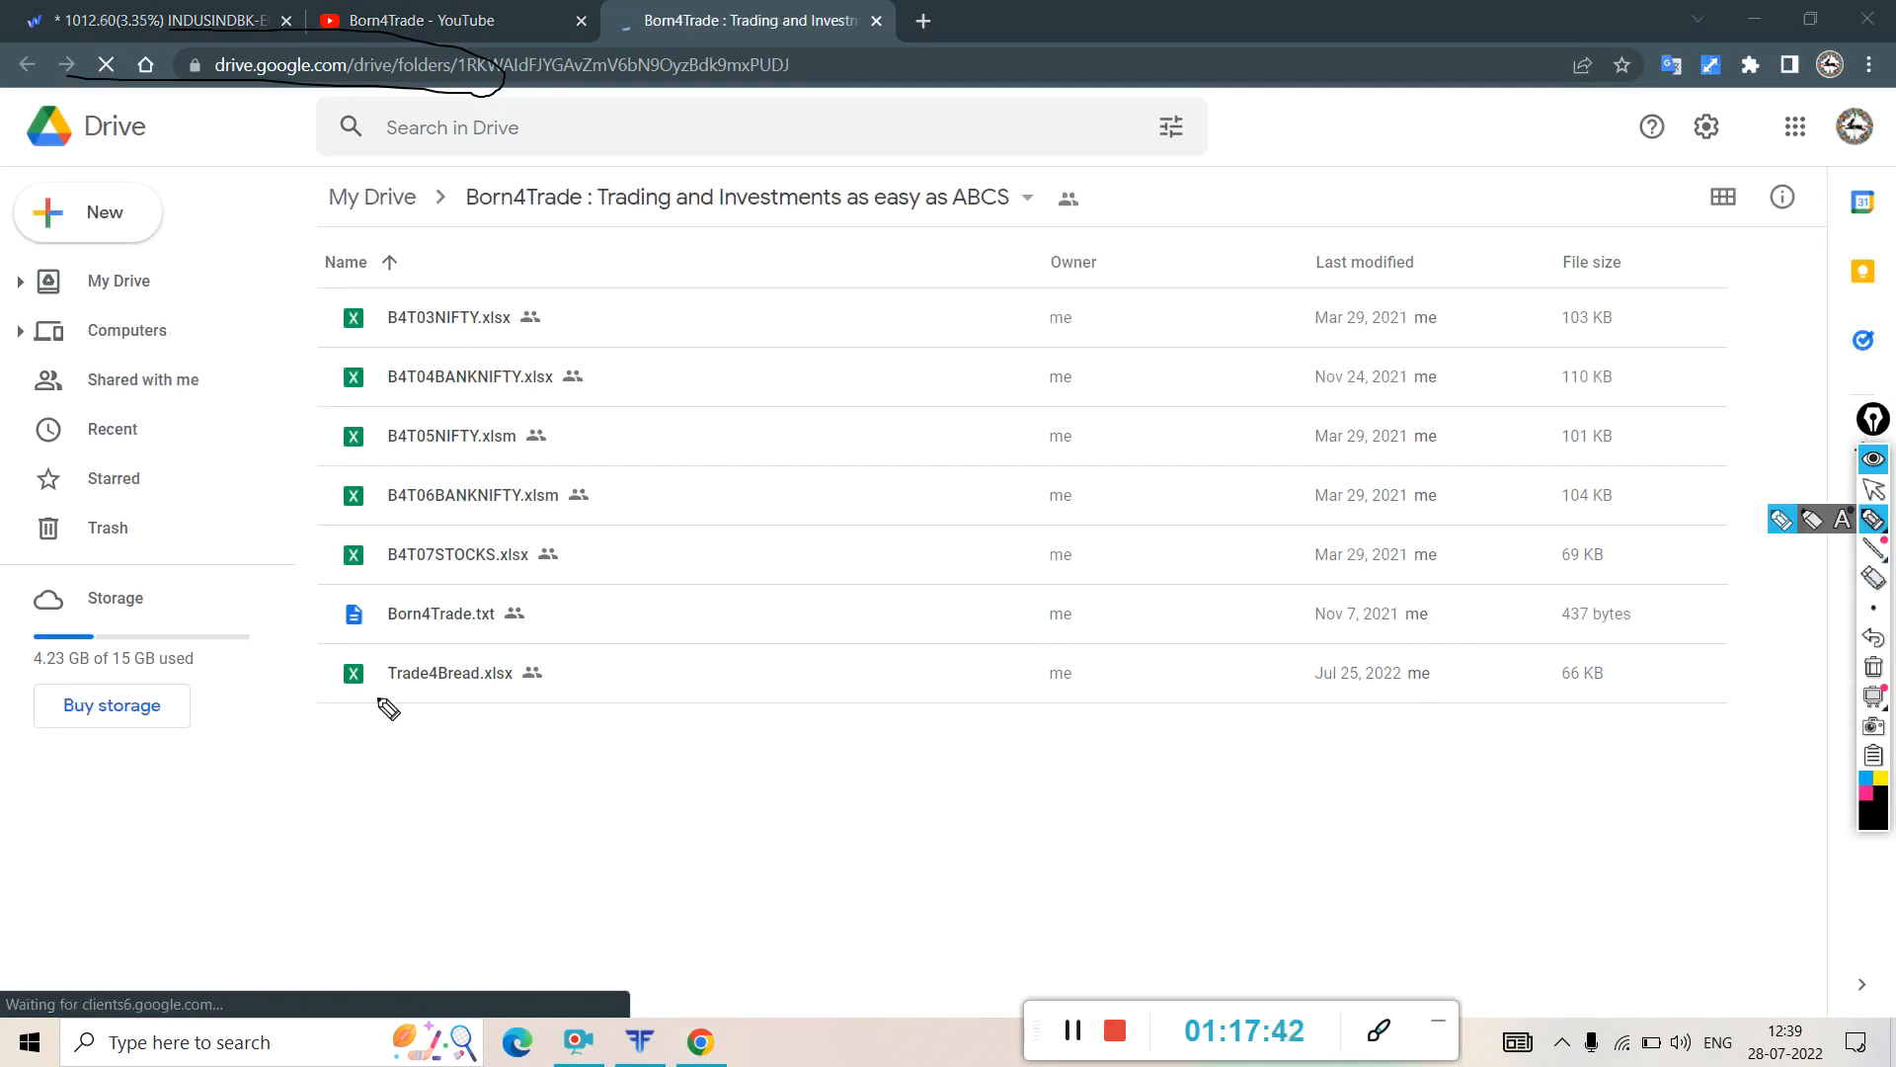
mouse_move(332, 658)
left_mouse_down()
mouse_move(375, 731)
mouse_move(607, 726)
mouse_move(613, 654)
mouse_move(363, 652)
left_mouse_up()
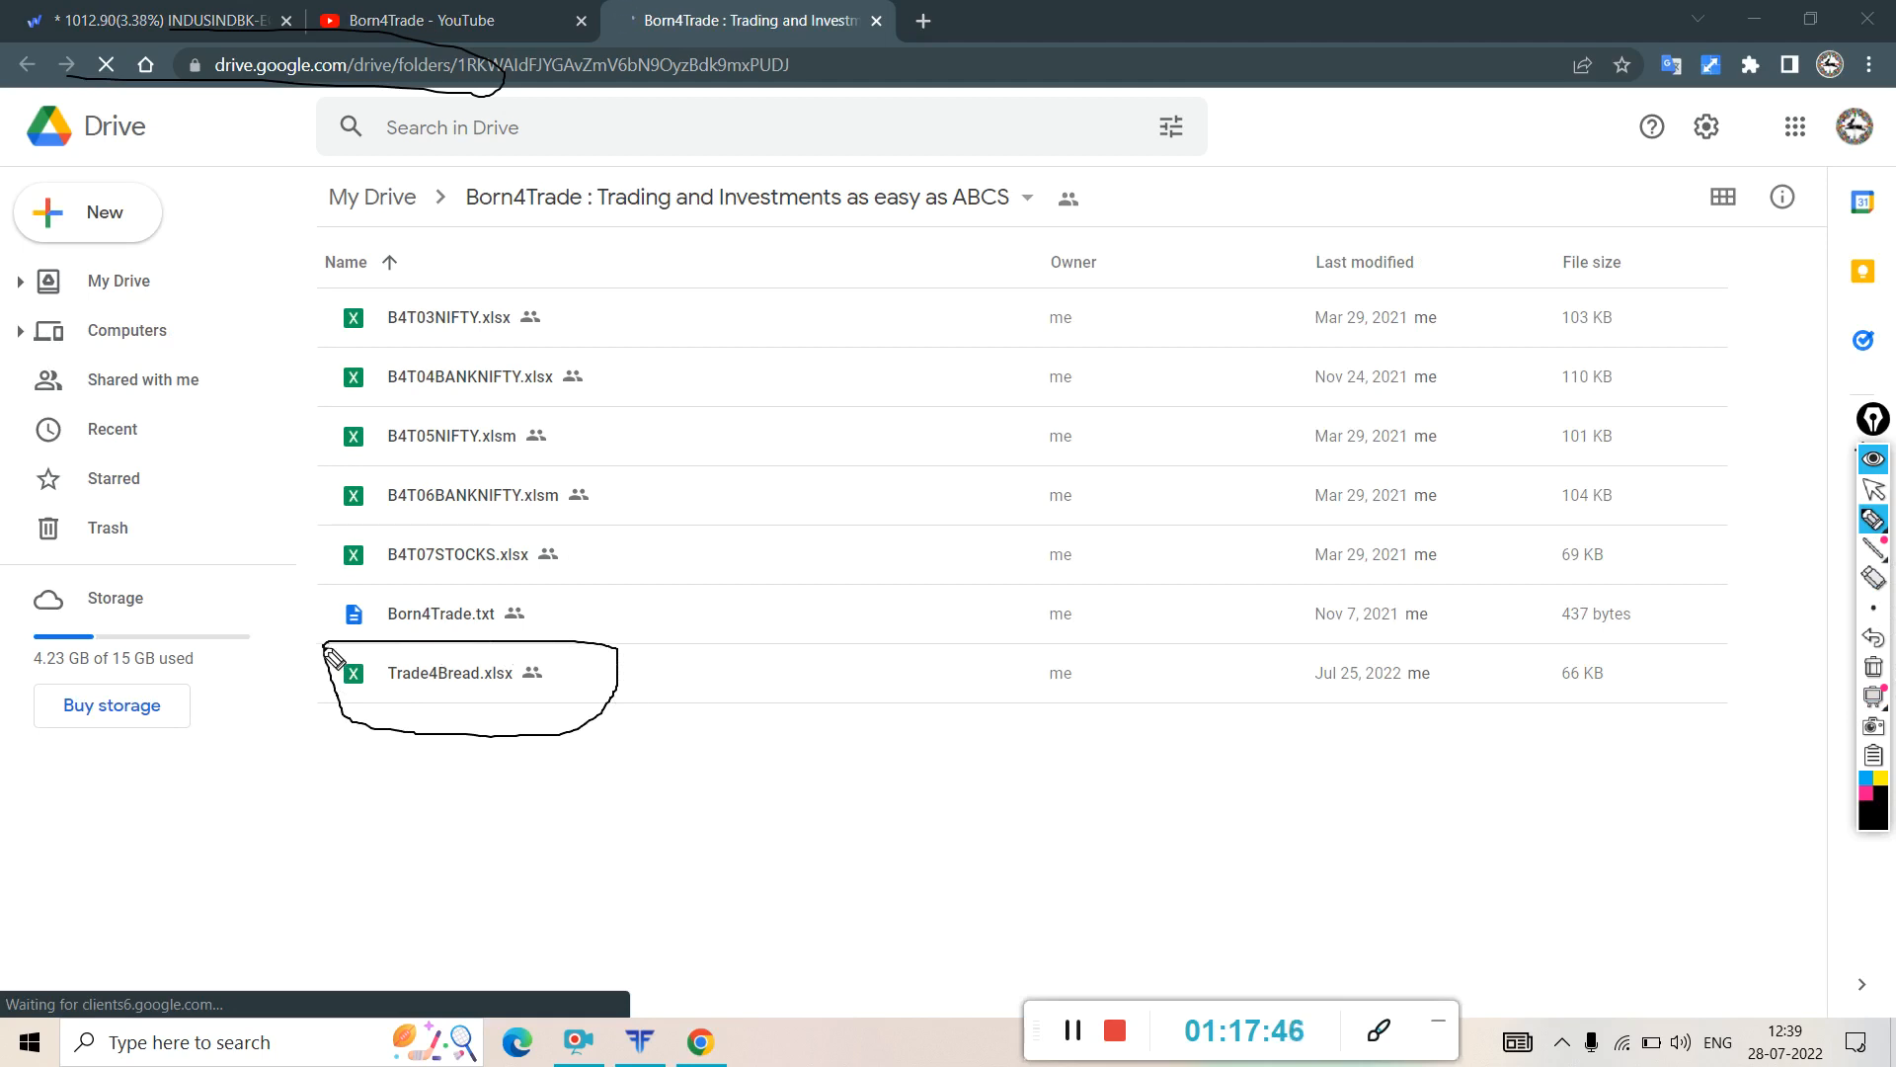
mouse_move(640, 1023)
left_mouse_down()
mouse_move(601, 1061)
mouse_move(651, 1034)
mouse_move(538, 741)
mouse_move(524, 787)
mouse_move(596, 773)
left_mouse_up()
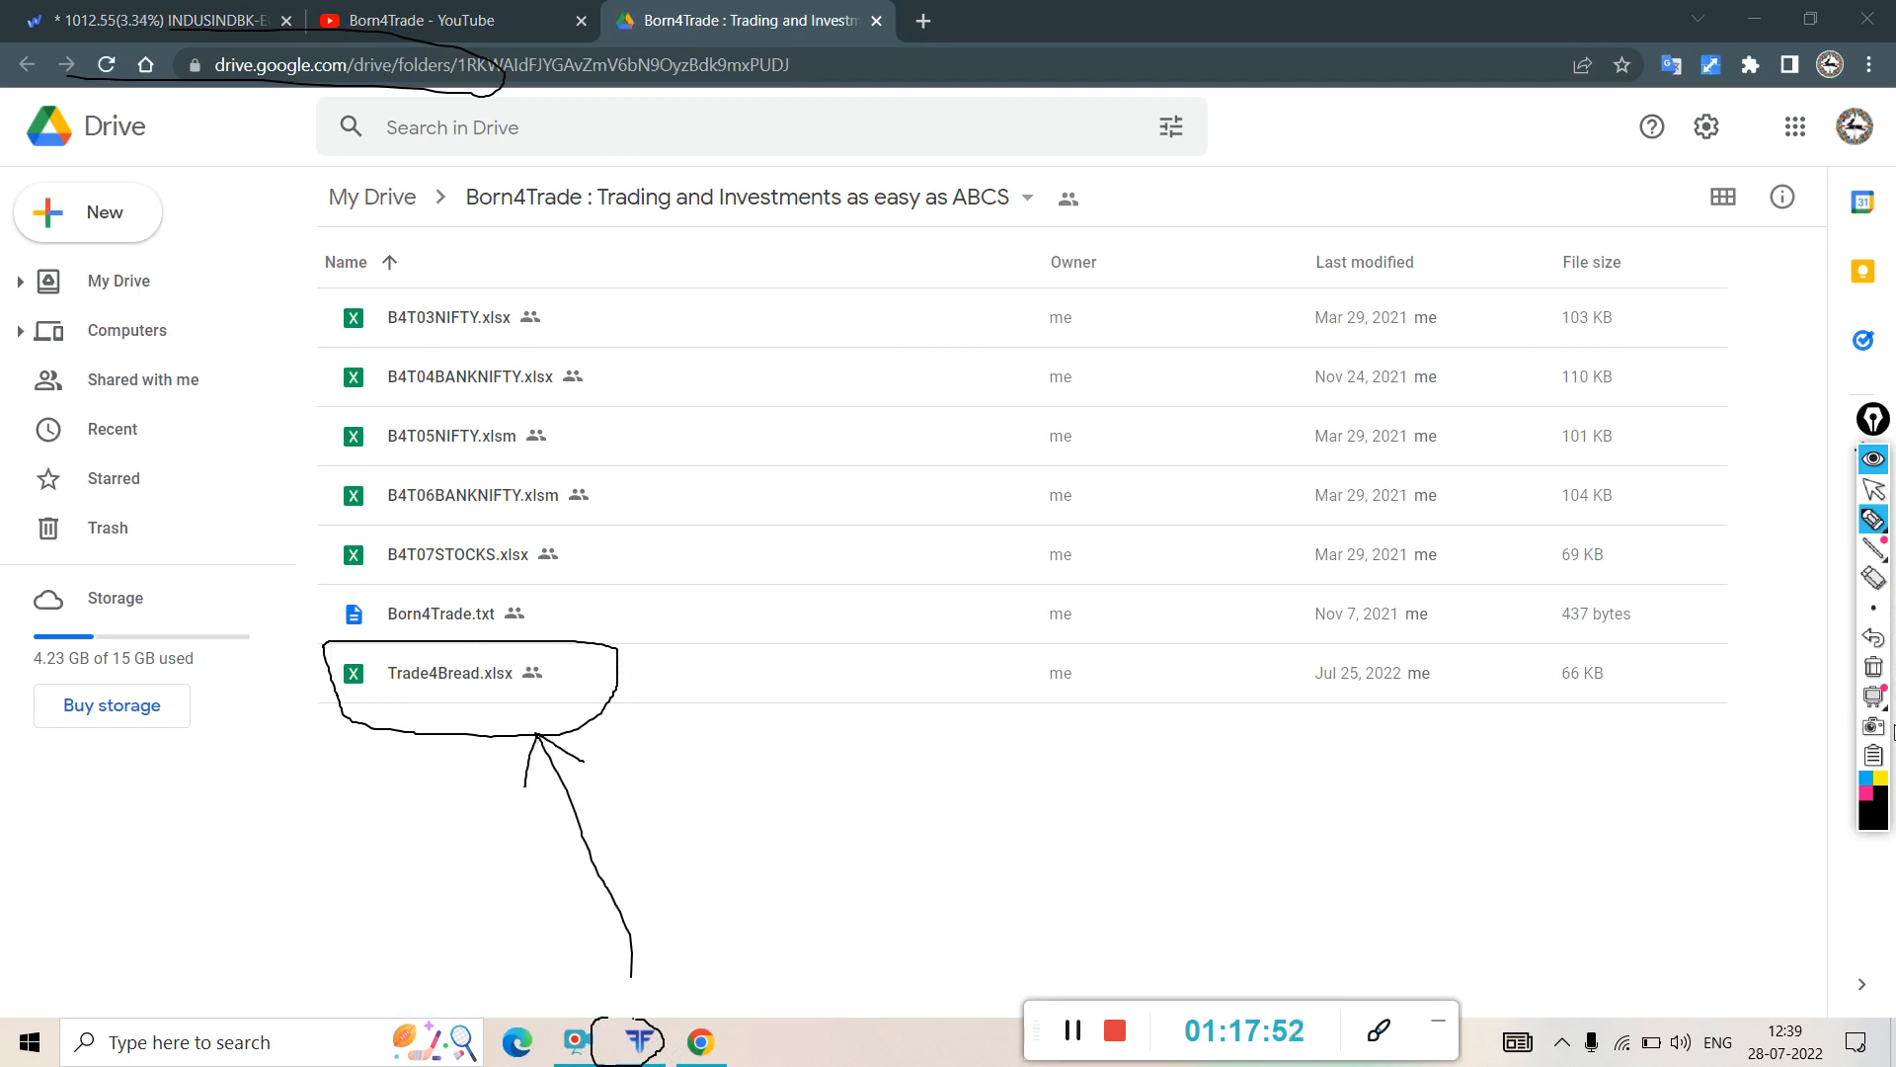
left_click(1874, 669)
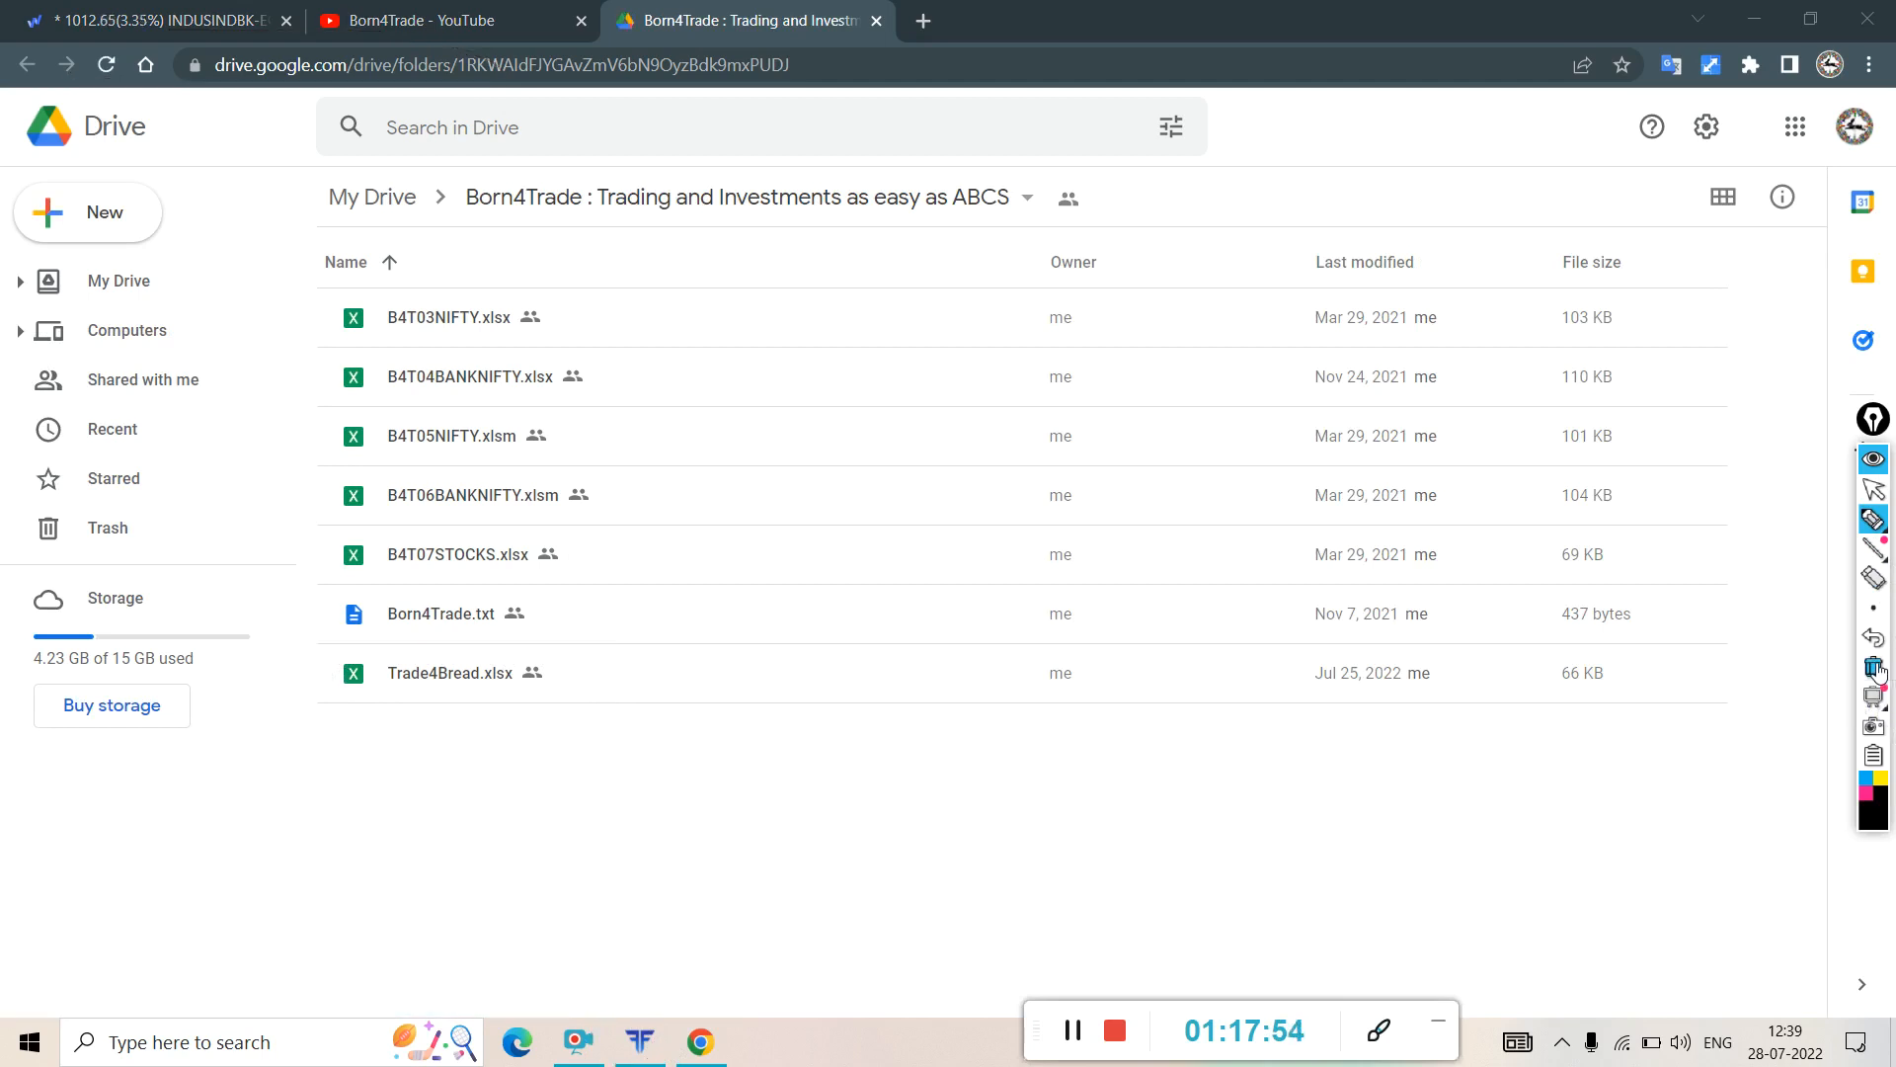
left_click(1874, 488)
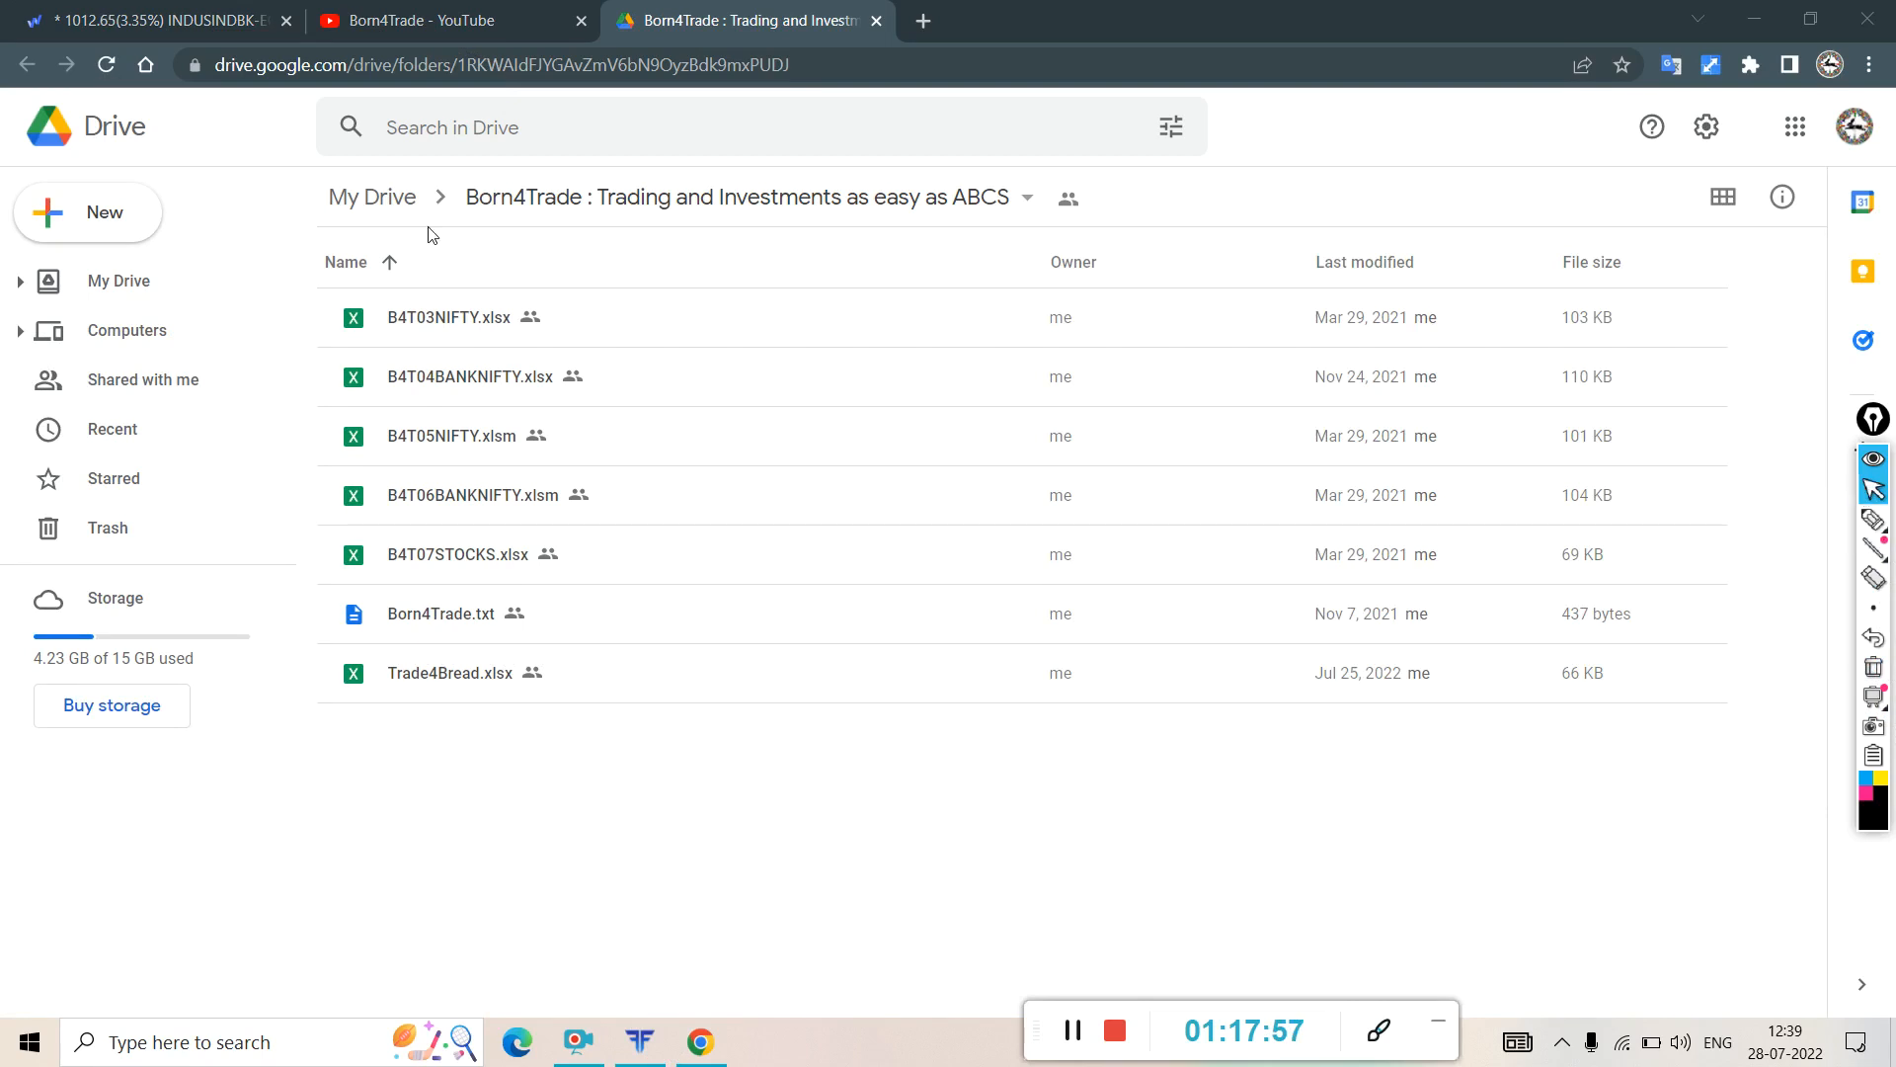
- Upload NIFTY_50.xlsx from the Desktop into the Born4Trade Drive folder and dismiss the upload notice
left_click(74, 221)
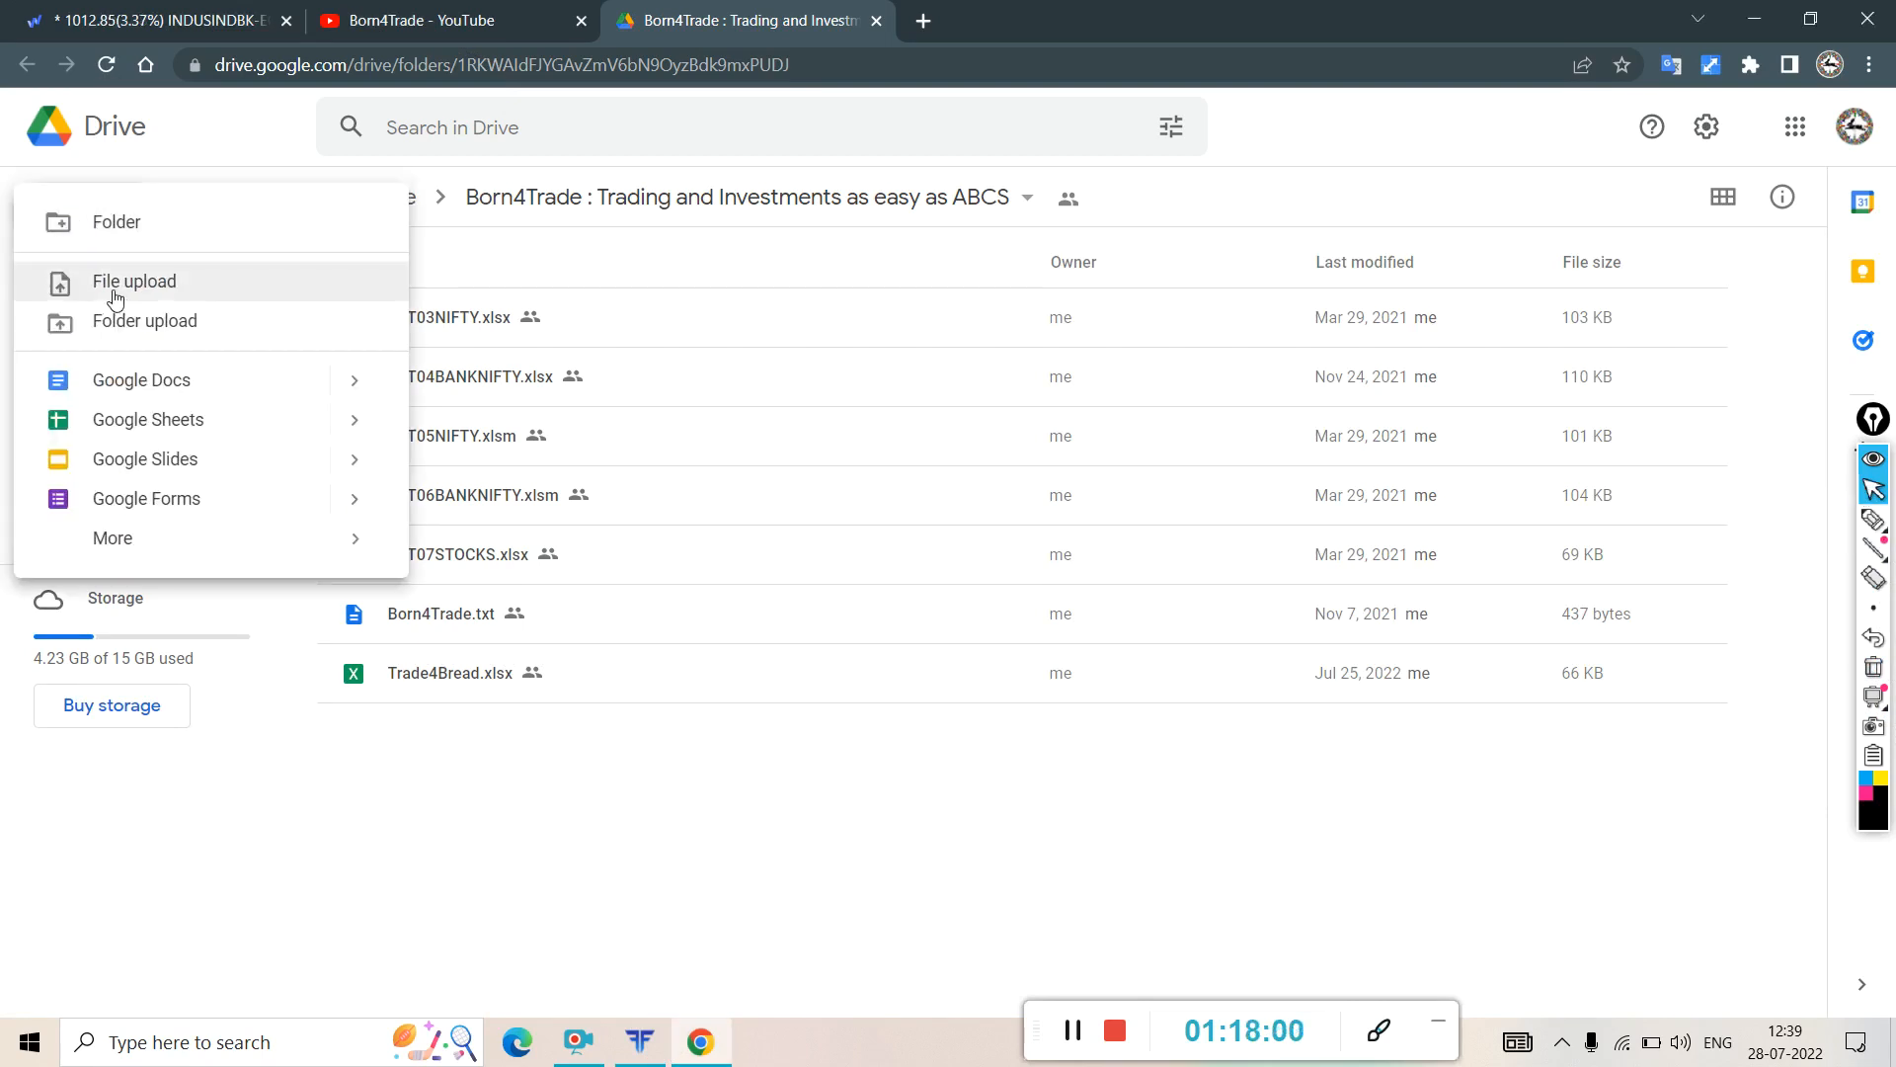
left_click(125, 288)
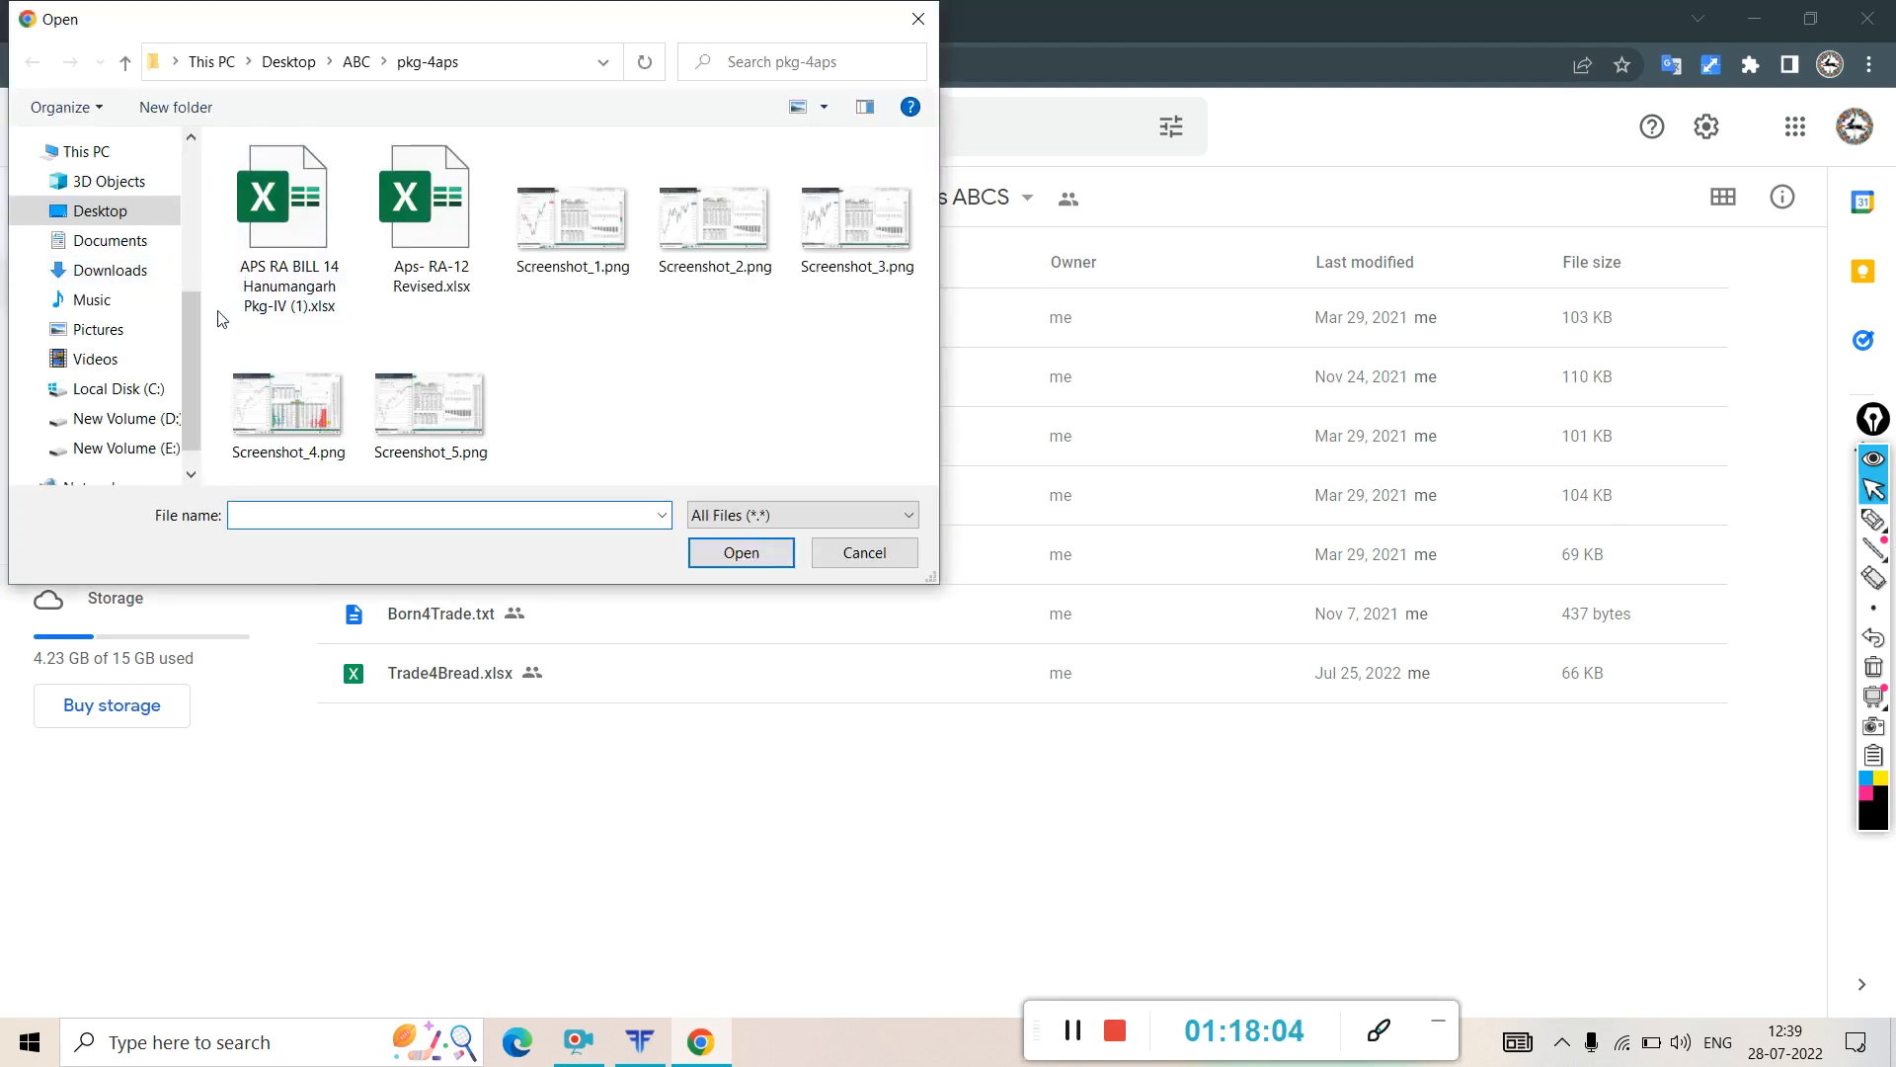
left_click(95, 213)
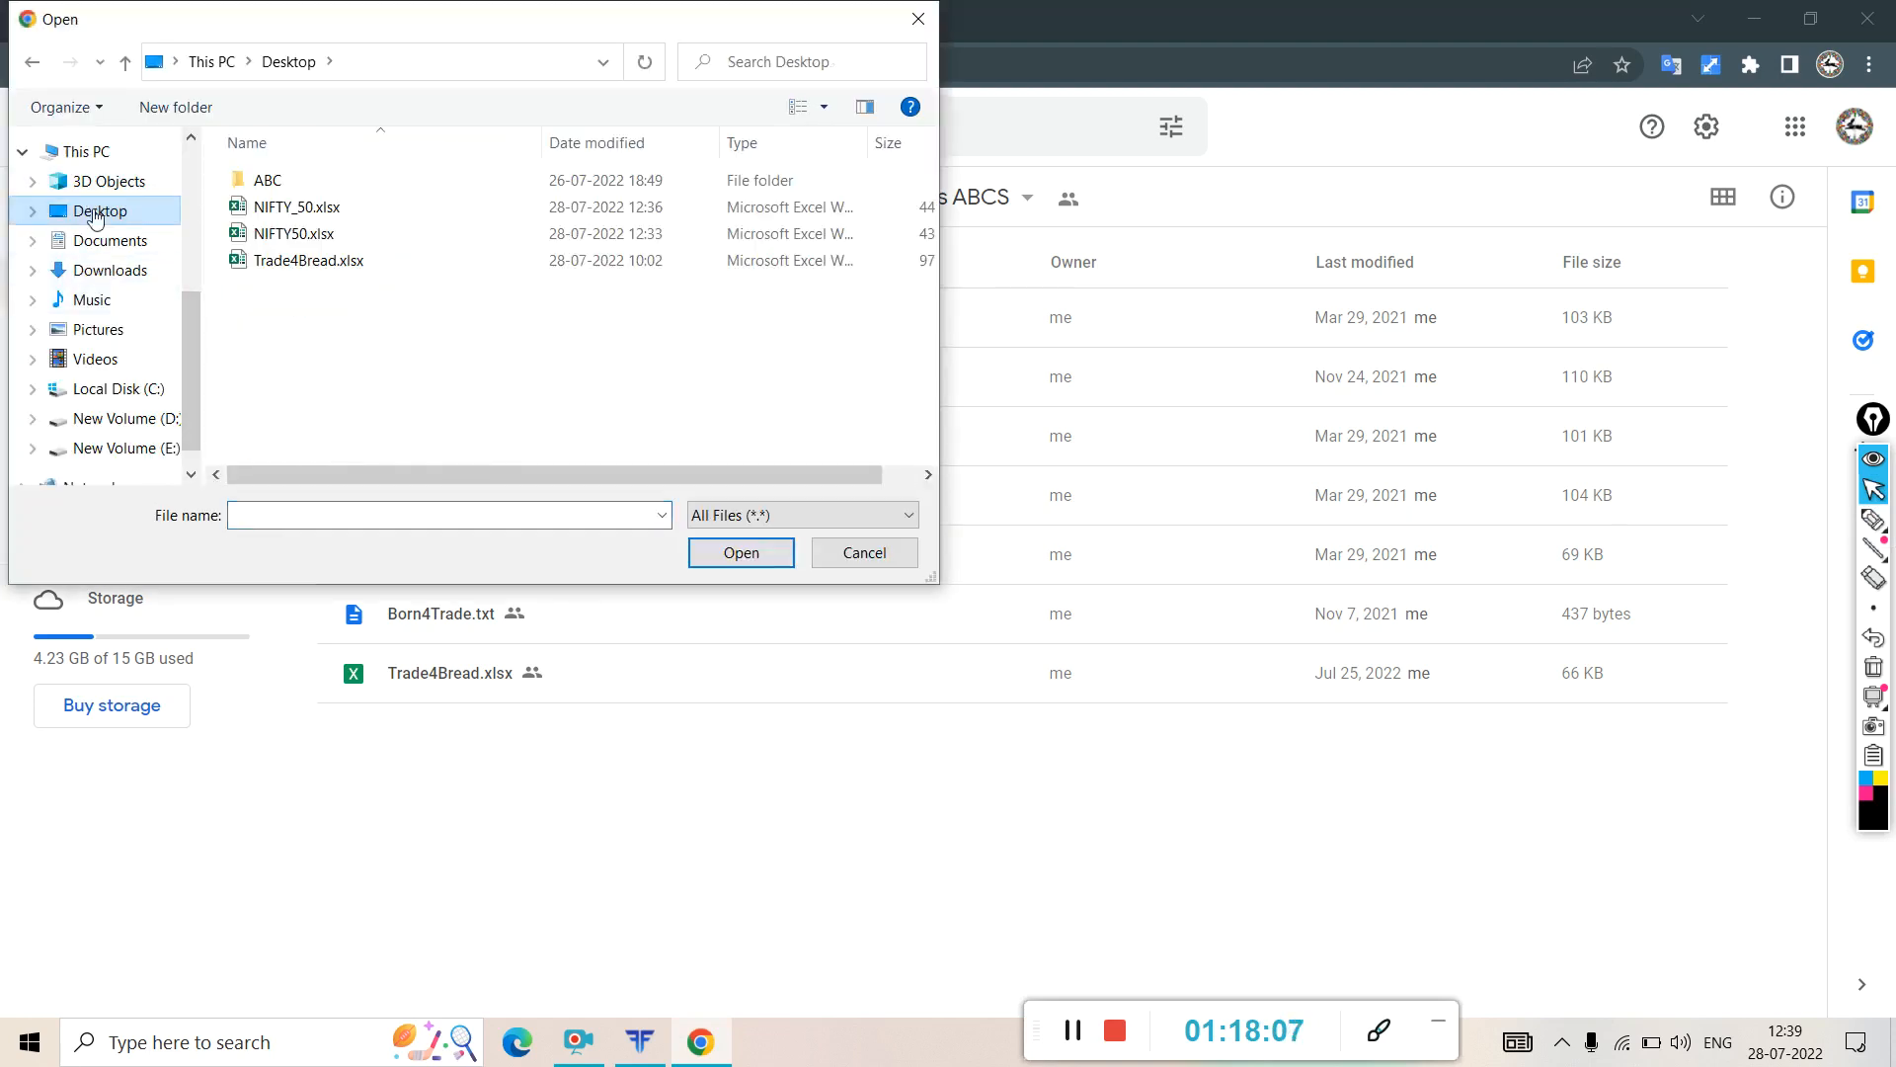
left_click(318, 208)
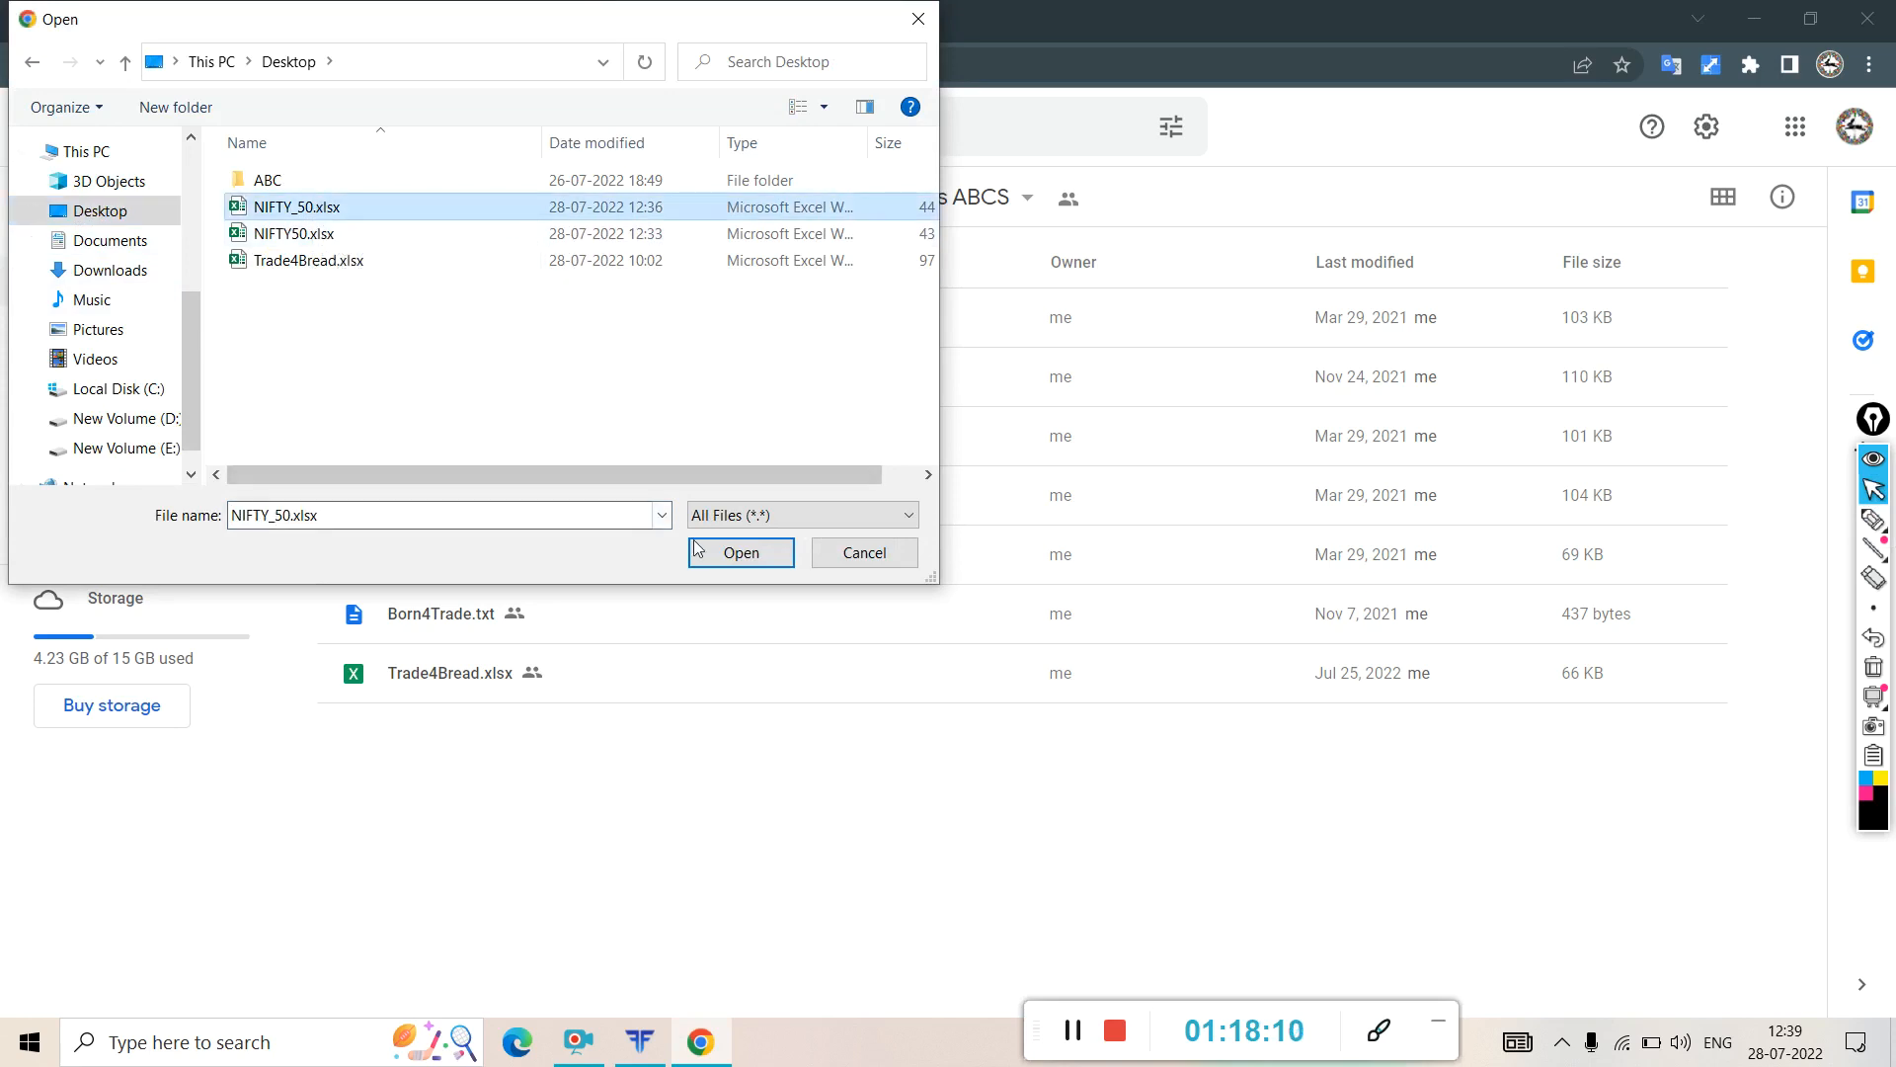
left_click(721, 559)
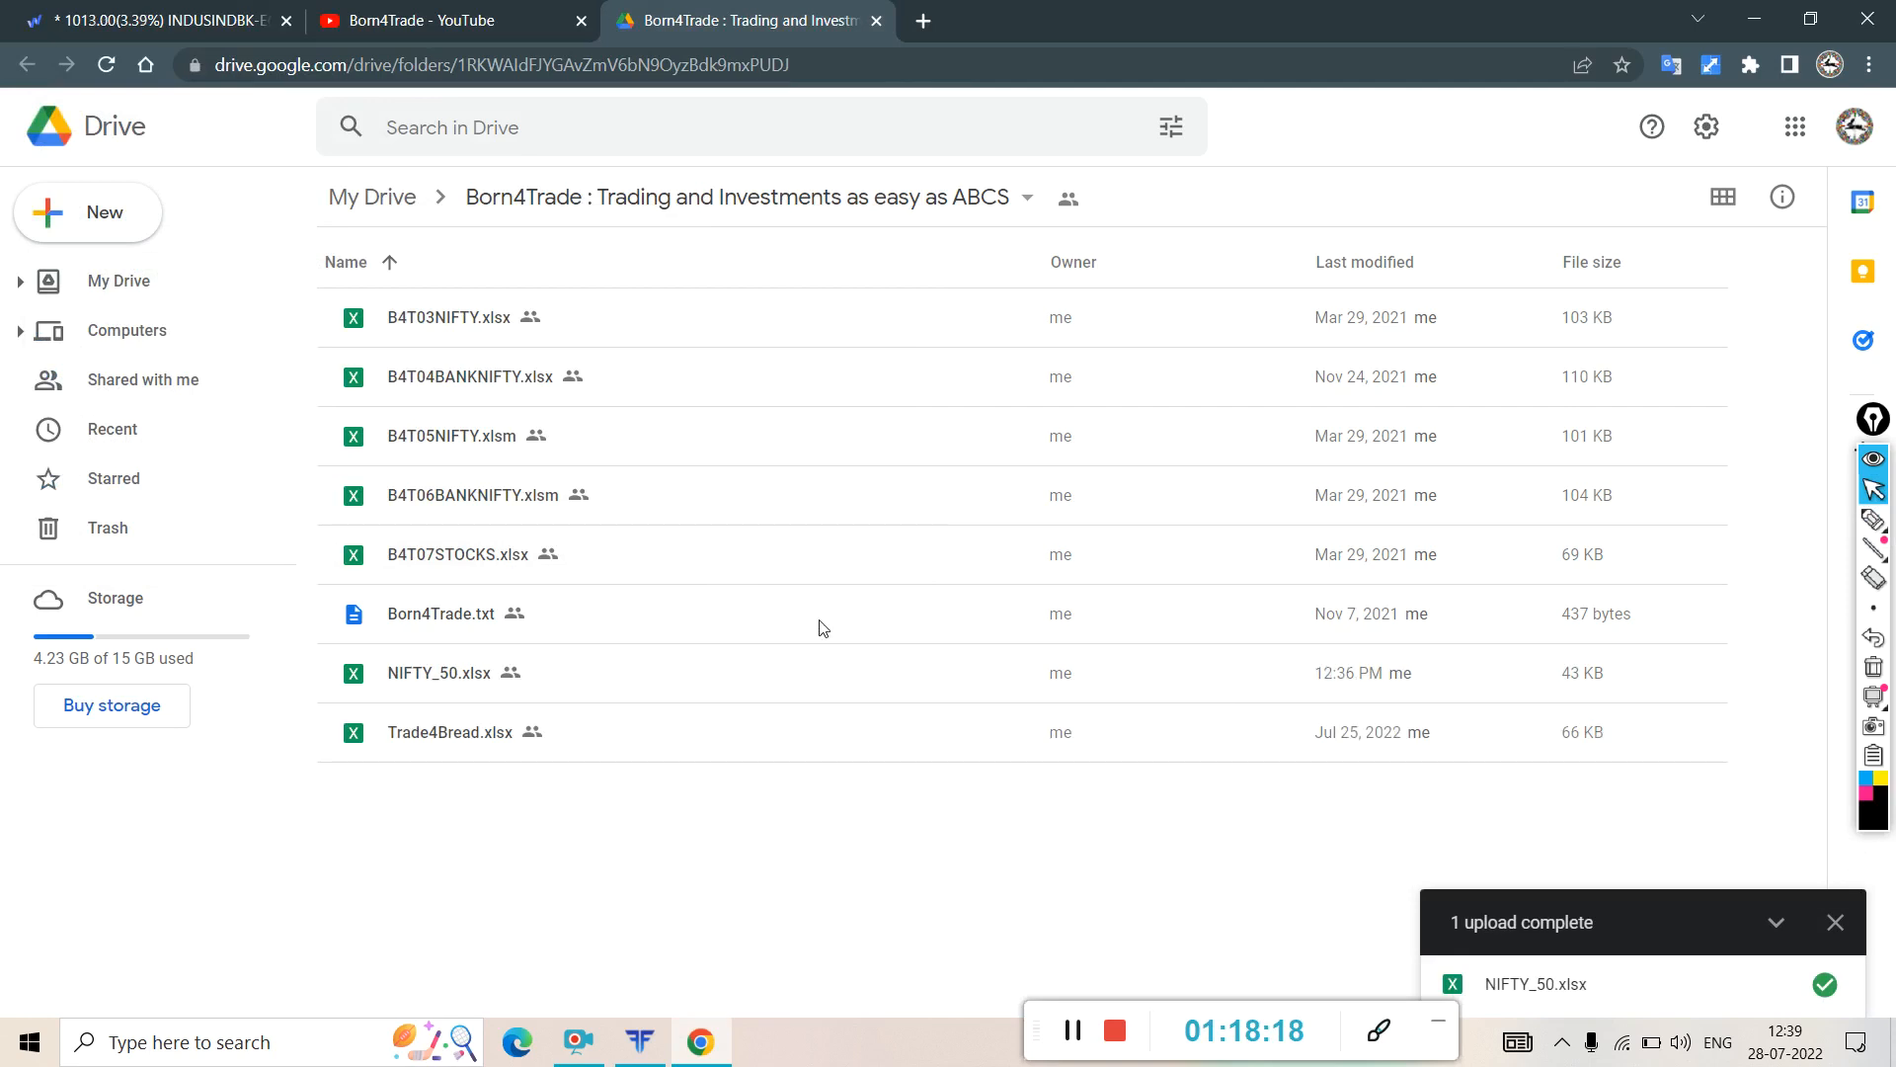
left_click(1835, 922)
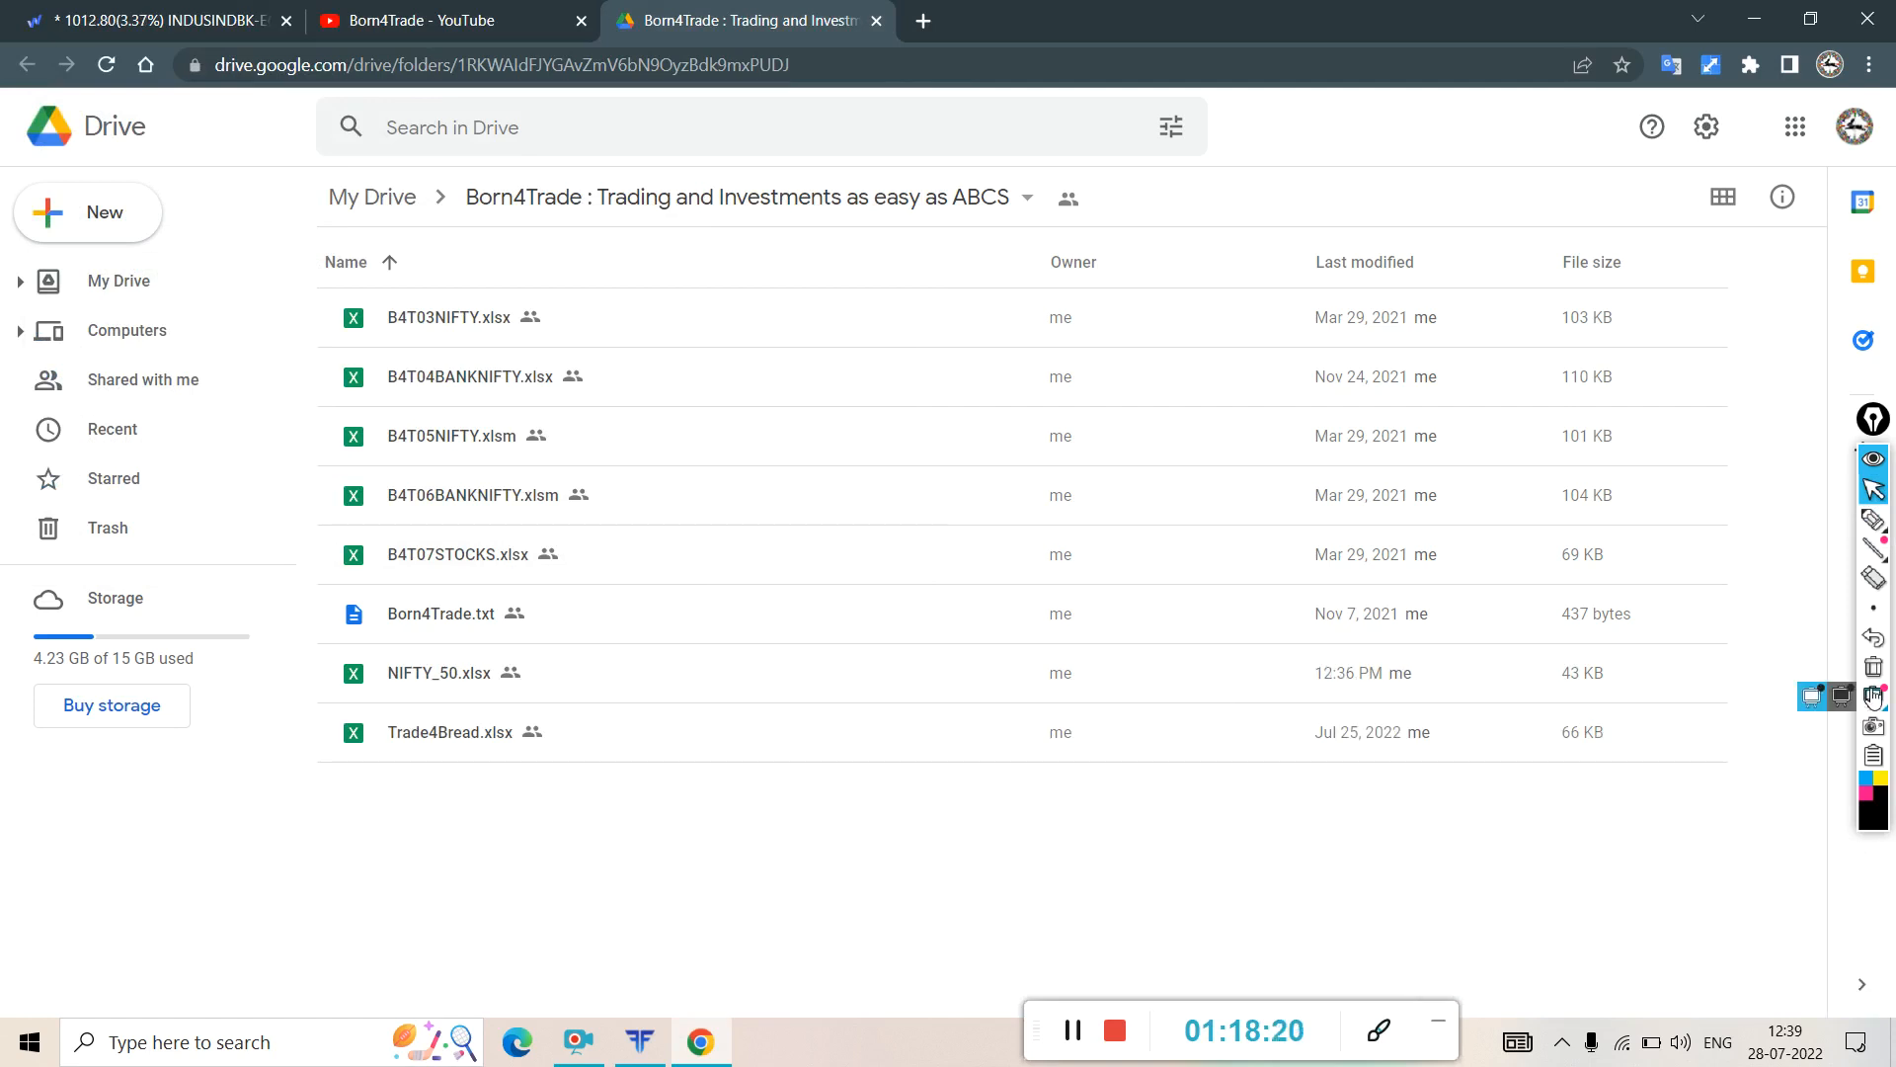
- Circle NIFTY_50.xlsx in the Drive file list with the pen, clear the mark and return to the normal pointer
left_click(1875, 527)
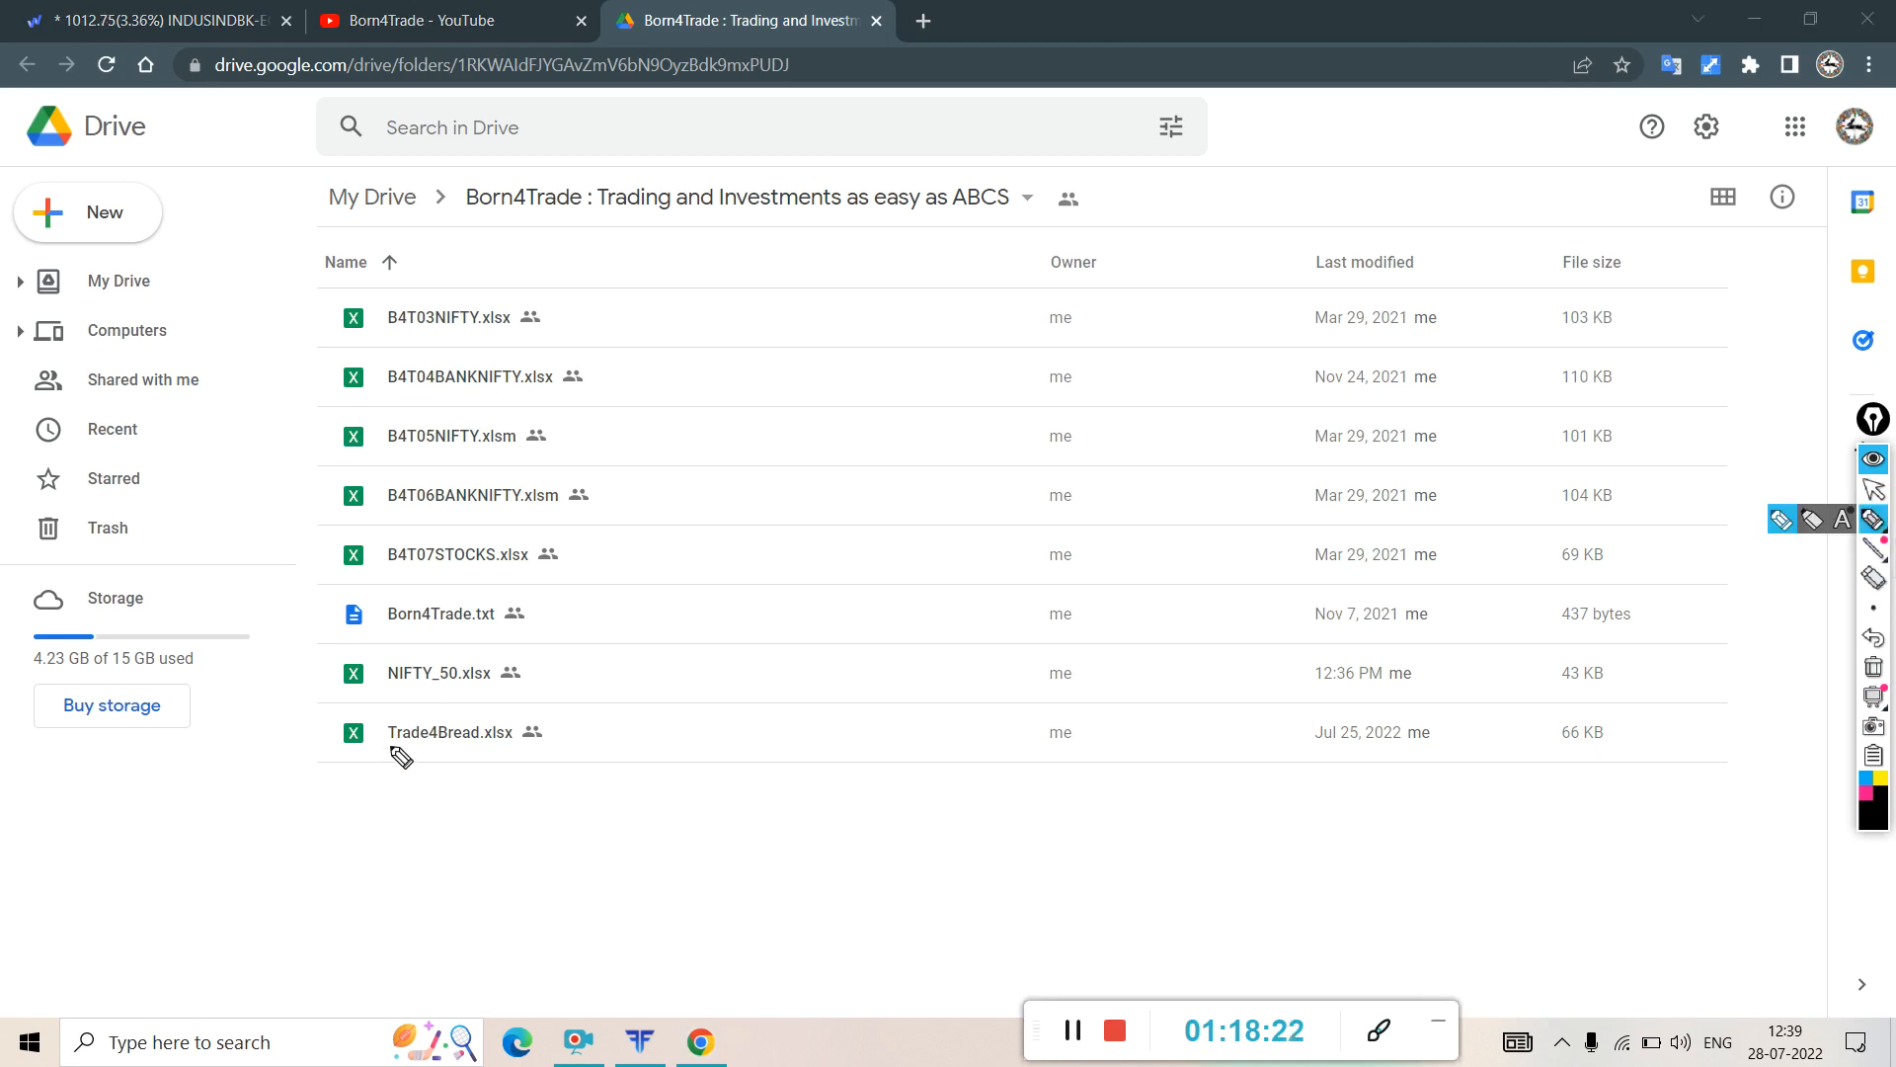
mouse_move(333, 707)
left_mouse_down()
mouse_move(596, 702)
mouse_move(537, 656)
mouse_move(326, 647)
mouse_move(324, 696)
left_mouse_up()
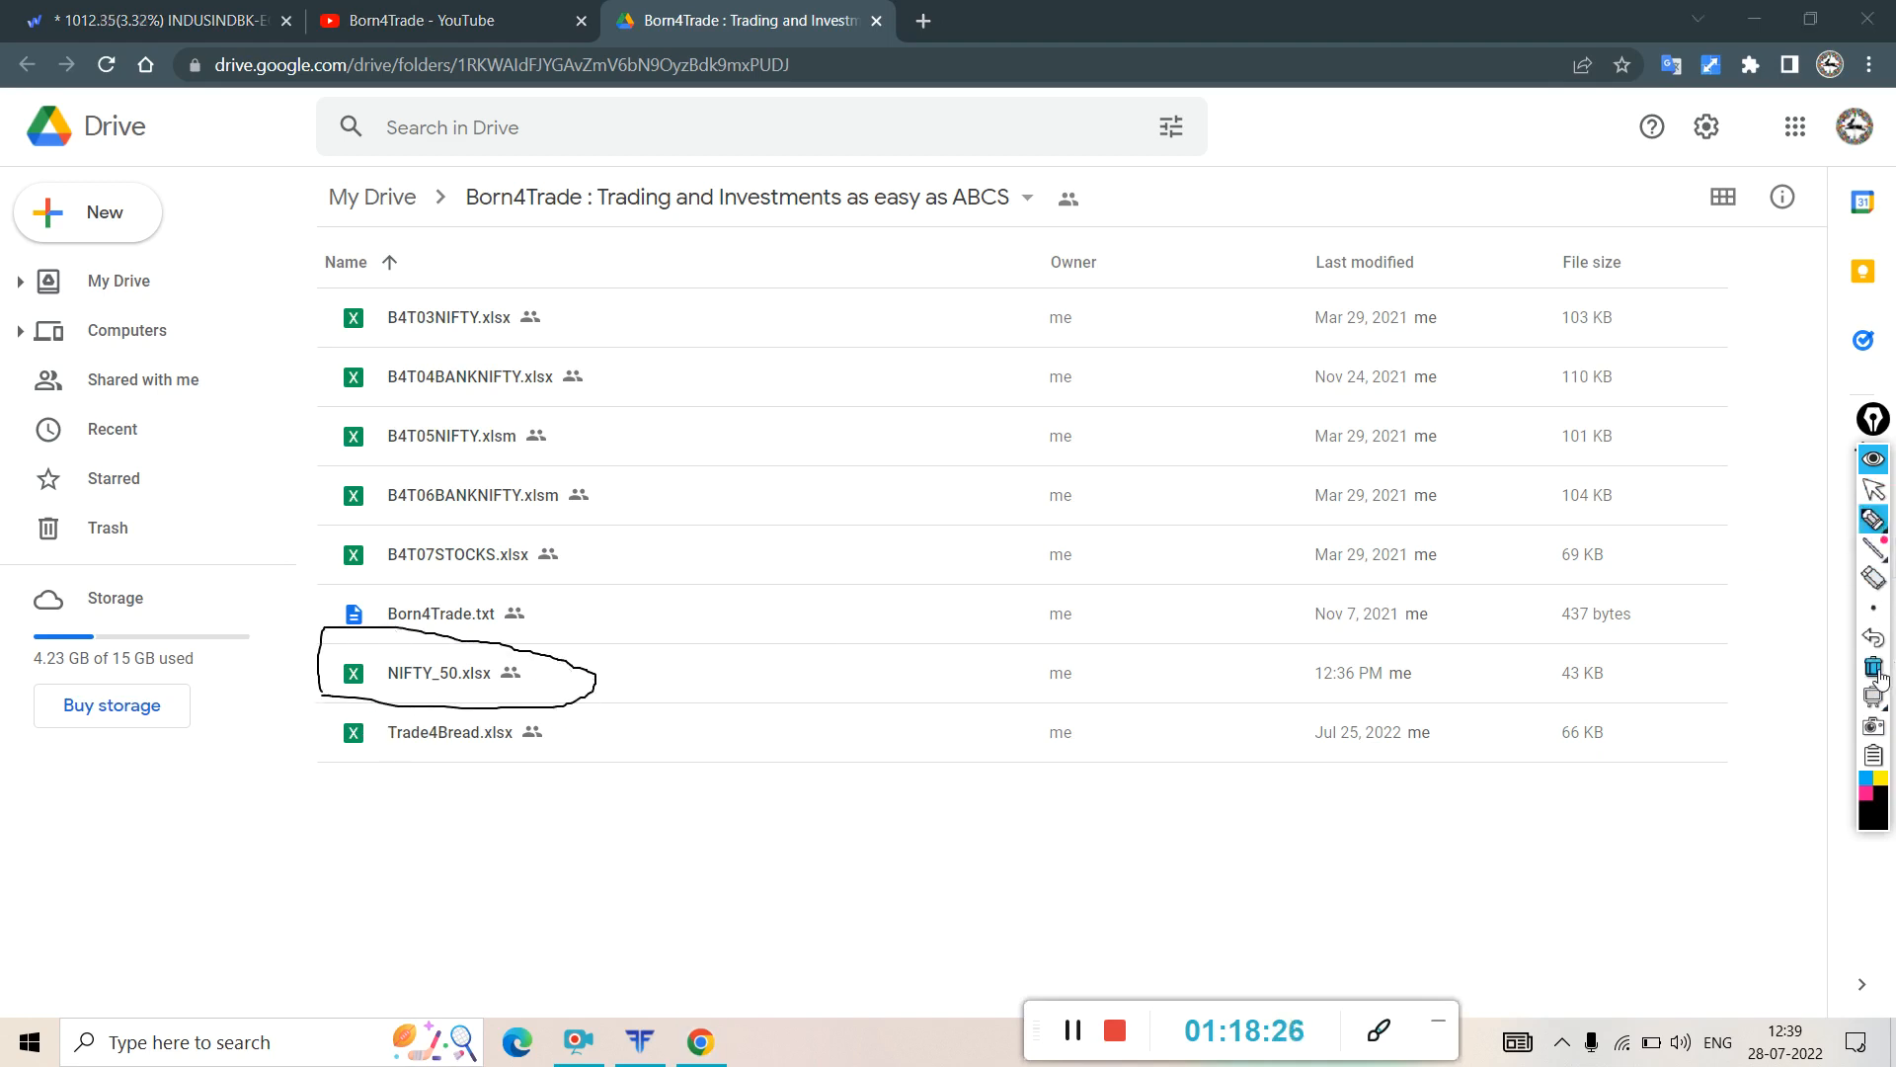
left_click(1879, 671)
left_click(1875, 490)
- Minimise Chrome, refresh the desktop and switch to the BANKNIFTY TradingView chart in Edge
left_click(1755, 21)
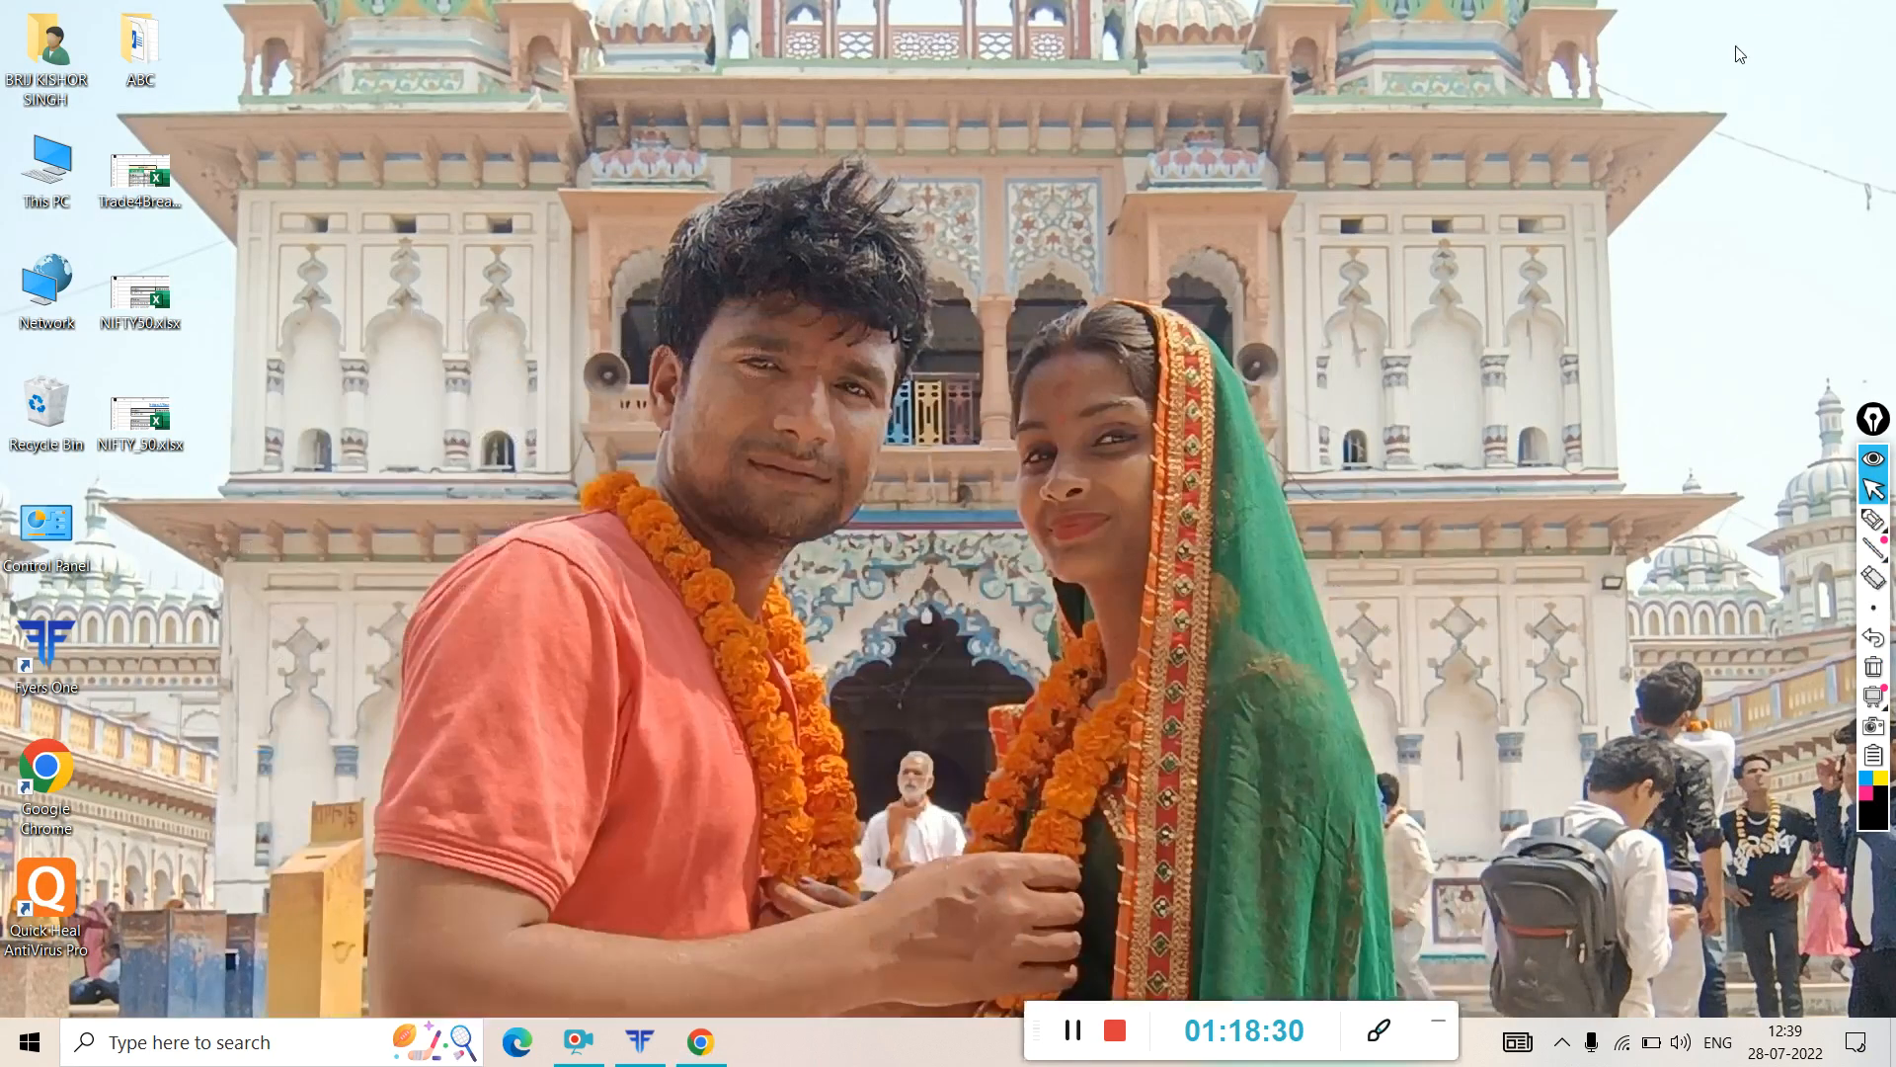
right_click(1211, 223)
left_click(1246, 300)
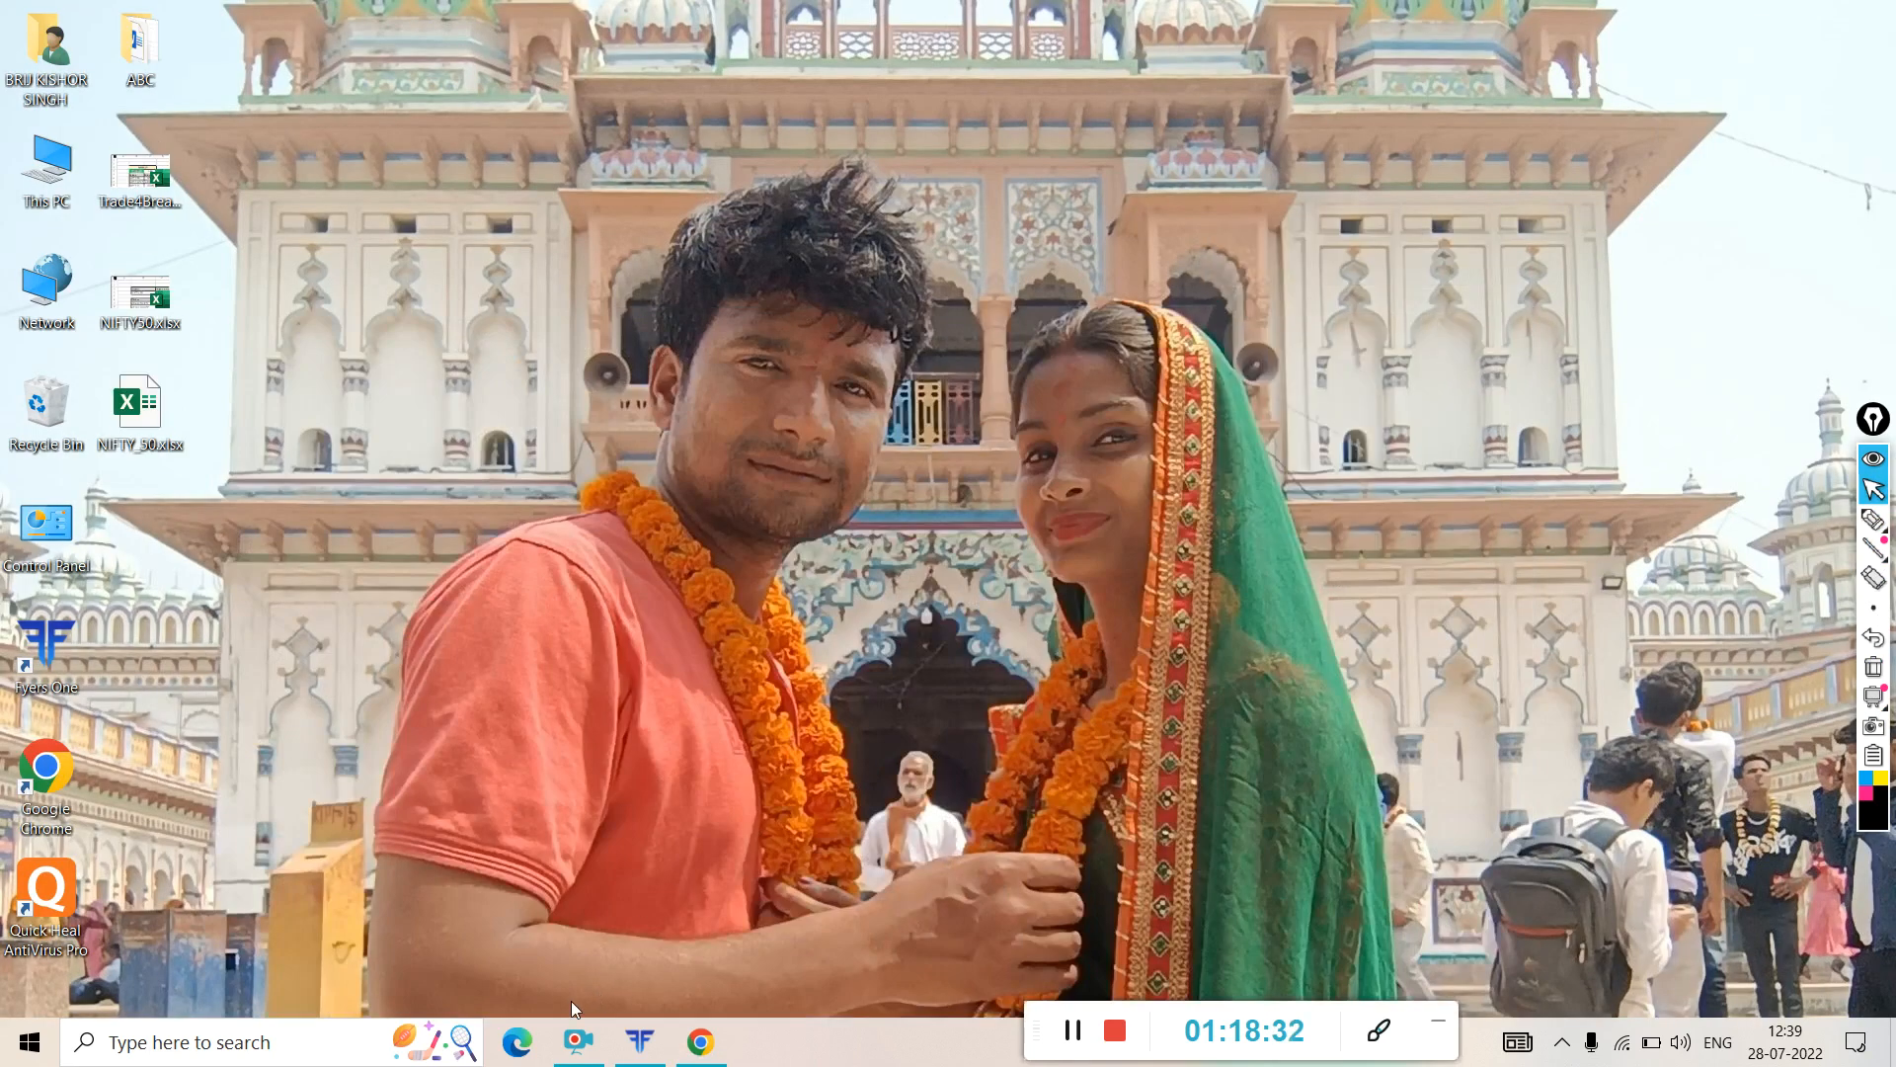
left_click(517, 1041)
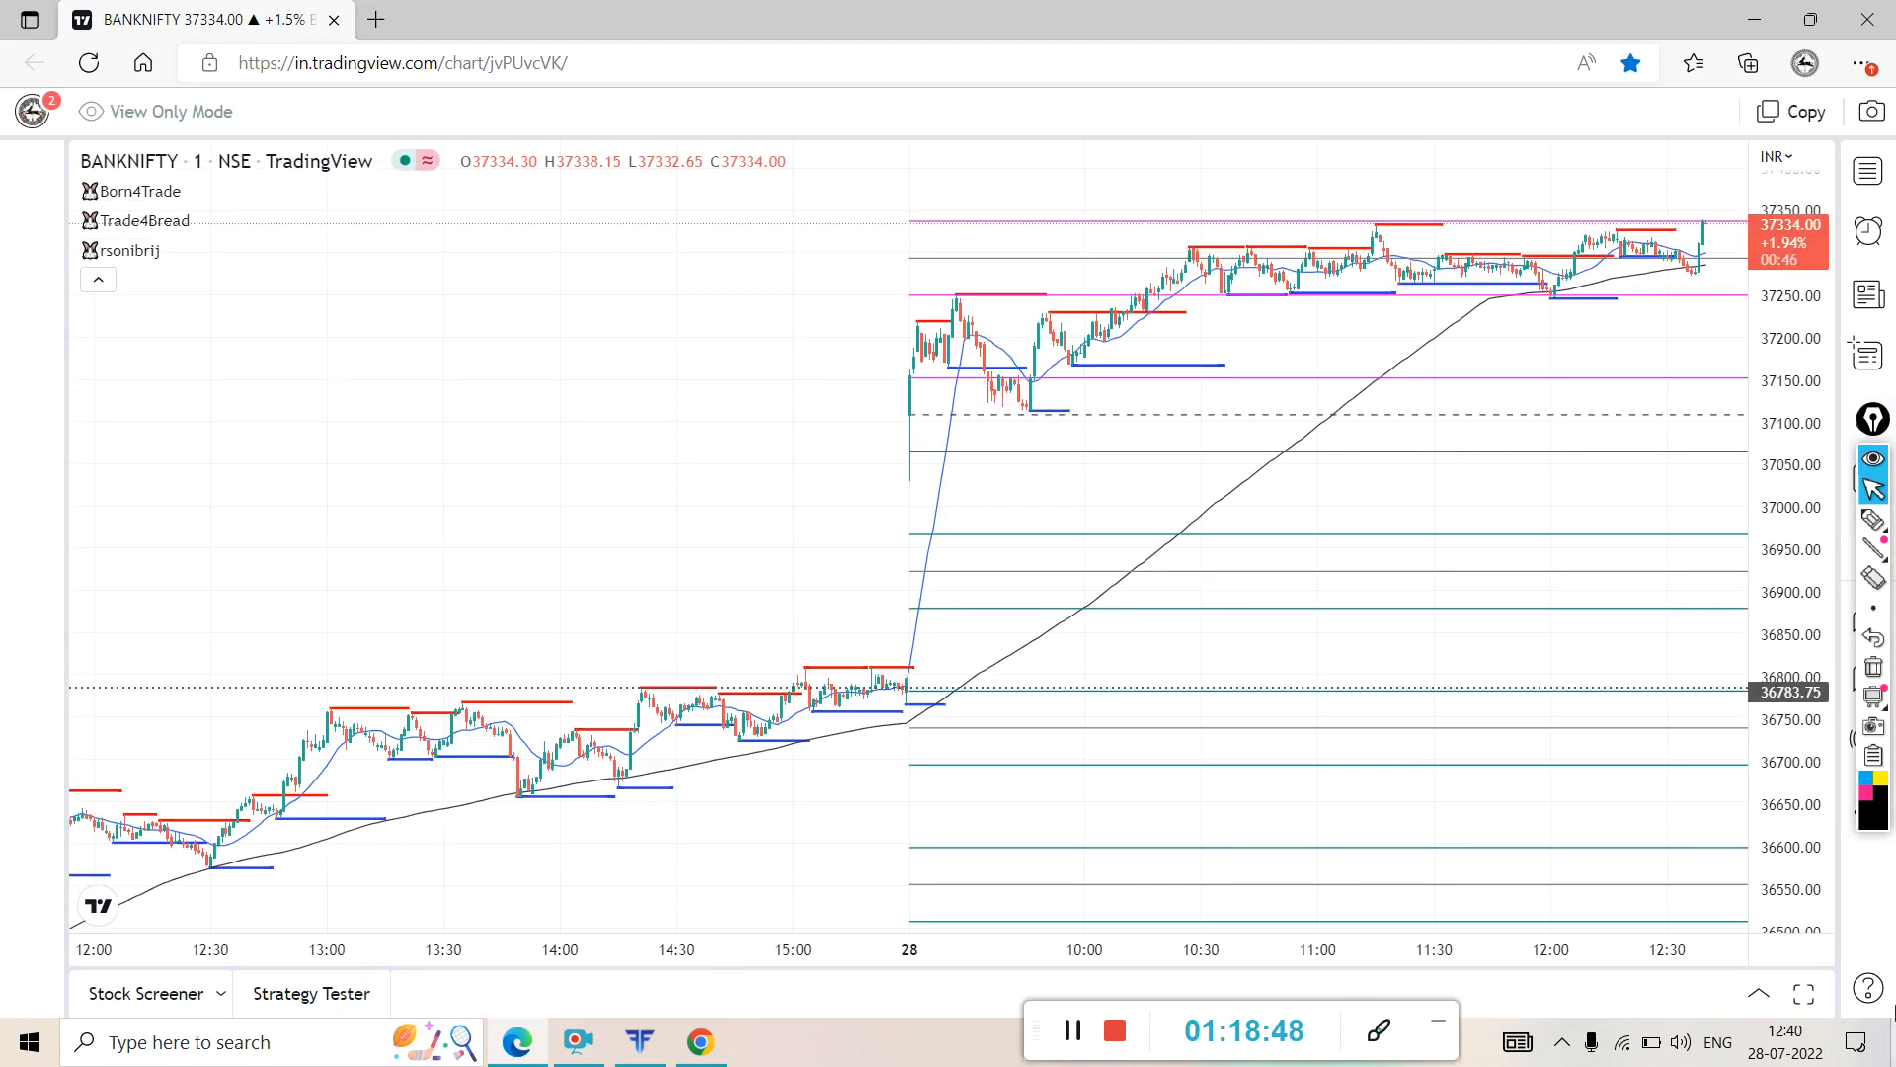
- Mark the BANKNIFTY opening level, the early dip and the sideways range with pen outlines, adding vertical lines at the range's start and end
left_click(1876, 536)
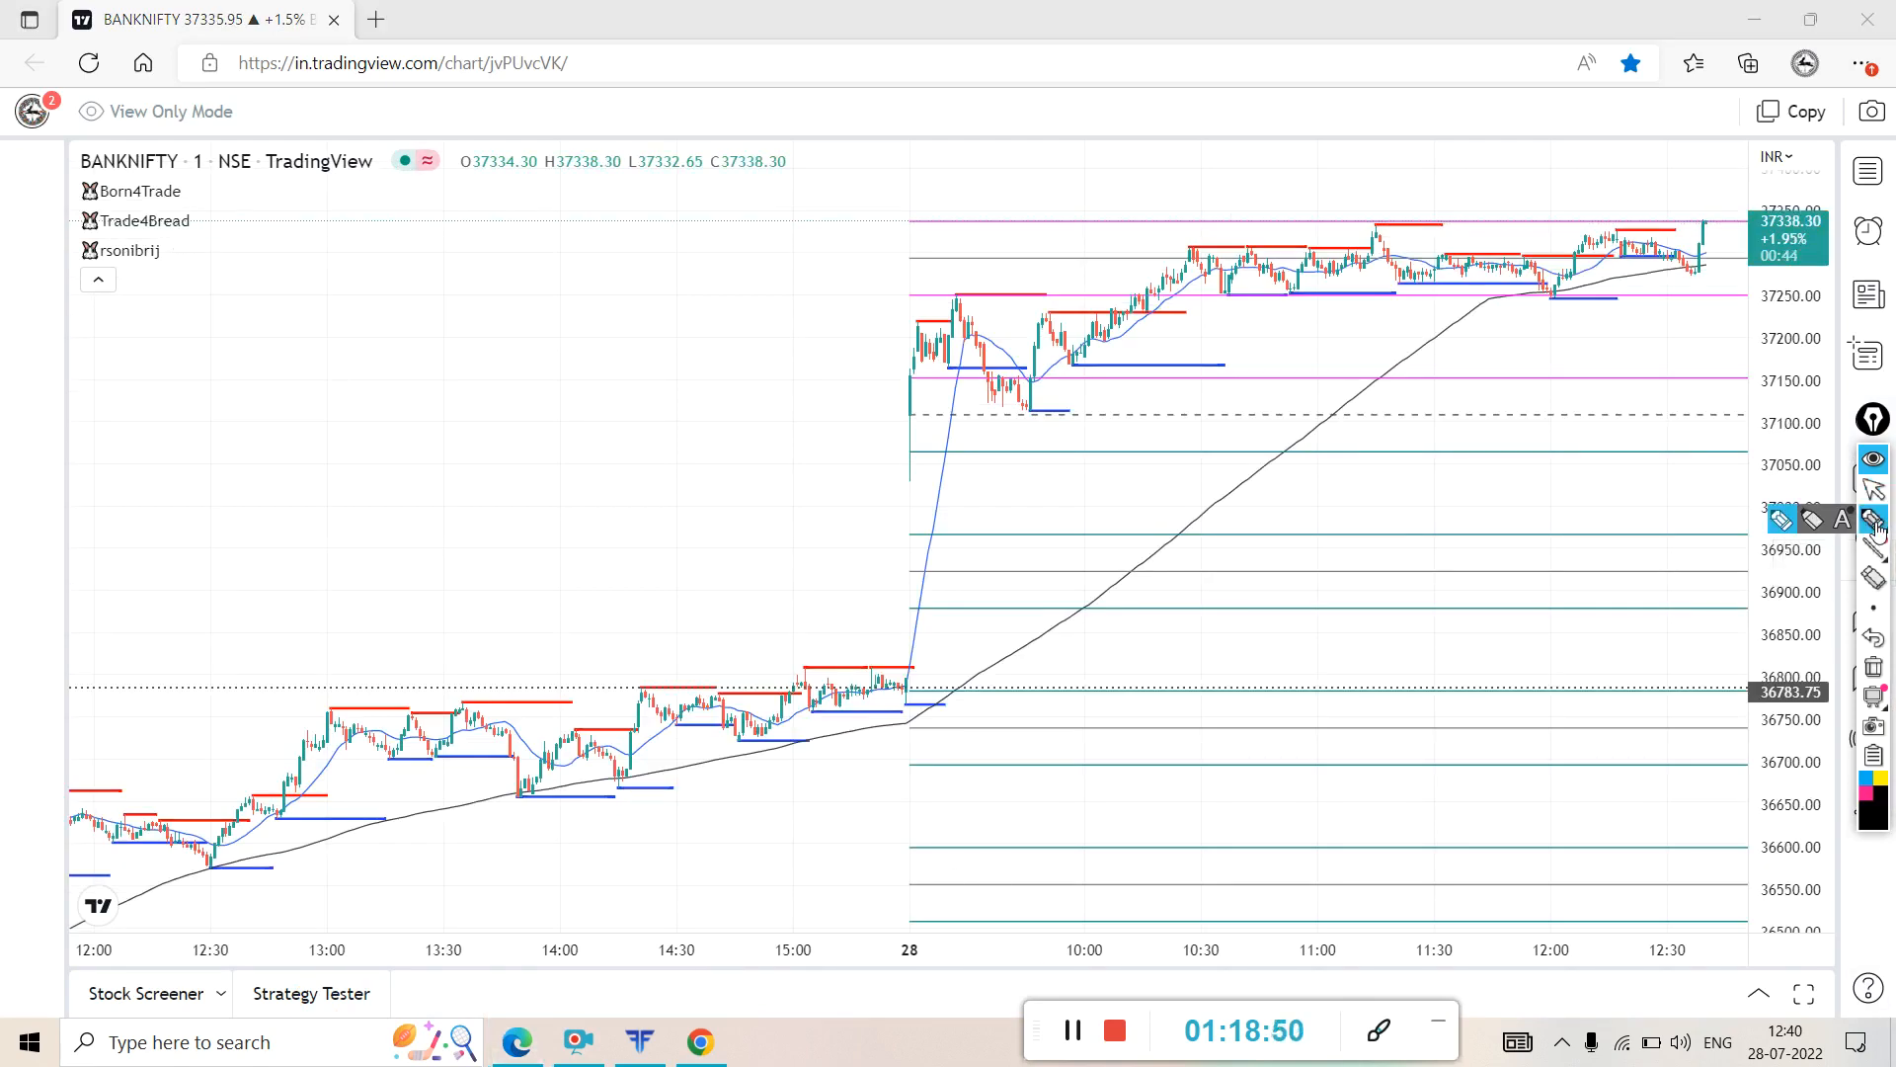
left_click_drag(909, 415, 1165, 416)
mouse_move(1054, 380)
left_mouse_down()
mouse_move(988, 376)
mouse_move(894, 425)
mouse_move(1022, 460)
mouse_move(1094, 426)
mouse_move(1032, 373)
left_mouse_up()
mouse_move(910, 223)
left_mouse_down()
mouse_move(906, 293)
mouse_move(1739, 304)
mouse_move(1724, 229)
mouse_move(1144, 204)
mouse_move(903, 225)
left_mouse_up()
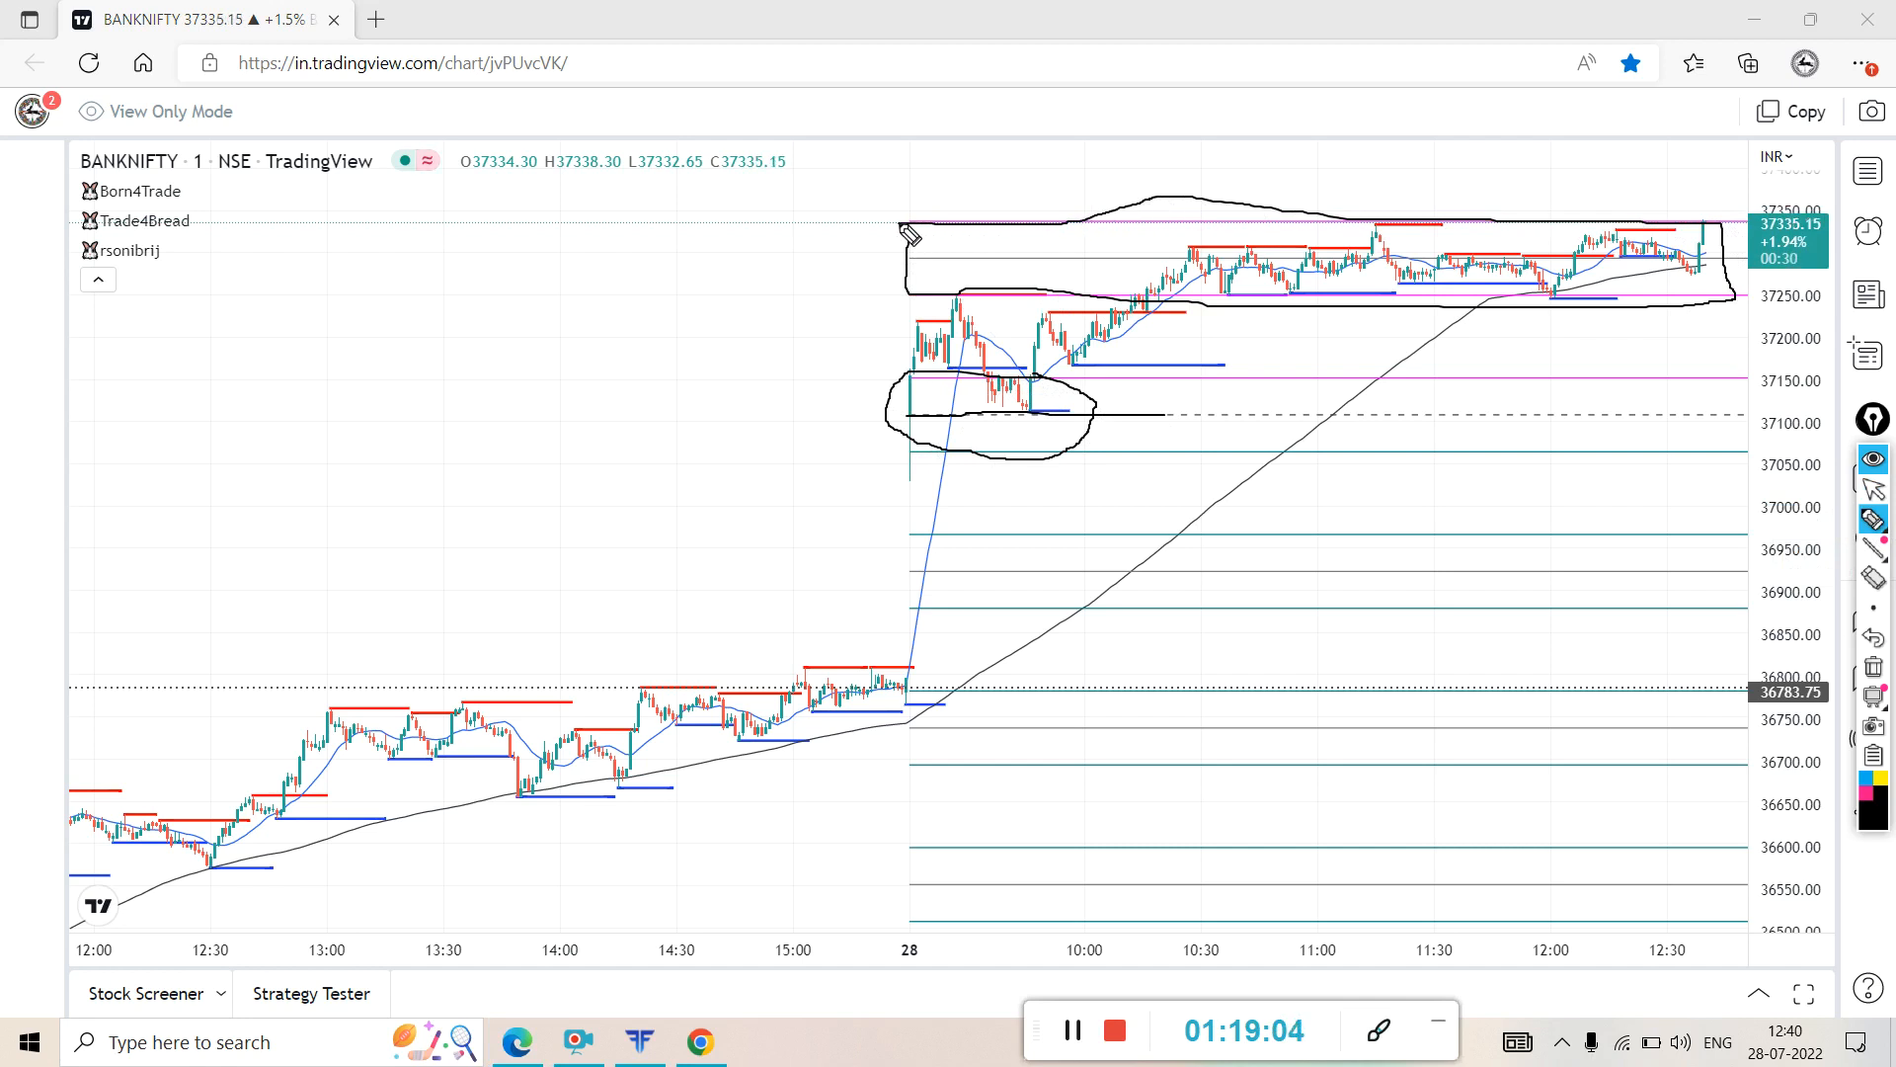
mouse_move(1159, 213)
left_mouse_down()
mouse_move(1136, 296)
mouse_move(1679, 312)
mouse_move(1730, 265)
mouse_move(1442, 229)
mouse_move(1166, 230)
left_mouse_up()
left_click_drag(1146, 292, 1143, 926)
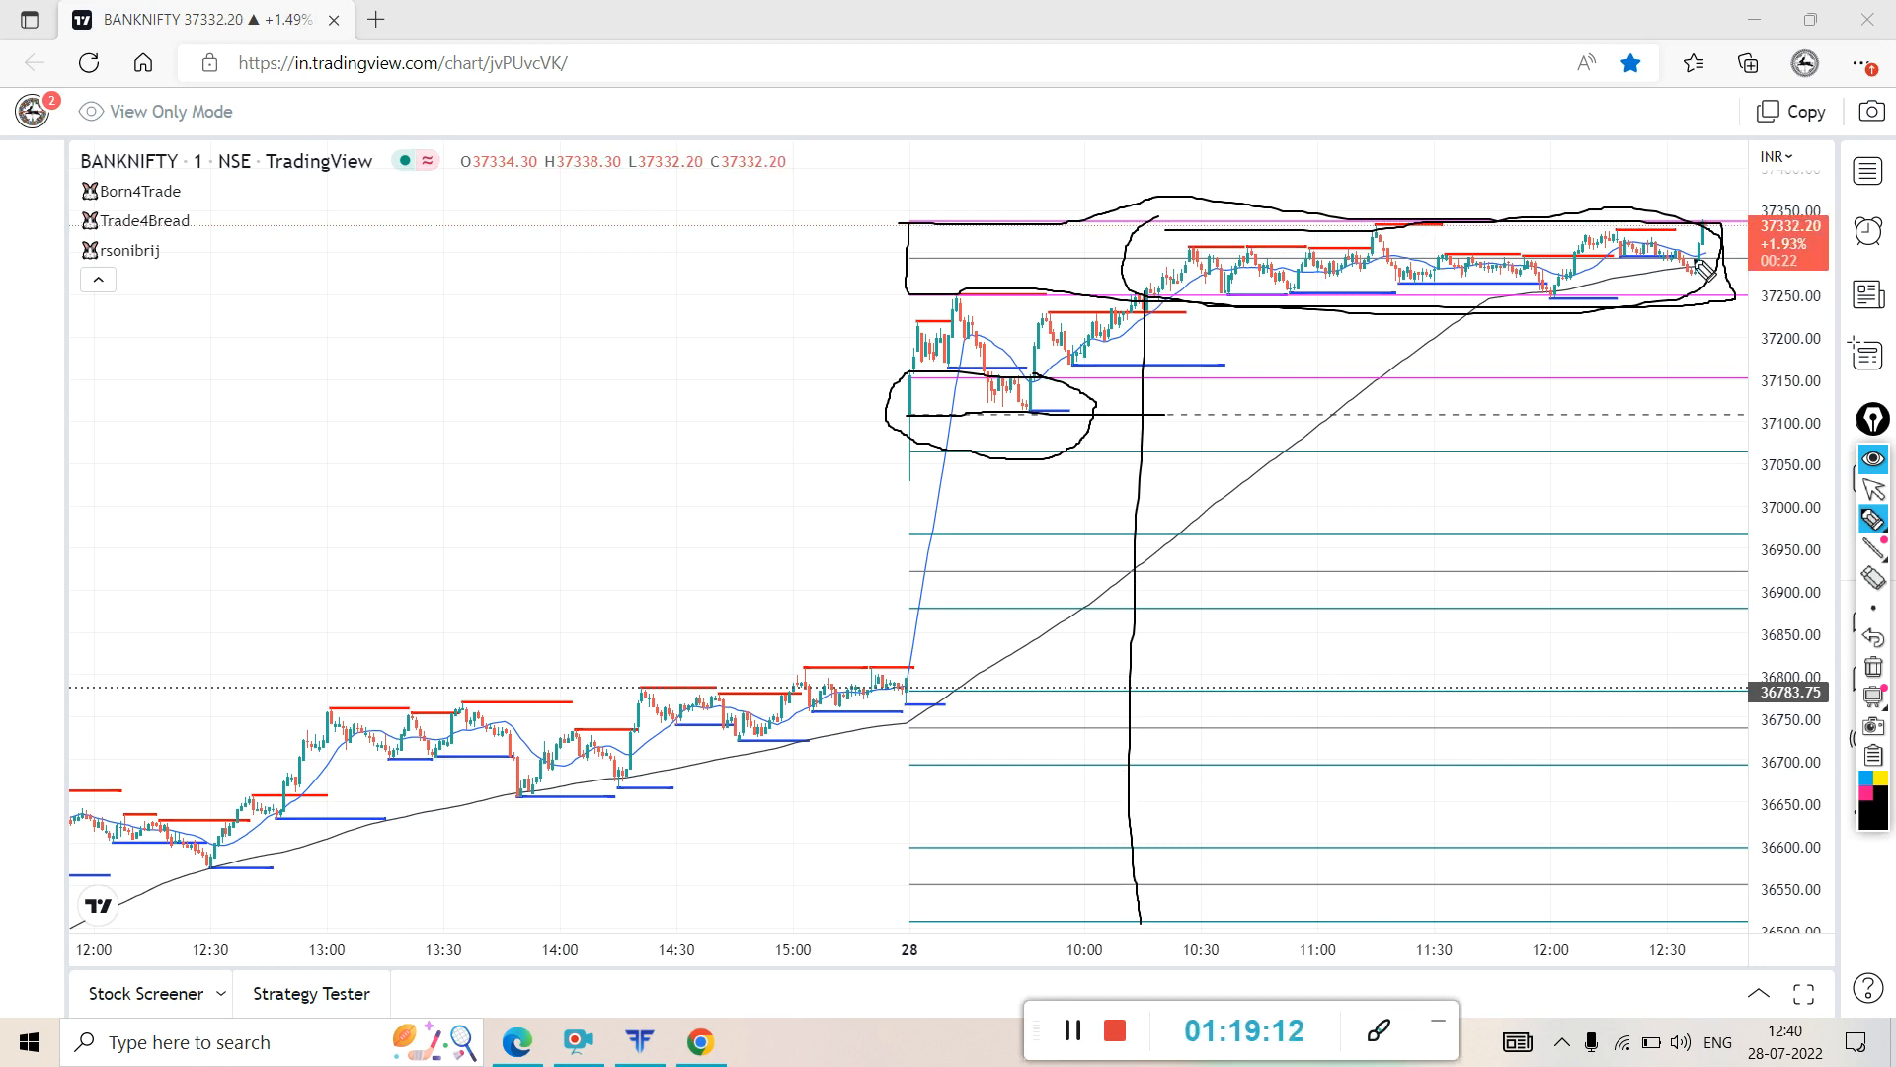
left_click_drag(1714, 240, 1760, 913)
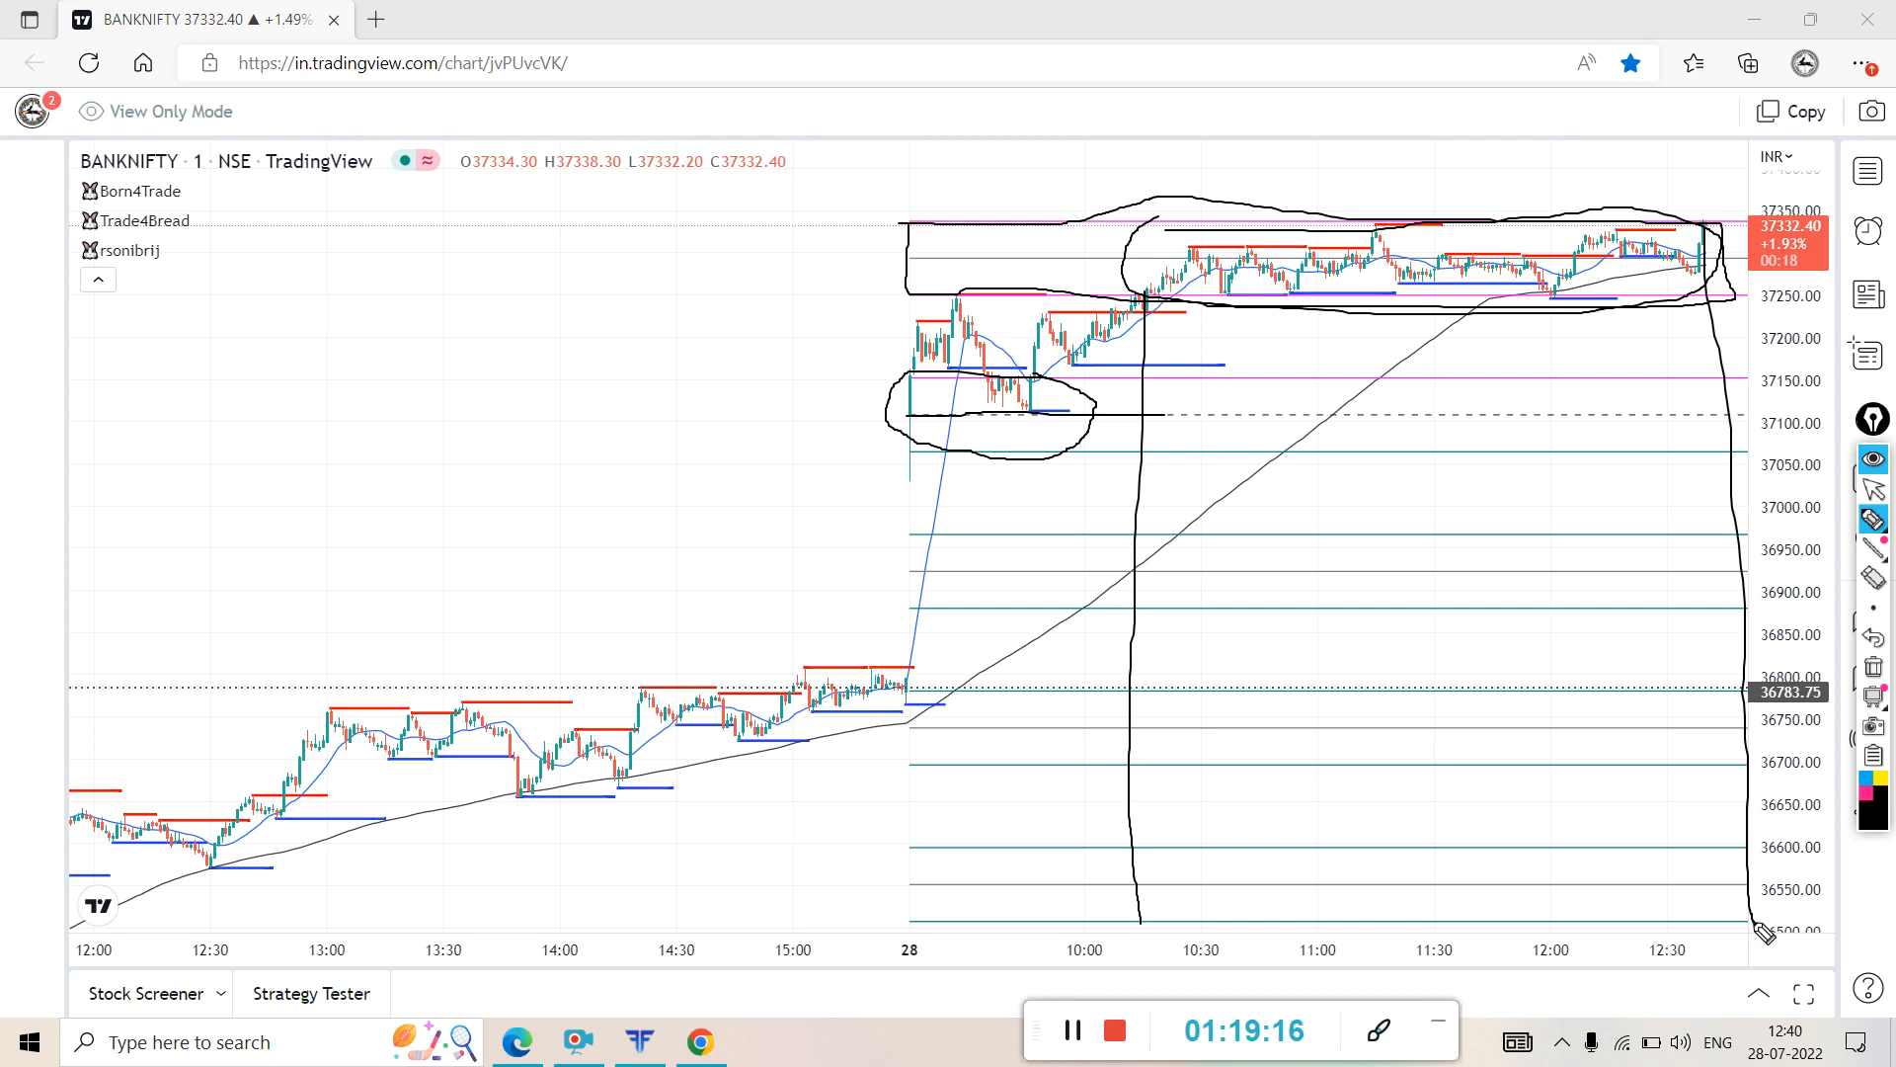
mouse_move(1699, 249)
left_mouse_down()
mouse_move(1246, 221)
mouse_move(1151, 292)
mouse_move(1580, 323)
mouse_move(1650, 209)
left_mouse_up()
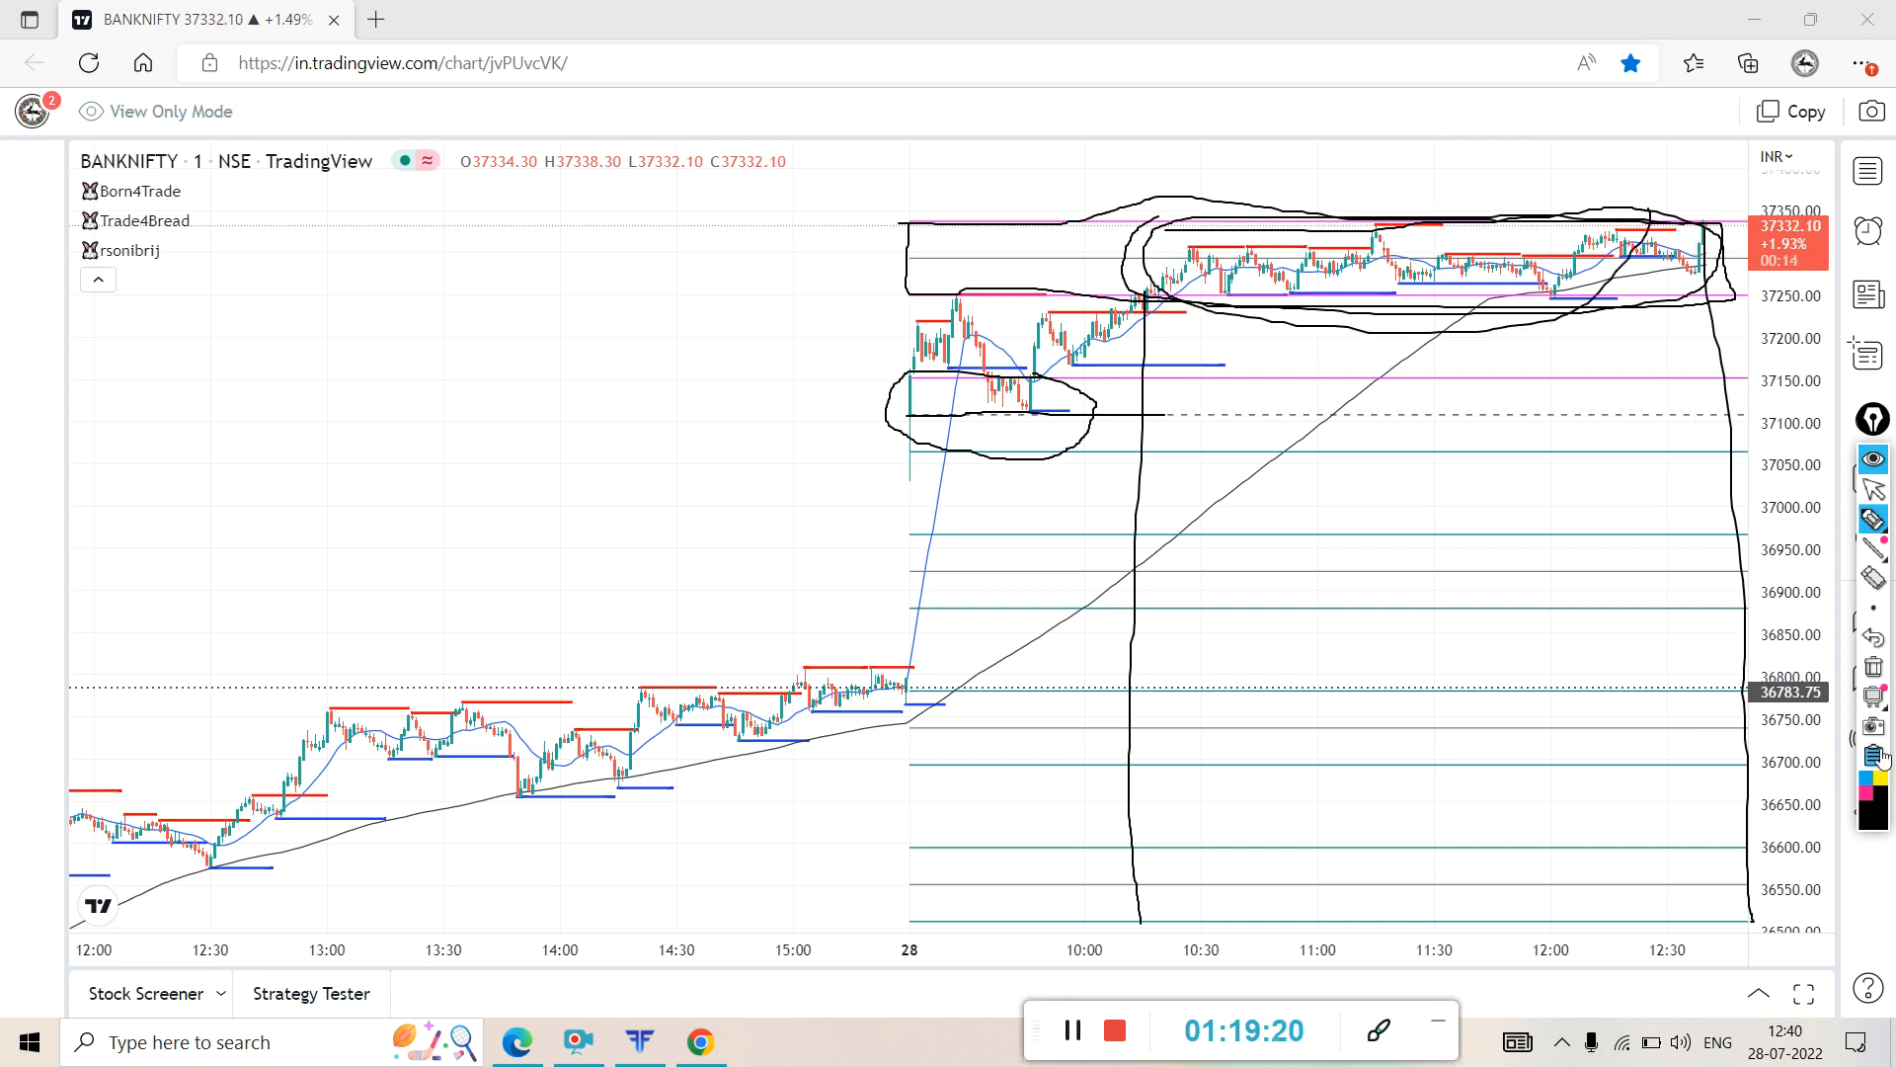
- Clear the pen marks and circle the sideways BANKNIFTY price range from about 10:30 to the latest candle
left_click(1873, 667)
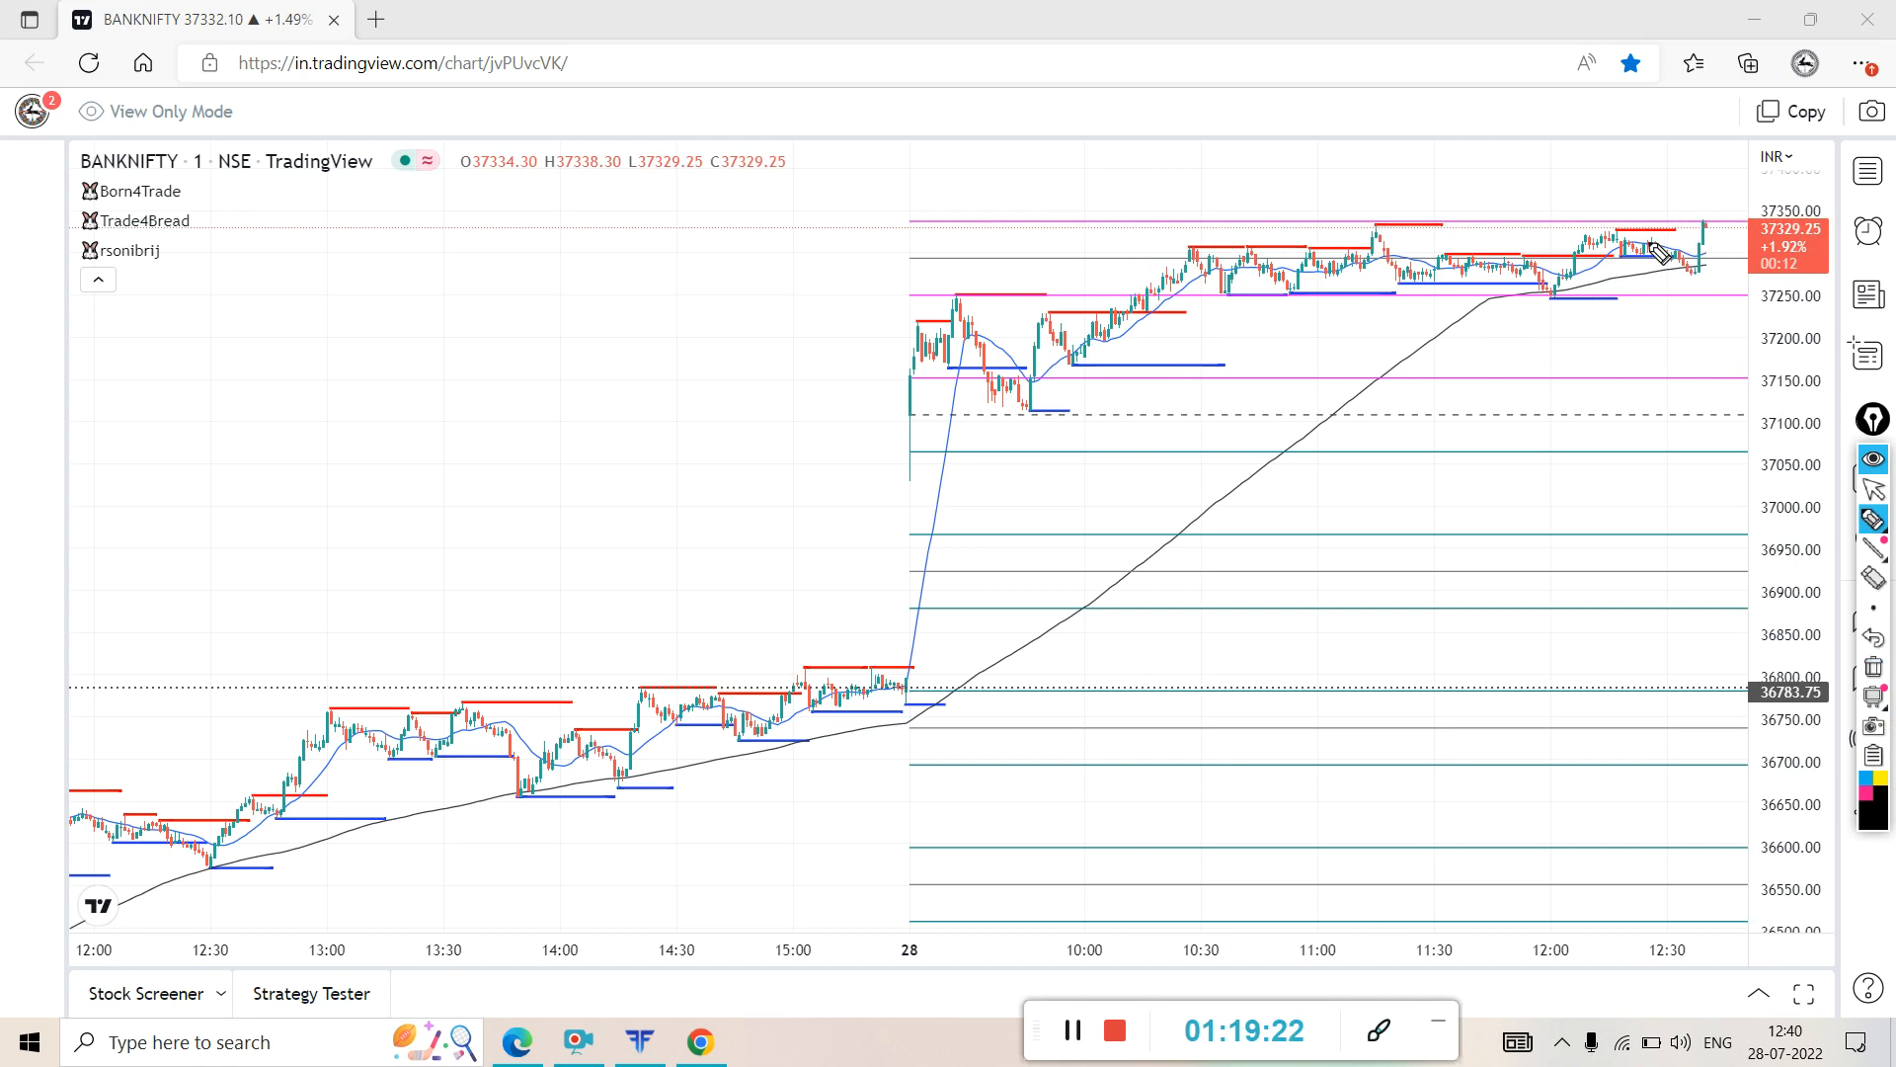
mouse_move(1182, 227)
left_mouse_down()
mouse_move(1177, 289)
mouse_move(1680, 313)
mouse_move(1743, 212)
mouse_move(1284, 193)
mouse_move(1195, 229)
left_mouse_up()
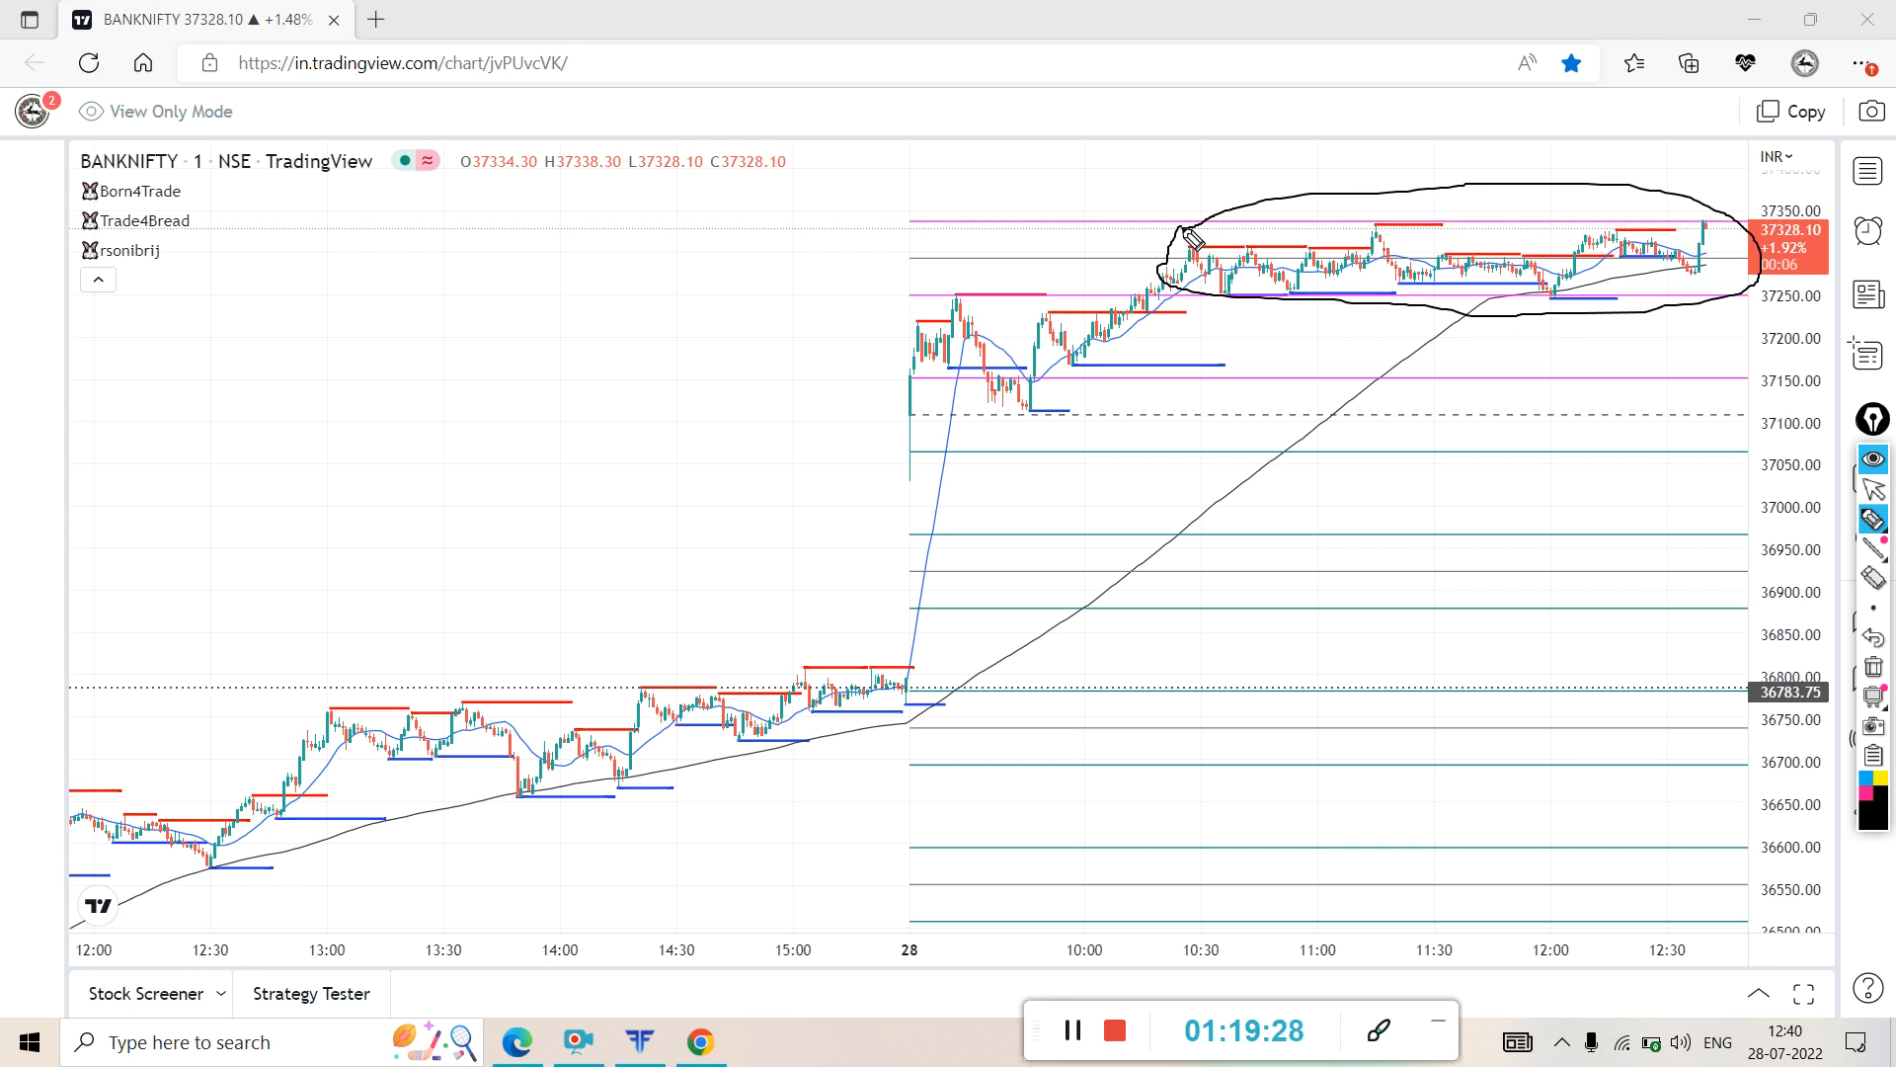
left_click(1873, 695)
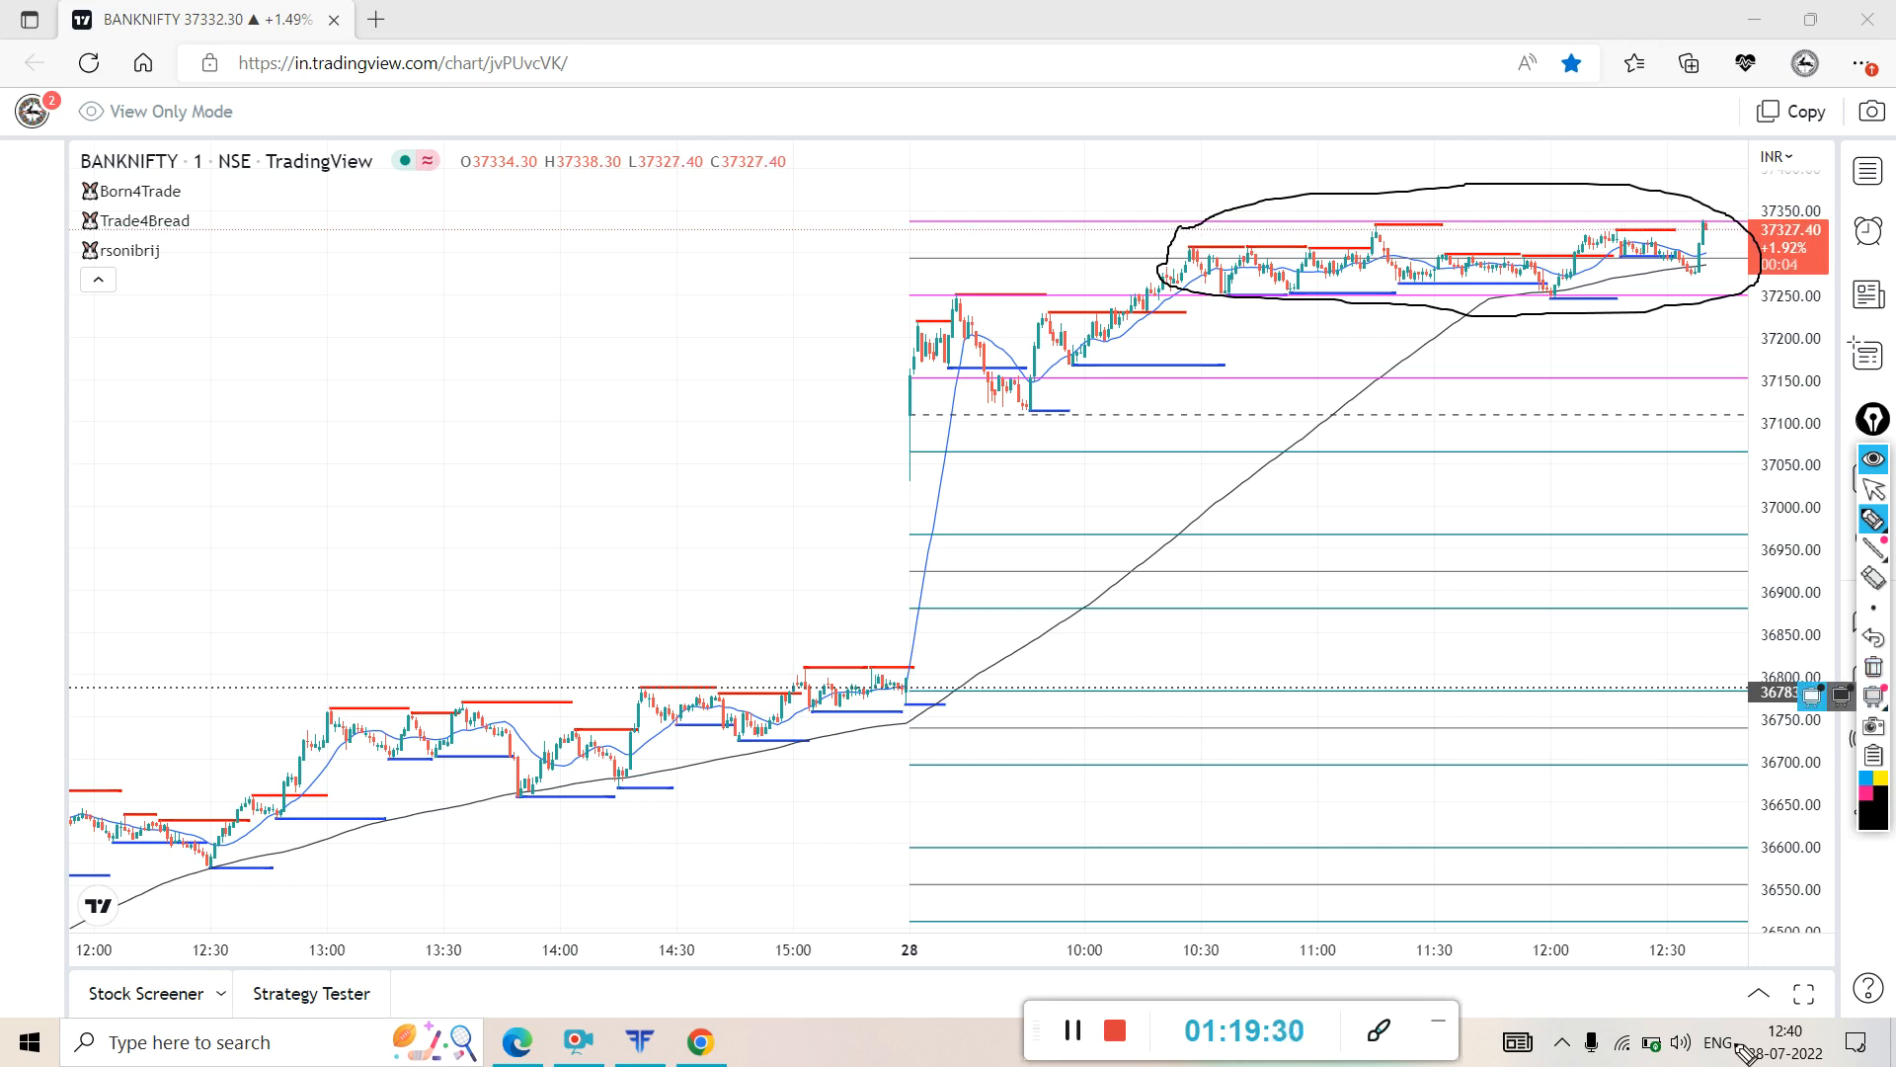
- Circle the system tray icons beside the clock with the pen, clear all pen marks and return to the normal pointer
mouse_move(1700, 1023)
left_mouse_down()
mouse_move(1590, 1052)
mouse_move(1697, 1029)
left_mouse_up()
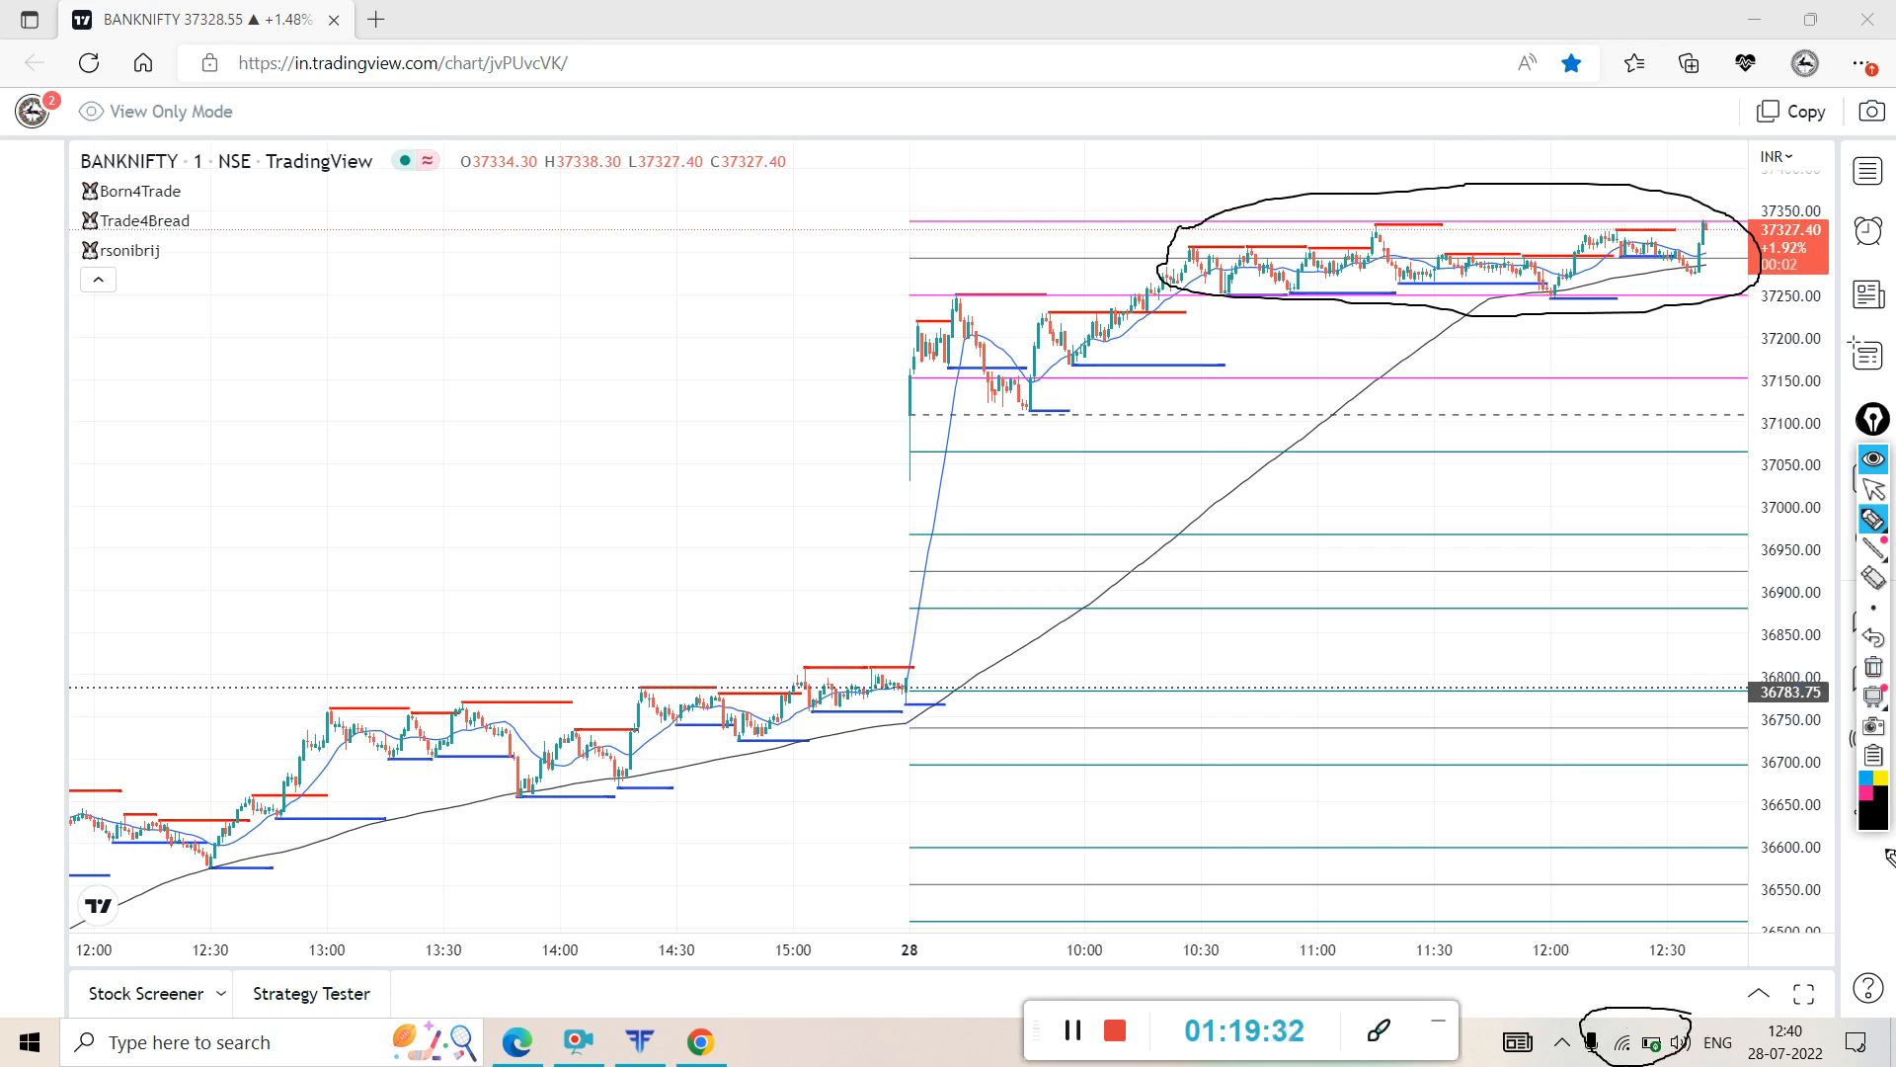
left_click(1873, 667)
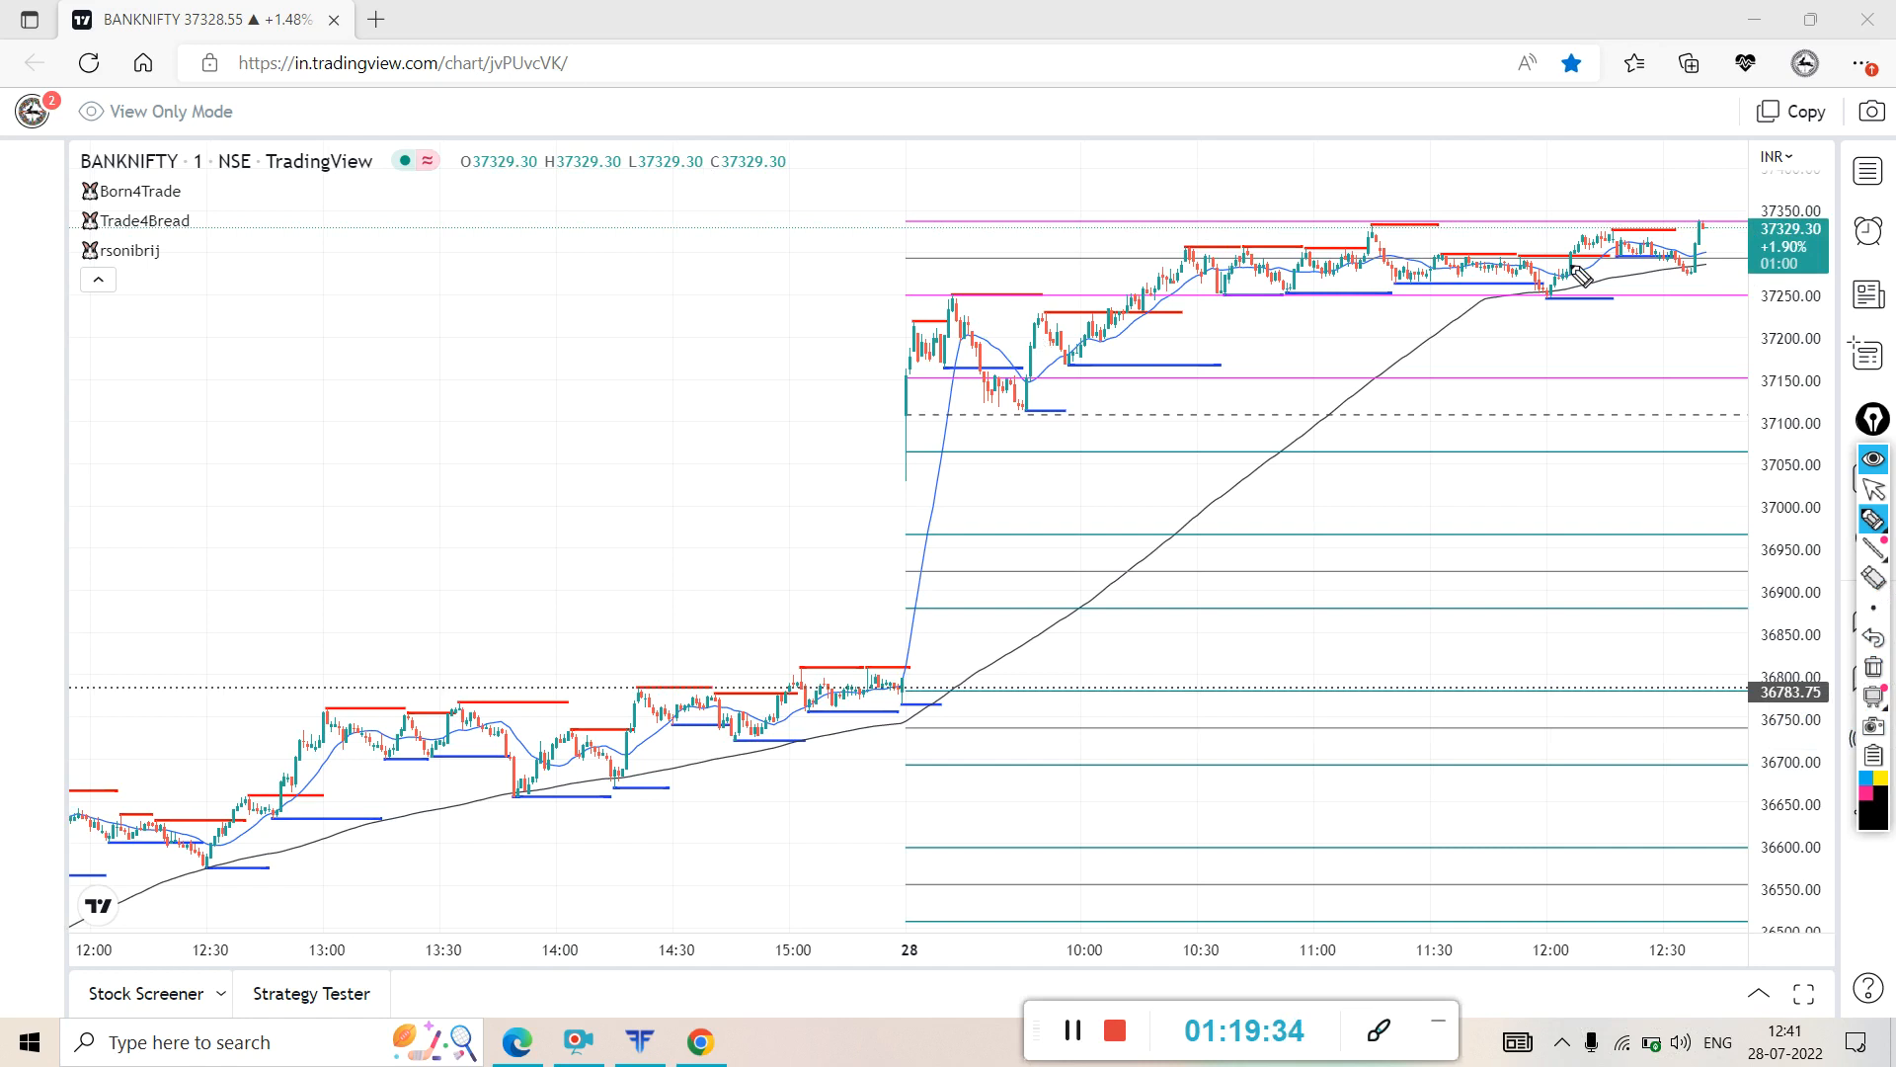
left_click(1873, 488)
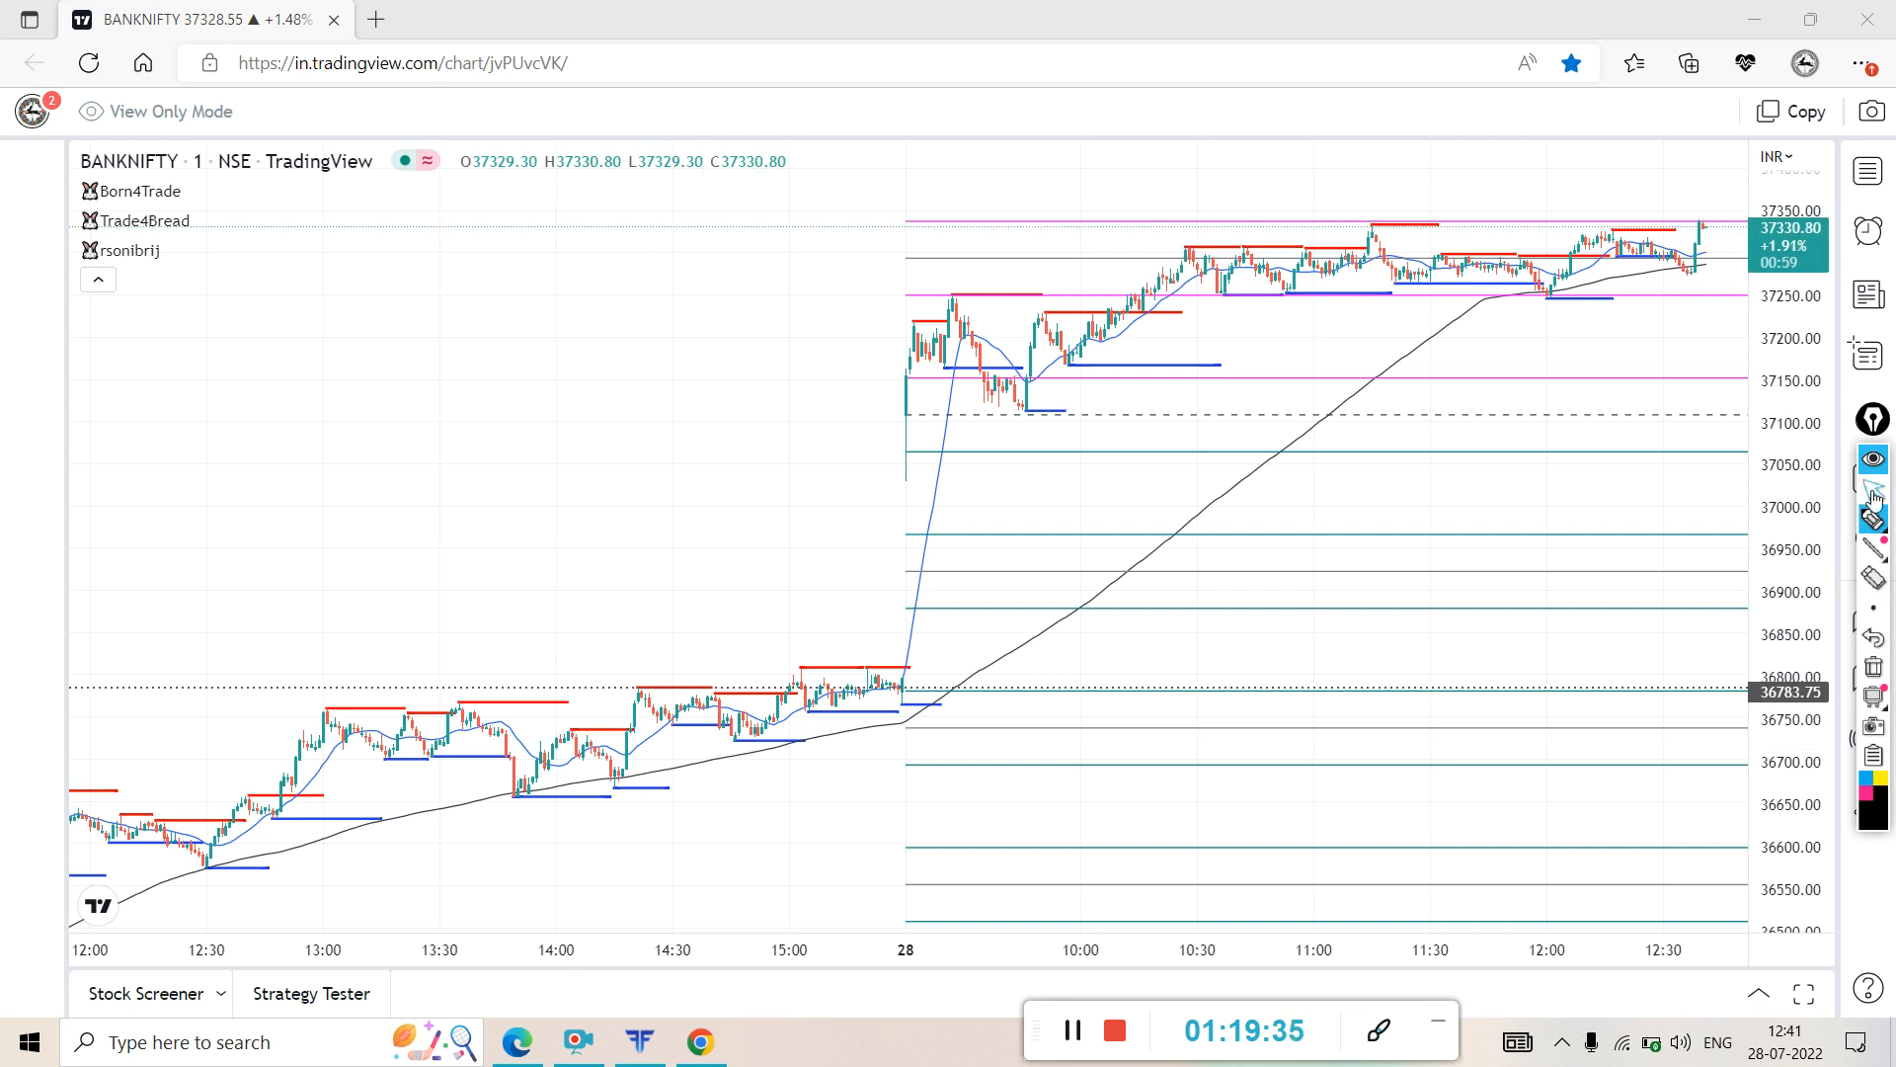
- Search the web for born4trade in a new browser tab
left_click(381, 21)
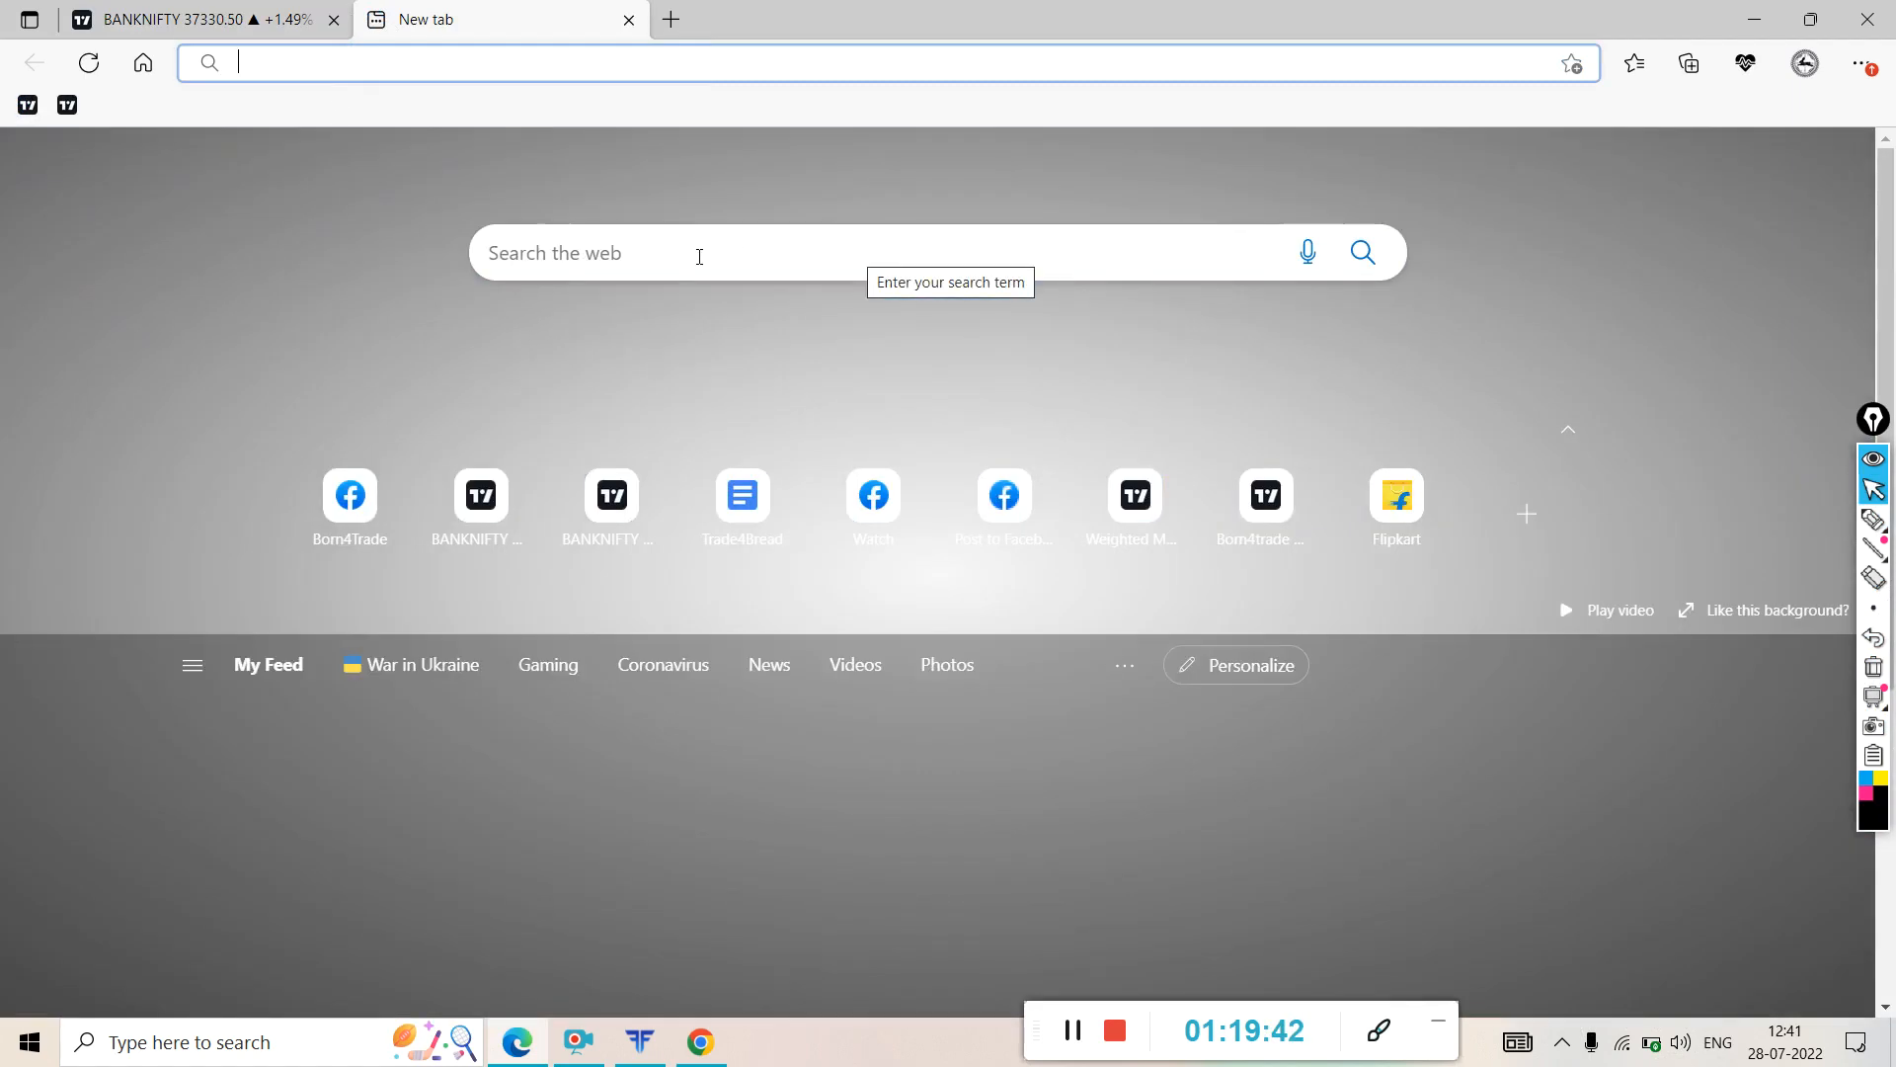
left_click(698, 256)
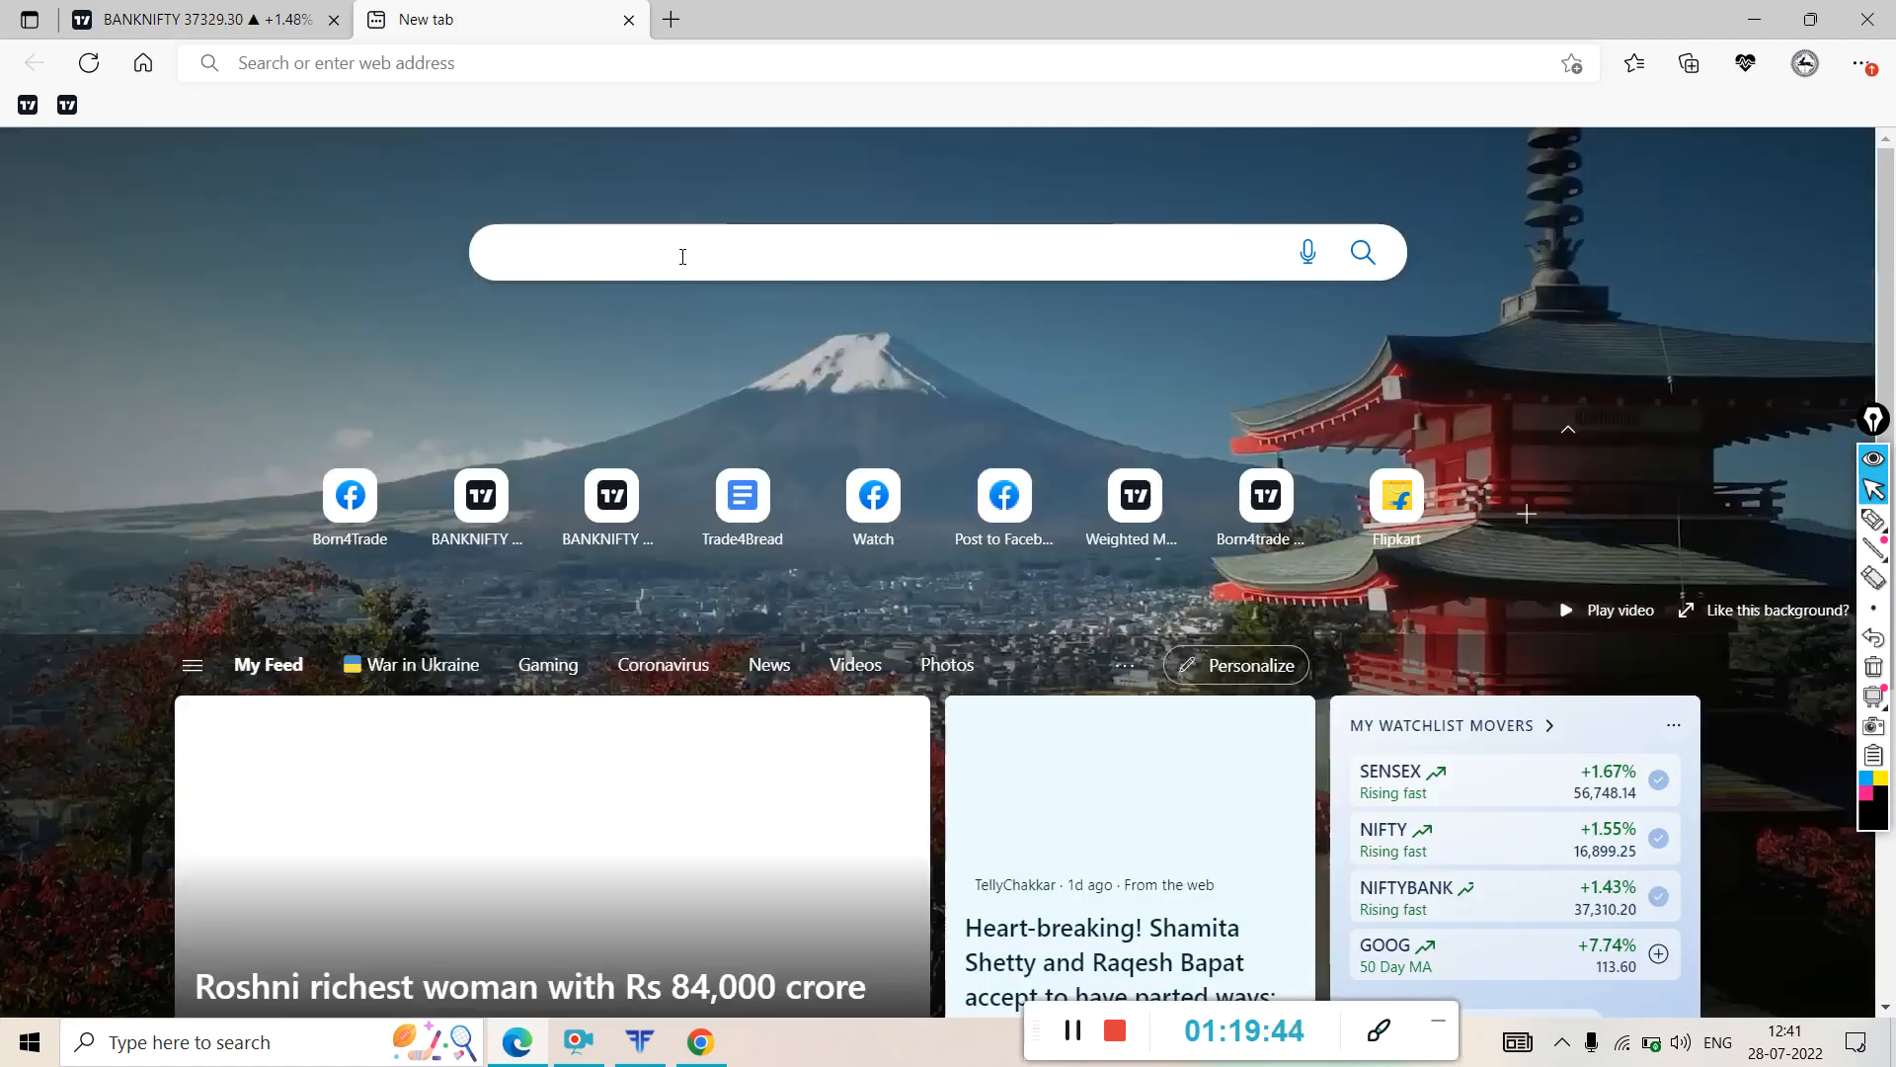
type("born4trade")
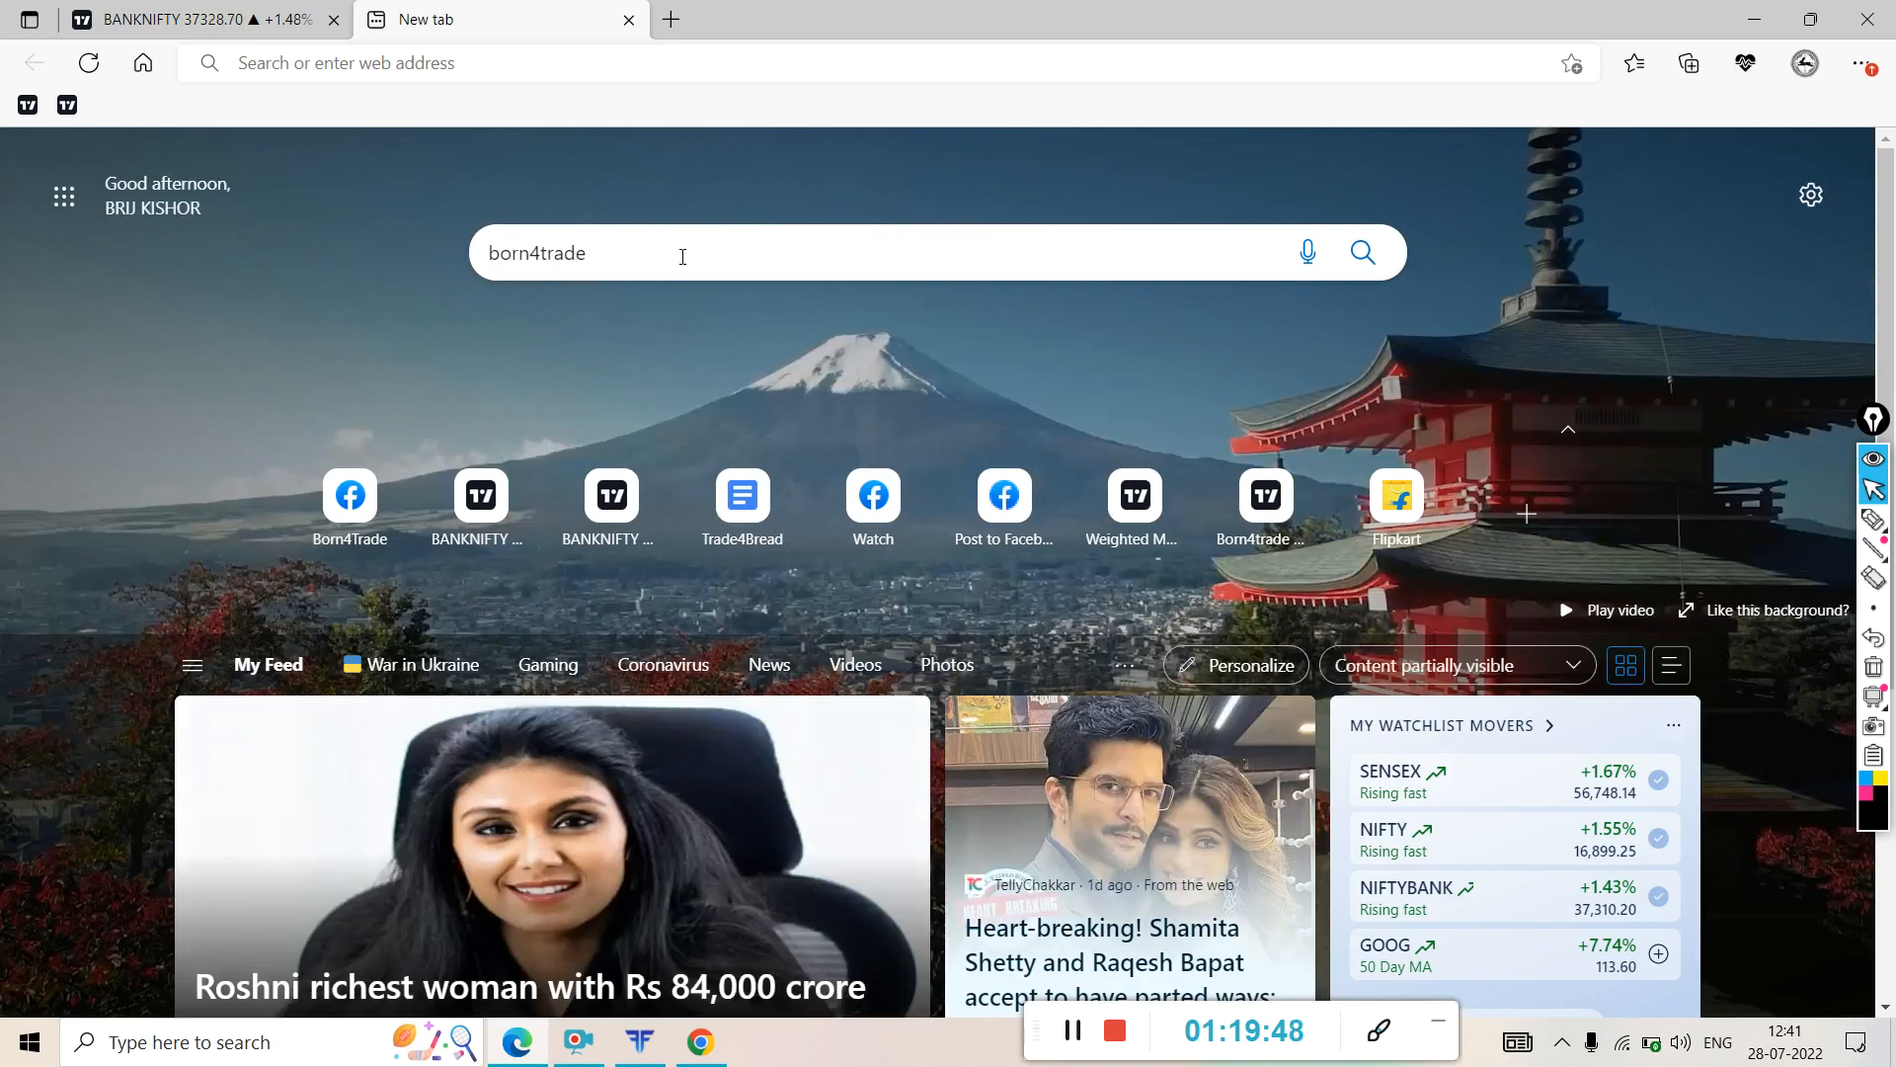
key("Return")
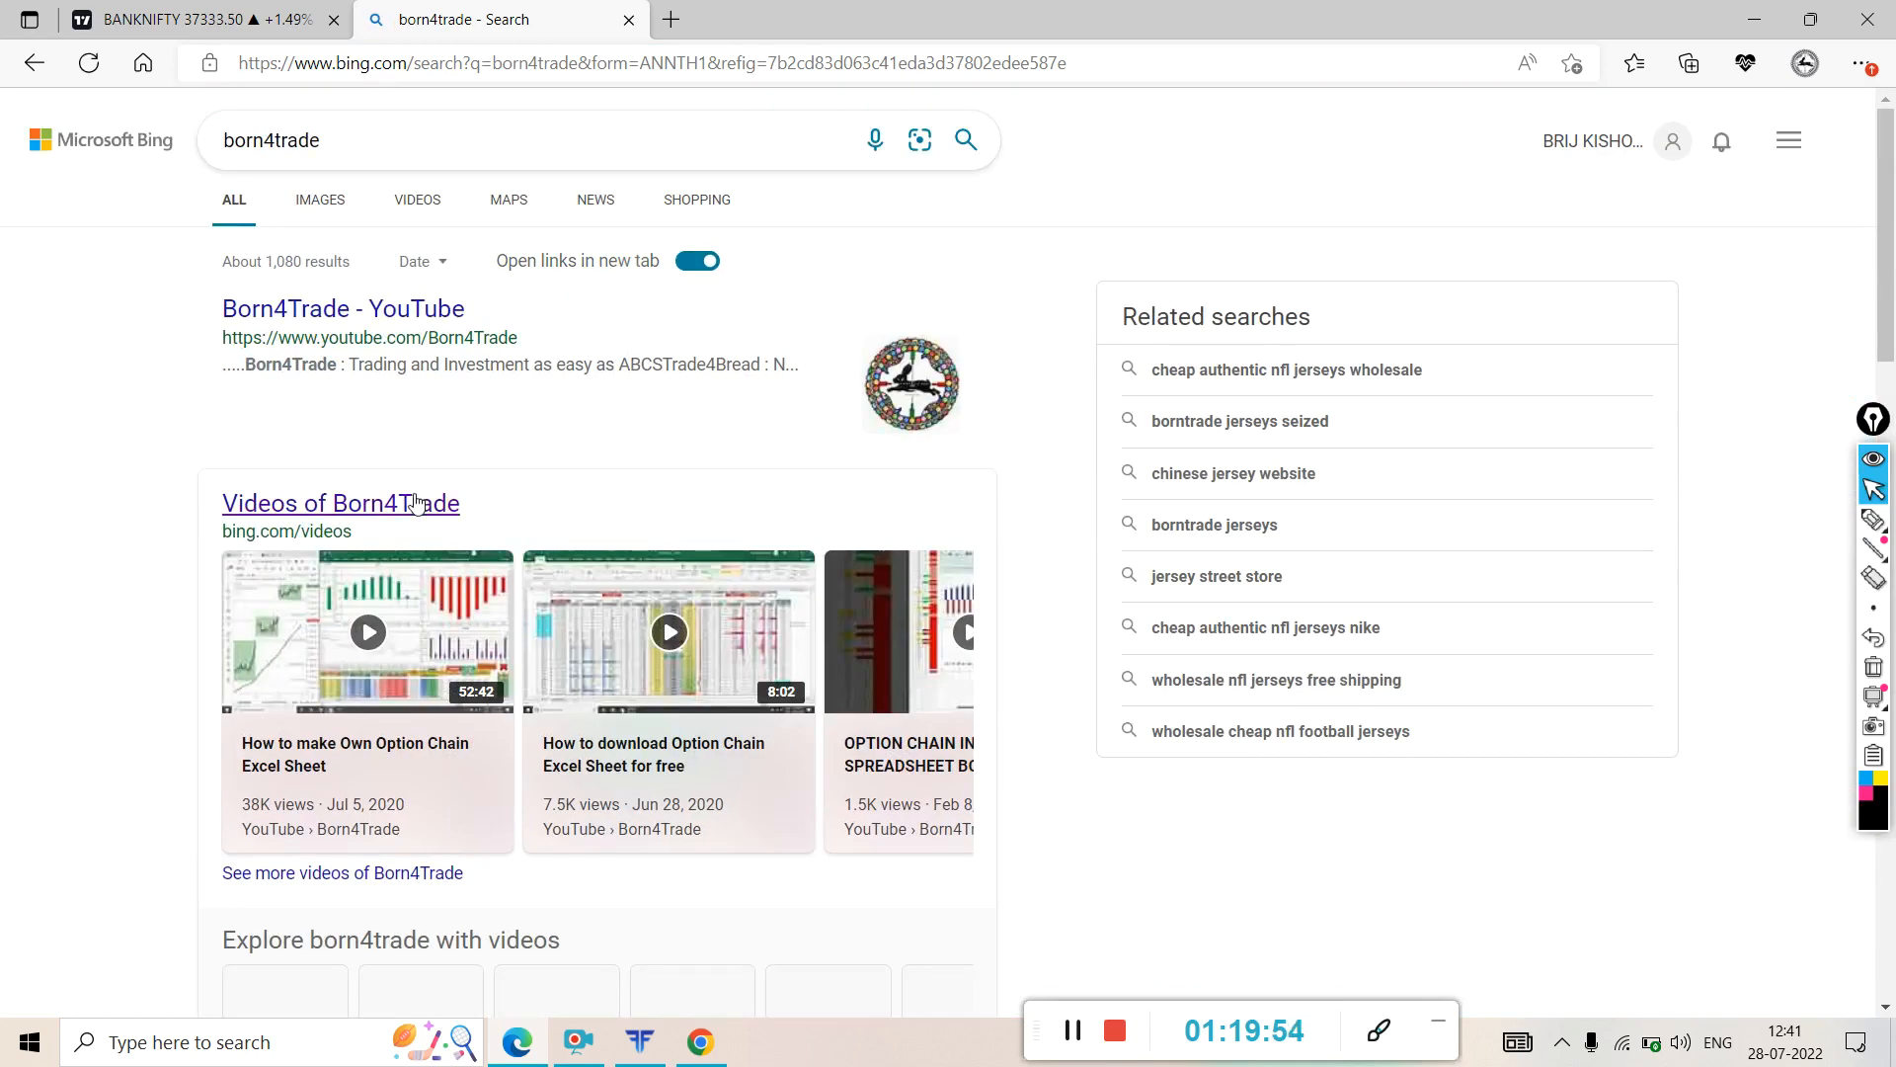
- Open the Born4Trade YouTube channel from the results and follow the डाउनलोड link in its About section
left_click(392, 312)
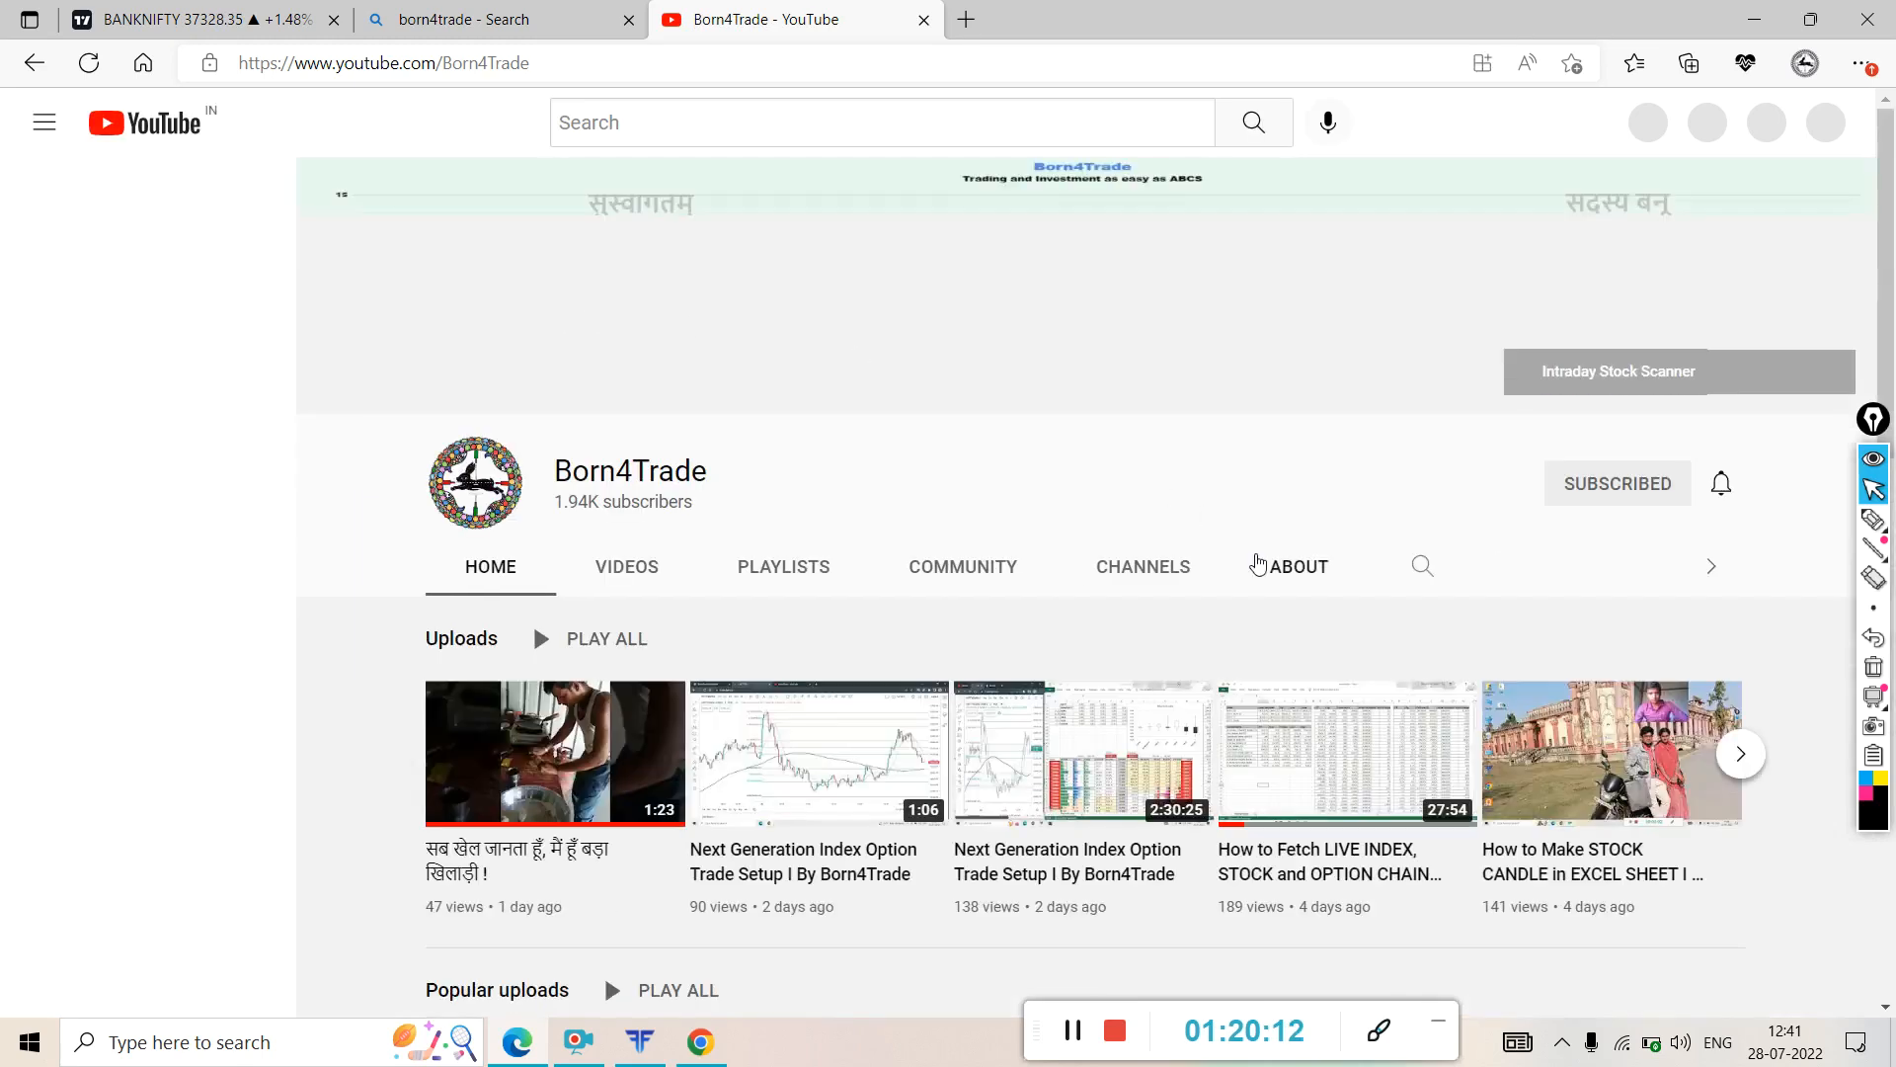
left_click(1293, 575)
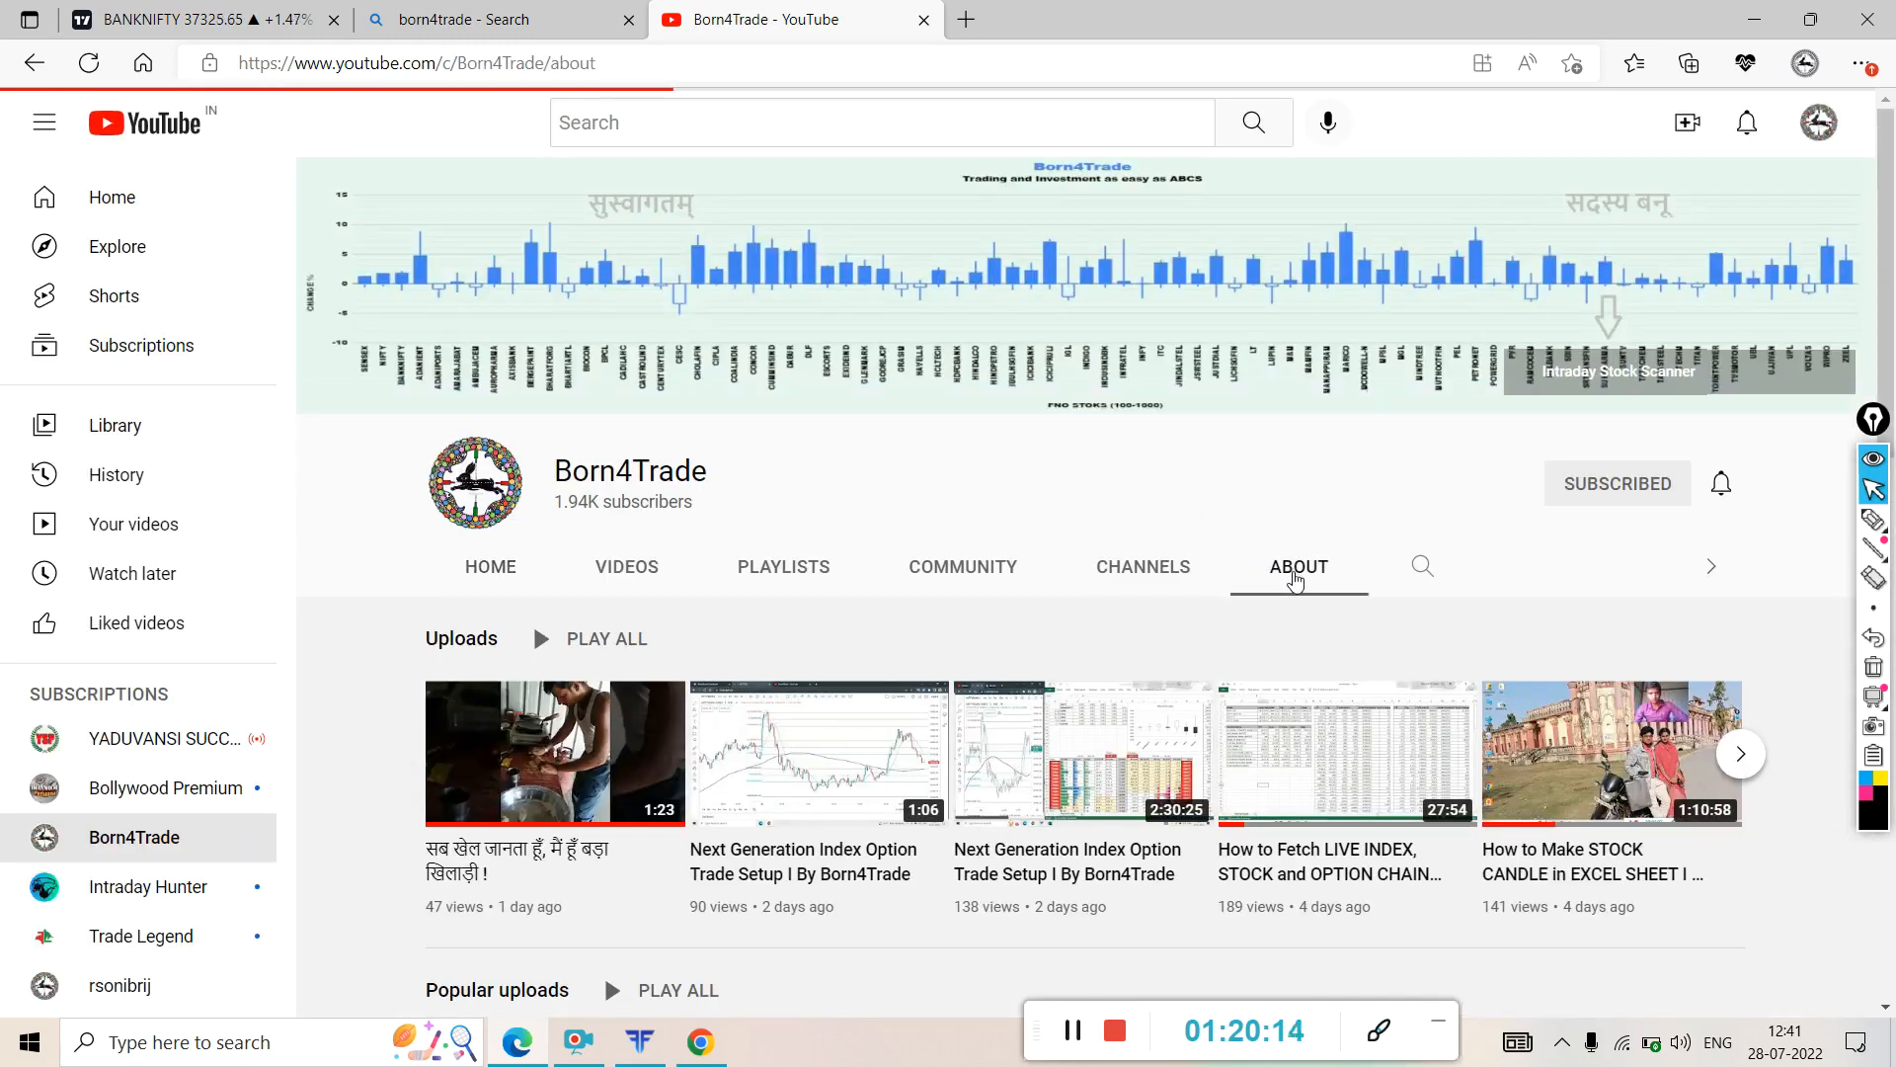
scroll(1004, 678, "down", 7)
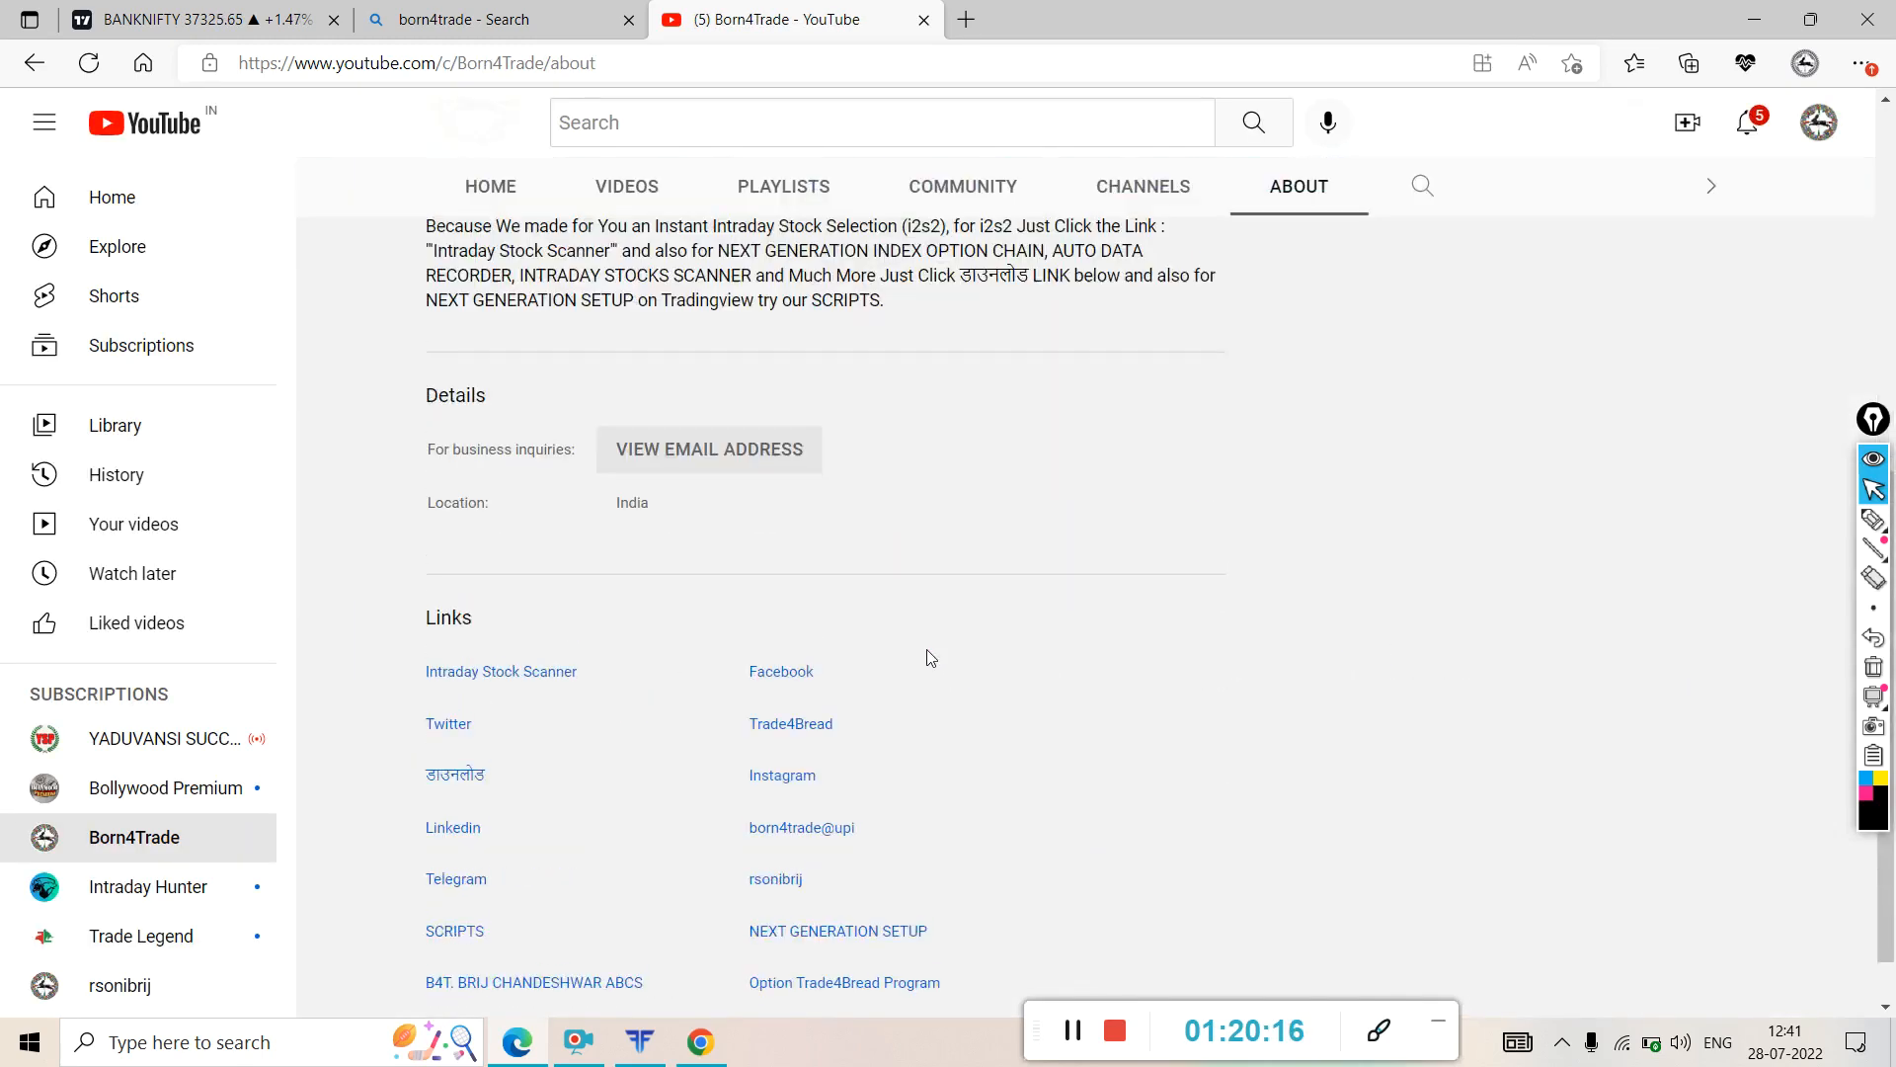
left_click(459, 767)
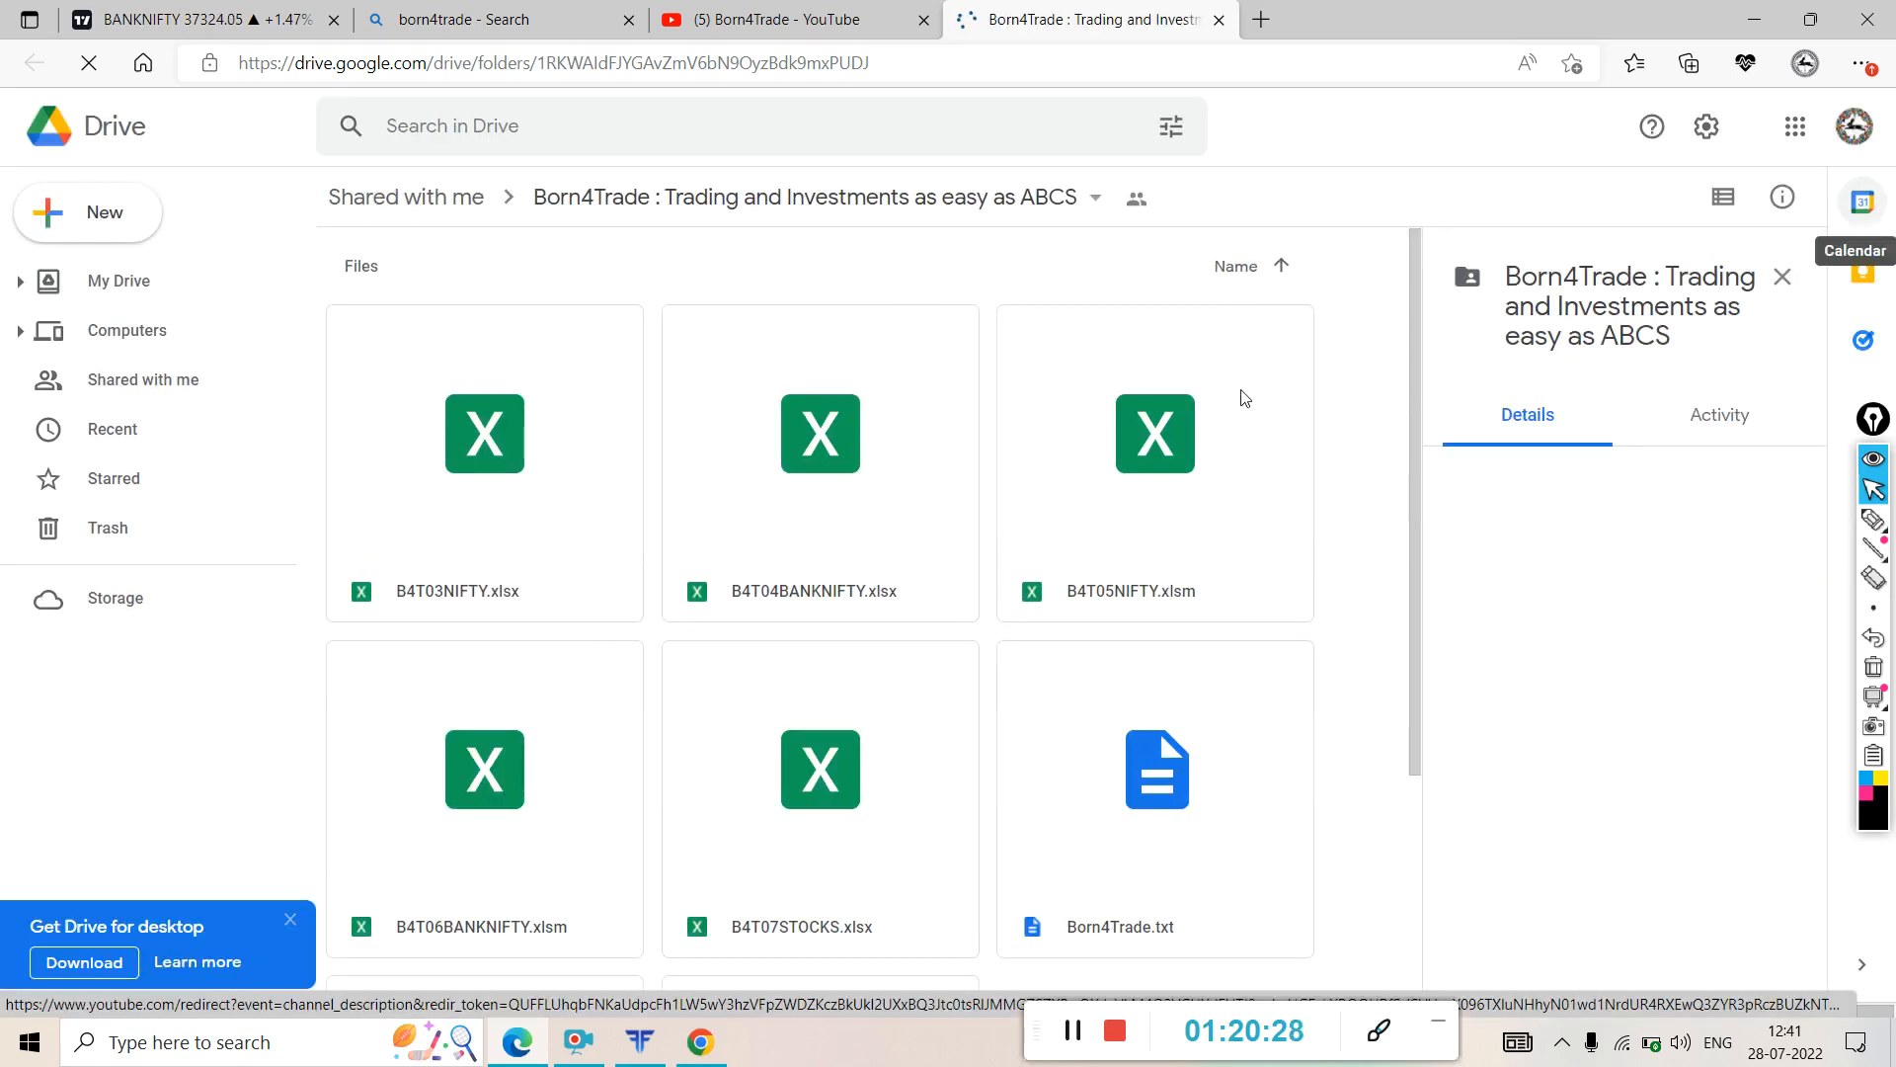
- Look through the files in the shared Born4Trade Drive folder and close the folder's details pane
scroll(640, 612, "down", 3)
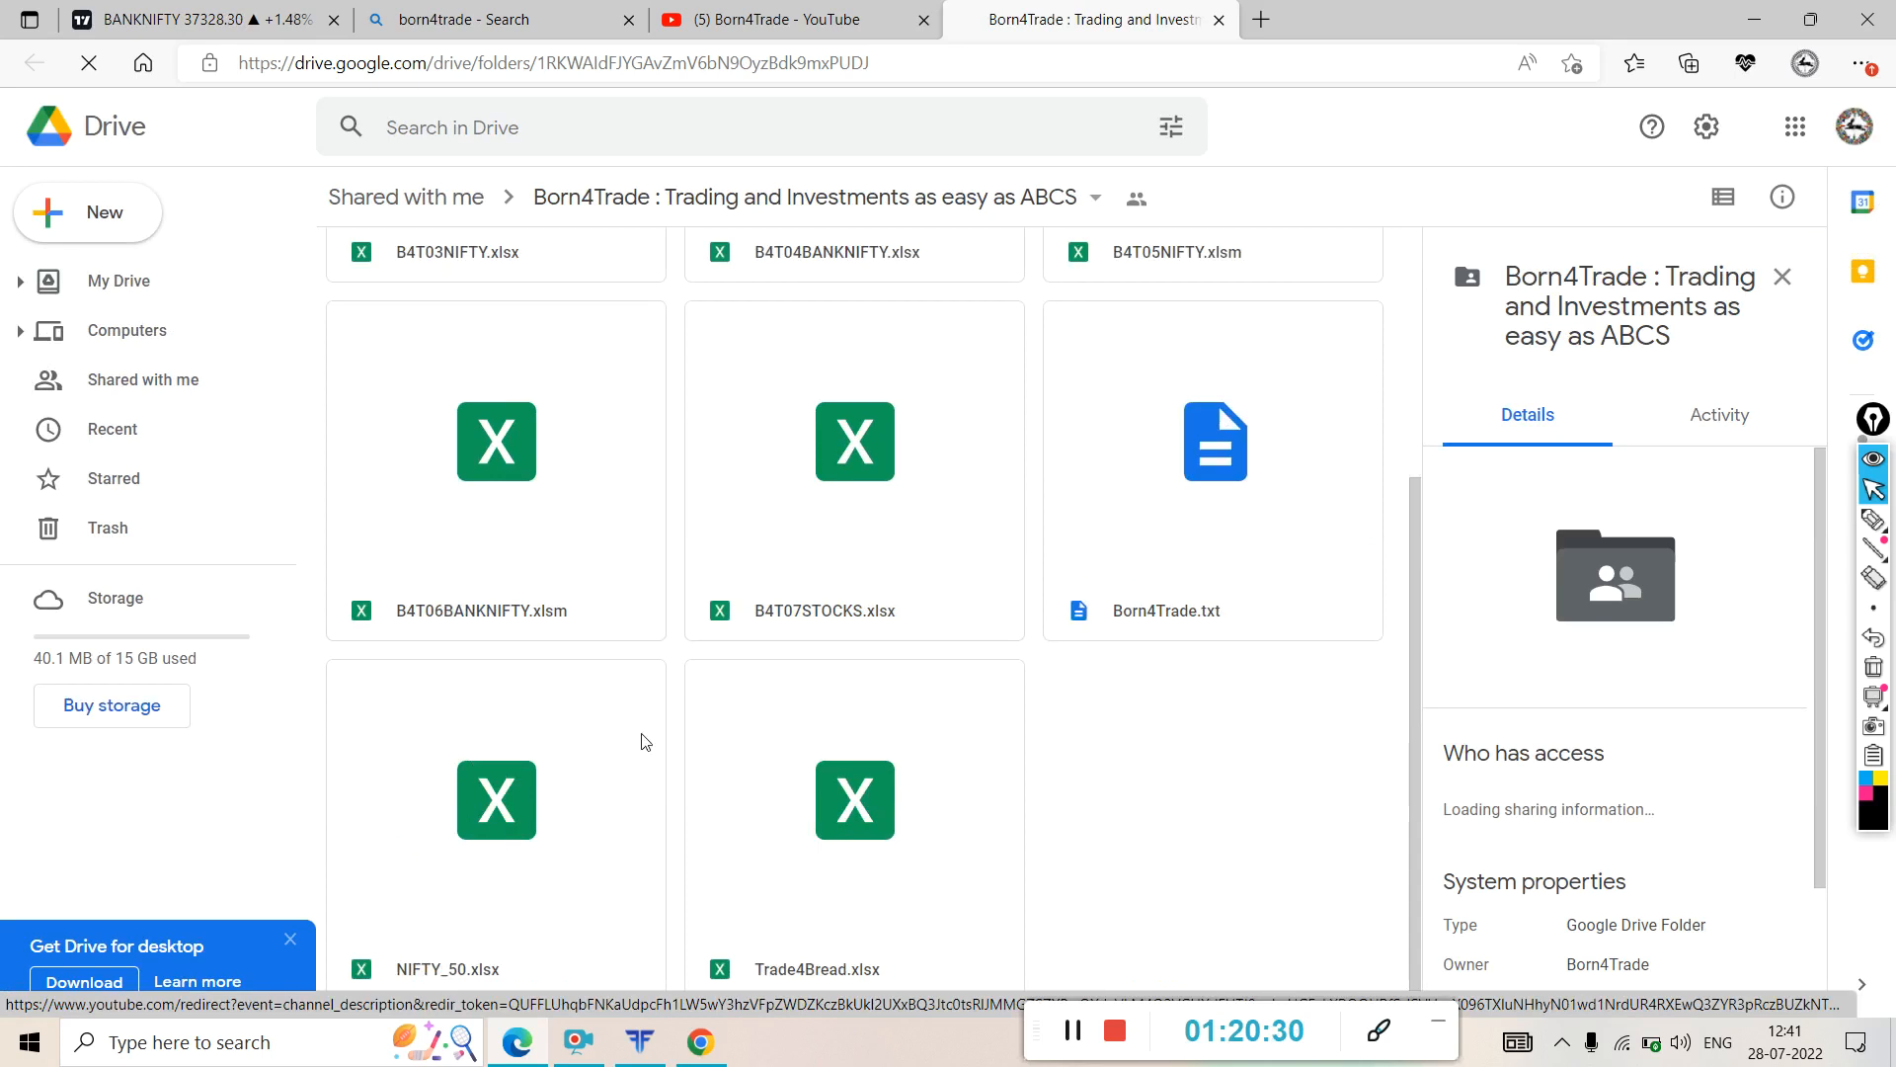
scroll(625, 719, "up", 3)
scroll(593, 878, "down", 3)
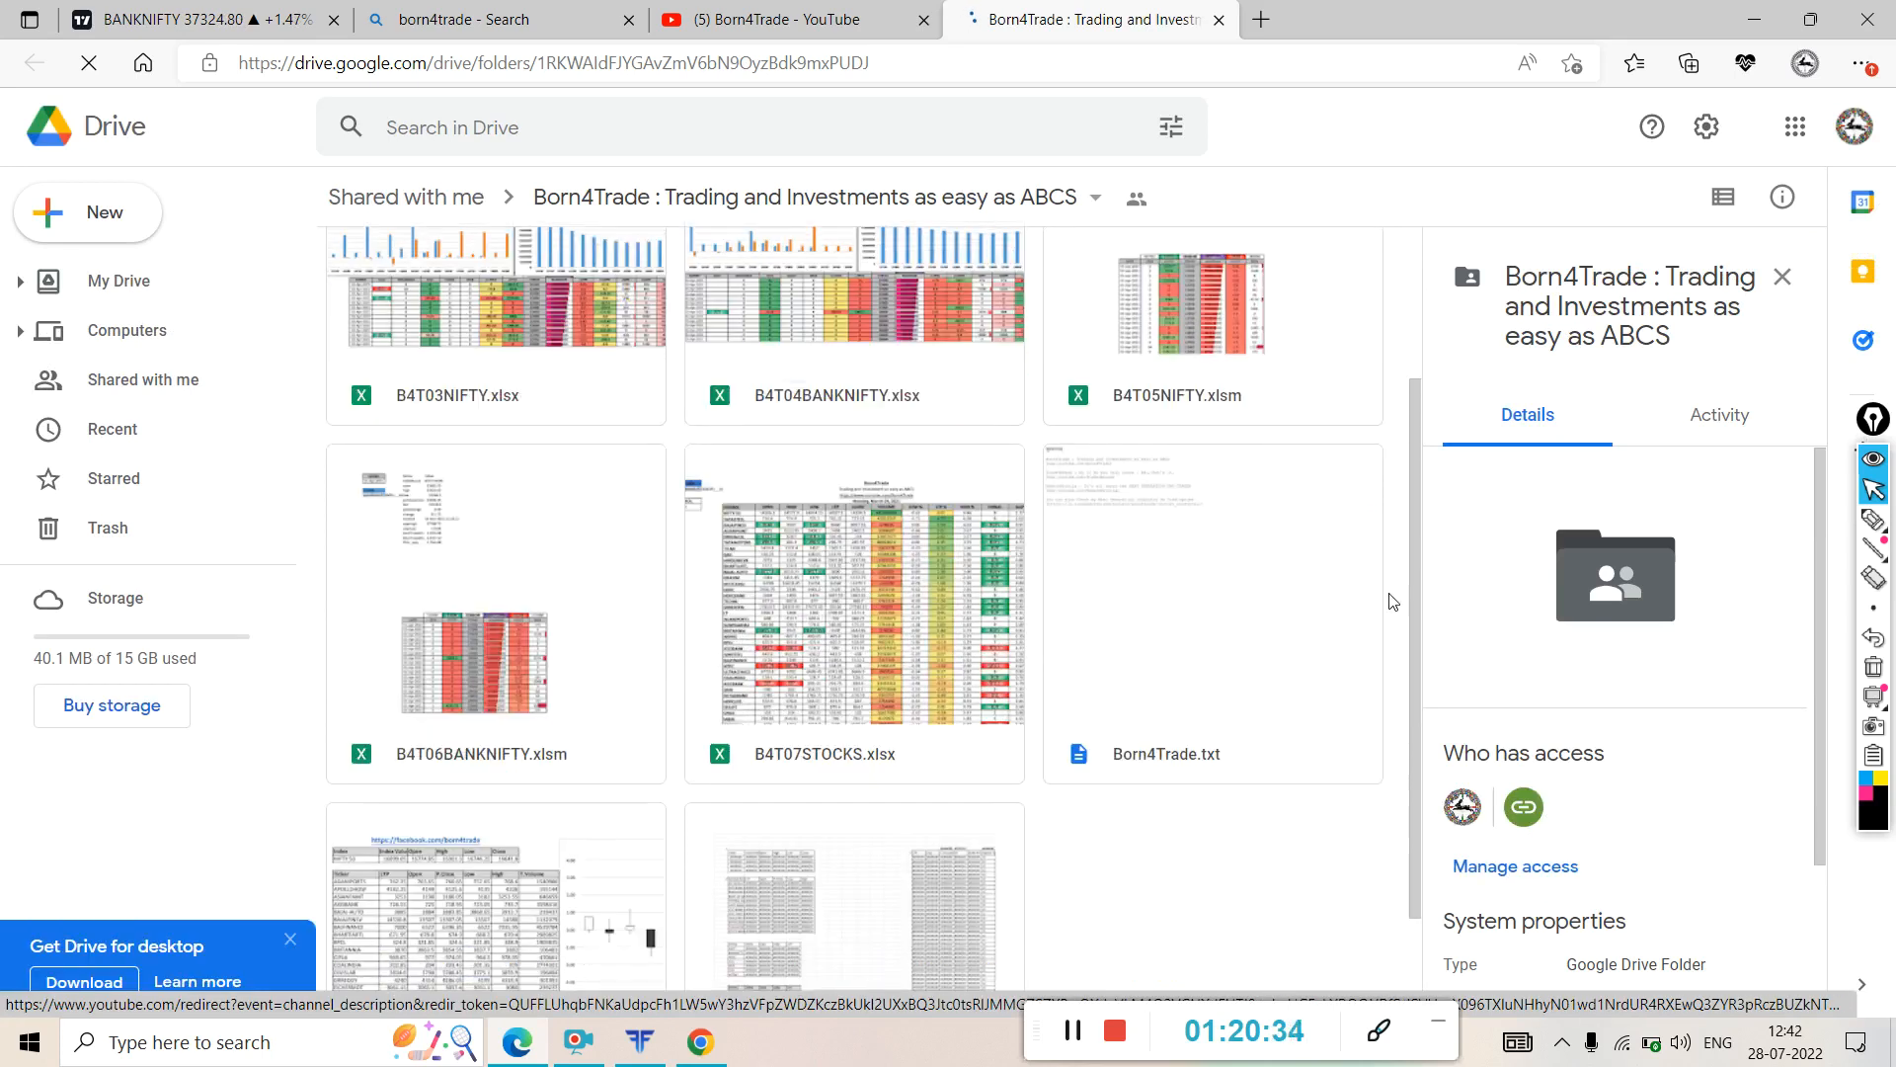
left_click(1782, 277)
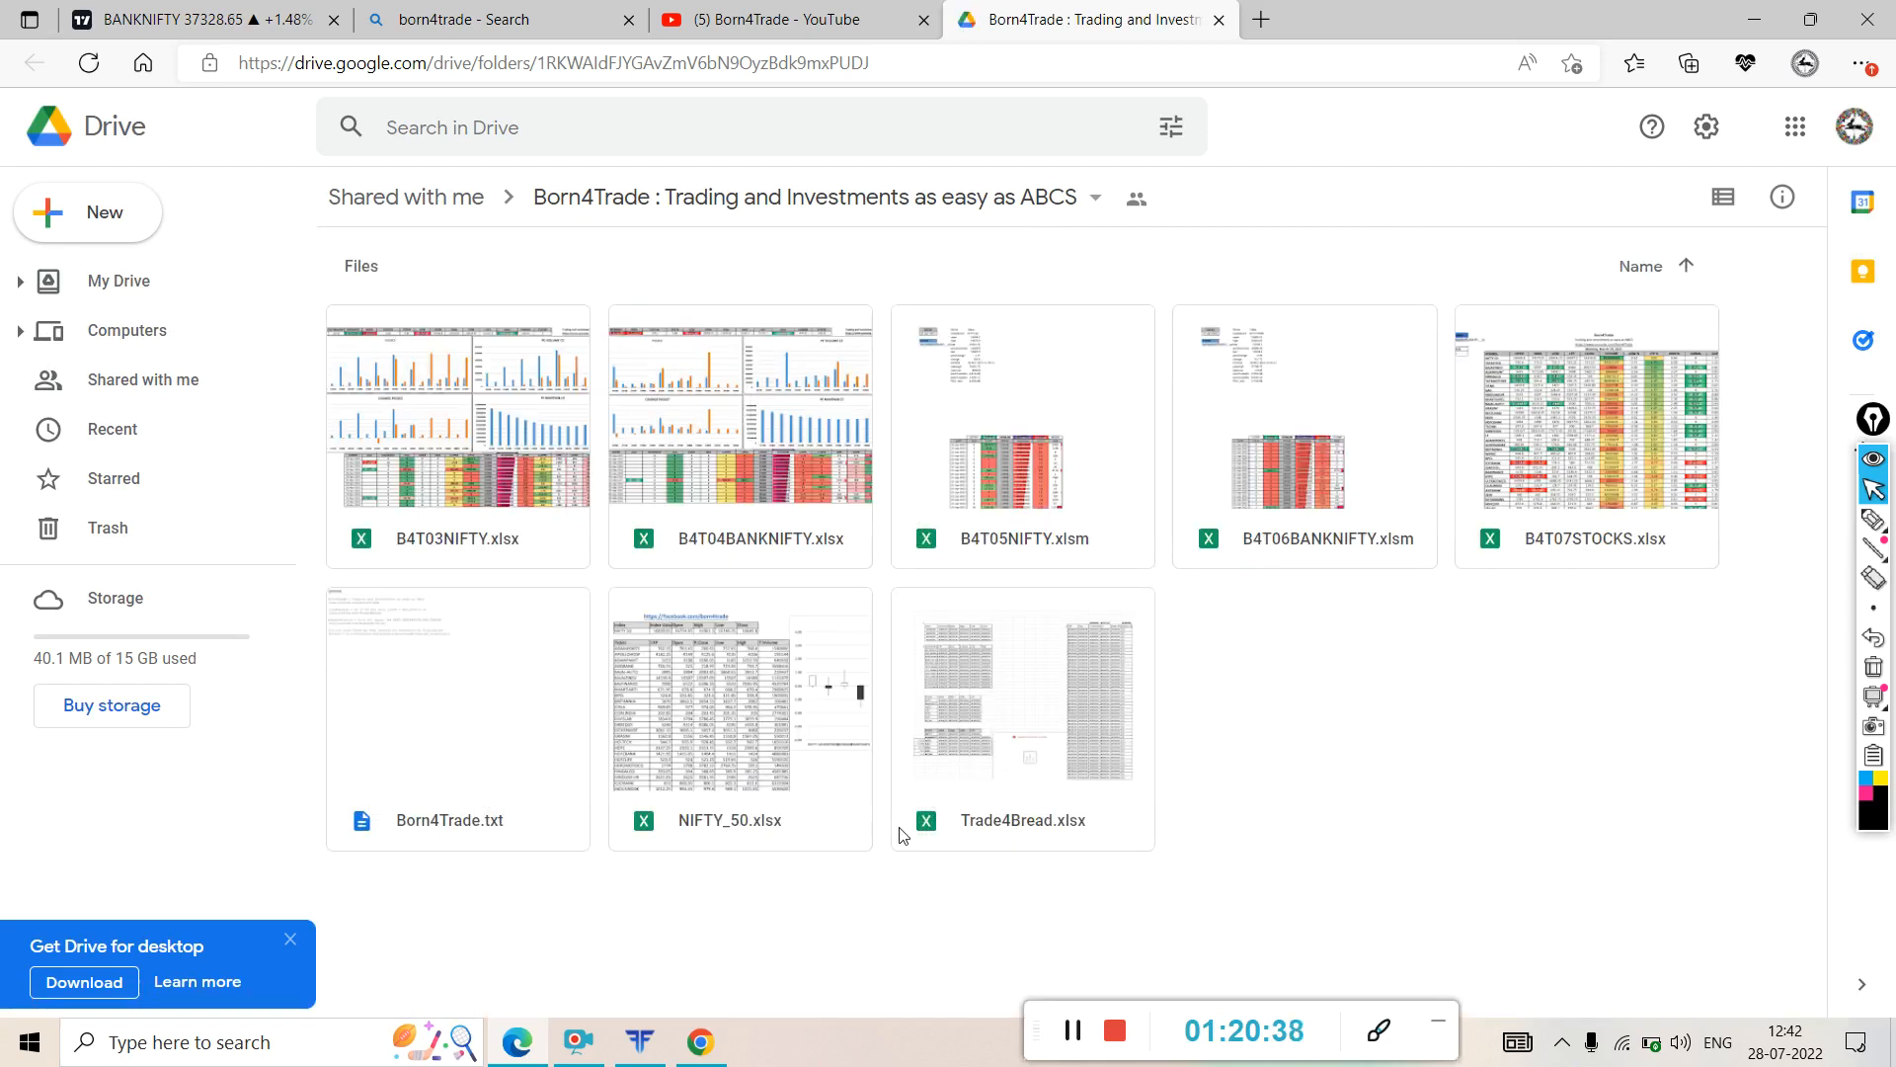
- Circle the NIFTY_50.xlsx name and thumbnail with the pen, clear the marks and return to the normal pointer
right_click(691, 830)
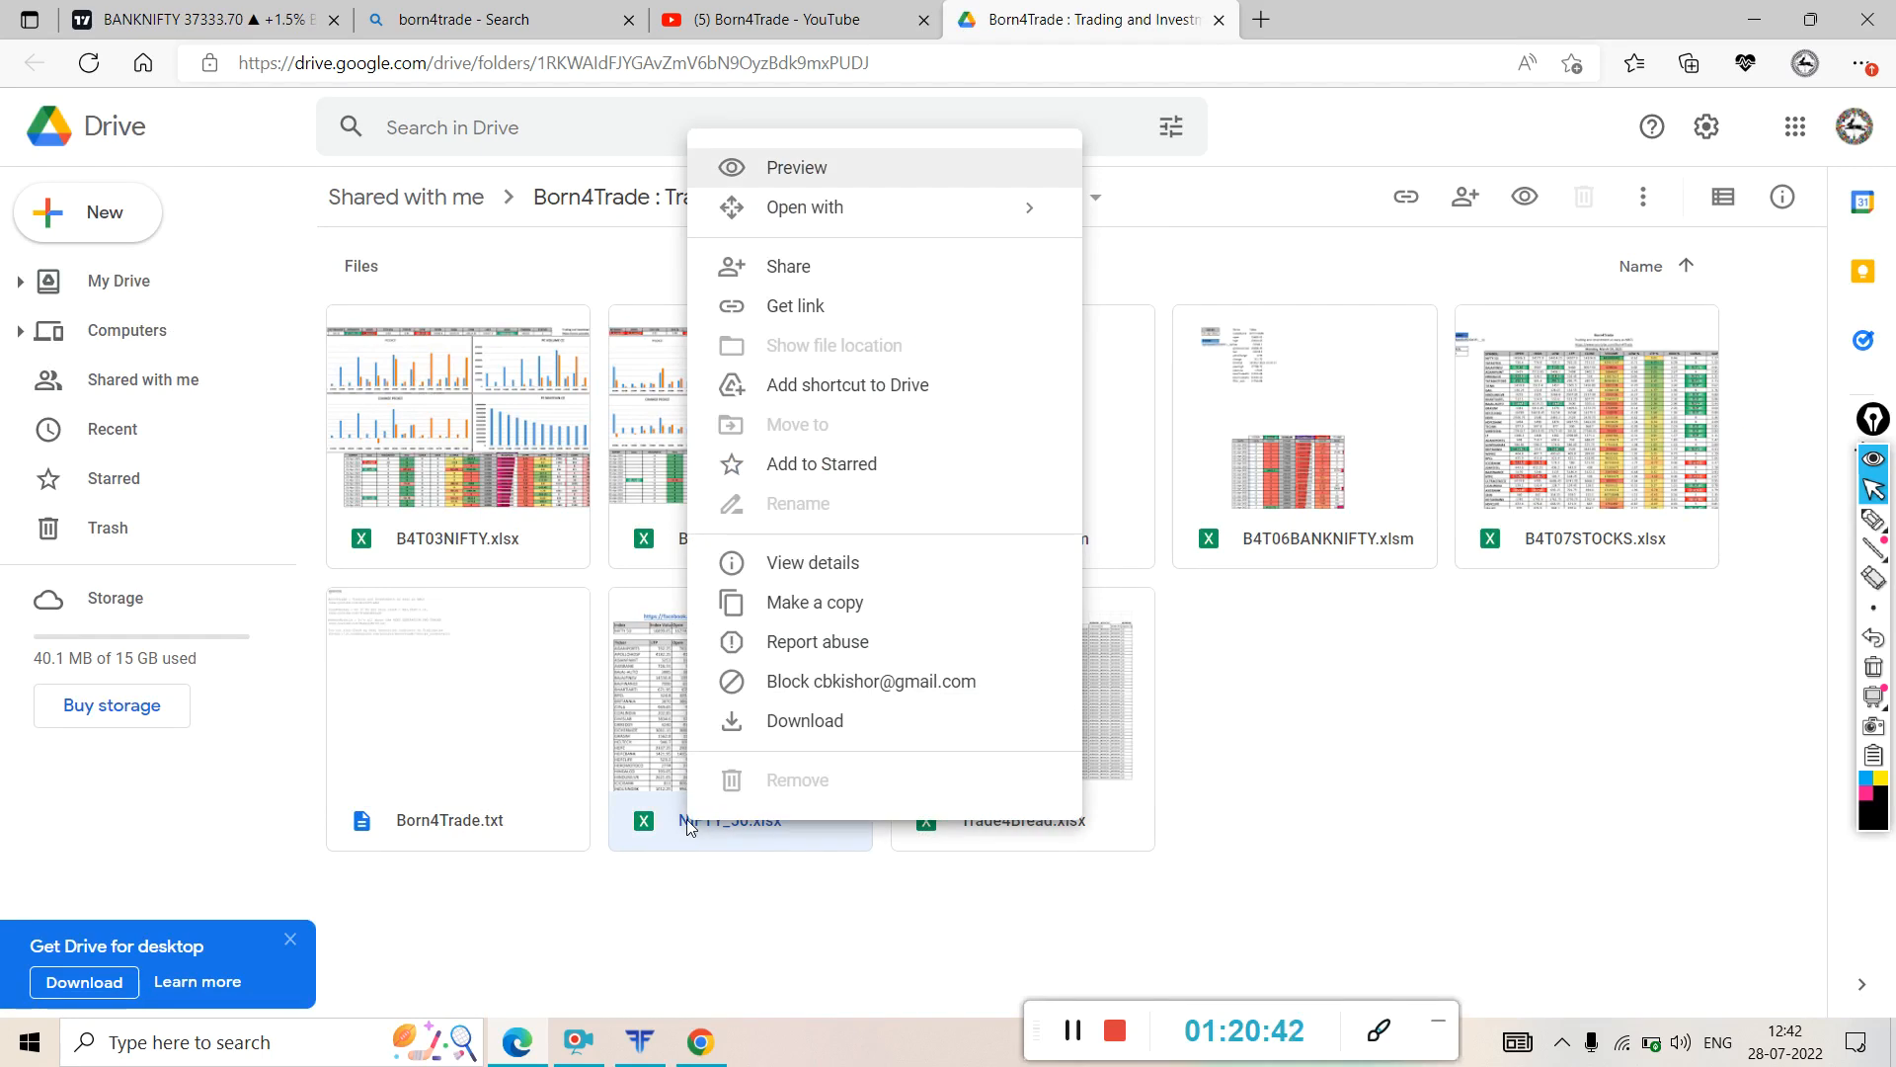
left_click(1873, 520)
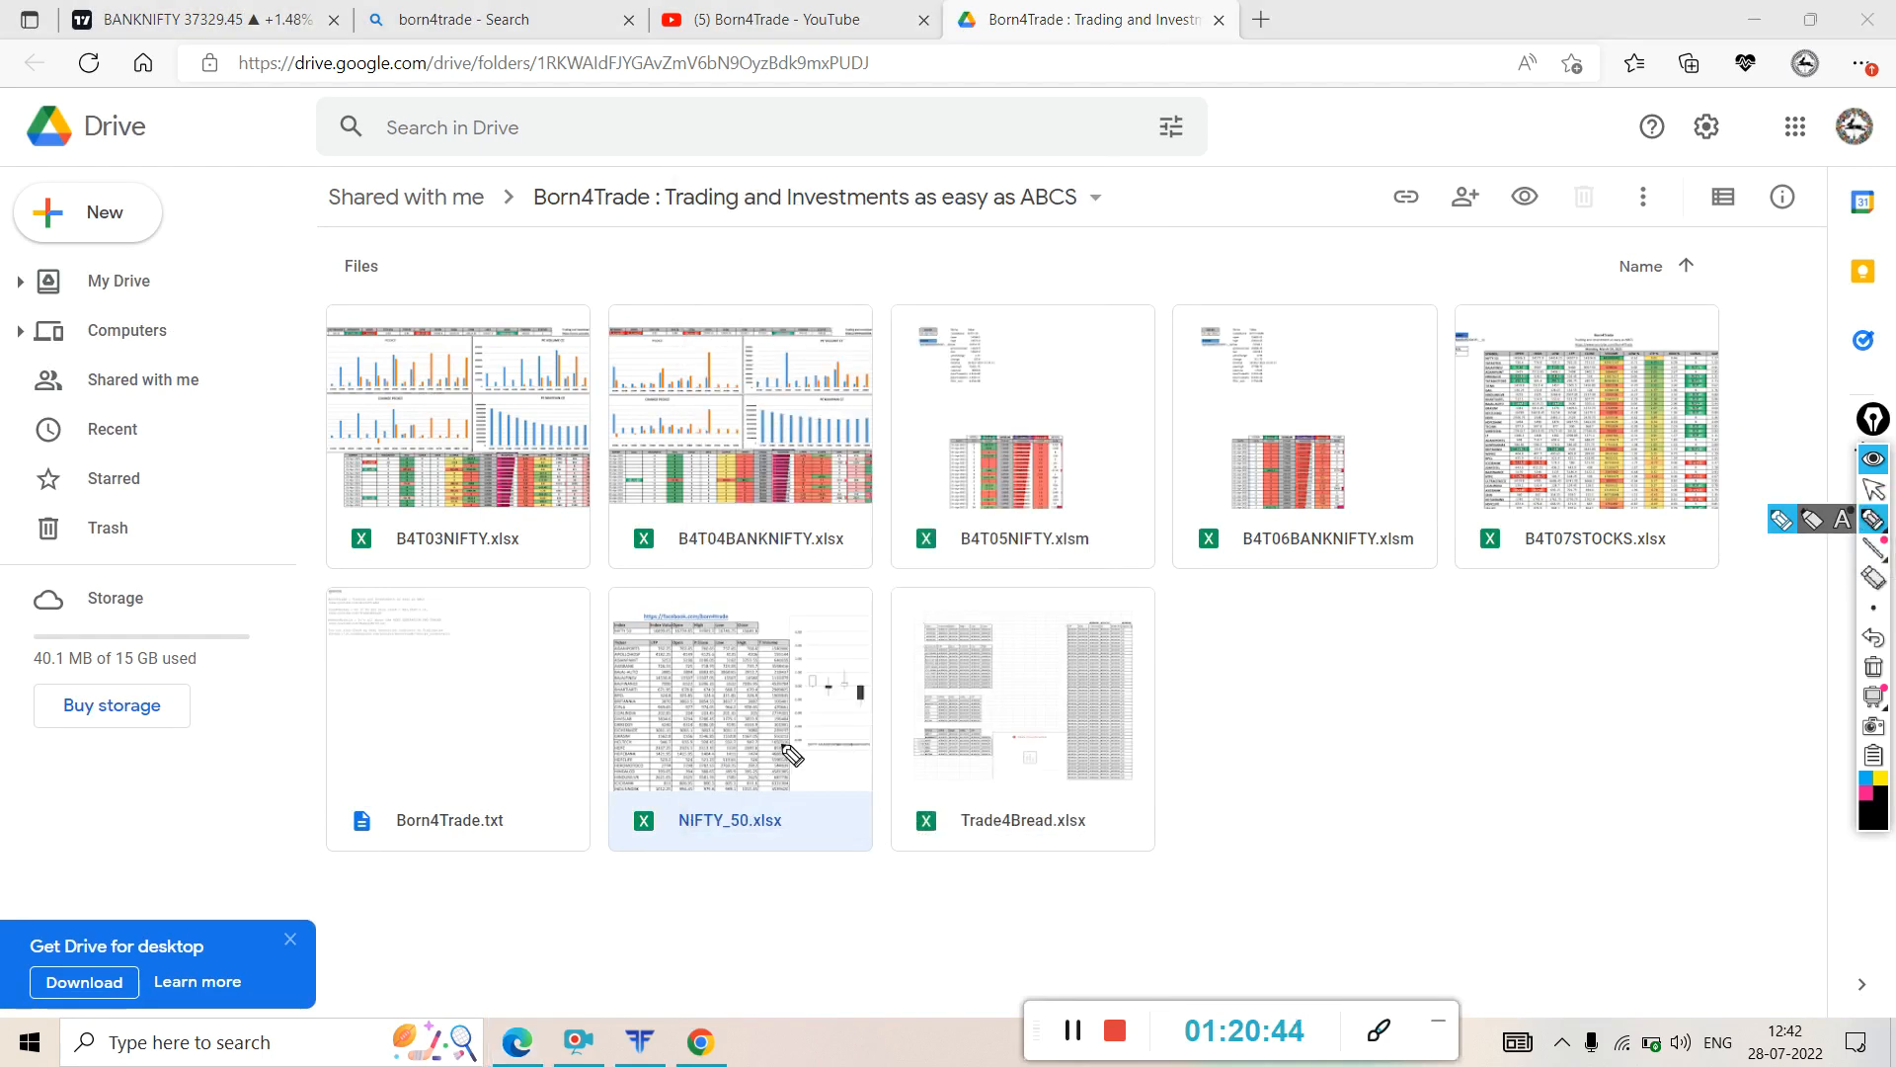
mouse_move(694, 796)
left_mouse_down()
mouse_move(643, 828)
mouse_move(790, 869)
mouse_move(834, 800)
mouse_move(692, 787)
left_mouse_up()
mouse_move(612, 614)
left_mouse_down()
mouse_move(643, 859)
mouse_move(889, 740)
mouse_move(846, 593)
mouse_move(633, 604)
mouse_move(600, 676)
left_mouse_up()
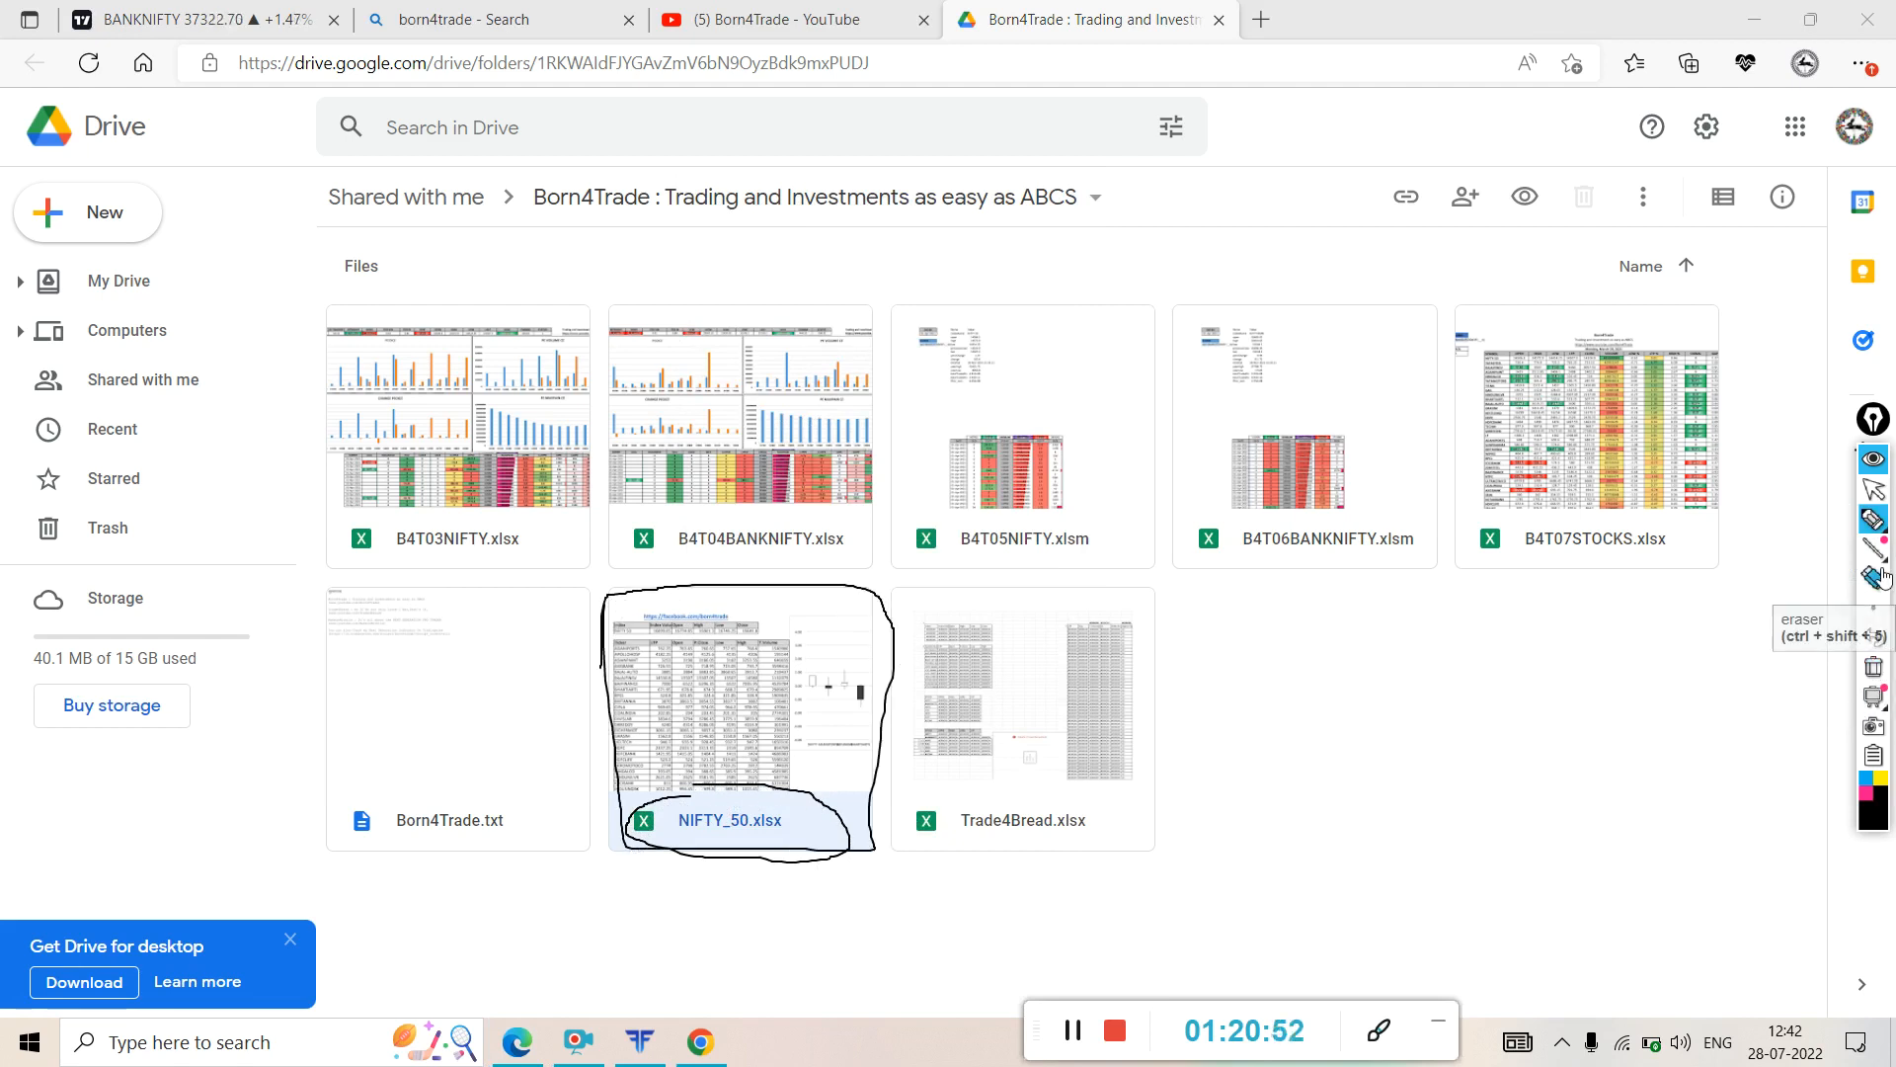
left_click(1875, 668)
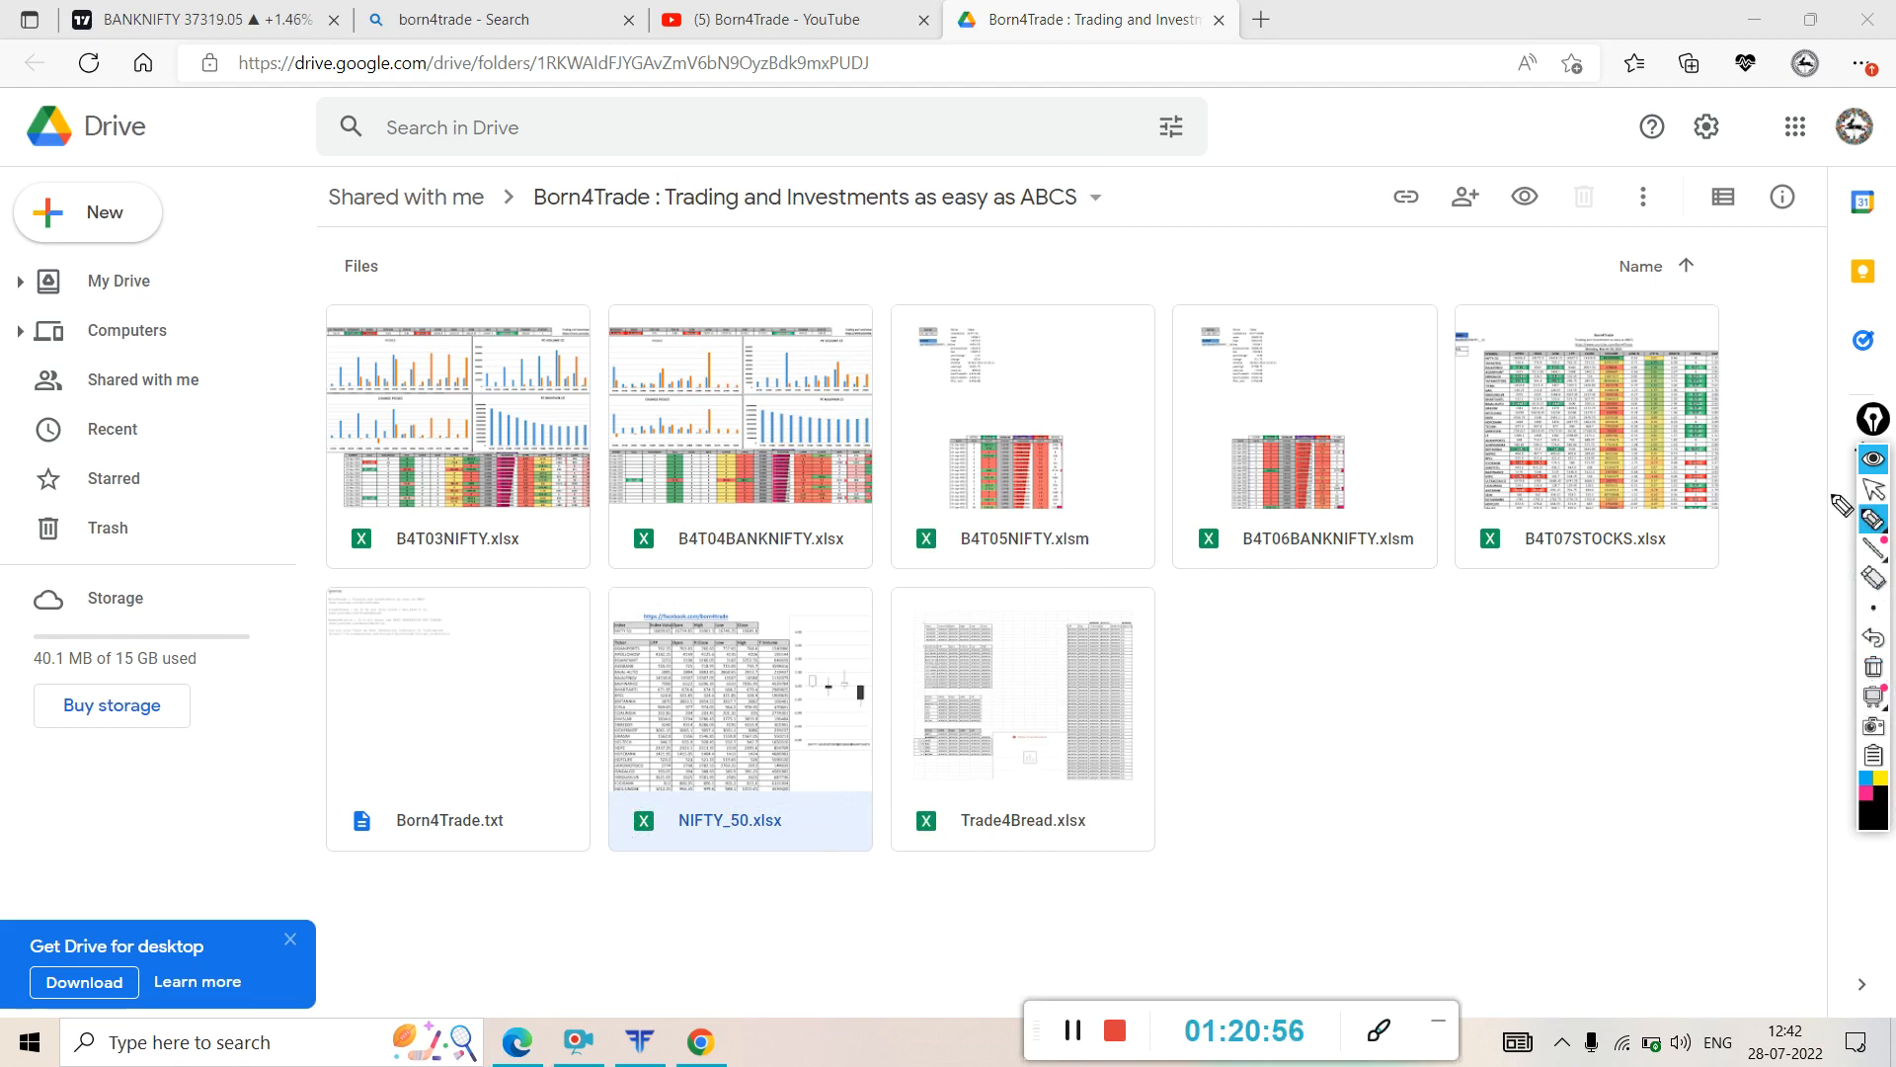
left_click(1874, 489)
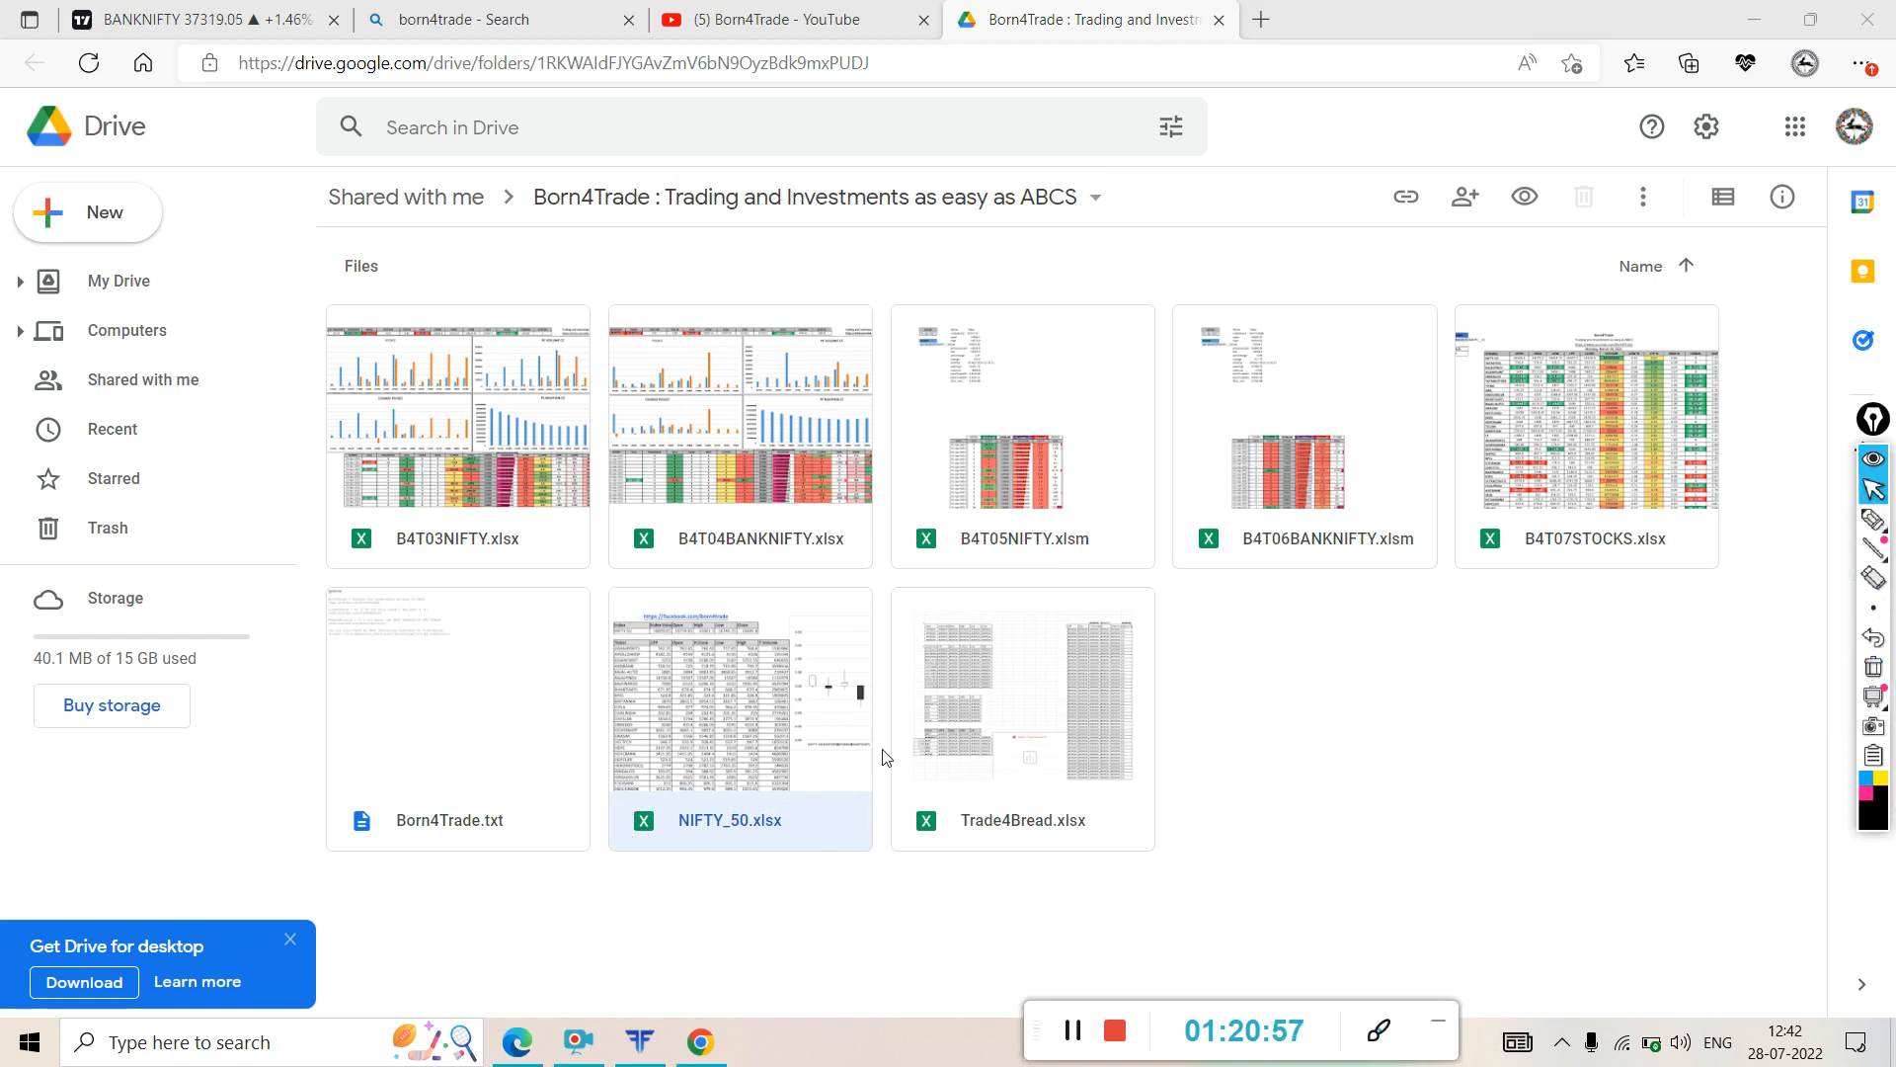
- Download NIFTY_50.xlsx from the Drive folder and dismiss the virus-scan notice and the Drive for desktop offer
right_click(836, 817)
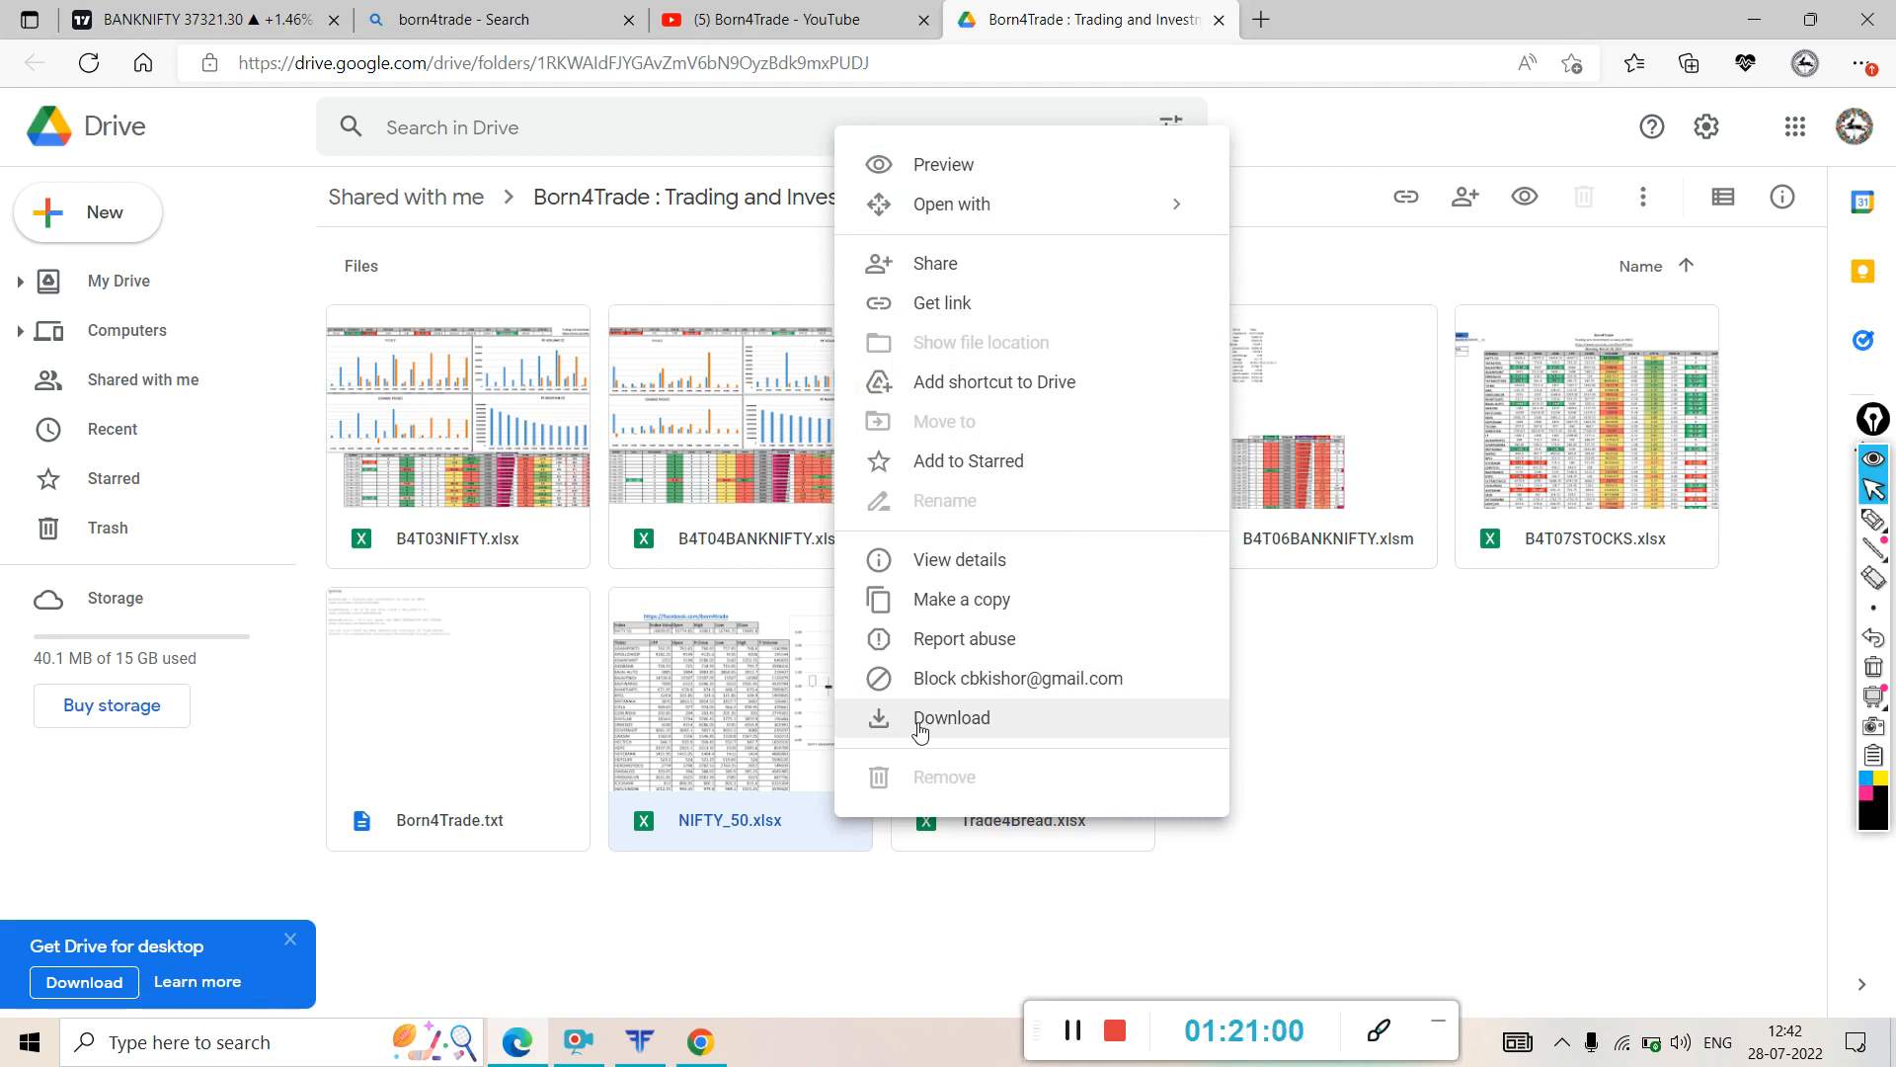
left_click(956, 721)
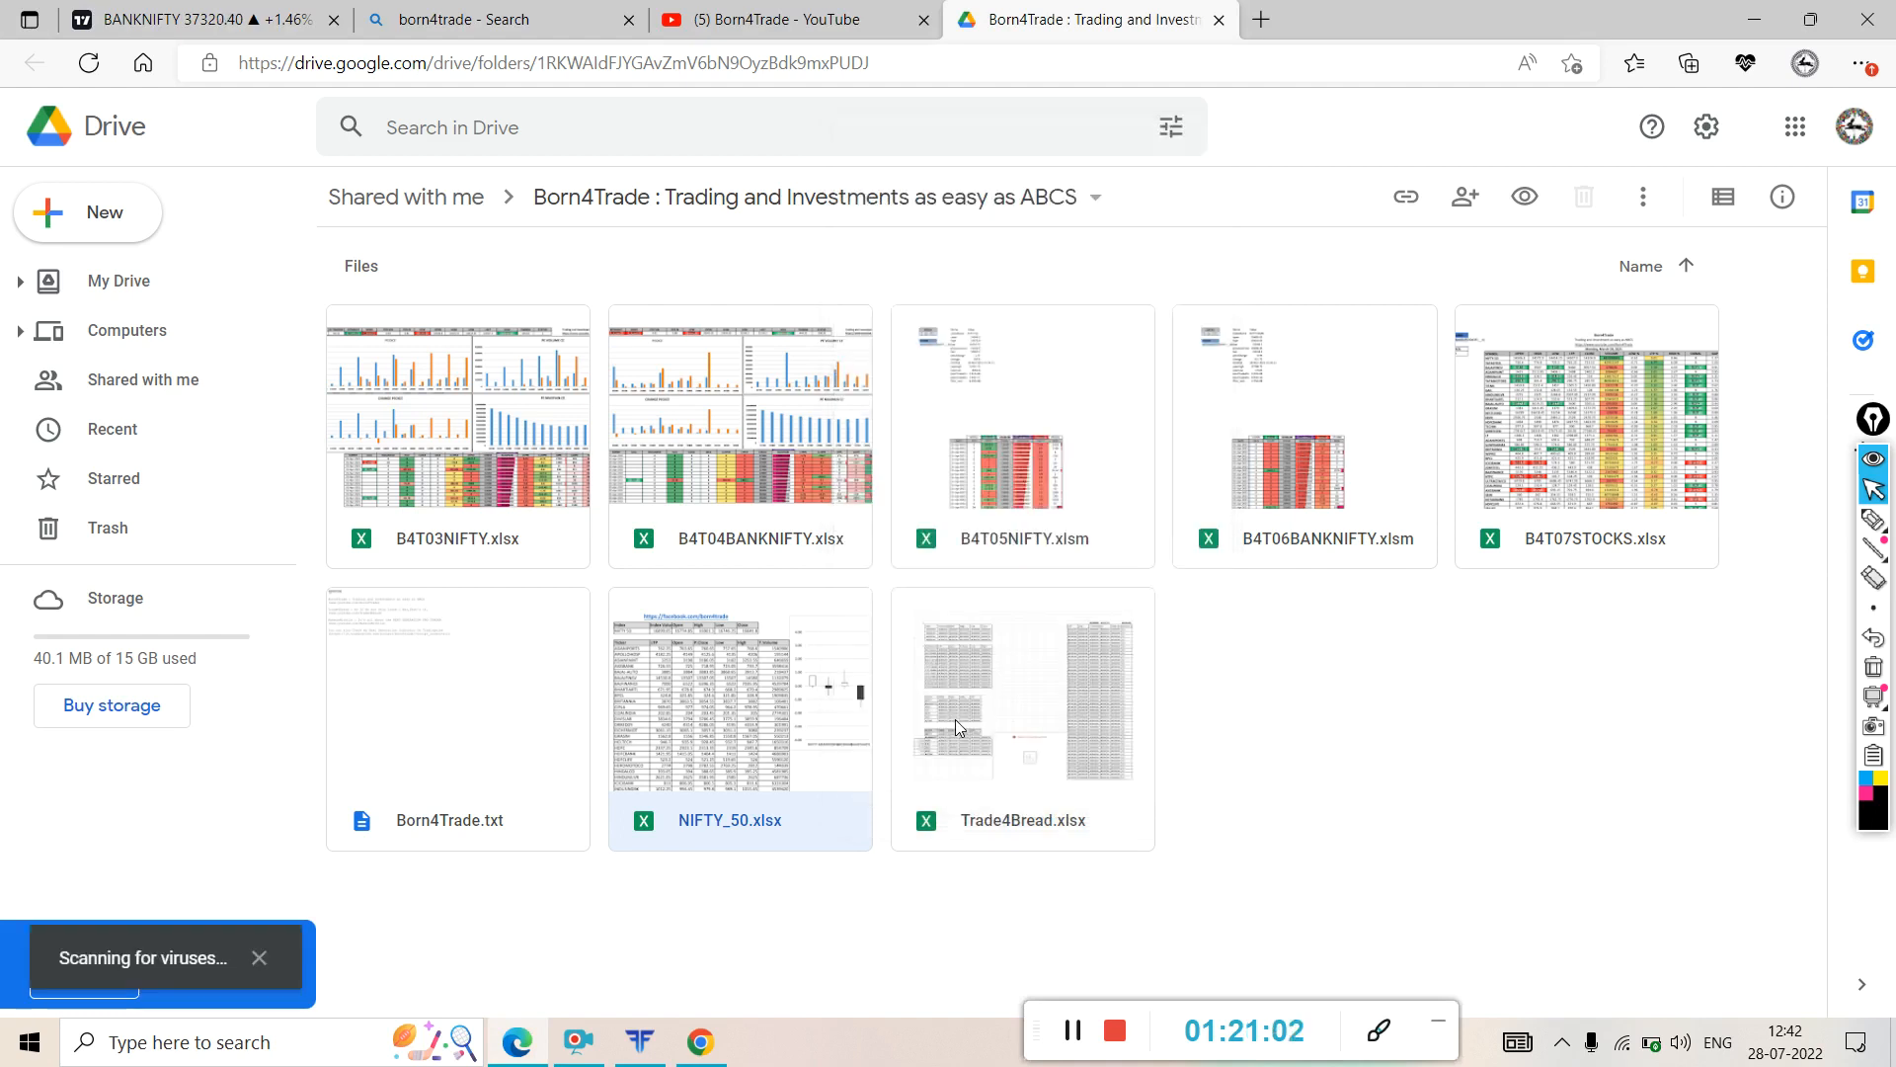
left_click(259, 957)
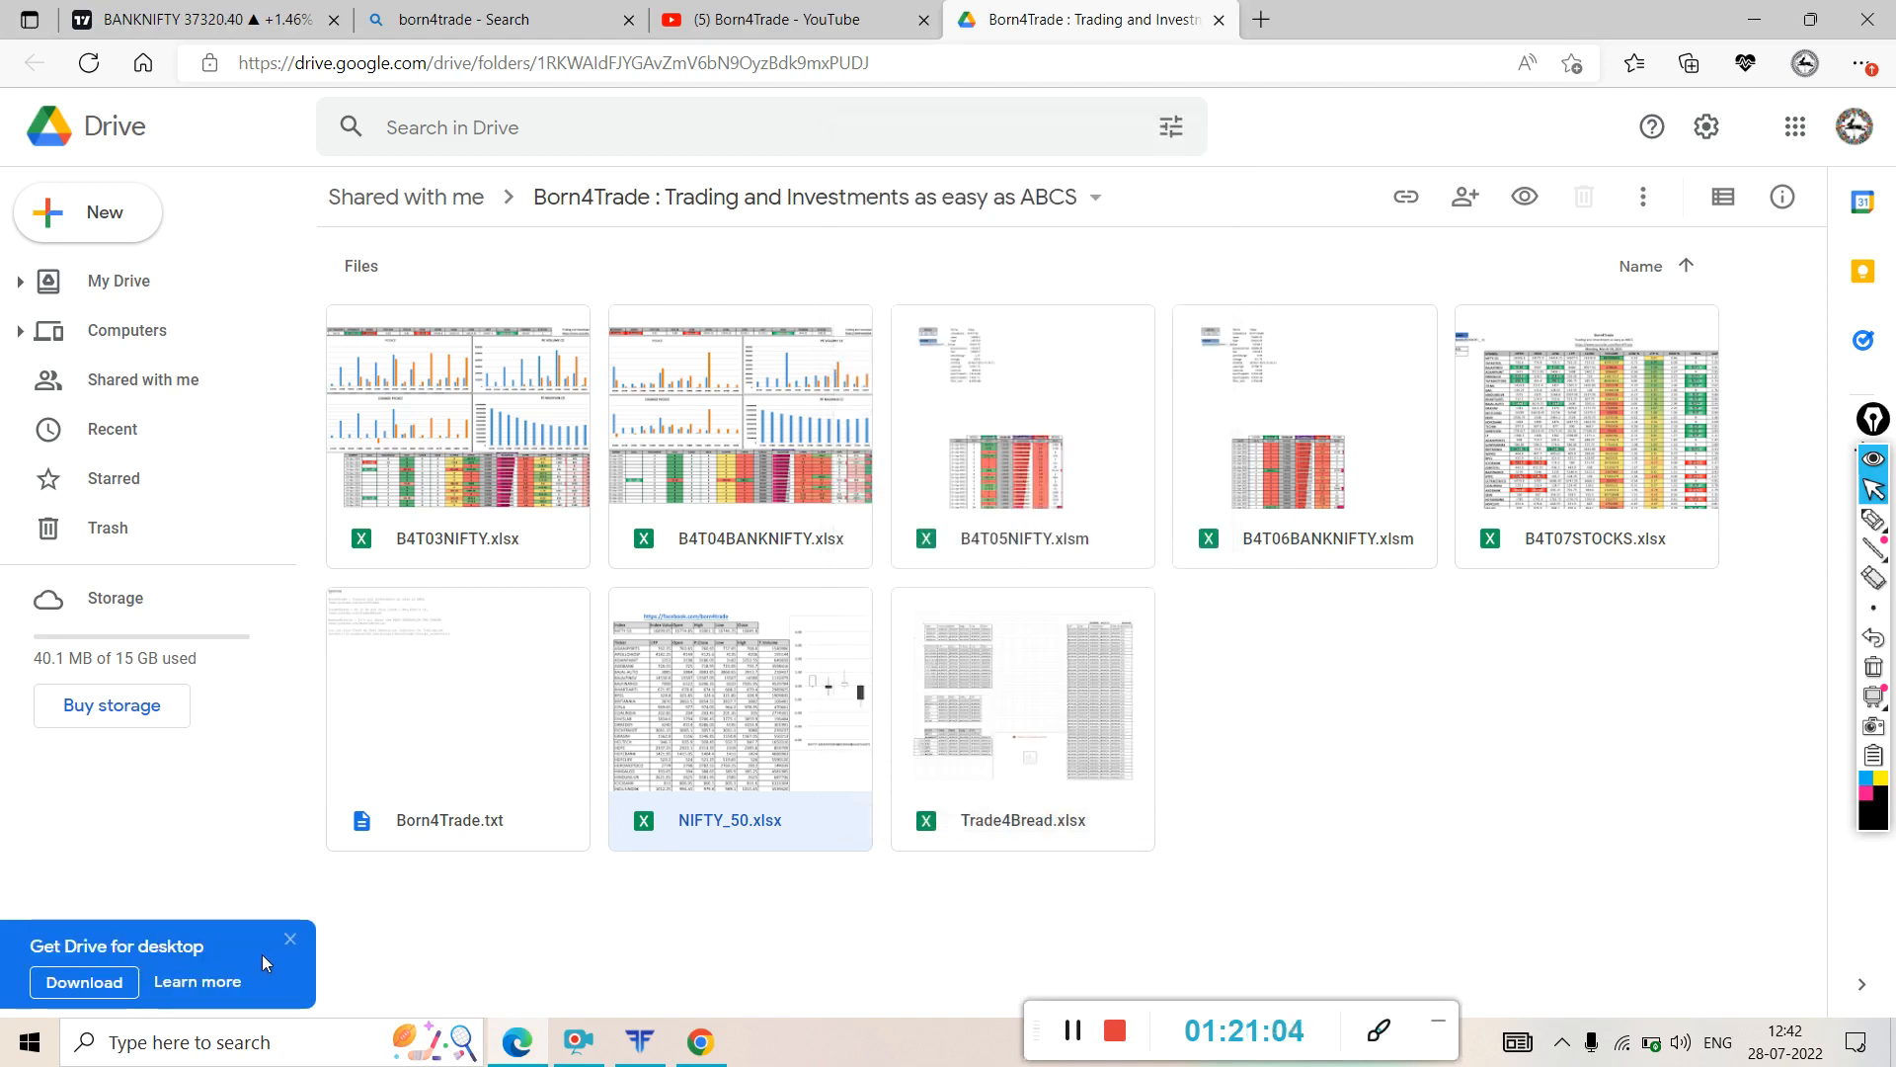
left_click(289, 944)
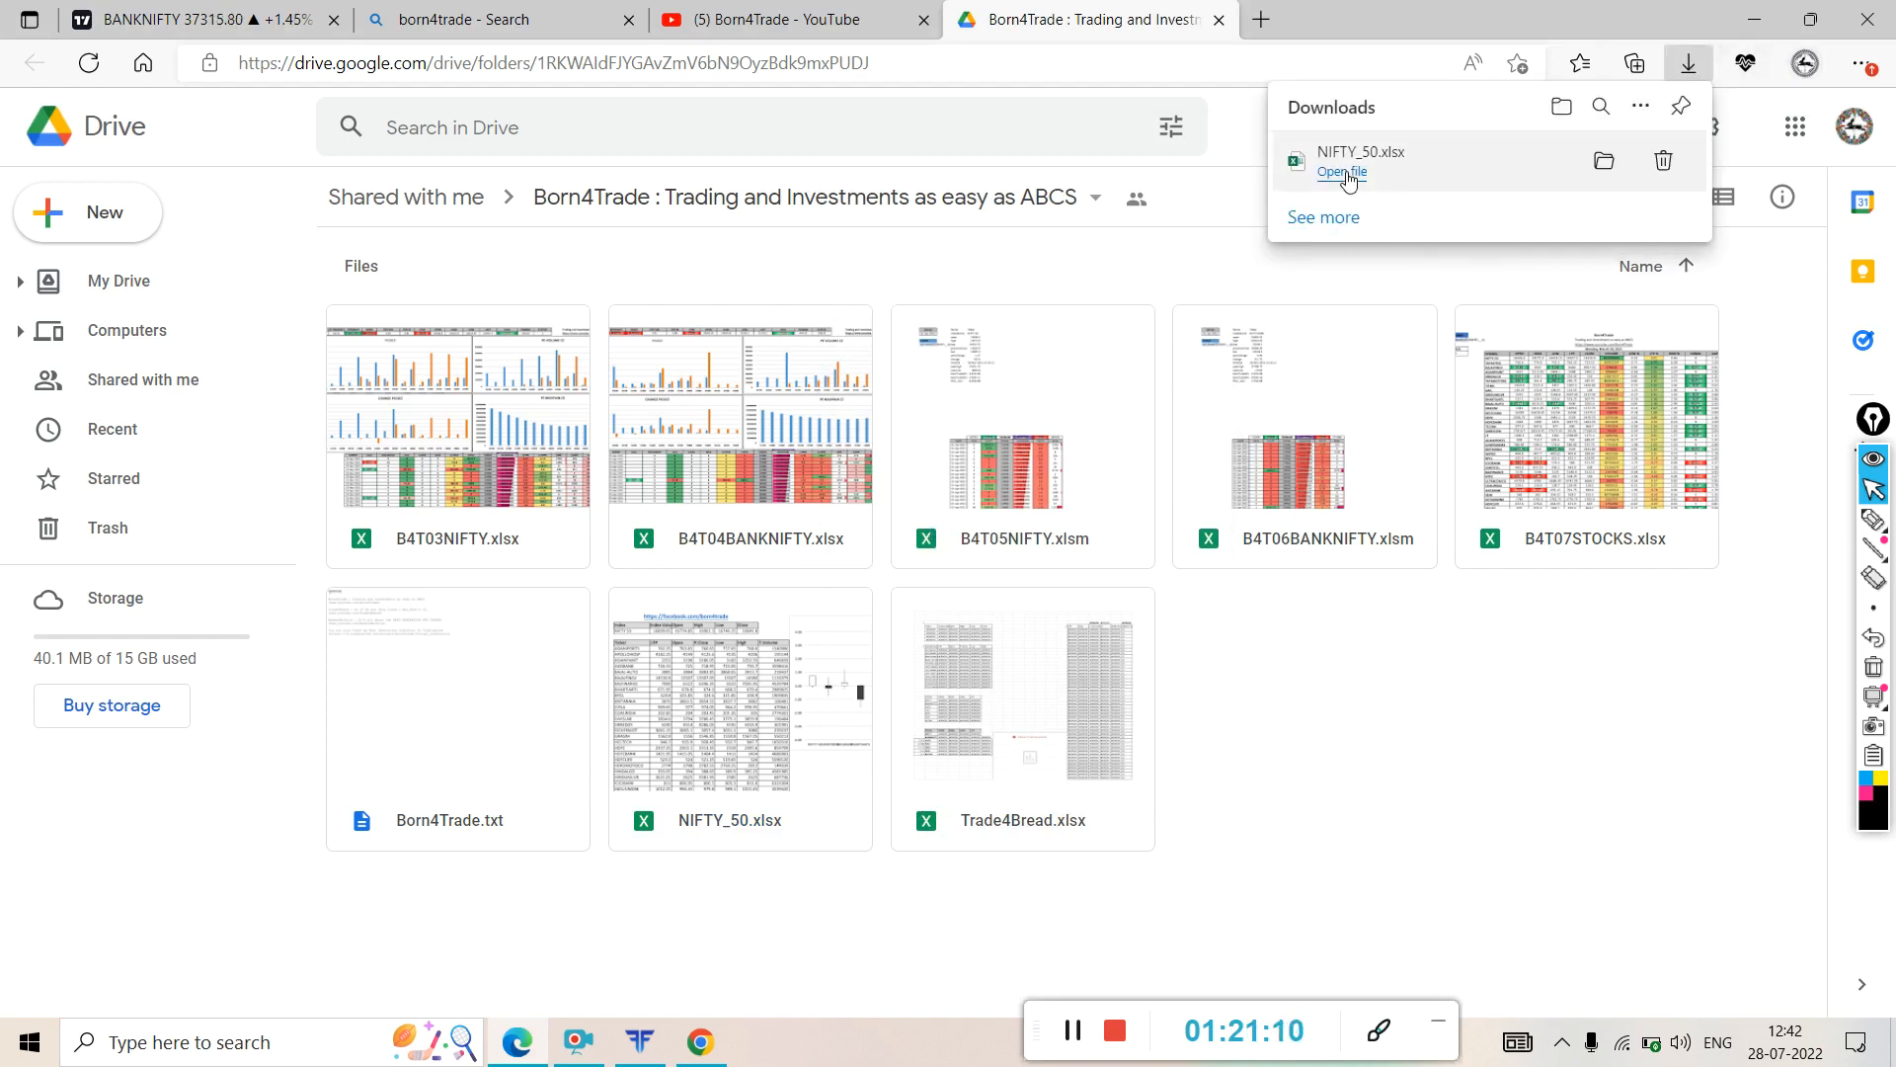
- Open the downloaded NIFTY_50.xlsx in Excel, dismiss the Office updates notice and enable editing
left_click(1349, 177)
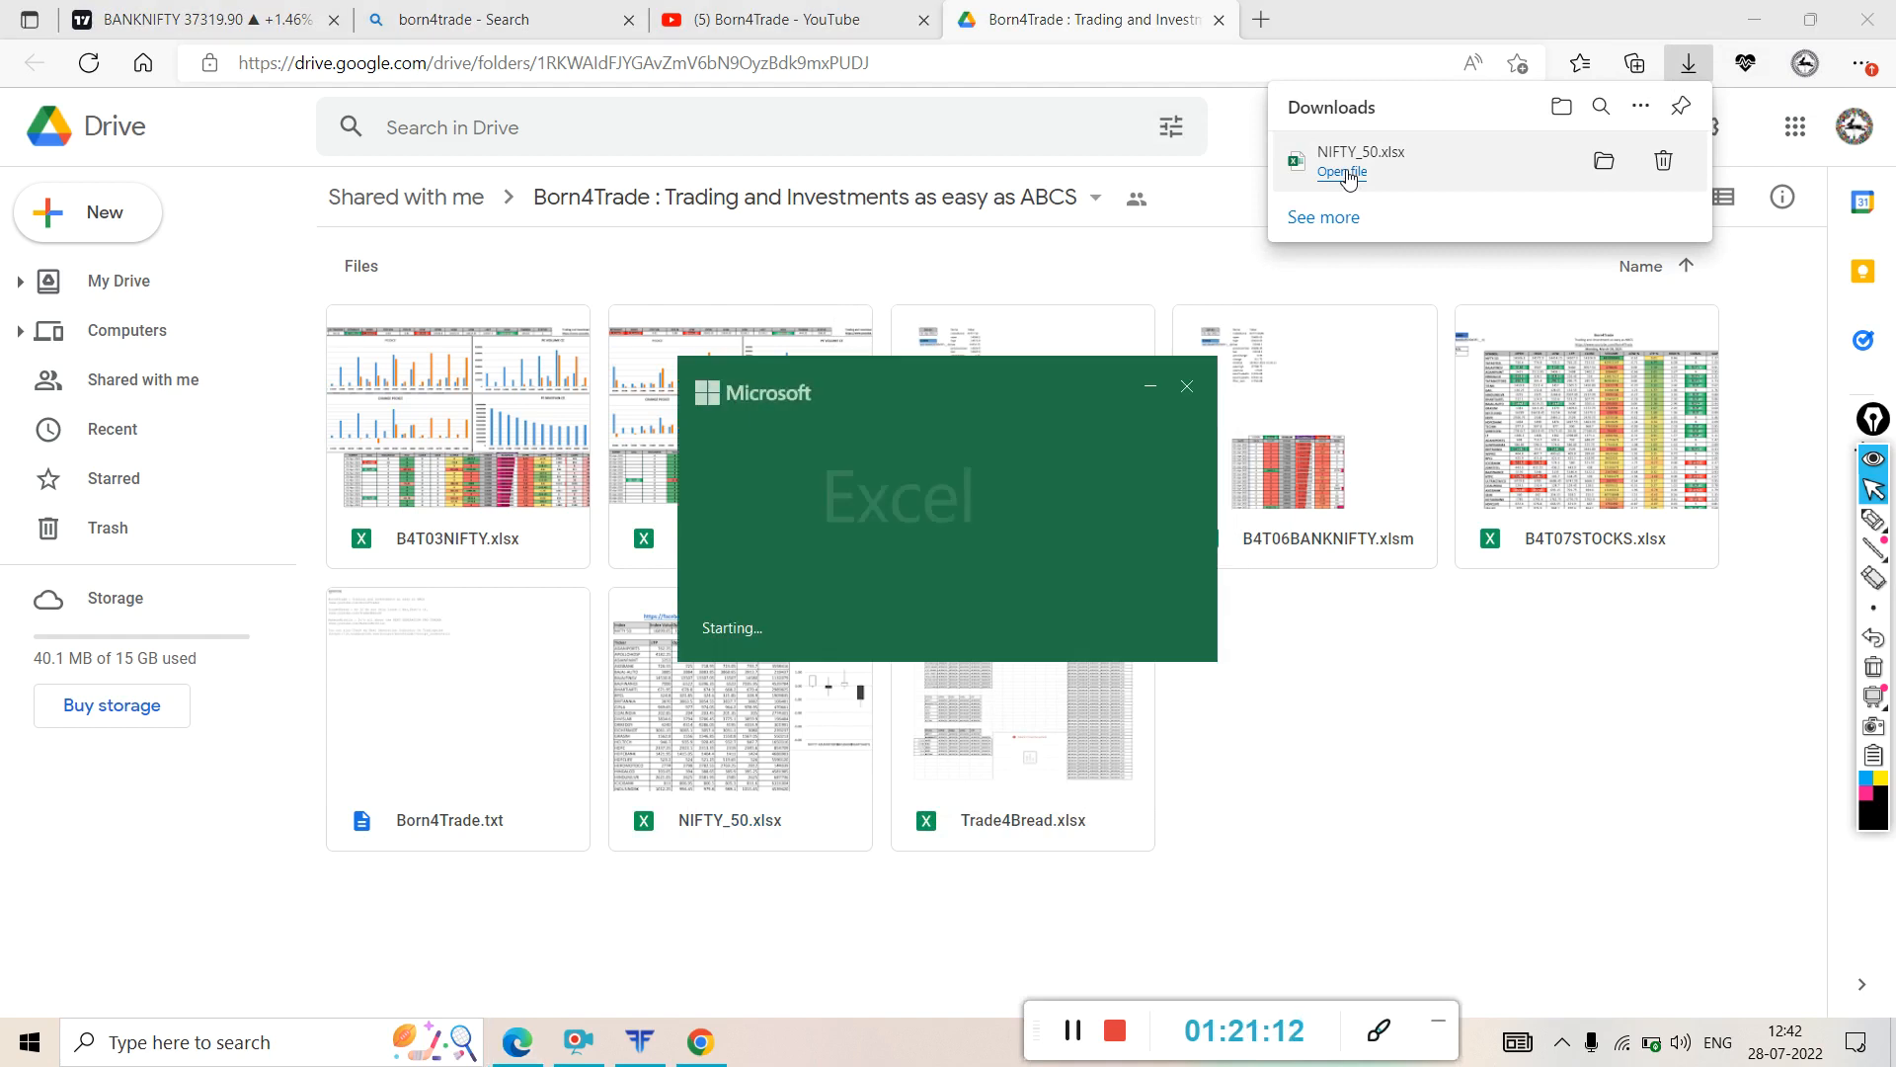
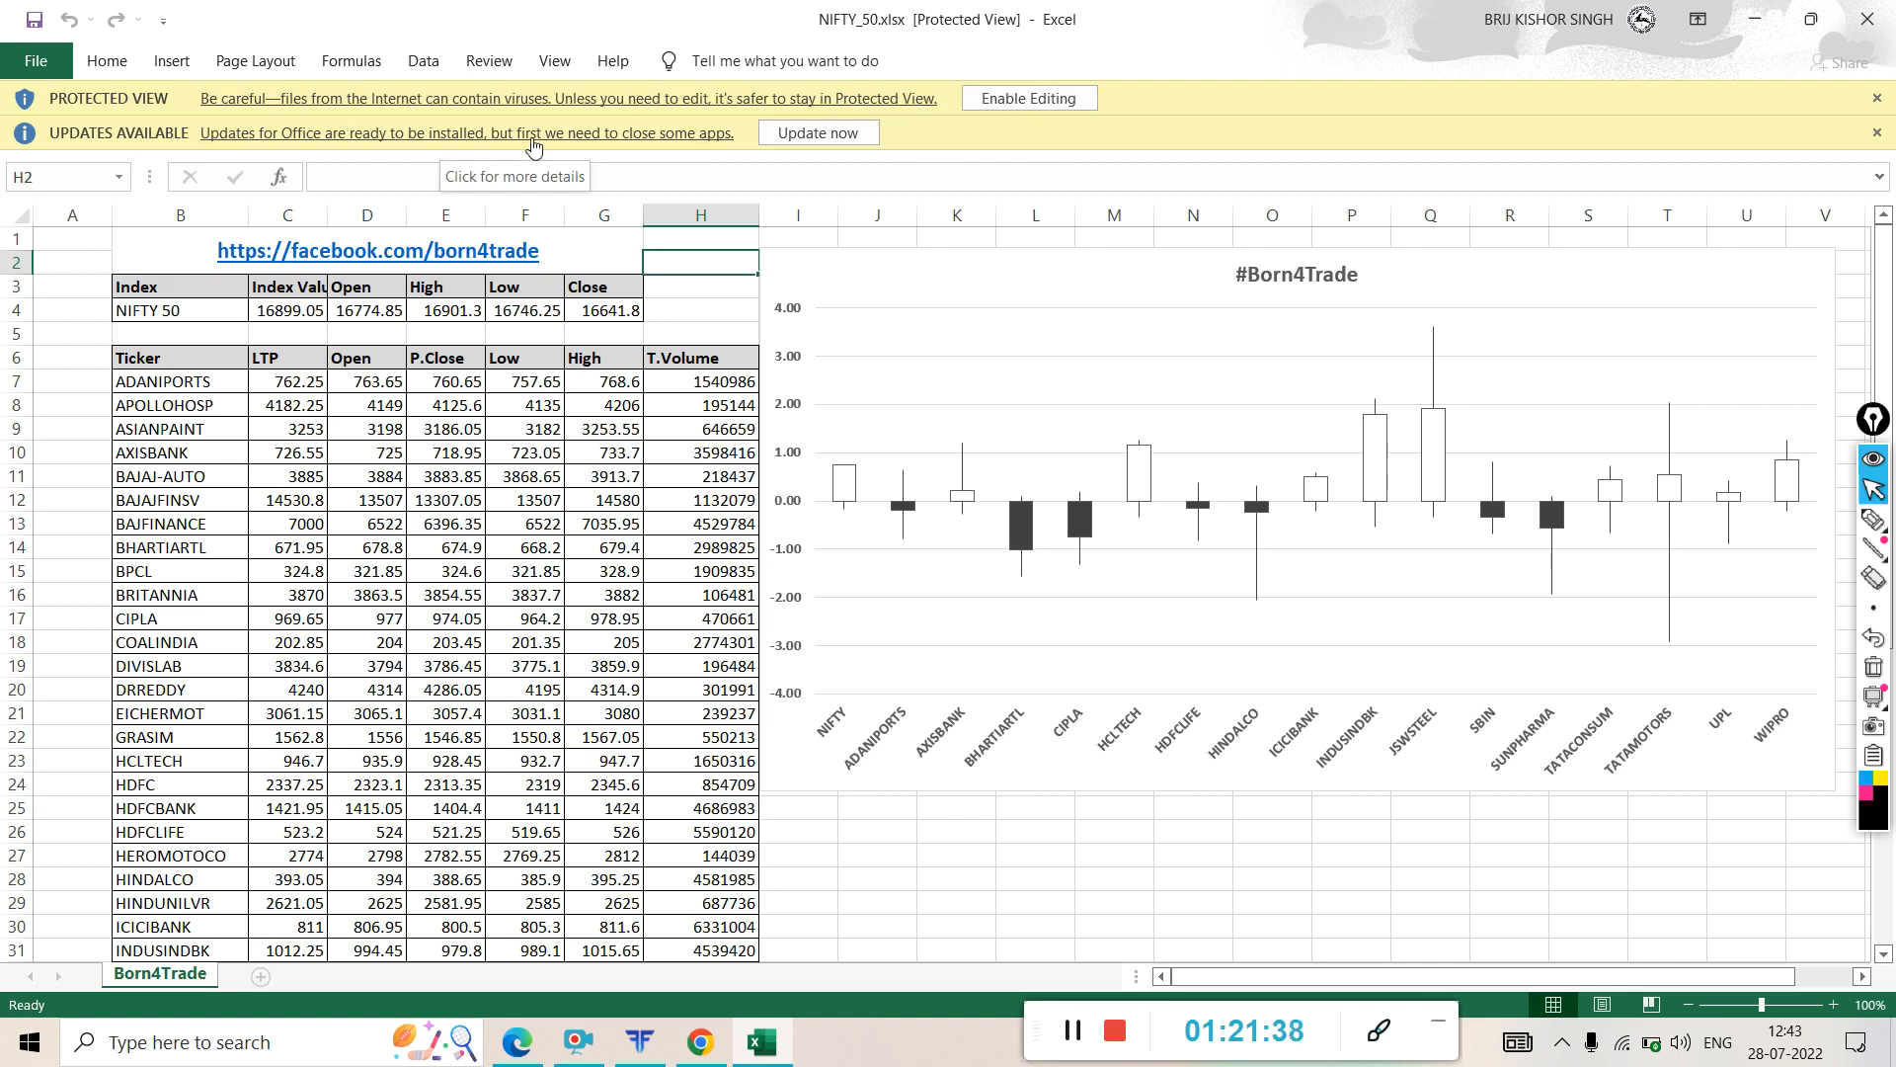
left_click(1877, 134)
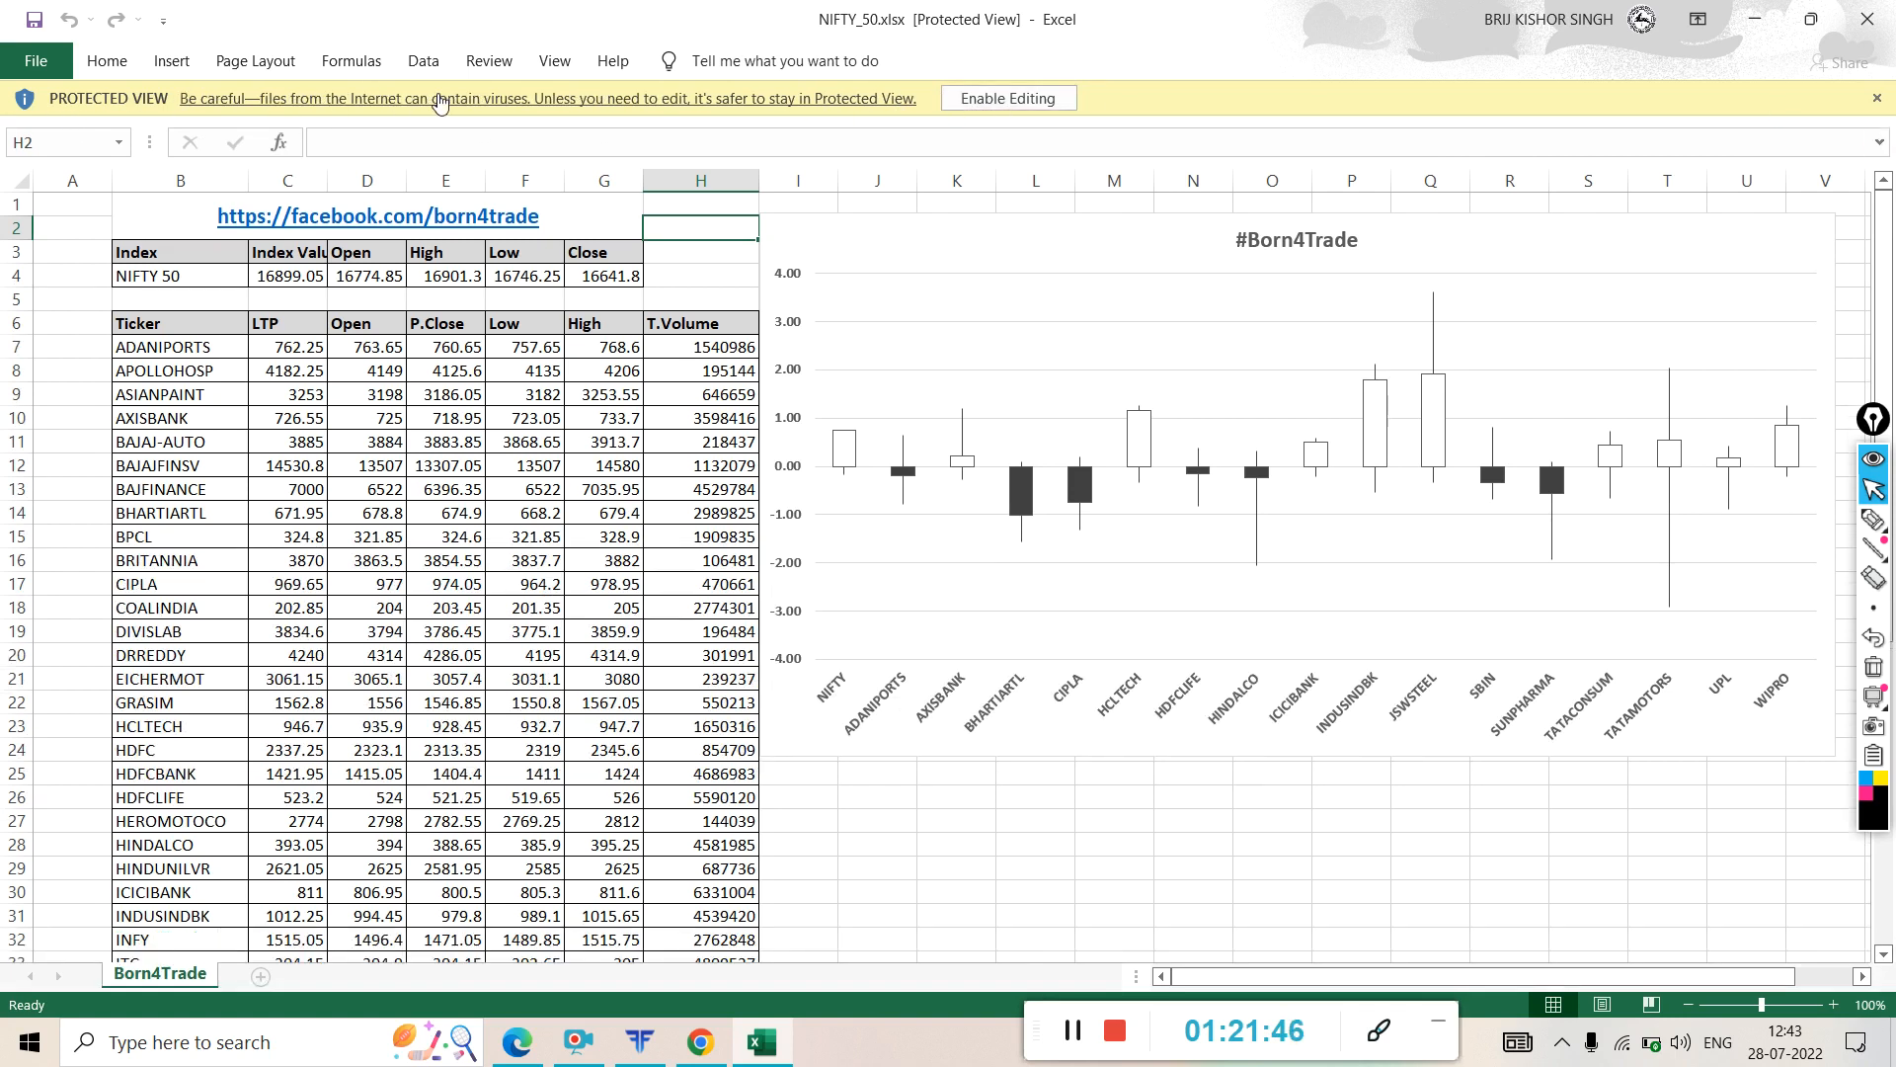
left_click(1017, 101)
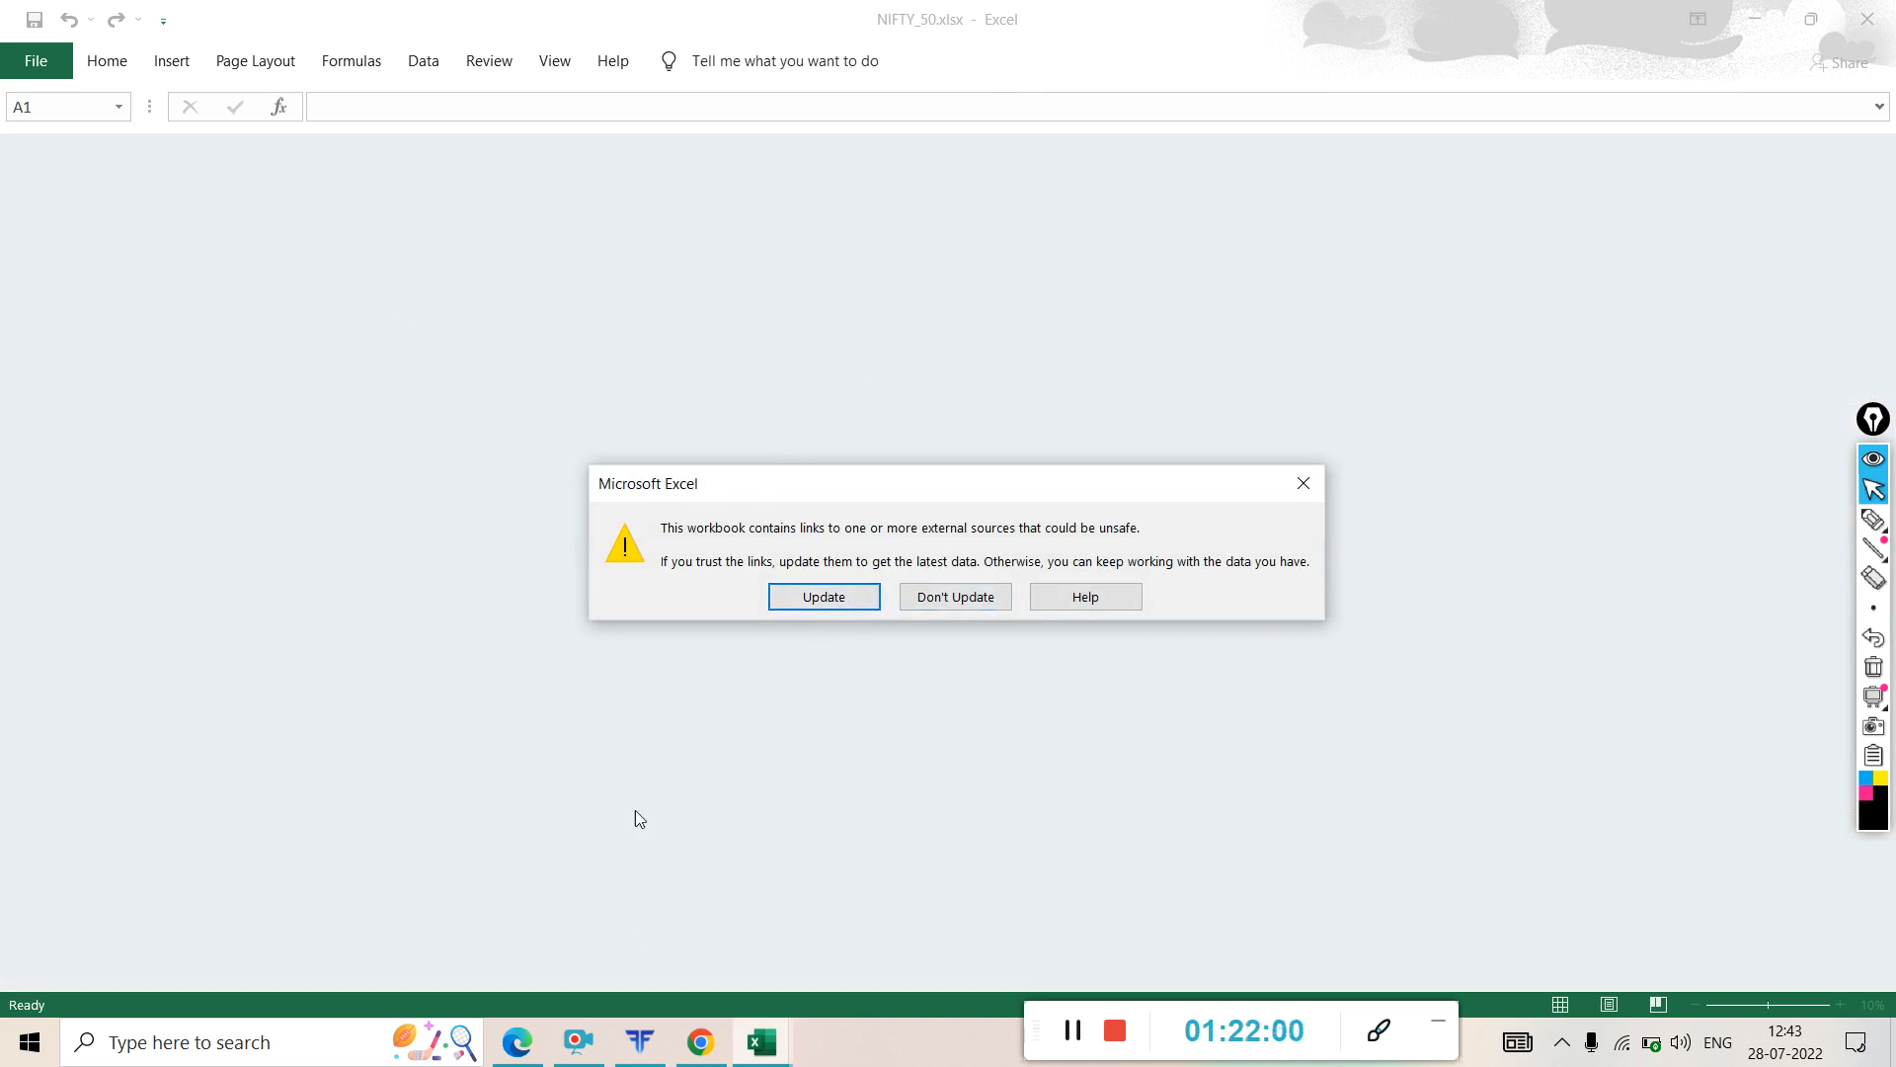
- Switch to FYERS ONE, circle its taskbar icon with the pen, then minimise it to return to the Excel links prompt
mouse_move(647, 1050)
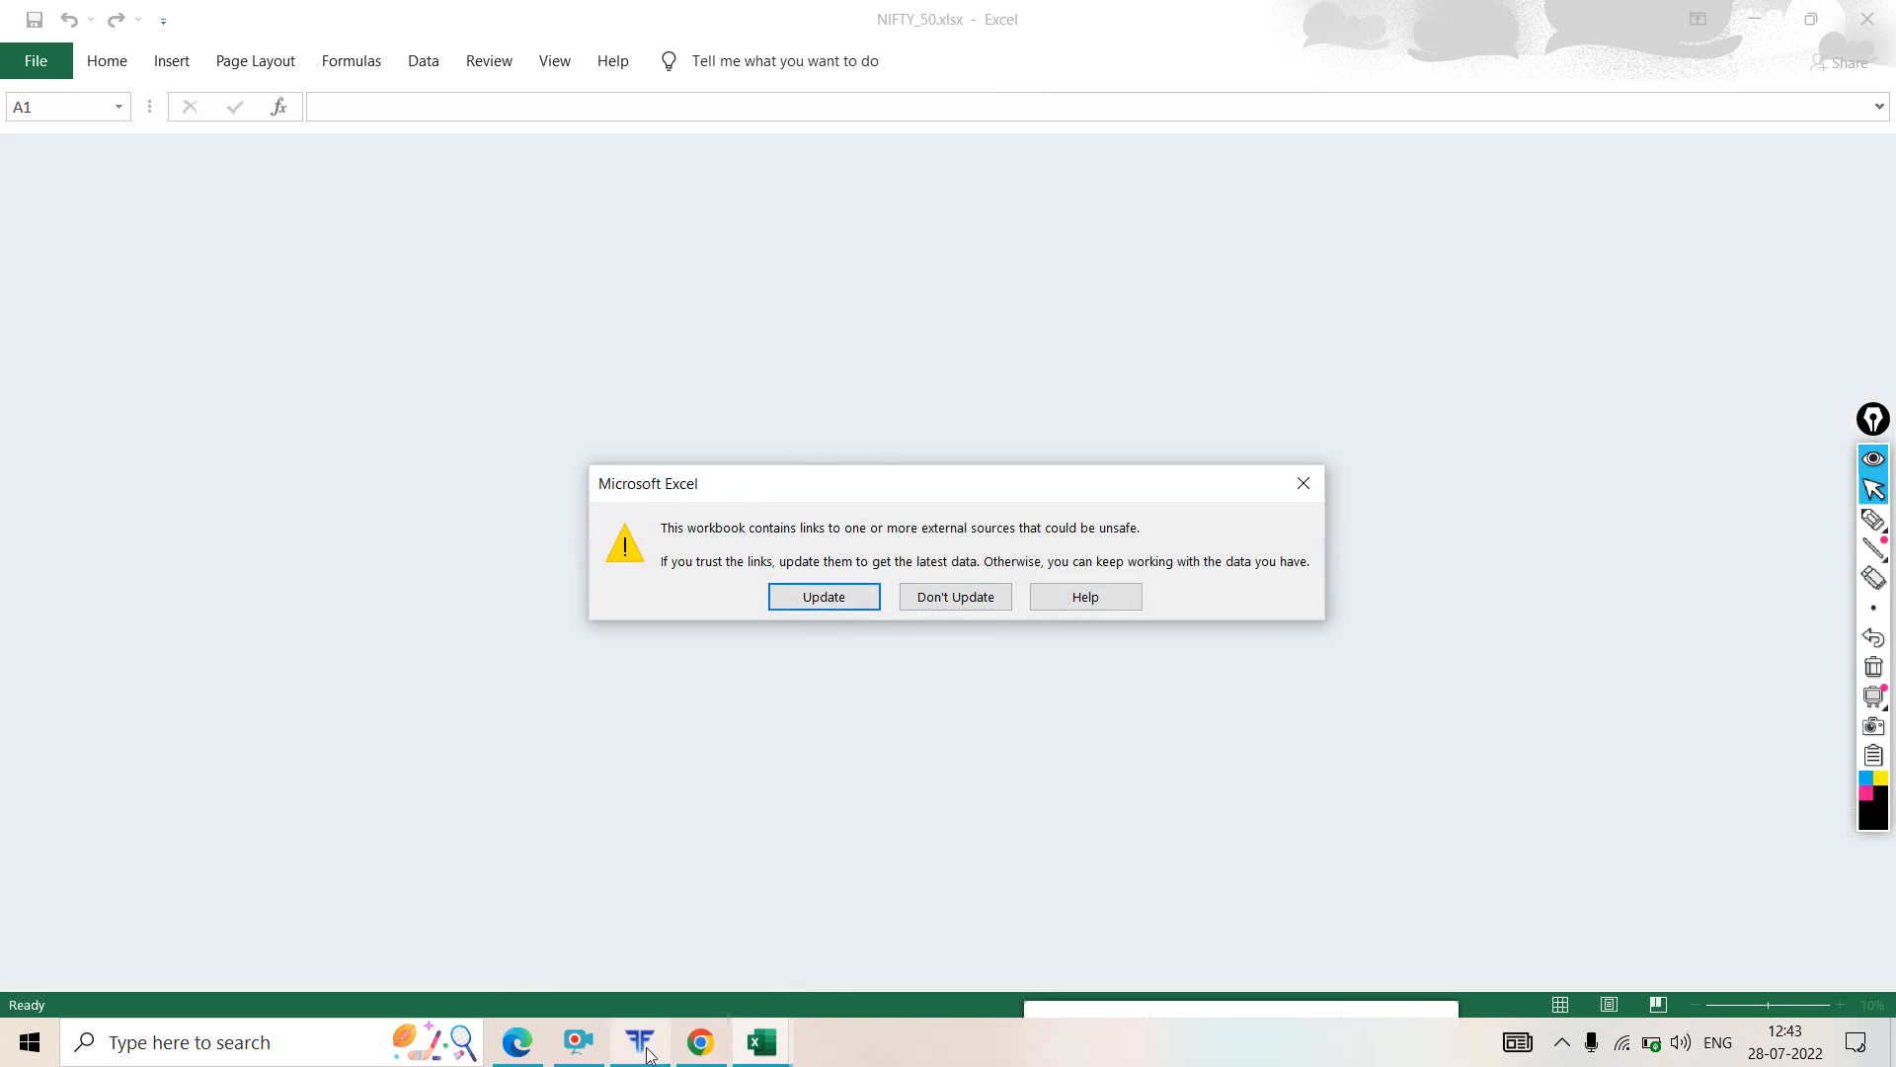
left_click(646, 1050)
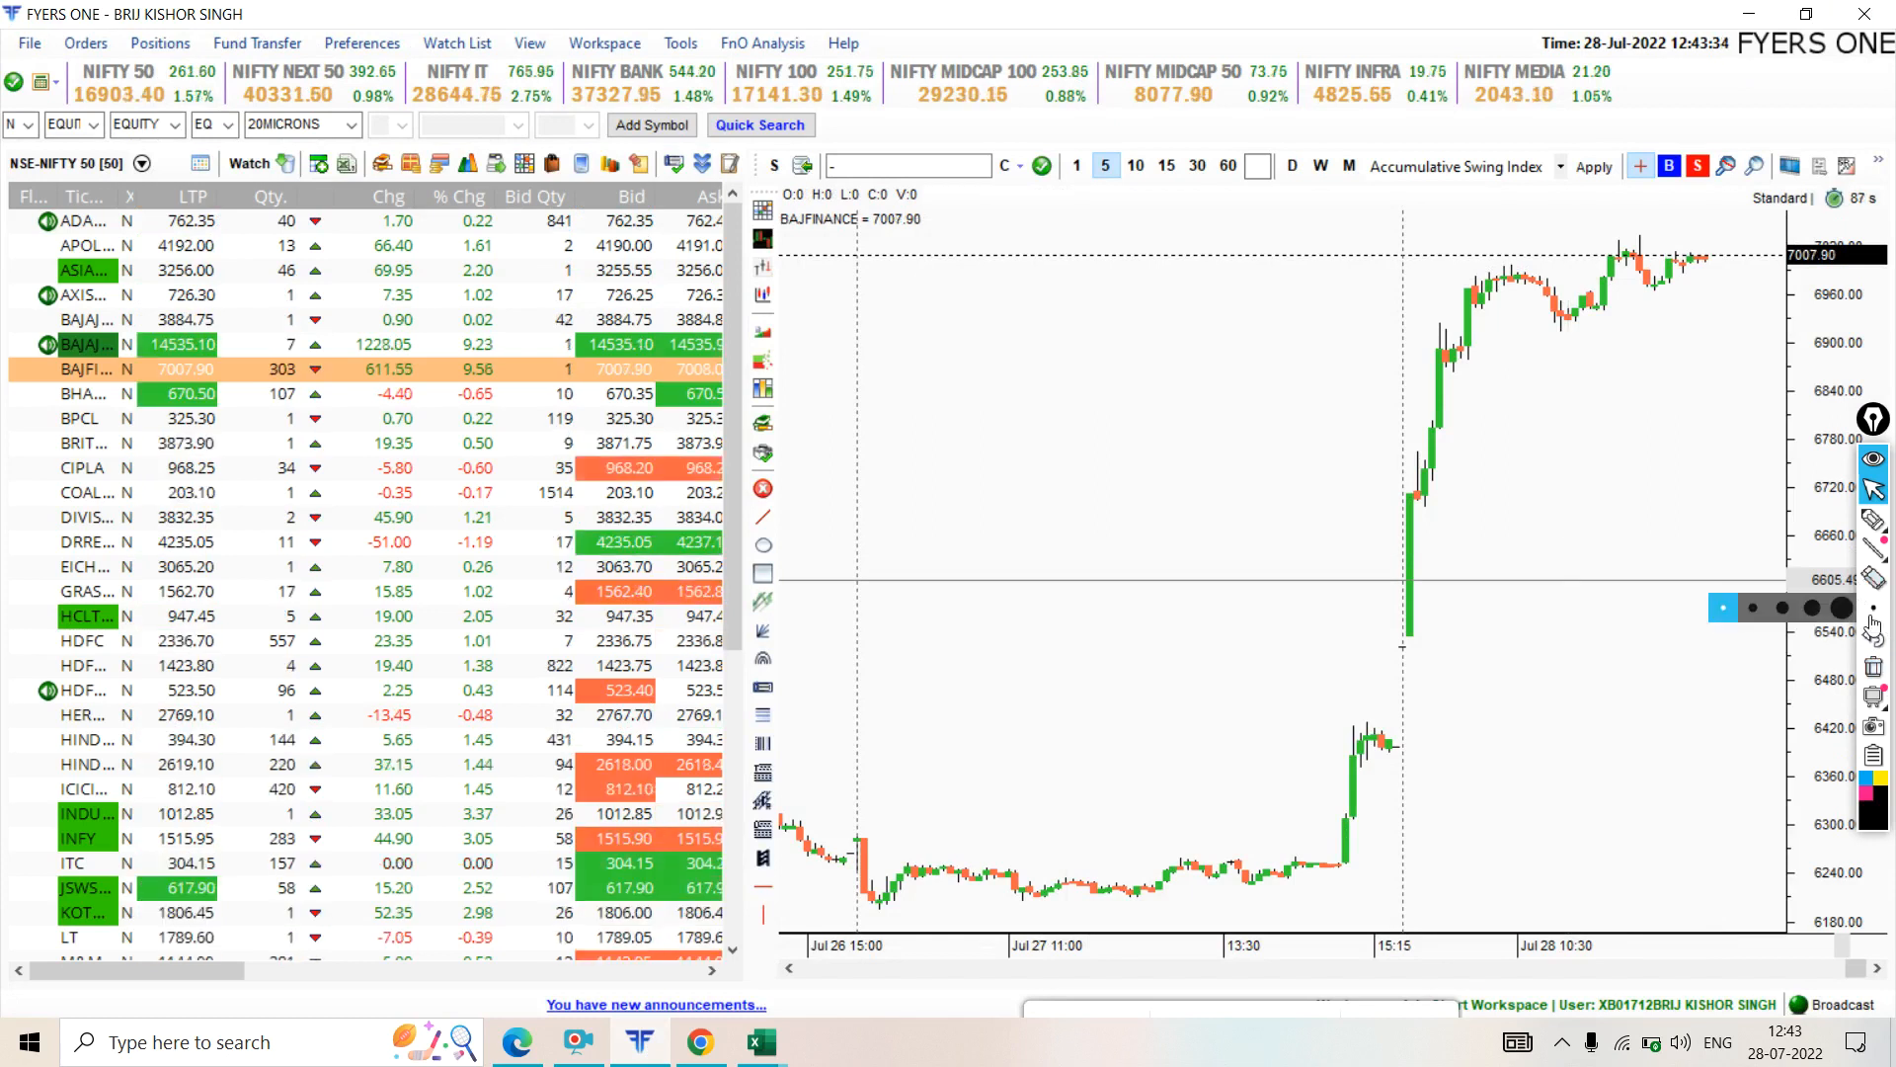
left_click(1874, 526)
mouse_move(651, 994)
left_mouse_down()
mouse_move(703, 1049)
mouse_move(655, 977)
left_mouse_up()
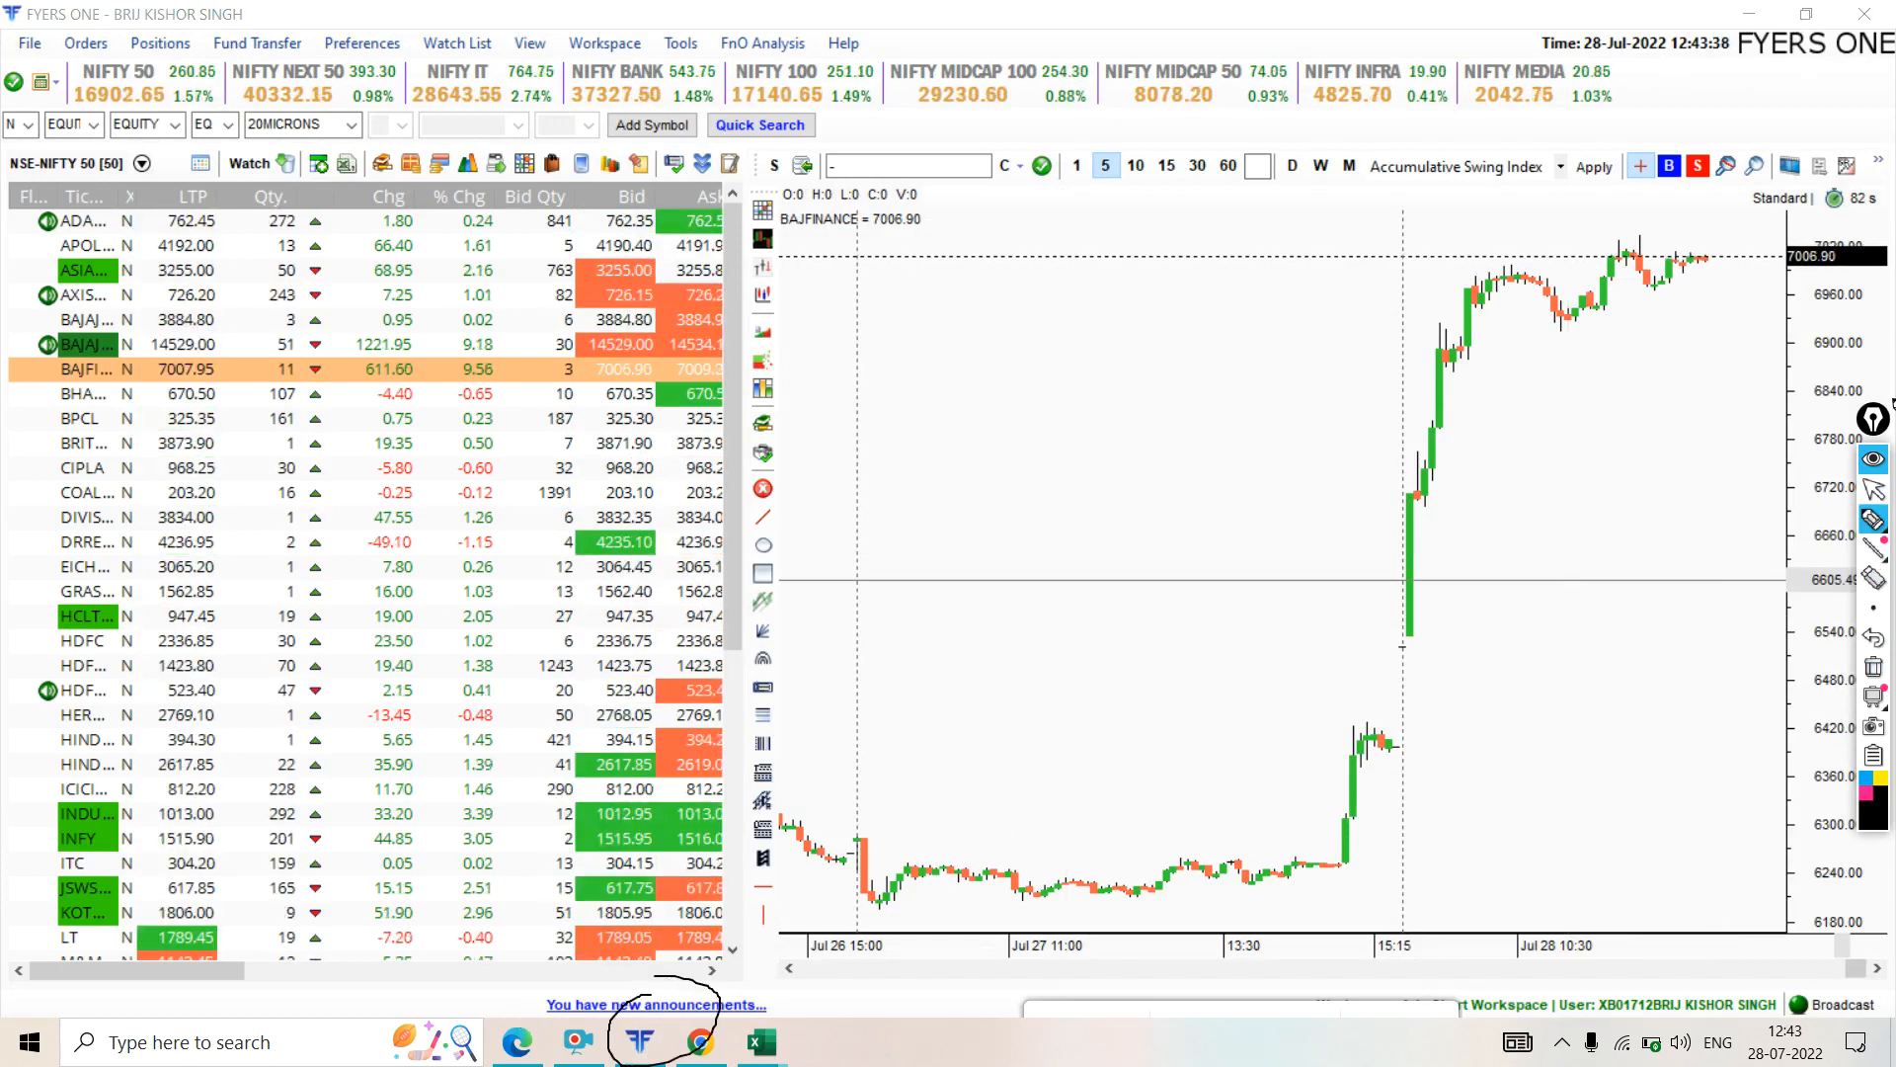
left_click(1873, 491)
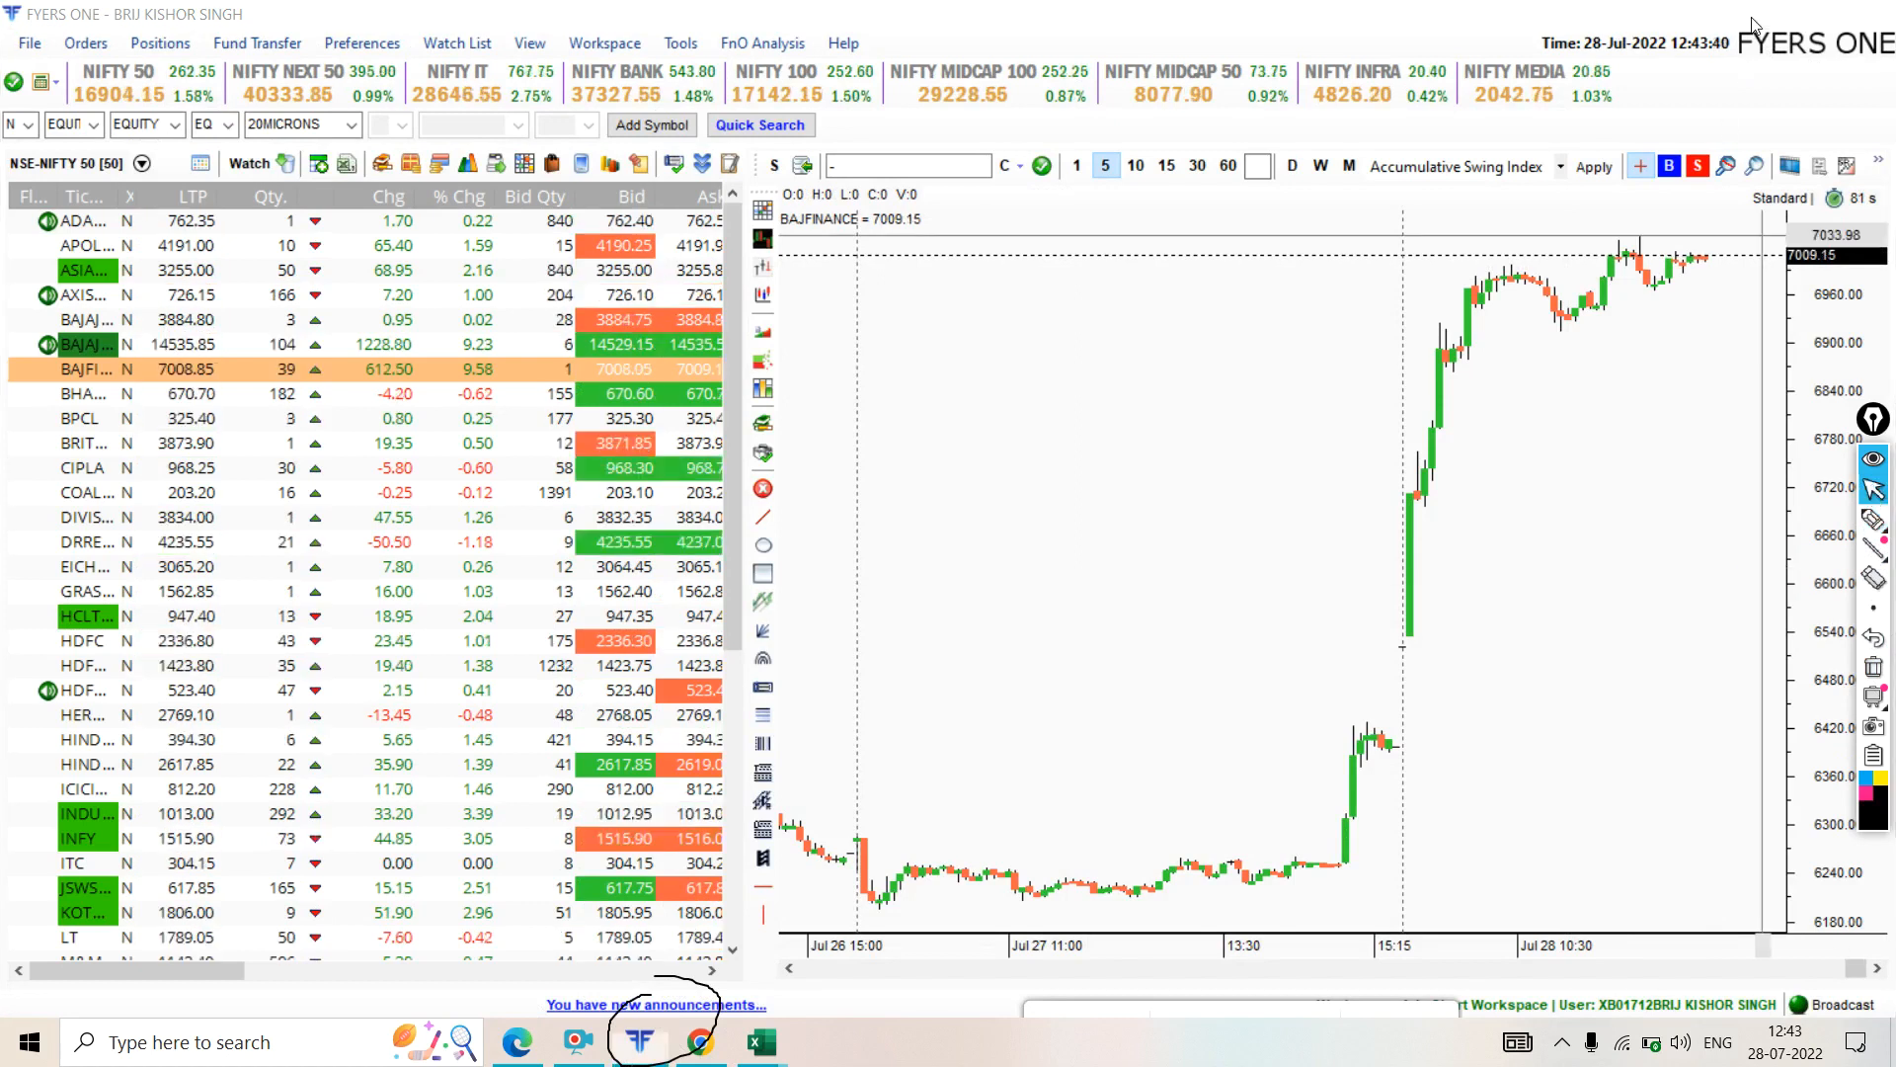
left_click(1748, 14)
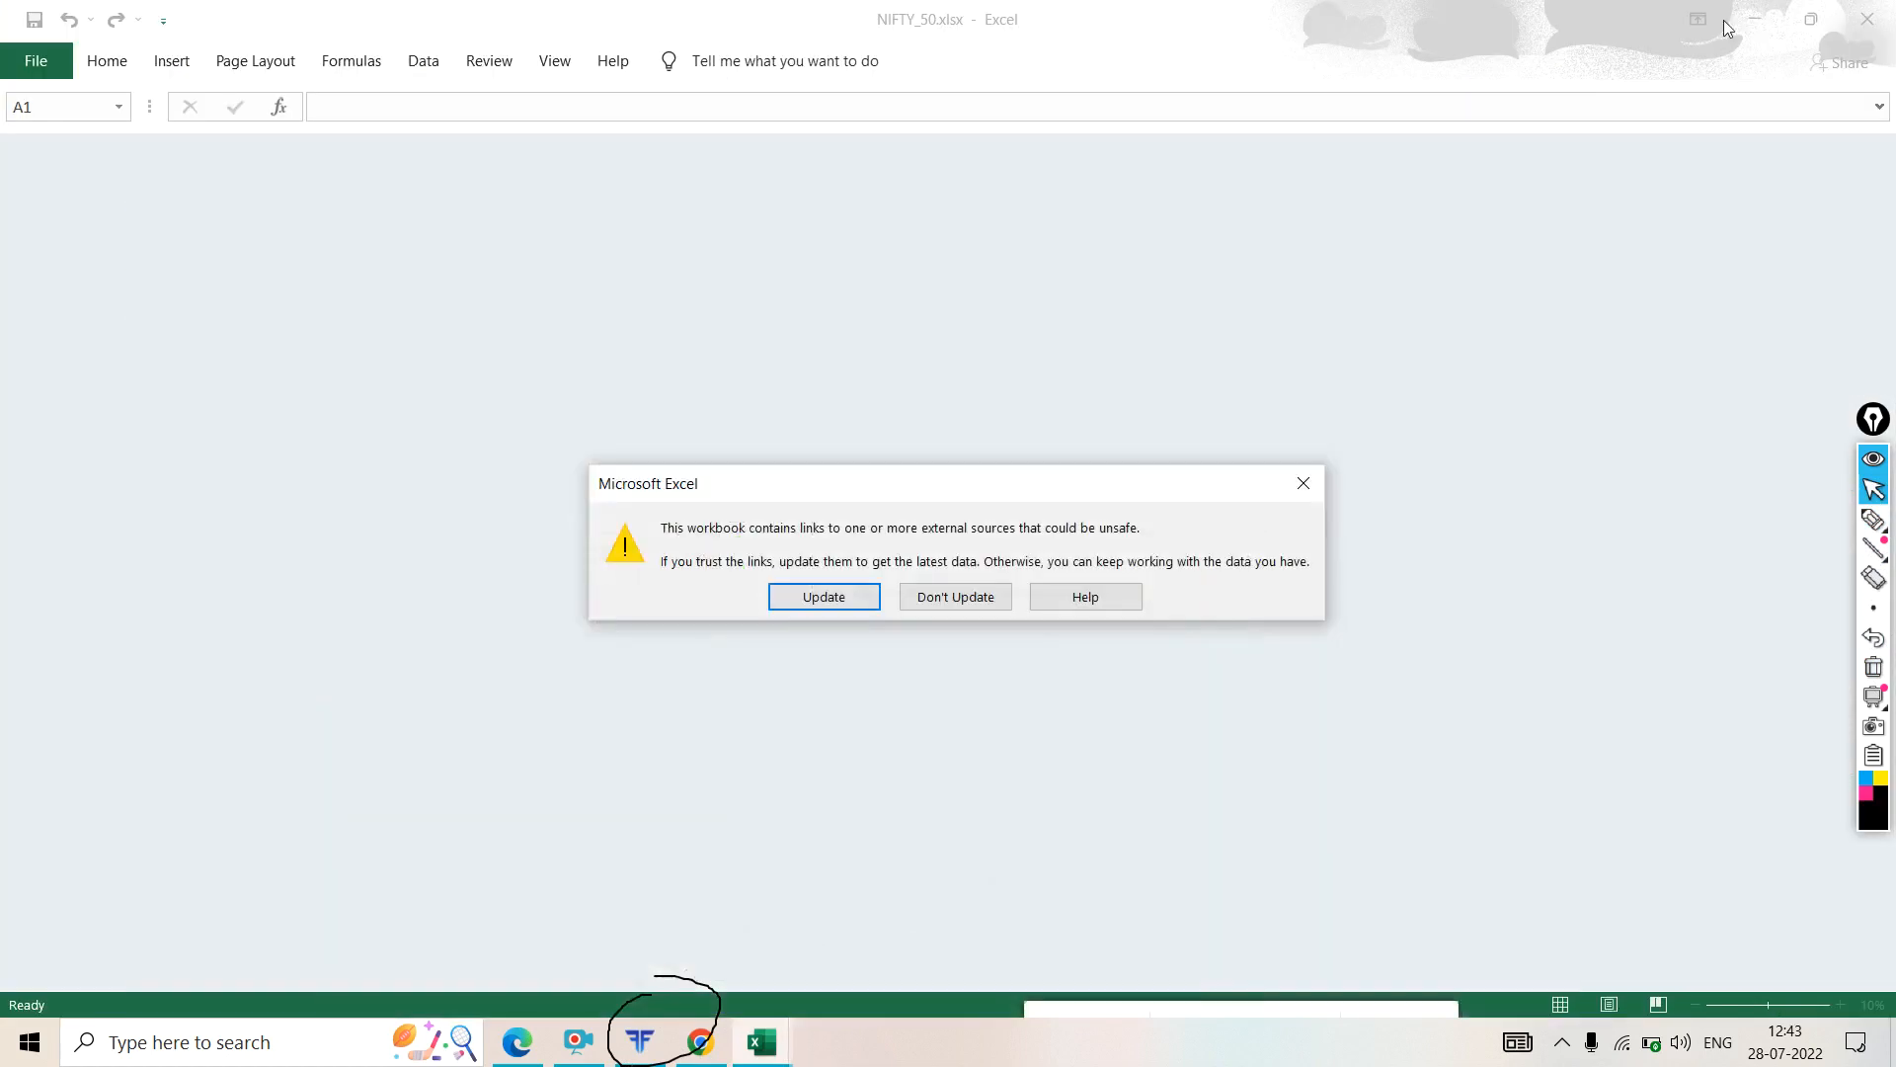
- Open the workbook without updating its external links and select the Index header in cell B3
left_click(943, 598)
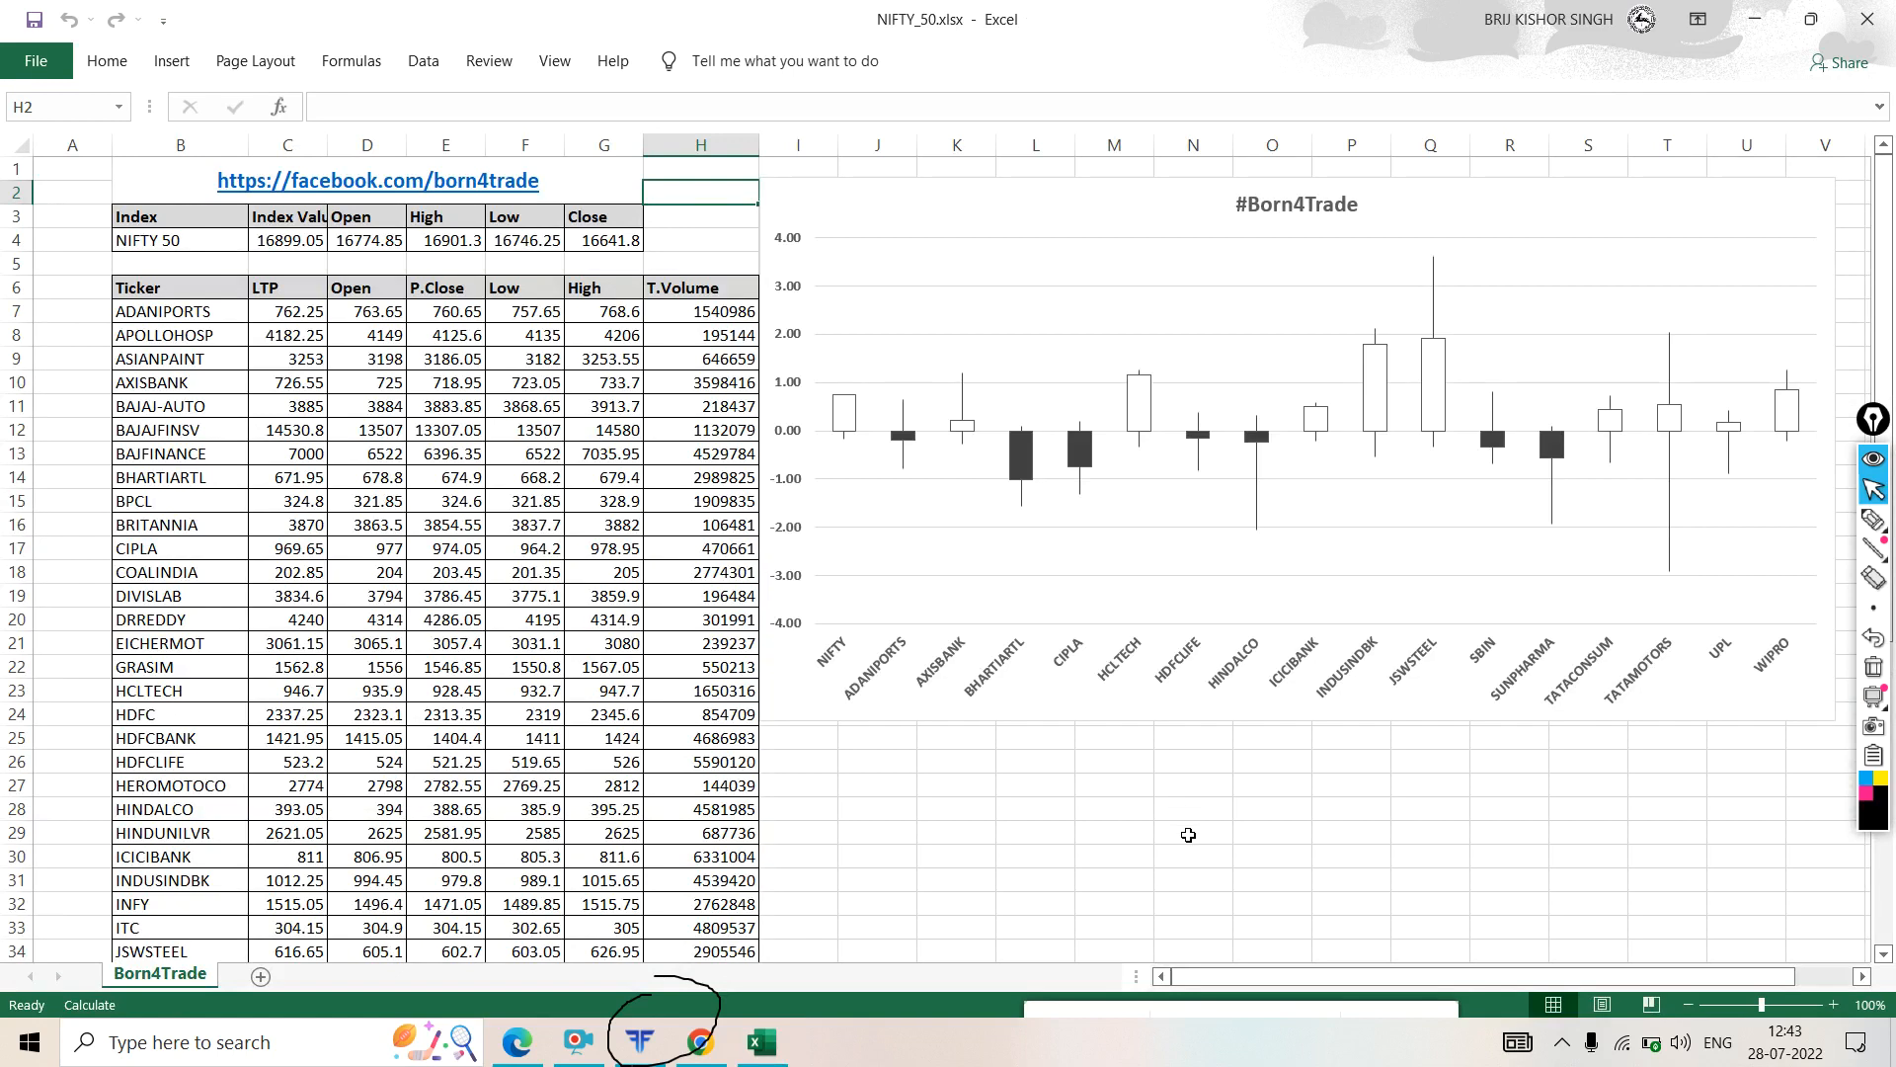
left_click(1188, 834)
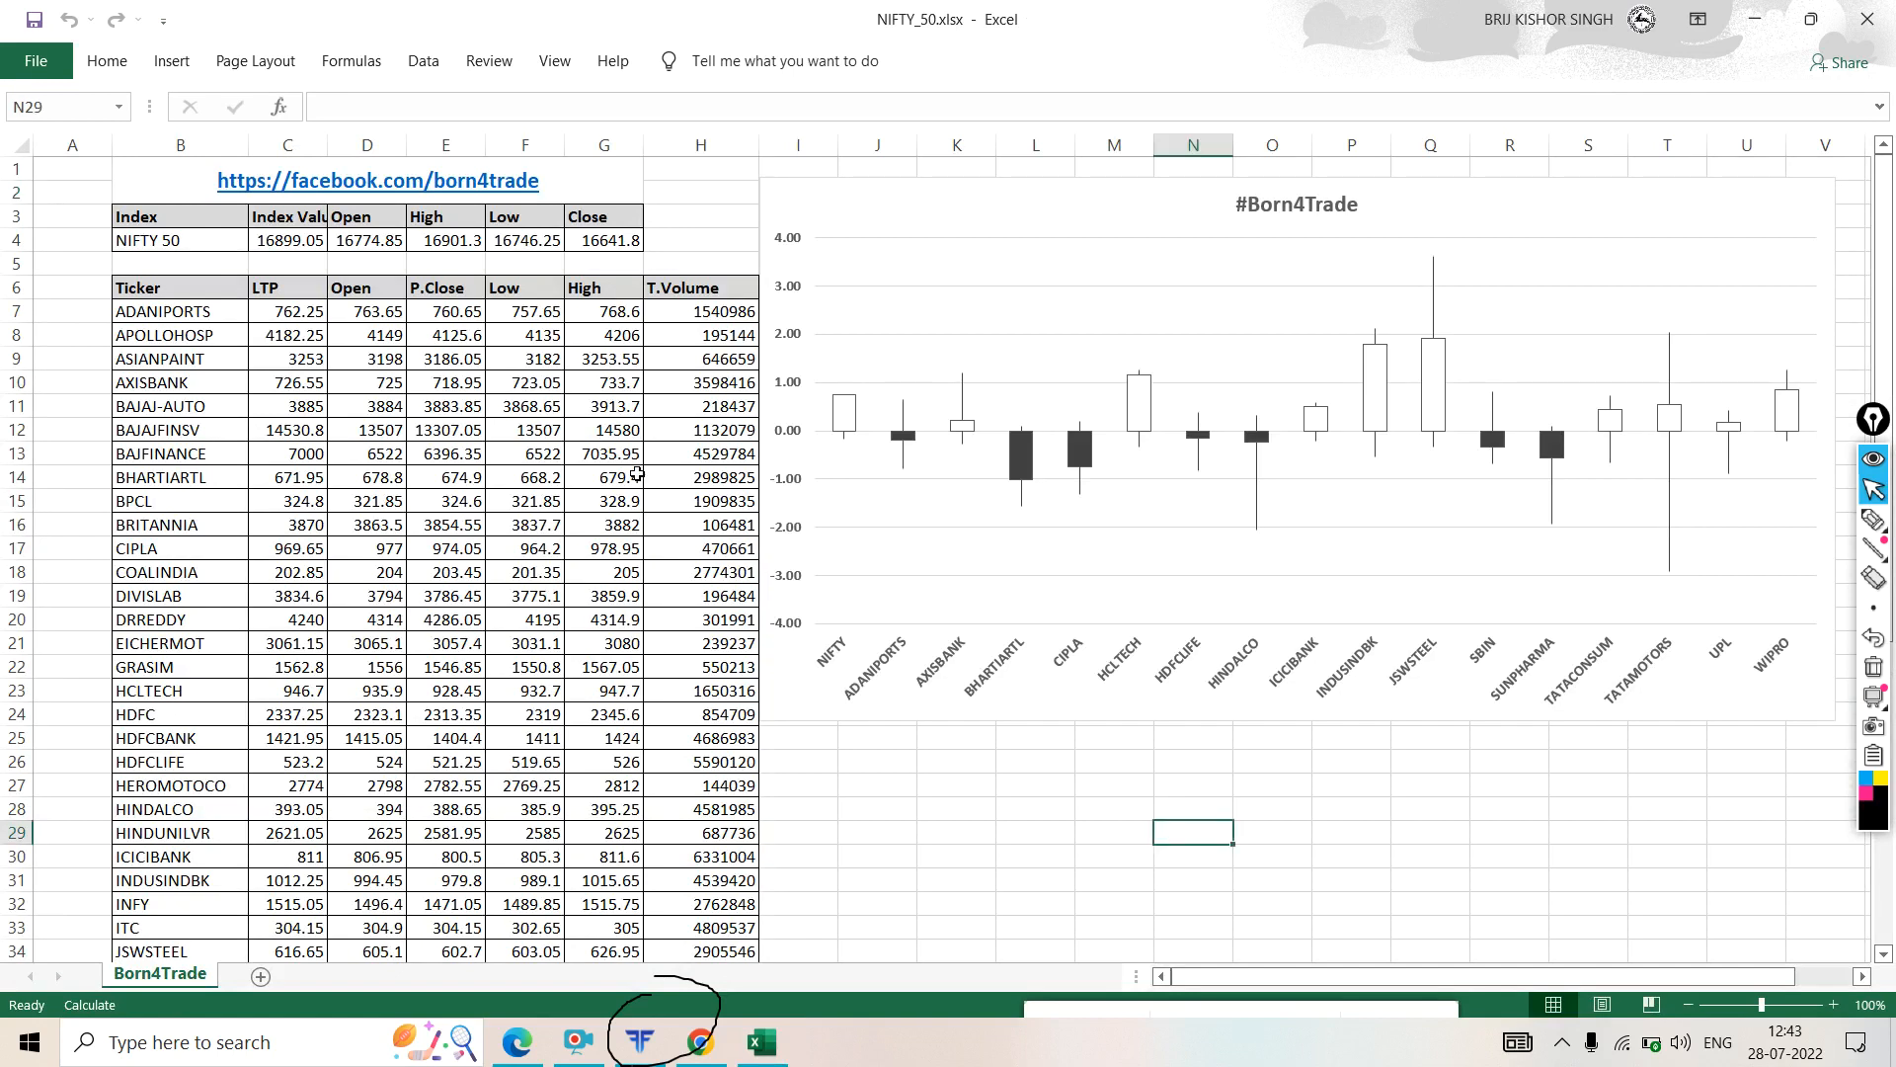
left_click(145, 216)
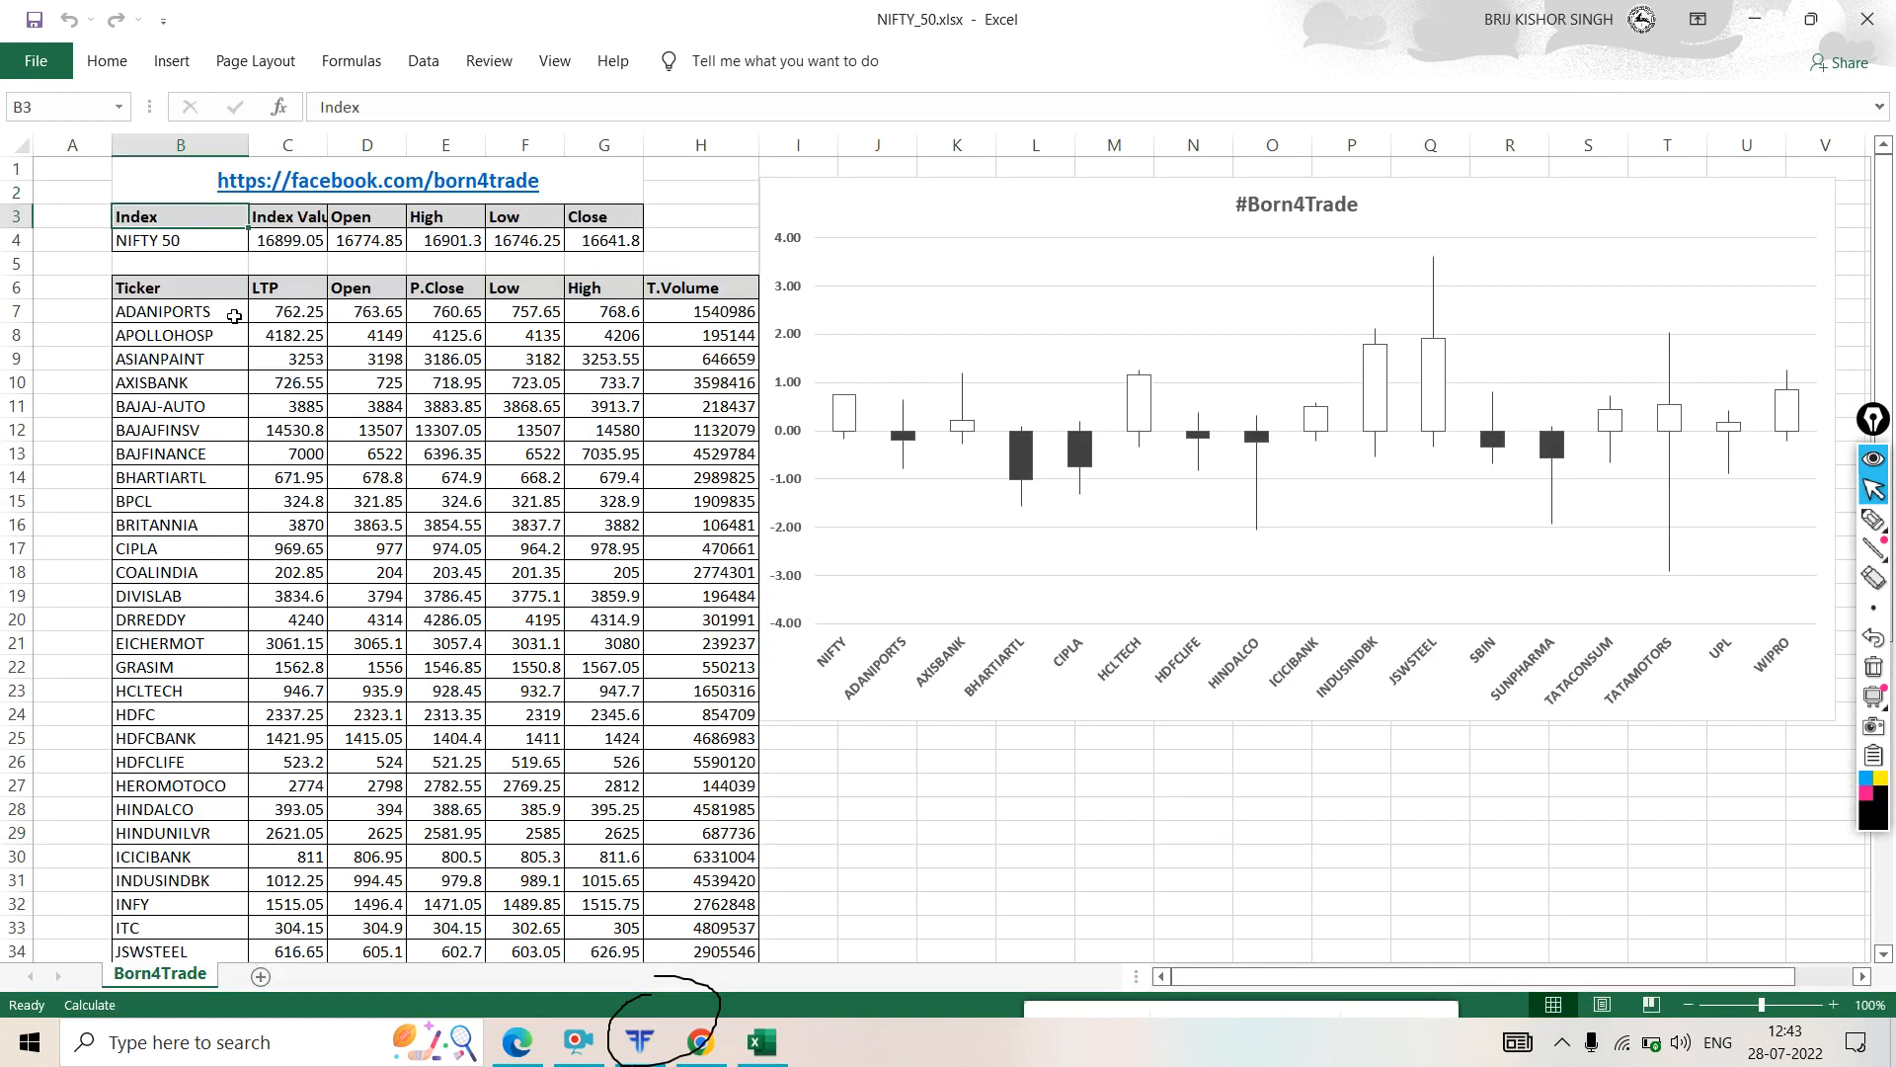
- Select the Ticker header in cell B6, then close the NIFTY_50.xlsx workbook and the Edge window
left_click(132, 294)
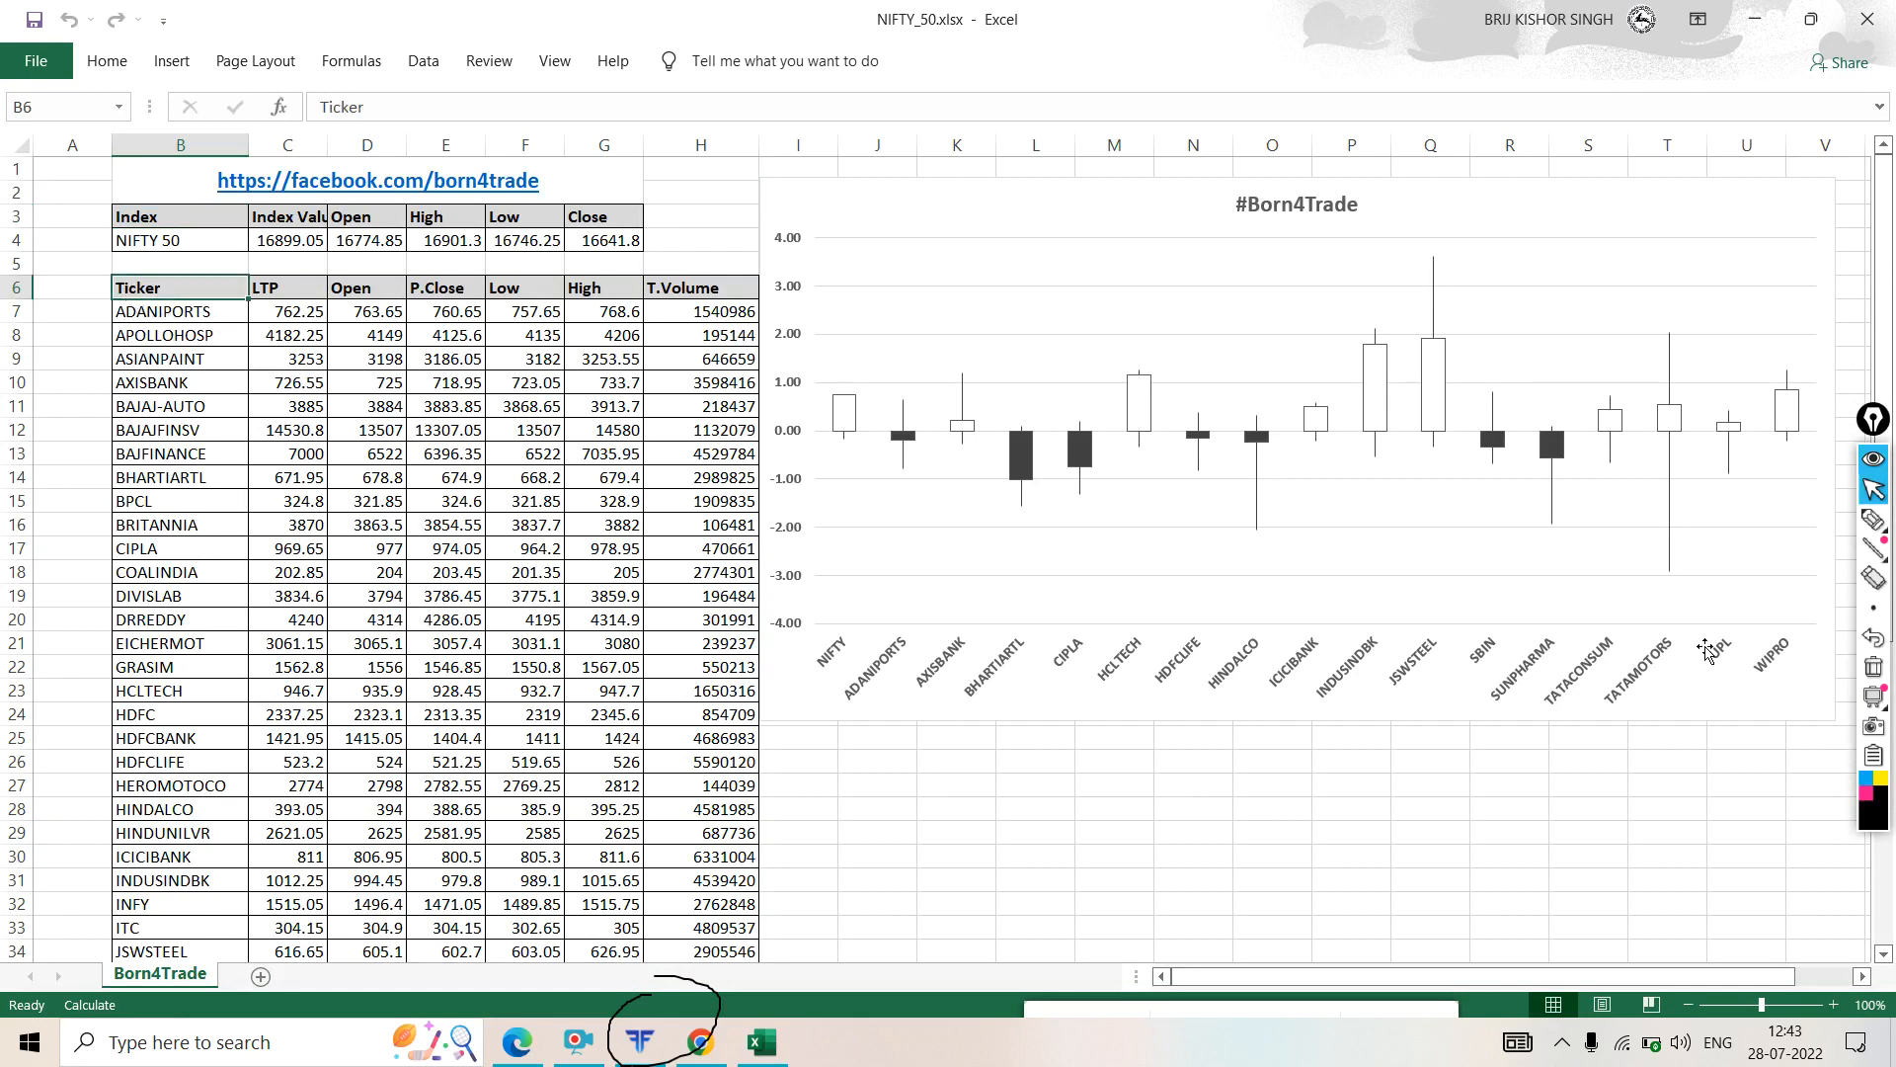
left_click(1867, 19)
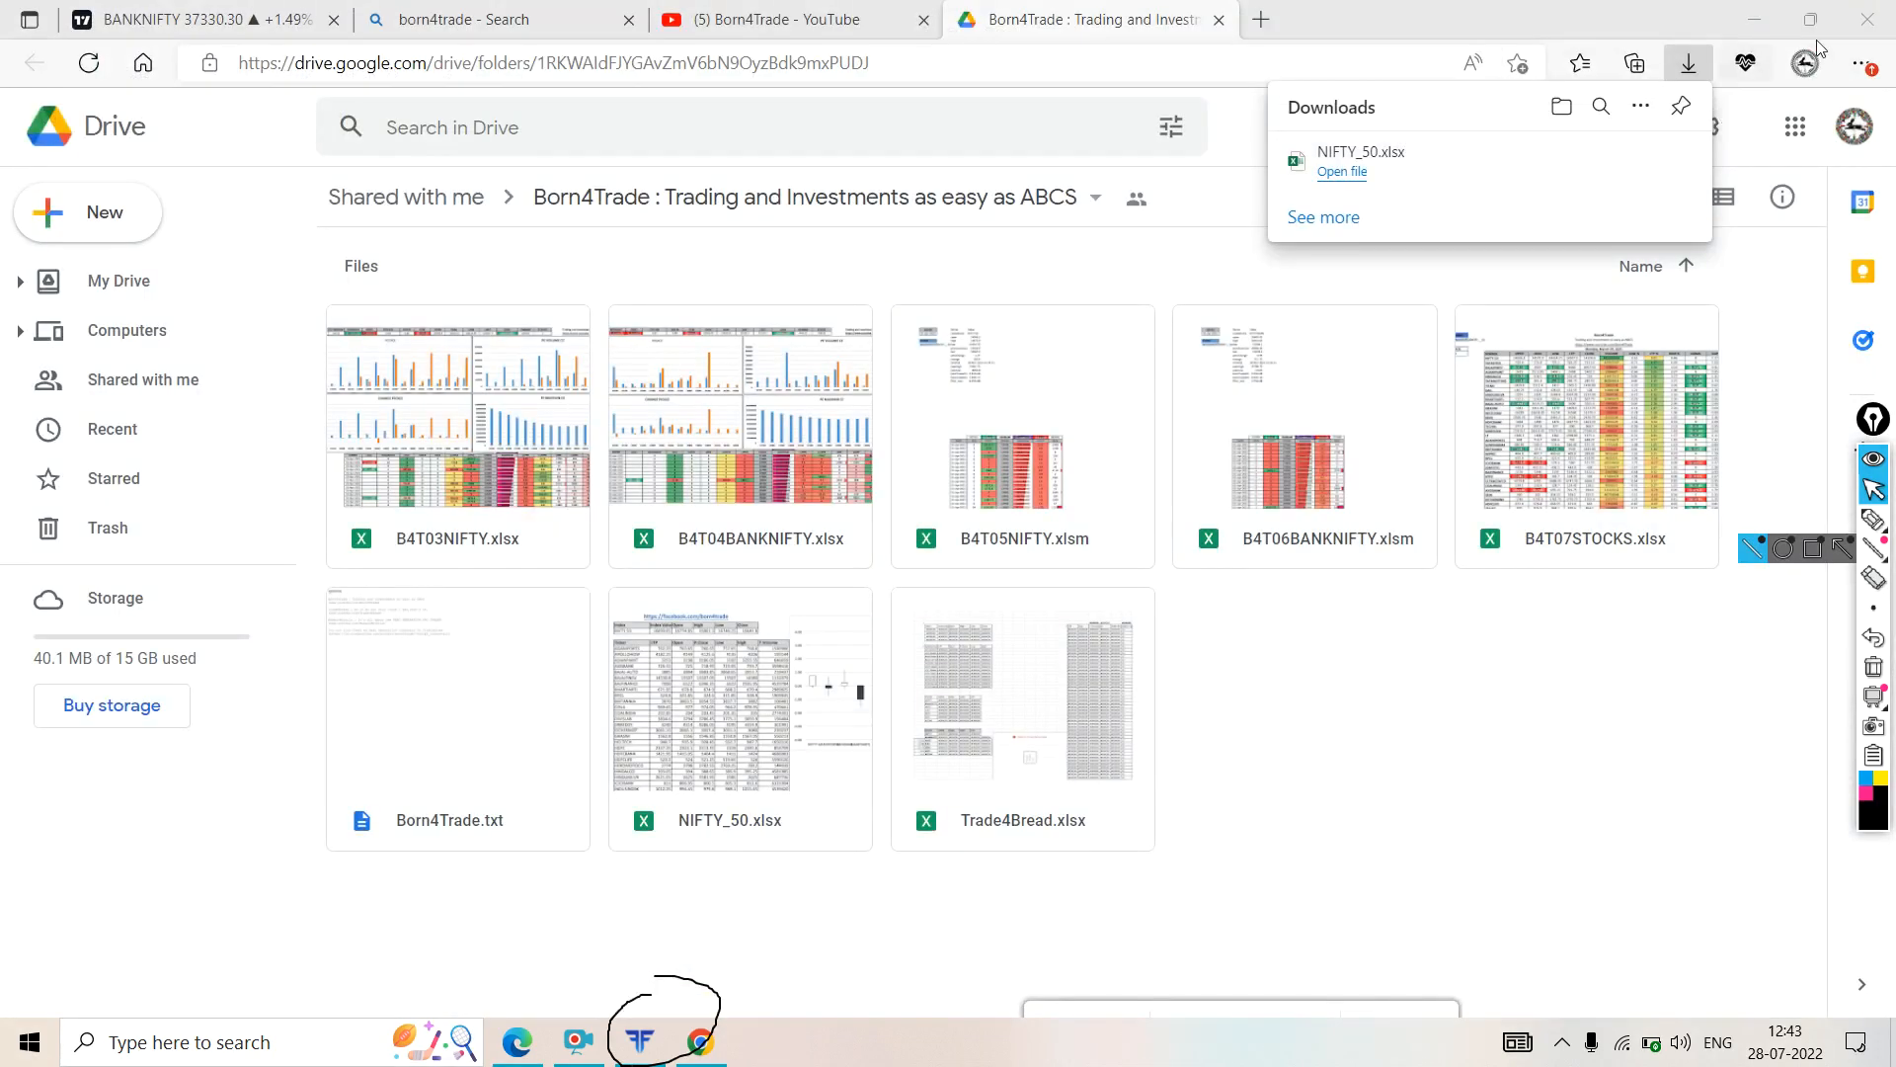
left_click(1855, 36)
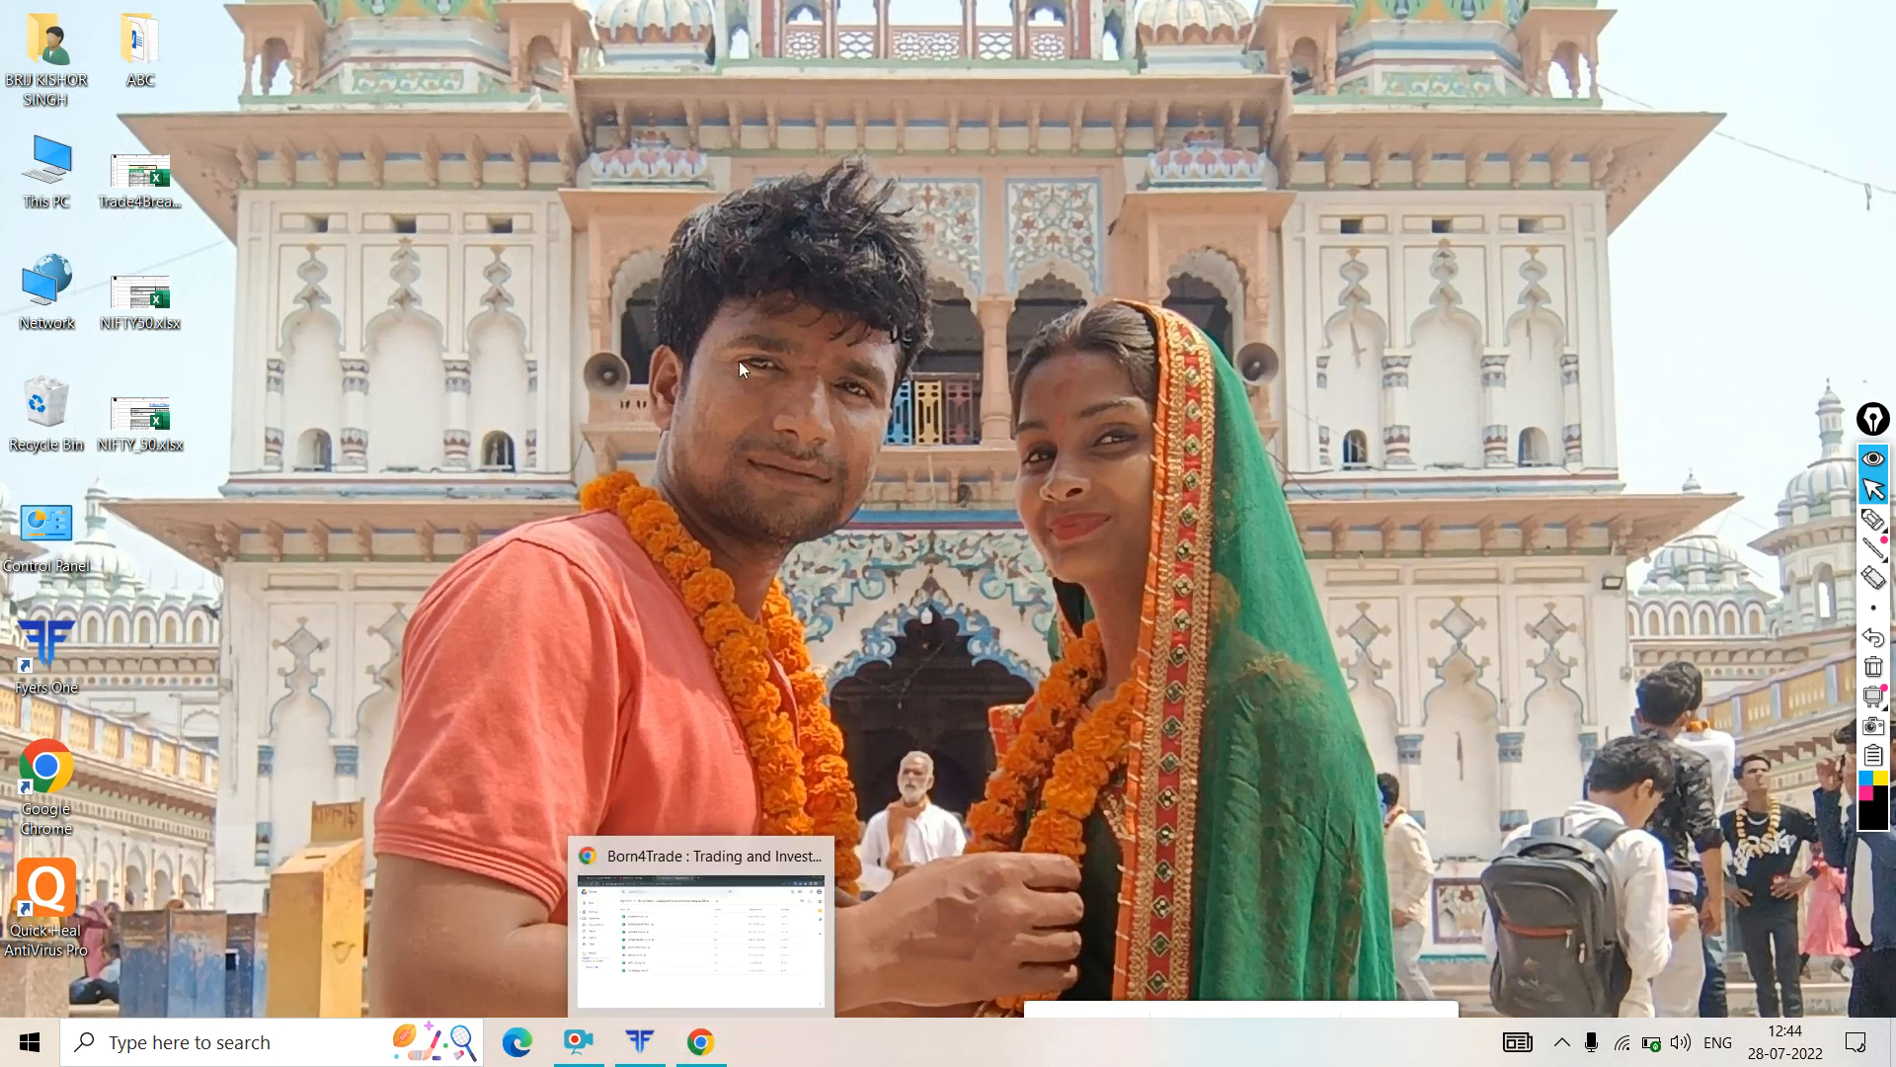
- Switch to Chrome, view the Drive folder's NIFTY_50.xlsx in Google Sheets, and close both the sheet and the Drive folder
left_click(700, 1041)
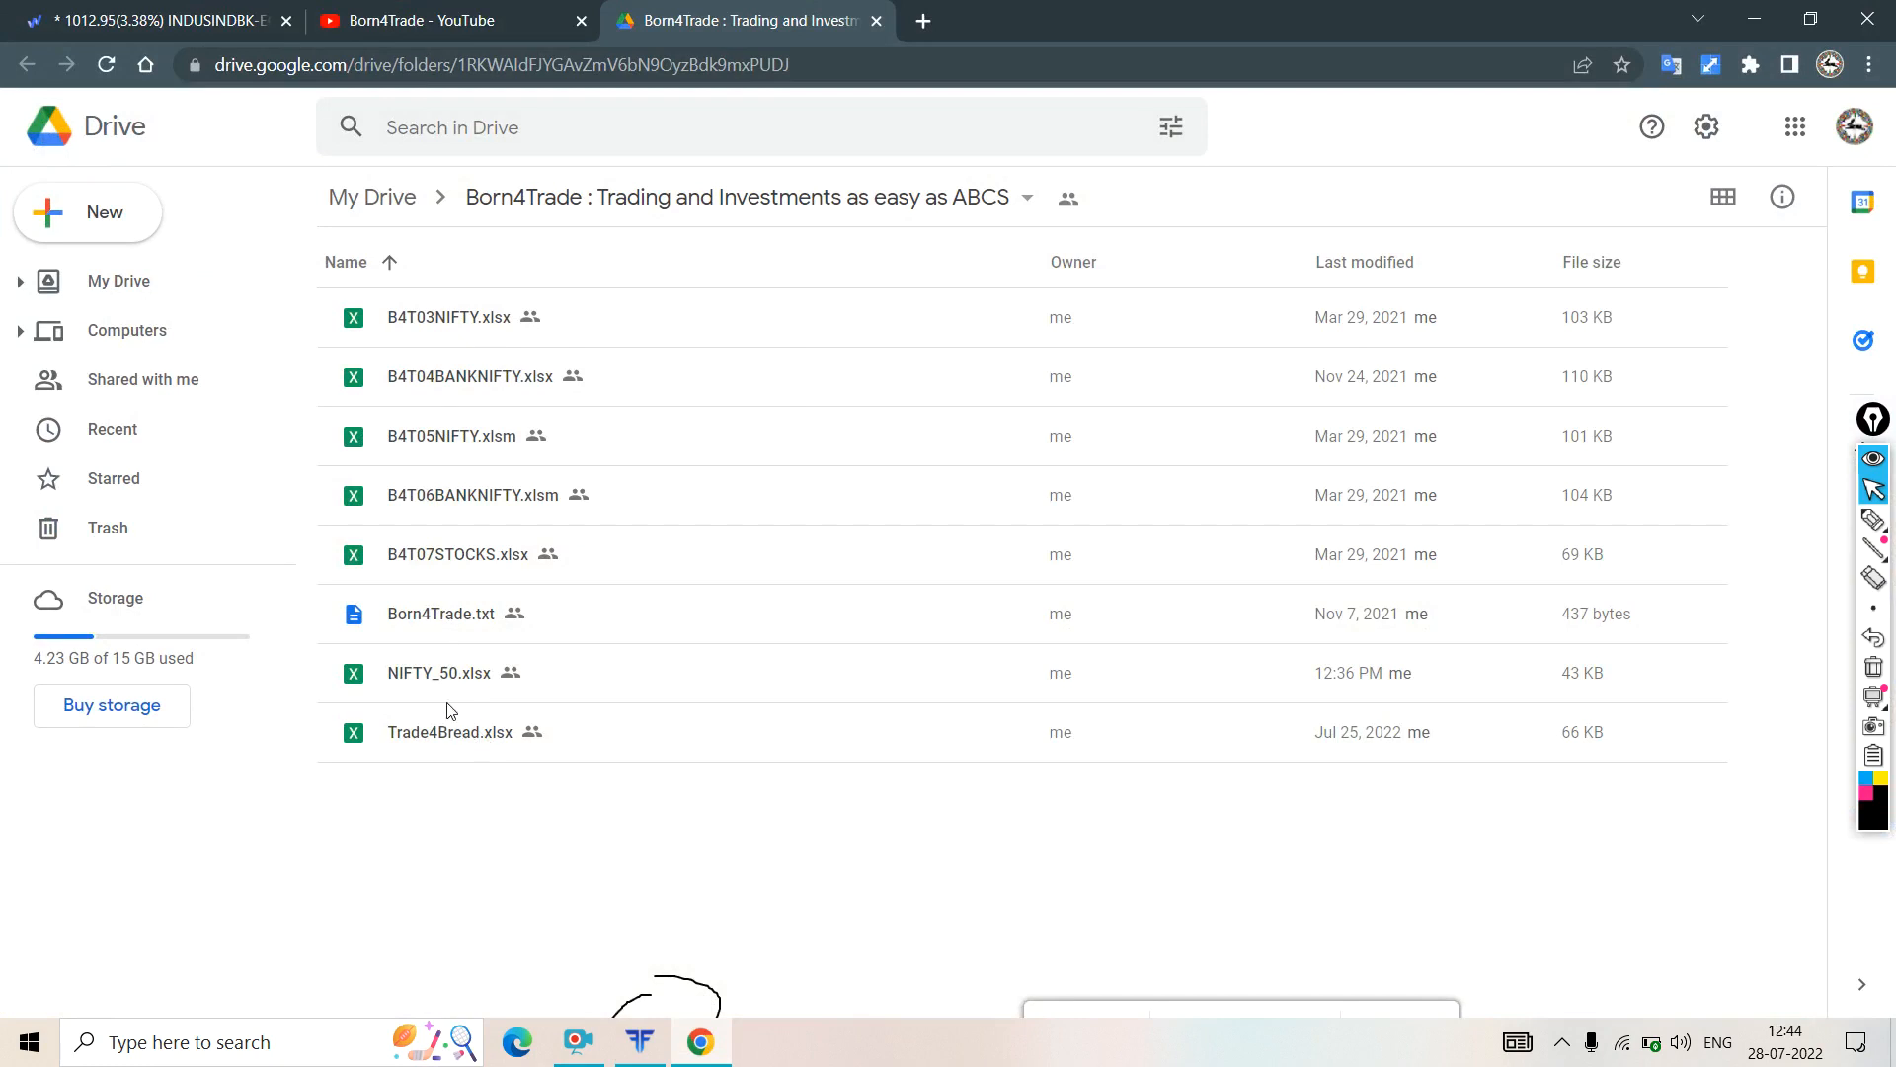
left_click(431, 679)
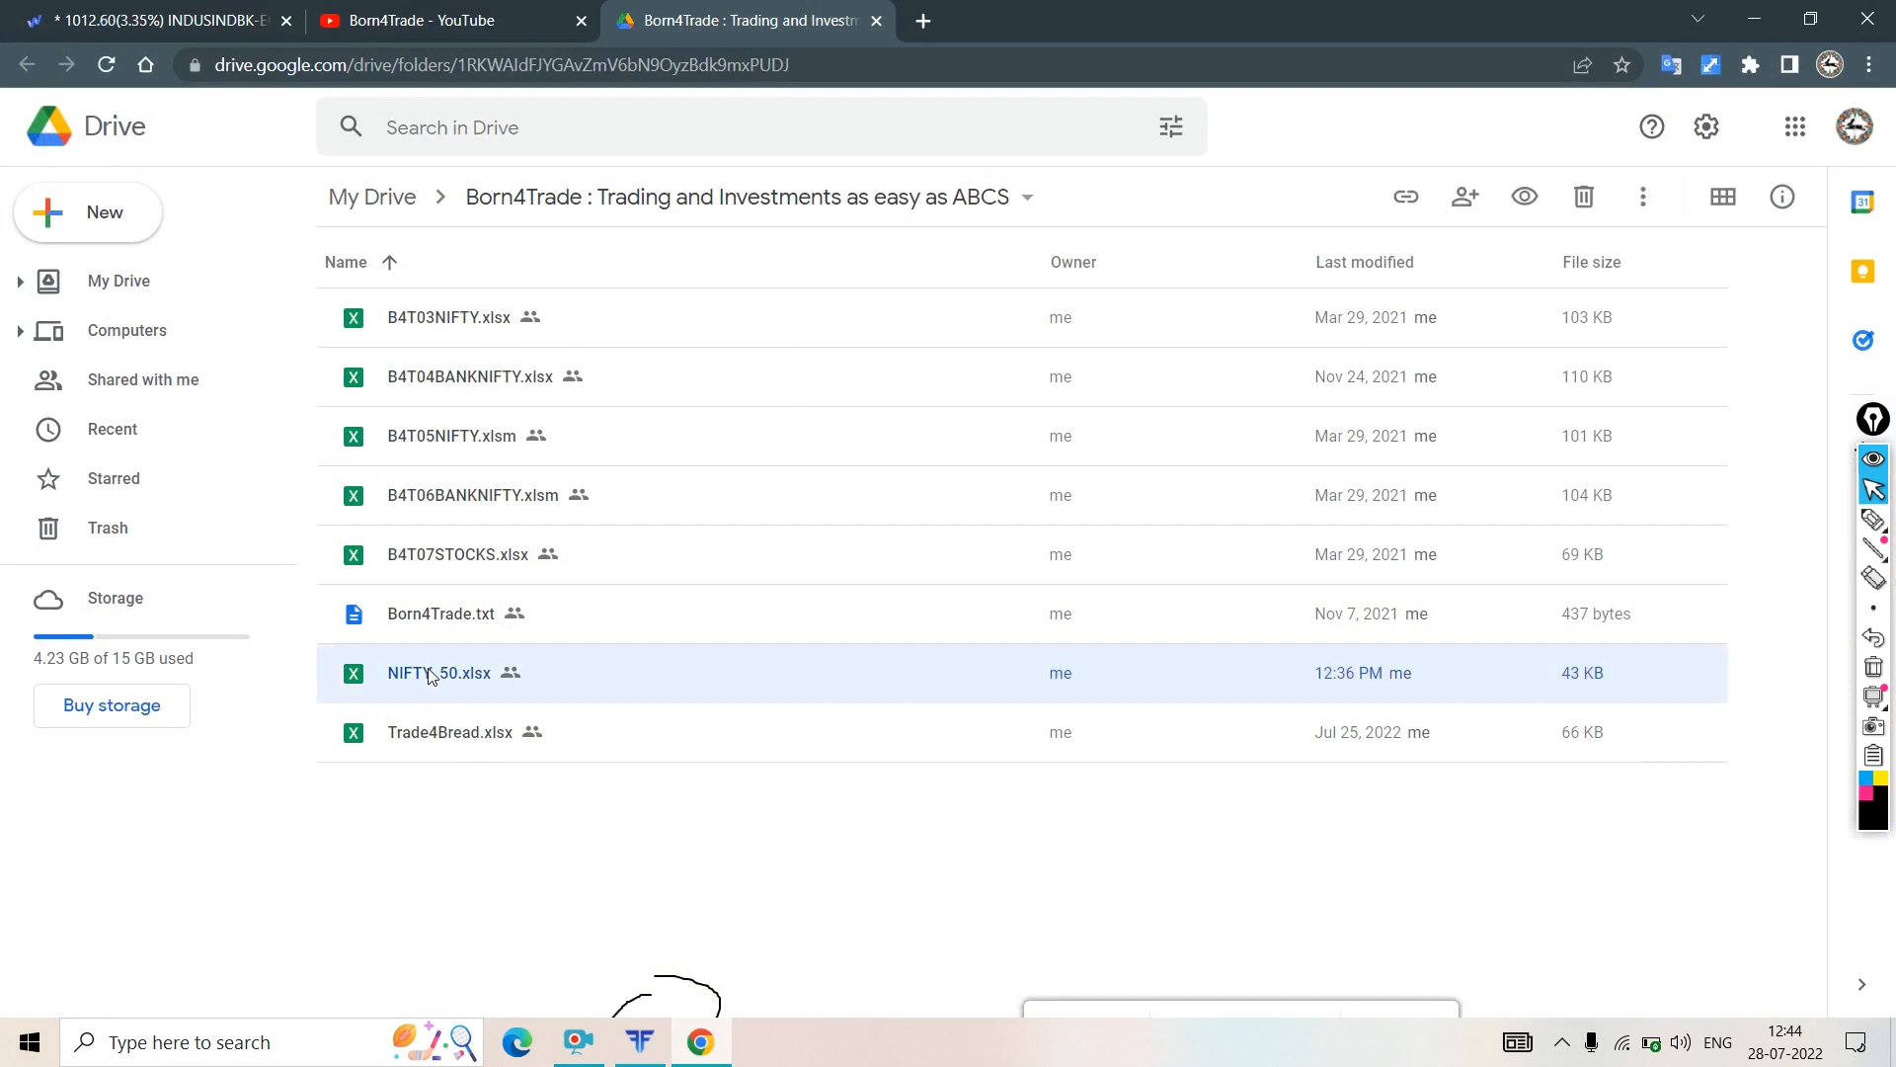
double_click(432, 675)
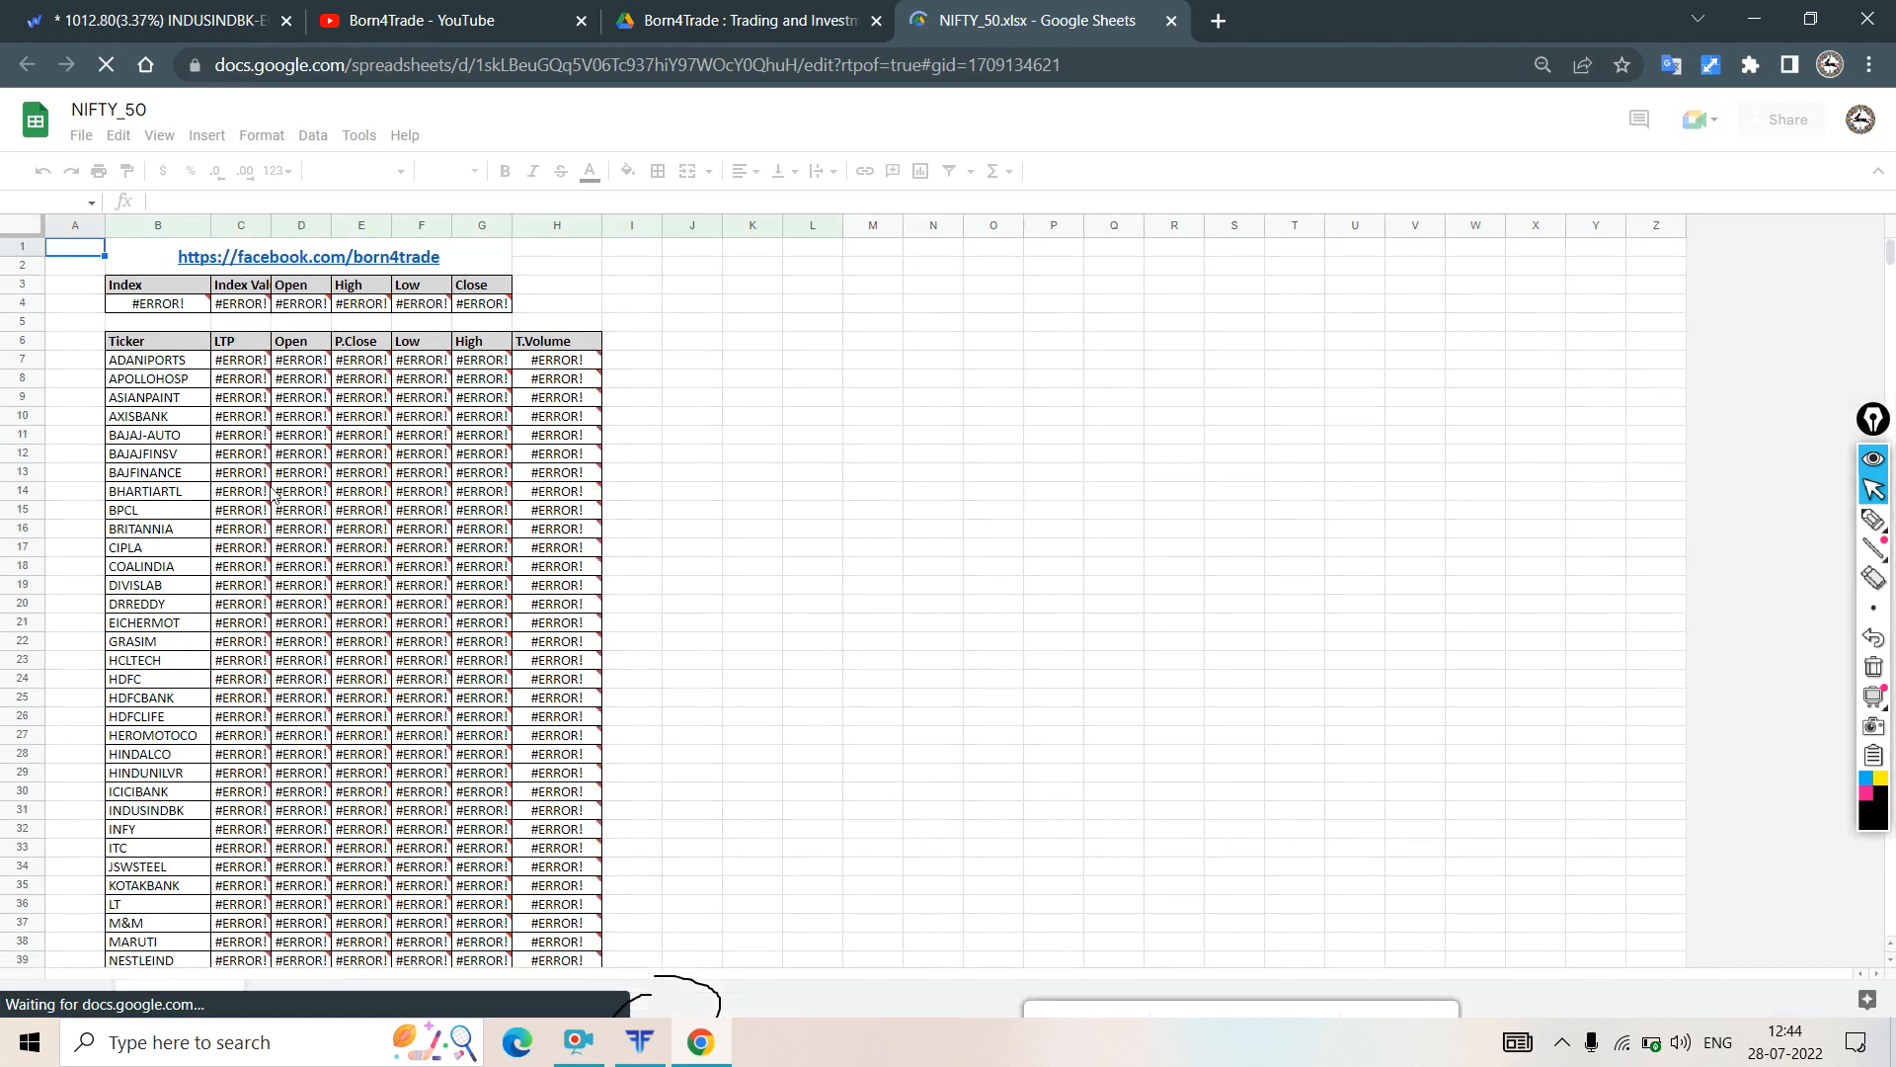
left_click(1172, 22)
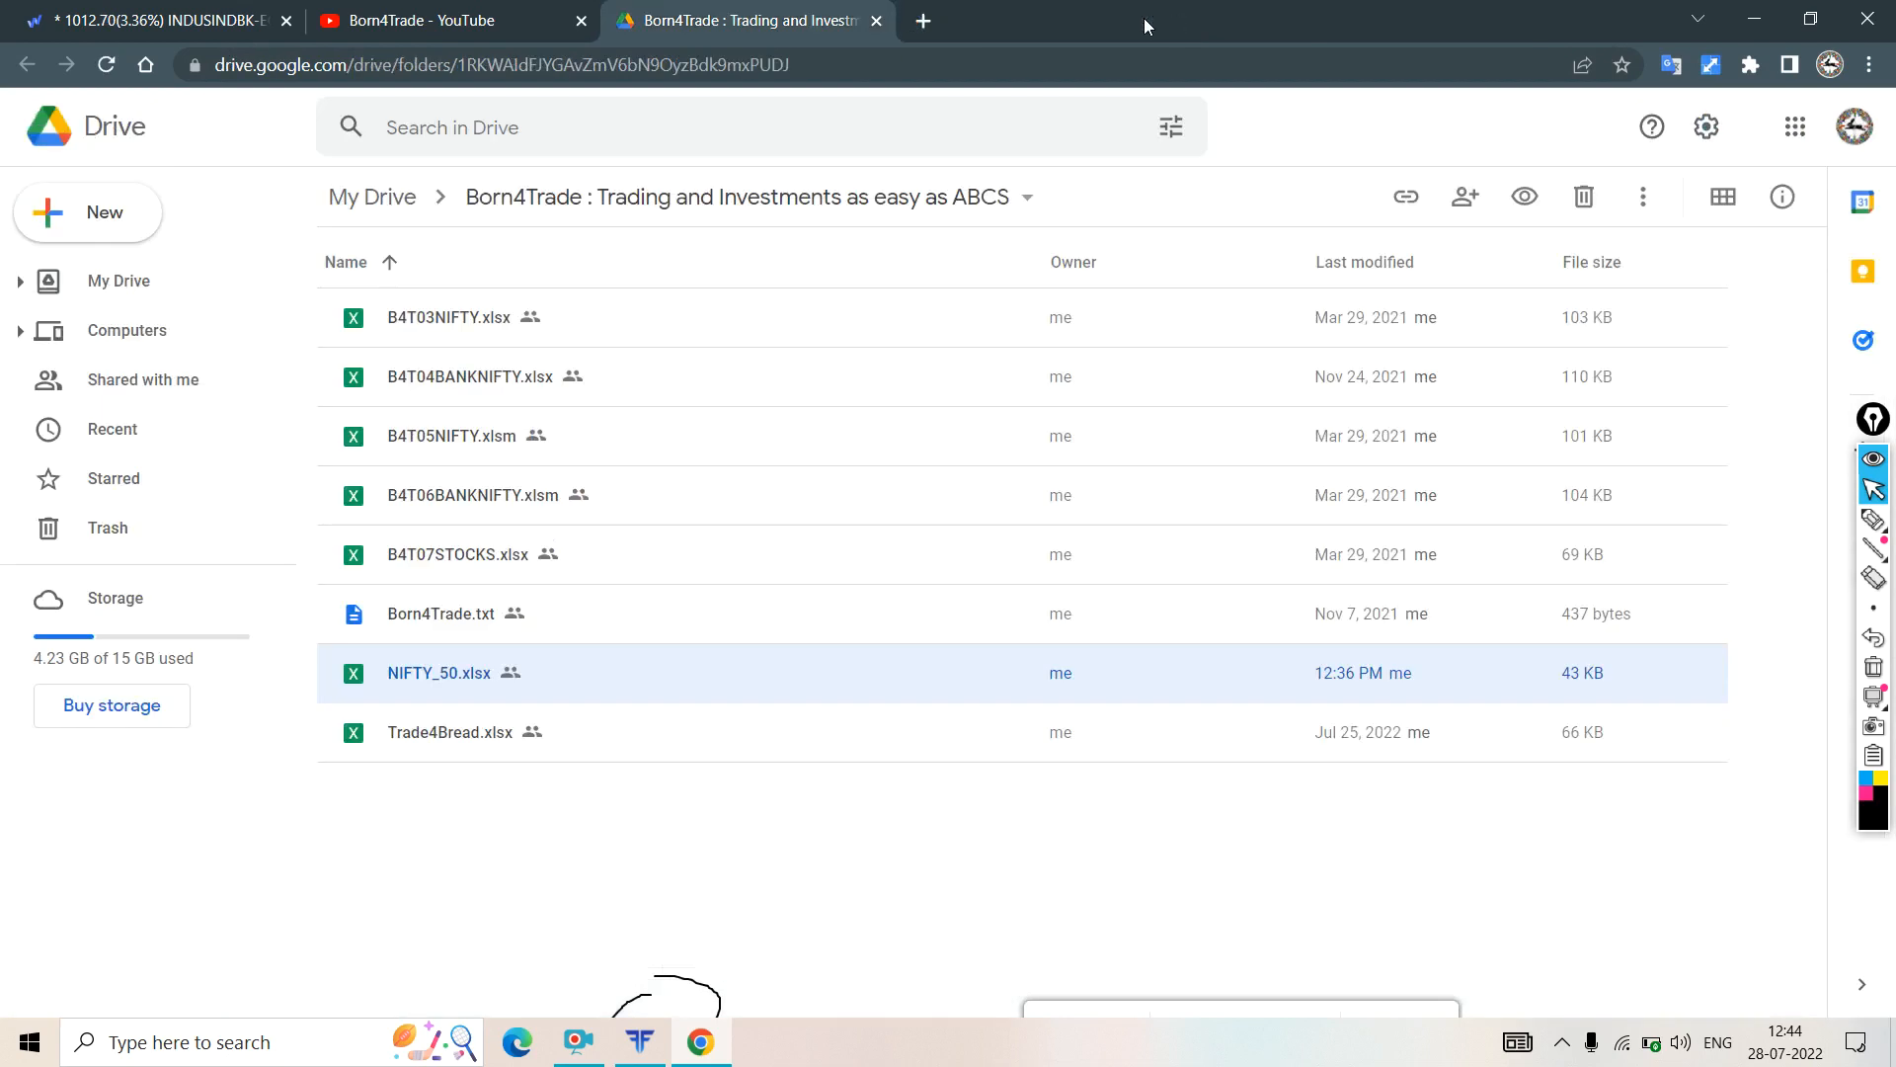
left_click(877, 21)
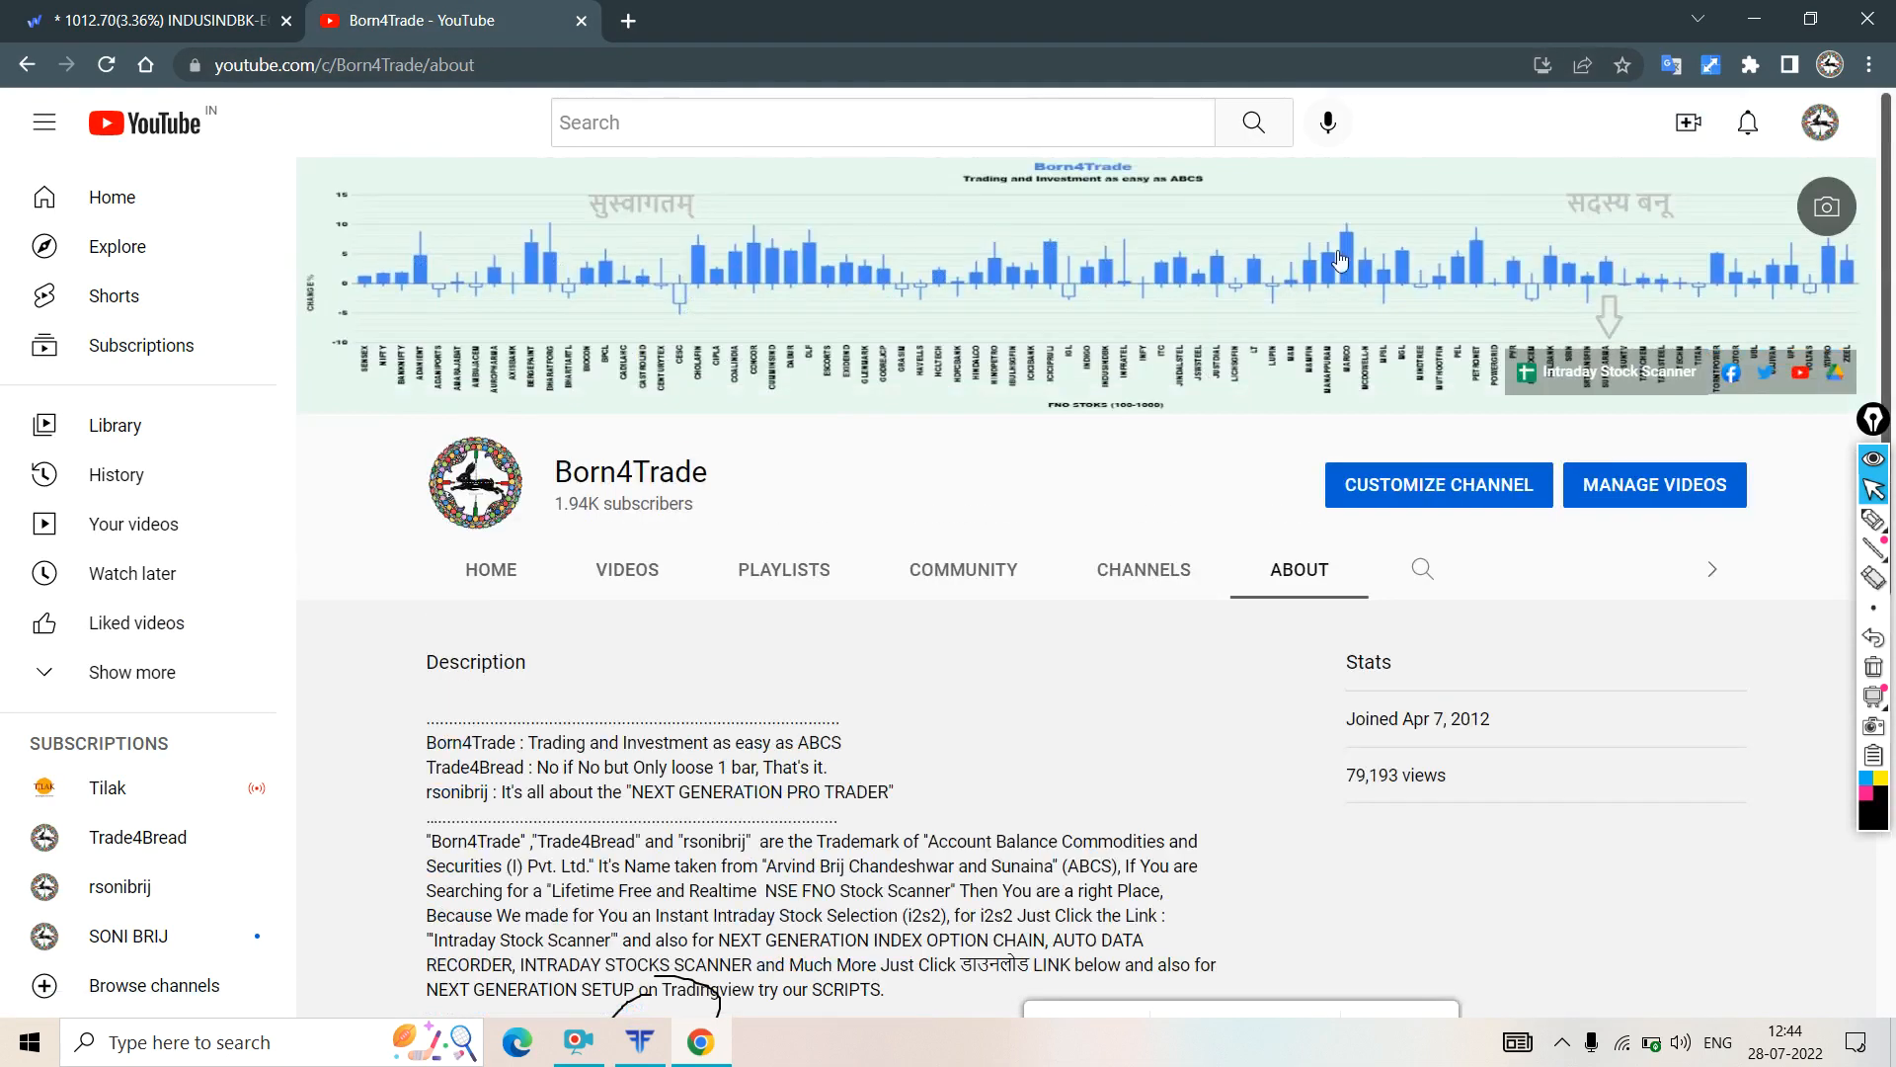
- Circle the Born4Trade logo and channel name on the YouTube page with the pen, then restore the pointer
left_click(1878, 515)
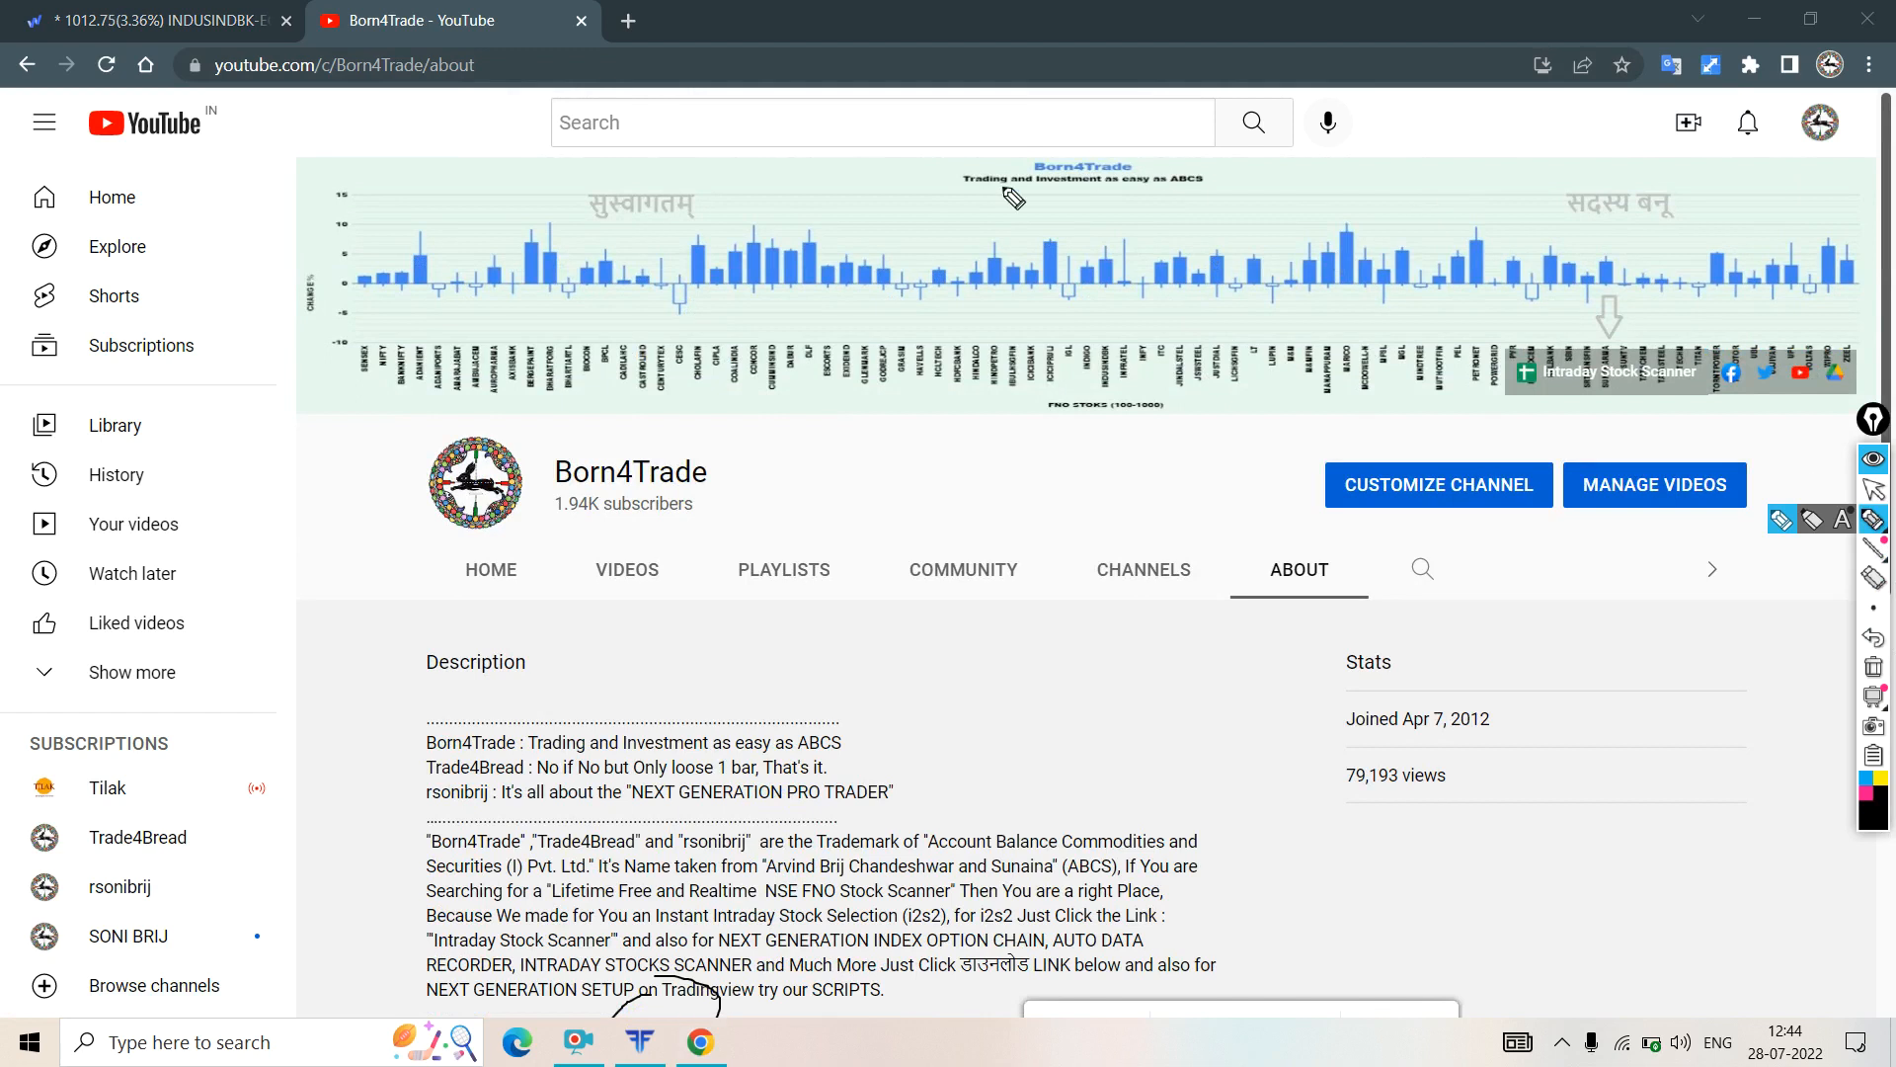
mouse_move(649, 301)
left_mouse_down()
mouse_move(489, 306)
mouse_move(407, 536)
mouse_move(731, 584)
mouse_move(780, 336)
mouse_move(613, 330)
left_mouse_up()
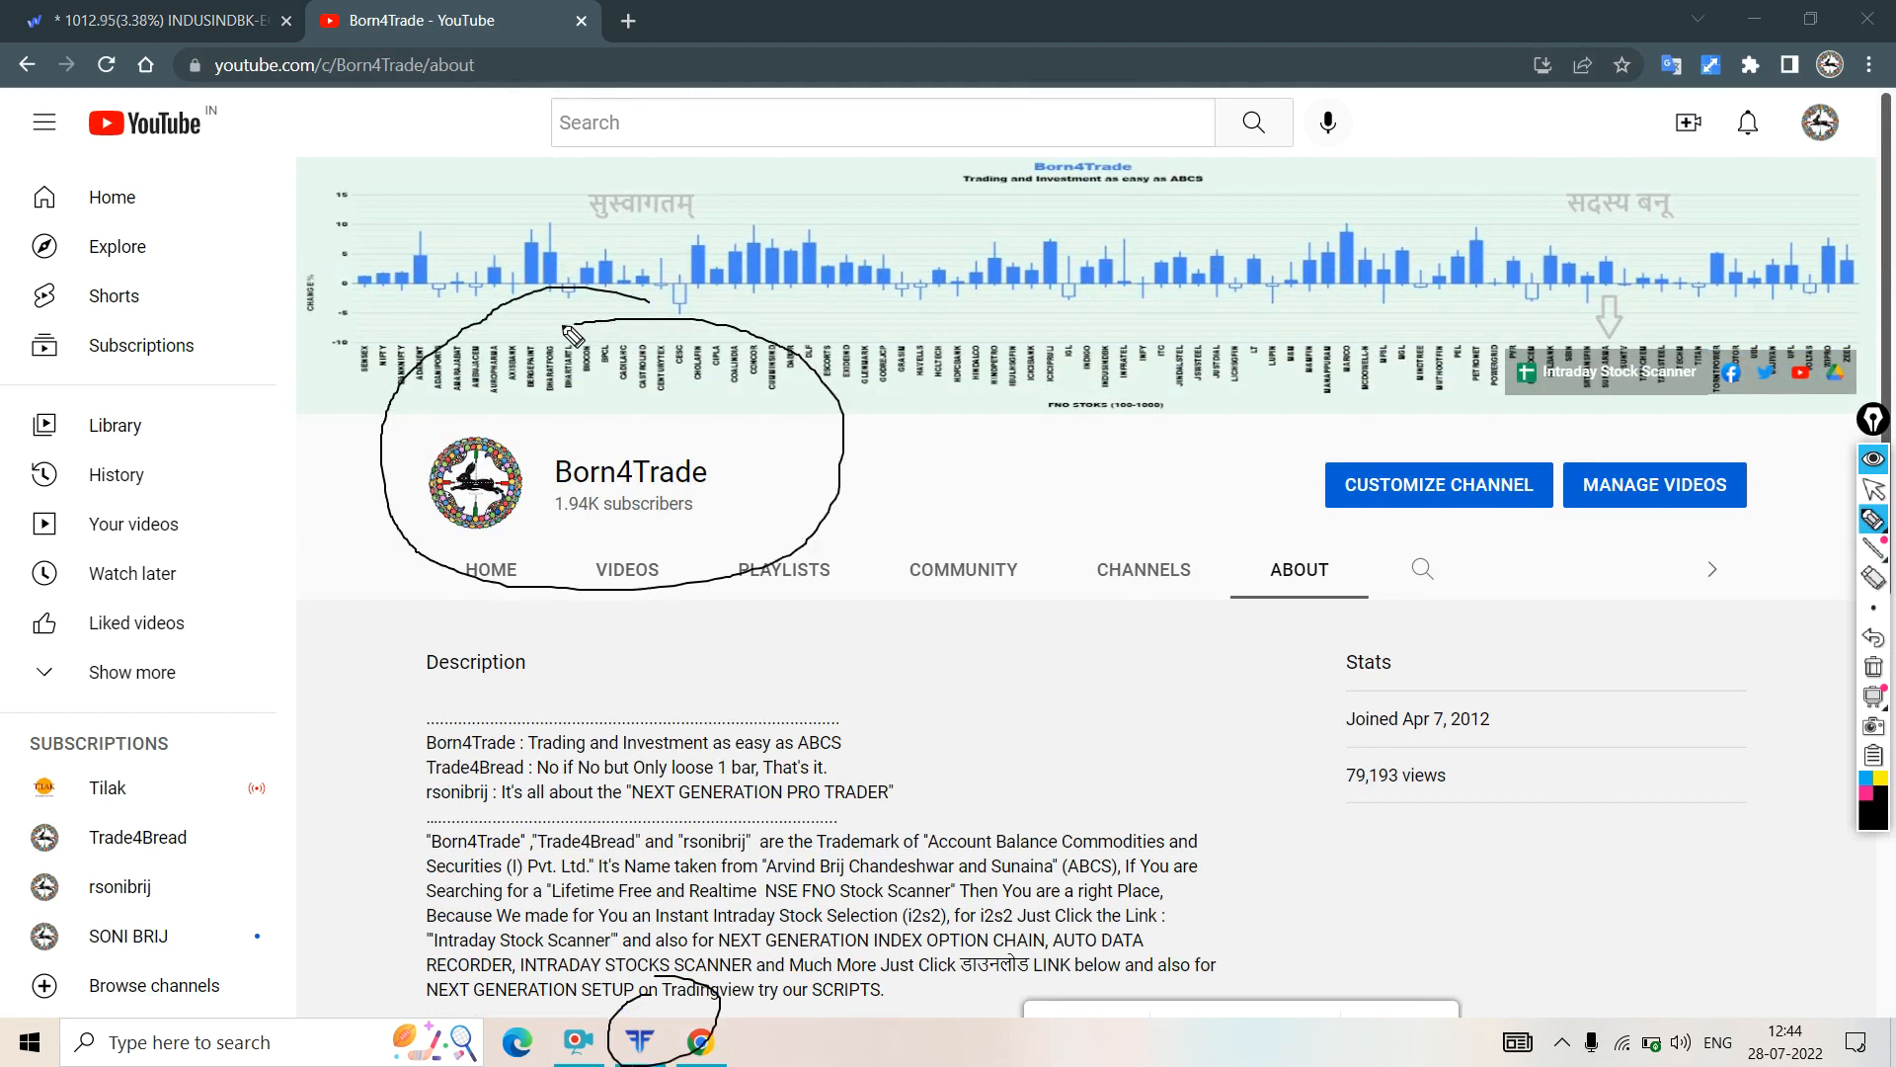
mouse_move(1869, 537)
left_click(1874, 488)
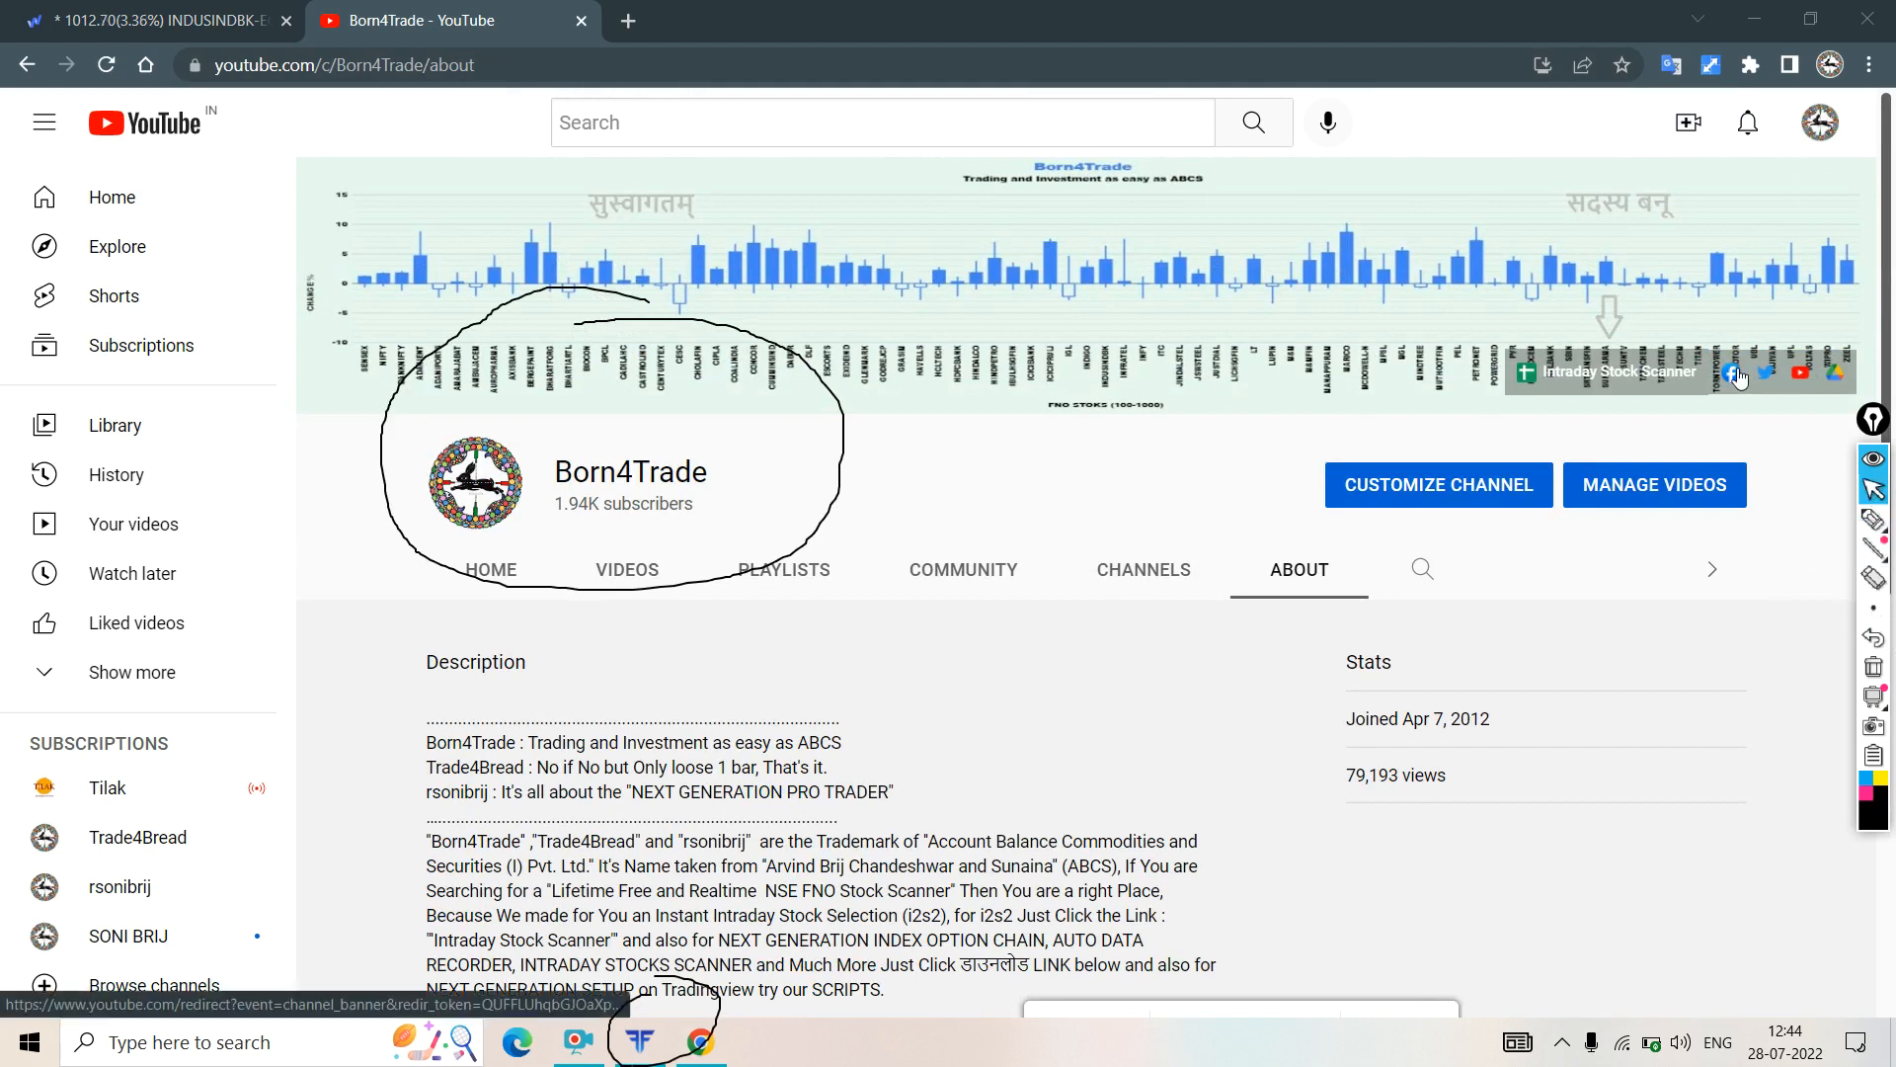
- Open the Born4Trade Facebook page from the channel banner and reload the FYERS chart page while it loads
left_click(1734, 373)
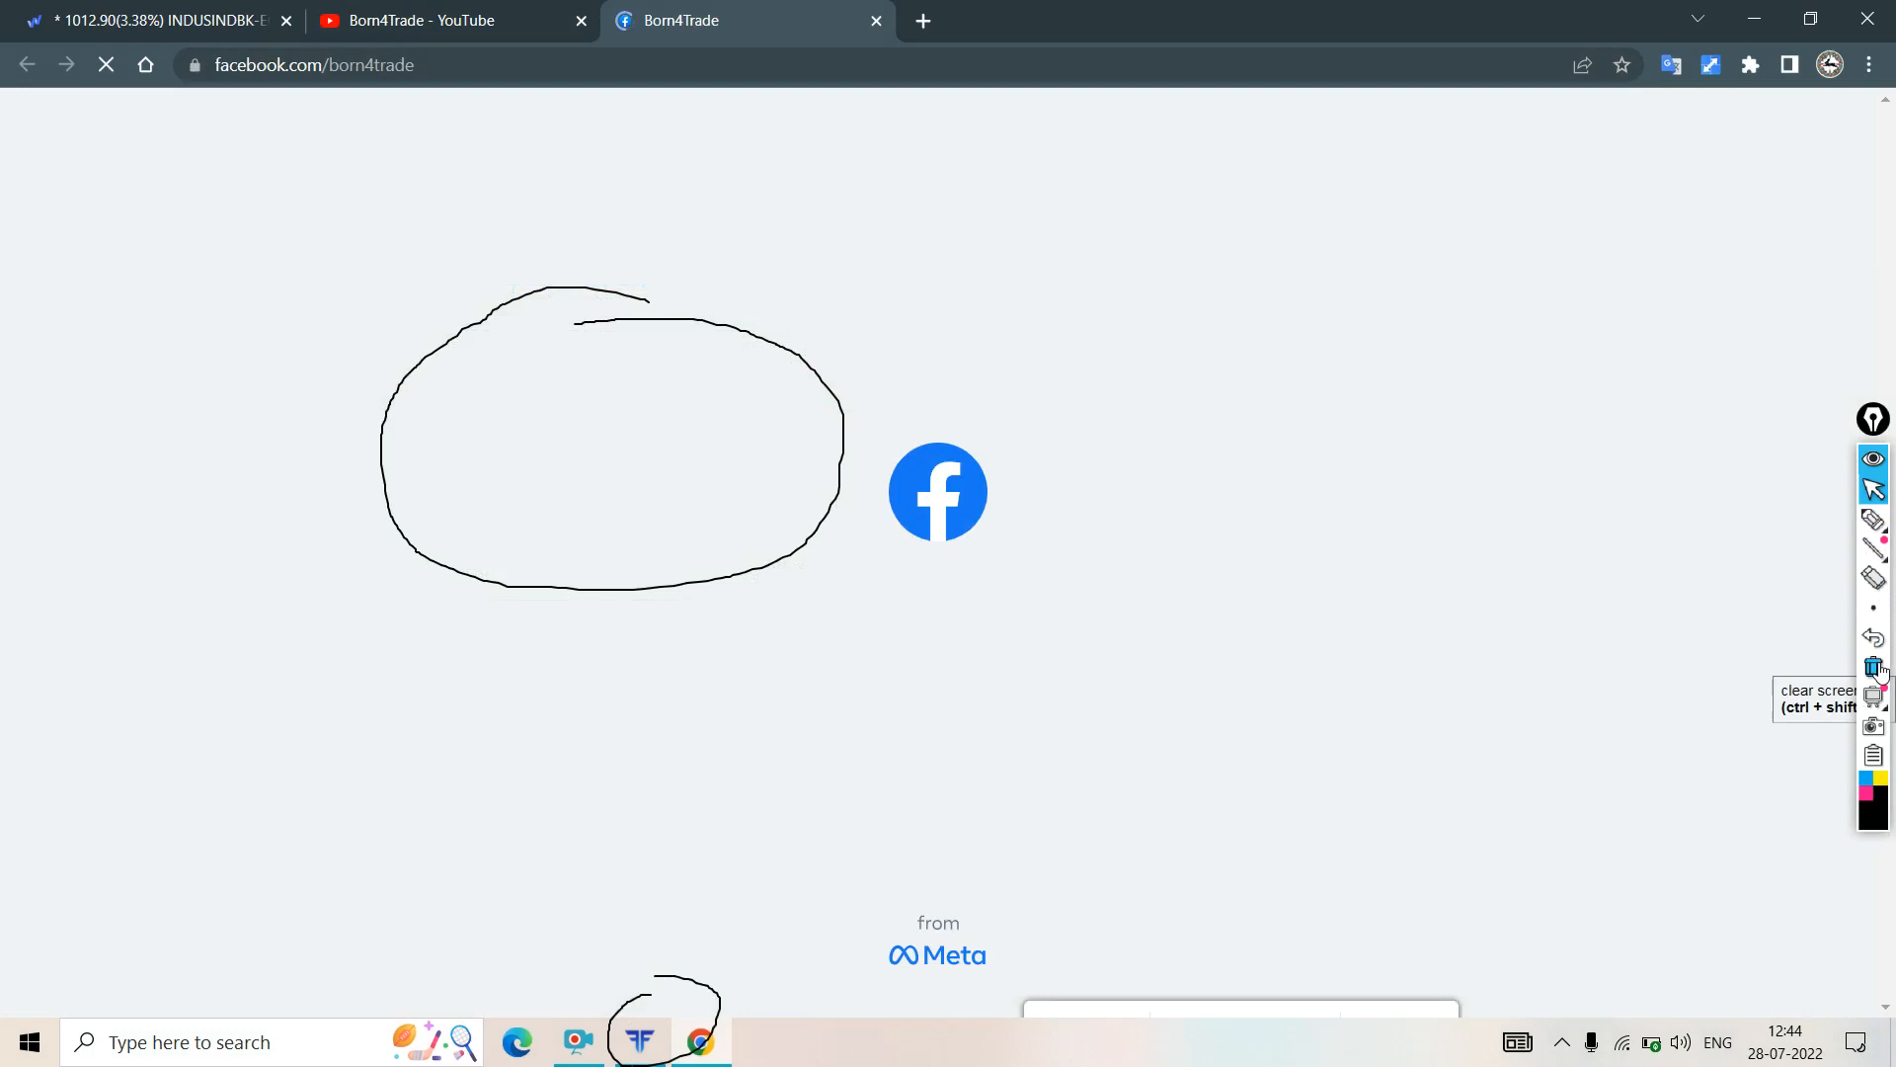
left_click(227, 27)
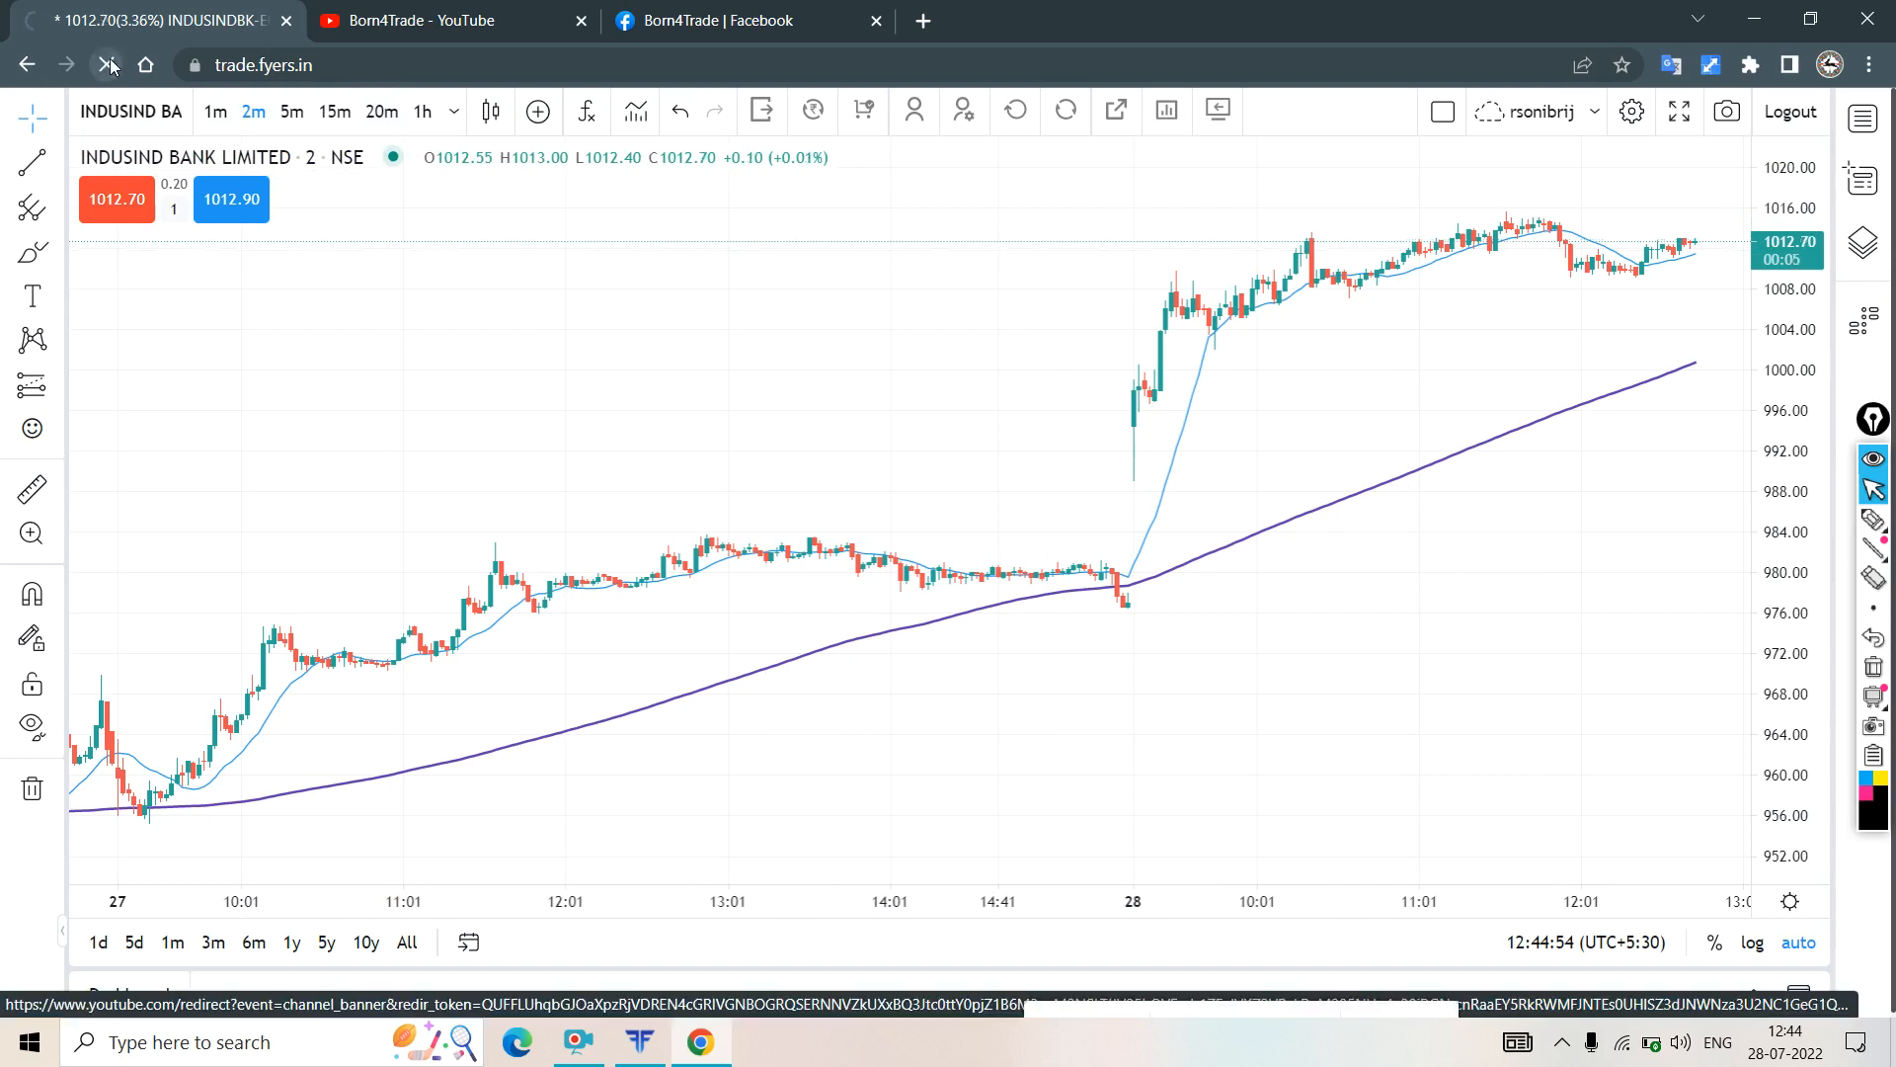
left_click(696, 25)
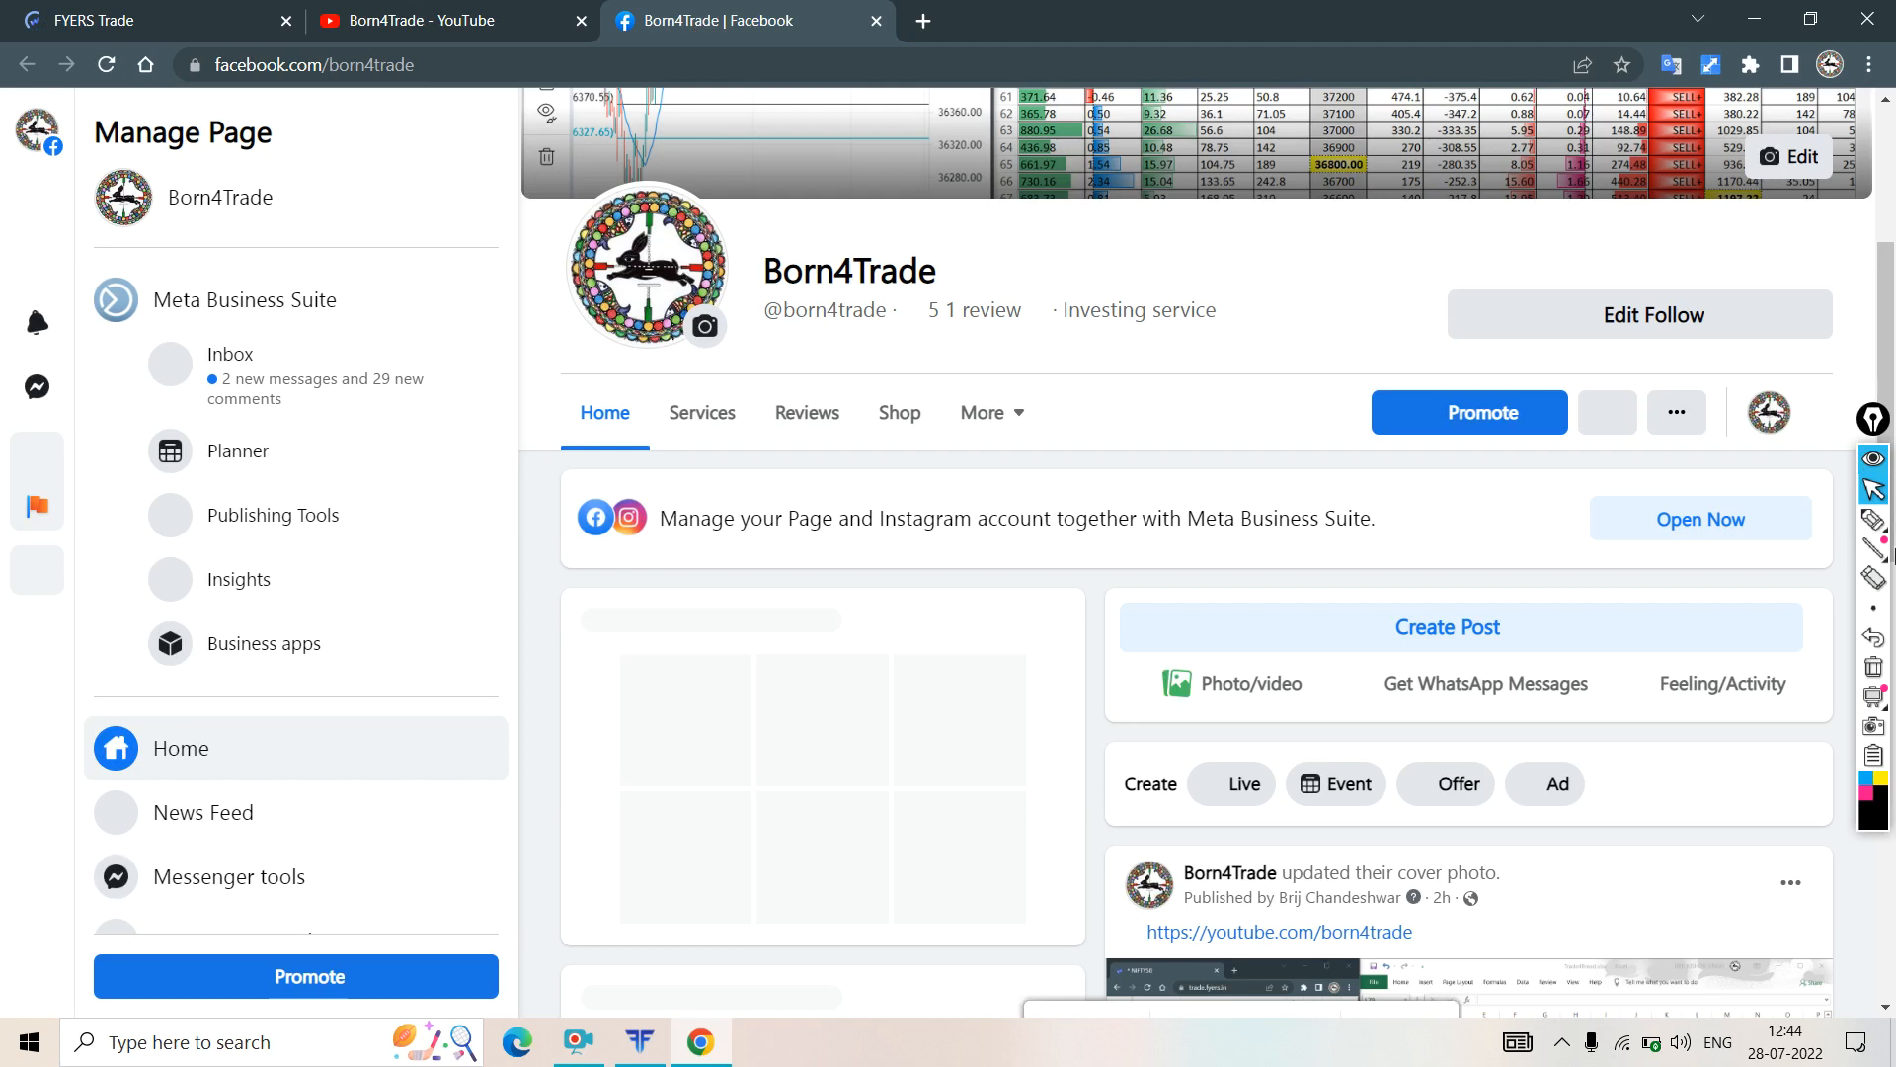
- Circle the logo and page name on the Born4Trade Facebook page with the pen, then clear the marks
left_click(1873, 520)
mouse_move(566, 158)
left_mouse_down()
mouse_move(871, 380)
mouse_move(1093, 296)
mouse_move(730, 163)
mouse_move(575, 173)
mouse_move(560, 147)
mouse_move(571, 180)
mouse_move(588, 170)
mouse_move(573, 153)
mouse_move(546, 170)
mouse_move(571, 195)
mouse_move(594, 163)
left_mouse_up()
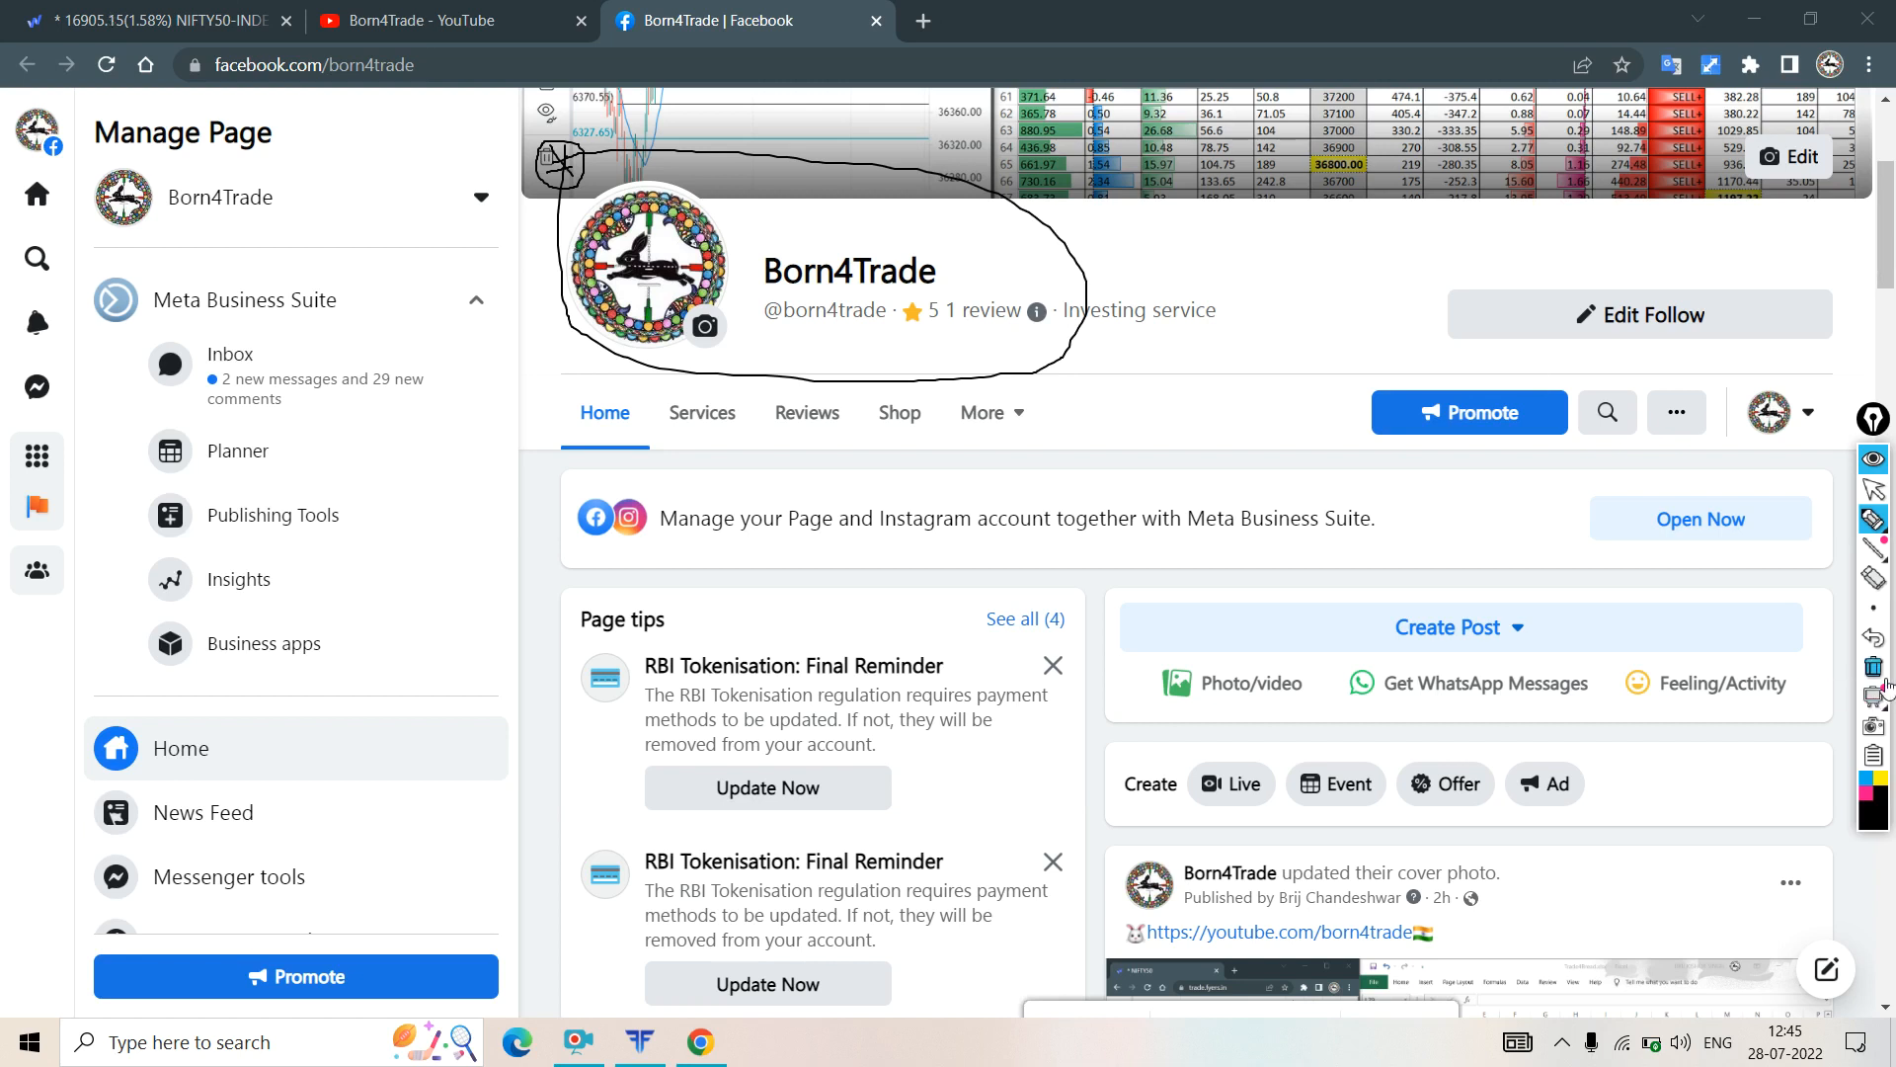
left_click(1874, 668)
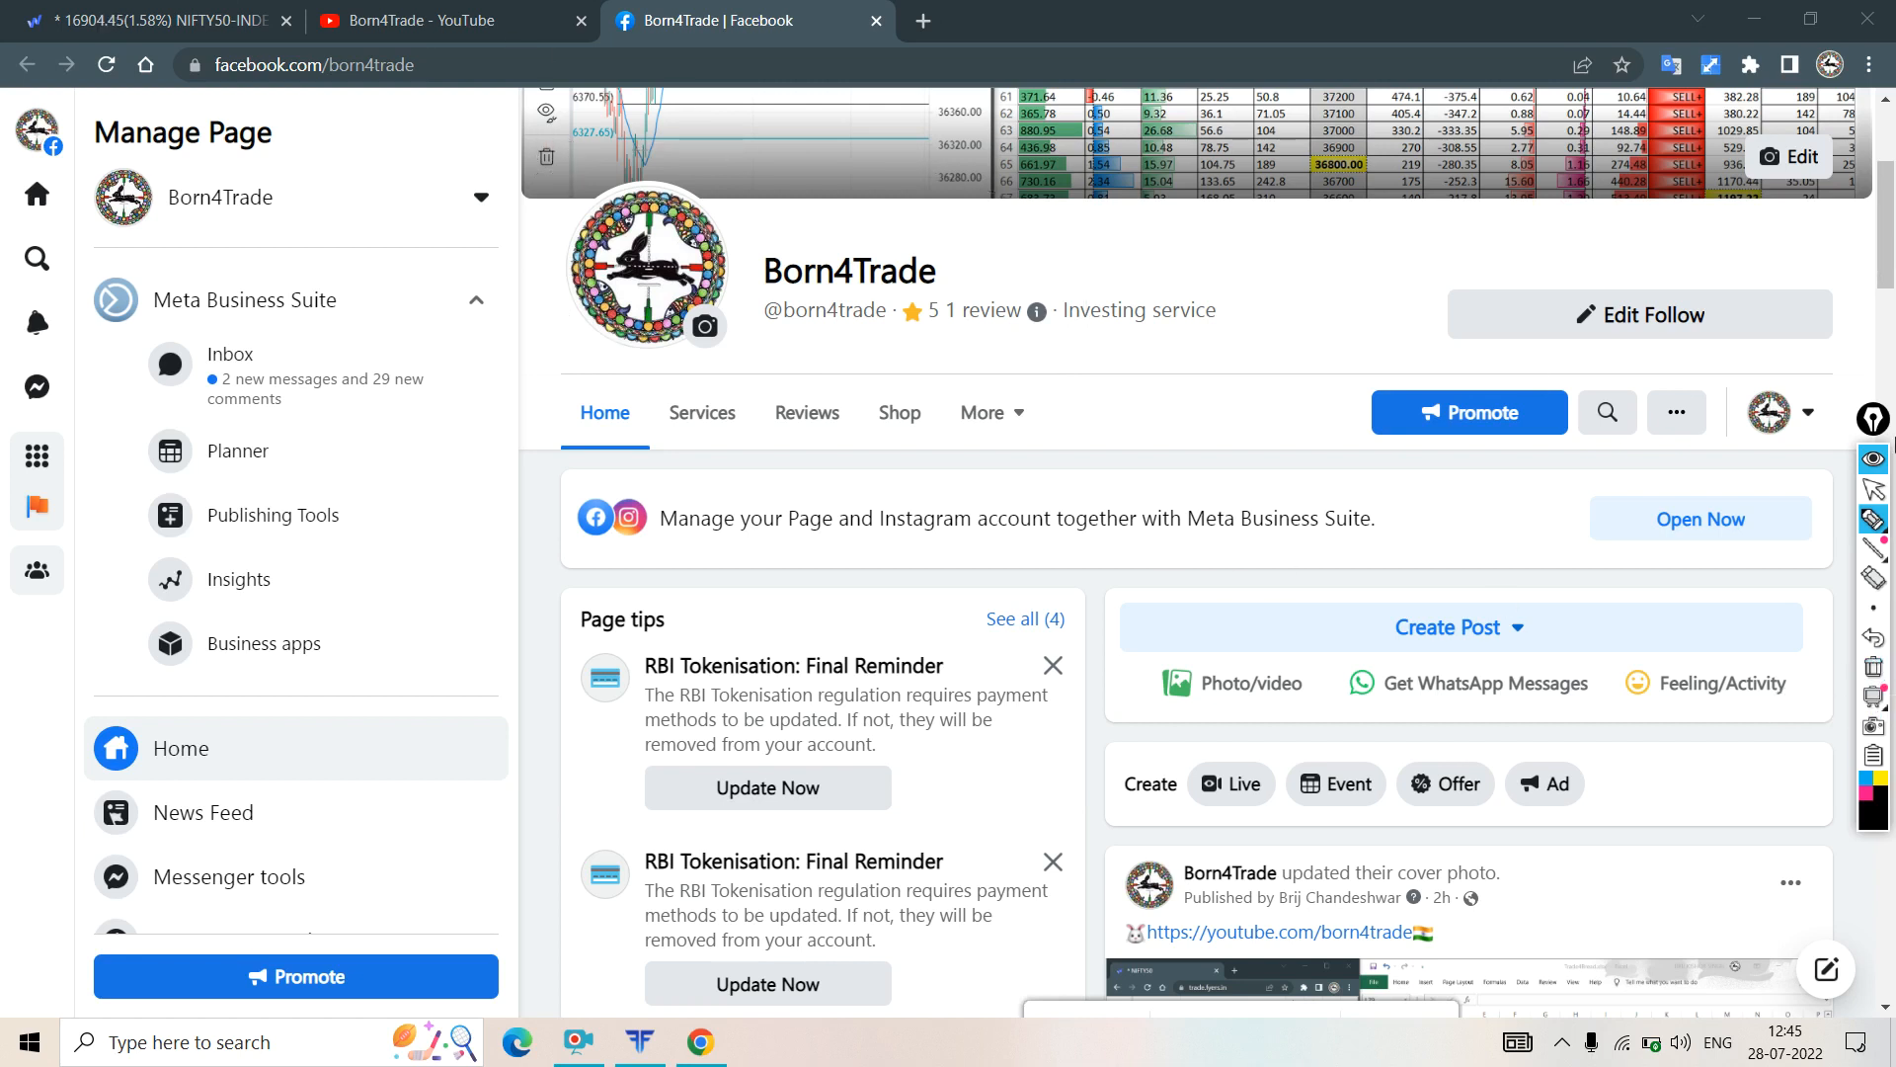
left_click(1874, 489)
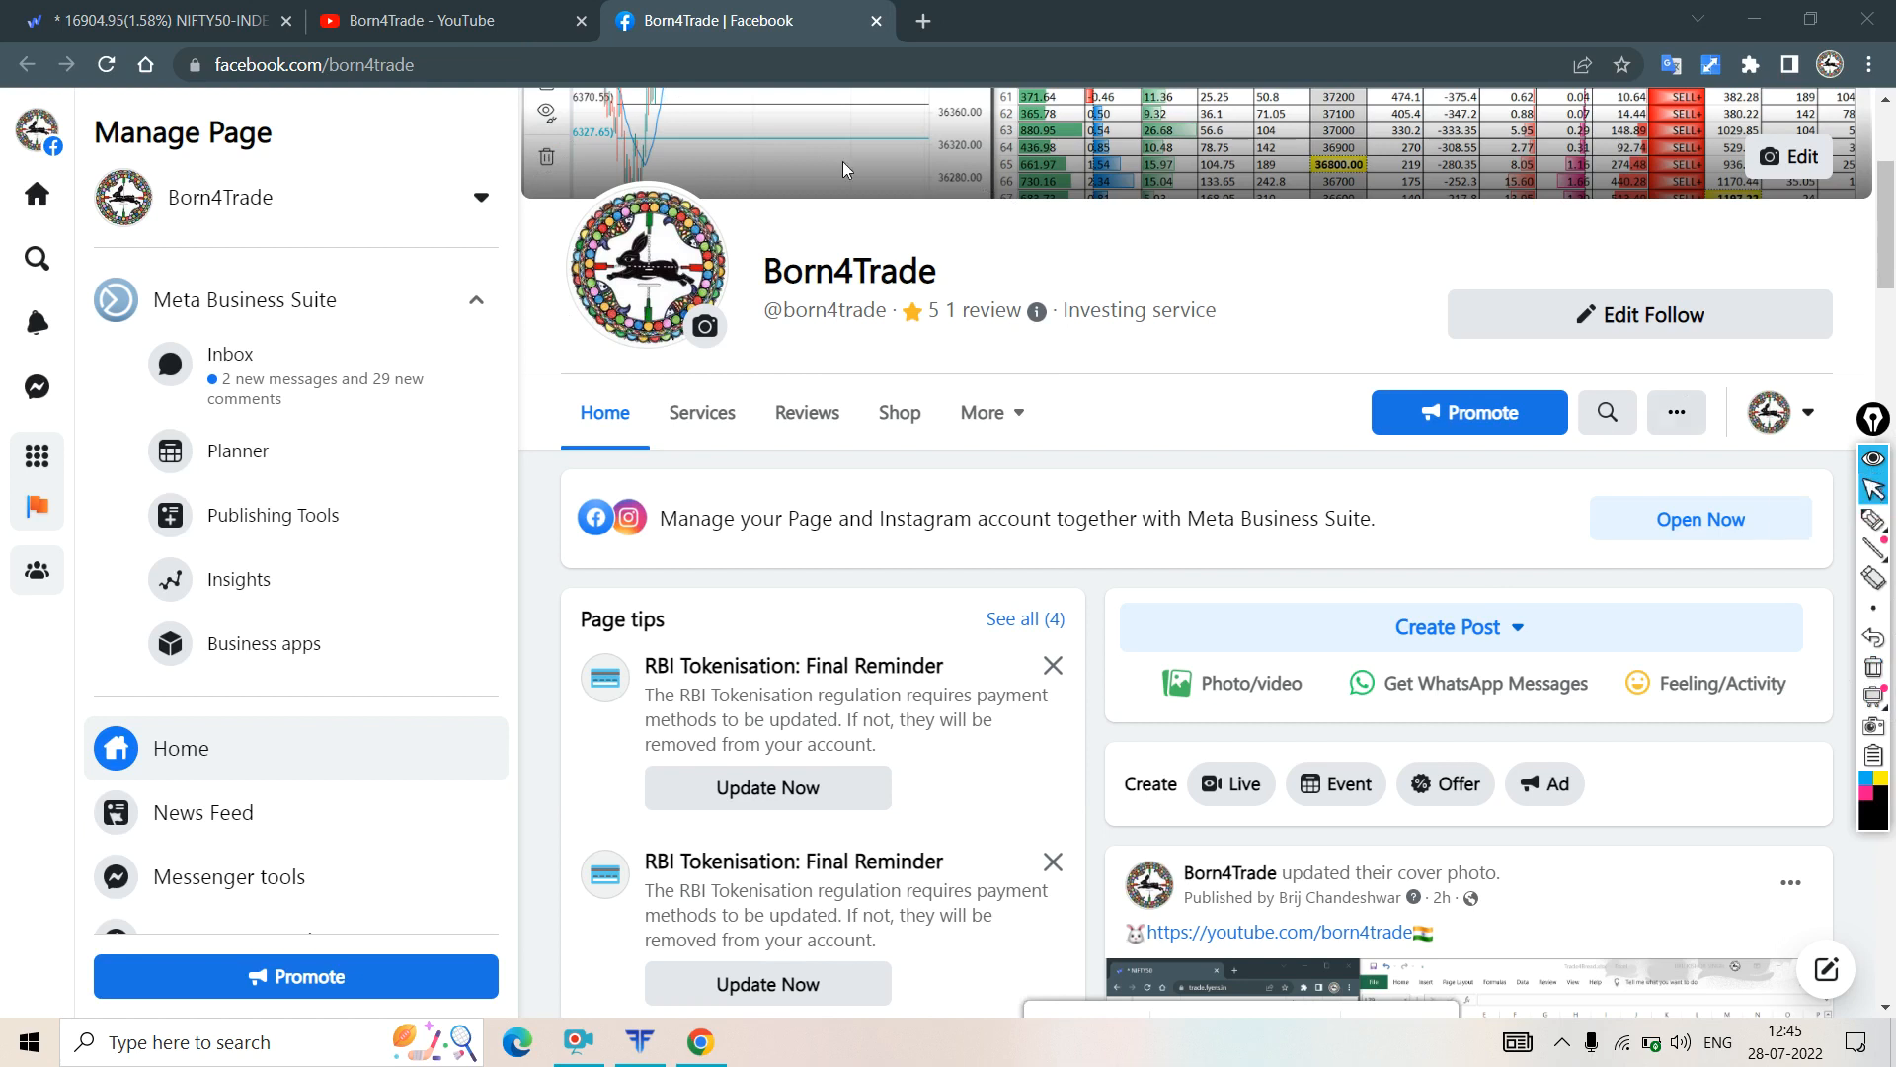
- On the Born4Trade YouTube page, circle the channel logo and name and draw an upward arrow beside them, then clear the marks
left_click(472, 31)
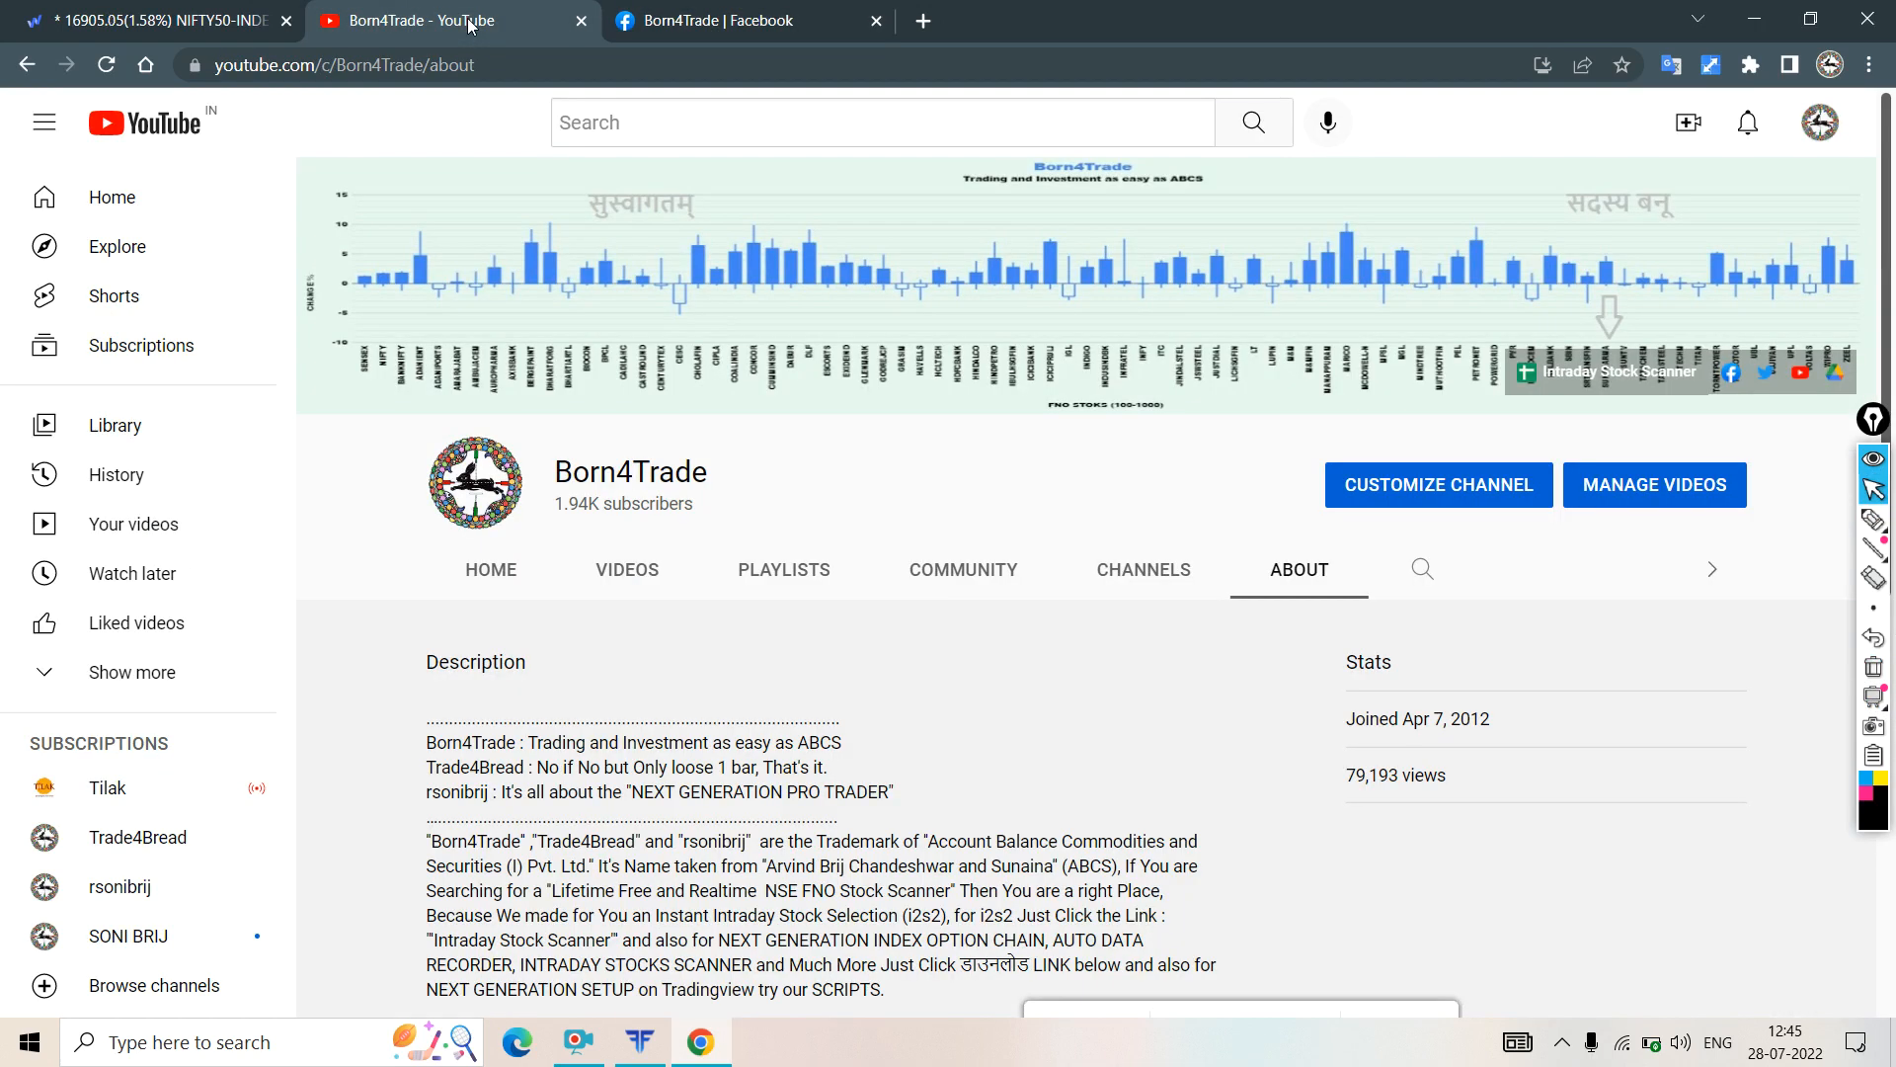
mouse_move(1874, 560)
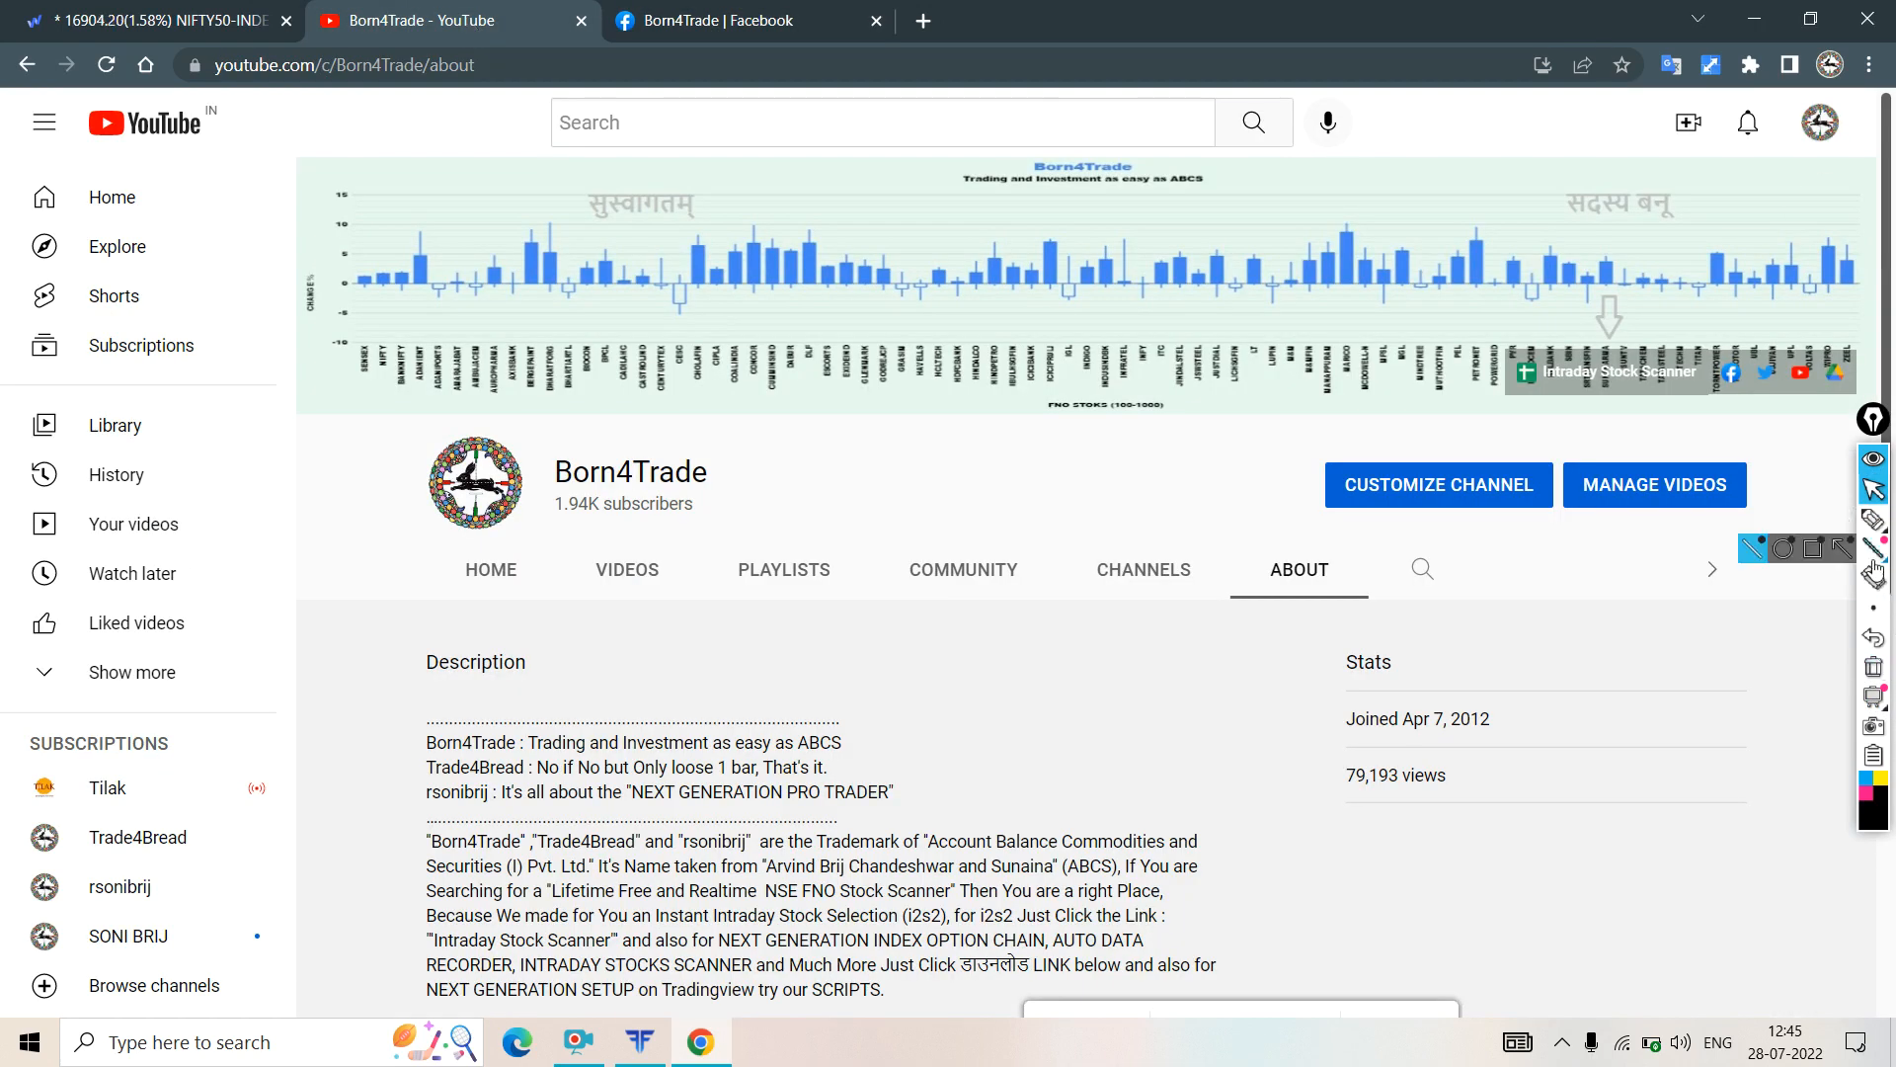
left_click(1873, 519)
mouse_move(415, 405)
left_mouse_down()
mouse_move(445, 585)
mouse_move(800, 491)
mouse_move(479, 341)
mouse_move(420, 415)
mouse_move(432, 425)
left_mouse_up()
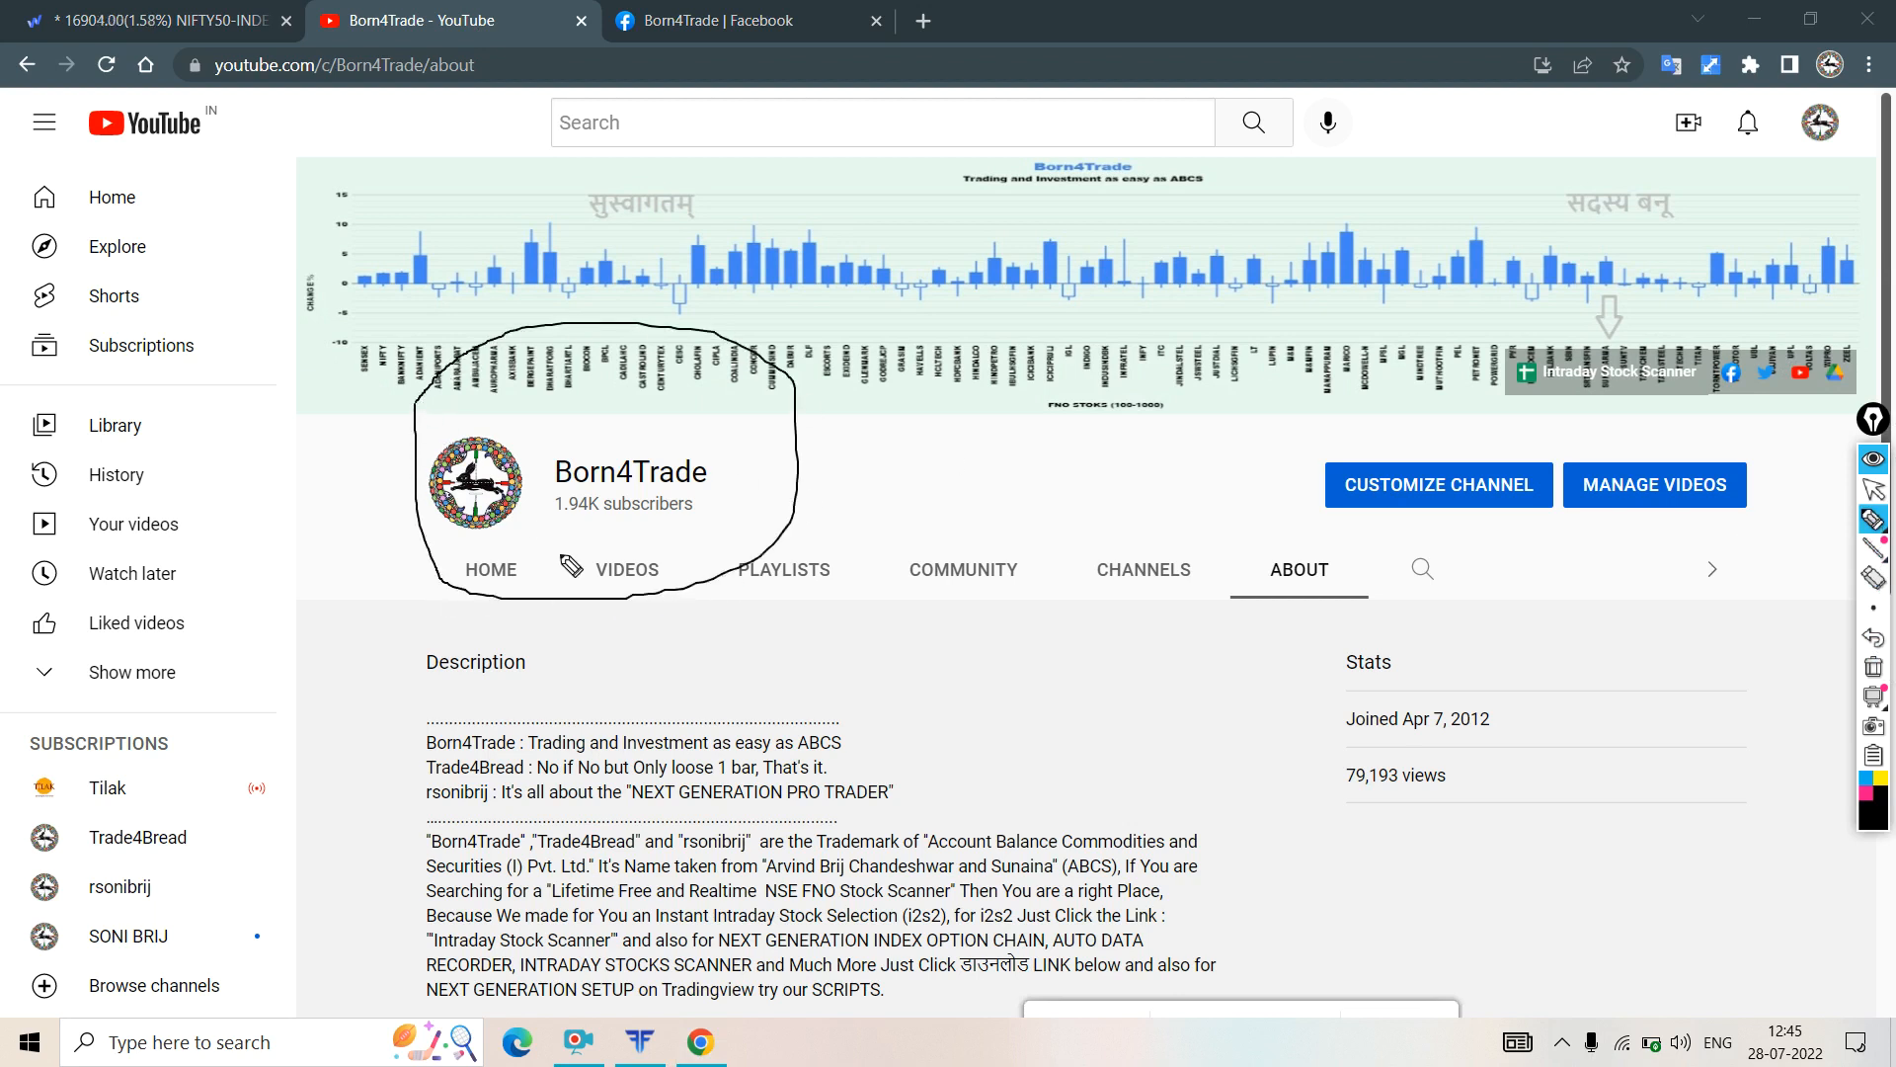
mouse_move(546, 519)
left_mouse_down()
mouse_move(704, 525)
mouse_move(720, 476)
mouse_move(647, 429)
mouse_move(474, 425)
mouse_move(427, 476)
mouse_move(462, 543)
mouse_move(635, 541)
mouse_move(711, 526)
mouse_move(721, 499)
left_mouse_up()
mouse_move(888, 605)
left_mouse_down()
mouse_move(990, 331)
mouse_move(939, 392)
left_mouse_up()
left_click_drag(988, 331, 1020, 407)
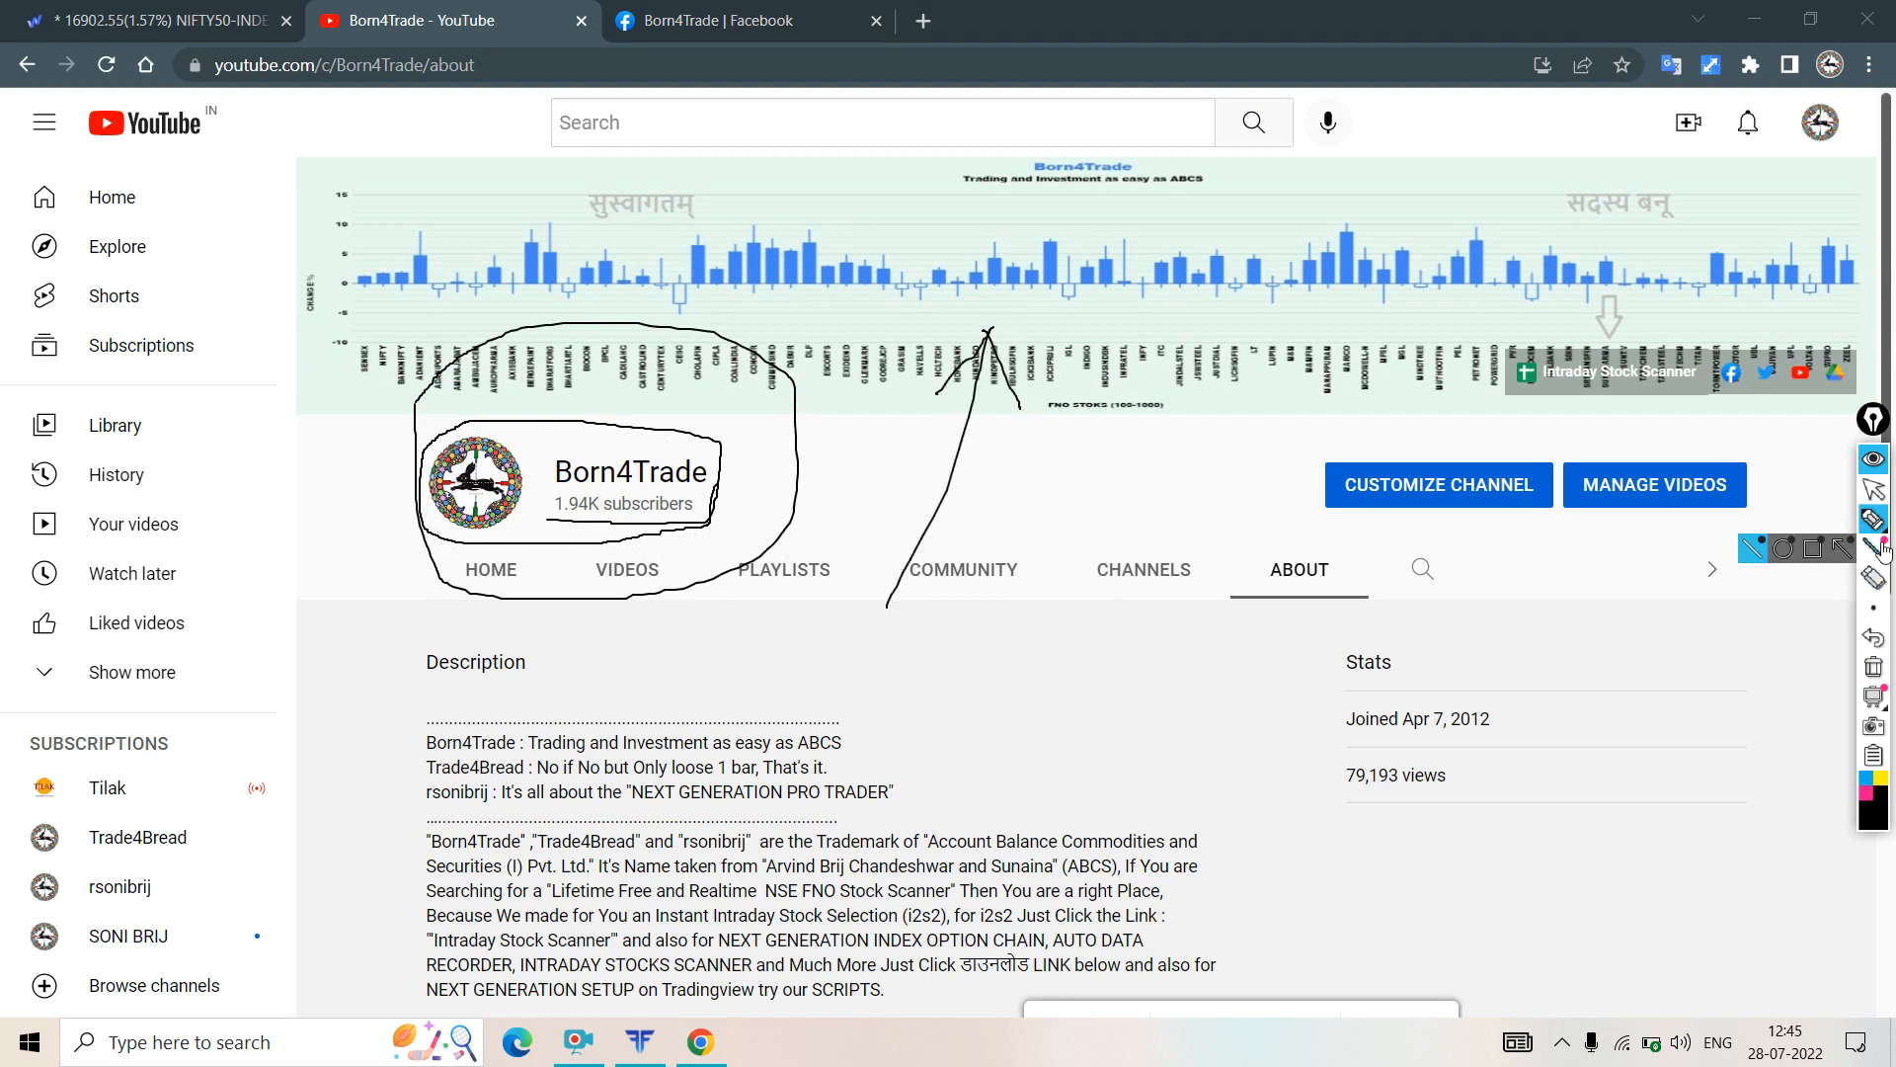
left_click(1874, 491)
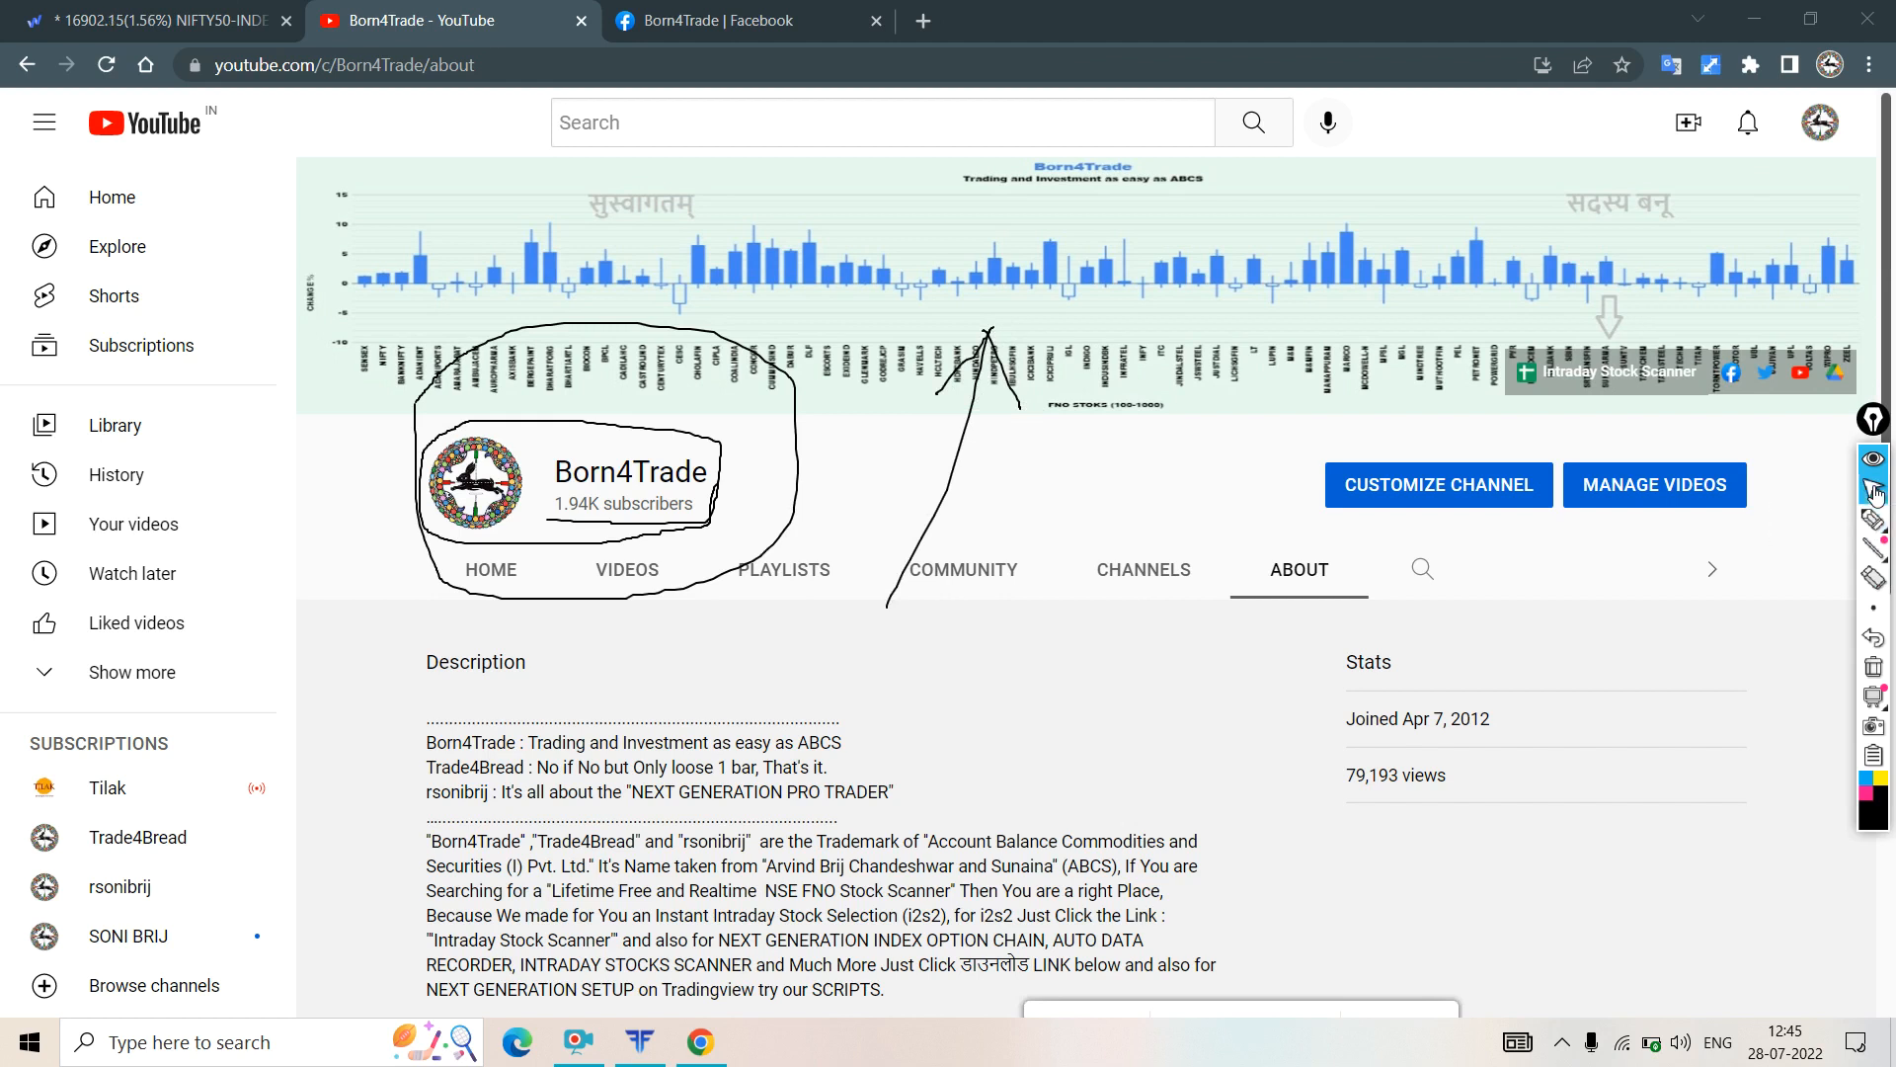
left_click(1875, 669)
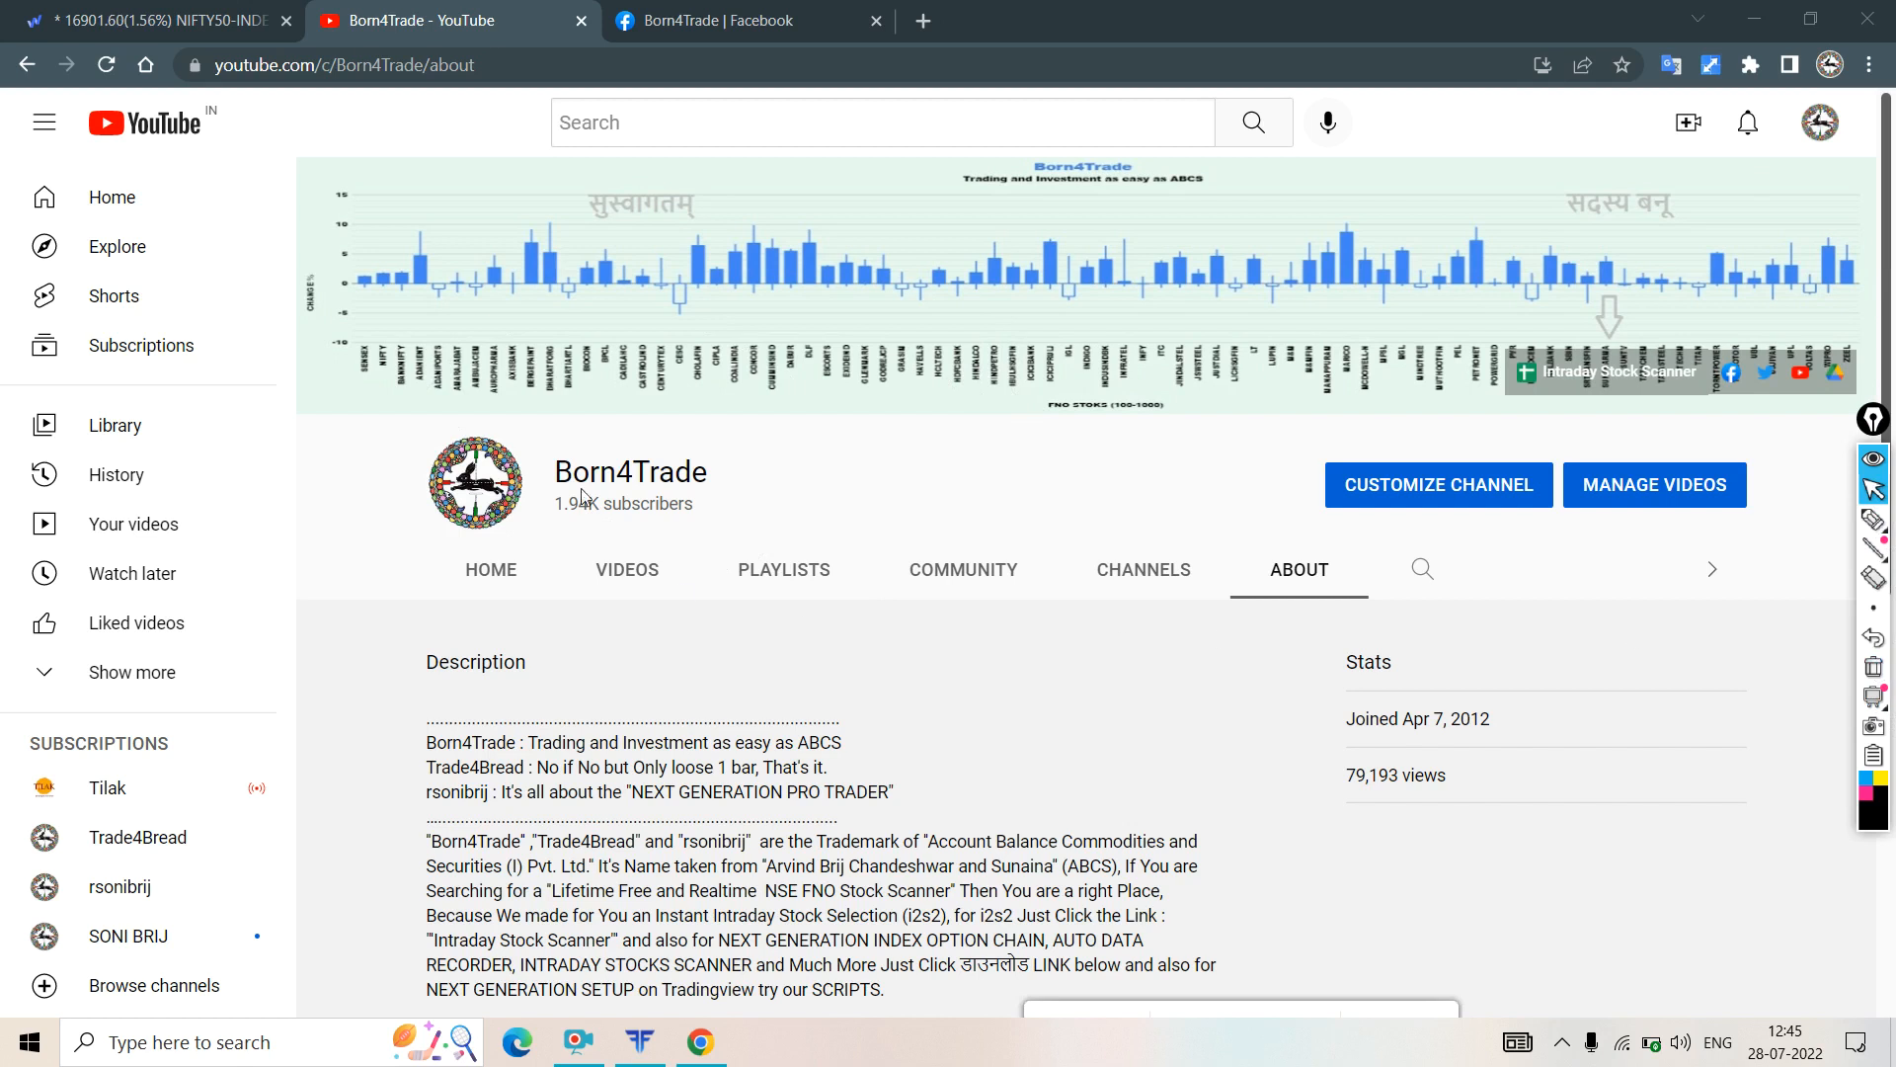
- Show the NIFTYBANK-INDEX chart in FYERS, mark its 0.618 level label with the pen, then clear the mark
left_click(680, 22)
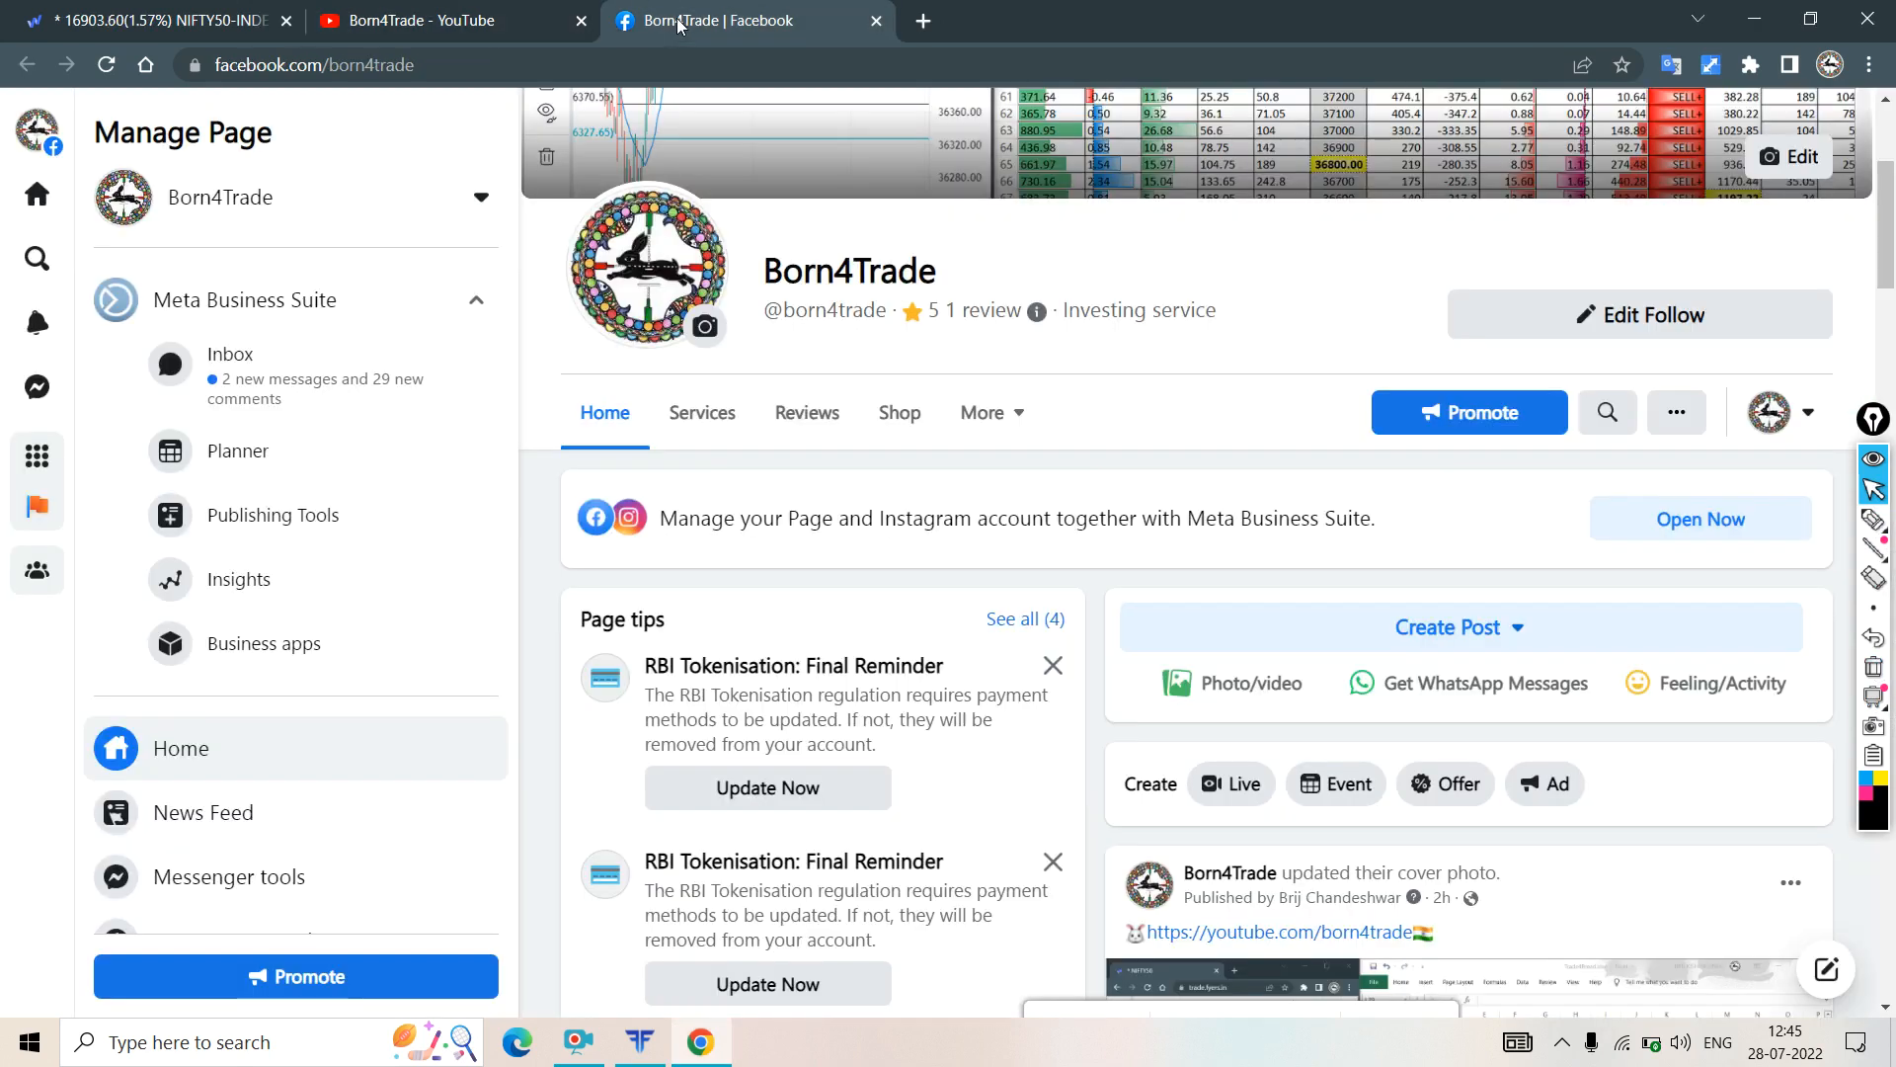
left_click(227, 19)
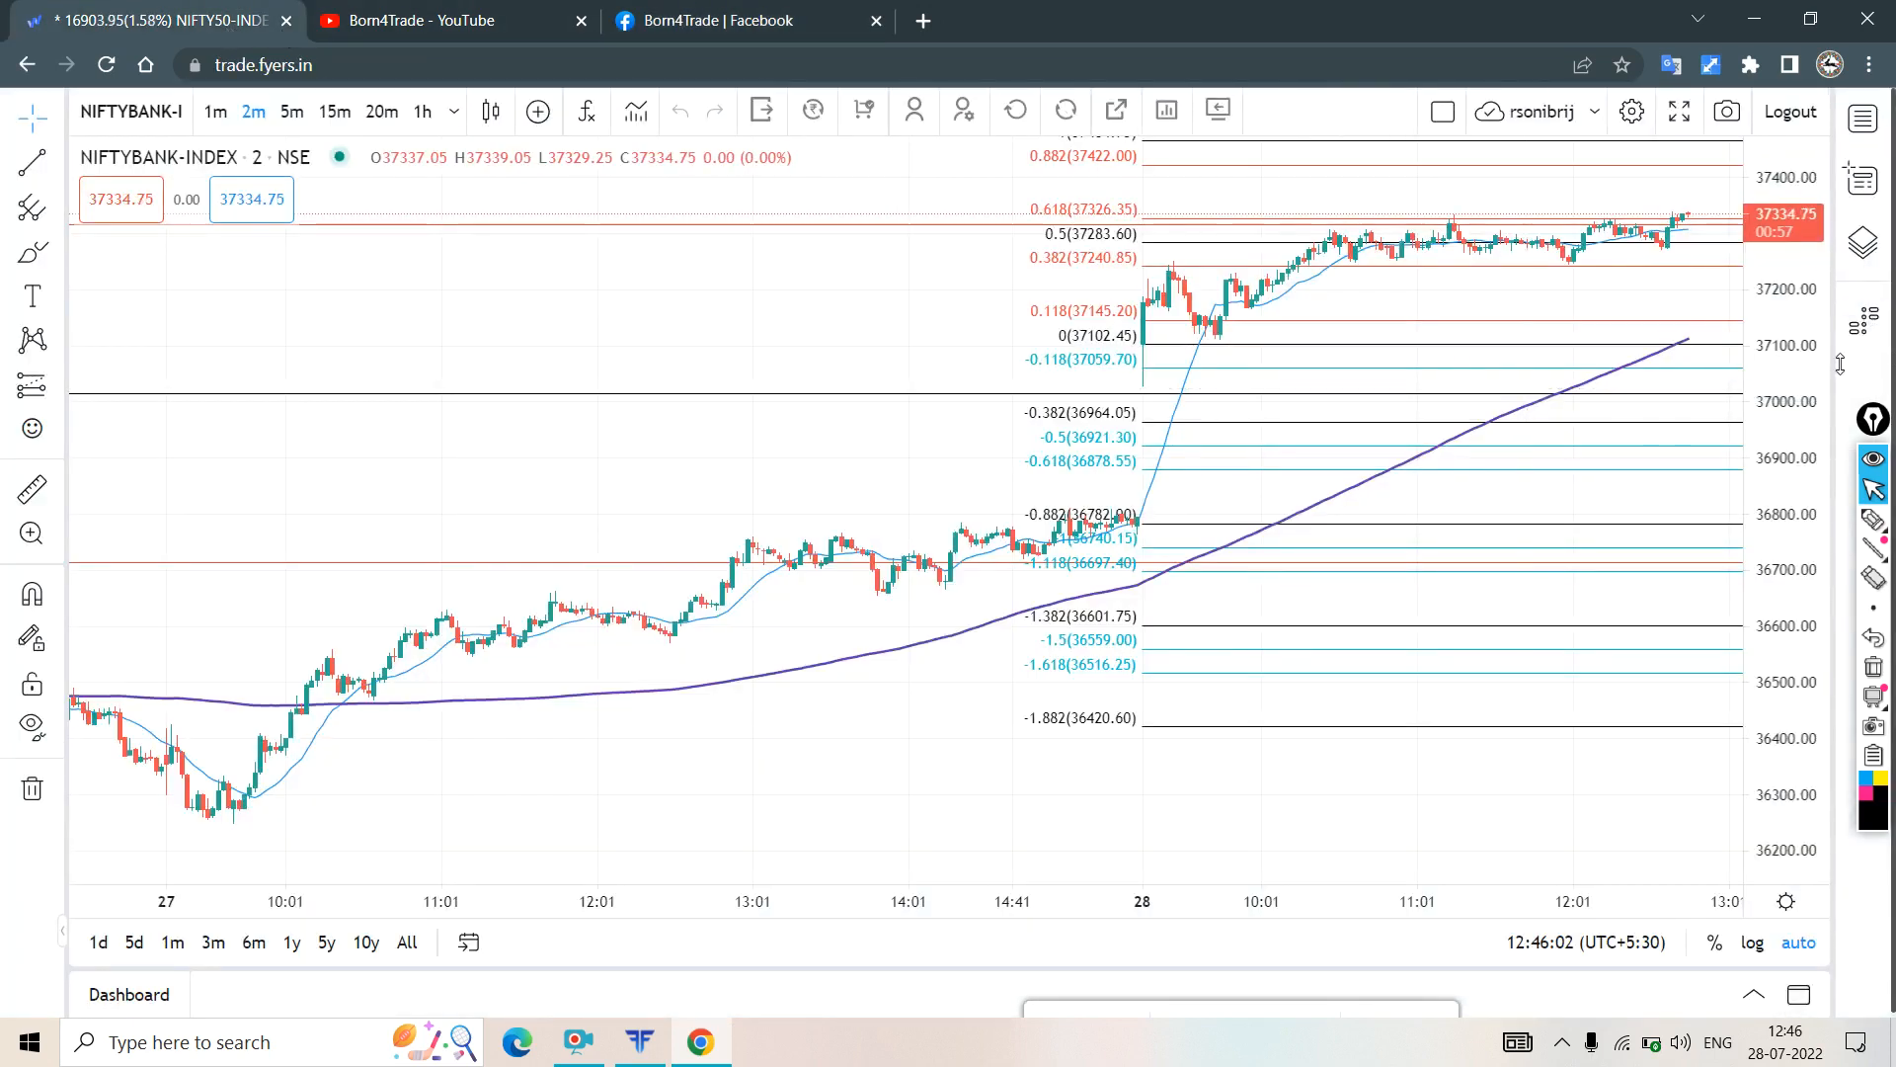
left_click(1873, 518)
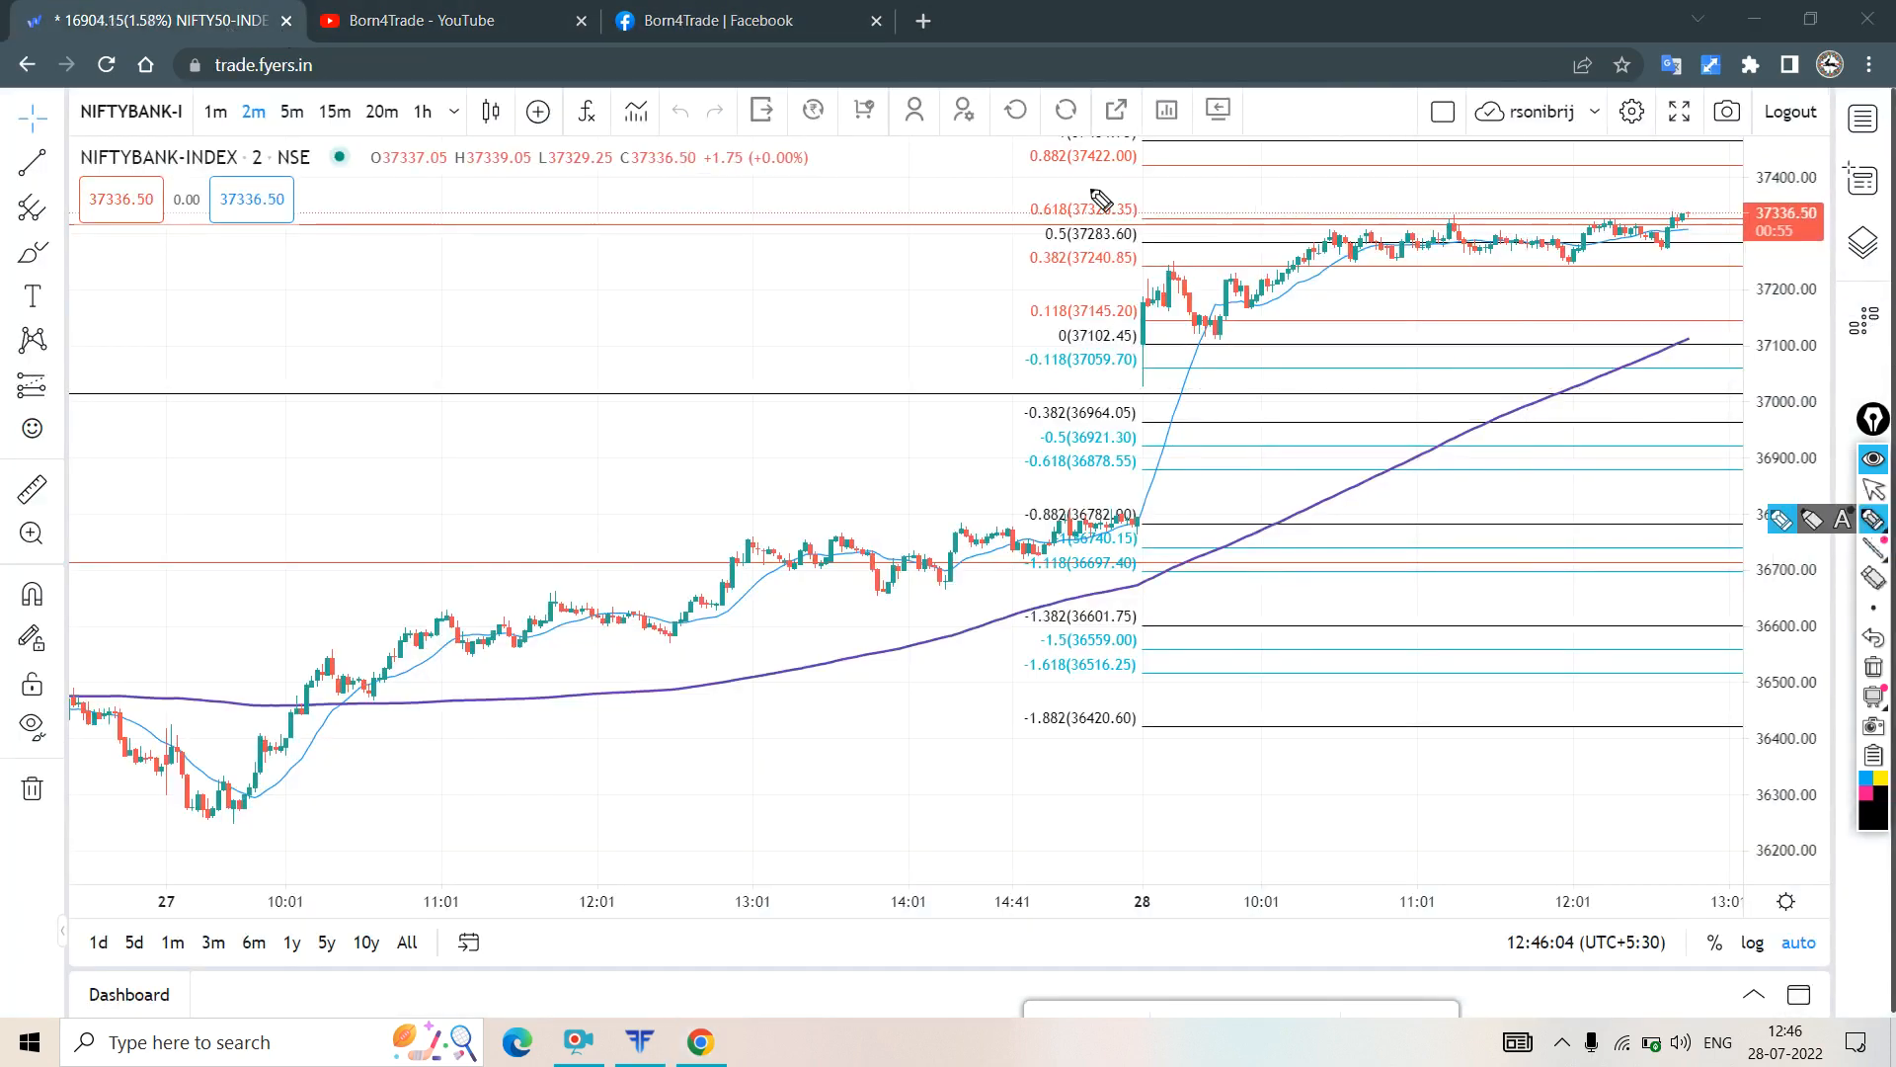
mouse_move(1070, 189)
left_mouse_down()
mouse_move(987, 509)
mouse_move(1744, 287)
mouse_move(1372, 177)
mouse_move(1126, 220)
left_mouse_up()
left_click(1873, 668)
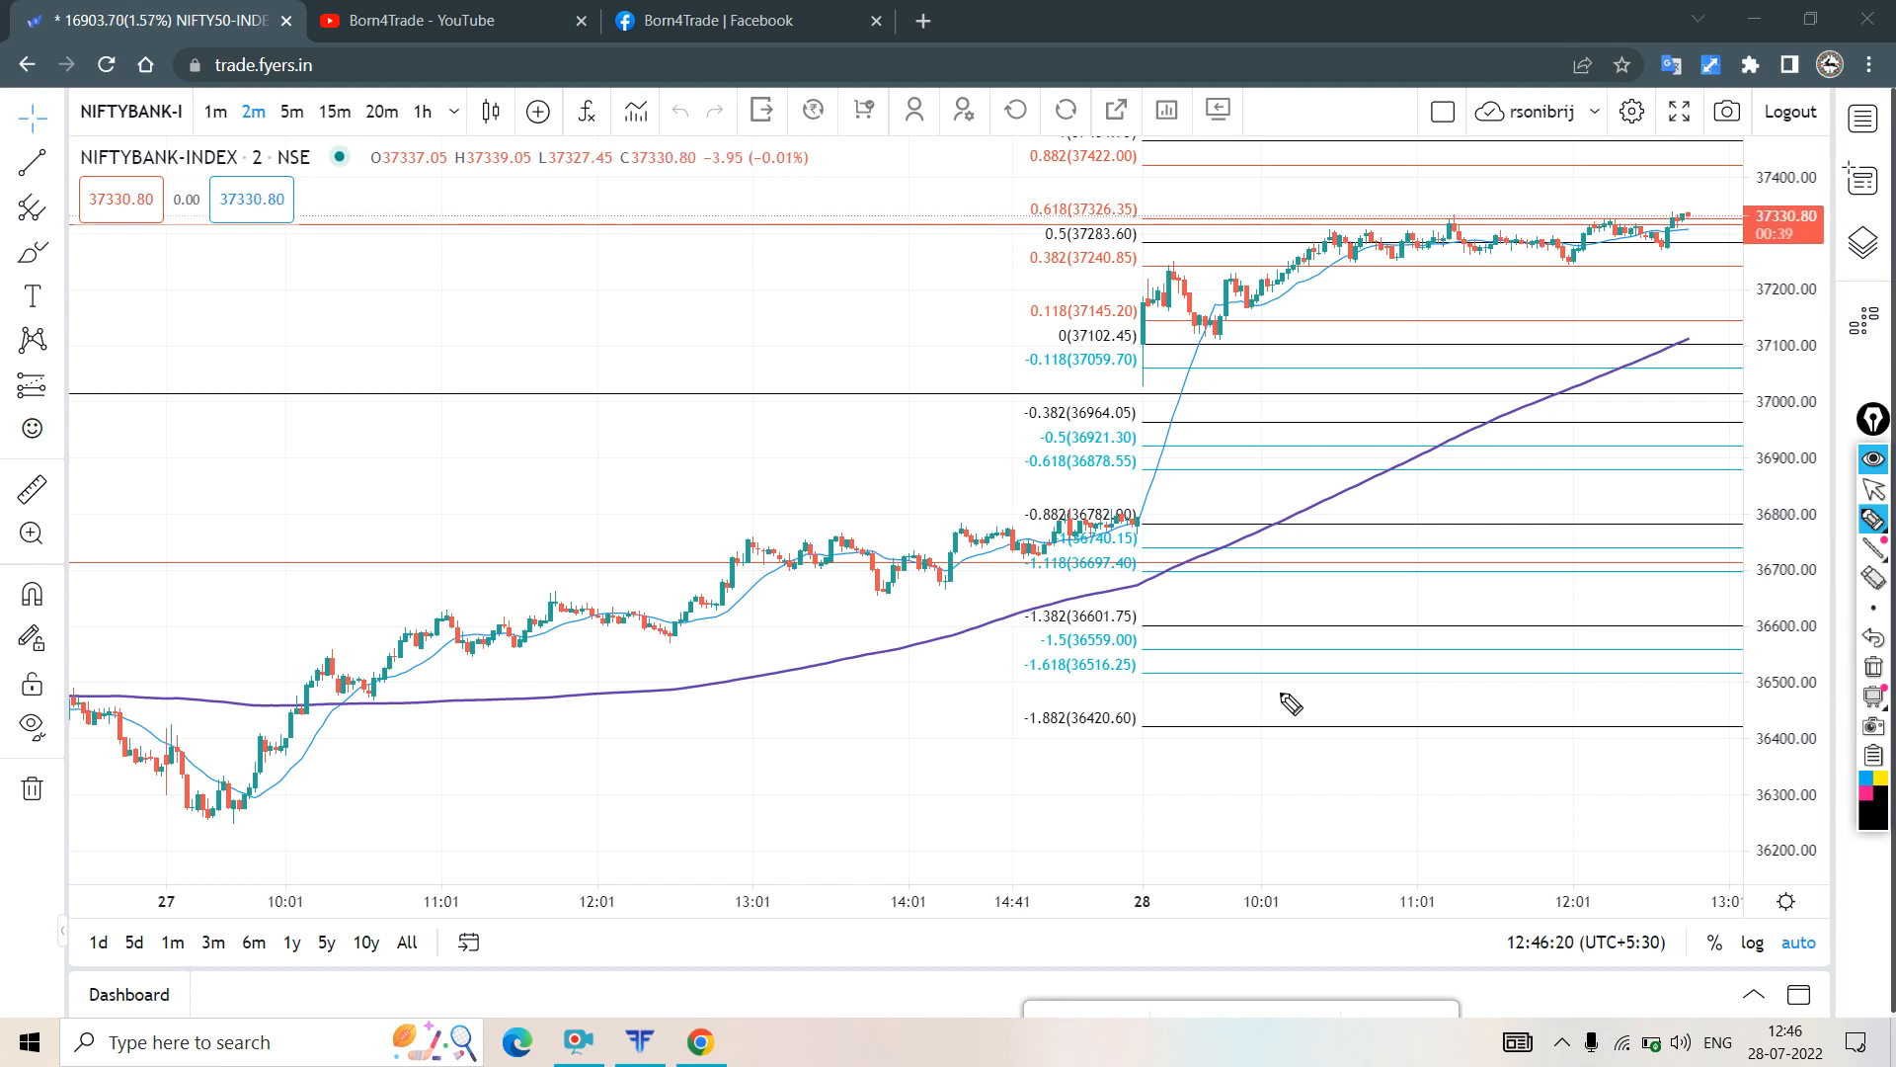
left_click(1882, 494)
- Return to the Born4Trade YouTube page, minimise Chrome to reveal the desktop and bring up the screen recorder's control bar
left_click(467, 30)
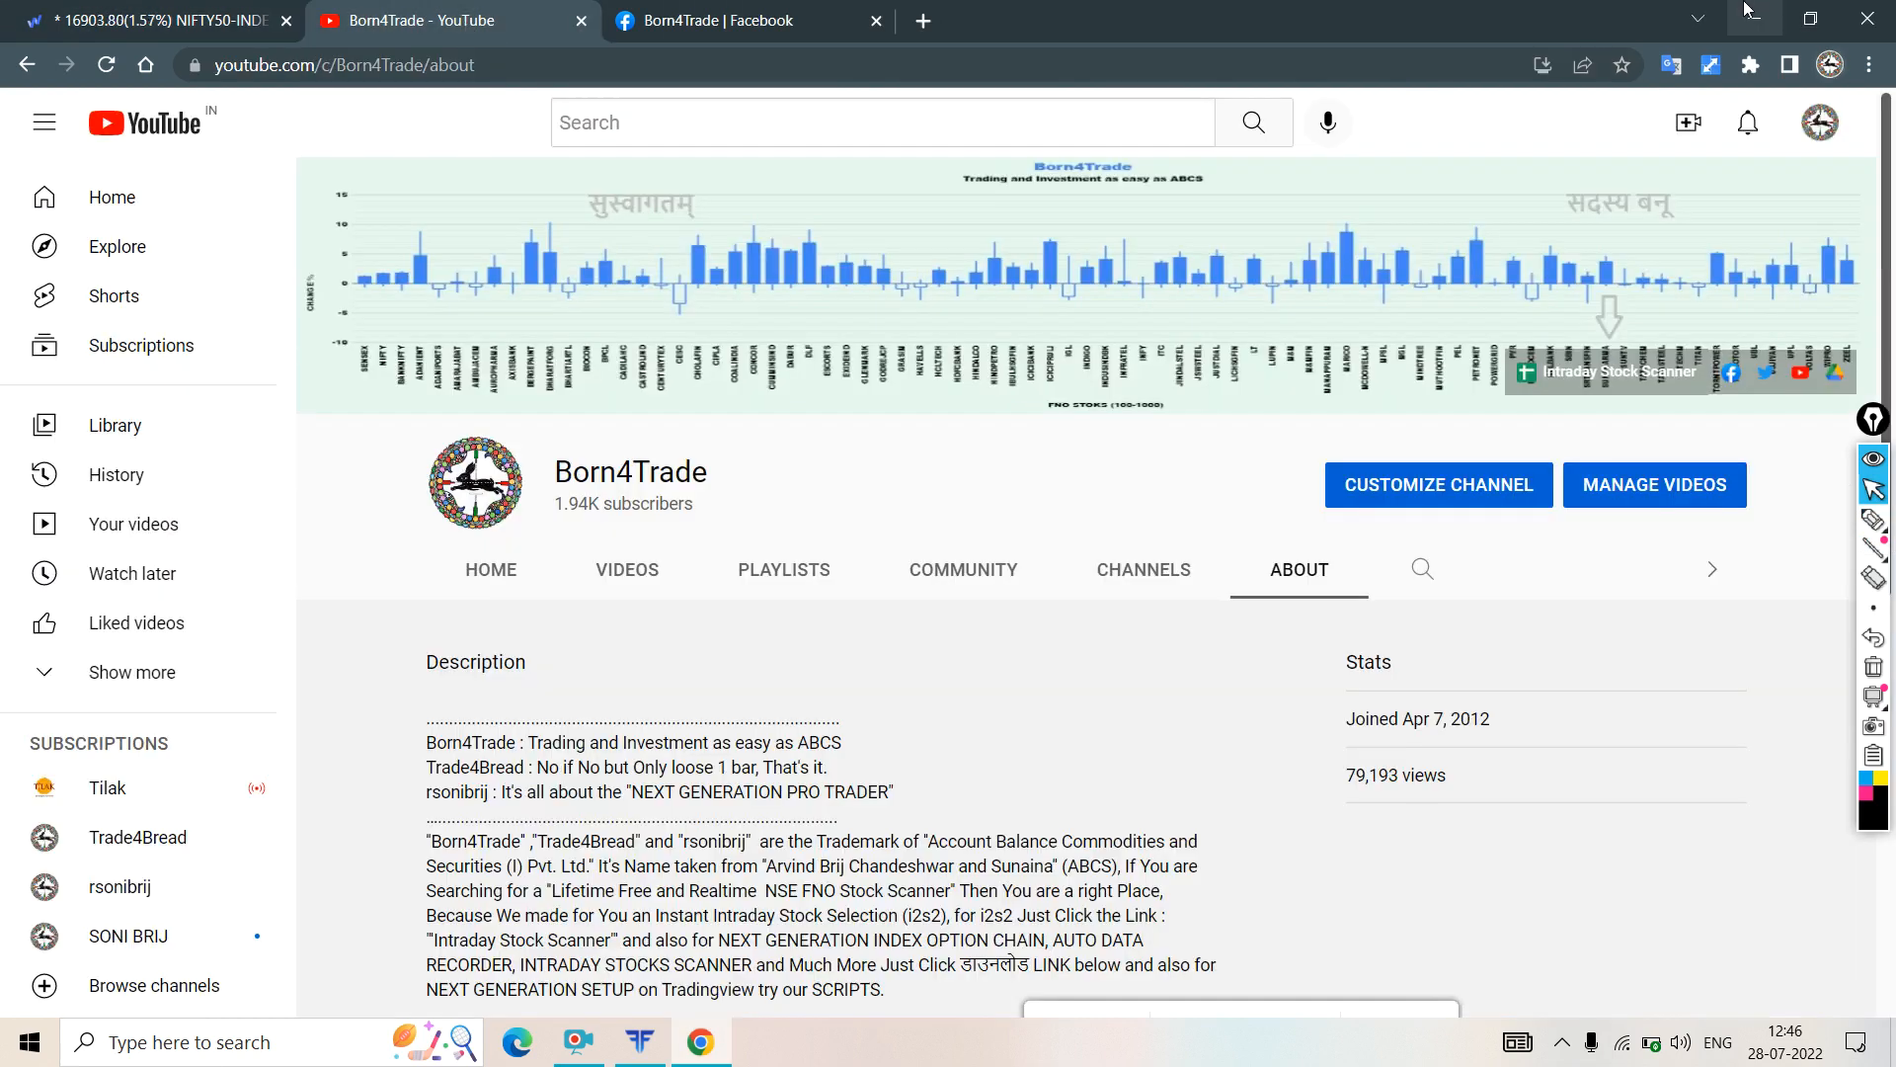
left_click(1753, 22)
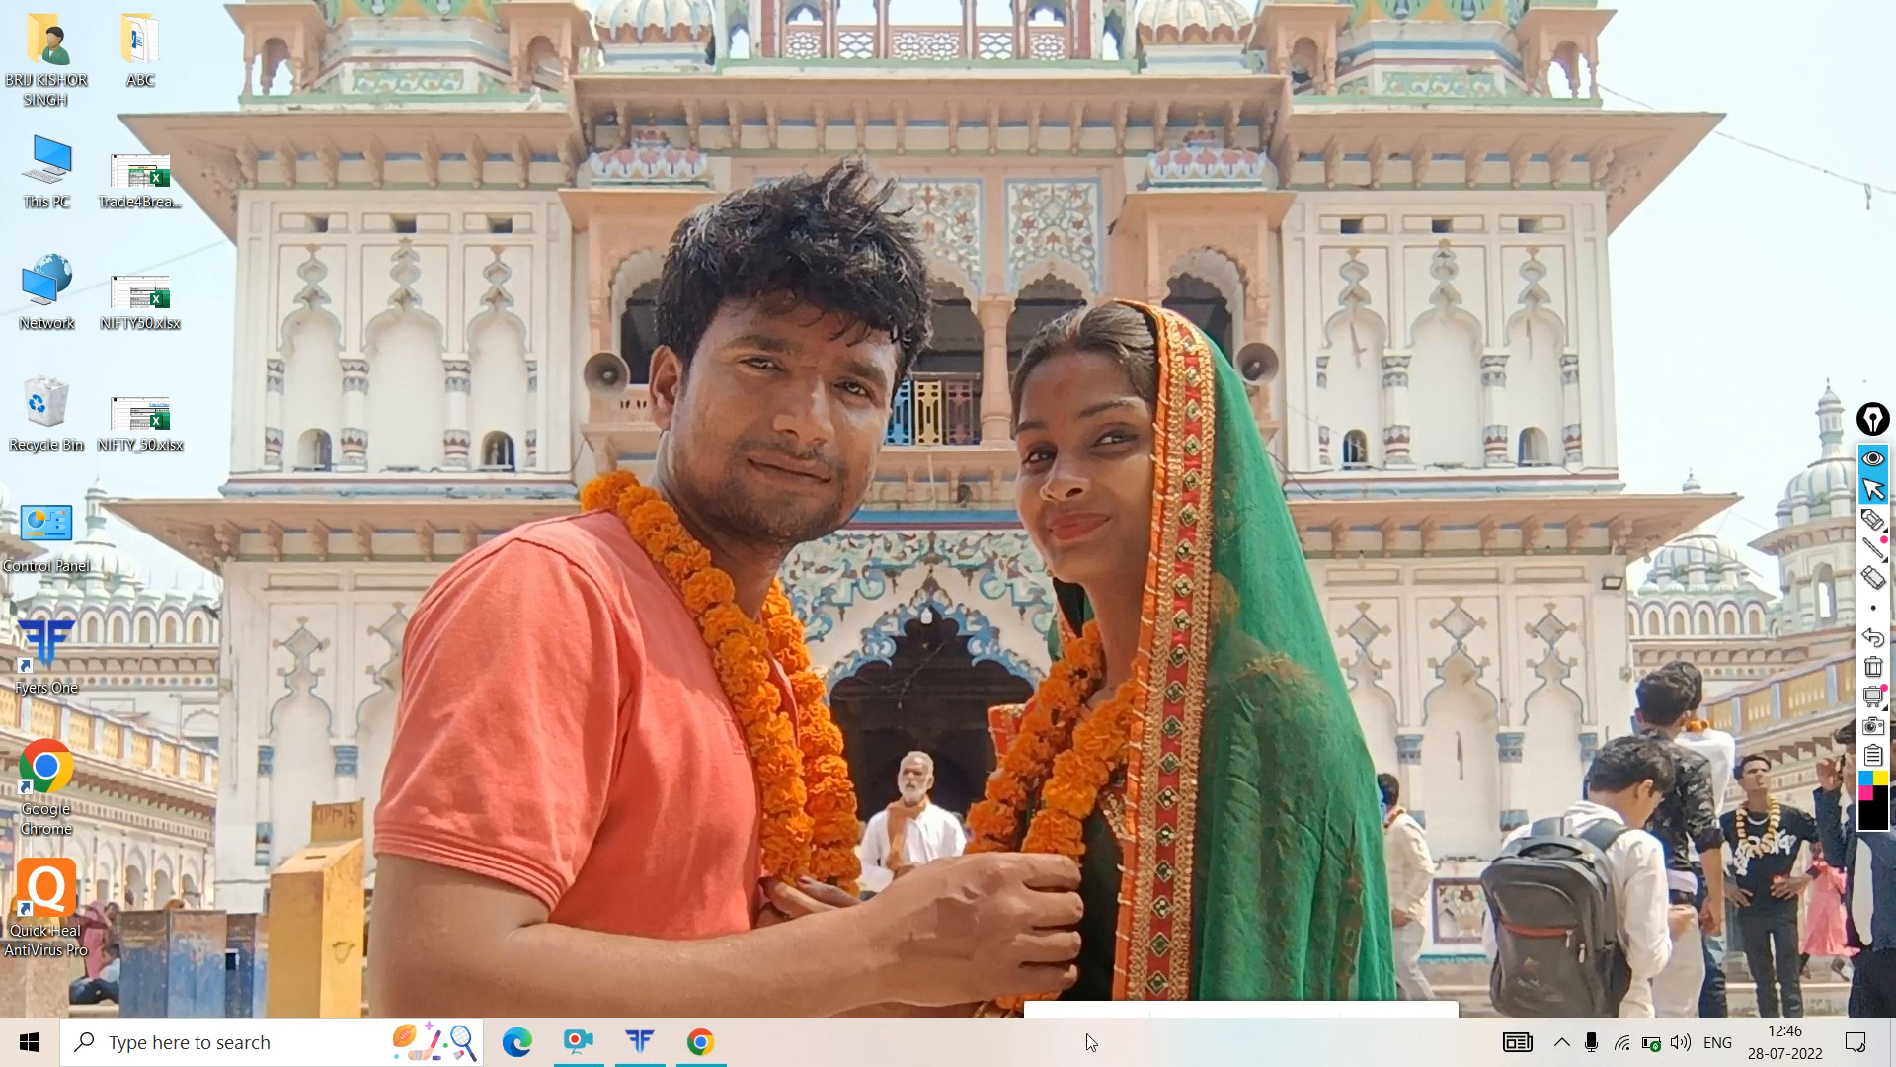
left_click_drag(1044, 1010, 1049, 811)
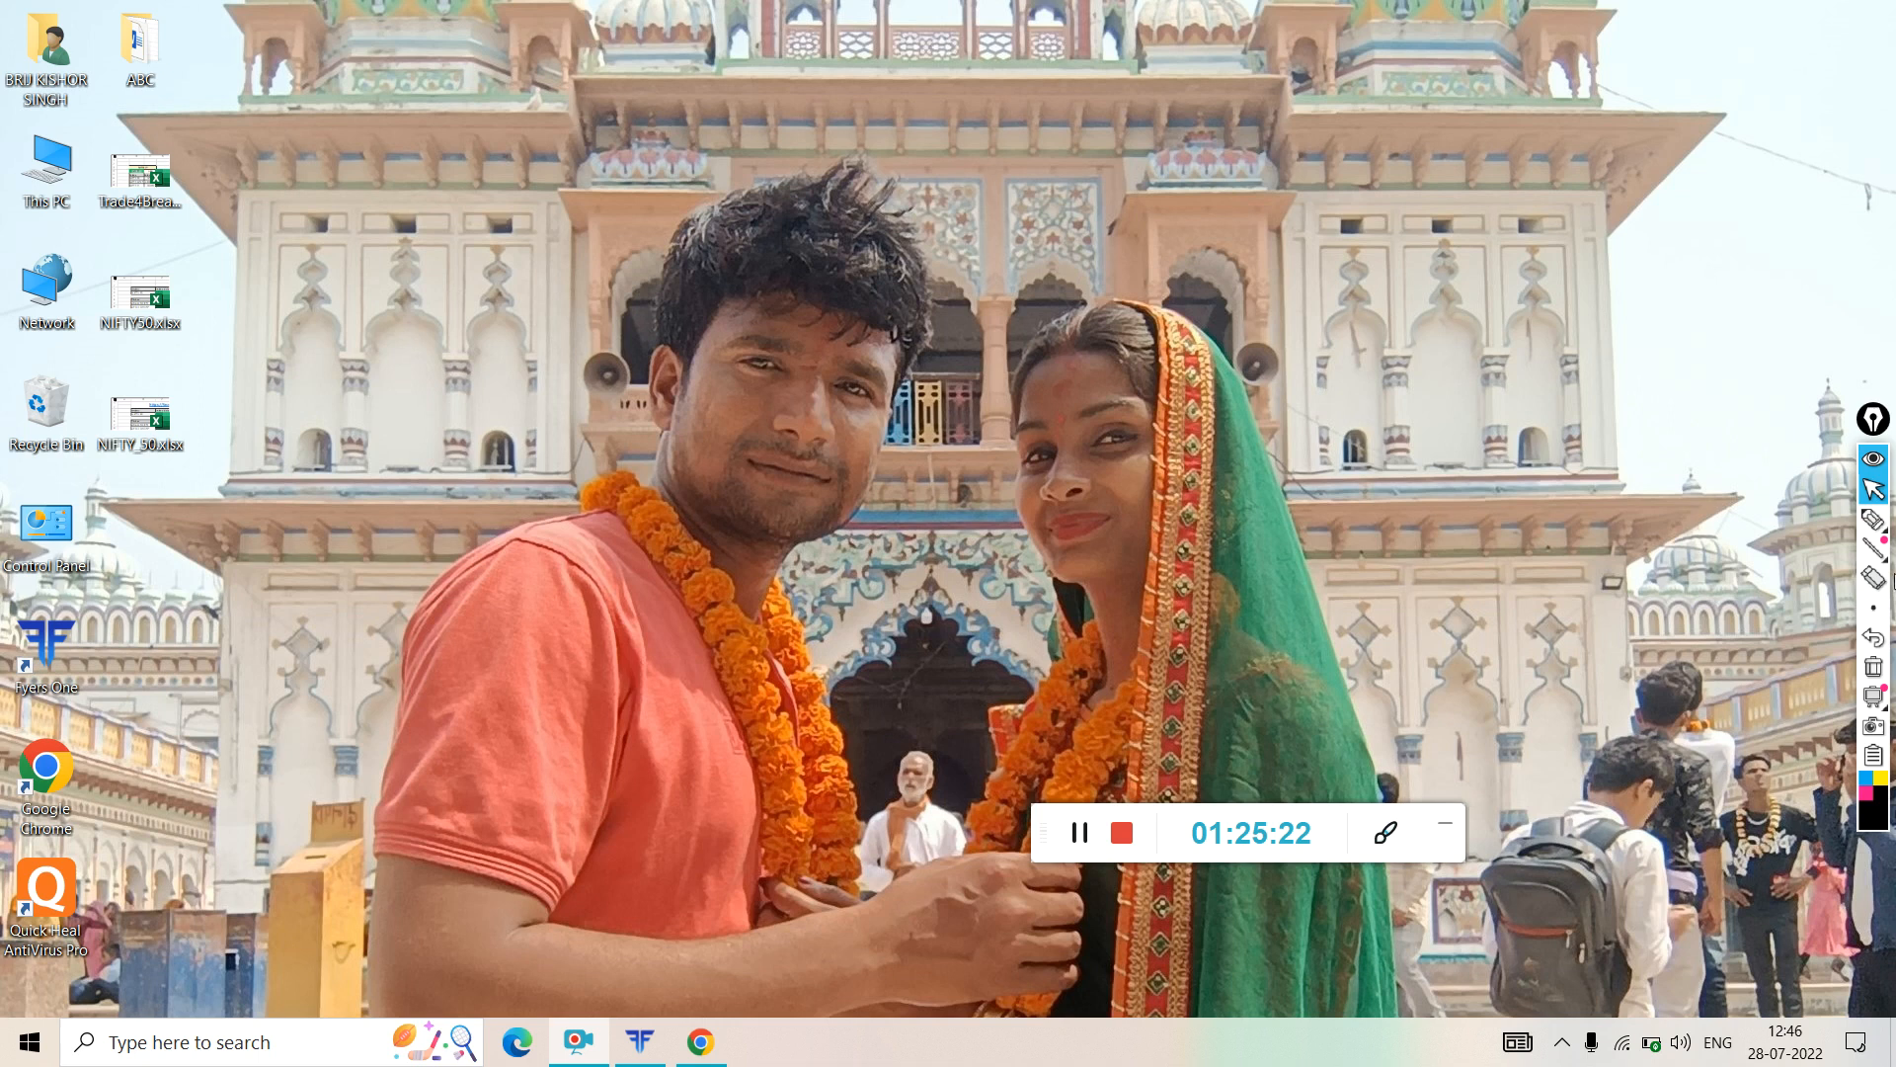
- Draw a frame, a diagonal and curved strokes across the desktop with the pen, then clear the screen
left_click(1866, 527)
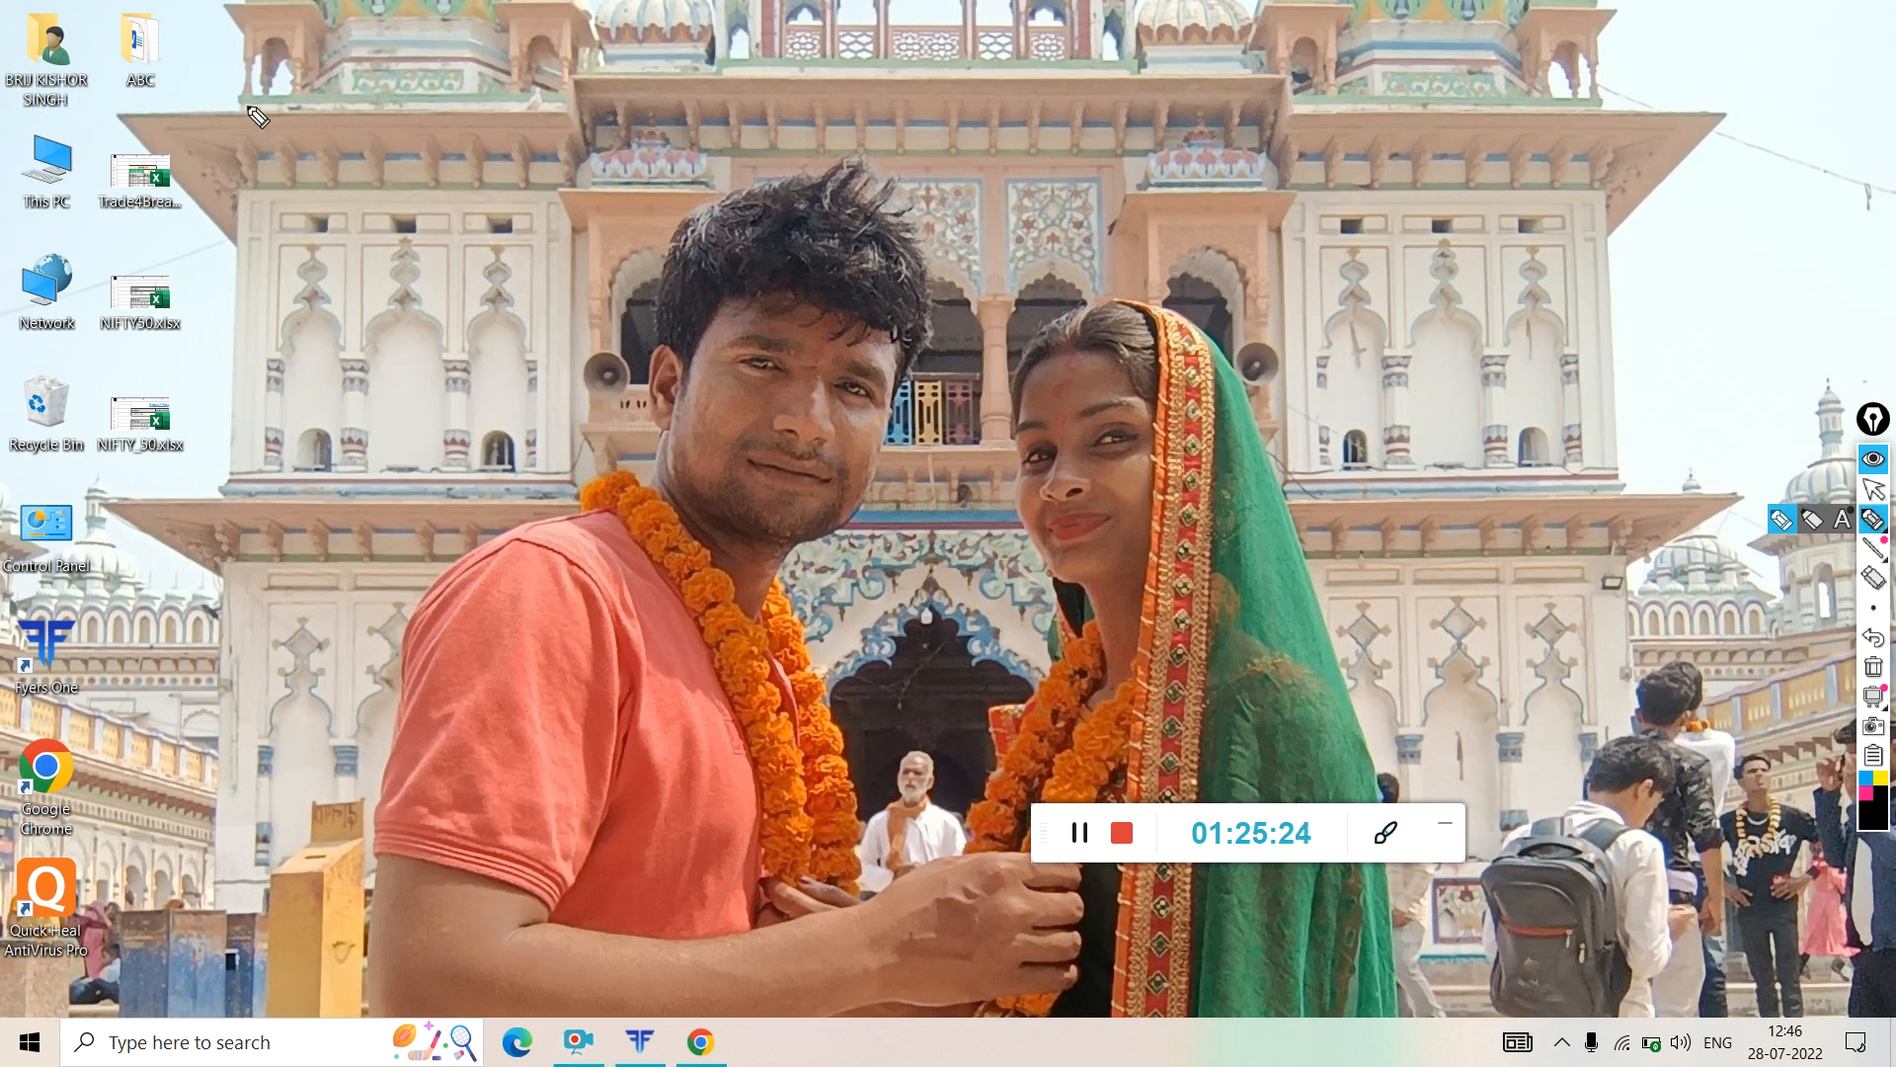
mouse_move(5, 14)
left_mouse_down()
mouse_move(1893, 31)
mouse_move(1893, 963)
left_mouse_up()
mouse_move(1893, 1064)
left_mouse_down()
mouse_move(2, 1051)
mouse_move(6, 19)
mouse_move(1496, 776)
mouse_move(1888, 1017)
left_mouse_up()
mouse_move(282, 397)
left_mouse_down()
mouse_move(380, 588)
mouse_move(1033, 379)
left_mouse_up()
left_click_drag(1066, 300, 1895, 225)
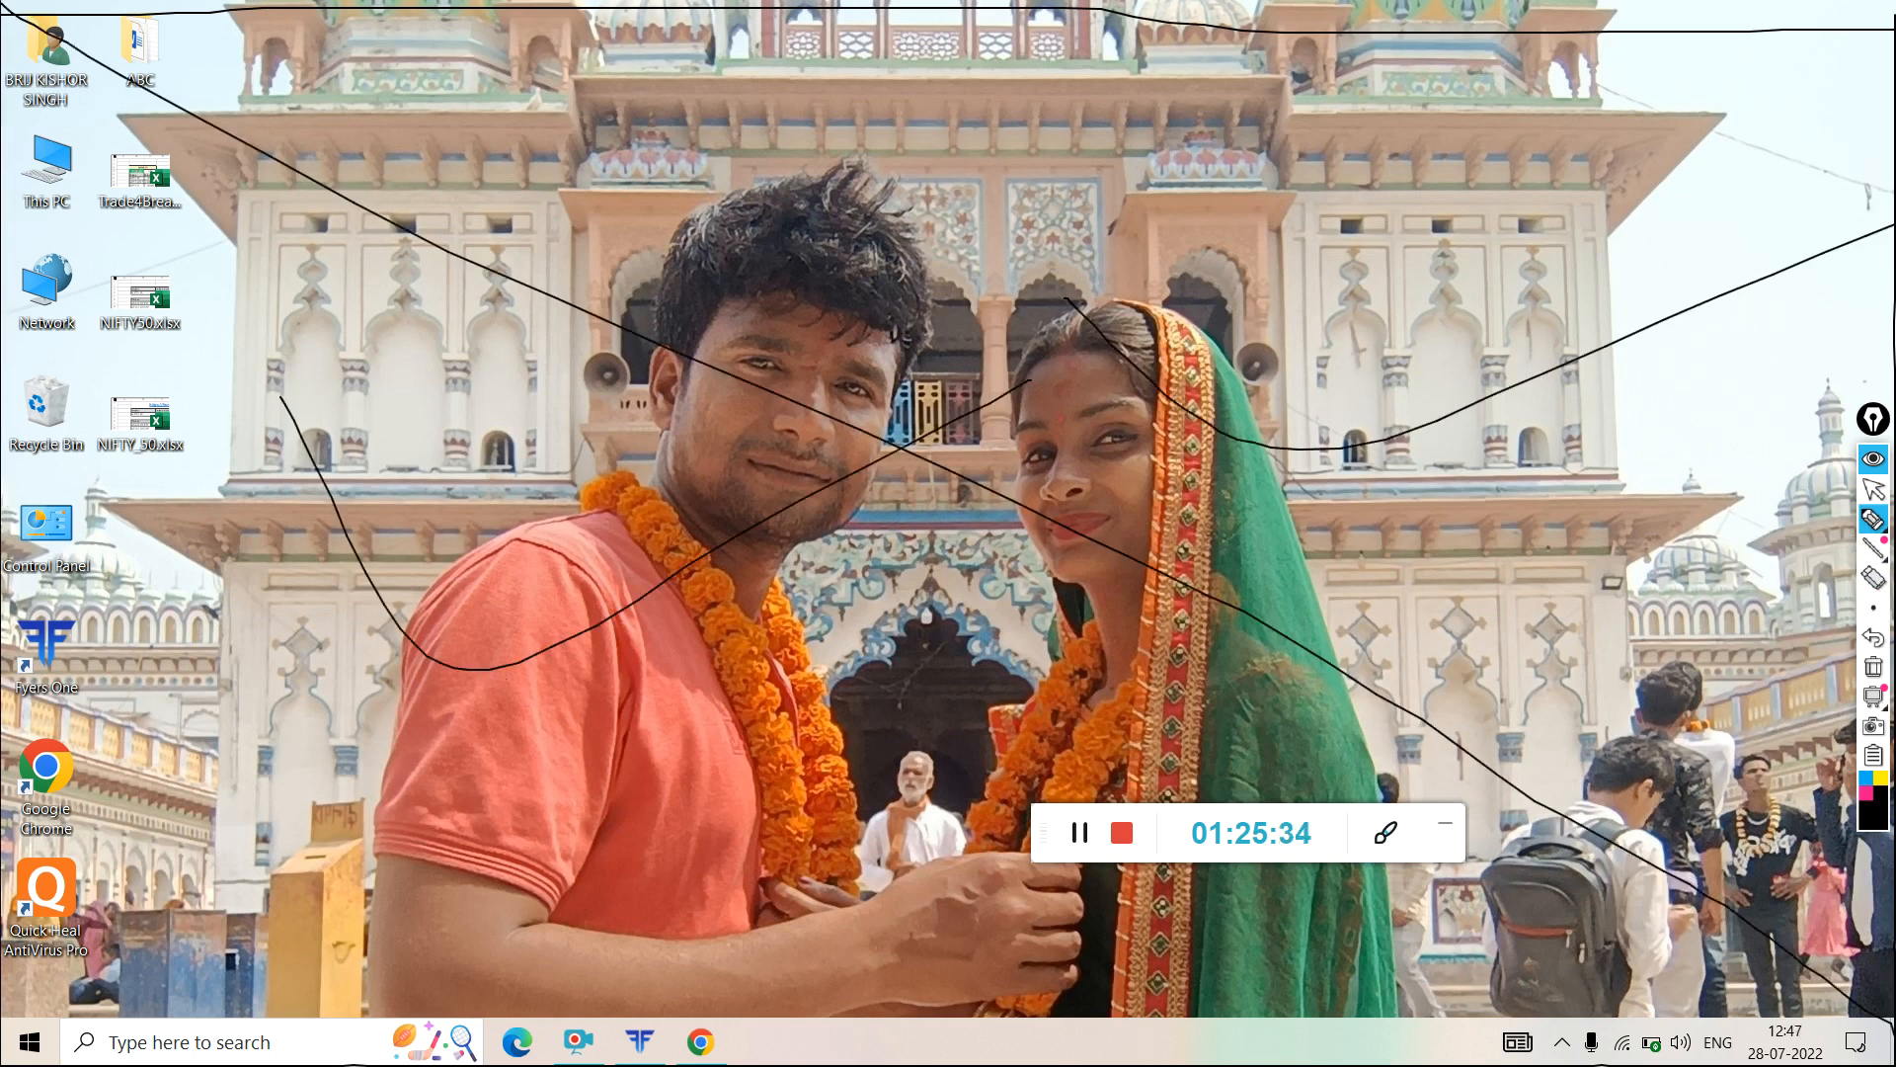
left_click(1874, 669)
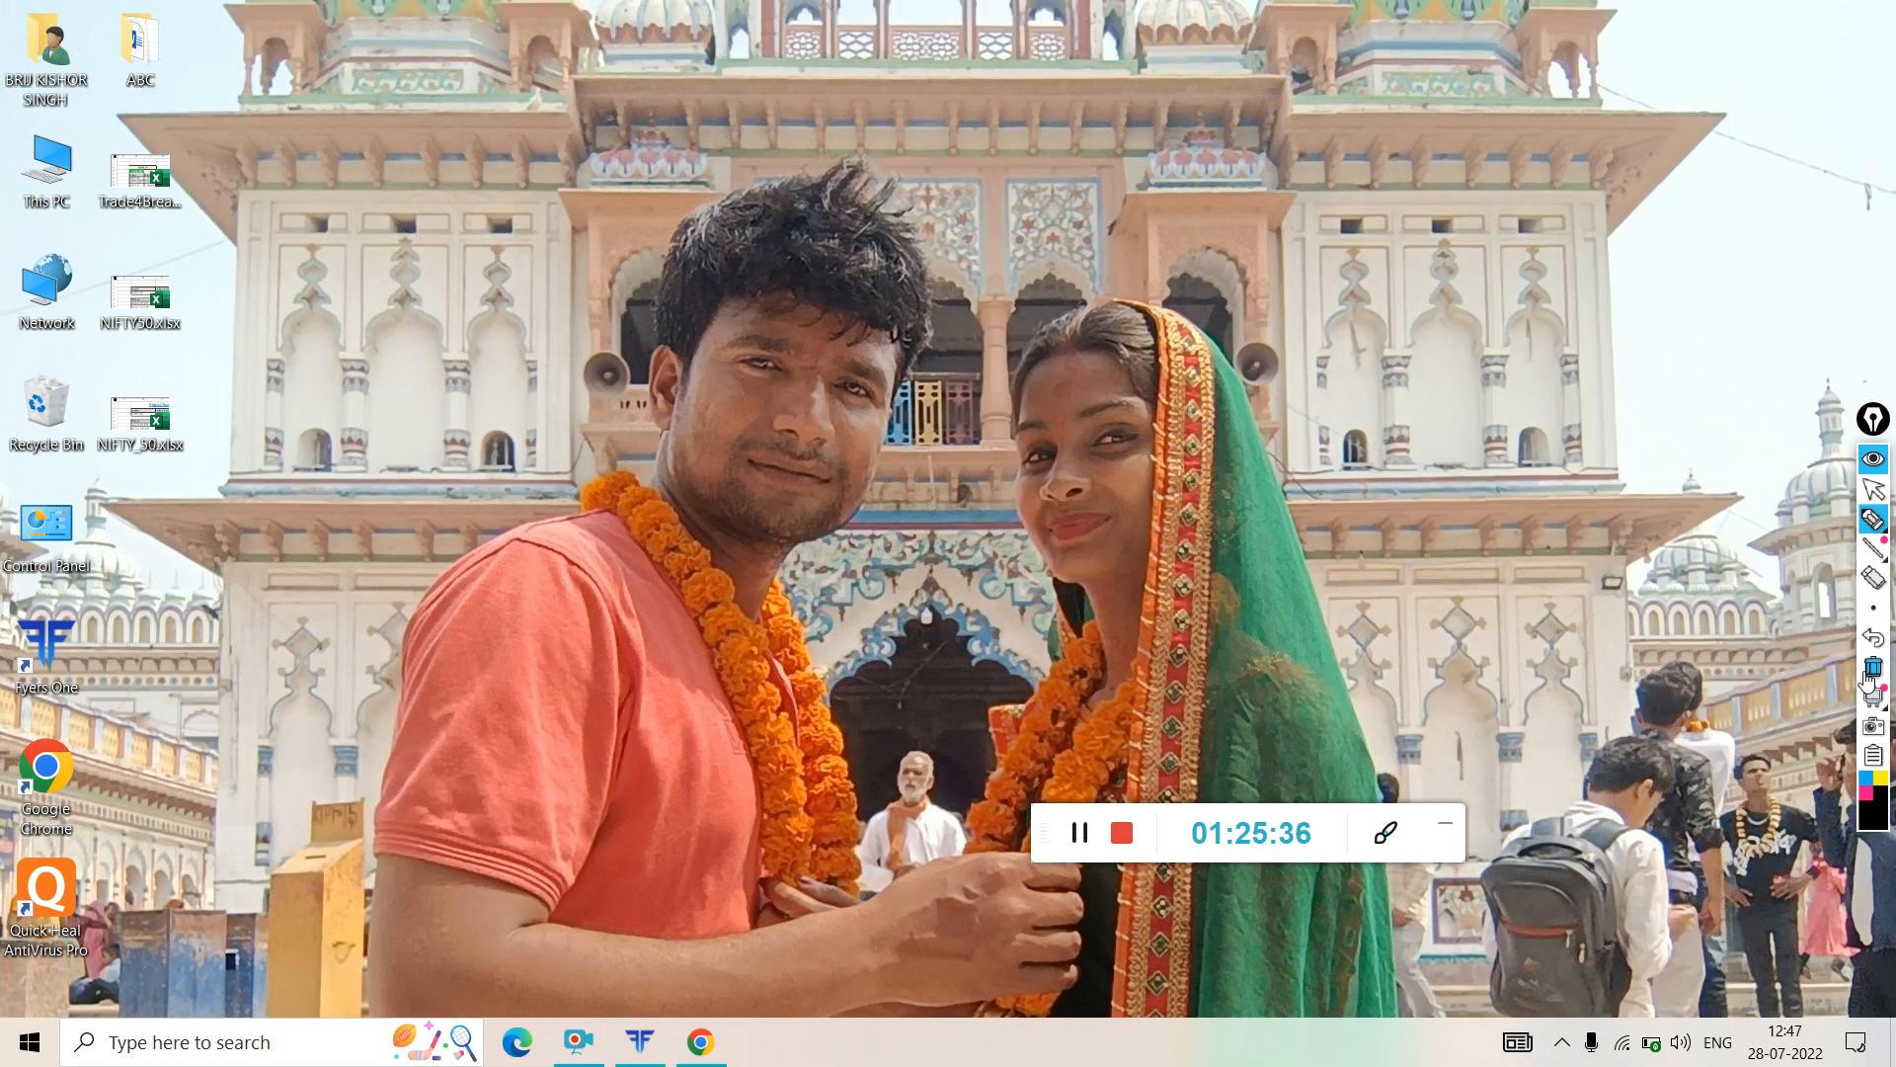
mouse_move(1884, 551)
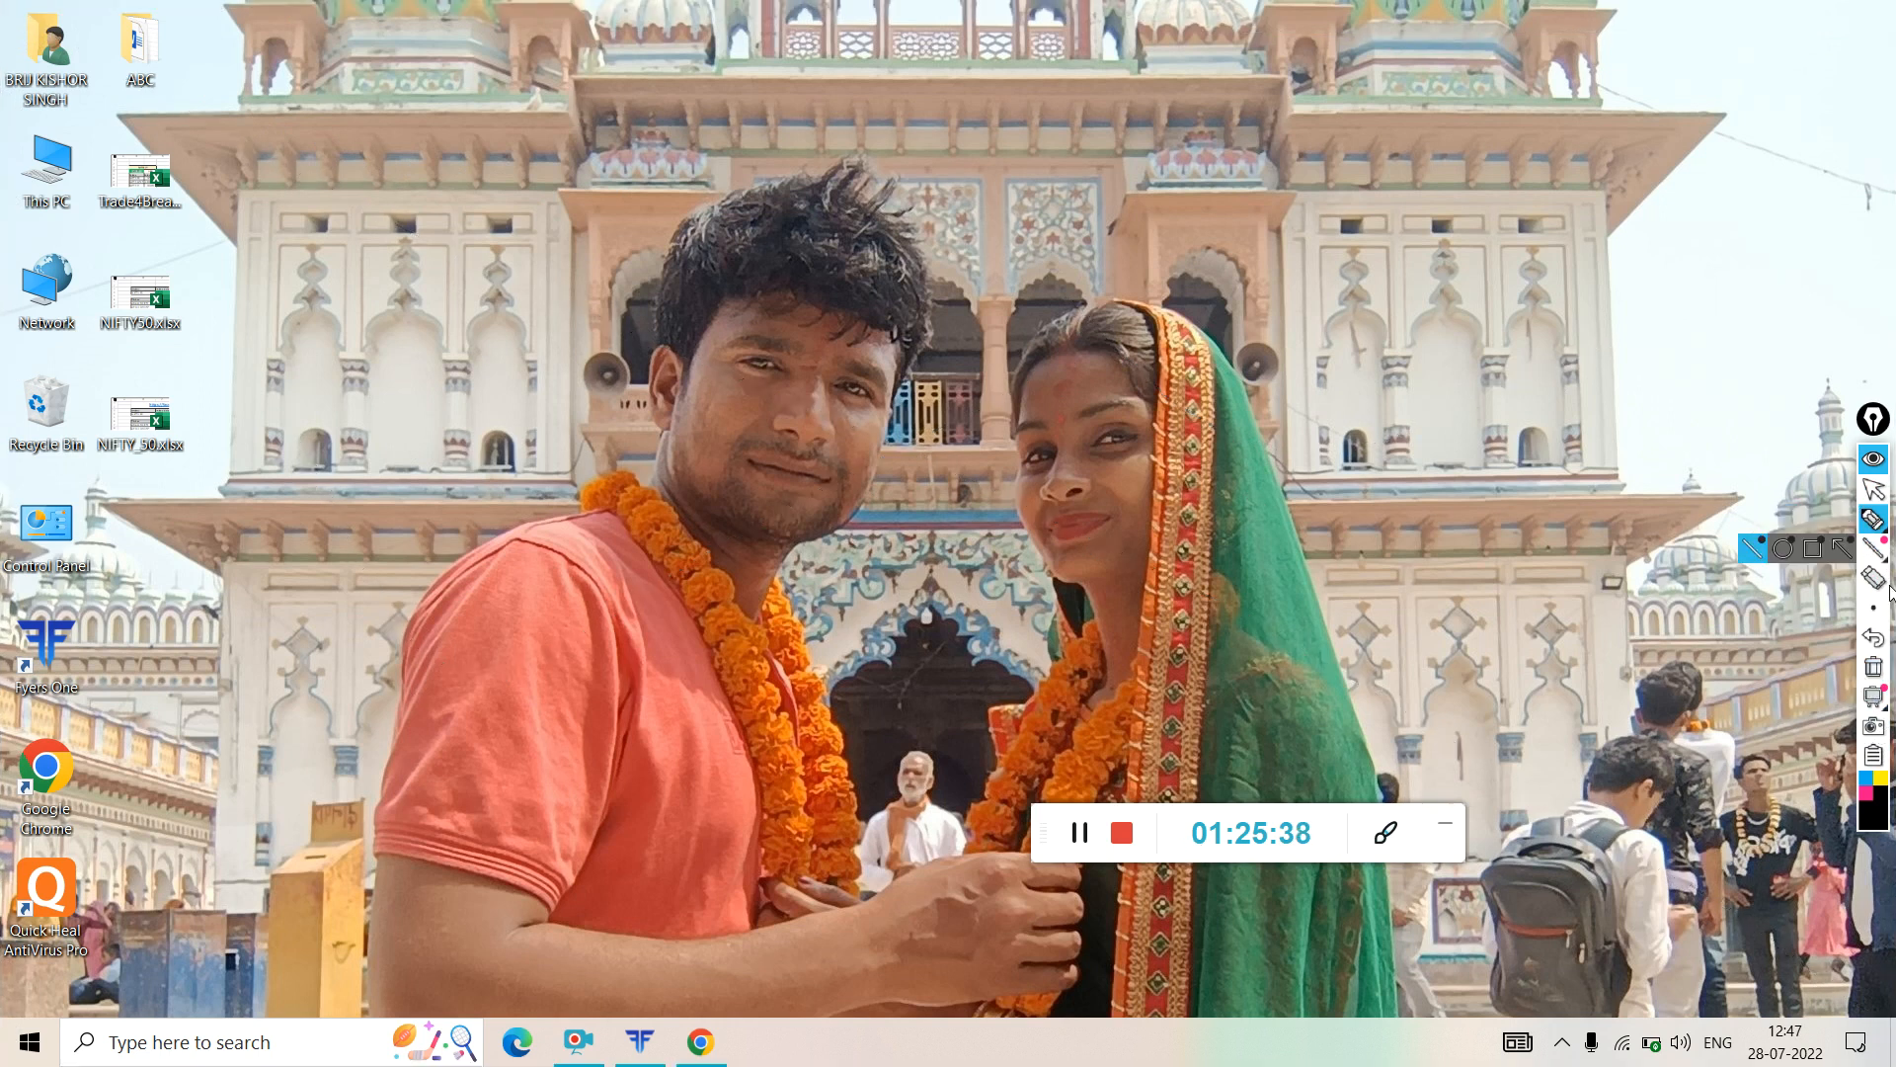